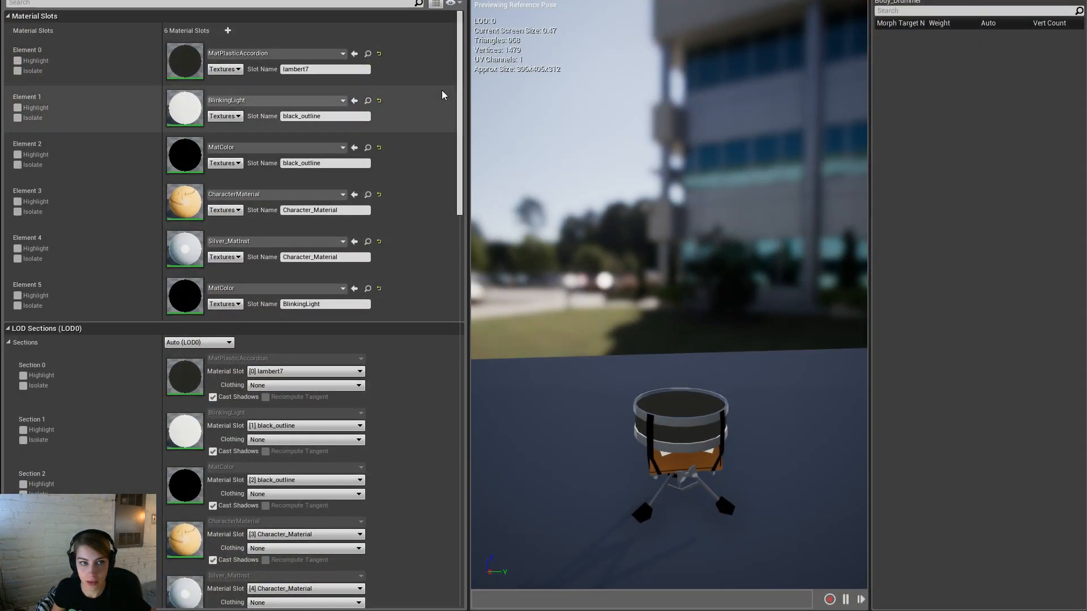
Step: Examine the drummer skeletal mesh in the preview viewport, checking the drum, face and stand
mouse_move(664, 304)
left_mouse_down()
mouse_move(682, 363)
mouse_move(664, 304)
left_mouse_up()
left_click_drag(679, 344, 668, 318)
right_click_drag(679, 343, 658, 331)
left_click_drag(659, 331, 492, 332, "alt")
right_click_drag(668, 340, 677, 333)
left_click_drag(677, 334, 496, 333, "alt")
right_click_drag(667, 334, 727, 338)
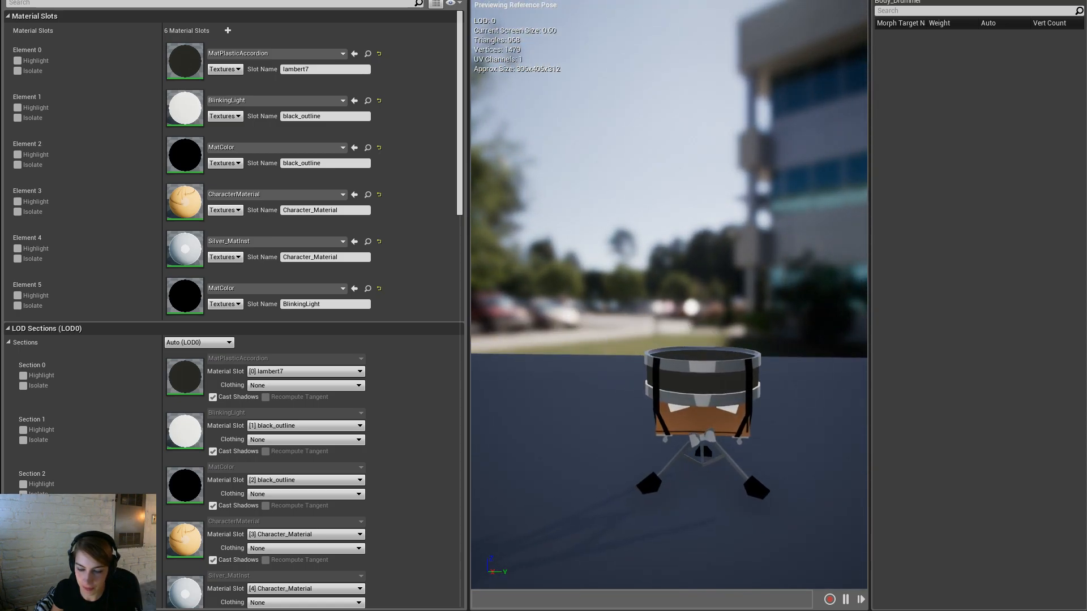
left_click_drag(549, 410, 707, 420)
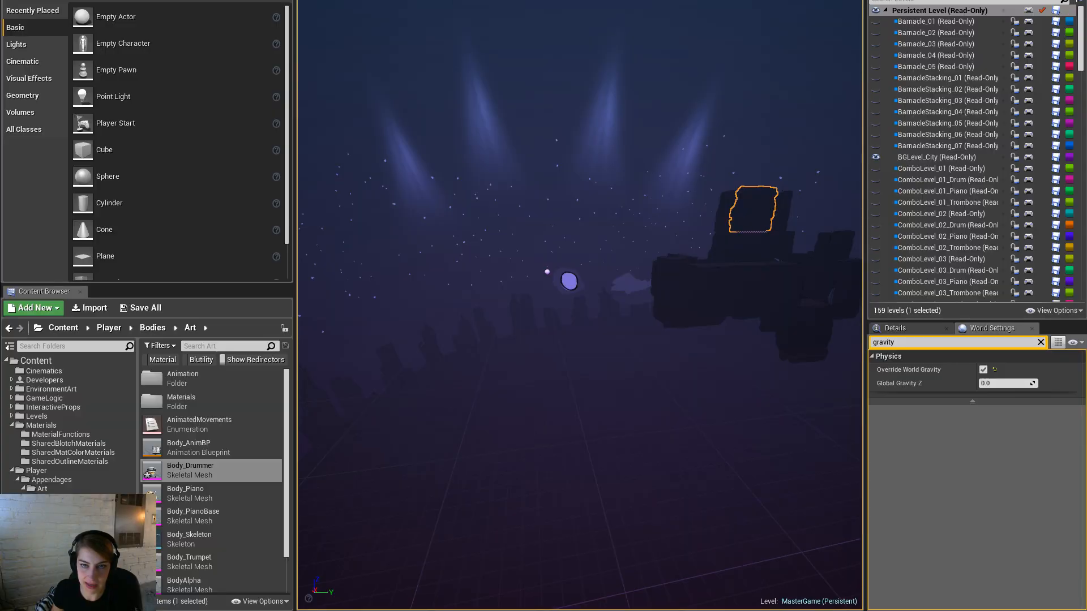
Step: Return to the level, compile the modified blueprints, and start the game in fullscreen play
left_click(503, 1)
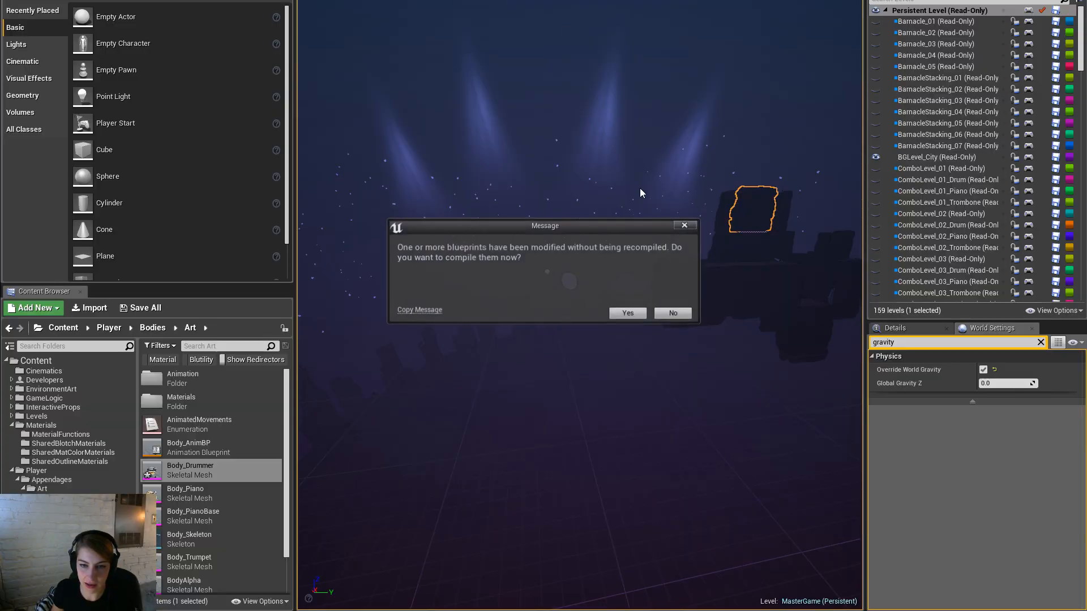
left_click(628, 314)
key("F11")
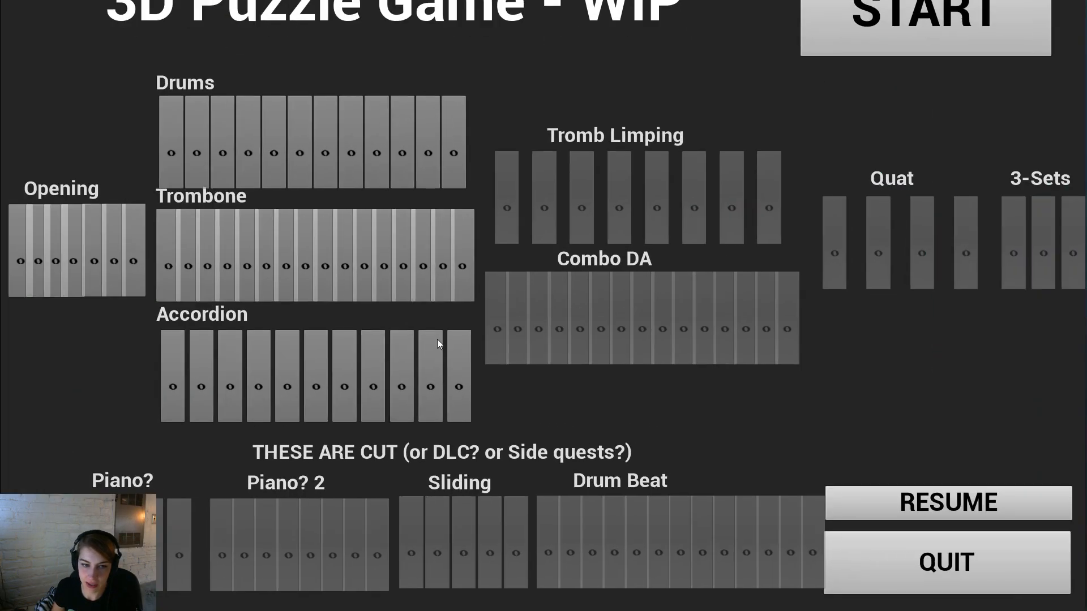
left_click(841, 24)
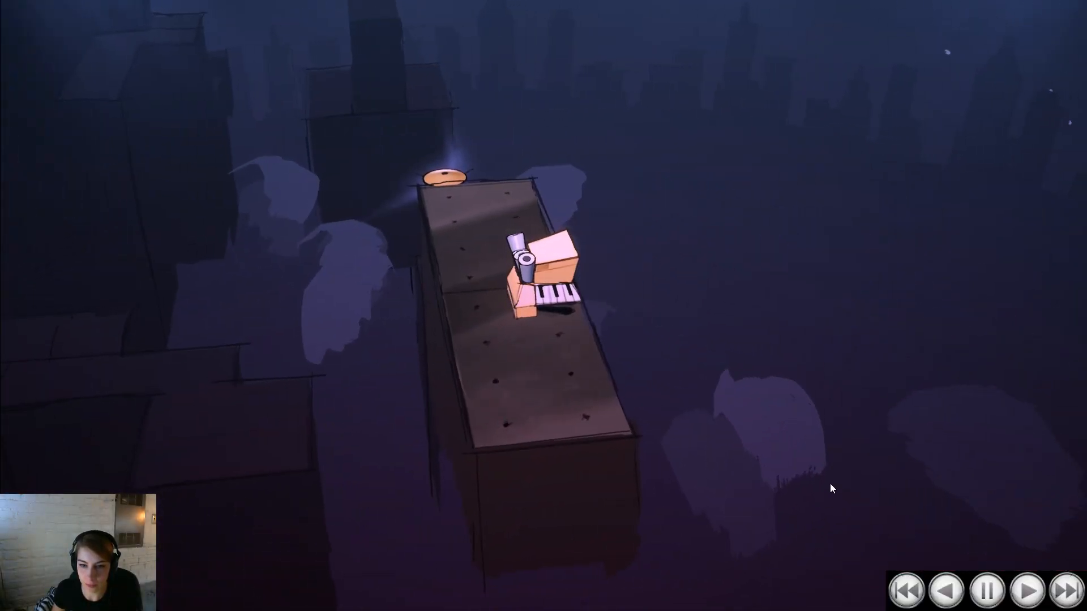
Step: Roll the accordion character along the first rooftop to the lamp at its far end
key("d")
key("d")
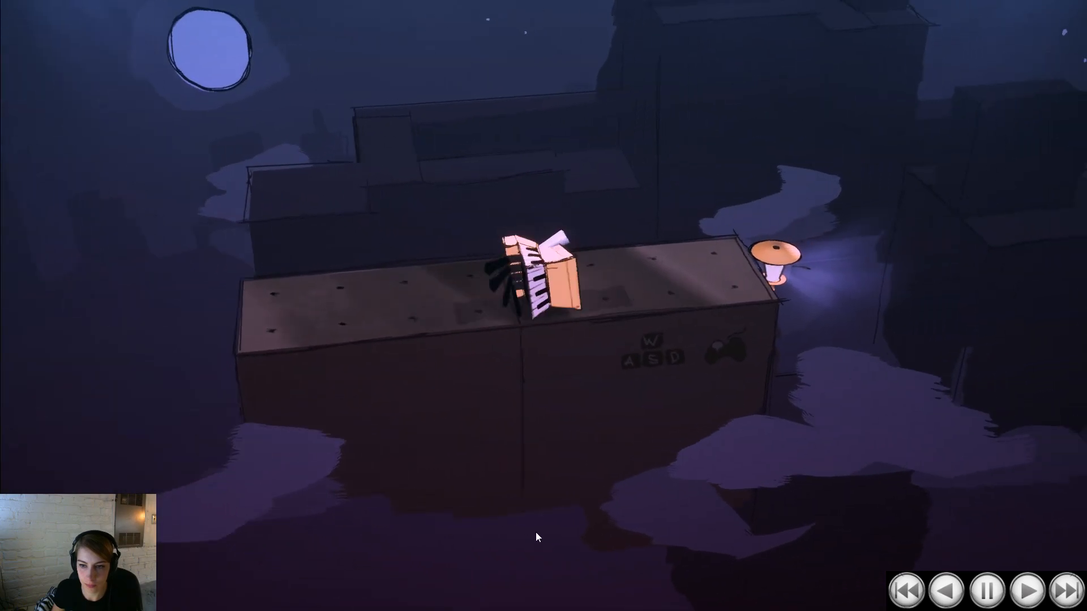
key("w")
key("d")
key("a")
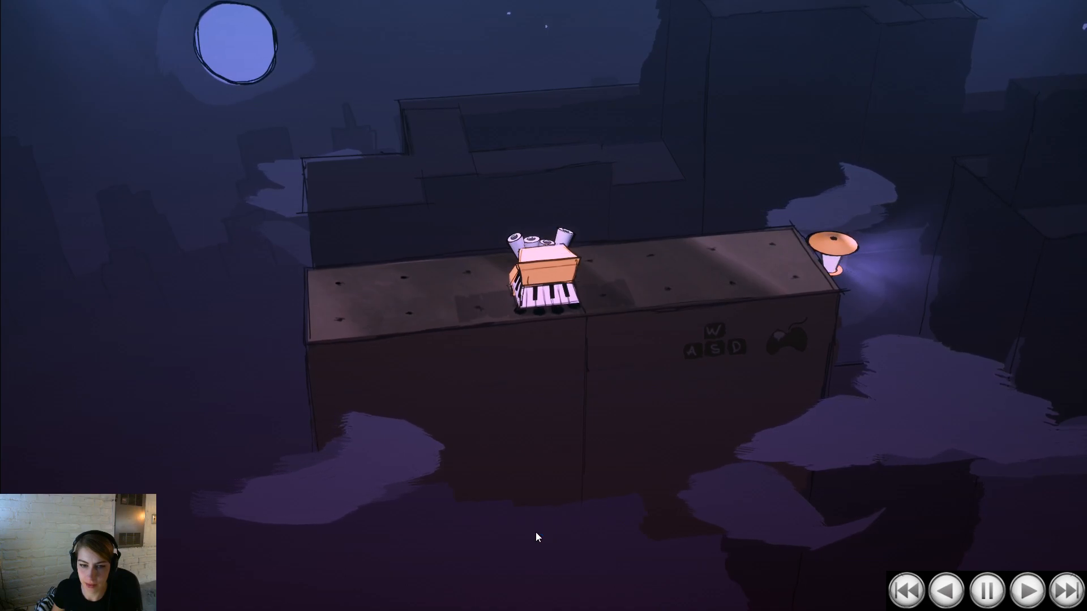
key("d")
key("s")
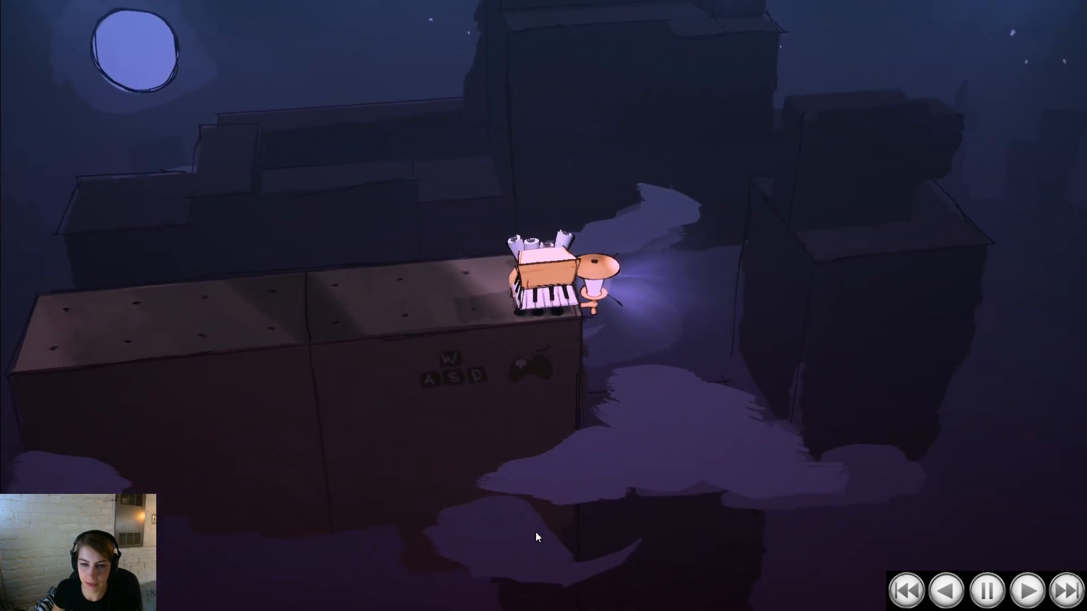
key("d")
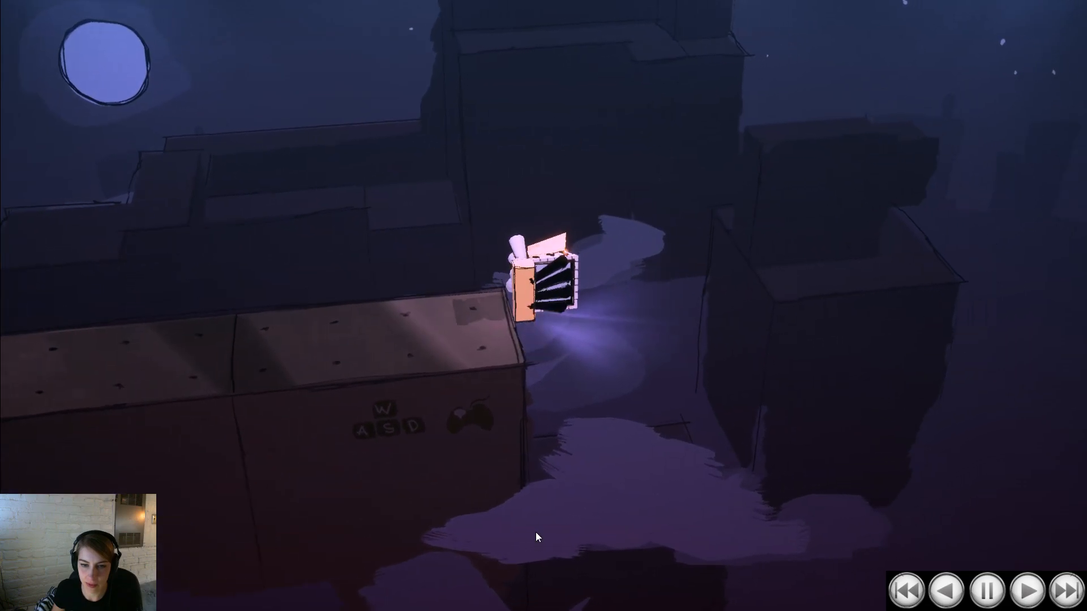
key("d")
key("d")
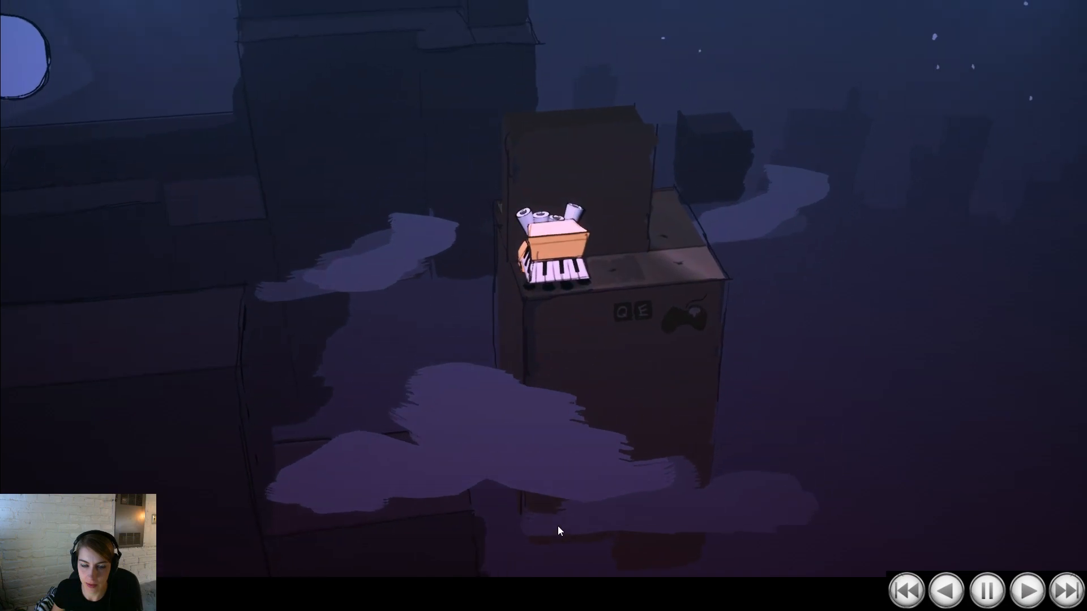
Step: Rotate the camera around the second rooftop and roll the accordion character to the lamp at its edge
key("d")
left_click_drag(724, 438, 517, 373)
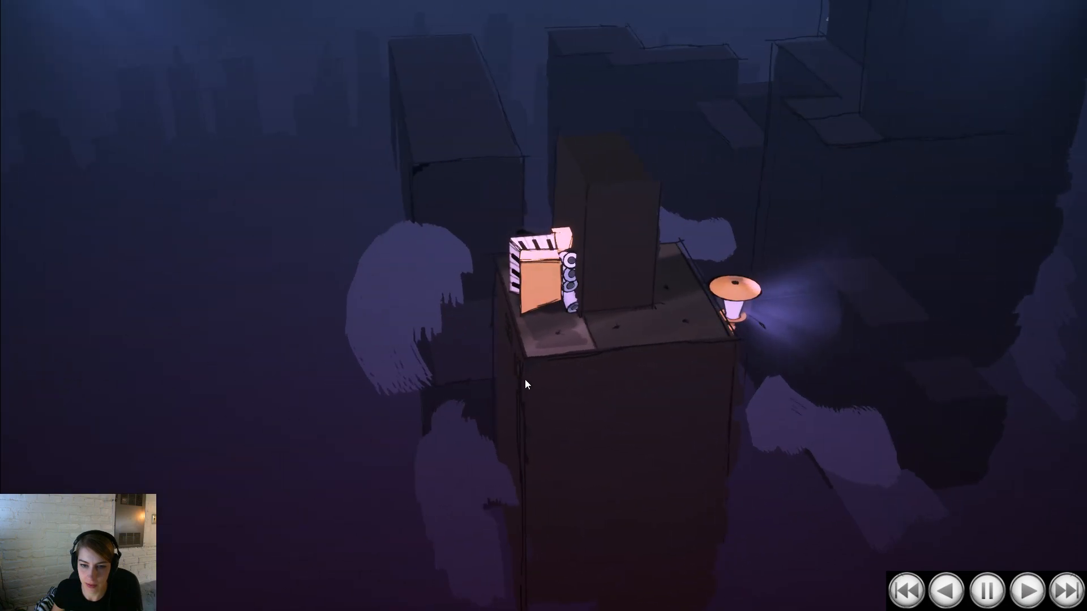
key("d")
key("d")
key("d")
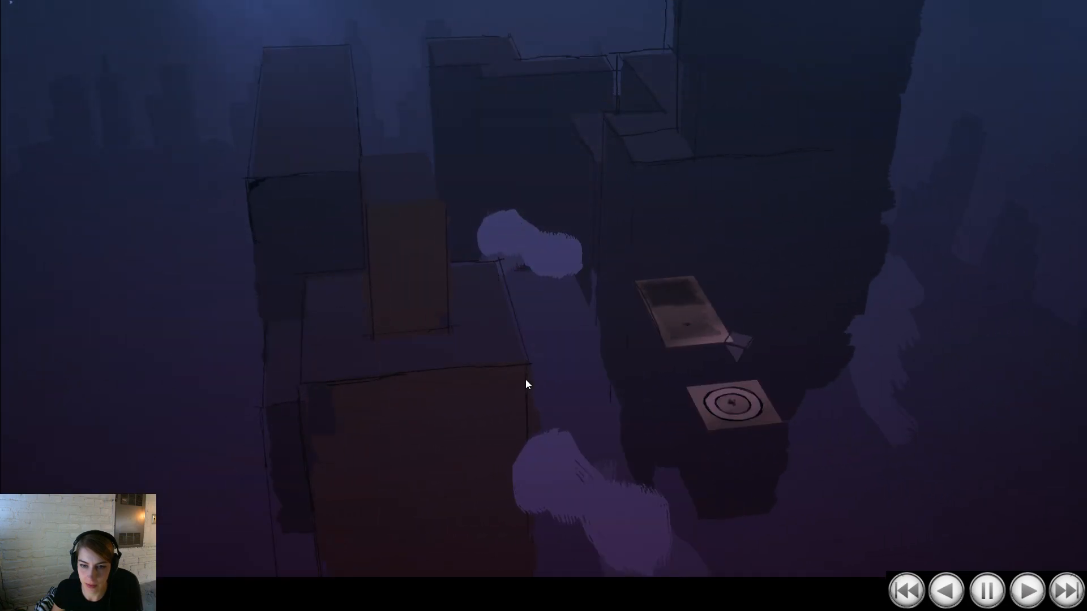
key("d")
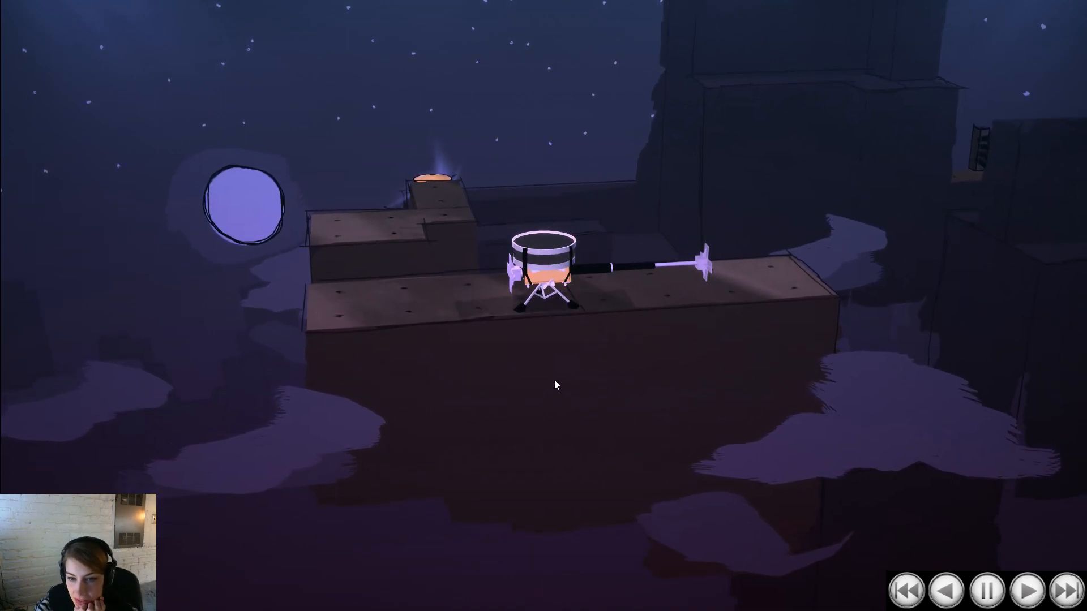
Step: Examine the drummer character on the rooftop from several angles, checking how the drum and its rim are shaded in game
left_click_drag(701, 379, 399, 262)
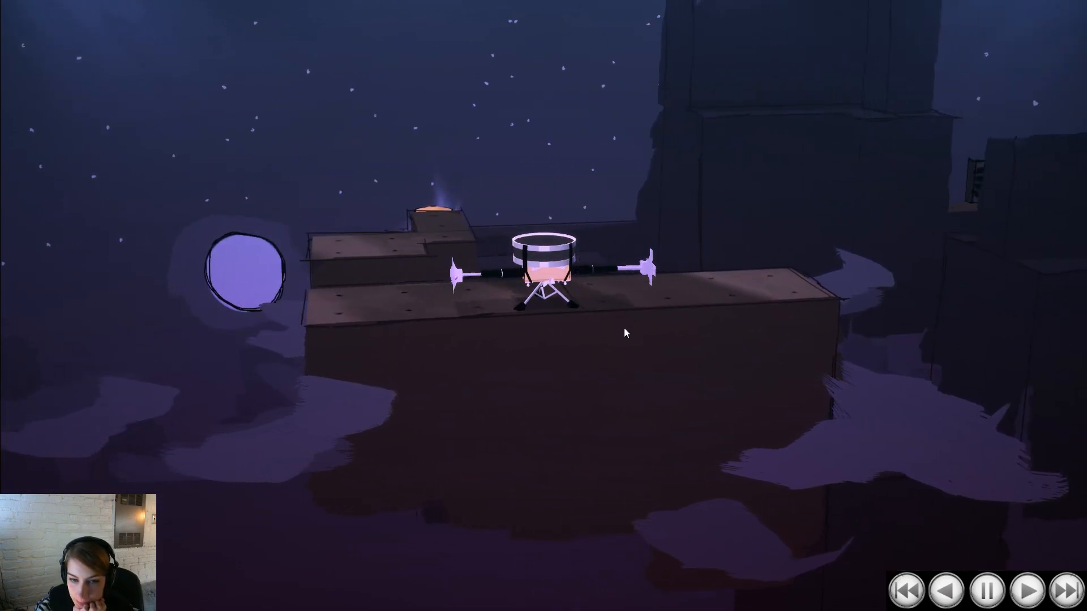
left_click_drag(619, 338, 603, 313)
left_click_drag(529, 309, 529, 282)
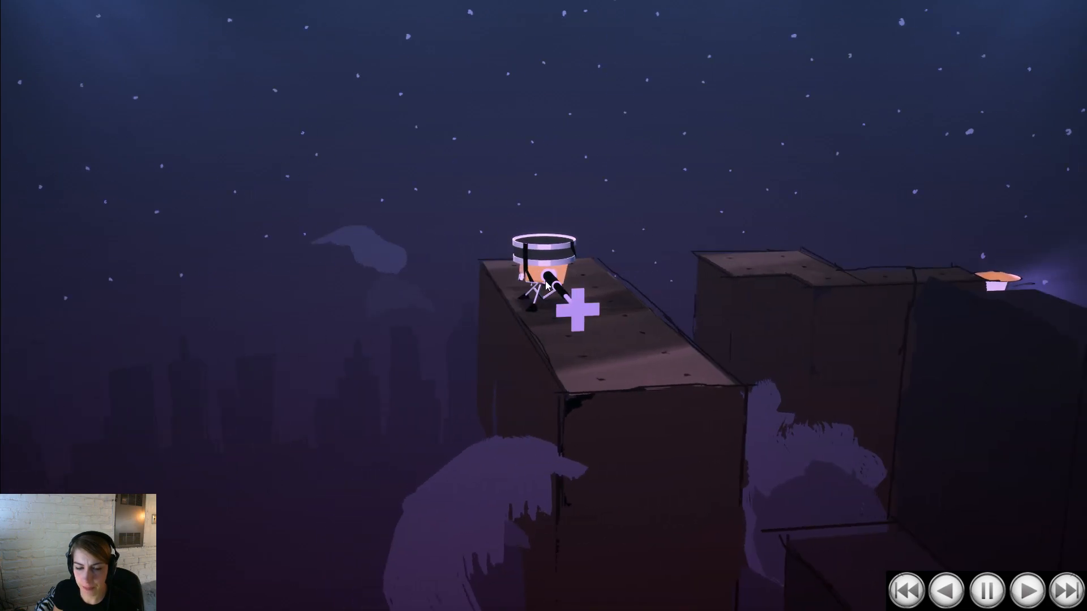
left_click_drag(725, 326, 596, 273)
left_click_drag(505, 293, 238, 318)
mouse_move(542, 295)
left_mouse_down()
mouse_move(547, 306)
mouse_move(485, 347)
mouse_move(755, 357)
mouse_move(544, 305)
left_mouse_up()
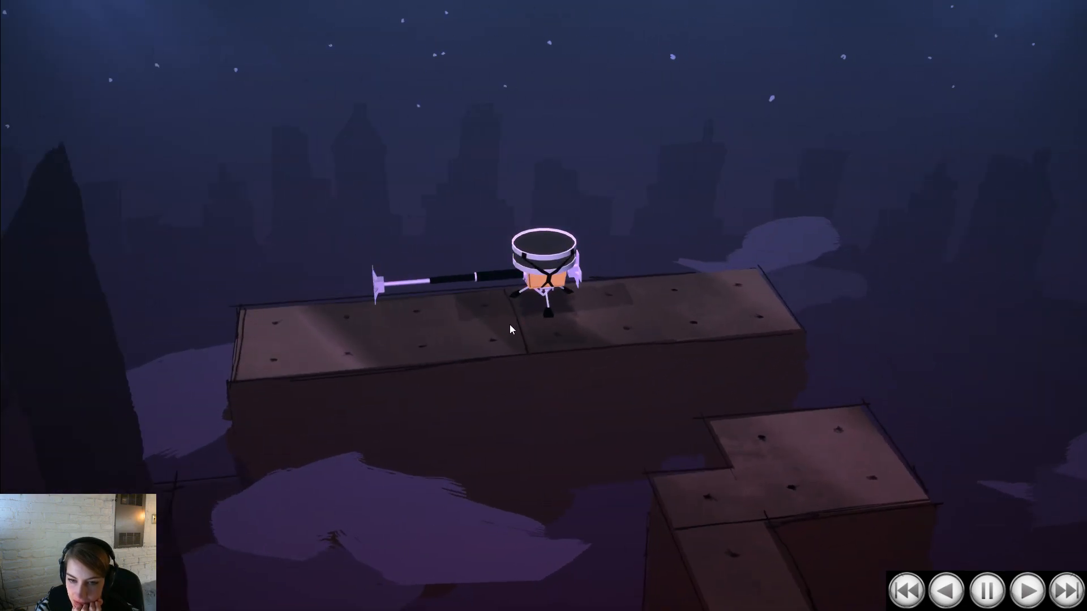
left_click_drag(647, 328, 420, 378)
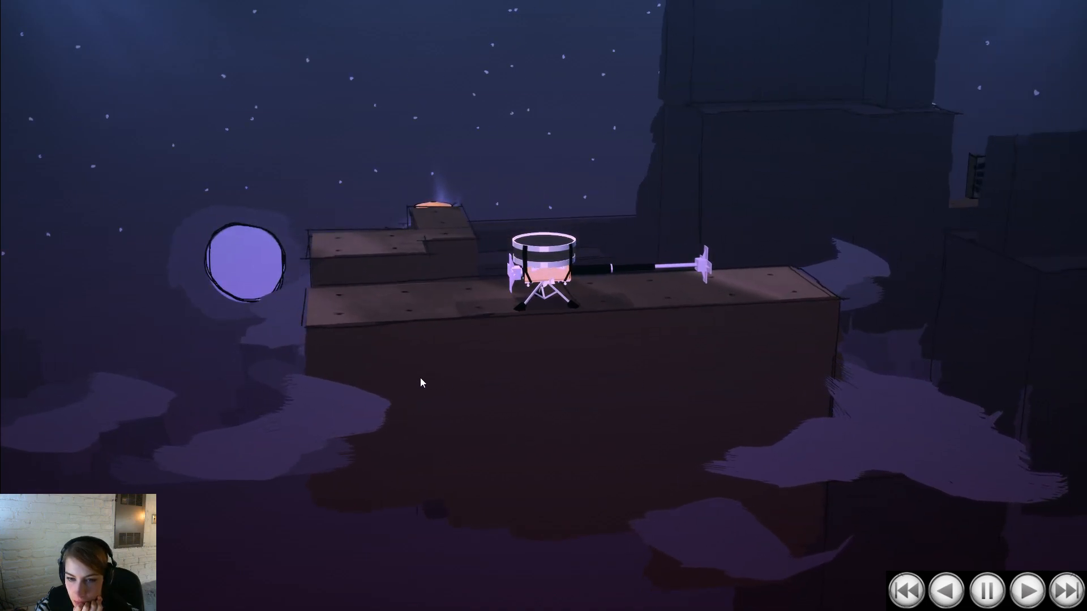
left_click_drag(420, 378, 533, 302)
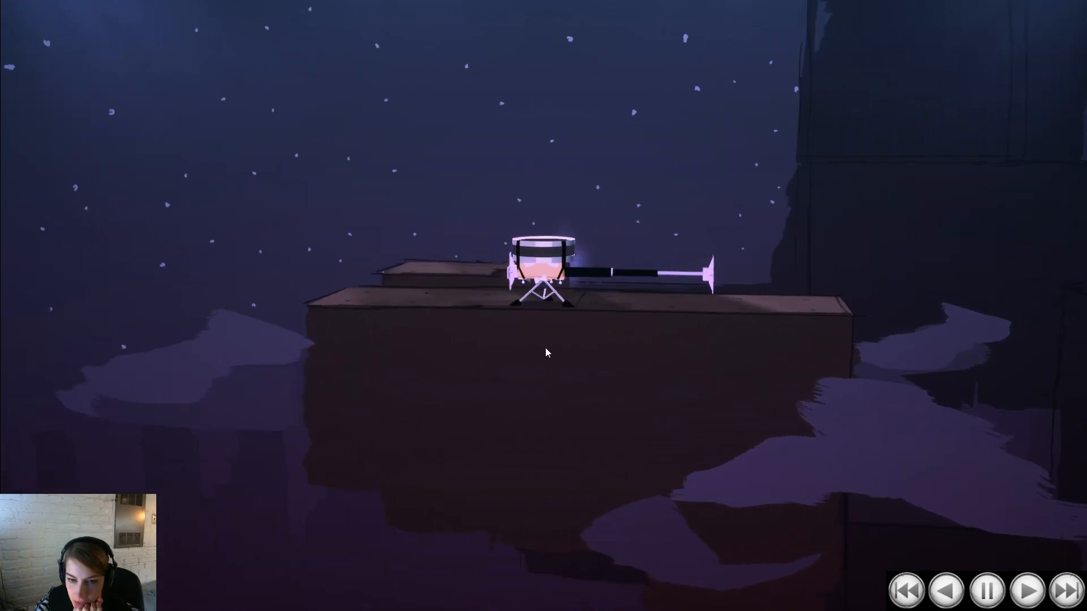
mouse_move(579, 355)
left_mouse_down()
mouse_move(584, 345)
mouse_move(675, 444)
mouse_move(837, 454)
mouse_move(585, 406)
mouse_move(572, 365)
mouse_move(591, 361)
left_mouse_up()
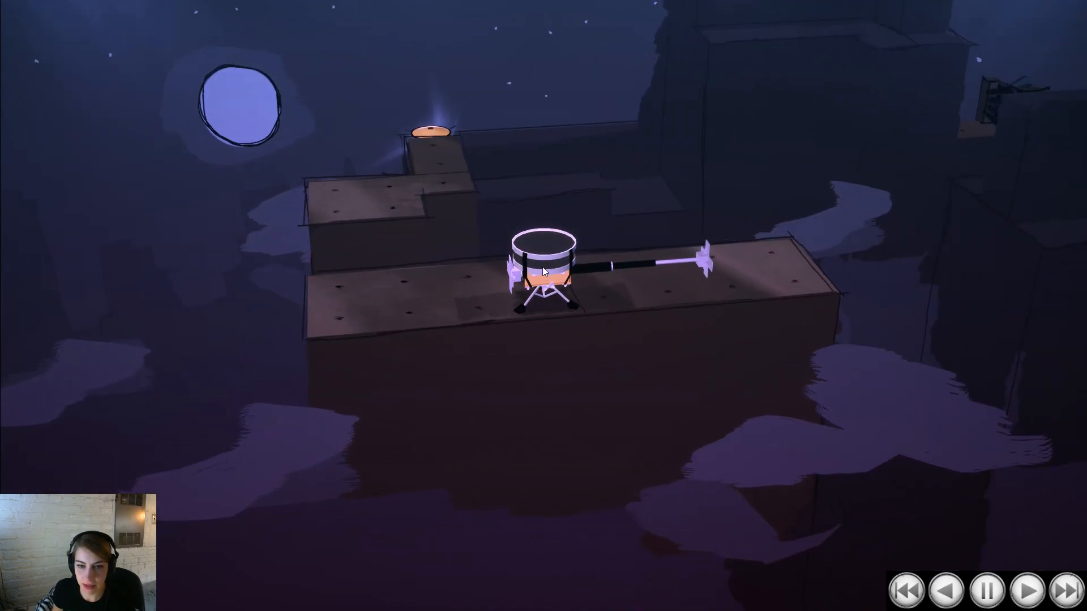
Step: Stop the play session and switch to the drummer model in Maya
key("Escape")
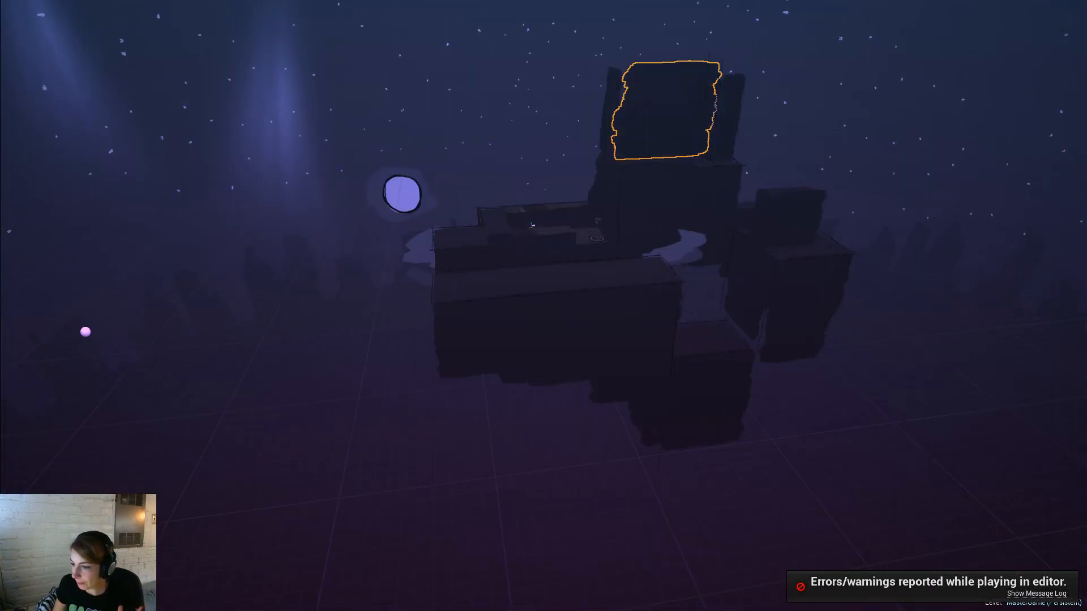
key("alt+Tab")
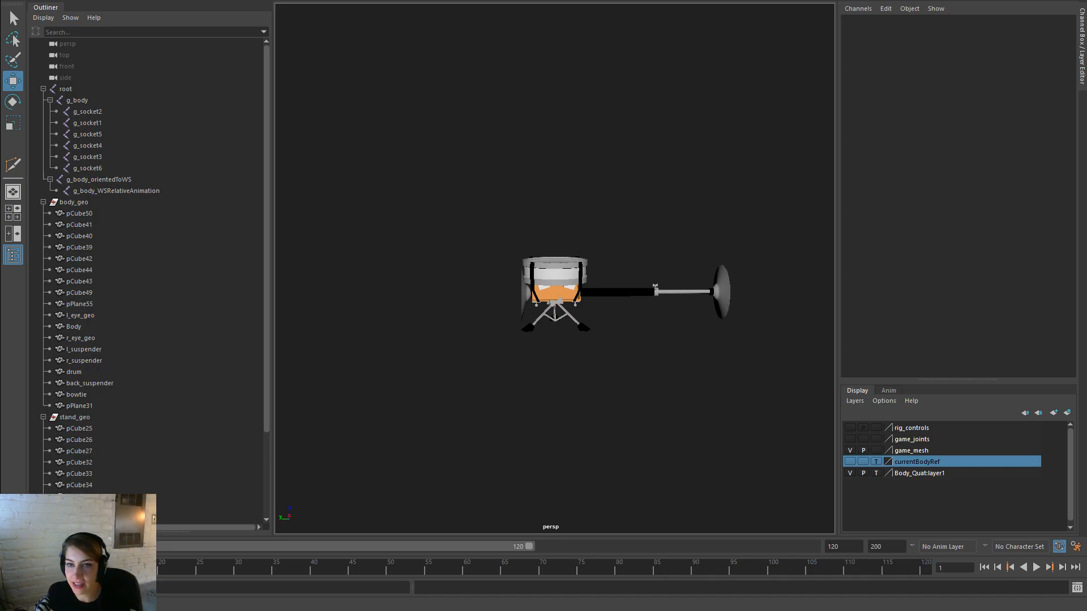
right_click_drag(420, 292, 829, 431, "alt")
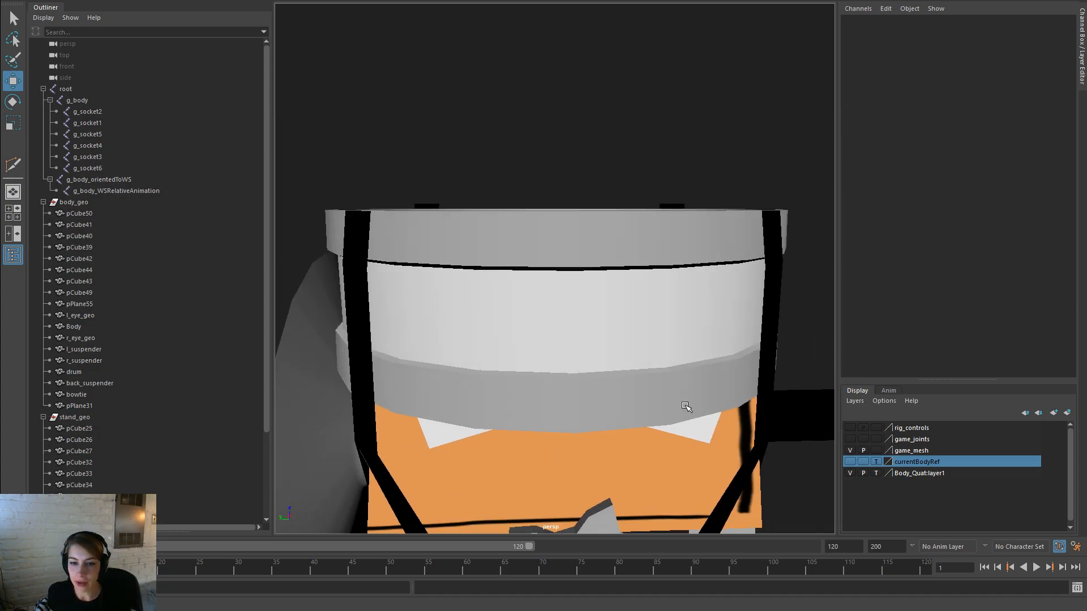
Step: Unbind the skin from the drum mesh
left_click_drag(581, 406, 564, 453, "alt")
key("ctrl+z")
left_click(646, 347)
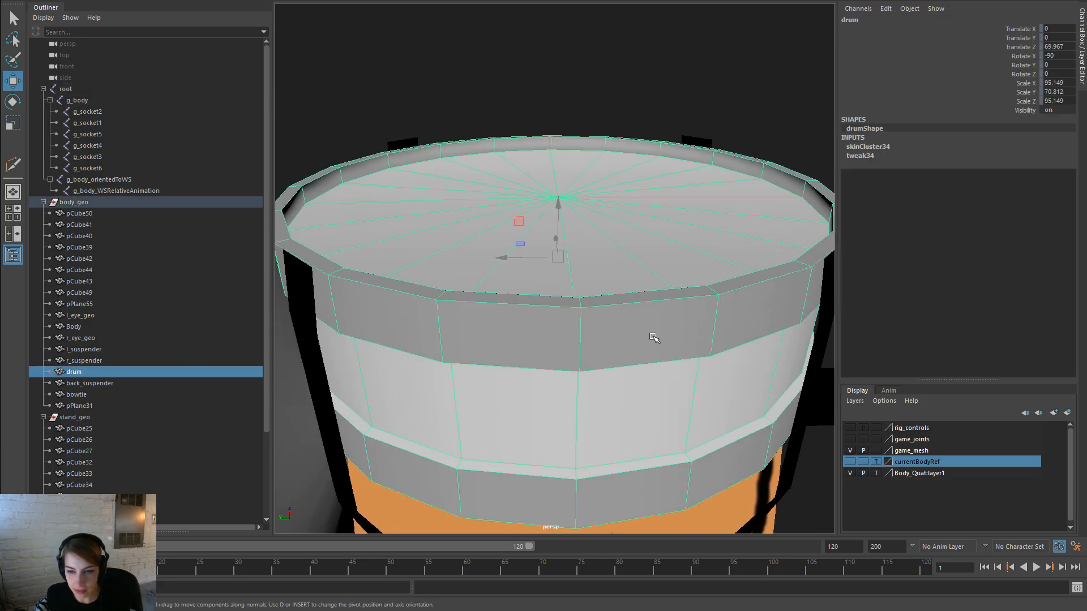
right_click_drag(675, 309, 485, 366, "alt")
key("space")
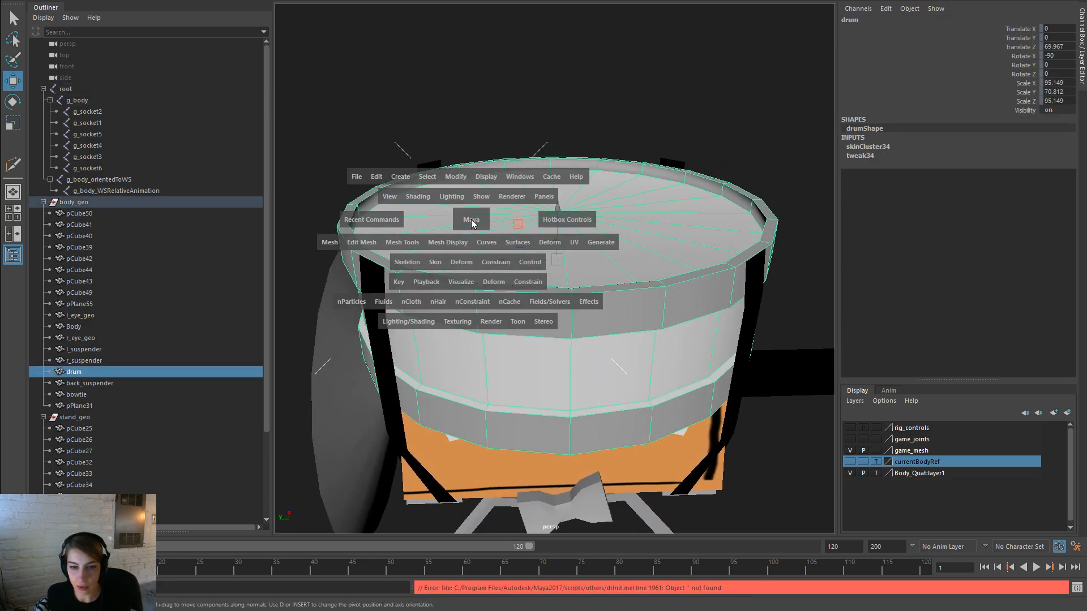
left_click(443, 261)
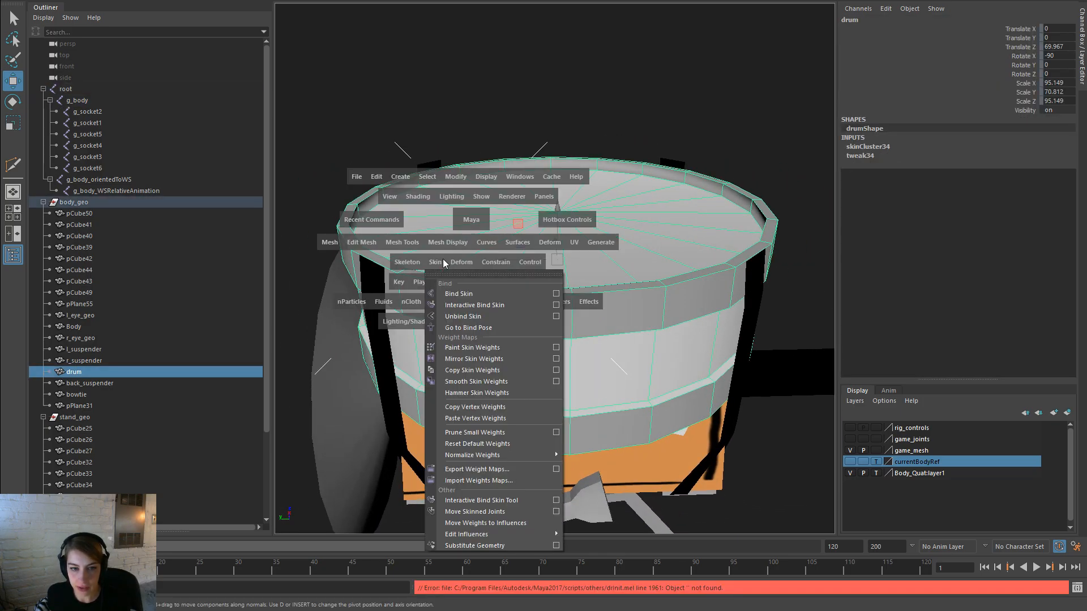
left_click(473, 311)
Step: Select the edge loop on the drum's top rim and harden it
right_click_drag(464, 210, 465, 181)
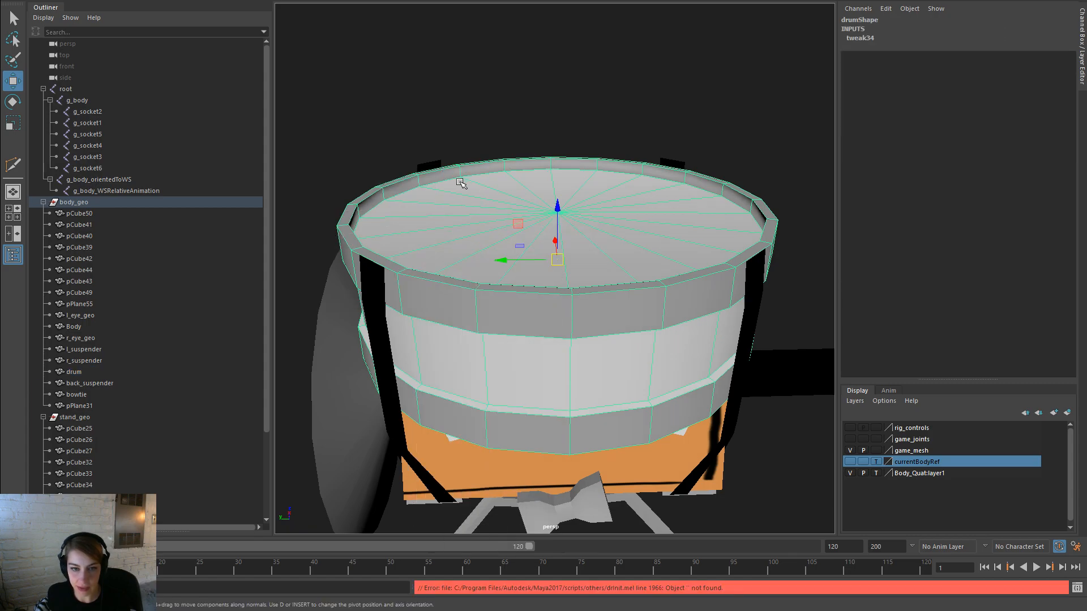
double_click(365, 197)
key("space")
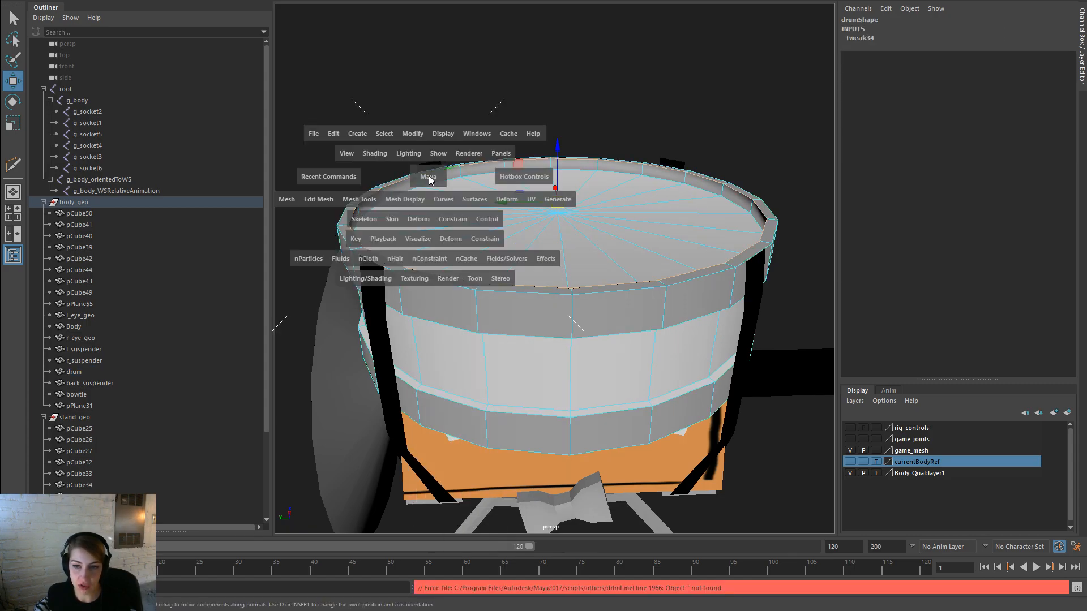
left_click(400, 200)
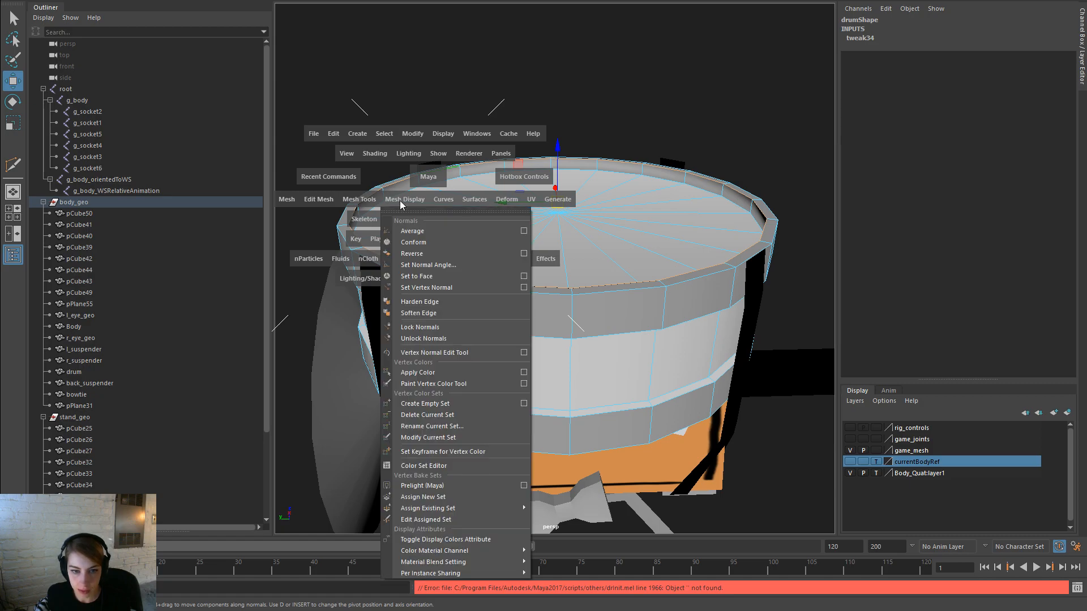
left_click(424, 300)
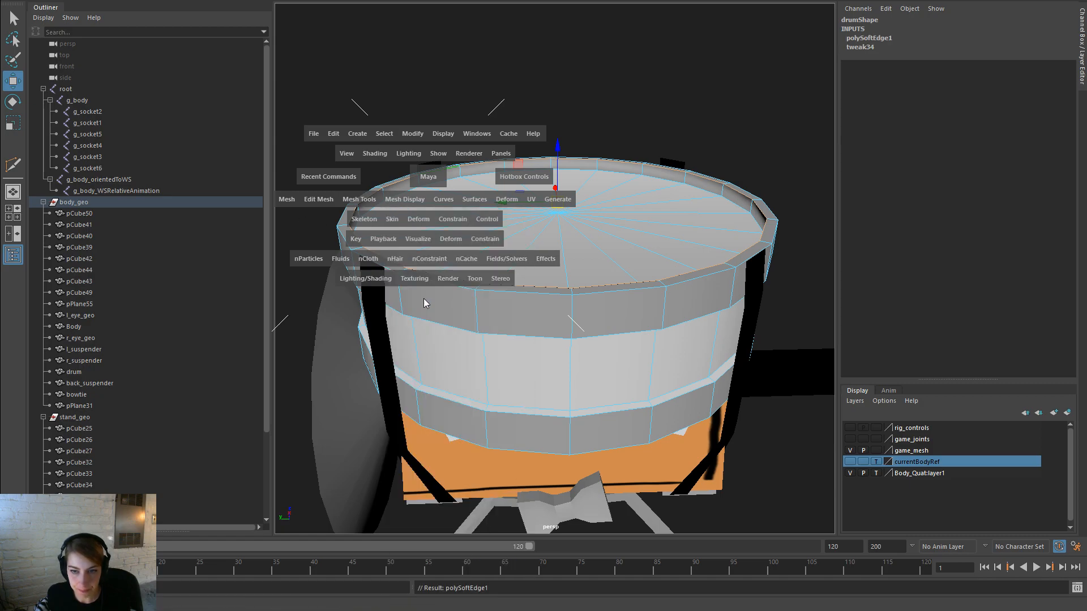
left_click(746, 135)
Step: Harden the edge loop where the drumhead meets the inside of the rim
left_click_drag(707, 252, 731, 252, "alt")
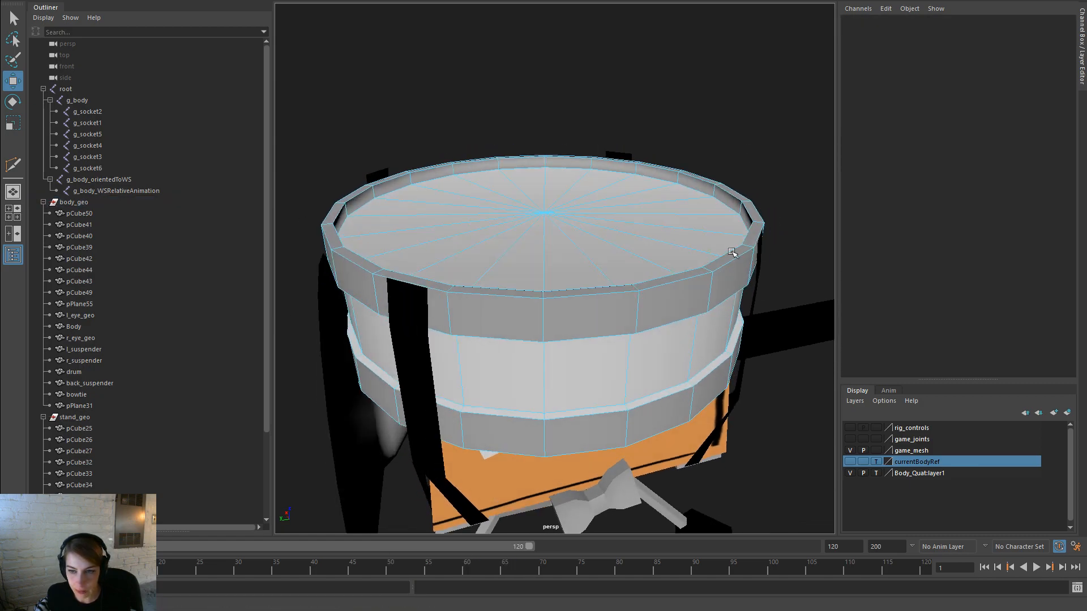
left_click(729, 208)
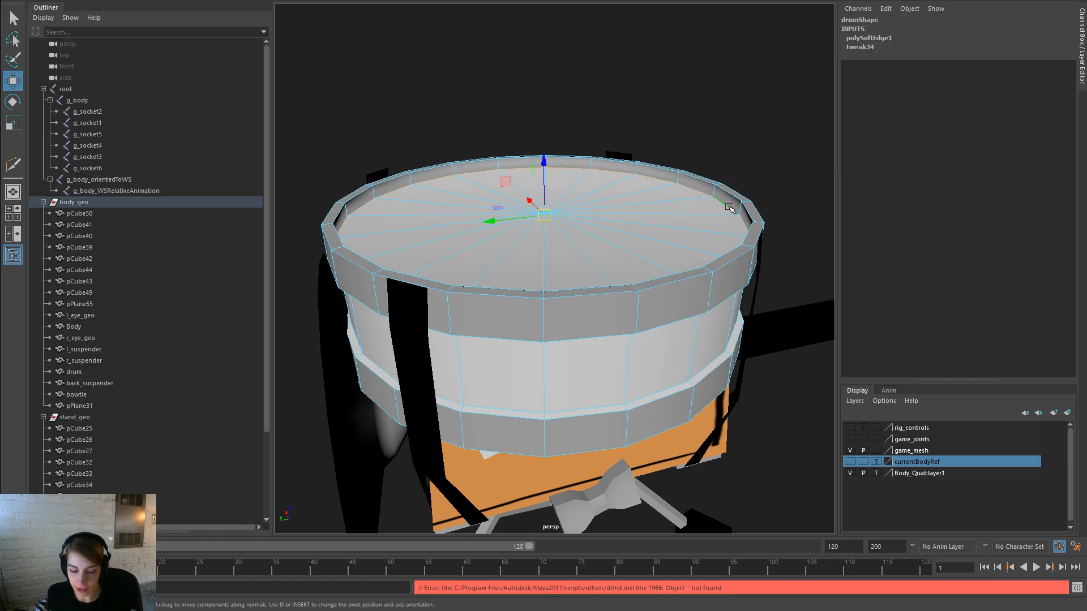
key("f")
scroll(586, 303, "up", 1)
key("space")
key("g")
left_click(667, 155)
right_click_drag(606, 244, 661, 227)
left_click(760, 160)
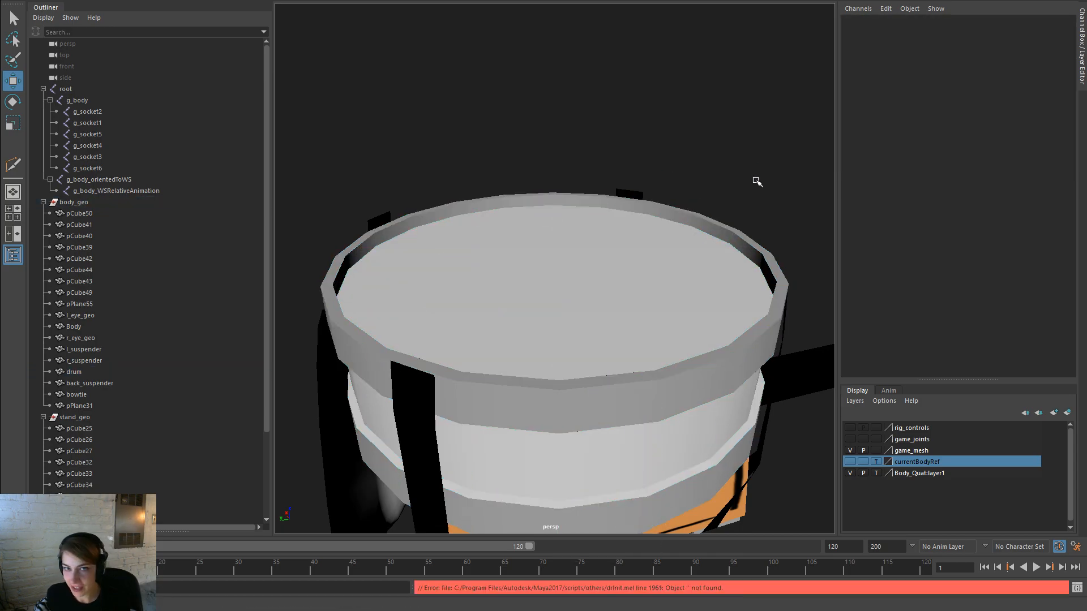
Step: Inspect the drummer model from the front, above and behind, checking the drum's edges and bands, the straps and the stand
left_click_drag(634, 301, 519, 289, "alt")
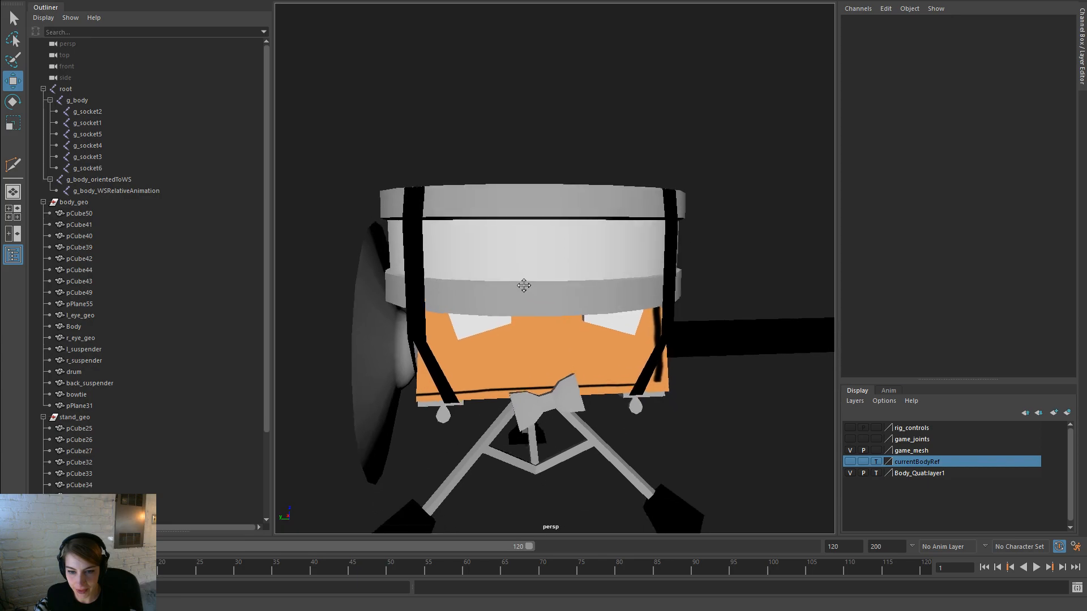
right_click_drag(519, 288, 590, 347, "alt")
left_click_drag(591, 346, 610, 370, "alt")
left_click(611, 384)
right_click_drag(634, 287, 675, 354)
double_click(597, 399)
scroll(588, 409, "down", 3)
left_click(678, 353)
right_click_drag(600, 287, 713, 516)
right_click_drag(596, 232, 715, 191)
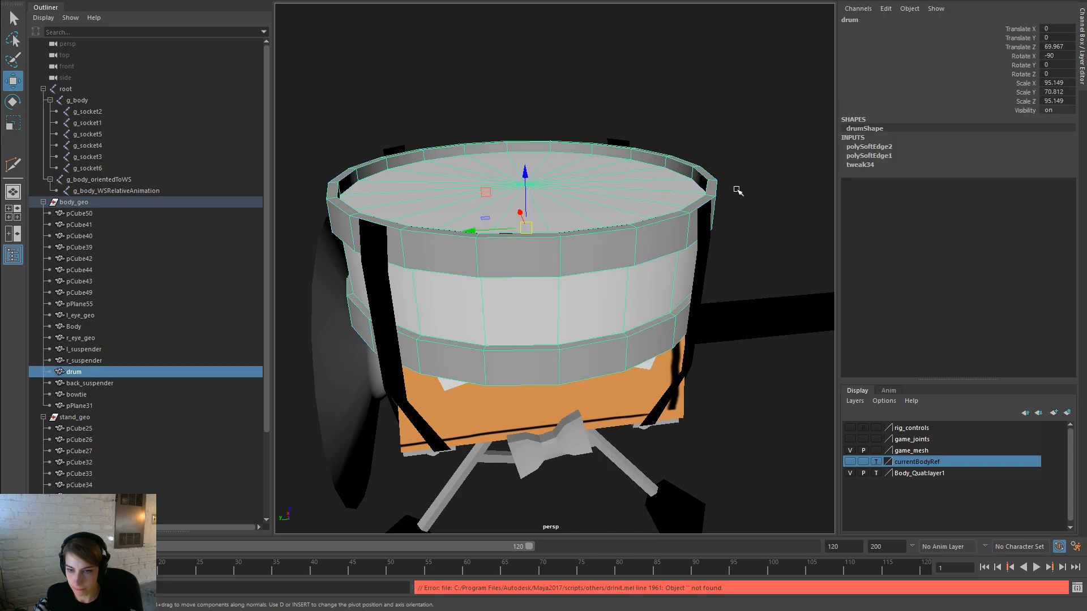
left_click(773, 198)
left_click_drag(657, 374, 621, 392, "alt")
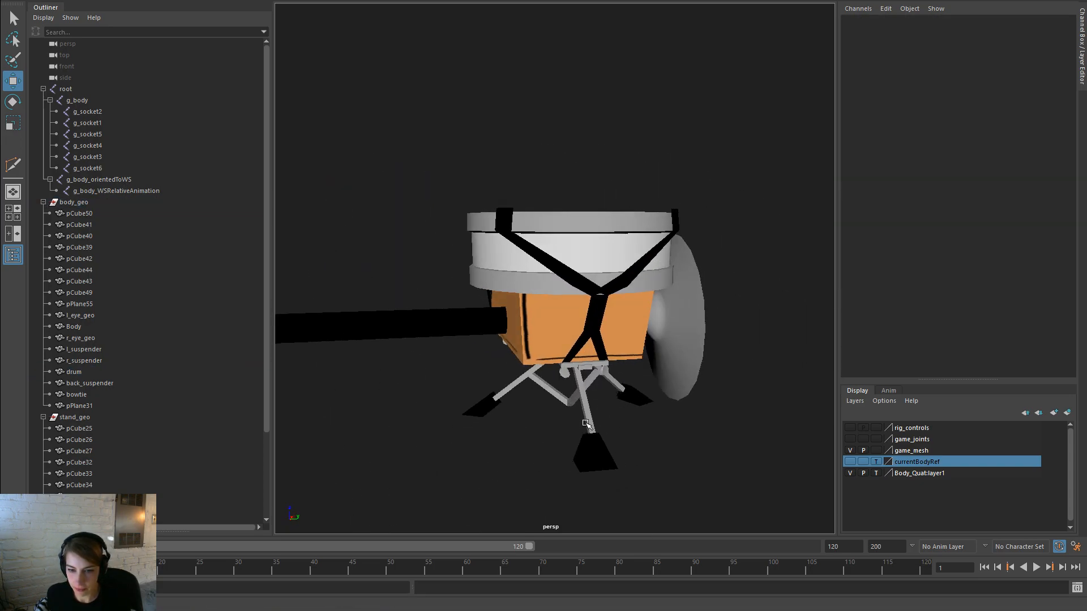
Step: Select the stand's single rear leg with its foot and brace (pCube27, pCube33) and unbind their skin
left_click(587, 424)
left_click(583, 447, "shift")
left_click_drag(582, 447, 599, 408, "alt")
left_click(589, 389, "shift")
key("space")
left_click(505, 407)
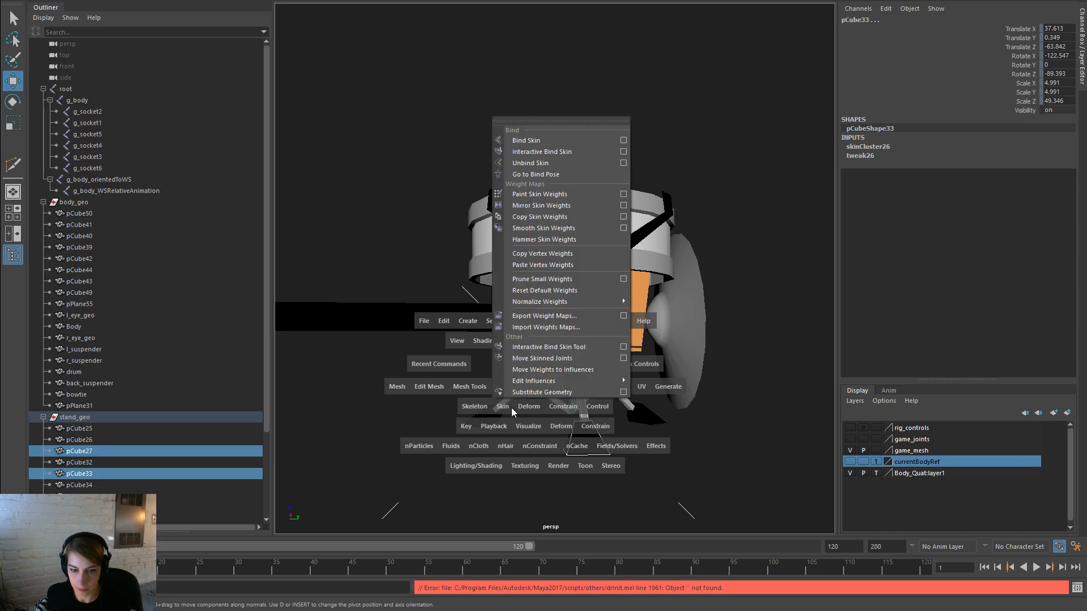
left_click(546, 163)
Step: Delete the stand's third leg, pCube27, together with its foot and the brace pCube33
left_click_drag(620, 341, 638, 379, "alt")
left_click(651, 452)
left_click(624, 404, "shift")
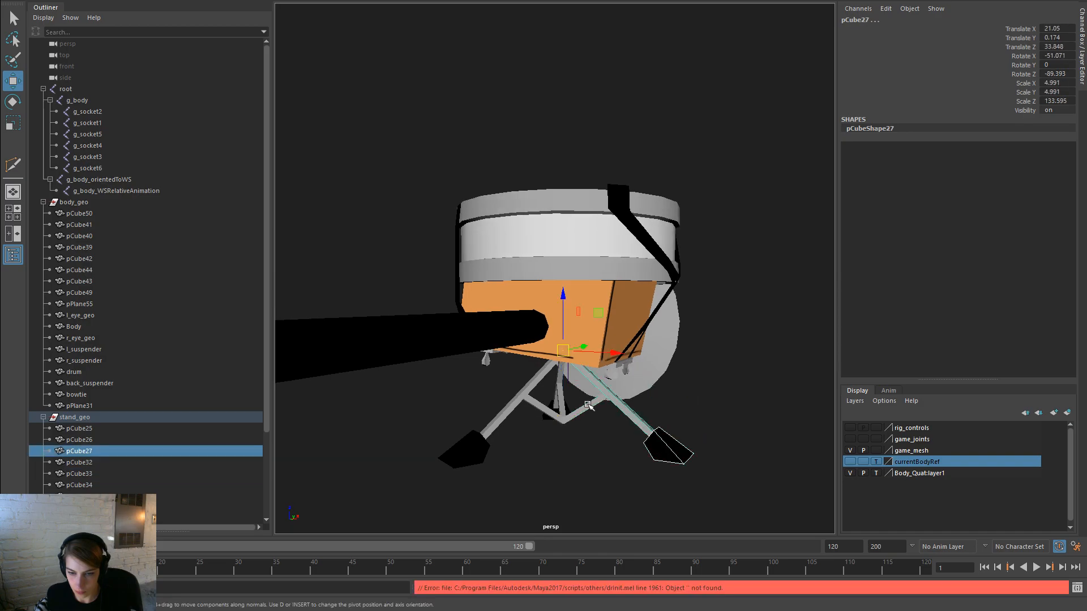
left_click(588, 412, "shift")
key("Delete")
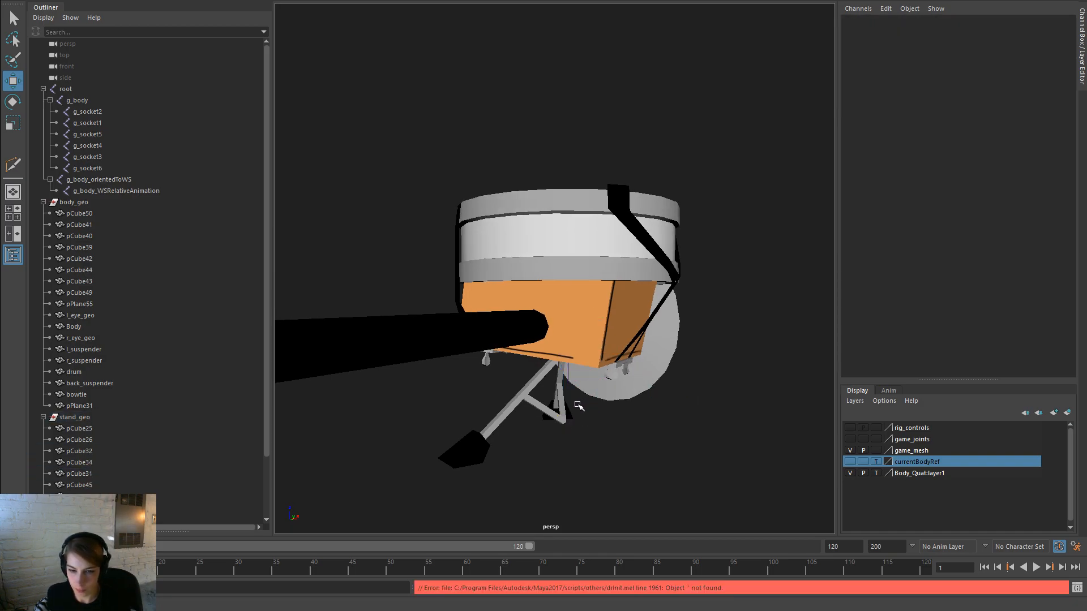
Step: Select the two remaining stand legs with their braces and feet and duplicate them
left_click(563, 408)
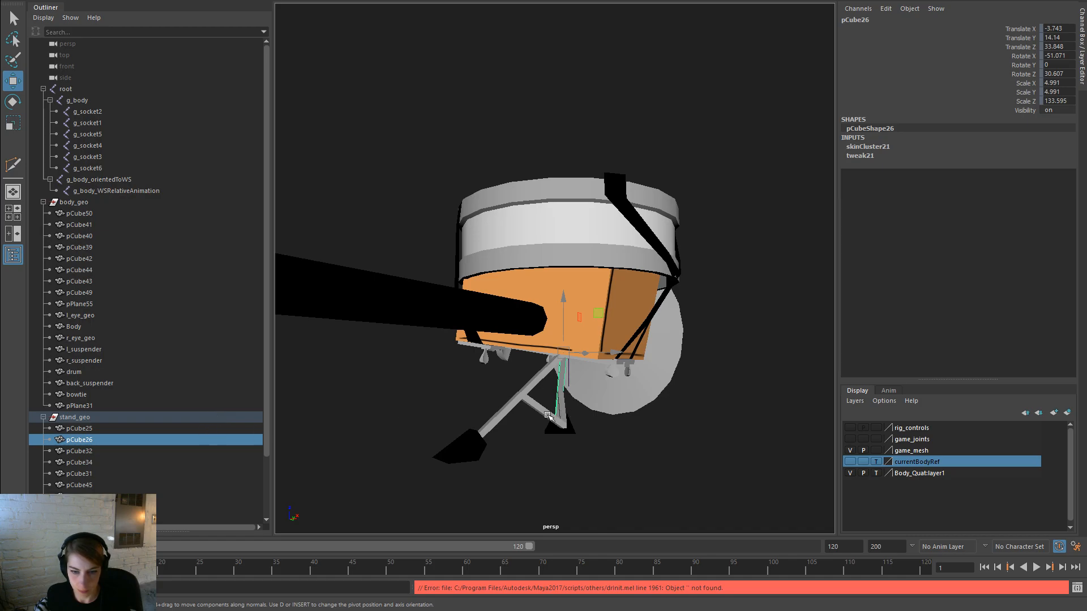
left_click(548, 415, "shift")
left_click(540, 379, "shift")
left_click_drag(625, 425, 576, 426, "alt")
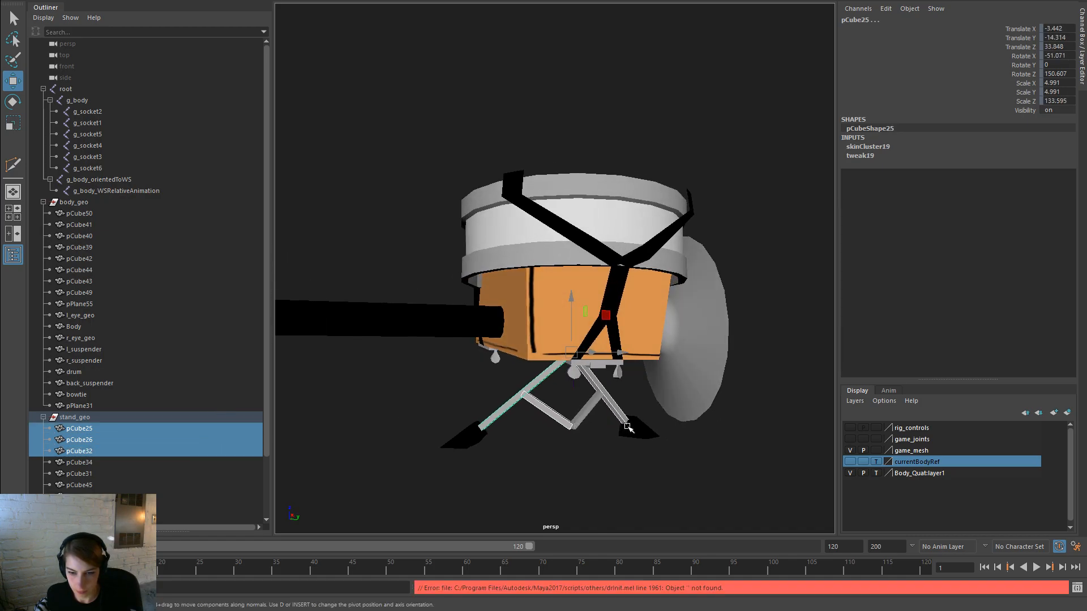
left_click(627, 426, "shift")
key("ctrl+z")
left_click(587, 406, "shift")
left_click(637, 429, "shift")
left_click(466, 437, "shift")
left_click_drag(524, 438, 630, 441, "alt")
key("ctrl+d")
Step: Unlock the translate, rotate and scale channels of the duplicated leg parts
left_click_drag(1027, 111, 1033, 28)
right_click(1031, 31)
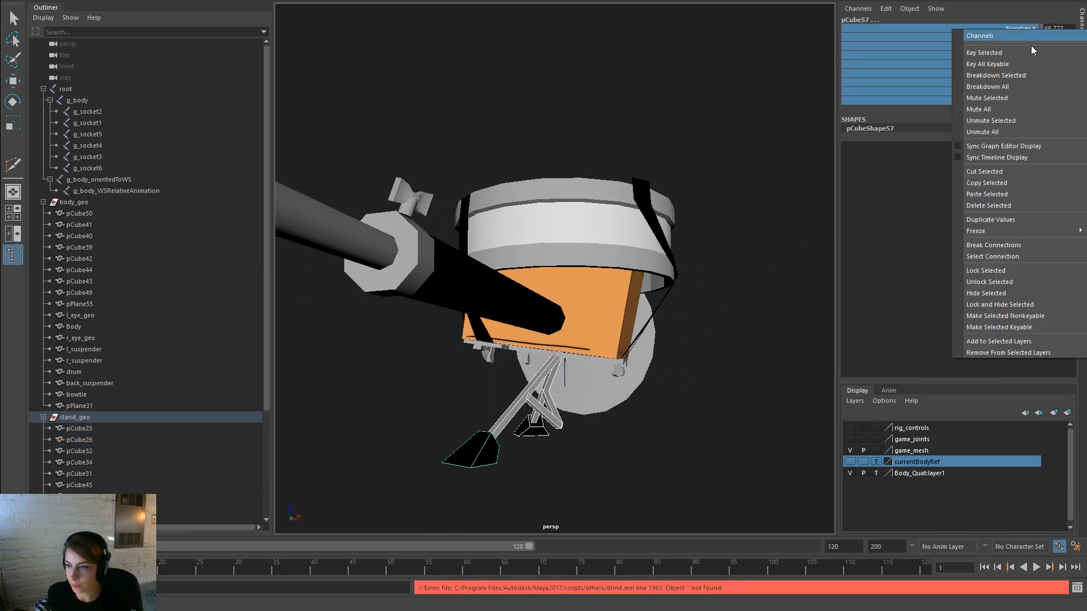
left_click(1003, 284)
Step: Group the duplicated leg parts and mirror the group by setting its Scale X to -1
key("r")
left_click_drag(582, 432, 600, 432, "alt")
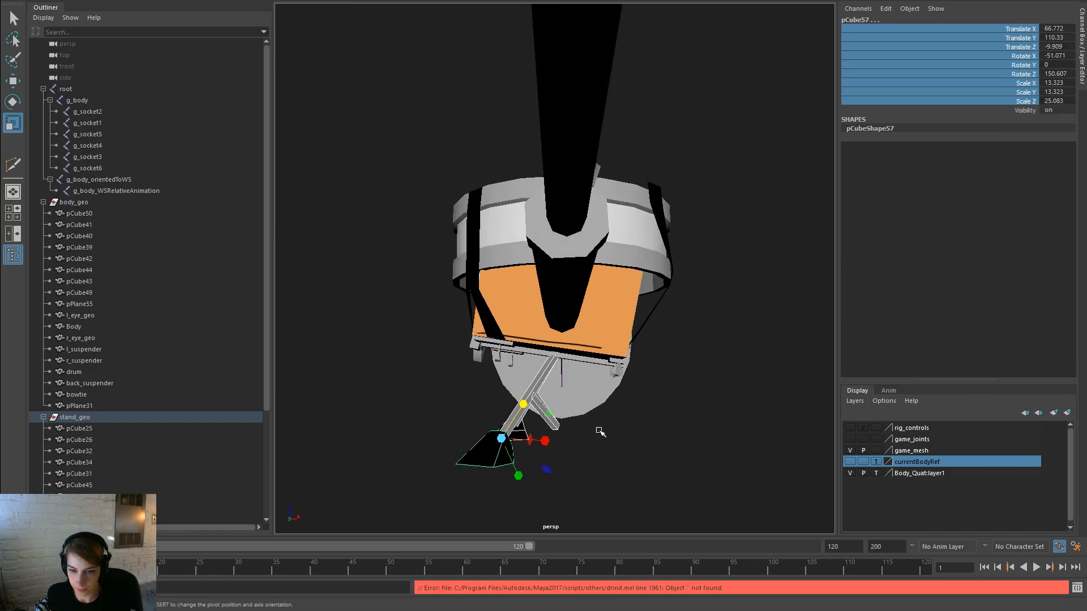
key("ctrl+g")
left_click_drag(508, 330, 632, 329)
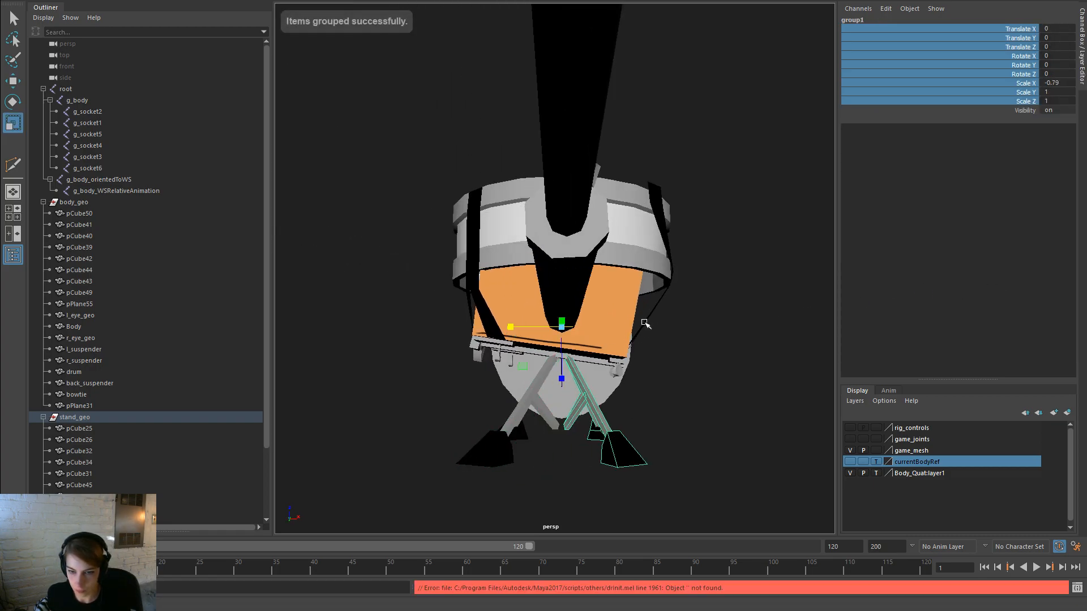
double_click(1058, 83)
type("0")
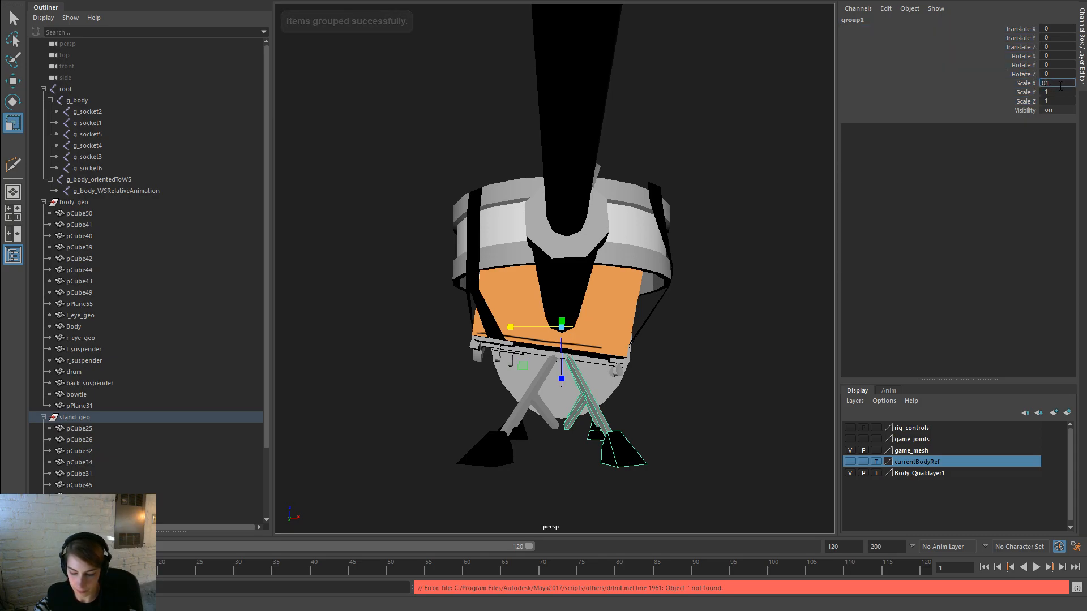
key("BackSpace")
type("1")
key("Return")
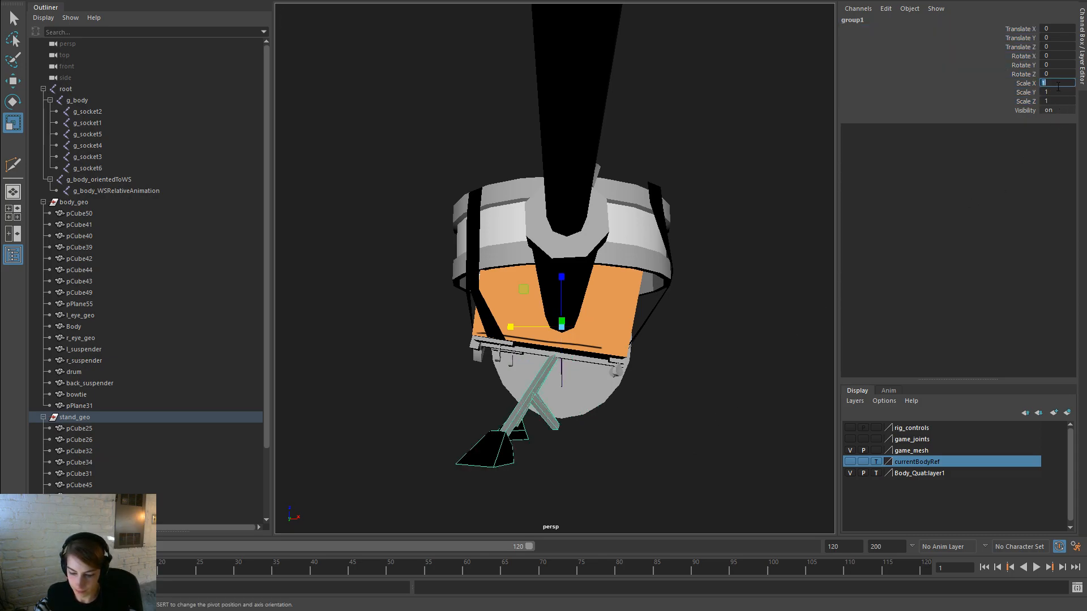
key("Return")
Step: Move the mirrored leg group to about 9.66 in Translate X so its legs meet the original ones
left_click(705, 473)
left_click_drag(705, 473, 745, 416, "alt")
left_click_drag(620, 406, 539, 308, "alt")
left_click(615, 408)
key("Up")
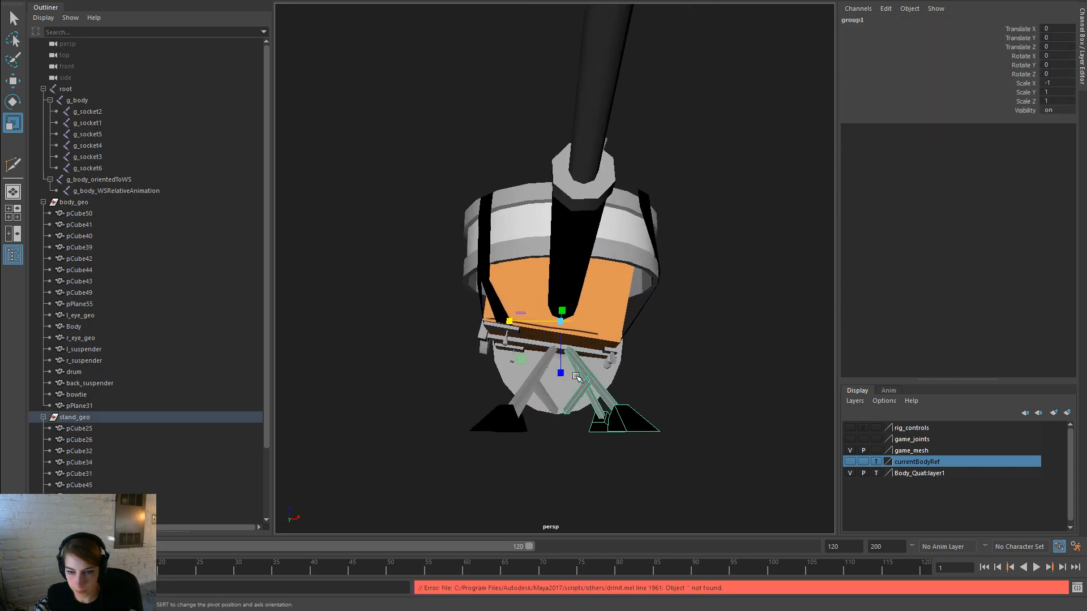
key("w")
left_click_drag(618, 320, 609, 321)
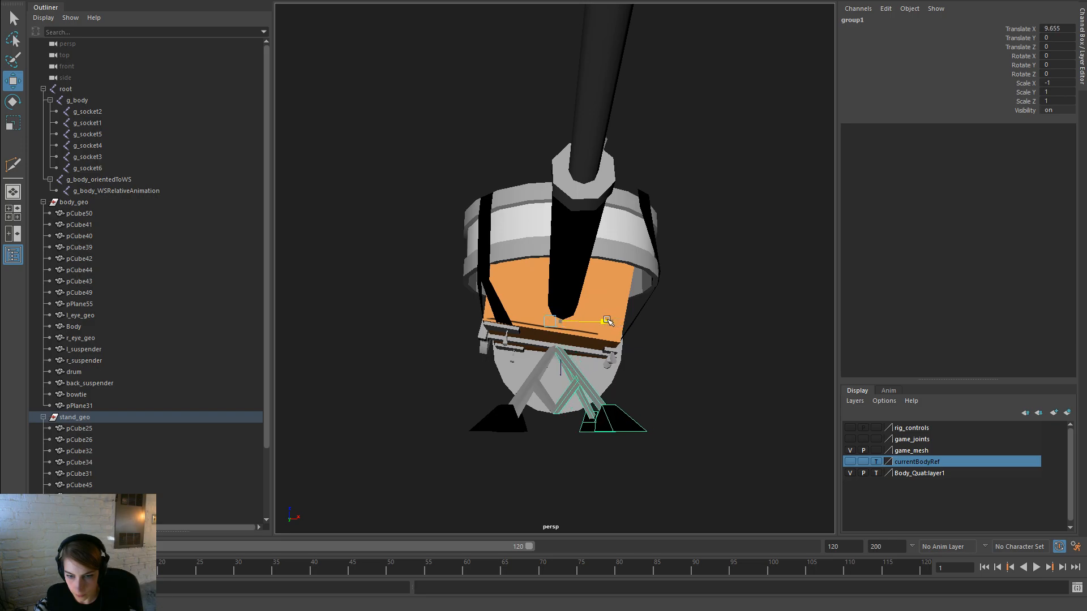
left_click(721, 396)
left_click_drag(720, 395, 628, 421, "alt")
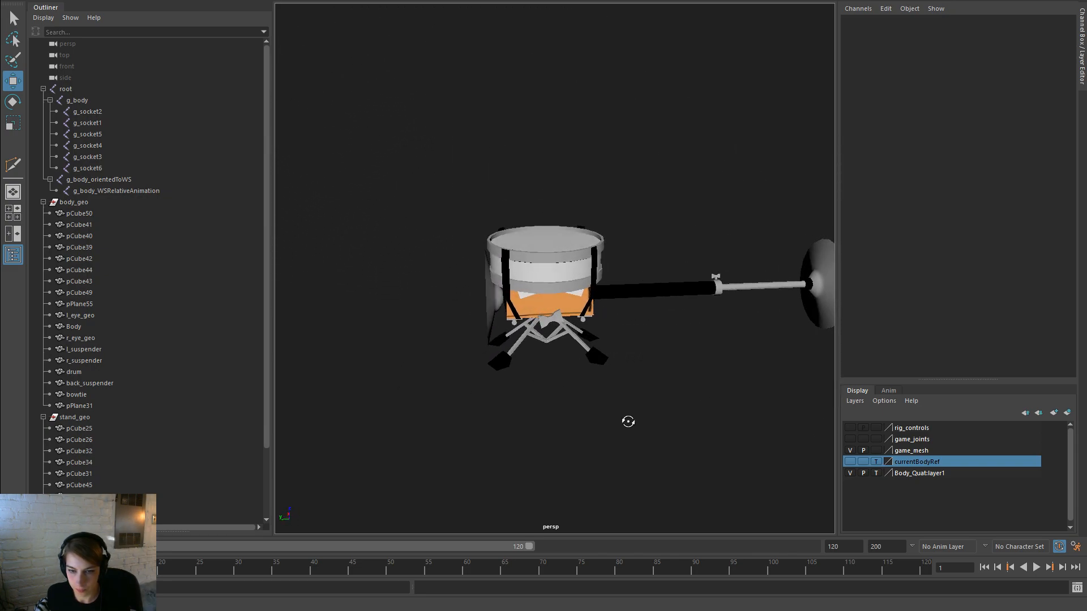
Step: Show the currentBodyRef layer to compare the four-legged stand with the reference boxes
scroll(172, 444, "down", 3)
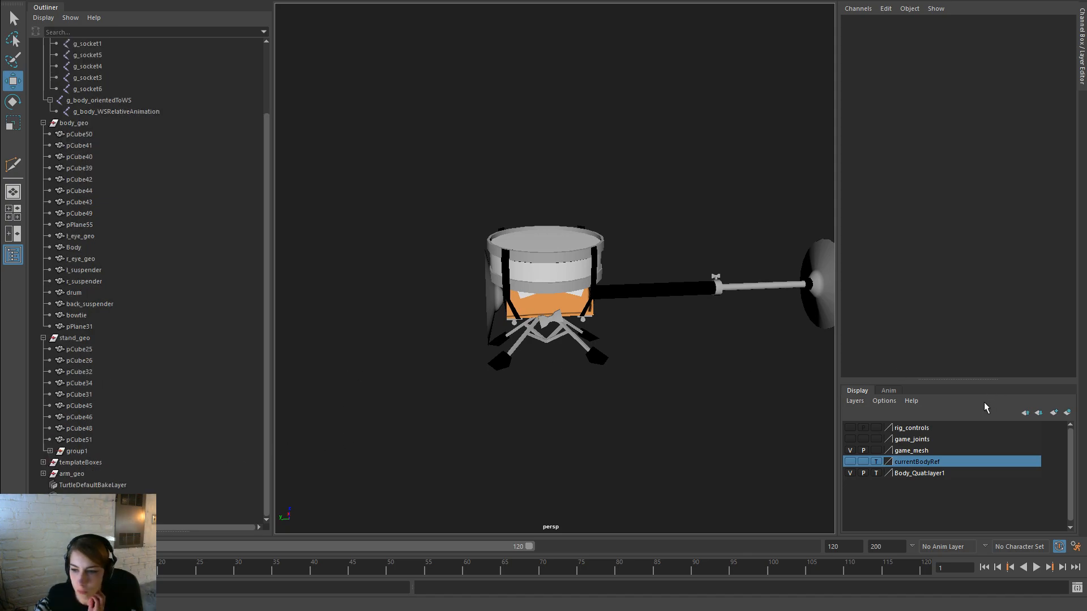
left_click(850, 461)
left_click_drag(772, 456, 496, 370, "alt")
scroll(496, 371, "up", 2)
Step: Unbind the skin from the original stand legs and braces (pCube25, pCube26, pCube32 and pCube34)
left_click_drag(586, 418, 484, 374)
key("space")
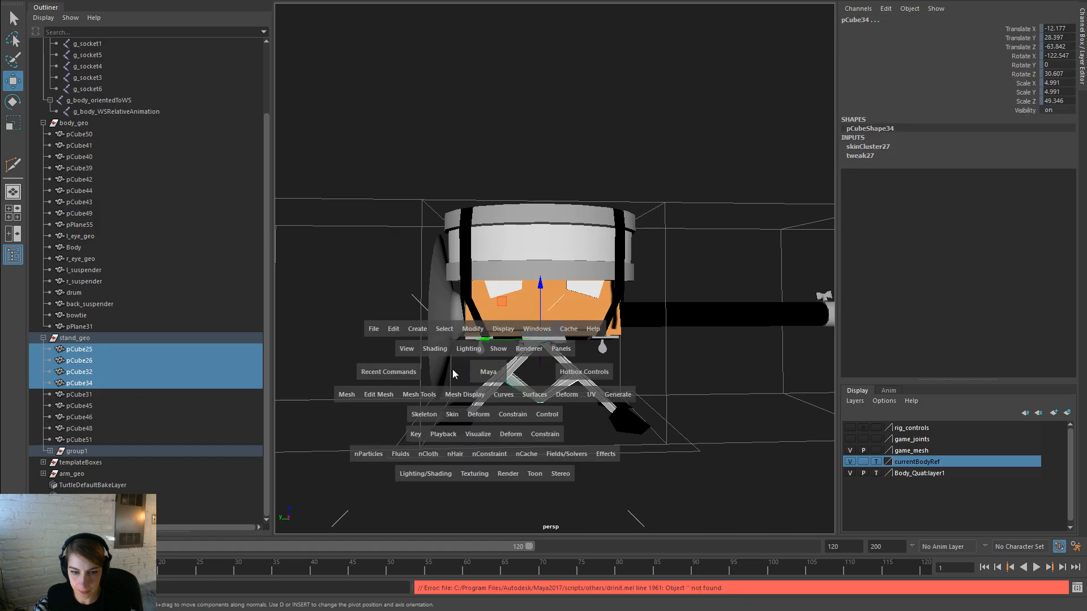
left_click(447, 415)
left_click(497, 170)
left_click(581, 138)
left_click_drag(569, 327, 581, 344, "alt")
left_click(523, 376)
left_click(537, 389, "shift")
left_click(532, 391)
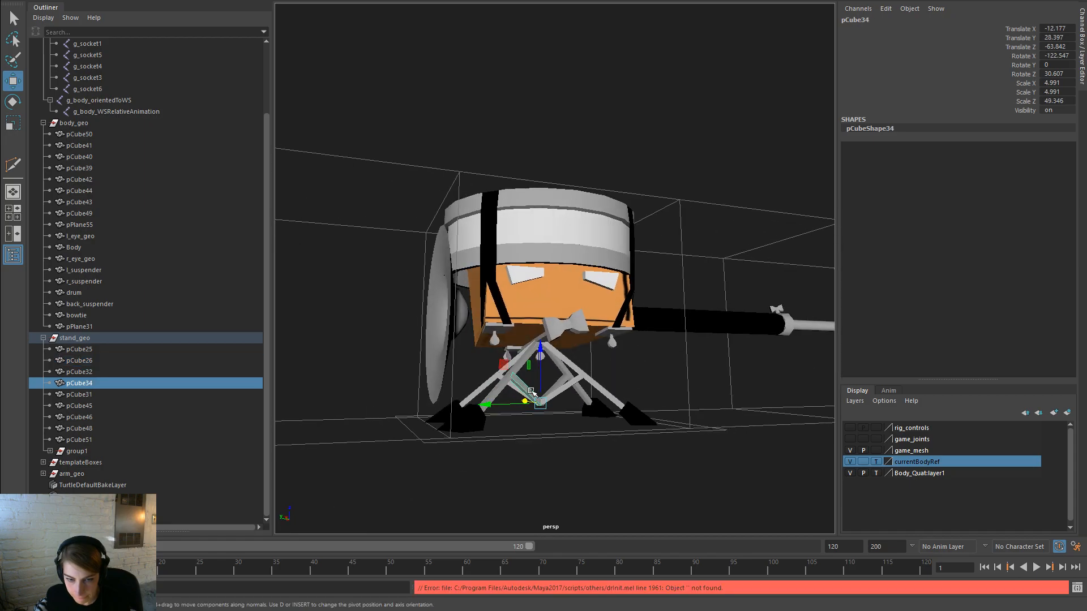
left_click(470, 427, "shift")
left_click(518, 365, "shift")
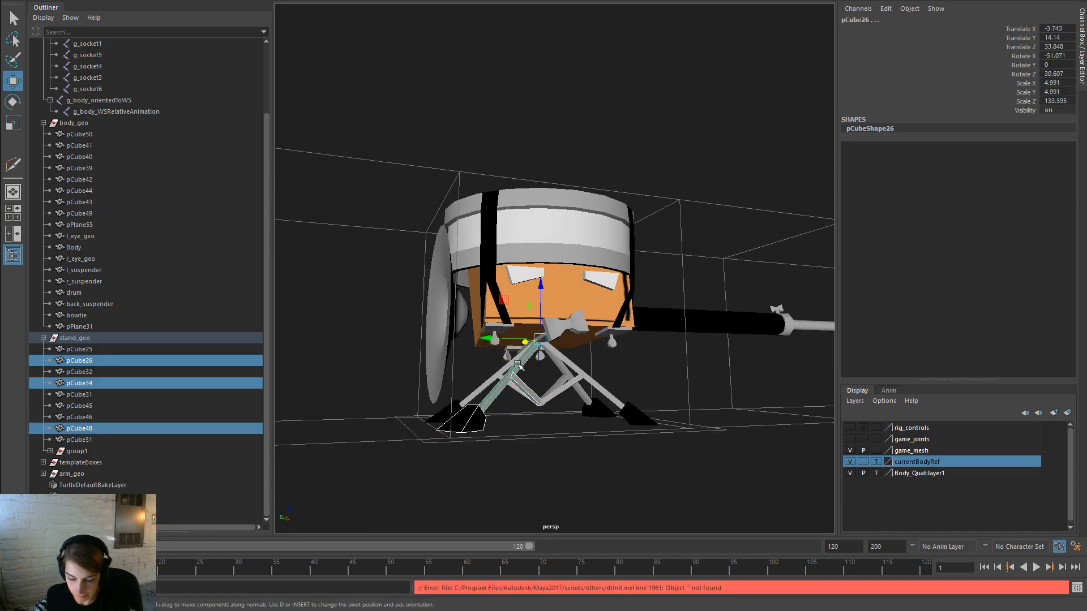
key("p")
left_click(518, 365)
key("ctrl+z")
key("ctrl+z")
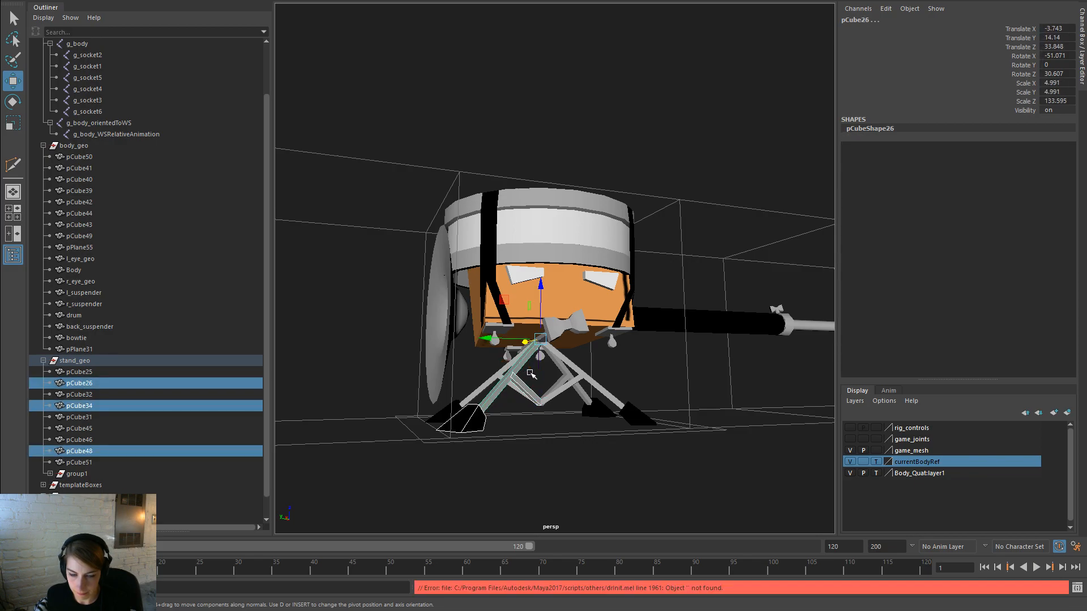
Step: Select all four legs with their braces and feet and delete their construction history
left_click_drag(641, 432, 459, 382)
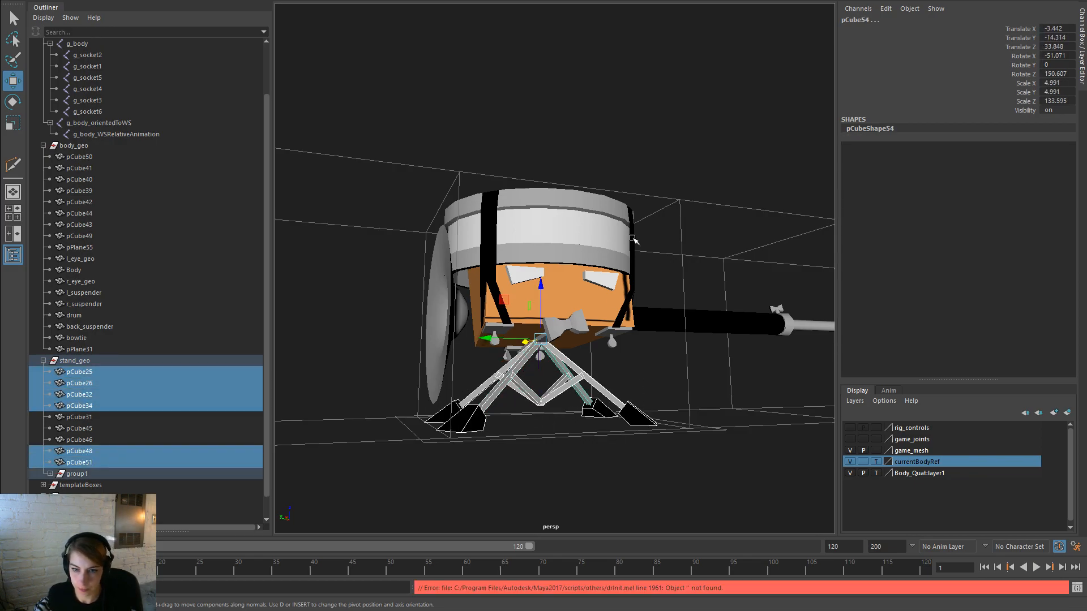
key("space")
left_click_drag(548, 200, 731, 338)
Step: Parent the foot pCube48 and the brace pCube34 to the original leg pCube26
left_click(663, 416)
left_click(484, 415)
left_click(519, 381, "shift")
left_click(521, 367, "shift")
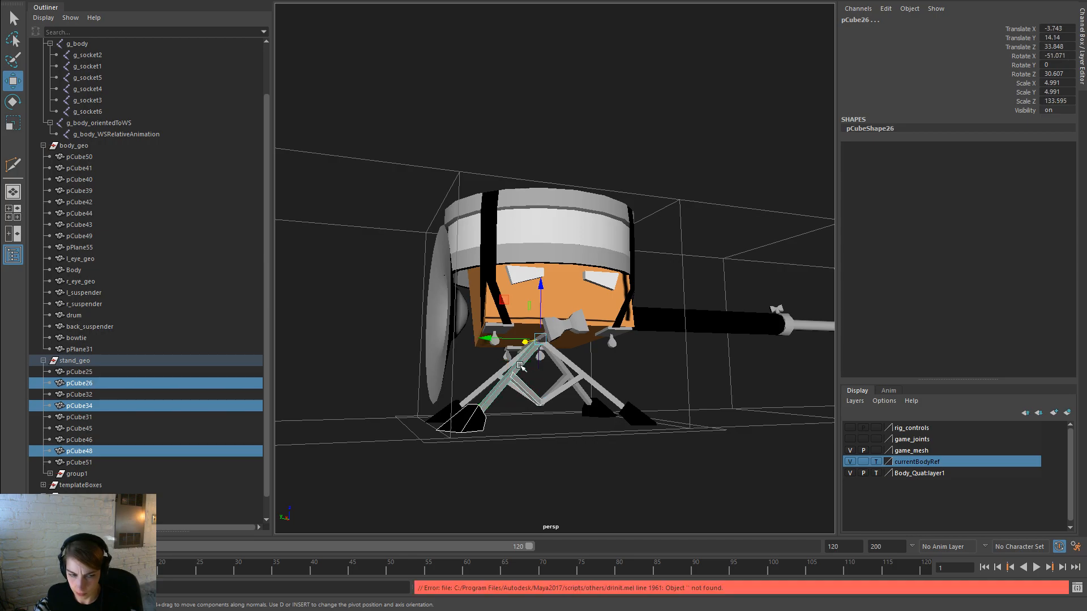
left_click(242, 361)
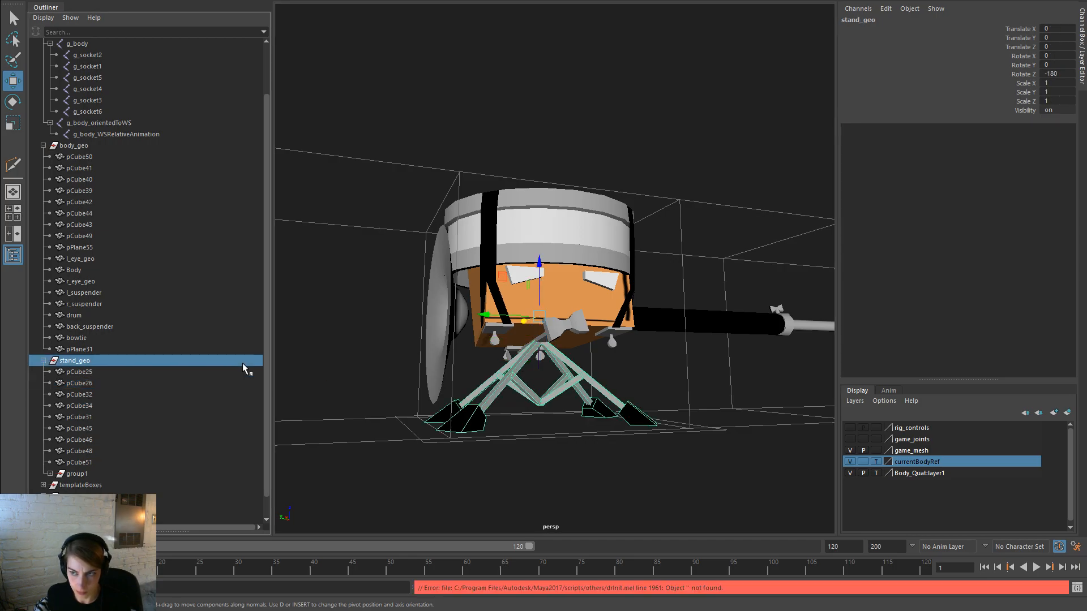
key("ctrl+z")
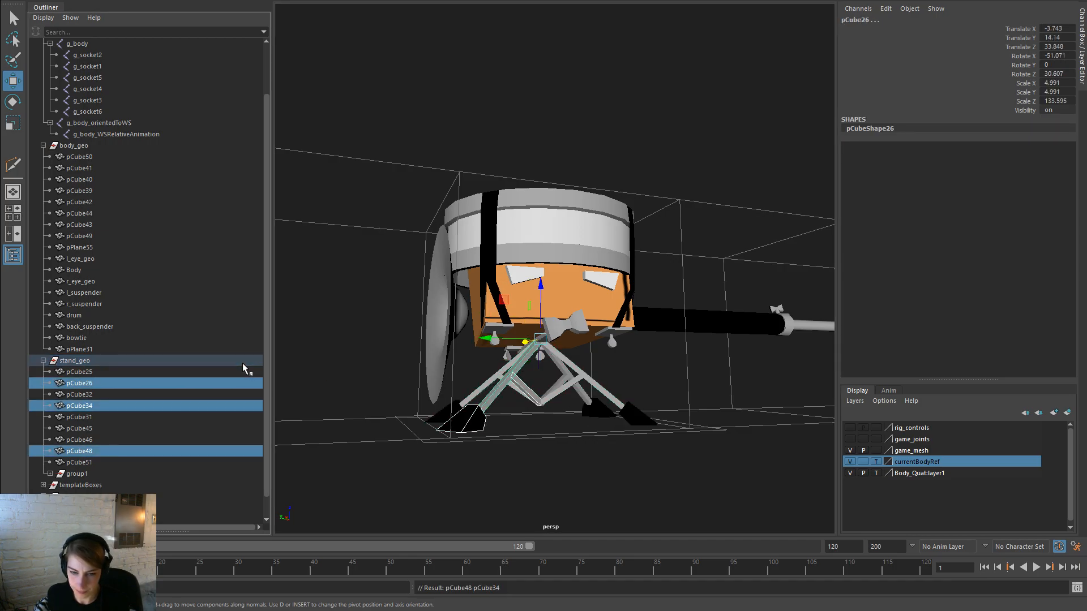
key("p")
Step: Parent the foot pCube51 and the brace pCube32 to the original leg pCube25
left_click(592, 398)
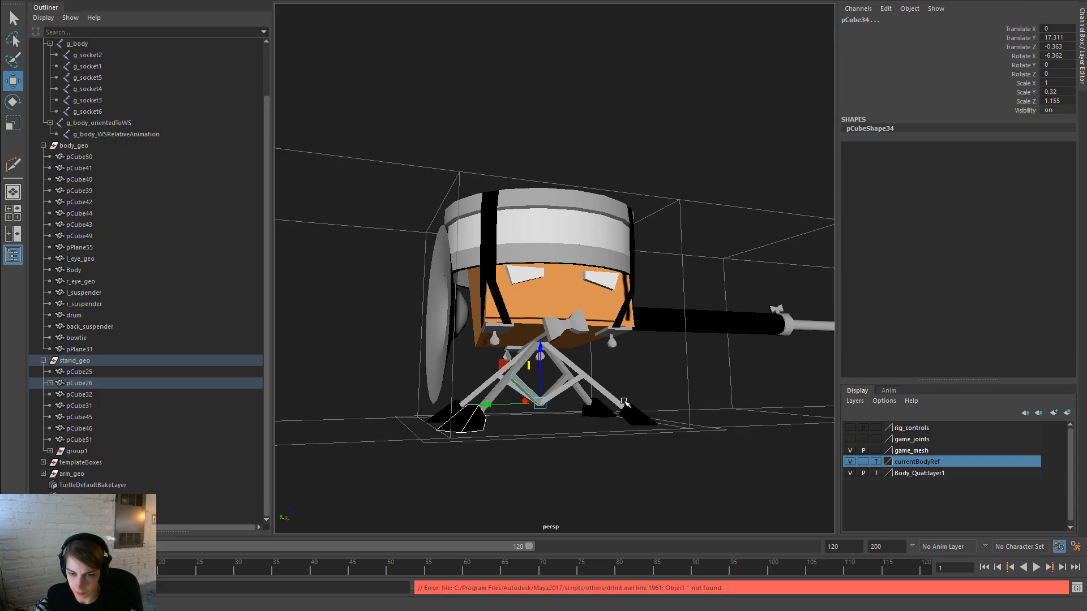
left_click(562, 388, "shift")
left_click(570, 360, "shift")
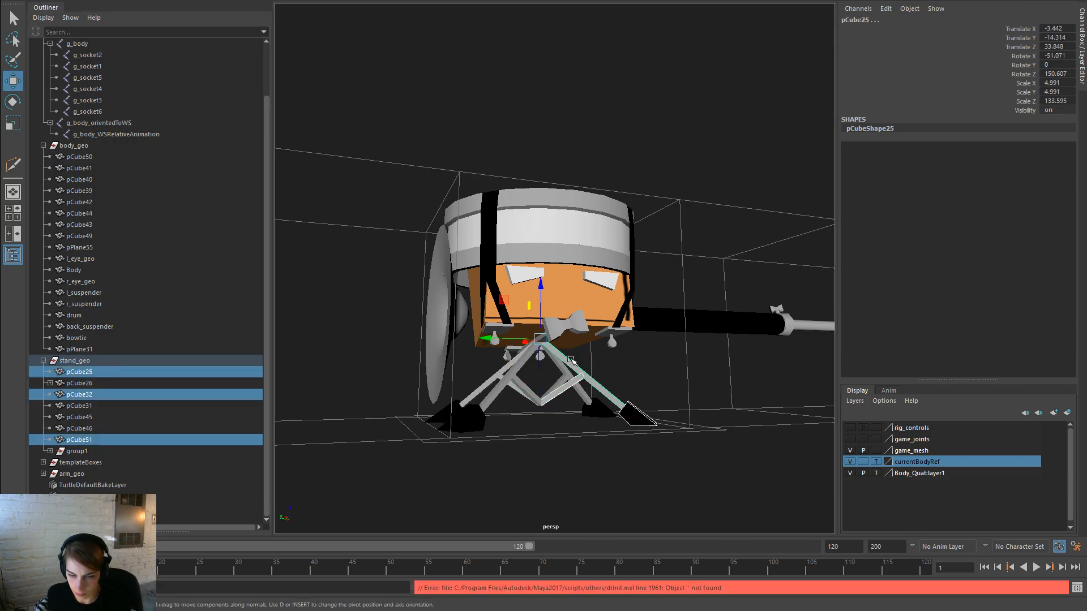
key("p")
Step: Parent the mirrored foot pCube57 and the brace pCube53 to their mirrored leg, pCube54
left_click(588, 405)
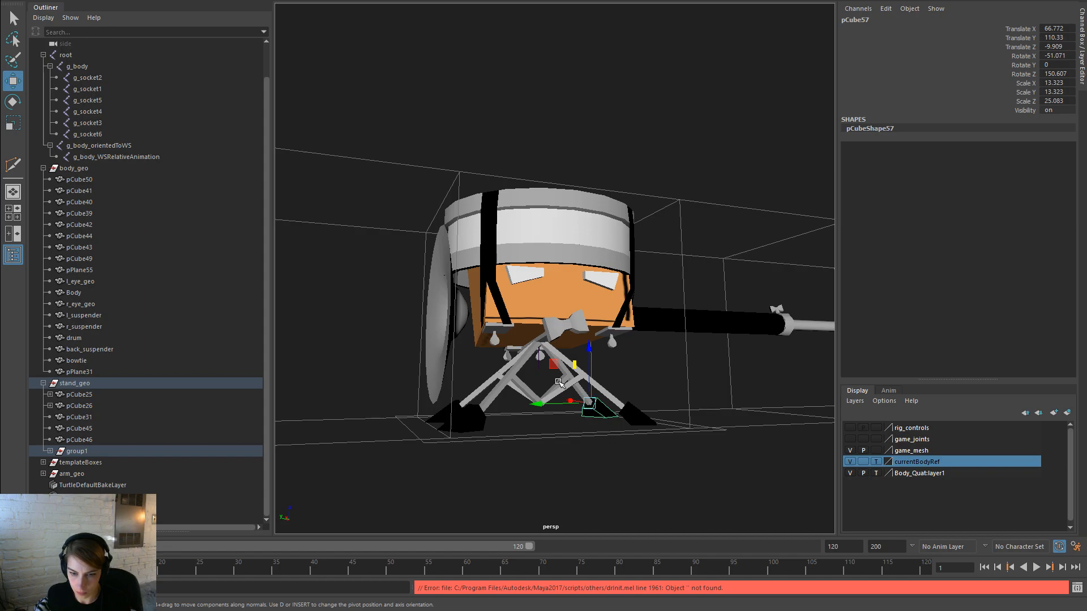
left_click(587, 396, "shift")
key("p")
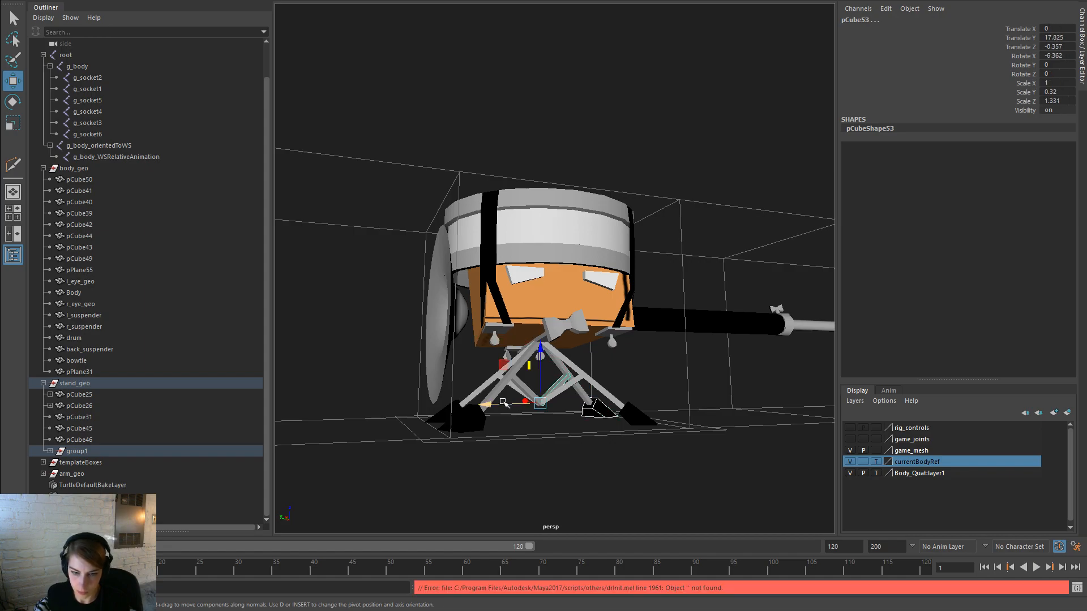
Step: Parent the remaining mirrored foot and the brace pCube55 to the mirrored leg near the large disc
left_click(458, 409)
left_click_drag(458, 411, 507, 399, "alt")
left_click(511, 369, "shift")
left_click(483, 385)
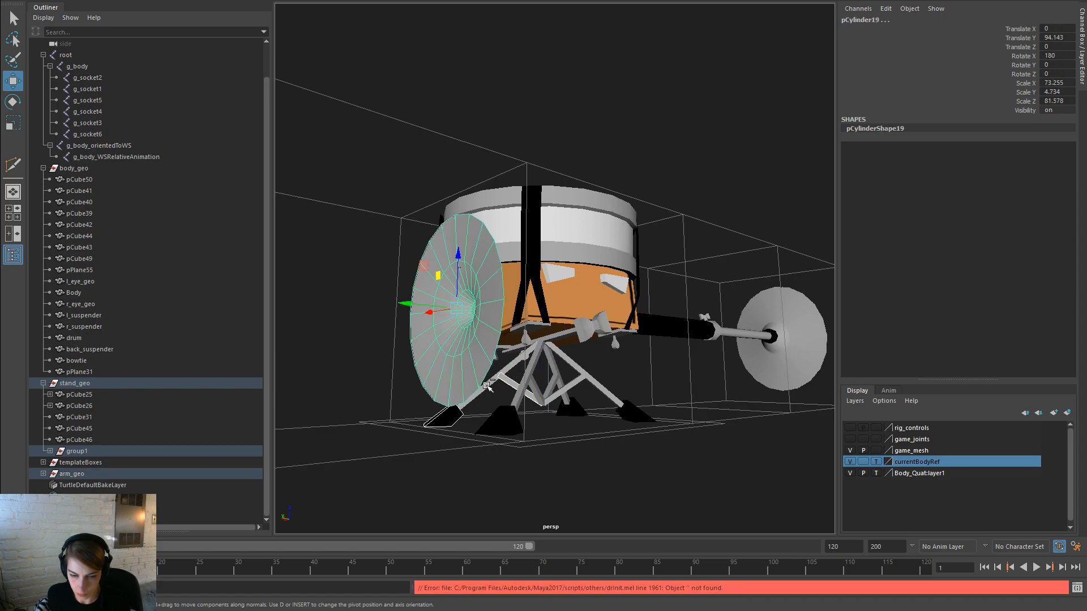
left_click(486, 386)
left_click(489, 390)
left_click(529, 391)
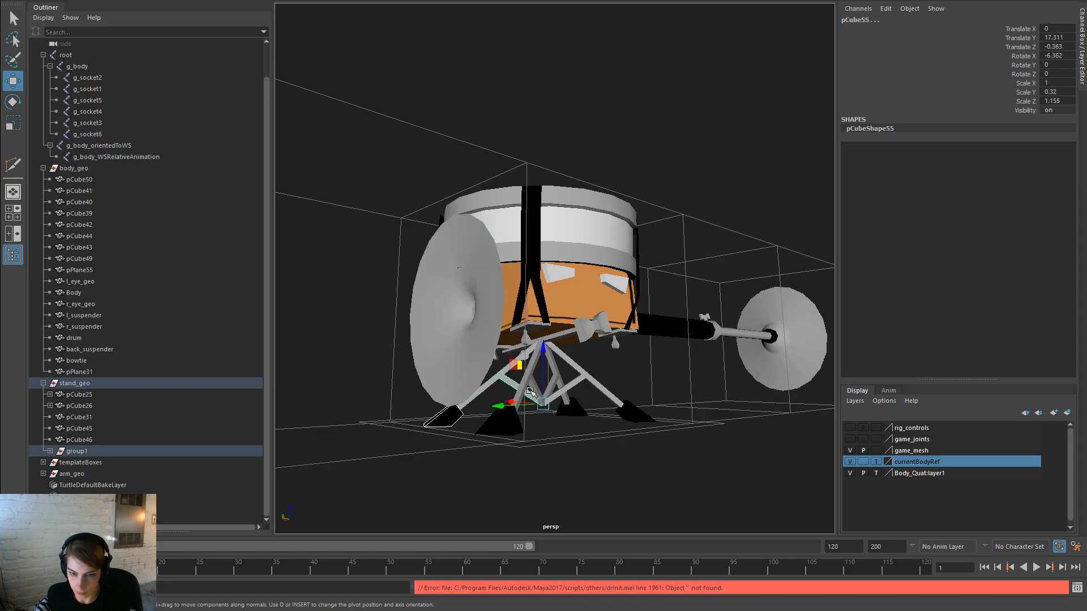
Step: Select the stand leg pCube25 and set the Rotate tool's axis orientation to World
left_click(528, 373)
left_click(580, 374, "shift")
left_click_drag(634, 390, 574, 416, "alt")
key("e")
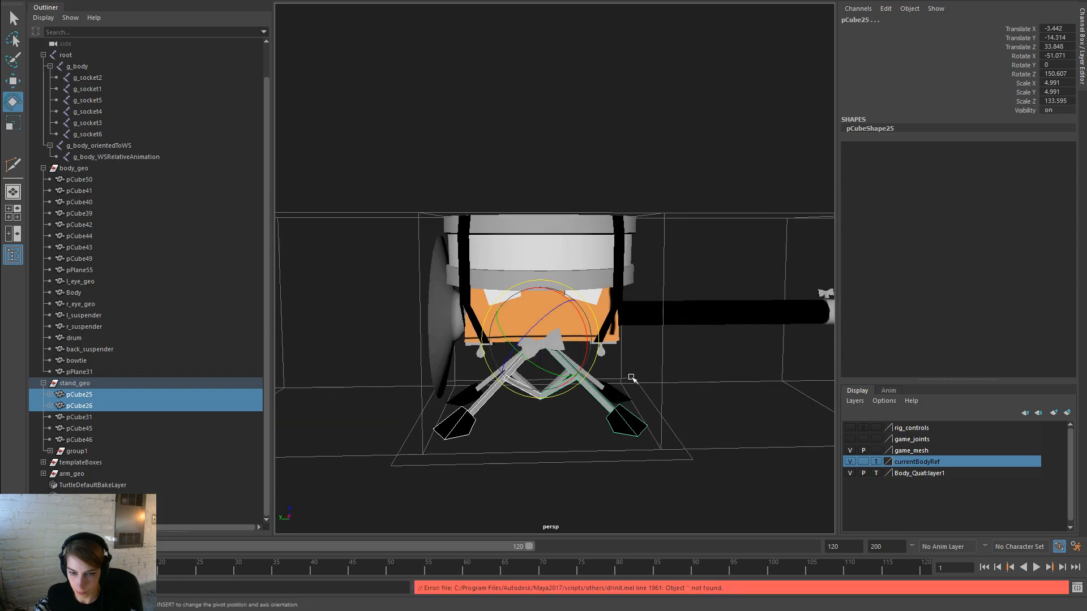
left_click(604, 399)
left_click_drag(586, 388, 564, 338, "alt")
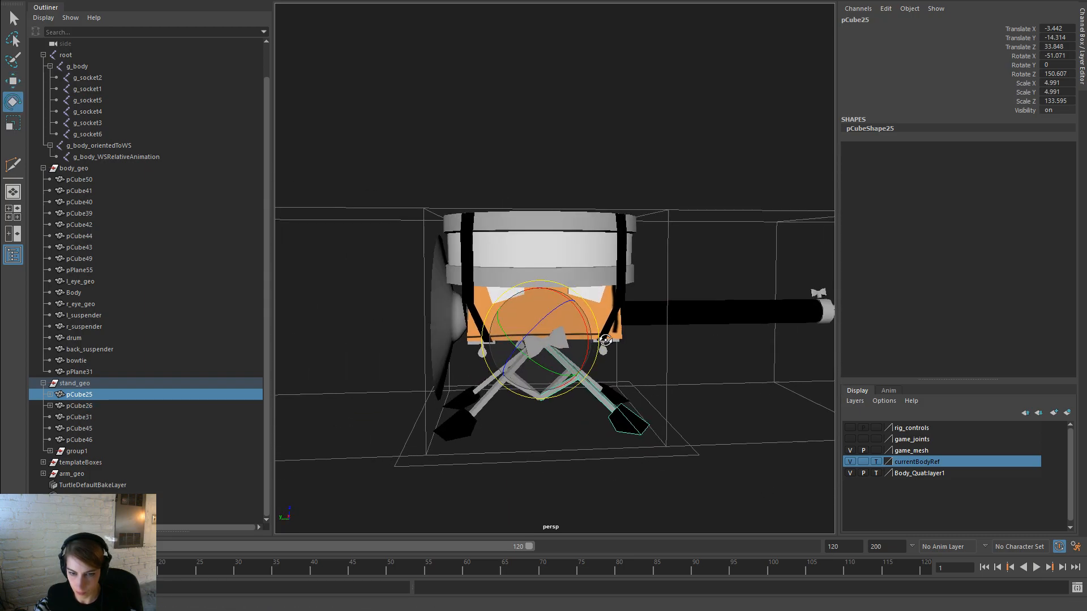
double_click(15, 104)
left_click(819, 295)
left_click(829, 312)
Step: Rotate the legs pCube25 and pCube54 about the vertical axis by one 15-degree snap step each
left_click_drag(567, 338, 562, 404, "alt")
key("j")
left_click(562, 404)
key("j")
left_click_drag(541, 358, 513, 397)
Step: Rotate the legs pCube52 and pCube26 about the vertical axis with 15-degree snapping, to a Rotate Z of 45.607
left_click(609, 413)
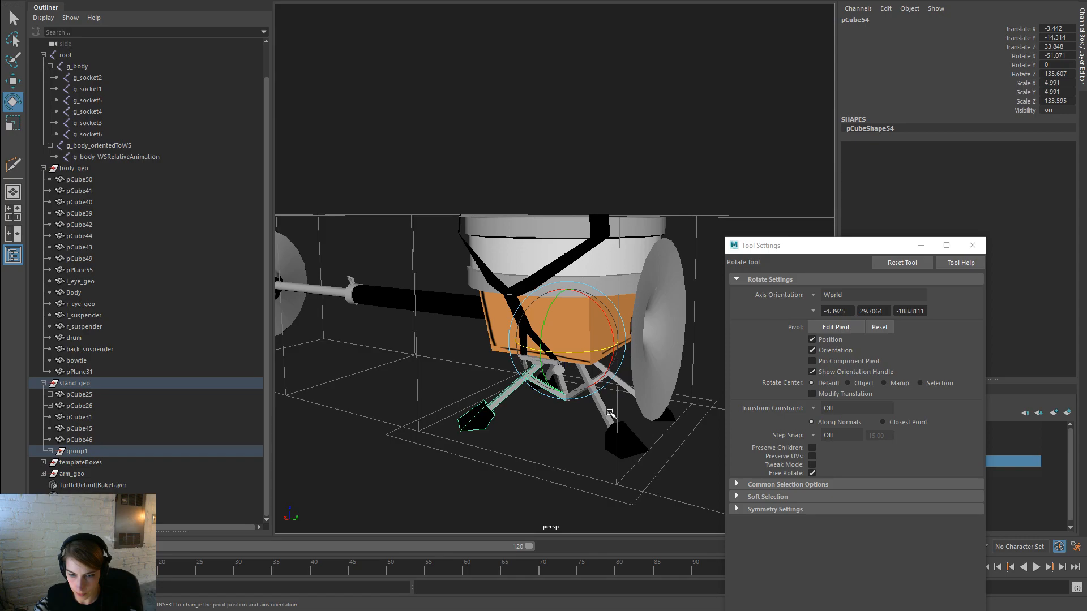
key("j")
left_click_drag(595, 350, 579, 352)
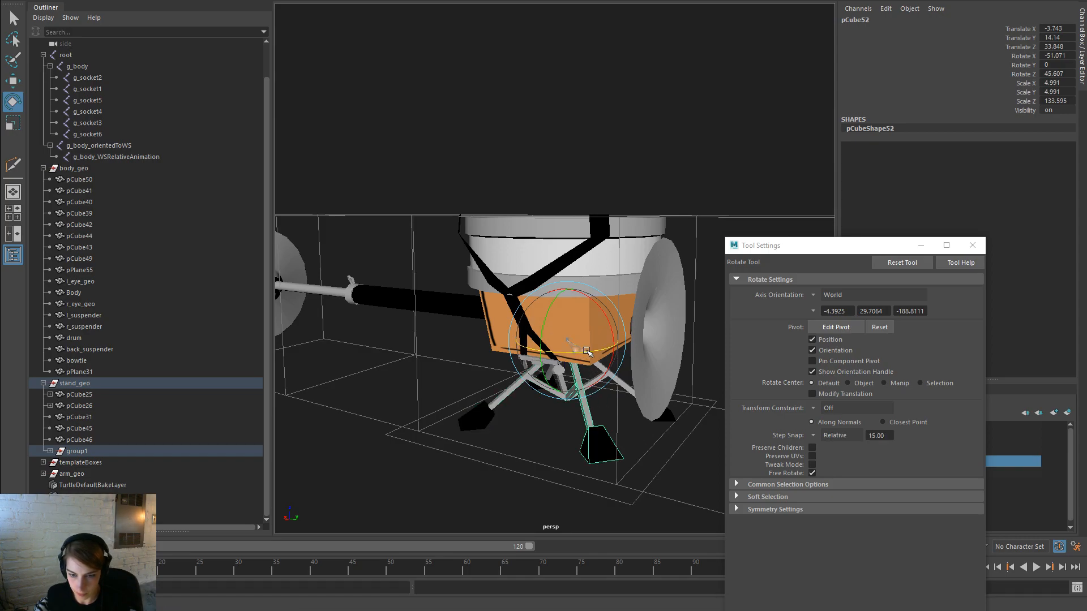
left_click_drag(636, 422, 487, 427, "alt")
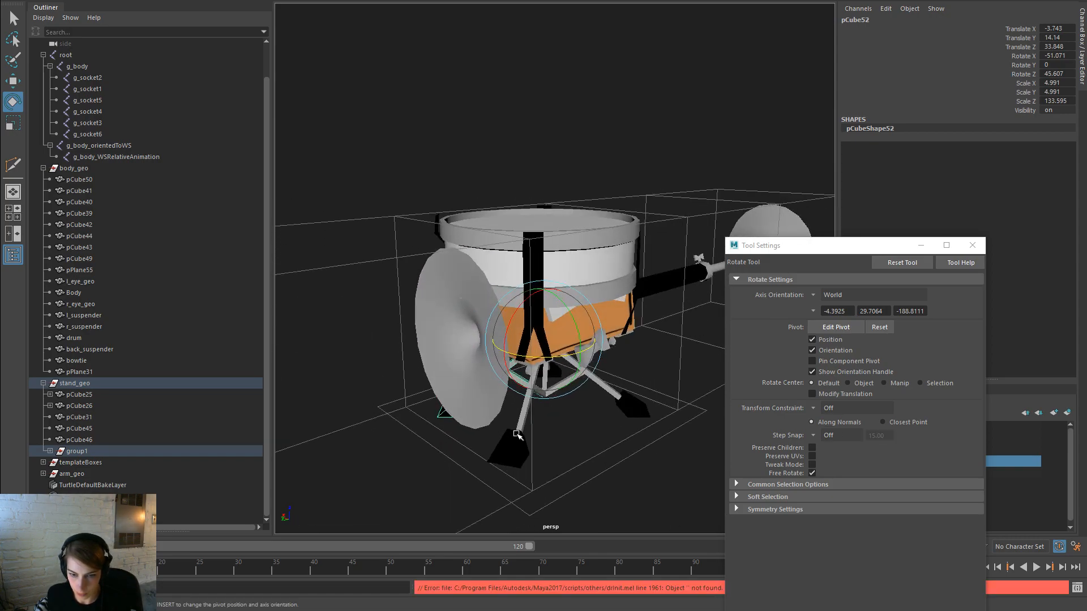
left_click(539, 389)
left_click_drag(551, 359, 556, 349)
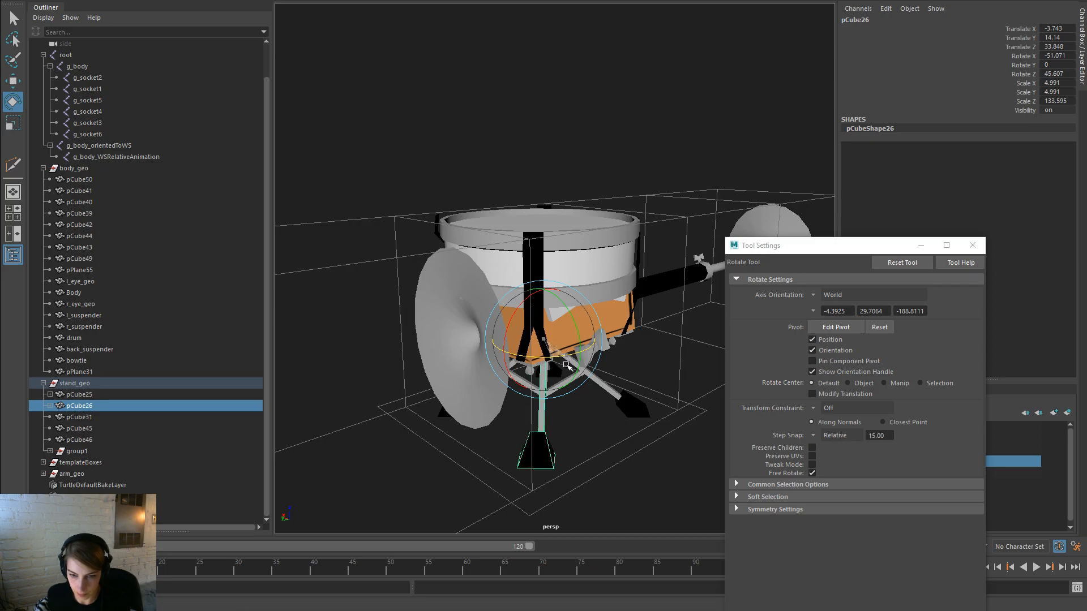
left_click_drag(619, 456, 563, 432, "alt")
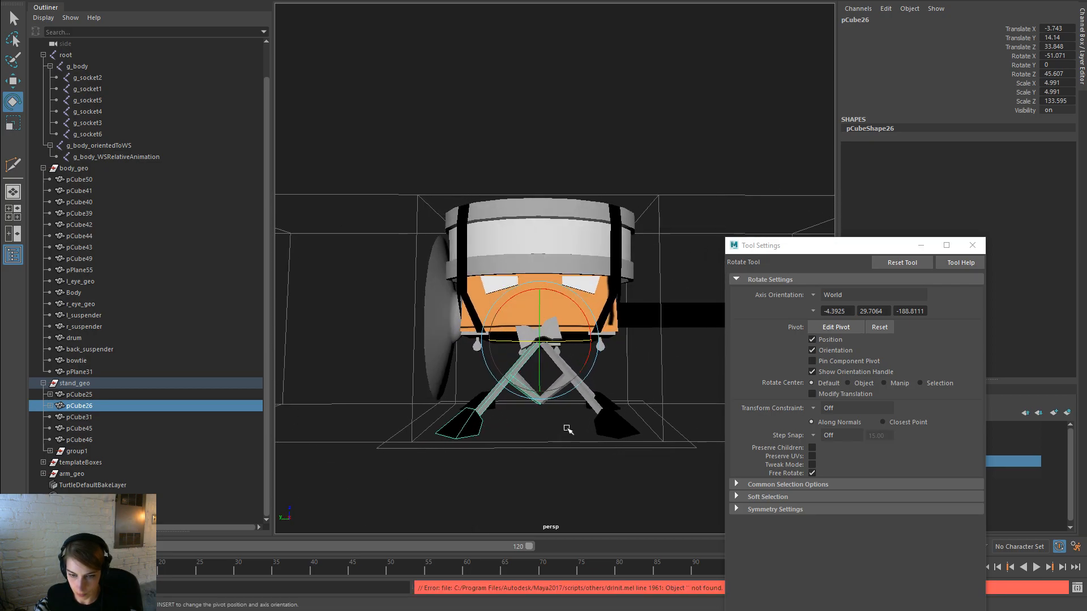
left_click(625, 379)
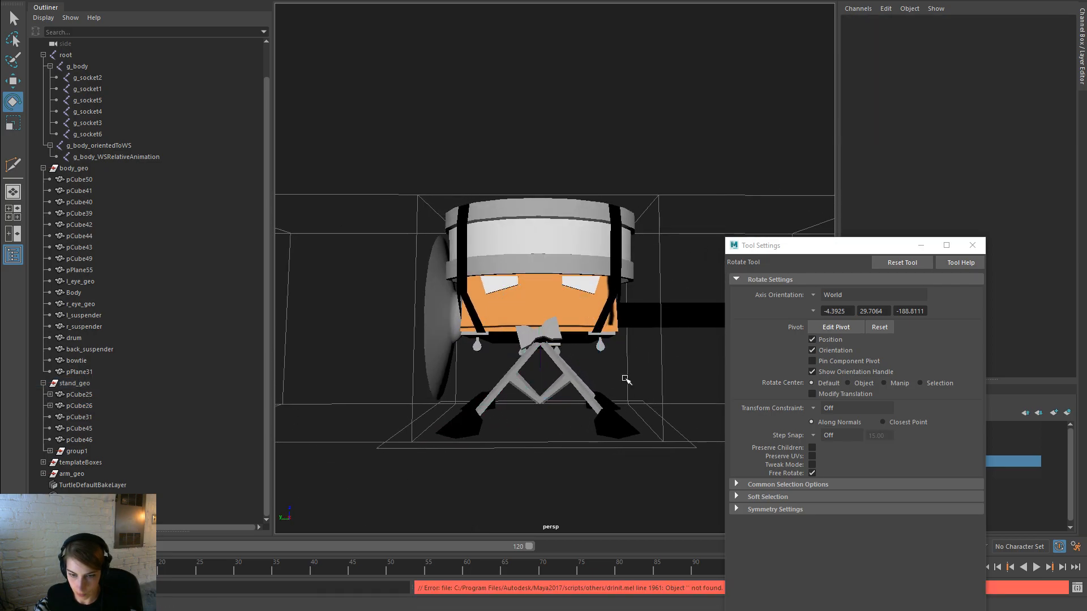
left_click(560, 369)
scroll(512, 414, "up", 3)
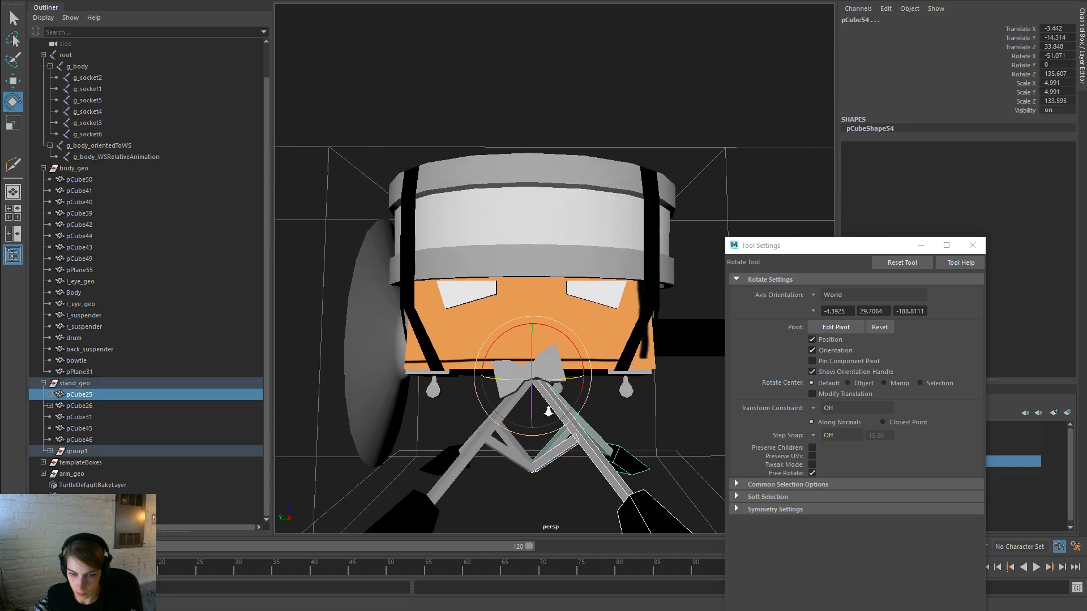
scroll(512, 413, "up", 2)
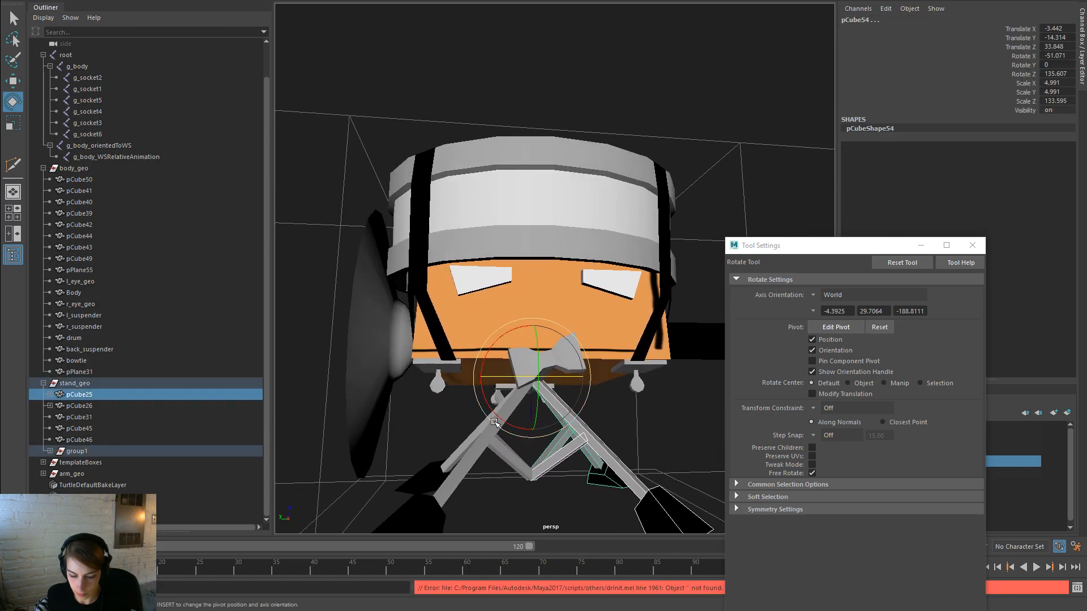
key("w")
left_click(498, 422, "shift")
scroll(527, 419, "down", 4)
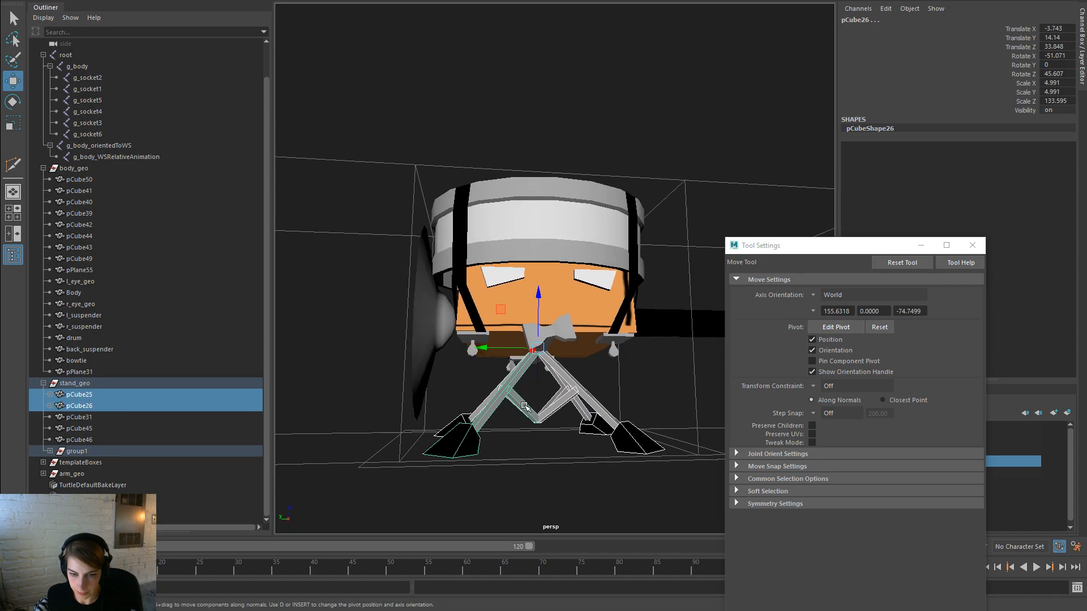
key("e")
left_click_drag(554, 416, 861, 298, "alt")
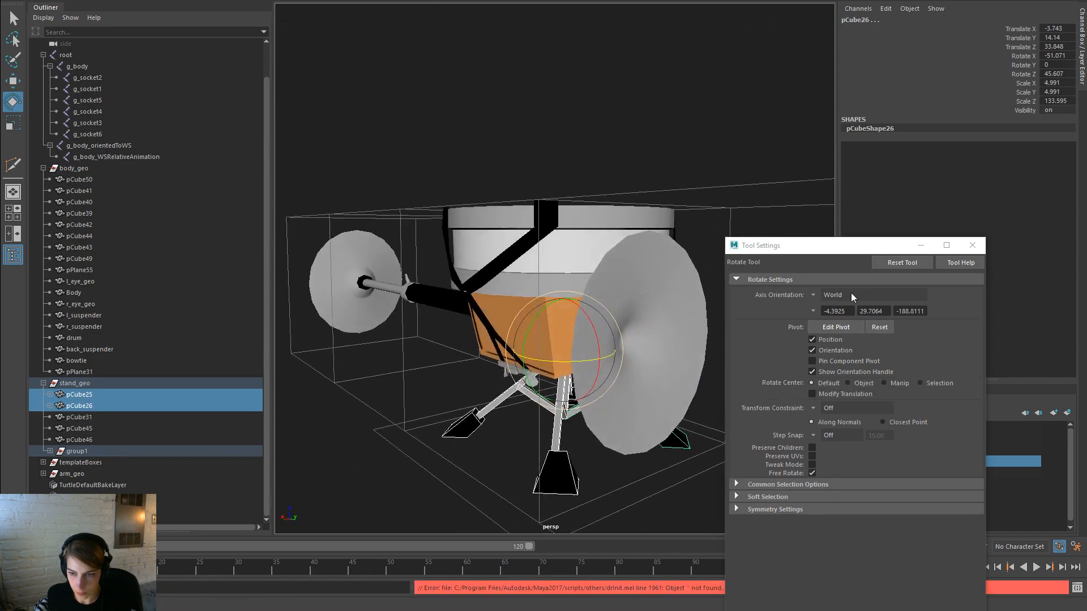
left_click(811, 295)
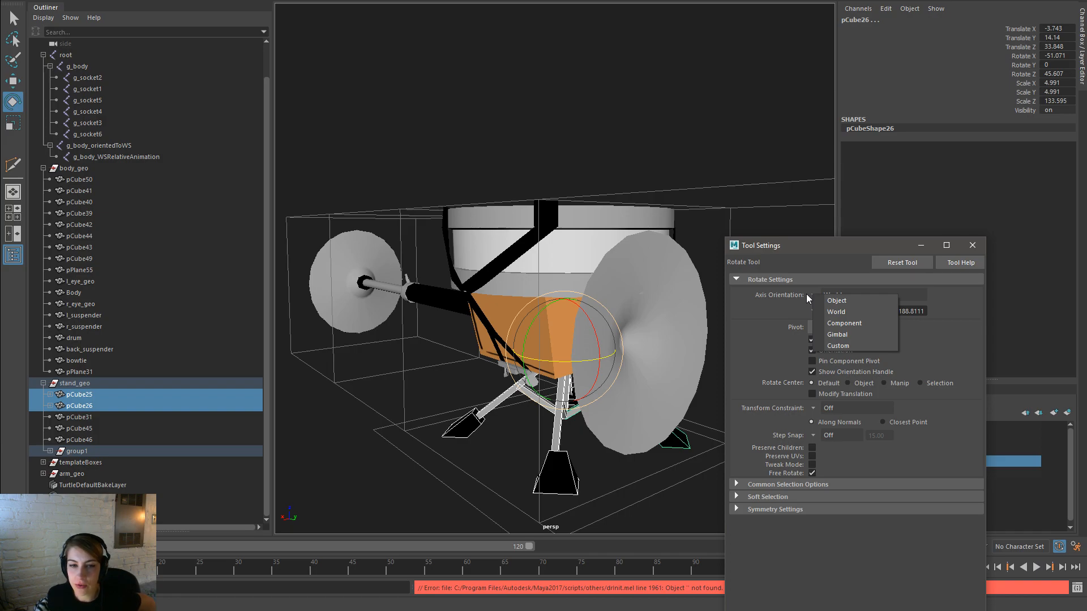
Step: Turn on the Poly Count heads-up display in the viewport with nothing selected
left_click(429, 112)
key("space")
left_click(447, 70)
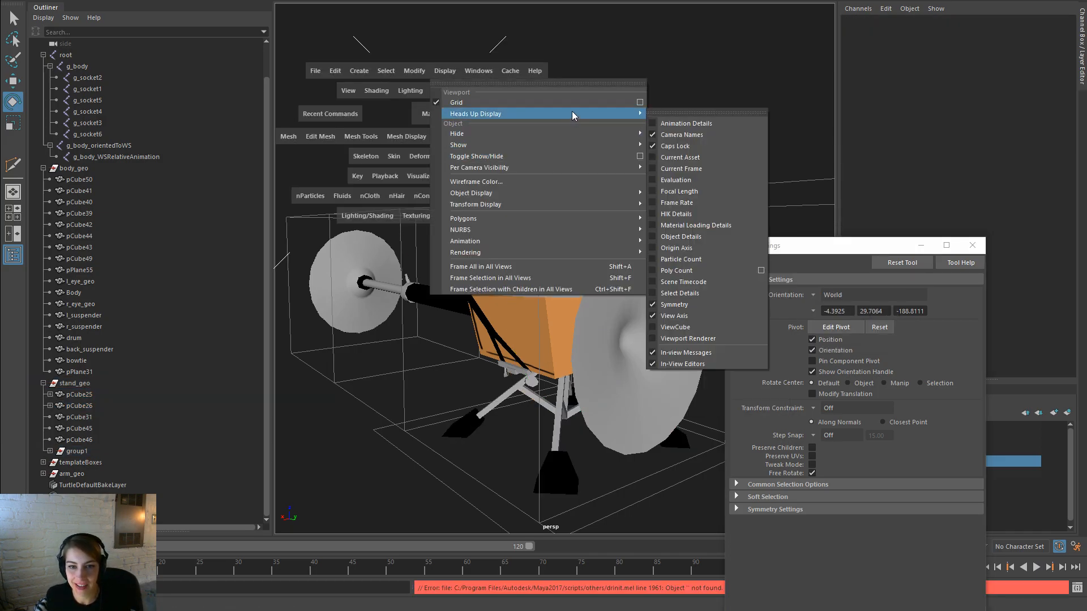
left_click(572, 112)
left_click(444, 71)
mouse_move(553, 114)
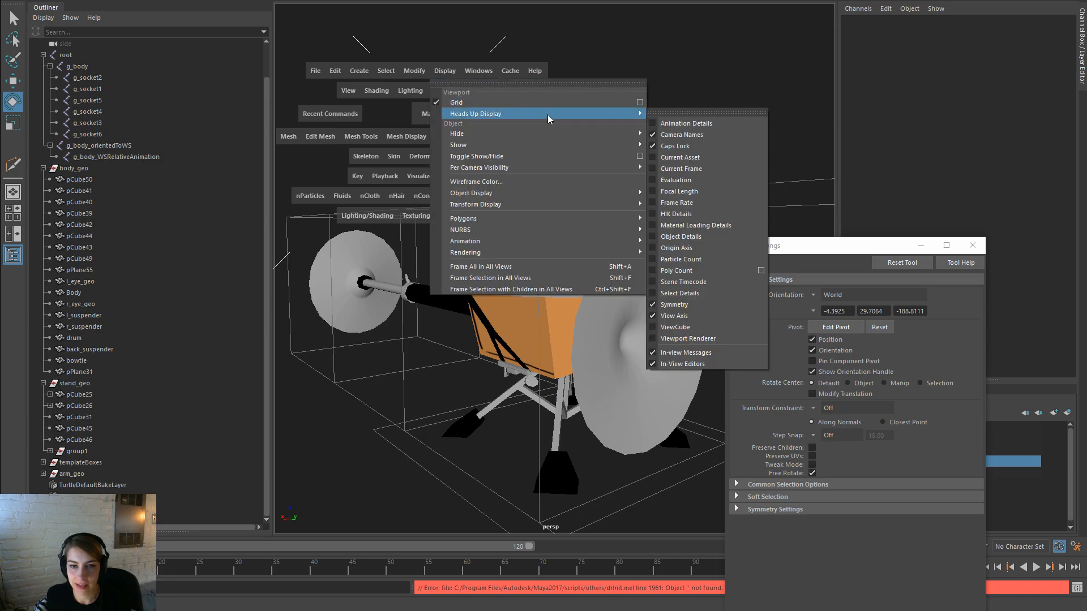
left_click(694, 270)
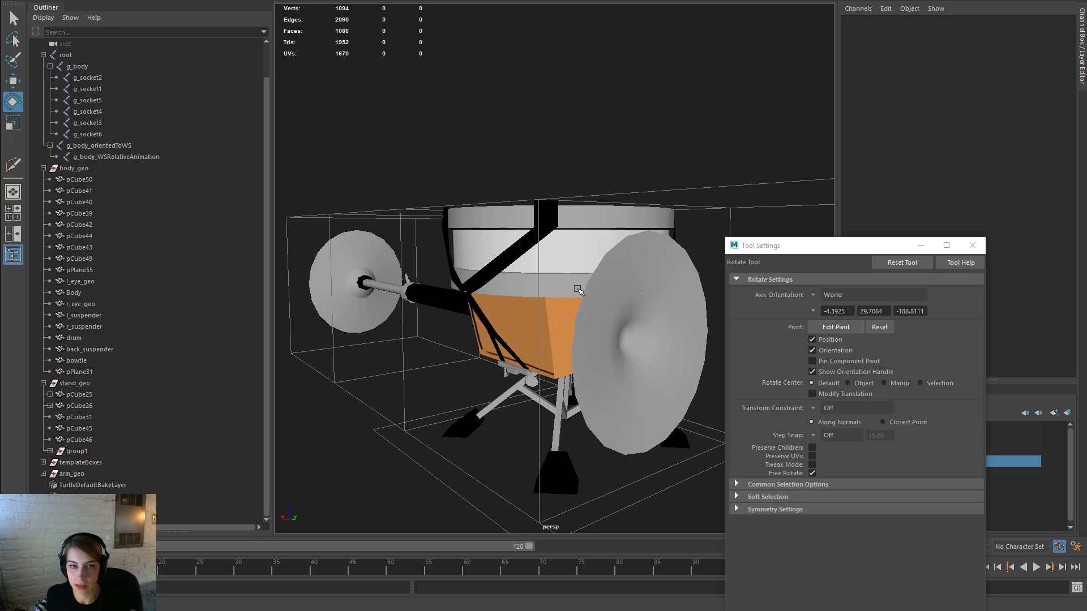
Step: Examine the whole drummer model and its four-legged stand from the front, back and sides
left_click(529, 309)
scroll(537, 317, "down", 2)
right_click_drag(541, 320, 539, 319, "alt")
left_click(591, 215)
left_click_drag(681, 441, 386, 137)
left_click(451, 155)
left_click_drag(575, 189, 433, 197, "alt")
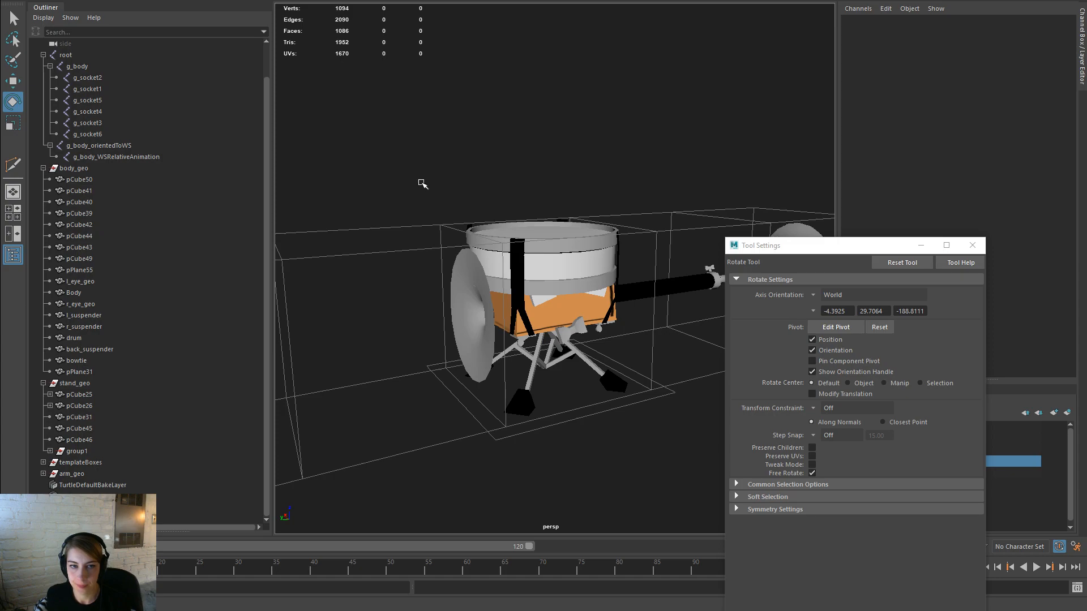
left_click_drag(557, 316, 531, 331, "alt")
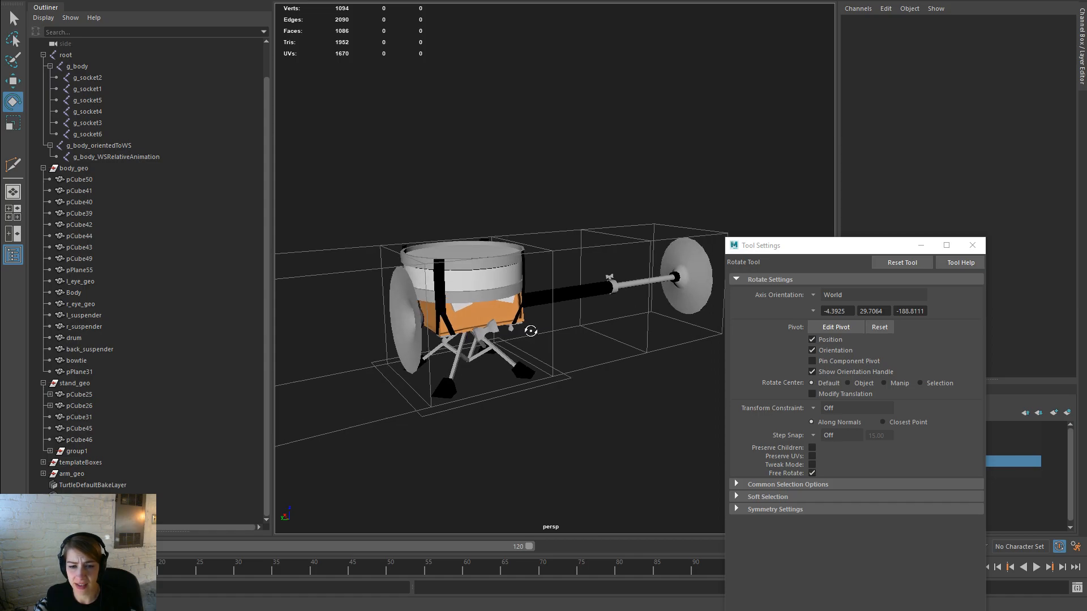
left_click_drag(530, 331, 717, 325, "alt")
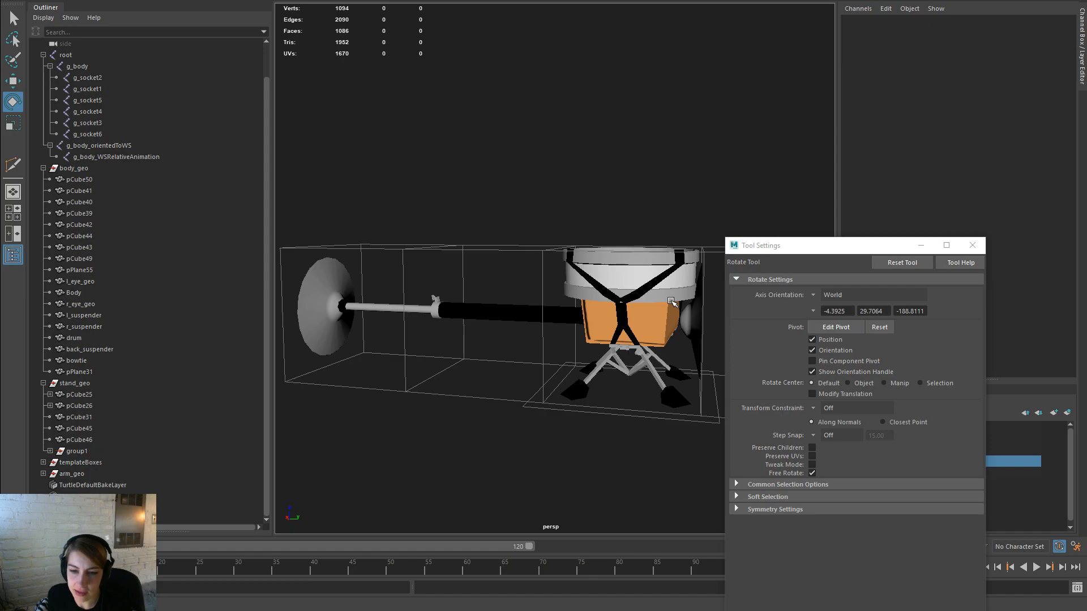
left_click_drag(539, 319, 458, 353, "alt")
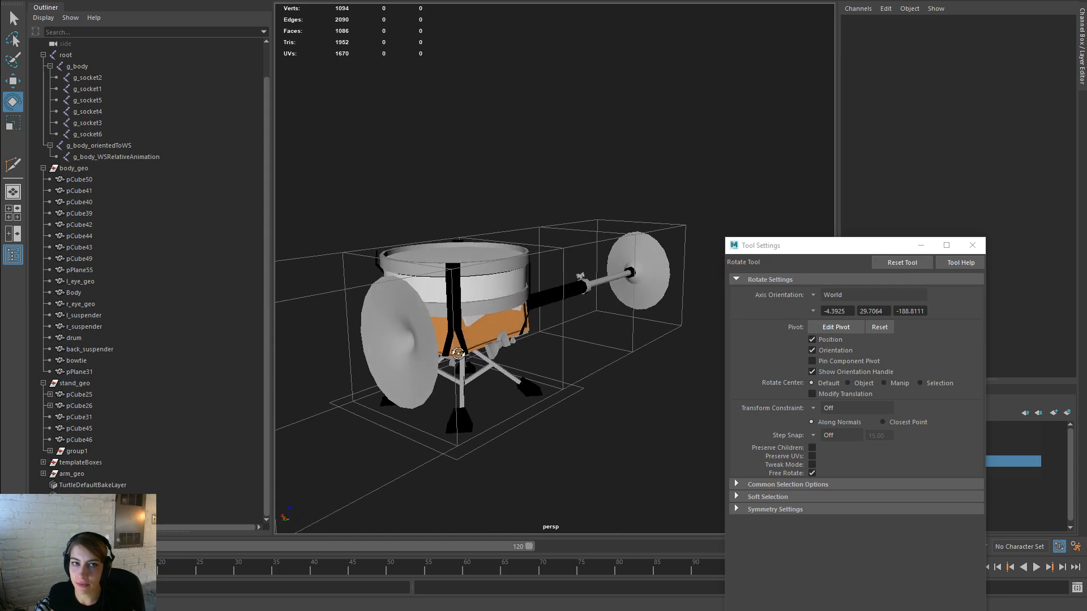
Step: Select all four stand legs together and use the World axis orientation for the Rotate tool
left_click_drag(545, 379, 528, 413, "alt")
scroll(494, 373, "up", 2)
left_click(408, 395)
scroll(315, 378, "up", 2)
key("w")
left_click(417, 404, "shift")
left_click(524, 408, "shift")
key("e")
left_click(448, 410, "shift")
left_click_drag(449, 410, 620, 413, "alt")
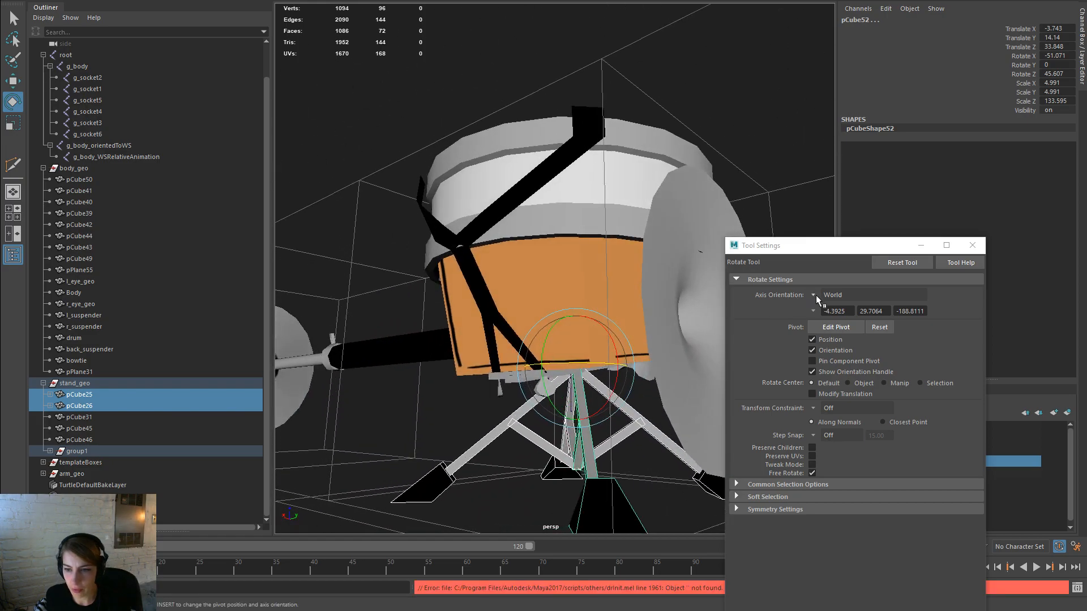
left_click(815, 295)
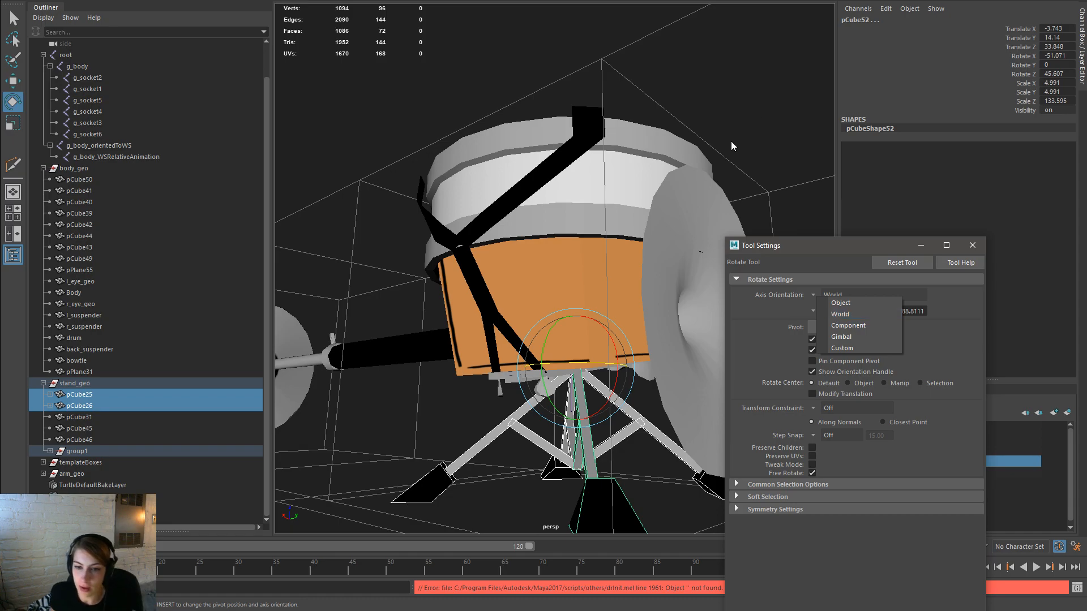
left_click(838, 314)
Step: Switch the Rotate tool's axis orientation to Object and tilt the four legs outward to a Rotate X of -60.049
right_click_drag(617, 356, 568, 339, "alt")
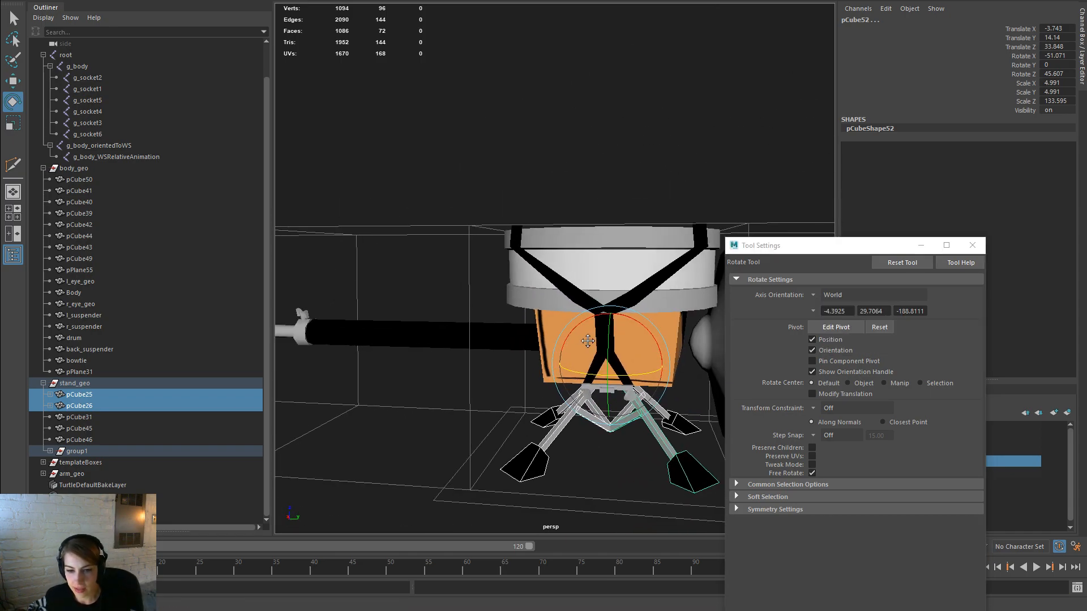
middle_click_drag(568, 339, 488, 289, "alt")
left_click_drag(580, 335, 666, 340, "alt")
left_click(813, 296)
left_click(832, 308)
left_click_drag(553, 358, 720, 347, "alt")
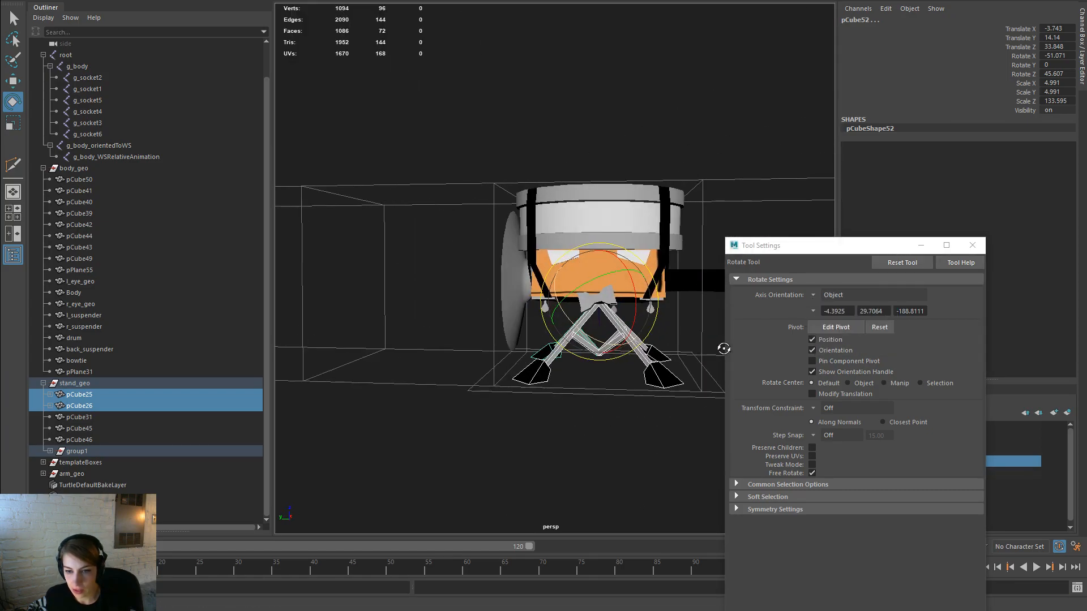
left_click_drag(636, 306, 639, 318)
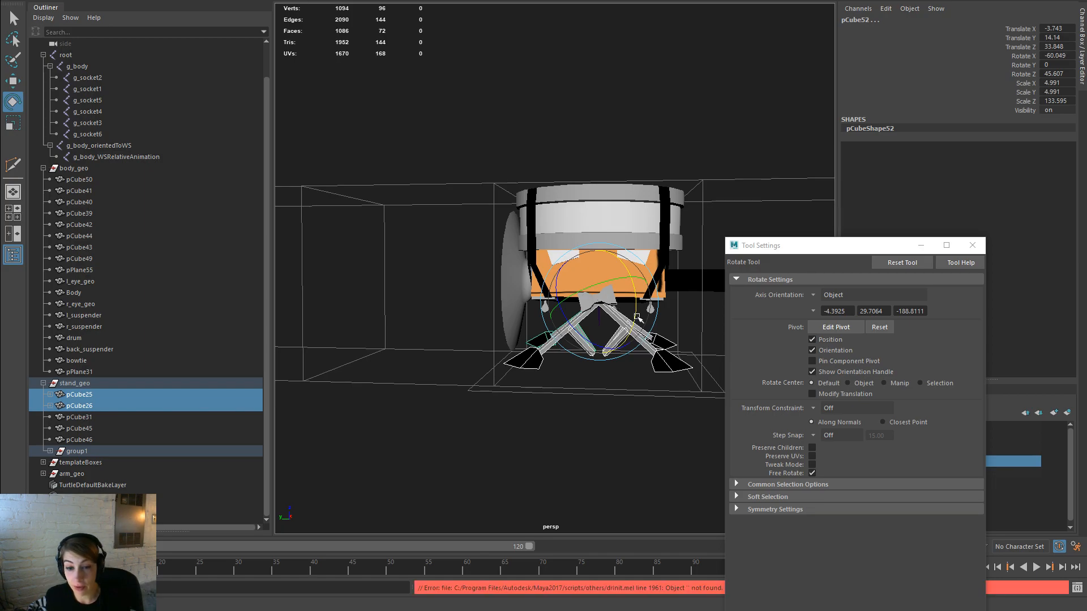
Step: Set the Move tool's axis orientation to Object and adjust the four legs' tilt to a Rotate X of -57.209
key("w")
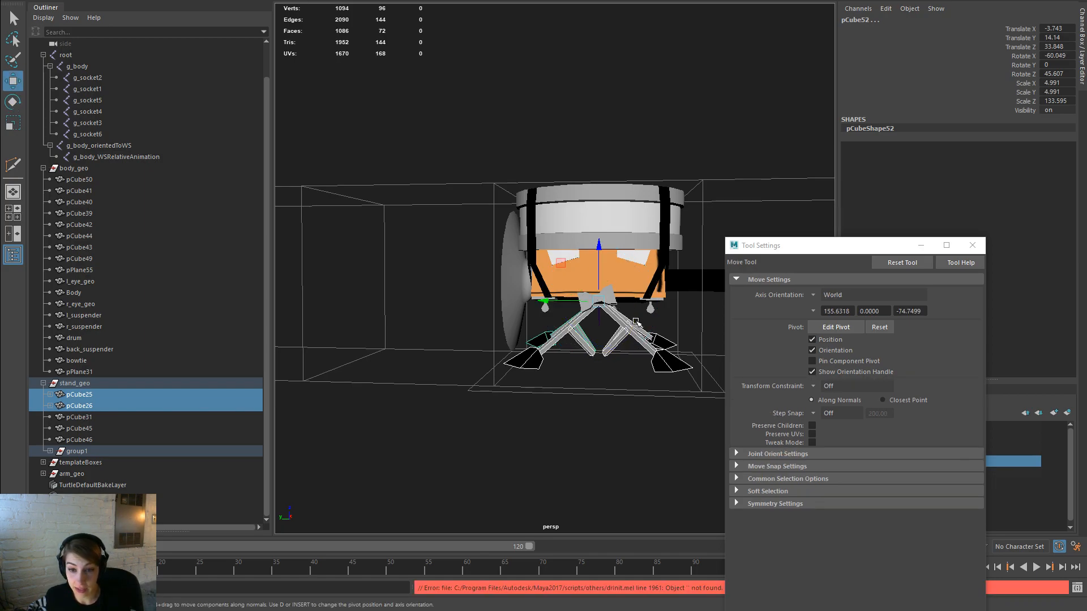
left_click(827, 296)
left_click(827, 306)
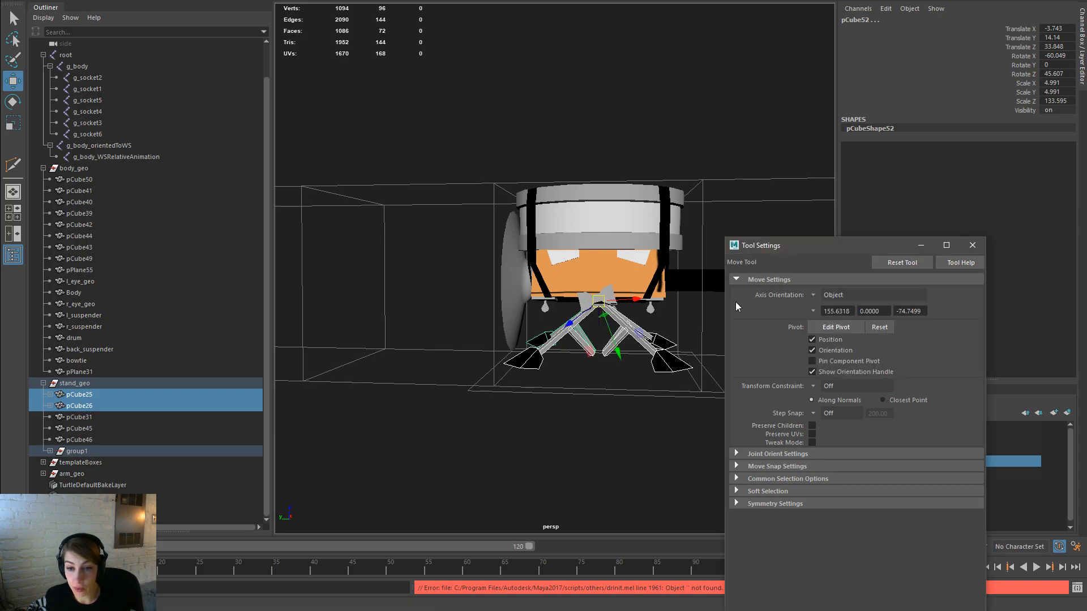
left_click_drag(593, 318, 450, 333, "alt")
left_click_drag(572, 342, 456, 345, "alt")
key("e")
left_click_drag(555, 308, 627, 301, "alt")
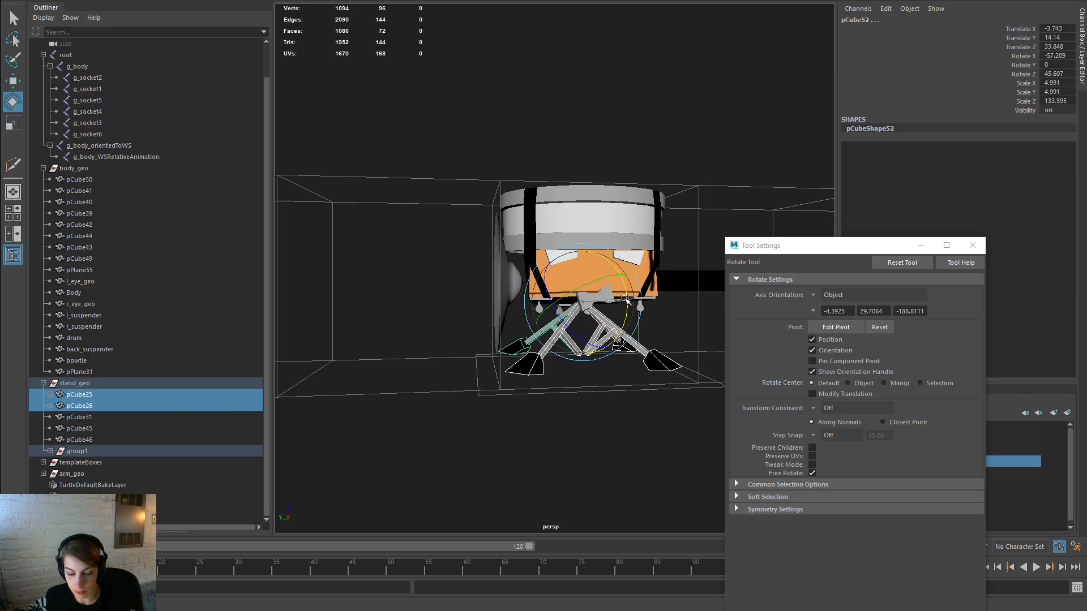
Step: Try to slide the four legs outward along their own length to Translate 10.175, 0.513, 21.299
key("w")
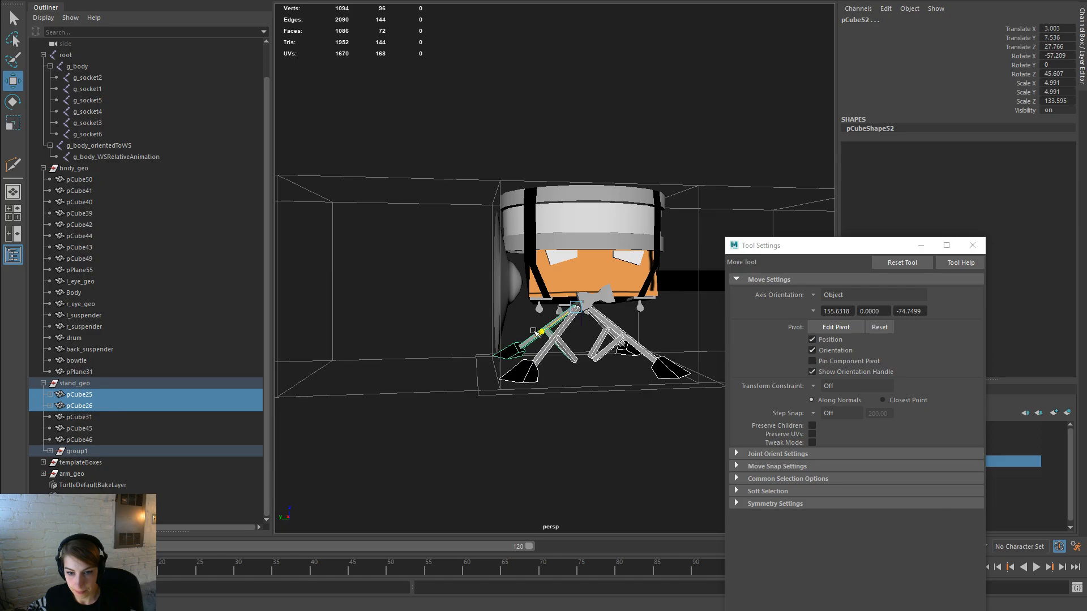
left_click_drag(679, 380, 523, 383, "alt")
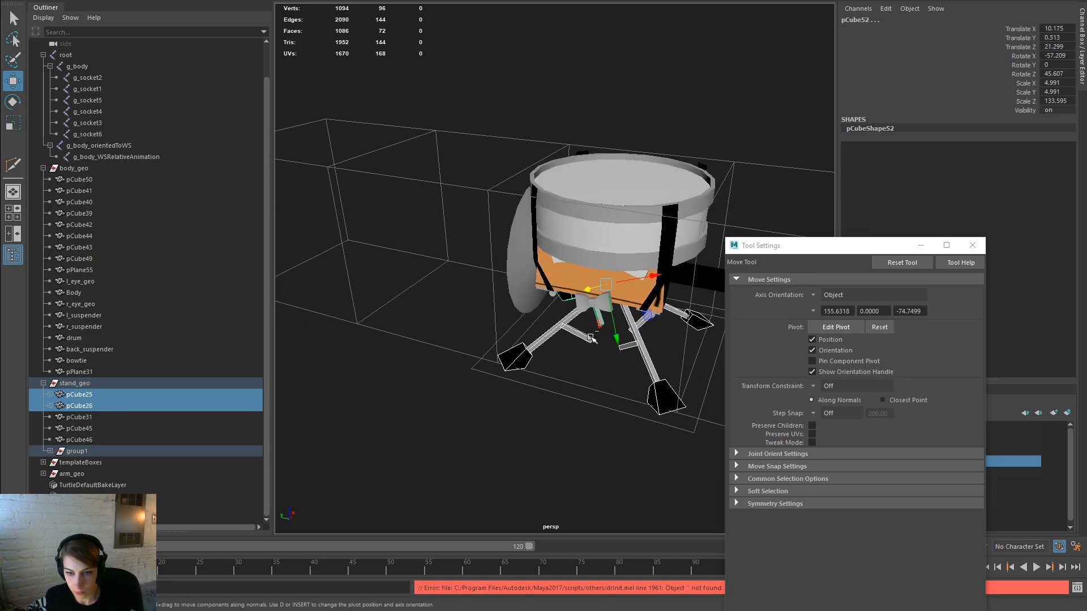
middle_click_drag(582, 336, 592, 338)
Step: Tilt the four legs to a Rotate X of -56.062 and slide them outward along their length to Translate 9.755, 0.925, 21.135
key("e")
left_click_drag(590, 249, 602, 281, "alt")
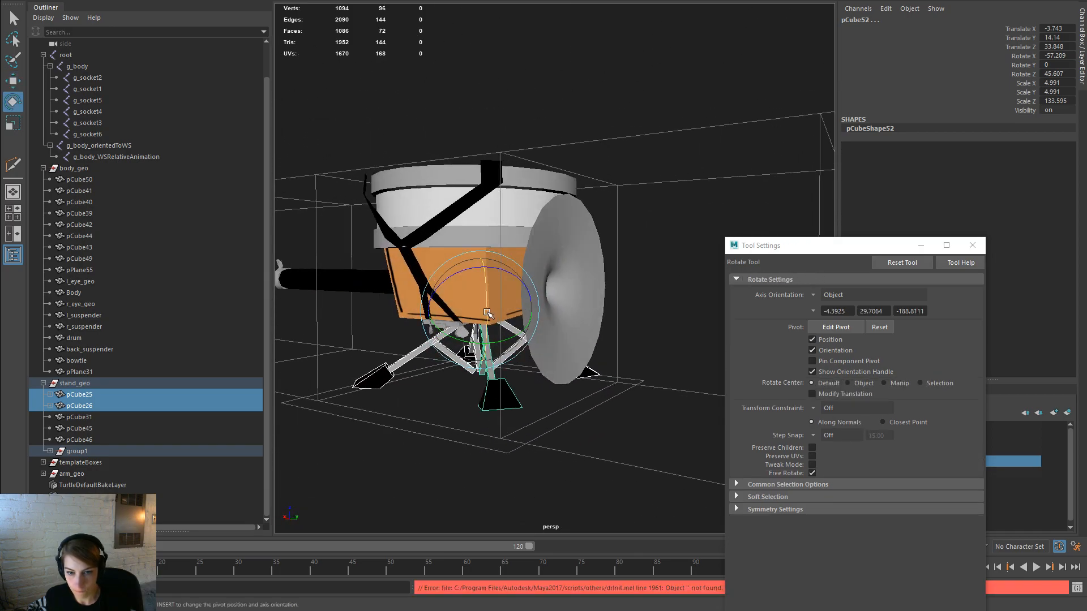
left_click_drag(486, 310, 490, 316)
key("w")
left_click_drag(529, 375, 642, 379, "alt")
left_click_drag(566, 349, 586, 310)
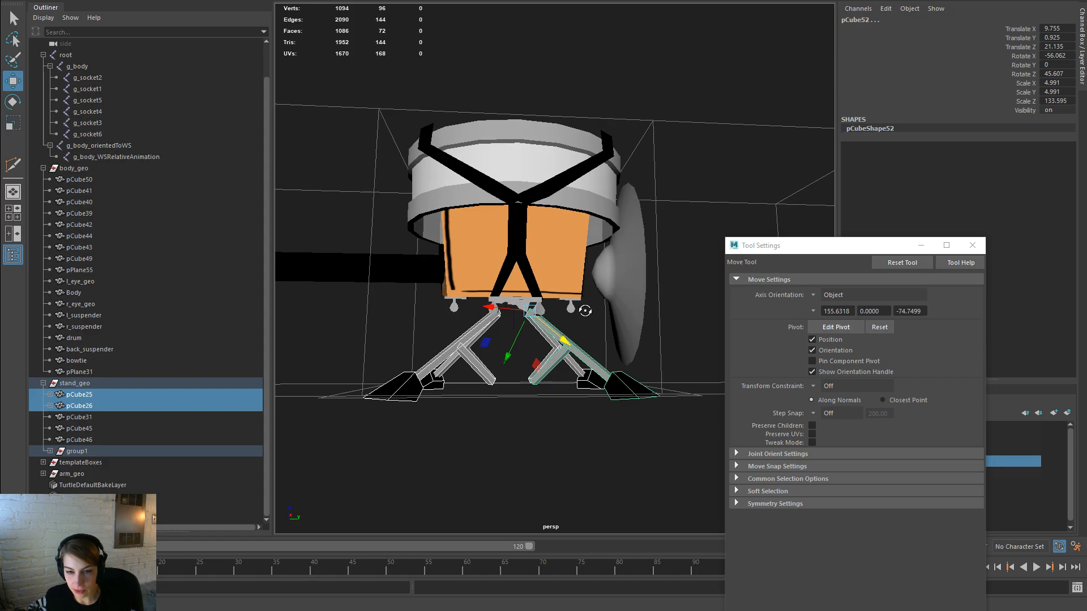
Step: Select the four cross braces and move them along their object axes until their lower ends meet at the stand's centre
key("w")
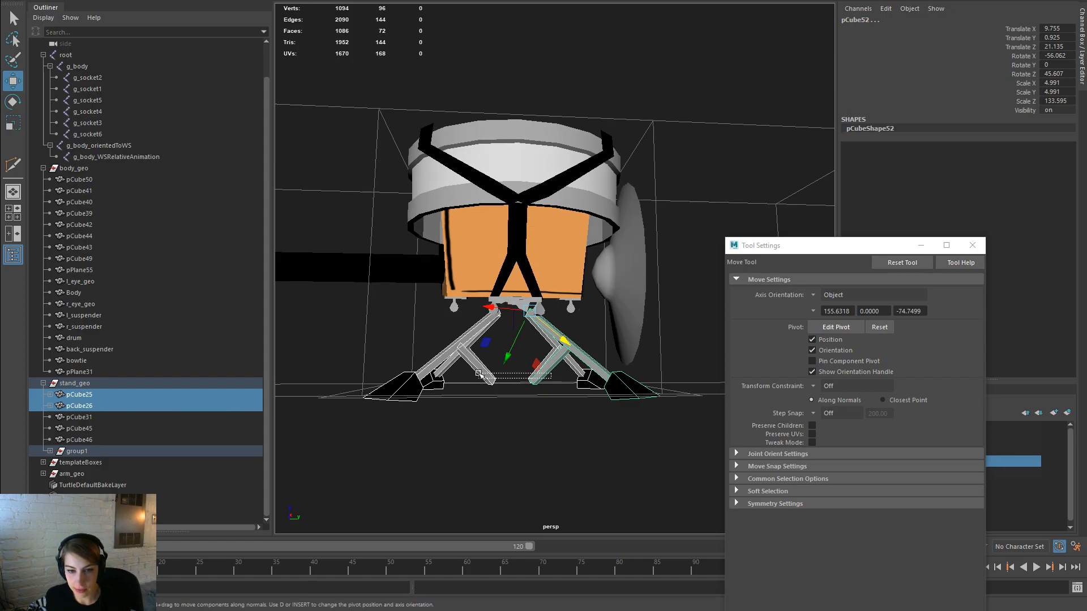
left_click(512, 383)
left_click_drag(479, 410, 668, 436, "alt")
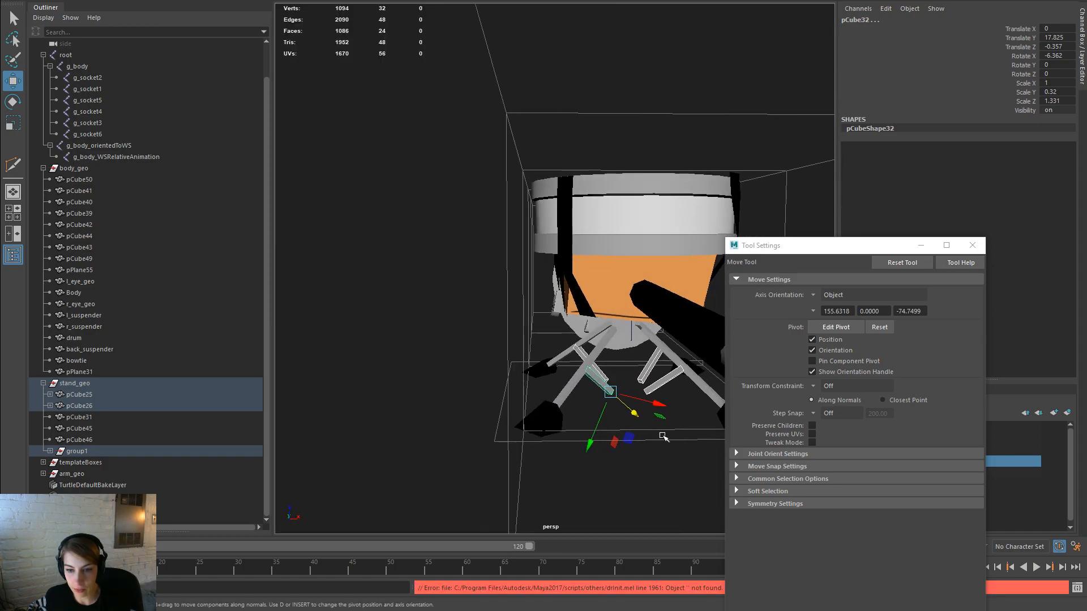
left_click_drag(586, 449, 658, 360)
right_click_drag(623, 361, 645, 363, "alt")
Step: Select the four stand legs and move their upper-end vertices so the legs extend up to the body's underside
left_click_drag(631, 339, 586, 343)
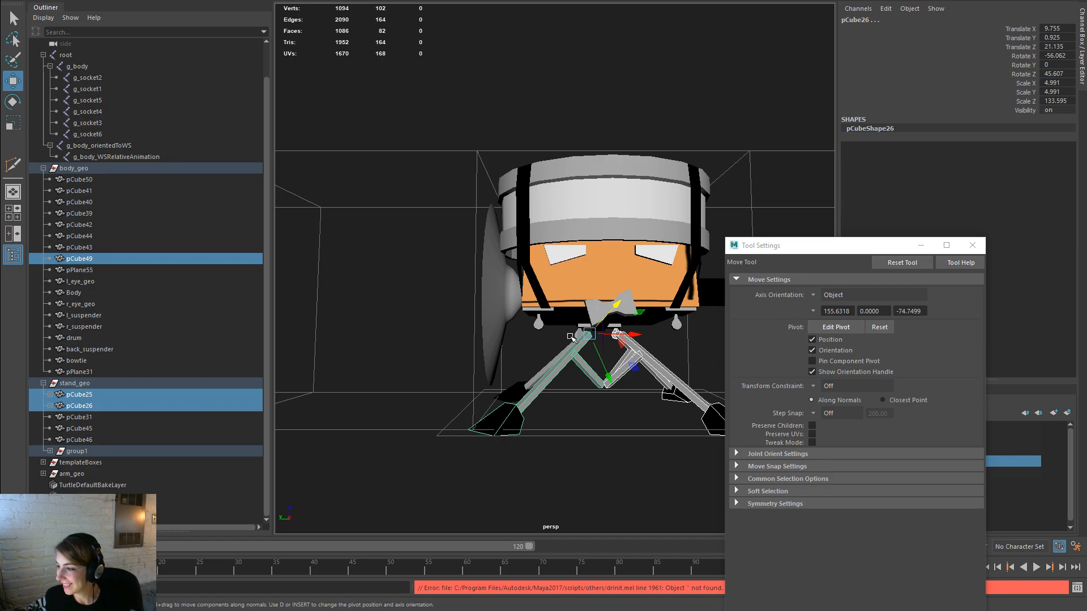
left_click_drag(528, 330, 532, 378, "alt")
left_click(533, 389)
left_click(525, 361, "shift")
left_click(636, 372, "shift")
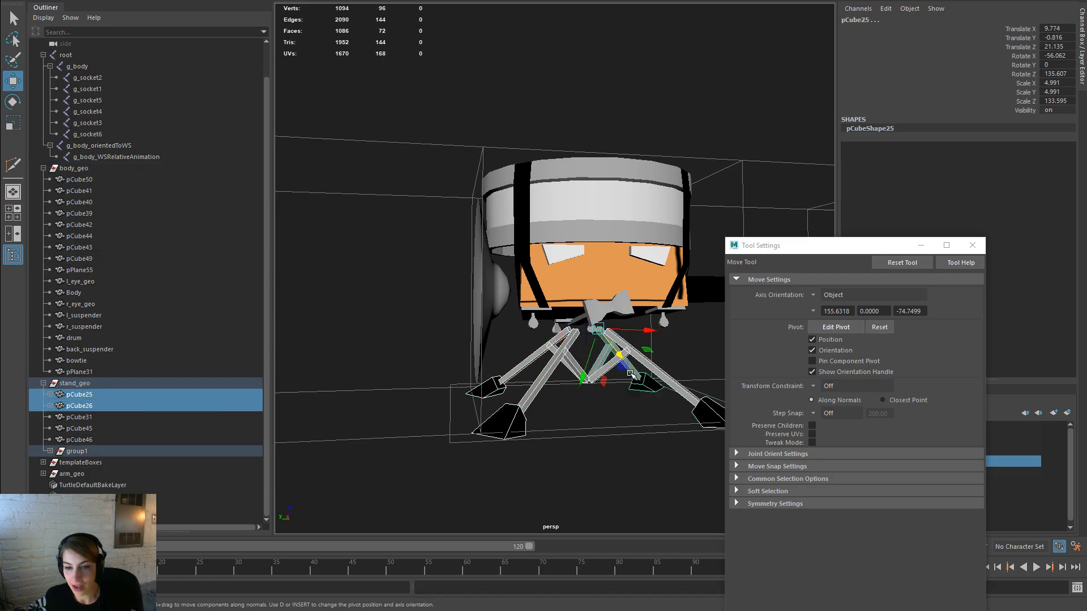
key("F8")
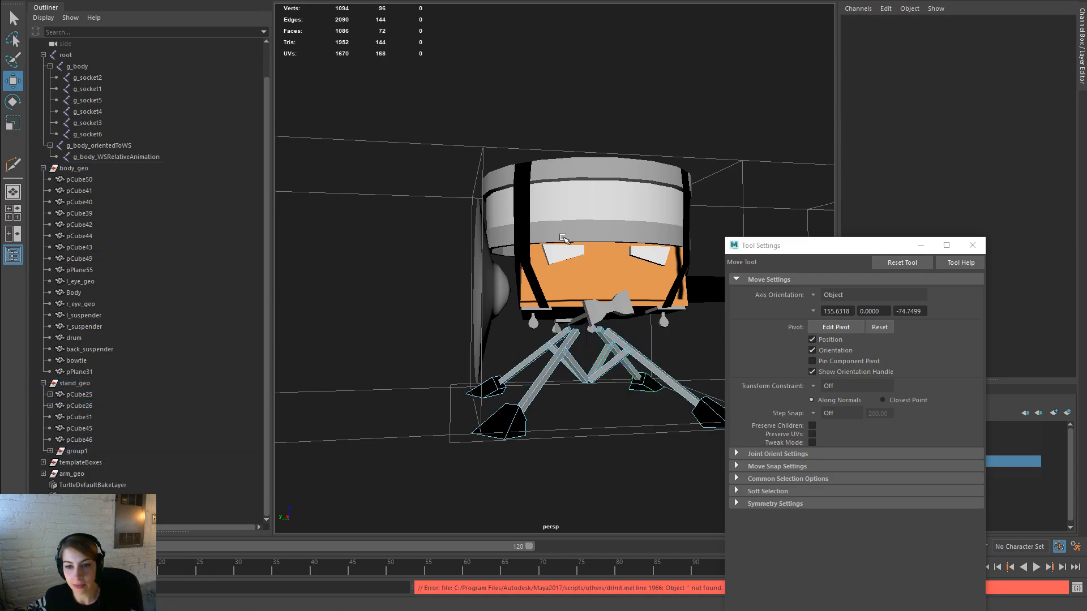
left_click_drag(553, 219, 612, 311, "alt")
right_click_drag(601, 332, 600, 306)
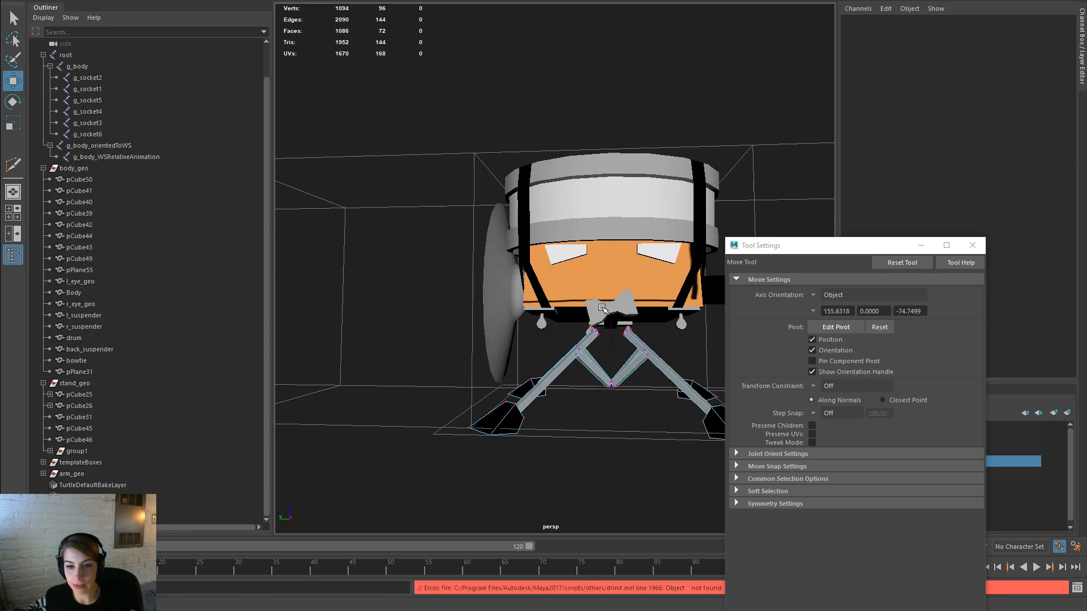
left_click_drag(639, 338, 585, 311)
mouse_move(632, 341)
left_mouse_down("alt")
mouse_move(569, 360)
mouse_move(526, 357)
mouse_move(637, 358)
left_mouse_up("alt")
left_click_drag(706, 373, 678, 355)
right_click_drag(649, 360, 707, 275)
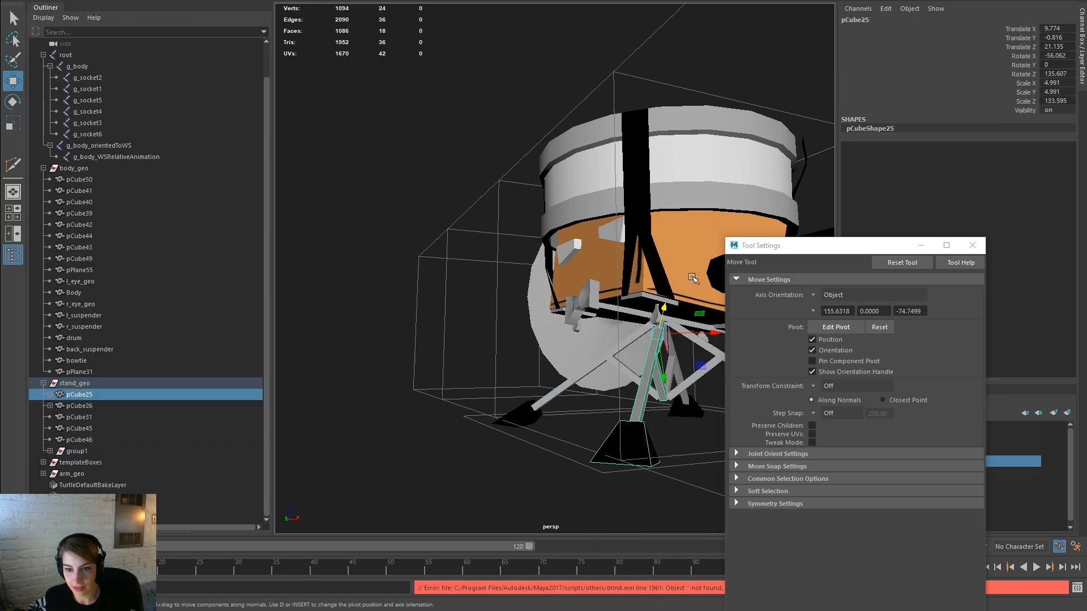
left_click(451, 232)
Step: Close the tool settings window and examine the rebuilt stand from several sides and from below
left_click_drag(453, 323, 555, 419, "alt")
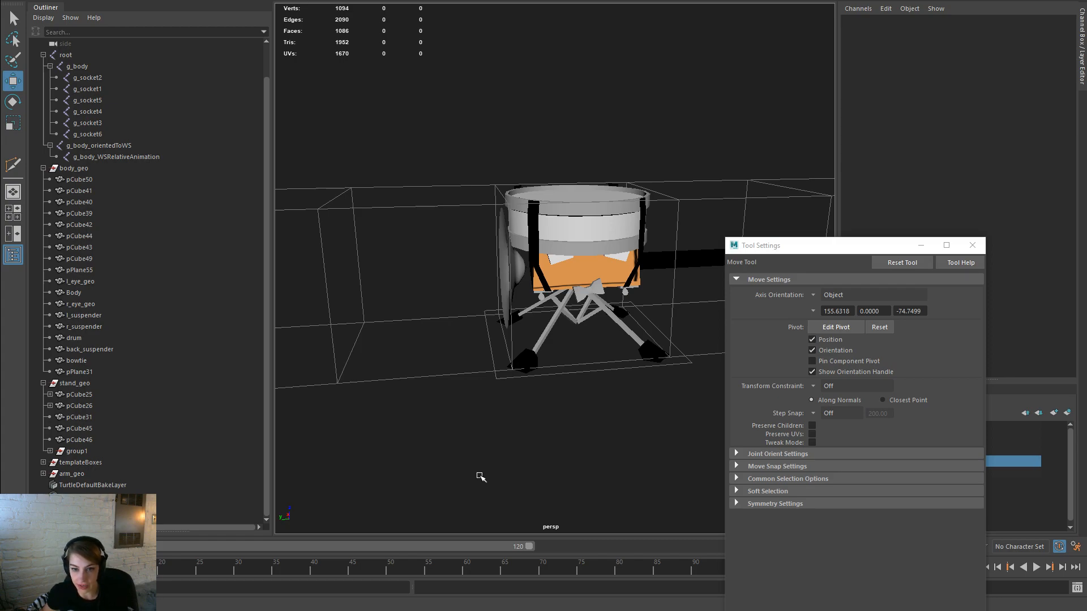
left_click(972, 245)
left_click_drag(583, 453, 500, 411, "alt")
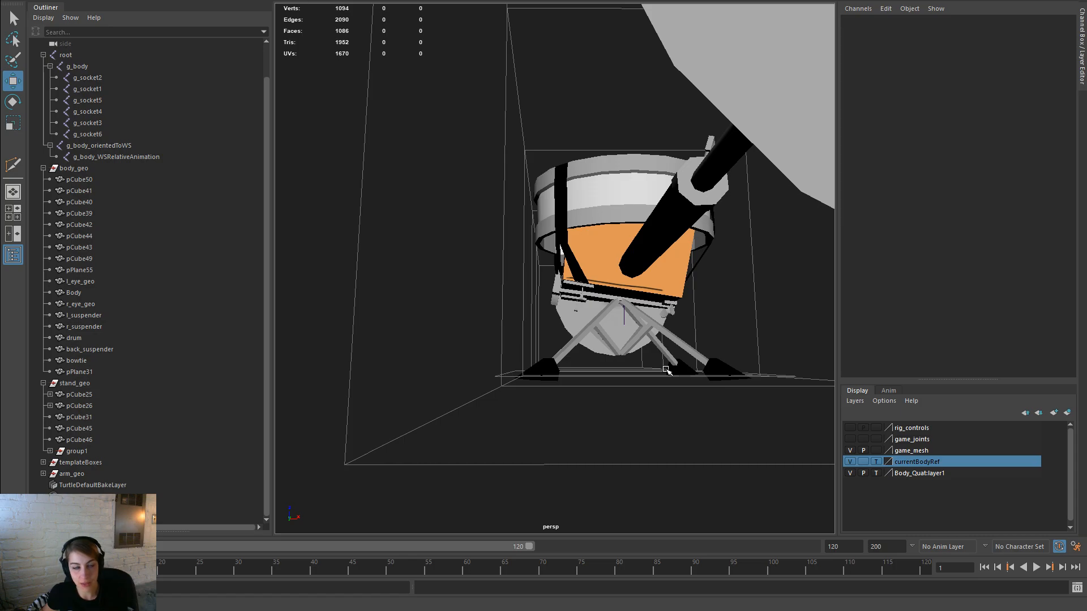
left_click_drag(604, 385, 661, 420, "alt")
right_click_drag(661, 419, 696, 426, "alt")
left_click_drag(403, 412, 459, 451, "alt")
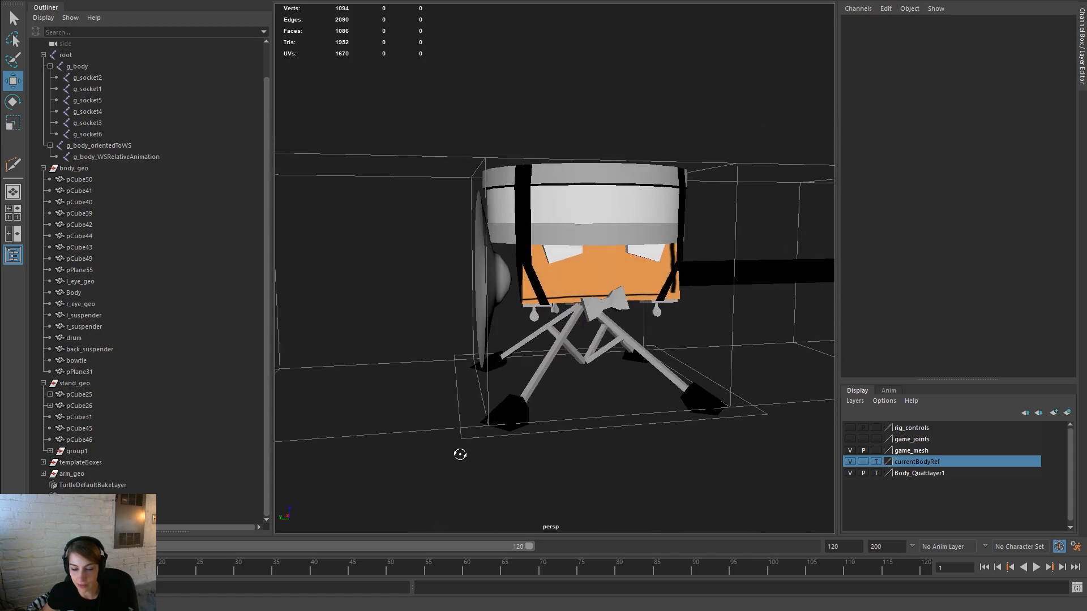
Step: Switch to the Unreal Editor, play the MasterGame level full screen, start the game from its menu, and stop after viewing the opening scene
left_click_drag(643, 444, 581, 450, "alt")
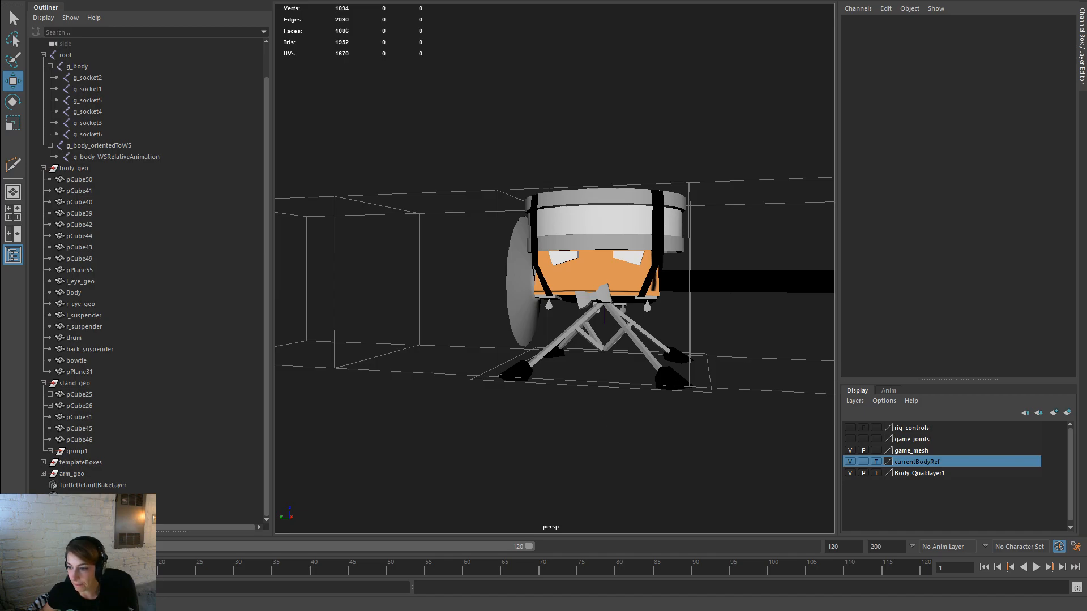
key("alt+Tab")
right_click_drag(799, 225, 811, 225)
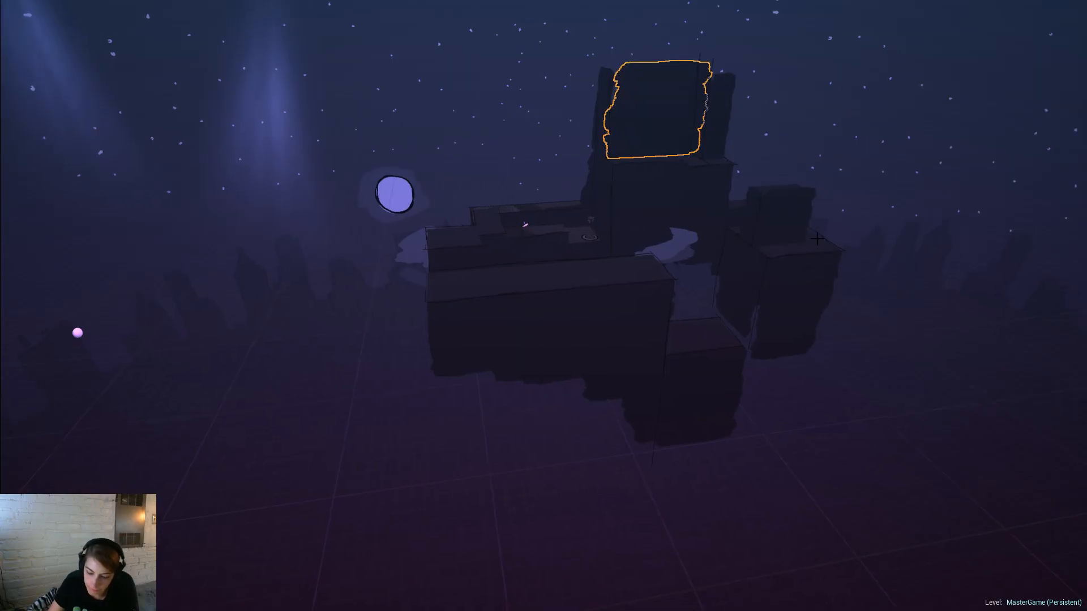
key("alt+p")
left_click(628, 313)
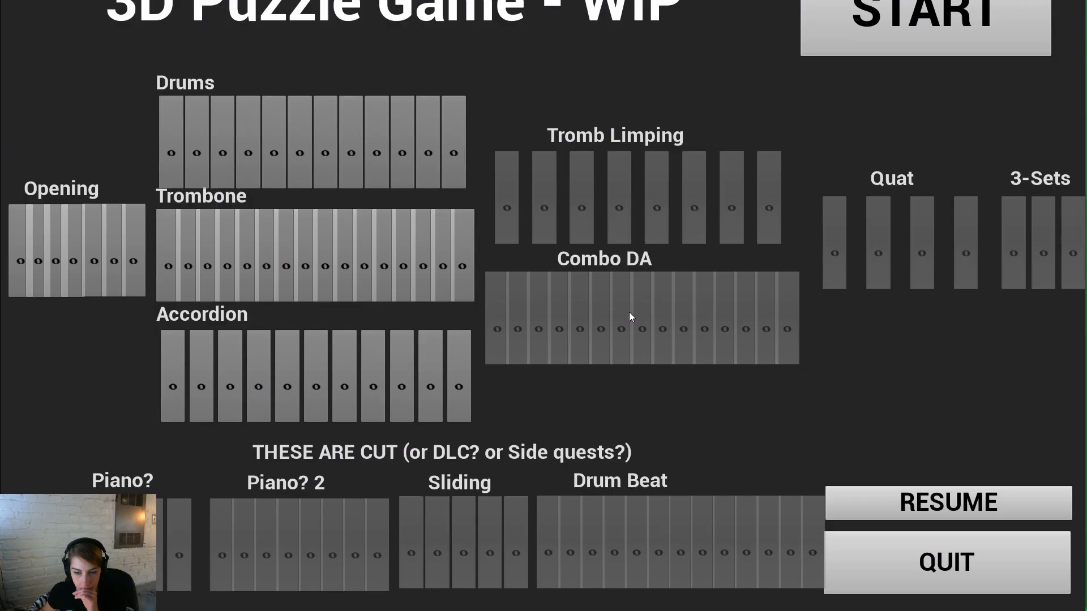
left_click(891, 48)
key("F11")
key("F11")
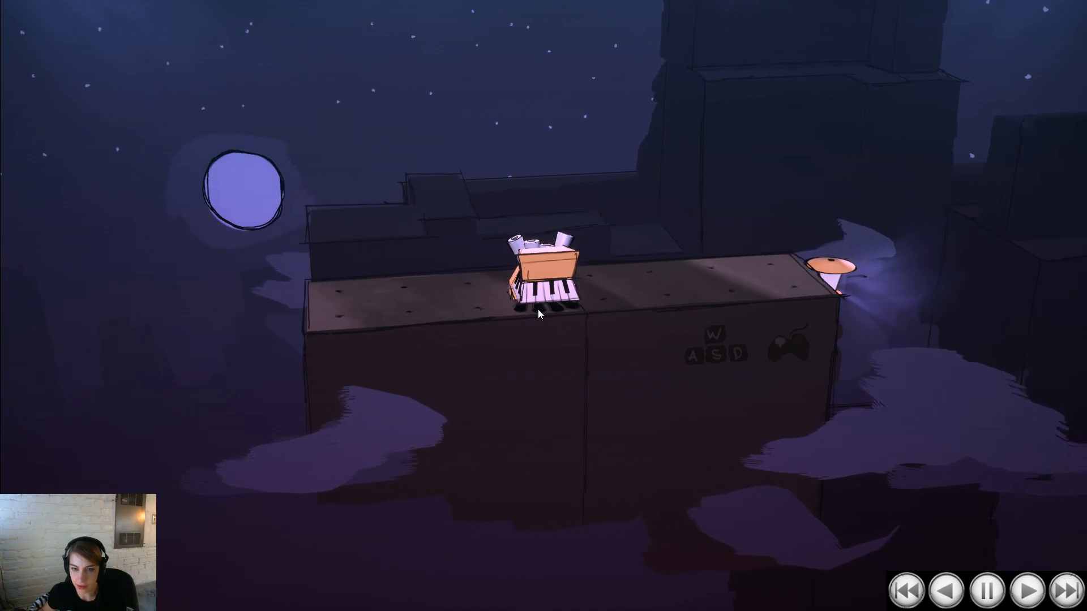
key("F11")
key("Escape")
Step: Toggle the visibility of BGLevel_City and the Persistent Level while viewing the city, leaving the Persistent Level visible
right_click_drag(709, 125, 735, 102)
key("w")
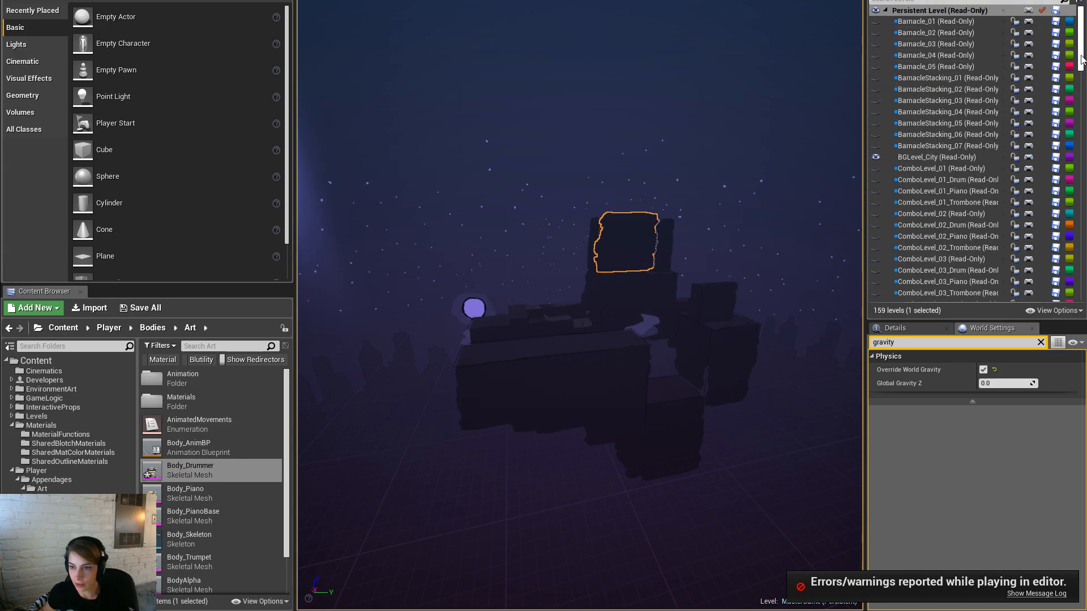
left_click(875, 157)
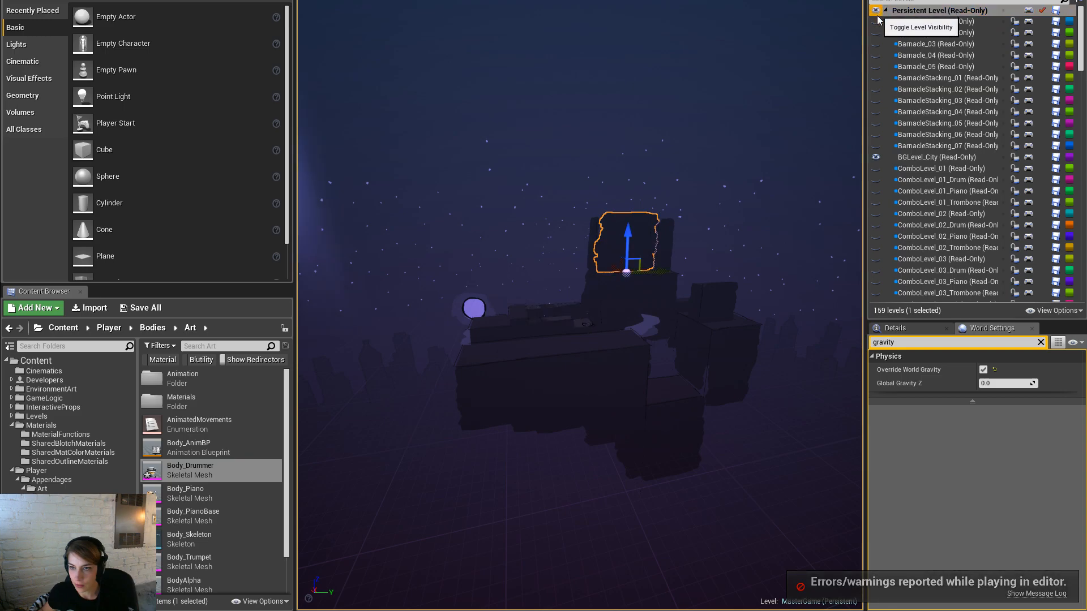
left_click(875, 11)
right_click_drag(832, 37, 761, 47)
left_click(876, 10)
right_click_drag(832, 80, 843, 79)
mouse_move(589, 291)
right_mouse_down()
mouse_move(606, 269)
mouse_move(577, 279)
mouse_move(617, 303)
mouse_move(589, 290)
right_mouse_up()
key("w")
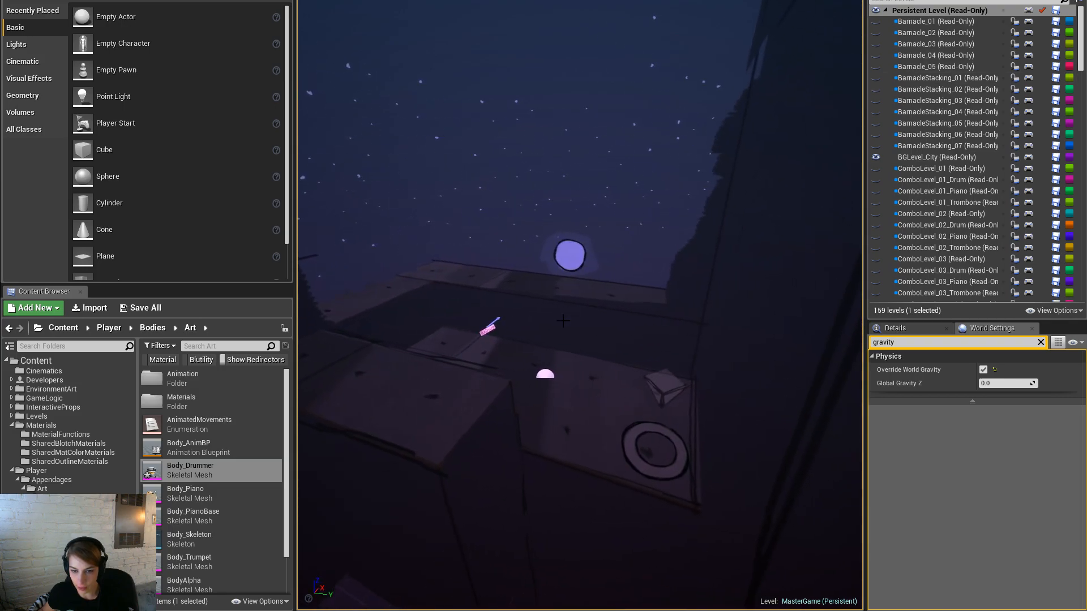
left_click(876, 10)
key("s")
right_click_drag(649, 80, 671, 69)
key("w")
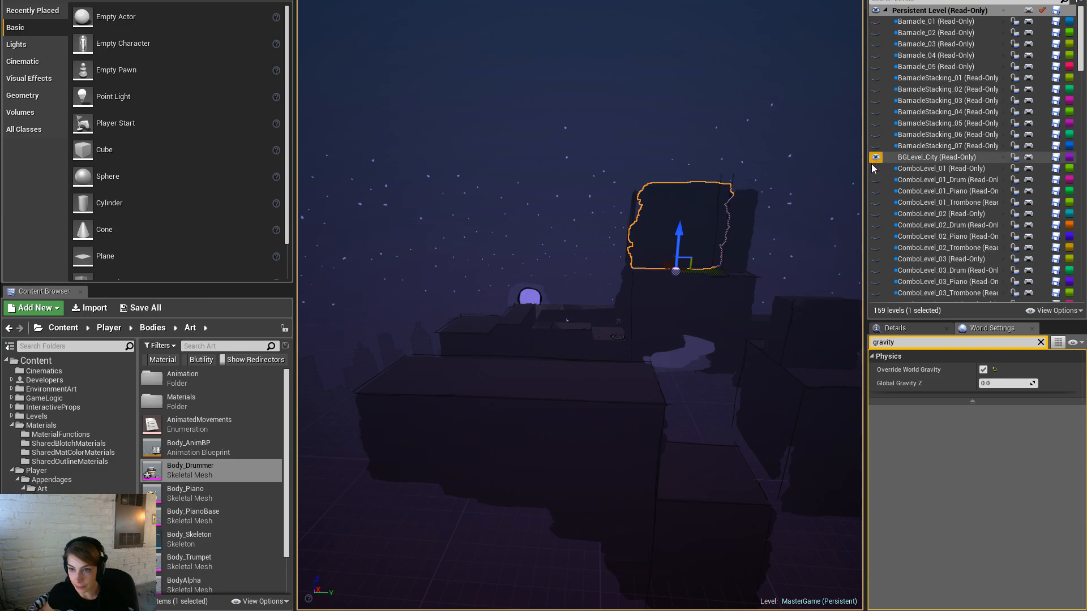
Step: Hide the BGLevel_City level to compare the scene without it, and show it again
left_click(875, 157)
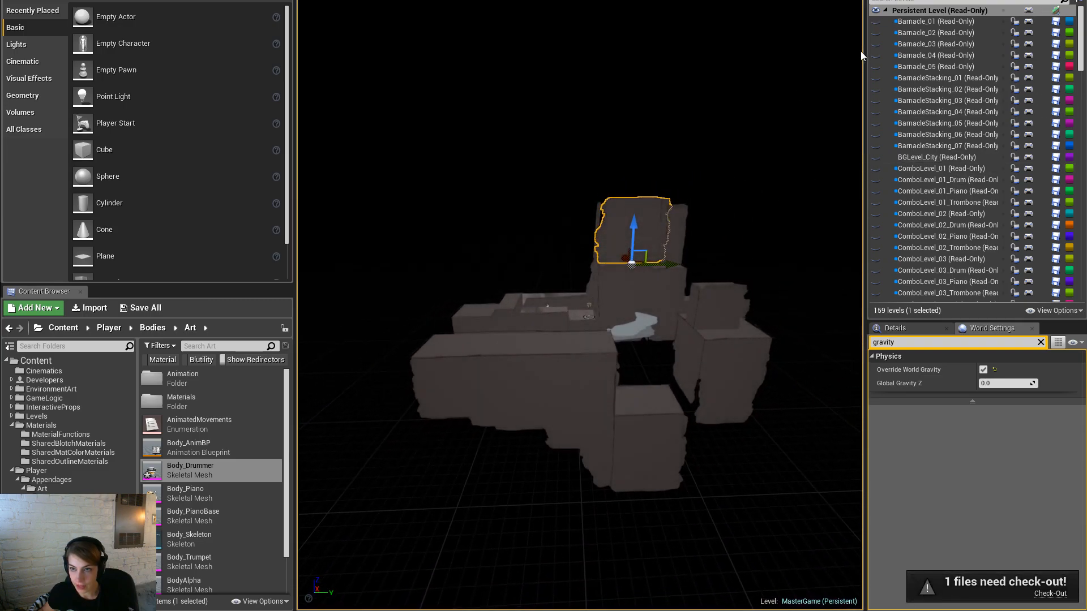
left_click(873, 160)
left_click(911, 159)
Step: Filter the MasterGame actors by "po" and select the PostProcessVolume
left_click(894, 1)
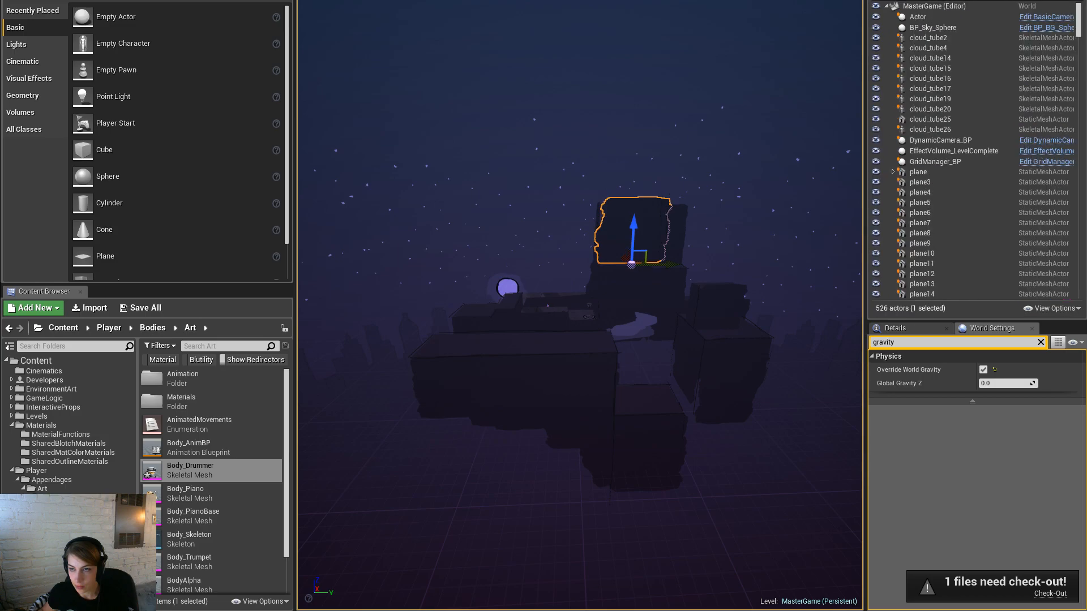
left_click(975, 163)
left_click(976, 141)
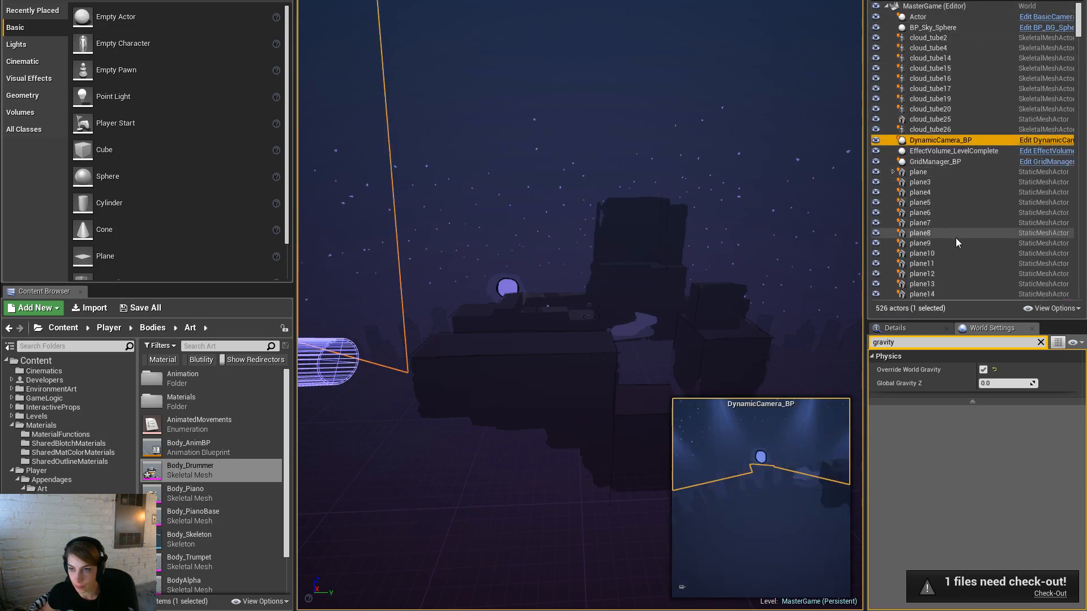
mouse_move(1077, 33)
left_mouse_down()
mouse_move(1078, 62)
mouse_move(1078, 16)
left_mouse_up()
left_click(991, 0)
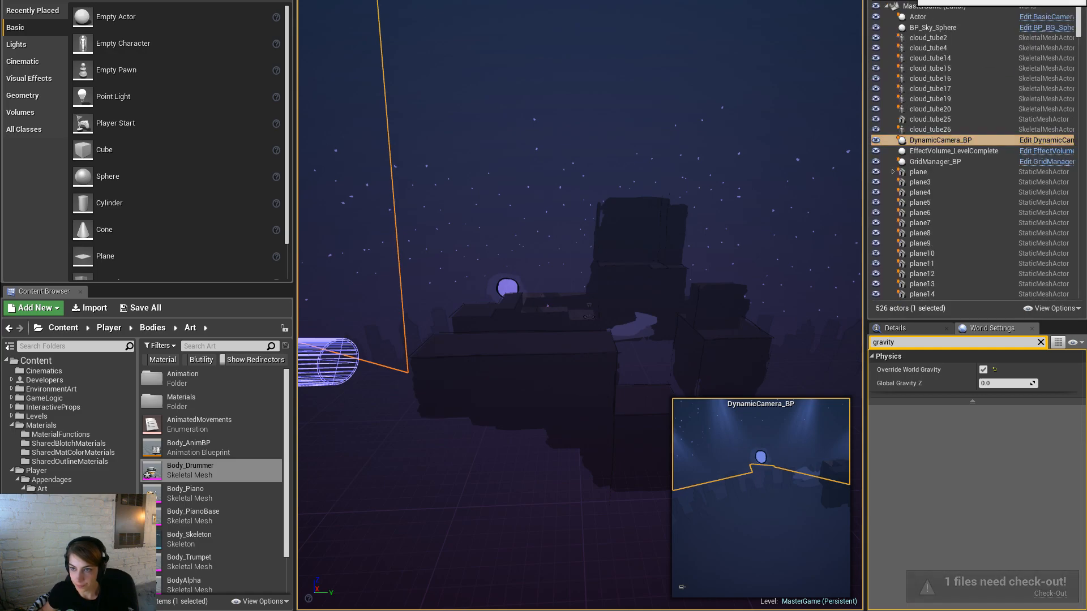
type("po")
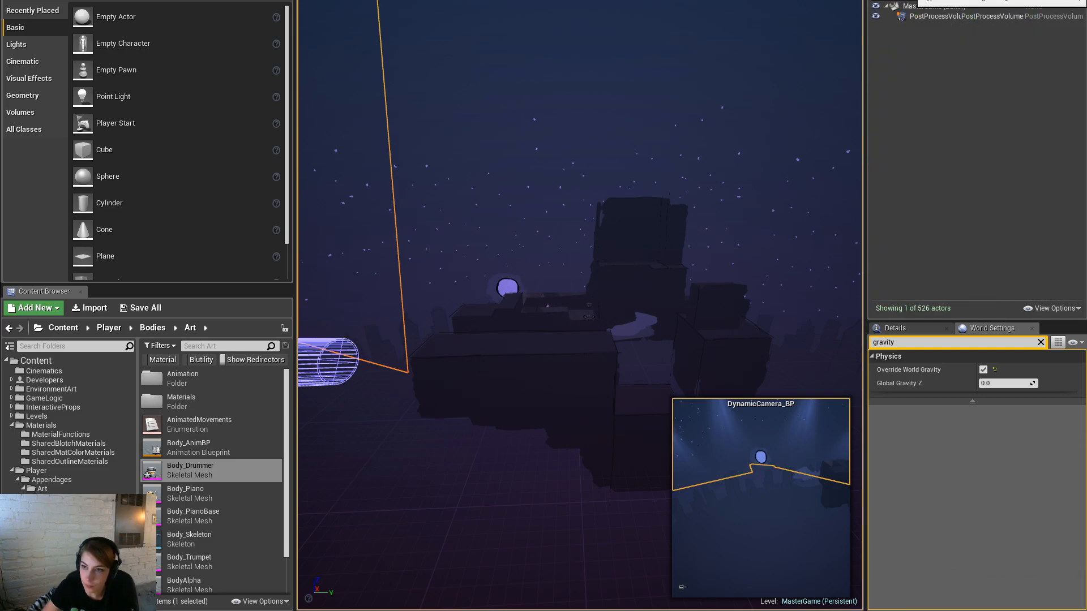
left_click(966, 17)
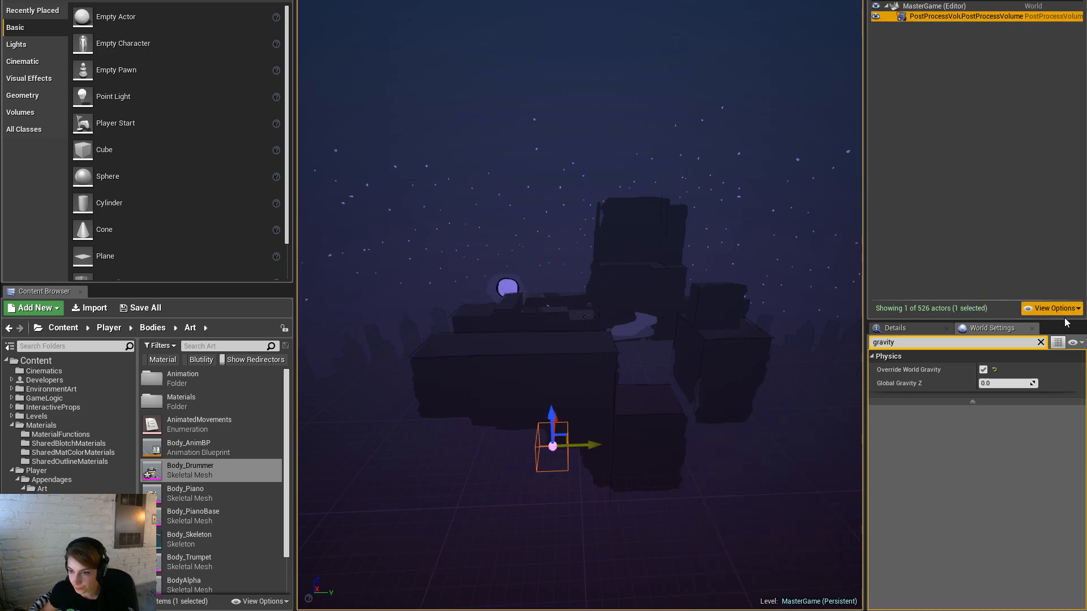
Step: Filter the PostProcessVolume's properties by "enable" and turn off its Enabled option
left_click(1022, 341)
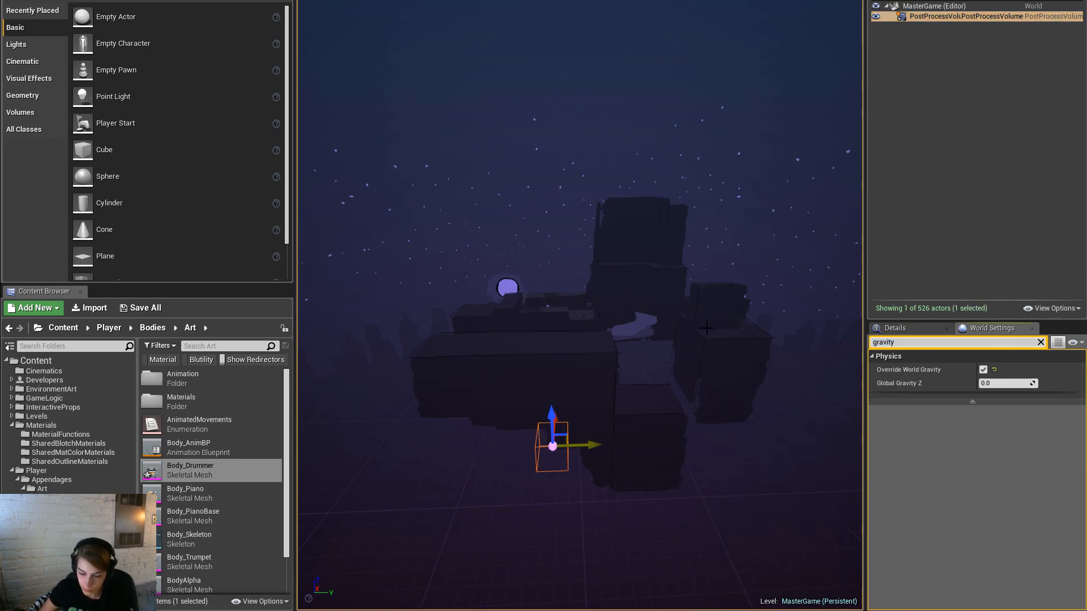
left_click(909, 328)
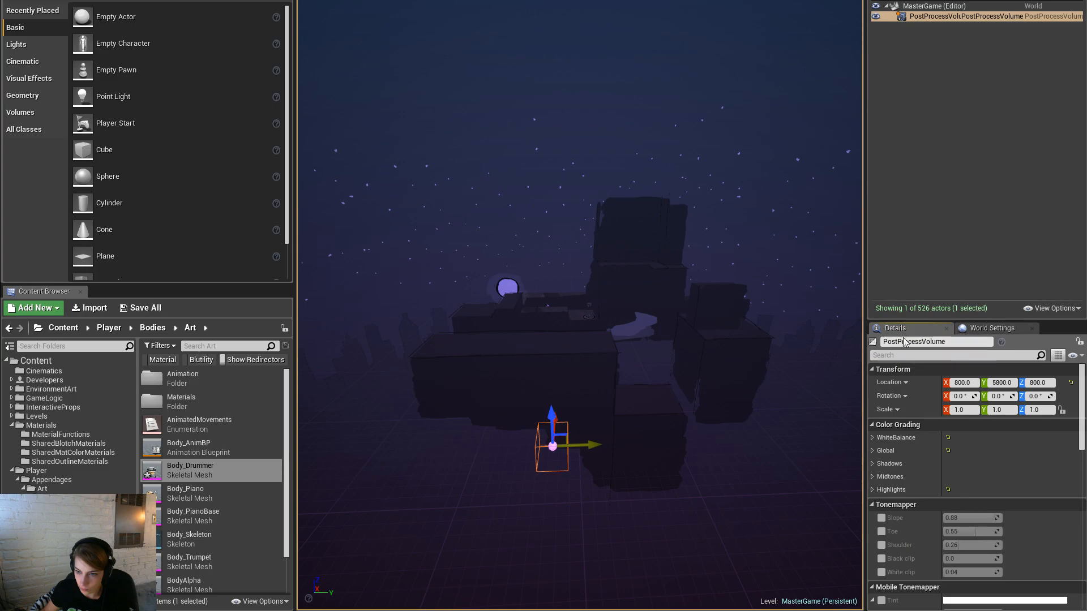
left_click(904, 354)
type("enable")
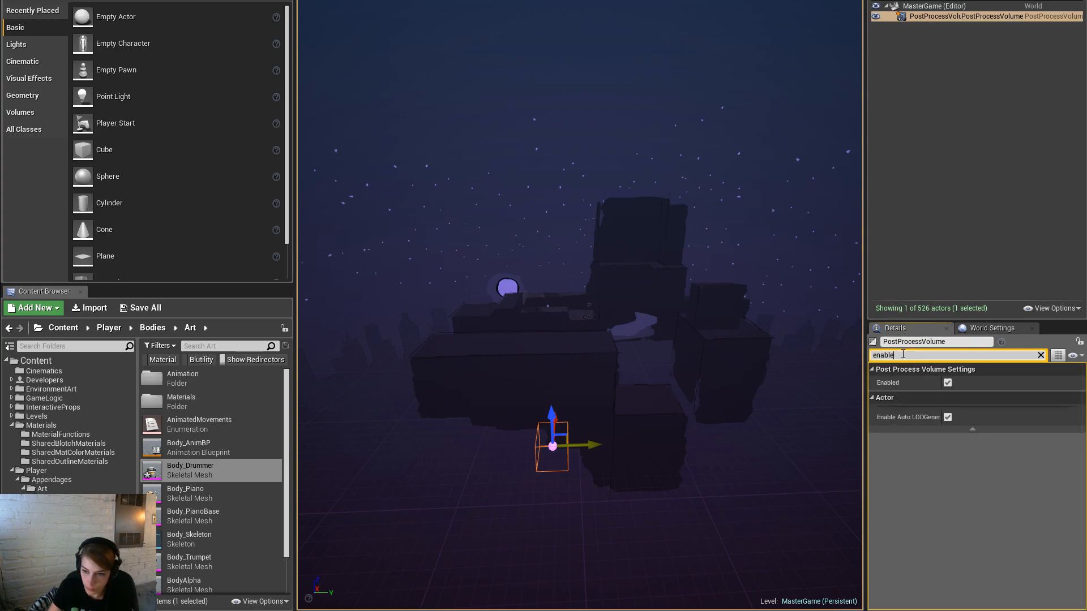
left_click(948, 383)
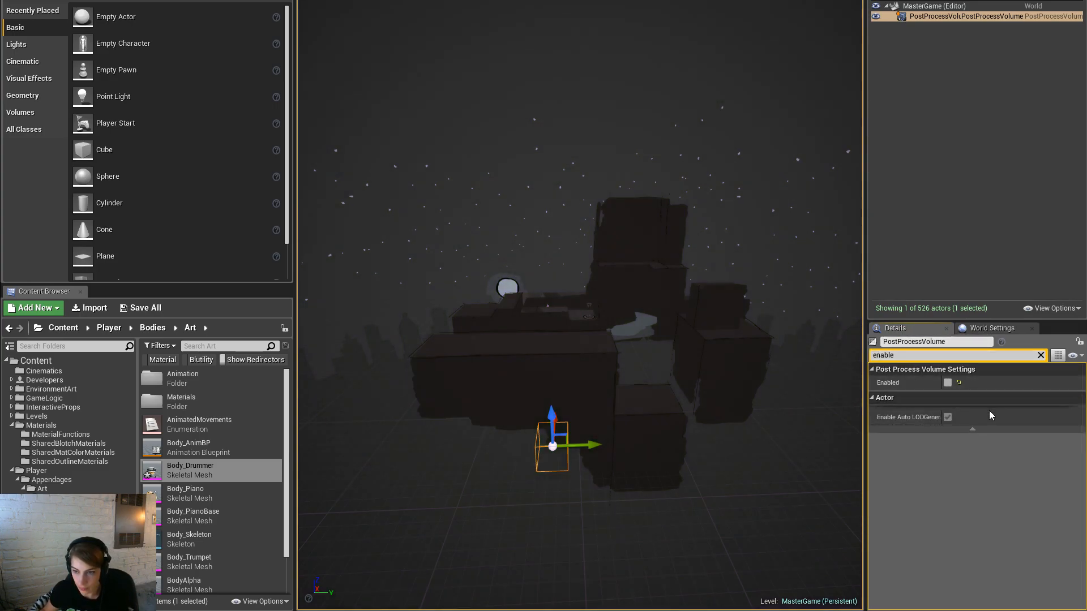
right_click_drag(742, 446, 755, 422)
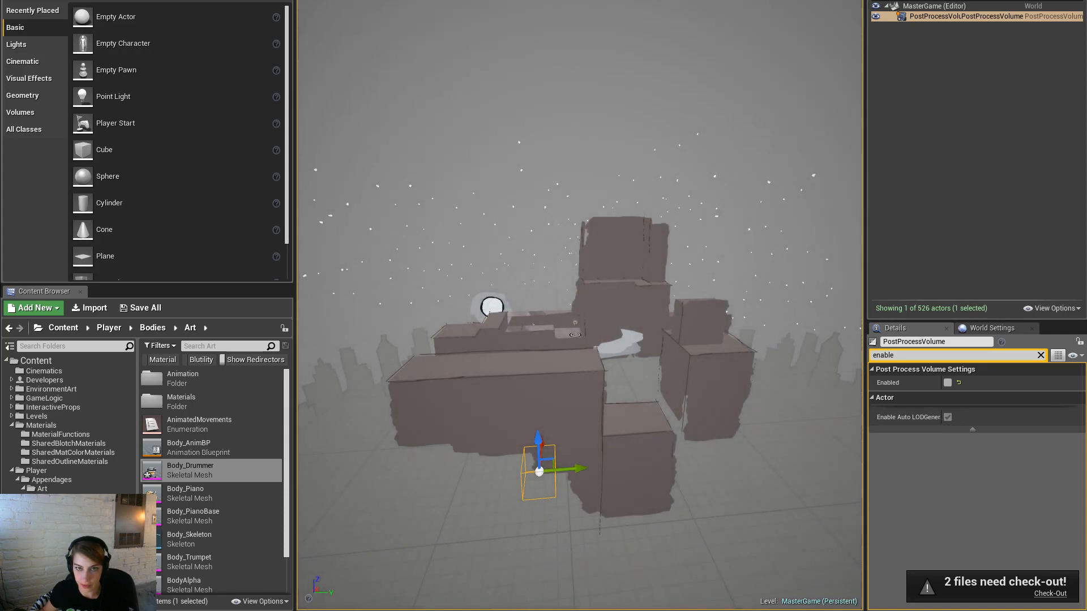
Step: Play the game full screen without post-processing, roll the accordion character along the platform and off its edge, and stop playing
key("alt+p")
left_click(630, 311)
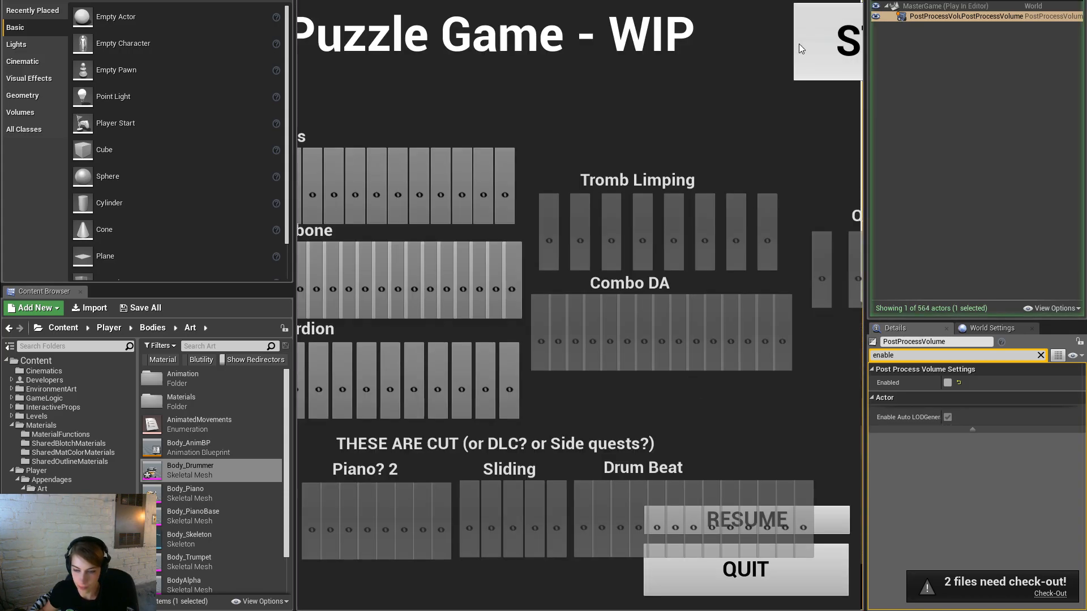
left_click(799, 43)
key("F11")
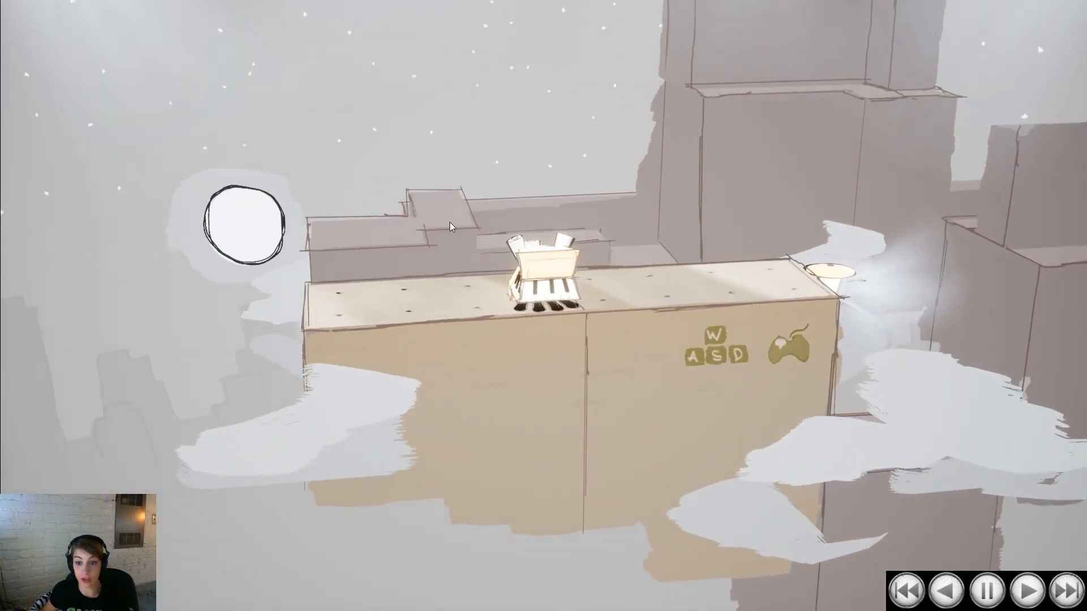
key("d")
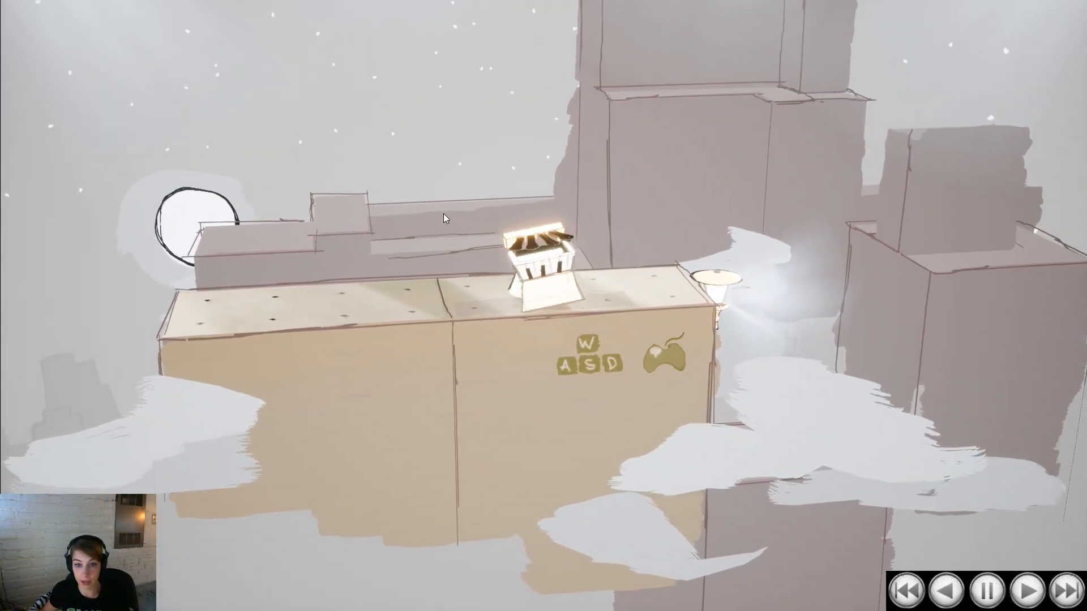
key("a")
key("a")
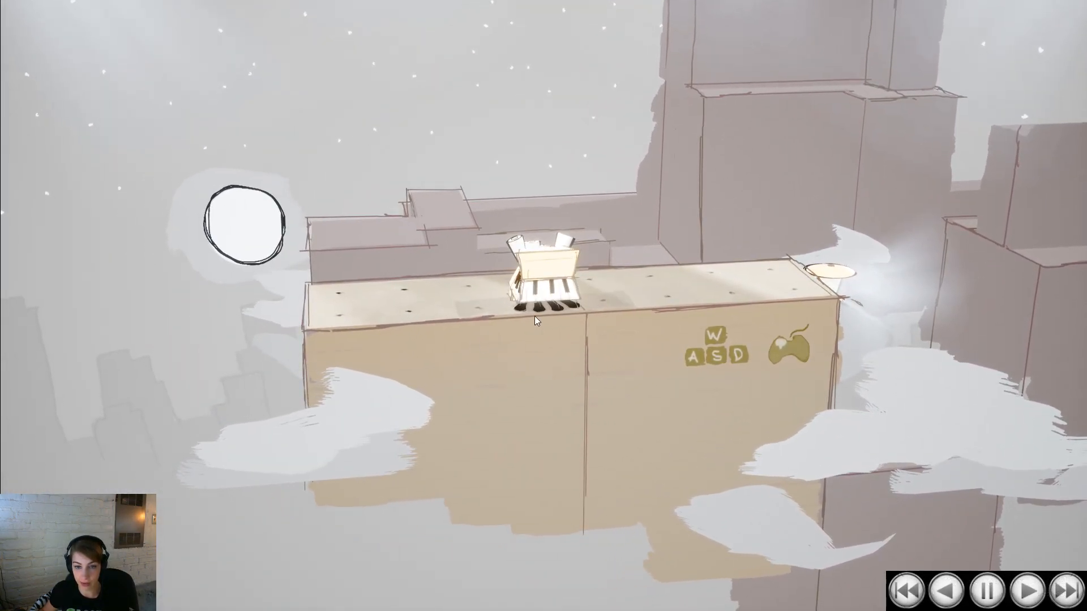
key("d")
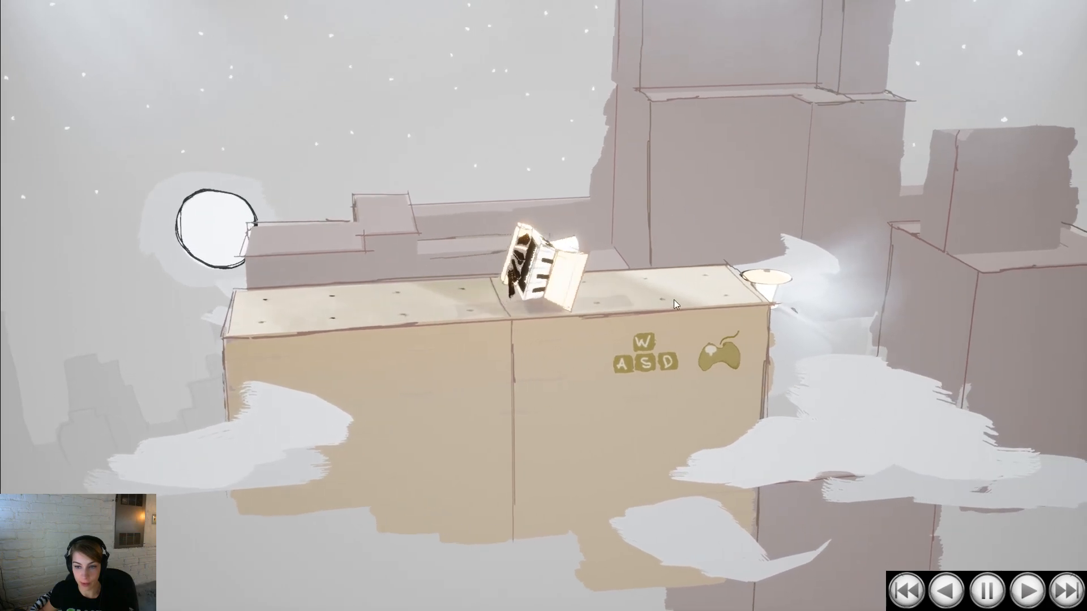
key("d")
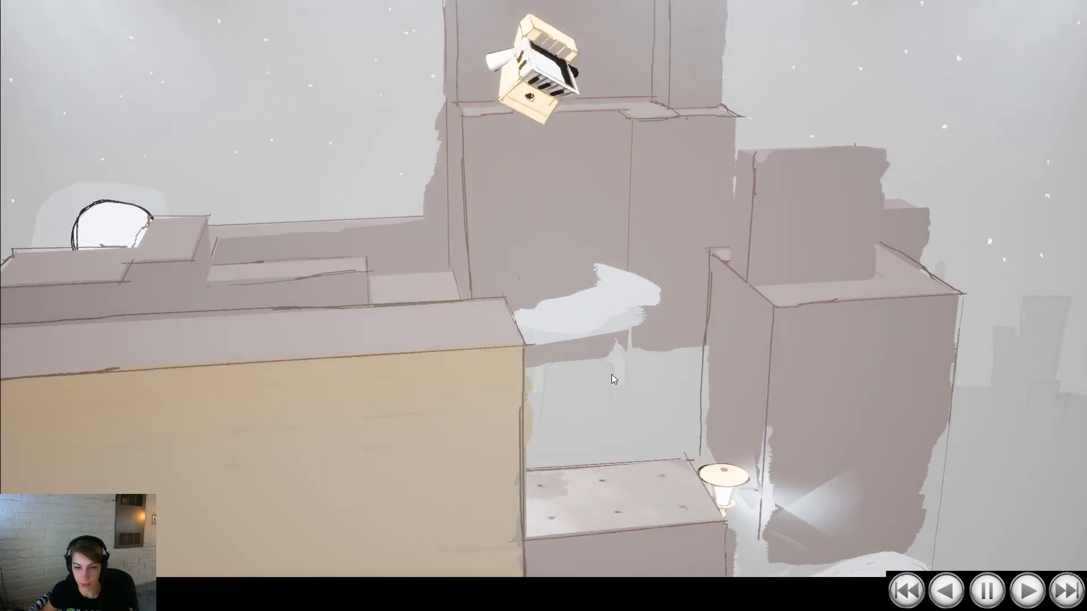
key("Escape")
key("F11")
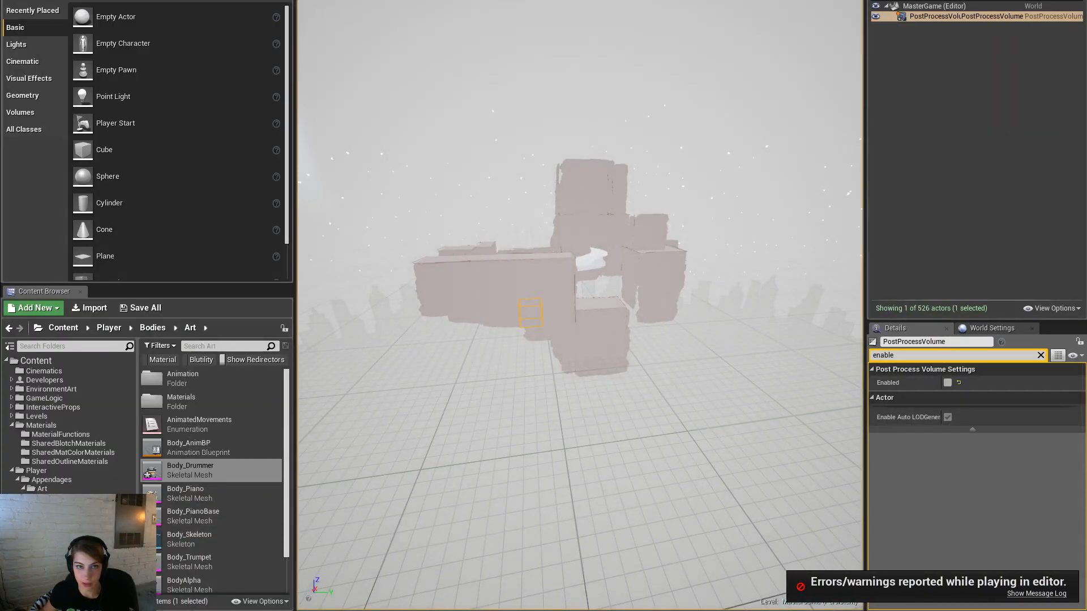
Step: Switch the viewport to an unlit view mode and examine the city blocks from several distances
left_click(384, 1)
left_click(412, 25)
right_click_drag(442, 79, 442, 70)
key("w")
key("e")
key("s")
key("w")
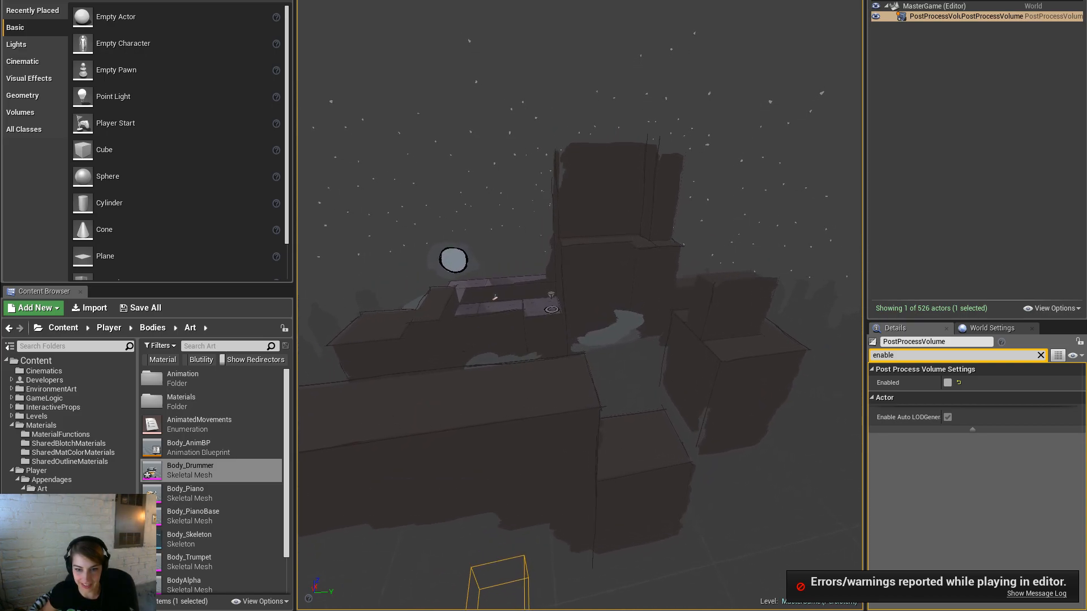
right_click_drag(566, 399, 745, 298)
right_click_drag(697, 328, 558, 305)
key("a")
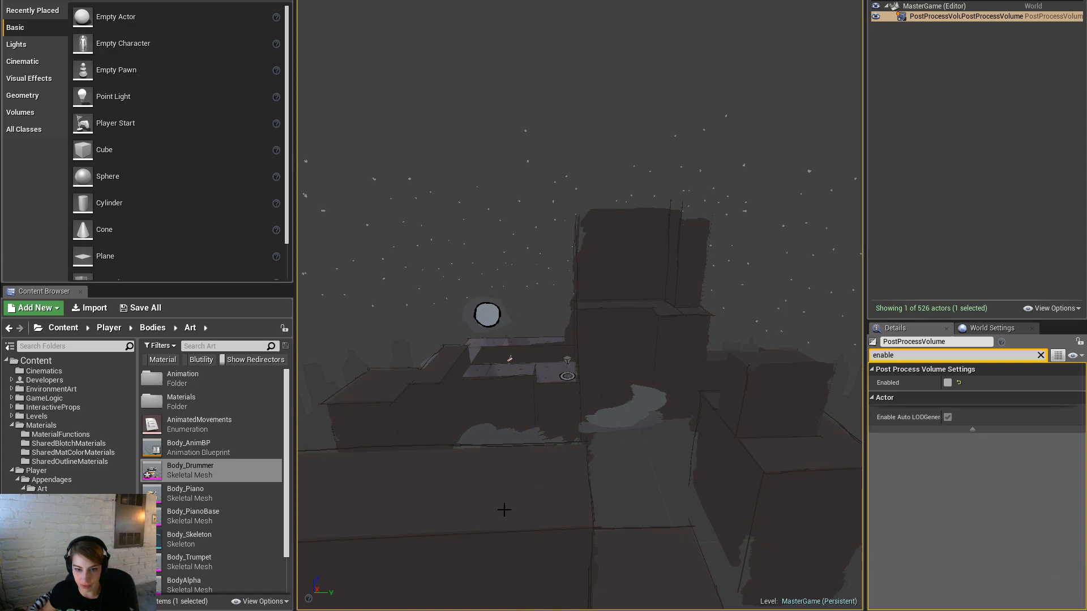
key("s")
mouse_move(558, 453)
right_mouse_down()
mouse_move(547, 444)
mouse_move(534, 452)
mouse_move(548, 446)
right_mouse_up()
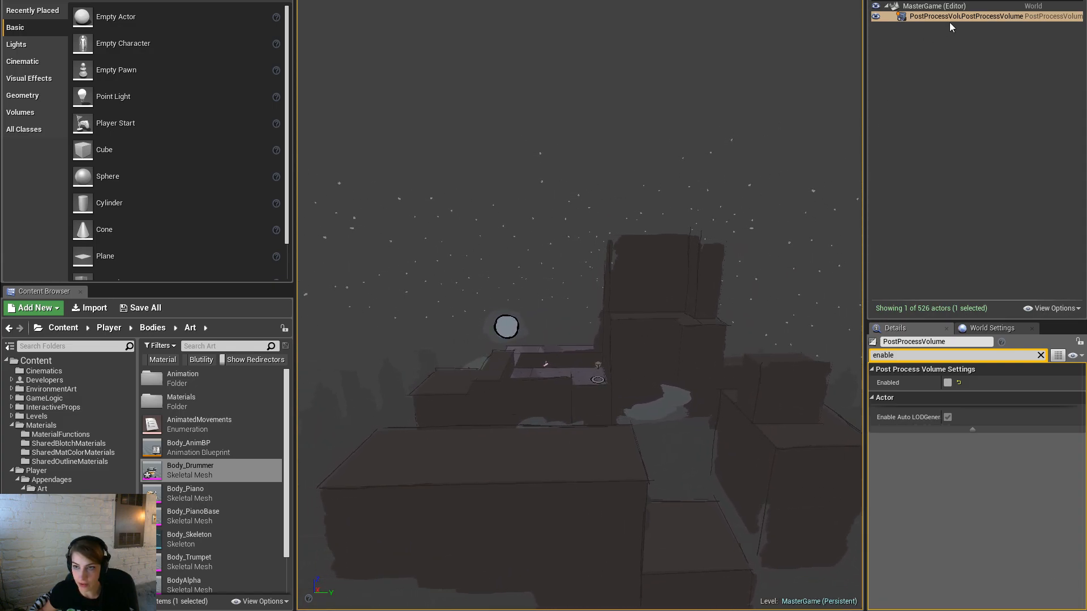
Step: Turn the PostProcessVolume's Enabled option back on and examine the level blocks from farther out and up close
left_click(948, 384)
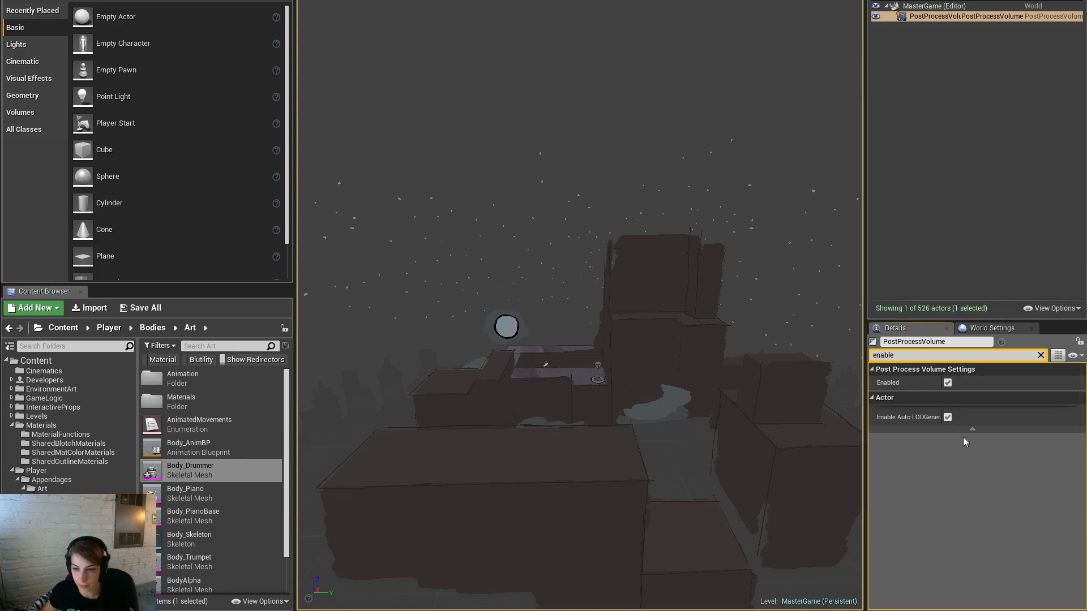
key("d")
right_click_drag(578, 29, 587, 33)
right_click_drag(696, 209, 686, 242)
key("s")
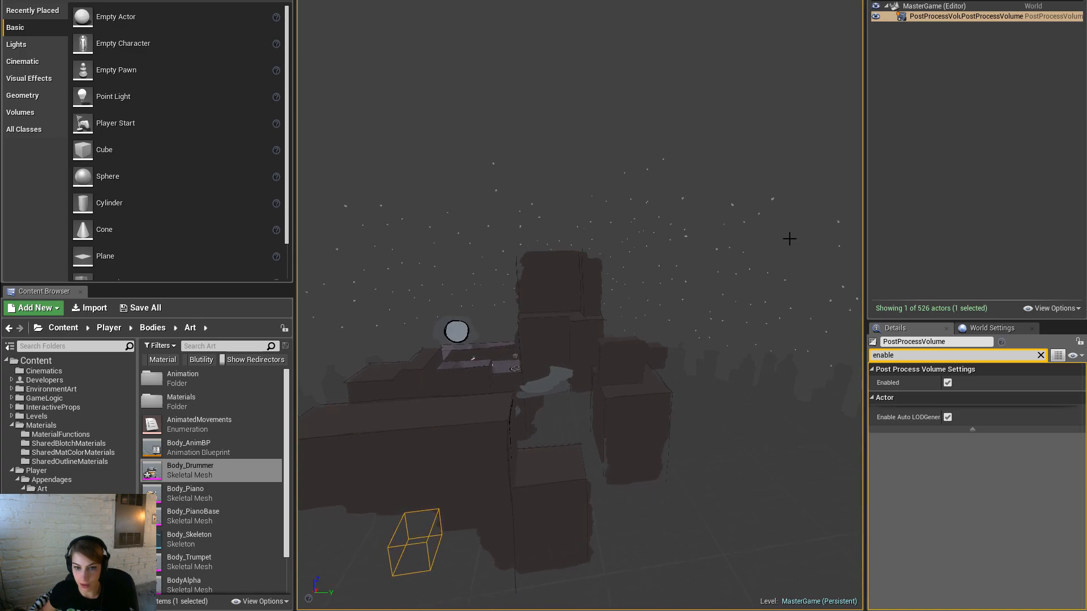
right_click_drag(734, 166, 720, 164)
key("a")
key("w")
Step: Toggle the BGLevel_City level off and on, and reselect the PostProcessVolume in MasterGame
left_click(957, 0)
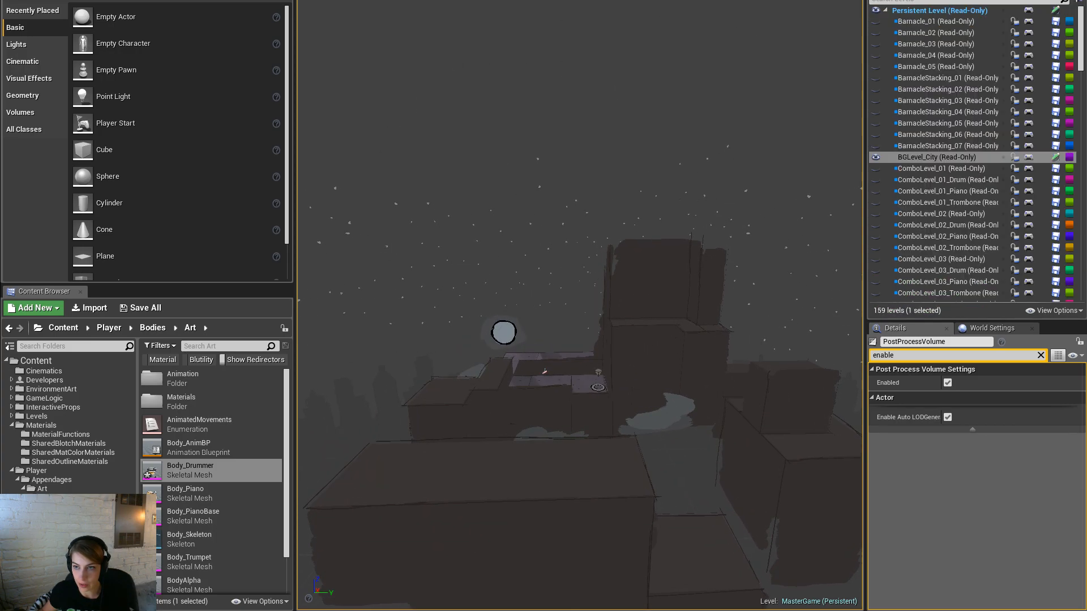
left_click(876, 158)
left_click(876, 158)
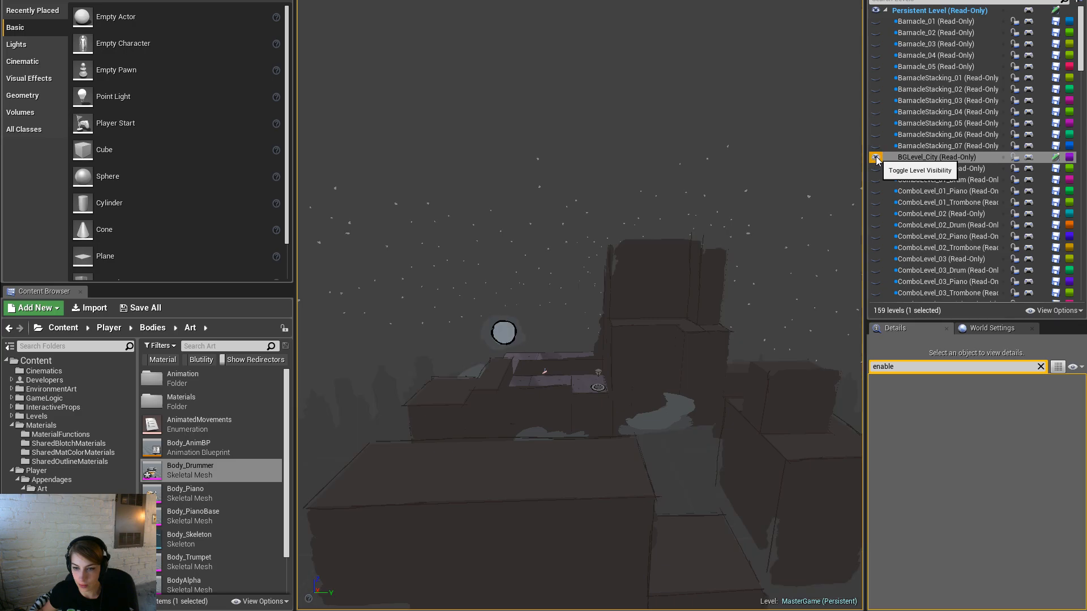
left_click(886, 1)
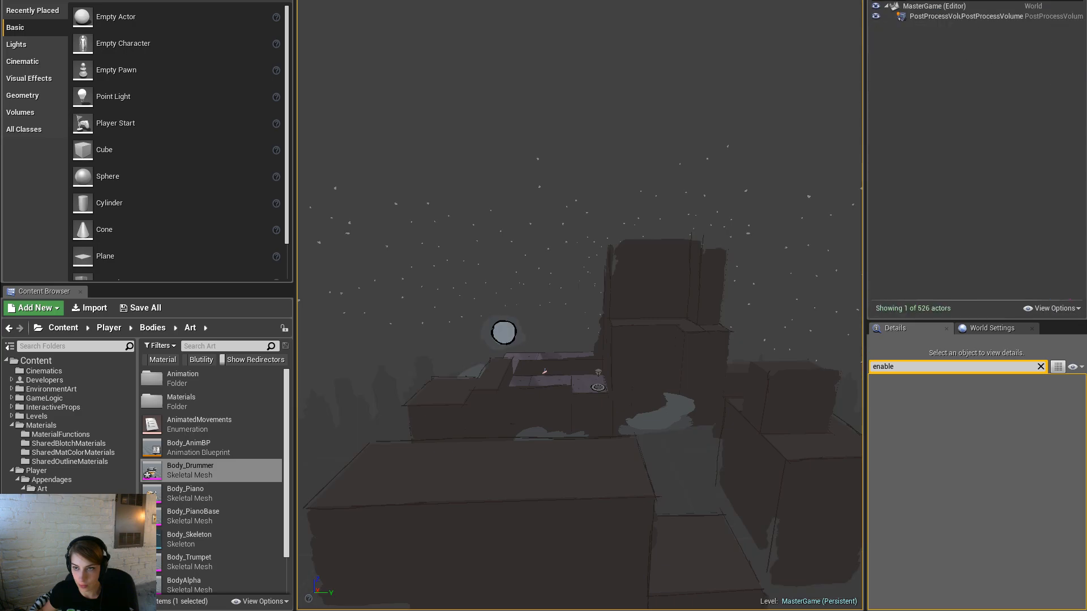
left_click(932, 17)
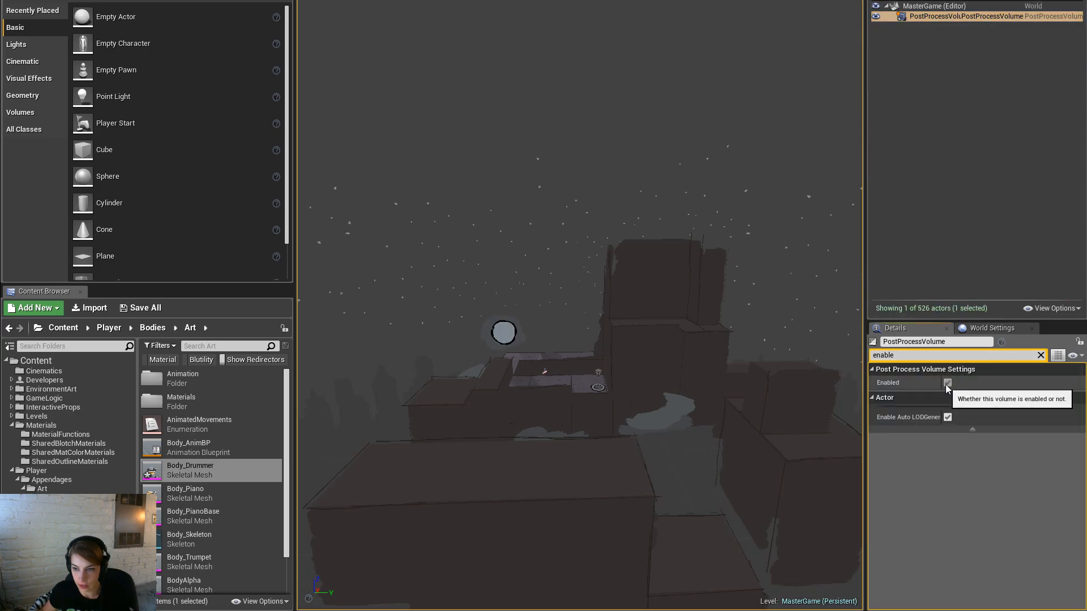
Step: Clear the PostProcessVolume's property filter and examine the level blocks in Lit view mode from several distances
left_click(1041, 356)
left_click(388, 0)
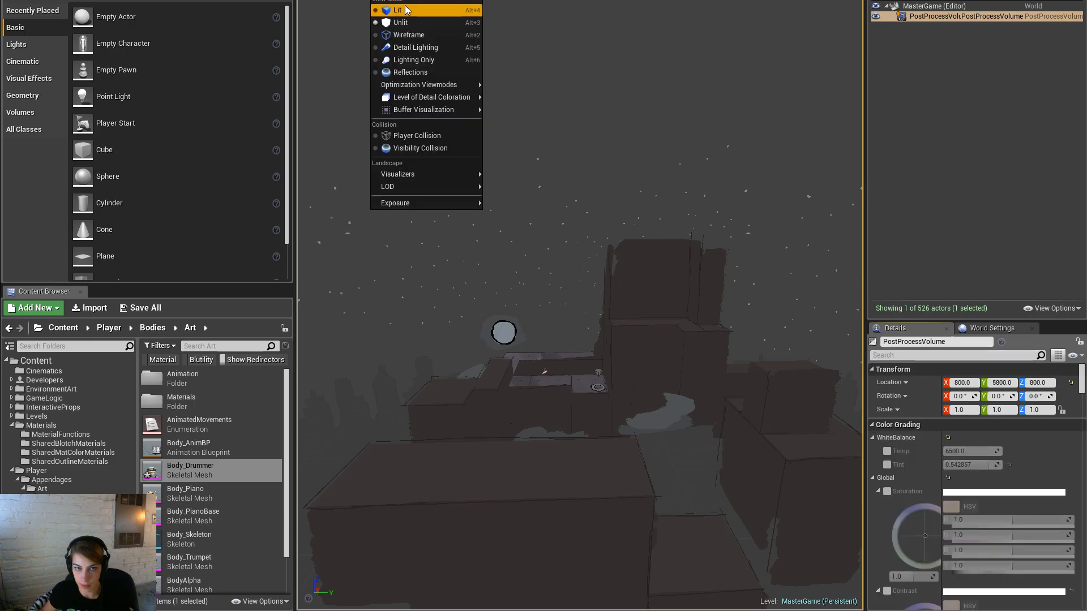
left_click(405, 10)
key("s")
right_click_drag(507, 126, 507, 126)
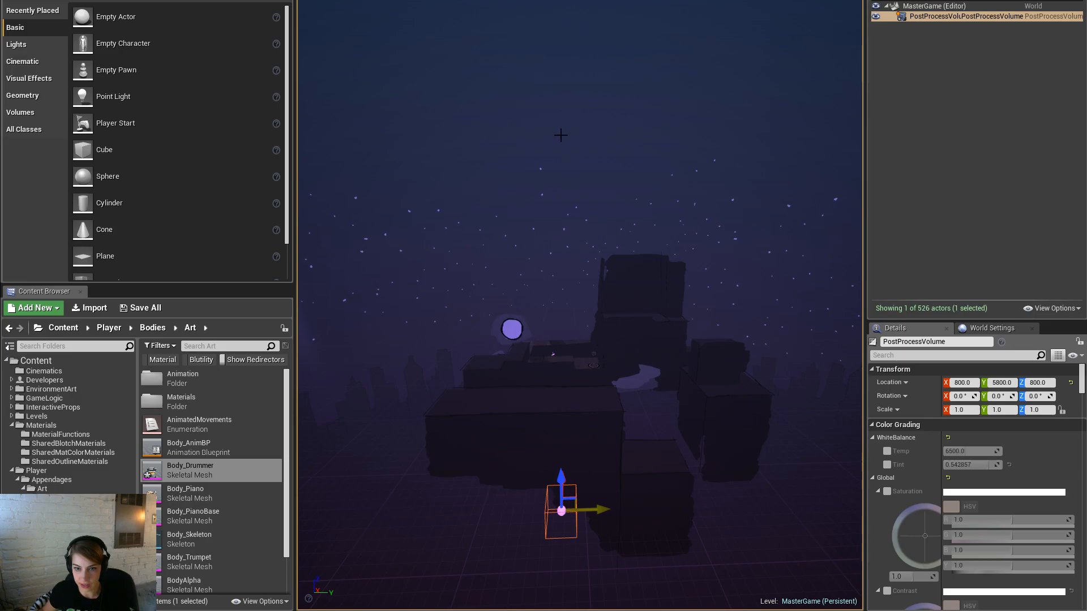
right_click_drag(538, 97, 526, 63)
right_click_drag(645, 82, 595, 211)
key("w")
key("s")
key("w")
key("d")
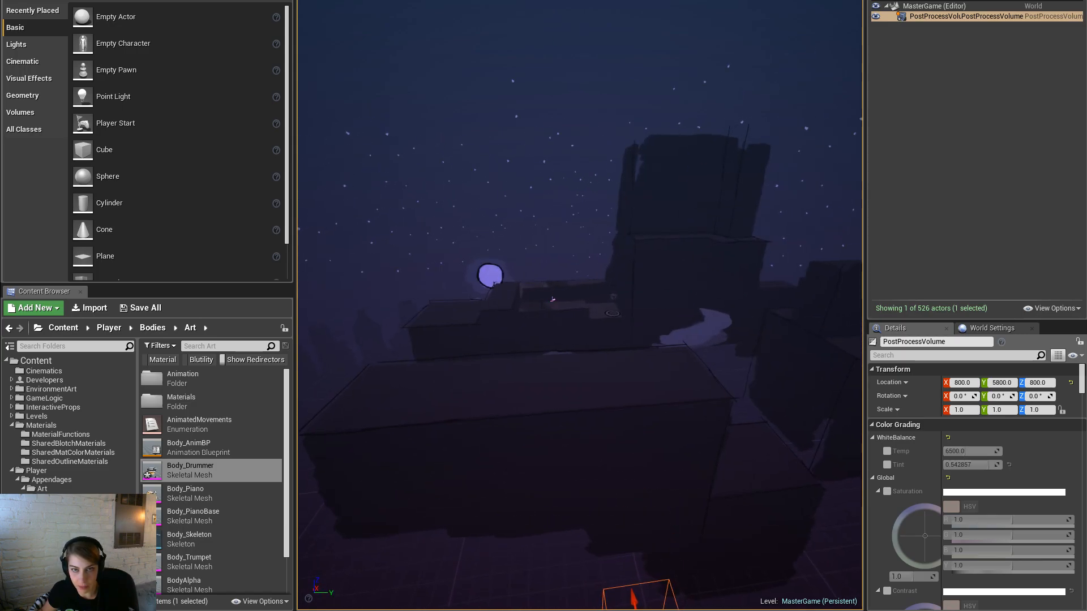
Step: Play the level in the editor, switch it to full screen, and start the game from its title menu
left_click(502, 0)
left_click(638, 315)
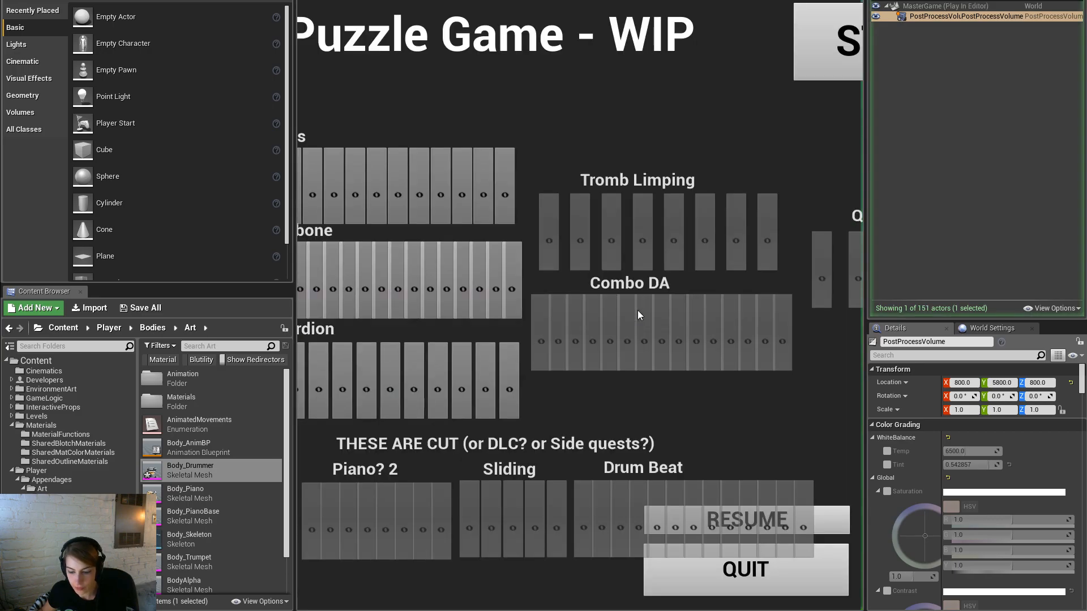
key("F11")
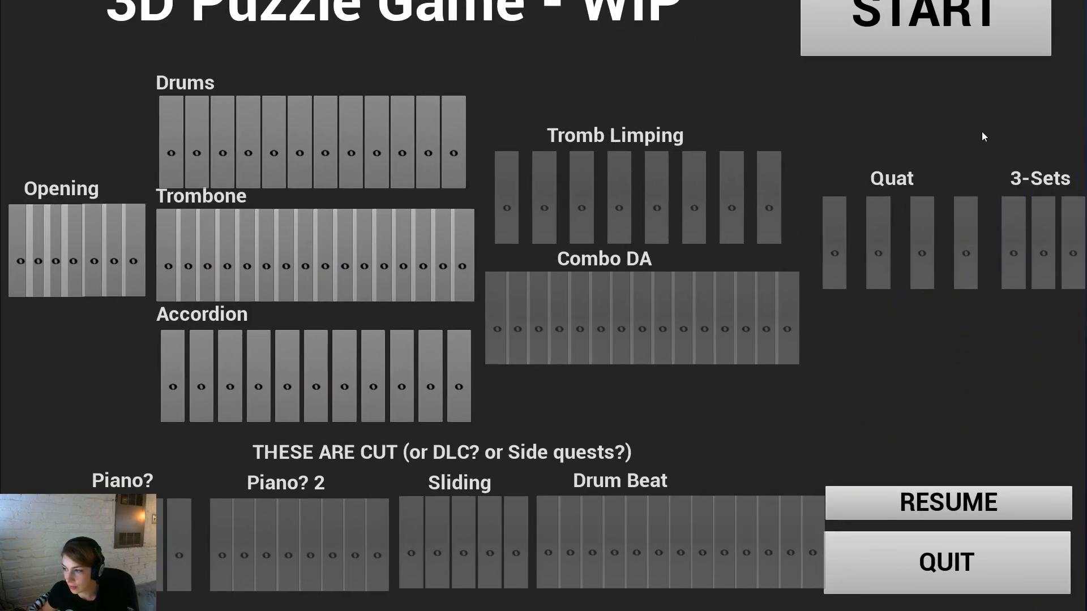
left_click(1007, 35)
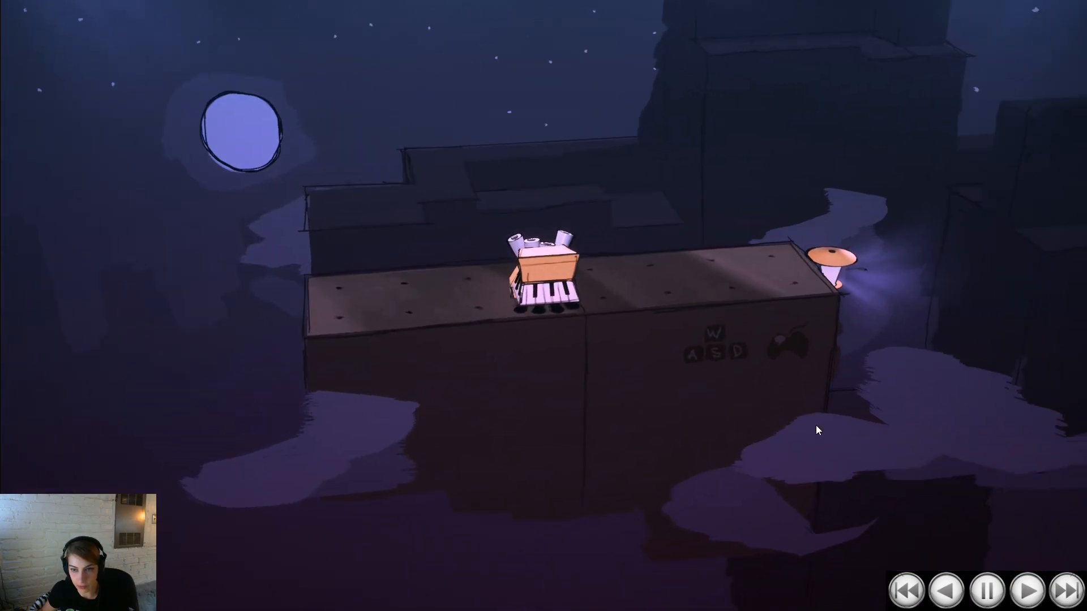
Step: Move the accordion character along the platform to the next block, and tumble the drummer up onto the raised blocks
key("d")
key("d")
key("d")
key("d")
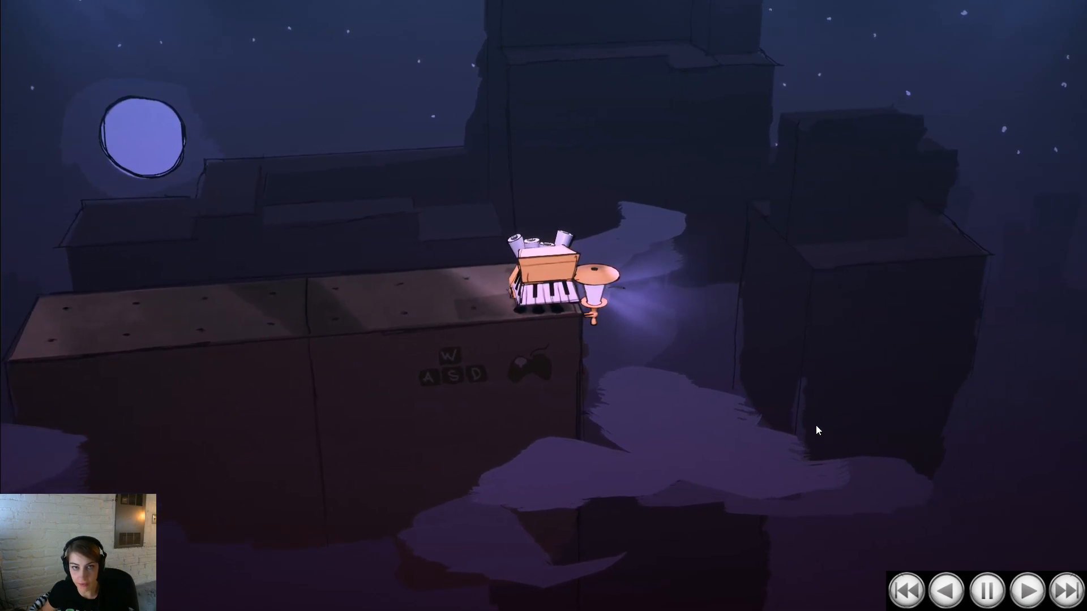
key("w")
key("d")
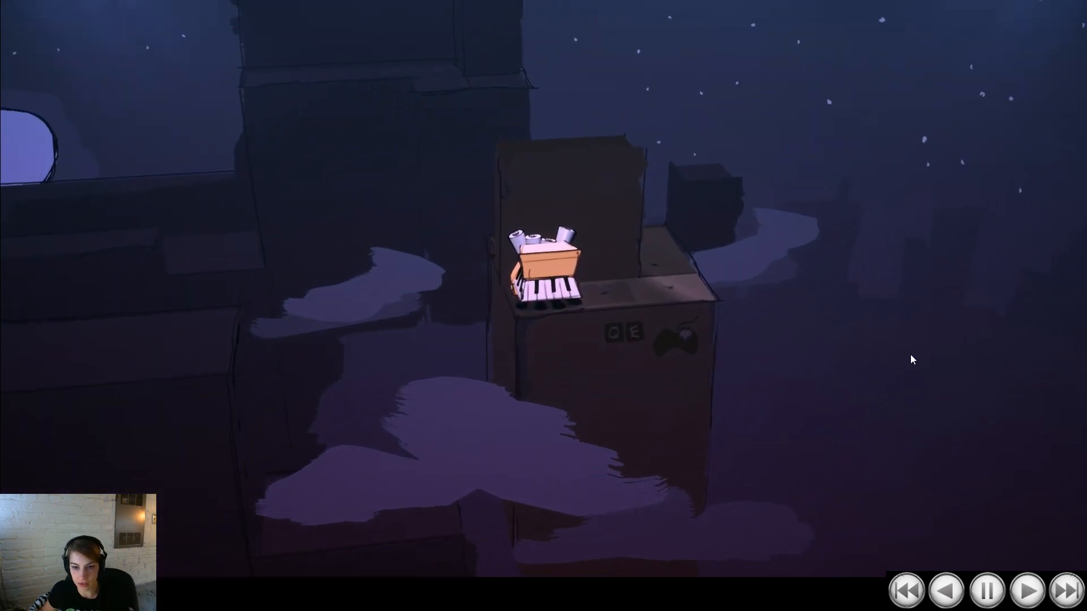
left_click_drag(911, 355, 440, 371)
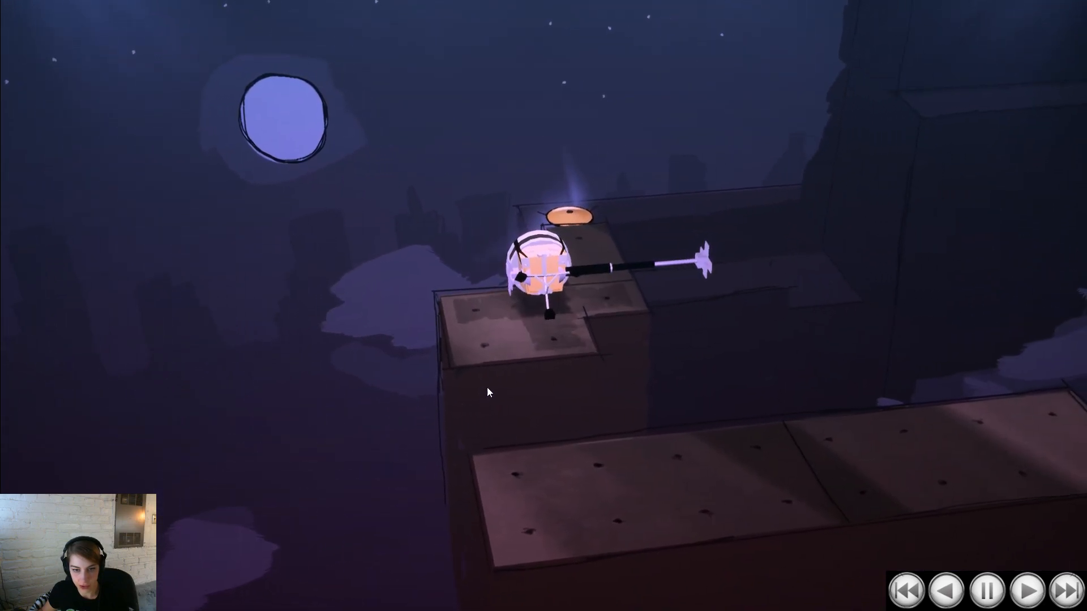
left_click_drag(702, 297, 581, 455)
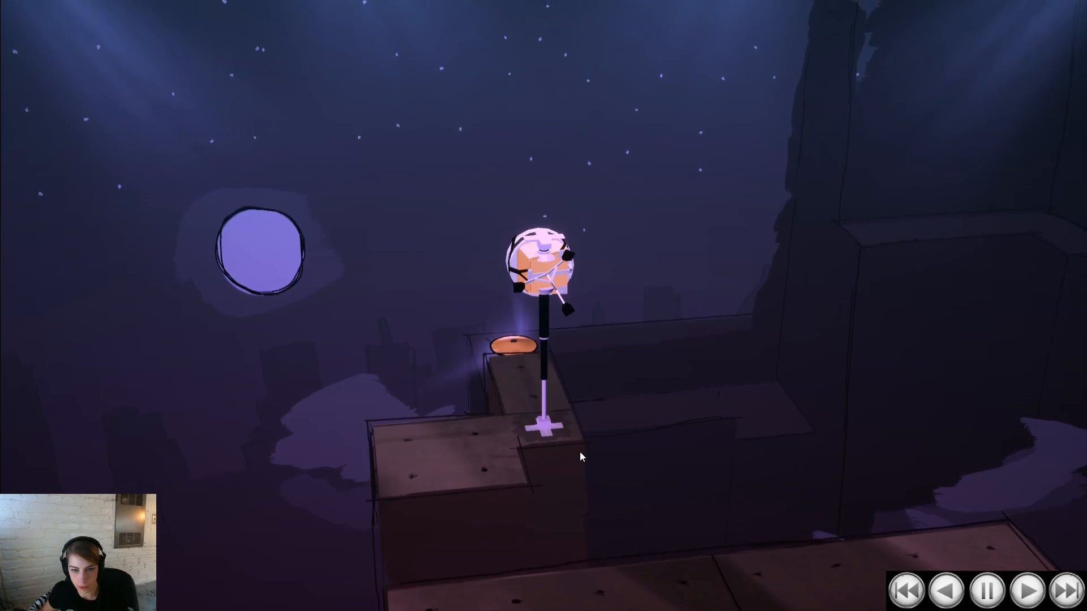
Step: Stop playing and examine the level blocks against the distant city from farther out and up close
key("Escape")
right_click_drag(572, 438, 539, 428)
key("s")
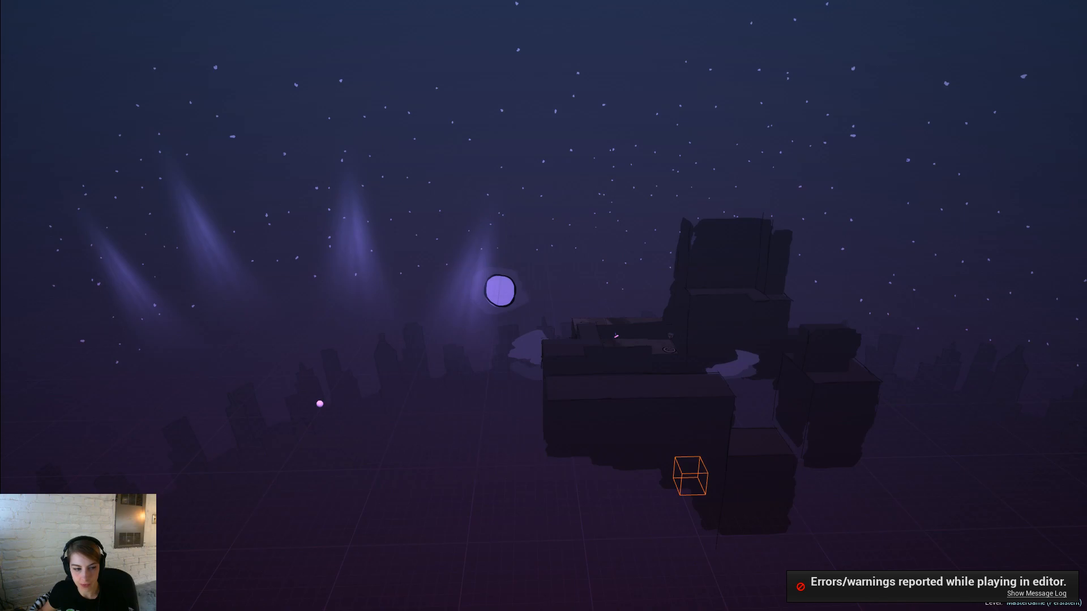
key("d")
right_click_drag(539, 427, 562, 436)
key("w")
right_click_drag(660, 435, 610, 433)
key("w")
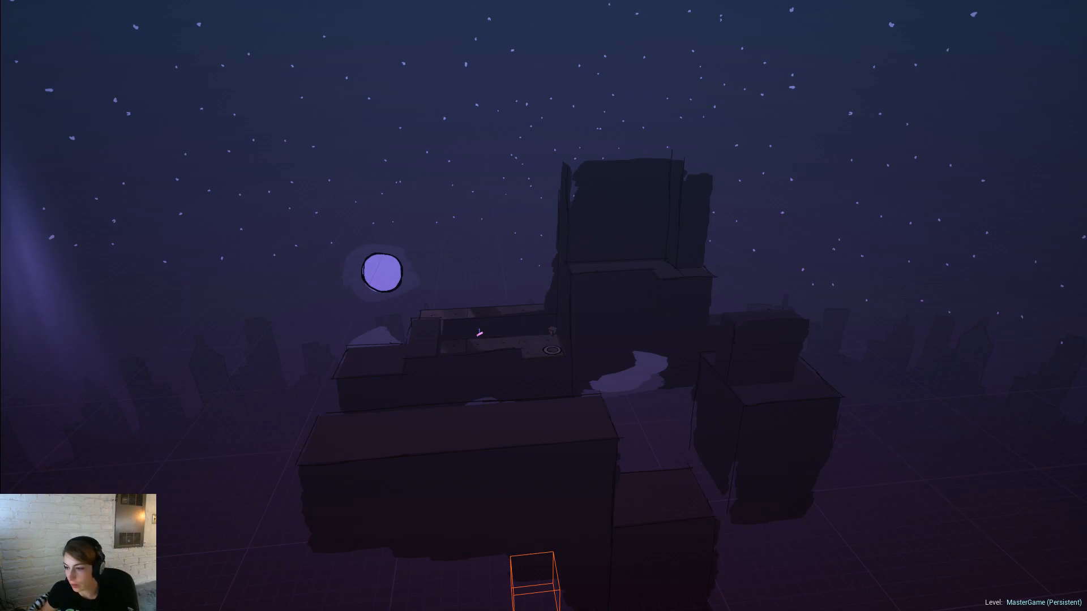
Step: Switch to Maya and examine the drummer's stand and its inner cross braces from several angles
key("alt+Tab")
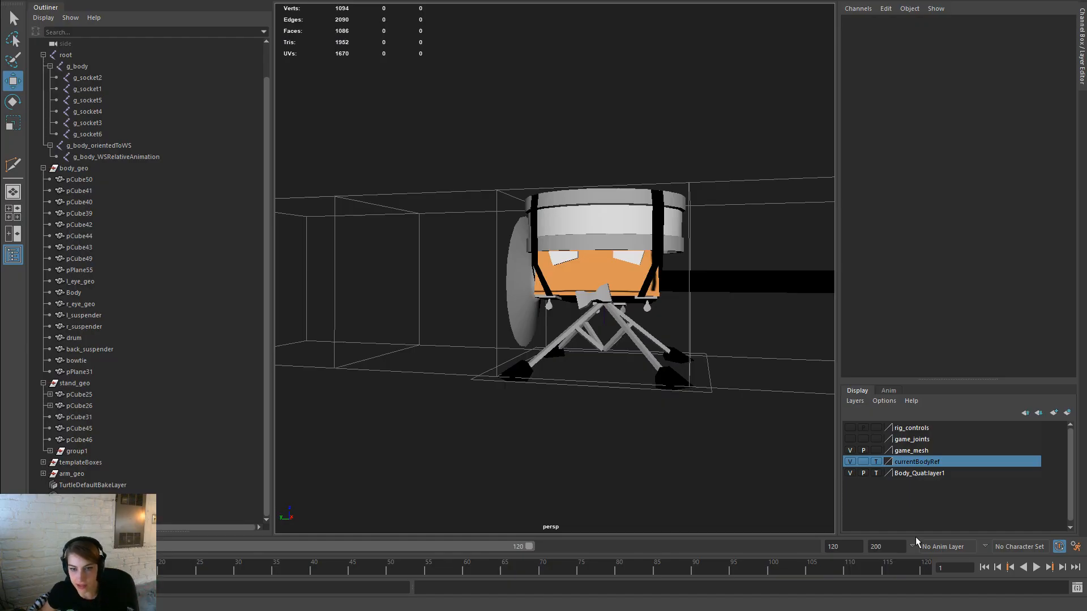
left_click_drag(763, 468, 1086, 461, "alt")
left_click_drag(568, 470, 593, 438, "alt")
scroll(334, 313, "up", 5)
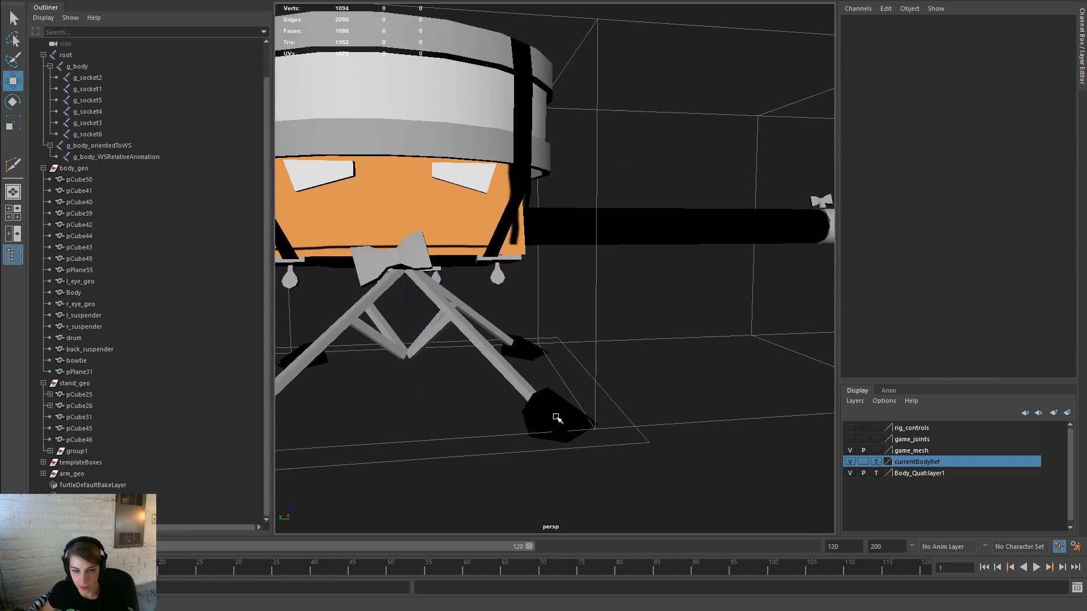
left_click(390, 337)
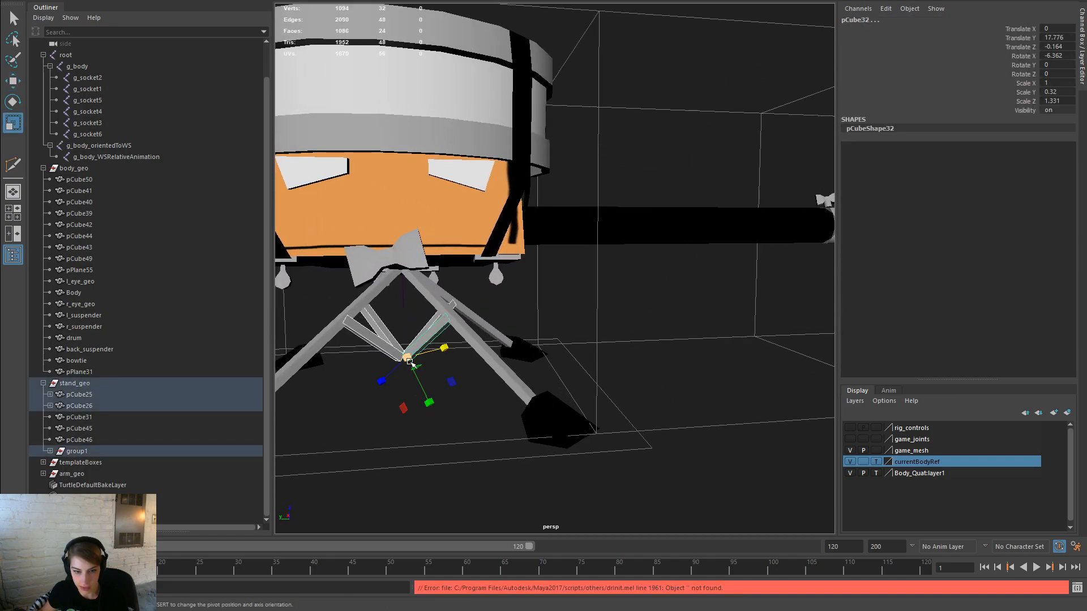
left_click_drag(403, 371, 440, 392, "alt")
left_click_drag(363, 433, 349, 443)
left_click(646, 395)
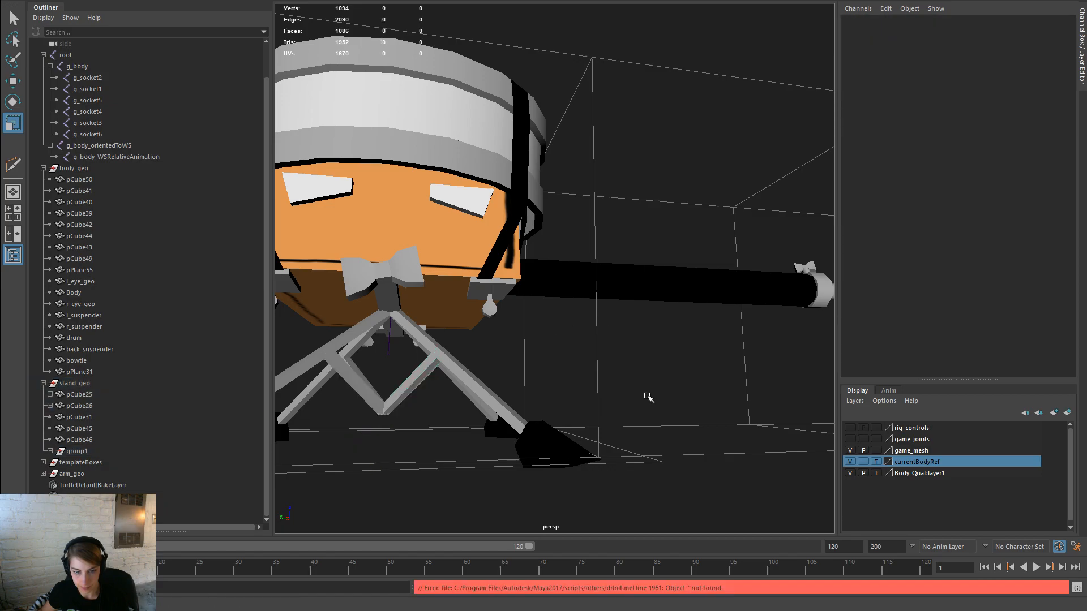
right_click_drag(646, 395, 534, 373, "alt")
left_click_drag(533, 374, 529, 387, "alt")
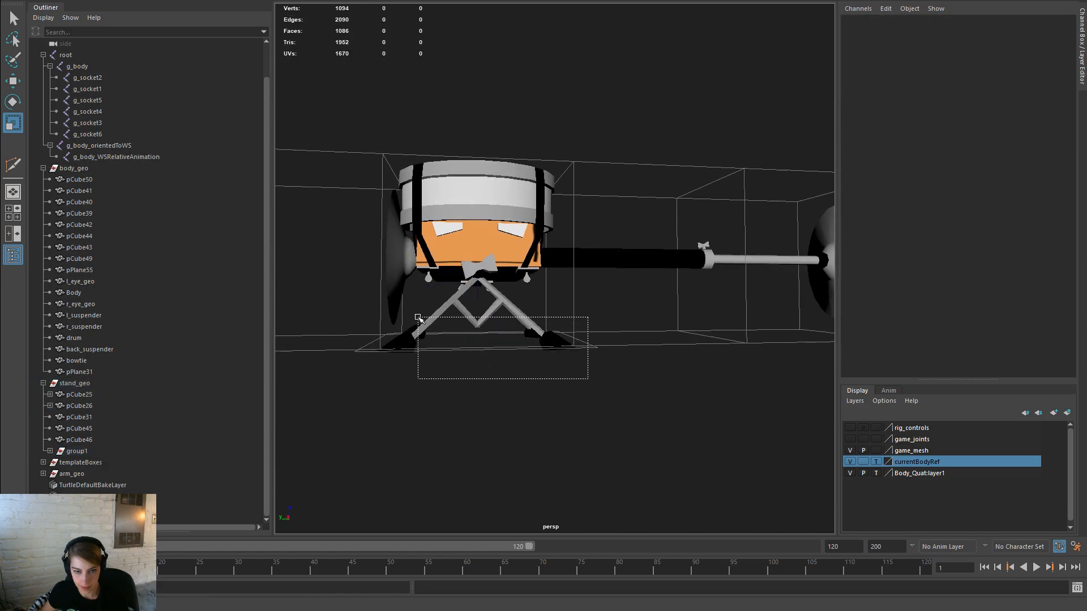
Step: Parent the drummer's stand pieces directly under stand_geo and delete the emptied group1
left_click_drag(411, 314, 410, 314)
mouse_move(528, 378)
left_mouse_down("alt")
mouse_move(616, 380)
mouse_move(521, 377)
left_mouse_up("alt")
key("space")
left_click_drag(446, 213, 533, 355)
left_click(661, 356)
left_click(142, 381, "ctrl")
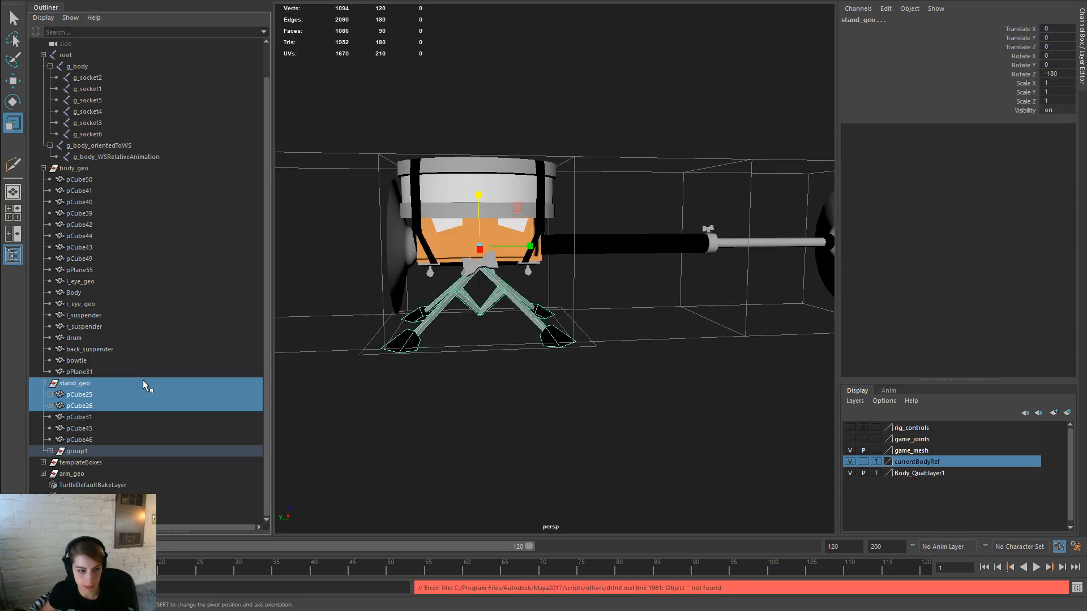
key("p")
left_click(83, 454)
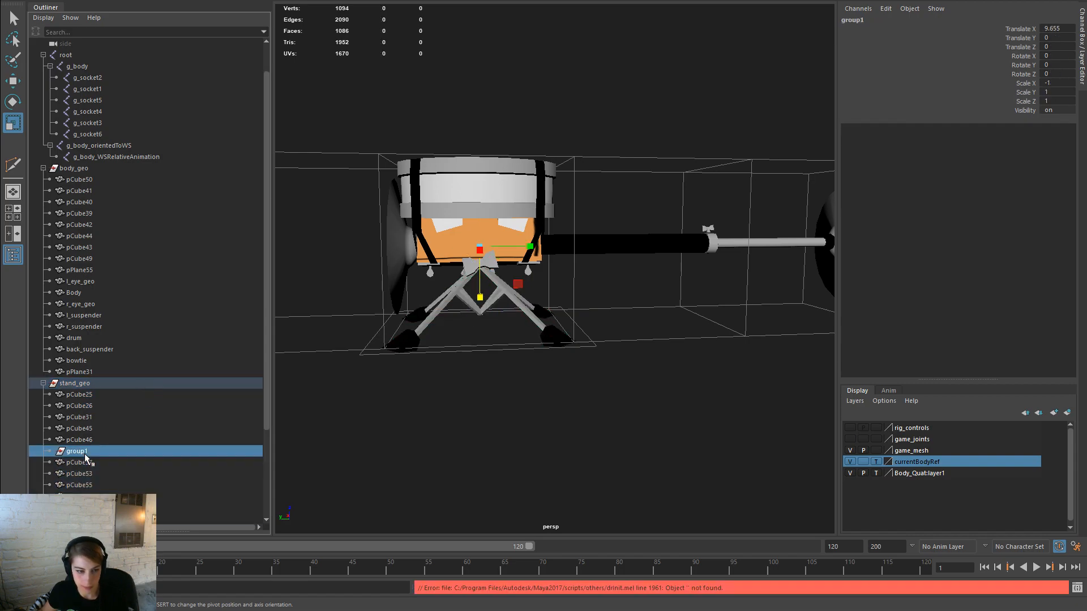
key("Delete")
Step: Bind all stand pieces from pCube25 through pCube54 to the g_body joint and check pCube54 for its skin cluster
left_click(111, 395)
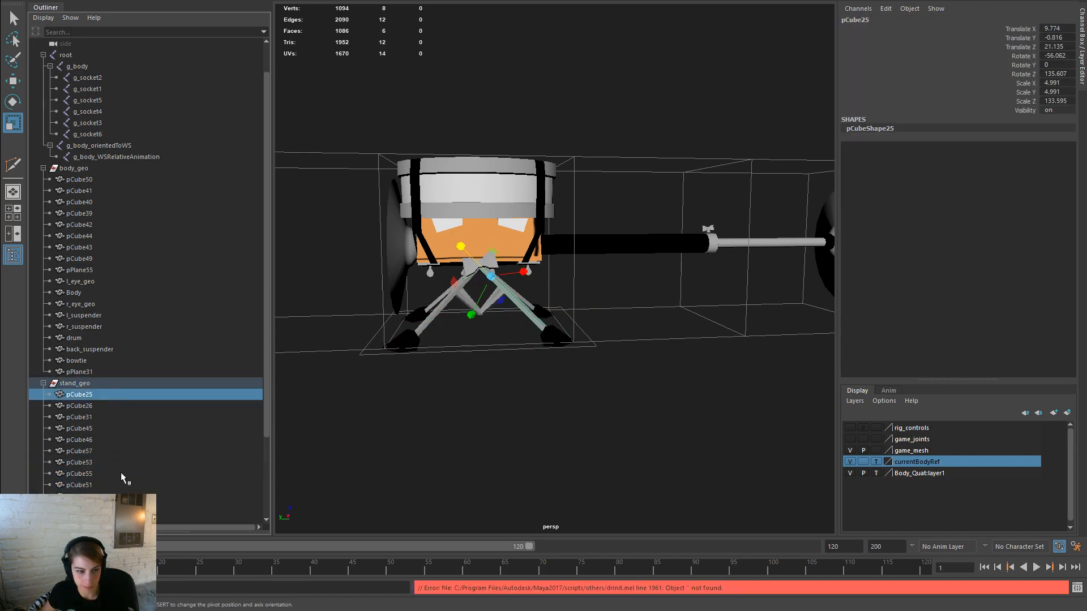
scroll(121, 473, "down", 3)
left_click(93, 451, "shift")
scroll(108, 283, "up", 4)
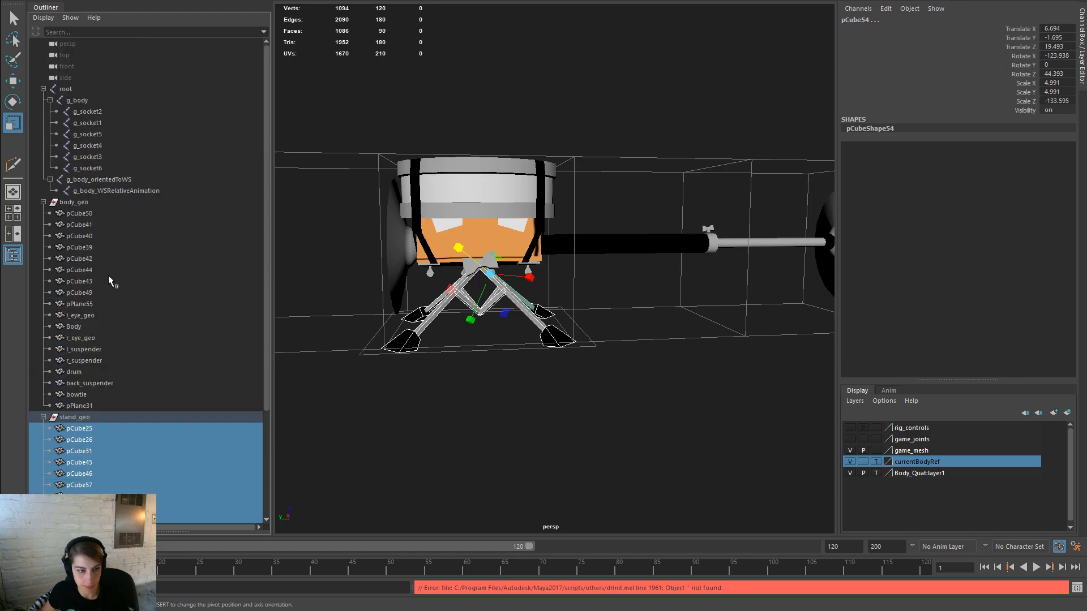
left_click(94, 103, "ctrl")
key("space")
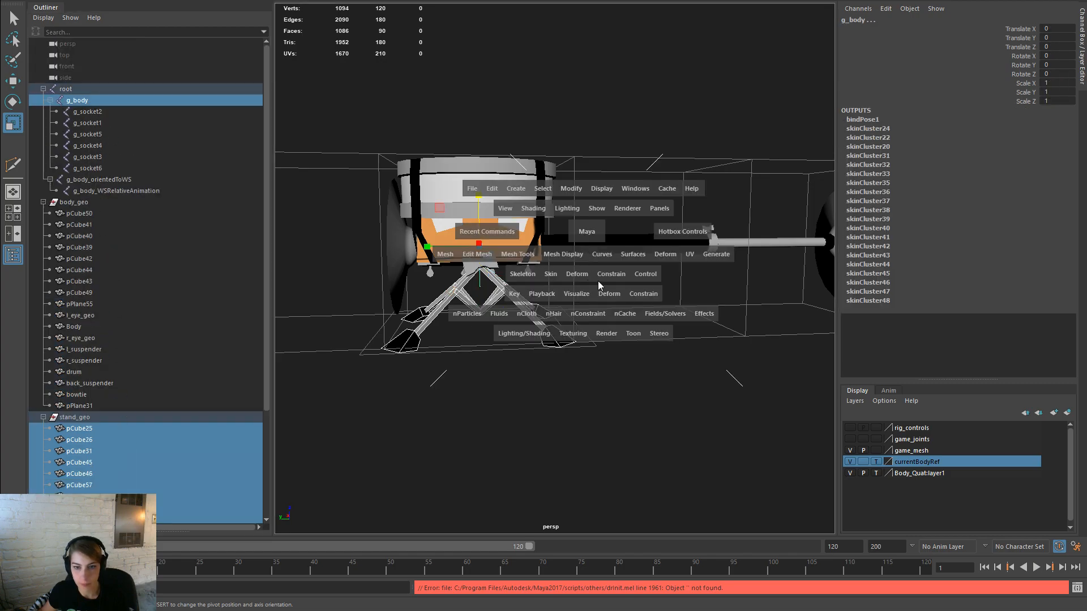
left_click_drag(547, 275, 582, 306)
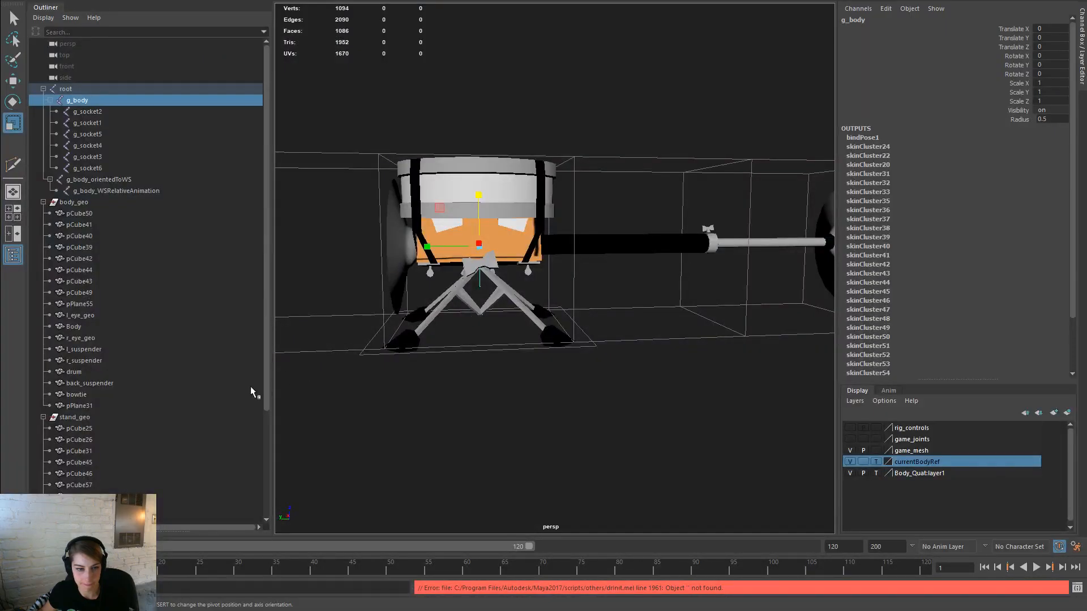
scroll(217, 440, "down", 4)
left_click(143, 451)
scroll(142, 454, "down", 2)
scroll(113, 339, "up", 6)
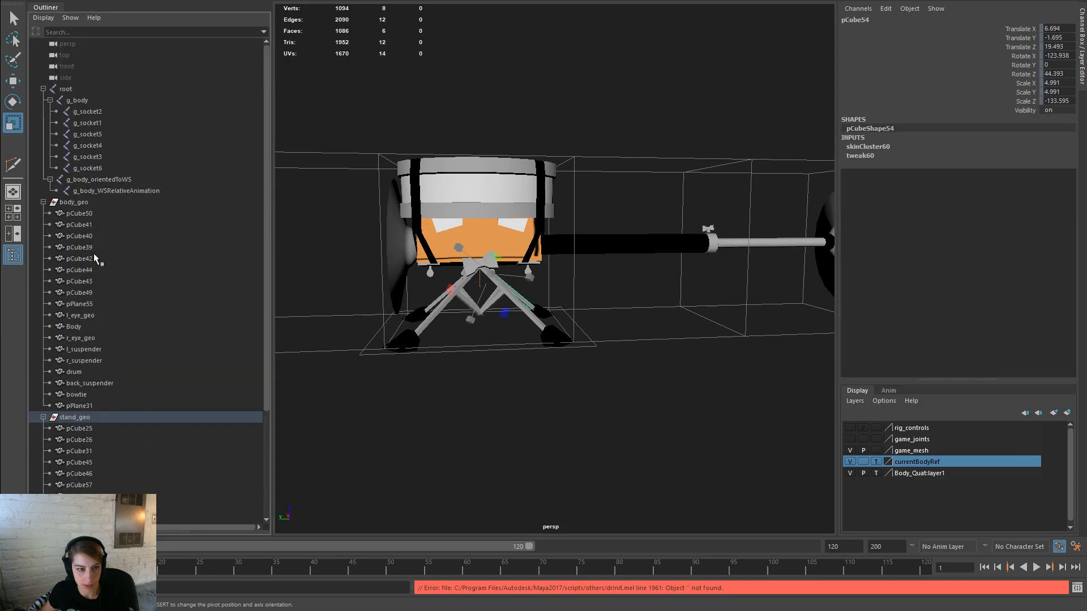
left_click(90, 213, "shift")
left_click(83, 419, "ctrl")
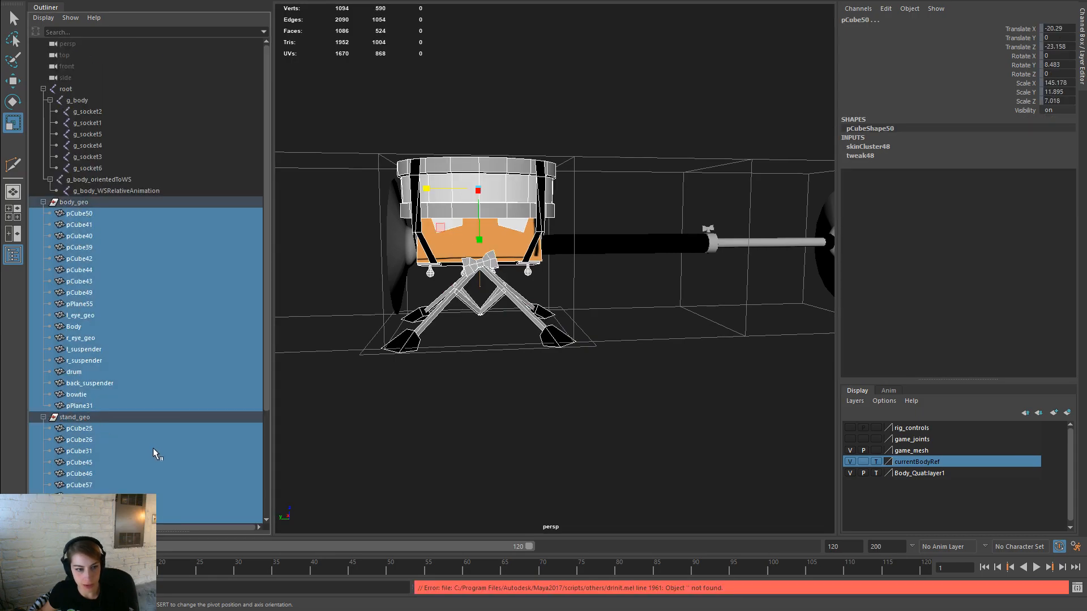
scroll(153, 450, "down", 4)
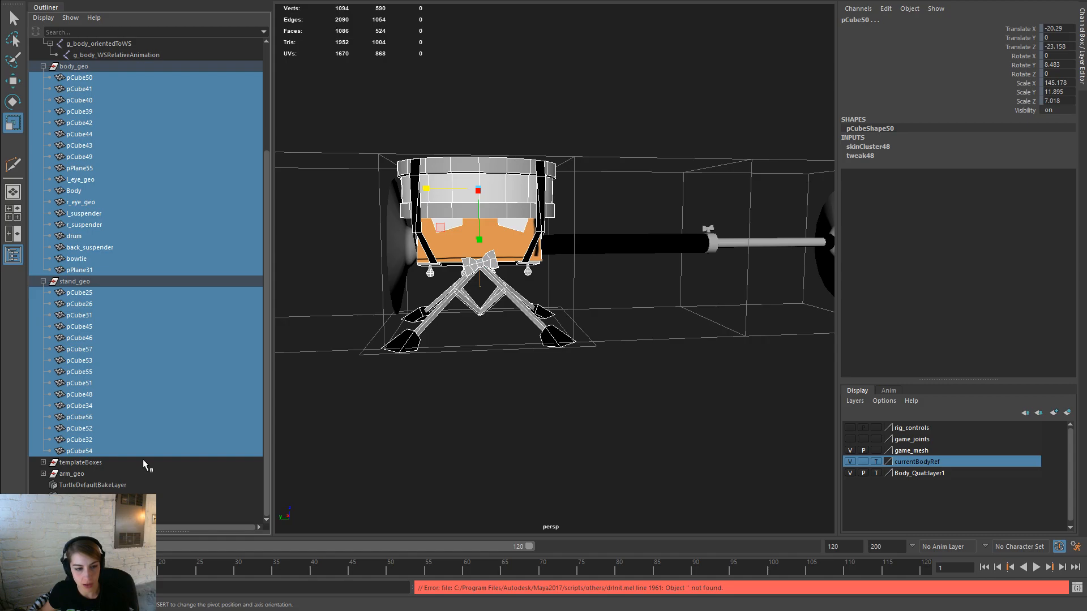
left_click(43, 474)
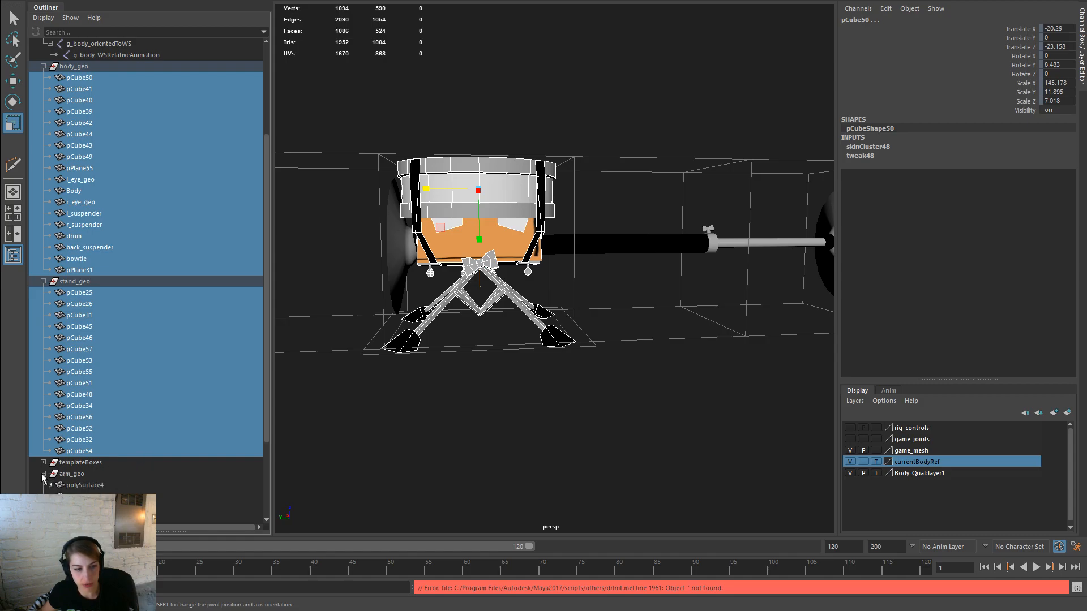
scroll(80, 472, "up", 4)
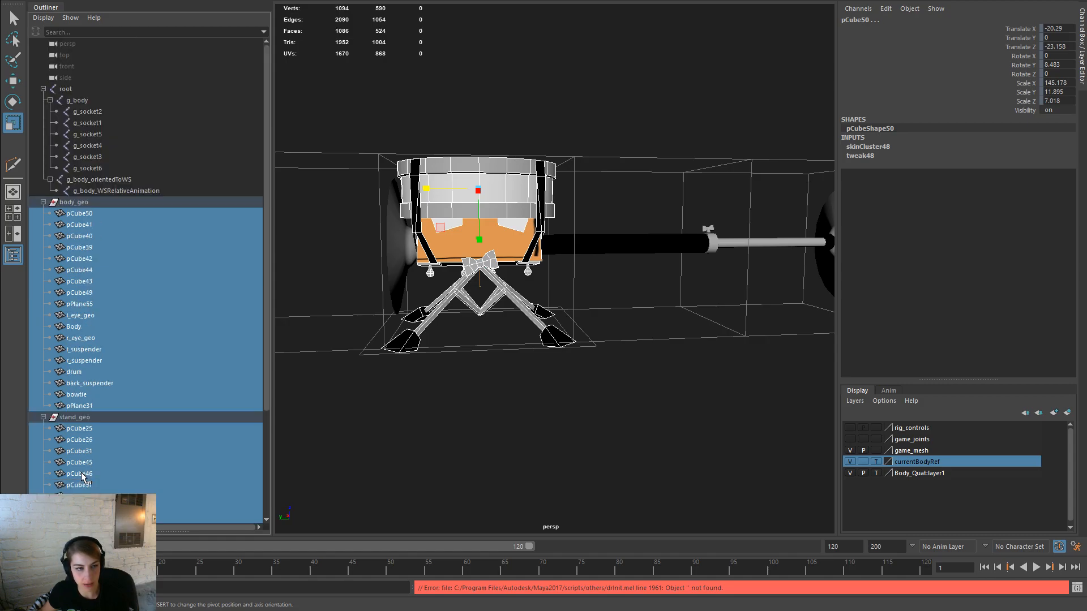
Step: Select the root skeleton and all body and stand meshes through pCube54, leaving out the body_geo and stand_geo groups
left_click(108, 93)
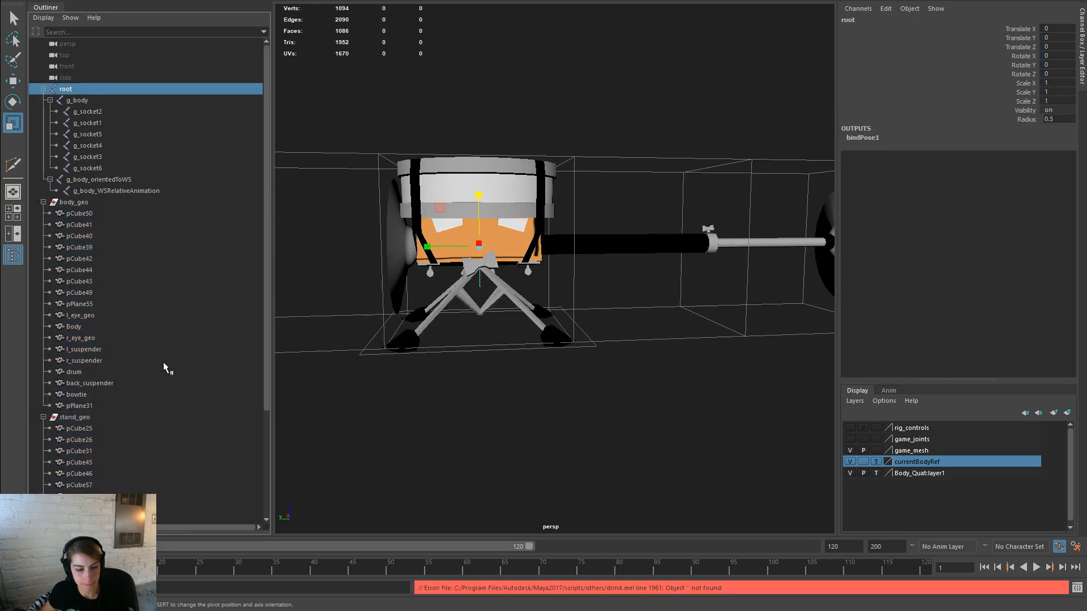
scroll(147, 391, "down", 4)
left_click(121, 452, "shift")
left_click(81, 282, "ctrl")
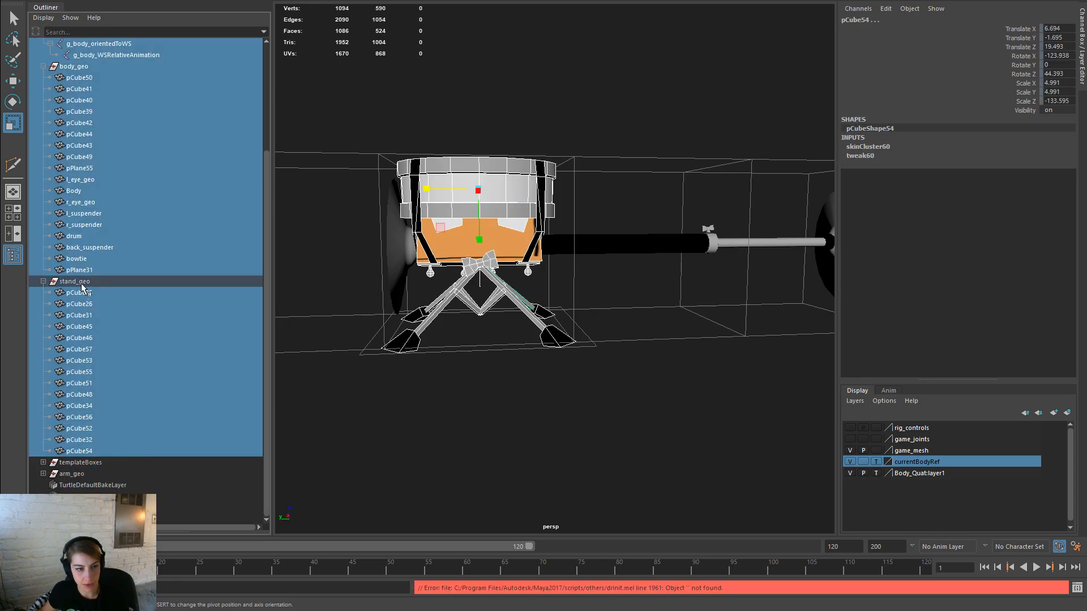
left_click(109, 68, "ctrl")
scroll(197, 346, "up", 4)
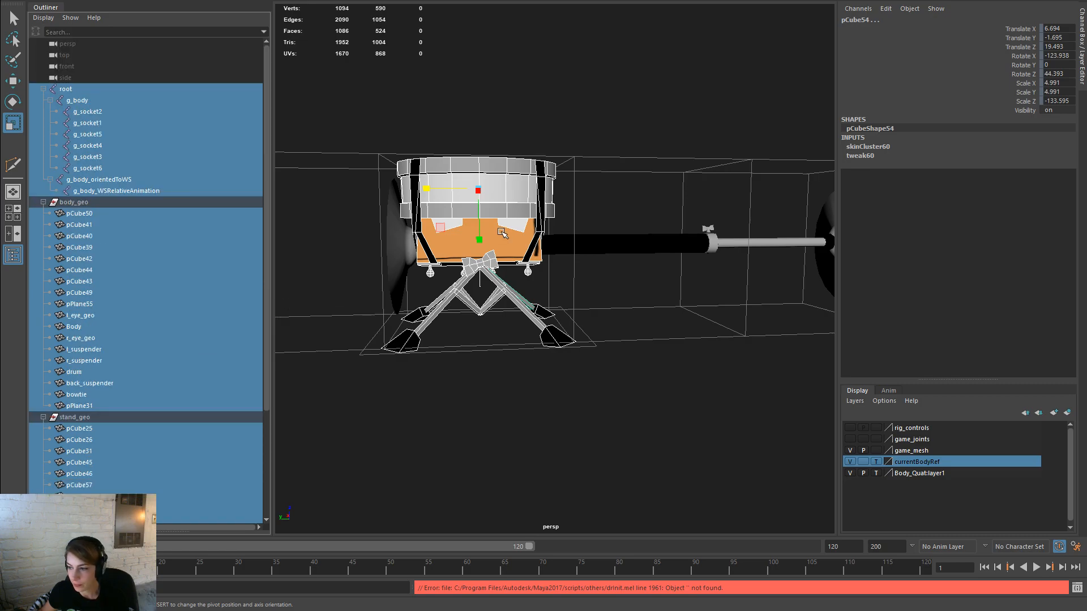
Step: Export the selected skeleton and meshes as FBX over the existing Body_Drummer.fbx and close the export log
key("space")
left_click(388, 188)
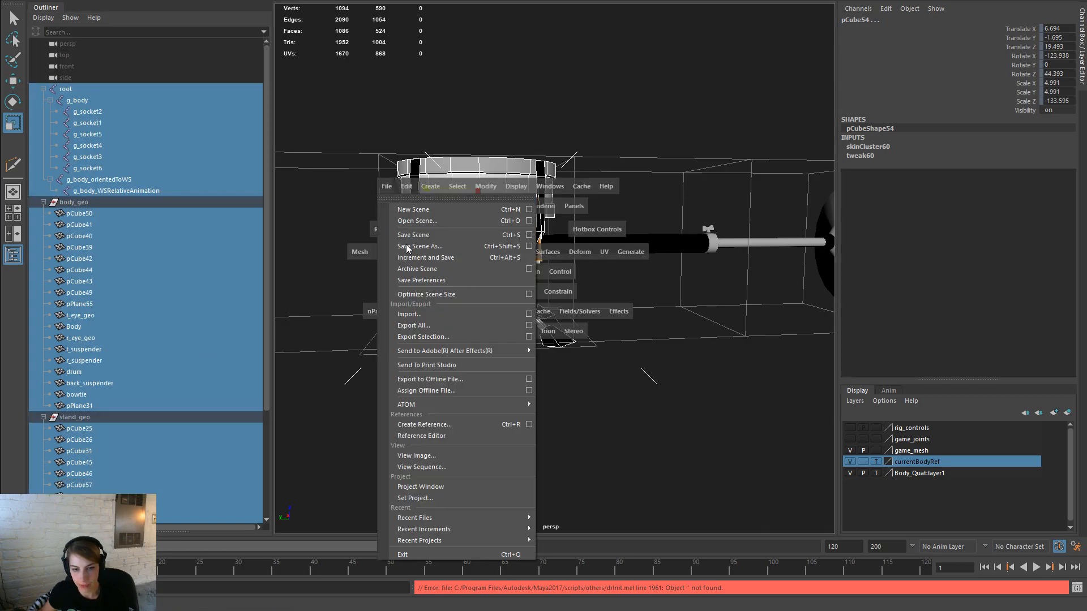
left_click(461, 336)
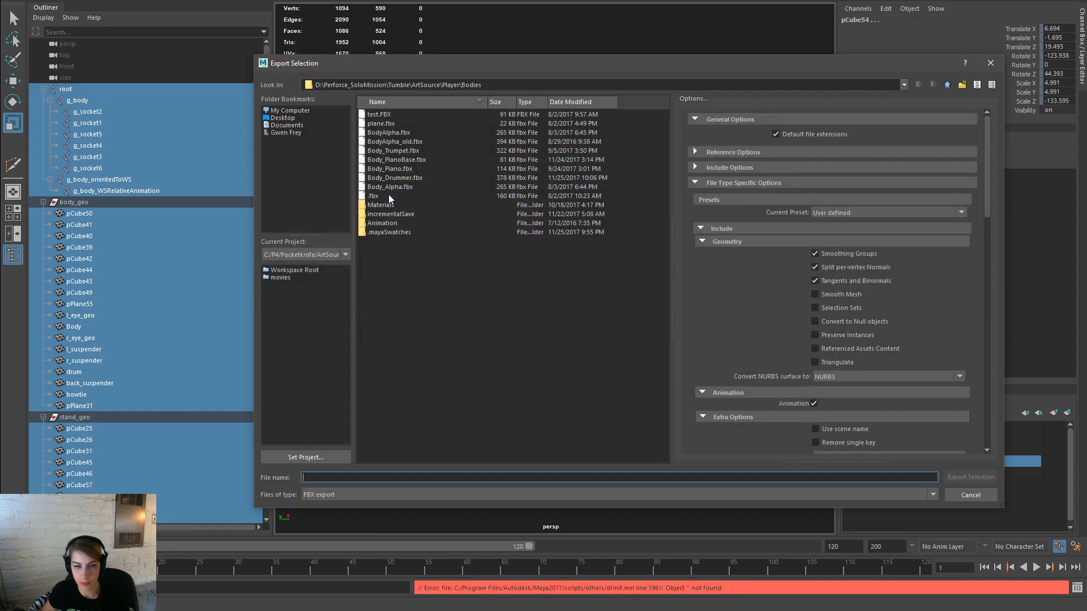
left_click(388, 195)
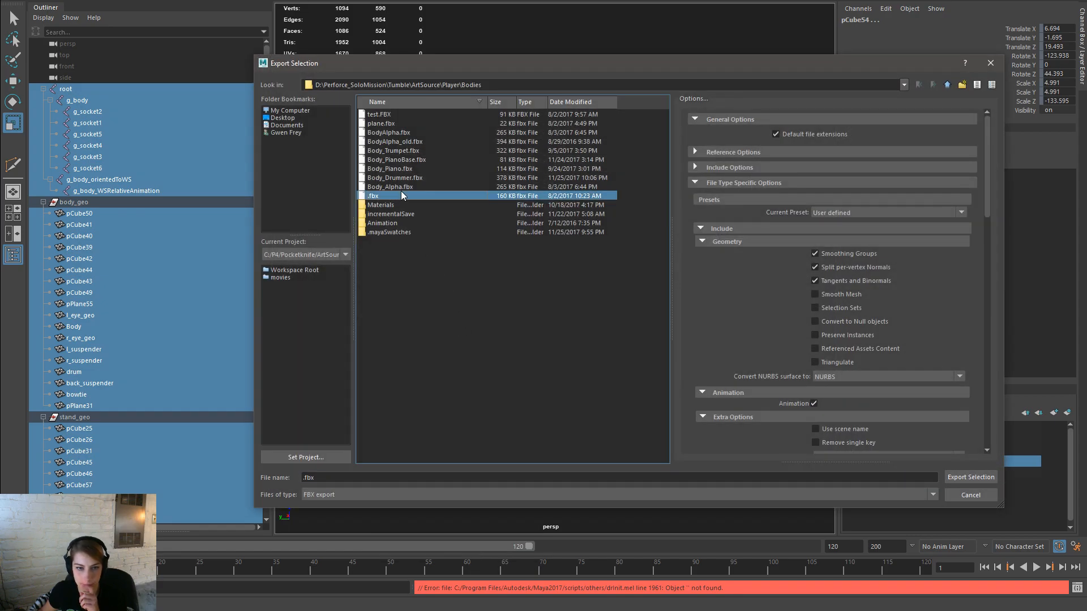
left_click(440, 159)
double_click(417, 180)
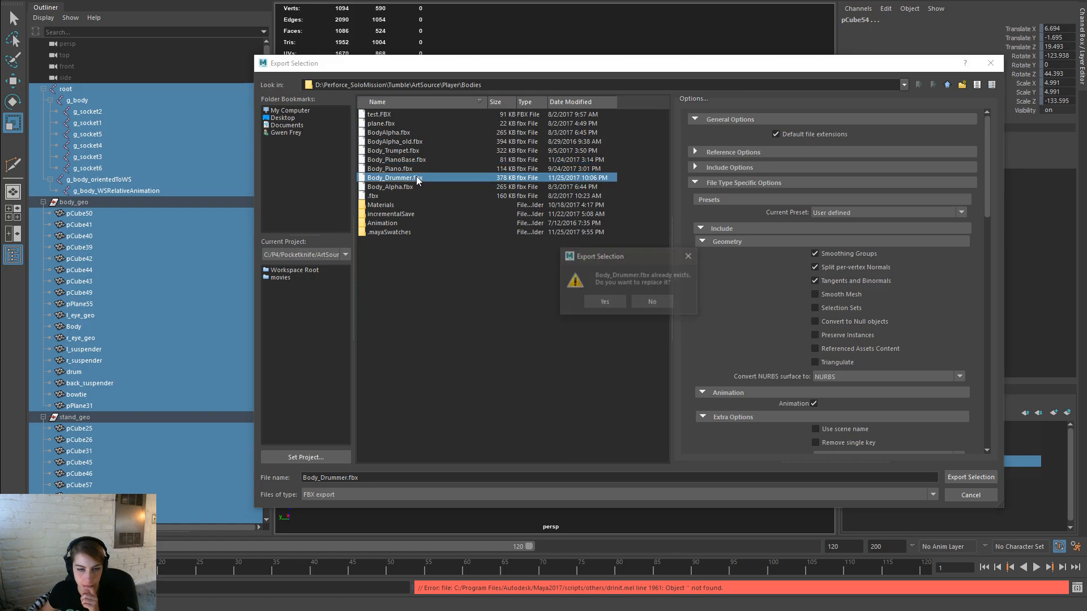
left_click(613, 306)
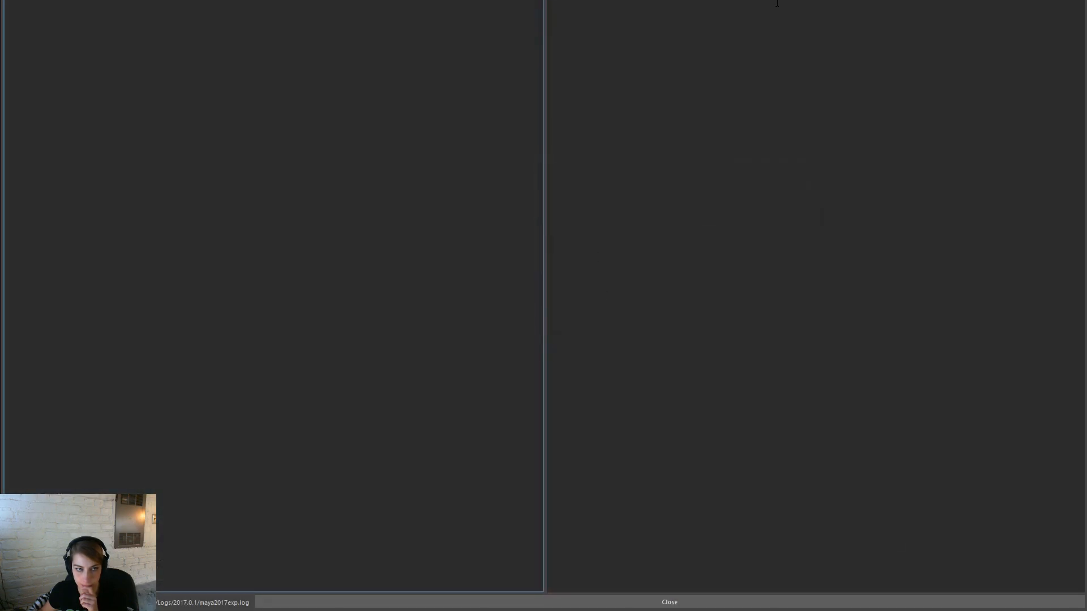
key("Escape")
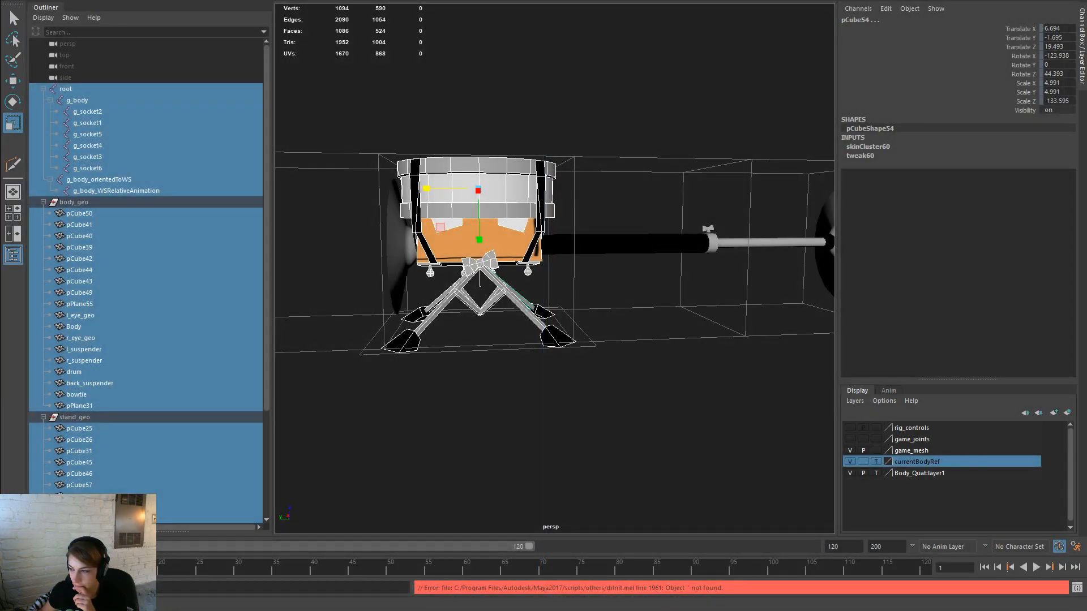
Step: Switch to the Unreal Editor, reimport the Body_Drummer skeletal mesh and open it in the mesh editor
key("alt+Tab")
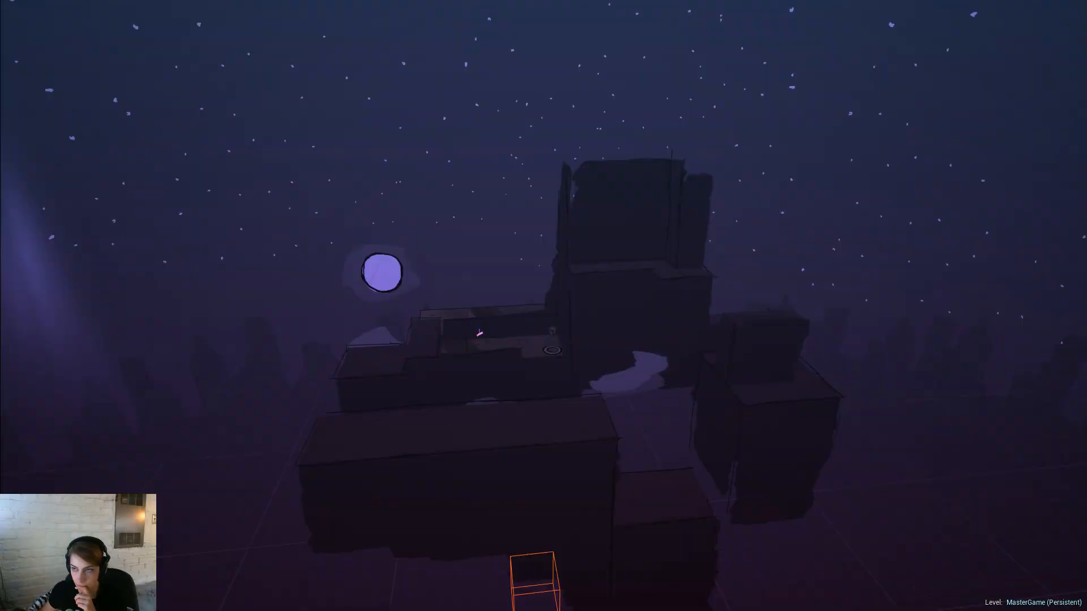
key("F11")
right_click(198, 475)
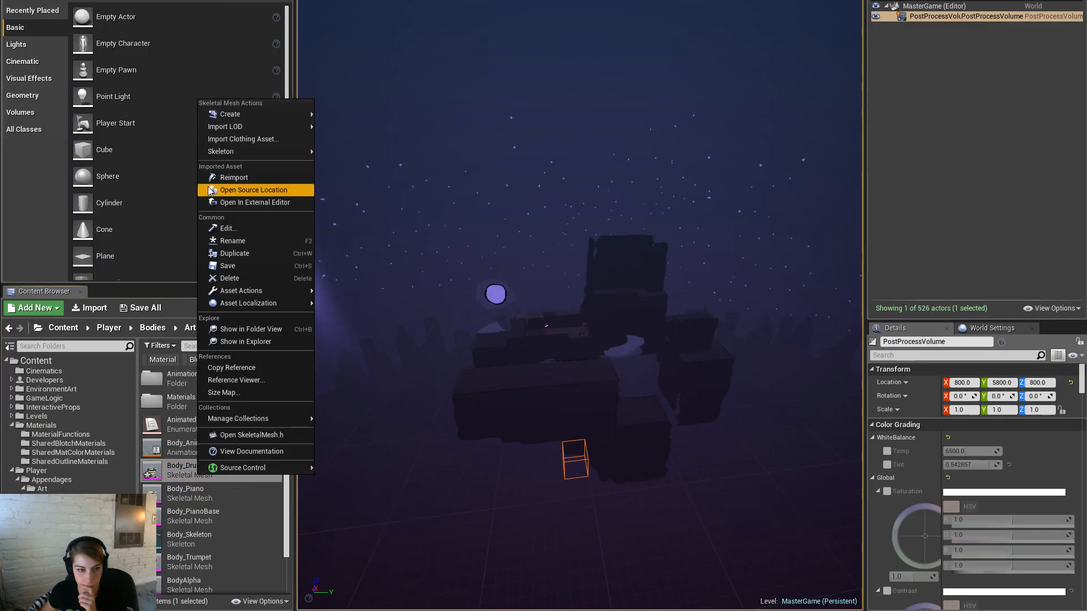
left_click(236, 178)
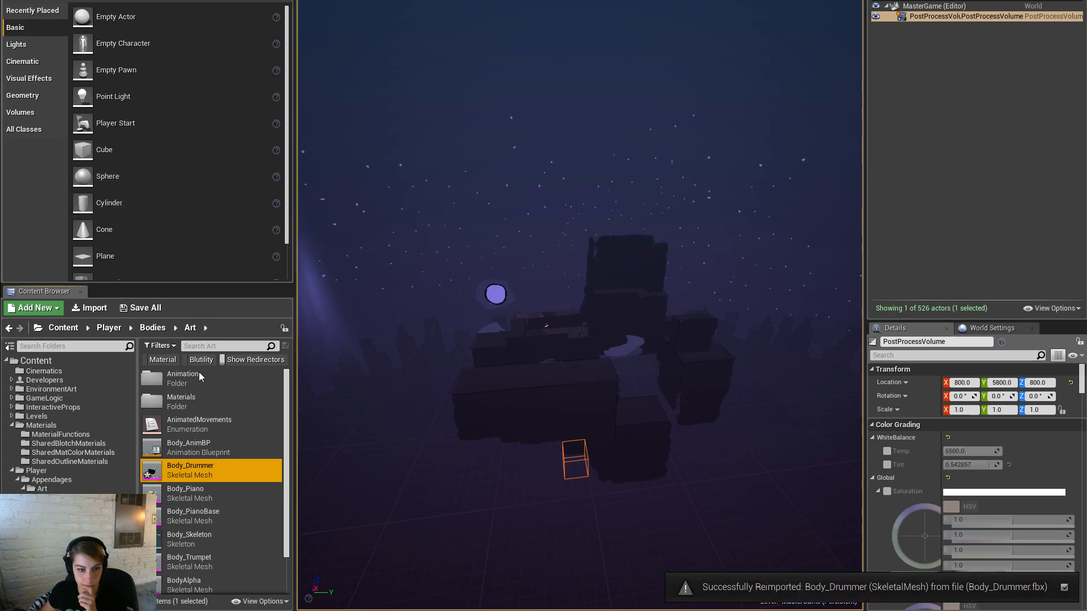
double_click(221, 477)
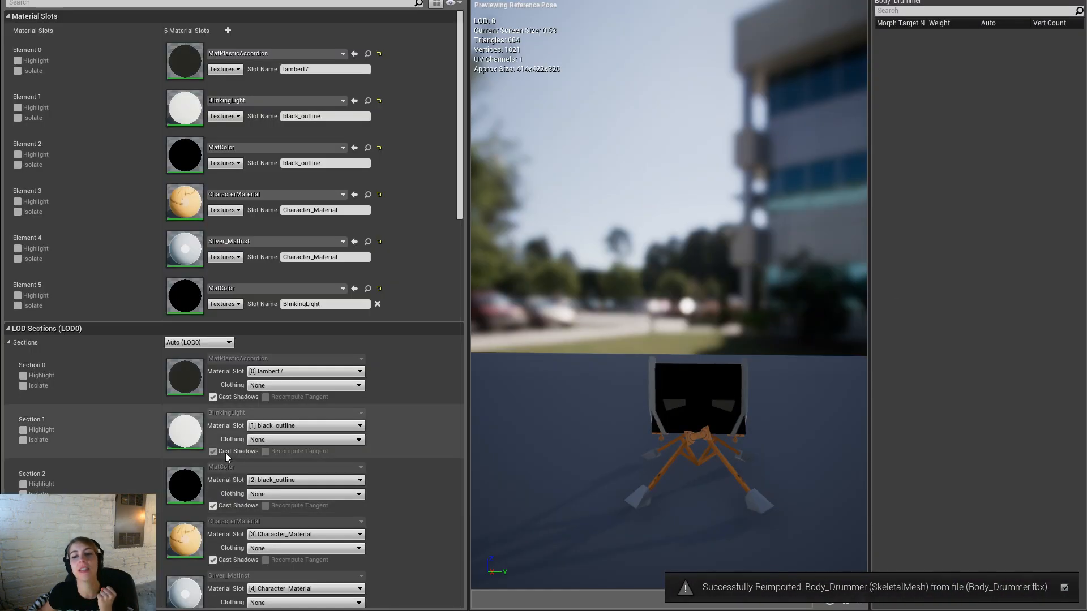
Step: Examine the reimported drummer mesh from several angles and compare it with the Maya model
left_click_drag(744, 405, 697, 222)
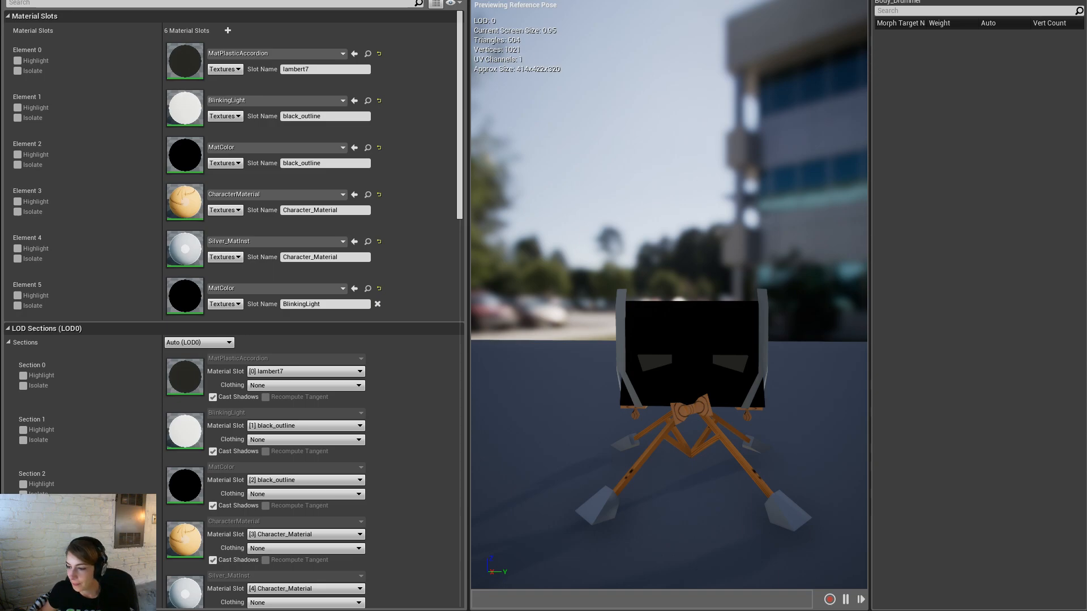
key("alt+Tab")
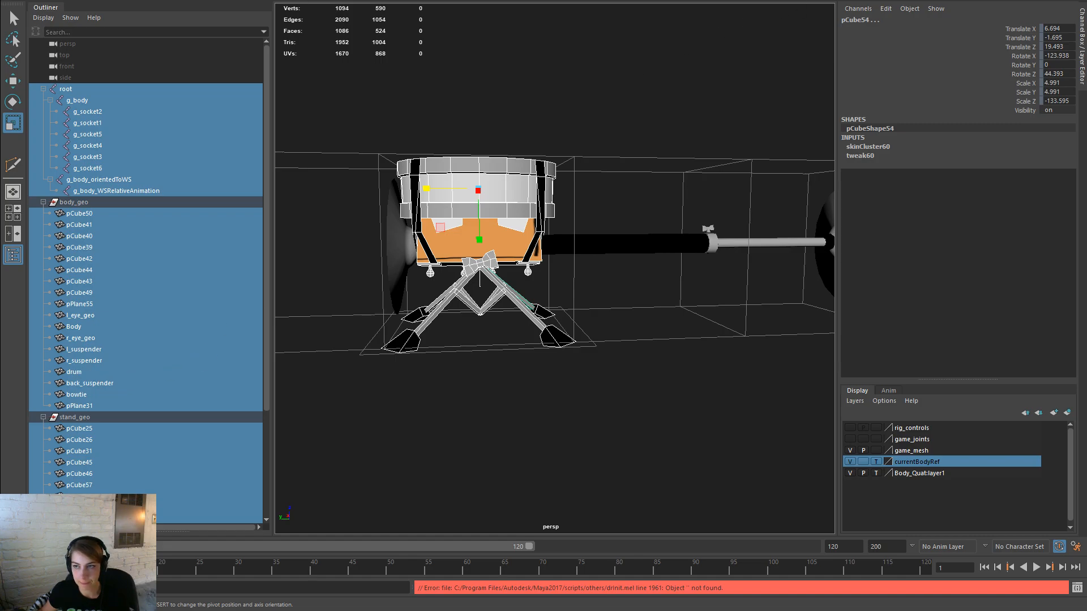
key("alt+Tab")
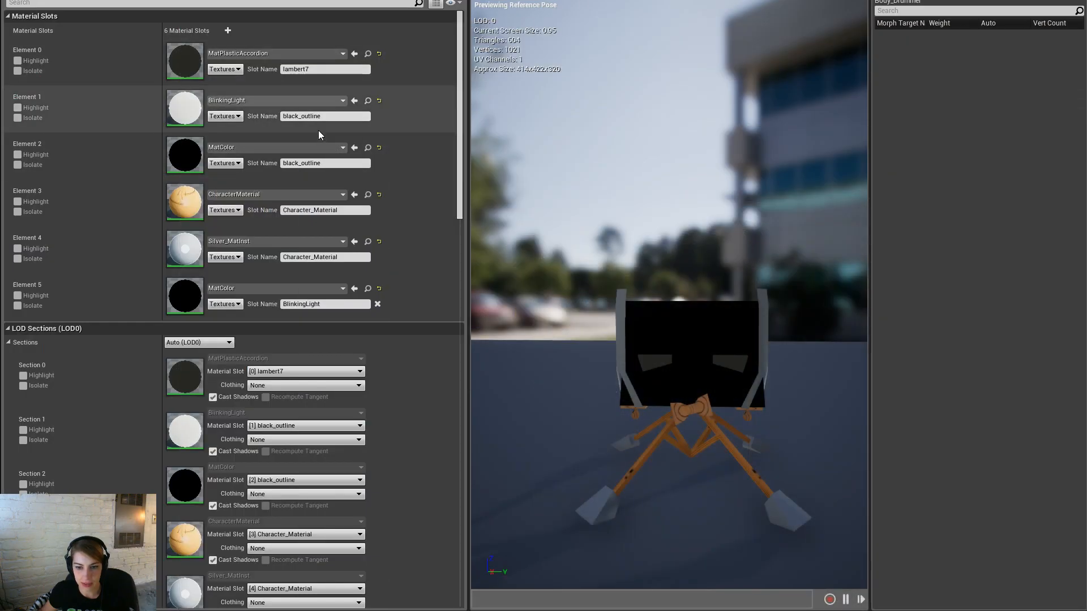
left_click(247, 56)
middle_click_drag(668, 316, 668, 215)
left_click_drag(667, 255, 657, 306, "alt")
right_click_drag(656, 306, 627, 295)
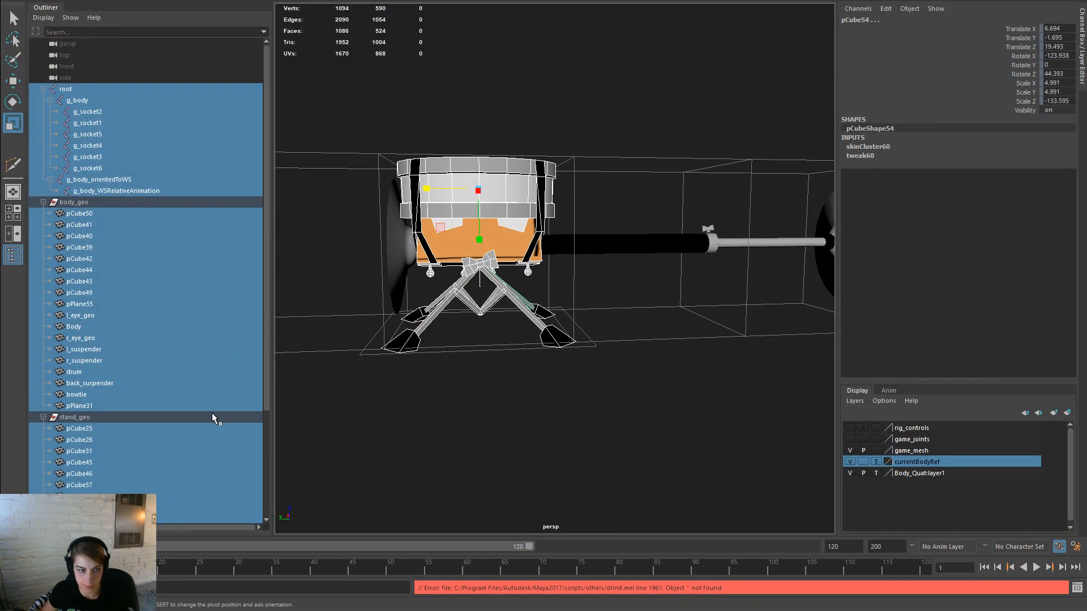
Step: Switch to Maya and check the drum, Body and pPlane55 meshes for skin clusters
scroll(212, 414, "down", 4)
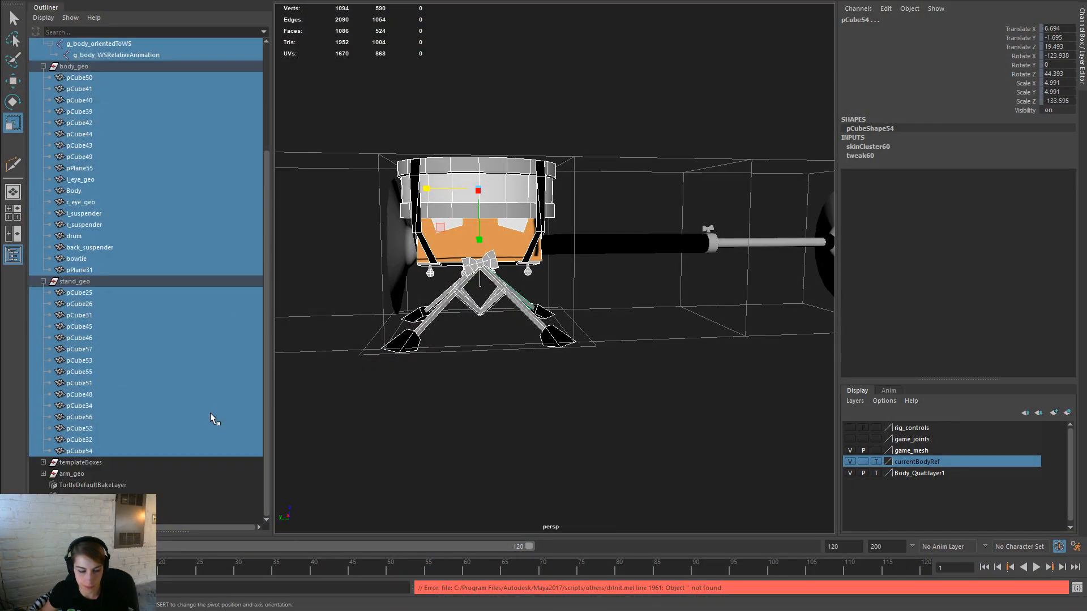
left_click(502, 413)
left_click(508, 191)
key("space")
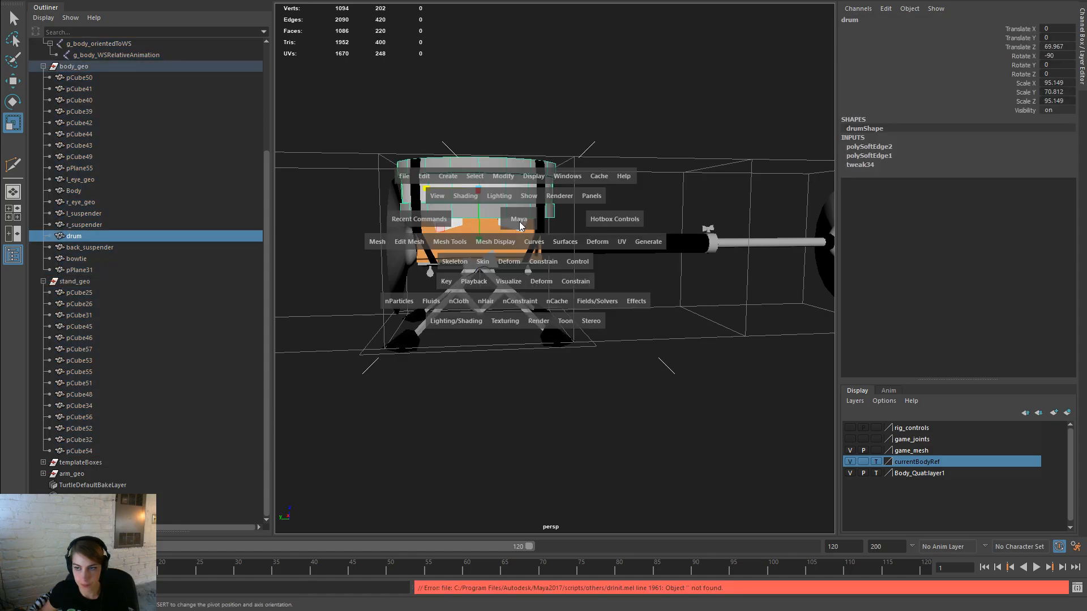
scroll(191, 416, "up", 4)
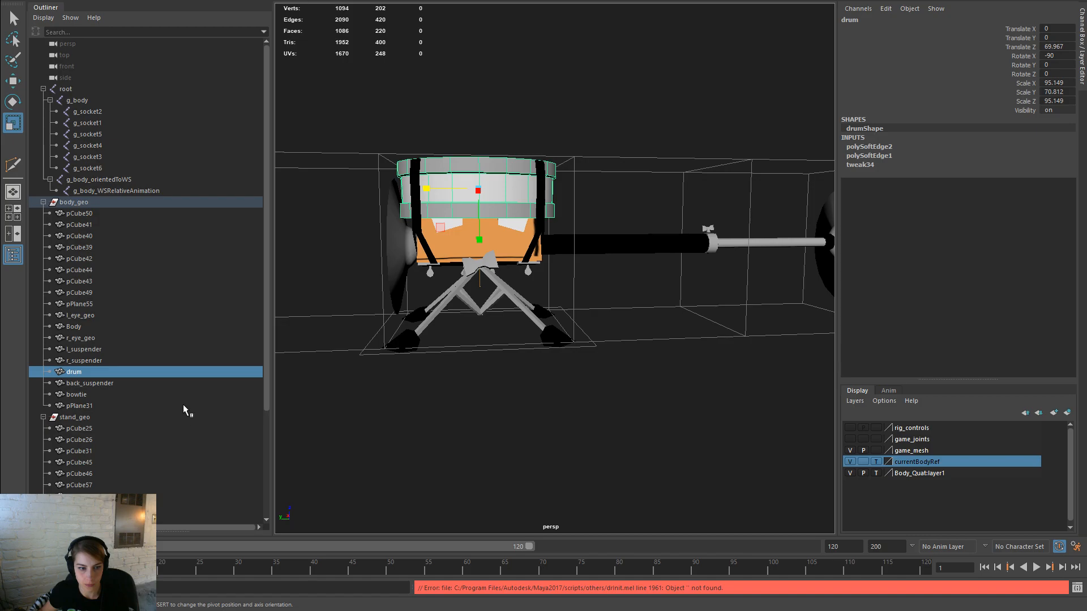
double_click(156, 379)
left_click(170, 325)
left_click(174, 306)
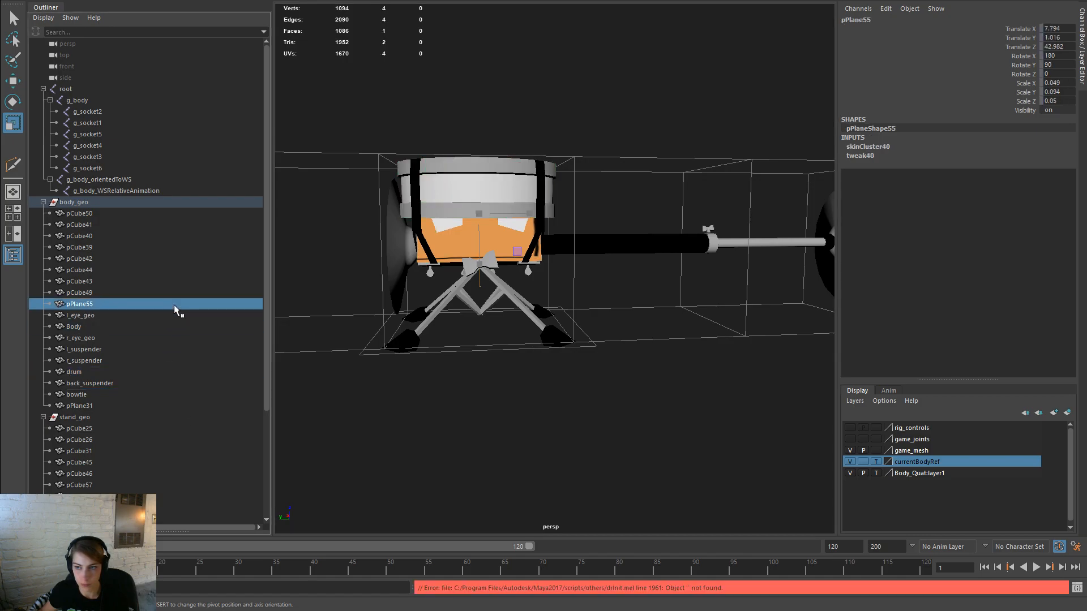
Step: Bind the drum mesh to the g_body joint
left_click(504, 203)
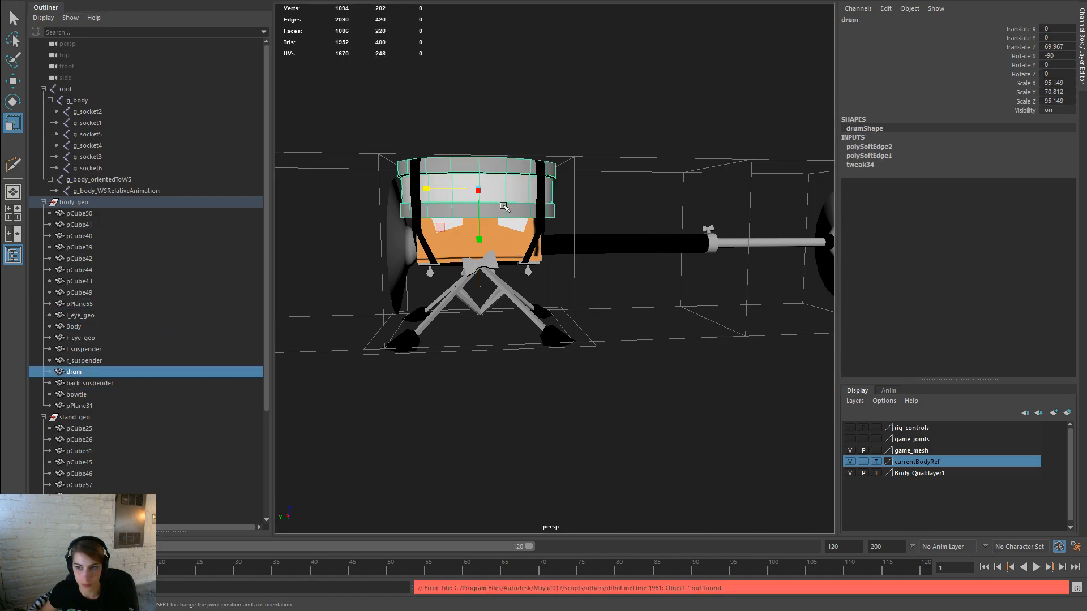
key("space")
left_click_drag(362, 165, 475, 305)
left_click_drag(552, 315, 498, 299)
left_click(113, 101)
key("space")
left_click(536, 323)
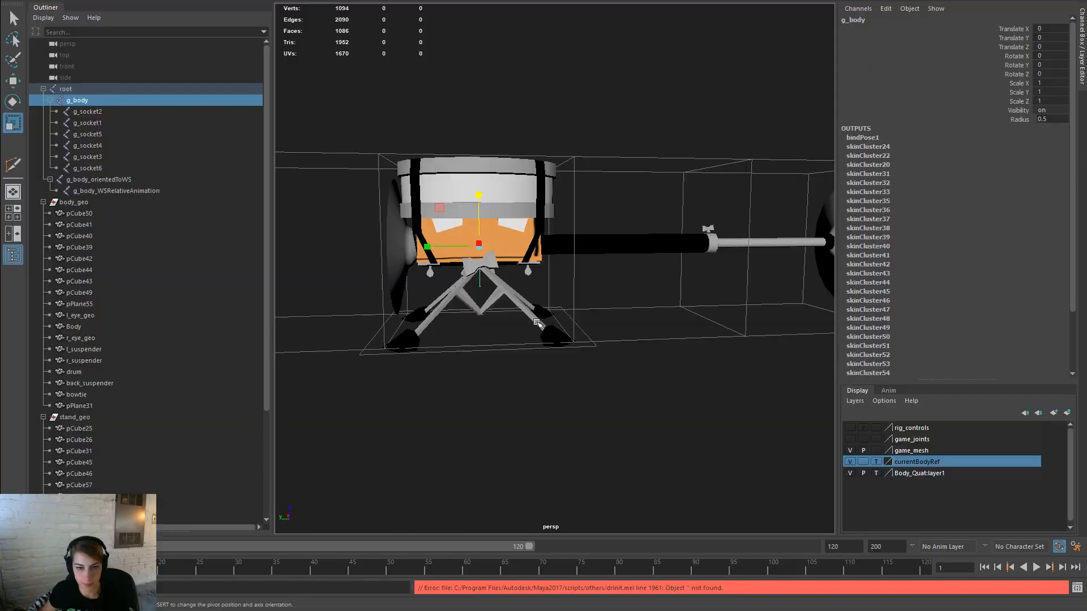
Step: Select the root skeleton and all meshes through pCube54, leaving out the body_geo and stand_geo groups
left_click(148, 89)
scroll(144, 395, "down", 4)
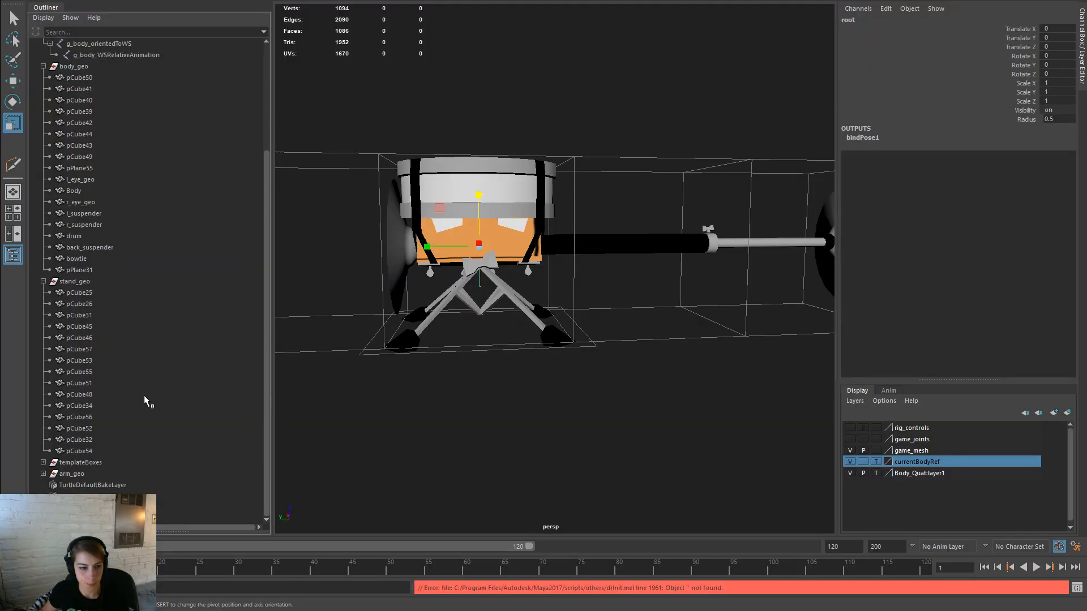
left_click(111, 450, "shift")
left_click(92, 282, "ctrl")
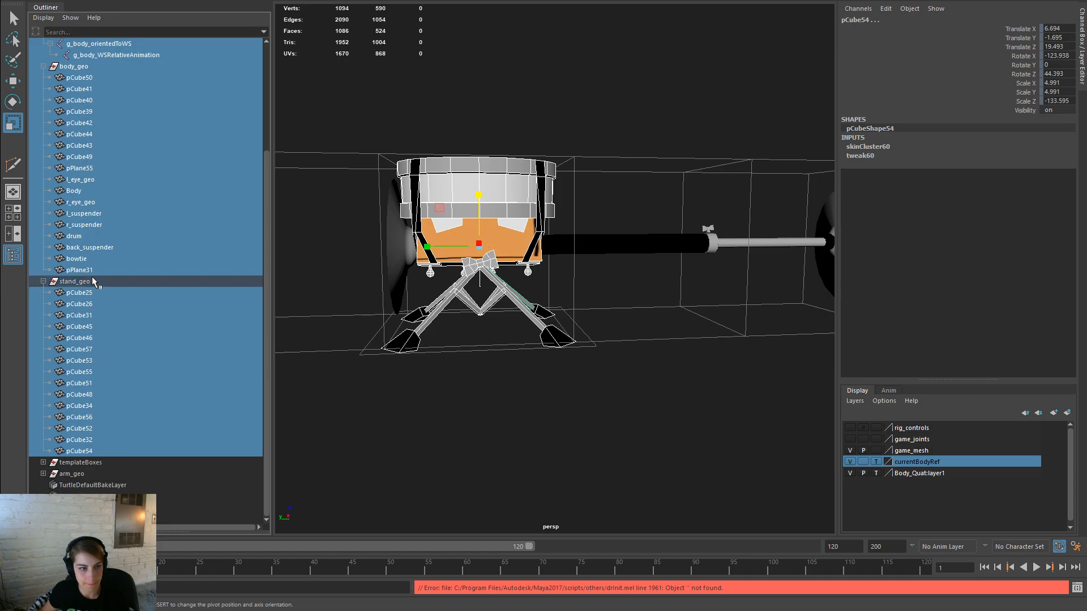
left_click(116, 69, "ctrl")
Step: Export the selection with the bound drum as FBX, replacing Body_Drummer.fbx
key("space")
left_click(407, 133)
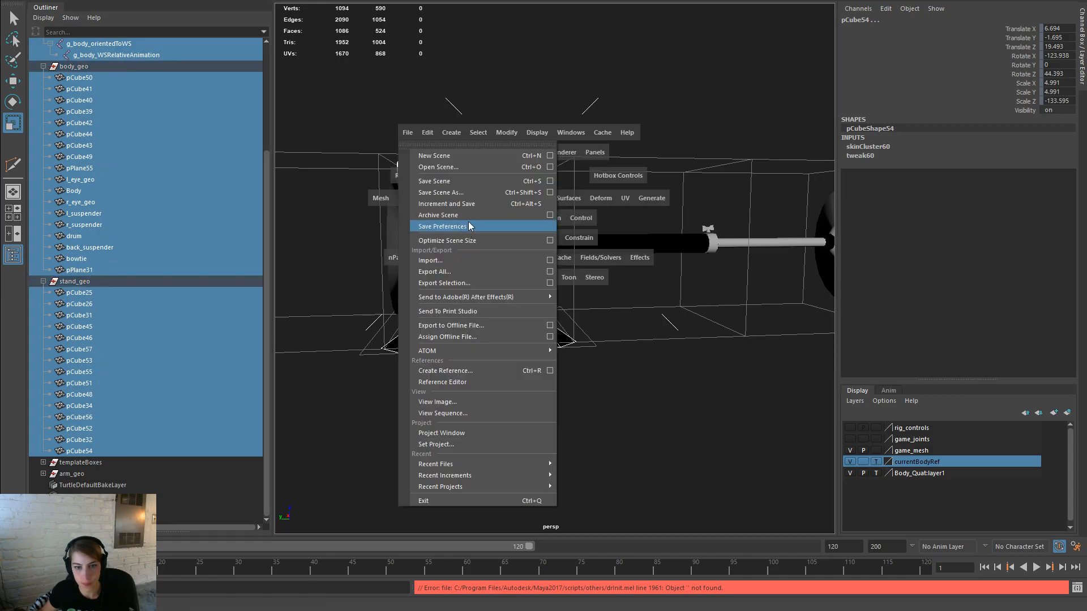
left_click(474, 283)
left_click(396, 152)
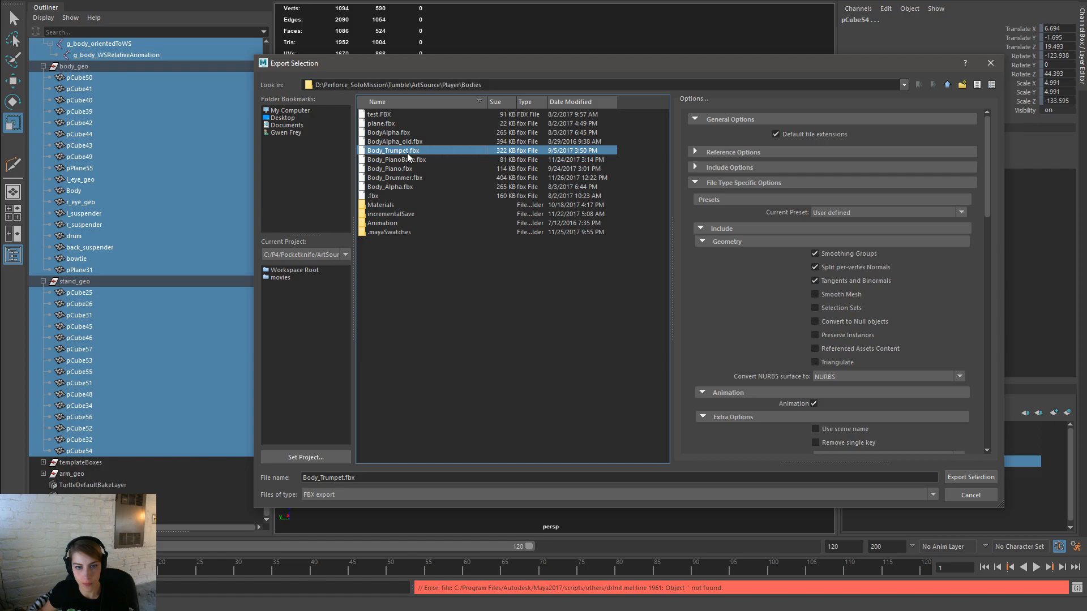
double_click(403, 179)
left_click(597, 305)
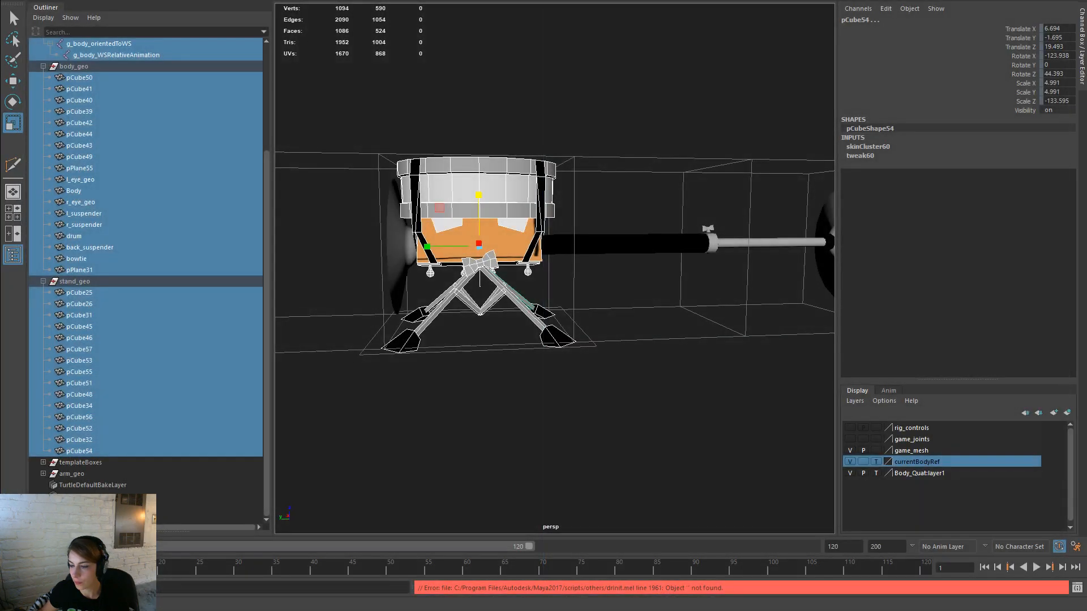
Step: Return to the Unreal Editor, reimport Body_Drummer from the updated FBX and open the skeletal mesh
key("alt+Tab")
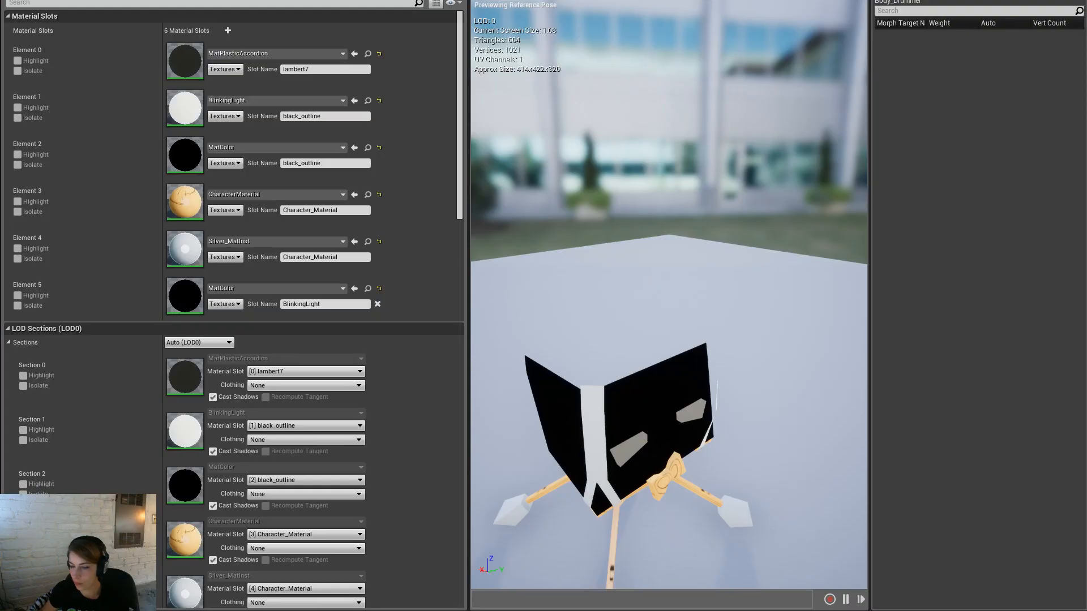
key("alt+Tab")
right_click(212, 466)
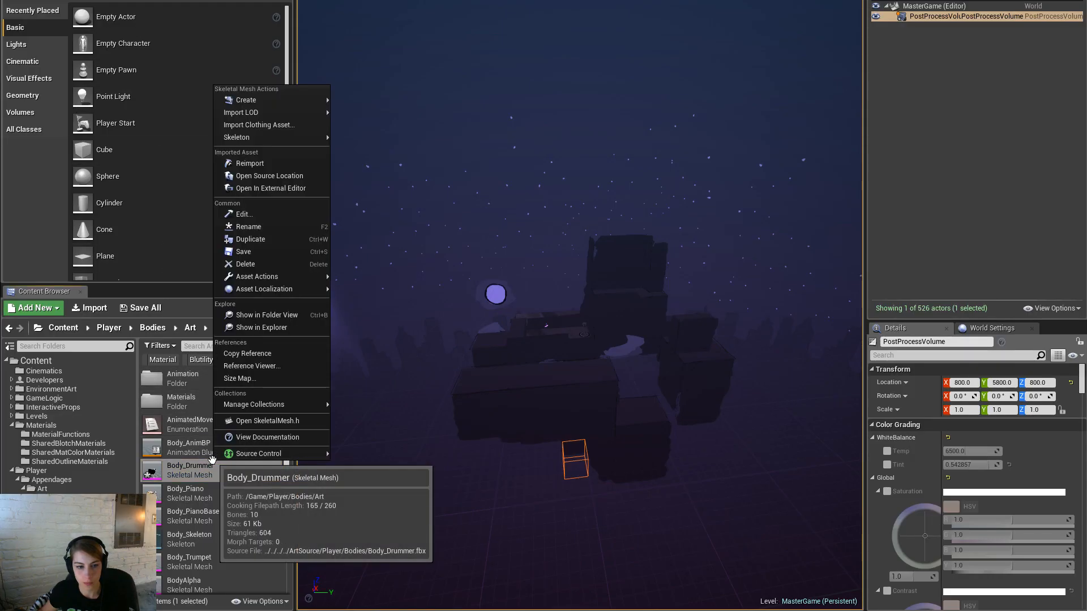
left_click(240, 164)
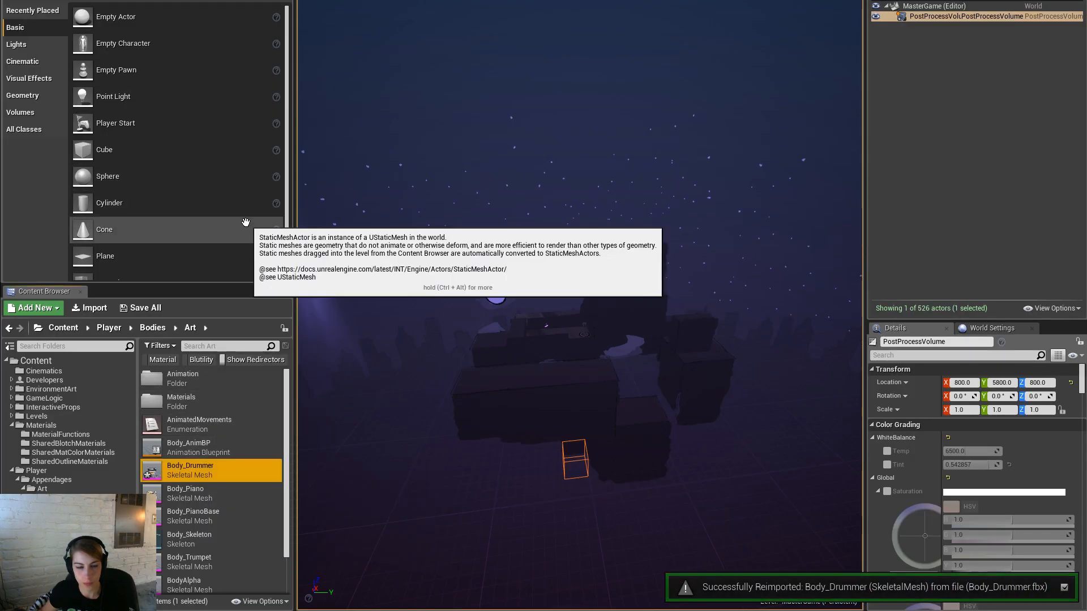
double_click(223, 467)
Step: Examine the updated drummer's drum, body and stand in the mesh preview from several angles
middle_click_drag(651, 351, 650, 430)
left_click_drag(651, 351, 566, 430)
right_click_drag(668, 340, 628, 325)
left_click_drag(668, 351, 554, 357, "alt")
right_click_drag(555, 356, 588, 385, "alt")
left_click_drag(588, 331, 713, 328, "alt")
key("alt+p")
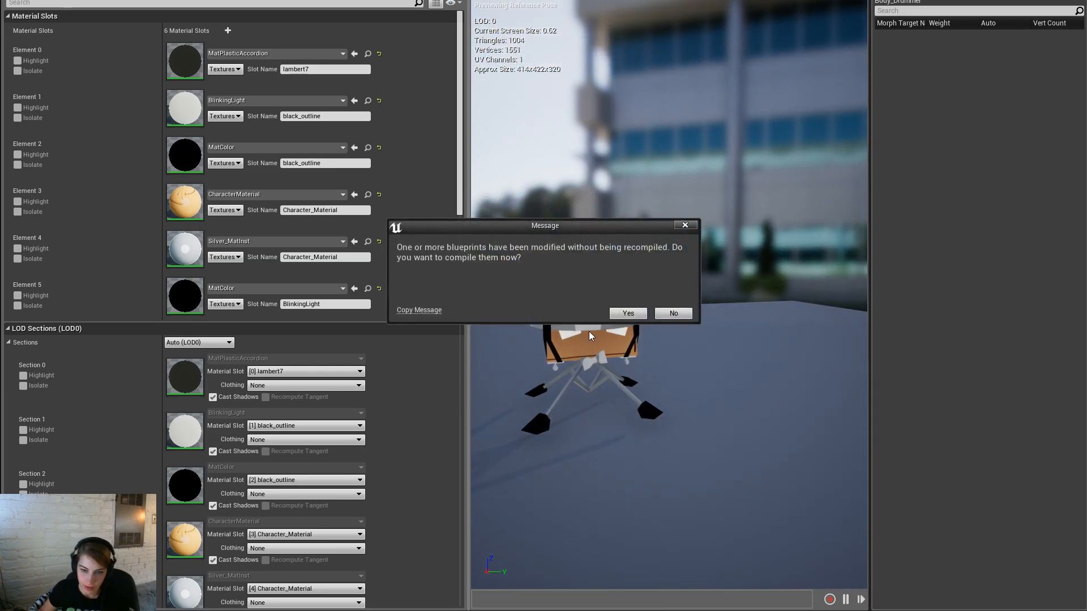
left_click(626, 313)
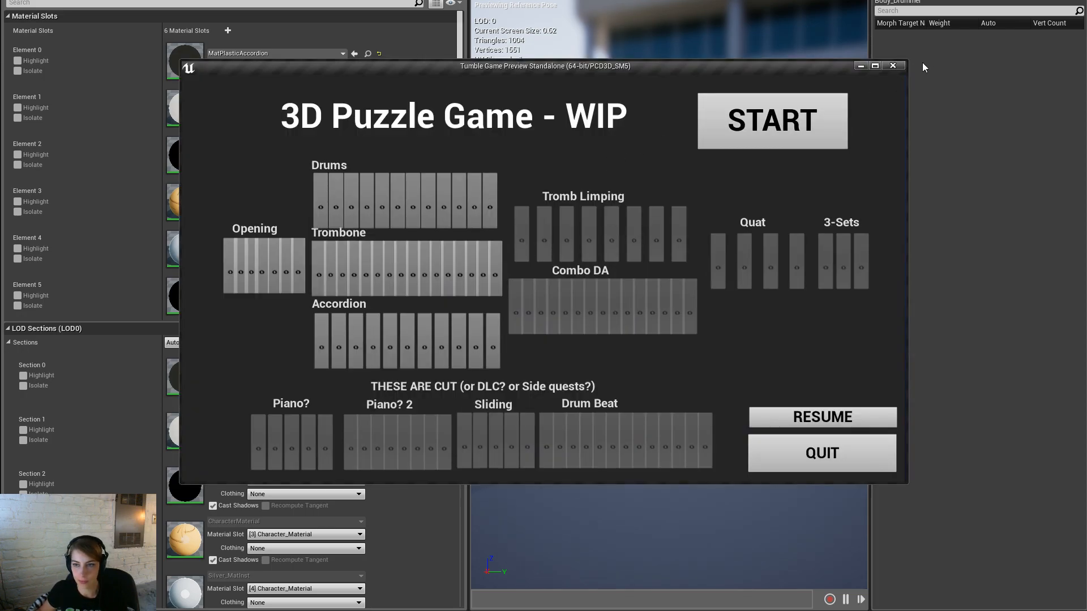
left_click(893, 66)
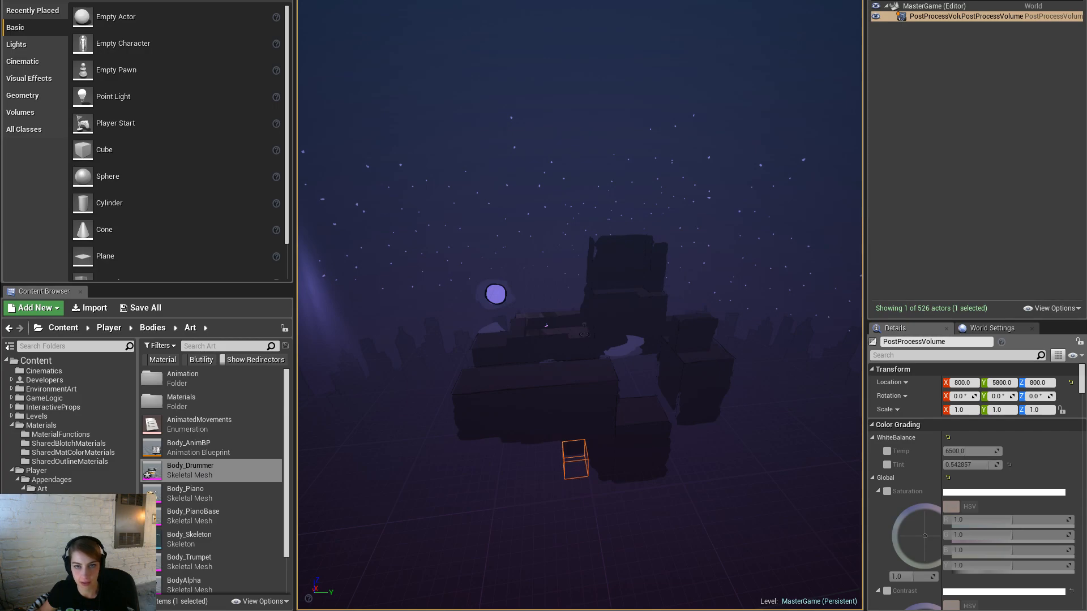
Step: Play the game in the level viewport with the modified blueprints compiled, make it full screen and start the game
key("alt+p")
left_click(633, 310)
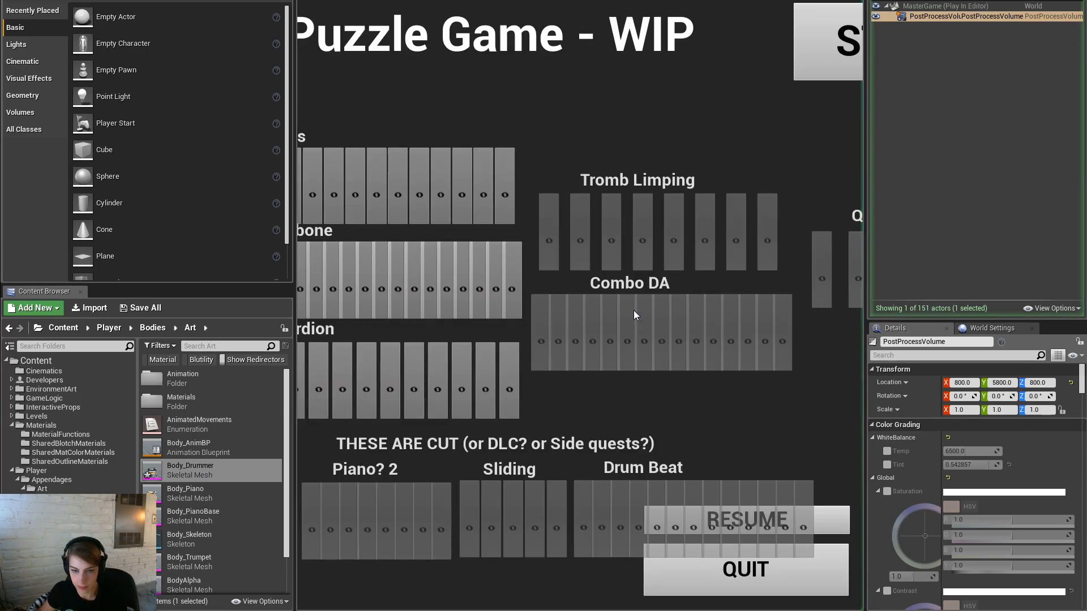
key("F11")
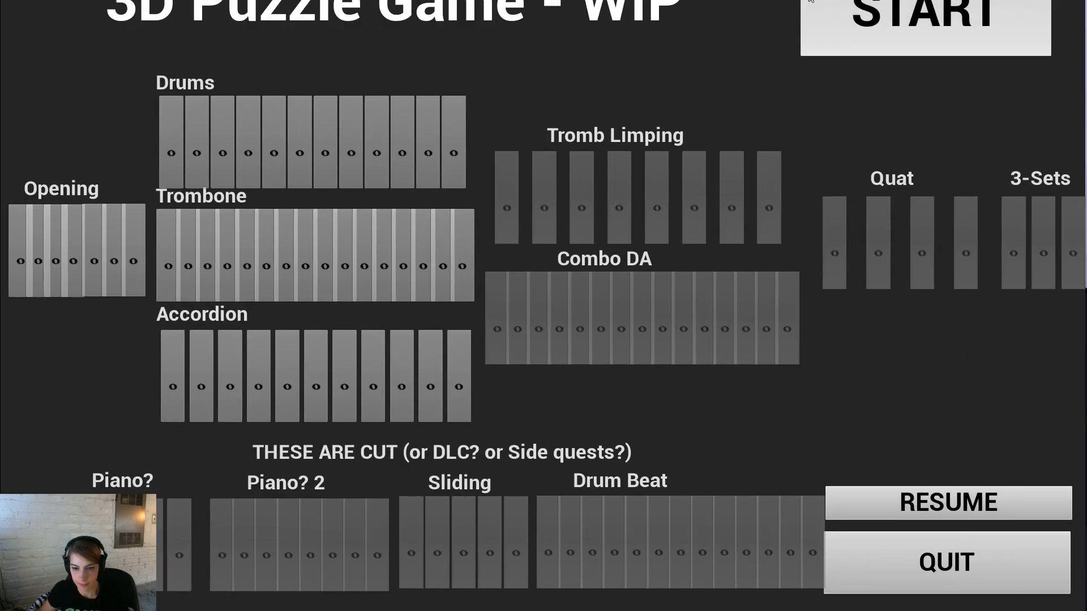
left_click(810, 1)
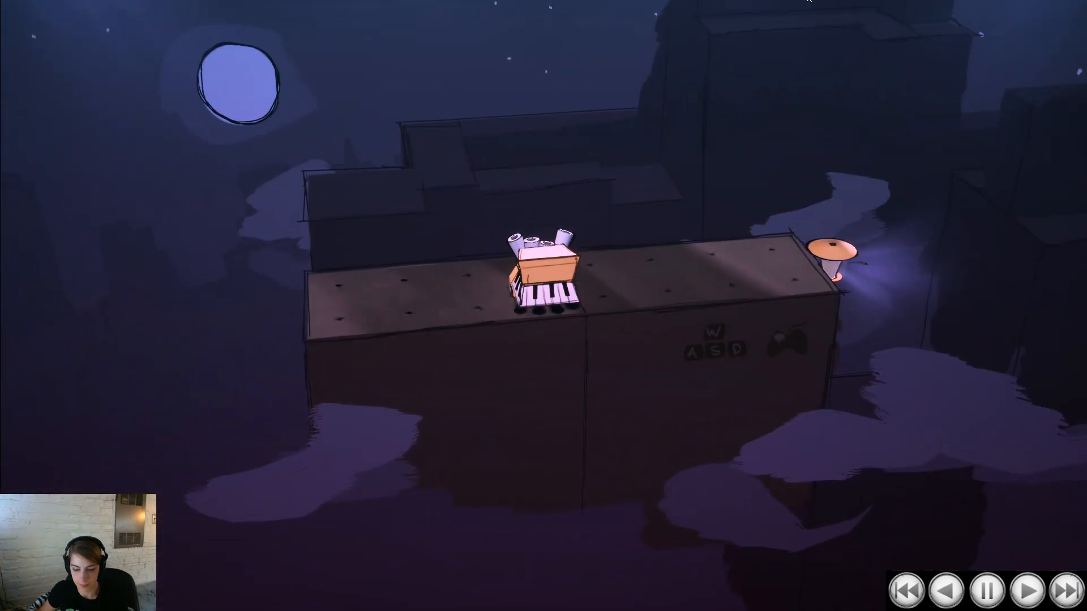
Step: Stop the running game and restart the play session with the modified blueprints compiled
key("Escape")
key("alt+p")
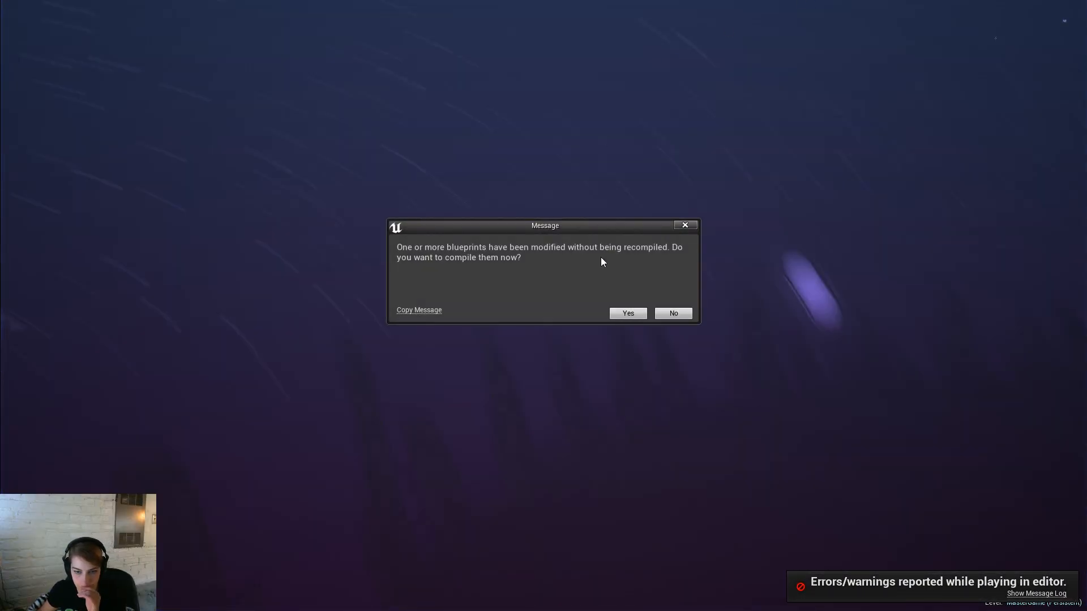
left_click(624, 313)
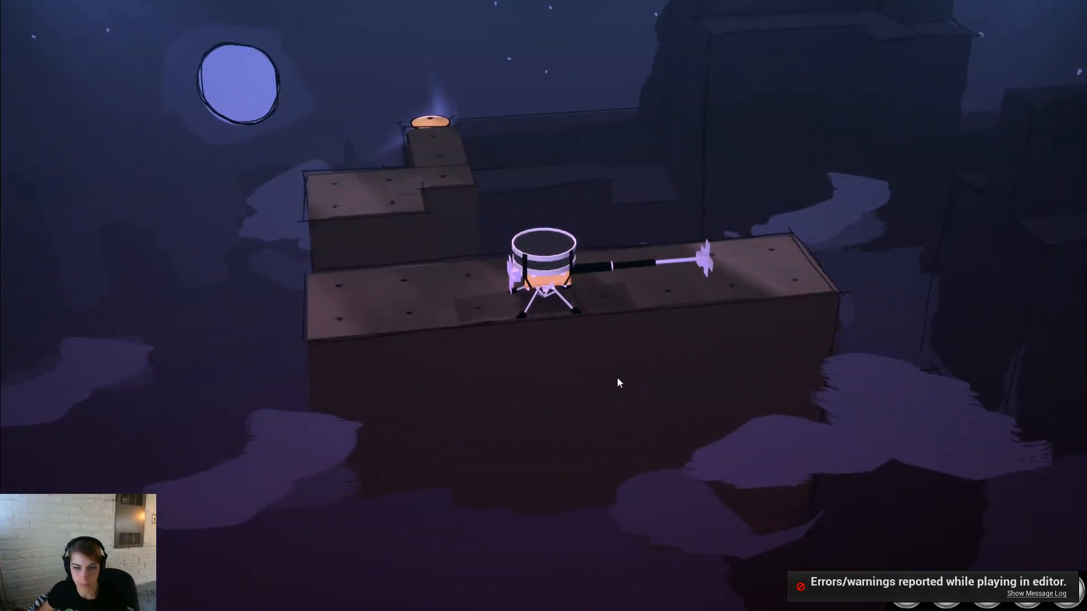
Step: Roll the drummer along and across the platform in the game and examine its drum and stand from several camera angles
left_click_drag(617, 378, 585, 392)
key("w")
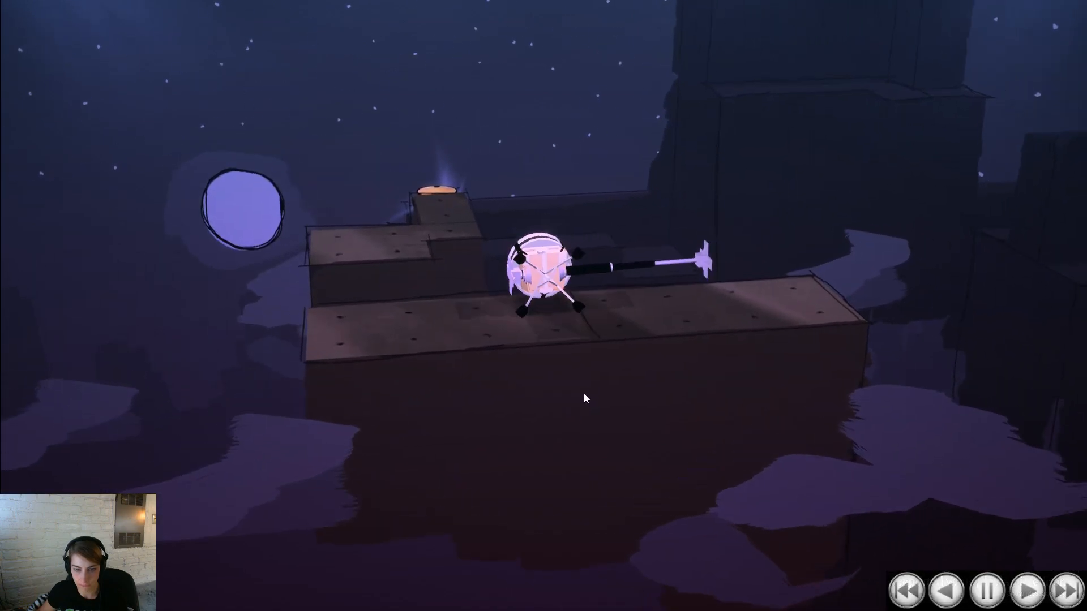
key("a")
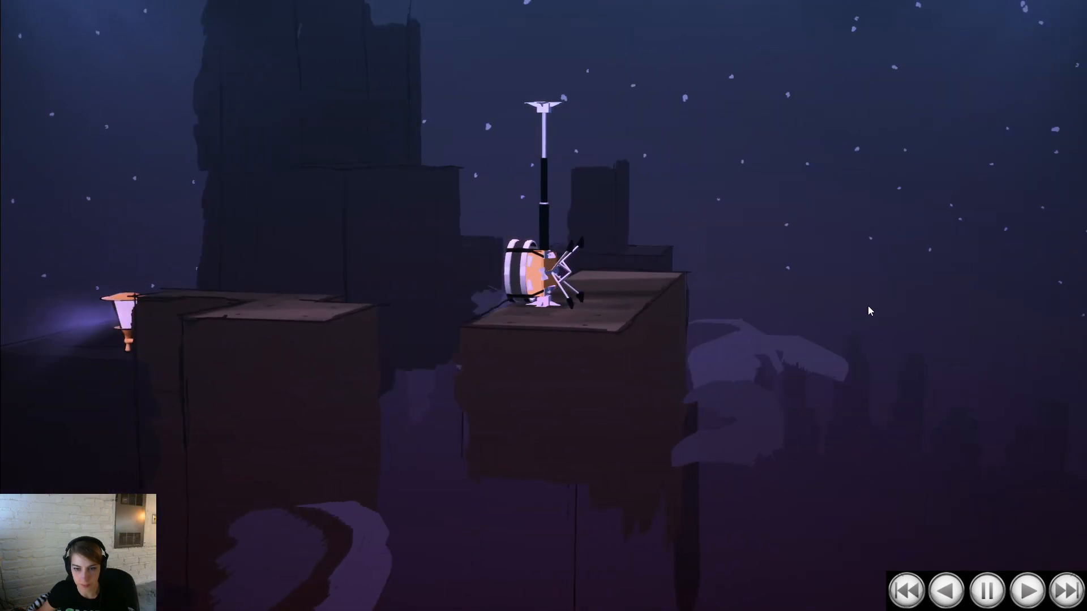
left_click_drag(693, 326, 274, 410)
key("d")
key("s")
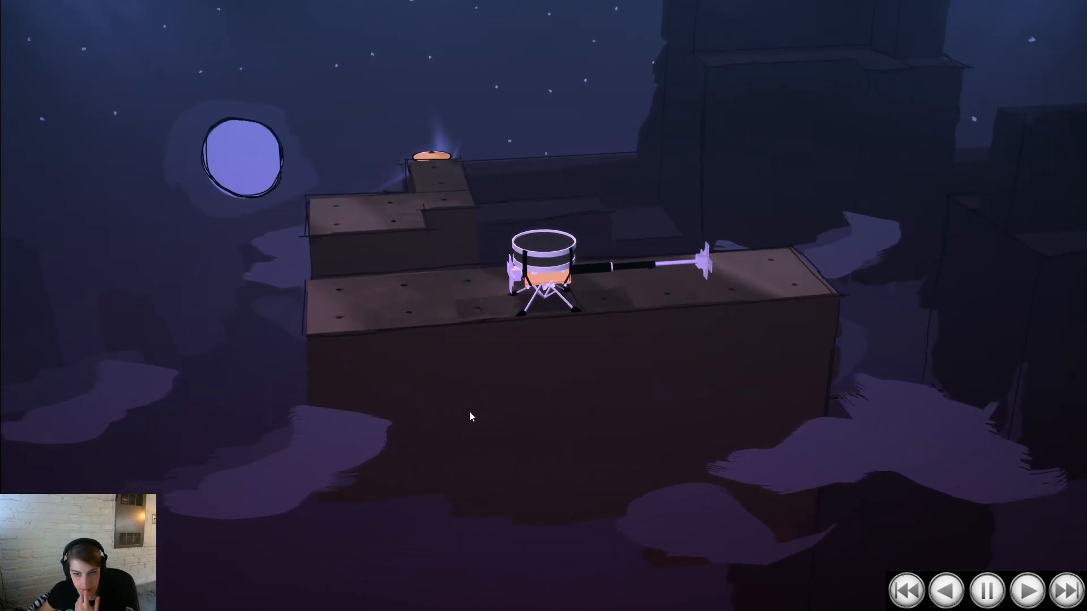
left_click_drag(576, 429, 304, 395)
key("a")
left_click_drag(731, 343, 793, 415)
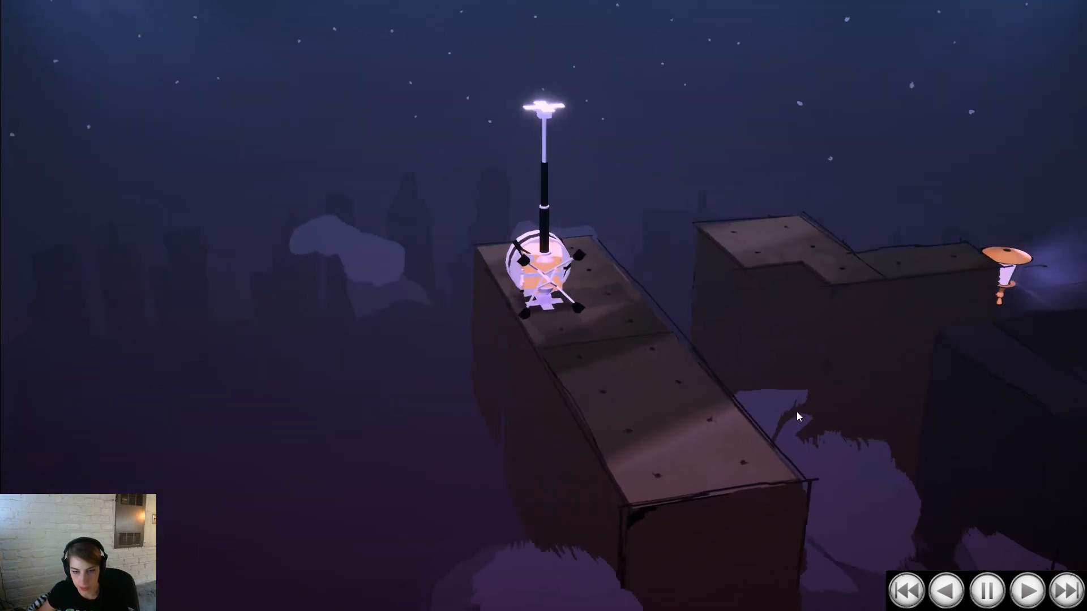
left_click_drag(514, 348, 845, 327)
key("d")
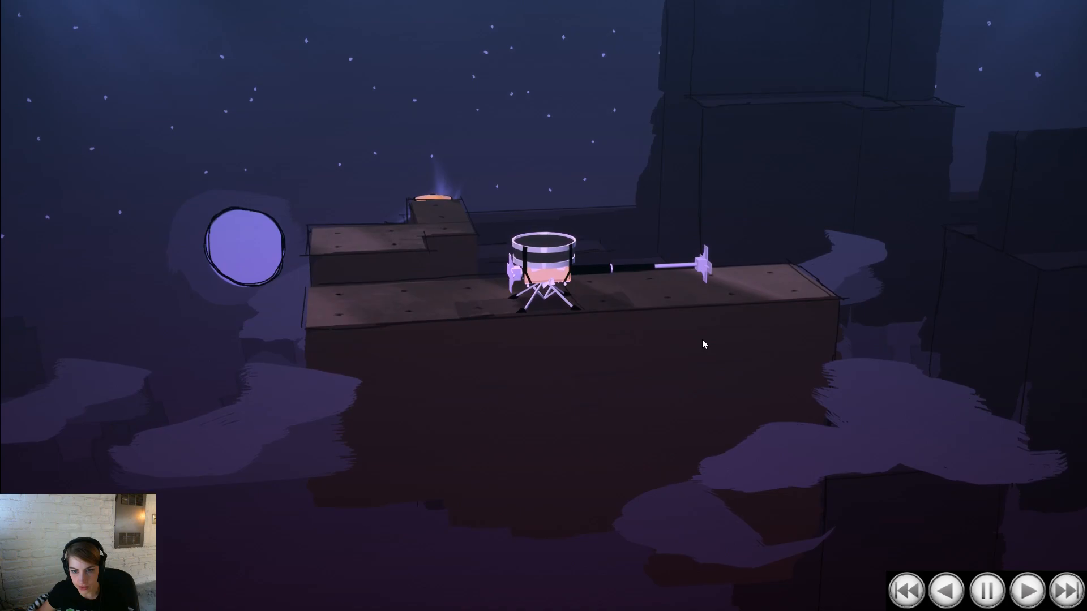
Step: Check the drummer from a low camera angle, test its movement in all four directions and end the play session
left_click_drag(518, 403, 534, 300)
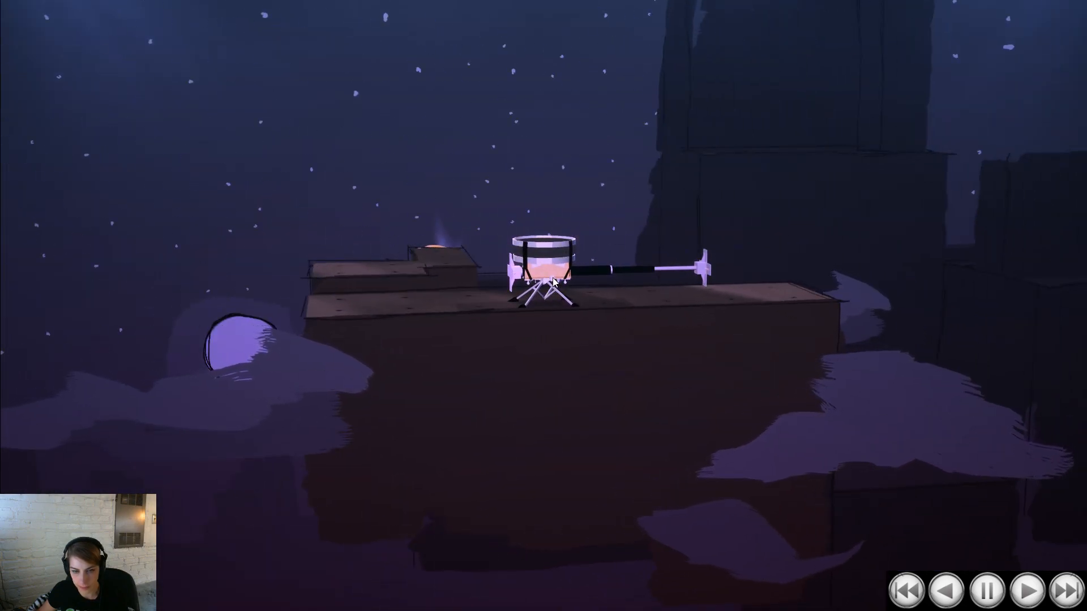
left_click_drag(635, 336, 86, 439)
left_click_drag(317, 450, 407, 542)
key("w")
key("s")
key("a")
key("d")
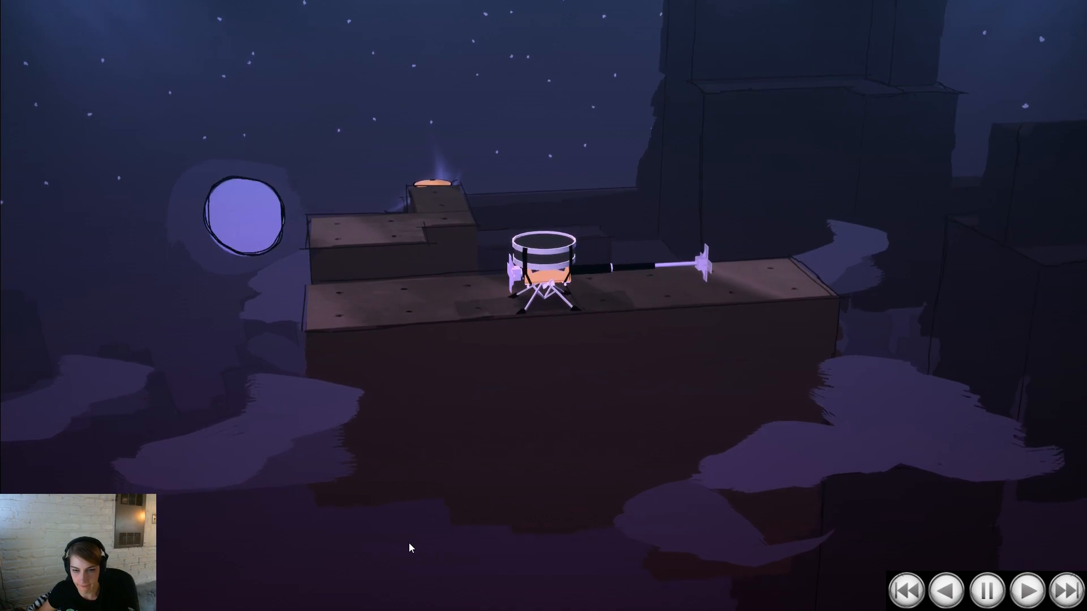
key("Escape")
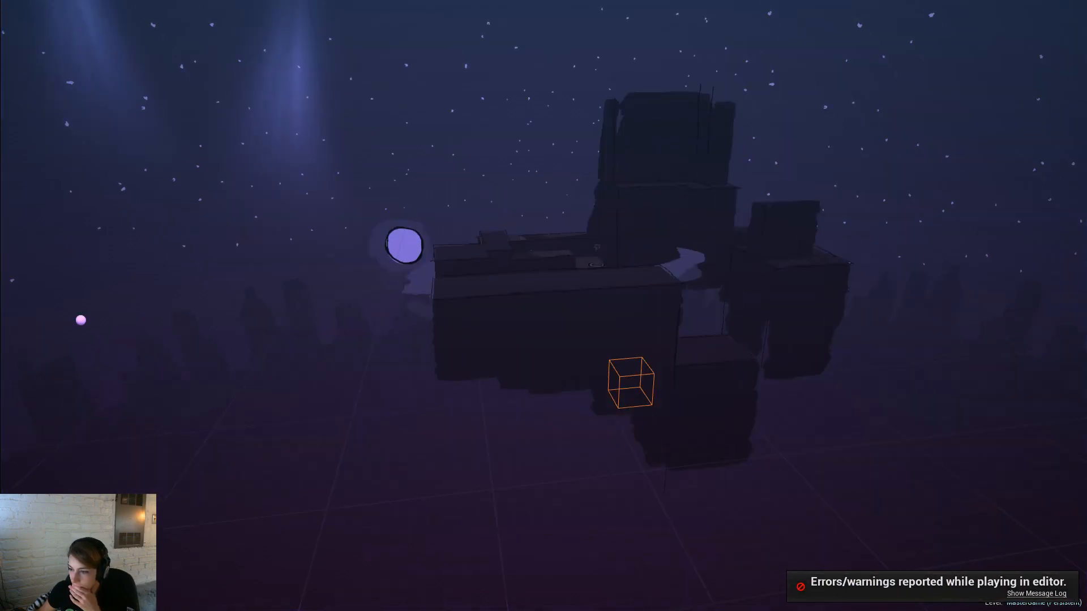
Step: Switch to Maya, clear the selection and examine the drummer's stand, its crossbars and the back of the body
key("alt+Tab")
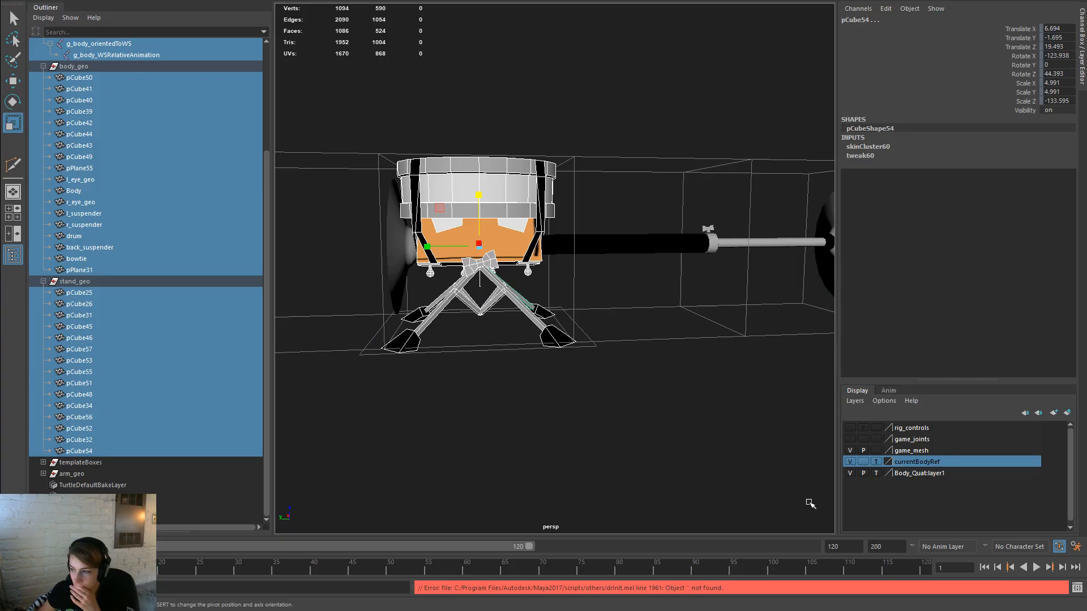
left_click(612, 487)
left_click_drag(603, 485, 456, 422, "alt")
scroll(498, 364, "up", 4)
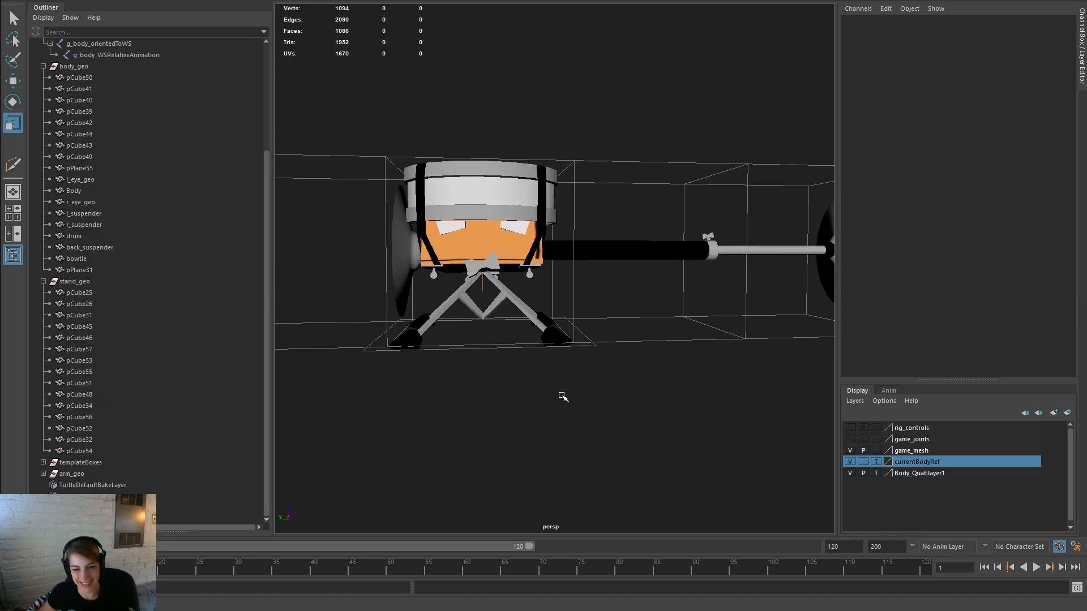
left_click_drag(491, 402, 528, 340, "alt")
right_click_drag(528, 340, 627, 355, "alt")
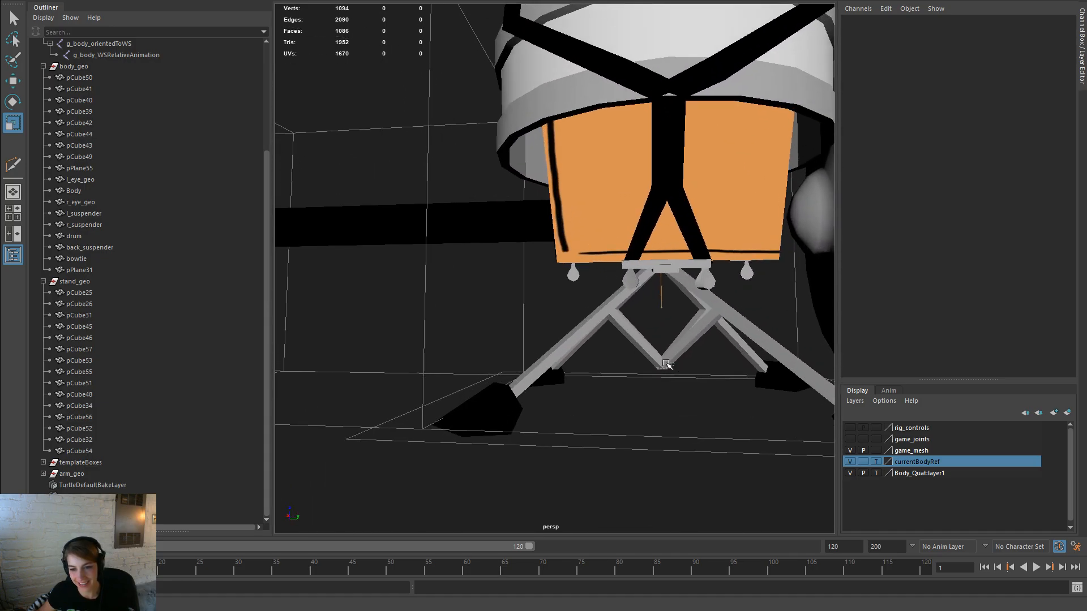
left_click_drag(672, 366, 635, 359)
key("w")
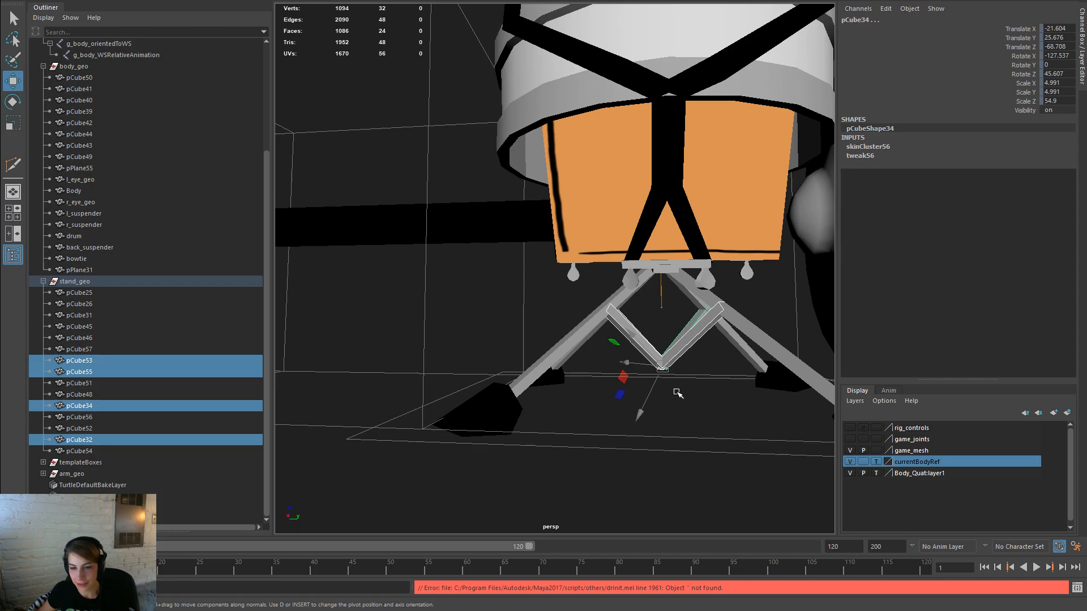
left_click(687, 436)
right_click_drag(725, 461, 700, 418, "alt")
left_click_drag(700, 417, 464, 414, "alt")
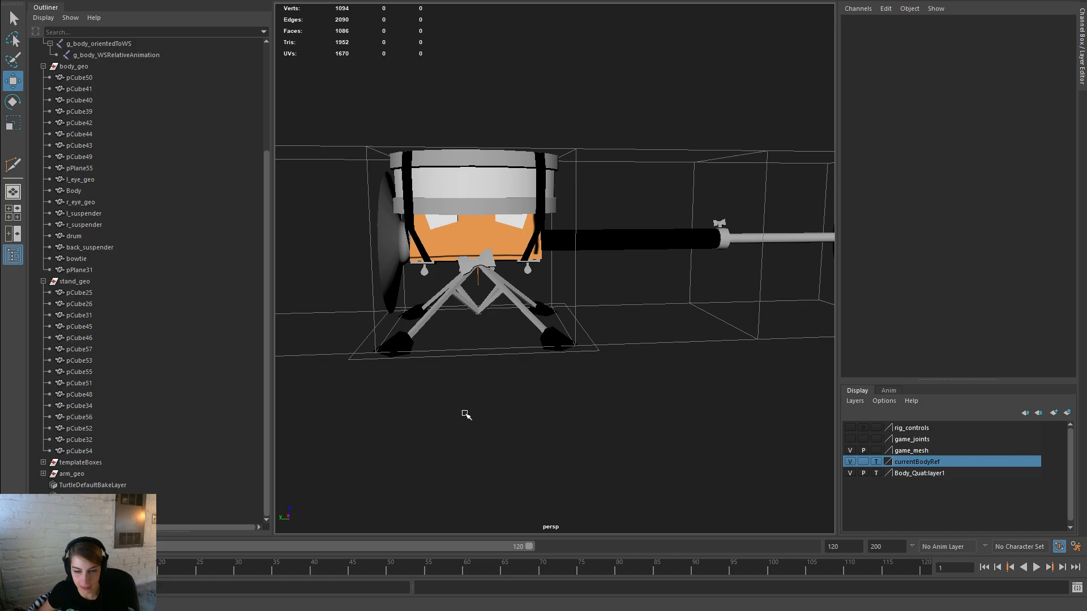
left_click_drag(708, 430, 385, 323, "alt")
left_click(734, 358)
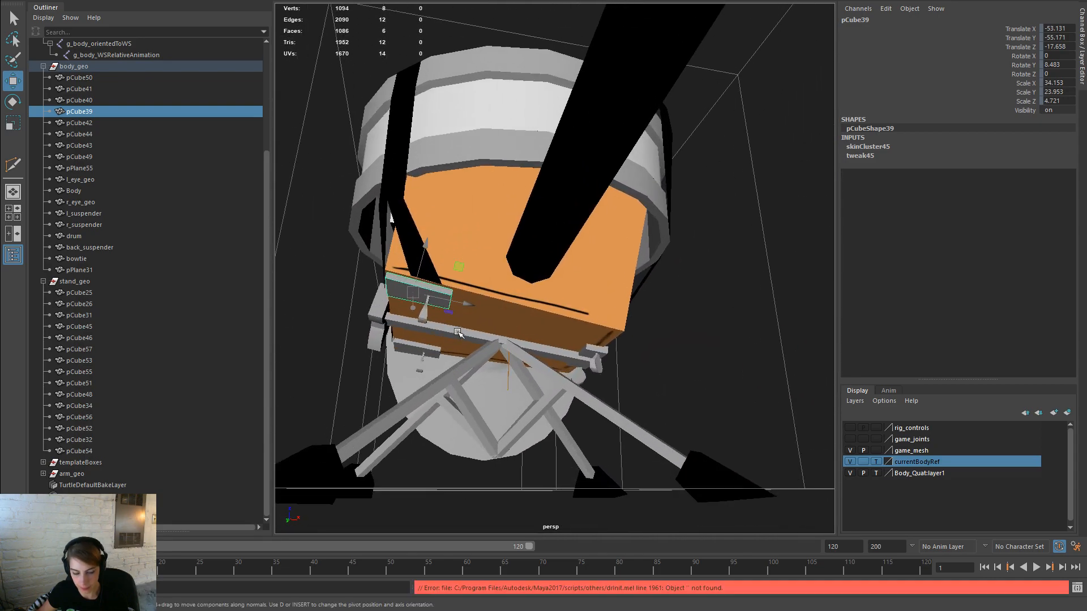
key("ctrl+d")
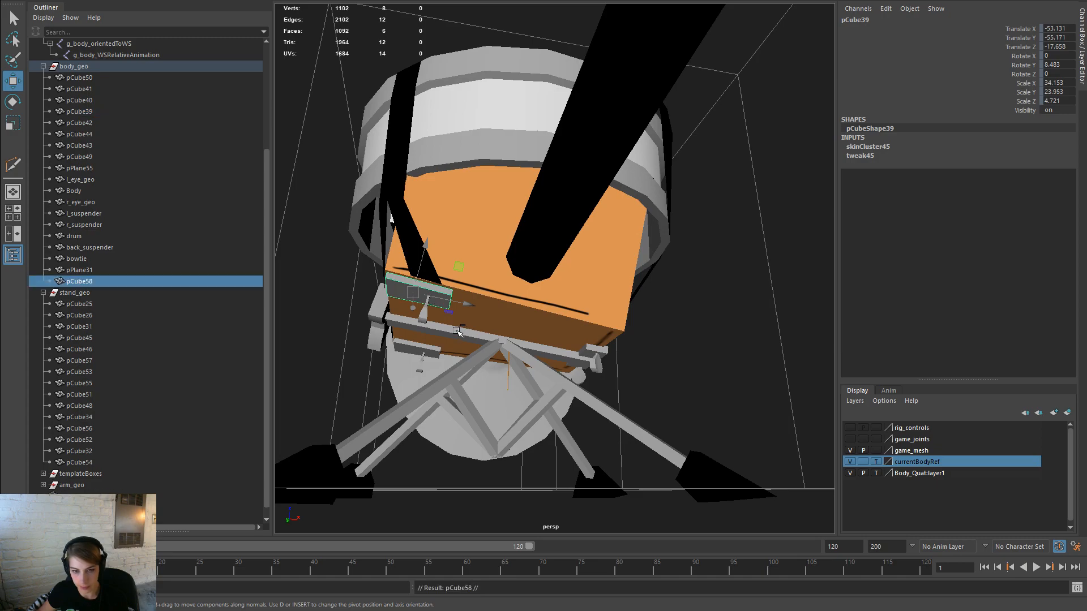
key("space")
left_click(419, 370)
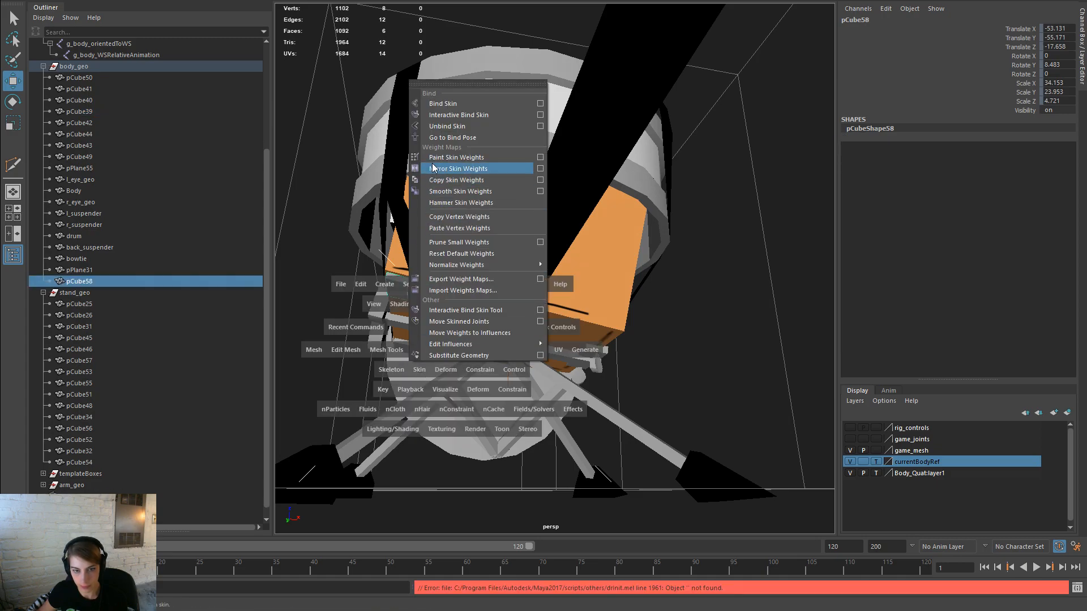
left_click(444, 128)
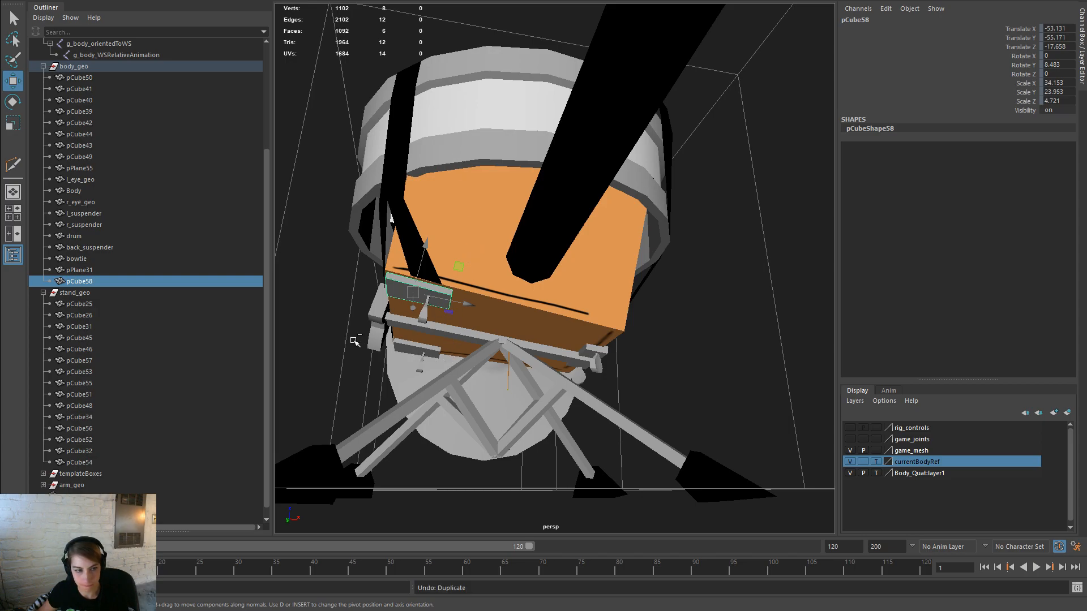
key("ctrl+z")
Step: Duplicate plates pCube39 and pCube41 under the body, unparent the copies from body_geo and run Unbind Skin on them
left_click_drag(365, 340, 399, 356, "alt")
left_click(385, 355, "shift")
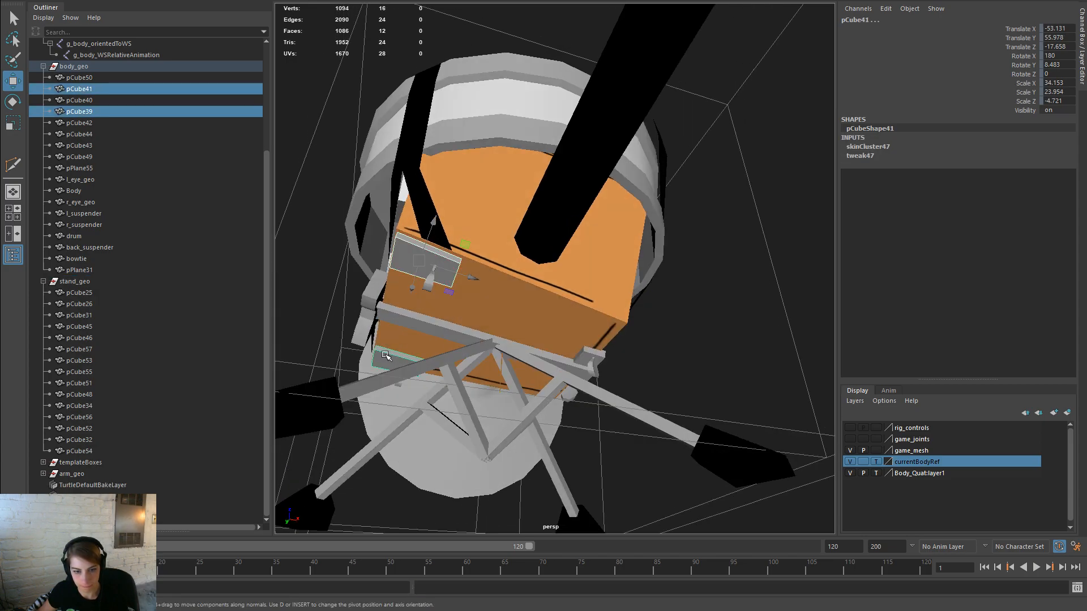
key("ctrl+d")
key("shift+p")
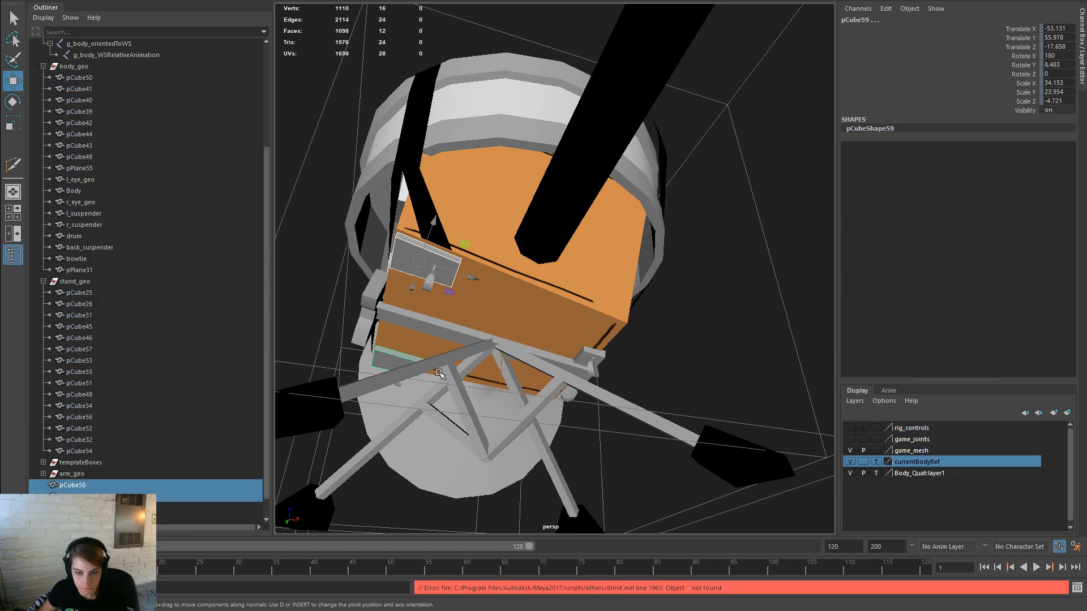
key("space")
left_click(379, 321)
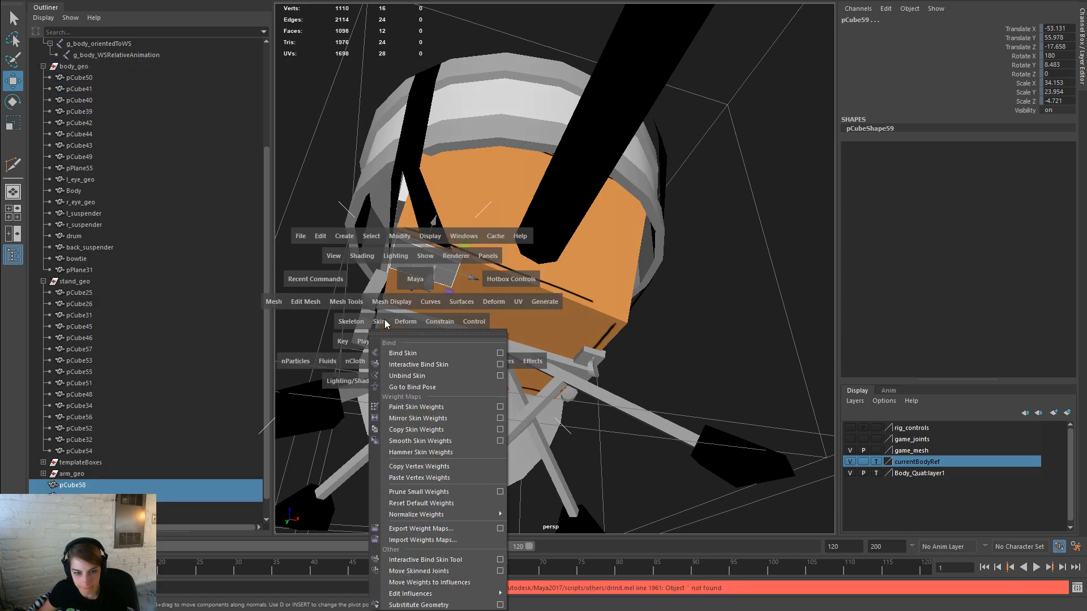
left_click(403, 375)
Step: Unlock the translate, rotate and scale channels of the two duplicated plates
left_click_drag(484, 303, 485, 332, "alt")
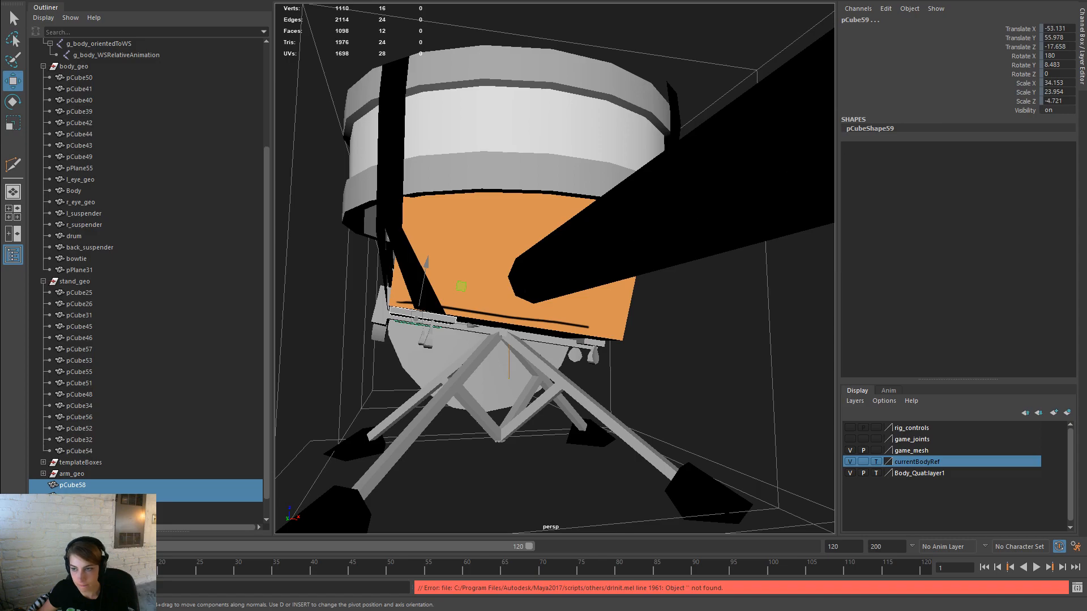
left_click_drag(1039, 107, 1025, 36)
right_click(1025, 36)
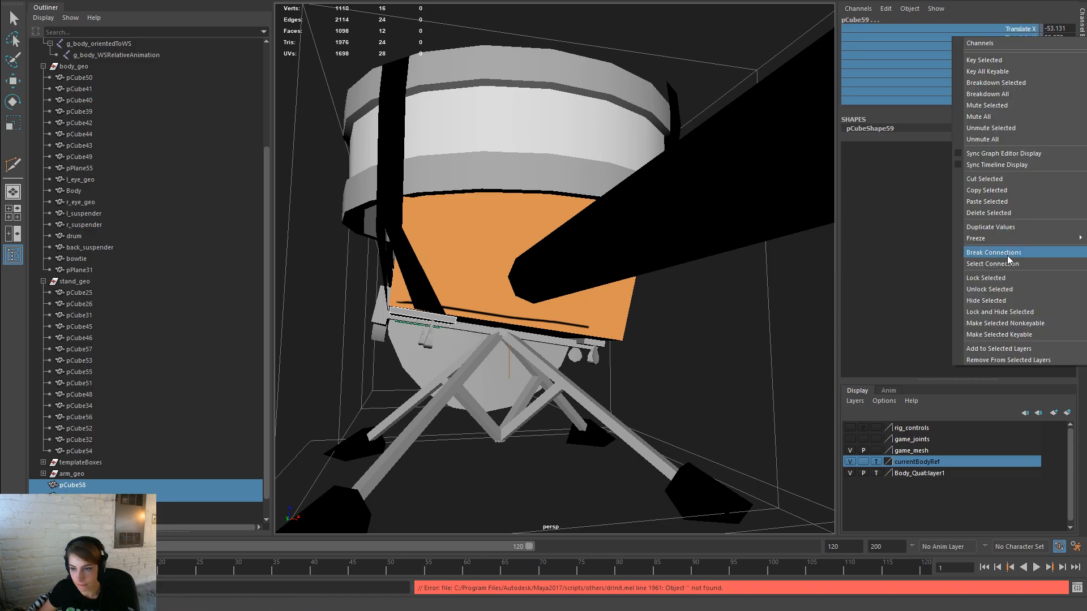
left_click(1010, 290)
Step: Move both duplicated plates to the middle of the body's underside along X and shorten them to a Scale X of 21.895
left_click_drag(609, 314, 599, 287, "alt")
key("w")
left_click_drag(470, 346, 536, 362)
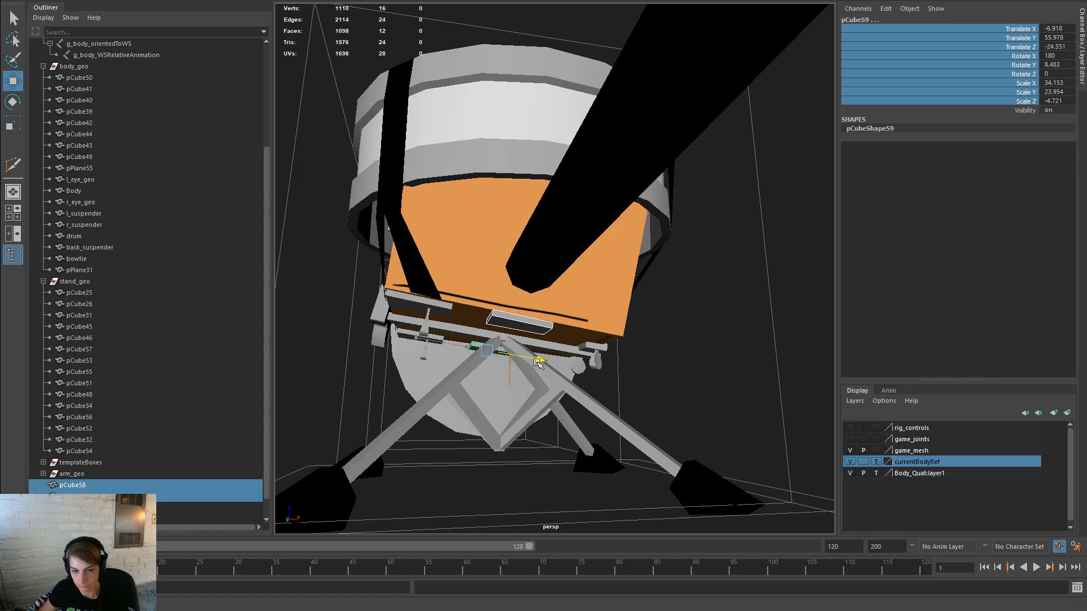
left_click_drag(593, 341, 562, 363, "alt")
key("r")
key("w")
left_click_drag(682, 345, 799, 286, "alt")
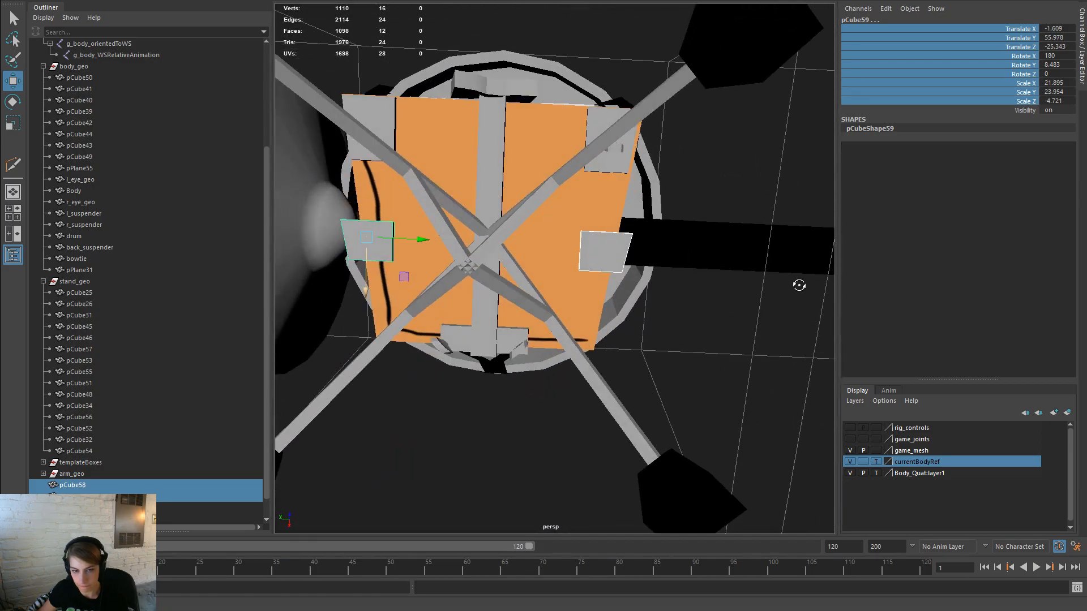
Step: Move the two duplicated plates inward onto the body's underside, to Translate Y -48.441 for pCube58 and 46.475 for pCube59
left_click(620, 261)
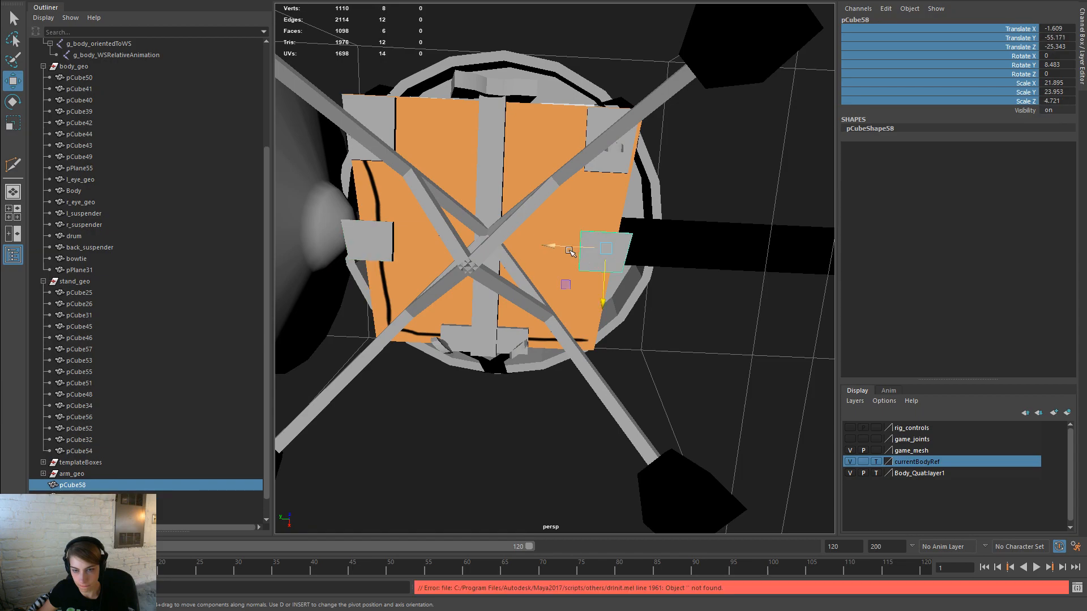
left_click_drag(564, 249, 550, 252)
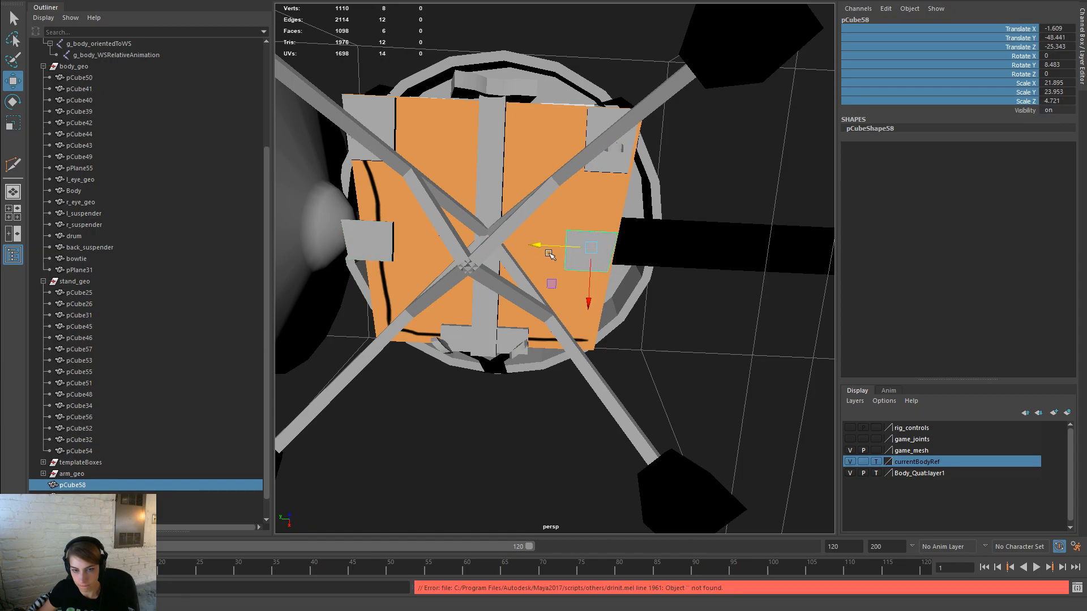
left_click(380, 260)
left_click_drag(413, 241, 433, 242)
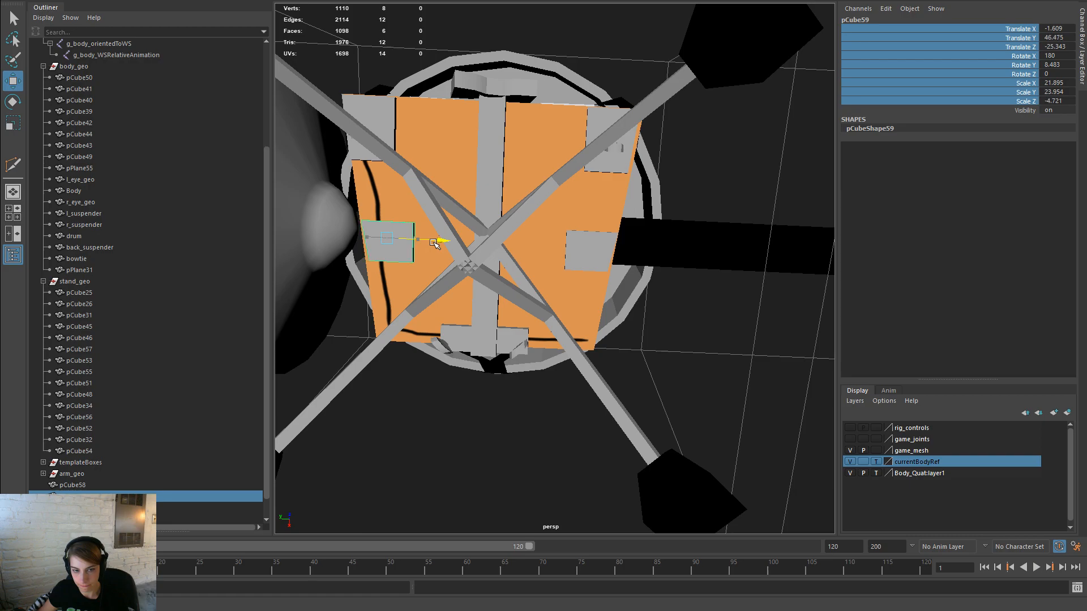
Step: Fine-tune the duplicated plates' positions under the body, placing pCube58 at Translate X -3.165, Y -49.409 and Z -25.111
left_click(603, 240, "shift")
left_click_drag(629, 233, 562, 240, "alt")
left_click(531, 228)
left_click_drag(510, 293, 511, 289)
left_click(501, 441)
left_click_drag(502, 441, 665, 382, "alt")
left_click(609, 250, "shift")
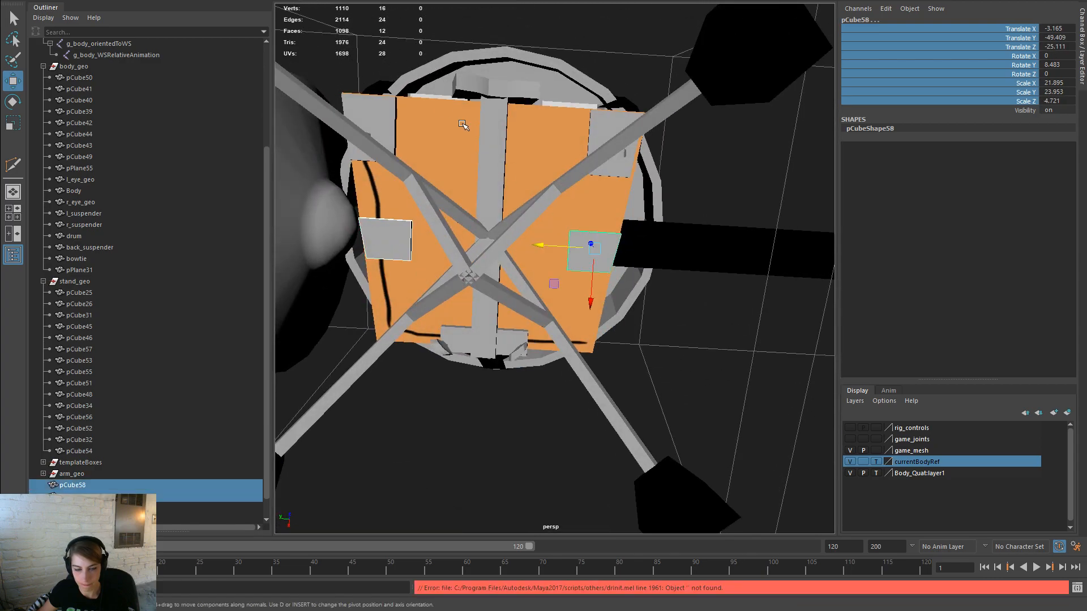
Step: Scale the outer corner vertices of both duplicated plates inward to follow the tapered sides of the body
key("F9")
left_click_drag(652, 333, 602, 270)
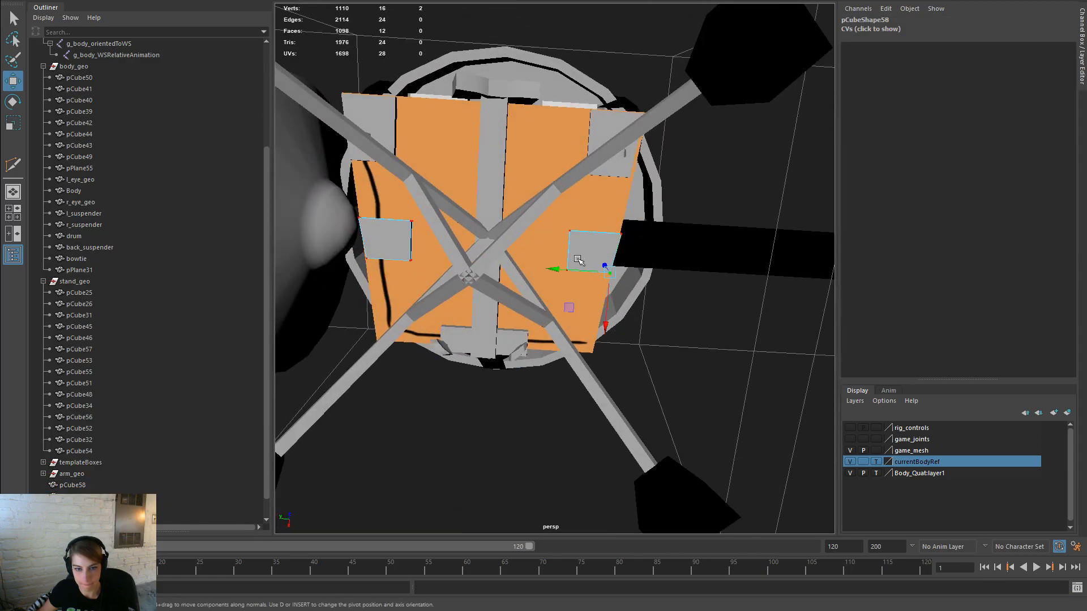
left_click_drag(399, 285, 350, 252, "shift")
key("r")
left_click_drag(543, 273, 543, 270)
left_click_drag(723, 296, 723, 344, "alt")
left_click_drag(597, 318, 563, 317, "alt")
right_click_drag(398, 316, 433, 273)
Step: Raise both duplicated plates against the body's underside, to a Translate Z of -23.037
left_click(572, 326)
key("w")
left_click_drag(571, 326, 523, 289, "alt")
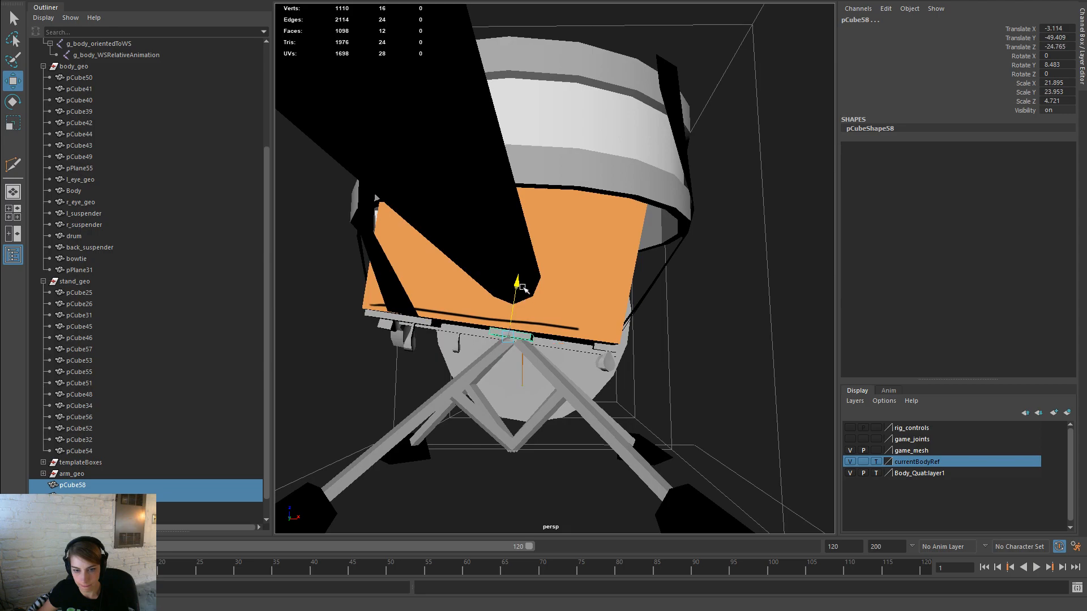
left_click_drag(628, 308, 517, 291, "alt")
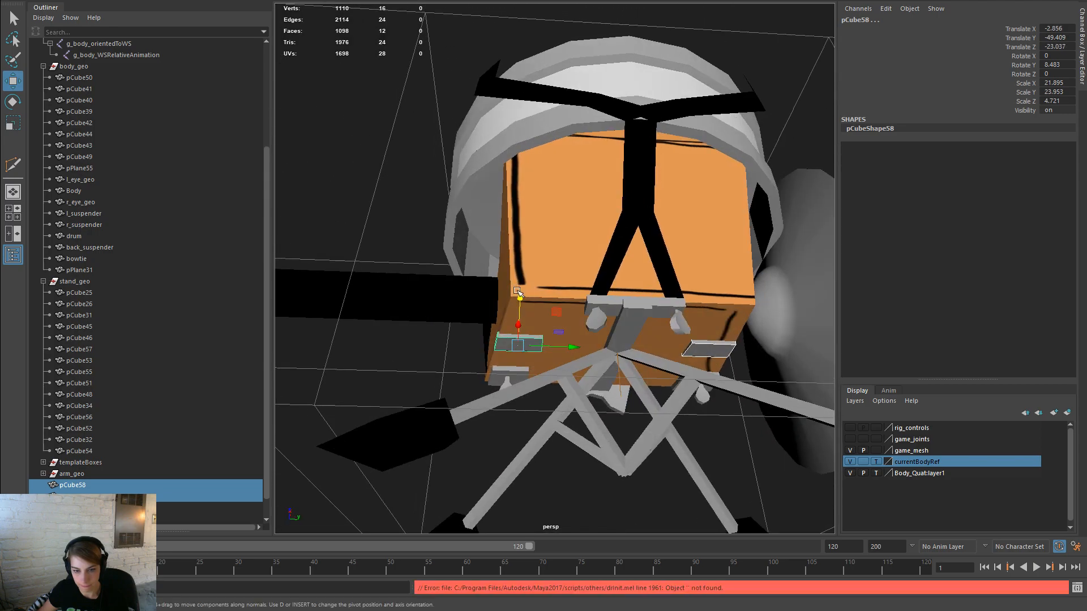
left_click(503, 344)
left_click(692, 351)
left_click_drag(794, 372, 519, 334, "alt")
left_click(615, 317)
left_click(315, 318, "shift")
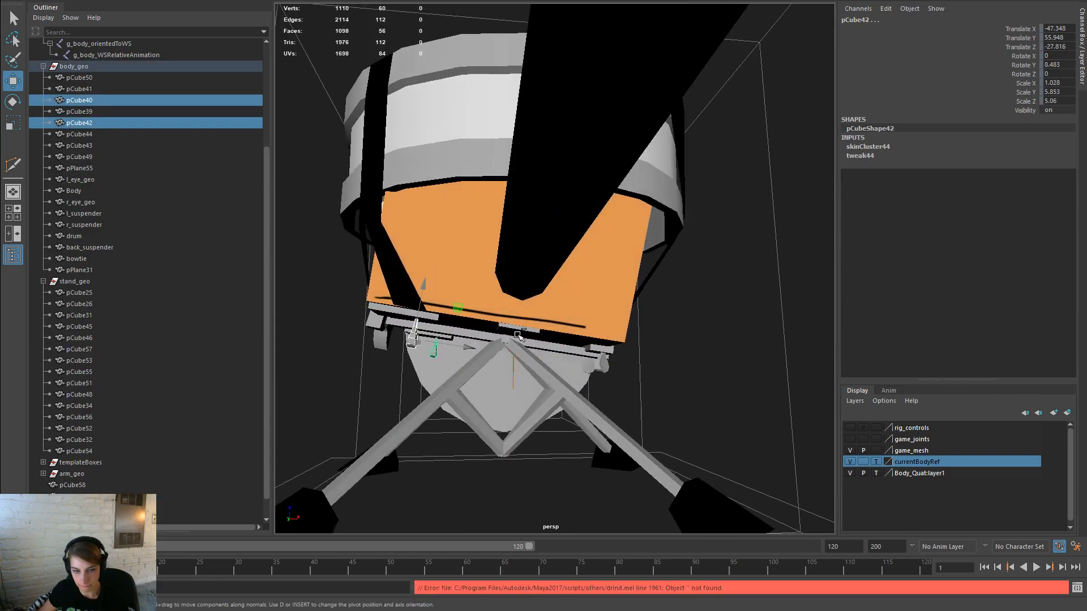
left_click(482, 343)
left_click_drag(505, 260, 618, 269, "alt")
key("ctrl+z")
key("ctrl+z")
Step: Clear the selection and examine the whole drummer with the added plates from the front
left_click(695, 396)
right_click_drag(695, 396, 648, 405, "alt")
left_click_drag(648, 405, 640, 369, "alt")
right_click_drag(640, 368, 584, 353, "alt")
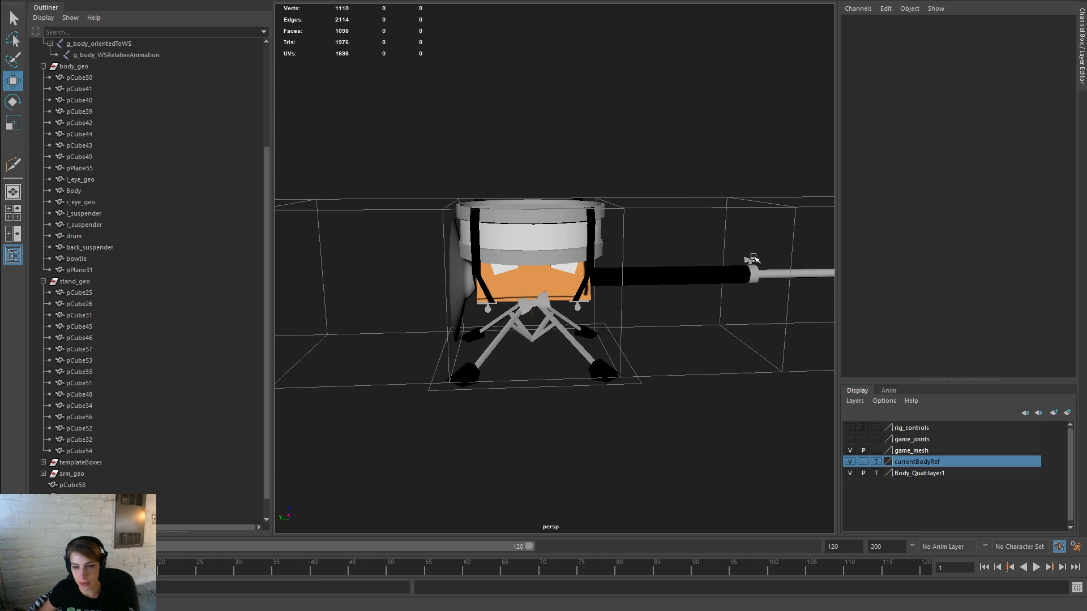
Step: Unbind the skin from pCube40, the teardrop-shaped piece hanging under the front corner of the body
left_click_drag(751, 258, 712, 294, "alt")
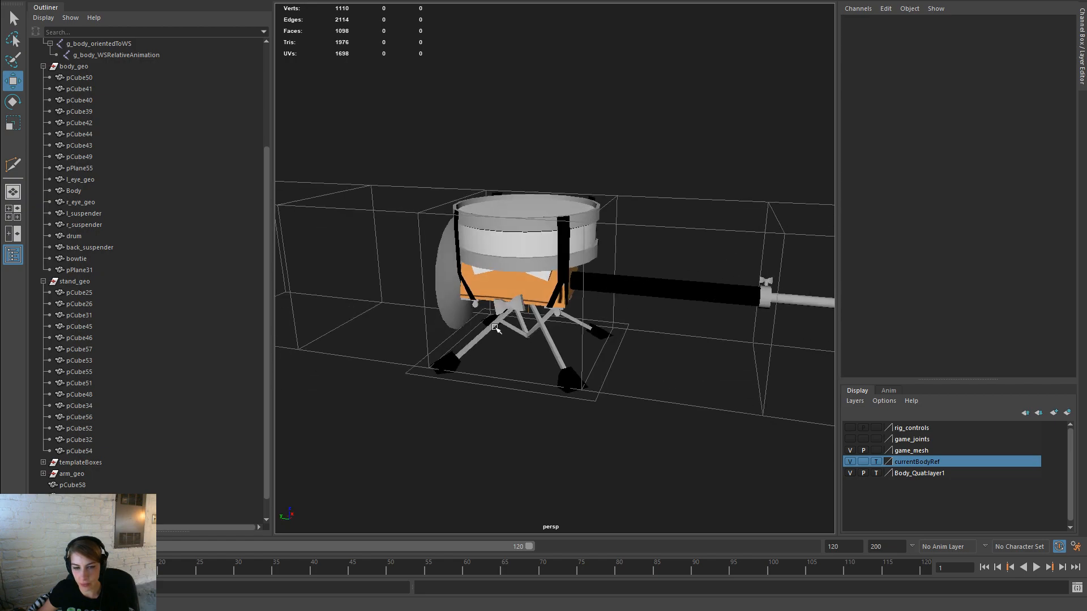
left_click_drag(490, 327, 576, 322, "alt")
scroll(576, 322, "up", 4)
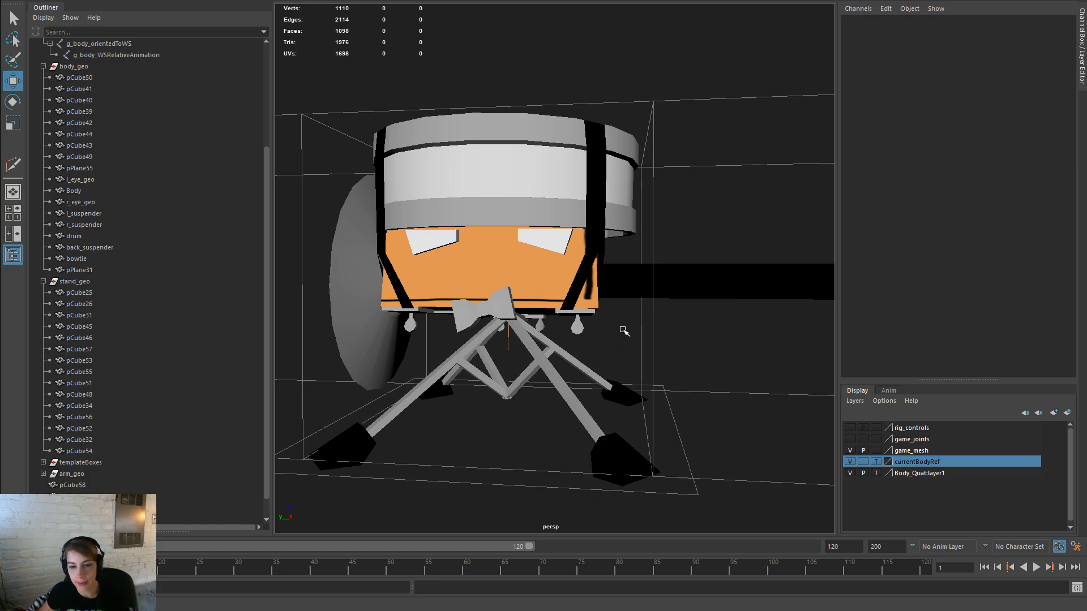
scroll(634, 336, "up", 6)
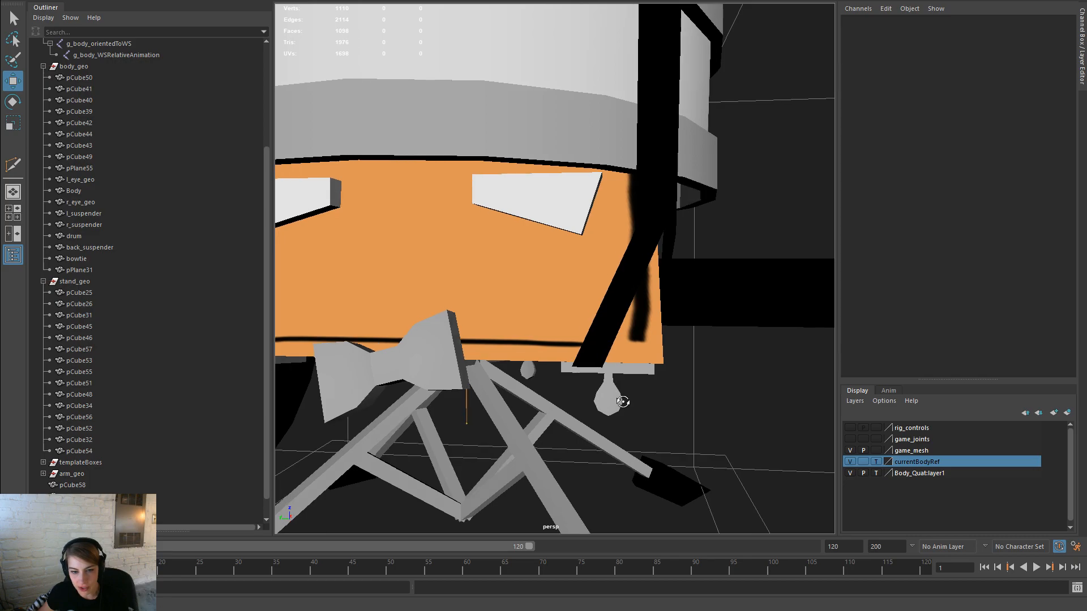
left_click(615, 403)
left_click_drag(664, 405, 656, 378, "alt")
right_click_drag(538, 355, 603, 383, "alt")
left_click_drag(611, 392, 601, 348, "alt")
right_click_drag(560, 337, 620, 315, "alt")
key("space")
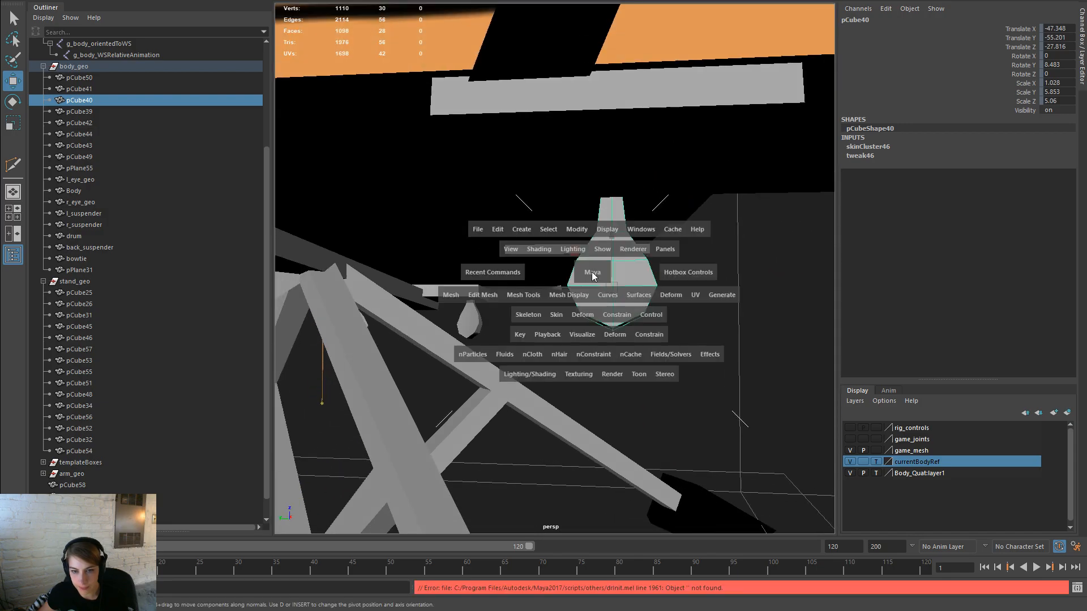
left_click(557, 316)
left_click(593, 361)
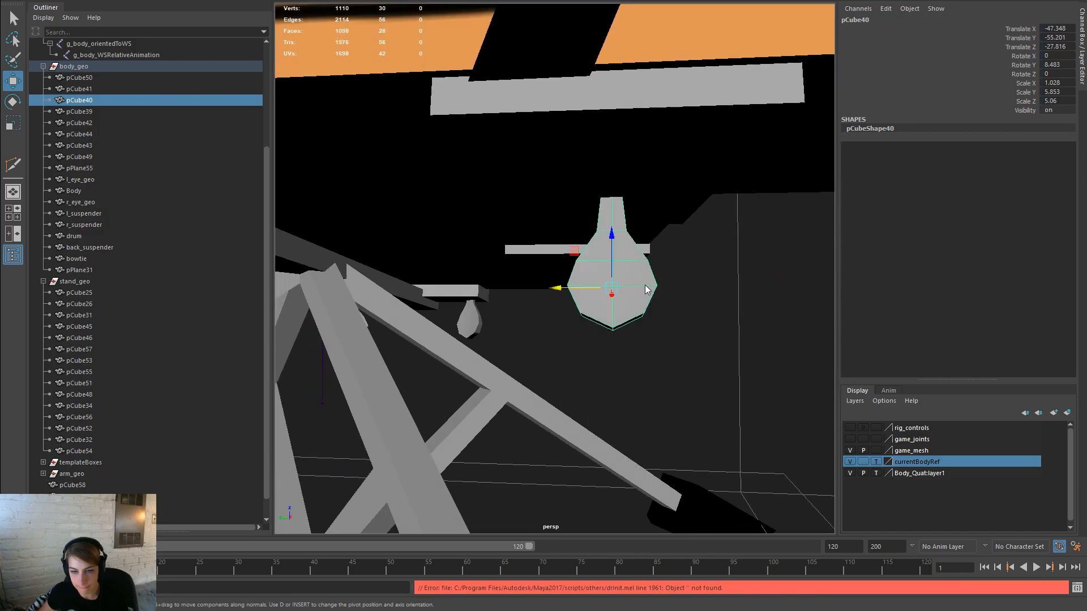
Step: Raise the bottom tip vertices of pCube40 to flatten its pointed lower end, and select the lowest ring of vertices
left_click_drag(628, 353, 587, 313)
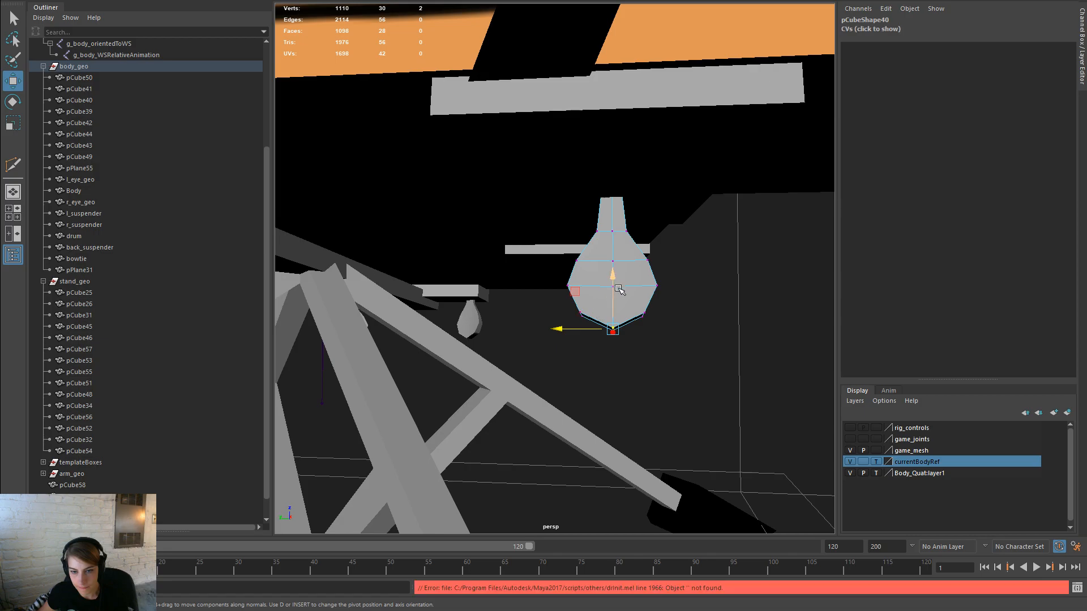
left_click(610, 258)
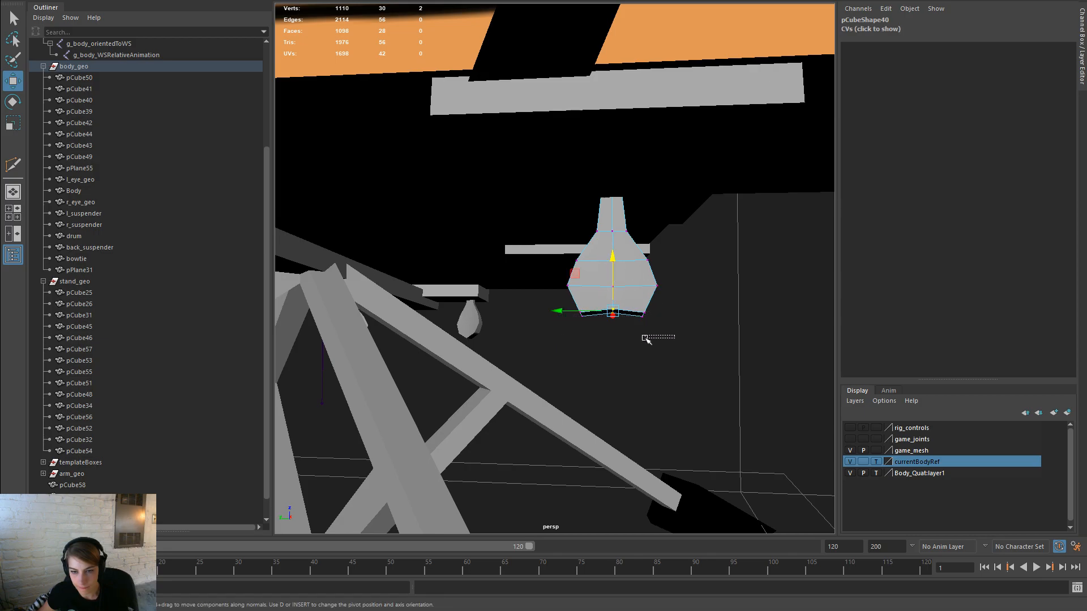
left_click_drag(575, 309, 576, 309)
right_click_drag(708, 342, 732, 368, "alt")
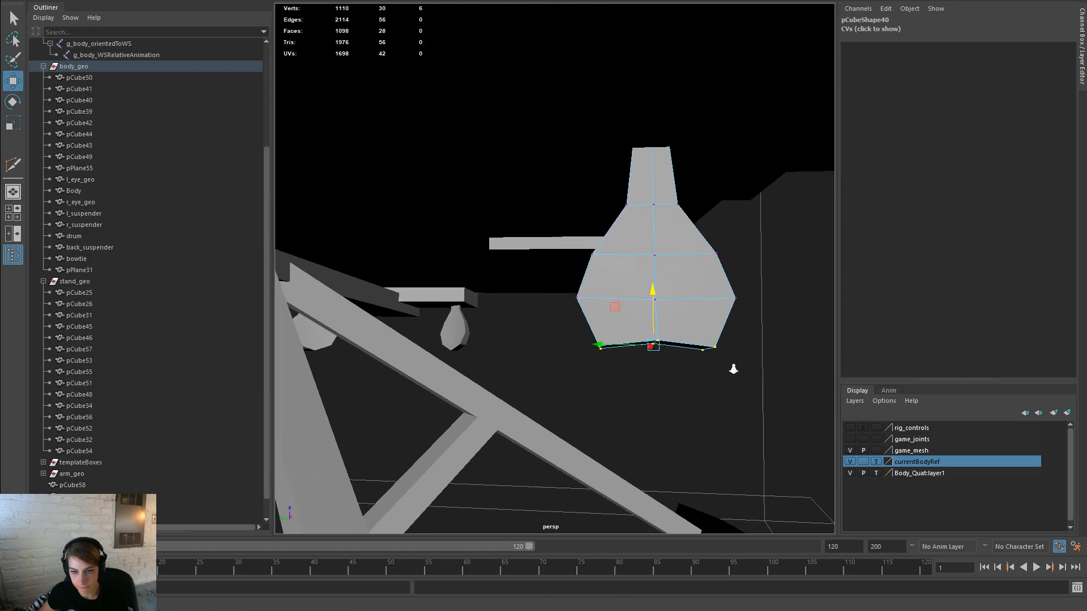
left_click_drag(693, 352, 691, 337, "alt")
Step: Delete the faces that close the bottom of pCube40, together with the adjoining lower side faces
middle_click_drag(629, 317, 612, 398, "alt")
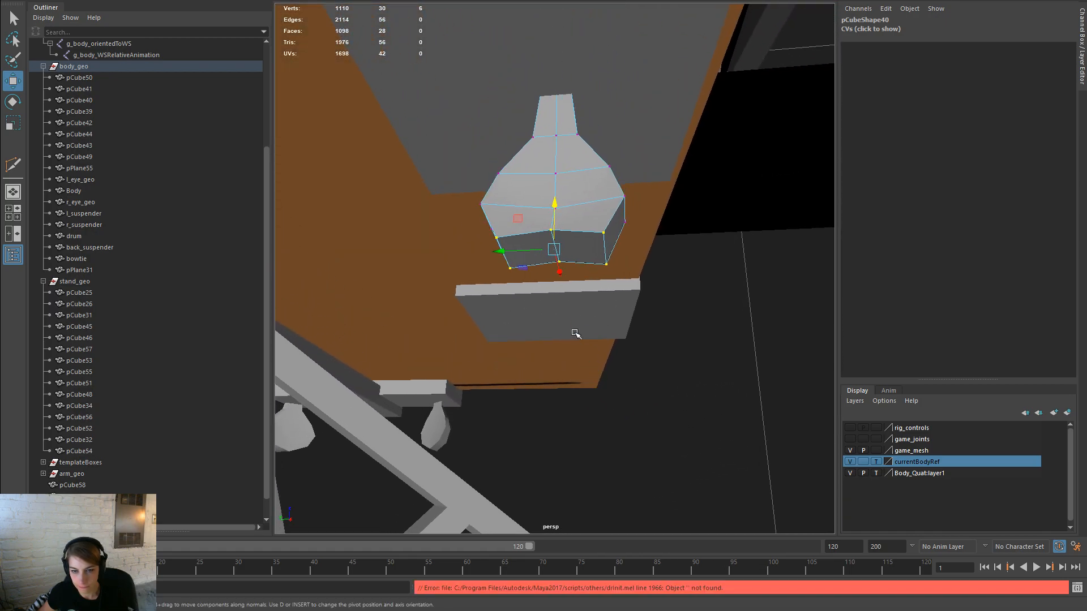
right_click_drag(597, 228, 591, 252)
left_click(590, 255)
left_click(516, 257)
key("Delete")
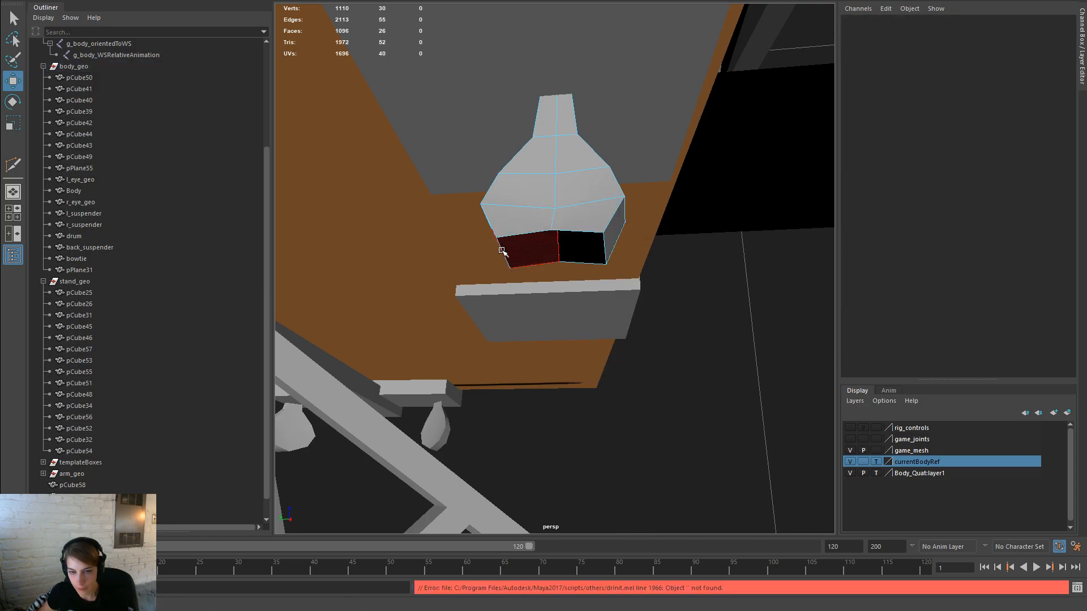
left_click(580, 259)
key("Delete")
left_click(564, 236)
key("Delete")
left_click(512, 254)
key("Delete")
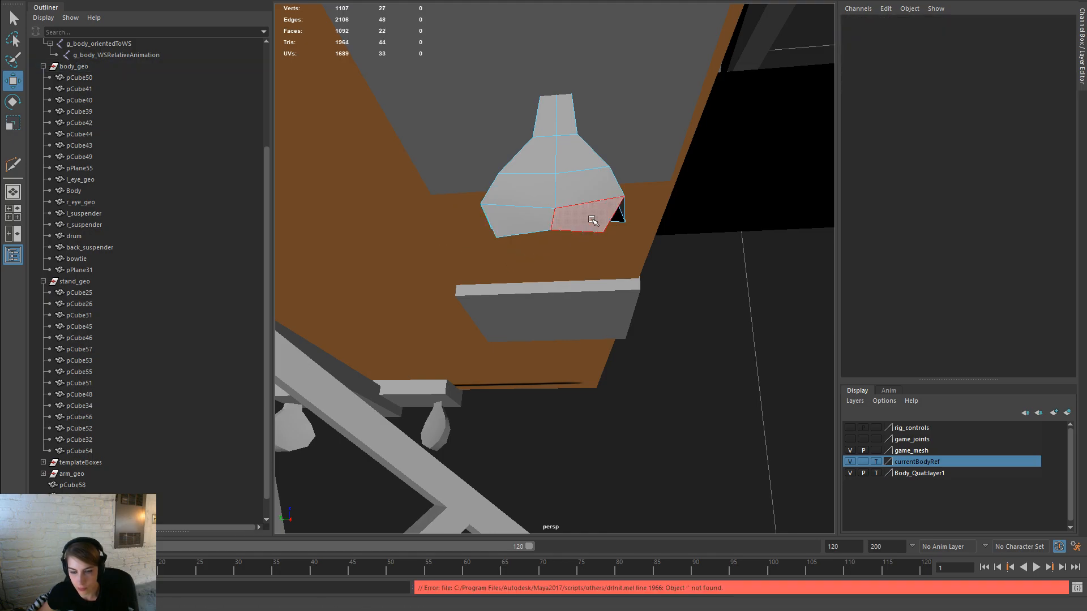
Step: Move the three vertices along one side of pCube40's open bottom onto the matching vertices across the opening
right_click_drag(592, 220, 551, 213)
left_click(602, 231)
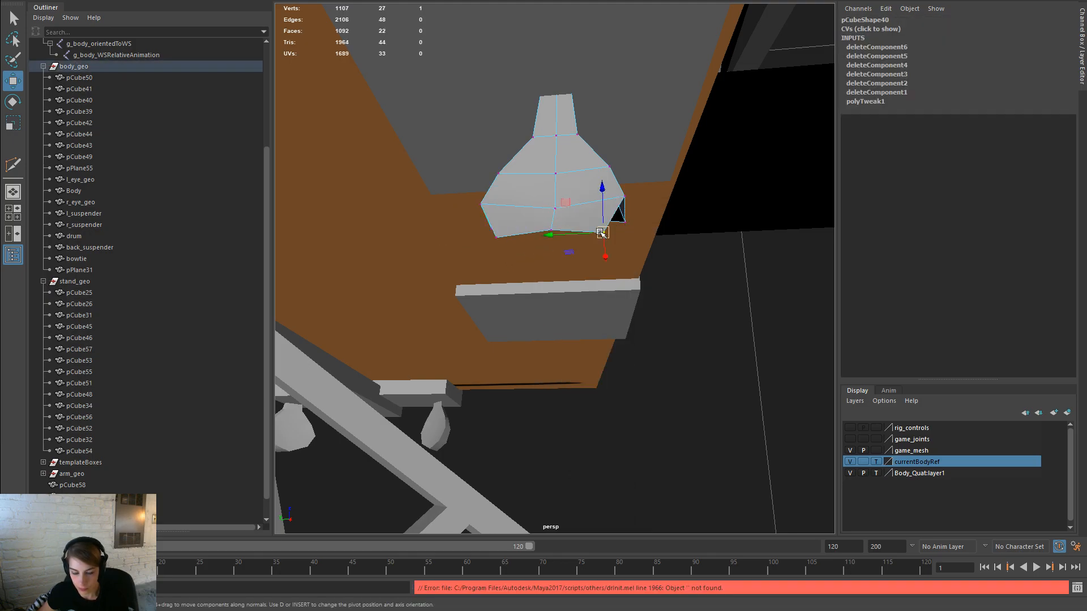
key("f")
left_click_drag(664, 278, 362, 213, "alt")
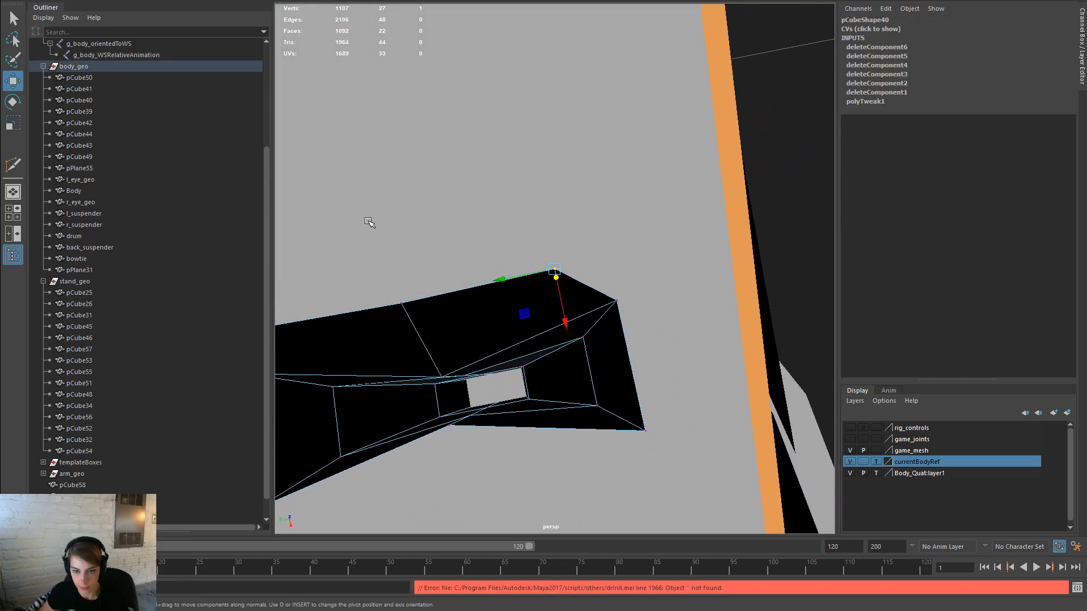
left_click_drag(559, 277, 647, 418)
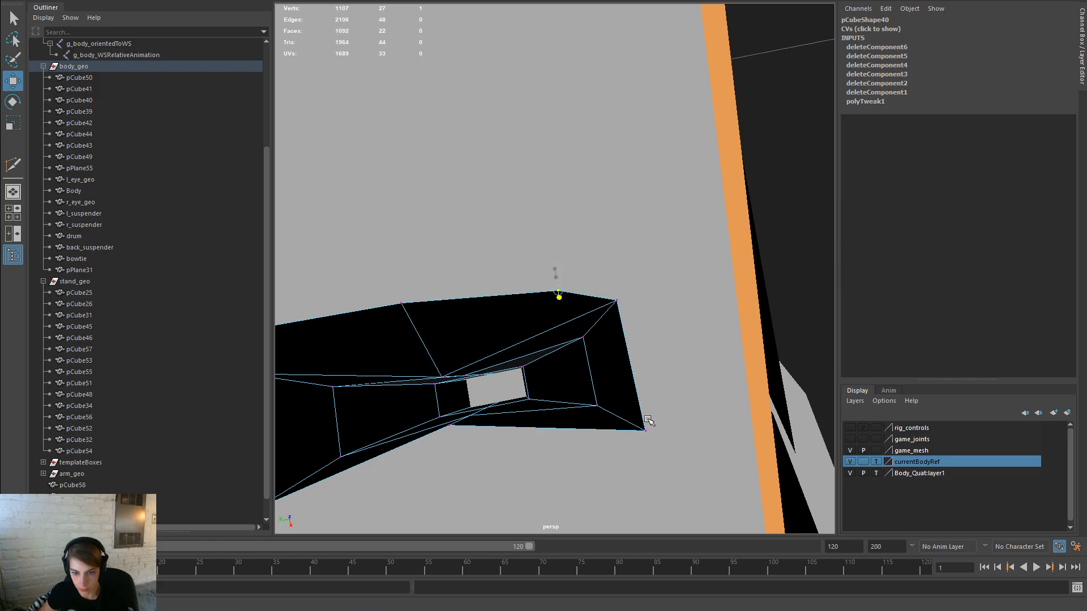
left_click_drag(553, 285, 668, 443)
middle_click_drag(431, 374, 567, 325, "alt")
left_click(577, 255)
left_click_drag(578, 254, 596, 382)
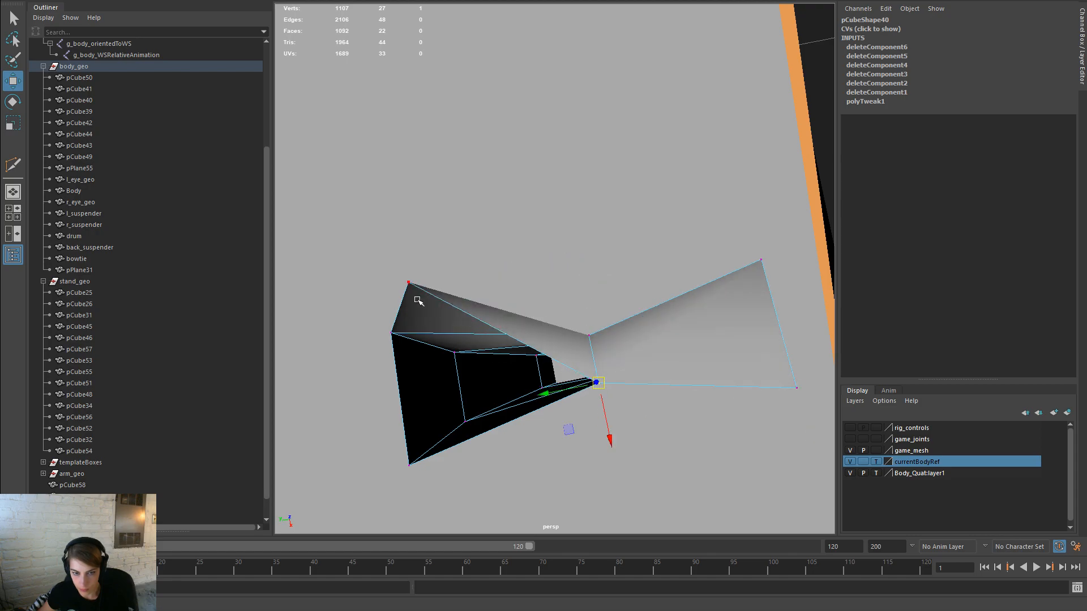
left_click(410, 284)
left_click_drag(421, 288, 412, 458)
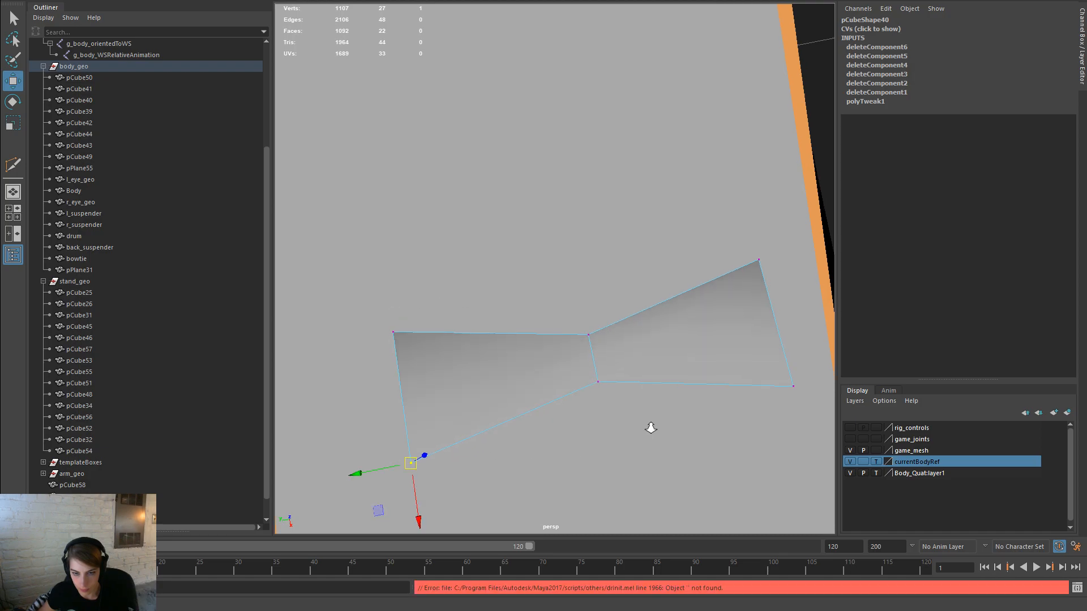
Step: Merge the overlapping vertices along the bottom rim of pCube40 to their center, one pair at a time
right_click_drag(660, 431, 527, 329, "alt")
left_click_drag(524, 323, 496, 412, "alt")
left_click_drag(555, 301, 496, 249)
key("space")
left_click(424, 281)
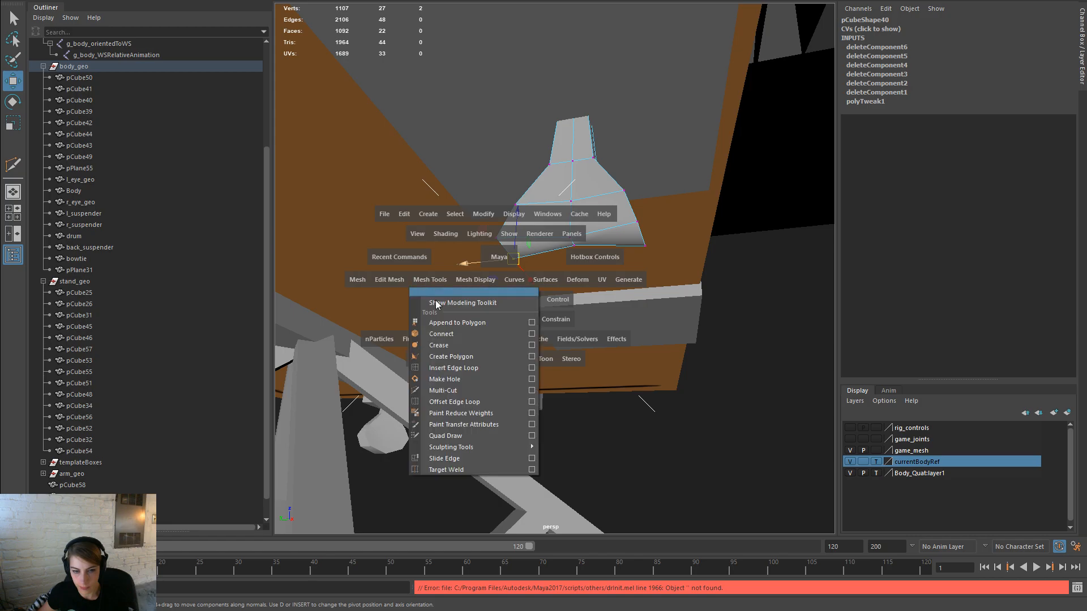
left_click(388, 280)
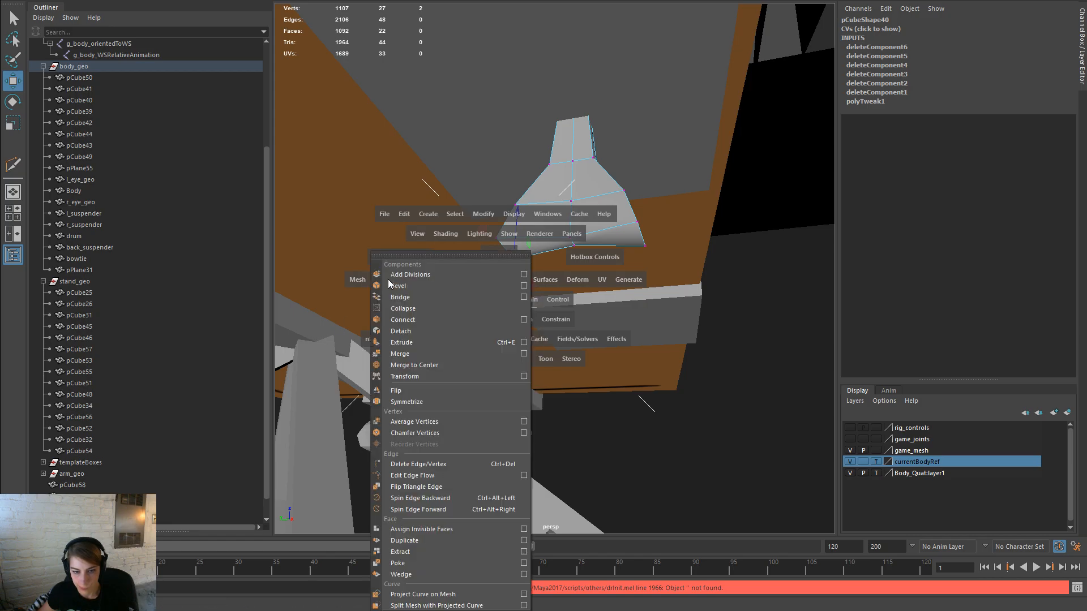
left_click(437, 366)
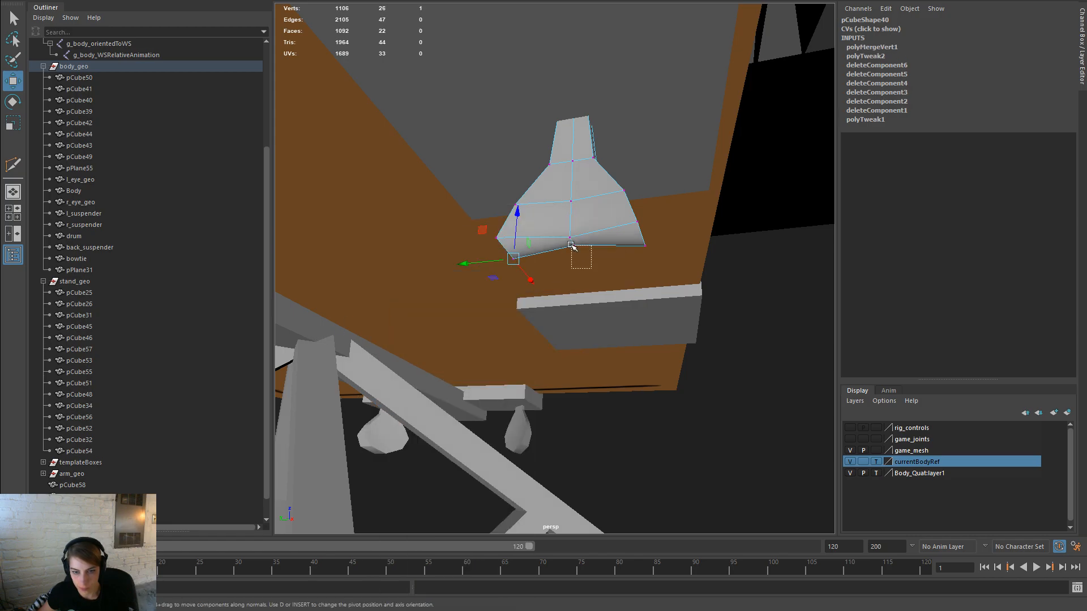
key("g")
key("g")
left_click_drag(672, 260, 628, 236)
key("g")
Step: Harden the edges around the closed bottom of pCube40 and clear the selection
right_click_drag(604, 224, 599, 201)
left_click(594, 233)
left_click(617, 250, "shift")
left_click(645, 238, "shift")
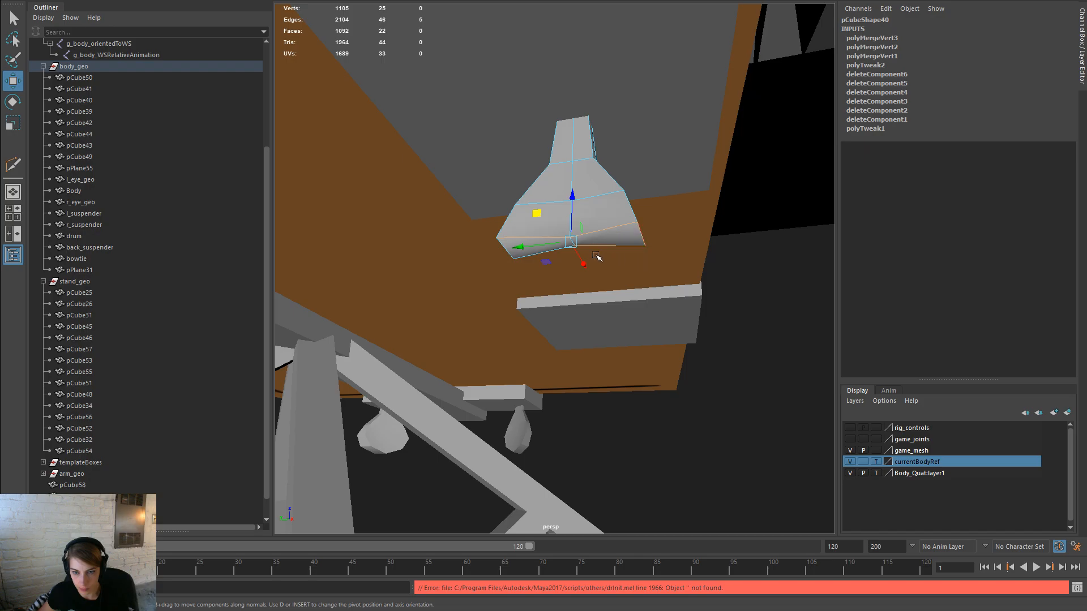
left_click(537, 254, "shift")
key("space")
left_click_drag(453, 306, 497, 362)
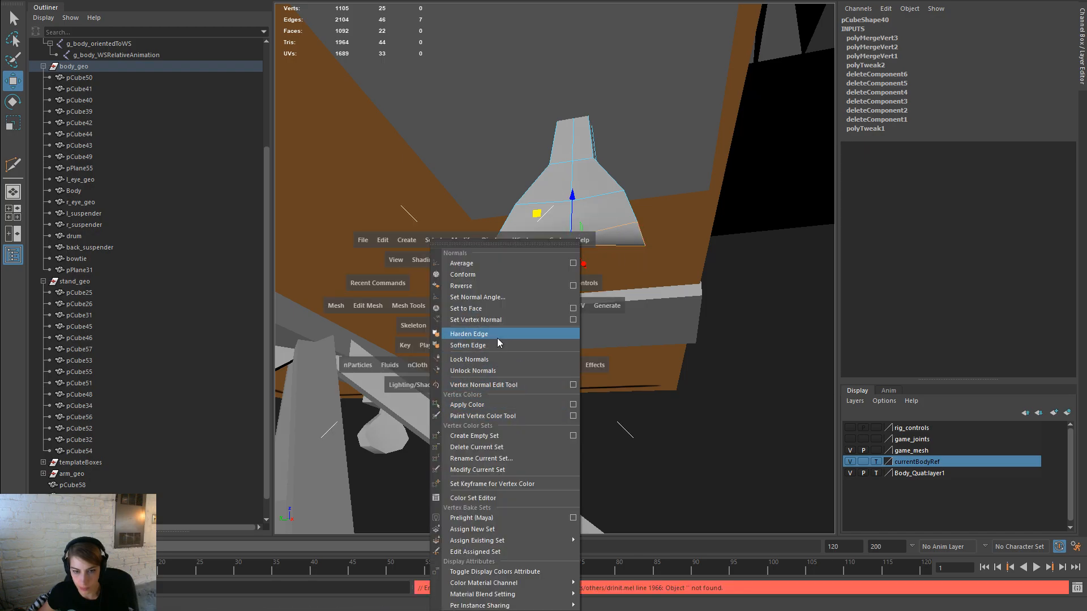
left_click(497, 342)
right_click_drag(565, 194, 628, 175)
left_click(776, 377)
Step: Select the flared lower vertices of pCube40 and compare the piece with the plates above it
left_click_drag(776, 376, 456, 338, "alt")
right_click_drag(456, 339, 416, 321, "alt")
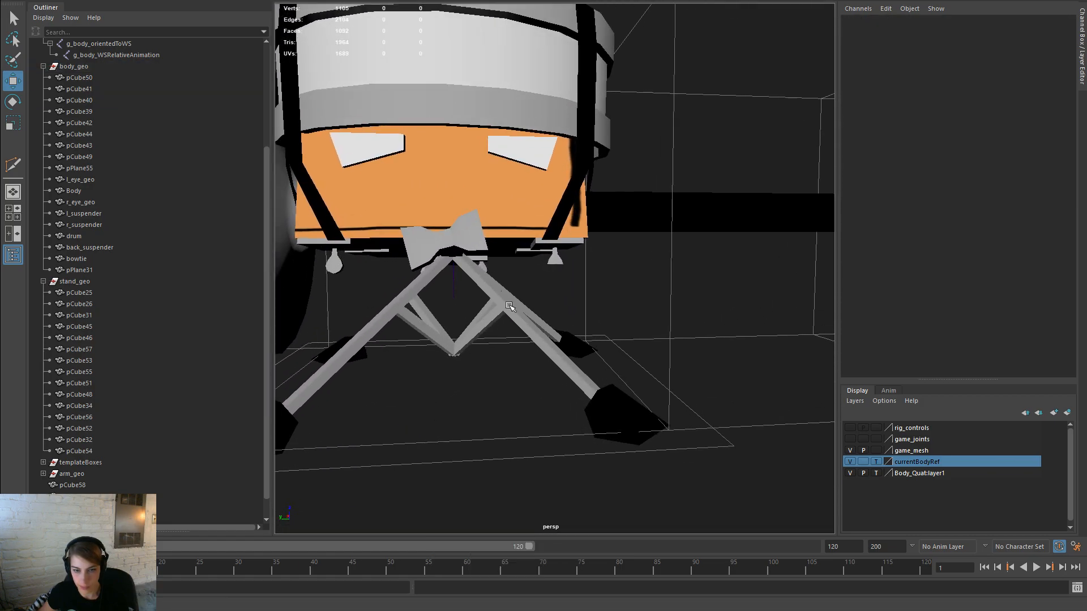
left_click(555, 261)
scroll(572, 307, "up", 3)
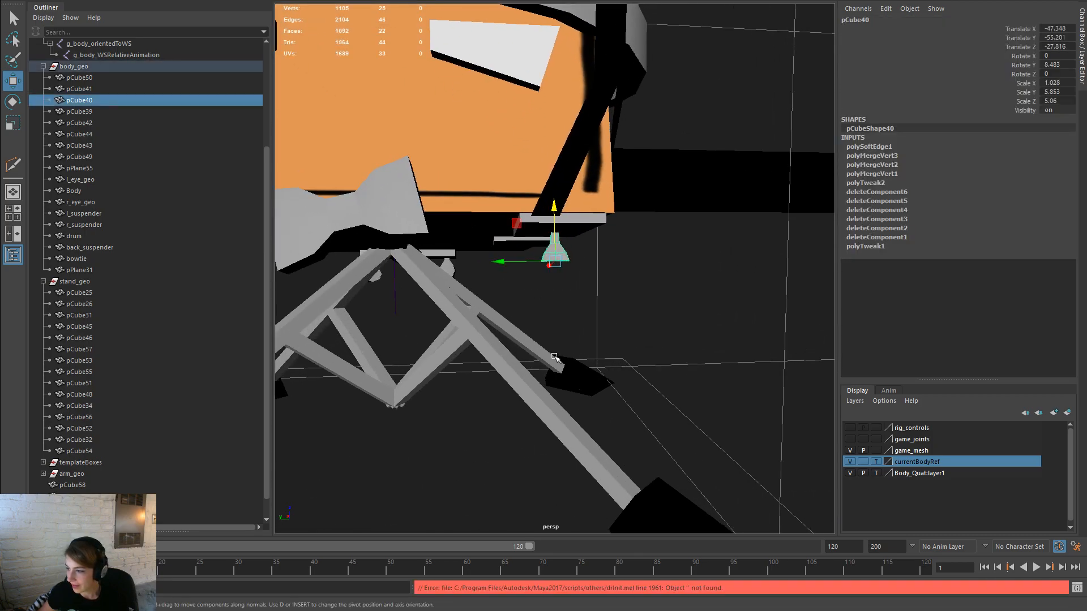
mouse_move(545, 334)
left_mouse_down("alt")
mouse_move(543, 323)
mouse_move(444, 287)
mouse_move(553, 317)
left_mouse_up("alt")
right_click_drag(568, 254, 543, 245)
left_click_drag(614, 280, 531, 238)
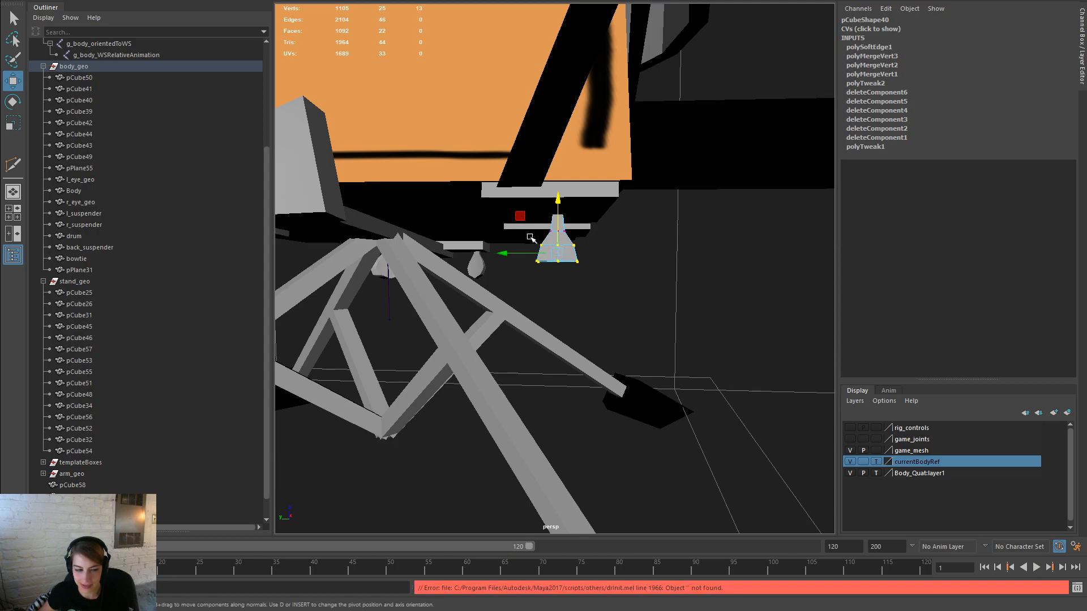
left_click_drag(598, 264, 529, 282, "alt")
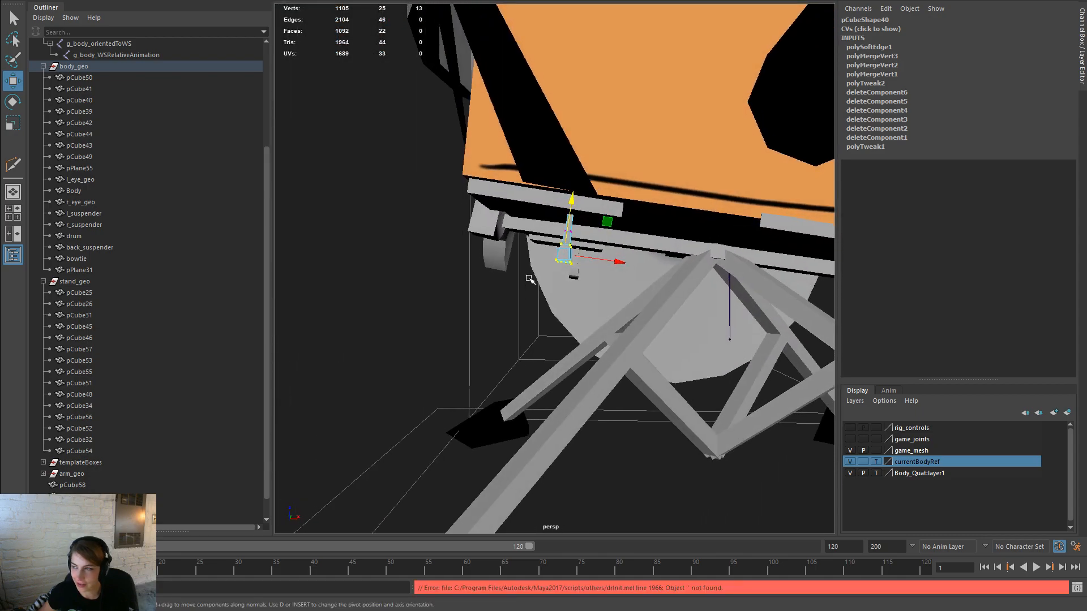
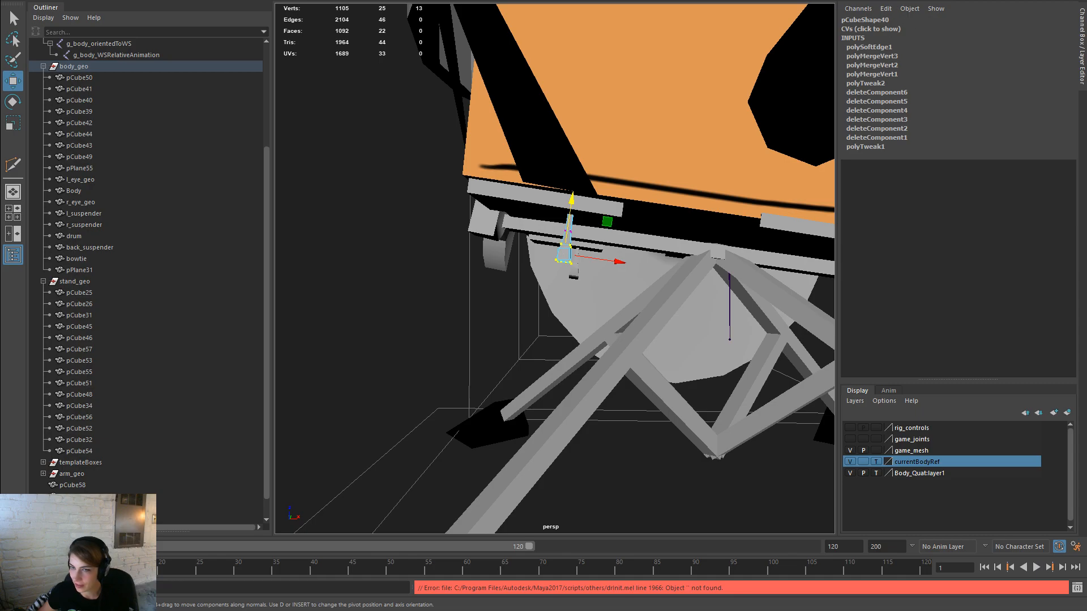
Step: Adjust the outer vertices on both sides of pCube40's flared bottom rim
left_click_drag(574, 355, 648, 349, "alt")
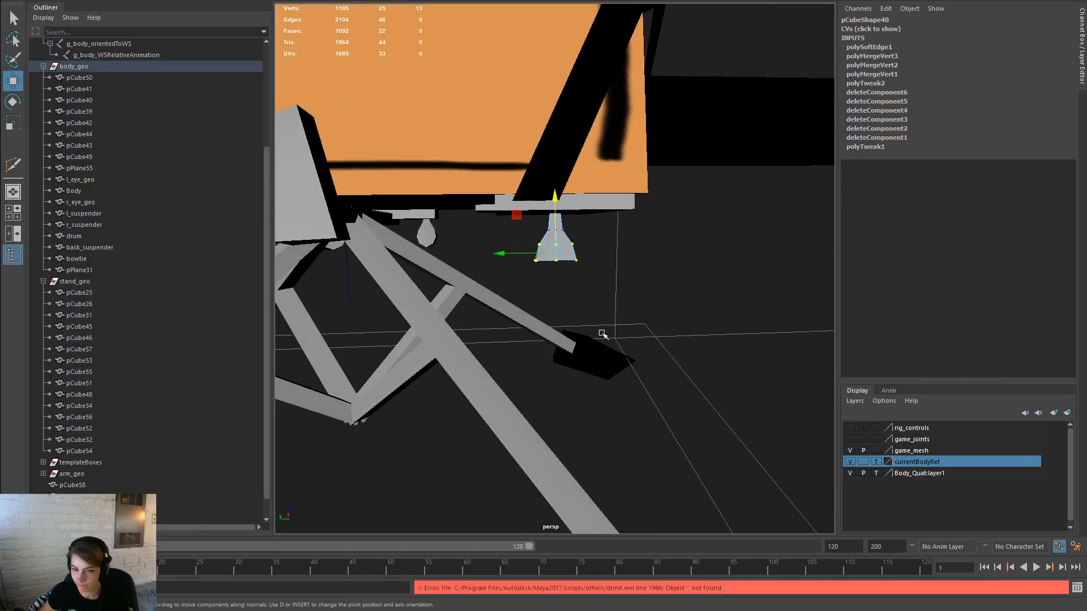
scroll(639, 340, "up", 4)
left_click_drag(608, 274, 575, 240)
left_click_drag(533, 291, 495, 240, "shift")
left_click_drag(629, 280, 578, 214)
mouse_move(543, 284)
left_mouse_down("shift")
mouse_move(506, 225)
mouse_move(513, 243)
left_mouse_up("shift")
right_click_drag(565, 210, 612, 185)
left_click(696, 232)
Step: Adjust the height of the middle vertices of pCube40's bottom rim
right_click_drag(696, 233, 342, 128, "alt")
left_click_drag(587, 291, 410, 232, "alt")
right_click_drag(411, 232, 786, 382, "alt")
left_click_drag(787, 383, 569, 269, "alt")
left_click(573, 218)
right_click_drag(575, 209, 540, 207)
left_click_drag(560, 276, 559, 199)
key("w")
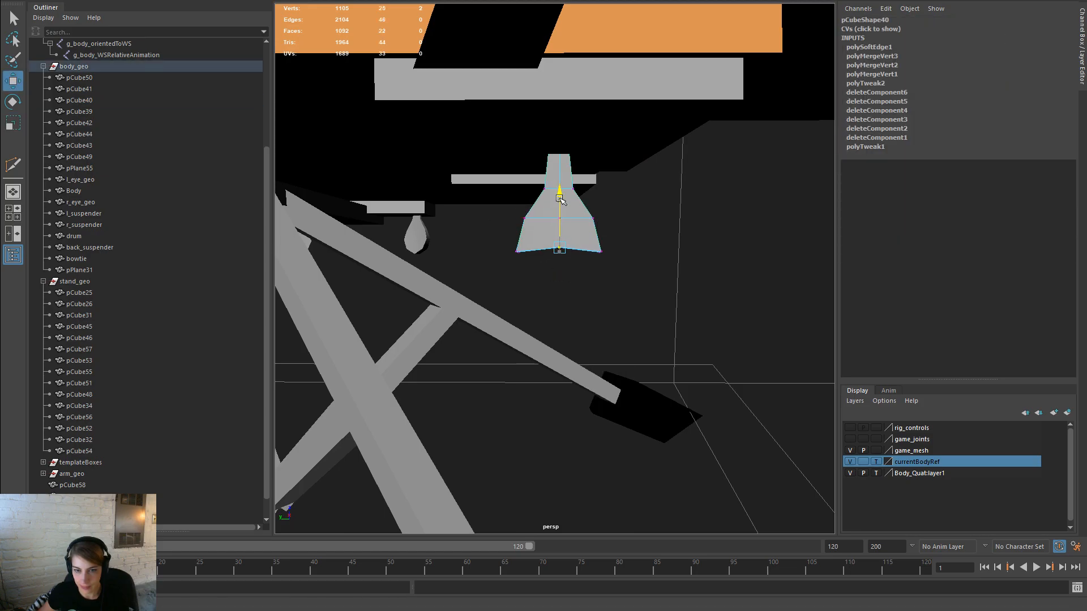
Step: Try to lower the whole row of bottom rim vertices on pCube40
left_click_drag(649, 291, 511, 242)
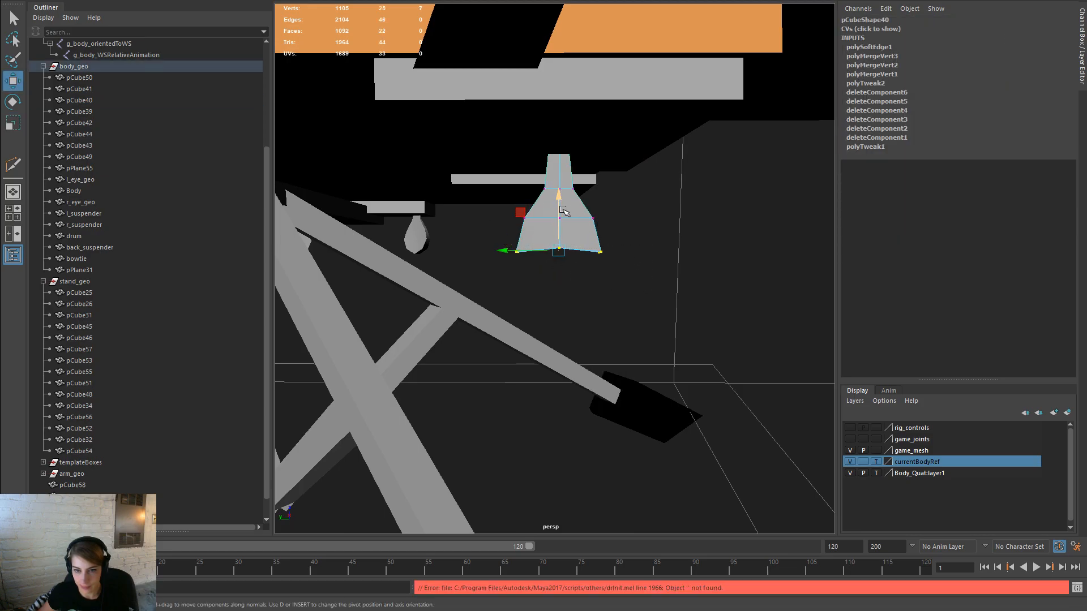
left_click_drag(558, 205, 558, 210)
right_click_drag(569, 215, 607, 214)
left_click(630, 187)
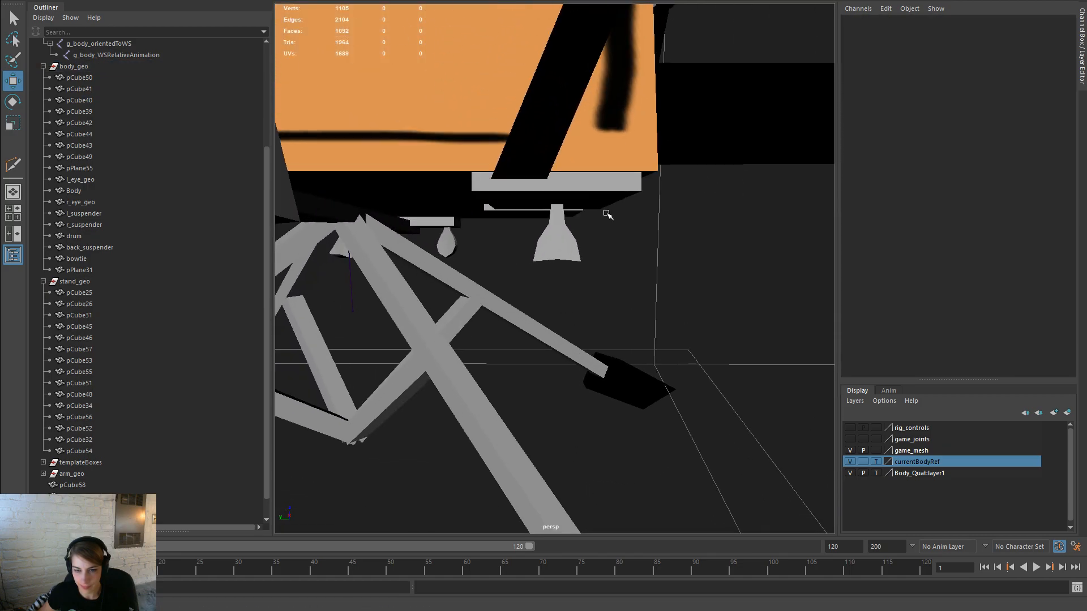
key("ctrl+z")
key("ctrl+z")
key("ctrl+z")
key("ctrl+z")
Step: Lower pCube40's bottom rim vertices slightly, adjust the rim's middle vertices to even it out, and clear the selection
left_click_drag(558, 208, 557, 211)
left_click_drag(564, 294, 552, 255)
left_click_drag(557, 205, 557, 209)
right_click_drag(570, 249, 625, 233)
left_click(706, 260)
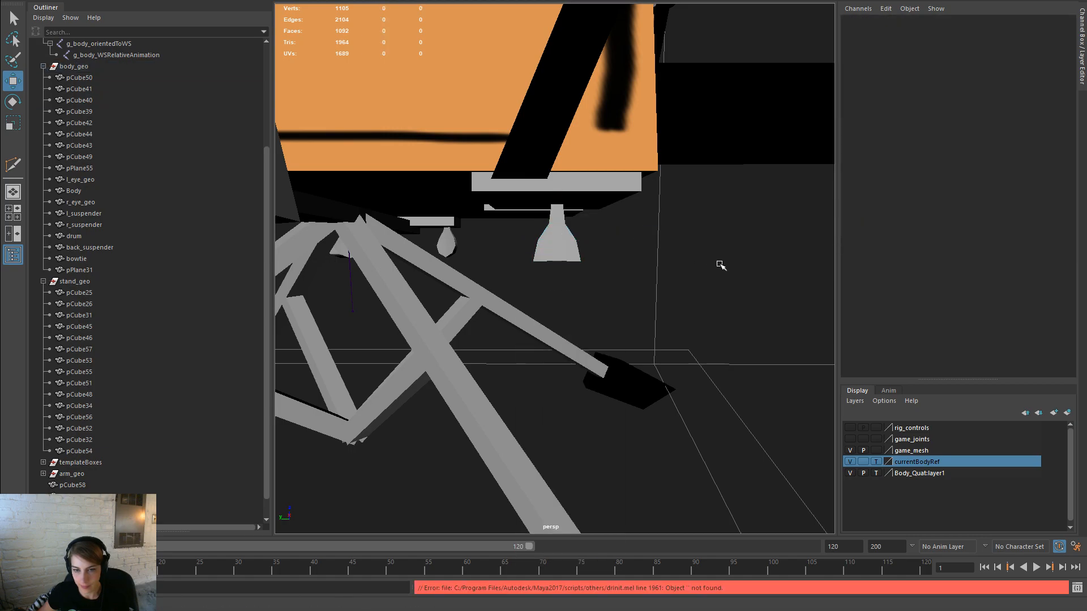
Step: Lower the shoulder and neck vertex rows of pCube40 slightly and return to object selection
right_click_drag(706, 260, 274, 155, "alt")
left_click_drag(274, 155, 508, 267, "alt")
right_click_drag(508, 267, 744, 364, "alt")
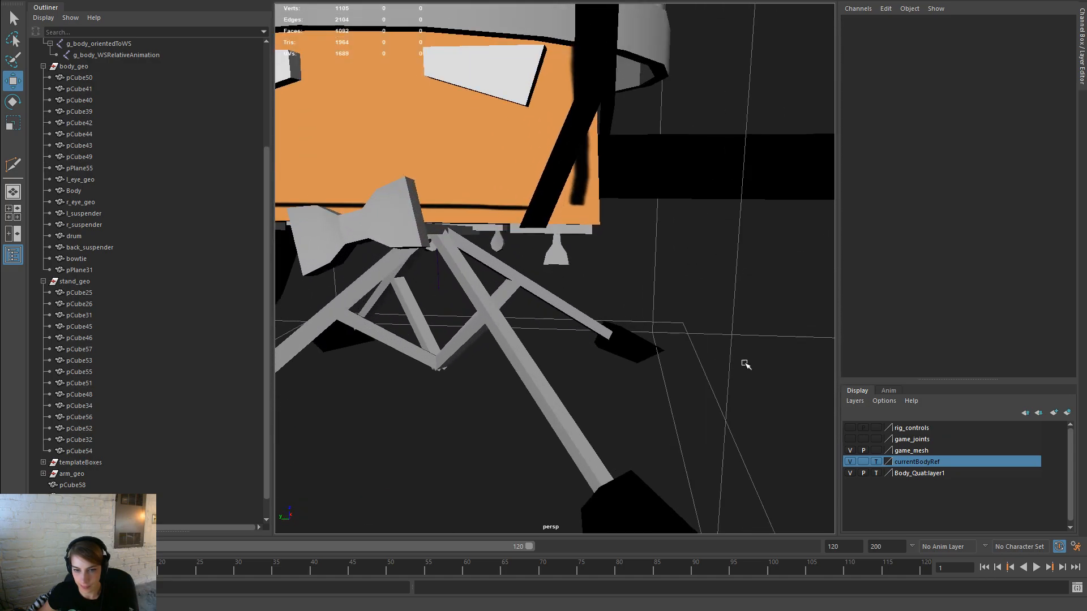
left_click(559, 255)
right_click_drag(548, 247, 504, 240)
right_click_drag(493, 252, 644, 289, "alt")
left_click_drag(616, 249, 514, 201)
left_click_drag(559, 167, 560, 170)
left_click_drag(600, 214, 537, 199)
left_click_drag(560, 156, 560, 162)
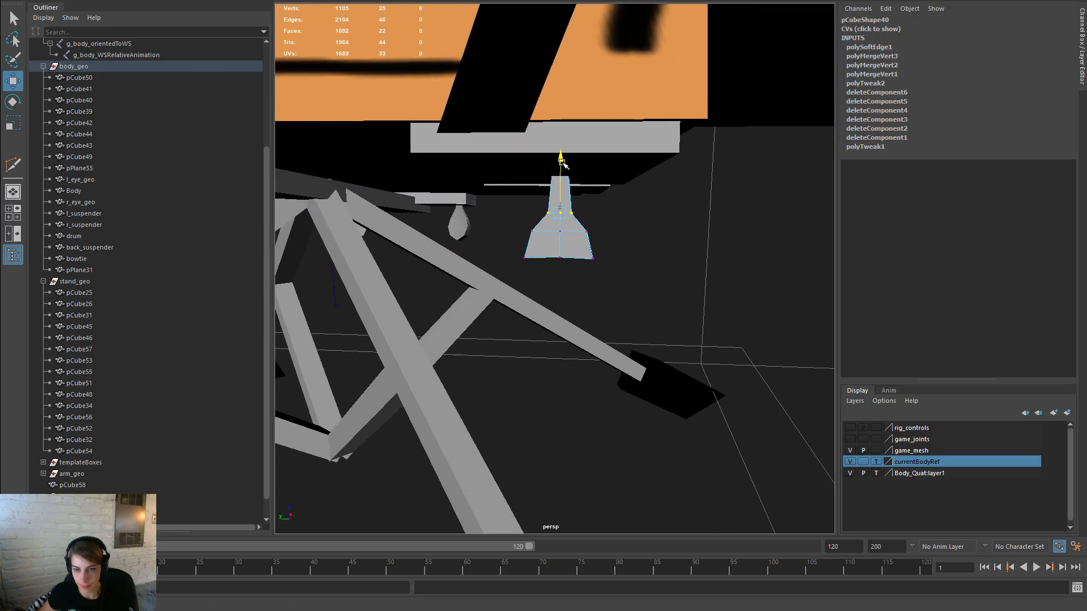
right_click_drag(560, 241, 631, 230)
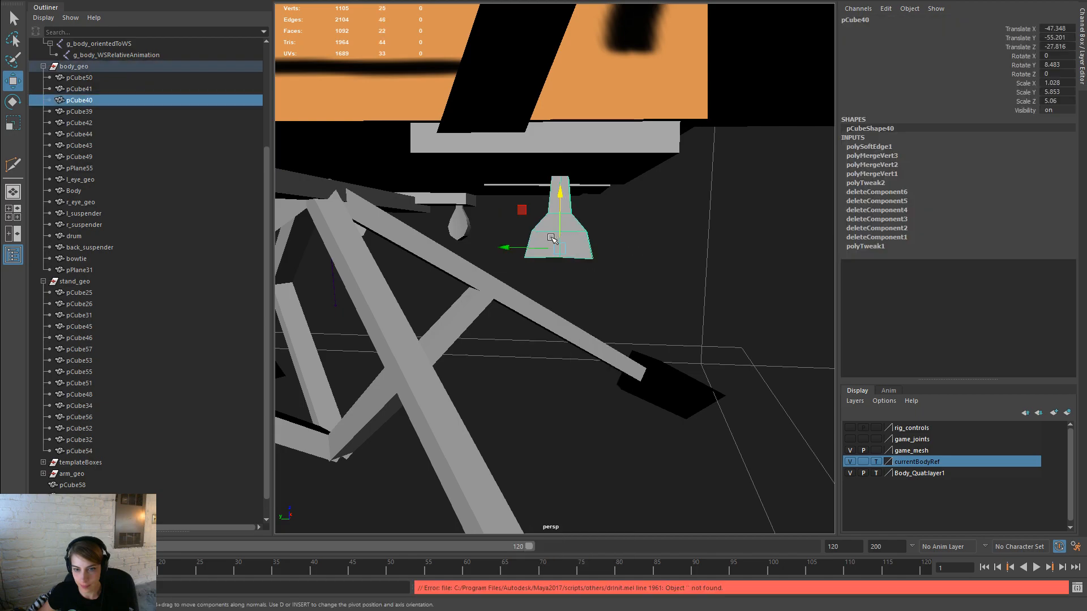
Step: Isolate pCube40 in the viewport for a close view of its shape
right_click_drag(552, 239, 451, 185, "alt")
left_click_drag(686, 276, 815, 282, "alt")
right_click_drag(573, 148, 509, 144)
left_click_drag(630, 145, 813, 213, "alt")
right_click_drag(550, 207, 538, 202, "alt")
left_click_drag(747, 277, 502, 205, "alt")
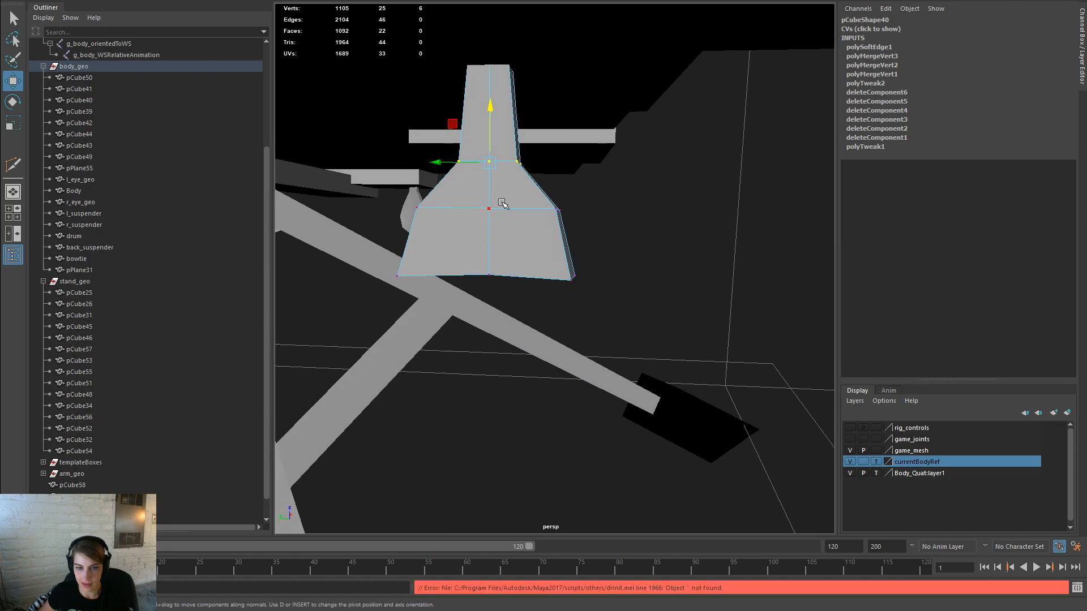
right_click_drag(502, 204, 538, 192)
key("space")
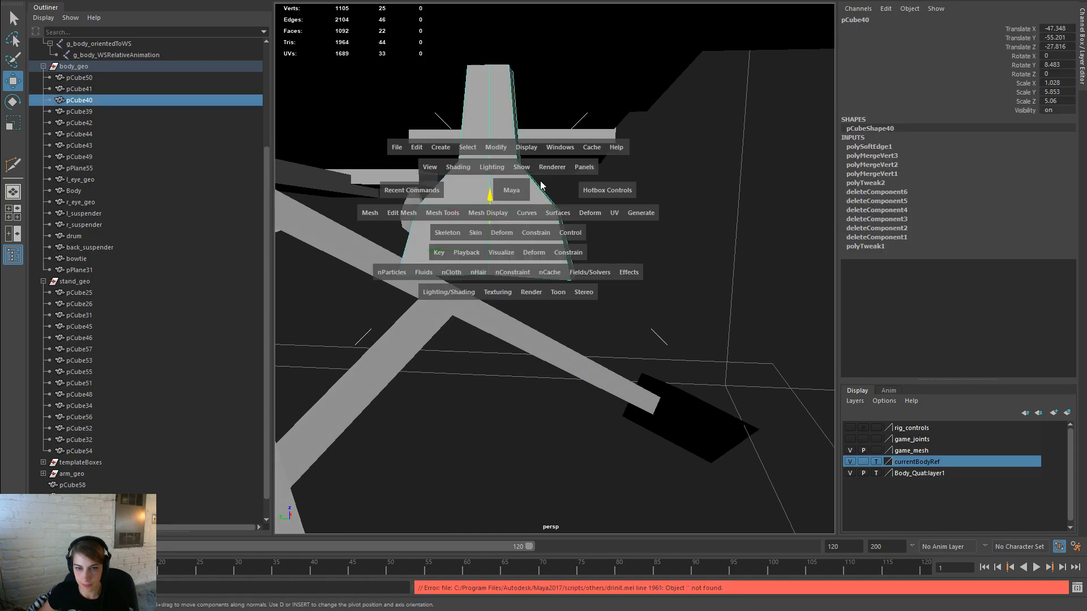
left_click(530, 176)
left_click(645, 150)
left_click_drag(530, 155, 535, 176, "alt")
middle_click_drag(535, 175, 598, 285, "alt")
key("F9")
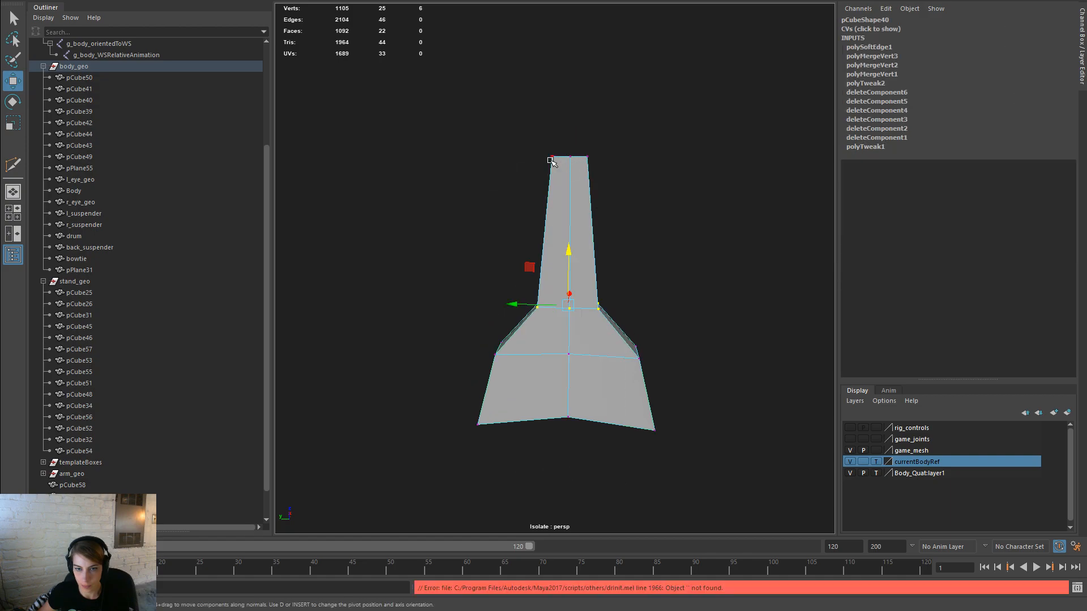
left_click_drag(579, 181, 626, 176)
key("r")
left_click(627, 184)
key("ctrl+z")
Step: Delete the two faces capping the narrow top of pCube40
right_click(583, 236)
right_click_drag(571, 240, 476, 303)
left_click(570, 232)
key("Delete")
left_click(547, 235)
key("Delete")
left_click(656, 229)
Step: Soften the two horizontal edge loops around pCube40's neck base and shoulder, and clear the selection
left_click_drag(476, 303, 510, 305, "alt")
scroll(523, 351, "up", 3)
left_click(522, 351)
left_click_drag(522, 351, 572, 360, "alt")
right_click_drag(584, 291, 583, 249)
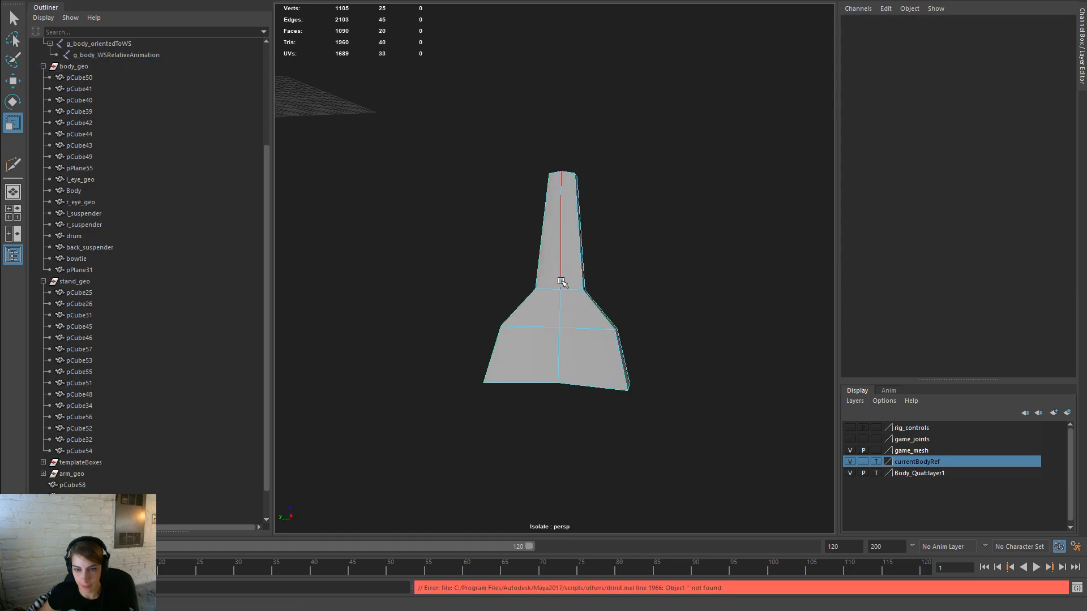
double_click(568, 289)
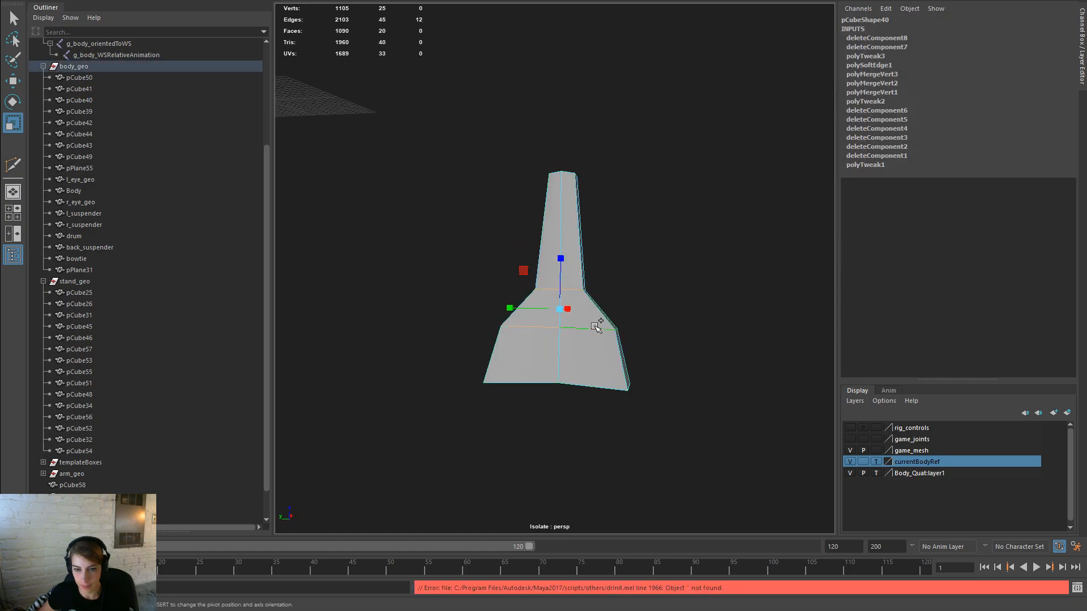
key("space")
left_click(506, 289)
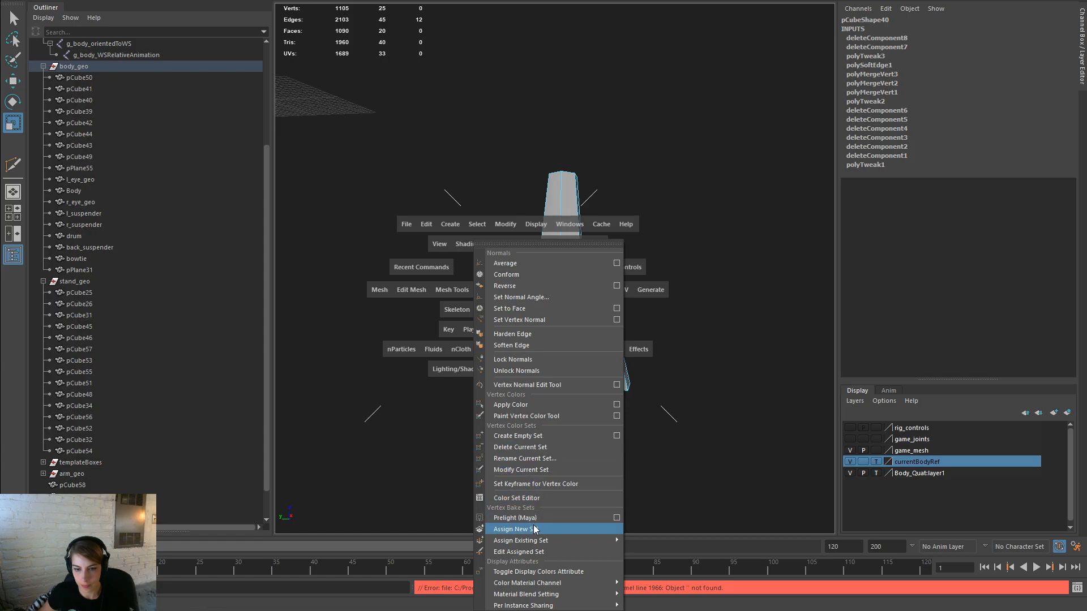
left_click(540, 346)
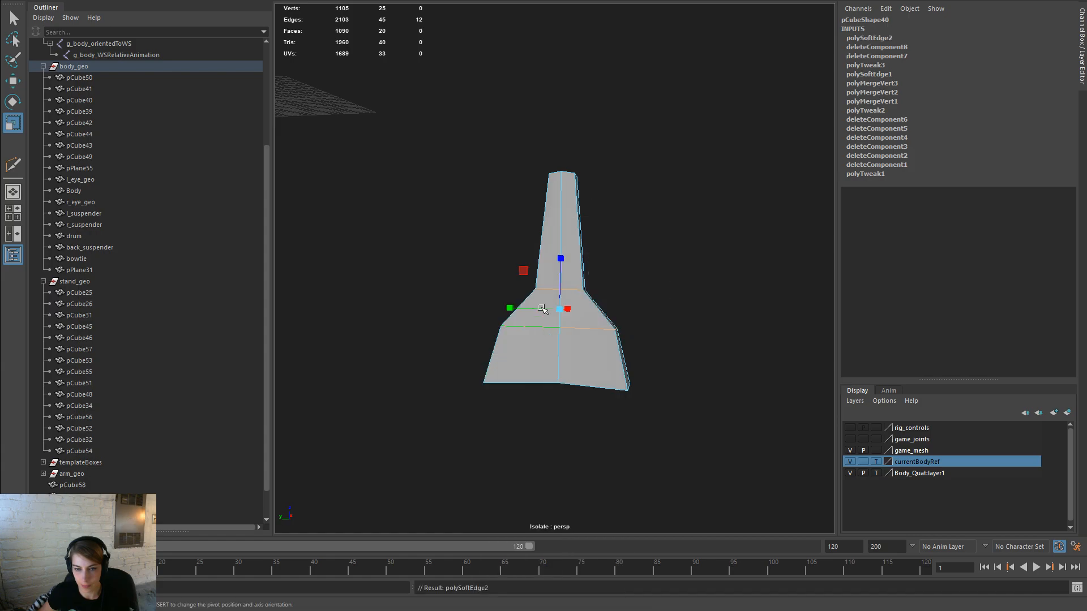
right_click_drag(562, 194, 631, 173)
left_click(684, 249)
Step: Turn off the isolated view and check pCube40 against the whole drummer model
right_click_drag(688, 302, 456, 215, "alt")
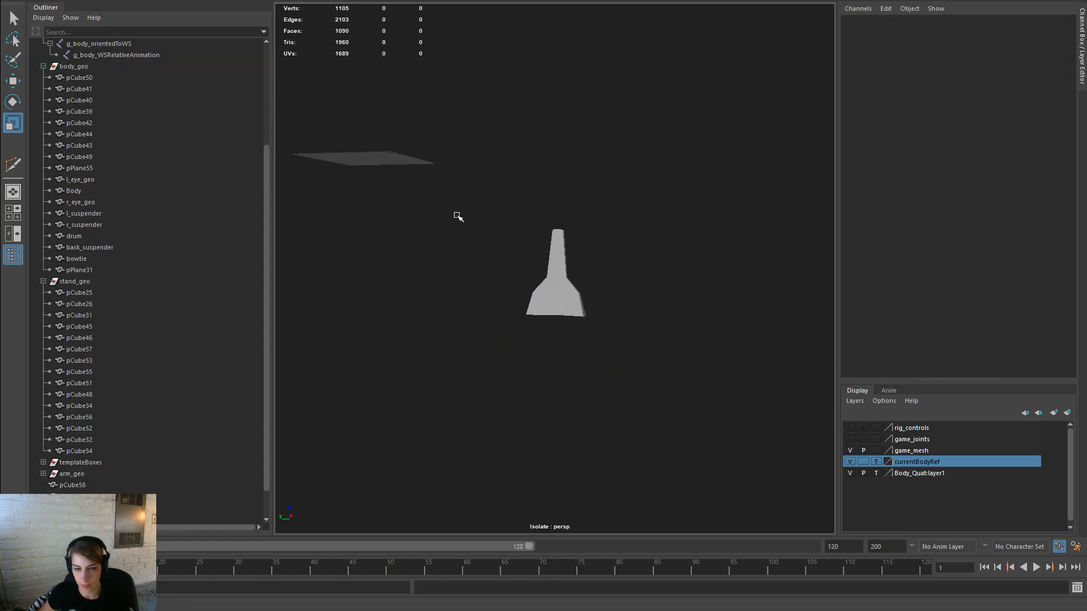
key("space")
left_click(479, 192)
mouse_move(549, 144)
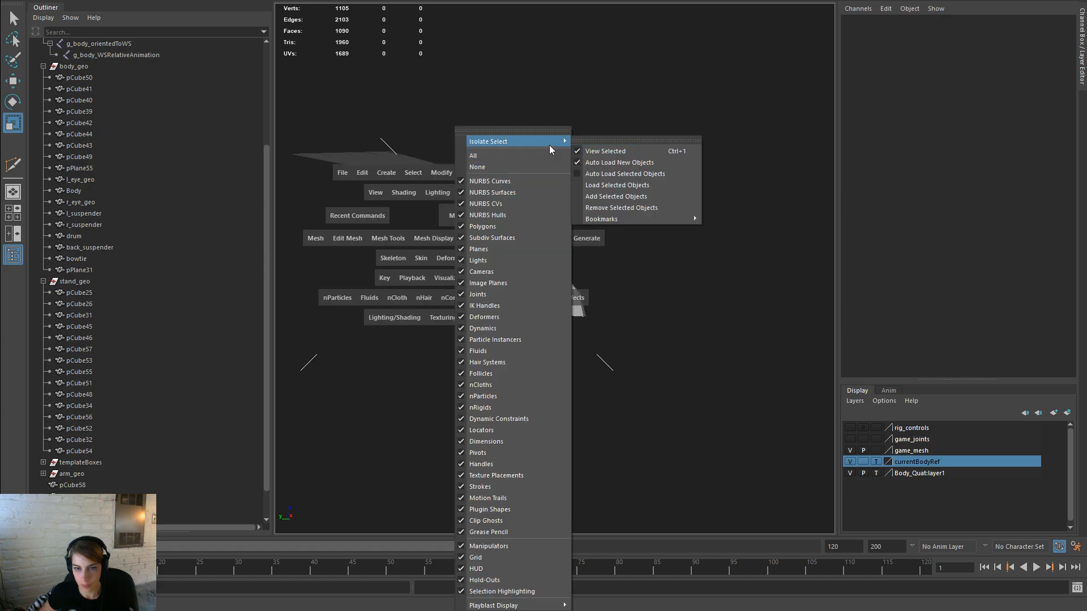
left_click(635, 154)
left_click(575, 306)
right_click_drag(684, 342, 351, 250, "alt")
left_click_drag(481, 316, 505, 324, "alt")
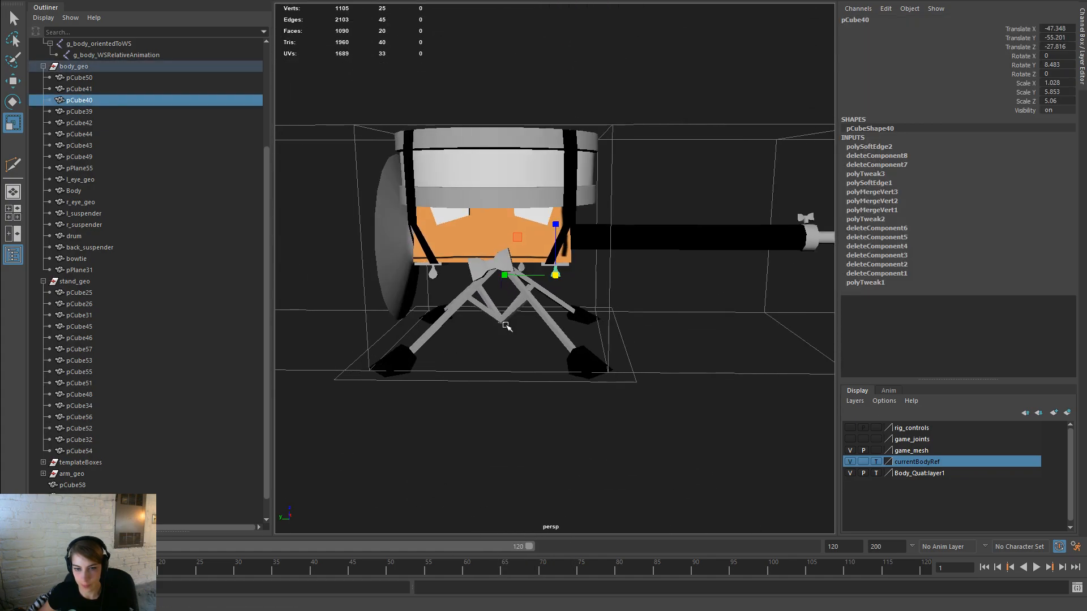
left_click(654, 347)
Step: Move pCube40 to Translate X -47.125 and Translate Z -26.323 under its plate
scroll(540, 348, "up", 3)
middle_click_drag(530, 335, 536, 356, "alt")
right_click_drag(459, 298, 620, 361, "alt")
left_click_drag(620, 361, 574, 333, "alt")
right_click_drag(572, 288, 628, 272)
key("w")
left_click_drag(579, 289, 592, 283)
Step: Delete the construction history of pCube40
key("space")
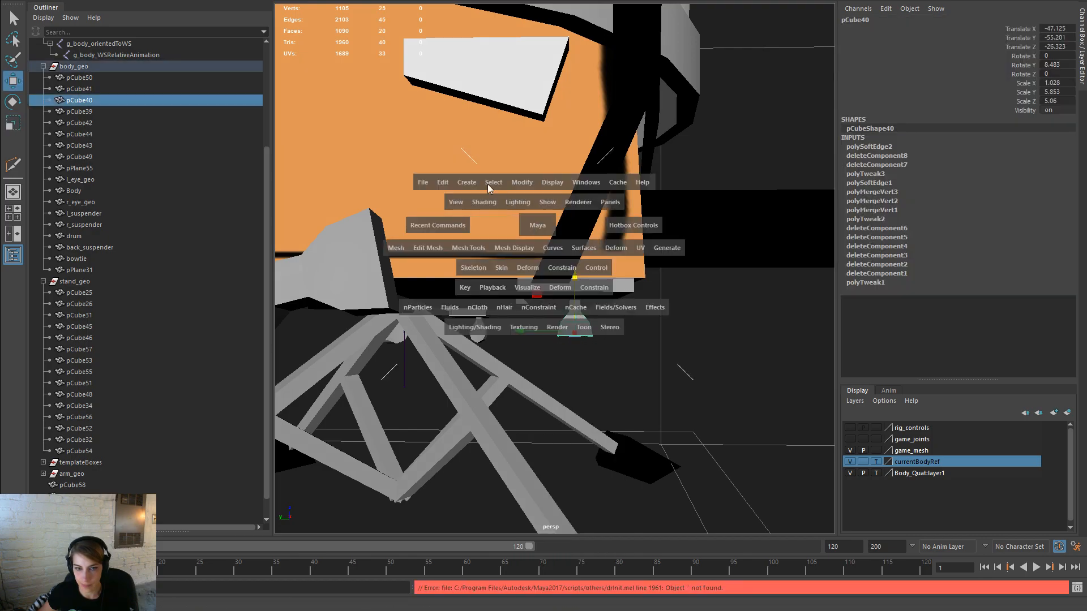
left_click(443, 182)
mouse_move(552, 320)
left_click(635, 327)
left_click(720, 355)
Step: Duplicate pCube40 and move the copy to Translate Y 56.75, over the teardrop piece on the opposite front corner
left_click_drag(594, 342, 560, 327)
left_click_drag(509, 345, 577, 362, "alt")
middle_click_drag(577, 385, 691, 439, "alt")
key("ctrl+d")
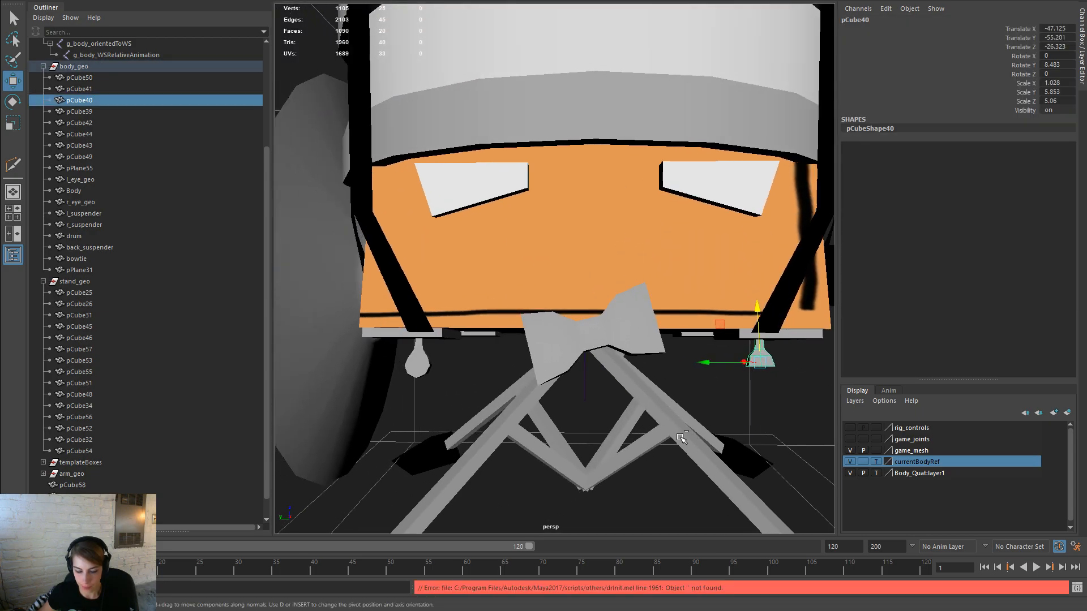
left_click_drag(708, 371, 597, 363)
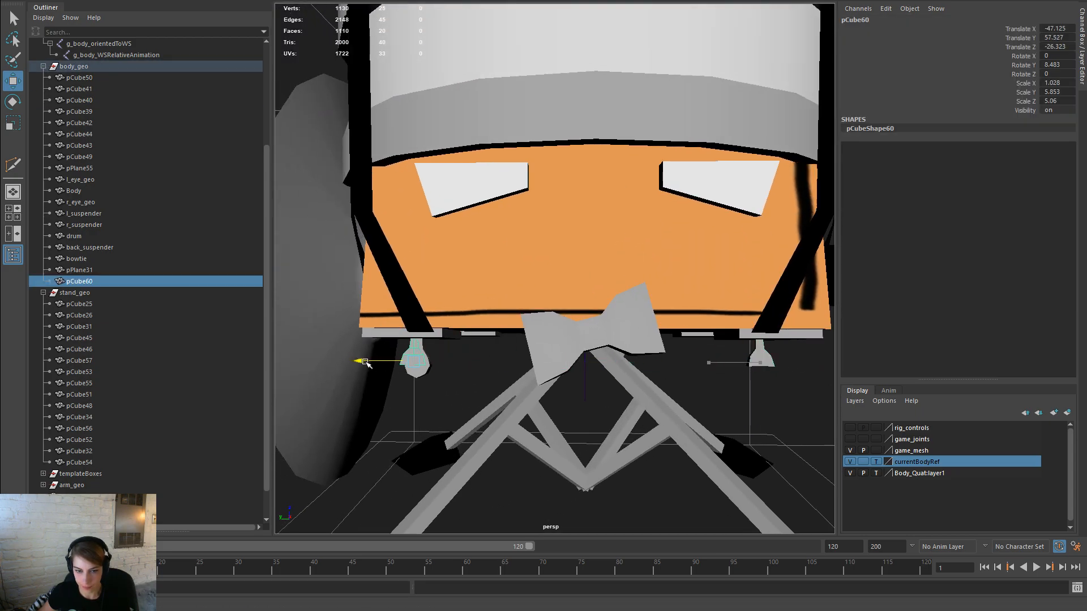
left_click_drag(367, 363, 575, 368, "alt")
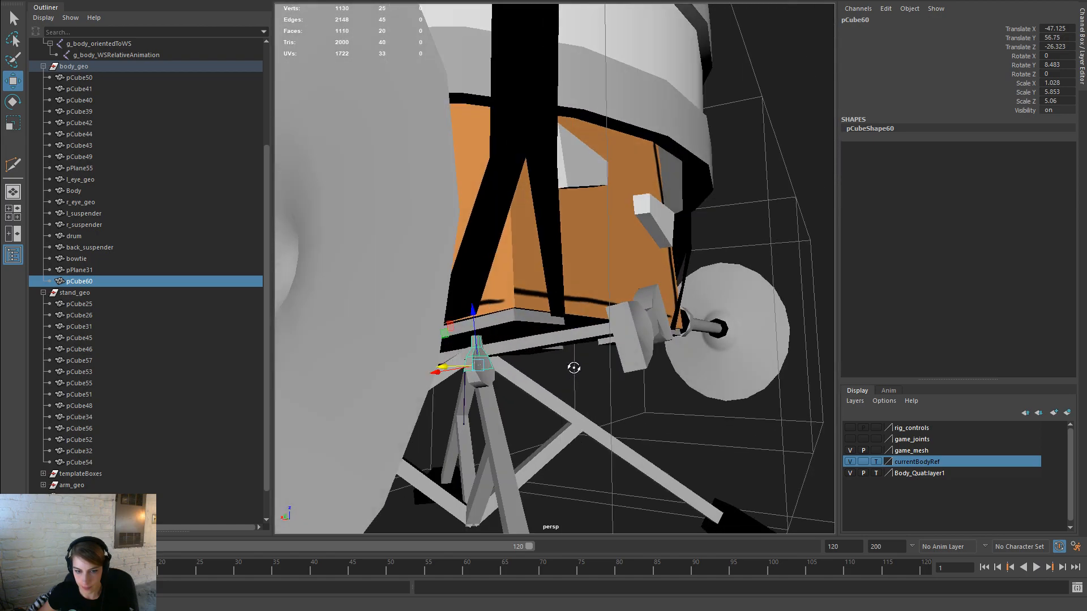
Step: Rotate the copy to -7.466, 4.039, -61.741 and delete the old teardrop piece it replaces
key("e")
left_click_drag(513, 353, 475, 355)
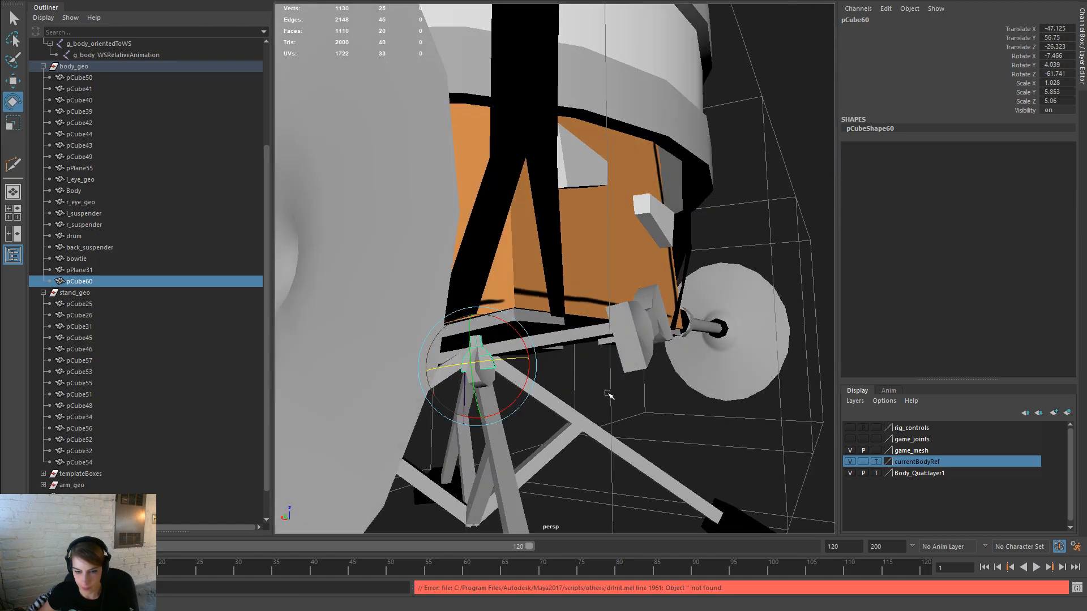
left_click(650, 414)
left_click(475, 378)
key("Delete")
Step: Select both flared pieces under the front corners and duplicate them
left_click(481, 360)
left_click_drag(708, 379, 571, 380, "alt")
right_click_drag(645, 367, 586, 367, "alt")
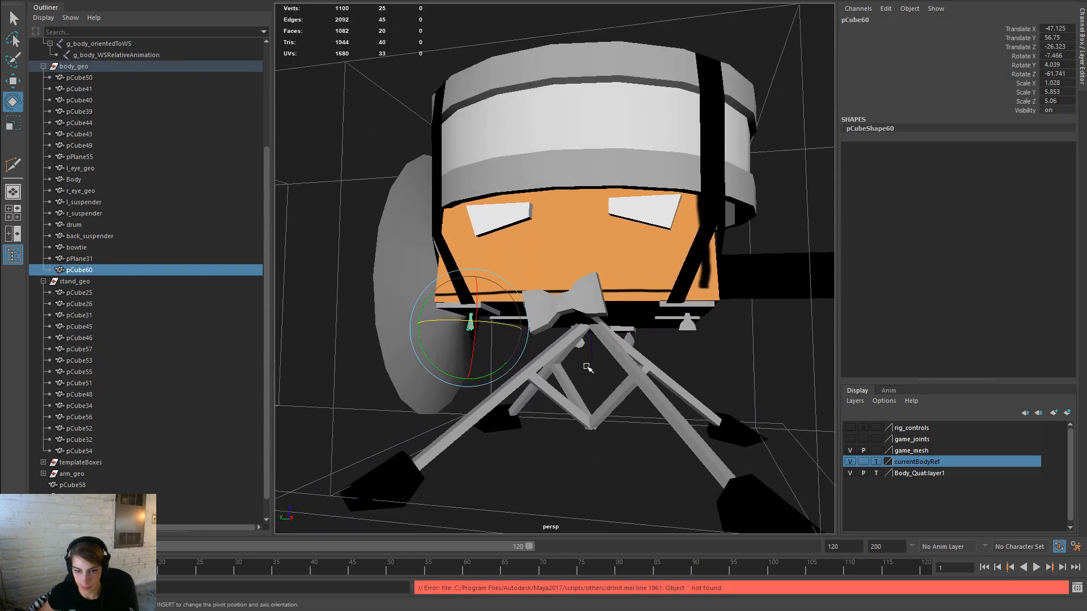
left_click(680, 329, "shift")
left_click_drag(753, 364, 644, 366, "alt")
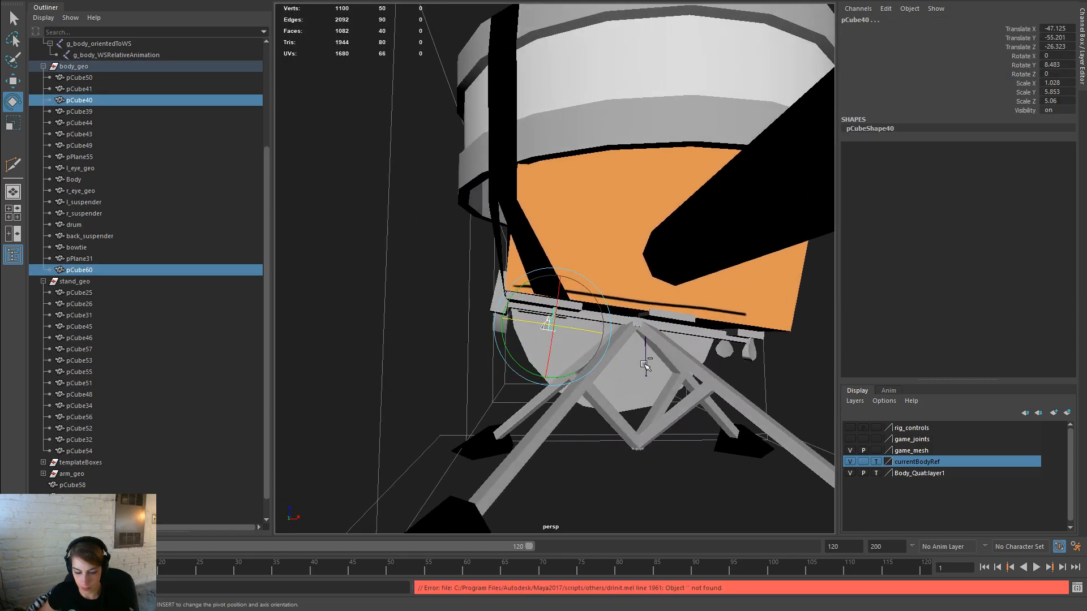
key("ctrl+d")
key("w")
Step: Try to move both duplicates backward along their object axes
left_click_drag(597, 332, 749, 403)
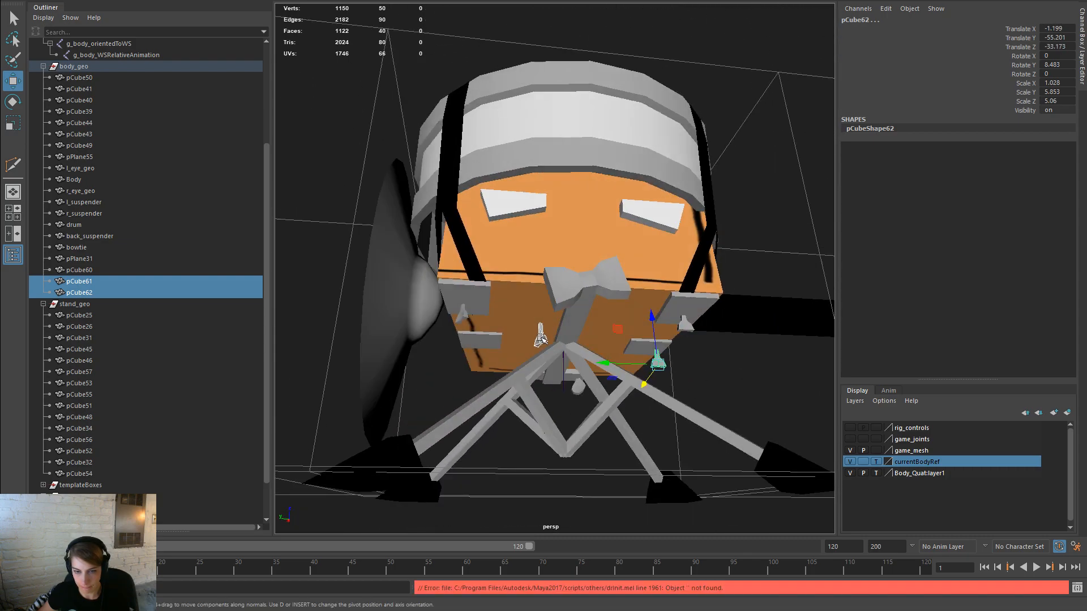
left_click(539, 339)
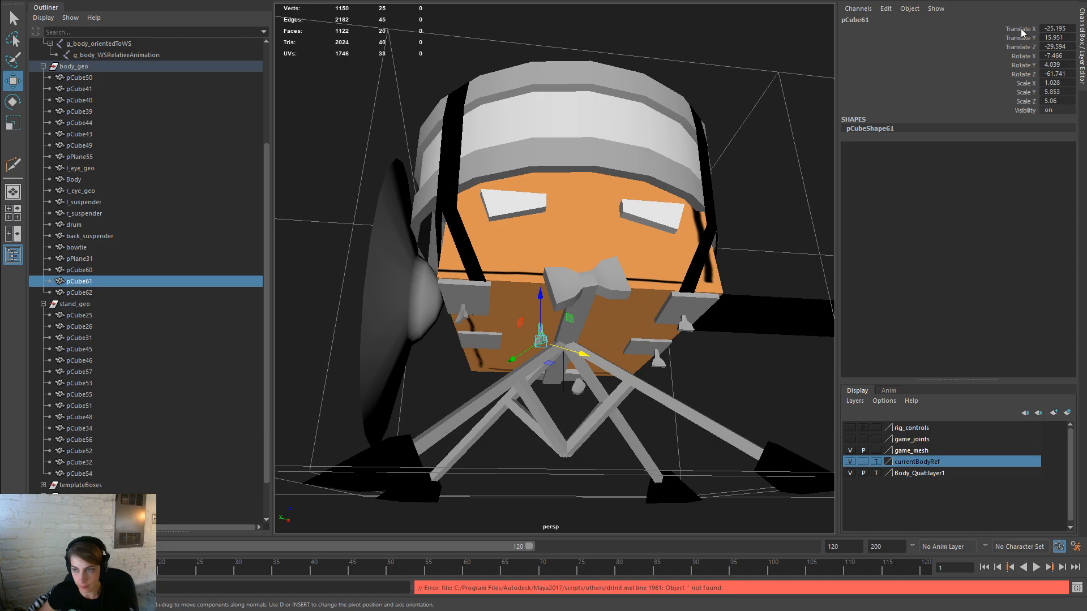
left_click(648, 327, "shift")
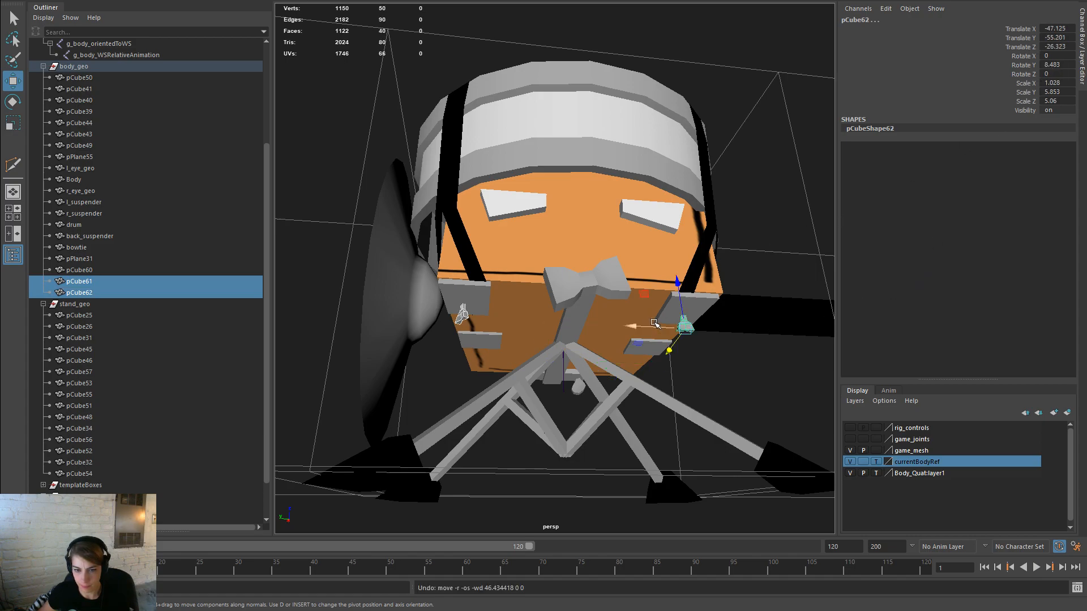
Step: Try to move both duplicates with the Move tool's axis orientation set to World, and restore the Object orientation
double_click(11, 79)
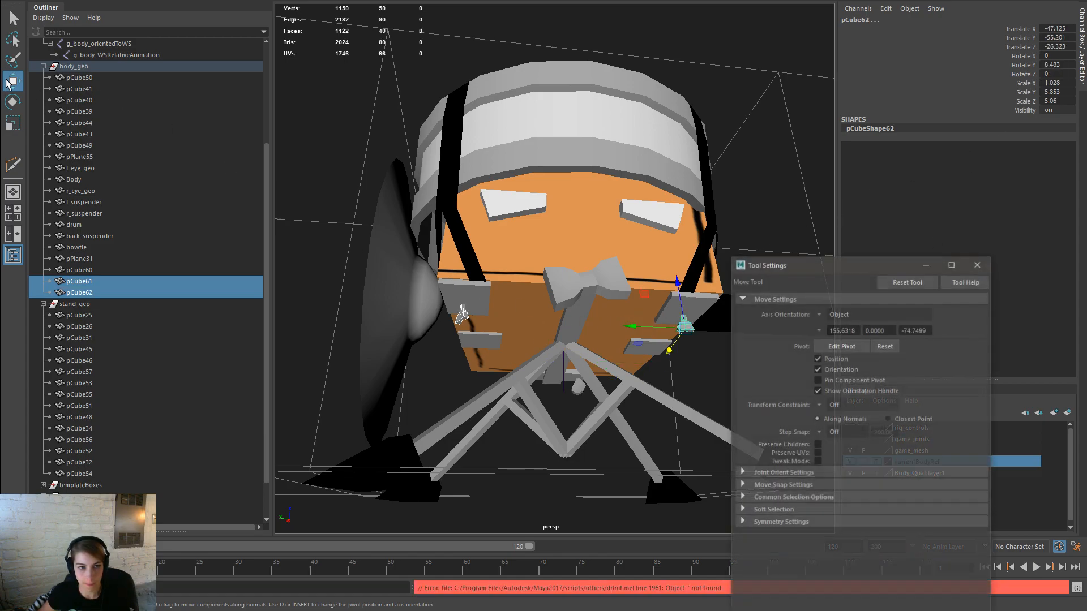
left_click(818, 314)
left_click(849, 330)
left_click_drag(713, 362, 693, 310, "alt")
left_click_drag(454, 380, 301, 380, "alt")
left_click_drag(475, 366, 608, 378, "alt")
key("ctrl+z")
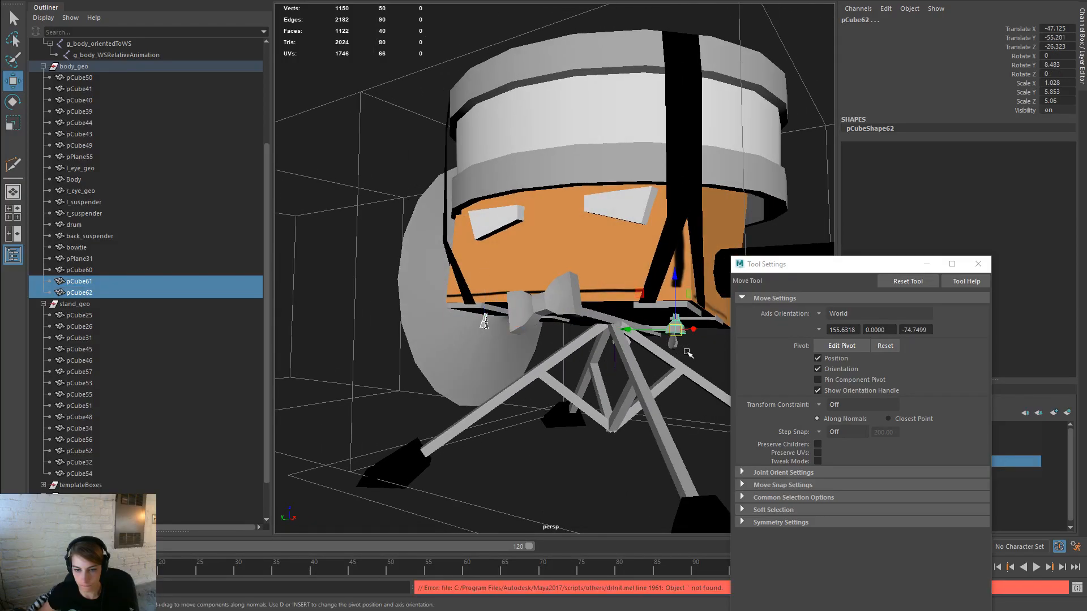
left_click(819, 314)
left_click(838, 320)
Step: Move both duplicates backward along their object axes and shift the inward one to Translate X -6.335, Translate Y 51.12
left_click_drag(633, 351, 579, 338, "alt")
left_click(538, 337)
left_click_drag(499, 351, 716, 338)
Step: Rotate the other duplicate, at Translate Y -55.201, to -7.677, 3.62, -64.903
left_click(700, 342)
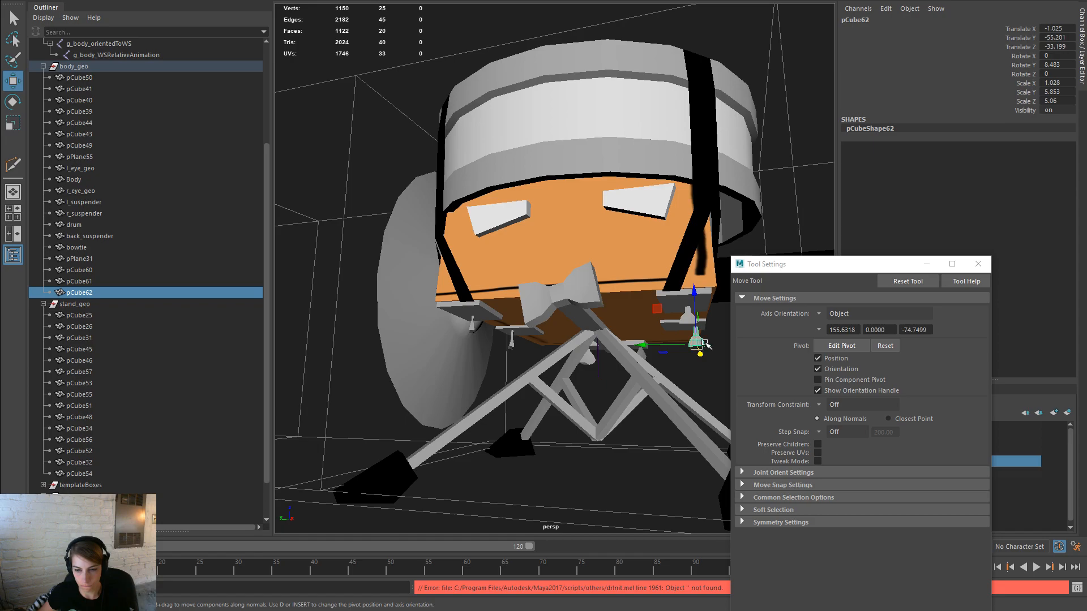
key("e")
left_click(650, 453)
Step: Delete the two old teardrop pieces hanging under the back of the body
left_click_drag(650, 454, 391, 376, "alt")
right_click_drag(390, 375, 566, 346, "alt")
left_click(557, 344)
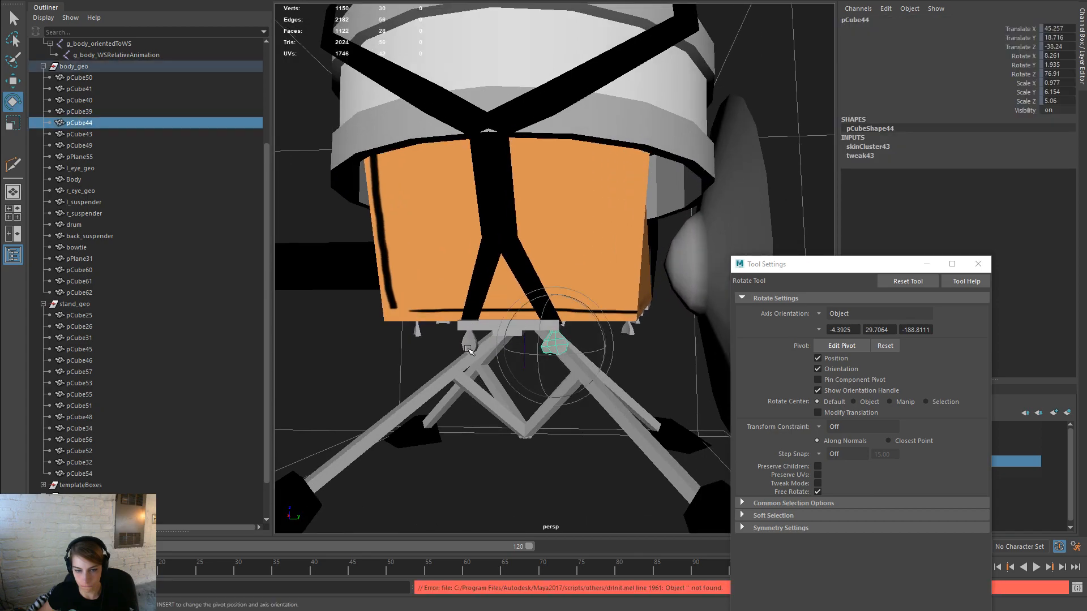
left_click(471, 344, "shift")
Step: Duplicate the two flared pieces under the plates and move the copies inward toward the centre back plate with Object axis orientation
left_click(626, 334)
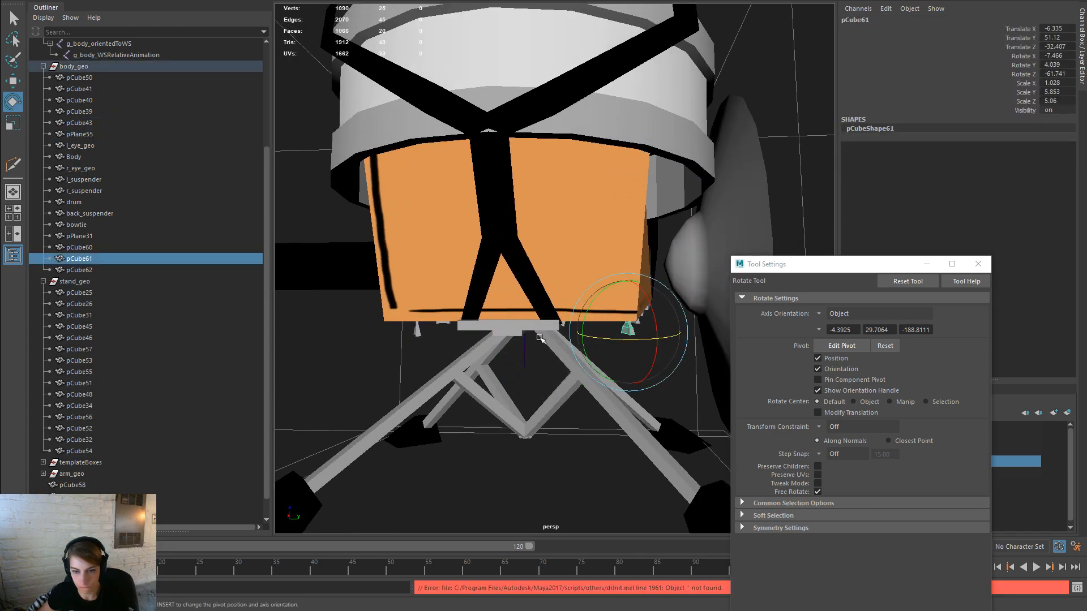
left_click(417, 334, "shift")
left_click_drag(416, 334, 617, 410, "alt")
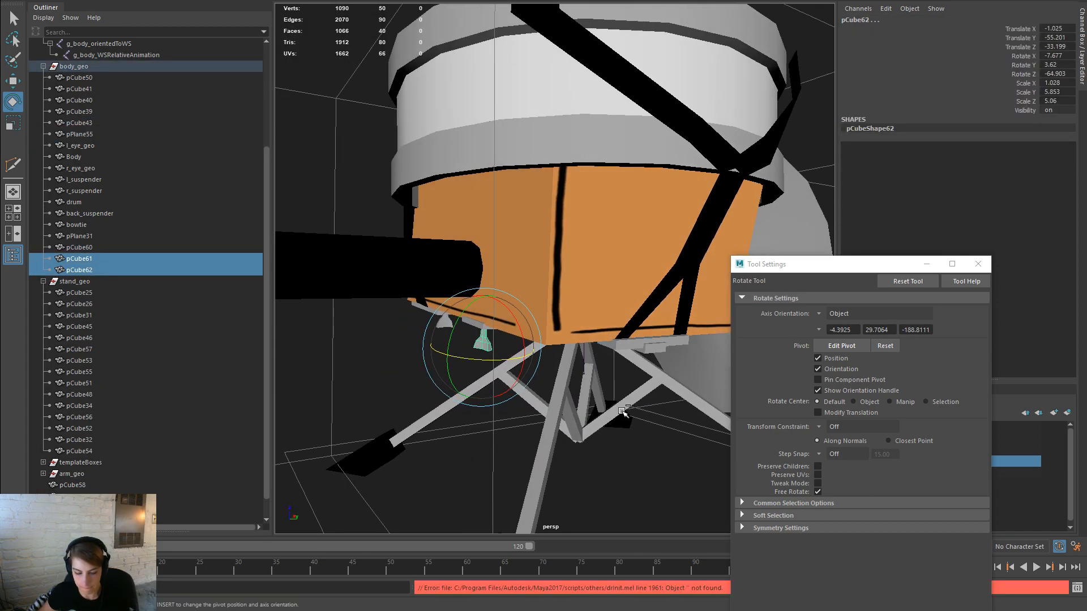
key("ctrl+d")
key("w")
left_click_drag(528, 356, 535, 357)
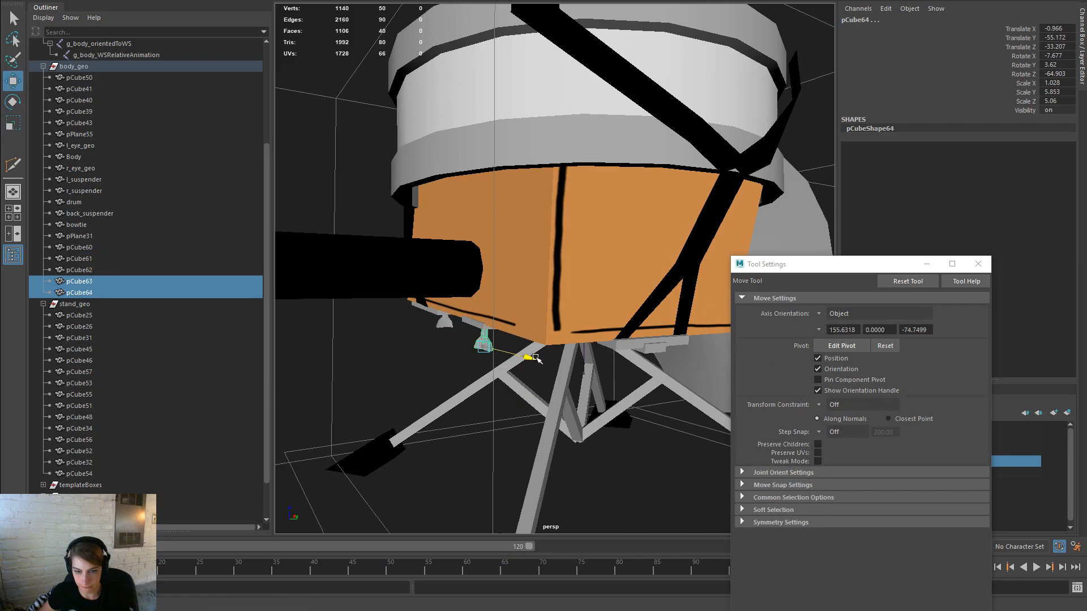
left_click_drag(649, 394, 656, 395)
left_click_drag(657, 395, 630, 377, "alt")
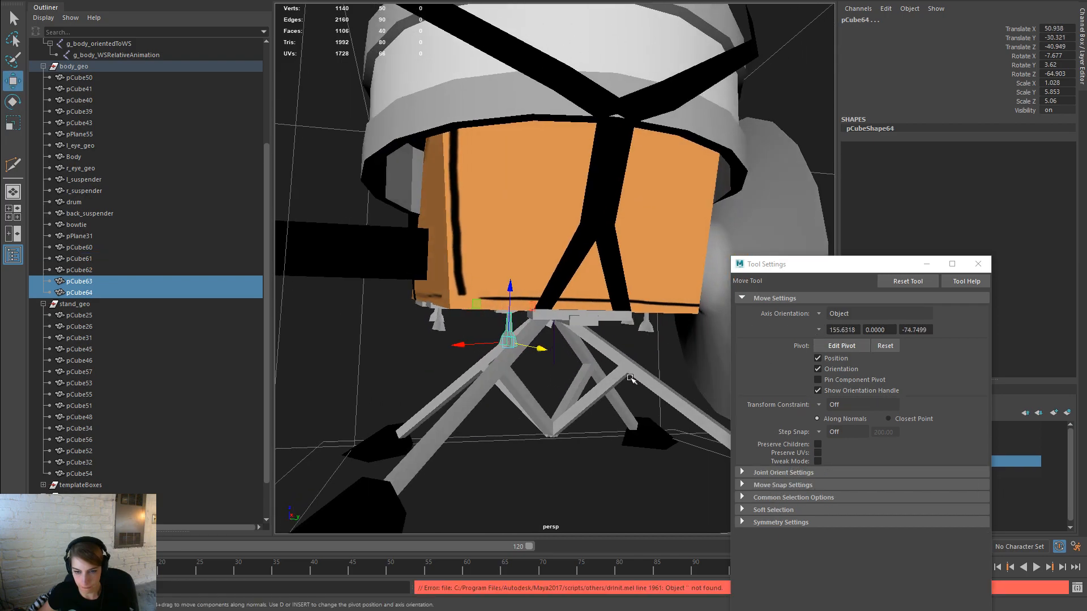
Step: Set the Move tool's axis orientation to World and shift the two duplicates, bringing pCube64 to Translate X 39.581, Translate Y -13.479
left_click(822, 315)
left_click(840, 325)
left_click_drag(560, 342, 703, 370)
middle_click_drag(703, 370, 542, 371, "alt")
left_click_drag(609, 369, 569, 350)
left_click_drag(655, 398, 396, 311, "alt")
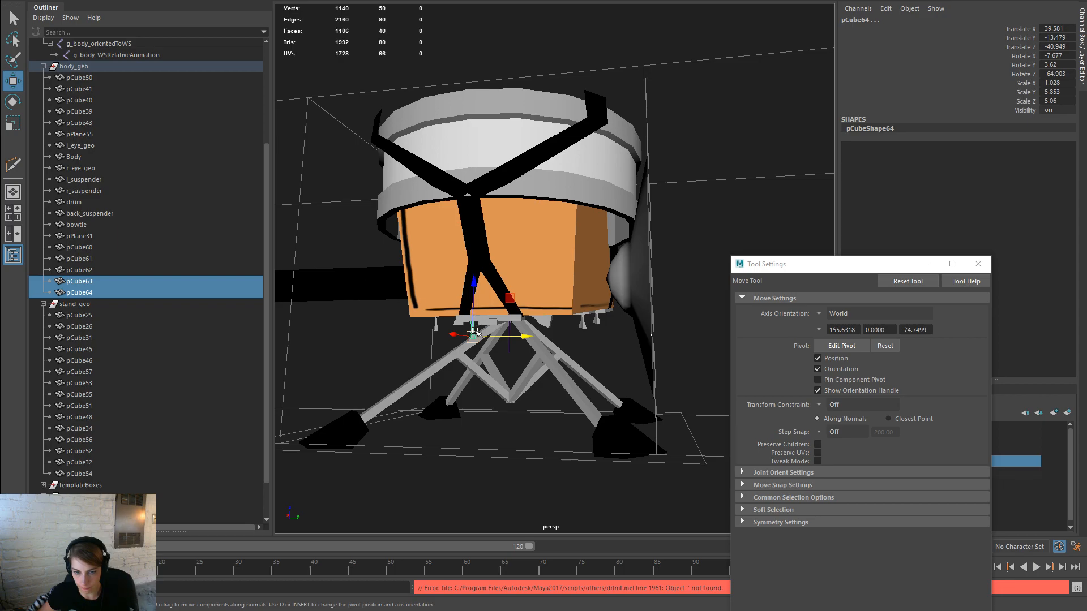
Step: Move only duplicate pCube63 sideways under the centre back plate to Translate Y 14.178
scroll(489, 343, "up", 6)
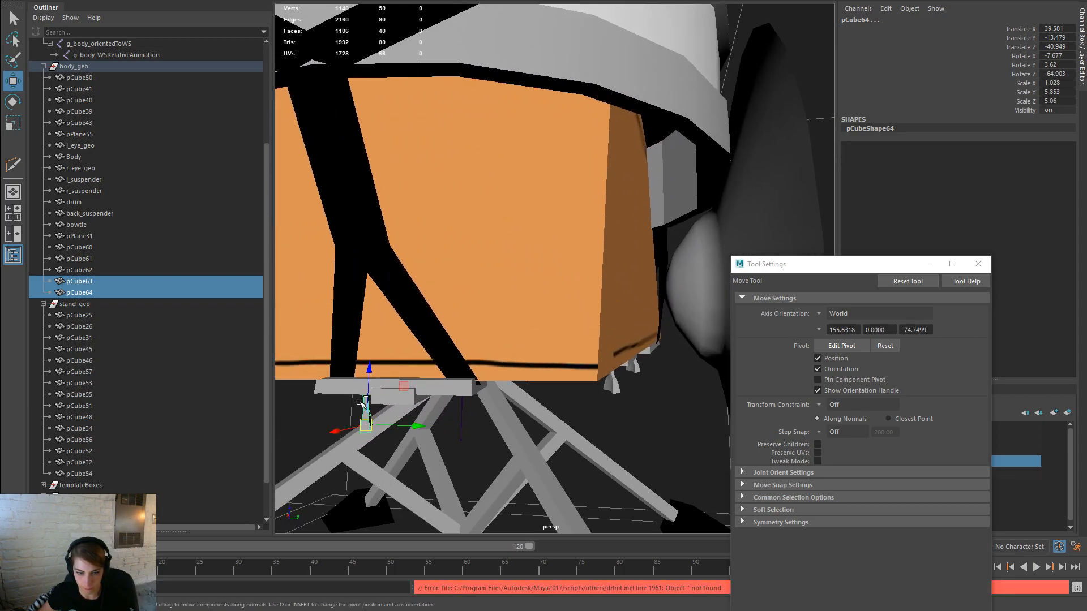
right_click_drag(465, 487, 294, 262, "alt")
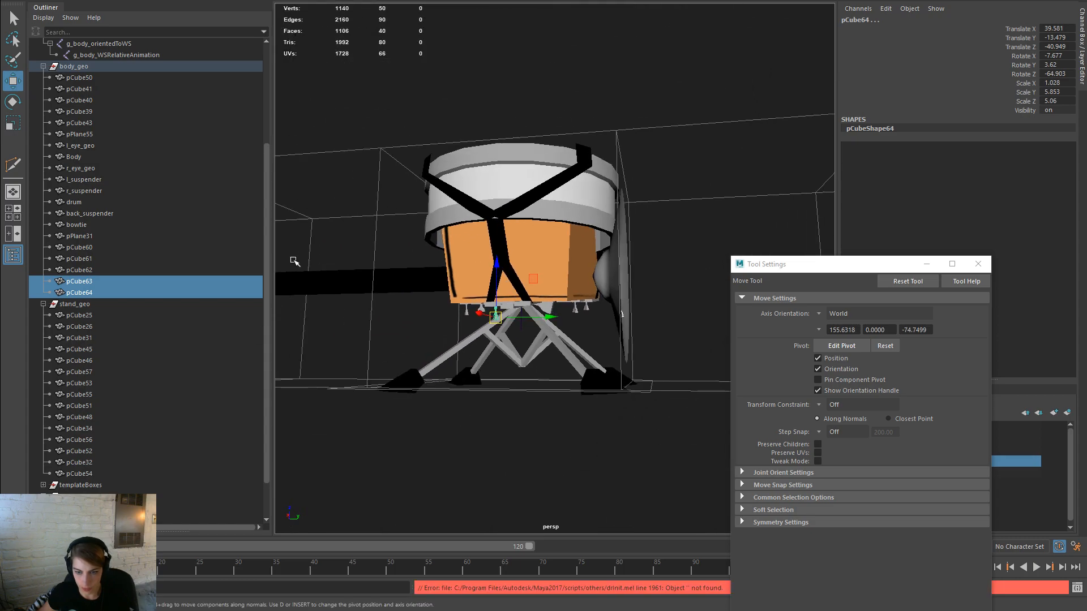
right_click_drag(404, 277, 452, 285, "alt")
mouse_move(584, 326)
left_mouse_down("alt")
mouse_move(630, 333)
mouse_move(599, 357)
mouse_move(583, 305)
mouse_move(718, 296)
mouse_move(696, 328)
mouse_move(621, 308)
mouse_move(634, 309)
mouse_move(517, 345)
mouse_move(532, 353)
mouse_move(604, 330)
mouse_move(523, 321)
mouse_move(582, 324)
left_mouse_up("alt")
left_click(599, 358)
left_click(602, 324)
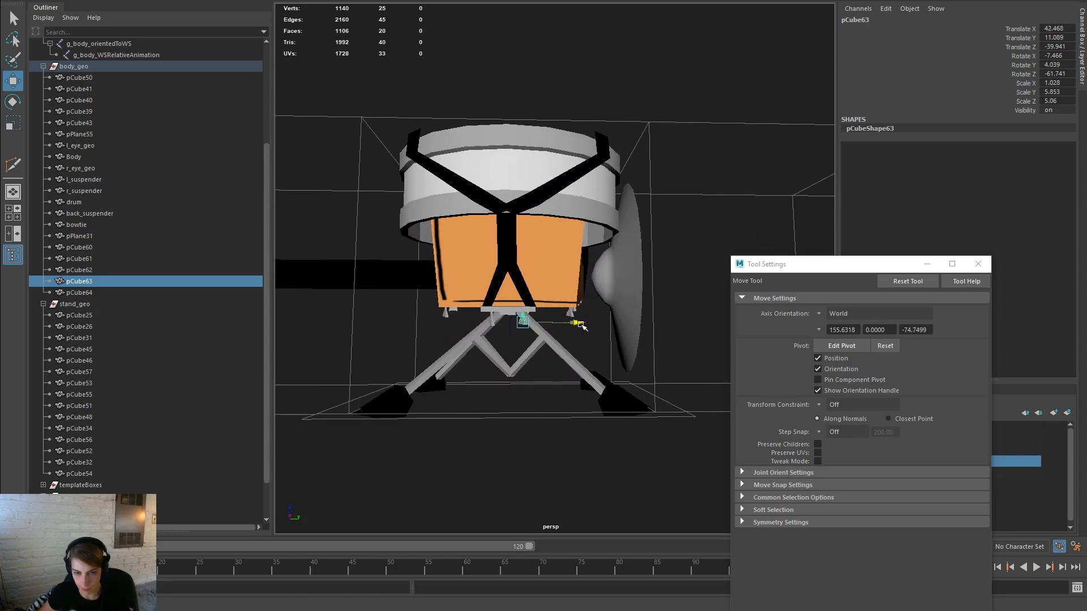
left_click(659, 311)
scroll(589, 383, "up", 5)
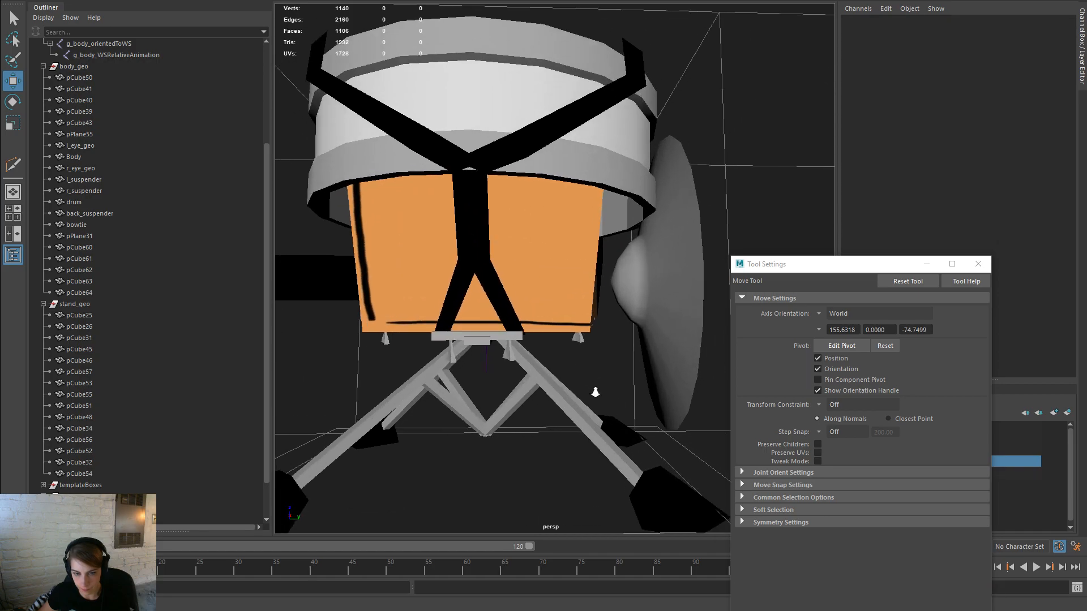
Step: Rotate duplicate pCube63 under the back plate to -8.424, -1.007, -96.765
left_click(505, 374)
key("e")
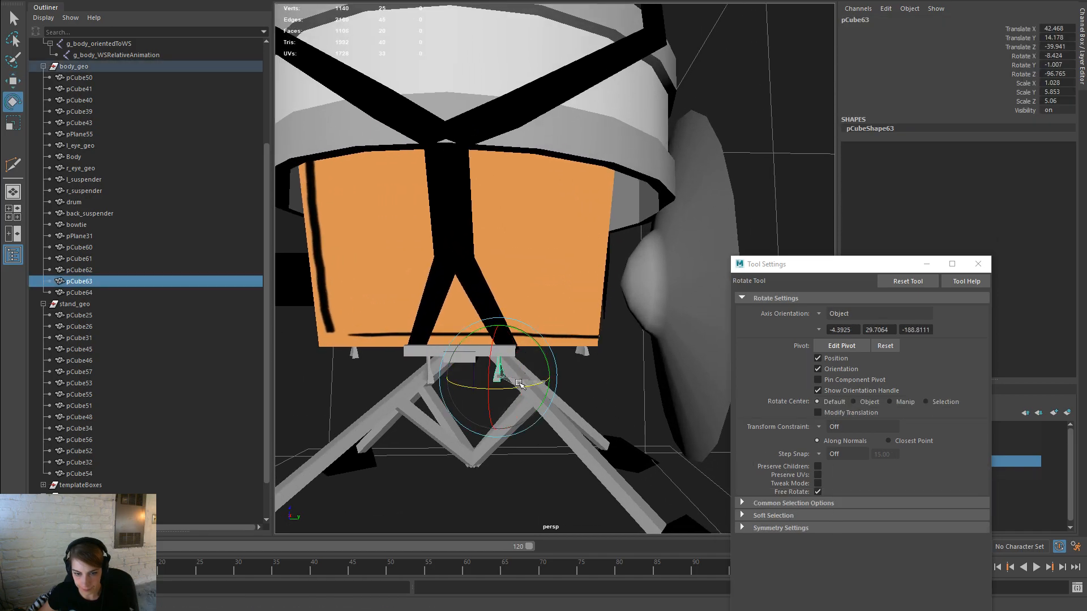
key("w")
left_click_drag(524, 419, 546, 362, "alt")
key("e")
Step: Raise duplicate pCube64 to Translate Z -38.059 and raise the outer flared piece beside it slightly toward its plate
left_click(430, 362)
key("w")
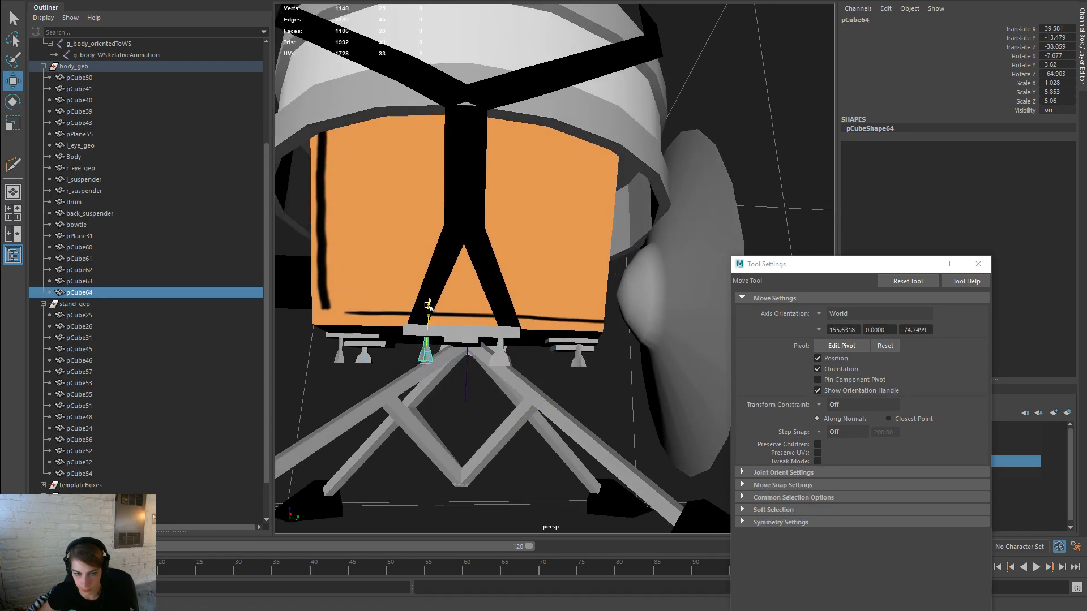
left_click(459, 420)
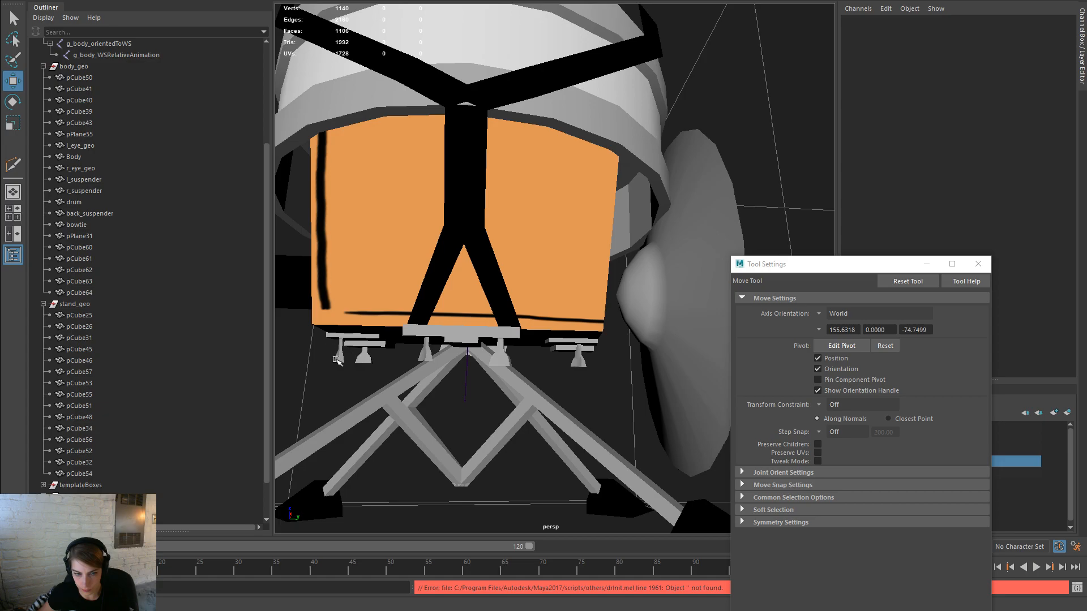
left_click(335, 357)
left_click_drag(344, 313, 347, 304)
left_click(311, 387)
left_click_drag(311, 387, 293, 344, "alt")
scroll(293, 344, "down", 5)
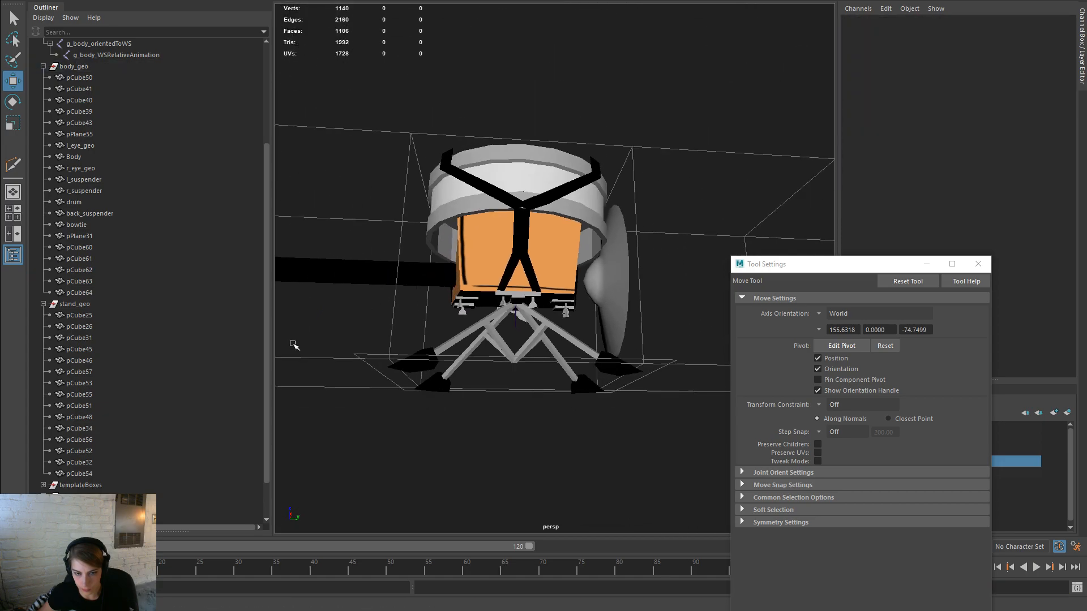
Step: Close the tool settings and examine the whole model, its underside and the bow tie from several angles
left_click_drag(466, 393, 501, 457, "alt")
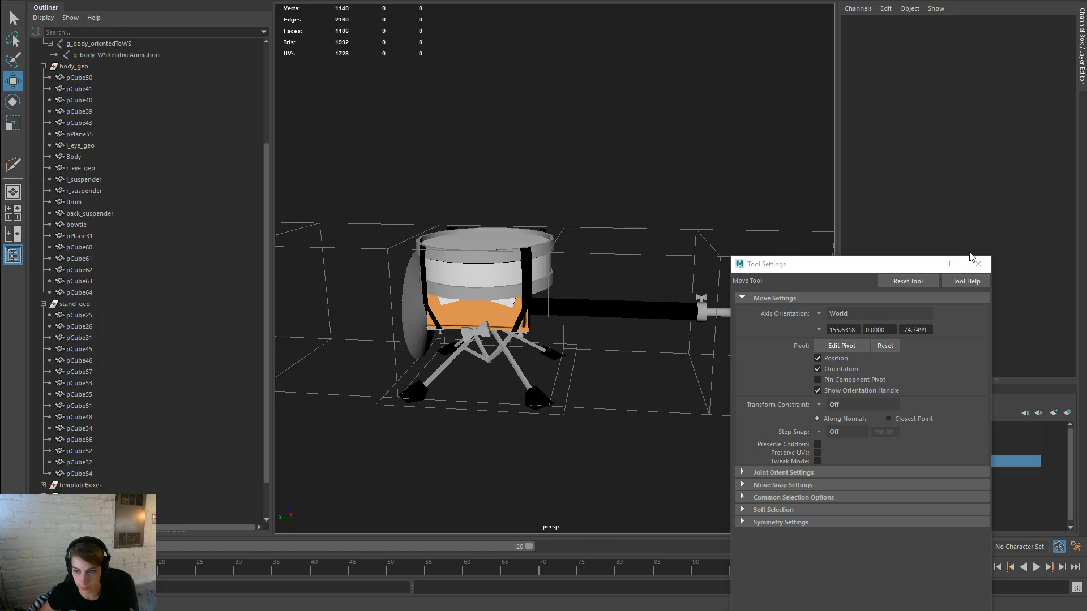
left_click(977, 263)
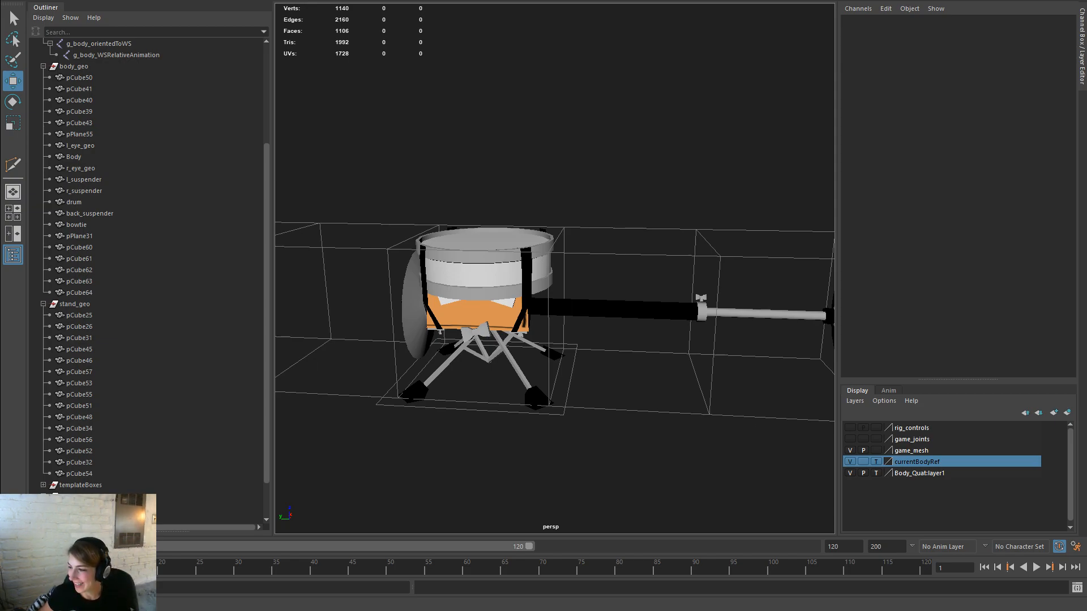
left_click_drag(437, 439, 829, 447, "alt")
right_click_drag(593, 425, 684, 452, "alt")
middle_click_drag(589, 491, 641, 450, "alt")
right_click_drag(641, 450, 584, 430, "alt")
left_click_drag(562, 443, 583, 455, "alt")
right_click_drag(451, 382, 524, 417, "alt")
middle_click_drag(524, 417, 533, 359, "alt")
left_click_drag(534, 358, 442, 284, "alt")
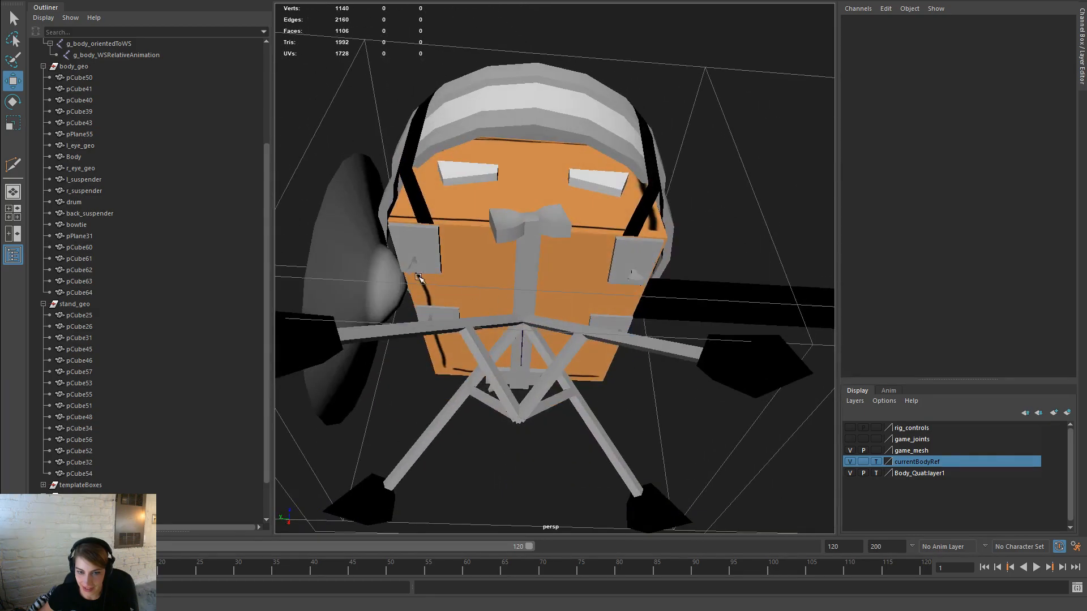
right_click_drag(442, 285, 529, 313, "alt")
left_click(500, 296)
left_click_drag(500, 296, 631, 408, "alt")
right_click_drag(436, 333, 669, 413, "alt")
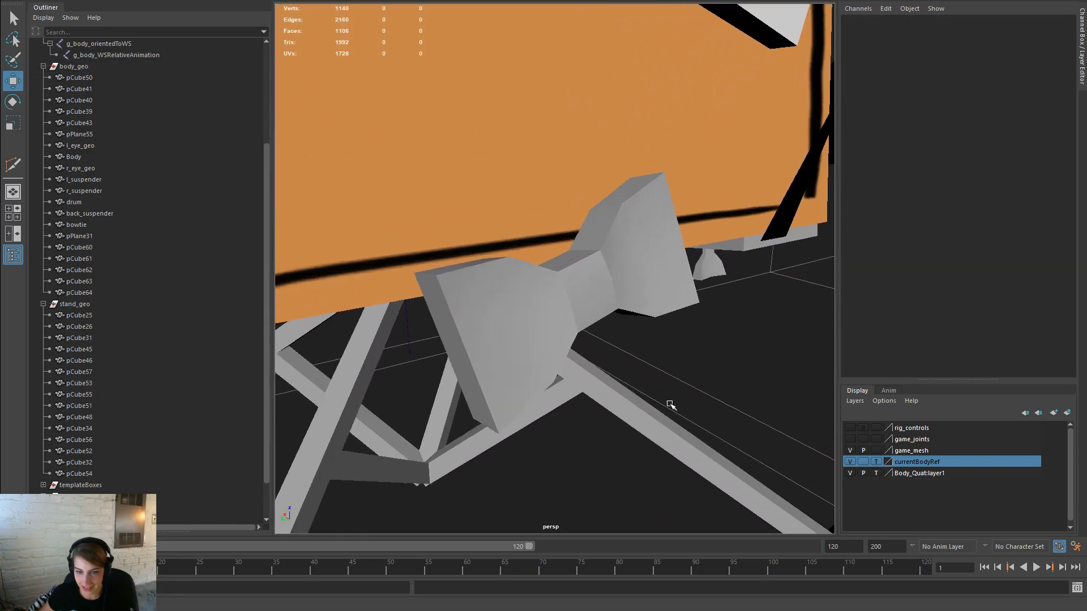
Step: Soften the two edge loops around the middle of the bow tie, and return to object mode
left_click(613, 293)
left_click_drag(614, 293, 576, 294, "alt")
right_click_drag(538, 243, 538, 214)
double_click(512, 281)
double_click(469, 302, "shift")
right_click_drag(764, 396, 696, 376, "alt")
left_click_drag(687, 405, 649, 385, "alt")
key("space")
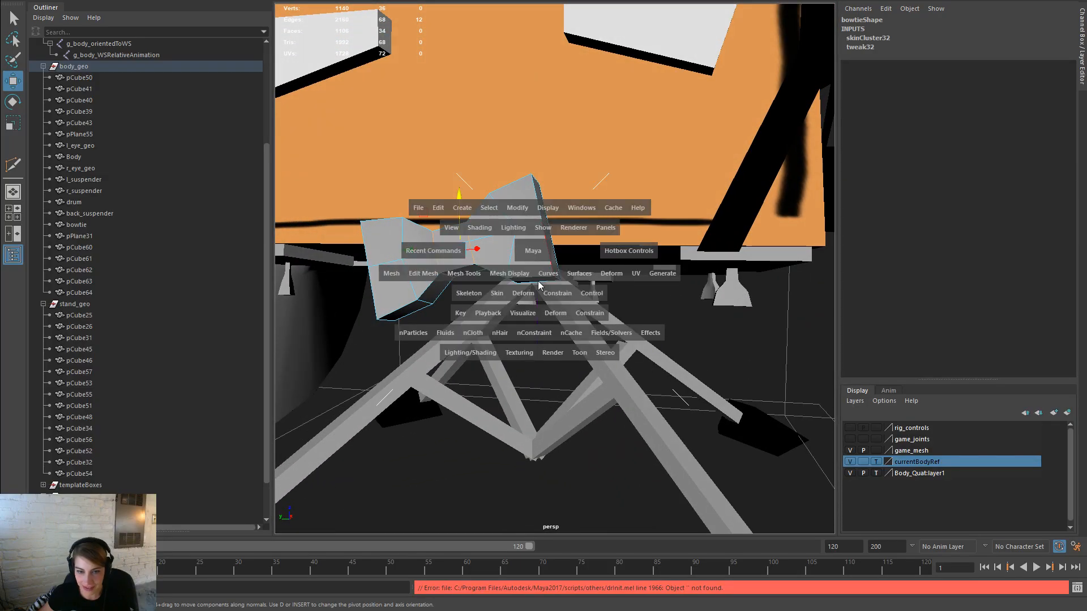
left_click(518, 275)
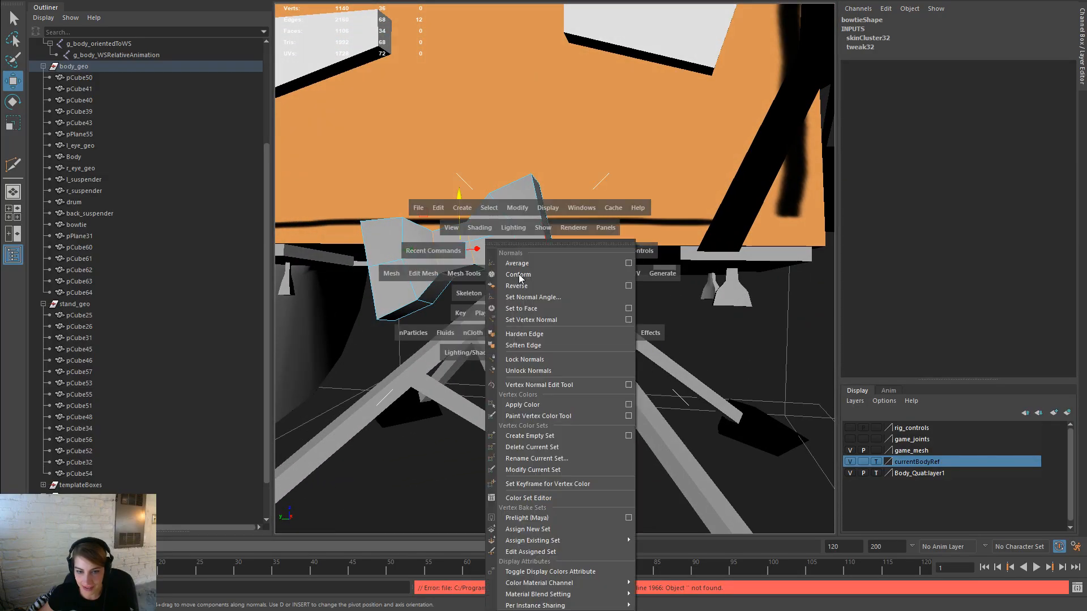
left_click(540, 345)
right_click_drag(502, 252, 564, 216)
left_click(701, 367)
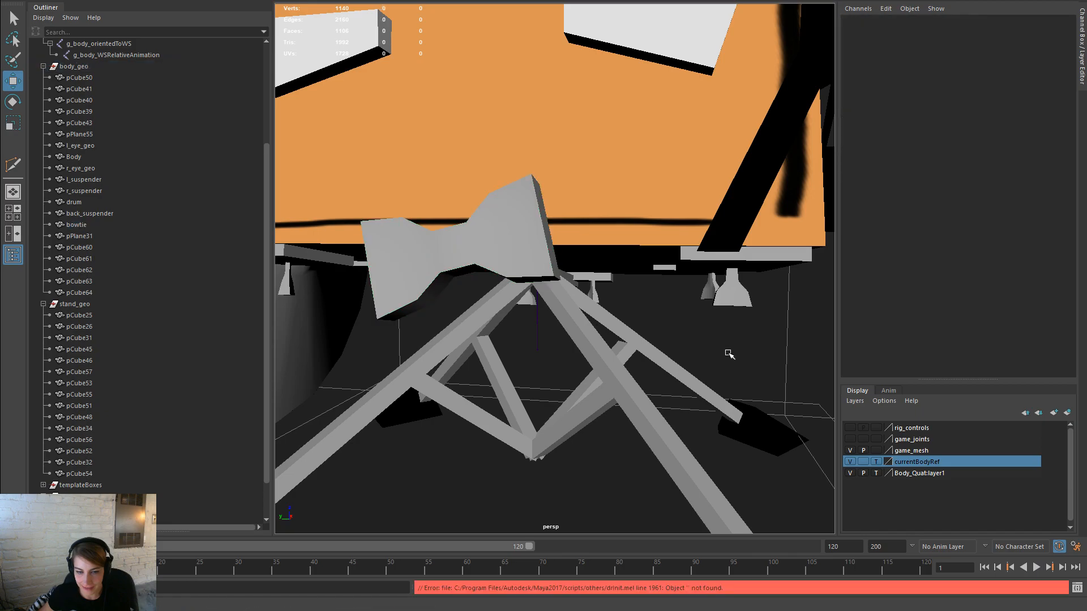
Step: Insert an edge loop lengthwise down the middle of the stand's black foot, pCube51
key("a")
left_click_drag(437, 338, 498, 354, "alt")
scroll(533, 360, "up", 5)
right_click_drag(535, 362, 478, 403, "alt")
left_click_drag(477, 402, 534, 424, "alt")
right_click_drag(423, 363, 613, 472, "alt")
middle_click_drag(614, 472, 530, 241, "alt")
right_click_drag(467, 289, 543, 408, "alt")
left_click(531, 387)
key("space")
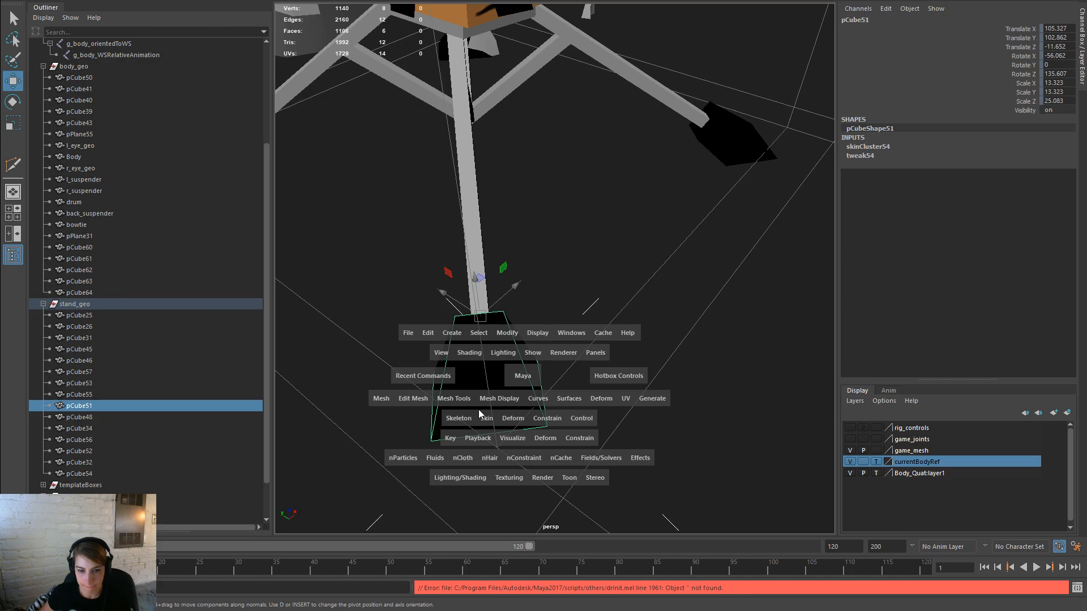
left_click(457, 399)
left_click(498, 486)
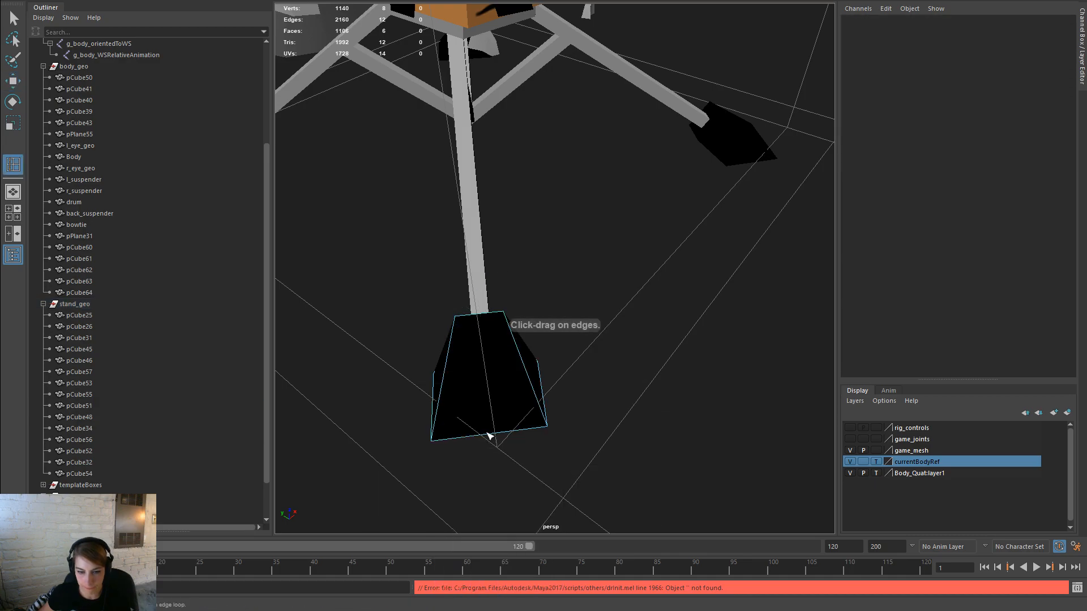
left_click(492, 436)
Step: Flatten the foot's six lower vertices by scaling them vertically with World axis orientation, and adjust their height
key("w")
right_click_drag(513, 288, 456, 290)
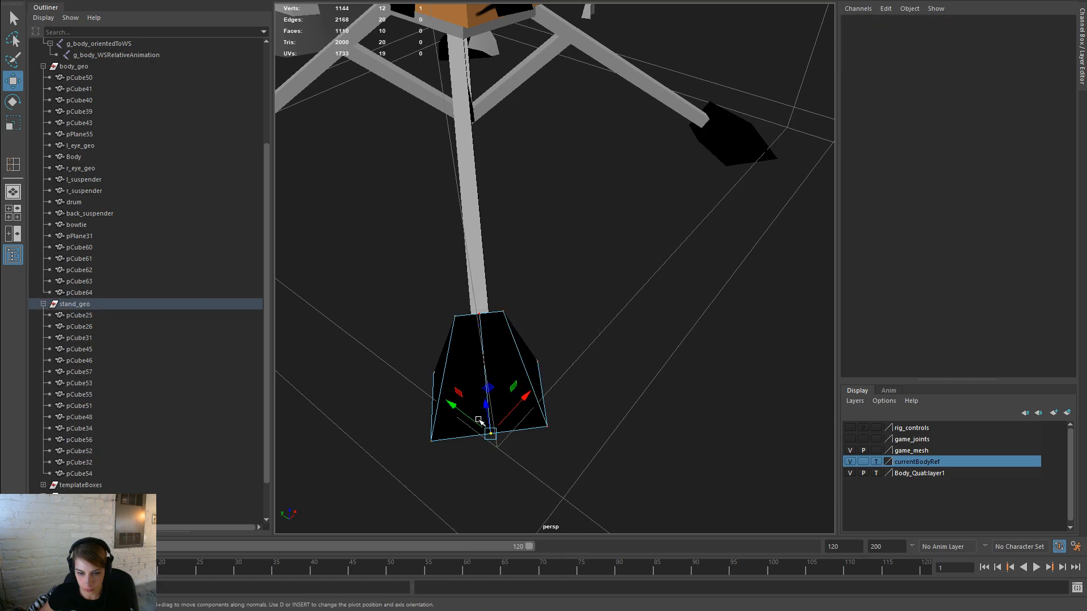
left_click(484, 429)
key("d")
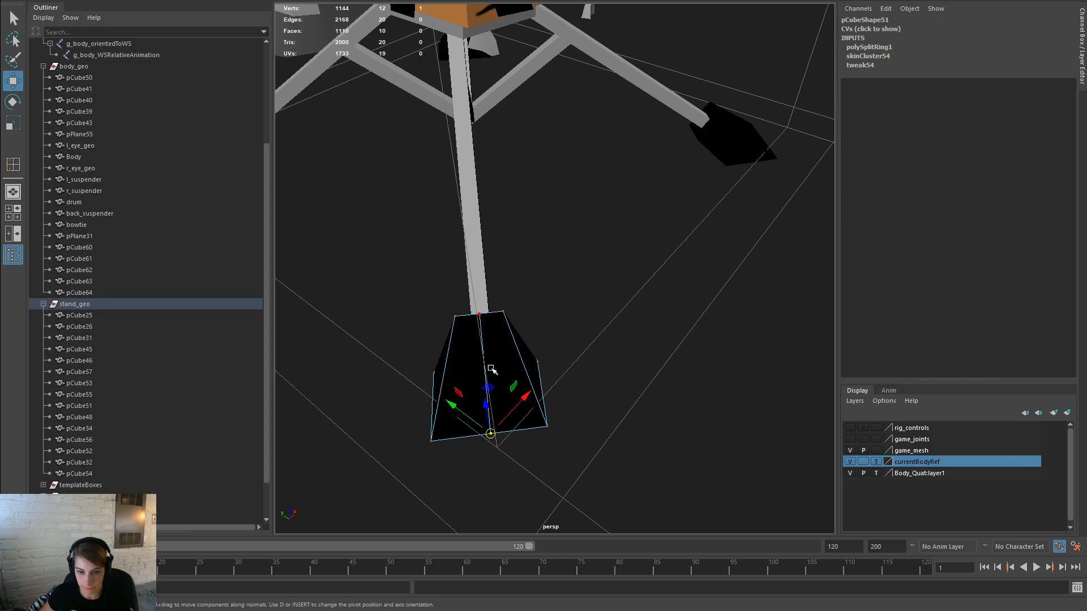
left_click_drag(549, 441, 545, 332, "alt")
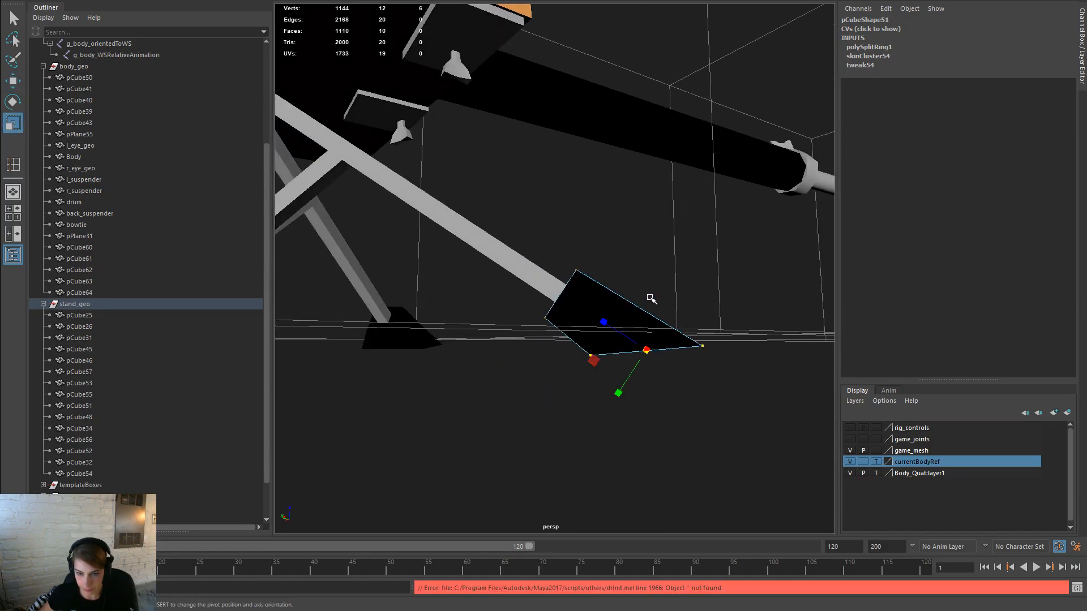
double_click(9, 126)
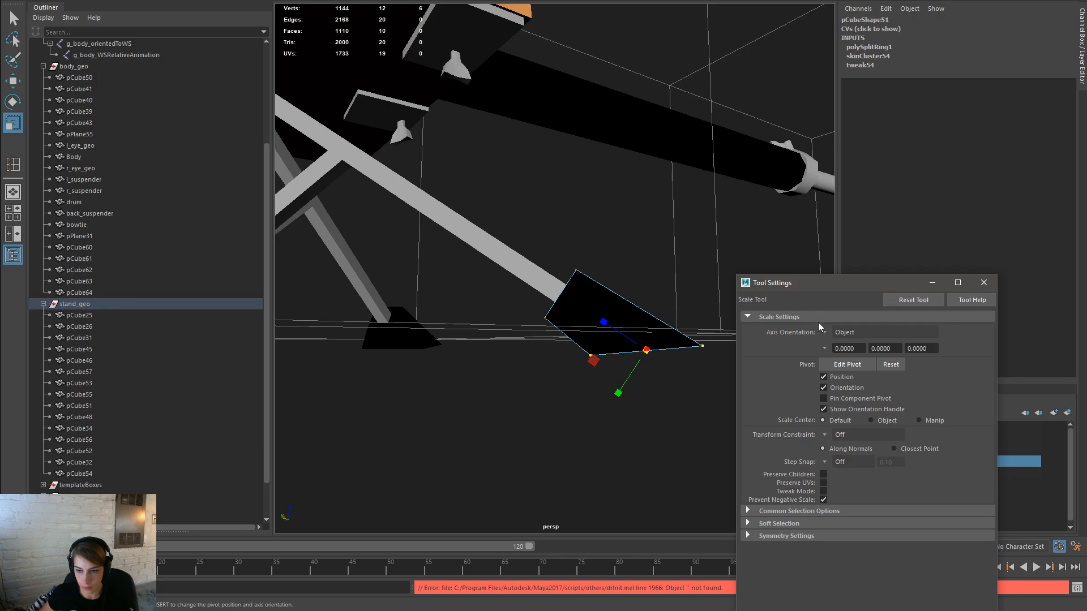
left_click(837, 333)
left_click(842, 350)
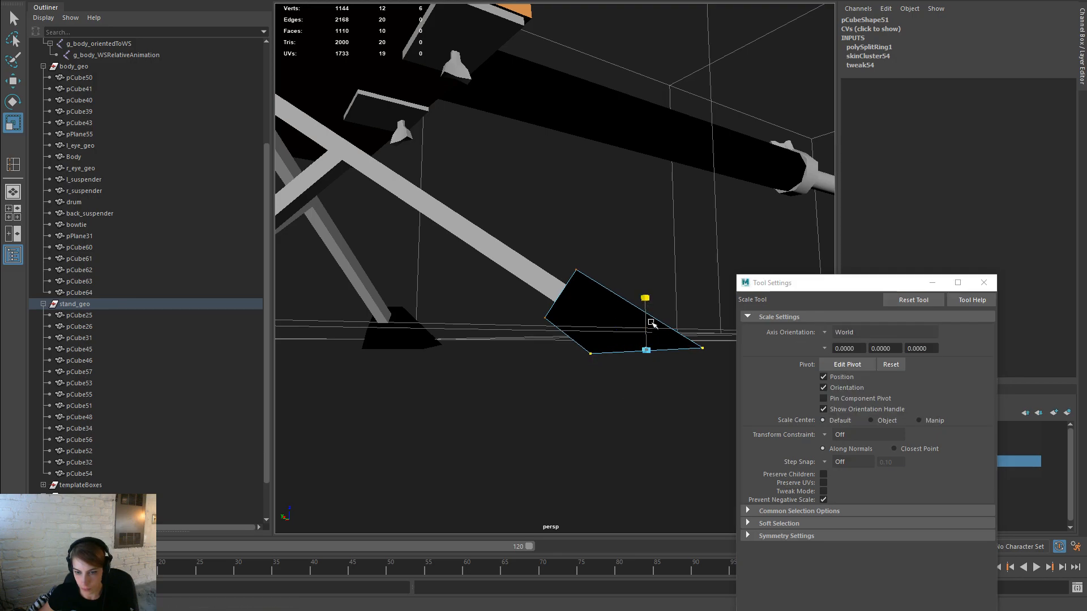
key("w")
left_click_drag(645, 315, 580, 426)
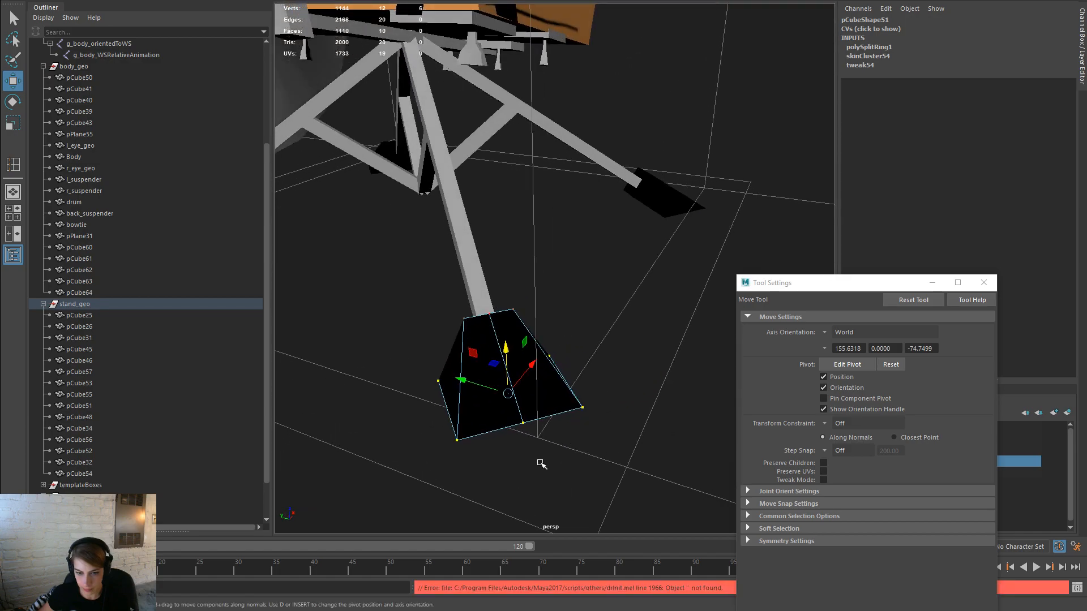
Step: Reshape the foot's toe by drawing its corner vertices in and pulling the middle vertex outward into a point
key("d")
left_click_drag(499, 413, 537, 450)
mouse_move(554, 411)
left_mouse_down()
mouse_move(631, 424)
mouse_move(536, 415)
left_mouse_up()
key("d")
left_click_drag(457, 458, 461, 425)
left_click_drag(526, 453, 485, 432)
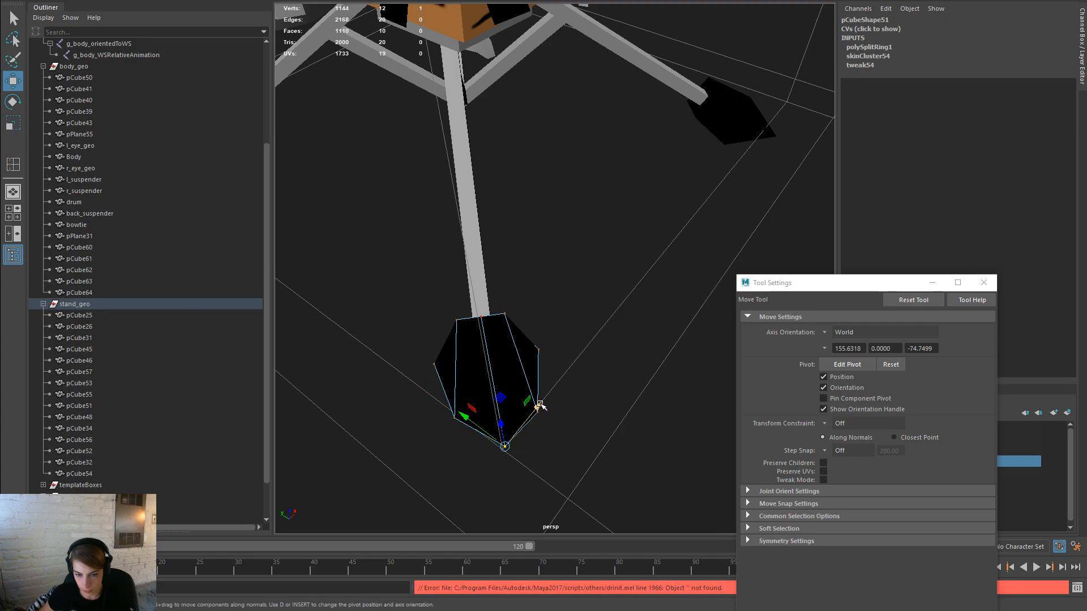
middle_click_drag(541, 407, 538, 409)
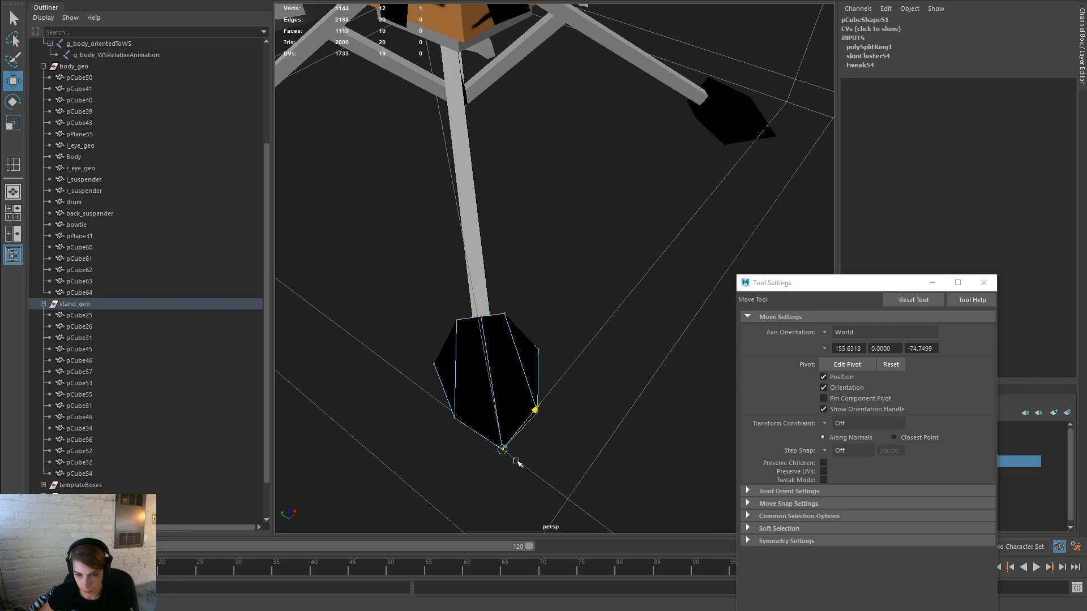
Step: Move the two corner vertices on either side of the foot's tip outward to widen it, and return to object mode
left_click(577, 461)
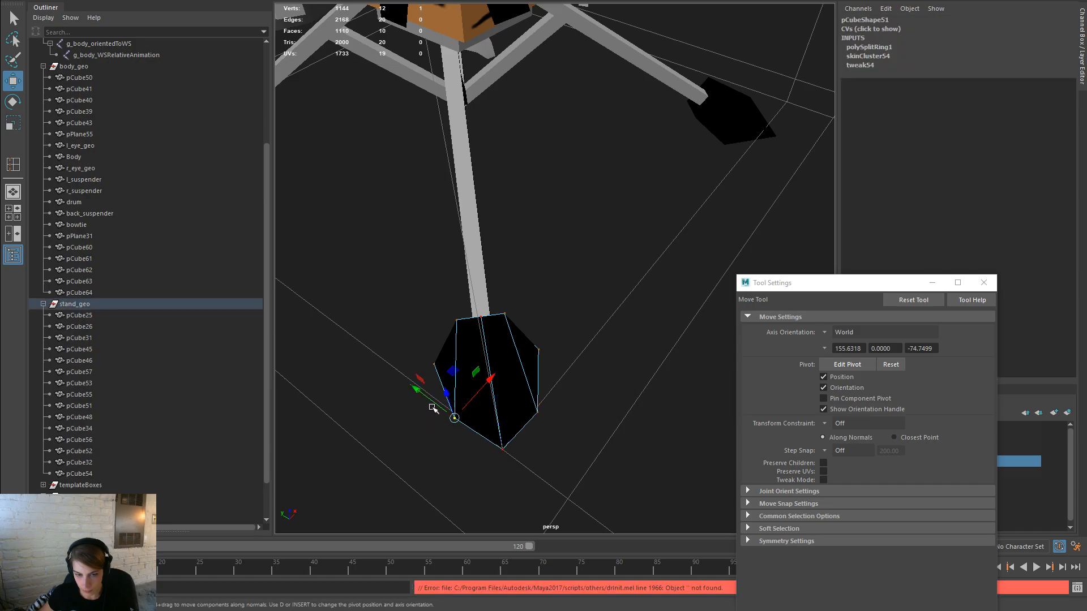
left_click_drag(433, 410, 408, 386)
left_click_drag(570, 421, 573, 355)
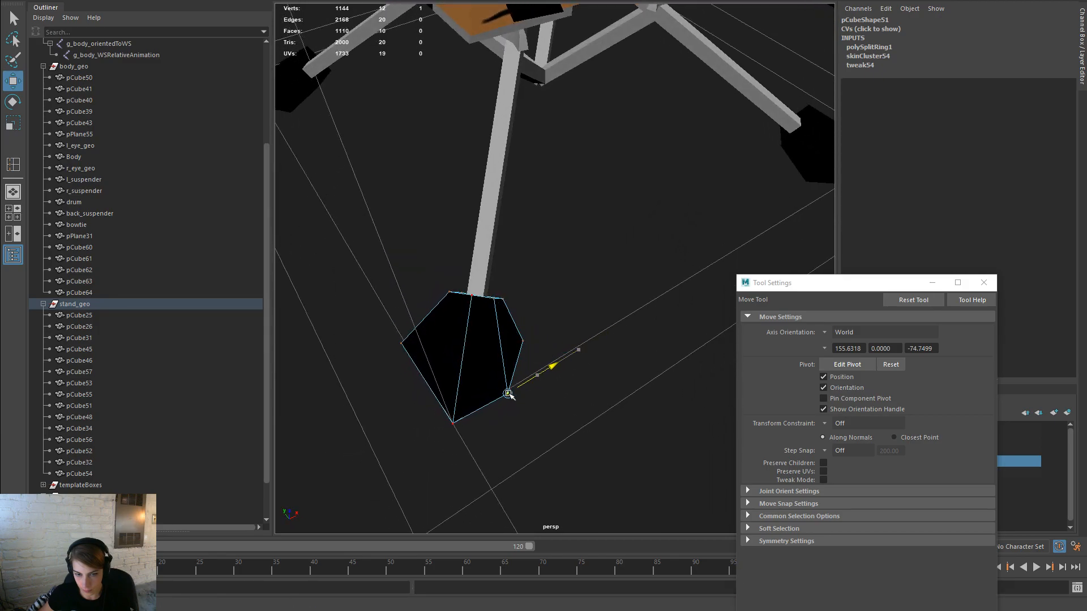
left_click_drag(451, 367, 461, 438, "alt")
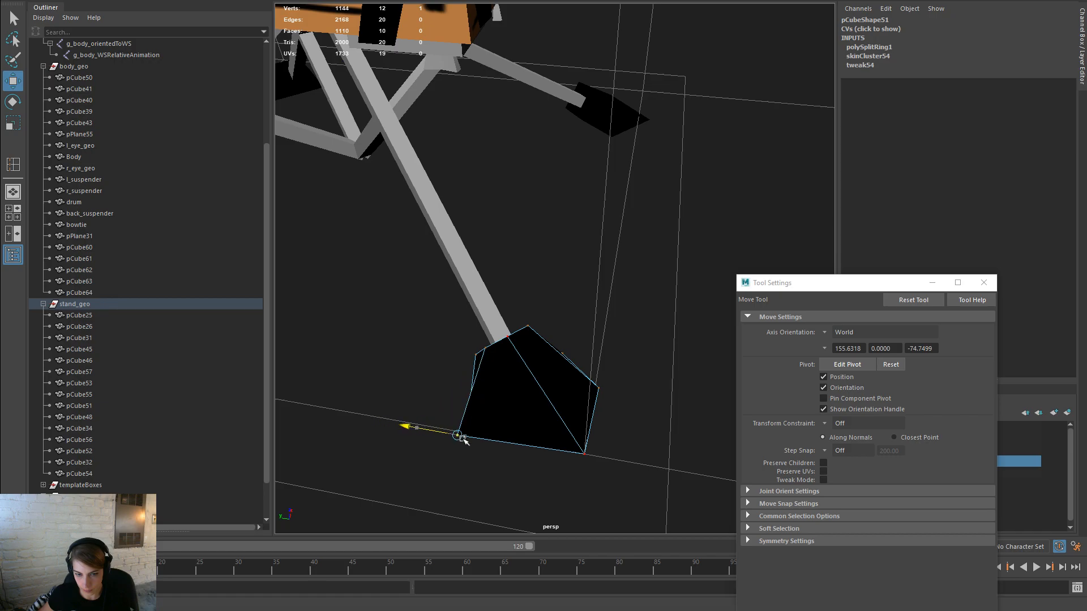
left_click_drag(496, 475, 516, 450, "alt")
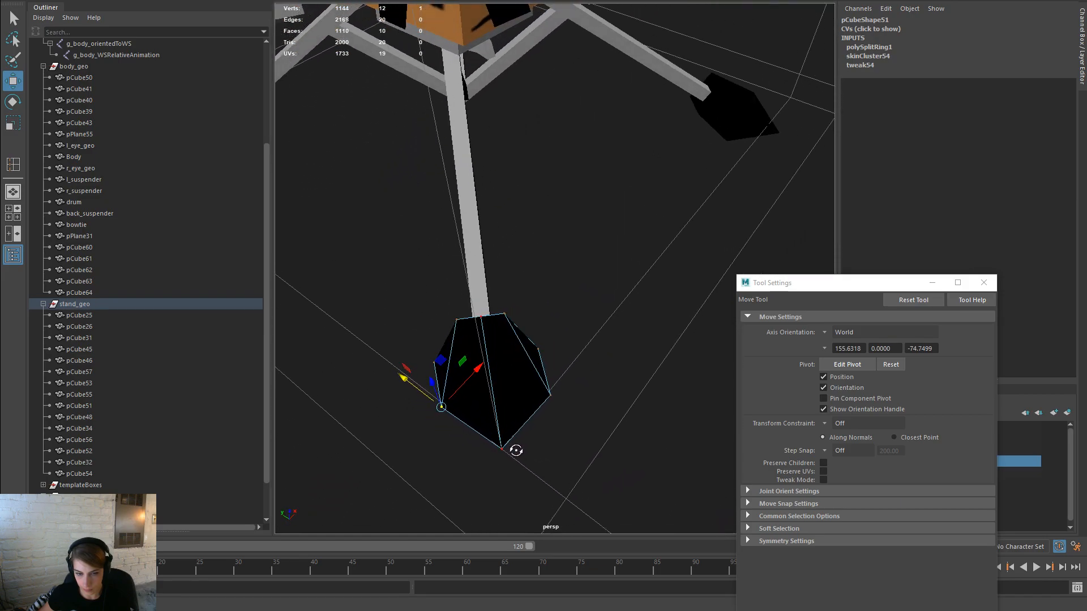
right_click(512, 357)
left_click(541, 279)
left_click_drag(543, 281, 462, 361, "alt")
scroll(492, 370, "up", 8)
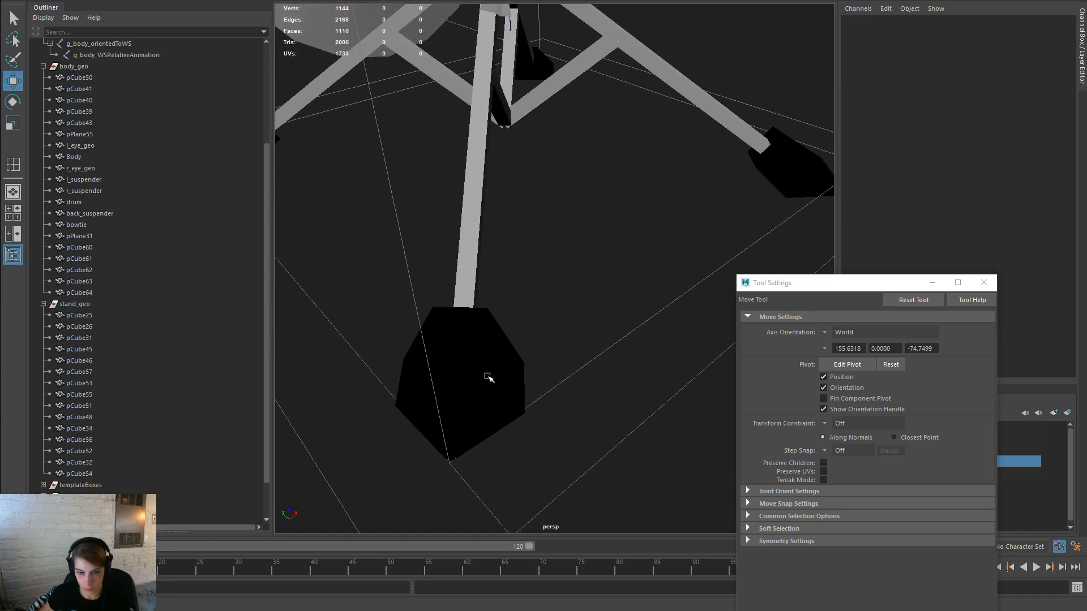
Step: Scale the edges on both sides of the foot, pCube51, inward to narrow its wide front part
left_click(504, 375)
left_click_drag(533, 386, 500, 349, "alt")
right_click_drag(499, 345, 500, 258)
left_click(527, 375)
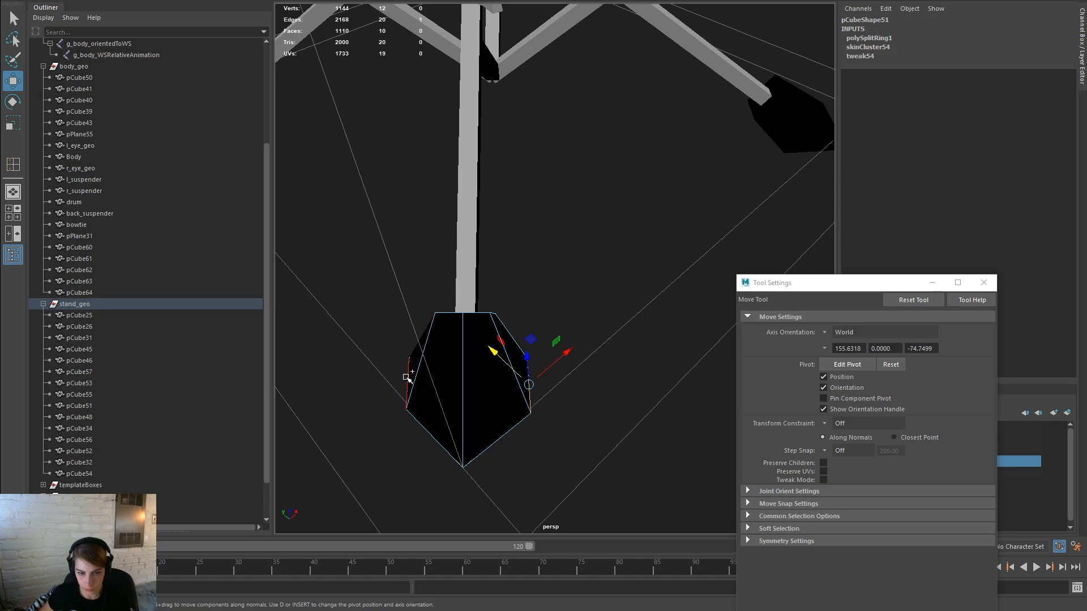
key("r")
left_click_drag(469, 384, 542, 427)
left_click_drag(494, 399, 633, 337)
Step: Scale down the edges at the end of the foot that meets the leg
left_click(676, 323, "shift")
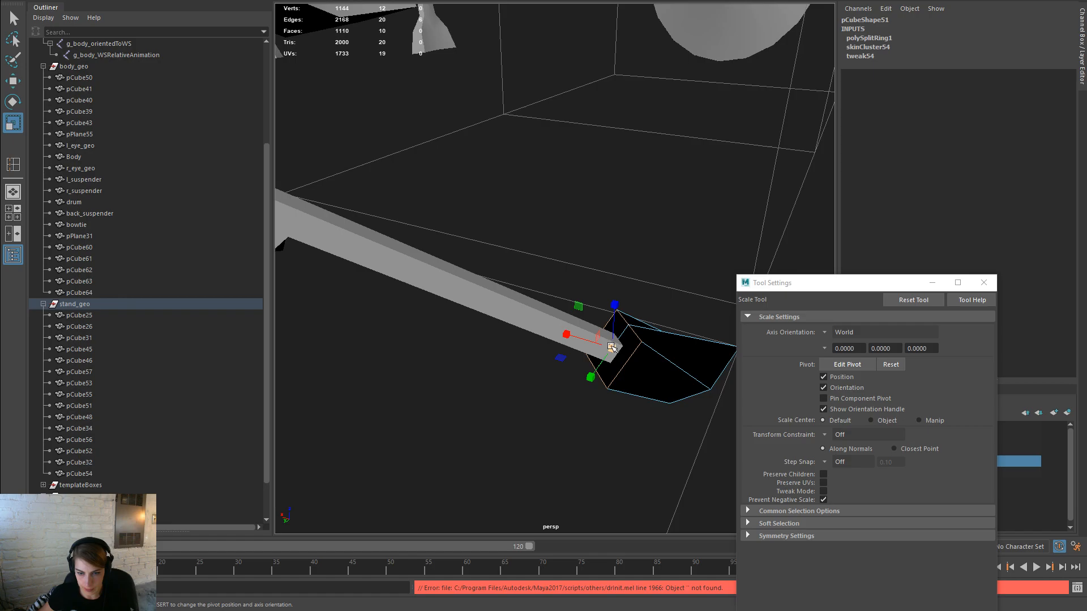
left_click_drag(611, 347, 513, 433, "alt")
left_click(517, 397)
mouse_move(488, 289)
right_mouse_down()
mouse_move(437, 320)
mouse_move(422, 271)
right_mouse_up()
key("w")
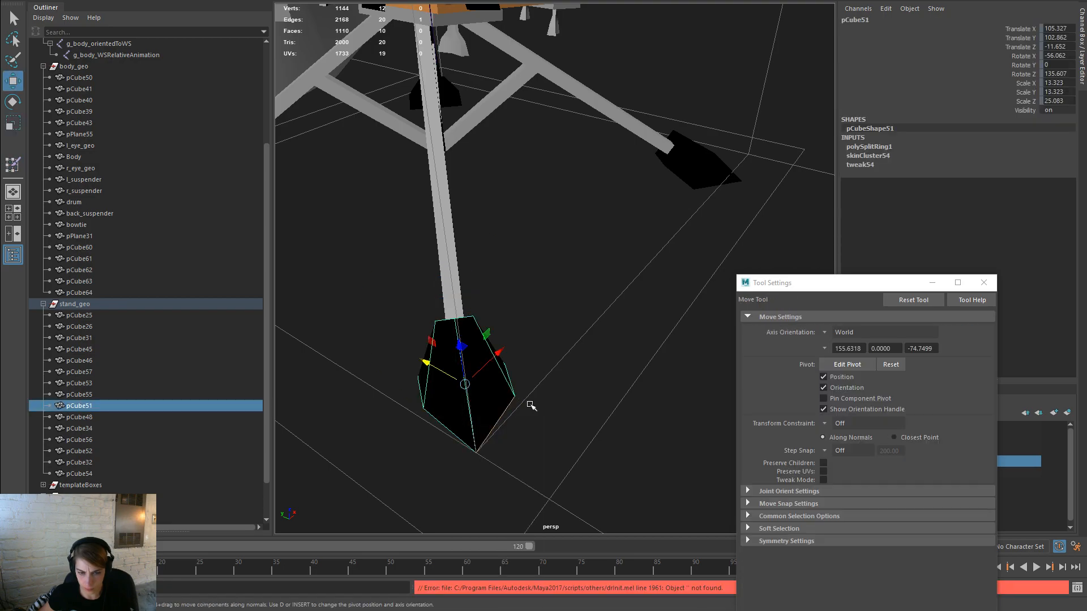
Step: Scale the two corner vertices beside the foot's pointed toe closer together
right_click_drag(516, 391, 570, 270)
right_click_drag(491, 369, 429, 288)
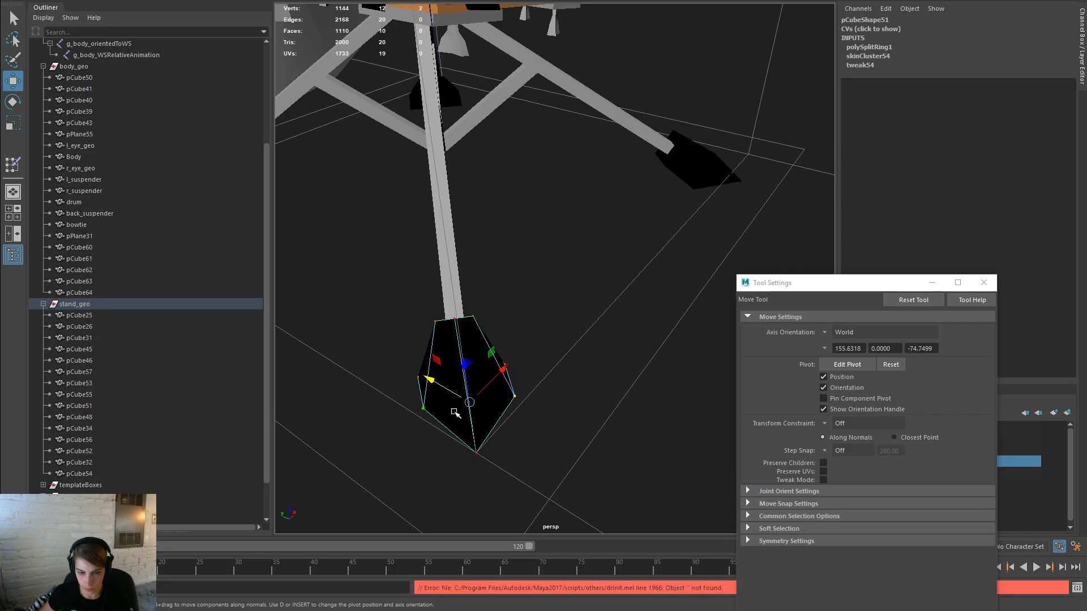
key("r")
left_click_drag(462, 405, 552, 427, "alt")
key("w")
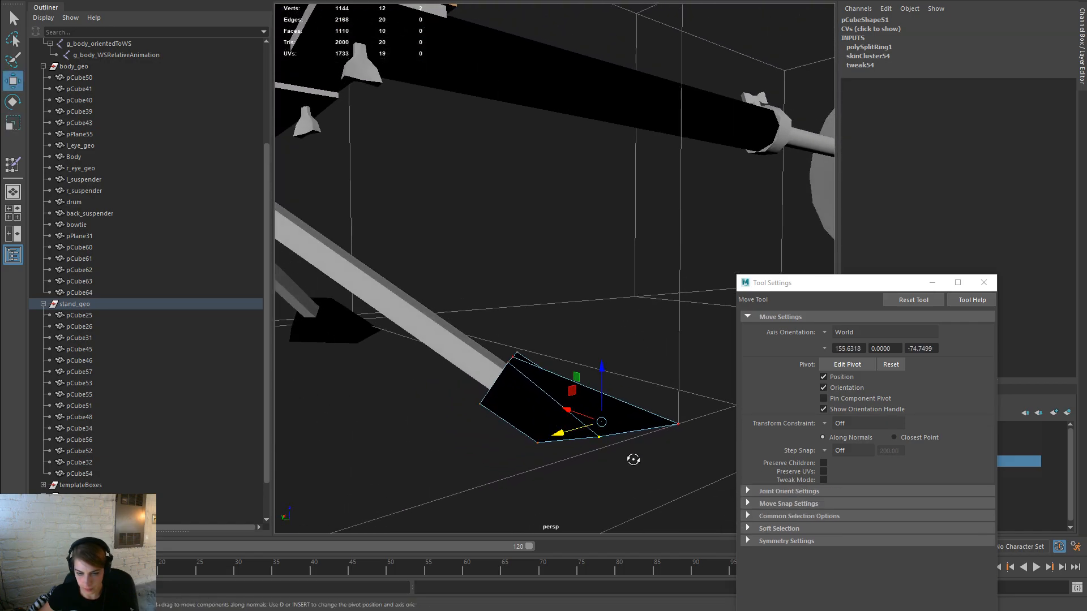
left_click_drag(634, 457, 521, 498, "alt")
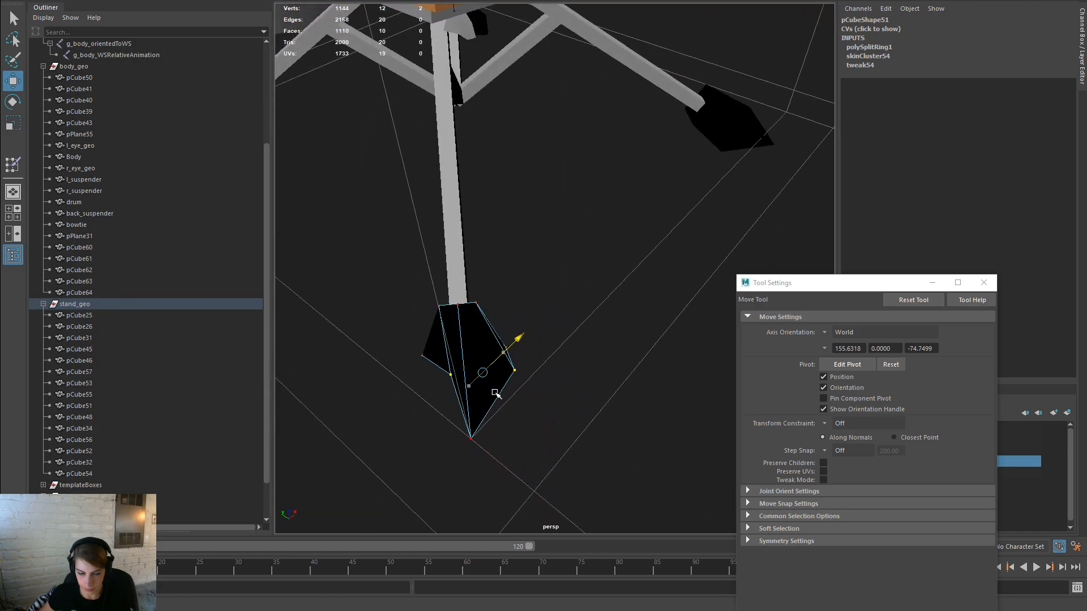
key("ctrl+z")
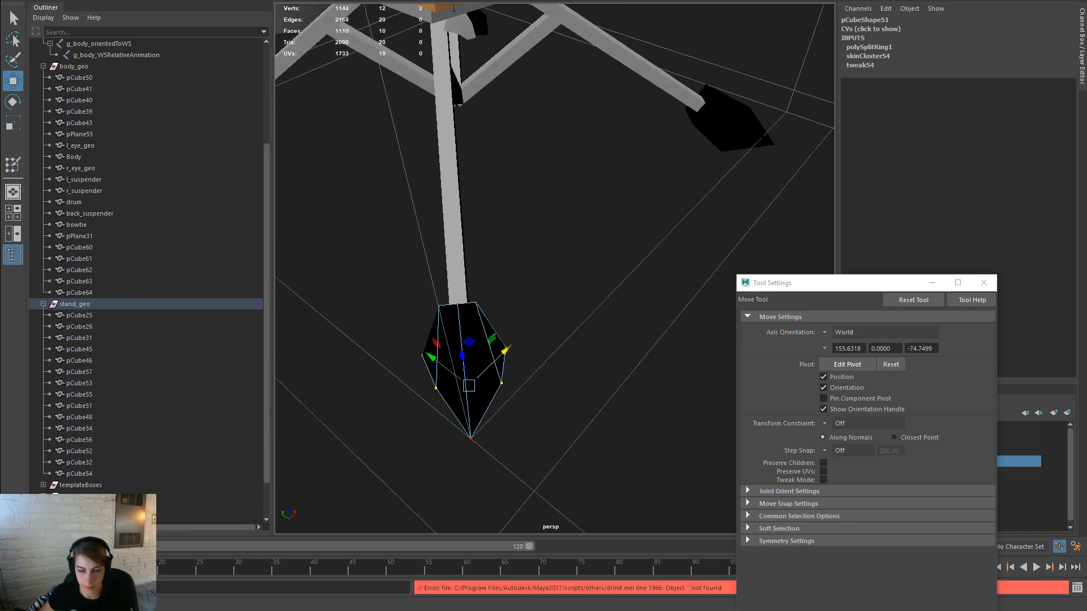
left_click_drag(443, 373, 446, 381)
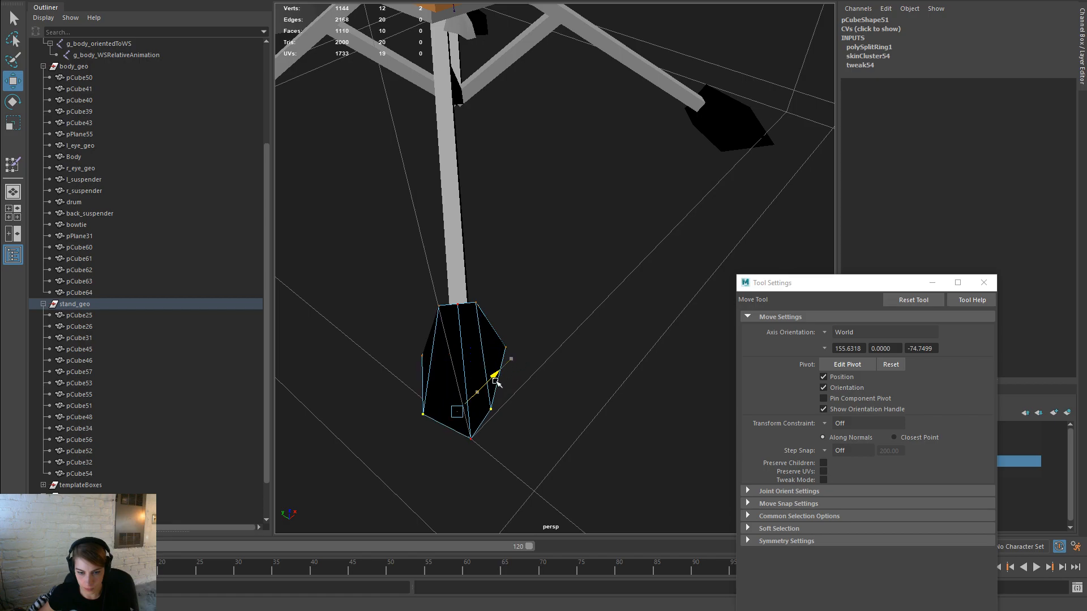
left_click_drag(528, 387, 501, 376, "alt")
left_click_drag(518, 419, 465, 390)
left_click(560, 445)
left_click_drag(555, 415, 681, 377, "alt")
right_click_drag(564, 332, 632, 273)
left_click(634, 294)
left_click_drag(634, 298, 541, 408, "alt")
right_click_drag(456, 372, 538, 403, "alt")
key("ctrl+z")
key("ctrl+z")
right_click_drag(490, 329, 439, 280)
Step: Move each corner vertex beside the toe outward and back toward the leg, giving the foot a wide arrowhead shape
key("w")
right_click_drag(409, 317, 421, 361)
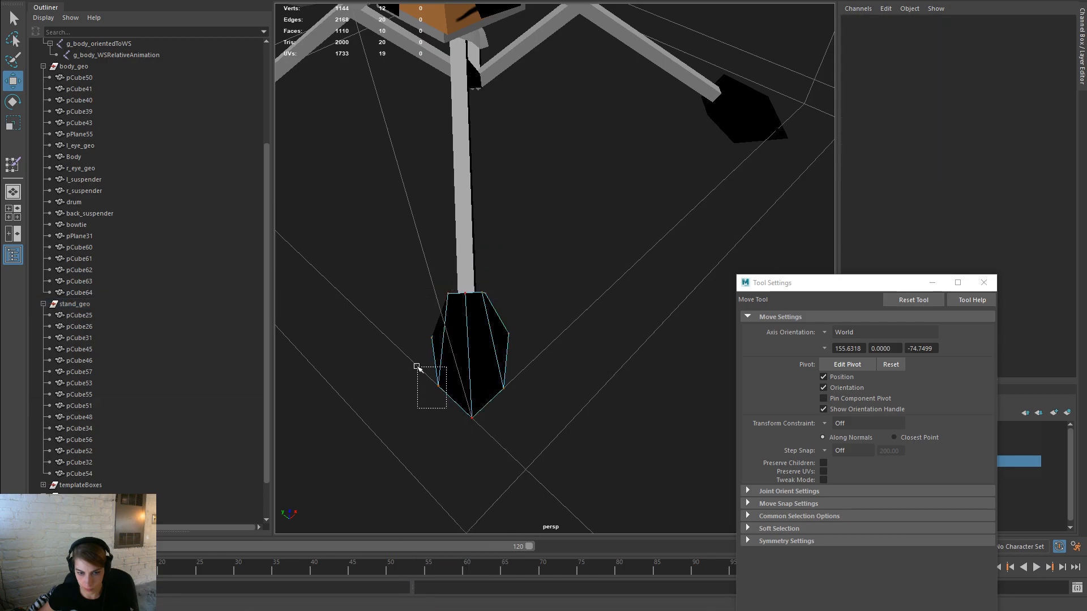
left_click_drag(419, 369, 418, 368)
left_click_drag(548, 402, 500, 387)
left_click_drag(542, 356, 572, 340)
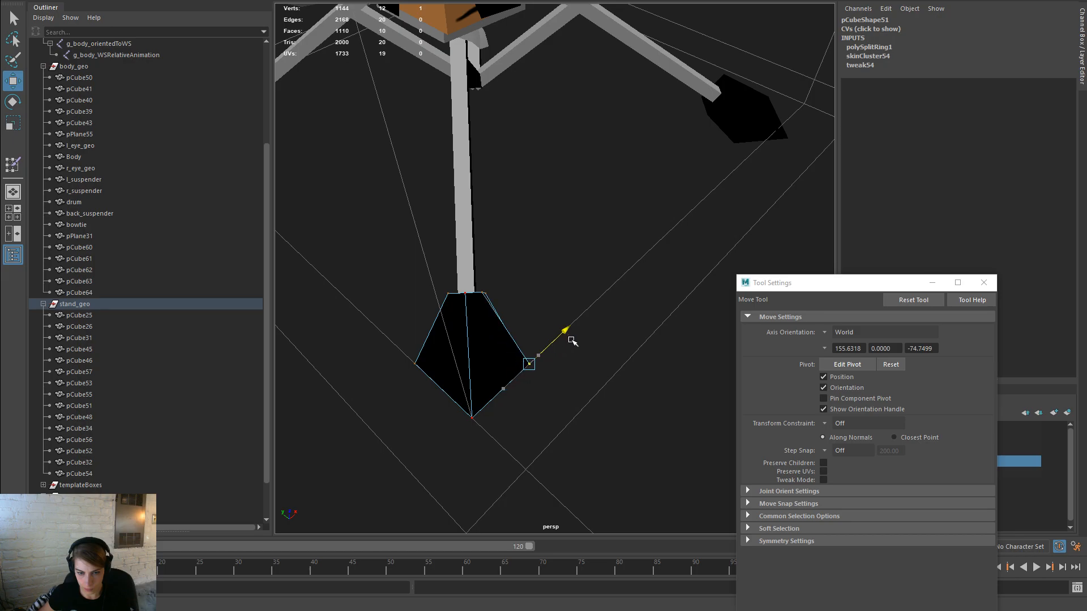
left_click_drag(635, 371, 584, 324, "alt")
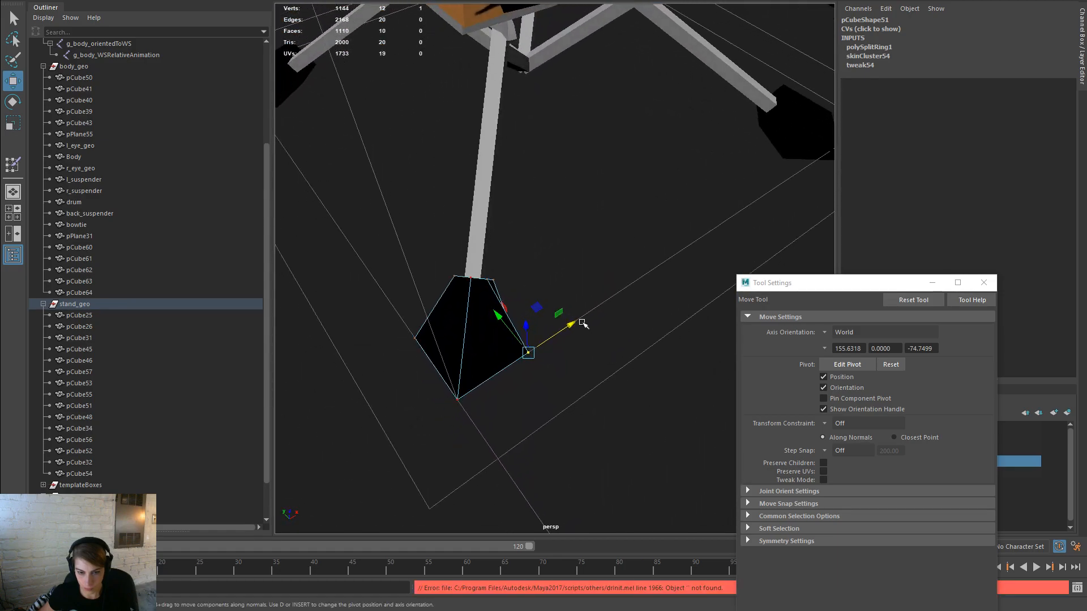
Step: Snap the middle vertices on the foot's underside onto their neighbouring corner vertices
left_click_drag(477, 315, 519, 322, "alt")
scroll(505, 345, "up", 2)
left_click_drag(461, 397, 475, 401)
left_click_drag(543, 431, 484, 432)
left_click_drag(620, 408, 381, 451, "alt")
left_click_drag(475, 339, 586, 385, "alt")
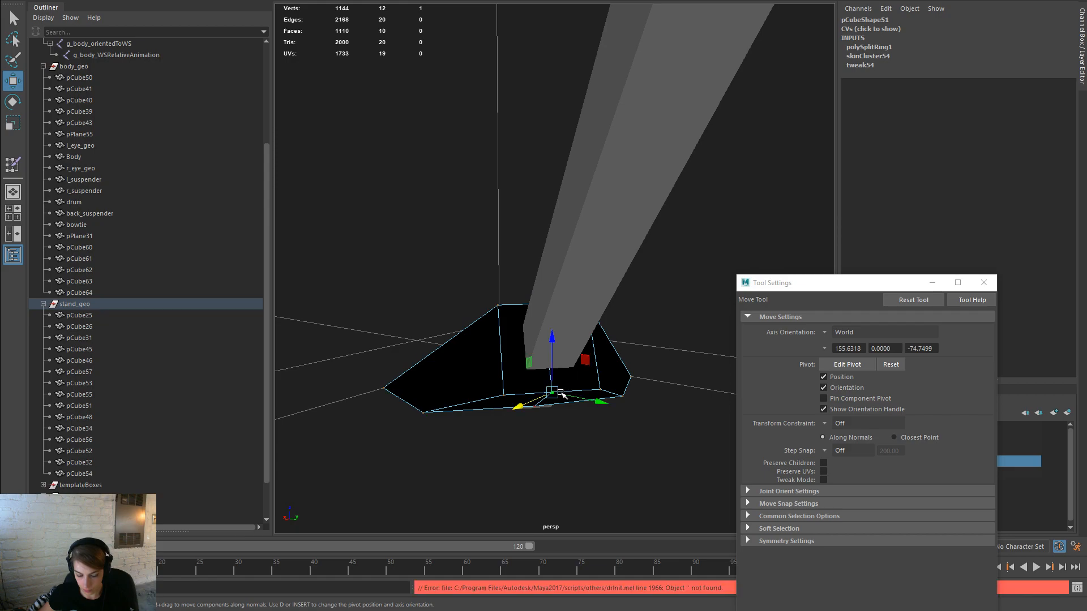
key("d")
left_click_drag(502, 395, 534, 394, "alt")
left_click(529, 385)
left_click(407, 379)
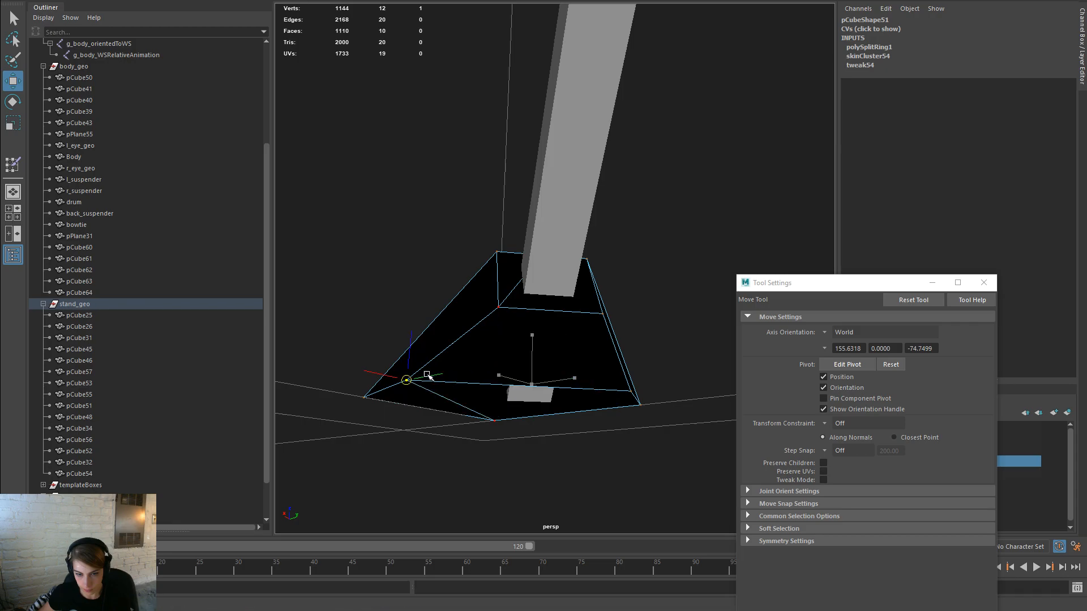
Step: Merge both overlapping vertex pairs on the foot's underside with Merge to Center, and return to object mode
left_click(493, 303)
key("space")
left_click(386, 307)
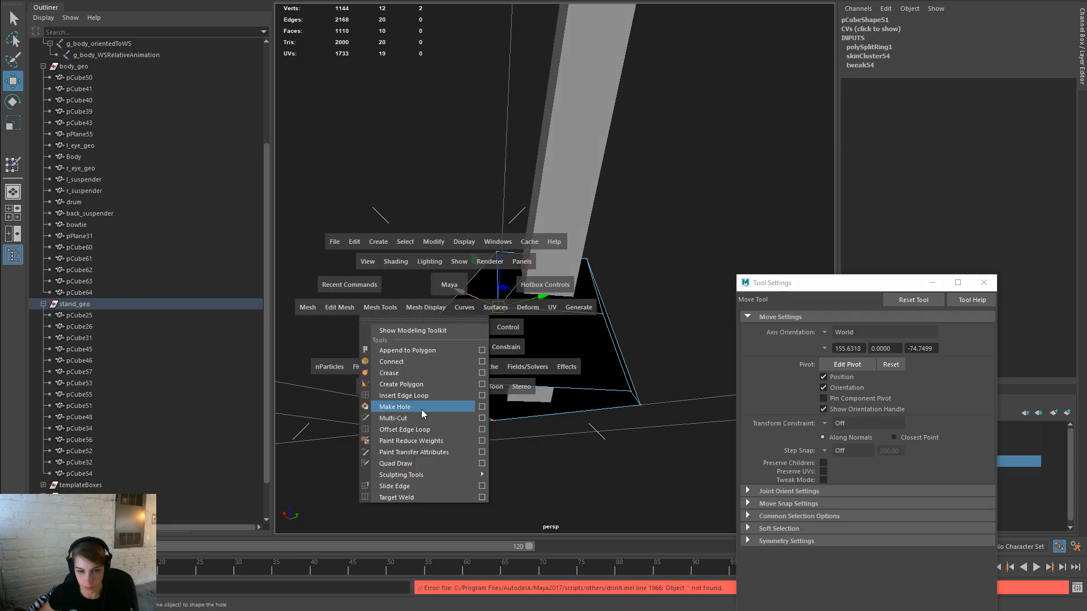
left_click(339, 307)
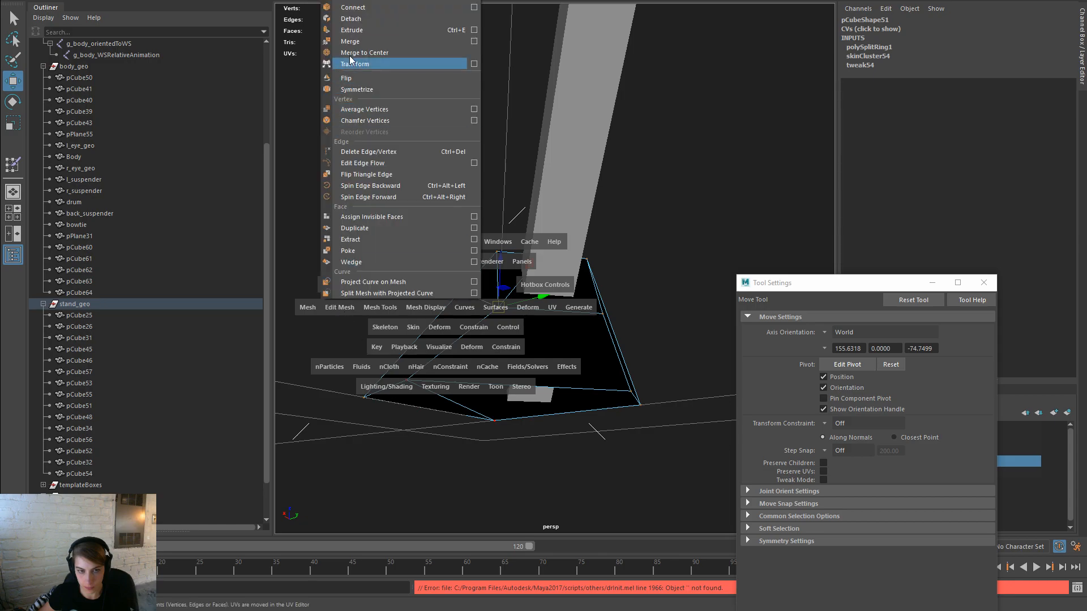
left_click(385, 52)
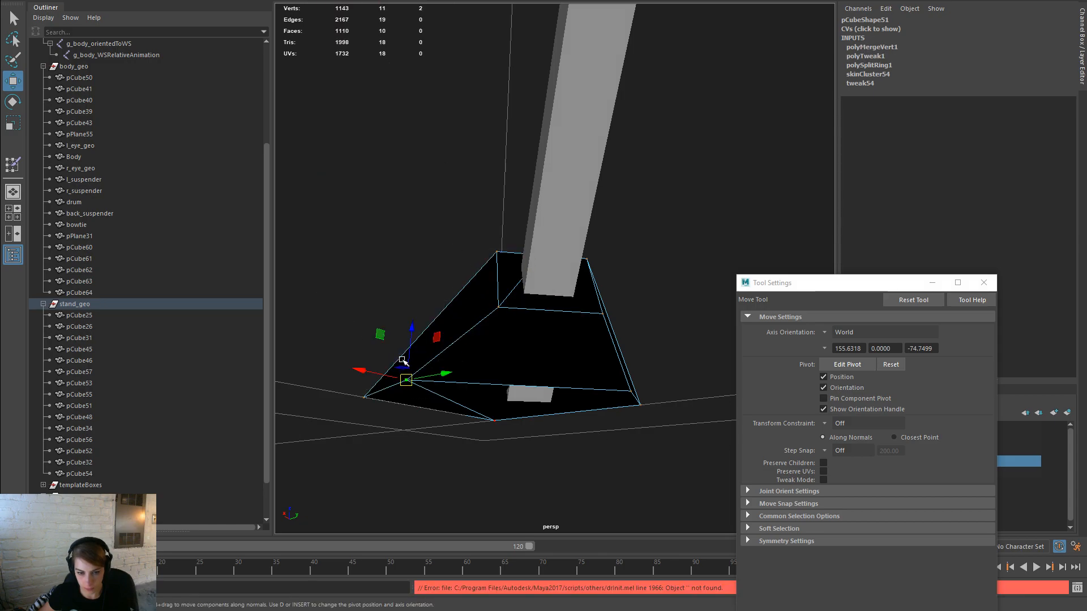
key("g")
right_click_drag(450, 288, 496, 271)
left_click(447, 235)
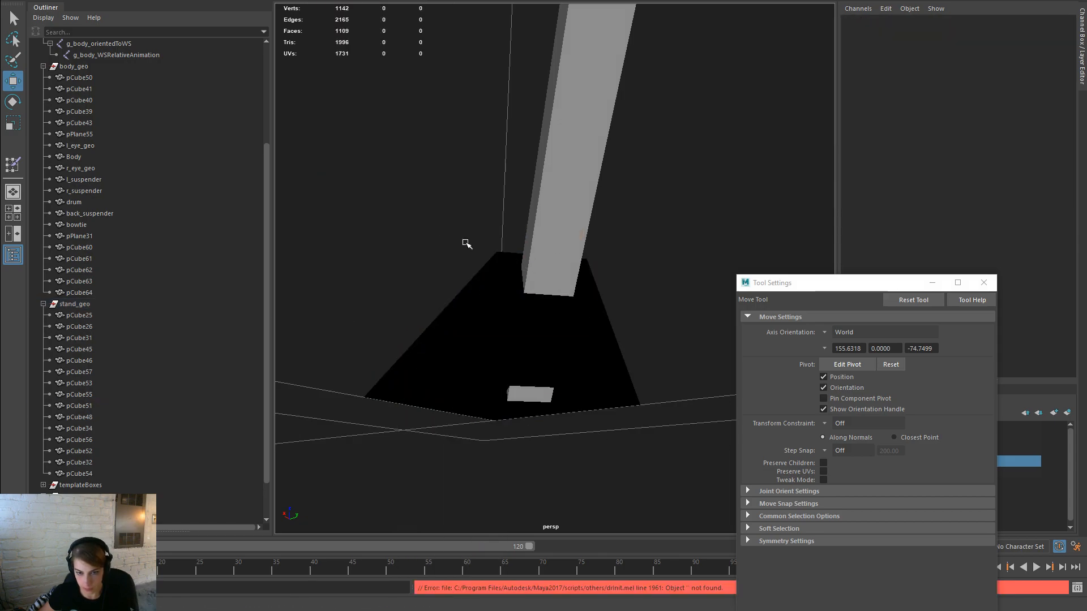
Step: Delete the stand's three other feet, pCube57, pCube48 and pCube56
right_click_drag(446, 236, 382, 352, "alt")
left_click_drag(382, 352, 625, 423, "alt")
right_click_drag(625, 423, 563, 398, "alt")
right_click_drag(493, 402, 526, 371, "alt")
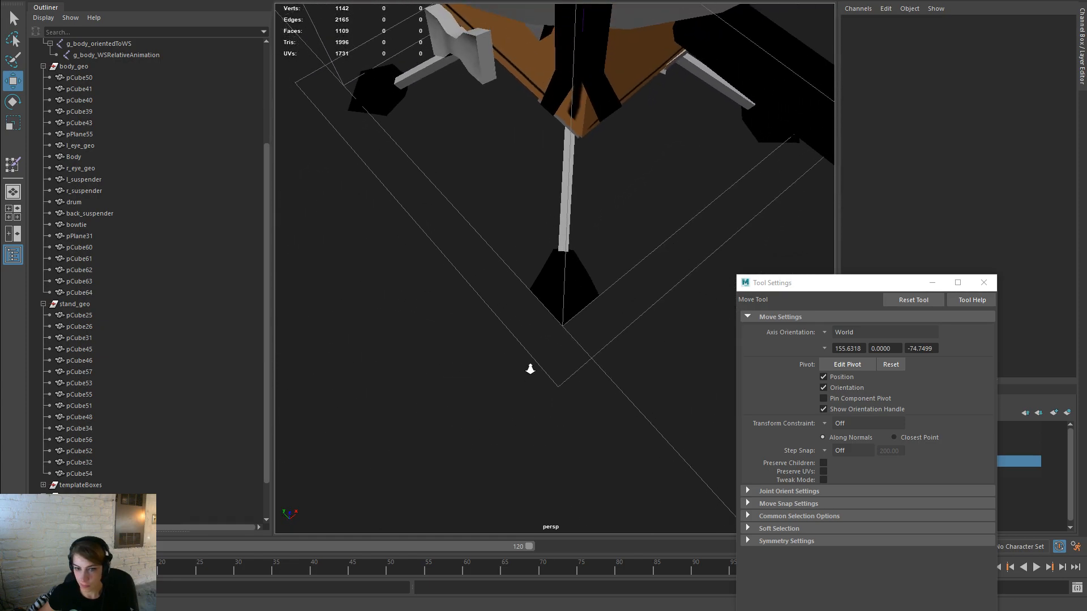
left_click(581, 294)
left_click_drag(650, 422, 622, 377, "alt")
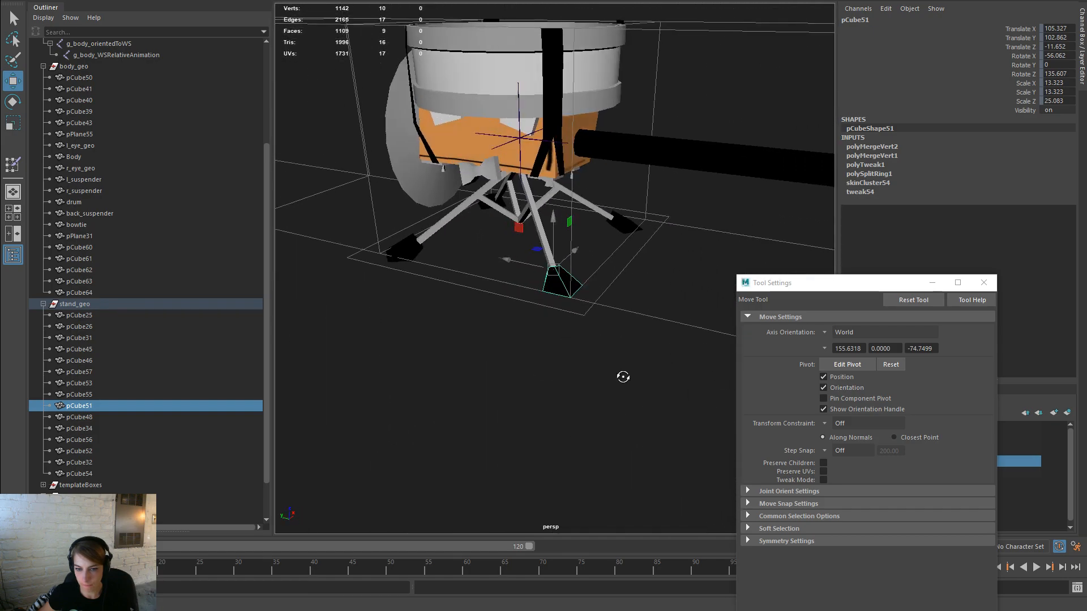
left_click(622, 232)
left_click_drag(394, 396, 338, 424, "alt")
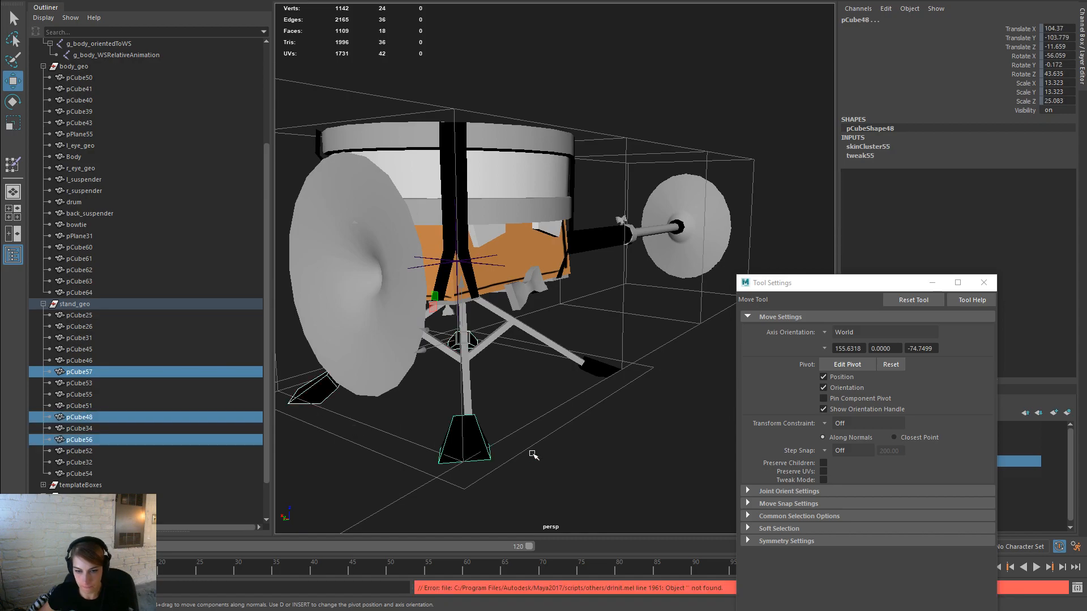
left_click(592, 408)
Step: Duplicate the reshaped foot, pCube51, and group the copy
left_click(602, 371)
left_click_drag(604, 372, 545, 485, "alt")
key("ctrl+d")
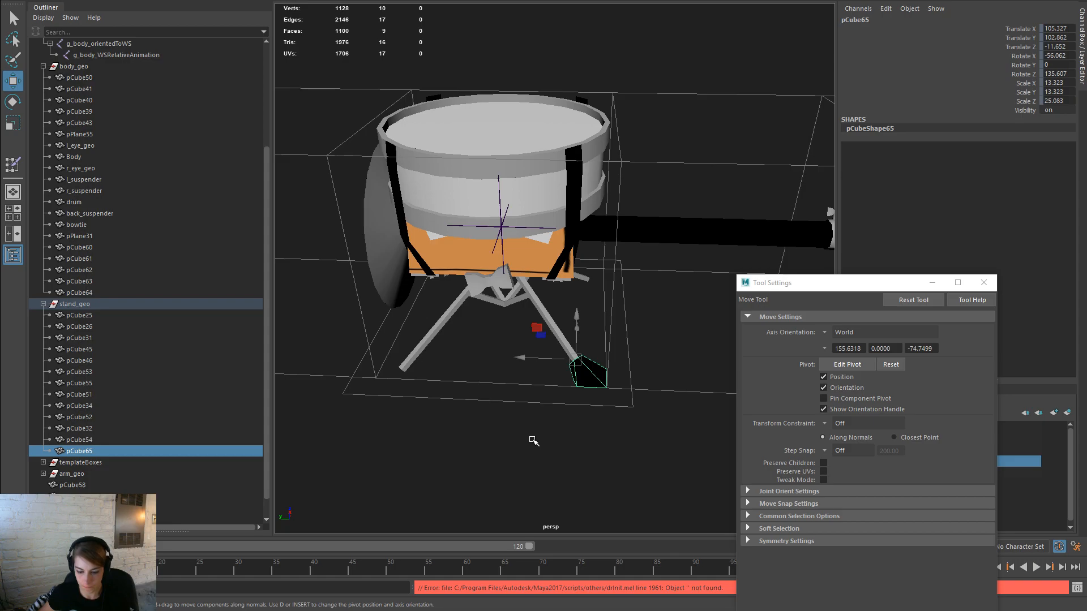
key("ctrl+g")
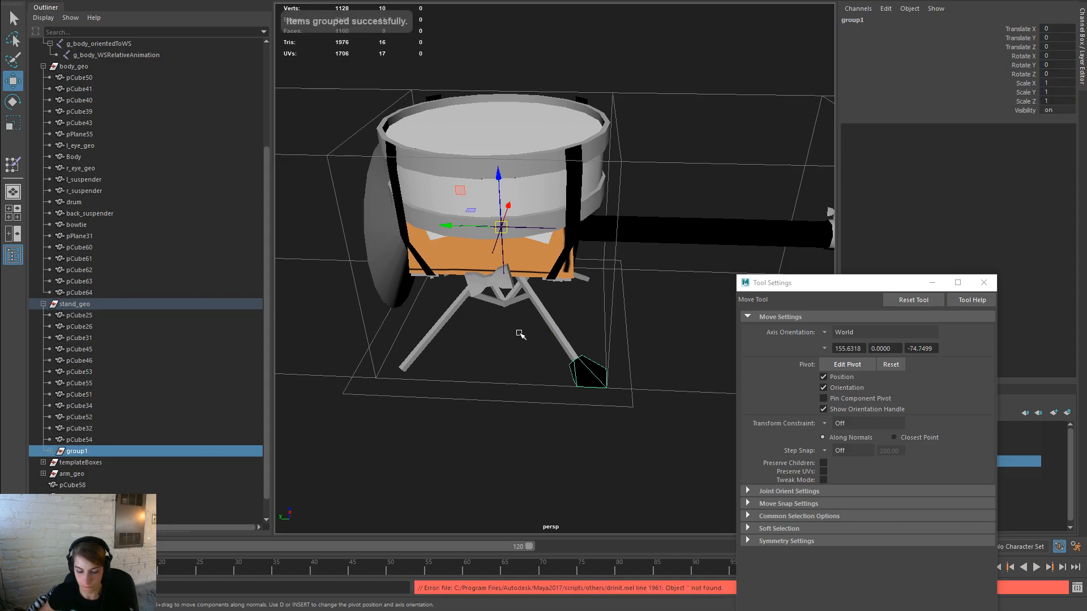
Step: Mirror the grouped foot copy onto the opposite leg with a negative Scale Y, using Object axis orientation
key("r")
left_click_drag(450, 225, 627, 225)
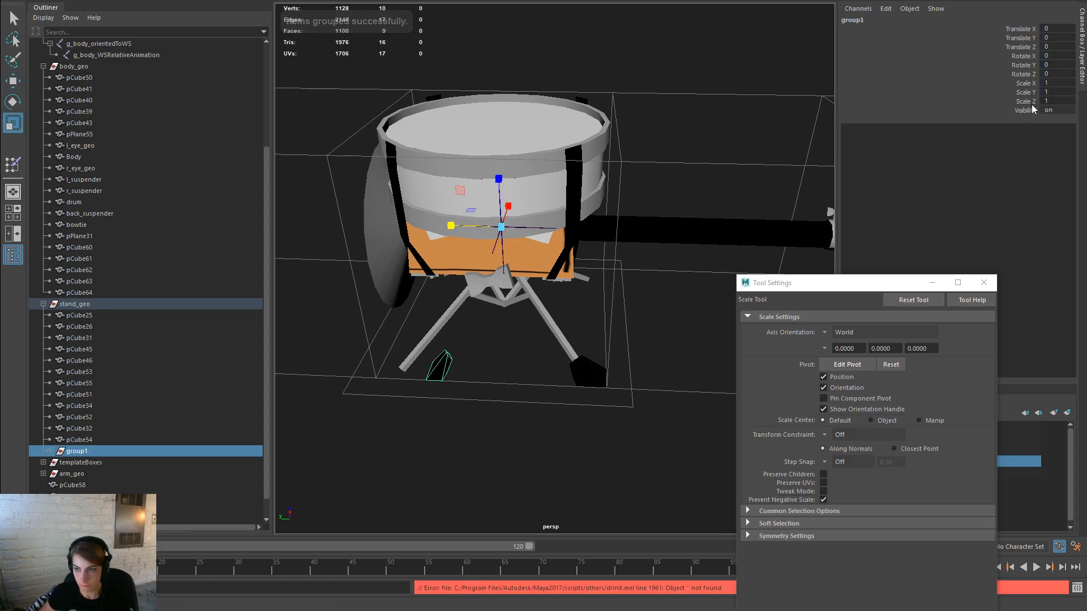
key("ctrl+z")
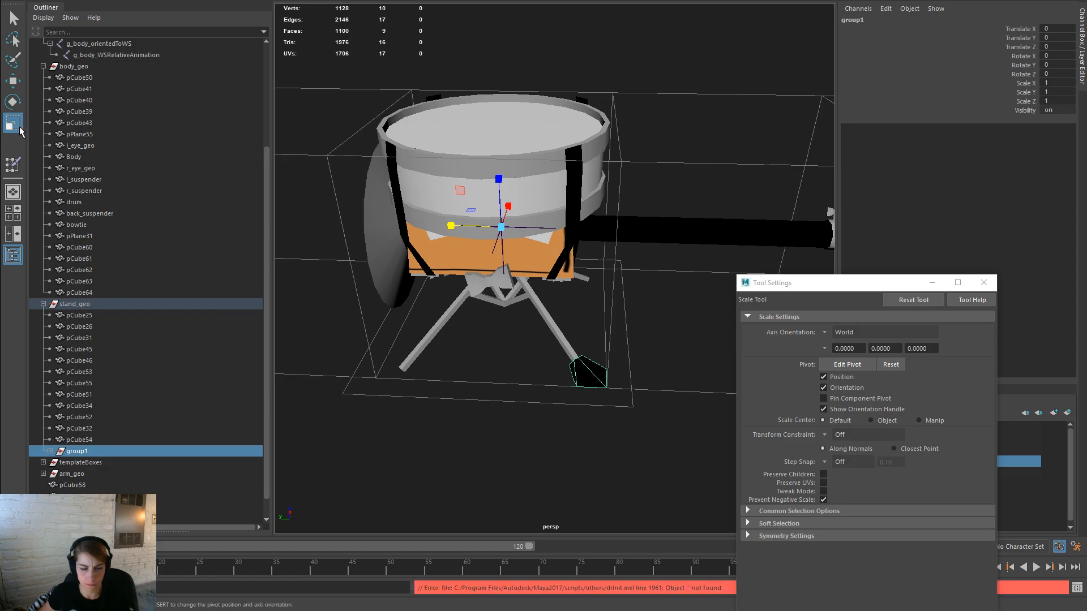
left_click(825, 333)
left_click_drag(534, 227, 432, 218)
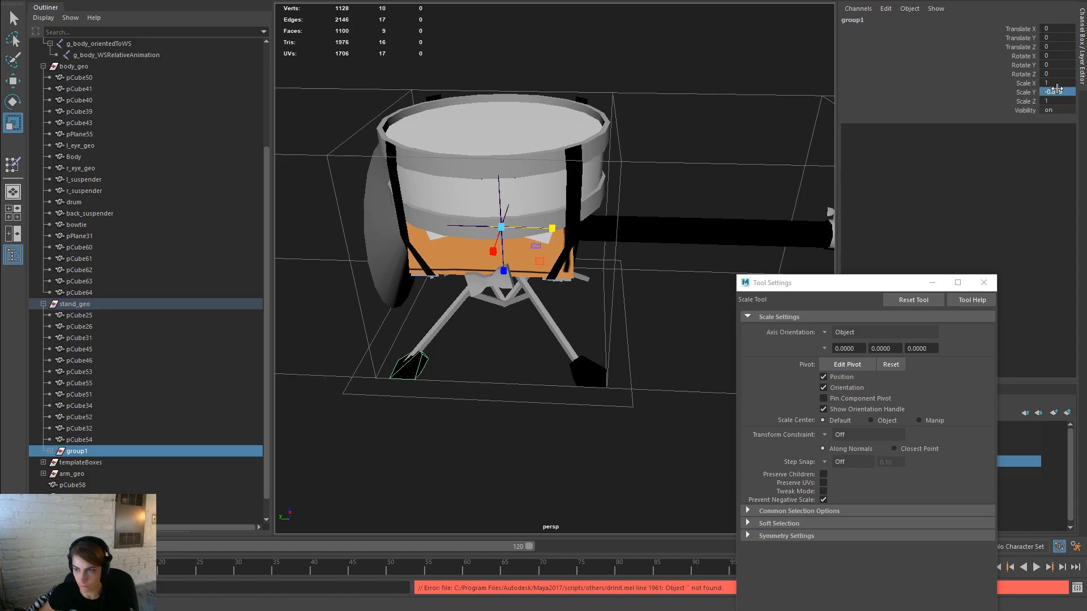
key("Return")
Step: Try to group the mirrored foot copy with the original foot, pCube51
left_click(439, 386)
left_click(406, 366)
left_click(594, 380, "shift")
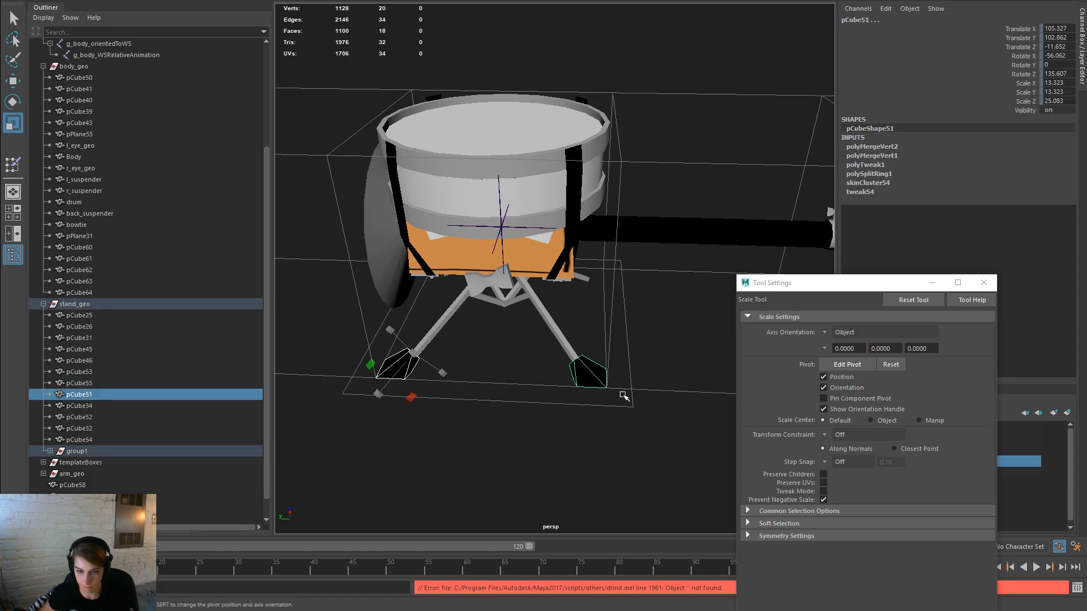
key("ctrl+g")
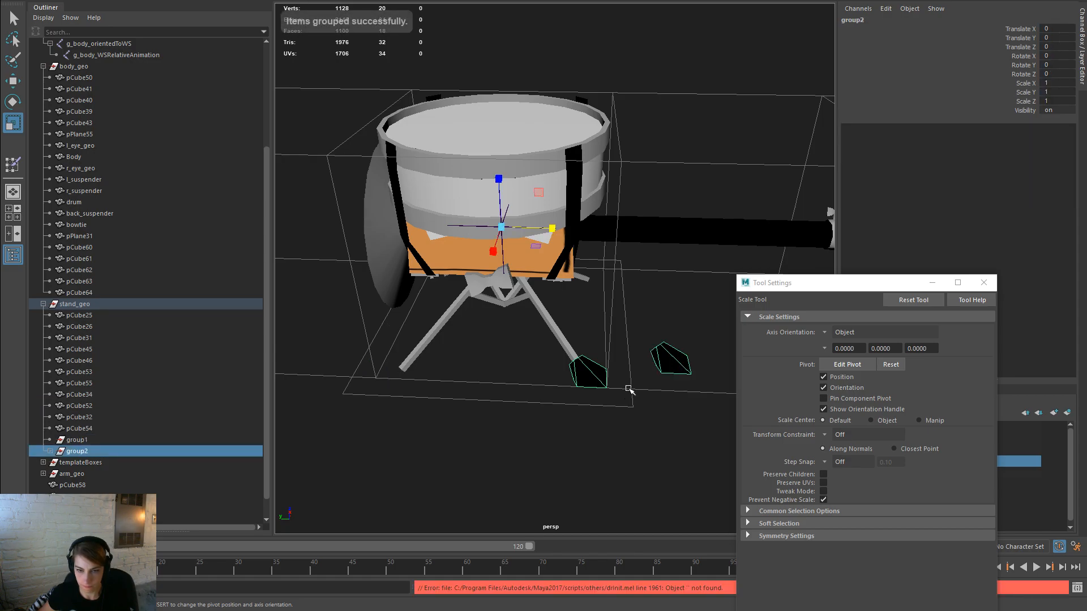
key("ctrl+z")
Step: Delete the construction history of the two selected feet and try to freeze their transformations
key("space")
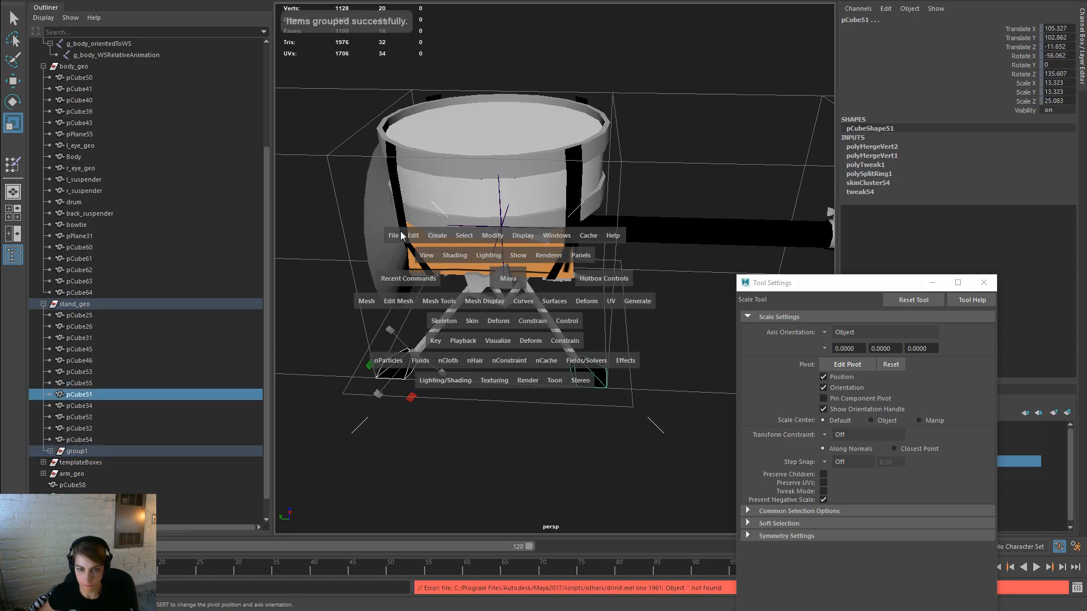
left_click(421, 239)
mouse_move(533, 373)
left_click(623, 381)
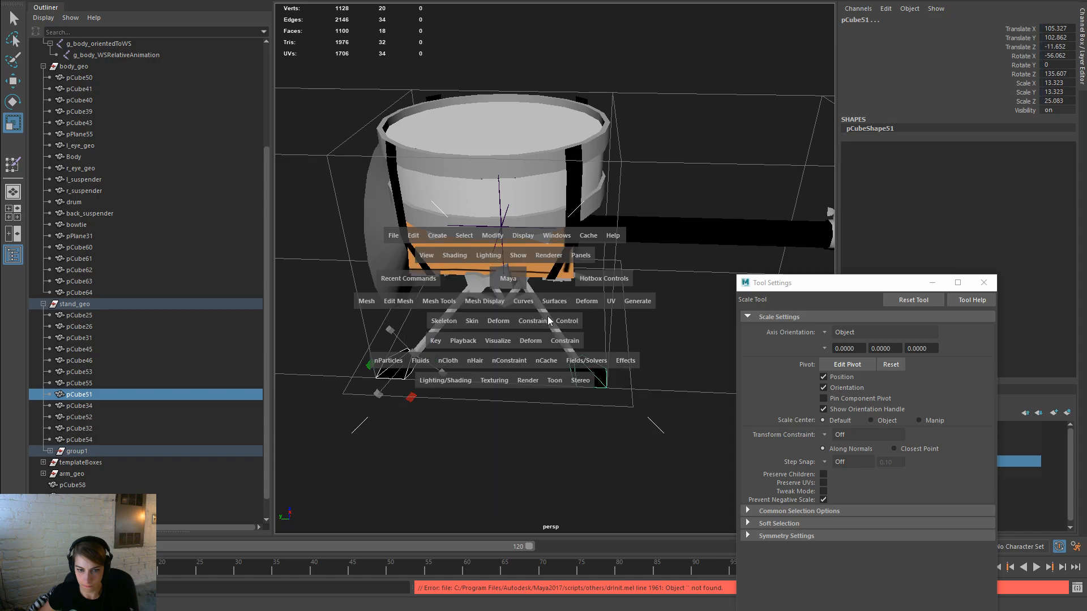
left_click(485, 237)
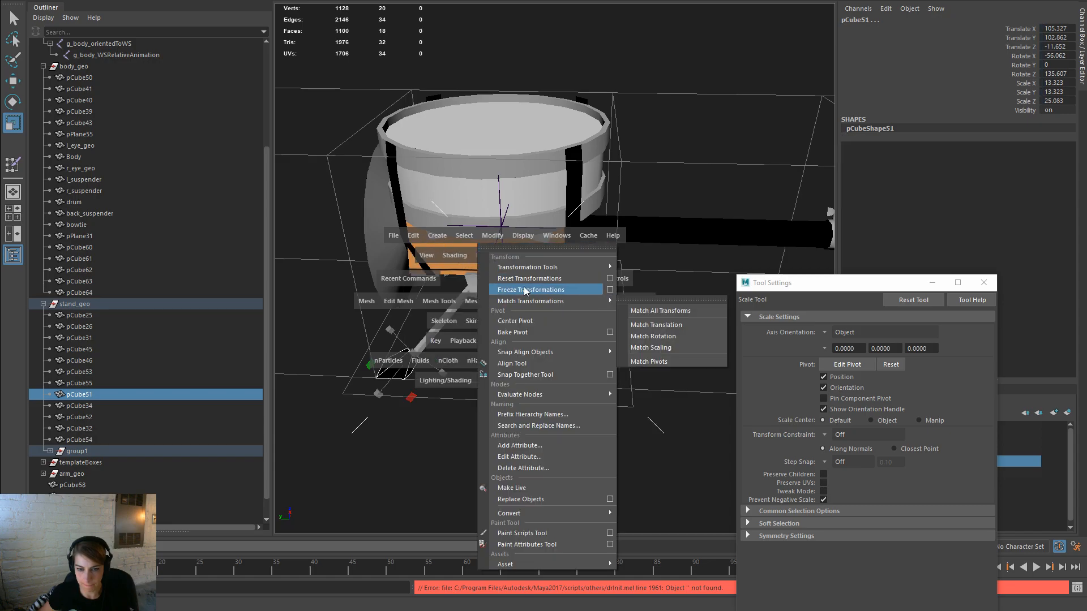
left_click(524, 287)
Step: Unlock the translate, rotate and scale channels of both feet
left_click(423, 377)
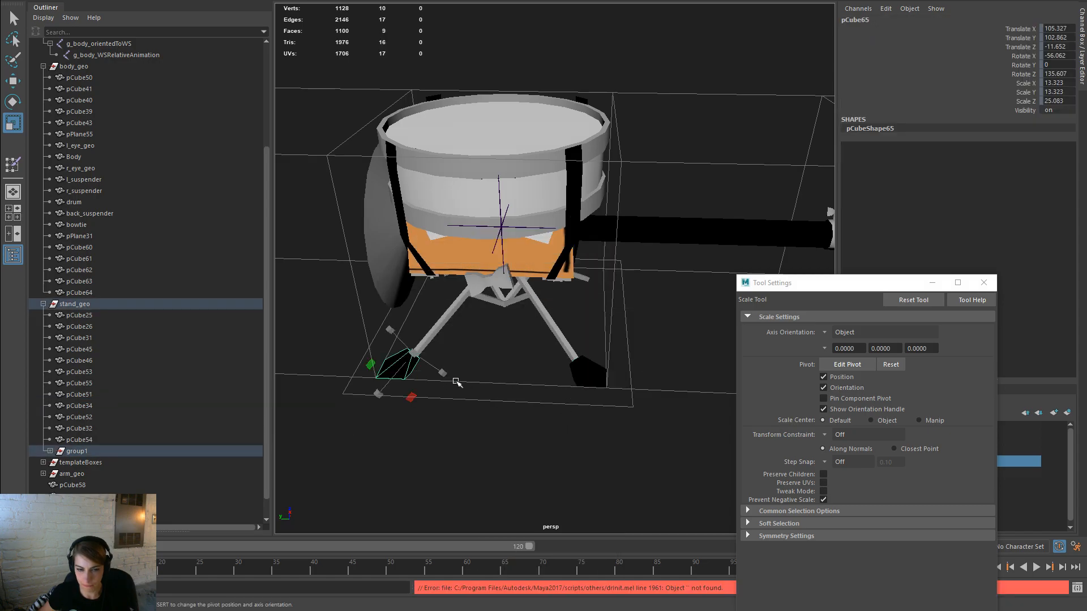
key("w")
left_click(583, 378, "shift")
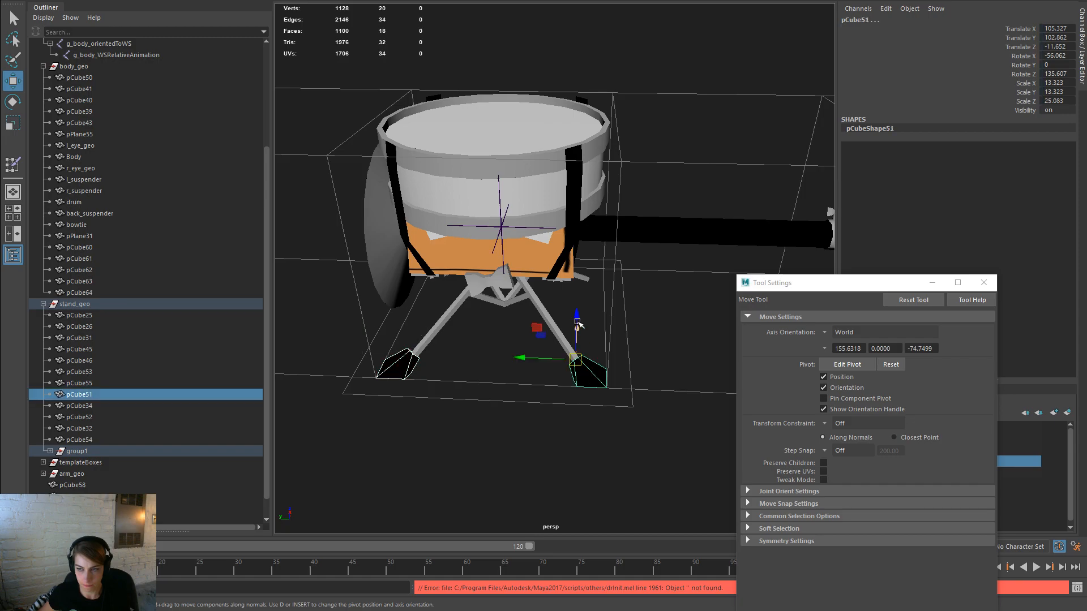
left_click_drag(1007, 29, 1012, 103)
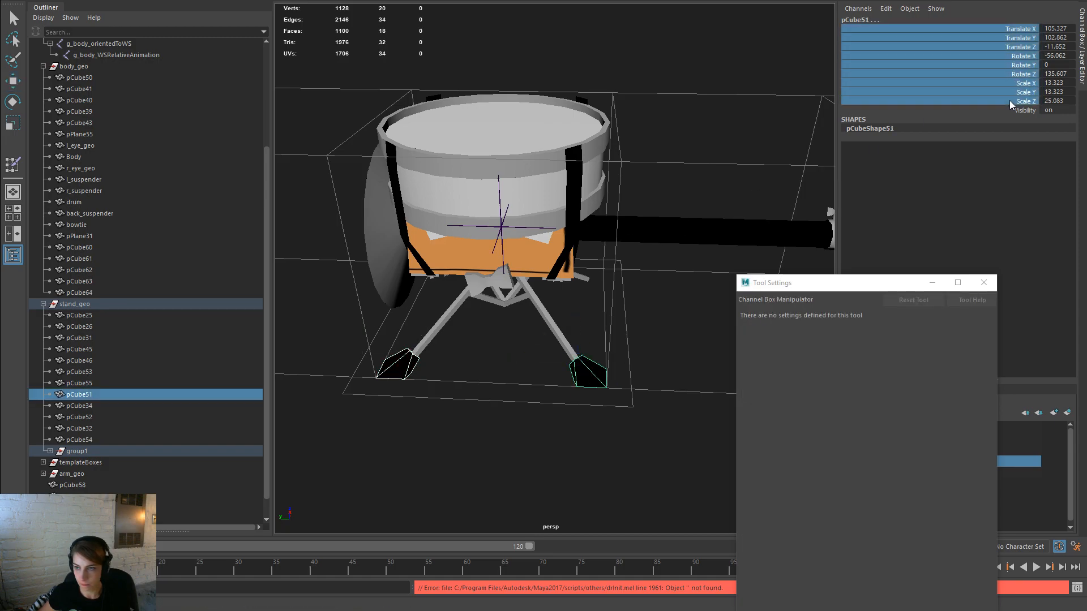
right_click(1012, 104)
left_click(997, 352)
Step: Group the original foot and its mirrored copy together
left_click_drag(621, 310, 593, 314, "alt")
key("ctrl+g")
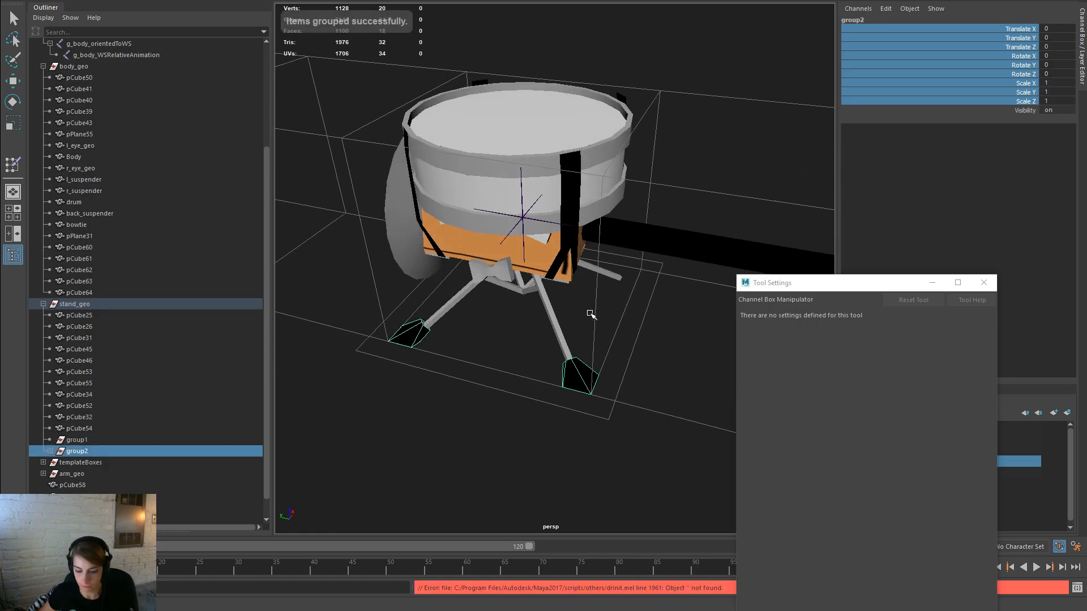
key("ctrl+g")
key("ctrl+z")
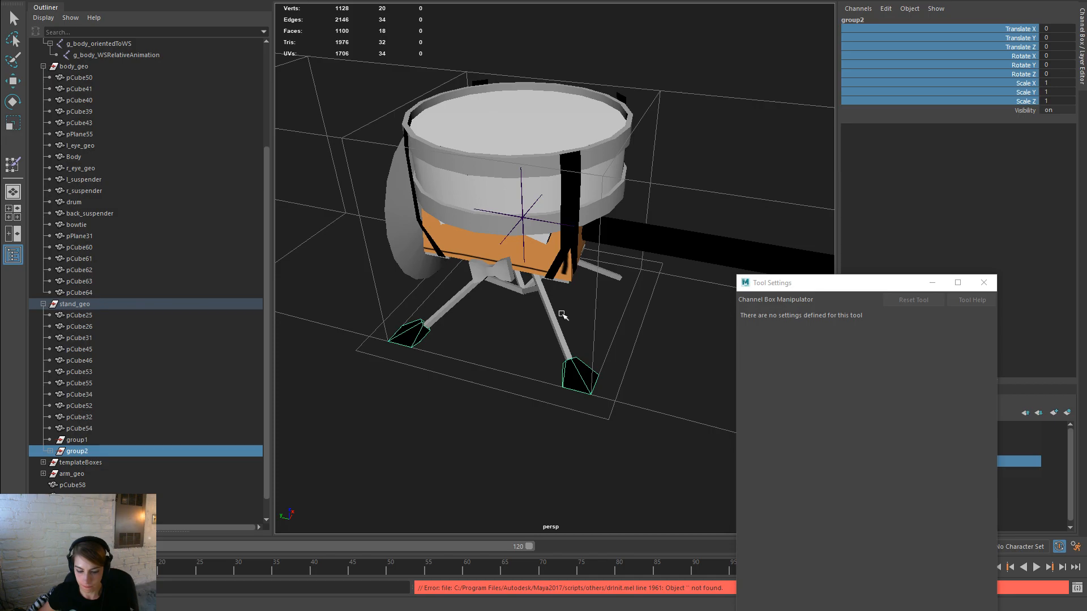
Step: Duplicate the group holding the two feet and mirror the copy by setting its Scale X to -1
left_click_drag(610, 326, 550, 302, "alt")
key("w")
key("ctrl+g")
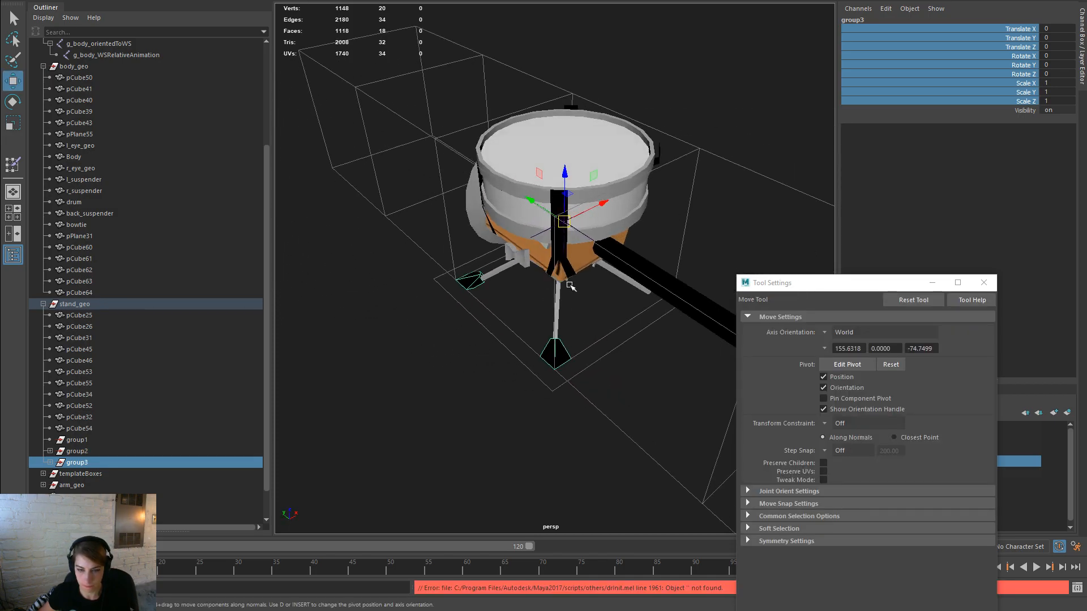
key("r")
left_click_drag(531, 241, 596, 207)
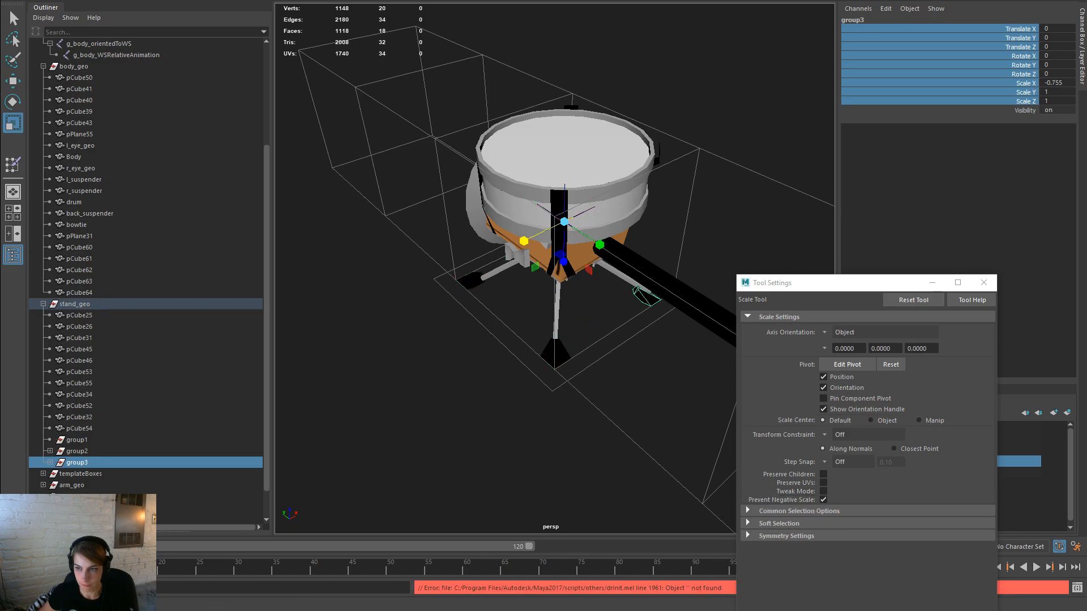
left_click(1058, 83)
type("-1")
key("Return")
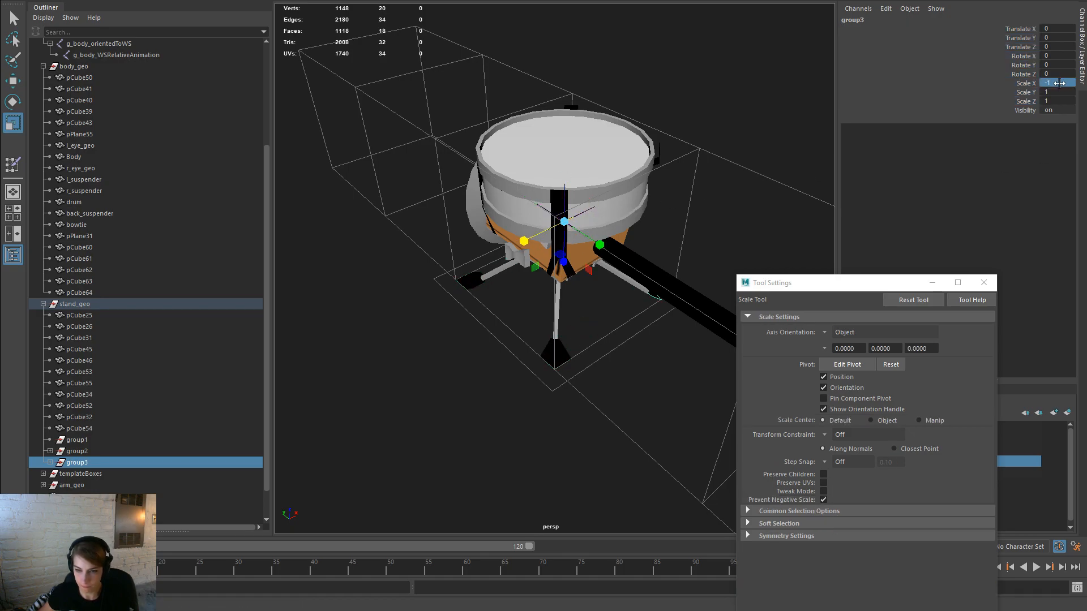
Step: Freeze the translation of the mirrored feet group
left_click_drag(792, 214, 1086, 249, "alt")
key("space")
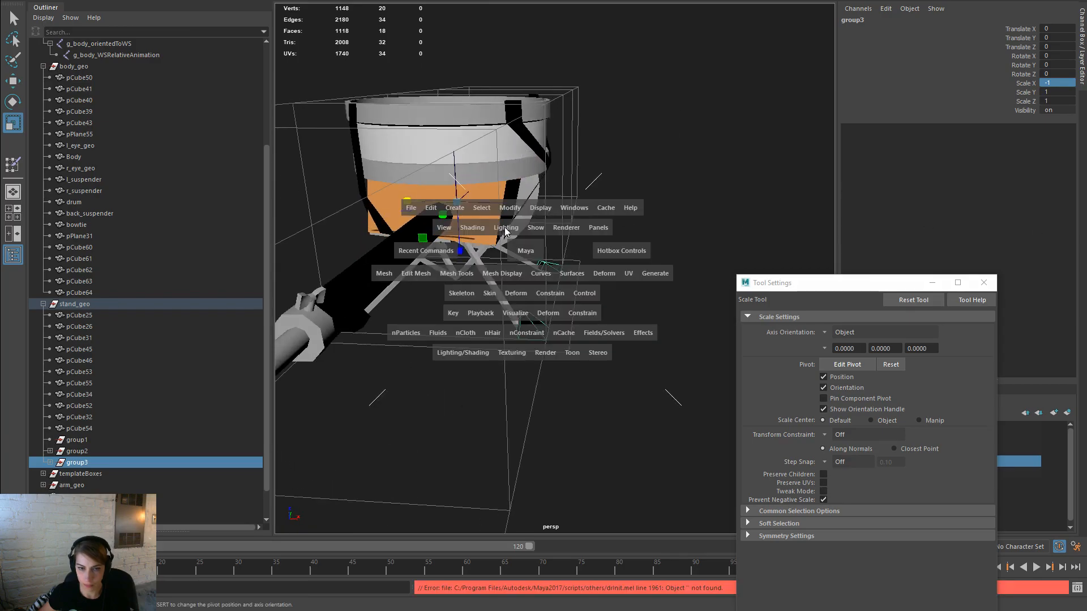
left_click_drag(524, 208, 551, 243)
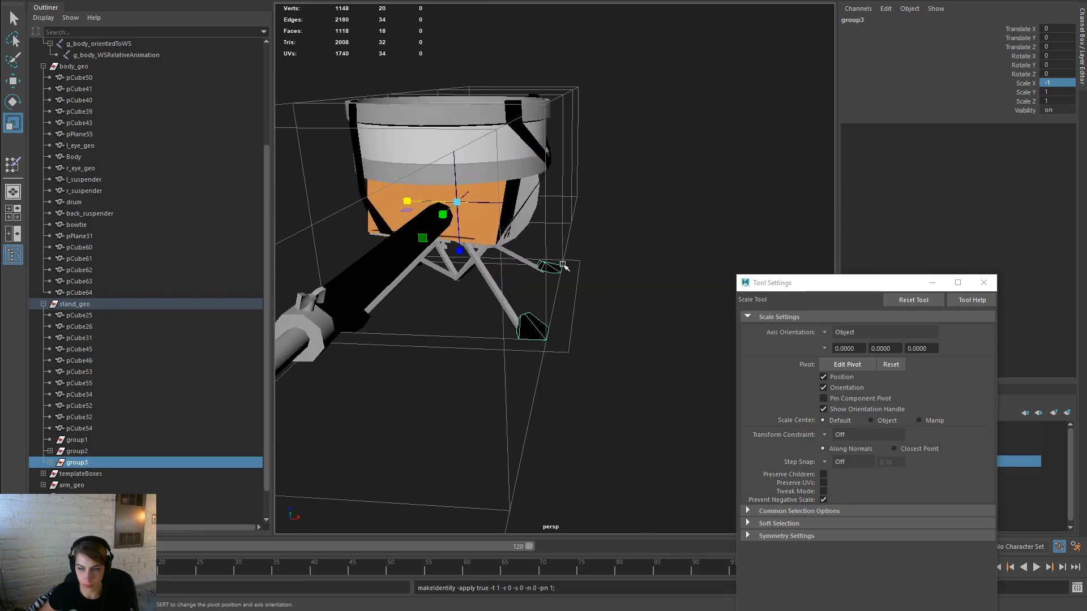
key("space")
key("space")
left_click(568, 74)
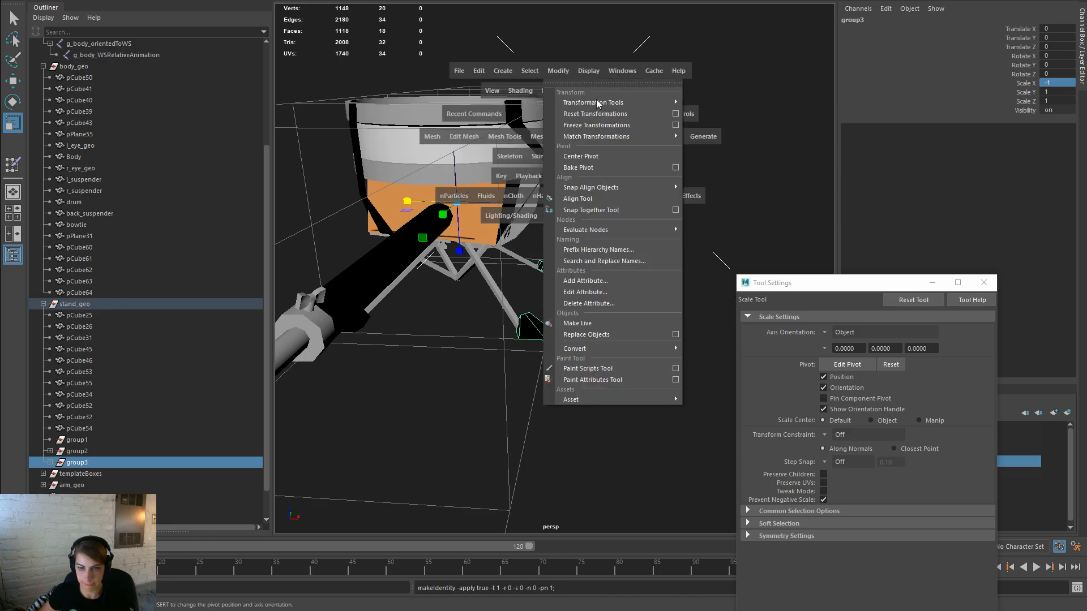
Step: Select the four feet inside group2 and group3 and parent them directly to stand_geo
left_click(50, 451)
left_click(105, 465)
left_click(104, 473, "shift")
left_click(106, 497, "ctrl")
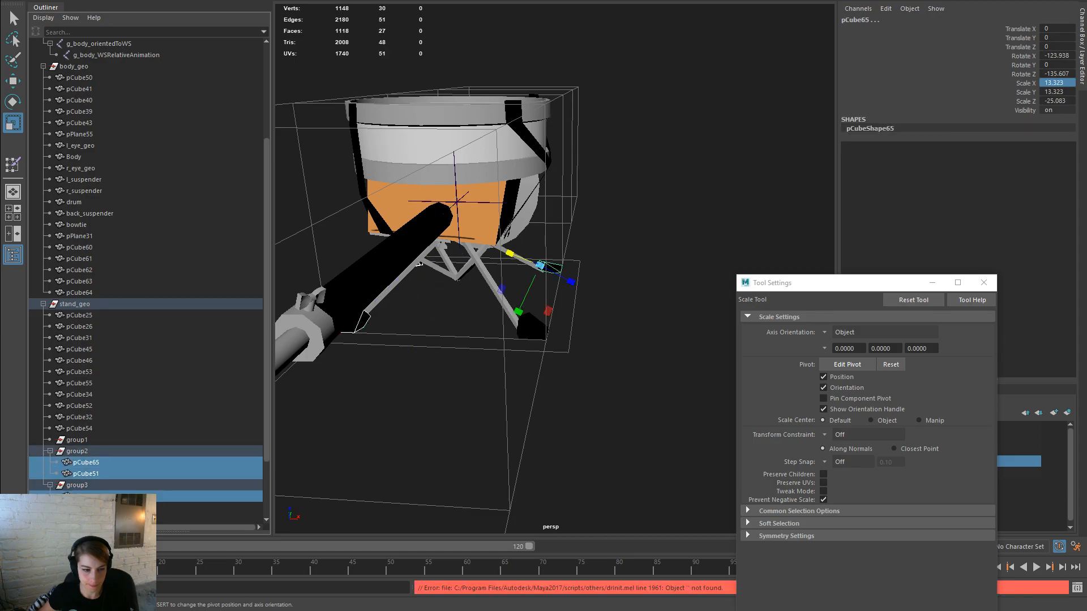
left_click(106, 507, "ctrl")
left_click(90, 304, "ctrl")
key("p")
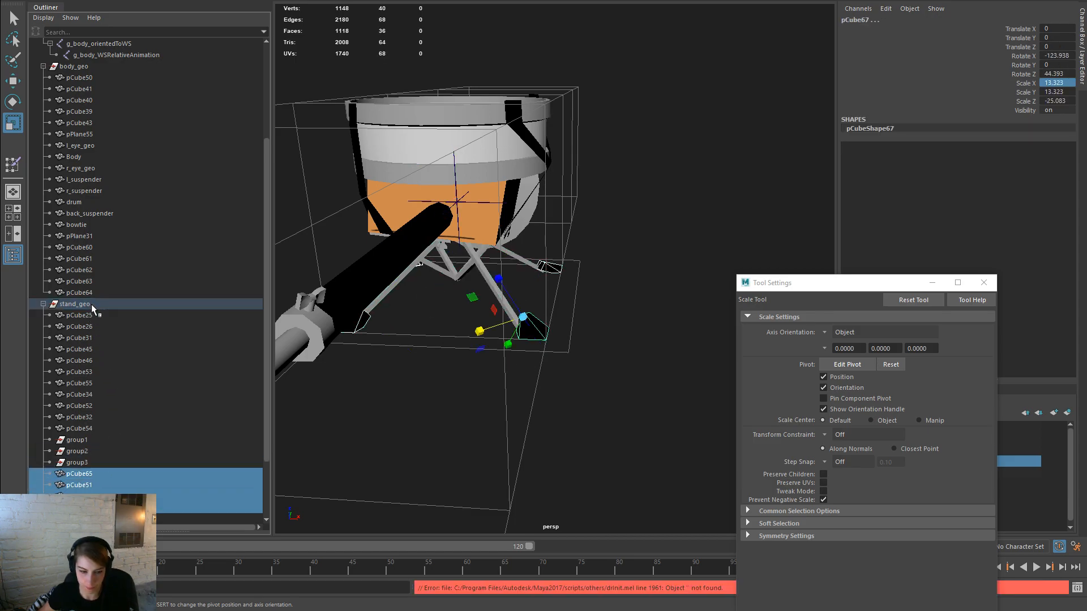
Step: Delete the three empty groups left under stand_geo
left_click(98, 465)
left_click(91, 438, "shift")
key("Delete")
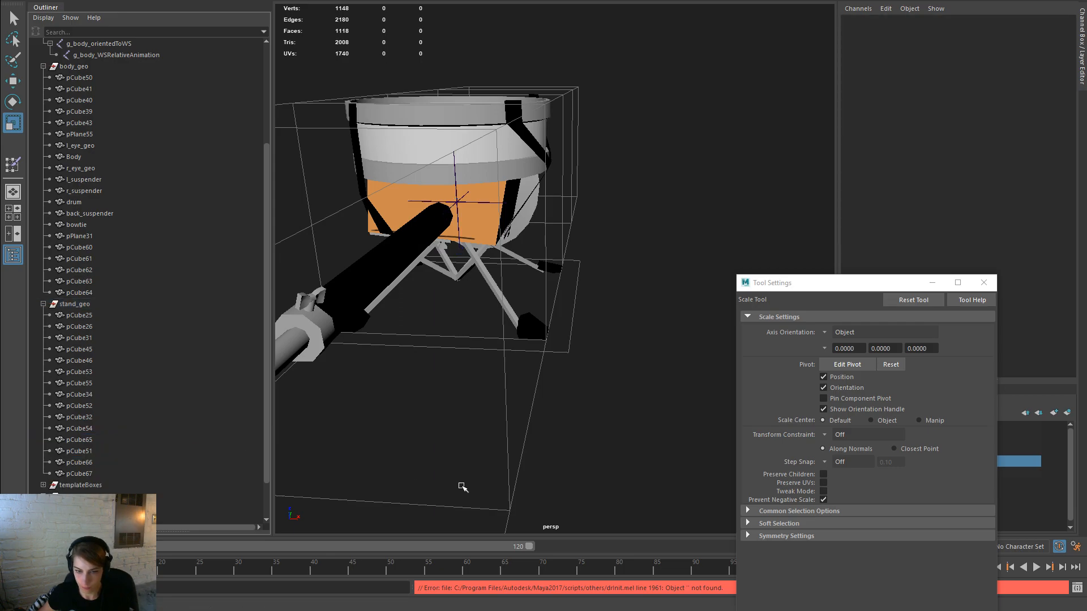
Step: Unbind the skin of the two stand legs pCube52 and pCube54
left_click_drag(539, 376, 510, 371, "alt")
scroll(417, 327, "up", 3)
scroll(601, 245, "up", 5)
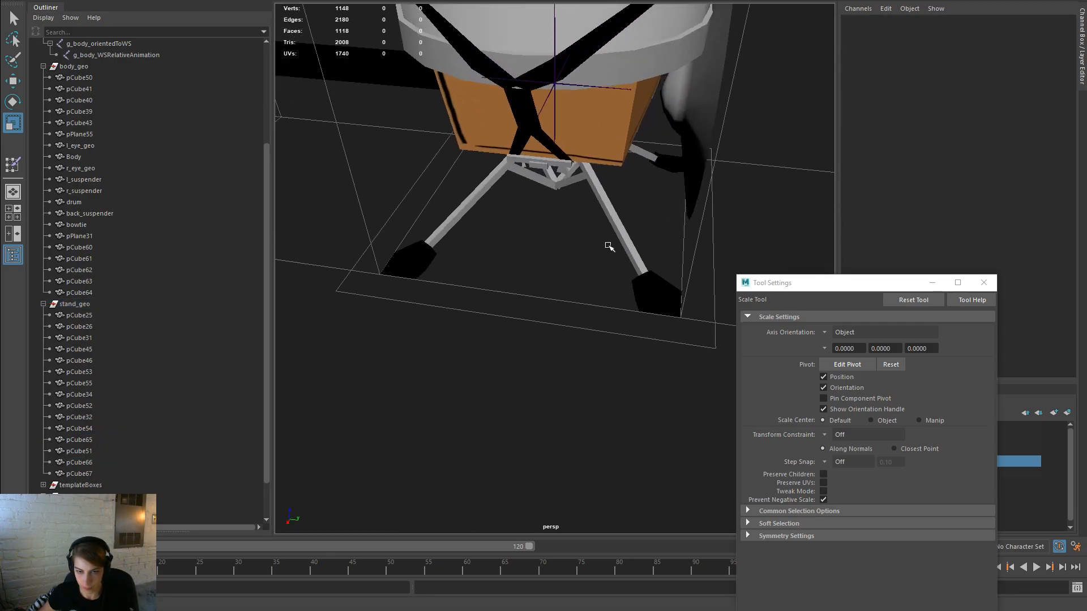
left_click(619, 238)
left_click(458, 224, "shift")
left_click_drag(512, 292, 539, 273, "alt")
key("space")
left_click(500, 319)
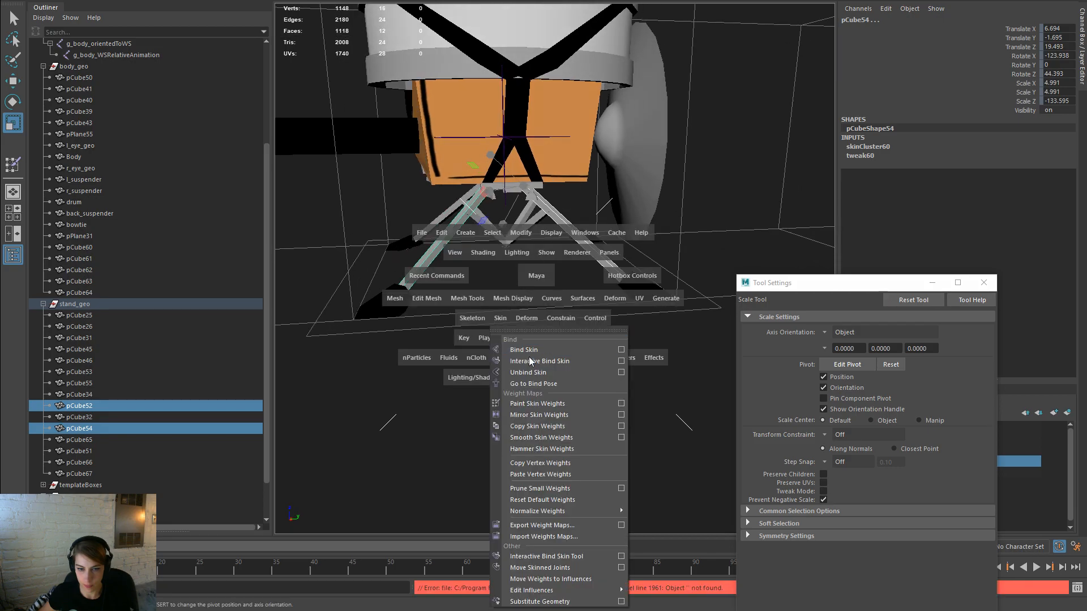
left_click(538, 371)
Step: Try rotating the unbound stand legs to line them up with their feet
left_click_drag(585, 364, 550, 385, "alt")
key("e")
left_click_drag(568, 136, 578, 139)
left_click(621, 226)
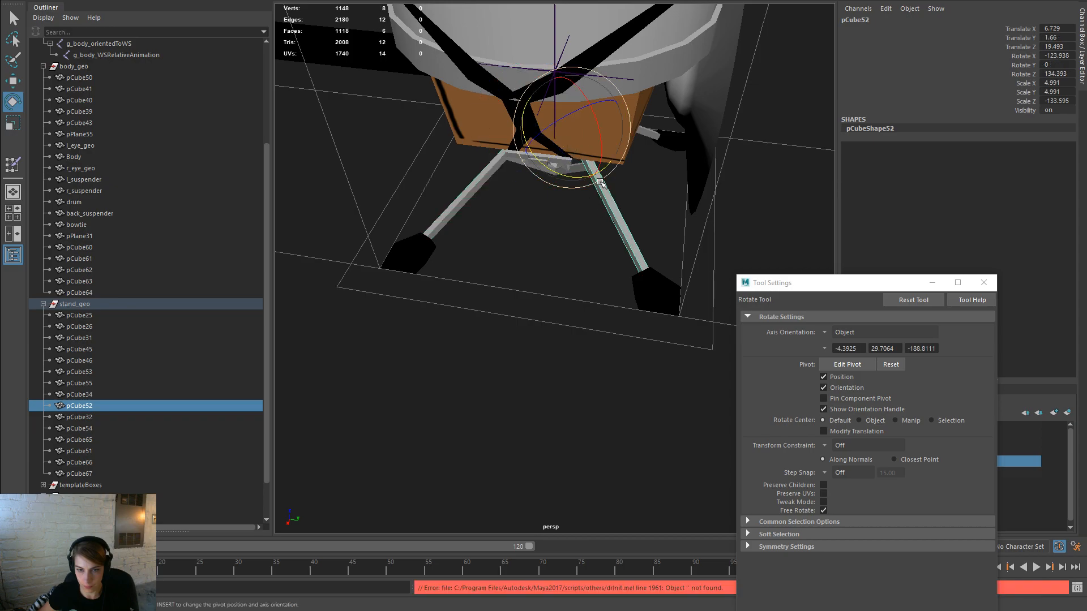
mouse_move(579, 181)
left_mouse_down()
mouse_move(563, 187)
mouse_move(583, 178)
mouse_move(580, 186)
left_mouse_up()
key("ctrl+z")
Step: Rotate the unbound stand legs slightly so their lower ends meet the feet
left_click(451, 224)
left_click_drag(451, 224, 569, 246, "alt")
left_click(569, 246, "shift")
left_click_drag(496, 290, 583, 271, "alt")
left_click_drag(366, 232, 368, 237)
left_click_drag(552, 352, 482, 362, "alt")
left_click(534, 392)
left_click_drag(534, 391, 516, 420, "alt")
left_click(621, 290)
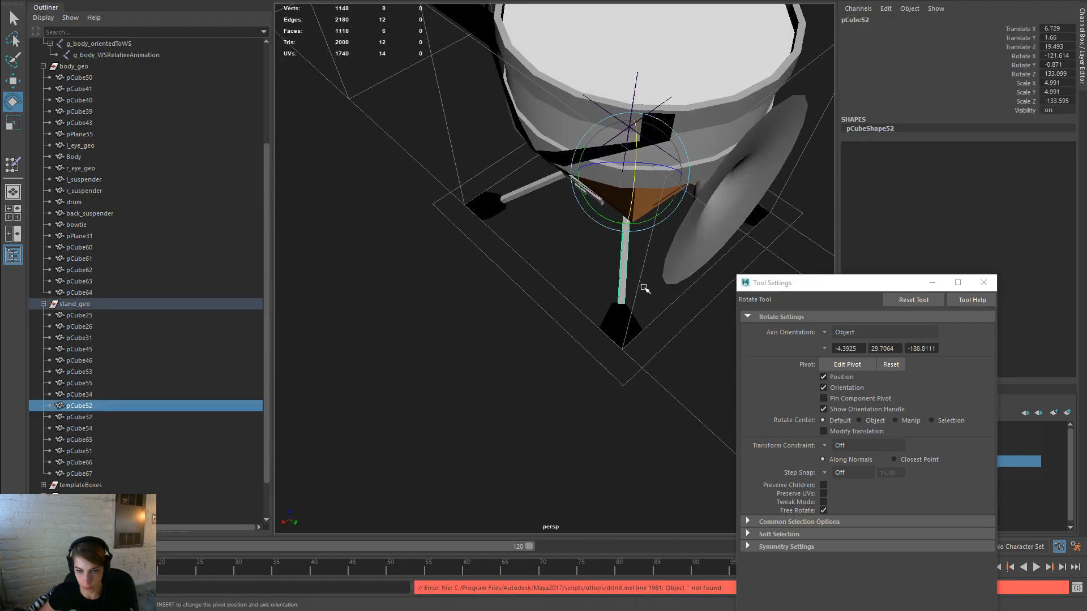
left_click_drag(639, 219, 640, 223)
Step: Examine how the legs and feet of the stand line up from several angles and distances
left_click(470, 334)
left_click_drag(469, 333, 626, 279, "alt")
right_click_drag(626, 279, 419, 303, "alt")
left_click_drag(418, 303, 612, 323, "alt")
left_click_drag(544, 396, 342, 355, "alt")
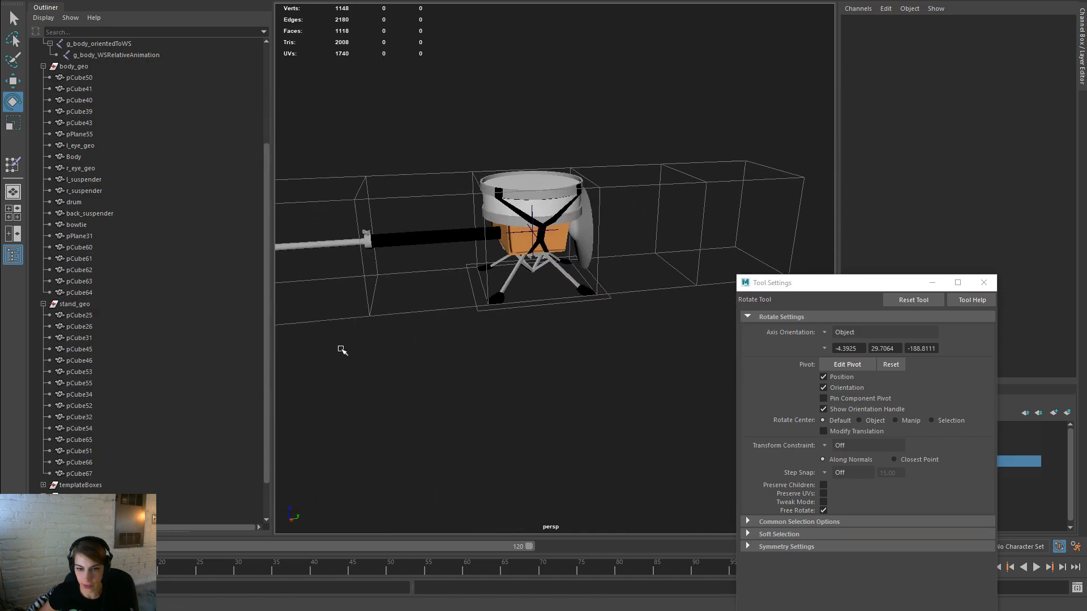
right_click_drag(342, 355, 689, 429, "alt")
left_click_drag(688, 429, 579, 381, "alt")
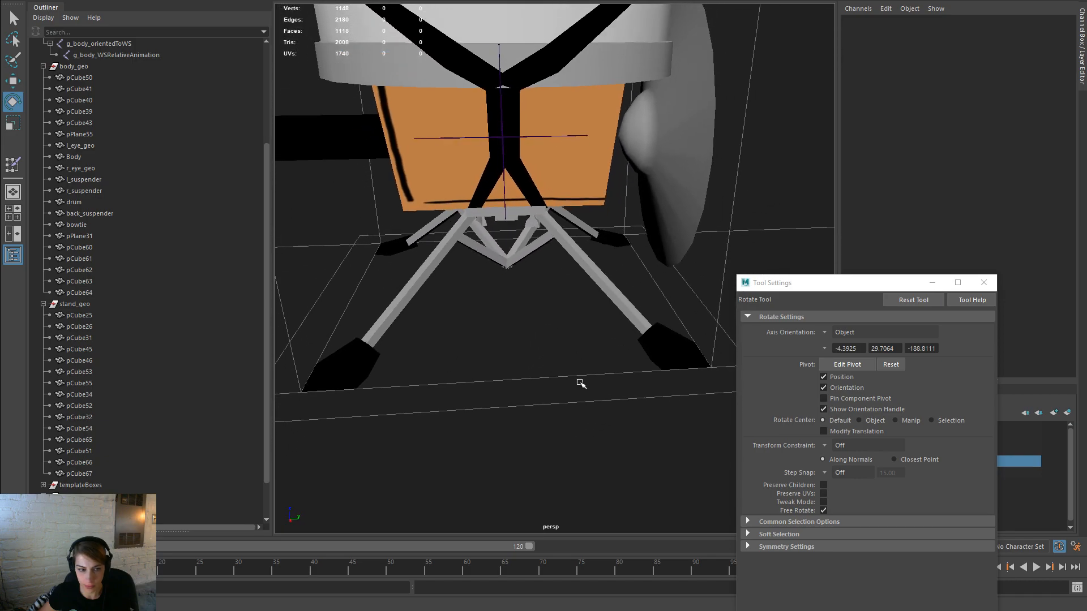
Step: Select all meshes under stand_geo, from pCube25 to pCube67, and unbind their skin
left_click(79, 315)
left_click(94, 472, "shift")
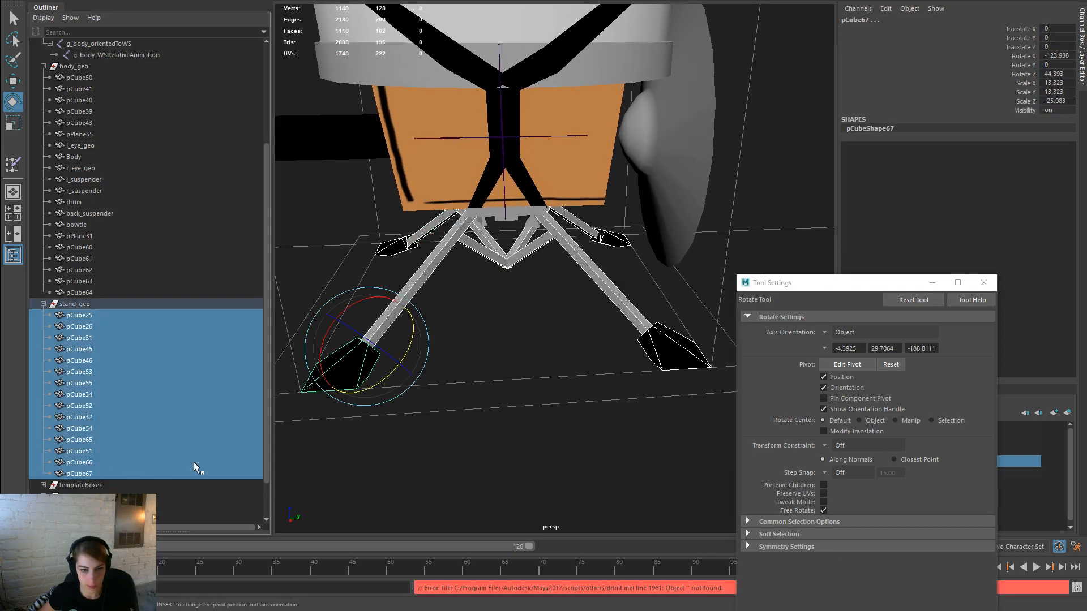
left_click_drag(498, 374, 509, 359, "alt")
key("space")
left_click(453, 293)
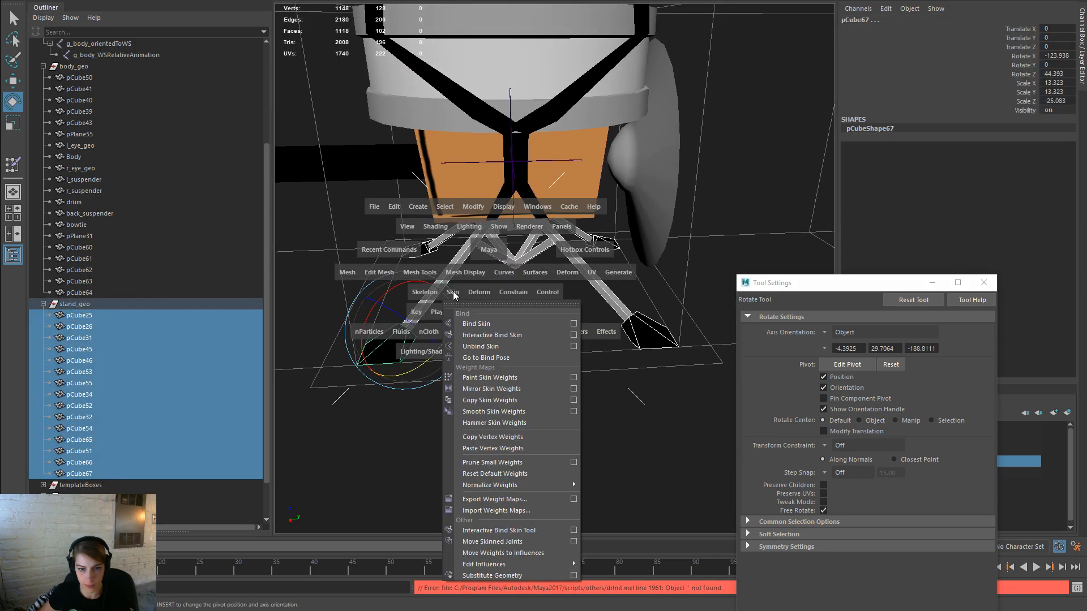
left_click(502, 343)
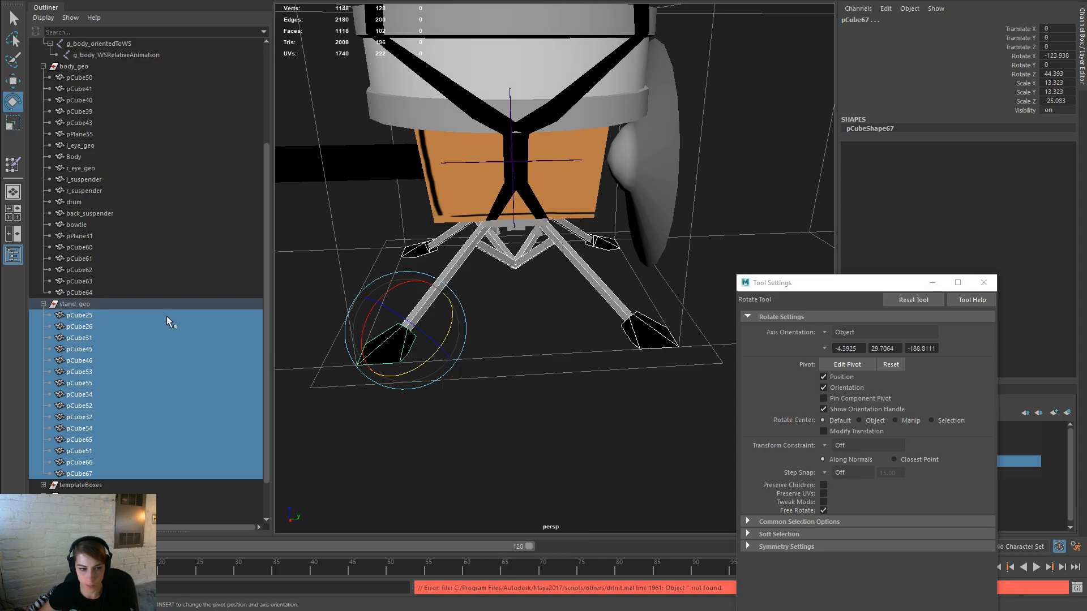
Step: Bind the selected stand meshes to the g_body joint with Bind Skin and close the tool settings window
scroll(178, 331, "up", 4)
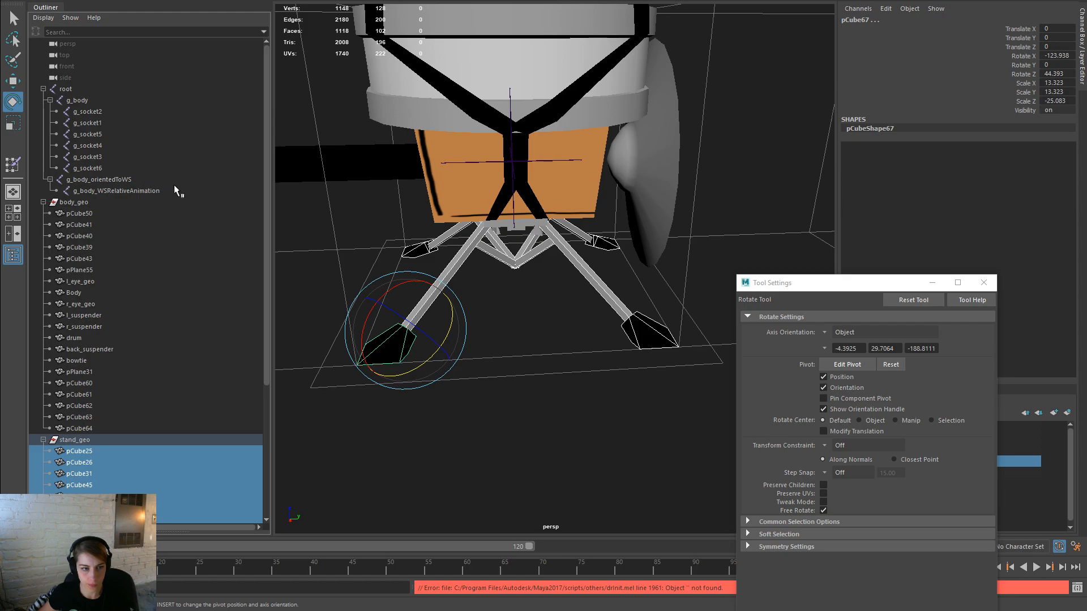
left_click(113, 101, "ctrl")
key("space")
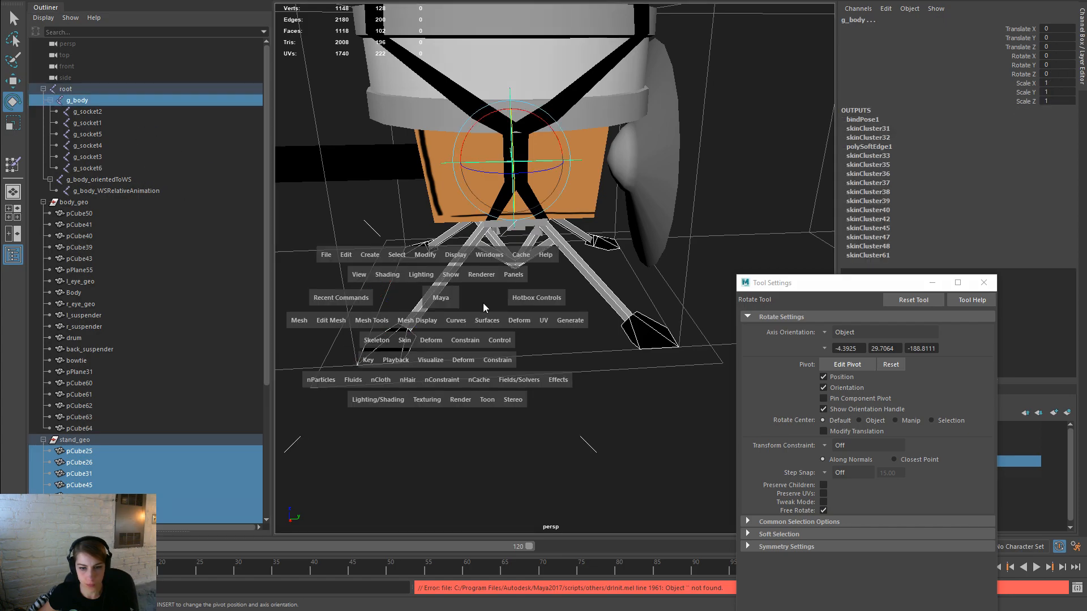
left_click_drag(404, 340, 456, 82)
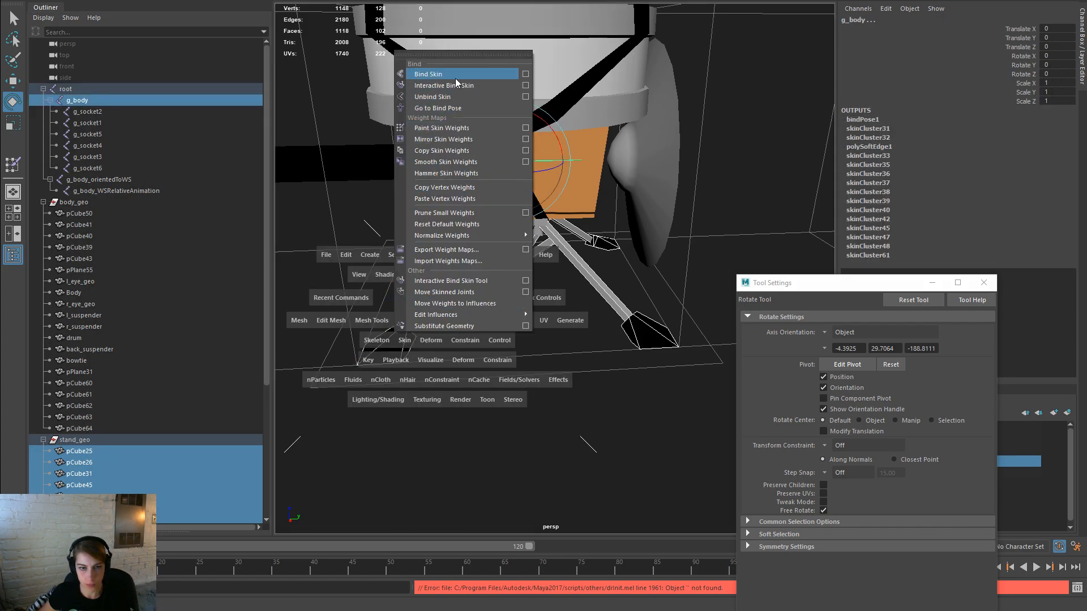
left_click(453, 74)
left_click(545, 384)
left_click_drag(545, 385, 571, 375, "alt")
right_click_drag(572, 374, 411, 336, "alt")
middle_click_drag(457, 350, 409, 450, "alt")
mouse_move(433, 455)
left_mouse_down("alt")
mouse_move(439, 468)
mouse_move(432, 453)
left_mouse_up("alt")
left_click(984, 281)
Step: Export the joints under root and all body_geo and stand_geo meshes, without the group nodes, as FBX, overwriting Body_Drummer.fbx
left_click(133, 100)
scroll(151, 353, "down", 5)
left_click(99, 428, "shift")
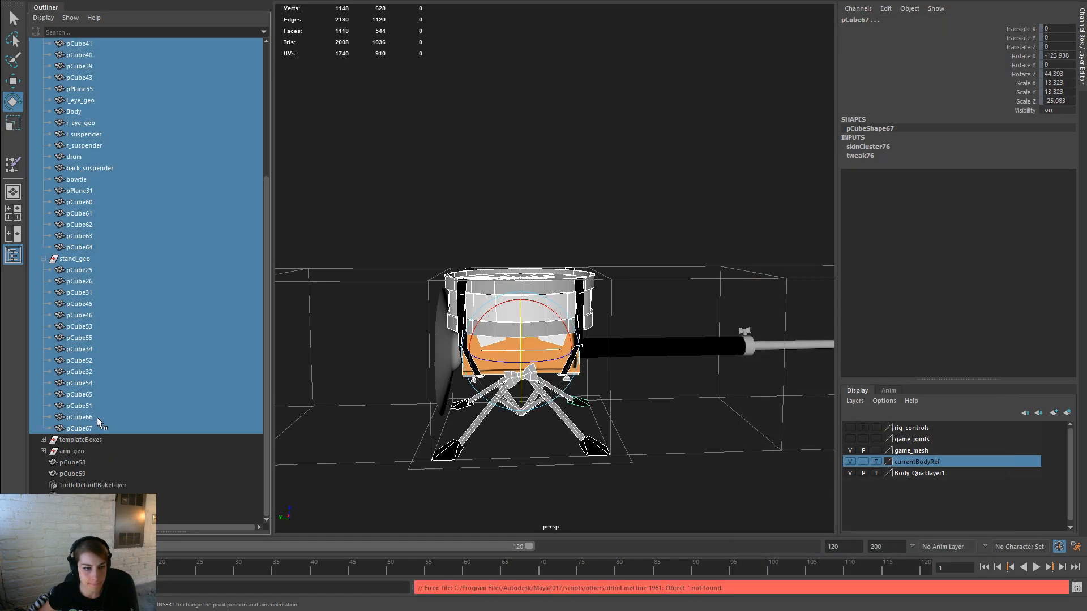
scroll(102, 422, "up", 5)
left_click(92, 202, "ctrl")
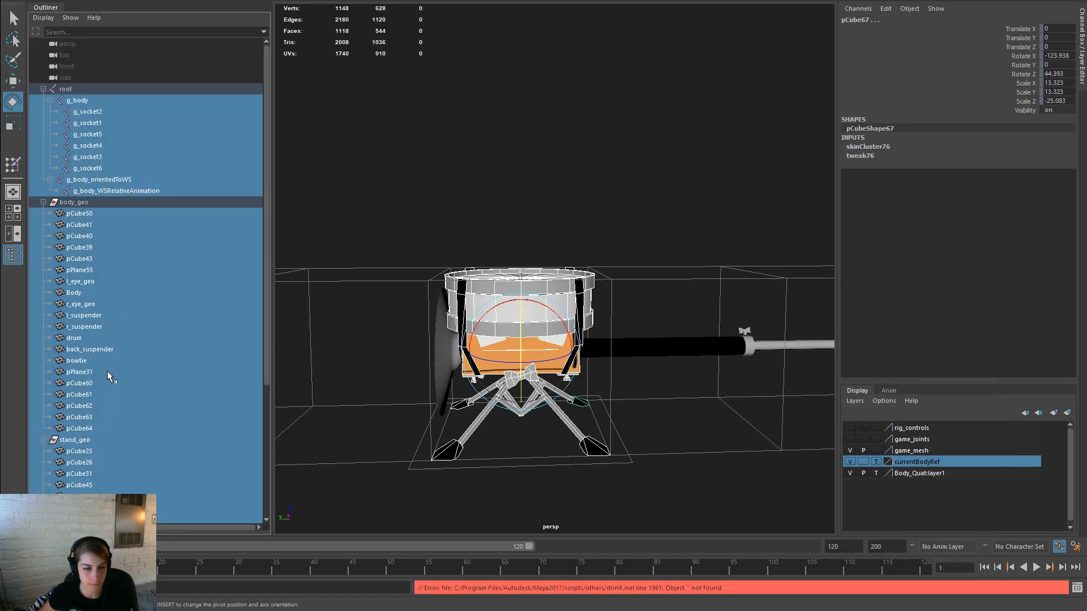
left_click(88, 440, "ctrl")
key("space")
left_click(440, 157)
left_click(506, 315)
left_click(398, 186)
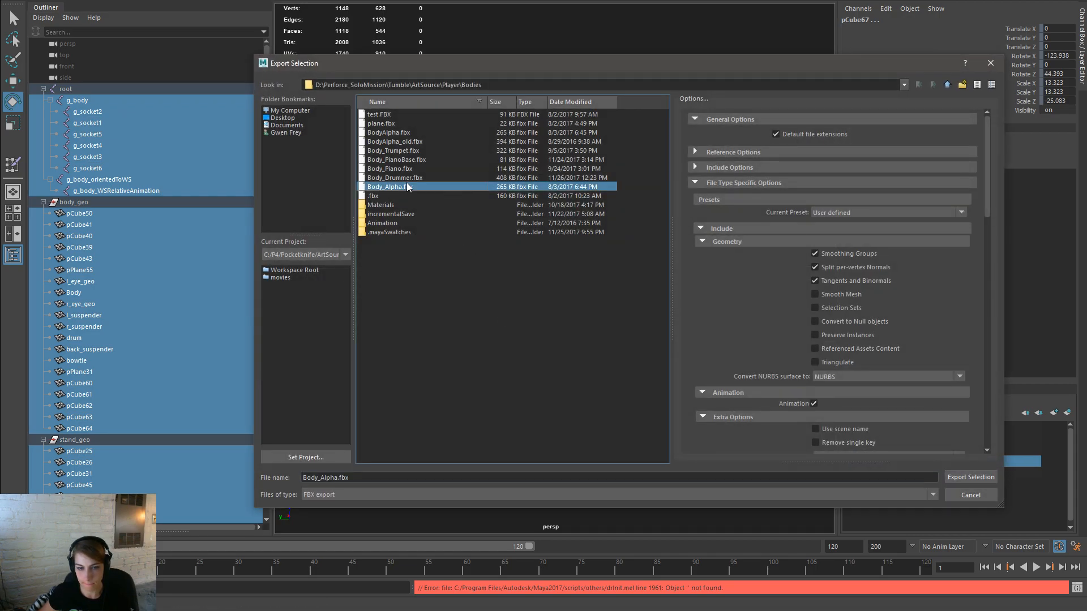
left_click(416, 180)
double_click(436, 180)
left_click(603, 302)
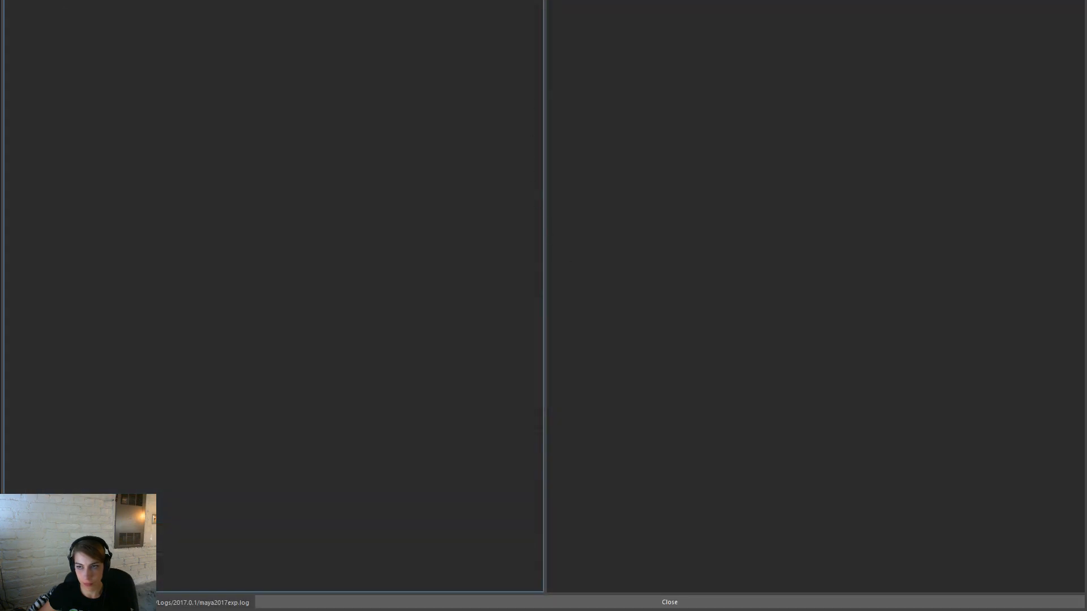
key("Escape")
Step: Switch to Unreal Editor and reimport the Body_Drummer skeletal mesh
key("alt+Tab")
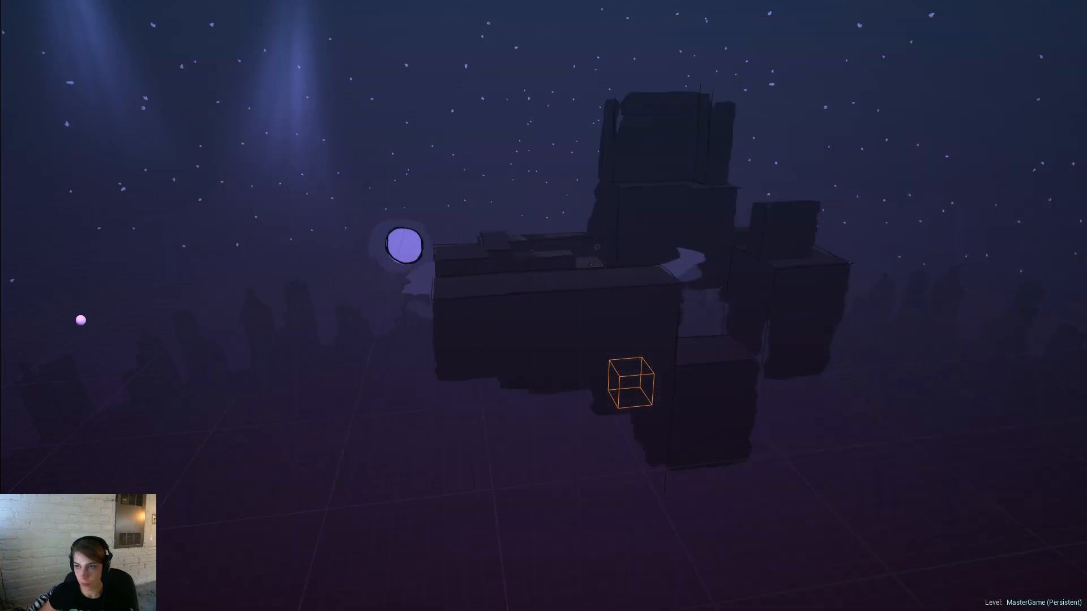
key("F11")
left_click(178, 517)
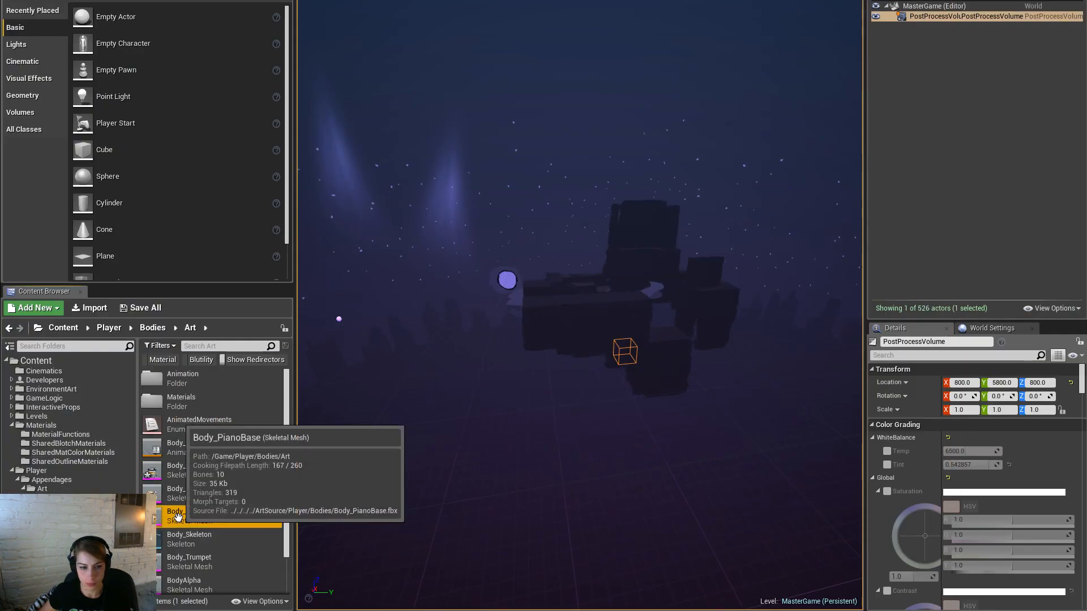
right_click(209, 473)
left_click(260, 175)
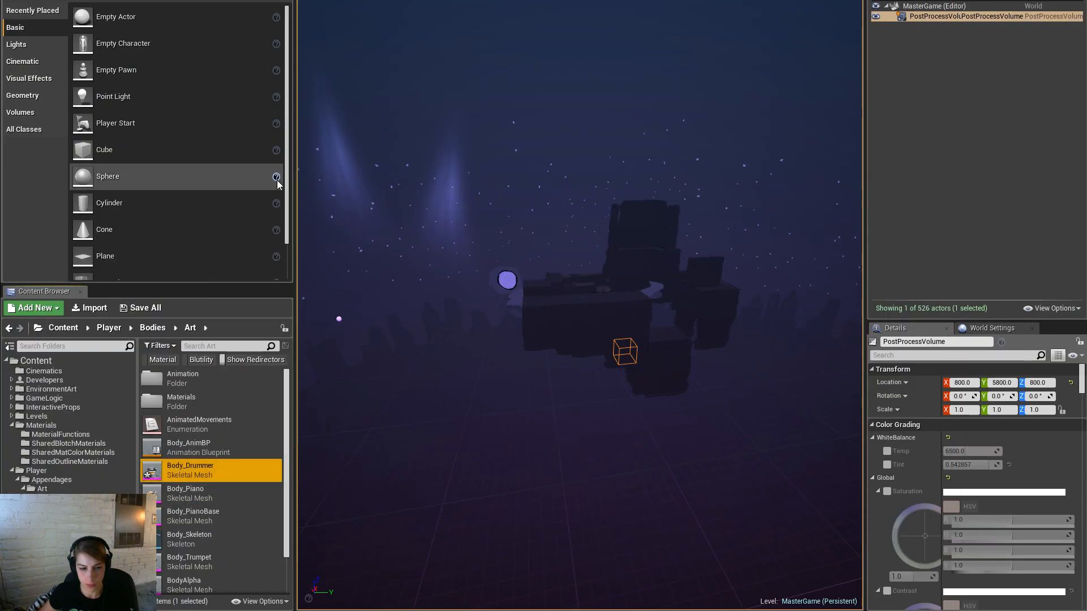
Step: Start playing the game in a full-screen view and resume the current level
key("alt+p")
left_click(627, 314)
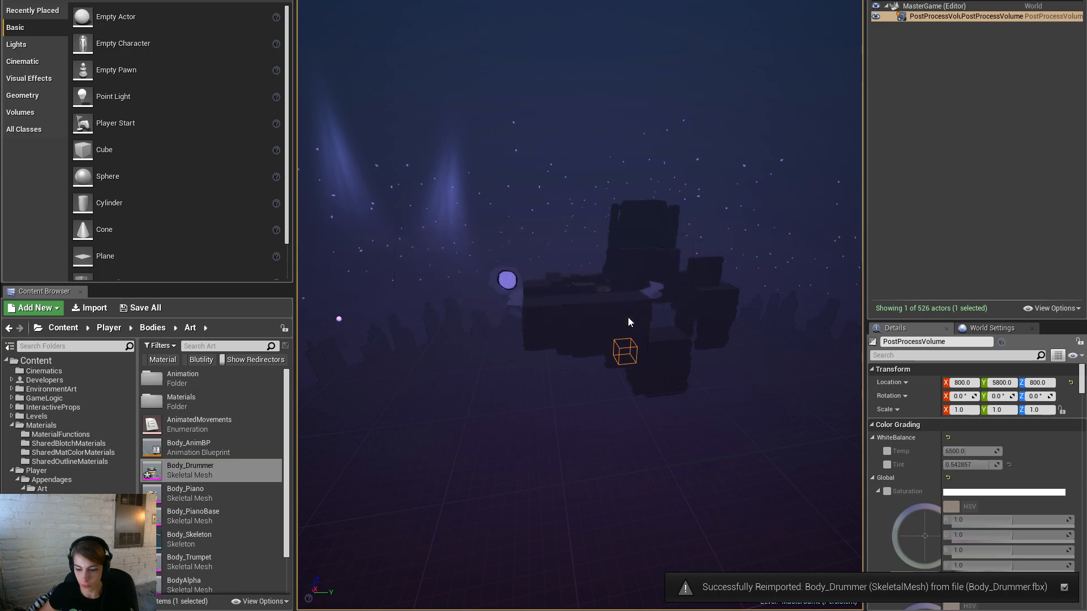
key("F11")
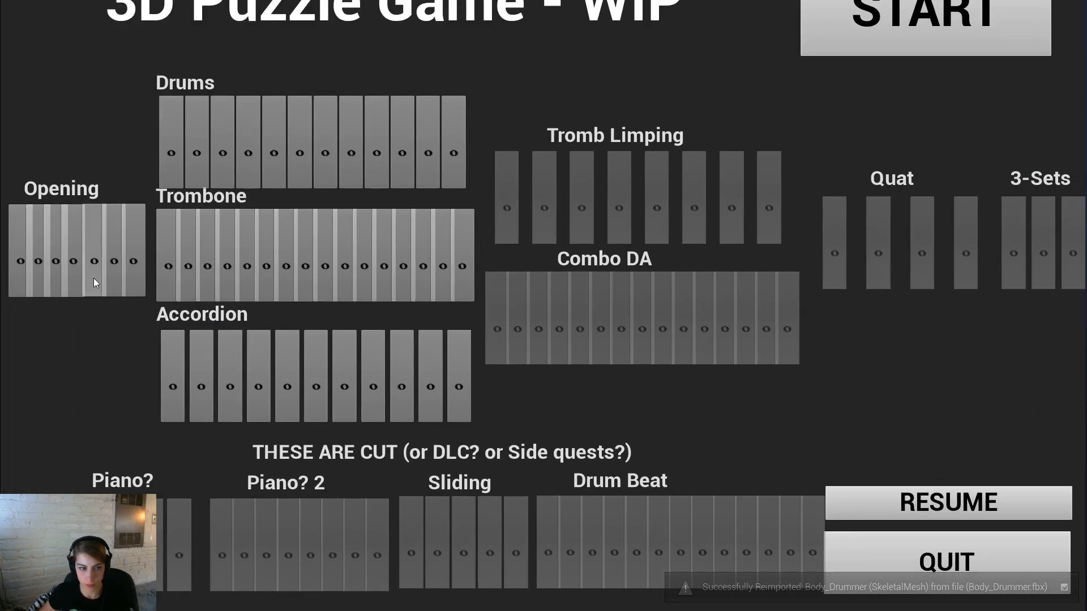
left_click(920, 500)
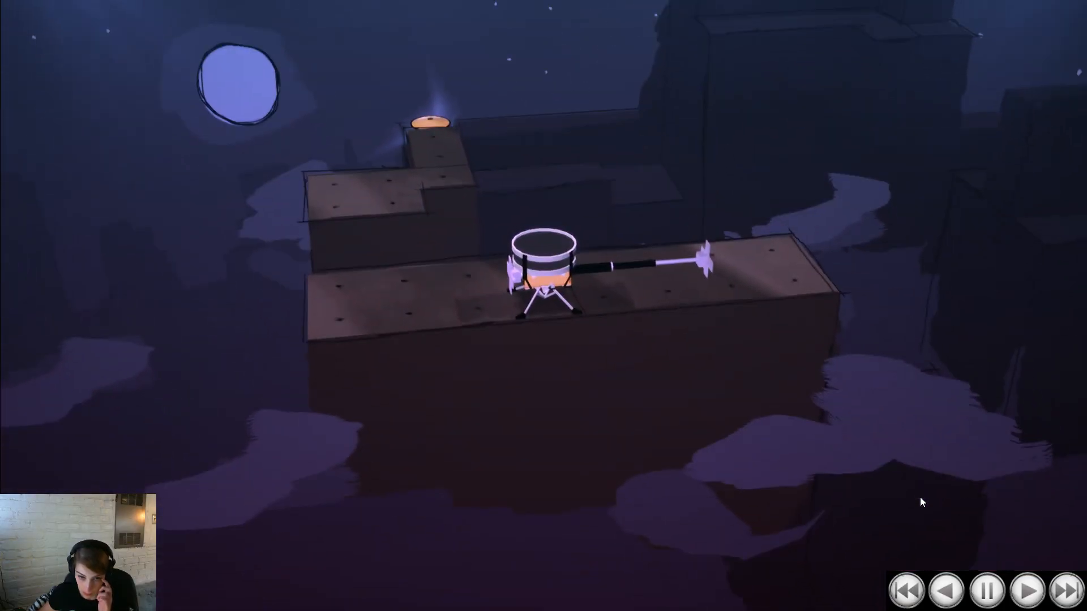
Step: Move the drummer around the platform and orbit the camera to check the new feet in the game
key("space")
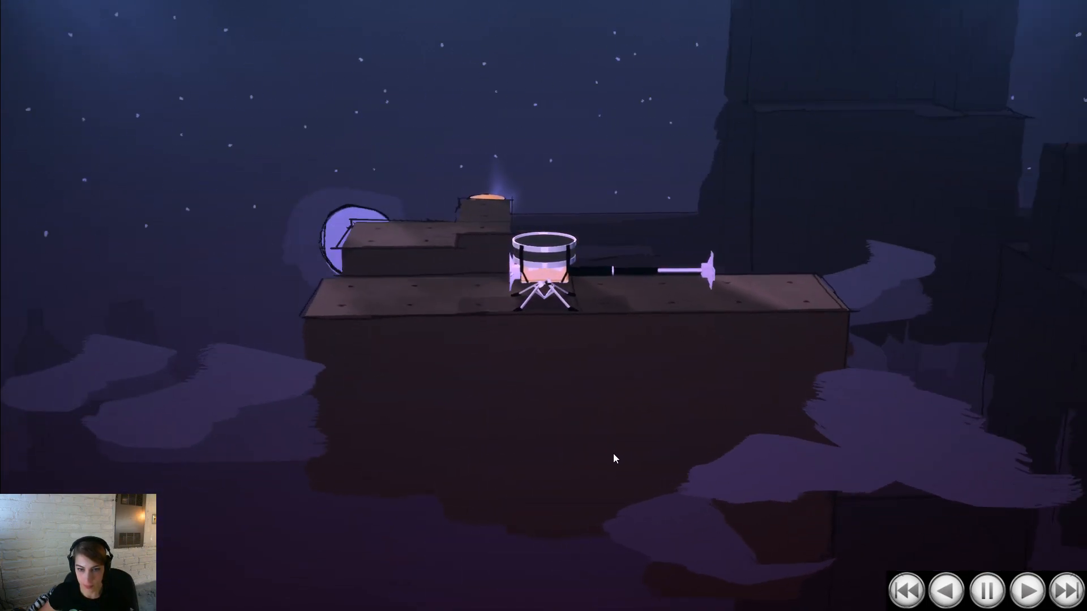
left_click_drag(613, 453, 776, 473)
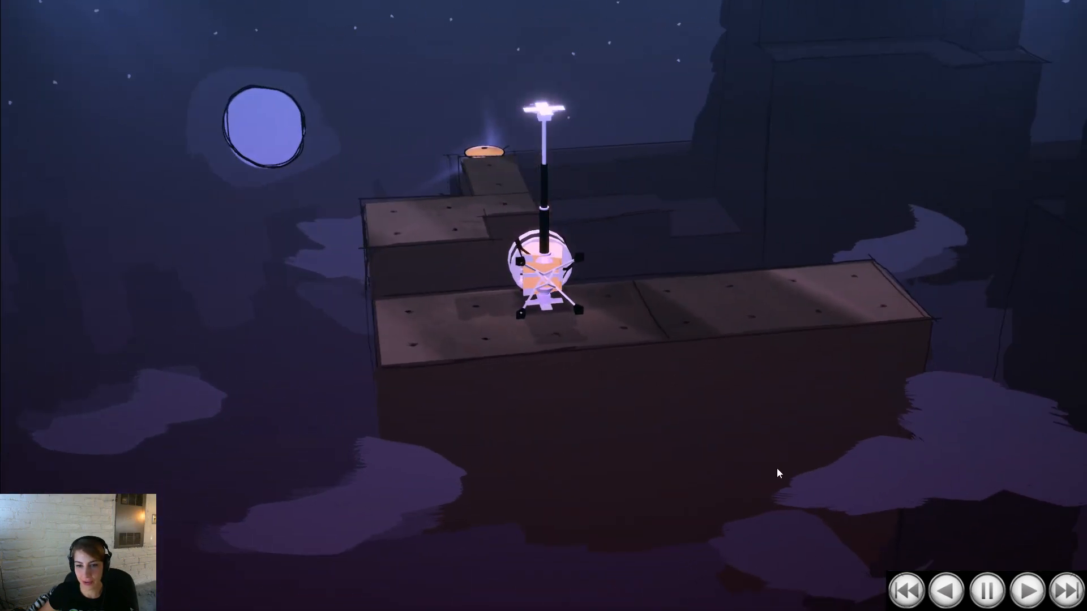
key("d")
key("a")
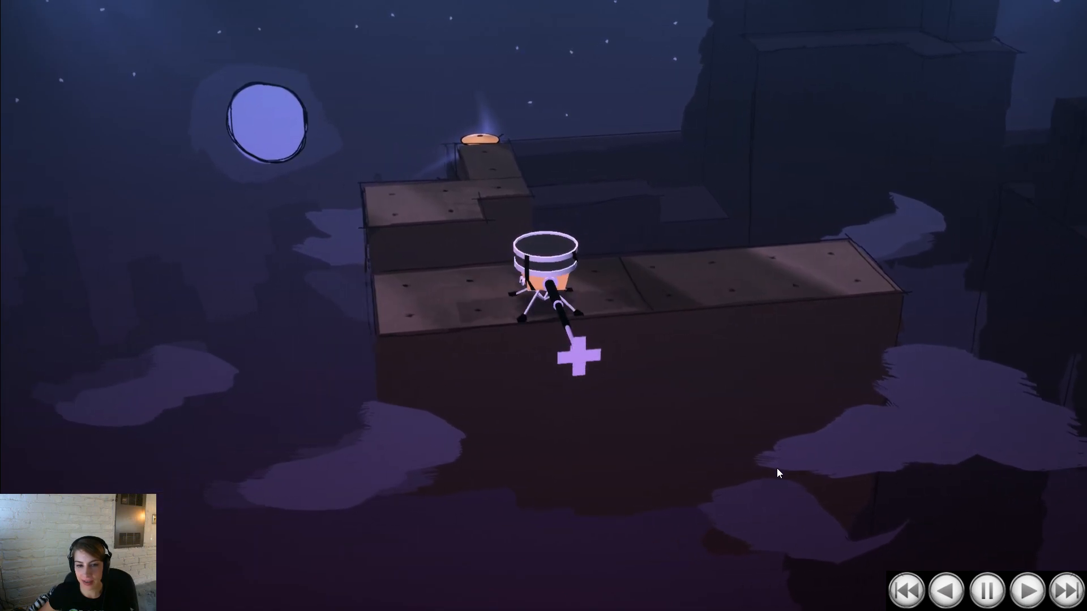
key("w")
key("d")
key("s")
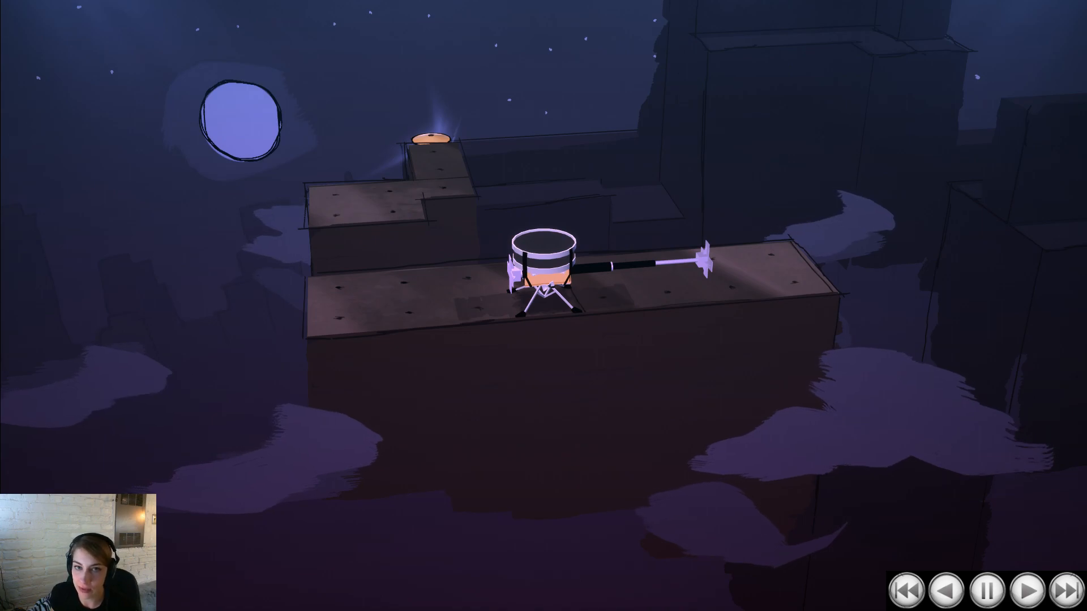
Step: Orbit the game camera up and down around the standing drummer to examine its feet and stand on the platform
left_click_drag(640, 534, 618, 477)
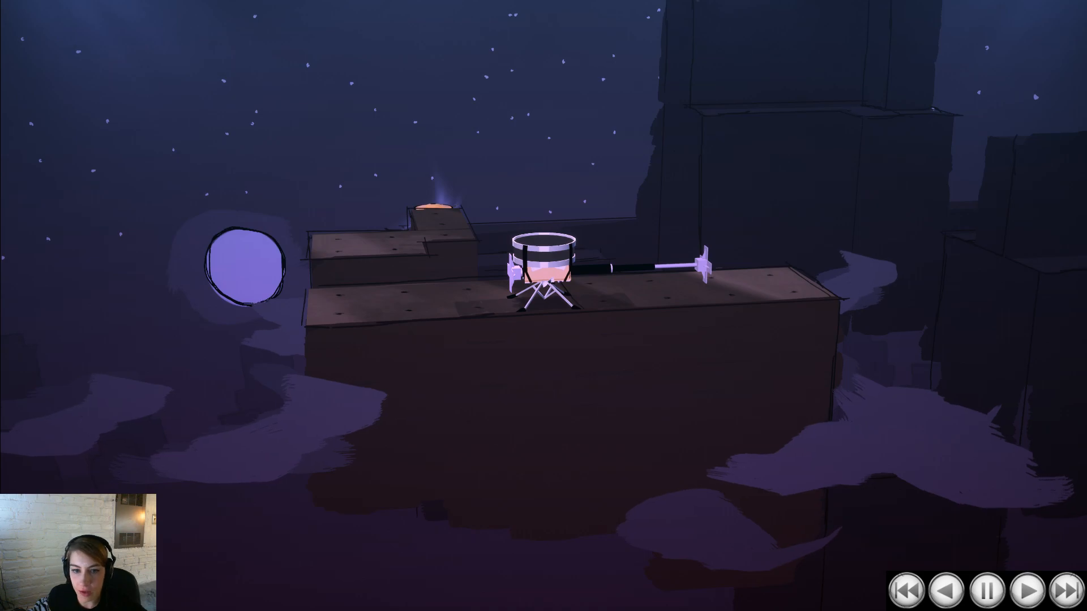
left_click_drag(405, 425, 453, 477)
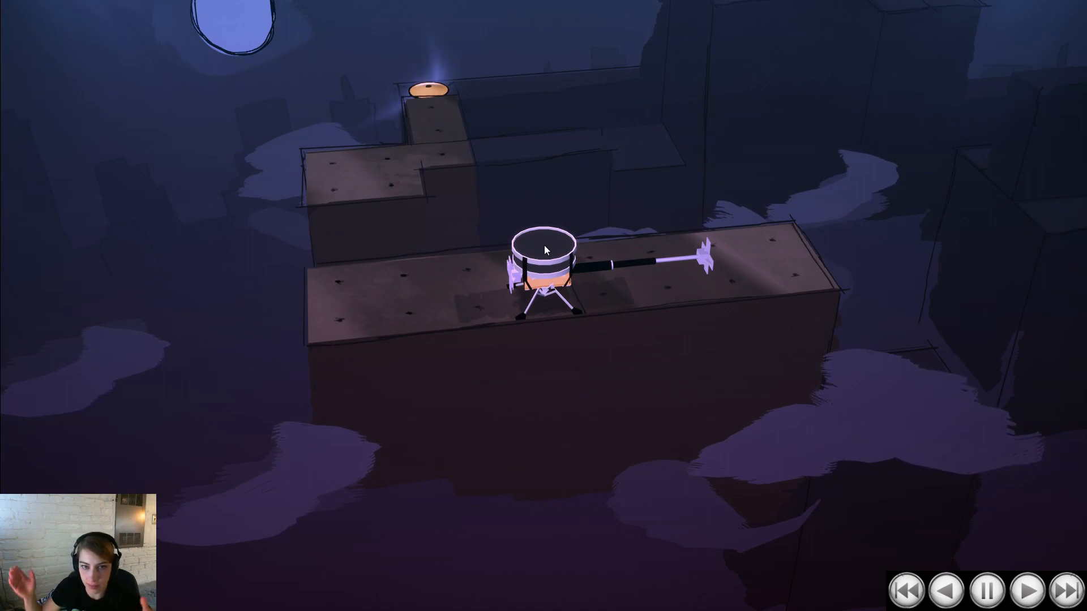
left_click_drag(477, 291, 506, 498)
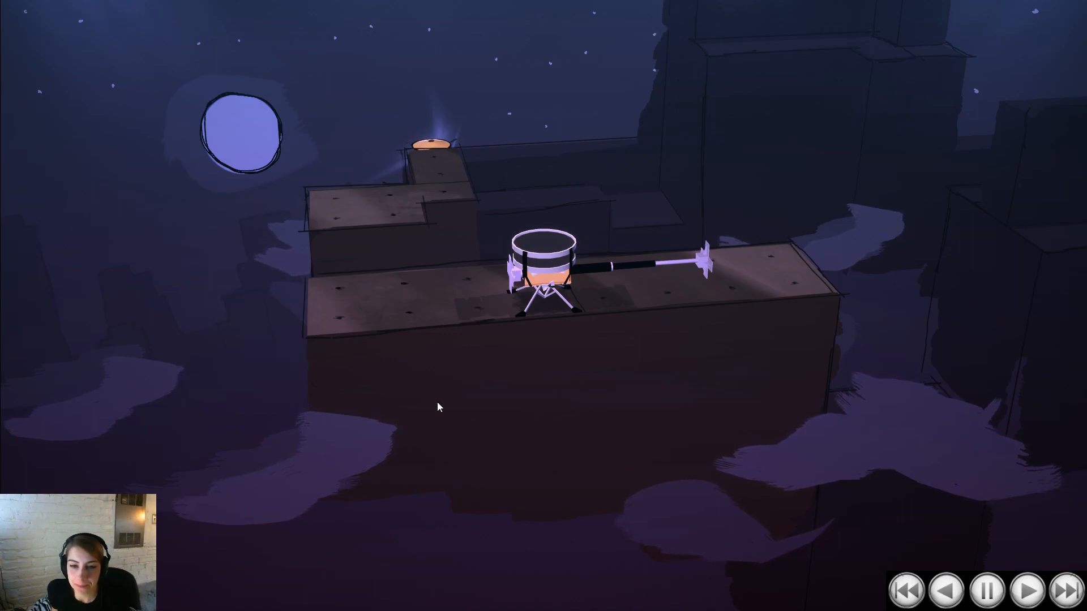
left_click_drag(425, 447, 357, 349)
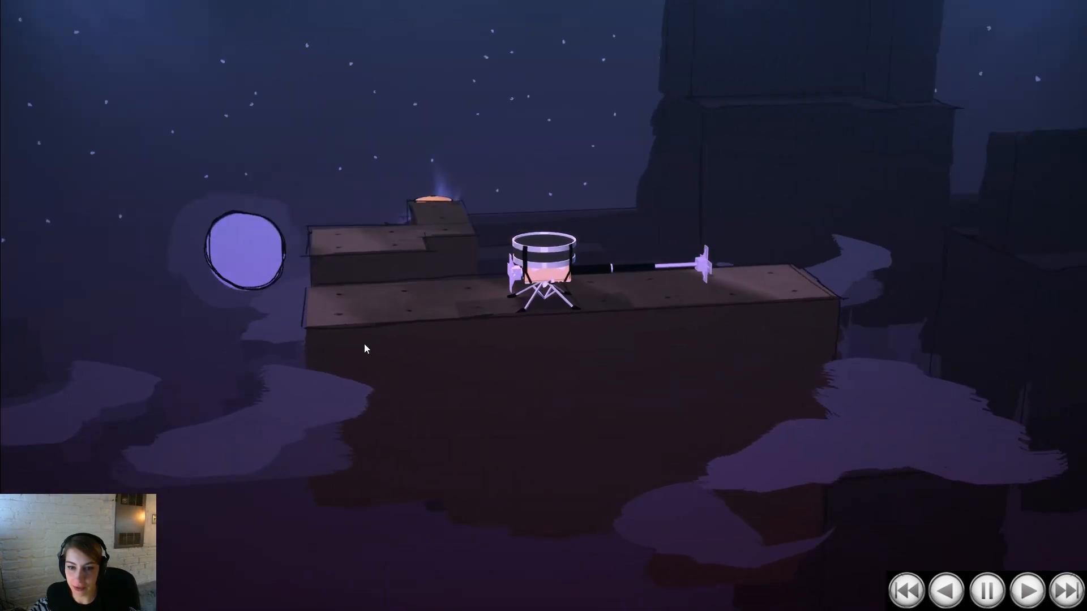
Step: Roll the drummer across the platform and orbit the camera to check its stand in different orientations
key("a")
key("w")
key("d")
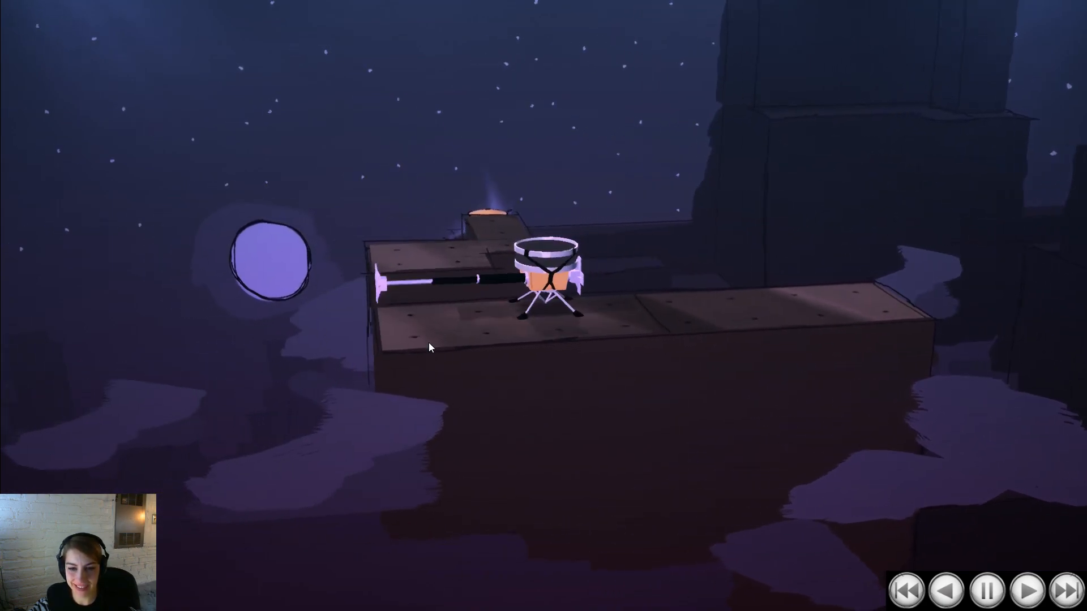
left_click_drag(273, 350, 876, 420)
left_click_drag(572, 399, 143, 383)
left_click_drag(758, 396, 723, 438)
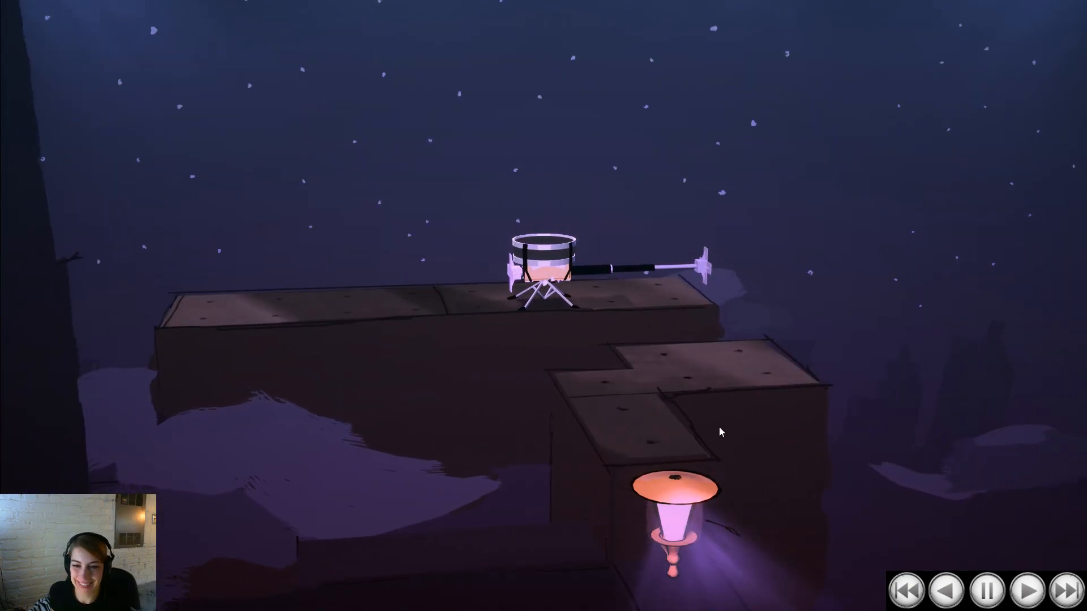
left_click_drag(719, 429, 538, 401)
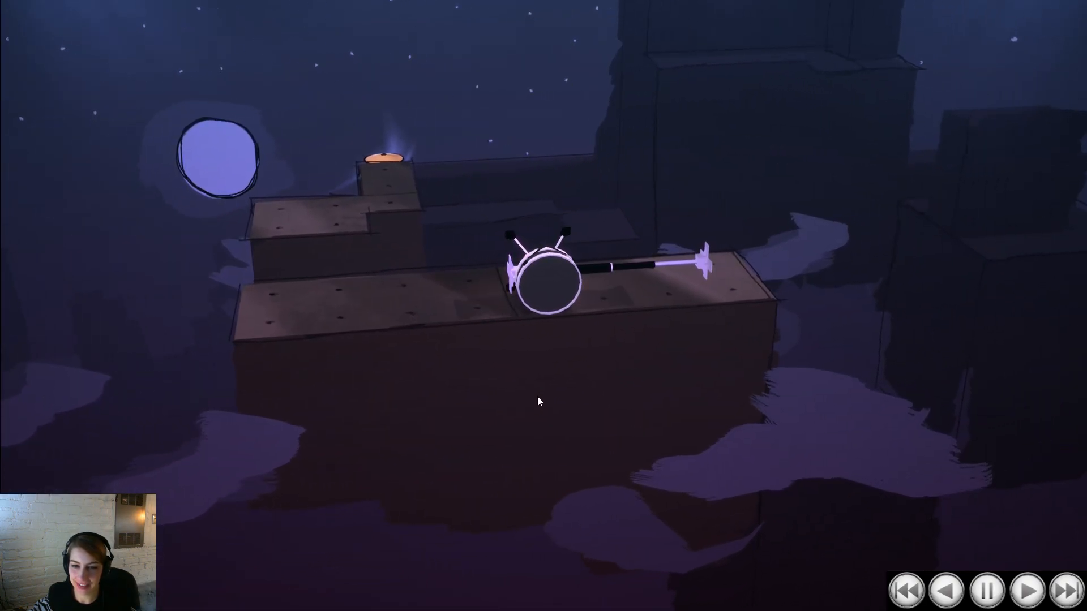
key("d")
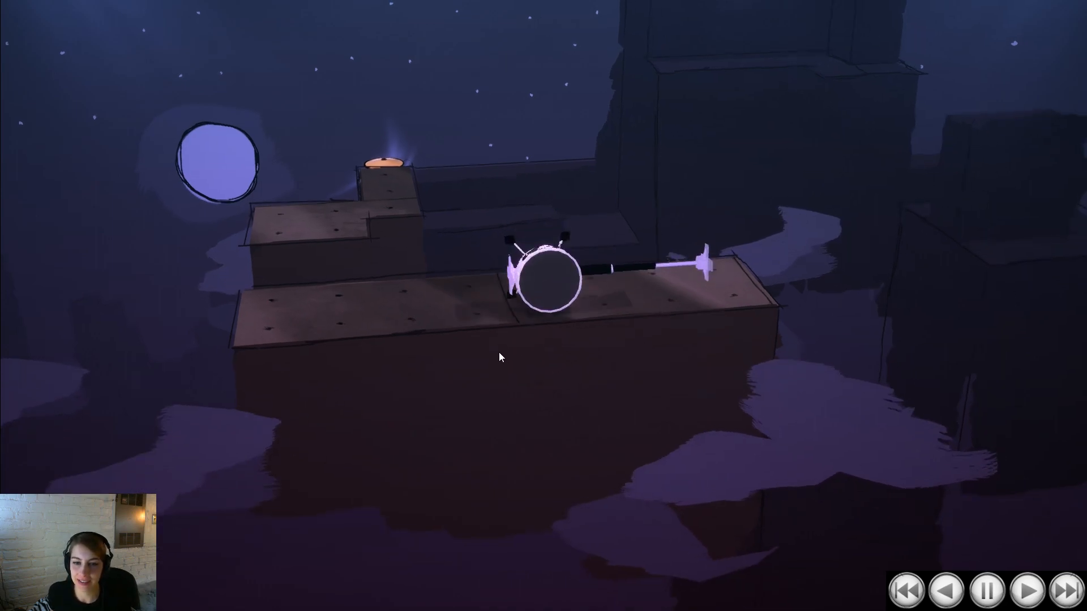
left_click_drag(512, 494, 491, 458)
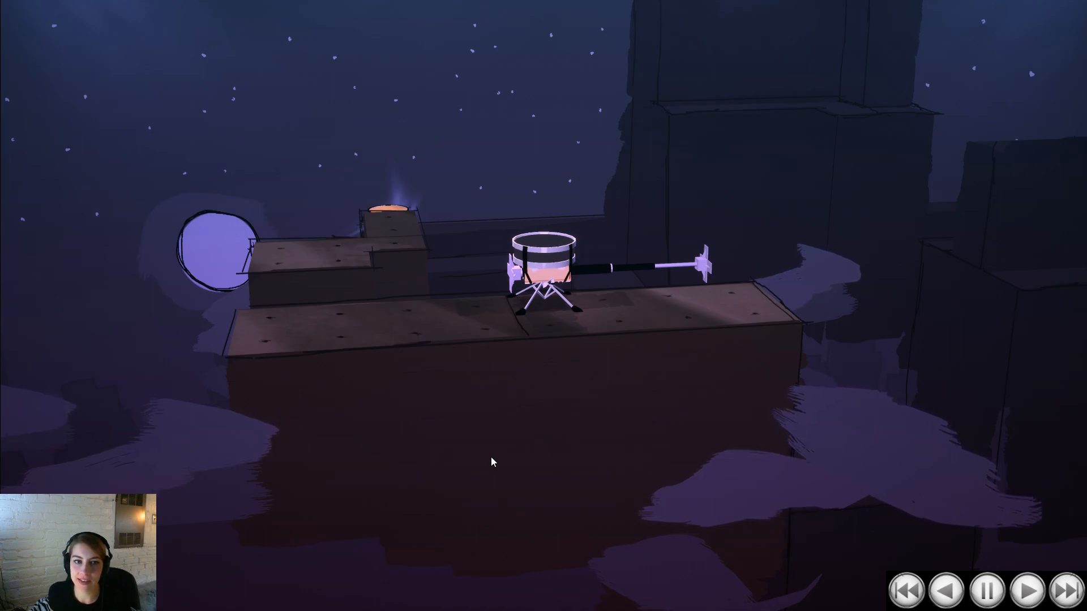
left_click_drag(490, 457, 480, 535)
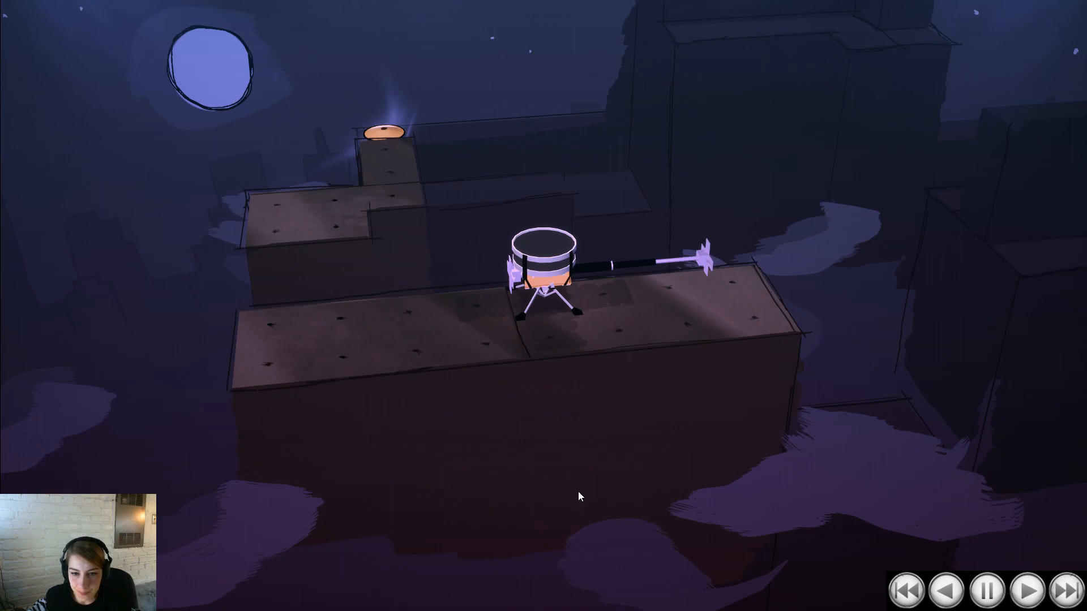
left_click_drag(558, 504, 616, 298)
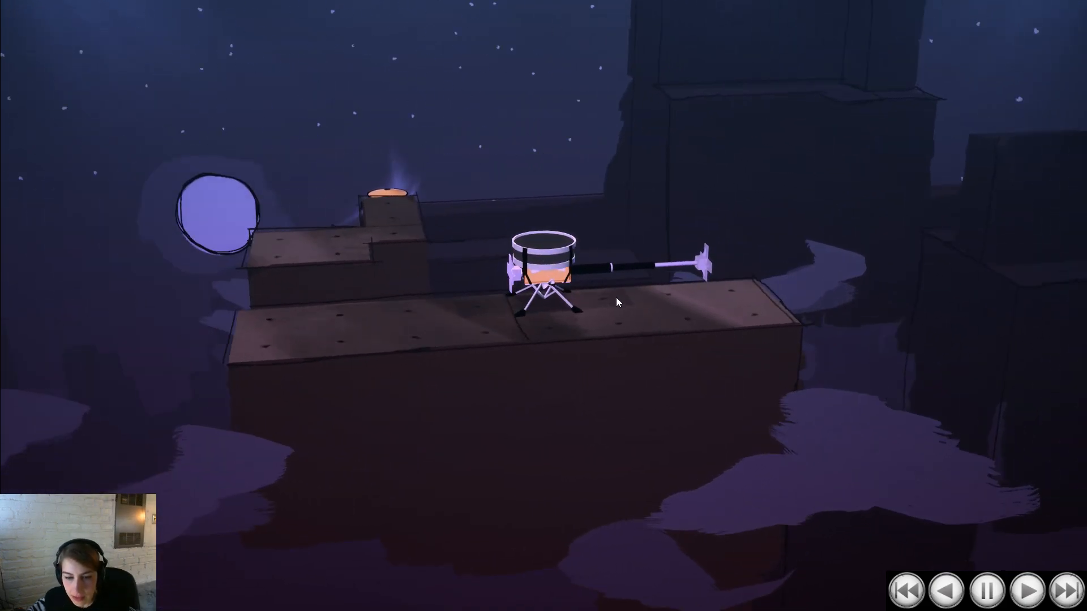
Step: Stop playing, leave the full-screen view and open the Body_Drummer skeletal mesh editor
key("Escape")
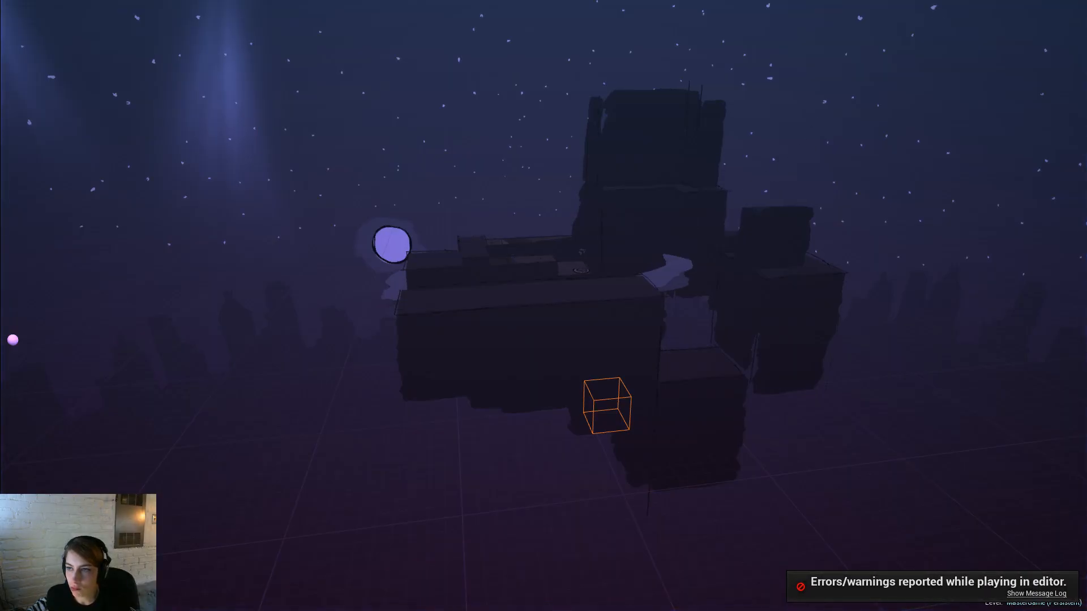
key("F11")
left_click(261, 1)
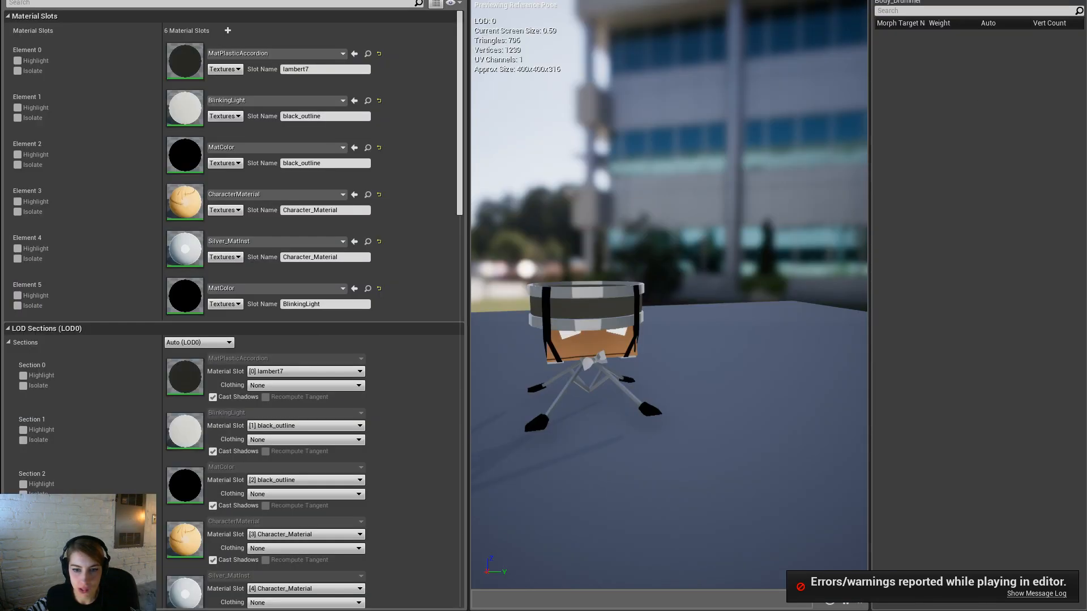
Step: Examine the reimported drummer mesh in the preview from several angles, including its underside and stand
right_click_drag(669, 317, 736, 368)
key("w")
key("d")
key("a")
key("s")
key("a")
right_click_drag(614, 368, 838, 357)
key("d")
key("s")
mouse_move(623, 349)
right_mouse_down()
mouse_move(548, 347)
mouse_move(606, 360)
right_mouse_up()
right_click_drag(685, 346, 662, 346)
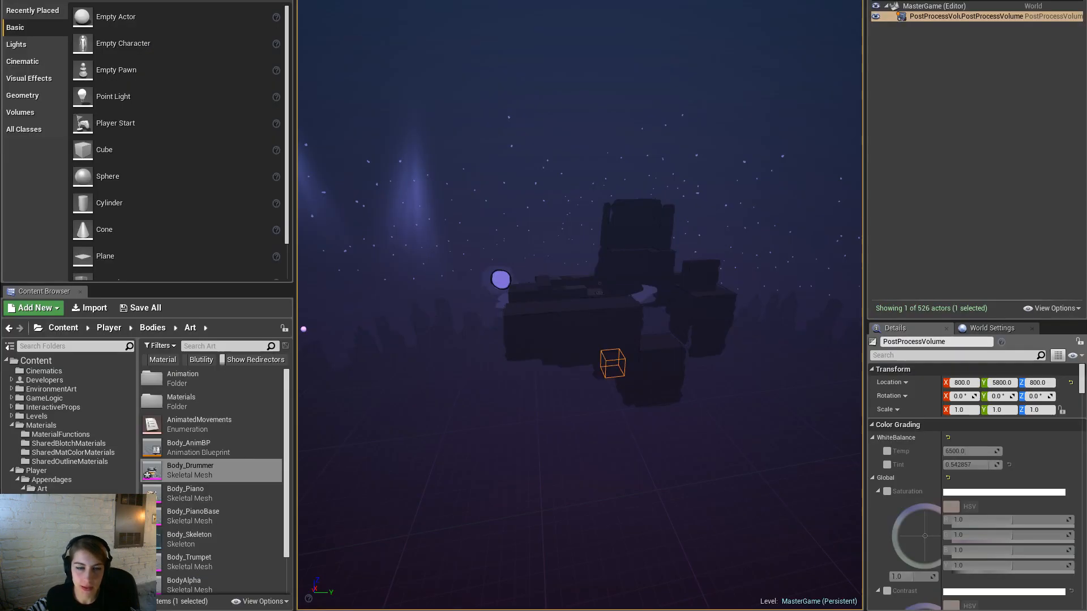
Step: Play the game again in a full-screen view and resume the current level
left_click(501, 0)
left_click(622, 315)
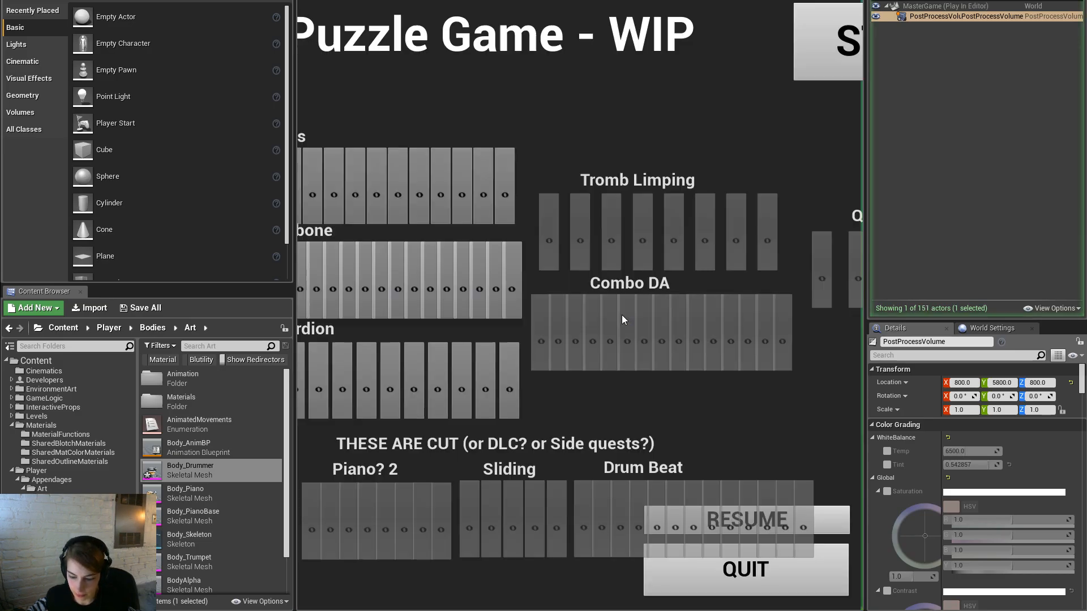
key("F11")
left_click(87, 280)
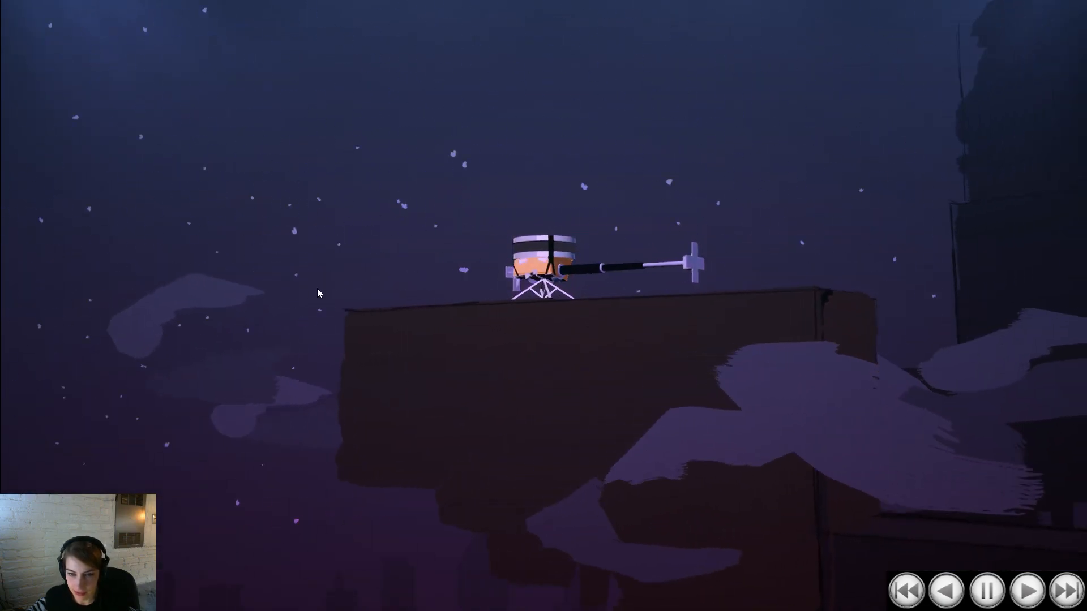
Step: Roll the drummer on the platform, view its stand from several angles and end the full-screen play session
left_click_drag(464, 372, 563, 266)
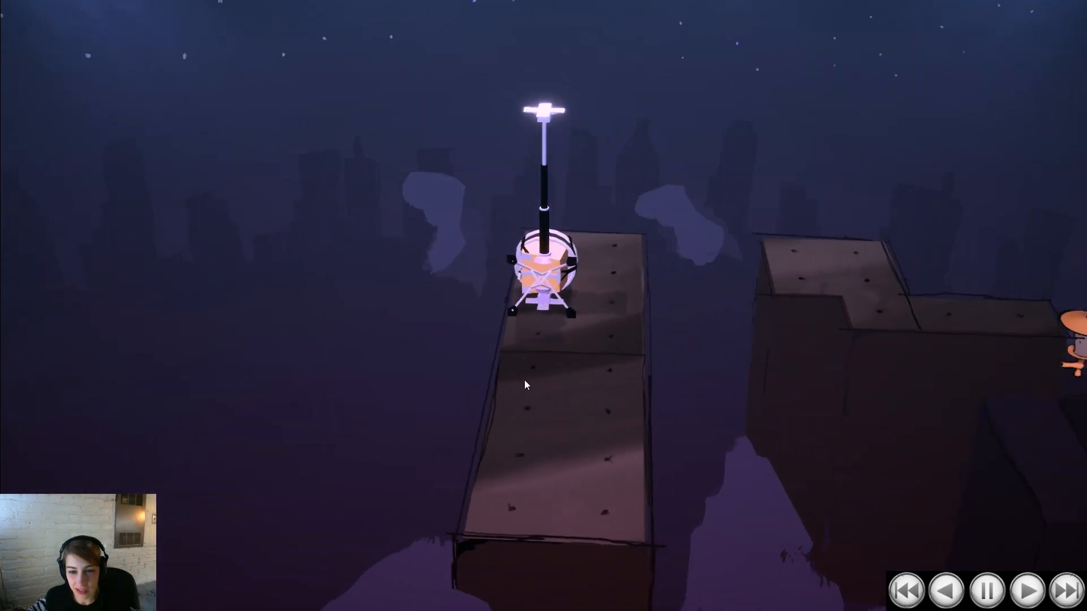
left_click_drag(524, 379, 793, 365)
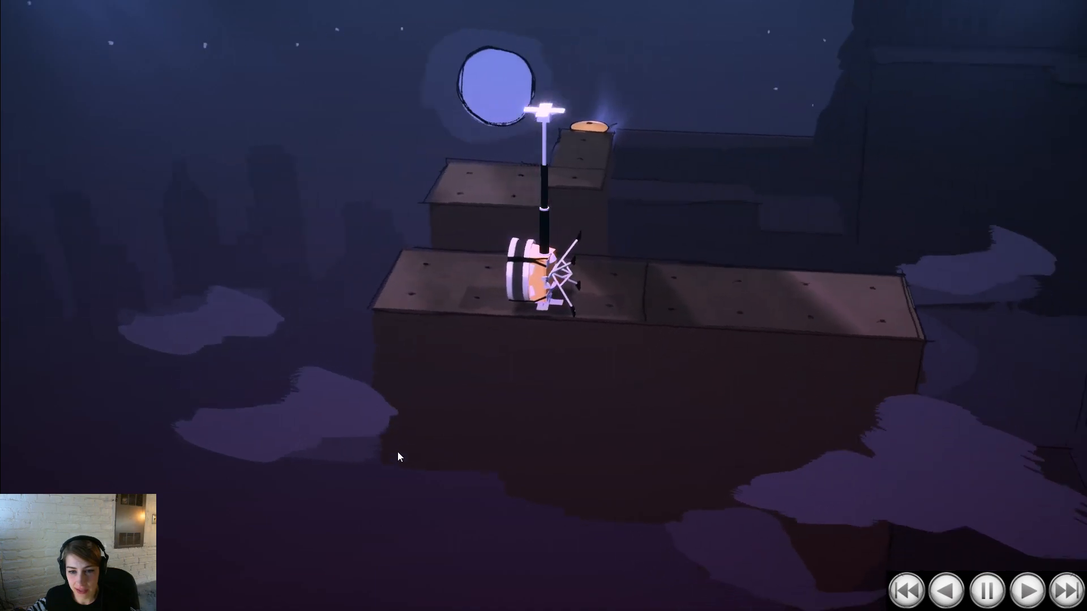
left_click_drag(542, 420, 475, 388)
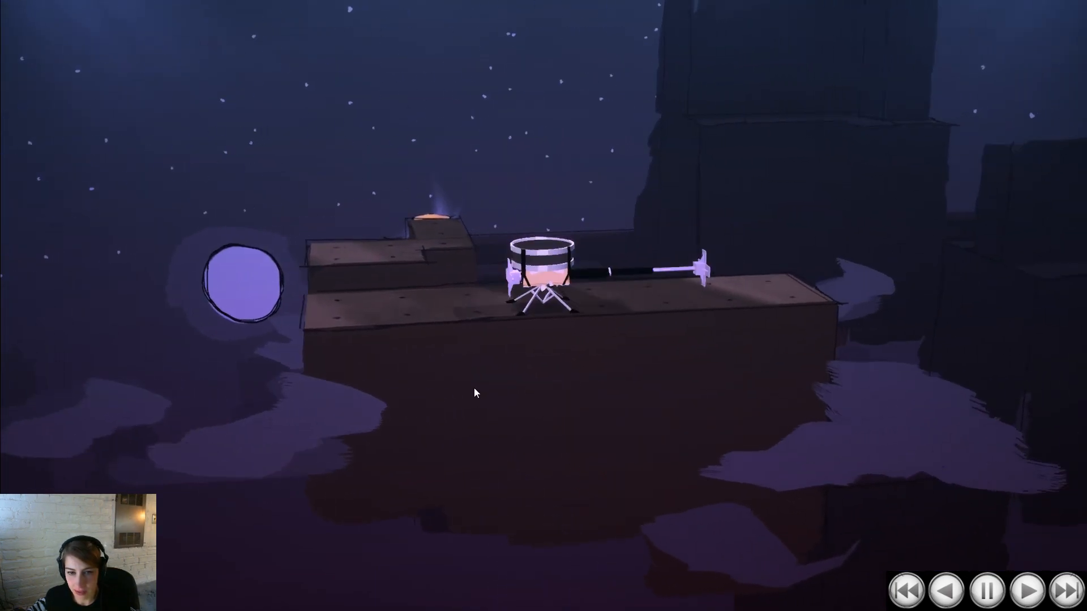
key("Escape")
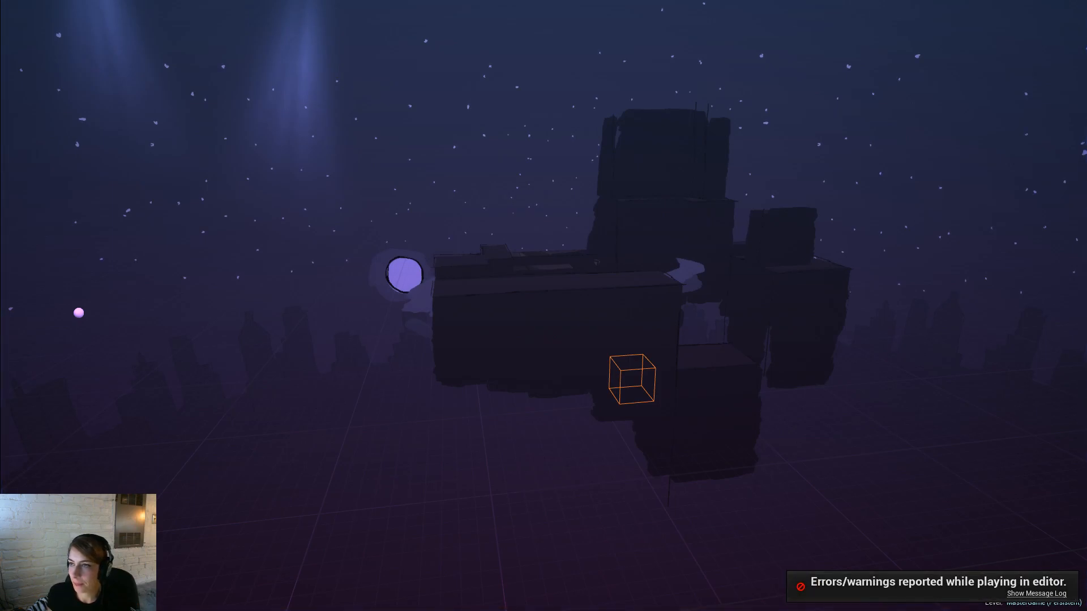
key("F11")
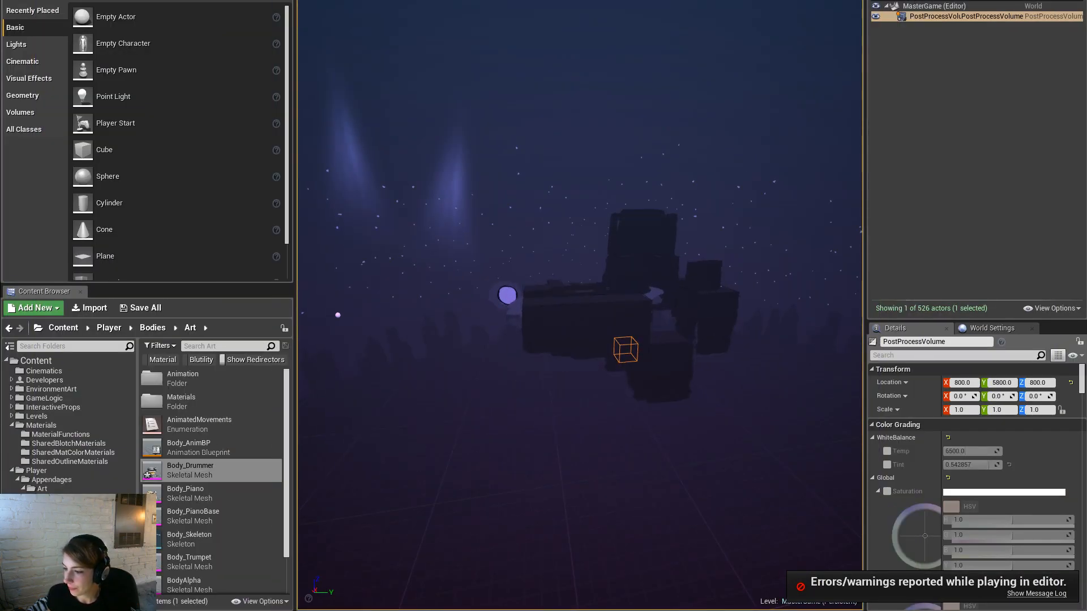
Step: Switch to Maya and collapse the root, body_geo and stand_geo hierarchies in the Outliner
key("alt+Tab")
left_click(761, 202)
right_click_drag(752, 328, 618, 300, "alt")
middle_click_drag(601, 318, 595, 351, "alt")
left_click(43, 202)
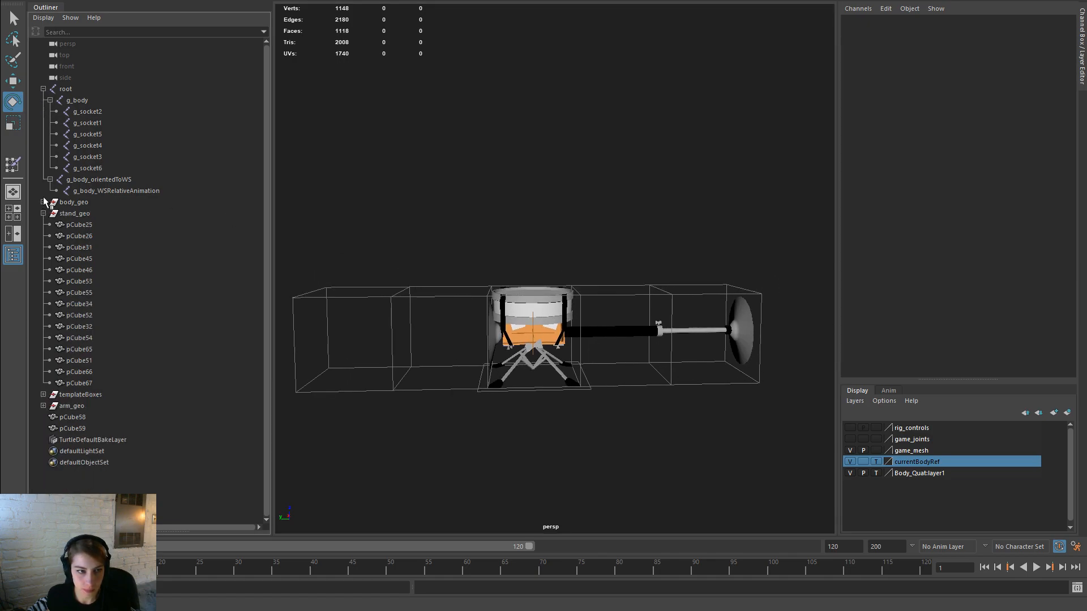
left_click(44, 89)
left_click(44, 111)
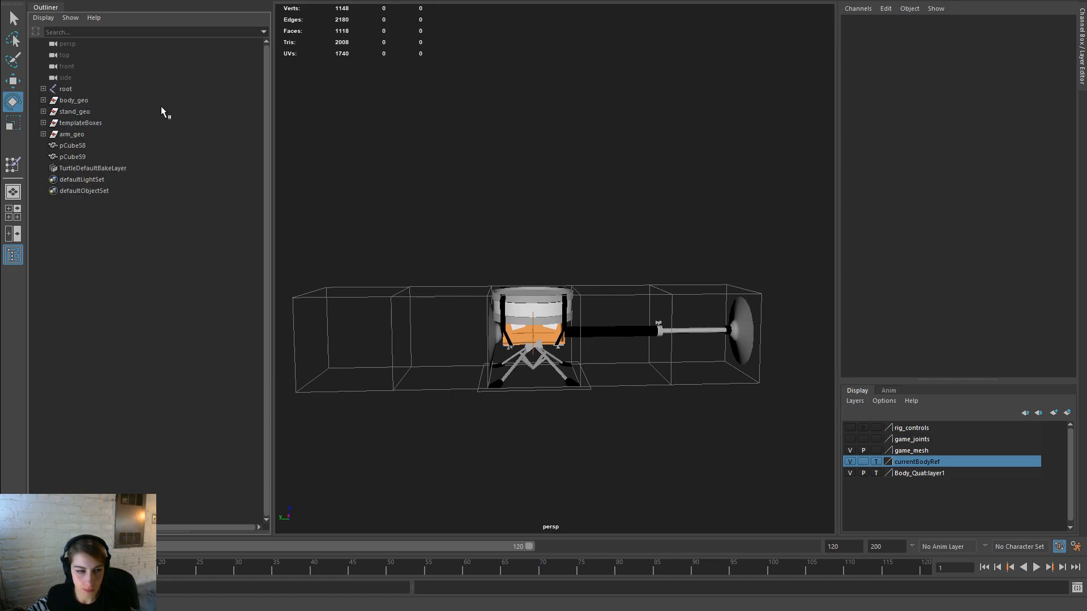
scroll(417, 236, "up", 3)
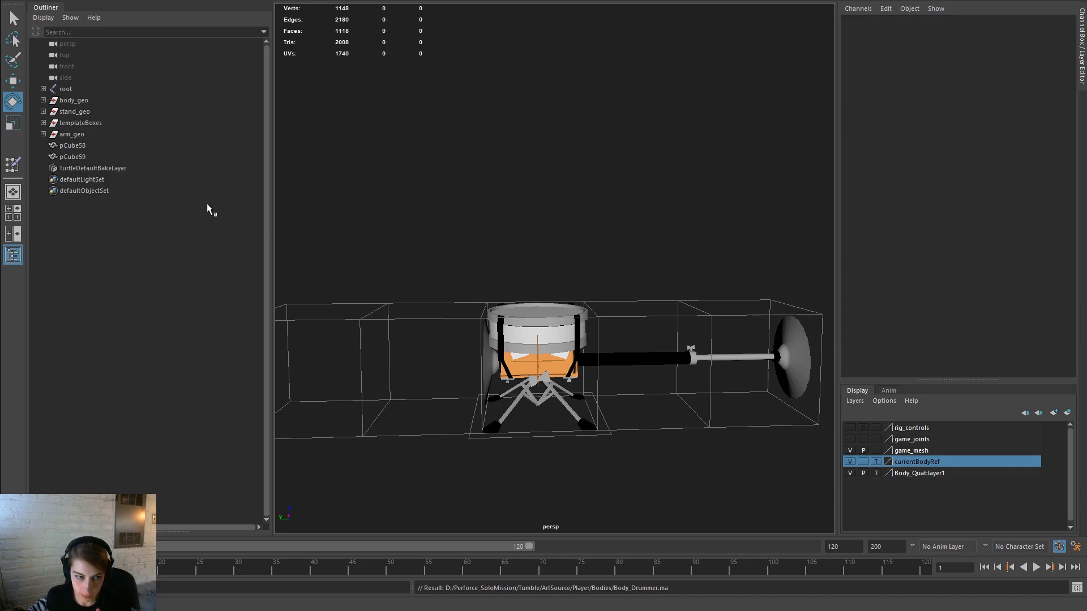
Step: Select the arm meshes and examine them beside the drum body from several angles
left_click(73, 134)
mouse_move(640, 334)
left_mouse_down("alt")
mouse_move(611, 344)
mouse_move(552, 338)
mouse_move(636, 337)
left_mouse_up("alt")
middle_click_drag(635, 337, 456, 266, "alt")
right_click_drag(456, 266, 579, 320, "alt")
left_click(578, 321)
left_click_drag(491, 315, 511, 330, "alt")
scroll(449, 303, "down", 6)
left_click_drag(444, 357, 628, 357, "alt")
left_click_drag(767, 406, 554, 261)
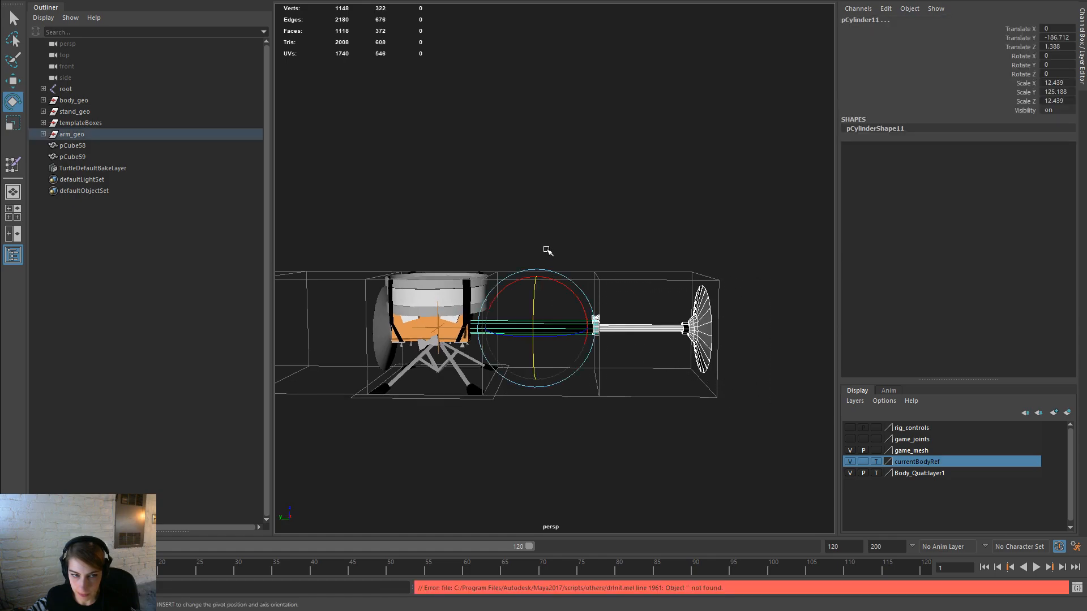
Step: Try to move the whole arm_geo group upward from the drummer's body
left_click(71, 135)
key("w")
left_click_drag(437, 329, 431, 189)
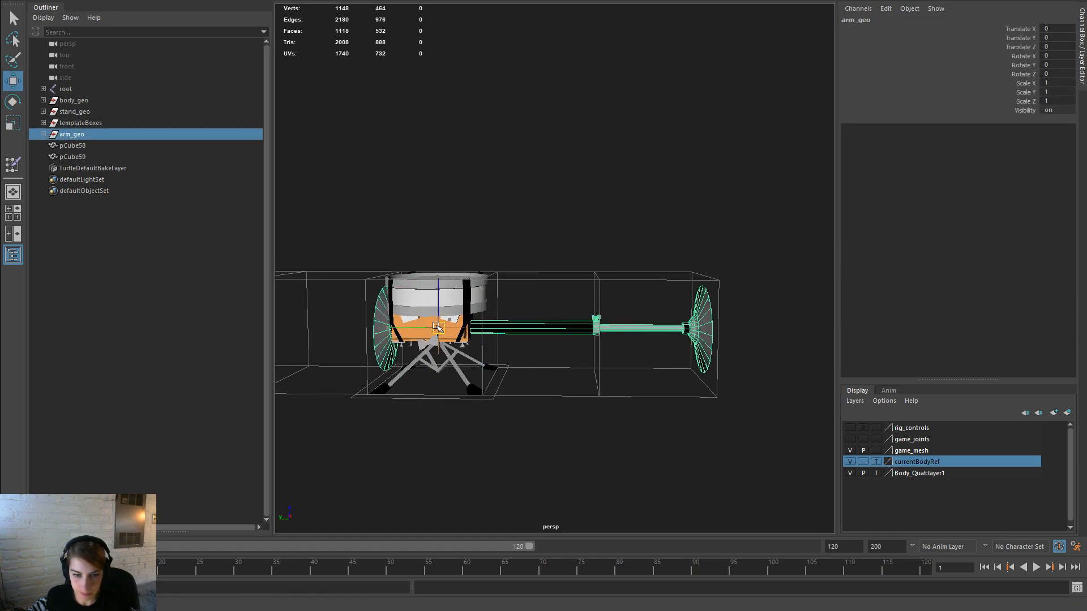
key("ctrl+z")
left_click(487, 158)
mouse_move(429, 242)
left_mouse_down("alt")
mouse_move(451, 240)
mouse_move(443, 245)
left_mouse_up("alt")
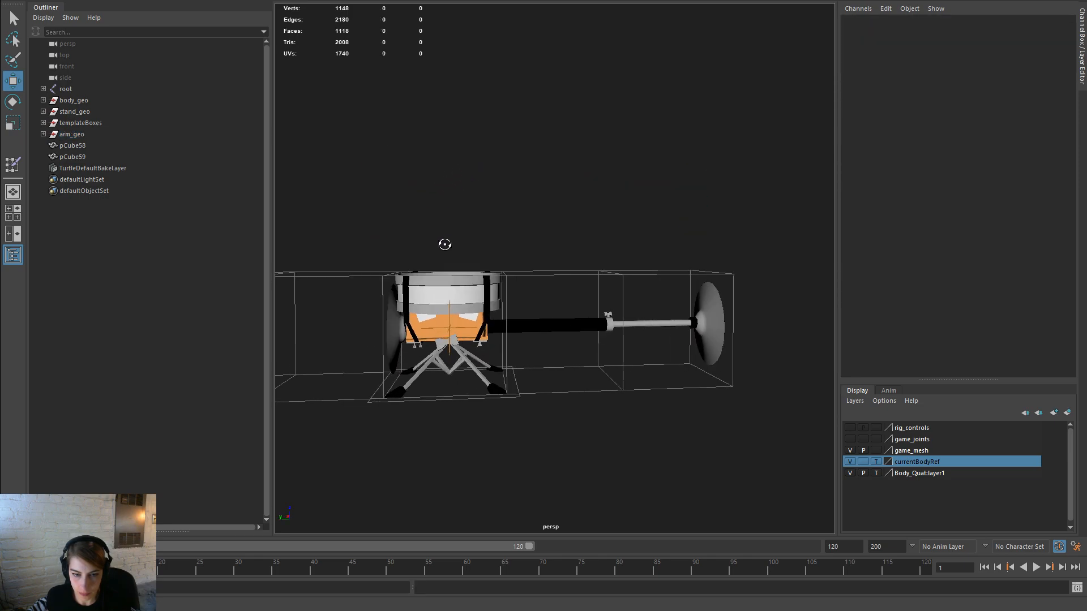
Step: Select the ungrouped meshes pCube58 and pCube59 and examine where they sit on the drummer's underside
left_click(79, 146)
left_click(81, 158)
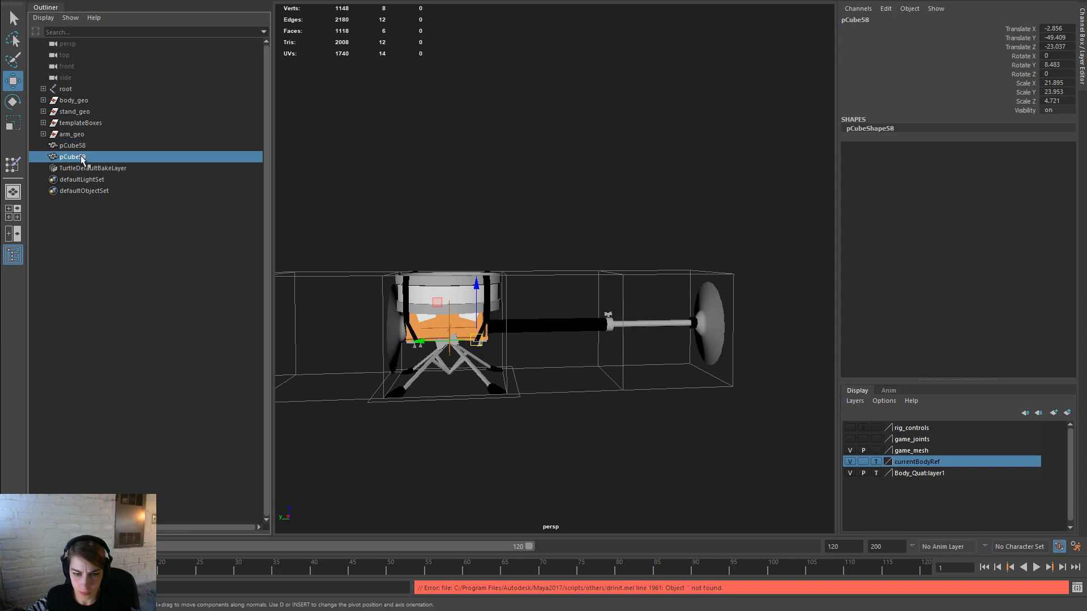
left_click(79, 146, "shift")
left_click_drag(478, 225, 476, 175, "alt")
scroll(424, 225, "up", 3)
right_click_drag(423, 225, 477, 306, "alt")
middle_click_drag(478, 305, 670, 313, "alt")
right_click_drag(452, 263, 539, 292, "alt")
left_click_drag(541, 291, 550, 316, "alt")
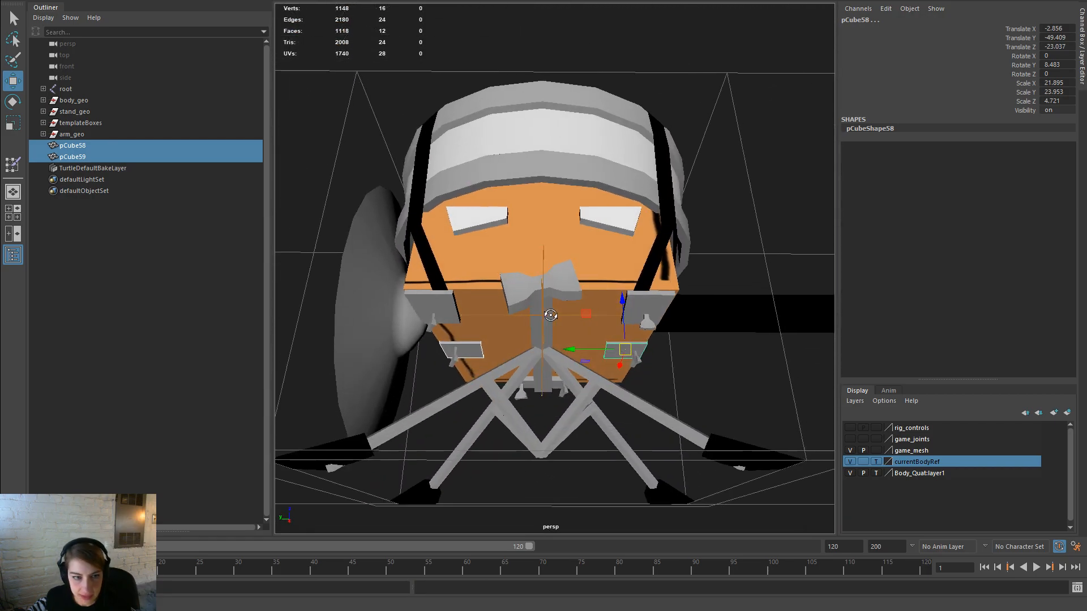
Step: Bind pCube58 and pCube59 to the g_body joint with Interactive Bind Skin
left_click(43, 89, "shift")
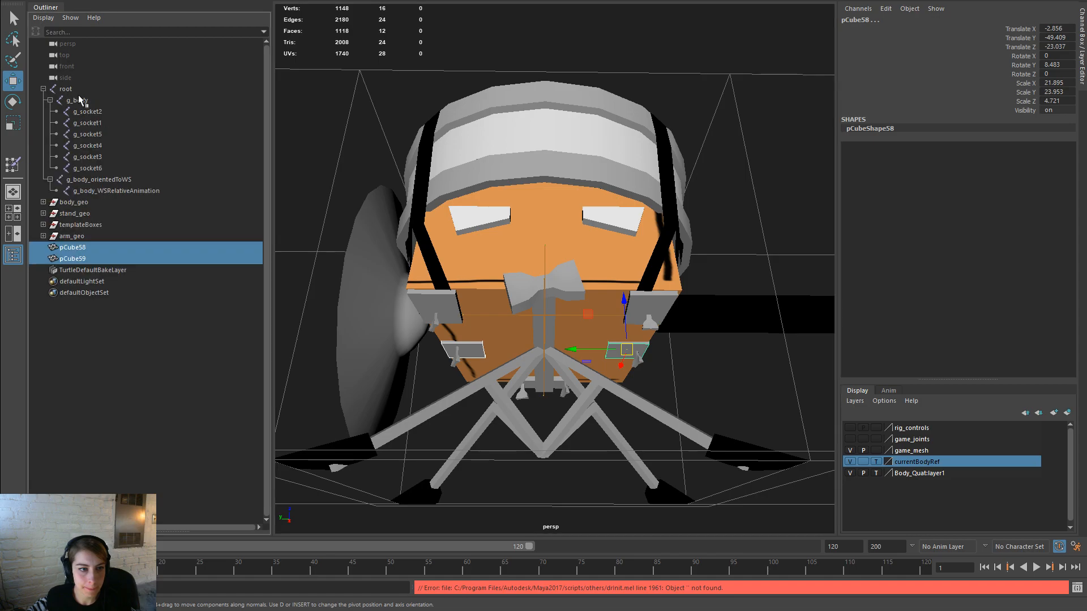
left_click(77, 100, "ctrl")
key("space")
left_click(465, 267)
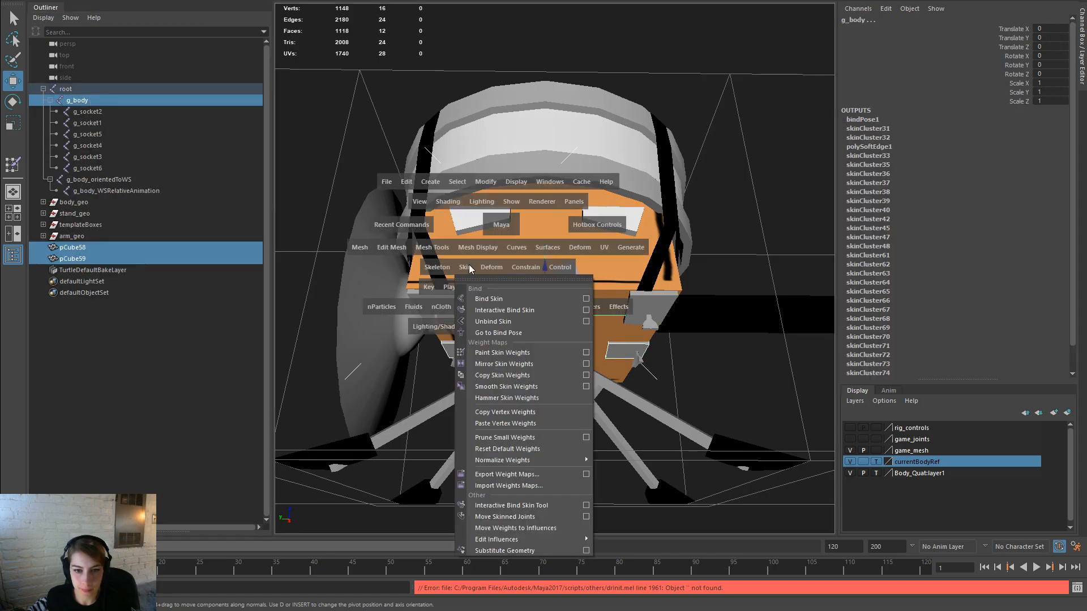
left_click(491, 310)
Step: Parent pCube58 and pCube59 under the body_geo group
left_click(78, 259)
left_click(79, 248, "ctrl")
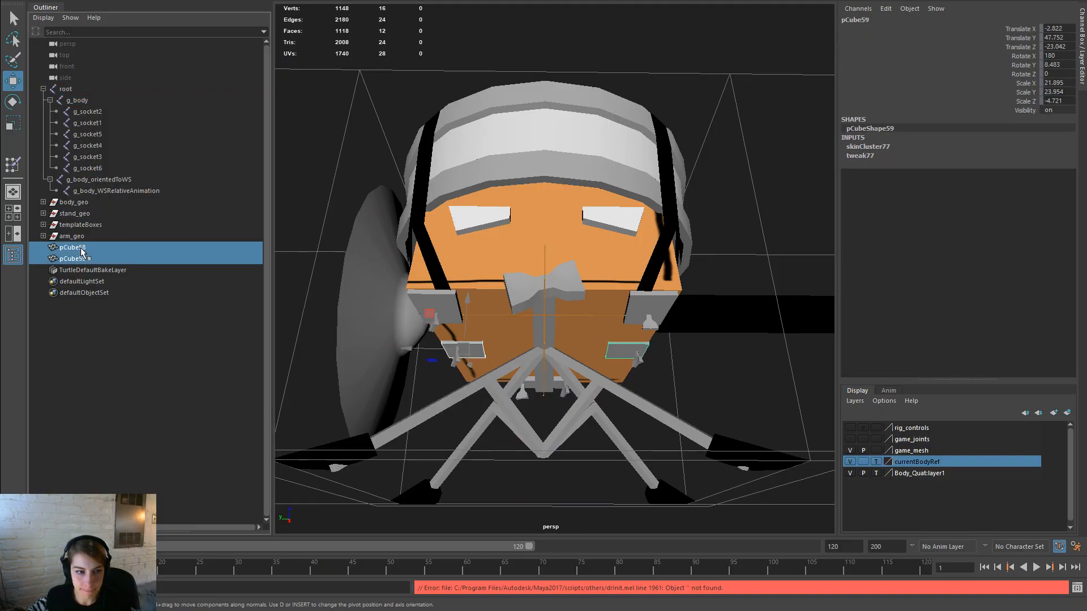
left_click(87, 202, "ctrl")
key("p")
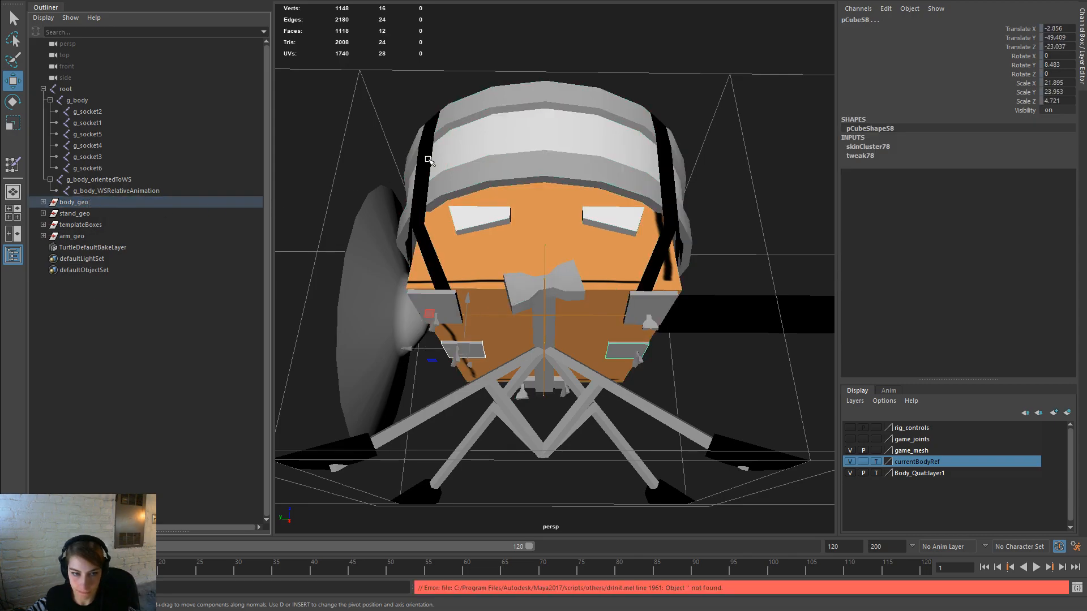
Step: Clear the selection, check the whole drummer and save the Maya scene
left_click(699, 98)
right_click_drag(702, 164, 630, 195, "alt")
left_click_drag(627, 195, 618, 230, "alt")
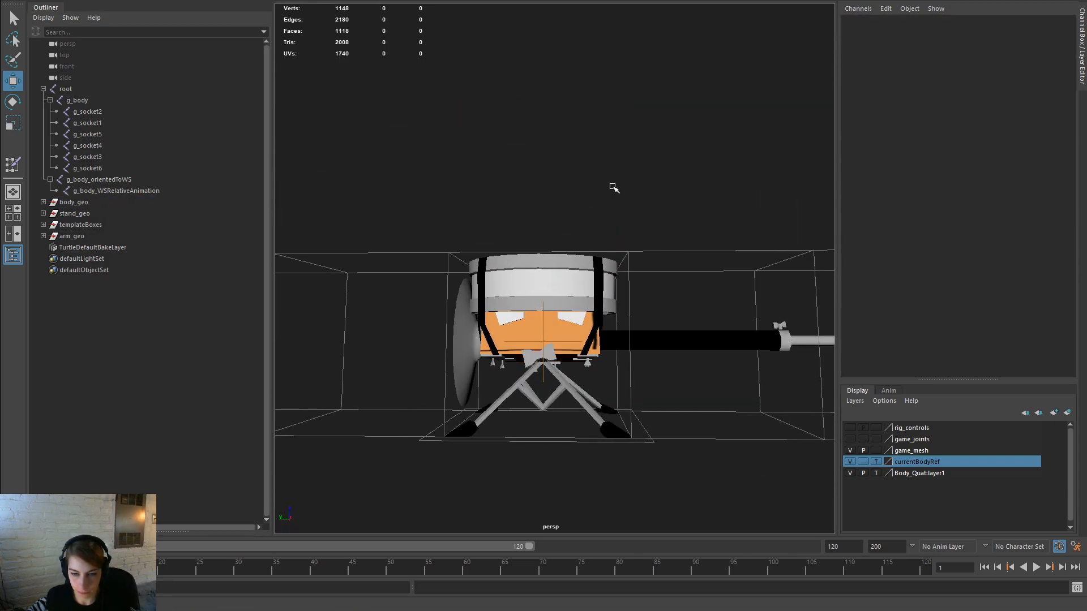
key("ctrl+s")
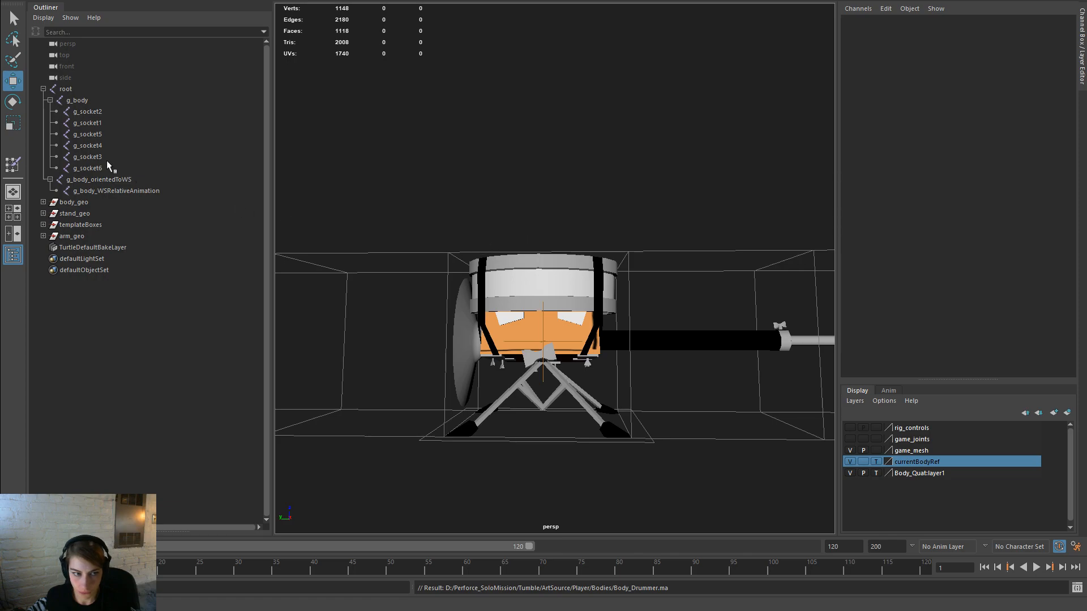
Step: Select the root joint hierarchy together with all the meshes in the body_geo and stand_geo groups
right_click_drag(747, 340, 504, 288, "alt")
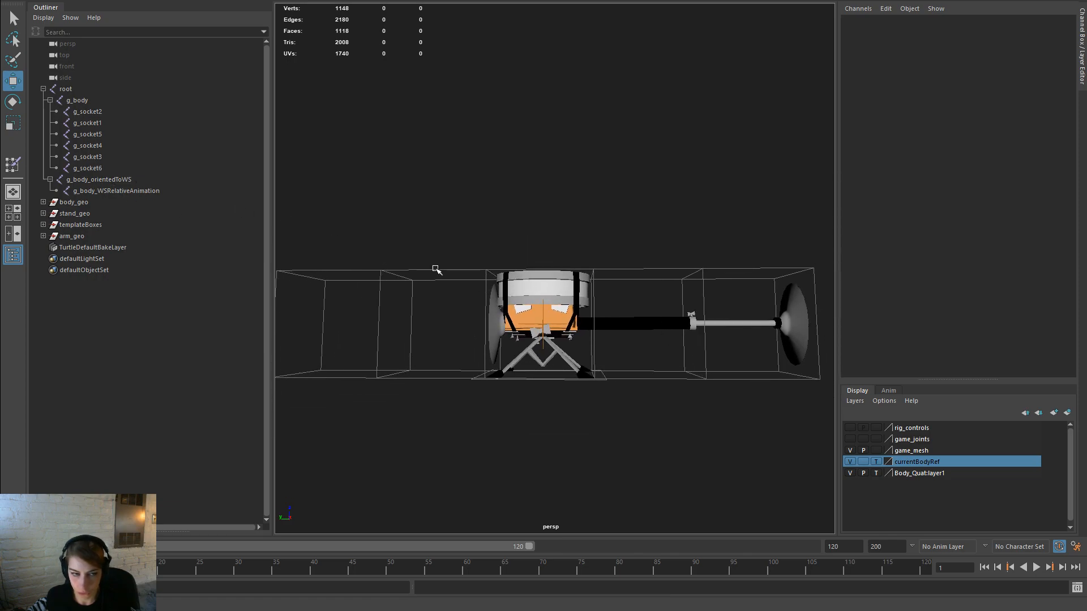
left_click(43, 202)
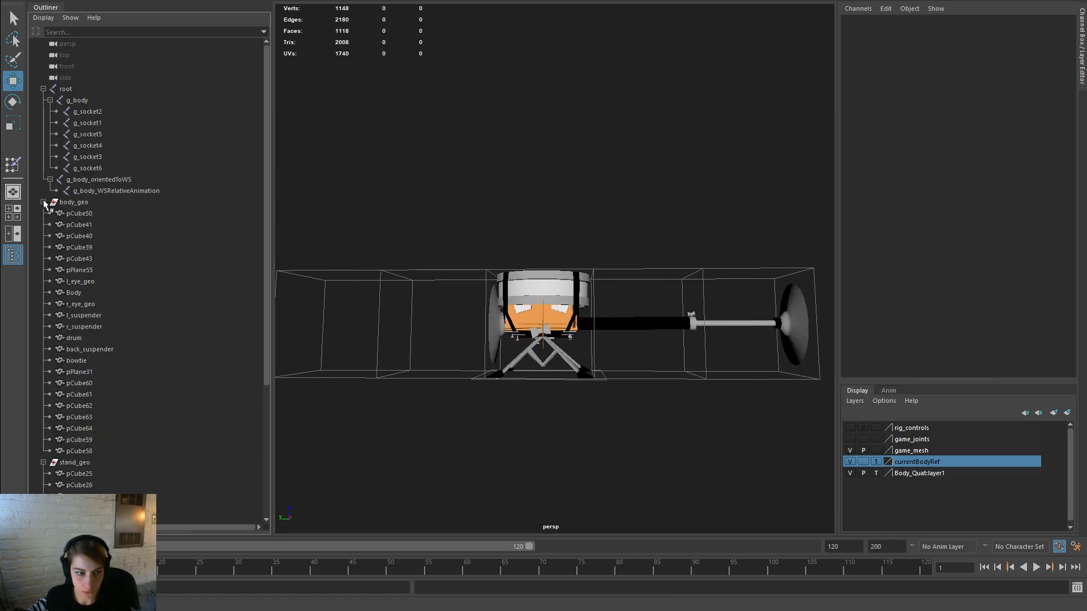
left_click(79, 90)
scroll(106, 391, "down", 5)
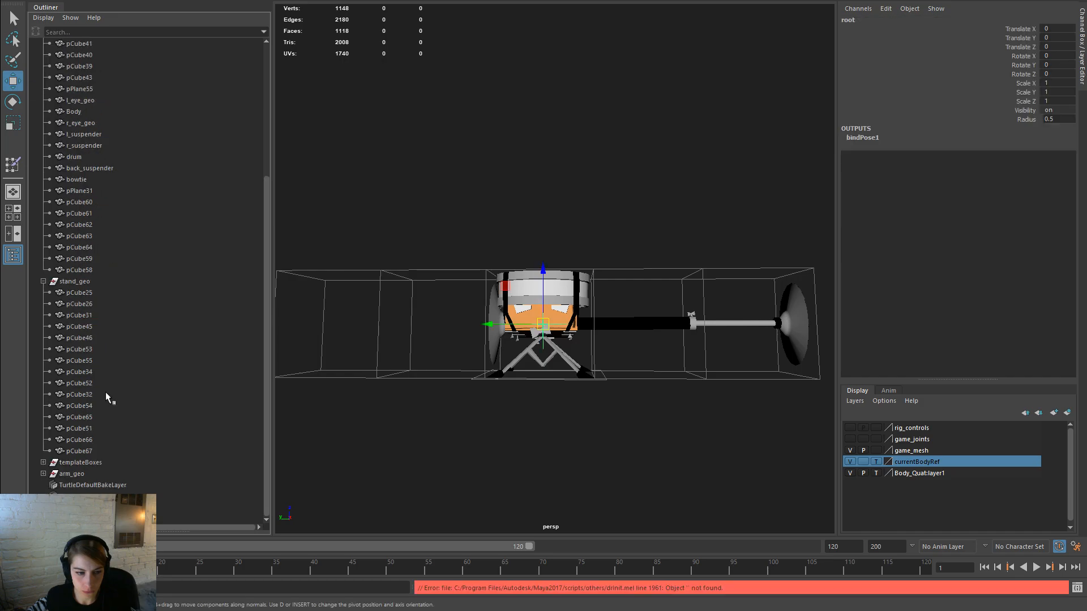
left_click(91, 453, "shift")
scroll(121, 308, "up", 5)
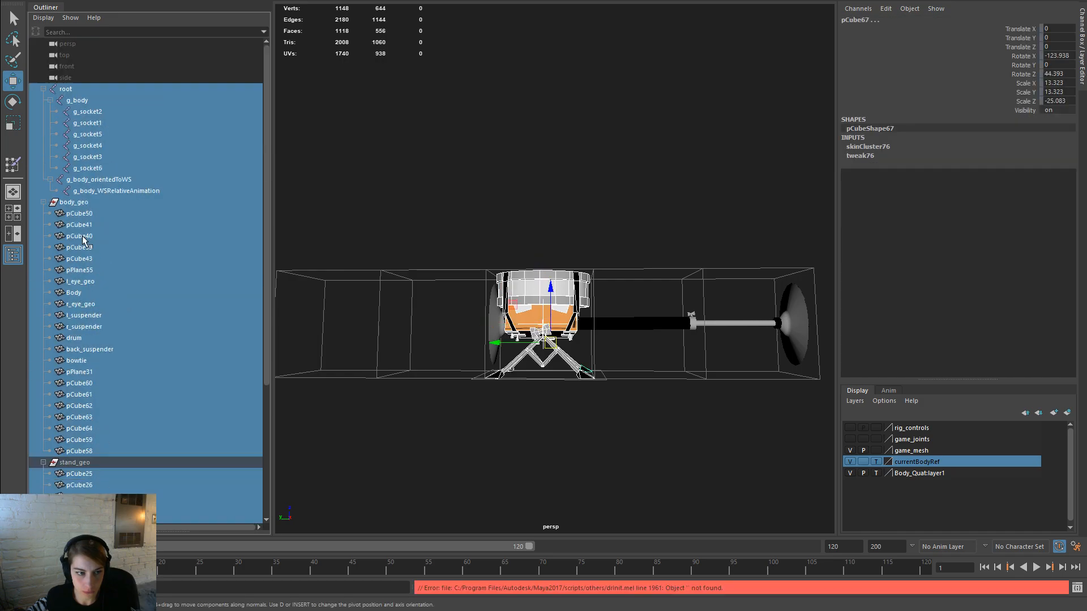
Step: Export the selection as FBX over the existing Body_Drummer.fbx, dismiss the export log and clear the selection
key("space")
left_click(369, 117)
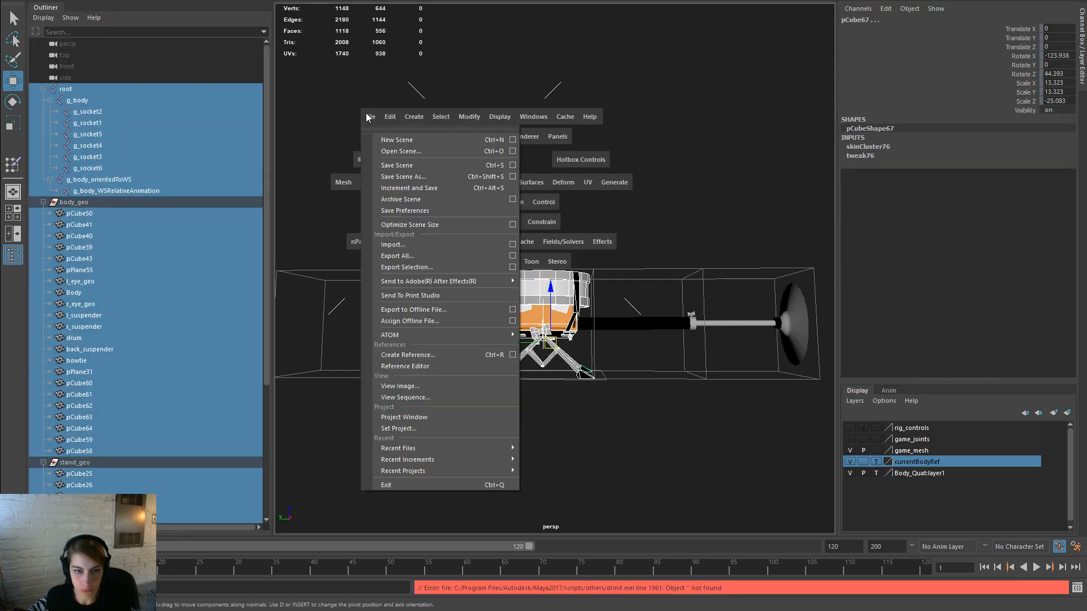
left_click(420, 264)
left_click(419, 177)
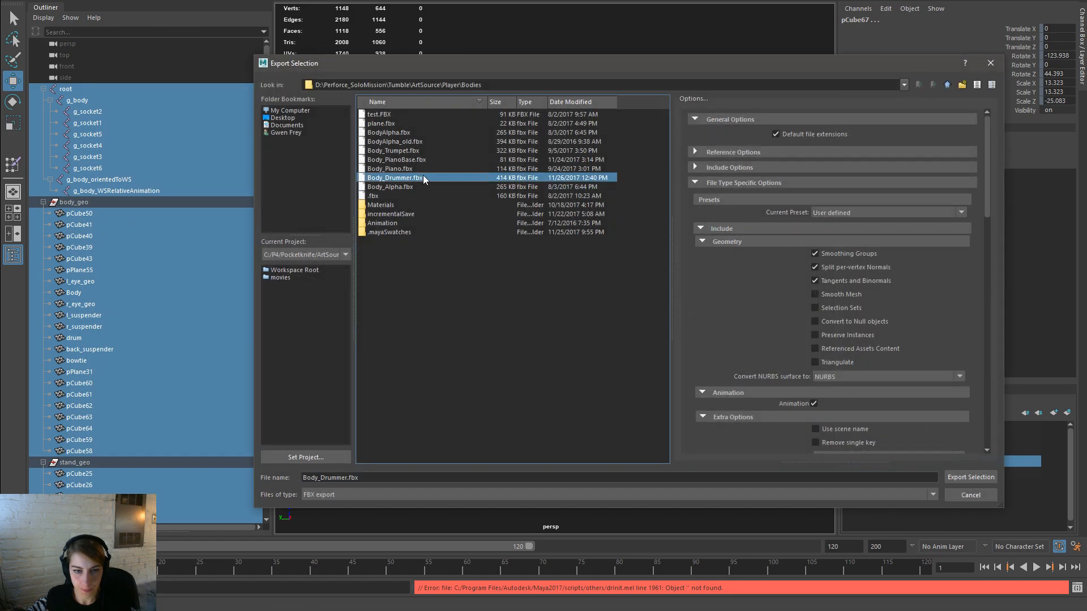
double_click(415, 177)
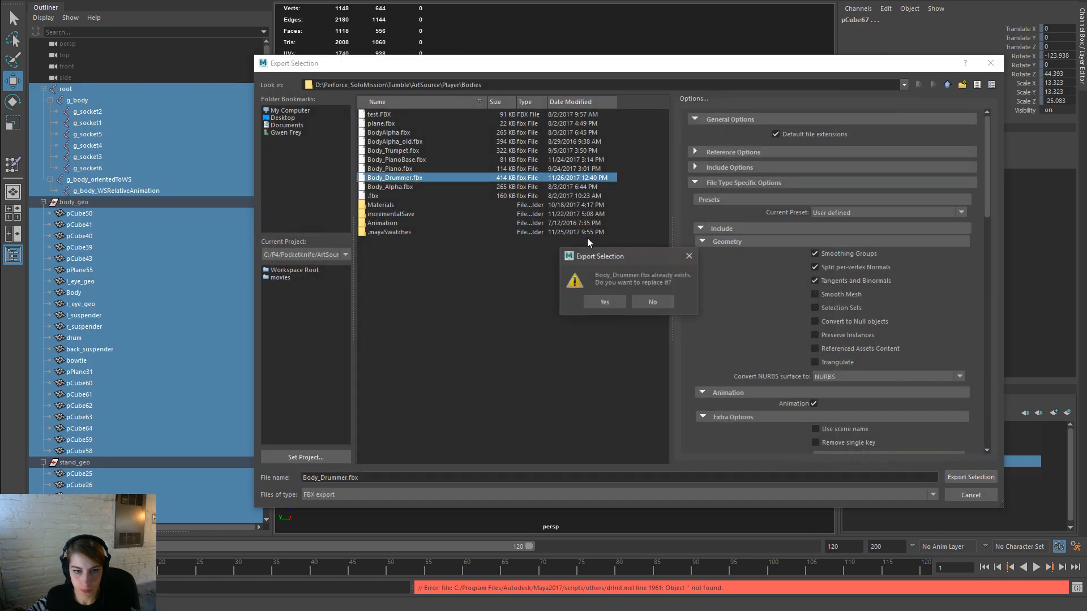
left_click(600, 304)
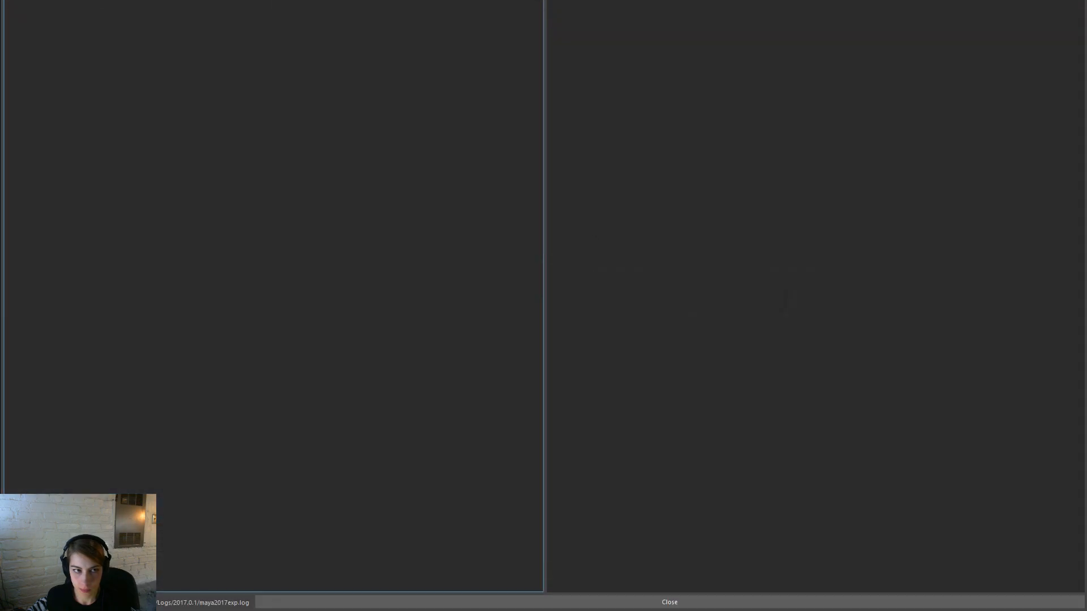
left_click(674, 602)
left_click(560, 177)
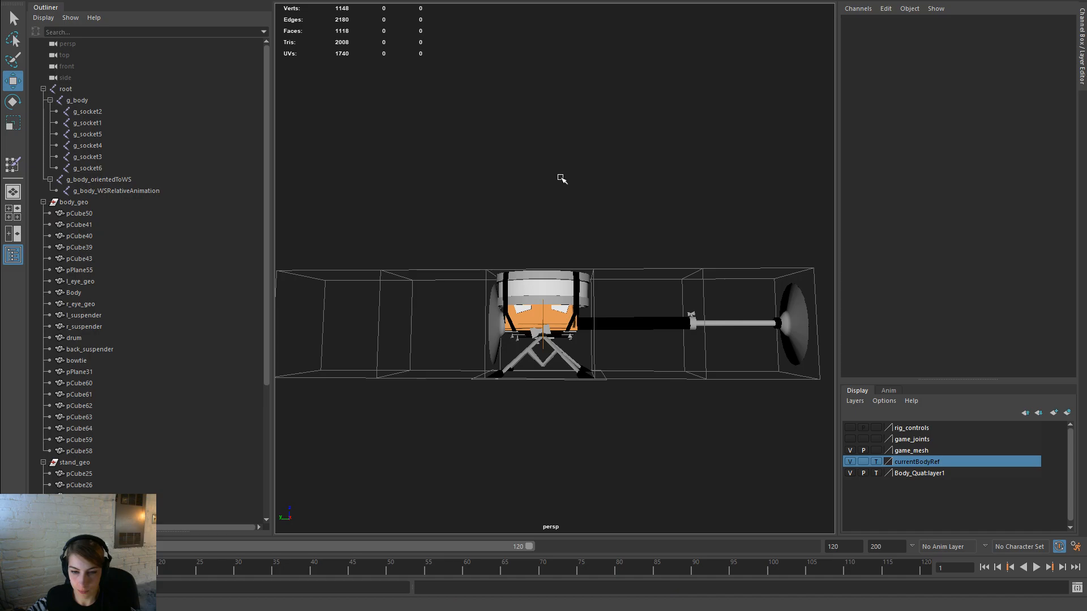
Step: Add the pending files to the default changelist and open the scene Appendage_MasterRig.ma from the Appendages folder
key("space")
left_click(446, 125)
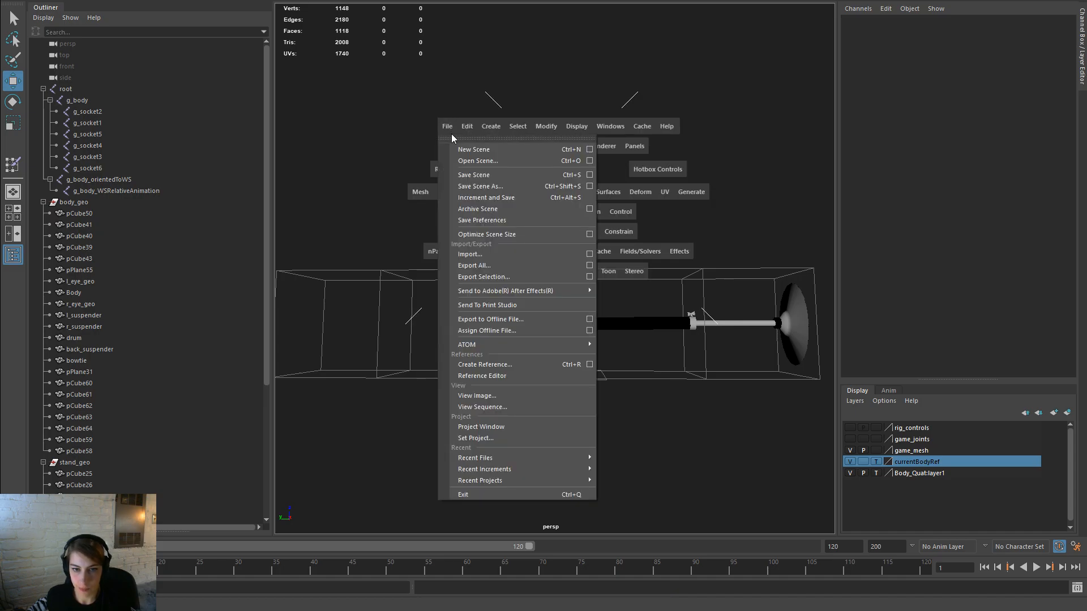
left_click(495, 163)
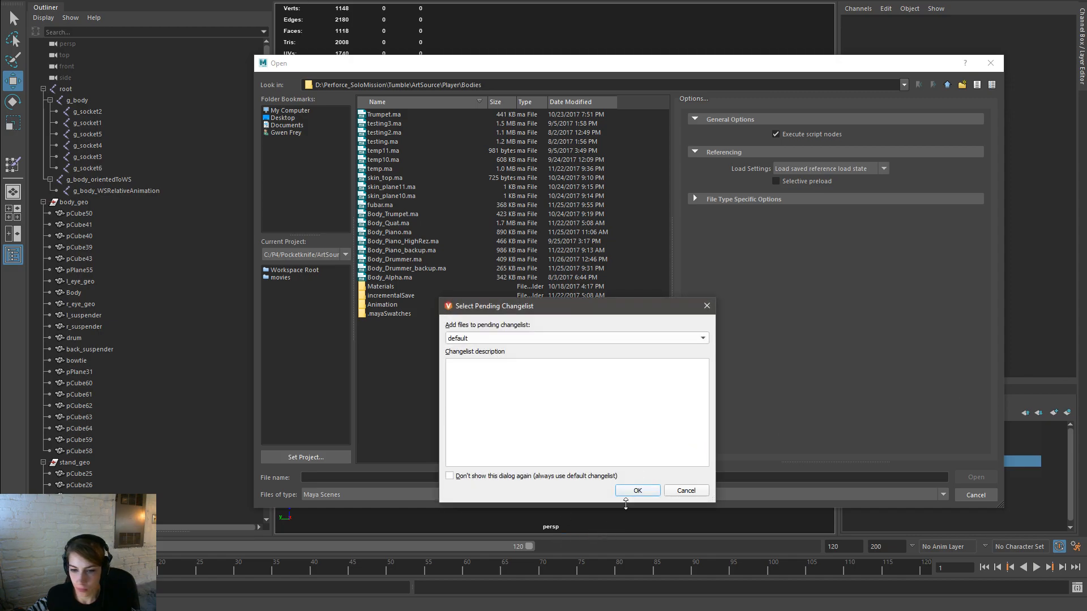
left_click(636, 490)
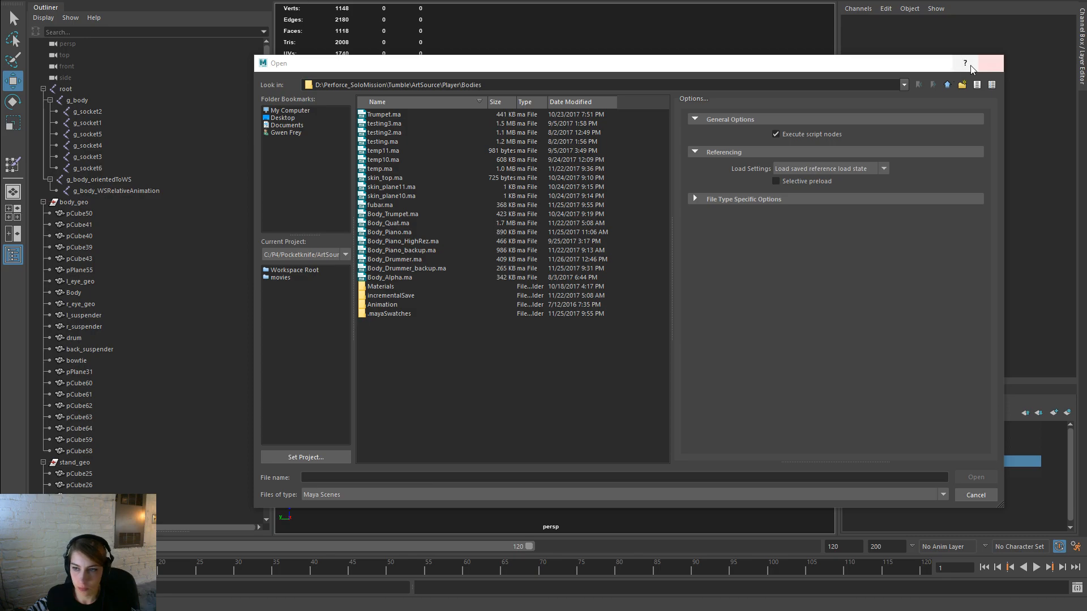
left_click(947, 84)
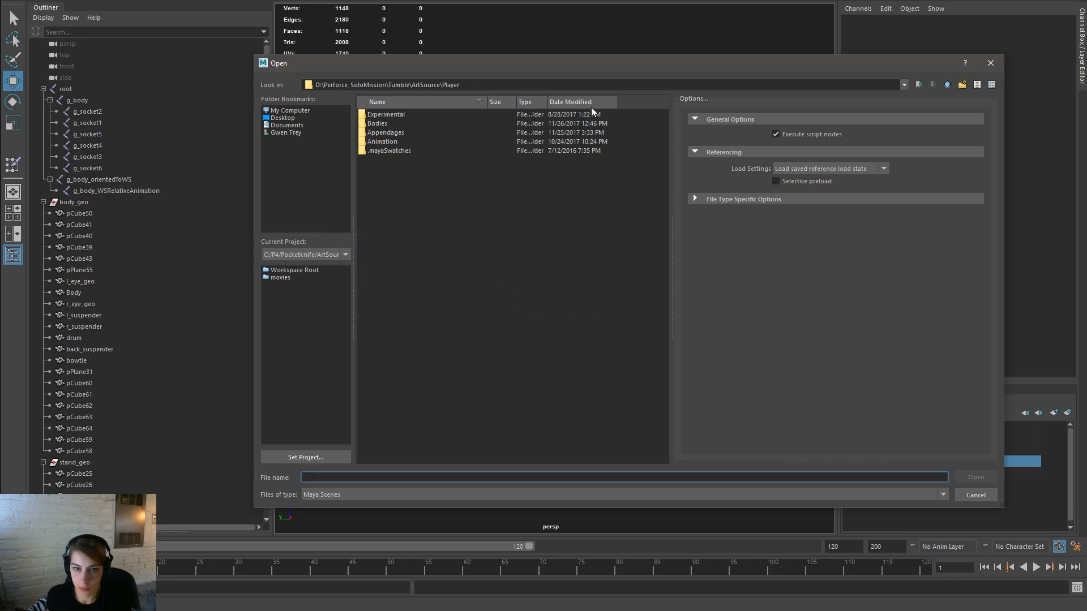
double_click(401, 132)
left_click(394, 224)
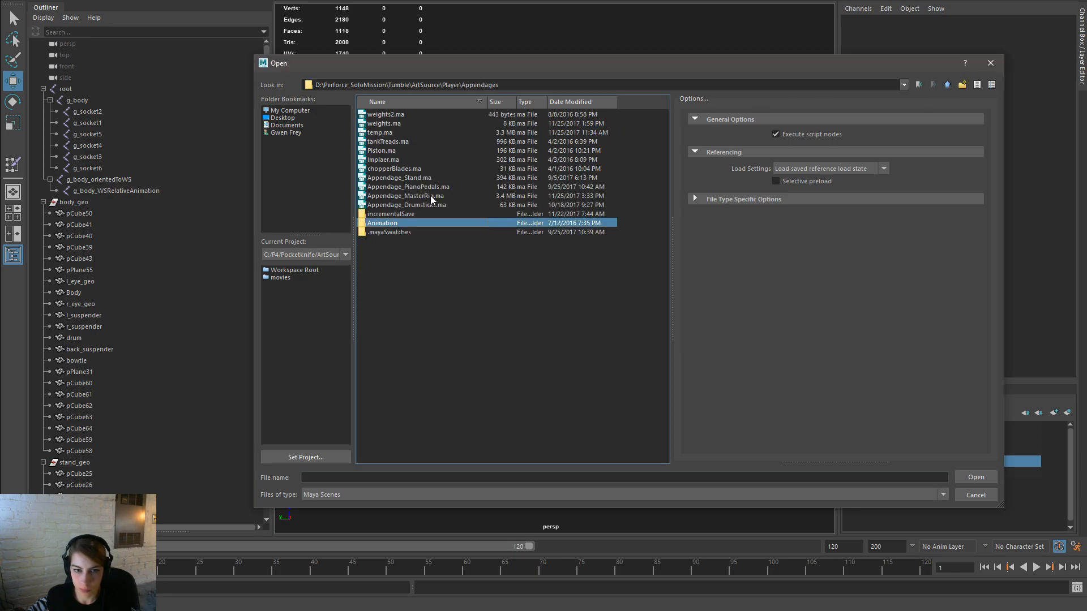
double_click(444, 194)
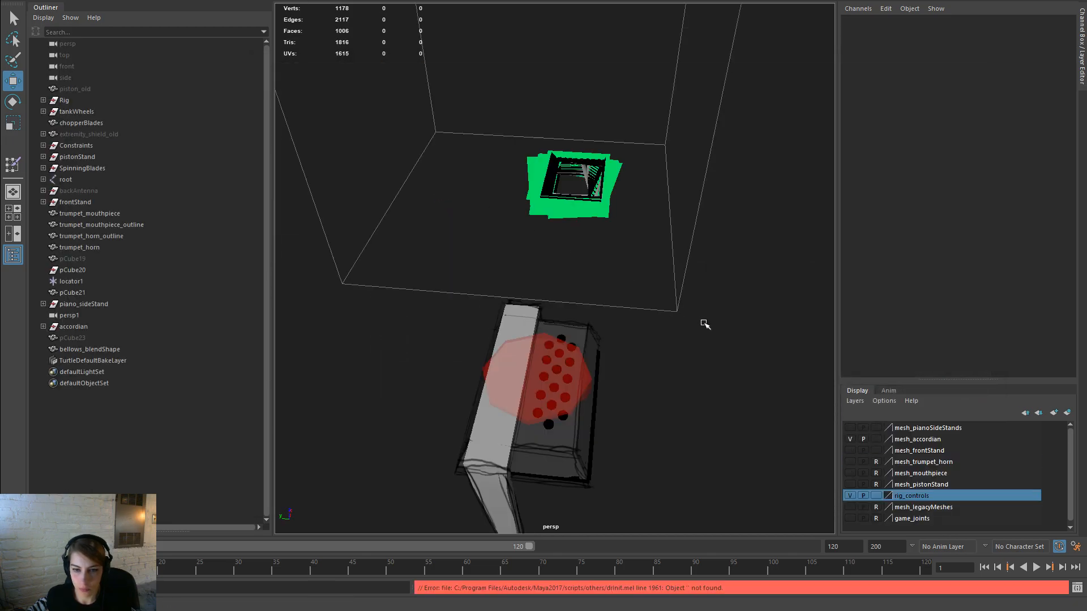
Step: Examine the accordion appendage and its extremity_control from several angles
right_click_drag(748, 340, 628, 283, "alt")
left_click_drag(628, 283, 553, 342, "alt")
left_click(636, 412)
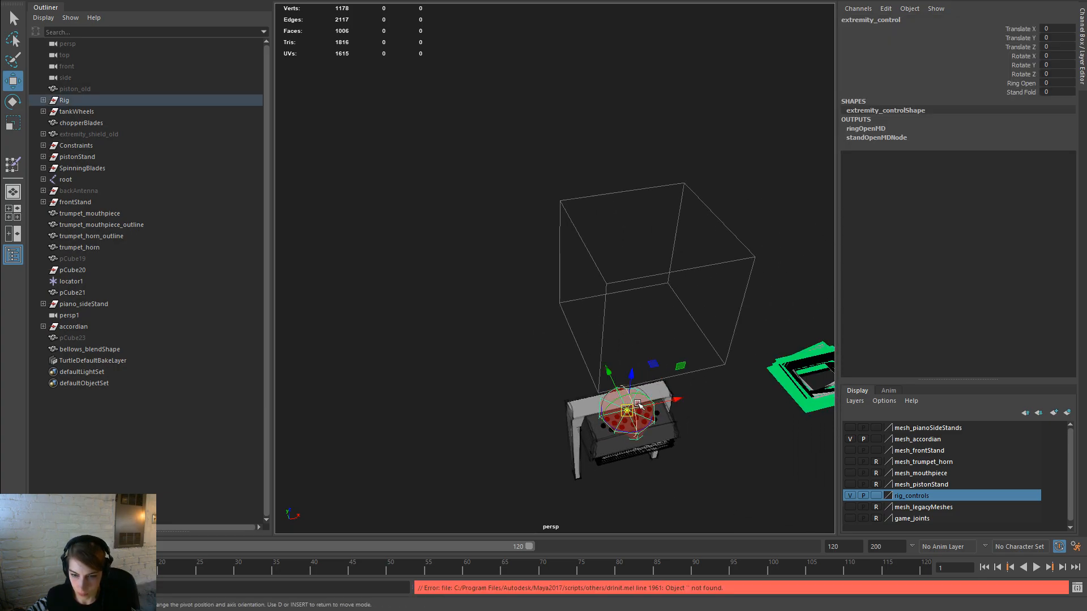
key("f")
scroll(642, 401, "down", 5)
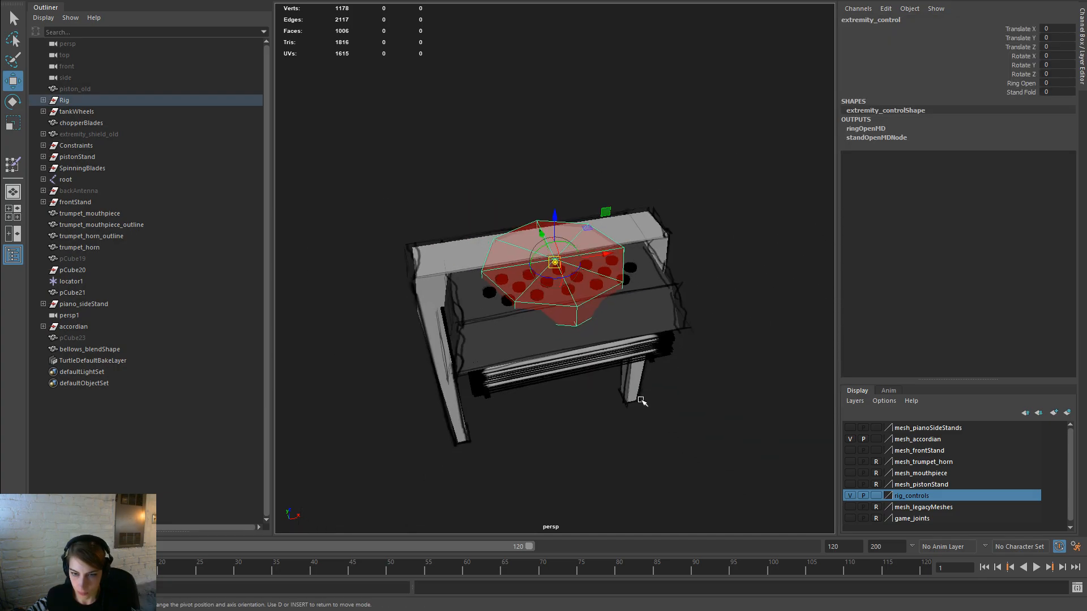
left_click(722, 275)
scroll(685, 424, "down", 4)
left_click_drag(686, 425, 640, 389, "alt")
Step: Hide the bellows_blendShape mesh beside the accordion by turning its visibility off, and clear the selection
left_click(710, 294)
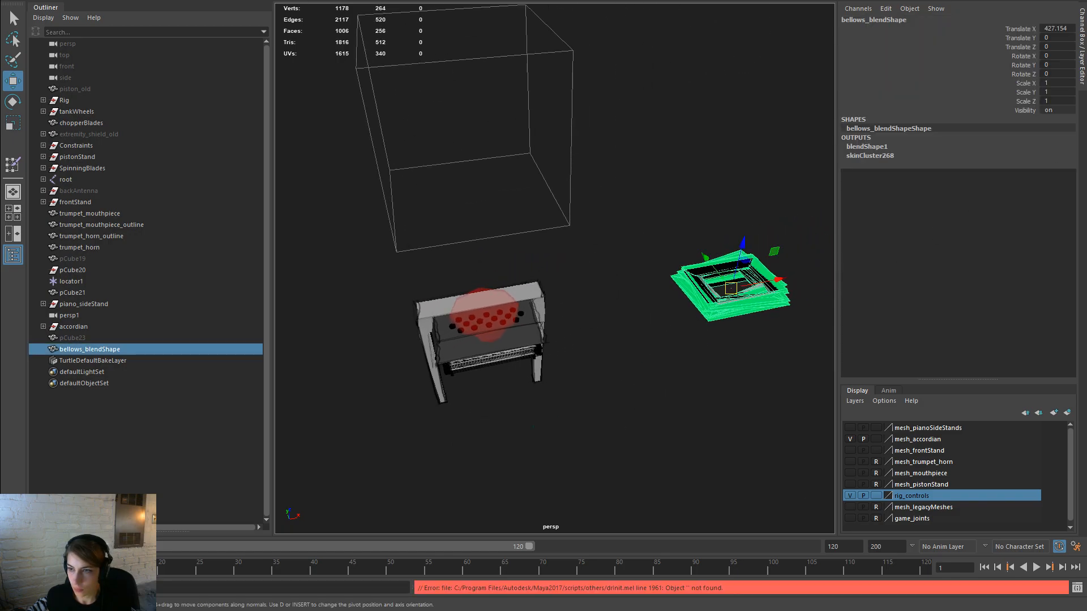
left_click(1055, 110)
type("0")
key("Return")
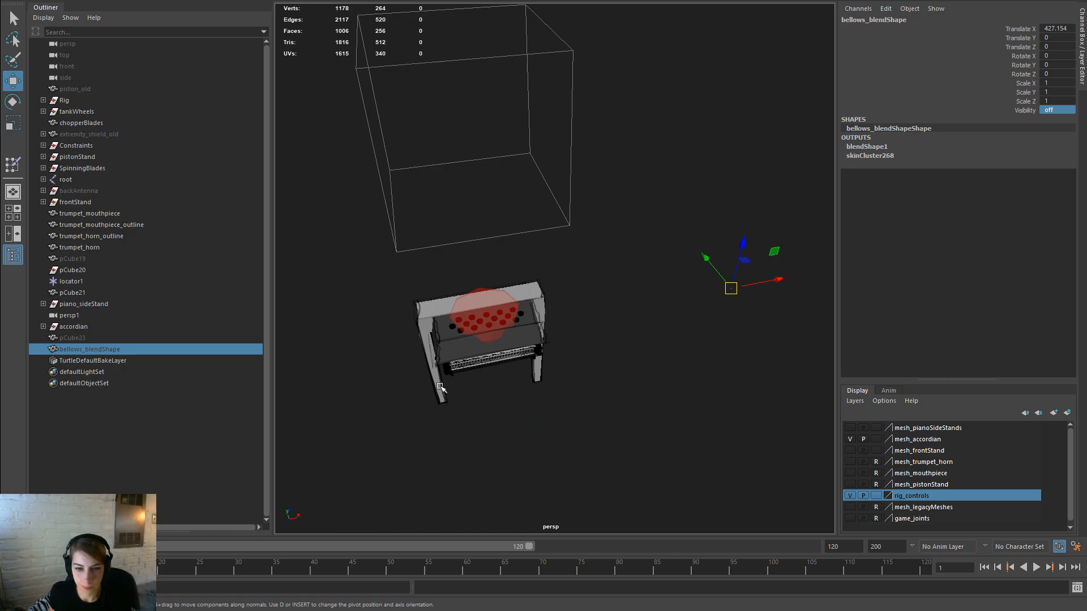
right_click_drag(554, 254, 509, 221, "alt")
middle_click_drag(509, 221, 527, 297, "alt")
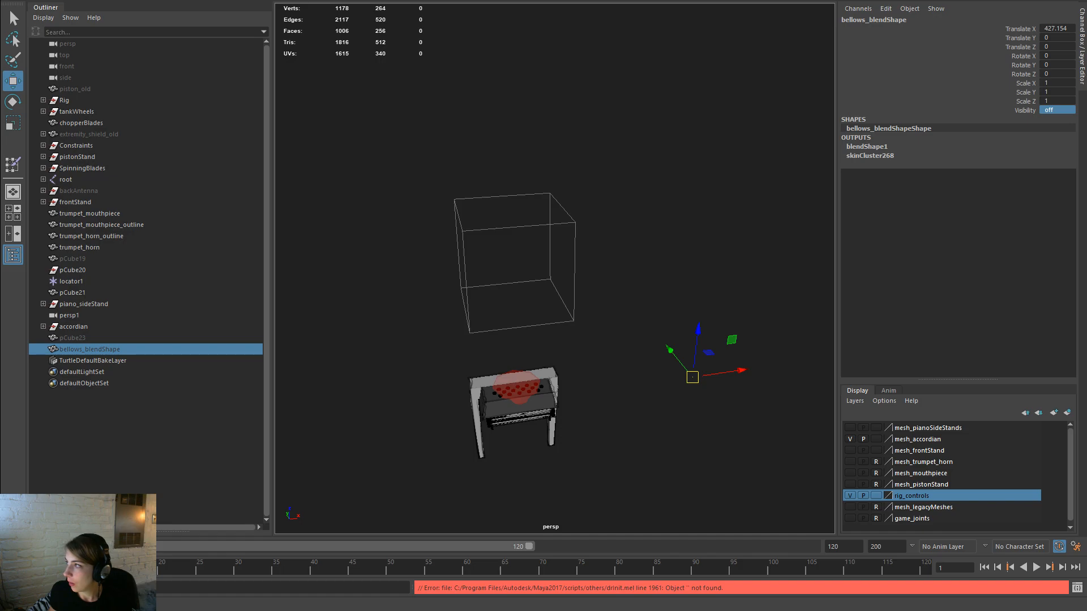
left_click(562, 288)
right_click_drag(391, 356, 409, 369, "alt")
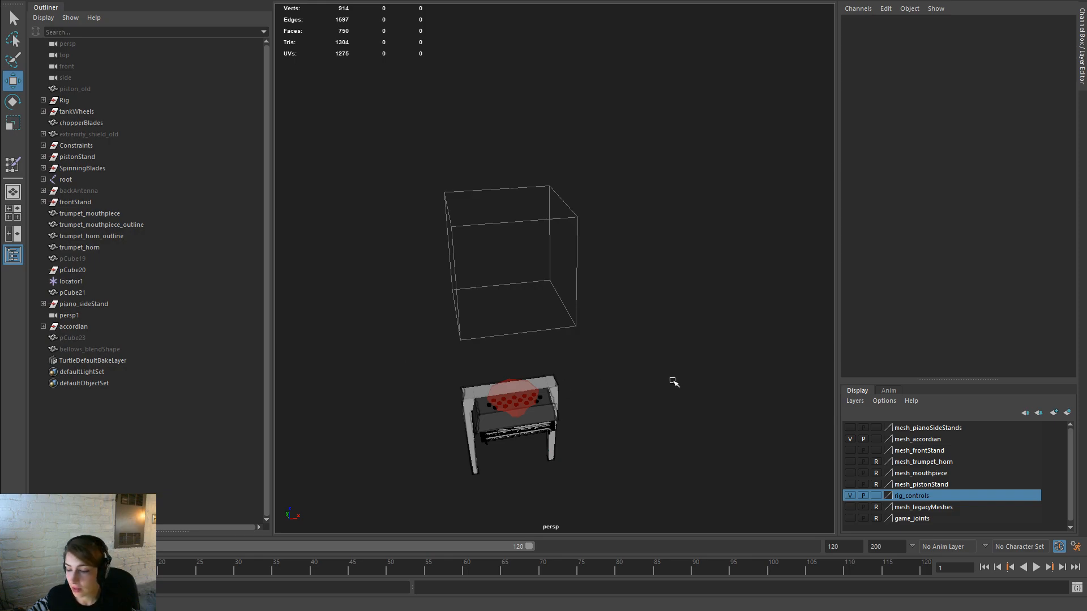
left_click_drag(587, 459, 575, 311, "alt")
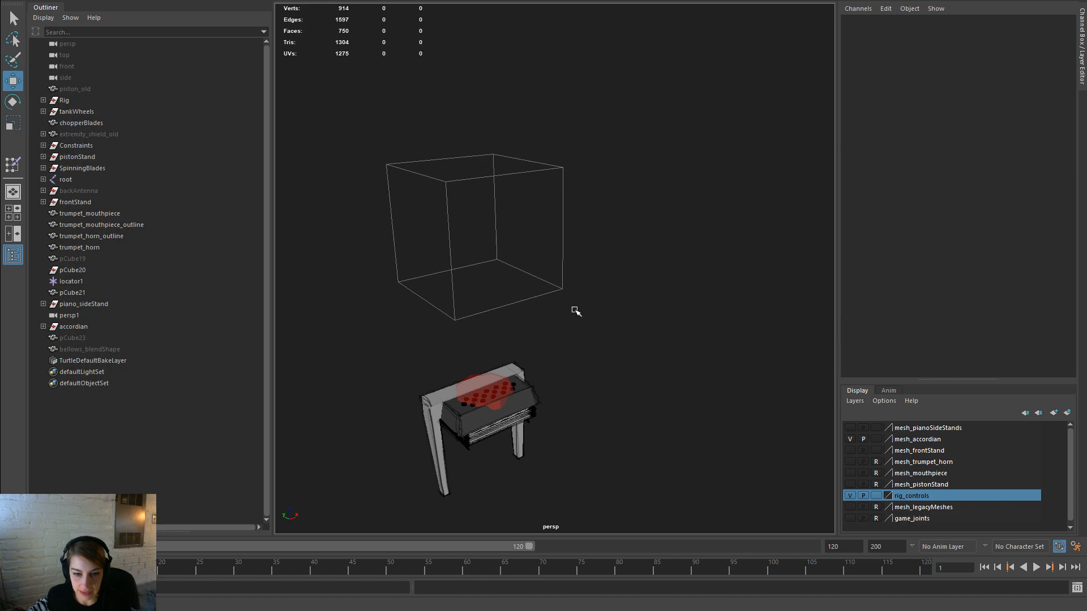
Step: Start a file import and browse up to the Player folder, arranging the import dialog to fit the screen
key("space")
left_click(424, 256)
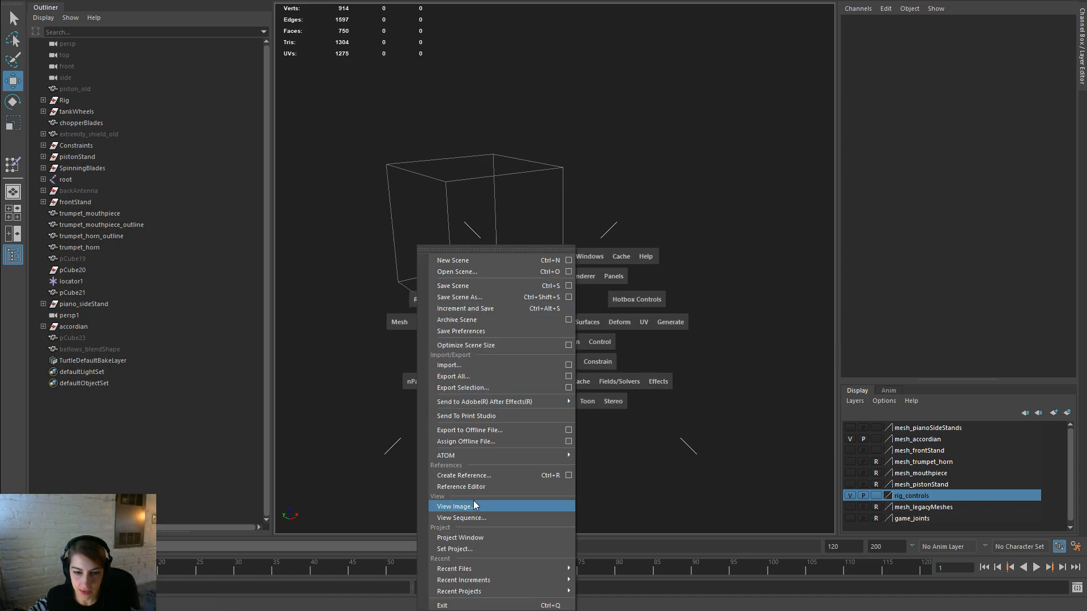
left_click(507, 365)
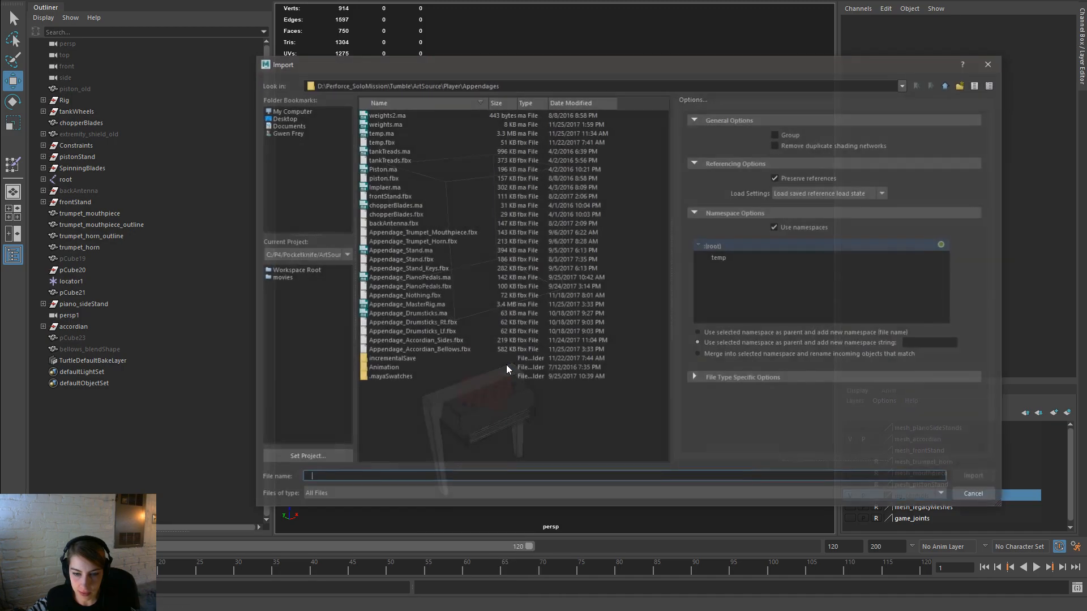
left_click_drag(634, 63, 733, 75)
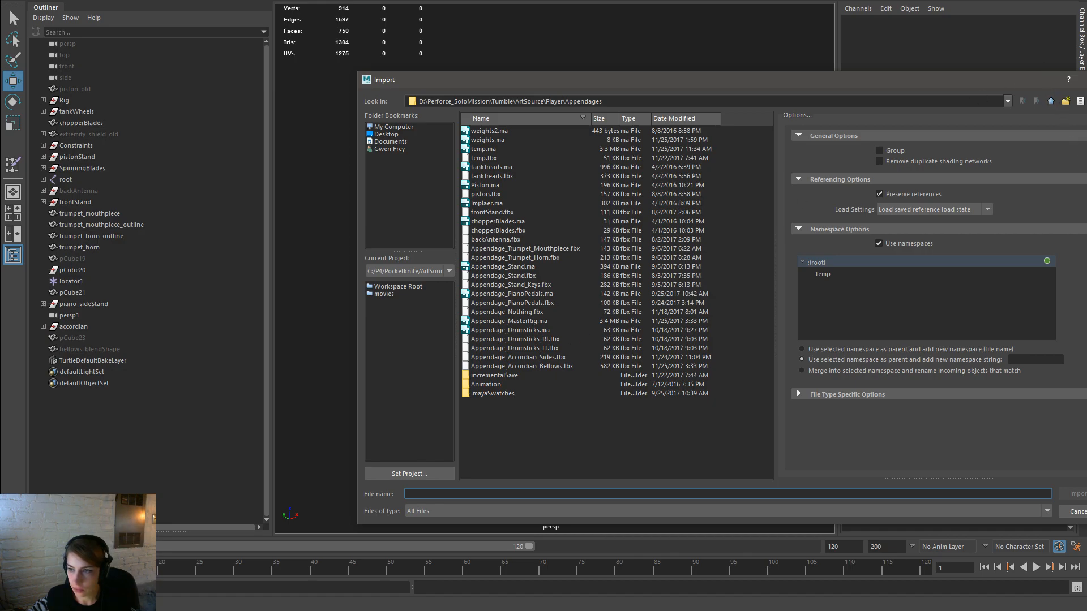
mouse_move(1084, 158)
left_mouse_down()
mouse_move(983, 162)
mouse_move(1072, 158)
left_mouse_up()
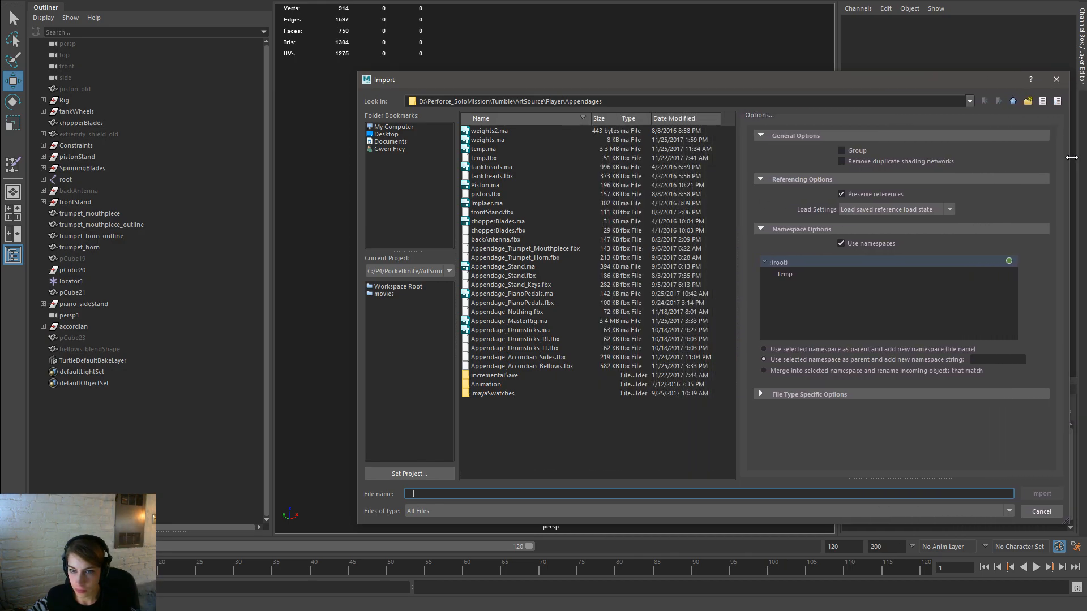
left_click(1013, 101)
left_click(515, 139)
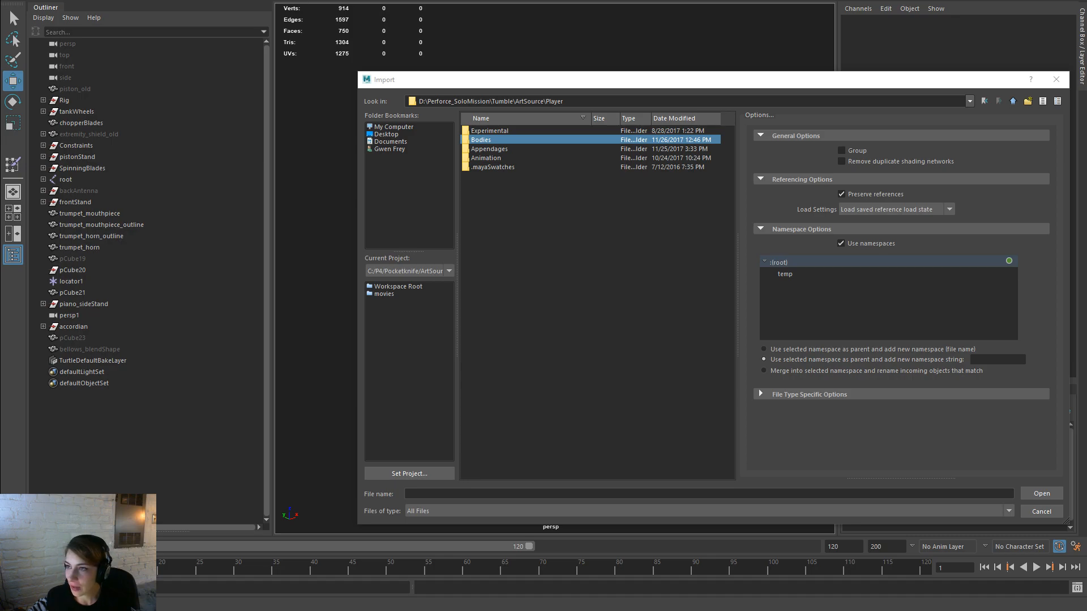
left_click_drag(859, 85, 793, 72)
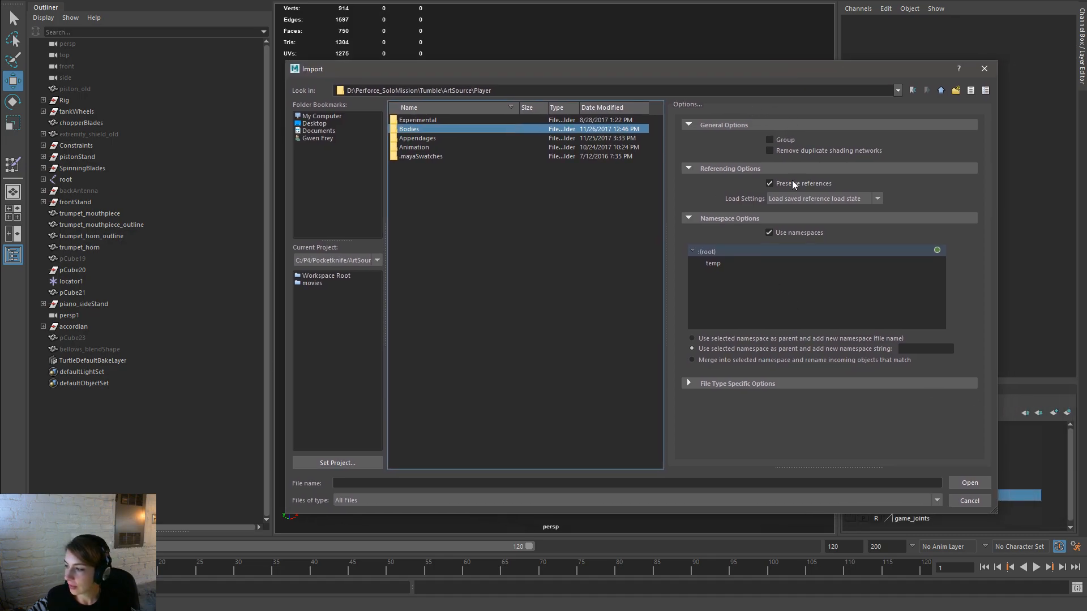
mouse_move(692, 513)
left_mouse_down()
mouse_move(694, 463)
mouse_move(687, 502)
left_mouse_up()
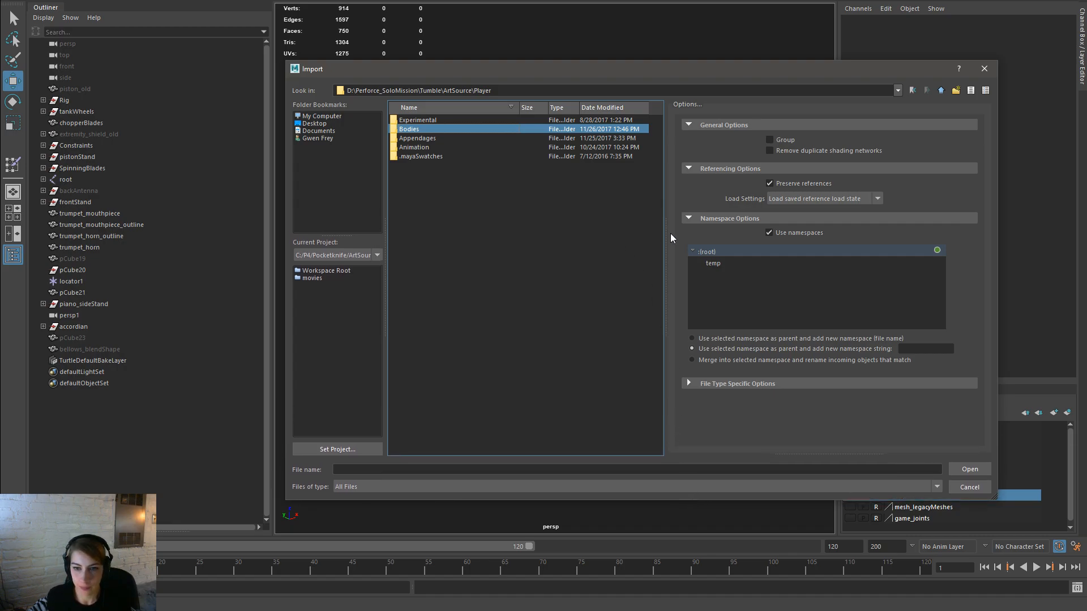
left_click_drag(666, 238, 669, 238)
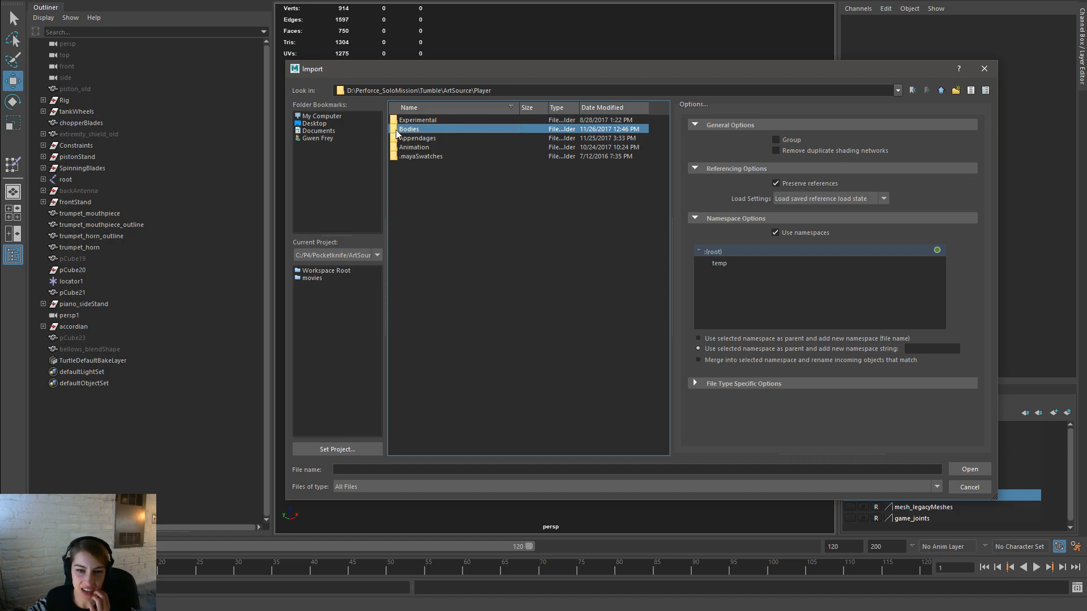
Step: Look through the Appendages folder and import Body_Drummer.ma from the Bodies folder into the scene
double_click(482, 141)
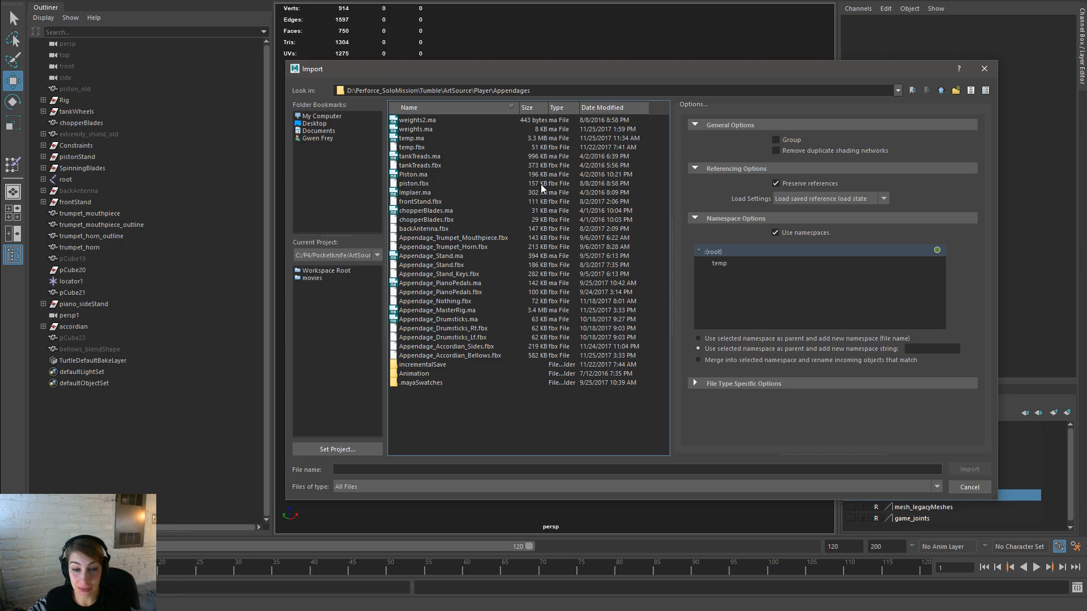
left_click(466, 284)
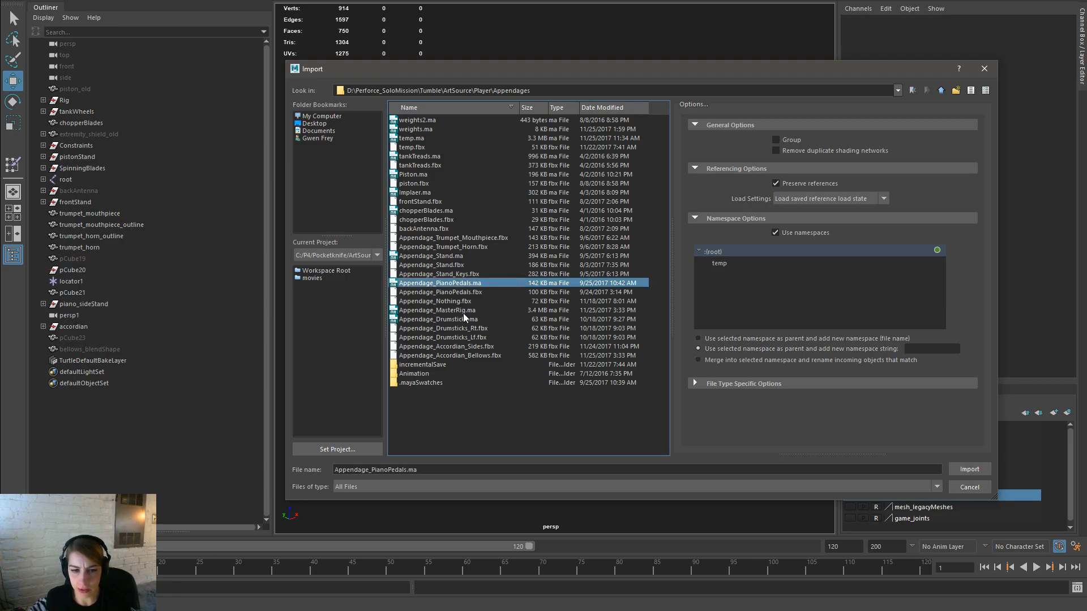
left_click(444, 156)
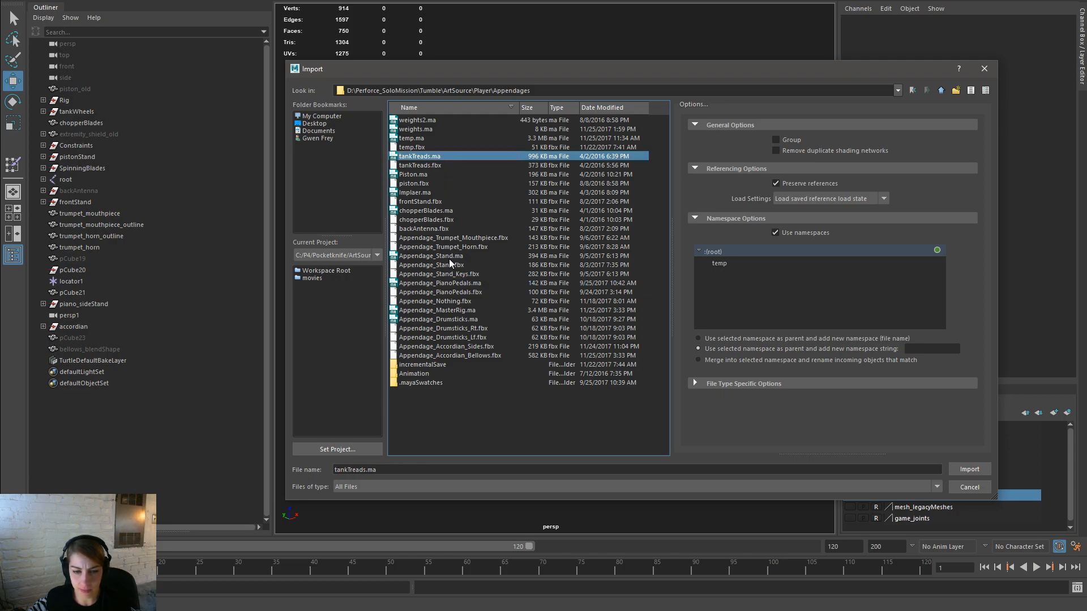
left_click(484, 330)
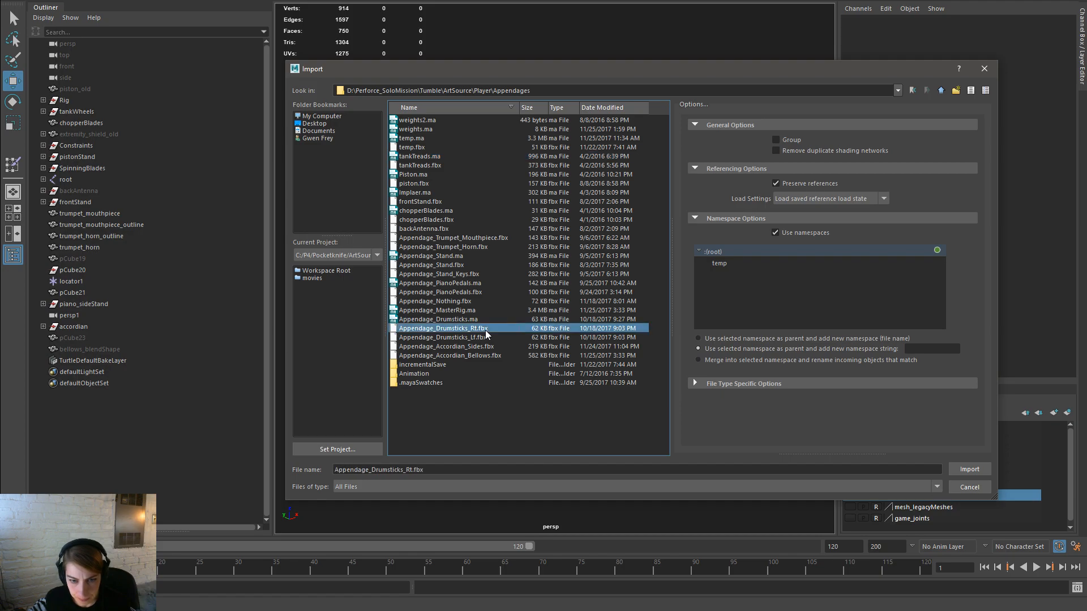
left_click(518, 312)
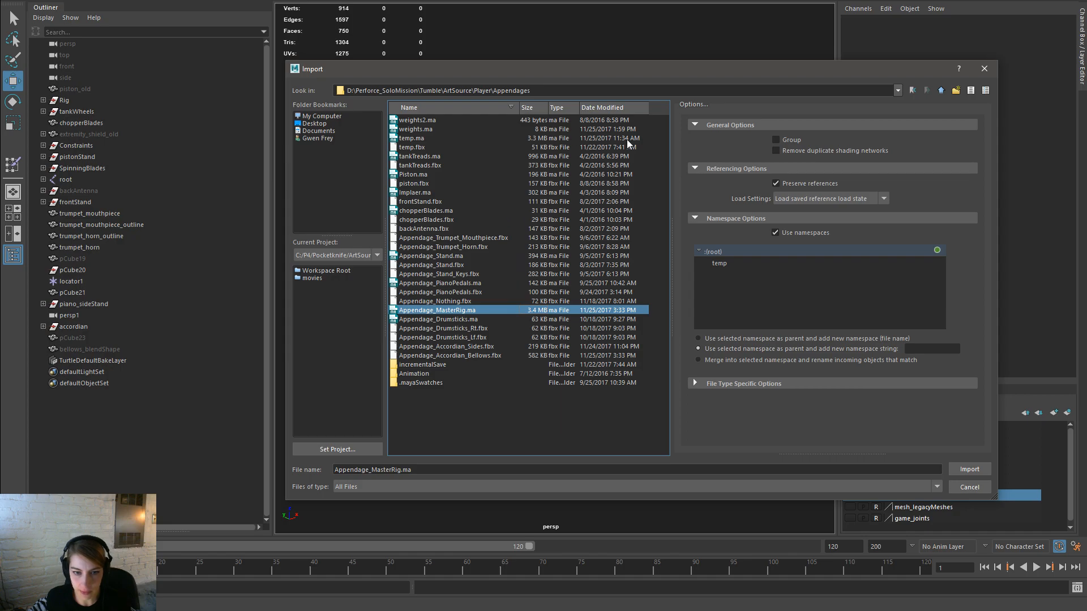
left_click(941, 90)
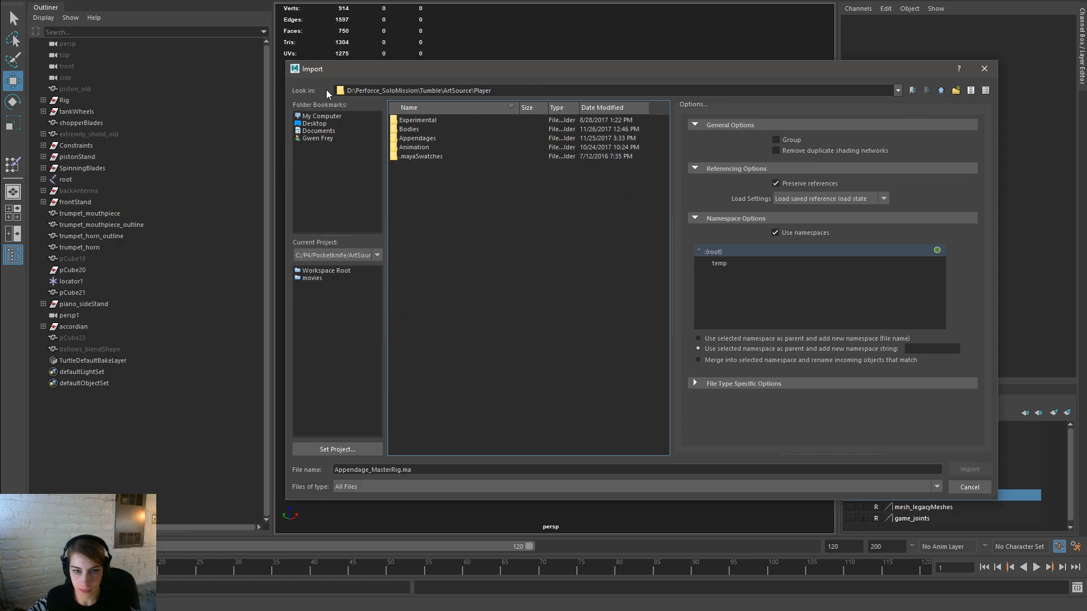
double_click(416, 129)
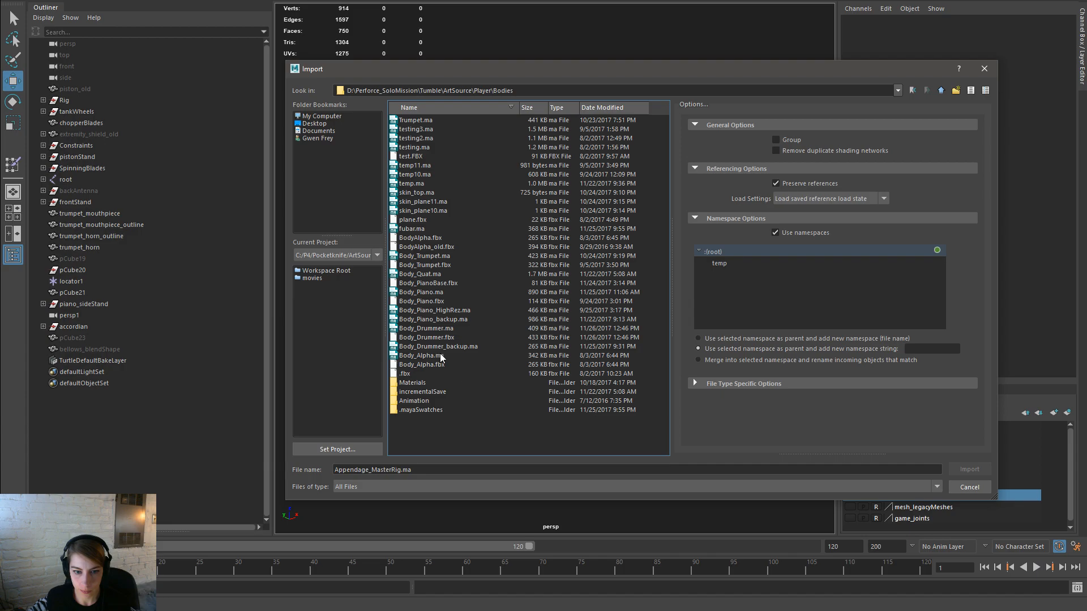
left_click(441, 356)
left_click(451, 329)
double_click(490, 328)
Step: Examine the imported drummer body and its extended arm from several angles
right_click_drag(712, 396, 583, 365, "alt")
left_click_drag(583, 385, 667, 415, "alt")
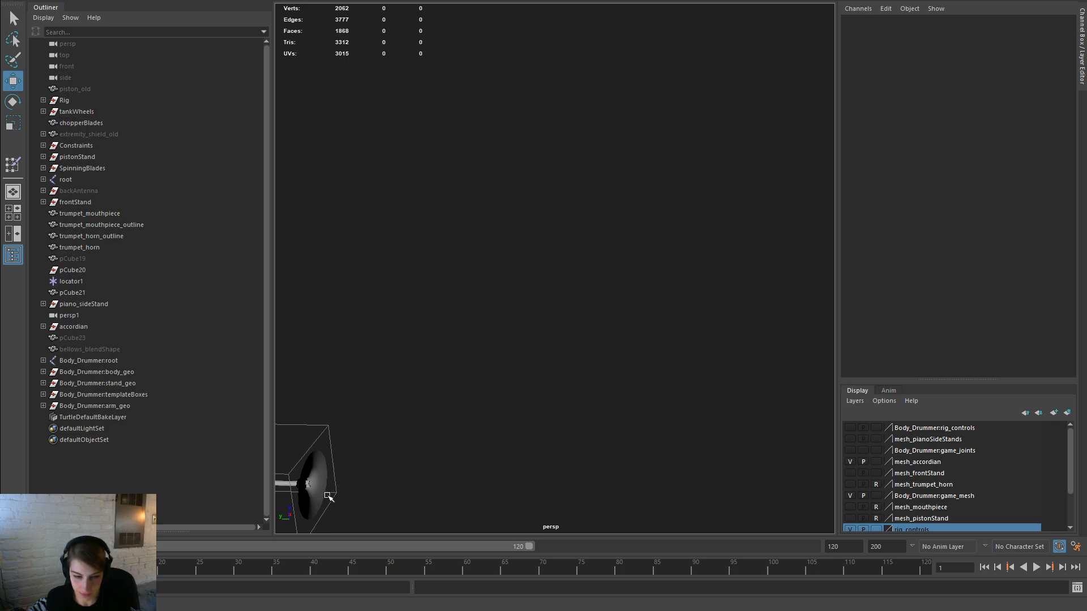
left_click(315, 477)
key("f")
left_click(415, 476)
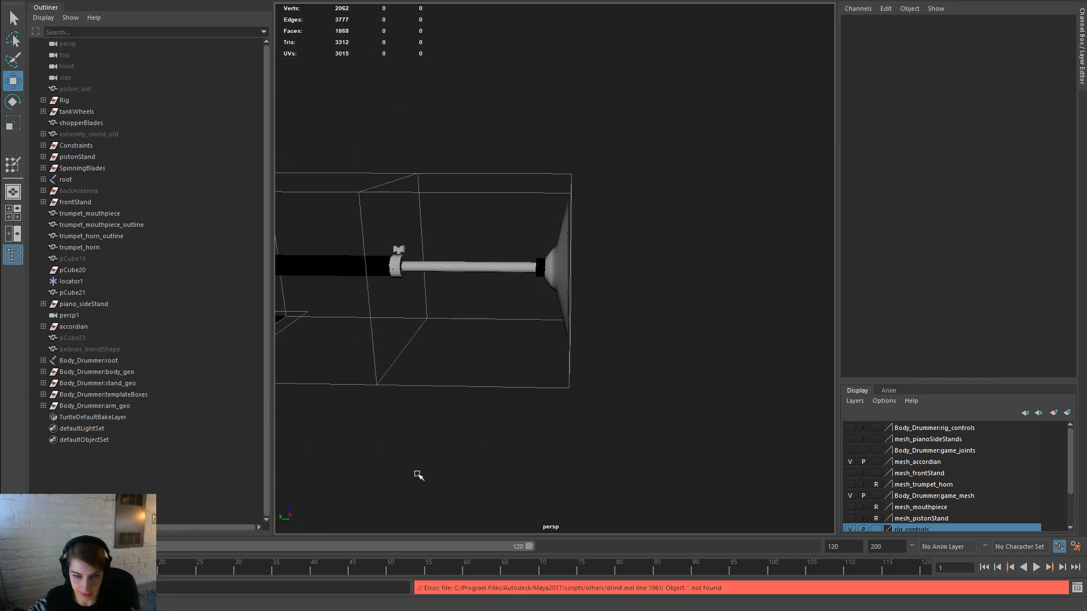
middle_click_drag(417, 475, 669, 482, "alt")
right_click_drag(667, 478, 620, 482, "alt")
middle_click_drag(619, 482, 561, 495, "alt")
left_click_drag(518, 431, 543, 428, "alt")
left_click_drag(778, 417, 528, 226)
left_click_drag(634, 371, 502, 381, "alt")
right_click_drag(614, 386, 580, 373, "alt")
left_click_drag(580, 374, 345, 349, "alt")
right_click_drag(429, 407, 538, 395, "alt")
middle_click_drag(537, 395, 456, 439, "alt")
key("f")
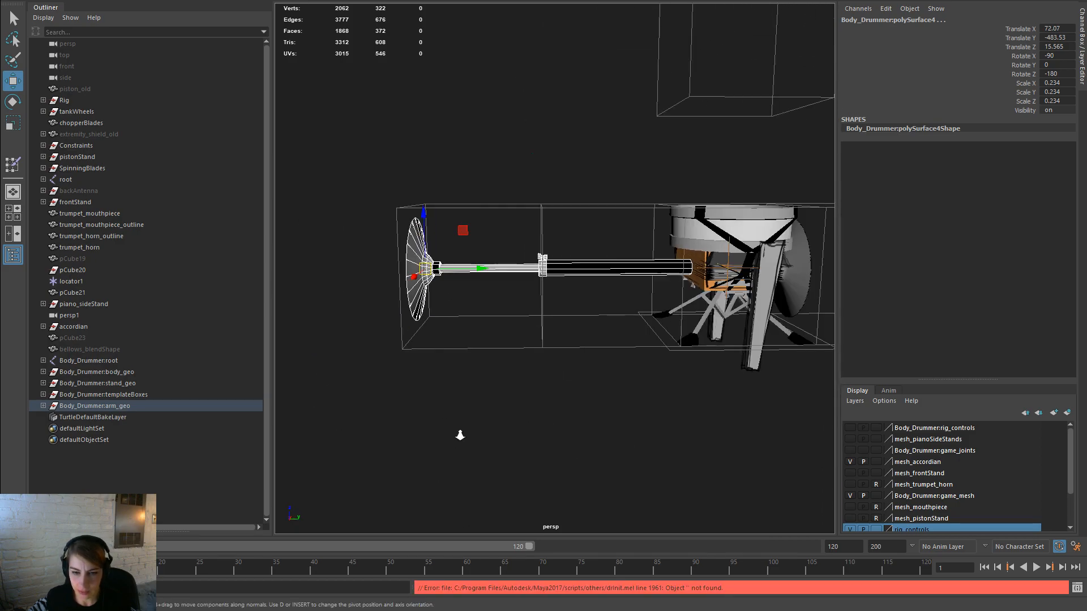
Step: Duplicate Body_Drummer:arm_geo, rotate the copy to -90 in X so it stands upright, and clear the selection
key("space")
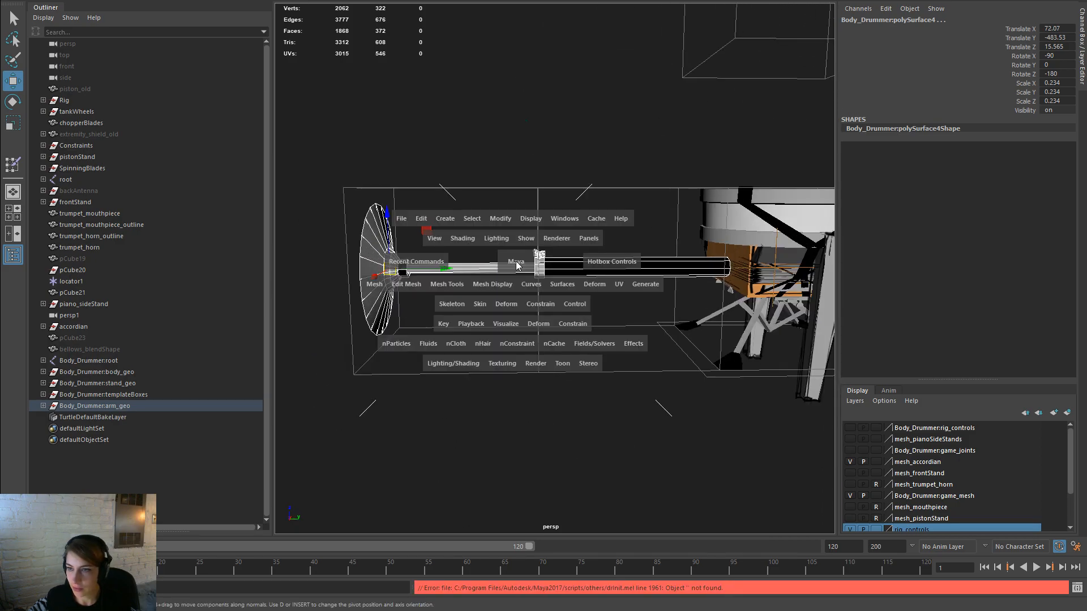
left_click(125, 406)
key("ctrl+d")
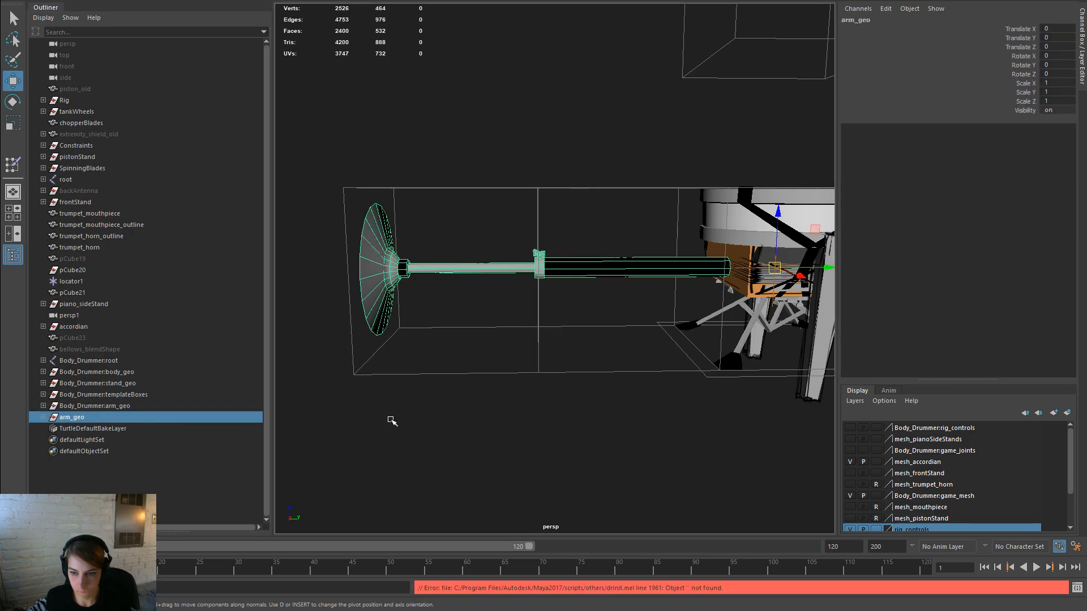
left_click_drag(694, 343, 563, 430, "alt")
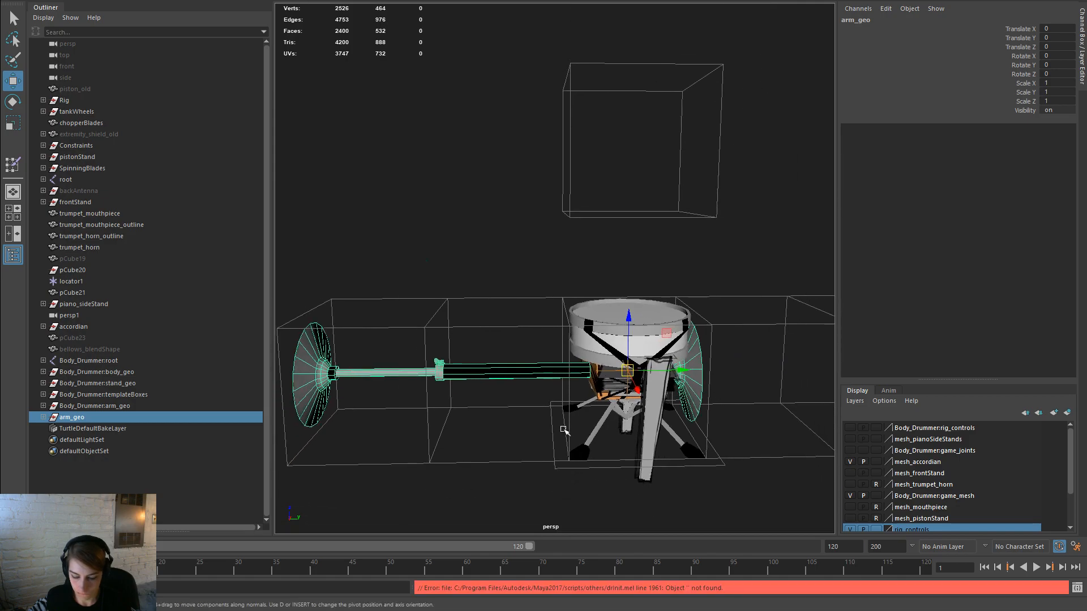
key("e")
left_click_drag(624, 322, 703, 318)
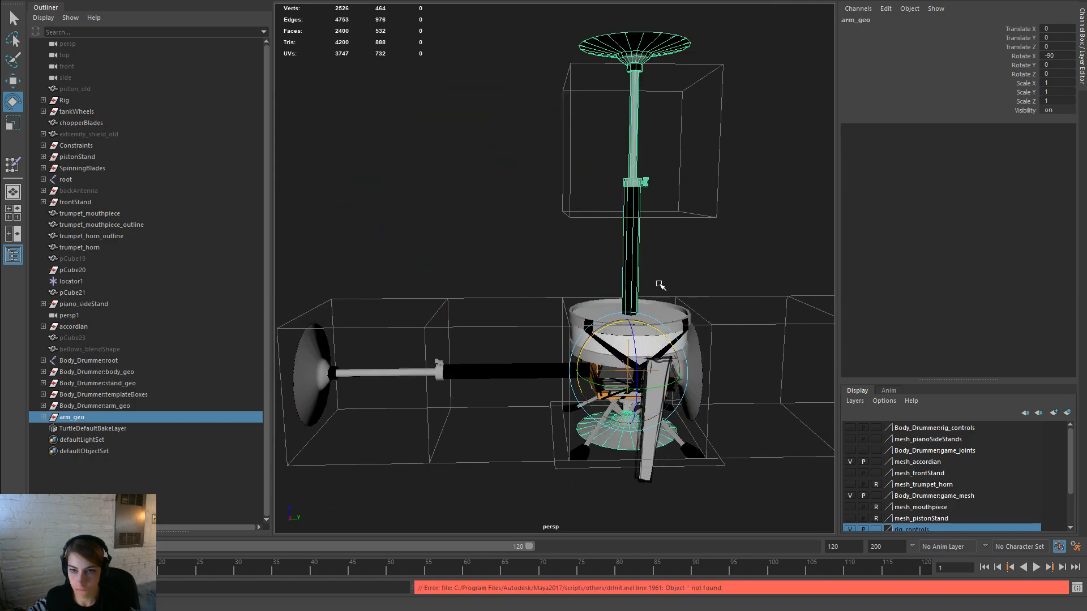
right_click_drag(684, 280, 580, 255, "alt")
left_click_drag(693, 318, 651, 305, "alt")
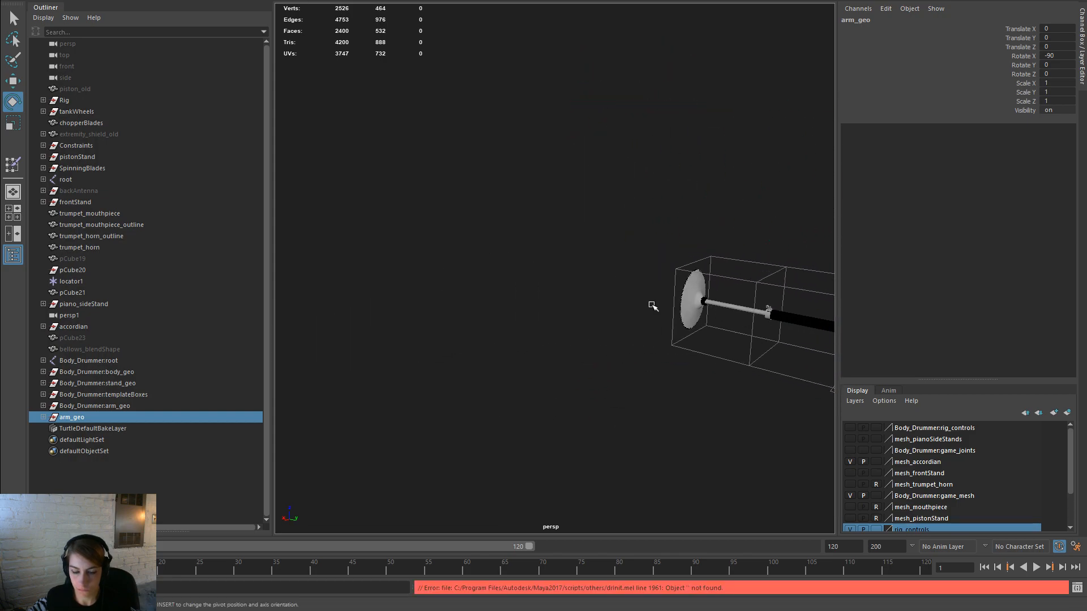
key("f")
left_click_drag(622, 389, 549, 387, "alt")
left_click(524, 164)
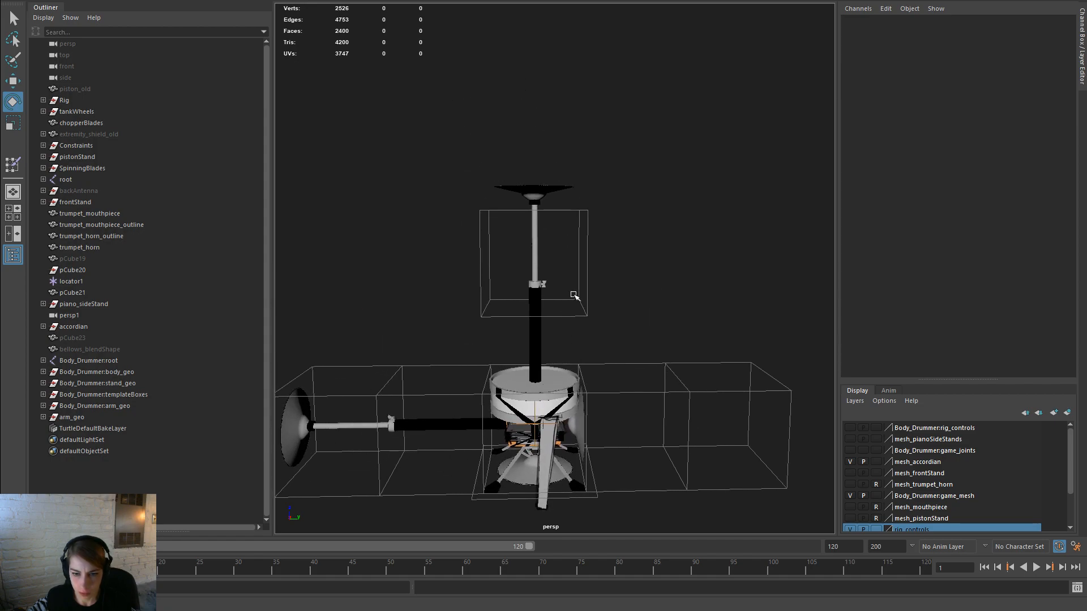
Step: Check the bellows_blendShape, pCube23 and pCube20 entries in the outliner and clear the selection
left_click(130, 350)
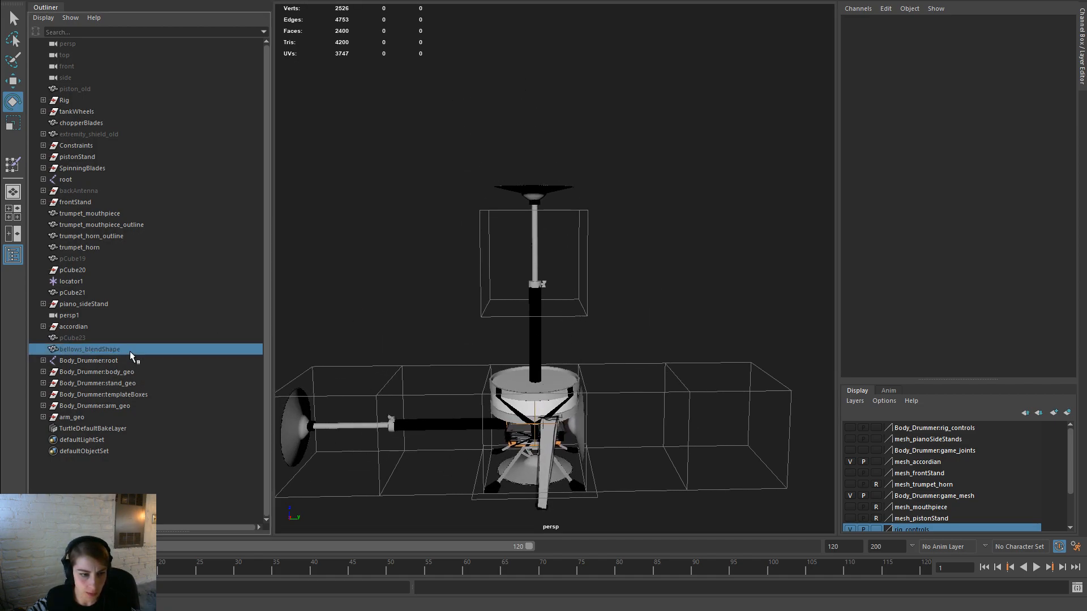
left_click(128, 341)
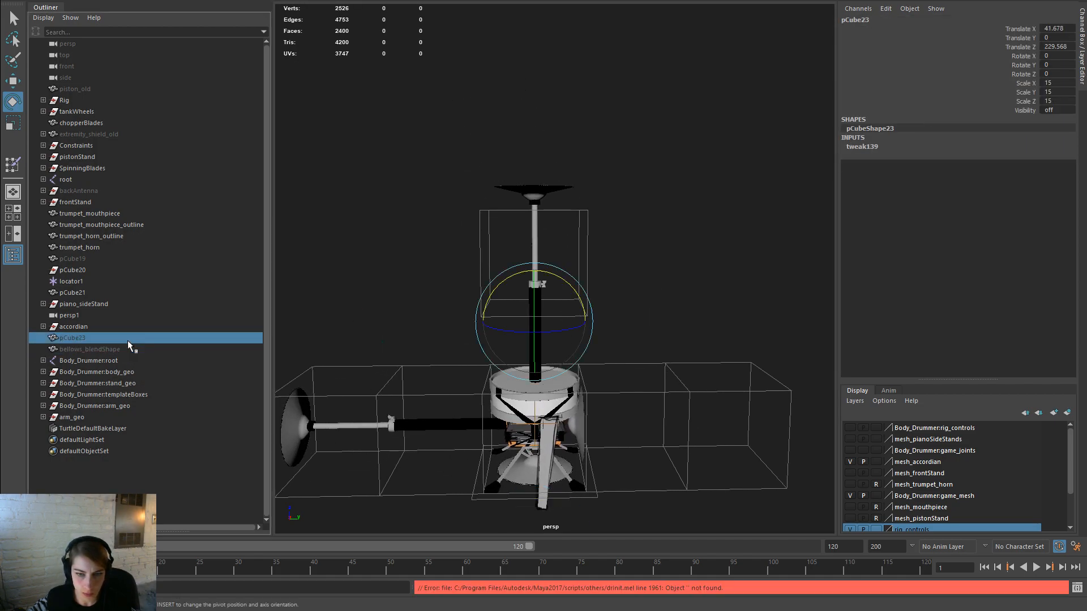
left_click(93, 268)
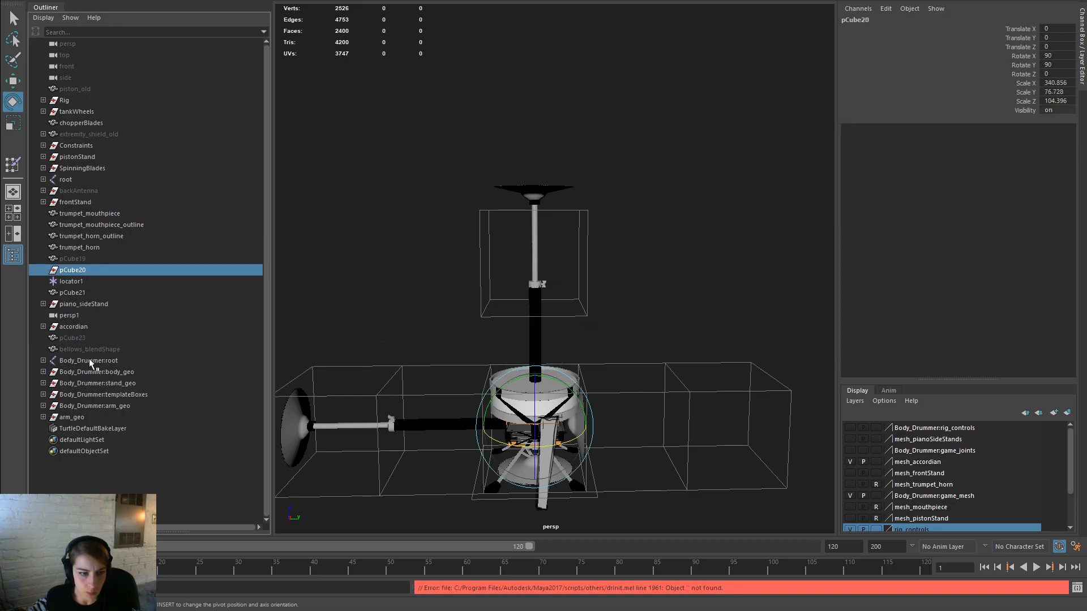
left_click(613, 209)
Step: Open the Reference Editor to check which files the scene references
key("space")
left_click(404, 133)
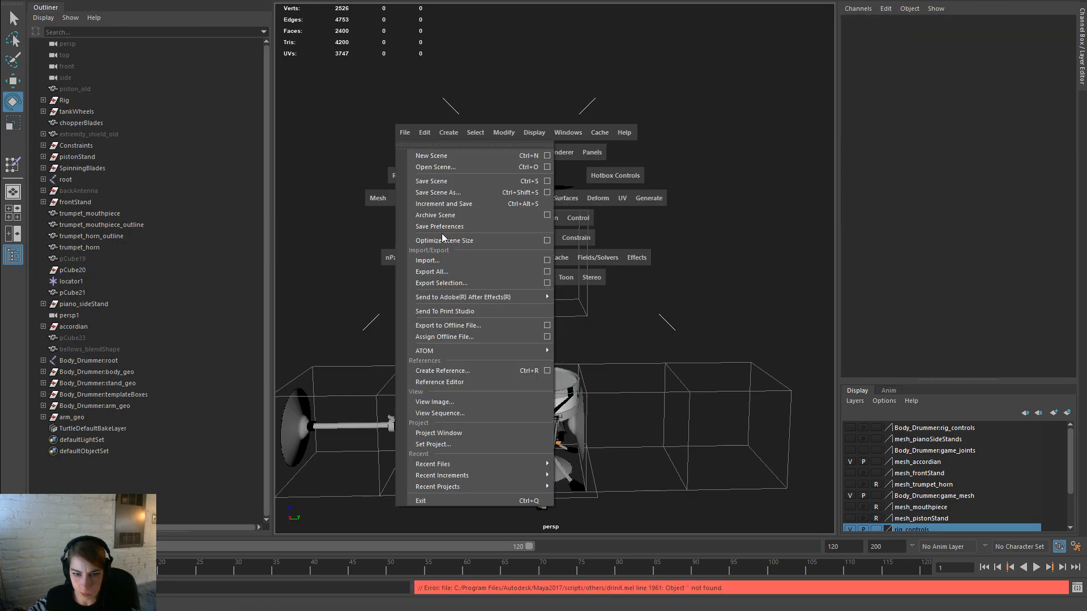
left_click(480, 382)
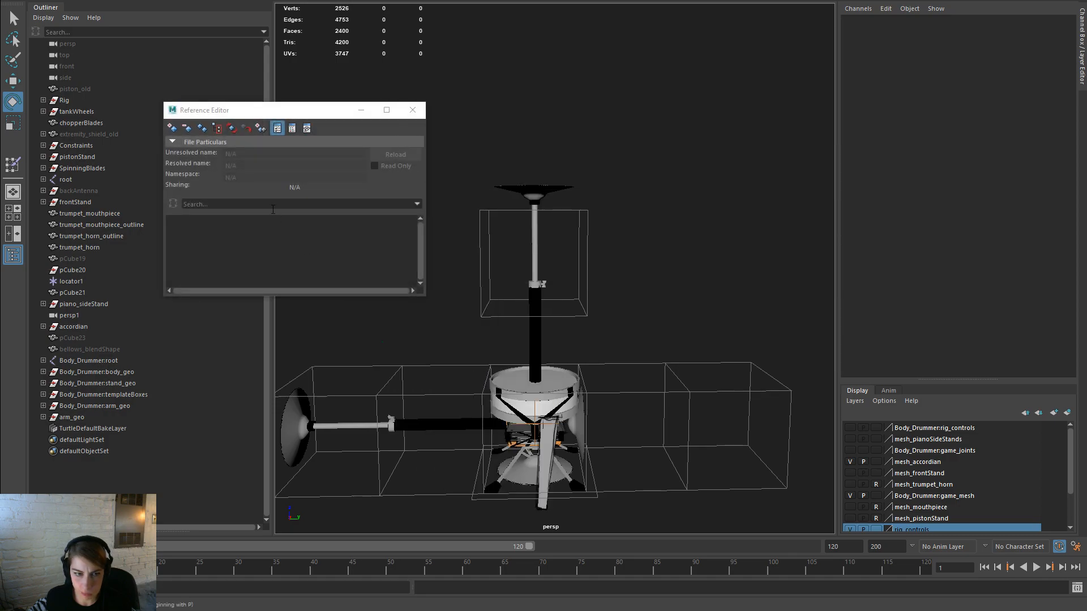
scroll(610, 391, "down", 3)
left_click(425, 371)
left_click(465, 280)
Step: Reopen Appendage_MasterRig.ma from the recent files without saving the changes, and frame the accordion
key("space")
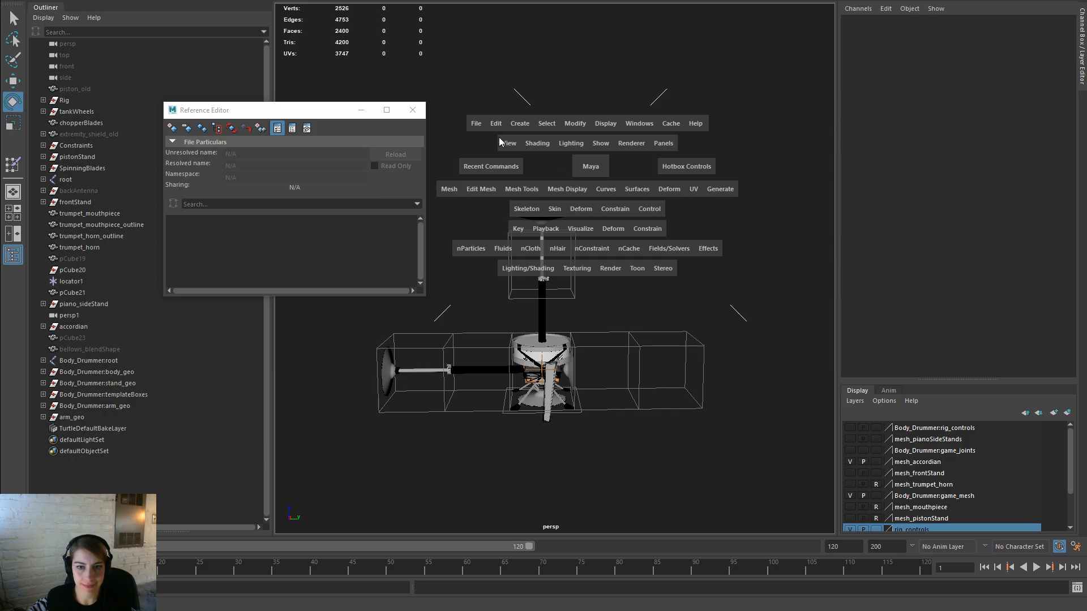
left_click(475, 123)
mouse_move(613, 455)
left_click(701, 455)
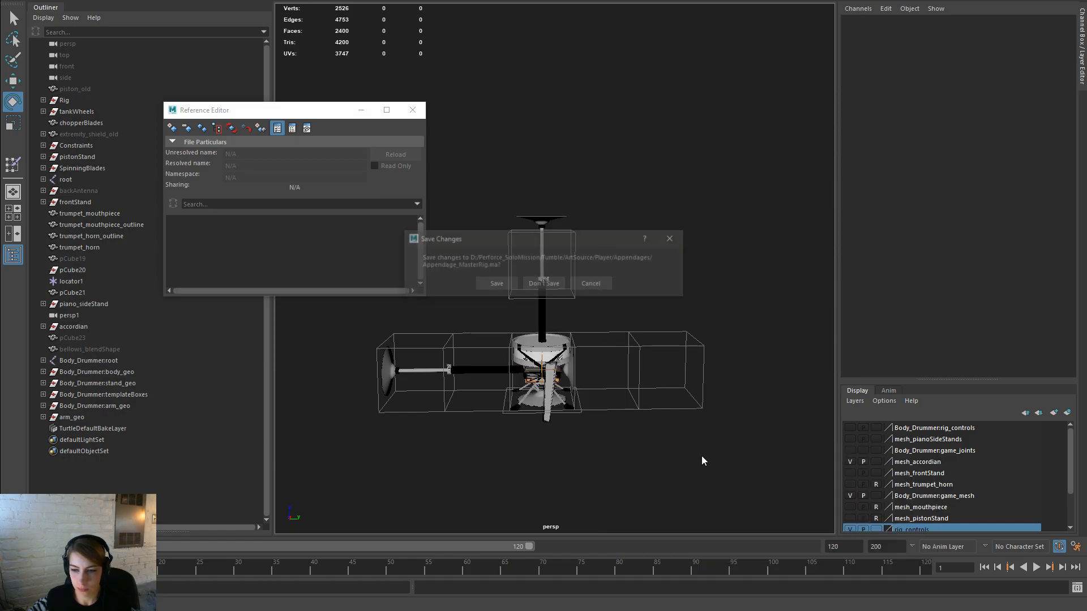
left_click(561, 290)
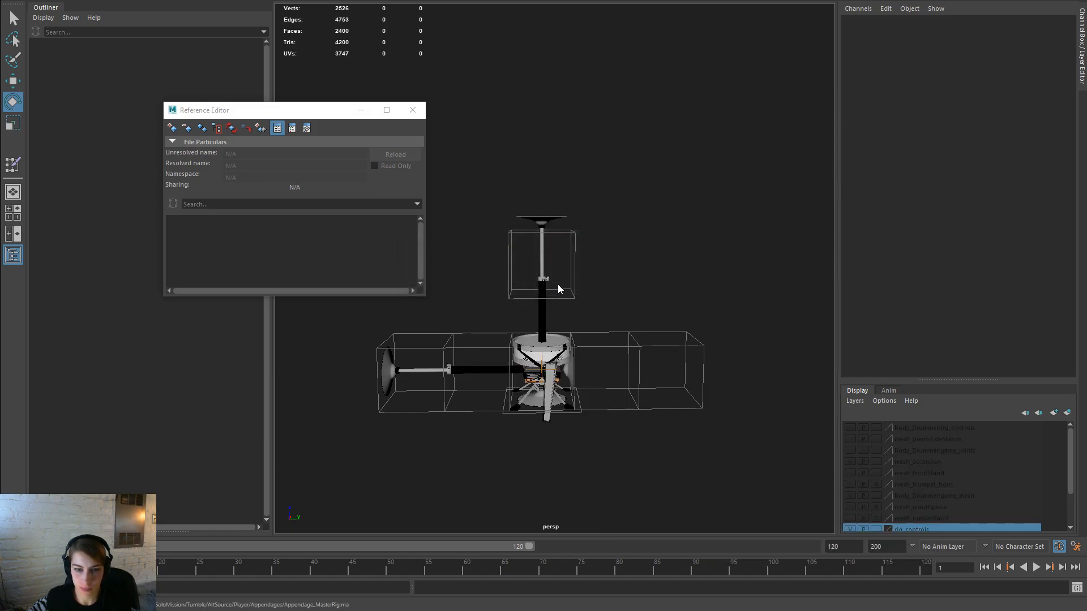
right_click_drag(727, 381, 441, 276, "alt")
left_click_drag(658, 298, 589, 288, "alt")
key("f")
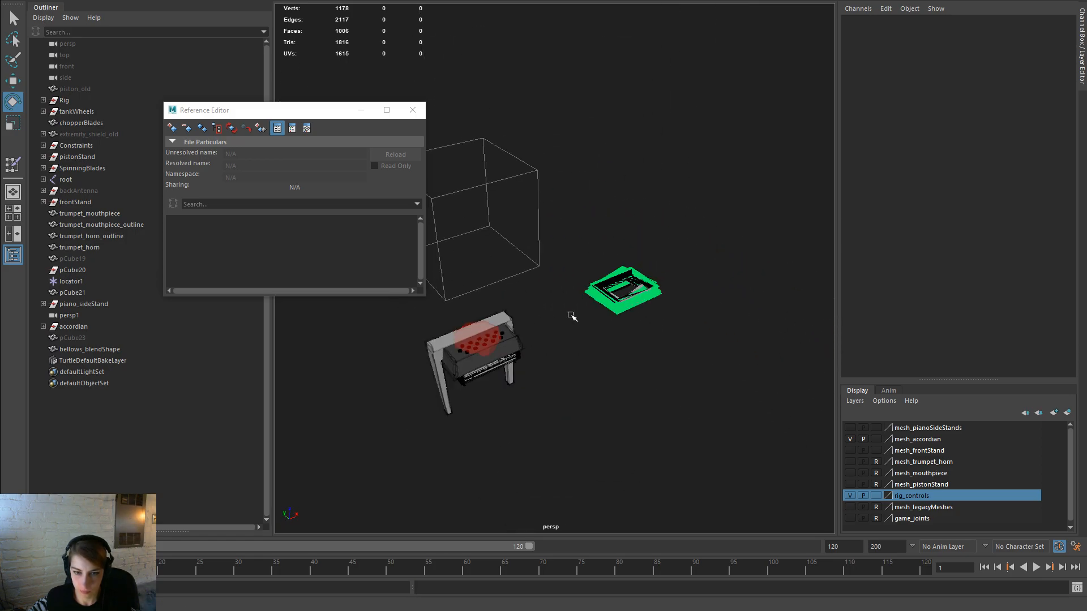
Step: Try raising the extremity_control to about 406 in Translate Z, and undo the move
left_click(479, 309)
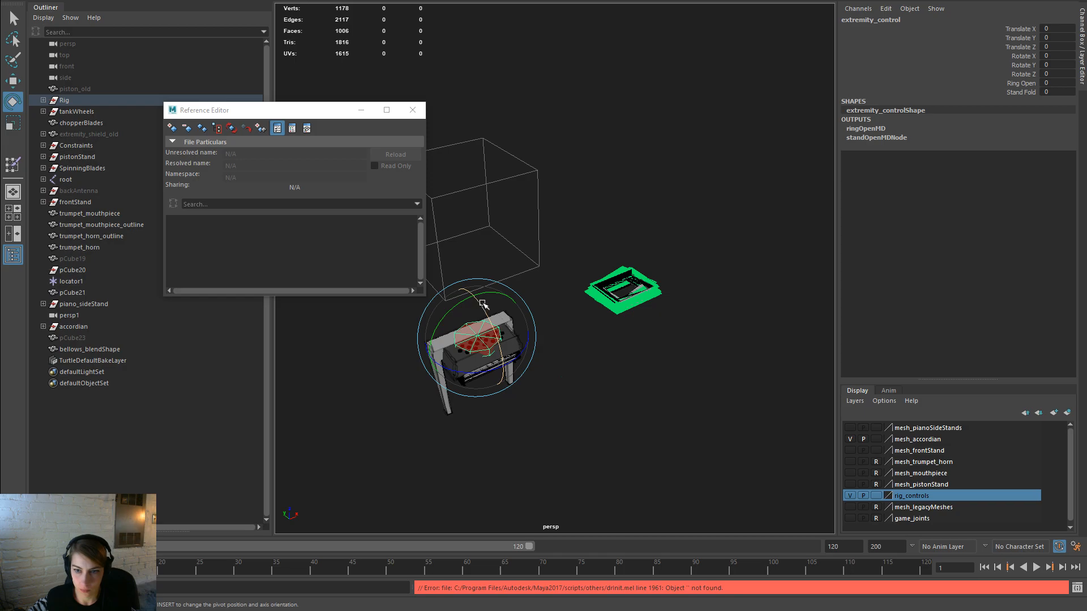
key("w")
left_click_drag(475, 254, 464, 107)
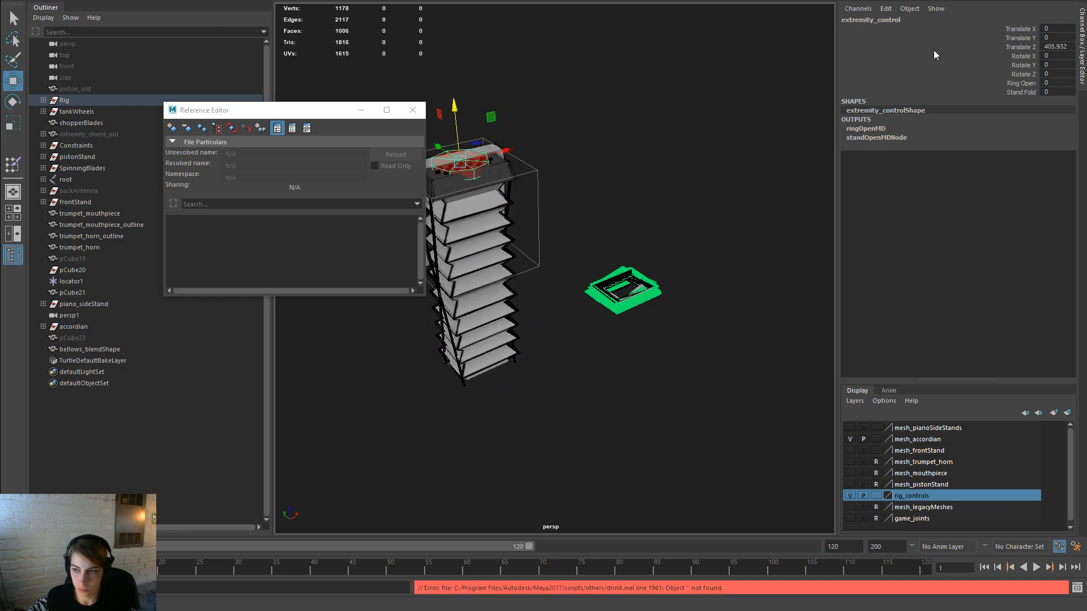
key("ctrl+z")
Step: Turn off the visibility of the bellows_blendShape mesh and deselect it
left_click(645, 299)
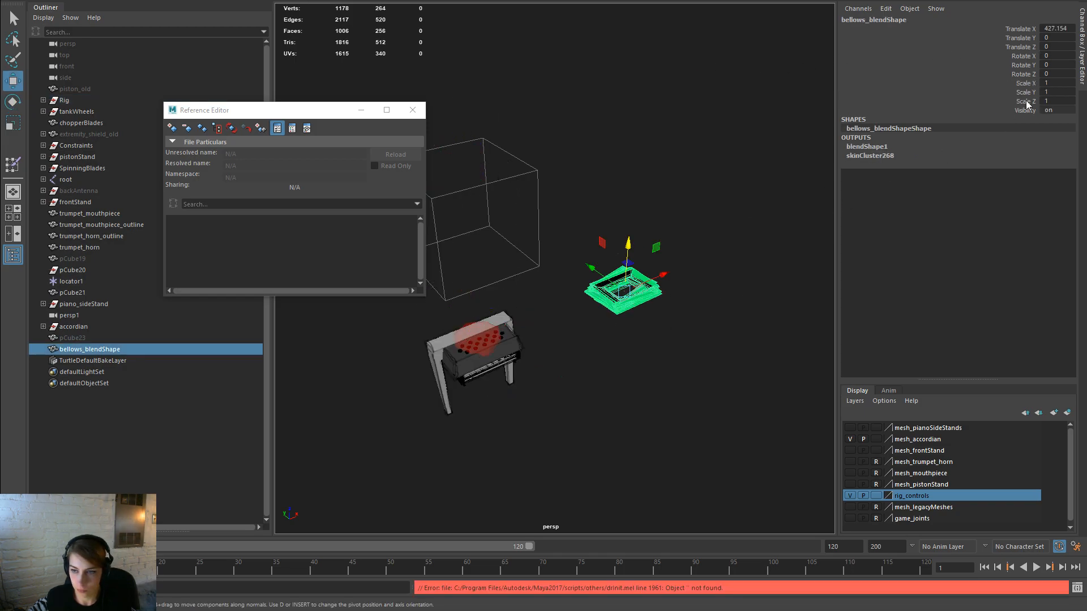
left_click(1054, 110)
type("0")
key("Return")
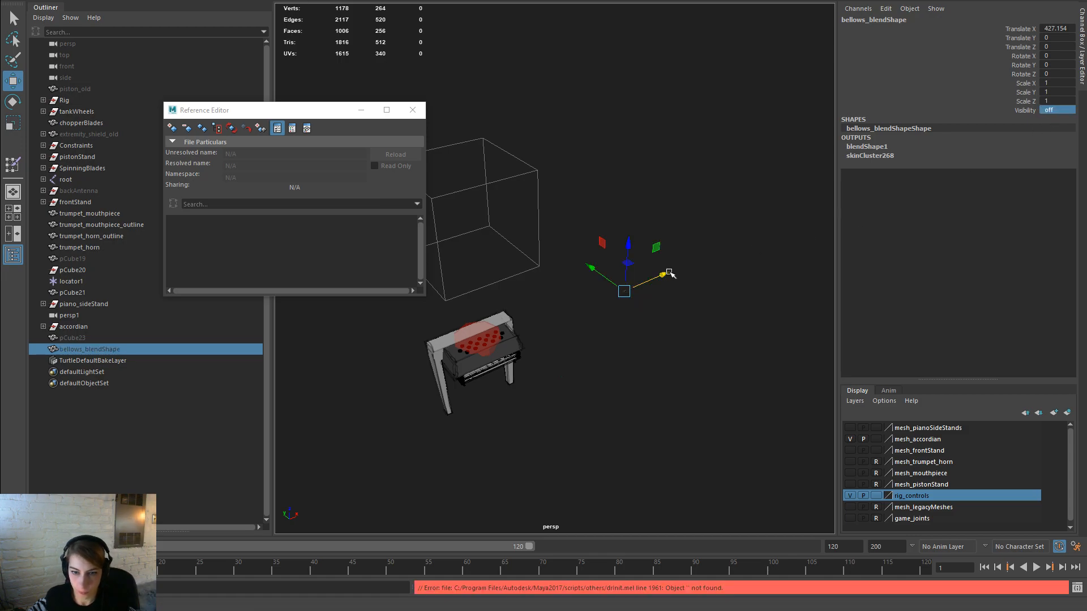
left_click(558, 198)
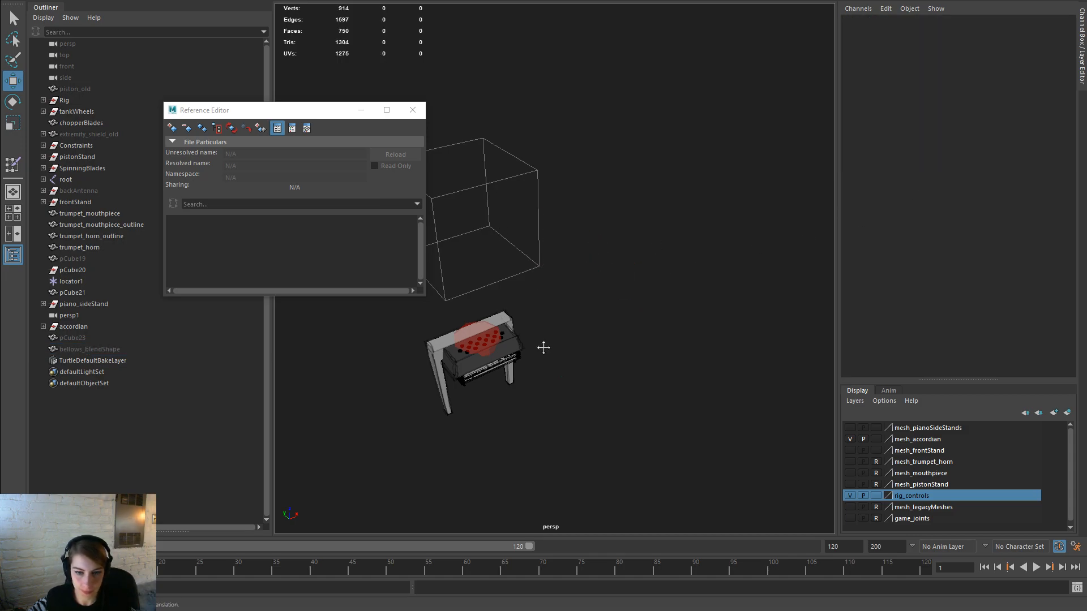
Step: Close the Reference Editor and hide the mesh_accordion display layer
left_click(496, 364)
key("f")
scroll(505, 387, "down", 10)
left_click_drag(657, 404, 589, 377, "alt")
middle_click_drag(640, 380, 396, 280, "alt")
right_click_drag(394, 278, 417, 278, "alt")
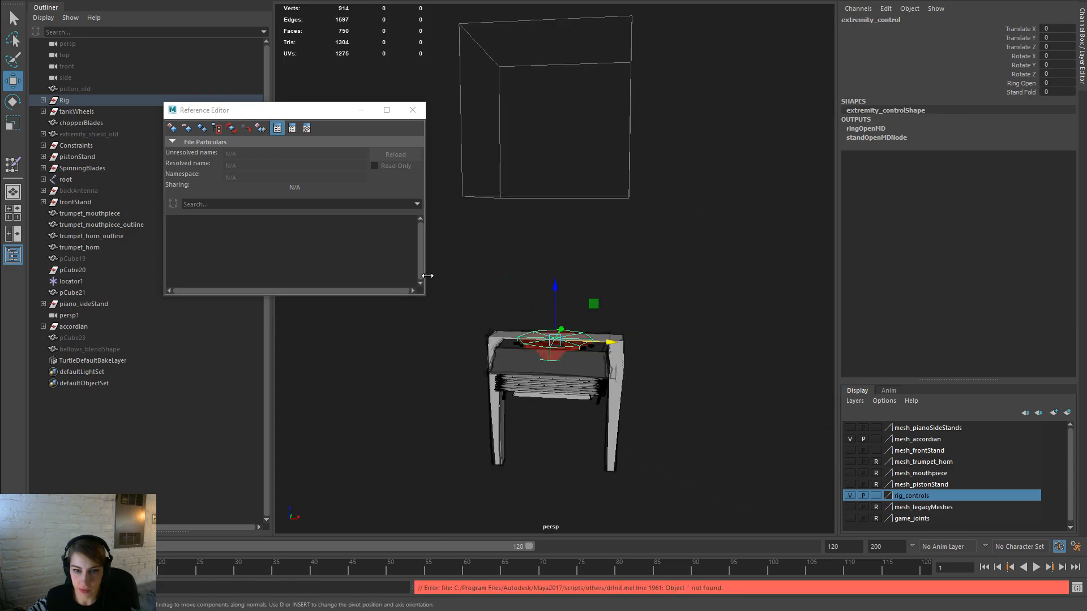
left_click(728, 266)
left_click_drag(645, 321, 604, 313, "alt")
left_click(413, 110)
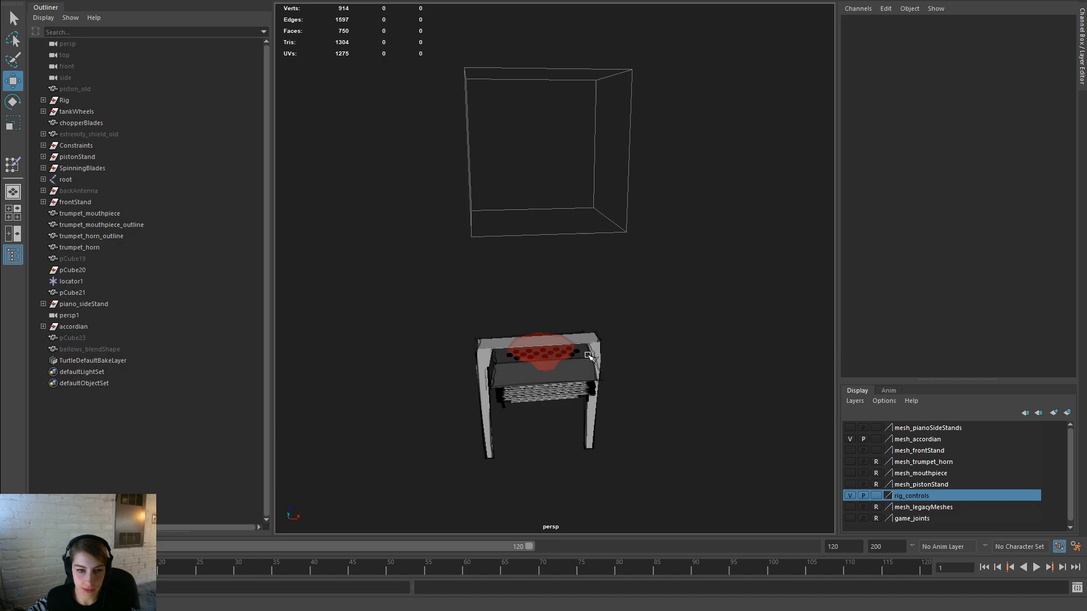
left_click(849, 439)
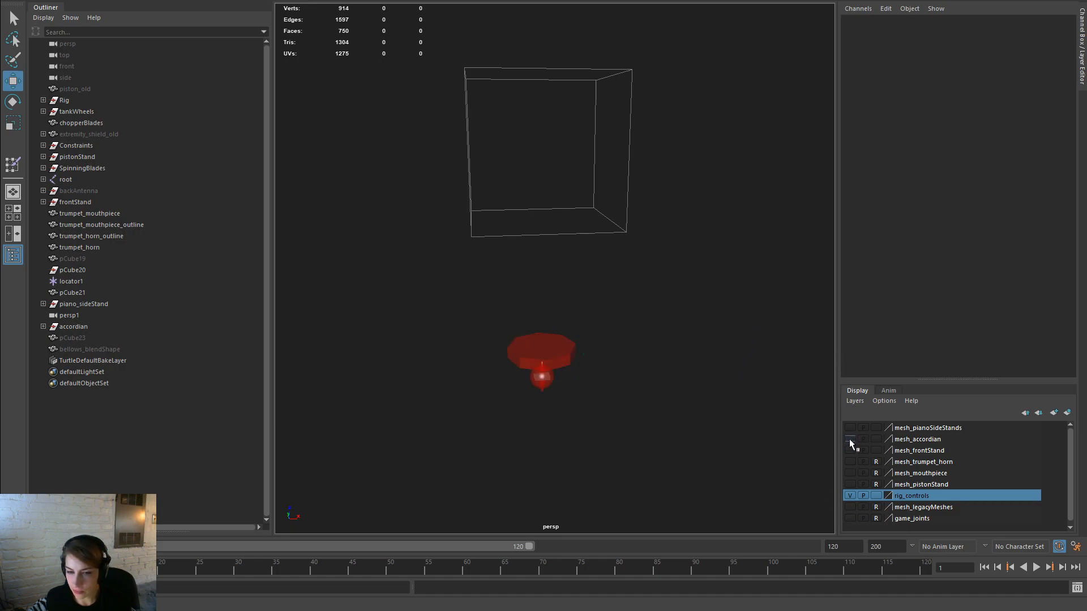
Step: Try keying the extremity_control and raising it to about 402 in Translate Z, and undo both changes
left_click(546, 336)
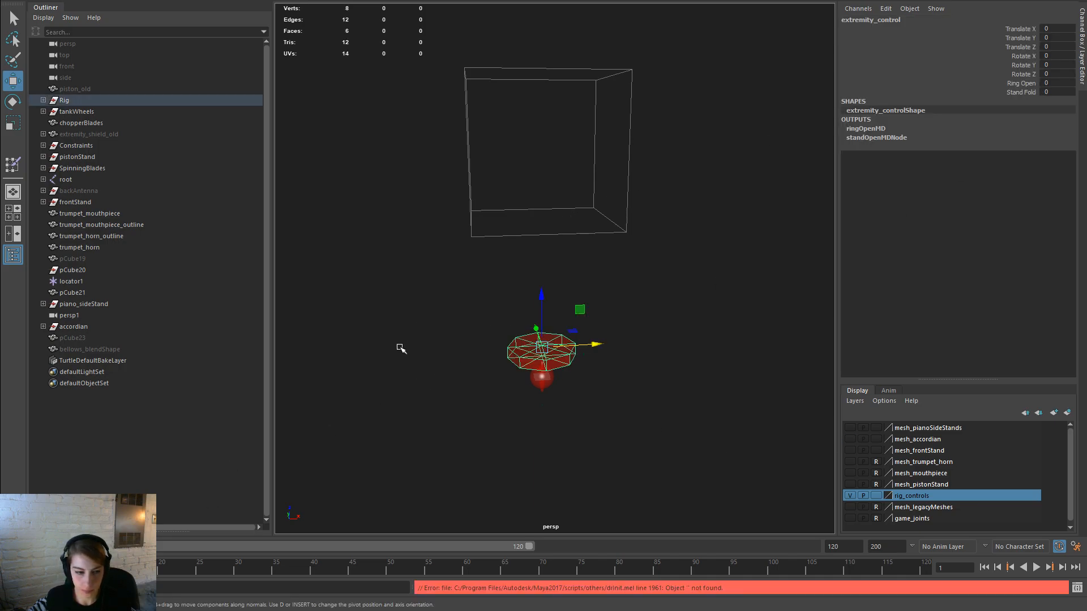
key("s")
left_click_drag(541, 296, 540, 9)
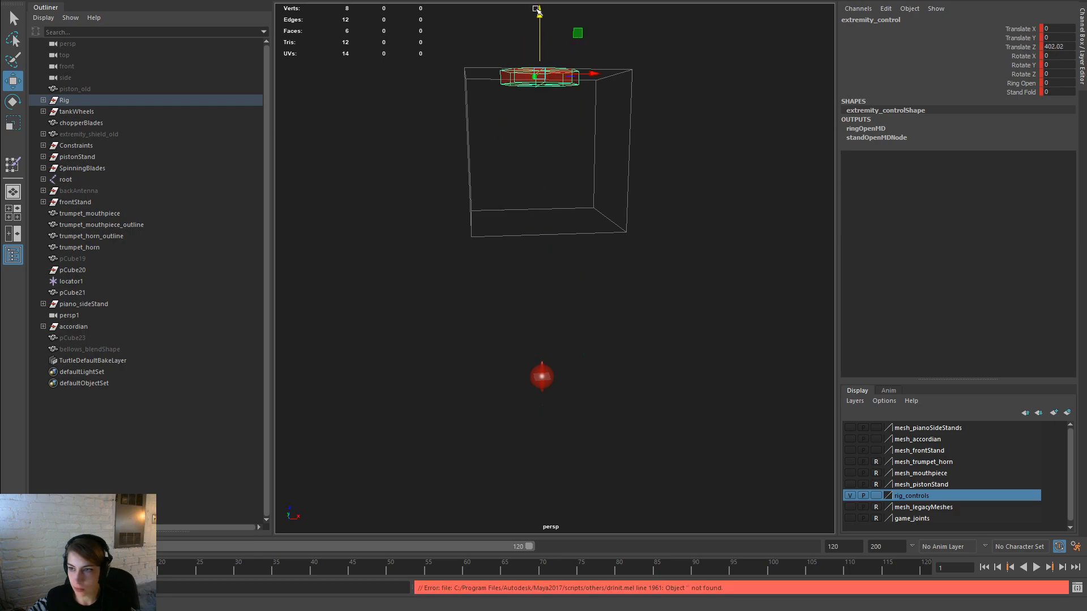
key("ctrl+z")
key("ctrl+z")
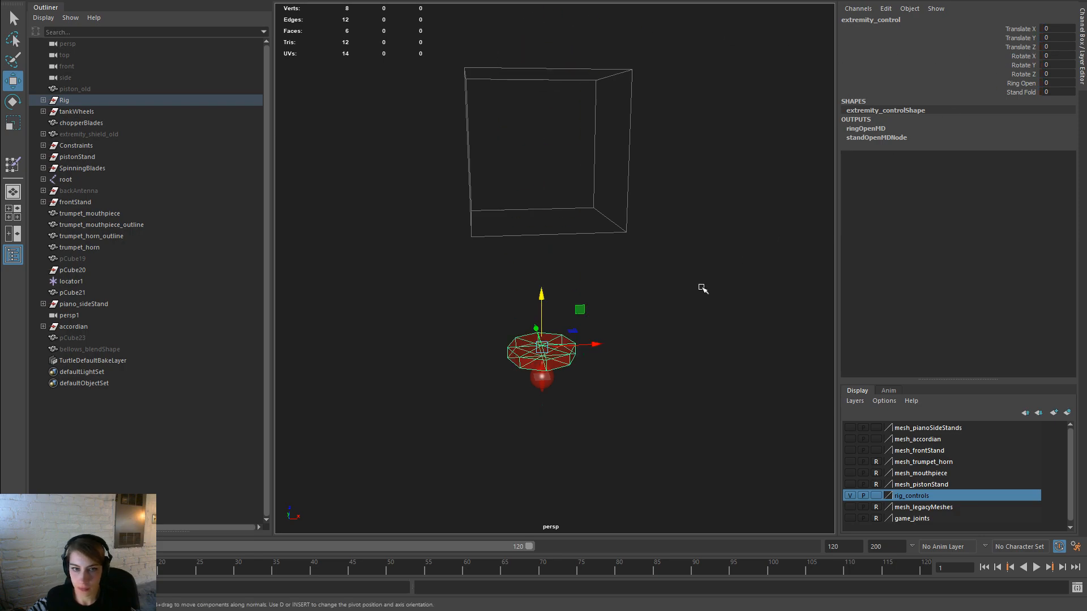
Step: Start creating a file reference and choose Body_Drummer.fbx in the Bodies folder
left_click(701, 288)
key("space")
left_click(314, 136)
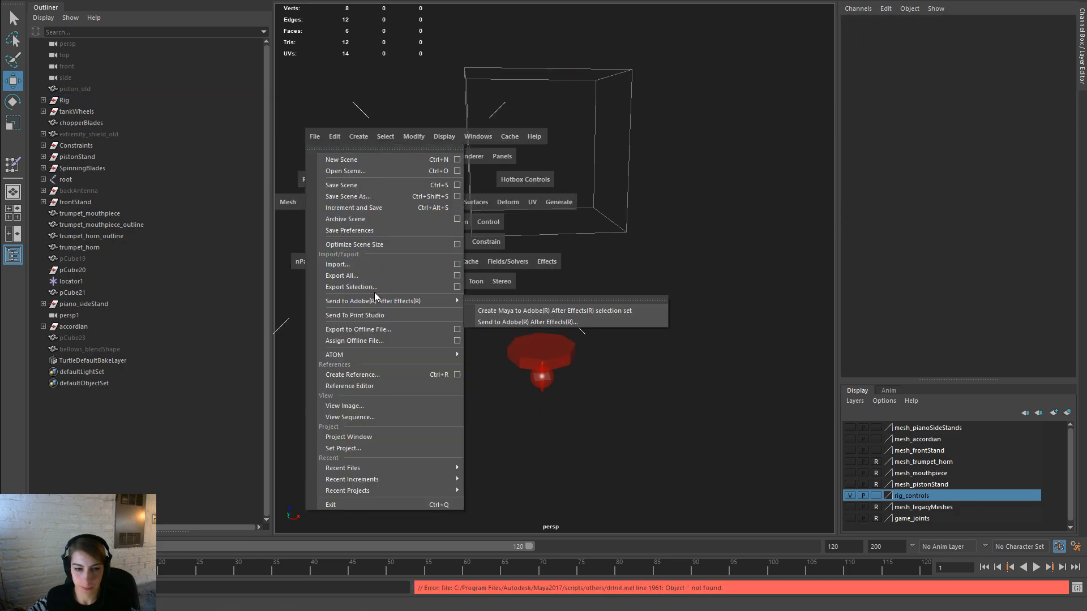
left_click(405, 375)
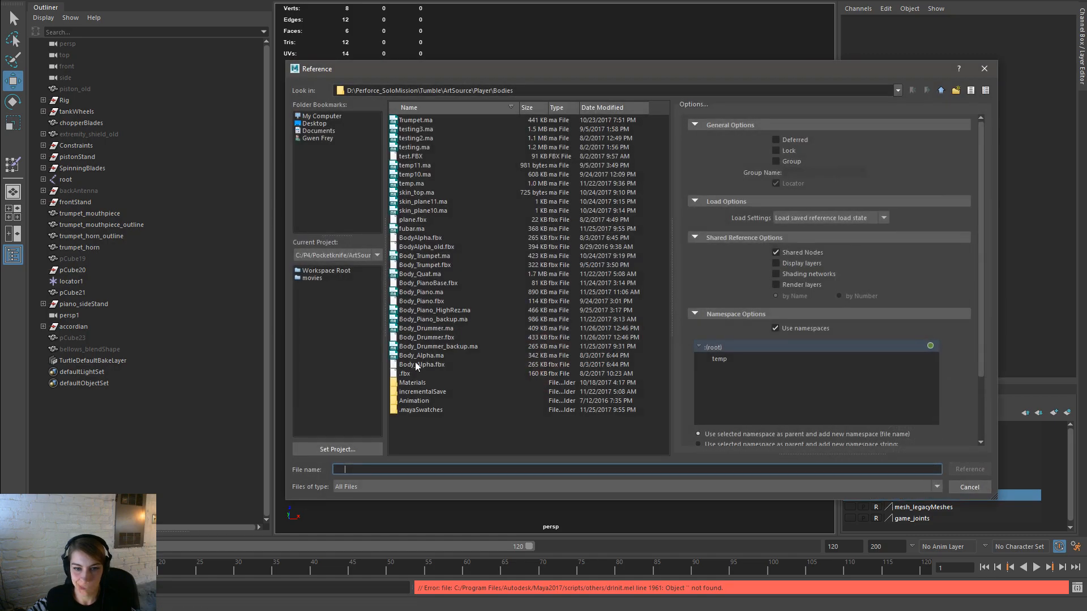
left_click(439, 336)
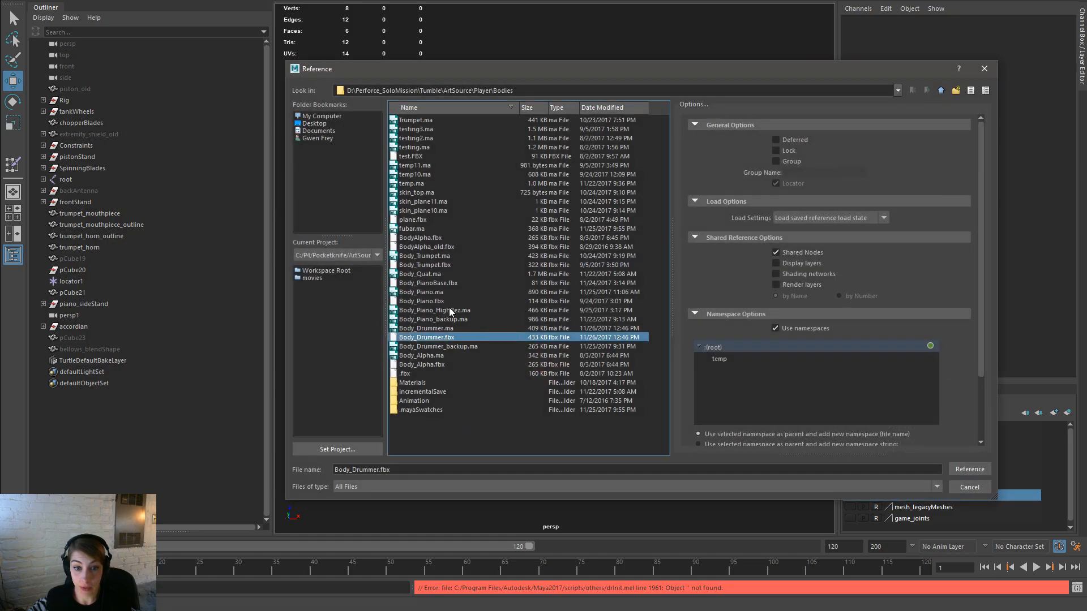
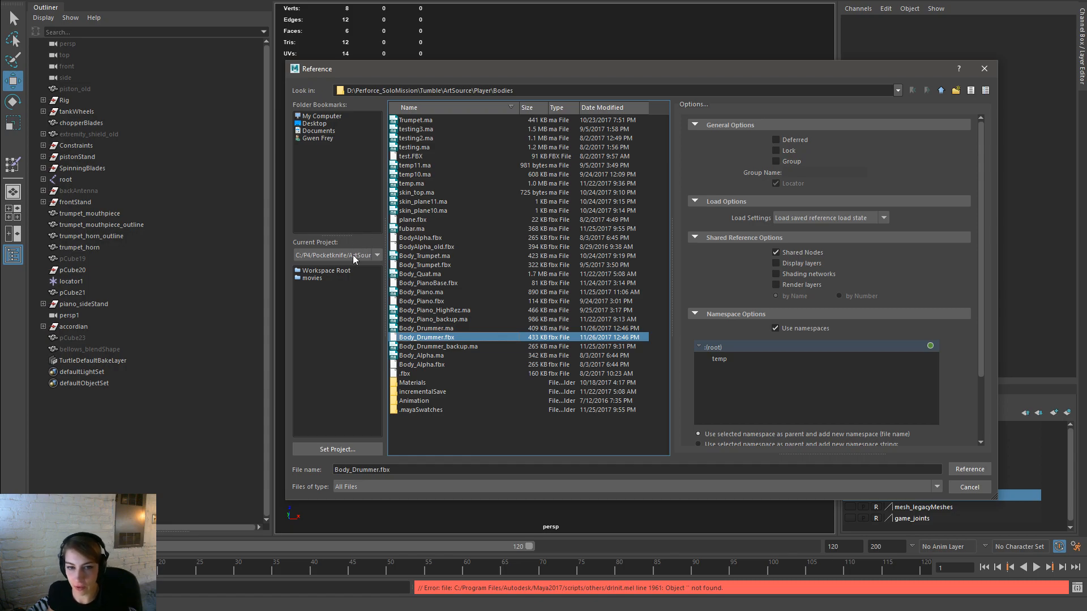
Step: Choose Body_Drummer.ma in the Bodies folder and bring it into the scene as a reference
left_click(482, 391)
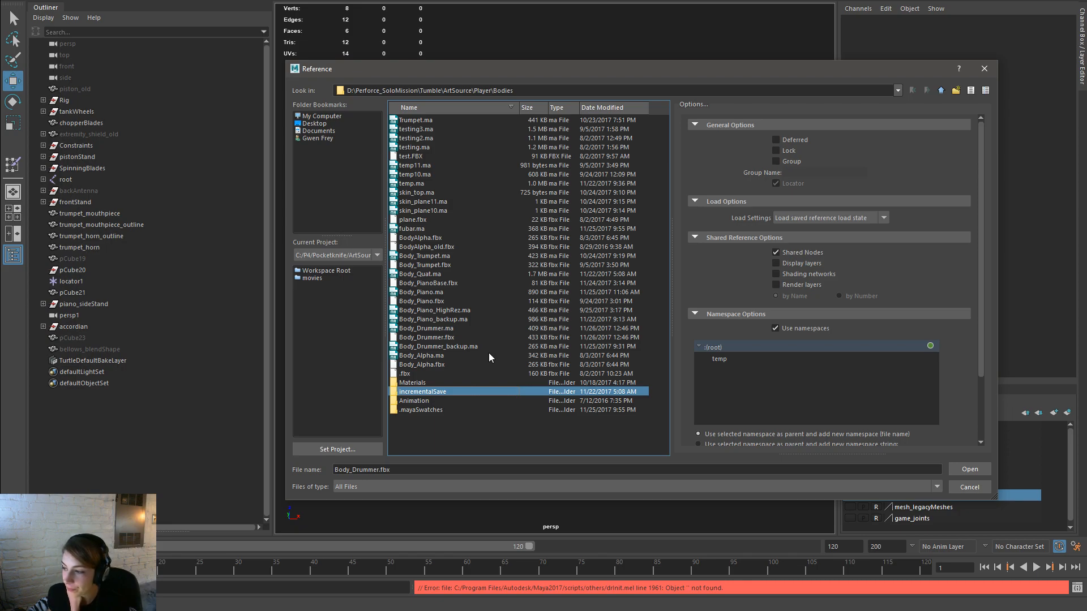
left_click(535, 283)
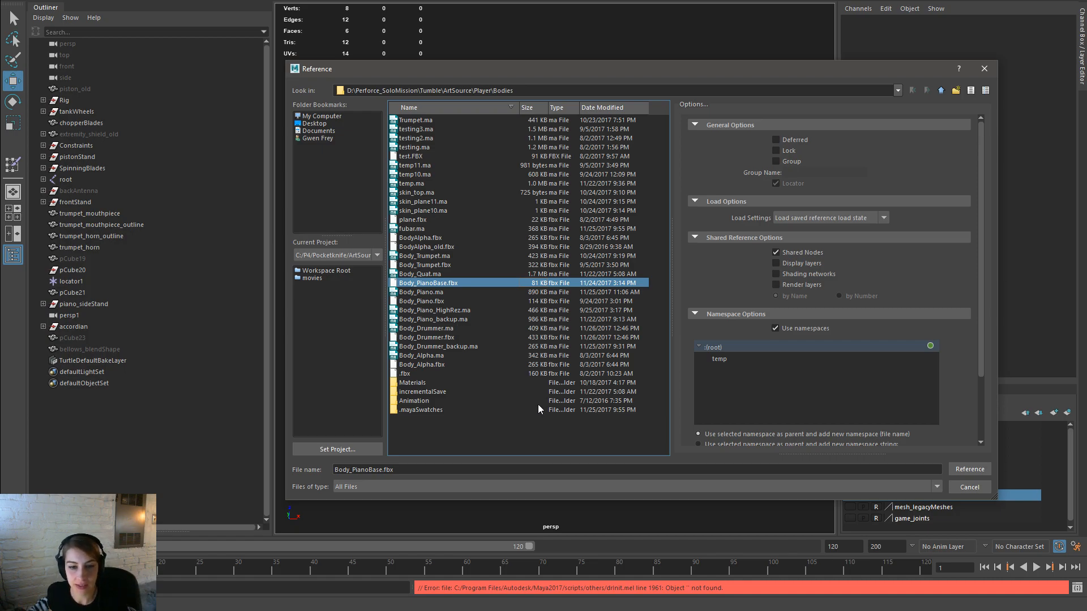
left_click(488, 346)
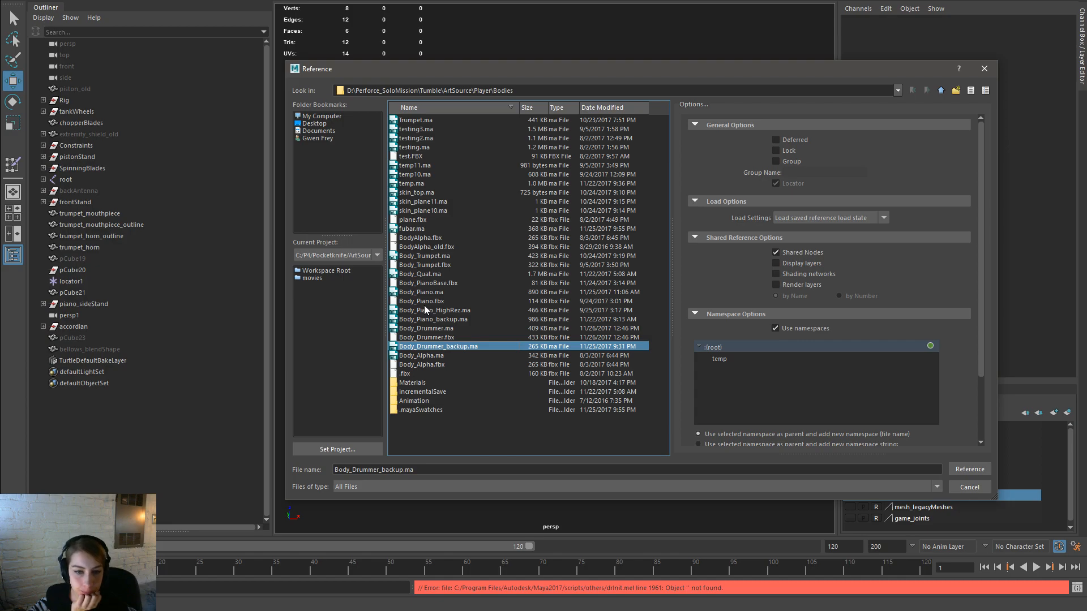
left_click(459, 320)
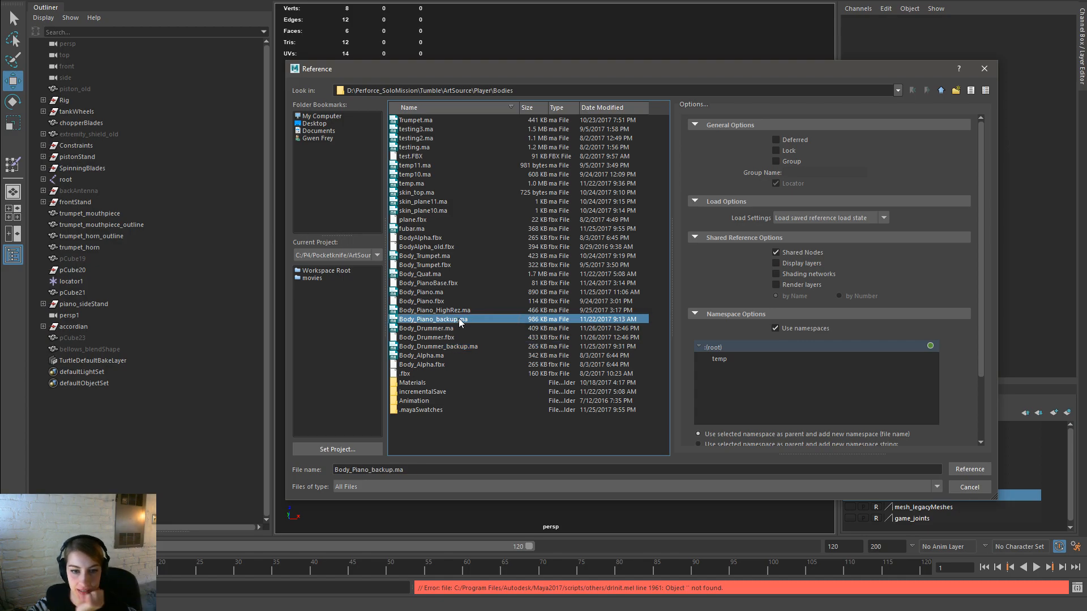
left_click_drag(433, 68, 469, 99)
left_click(481, 315)
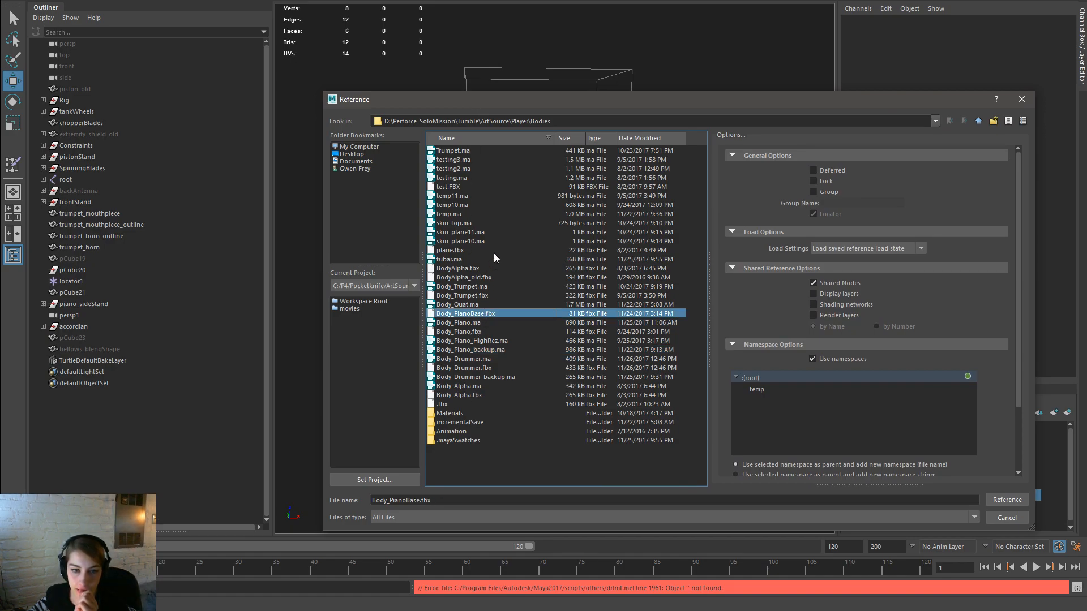
left_click(482, 350)
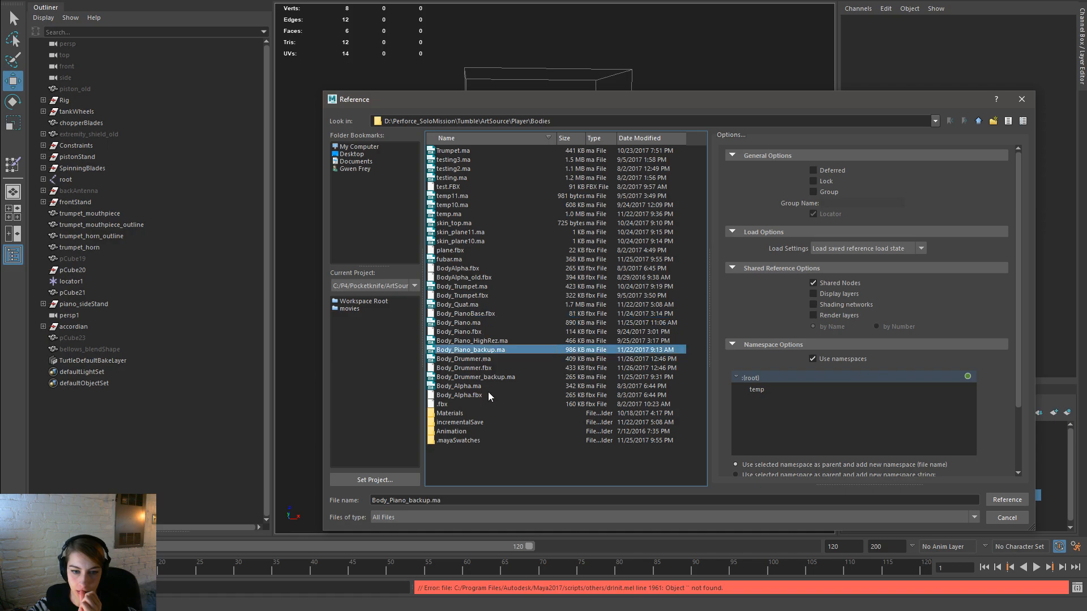
double_click(498, 358)
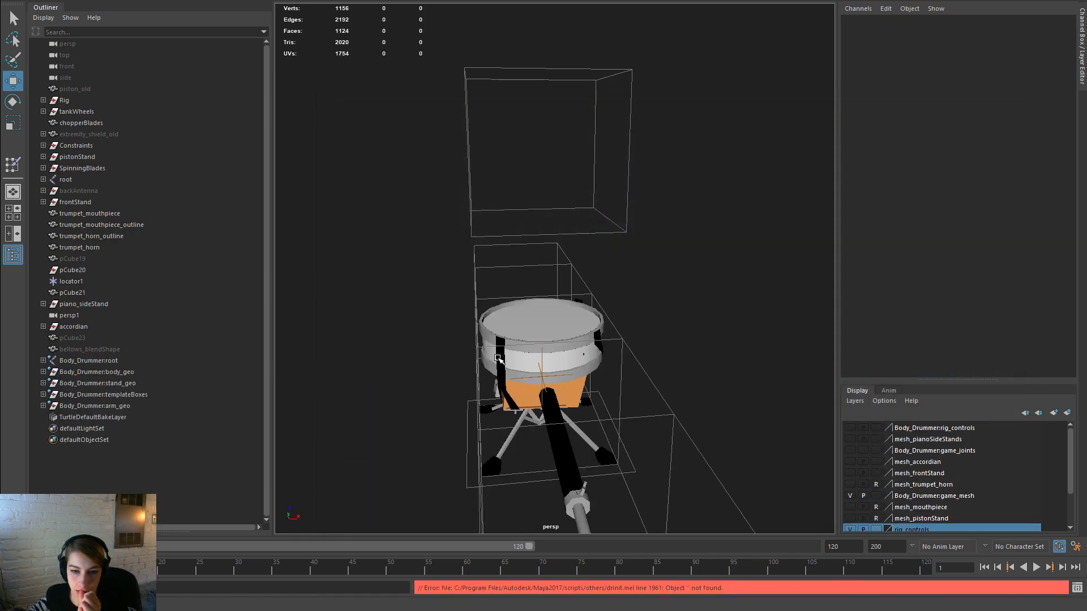
Step: Switch the viewport to the persp1 camera and view the referenced drum body and its arm from the side
right_click_drag(576, 368, 402, 320, "alt")
left_click_drag(402, 320, 541, 356, "alt")
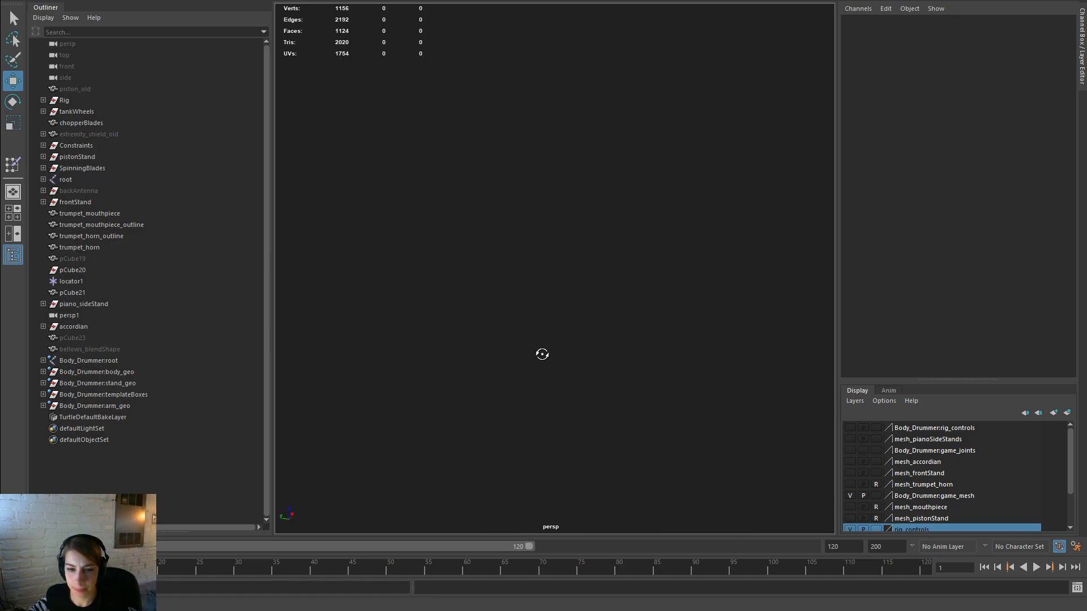
middle_click_drag(468, 398, 434, 391, "alt")
key("space")
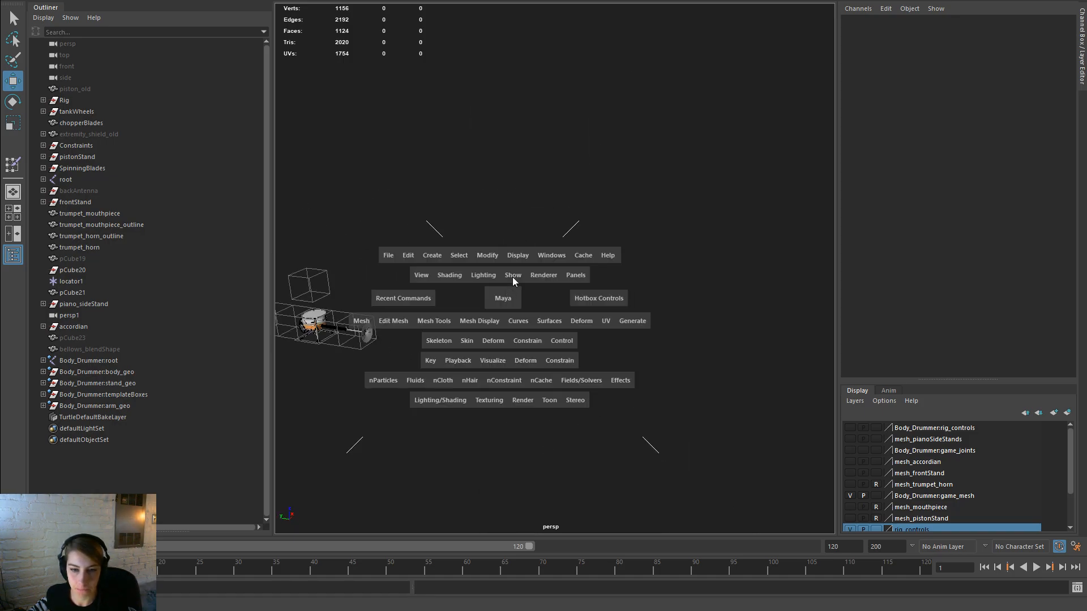
left_click(583, 275)
mouse_move(638, 288)
left_click(715, 301)
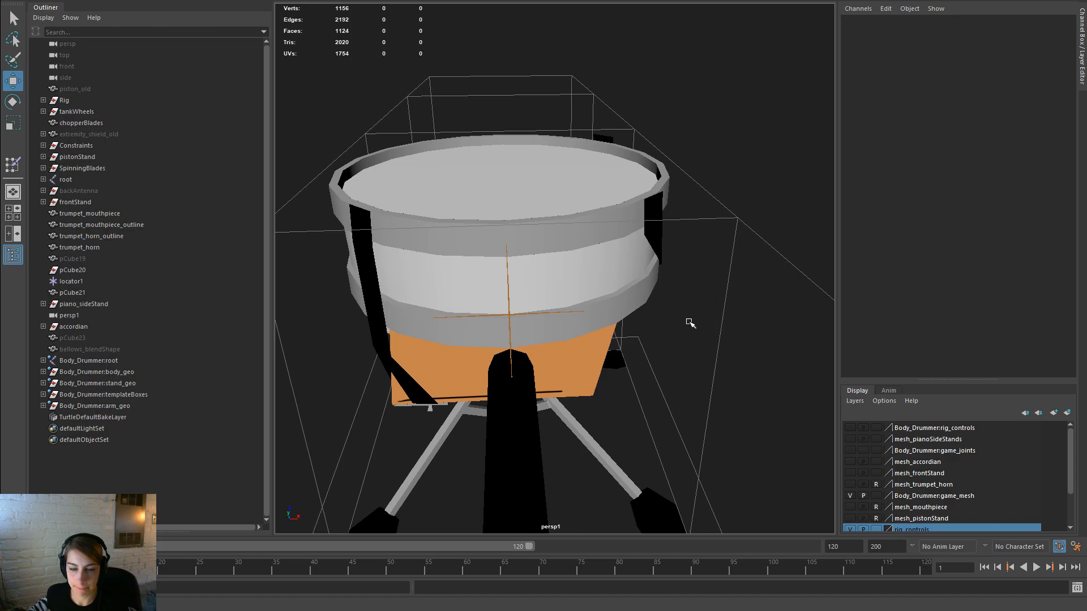
left_click_drag(457, 341, 591, 326, "alt")
Step: Duplicate the Body_Drummer:arm_geo group and rotate the copy to -90 in Rotate X so it stands upright
left_click(633, 296)
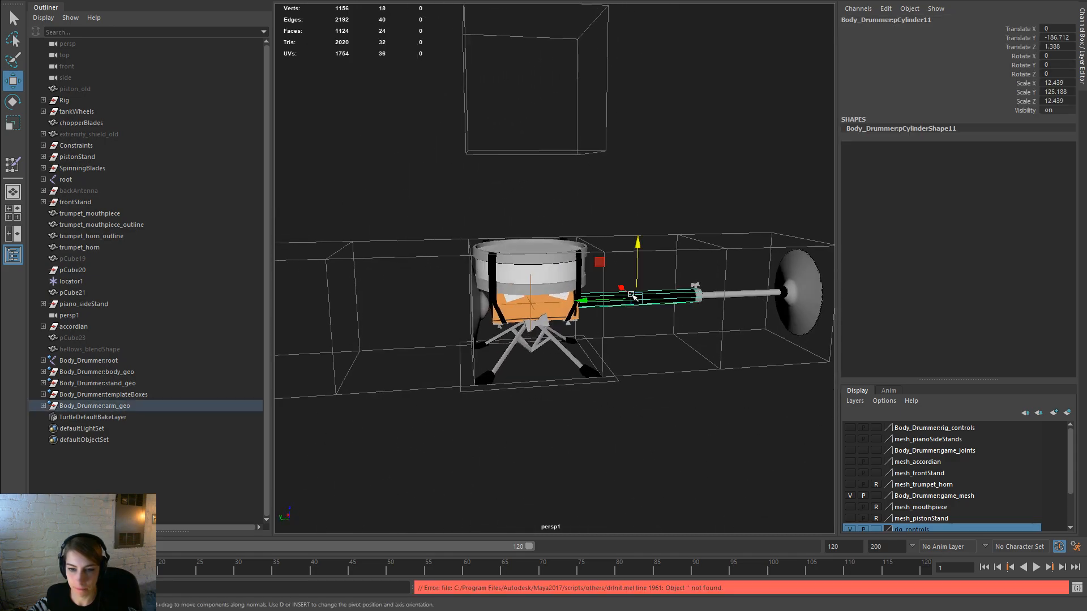
left_click(152, 395)
left_click(143, 405)
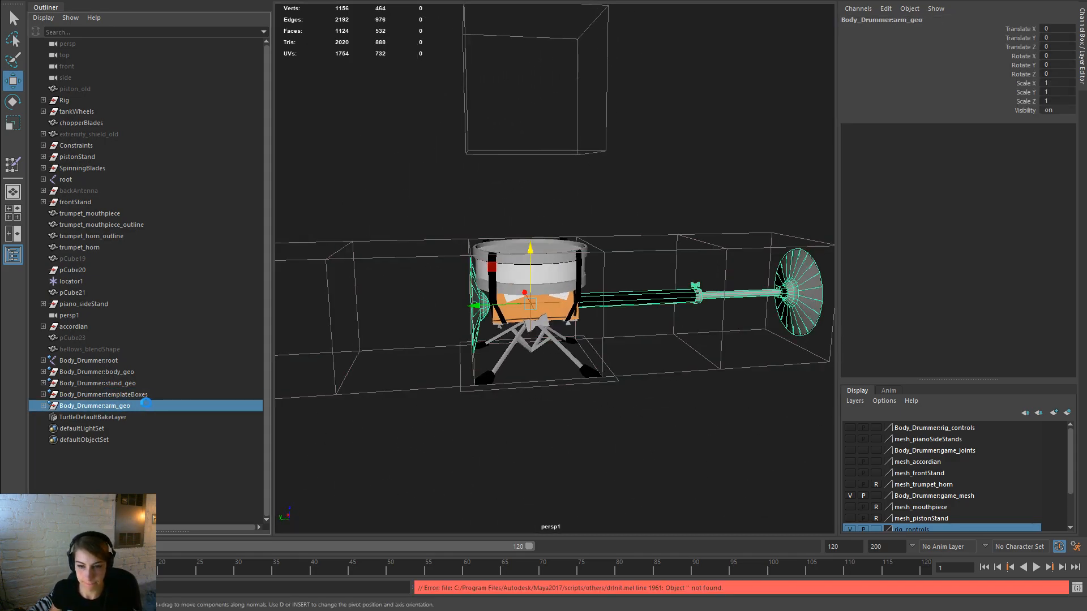
key("ctrl+d")
key("e")
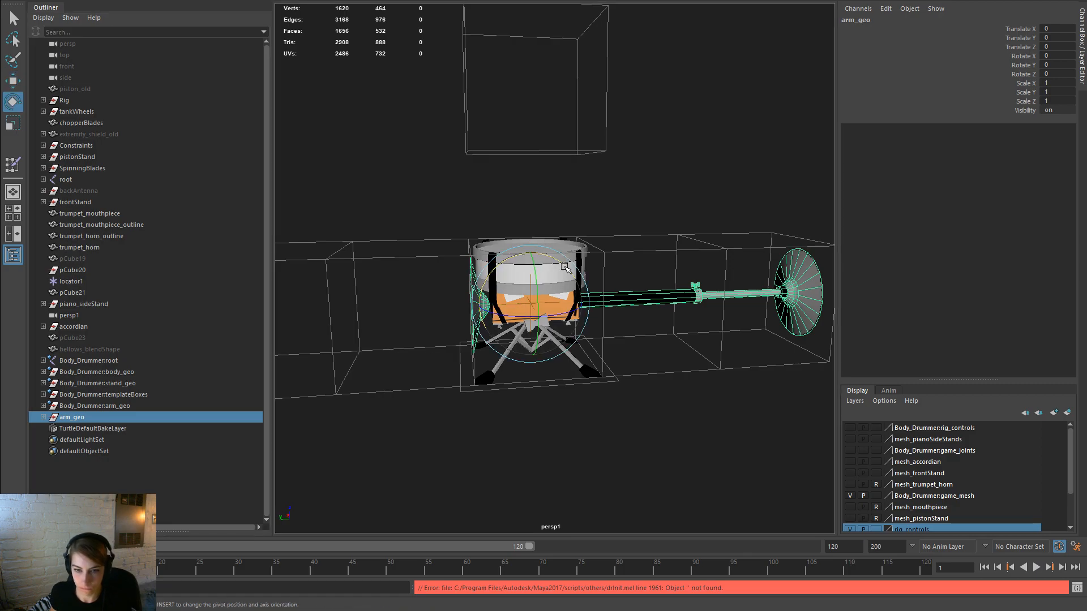
mouse_move(562, 262)
left_mouse_down()
mouse_move(484, 245)
mouse_move(497, 241)
left_mouse_up()
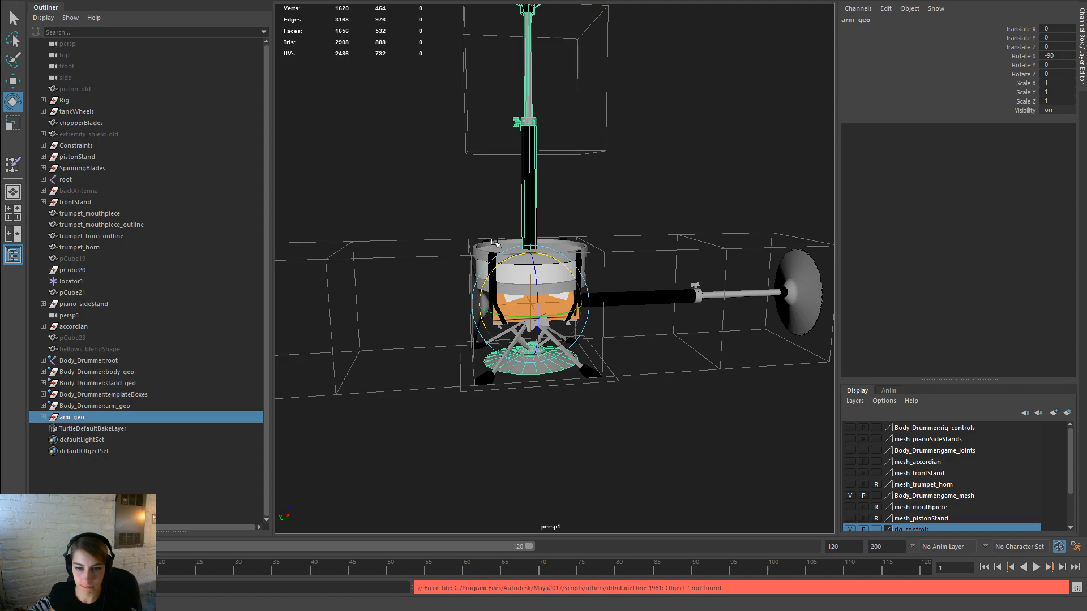
Step: Open the Reference Editor and remove the Body_Drummer.ma reference from the scene
key("space")
left_click(380, 214)
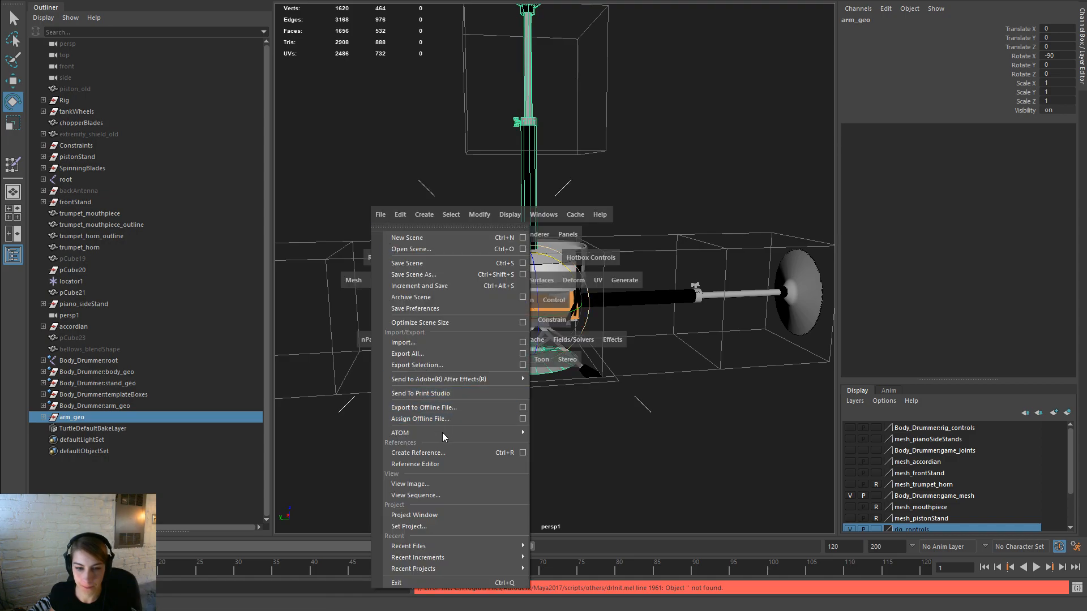
left_click(454, 467)
left_click(300, 241)
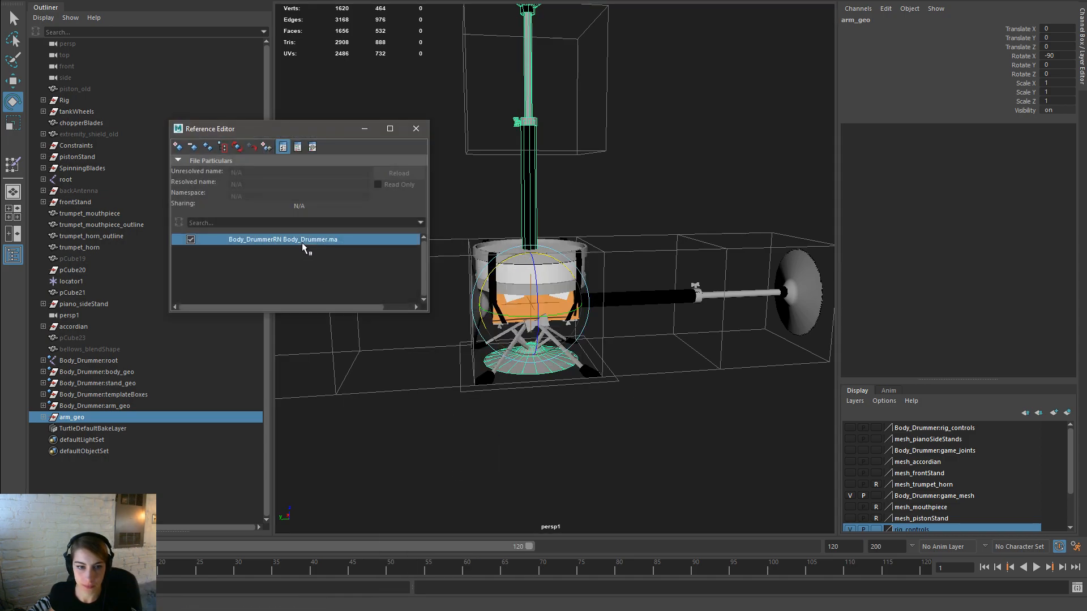
right_click(301, 242)
mouse_move(342, 266)
left_click(457, 360)
left_click(521, 282)
middle_click_drag(504, 342, 507, 422, "alt")
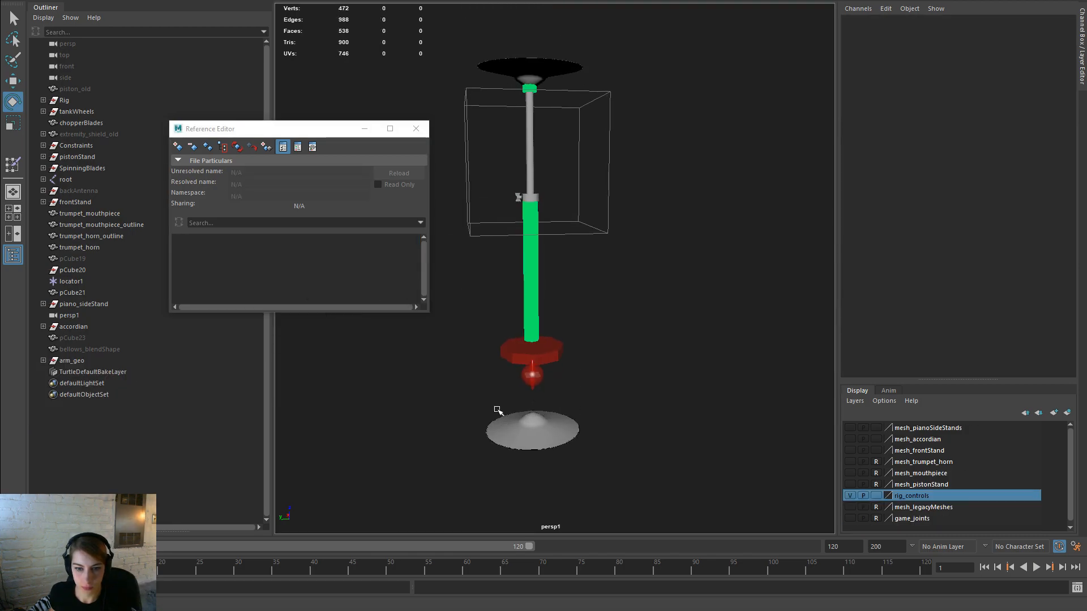
Step: Delete the lower cymbal-shaped mesh beneath the red rig controls
right_click_drag(439, 353, 484, 367, "alt")
left_click(557, 471)
key("Delete")
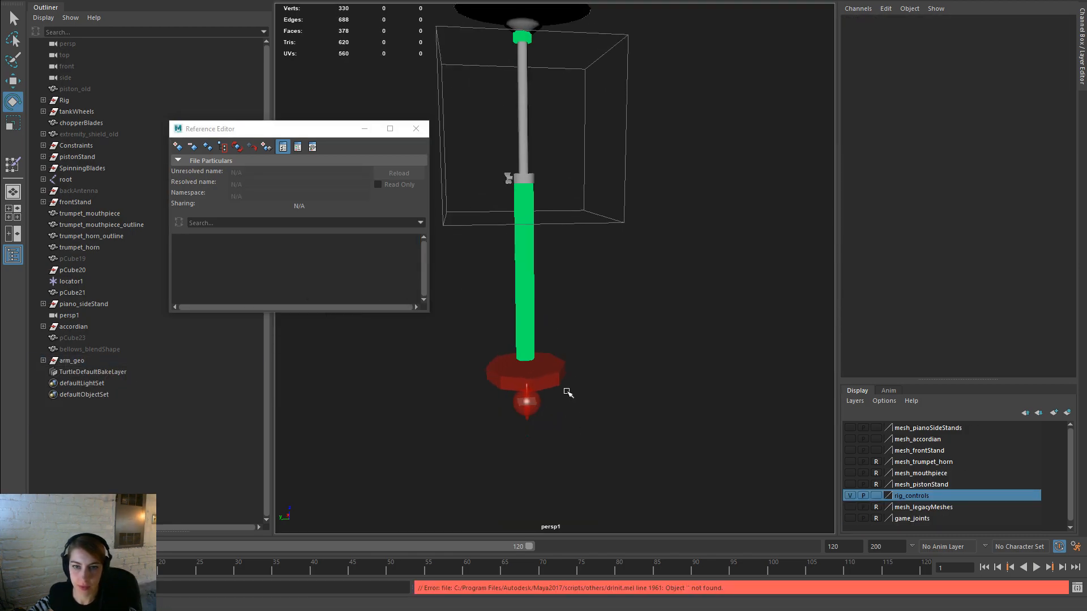
Step: Assign the existing silver material to the arm's upper cymbal, wing nut, thin rod and collar
middle_click_drag(562, 322, 562, 441, "alt")
left_click(547, 146)
right_click_drag(546, 146, 473, 331, "alt")
left_click(472, 337)
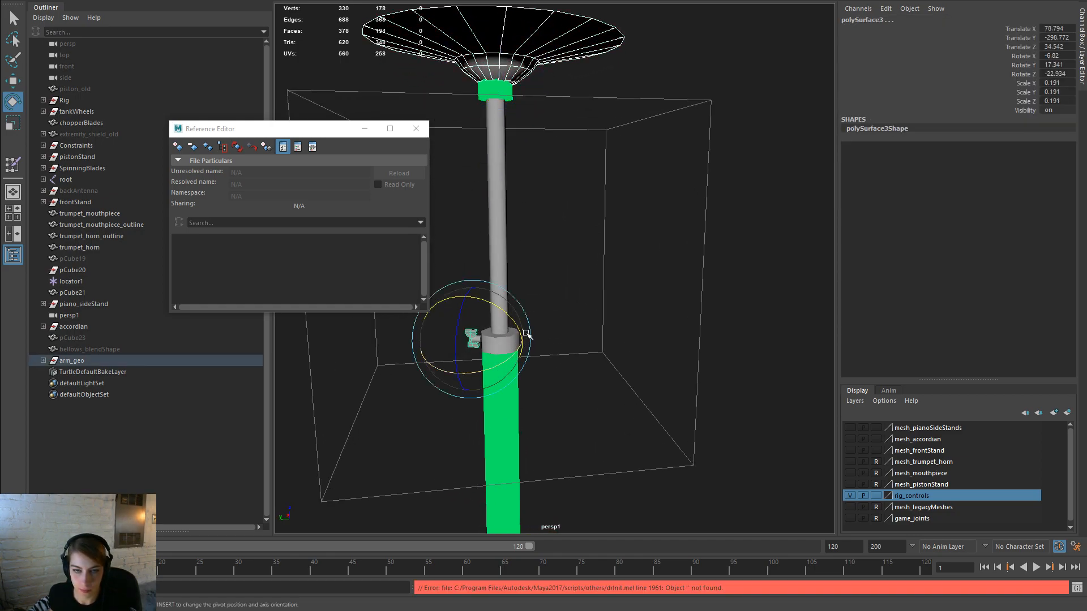
key("w")
left_click(499, 221)
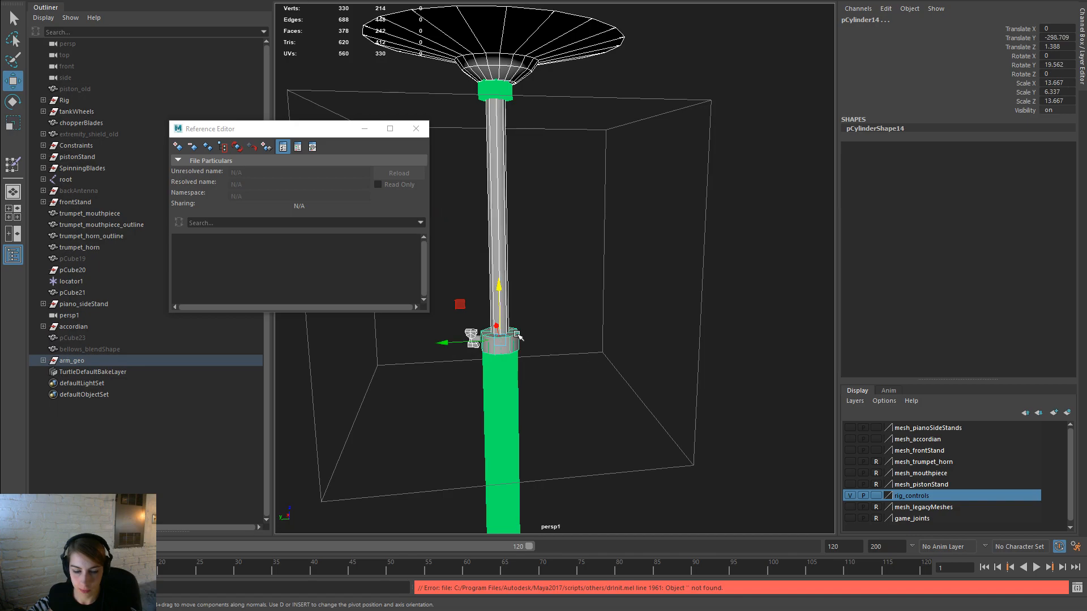
right_click_drag(517, 288, 547, 433)
mouse_move(551, 587)
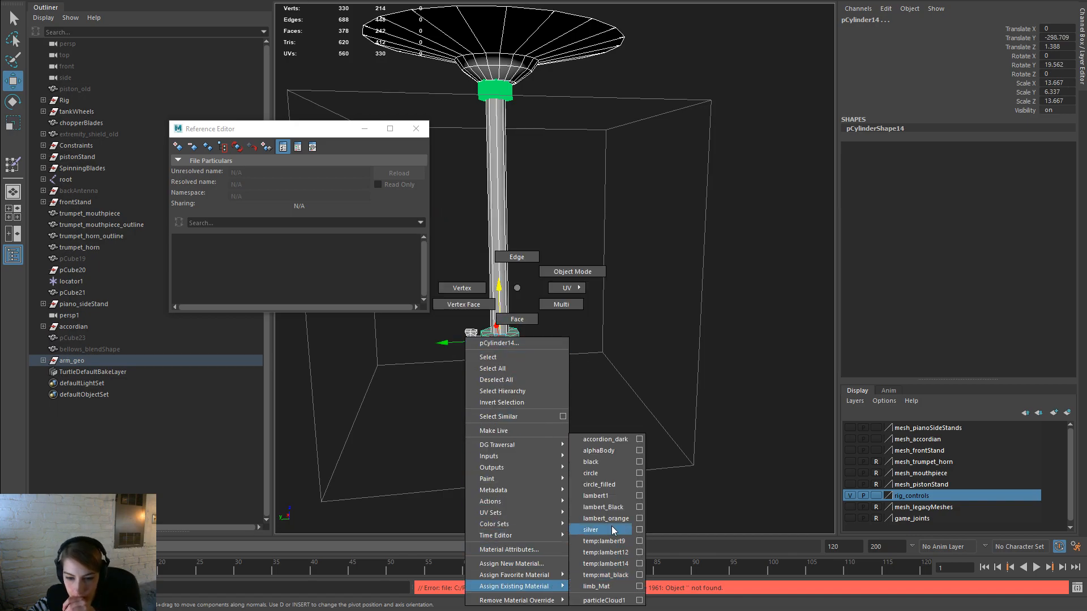
left_click(590, 530)
Step: Assign a black material to the arm's thick lower tube and the small cap cylinder at the cymbal
scroll(611, 525, "down", 3)
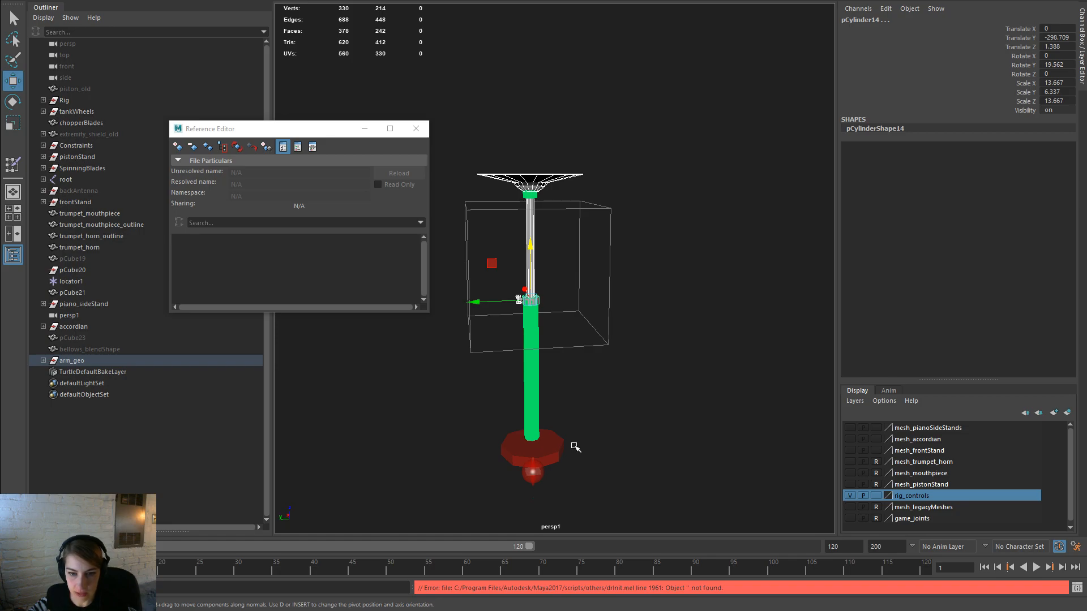
scroll(552, 440, "up", 2)
left_click(520, 173)
middle_click_drag(537, 190, 575, 375, "alt")
right_click_drag(526, 372, 609, 463, "alt")
left_click(580, 501)
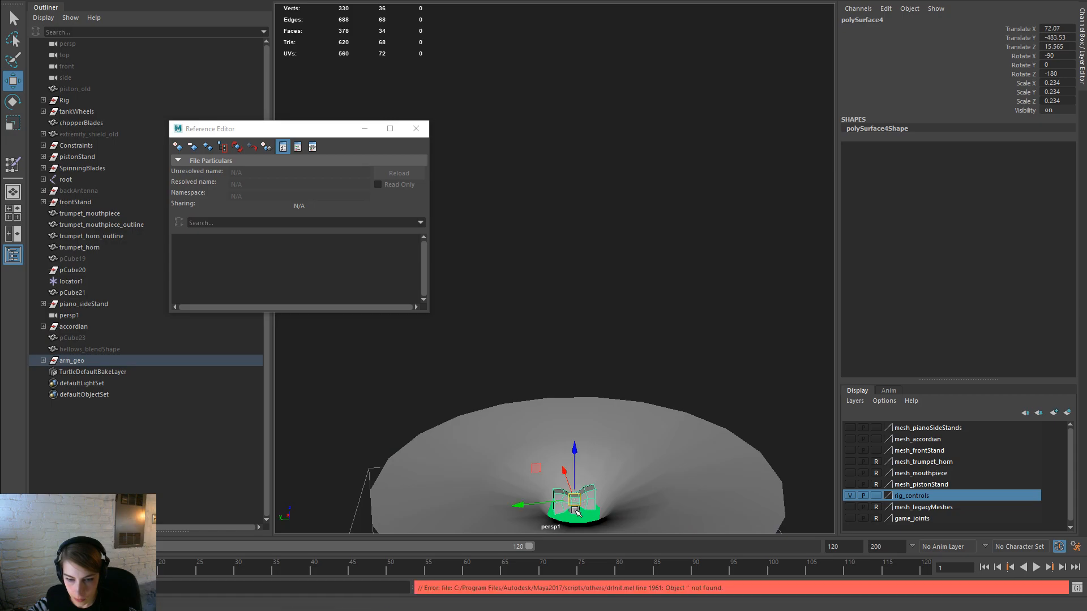
left_click(575, 512, "shift")
right_click_drag(588, 500, 678, 540)
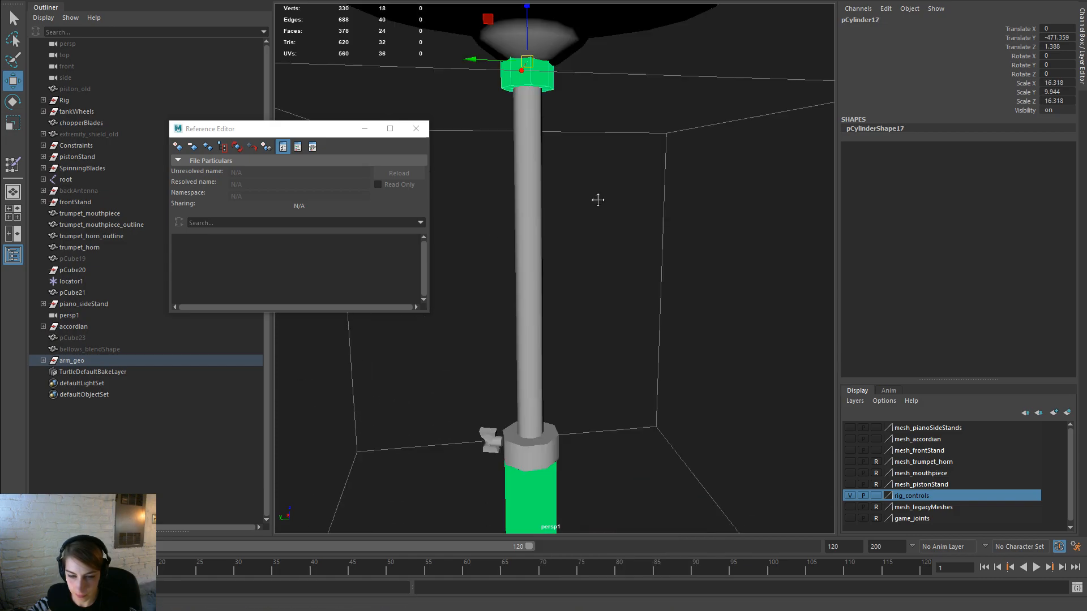
middle_click_drag(597, 200, 605, 254, "alt")
middle_click_drag(673, 355, 667, 177, "alt")
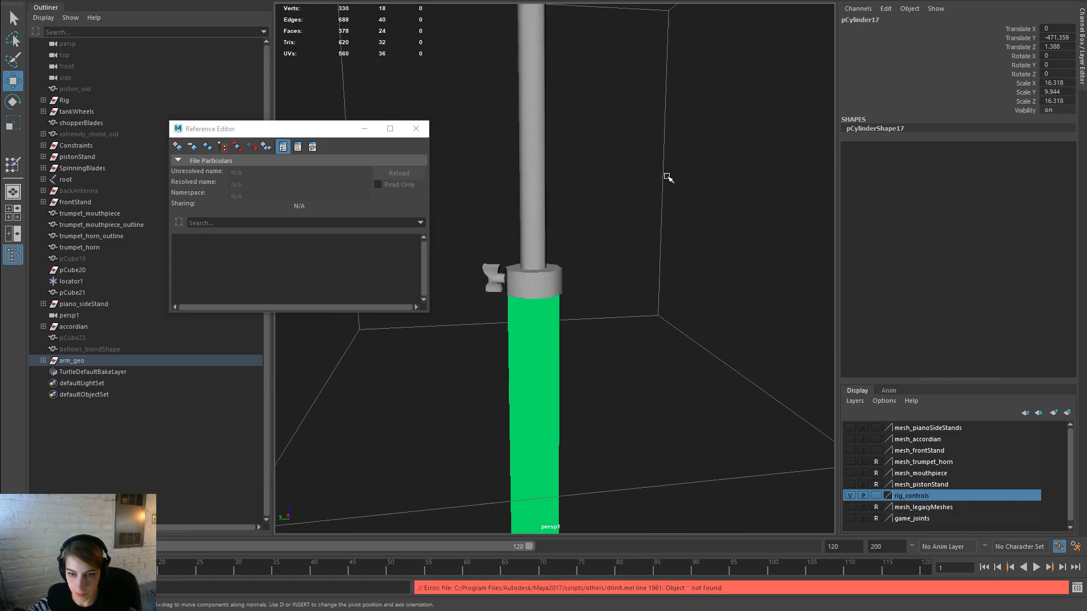
right_click_drag(619, 294, 561, 322, "alt")
left_click(545, 356, "shift")
middle_click_drag(664, 399, 669, 241, "alt")
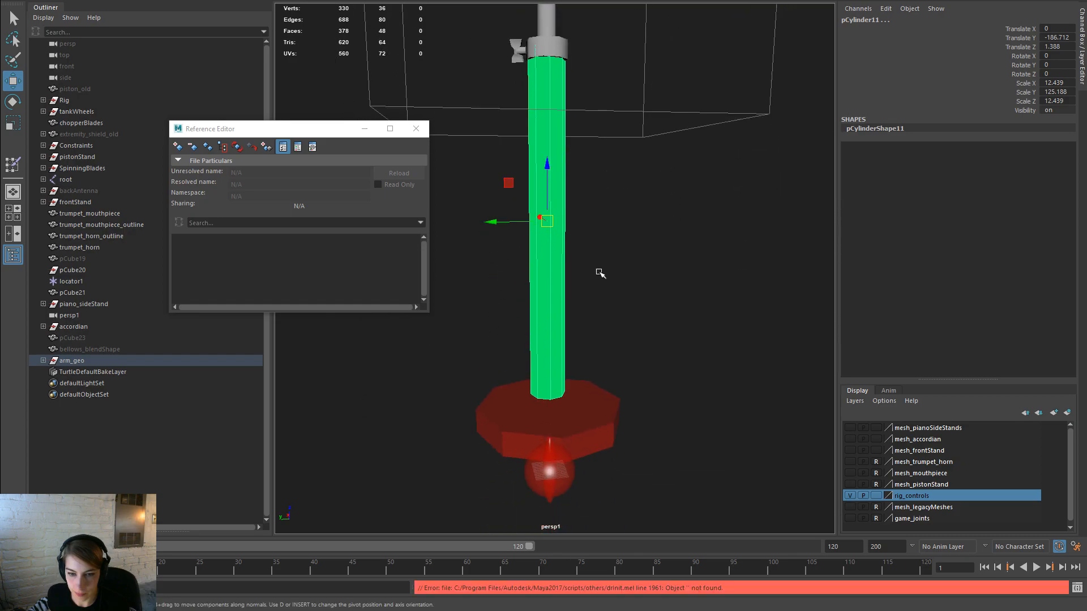
right_click_drag(541, 159, 648, 468)
left_click(609, 390)
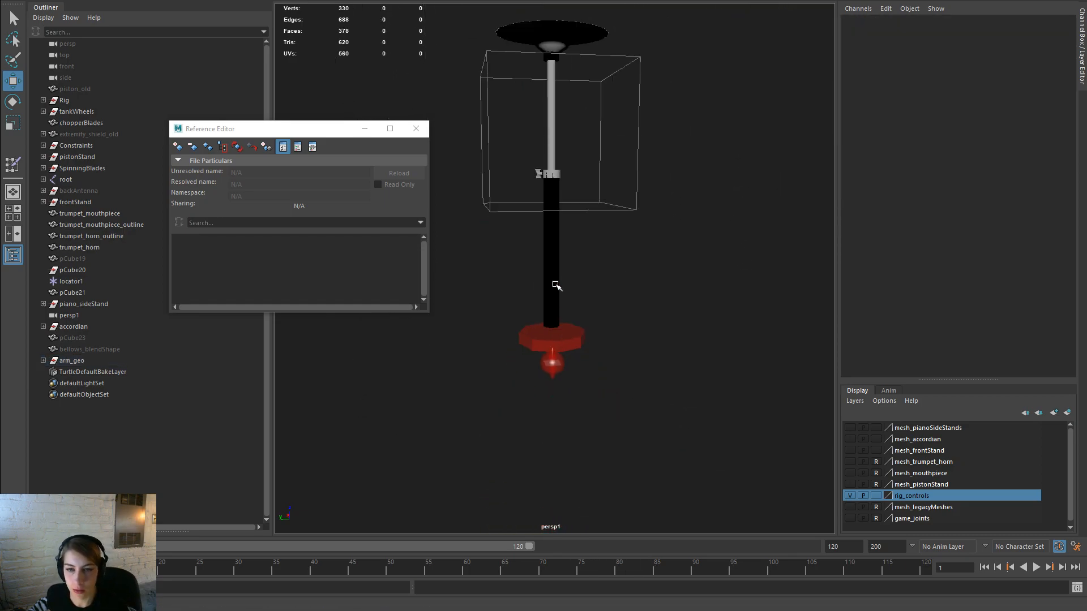
Step: Set the arm_geo group's Translate Z to -50
middle_click_drag(615, 292, 610, 362, "alt")
left_click(95, 361)
key("space")
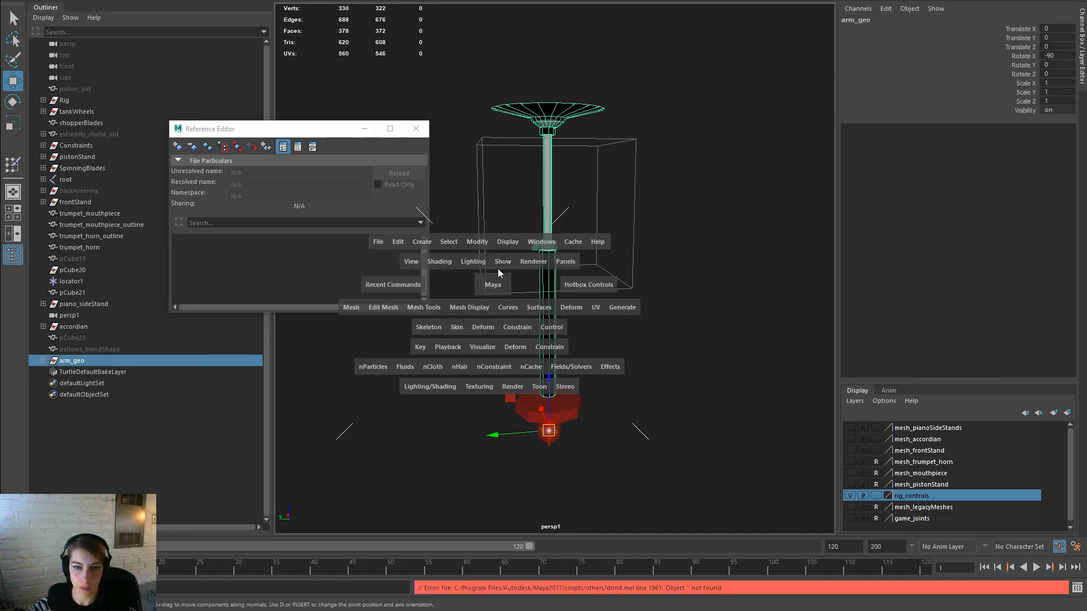
left_click_drag(398, 242, 581, 388)
left_click(581, 388)
left_click(660, 361)
left_click(548, 355)
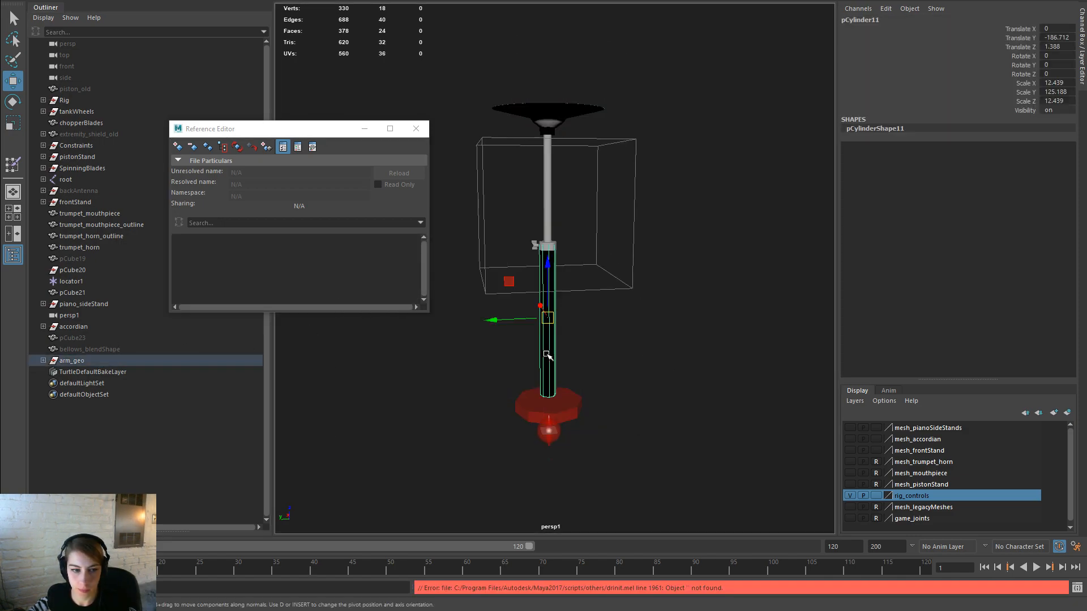
left_click(140, 358)
left_click_drag(551, 380, 550, 420)
left_click(1058, 47)
type("-50")
key("Return")
left_click(654, 295)
Step: Select all the meshes of the upright arm, leaving out the rig controls, for skinning
left_click_drag(672, 383, 591, 392, "alt")
middle_click_drag(591, 392, 603, 356, "alt")
right_click_drag(423, 331, 534, 395, "alt")
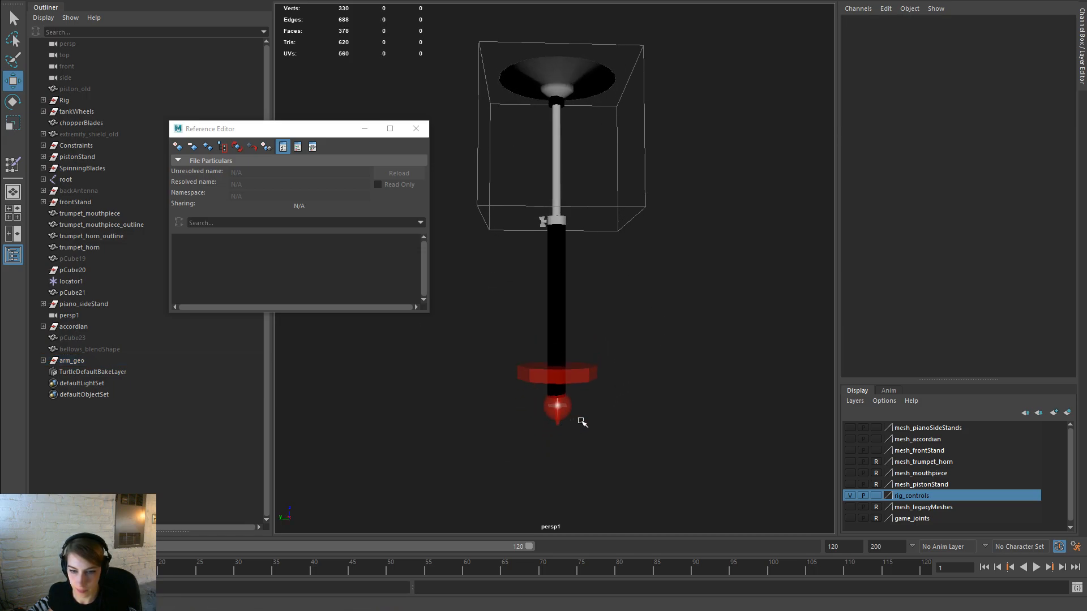
middle_click_drag(622, 296, 630, 413, "alt")
left_click_drag(703, 422, 468, 149)
left_click_drag(653, 265, 688, 304, "alt")
right_click_drag(688, 304, 649, 292, "alt")
left_click_drag(649, 292, 467, 160, "alt")
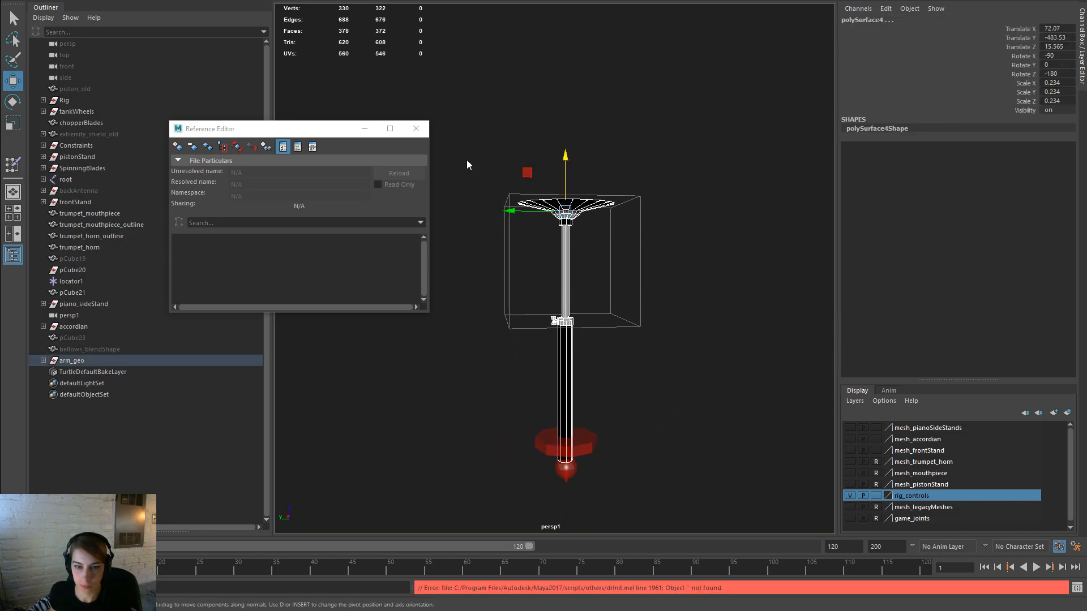
key("space")
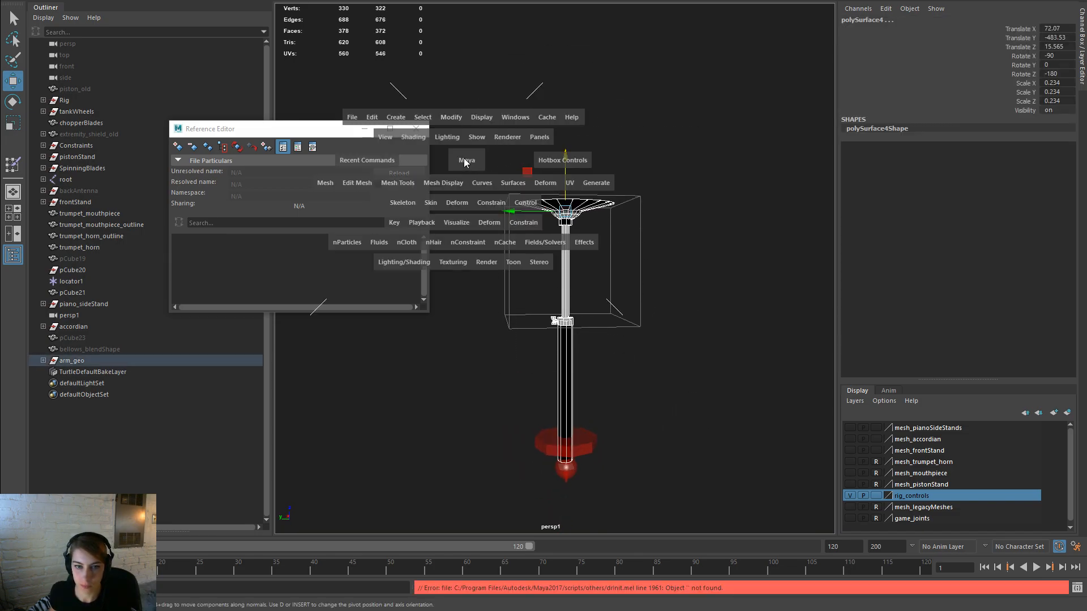
left_click(431, 202)
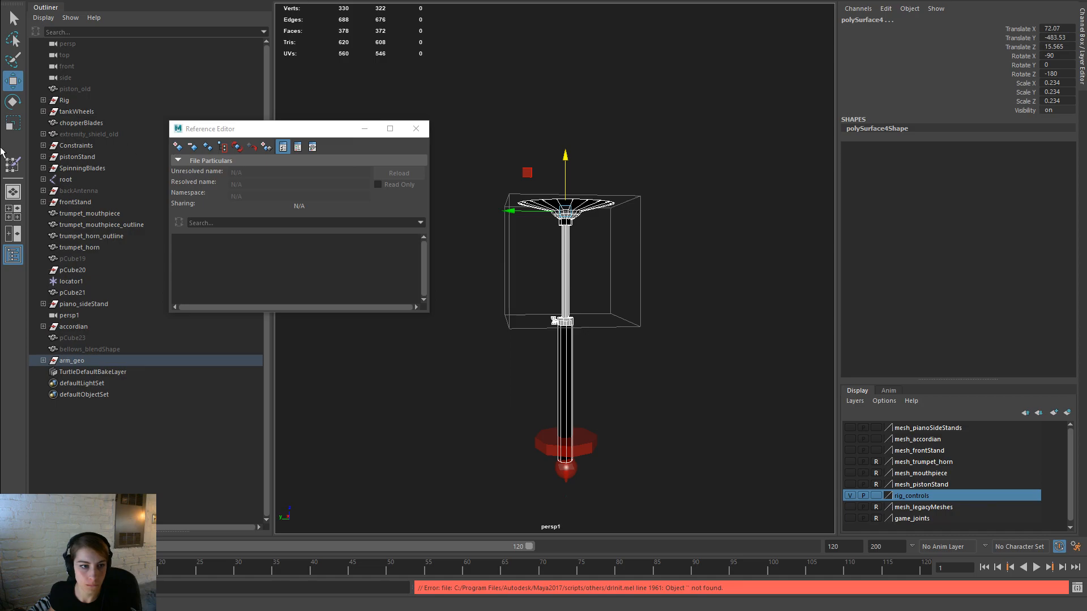
Step: Bind the selected arm meshes to the g_base and g_extremity joints
left_click(43, 179)
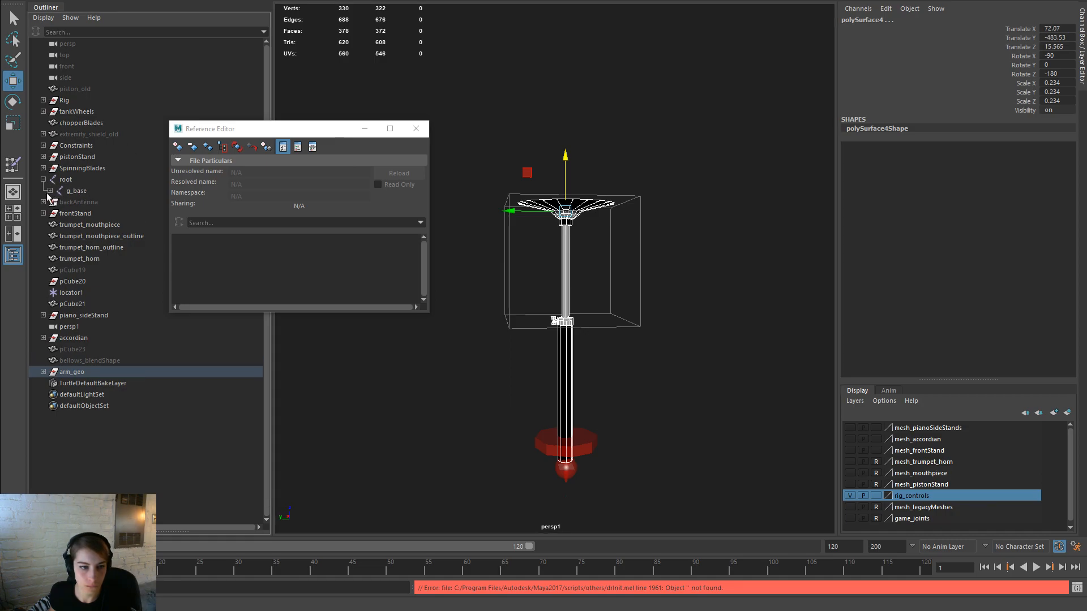
left_click(50, 190)
left_click(113, 202)
left_click(76, 190, "ctrl")
key("space")
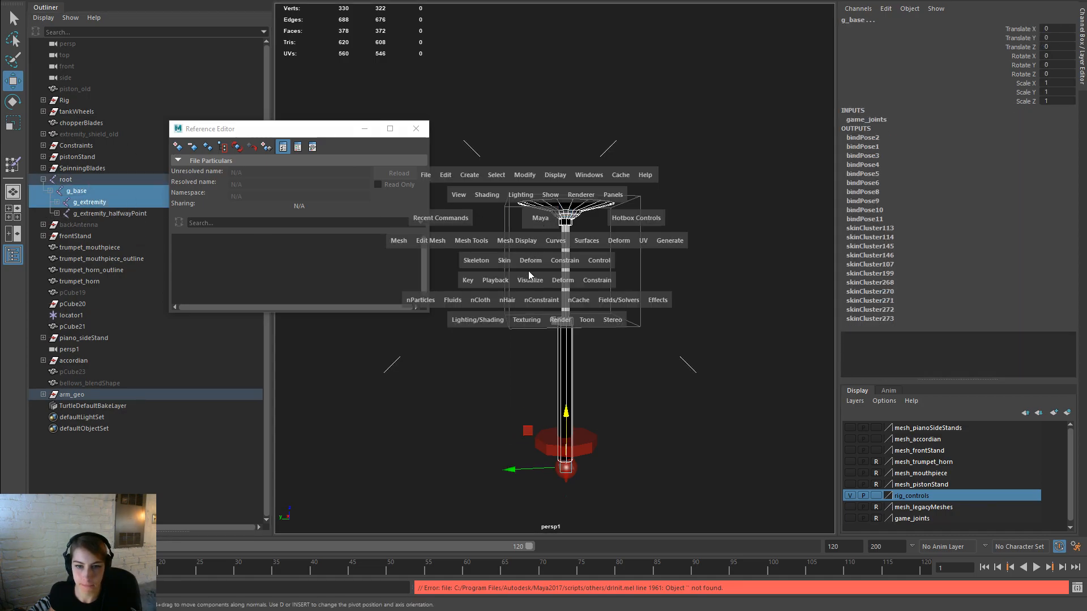
left_click(504, 260)
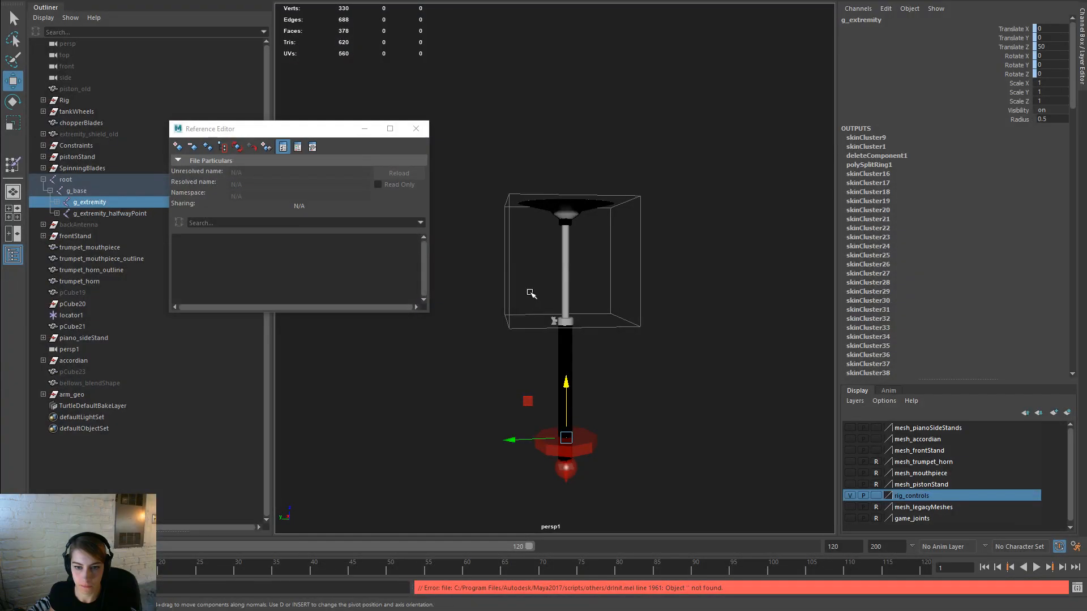
left_click(651, 345)
Step: Unbind the skin from the cymbal and its small mounting parts at the upper end of the arm
scroll(671, 279, "up", 5)
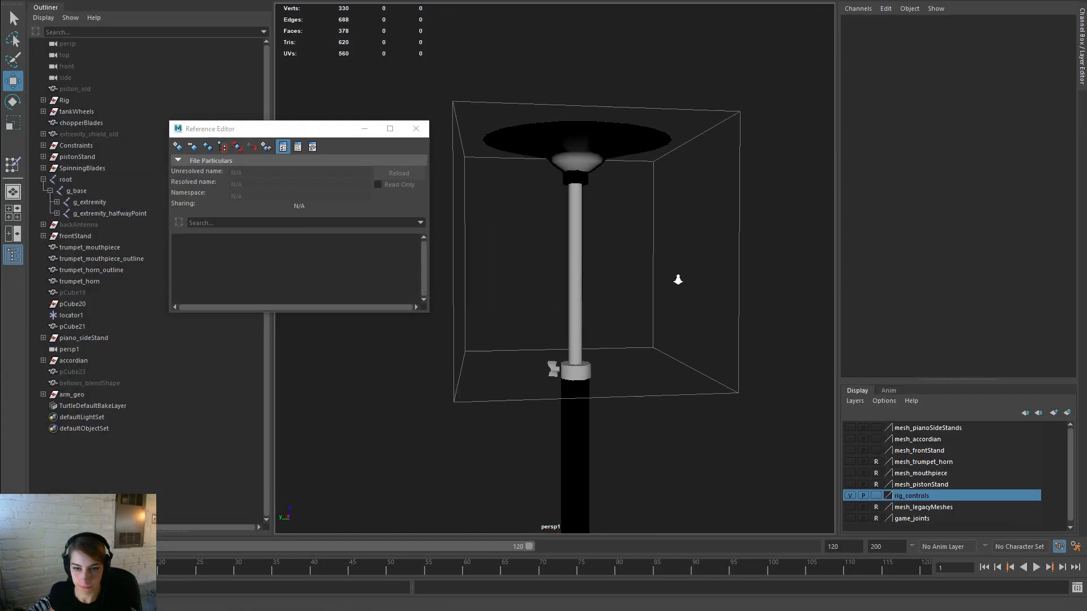
middle_click_drag(562, 206, 552, 381, "alt")
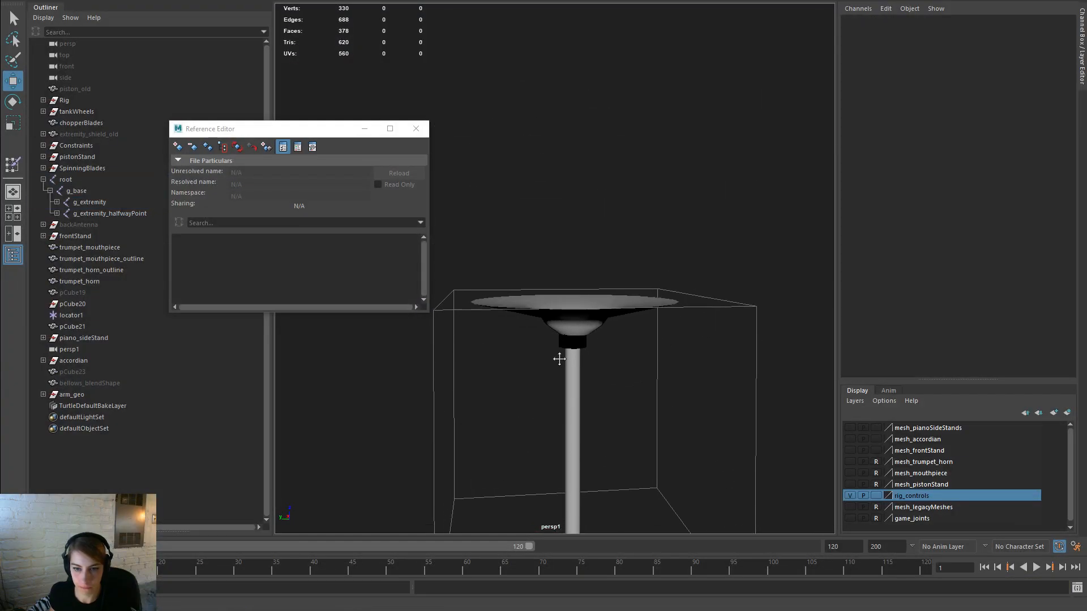
scroll(520, 355, "up", 1)
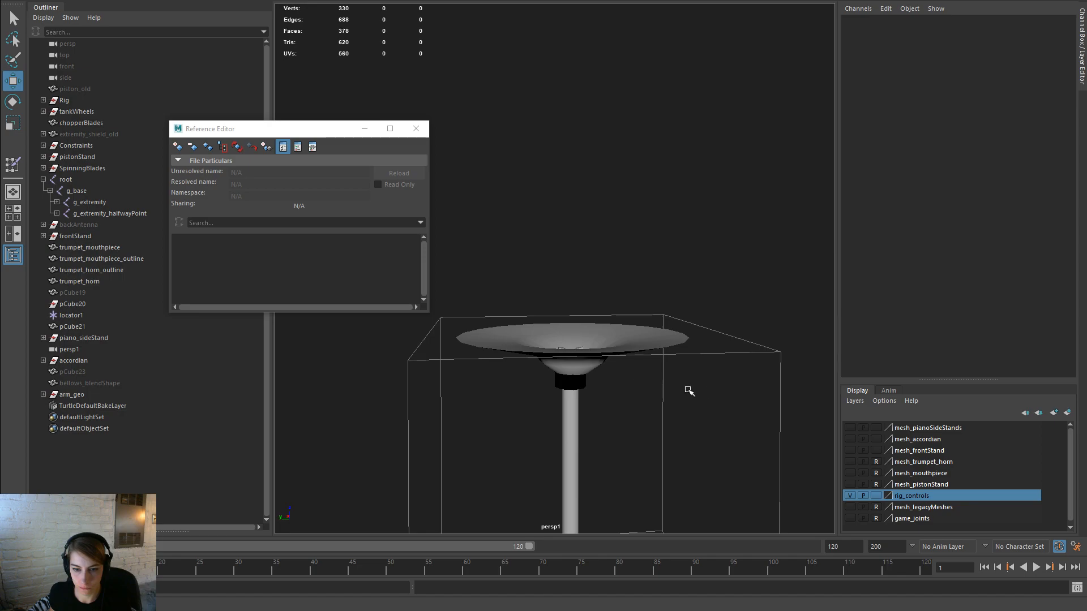
left_click_drag(702, 396, 491, 267)
middle_click_drag(615, 379, 635, 221, "alt")
left_click_drag(669, 318, 559, 287, "ctrl")
right_click(649, 145)
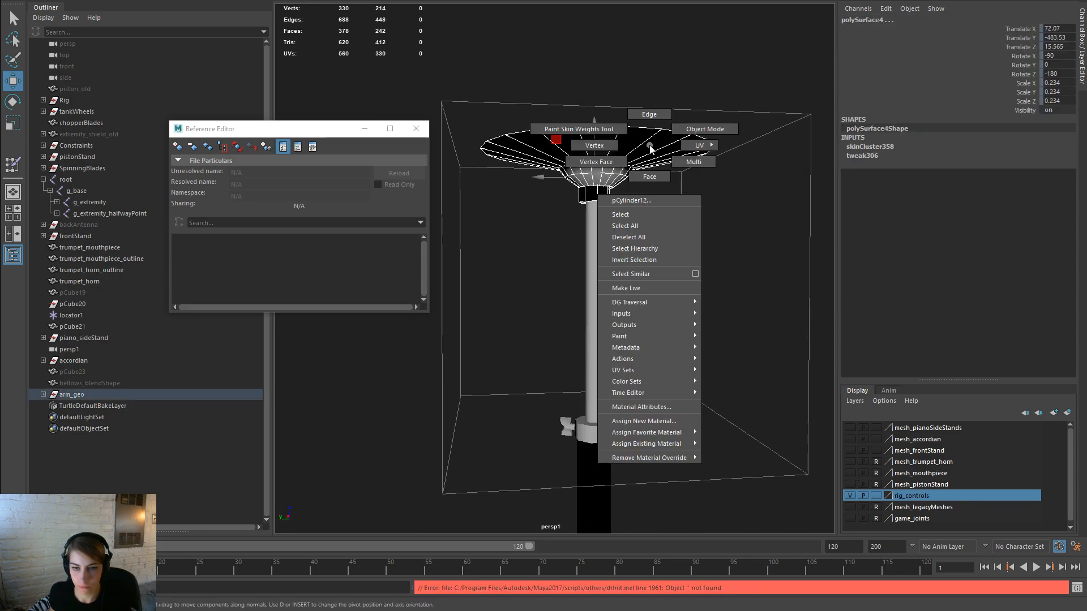
key("space")
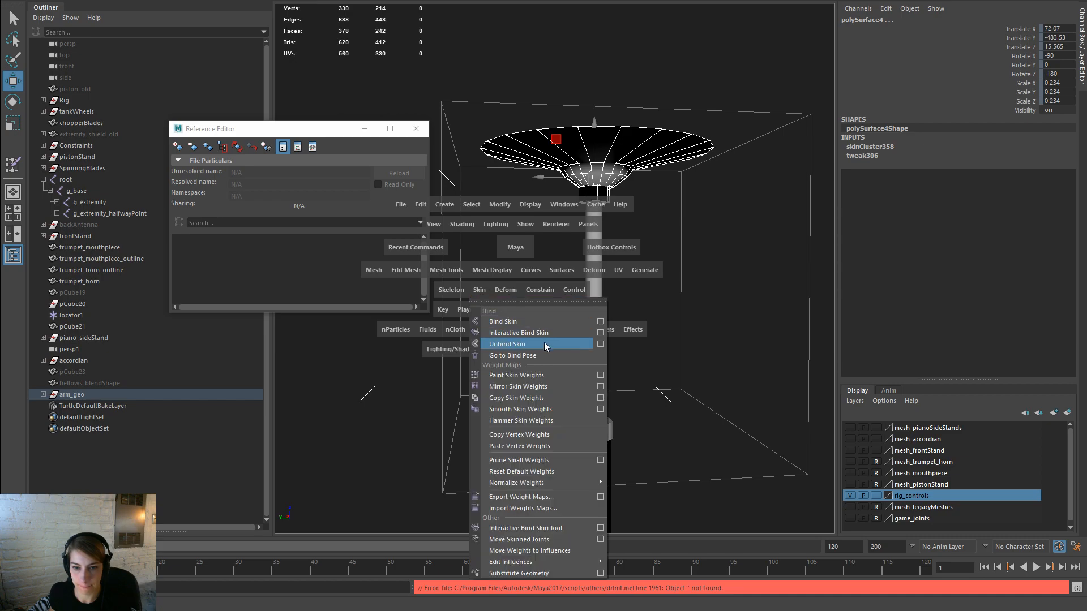
left_click(512, 344)
Step: Bind the cymbal and its small mounting parts to the g_extremity joint only
left_click(116, 201)
key("space")
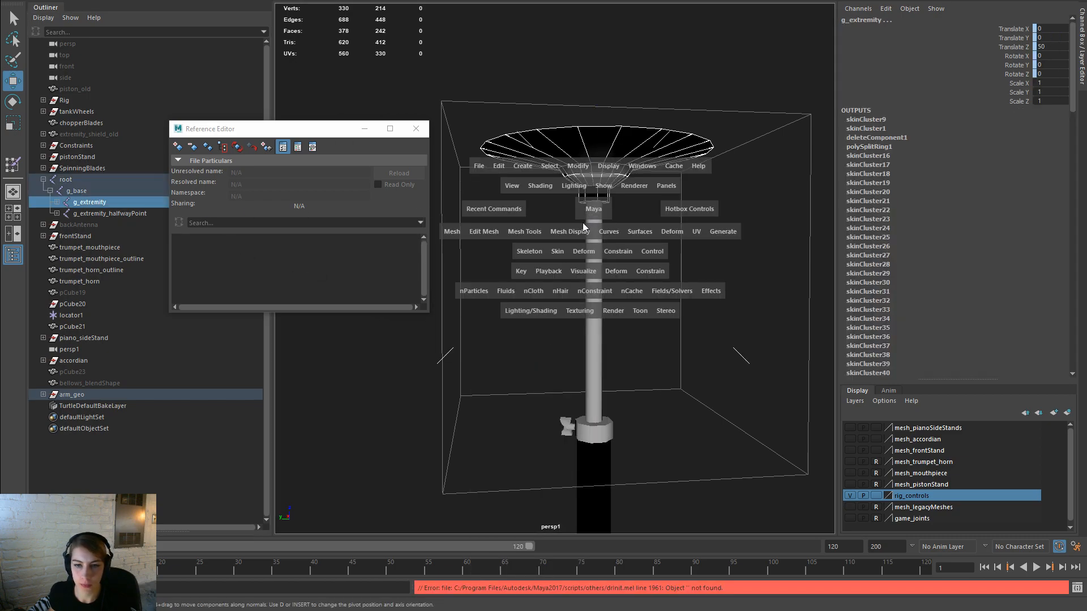
left_click(559, 253)
left_click(585, 285)
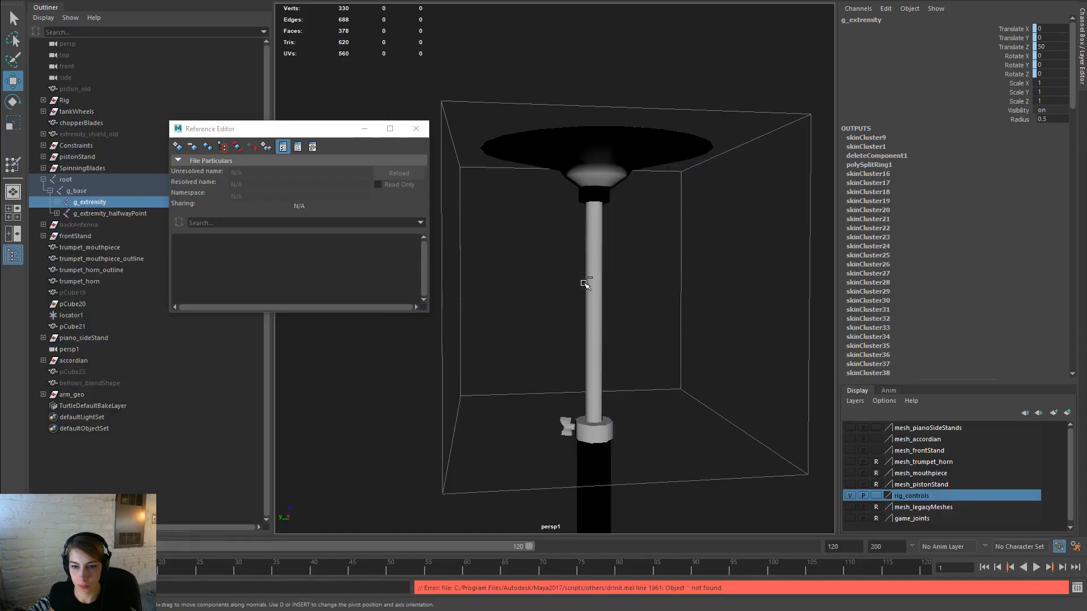
middle_click_drag(646, 321, 597, 93, "alt")
left_click(545, 257)
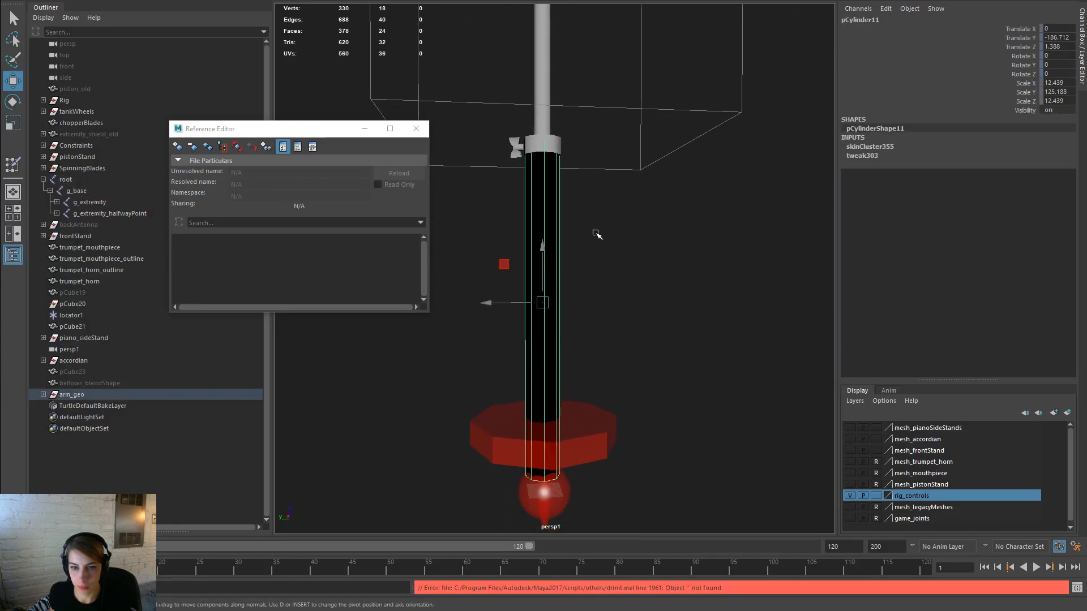
middle_click_drag(594, 233, 608, 274, "alt")
right_click_drag(608, 274, 558, 236, "alt")
middle_click_drag(558, 235, 567, 313, "alt")
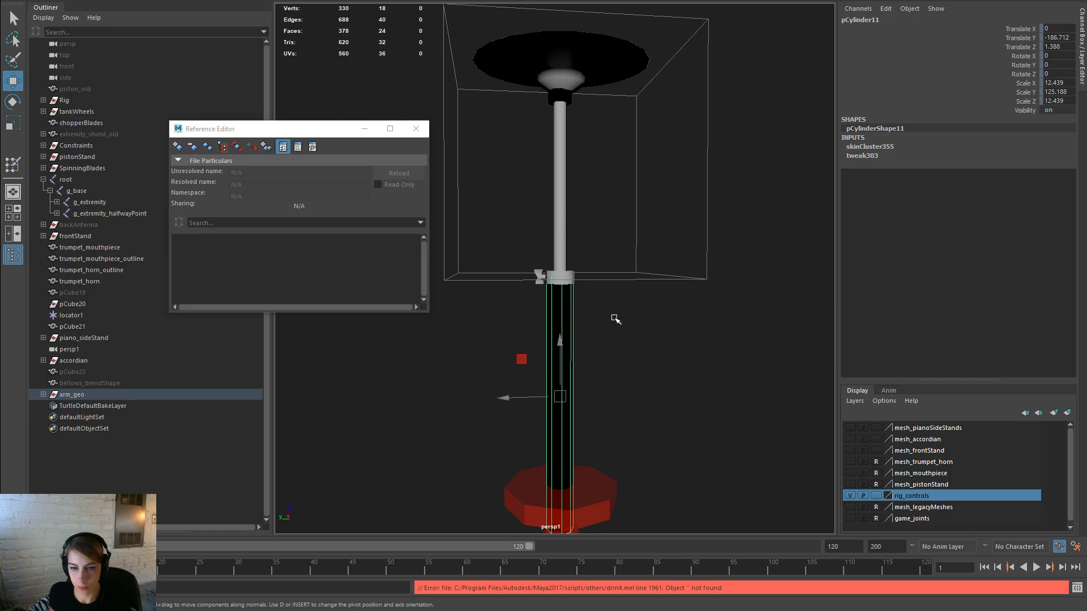
left_click_drag(614, 318, 443, 205)
right_click_drag(560, 245, 492, 229)
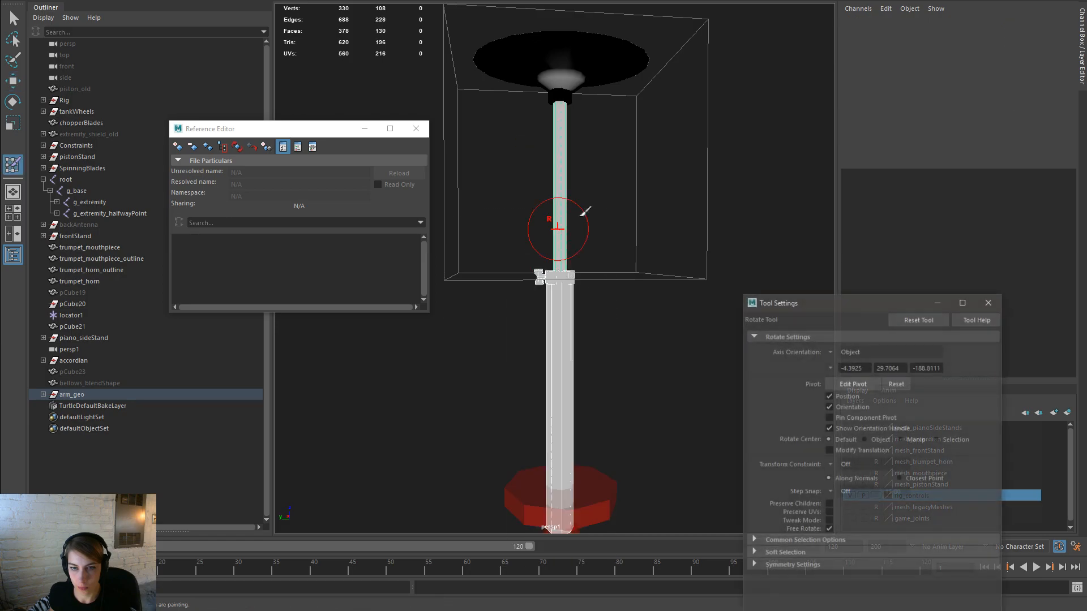
key("w")
Step: Set the g_extremity skin weight to 1 for the vertices at the upper end of the thin rod
right_click_drag(558, 173, 501, 175)
left_click_drag(669, 149, 448, 34)
key("space")
left_click(544, 94)
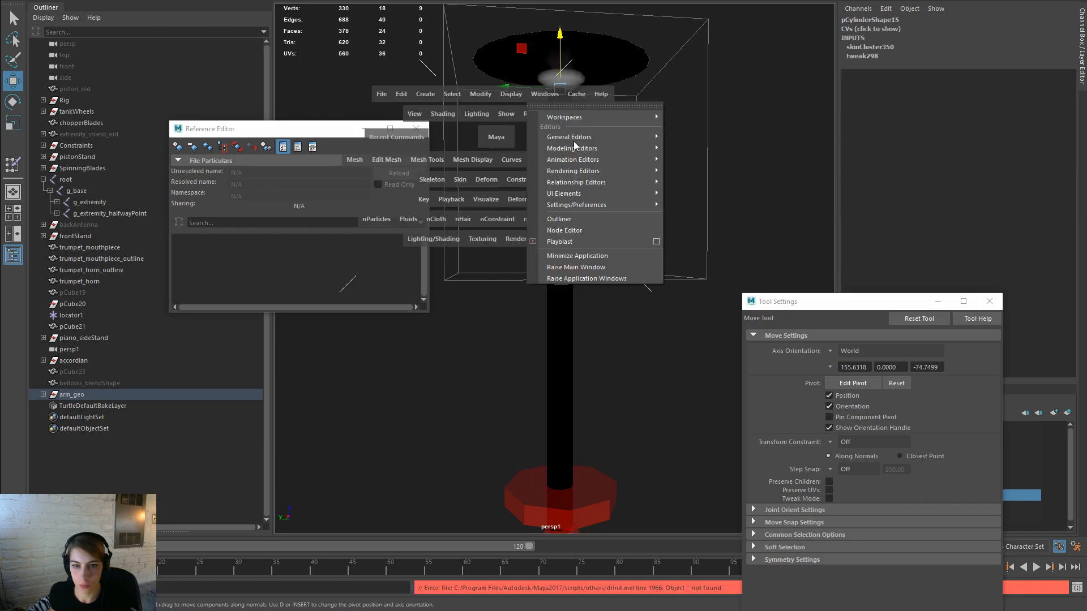
mouse_move(569, 136)
left_click(704, 251)
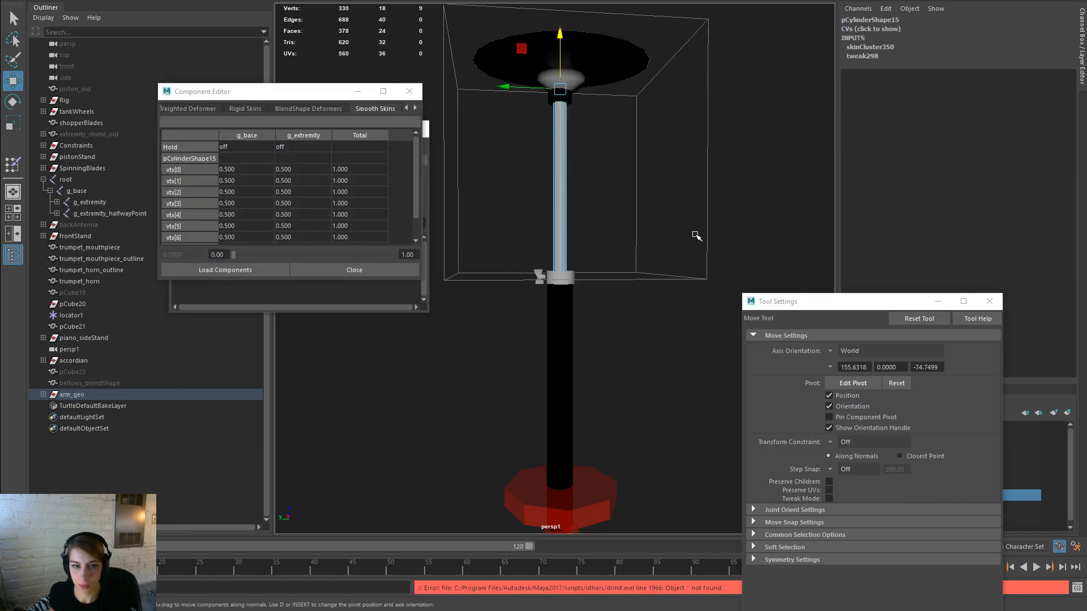
left_click_drag(294, 168, 302, 269)
type("1")
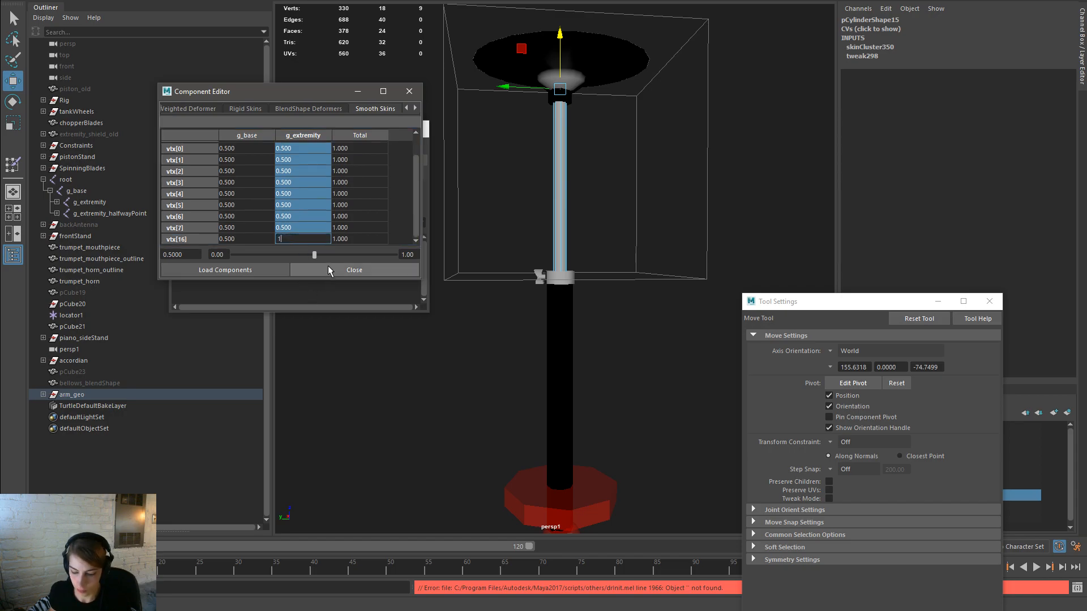
key("Return")
Step: Set the g_extremity skin weight to 0.5 for the collar and wing nut vertices and the tube and rod ends inside the collar
right_click_drag(559, 225, 593, 209)
left_click(619, 272)
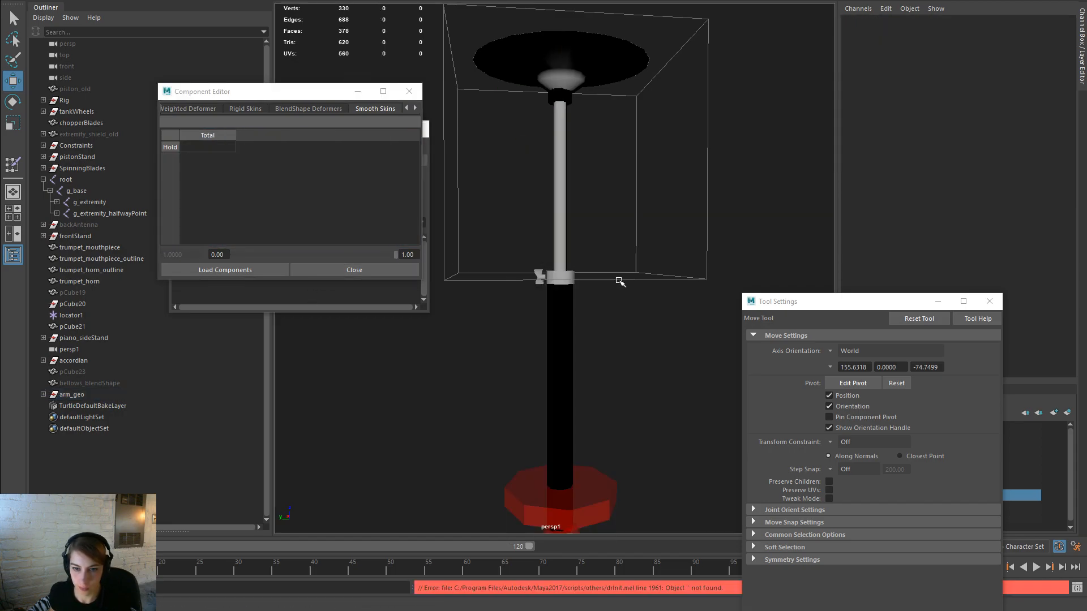
left_click_drag(619, 274, 507, 251)
right_click_drag(611, 230, 524, 238)
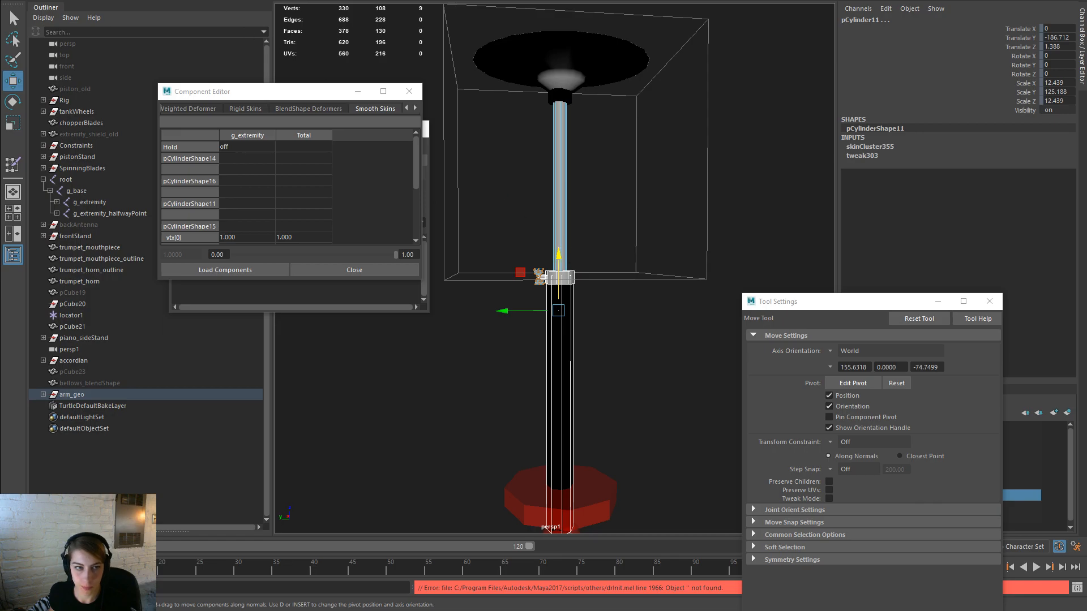
left_click(539, 276)
left_click_drag(631, 312, 465, 209)
left_click_drag(286, 173, 314, 256)
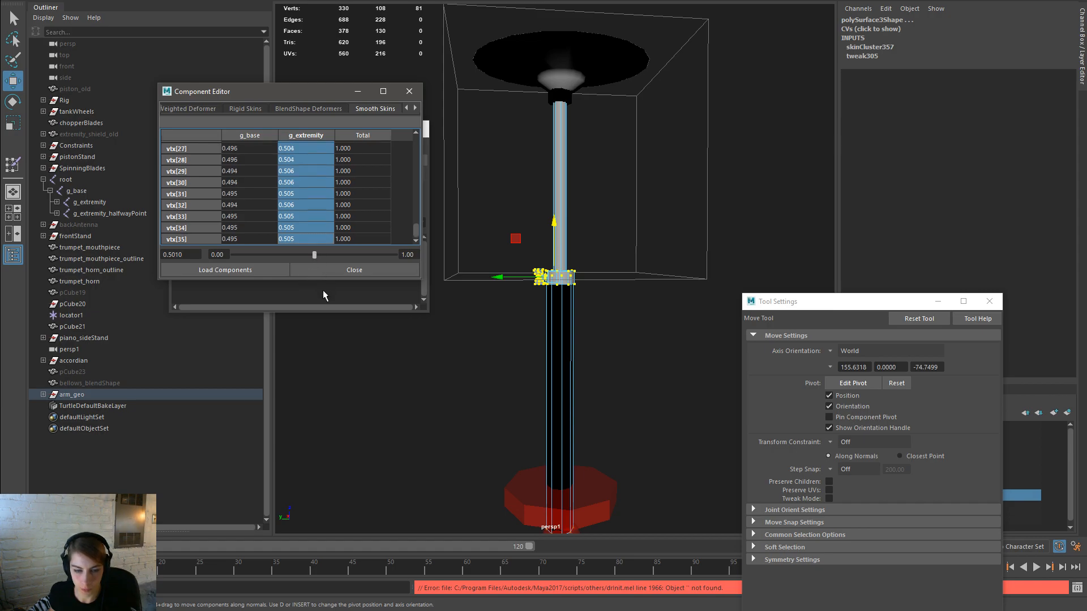
type("0.5")
key("Return")
Step: Set the g_base skin weight to 1 for the vertices at the lower end of the thick tube
middle_click_drag(596, 343, 589, 155, "alt")
left_click_drag(650, 422, 425, 266)
left_click_drag(255, 153, 243, 259)
type("1")
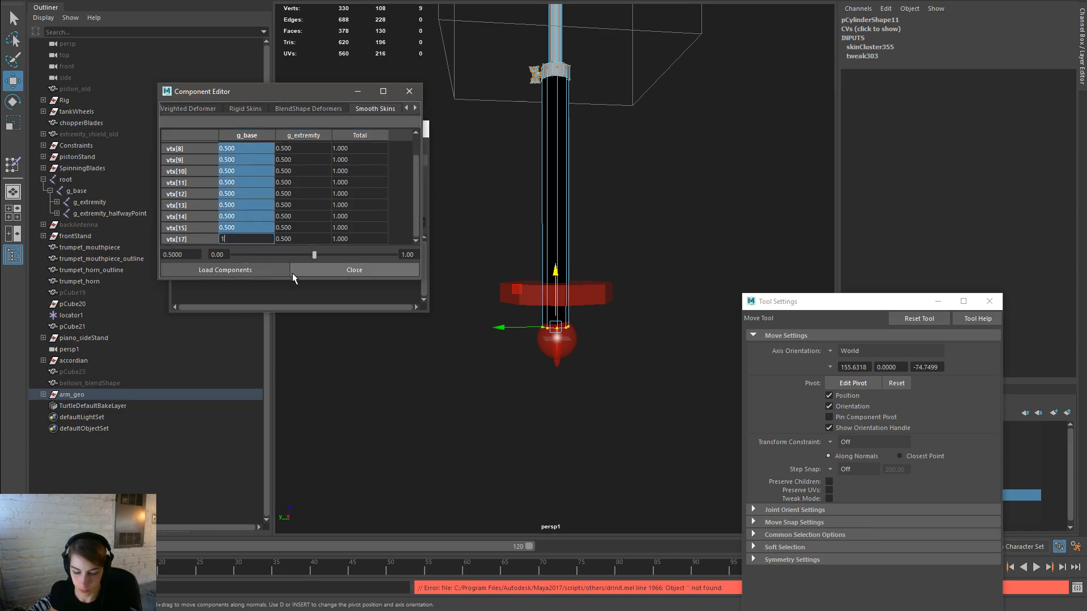
key("Return")
left_click(611, 141)
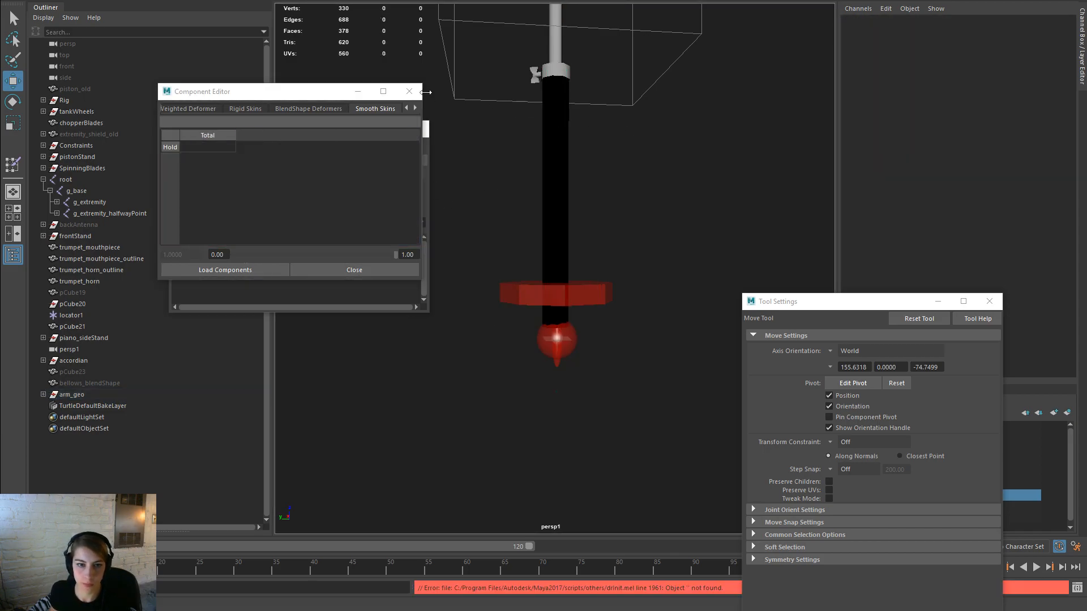
Step: Close the Component Editor, Reference Editor and Tool Settings windows
middle_click_drag(456, 153, 431, 300, "alt")
left_click(418, 125)
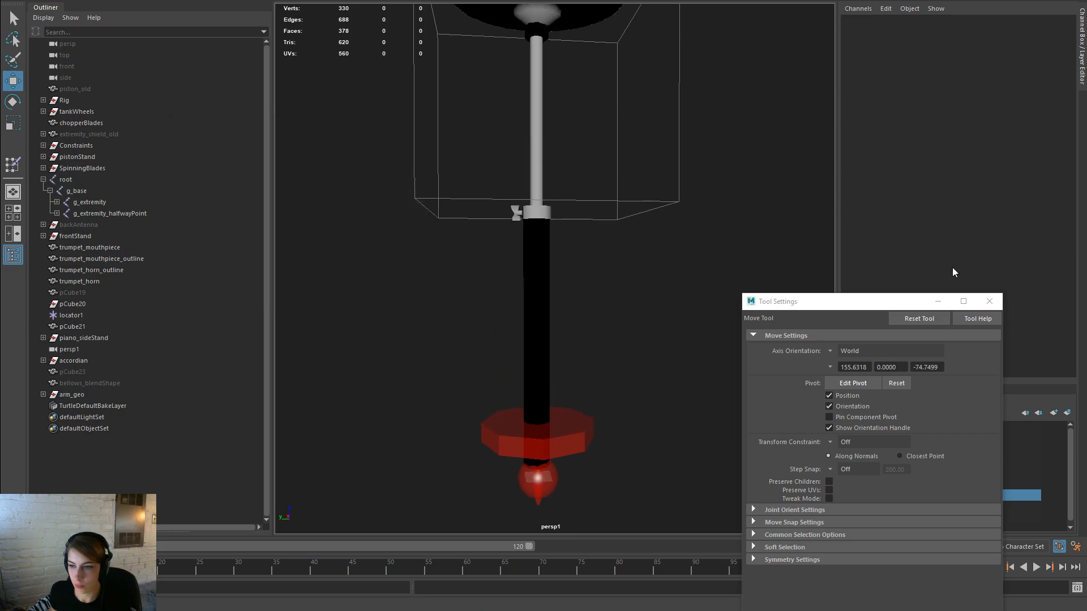
left_click(989, 301)
Step: Try extending the arm by raising the extremity control to about 388 in Translate Z, and undo the move
scroll(572, 298, "down", 3)
right_click_drag(567, 273, 567, 271, "alt")
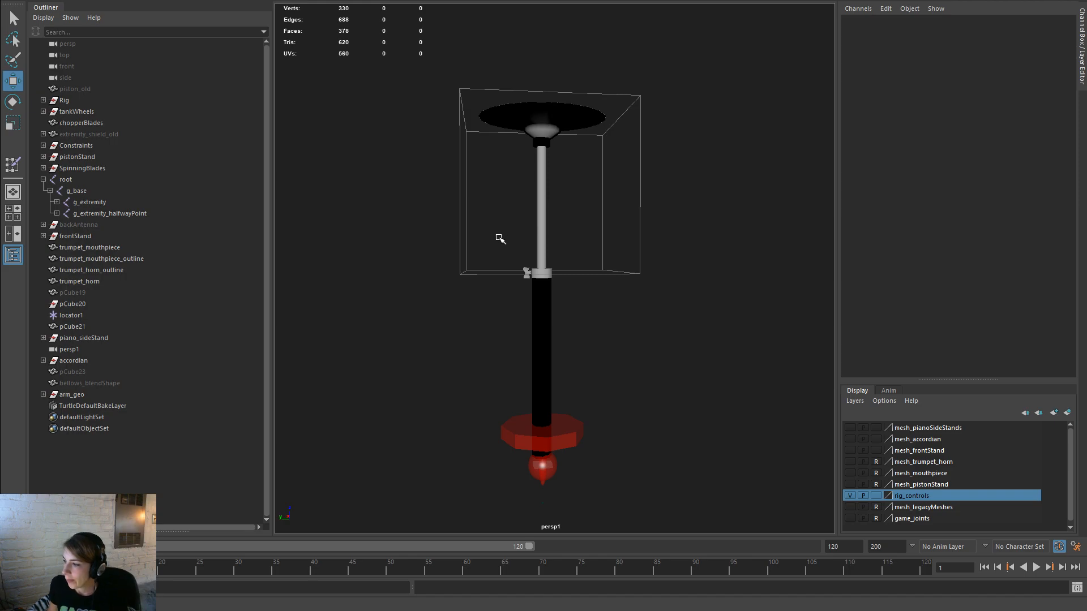
middle_click_drag(603, 201, 614, 255, "alt")
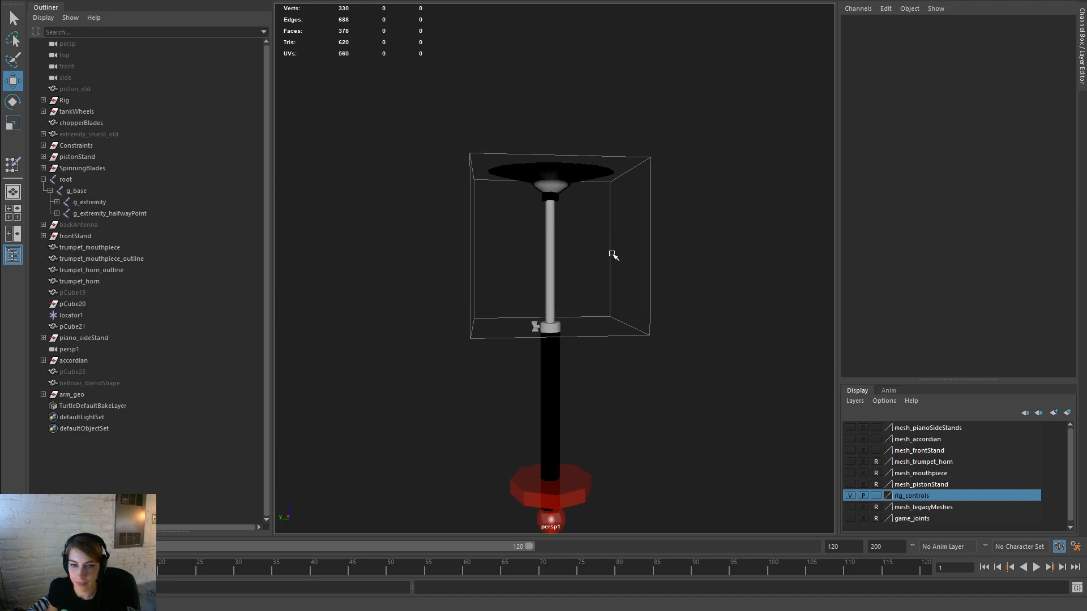
left_click(574, 477)
left_click_drag(553, 425, 555, 126)
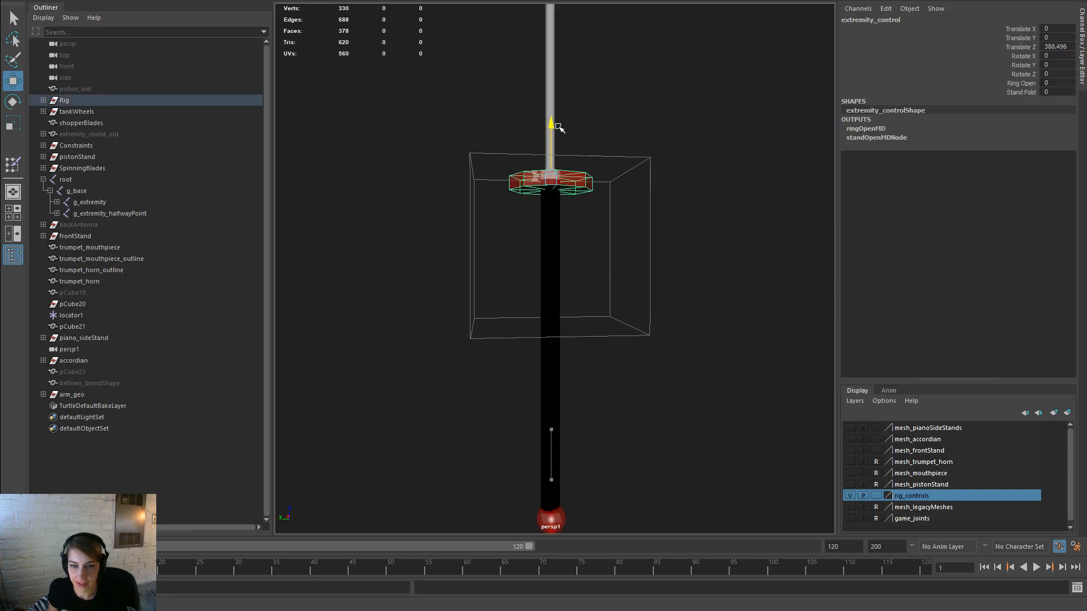
key("ctrl+z")
key("ctrl+z")
Step: Extend the arm by raising the extremity control along Z to about 400
left_click_drag(674, 393, 468, 210)
left_click(572, 479)
left_click_drag(552, 433, 563, 114)
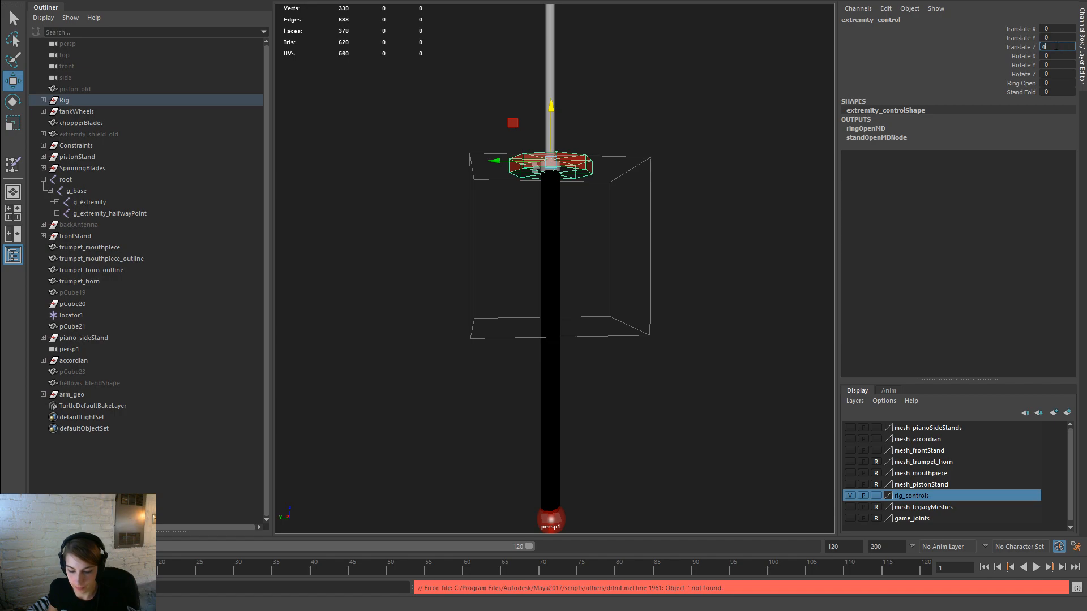
key("Return")
Step: Unbind the skin from all the meshes in the arm_geo group
left_click_drag(758, 302, 373, 284)
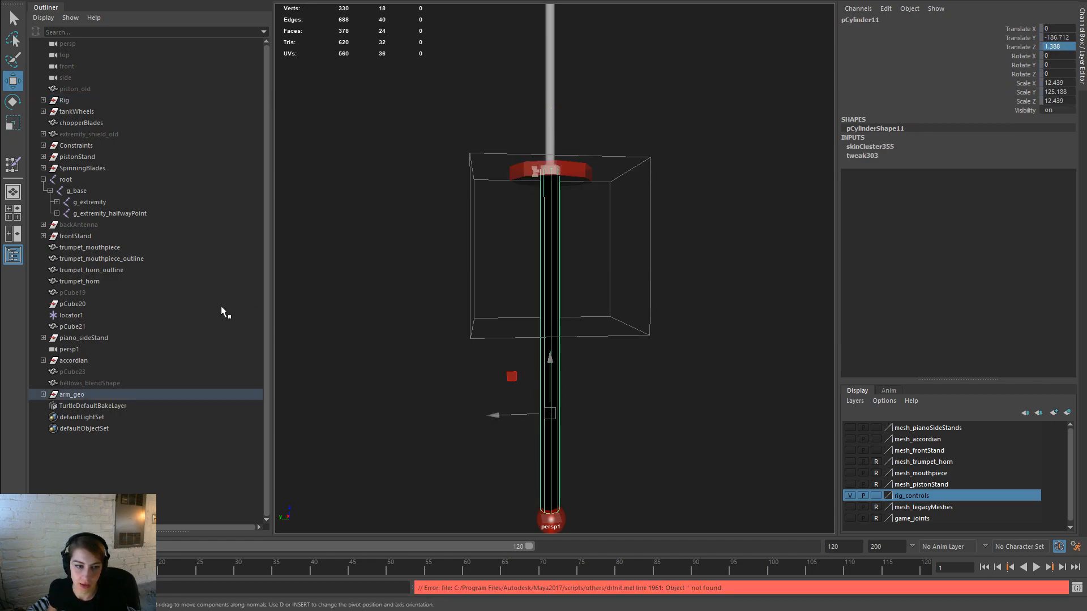
left_click(44, 394)
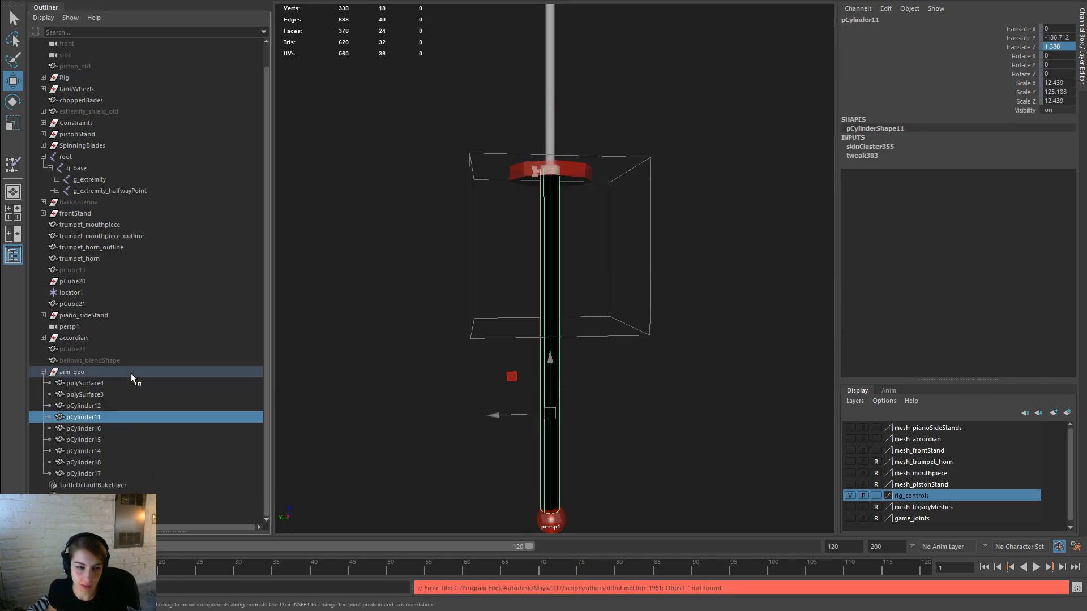
left_click(130, 381)
left_click(122, 473, "shift")
key("space")
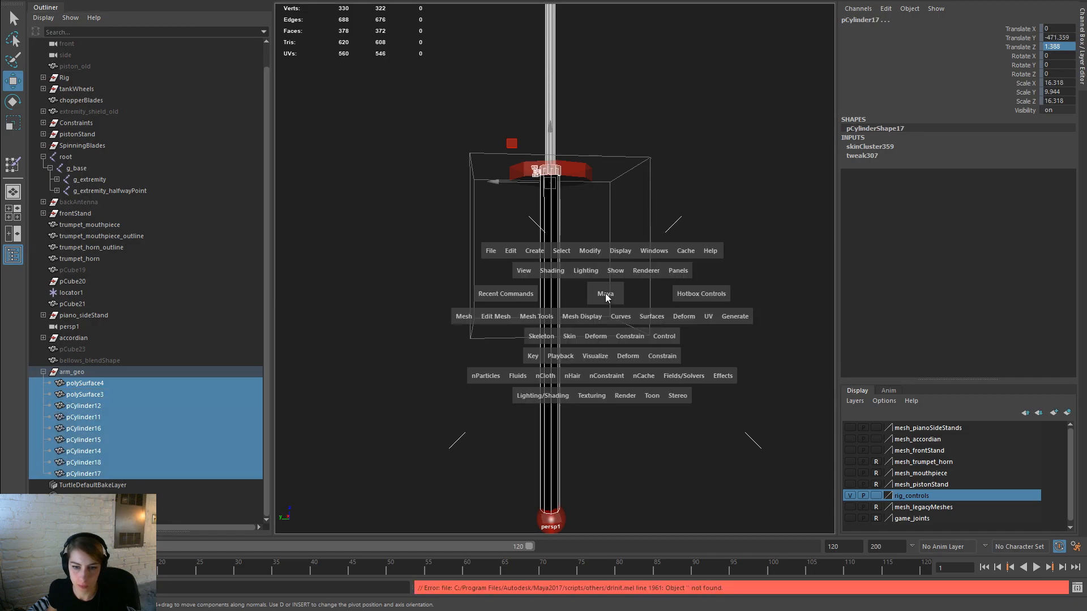
left_click(569, 336)
left_click(609, 92)
left_click(603, 273)
Step: Bind the cymbal, its wing nut and the small cylinders beside it to g_extremity, leaving out the rig control and thin rod
mouse_move(604, 274)
left_mouse_down("alt")
mouse_move(595, 293)
mouse_move(597, 285)
left_mouse_up("alt")
scroll(595, 282, "up", 5)
middle_click_drag(551, 257, 568, 404, "alt")
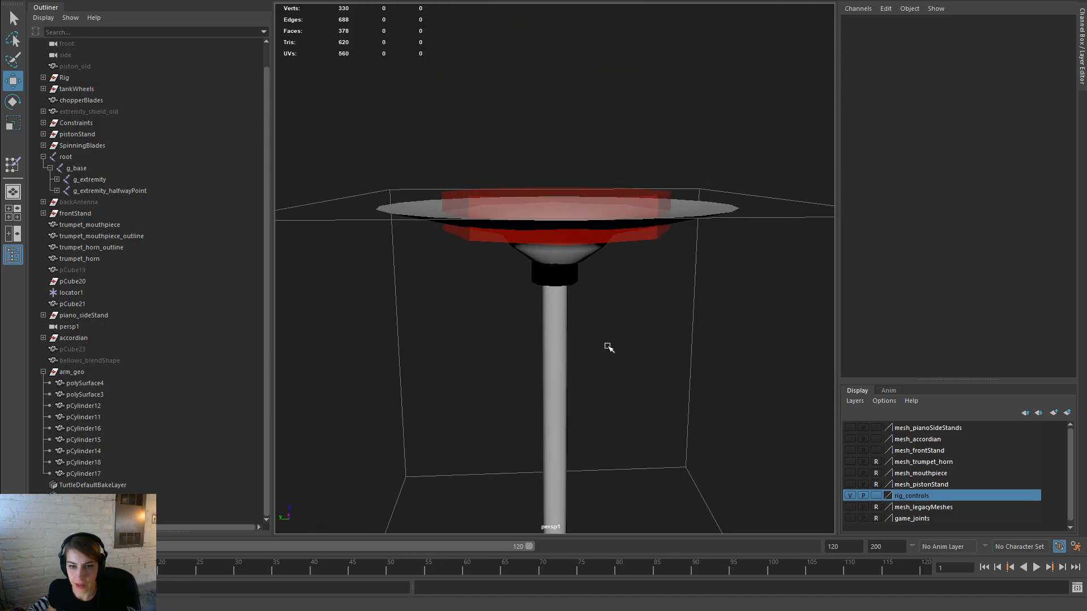
left_click_drag(704, 275, 332, 118)
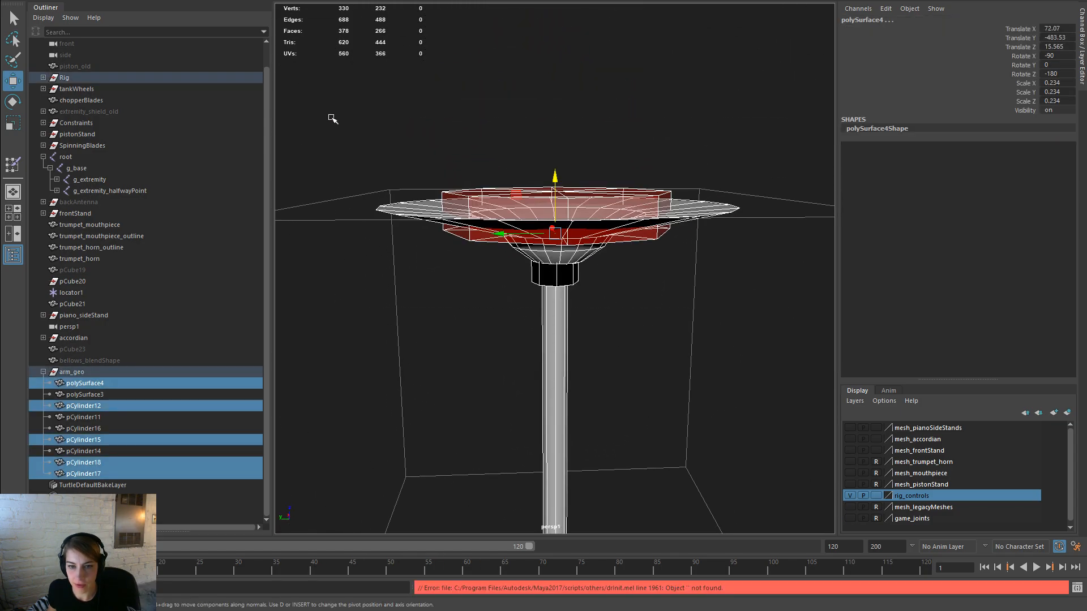
left_click(644, 192, "ctrl")
left_click_drag(684, 369, 495, 390, "ctrl")
mouse_move(667, 323)
left_mouse_down("alt")
mouse_move(660, 356)
mouse_move(686, 325)
left_mouse_up("alt")
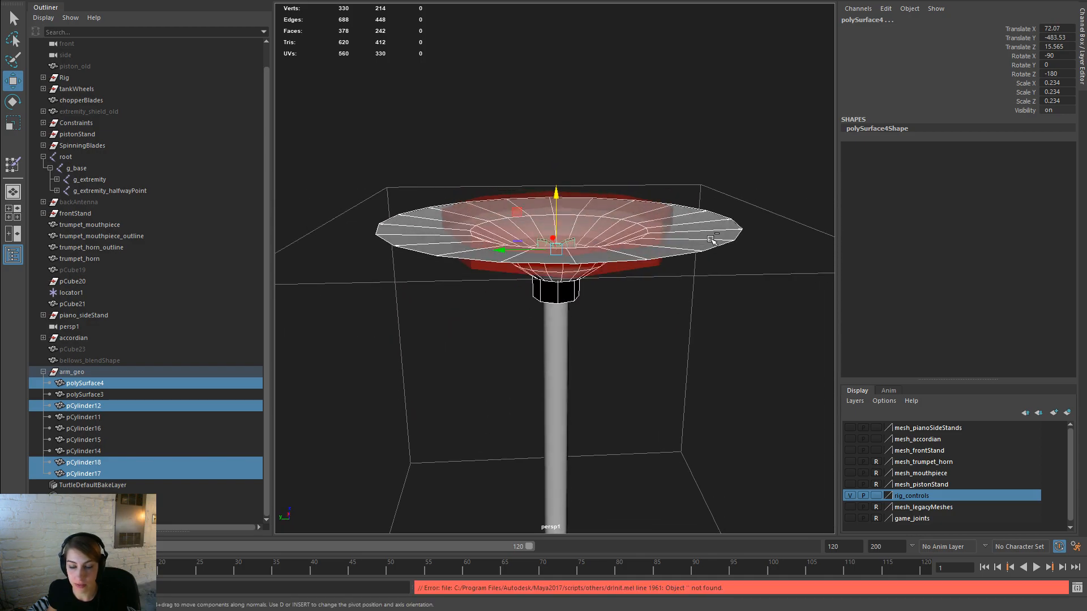
left_click(90, 179, "ctrl")
key("space")
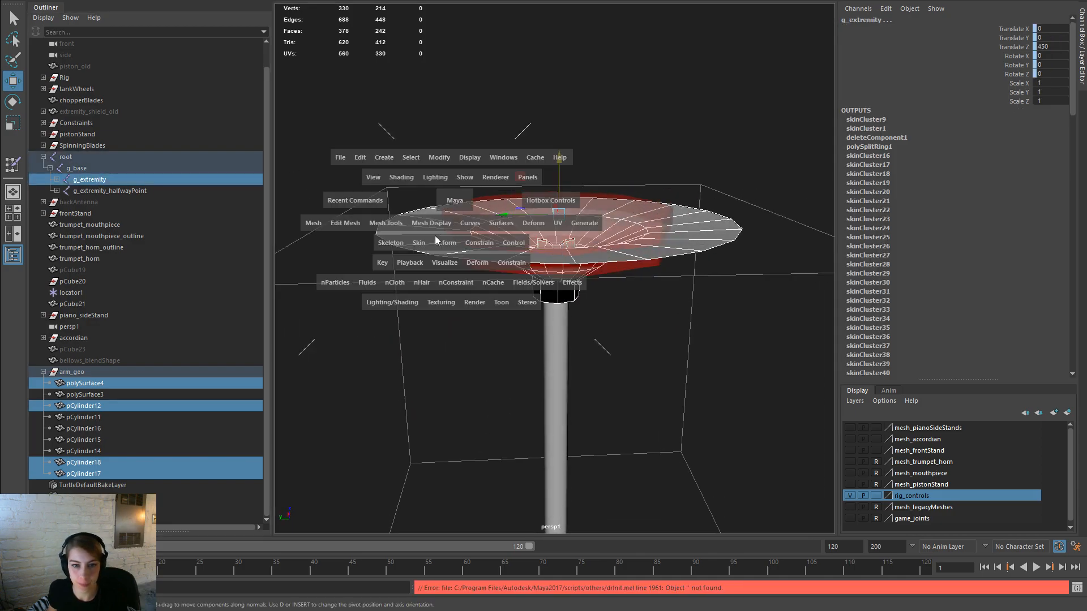
left_click(420, 243)
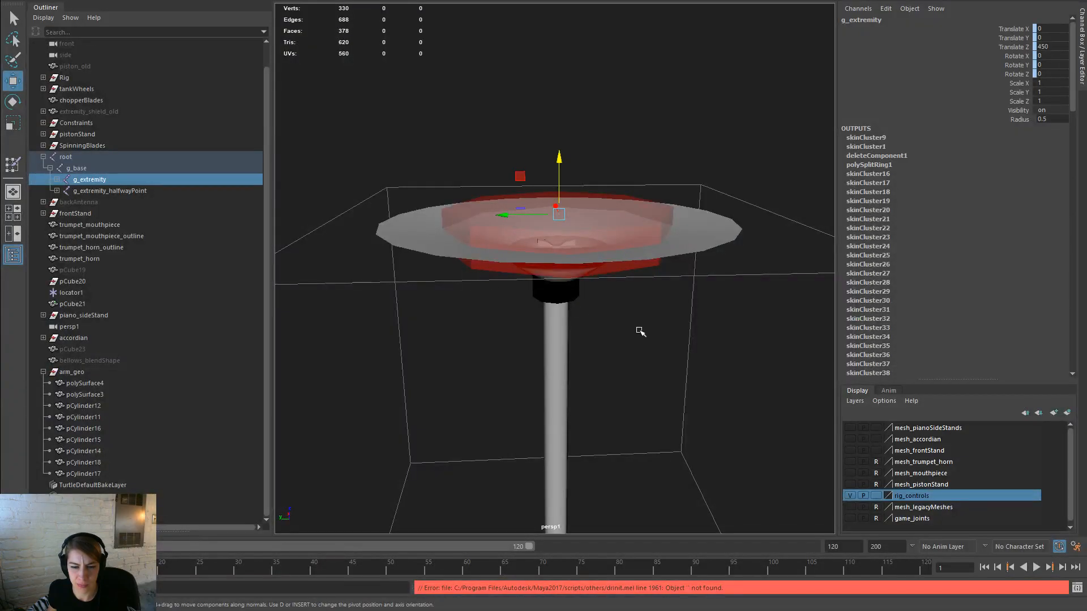
left_click(642, 343)
Step: Bind the arm's lower tube, upper rod, collar, small cylinder and wing nut to both g_base and g_extremity
right_click_drag(648, 358, 415, 186, "alt")
left_click_drag(544, 311, 558, 266, "alt")
middle_click_drag(561, 348, 559, 290, "alt")
left_click(544, 274)
left_click_drag(655, 316, 437, 206)
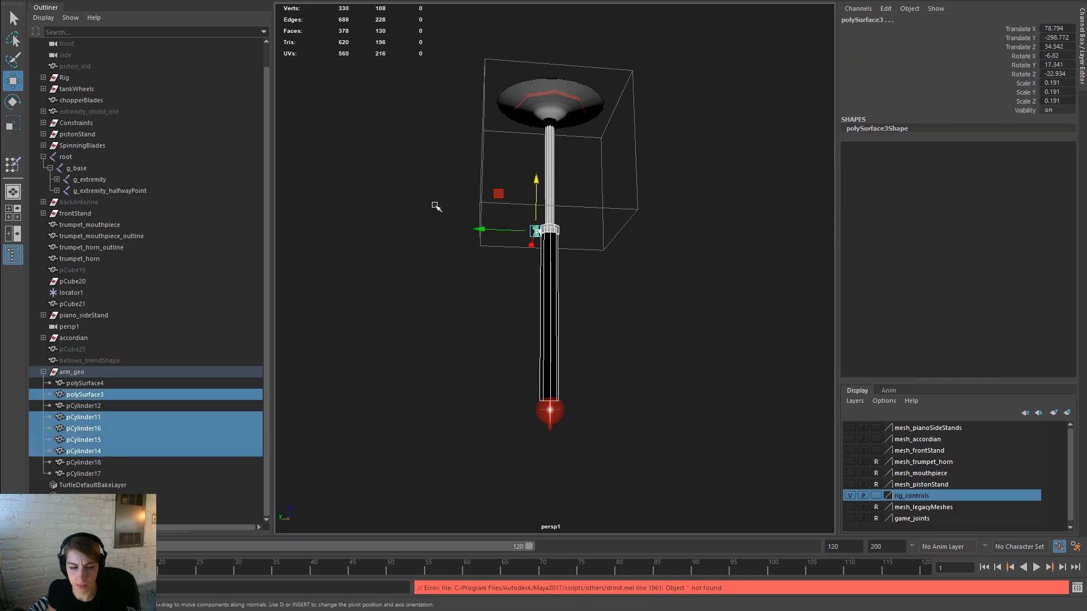
left_click(104, 180, "ctrl")
key("space")
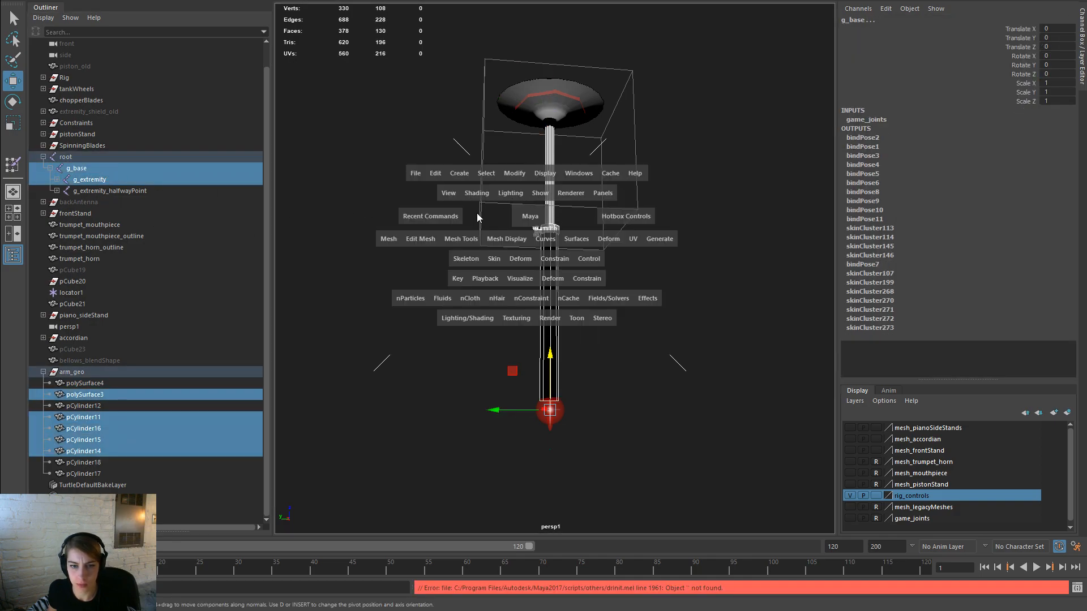
left_click(493, 258)
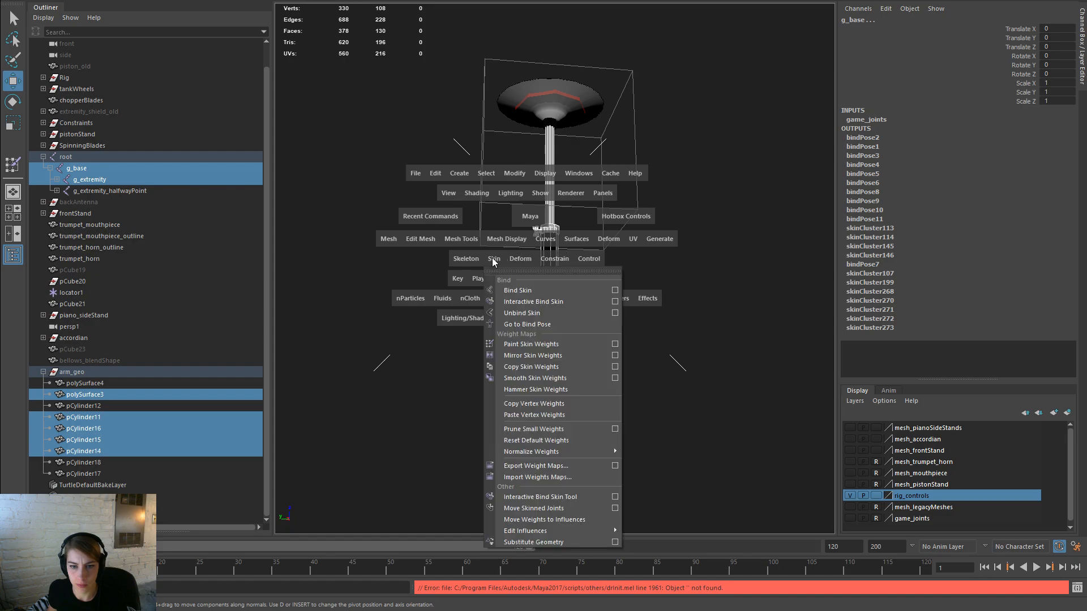
left_click(587, 290)
left_click(588, 286)
left_click_drag(593, 281, 587, 304, "alt")
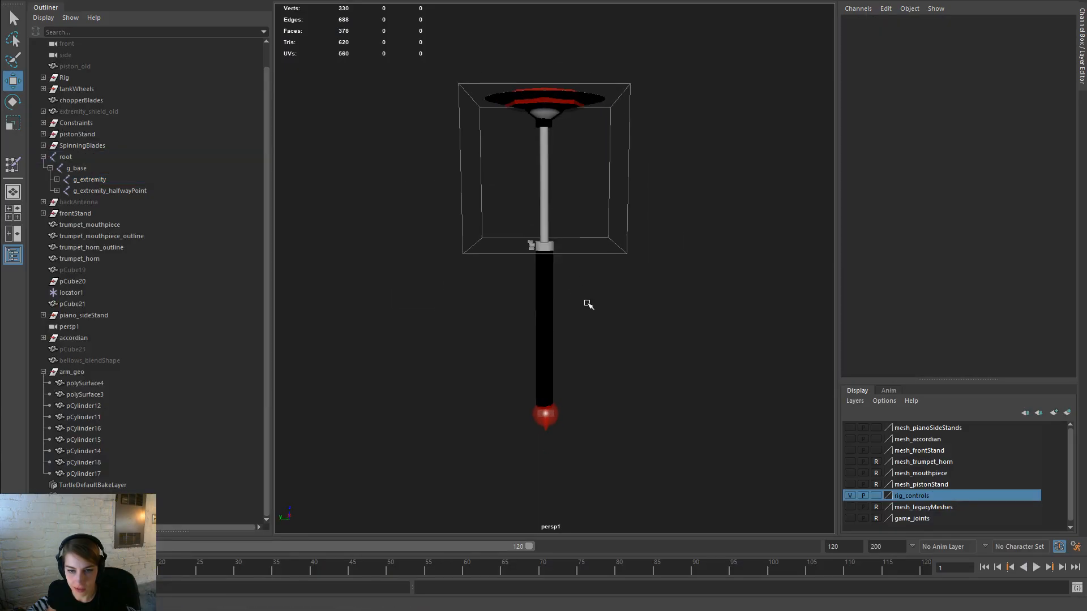
left_click(553, 300)
right_click_drag(548, 274, 498, 270)
left_click_drag(679, 328, 483, 225)
key("ctrl+z")
key("ctrl+z")
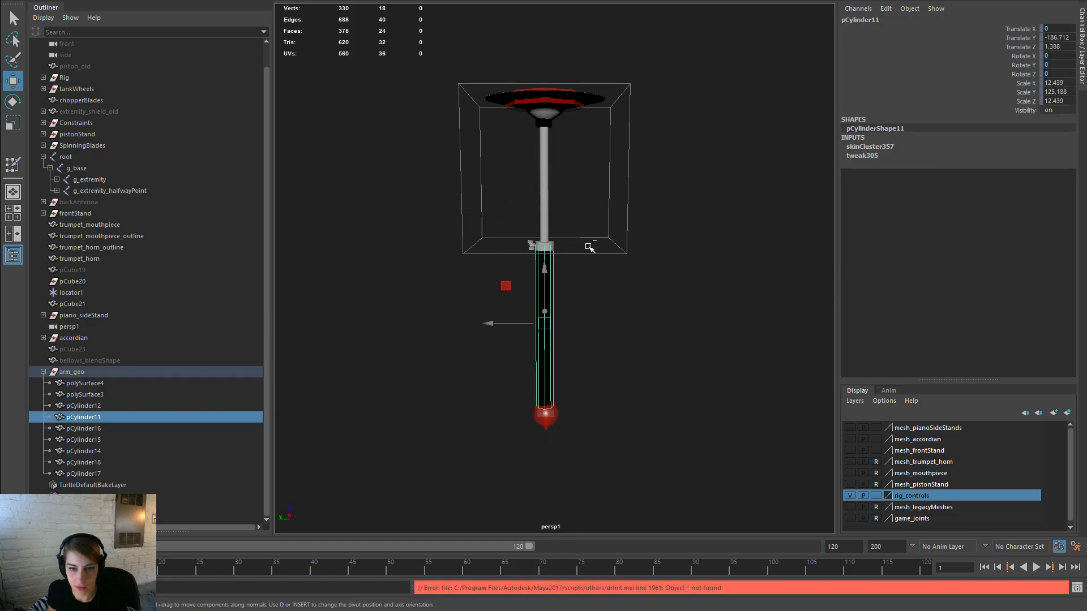
Step: Give the vertices around the collar joint, on the tube, rod, collar and wing nut, a g_extremity weight of 0.5 in the Component Editor
left_click_drag(691, 318, 392, 167)
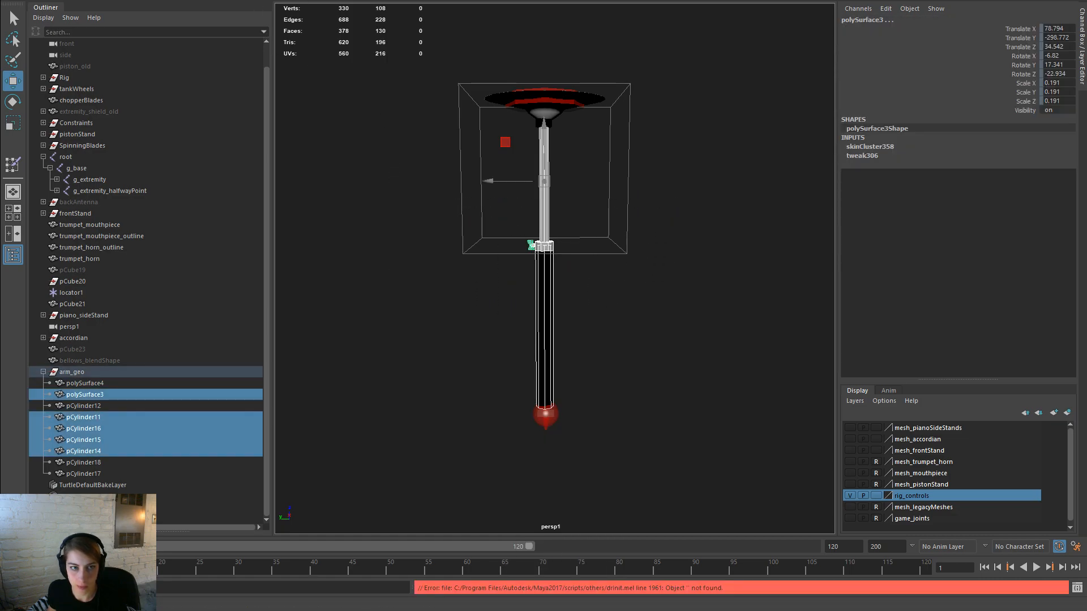
key("F8")
left_click_drag(614, 290, 400, 189)
key("space")
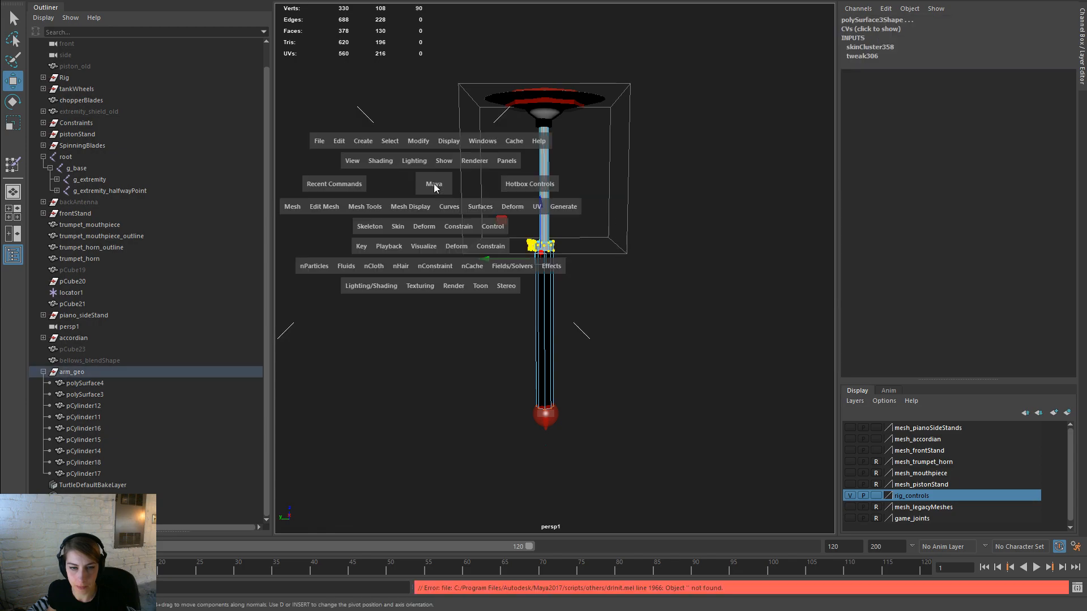
left_click_drag(481, 144, 677, 218)
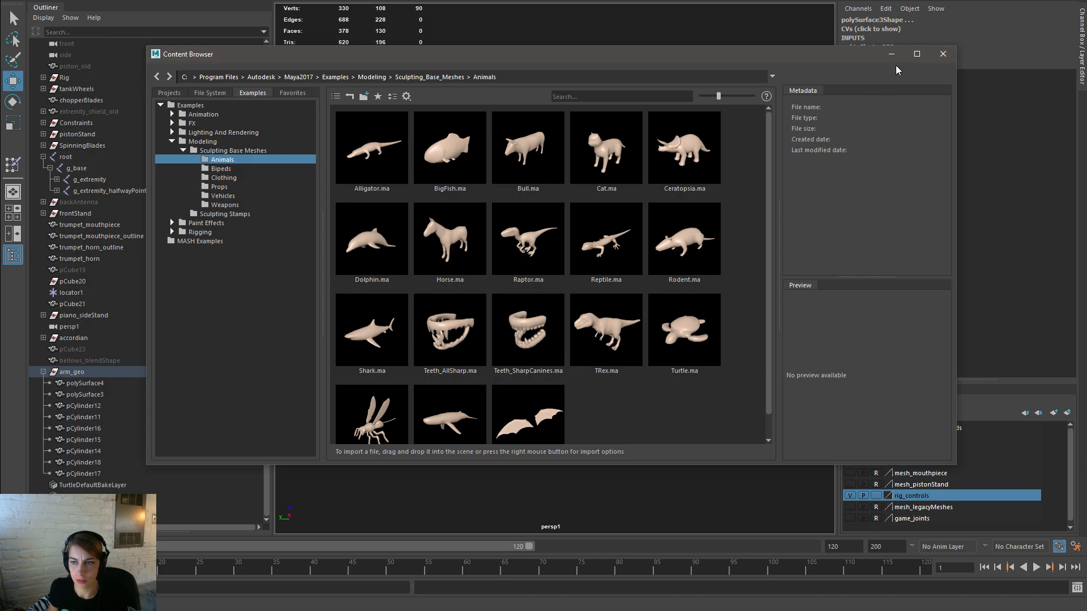
left_click(946, 52)
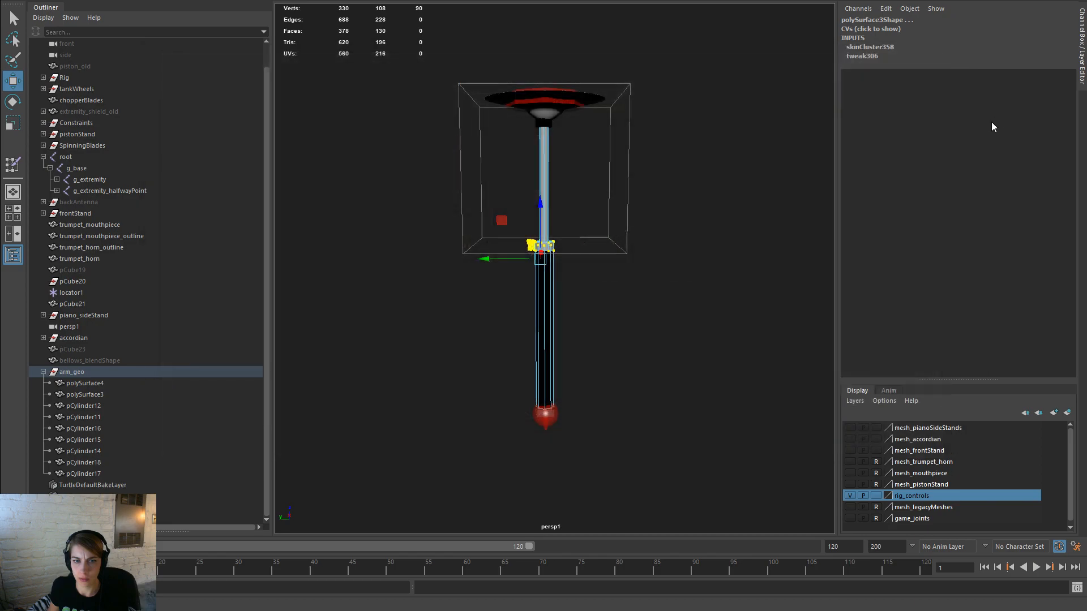
key("space")
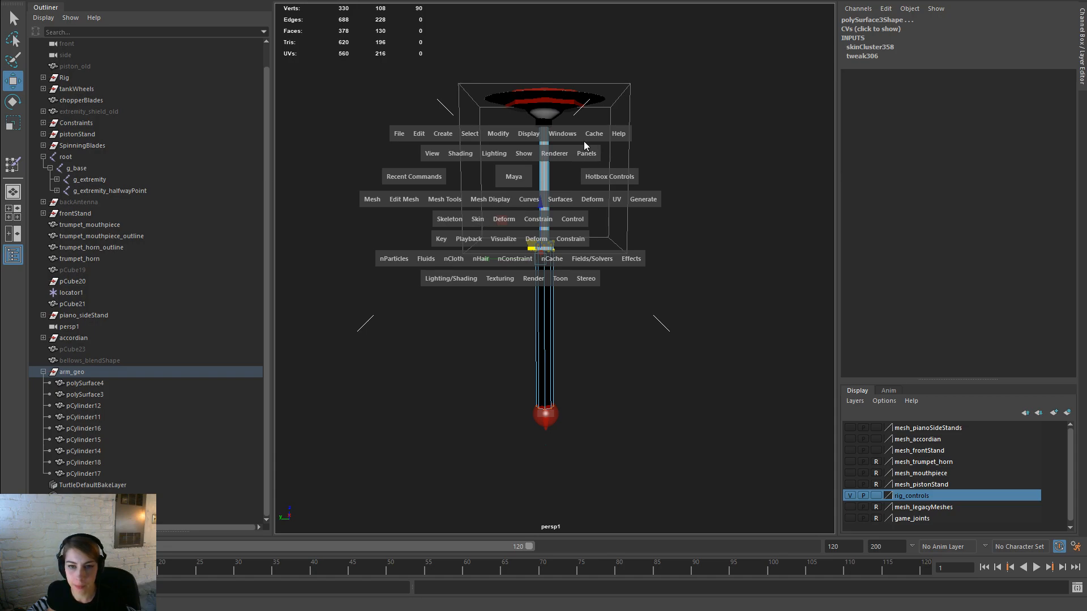
left_click(566, 136)
mouse_move(665, 175)
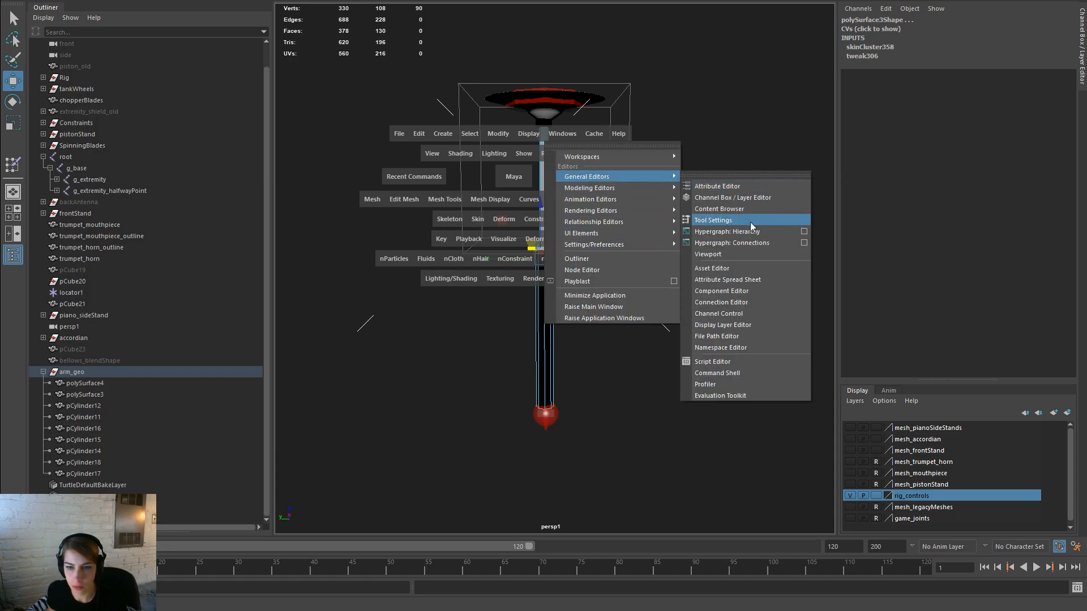
left_click(770, 291)
left_click_drag(327, 193, 310, 263)
type(".5")
key("Return")
Step: Edit the g_extremity weights of the upper rod's top vertices, and set the lower tube's bottom vertices to a g_base weight of 1
left_click_drag(675, 172, 455, 46)
left_click_drag(308, 188, 306, 296)
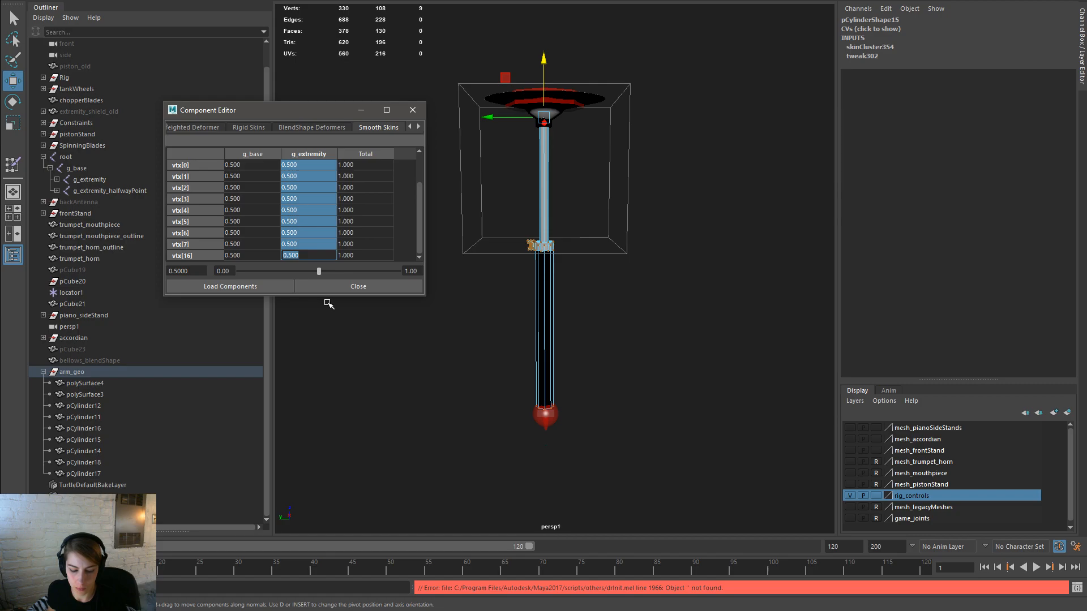
left_click_drag(695, 471, 346, 308)
left_click_drag(263, 187, 249, 286)
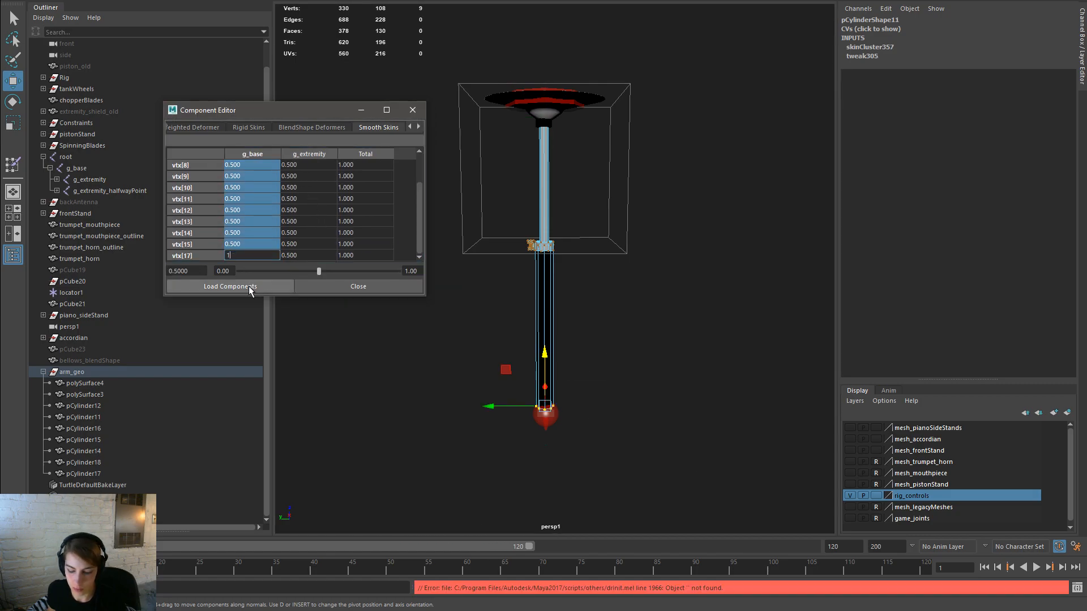
type("1")
key("Return")
Step: Return to object mode, try moving the extremity control at the cymbal, and undo the move
right_click_drag(547, 272, 619, 253)
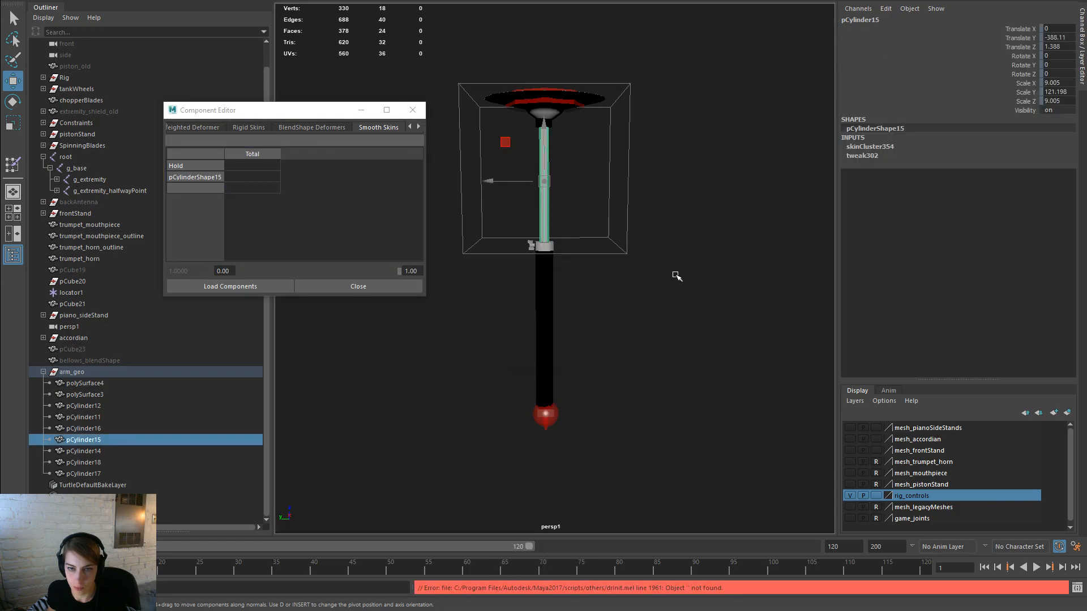
left_click(672, 272)
left_click(573, 104)
mouse_move(575, 105)
left_mouse_down()
mouse_move(560, 96)
mouse_move(646, 182)
mouse_move(562, 243)
mouse_move(556, 104)
left_mouse_up()
key("ctrl+z")
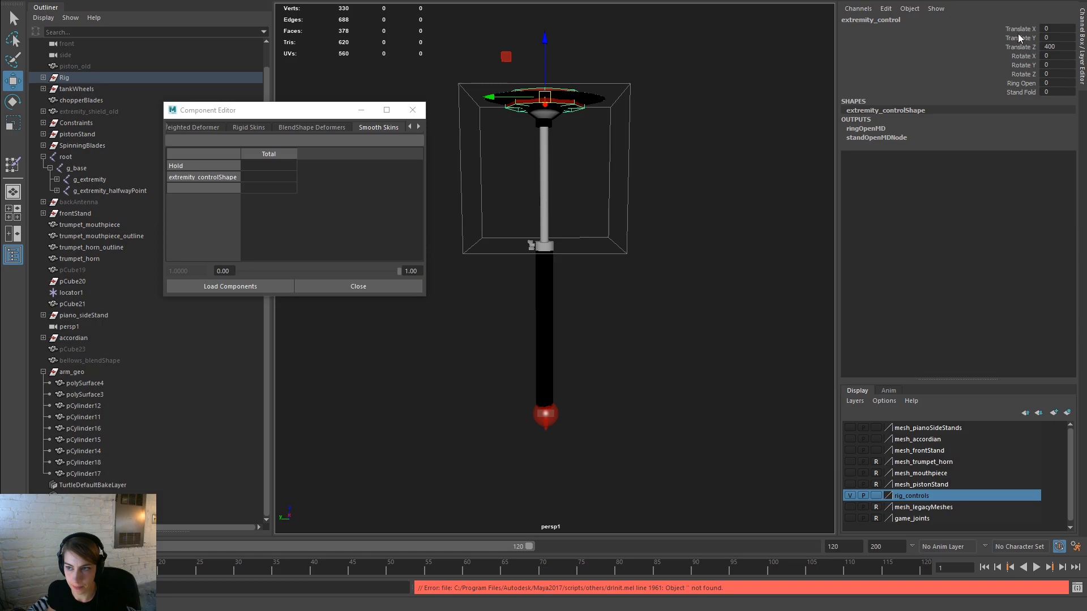
Step: Examine the upper rod's vertices and the arm around the collar, and clear the selection
scroll(516, 240, "up", 4)
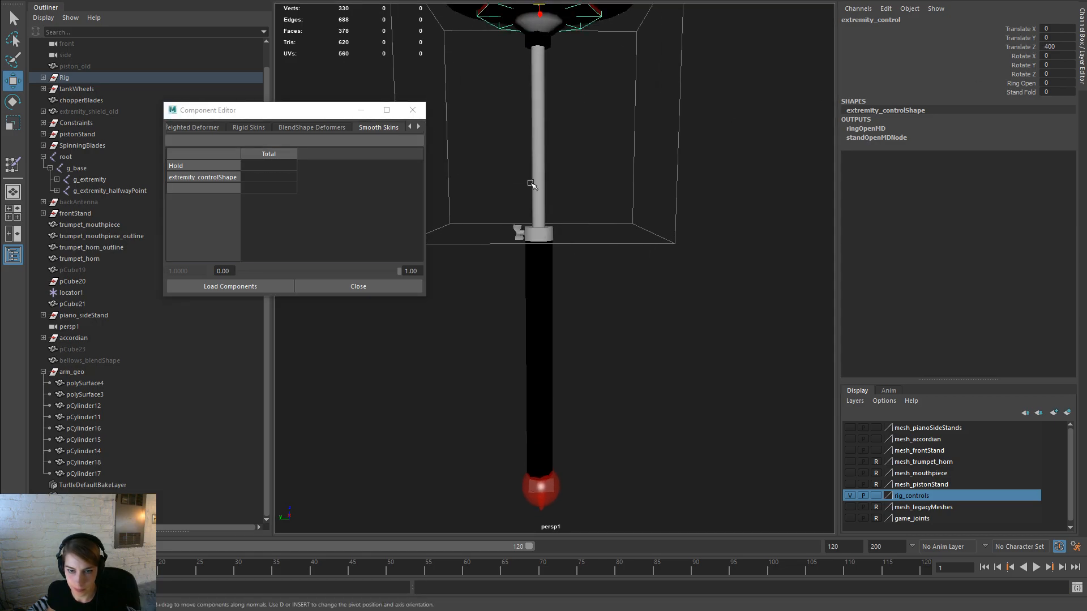
left_click(538, 180)
right_click_drag(537, 180, 488, 179)
left_click_drag(666, 374, 384, 148)
right_click(536, 99)
right_click_drag(536, 100, 595, 82)
right_click_drag(682, 104, 638, 155, "alt")
left_click(603, 147)
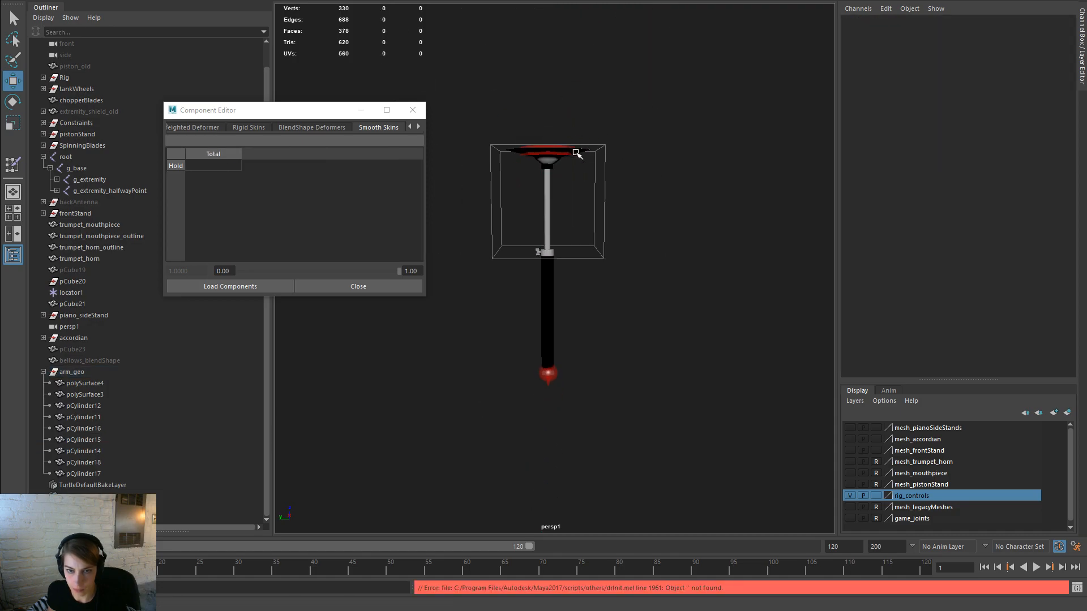
Step: Collapse the arm by lowering the extremity control along Z and entering its Translate Z value directly
left_click(575, 155)
left_click(567, 126)
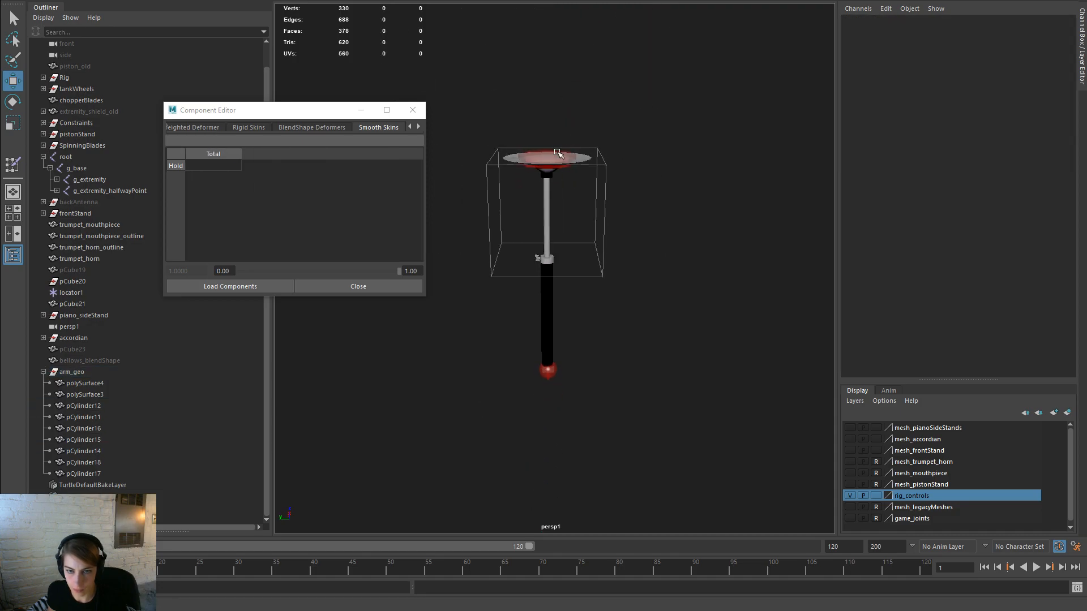
left_click(568, 133)
middle_click_drag(568, 132, 579, 293)
left_click_drag(579, 294, 584, 267, "alt")
left_click(1056, 47)
key("Return")
left_click(784, 373)
left_click_drag(558, 453, 507, 302, "alt")
right_click_drag(507, 301, 747, 402, "alt")
left_click_drag(617, 334, 591, 422, "alt")
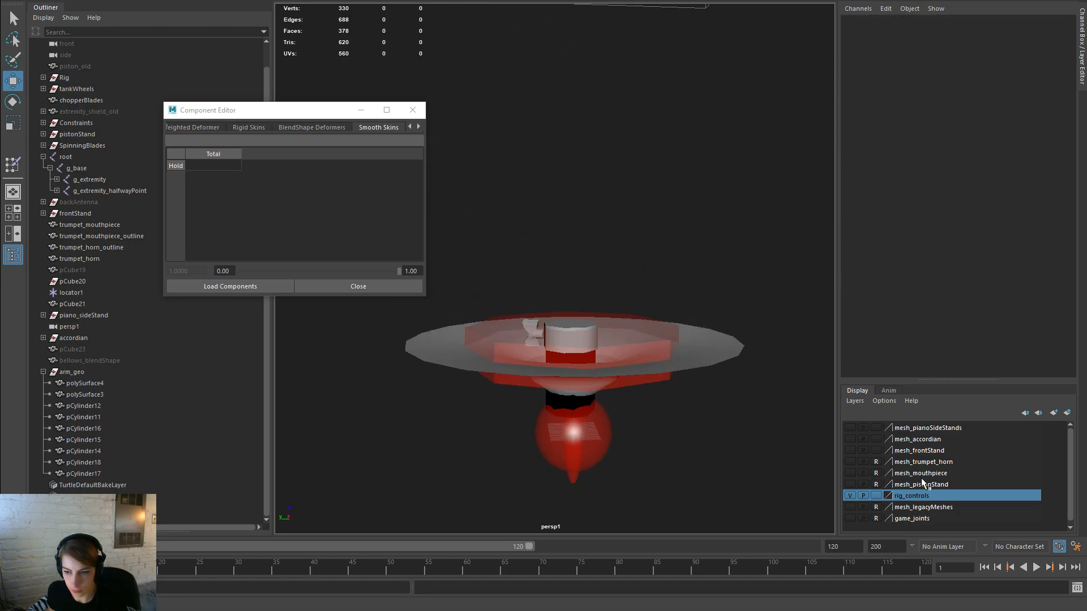
Step: Hide the rig_controls layer and select the vertices of the collar, small cylinder, wing nut and lower tube's top end
left_click(850, 497)
left_click(590, 343)
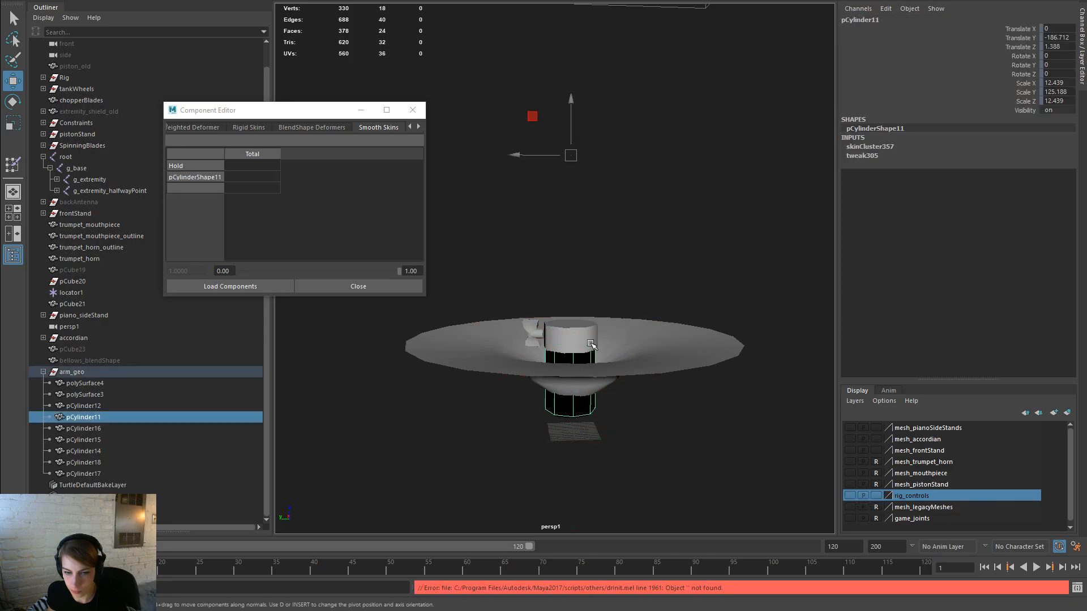
left_click(548, 329, "shift")
left_click(533, 338, "shift")
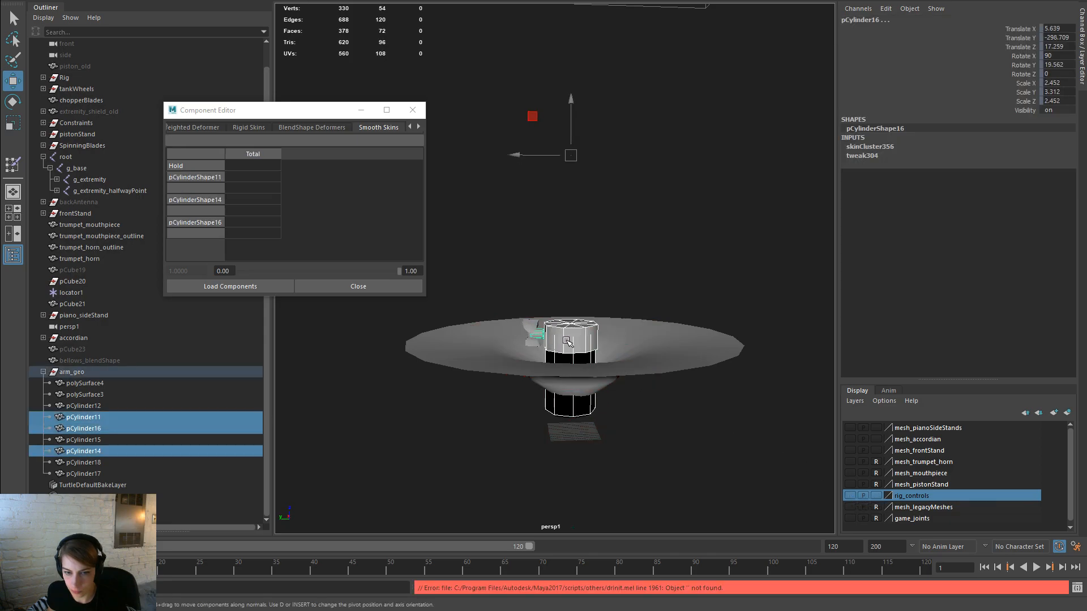
left_click(526, 325, "shift")
left_click_drag(526, 326, 579, 363, "alt")
right_click_drag(579, 363, 652, 398, "alt")
right_click_drag(623, 345, 565, 296)
key("F8")
key("F8")
left_click_drag(462, 278, 705, 421)
Step: Try a g_extremity weight of 0.6 on the selected collar, wing nut and tube-top vertices
key("space")
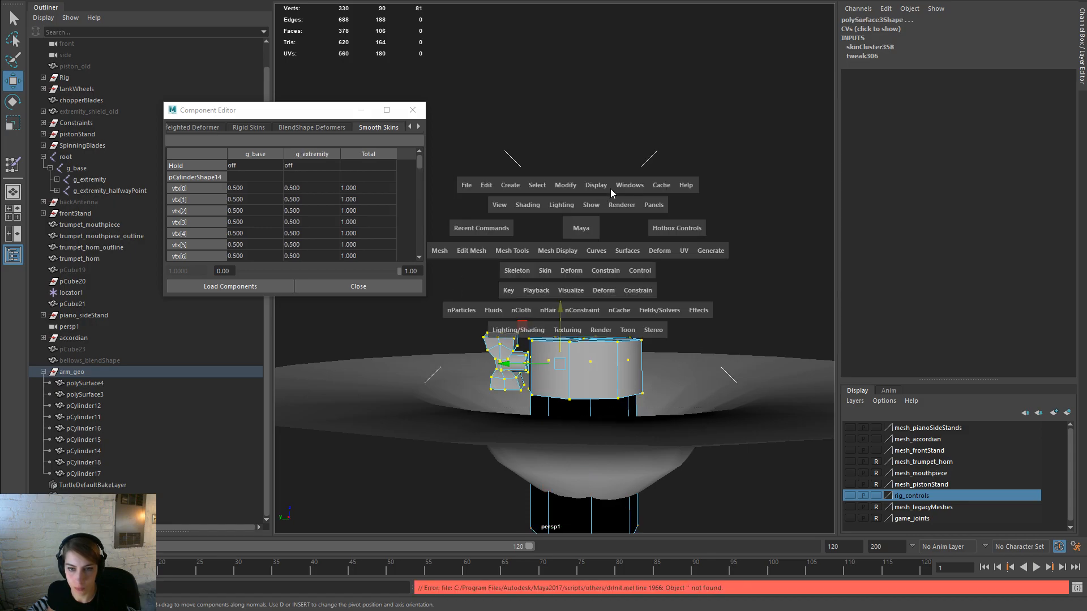
left_click_drag(626, 184, 827, 345)
left_click_drag(309, 186, 302, 285)
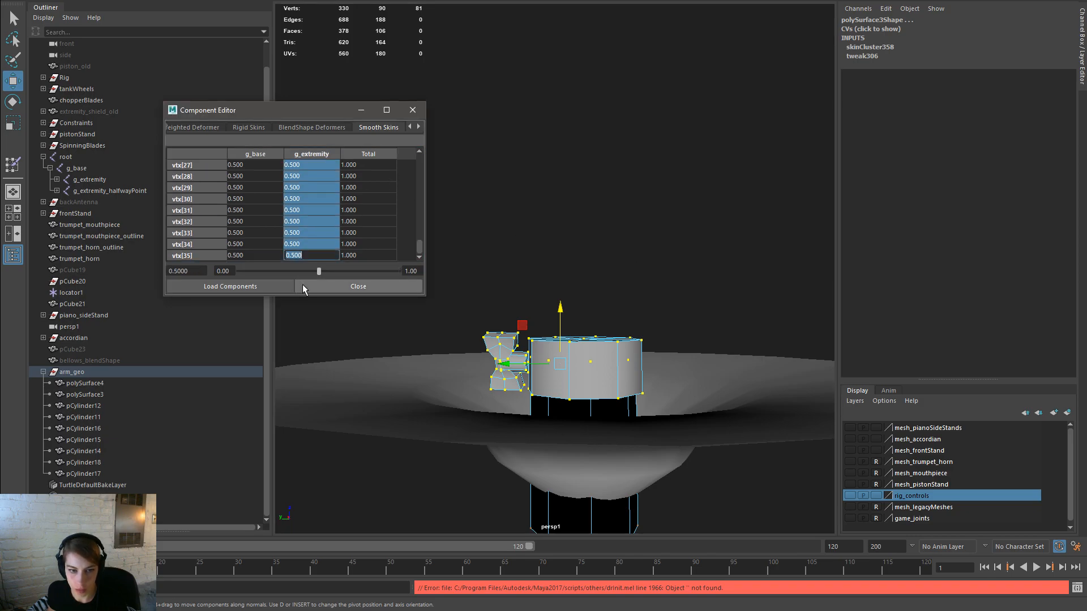
type("0.6")
key("Return")
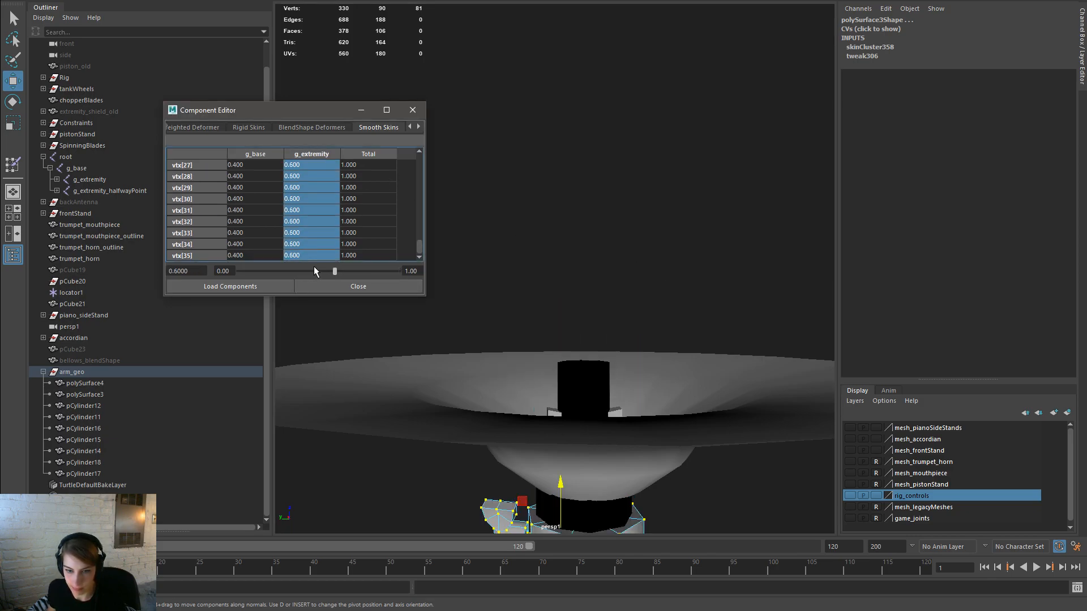
Step: Try a g_extremity weight of 0.55 on the same collar and wing nut vertices, and check their height against the cymbal
scroll(306, 254, "up", 9)
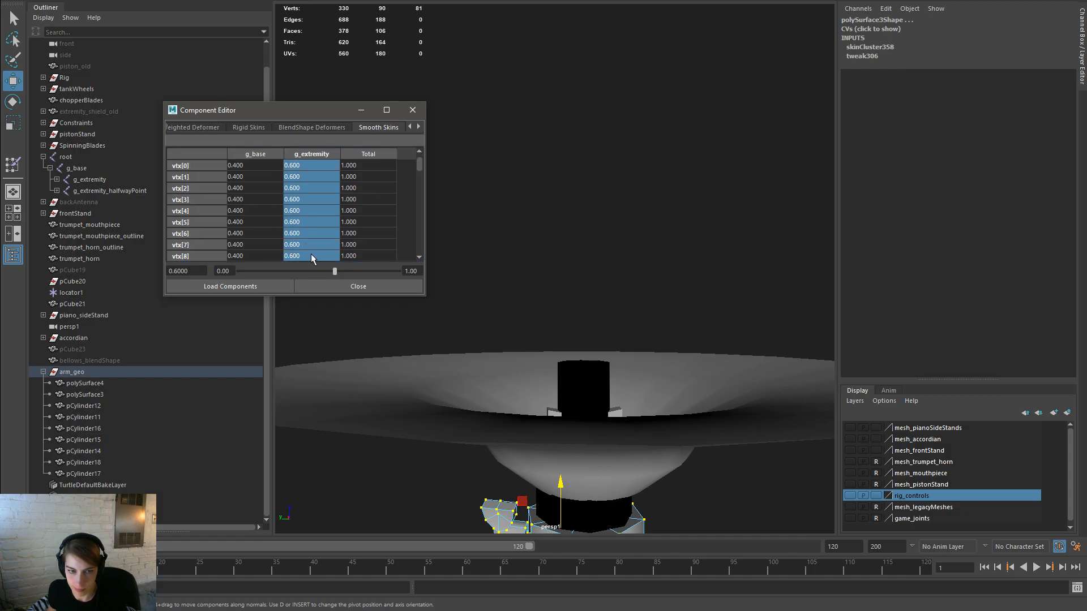
type(".5")
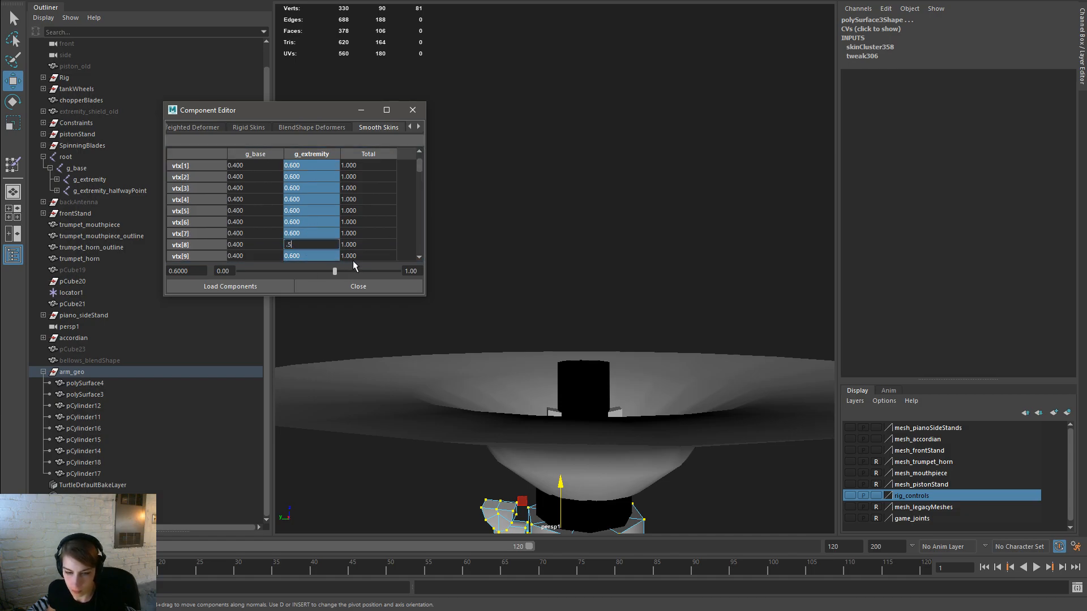
type("5")
key("Return")
right_click_drag(545, 304, 491, 316, "alt")
left_click_drag(527, 457, 490, 439, "ctrl+shift")
Step: Try lowering the g_extremity weight of the collar, wing nut and tube-top vertices to 0.52
left_click_drag(318, 188, 319, 257)
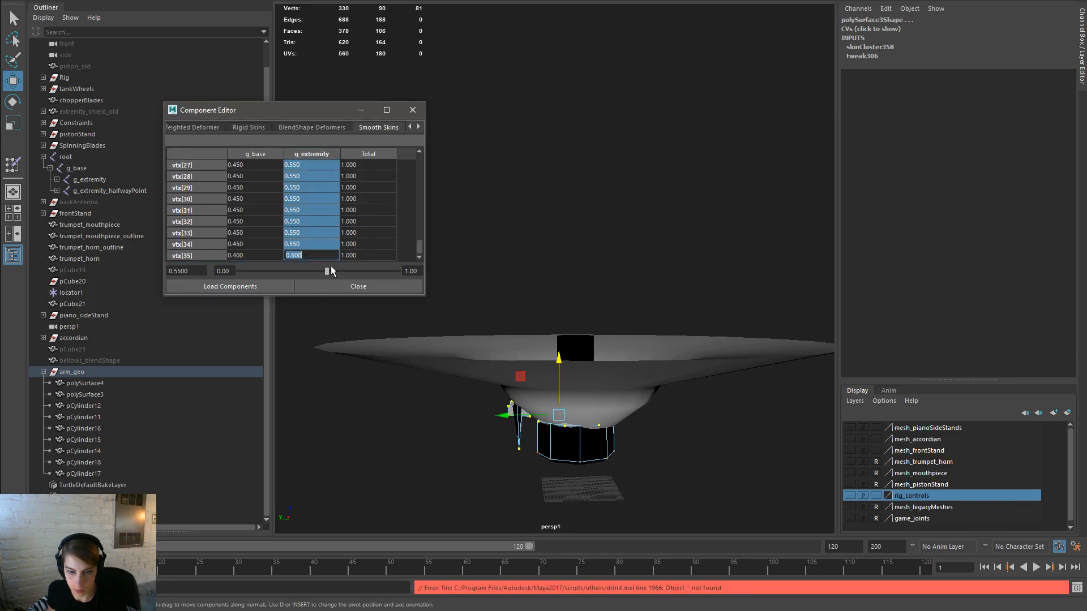
type(".")
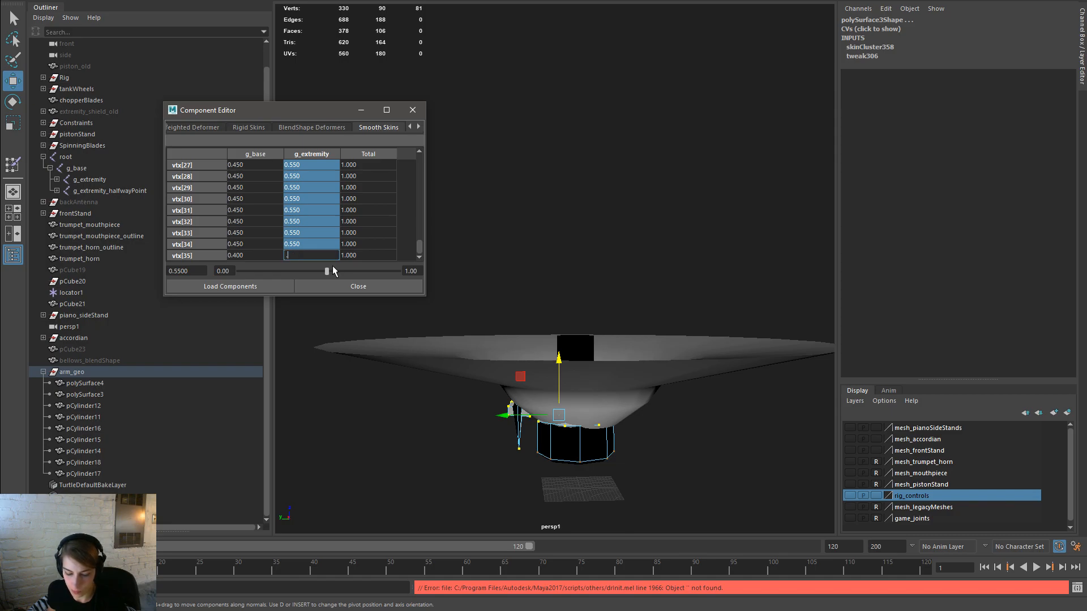
type("520")
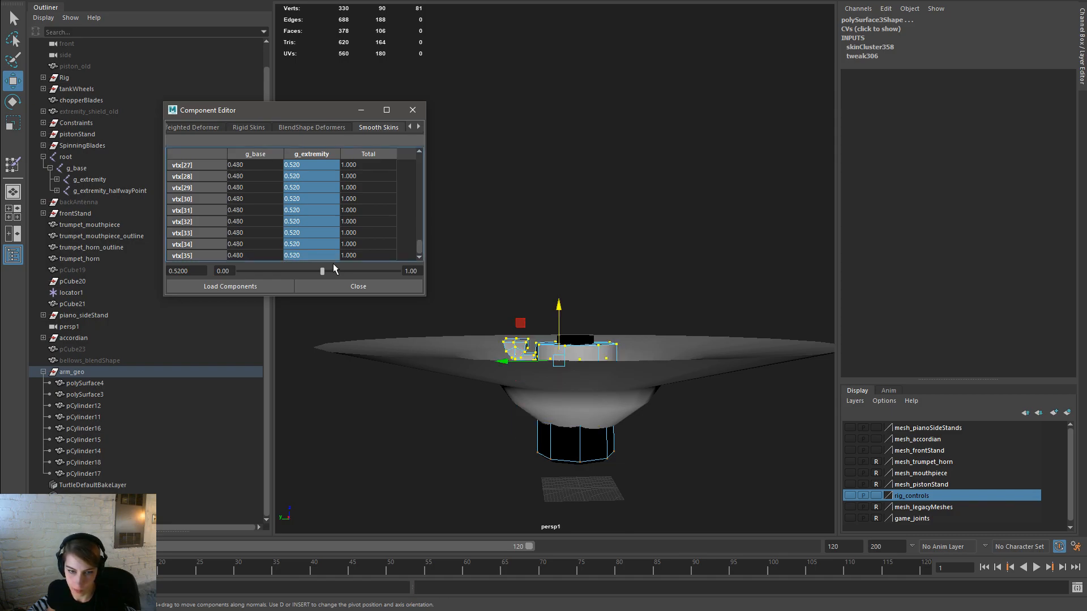
mouse_move(610, 319)
left_mouse_down("alt")
mouse_move(606, 332)
mouse_move(610, 312)
left_mouse_up("alt")
Step: Set the g_extremity weight of all selected collar, wing nut and tube-top vertices to 0.575
scroll(297, 255, "up", 20)
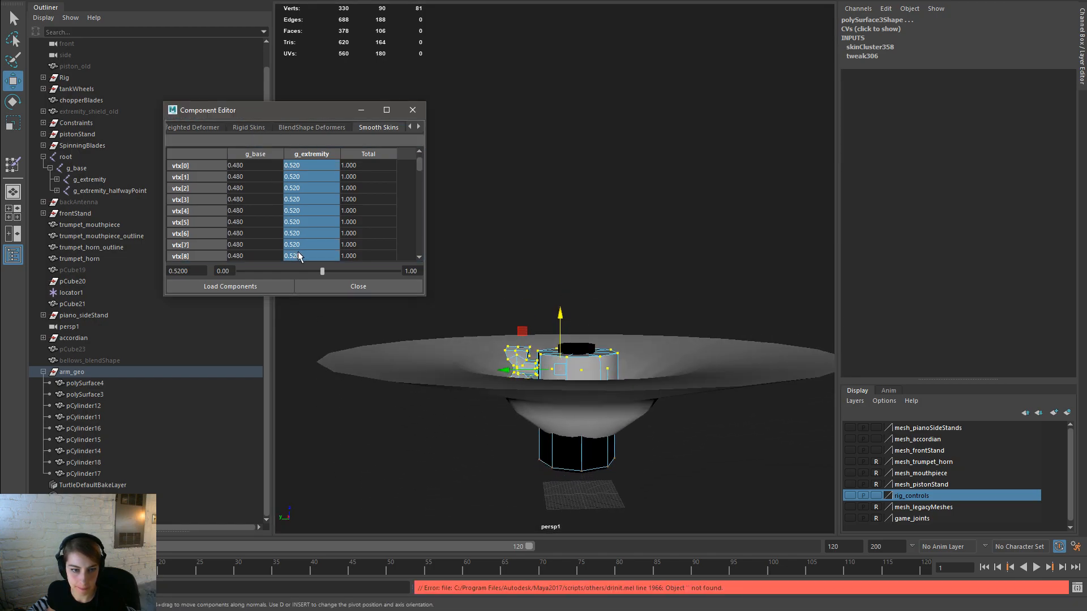
left_click_drag(422, 162, 420, 256)
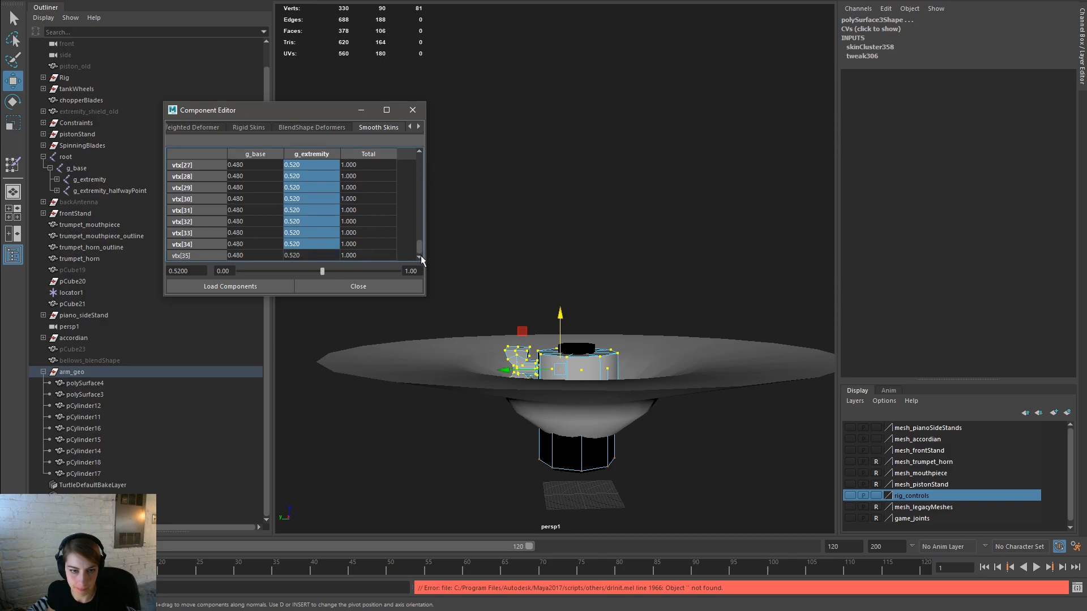
double_click(307, 256)
type(".575")
key("Return")
Step: Move the thin rod's end vertices that poke through the cymbal straight down to below the cymbal's bowl
left_click_drag(521, 328, 584, 413, "alt")
left_click(584, 412)
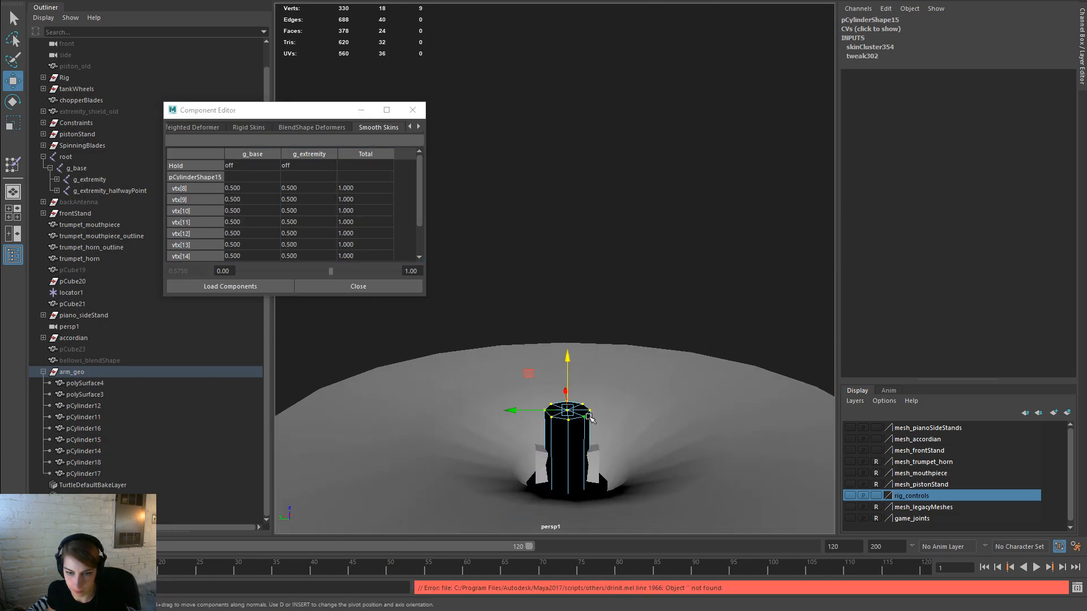
left_click_drag(647, 425, 666, 322, "alt")
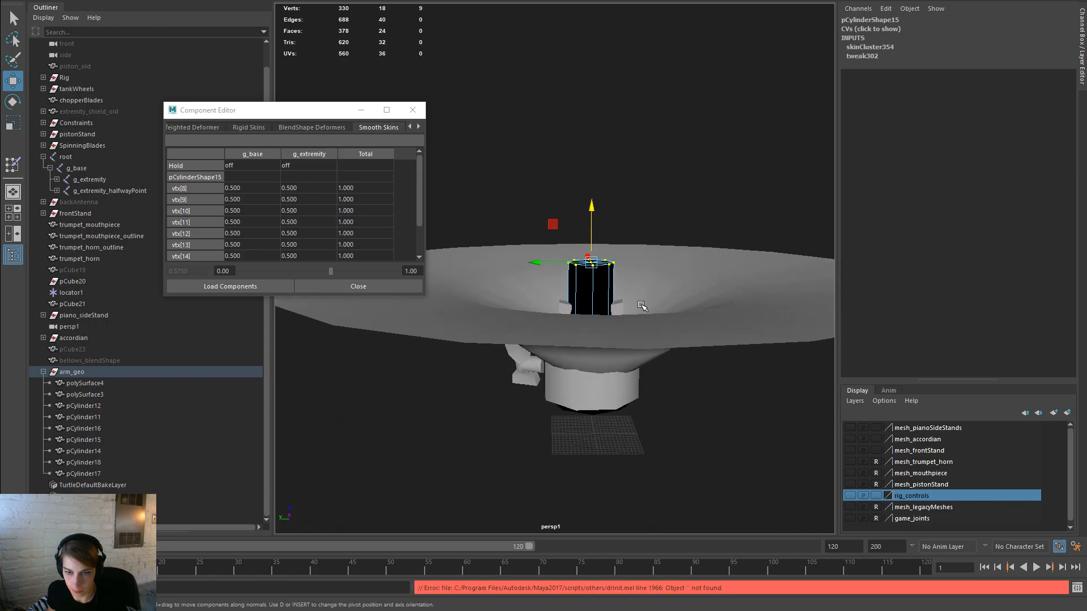
left_click(662, 182)
left_click_drag(621, 276, 567, 254)
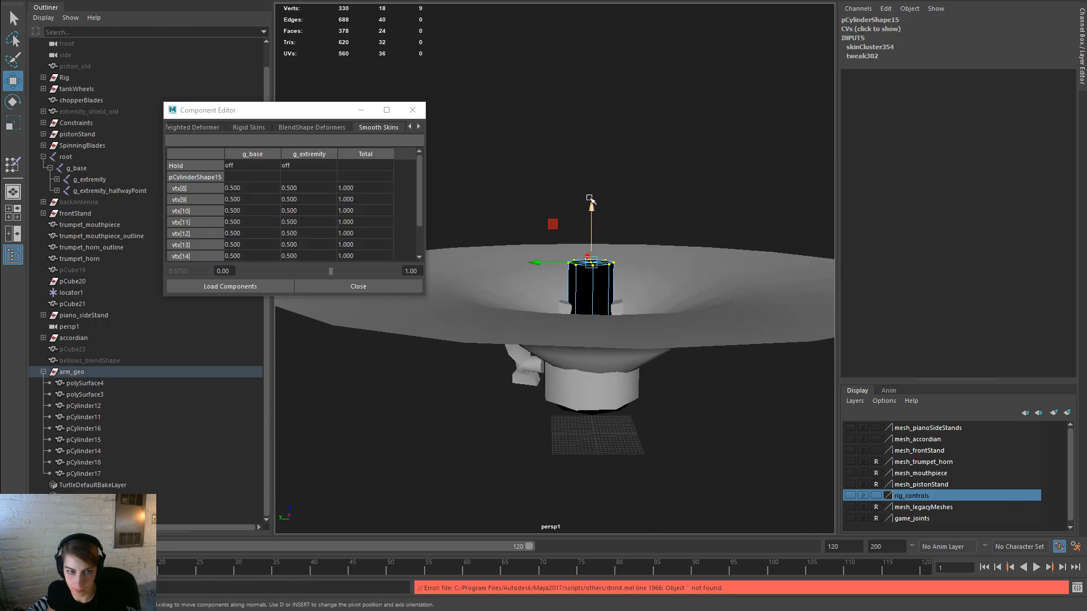
left_click_drag(590, 199, 593, 303)
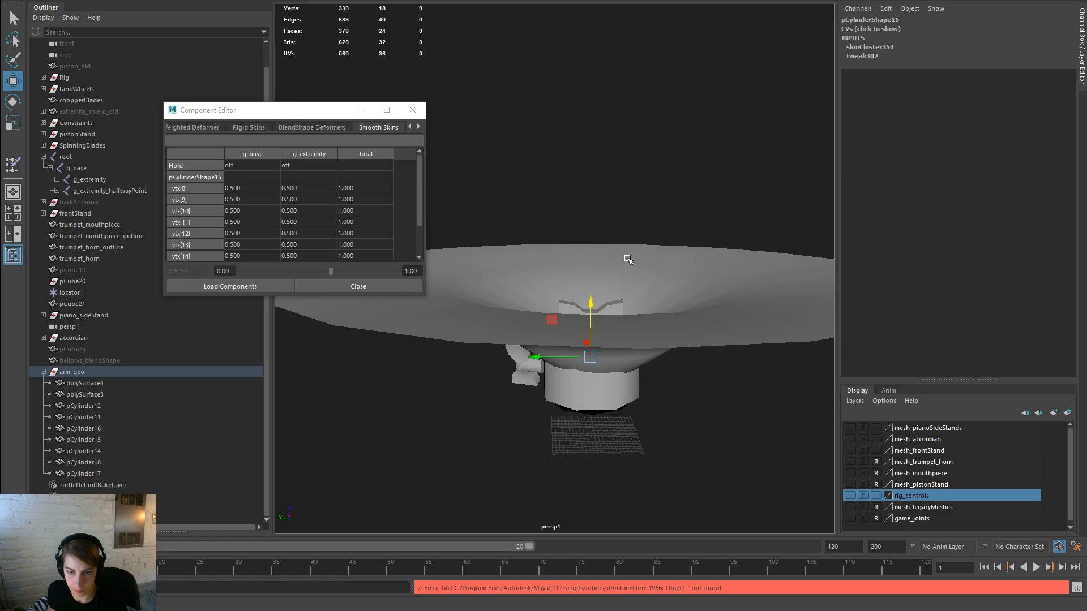
Step: Undo the last edit to the thin rod's end vertices and inspect the middle of the cymbal
key("ctrl+z")
right_click_drag(585, 275, 620, 245)
right_click_drag(692, 263, 651, 256, "alt")
left_click(650, 256)
left_click_drag(651, 256, 645, 286, "alt")
left_click(597, 326)
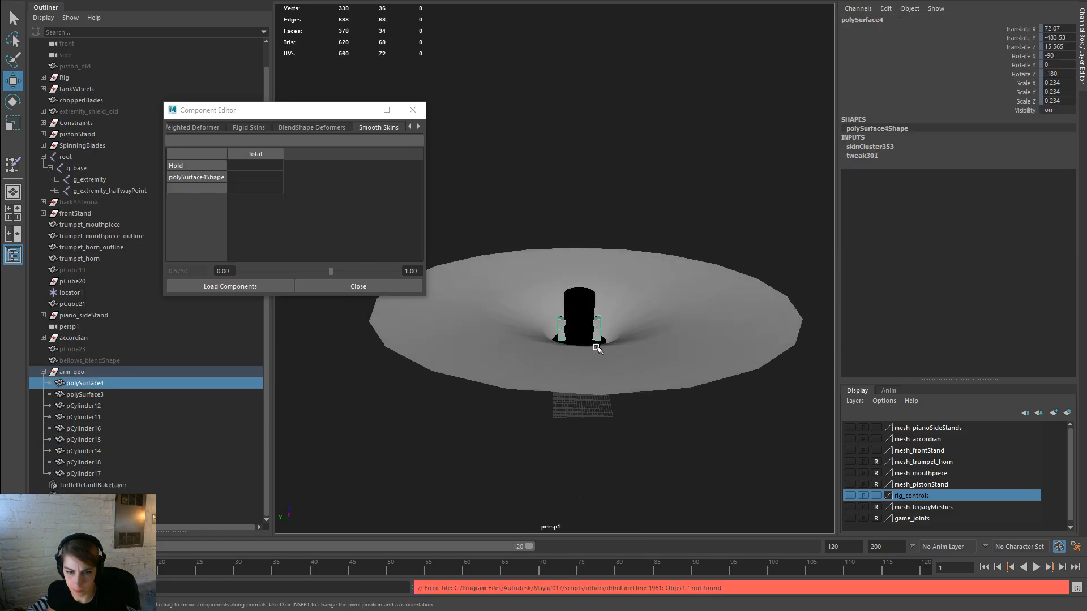
right_click_drag(596, 344, 467, 394, "alt")
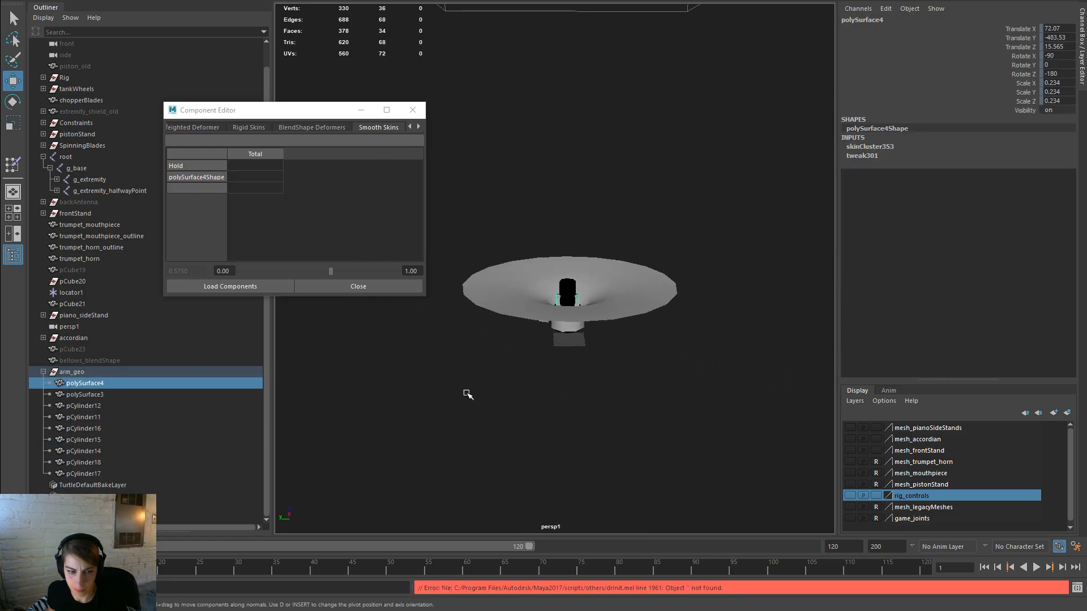
Step: Show the rig_controls layer and set the extremity control's Translate Z to 400
left_click(851, 496)
left_click(633, 291)
right_click_drag(723, 309, 617, 263, "alt")
left_click_drag(565, 221, 548, 1)
middle_click_drag(740, 126, 733, 248, "alt")
left_click(1056, 47)
type("4")
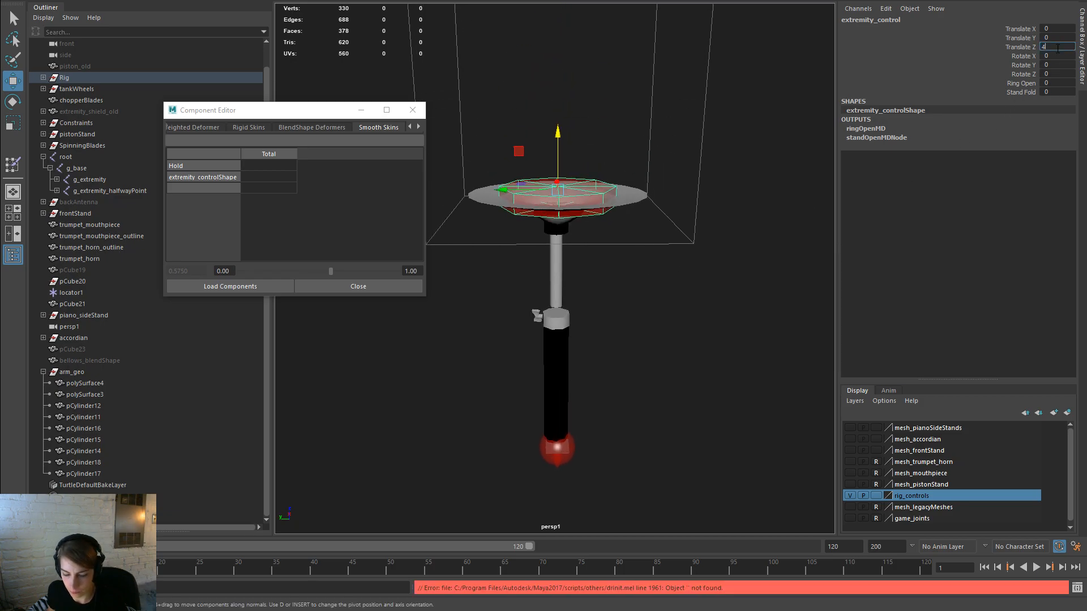
type("00")
key("Return")
Step: Examine the skin weights of the black collar's vertices beneath the extended cymbal
middle_click_drag(592, 306, 603, 501, "alt")
right_click_drag(578, 345, 647, 382, "alt")
mouse_move(646, 382)
left_mouse_down("alt")
mouse_move(649, 397)
mouse_move(654, 383)
left_mouse_up("alt")
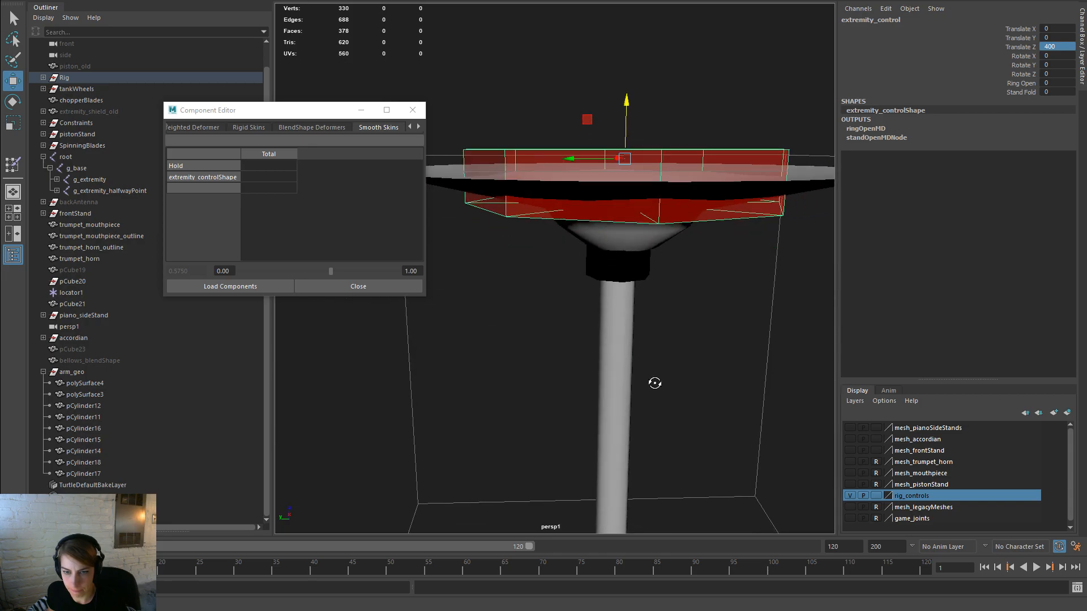
left_click(630, 269)
right_click_drag(633, 266, 630, 224)
left_click_drag(518, 103, 801, 398)
mouse_move(668, 283)
left_mouse_down("alt")
mouse_move(670, 309)
mouse_move(666, 297)
left_mouse_up("alt")
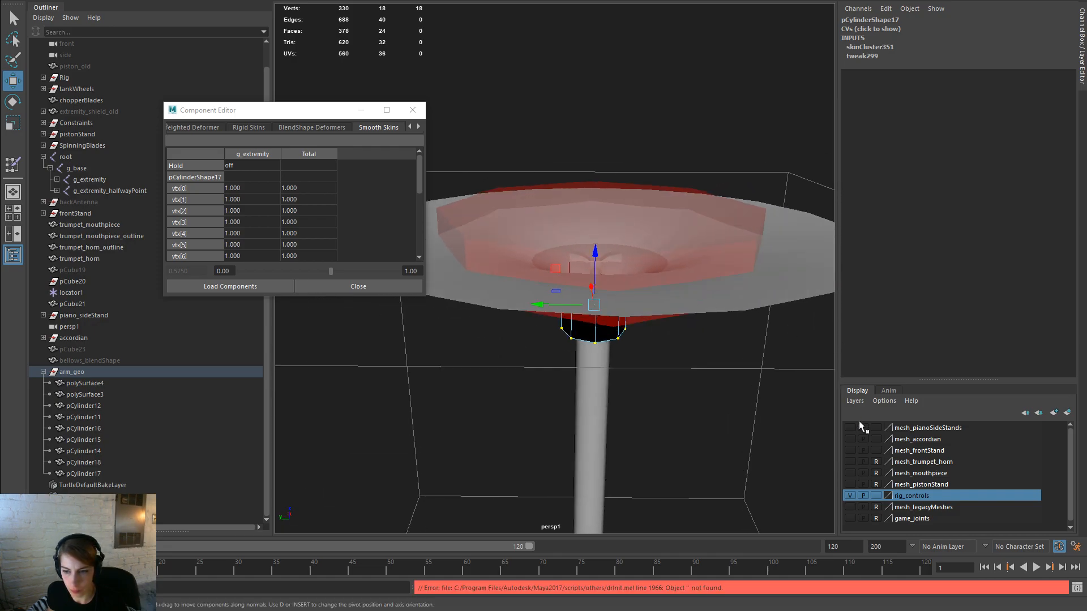
right_click_drag(591, 305, 641, 271)
Step: Try moving the extremity control down along the arm to test the stretch, and undo the moves
left_click(621, 248)
left_click_drag(598, 206, 574, 167)
key("ctrl+z")
key("f")
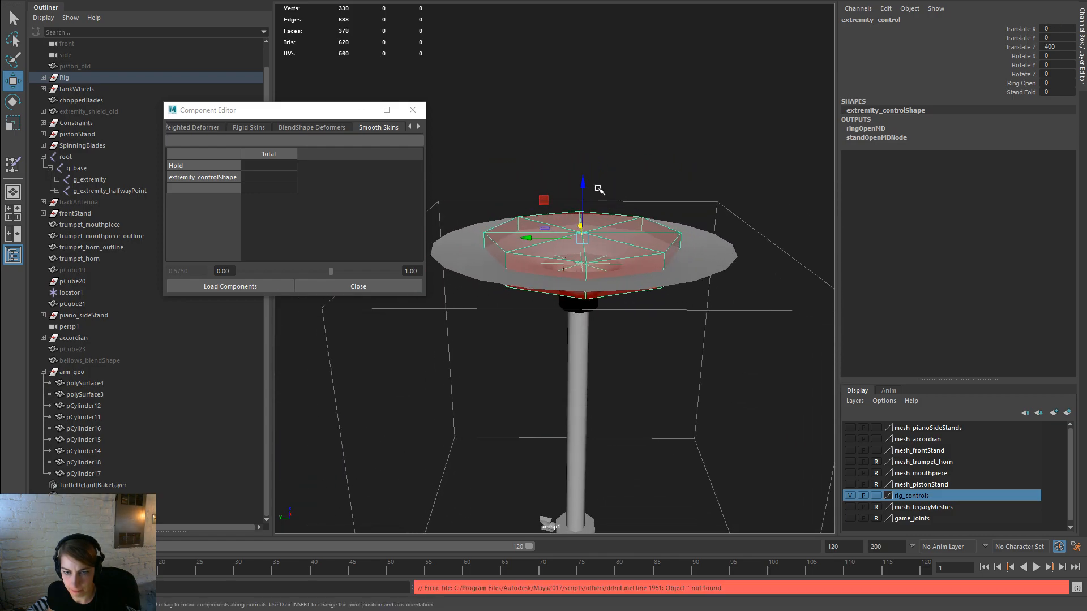
left_click_drag(584, 225, 573, 307)
middle_click_drag(612, 405, 623, 196, "alt")
key("ctrl+z")
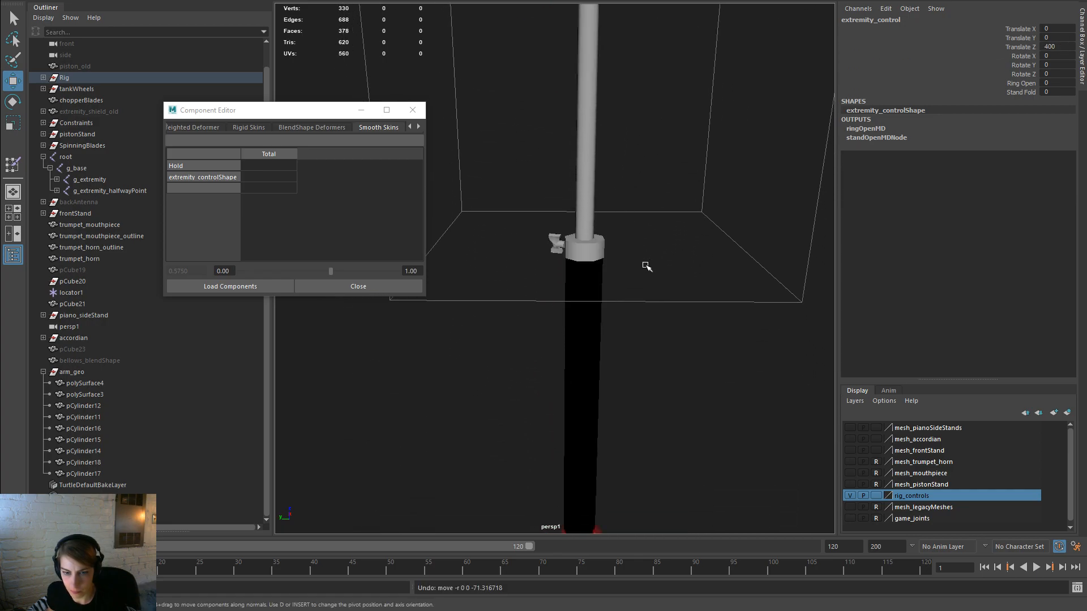
Step: Lower the extremity control to a Translate Z of about 160 and view the rod and collar from below
right_click_drag(648, 266, 564, 234, "alt")
left_click_drag(568, 105, 624, 227)
right_click_drag(552, 253, 694, 342, "alt")
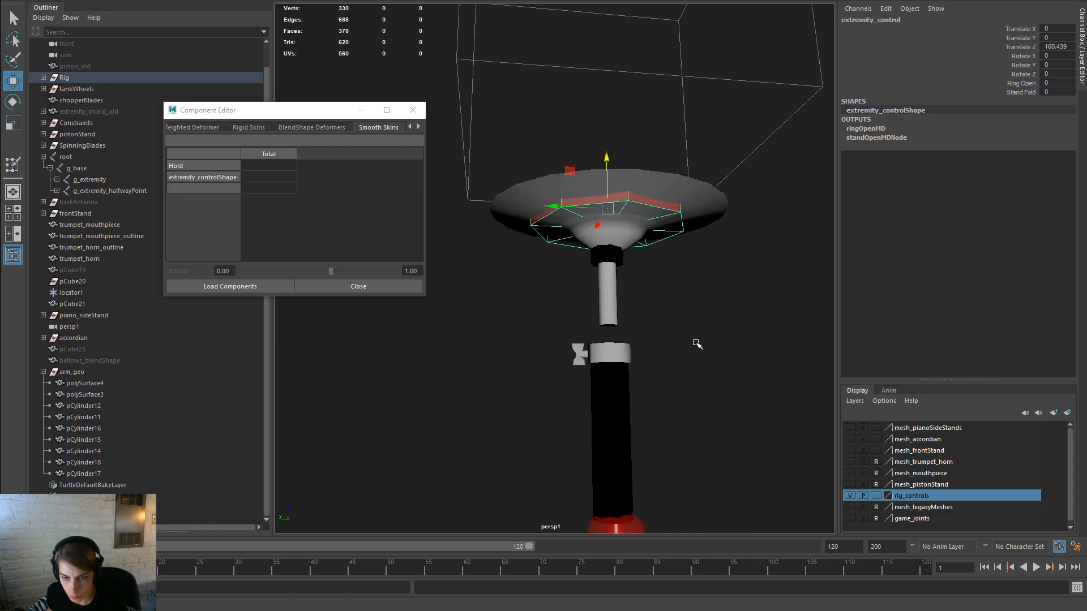
left_click_drag(694, 341, 669, 352, "alt")
Step: Check the skin weights of the grey collar's vertices at the top of the black tube
left_click(612, 362)
left_click_drag(675, 410, 516, 311)
right_click_drag(599, 292, 561, 294)
left_click_drag(674, 412, 527, 308)
left_click(608, 288)
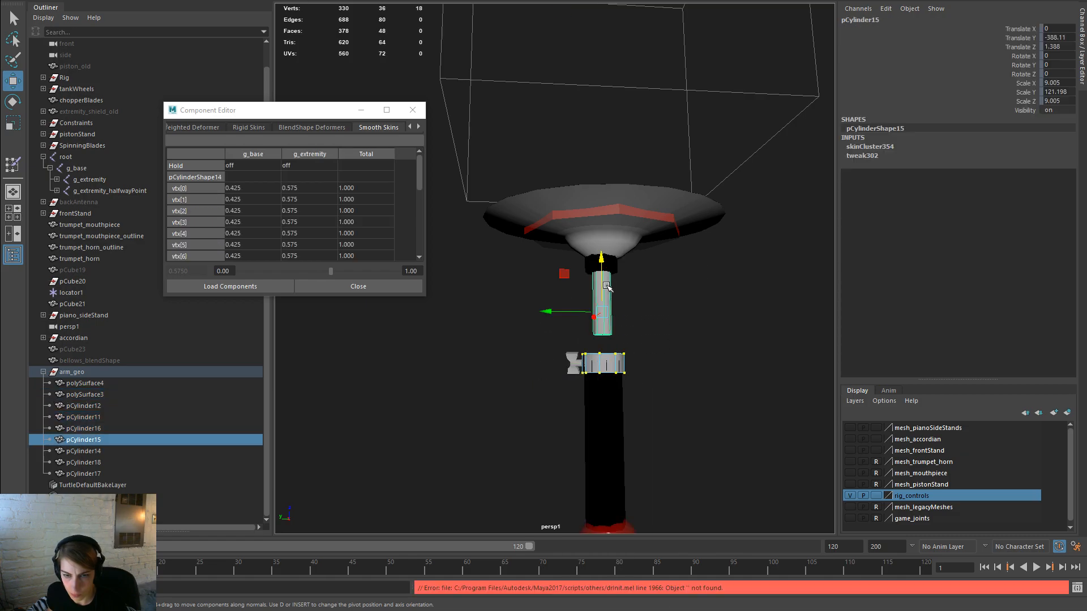
right_click_drag(612, 301, 661, 276)
left_click(691, 396)
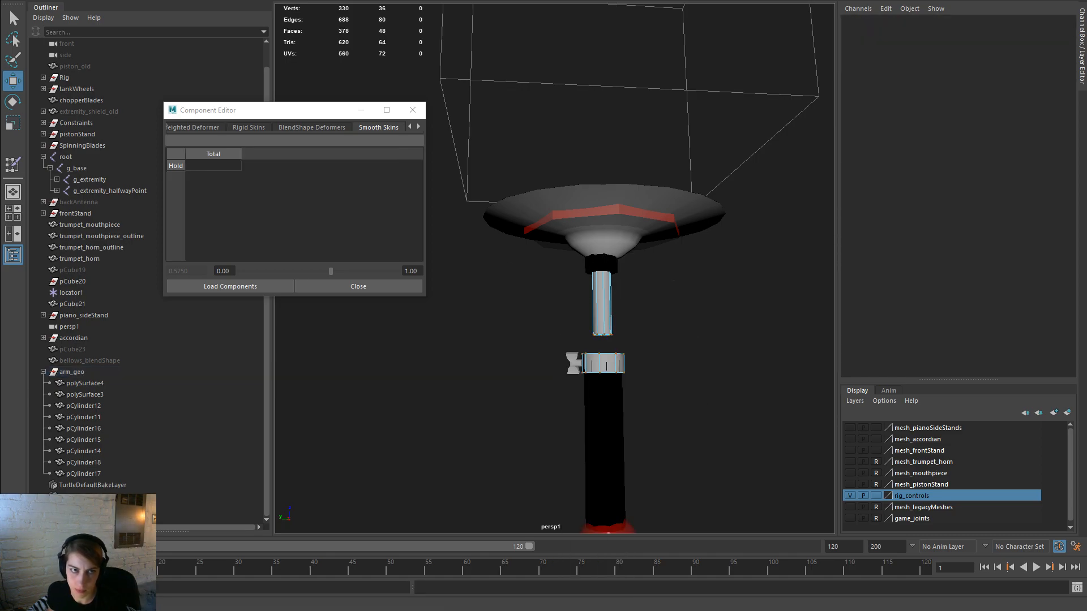
Step: Set the g_extremity weight of the thin rod's lower-end, collar, wing nut and tube-top vertices to 0.575
left_click(612, 277)
left_click_drag(693, 426, 486, 294)
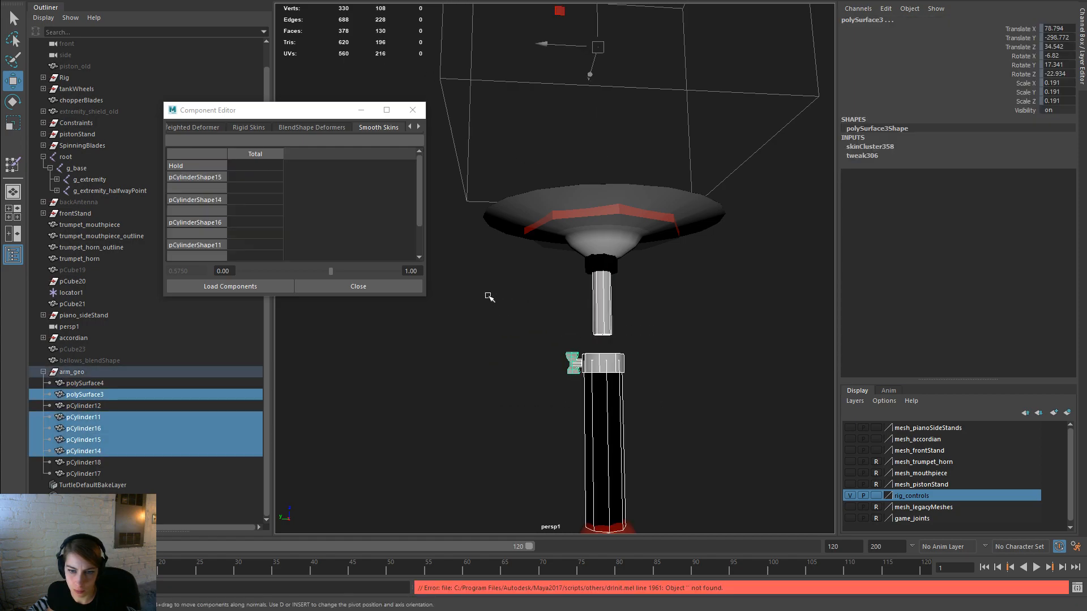
key("F9")
left_click_drag(647, 406, 487, 293)
left_click_drag(318, 186, 305, 280)
type(".575")
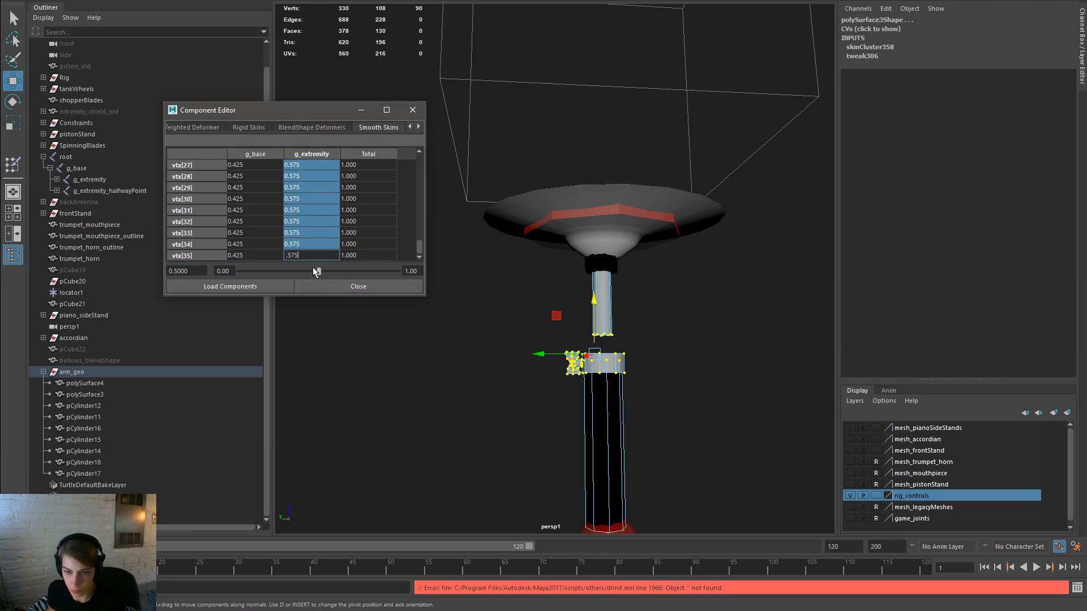
key("Return")
key("F8")
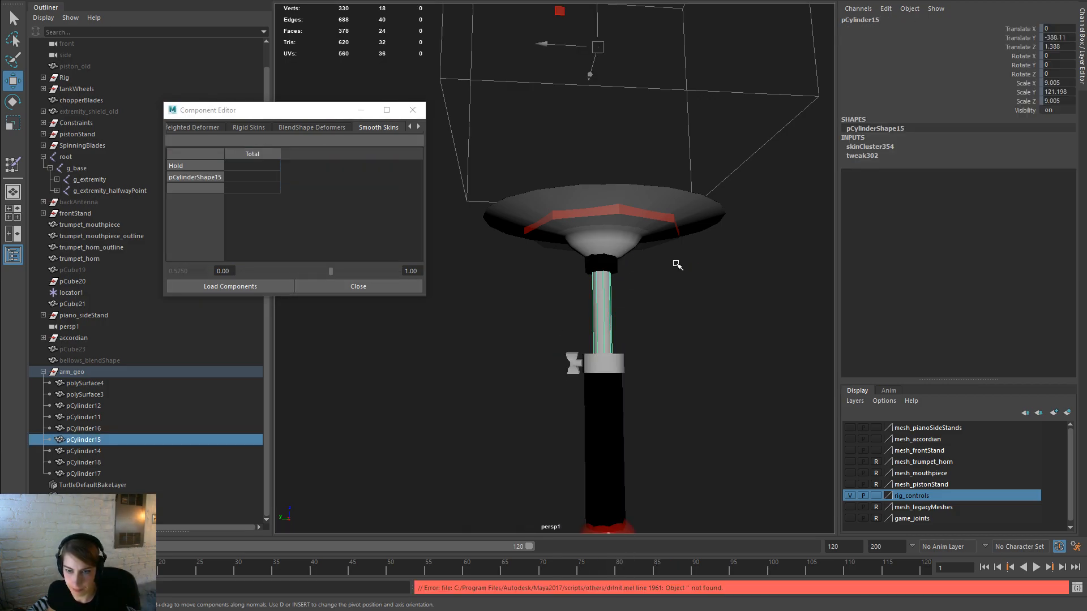
Step: Raise the extremity control to a Translate Z of about 383 to test the extended arm
left_click(666, 219)
scroll(764, 271, "down", 5)
left_click_drag(583, 190, 585, 33)
Step: Reset the extremity control's Translate Z to 0 and save the scene
double_click(1056, 47)
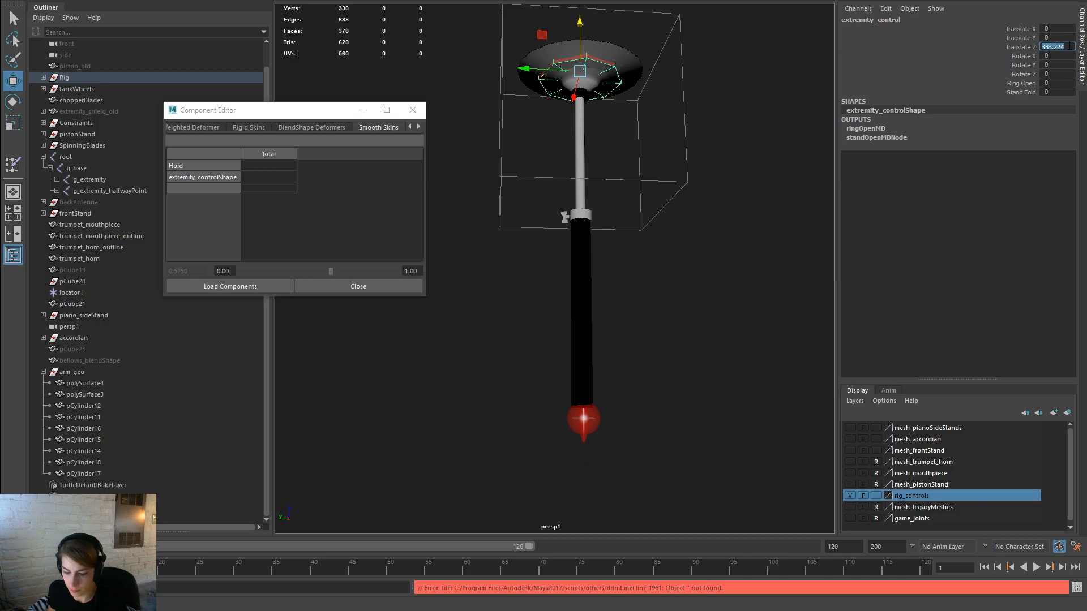
type("0")
key("Return")
left_click(657, 337)
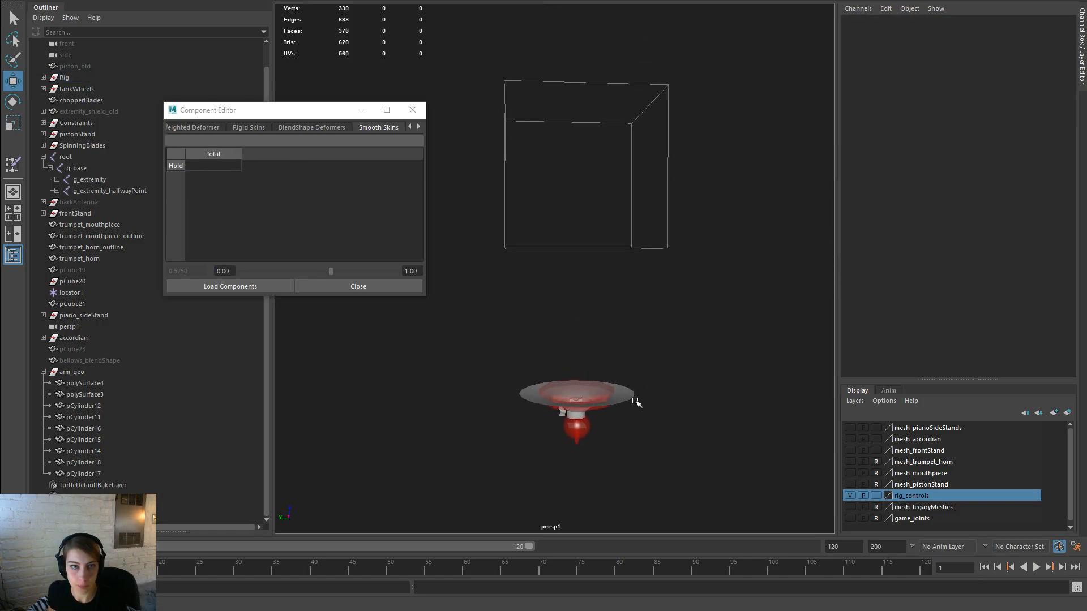
key("ctrl+s")
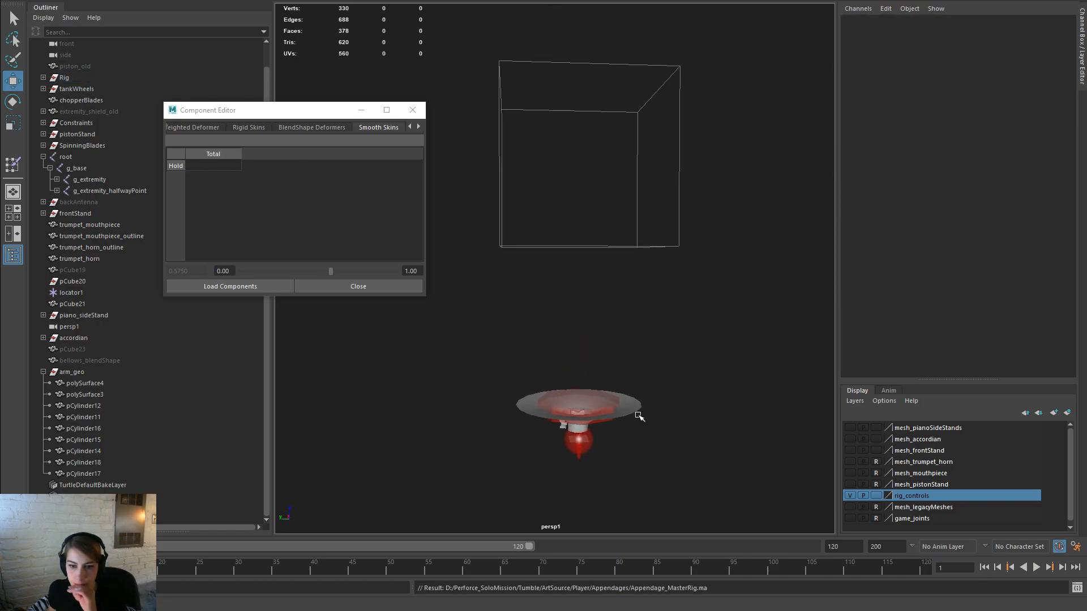
Step: Rename the arm_geo group as symbol_geo
left_click(71, 372)
double_click(91, 375)
key("shift+Left")
key("shift+Left")
key("shift+Left")
key("shift+Left")
type("symb")
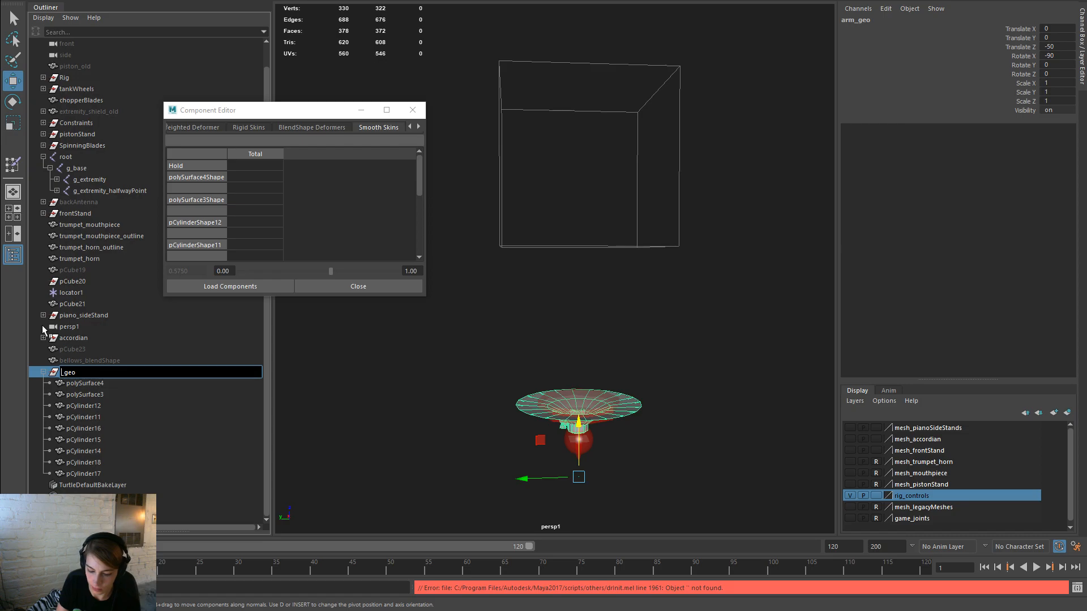
type("ol")
key("Return")
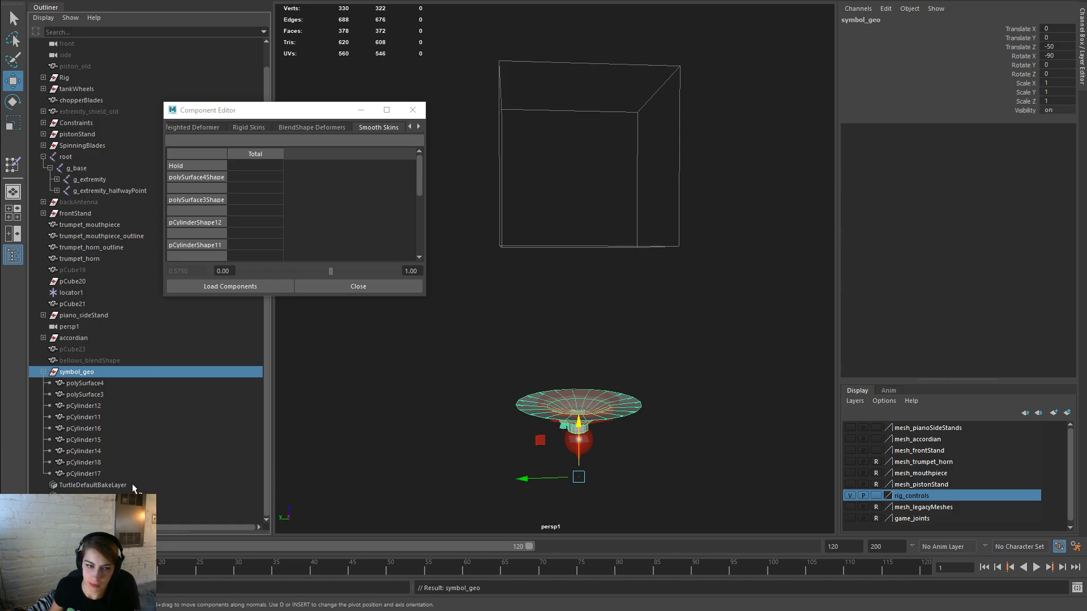
Step: Correct the geometry group's name to cymbal_geo
double_click(68, 372)
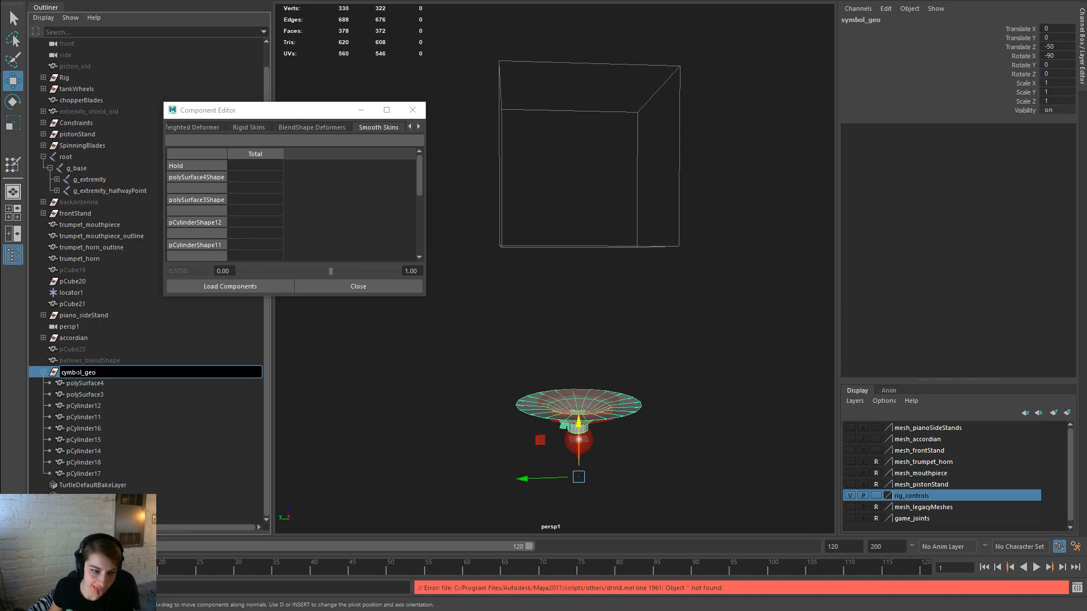
type("a")
key("Return")
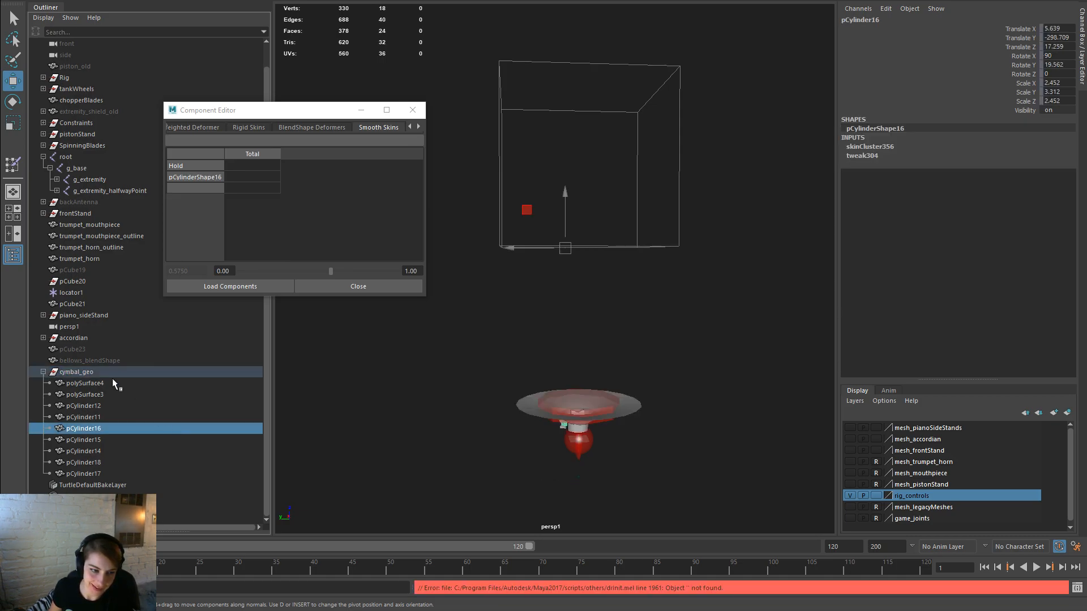
Step: Close the Component Editor and save the scene with nothing selected
left_click(118, 362)
left_click(412, 110)
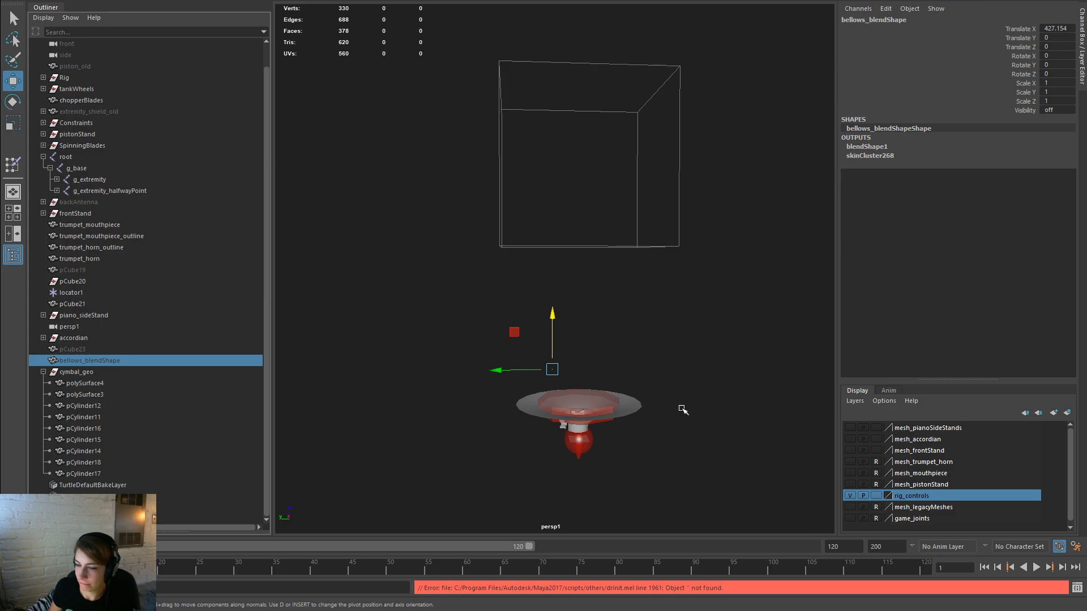
left_click(703, 373)
scroll(570, 407, "up", 1)
scroll(640, 307, "down", 2)
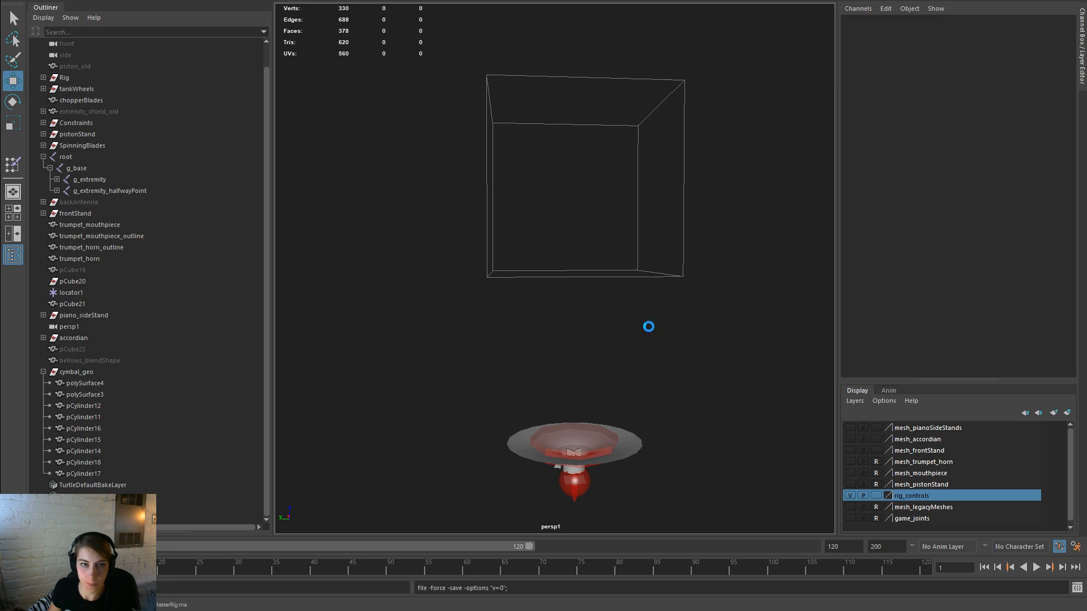
Step: Reorder cymbal_geo to directly after the root joint hierarchy, and select the root joints together with all the cymbal meshes
left_click(124, 374)
left_click_drag(124, 375, 103, 198)
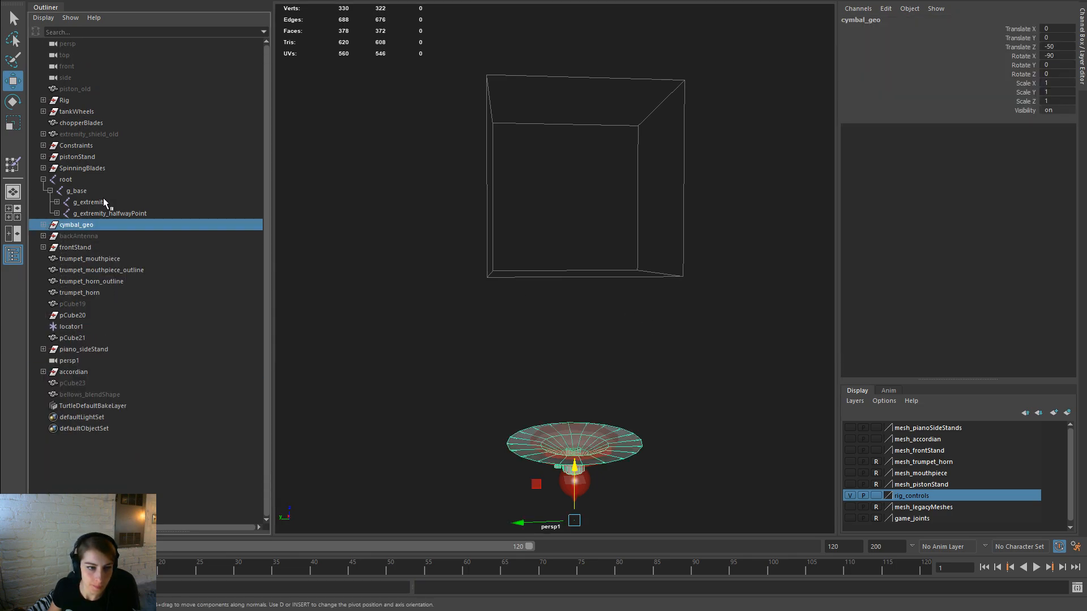
left_click(43, 224)
left_click(80, 180)
left_click(110, 326, "shift")
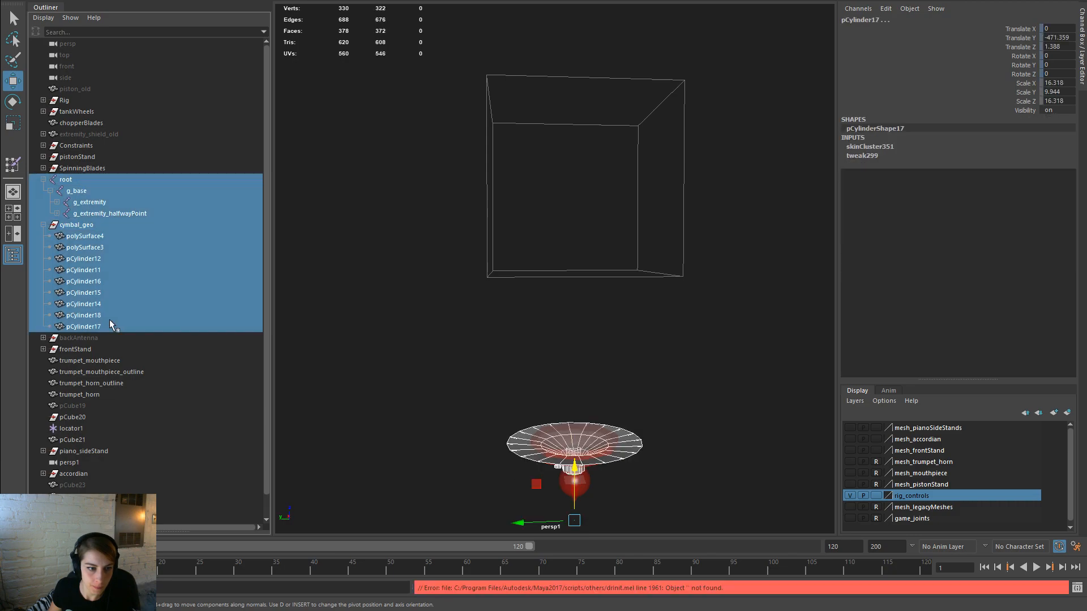
Step: Export the selected joints and meshes as Appendage_Drummer_Cymbal.fbx into the Player/Appendages folder
key("space")
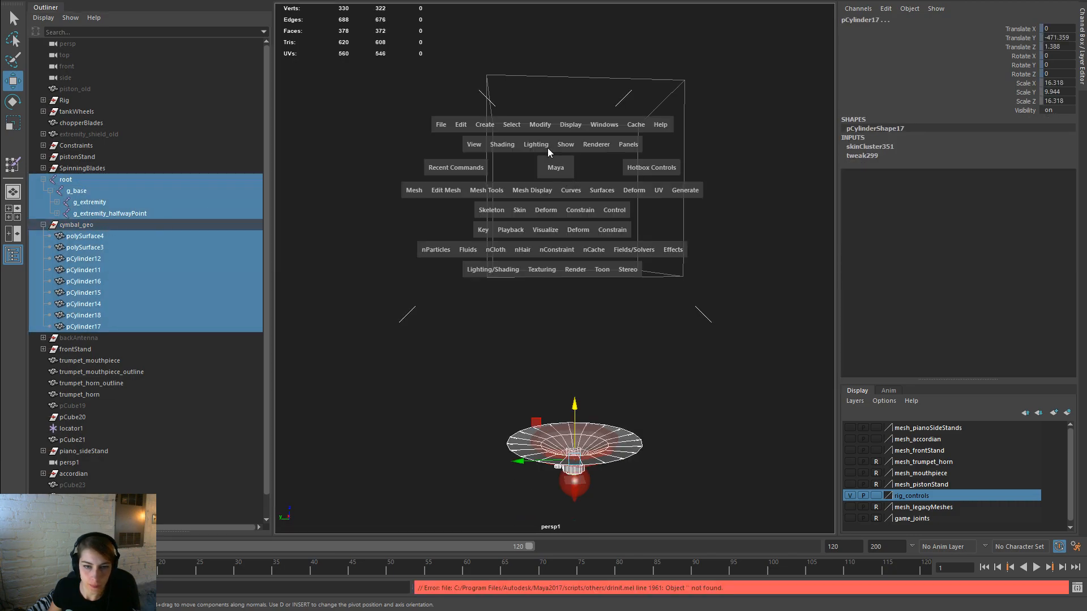
left_click(444, 126)
left_click(496, 262)
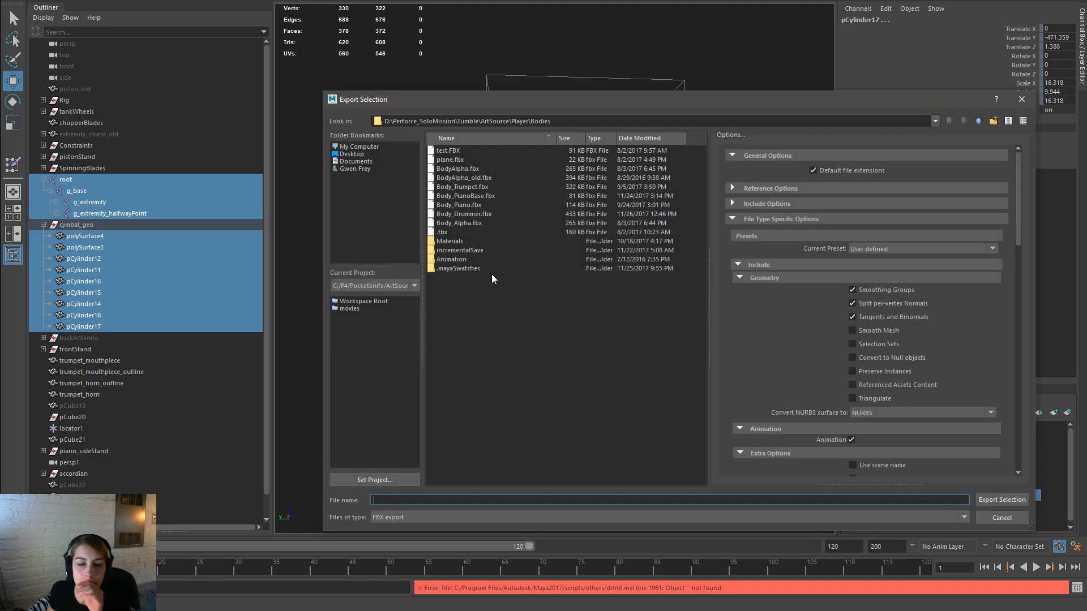
left_click(978, 121)
double_click(462, 169)
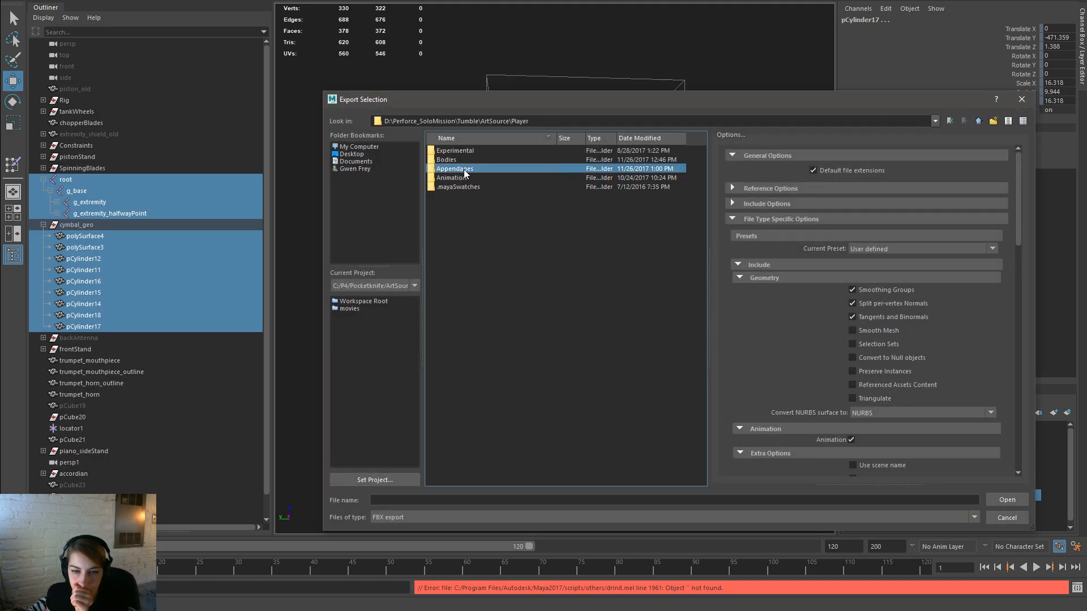
left_click(506, 278)
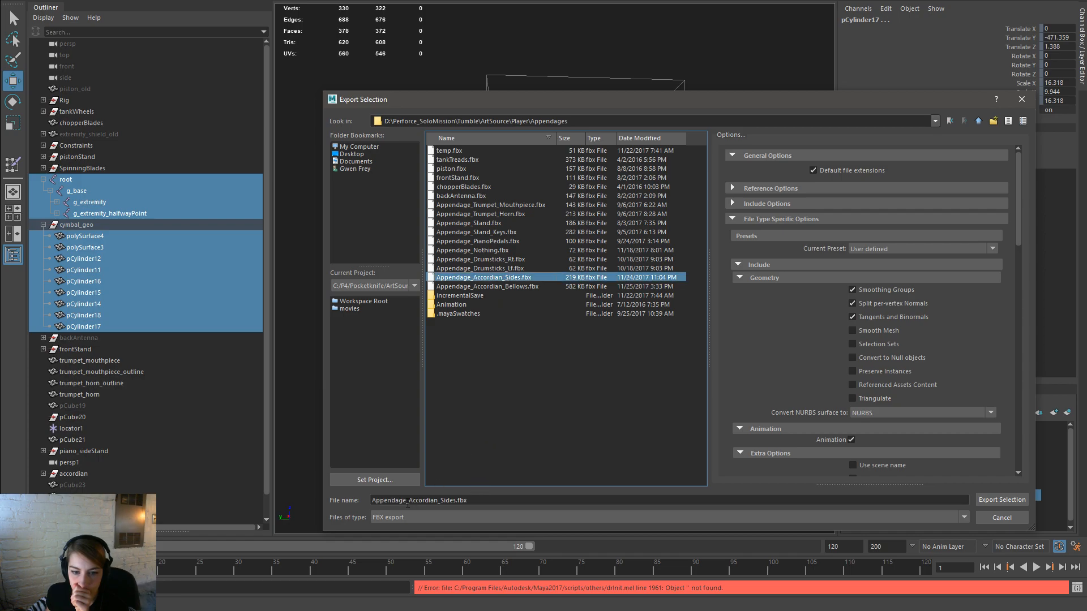
left_click_drag(409, 501, 443, 521)
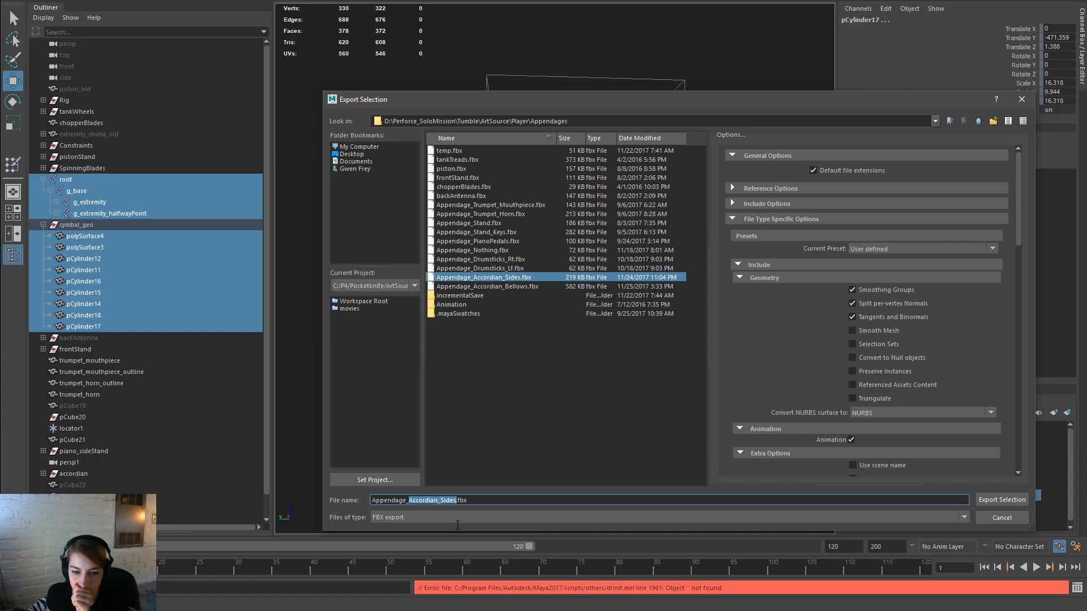
type("Drummer_Cymbal")
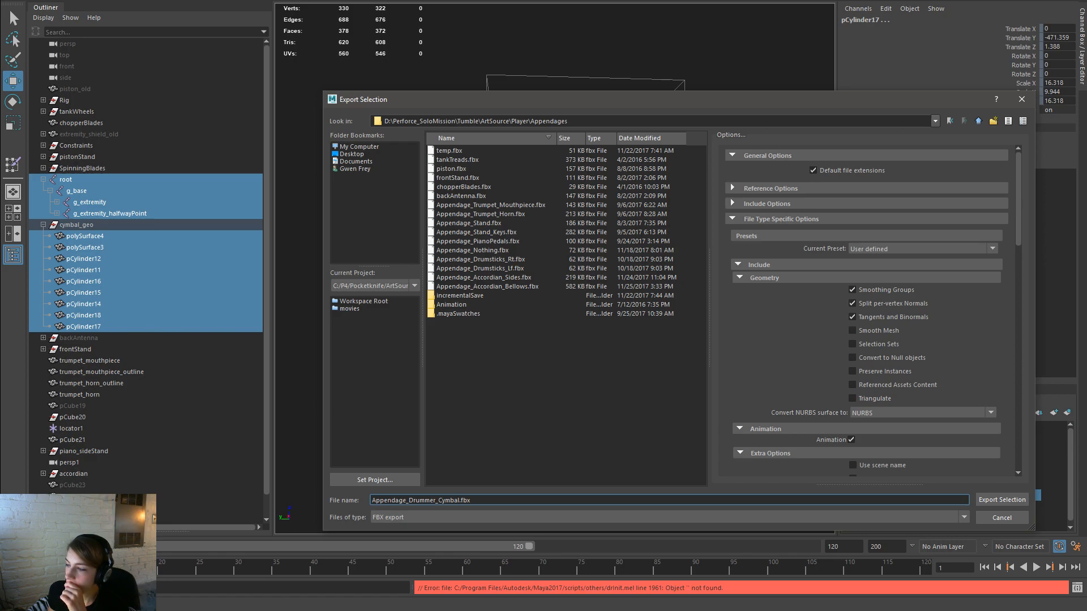
left_click(1002, 499)
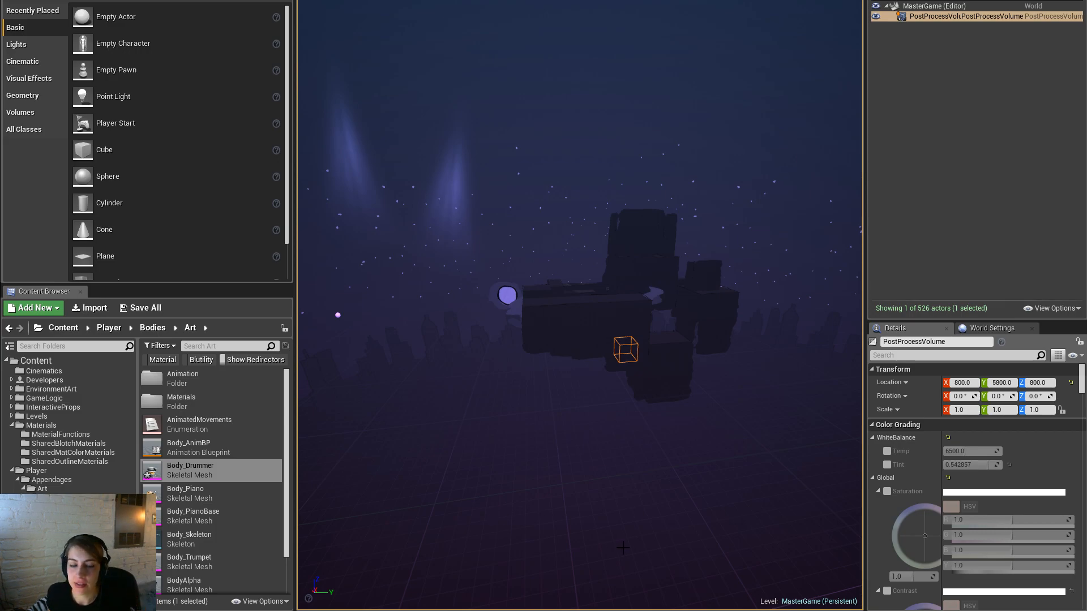
right_click_drag(622, 547, 668, 548)
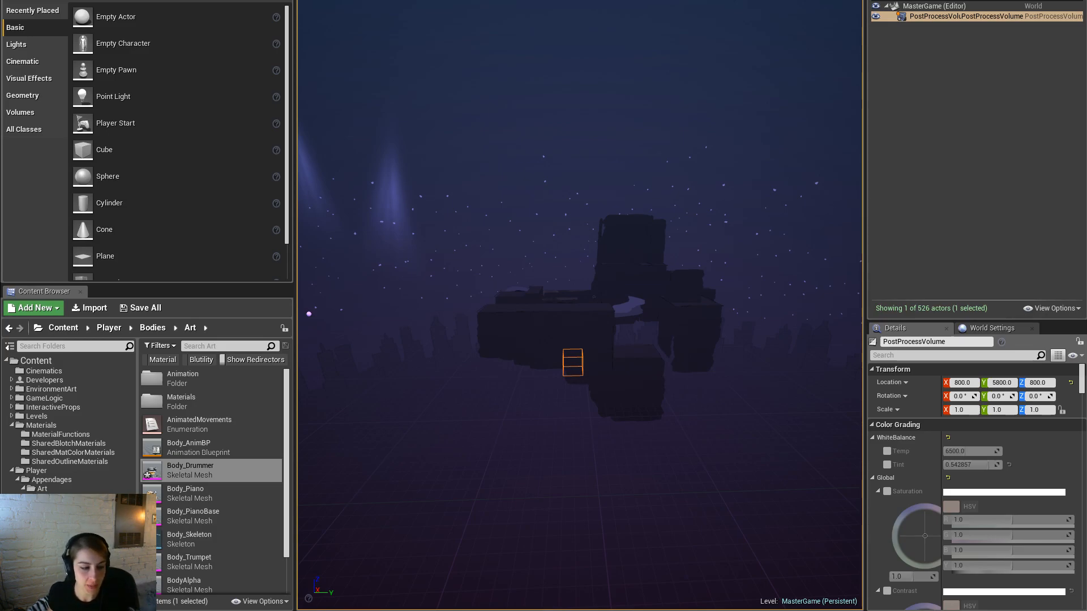
key("w")
mouse_move(361, 506)
right_mouse_down()
mouse_move(360, 489)
mouse_move(357, 513)
right_mouse_up()
key("s")
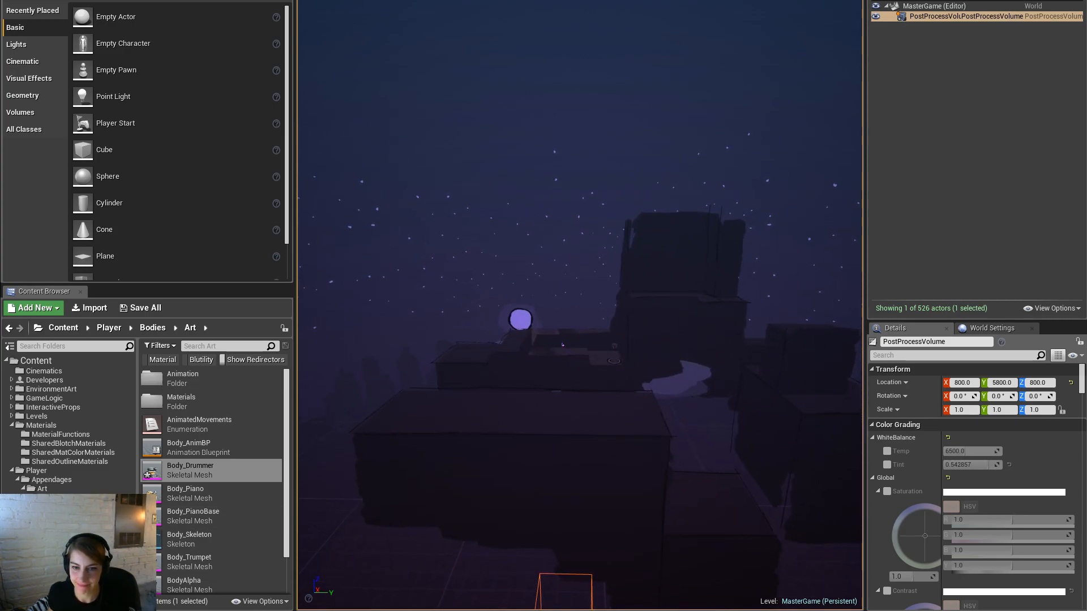
key("d")
key("a")
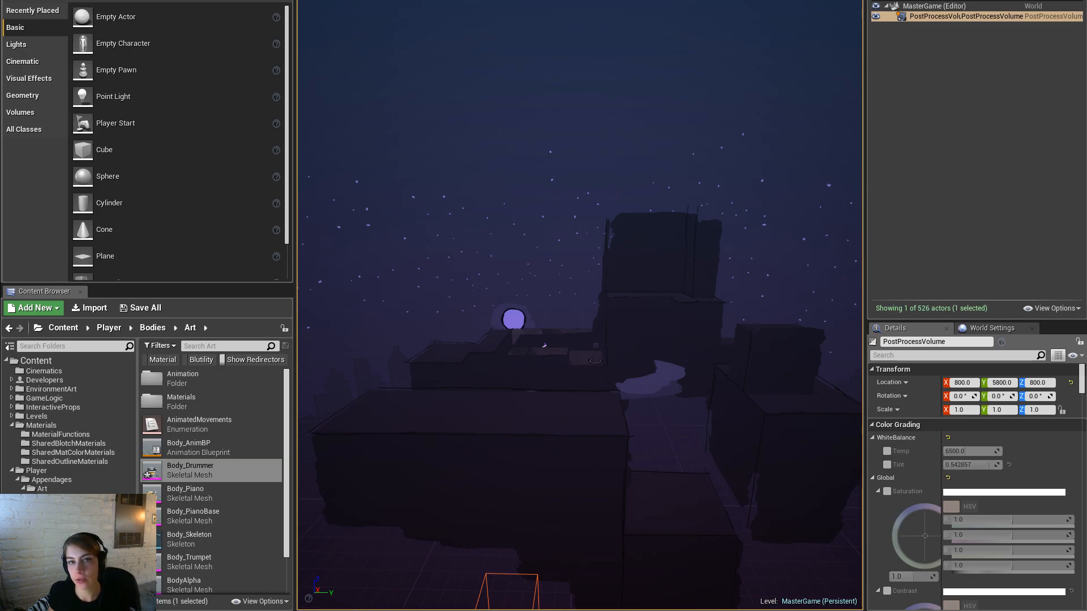
scroll(579, 306, "up", 5)
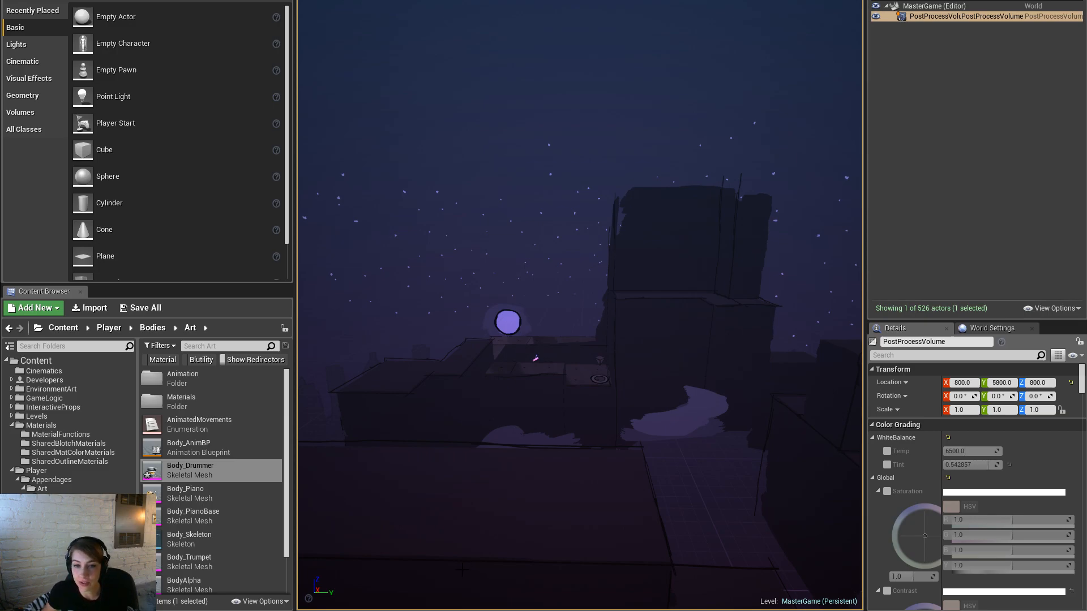
Step: Switch to Unreal Editor and open the Player/Appendages/Art/Meshes content folder
key("s")
mouse_move(490, 504)
right_mouse_down()
mouse_move(512, 499)
mouse_move(496, 503)
right_mouse_up()
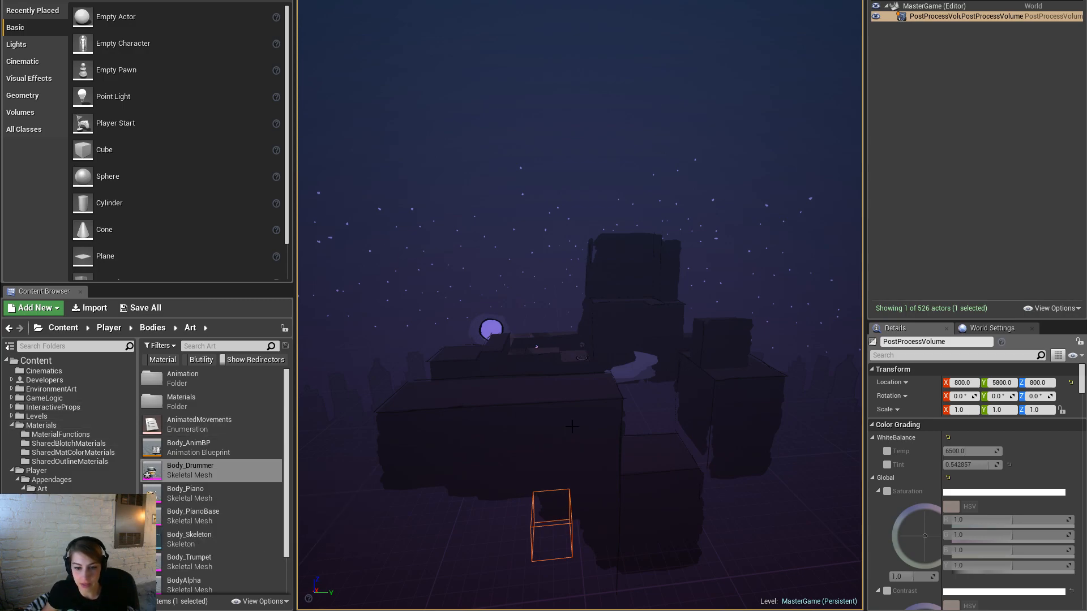
left_click(60, 498)
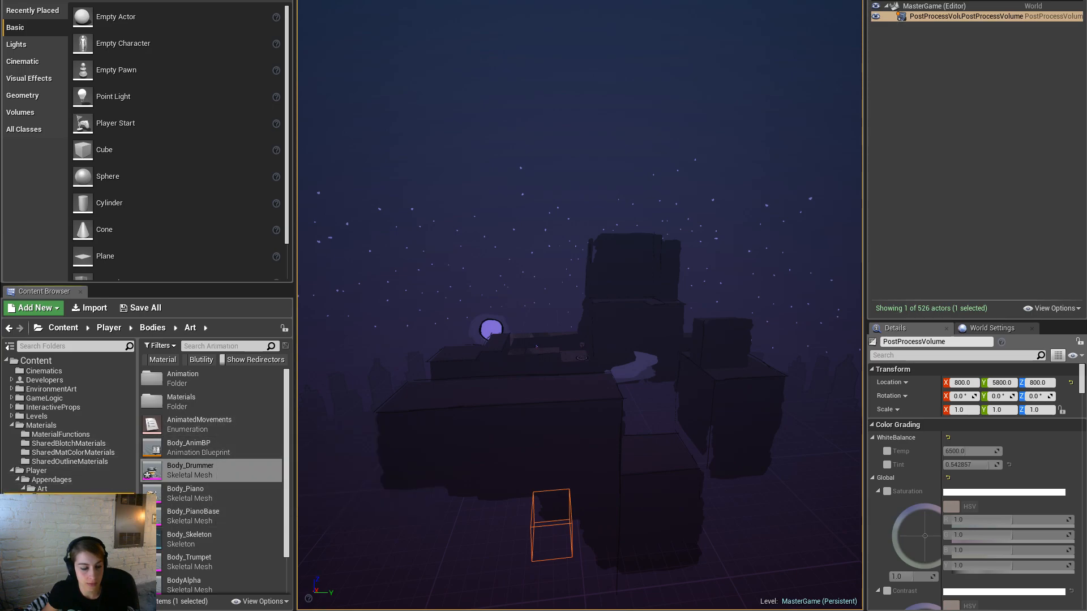
left_click(56, 488)
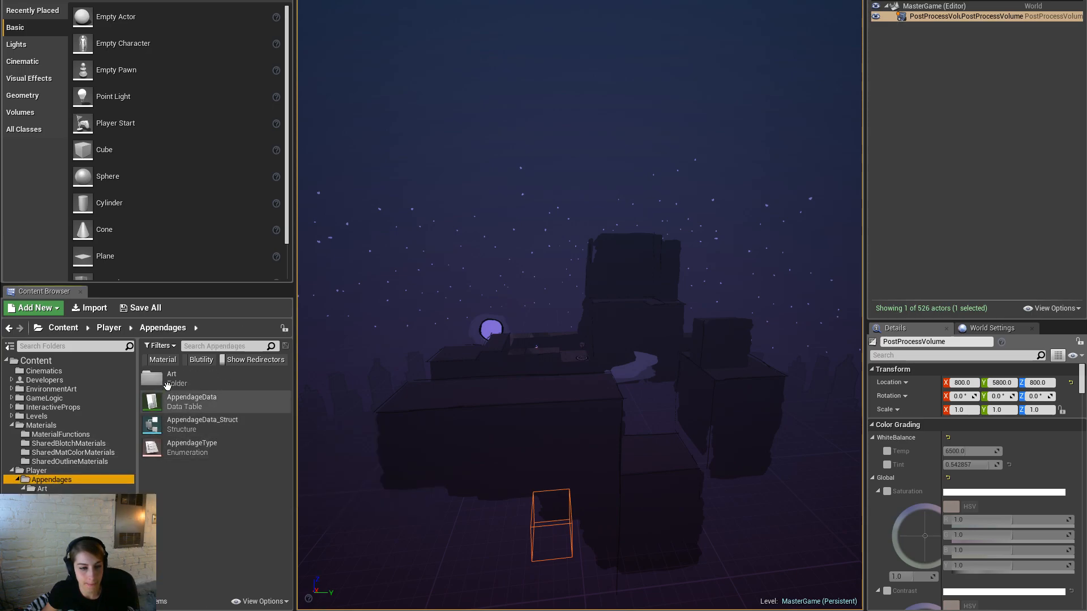
double_click(199, 400)
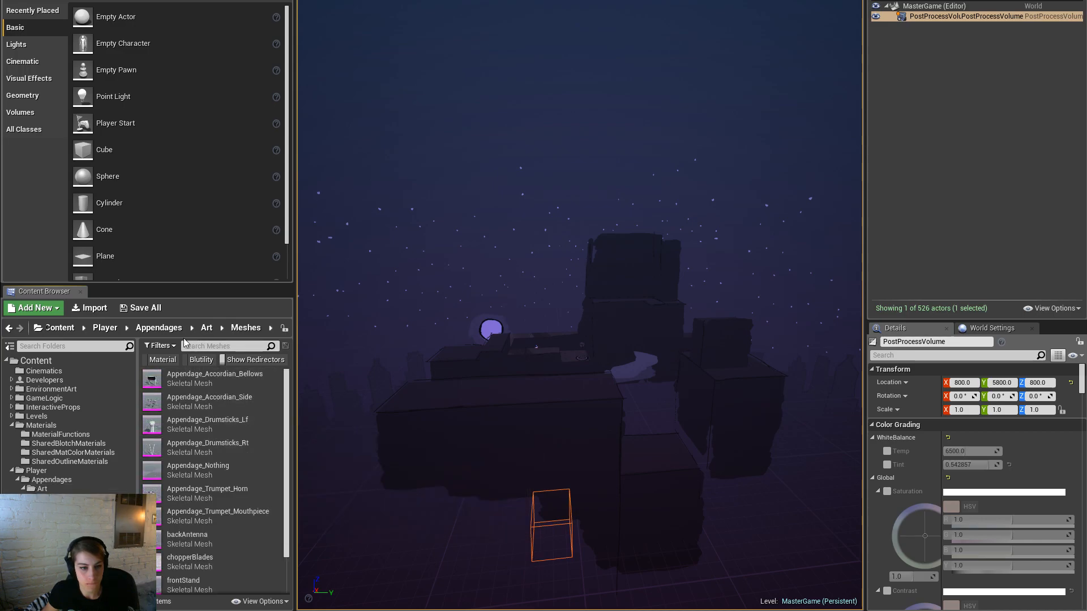
Step: Choose Appendage_Drummer_Cymbal from the ArtSource/Player/Appendages folder as the FBX file to import
left_click(90, 312)
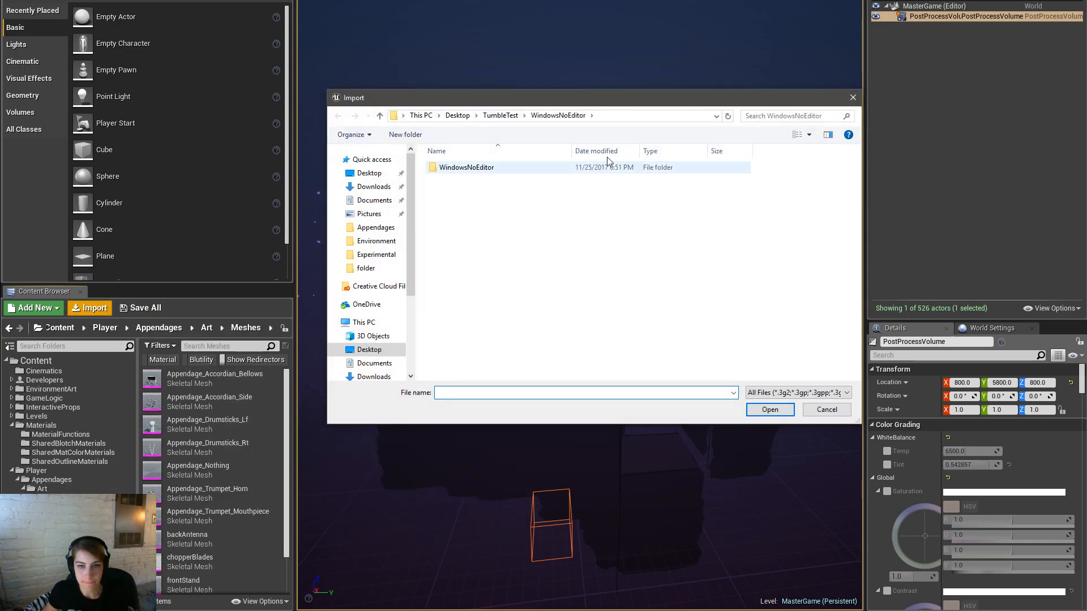
left_click(500, 116)
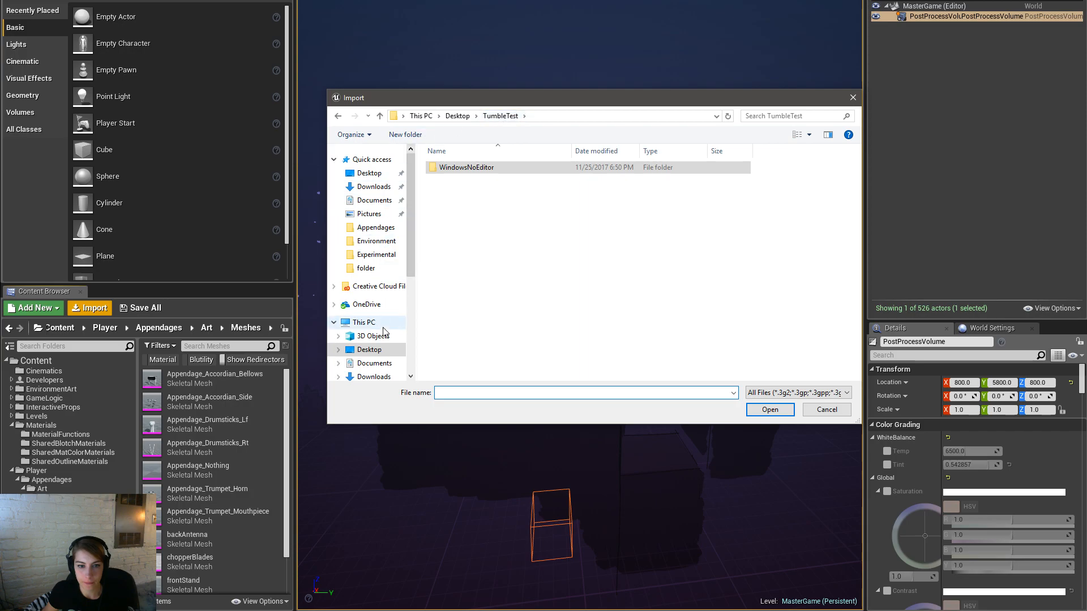
left_click(385, 228)
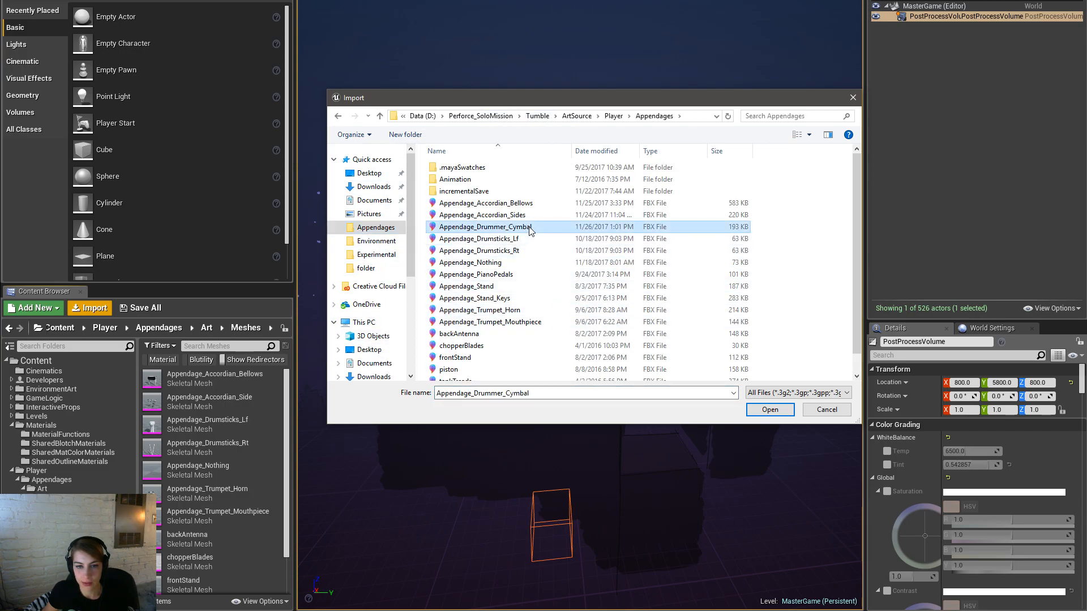
double_click(529, 226)
Step: Import the cymbal as a skeletal mesh using Appendage_Skeleton and close the message log
left_click(592, 165)
left_click(613, 243)
left_click(518, 262)
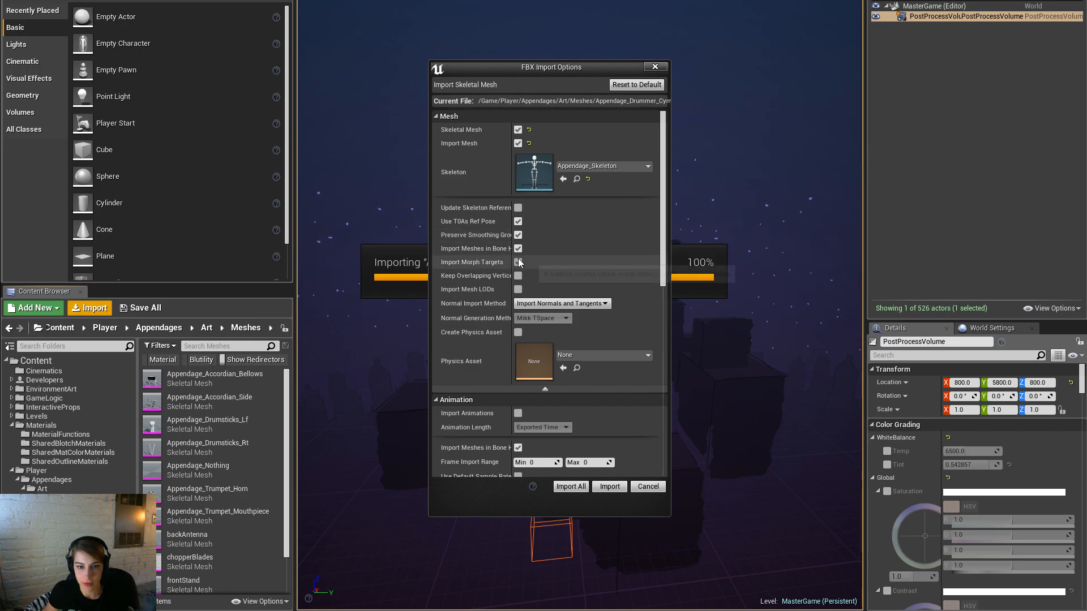
left_click(518, 262)
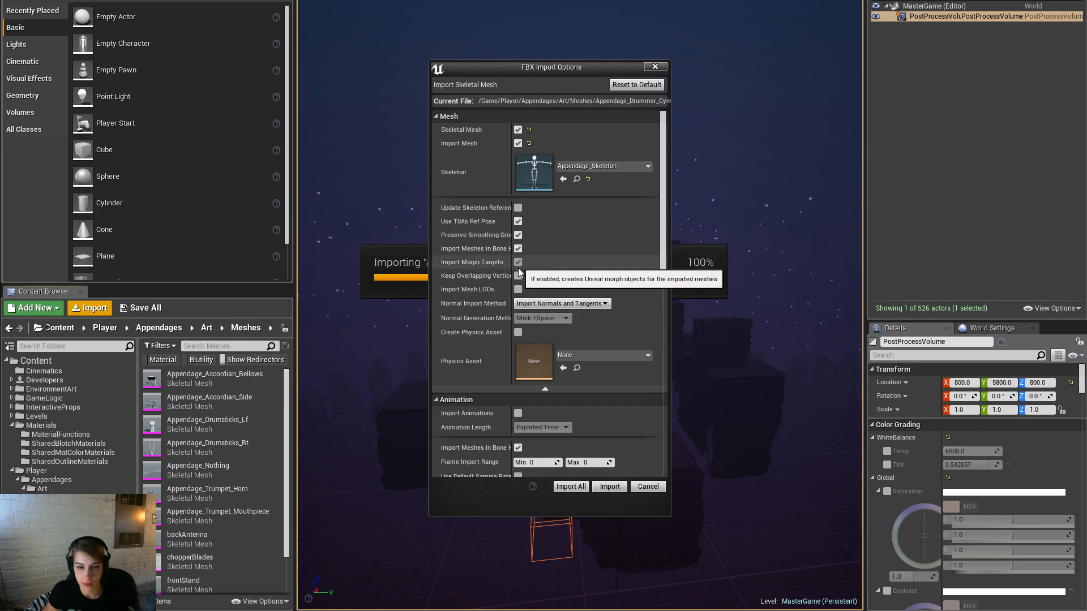
scroll(577, 424, "down", 2)
scroll(581, 429, "down", 10)
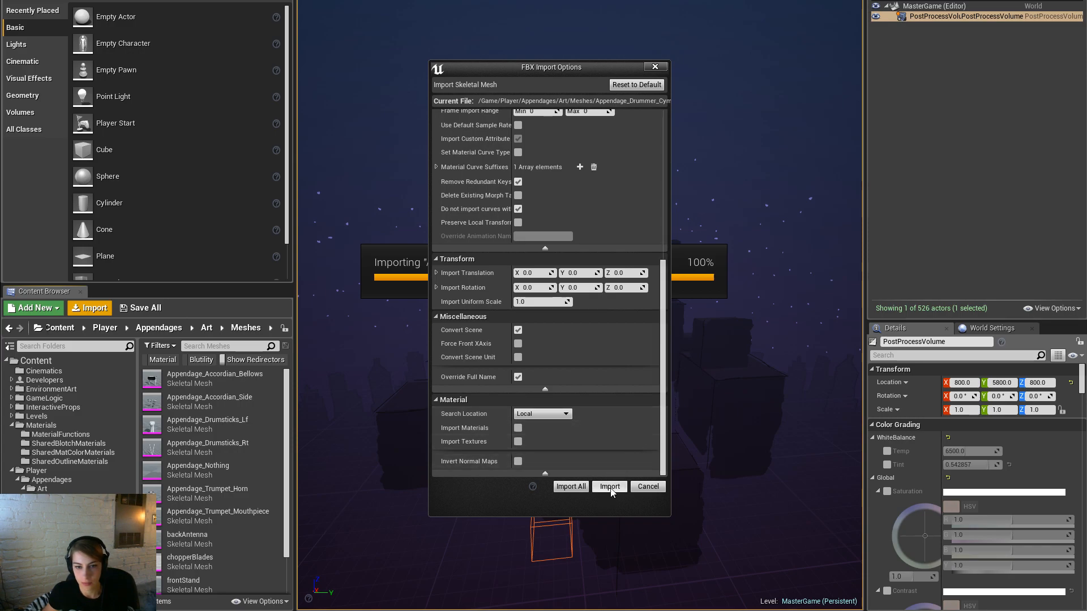
left_click(610, 488)
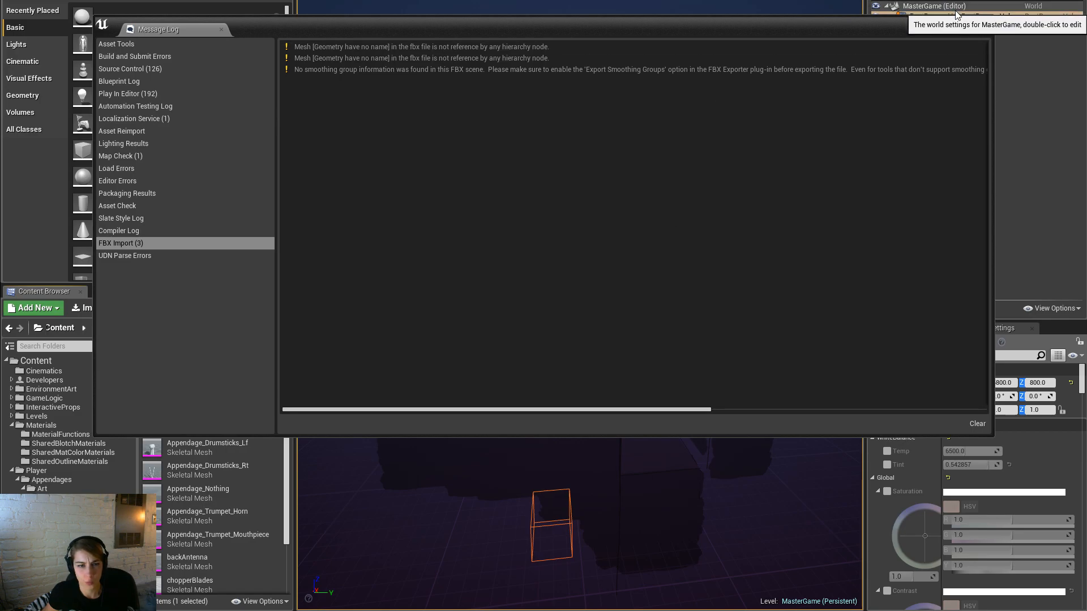
left_click(971, 23)
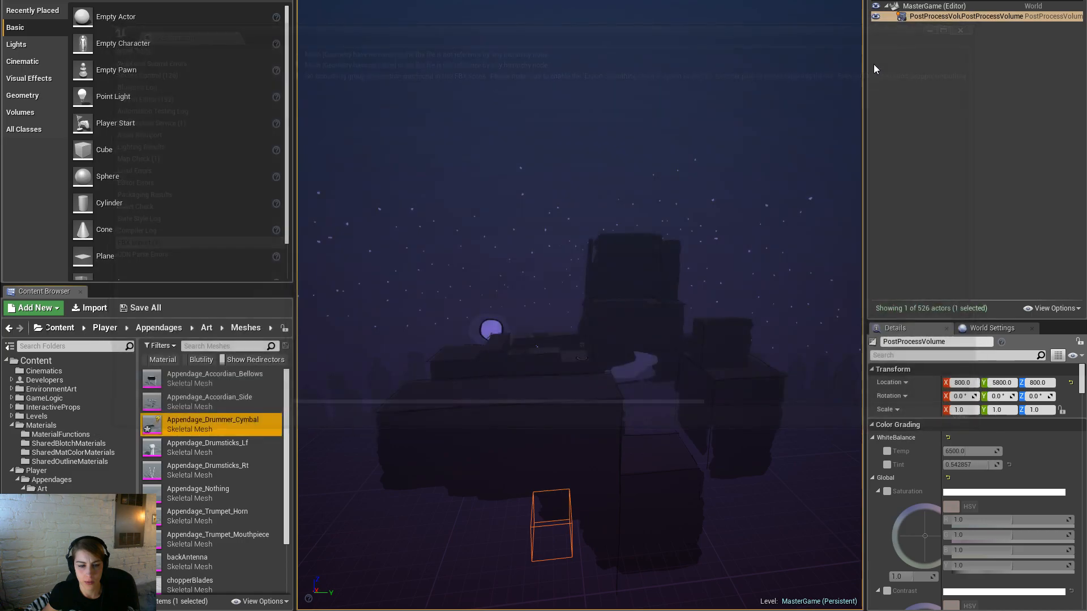
Step: Open the Appendage_Drummer_Cymbal mesh and assign Silver_MatInst to its silver material slot
double_click(227, 426)
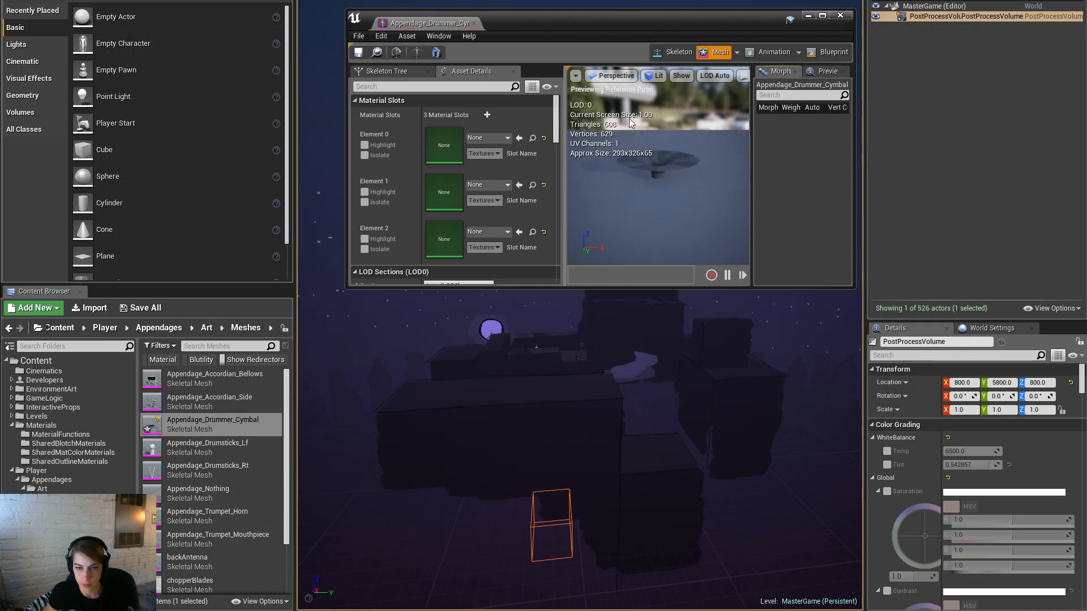
left_click_drag(471, 20, 470, 0)
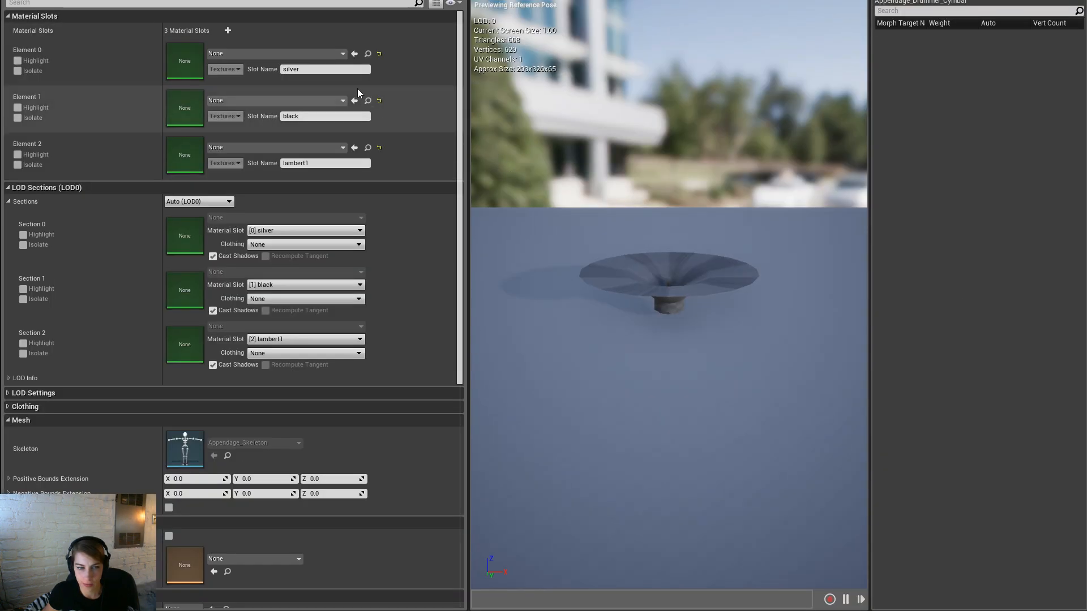
left_click(333, 56)
type("silver")
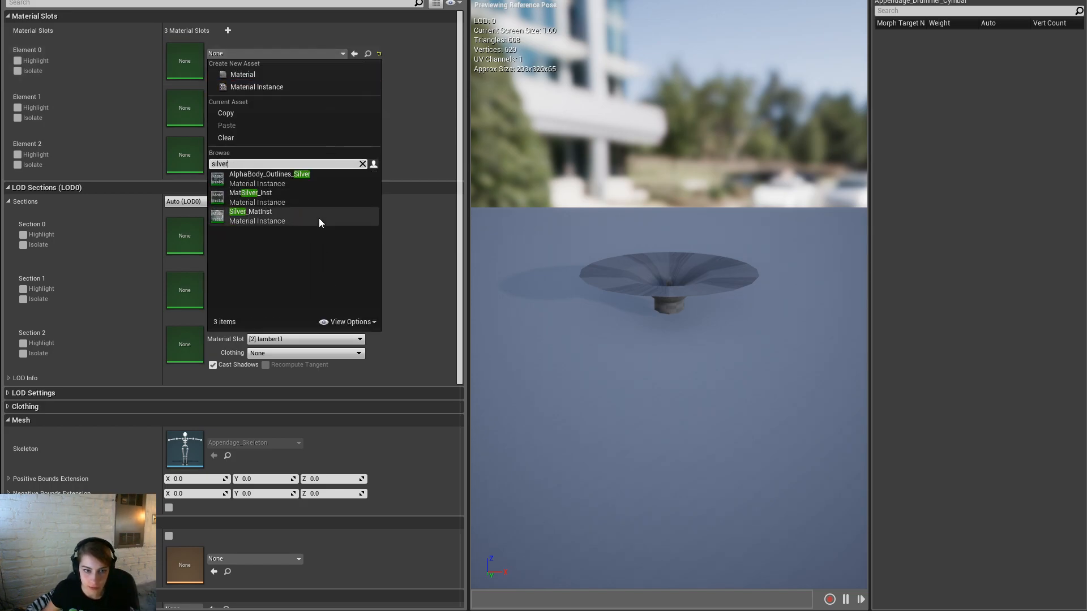
left_click(318, 219)
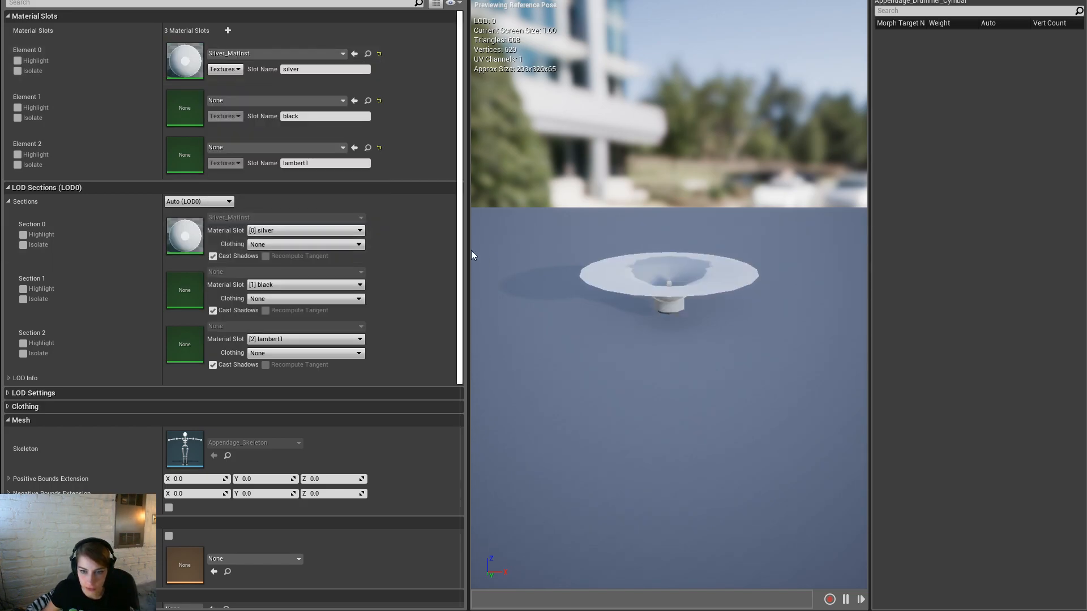
Step: Test the arm's extension by moving the g_extremity bone straight up in the mesh preview
middle_click_drag(668, 254, 651, 238)
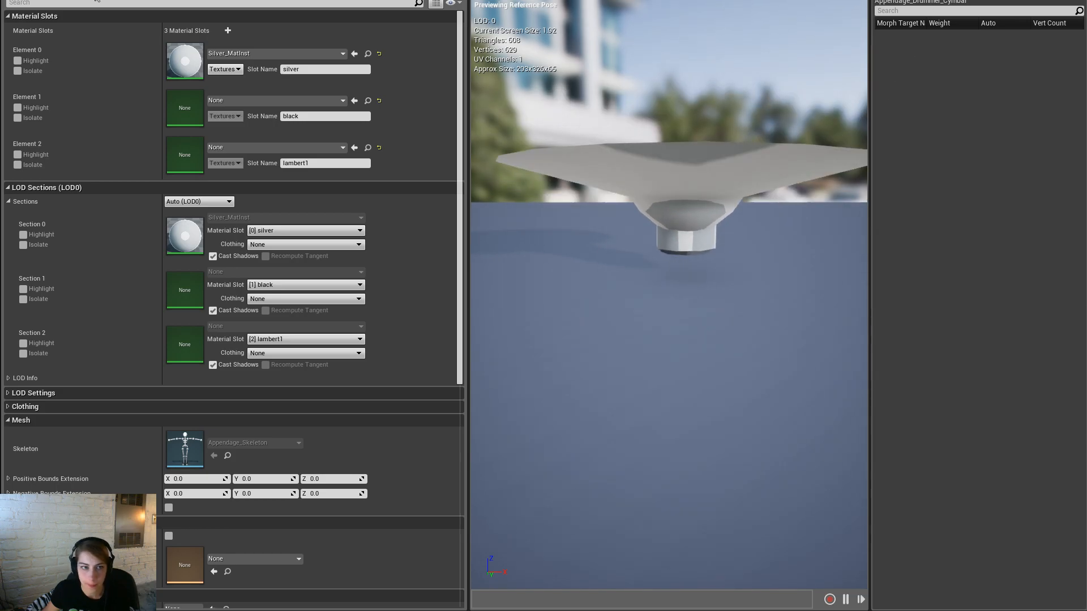
left_click(35, 0)
left_click(82, 52)
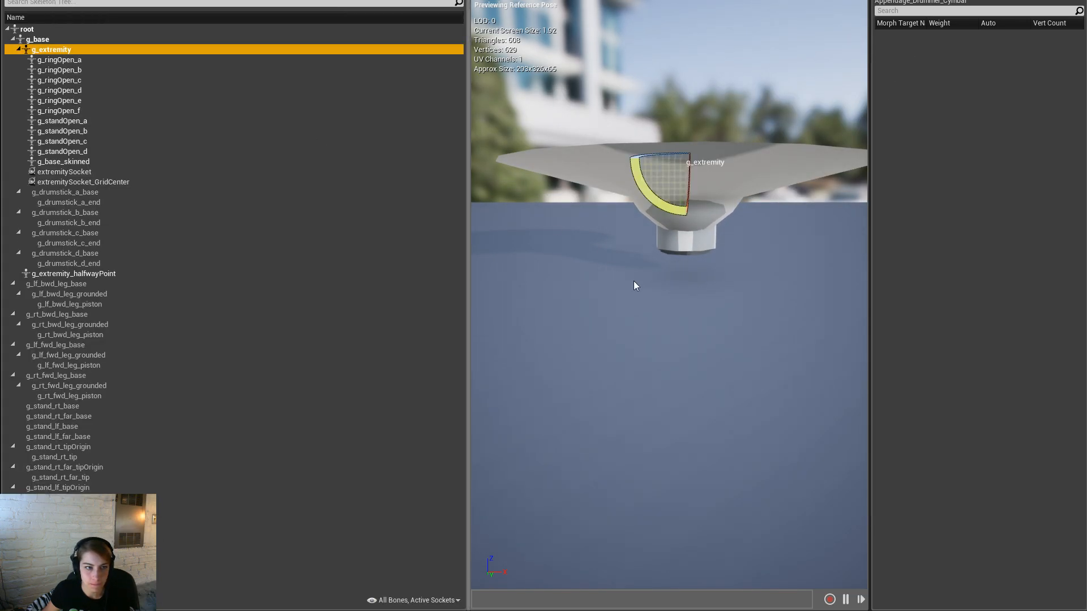
scroll(610, 263, "down", 5)
key("w")
left_click_drag(674, 182, 633, 3)
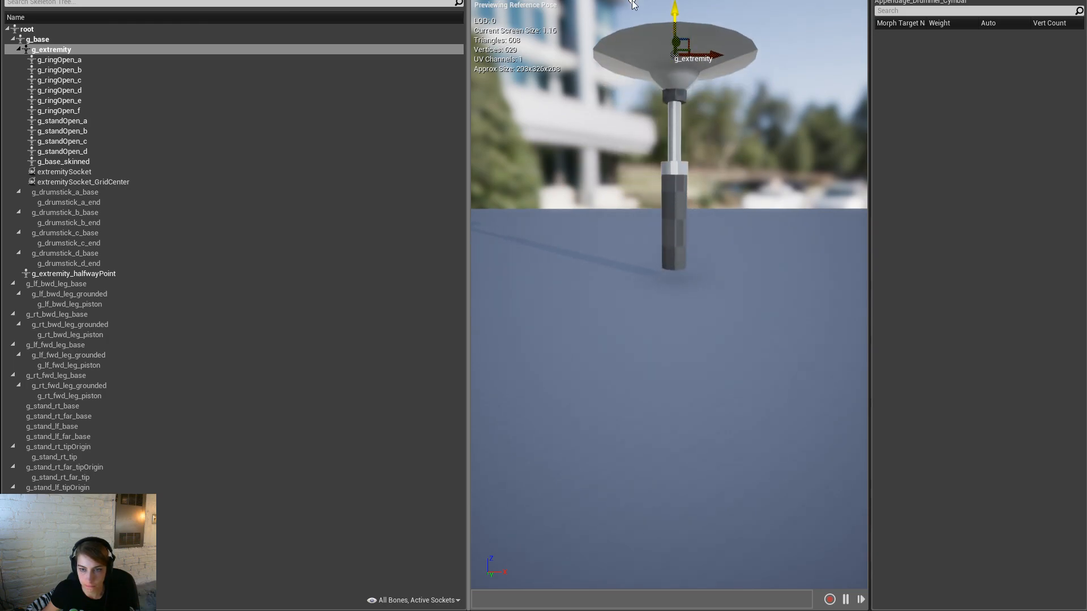
middle_click_drag(626, 202, 625, 153)
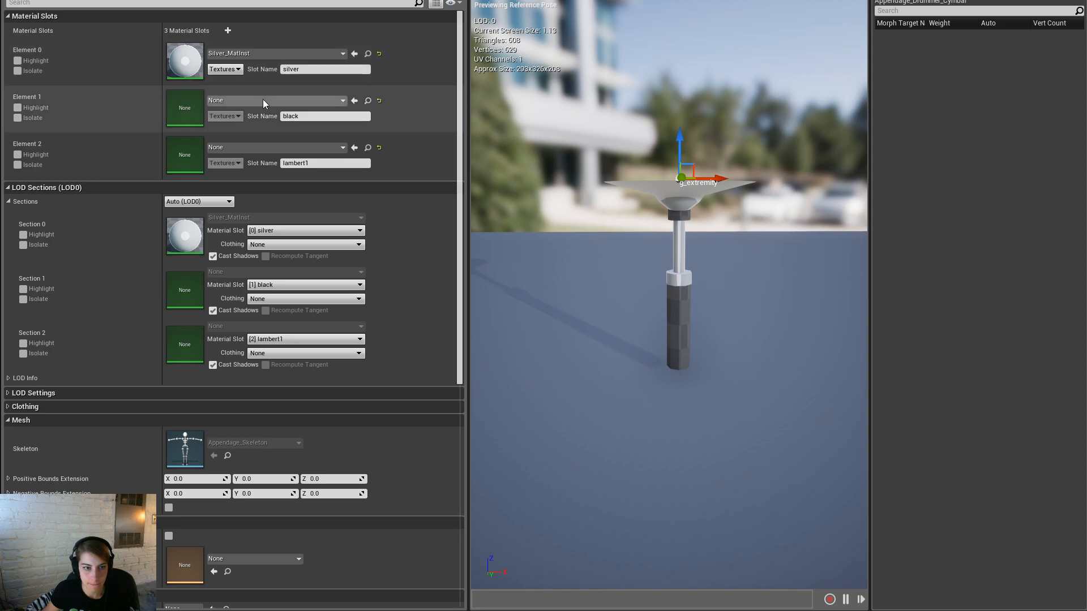
Step: Assign the MatColor material to the cymbal mesh's black material slot
left_click(262, 100)
type("black")
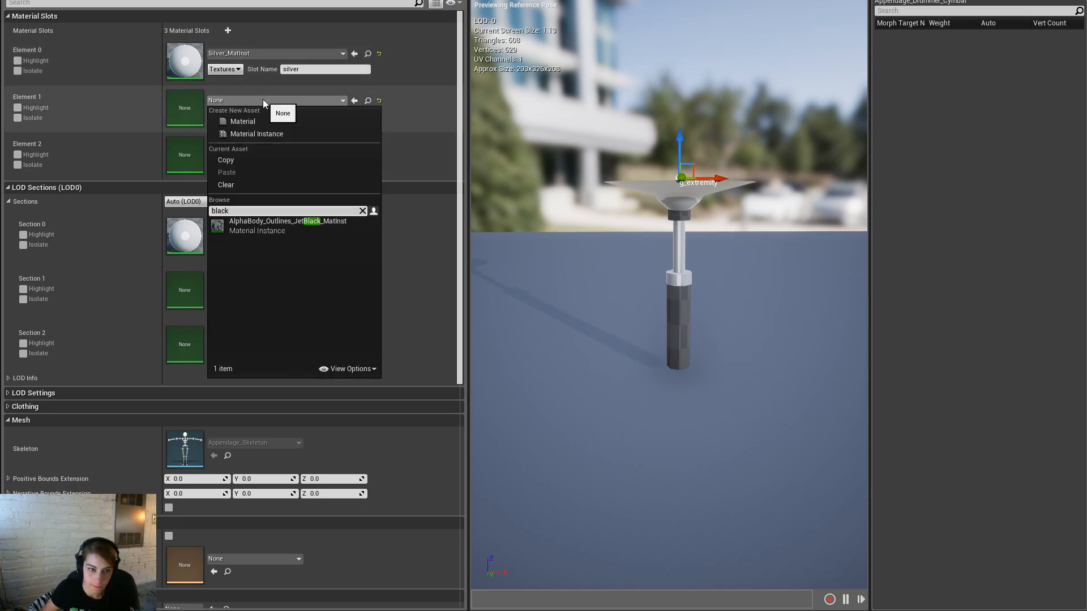
key("BackSpace")
key("BackSpace")
key("BackSpace")
key("BackSpace")
key("BackSpace")
type("matcolor")
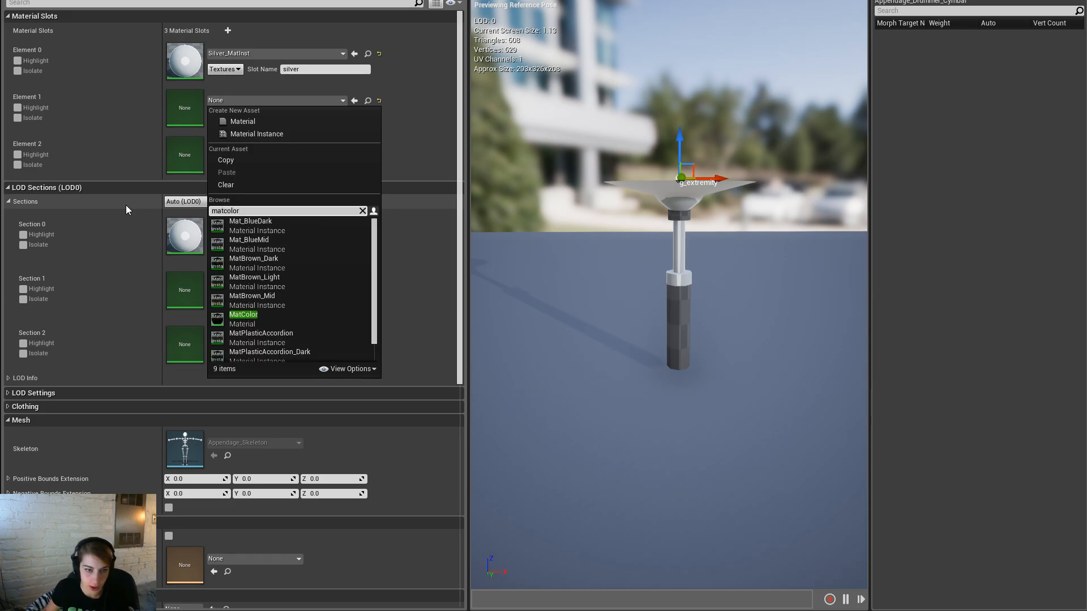
left_click(226, 311)
Step: Examine the extended cymbal arm and its silver and black parts from several angles in the preview
right_click_drag(798, 349, 658, 318)
key("w")
key("d")
key("q")
key("s")
key("d")
key("w")
key("w")
key("s")
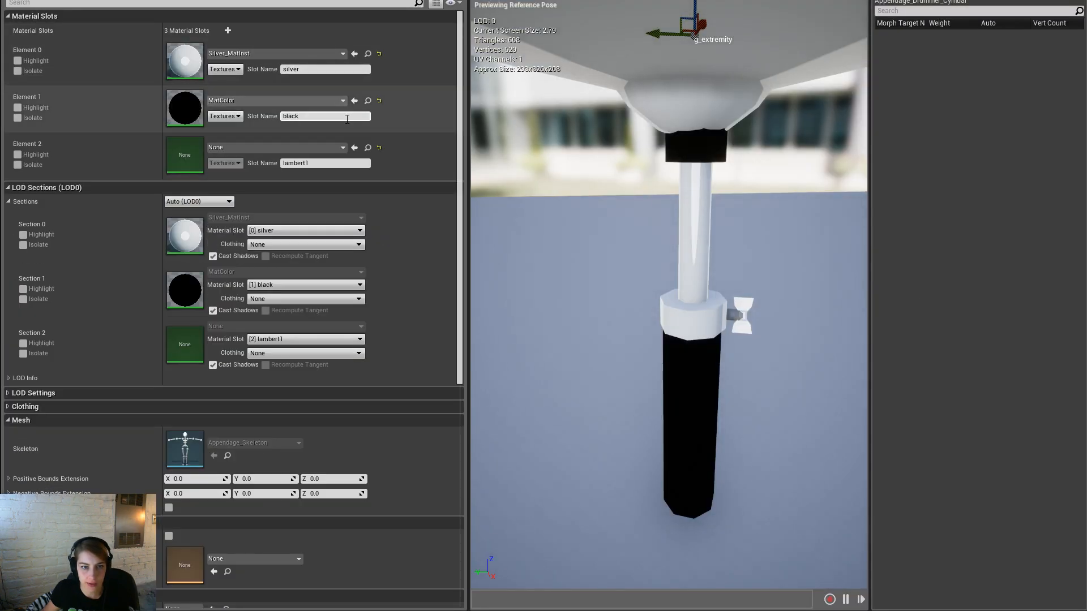
right_click_drag(498, 221, 498, 221)
left_click_drag(638, 300, 590, 75)
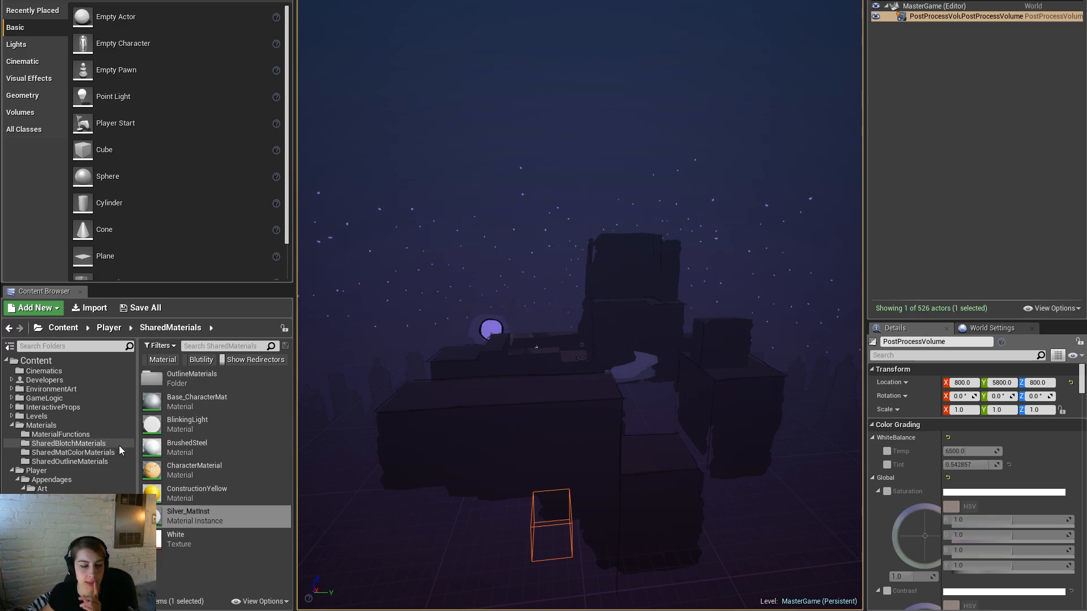
Step: Open the AppendageData data table in Player/Appendages and display the Drumsticks_Rt row
left_click(108, 479)
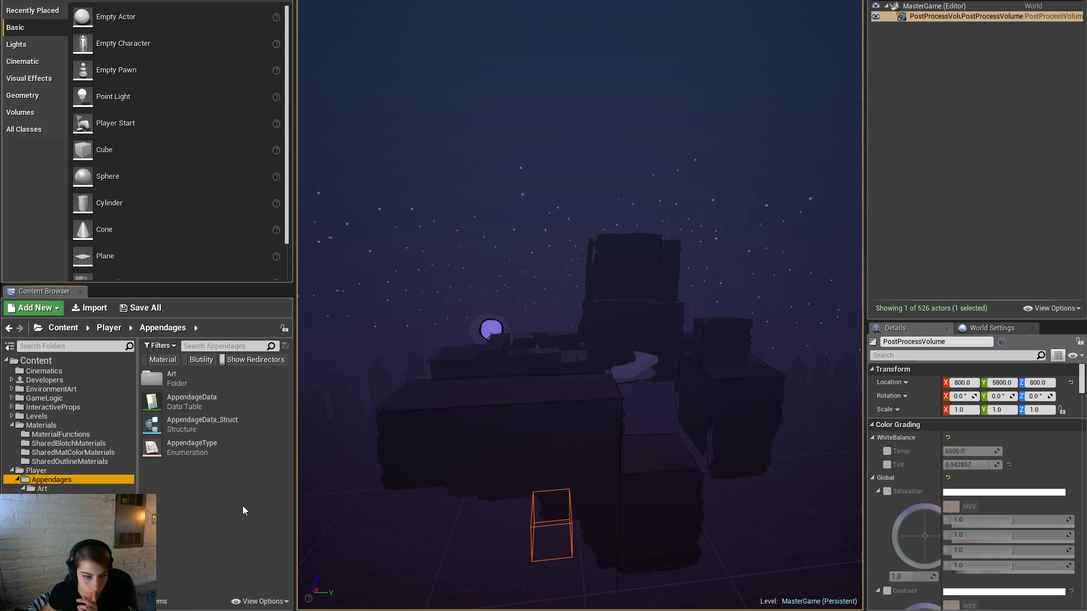
left_click(224, 450)
double_click(237, 401)
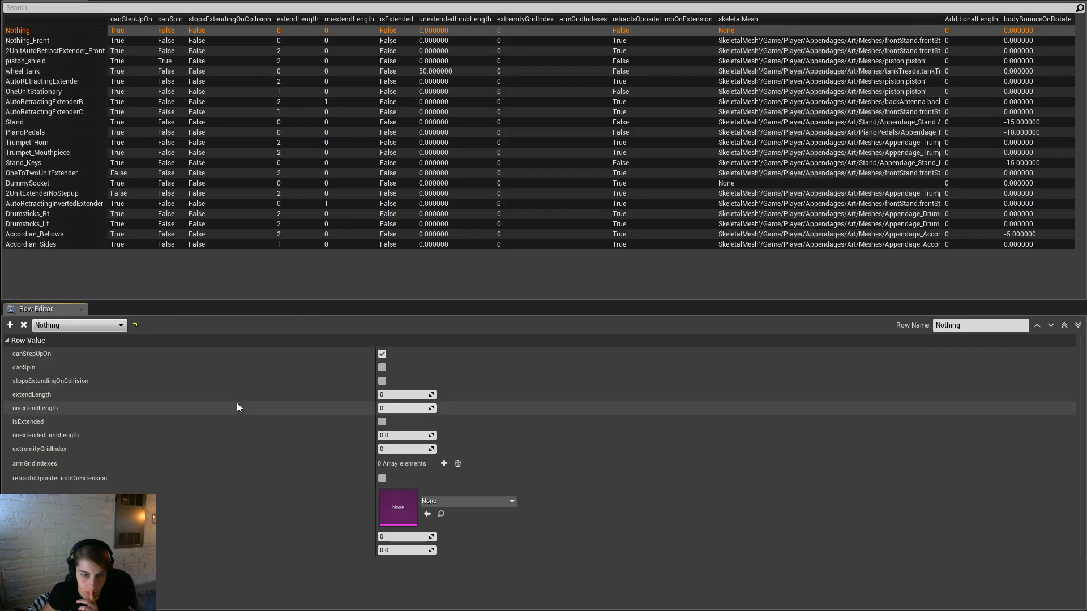
left_click(71, 50)
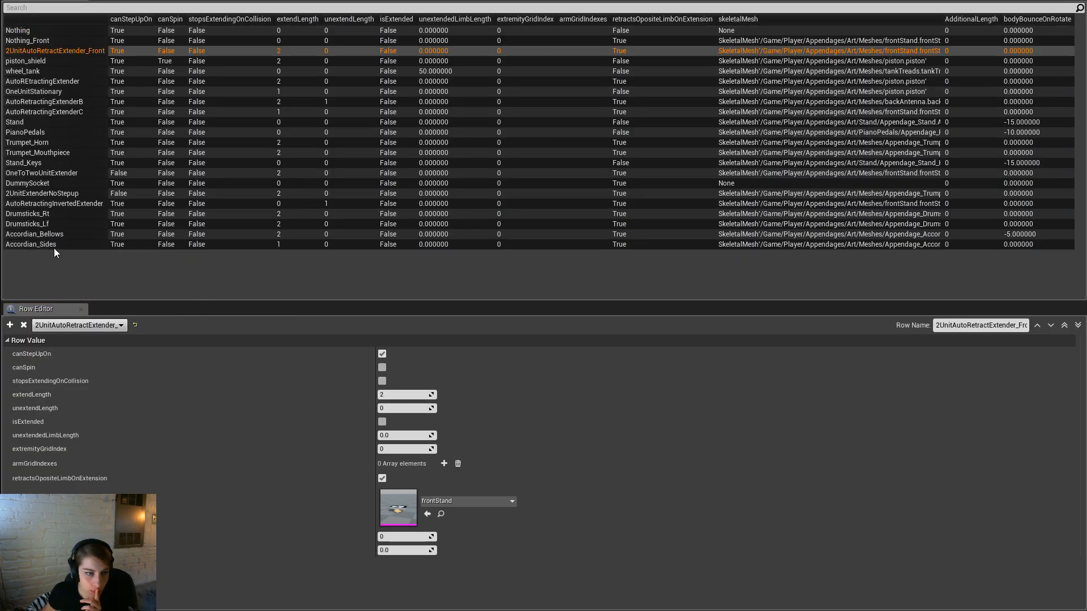
left_click(45, 213)
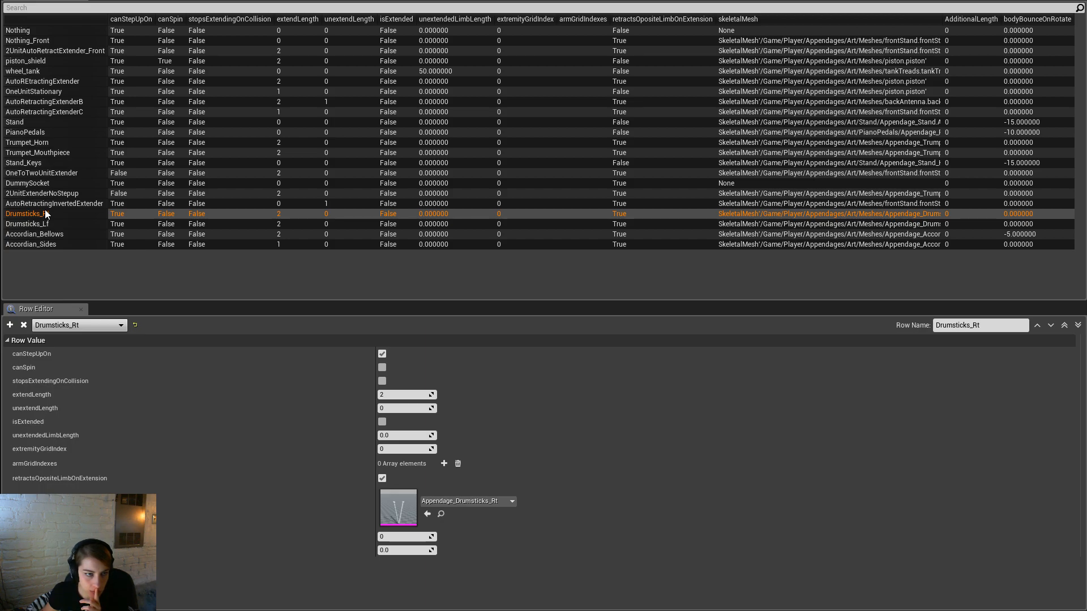
Step: Delete the Drumsticks_Lf row and rename the Drumsticks_Rt row as Cymbal
left_click(78, 224)
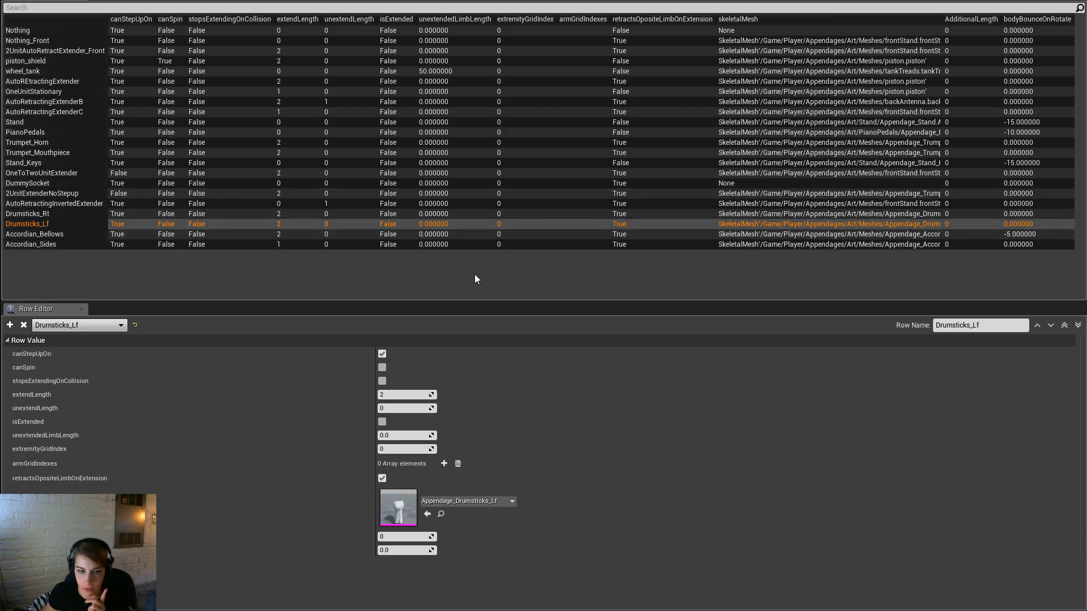
left_click(24, 324)
left_click(53, 214)
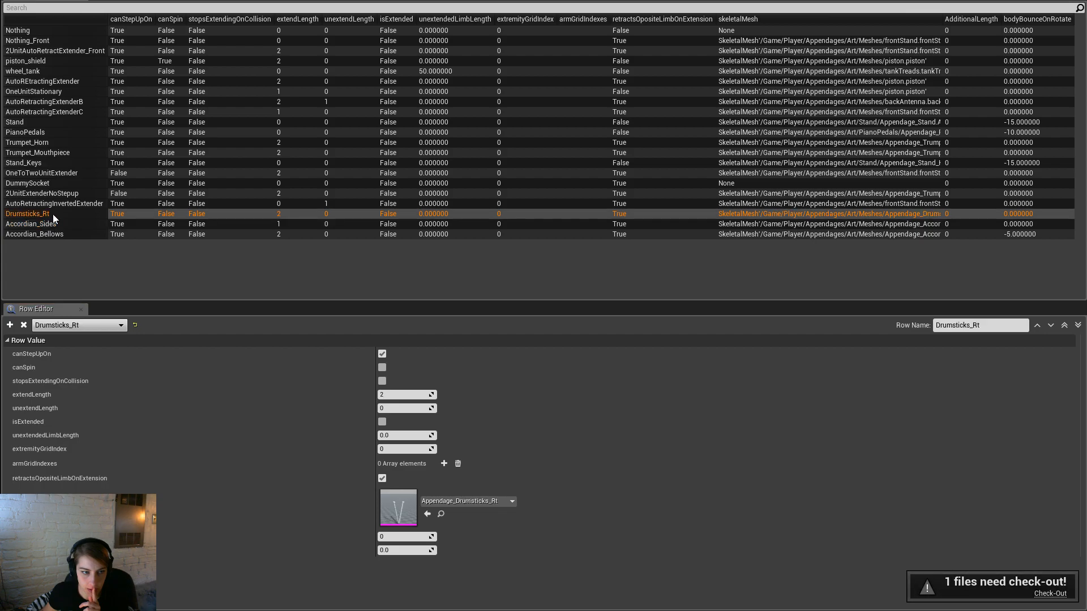
double_click(970, 325)
type("Cymbal")
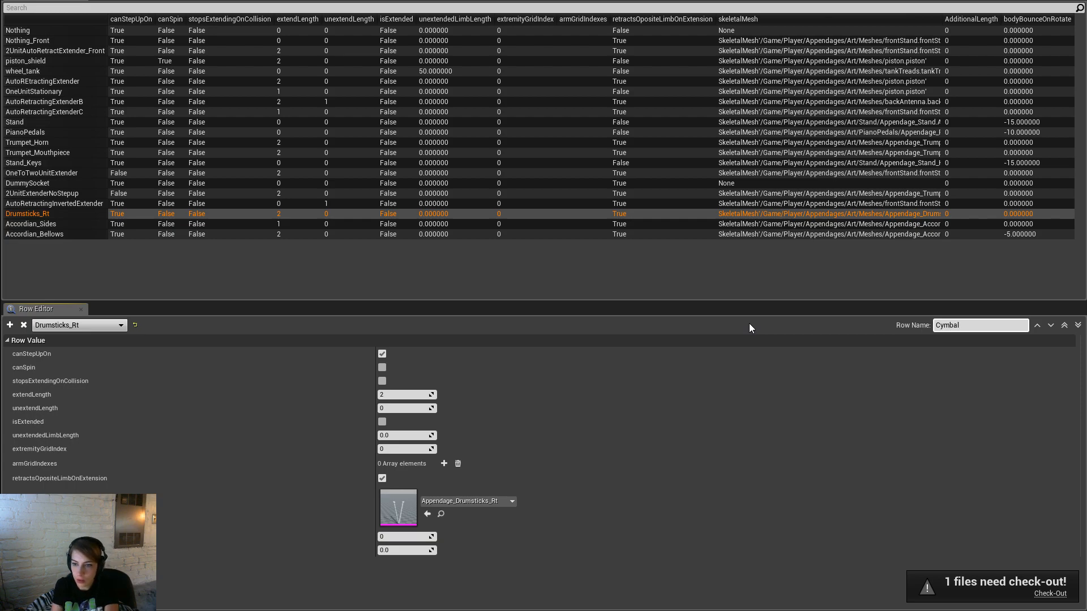
key("Return")
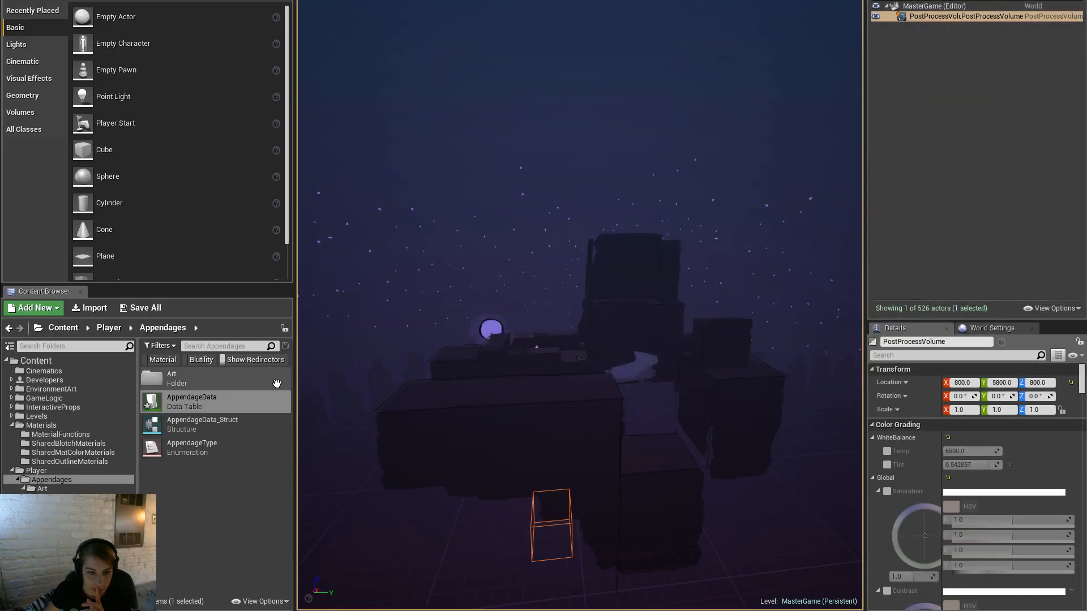
Step: Assign the Appendage_Drummer_Cymbal mesh to the Cymbal row's skeletalMesh, then save AppendageData and check it out
left_click(60, 507)
left_click(63, 497)
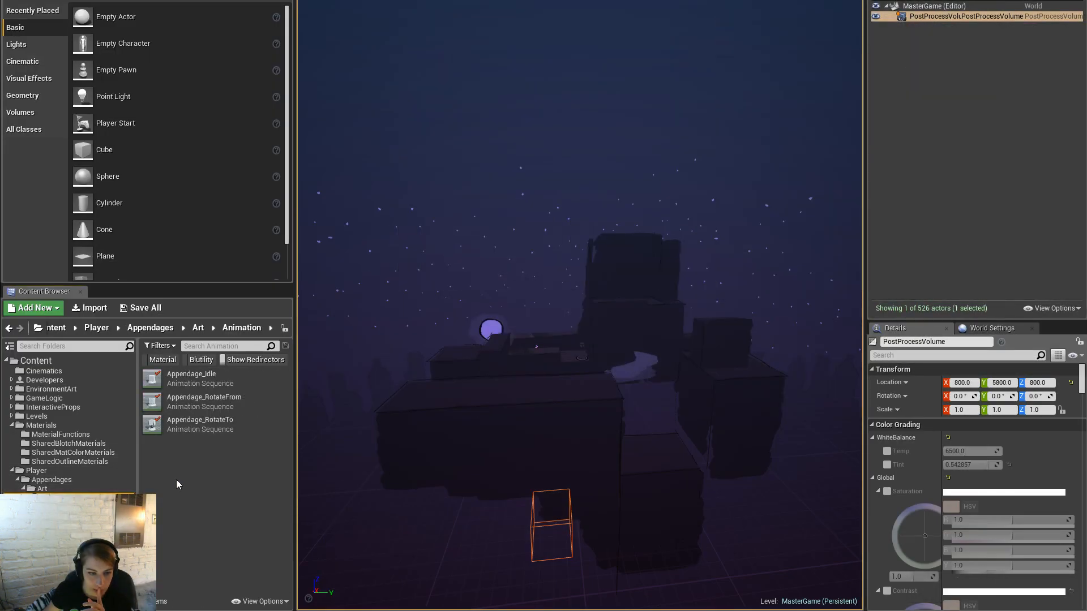
left_click(65, 516)
left_click(68, 498)
left_click(212, 424)
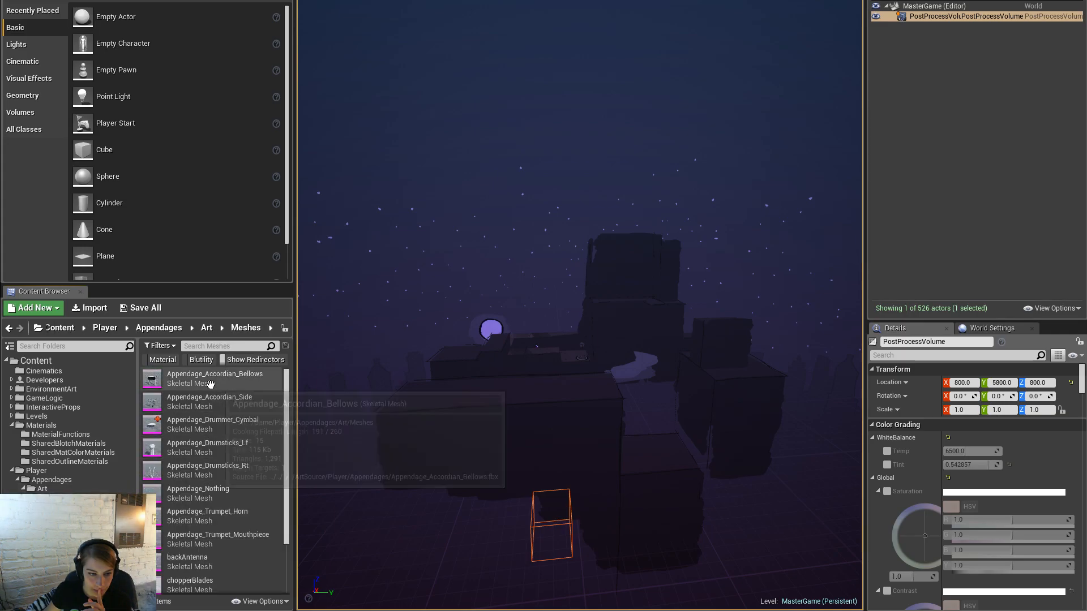
key("alt+Tab")
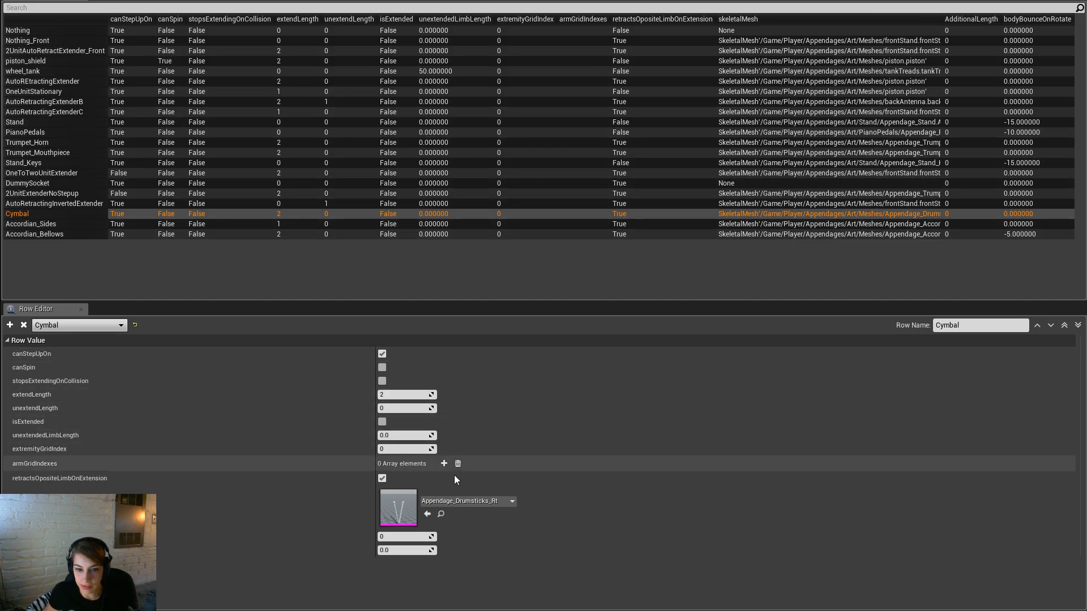
left_click(427, 514)
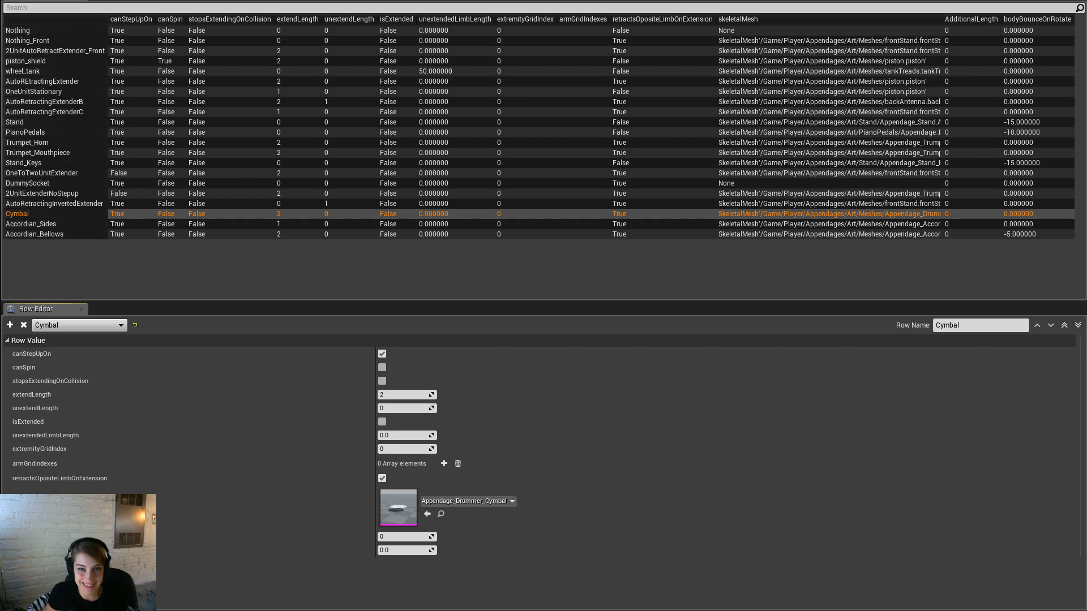
key("ctrl+s")
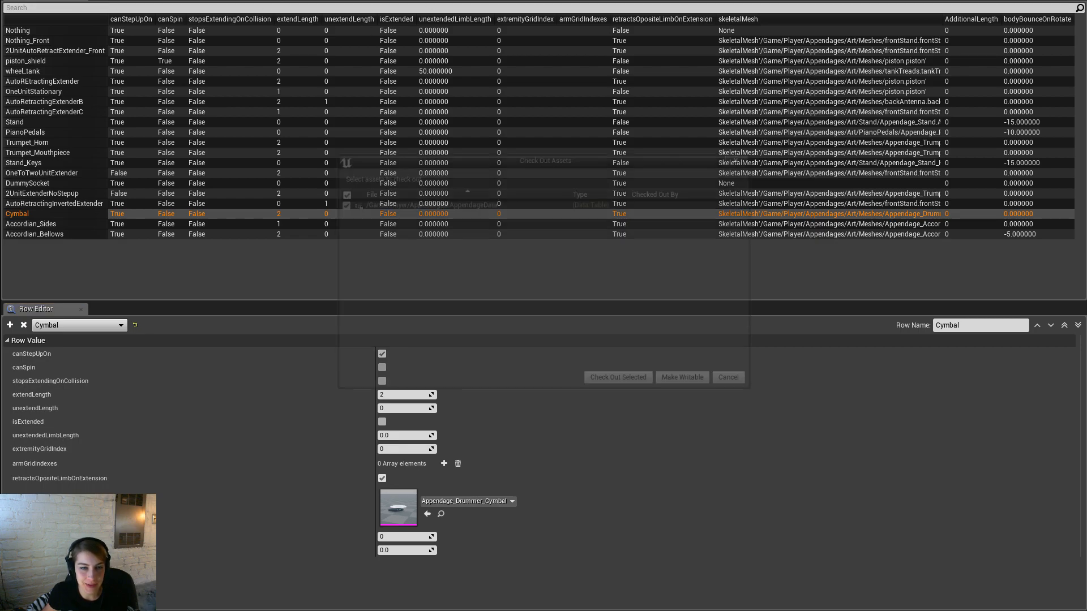
left_click(621, 381)
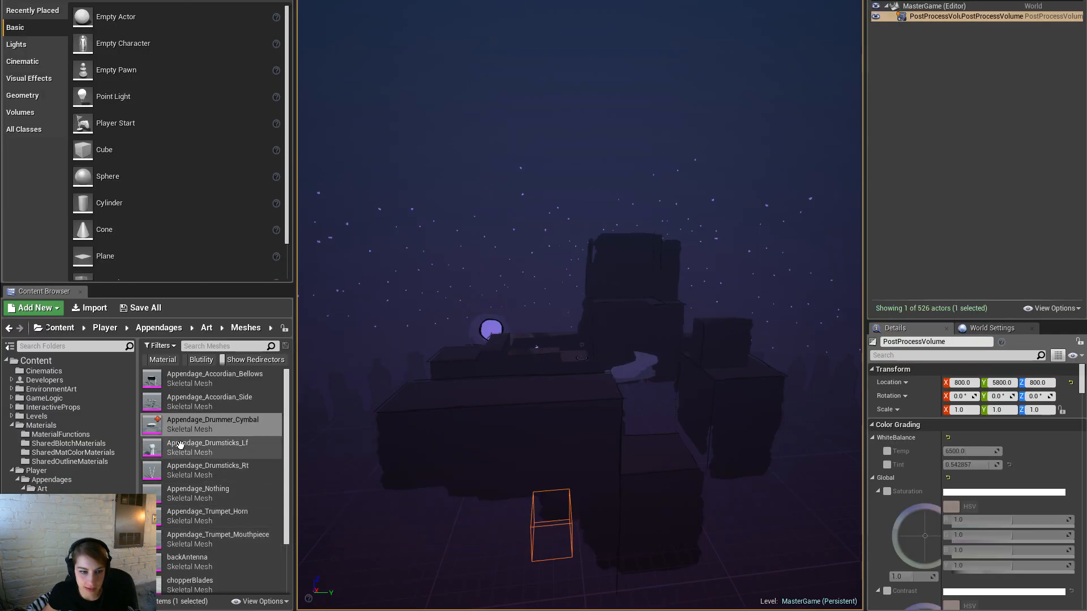
Step: Open the AppendageType enumeration in Player/Appendages and delete its Drumsticks_Rt enumerator
left_click(53, 479)
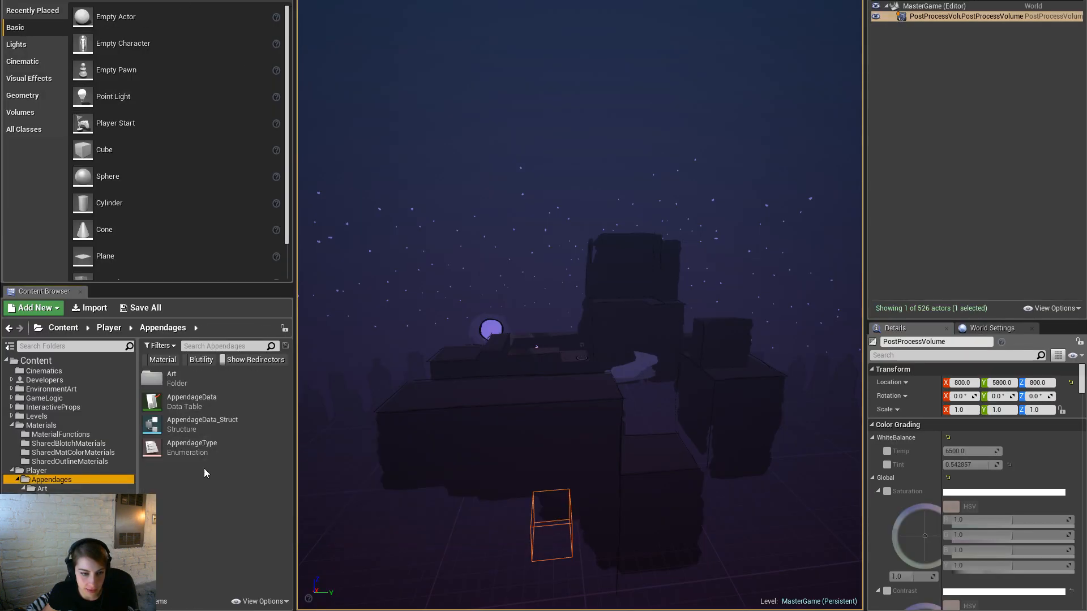
double_click(192, 447)
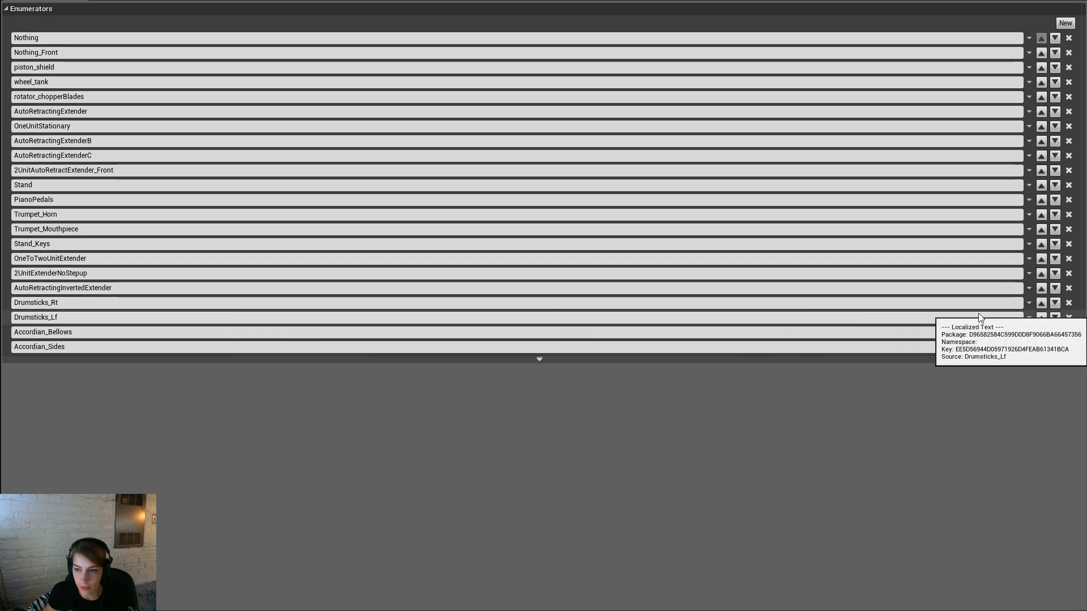
left_click(1069, 304)
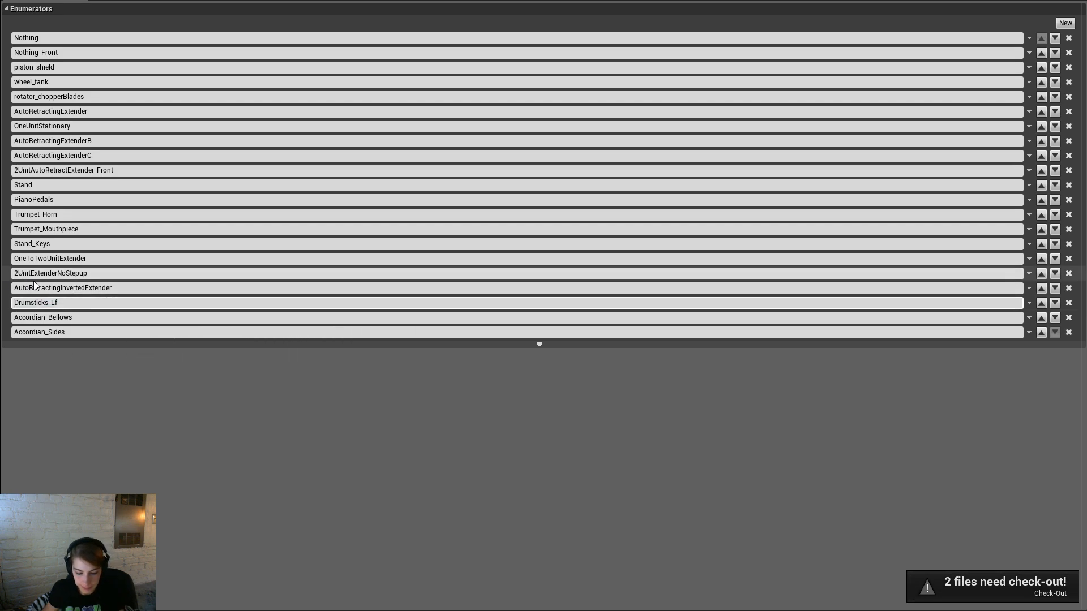
left_click(47, 302)
type("https://www.twitch.tv/diregoldfish")
key("ctrl+a")
key("BackSpace")
left_click(130, 1)
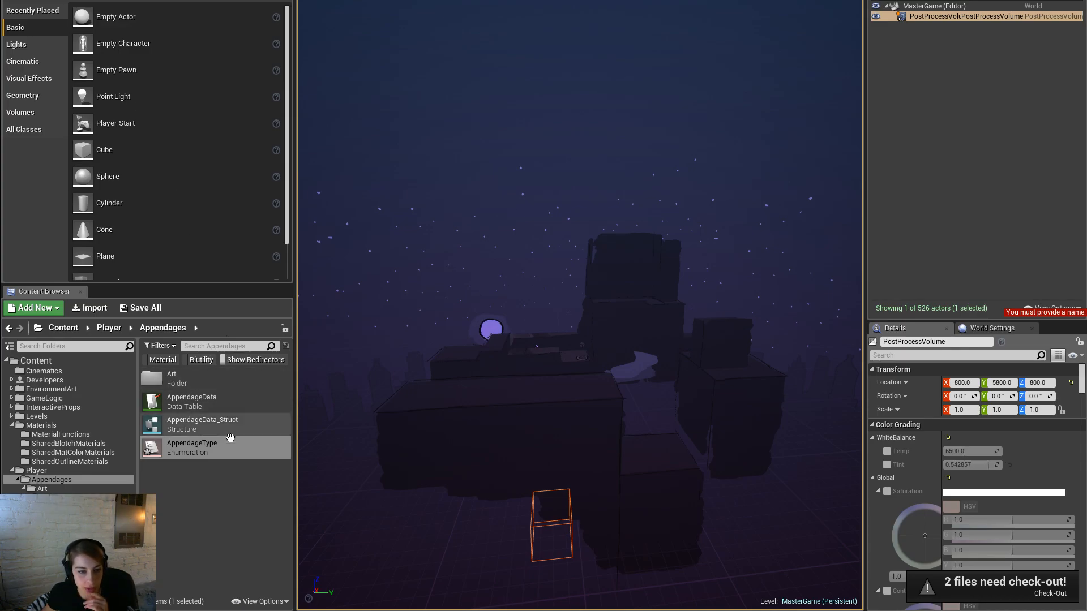
Step: Copy the Cymbal row name from AppendageData and rename the Drumsticks_Lf enumerator in AppendageType as Cymbal
double_click(249, 403)
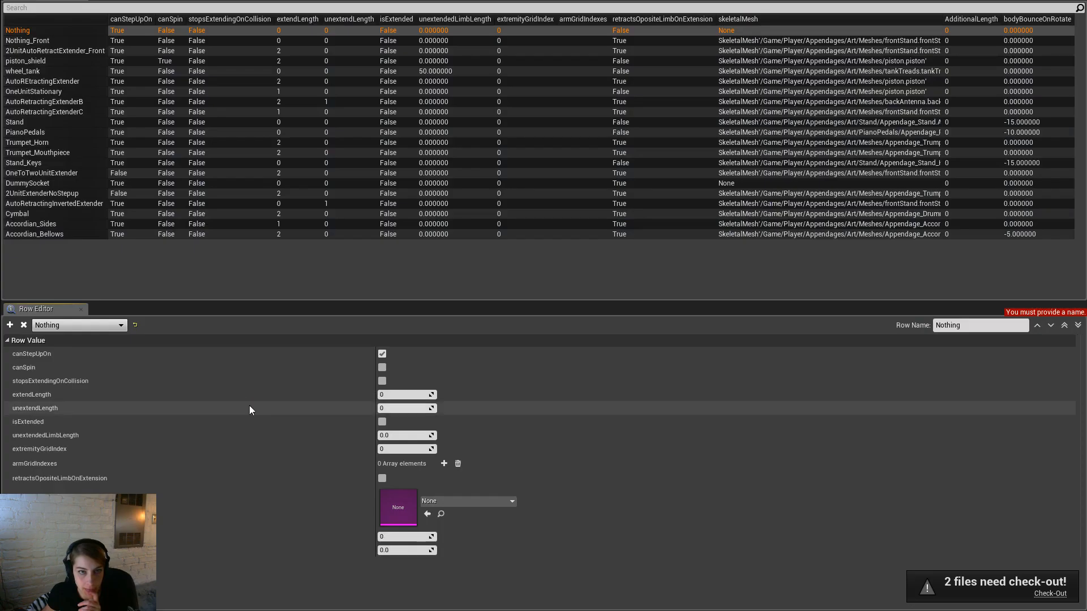
left_click(46, 214)
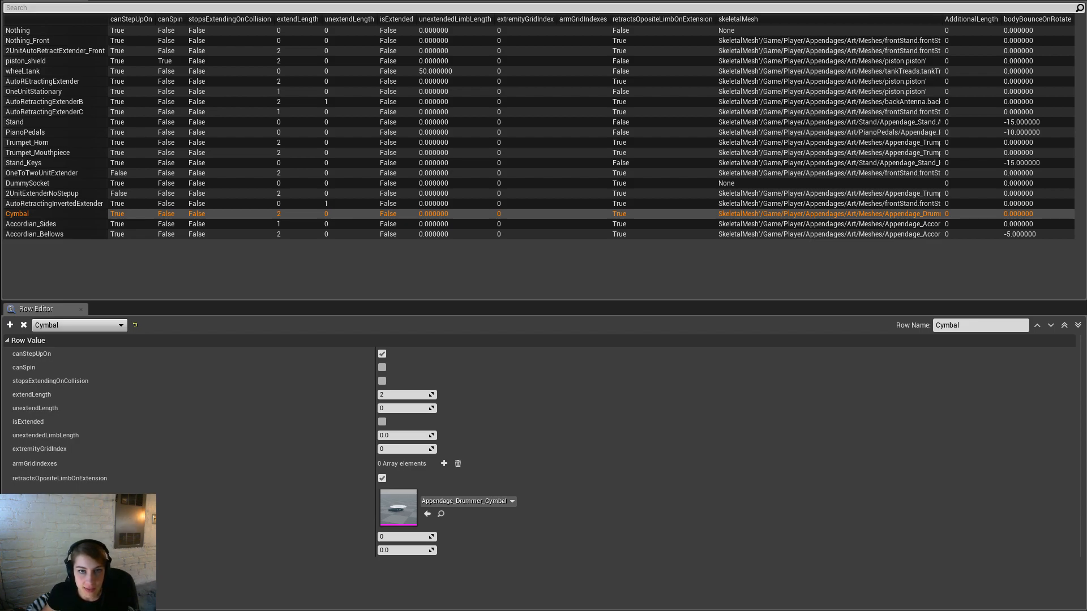
left_click(984, 331)
left_click_drag(983, 330, 792, 304)
key("ctrl+c")
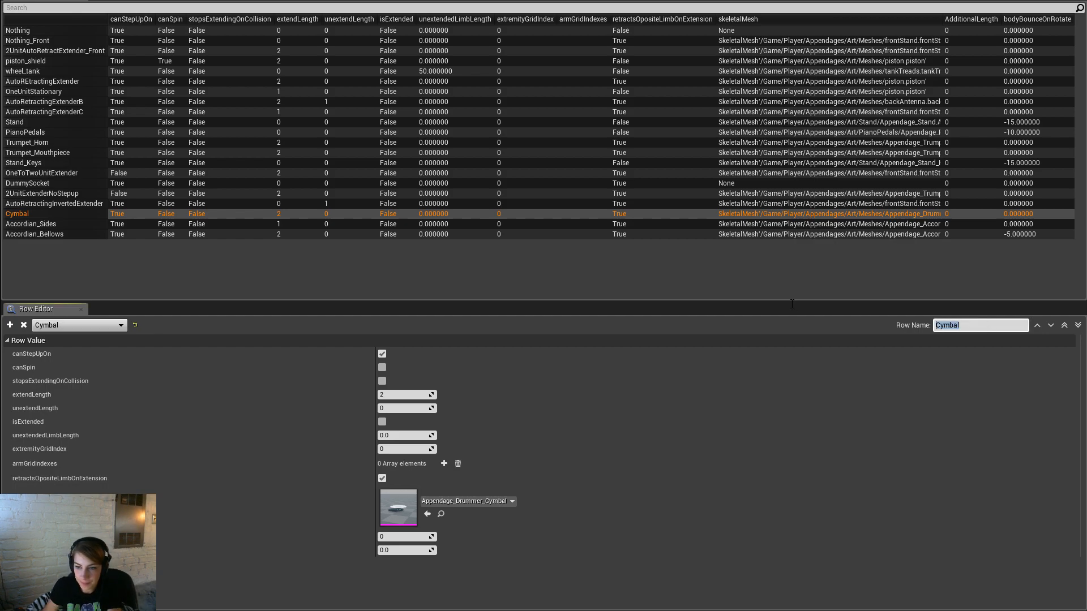
key("alt+Tab")
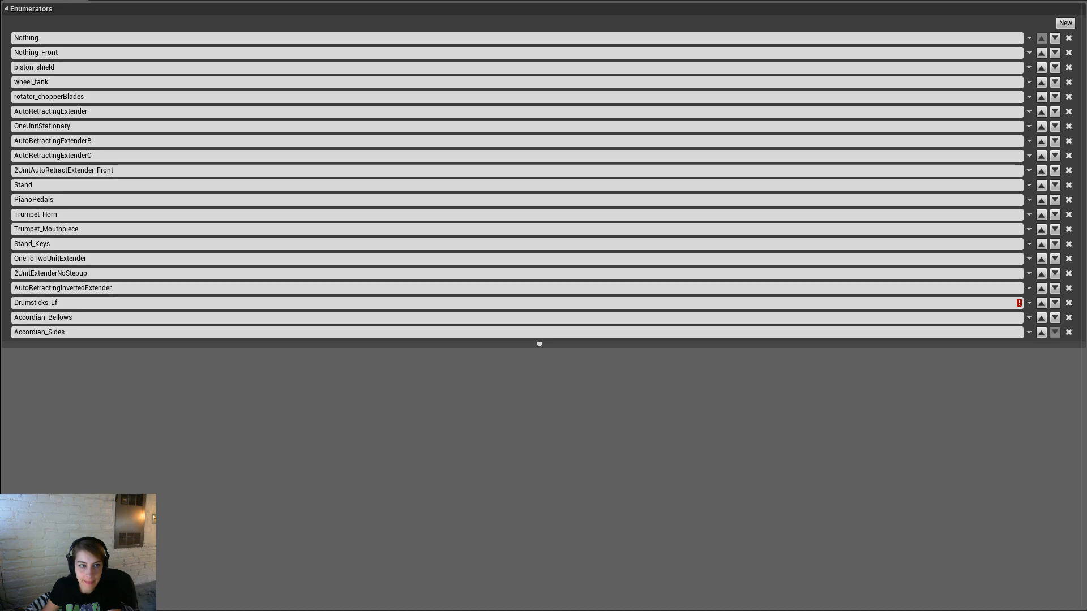
left_click(74, 304)
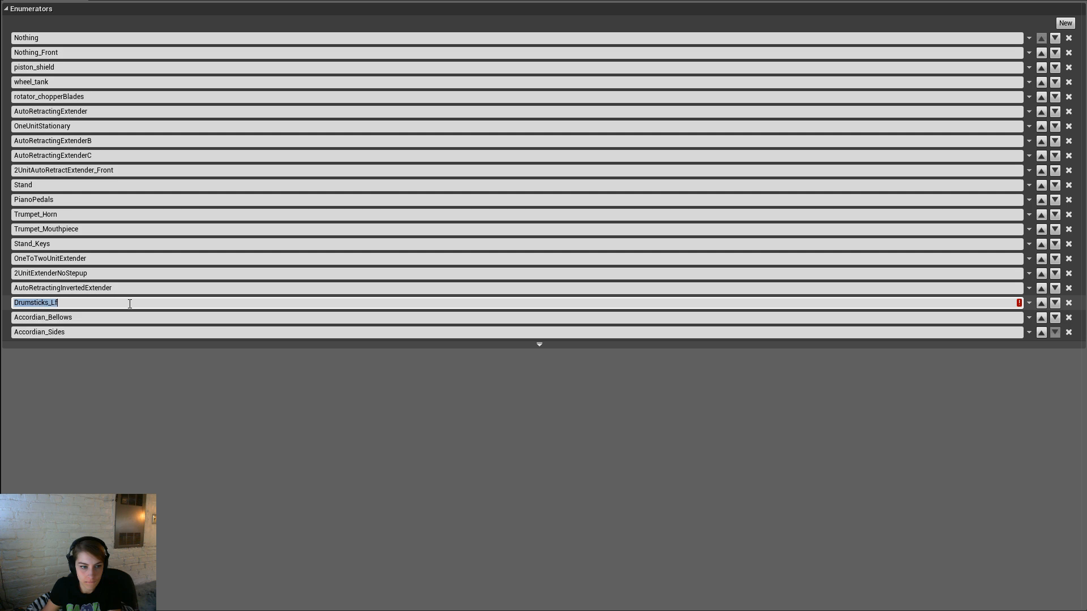
key("ctrl+v")
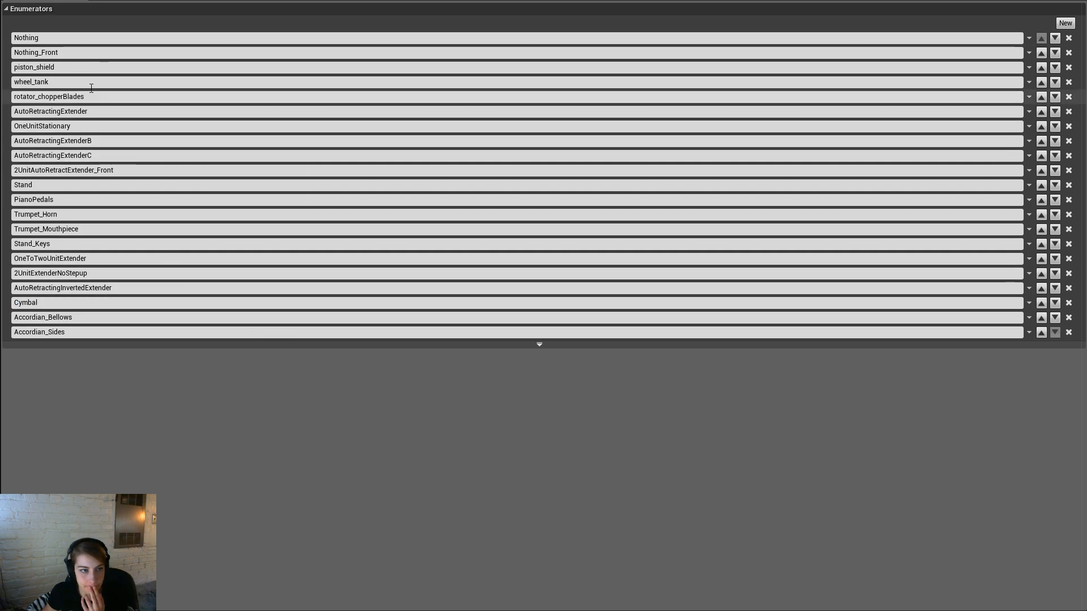
Step: Save the AppendageType enumeration and check it out of source control
left_click(18, 0)
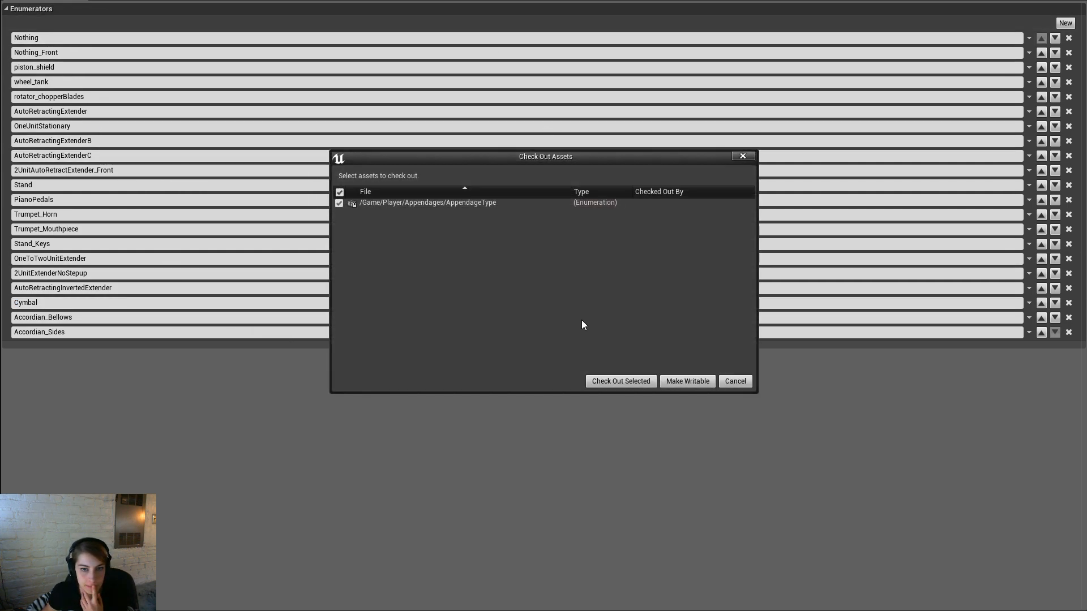
left_click(616, 382)
left_click(463, 0)
key("alt+Tab")
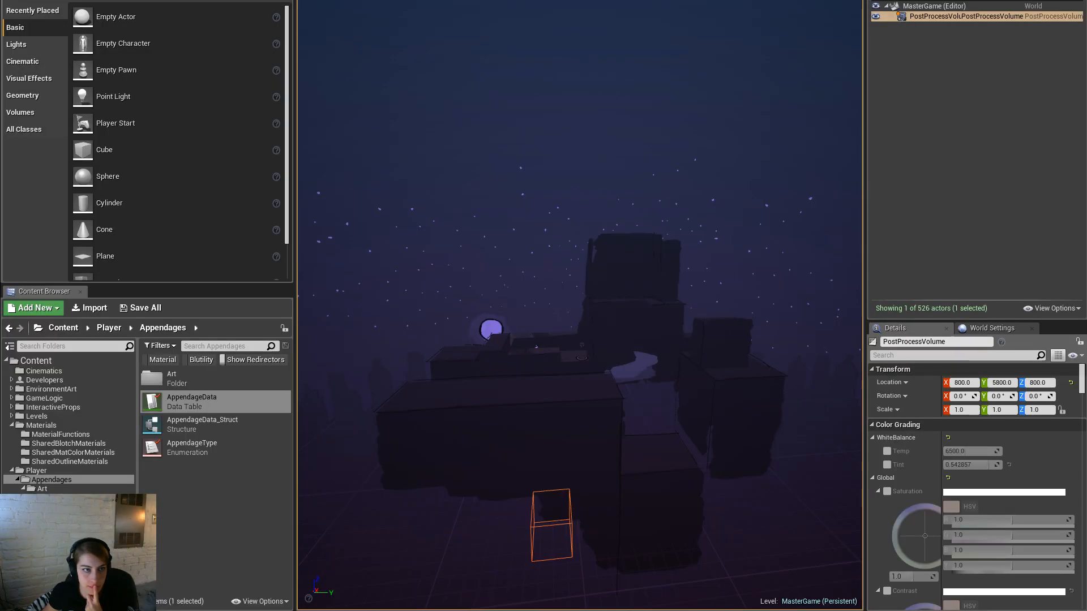
Step: Examine the cymbal arm from the side in the Appendage_Drummer_Cymbal mesh preview
key("alt+Tab")
middle_click_drag(703, 458, 712, 331)
left_click(742, 483)
left_click_drag(755, 513, 736, 450)
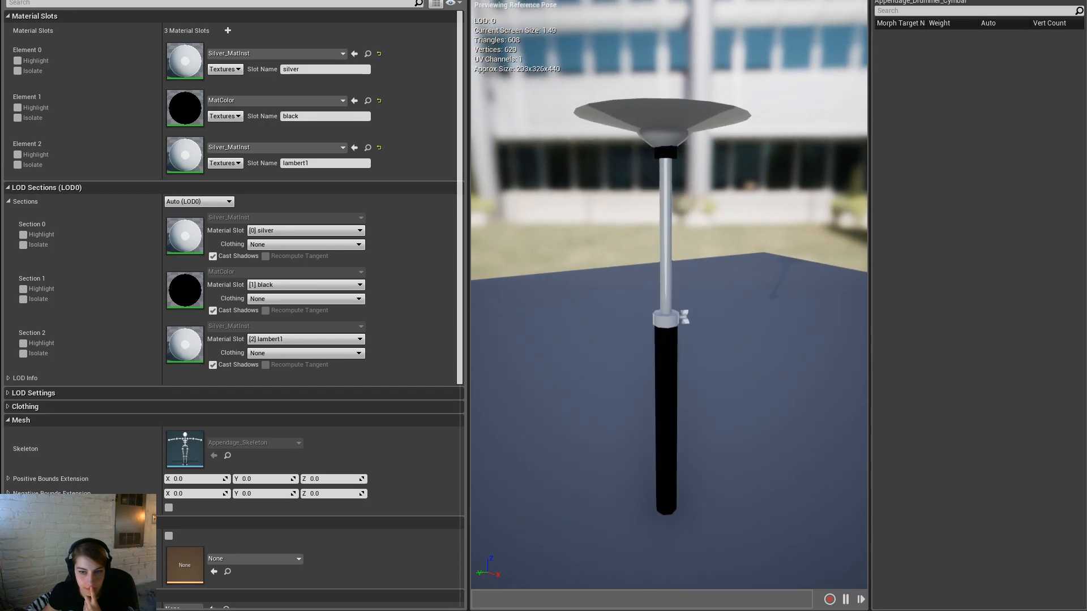
key("alt+Tab")
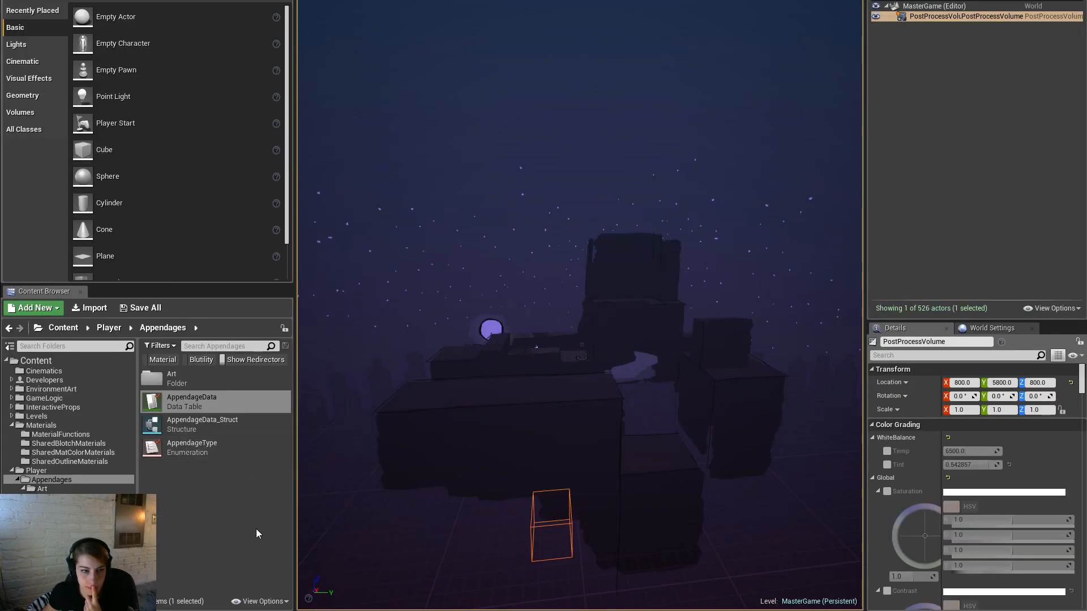
Step: Open the RobotBlueprintList data table in the Player folder and display the TwoArmsBot row
left_click(36, 470)
scroll(227, 509, "down", 3)
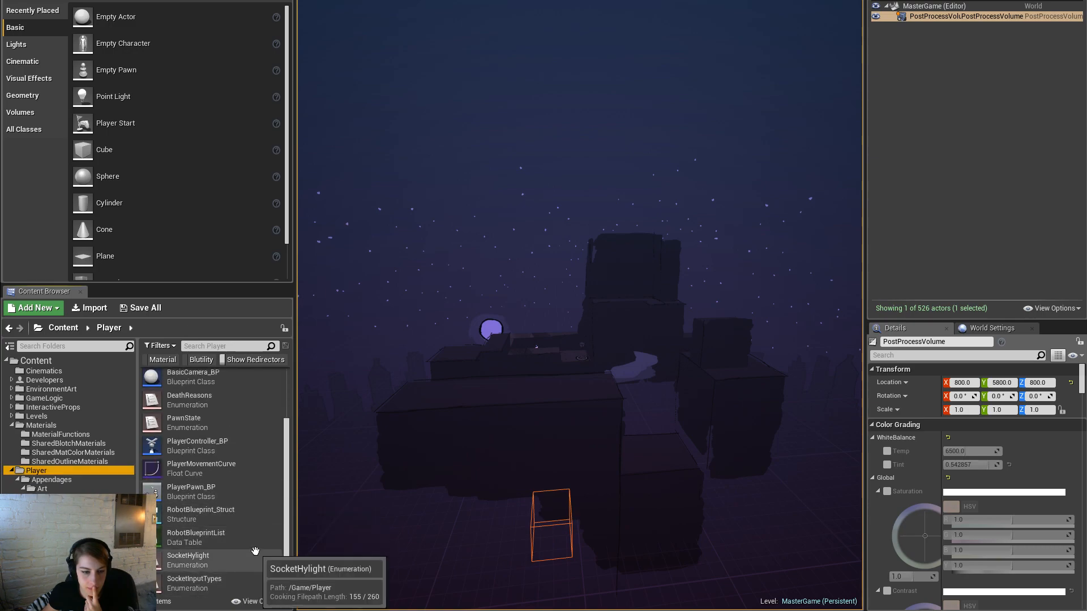
double_click(260, 535)
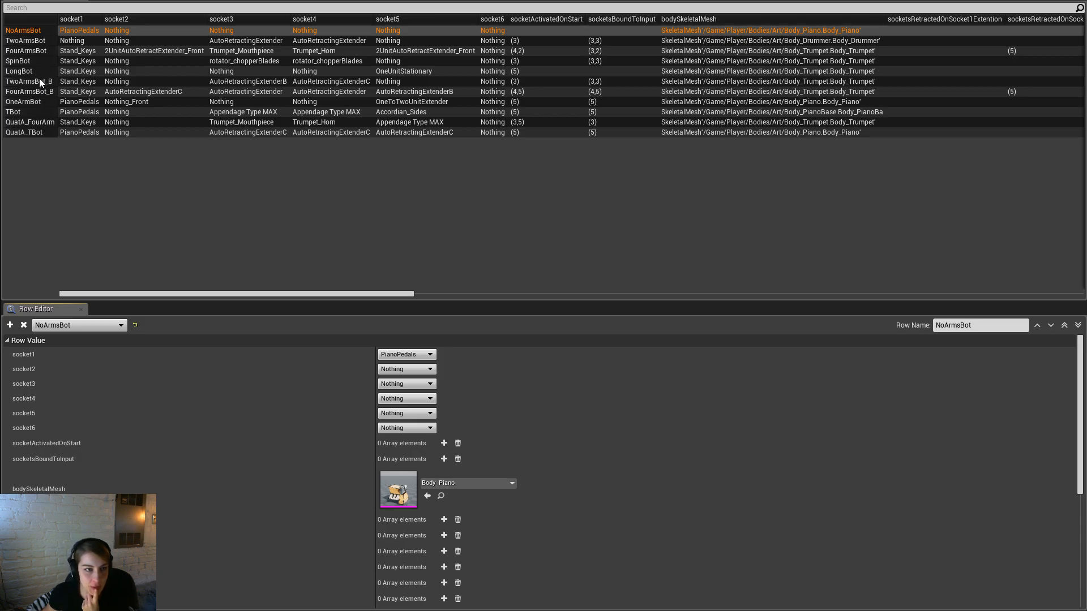
left_click(42, 131)
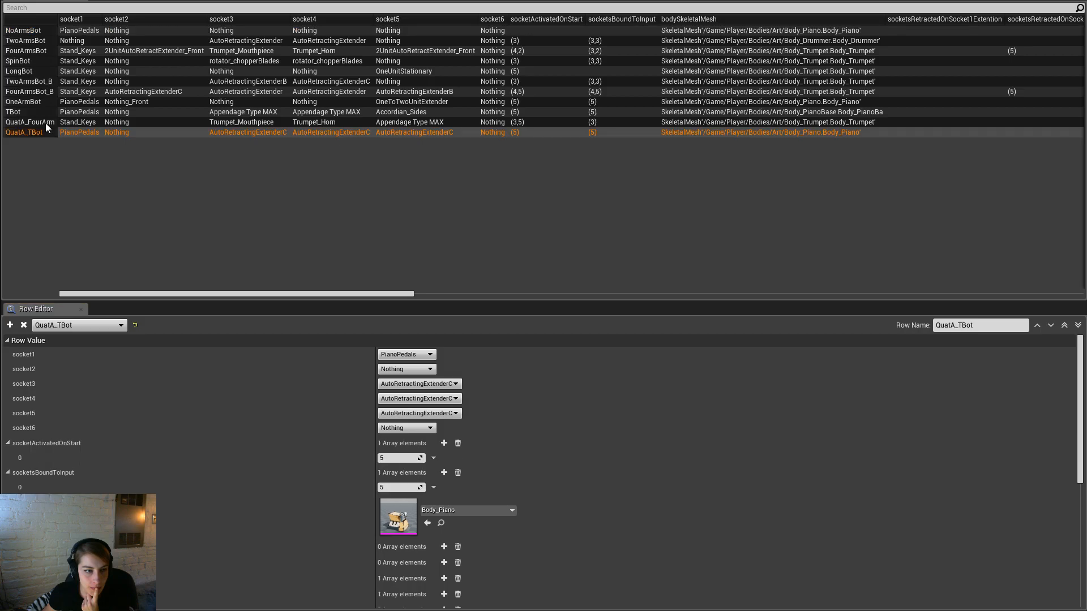
left_click(39, 42)
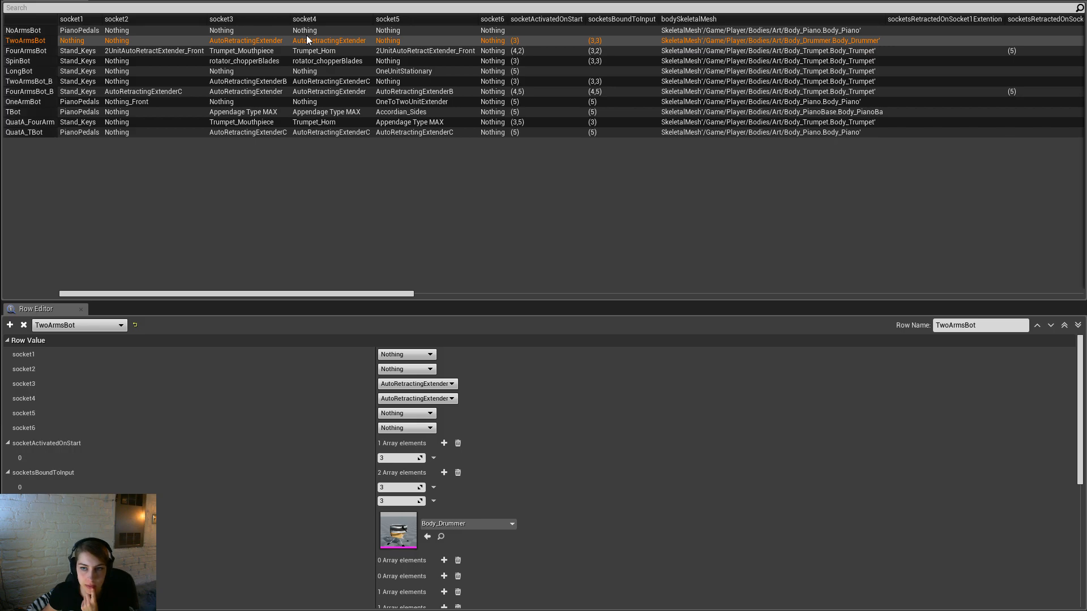
Step: Set both socket3 and socket4 of the TwoArmsBot row to Cymbal
left_click(450, 384)
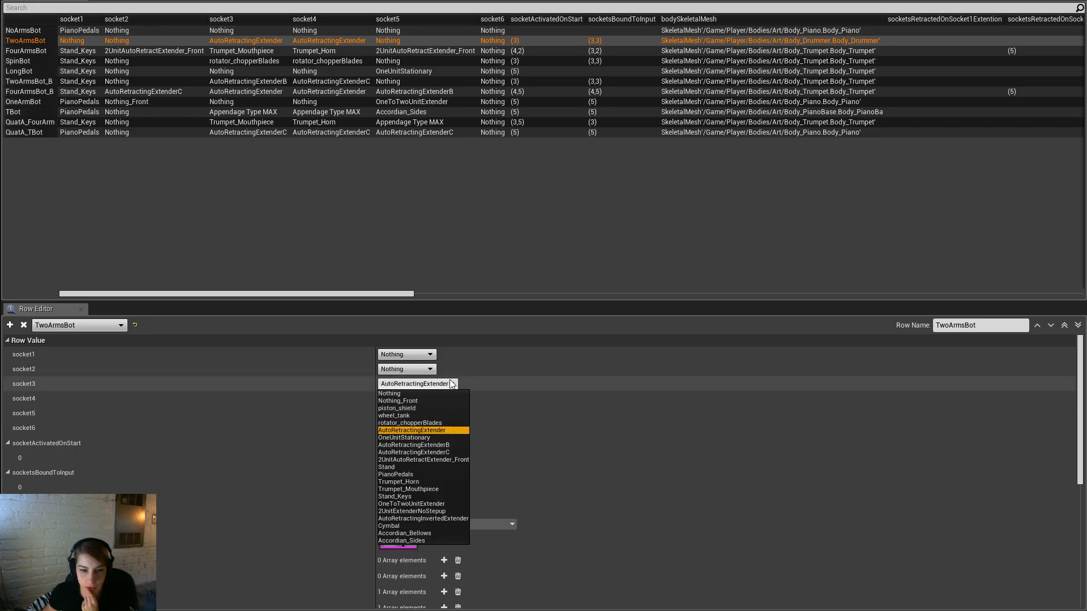
left_click(413, 526)
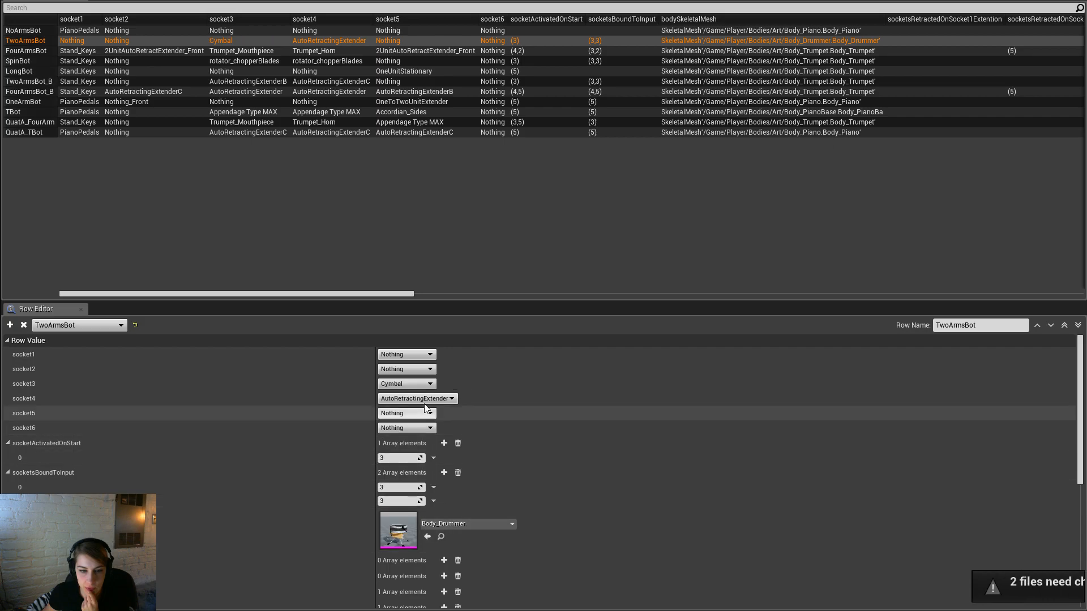
left_click(417, 399)
left_click(397, 541)
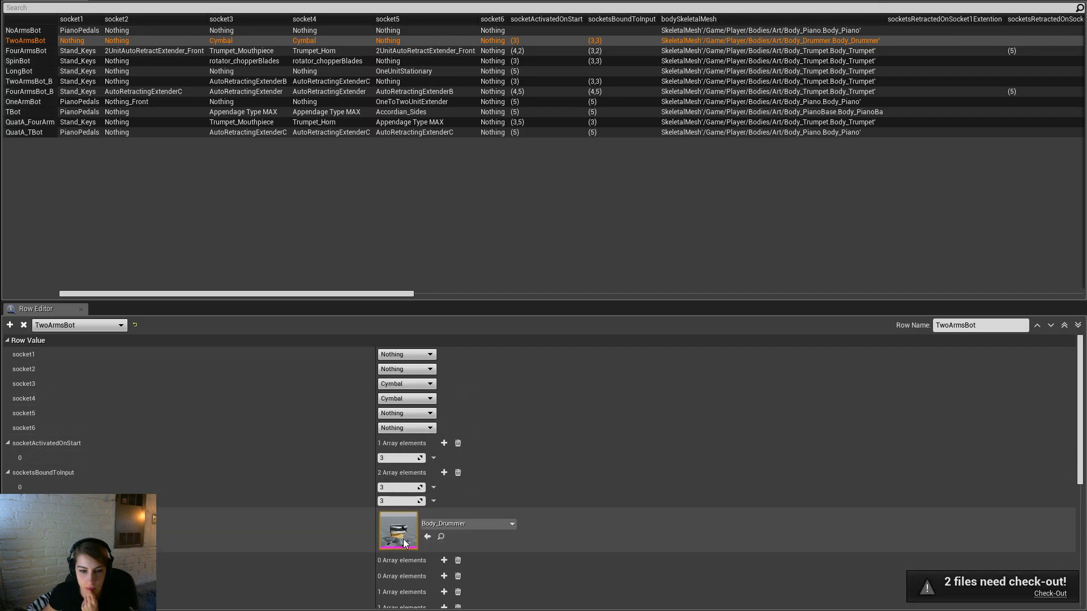
left_click(500, 256)
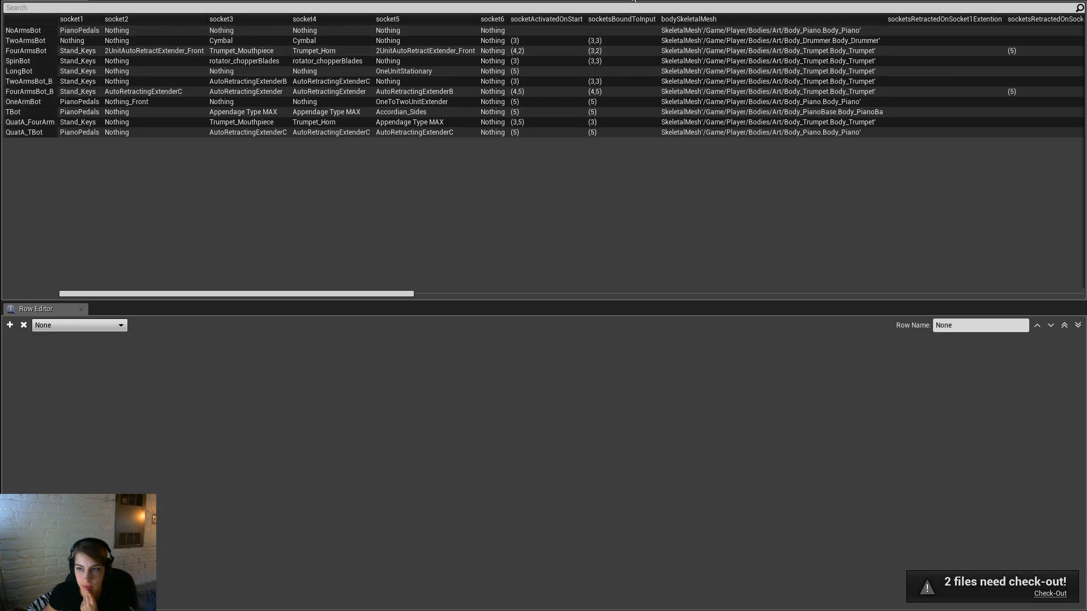
Step: Save the RobotBlueprintList data table and resolve its asset check-out request
key("ctrl+s")
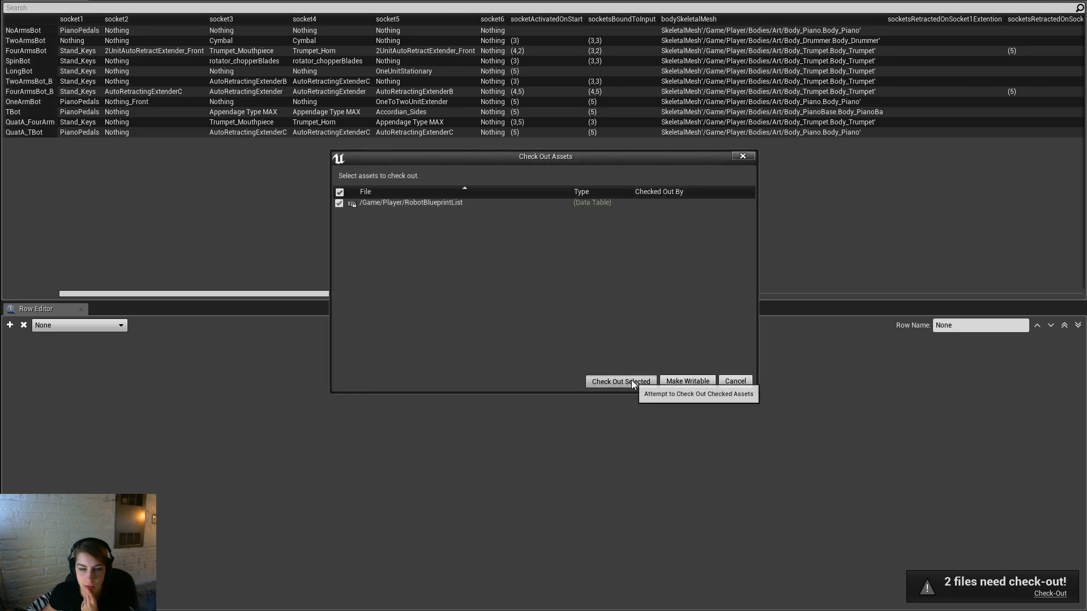
left_click(686, 381)
key("alt+Tab")
Step: Compile the modified blueprints and play-test an Opening level full screen, viewing the drummer robot's cymbal arms
left_click(507, 0)
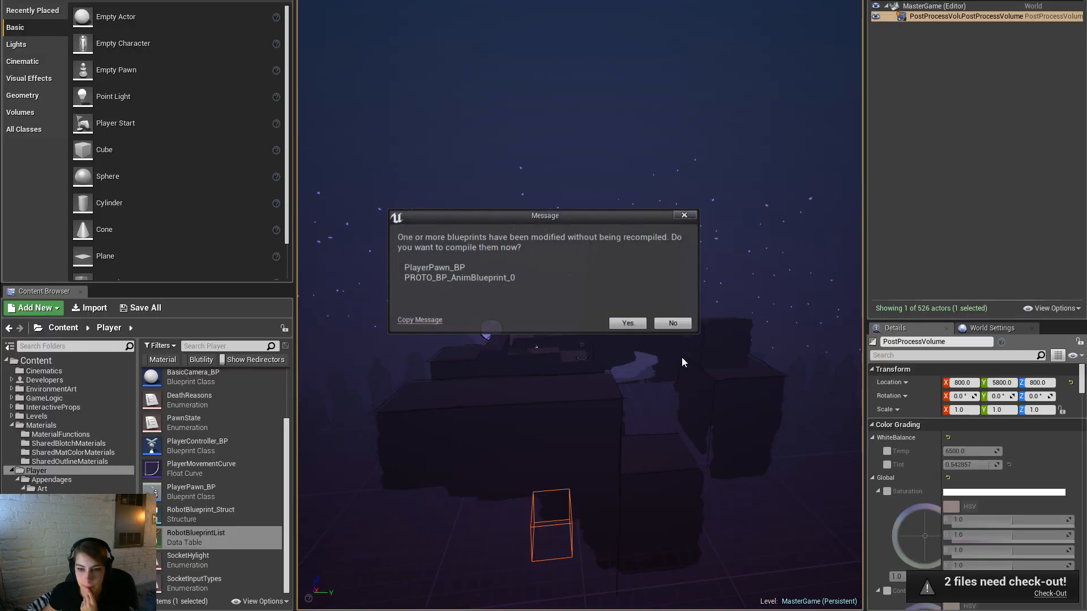
left_click(638, 327)
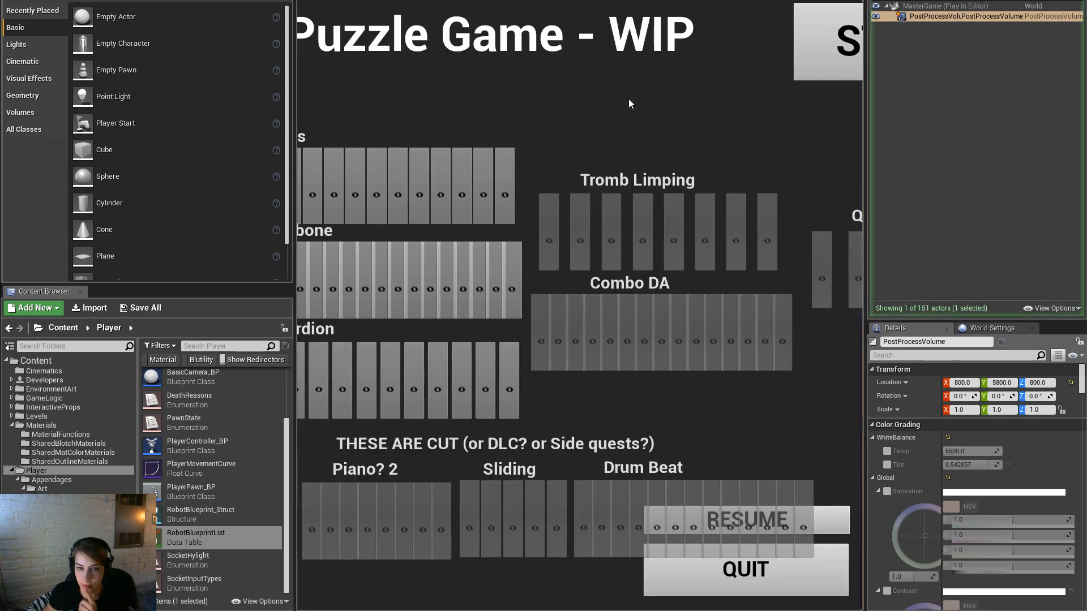
key("F11")
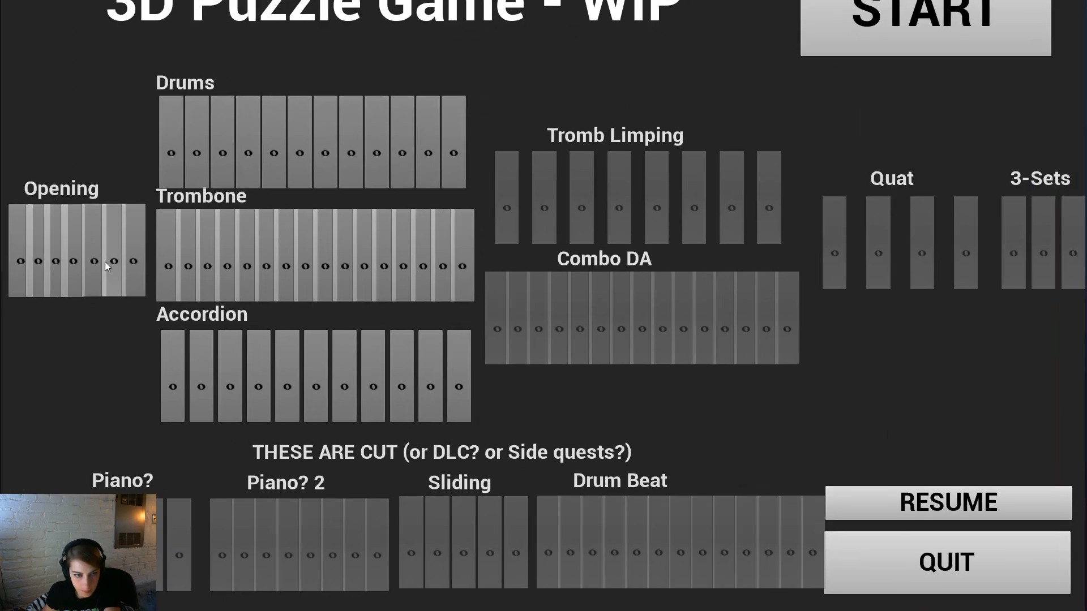
left_click(100, 263)
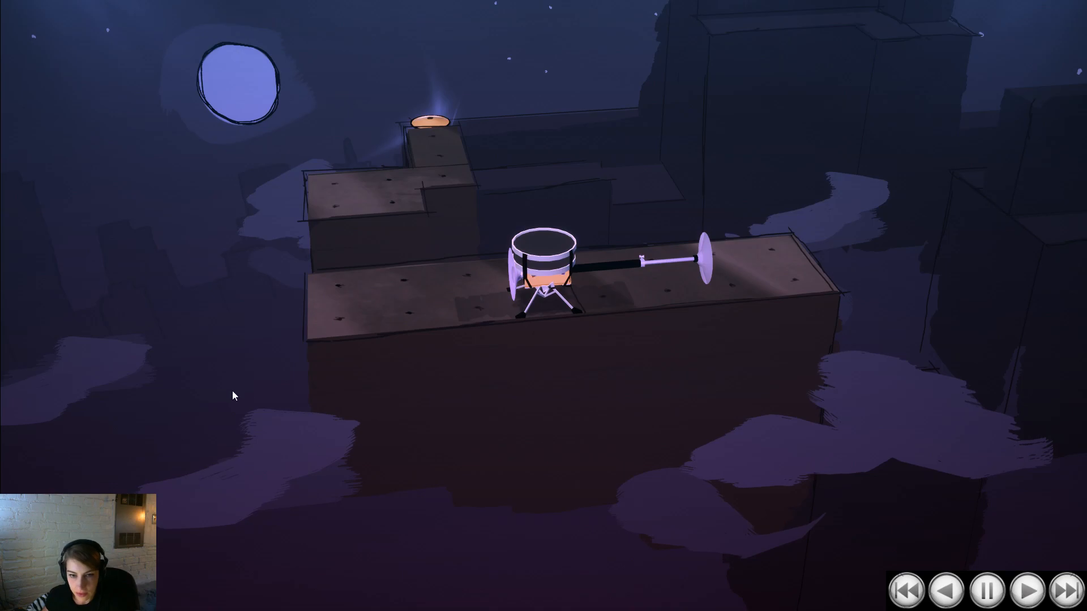
left_click_drag(232, 390, 697, 351)
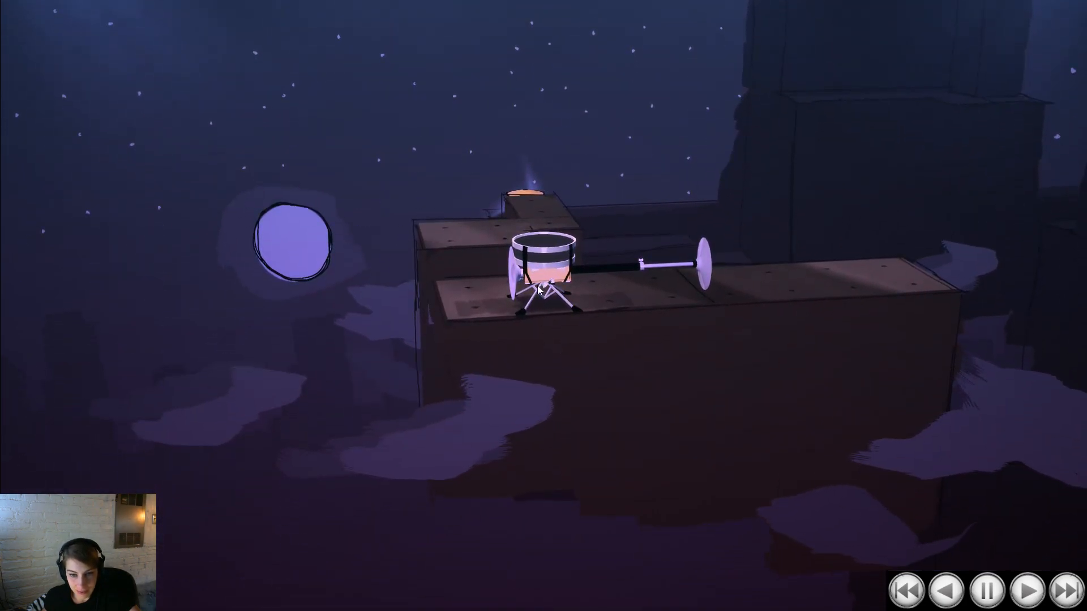
key("Escape")
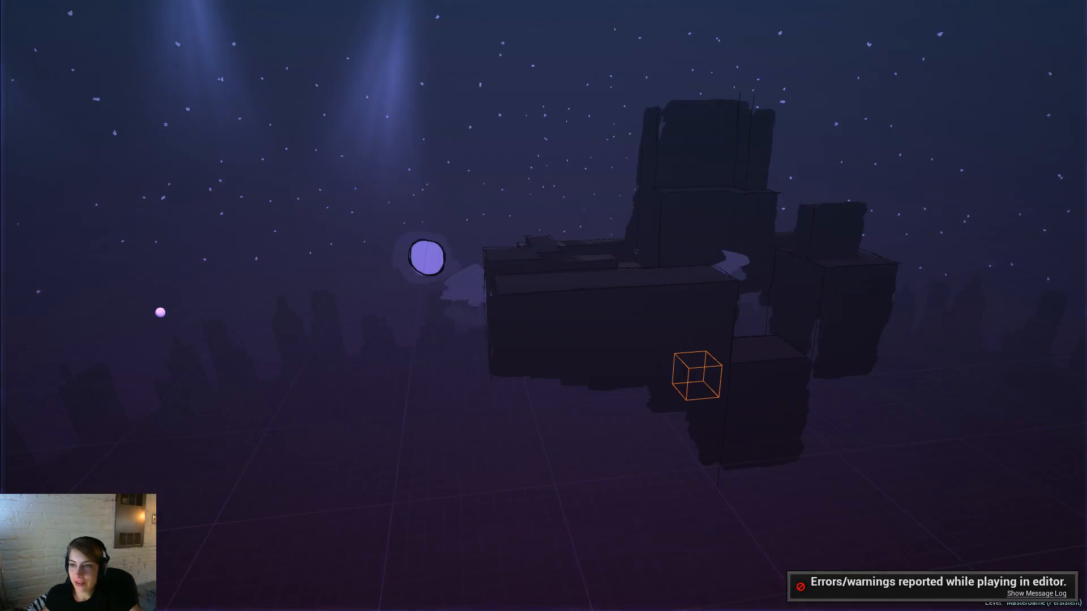
Step: Leave the full-screen game view and compare the robot sockets table with the Cymbal row's settings in the appendage table
key("F11")
key("alt+Tab")
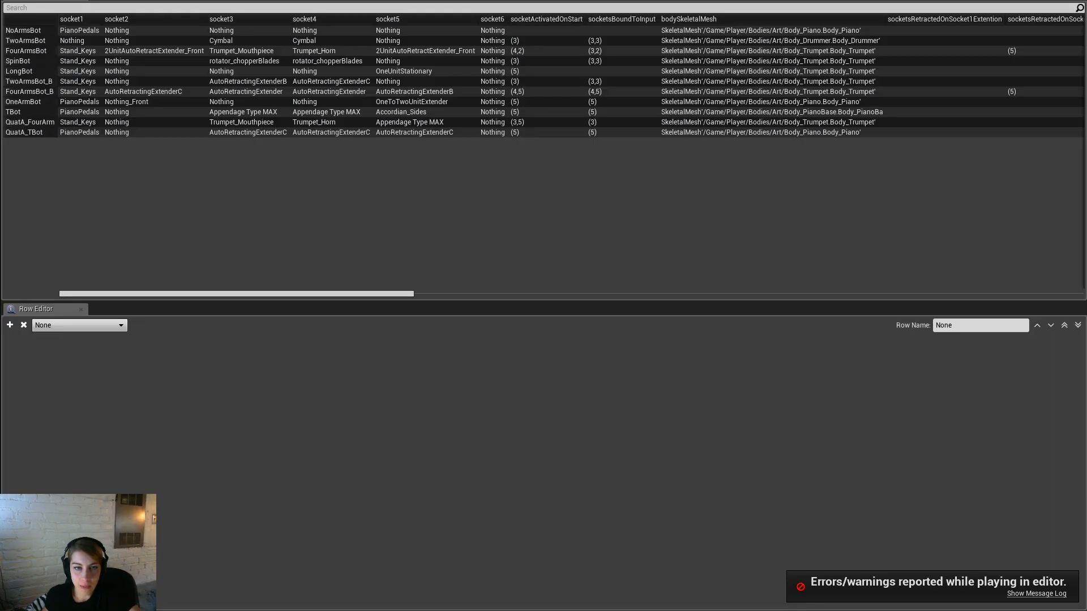
key("alt+Tab")
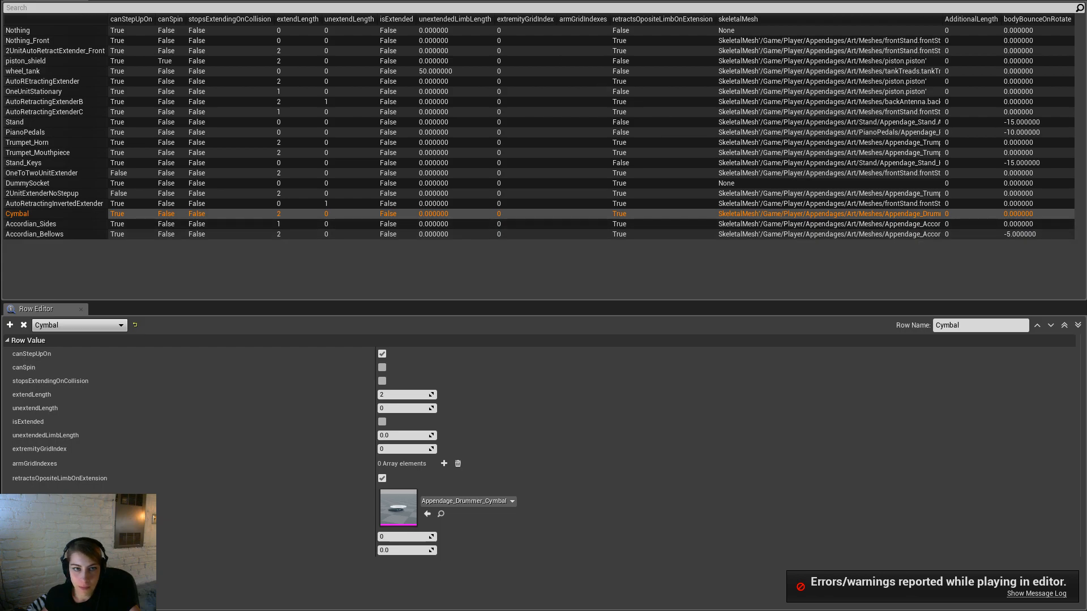
key("alt+Tab")
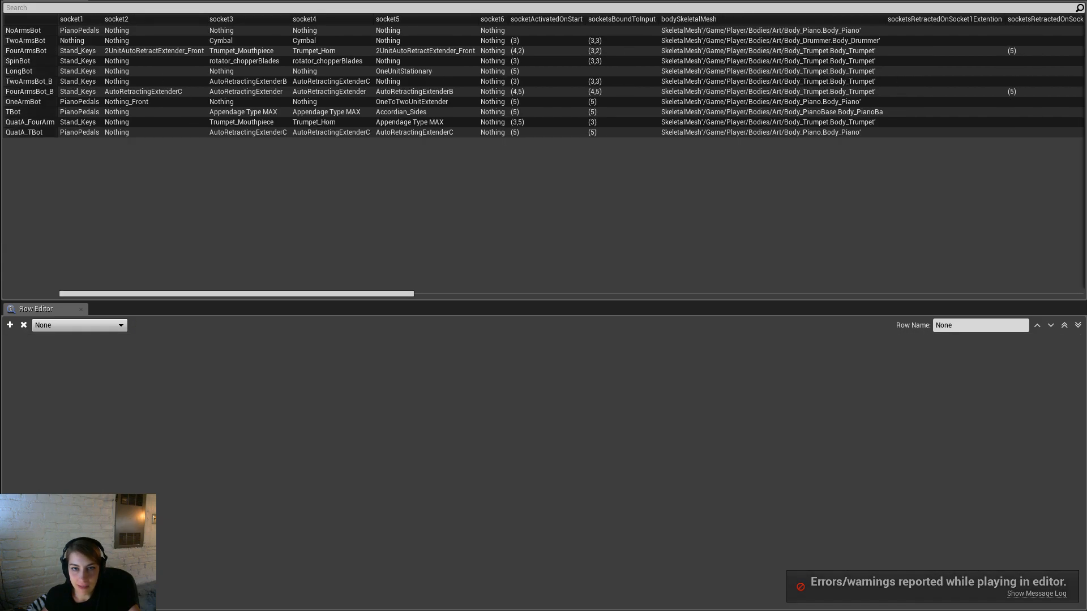
key("alt+Tab")
Step: Compile the modified blueprints and play-test a level from the Opening set
key("alt+p")
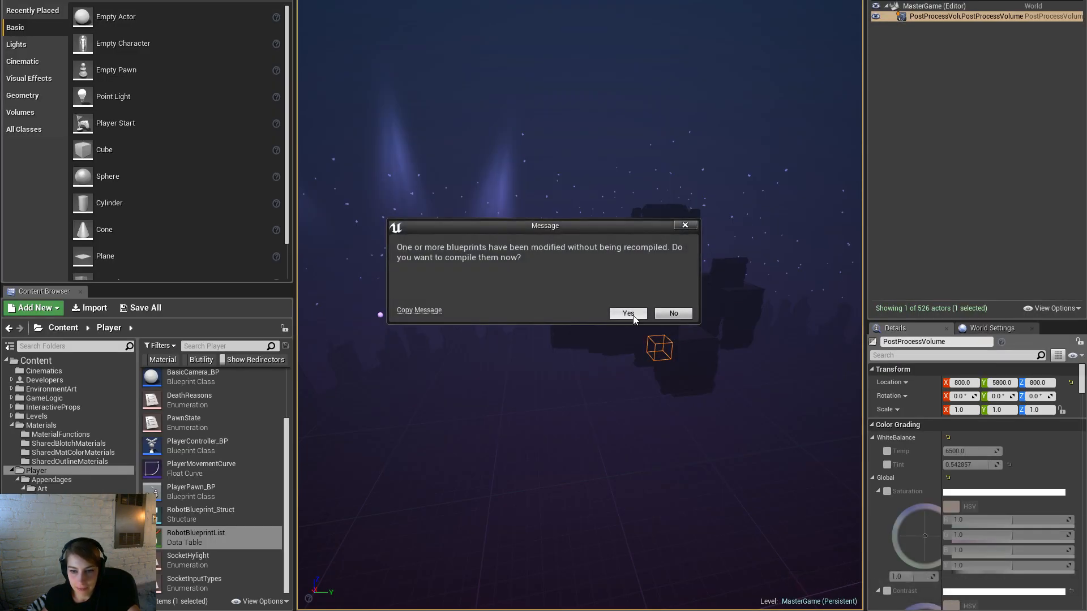
left_click(630, 312)
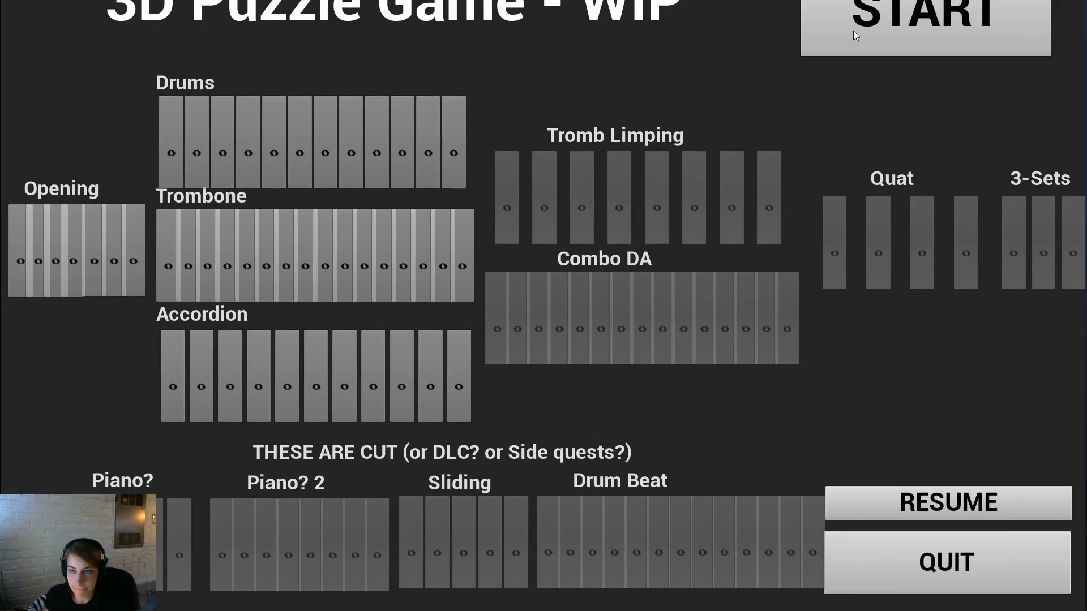
left_click(86, 276)
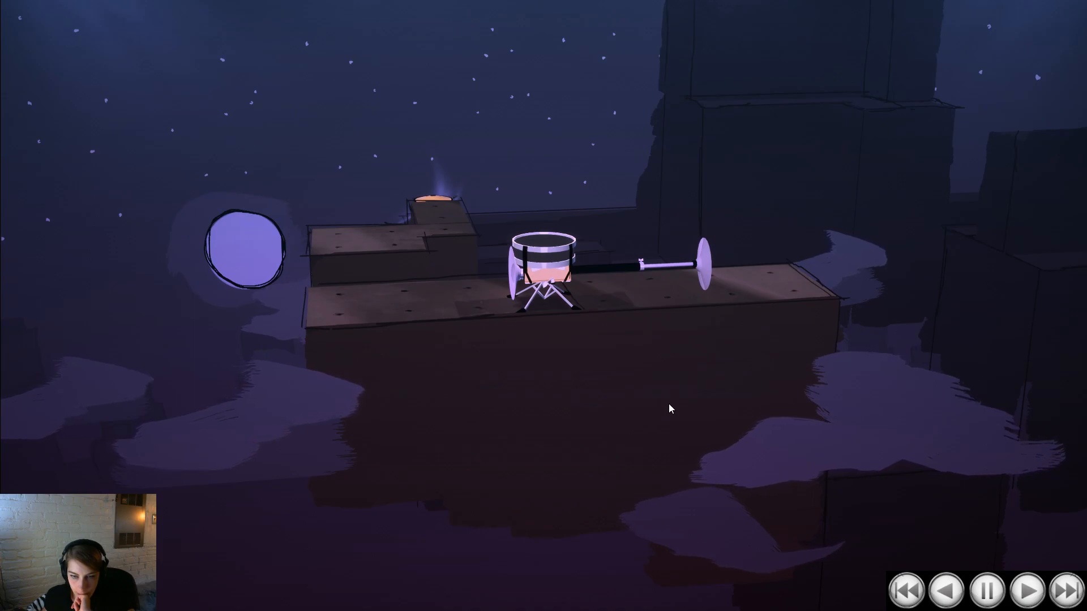
Step: Examine the drummer robot and its two cymbal arms from several camera angles in the running level
key("Left")
key("Right")
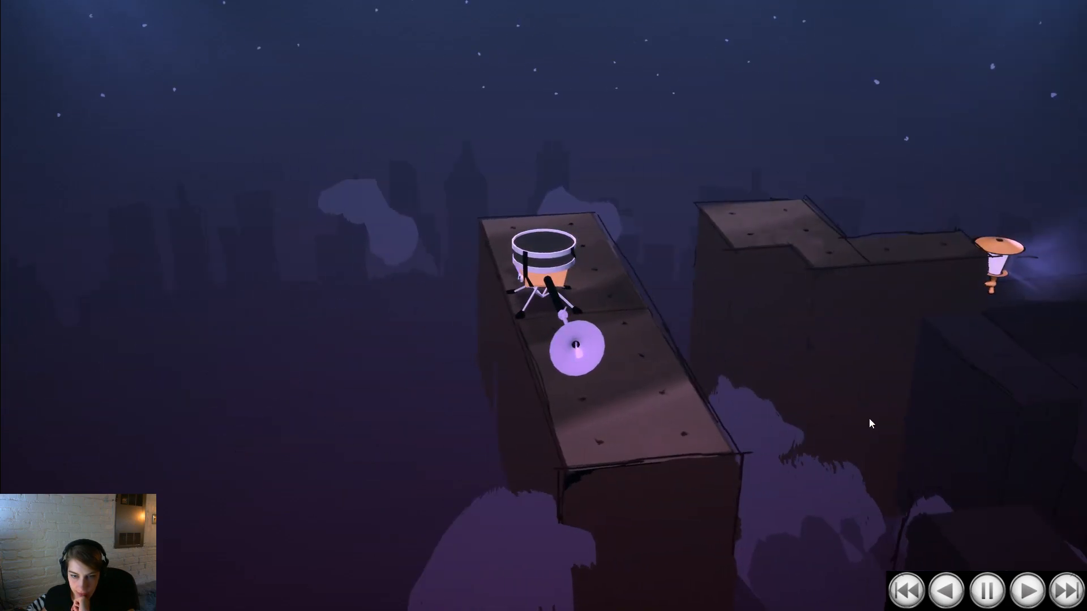
left_click_drag(869, 419, 717, 243)
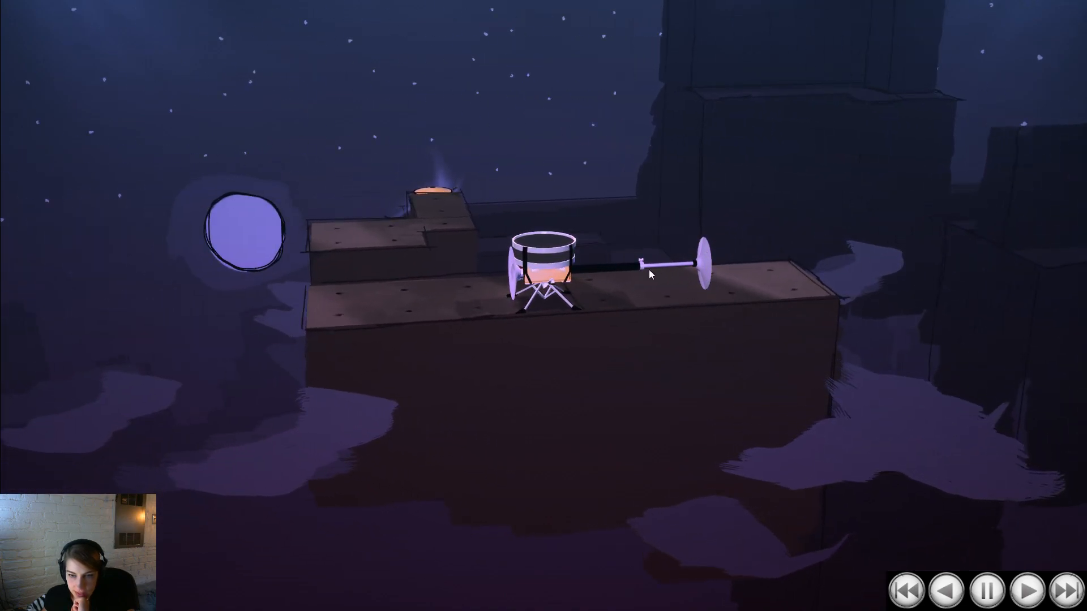
left_click_drag(660, 362, 667, 441)
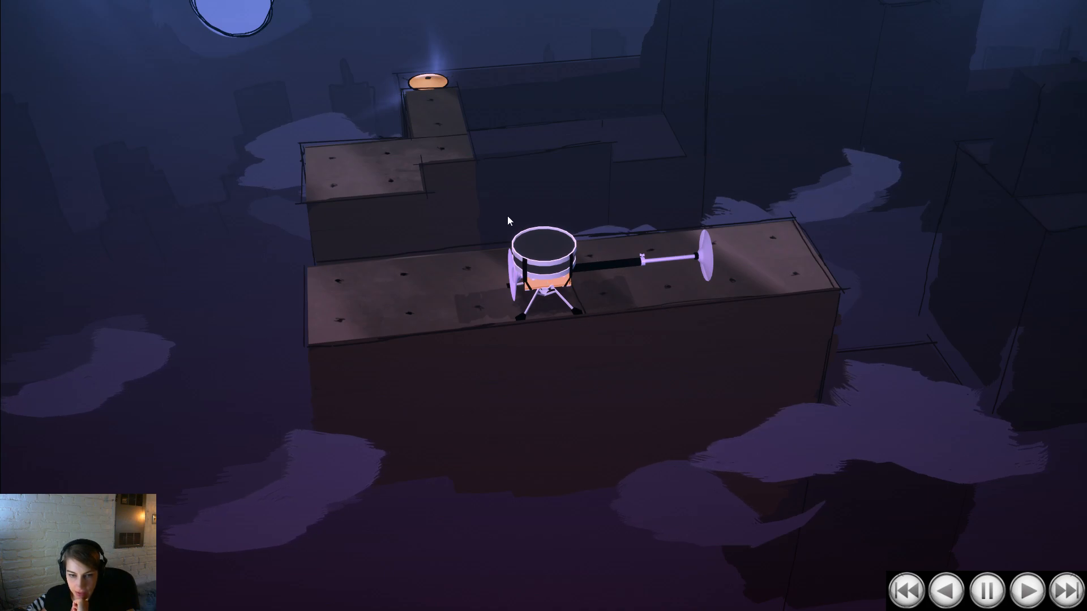
left_click_drag(579, 287, 558, 264)
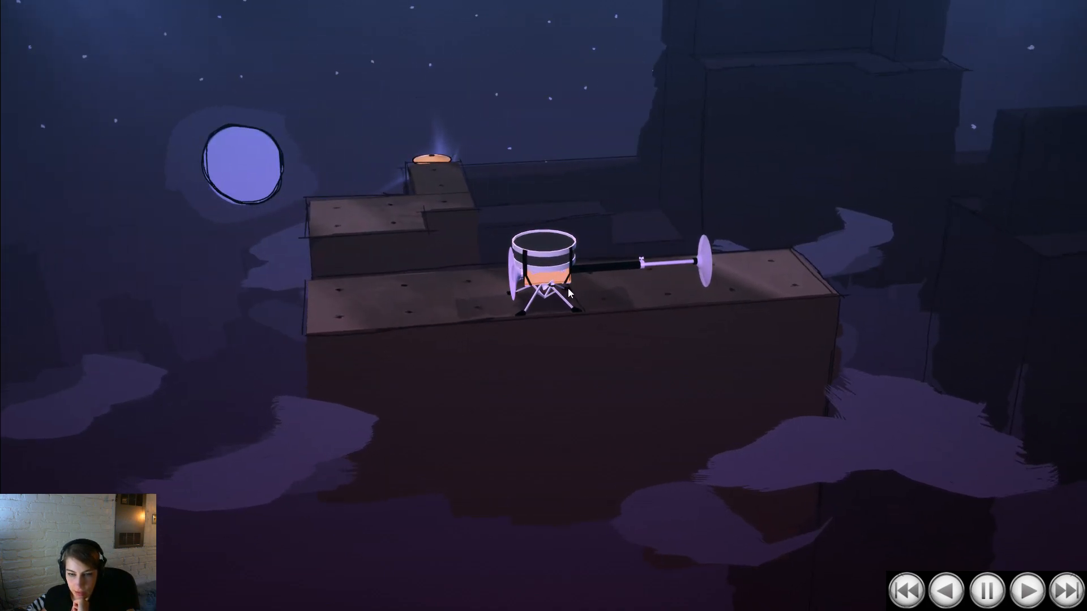
left_click_drag(607, 379, 527, 312)
left_click_drag(561, 359, 546, 375)
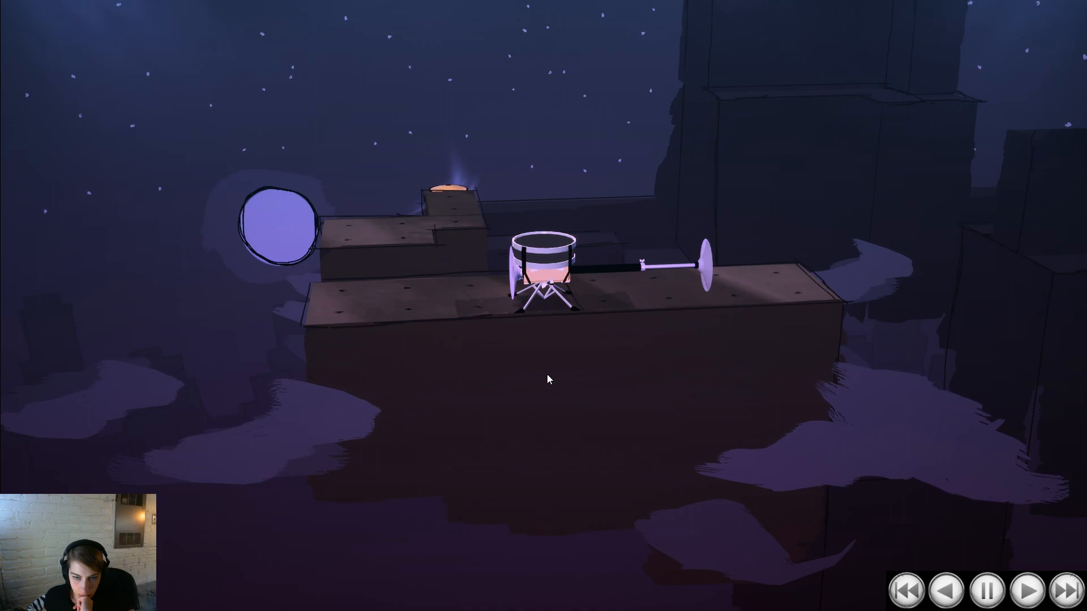
left_click_drag(546, 374, 487, 344)
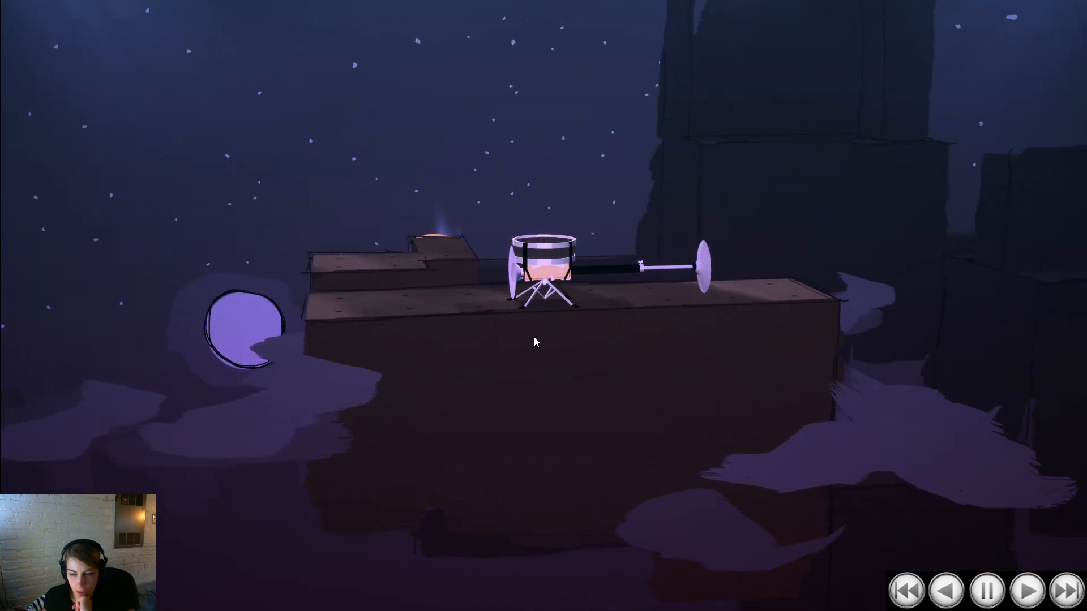
left_click_drag(461, 308, 758, 396)
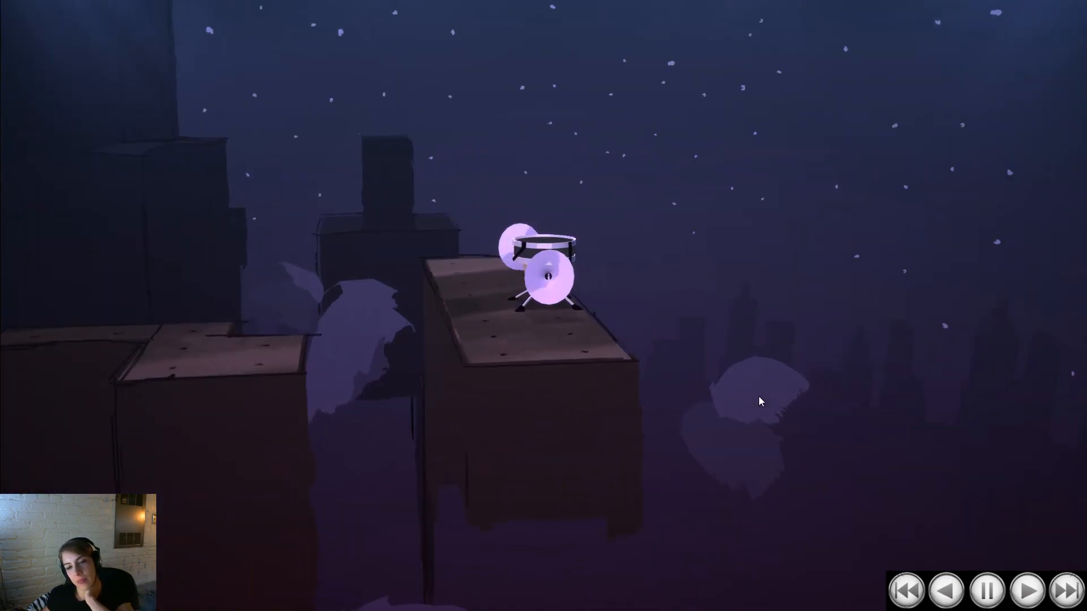
left_click_drag(862, 414, 529, 334)
left_click_drag(572, 374, 619, 237)
left_click_drag(723, 415, 642, 247)
left_click_drag(663, 405, 762, 370)
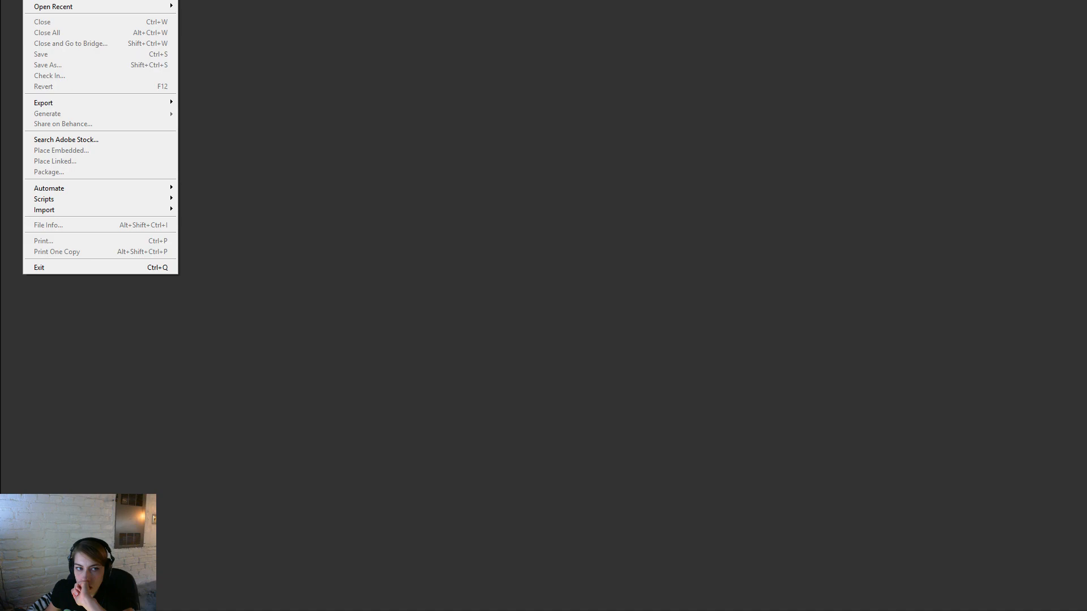
Step: Switch to Photoshop, create a new document and paste the game screenshot into it, framing the drummer robot
key("ctrl+n")
left_click(585, 66)
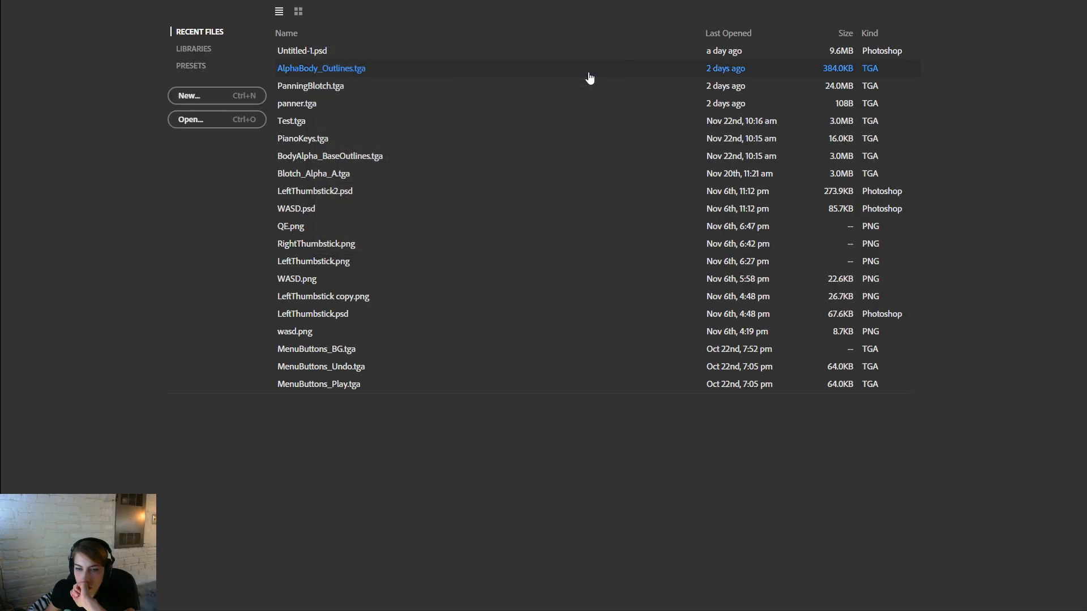
key("ctrl+v")
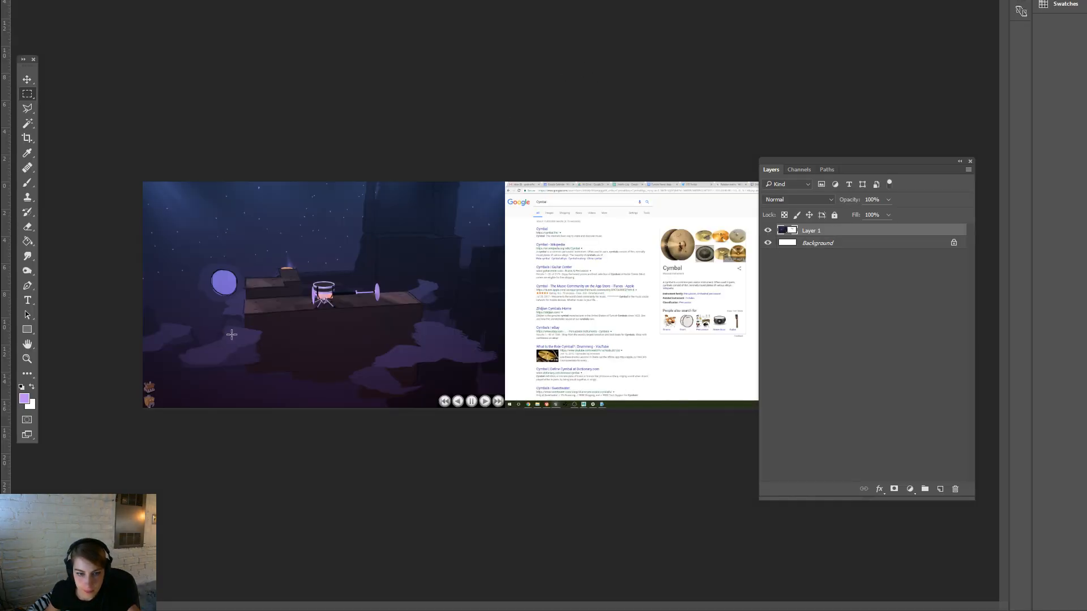
key("z")
left_click_drag(291, 260, 366, 338)
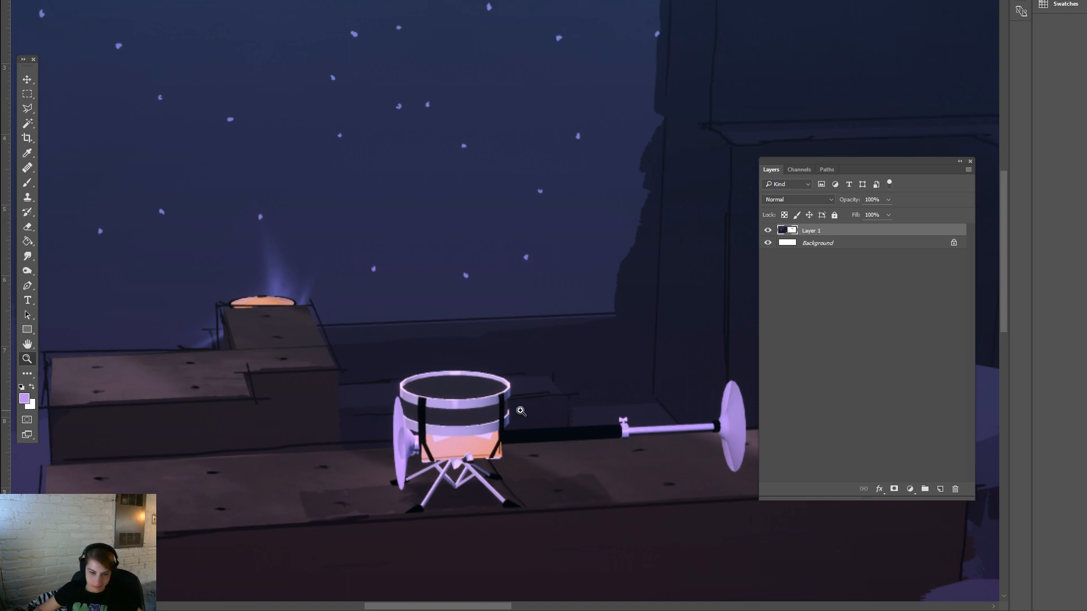
Step: Make an elliptical marquee selection around the drumhead on top of the robot
right_click(540, 410)
left_click(705, 340)
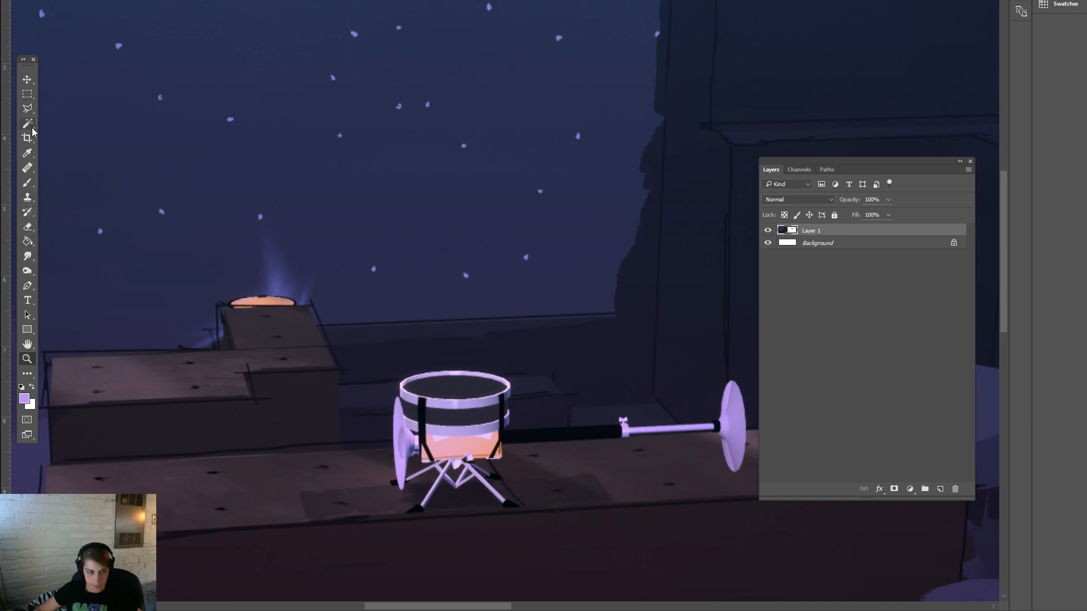
left_click_drag(27, 94, 62, 105)
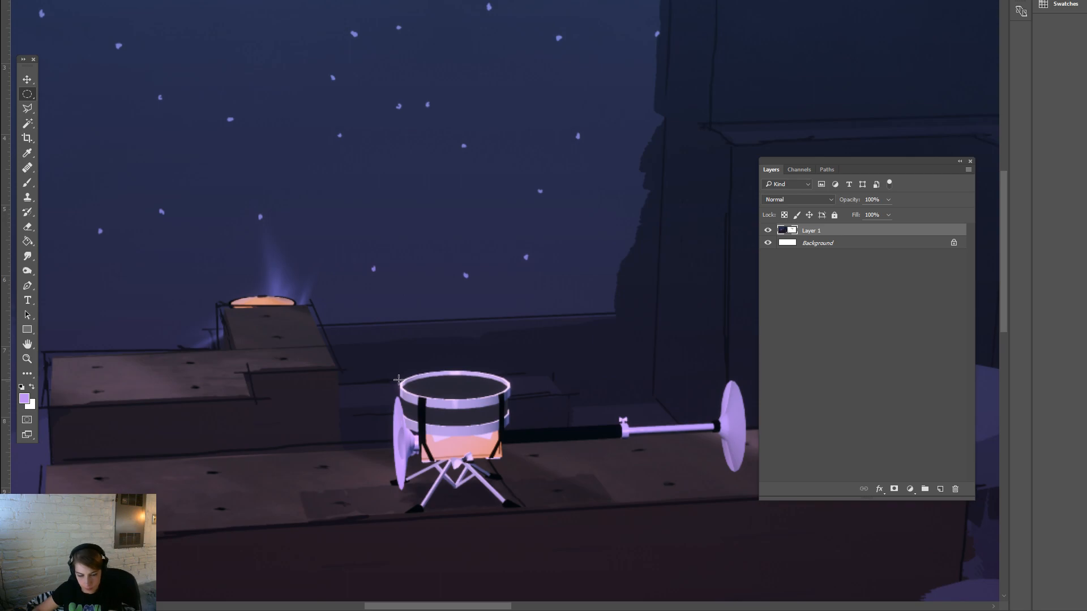
left_click_drag(396, 382, 488, 390)
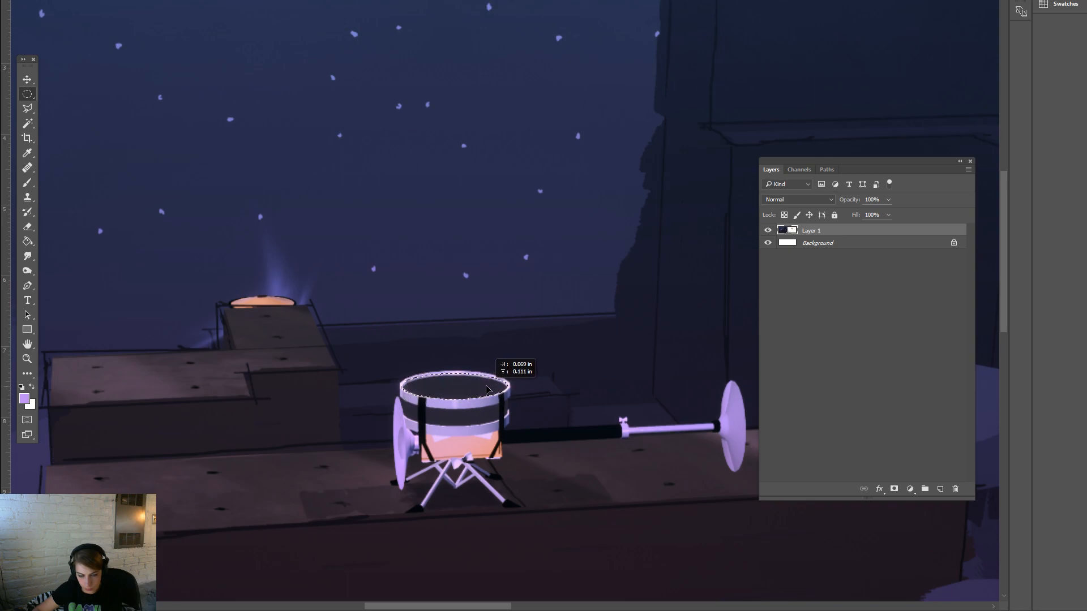
key("ctrl+t")
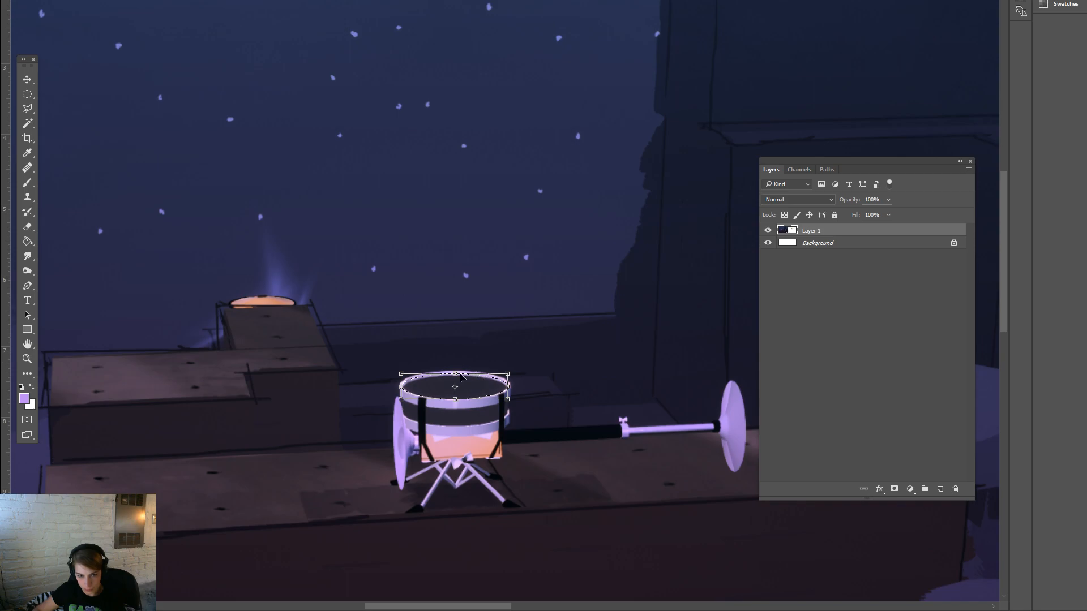
left_click_drag(456, 365, 457, 364)
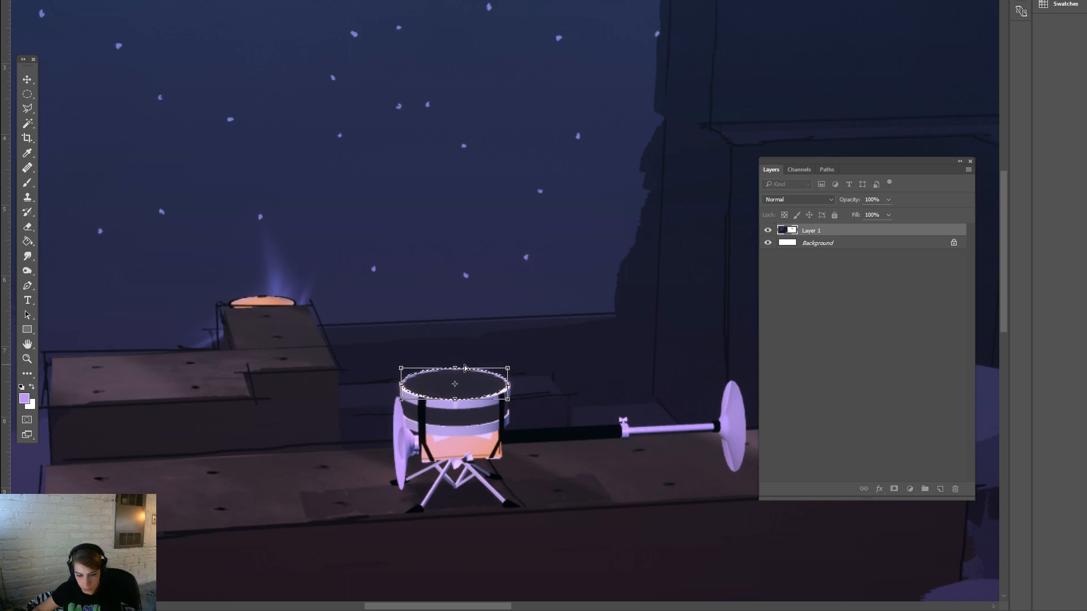
left_click(27, 81)
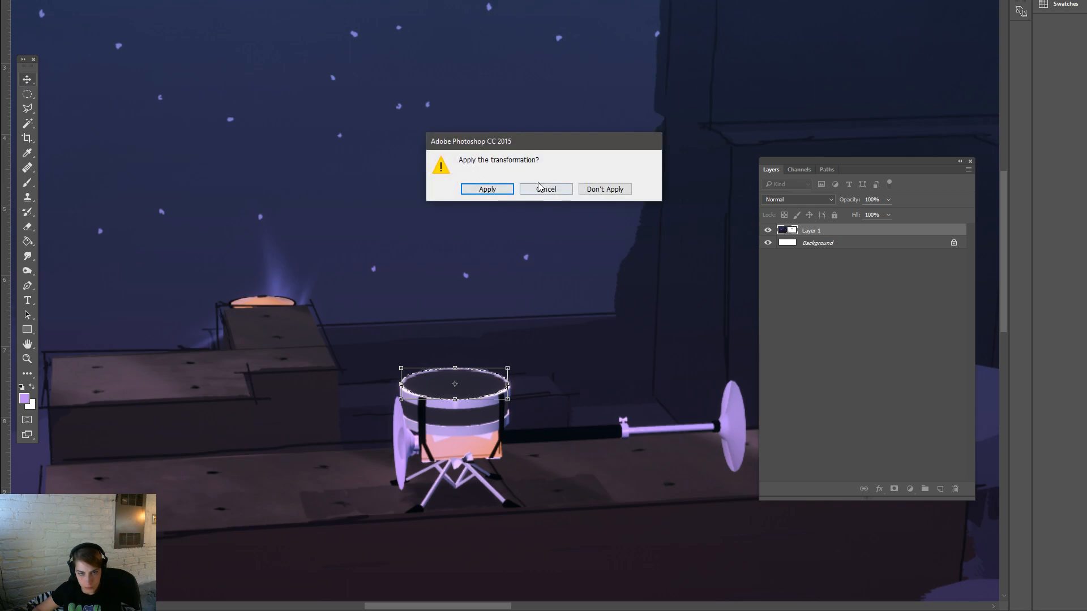
left_click(601, 190)
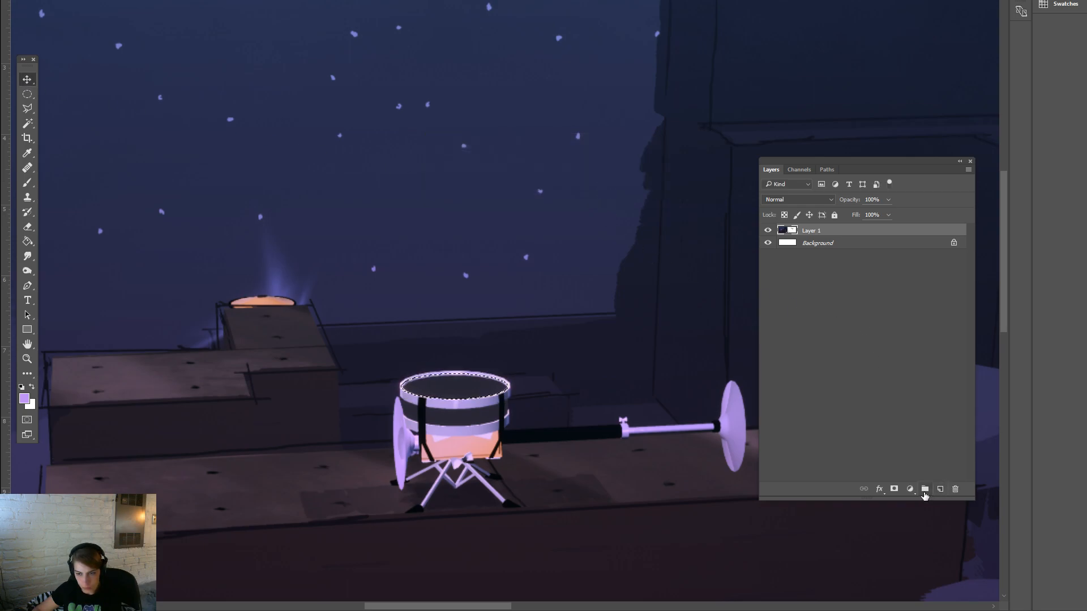
Step: Fill the drumhead selection on a new layer with light purple #e4bcfa sampled from the drum's lower rim, and deselect
left_click(940, 490)
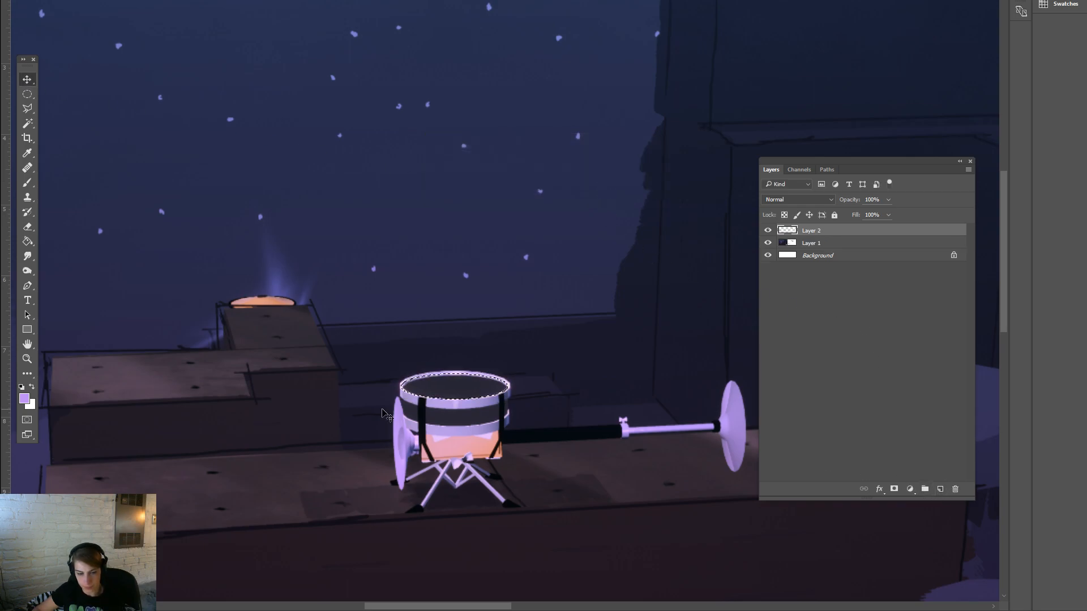
left_click(24, 398)
left_click(479, 322)
left_click_drag(469, 344, 251, 150)
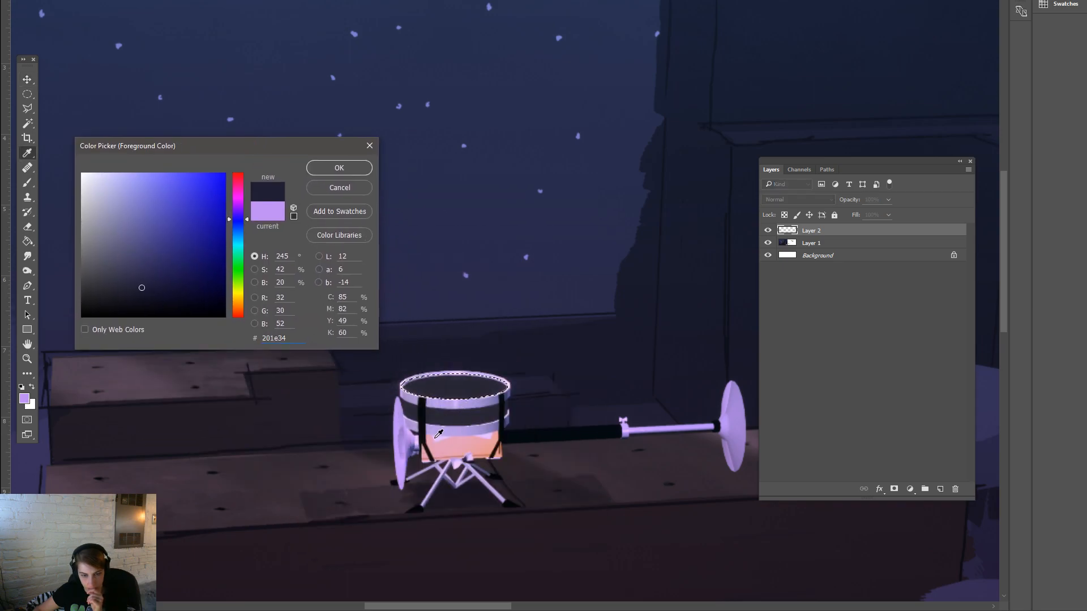
left_click(439, 435)
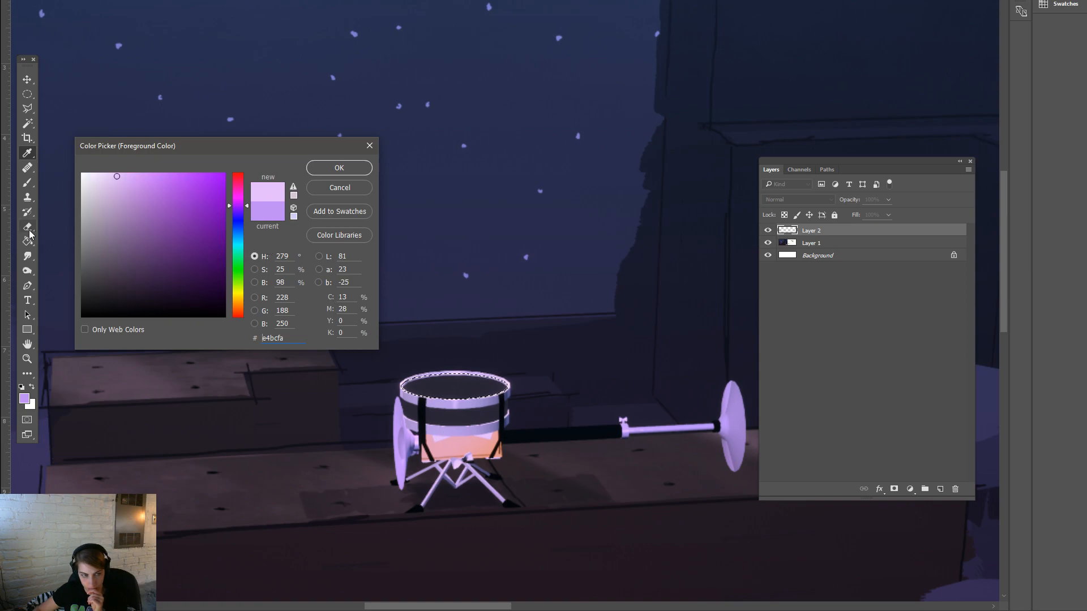
left_click(328, 170)
left_click(27, 242)
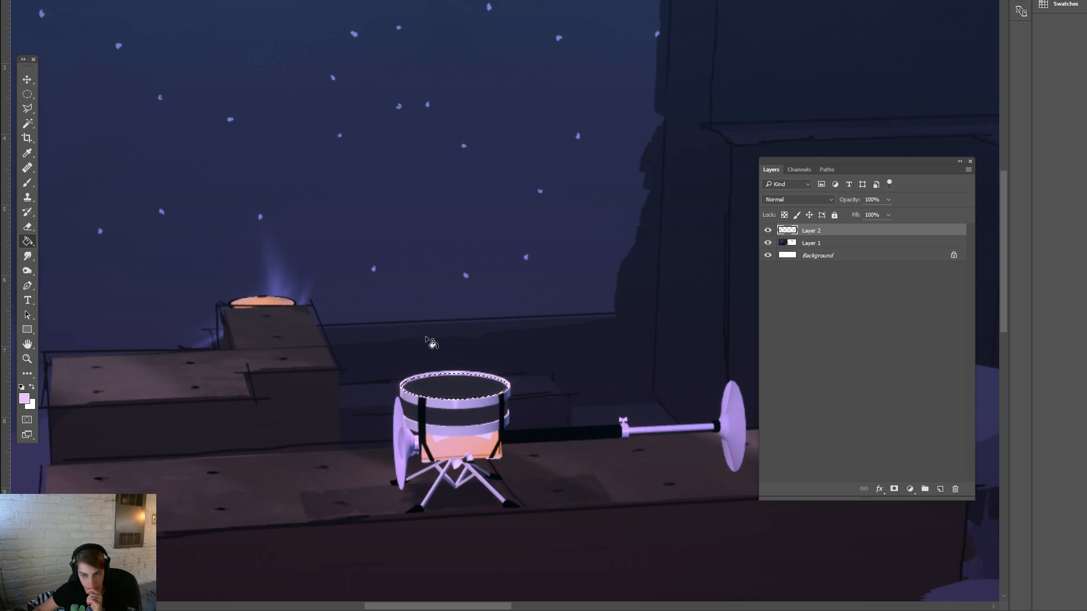
left_click(407, 389)
key("ctrl+d")
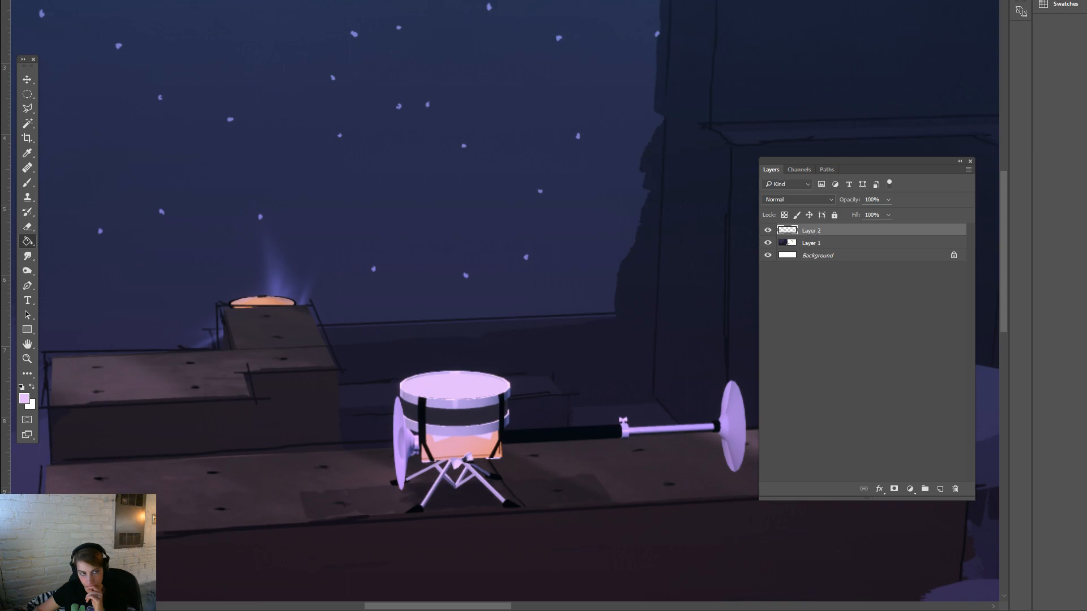
Step: Apply an image adjustment to the drumhead fill, darkening it to a muted purple-grey
left_click(74, 0)
mouse_move(129, 0)
left_click(266, 26)
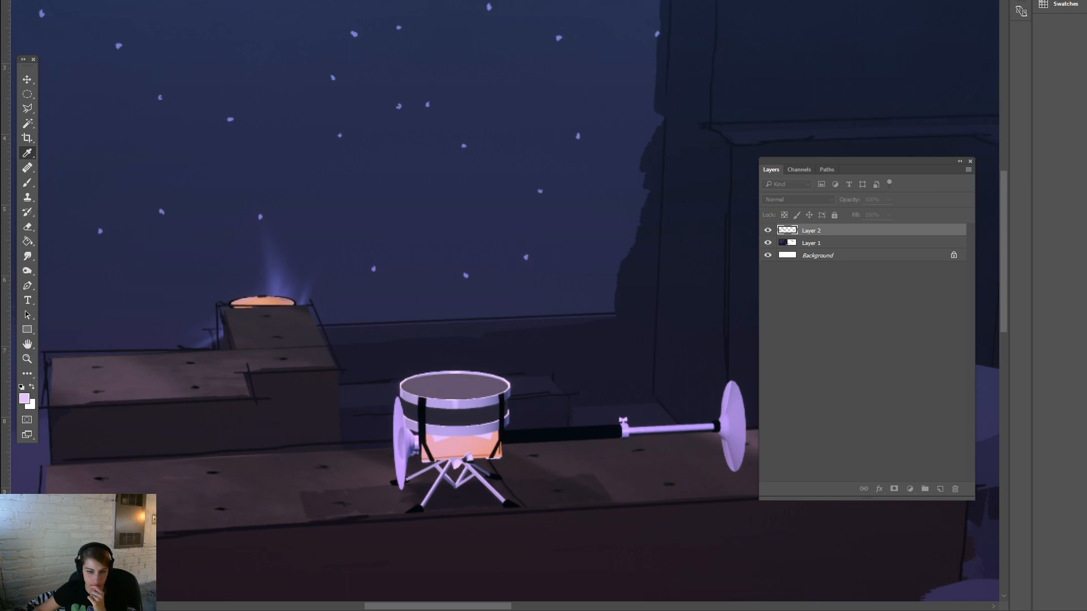
key("Return")
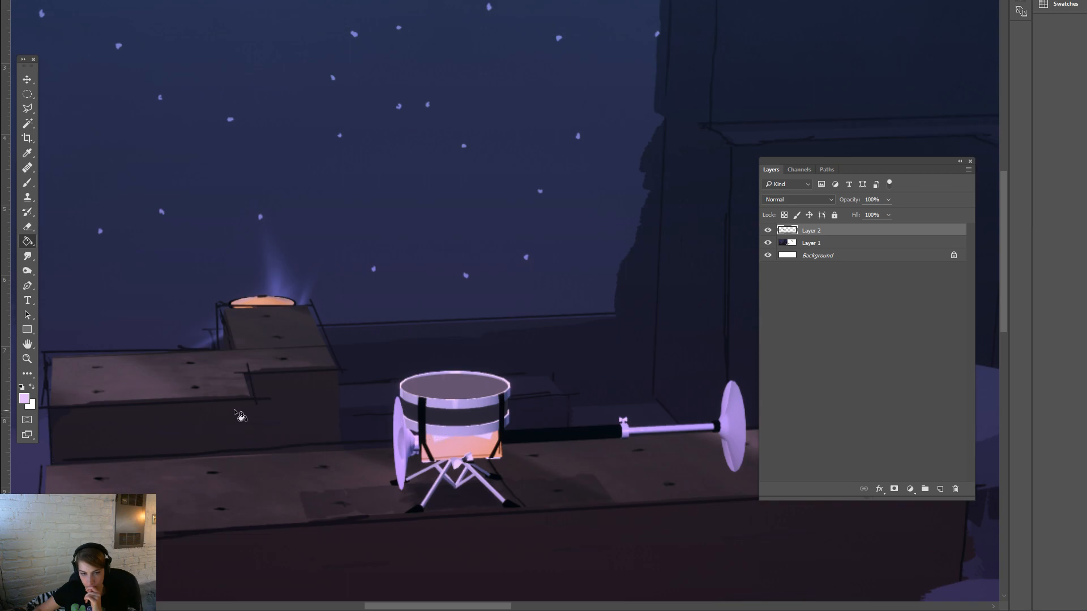
Step: Add a layer directly above the screenshot layer and ready the Polygonal Lasso with pink #e3a0ba sampled from the drum's base as foreground colour
left_click(873, 243)
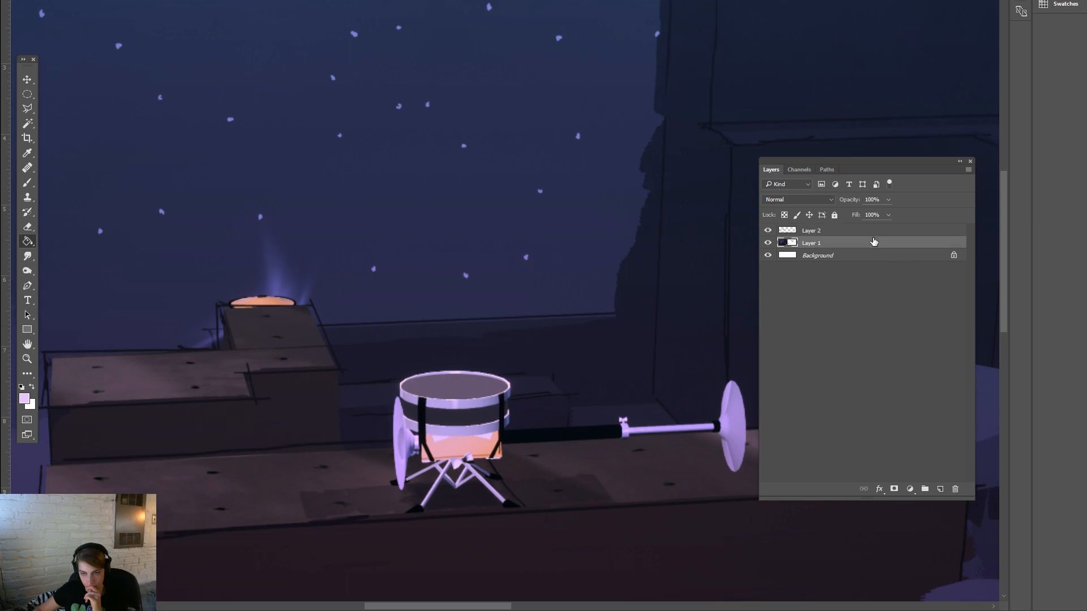
left_click(940, 488)
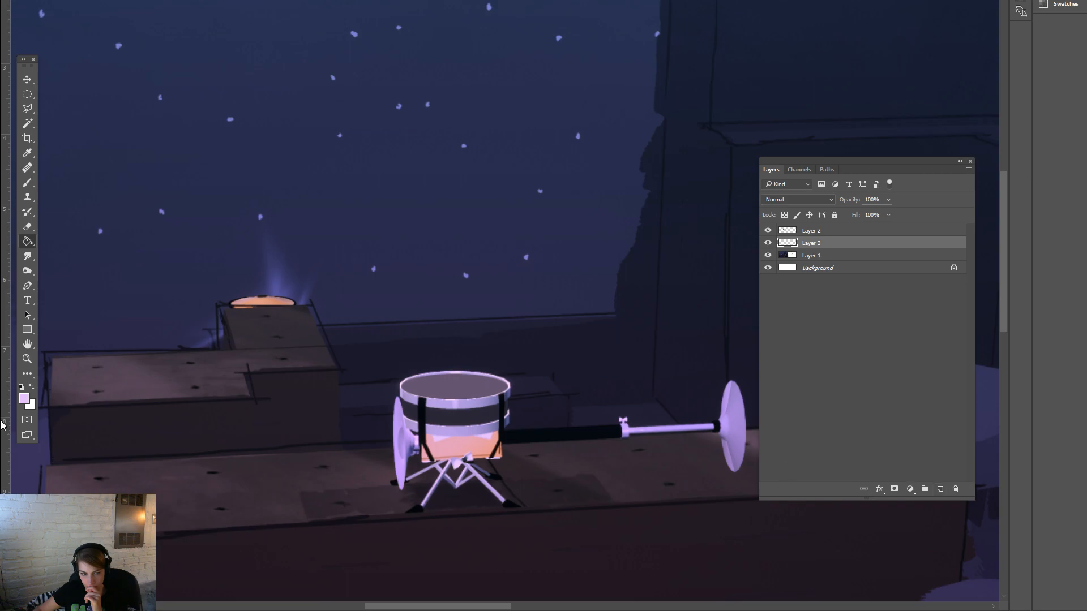
left_click(24, 399)
left_click(458, 441)
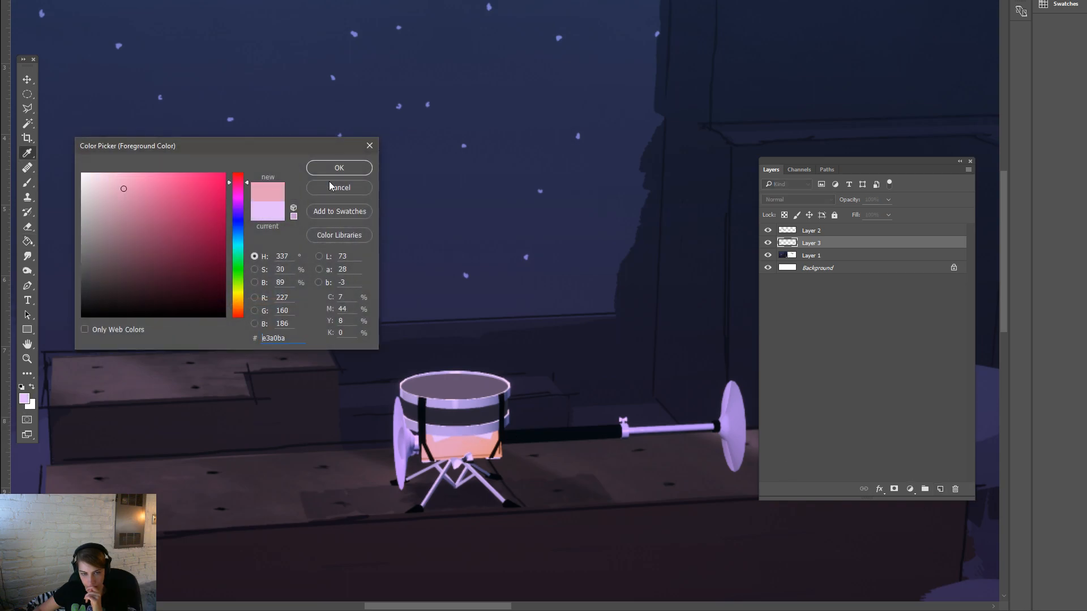
left_click(338, 168)
left_click(31, 108)
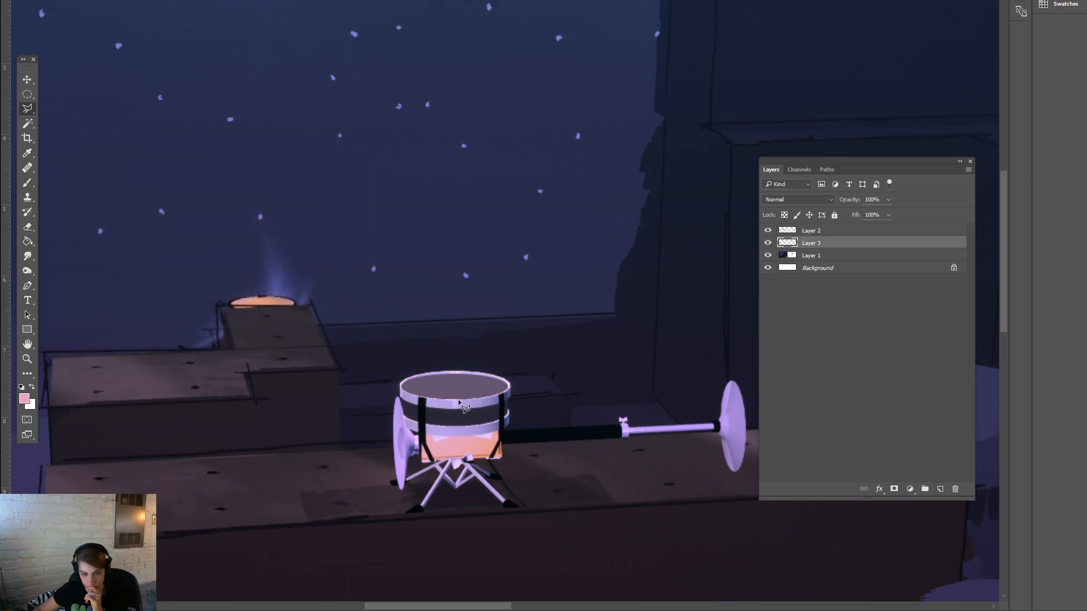
Step: Select the drum's side band with the Polygonal Lasso, fill it with the sampled pink, and deselect
left_click(404, 418)
left_click(504, 424)
left_click(510, 392)
left_click(411, 401)
left_click(403, 400)
key("g")
left_click(501, 425)
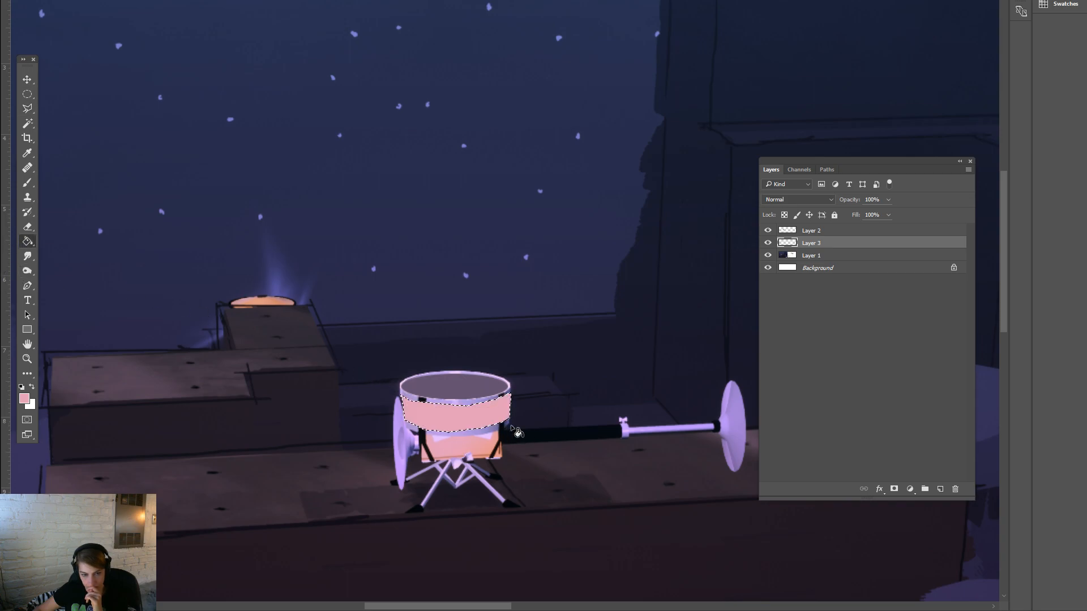
key("ctrl+d")
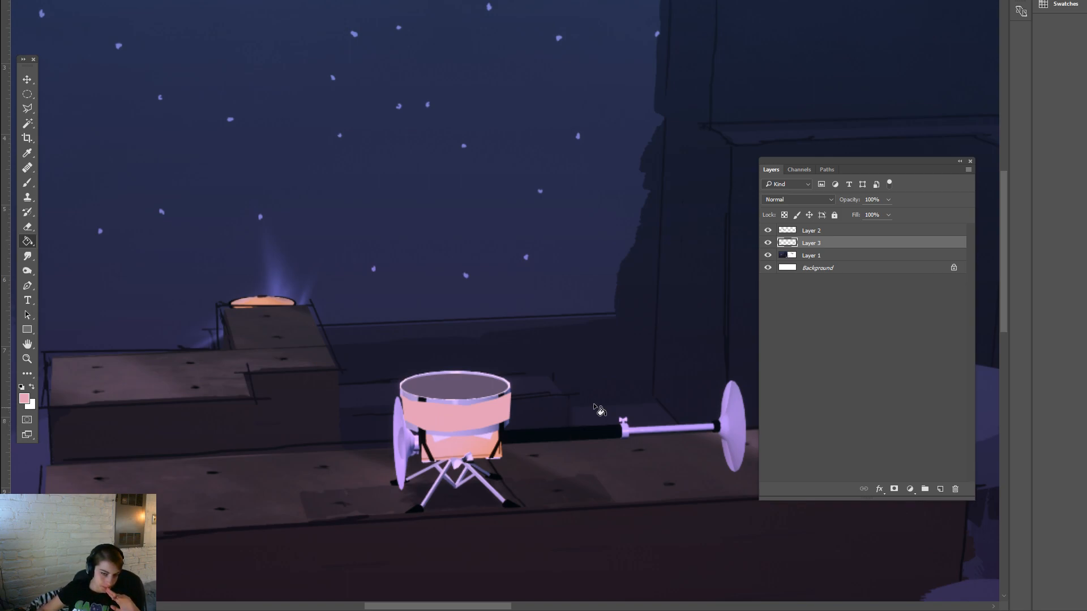
Step: Try the Lighten blend mode on the pink band layer and return it to Normal
left_click(824, 200)
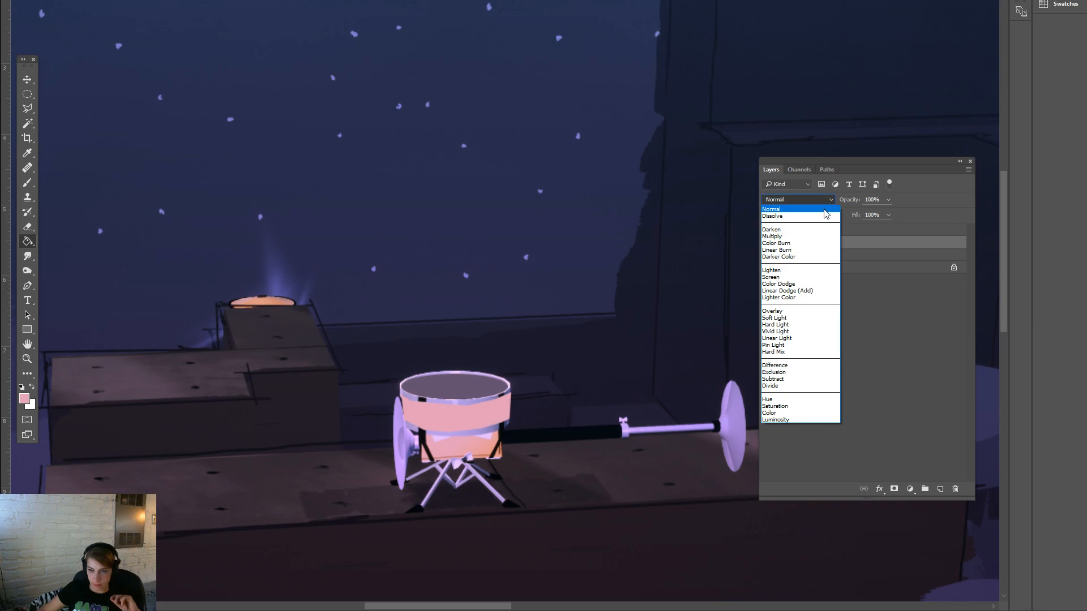
left_click(801, 270)
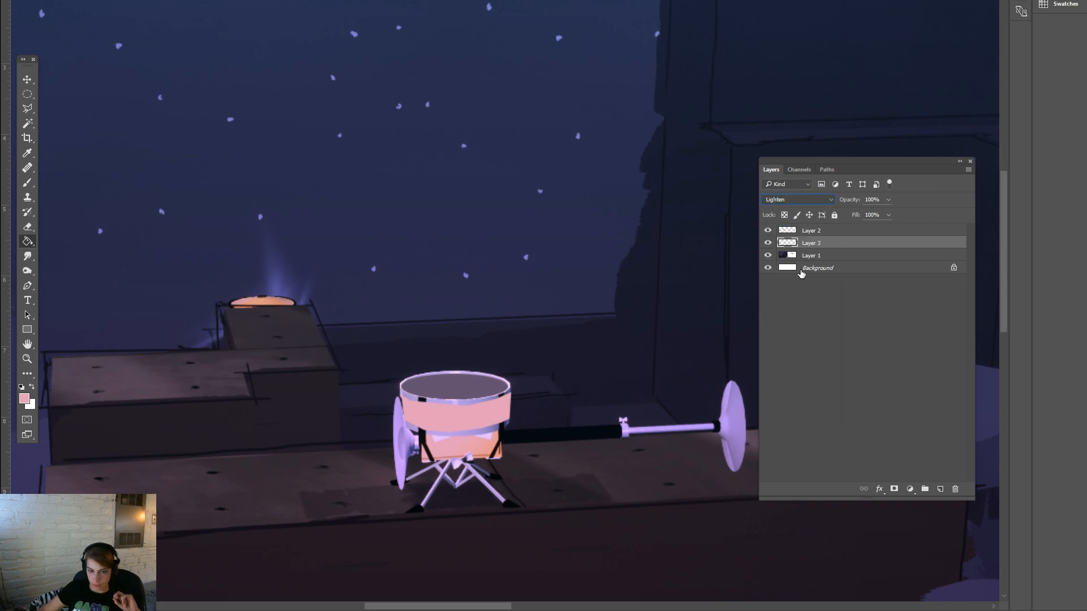
left_click(808, 203)
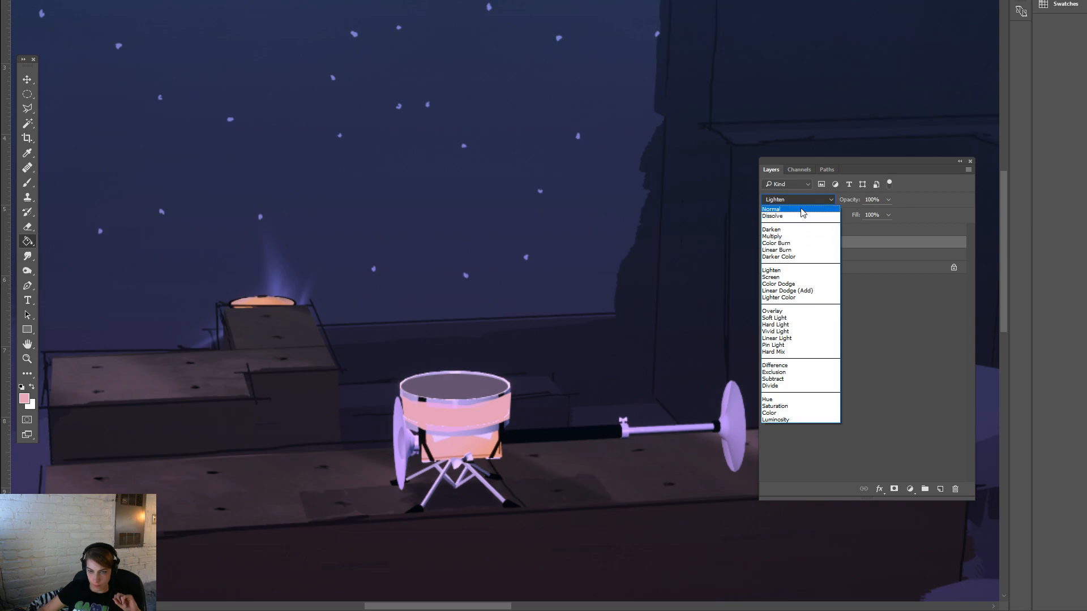
left_click(801, 208)
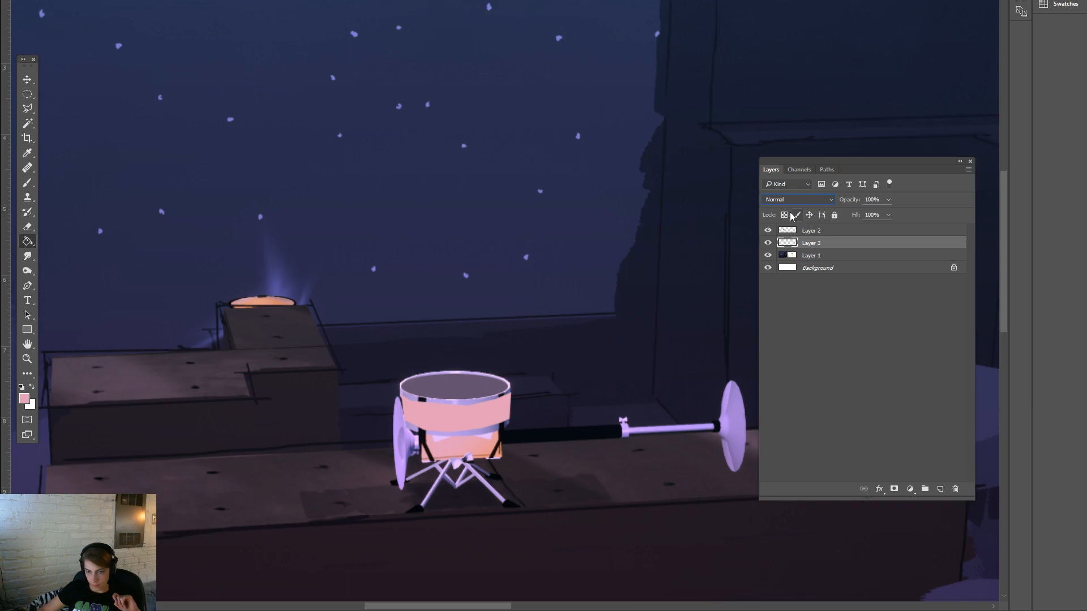
Step: Hide the pink band layer and apply a Hue/Saturation adjustment to the drumhead fill on Layer 2
left_click(767, 243)
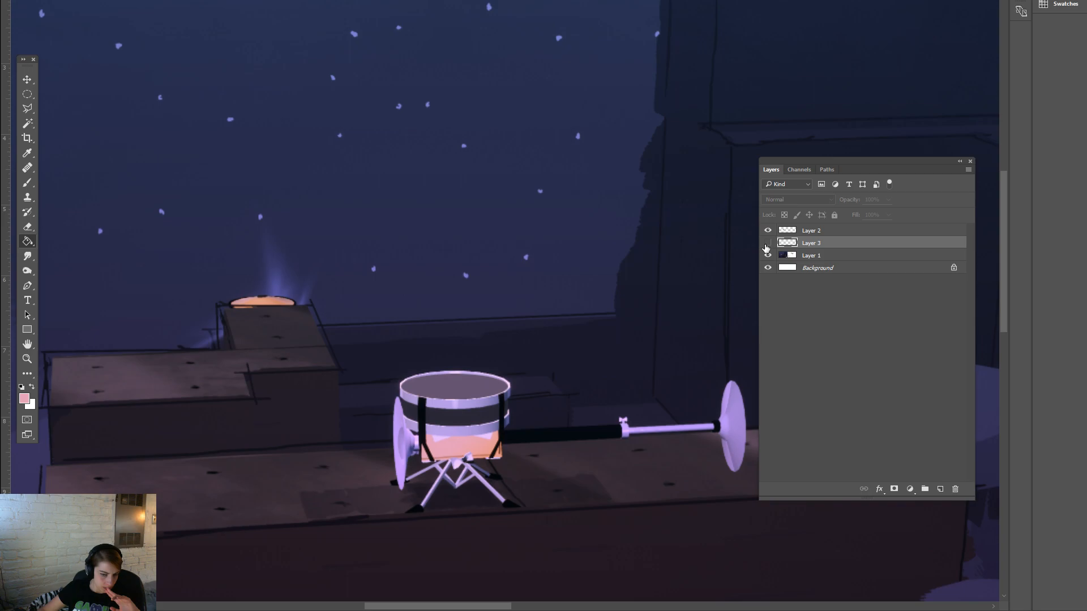
left_click(820, 232)
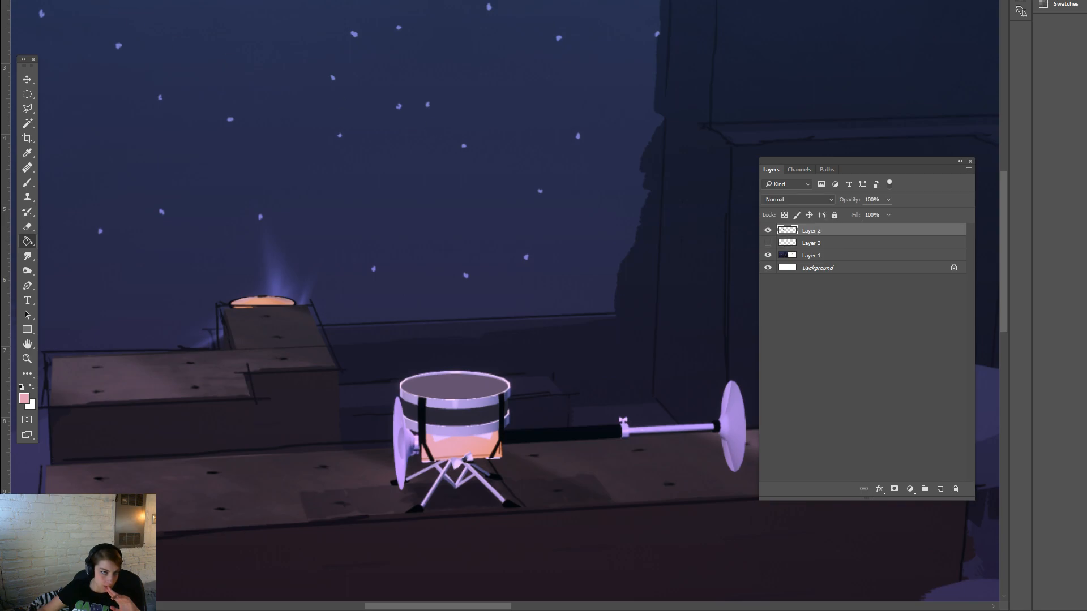
left_click(73, 0)
left_click(283, 28)
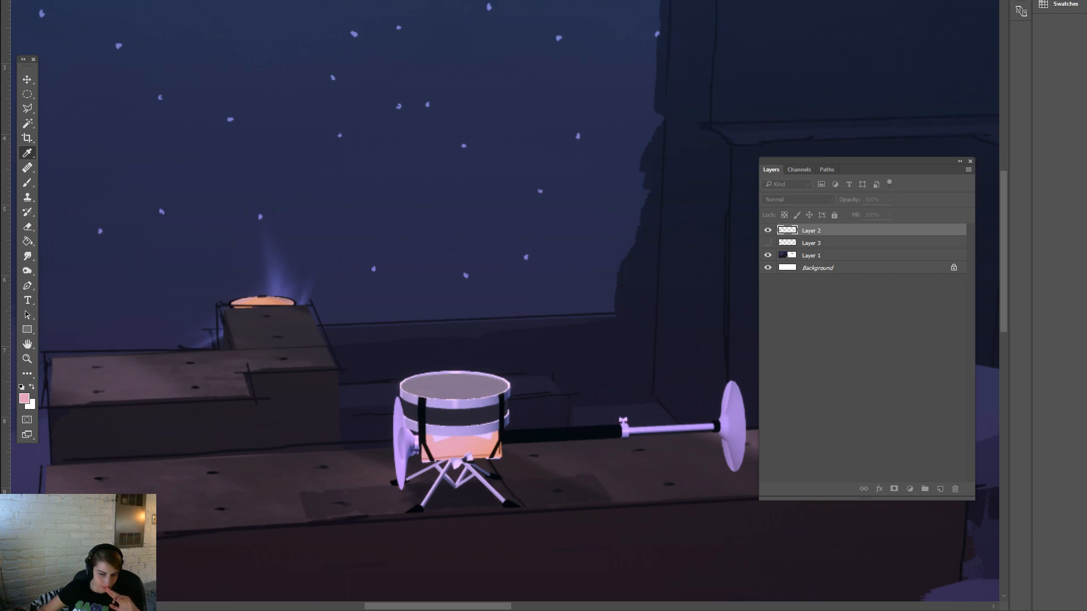
key("Return")
key("g")
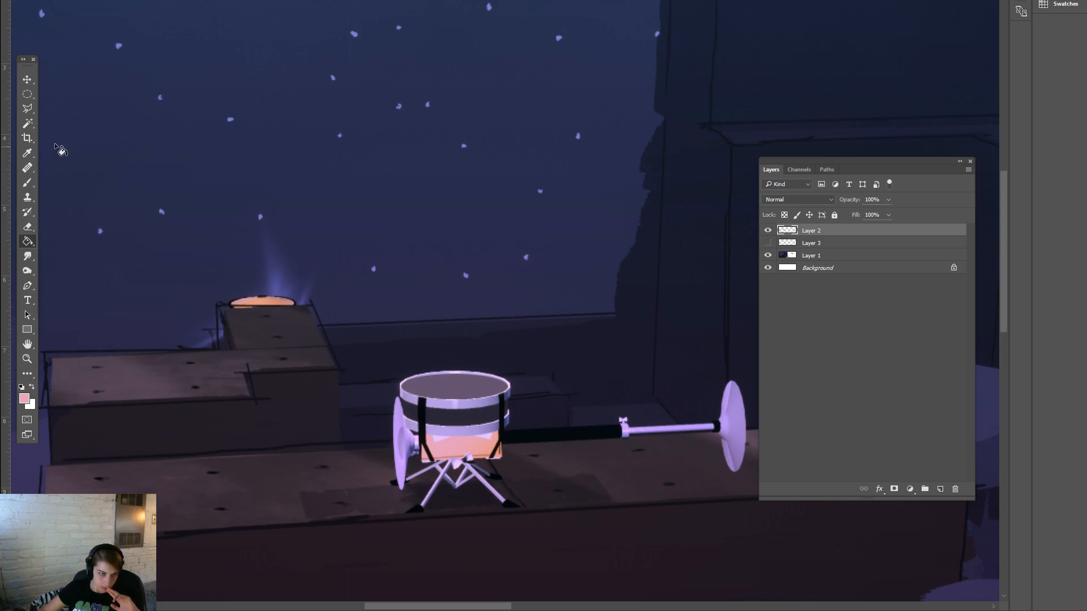
Step: Outline the drum's lower rim with the Polygonal Lasso and add a new layer above the drumhead layer
left_click(27, 108)
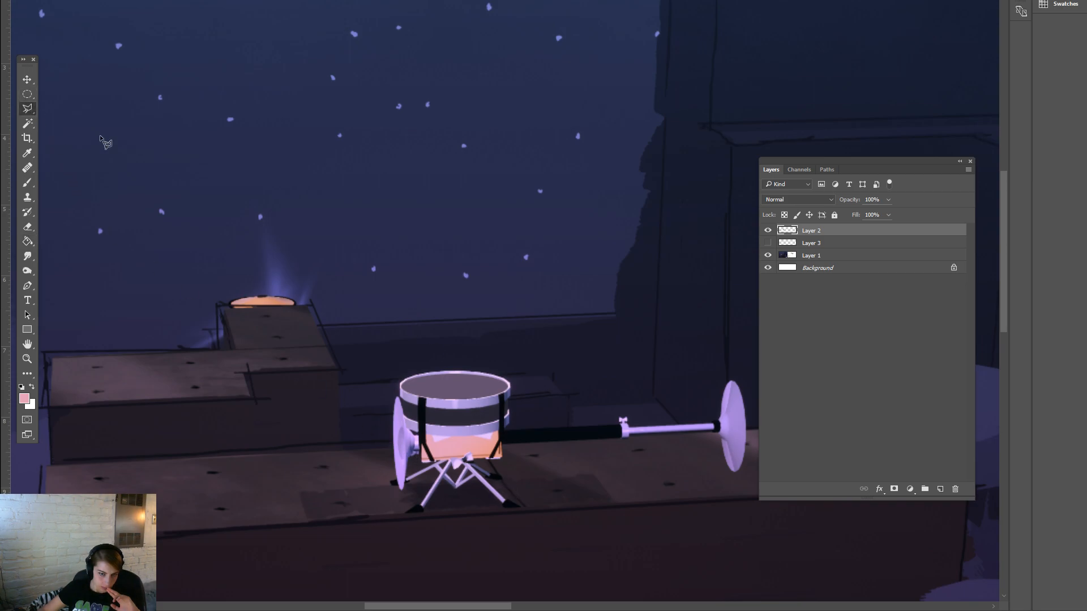
left_click(403, 415)
left_click(405, 426)
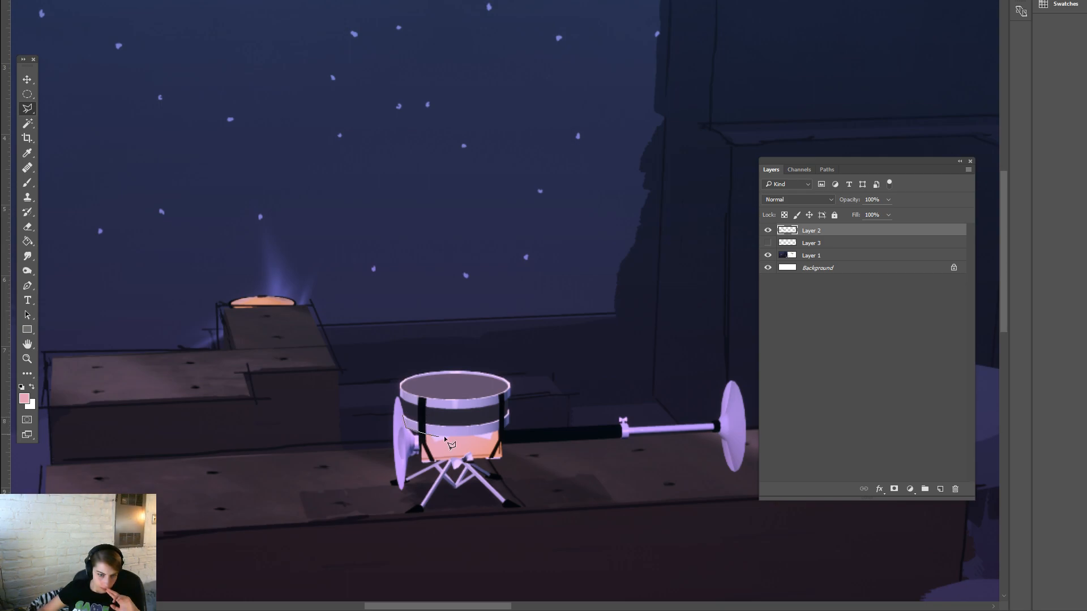
left_click(502, 430)
left_click(510, 409)
left_click(402, 417)
left_click(941, 488)
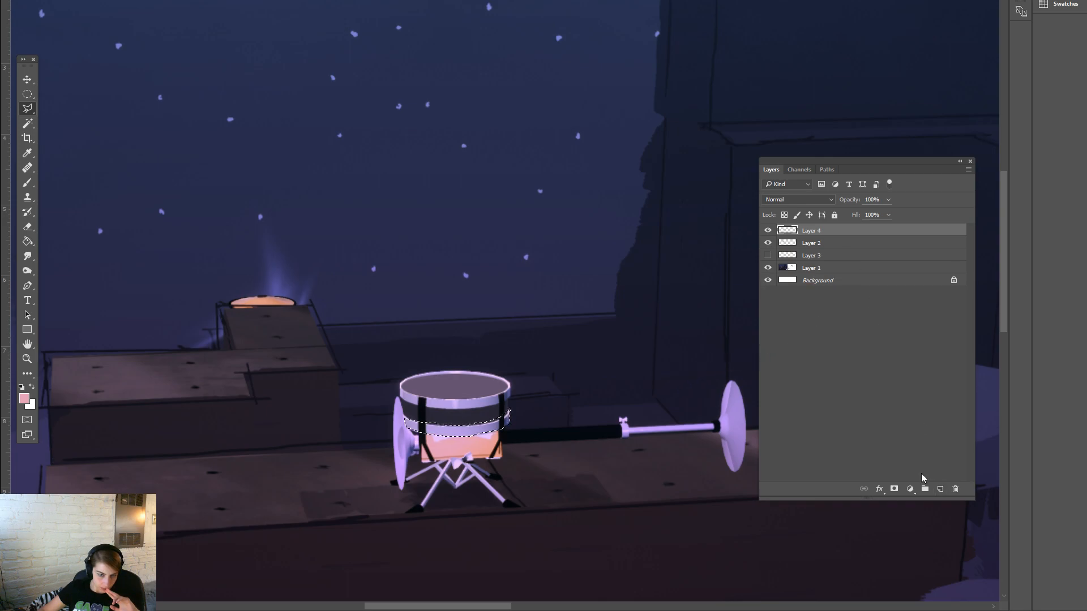
Step: Fill the lower rim selection with the muted purple-grey sampled from the drumhead, and deselect
left_click(27, 399)
left_click(448, 383)
left_click(339, 167)
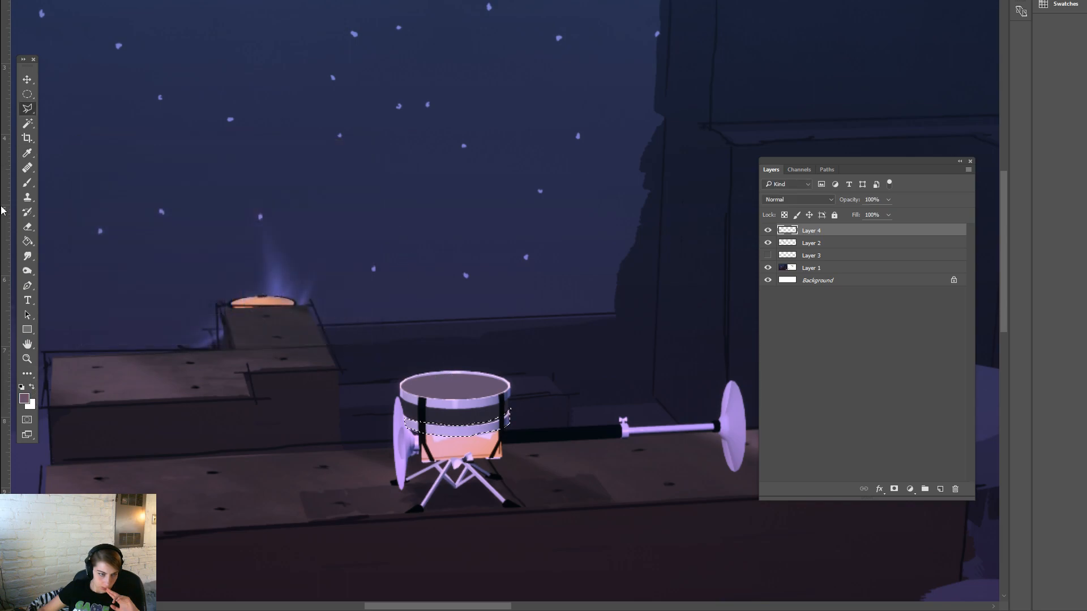
left_click(27, 241)
left_click(479, 428)
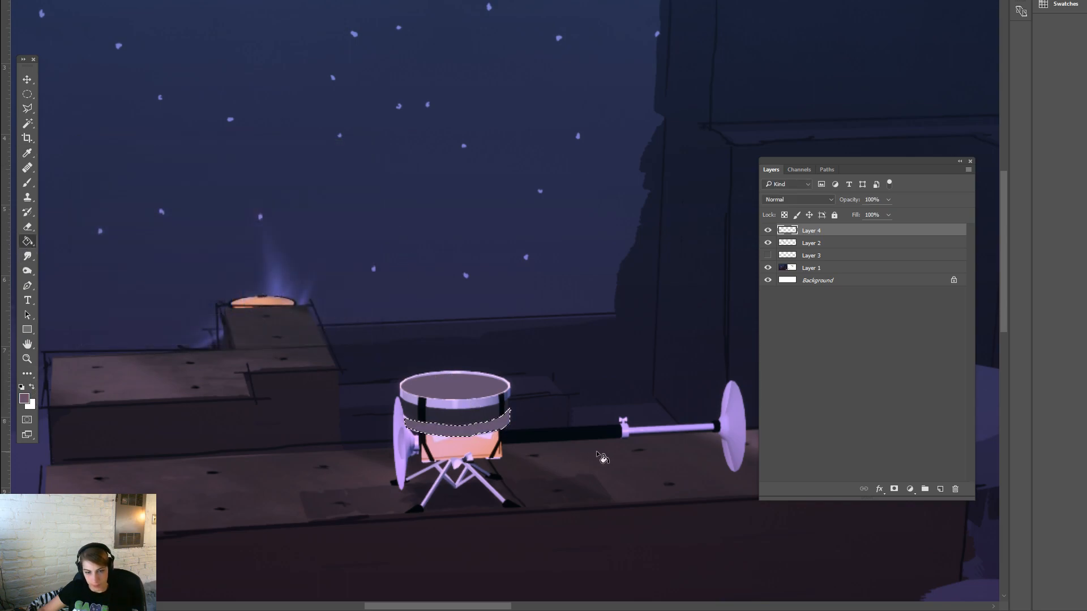
key("ctrl+d")
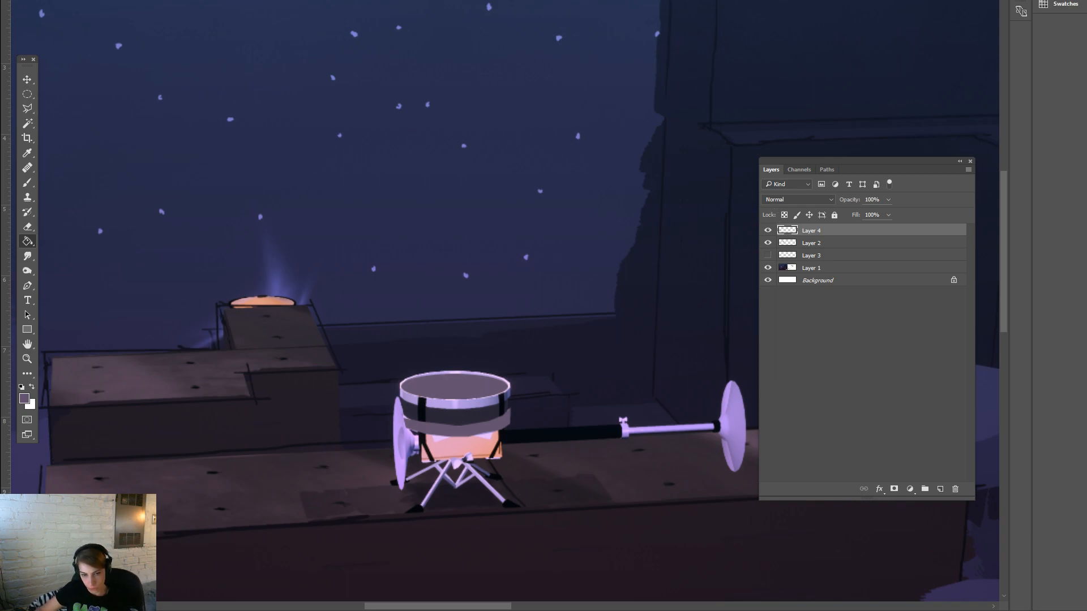
Step: Darken the lower rim's fill to near black with an image adjustment
left_click(75, 0)
mouse_move(113, 0)
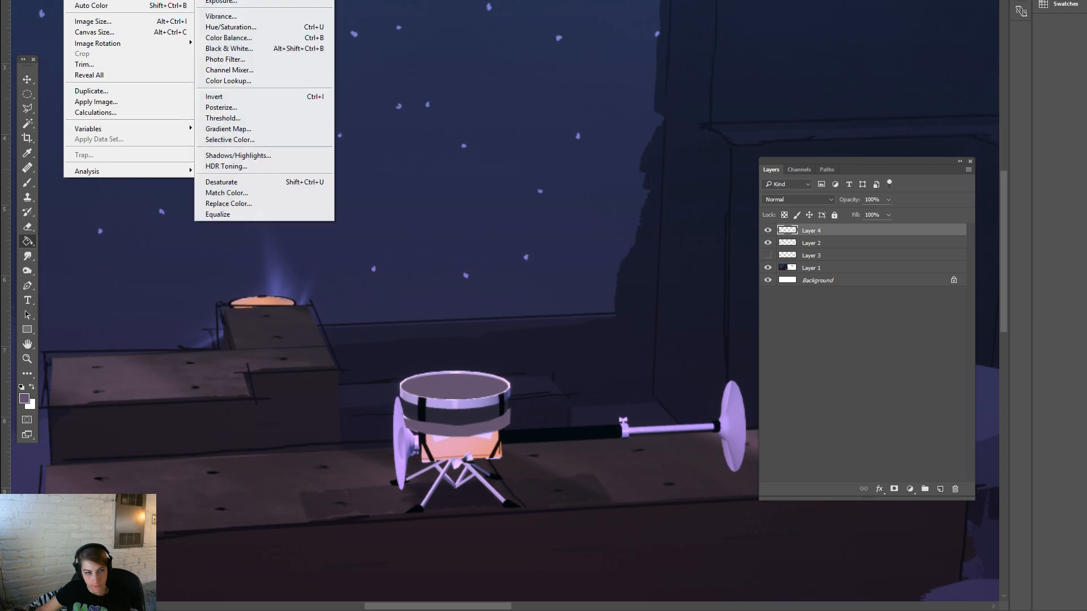
left_click(299, 38)
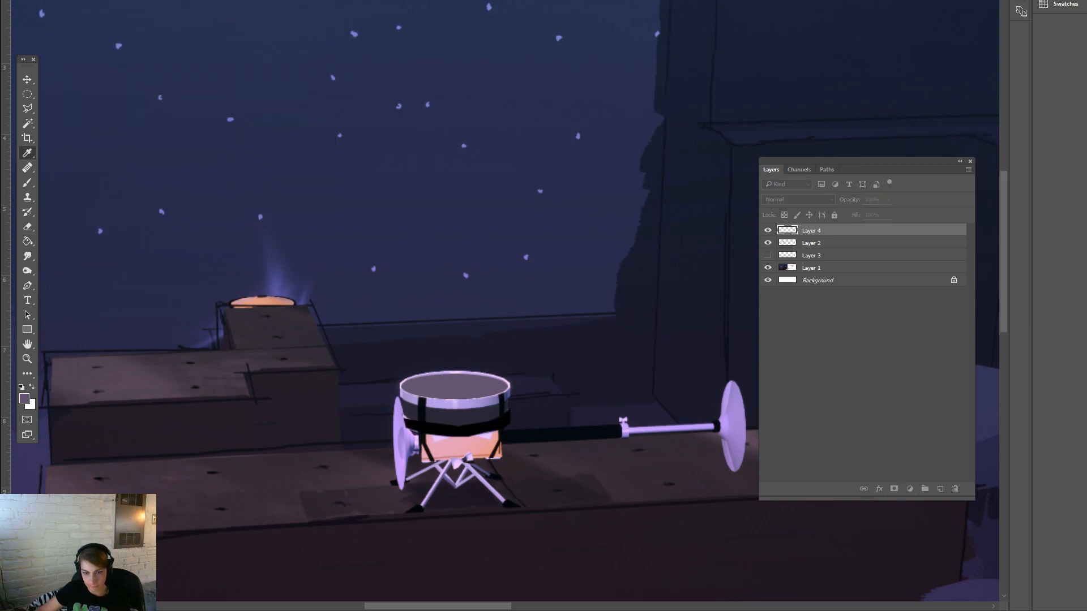
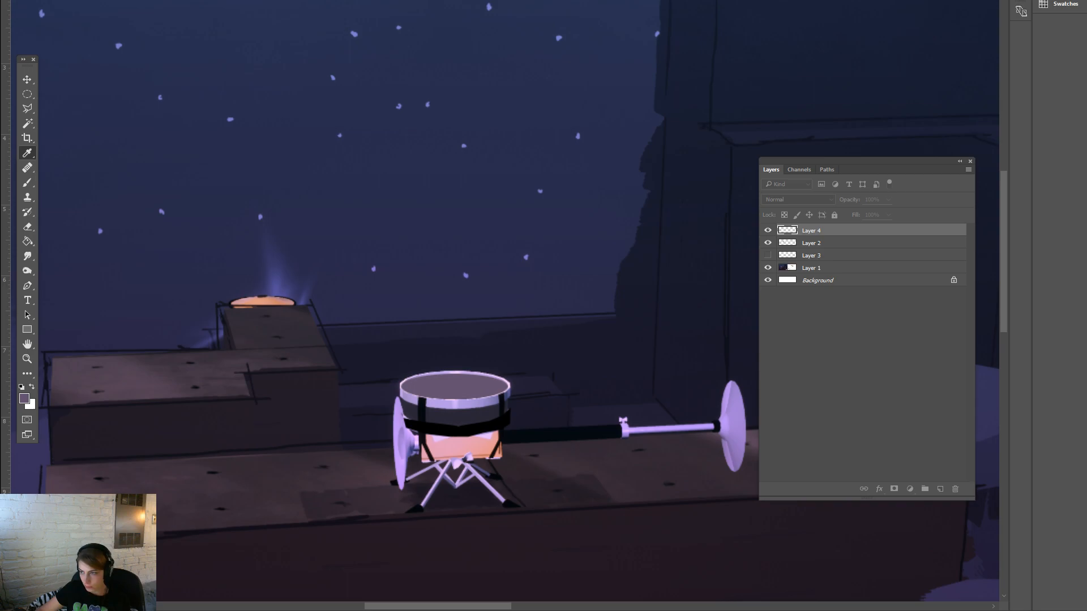
Step: Toggle Layer 4's visibility repeatedly to compare the drum with and without the darkened lower rim
key("g")
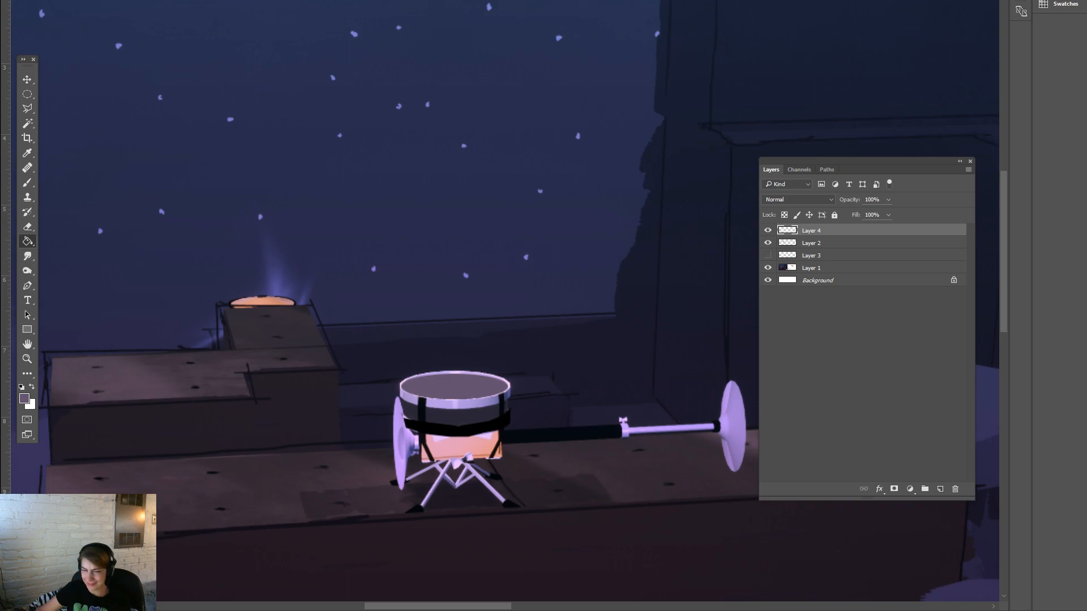
left_click(768, 231)
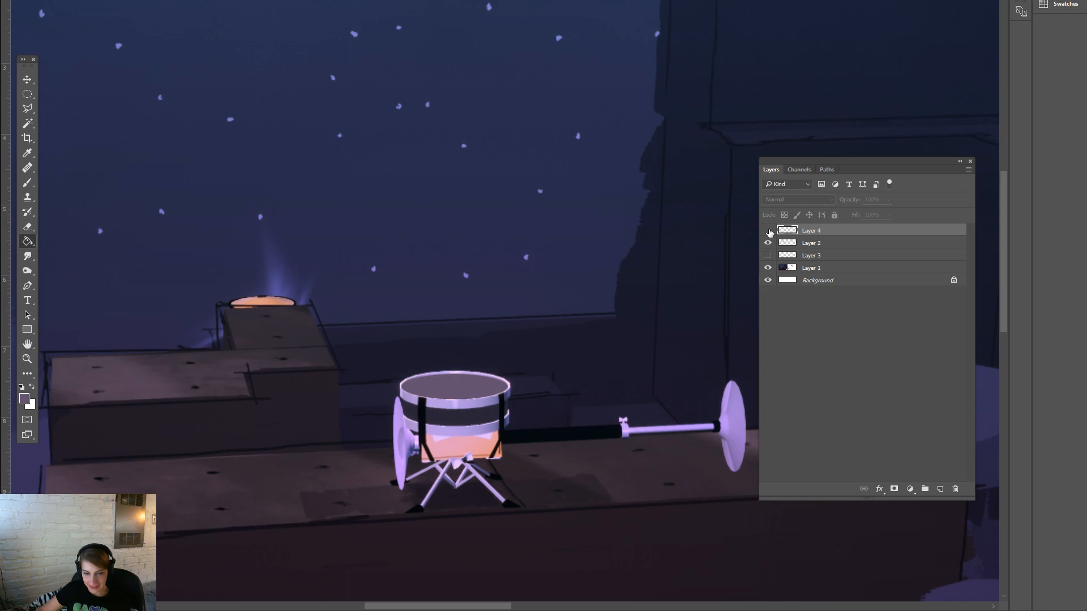
left_click(768, 231)
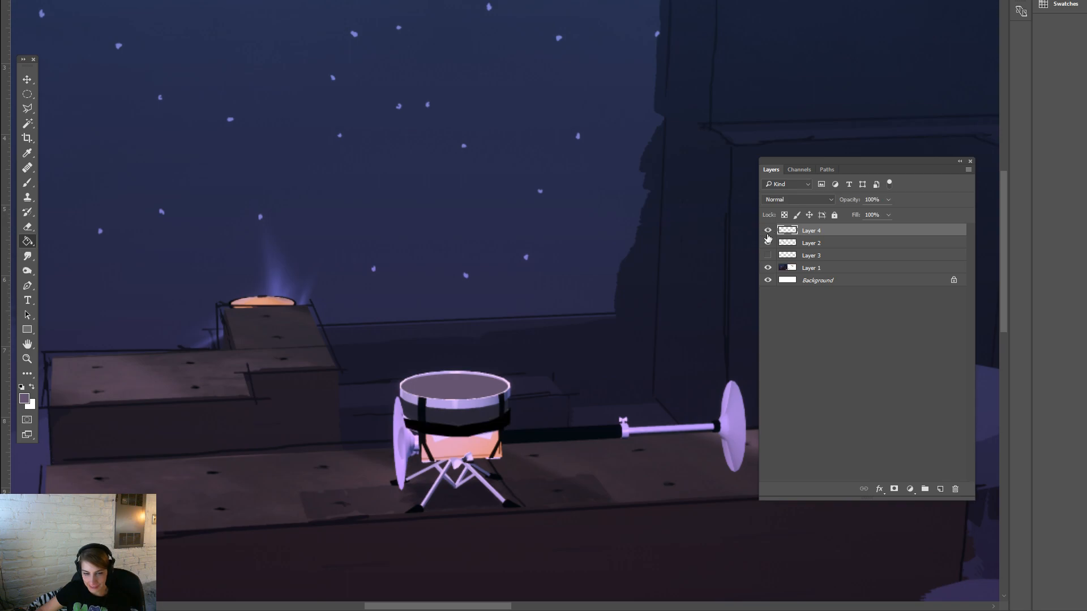
left_click(768, 232)
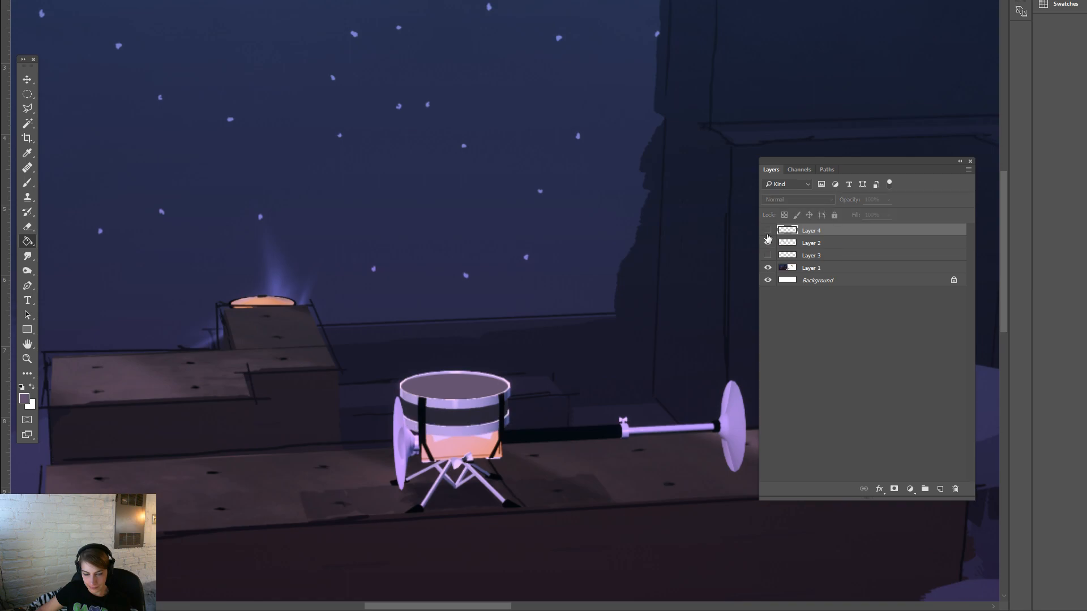
left_click(767, 234)
left_click(768, 243)
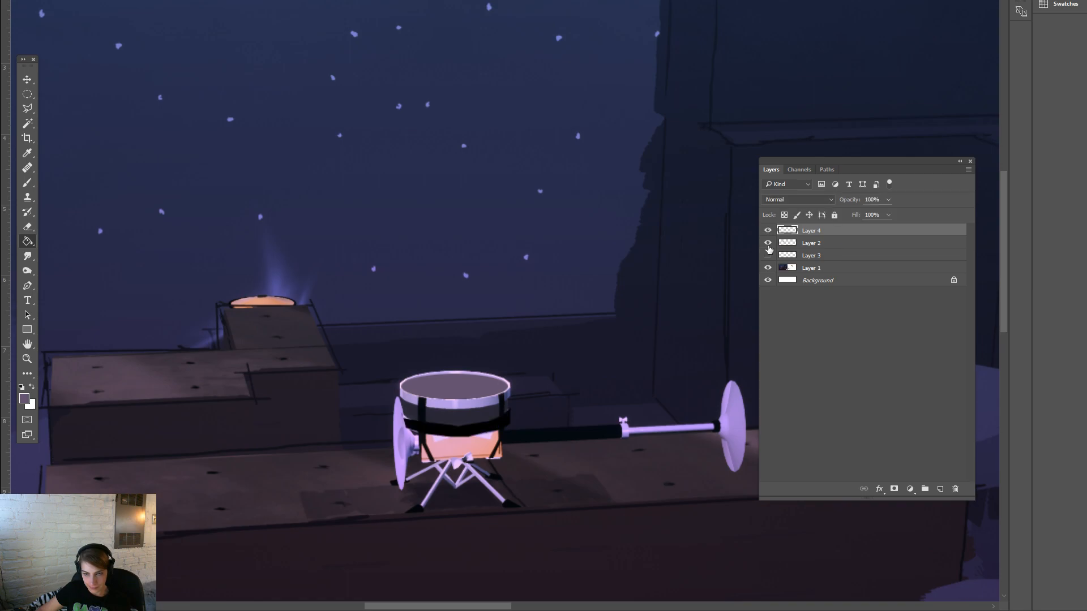
left_click(768, 248)
left_click(768, 248)
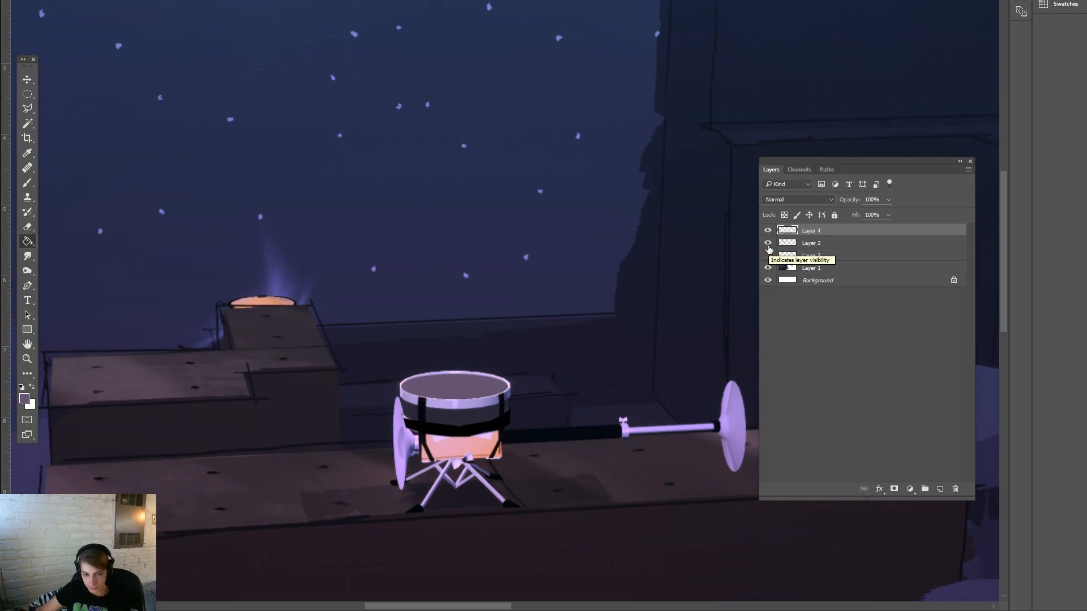
left_click(768, 256)
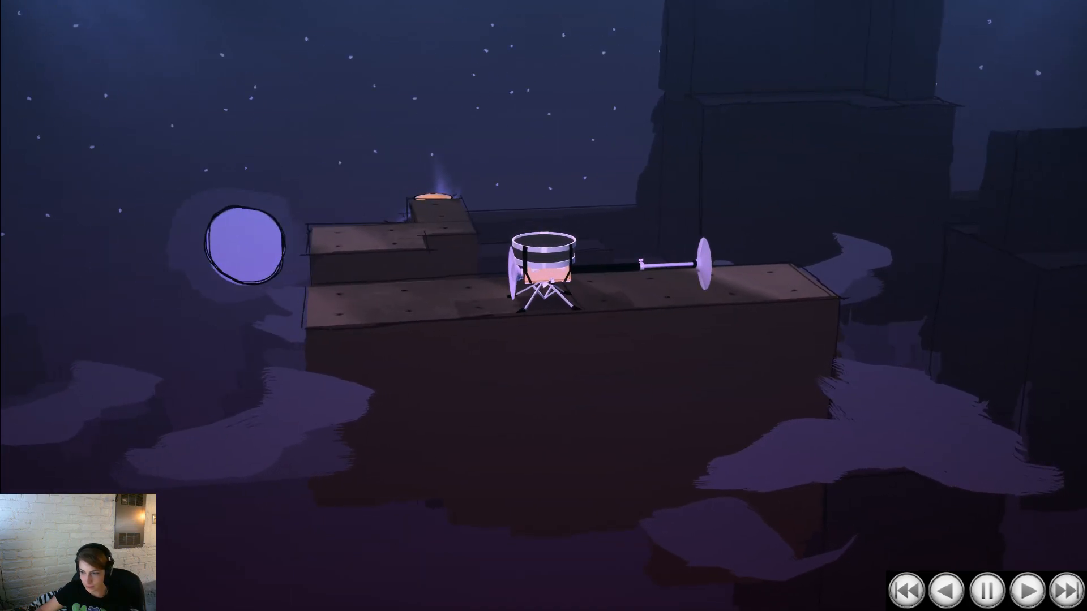
Step: End the game preview, switch to Maya, and open the recent scene Body_Drummer.ma
key("Escape")
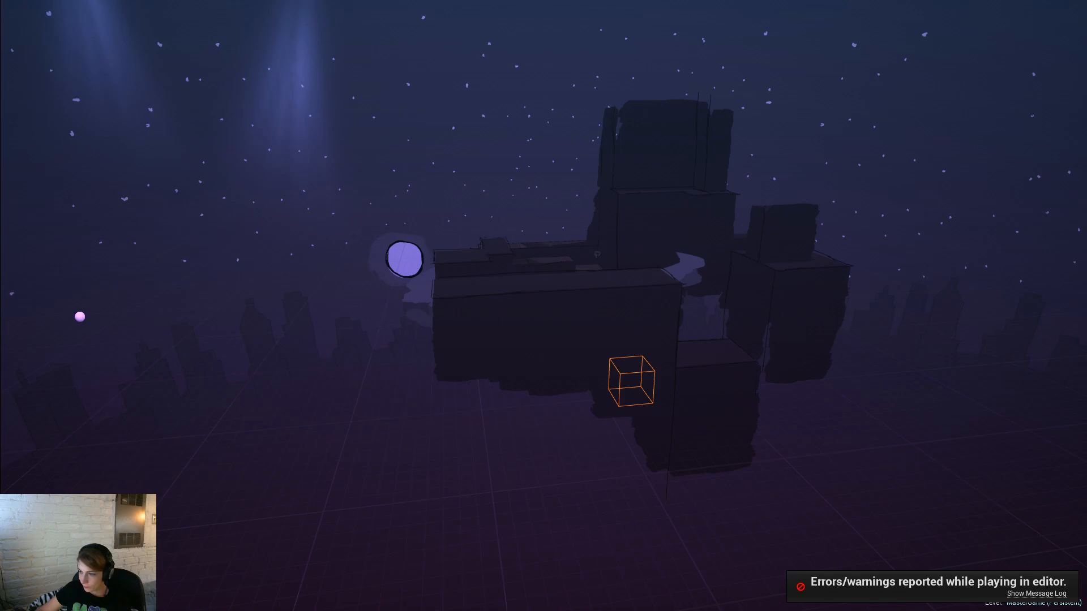
key("alt+Tab")
left_click(690, 406)
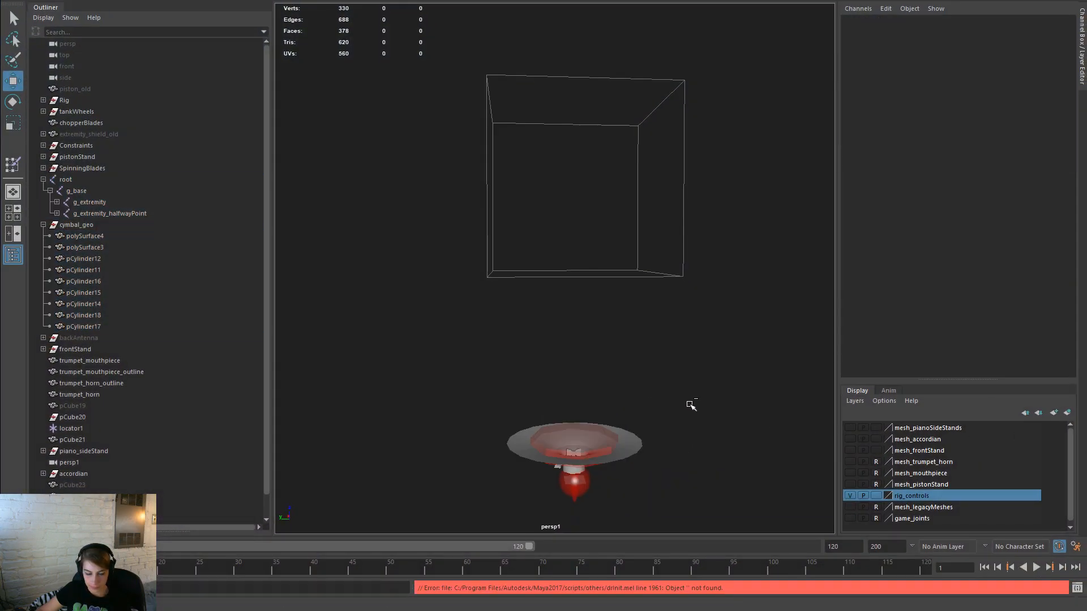
key("ctrl+s")
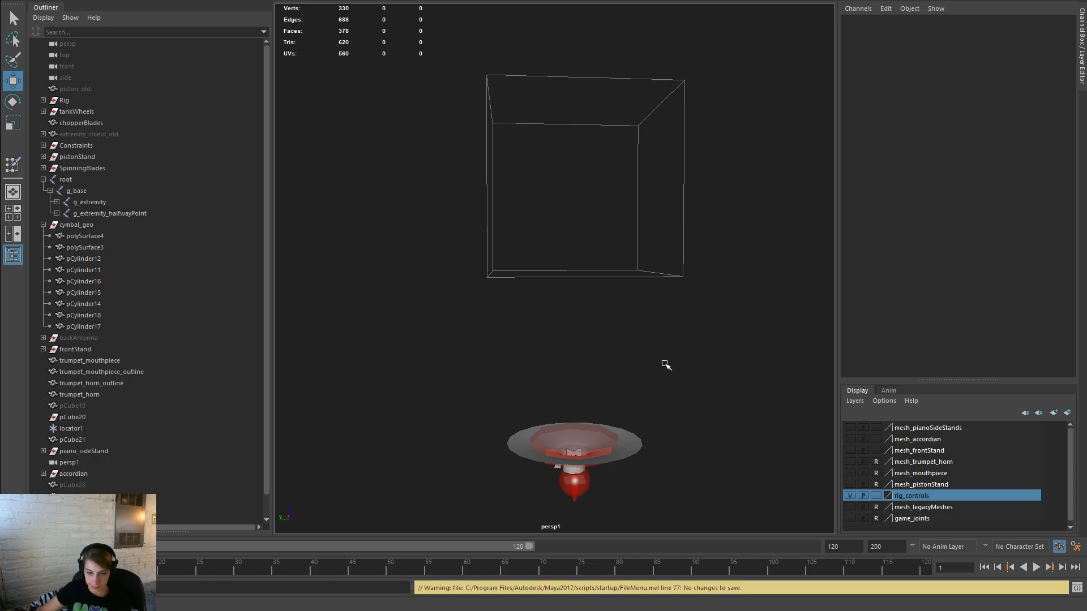
key("space")
left_click(443, 226)
mouse_move(543, 557)
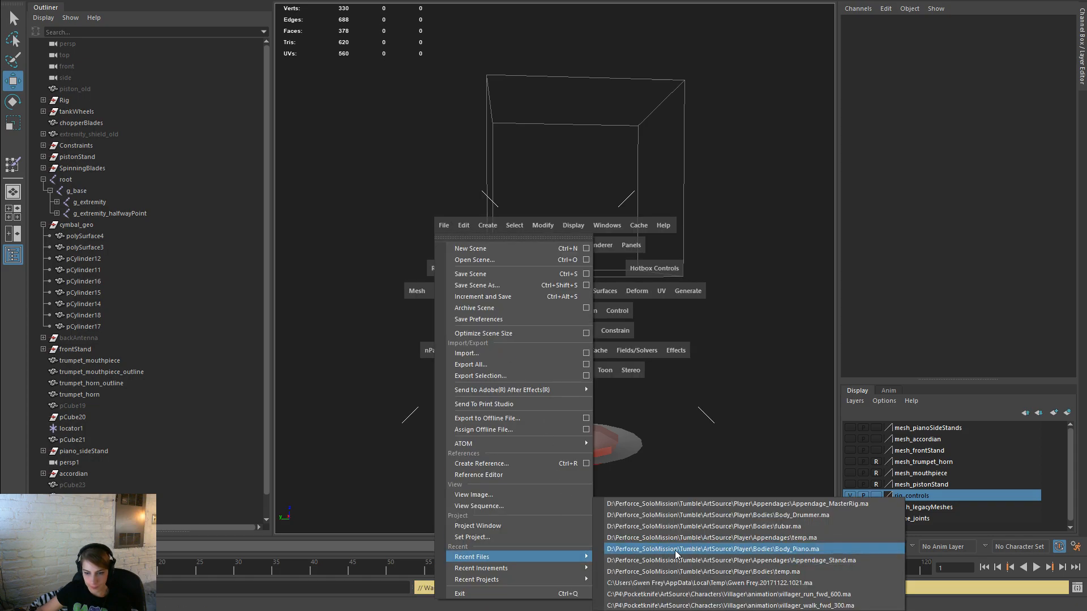
left_click(713, 516)
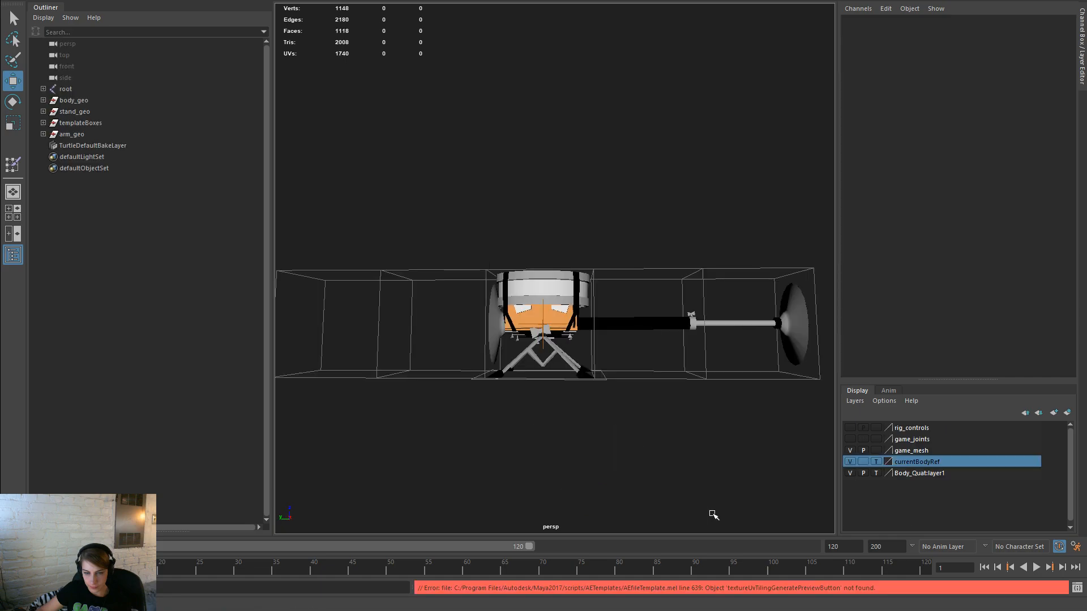
Step: Select the ring of faces on the underside of the drum's upper rim and raise it to make the rim thinner
scroll(684, 393, "up", 6)
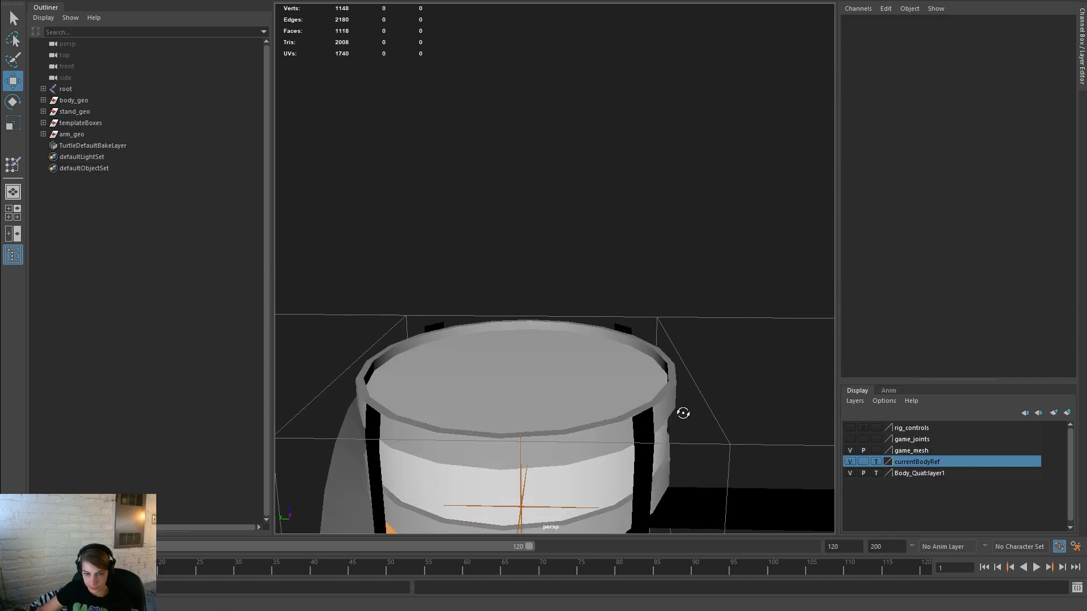
left_click(607, 417)
scroll(608, 416, "down", 3)
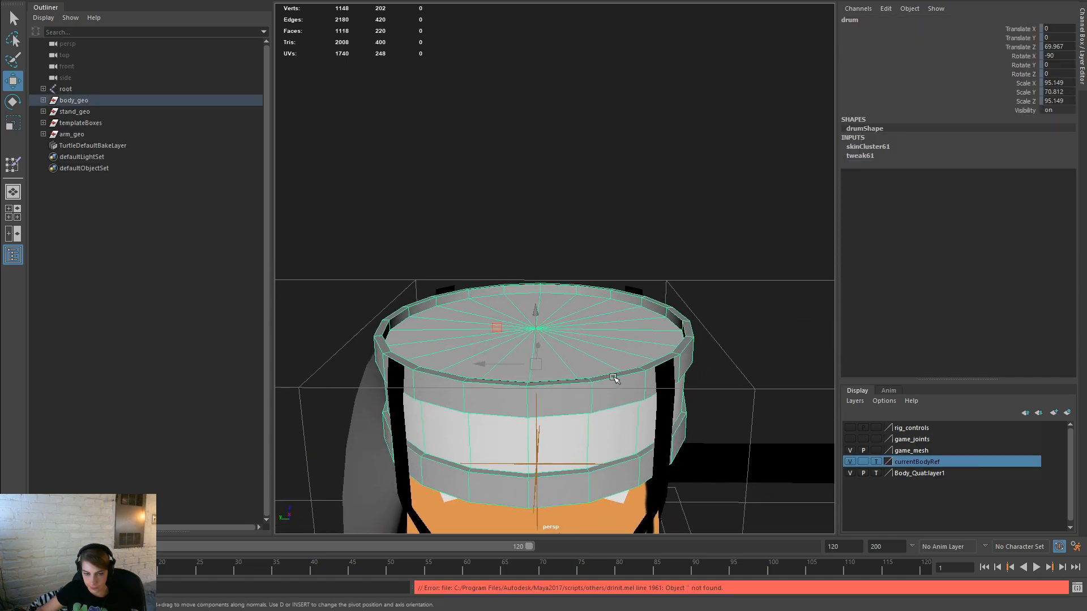
scroll(638, 378, "down", 2)
left_click_drag(638, 378, 636, 340, "alt")
scroll(553, 221, "up", 5)
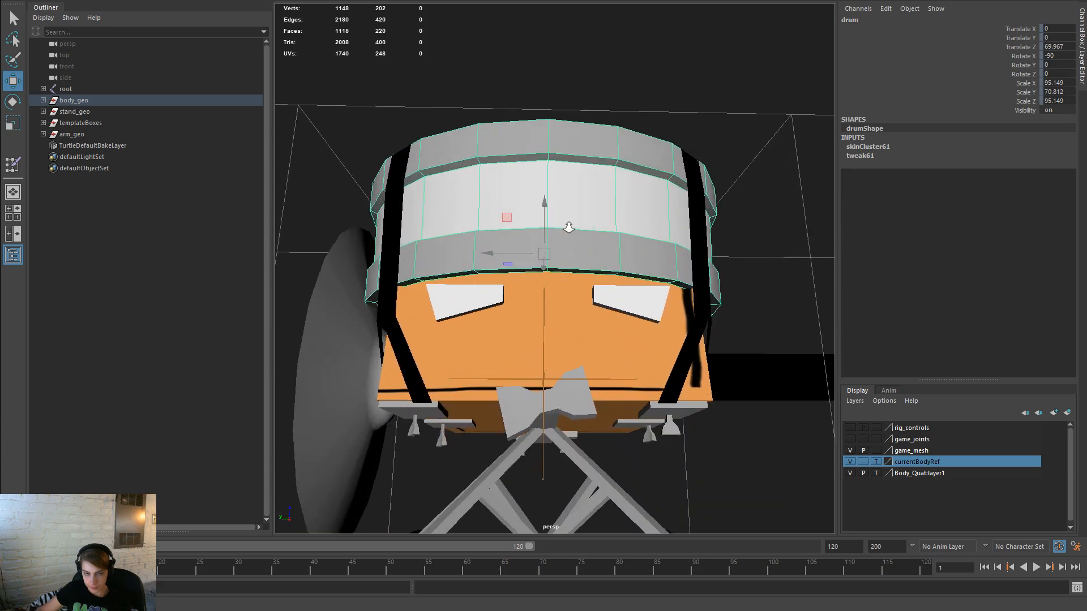
right_click_drag(585, 145, 586, 138)
double_click(583, 96)
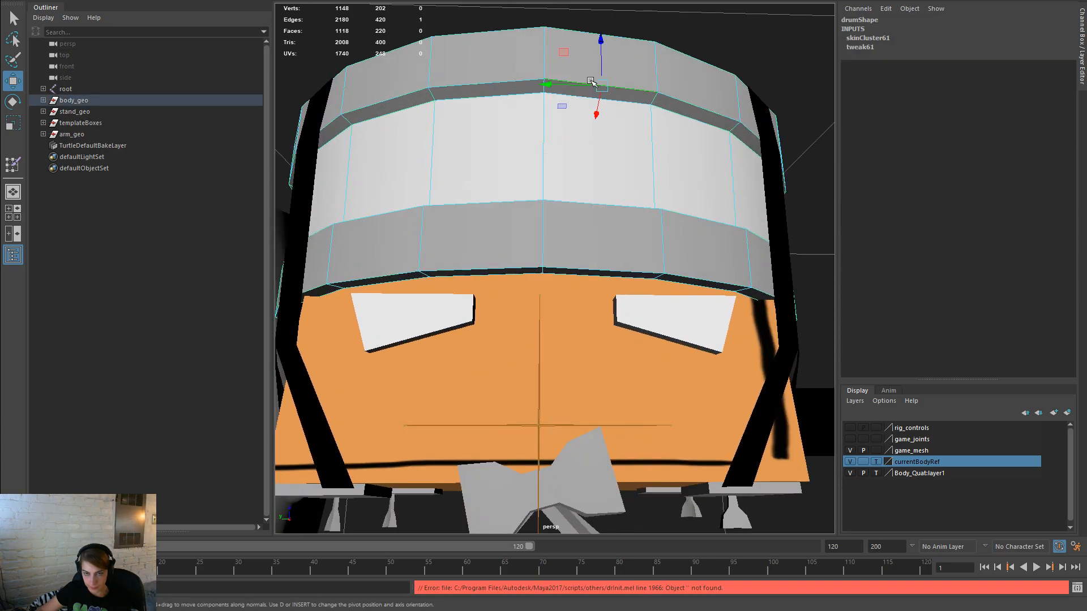
right_click_drag(703, 172, 703, 235, "ctrl")
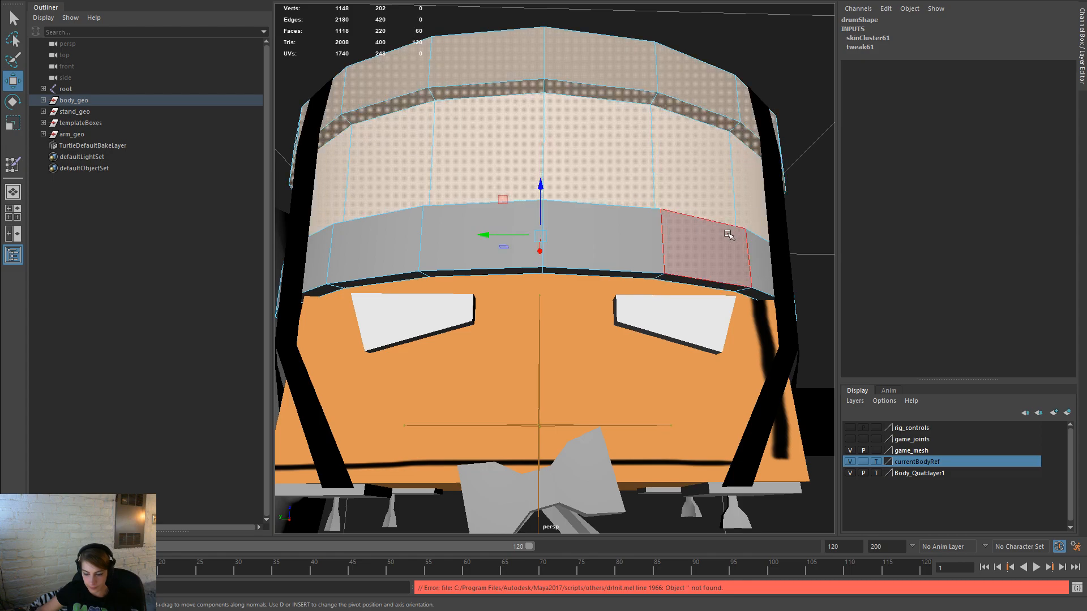
key("shift+comma")
left_click_drag(612, 212, 568, 208, "alt")
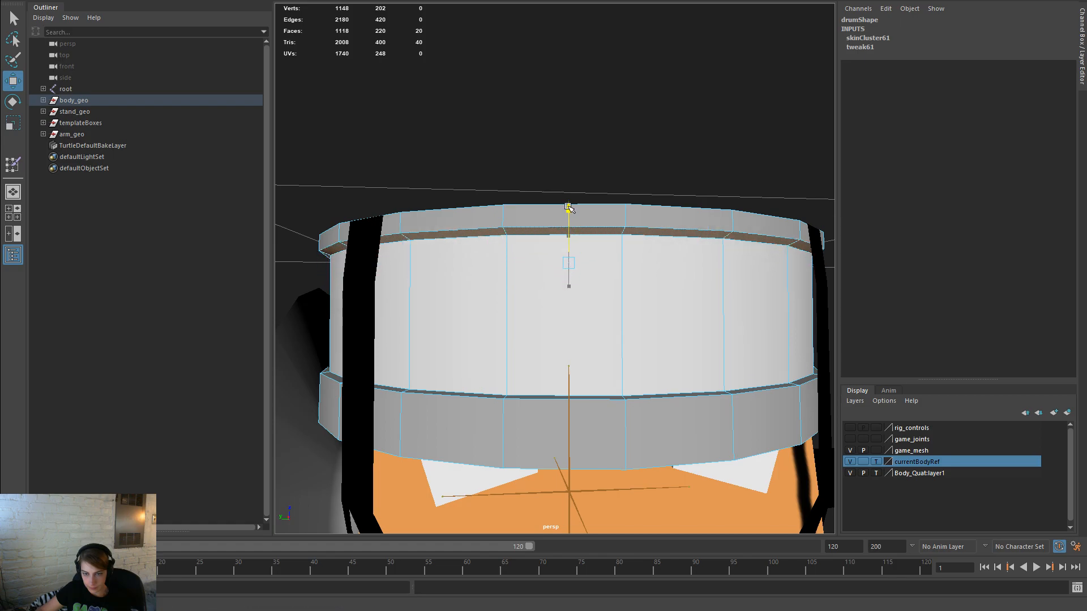
Step: Select the edge loops along the top ledge of the drum's lower rim and lower them to make the rim thinner
right_click_drag(635, 342, 626, 272)
left_click_drag(689, 373, 660, 413, "alt")
double_click(660, 423)
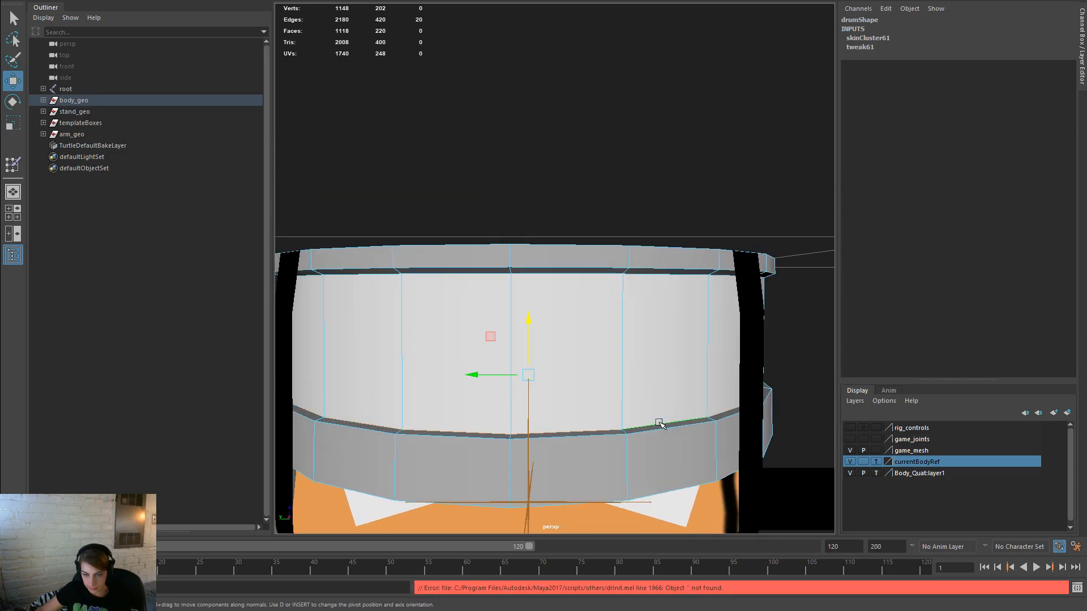
left_click_drag(531, 327, 530, 348)
key("ctrl+z")
left_click_drag(772, 383, 460, 347, "alt")
left_click_drag(535, 266, 536, 274)
left_click_drag(606, 325, 837, 335, "alt")
right_click_drag(761, 335, 687, 332, "alt")
left_click_drag(688, 333, 669, 354, "alt")
right_click_drag(532, 332, 633, 323, "alt")
left_click_drag(632, 333, 630, 300, "alt")
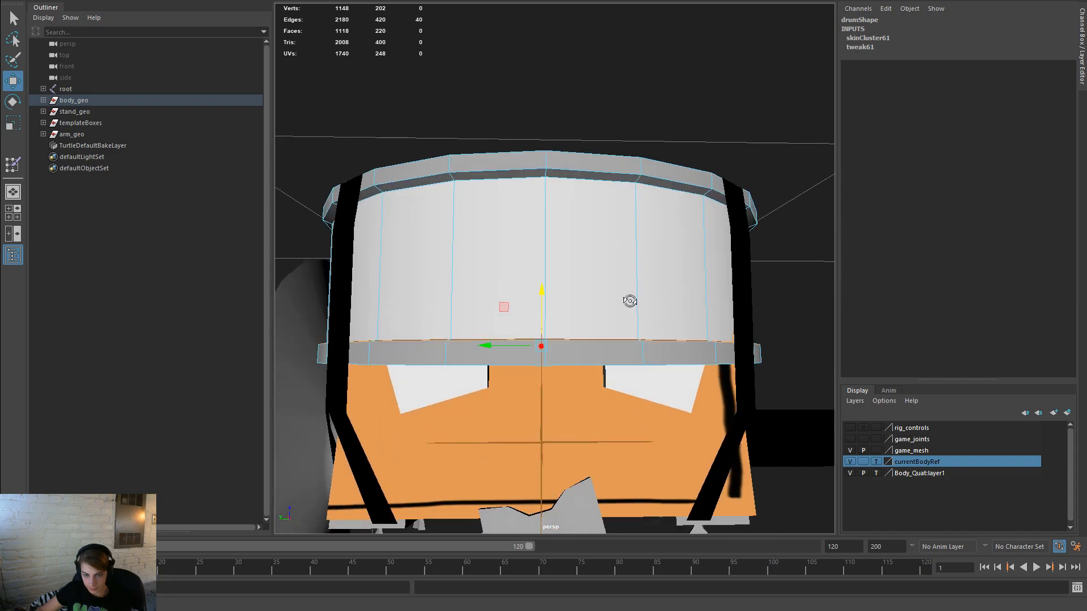
Step: Scale the two edge loops under the drum's upper rim vertically to flatten the ledge, and return to object mode
double_click(598, 179)
double_click(608, 172, "shift")
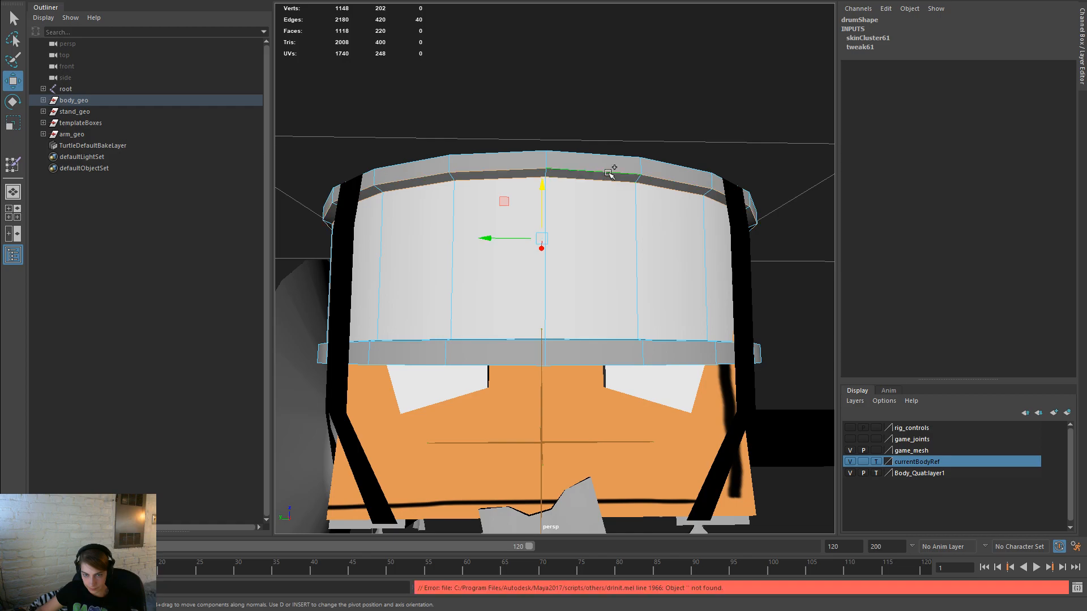
key("r")
left_click_drag(542, 288, 544, 245)
key("w")
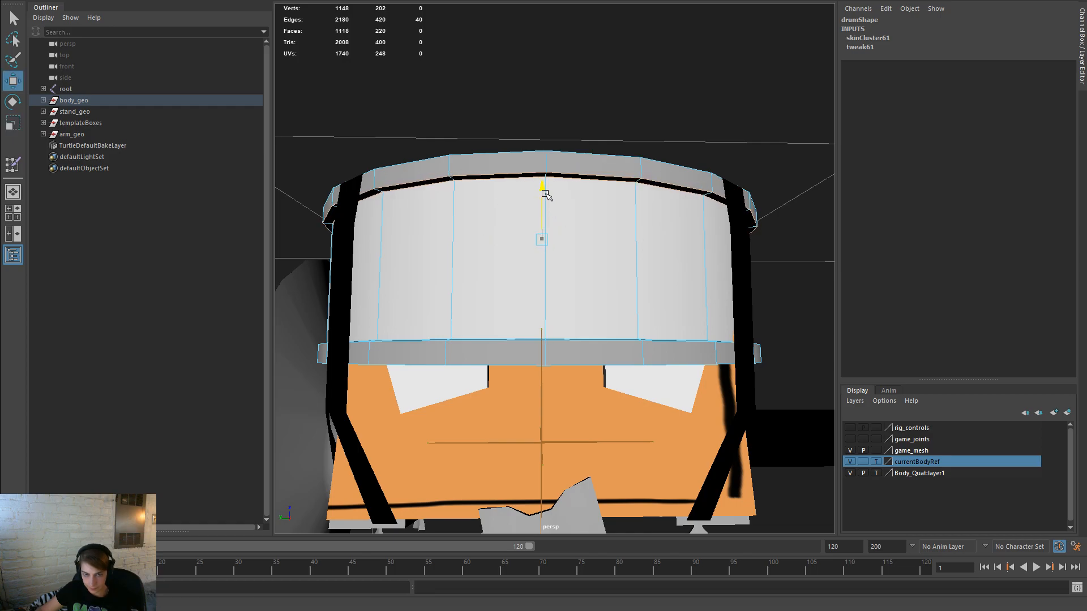
right_click(608, 174)
right_click_drag(608, 174, 660, 157)
left_click(663, 133)
right_click_drag(692, 274, 558, 337, "alt")
left_click_drag(553, 344, 575, 371, "alt")
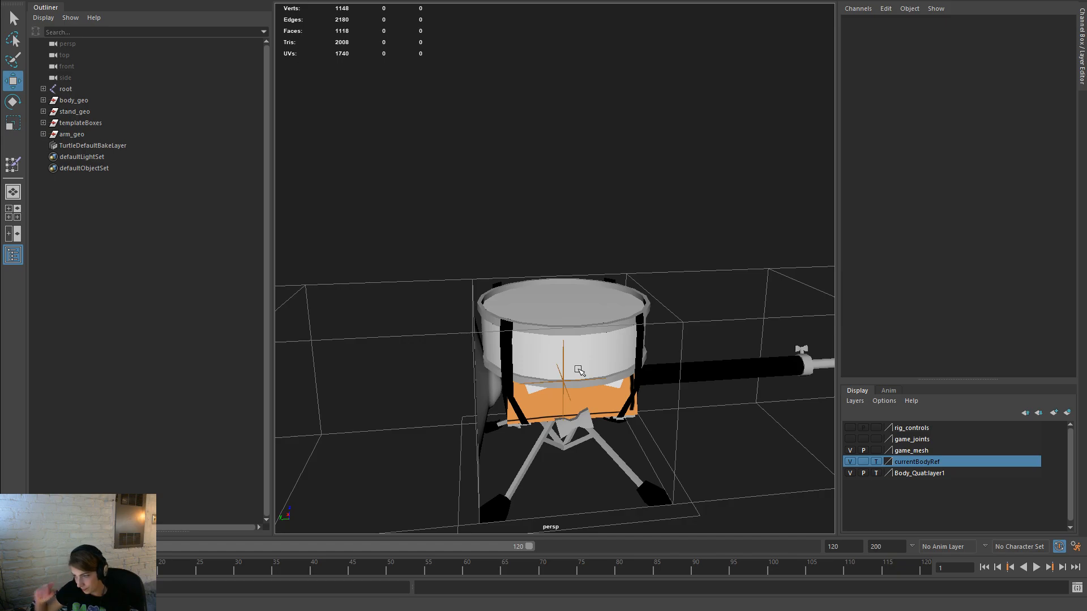
Step: Select the upper and lower edge loops bordering the outer band of the drum's lower rim
scroll(661, 405, "up", 2)
left_click_drag(674, 438, 591, 408, "alt")
scroll(562, 369, "up", 4)
left_click(459, 381)
left_click_drag(459, 381, 595, 400, "alt")
right_click_drag(581, 377, 579, 300)
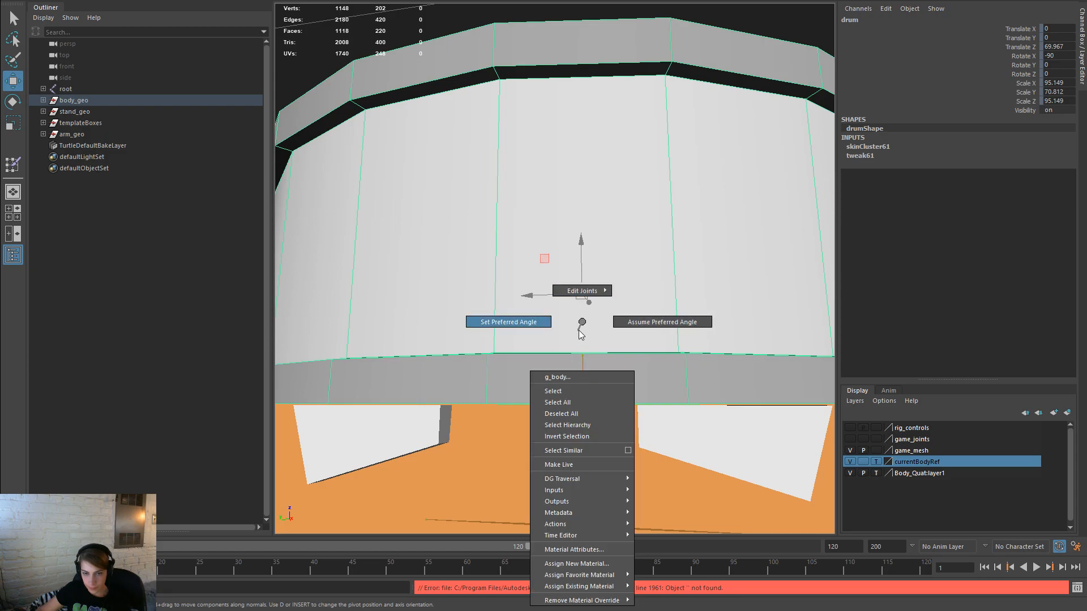
right_click_drag(773, 284, 775, 254)
left_click_drag(747, 352, 715, 386, "alt")
double_click(708, 387)
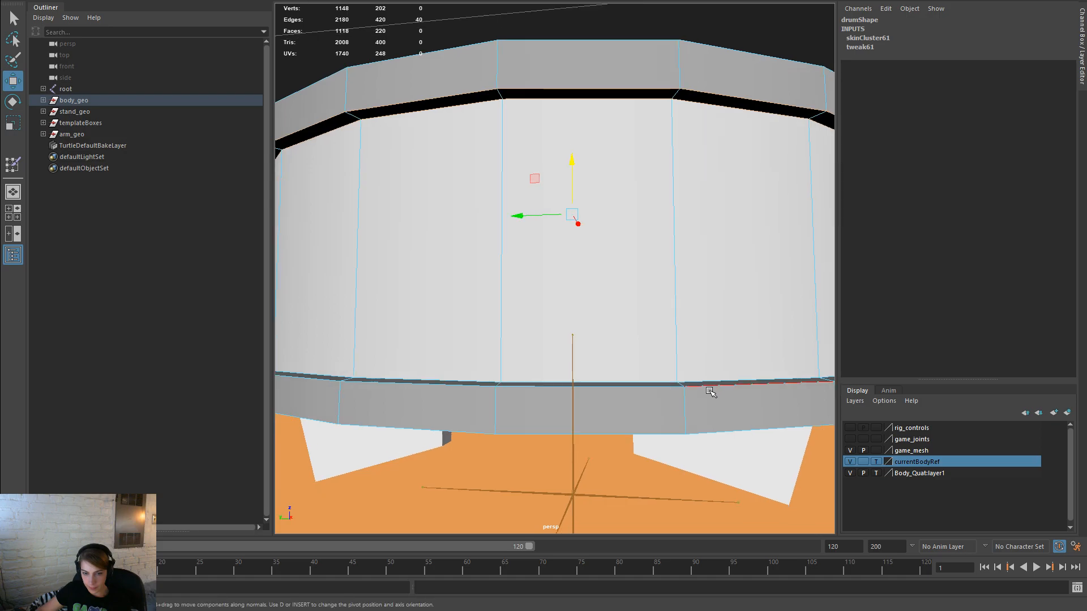
double_click(719, 430, "shift")
right_click_drag(720, 420, 723, 414, "alt")
Step: Convert the lower rim's edge selection to faces and shrink it to the single outer ring
scroll(600, 314, "down", 3)
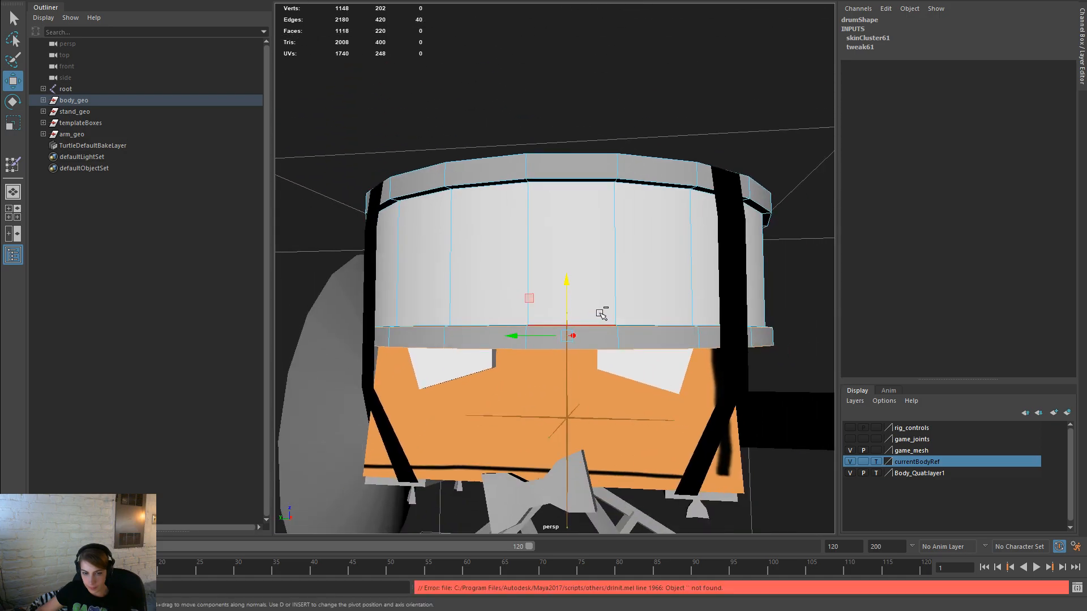
right_click(600, 313, "ctrl")
right_click_drag(600, 327, 602, 367)
left_click_drag(685, 401, 707, 422, "alt")
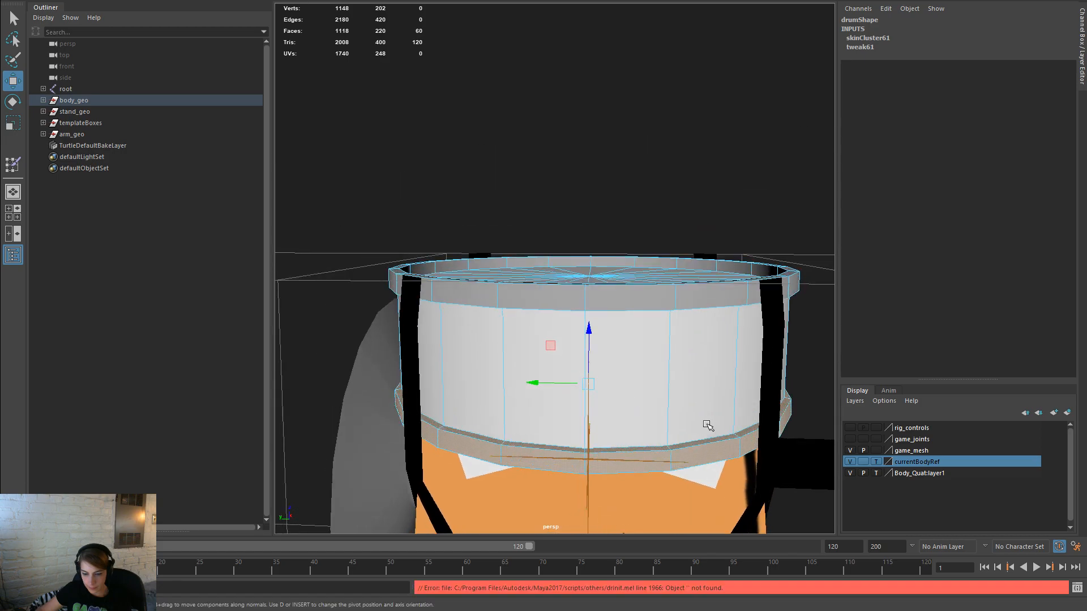
key("shift+comma")
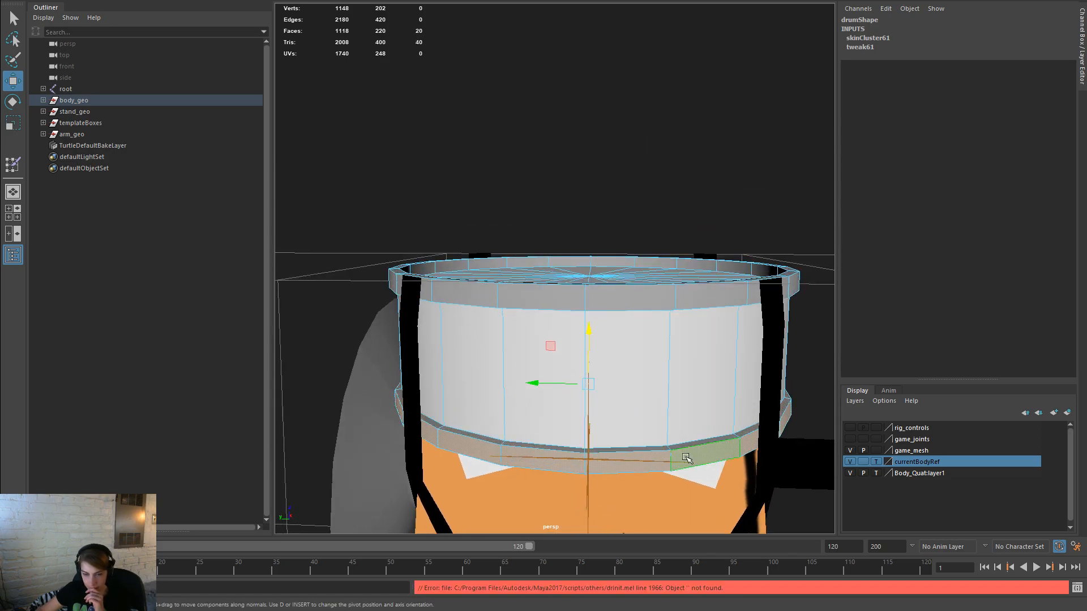
Step: Try mat_black on the lower rim's outer faces, undo the assignment, and grow the face selection to the adjoining rings
right_click_drag(686, 458, 791, 562)
right_click_drag(714, 287, 767, 276)
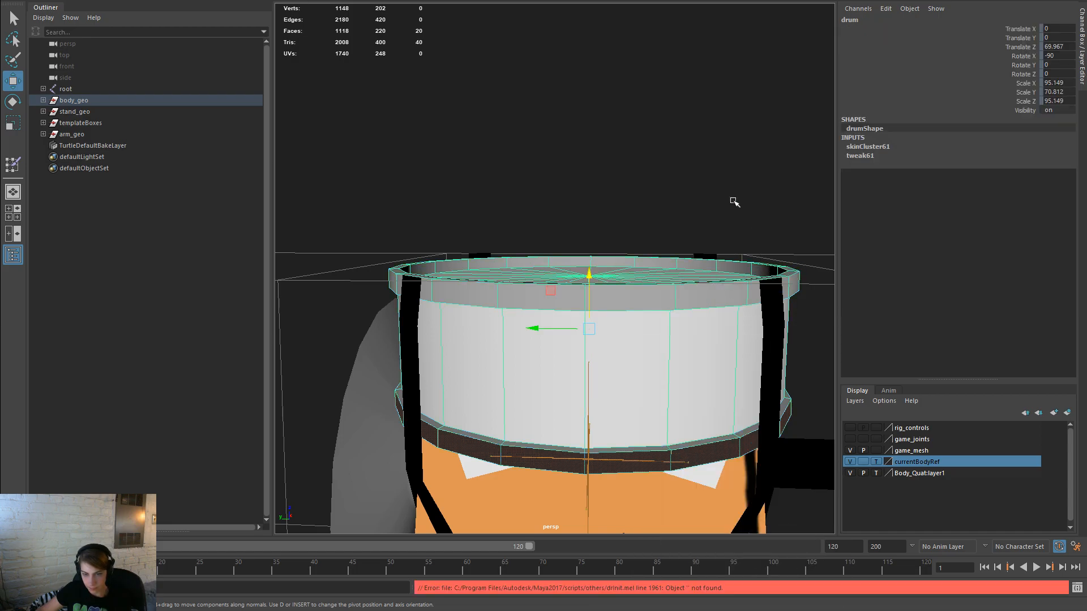
left_click(735, 214)
left_click_drag(735, 213, 667, 267, "alt")
left_click(665, 269)
key("shift+period")
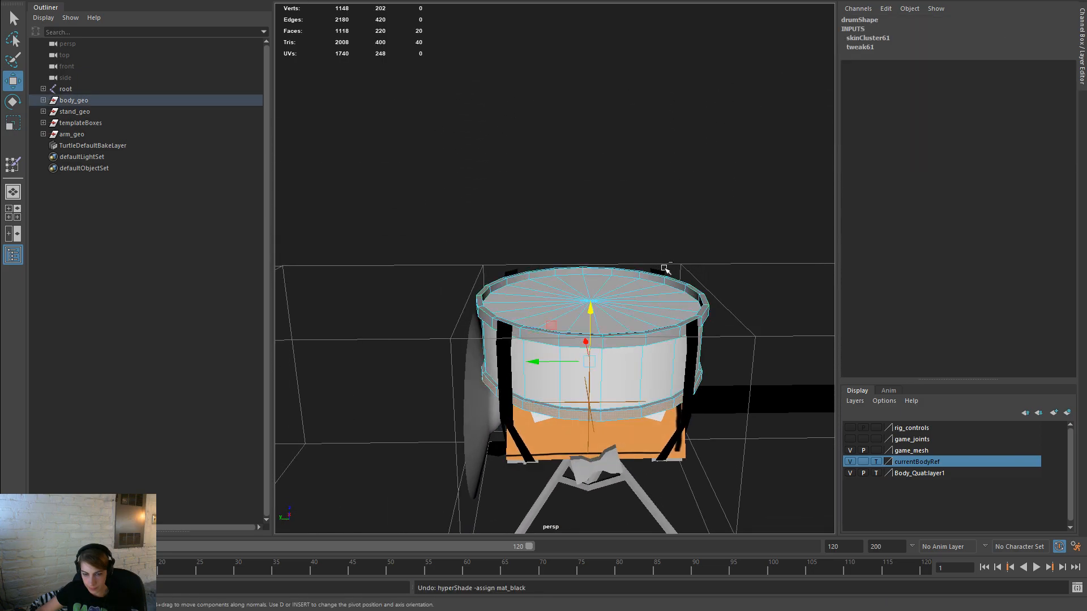
Step: Try the orange body material on the lower rim's faces and undo the assignment
right_click_drag(649, 414, 752, 563)
right_click_drag(667, 288, 705, 281)
left_click_drag(666, 375, 663, 345, "alt")
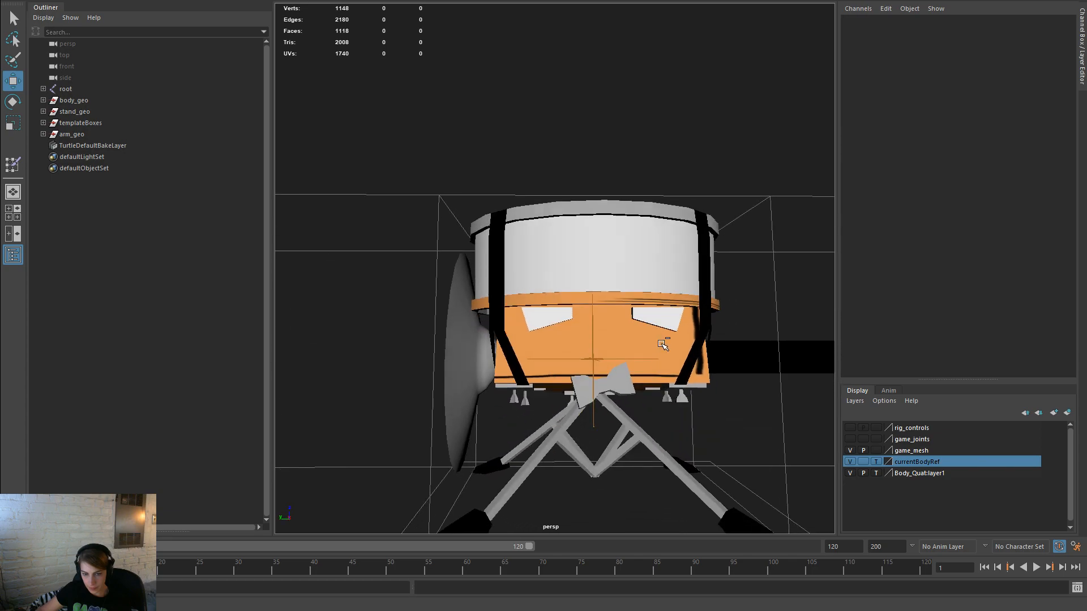
left_click(663, 345)
key("ctrl+z")
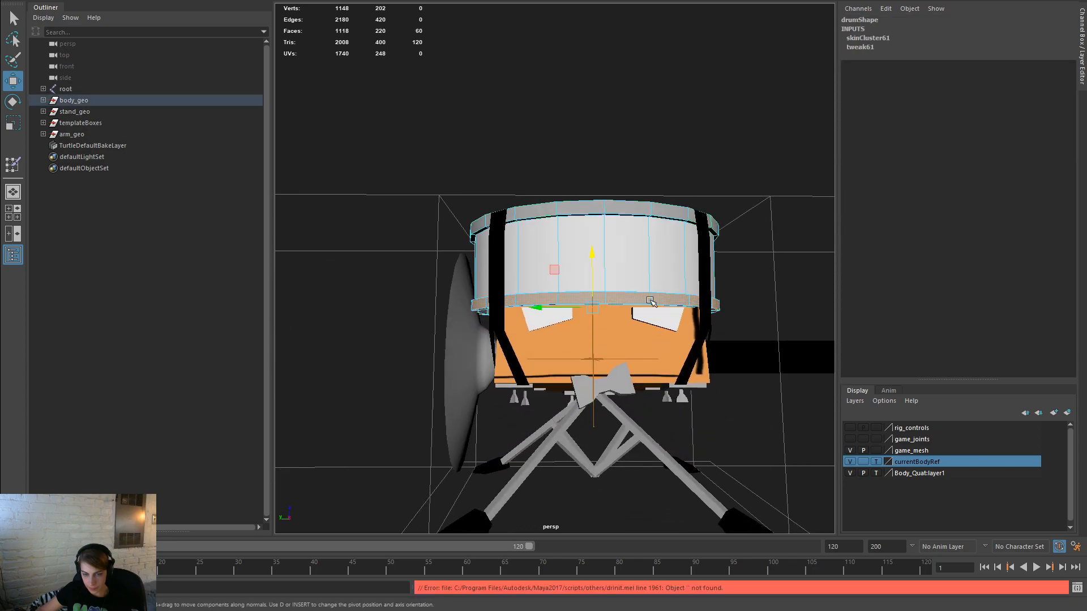
Step: Assign the black material to the selected faces of the drum's lower rim and inspect the drummer from the front
right_click_drag(647, 288, 749, 563)
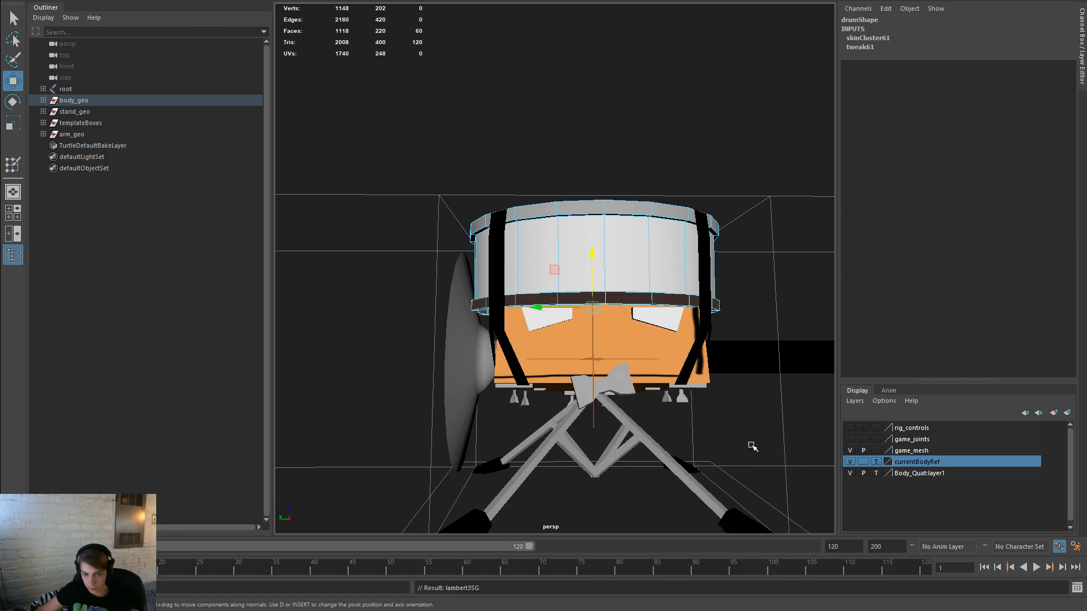
left_click(761, 422)
left_click_drag(760, 422, 764, 458, "alt")
right_click_drag(767, 463, 649, 418, "alt")
mouse_move(649, 417)
left_mouse_down("alt")
mouse_move(634, 440)
mouse_move(638, 419)
mouse_move(536, 434)
mouse_move(448, 428)
mouse_move(637, 424)
left_mouse_up("alt")
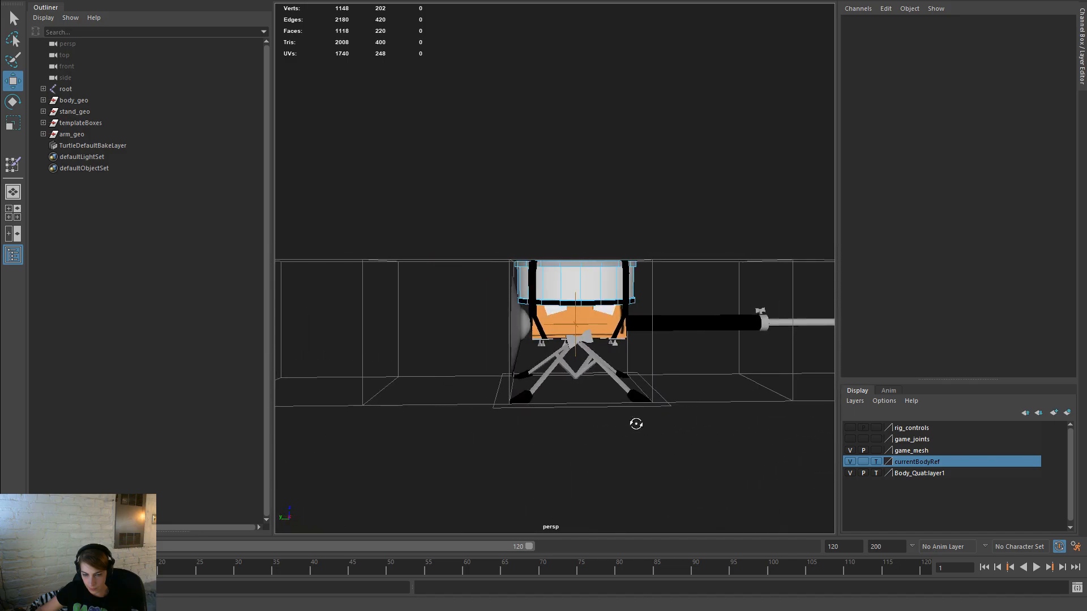
right_click_drag(615, 417, 651, 412, "alt")
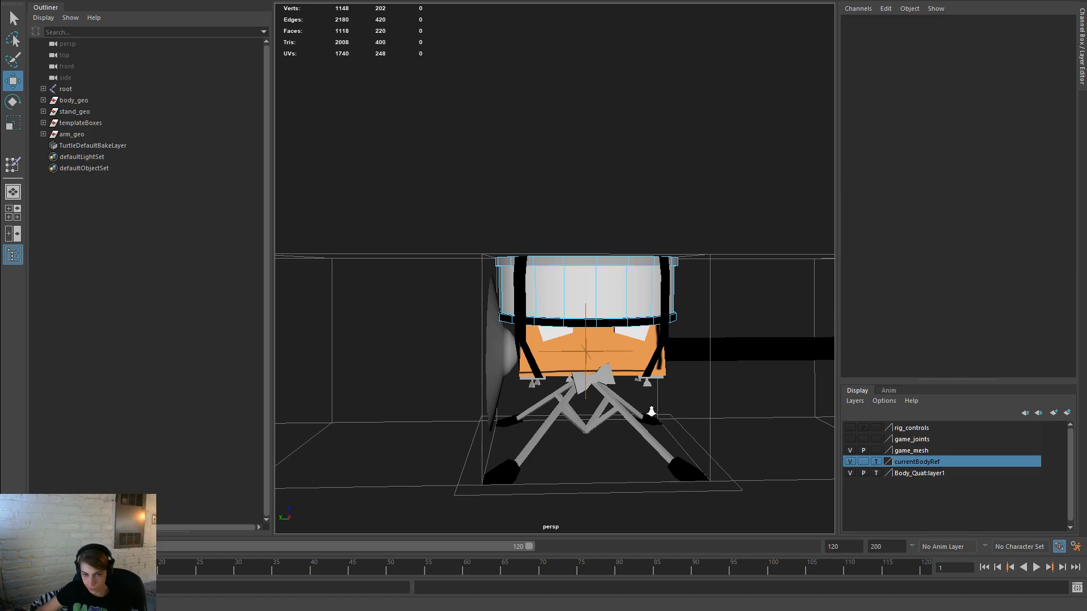
Step: Examine the drummer's front with its black lower rim, straps and orange body from several heights and distances
right_click_drag(651, 412, 675, 407, "alt")
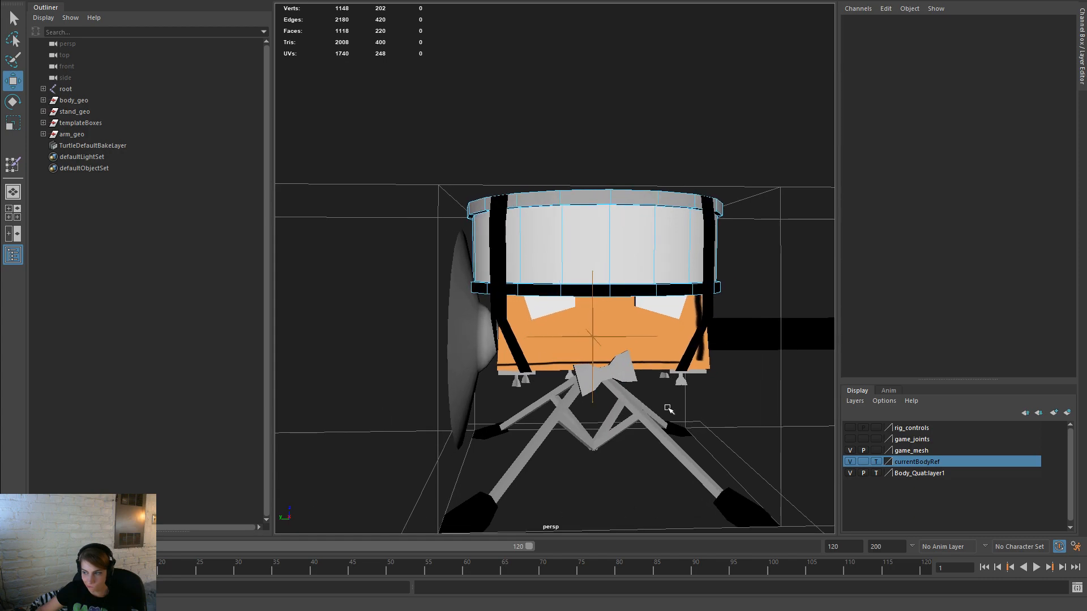
left_click_drag(668, 408, 663, 413, "alt")
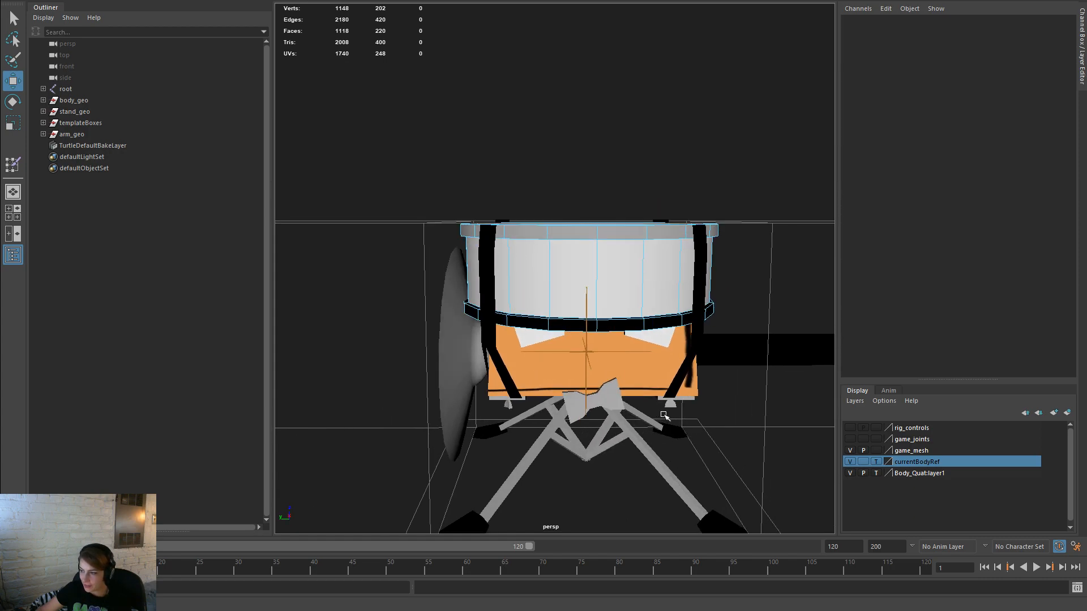
right_click_drag(654, 409, 611, 402, "alt")
middle_click_drag(617, 423, 589, 375, "alt")
left_click_drag(588, 375, 601, 454, "alt")
right_click_drag(601, 454, 487, 498, "alt")
mouse_move(501, 426)
left_mouse_down("alt")
mouse_move(492, 443)
mouse_move(494, 418)
left_mouse_up("alt")
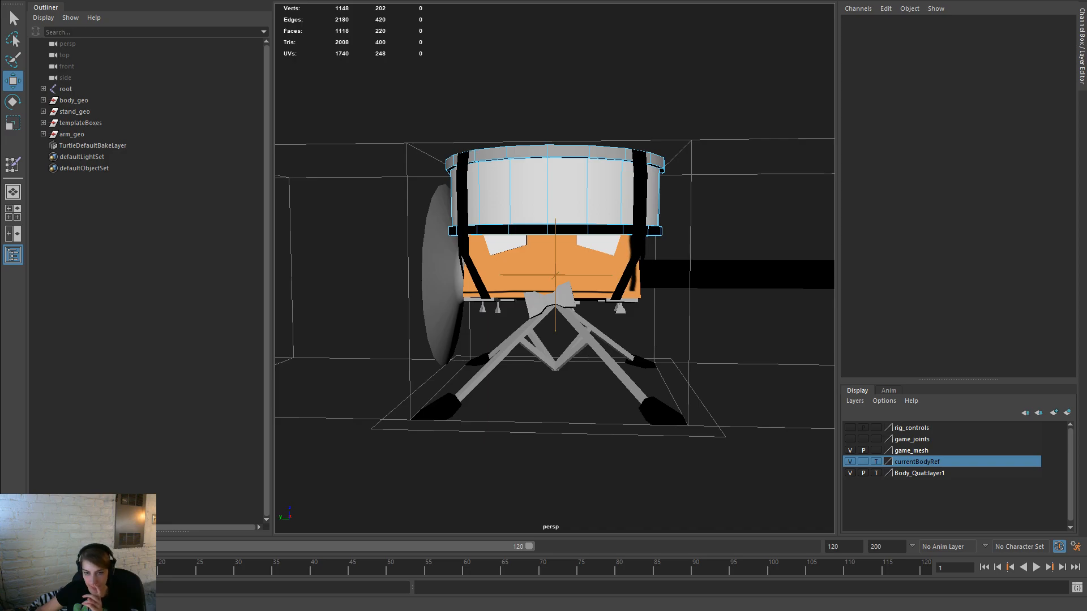
left_click_drag(572, 456, 525, 469, "alt")
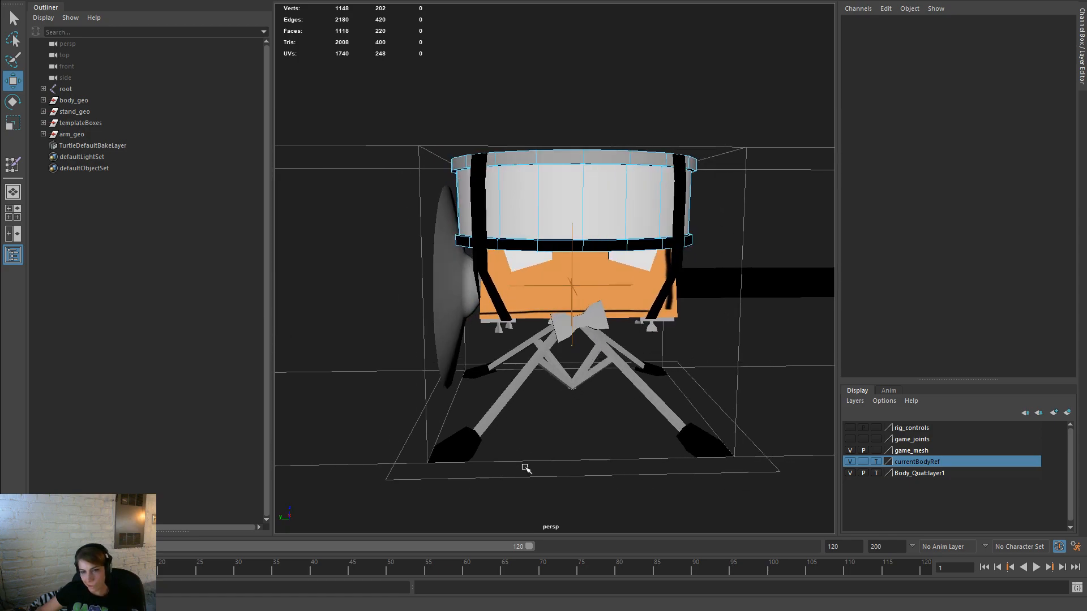
left_click_drag(524, 468, 561, 485, "alt")
right_click_drag(623, 242, 563, 244)
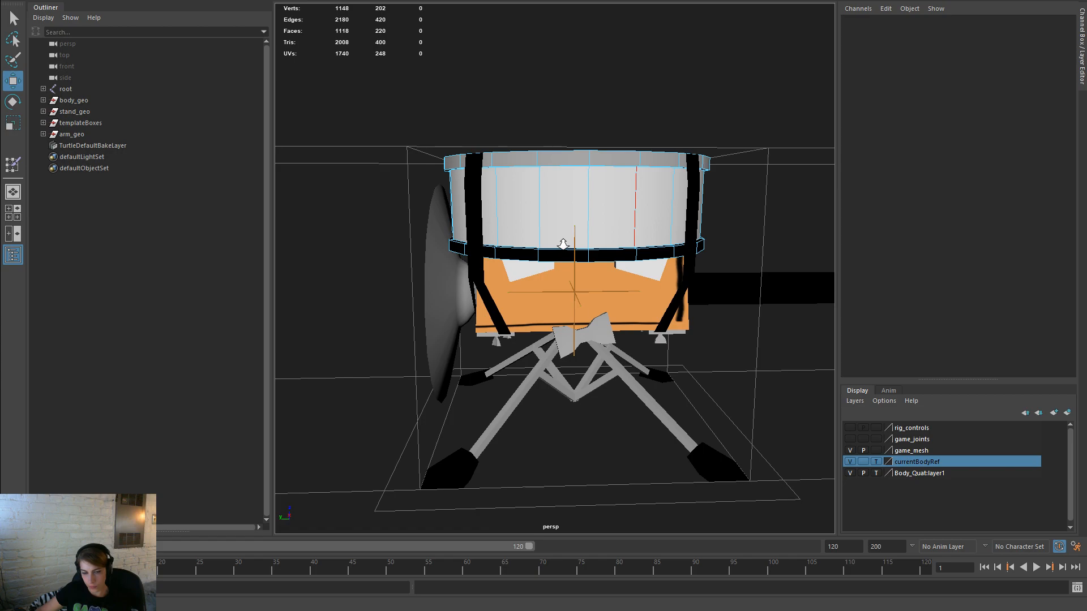
mouse_move(563, 244)
right_mouse_down("alt")
mouse_move(466, 189)
mouse_move(579, 252)
right_mouse_up("alt")
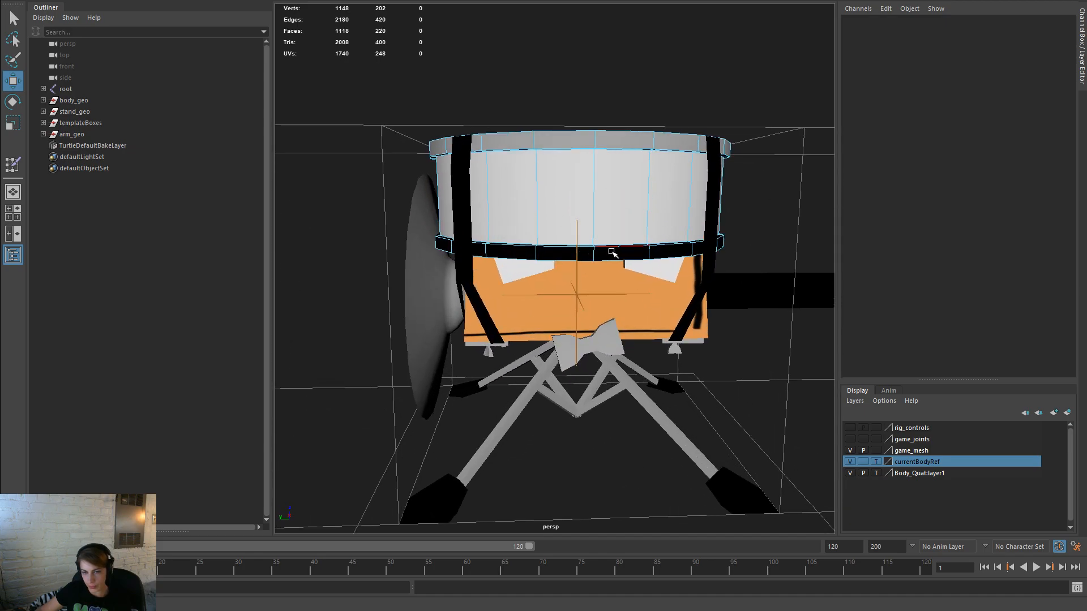
Step: Switch to the Photoshop mockup and compare the drum with Layer 4 and Layer 2 hidden and shown
key("alt+Tab")
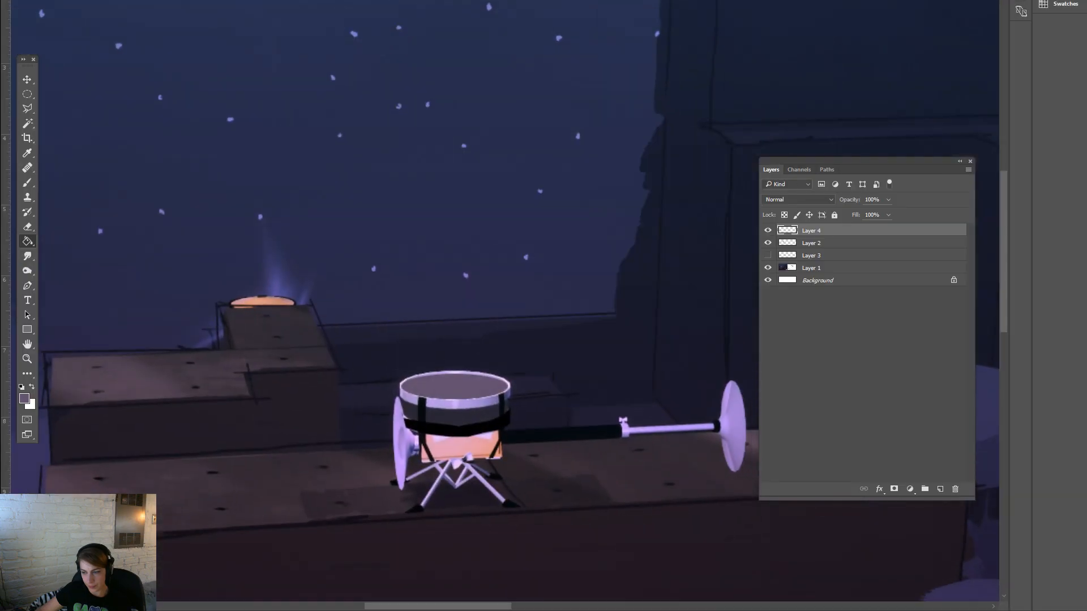
left_click_drag(770, 231, 771, 248)
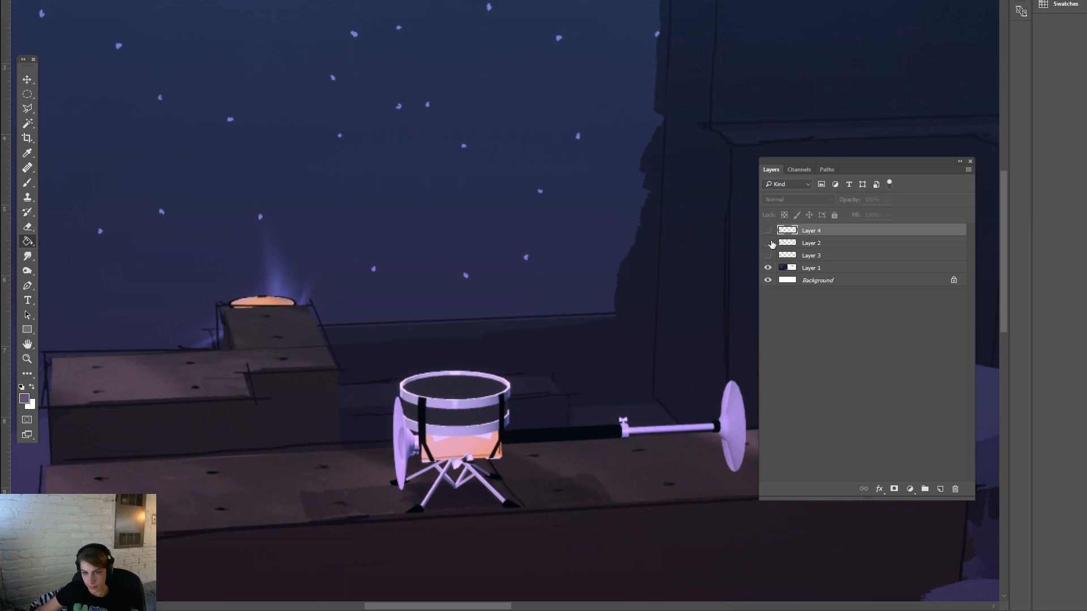
left_click(768, 243)
left_click(768, 230)
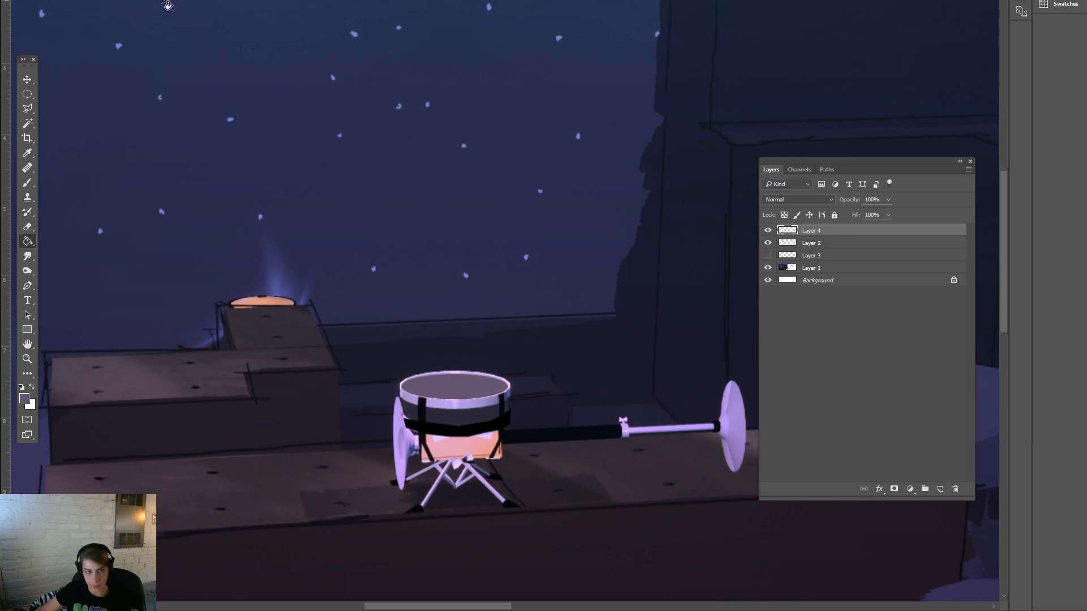
Step: Try recolouring the black lower band on Layer 4 brown with a Hue/Saturation adjustment, and cancel it
left_click(74, 0)
mouse_move(94, 0)
key("h")
key("Return")
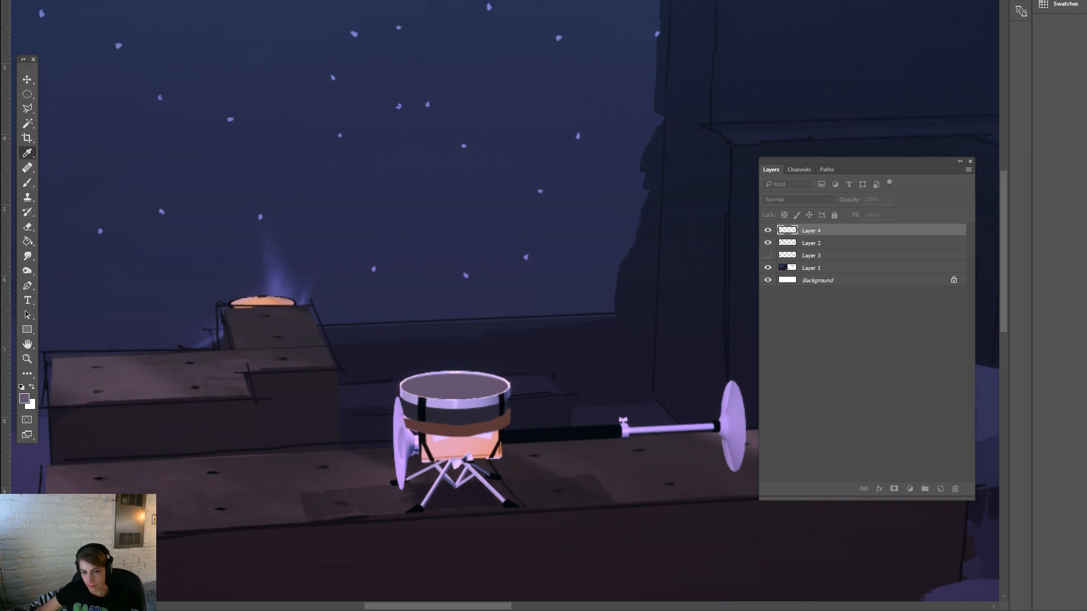
key("Escape")
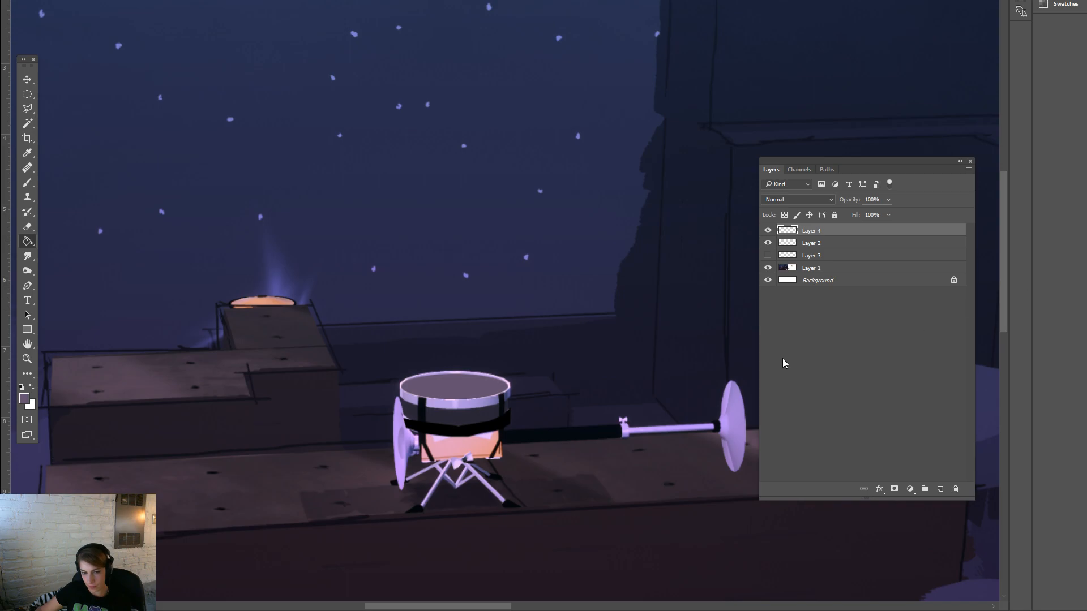
Step: Switch to the Unreal editor, play the game and load the fifth level of the Opening set
key("alt+Tab")
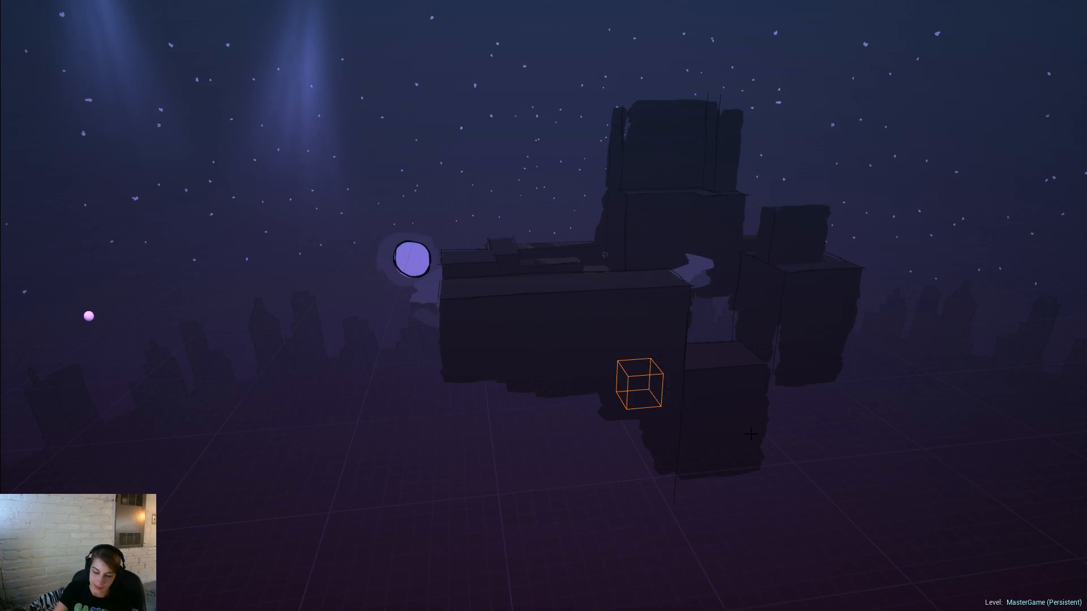
key("alt+p")
left_click(645, 314)
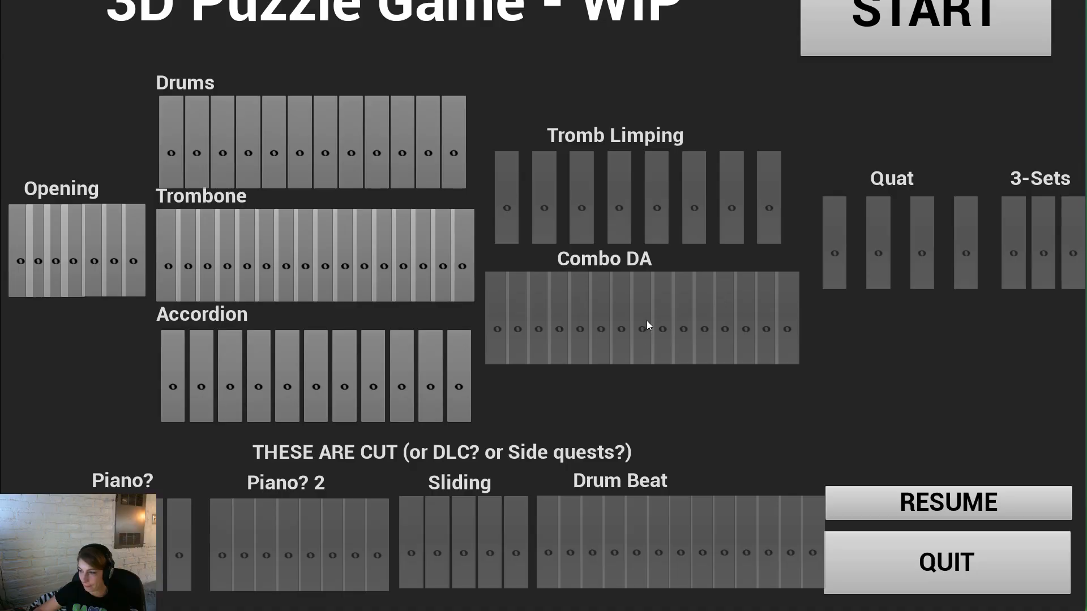
left_click(90, 283)
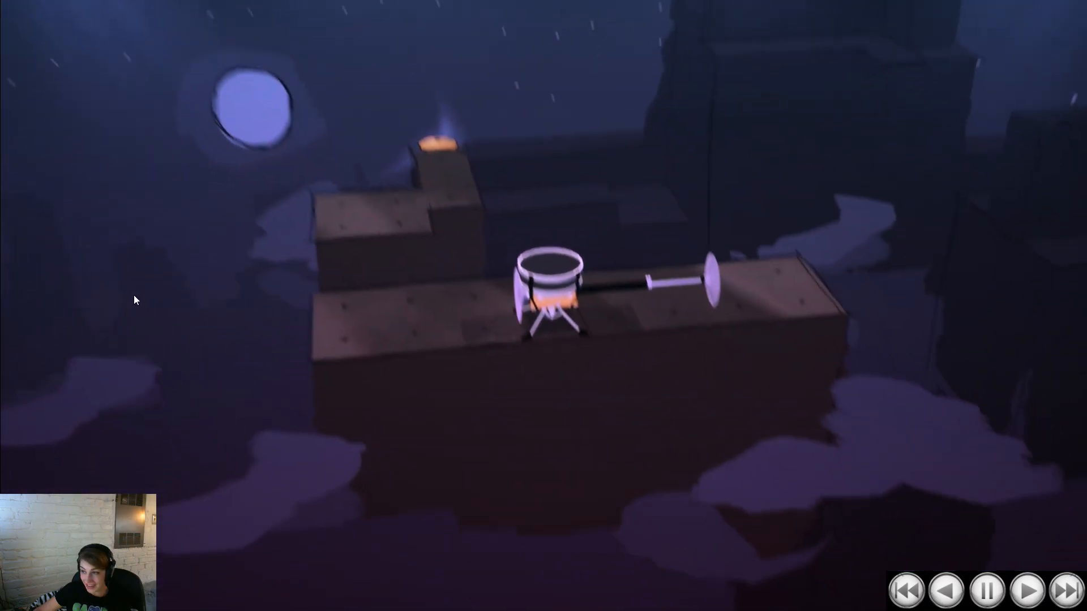
Step: Examine the drummer's current drum colours in the game from the front and back and from high and low camera angles
left_click_drag(407, 419, 448, 333)
left_click(642, 284)
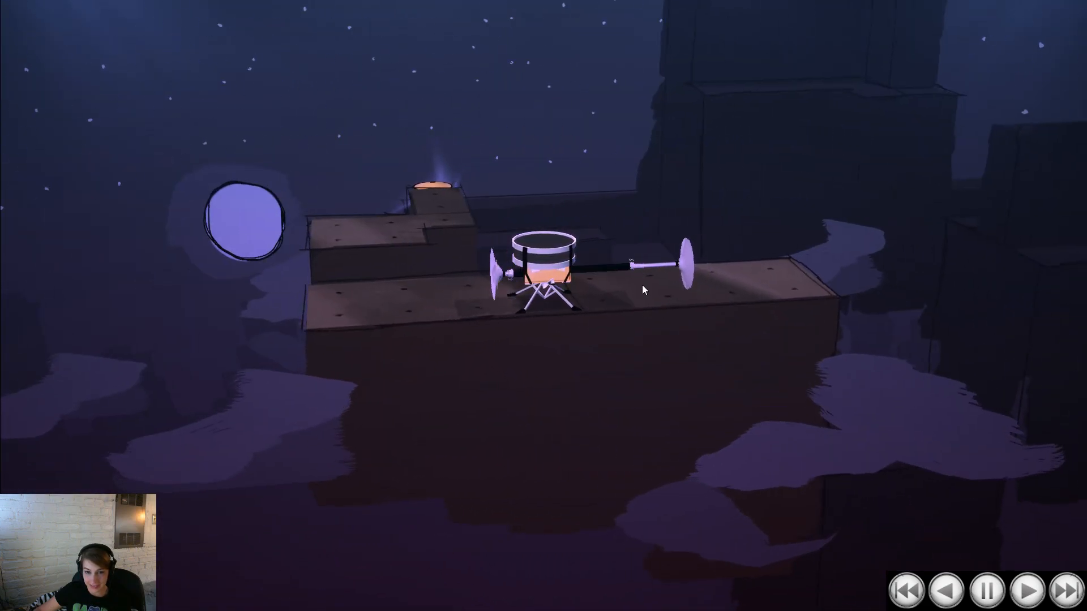
left_click_drag(642, 351, 640, 402)
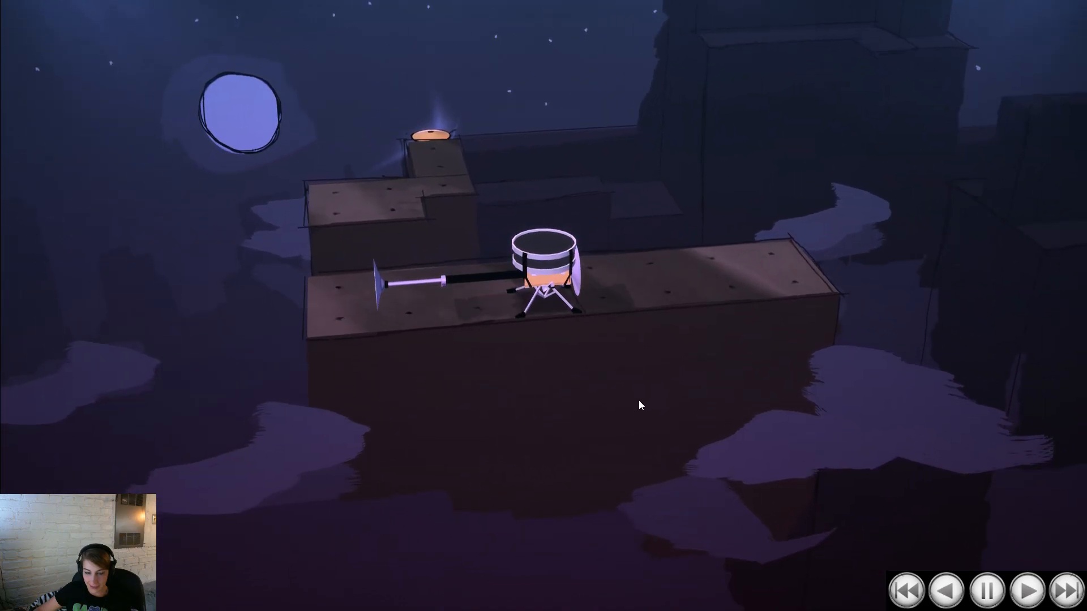
left_click_drag(593, 382, 530, 301)
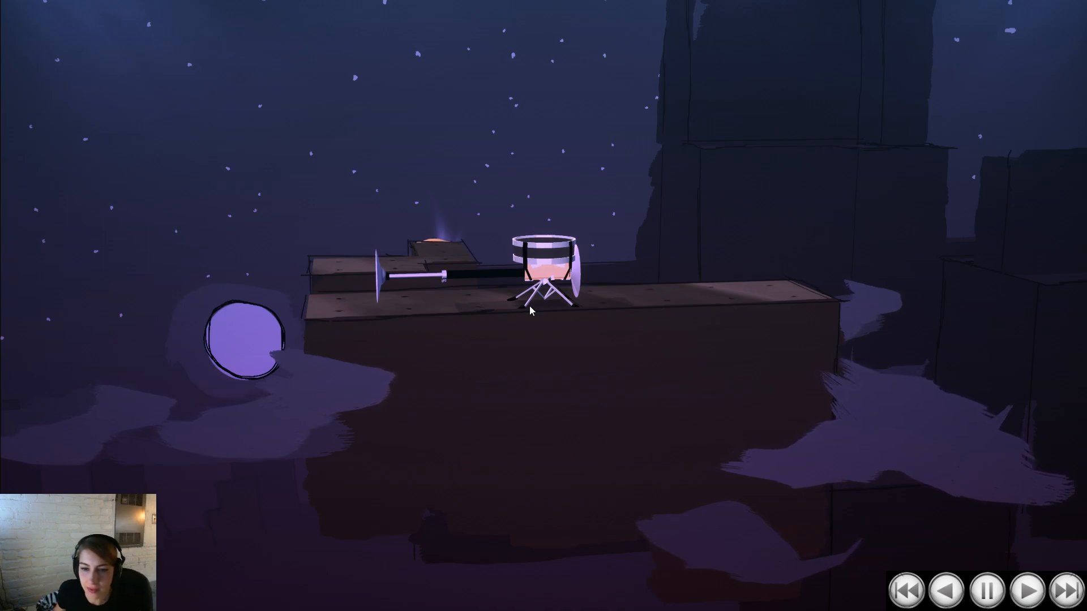
left_click_drag(698, 290, 667, 277)
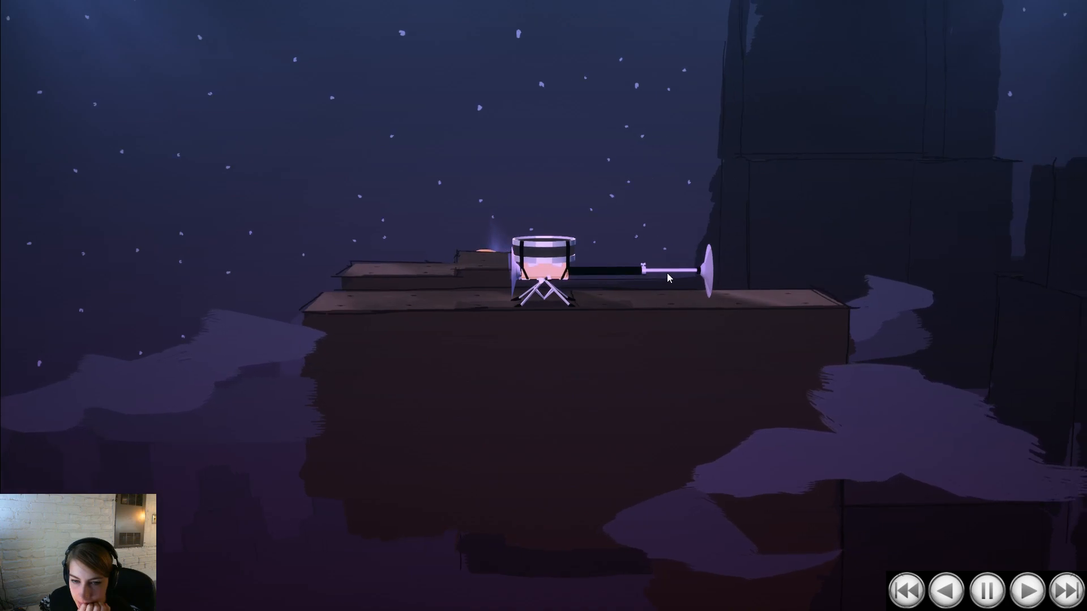
left_click_drag(667, 280, 773, 333)
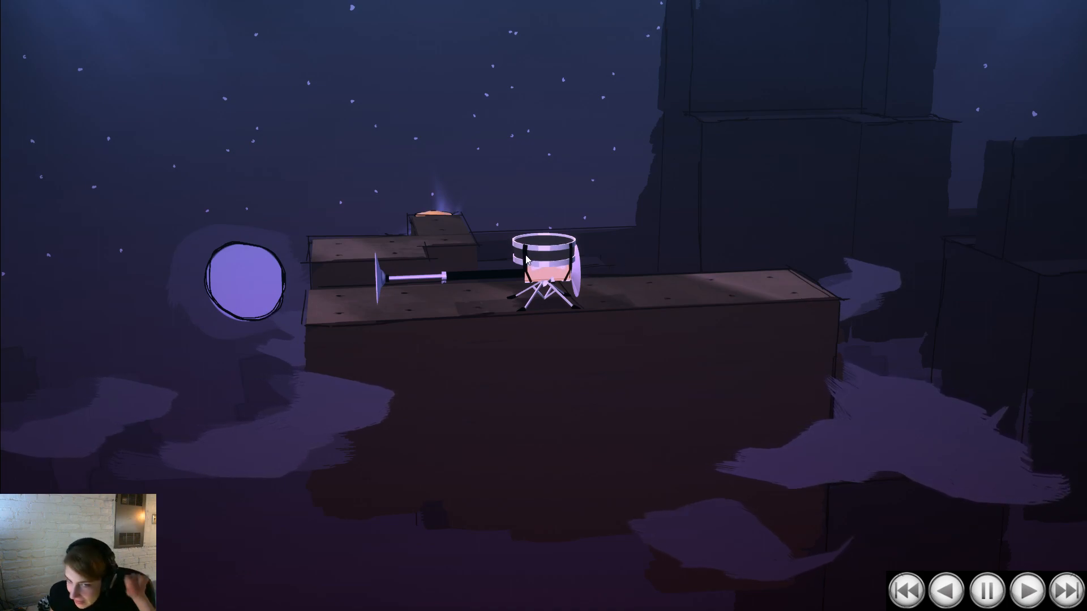
left_click(706, 299)
right_click_drag(698, 304, 646, 301)
left_click_drag(646, 305, 848, 311)
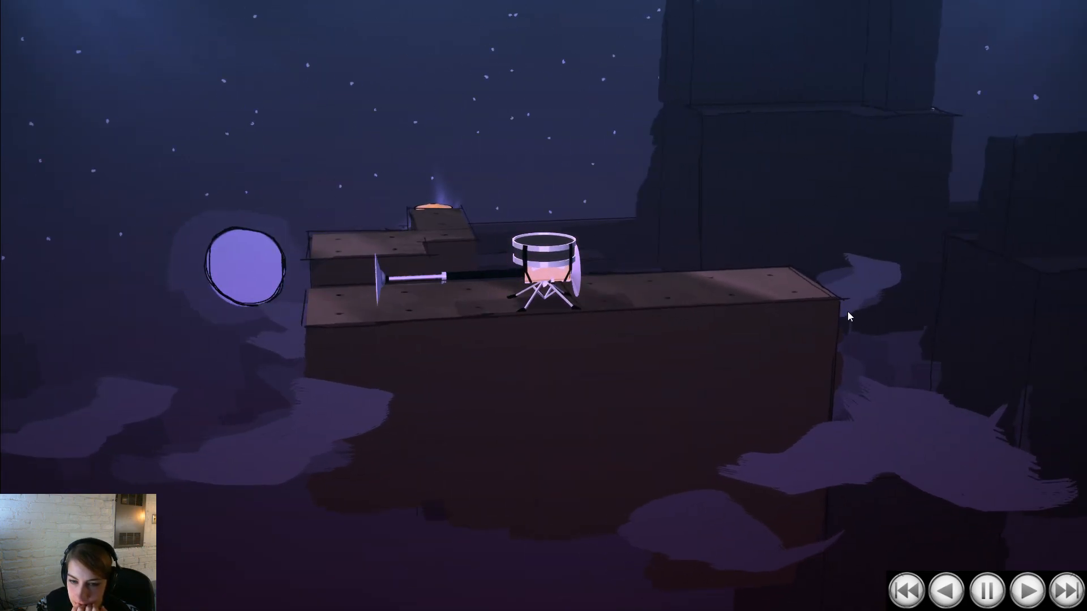
Step: Tip the drummer onto its side along the platform and examine the striped drum in its sideways poses
left_click(847, 316)
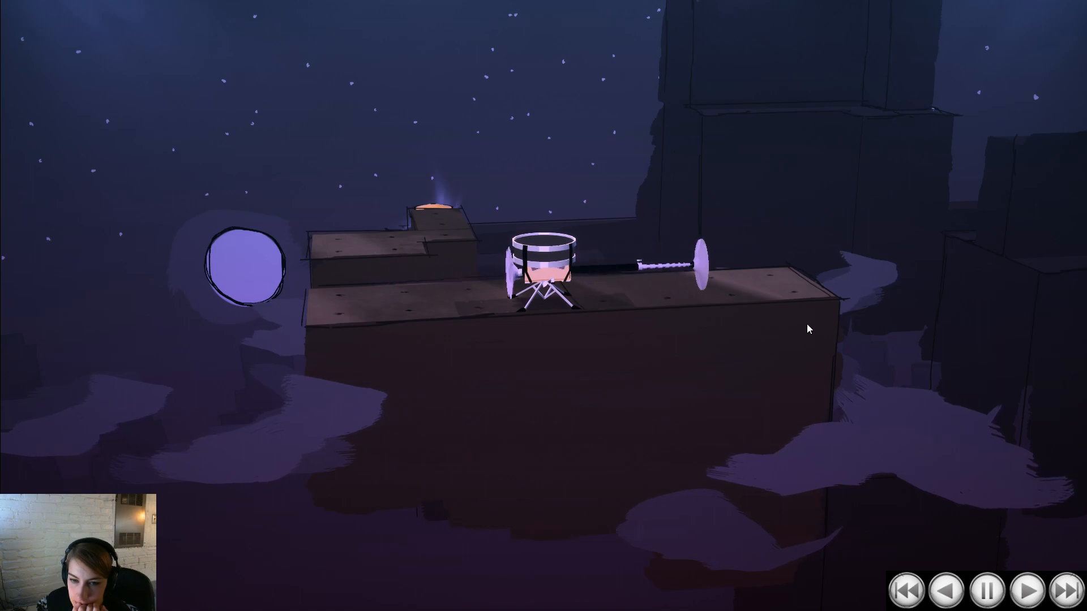
left_click(722, 336)
left_click(721, 333)
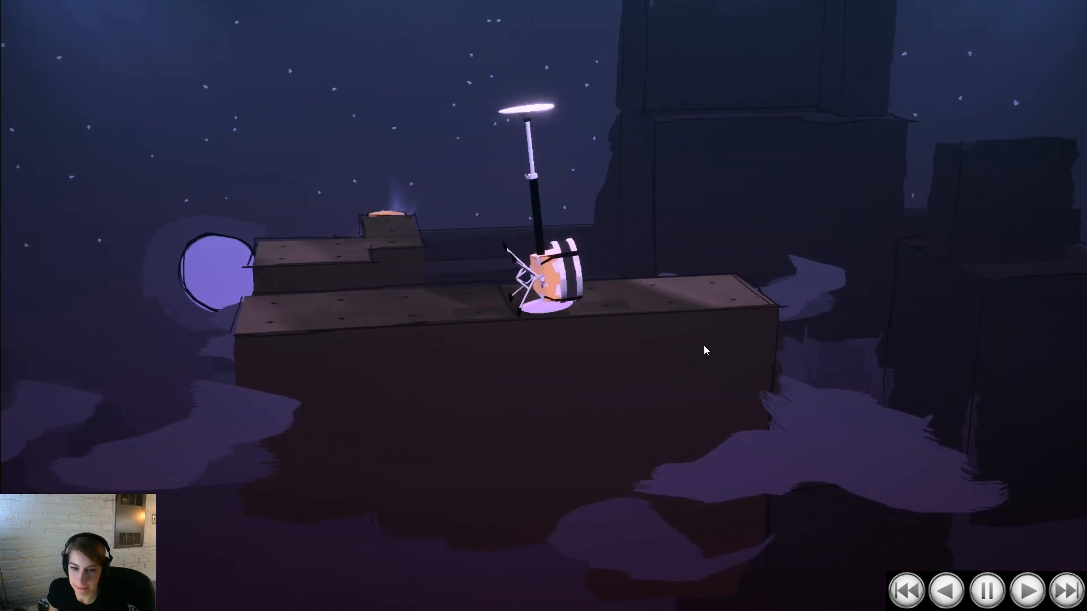
left_click(585, 414)
right_click_drag(802, 415, 428, 430)
left_click_drag(429, 433, 634, 464)
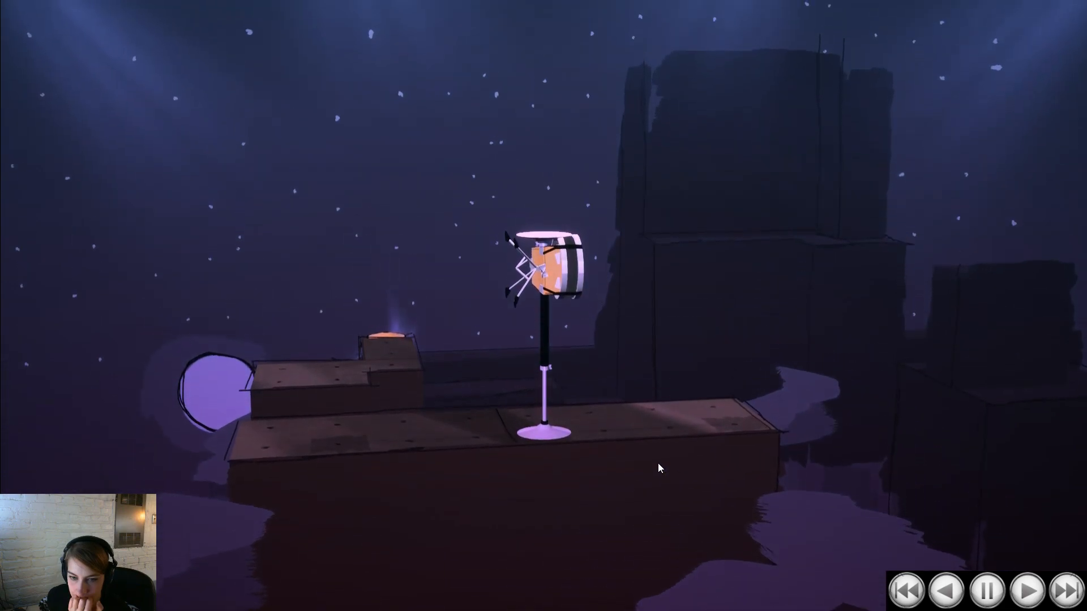
left_click_drag(657, 463, 683, 494)
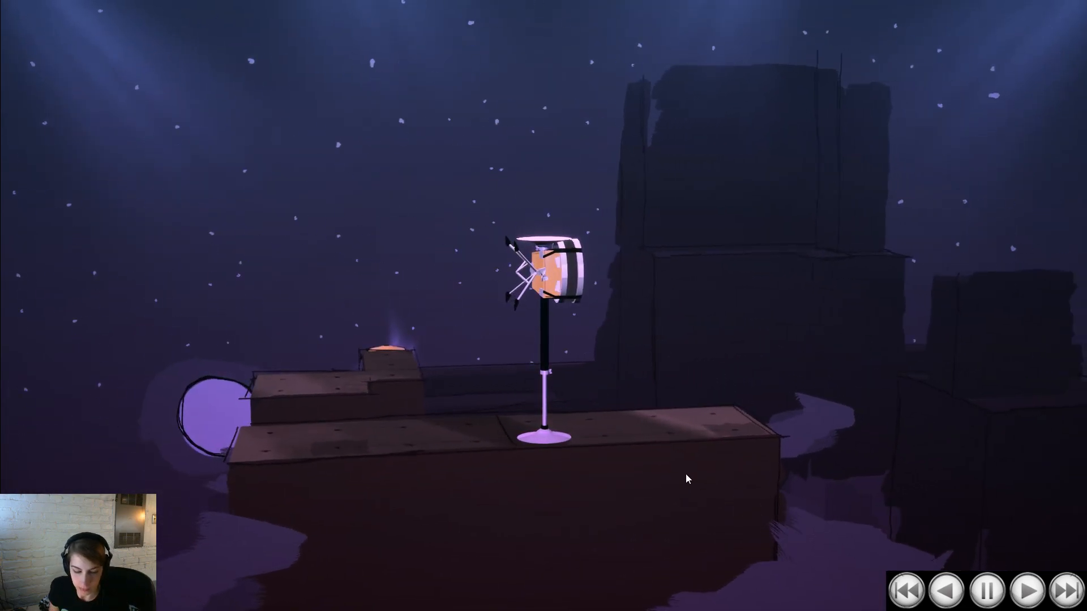
left_click(684, 474)
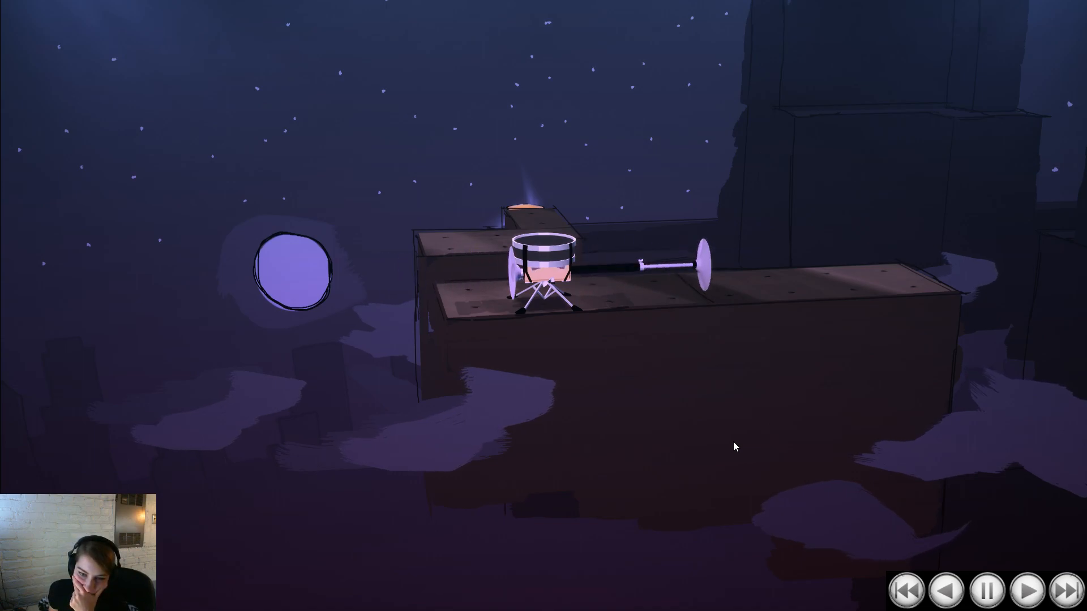
Step: Examine the upright drummer near the platform's end from its front and cymbal side, comparing low and high camera angles
left_click_drag(734, 442, 712, 416)
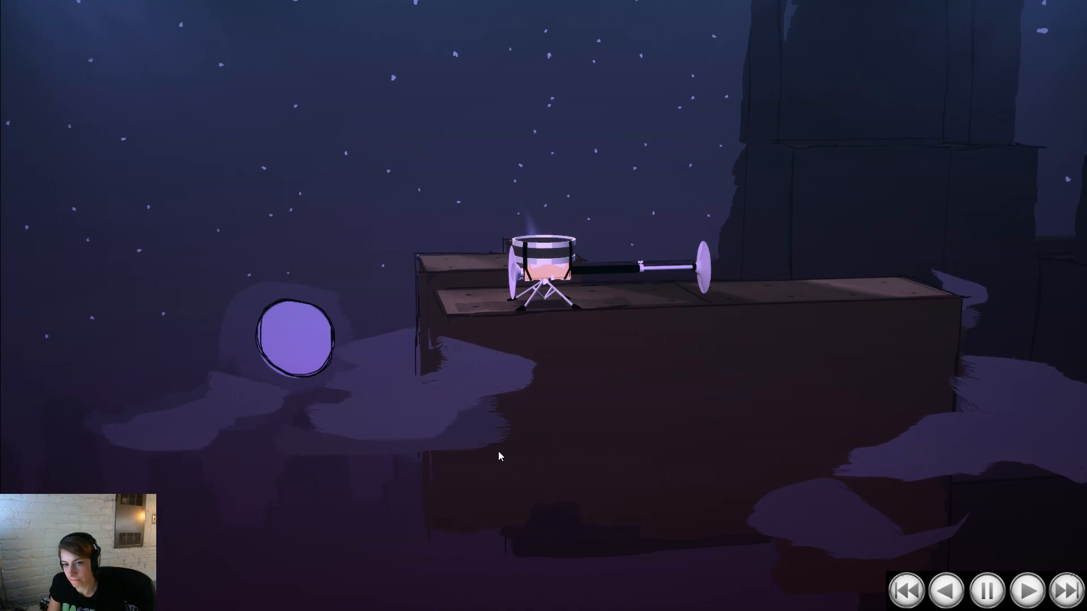
left_click_drag(498, 453, 521, 504)
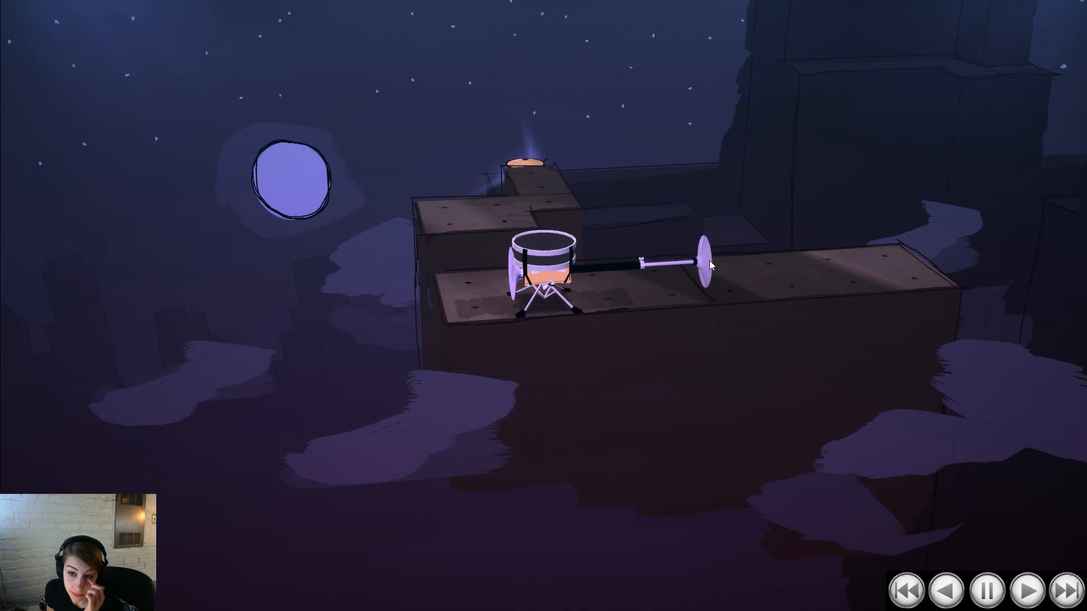
left_click_drag(505, 309, 768, 314)
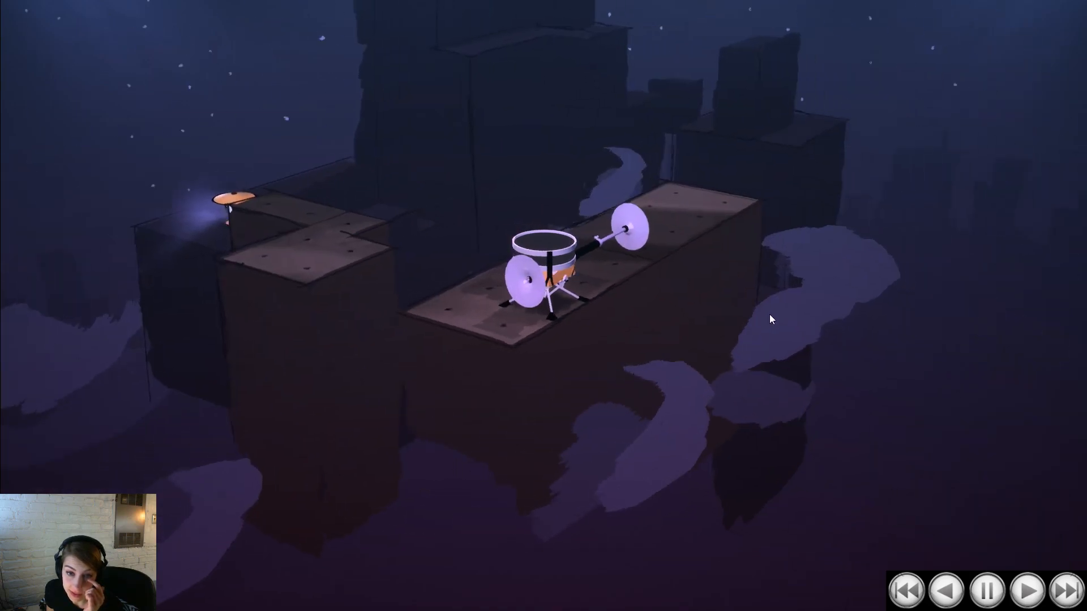
left_click_drag(675, 295, 487, 303)
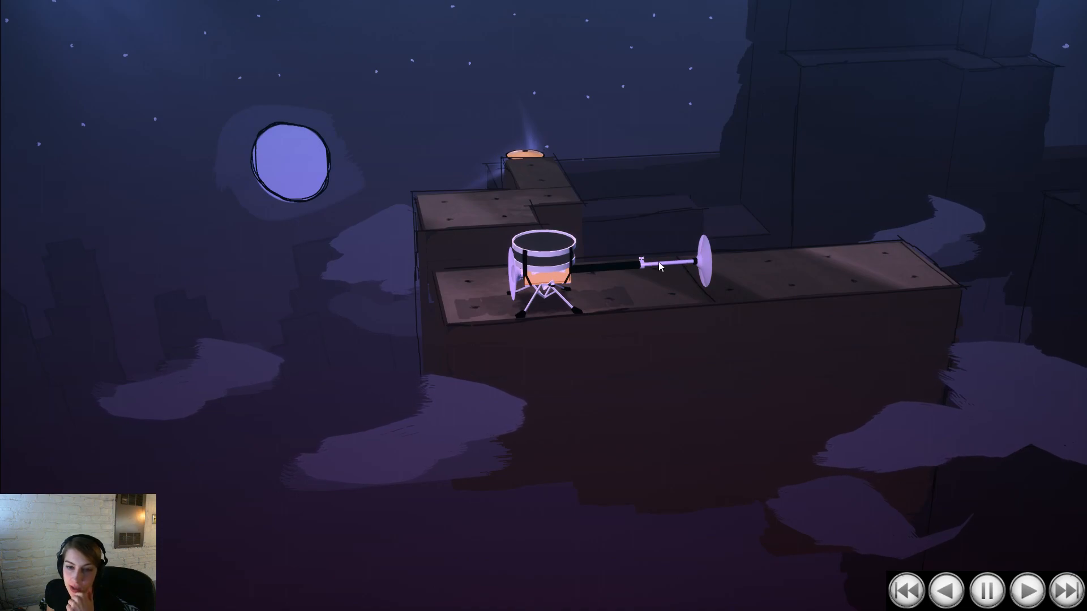
left_click_drag(579, 381, 594, 343)
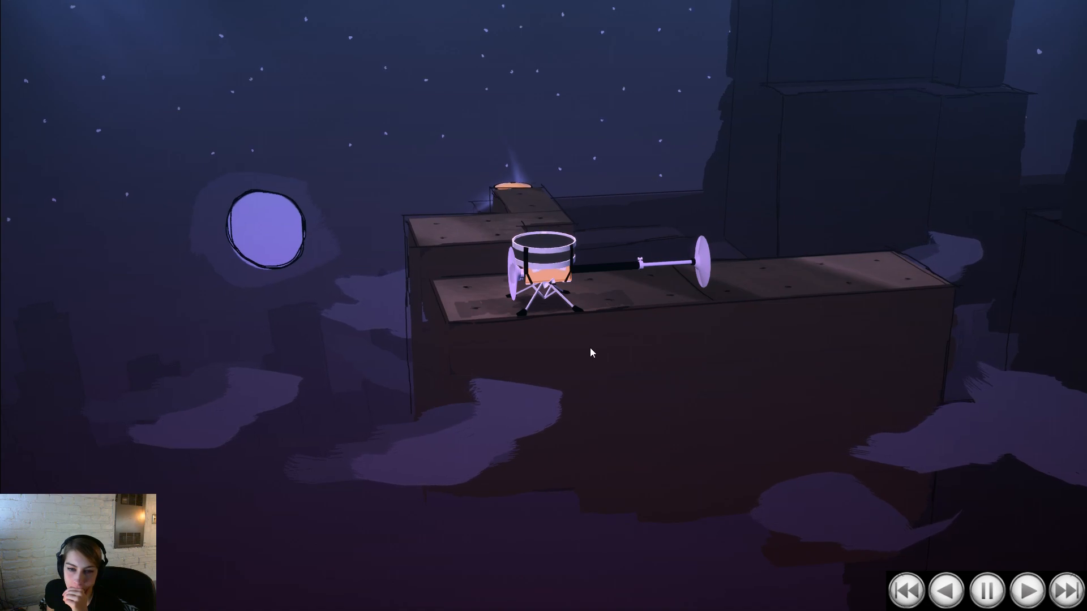
left_click_drag(589, 347, 730, 382)
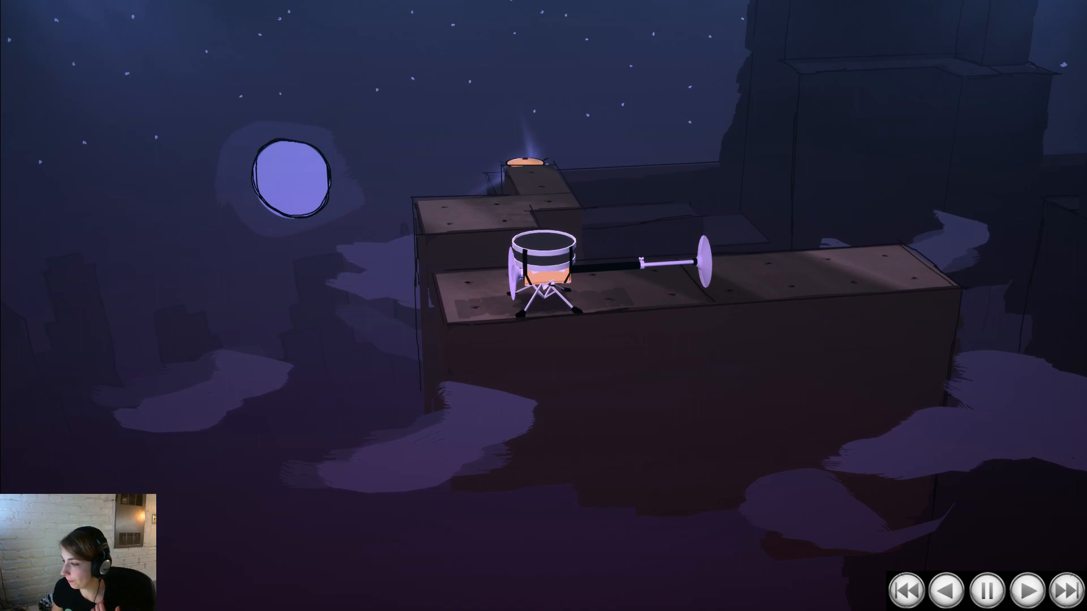
left_click_drag(563, 362, 585, 347)
Step: Stop the play session, bring back the editor panels and select the Player folder in the Content Browser
key("Escape")
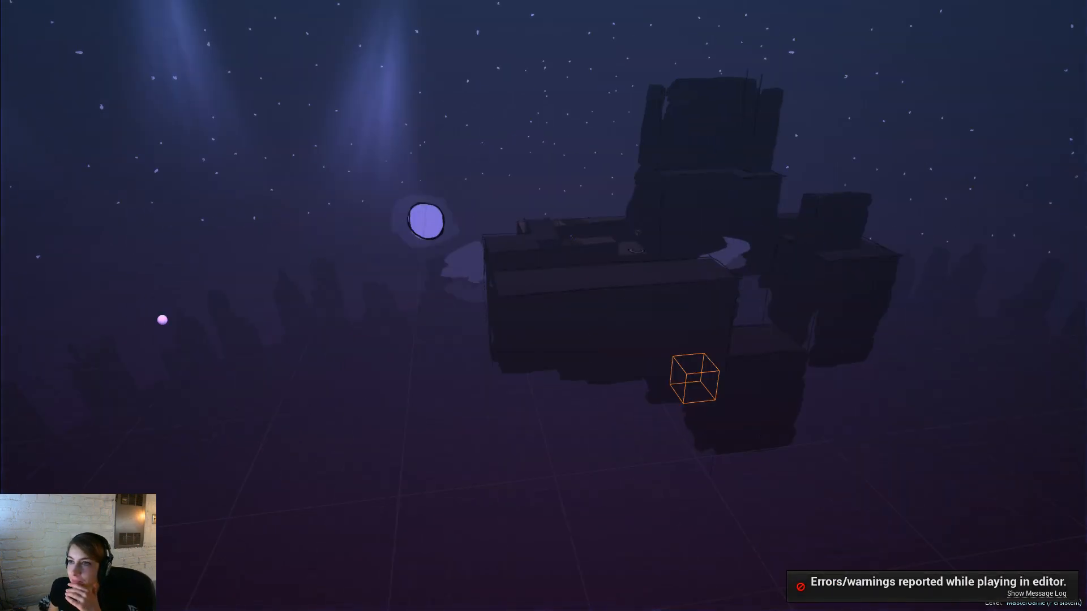
key("F11")
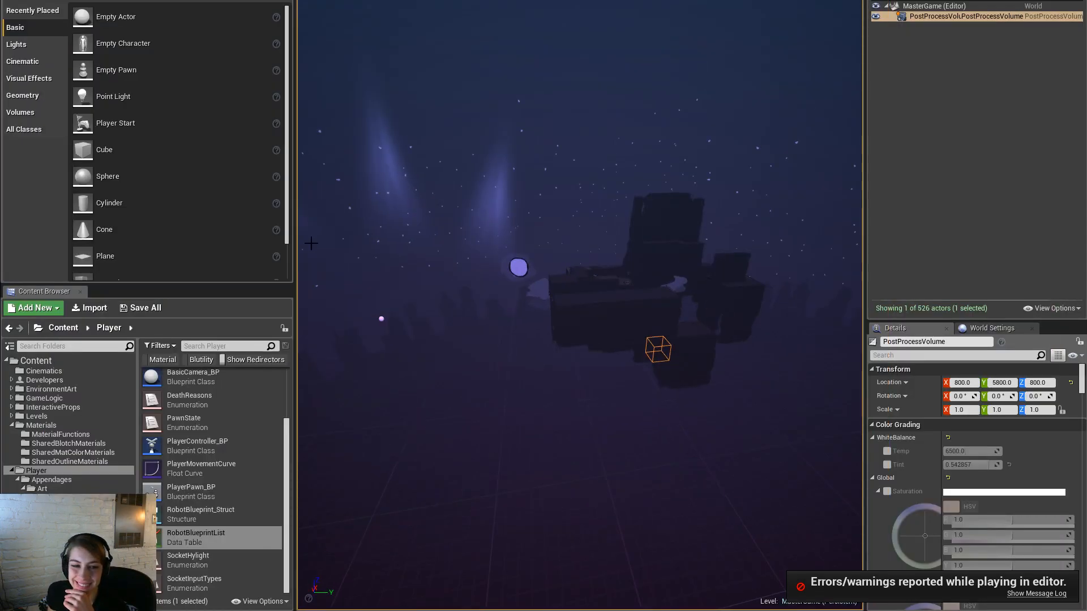
mouse_move(286, 433)
left_mouse_down()
mouse_move(286, 399)
mouse_move(285, 453)
left_mouse_up()
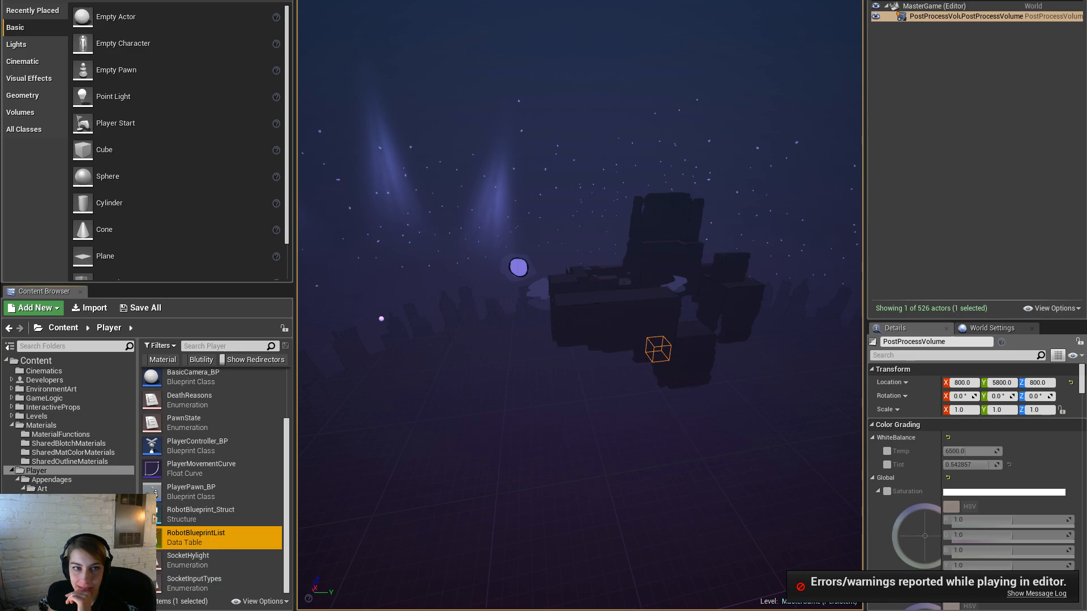
left_click(92, 479)
left_click(93, 471)
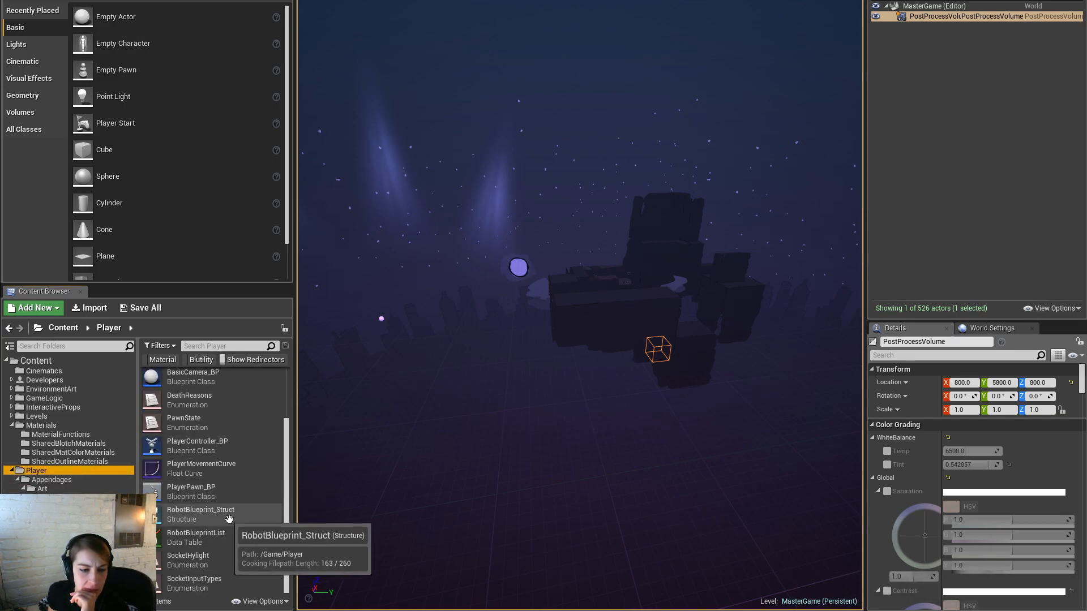
Step: Open the PlayerPawn_BP blueprint, filter Socket5's properties by "depth" and enable Render CustomDepth Pass for it
double_click(246, 497)
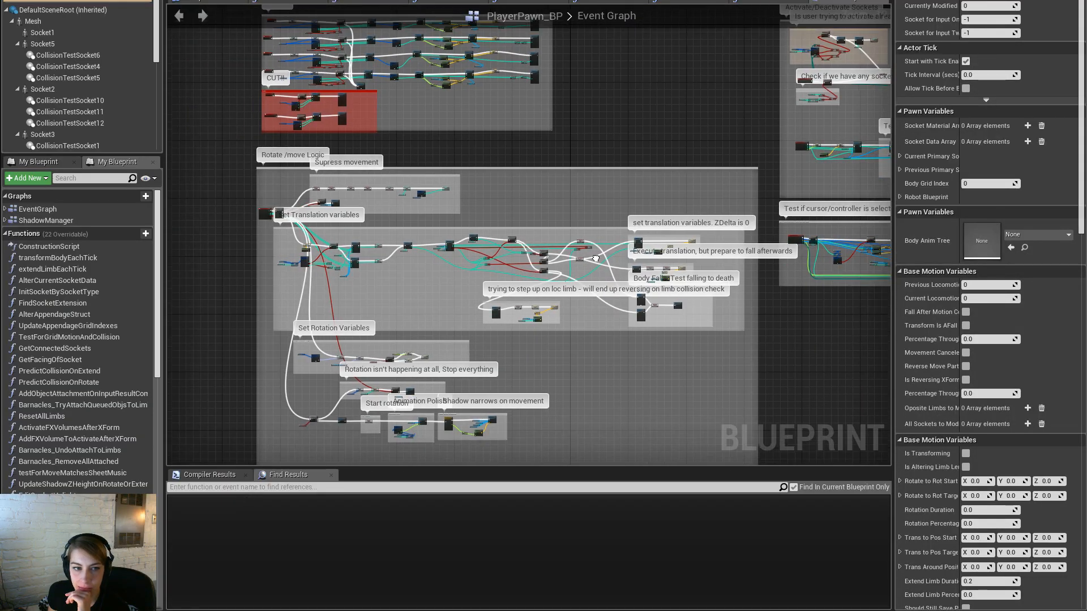
left_click(62, 44)
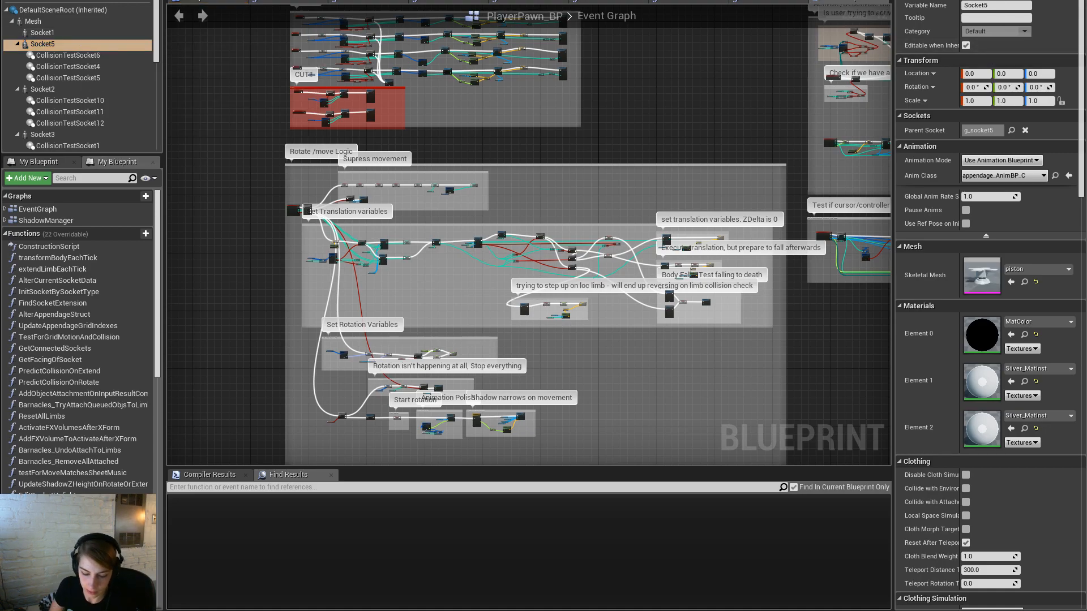
type("draw")
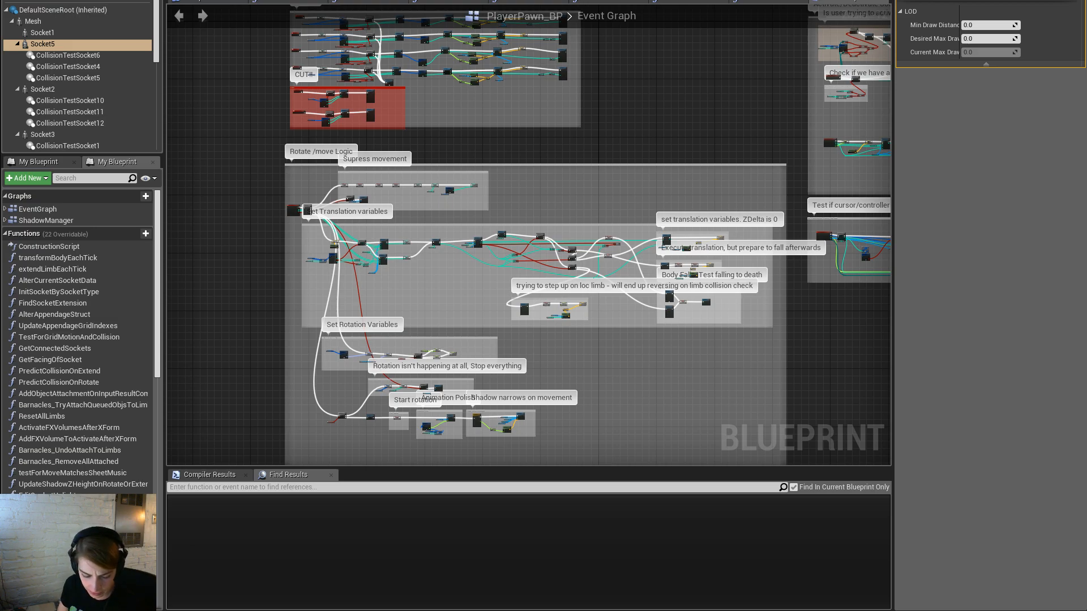
key("BackSpace")
key("BackSpace")
key("BackSpace")
type("epth")
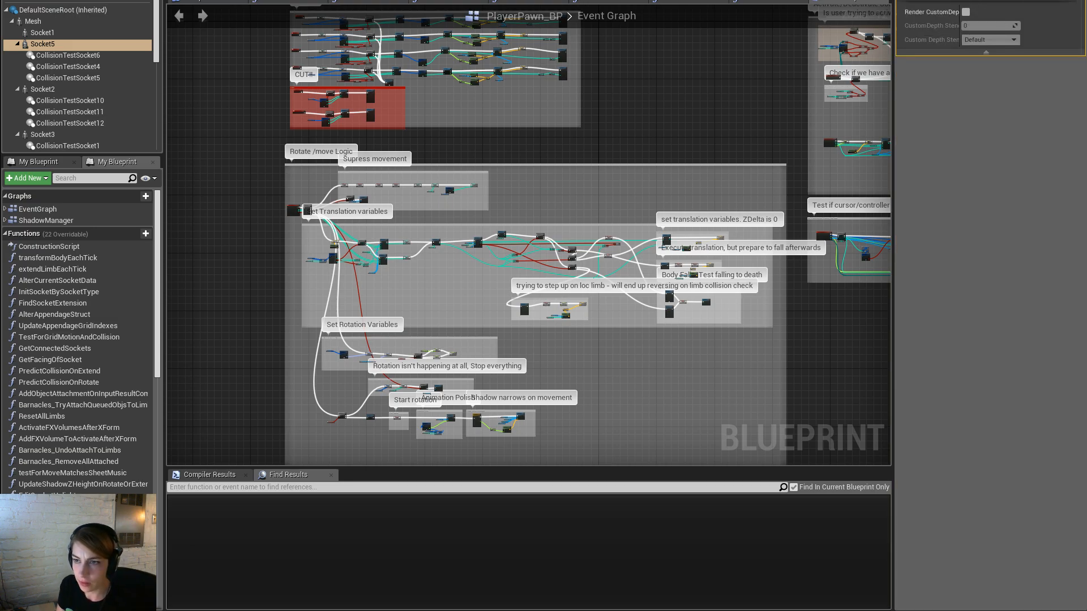
left_click(965, 12)
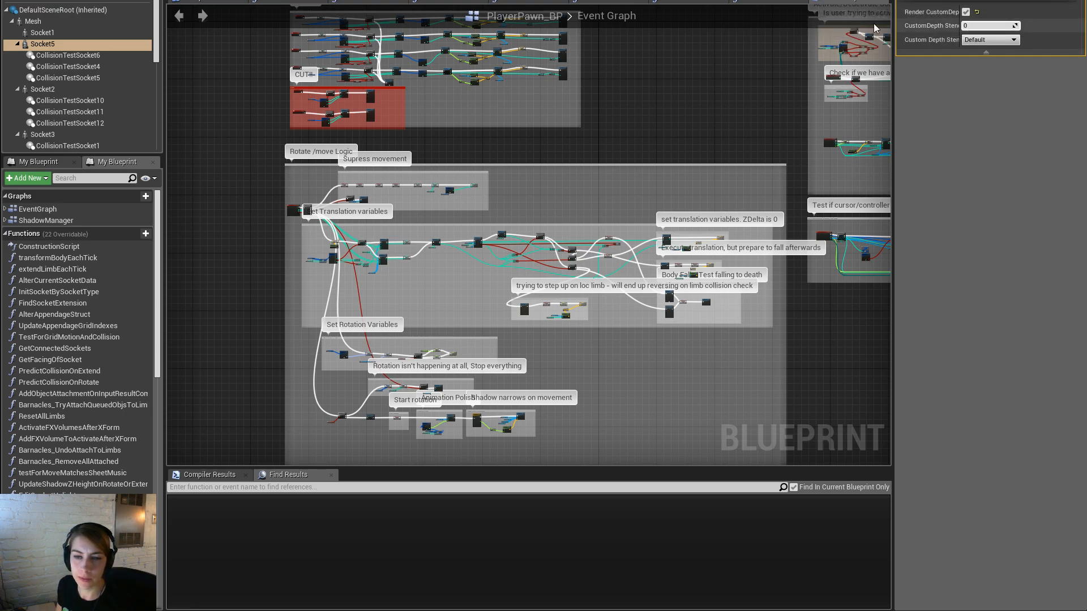
Step: Enable Render CustomDepth Pass for Socket1, Socket2, Socket3, Socket4 and Socket6 in PlayerPawn_BP
left_click(42, 32)
left_click(966, 12)
left_click(85, 90)
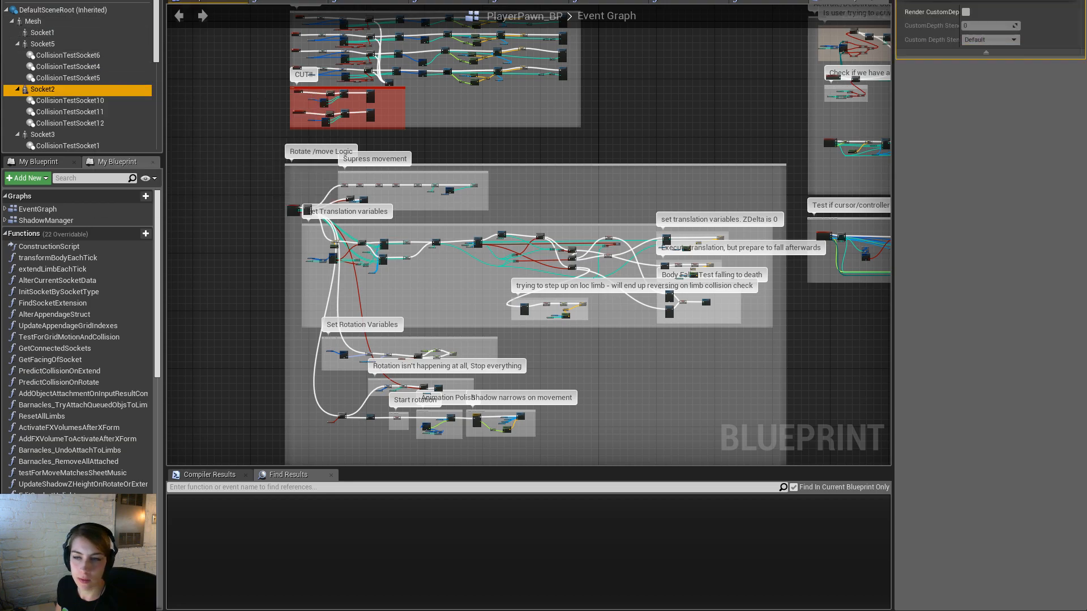
left_click(965, 11)
scroll(58, 100, "down", 2)
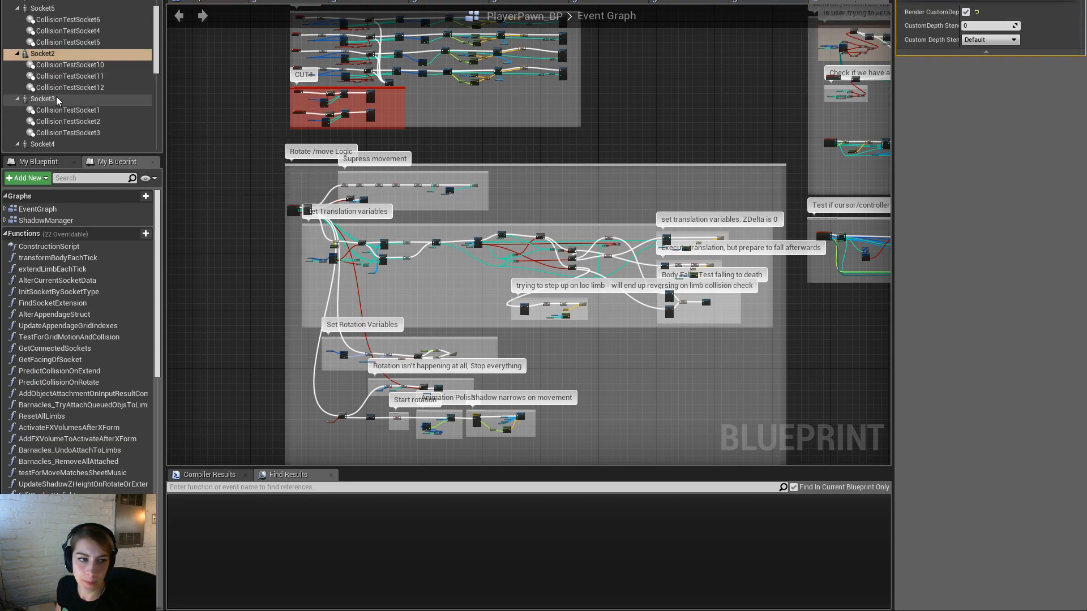
left_click(58, 100)
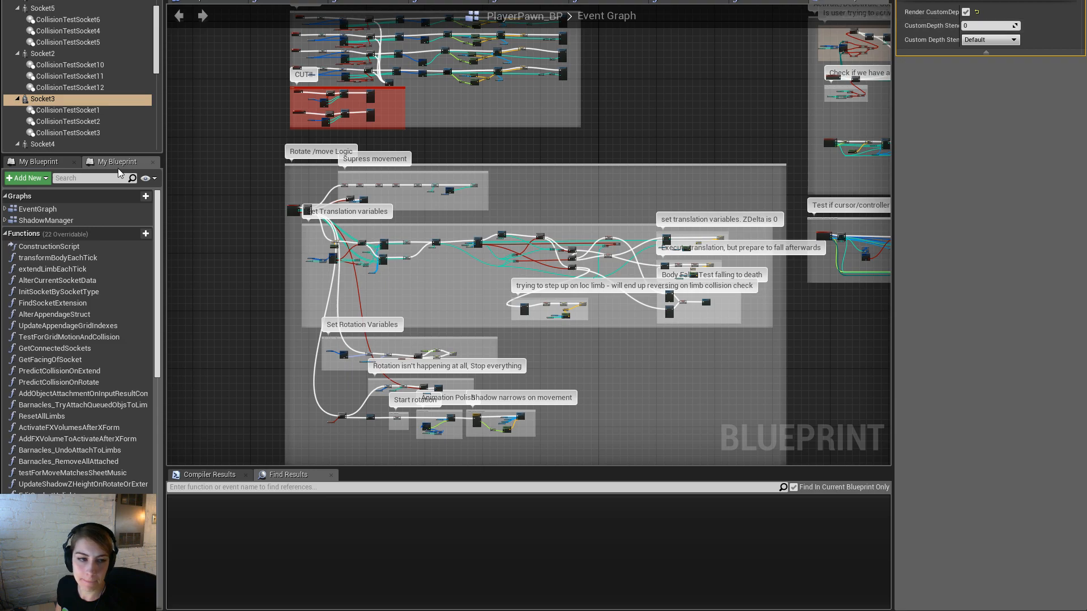
scroll(74, 111, "down", 3)
left_click(63, 90)
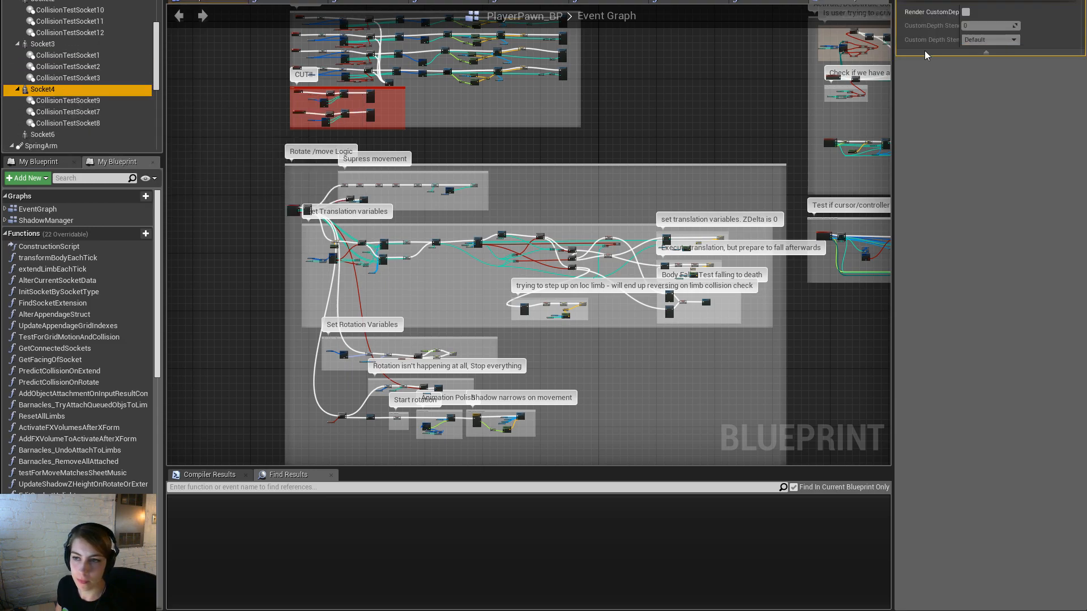
left_click(965, 12)
scroll(93, 117, "down", 1)
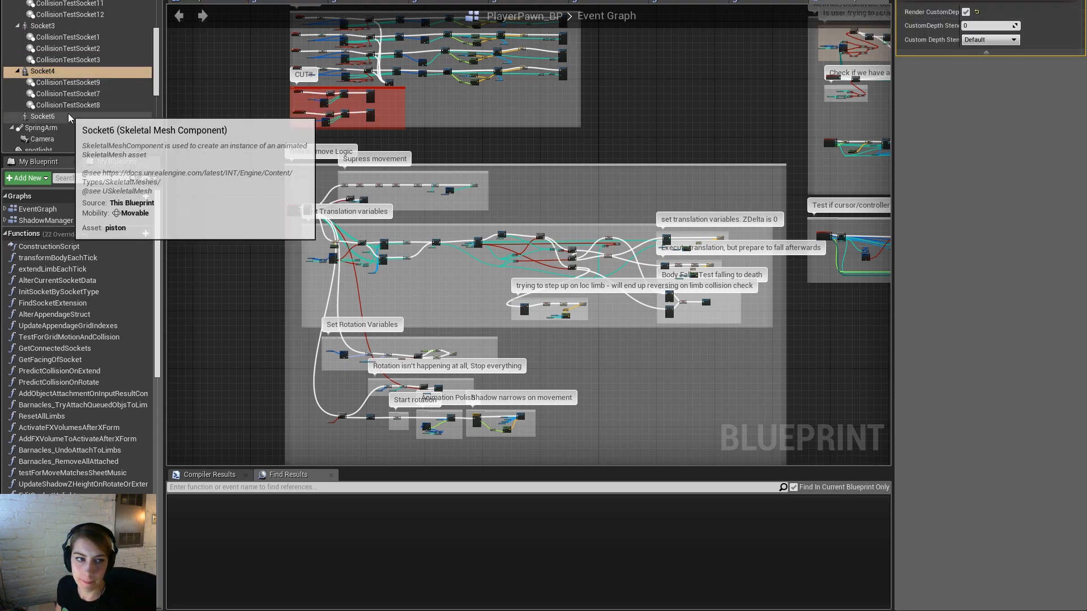
left_click(68, 117)
left_click(966, 12)
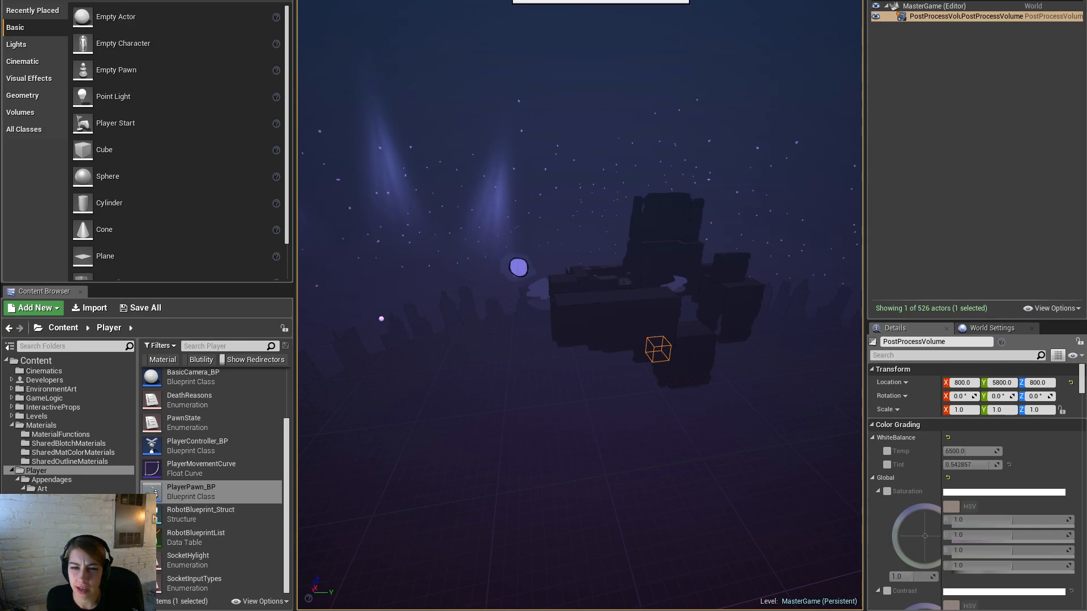
Step: Launch the game in full screen and load the fifth Opening level
left_click(517, 0)
left_click(623, 319)
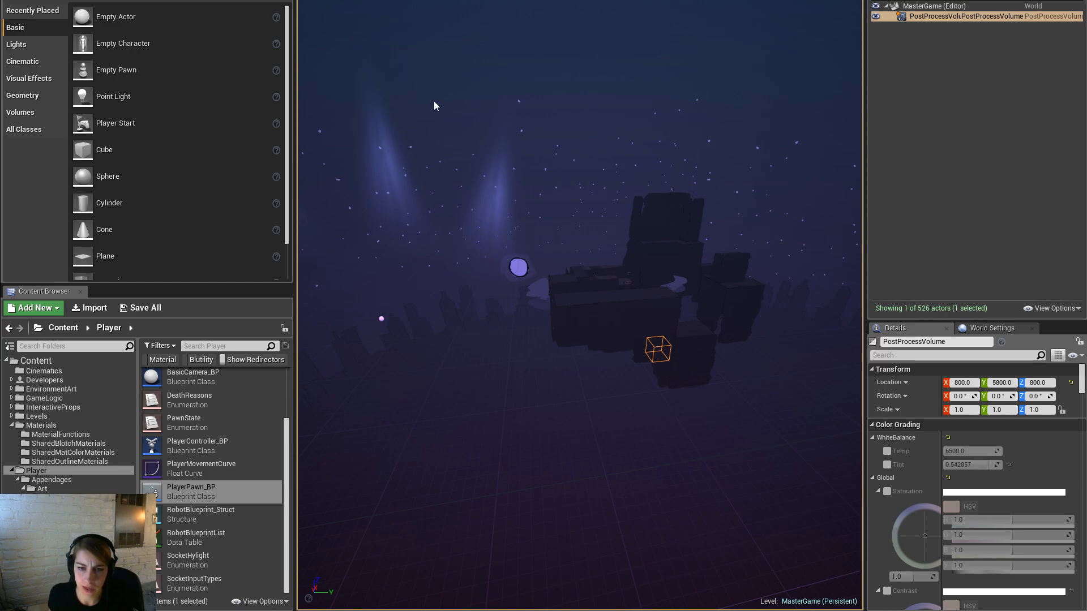
key("F11")
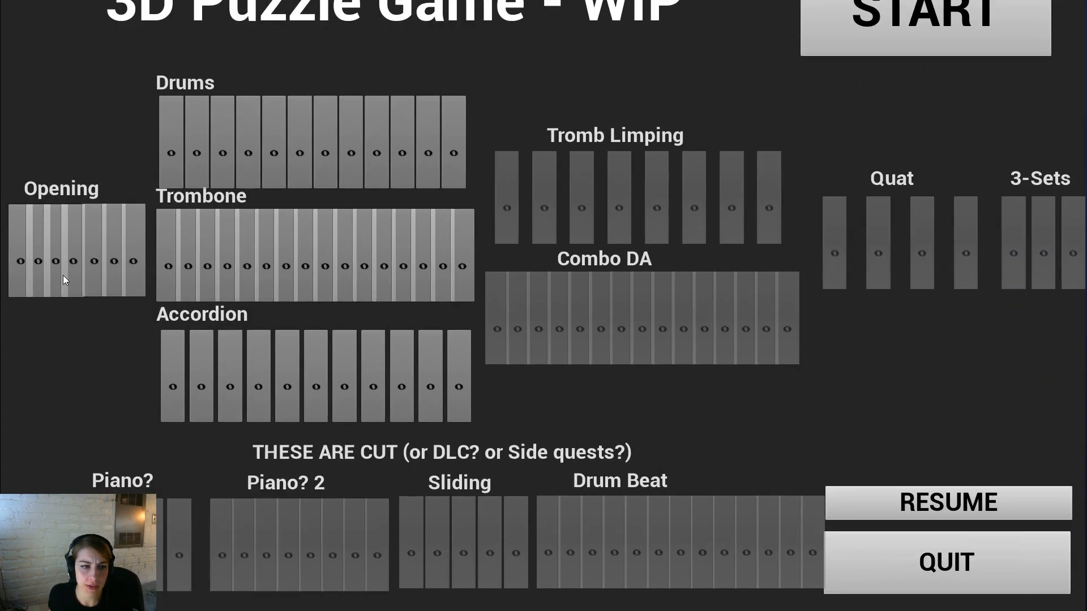
left_click(95, 281)
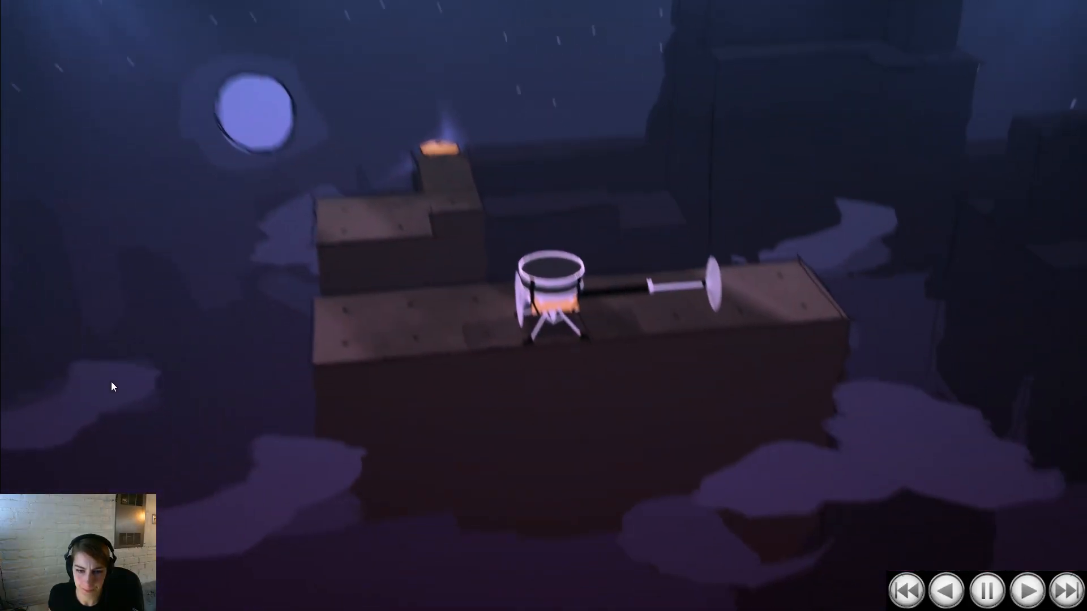
Step: Swing the drummer's cymbal arm around, move it to the platform's end and examine its outlines from several camera angles
left_click_drag(524, 300, 477, 362)
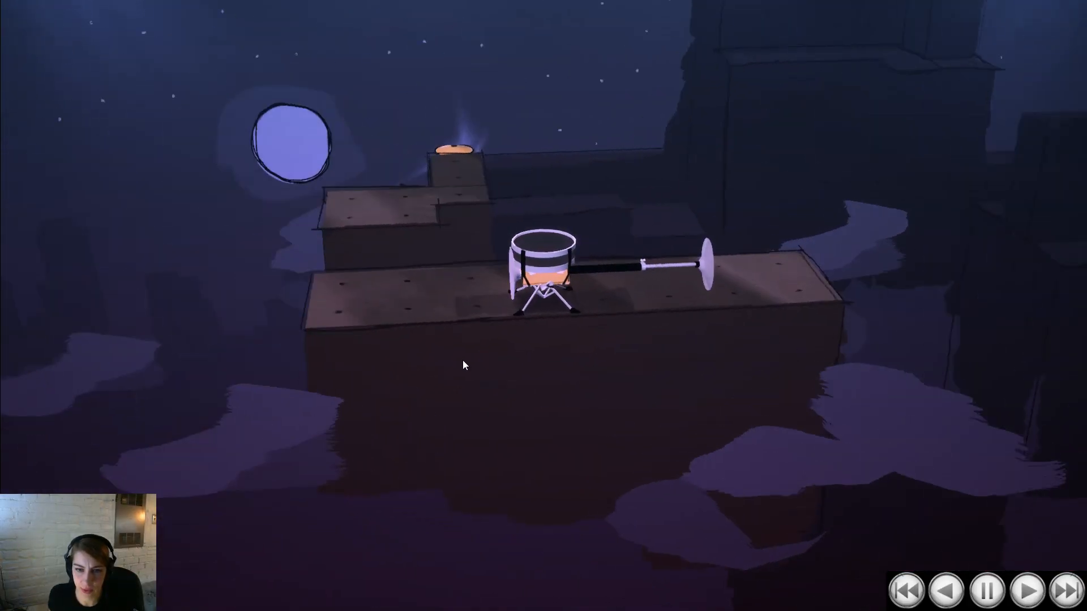
key("space")
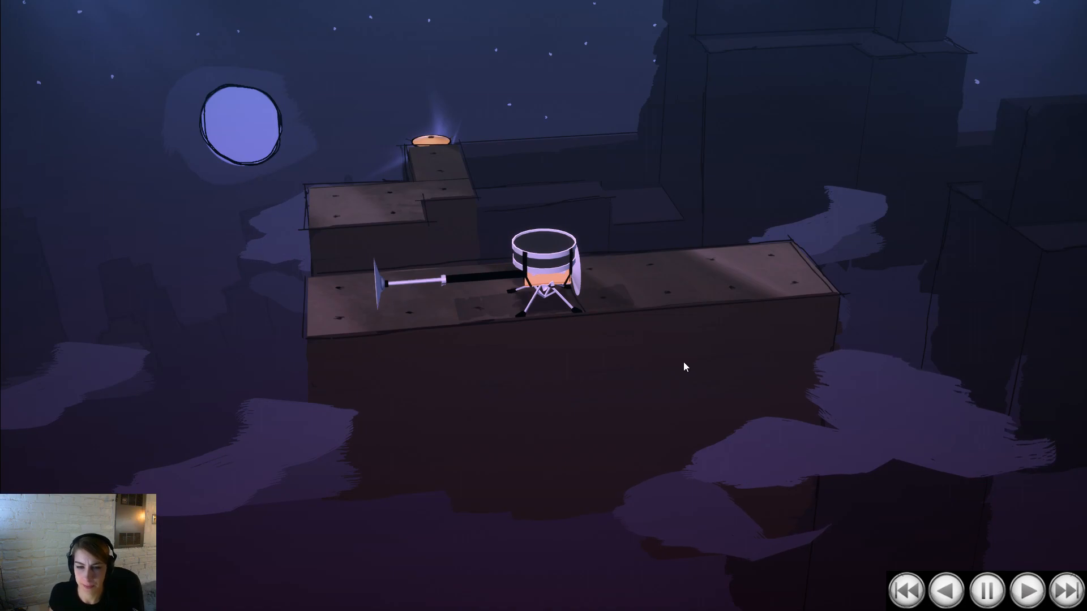
key("d")
key("space")
left_click_drag(698, 411, 769, 398)
left_click_drag(362, 393, 608, 257)
left_click_drag(379, 357, 569, 333)
key("a")
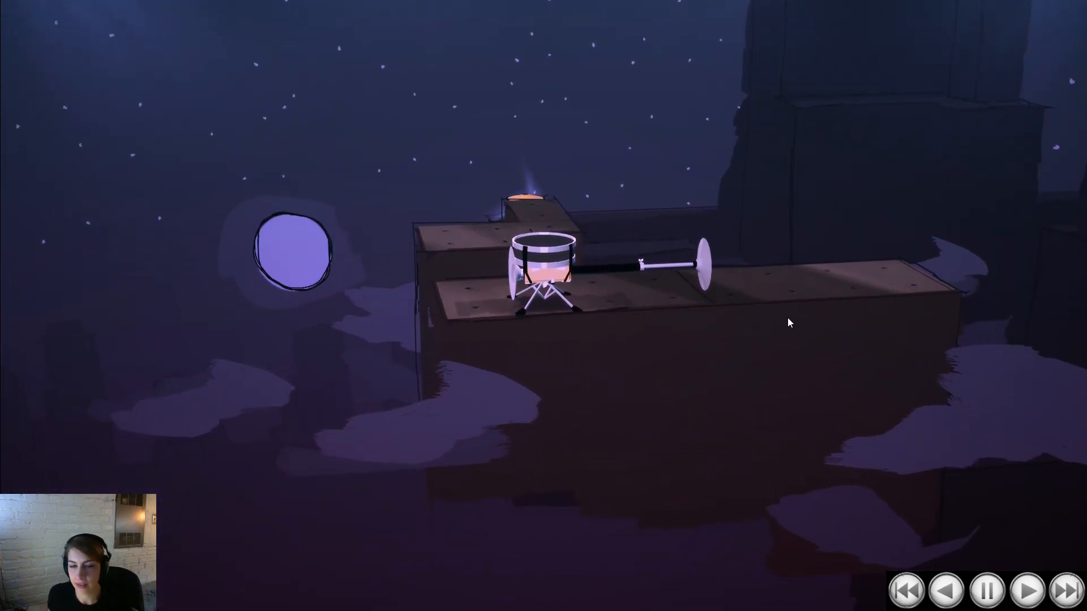
Step: Try moving the drummer at the platform's end and swing its cymbal arm out over the edge to check its look
key("a")
key("d")
key("a")
key("d")
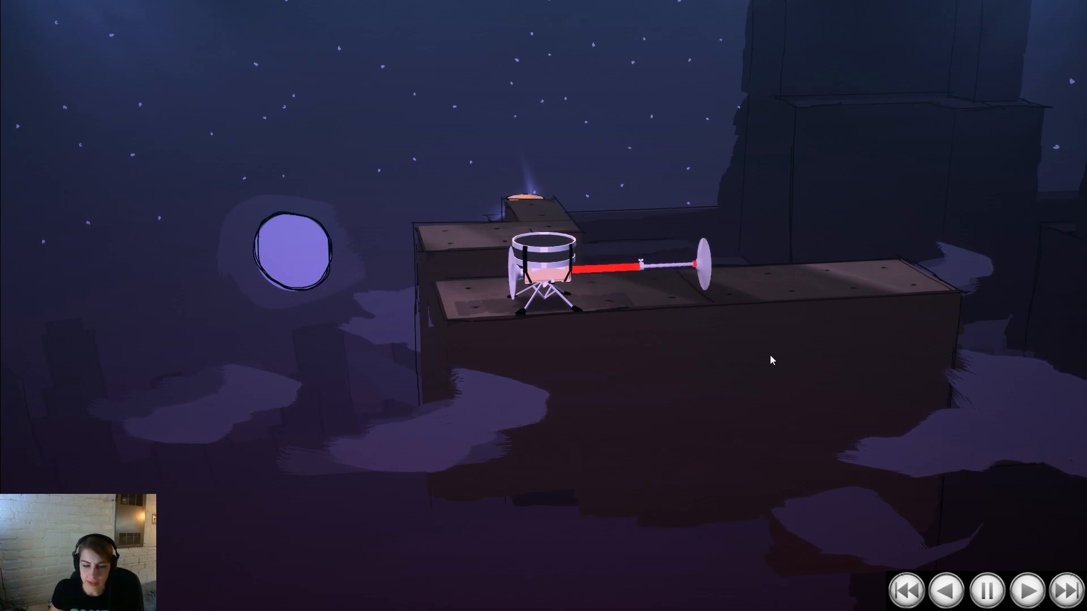
key("Left")
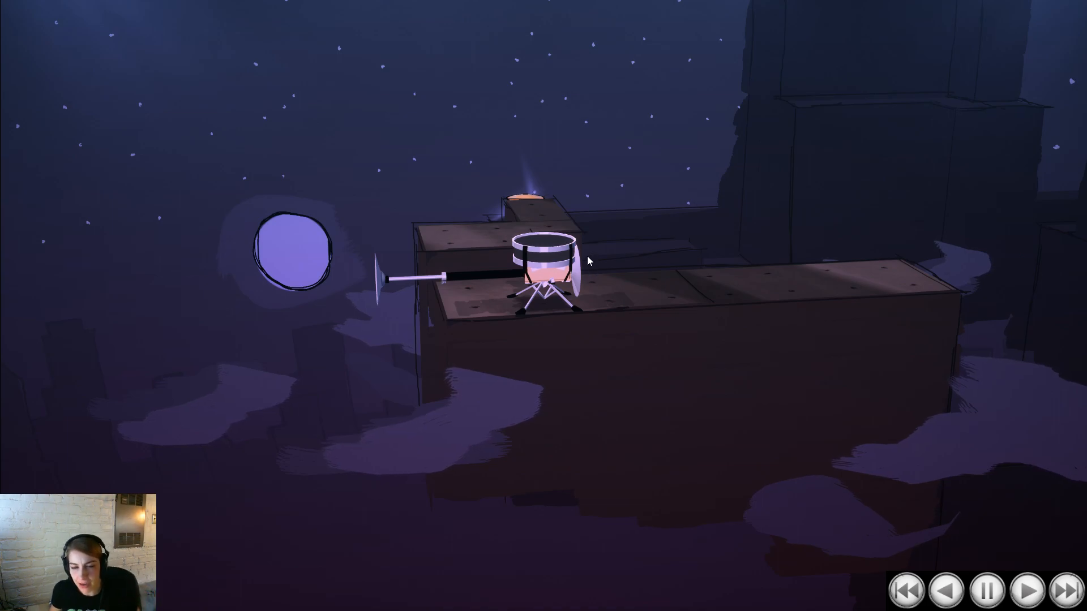
Step: Tip the drummer onto its side and back upright, examine it from front and back, and stop the play session
left_click_drag(593, 369, 750, 371)
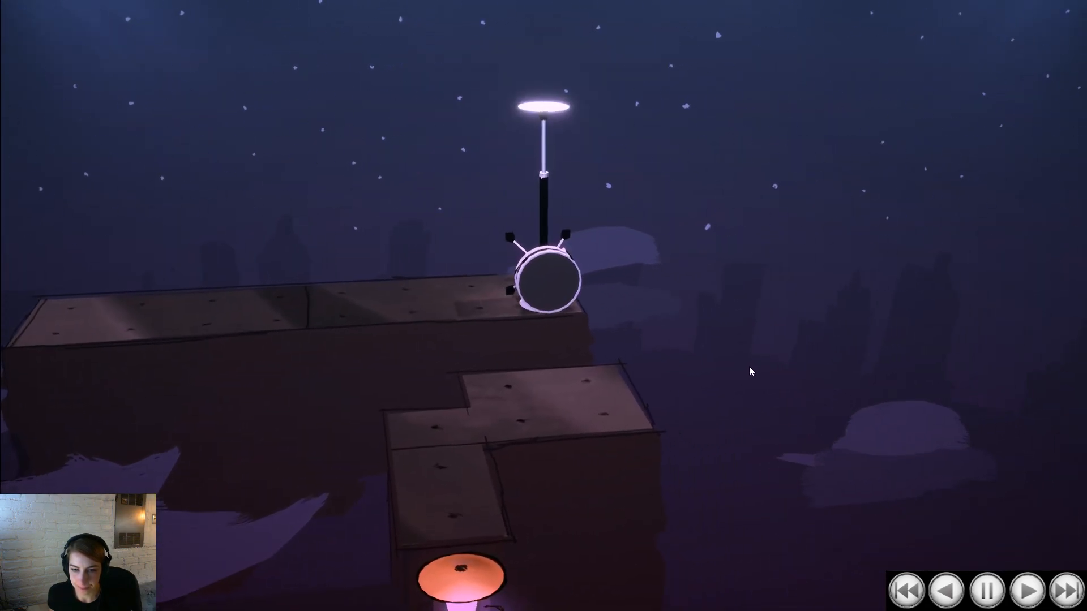
key("a")
key("a")
key("space")
key("a")
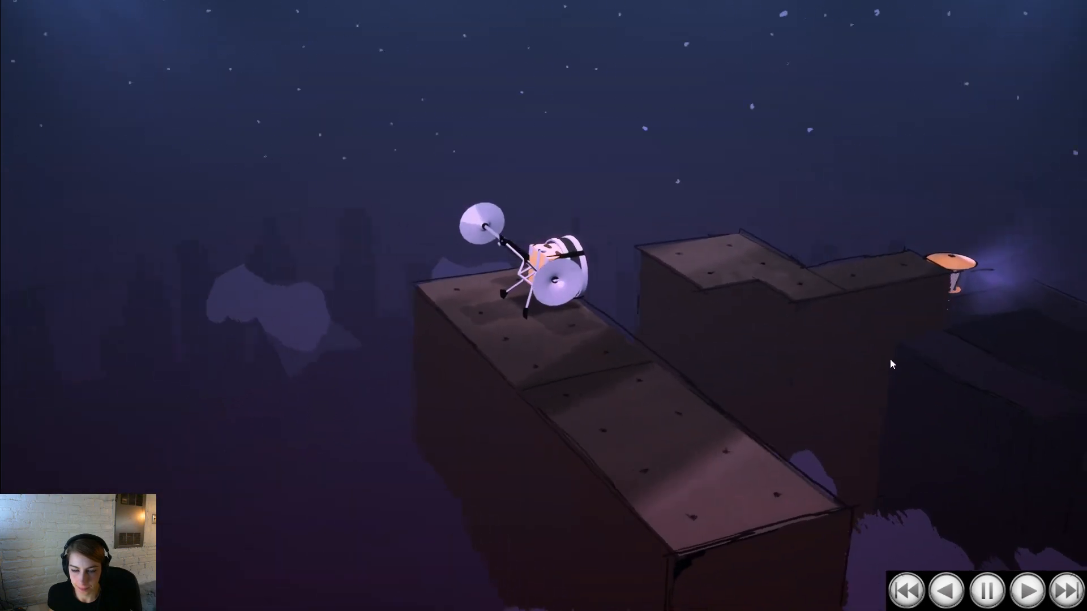
key("s")
left_click_drag(792, 372, 396, 391)
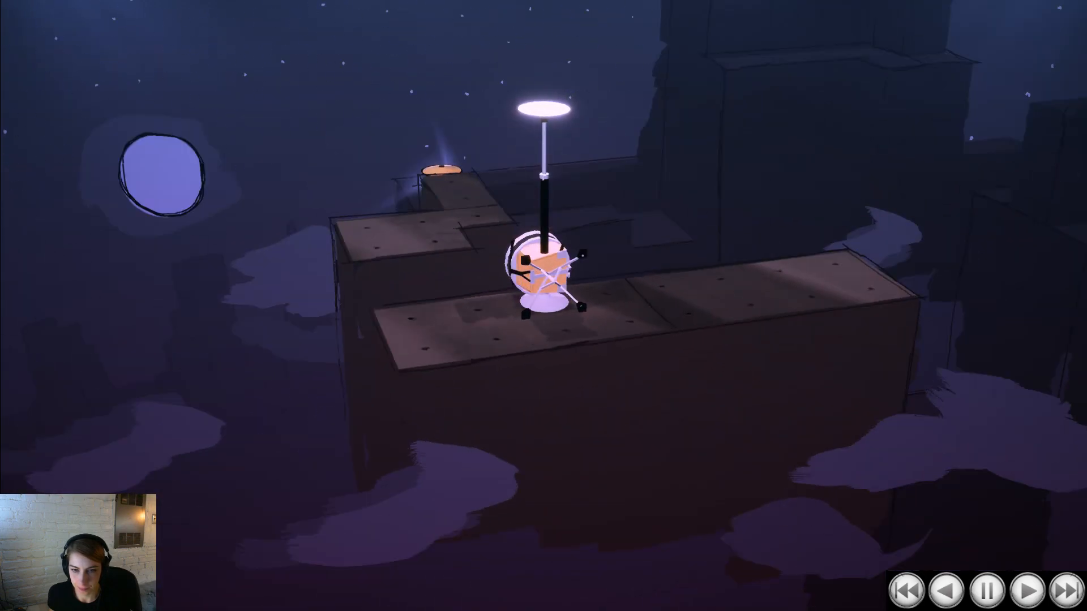
left_click_drag(881, 413, 407, 379)
left_click_drag(670, 407, 683, 388)
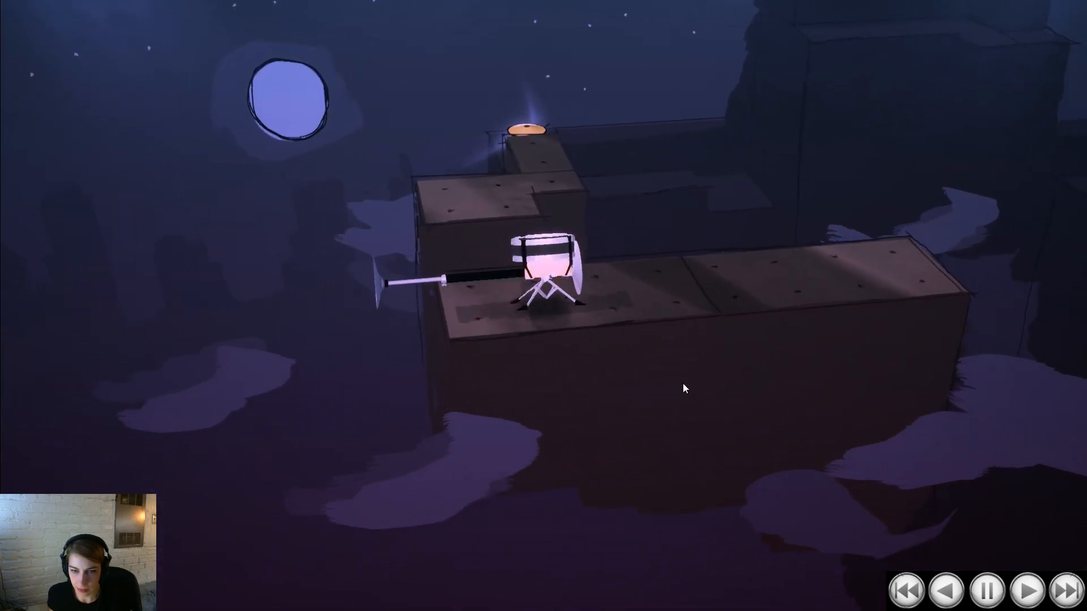
key("Escape")
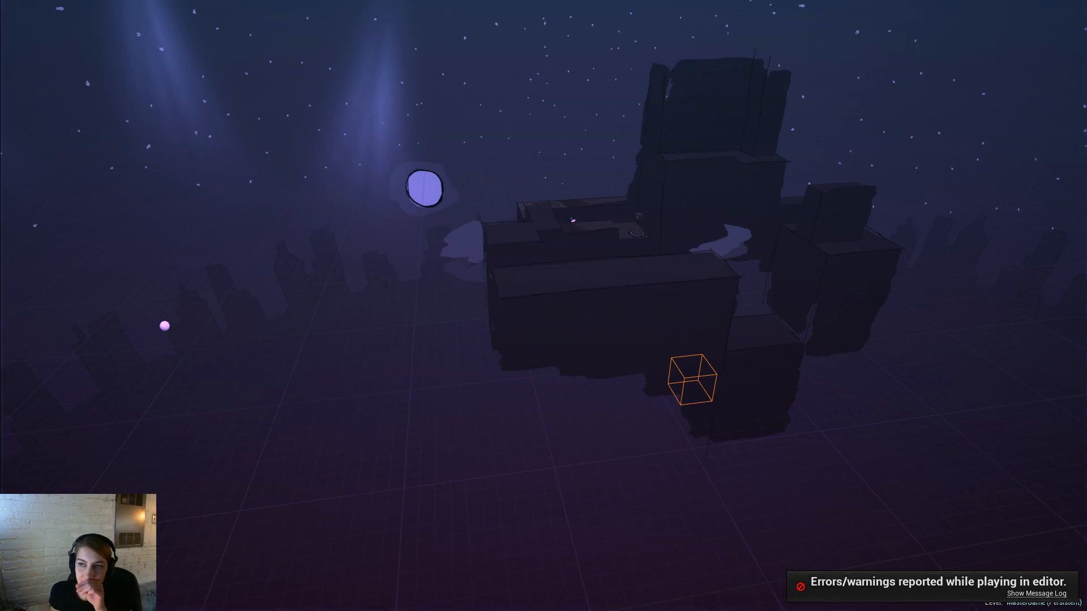
key("F11")
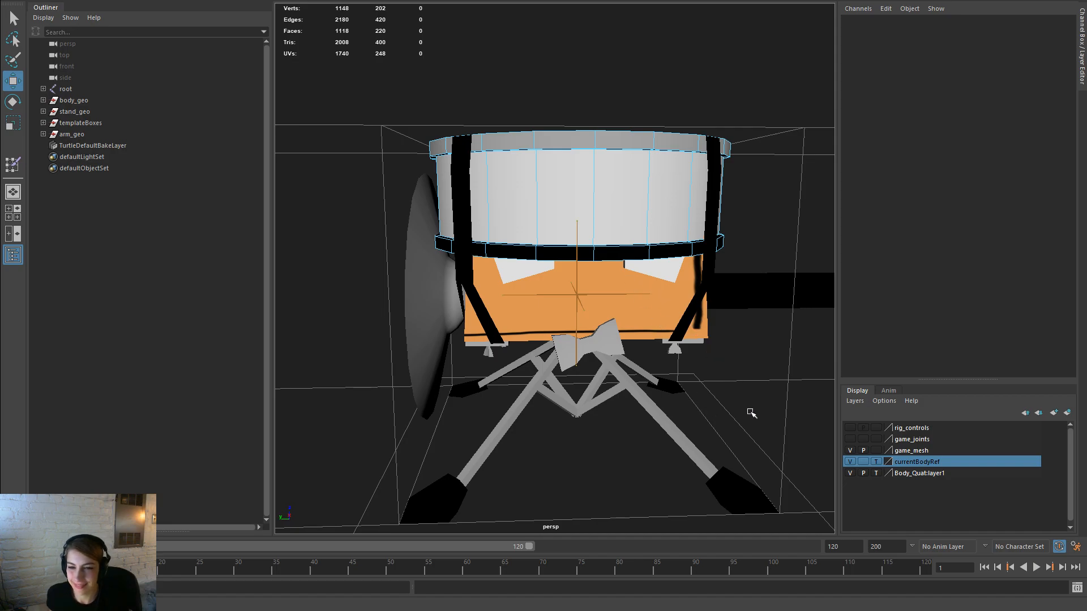
Step: In Maya, select the bottom edge loop of the drum's black lower rim
right_click_drag(753, 413, 611, 312, "alt")
right_click_drag(681, 203, 644, 279, "alt")
right_click_drag(612, 159, 605, 134)
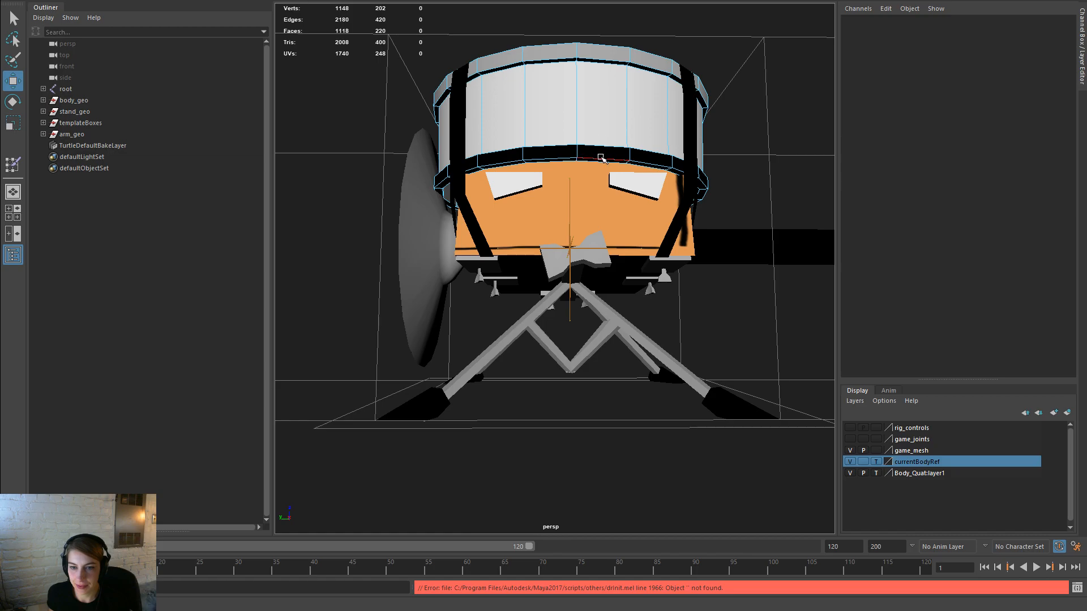
double_click(600, 159)
left_click_drag(600, 159, 638, 346, "alt")
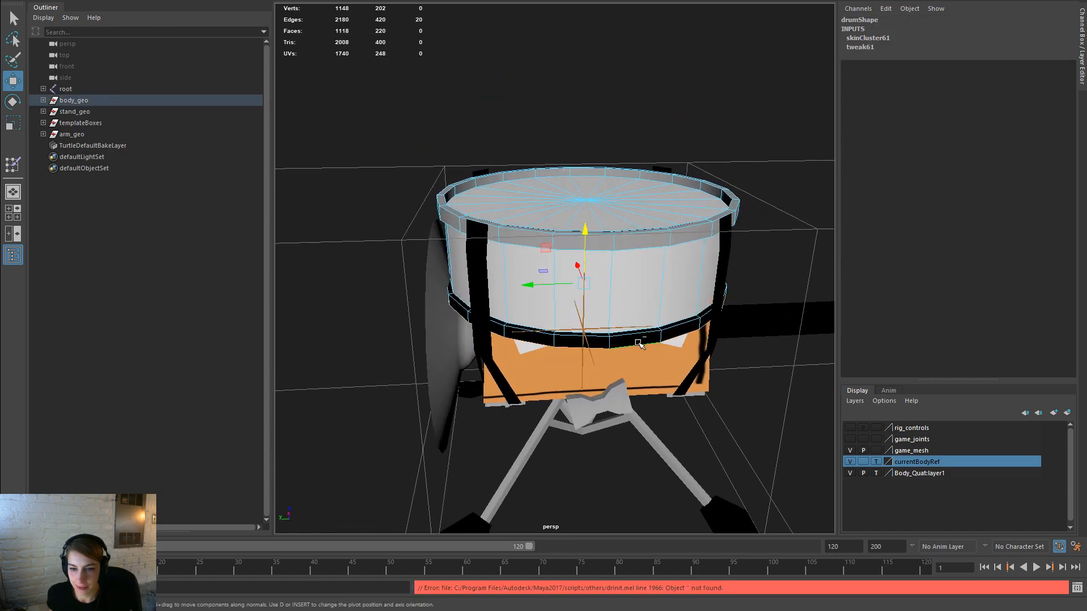
Step: Turn the drum's lower rim light grey like the upper rim and select the rim and drumhead faces
right_click(755, 313, "ctrl")
right_click_drag(755, 313, 764, 392, "ctrl")
right_click_drag(675, 288, 786, 522)
right_click_drag(643, 217, 716, 169)
left_click(621, 213)
left_click_drag(678, 343, 620, 113, "alt")
right_click_drag(620, 112, 620, 142)
left_click_drag(681, 229, 677, 150, "alt")
left_click_drag(543, 132, 702, 306)
left_click(715, 300)
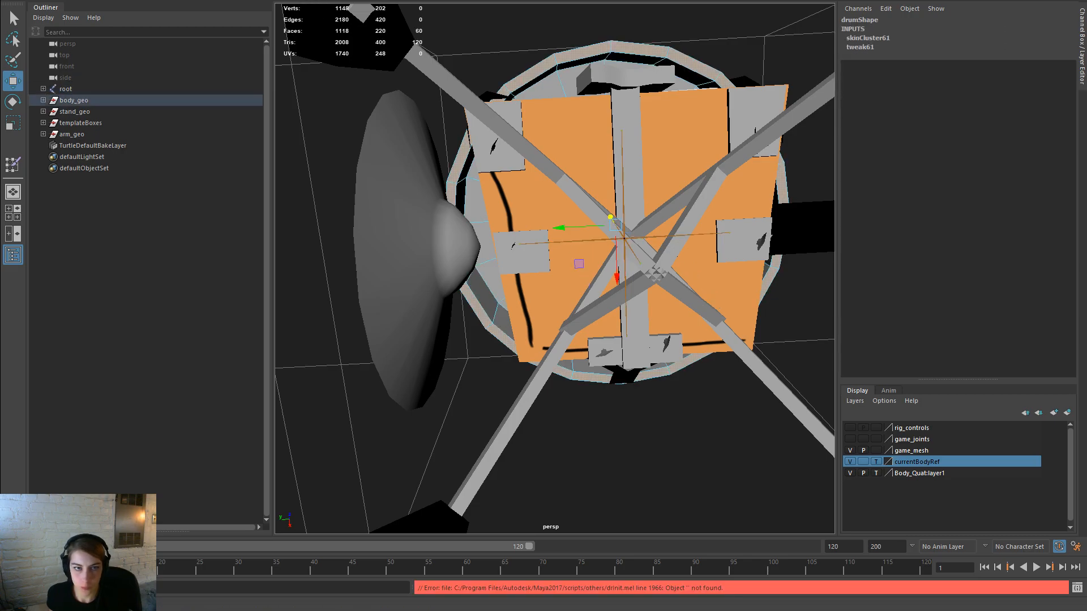
Step: Deselect the rim faces so that only the drum's top and bottom head faces stay selected
left_click_drag(540, 107, 648, 219)
left_click_drag(687, 283, 690, 288)
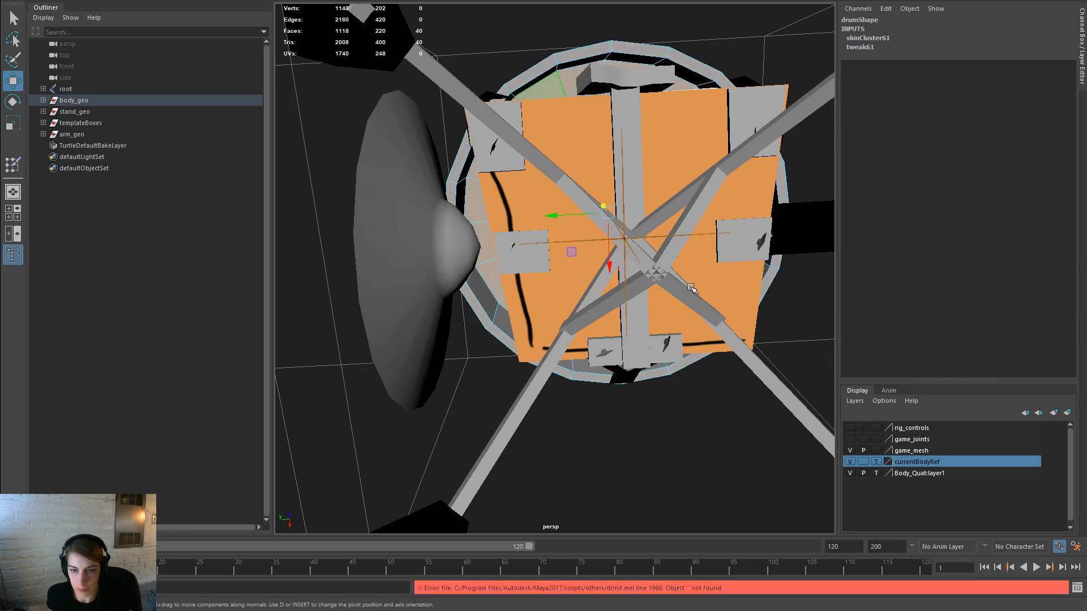
right_click_drag(704, 286, 662, 252, "alt")
left_click_drag(662, 252, 647, 383, "alt")
right_click_drag(628, 275, 736, 507)
left_click_drag(595, 444, 638, 386, "alt")
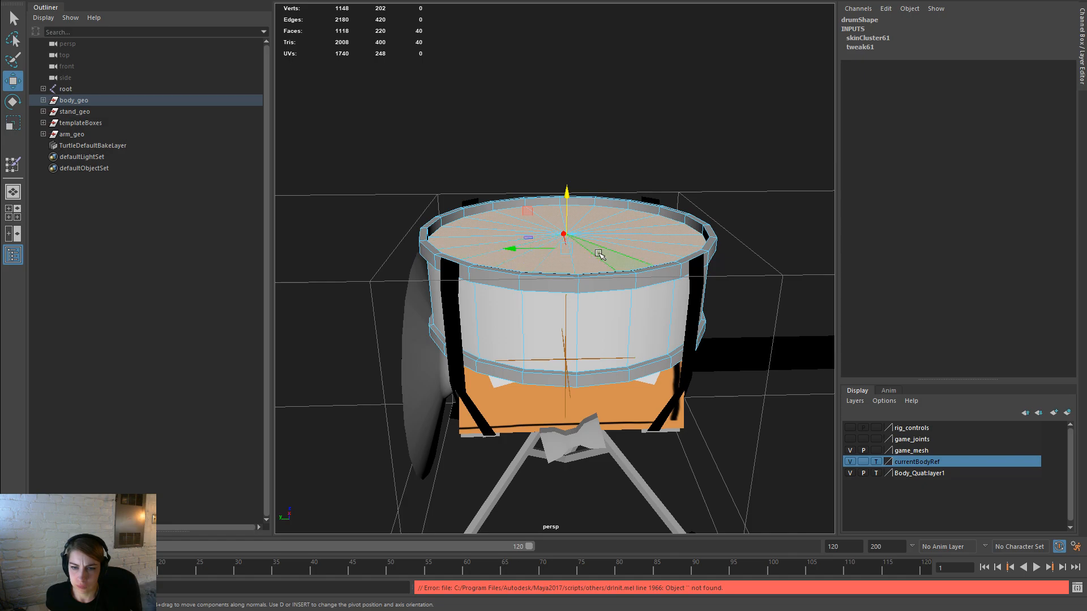
Step: Compare drum colour variants in the Photoshop mockup by hiding Layer 4 and toggling Layer 2, and return to Maya
key("alt+Tab")
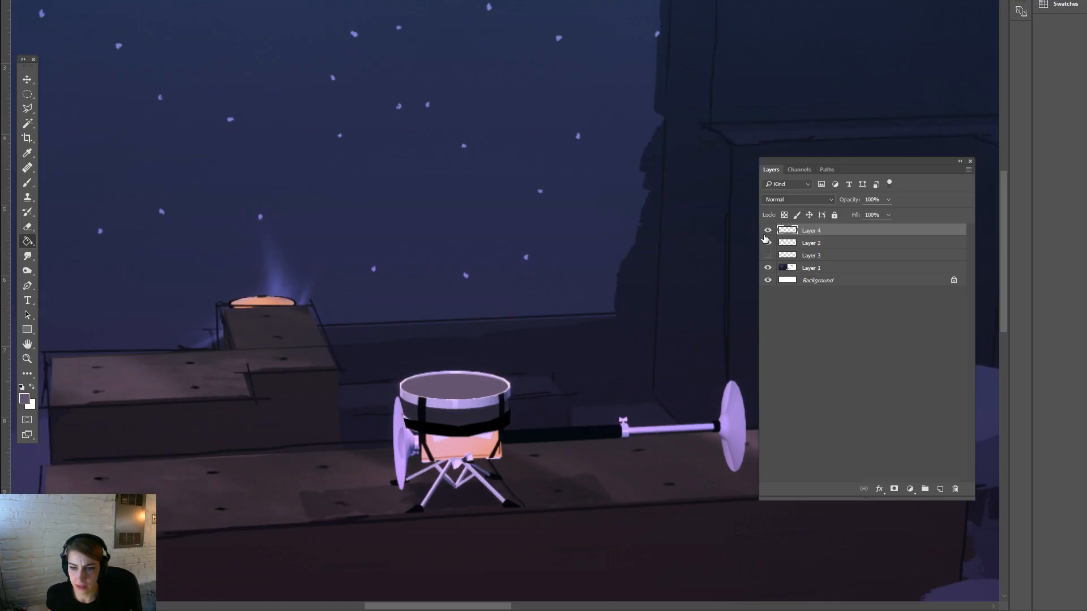
left_click(768, 231)
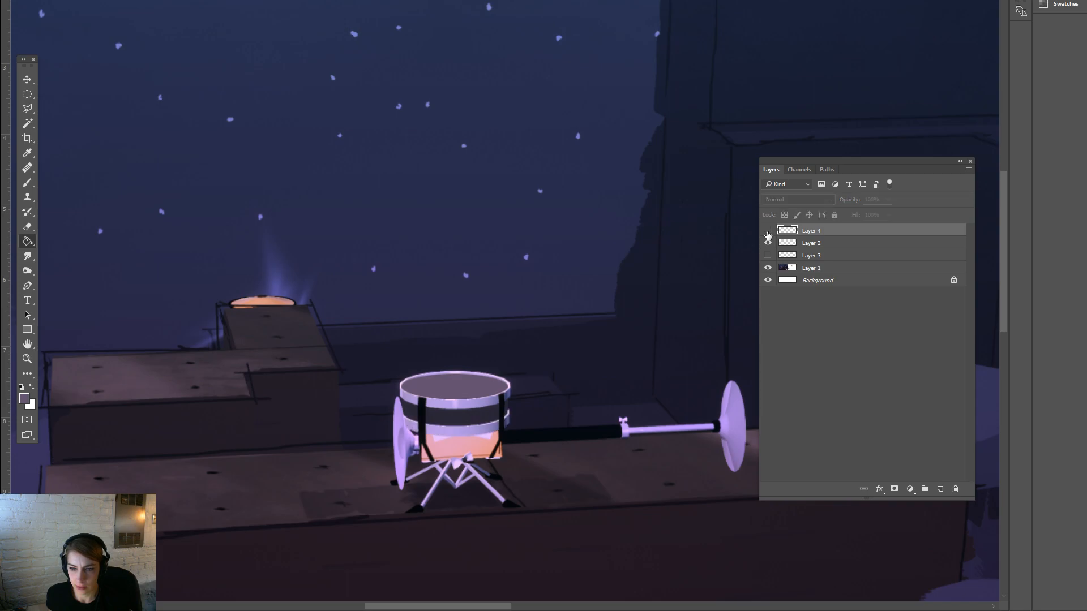
left_click(767, 243)
left_click(768, 244)
key("alt+Tab")
Step: Check the drum's UV layout beside the perspective view and switch to the four-view layout
left_click_drag(668, 327, 722, 323, "alt")
key("space")
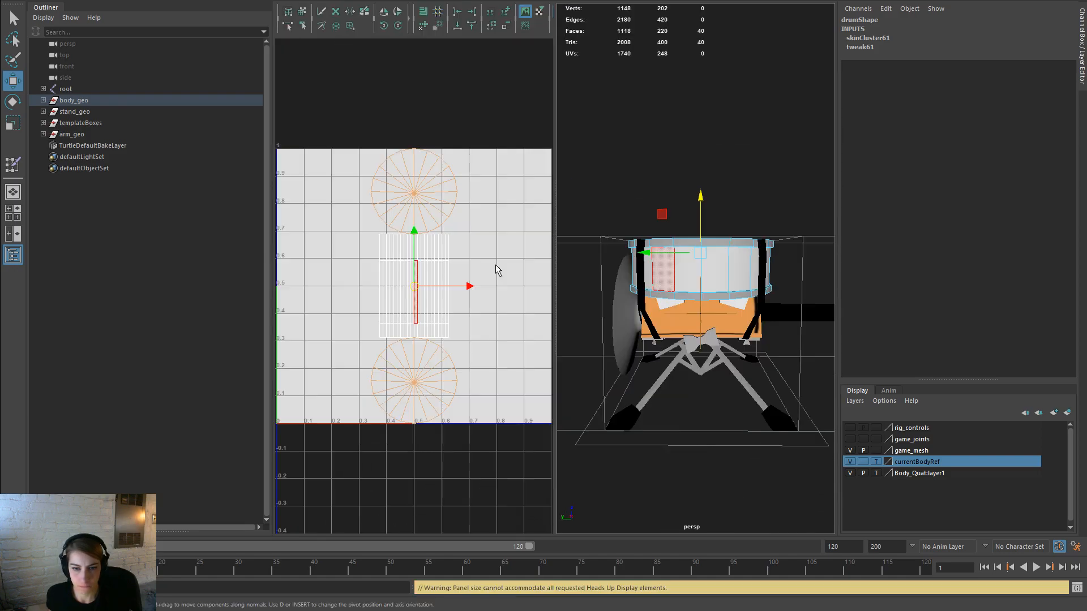
key("space")
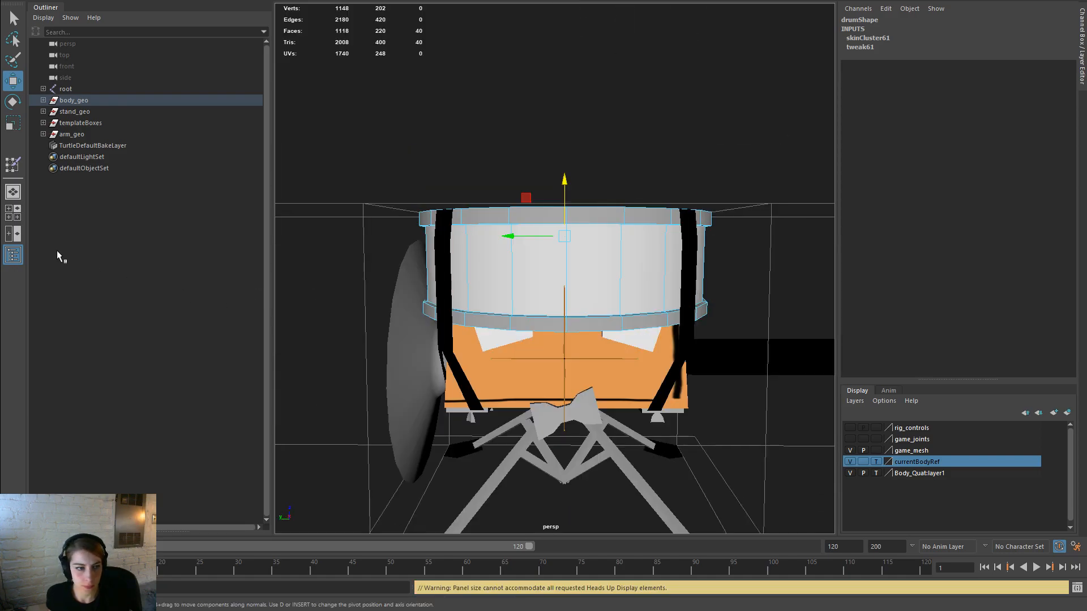
left_click(16, 215)
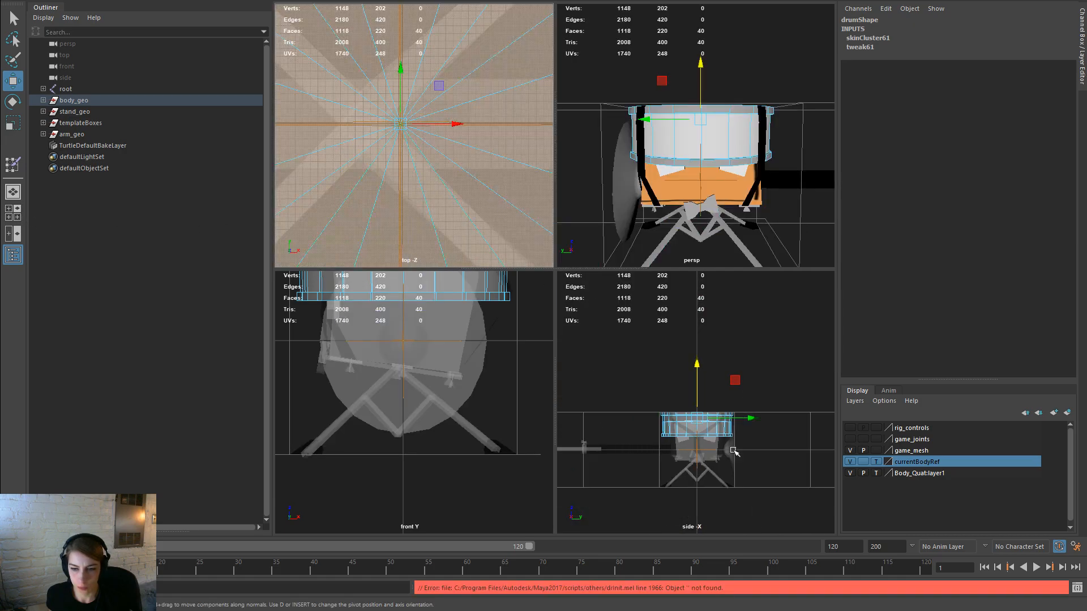
Step: Reduce the face selection to the drum's top head by deselecting the bottom head faces in the side view
key("space")
scroll(594, 351, "up", 3)
left_click_drag(735, 408, 368, 317)
key("space")
left_click_drag(692, 124, 749, 176, "alt")
right_click_drag(736, 143, 724, 361)
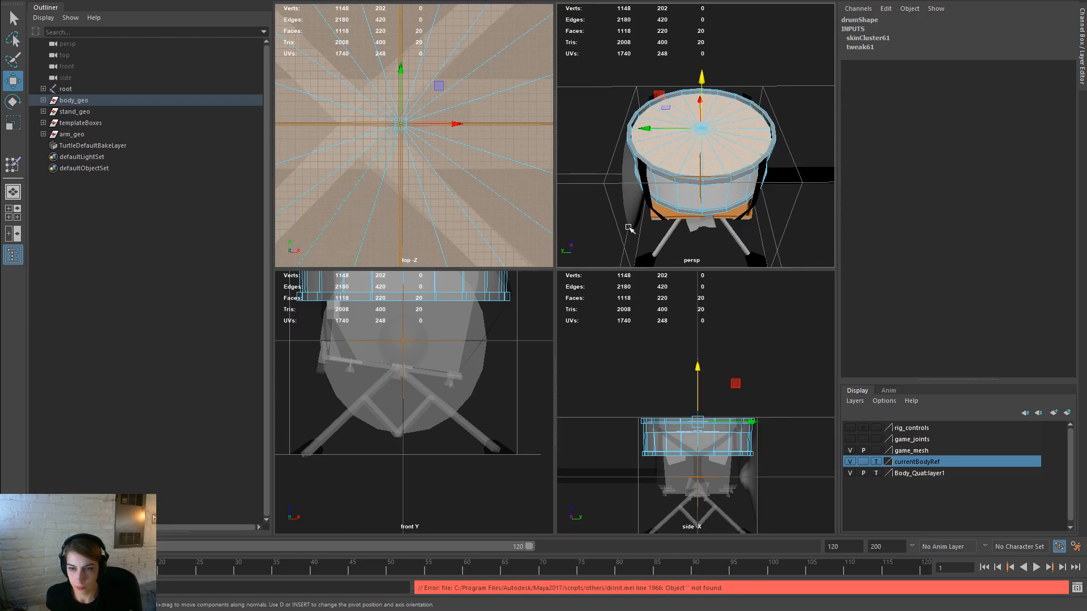
Step: Assign a new Lambert material to the top drumhead faces and enter drumTop as its name
key("space")
right_click_drag(629, 243, 653, 521)
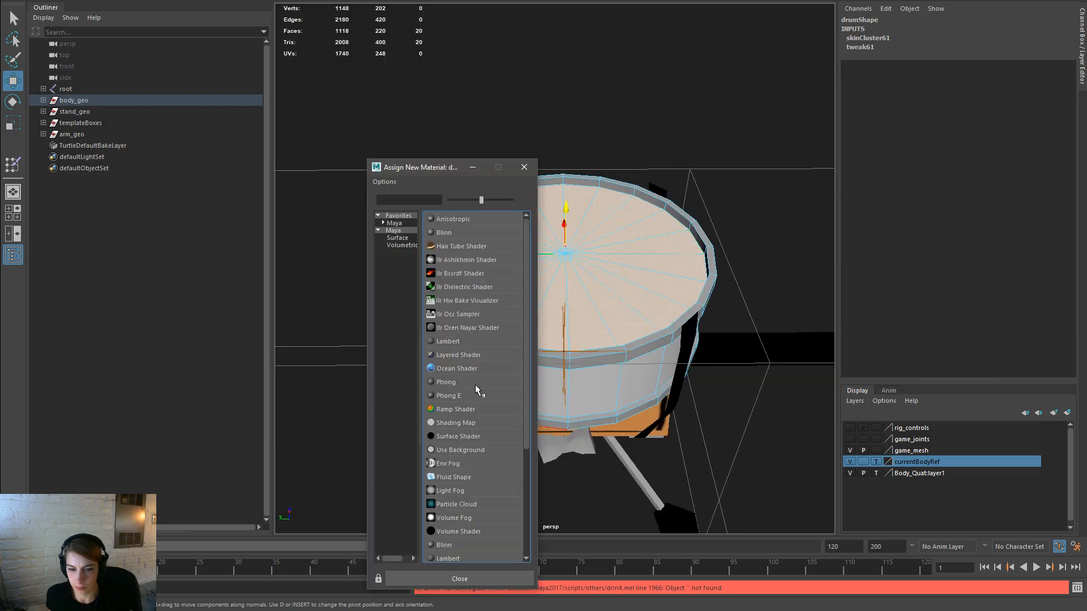
left_click(447, 341)
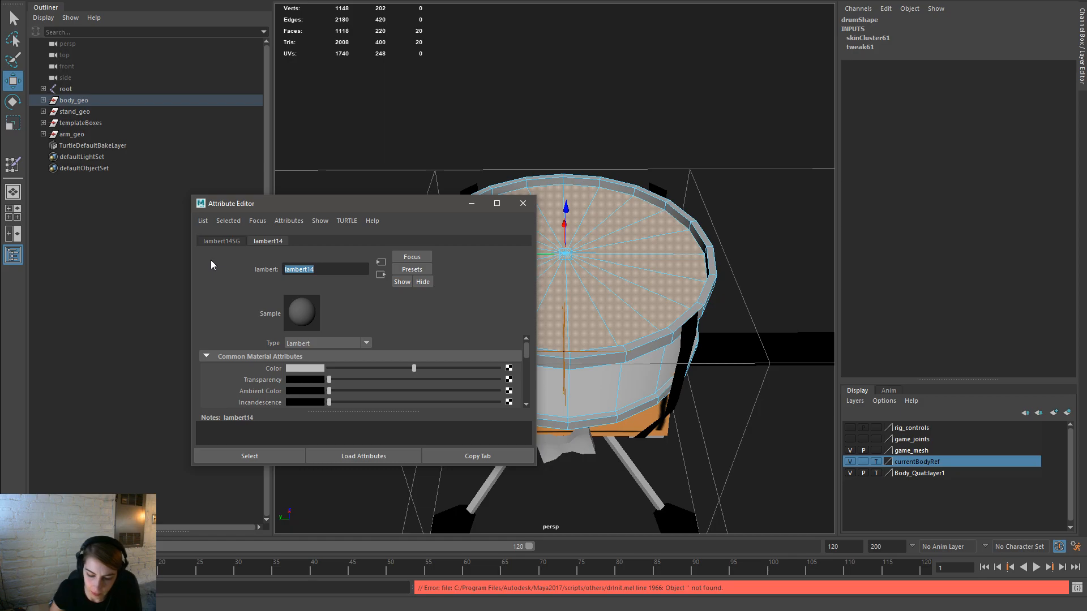
type("drumTop")
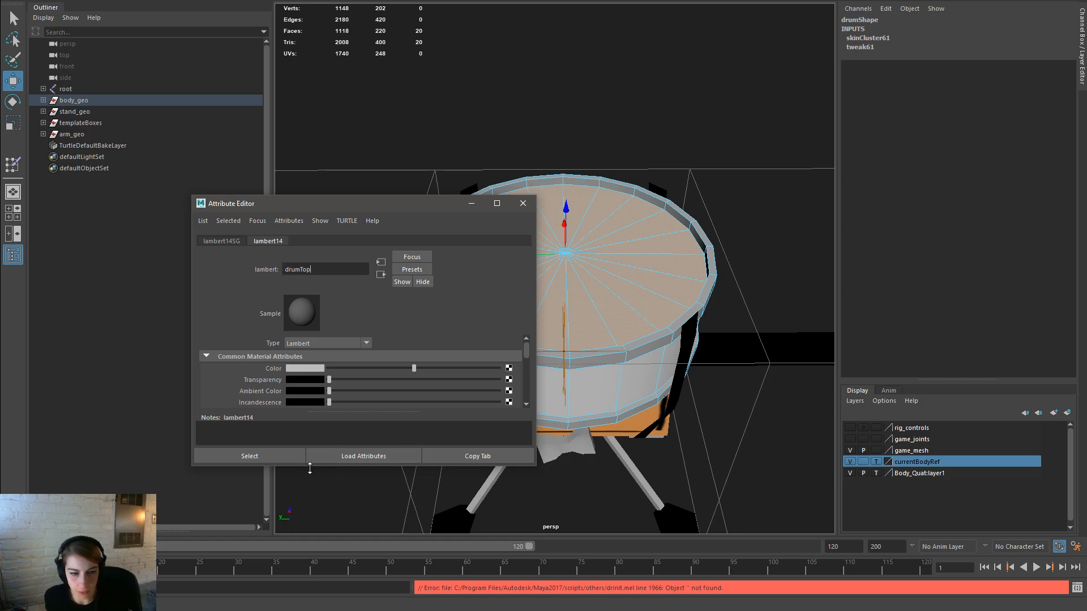
left_click(261, 459)
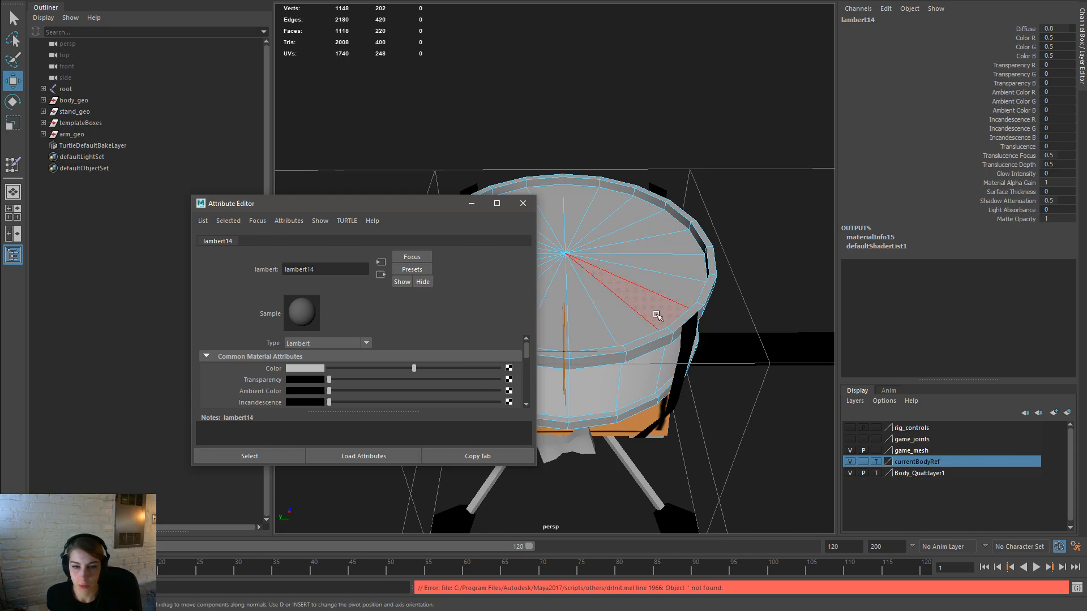
Step: Reselect the top drumhead faces and try the existing lambert13 material on them
left_click_drag(576, 302, 617, 295, "alt")
double_click(617, 295)
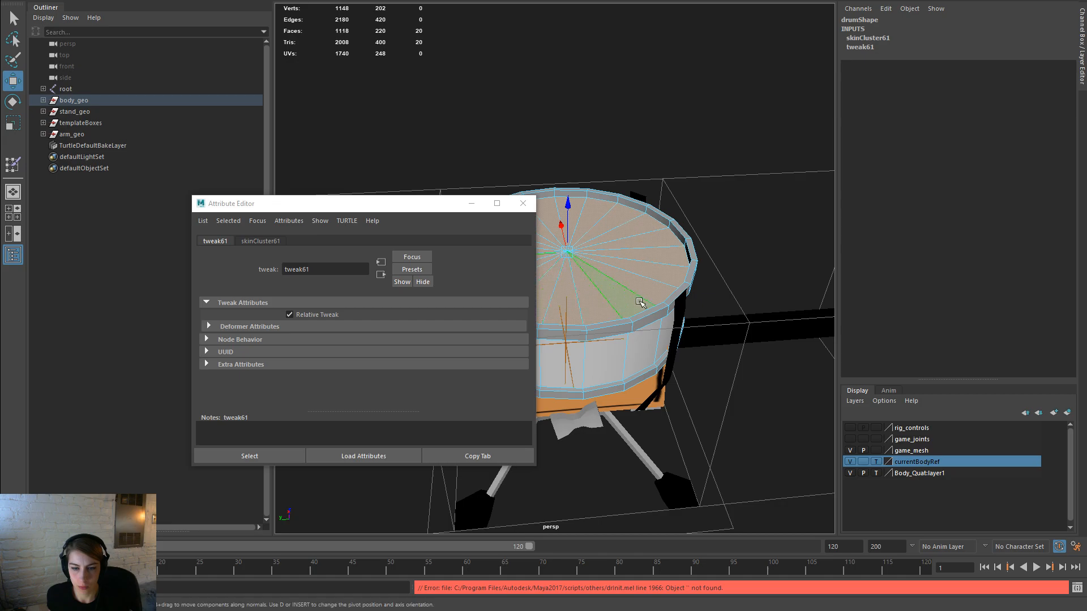
right_click_drag(618, 273, 643, 577)
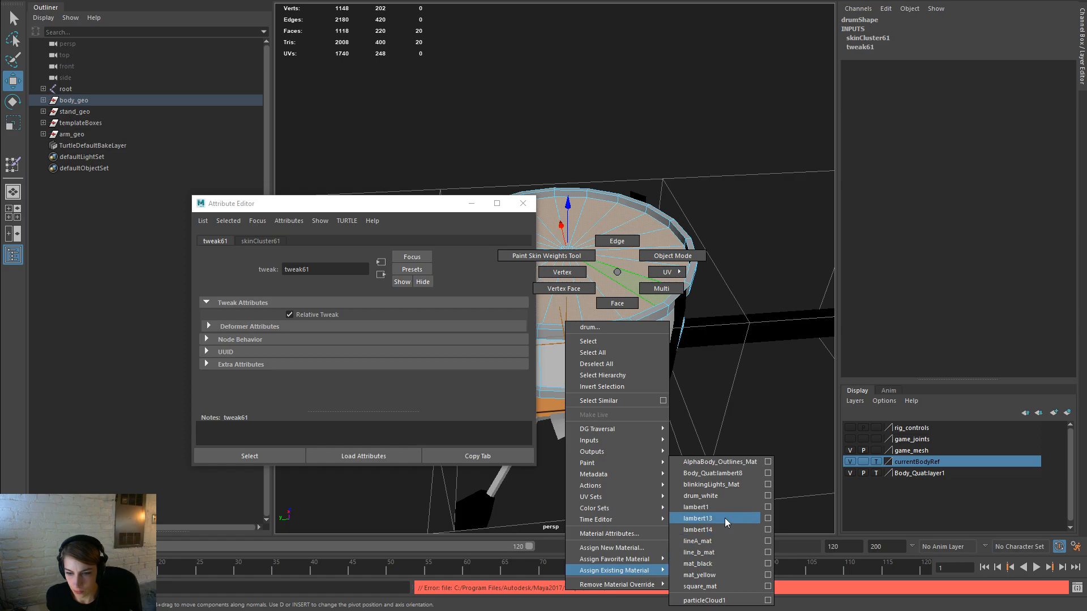
right_click_drag(726, 520, 725, 519)
left_click_drag(687, 479, 656, 463, "alt")
left_click(712, 288)
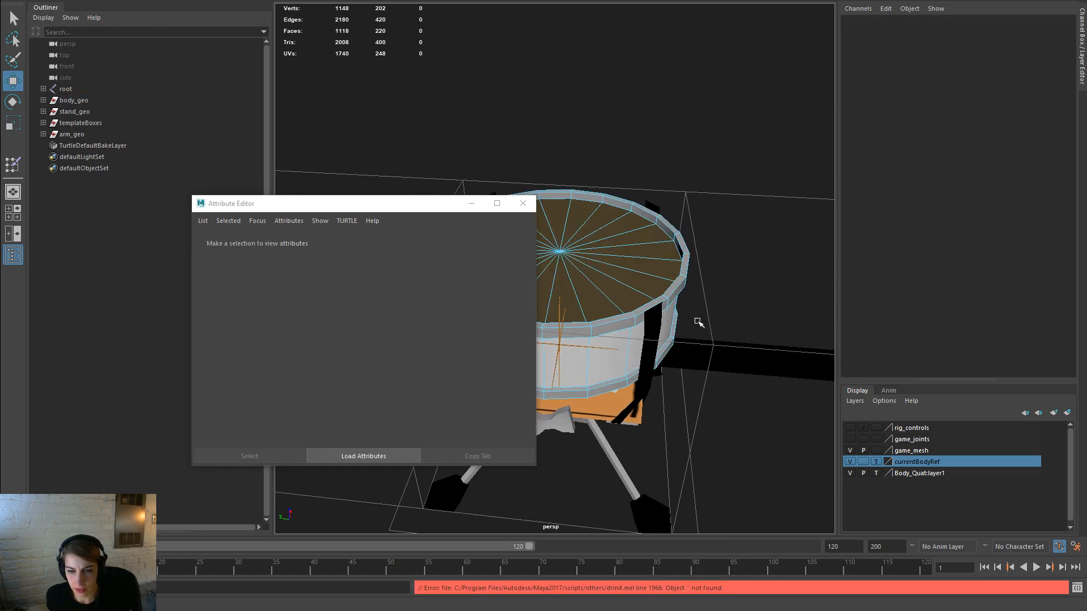
Step: Check the colour of lambert13 on the drumhead and undo its assignment
left_click_drag(698, 322, 611, 243, "alt")
left_click(608, 246)
right_click_drag(607, 245, 634, 507)
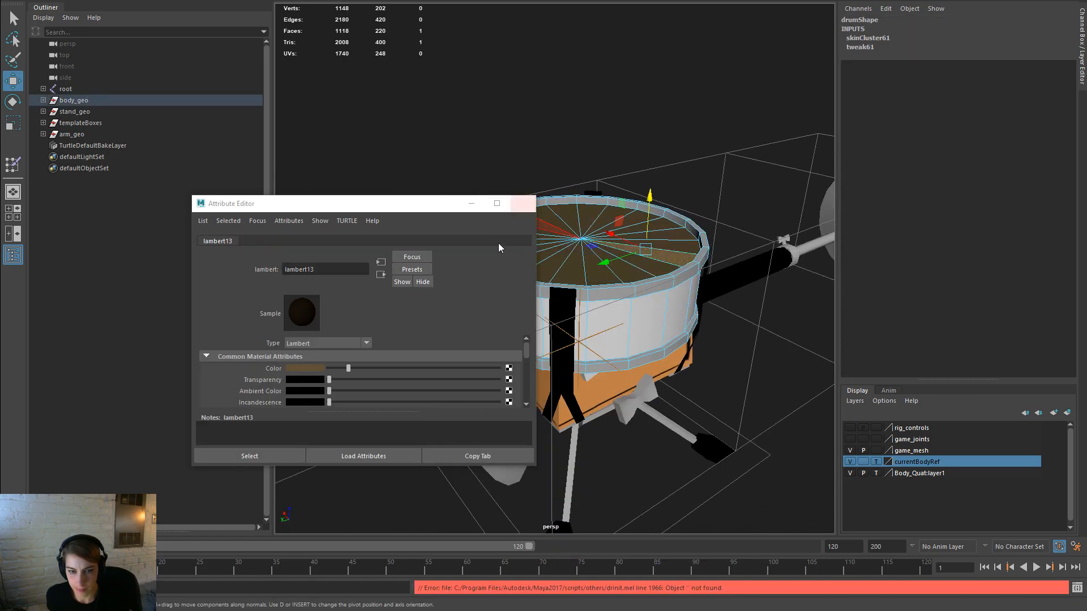
left_click(304, 368)
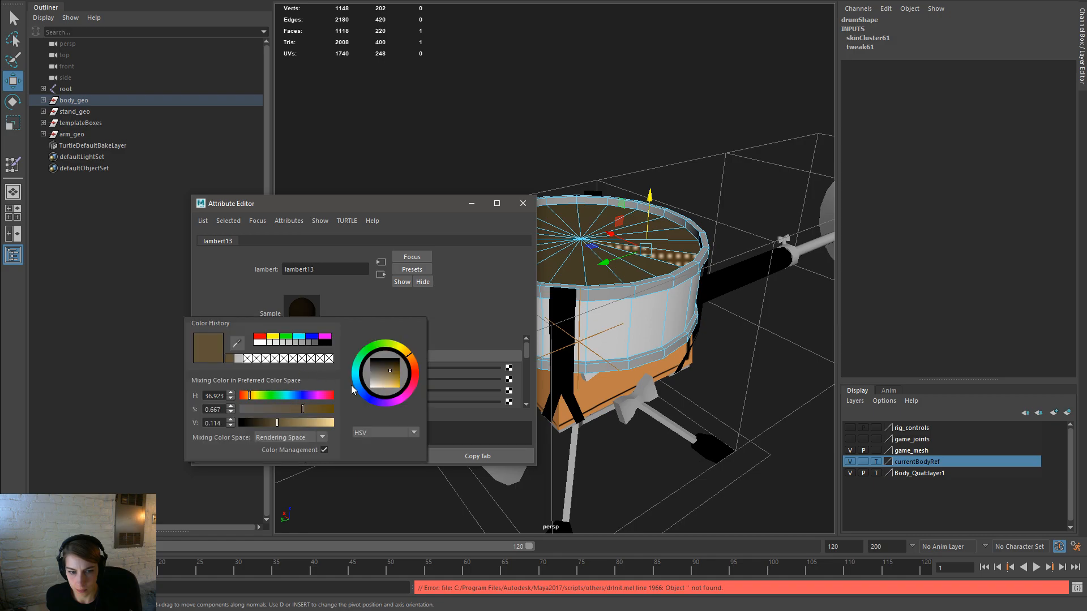
left_click(523, 203)
left_click_drag(608, 308, 549, 321, "alt")
key("ctrl+z")
key("ctrl+z")
Step: Assign the existing lambert14 material to the top drumhead faces and open its attributes
right_click_drag(606, 255, 650, 560)
right_click_drag(701, 531, 701, 531)
right_click_drag(615, 260, 624, 518)
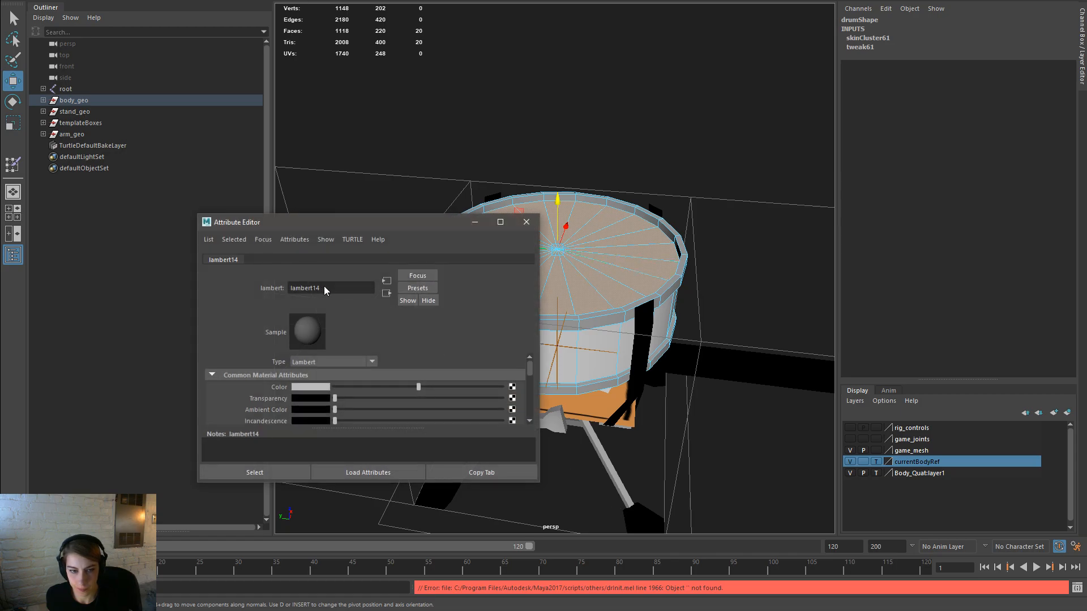
Step: Rename the drumhead material drumTop and lighten its colour
type("dru")
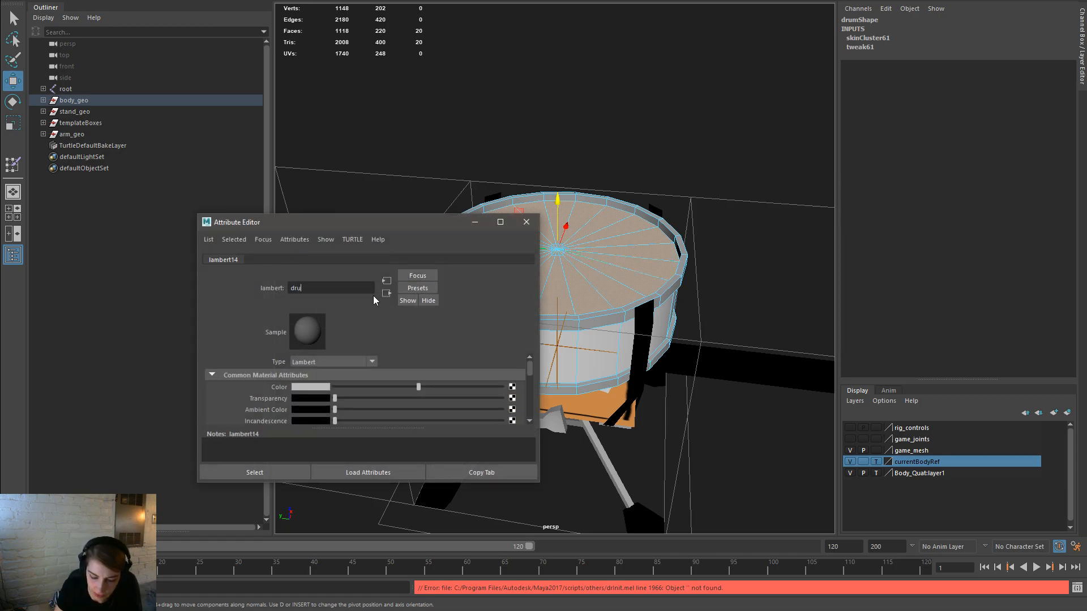
type("mTop")
key("Return")
left_click_drag(419, 386, 481, 387)
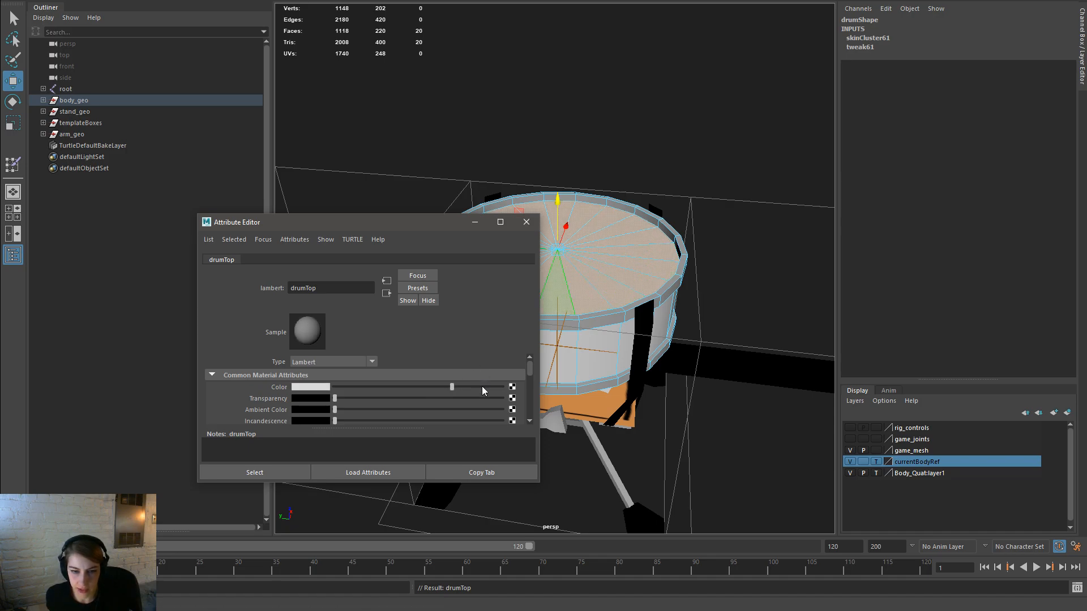
right_click_drag(623, 232, 677, 213)
left_click(677, 214)
Step: Open the drum_white material from the drum's side wall and darken its colour to dark grey
left_click_drag(600, 373, 618, 352, "alt")
left_click(610, 292)
right_click_drag(613, 287, 625, 550)
left_click(611, 317)
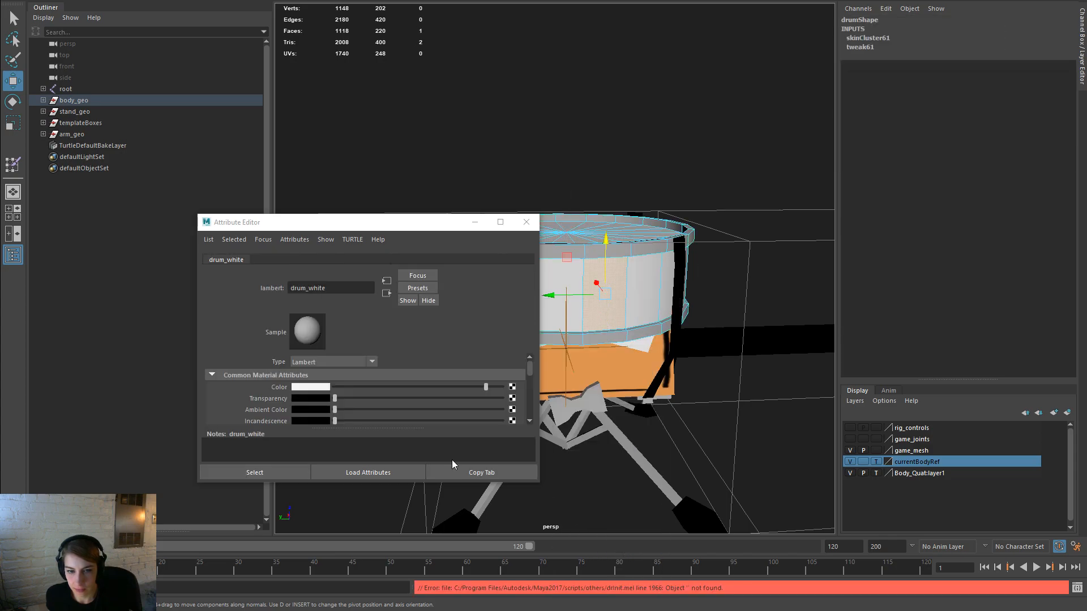
left_click(360, 387)
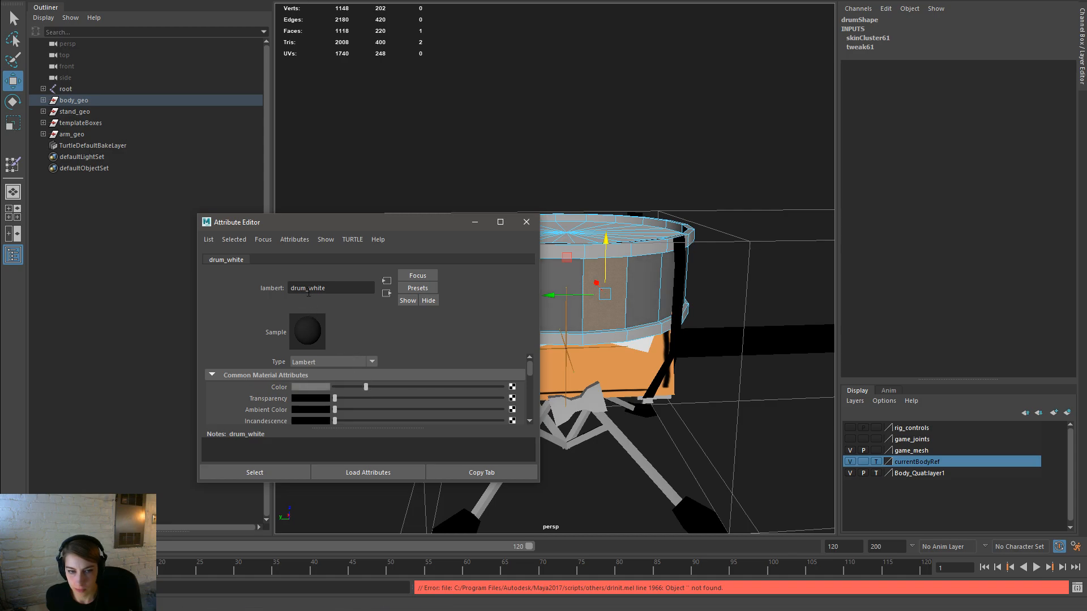
Step: Rename the side wall material drum_sides, return to object mode and close its attributes
type("sides")
key("Return")
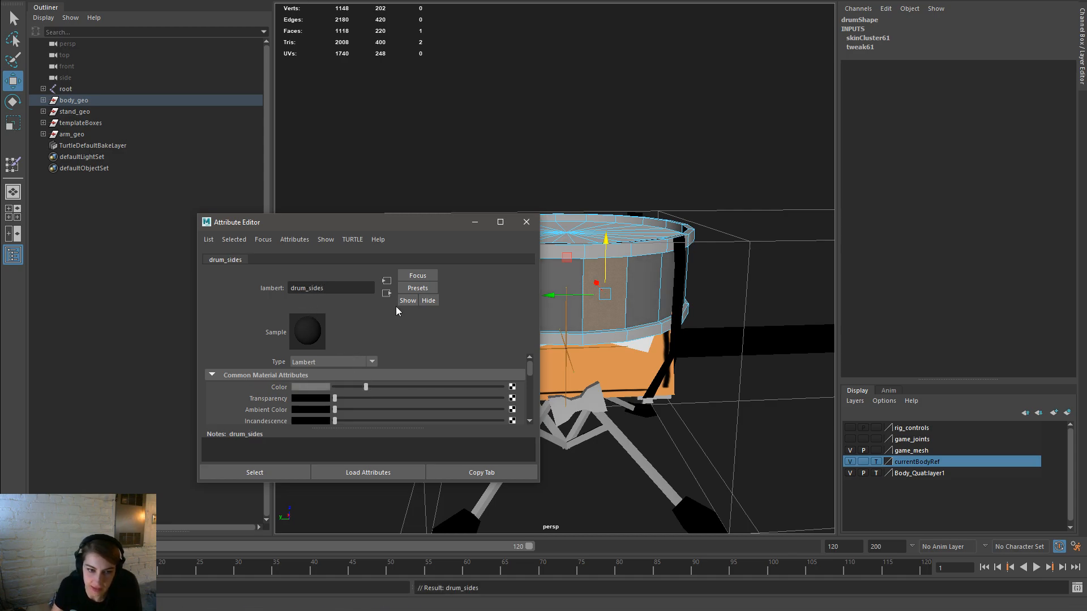
left_click(657, 163)
left_click_drag(724, 222, 726, 286, "alt")
right_click_drag(621, 244, 680, 214)
left_click(684, 199)
left_click(527, 222)
Step: Select the edge loops that form the drum's lower rim
right_click_drag(738, 281, 638, 301, "alt")
left_click_drag(638, 301, 568, 310, "alt")
scroll(568, 310, "up", 5)
right_click_drag(607, 283, 607, 300)
scroll(623, 305, "up", 5)
right_click_drag(681, 287, 675, 270)
left_click_drag(675, 270, 681, 329, "alt")
double_click(673, 339)
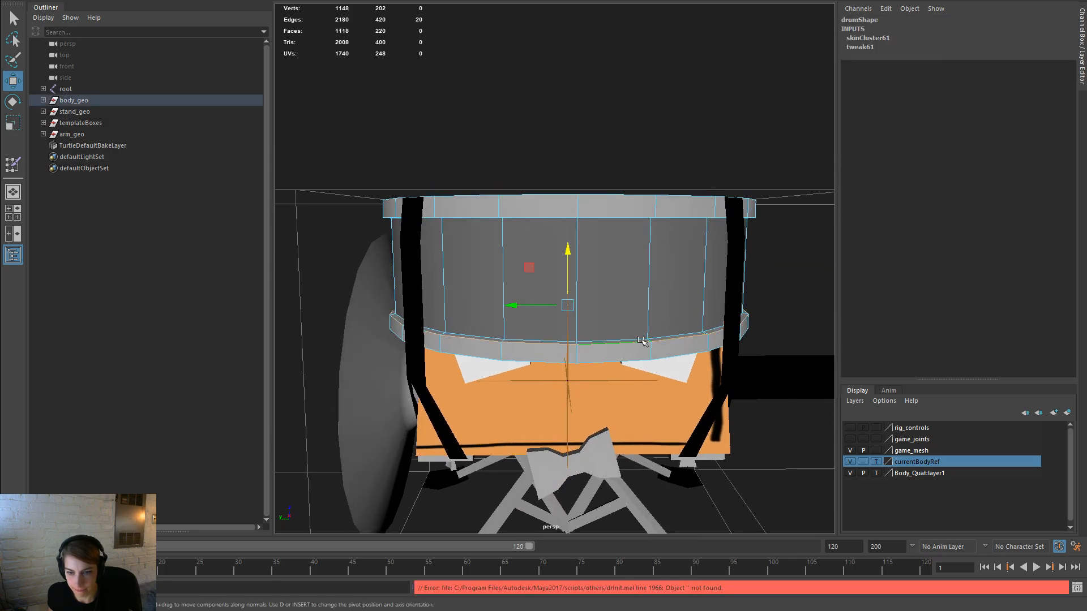
double_click(636, 360, "shift")
left_click_drag(651, 301, 518, 305, "alt")
Step: Scale the lower rim's edge loops slightly inward in width and depth so the drum tapers toward the body
key("r")
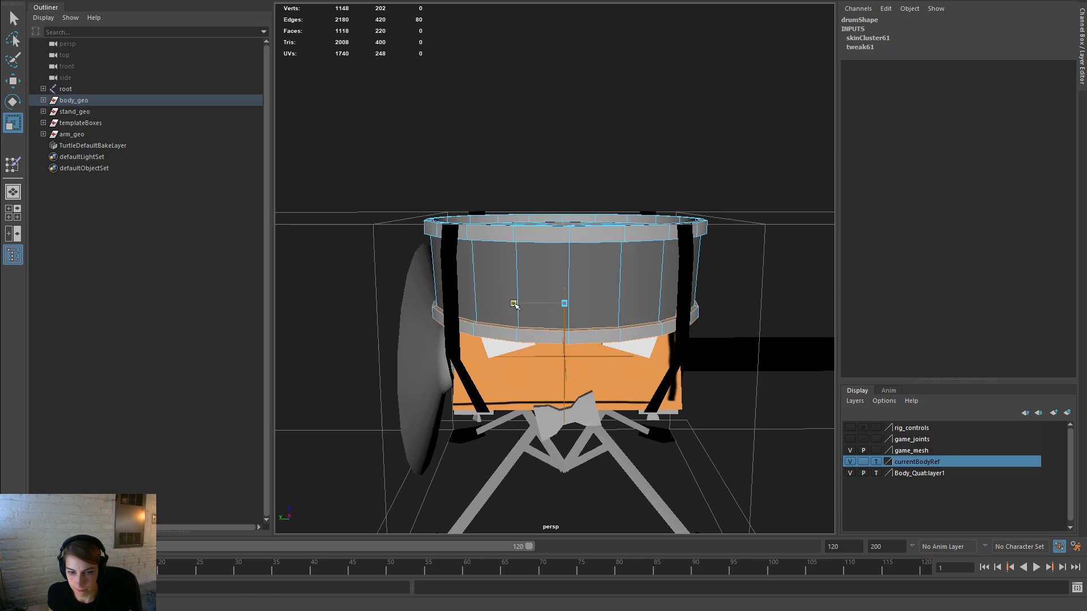
left_click_drag(713, 306, 557, 296, "alt")
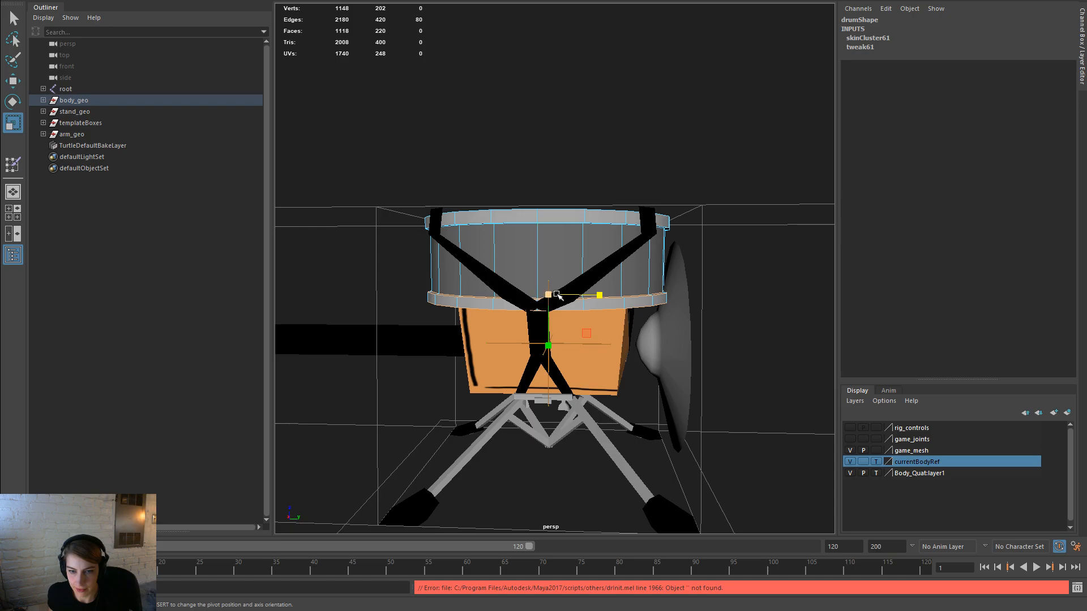
left_click_drag(565, 297, 702, 345, "alt")
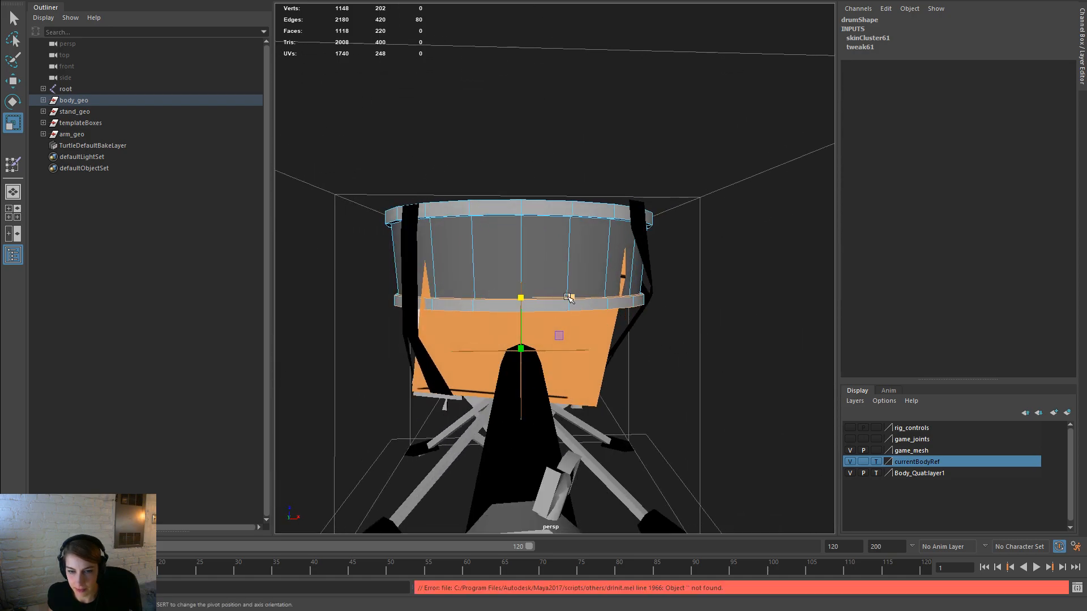
left_click_drag(569, 298, 699, 350, "alt")
left_click_drag(629, 331, 643, 335, "alt")
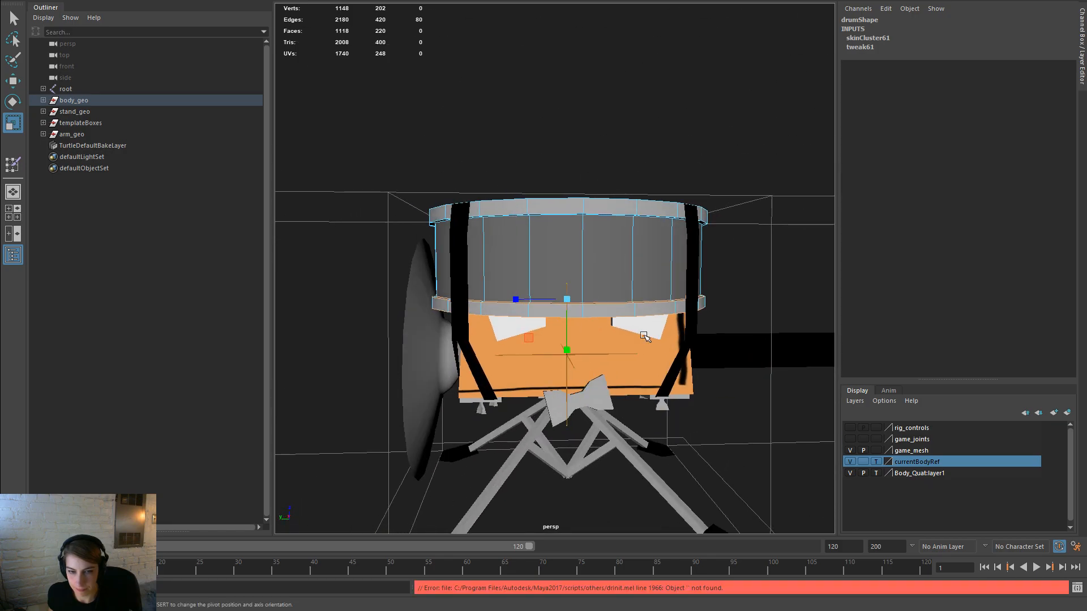
right_click_drag(645, 336, 523, 300, "alt")
left_click_drag(509, 287, 512, 288)
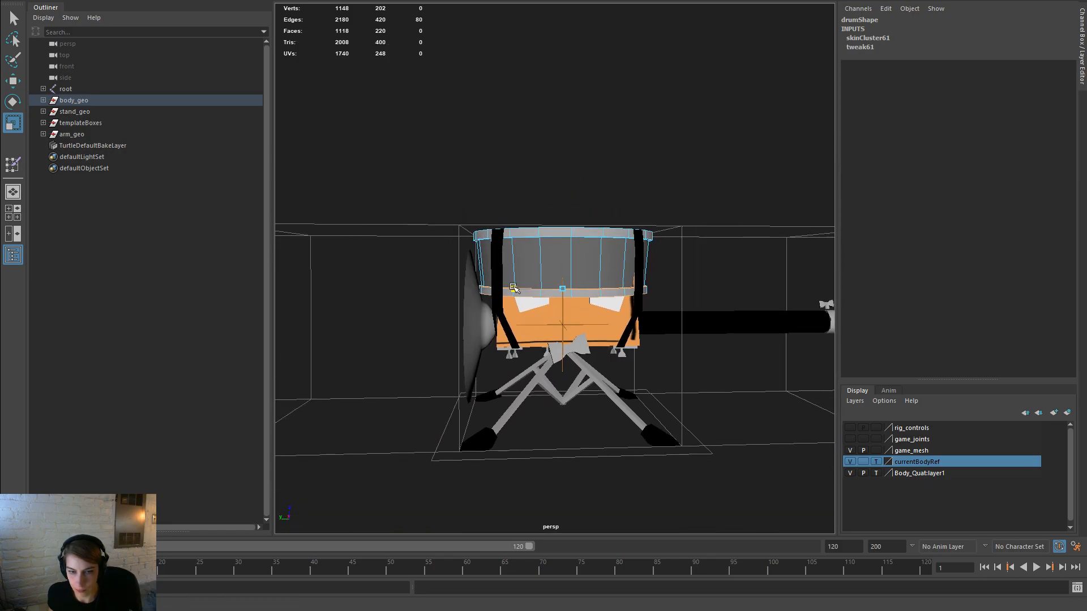
left_click_drag(656, 323, 732, 338, "alt")
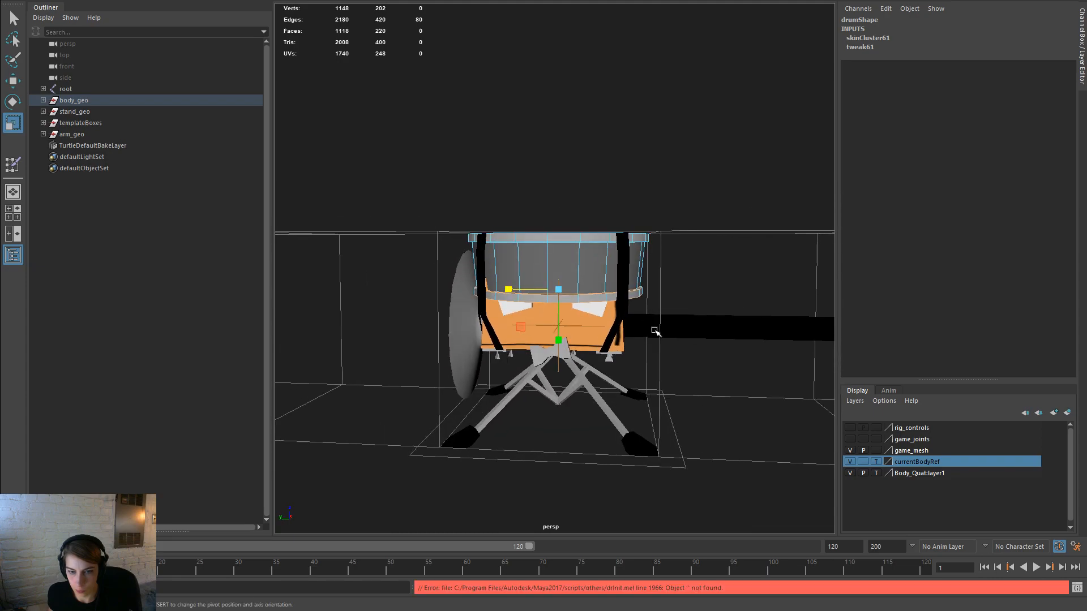
Step: Select a single edge loop on the drum's lower rim, fine-tune its scale and return to object mode
right_click_drag(498, 326, 563, 324, "alt")
scroll(563, 324, "up", 3)
right_click_drag(680, 320, 673, 277, "shift")
double_click(657, 356)
scroll(604, 318, "down", 6)
left_click_drag(589, 310, 607, 313, "alt")
left_click_drag(514, 292, 514, 291)
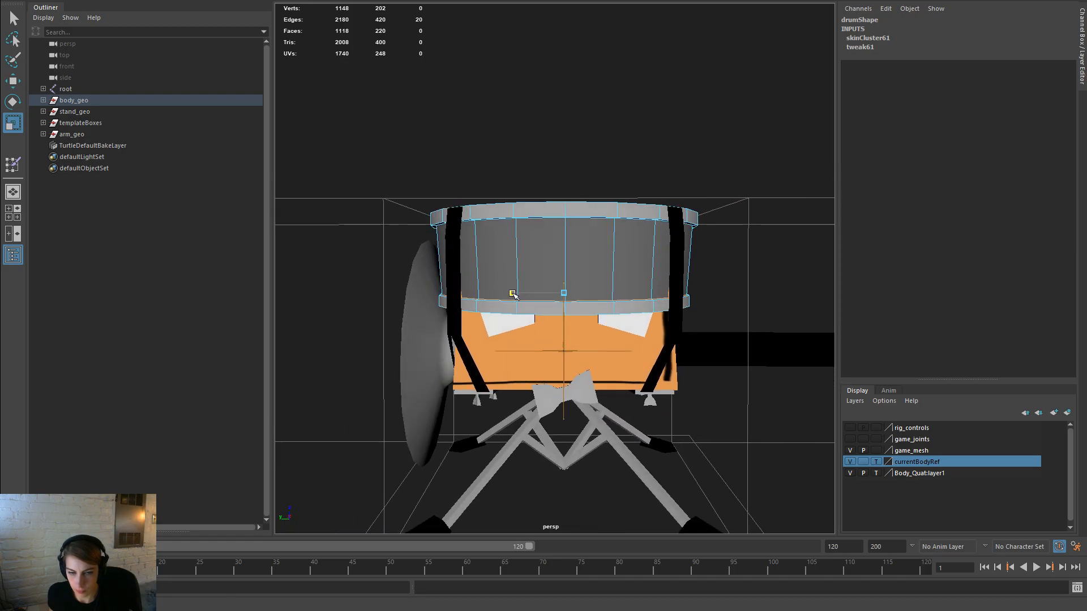
left_click_drag(511, 293, 511, 293)
right_click_drag(595, 243, 634, 229)
left_click(706, 194)
Step: Select the four upper vertices of the orange body mesh
left_click_drag(784, 211, 738, 222, "alt")
left_click_drag(826, 217, 646, 243, "alt")
left_click(585, 308)
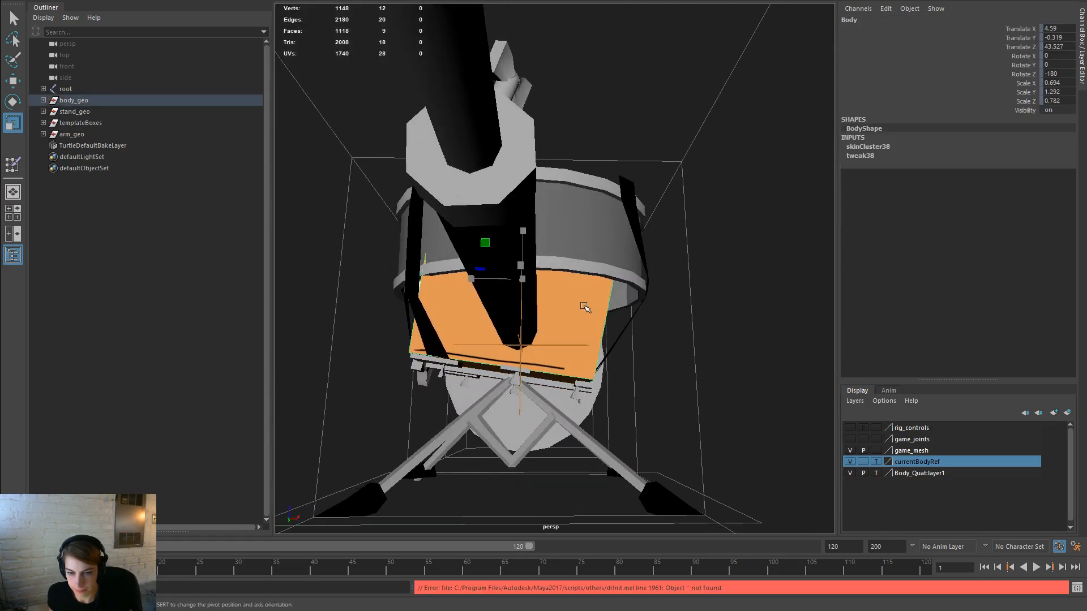
left_click_drag(577, 306, 624, 229, "alt")
right_click_drag(505, 163, 504, 169)
left_click_drag(591, 149, 607, 202, "alt")
left_click_drag(285, 90, 284, 90)
left_click_drag(574, 195, 459, 202, "alt")
Step: Shift and slightly scale the body's four upper vertices to fit inside the drum, and leave vertex editing
key("w")
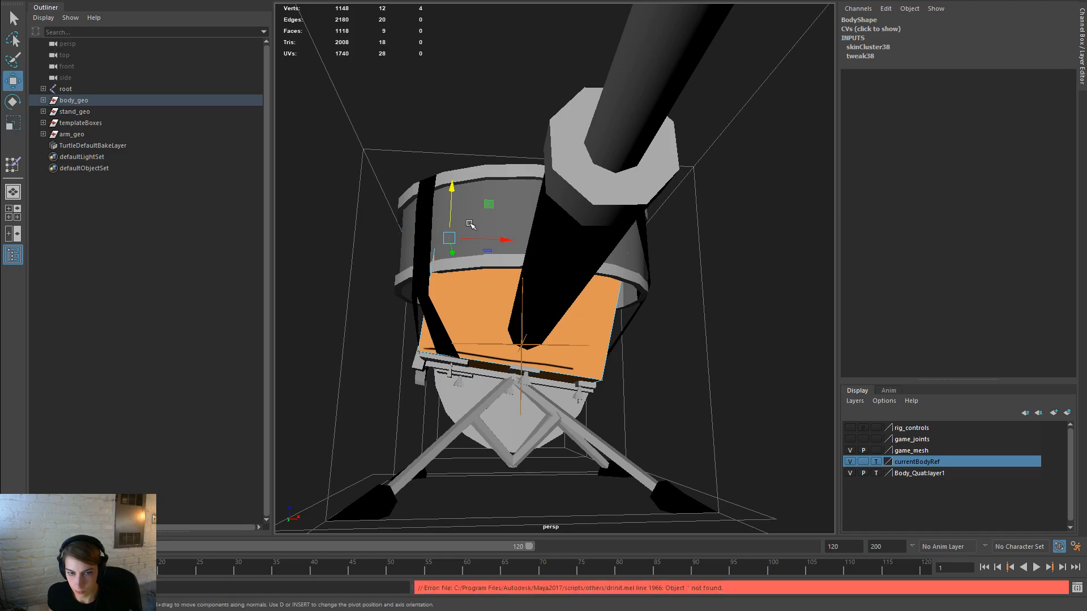
left_click_drag(500, 235, 704, 262)
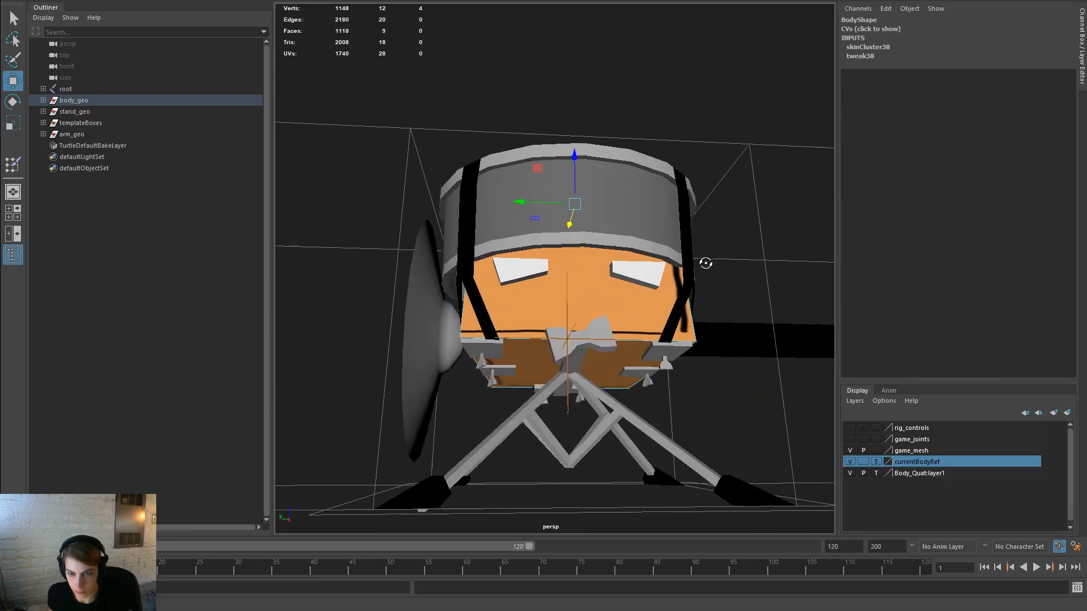
key("r")
left_click_drag(623, 204, 619, 206)
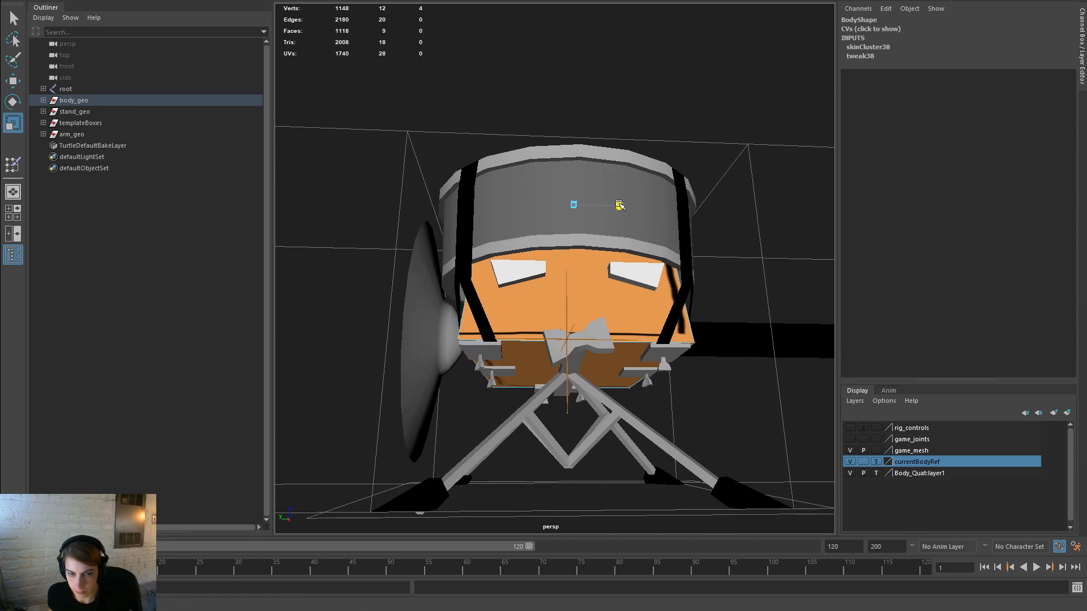
right_click_drag(573, 288, 628, 270)
left_click(786, 321)
Step: Inspect the reshaped drum and body from several angles and distances
right_click_drag(786, 320, 627, 323, "alt")
left_click_drag(627, 323, 625, 340, "alt")
left_click_drag(752, 428, 583, 308, "alt")
left_click(584, 305)
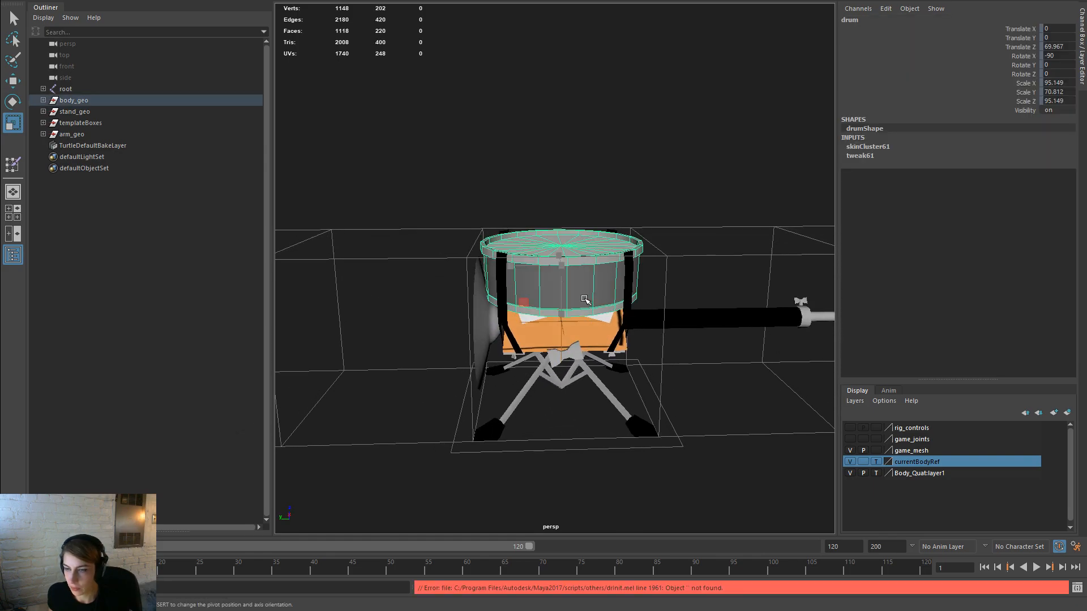
left_click(713, 241)
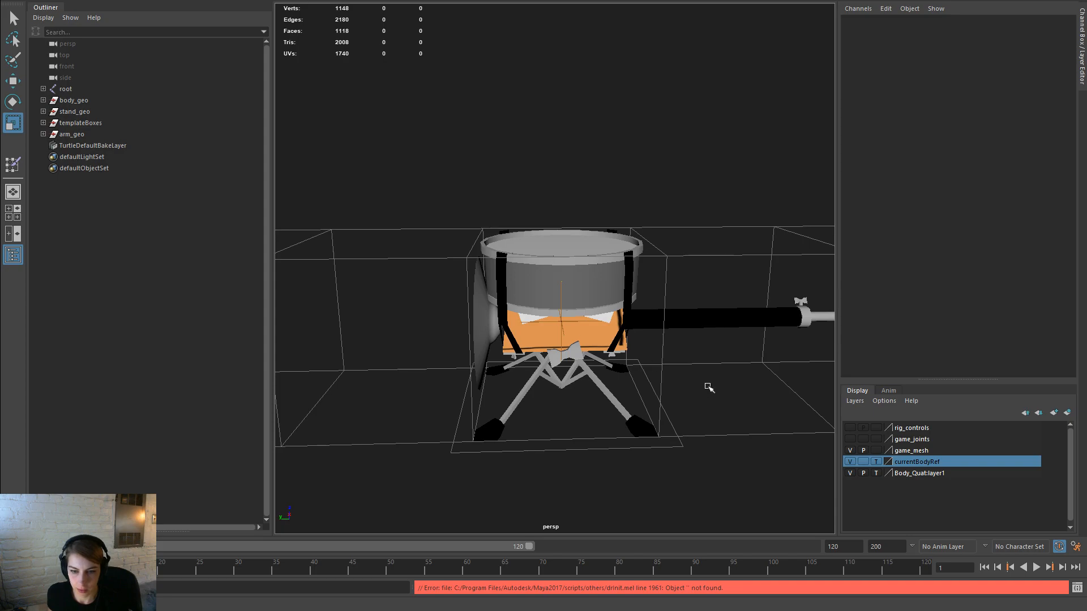
right_click_drag(705, 386, 495, 366, "alt")
right_click_drag(278, 319, 332, 311, "alt")
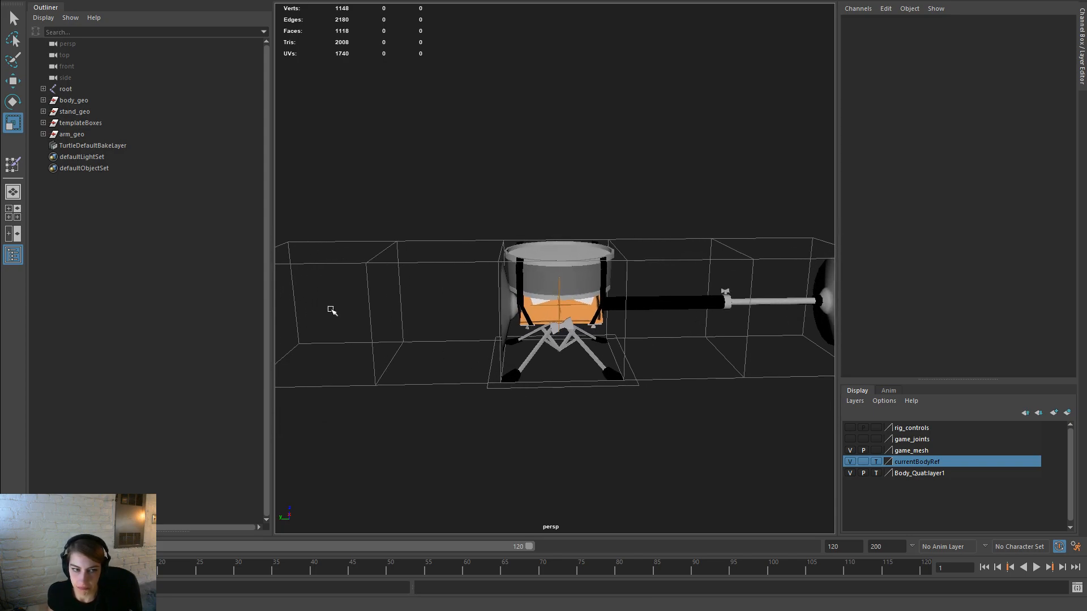
Step: Expand the stand_geo, templateBoxes and body_geo groups and select pCube67, the last mesh of the stand
left_click(43, 123)
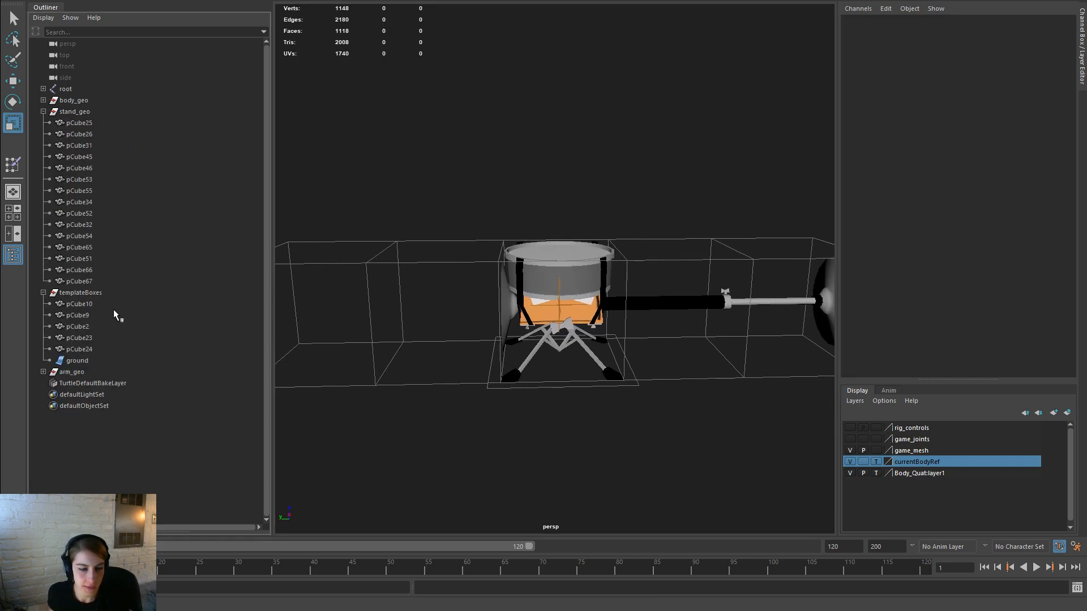
left_click(94, 349)
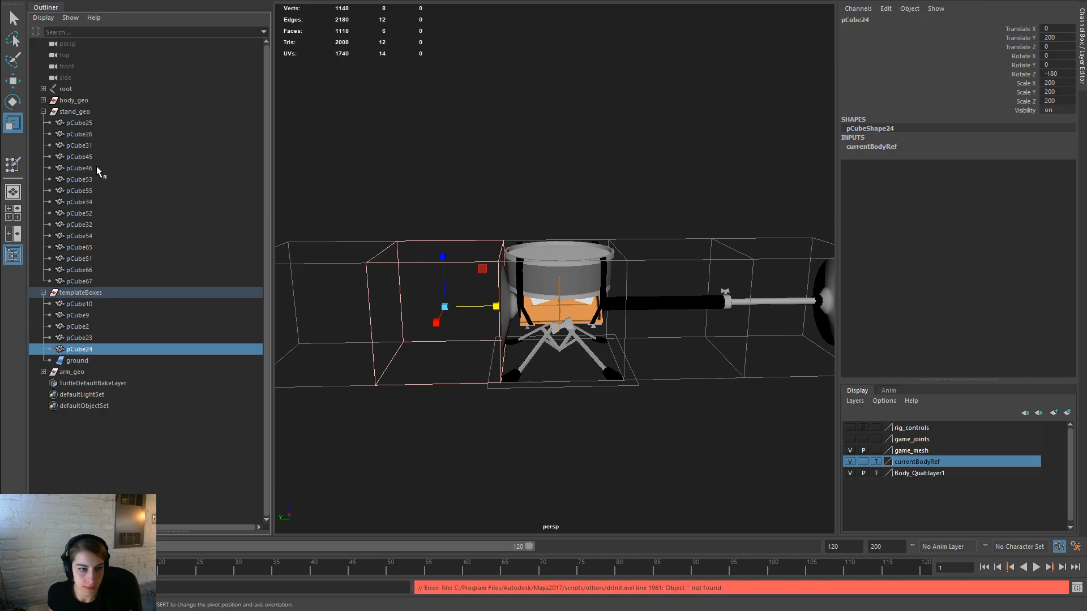
left_click(43, 100)
scroll(136, 323, "down", 4)
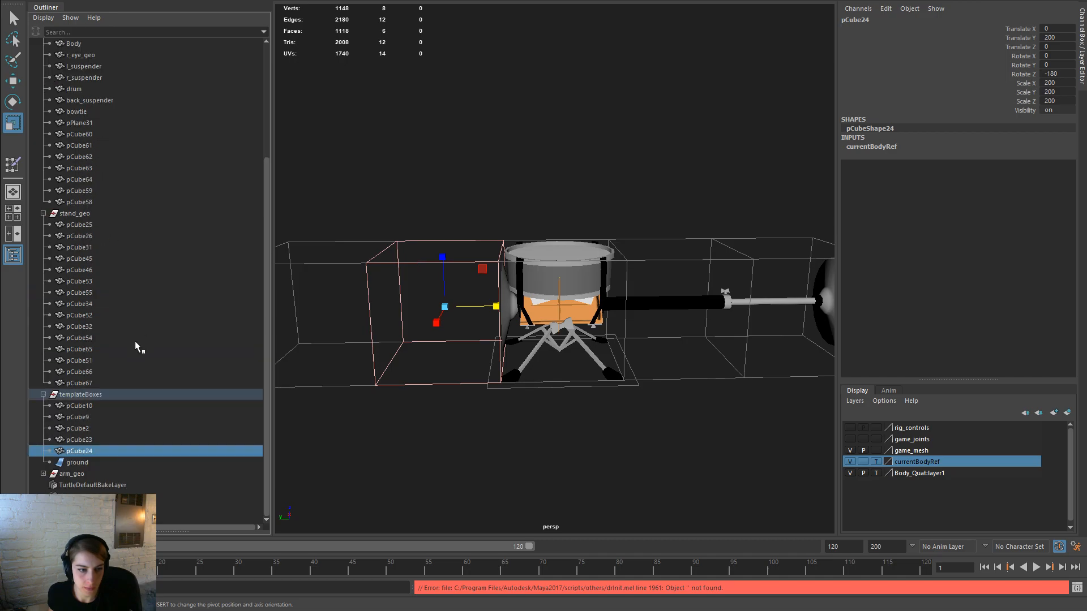
left_click(80, 383)
scroll(74, 311, "up", 4)
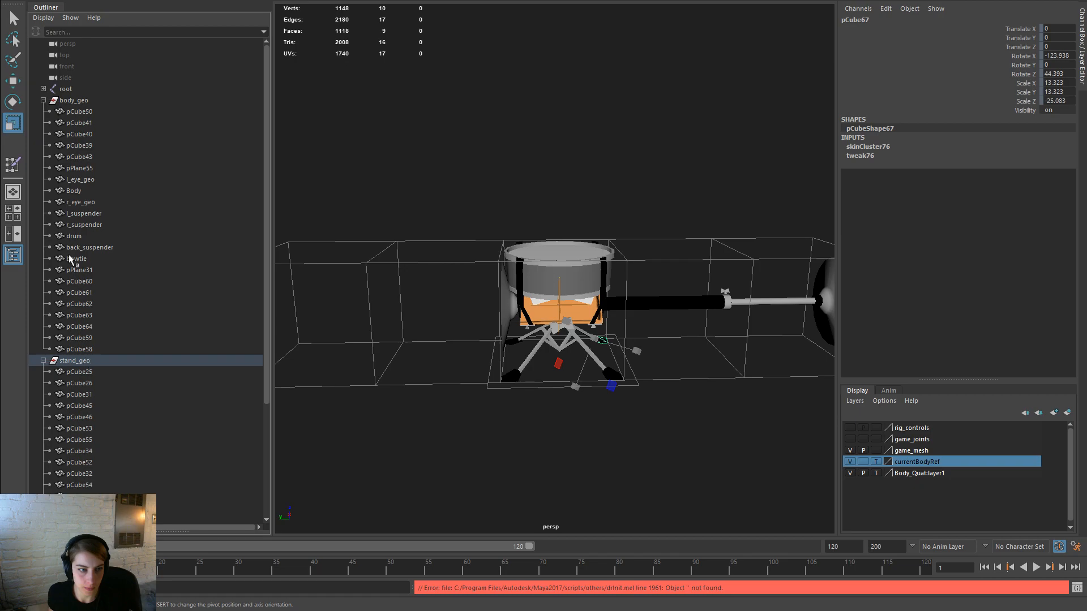
Step: Expand the root joint hierarchy and extend the selection from the stand's last mesh up to root, including body_geo and stand_geo
left_click(43, 89)
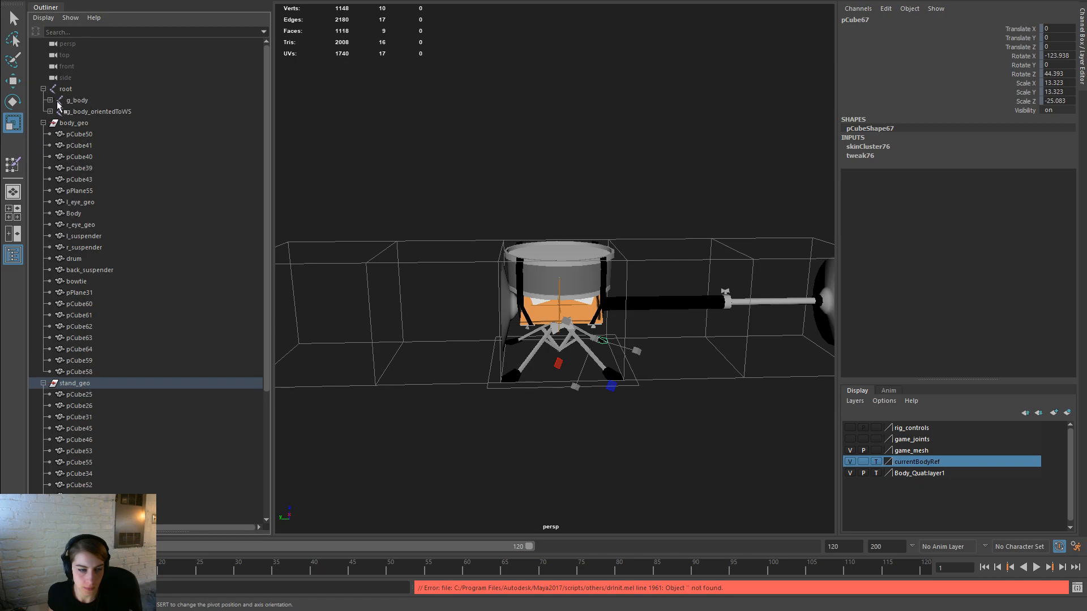
left_click(43, 89)
scroll(110, 254, "down", 4)
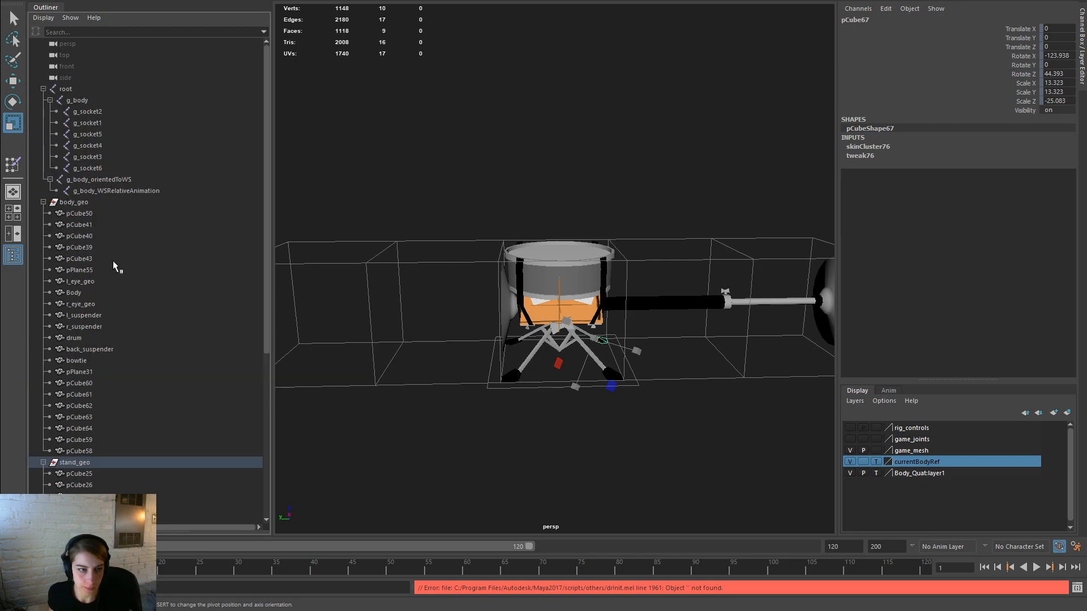
left_click(111, 407)
left_click(107, 383)
scroll(107, 373, "up", 7)
left_click(79, 89, "shift")
Step: Export the selection as FBX over Body_Drummer.fbx in the Player/Bodies folder and close the export log
key("space")
left_click_drag(537, 86, 568, 149)
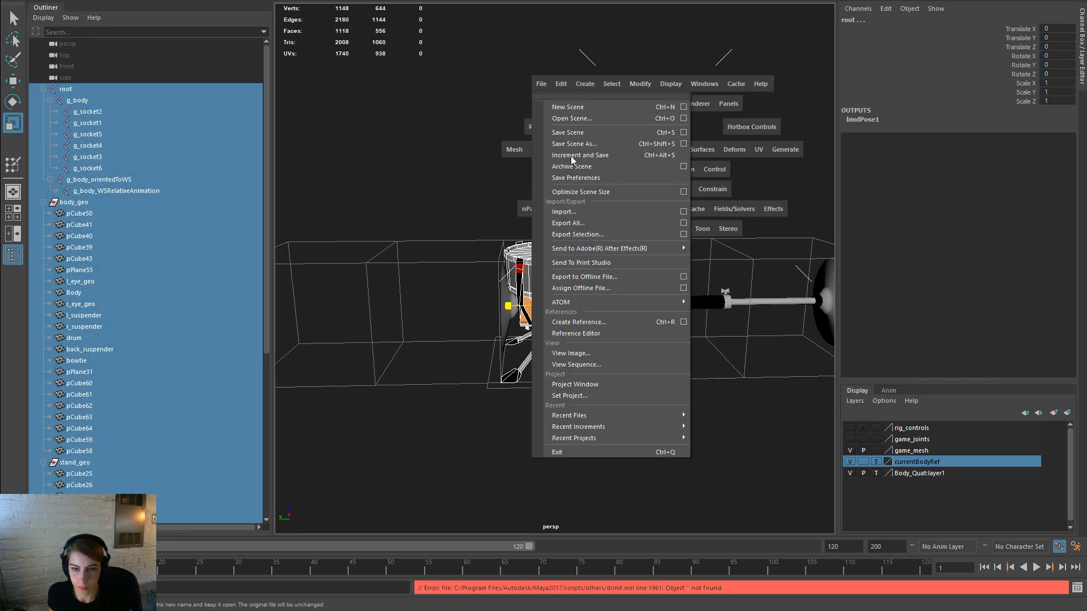
left_click_drag(602, 234, 602, 234)
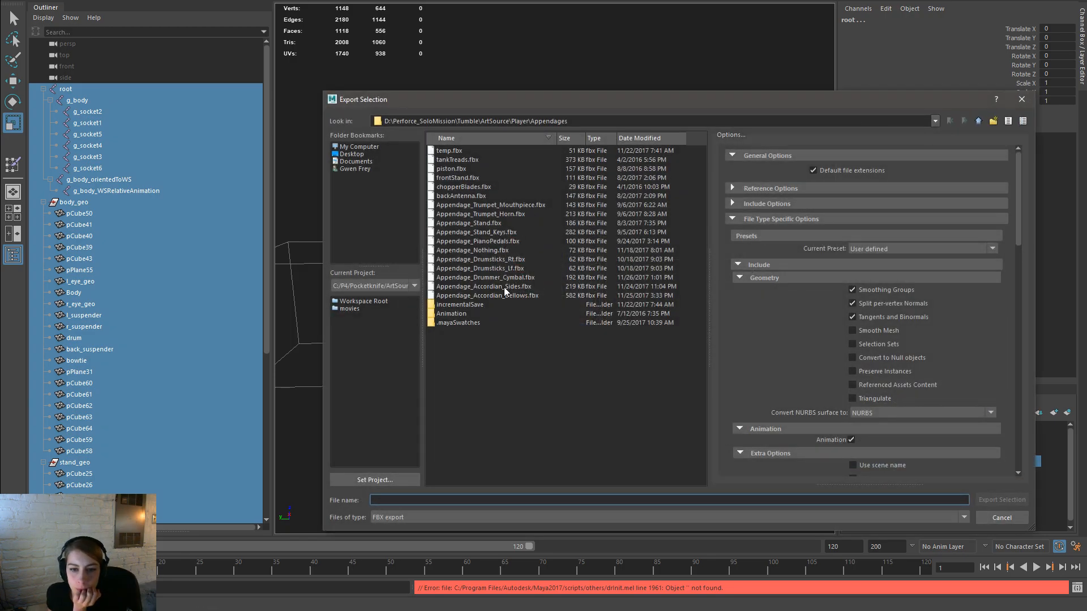
left_click(526, 295)
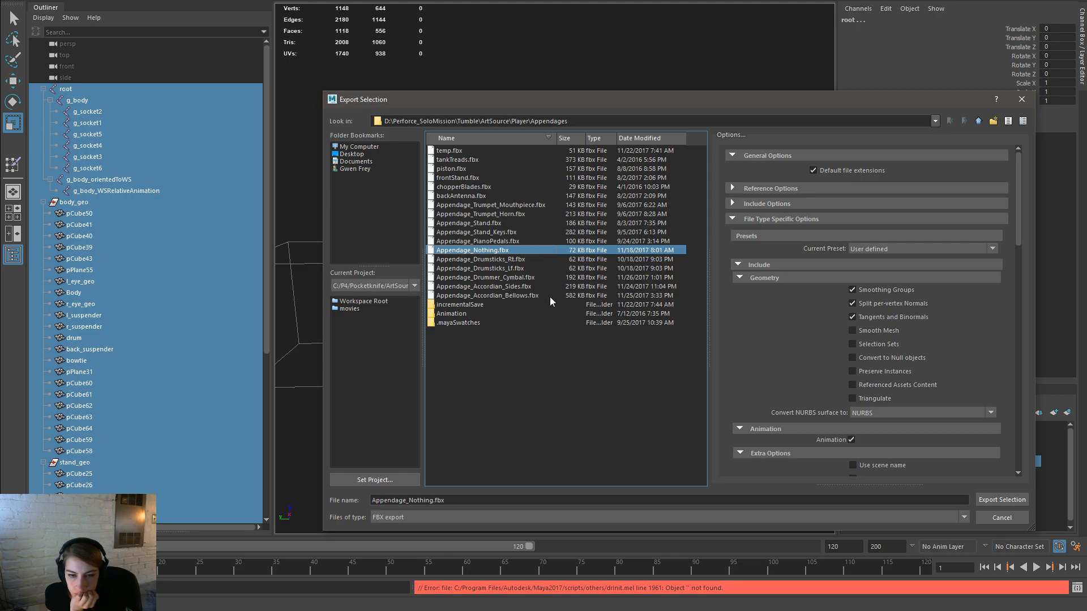
left_click(978, 121)
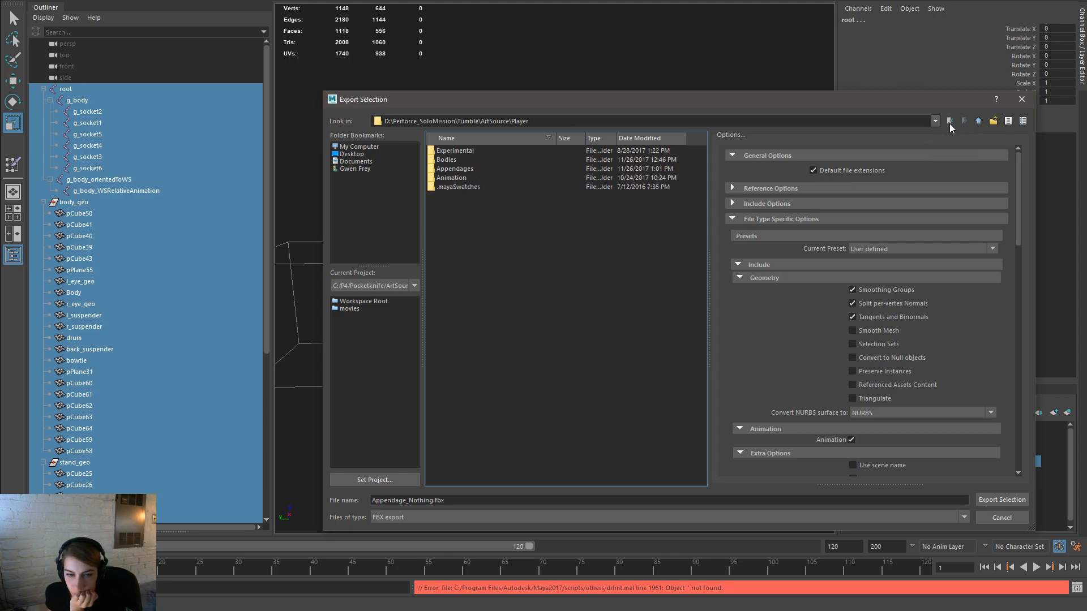
double_click(474, 160)
double_click(484, 214)
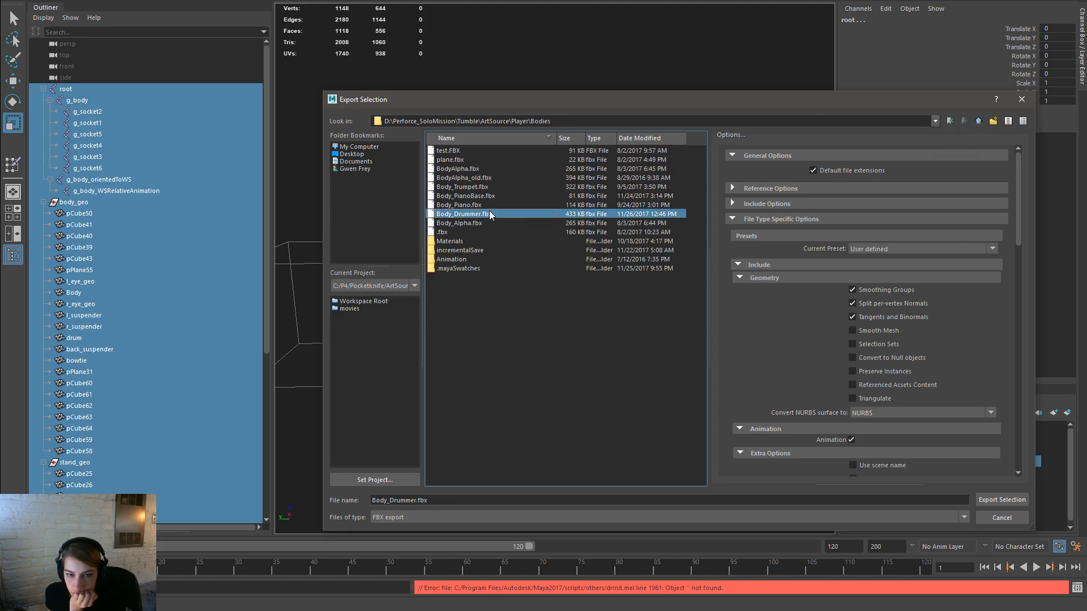
left_click(657, 332)
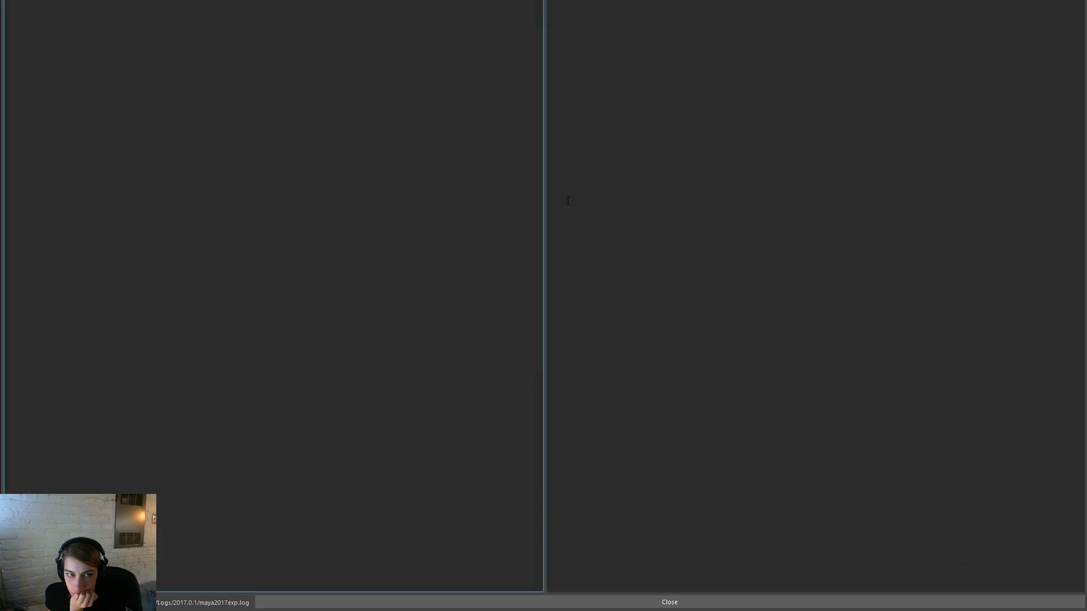
key("Escape")
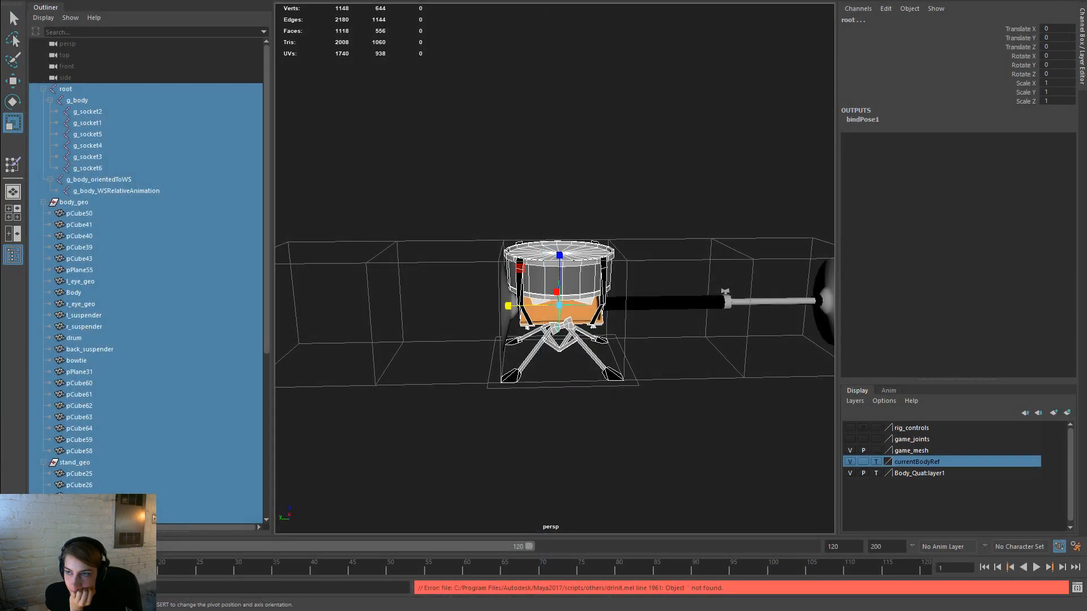
Step: Switch to Unreal Editor and reimport the Body_Drummer skeletal mesh in Player/Bodies/Art
key("alt+Tab")
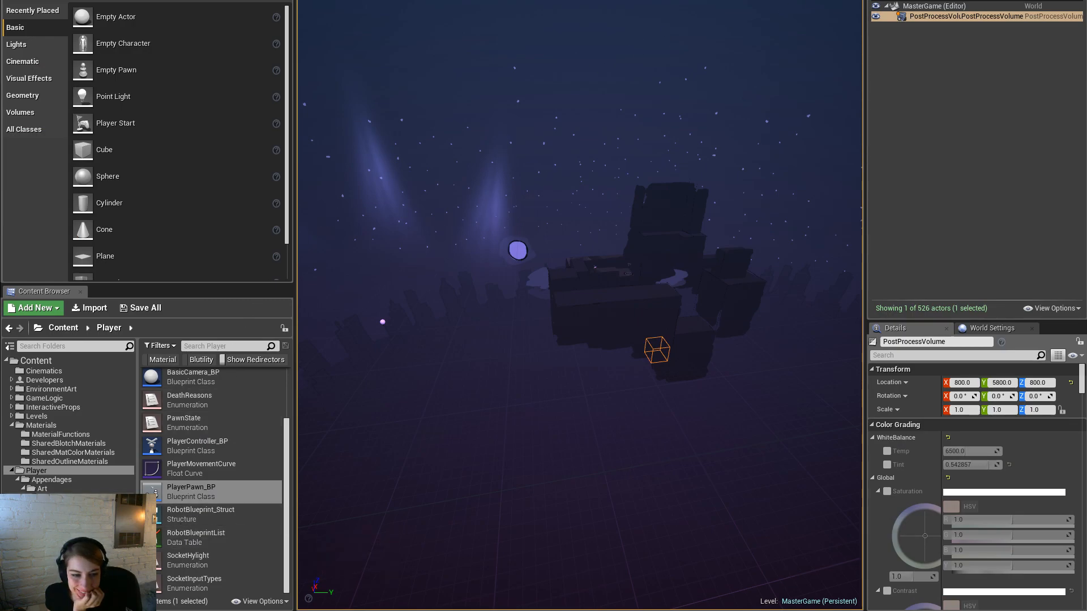
left_click(59, 497)
left_click(60, 507)
right_click(219, 433)
left_click(171, 493)
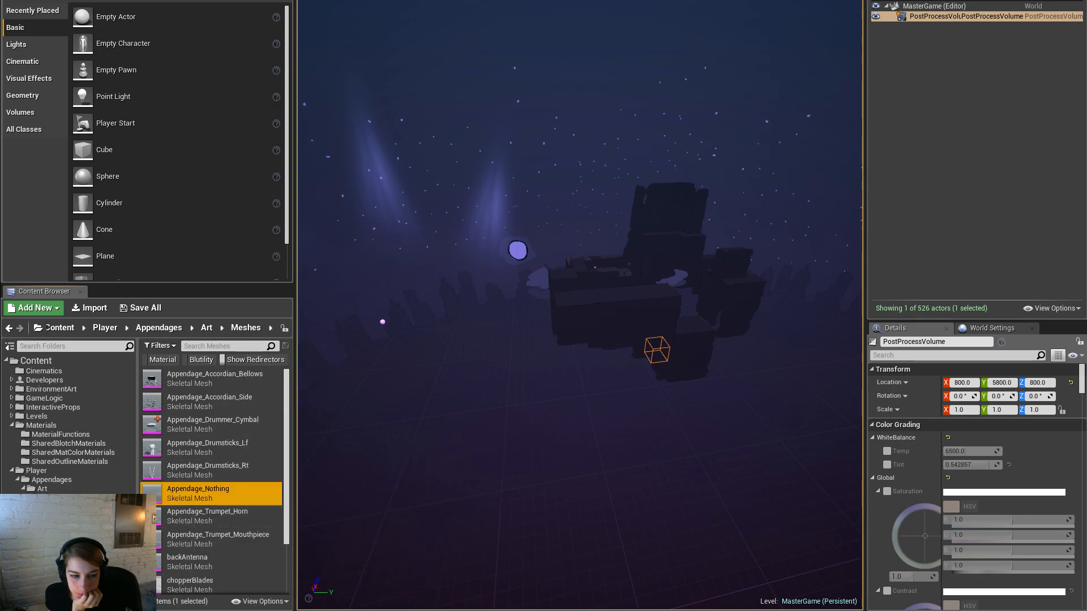
left_click(42, 525)
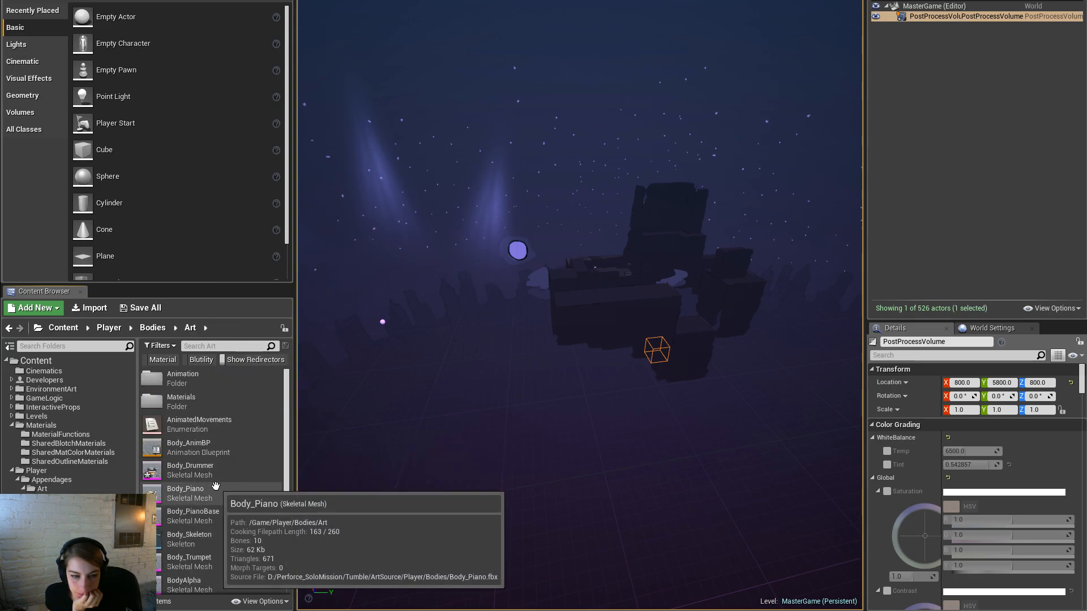
scroll(213, 485, "down", 1)
right_click(217, 447)
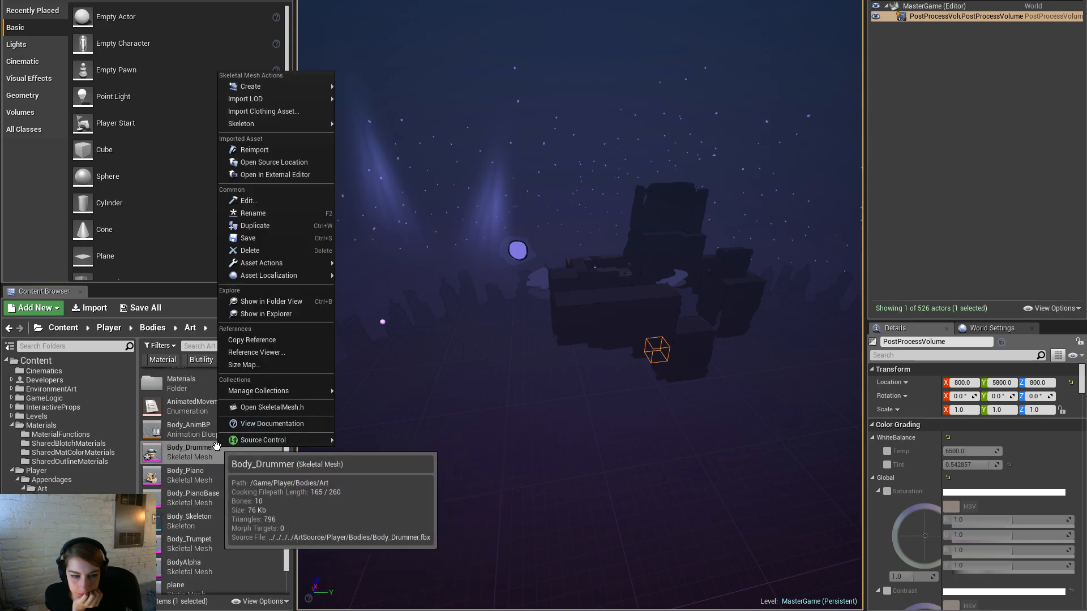
left_click(278, 152)
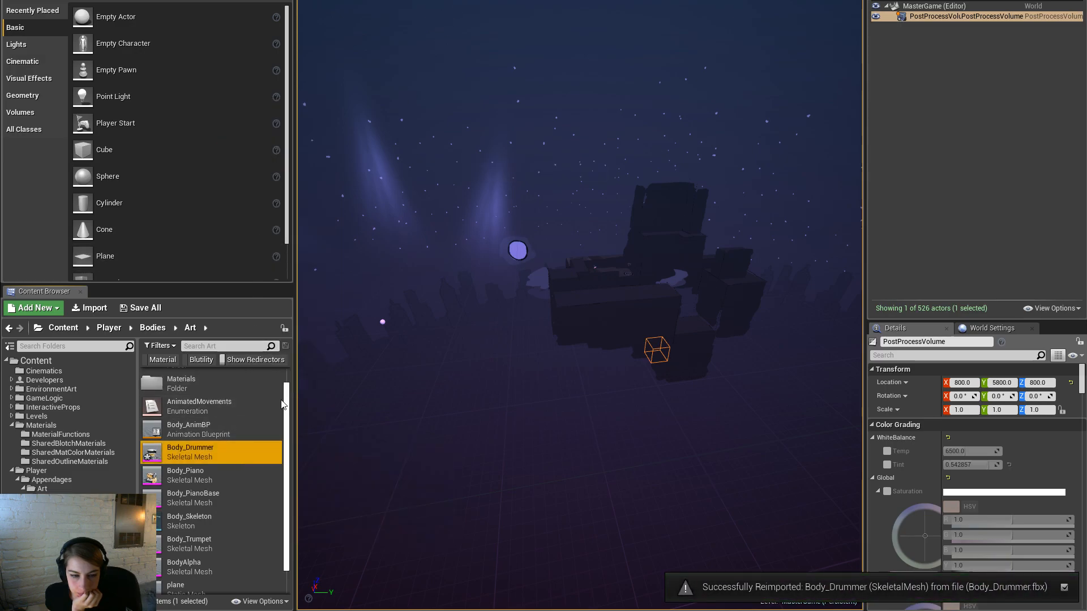
Step: Open the Body_Drummer mesh and assign the BlinkingLight material to Elements 5 and 2
double_click(240, 453)
middle_click_drag(611, 391, 597, 314)
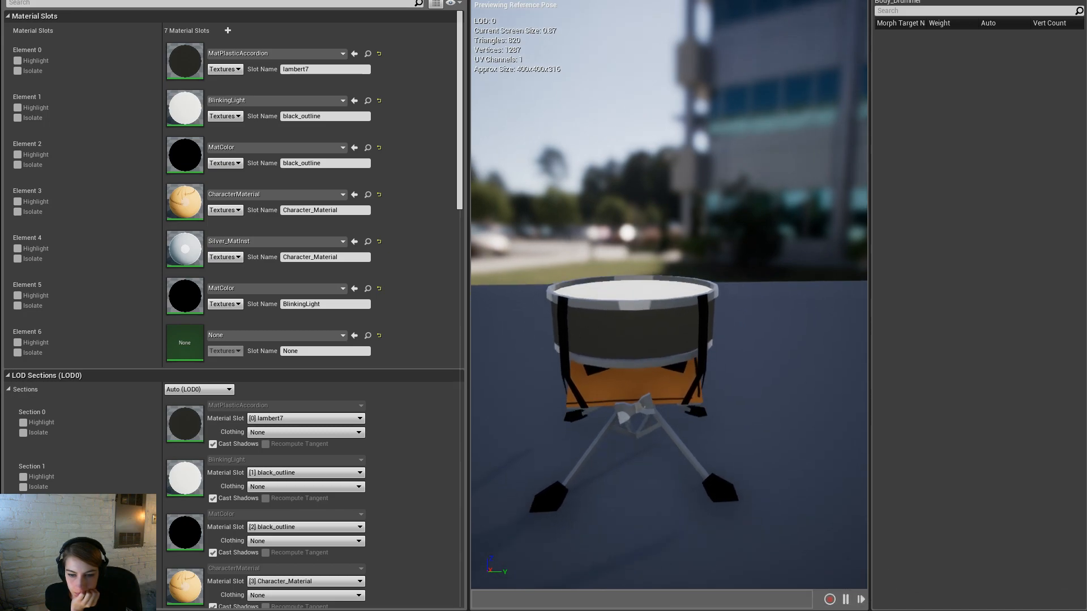
left_click(368, 102)
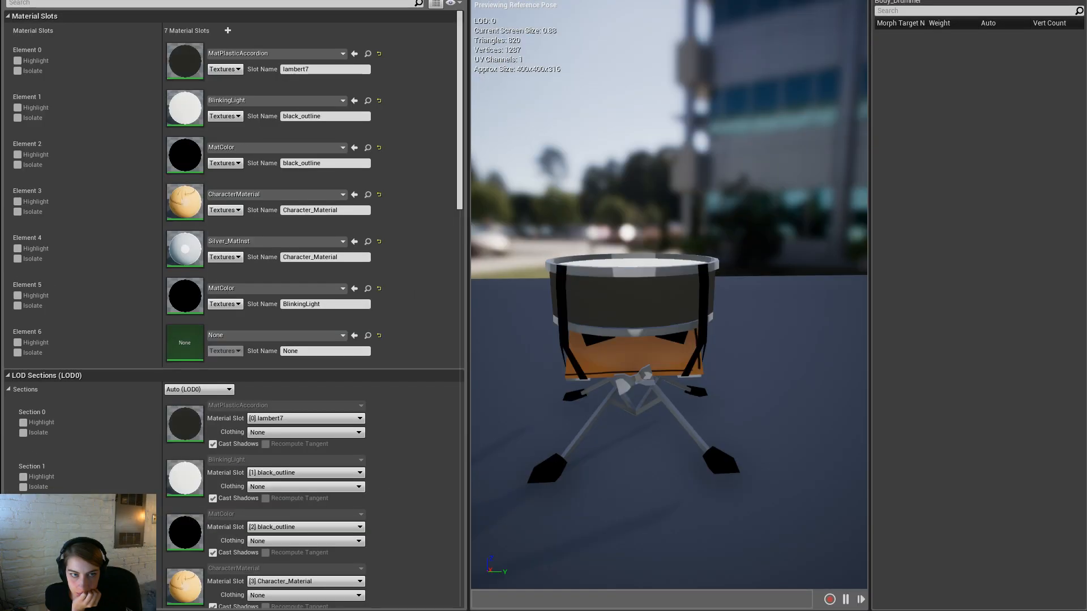
left_click(355, 288)
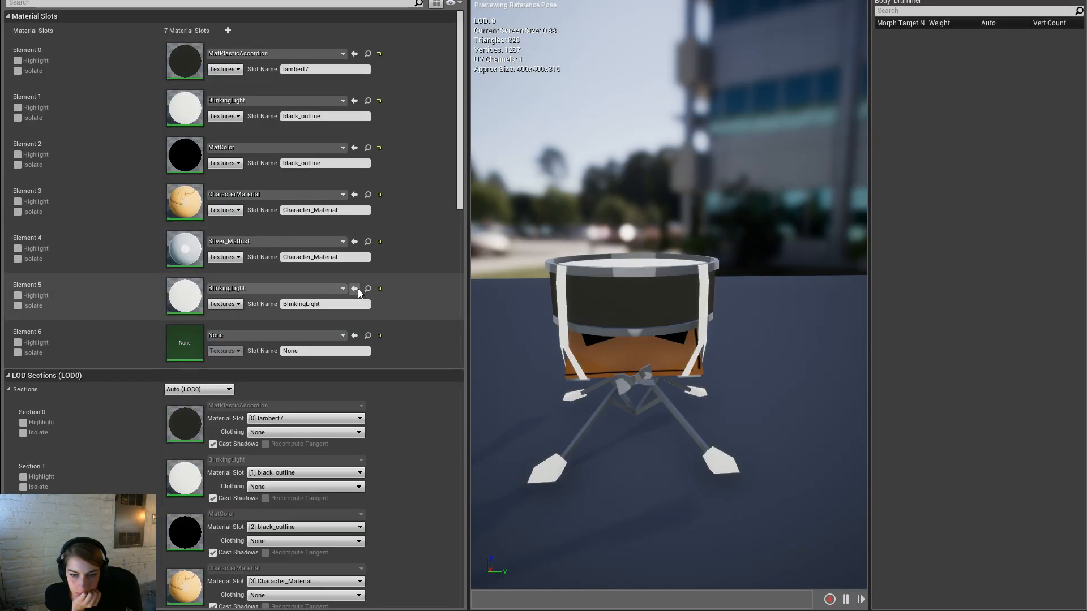
left_click(354, 147)
Step: Assign the MatColor material to Element 5
left_click(314, 288)
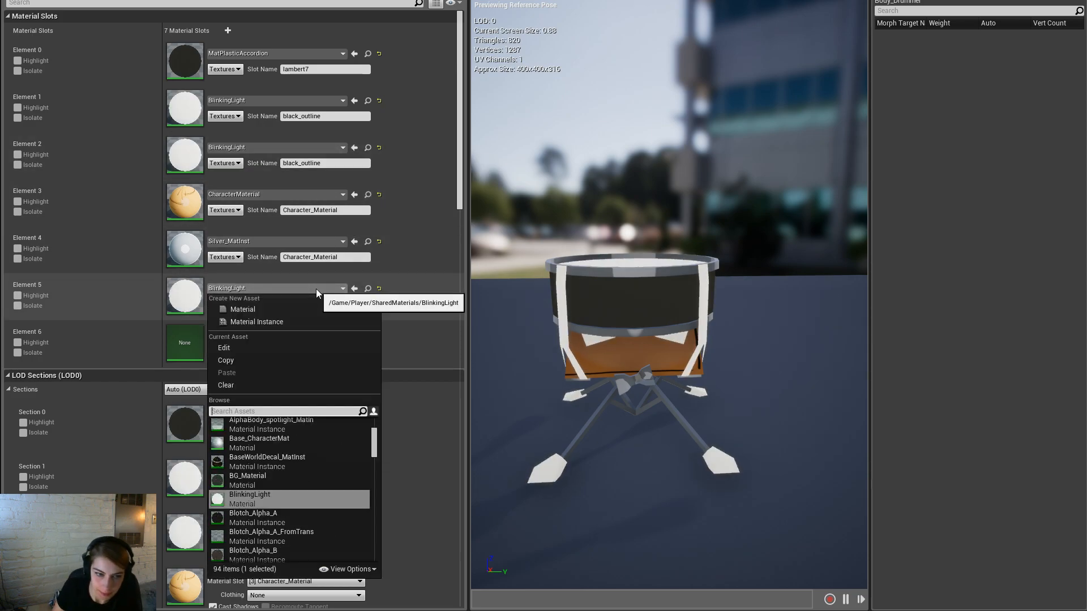
type("matcolor")
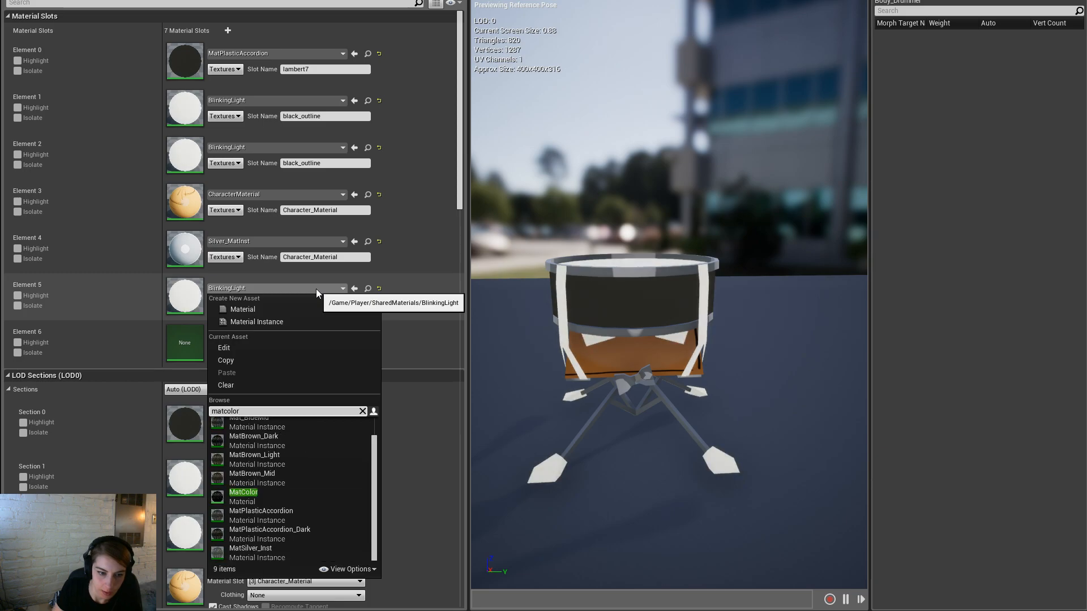
left_click(337, 500)
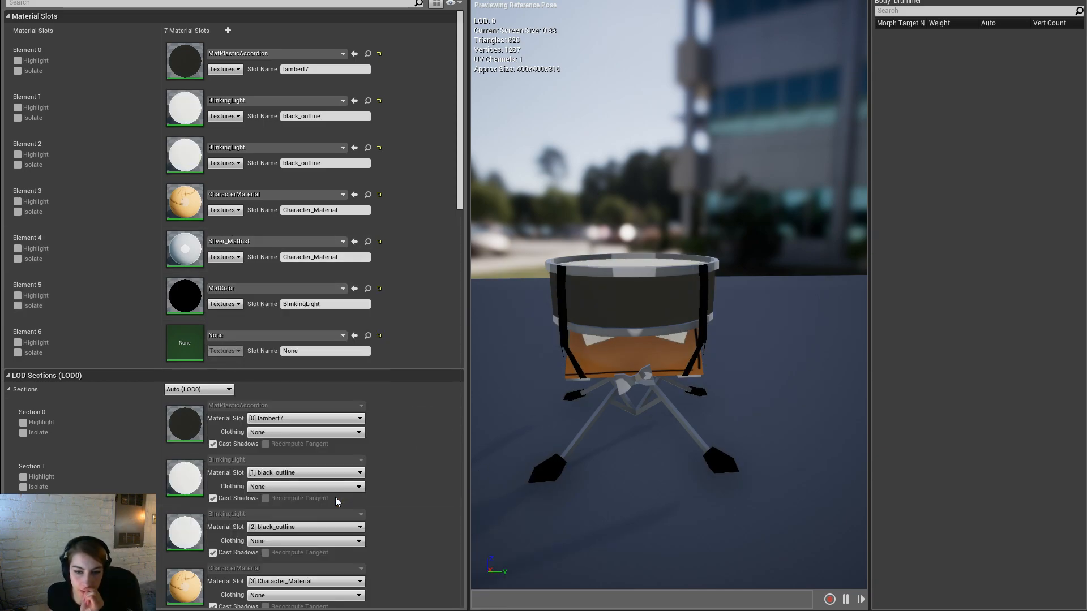
Step: Assign the ConstructionYellow material to the empty Element 6 slot
mouse_move(508, 465)
left_mouse_down()
mouse_move(507, 479)
mouse_move(508, 451)
left_mouse_up()
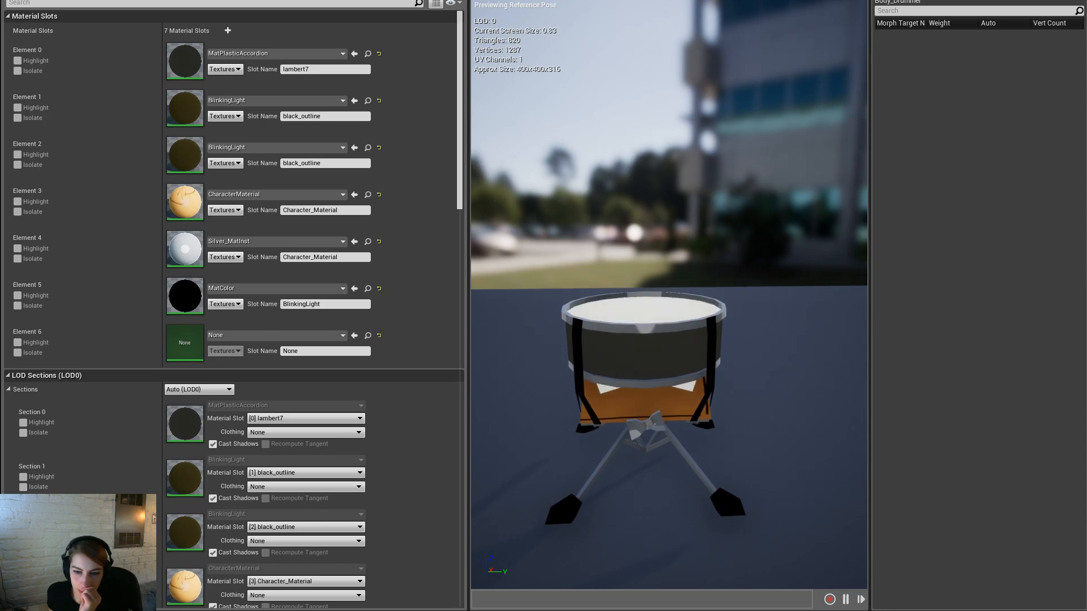
mouse_move(509, 452)
middle_mouse_down()
mouse_move(508, 478)
mouse_move(508, 461)
middle_mouse_up()
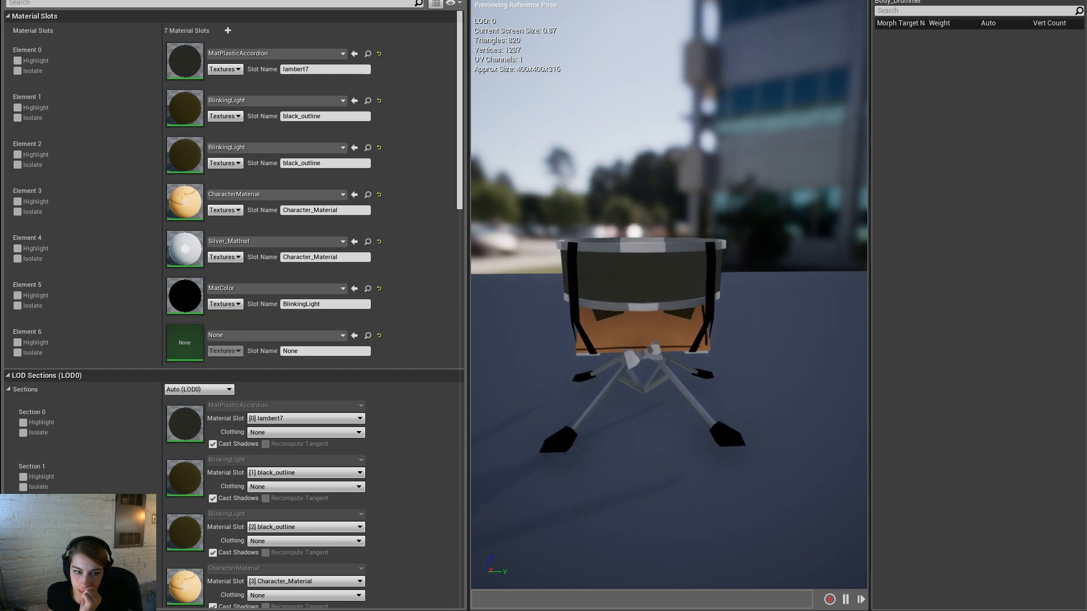
left_click_drag(508, 463, 509, 469)
right_click_drag(508, 470, 508, 400)
left_click_drag(508, 401, 504, 368)
middle_click_drag(505, 367, 505, 300)
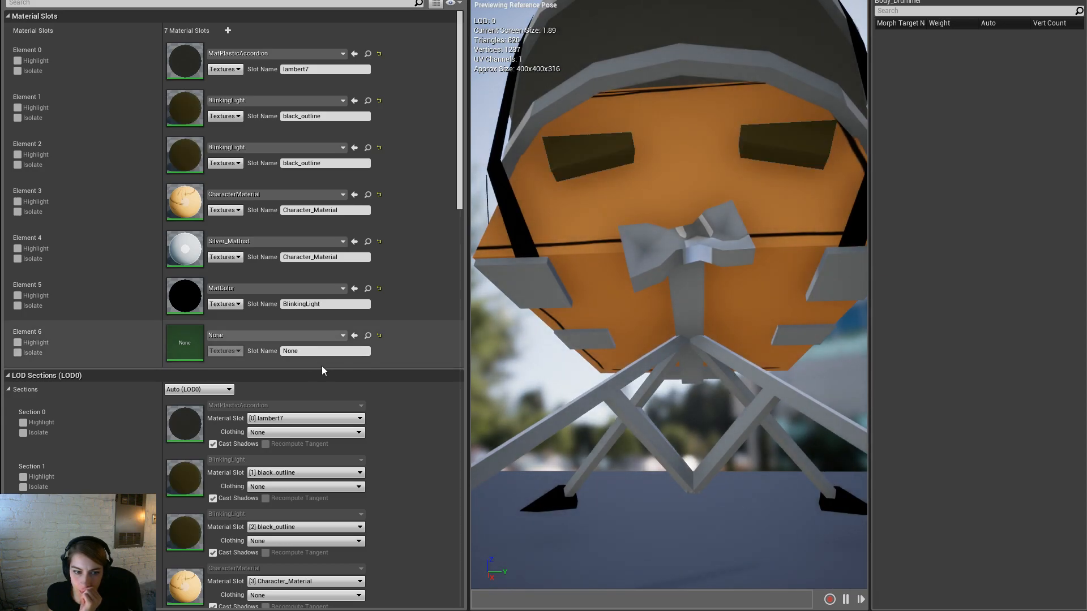
left_click(308, 337)
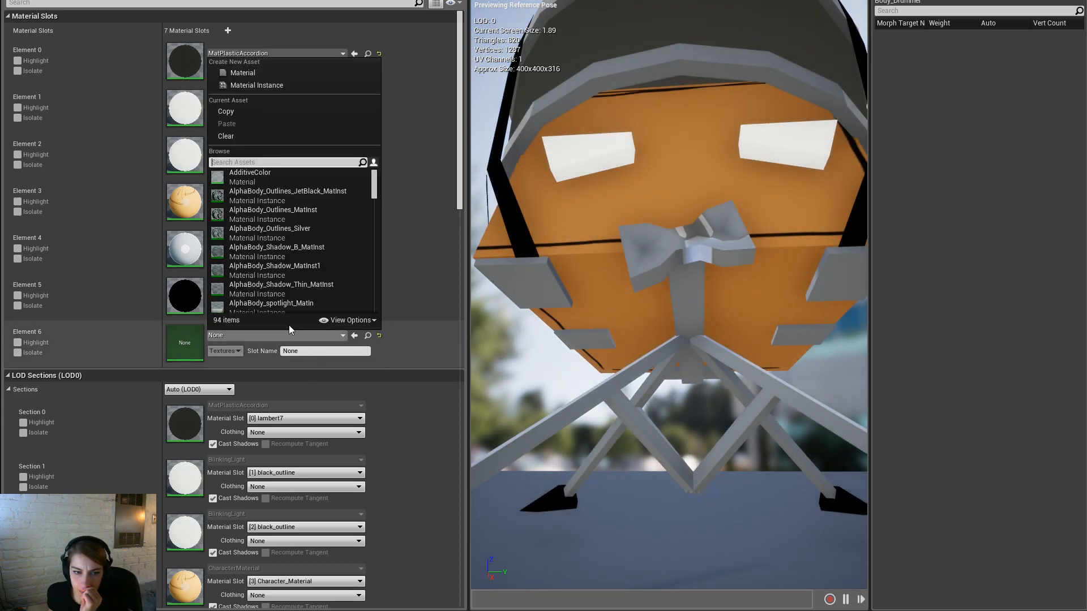
left_click(317, 303)
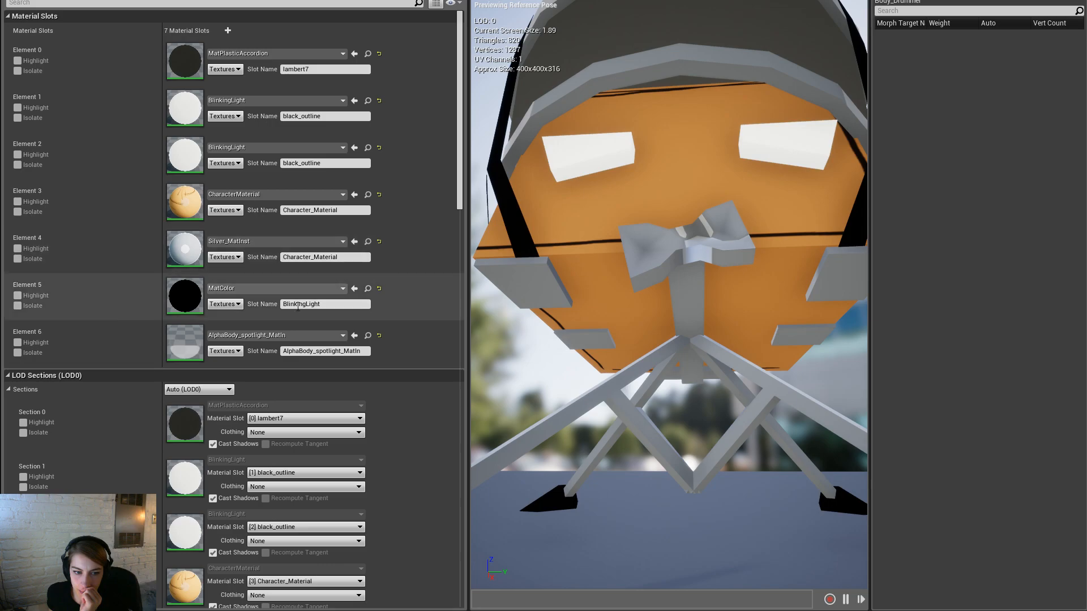
left_click(286, 337)
scroll(290, 295, "up", 3)
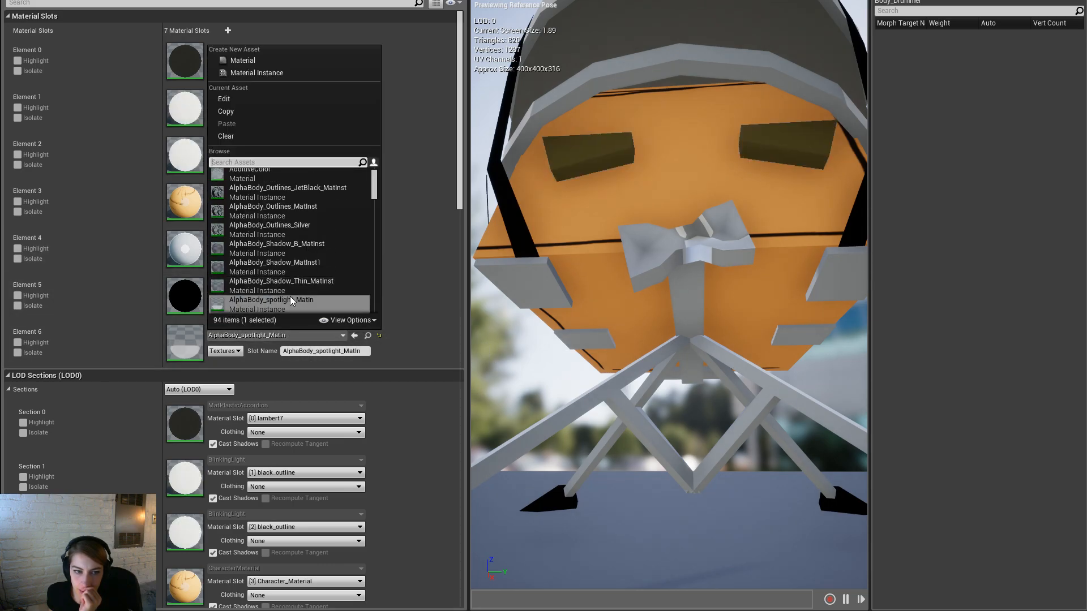
type("yello")
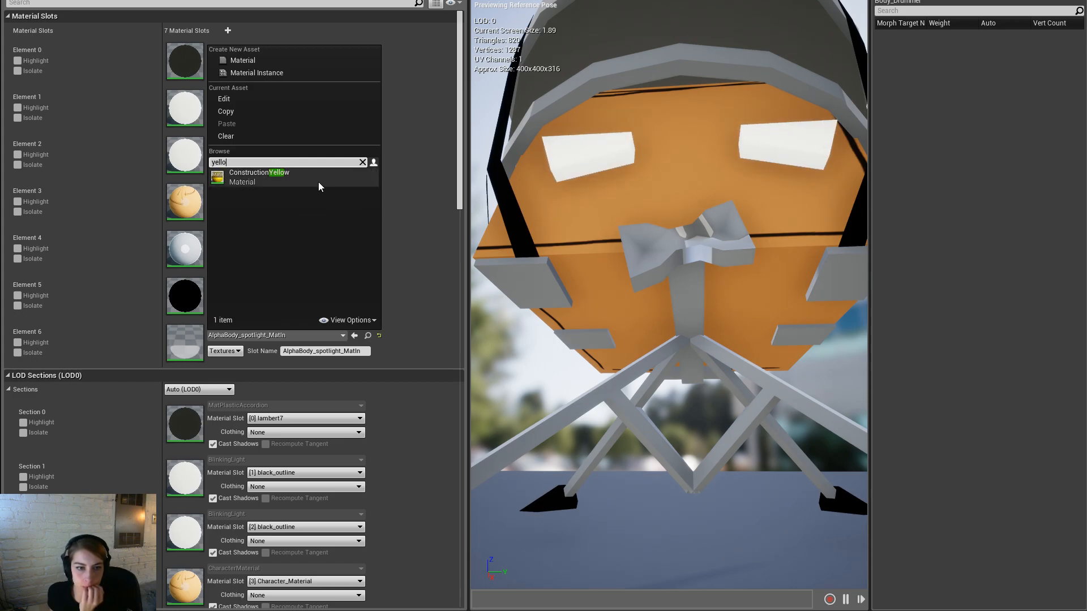
left_click(321, 188)
Step: Isolate Element 6 in the preview and examine from several angles which geometry uses its material
mouse_move(669, 306)
right_mouse_down()
mouse_move(669, 351)
mouse_move(612, 373)
mouse_move(690, 340)
mouse_move(640, 351)
mouse_move(634, 339)
mouse_move(651, 244)
mouse_move(606, 272)
mouse_move(662, 300)
mouse_move(758, 309)
mouse_move(741, 333)
mouse_move(656, 345)
mouse_move(673, 362)
mouse_move(628, 354)
mouse_move(662, 357)
mouse_move(665, 370)
mouse_move(651, 300)
mouse_move(653, 340)
mouse_move(665, 322)
right_mouse_up()
left_click(18, 355)
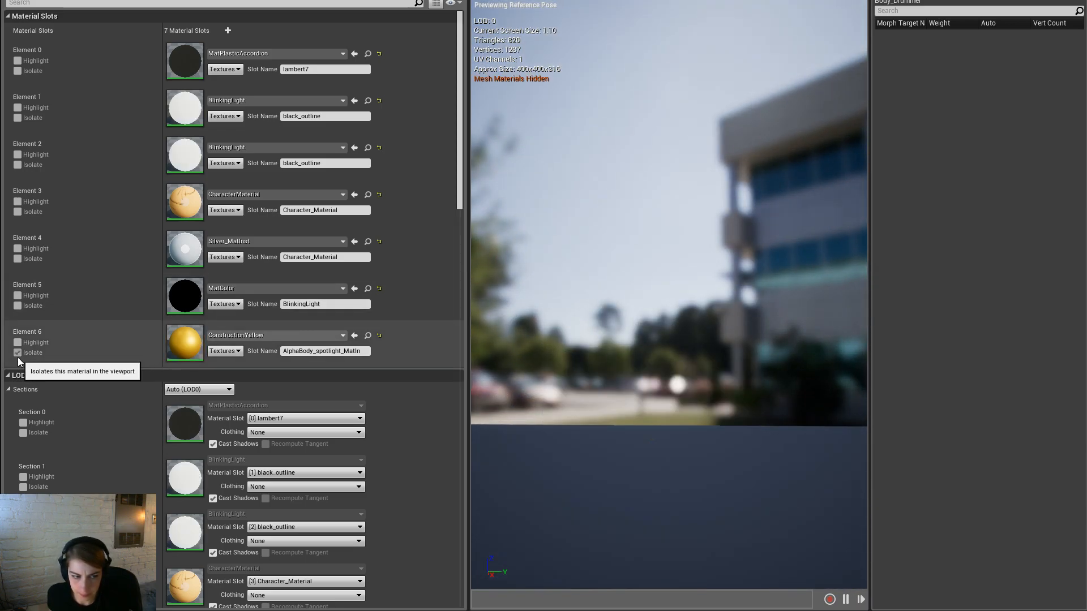
right_click_drag(545, 359, 685, 389)
key("w")
key("s")
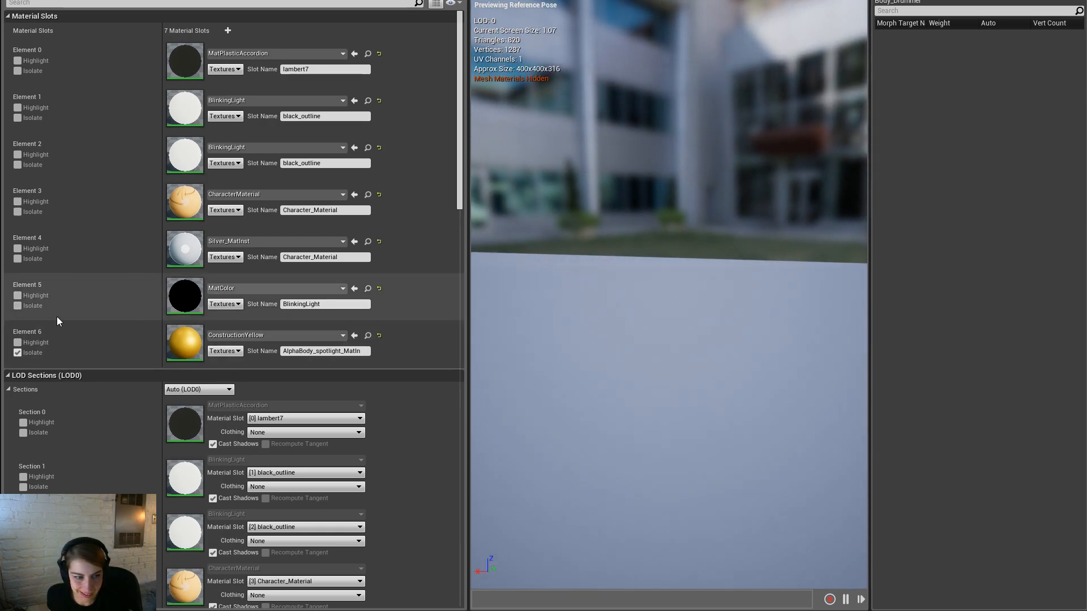
left_click(22, 354)
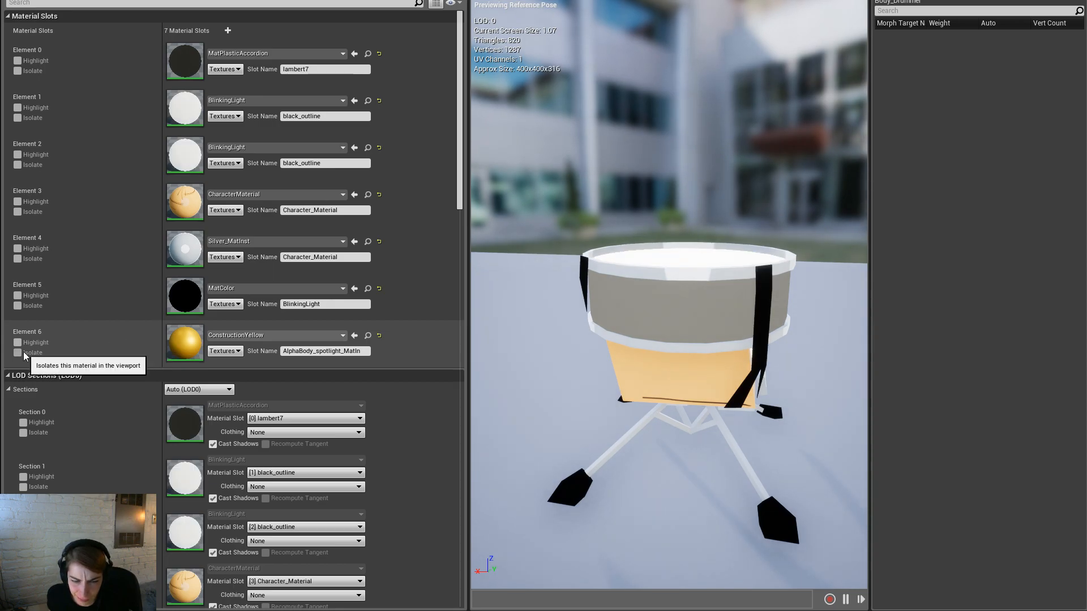
left_click(18, 353)
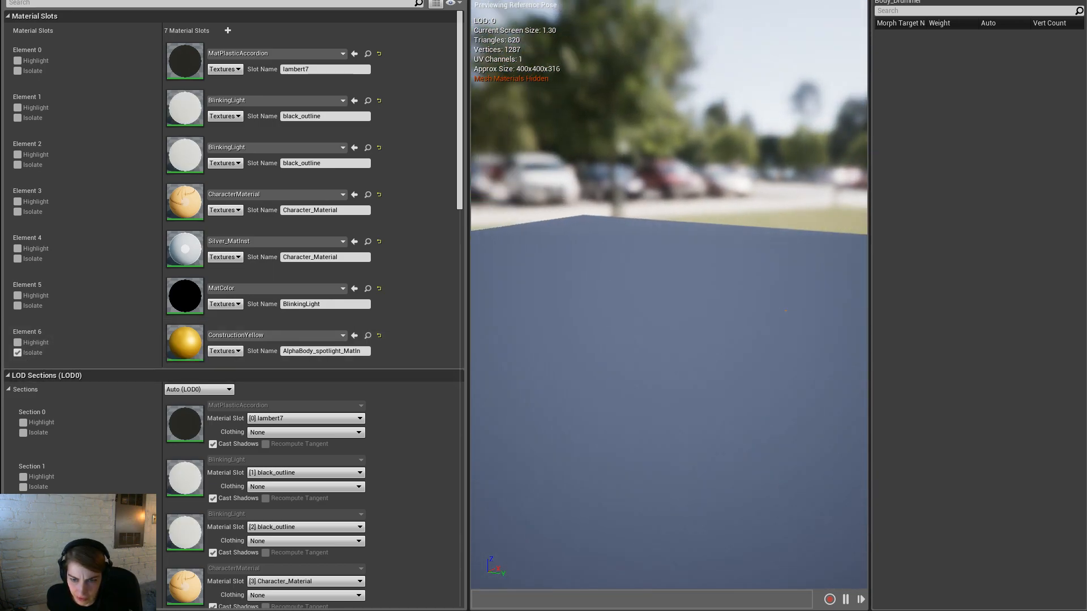
key("s")
right_click_drag(786, 79, 711, 79)
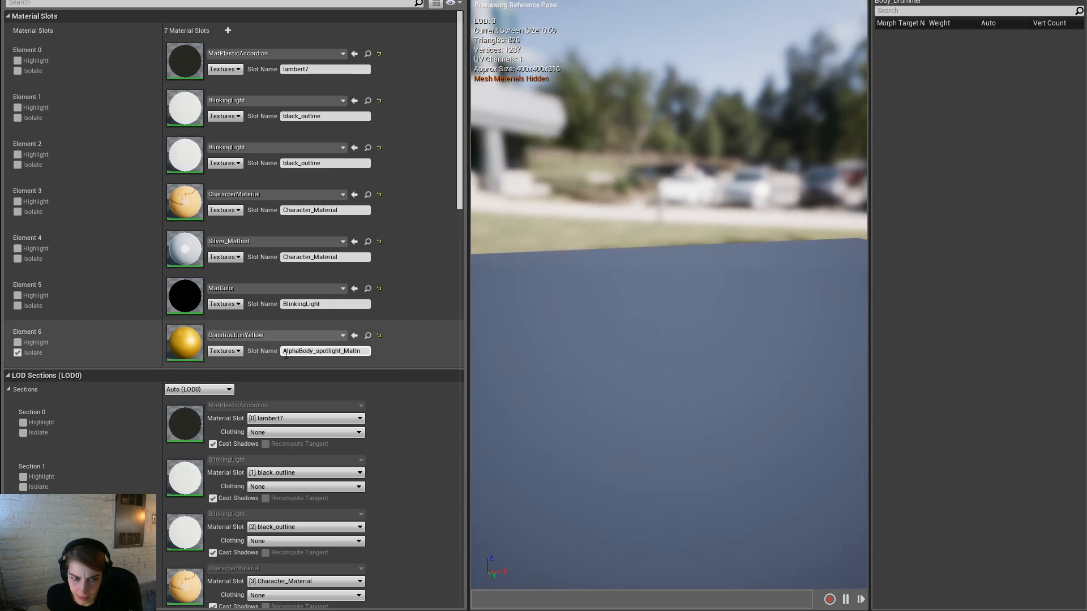
Step: Turn off the isolation of Element 6 and examine the bowtie and stand up close in the preview
left_click(19, 351)
left_click(19, 351)
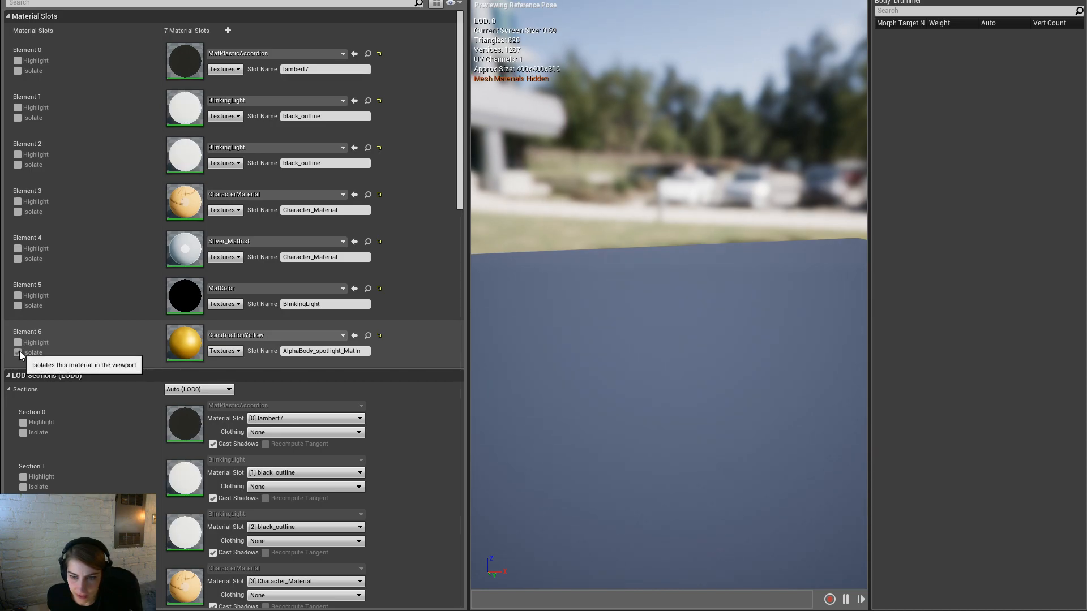
left_click(19, 351)
right_click_drag(673, 413, 843, 413)
key("a")
key("f")
left_click_drag(639, 414, 611, 402, "alt")
key("w")
right_click_drag(668, 401, 665, 447)
key("w")
key("q")
key("a")
key("w")
key("w")
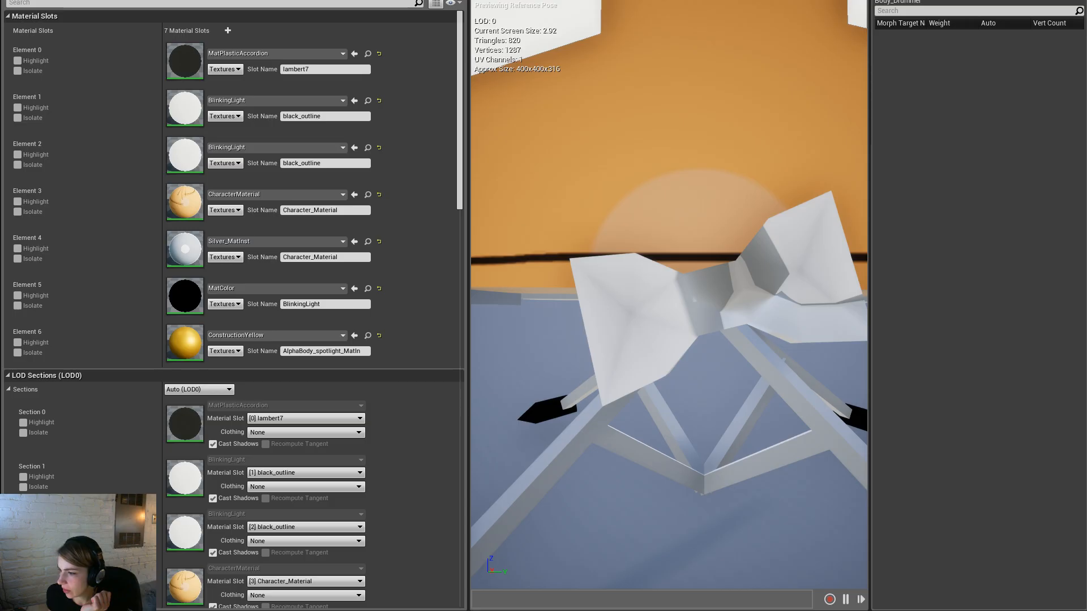
Step: Switch to Maya, select the bowtie mesh and frame it for a close inspection
key("alt+Tab")
left_click(667, 478)
scroll(504, 436, "up", 6)
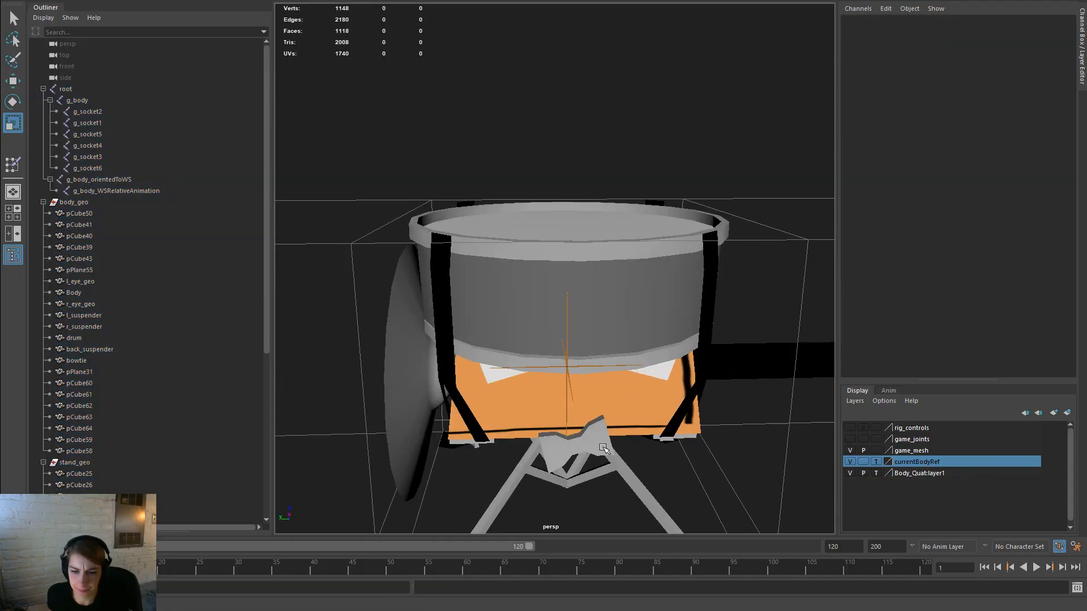
left_click(610, 448)
left_click_drag(610, 448, 677, 481, "alt")
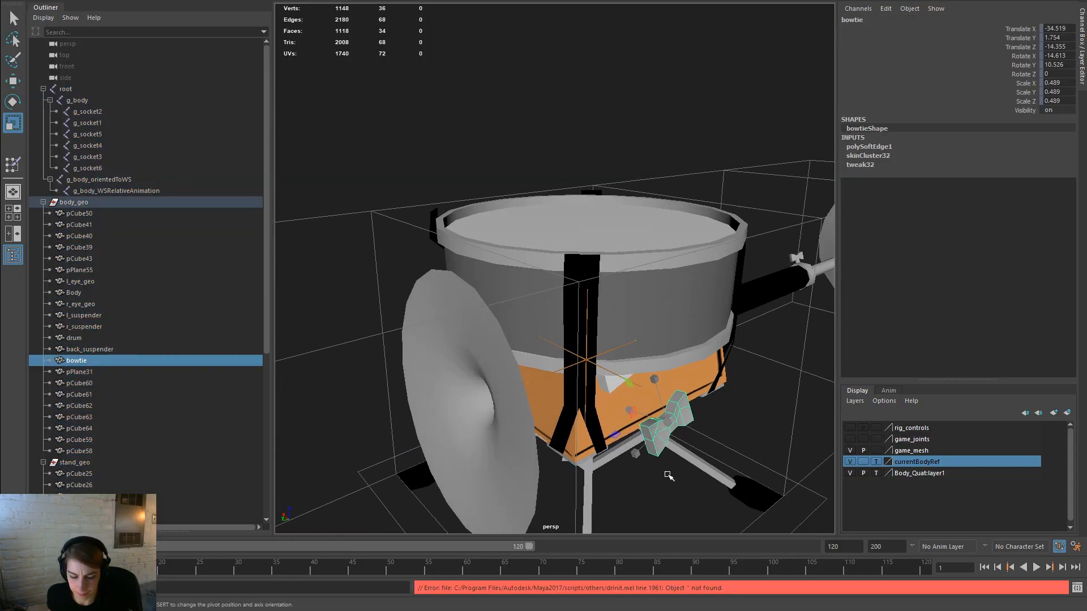
key("f")
left_click_drag(626, 453, 592, 377, "alt")
key("space")
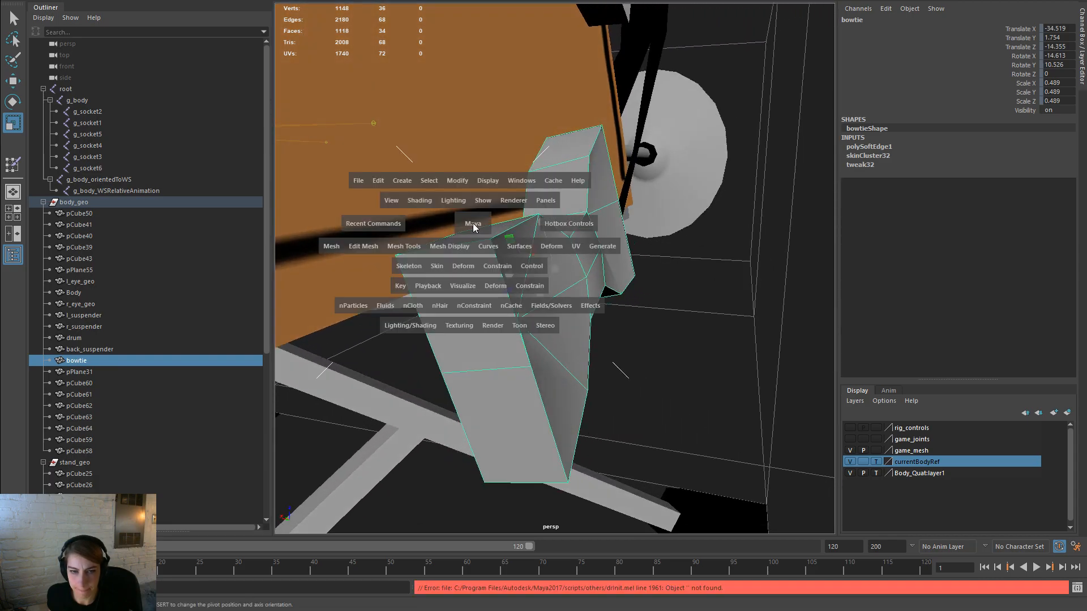
Step: Check the bowtie's surface from several sides and reverse its normals
left_click_drag(487, 180, 778, 375)
left_click(778, 375)
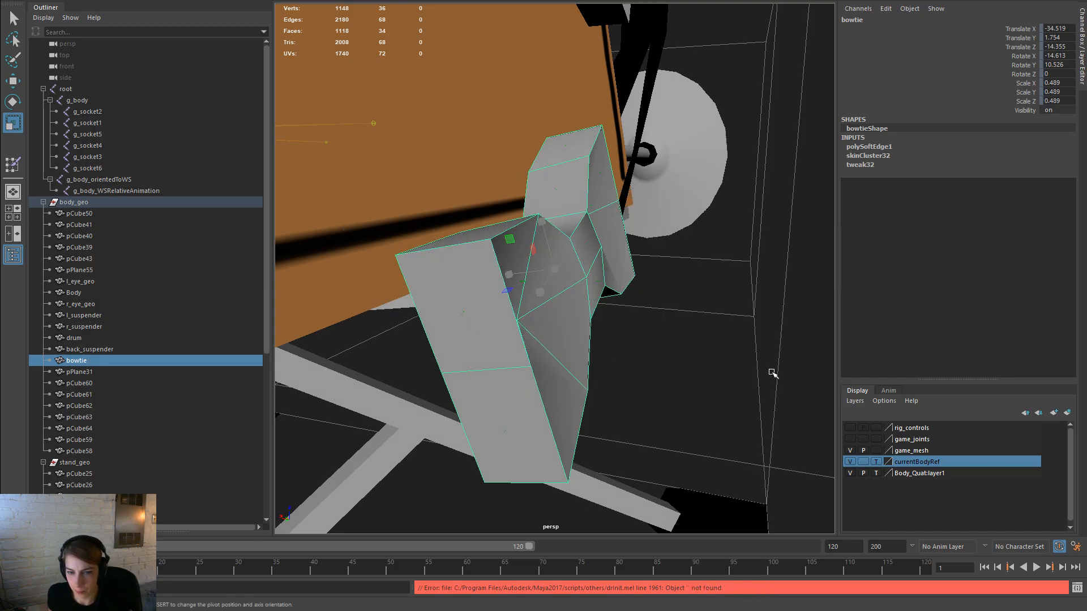
left_click_drag(709, 369, 506, 358, "alt")
right_click_drag(459, 337, 701, 423, "alt")
left_click_drag(566, 391, 547, 448, "alt")
right_click_drag(552, 439, 160, 251, "alt")
left_click_drag(374, 272, 543, 294, "alt")
key("space")
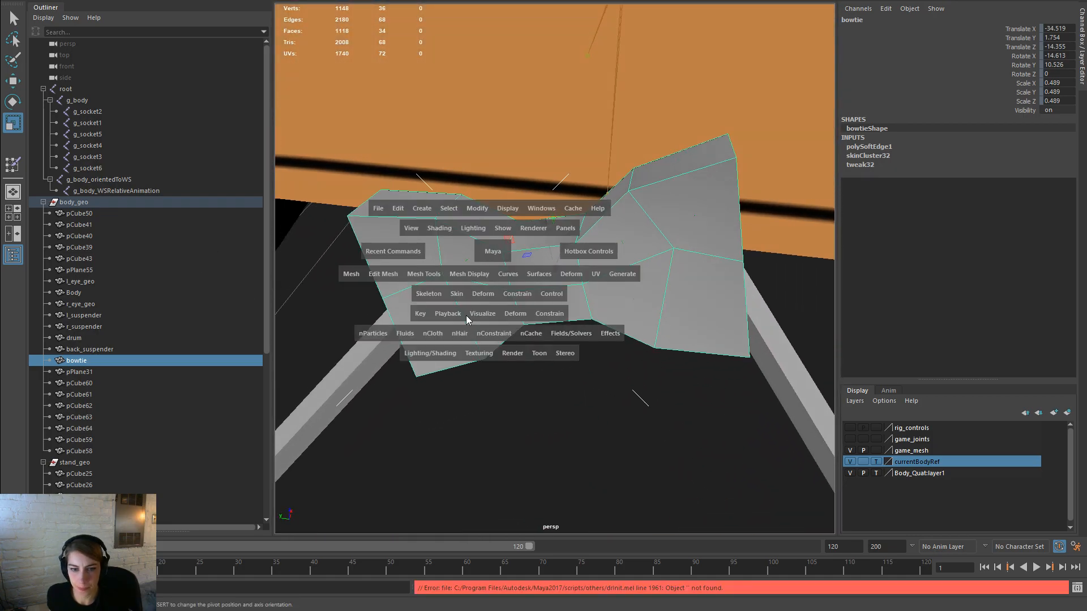
left_click(478, 274)
left_click(494, 276)
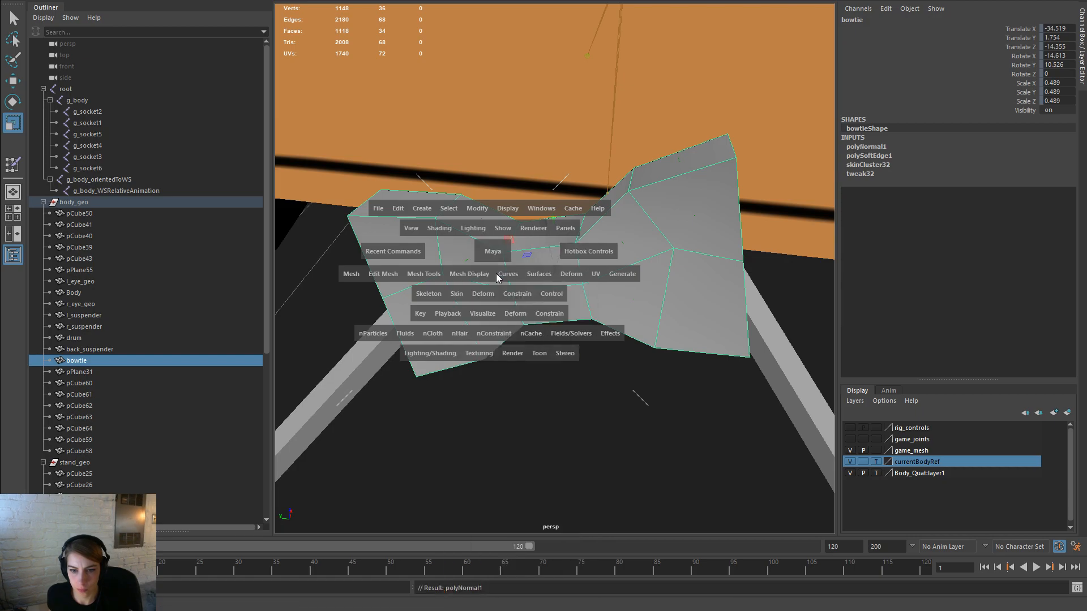
Step: Harden all edges of the bowtie mesh
left_click_drag(579, 357, 588, 380, "alt")
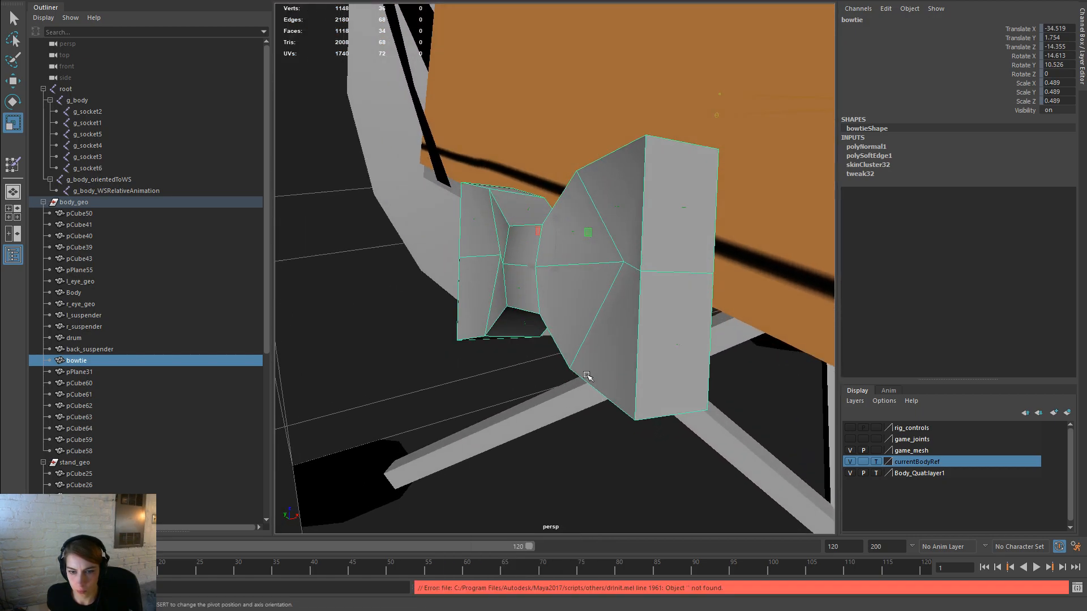
key("space")
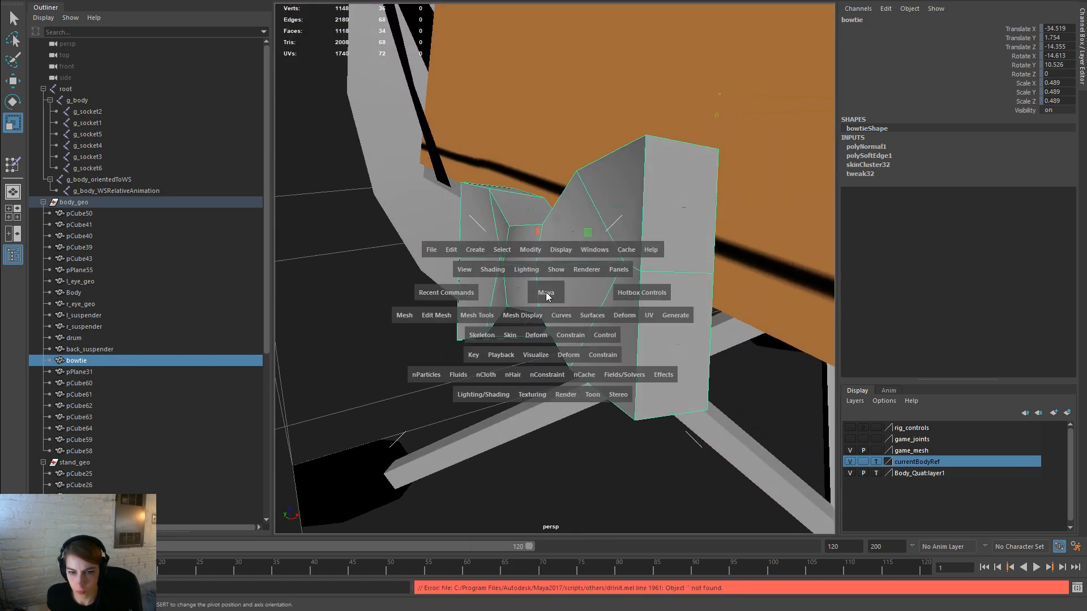
left_click(523, 315)
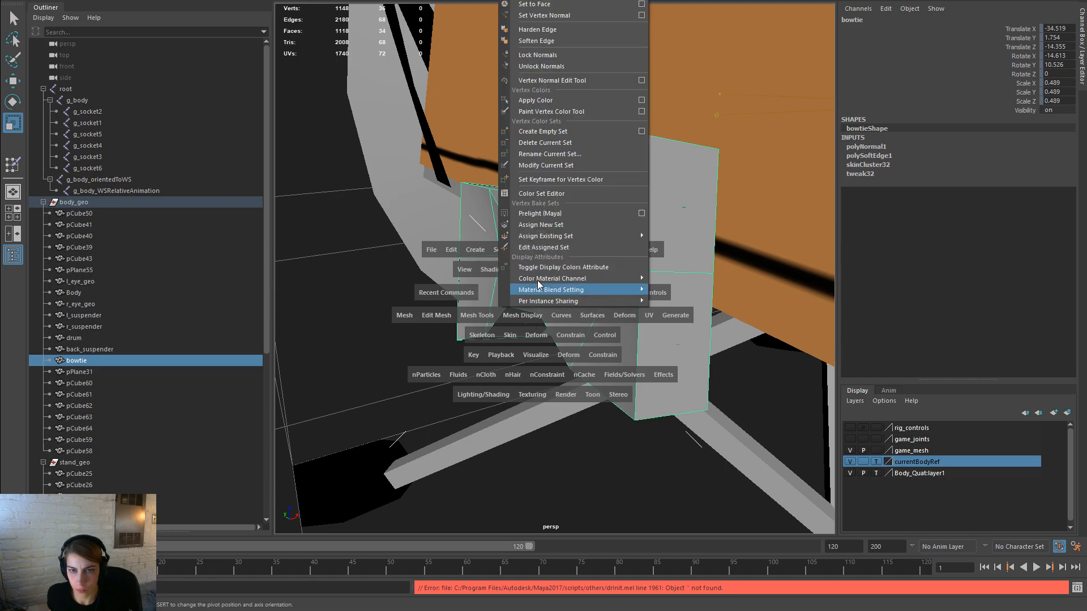
left_click(569, 7)
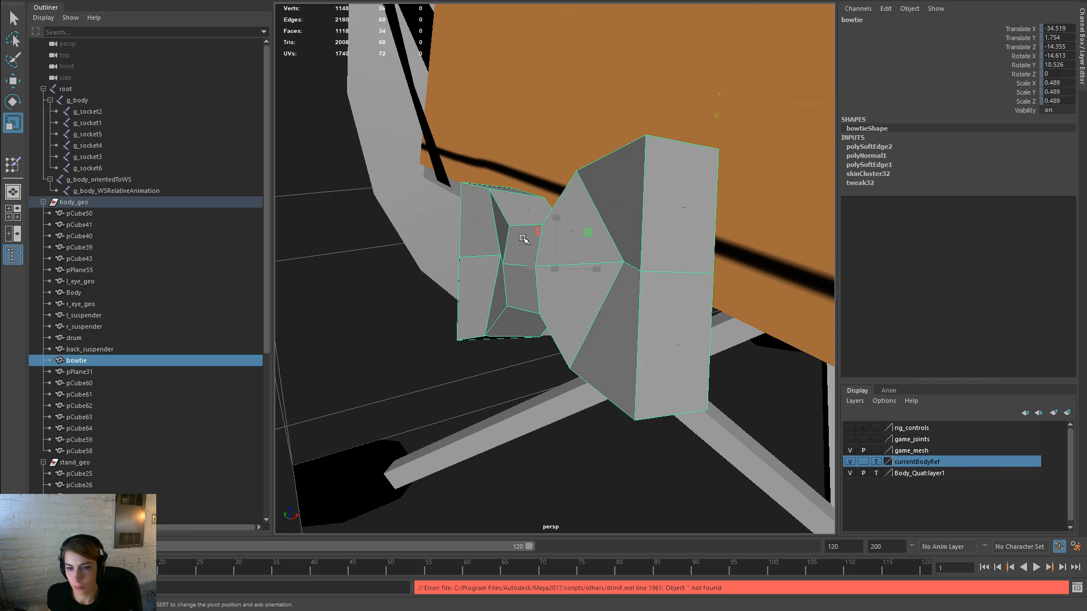
Step: Select the edges across the bowtie's broad surfaces and soften them
left_click_drag(523, 239, 671, 328, "alt")
right_click_drag(669, 230, 658, 206)
double_click(656, 211)
left_click_drag(614, 288, 490, 255, "ctrl+shift")
left_click_drag(485, 323, 419, 264, "ctrl+shift")
left_click_drag(626, 286, 518, 272, "alt")
key("space")
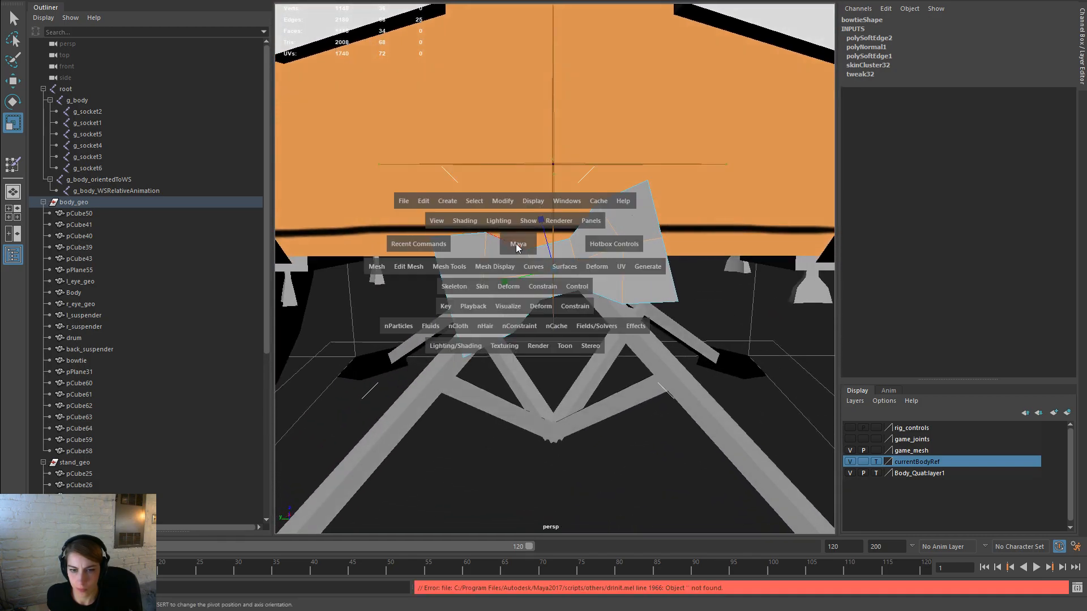
left_click(491, 267)
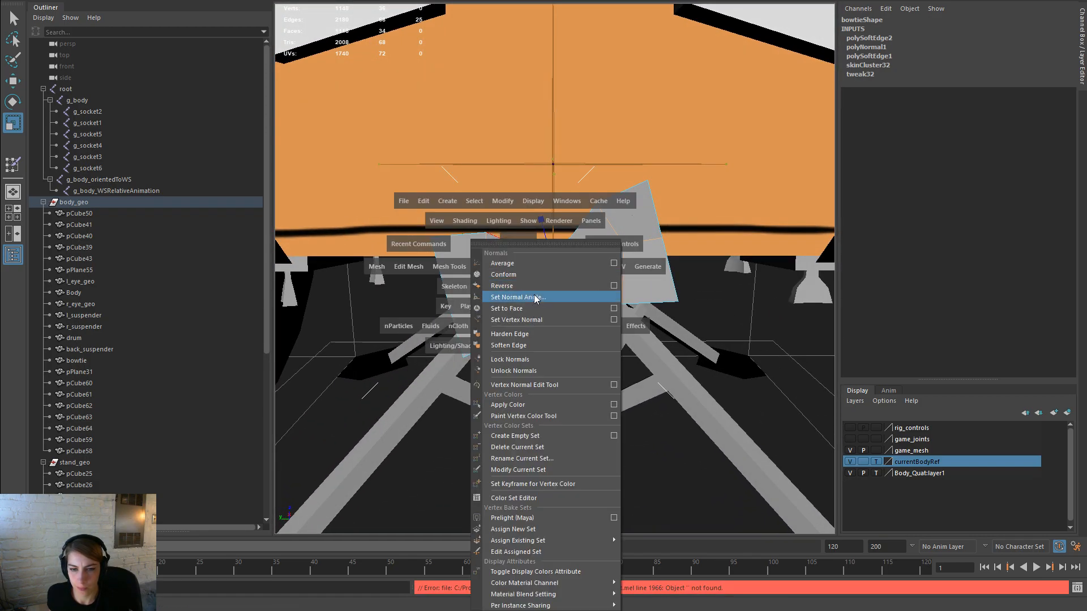
left_click(562, 345)
Step: Examine the bowtie's shading and geometry up close from the front, sides and back
right_click_drag(595, 283, 707, 342, "alt")
left_click_drag(708, 342, 582, 357, "alt")
middle_click_drag(583, 357, 594, 338, "alt")
left_click_drag(632, 327, 651, 332, "alt")
right_click_drag(733, 249, 730, 281)
left_click(781, 332)
key("f")
left_click_drag(703, 313, 665, 255, "alt")
right_click_drag(383, 179, 455, 163)
left_click(451, 390)
left_click_drag(461, 342, 575, 338, "alt")
left_click(409, 259)
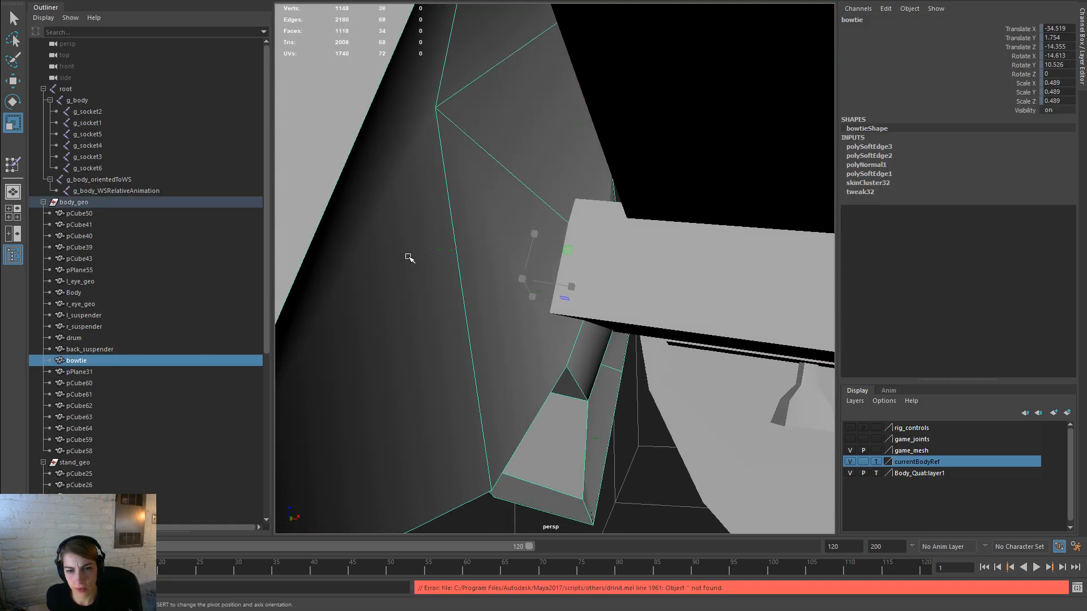
Step: Try moving one bowtie face aside to check the geometry behind it, and undo the move
left_click_drag(492, 242, 630, 273, "alt")
right_click_drag(617, 236, 621, 261)
left_click(625, 258)
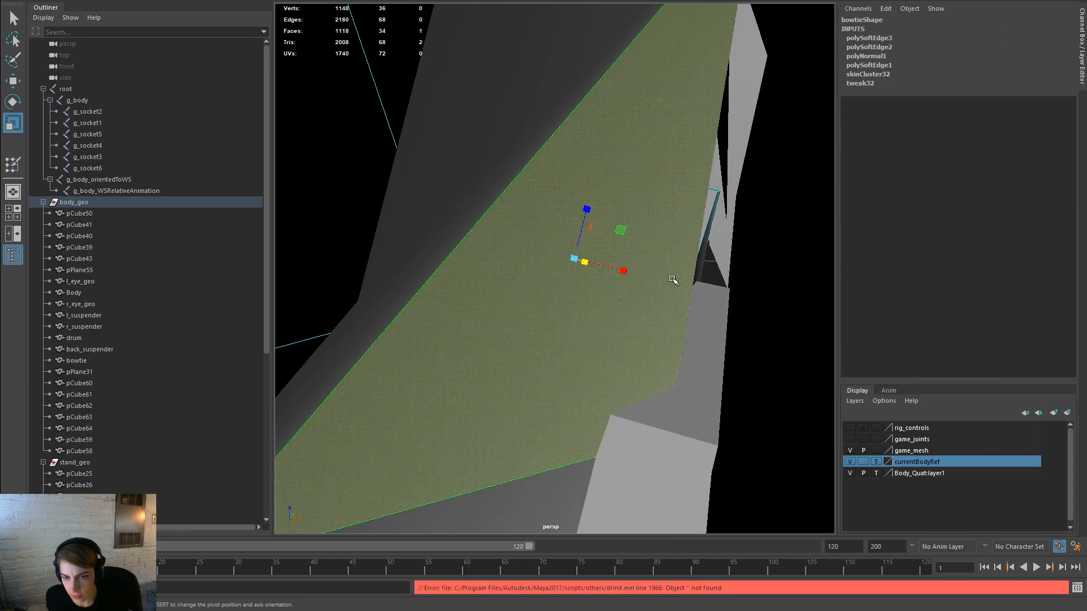
key("w")
left_click_drag(622, 261, 368, 191)
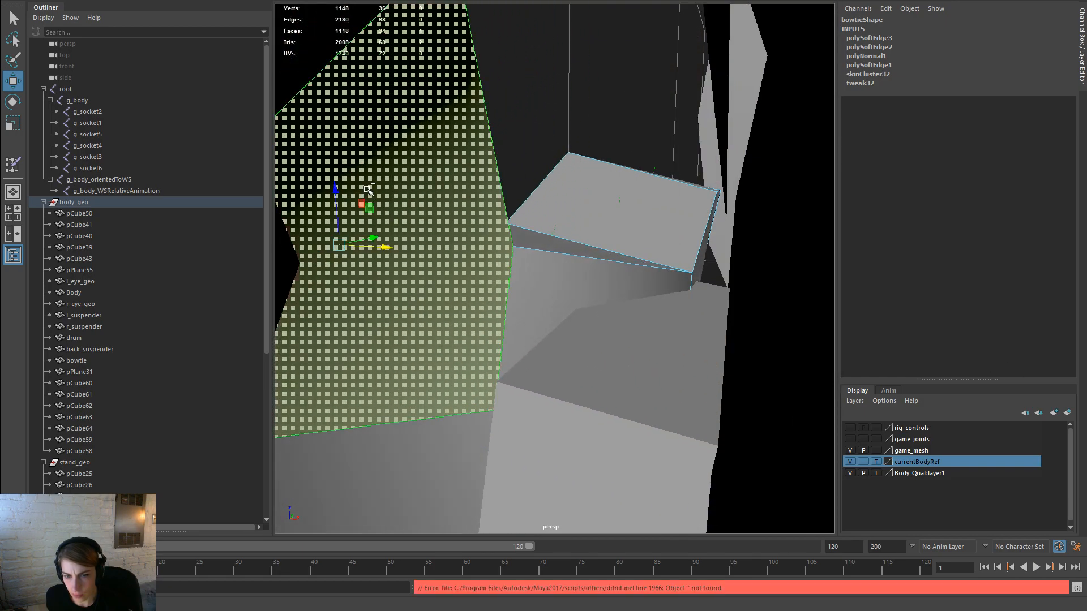
key("ctrl+z")
right_click_drag(616, 203, 665, 191)
key("f")
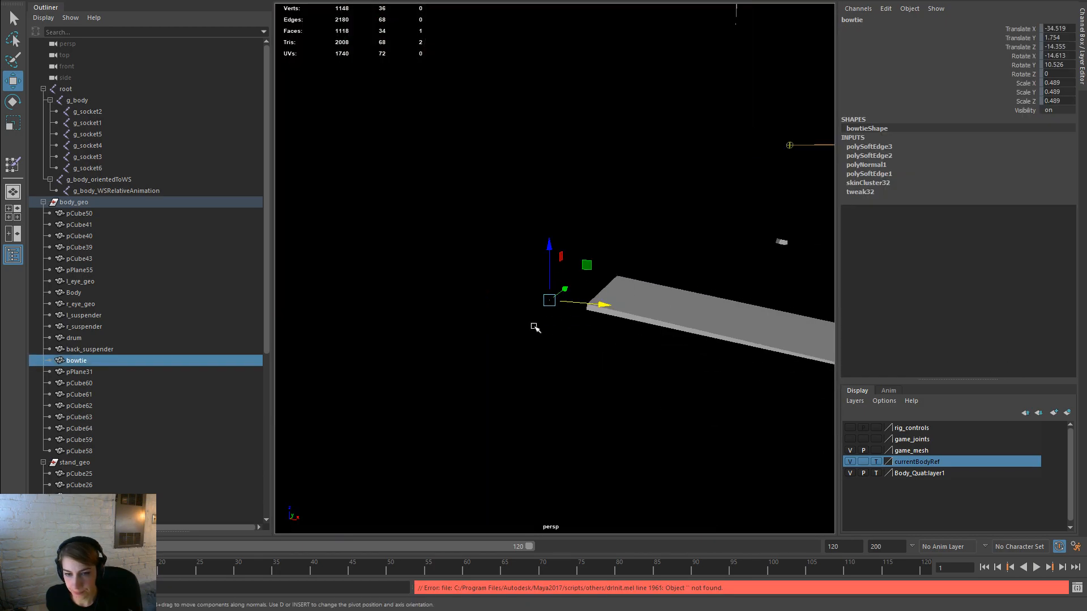
key("space")
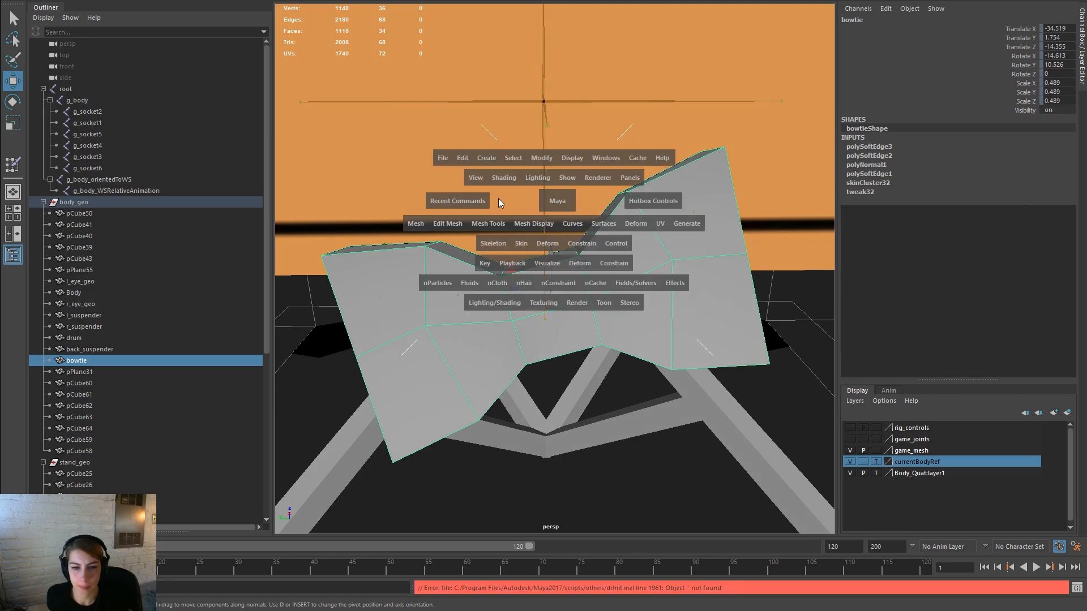
left_click(540, 226)
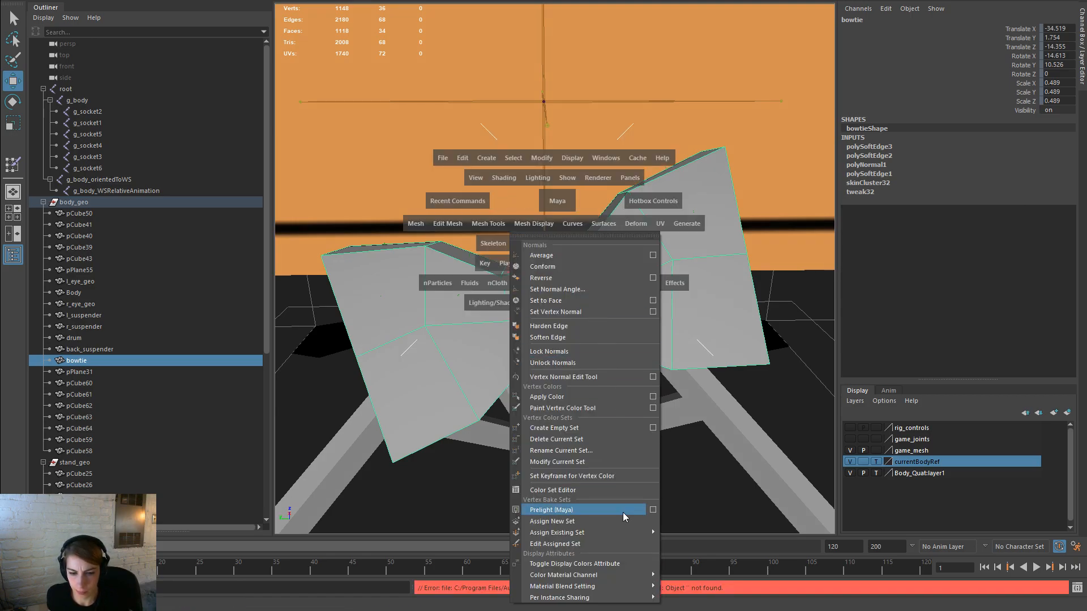
left_click(380, 311)
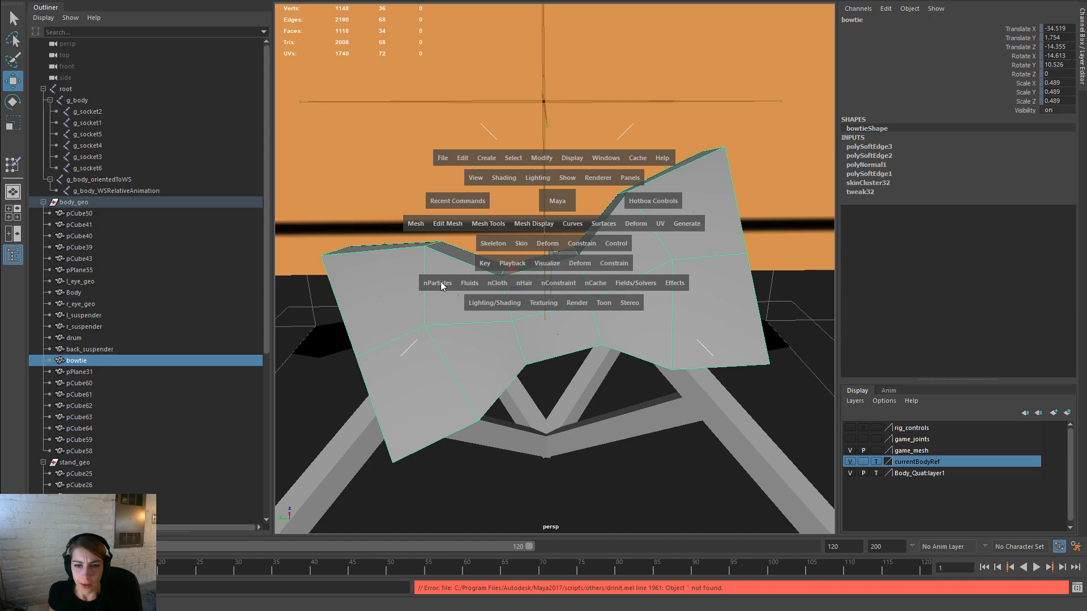
left_click(535, 224)
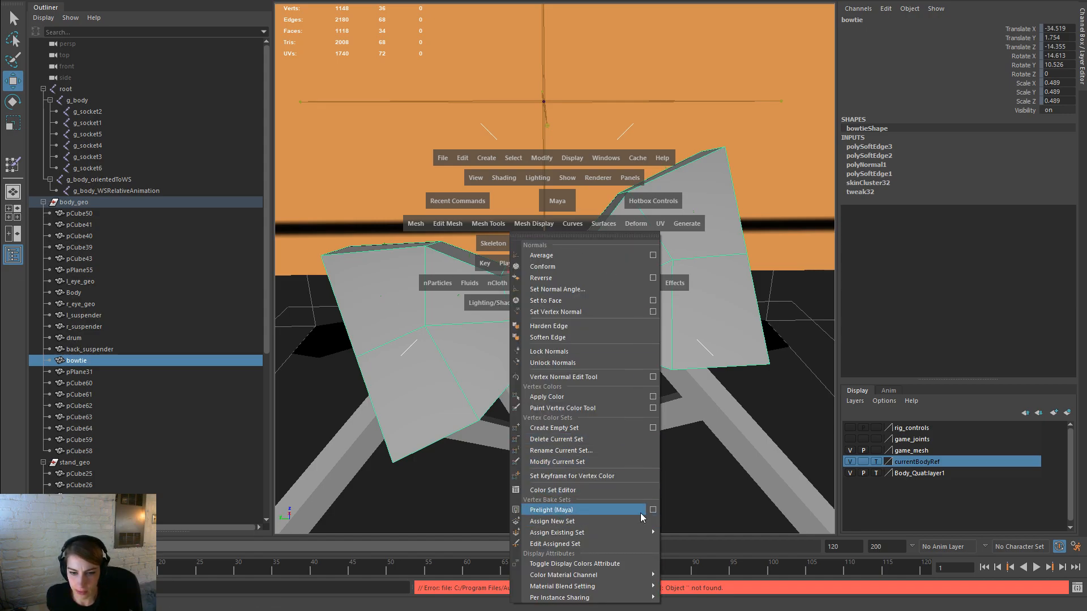
left_click(394, 355)
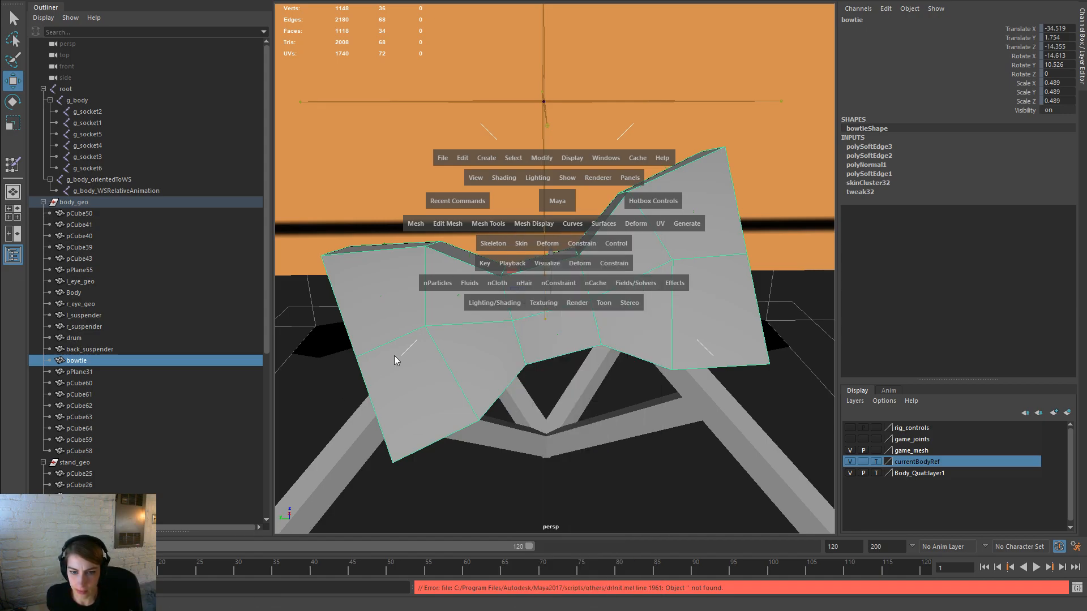
left_click(545, 224)
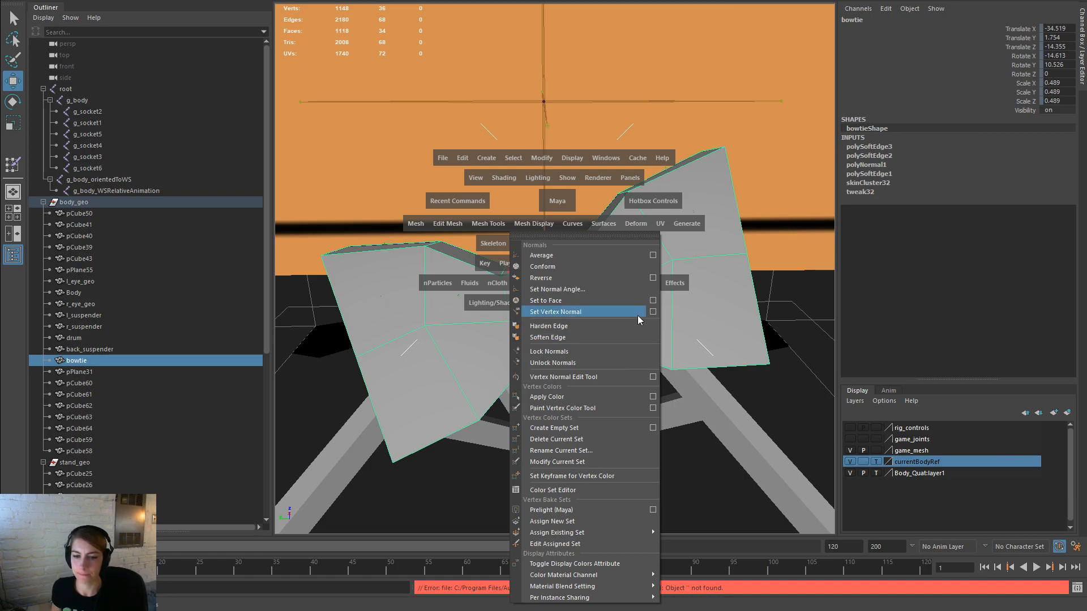
left_click(534, 161)
left_click(572, 158)
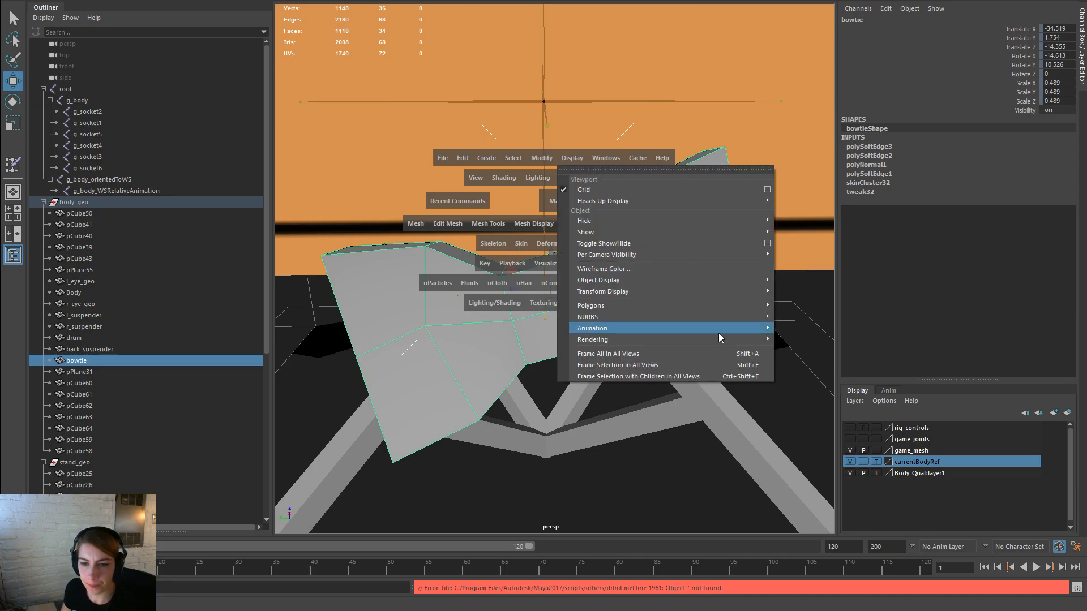
mouse_move(718, 305)
left_click(854, 373)
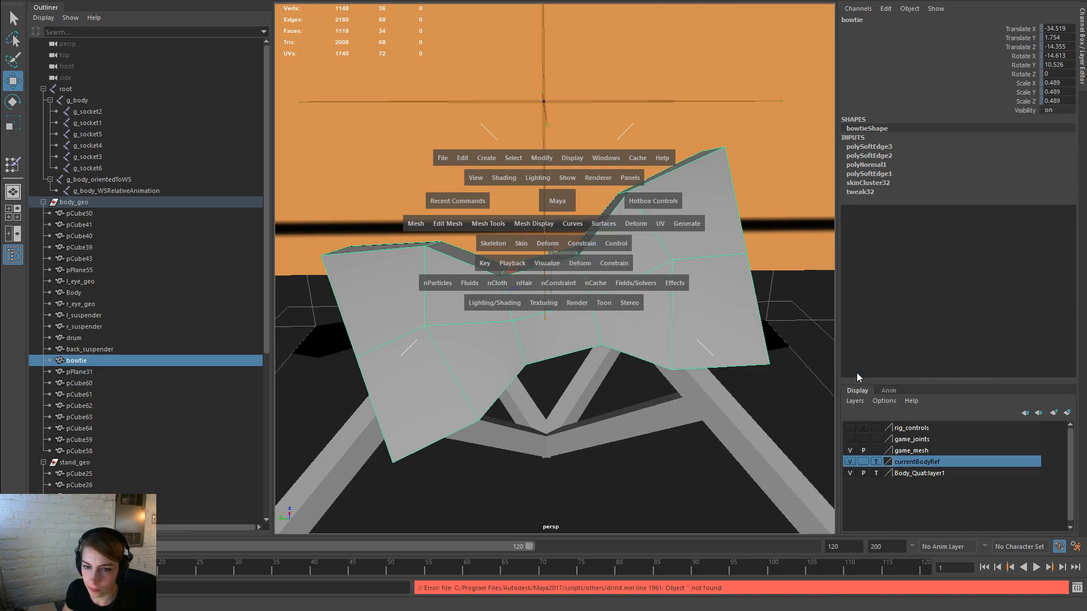
Step: Examine the bowtie, drum body and stand legs together from several angles
left_click(673, 438)
scroll(662, 330, "down", 5)
left_click(640, 282)
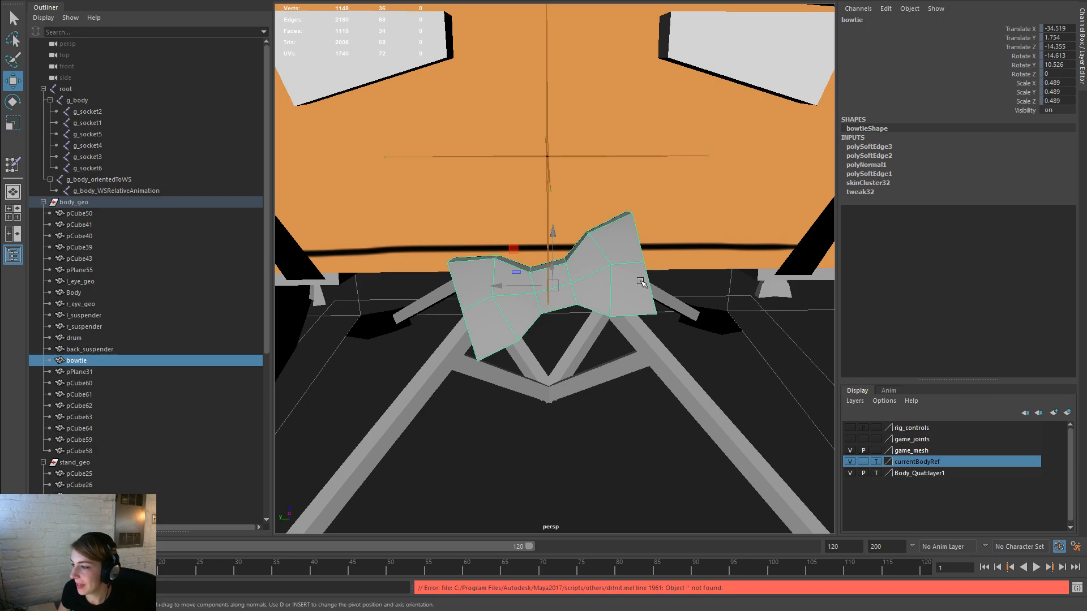
right_click_drag(709, 382, 601, 345, "alt")
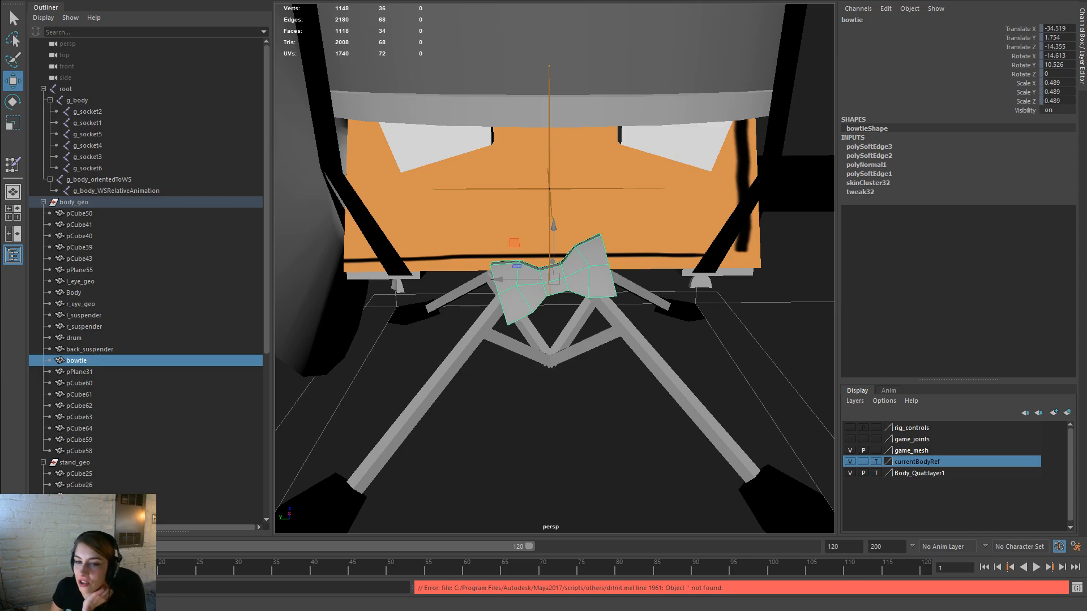
scroll(599, 320, "down", 5)
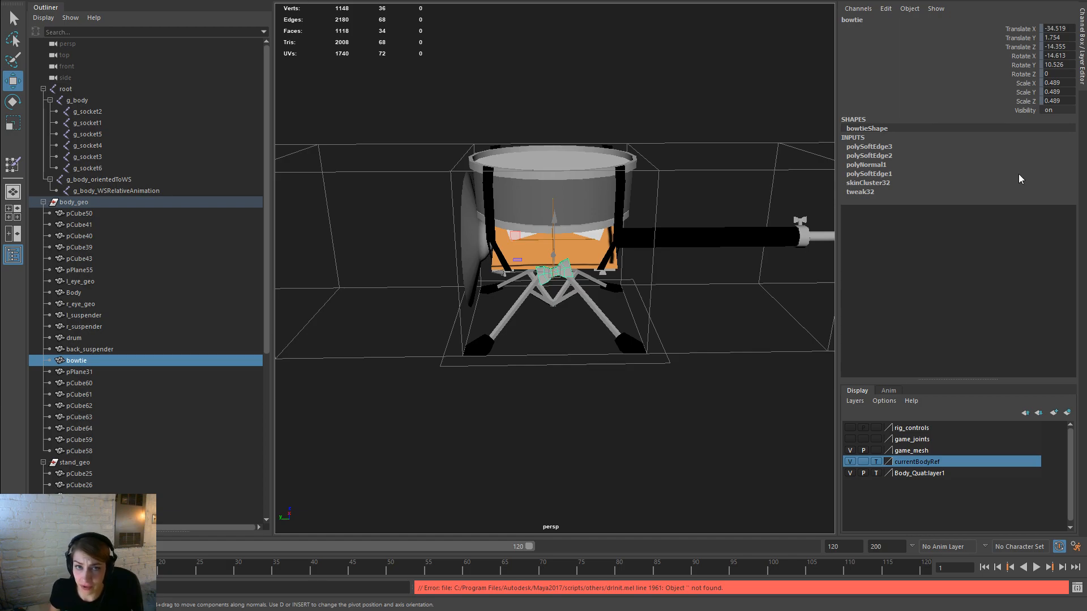
right_click_drag(496, 412, 687, 443, "alt")
left_click_drag(687, 443, 653, 436, "alt")
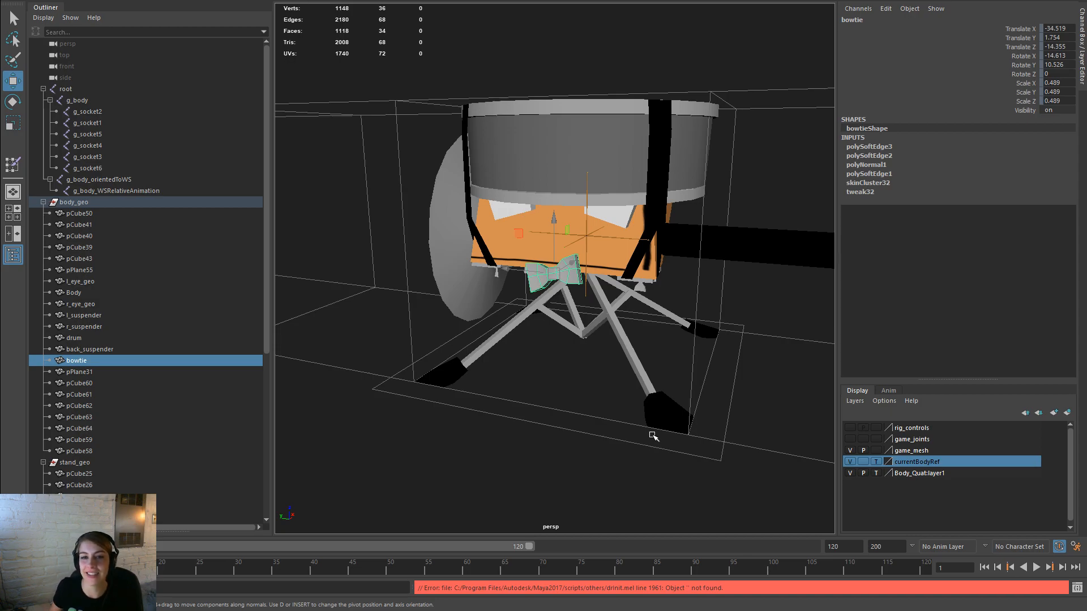
mouse_move(657, 379)
left_mouse_down("alt")
mouse_move(577, 380)
mouse_move(643, 375)
mouse_move(651, 386)
left_mouse_up("alt")
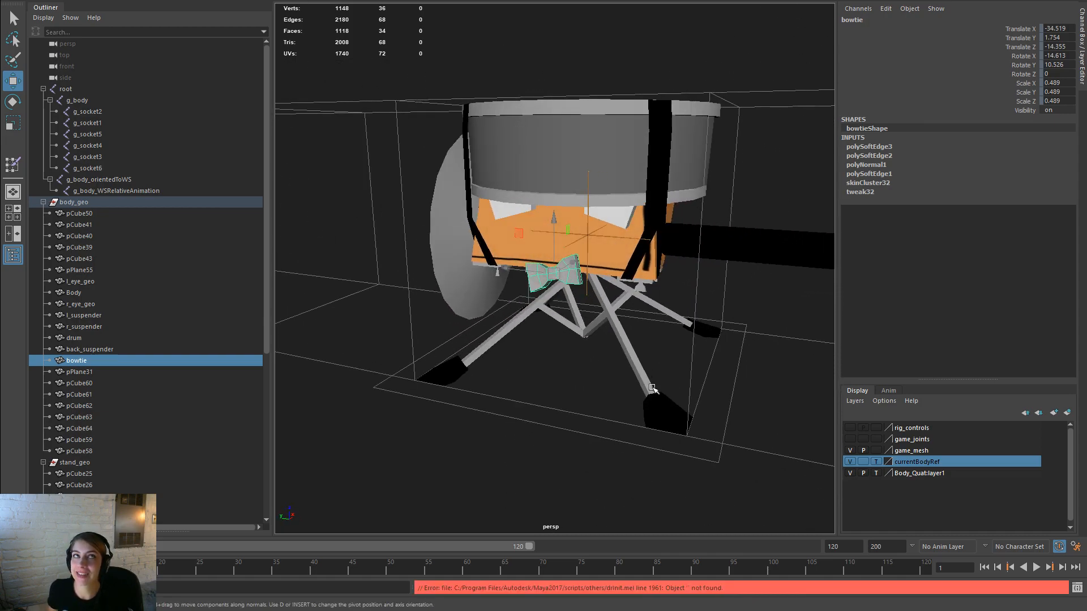
left_click_drag(395, 379, 424, 383, "alt")
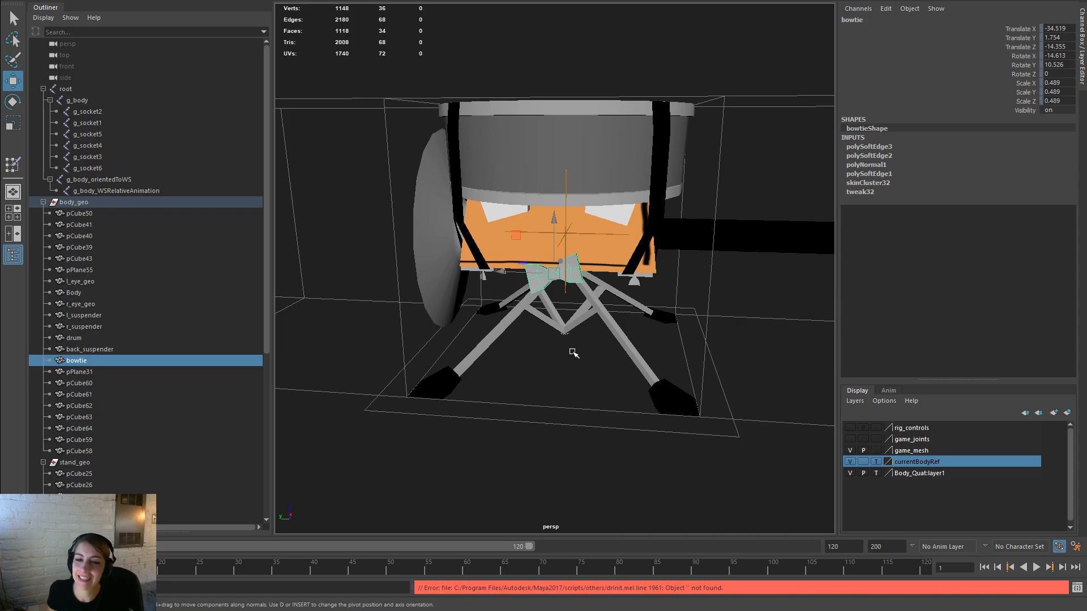
left_click(548, 436)
left_click_drag(549, 436, 514, 481, "alt")
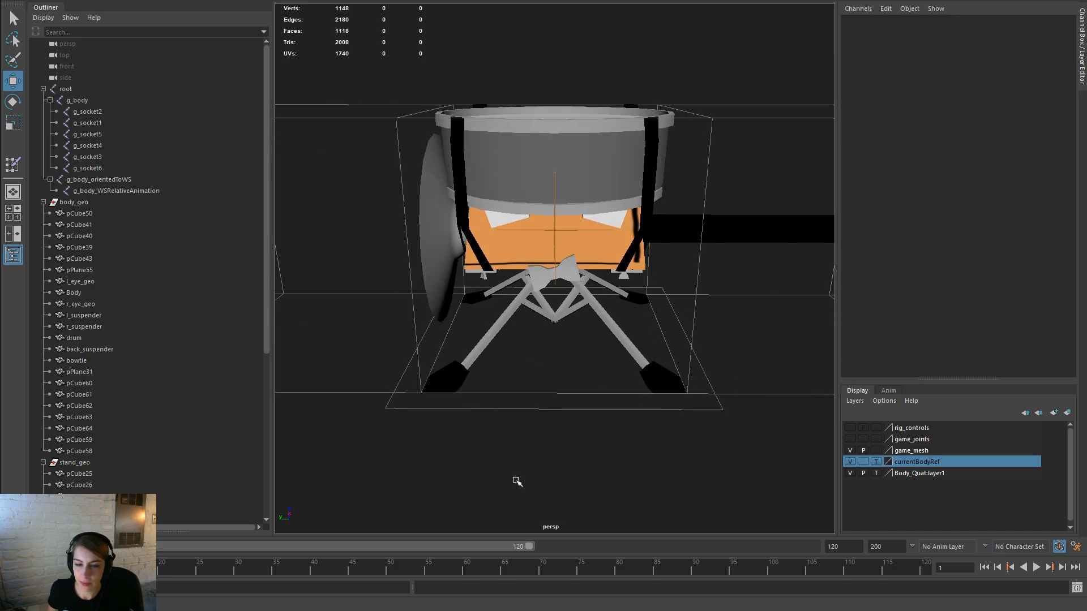
left_click(611, 342)
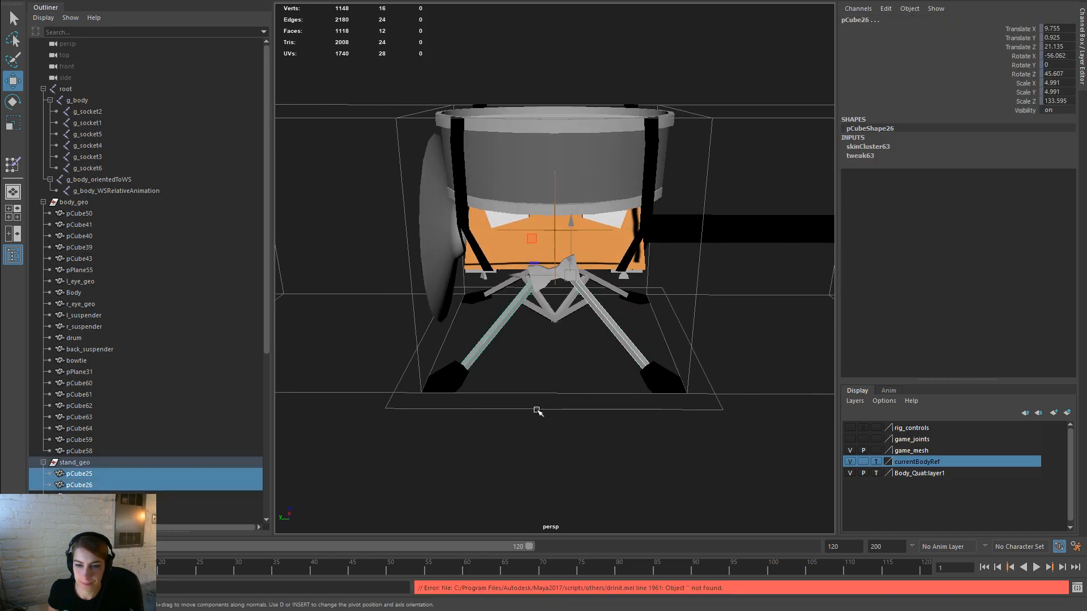
left_click(555, 441)
left_click_drag(575, 485, 582, 481, "alt")
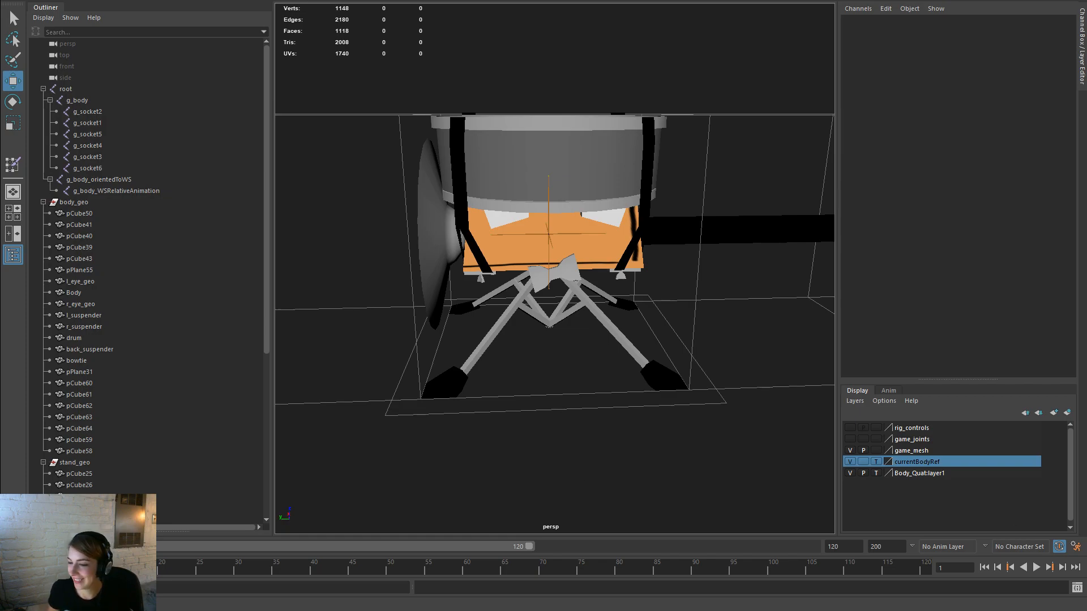
Step: Compare the drummer's front view in Unreal's mesh preview with the same view of the model in Maya
key("alt+Tab")
right_click_drag(786, 383, 838, 339)
key("s")
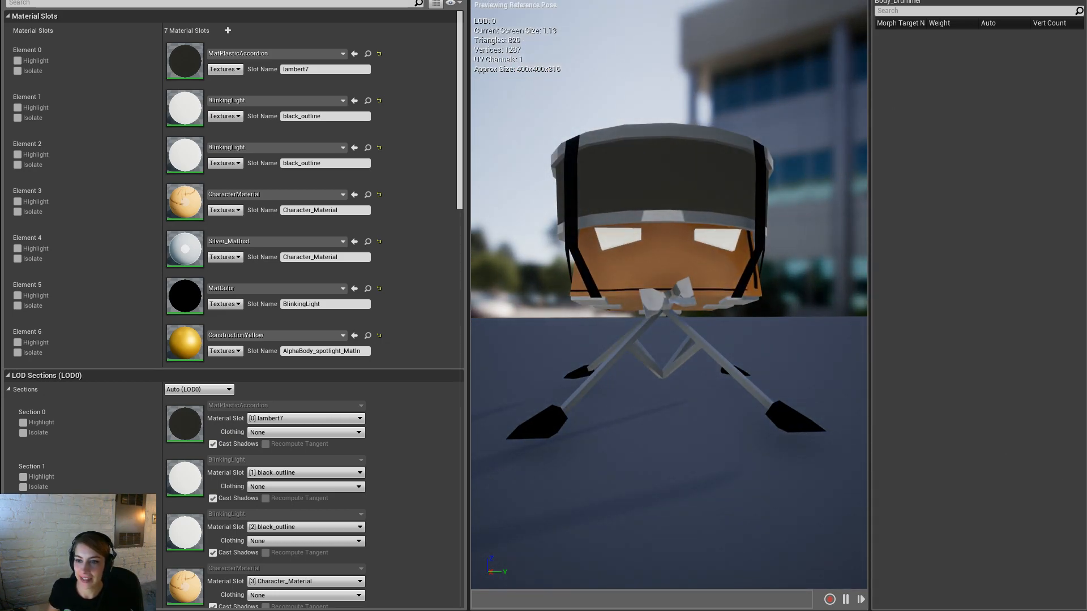
key("alt+Tab")
left_click_drag(600, 447, 559, 348, "alt")
left_click_drag(618, 445, 616, 460, "alt")
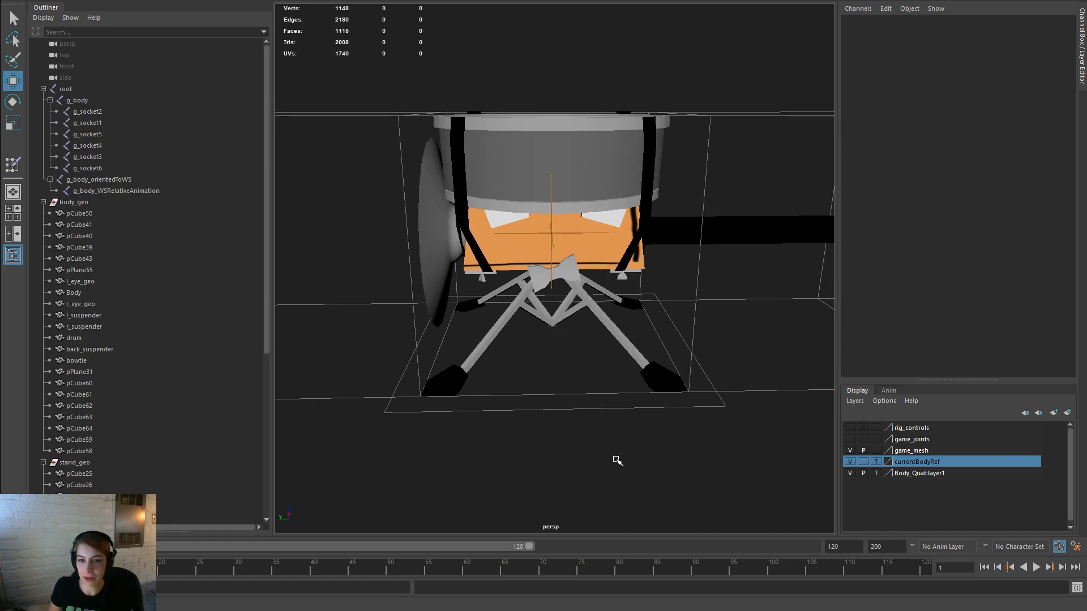
right_click_drag(616, 460, 678, 474, "alt")
left_click_drag(678, 475, 681, 465, "alt")
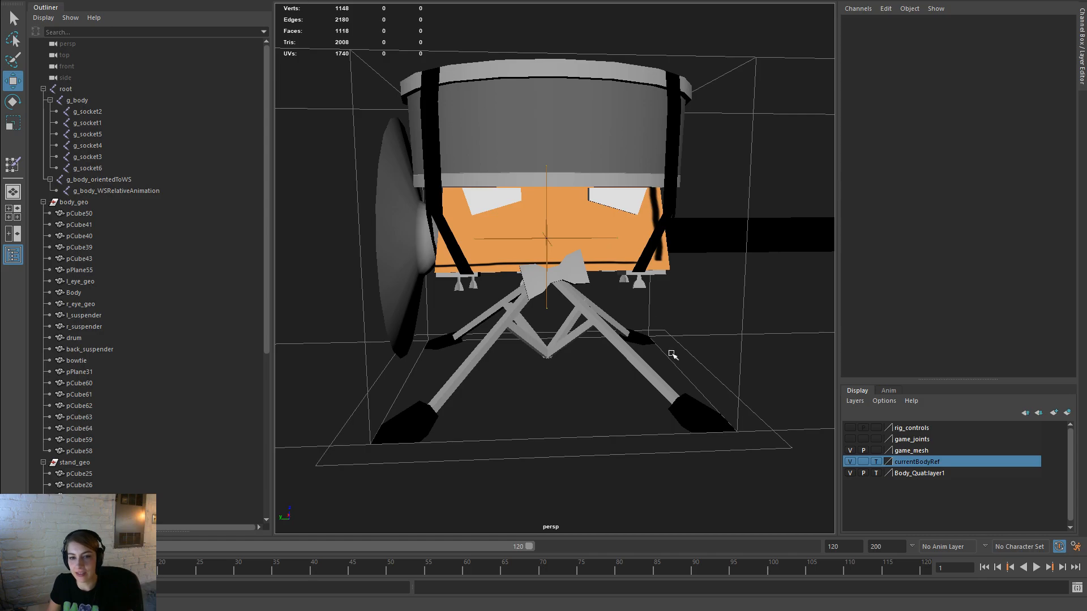
Step: Frame the whole model, and examine the drummer's bowtie, face, drum and stand up close from several angles
key("a")
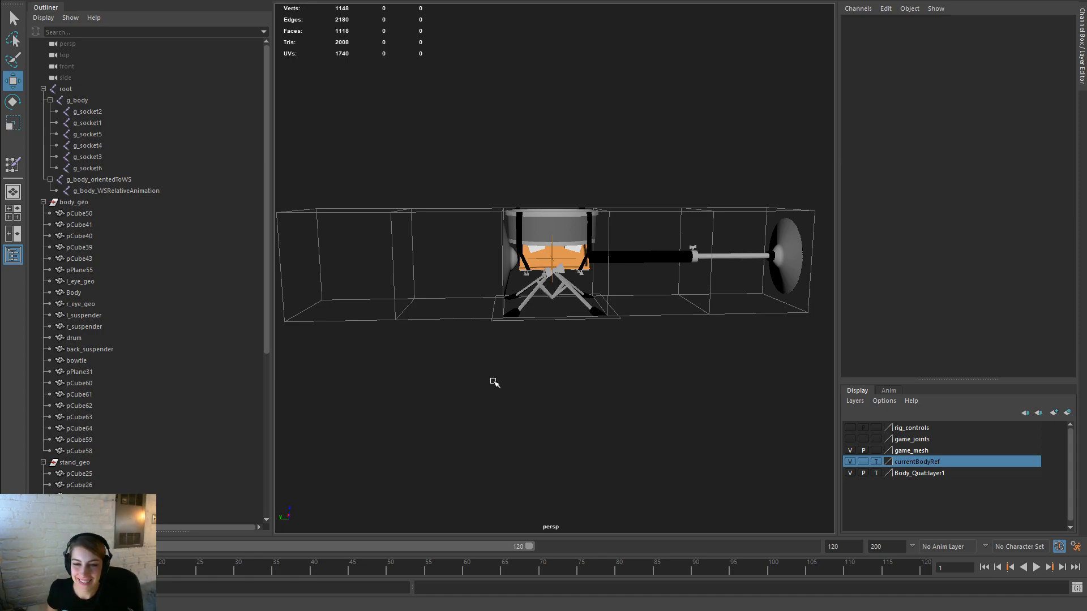
scroll(675, 315, "up", 5)
left_click_drag(675, 316, 532, 296, "alt")
right_click_drag(532, 297, 679, 302, "alt")
left_click_drag(679, 303, 658, 456, "alt")
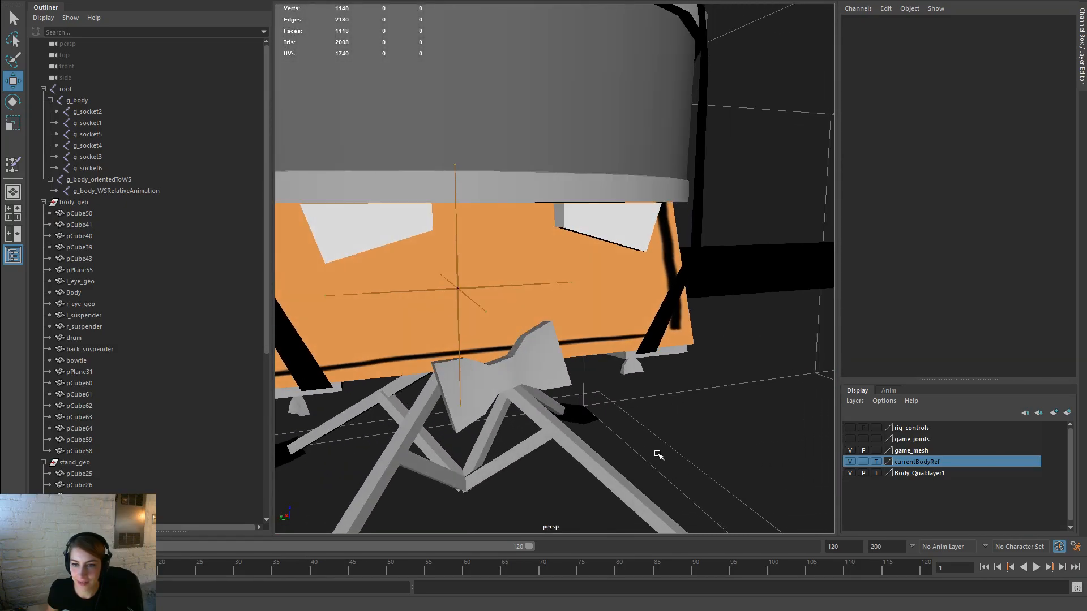
right_click_drag(659, 456, 496, 412, "alt")
left_click_drag(608, 448, 557, 452, "alt")
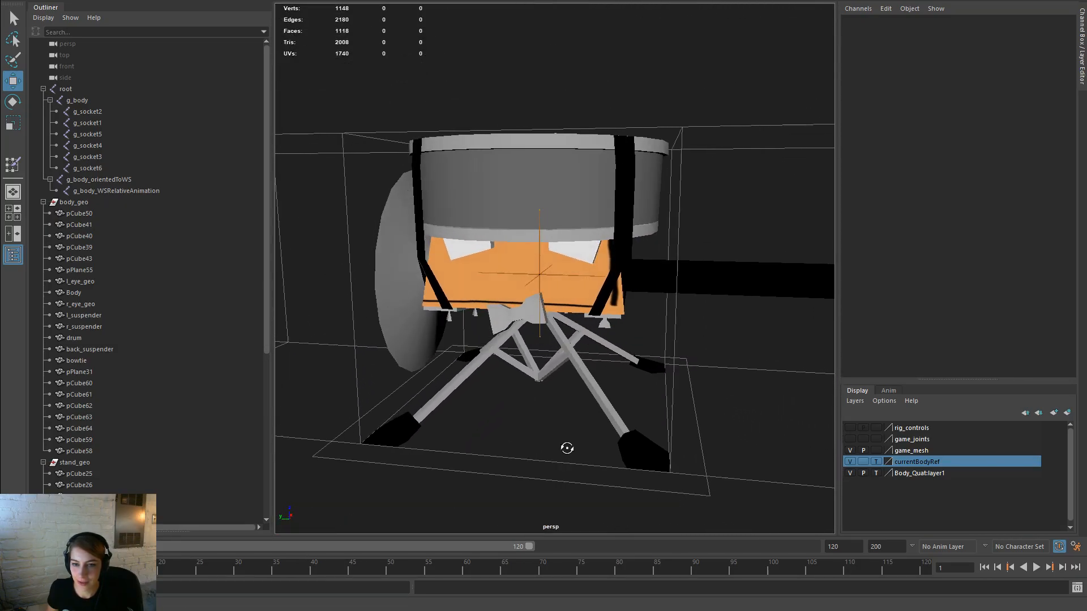
right_click_drag(566, 449, 664, 368, "alt")
left_click_drag(664, 368, 670, 343, "alt")
left_click(682, 251)
left_click_drag(739, 318, 768, 321, "alt")
right_click_drag(768, 322, 557, 287, "alt")
left_click(703, 239)
left_click_drag(730, 396, 626, 376, "alt")
scroll(526, 382, "up", 5)
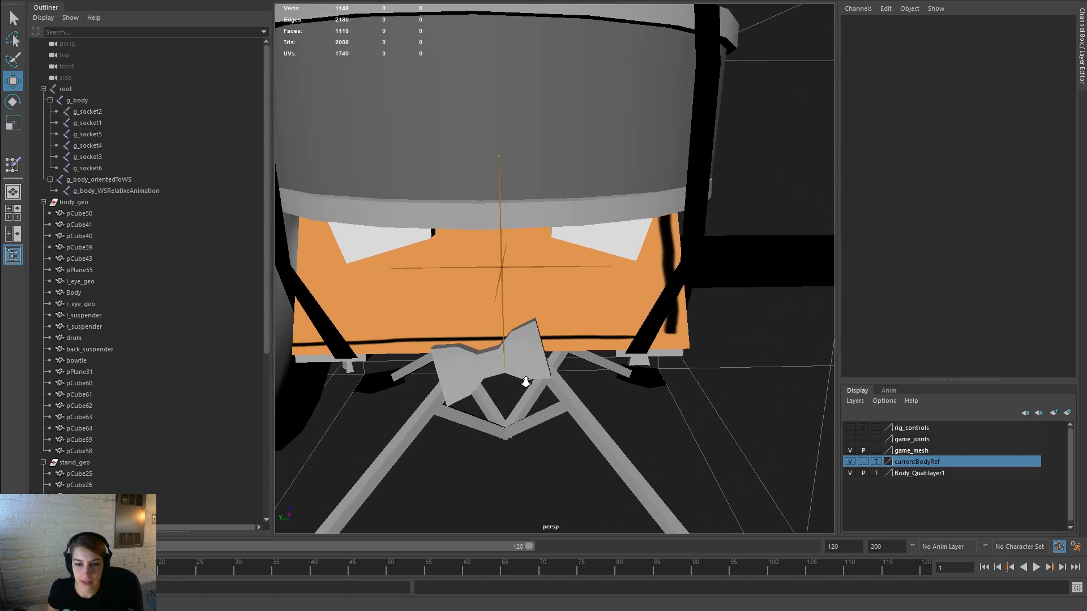
right_click_drag(526, 383, 391, 341, "alt")
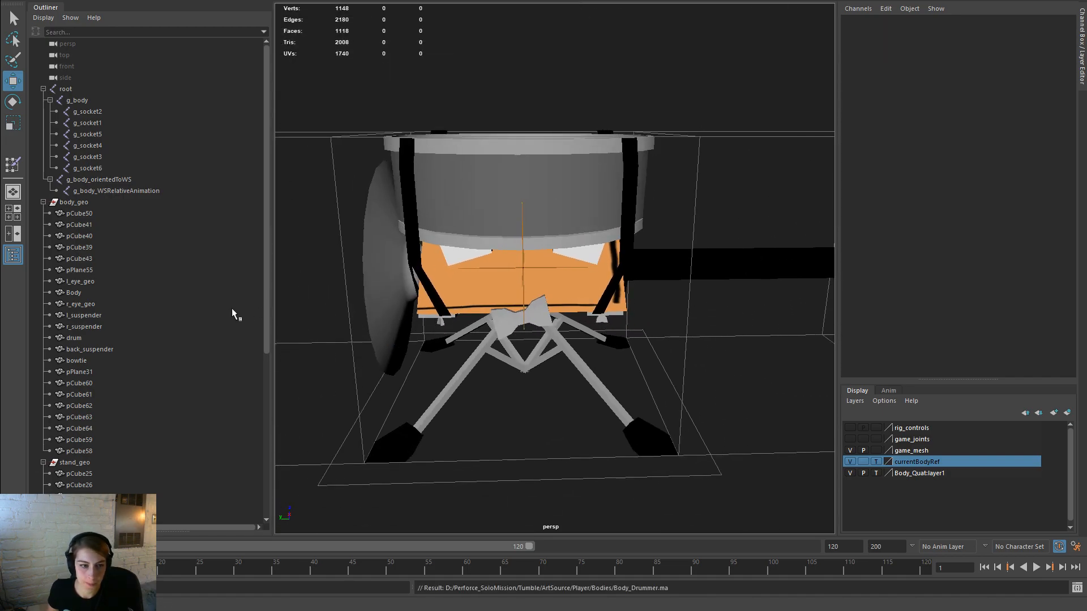
Step: Select the root joint hierarchy and all body and stand meshes down to pCube67, excluding the body_geo and stand_geo group nodes
scroll(171, 352, "down", 7)
left_click(111, 449)
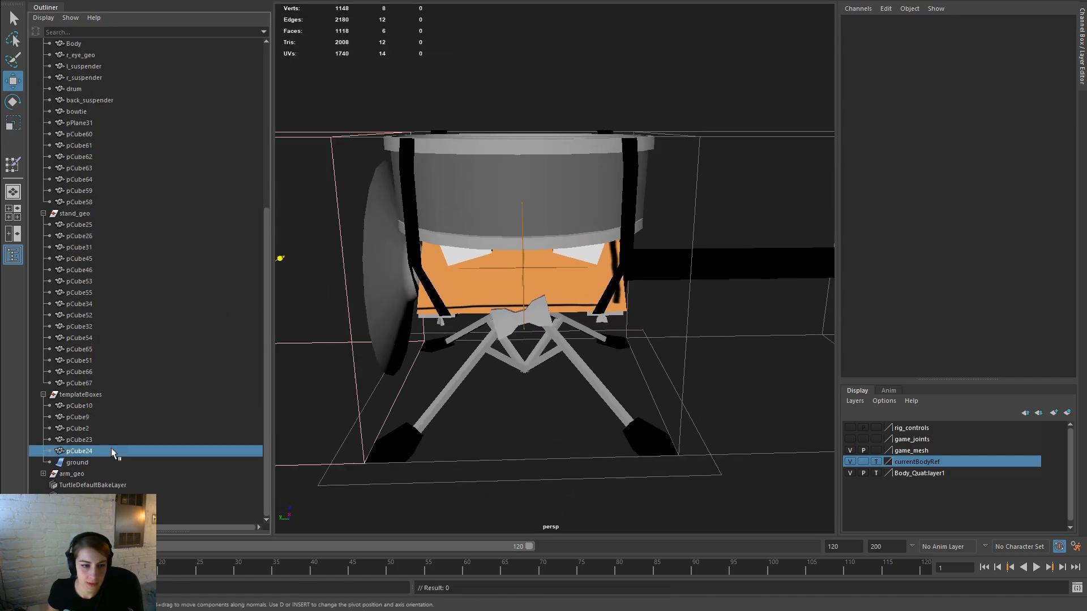
left_click(107, 384)
scroll(116, 390, "up", 7)
left_click(96, 90, "shift")
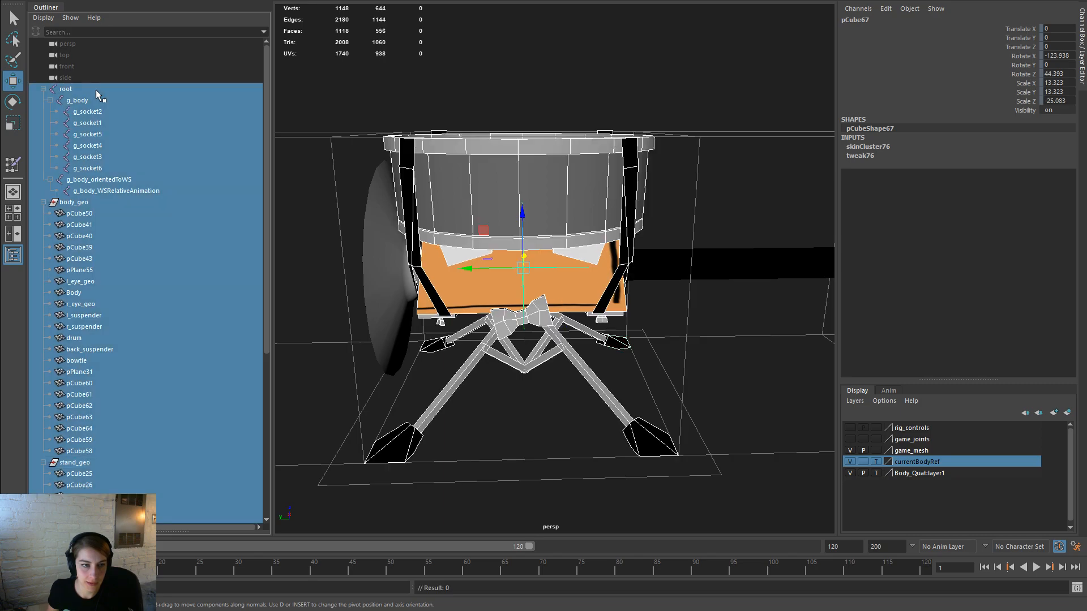
left_click(88, 205, "ctrl")
left_click(86, 465, "ctrl")
scroll(170, 473, "down", 7)
scroll(171, 473, "up", 7)
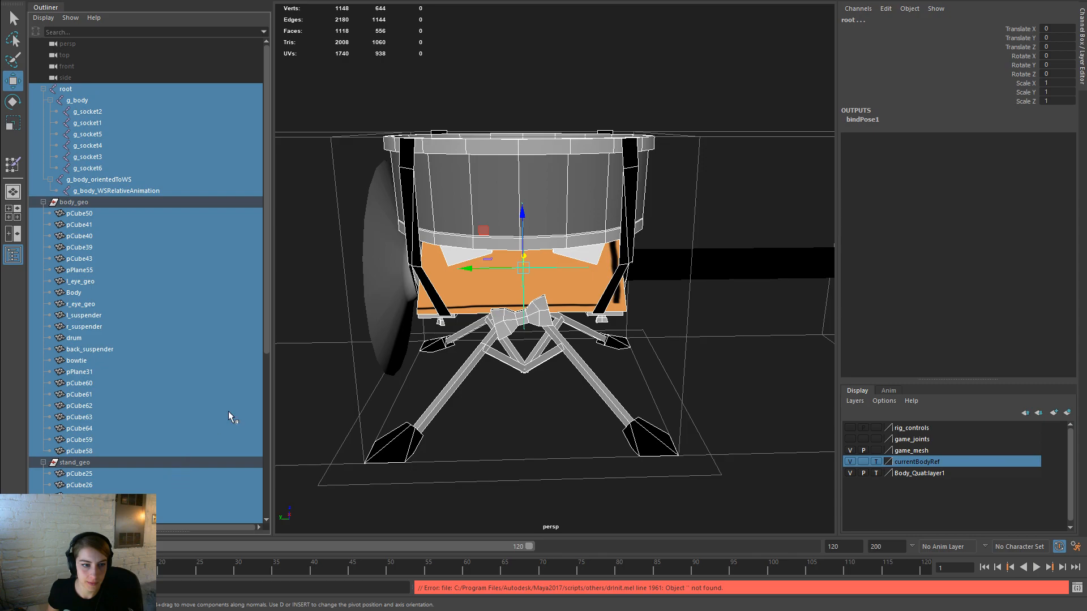
Step: Export the selection as FBX to the Player/Bodies folder, replacing Body_Piano.fbx
key("space")
left_click(438, 95)
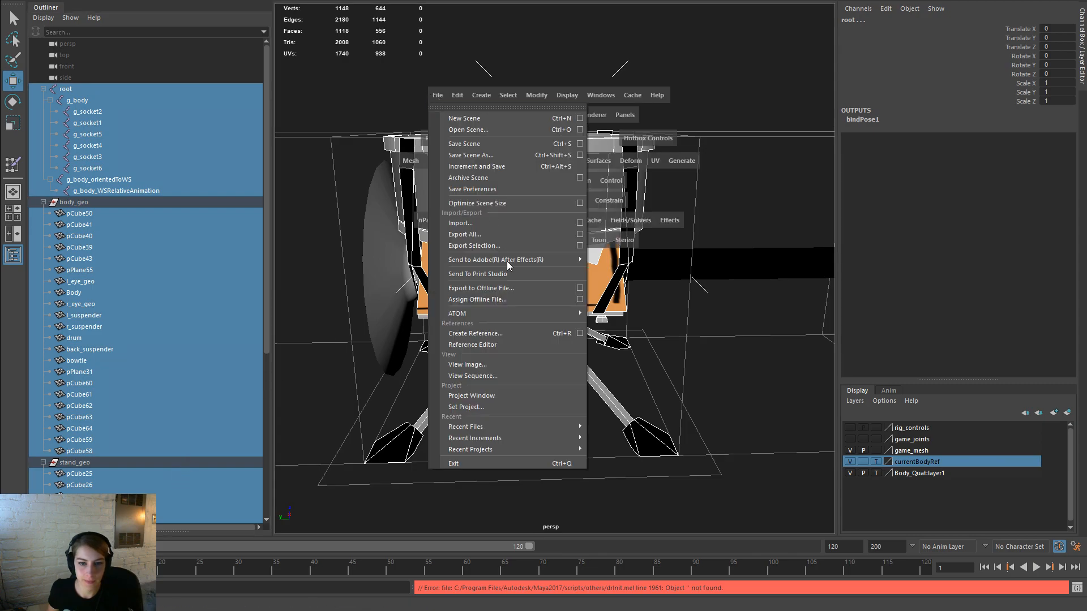
left_click(517, 249)
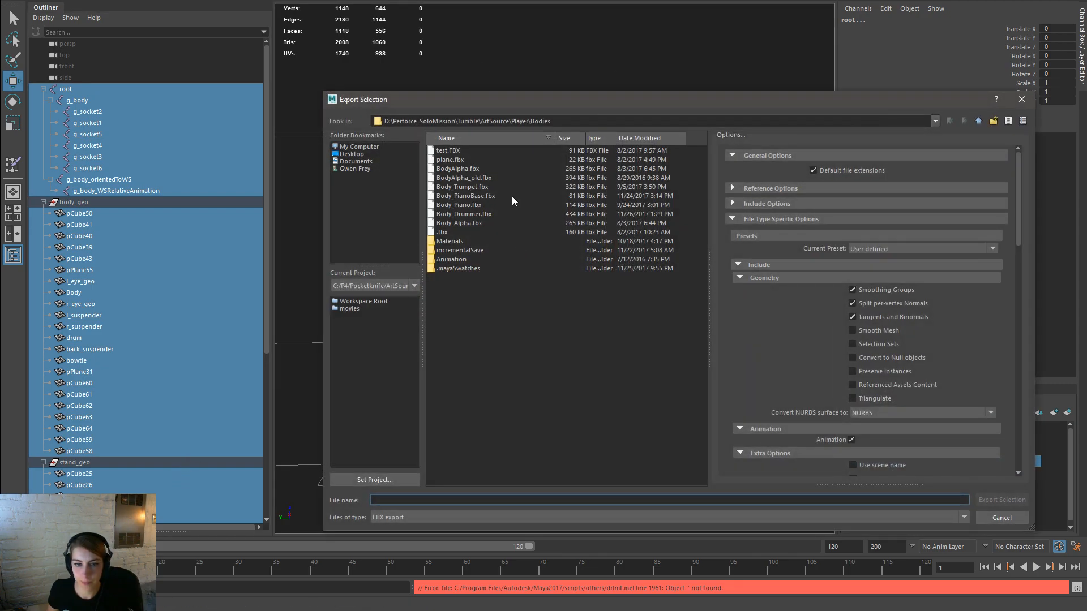
double_click(504, 205)
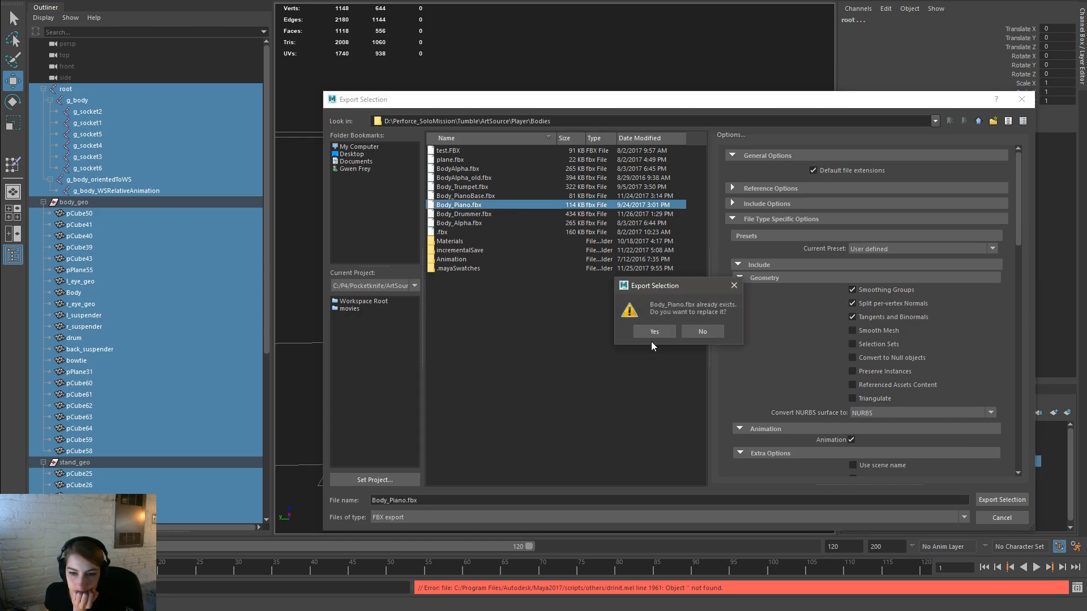
left_click(654, 332)
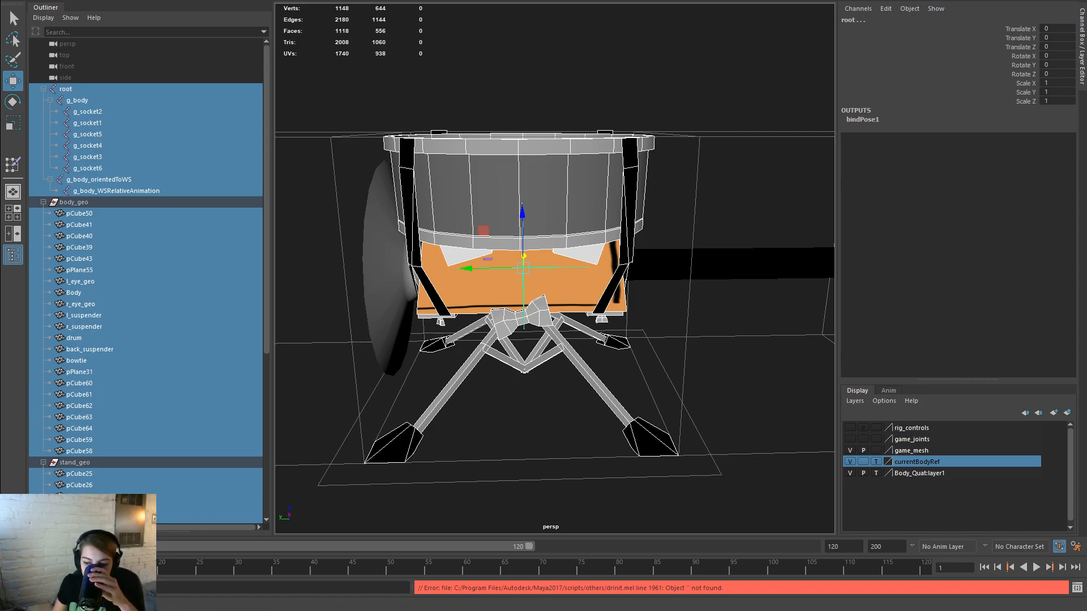
Step: Switch to Unreal and reimport the Body_Drummer skeletal mesh from Player/Bodies/Art
key("alt+Tab")
left_click(62, 0)
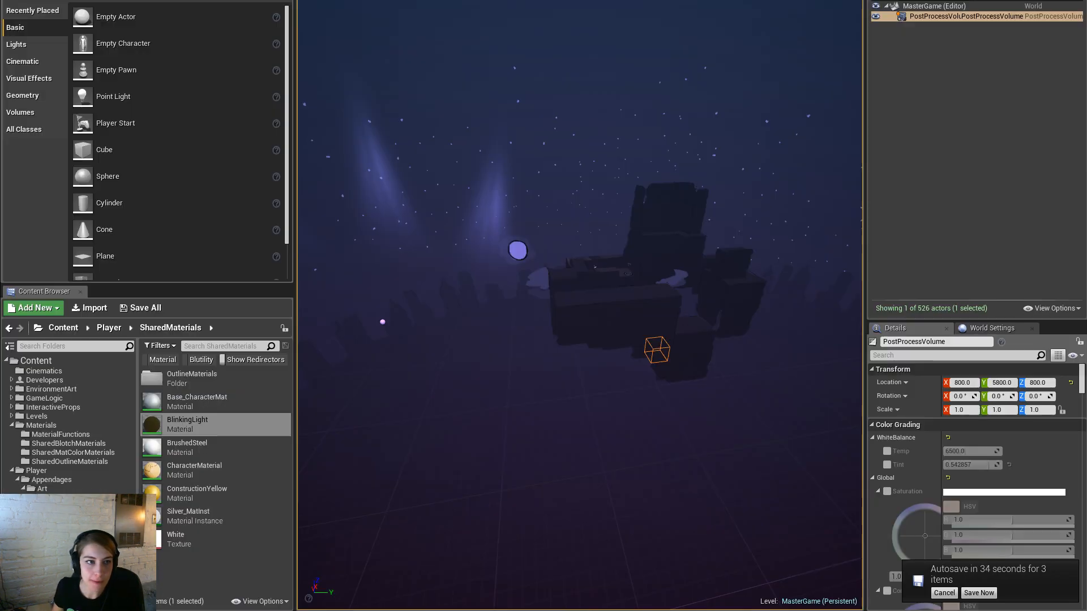
left_click(56, 552)
left_click(57, 516)
left_click(49, 534)
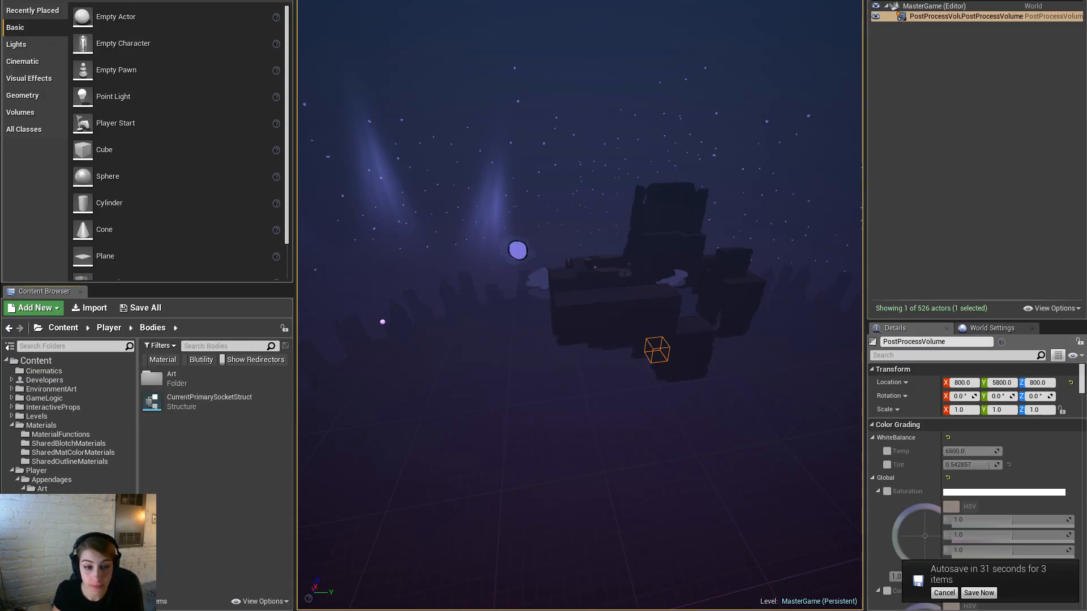
double_click(172, 378)
left_click(229, 470)
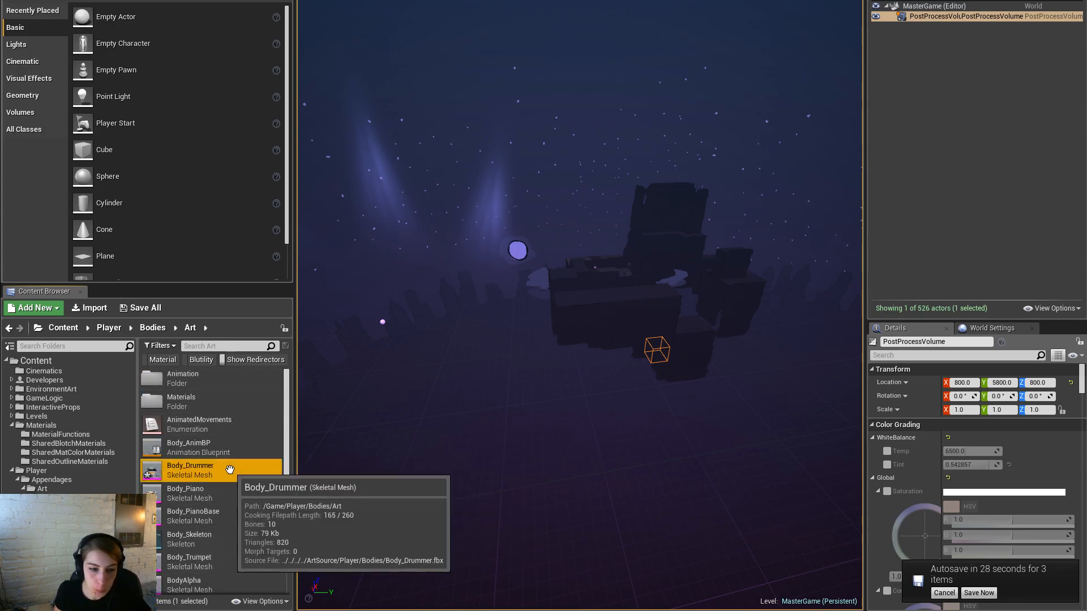
right_click(230, 471)
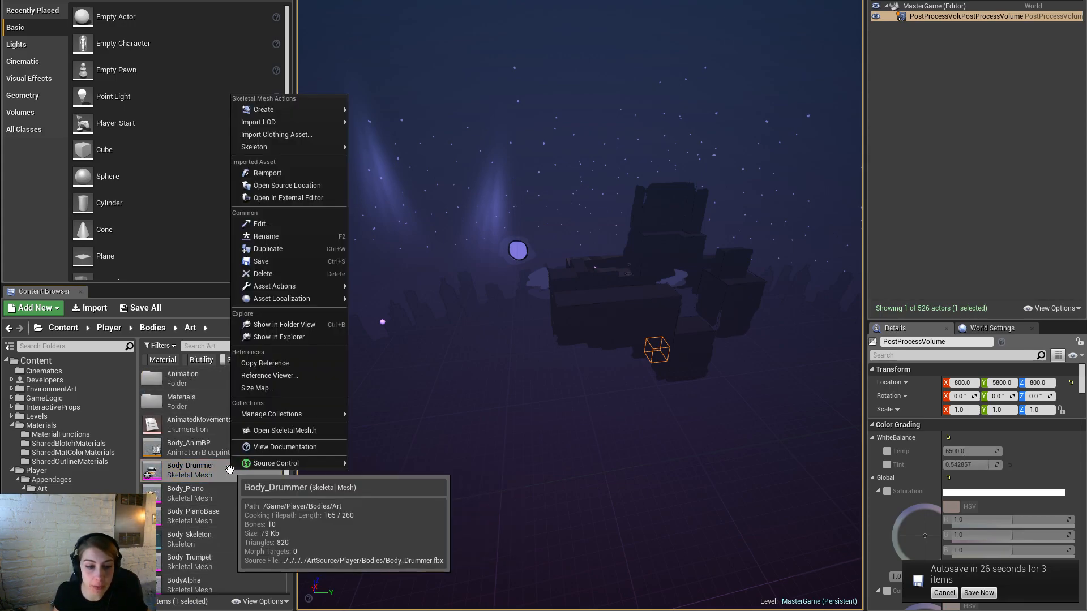
left_click(294, 174)
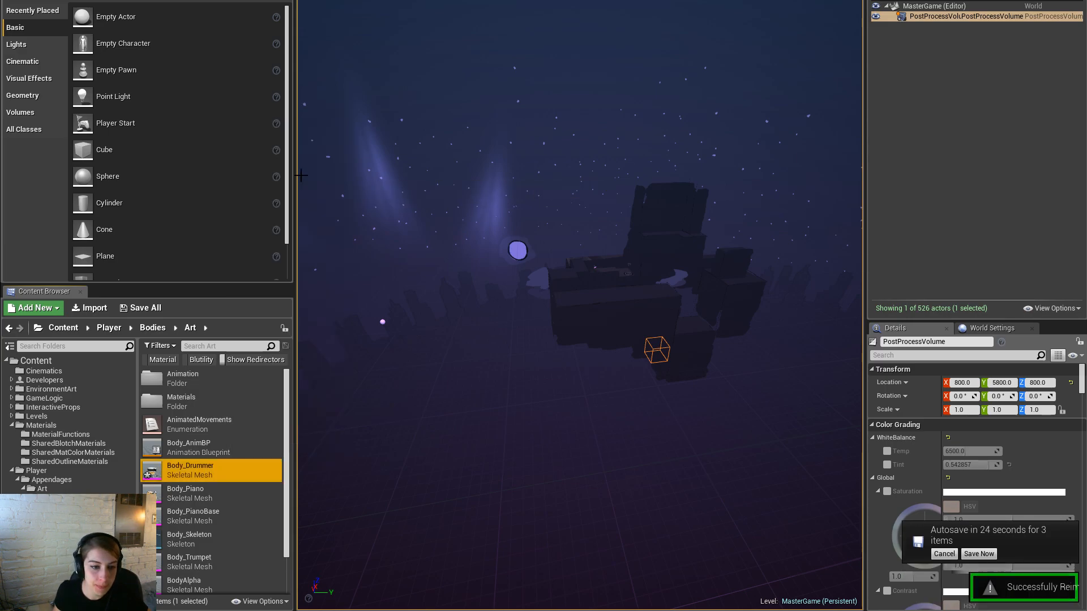
Step: Examine Body_Drummer's bowtie, face and drum top in the mesh preview, cancelling the pending autosave
key("alt+Tab")
key("alt+Tab")
key("alt+Tab")
key("alt+Tab")
key("alt+Tab")
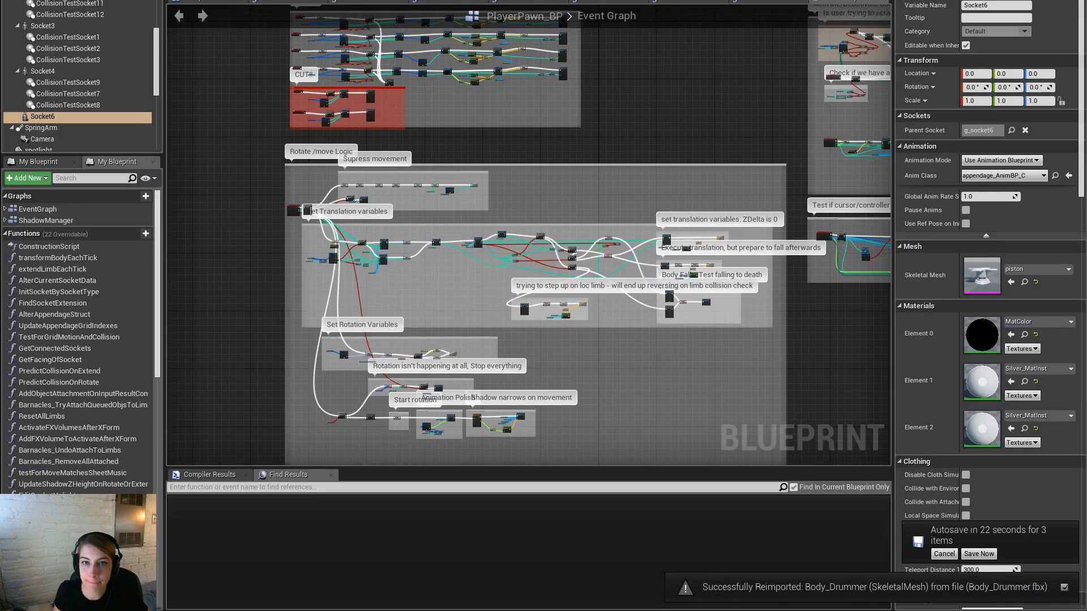
key("alt+Tab")
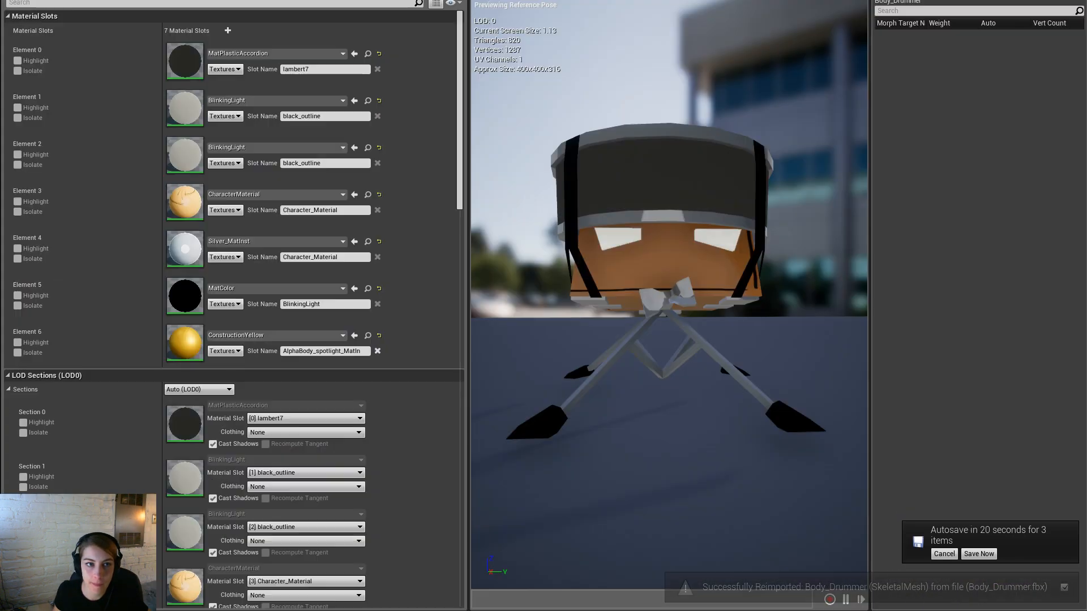
scroll(668, 306, "down", 3)
middle_click_drag(669, 306, 669, 363)
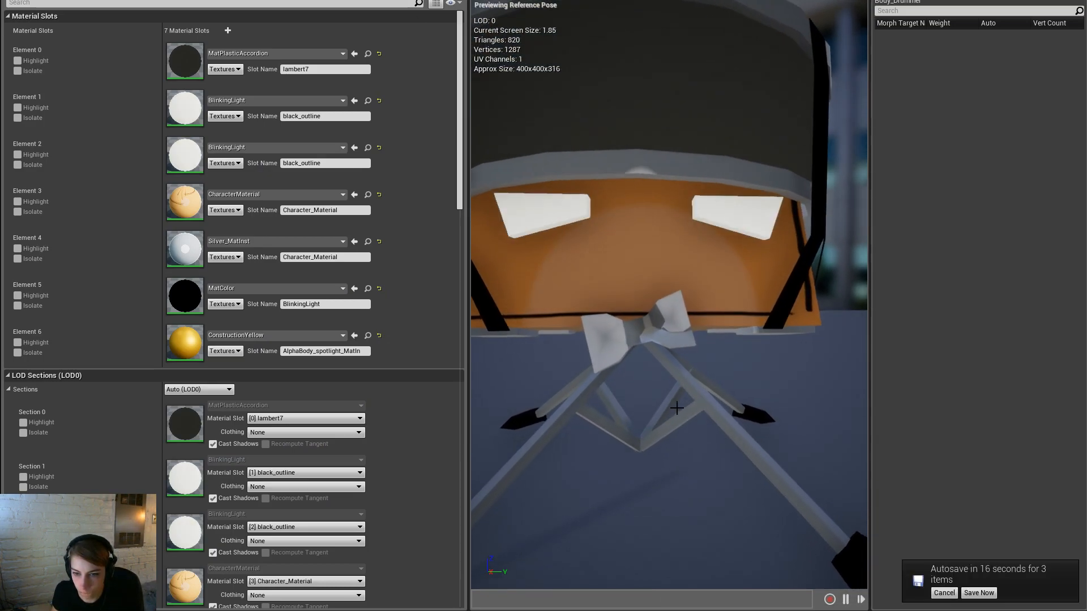
left_click(942, 595)
right_click_drag(706, 478, 715, 422)
key("s")
key("e")
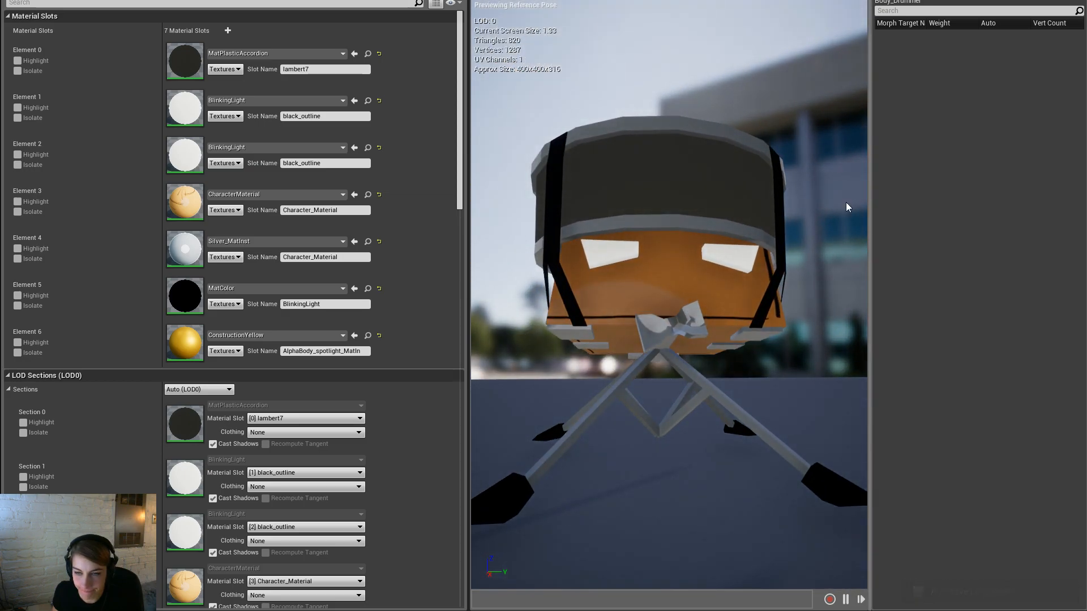
right_click_drag(669, 306, 669, 351)
mouse_move(669, 305)
middle_mouse_down()
mouse_move(669, 390)
mouse_move(679, 300)
middle_mouse_up()
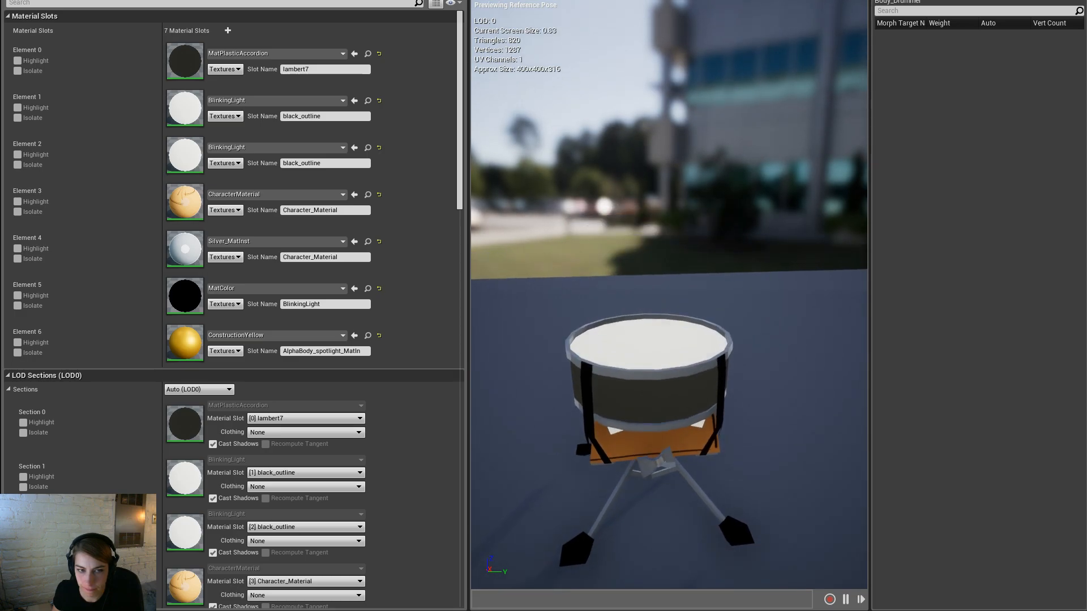
left_click(333, 104)
type("whit")
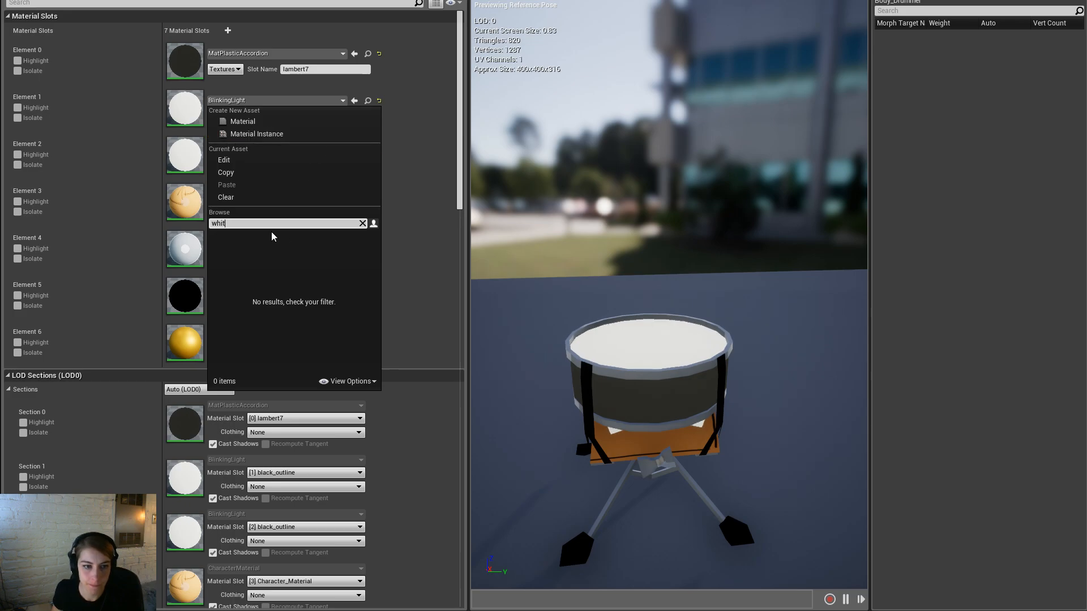
left_click(410, 266)
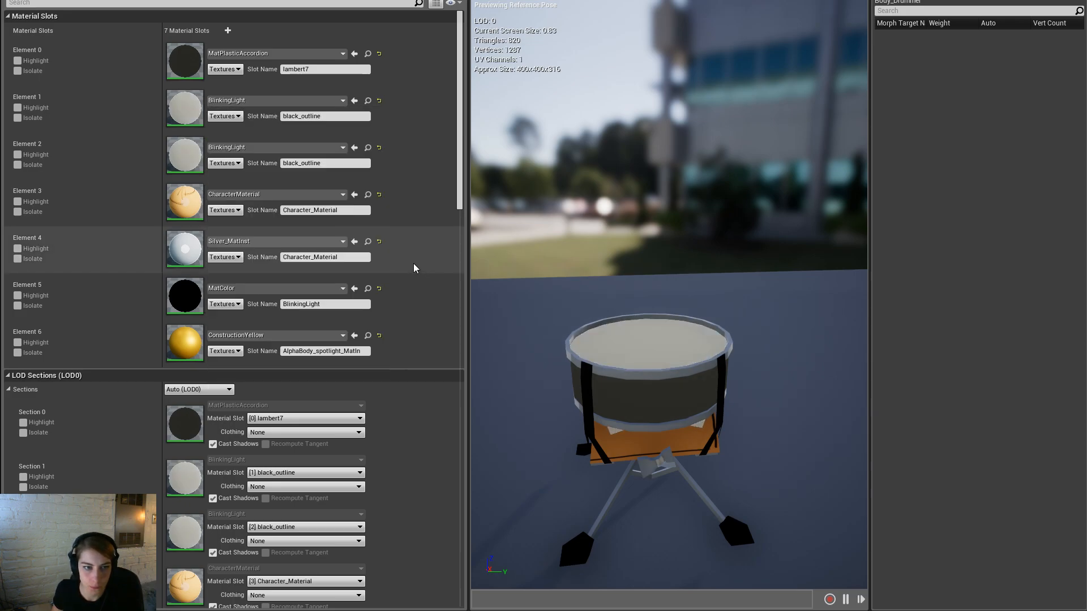
Step: Pick MatSilver_Inst from the SharedMatColorMaterials folder and assign it to Body_Drummer's Element 1 material slot
left_click(368, 53)
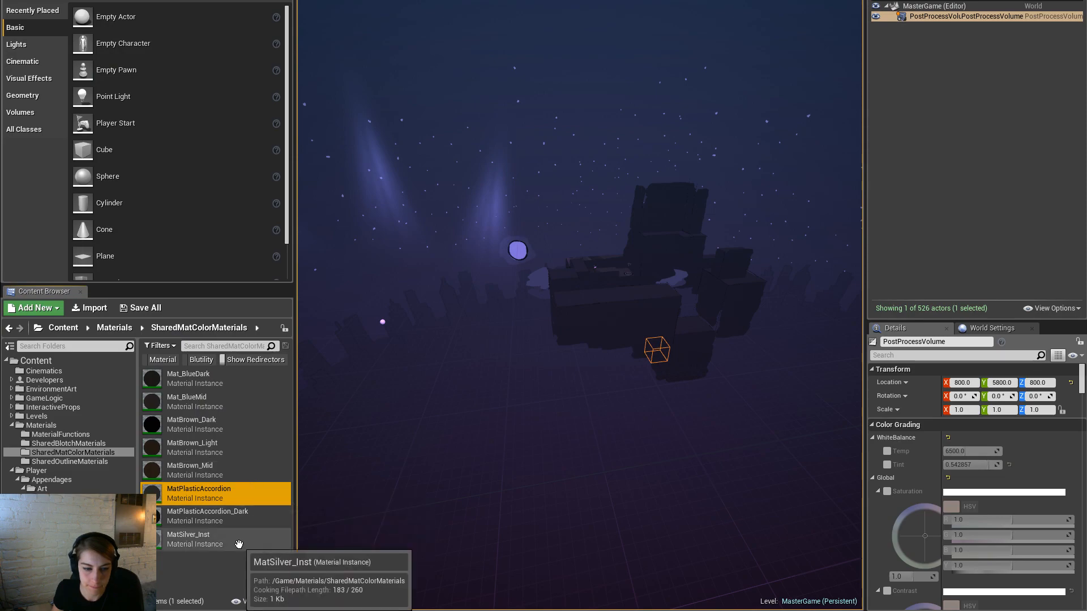
left_click(239, 544)
key("ctrl+Tab")
key("ctrl+Tab")
key("ctrl+Tab")
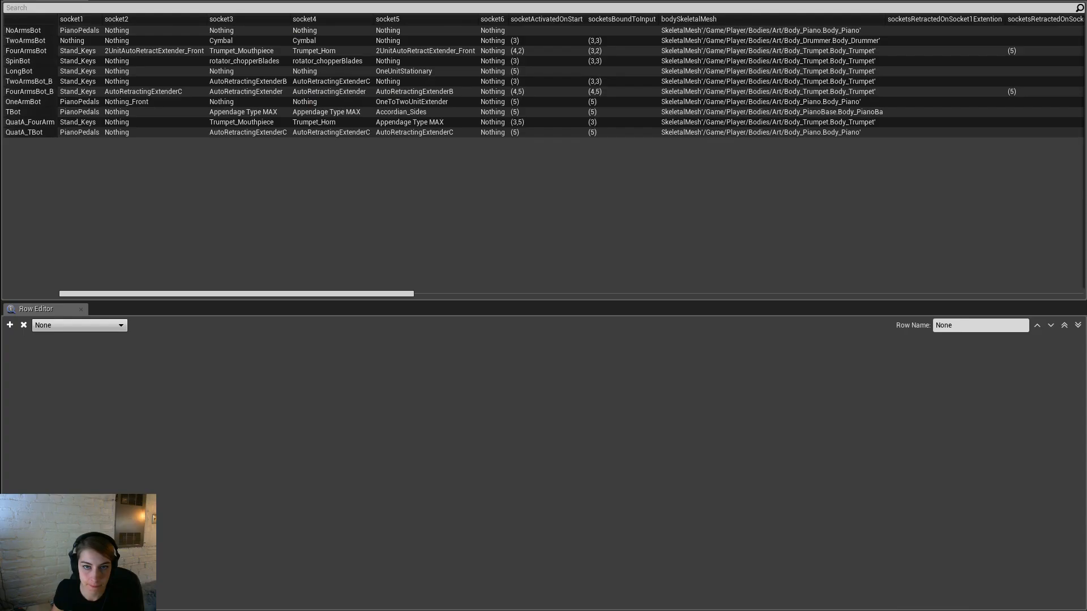
key("ctrl+Tab")
key("ctrl+Tab")
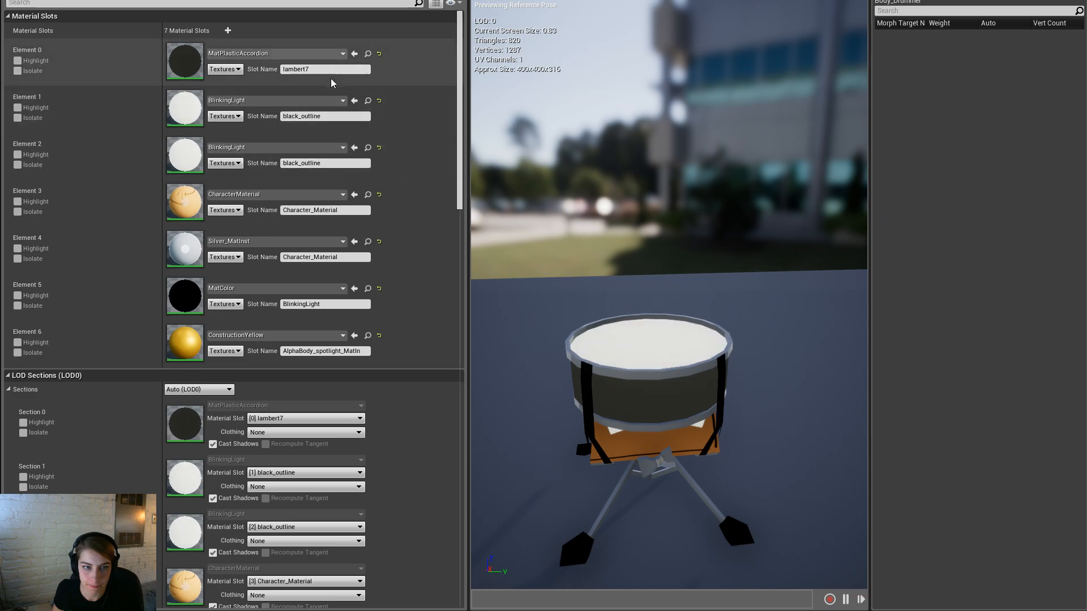
left_click(355, 102)
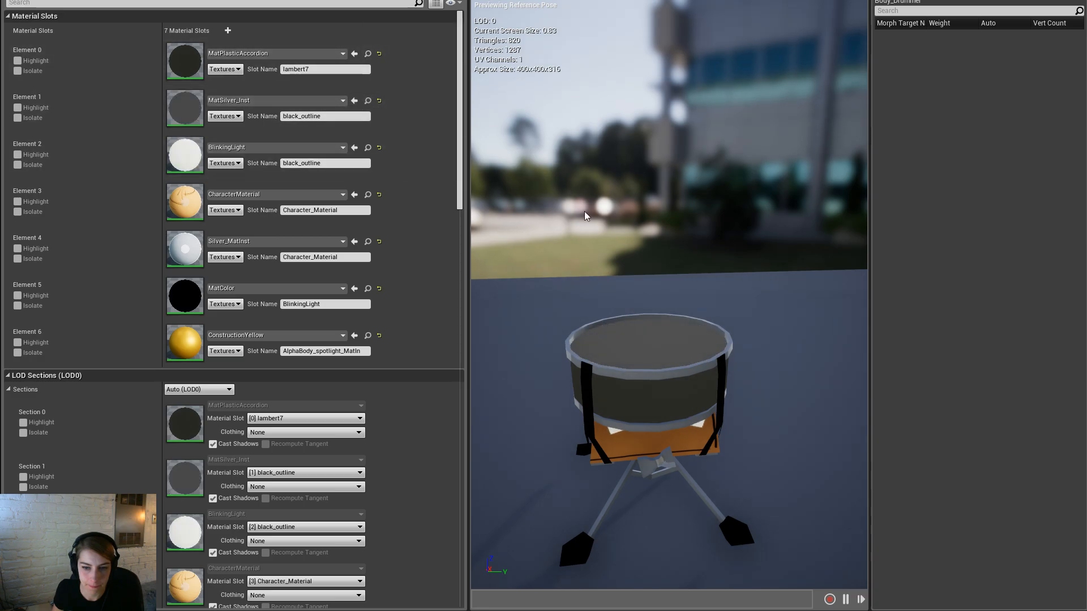
Step: Examine the drummer with its new drum-top material from above, from the front and from farther away
middle_click_drag(640, 340, 648, 289)
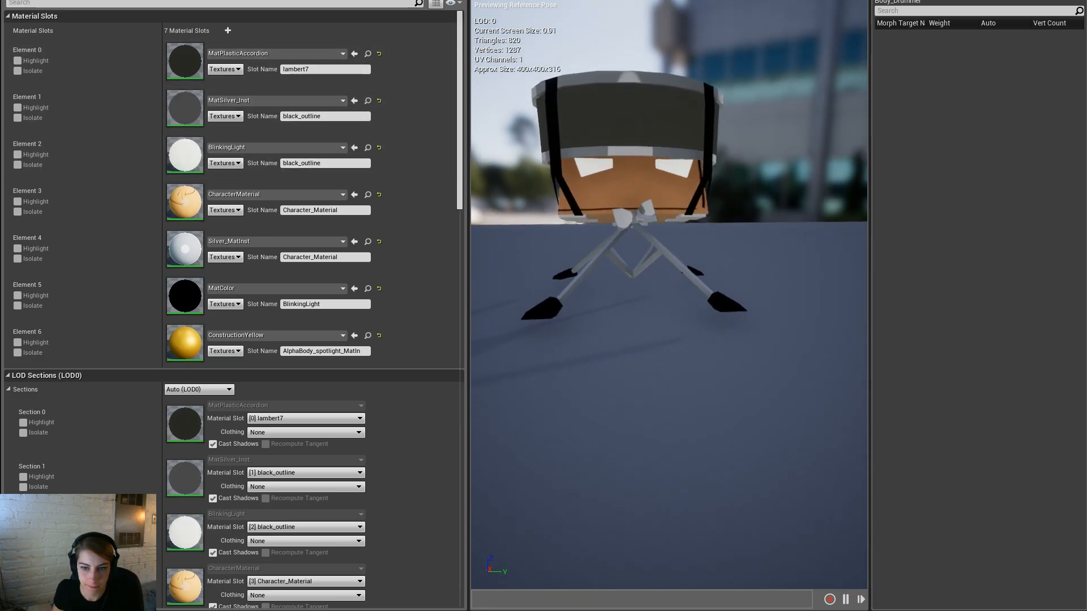
scroll(648, 453, "up", 1)
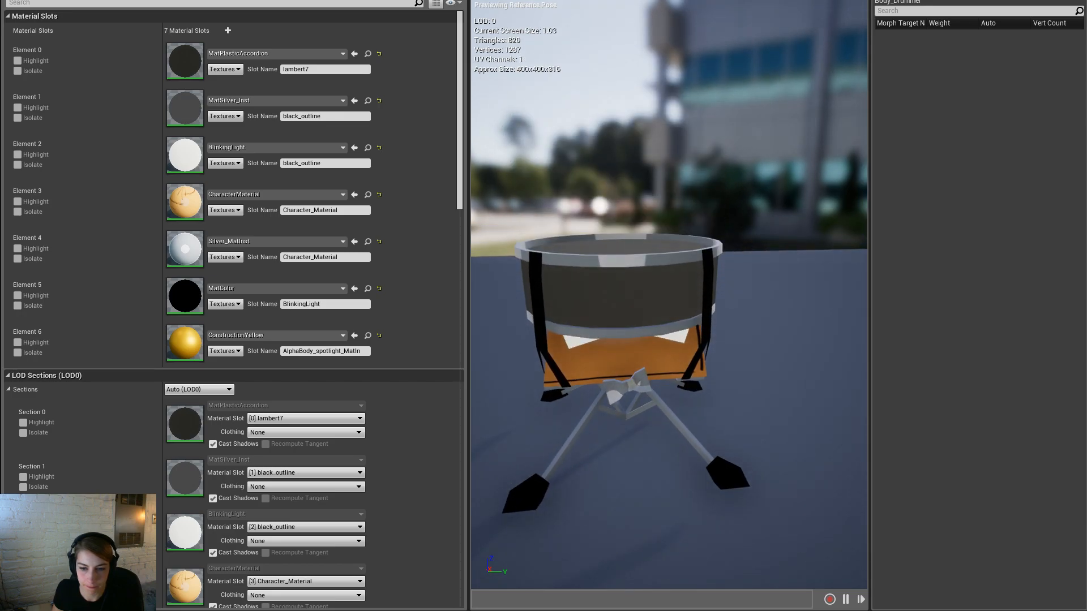
scroll(847, 245, "down", 3)
middle_click_drag(847, 245, 847, 334)
scroll(847, 245, "up", 2)
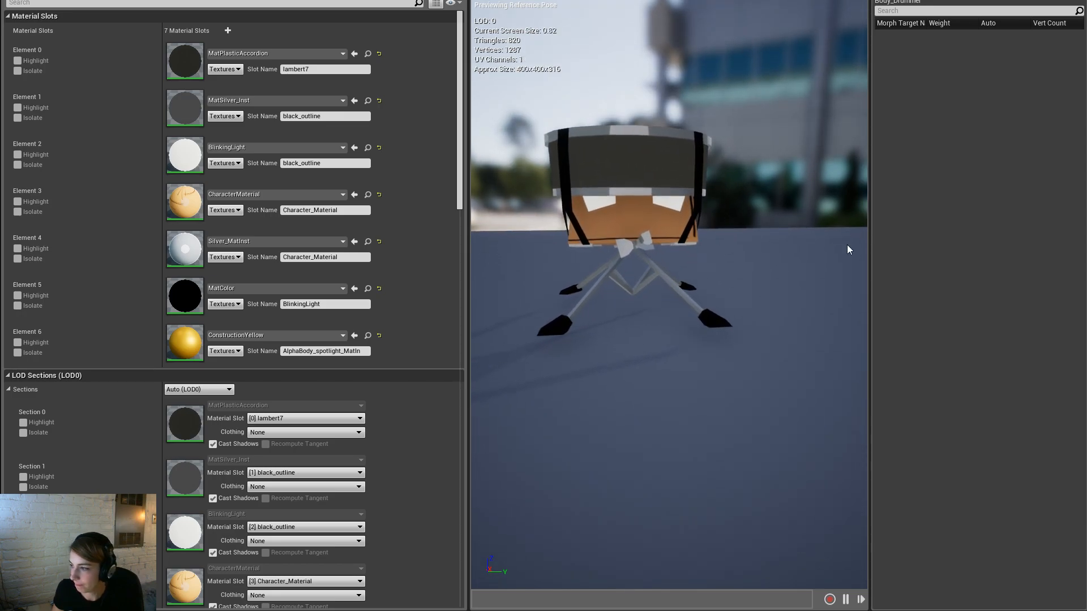
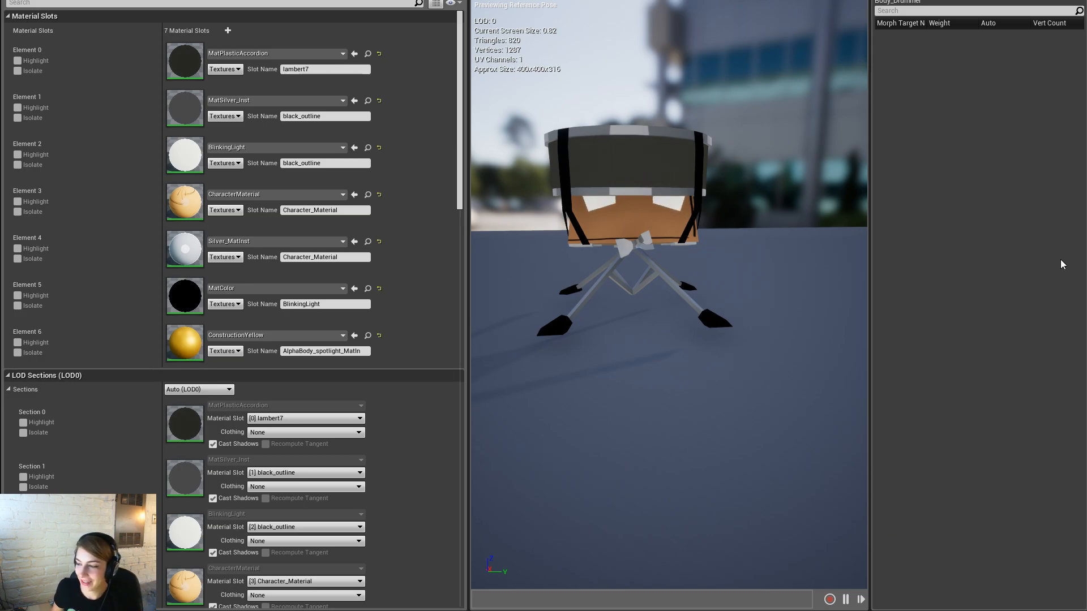
Step: Check the Body_Drummer preview for the small parts beneath the body and switch to Maya
right_click_drag(727, 373, 743, 362)
left_click_drag(727, 345, 821, 357, "alt")
right_click_drag(728, 345, 611, 340)
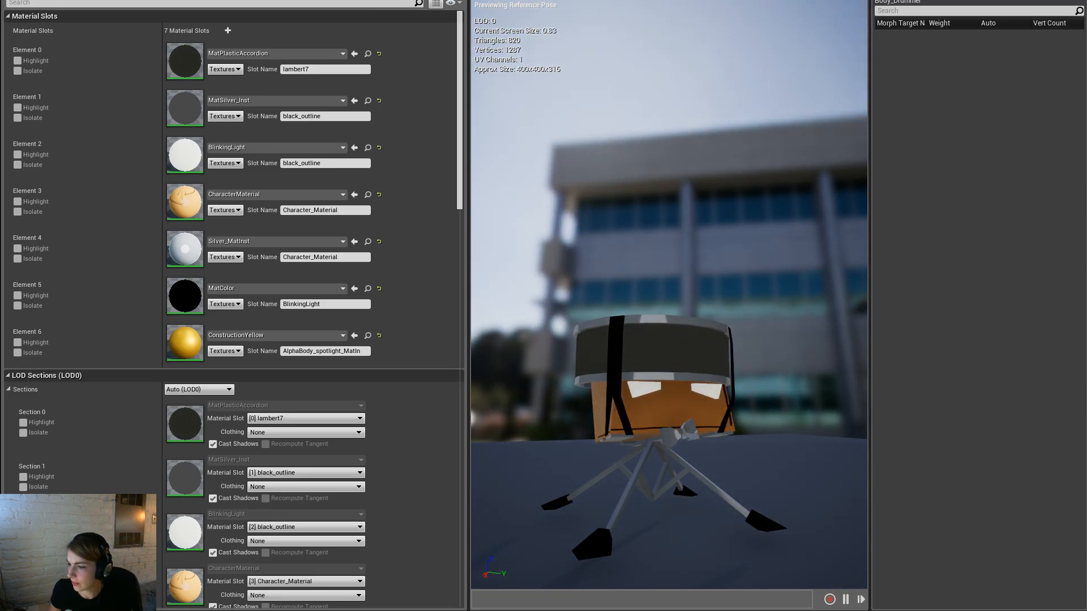
key("alt+Tab")
left_click_drag(596, 449, 361, 391, "alt")
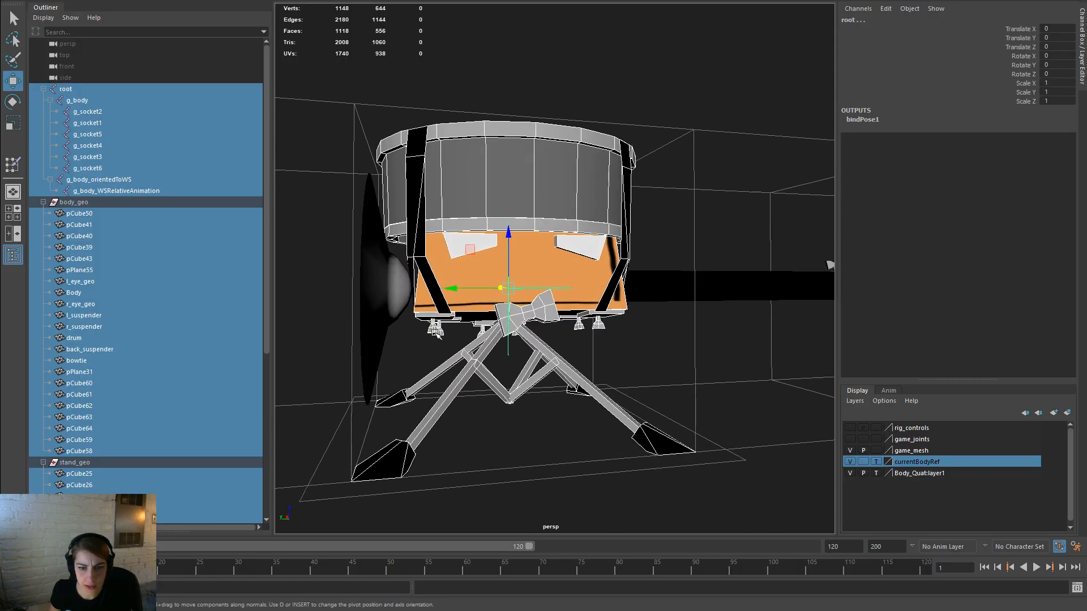
Step: Bind the six small cone-shaped meshes beneath the drummer's body to the g_body joint
left_click(434, 331)
left_click(442, 333, "shift")
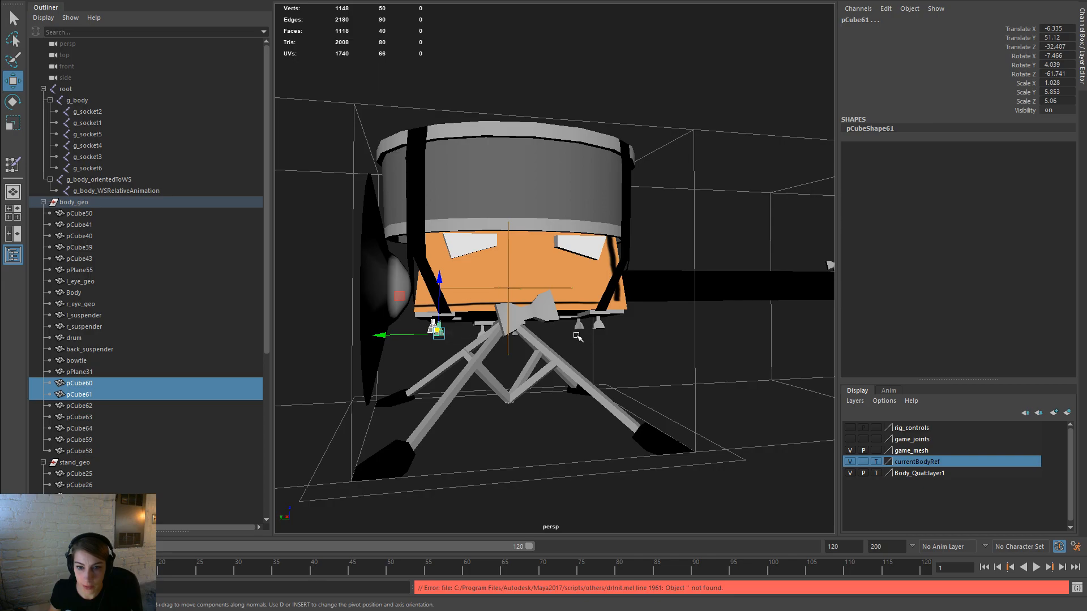
left_click(579, 329, "shift")
left_click(600, 329, "shift")
left_click_drag(651, 363, 393, 359, "alt")
right_click_drag(392, 359, 619, 325, "alt")
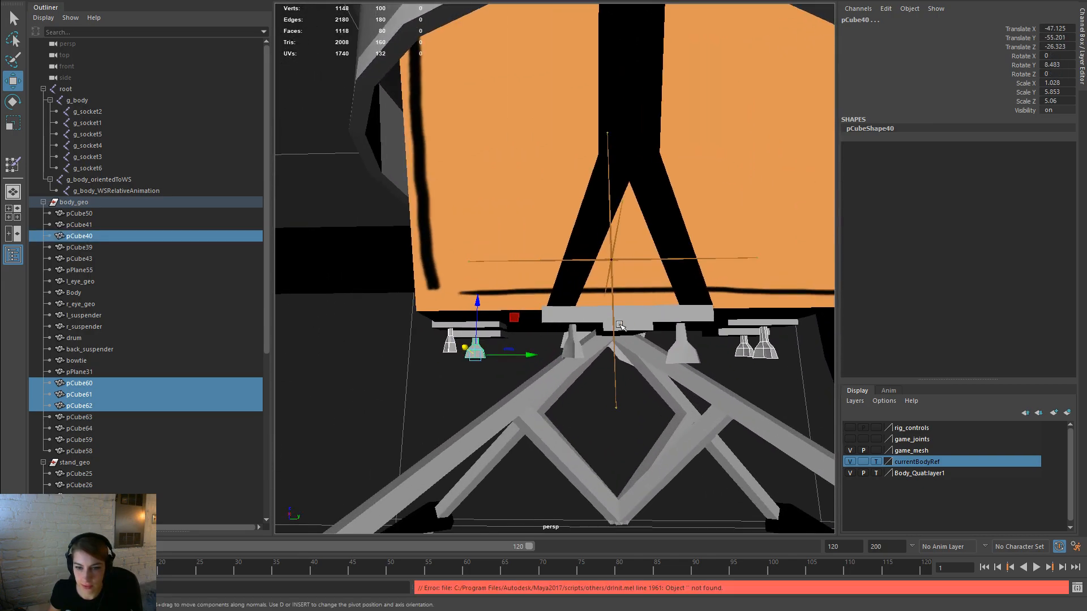
left_click(568, 346, "shift")
left_click(685, 349, "shift")
left_click(136, 101, "ctrl")
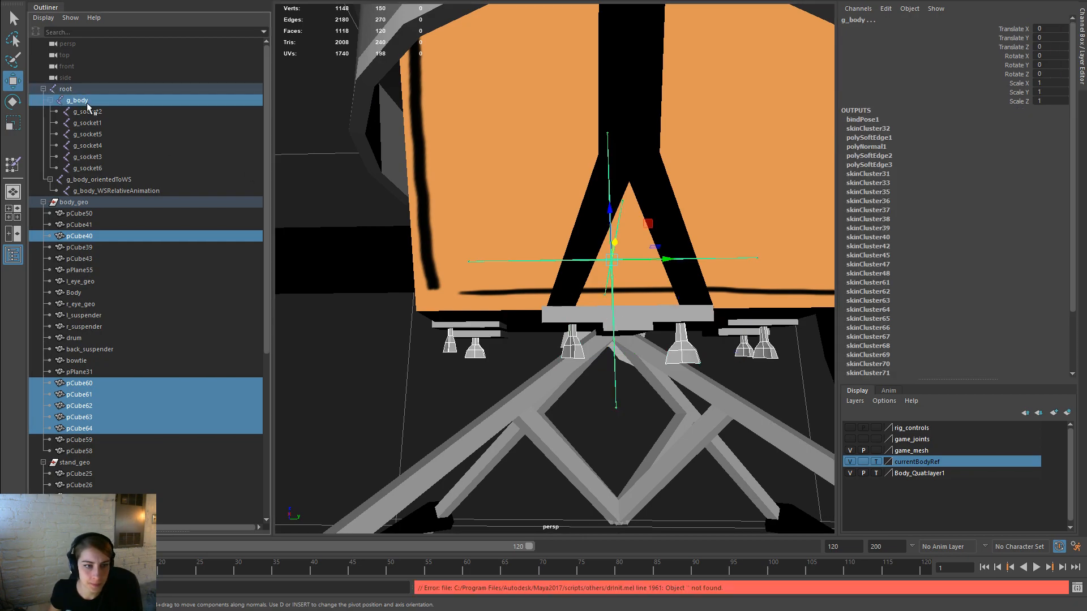
key("space")
left_click(537, 299)
left_click(572, 333)
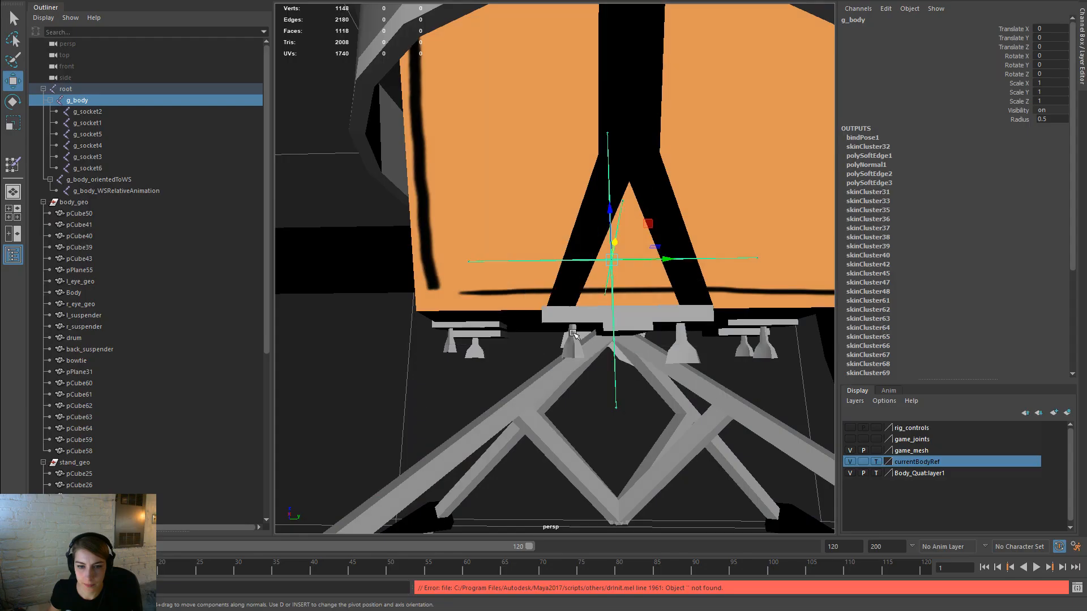
Step: Export the root skeleton with all body_geo and stand_geo meshes as FBX, replacing Body_Drummer.fbx in the Bodies folder
left_click(103, 199)
scroll(97, 340, "down", 5)
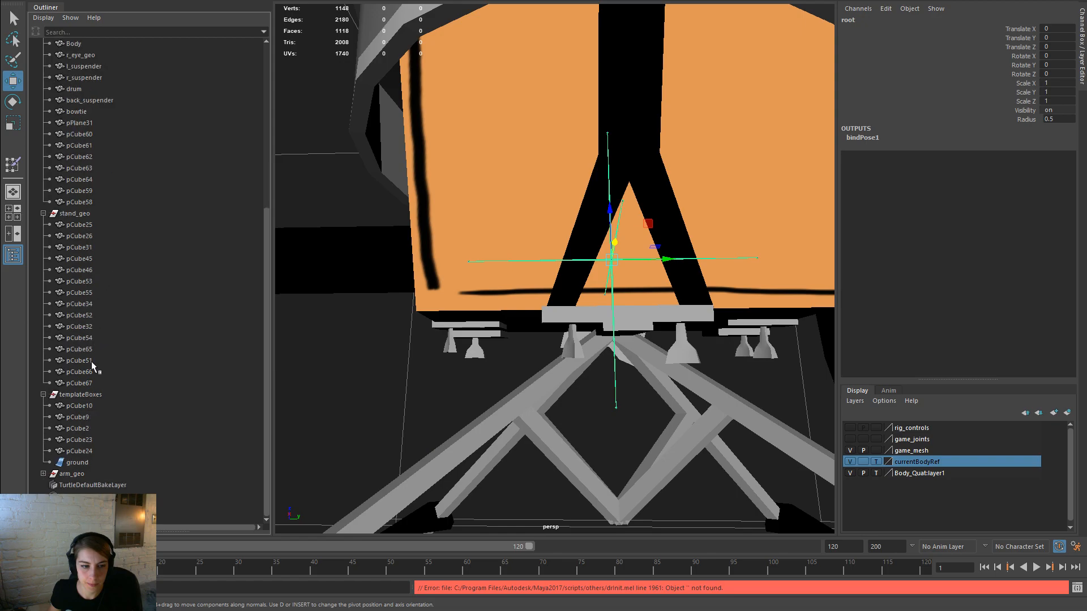
left_click(85, 383, "shift")
key("space")
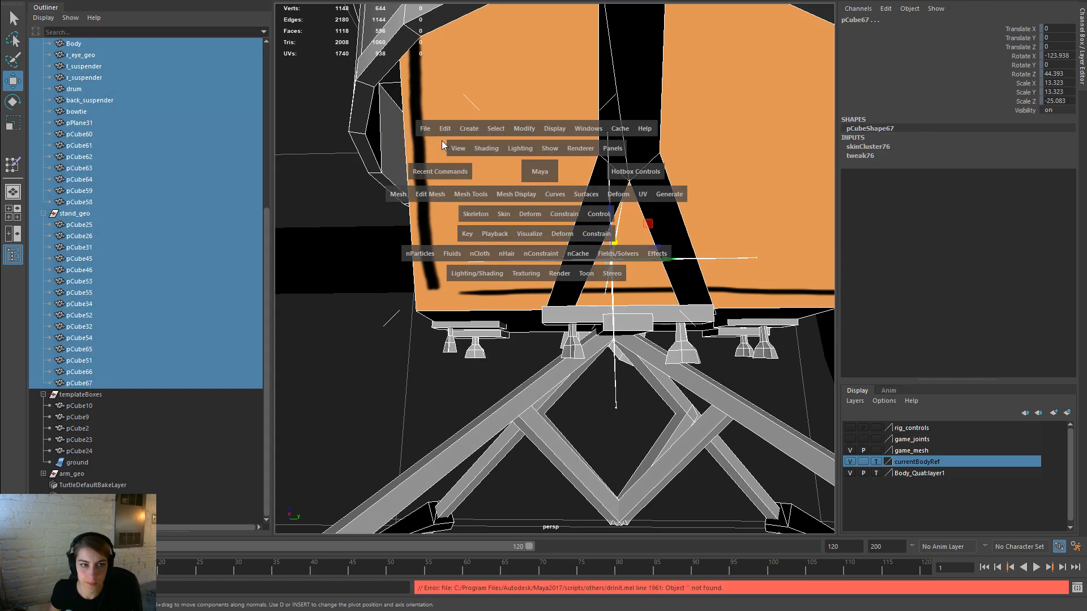
left_click_drag(424, 133, 474, 281)
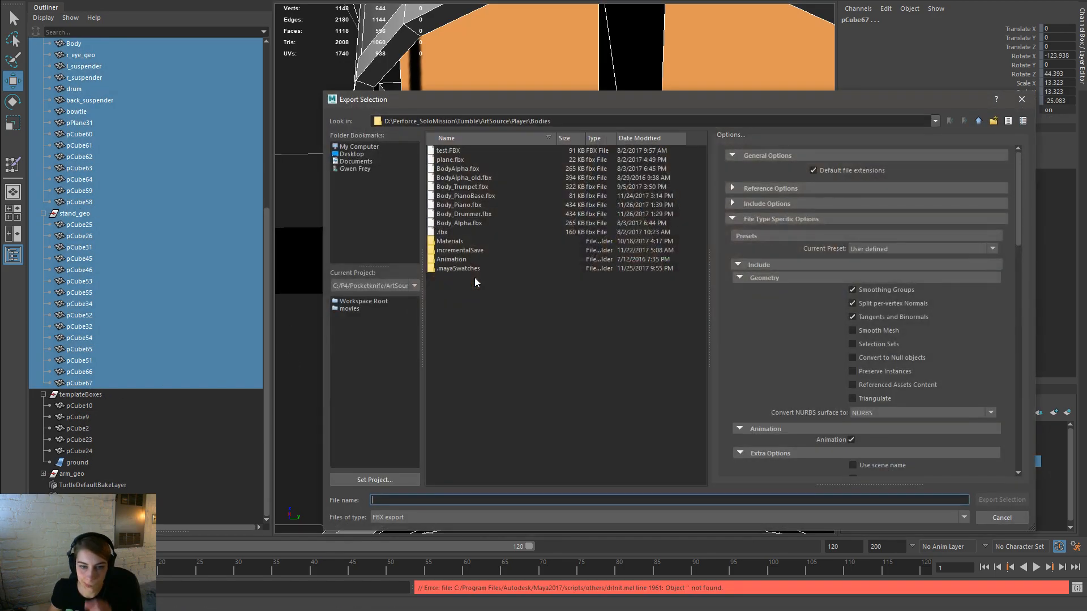
left_click(487, 214)
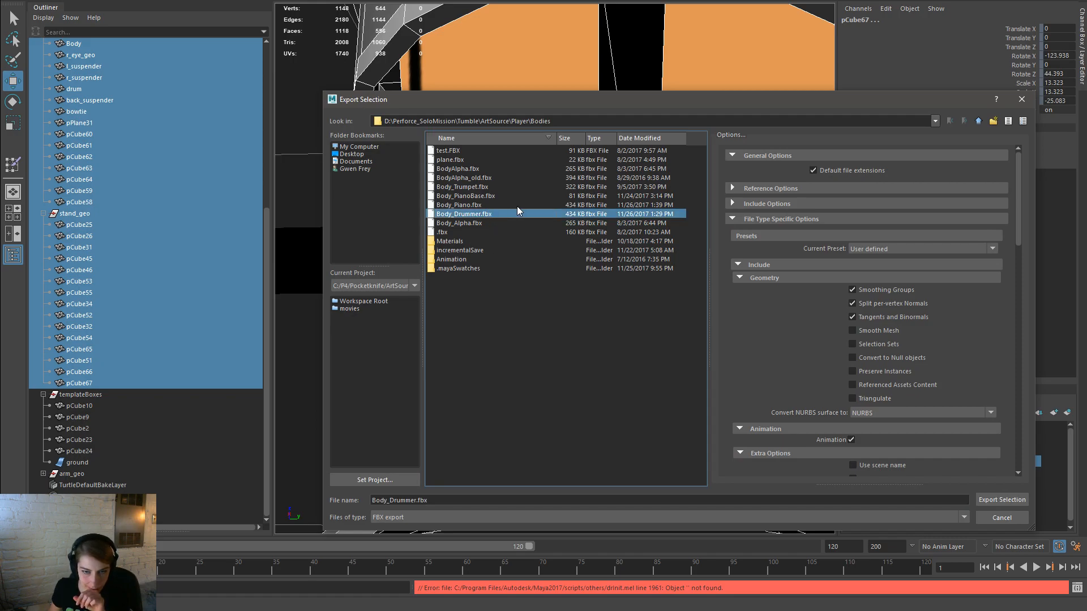
double_click(509, 213)
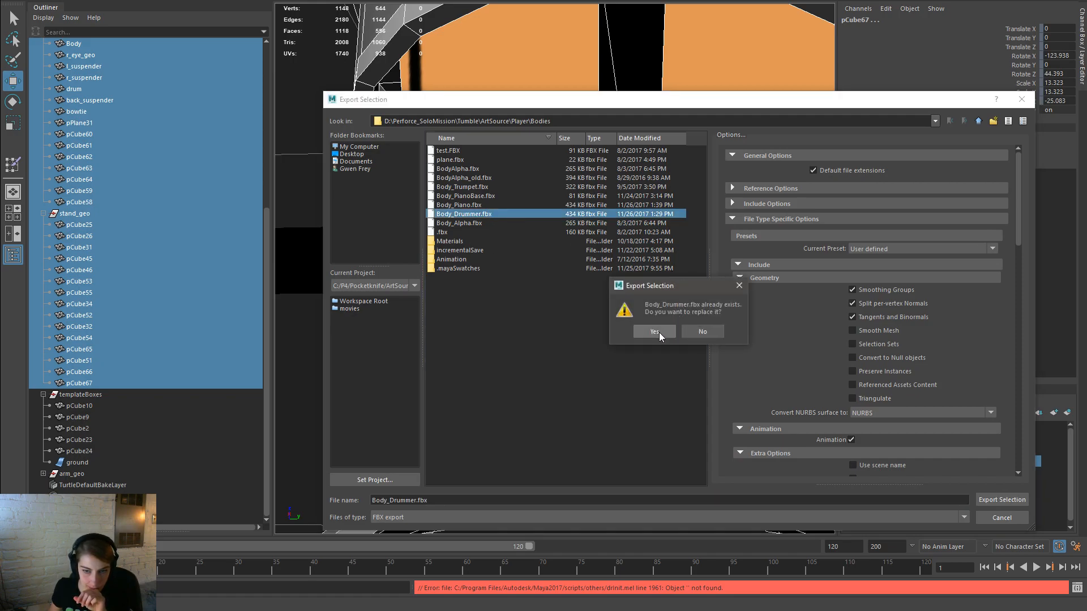
left_click(659, 332)
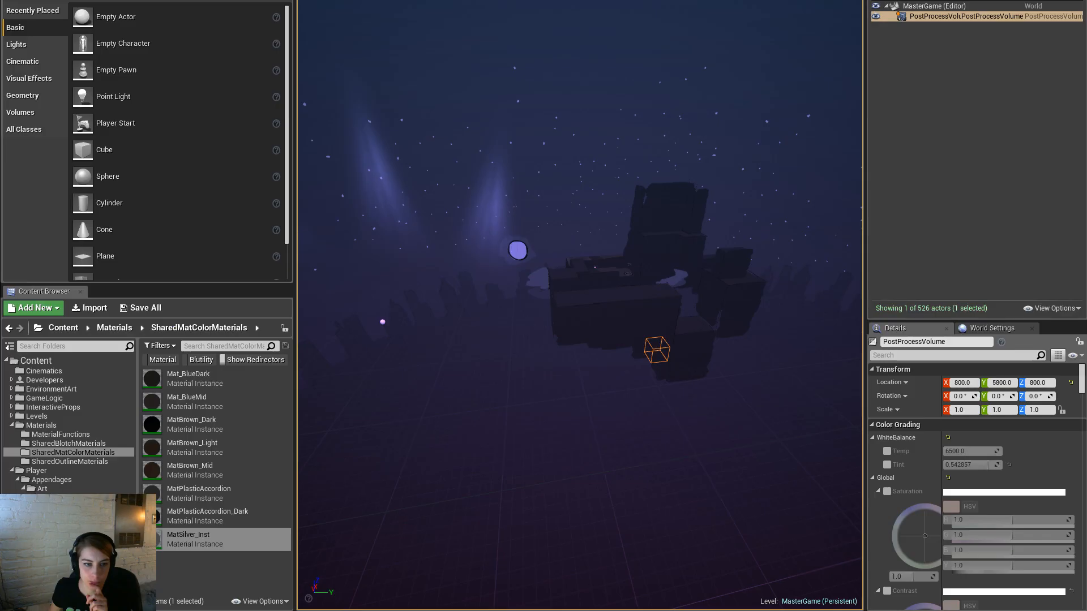
left_click(51, 479)
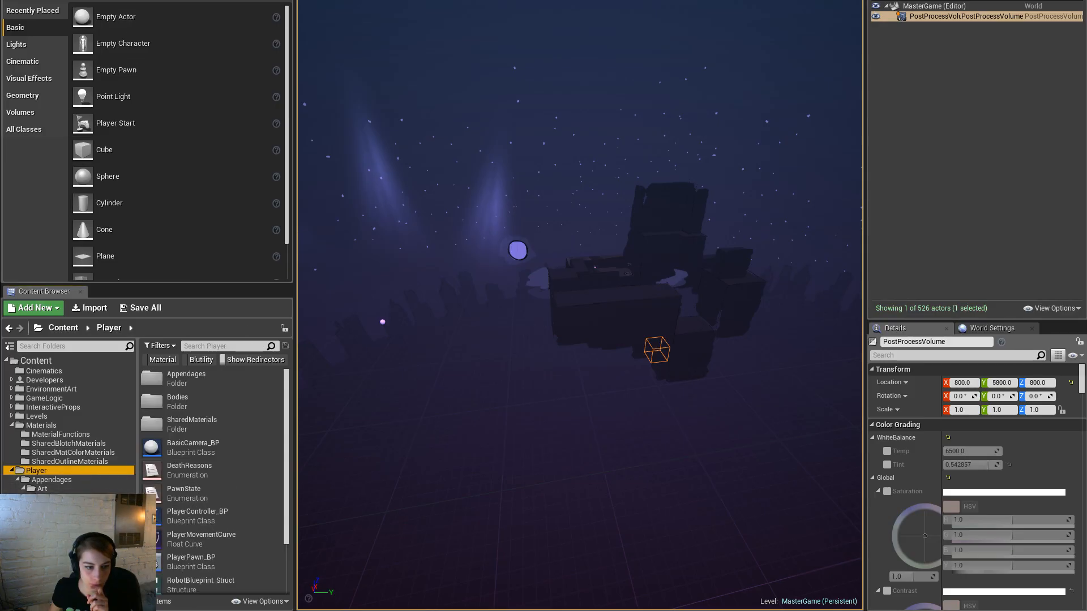
left_click(90, 489)
double_click(210, 402)
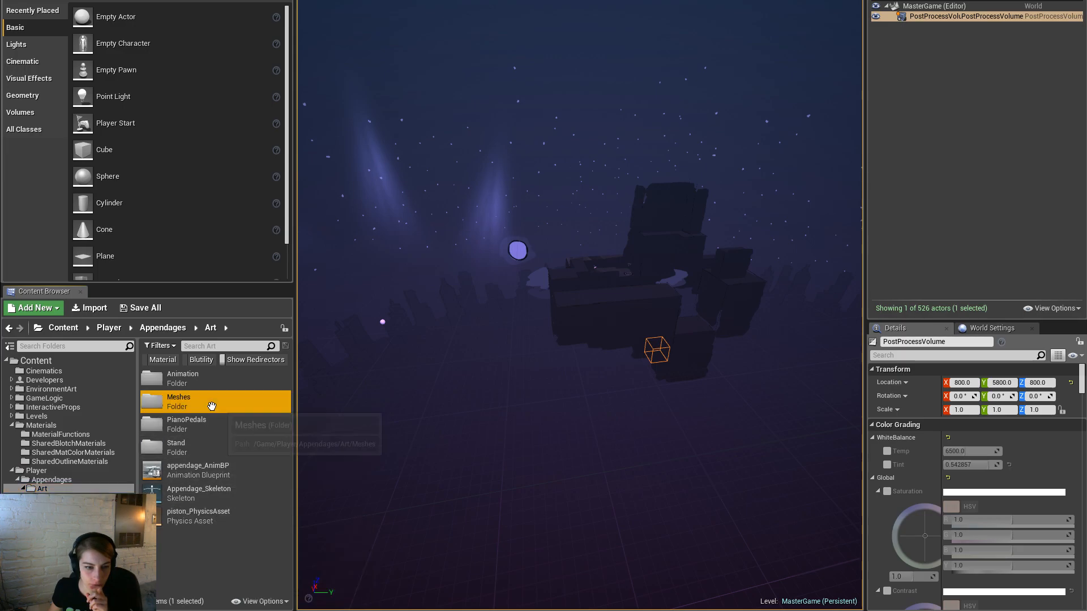
right_click(211, 429)
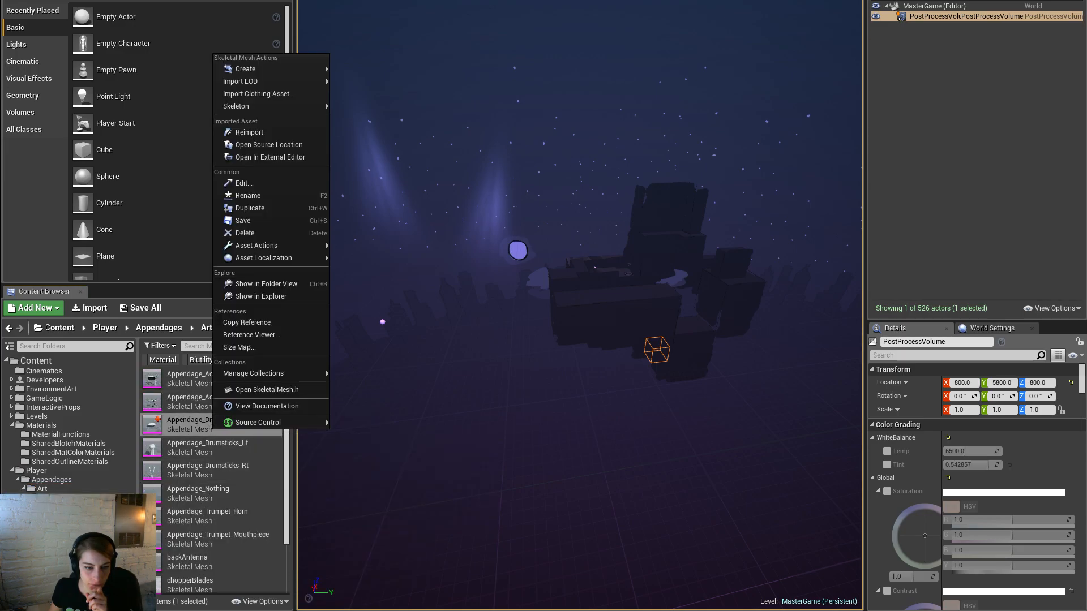
Step: Reimport the Body_Drummer skeletal mesh from the Player/Bodies/Art content folder
left_click(62, 498)
left_click(68, 560)
left_click(62, 542)
double_click(212, 396)
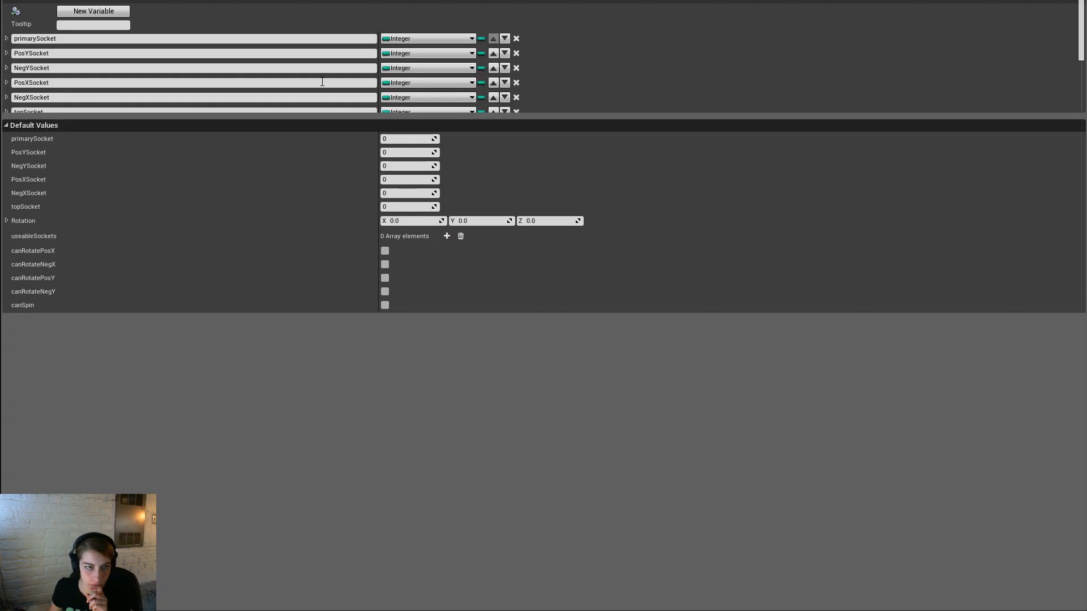
key("alt+Tab")
key("alt+Tab")
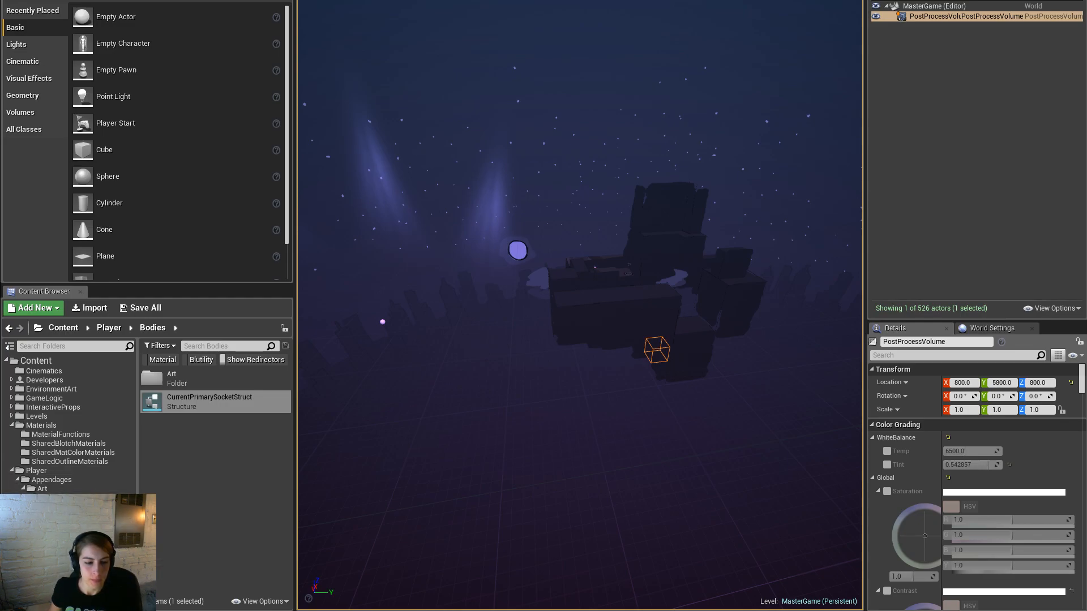
double_click(170, 378)
right_click(230, 470)
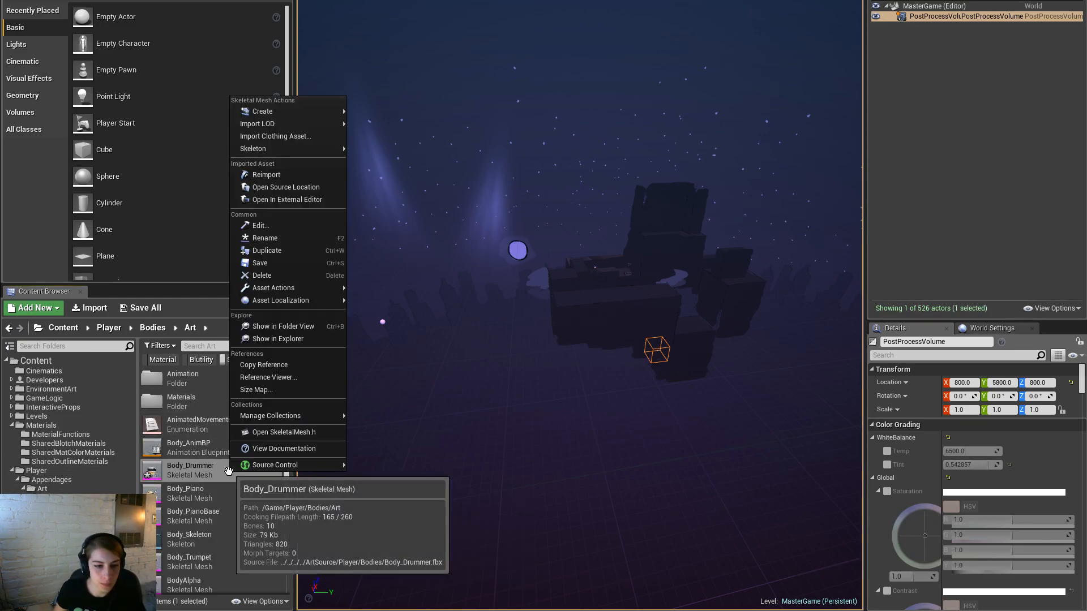
left_click(299, 175)
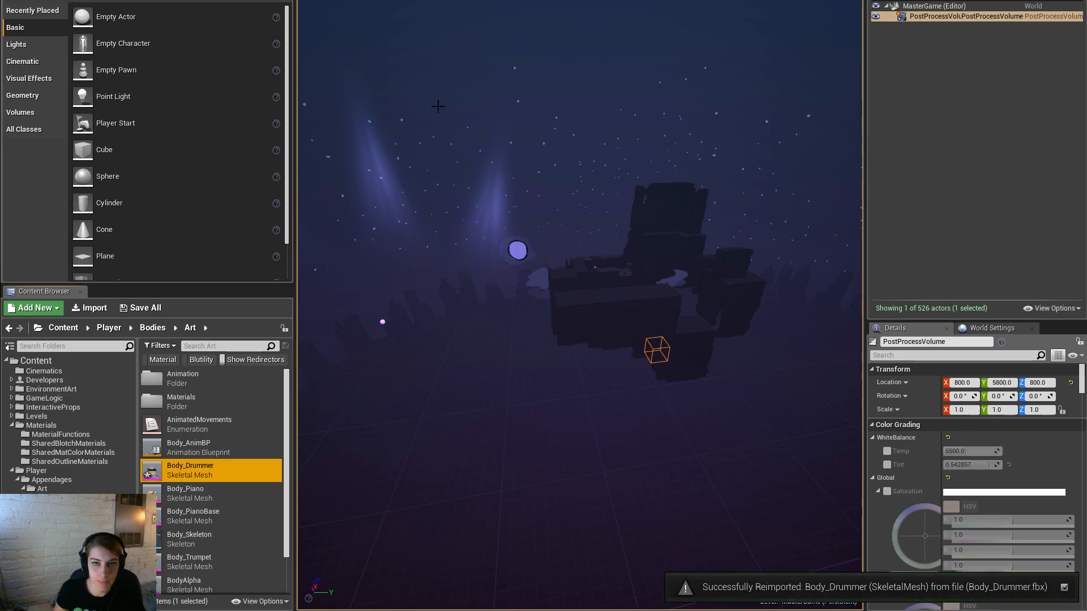
Step: Open the reimported Body_Drummer mesh and examine the drum, the face, the stand and the parts beneath the body
double_click(211, 470)
middle_click_drag(651, 340, 730, 246)
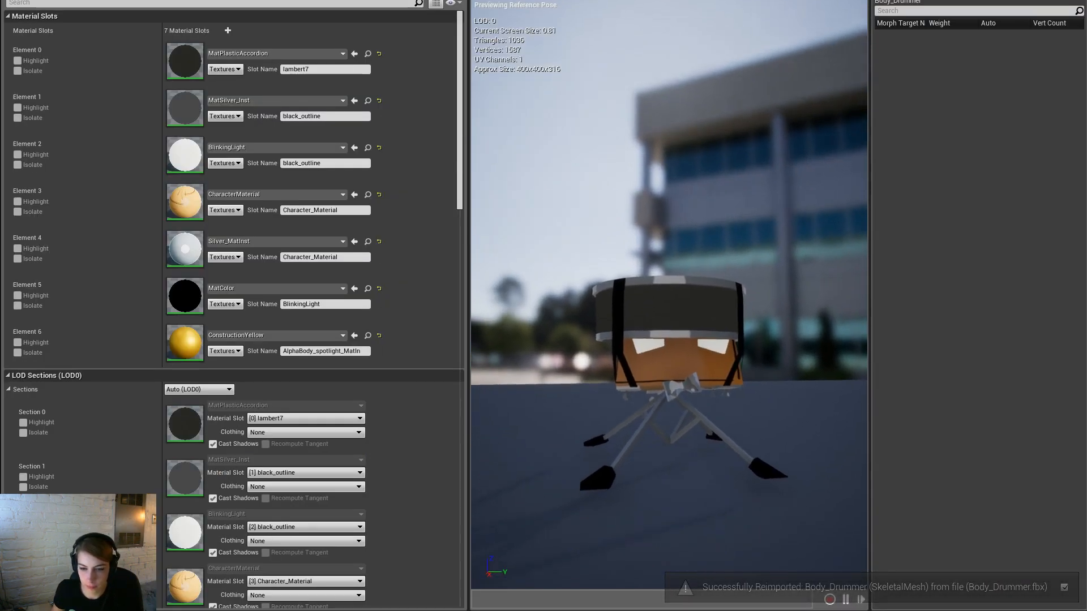
mouse_move(669, 317)
right_mouse_down()
mouse_move(647, 347)
mouse_move(596, 326)
mouse_move(443, 324)
mouse_move(290, 342)
mouse_move(358, 334)
mouse_move(358, 320)
mouse_move(426, 325)
mouse_move(254, 313)
right_mouse_up()
key("w")
key("d")
key("s")
key("d")
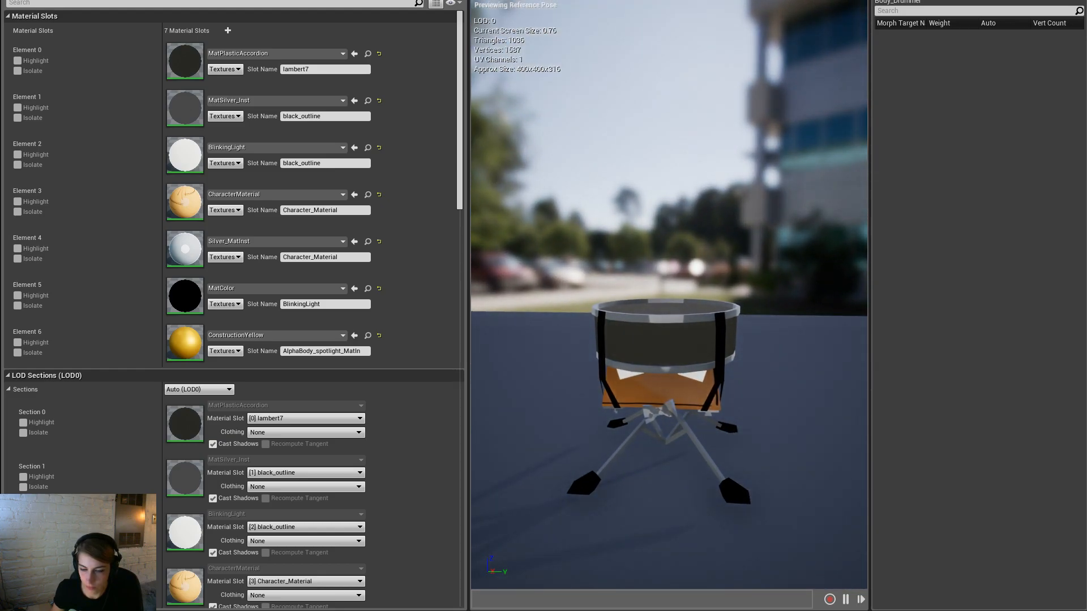
key("s")
right_click_drag(641, 353, 650, 362)
key("w")
key("s")
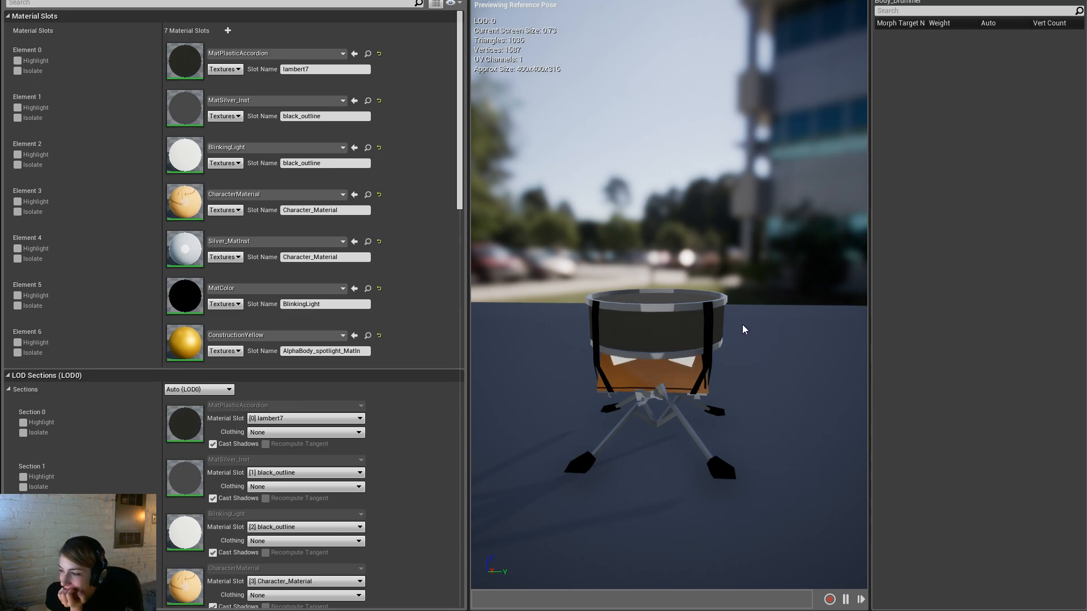
key("w")
right_click_drag(651, 317, 671, 318)
key("q")
middle_click_drag(668, 318, 661, 381)
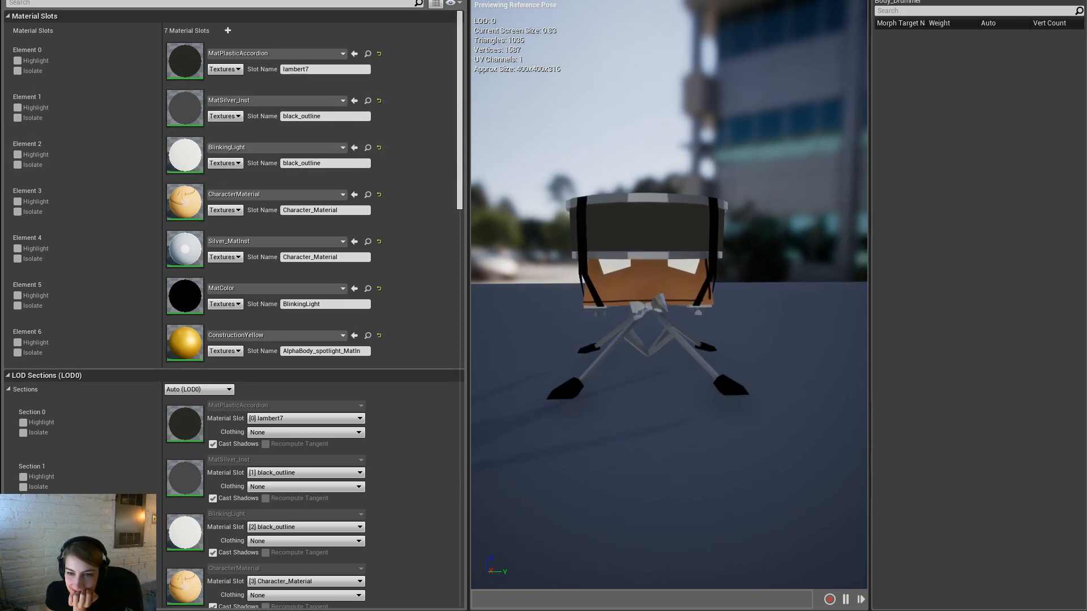
left_click_drag(611, 320, 611, 334)
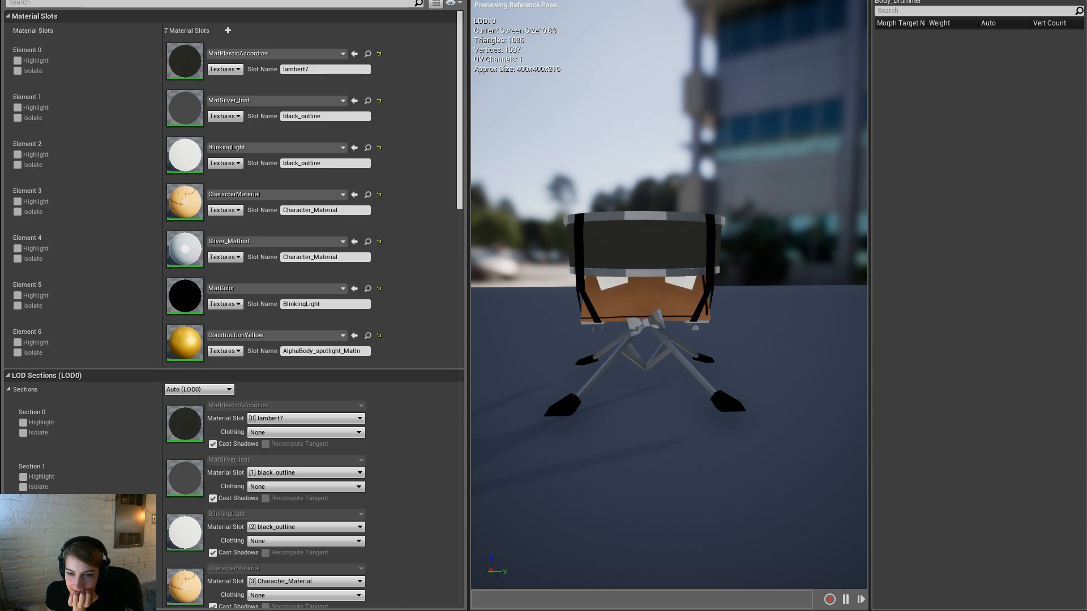
middle_click_drag(645, 340, 646, 255)
right_click_drag(645, 255, 607, 266)
key("d")
key("a")
key("a")
key("d")
key("q")
left_click_drag(631, 344, 661, 436)
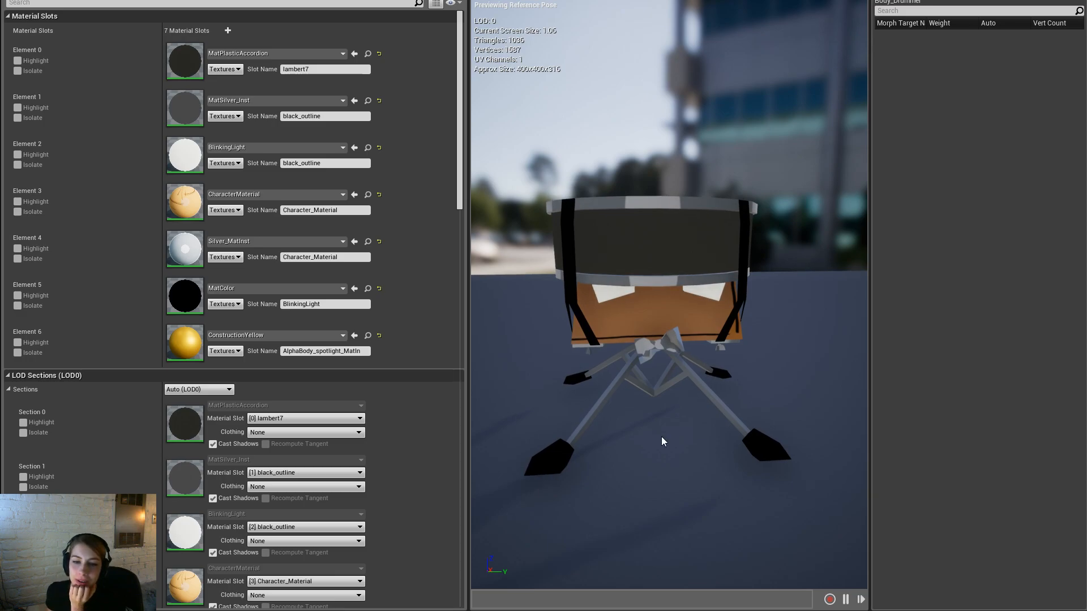
key("s")
right_click_drag(683, 420, 699, 434)
key("q")
key("w")
key("s")
key("e")
middle_click_drag(699, 435, 698, 436)
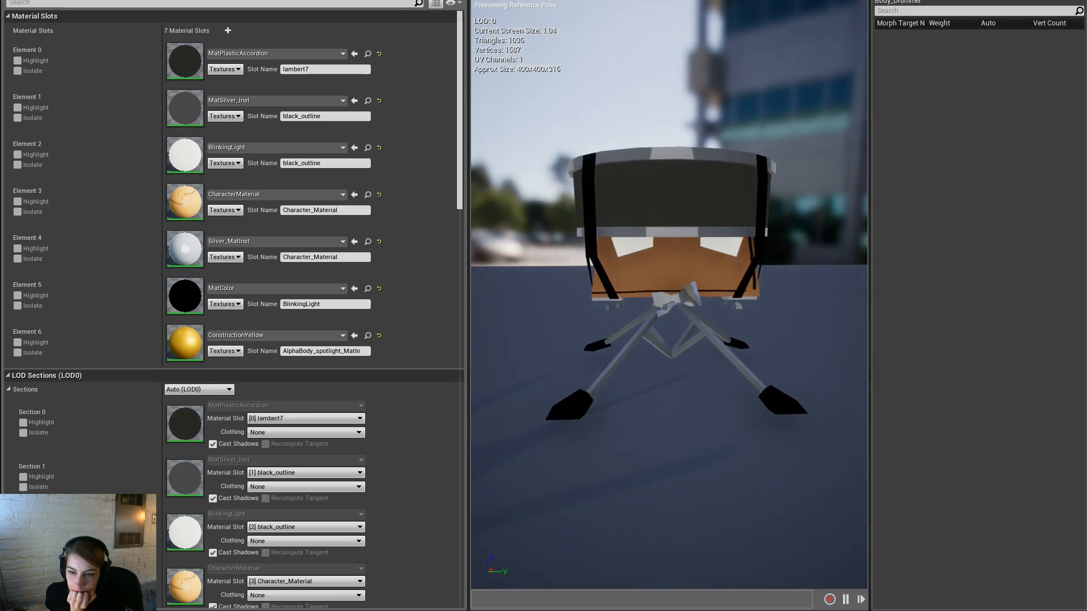
Step: Examine the bow tie's shading and shape up close in the Body_Drummer preview
left_click_drag(697, 436, 697, 396)
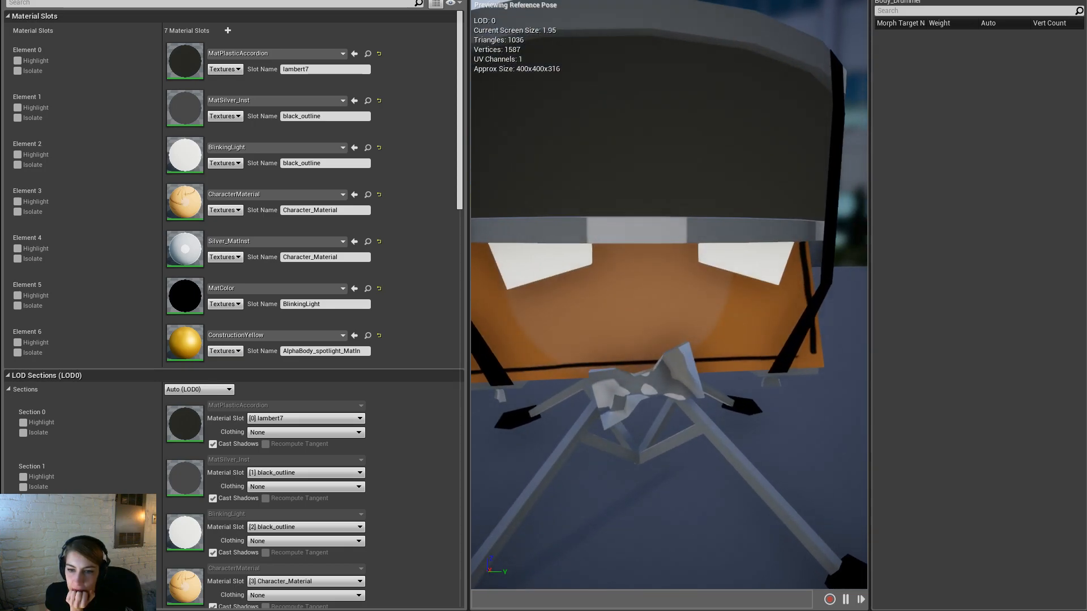
middle_click_drag(697, 396, 698, 424)
left_click_drag(698, 424, 699, 396)
key("a")
right_click_drag(699, 396, 716, 396)
key("e")
mouse_move(676, 401)
left_mouse_down()
mouse_move(676, 424)
mouse_move(692, 402)
left_mouse_up()
left_click_drag(698, 311, 698, 303)
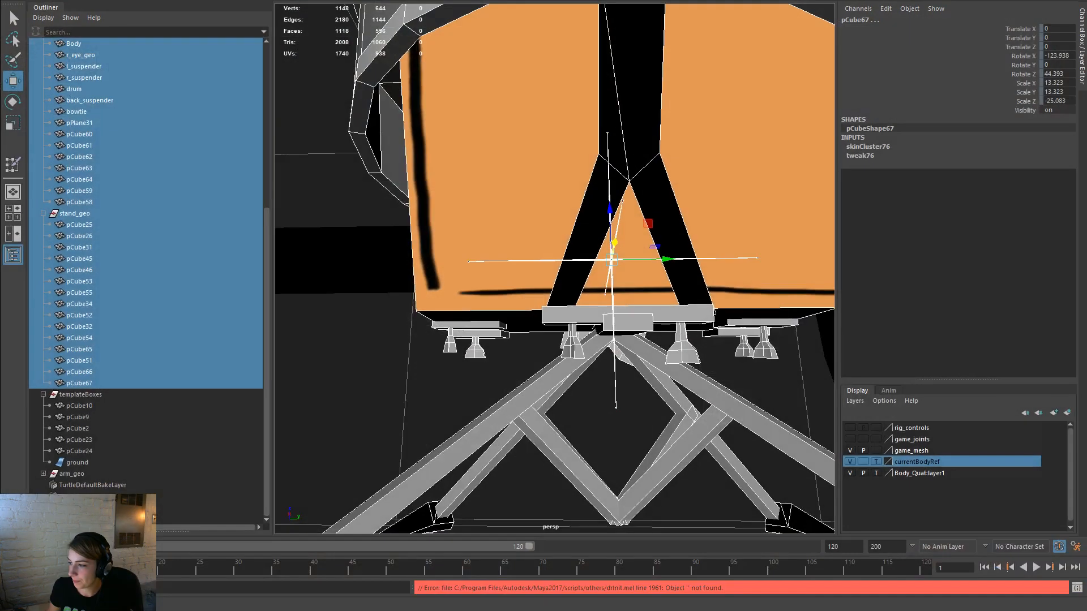
Step: Delete the edges flanking the central knot of the bow tie mesh in Maya
scroll(605, 439, "down", 5)
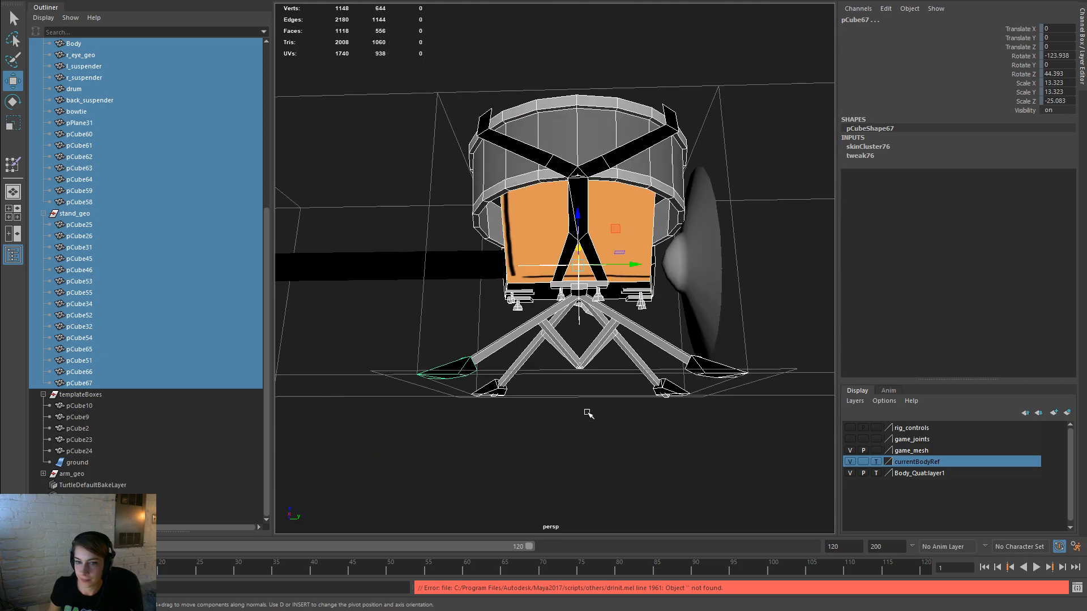
left_click(795, 344)
left_click_drag(698, 389, 949, 419, "alt")
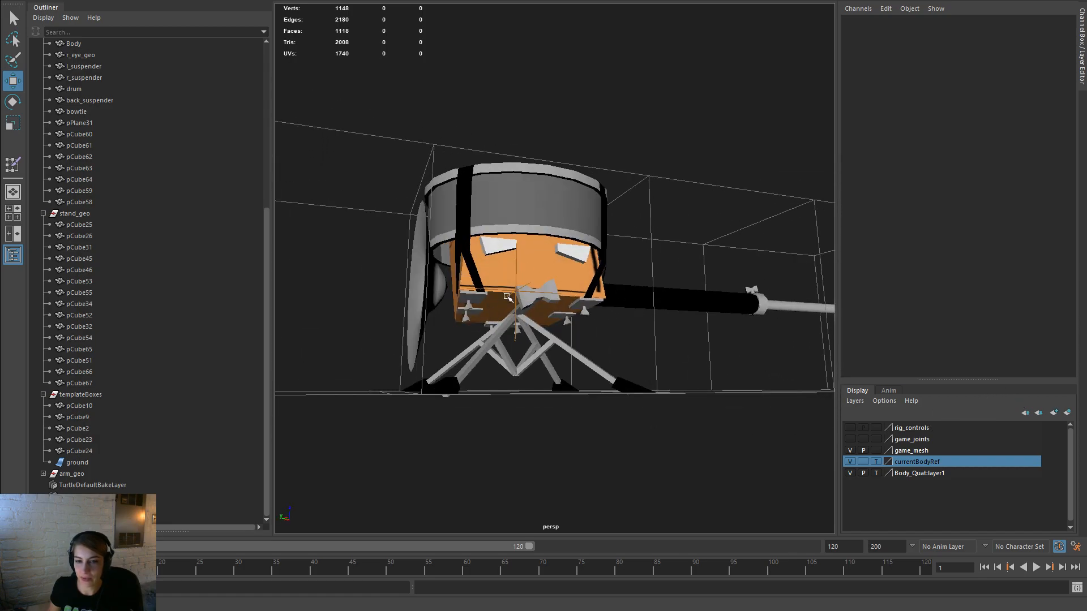
right_click_drag(438, 378, 526, 399, "alt")
left_click(511, 370)
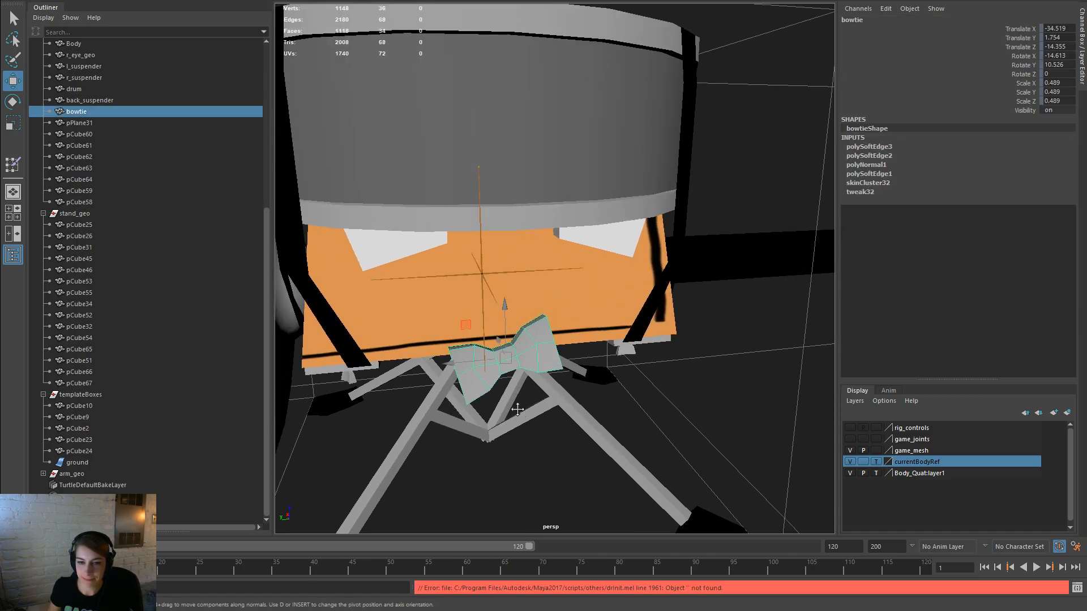
middle_click_drag(517, 412, 541, 333, "alt")
right_click_drag(425, 328, 615, 400, "alt")
right_click_drag(587, 274, 582, 236)
left_click(529, 297)
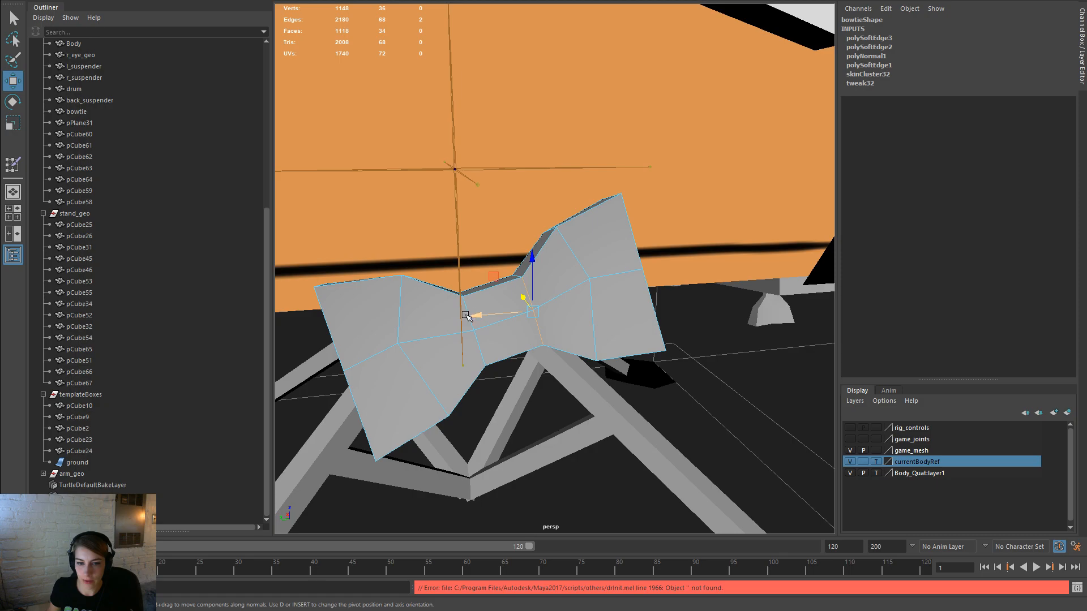
left_click_drag(668, 335, 658, 356, "alt")
right_click(591, 298)
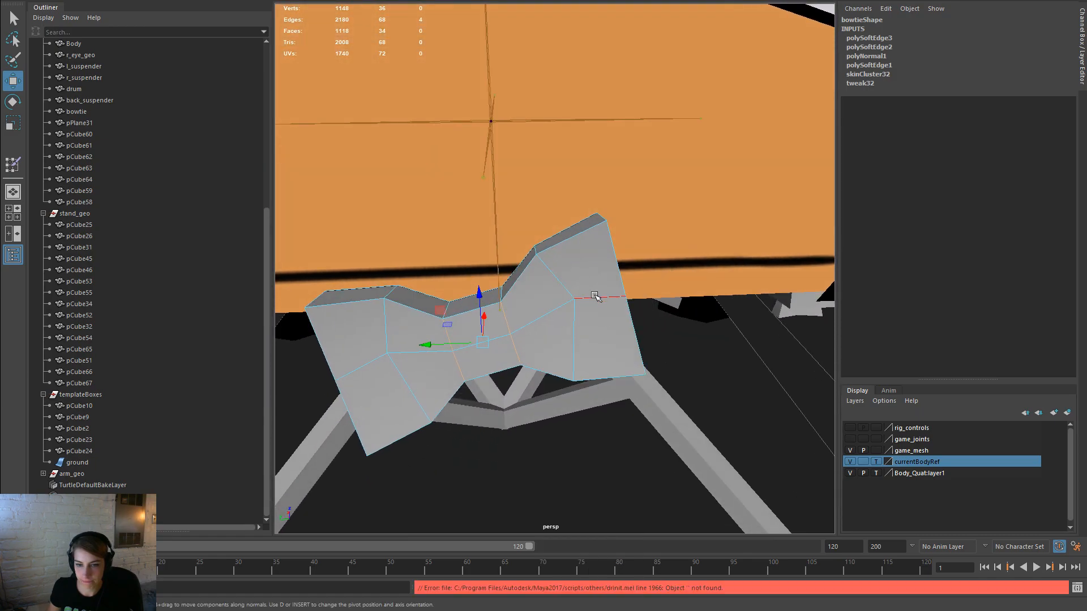
left_click_drag(594, 296, 706, 365, "alt")
key("Delete")
Step: Delete the remaining inner edges across both wings of the bow tie
right_click_drag(582, 289, 583, 255)
left_click_drag(685, 299, 552, 260)
key("Delete")
left_click_drag(387, 357, 319, 312)
key("Delete")
left_click_drag(439, 314, 538, 298)
key("Delete")
left_click_drag(674, 308, 541, 253)
key("Delete")
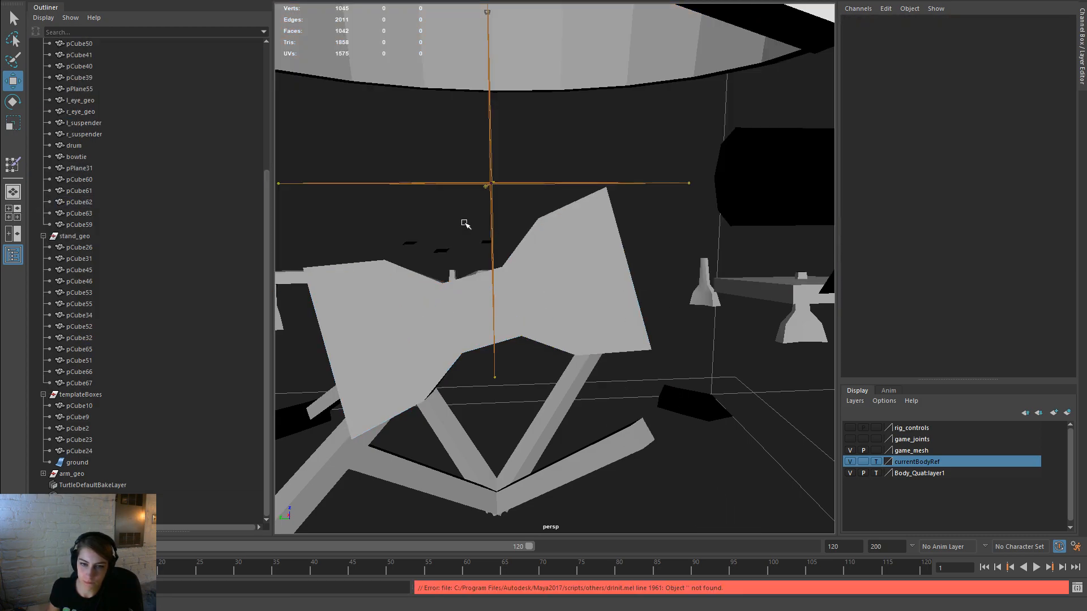
key("ctrl+z")
left_click(687, 323)
Step: Insert an edge loop across the central knot of the bow tie mesh
left_click_drag(687, 323, 549, 332, "alt")
right_click_drag(549, 332, 512, 343, "alt")
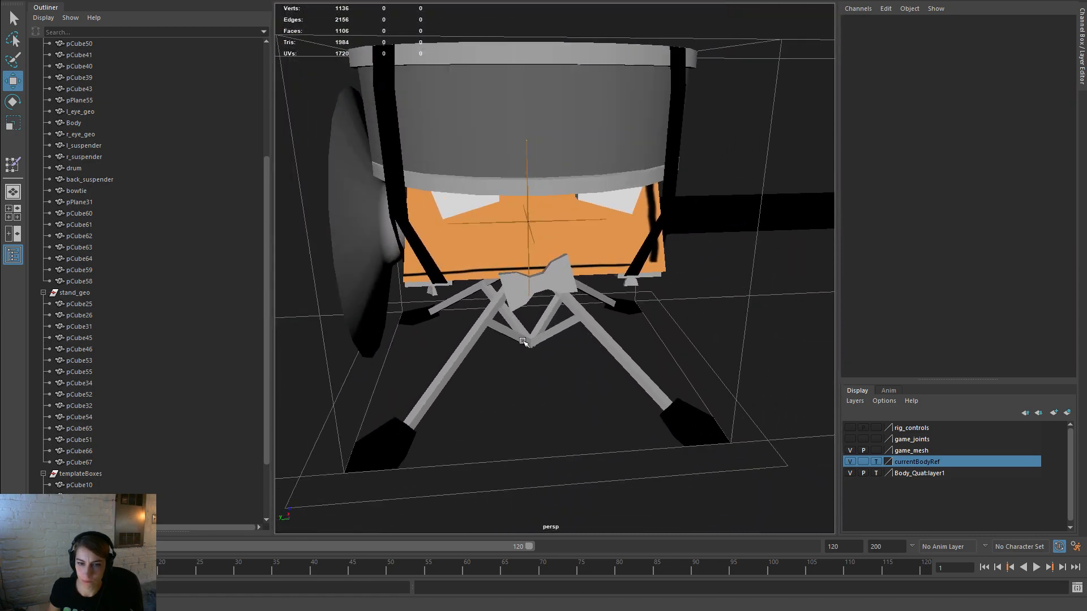
left_click_drag(603, 390, 650, 343, "alt")
scroll(548, 359, "up", 4)
scroll(650, 343, "up", 3)
left_click_drag(585, 260, 487, 308, "alt")
right_click_drag(488, 308, 595, 345, "alt")
left_click(531, 317)
key("space")
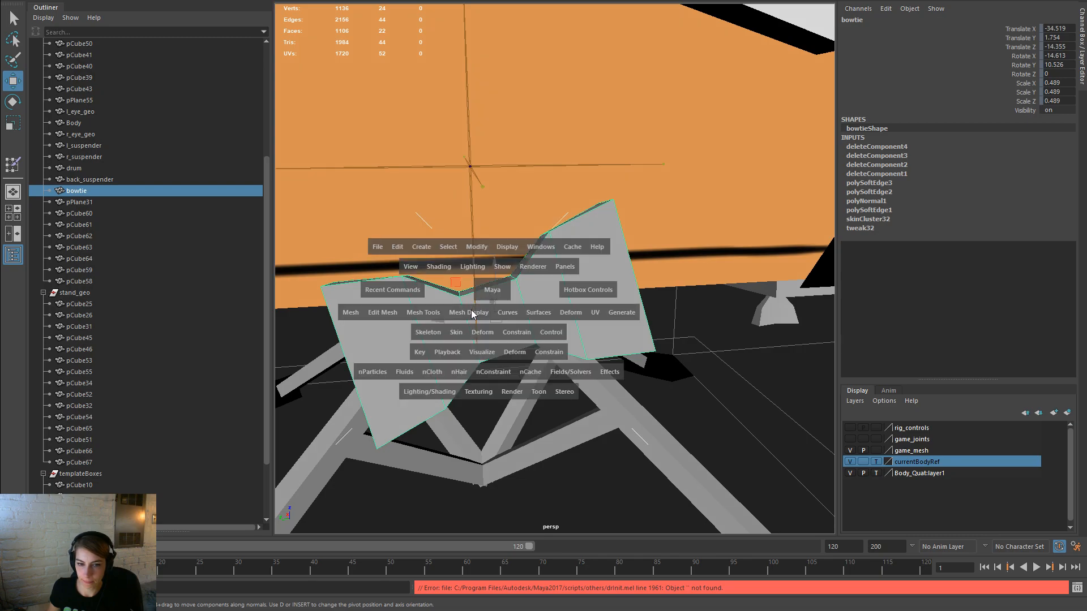
left_click(435, 313)
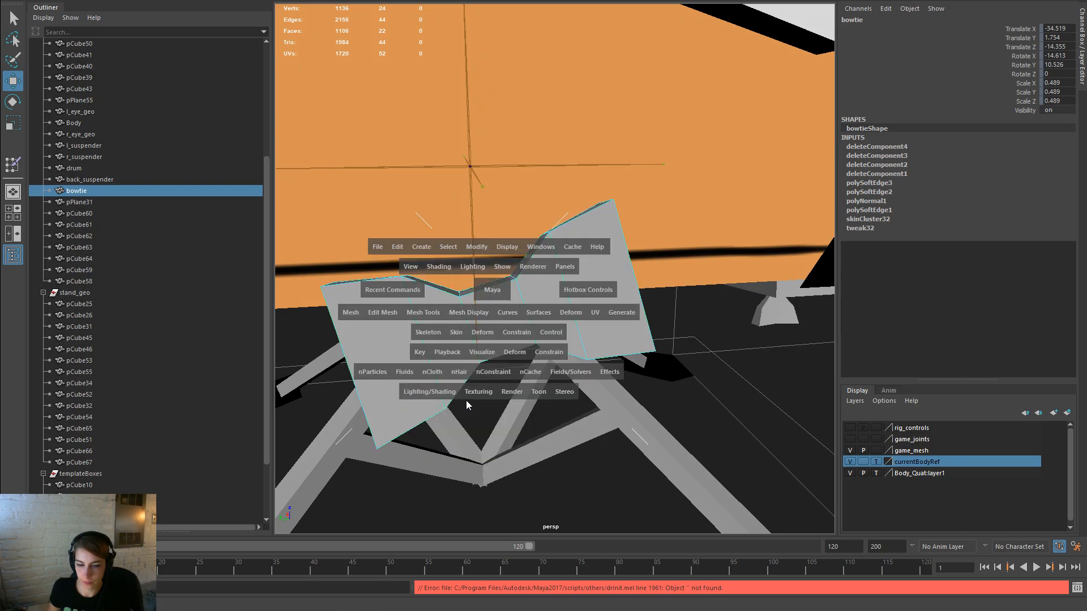
left_click(464, 401)
left_click(490, 293)
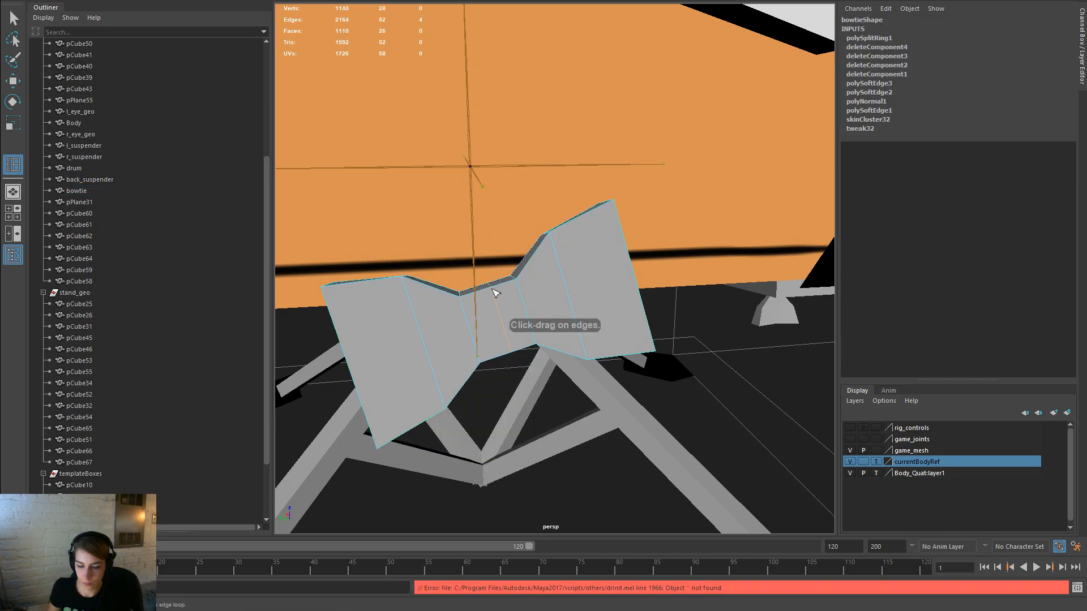
left_click_drag(484, 270, 483, 264)
right_click_drag(526, 263, 639, 245)
Step: Delete the construction history of the bow tie mesh
key("space")
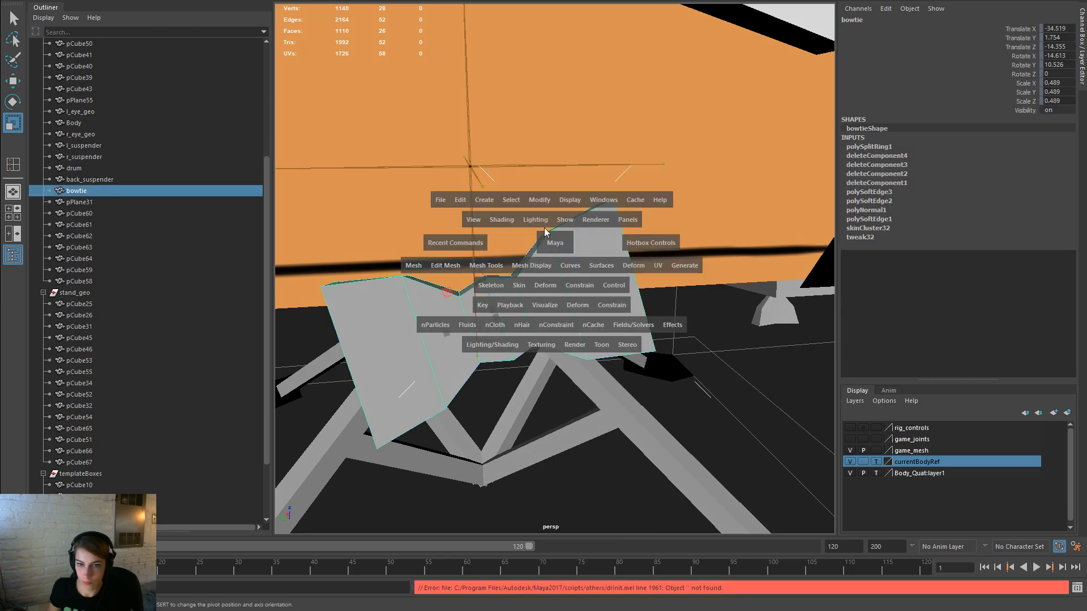
left_click(467, 199)
mouse_move(586, 338)
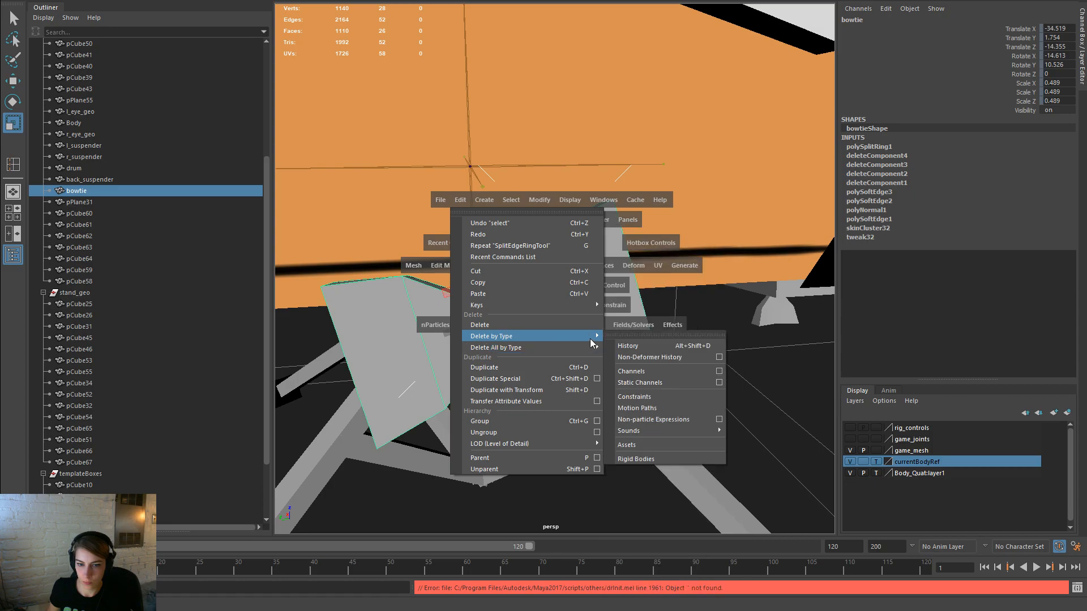
left_click(656, 347)
left_click(581, 474)
right_click_drag(686, 438, 503, 348, "alt")
scroll(502, 348, "up", 3)
scroll(534, 299, "up", 2)
Step: Create a polygon cylinder with the default settings: radius 1, height 2 and 20 axis divisions
key("space")
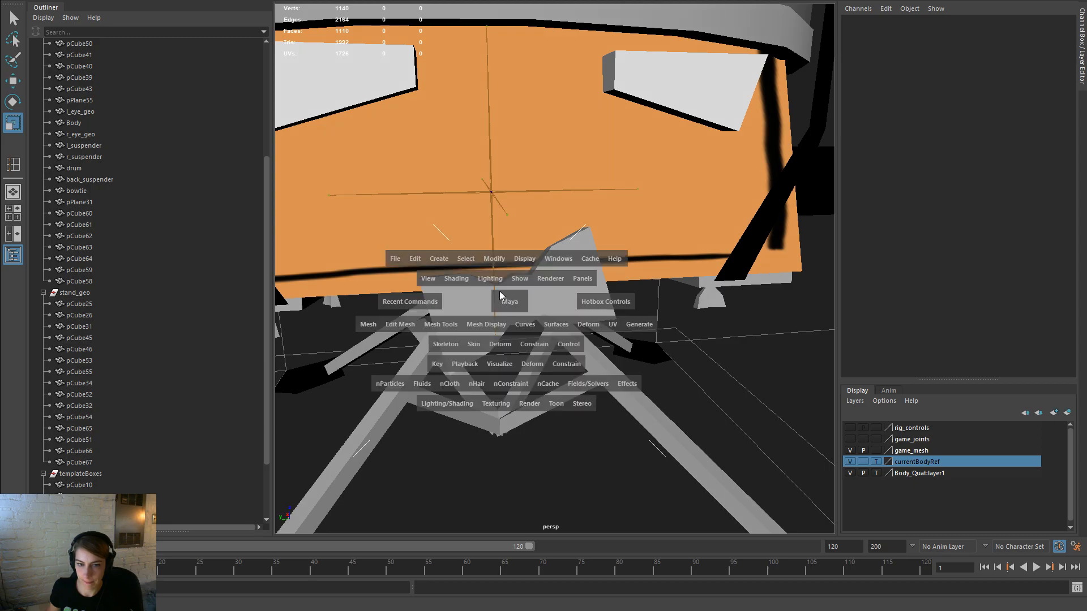
left_click(439, 259)
mouse_move(566, 302)
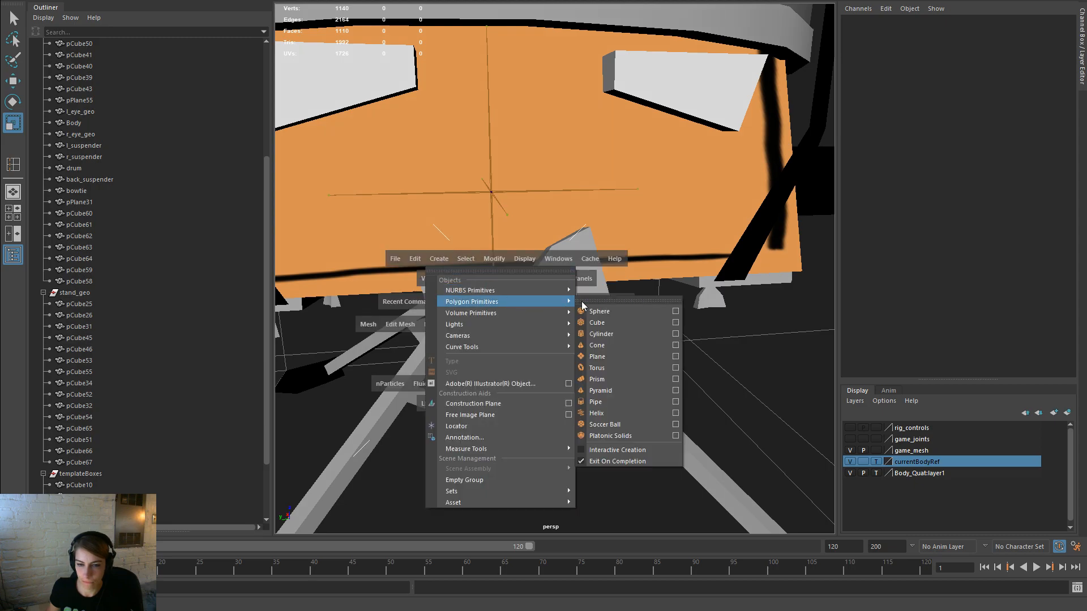
left_click(676, 334)
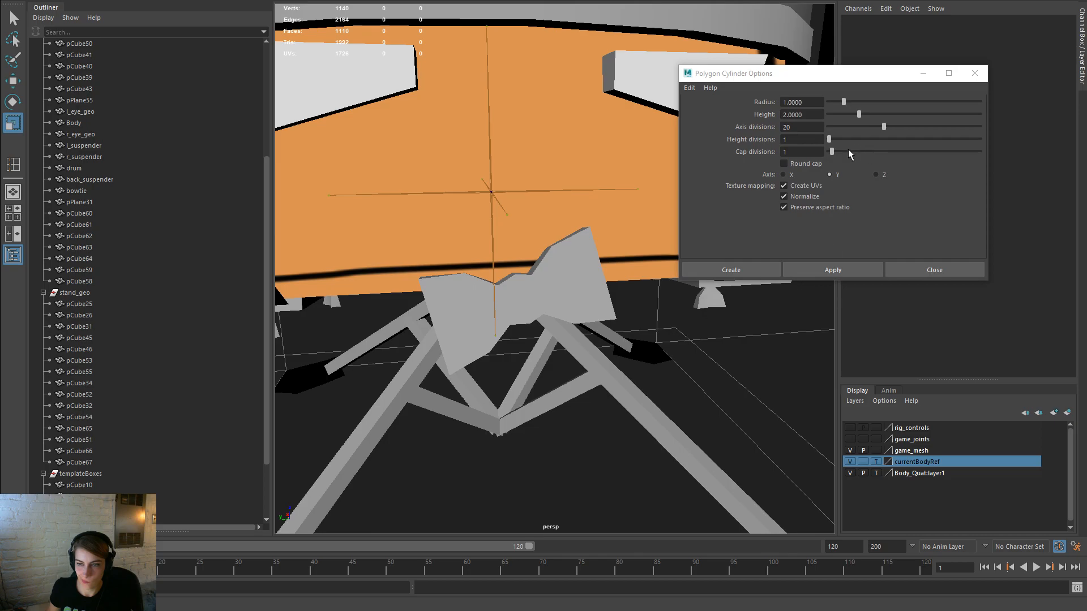
right_click_drag(723, 401, 584, 338, "alt")
left_click_drag(584, 337, 603, 342, "alt")
key("space")
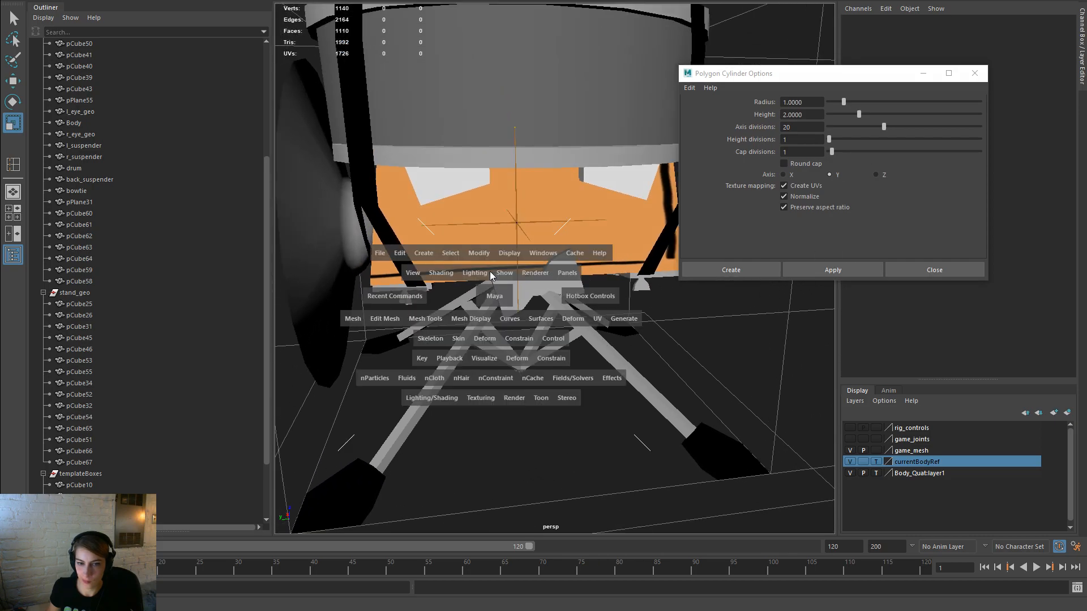
left_click(440, 255)
mouse_move(501, 296)
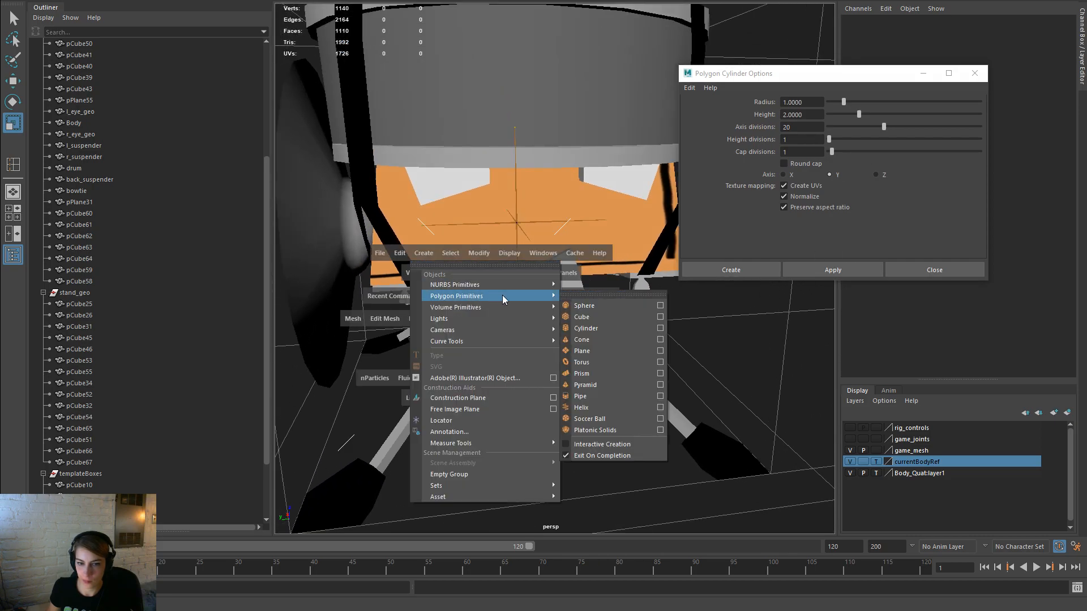
left_click(622, 326)
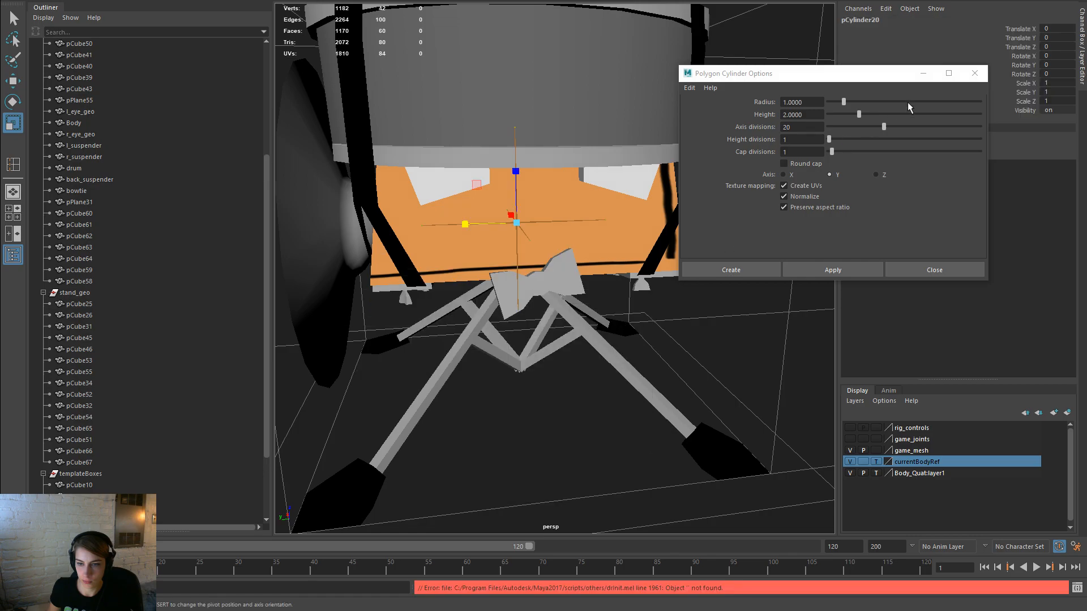
left_click(976, 74)
Step: Scale the cylinder uniformly to about 9.86, move it in front of the body to about X -92.5, and set Subdivisions Axis to 8
left_click_drag(518, 224, 549, 225)
key("w")
left_click_drag(511, 263, 563, 264, "alt")
left_click_drag(473, 209, 532, 267)
left_click(914, 148)
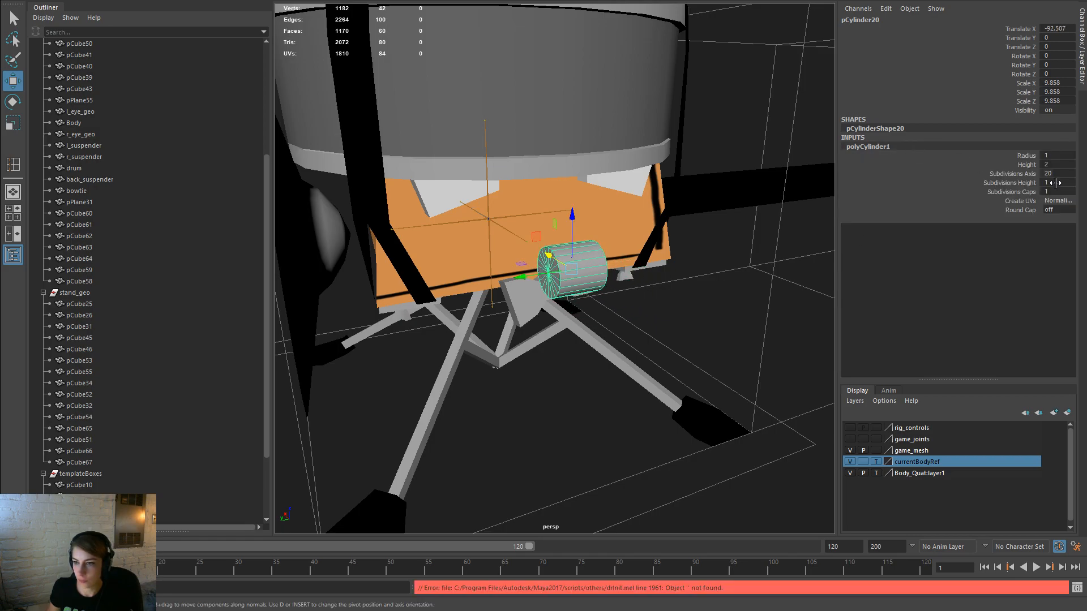
key("Return")
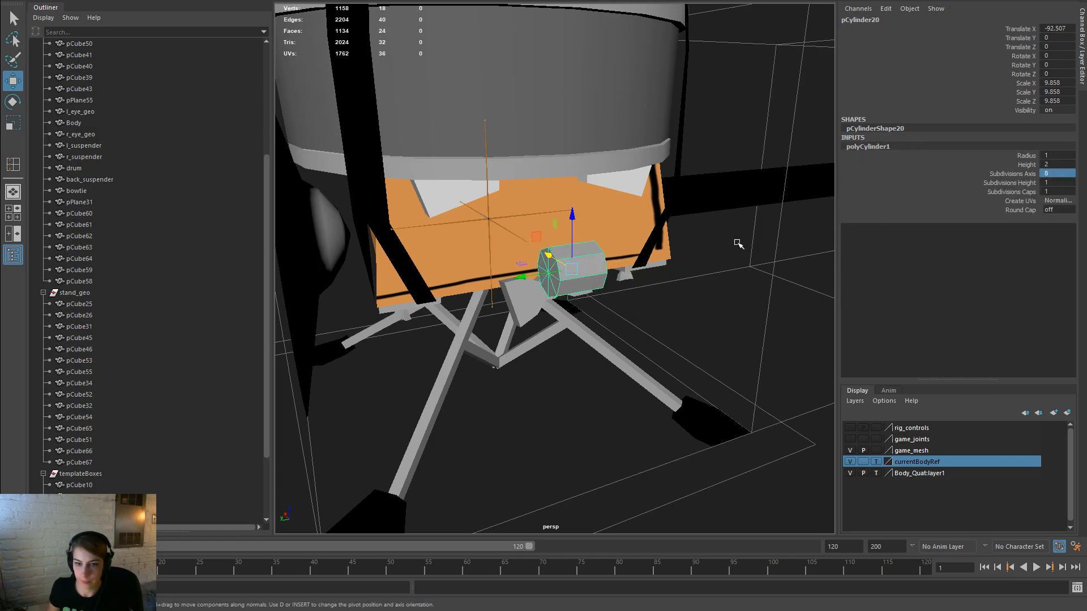
Step: Soften the edges of the eight-sided cylinder
scroll(655, 298, "up", 3)
right_click_drag(623, 260, 618, 231)
left_click_drag(639, 271, 601, 272, "alt")
left_click_drag(510, 355, 499, 189)
key("space")
left_click(480, 209)
left_click(514, 323)
right_click_drag(492, 254, 541, 243)
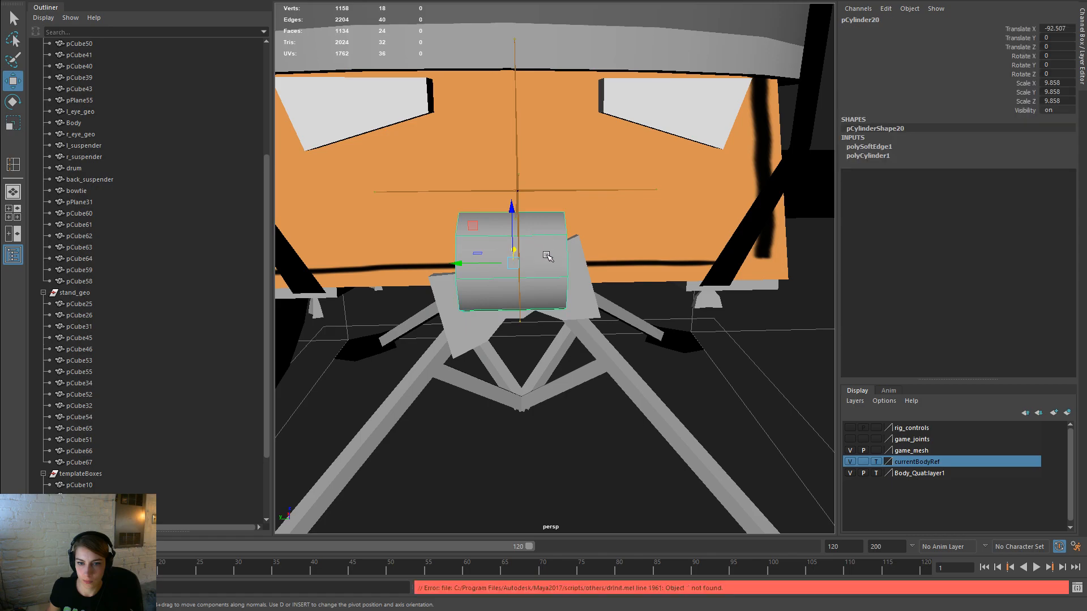
Step: Parent the cylinder to the bow tie and set its Rotate X and Rotate Y to 0
left_click_drag(557, 265, 739, 273)
left_click(609, 290, "shift")
key("p")
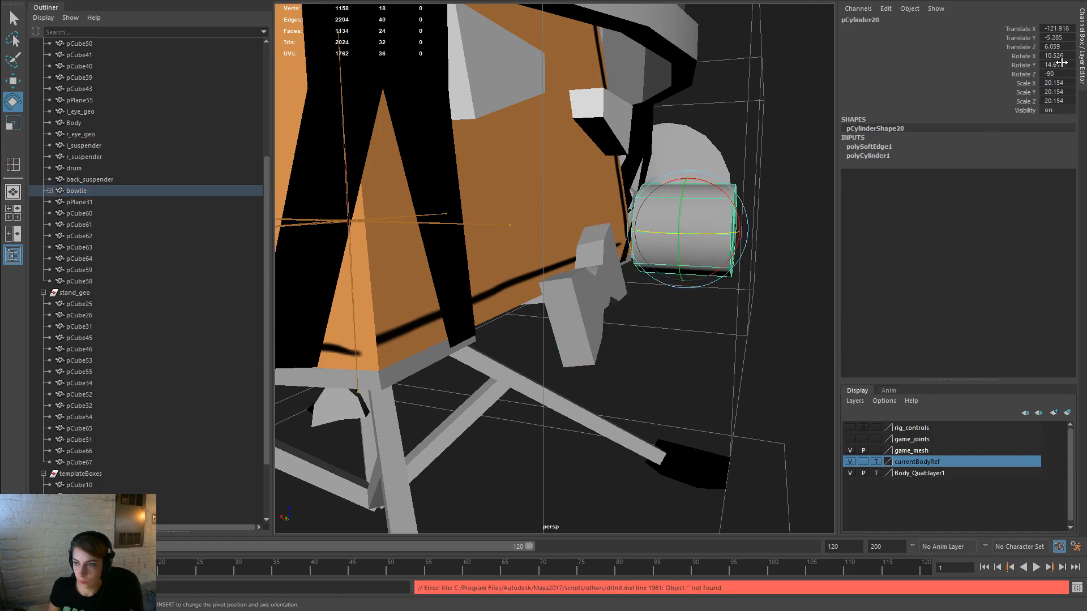
type("0")
key("Return")
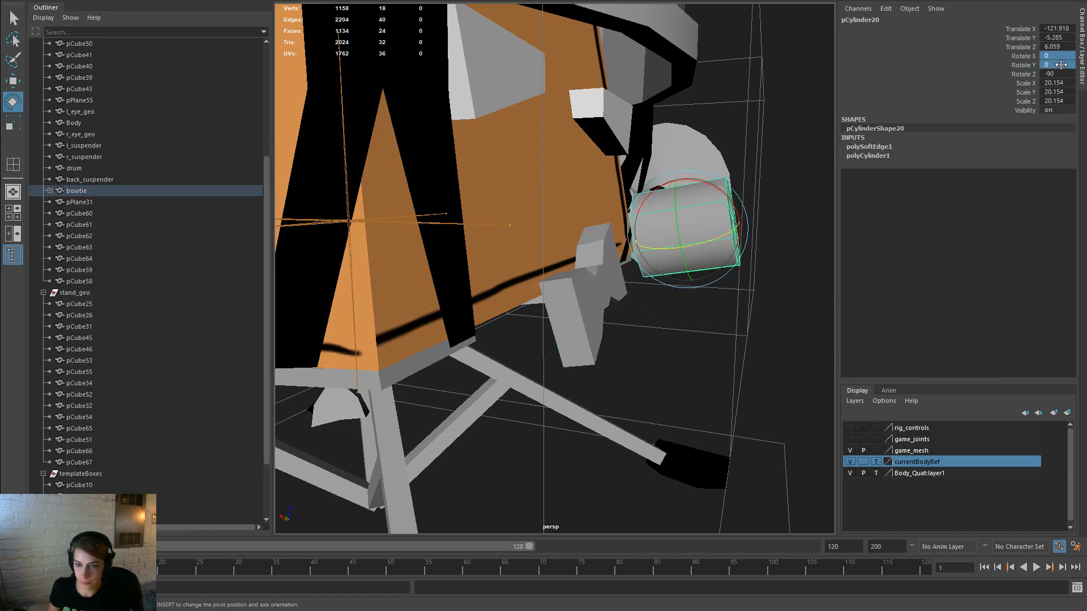
Step: Set the Move tool's axis orientation to Object, move the cylinder onto the bow tie's centre and scale it uniformly to about 8.8
key("w")
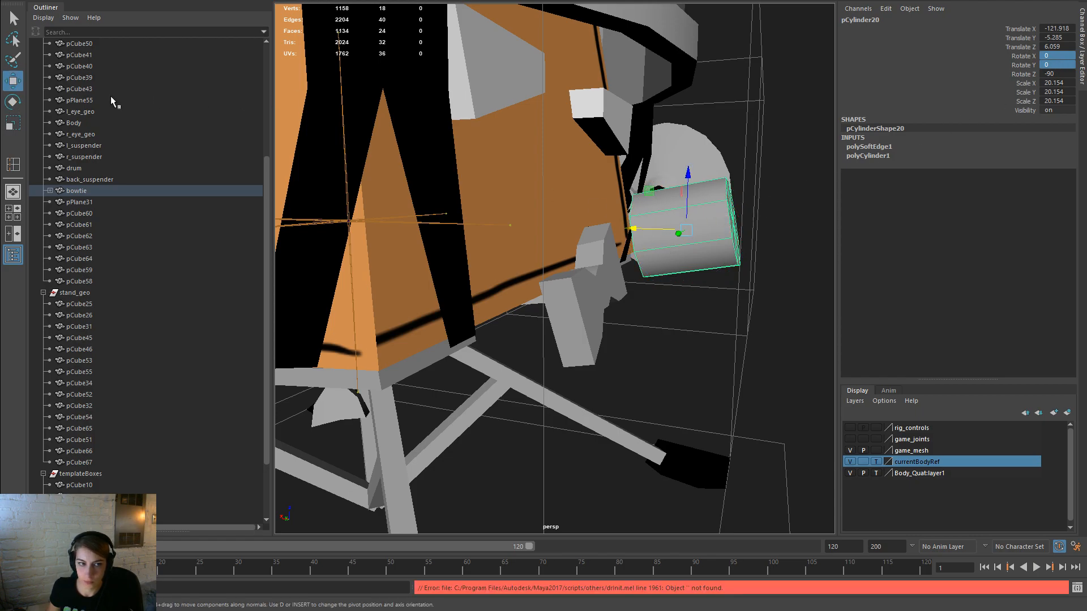
double_click(8, 85)
left_click(835, 369)
left_click(833, 370)
left_click_drag(630, 238, 571, 241)
key("r")
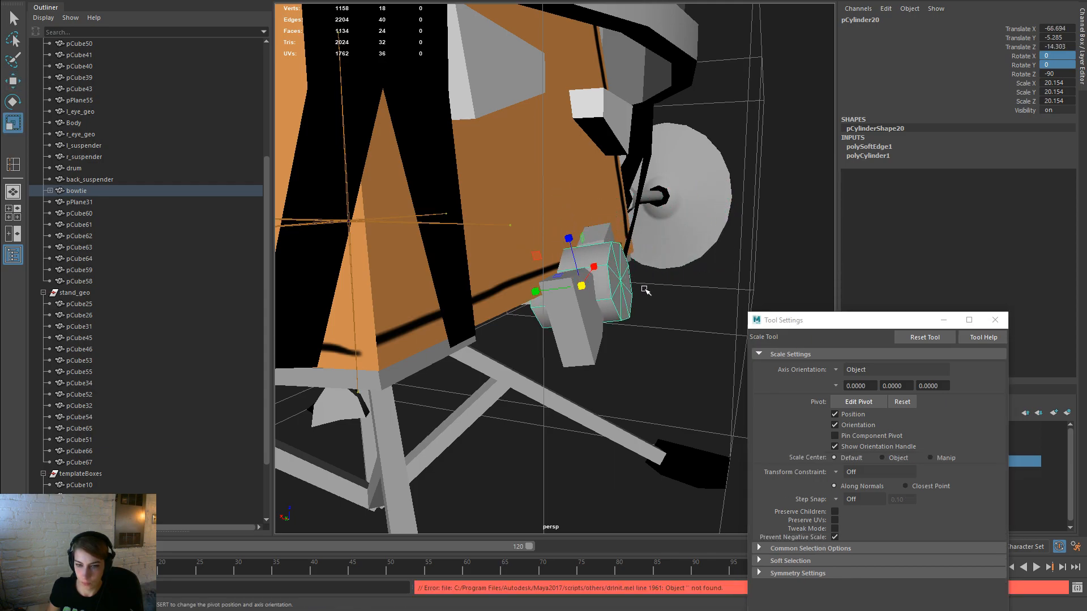
left_click_drag(578, 289, 538, 298)
key("w")
left_click_drag(626, 301, 498, 291, "alt")
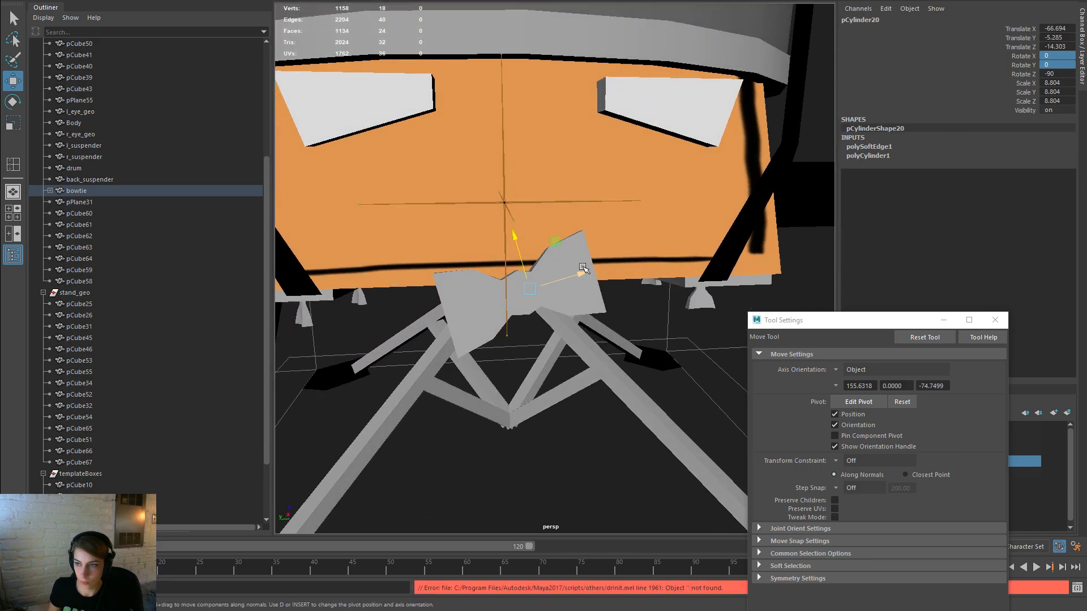
Step: Set the cylinder's Translate Y to 0 and fine-tune its position and scale so it forms the bow tie's central knot
left_click(1068, 36)
type("0")
key("Return")
left_click_drag(560, 343, 672, 340, "alt")
left_click_drag(535, 294, 556, 290)
left_click_drag(651, 324, 582, 359, "alt")
key("r")
left_click_drag(542, 324, 640, 340)
key("w")
mouse_move(525, 299)
left_mouse_down()
mouse_move(542, 306)
mouse_move(531, 306)
left_mouse_up()
key("r")
key("w")
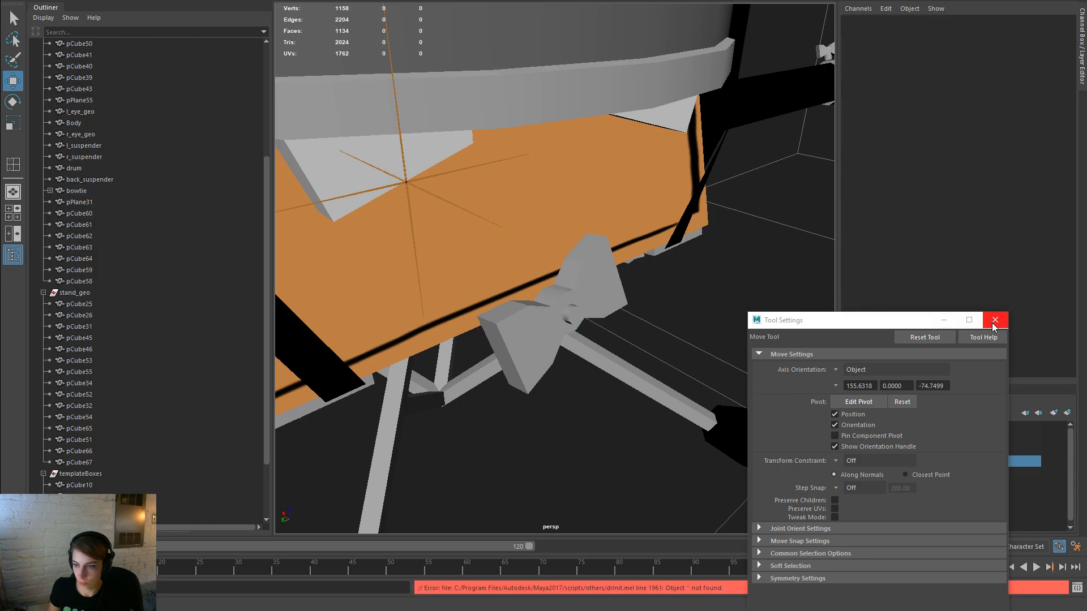
left_click(994, 320)
left_click_drag(764, 381, 689, 369, "alt")
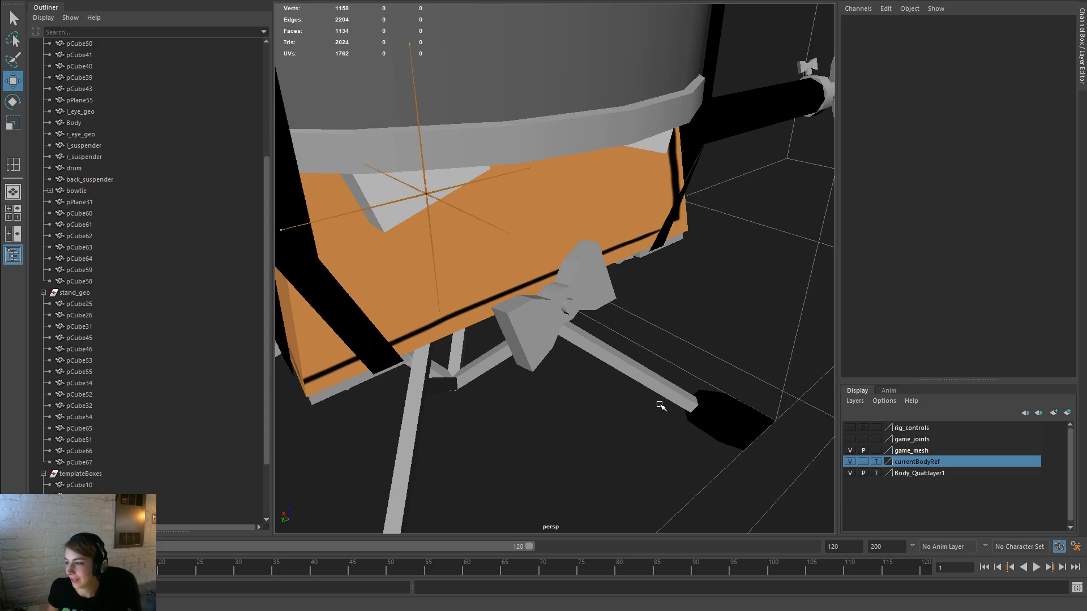
Step: Unbind the skin from both the l_eye_geo and r_eye_geo meshes
right_click_drag(656, 387, 566, 311, "alt")
left_click_drag(638, 335, 585, 319, "alt")
right_click_drag(670, 329, 628, 300, "alt")
left_click_drag(639, 317, 614, 213, "alt")
left_click(600, 213)
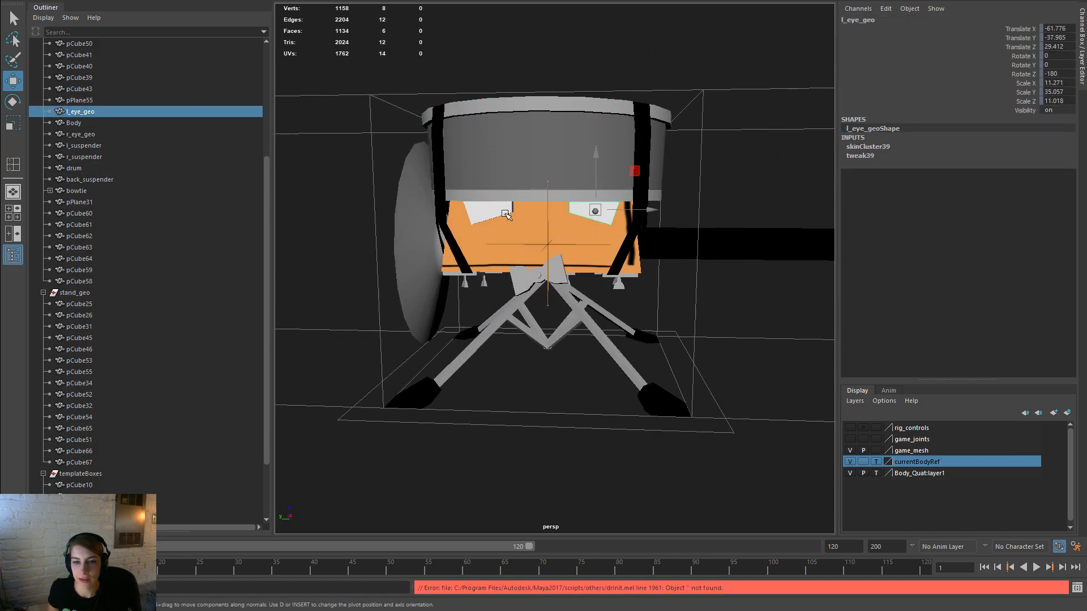
left_click(507, 213, "shift")
key("space")
left_click(485, 260)
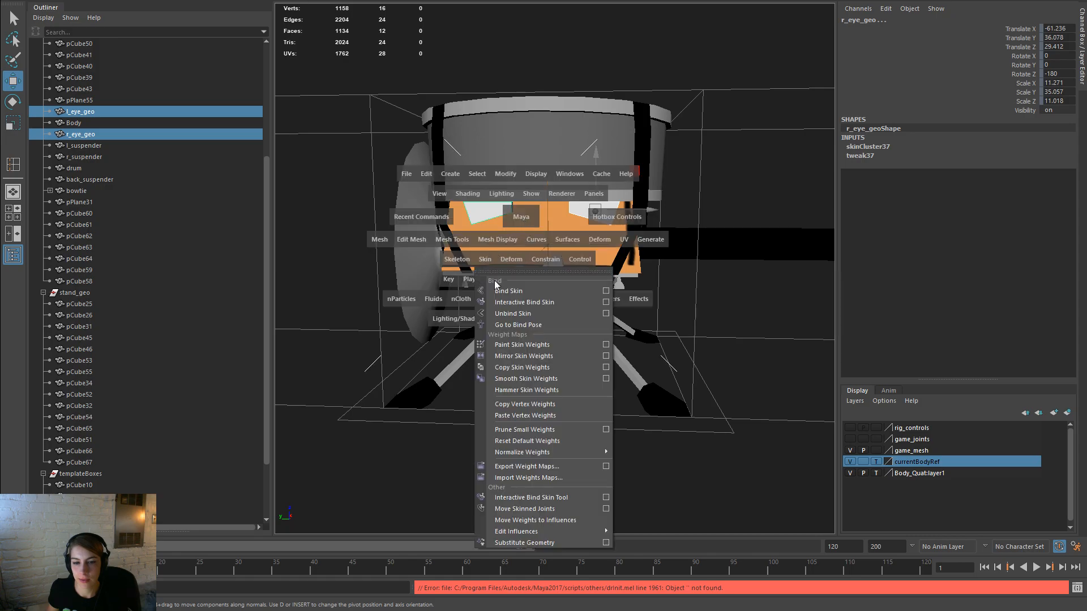
left_click(523, 315)
Step: Try to move both eyes up and forward in front of the drum, and undo the moves
left_click_drag(552, 334, 725, 383, "alt")
left_click_drag(531, 180, 531, 79)
key("ctrl+z")
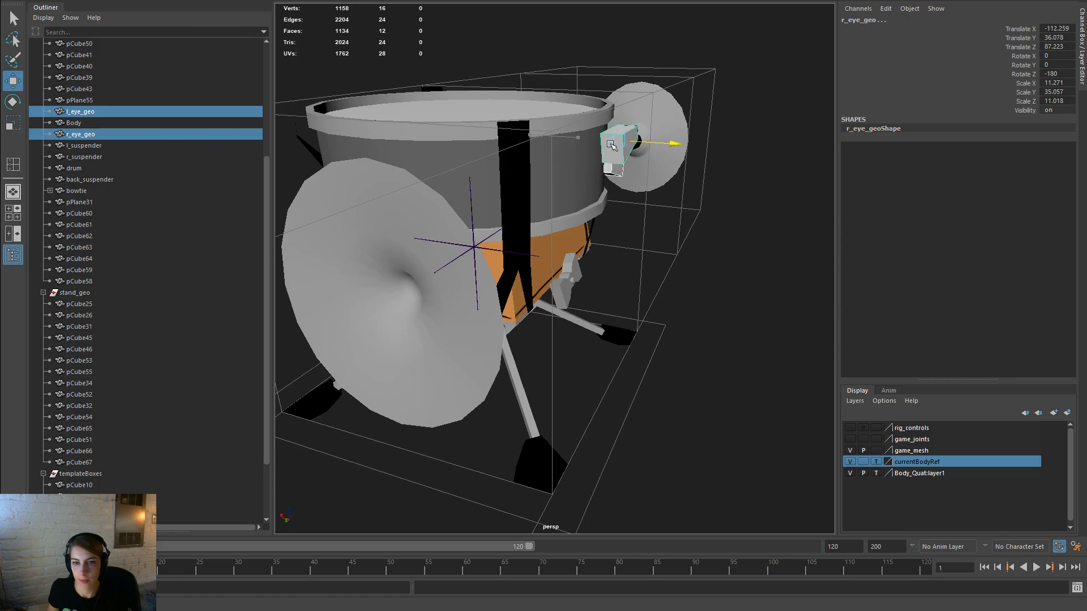
key("ctrl+z")
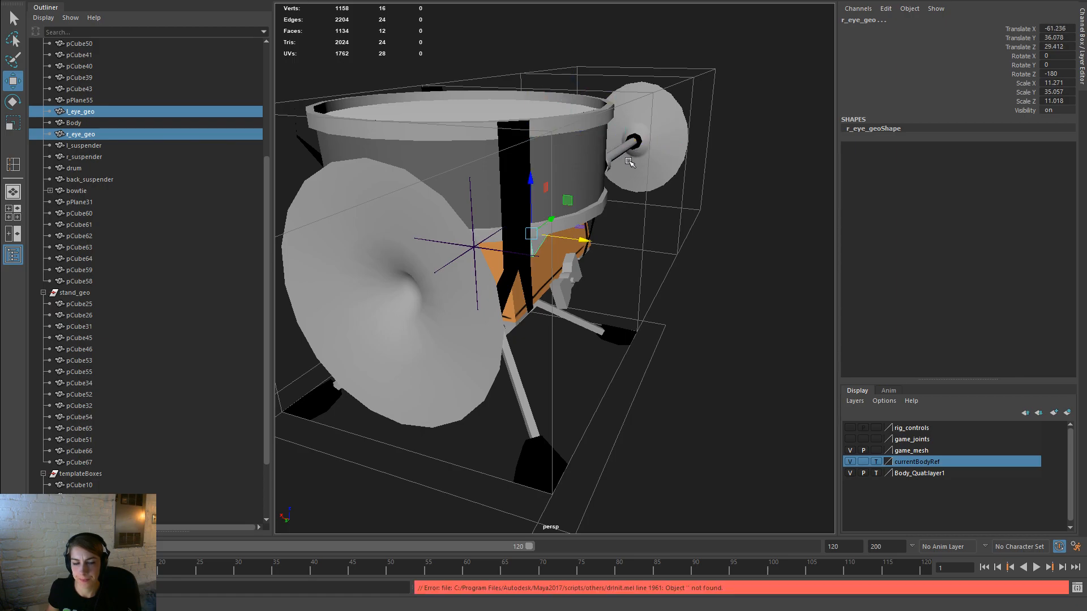
Step: Try the World axis orientation for the Move tool on both eyes and return it to Object
double_click(13, 81)
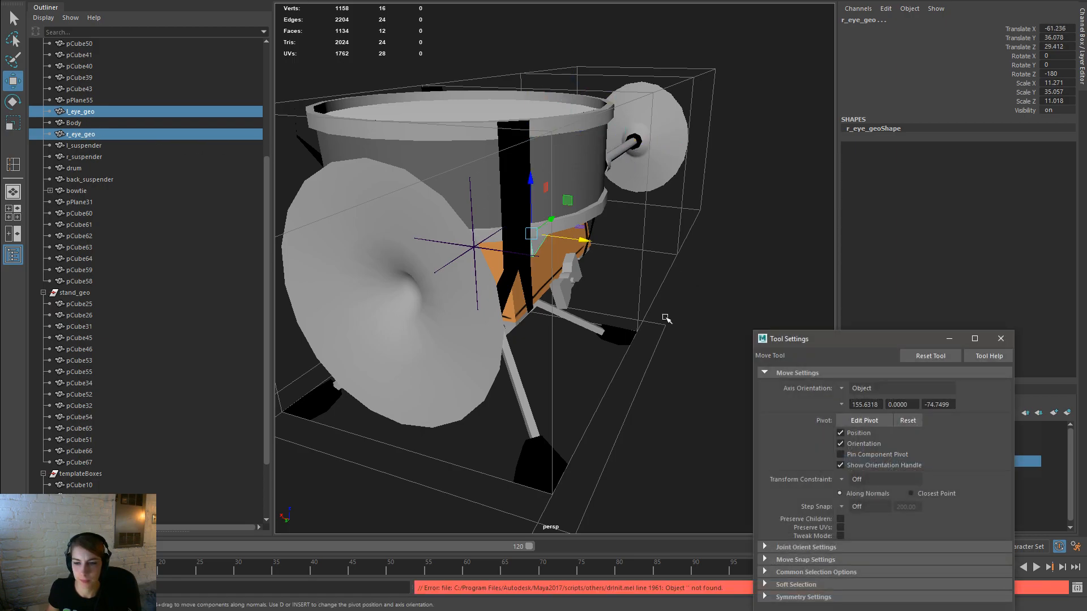
left_click_drag(668, 320, 566, 279, "alt")
left_click(842, 389)
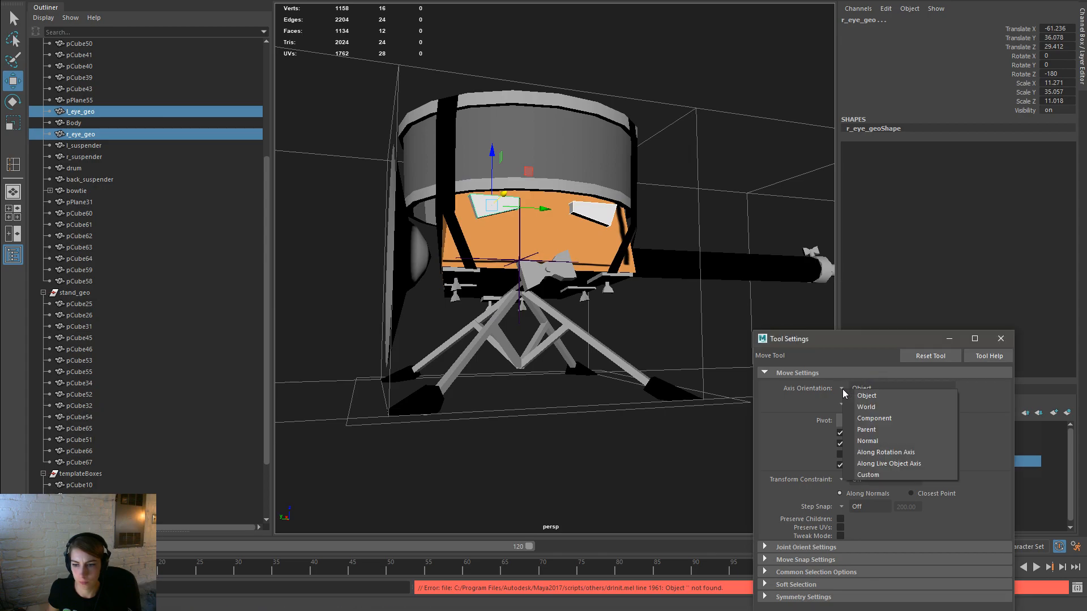
left_click(866, 407)
left_click(708, 453)
left_click(593, 212)
left_click(495, 213, "shift")
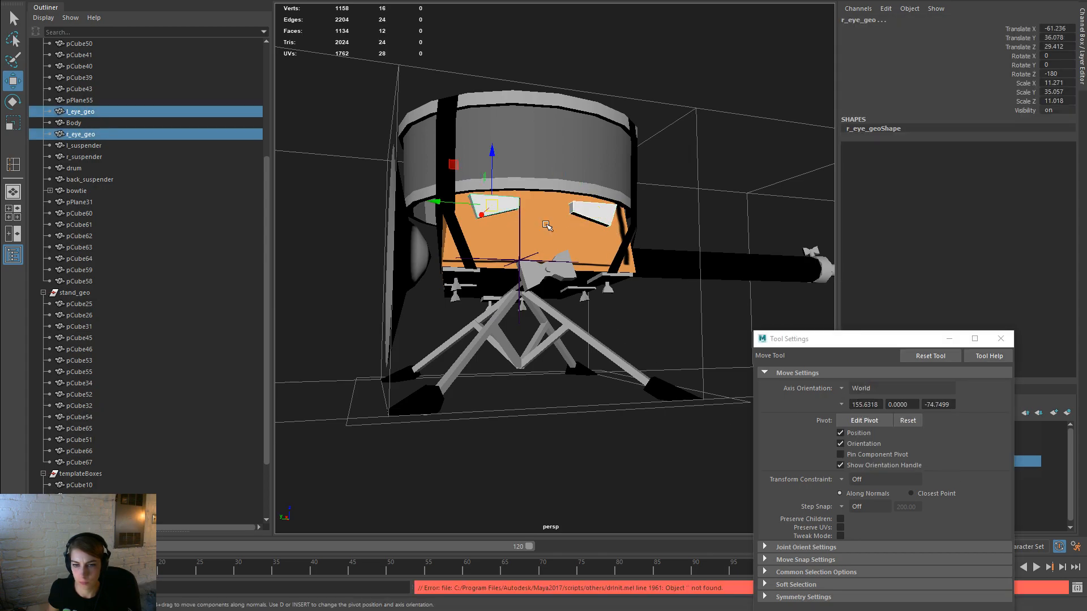
left_click(842, 388)
left_click(866, 399)
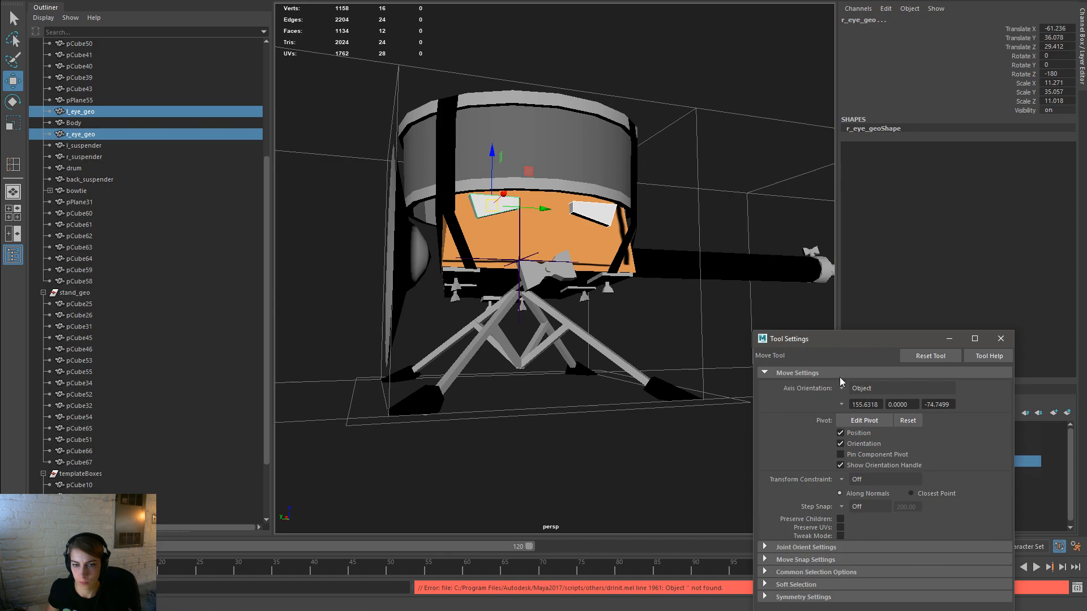
Step: Raise both eyes to about Z 76.5 and bring them forward onto the front of the drum
left_click(492, 127)
key("ctrl+z")
left_click_drag(496, 151, 503, 85)
left_click_drag(558, 175, 722, 242, "alt")
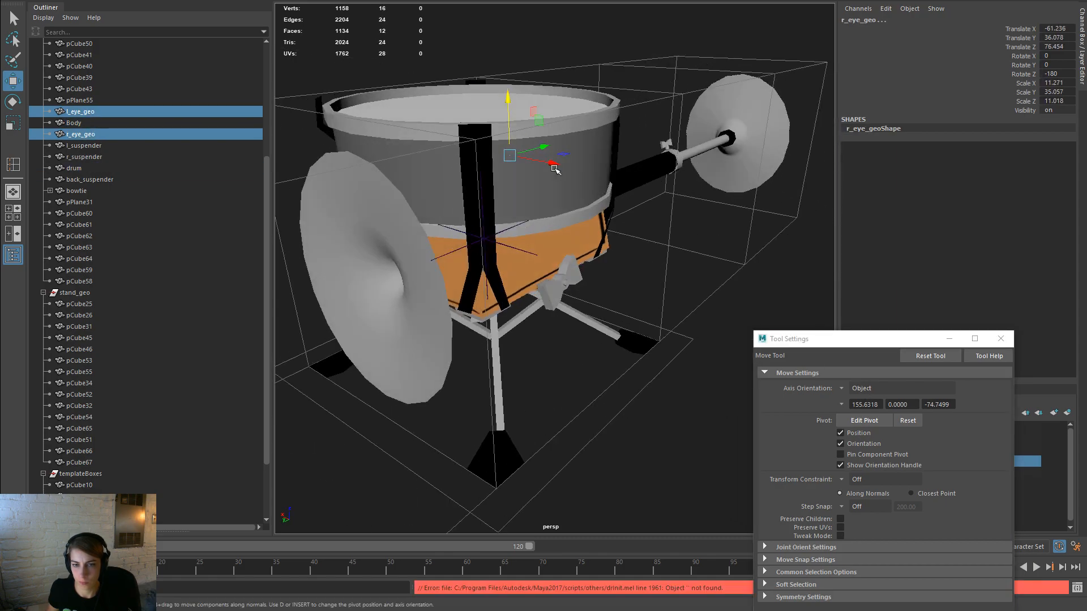
left_click_drag(554, 165, 591, 181)
left_click_drag(719, 236, 497, 175, "alt")
left_click(618, 174)
left_click_drag(618, 174, 686, 213, "alt")
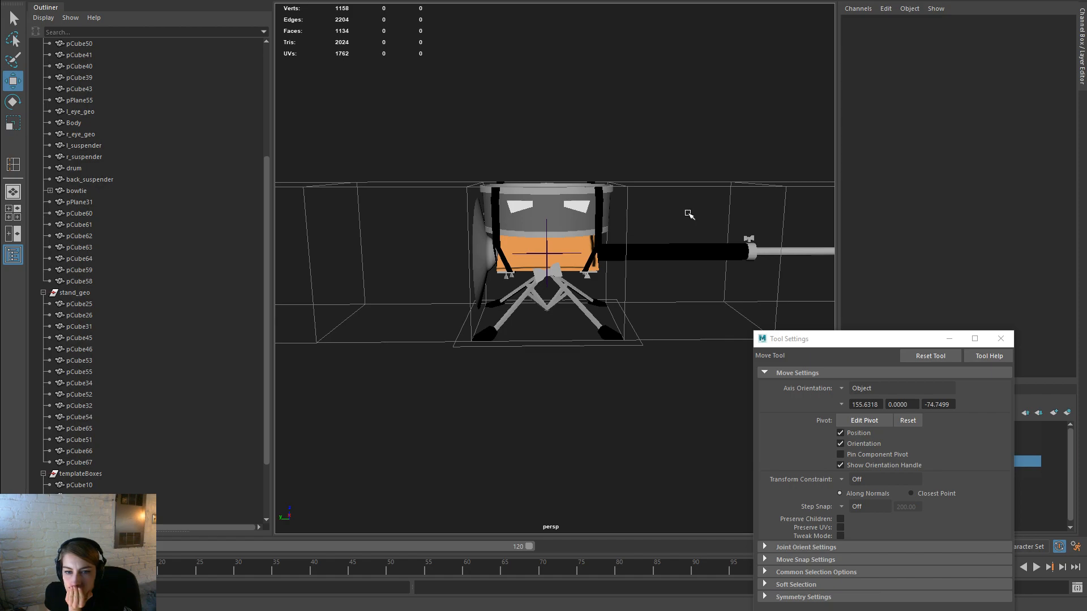
Step: Undo the last moves of both eyes
key("ctrl+z")
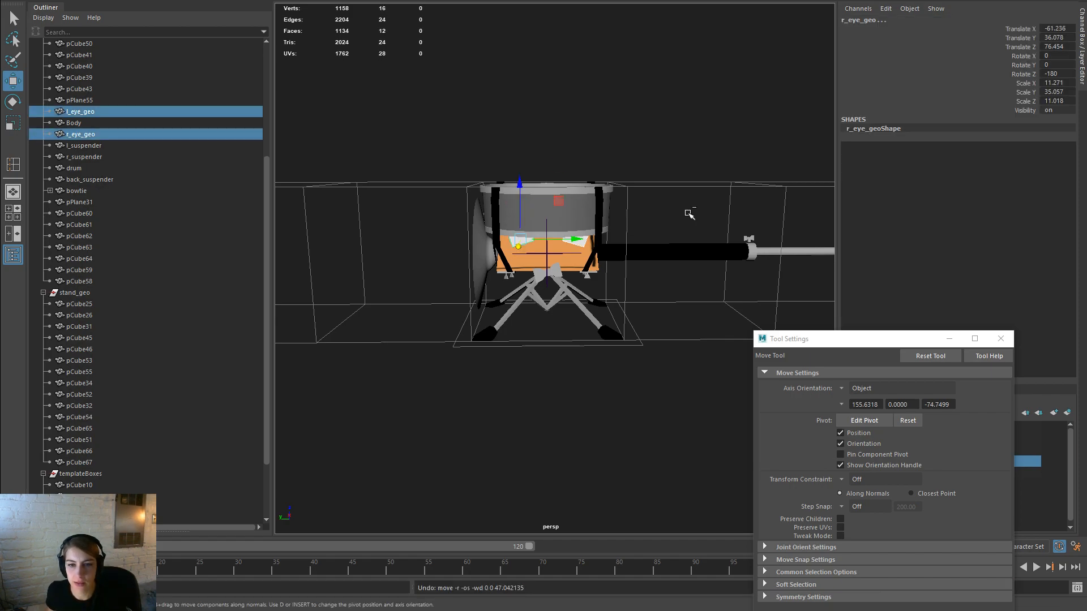
key("ctrl+z")
key("ctrl+z")
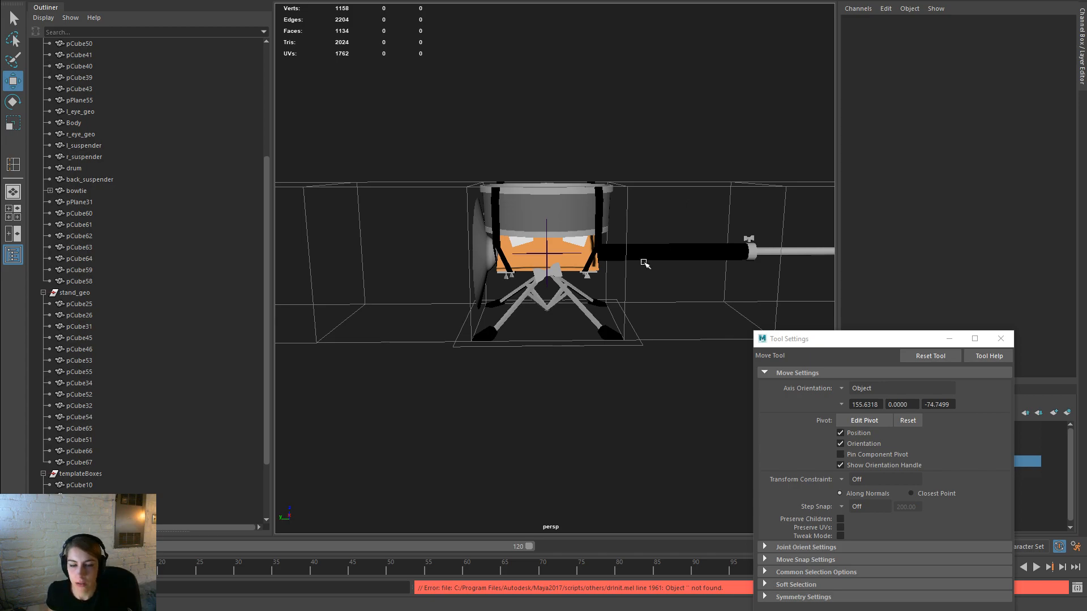
Step: Try lowering the top vertices of both front suspenders by about 46.2 units so they end at the drum's lower rim
key("f")
left_click(656, 193)
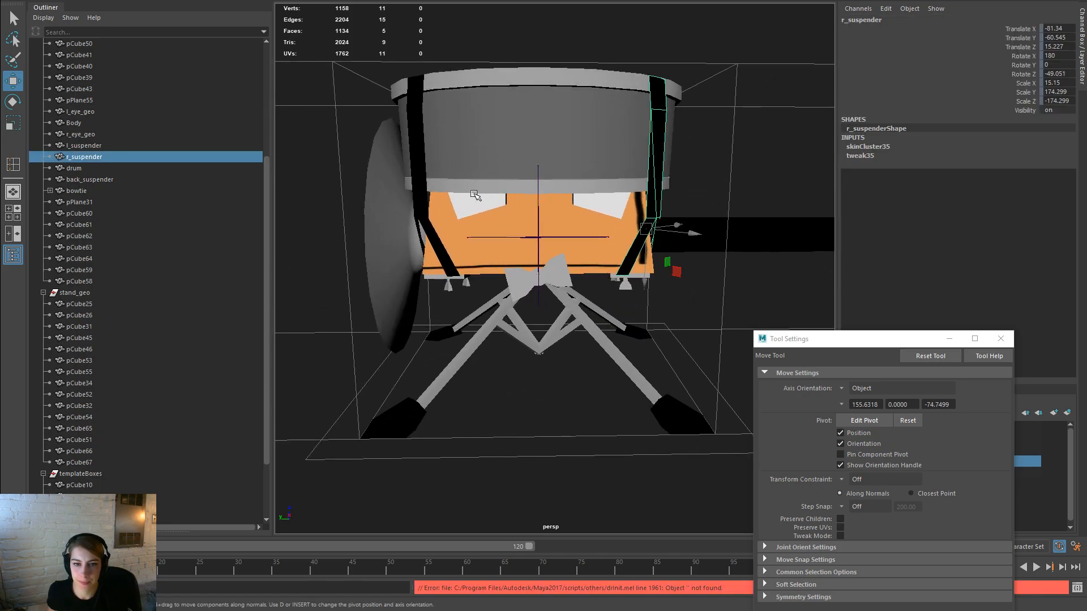
left_click(425, 210, "shift")
left_click_drag(425, 210, 670, 194, "alt")
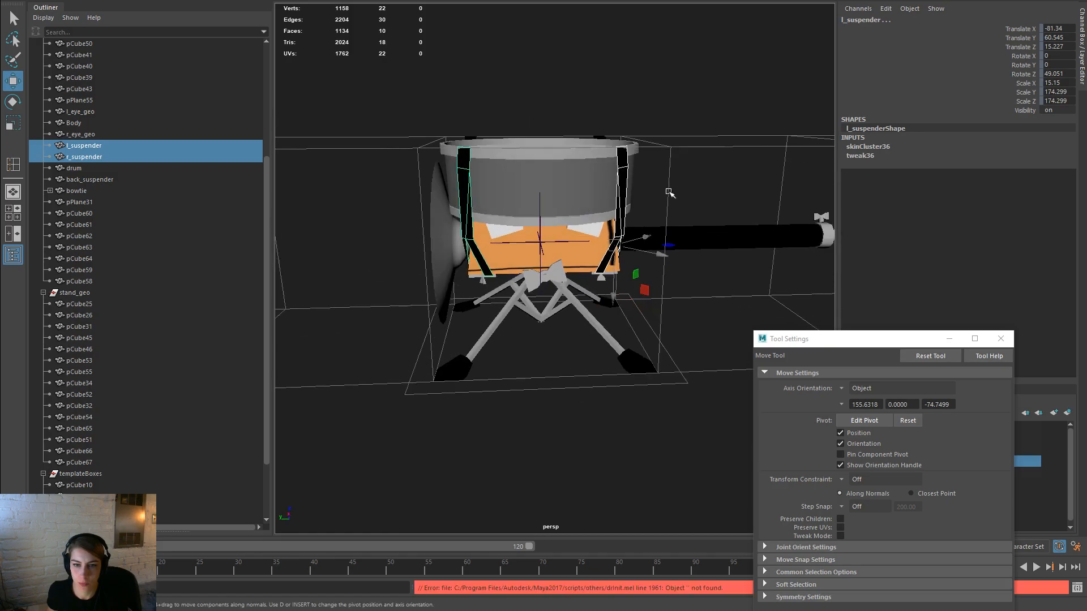
key("F8")
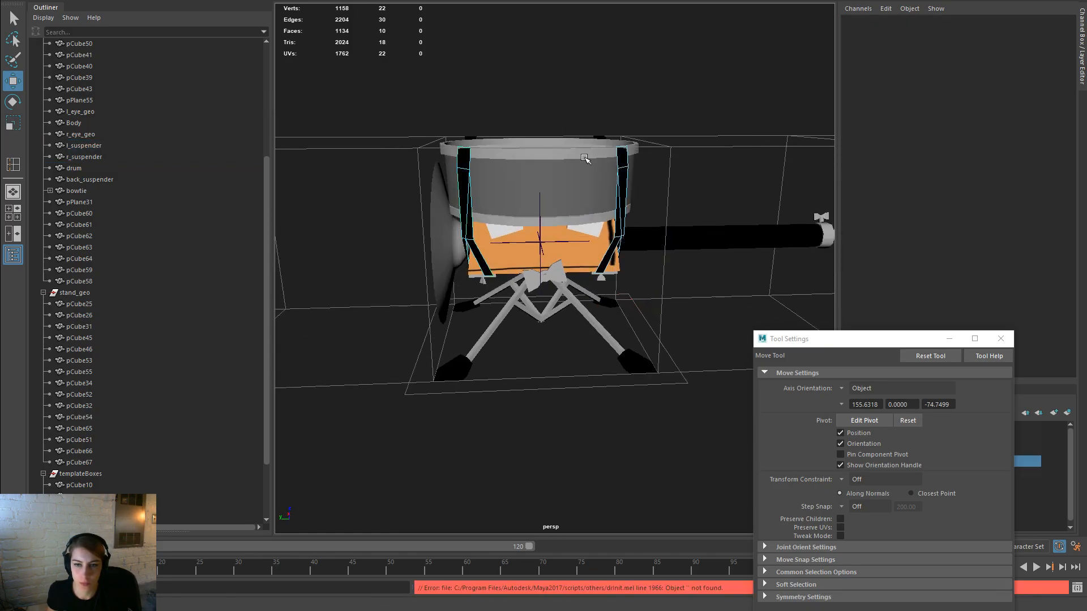
right_click_drag(623, 165, 571, 165)
left_click_drag(685, 201, 380, 94)
left_click_drag(542, 103, 552, 164)
right_click_drag(624, 218, 659, 199)
left_click_drag(660, 198, 764, 187, "alt")
right_click_drag(648, 201, 727, 224, "alt")
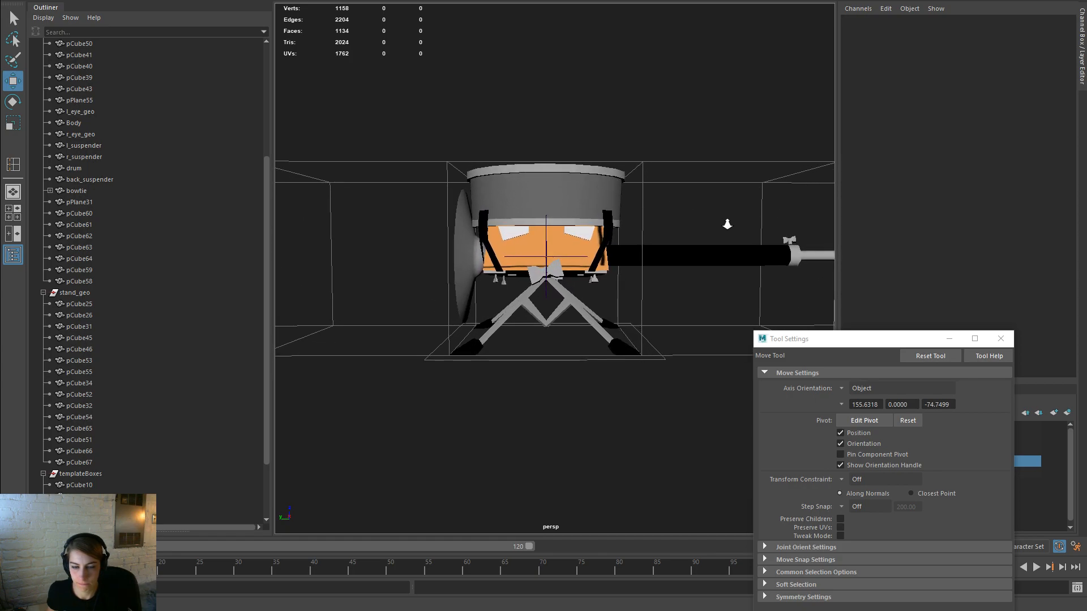
Step: Undo the lowering of the suspenders' top vertices and clear the selection
key("ctrl+z")
key("ctrl+z")
key("ctrl+z")
key("ctrl+z")
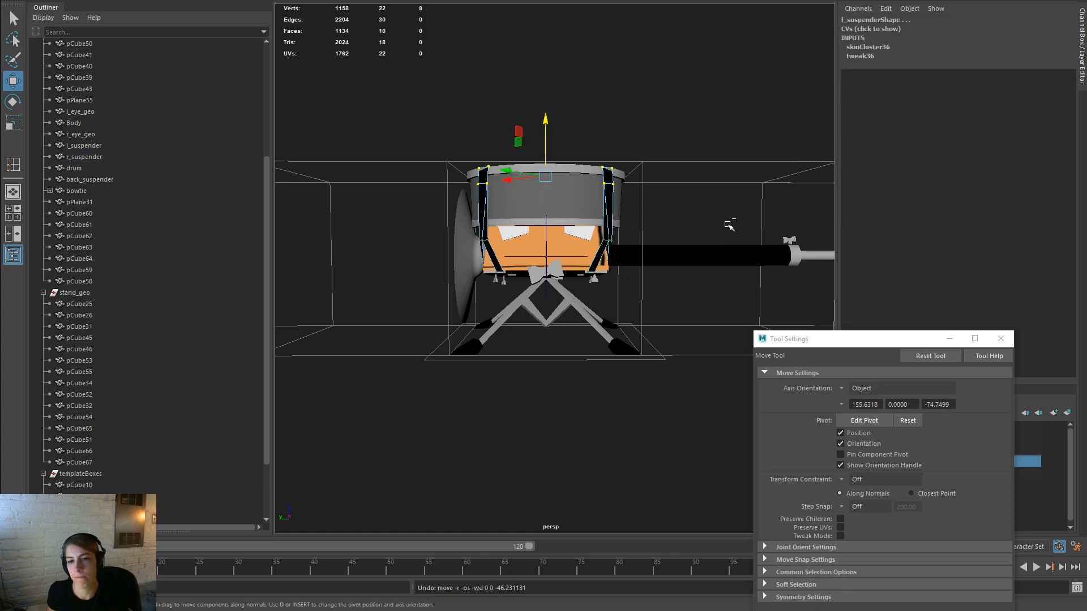
right_click_drag(612, 226, 679, 218)
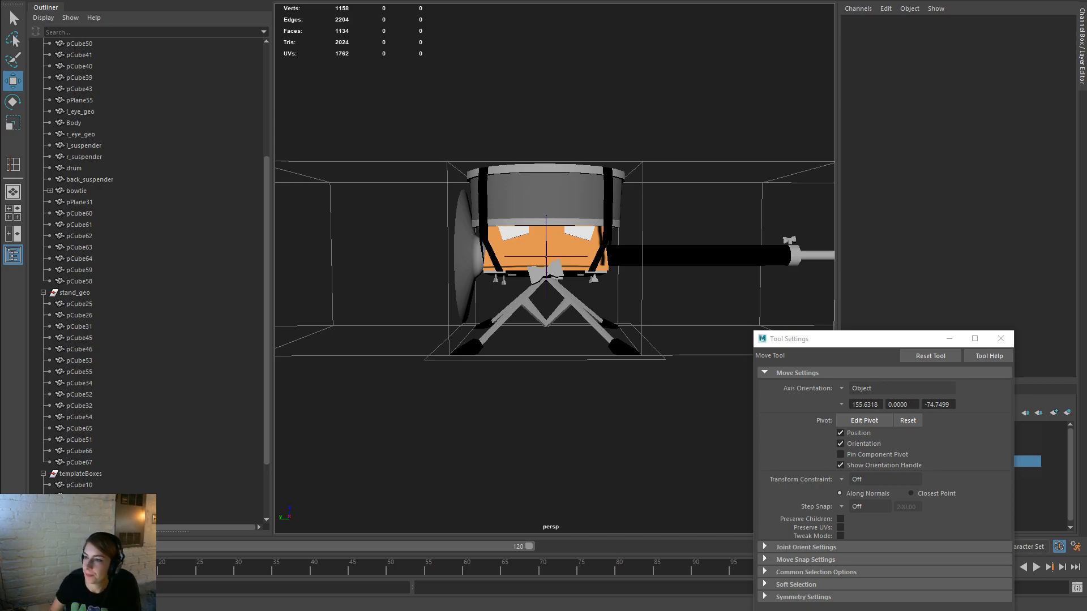
Step: Switch to the browser, search Google Images for 20s mens fashion, and look through the men's hat styles
left_click_drag(1086, 113, 721, 2)
left_click(181, 27)
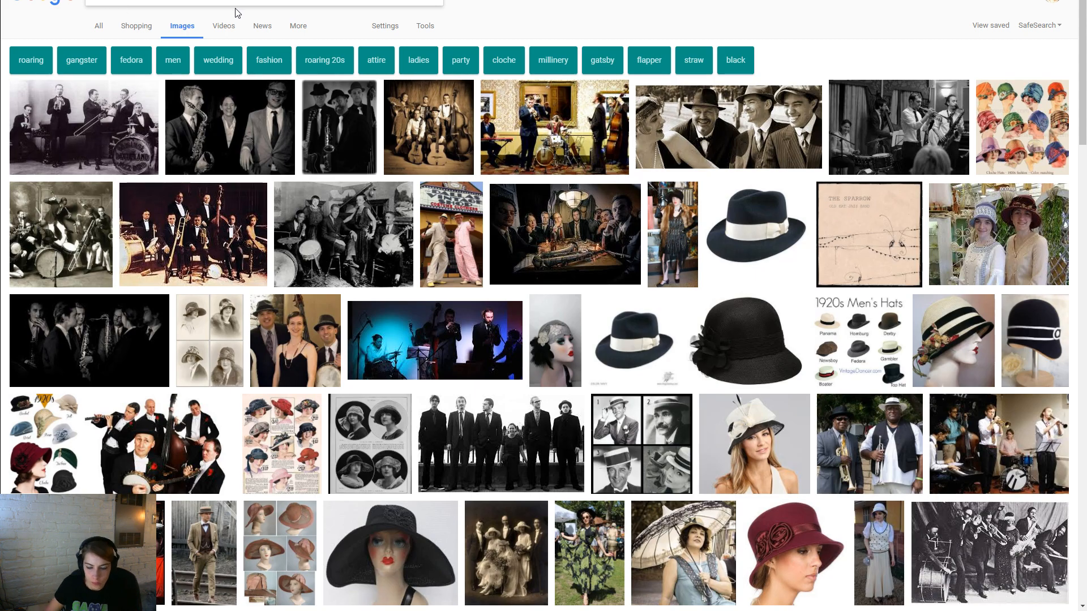
type("20s mens fas")
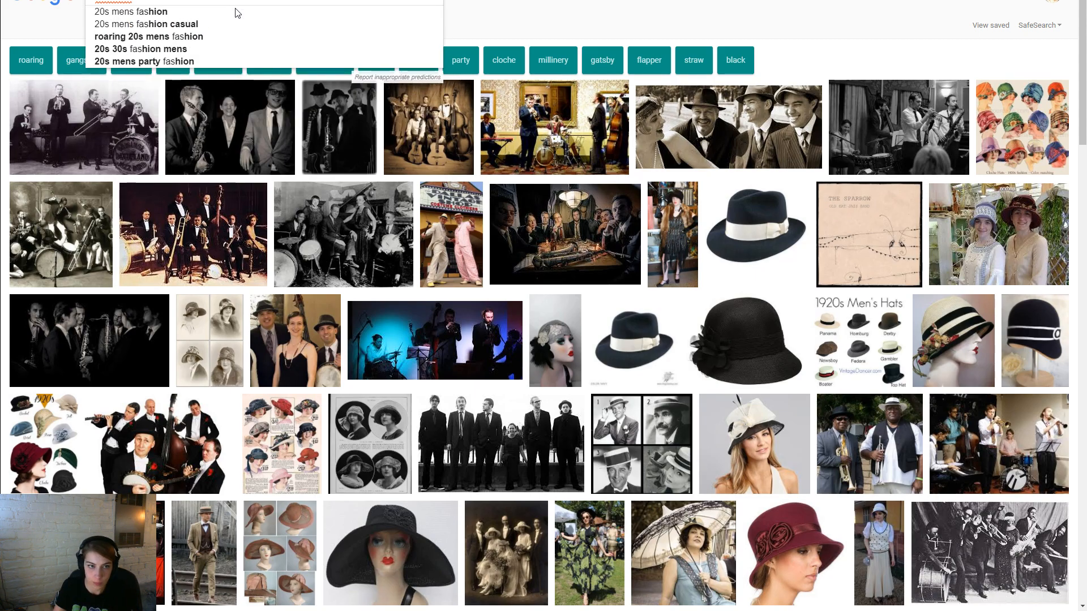
key("Down")
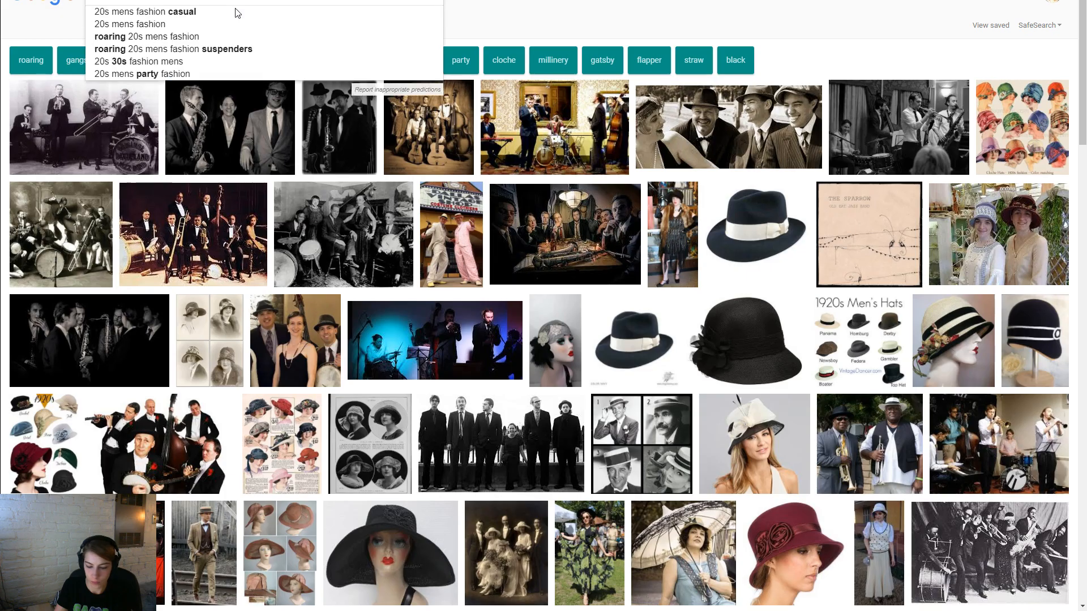
key("Return")
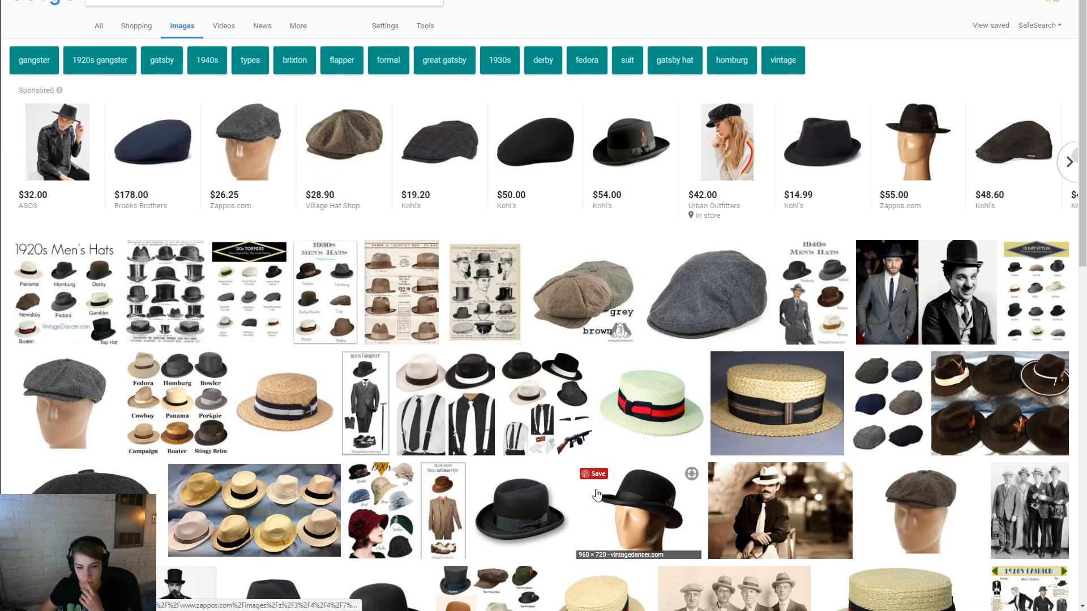
scroll(597, 495, "down", 2)
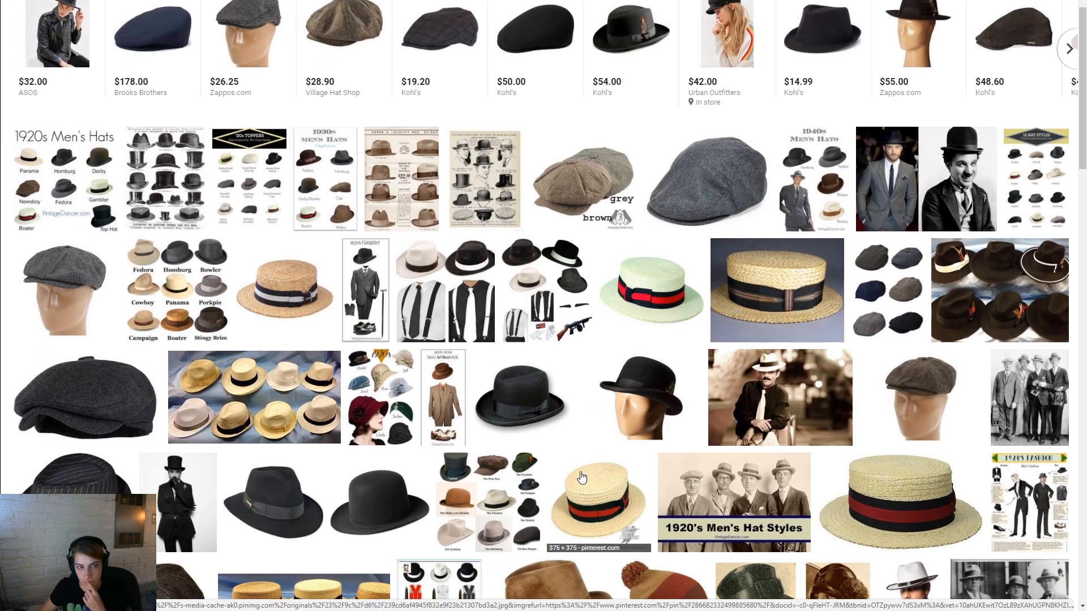
scroll(581, 478, "down", 3)
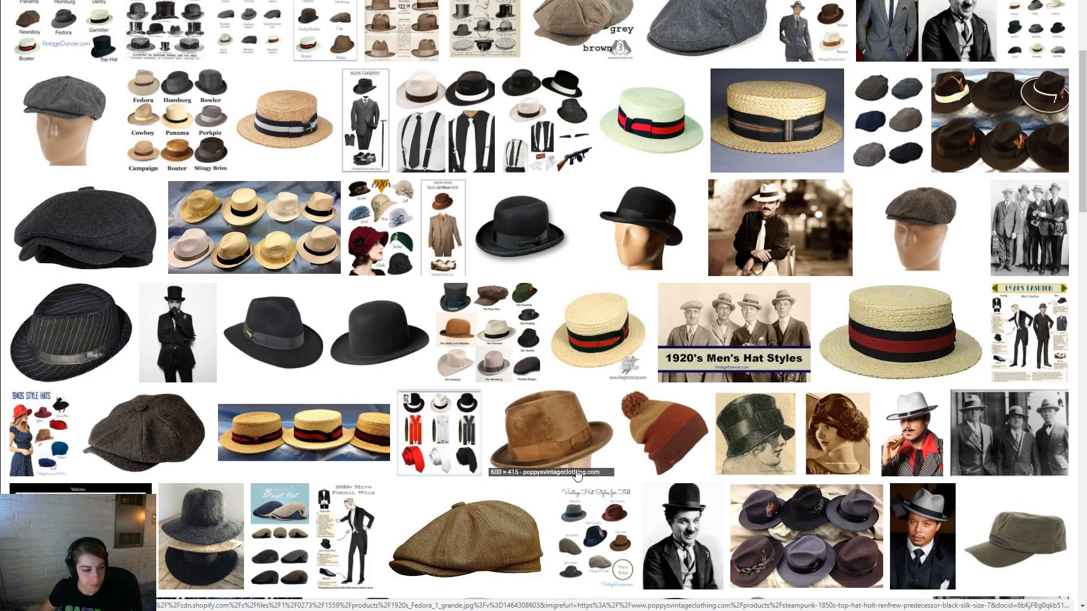
mouse_move(577, 475)
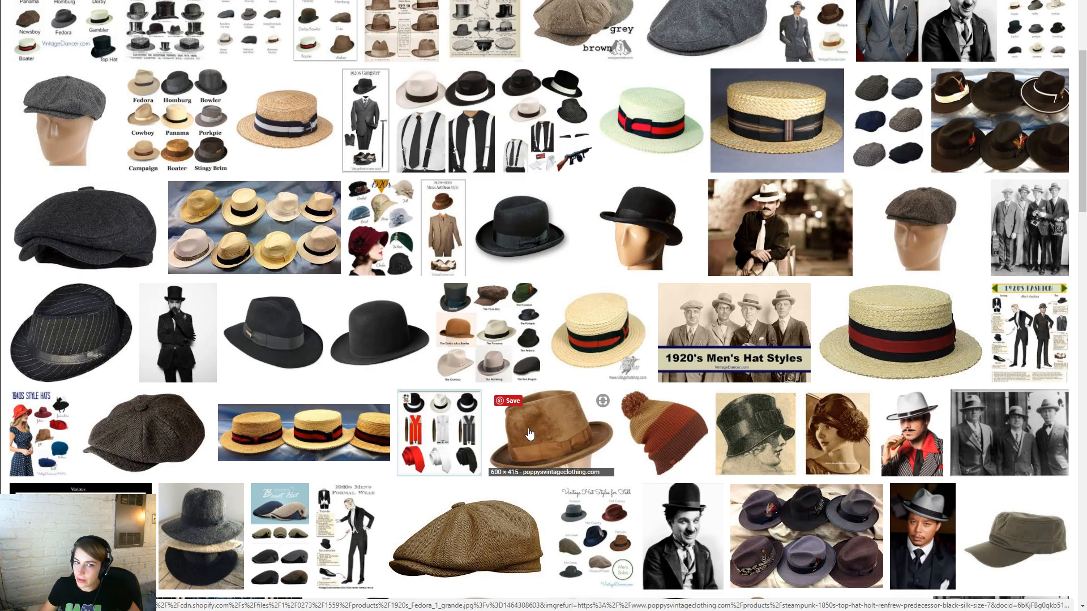
scroll(357, 376, "down", 2)
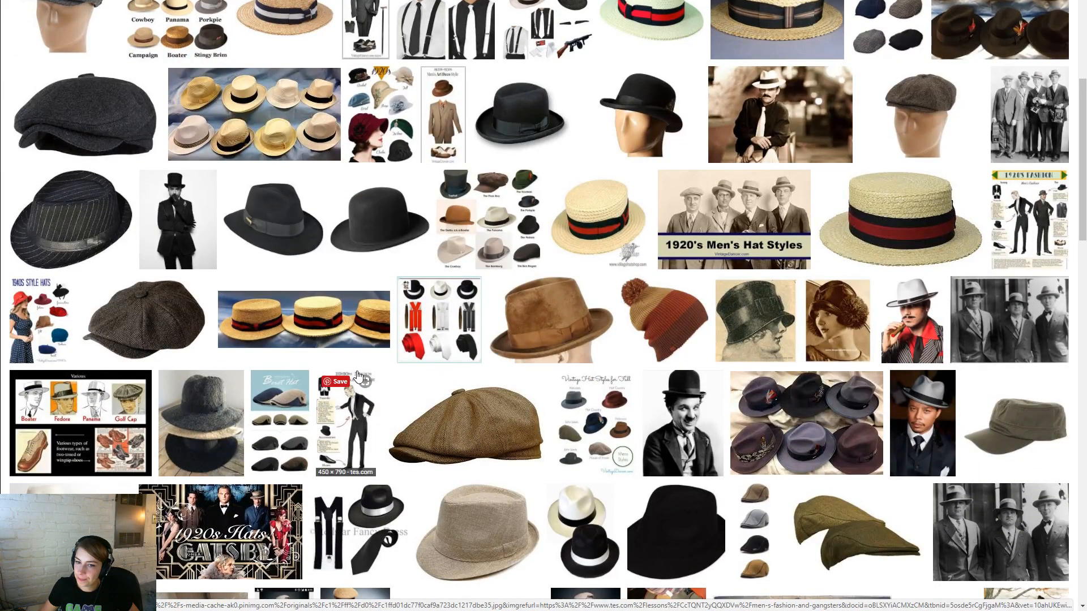
scroll(357, 376, "up", 5)
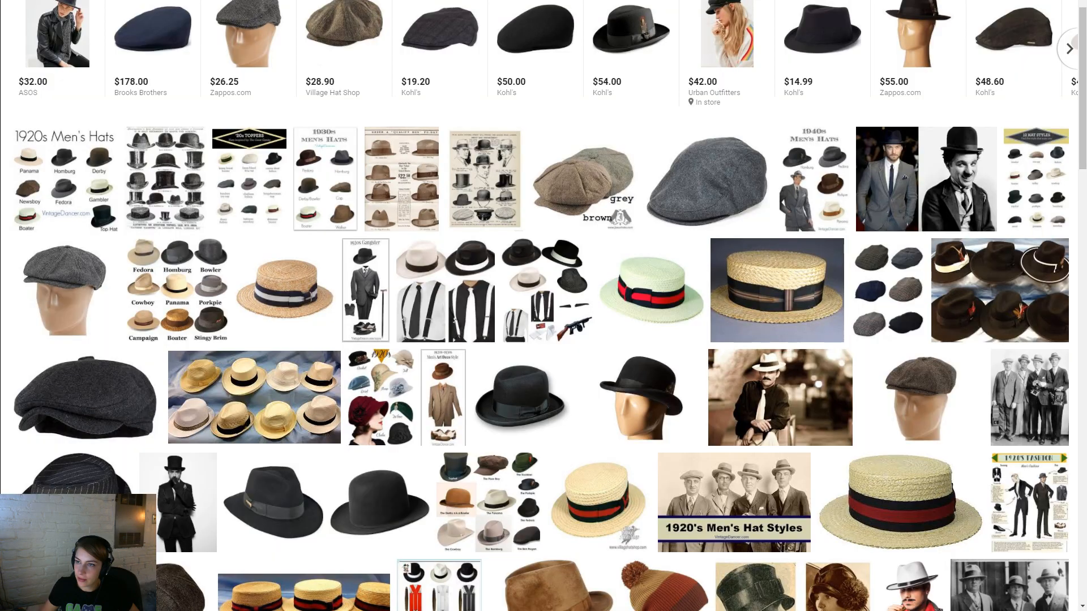
Step: Switch back to Maya and raise the upper edge loops of the drum's lower rim to make the band taller
key("alt+Tab")
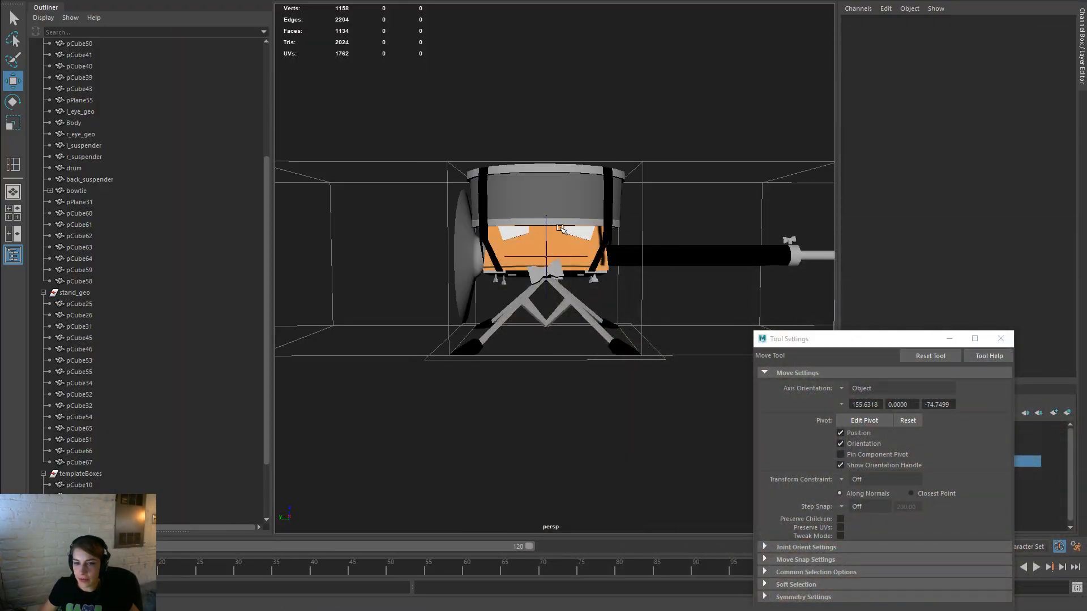
mouse_move(595, 249)
left_mouse_down("alt")
mouse_move(718, 267)
mouse_move(595, 262)
left_mouse_up("alt")
right_click_drag(495, 225, 638, 181, "alt")
left_click(638, 182)
left_click(632, 153)
left_click_drag(662, 208, 559, 189, "alt")
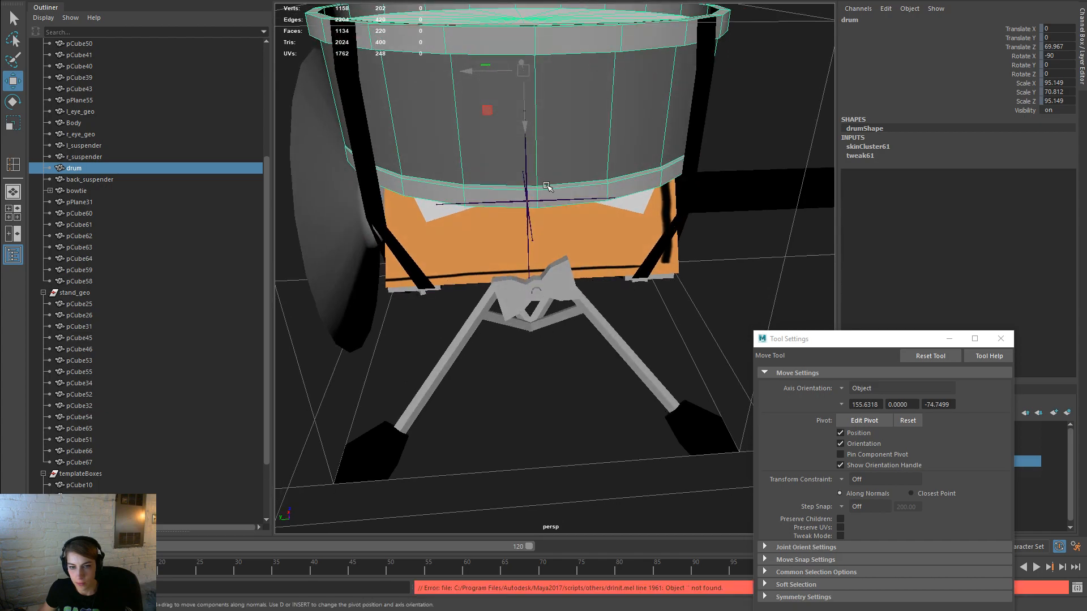
right_click_drag(559, 189, 631, 179, "alt")
right_click_drag(611, 124, 610, 100)
double_click(606, 117)
double_click(607, 119)
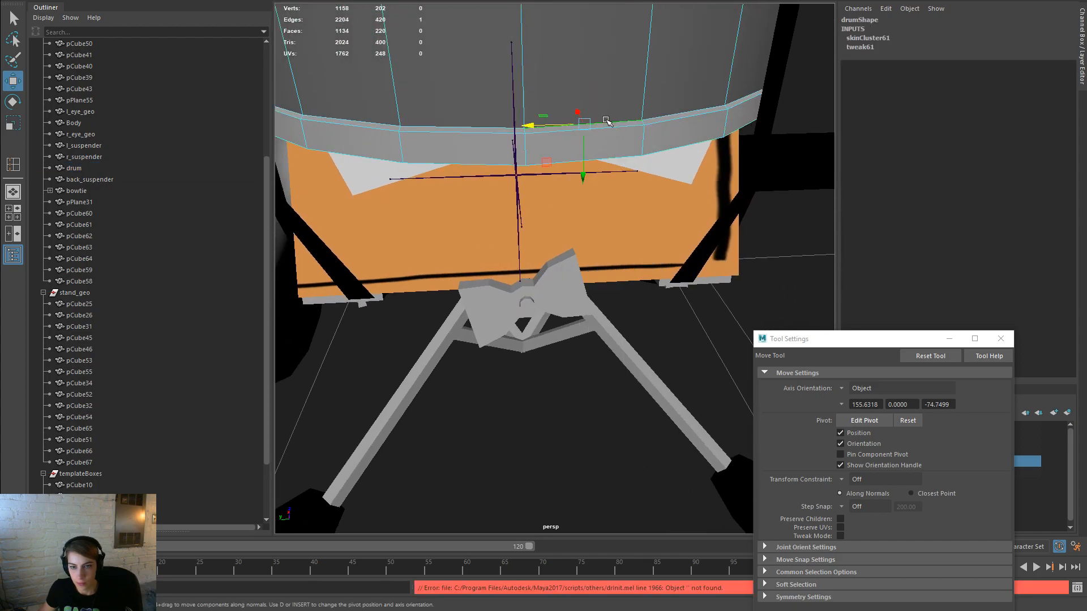
double_click(624, 127, "shift")
right_click_drag(648, 141, 550, 116, "alt")
left_click_drag(551, 117, 548, 96, "alt")
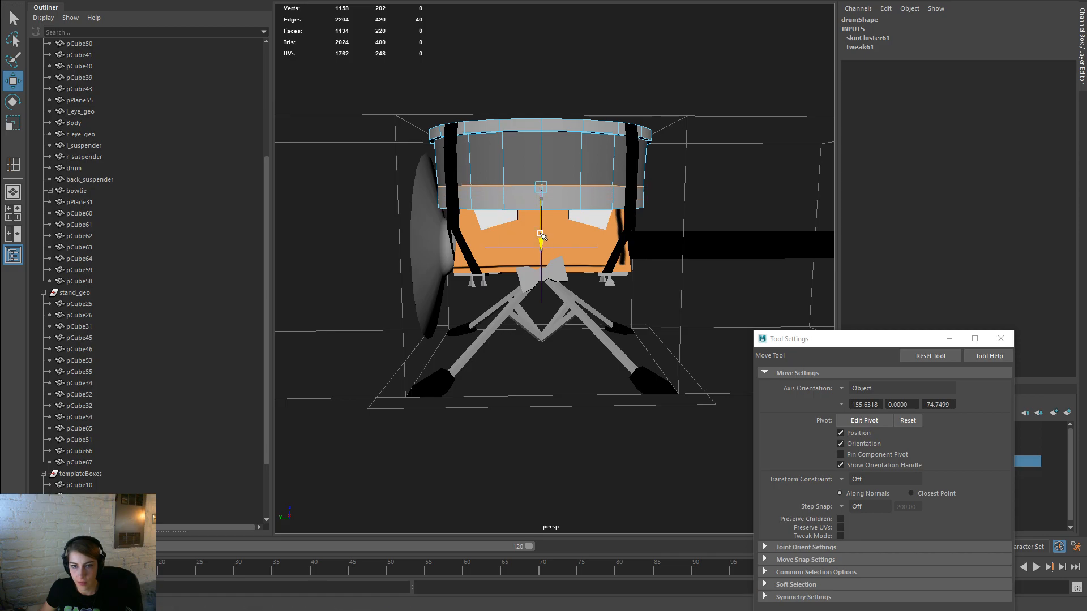
left_click_drag(541, 235, 572, 261, "alt")
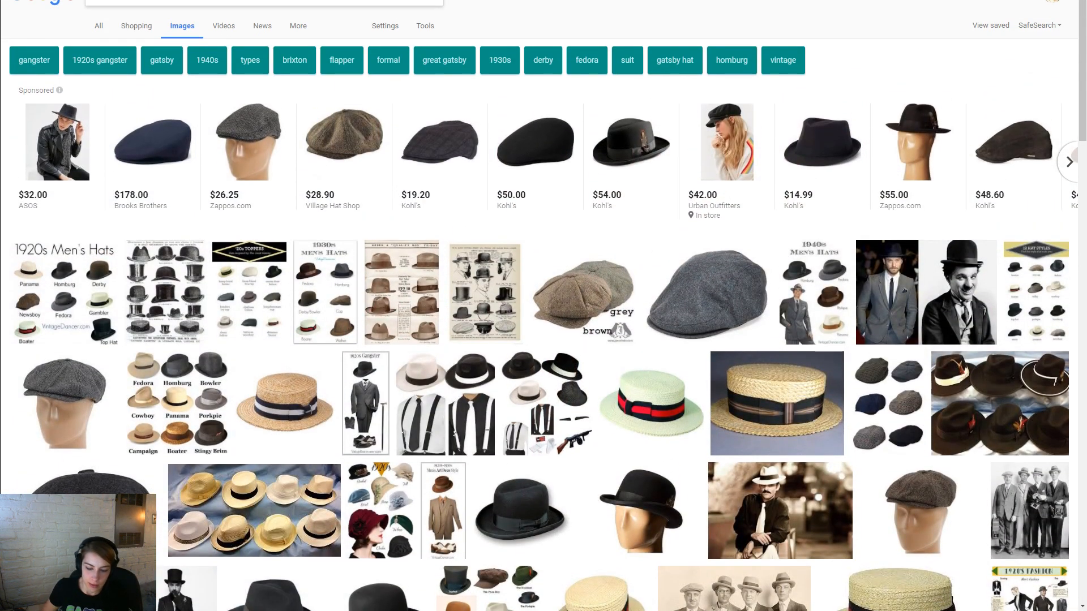
Step: Switch to the browser and search Google Images for boater hat, followed by la la land
type("boater hat")
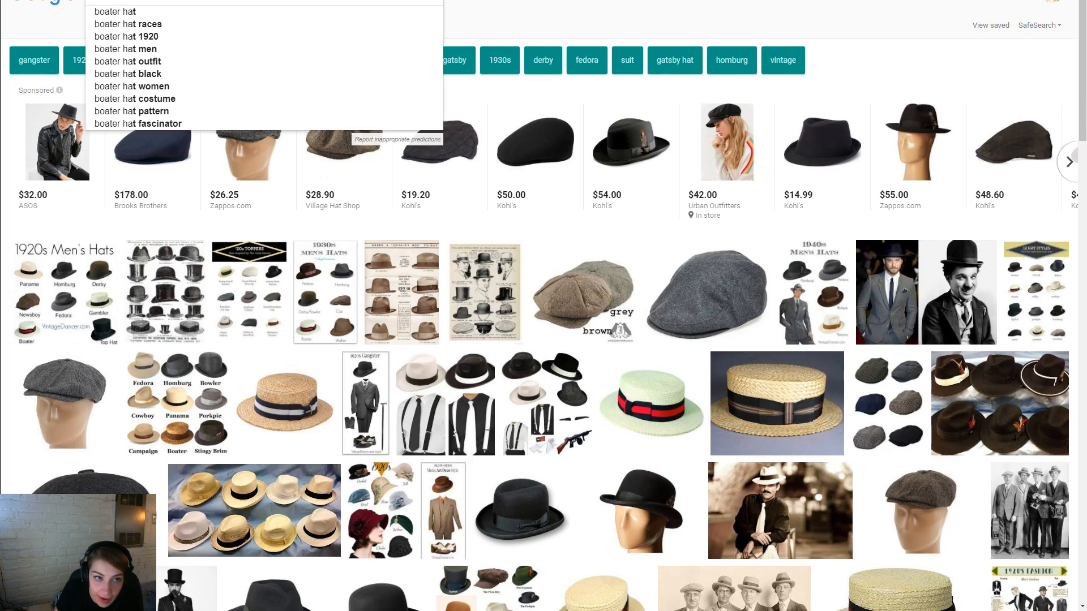
key("Return")
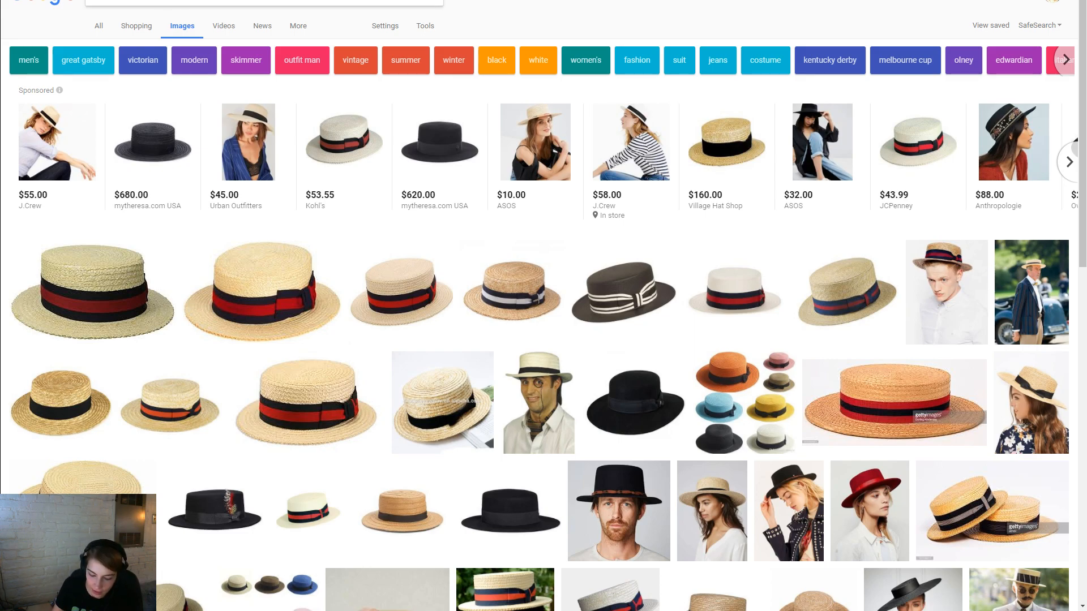
type("la la land")
key("Return")
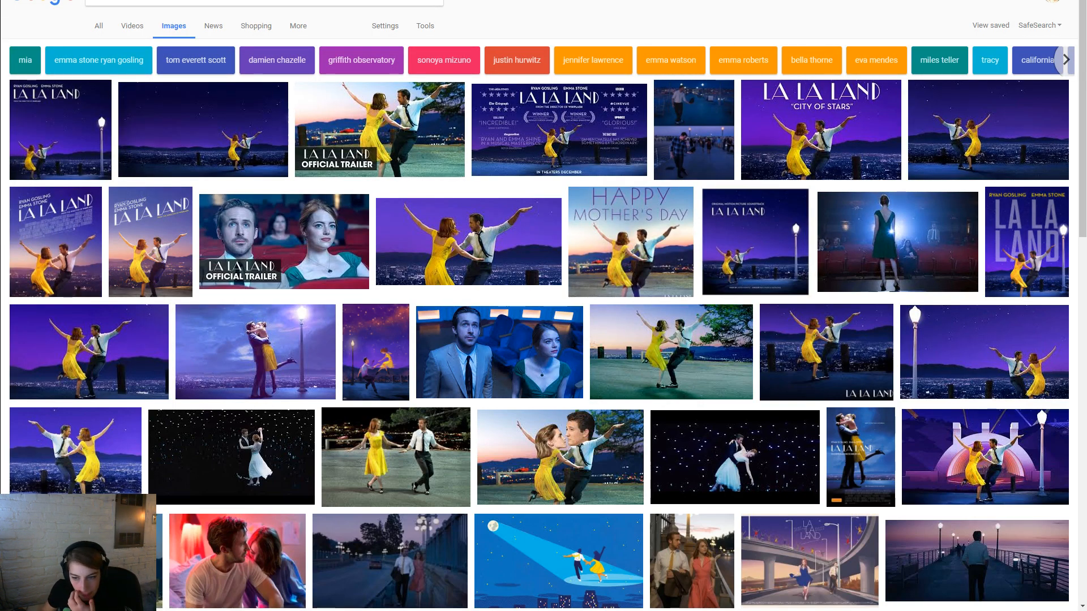
Step: Look through the La La Land images and open the "City Of Stars" clip picture of the man holding a hat
scroll(353, 446, "down", 10)
scroll(354, 445, "down", 6)
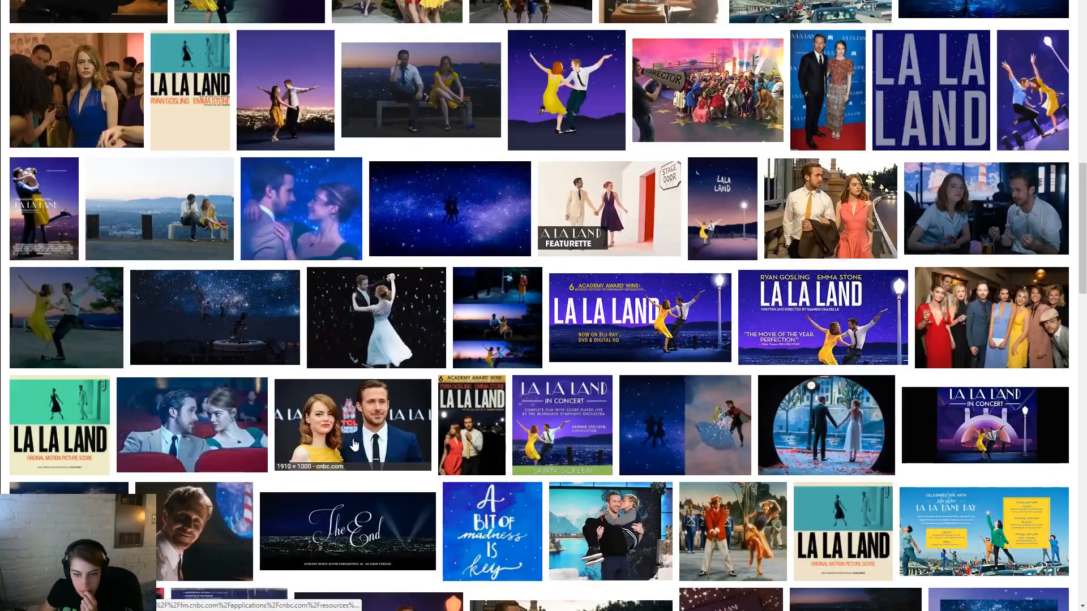
scroll(354, 445, "down", 7)
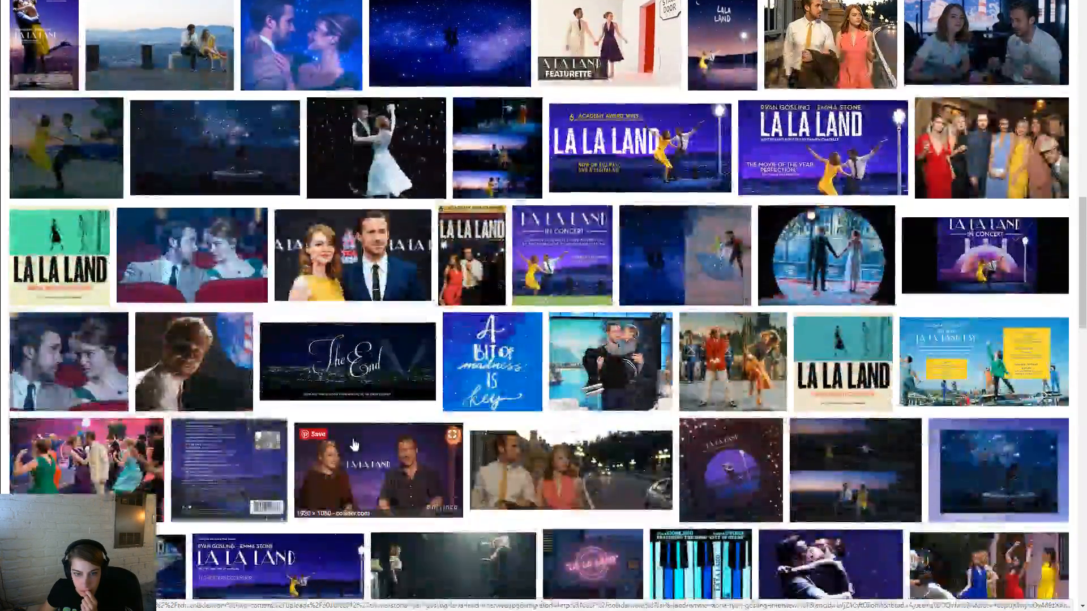
scroll(353, 444, "down", 4)
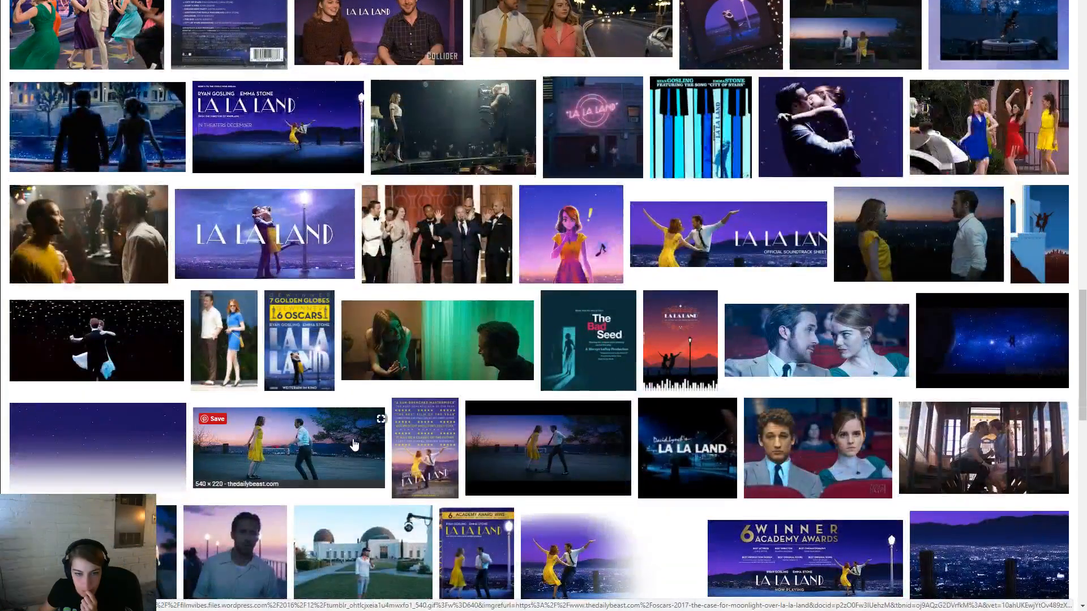
scroll(354, 444, "down", 4)
scroll(354, 445, "down", 4)
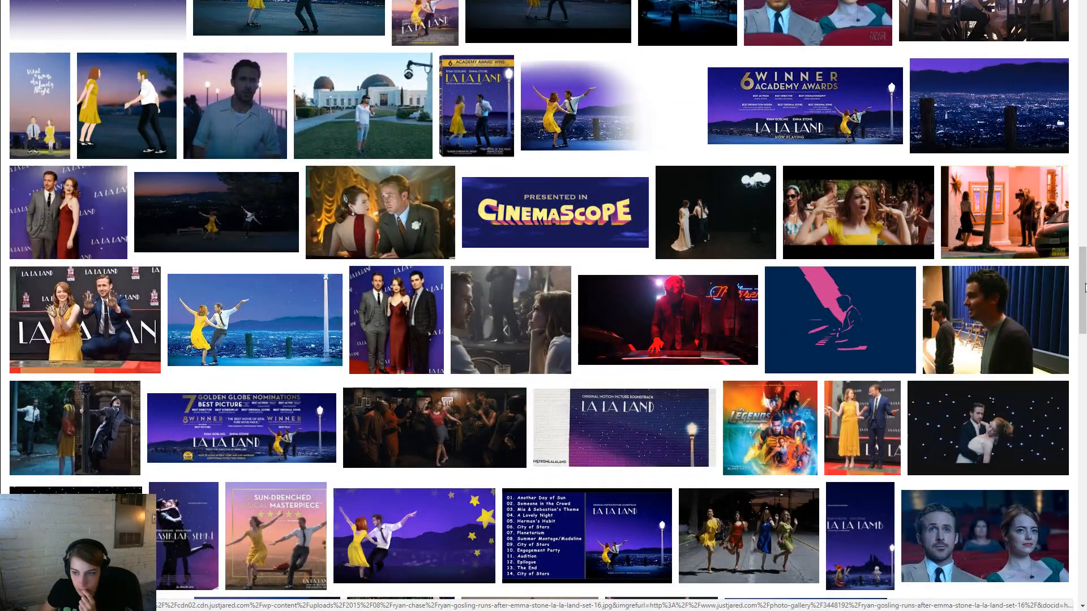
left_click_drag(1082, 316, 1074, 390)
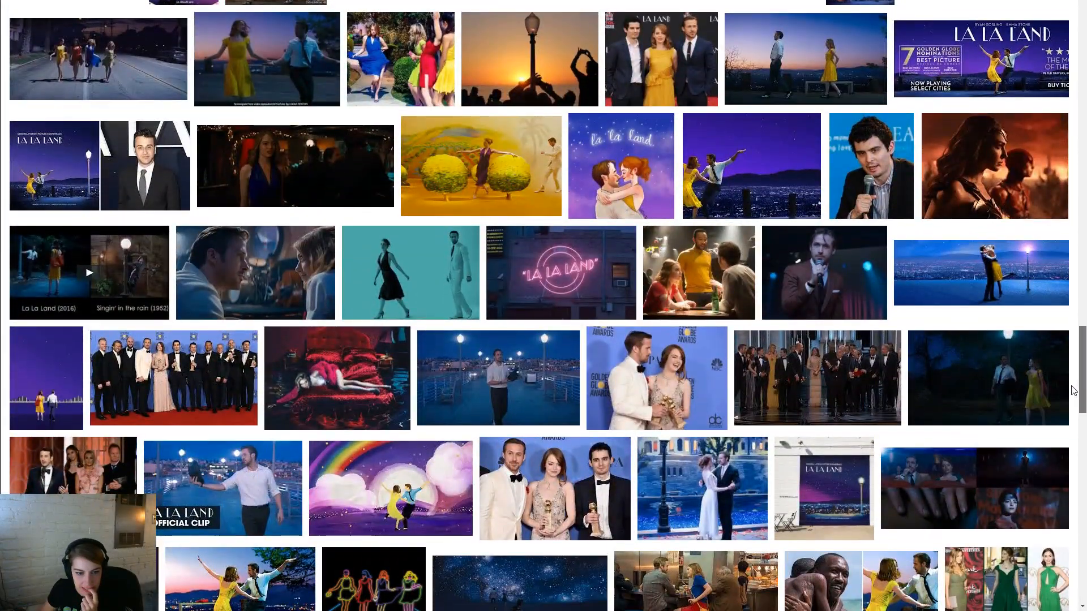
scroll(1073, 390, "down", 3)
left_click(210, 283)
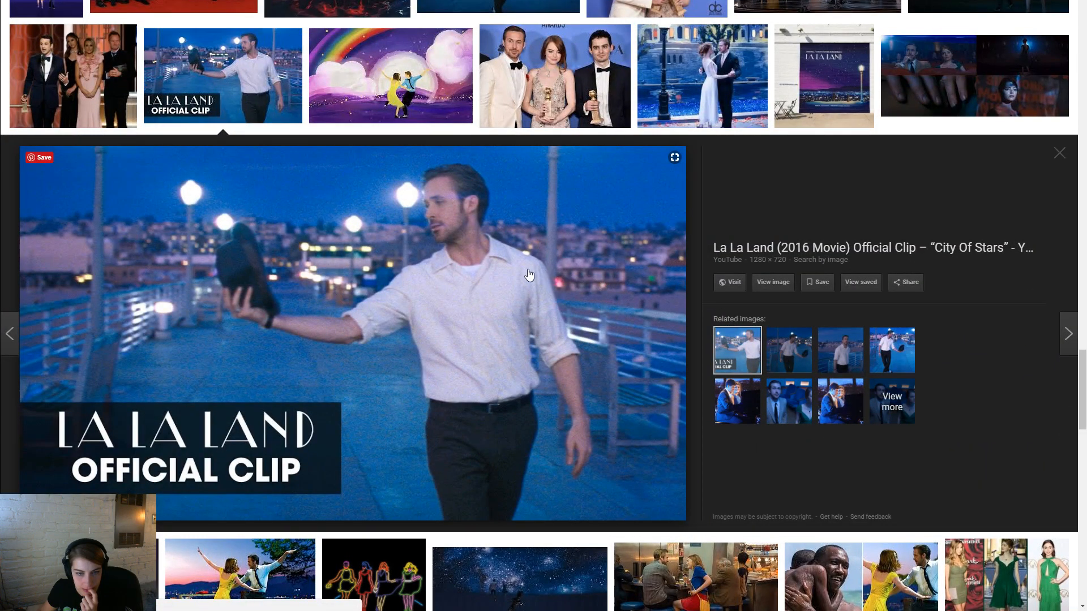
Step: Examine the remaining La La Land image results for further costume and hat references
scroll(400, 335, "down", 4)
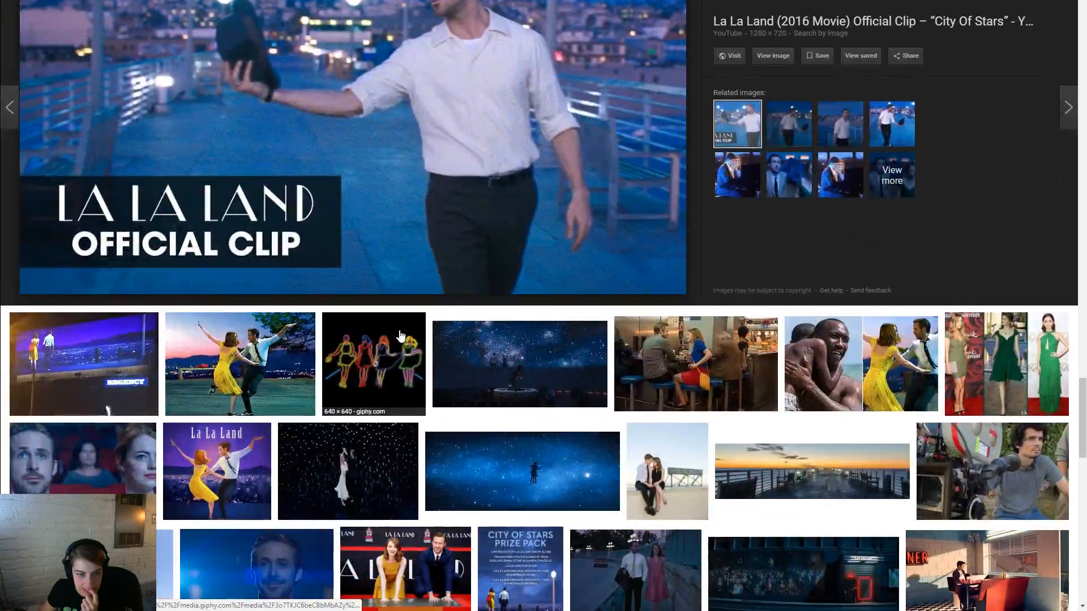
scroll(399, 335, "down", 4)
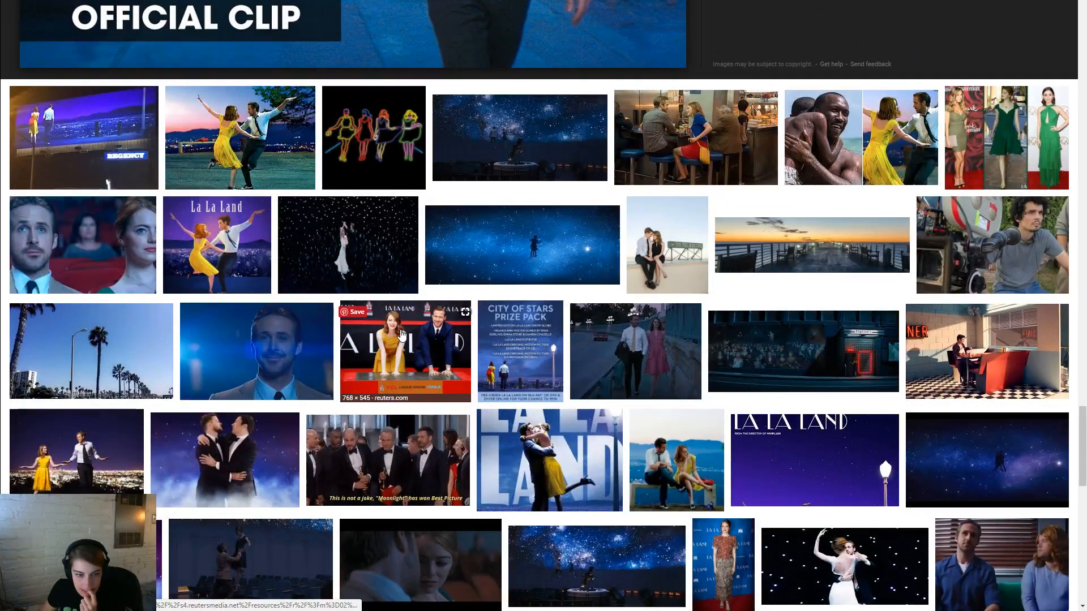
scroll(401, 334, "down", 4)
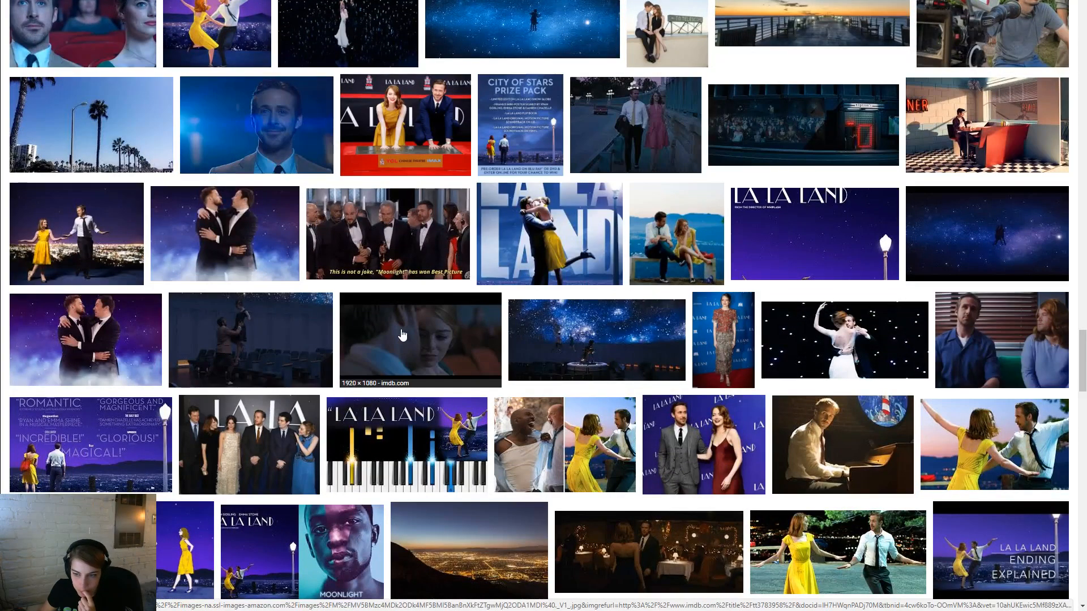
scroll(402, 334, "down", 4)
scroll(402, 334, "down", 4)
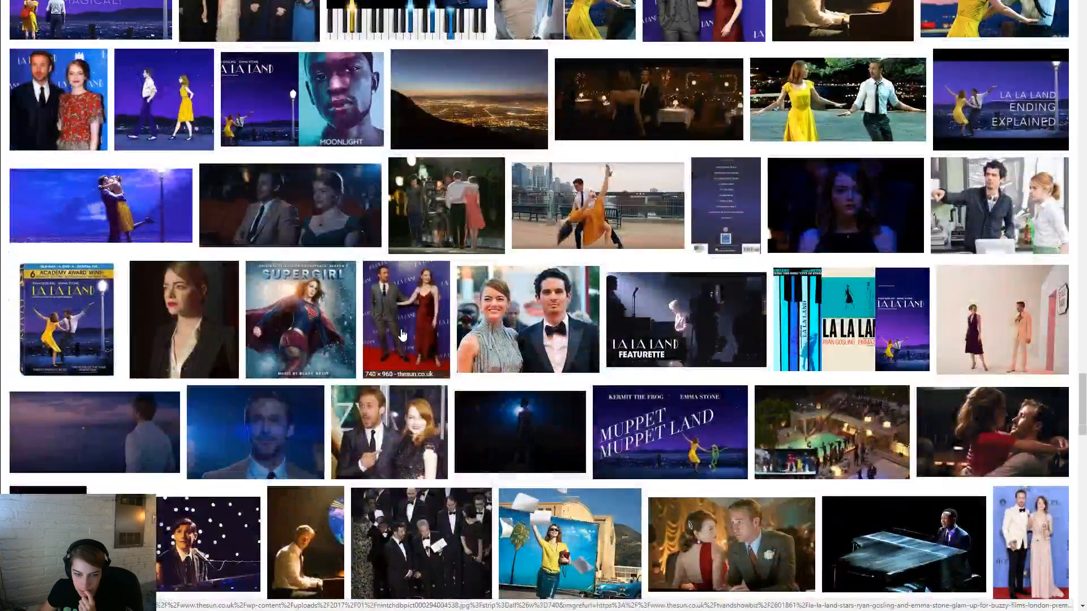
scroll(402, 335, "down", 4)
scroll(402, 334, "down", 3)
scroll(402, 335, "down", 3)
scroll(401, 334, "down", 3)
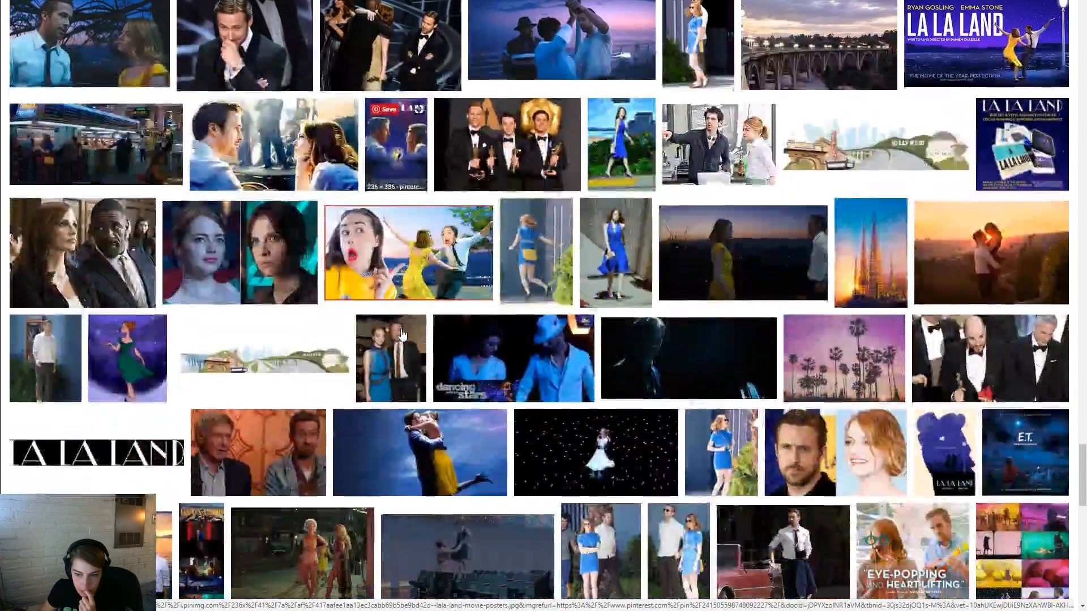
scroll(402, 335, "up", 12)
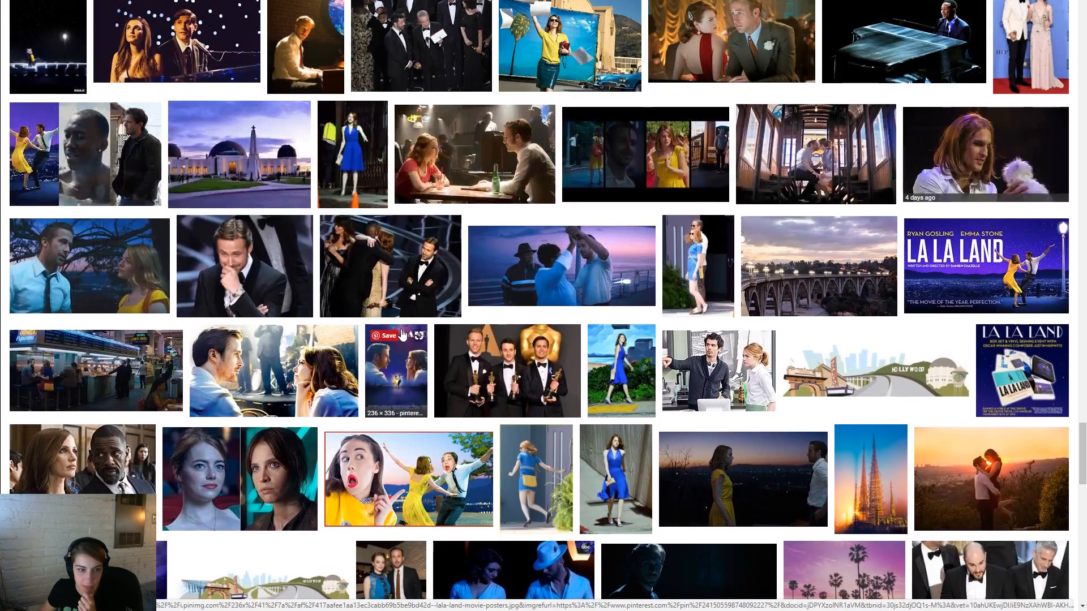
Step: Return to the enlarged City Of Stars clip picture among the La La Land image results
scroll(401, 334, "up", 8)
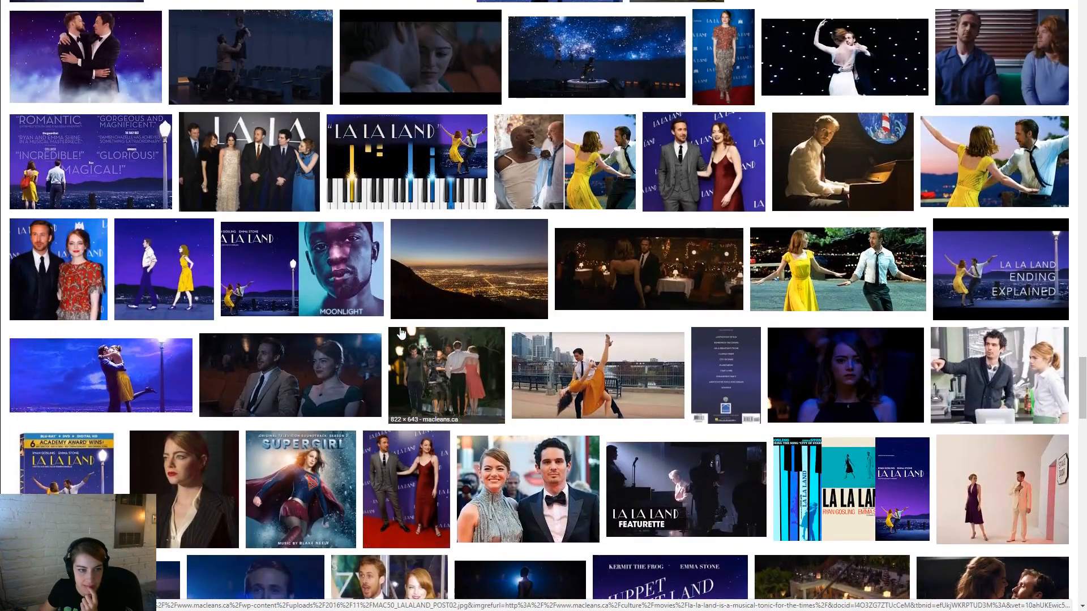
scroll(401, 331, "up", 2)
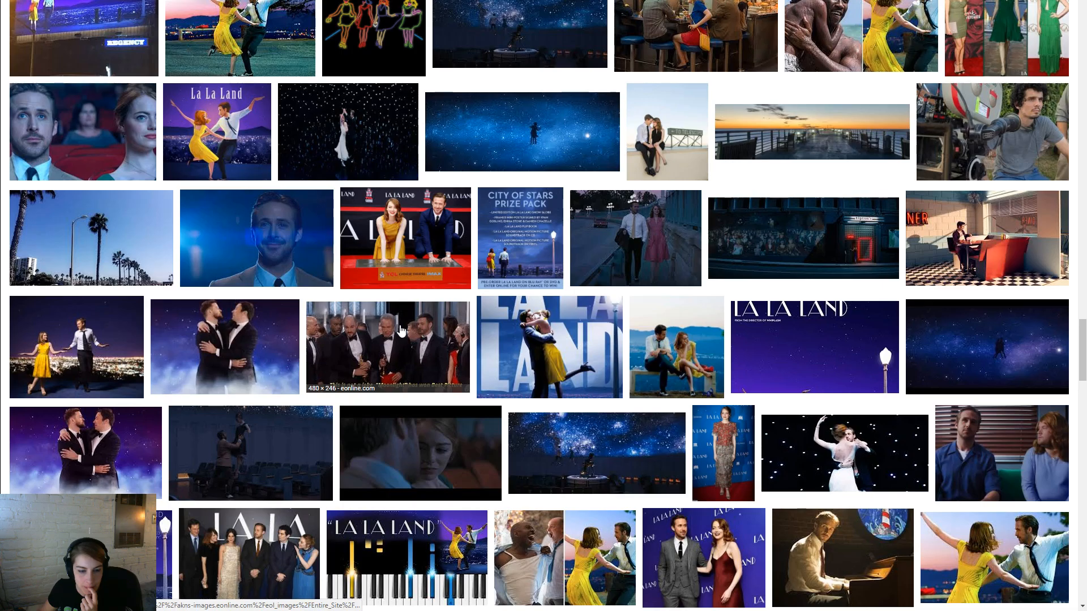
scroll(401, 331, "up", 8)
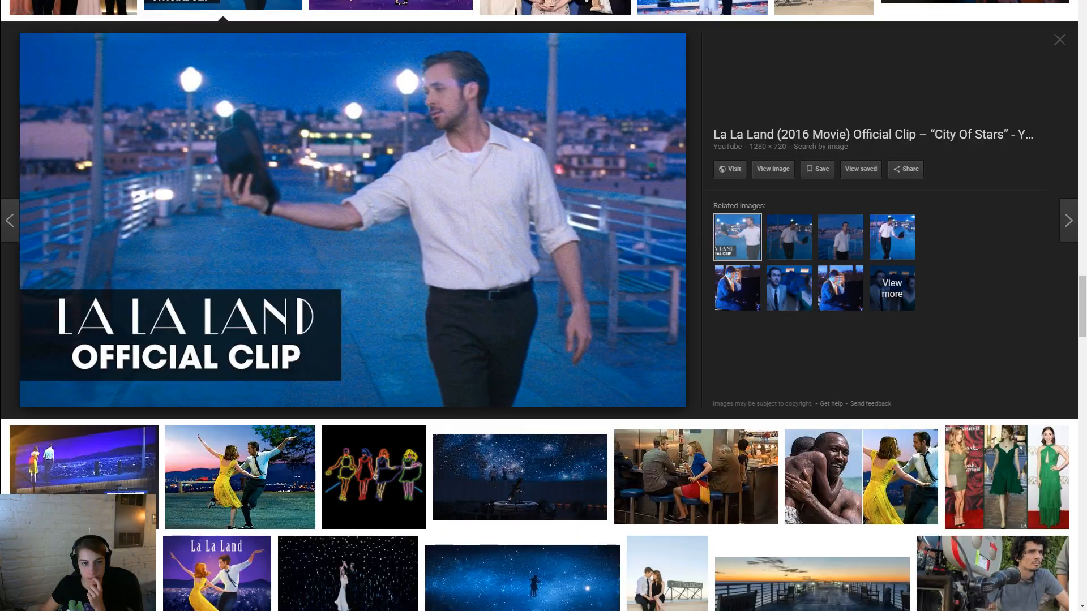
Step: Switch back to Maya, select the drum mesh and show its components for vertex editing
key("alt+Tab")
left_click_drag(511, 202, 733, 259, "alt")
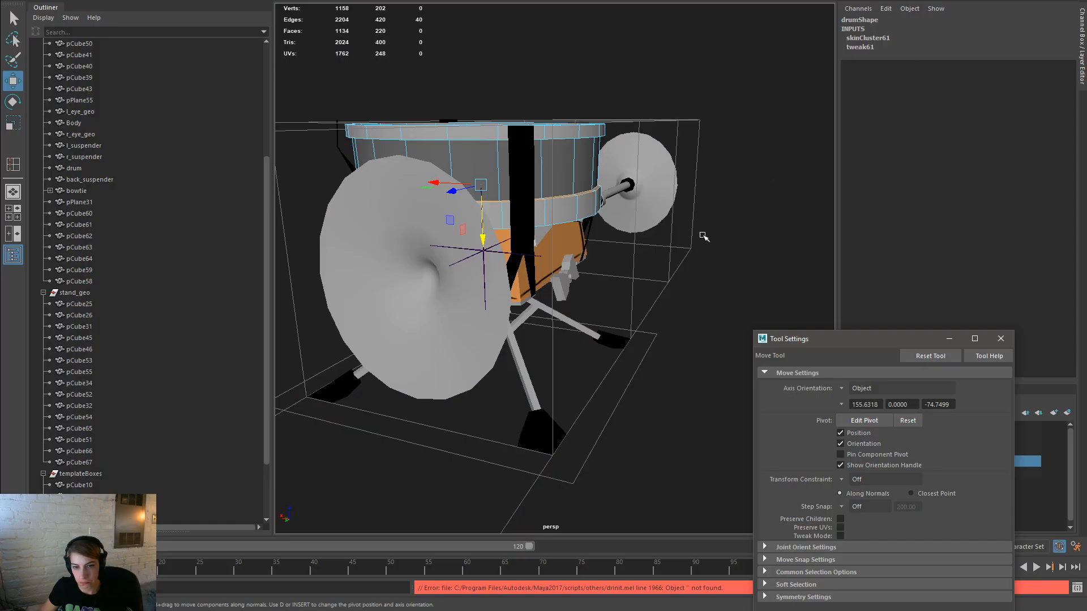
left_click_drag(704, 236, 535, 263, "alt")
right_click_drag(551, 141, 608, 80)
left_click(609, 80)
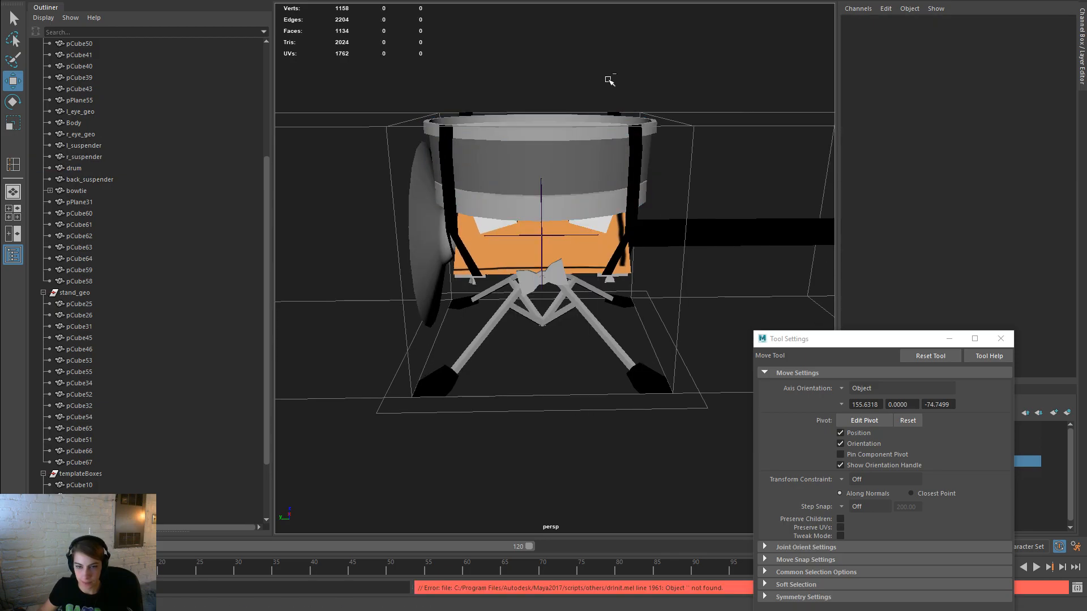
left_click(567, 192)
left_click_drag(568, 191, 450, 202, "alt")
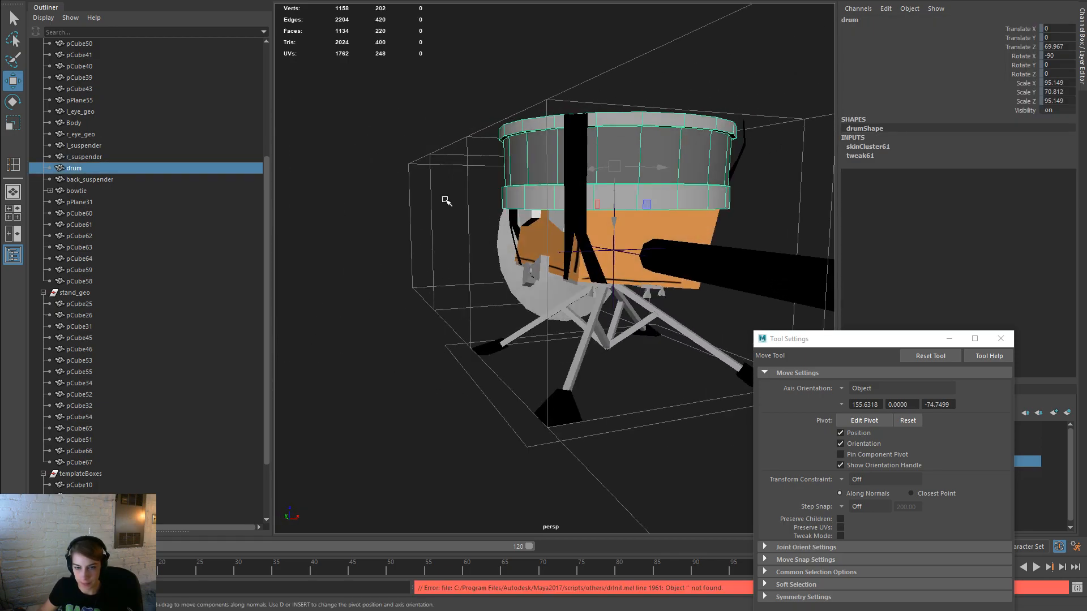
right_click_drag(449, 202, 512, 204, "alt")
left_click_drag(715, 206, 680, 210, "alt")
right_click_drag(730, 125, 687, 140)
left_click_drag(686, 140, 700, 204, "alt")
Step: Turn on X-Ray shading and select the vertices at the middle of the drum's lower rim on both sides
key("space")
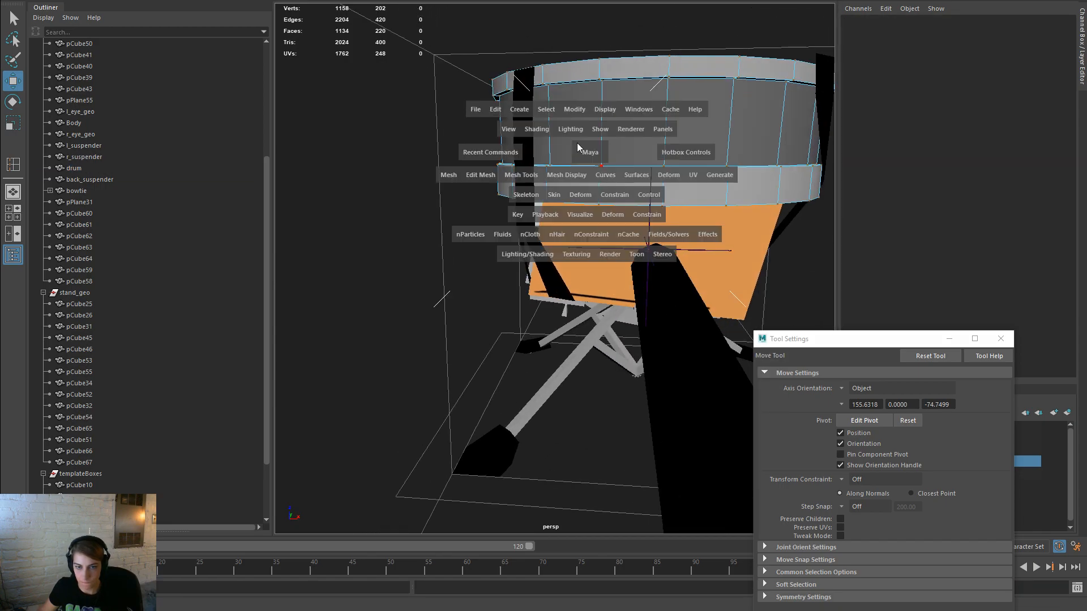
left_click(539, 131)
left_click(580, 258)
middle_click_drag(677, 253, 629, 235, "alt")
left_click_drag(625, 222, 583, 125)
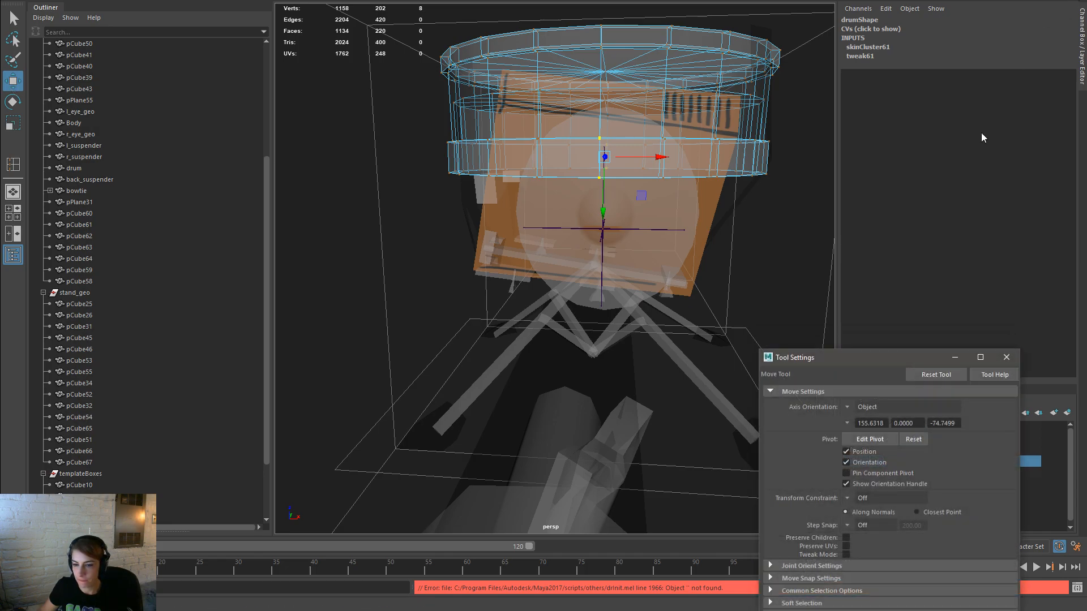
Step: Enable soft selection for the Move tool and set its falloff radius to 38.67
left_click_drag(861, 349, 915, 148)
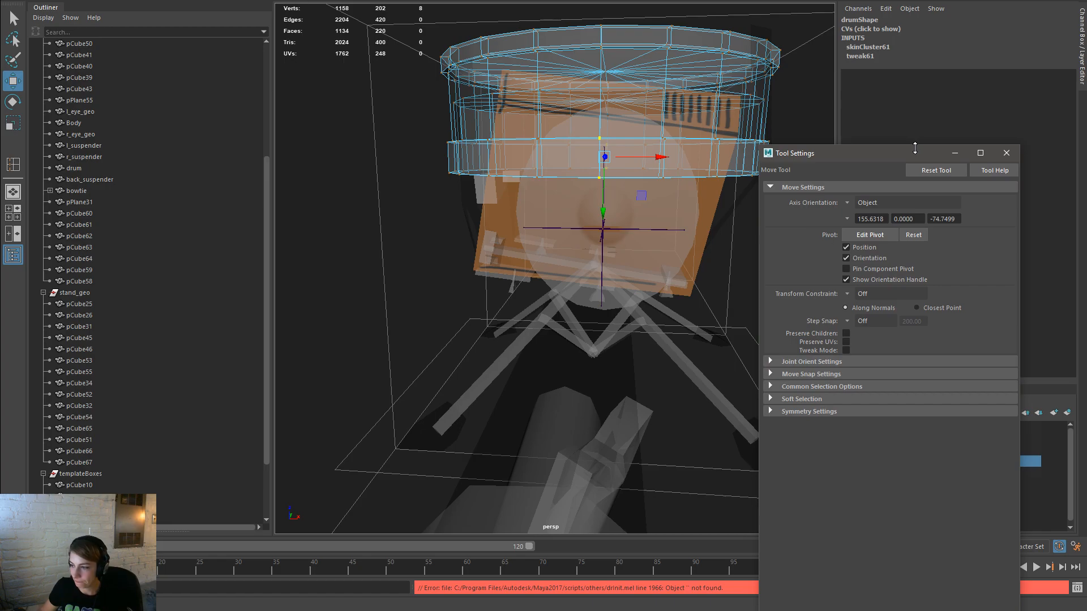
left_click(766, 398)
left_click(768, 399)
left_click(772, 400)
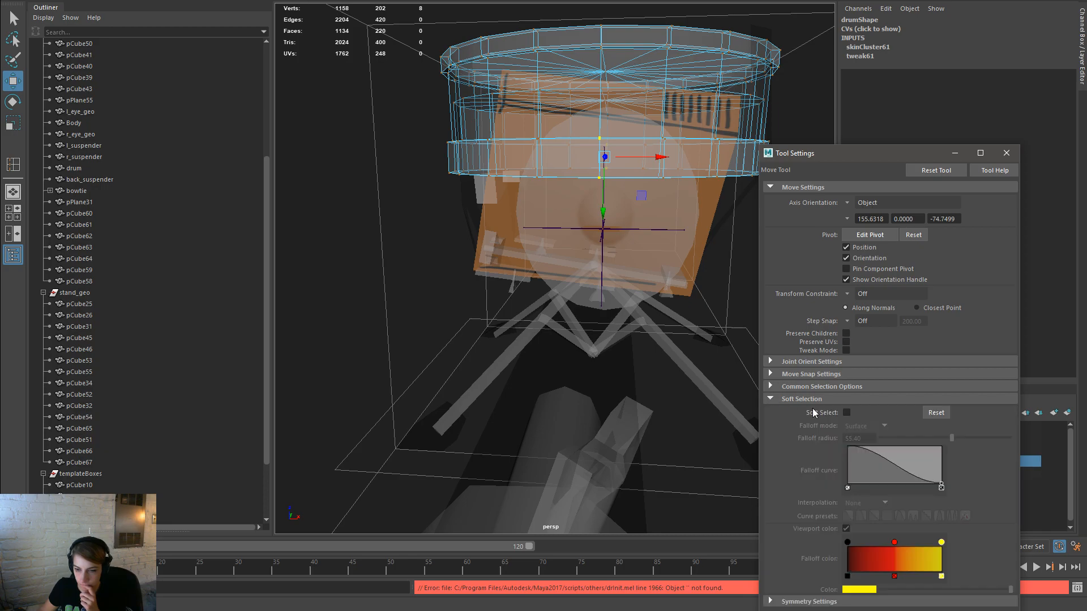
left_click(846, 413)
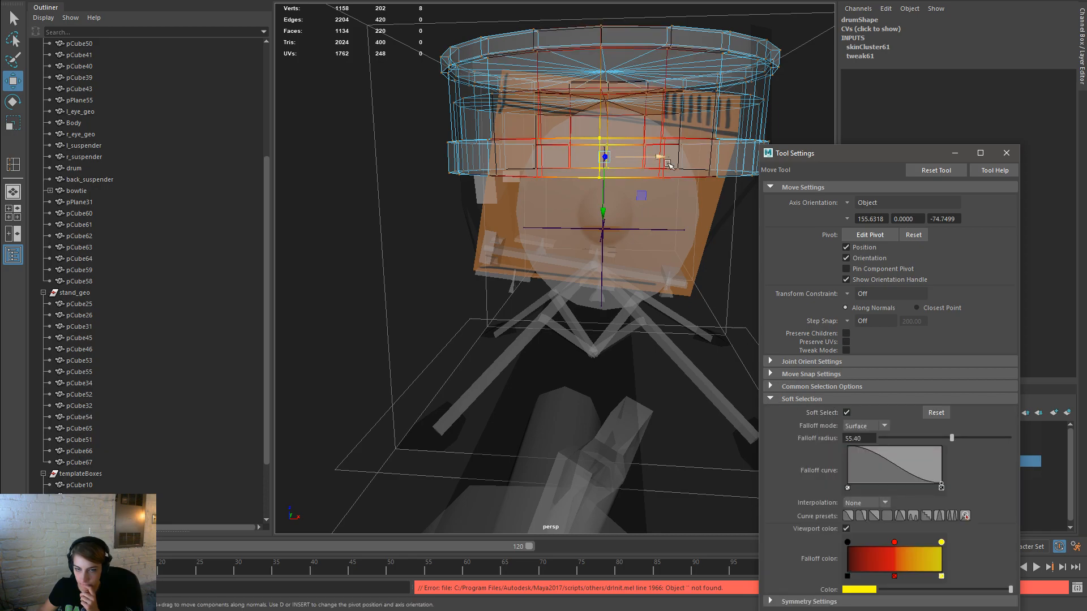
left_click_drag(938, 441, 931, 439)
Step: Raise the middle side vertices of the drum's lower rim and their neighbours to form a gentle arch
left_click_drag(604, 216, 605, 198)
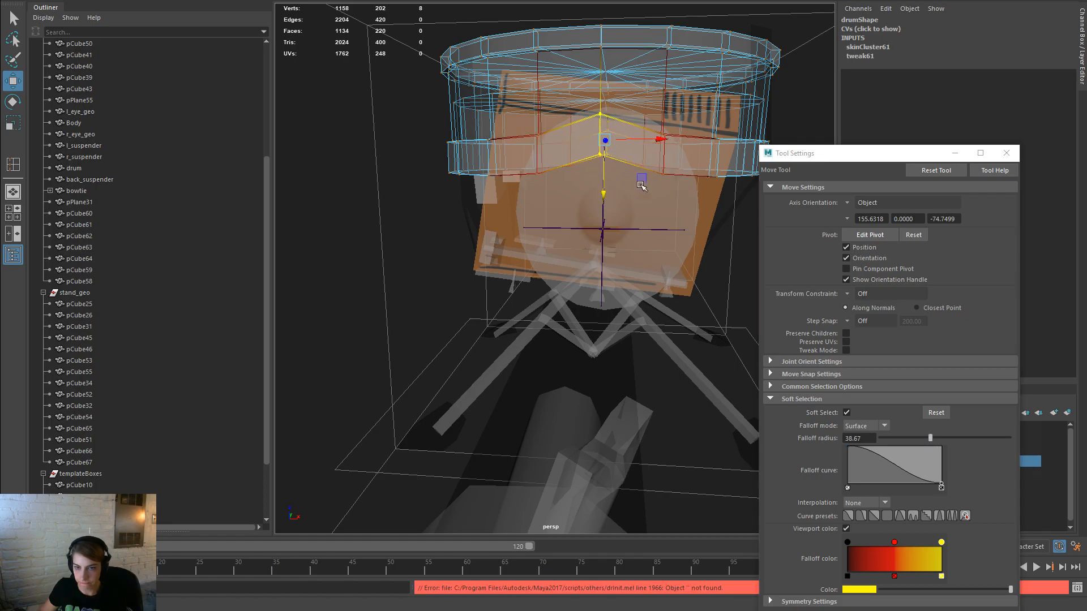
key("ctrl+z")
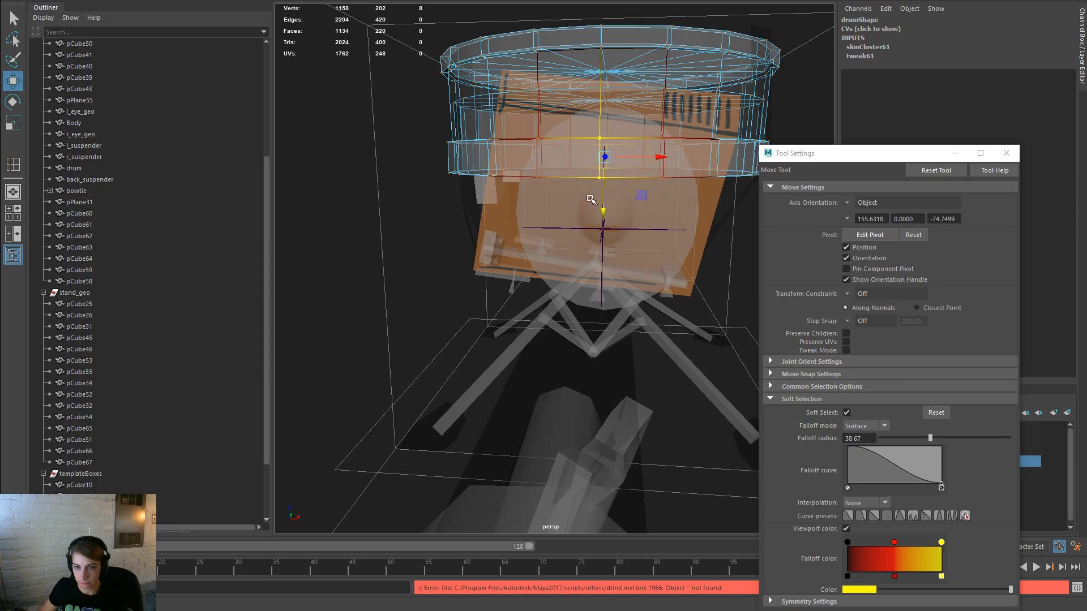
left_click_drag(602, 210, 601, 200)
left_click_drag(672, 214, 638, 128, "shift")
mouse_move(670, 187)
left_mouse_down("alt")
mouse_move(659, 192)
mouse_move(672, 195)
left_mouse_up("alt")
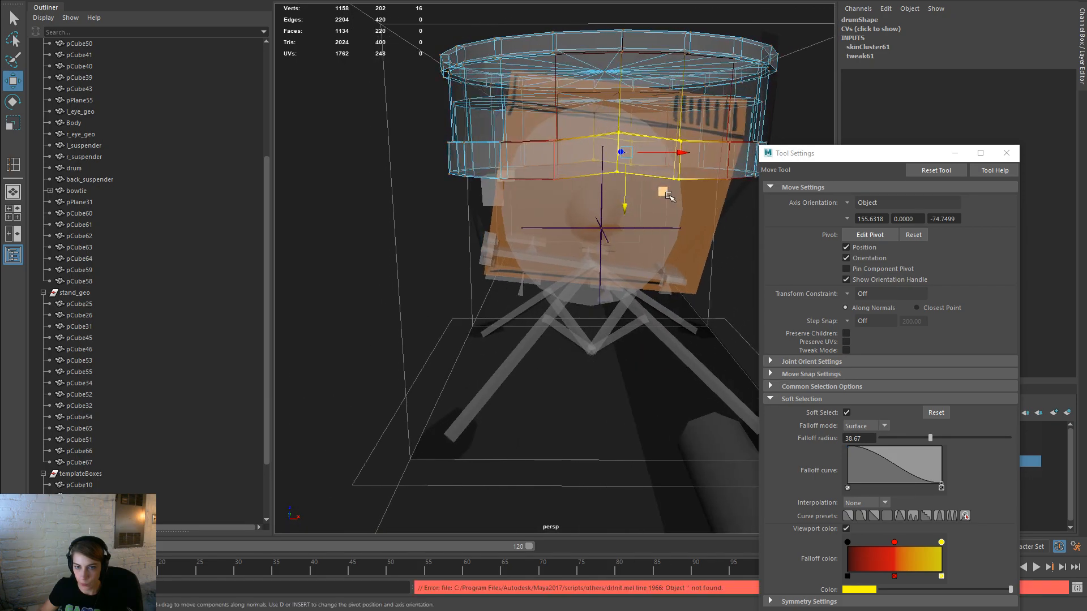
left_click_drag(572, 192, 546, 133, "shift")
left_click_drag(601, 199, 603, 184)
mouse_move(686, 184)
left_mouse_down("alt")
mouse_move(663, 190)
mouse_move(671, 191)
left_mouse_up("alt")
left_click_drag(628, 227, 584, 120)
left_click_drag(603, 185, 604, 193)
Step: Scale the side vertices of the drum's lower rim outward to widen it across its width
right_click_drag(613, 221, 506, 255, "alt")
left_click_drag(506, 254, 636, 253, "alt")
right_click_drag(531, 213, 556, 213, "alt")
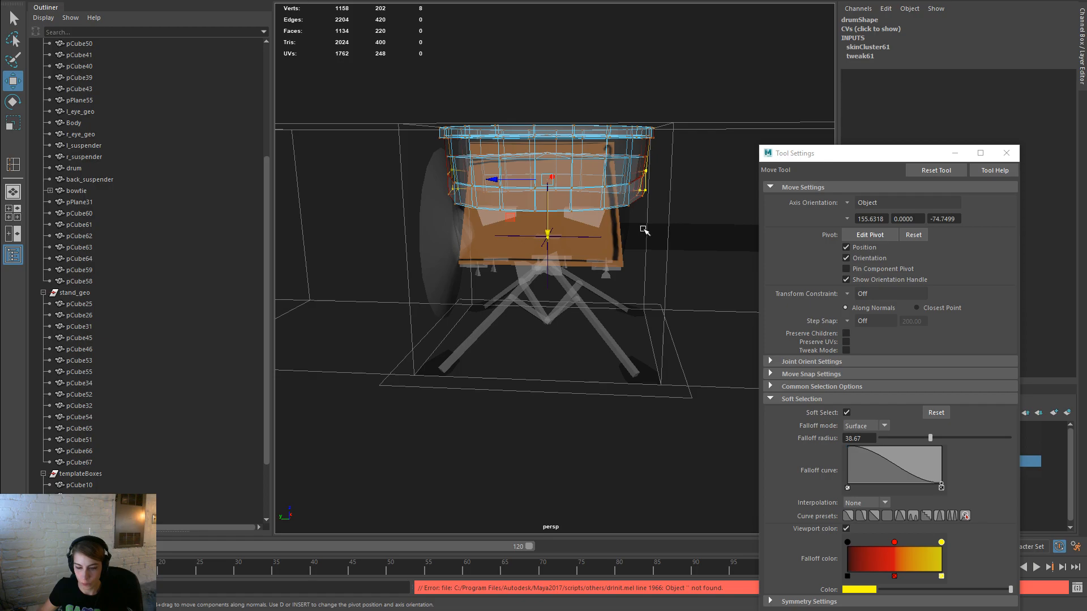
key("r")
left_click_drag(504, 180, 394, 237, "alt")
right_click_drag(394, 237, 635, 219, "alt")
left_click_drag(567, 252, 253, 124, "alt")
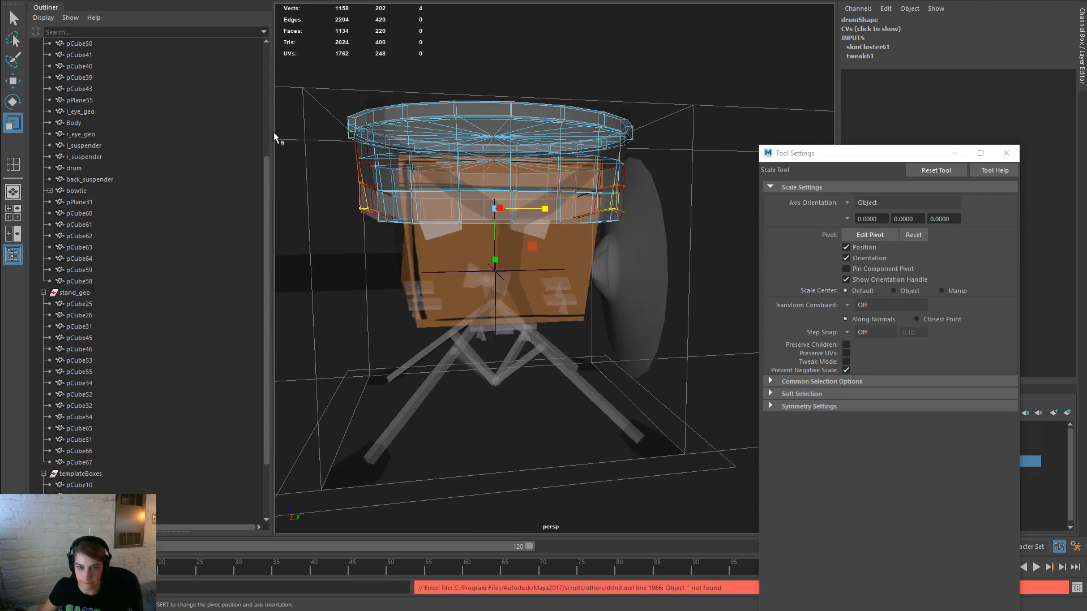
left_click_drag(544, 210, 572, 215)
Step: Select the edge loops of the drum's lower rim and try scaling them with soft selection enabled
left_click_drag(685, 243, 499, 317, "alt")
left_click_drag(504, 362, 656, 295, "alt")
middle_click_drag(655, 294, 619, 304, "alt")
left_click_drag(530, 221, 665, 185)
right_click_drag(724, 150, 724, 121)
double_click(700, 173)
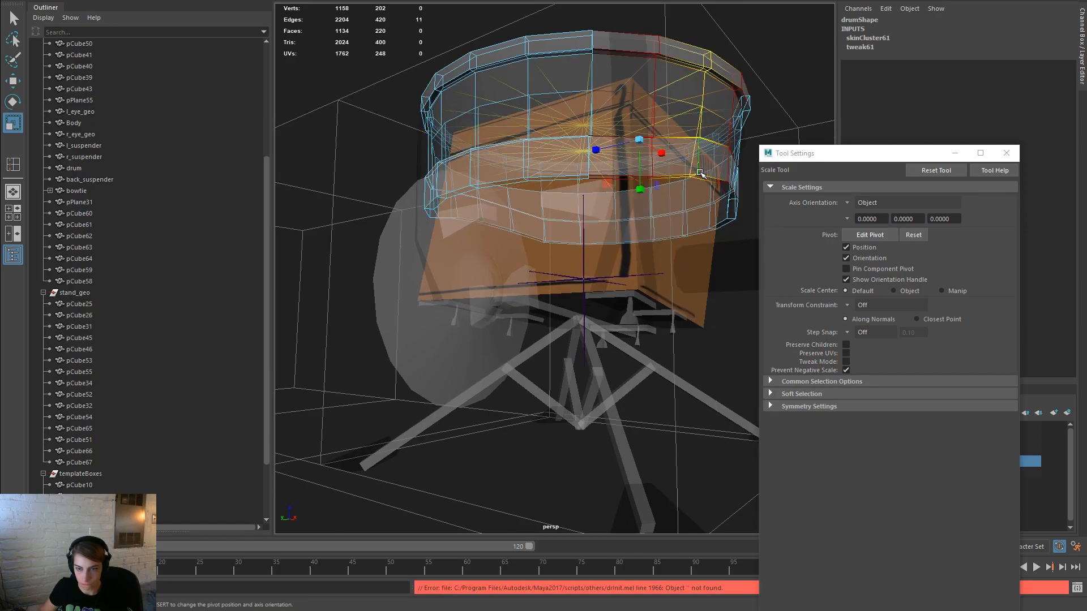
left_click(719, 178)
left_click_drag(712, 226, 659, 232, "alt")
double_click(696, 191)
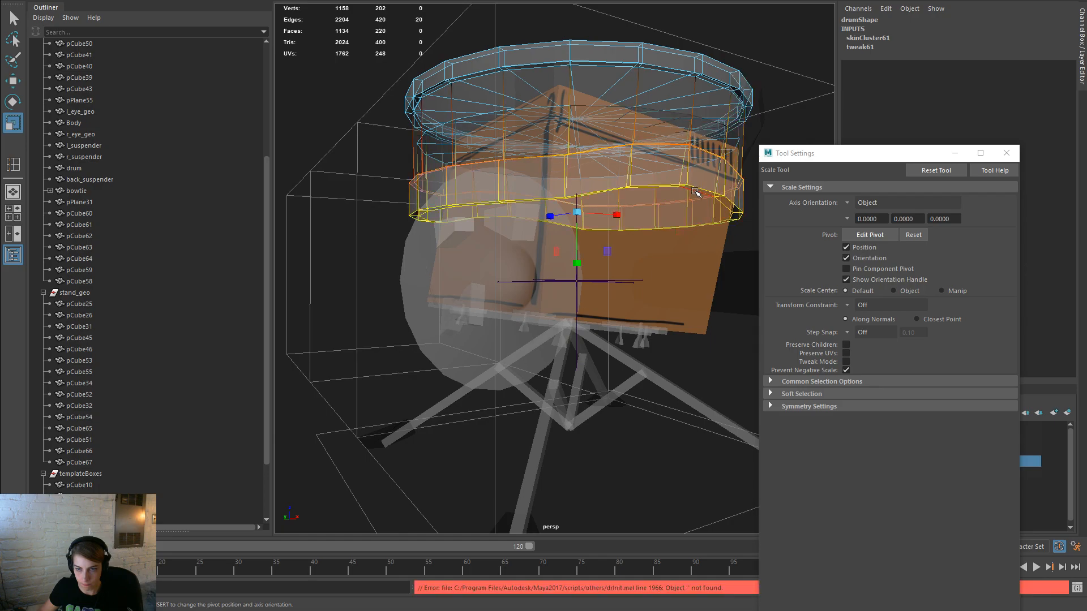
left_click_drag(698, 194, 613, 219, "alt")
key("ctrl+z")
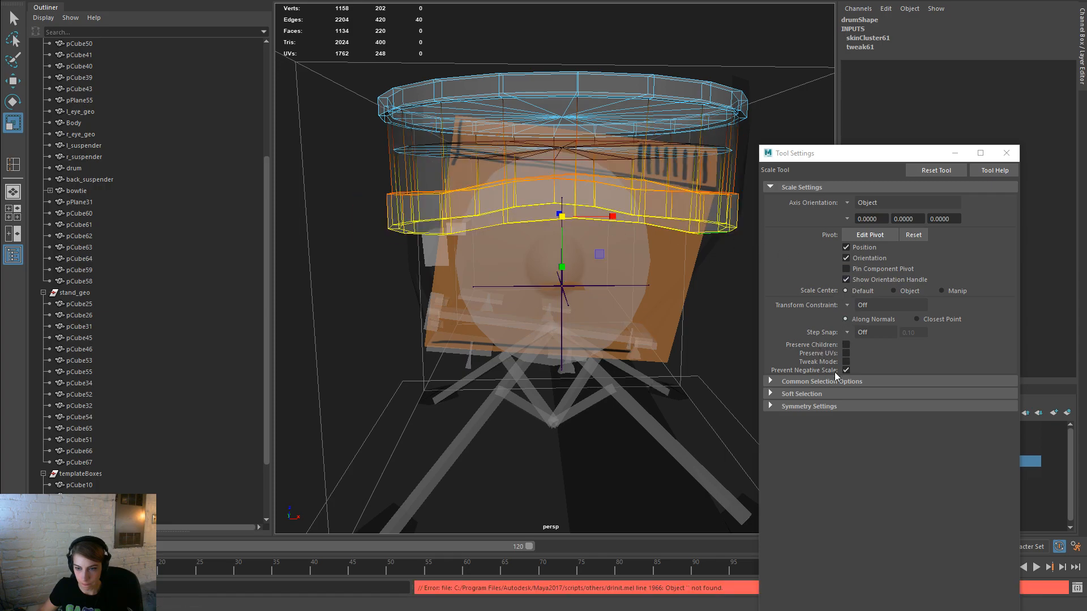
Step: Turn off soft selection and try scaling the lower rim's bottom edge loops outward into a flare
left_click(771, 394)
left_click(846, 408)
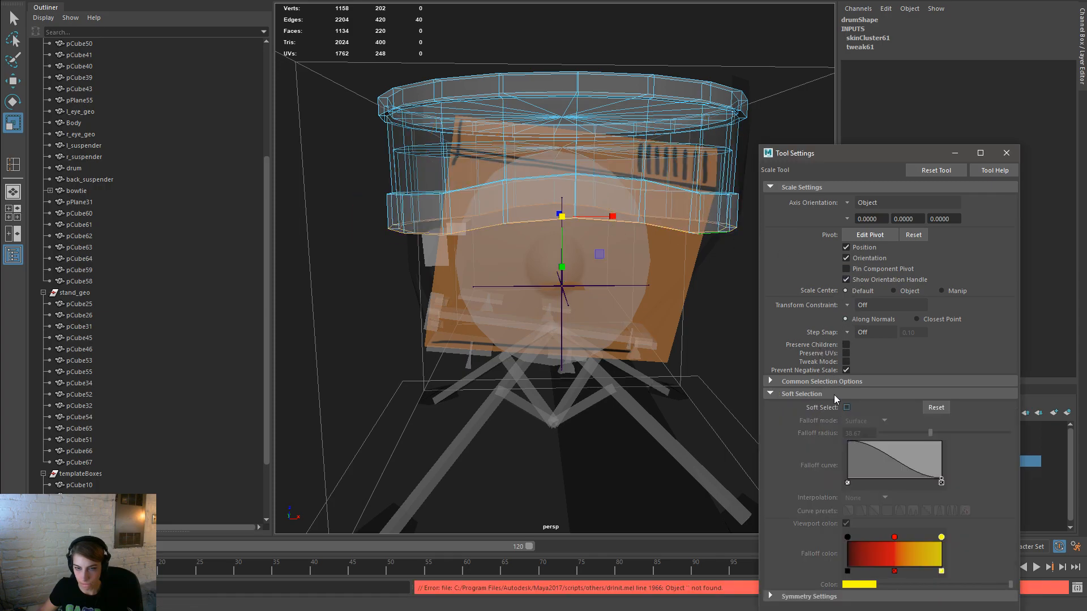
left_click_drag(562, 218, 604, 232)
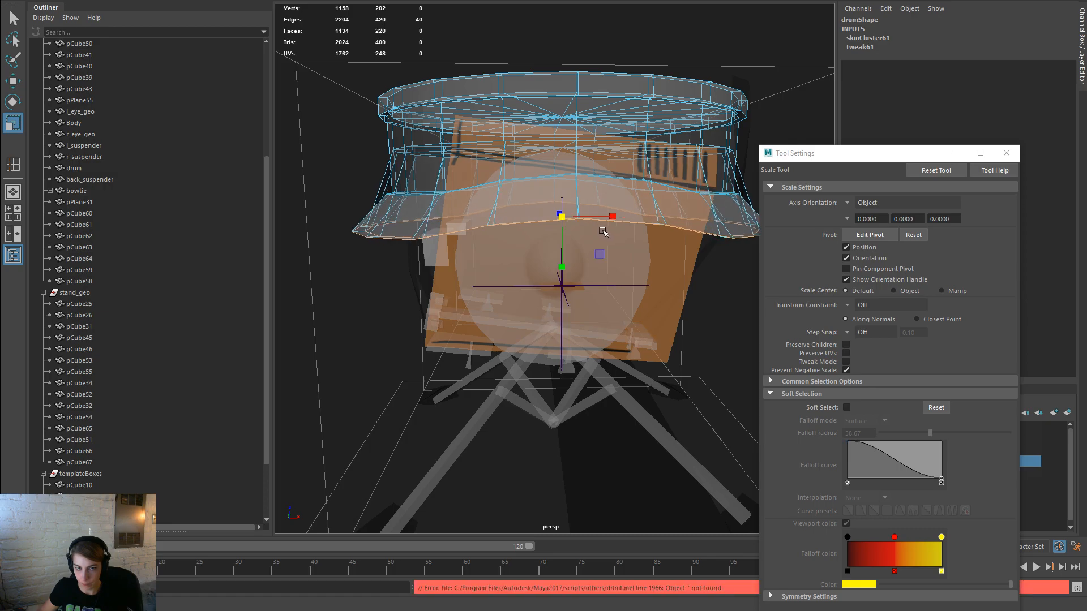
Step: Turn off X-Ray shading to view the flared rim solid from the front and activate the Move tool
key("space")
left_click(424, 161)
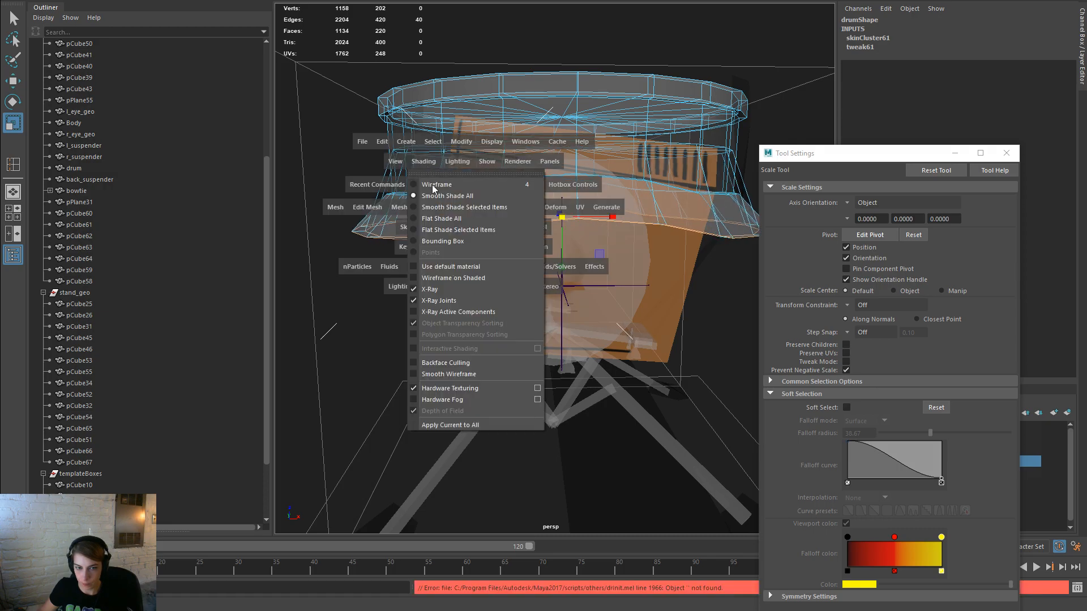
left_click(453, 287)
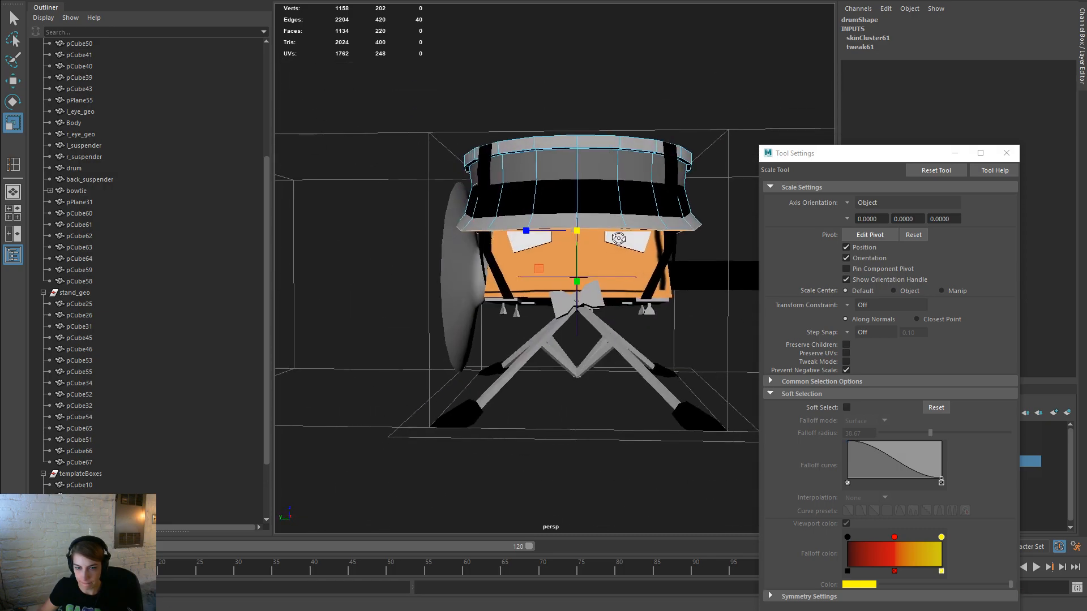
key("w")
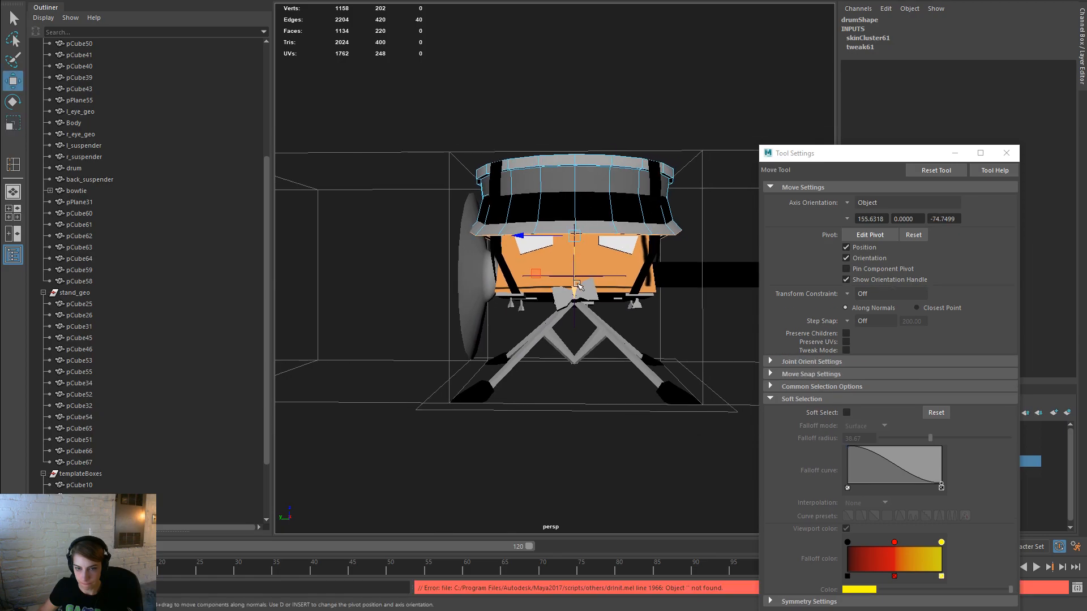
Step: Undo the outward flare of the drum's lower rim
key("ctrl+z")
key("ctrl+z")
key("ctrl+z")
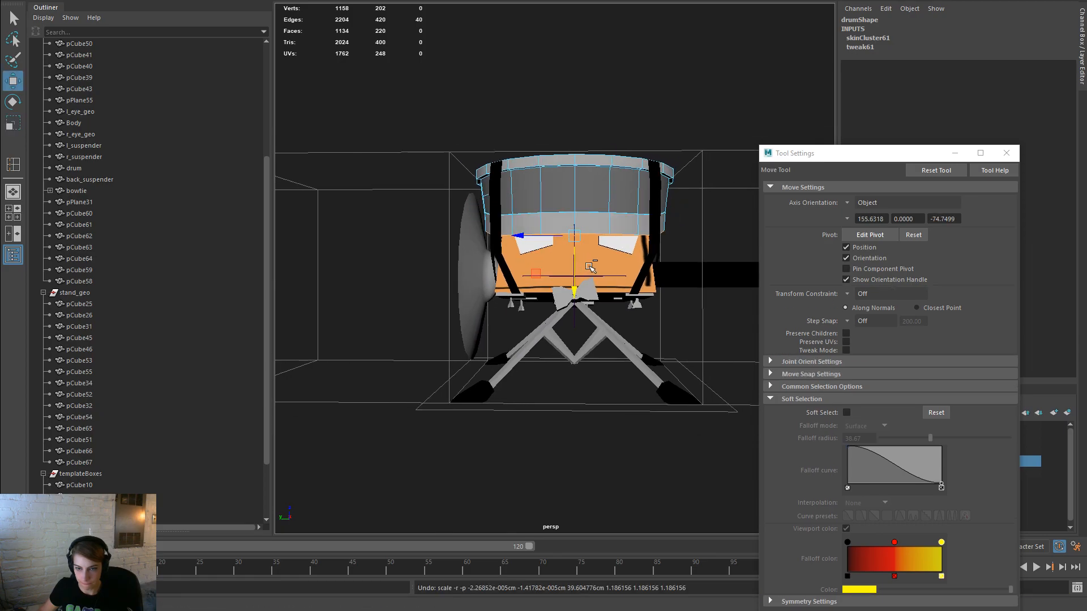
Step: Insert an edge loop around the drum's lower rim, close to its bottom edge
left_click_drag(588, 267, 486, 237, "alt")
right_click_drag(486, 238, 657, 221, "alt")
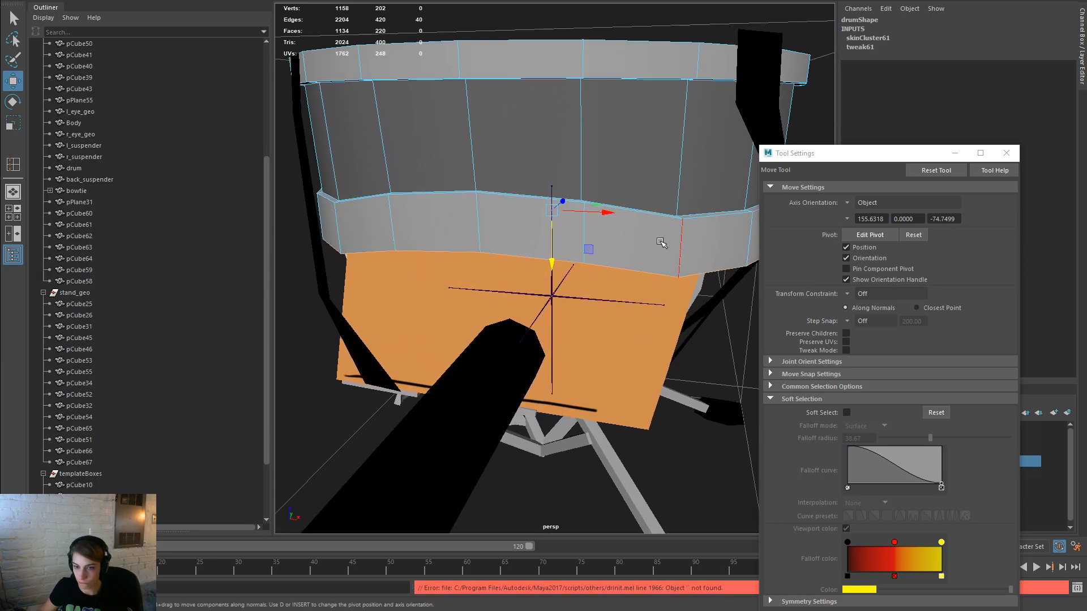
key("space")
left_click(600, 264)
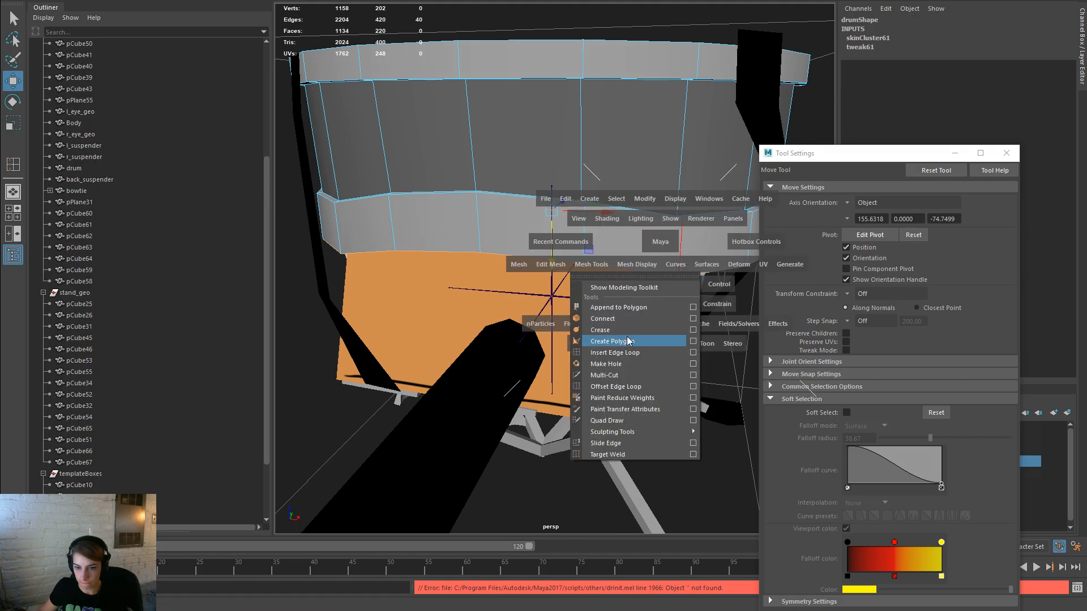
left_click(615, 353)
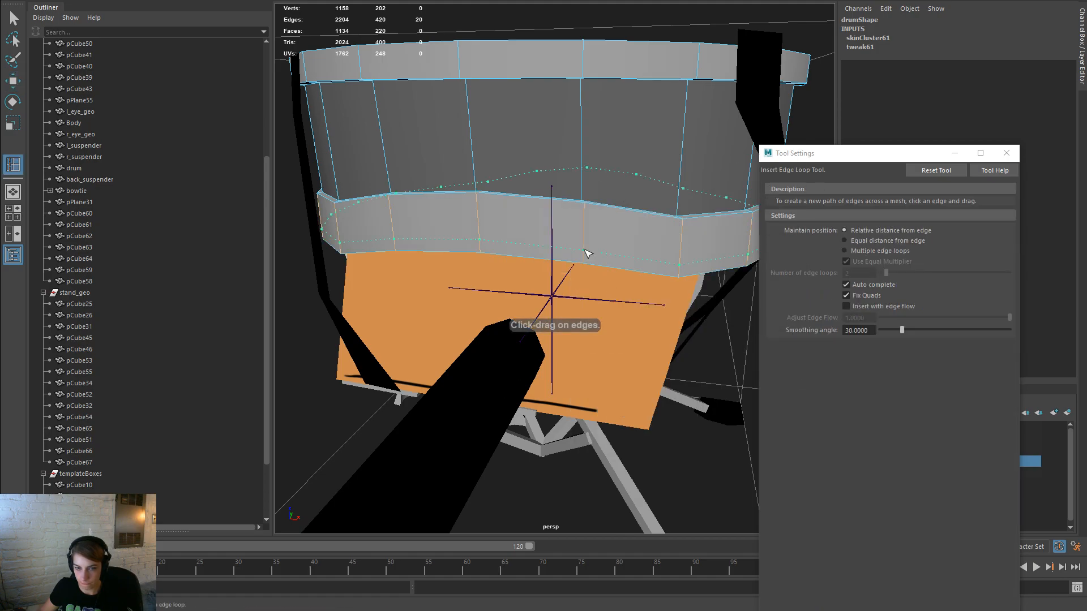
left_click(588, 252)
Step: Select the narrow ring of faces at the bottom of the drum's lower rim by shrinking a wider face selection
key("w")
right_click(630, 220)
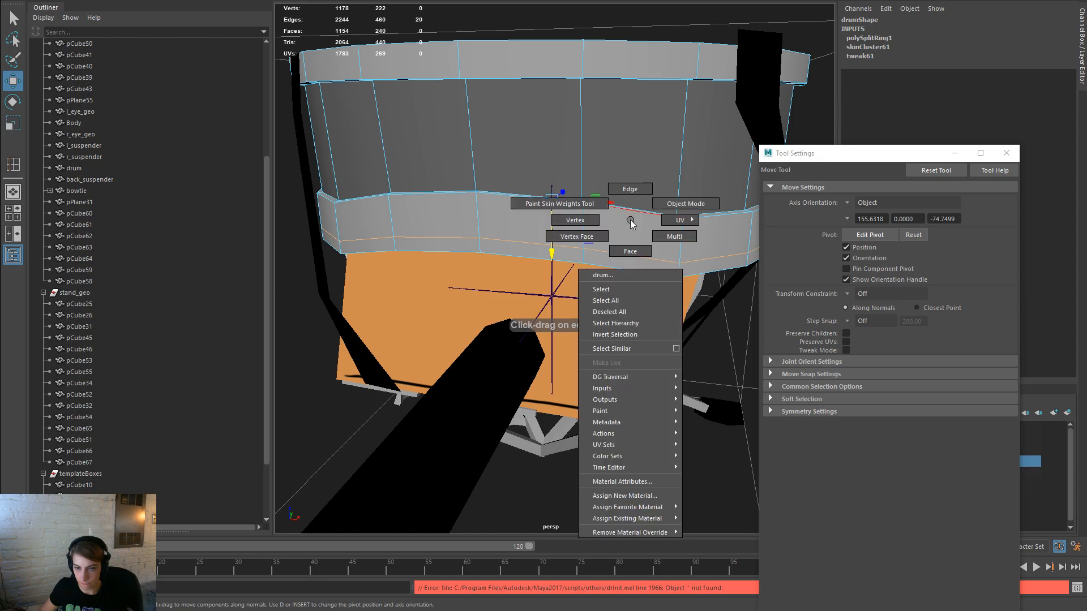
right_click_drag(632, 220, 621, 236)
double_click(624, 275)
double_click(634, 264, "shift")
right_click_drag(626, 221, 666, 256, "ctrl")
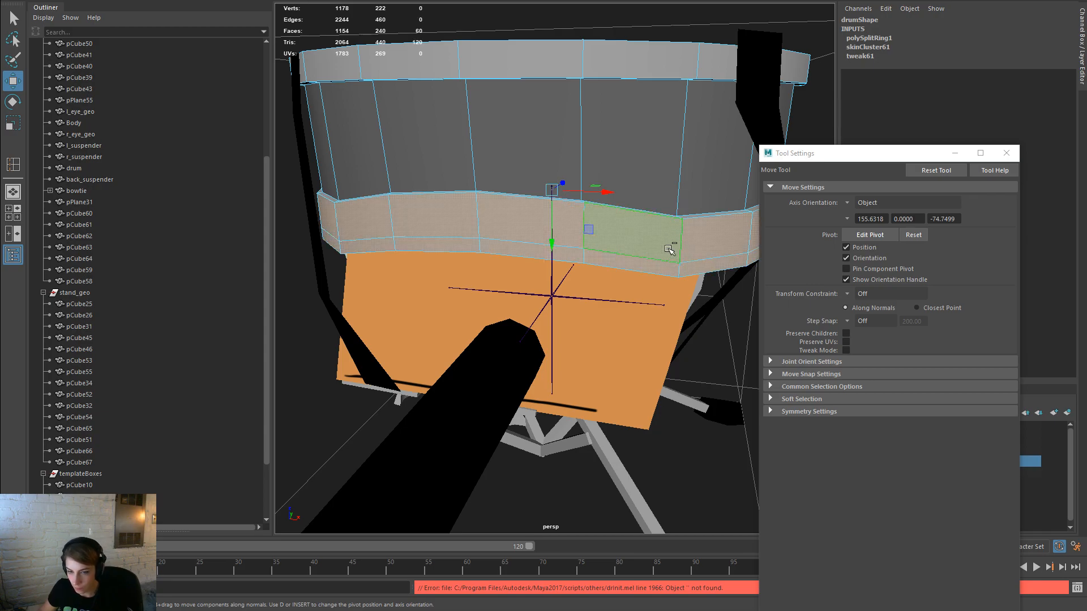
key("shift+comma")
Step: Extrude the selected face ring of the lower rim and scale it outward to form a hat brim
right_click_drag(643, 328, 510, 295, "alt")
left_click_drag(510, 294, 642, 300, "alt")
key("space")
left_click(482, 289)
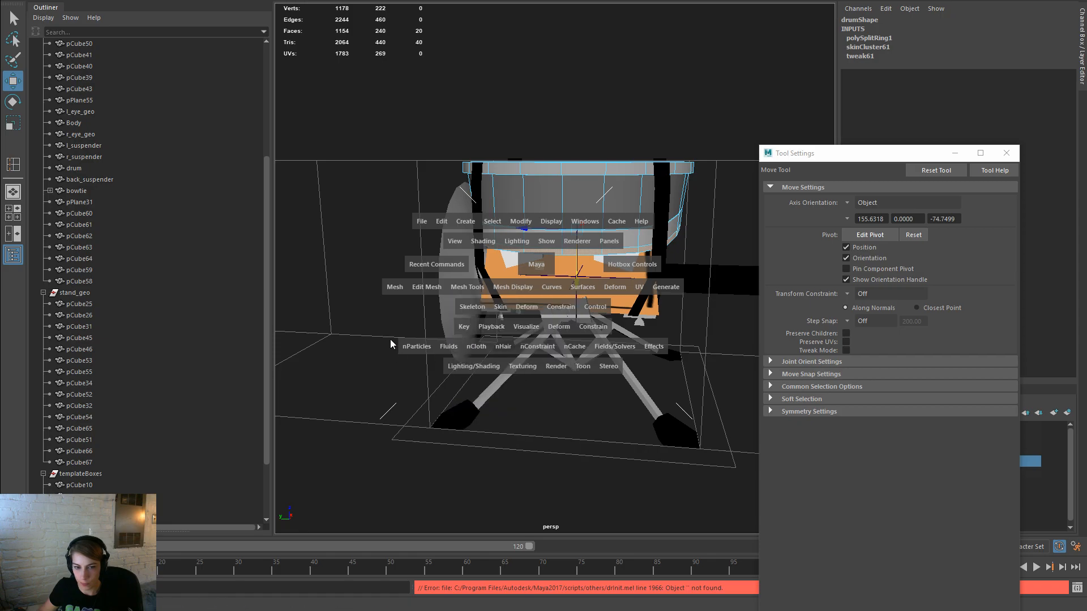
left_click(427, 286)
left_click(471, 342)
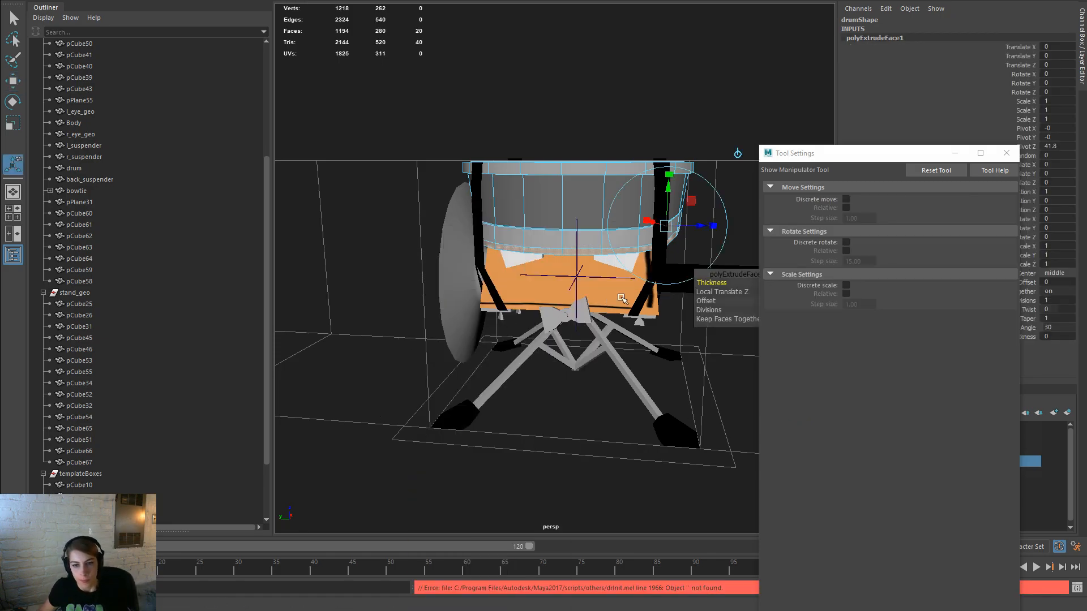
key("r")
left_click_drag(577, 229, 982, 305)
left_click_drag(1052, 308, 1086, 340, "alt")
left_click_drag(563, 385, 648, 382, "alt")
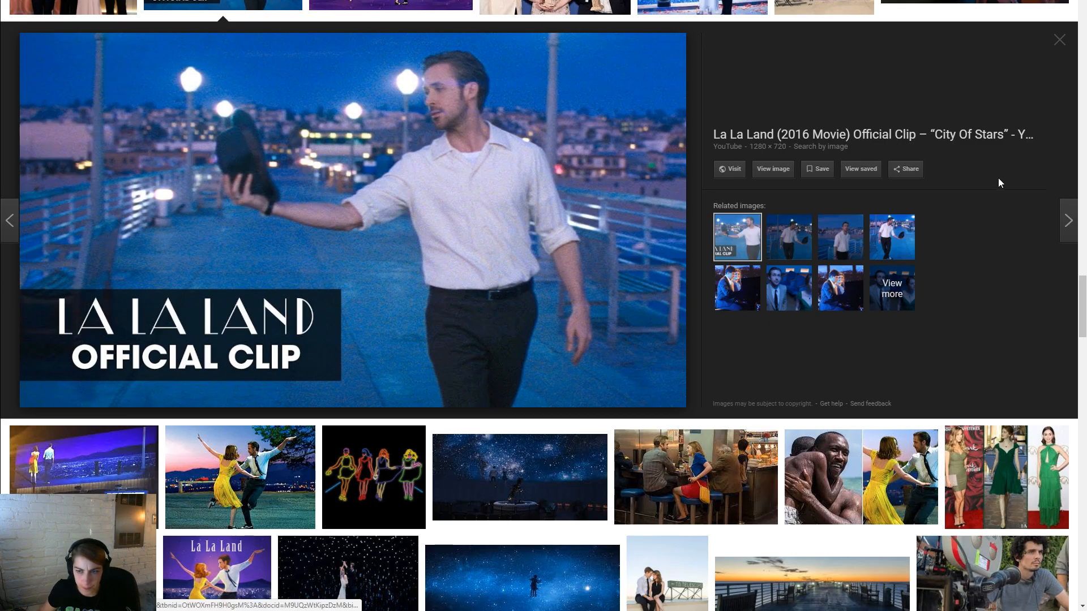
Step: Switch to the browser and examine the related City Of Stars images showing the man with the hat
left_click(905, 241)
left_click(858, 251)
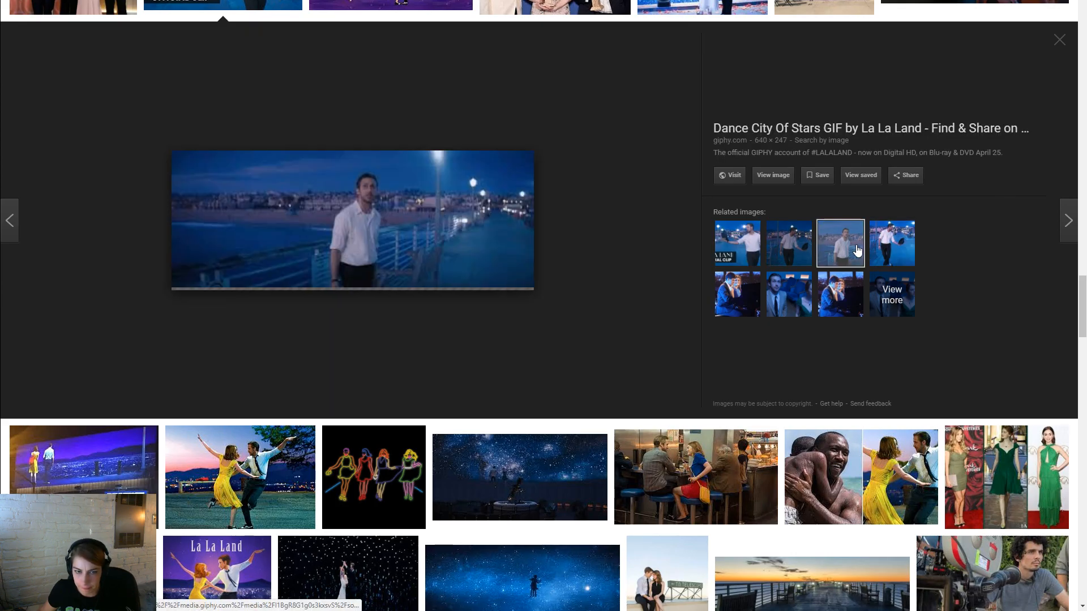
left_click(804, 247)
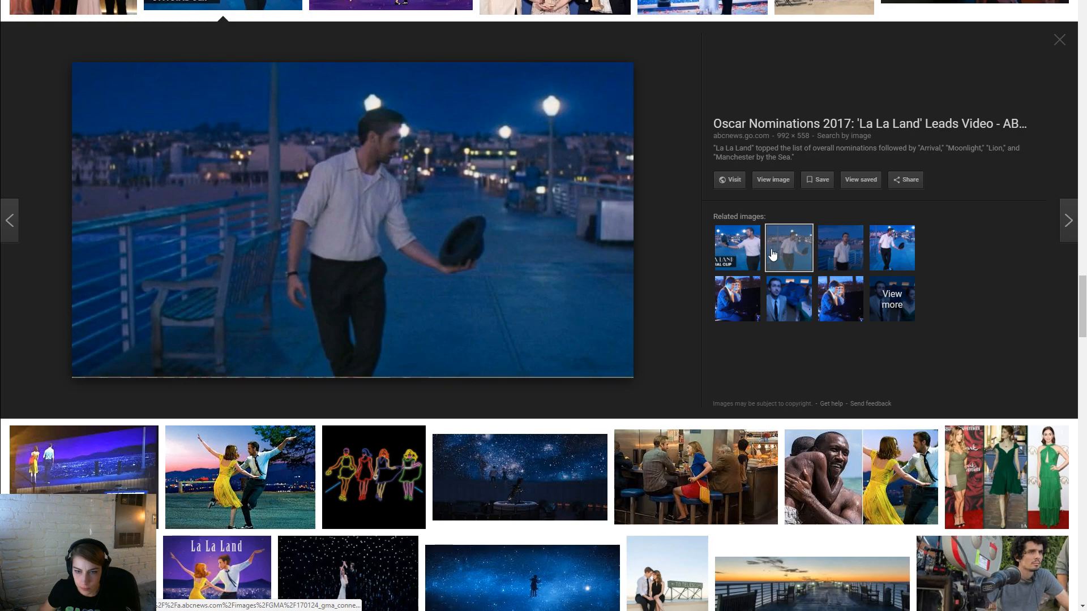
Step: View more related images of the man on the pier to study the hat's shape
left_click(849, 254)
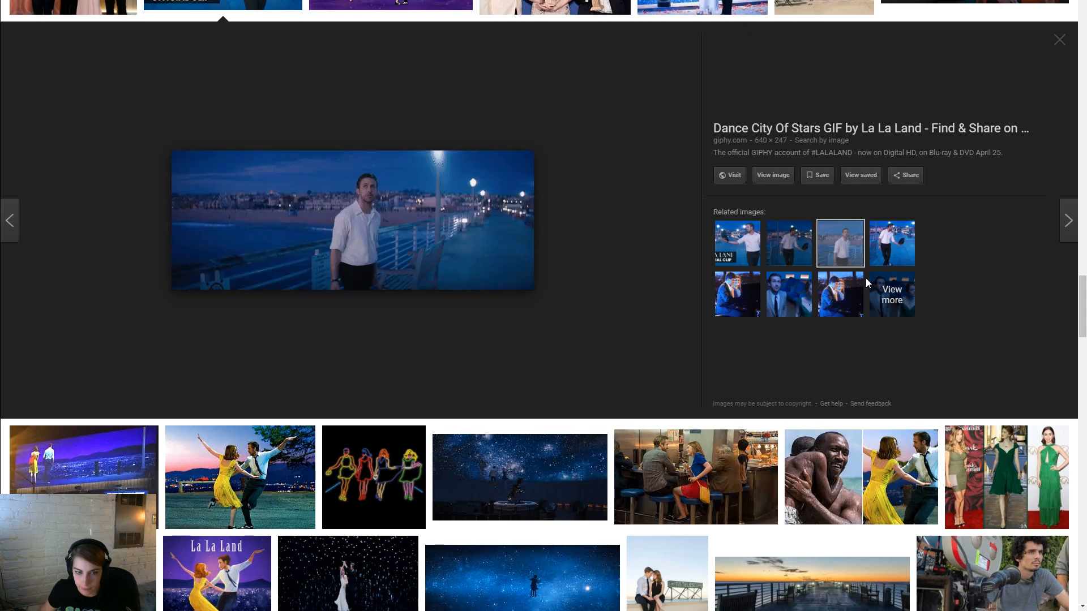
left_click(741, 258)
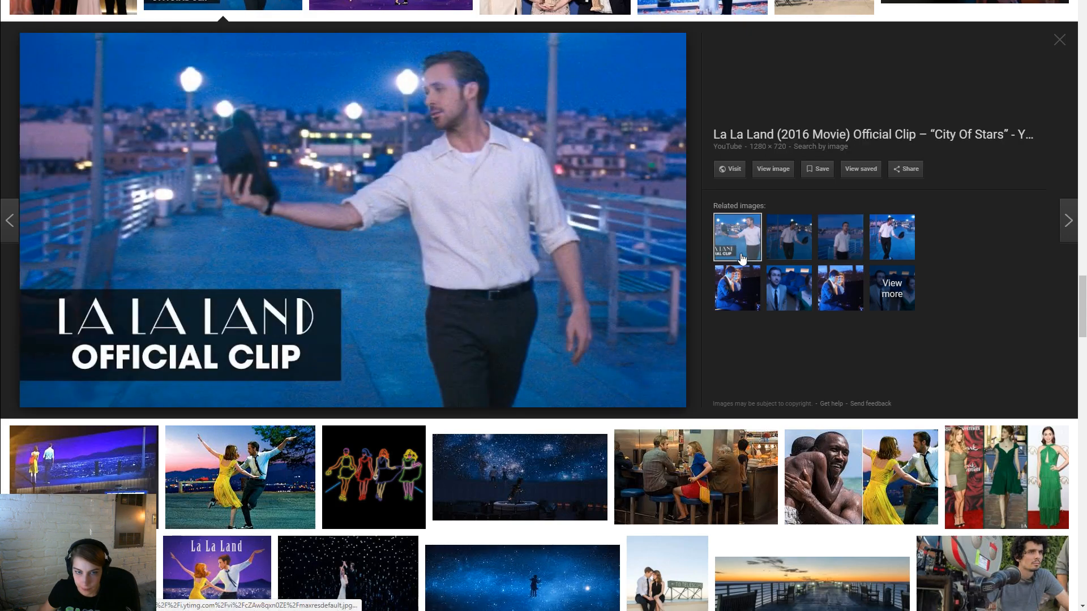
left_click(797, 248)
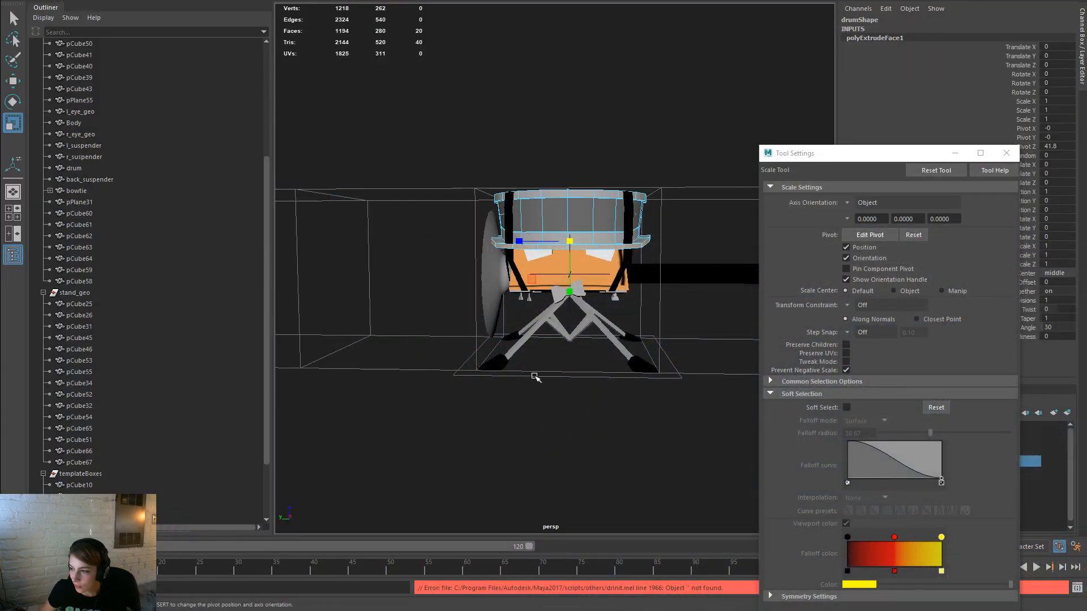
Step: Switch back to Maya, select the edge loops of the drum's top rim and scale them inward to narrow the hat's crown
right_click_drag(419, 376, 474, 392, "alt")
middle_click_drag(474, 391, 459, 434, "alt")
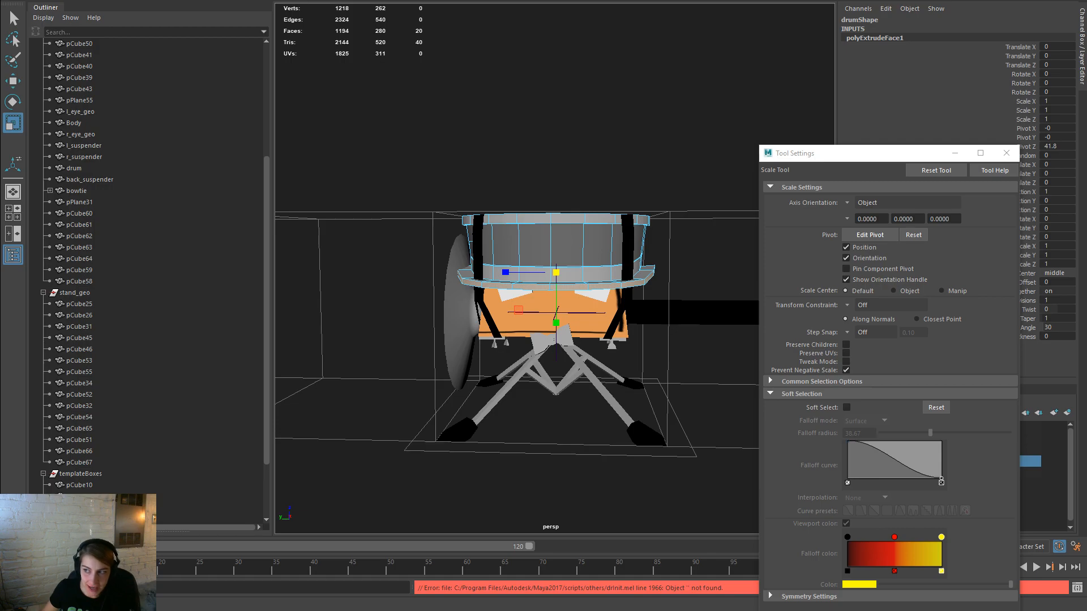
left_click_drag(504, 317, 531, 318, "alt")
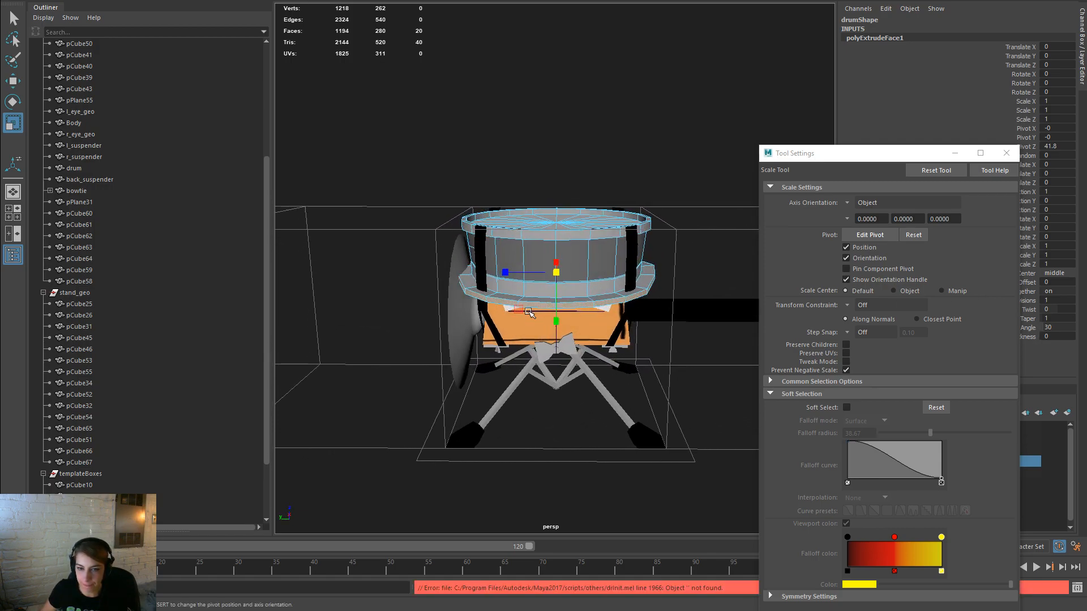
right_click_drag(531, 318, 677, 245, "alt")
left_click_drag(645, 237, 634, 300, "alt")
right_click_drag(586, 218, 582, 184)
left_click(584, 153)
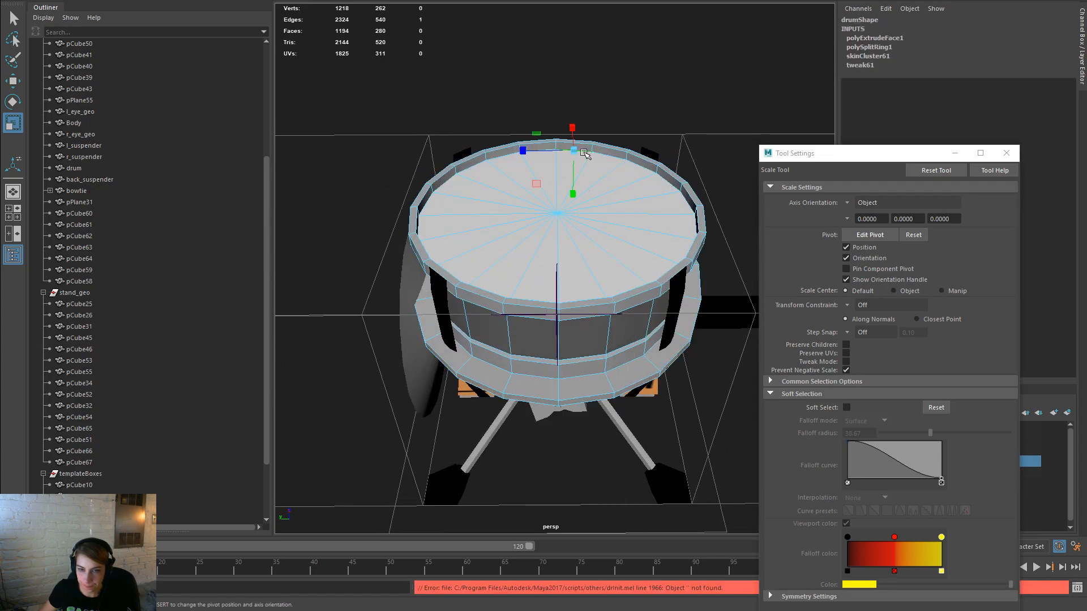
double_click(623, 151, "shift")
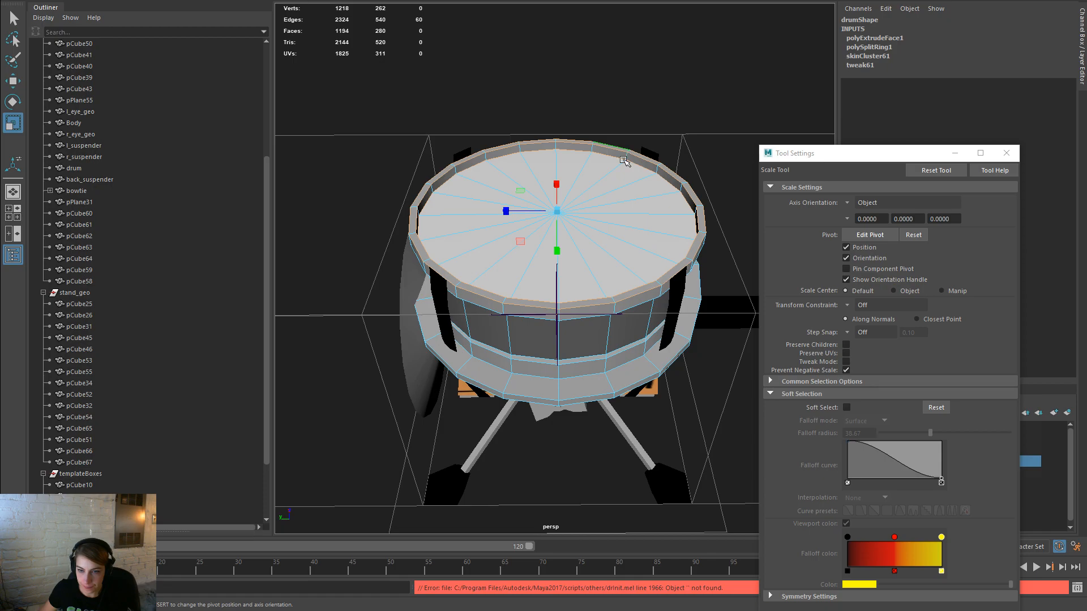
double_click(575, 313, "shift")
left_click_drag(625, 254, 625, 203, "alt")
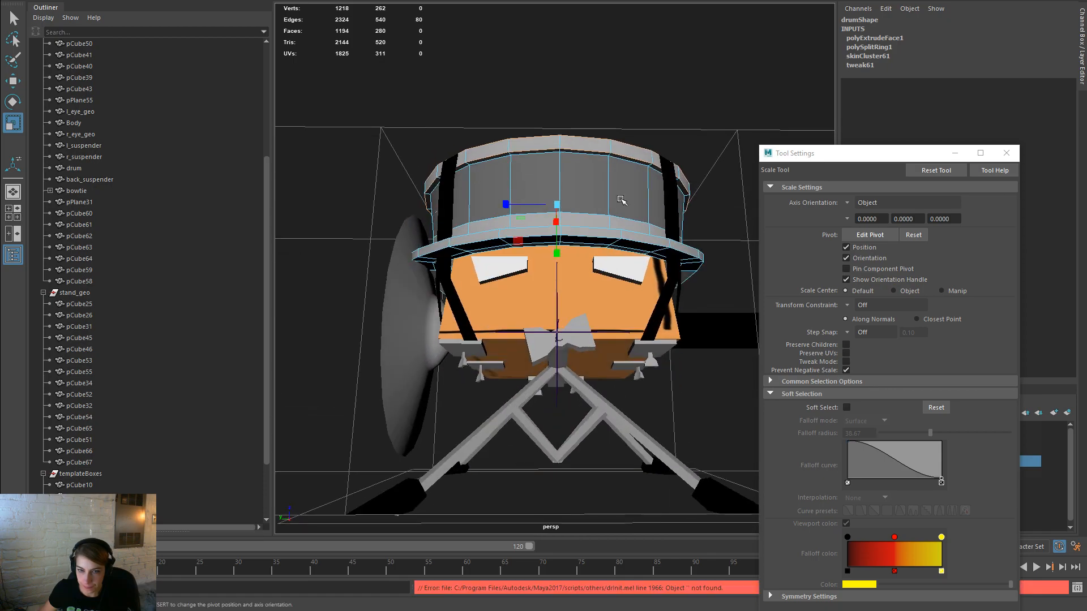
left_click_drag(598, 159, 621, 252, "alt")
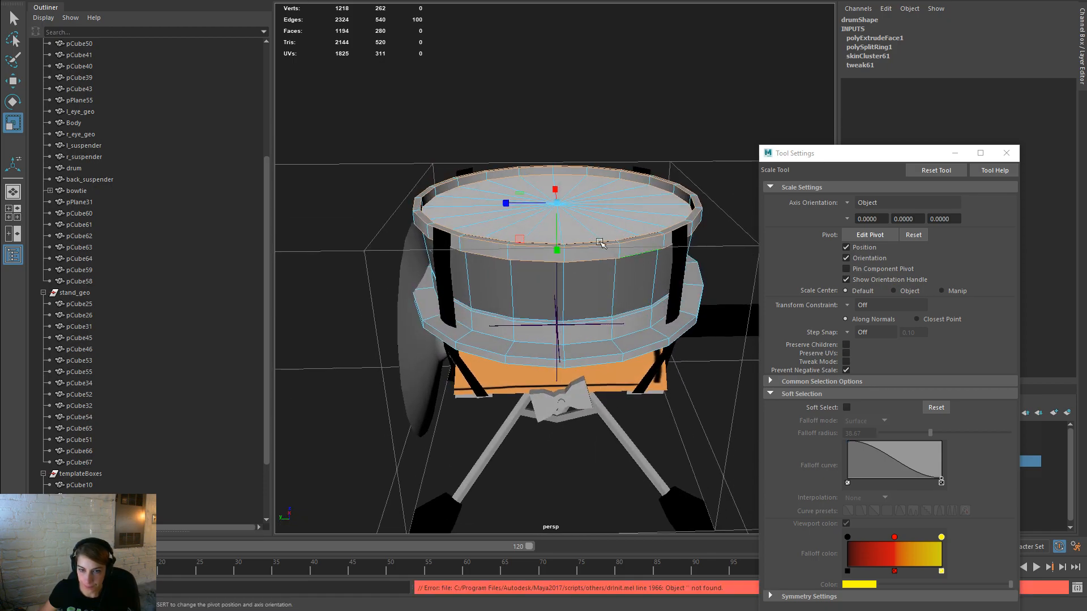
left_click_drag(557, 205, 588, 279)
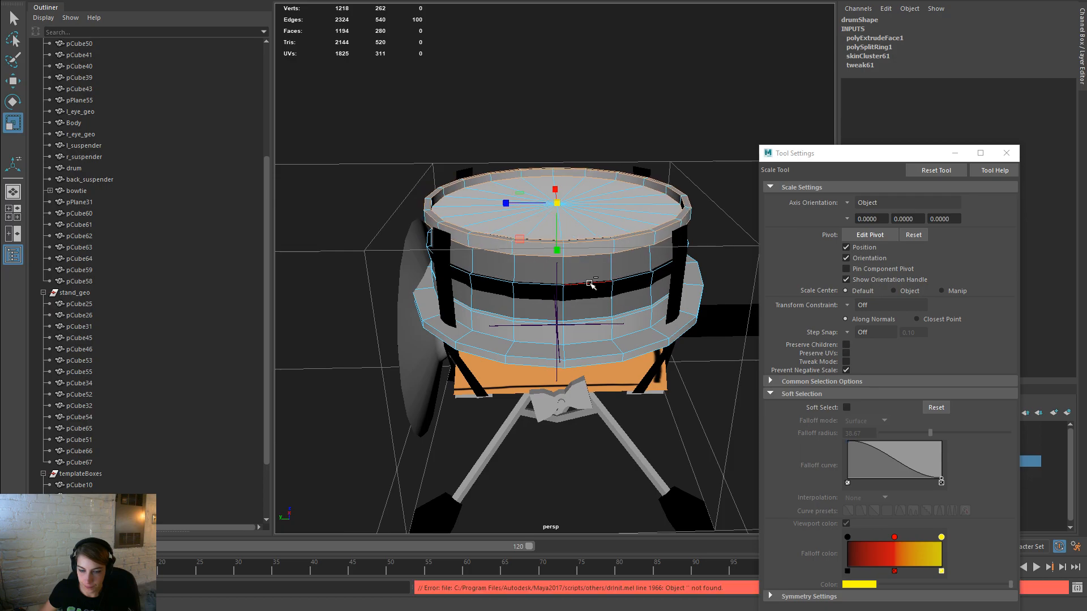
left_click_drag(559, 202, 577, 285)
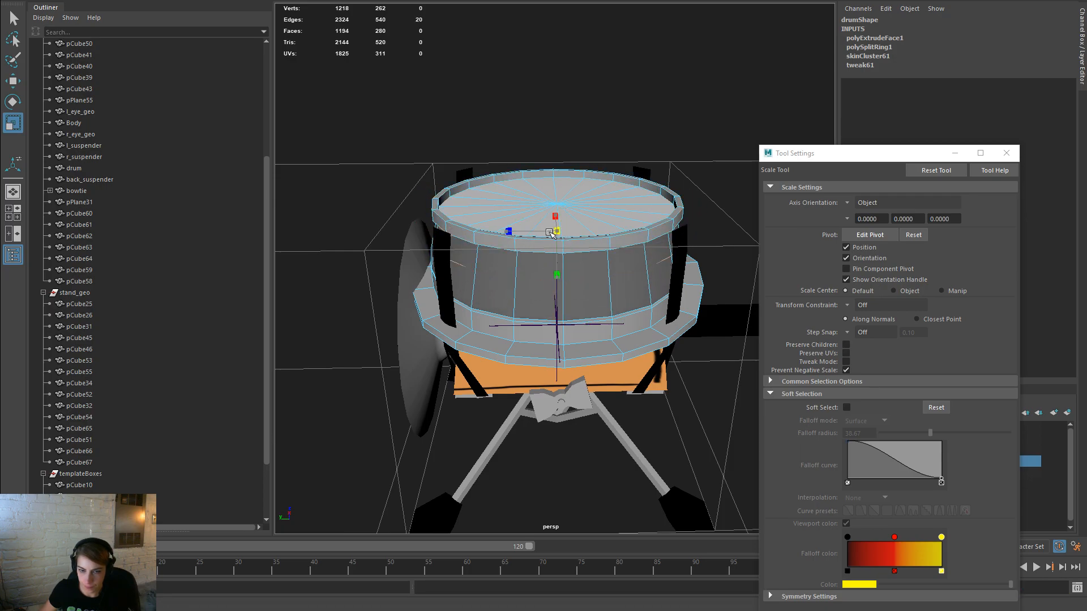
Step: Scale the edge loop around the drum's side wall to shape the crown between the top rim and the brim
left_click_drag(562, 236, 606, 299, "alt")
right_click_drag(586, 220, 610, 210)
left_click_drag(610, 210, 613, 322, "alt")
Step: Select the vertices along the rear of the hat brim and move them upward
left_click(654, 287)
right_click_drag(660, 309, 612, 291)
left_click_drag(611, 291, 548, 422, "alt")
left_click_drag(431, 321, 573, 359)
left_click_drag(611, 450, 522, 379, "shift")
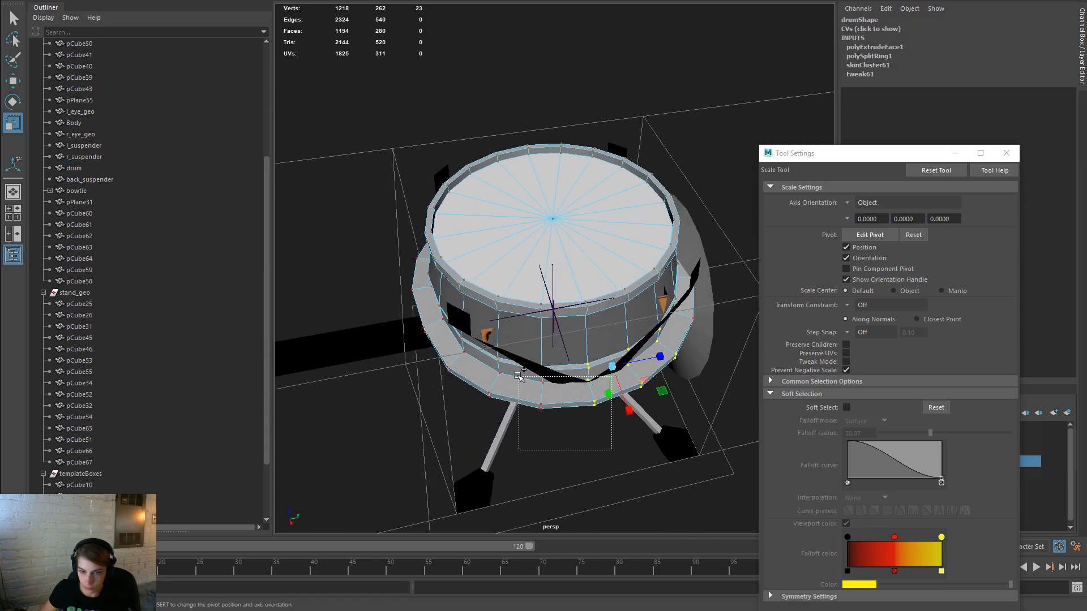
left_click_drag(484, 349, 481, 346, "shift")
left_click_drag(611, 396, 763, 320, "alt")
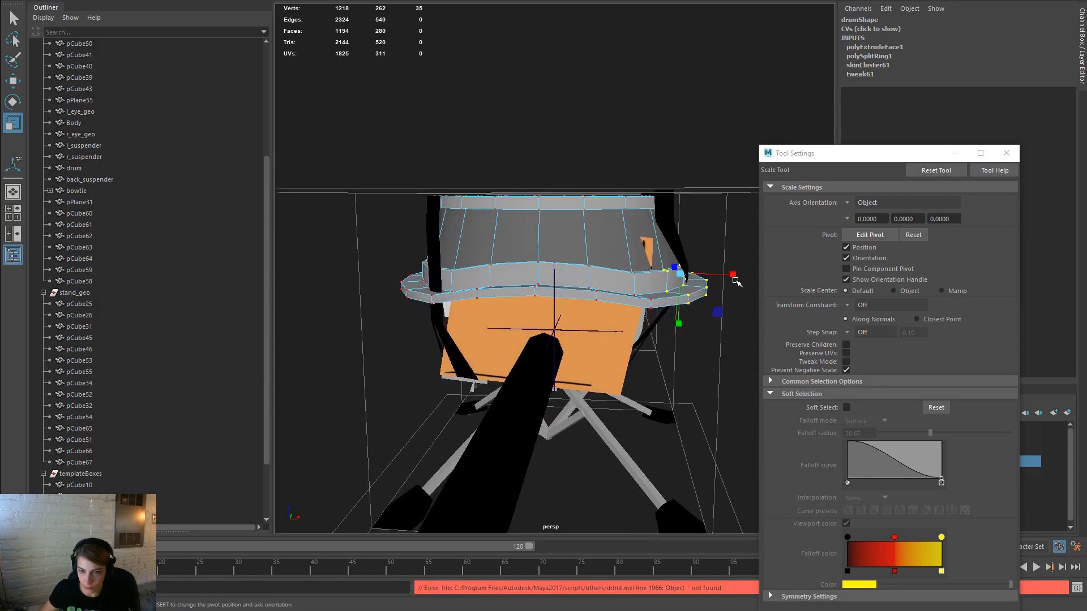
key("w")
left_click_drag(679, 328, 679, 321)
left_click_drag(686, 324, 681, 275, "alt")
left_click_drag(661, 323, 665, 313)
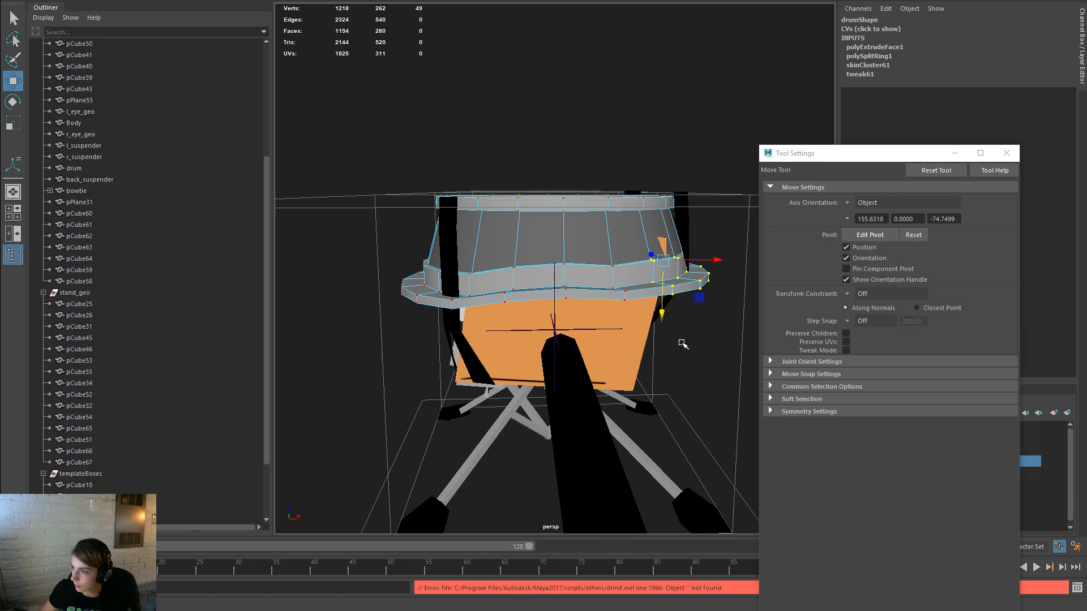
Step: Select the brim vertices on both sides of the hat and adjust their height
middle_click_drag(571, 306, 470, 292, "alt")
left_click_drag(539, 284, 512, 394, "alt")
left_click_drag(500, 339, 419, 352, "alt")
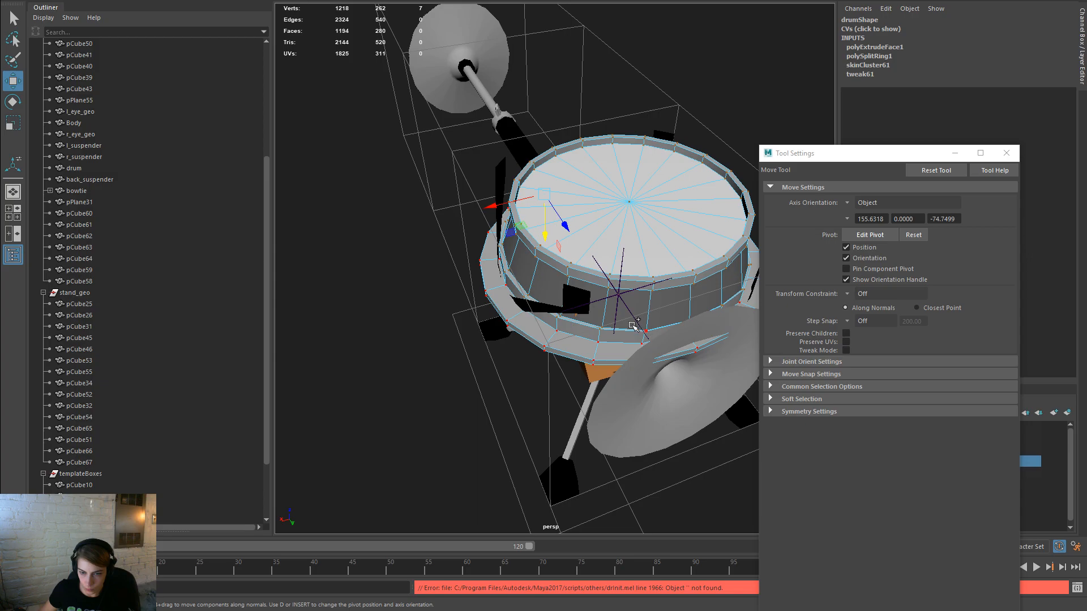
left_click_drag(656, 373, 657, 376, "shift")
left_click_drag(651, 428, 873, 387, "alt")
left_click_drag(514, 318, 521, 315)
left_click_drag(655, 321, 622, 350, "alt")
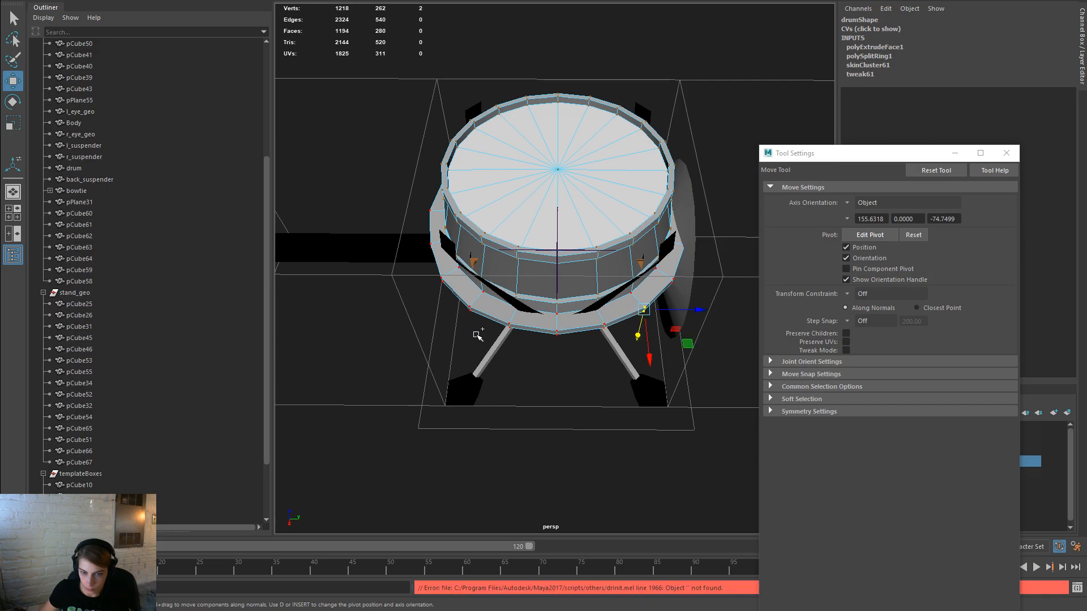
left_click_drag(451, 302, 450, 300, "shift")
left_click_drag(504, 354, 532, 410, "alt")
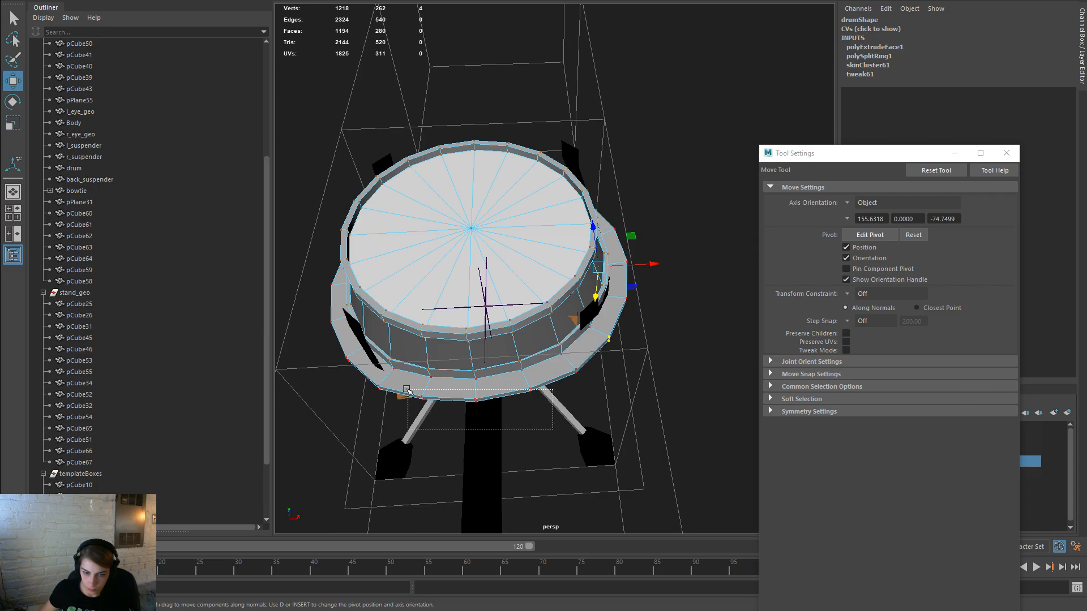
left_click_drag(425, 390, 535, 395, "alt")
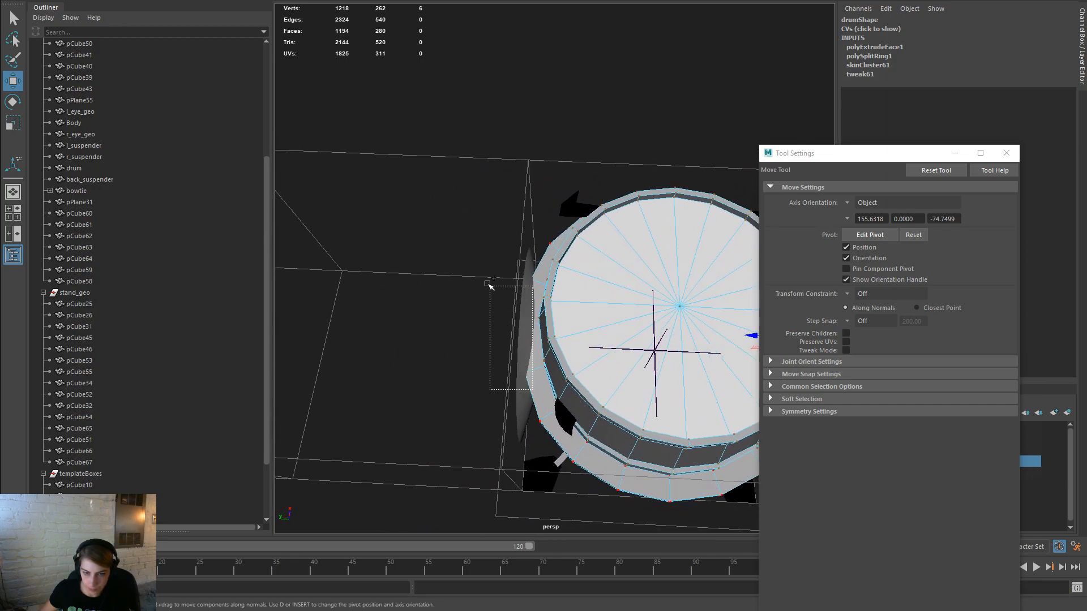
left_click_drag(687, 380, 593, 392, "alt")
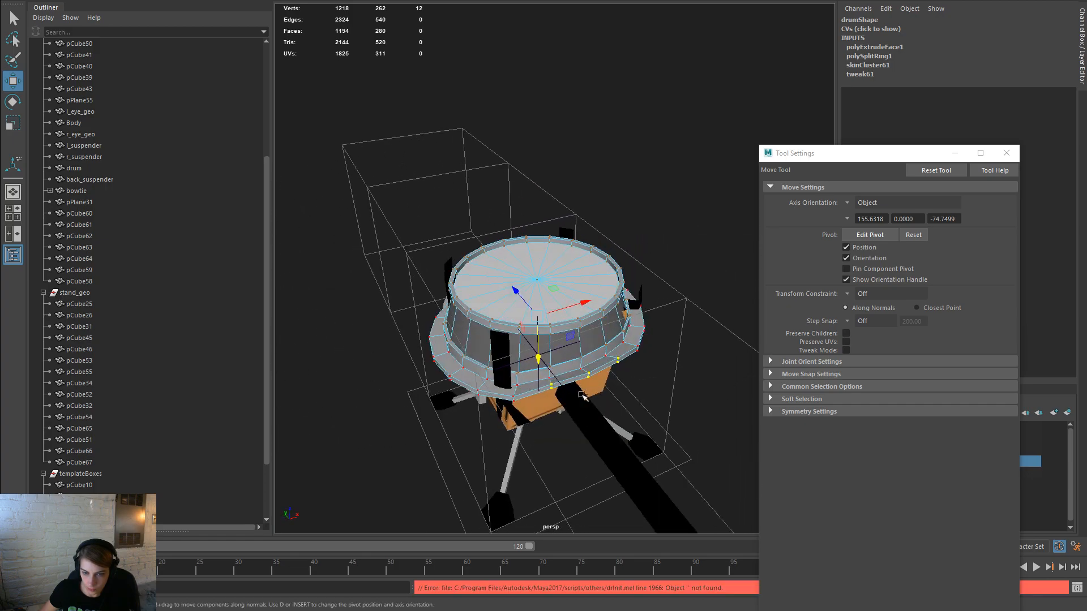
left_click_drag(509, 362, 605, 396, "alt")
Step: Select the outer vertices on both sides of the brim and raise them so the brim curls up
left_click_drag(623, 357, 604, 320, "alt")
left_click_drag(575, 353, 610, 379, "alt")
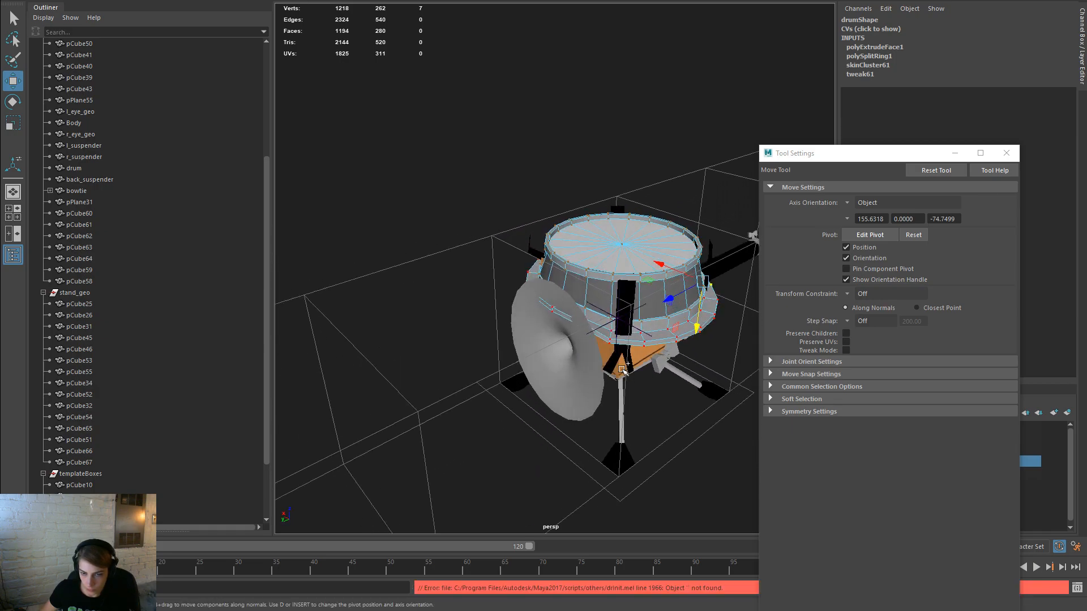
left_click_drag(601, 318, 601, 319, "shift")
left_click_drag(656, 354, 621, 318)
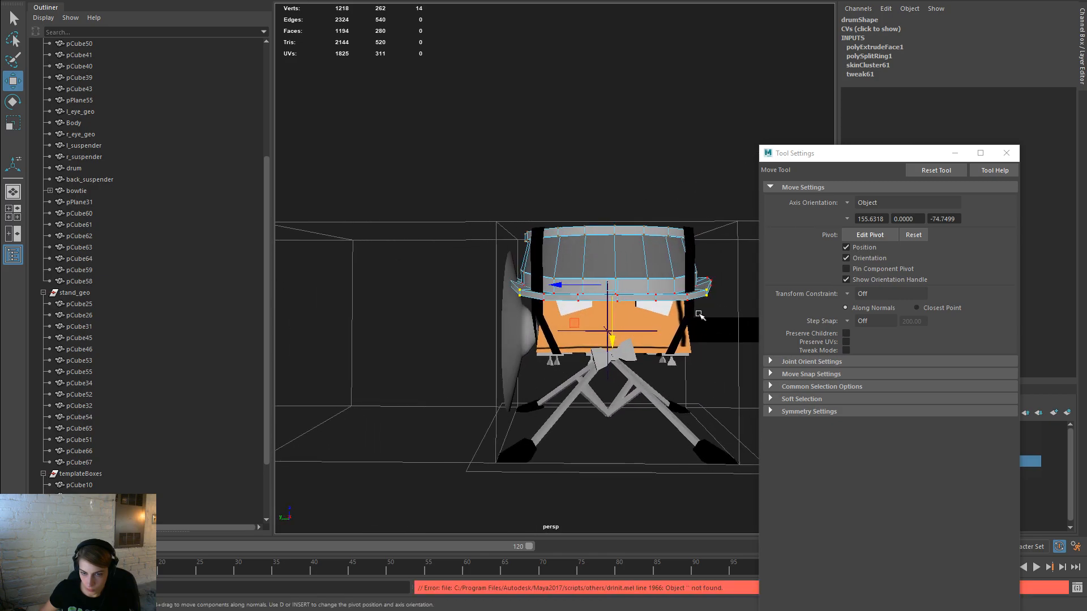
left_click_drag(713, 287, 697, 280, "alt")
right_click_drag(697, 280, 724, 262)
Step: Select the top vertices of l_suspender and r_suspender and move them down to end beneath the hat brim
left_click(705, 243)
left_click(675, 247)
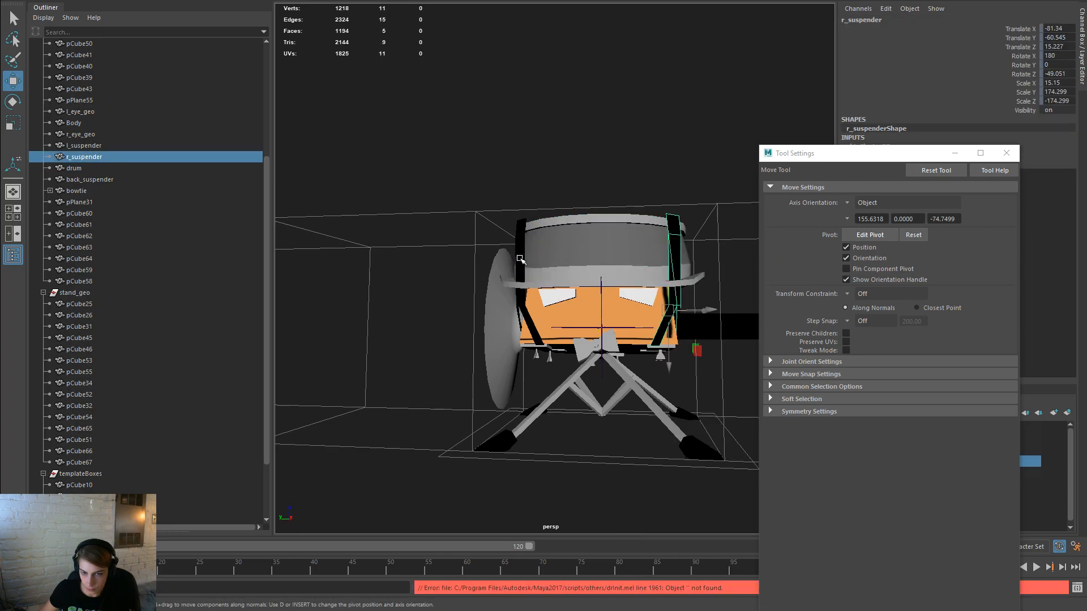
left_click(721, 244)
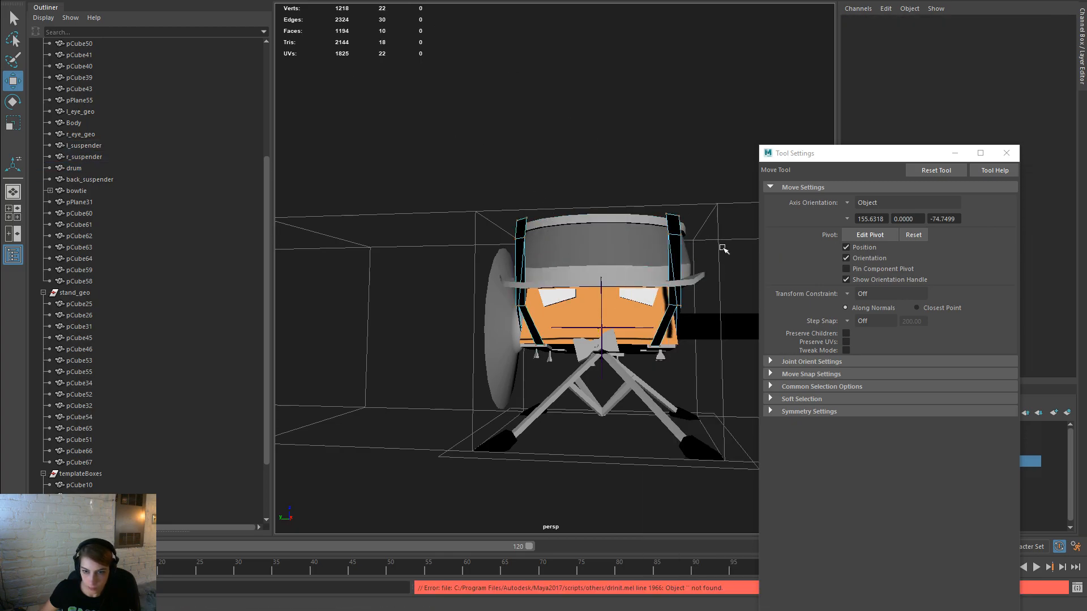
left_click_drag(712, 261, 457, 145)
left_click_drag(729, 334, 445, 158)
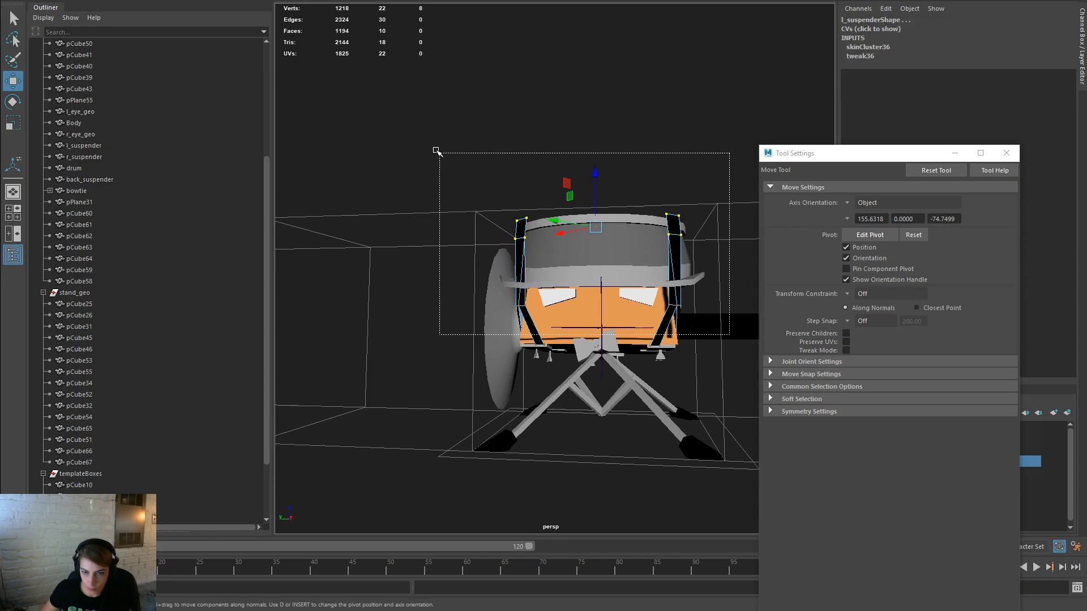
left_click_drag(595, 209, 599, 227)
left_click_drag(711, 296, 439, 155)
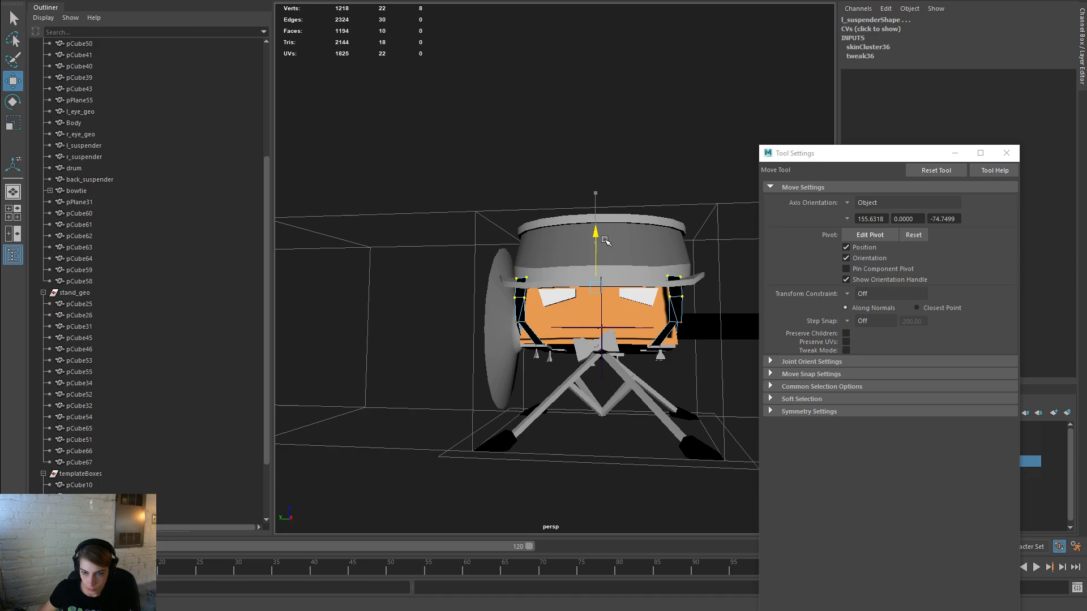
Step: Reposition the upper vertices of r_suspender so the strap fits against the body's side under the brim
left_click_drag(668, 241, 702, 243, "alt")
left_click_drag(542, 228, 809, 232)
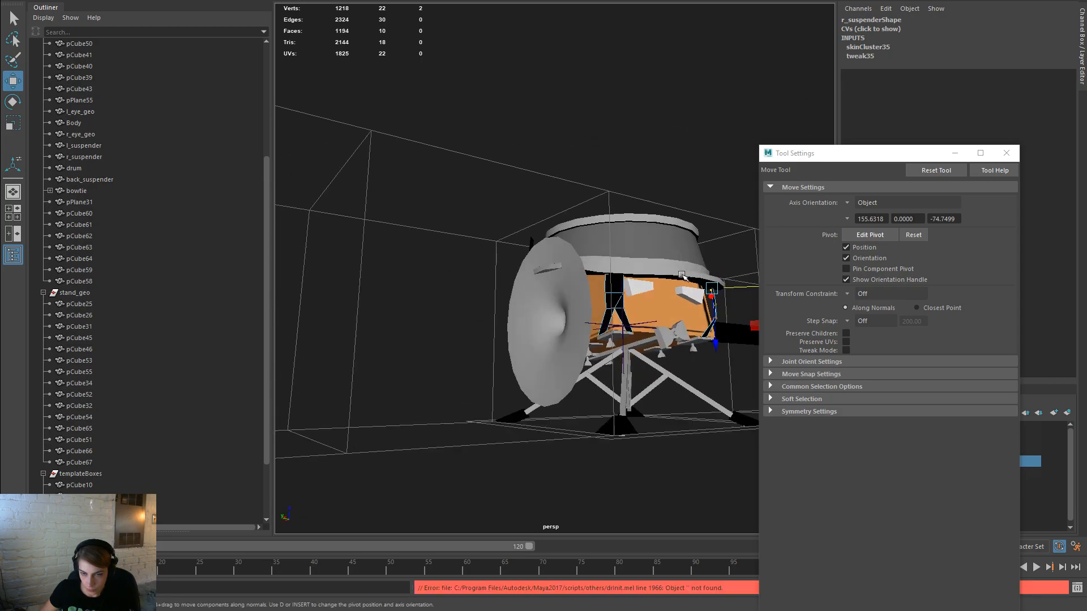
left_click_drag(594, 249, 520, 243, "alt")
middle_click_drag(521, 243, 381, 189, "alt")
right_click_drag(381, 189, 648, 294, "alt")
Step: Move the vertices of l_suspender sideways so the strap fits against its side of the body
left_click_drag(689, 337, 546, 137)
left_click_drag(668, 176, 589, 280, "alt")
right_click_drag(589, 281, 393, 223, "alt")
left_click_drag(392, 223, 446, 275, "alt")
left_click(439, 265)
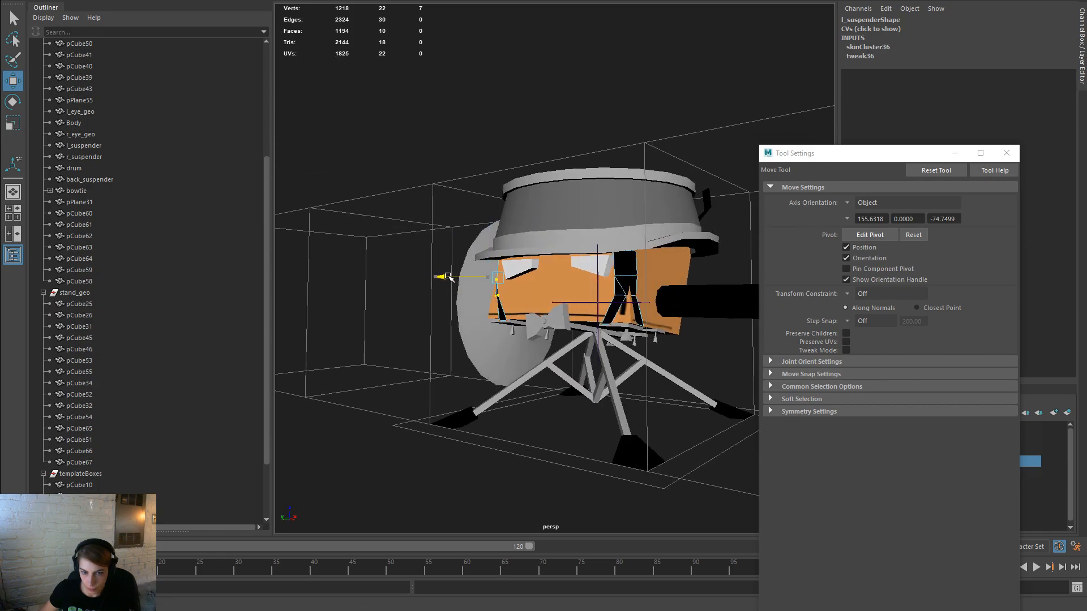
Step: Delete the upper faces of the back suspender that branch over the hat
left_click_drag(592, 266, 386, 262, "alt")
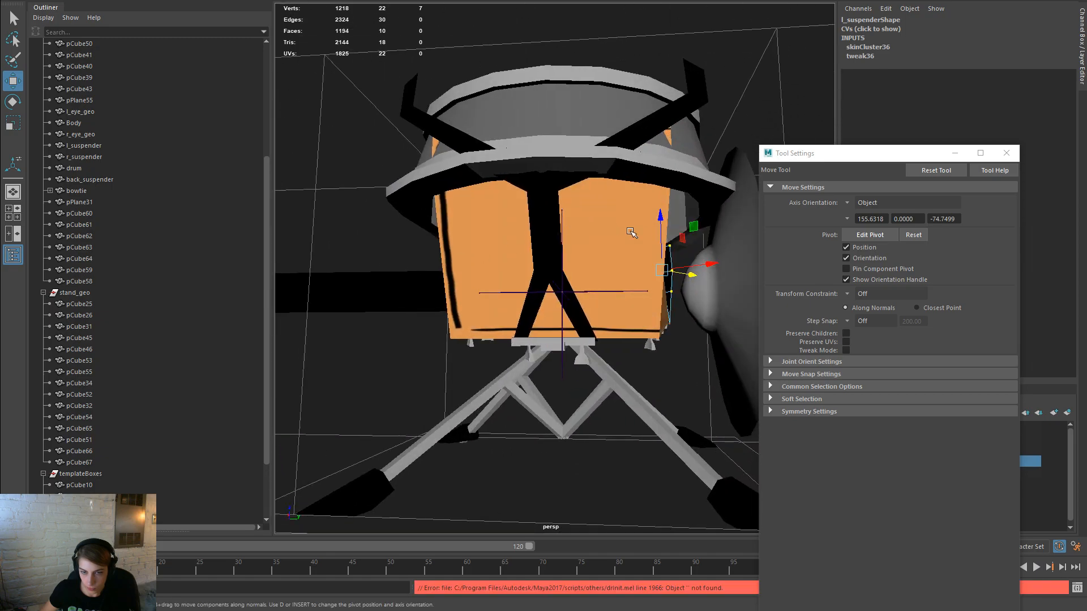
right_click_drag(618, 228, 485, 189, "alt")
left_click_drag(518, 202, 532, 225, "alt")
left_click(568, 281)
left_click_drag(628, 286, 583, 273, "alt")
right_click_drag(583, 273, 622, 231, "alt")
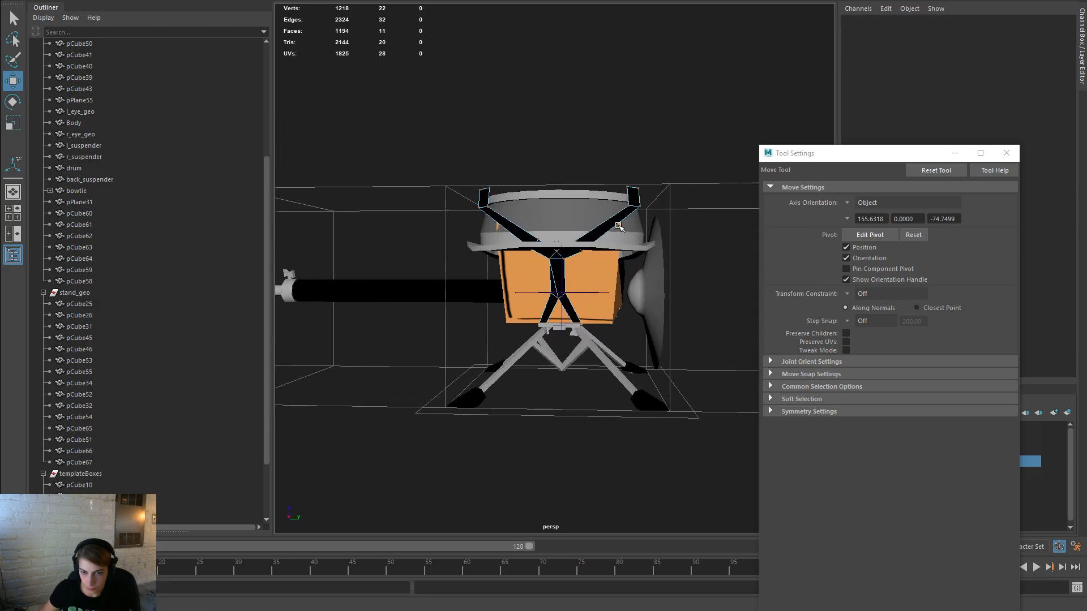
right_click(617, 213)
left_click(618, 242)
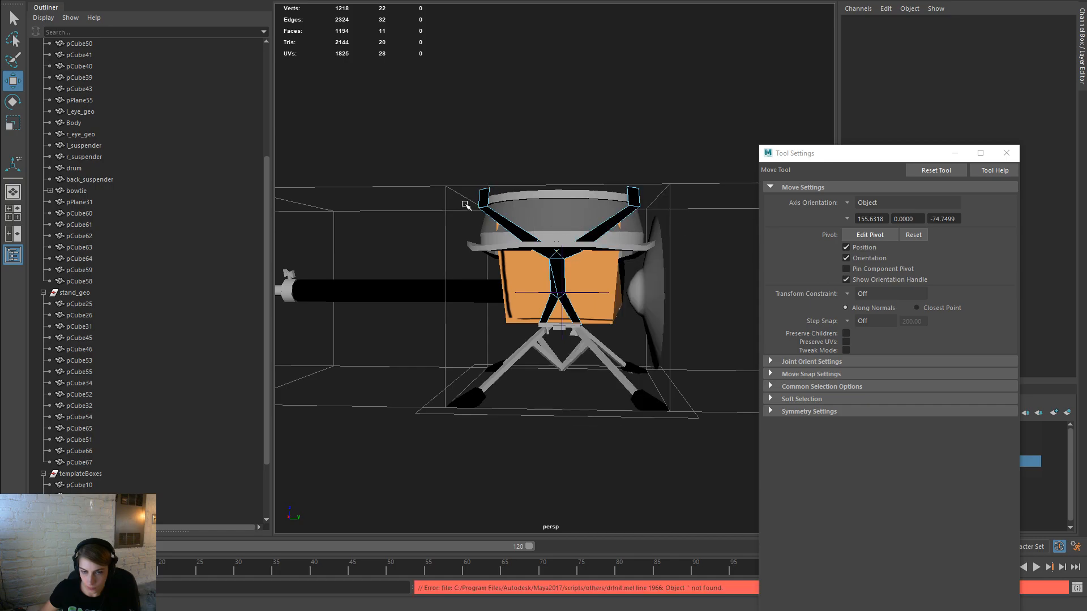
right_click_drag(462, 203, 603, 231, "alt")
right_click_drag(679, 227, 520, 173, "alt")
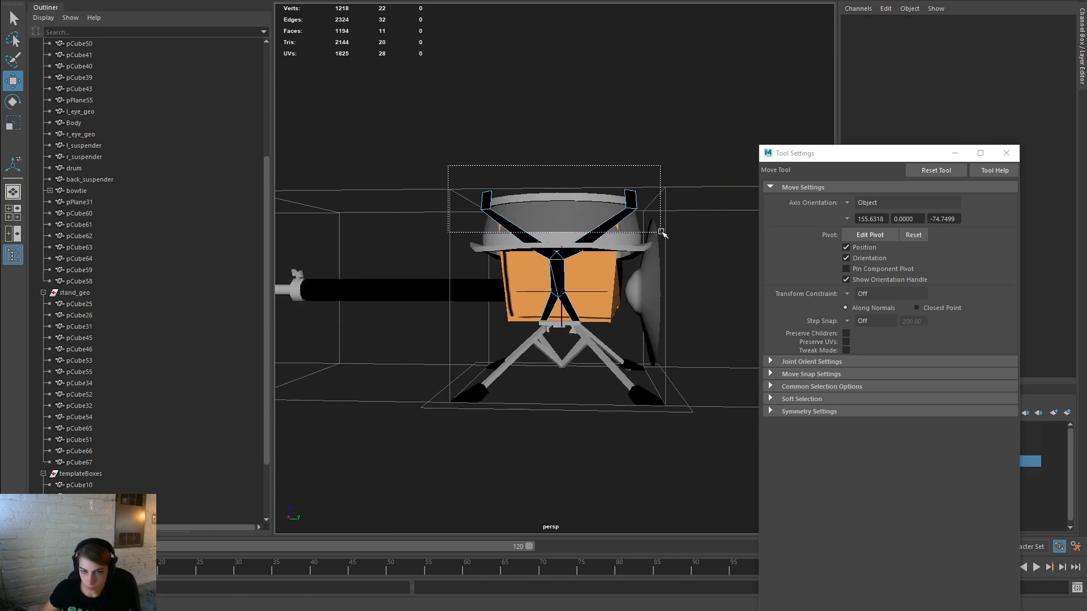
left_click_drag(659, 232, 664, 232)
key("Delete")
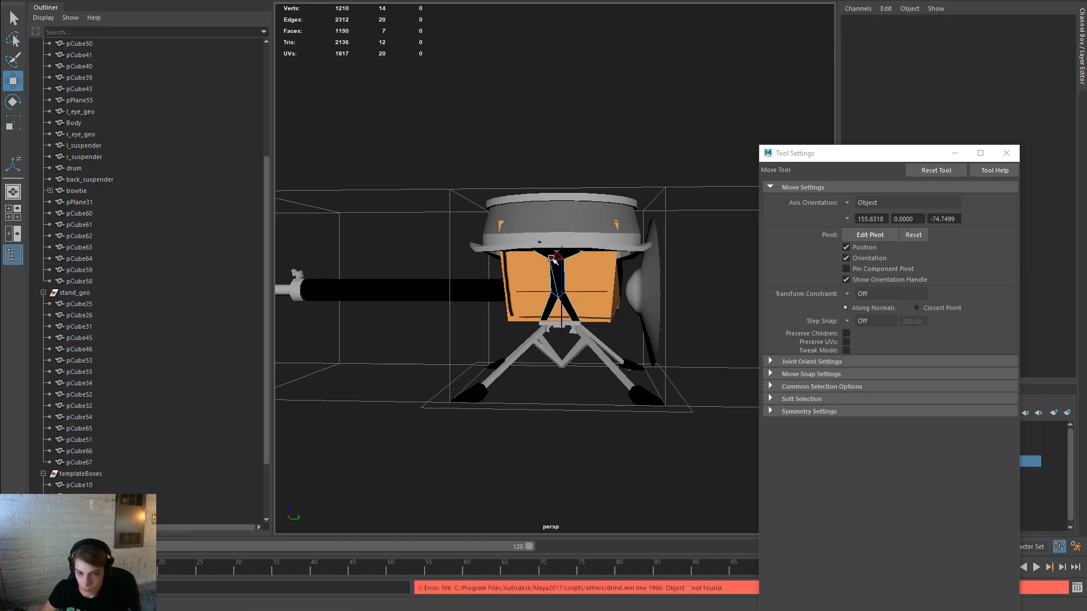
Step: Select the three vertices at the back suspender's lower fork and move them outward from the body
right_click_drag(555, 265, 519, 258)
left_click_drag(637, 276, 435, 175)
left_click_drag(544, 232, 731, 256, "alt")
mouse_move(706, 297)
left_mouse_down()
mouse_move(667, 281)
mouse_move(717, 291)
left_mouse_up()
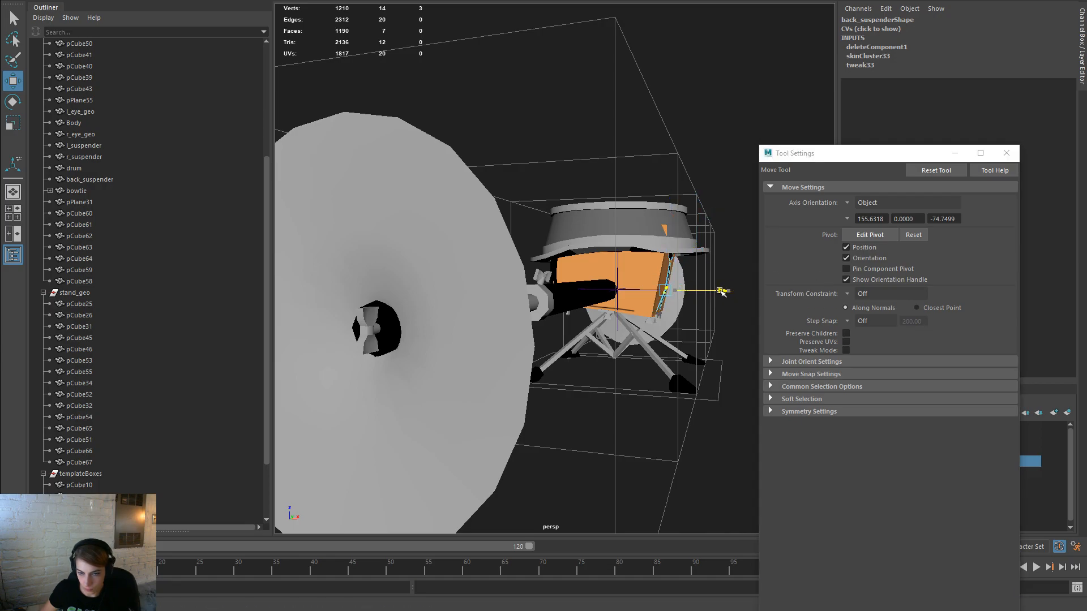
left_click_drag(717, 330, 620, 339, "alt")
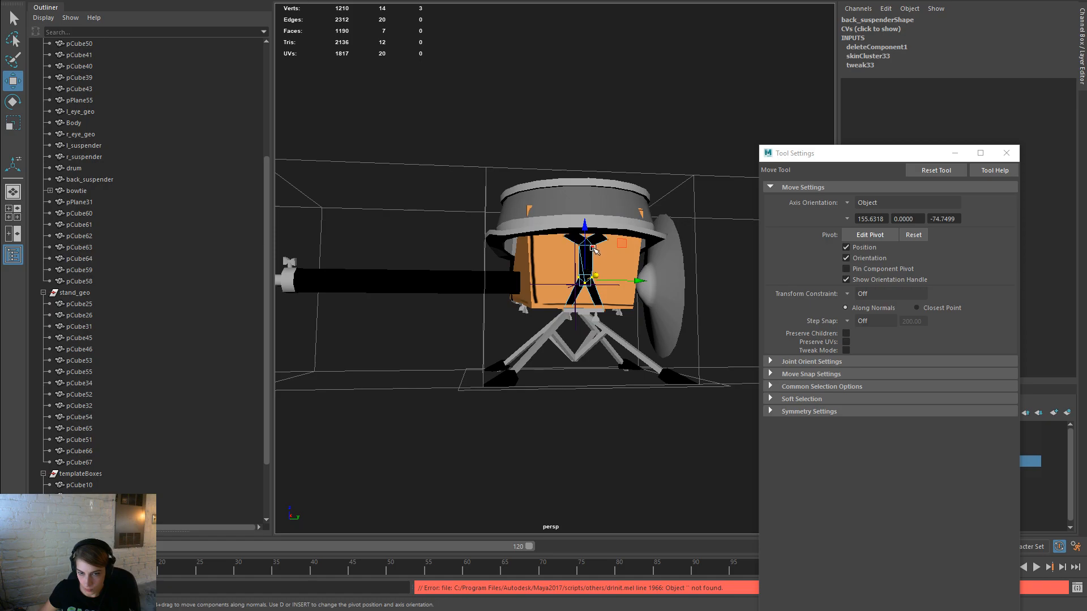
left_click(630, 245)
key("ctrl+z")
Step: Move the top vertices of the back suspender so the strap ends beneath the hat brim
left_click_drag(482, 179, 714, 255)
left_click_drag(658, 215, 552, 279)
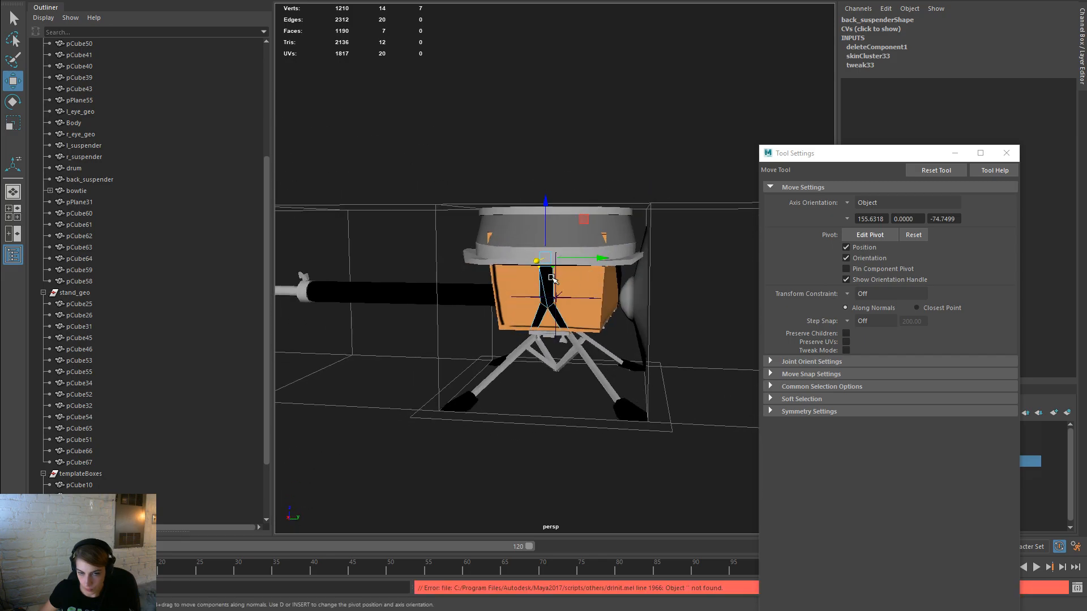
right_click_drag(546, 284, 563, 277)
Step: Examine how the suspenders sit against the body beneath the hat brim from the back and front
left_click(628, 156)
left_click_drag(662, 170, 410, 211, "alt")
right_click_drag(436, 182, 594, 243, "alt")
left_click_drag(594, 243, 556, 309, "alt")
left_click(608, 346)
right_click_drag(599, 287, 548, 294)
left_click_drag(532, 317, 628, 340, "alt")
right_click_drag(628, 340, 585, 347, "alt")
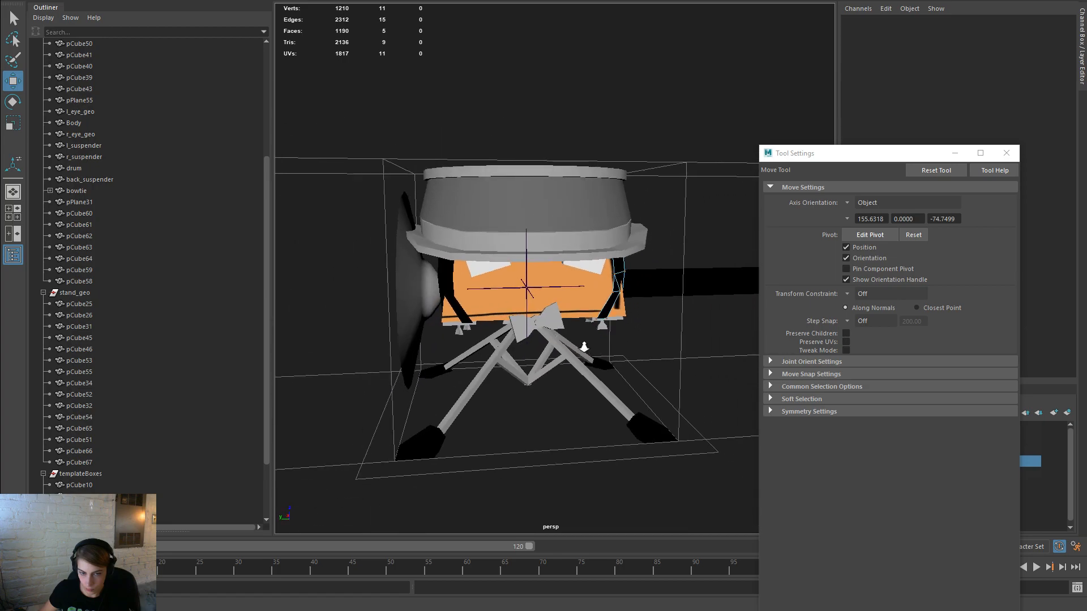
Step: Select four vertices across both side suspenders and set the Move tool's axis orientation to World
left_click(451, 289)
left_click_drag(543, 311, 669, 329, "alt")
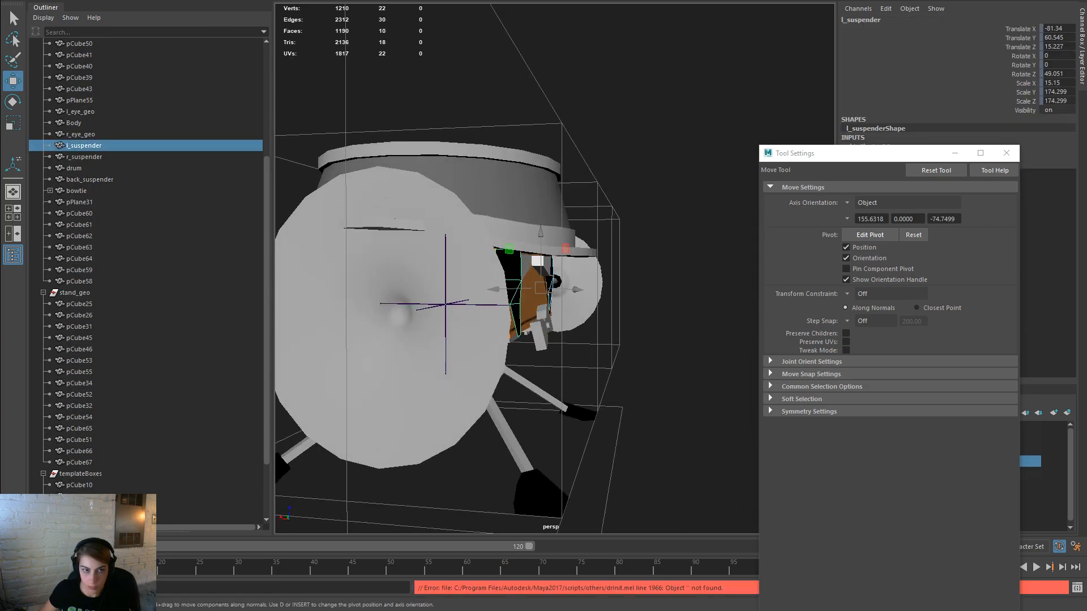
key("F9")
left_click_drag(551, 186, 403, 226, "alt")
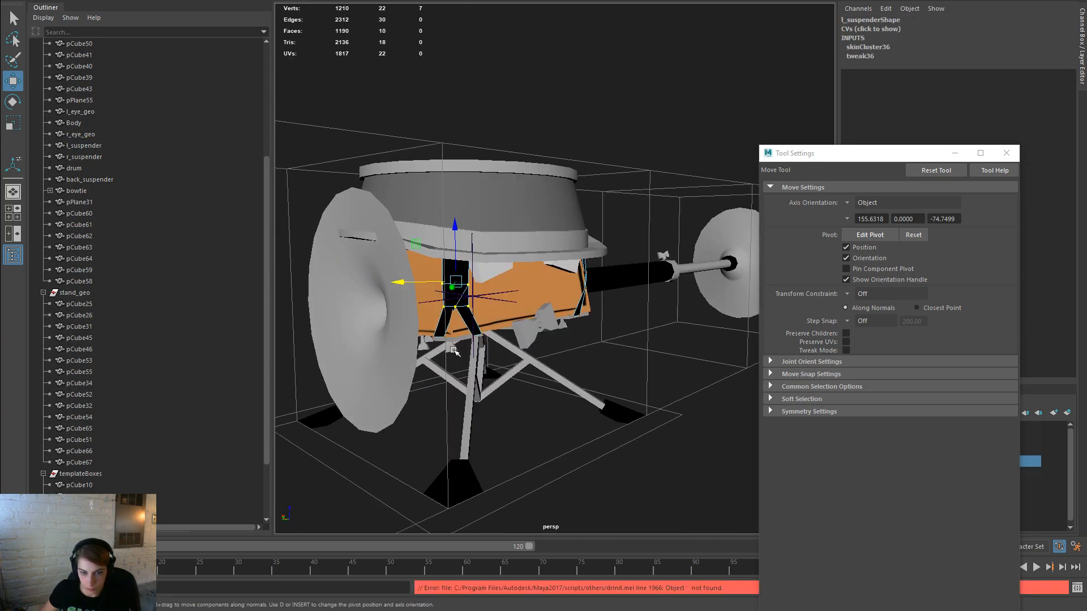
left_click_drag(403, 325, 460, 298)
left_click_drag(544, 316, 351, 321, "alt")
left_click_drag(684, 373, 601, 326, "shift")
left_click_drag(601, 326, 639, 330, "alt")
left_click(848, 204)
left_click(870, 222)
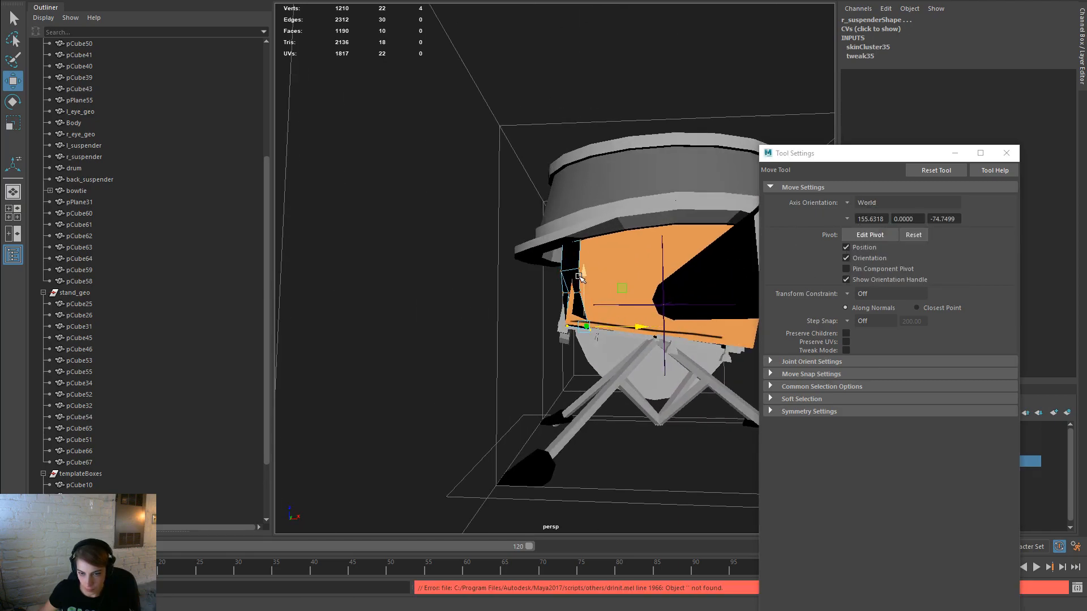
Step: Set the Scale tool's axis orientation to World and scale the four selected suspender vertices sideways
left_click_drag(580, 275, 608, 344, "alt")
key("e")
key("w")
key("r")
left_click(848, 203)
left_click(871, 218)
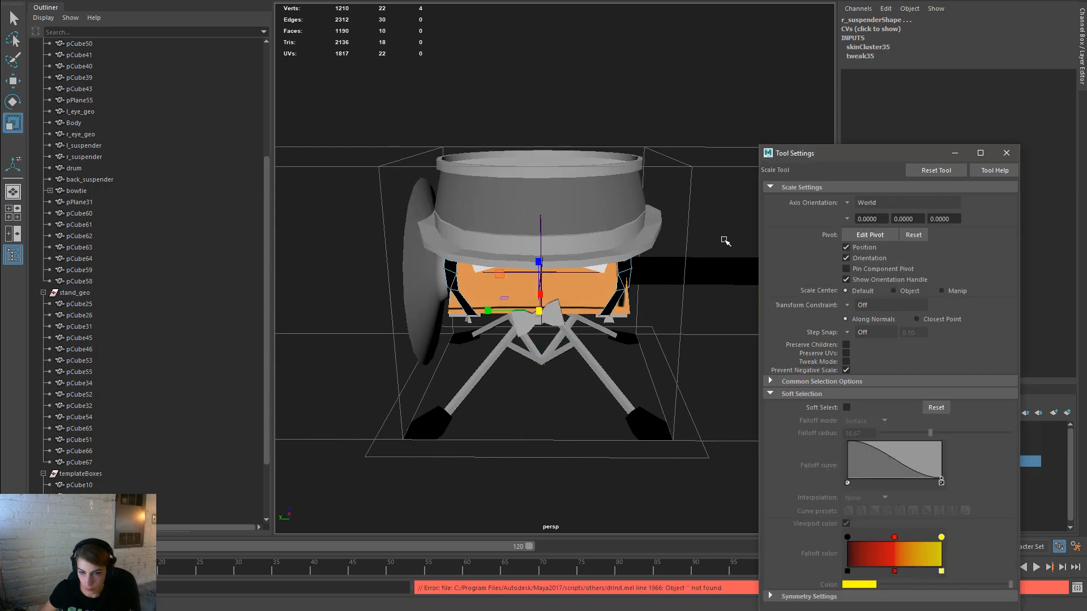
left_click(485, 308)
scroll(649, 299, "up", 5)
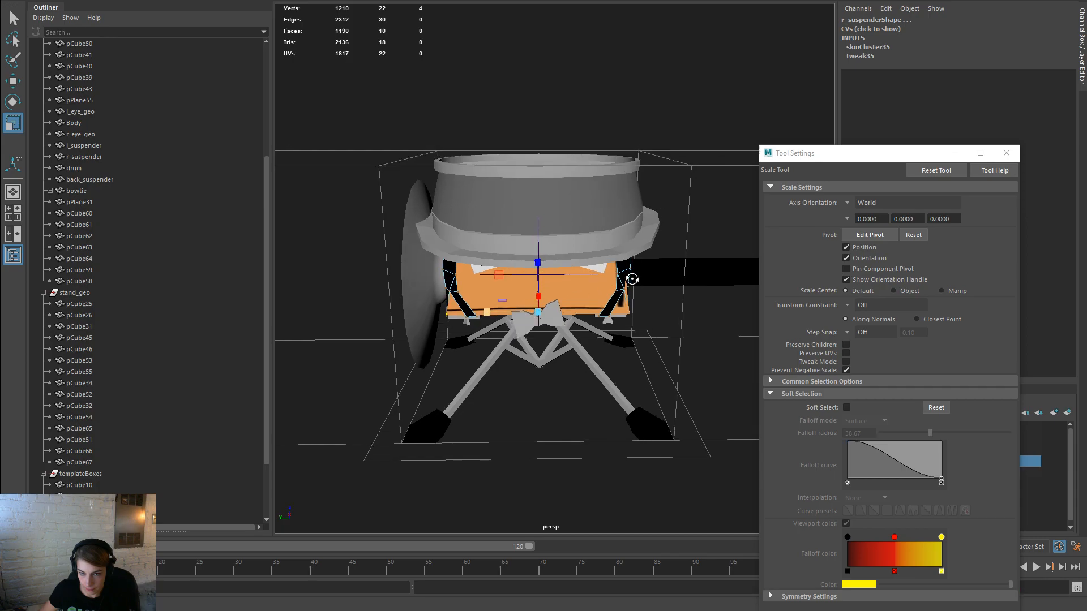
Step: Move the single vertex at r_suspender's fork outward from the body, then clear the selection
left_click(651, 300)
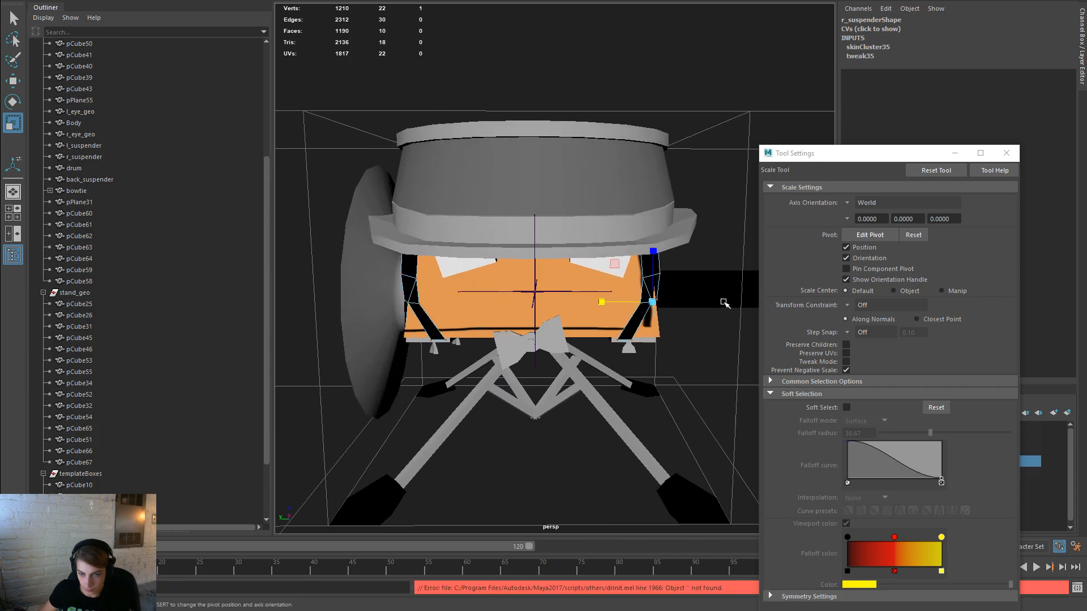
key("w")
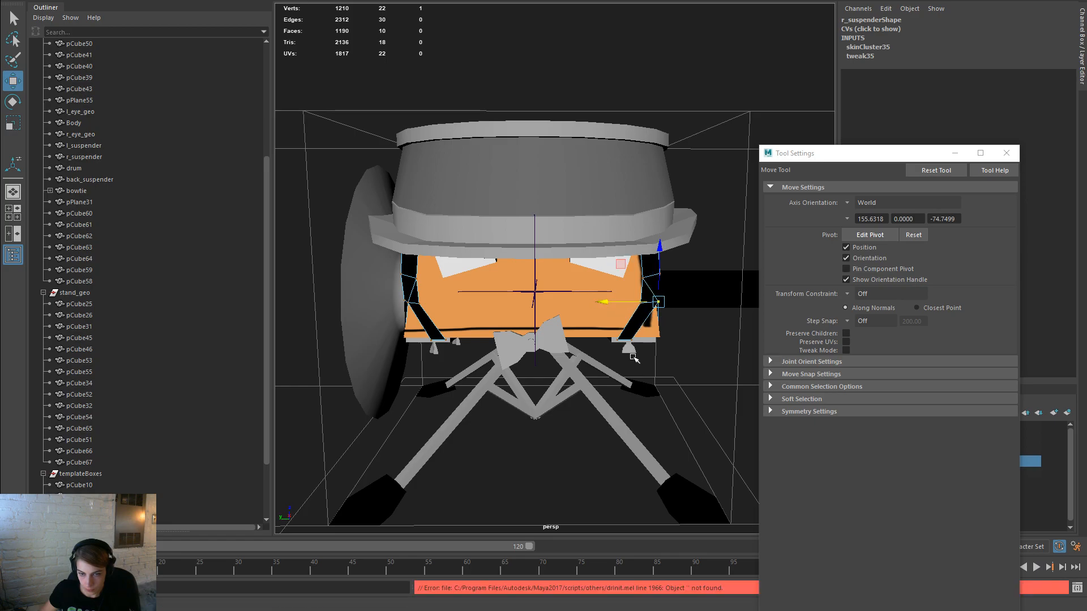
left_click_drag(663, 359, 650, 316, "alt")
right_click_drag(653, 273, 531, 169)
left_click(711, 257)
left_click_drag(545, 235, 384, 237, "alt")
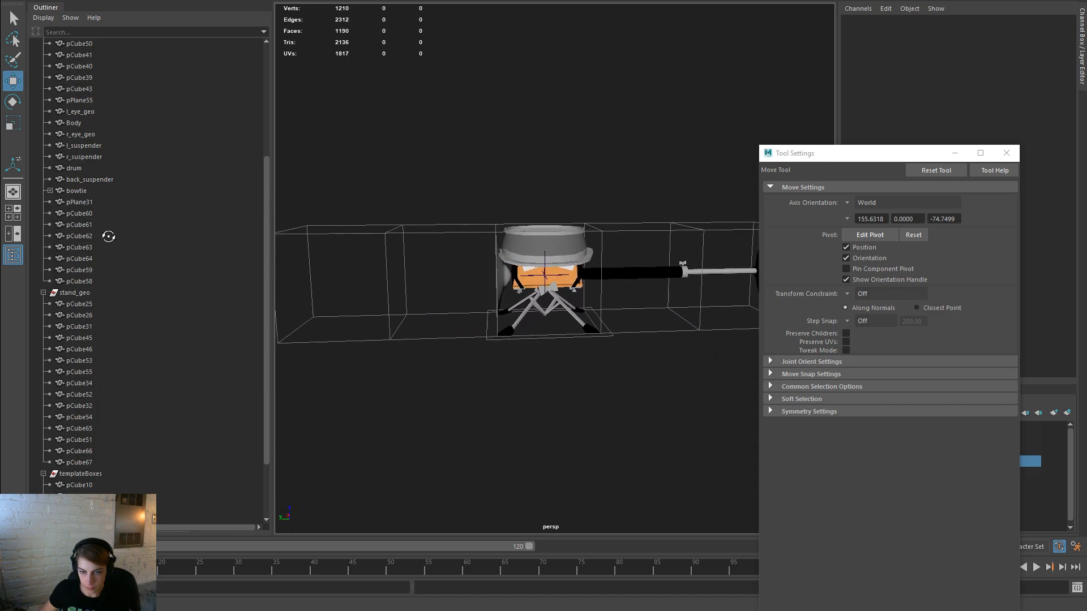
left_click_drag(169, 213, 166, 202)
key("space")
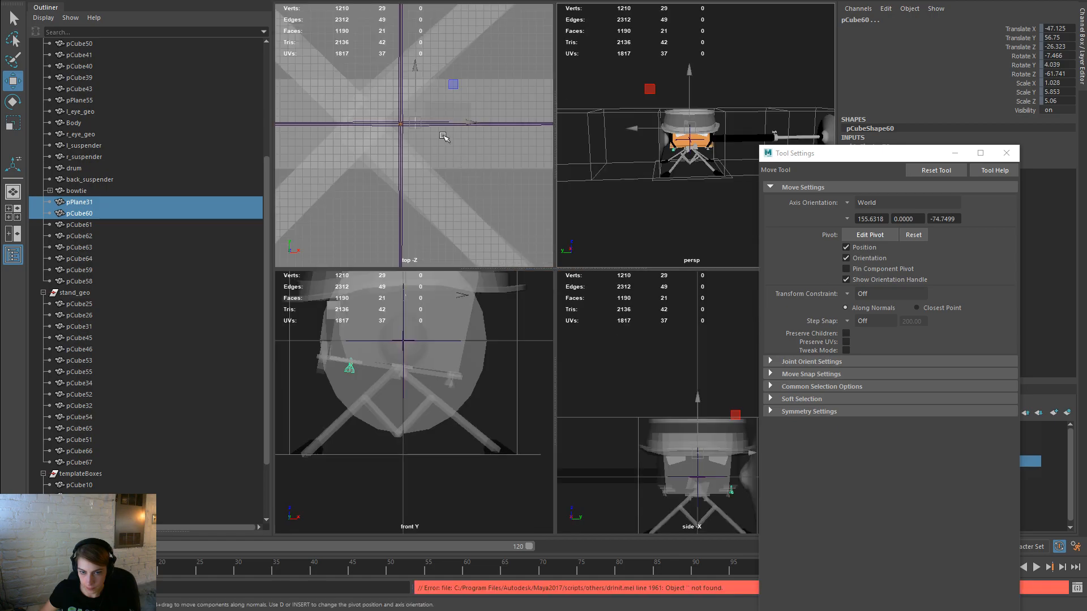
left_click(719, 71)
key("space")
left_click_drag(418, 226, 728, 279, "alt")
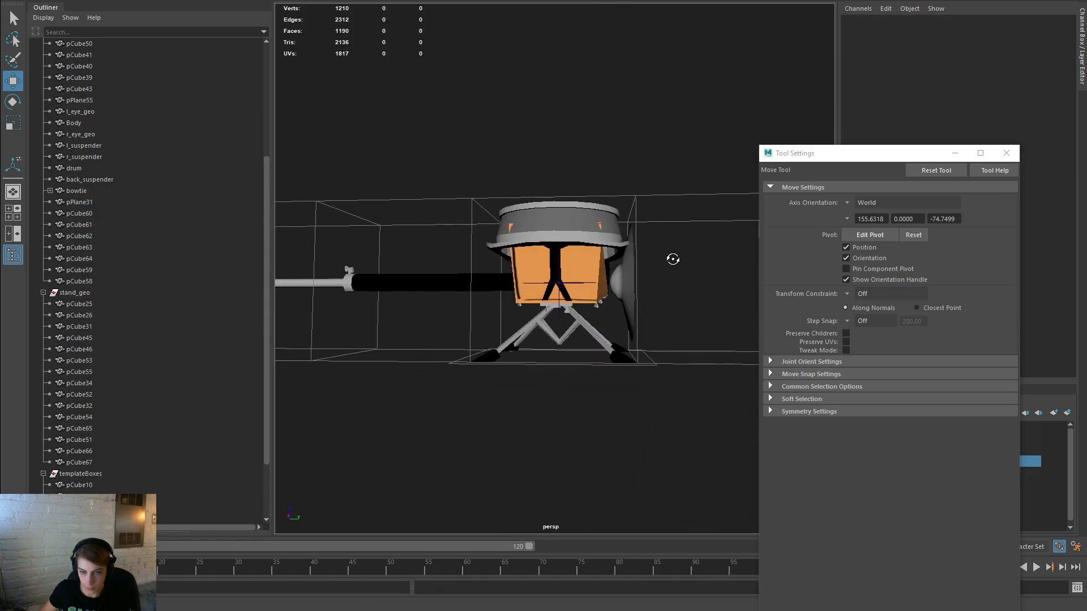
Step: Select the hat brim's vertices around one back corner of the drum
scroll(662, 293, "up", 6)
left_click(623, 260)
left_click_drag(623, 260, 462, 313, "alt")
scroll(483, 270, "up", 5)
left_click(478, 270)
right_click_drag(428, 288, 380, 288)
left_click_drag(396, 290, 517, 357, "alt")
left_click_drag(637, 473, 608, 433)
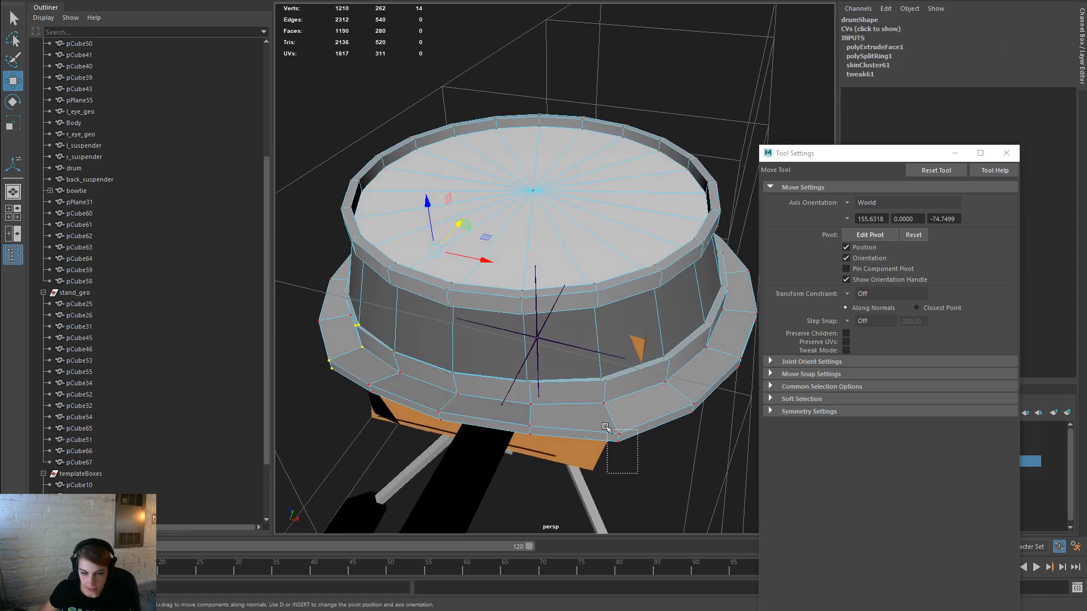
left_click_drag(590, 397, 586, 371)
left_click_drag(657, 404, 560, 432, "alt")
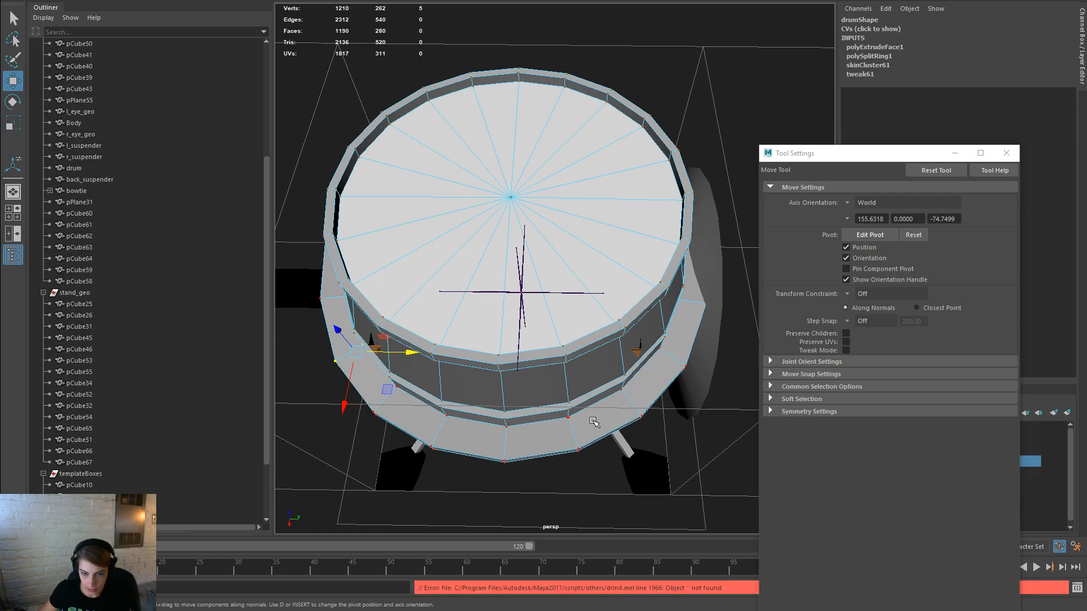
Step: Extend the vertex selection around the back of the hat brim and move those vertices to reshape the brim
left_click_drag(702, 379, 642, 340, "alt")
left_click_drag(642, 339, 746, 362, "alt")
left_click_drag(621, 506, 572, 405)
mouse_move(579, 399)
left_mouse_down("alt")
mouse_move(560, 412)
mouse_move(591, 406)
left_mouse_up("alt")
left_click_drag(612, 471, 618, 473)
left_click_drag(590, 407, 615, 441)
right_click_drag(536, 231, 589, 203)
left_click(708, 134)
Step: Turn on X-Ray shading in the perspective view while keeping the drum's vertices available for editing
right_click_drag(708, 133, 509, 87, "alt")
left_click_drag(634, 144, 602, 242, "alt")
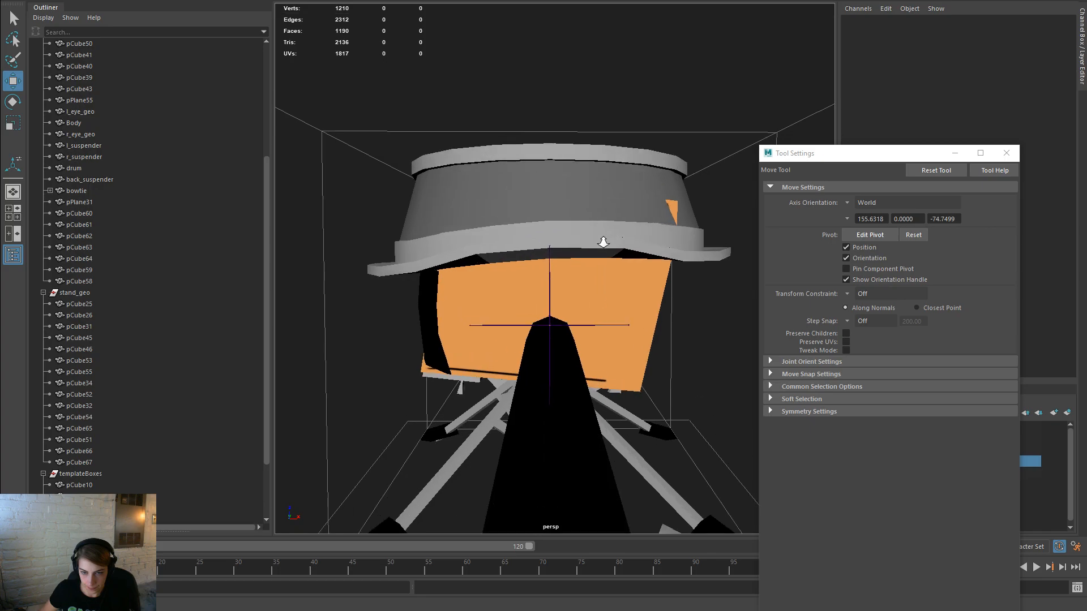
left_click(602, 242)
mouse_move(602, 243)
right_mouse_down()
mouse_move(572, 218)
mouse_move(596, 235)
right_mouse_up()
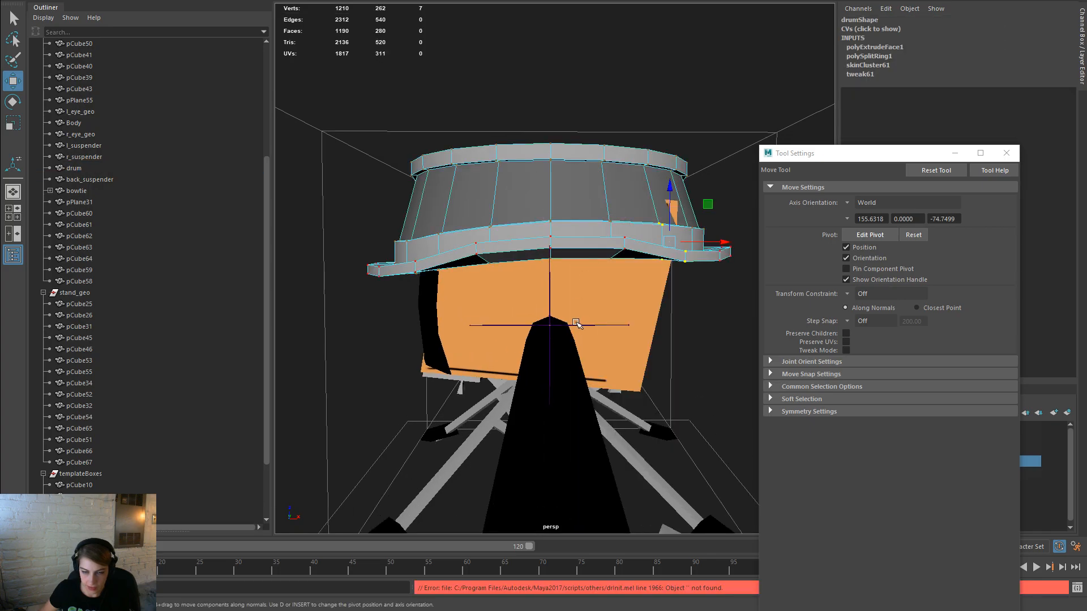
key("space")
left_click_drag(462, 225, 487, 350)
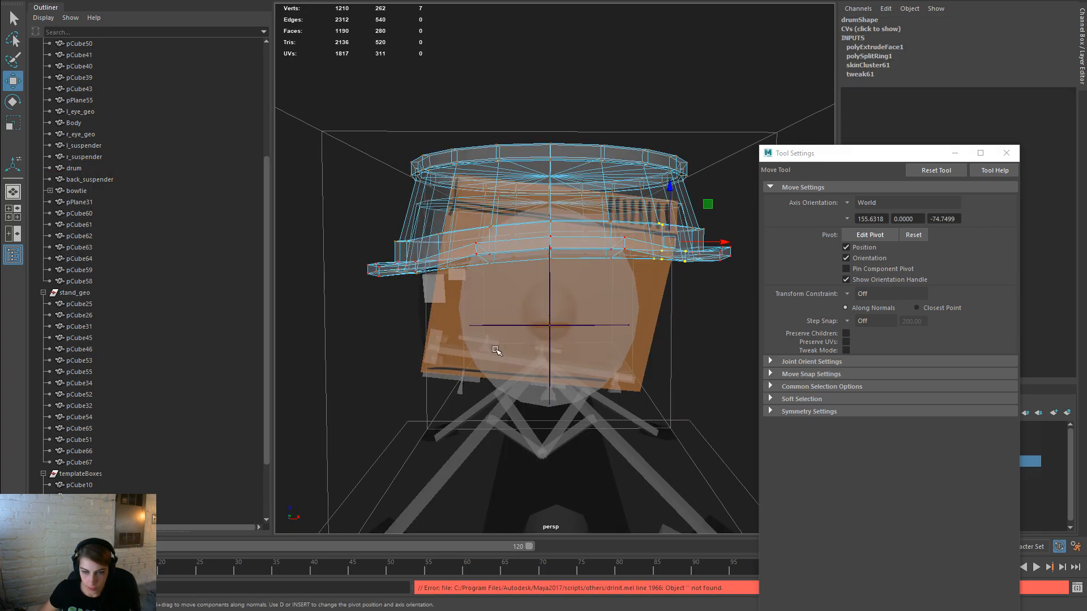
left_click(572, 314)
left_click_drag(572, 314, 581, 305, "alt")
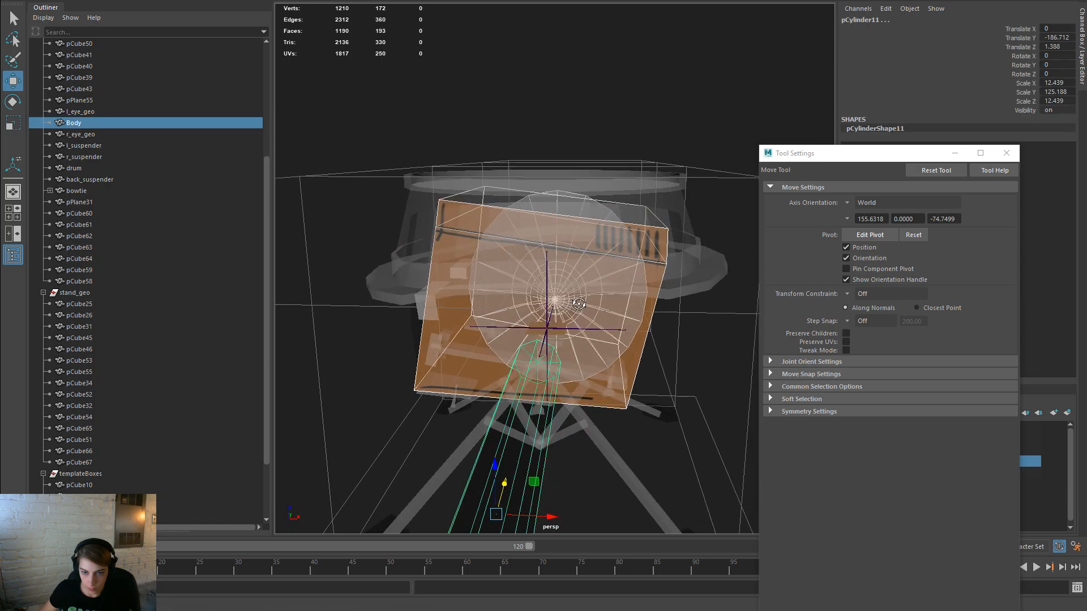
key("ctrl+z")
Step: Select the brim vertices along both sides of the hat and move them vertically to curve the brim
left_click_drag(622, 338, 503, 266, "alt")
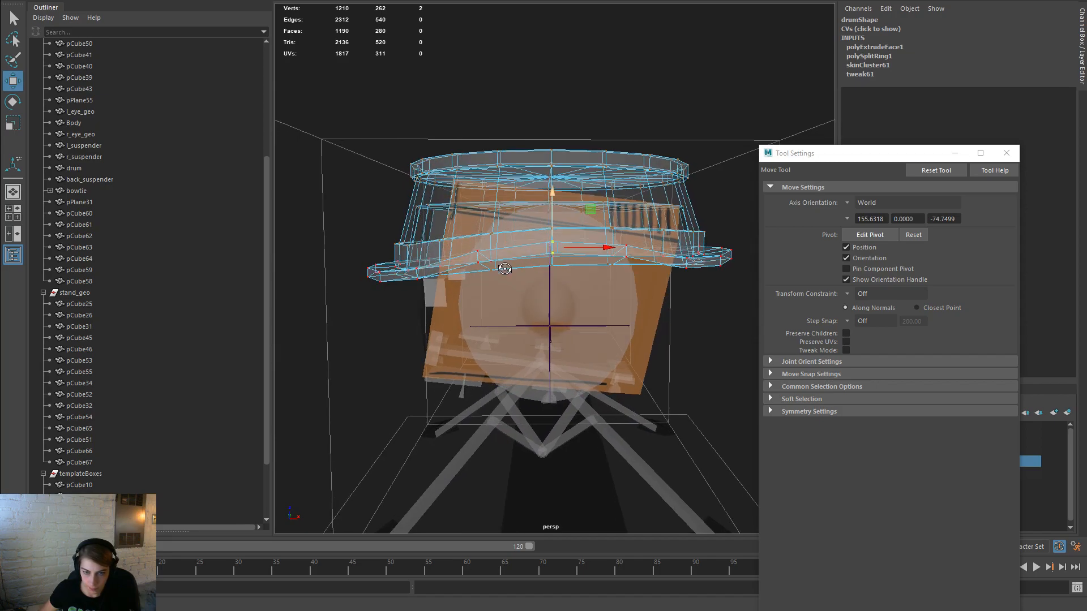
left_click_drag(623, 286, 453, 241, "alt")
left_click_drag(552, 293, 670, 404, "alt")
left_click_drag(590, 443, 552, 428, "ctrl")
left_click_drag(418, 345, 474, 335, "ctrl")
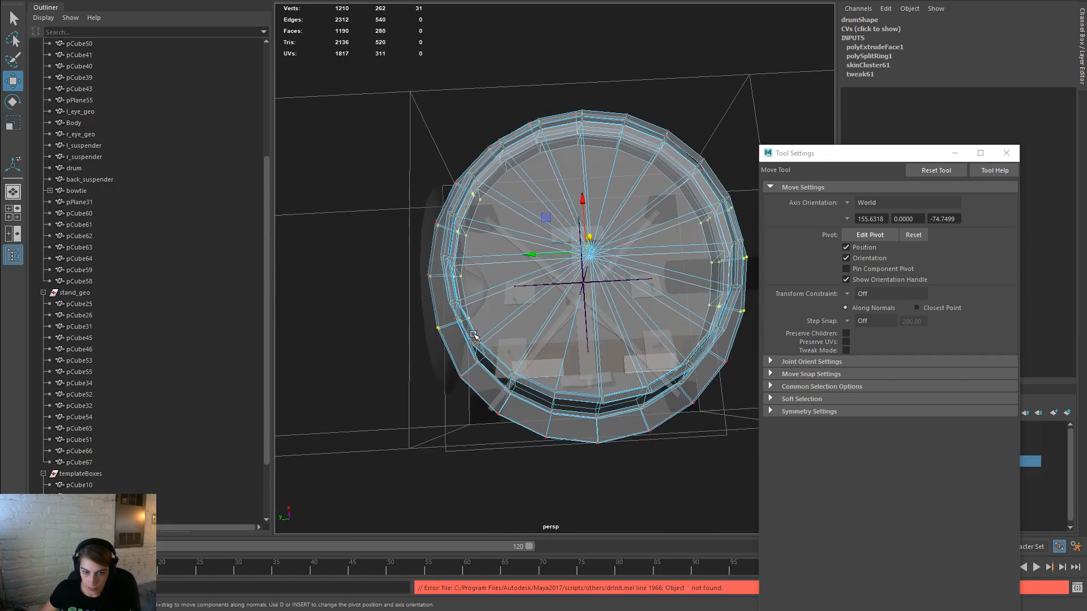
left_click_drag(438, 301, 387, 226, "shift")
left_click_drag(414, 218, 426, 226, "shift")
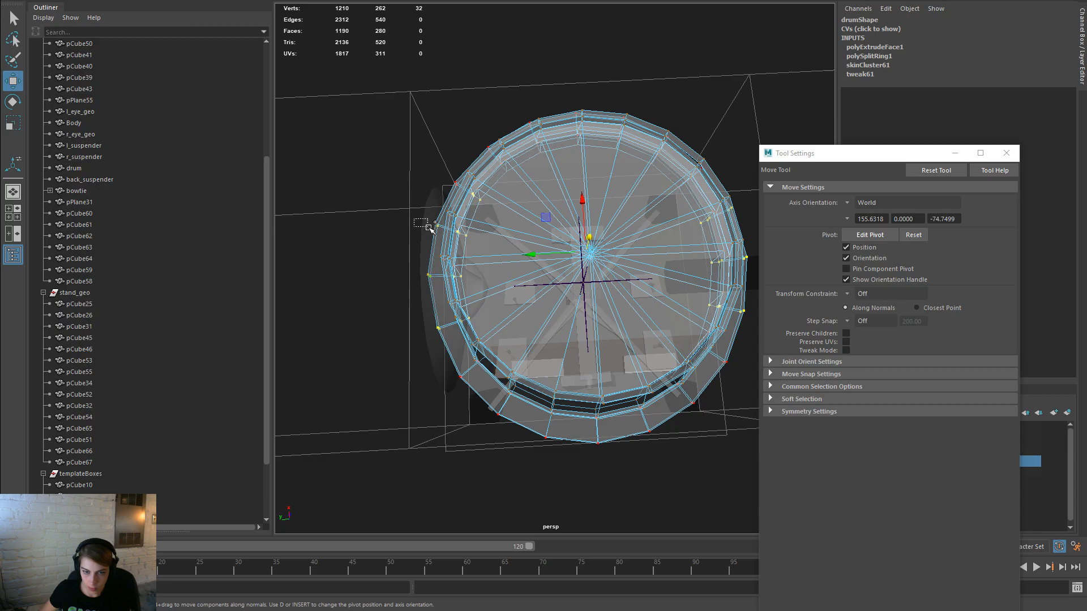
left_click_drag(490, 208, 433, 164, "ctrl")
left_click_drag(601, 322, 391, 295, "alt")
left_click_drag(606, 378, 603, 323, "ctrl+shift")
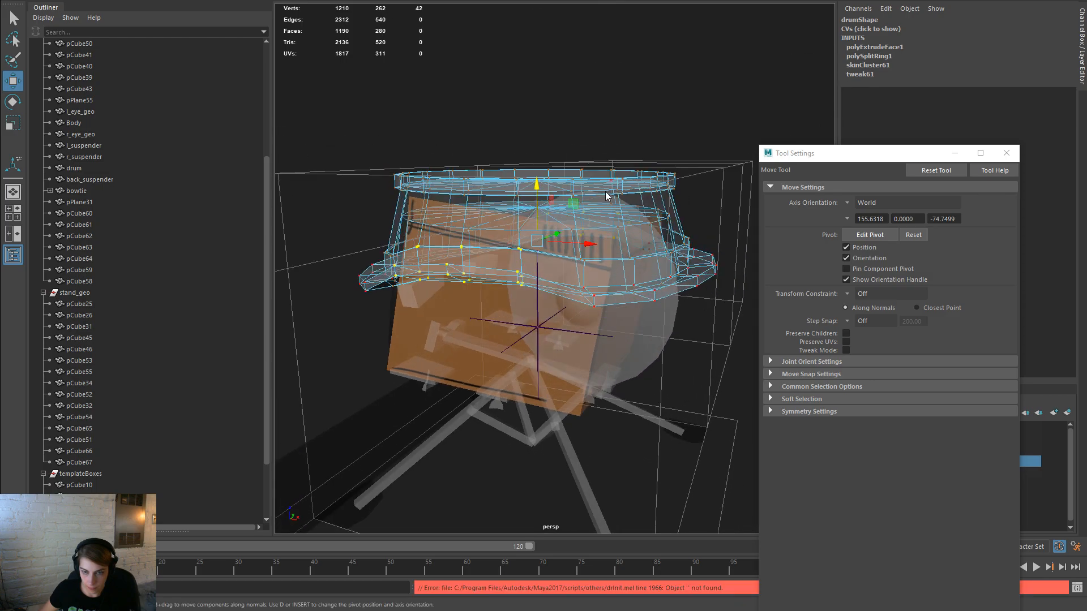
right_click_drag(605, 191, 637, 149)
Step: Turn off X-Ray shading in the perspective view and review the reshaped hat brim from the front
left_click(618, 137)
key("space")
left_click(462, 128)
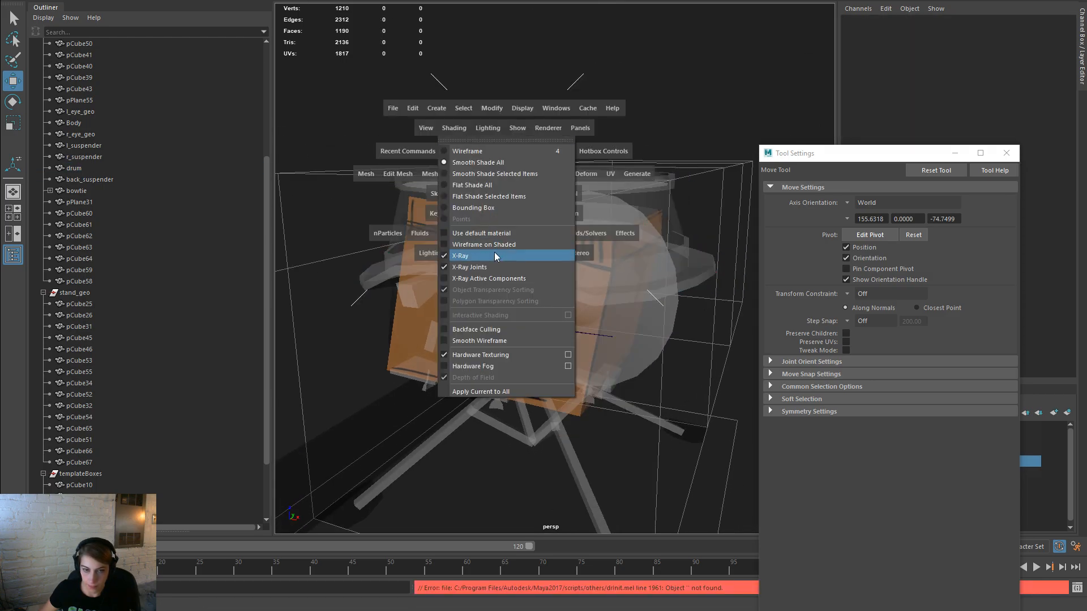
left_click(494, 256)
right_click_drag(620, 167, 475, 177, "alt")
left_click_drag(475, 177, 636, 180, "alt")
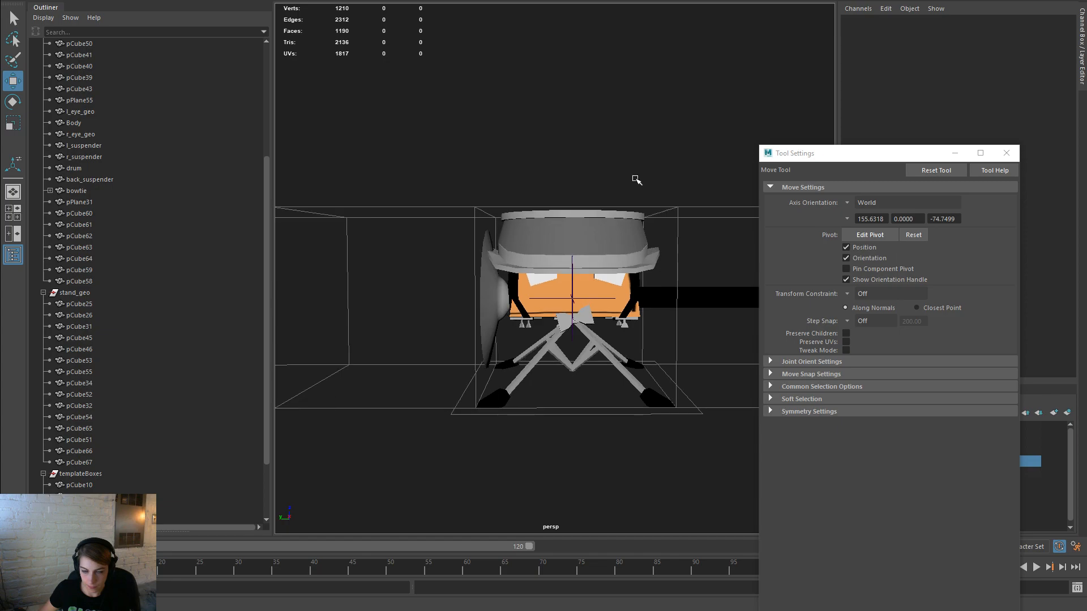
key("ctrl+z")
right_click_drag(621, 223, 598, 191)
left_click(674, 192)
left_click_drag(597, 190, 563, 200, "alt")
right_click_drag(562, 199, 694, 273, "alt")
Step: Select the edge loops bounding the band just above the hat brim
left_click_drag(661, 281, 671, 304, "alt")
left_click(672, 304)
right_click(646, 216)
left_click(646, 186)
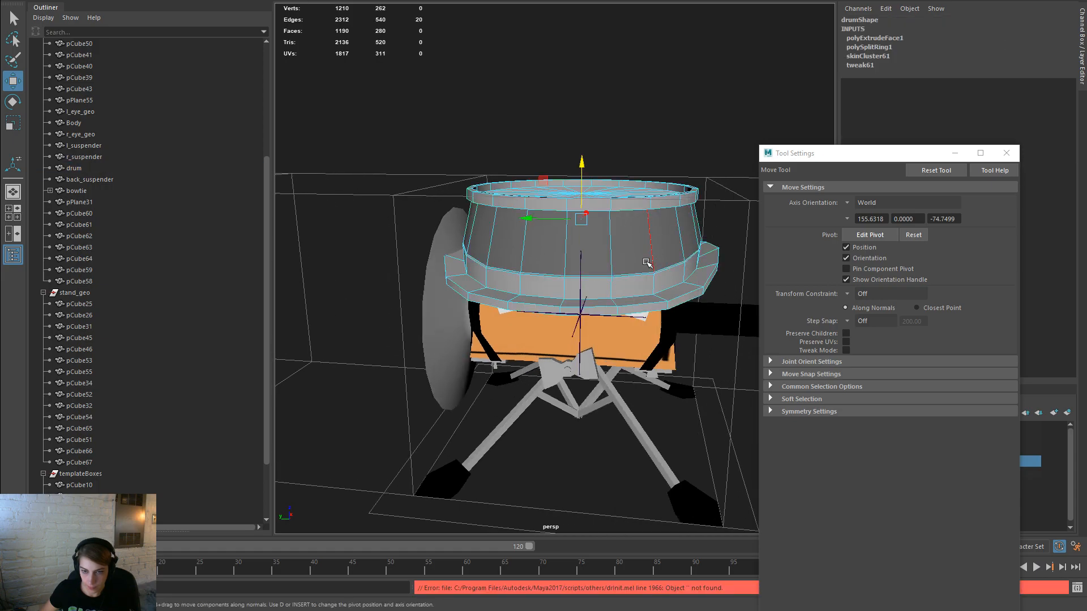
scroll(640, 293, "up", 3)
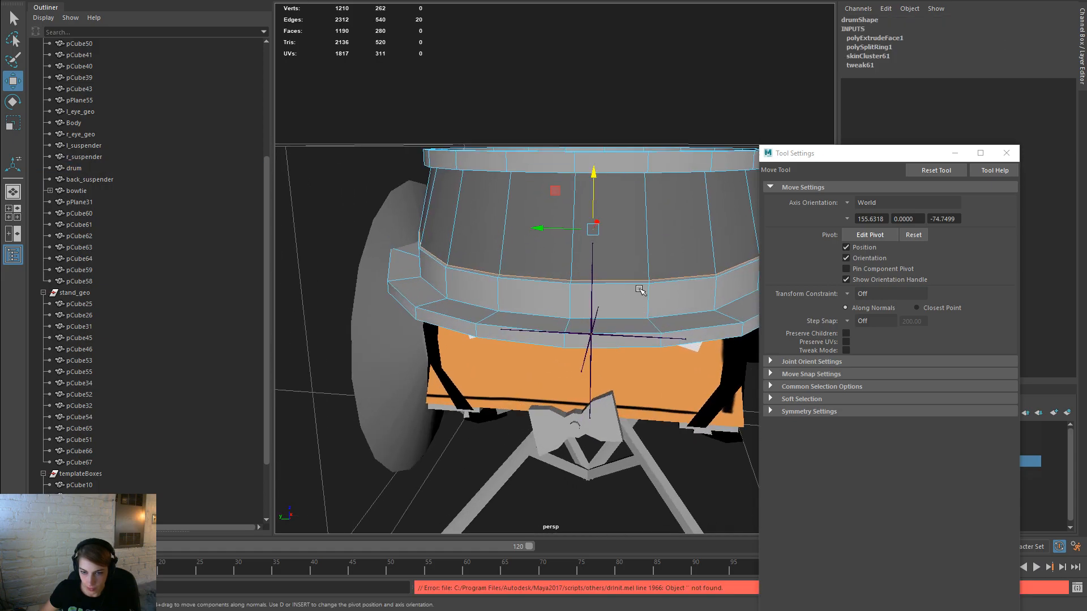
right_click(681, 241, "ctrl")
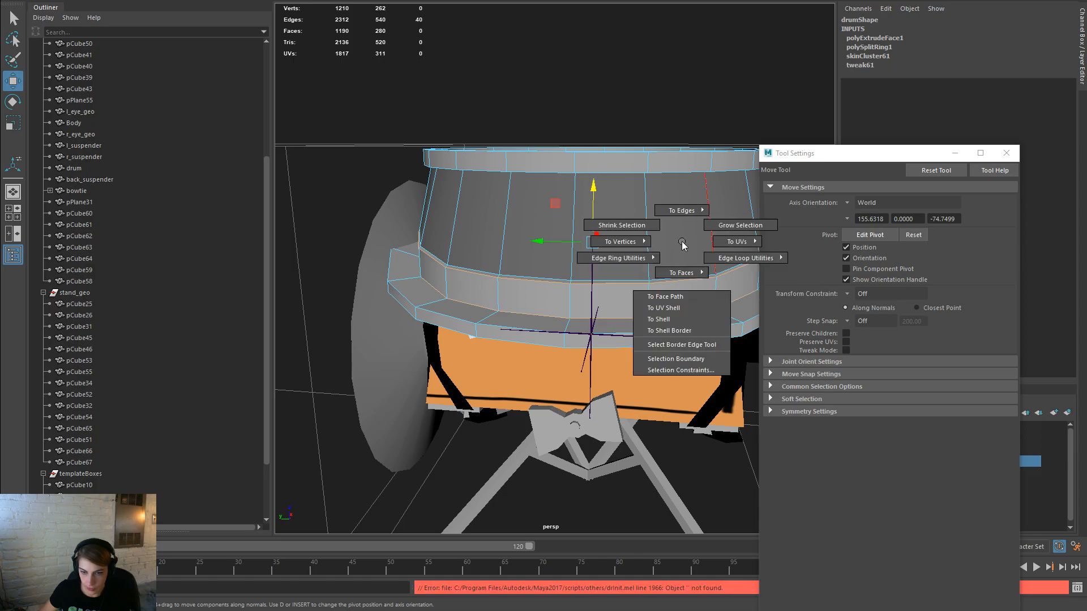
double_click(615, 280, "shift")
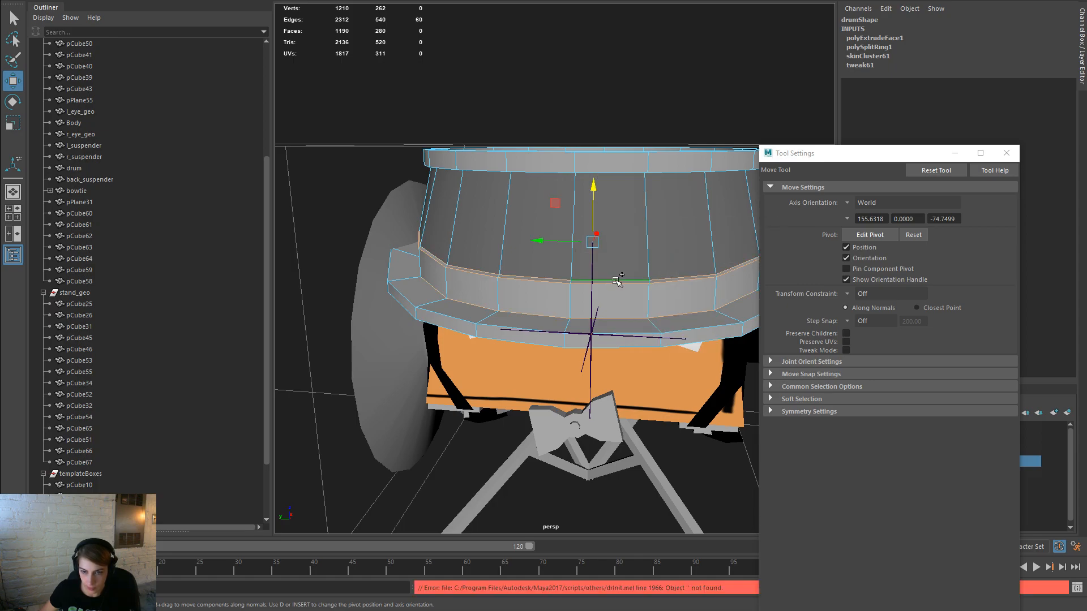
Step: Convert the edge loops to just the hat band's faces and assign the existing lambert1 material to them
right_click_drag(644, 254, 661, 304, "ctrl")
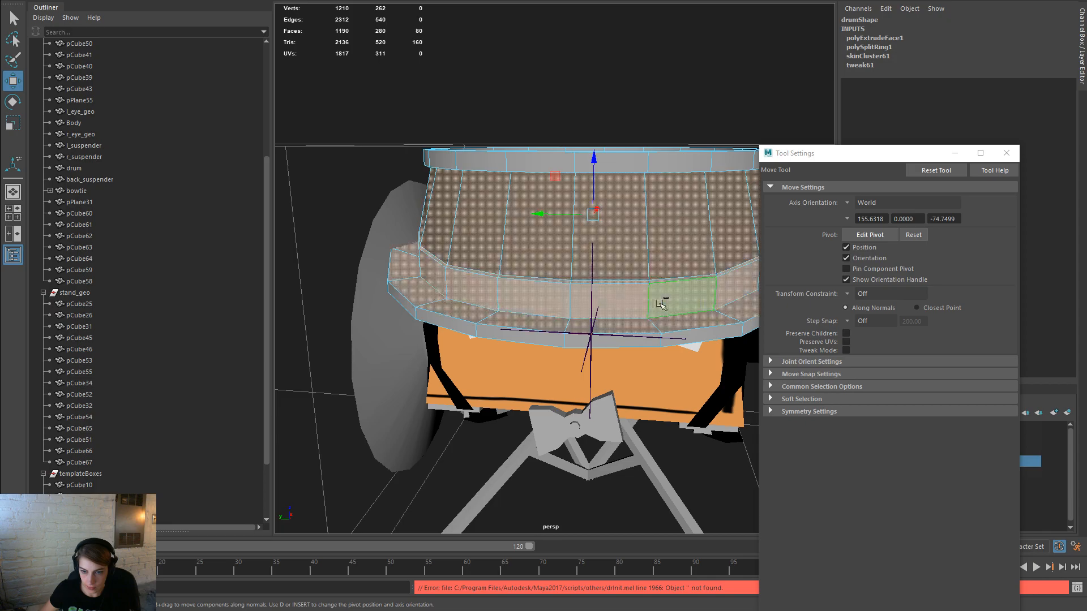
key("shift+comma")
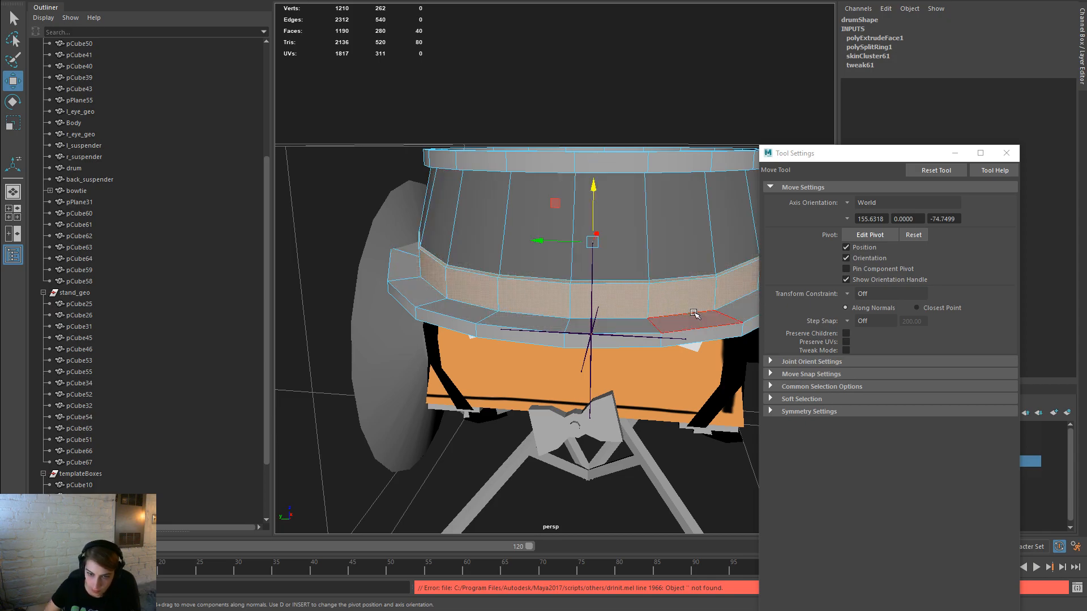
right_click_drag(603, 288, 638, 588)
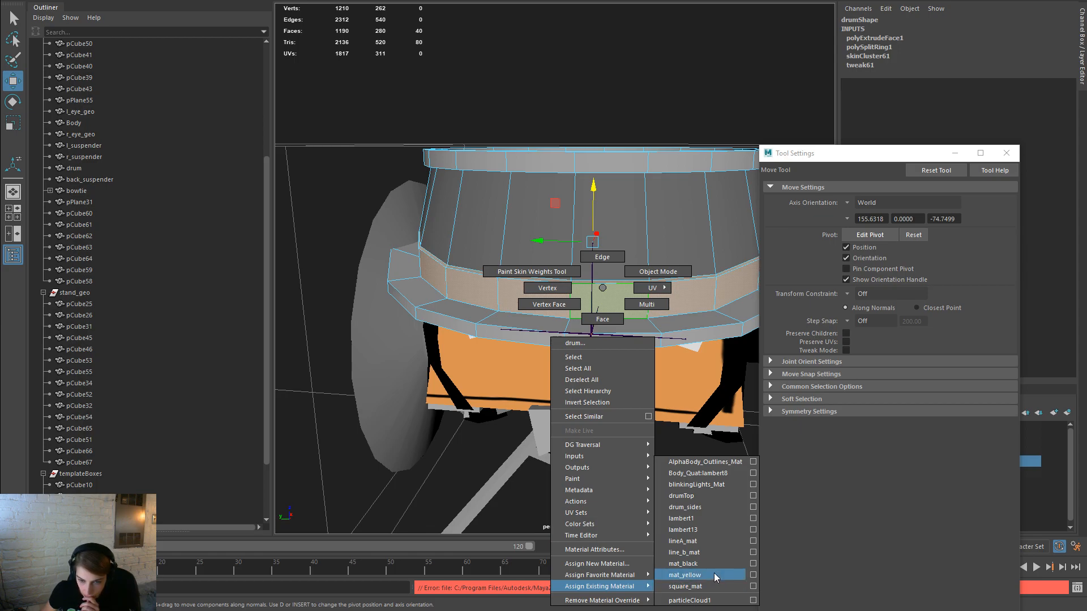
left_click(697, 520)
Step: Select the redundant edge loop around the lower part of the hat and delete it
right_click_drag(710, 329, 712, 266)
double_click(701, 328)
right_click_drag(699, 418, 640, 399, "alt")
left_click_drag(641, 399, 623, 212, "alt")
double_click(655, 187, "shift")
left_click_drag(633, 261, 652, 301, "alt")
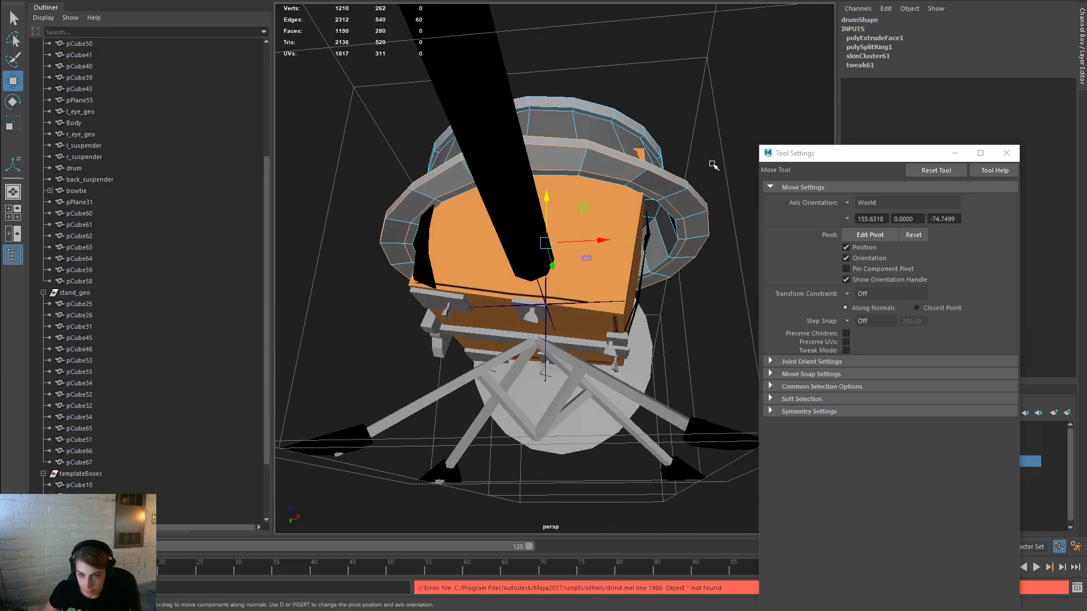
key("Delete")
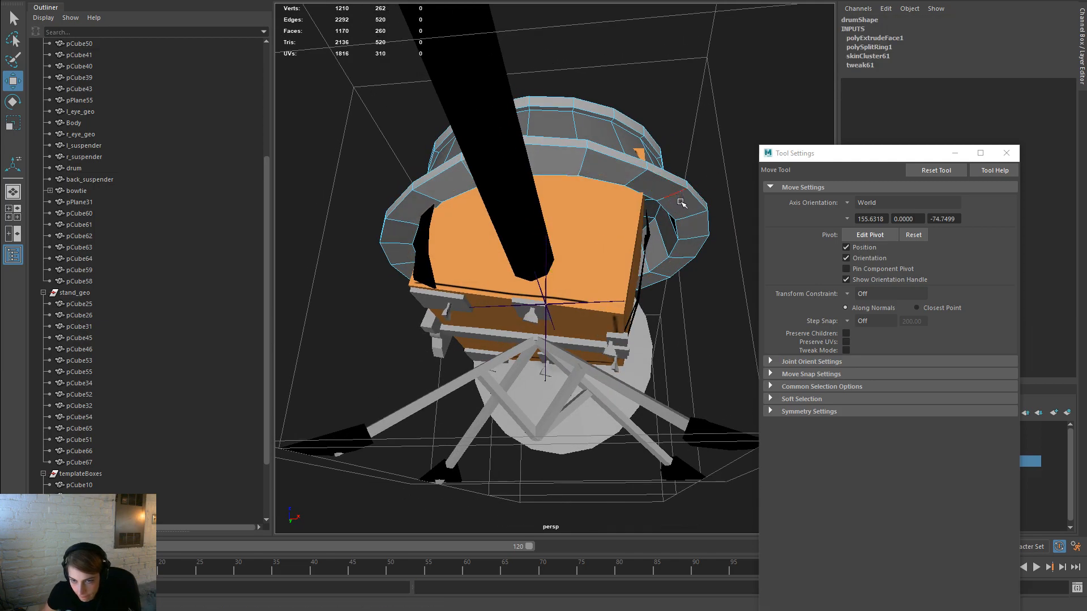
Step: Delete the leftover vertices from the hat's removed edge loop
right_click(687, 202)
right_click_drag(649, 198, 645, 199)
right_click_drag(664, 252, 628, 302, "alt")
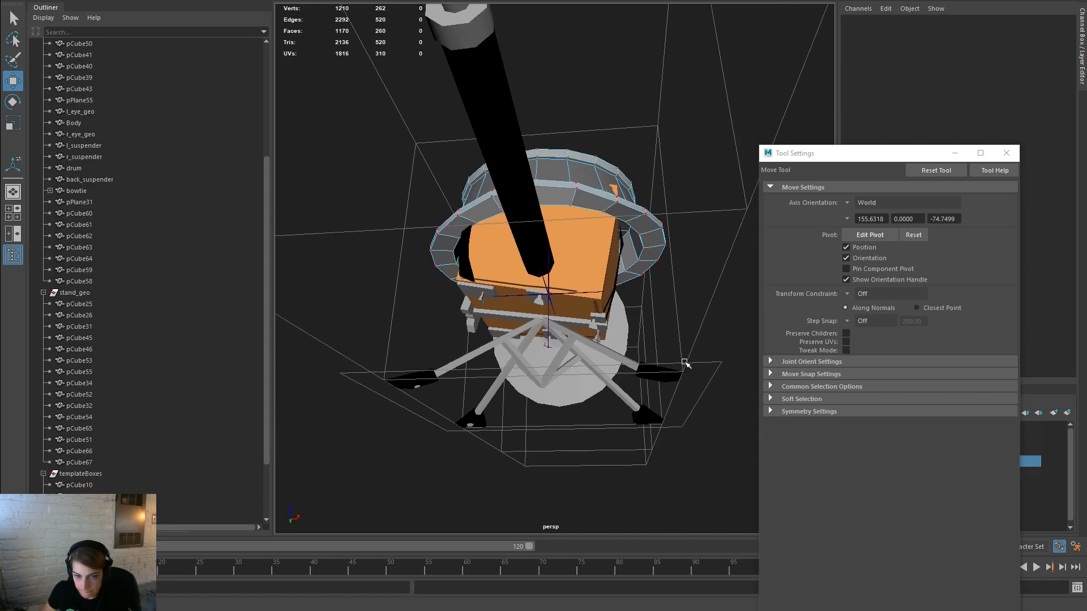
left_click_drag(682, 361, 383, 106)
key("Delete")
right_click(615, 205)
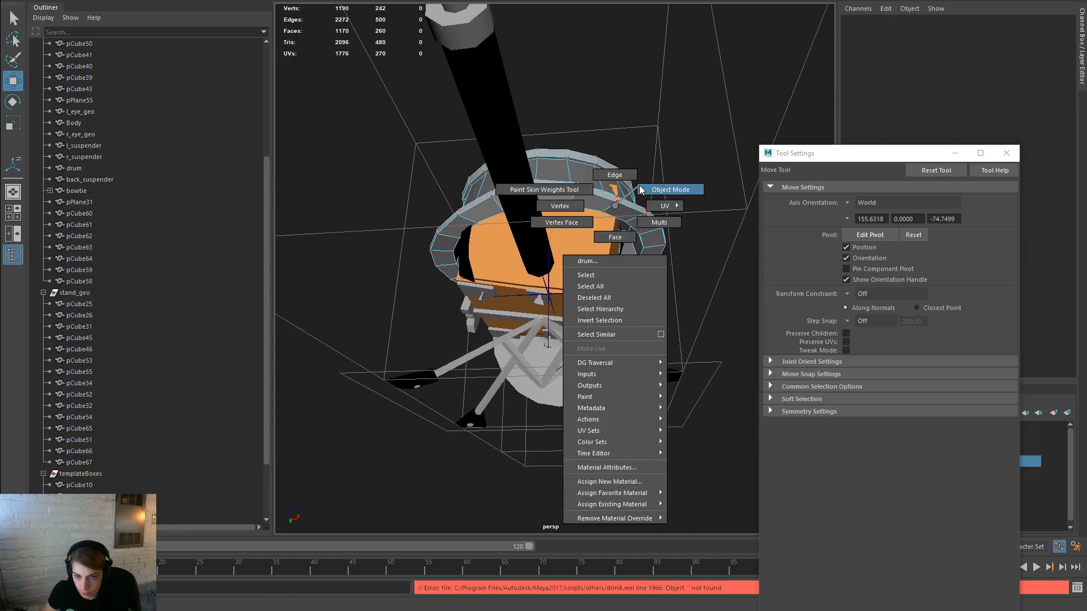
right_click(626, 210)
left_click(627, 202)
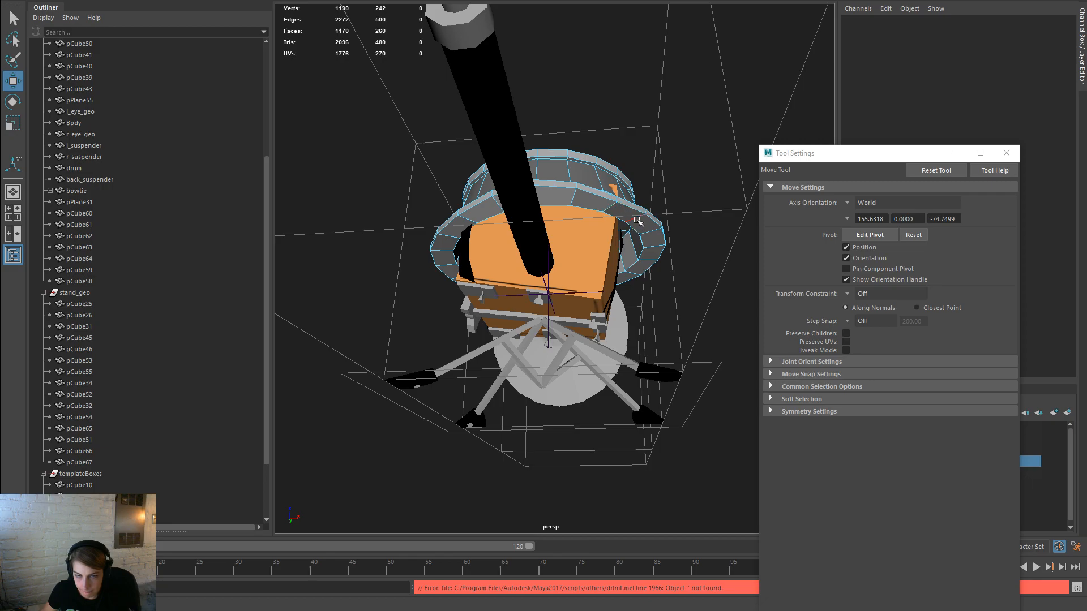
Step: Select all the faces of the hat brim and soften their edges
key("space")
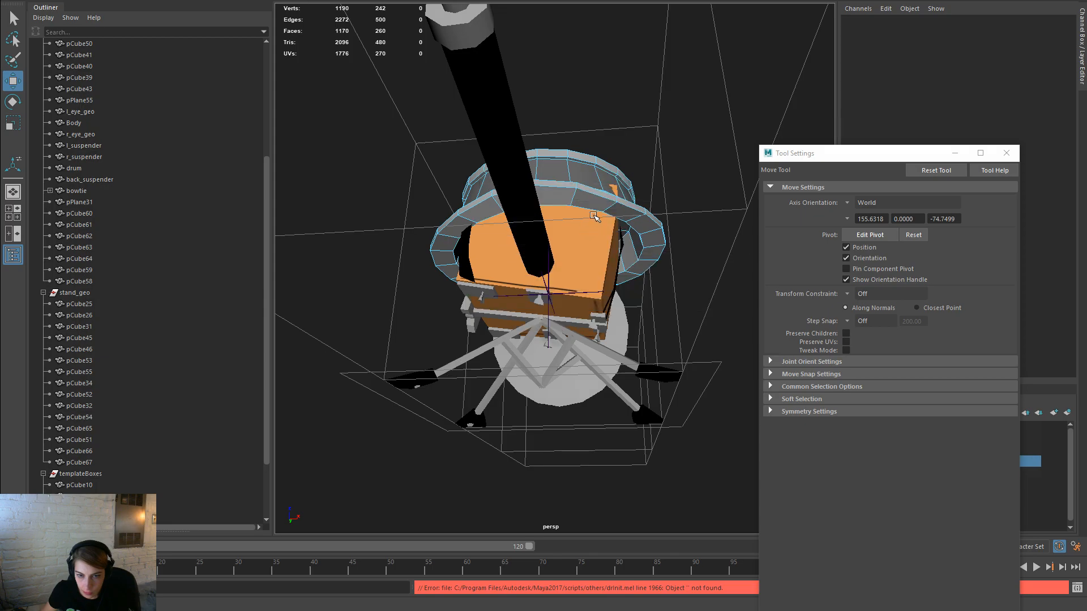
scroll(592, 208, "up", 4)
right_click(638, 176)
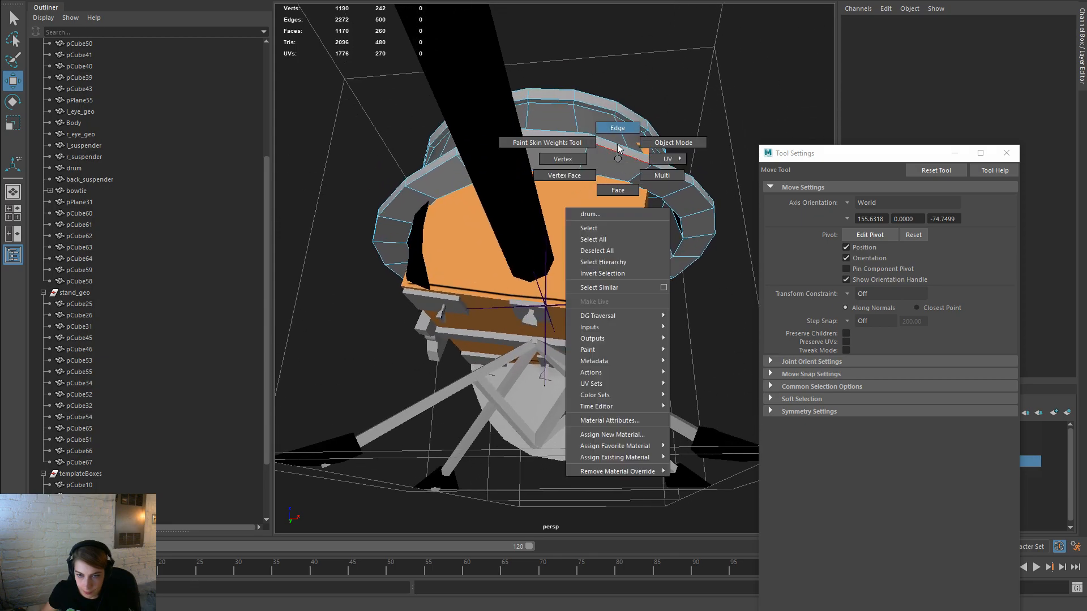
double_click(600, 176)
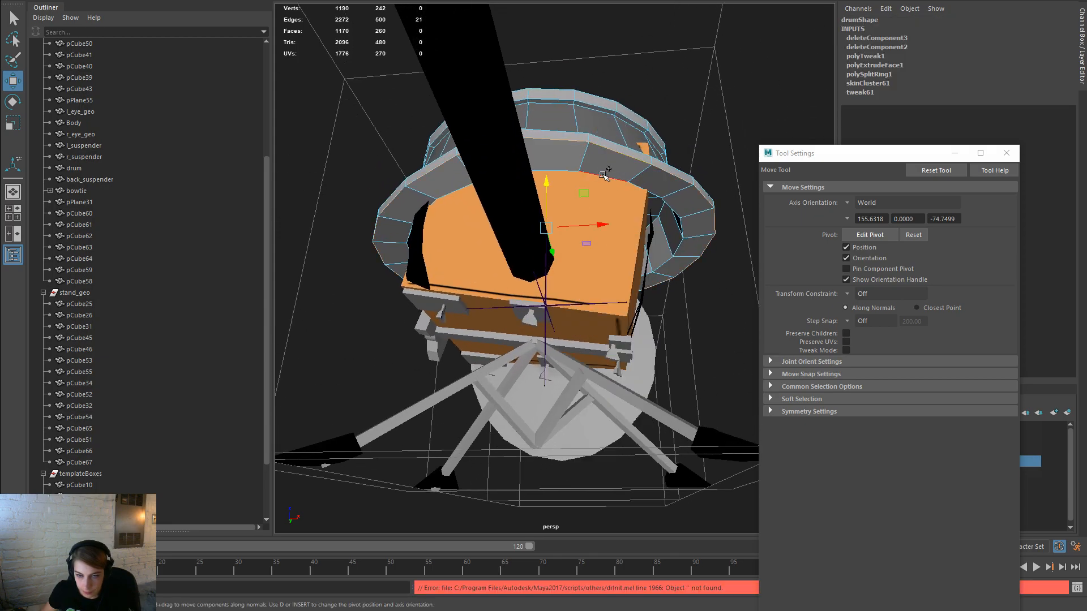
left_click(598, 173)
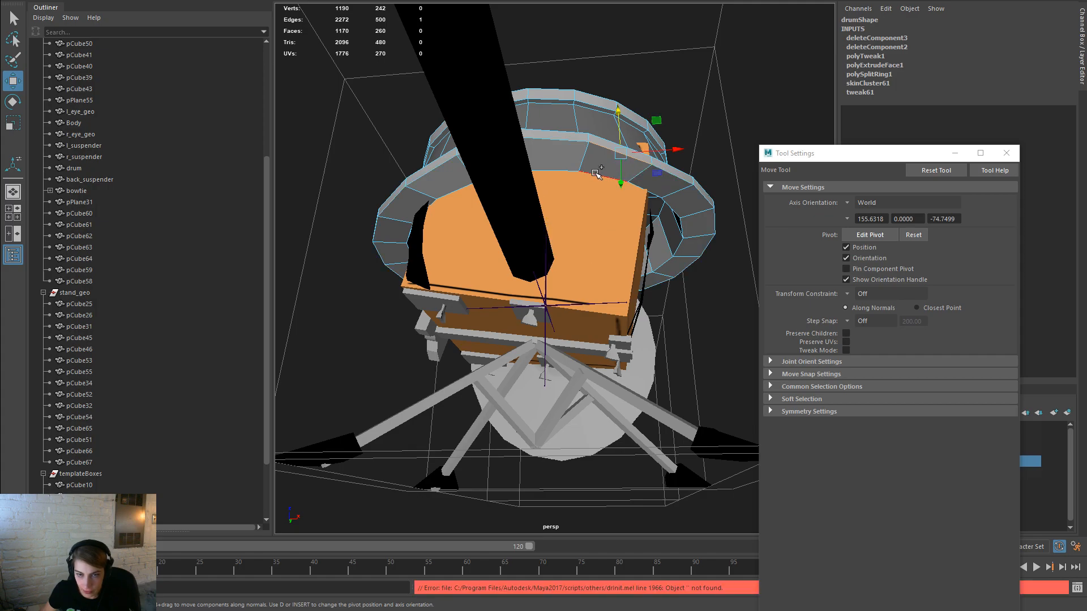
right_click_drag(647, 252, 649, 276, "ctrl")
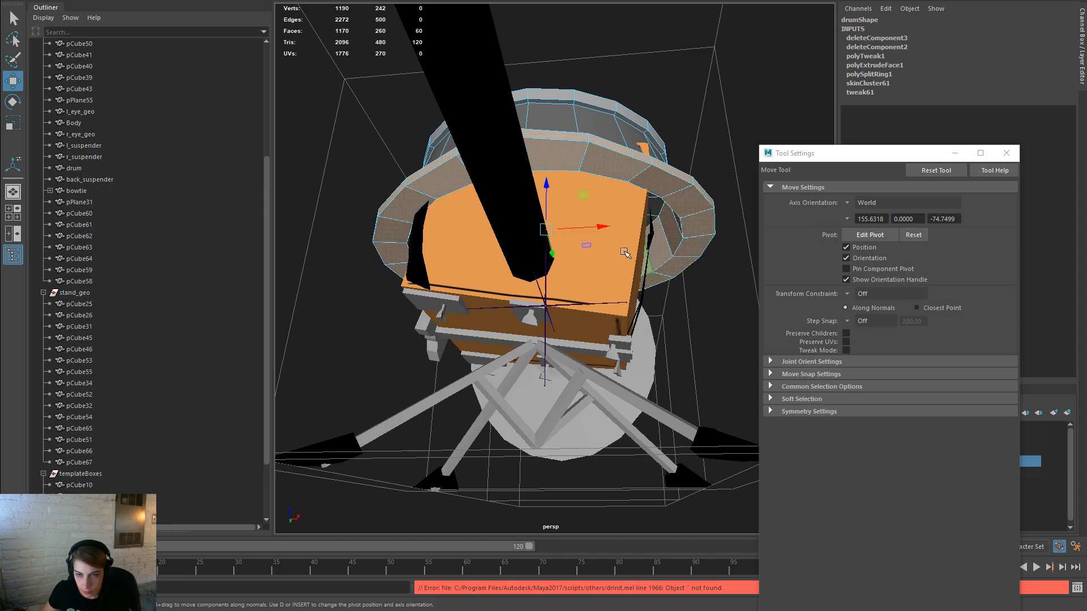
key("space")
left_click(537, 253)
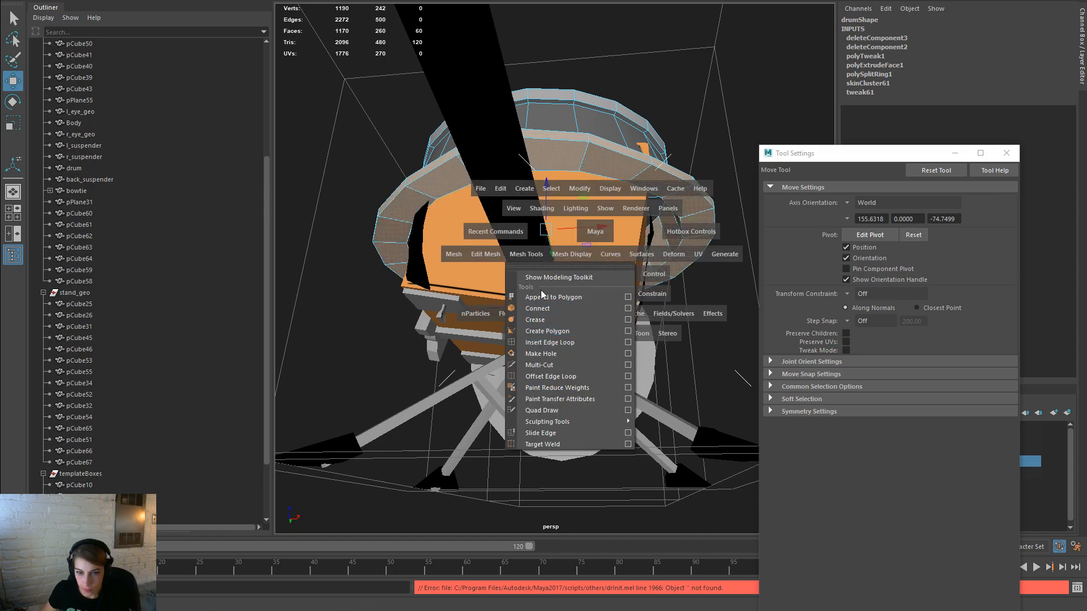
left_click(583, 252)
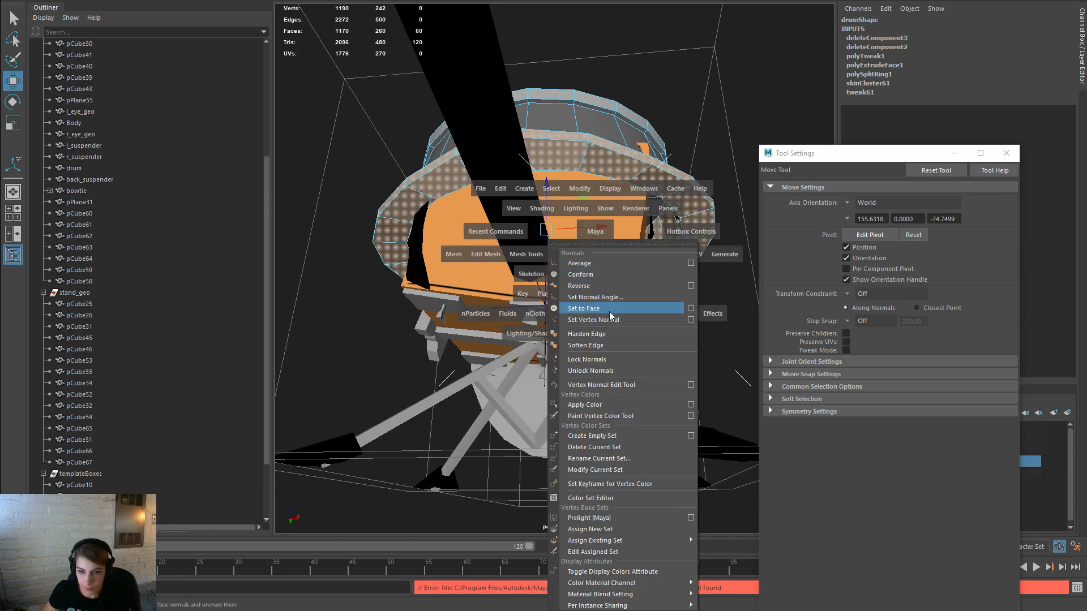
left_click(611, 345)
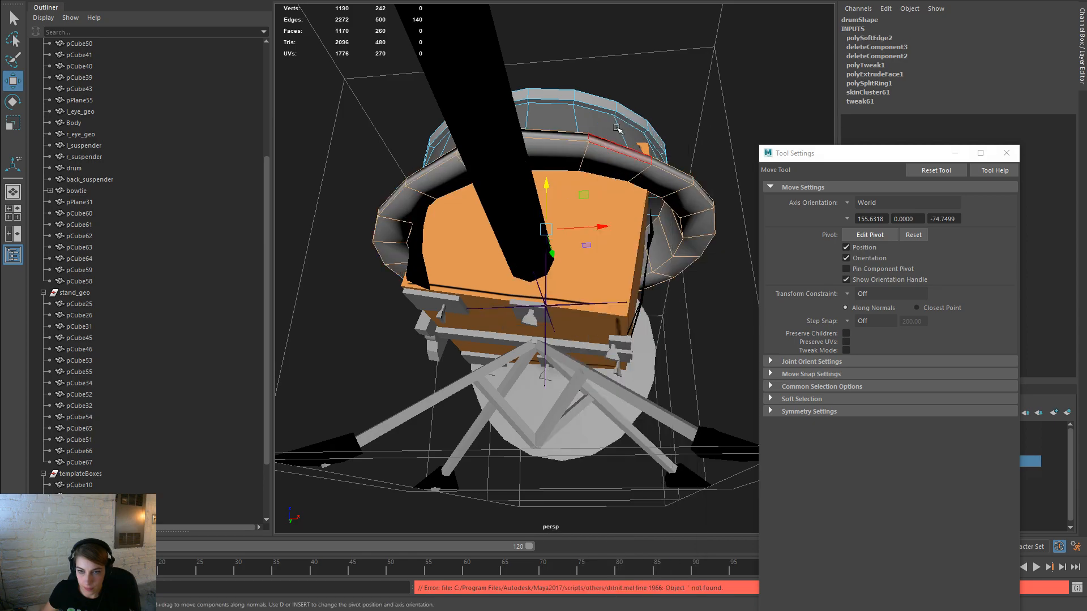
Step: Select the edge loops along the hat brim's rims and harden them
double_click(624, 152, "shift")
key("space")
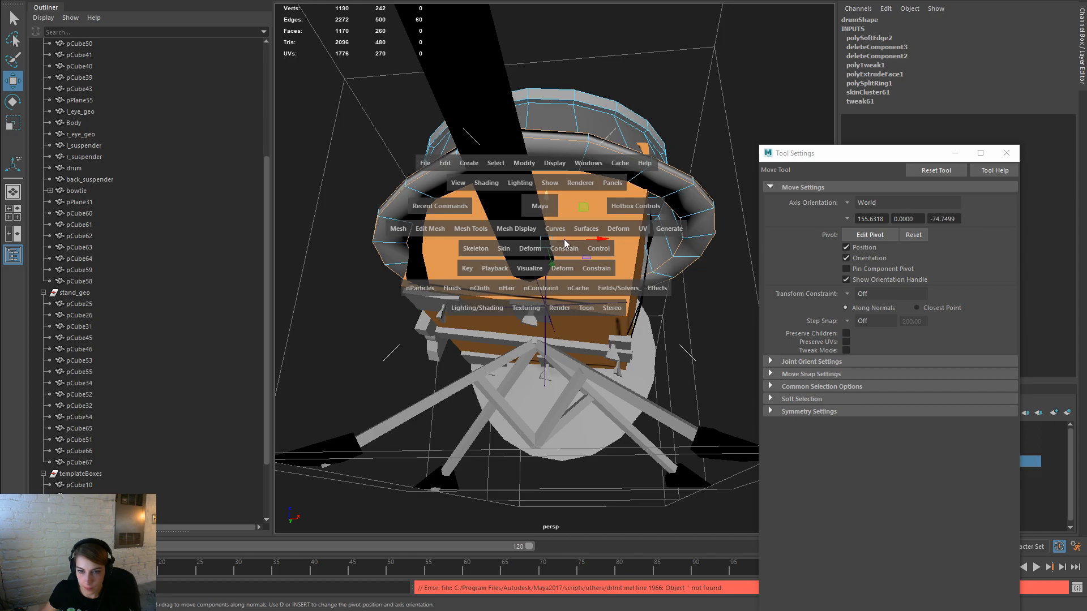
left_click(532, 230)
left_click(570, 332)
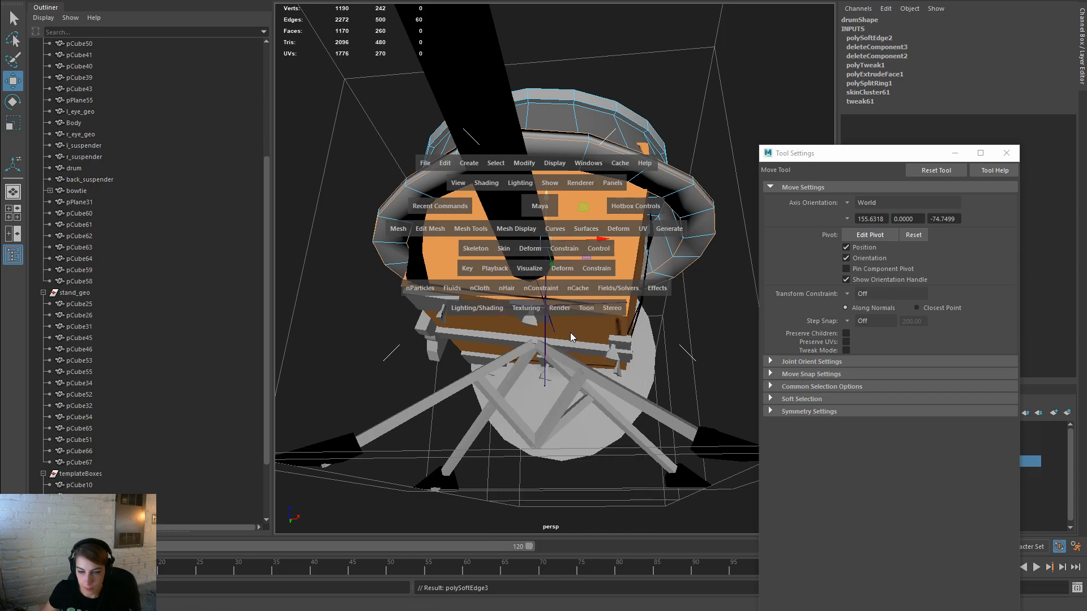
Step: Examine the hat's brim edges, band and crown shading from several angles and distances
right_click_drag(610, 133, 656, 116)
left_click(660, 114)
left_click_drag(636, 118, 679, 248, "alt")
left_click(679, 247)
right_click_drag(621, 227, 621, 192)
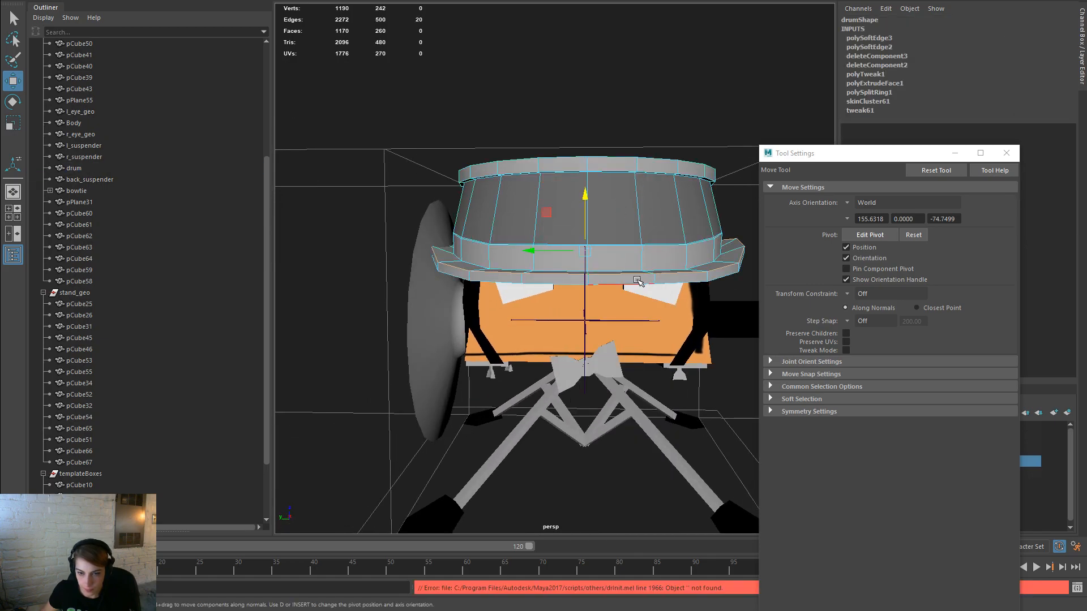
double_click(632, 282, "shift")
right_click_drag(618, 301, 615, 355, "ctrl")
right_click_drag(640, 278, 745, 504)
right_click_drag(618, 208, 656, 192)
left_click(651, 105)
scroll(631, 175, "down", 5)
left_click_drag(631, 175, 583, 309, "alt")
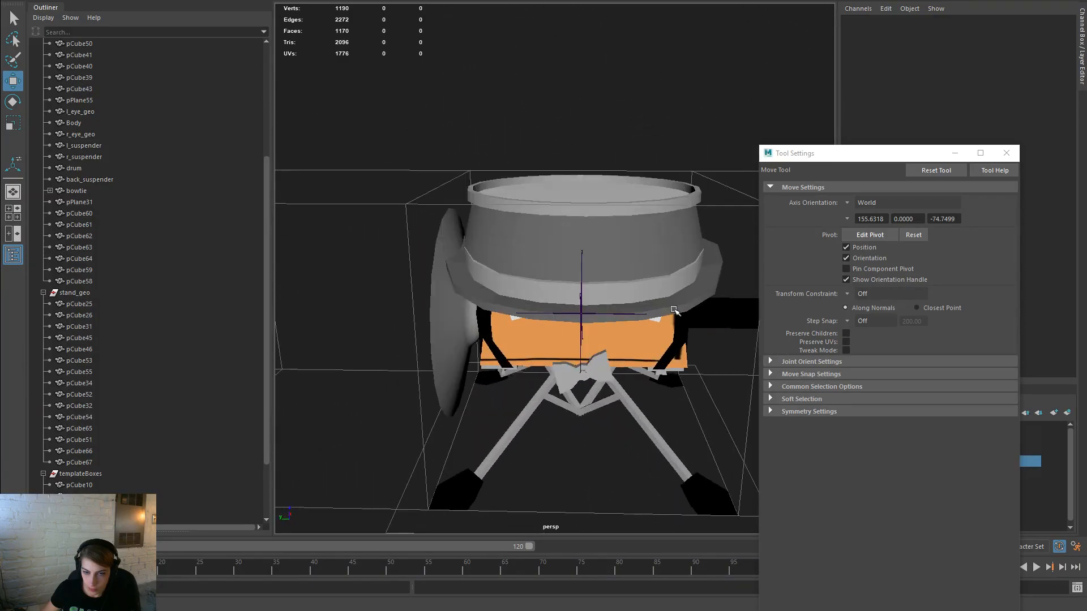
right_click_drag(583, 309, 454, 235, "alt")
left_click_drag(543, 257, 564, 276, "alt")
right_click_drag(543, 263, 642, 276, "alt")
left_click_drag(642, 276, 812, 293, "alt")
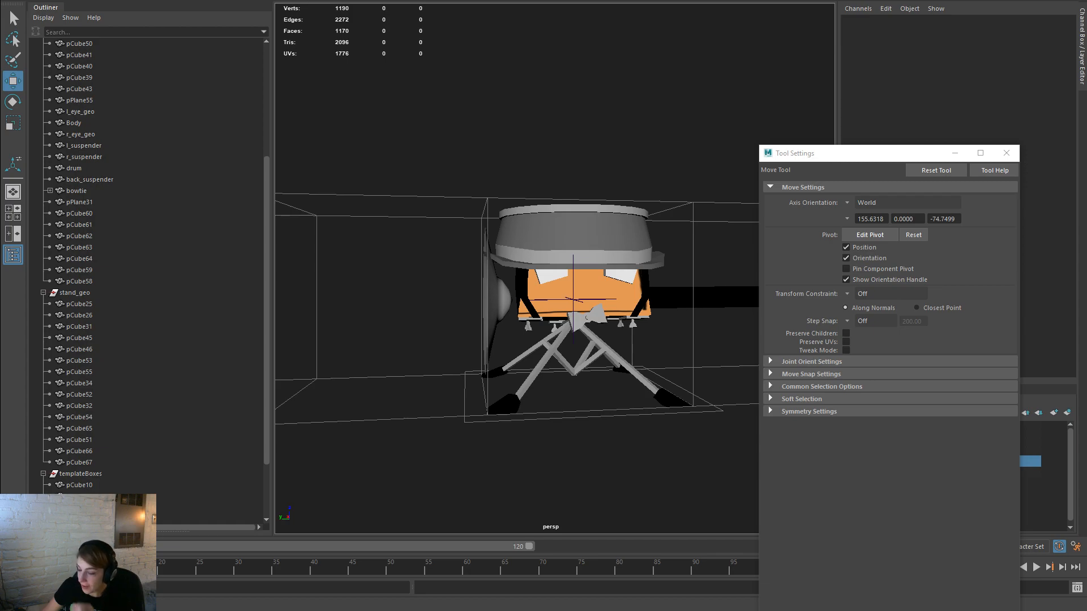
left_click_drag(614, 340, 584, 339, "alt")
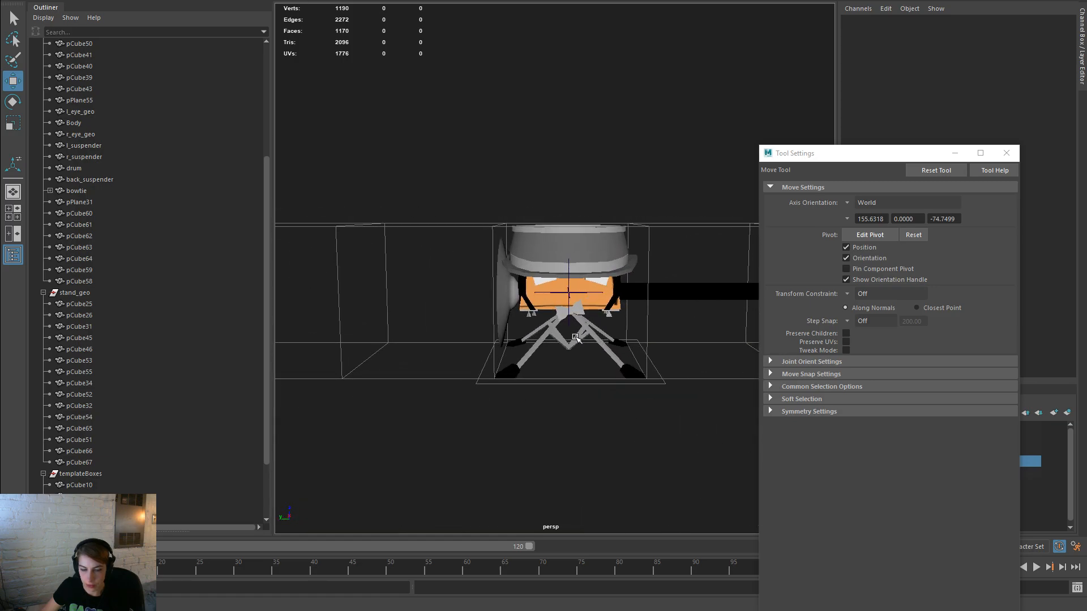
Step: Close the Move tool settings and select the whole hierarchy from root through pCube67 in the Outliner
left_click(1007, 153)
left_click_drag(793, 286, 696, 320, "alt")
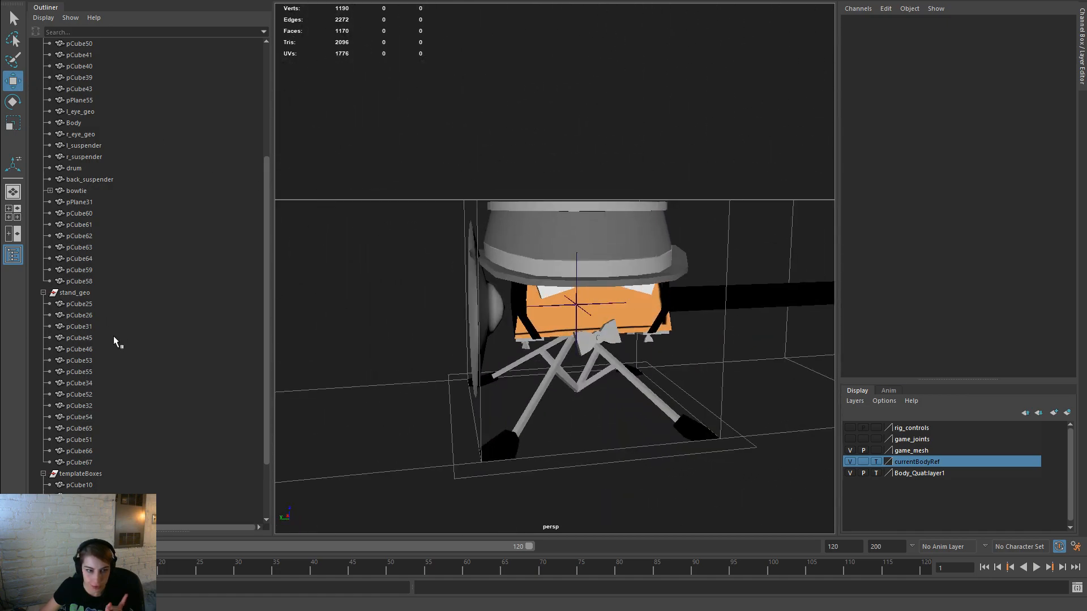
scroll(119, 356, "down", 3)
left_click(101, 385)
scroll(103, 385, "up", 10)
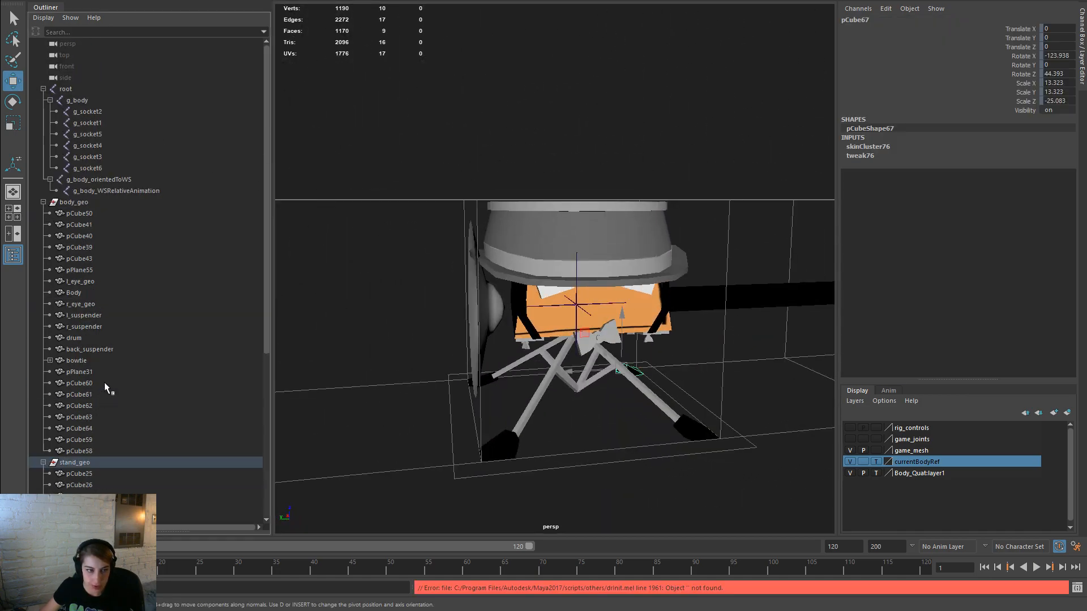
left_click(89, 91, "shift")
Step: Export the selection as FBX over the existing Body_Drummer.fbx and dismiss the export report
key("space")
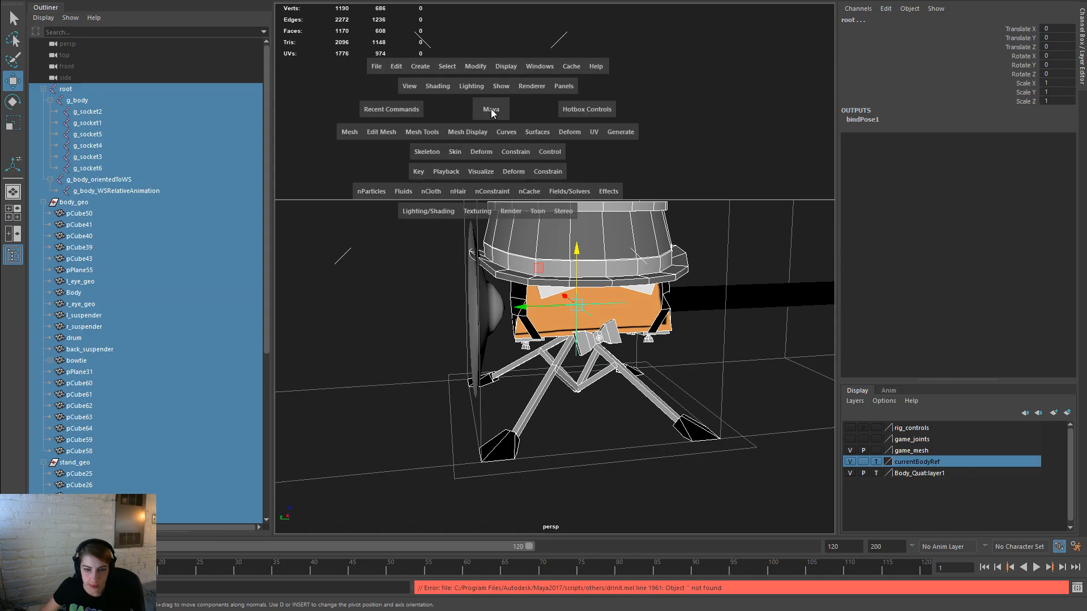
left_click(373, 66)
left_click(416, 207)
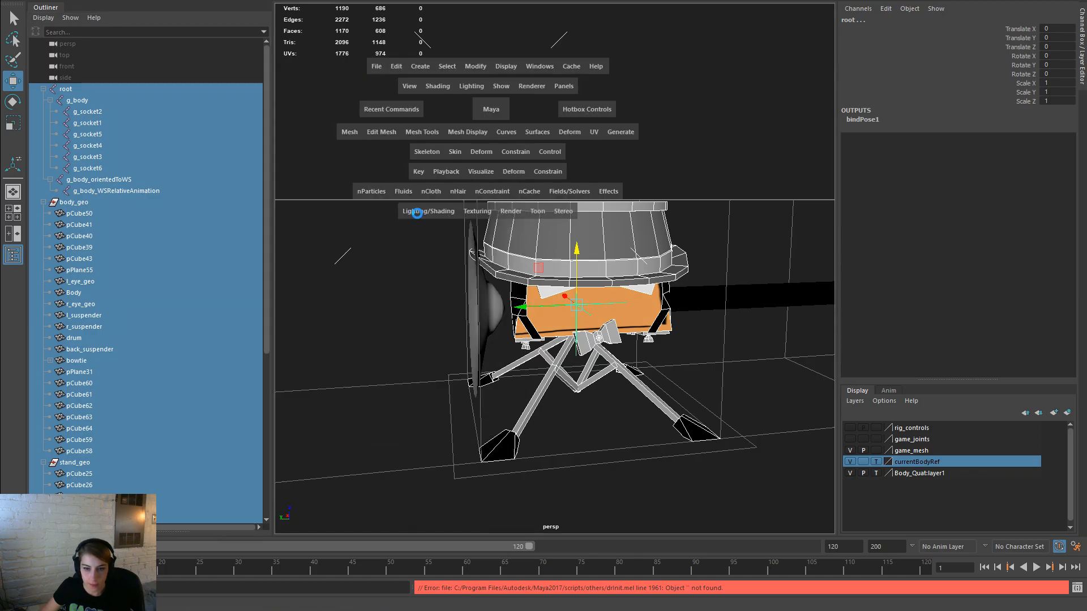
left_click(516, 223)
left_click(516, 207)
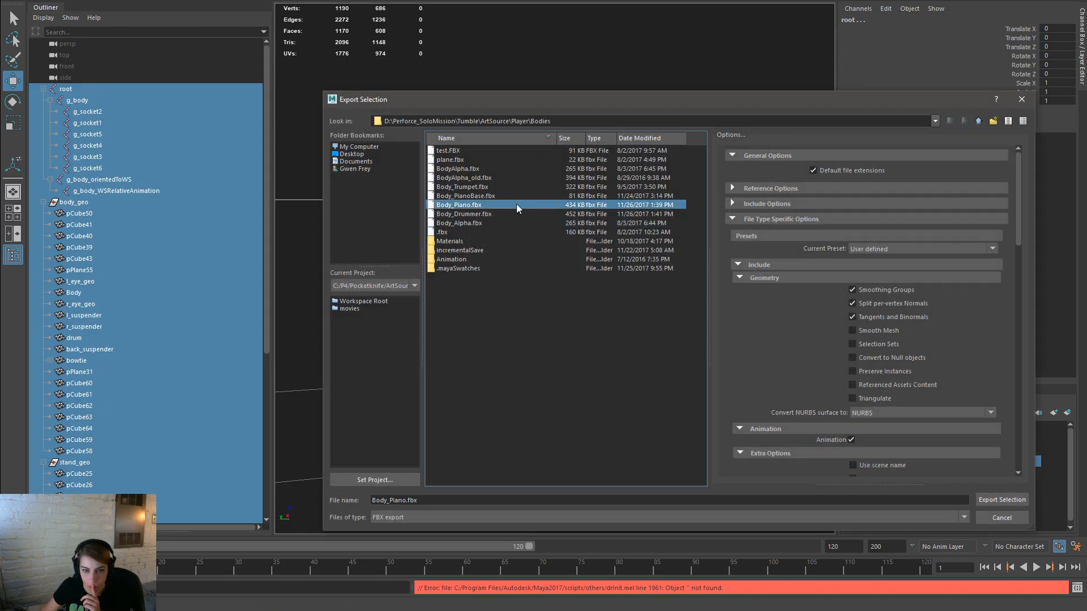
double_click(516, 214)
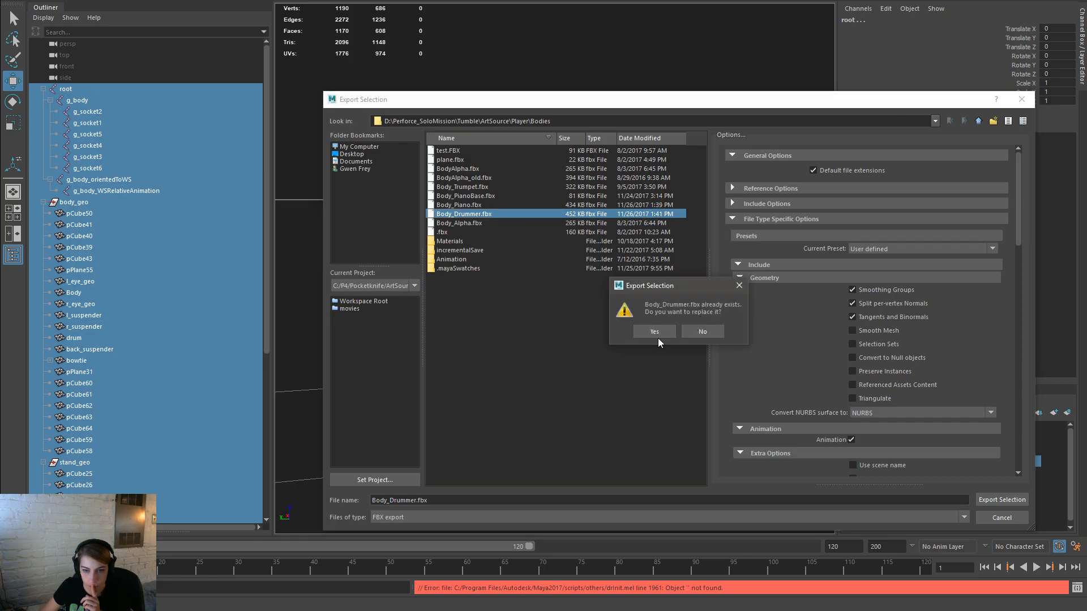
left_click(658, 331)
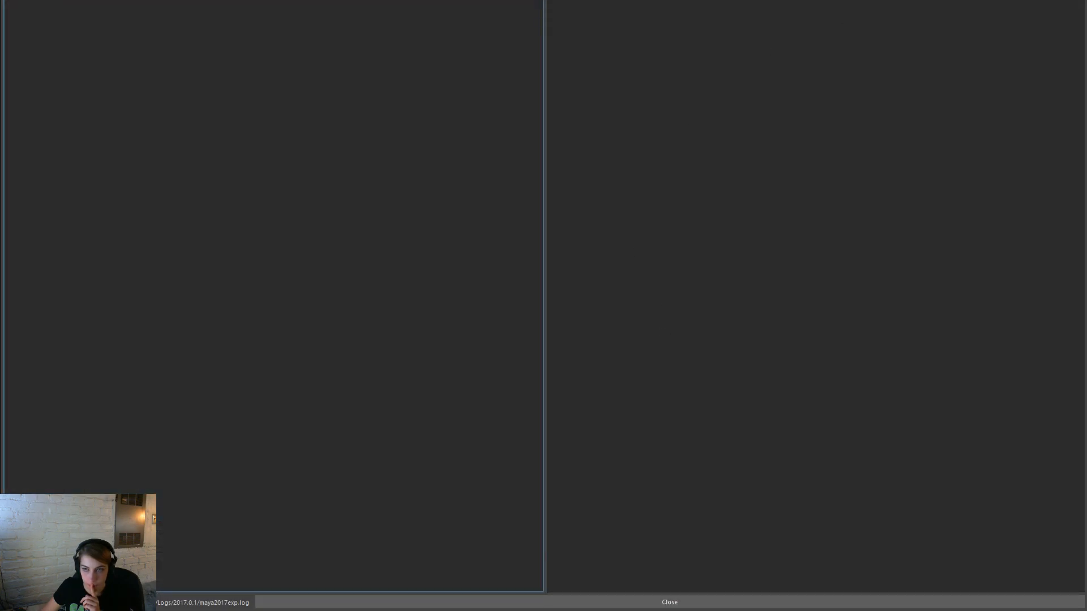
key("Escape")
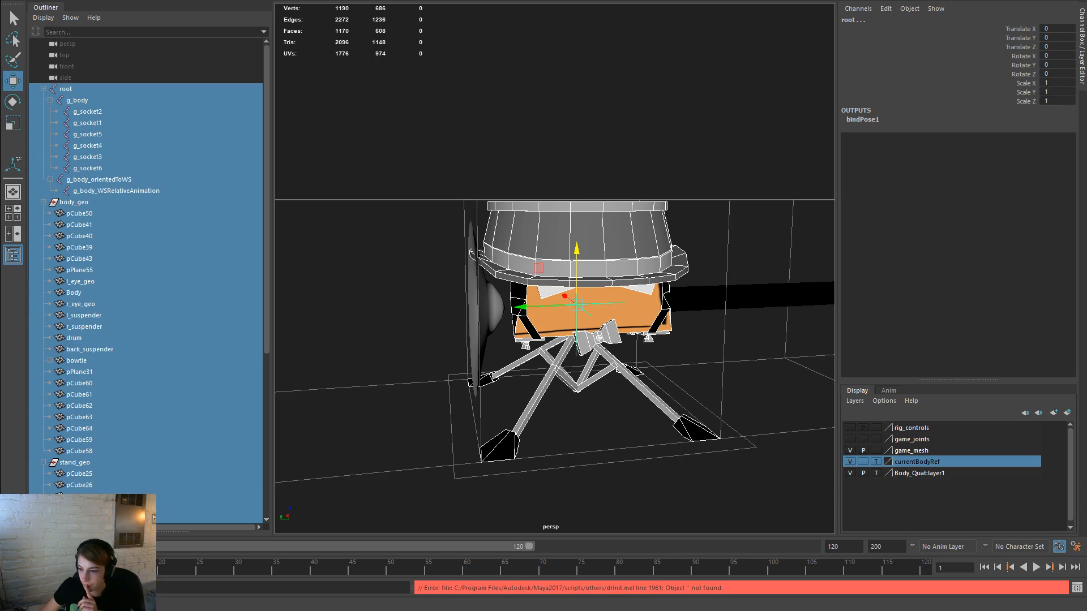
Step: Switch to Unreal Editor, reimport the Body_Drummer skeletal mesh and open it to inspect the whole model
key("alt+Tab")
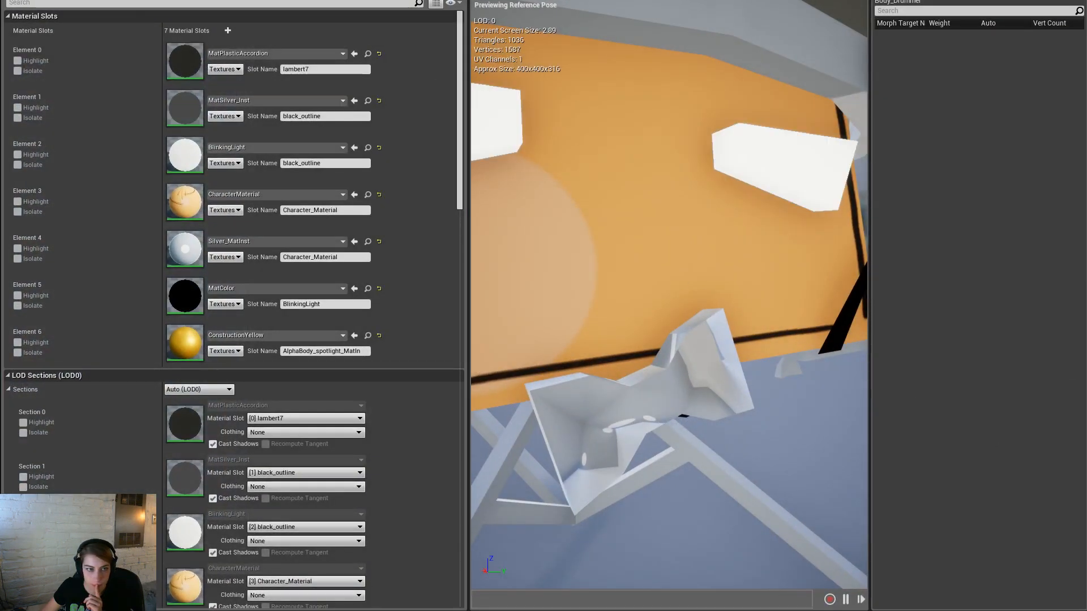
key("alt+Tab")
right_click(207, 475)
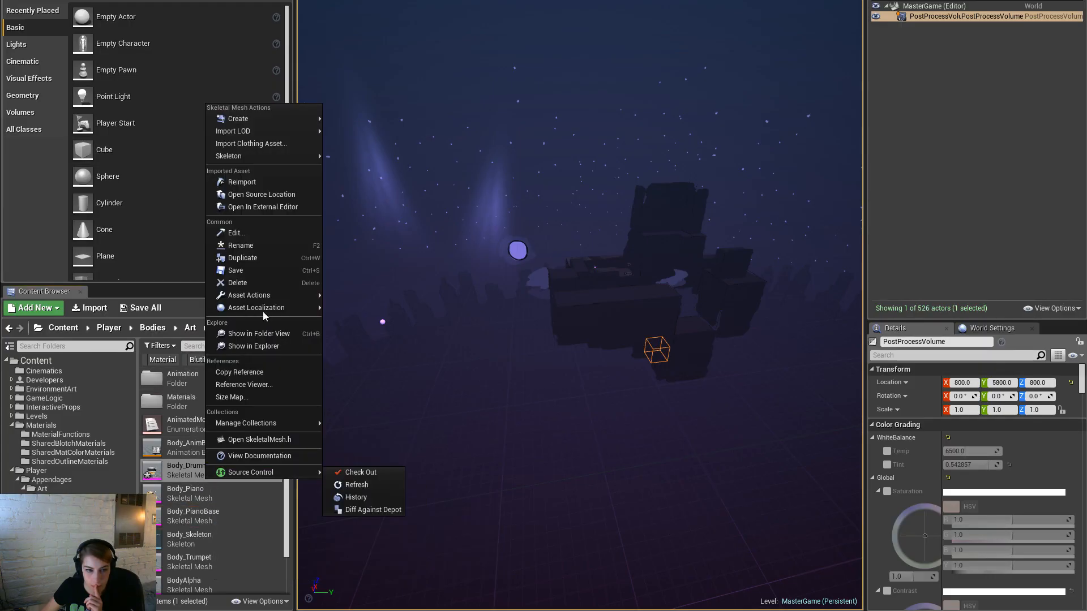
left_click(266, 182)
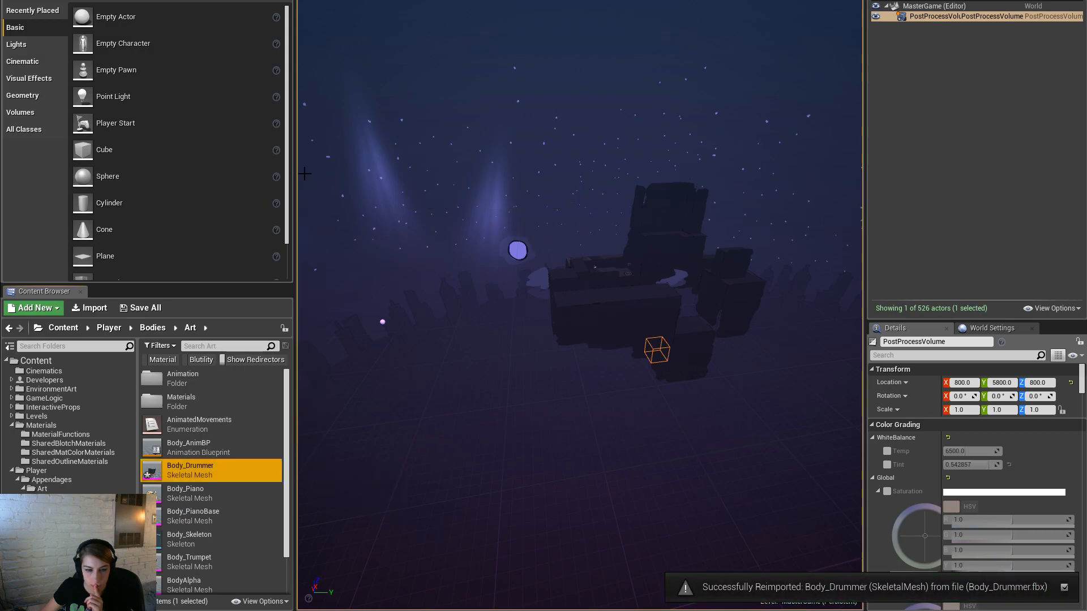
double_click(242, 468)
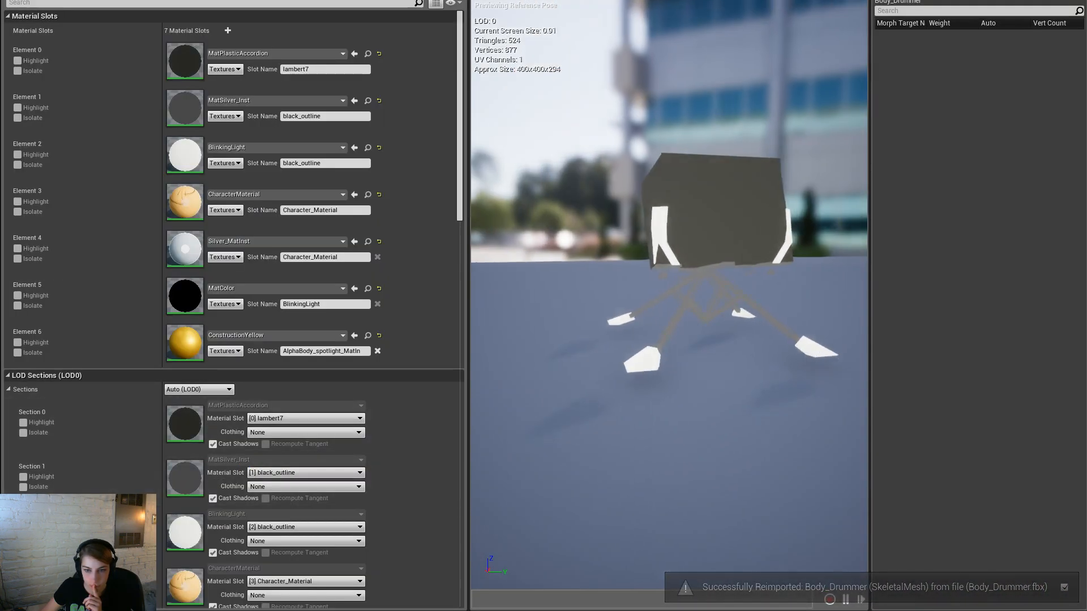
mouse_move(534, 340)
left_mouse_down()
mouse_move(535, 323)
mouse_move(535, 340)
left_mouse_up()
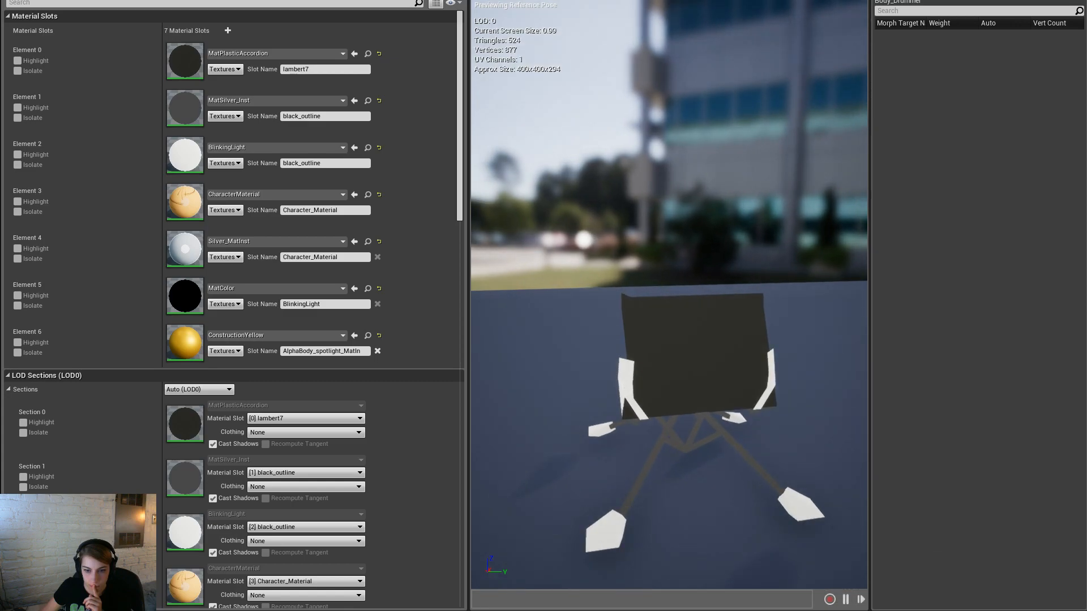
Step: Locate the MatColor material used by Element 5 and assign it to Element 2 of Body_Drummer
left_click(368, 148)
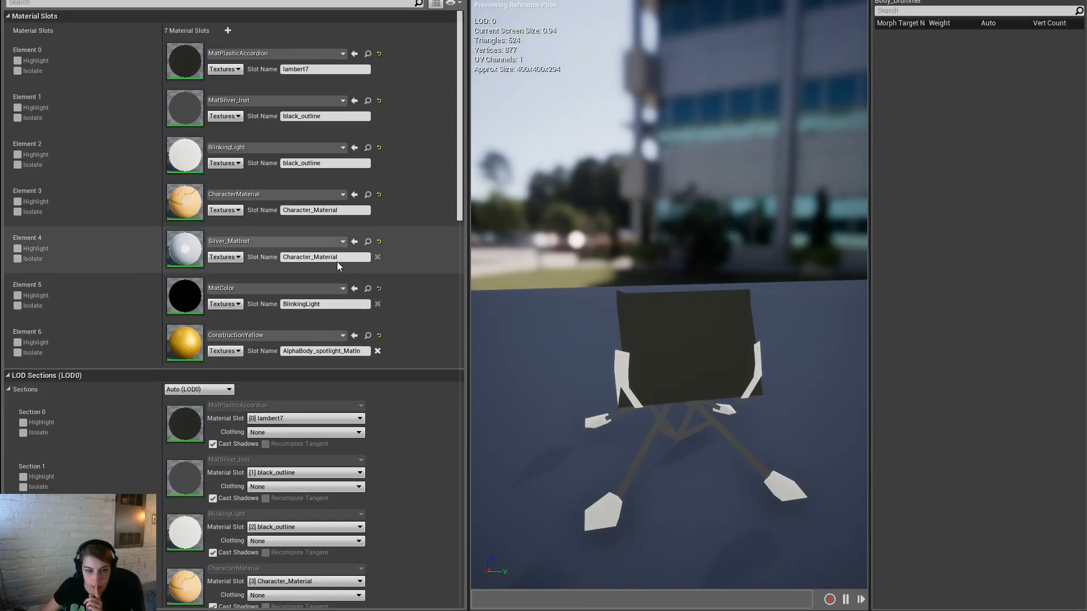
left_click(368, 288)
left_click_drag(318, 1, 455, 118)
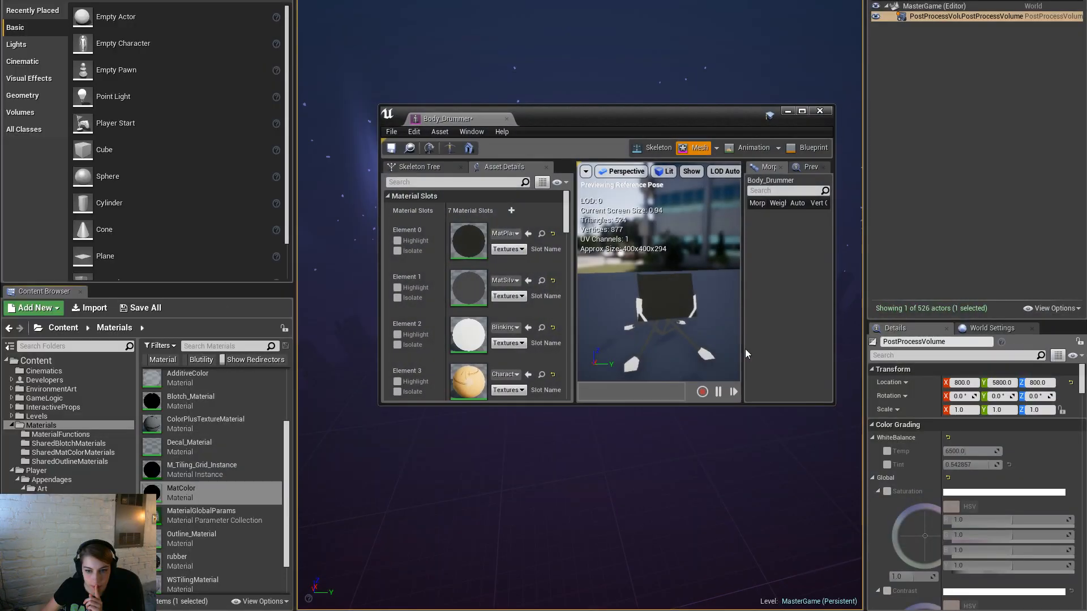
left_click(528, 327)
Step: Enlarge the Body_Drummer mesh editor window so all seven material slots and their slot names fit
left_click_drag(797, 405, 797, 597)
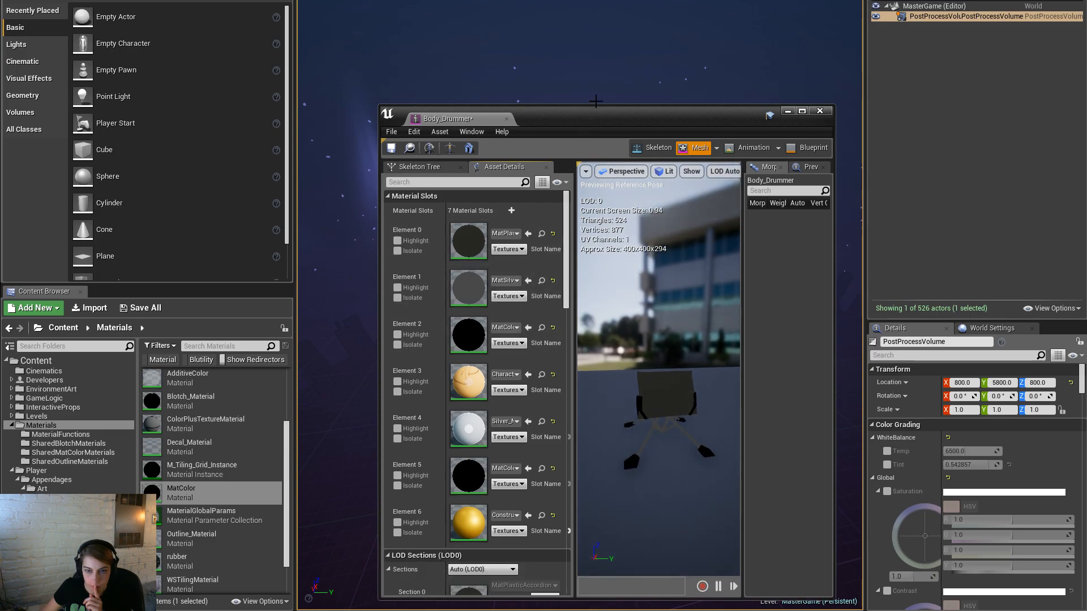
left_click_drag(596, 106, 595, 1)
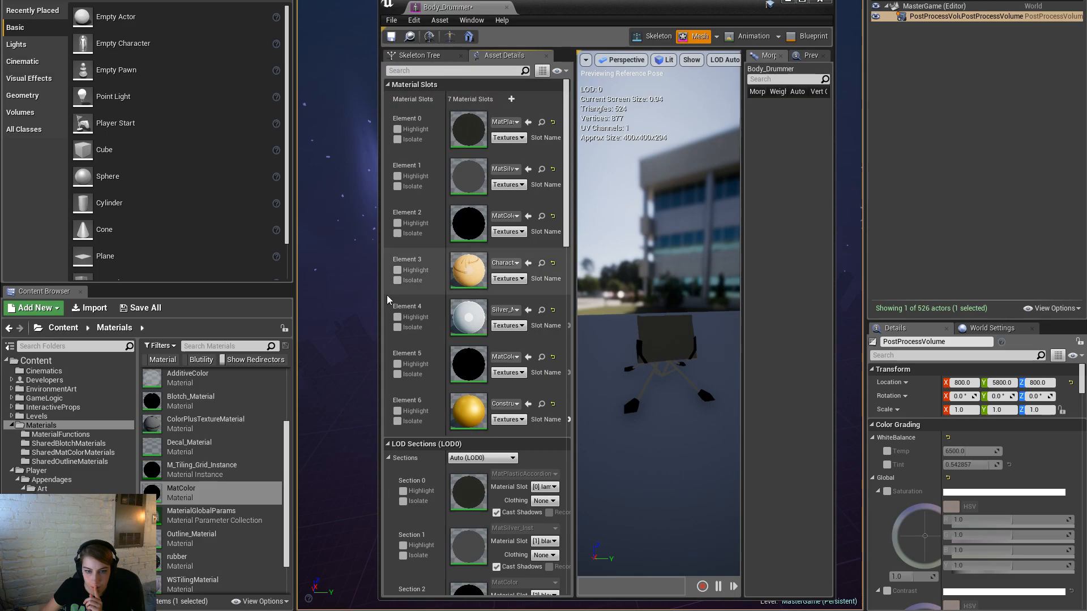
left_click_drag(380, 303, 108, 302)
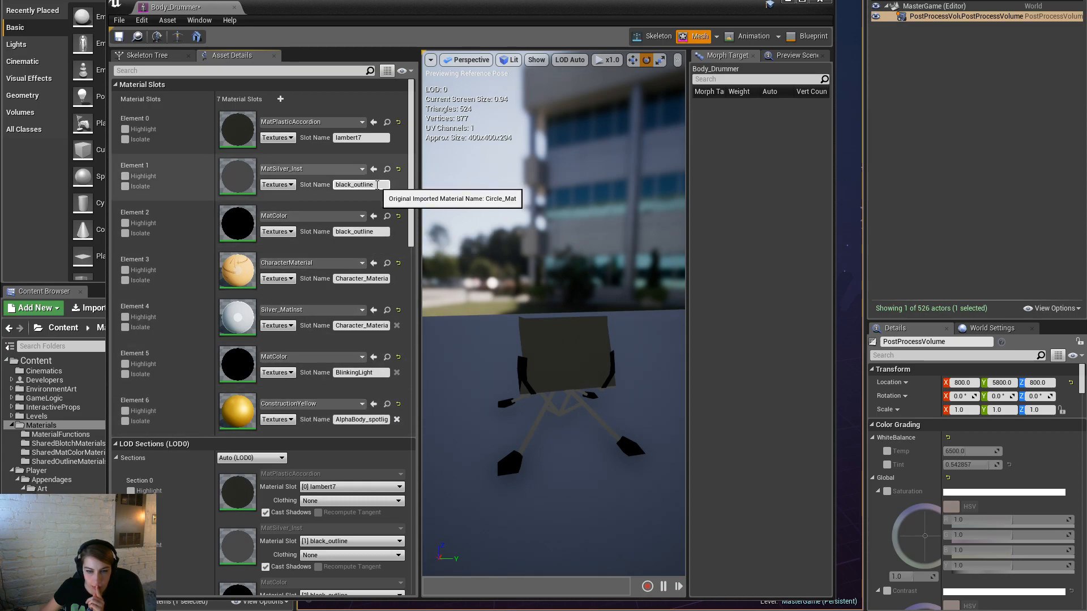
Step: Locate Element 3's CharacterMaterial and assign it to Element 1 of Body_Drummer
right_click_drag(541, 418, 541, 445)
left_click_drag(541, 416, 543, 391)
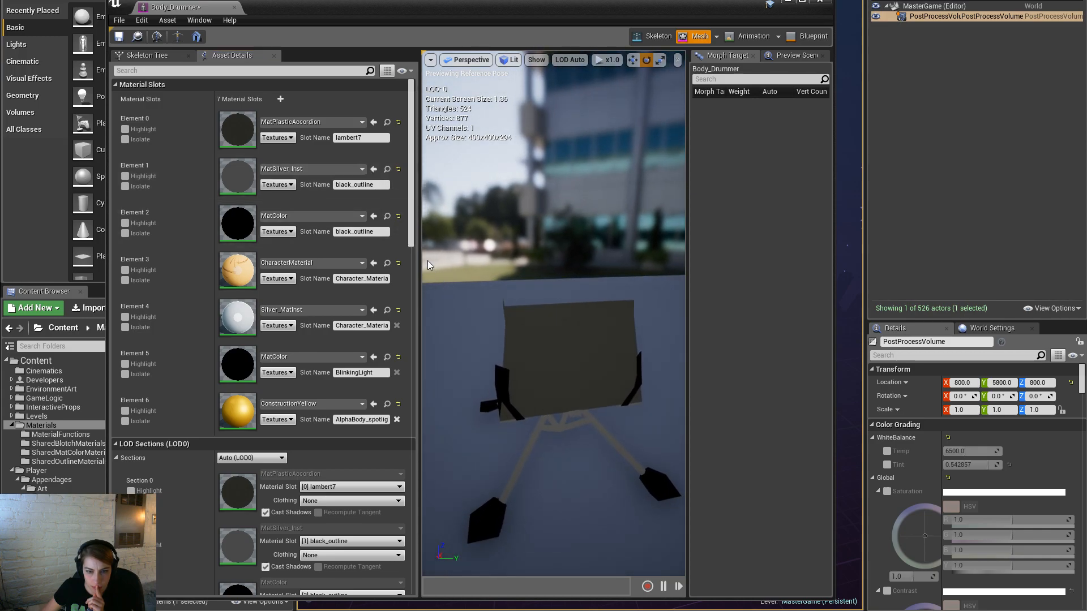
left_click(387, 264)
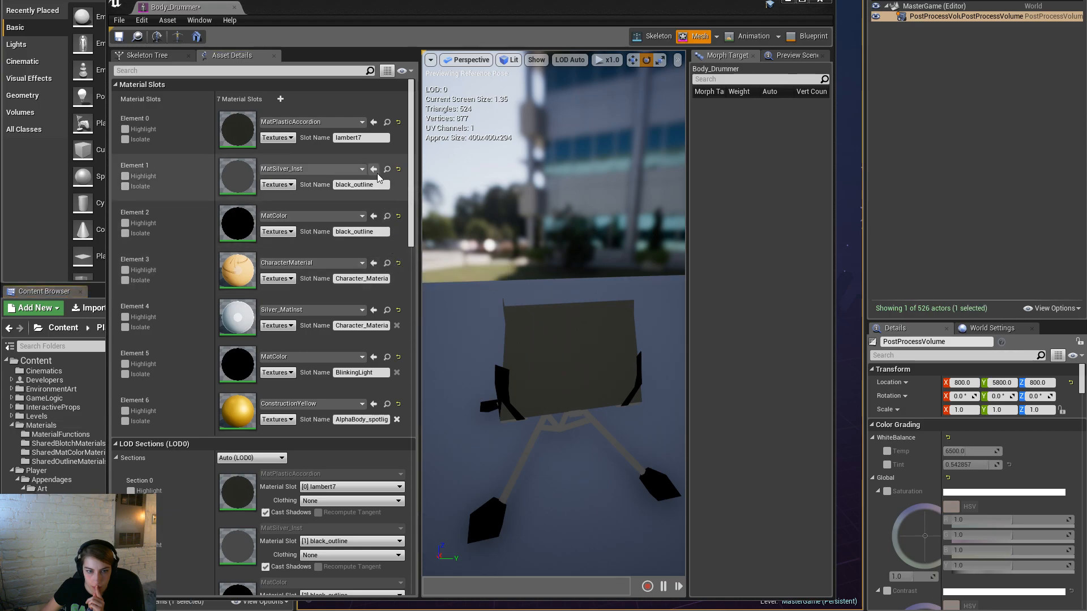
left_click(374, 169)
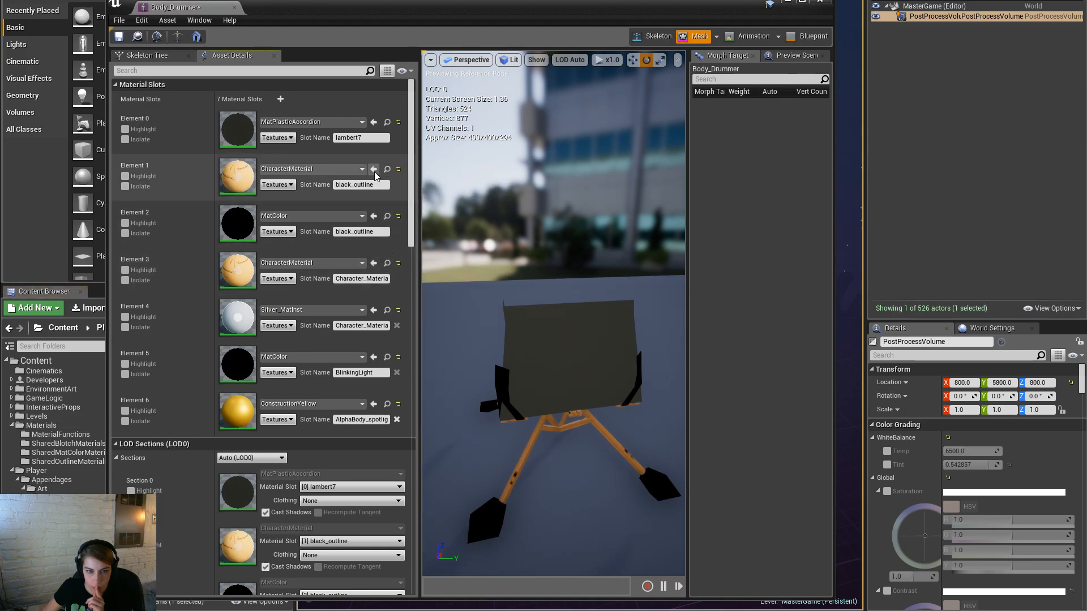
Step: Undo Element 1's last material change and assign Element 3's CharacterMaterial to Element 0 of Body_Drummer
key("ctrl+z")
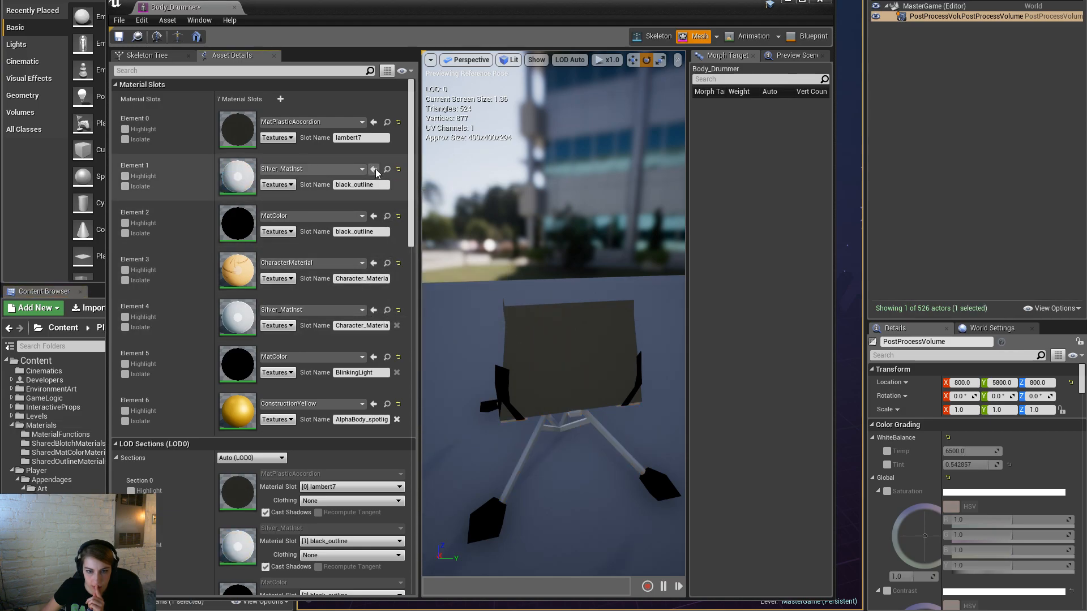
left_click_drag(481, 359, 486, 336)
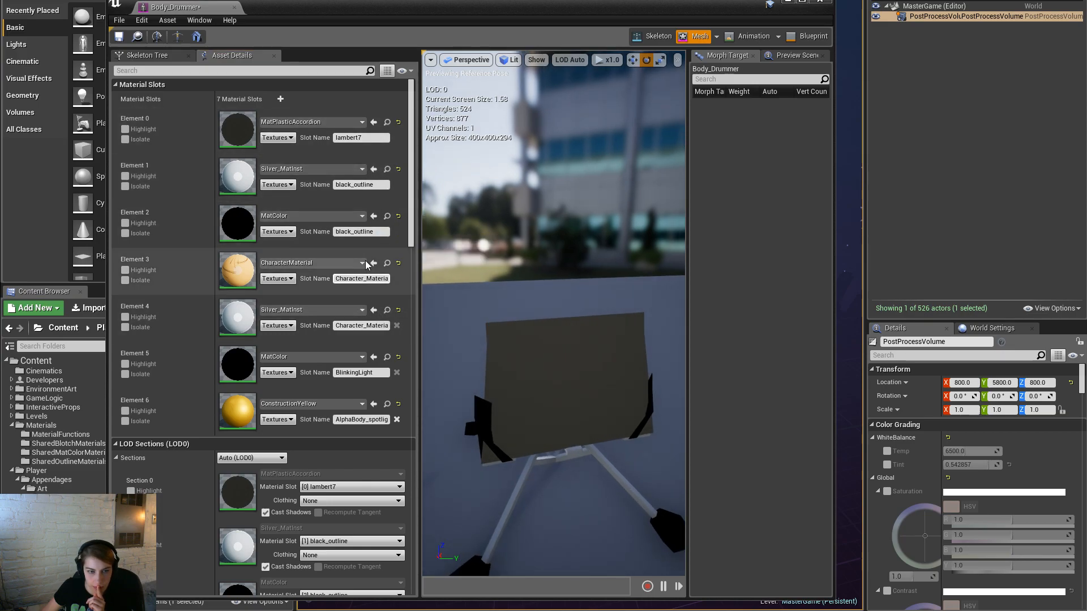
left_click(358, 124)
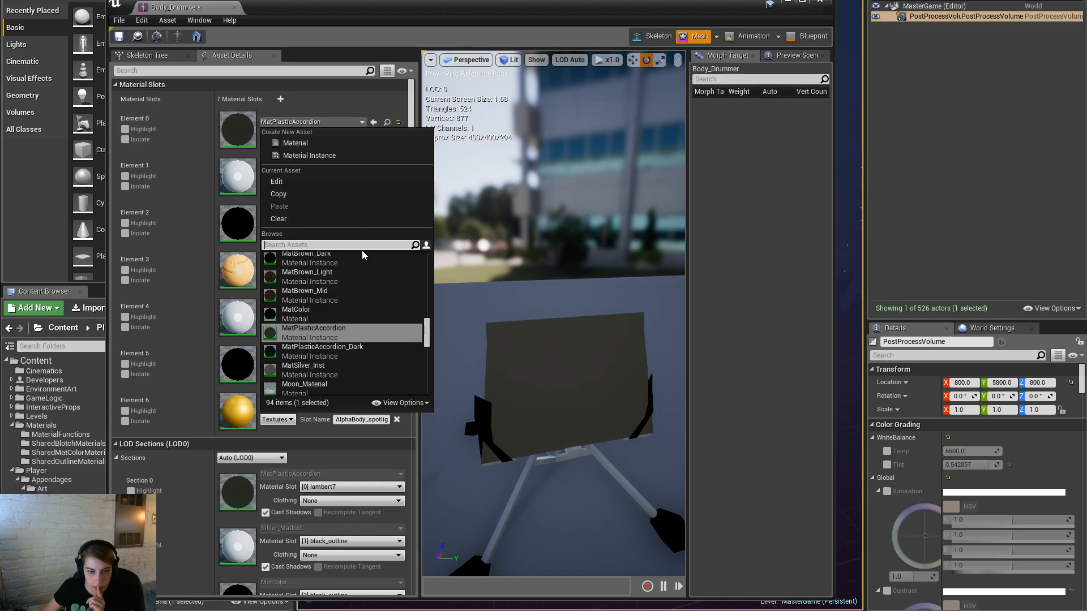
left_click(183, 303)
left_click(387, 263)
left_click(373, 122)
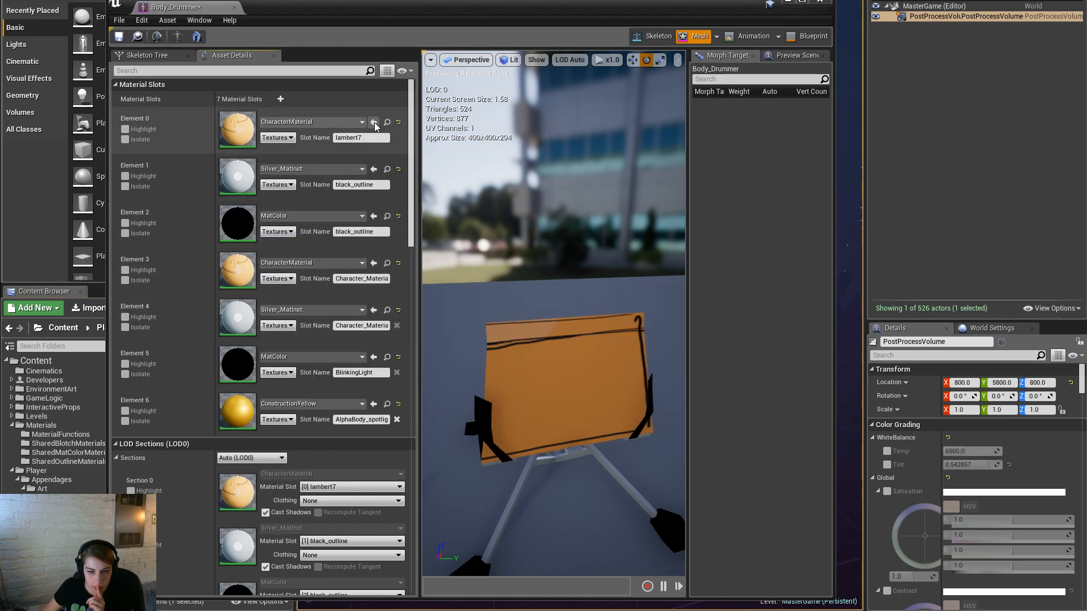
scroll(502, 359, "up", 3)
middle_click_drag(523, 346, 526, 351)
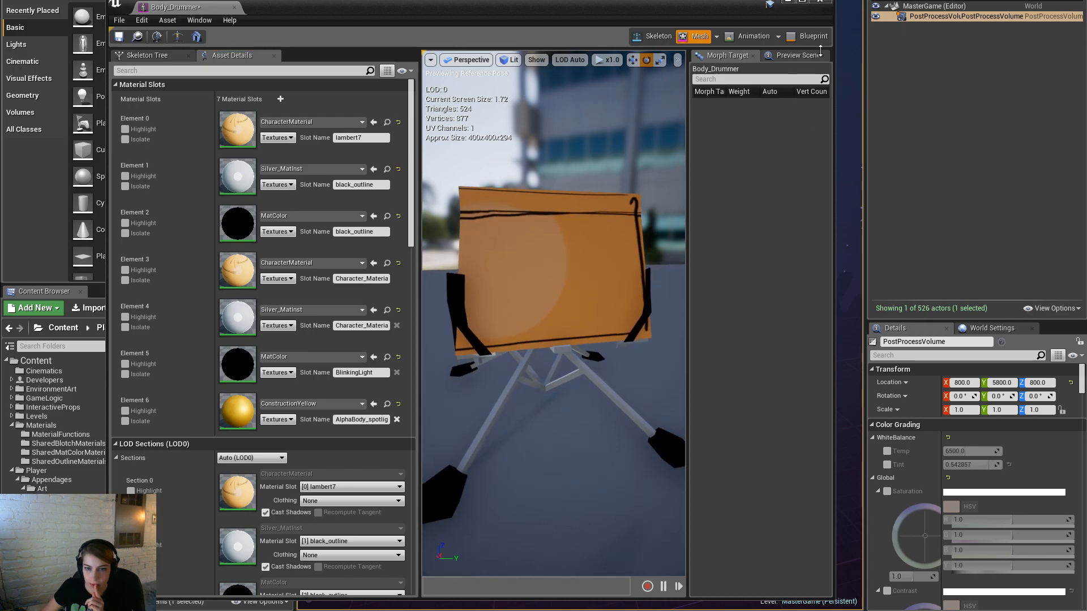
key("ctrl+z")
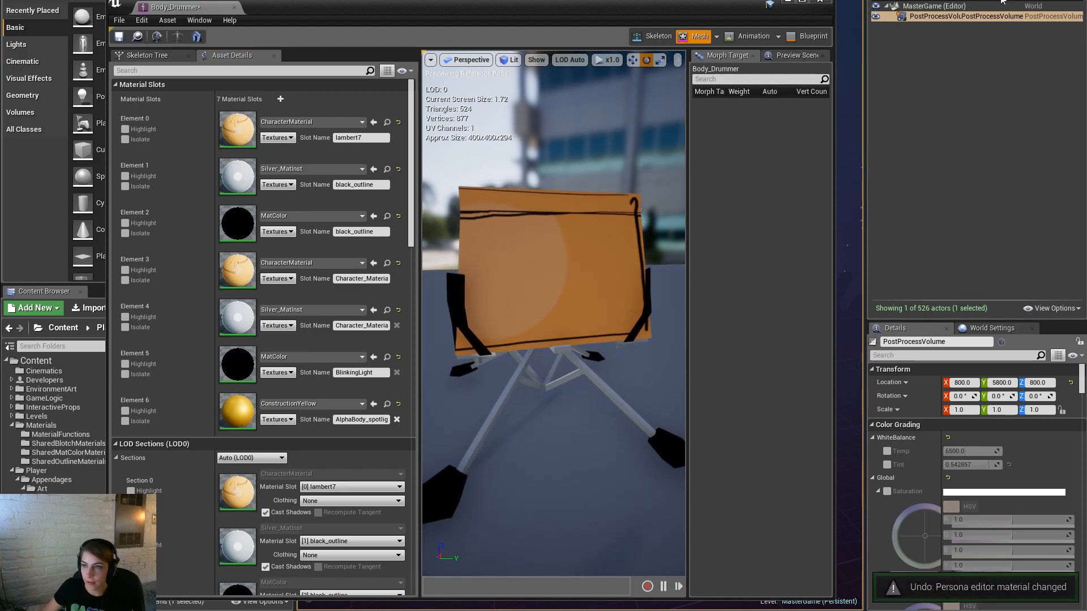
Step: Switch to Maya, unbind the skin of the drum hat mesh and delete the mesh's history
key("alt+Tab")
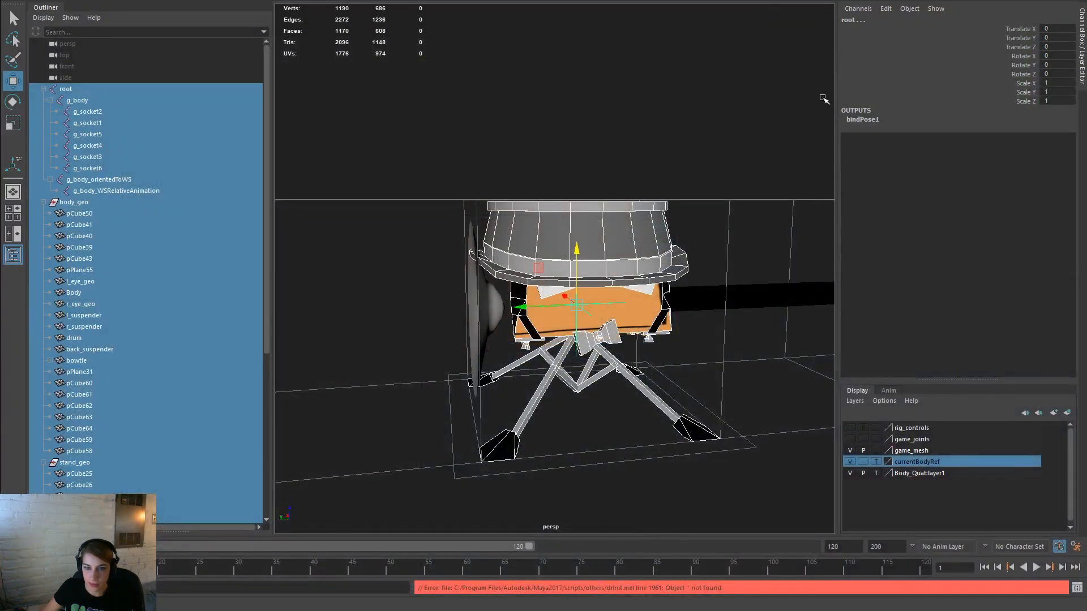
left_click(623, 244)
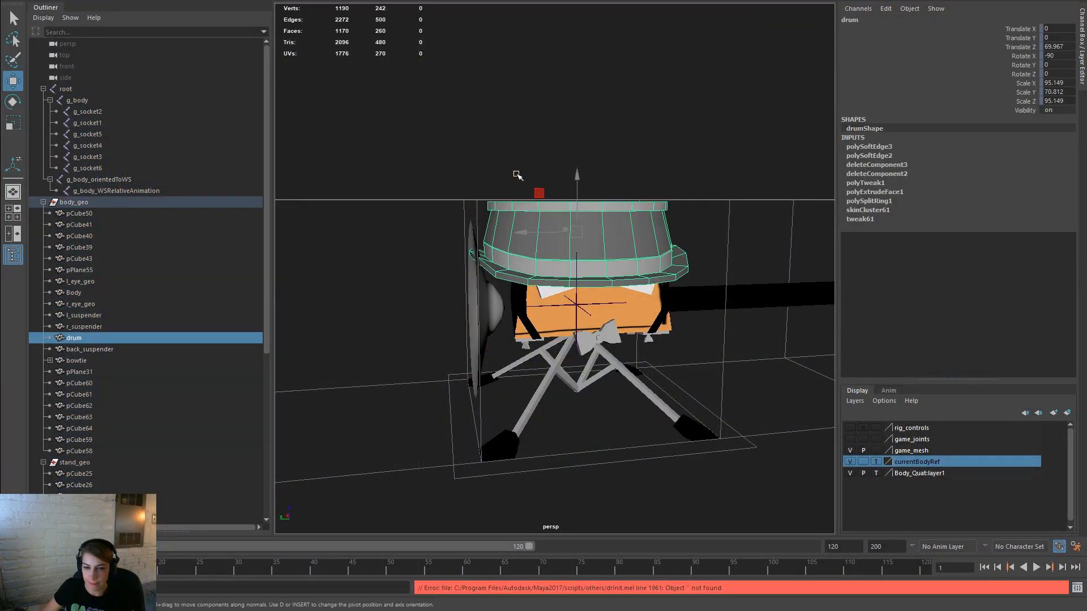
key("space")
left_click(442, 196)
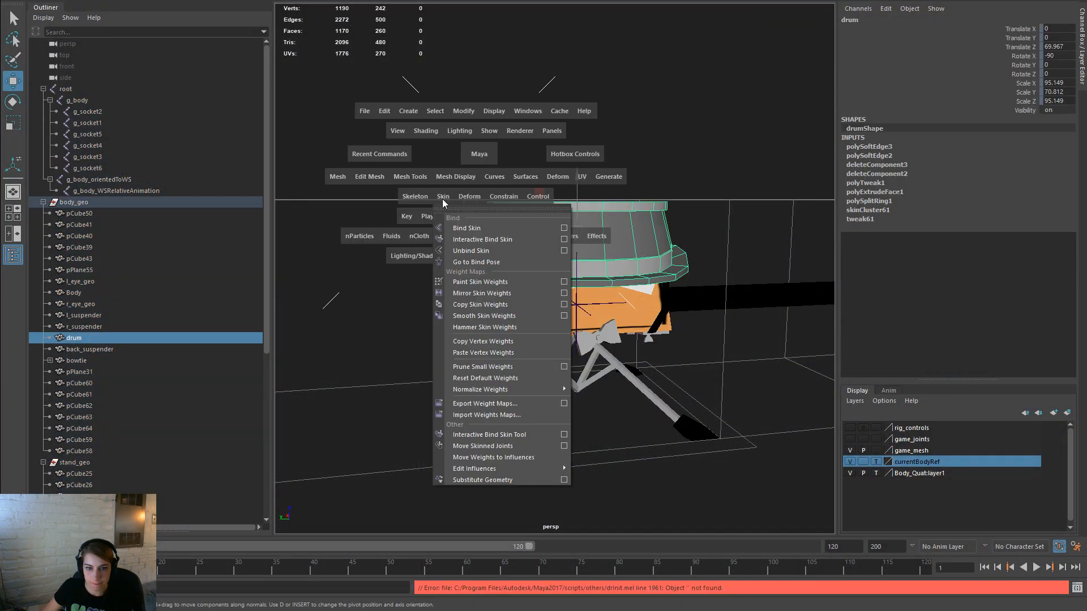
left_click(471, 249)
left_click(385, 111)
mouse_move(471, 249)
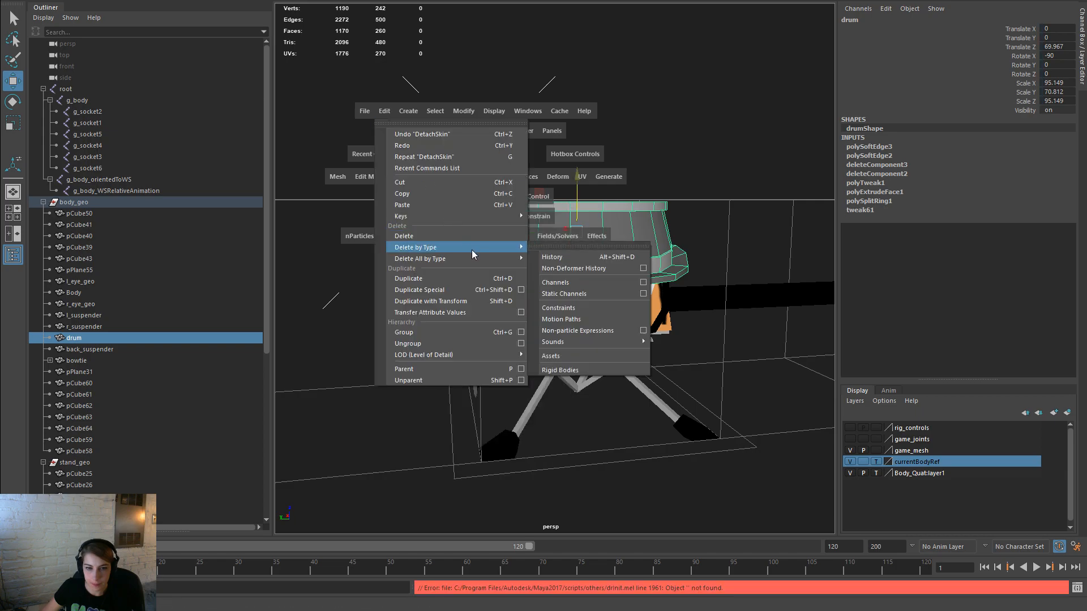
left_click(560, 256)
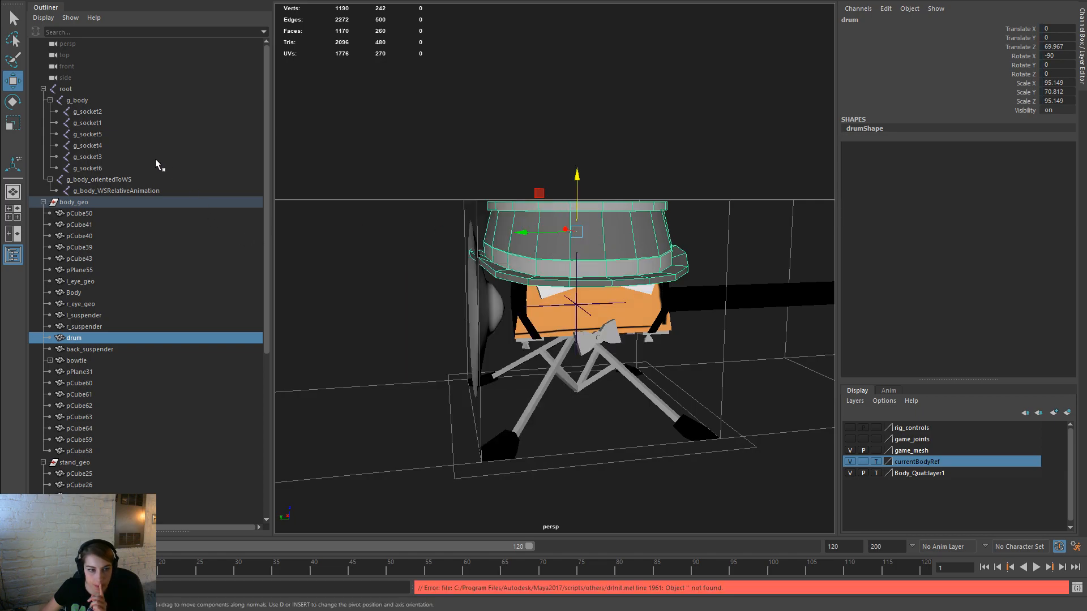
left_click(126, 303)
left_click(120, 337)
left_click(112, 99, "ctrl")
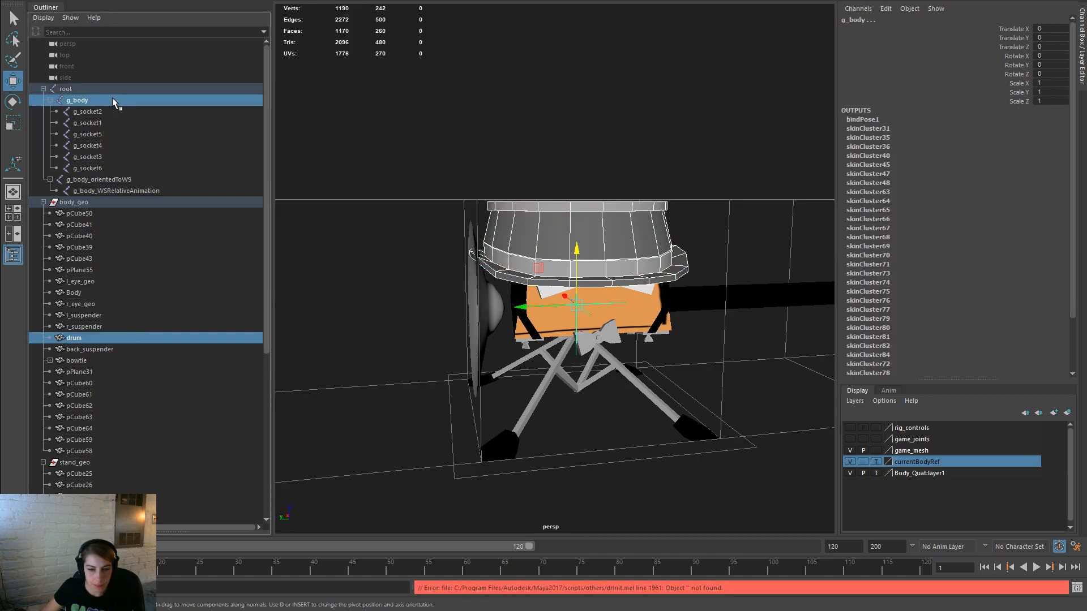
Step: Select l_suspender, r_suspender and back_suspender together and delete their history
left_click(528, 324)
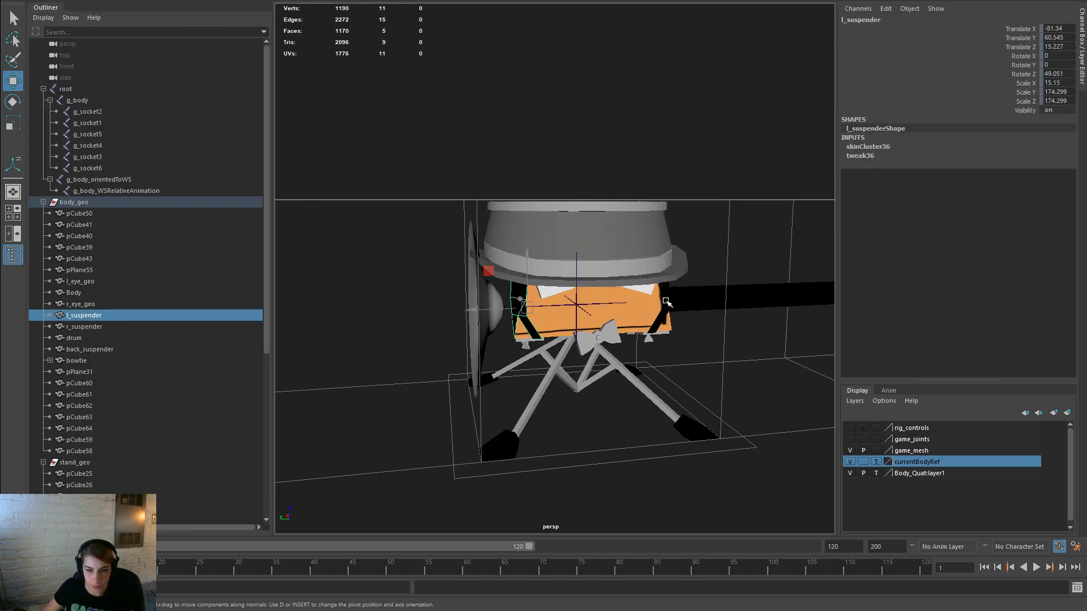
left_click(666, 303, "shift")
left_click_drag(721, 398, 419, 391, "alt")
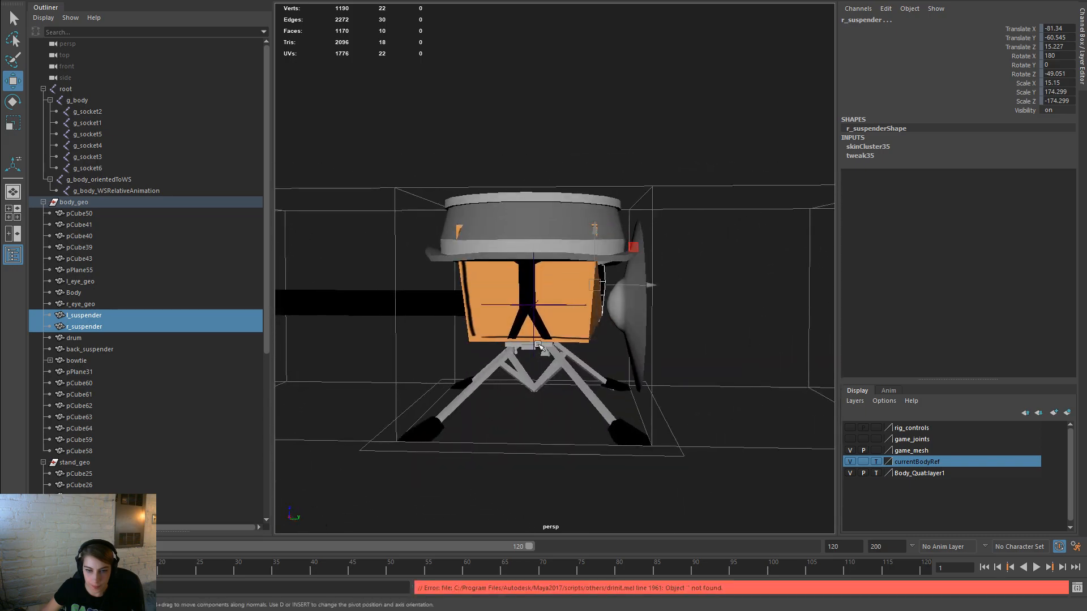
left_click(529, 296, "shift")
key("space")
left_click(417, 144)
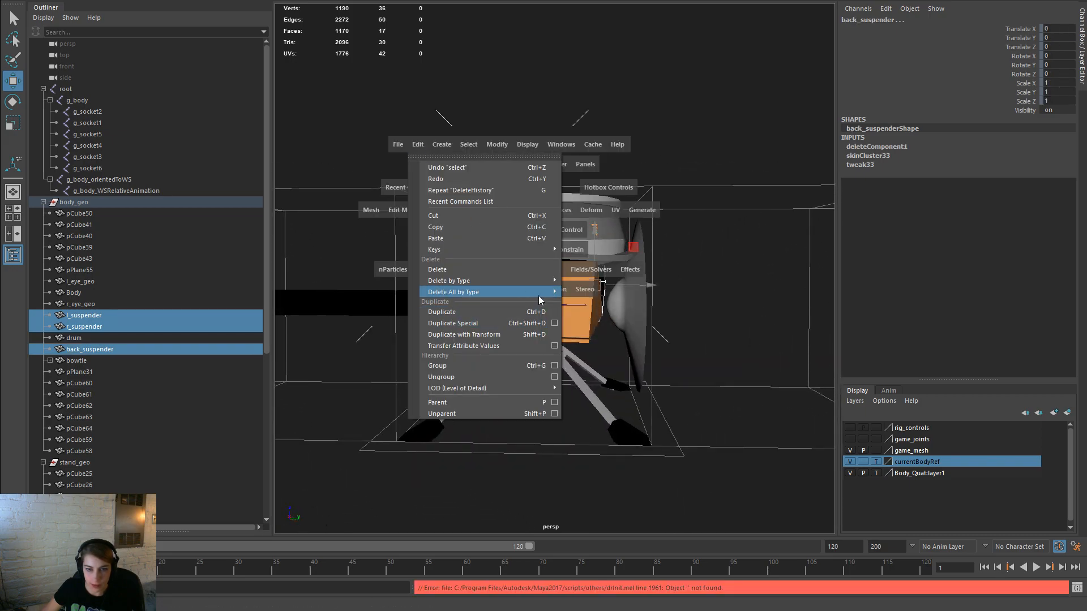
mouse_move(543, 281)
left_click(624, 292)
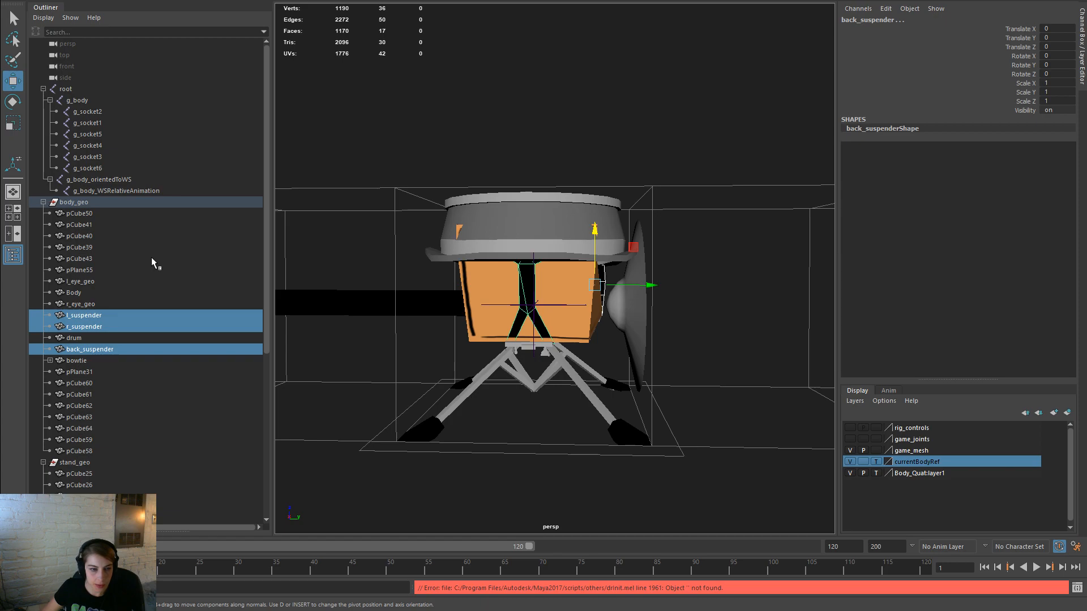
Step: Add the drum mesh to the three selected suspenders and bind their skin to the g_body joint
left_click(77, 341, "ctrl")
left_click(78, 101, "ctrl")
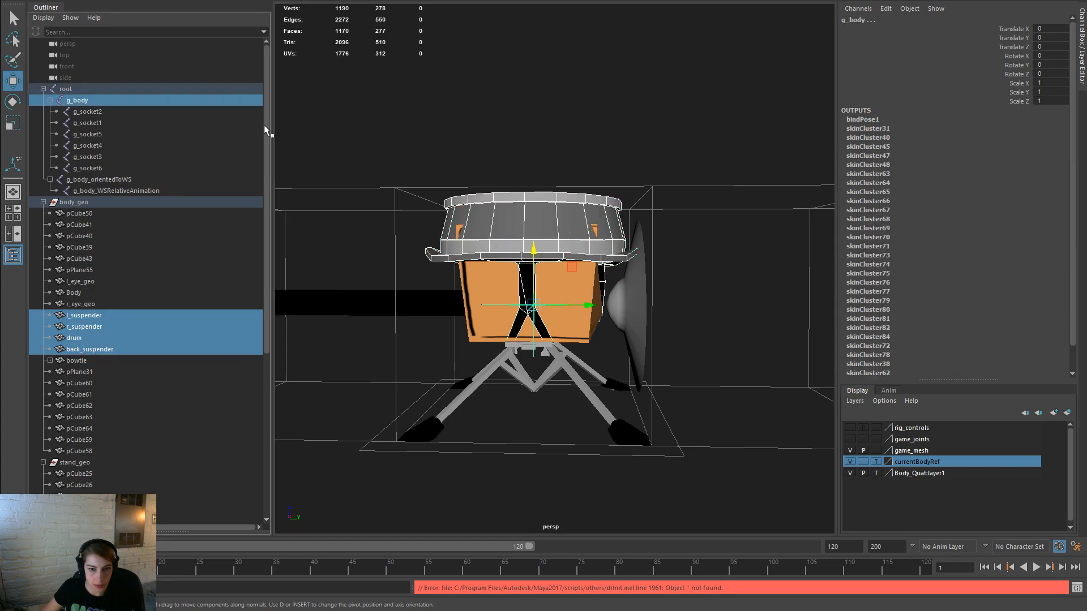
key("space")
left_click(490, 207)
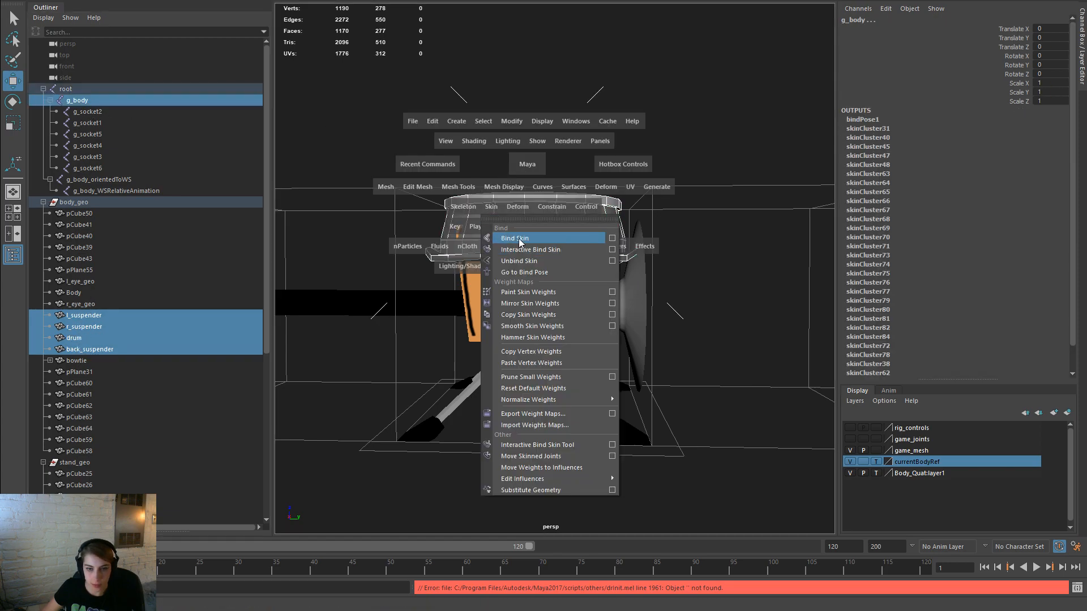
left_click(522, 236)
left_click(557, 165)
Step: Export the whole scene as FBX to Body_Drummer.fbx in the Bodies folder, replacing the existing file
left_click_drag(668, 305, 395, 310, "alt")
right_click_drag(395, 310, 503, 143, "alt")
key("space")
left_click(386, 99)
left_click(423, 235)
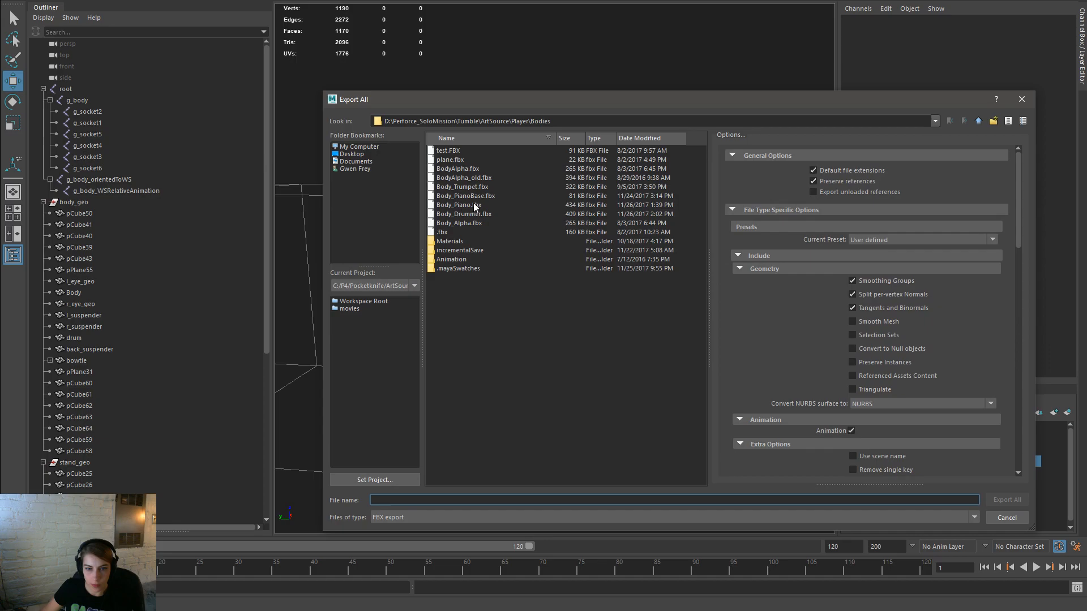
double_click(485, 215)
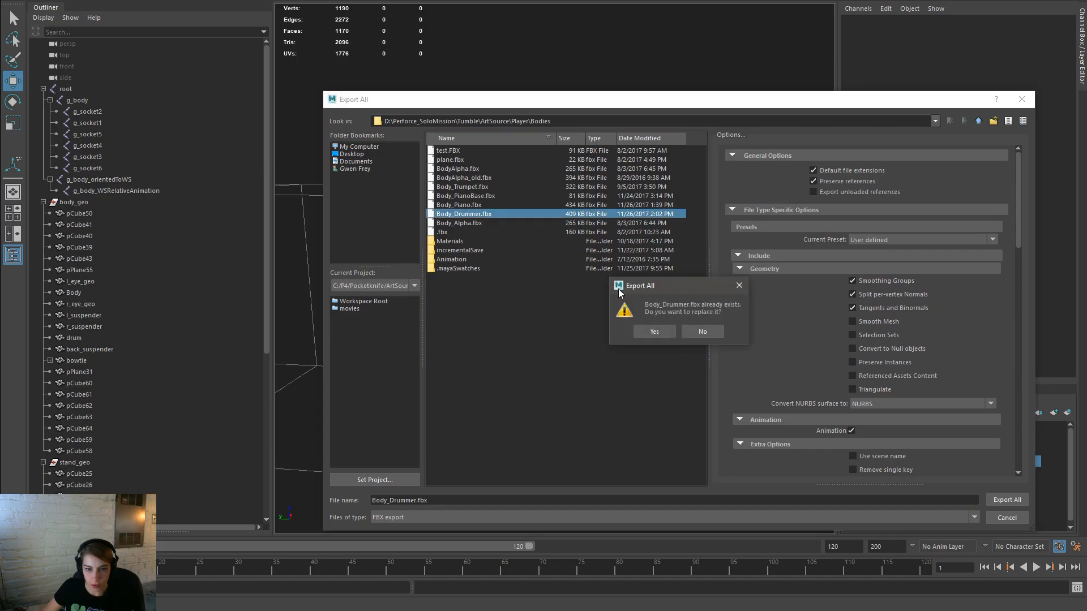
left_click(661, 329)
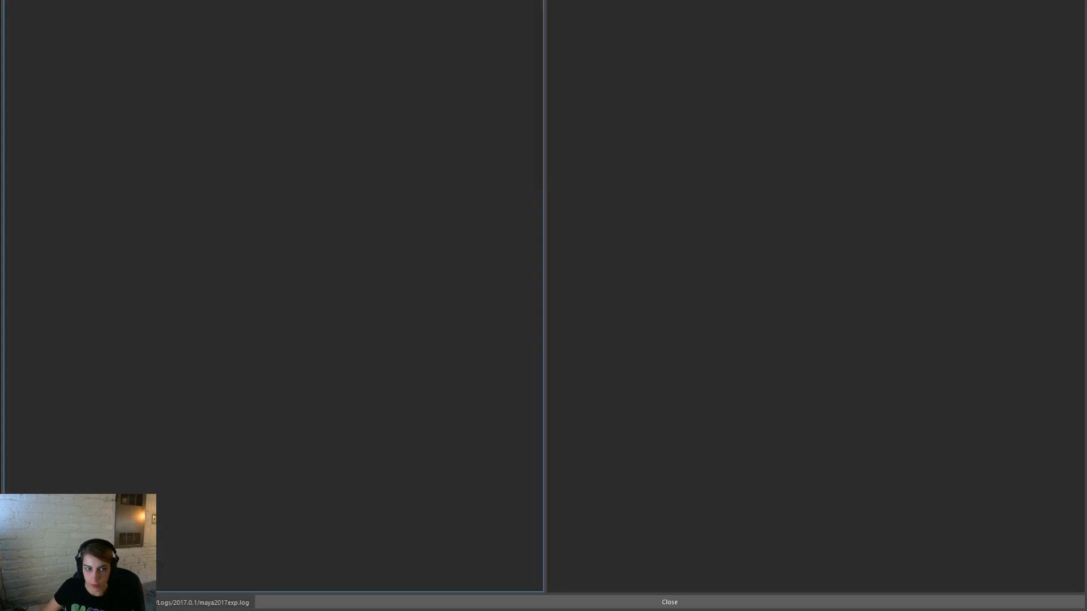
key("Escape")
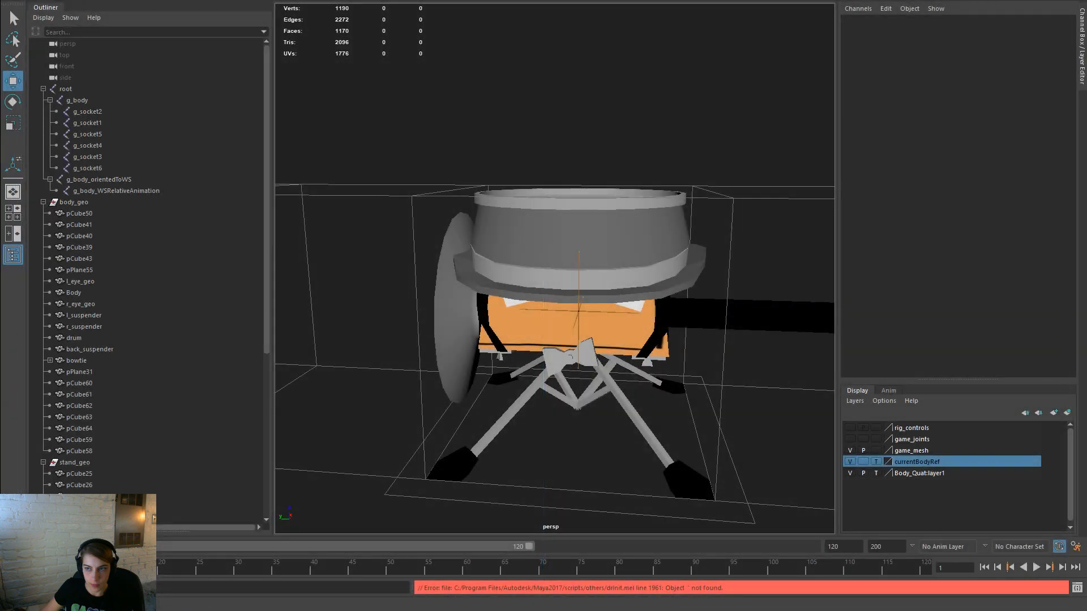
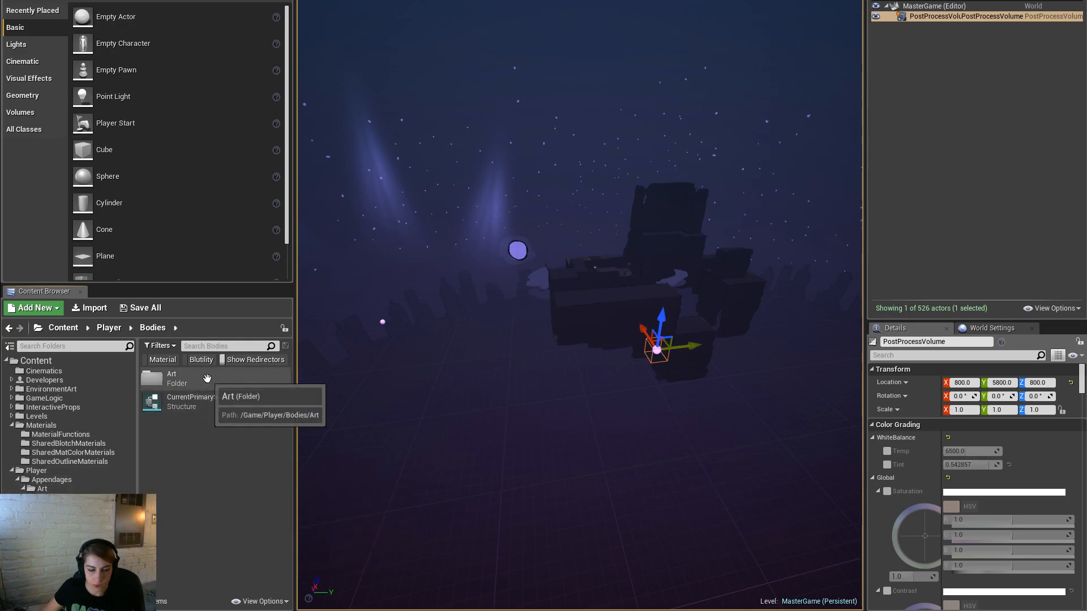
Step: Reimport the Body_Drummer skeletal mesh from the Bodies/Art folder and open it to examine the updated model
double_click(205, 379)
right_click(240, 471)
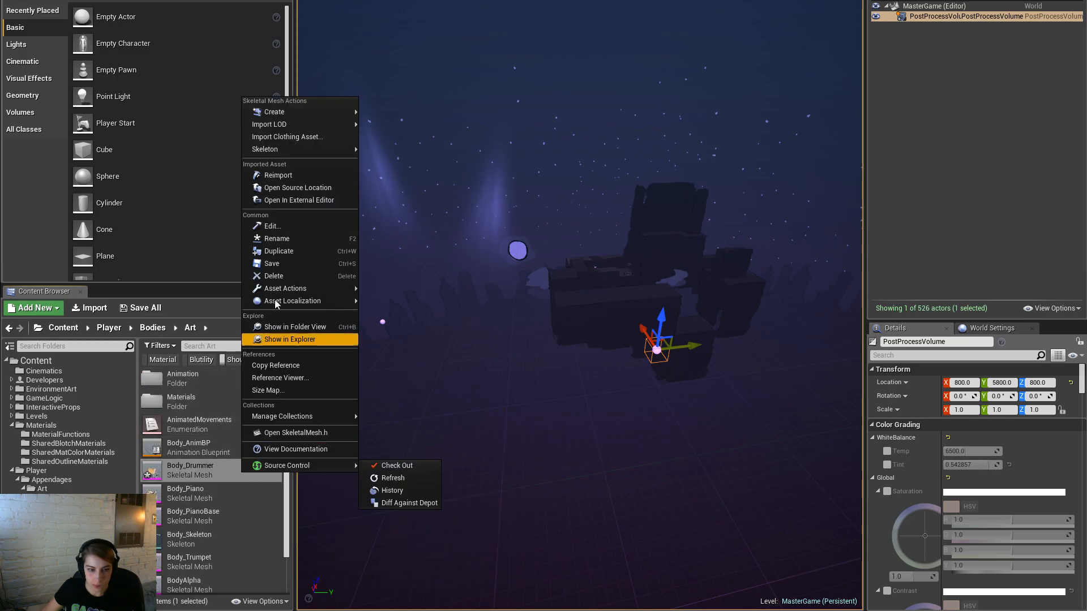
left_click(295, 176)
double_click(211, 470)
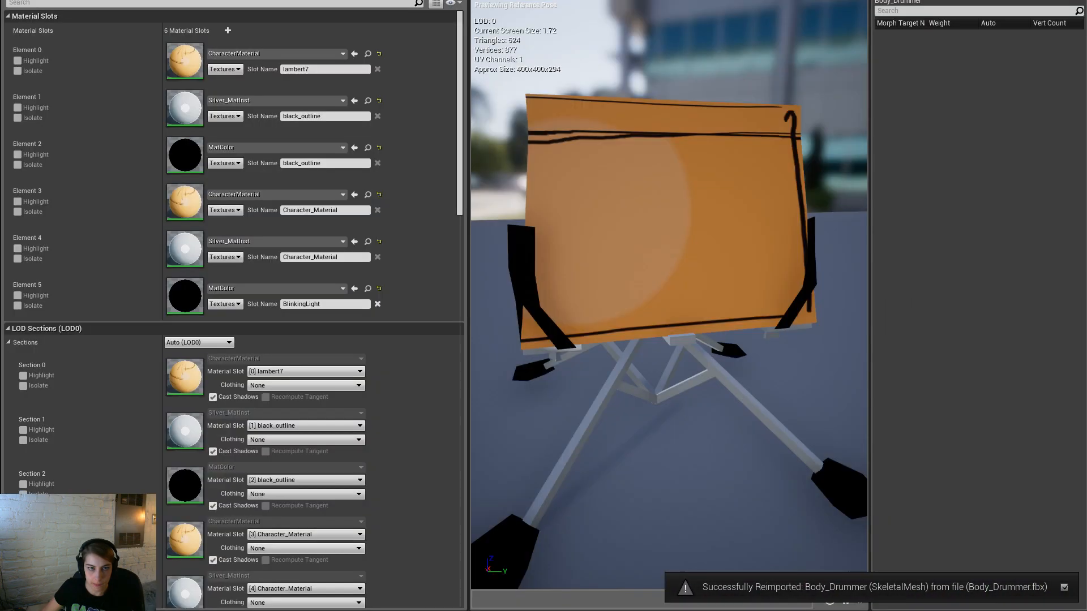
scroll(635, 339, "down", 5)
middle_click_drag(524, 218, 533, 199)
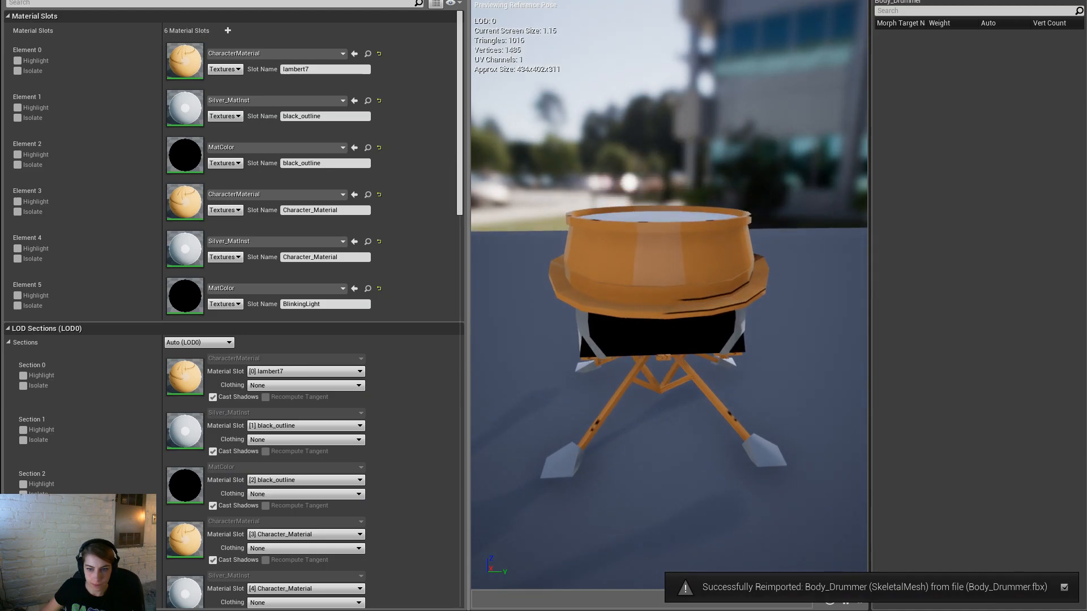
left_click_drag(585, 231, 589, 269)
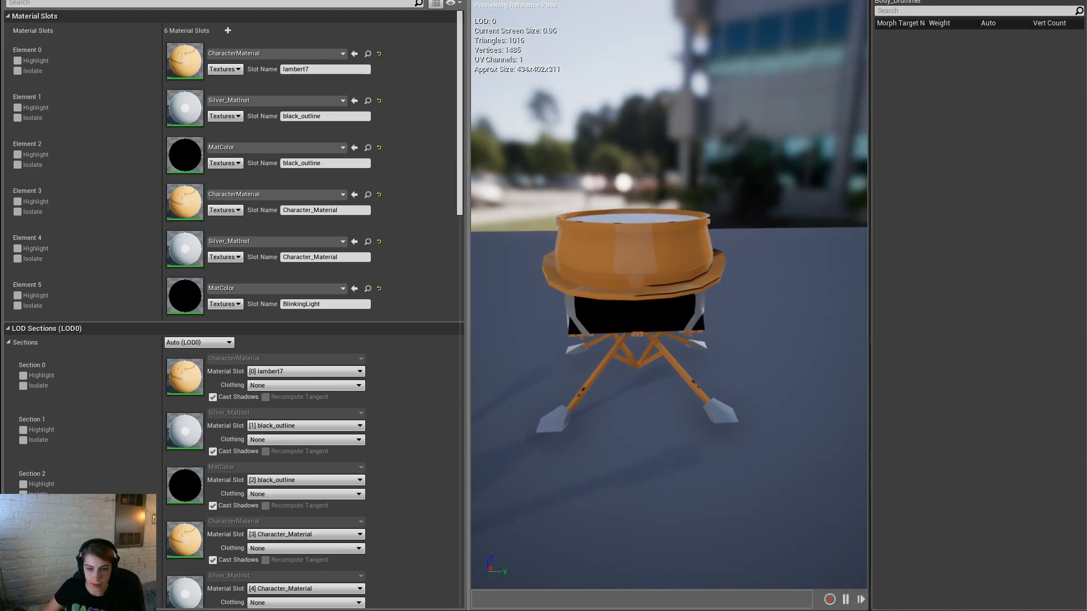
middle_click_drag(589, 268, 574, 284)
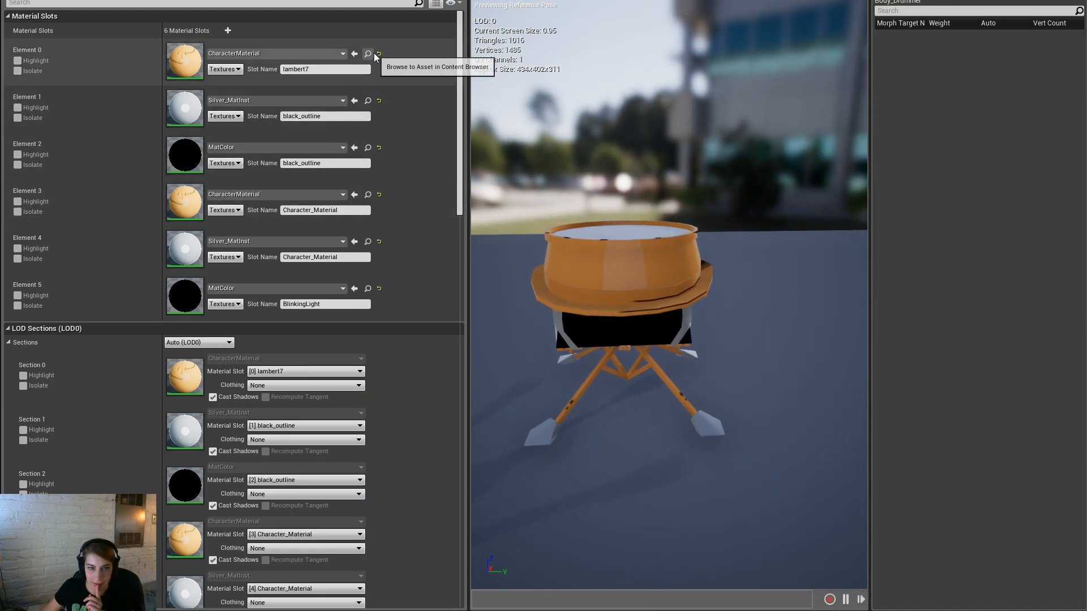
Step: Assign MatPlasticAccordion_Dark to the Element 0 material slot of Body_Drummer
left_click(328, 54)
left_click(334, 33)
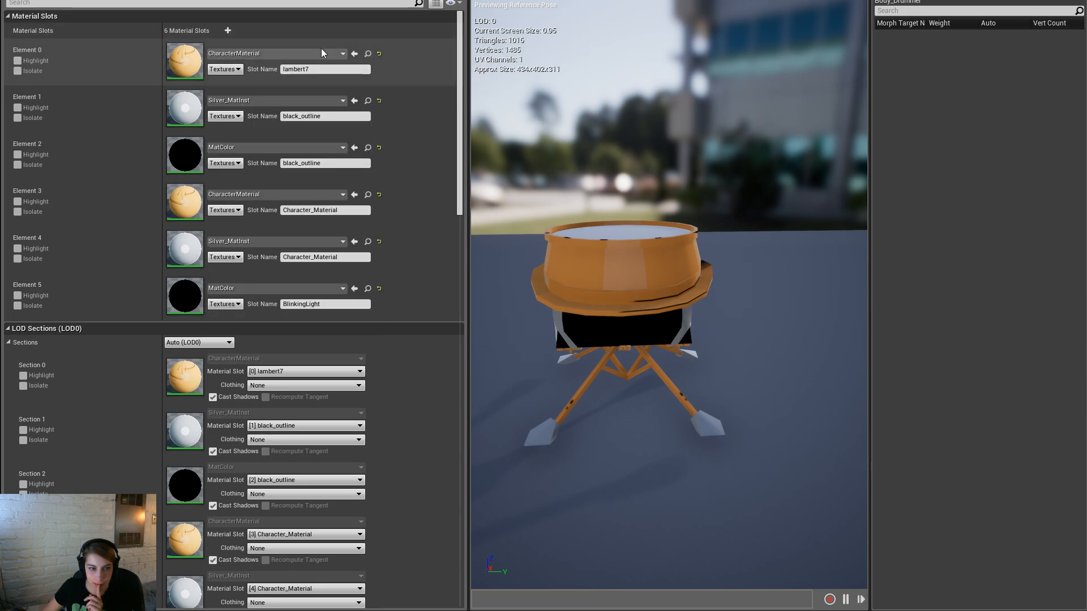
left_click(314, 54)
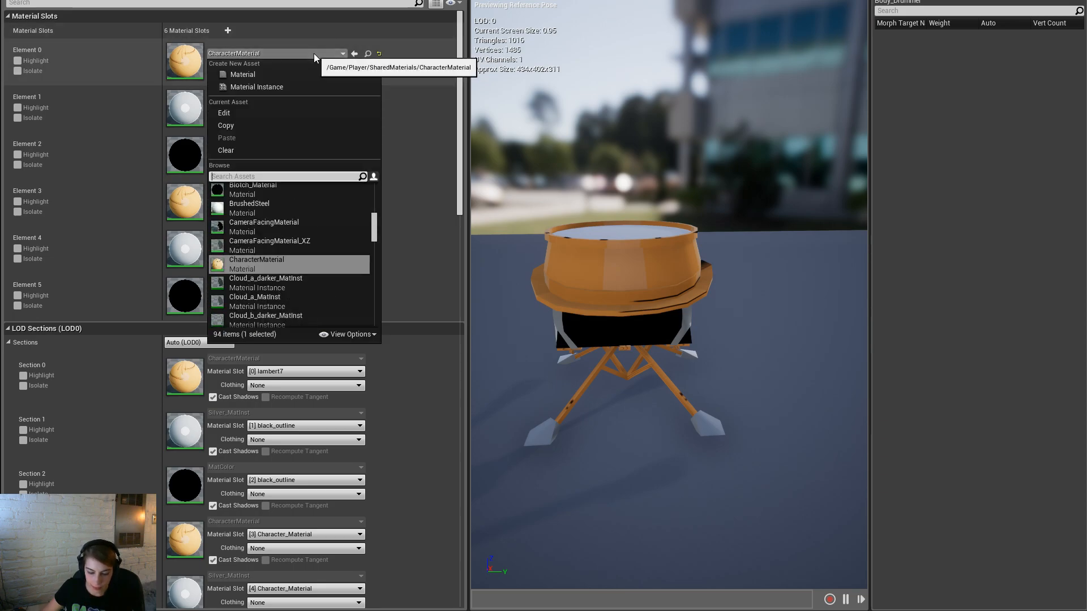
type("w")
key("BackSpace")
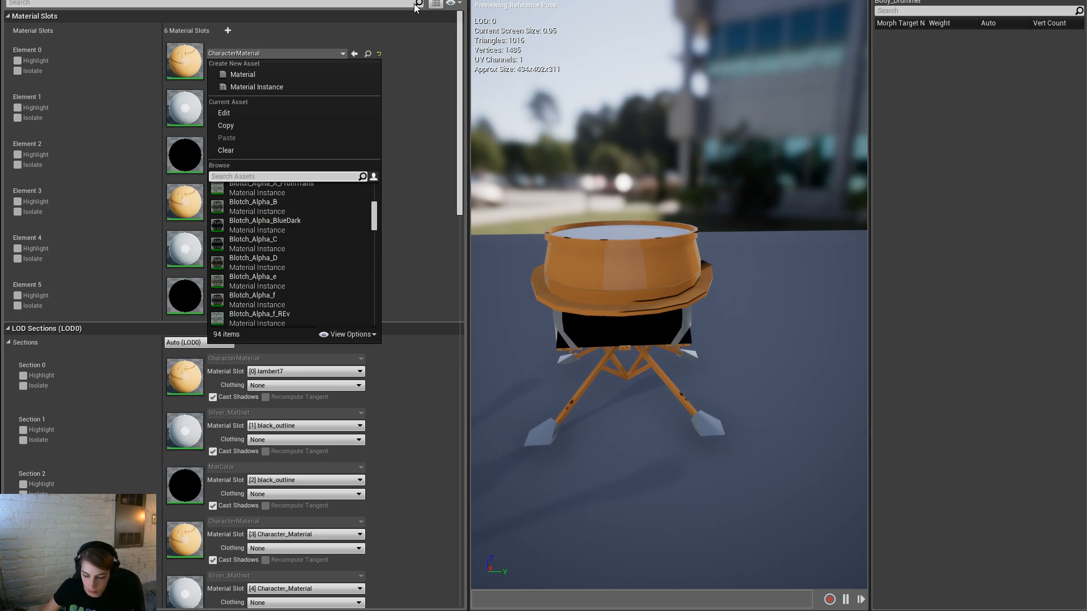
type("plas")
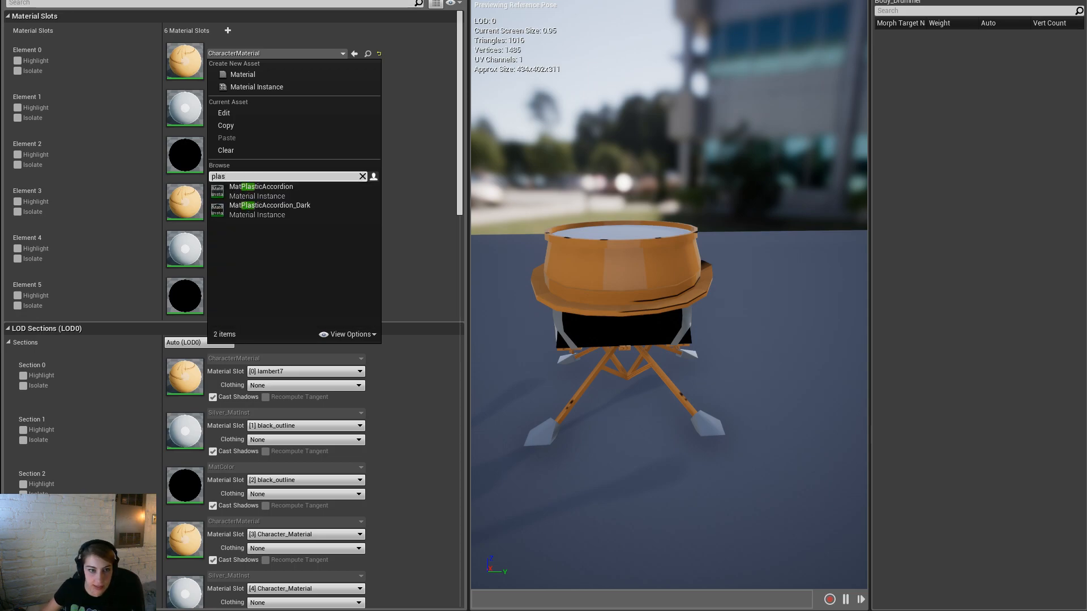
left_click(326, 214)
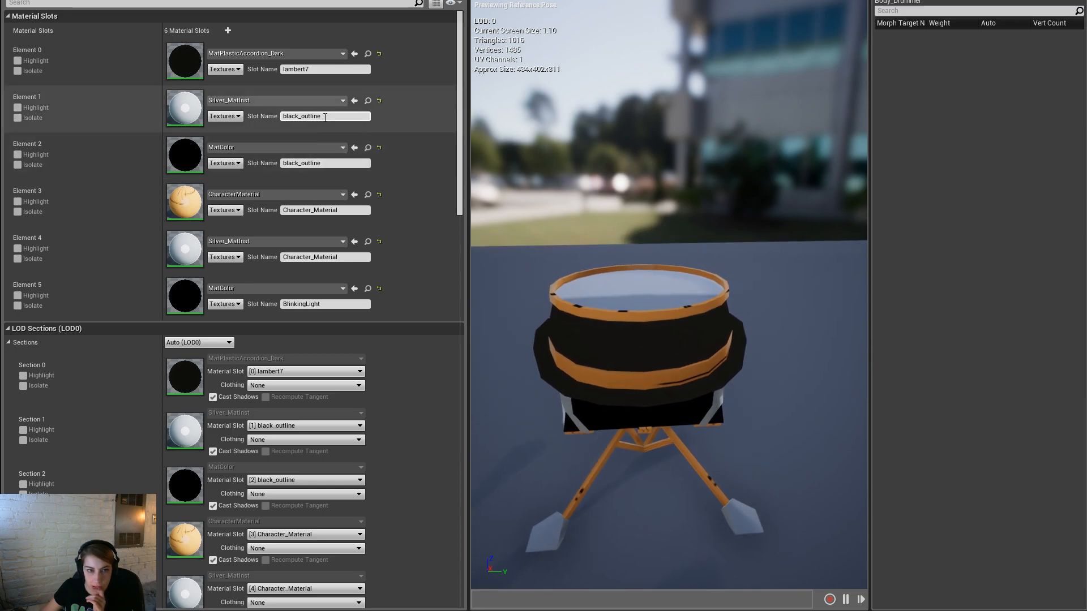
Step: Assign MatPlasticAccordion to the Element 1 material slot
left_click(342, 101)
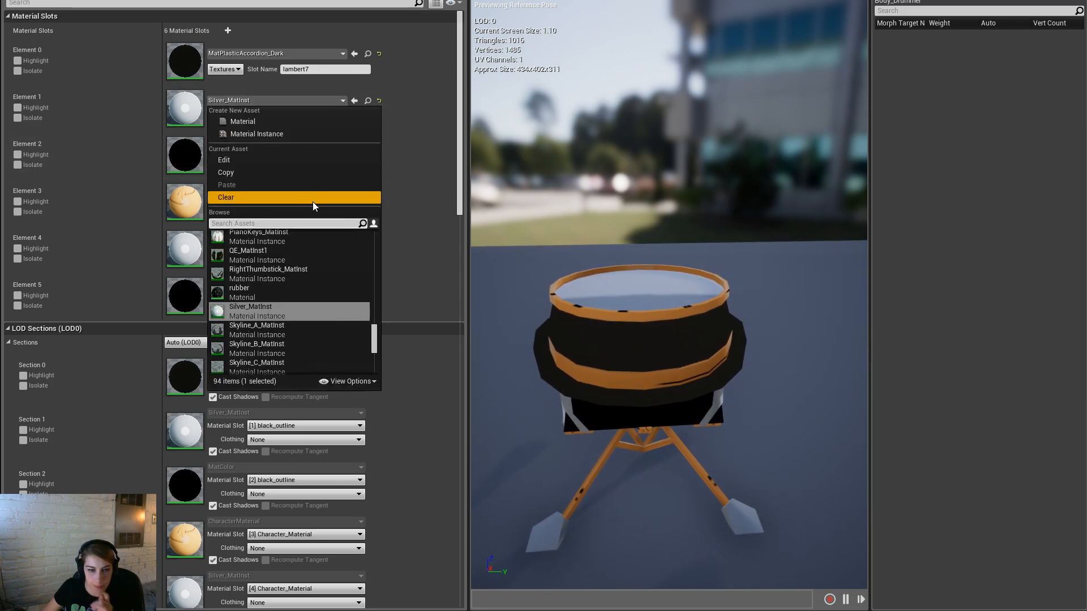
type("plast")
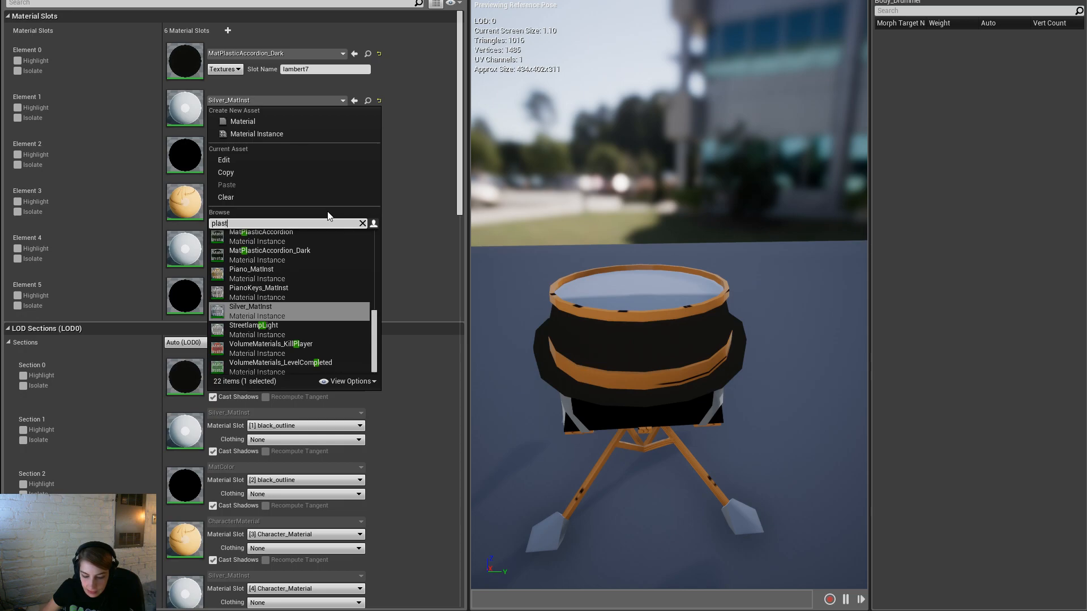
type("i")
left_click(323, 238)
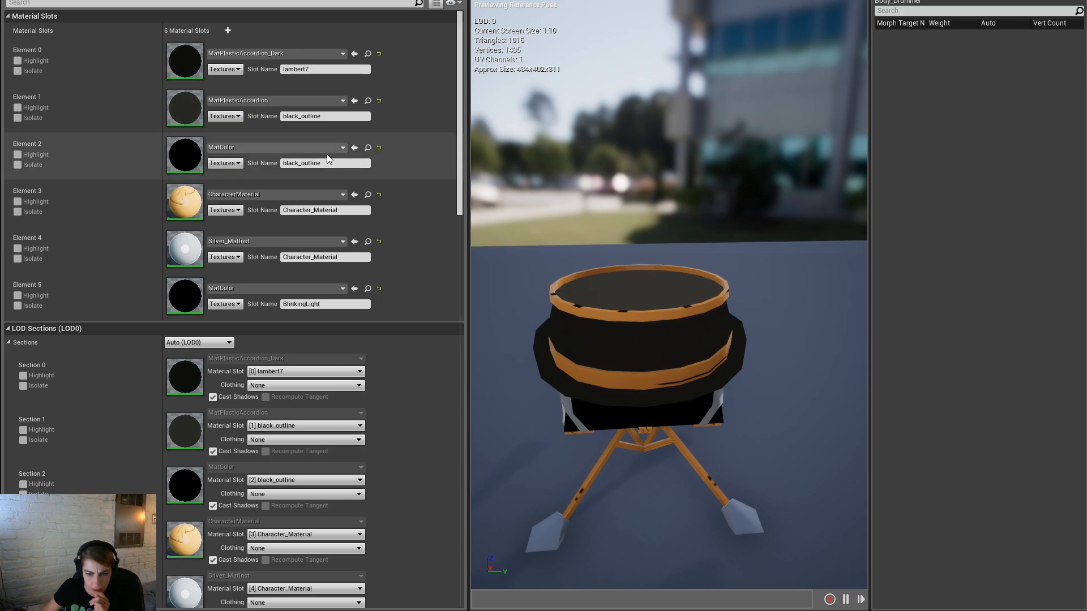
Step: Apply Silver_MatInst to the Element 3 material slot
left_click(332, 195)
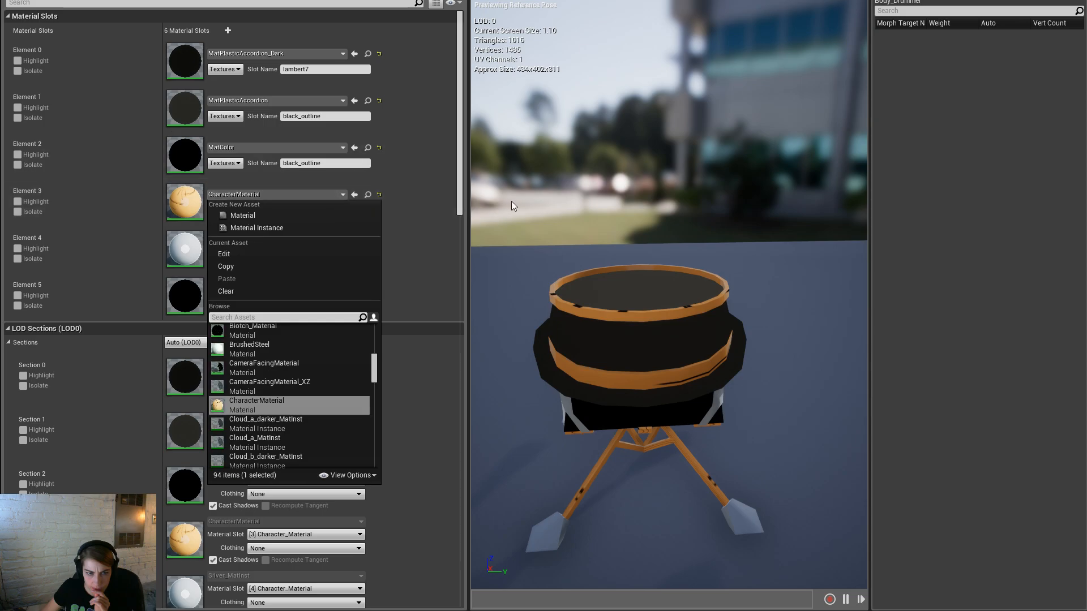
left_click(511, 202)
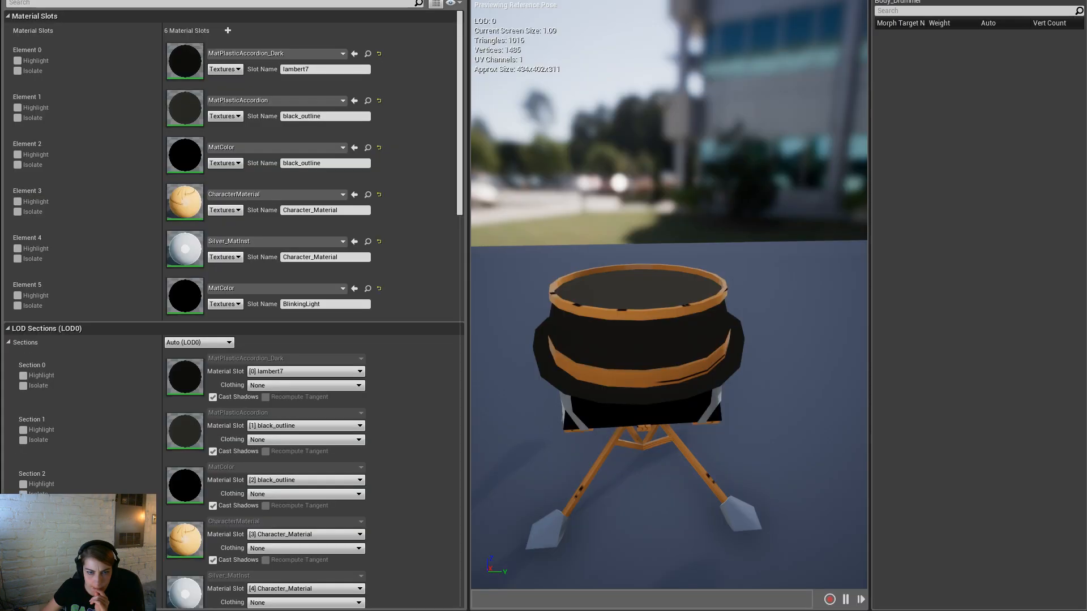
left_click(354, 194)
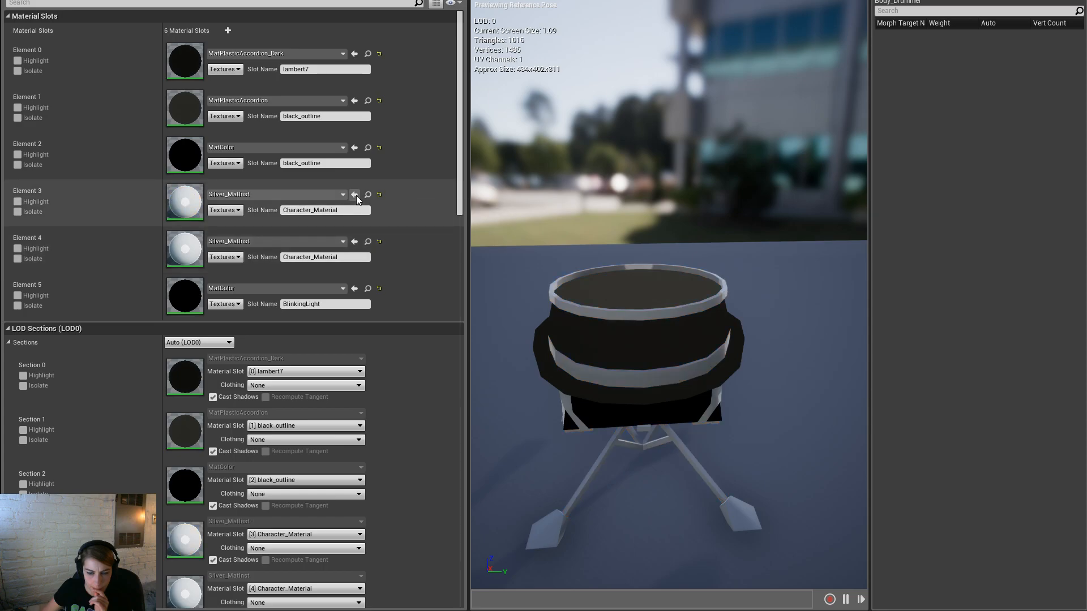
Step: Assign CharacterMaterial to the Element 5 material slot, named BlinkingLight
left_click(326, 289)
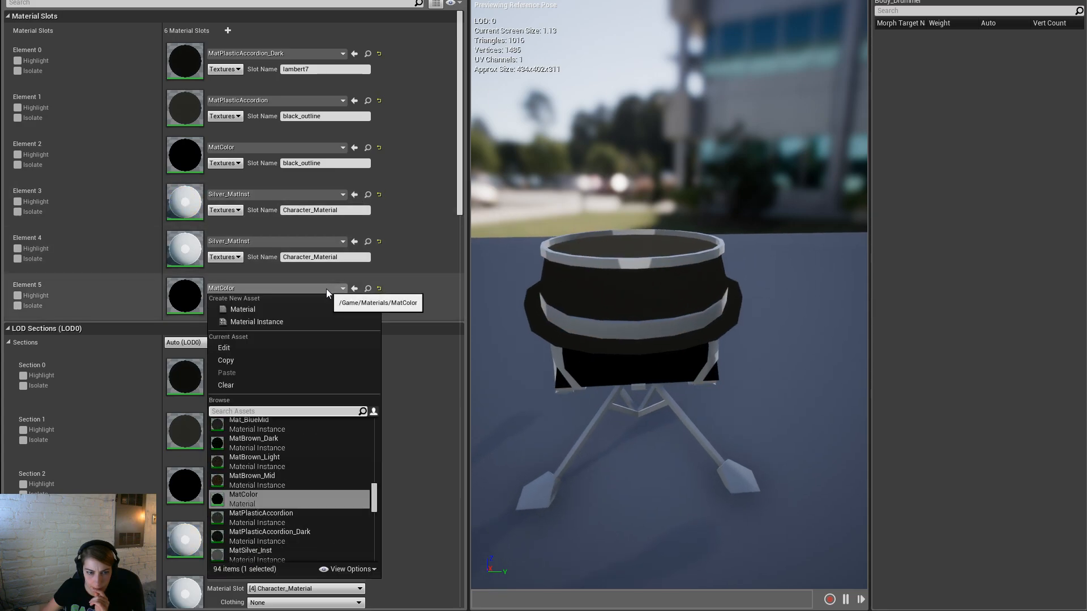
type("char")
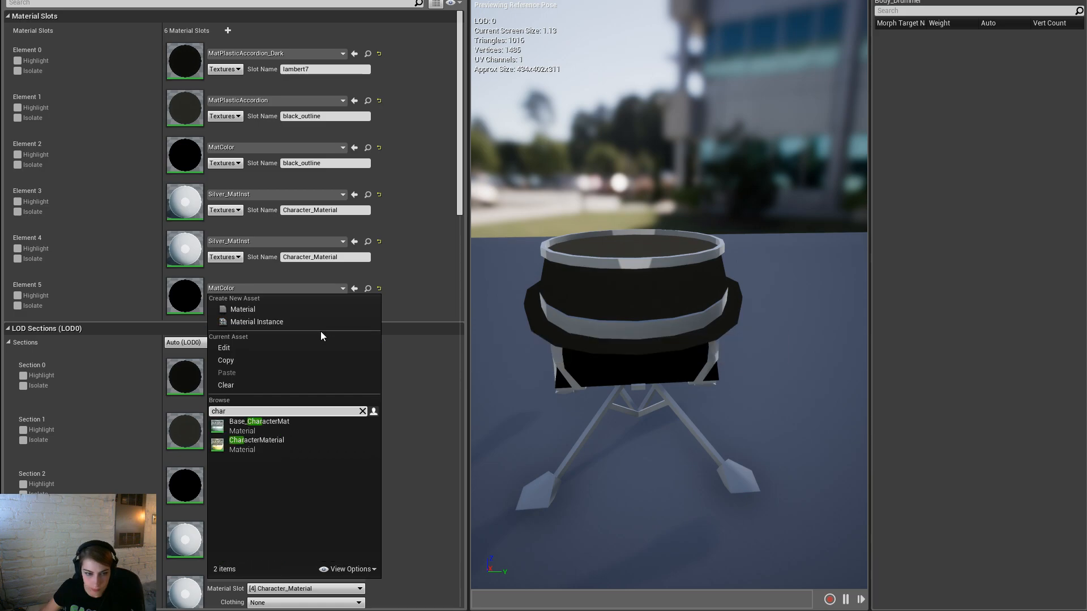
left_click(307, 444)
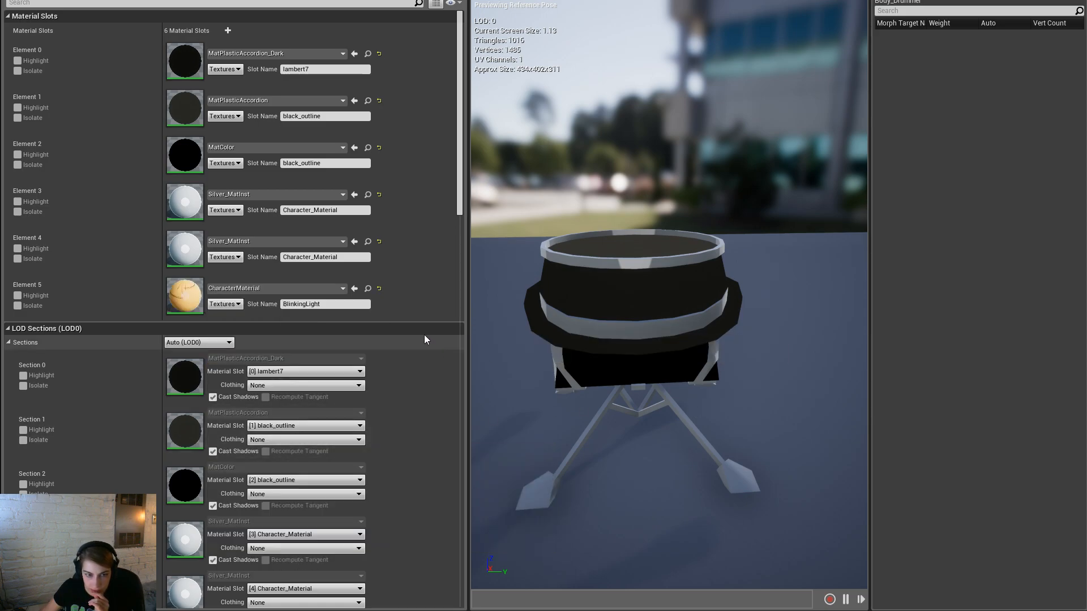
Step: Try CharacterMaterial on the Element 4 material slot, and assign it MatColor, taken from Element 2, instead
left_click(368, 289)
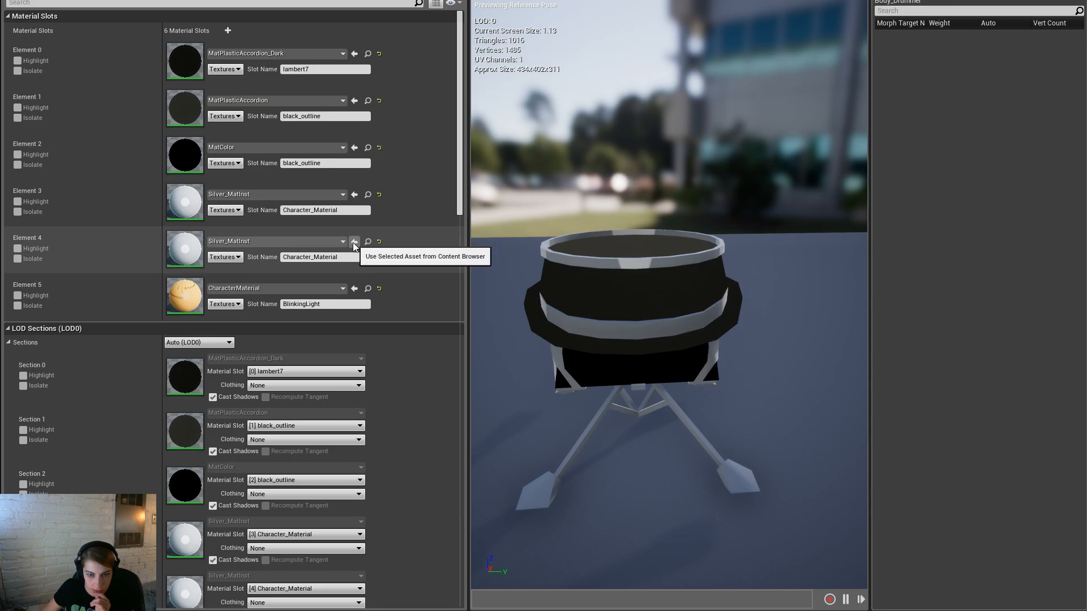
left_click(353, 242)
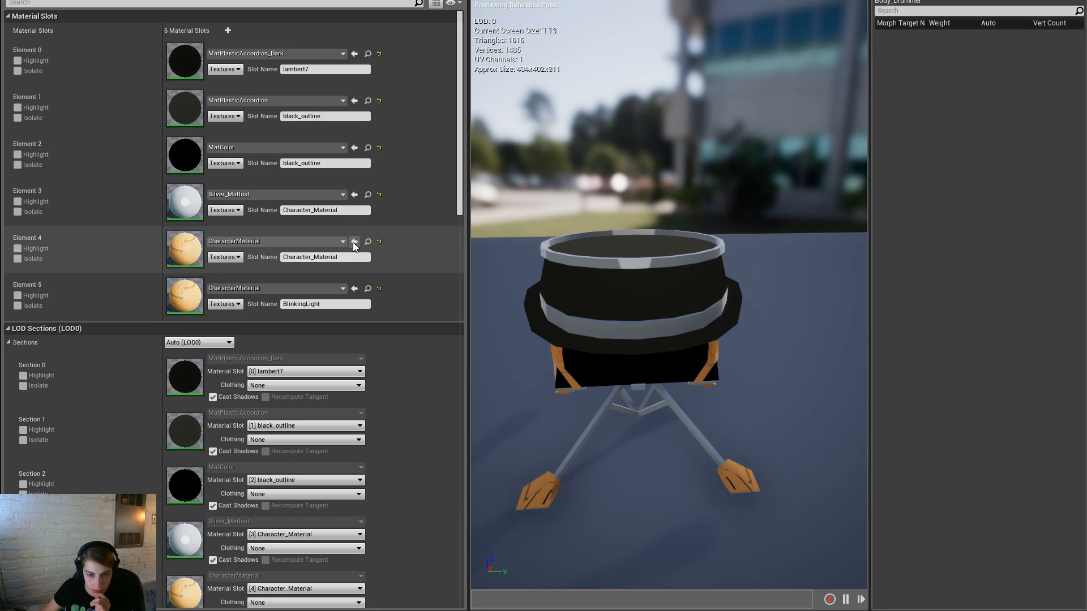
left_click(367, 148)
left_click(355, 243)
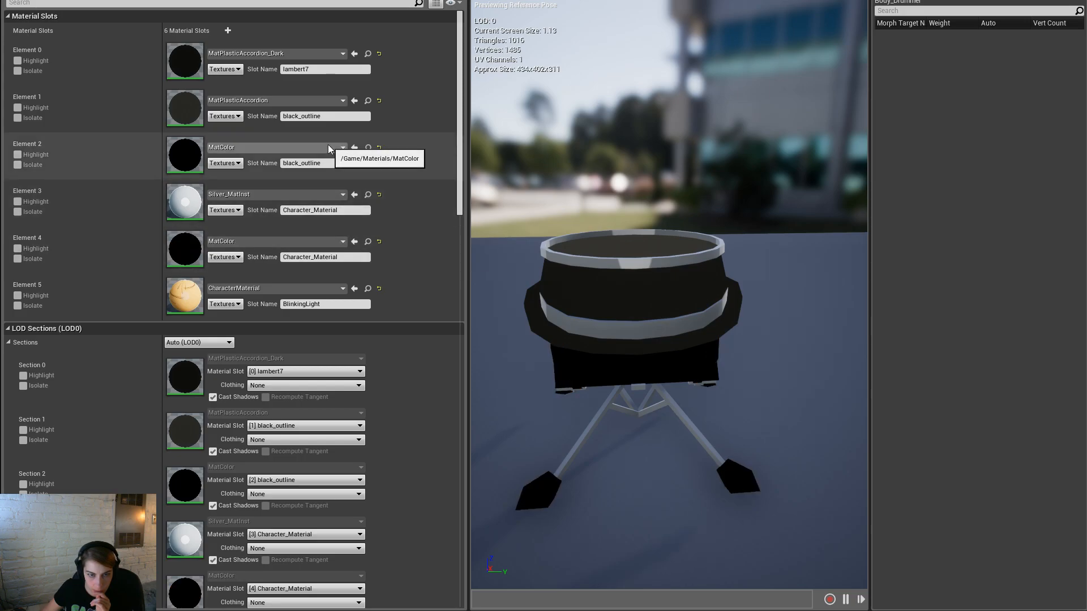
Step: Apply the CharacterMaterial used by Element 5 to the Element 2 material slot and check the model in the preview
left_click(368, 289)
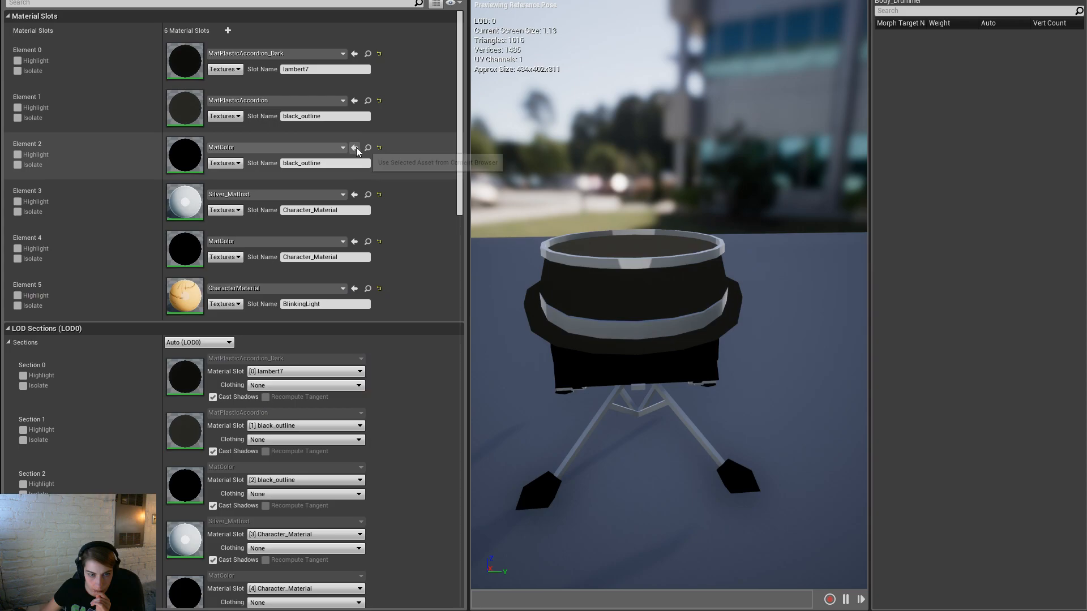
left_click(355, 148)
right_click_drag(601, 291, 583, 281)
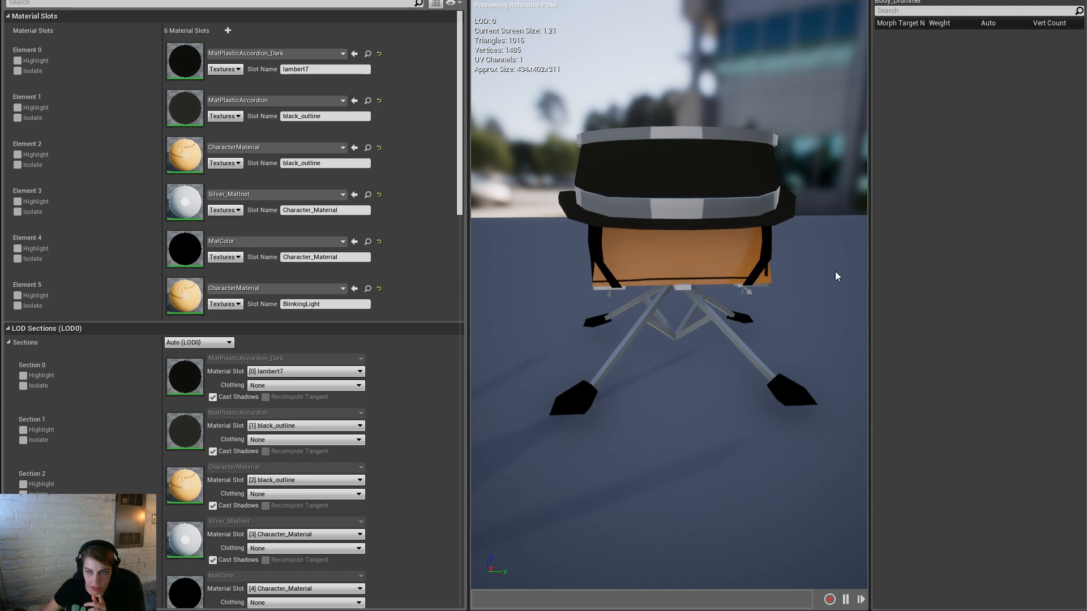
Step: Switch to Maya and bind the skin of l_eye_geo and r_eye_geo to the g_body joint
key("super+d")
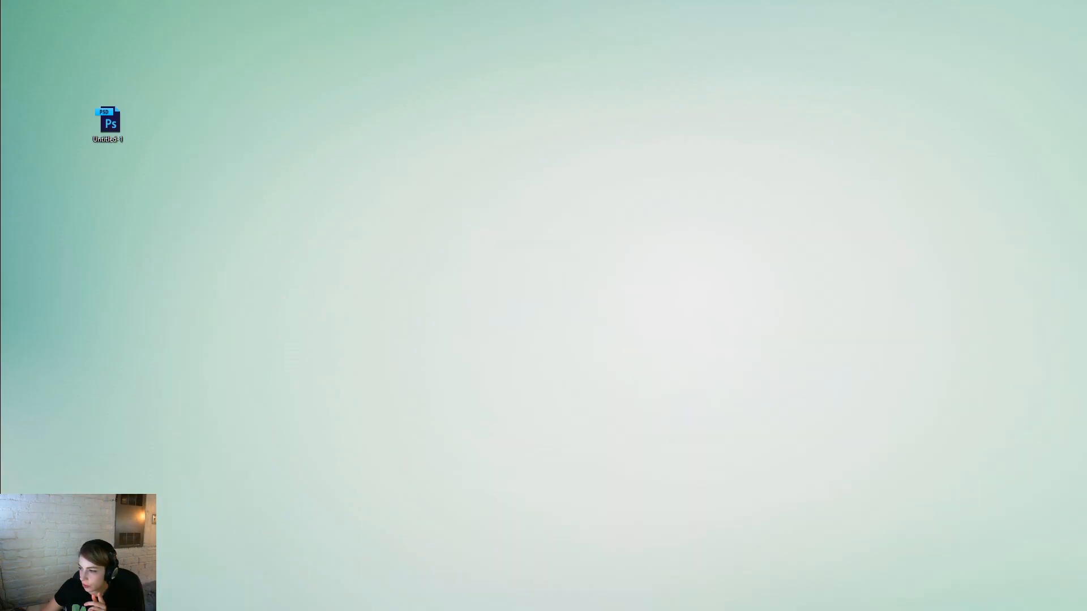
key("alt+Tab")
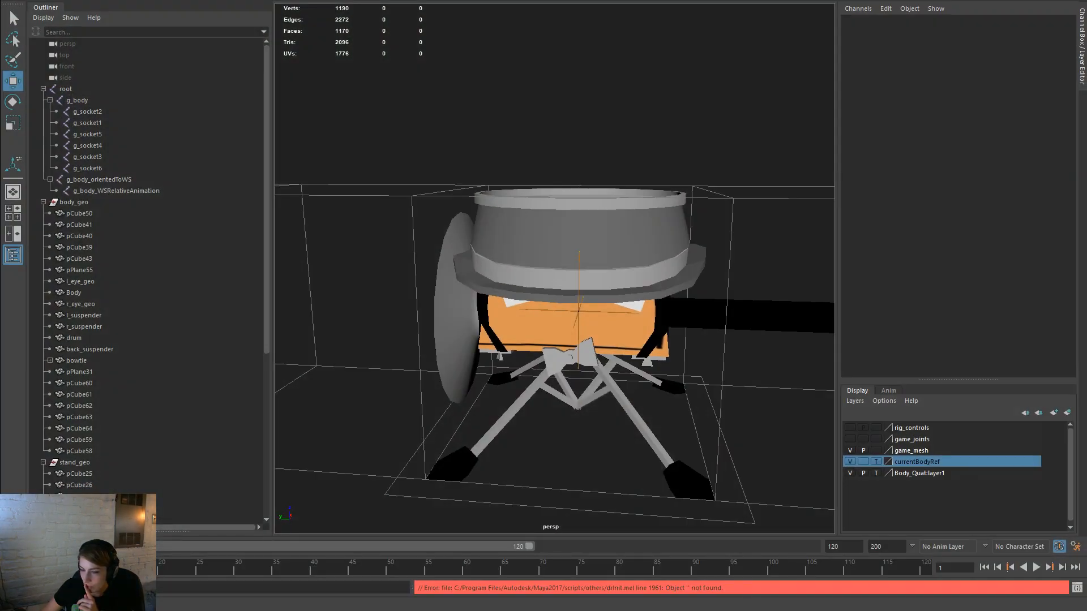
left_click_drag(524, 394, 651, 261, "alt")
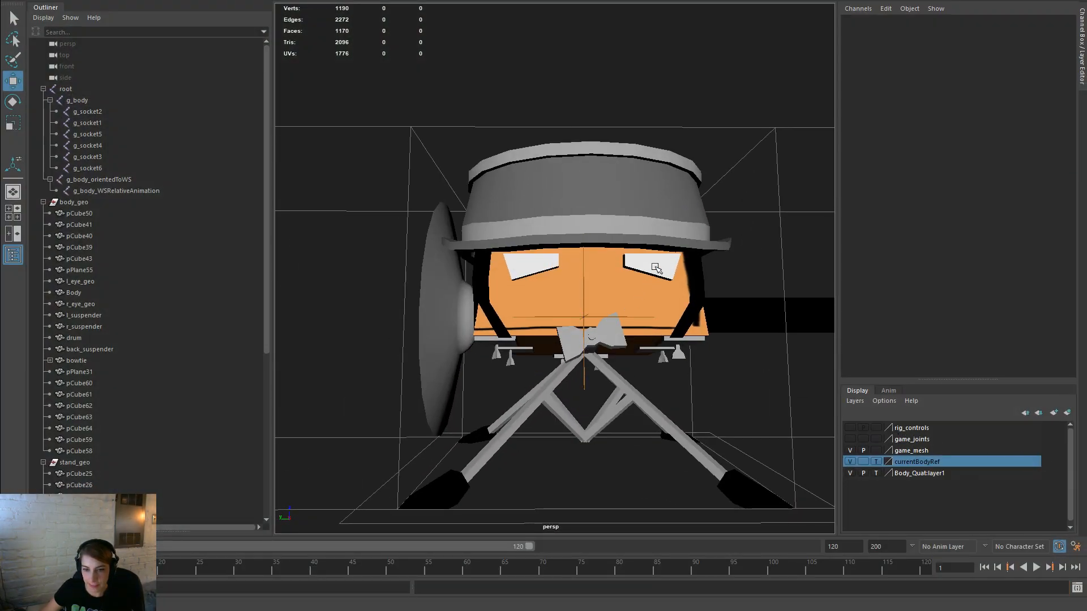
left_click(652, 259)
left_click(548, 270, "shift")
key("space")
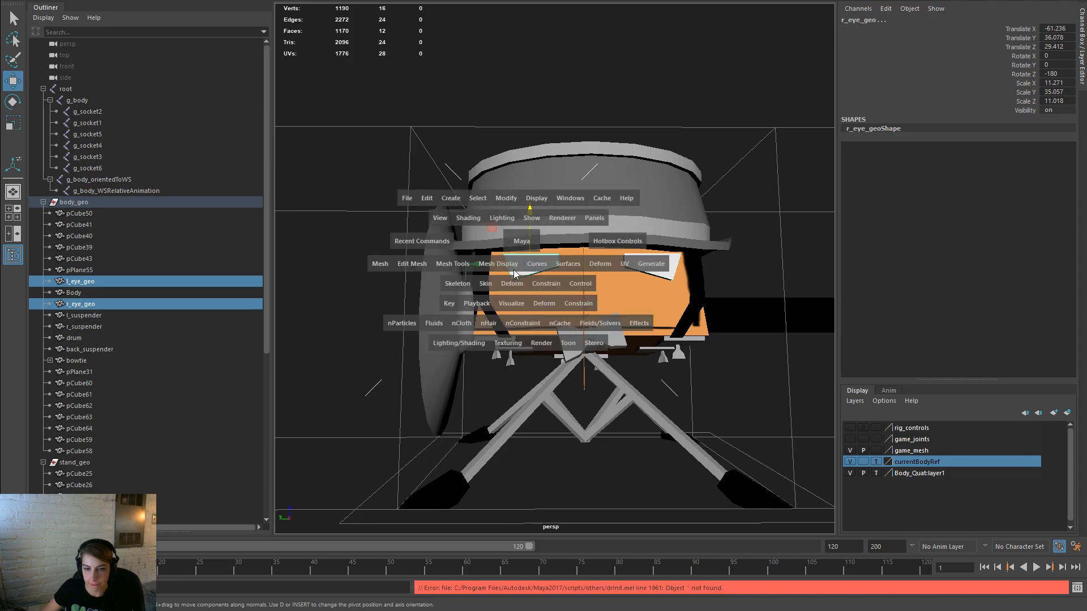
left_click(486, 284)
left_click(512, 339)
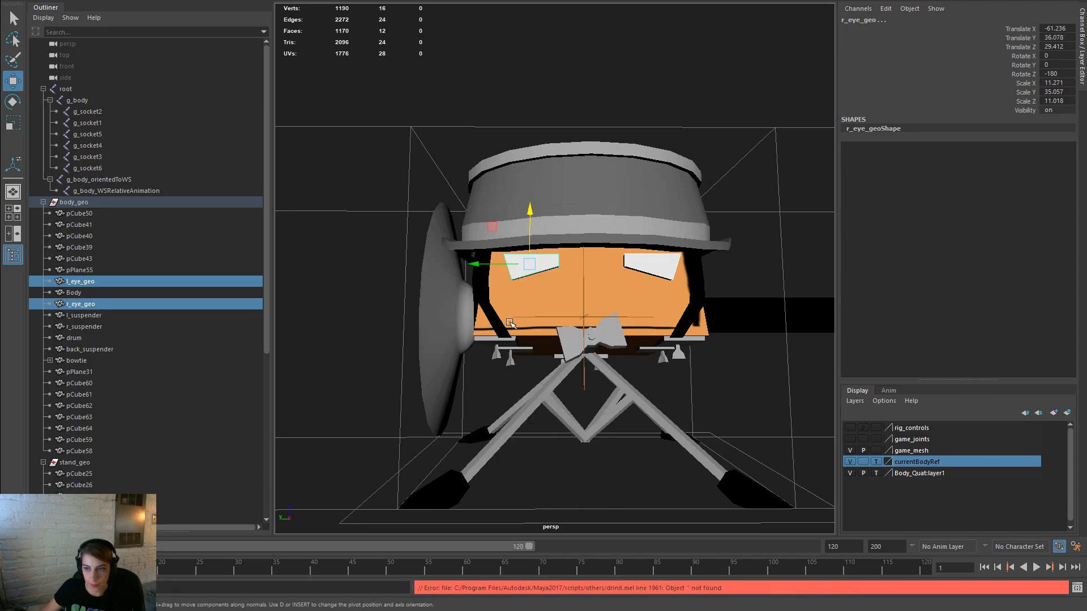
left_click(79, 101)
key("space")
left_click(519, 274)
left_click(545, 303)
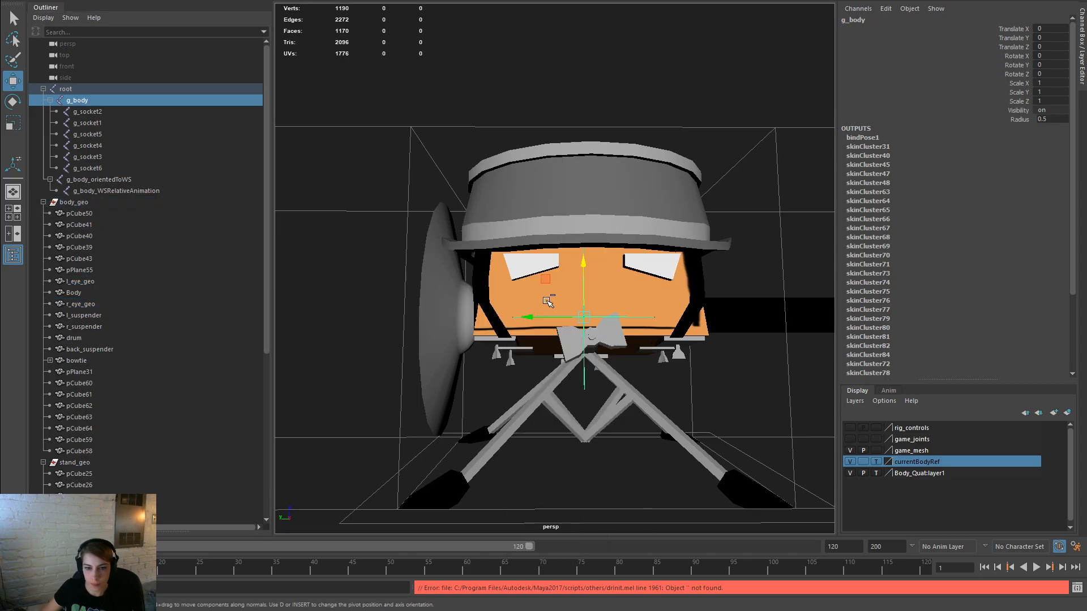
left_click(533, 265)
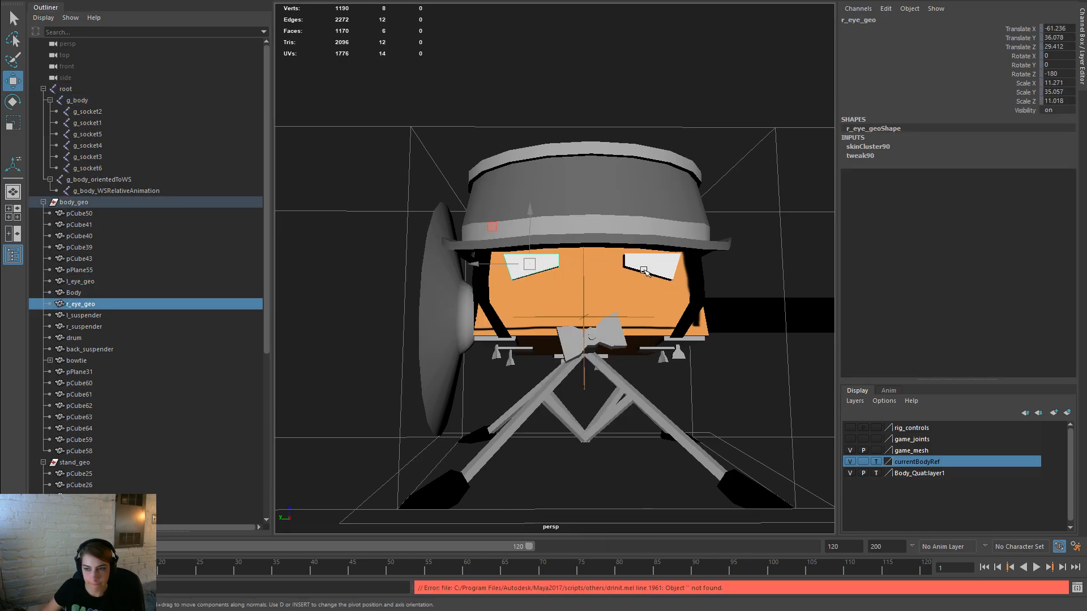
Step: Export the root joint hierarchy together with all body_geo and stand_geo meshes as FBX, replacing the existing Body_Drummer.fbx
left_click(135, 90)
scroll(129, 256, "down", 7)
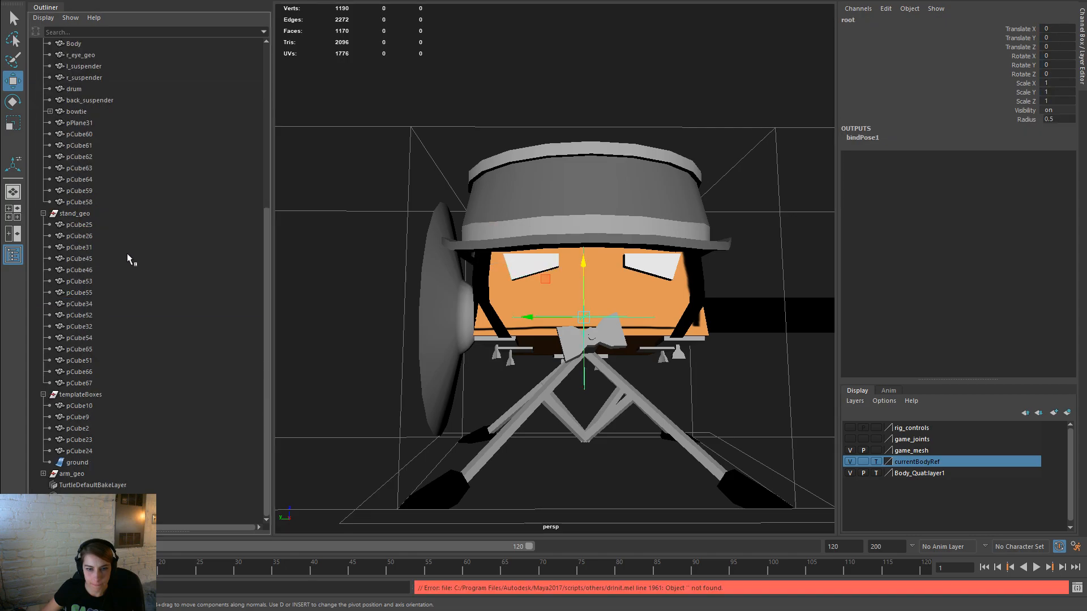
left_click(85, 385, "shift")
key("space")
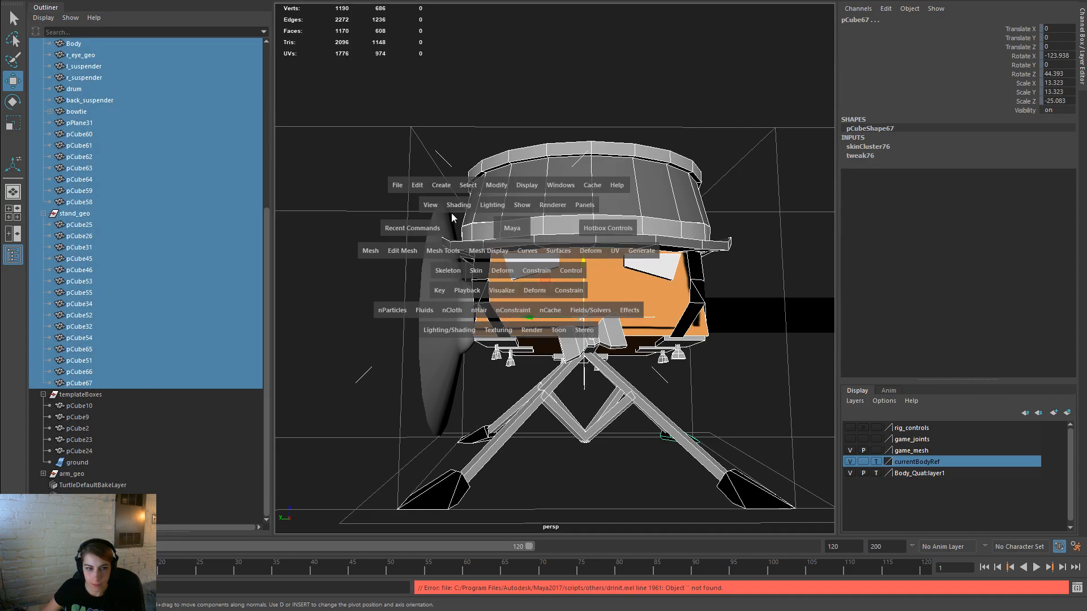
left_click(397, 185)
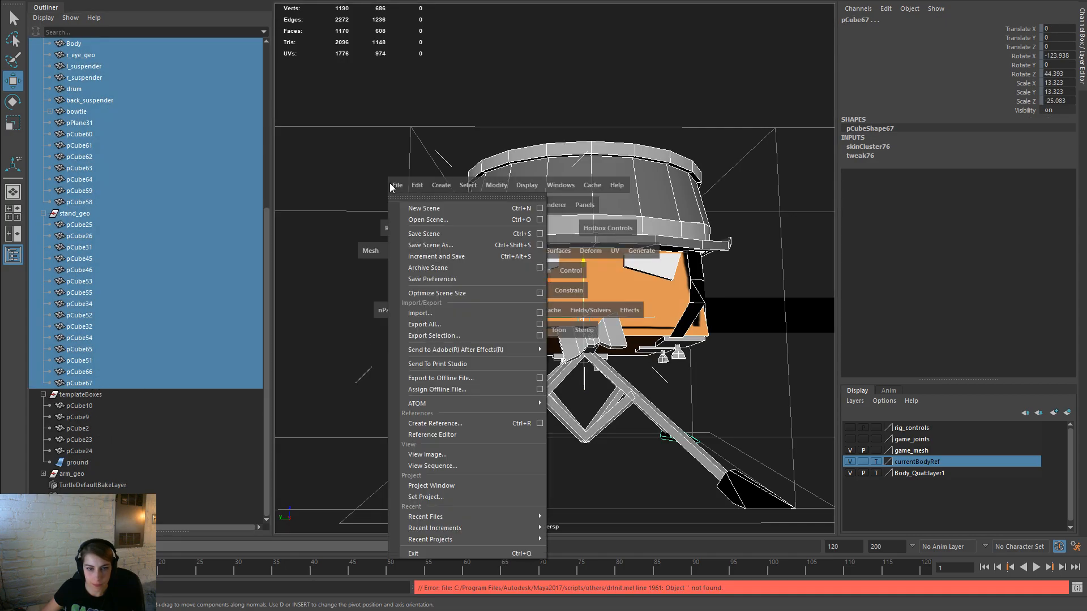
left_click(433, 333)
double_click(482, 215)
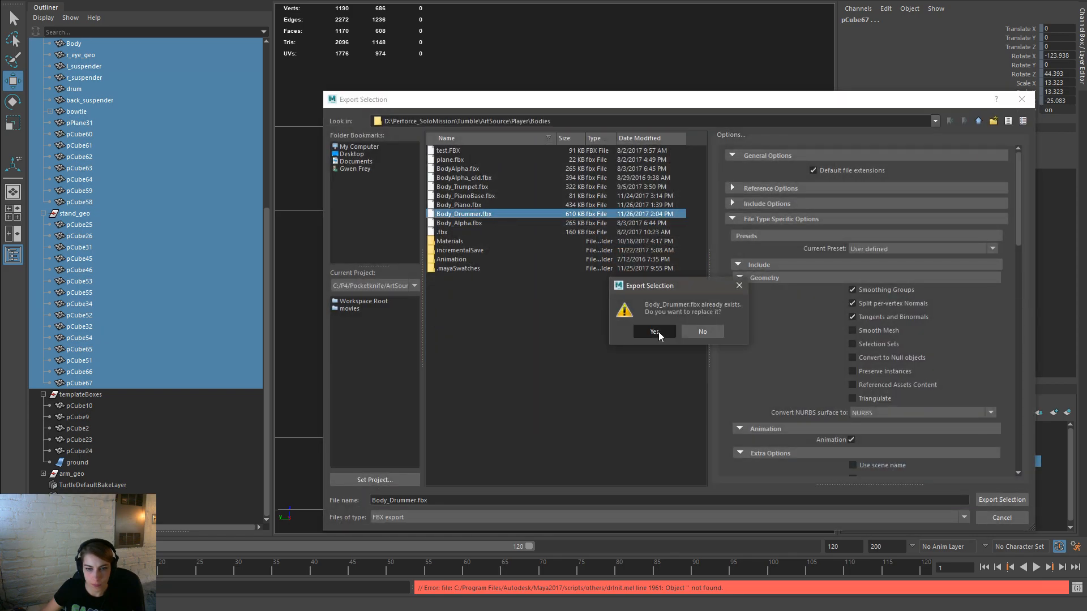
left_click(655, 331)
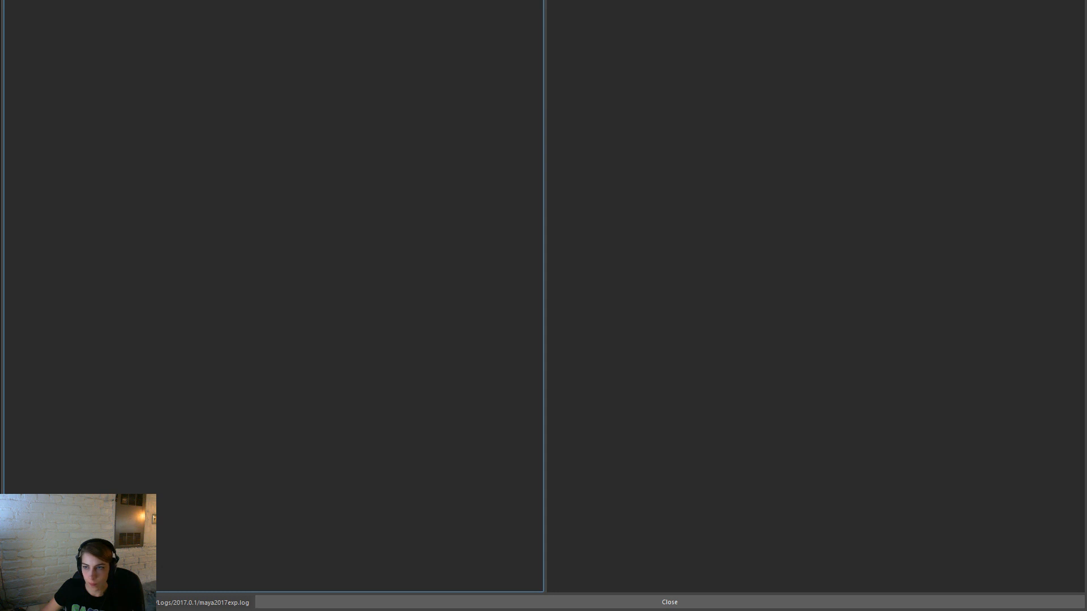
key("Escape")
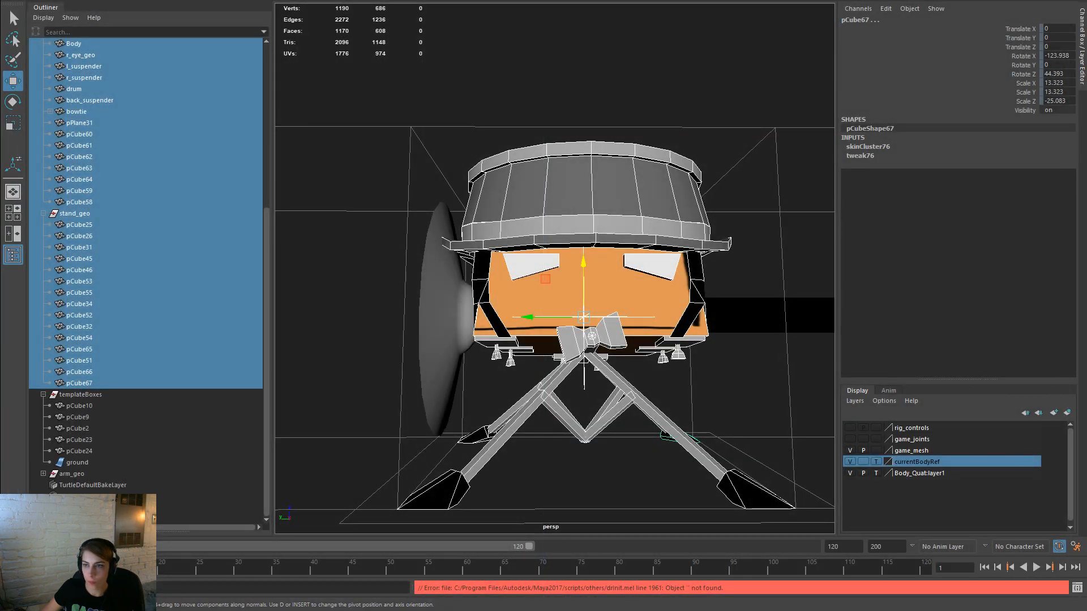
Step: Switch to Unreal and reimport the Body_Drummer skeletal mesh from the Player/Bodies/Art folder
key("super+d")
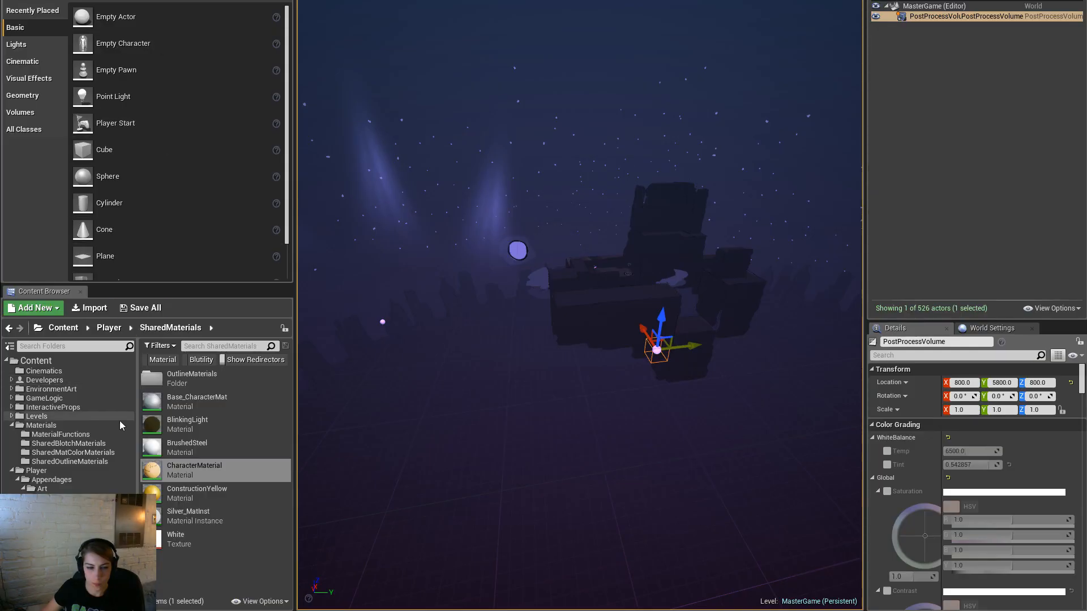
left_click(48, 507)
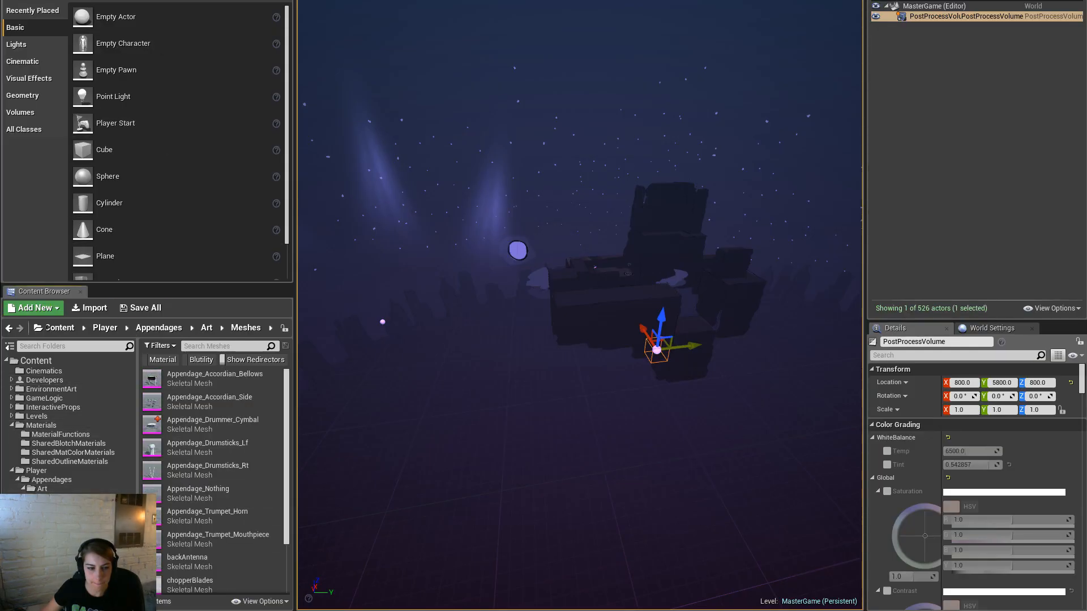
left_click(45, 534)
double_click(218, 378)
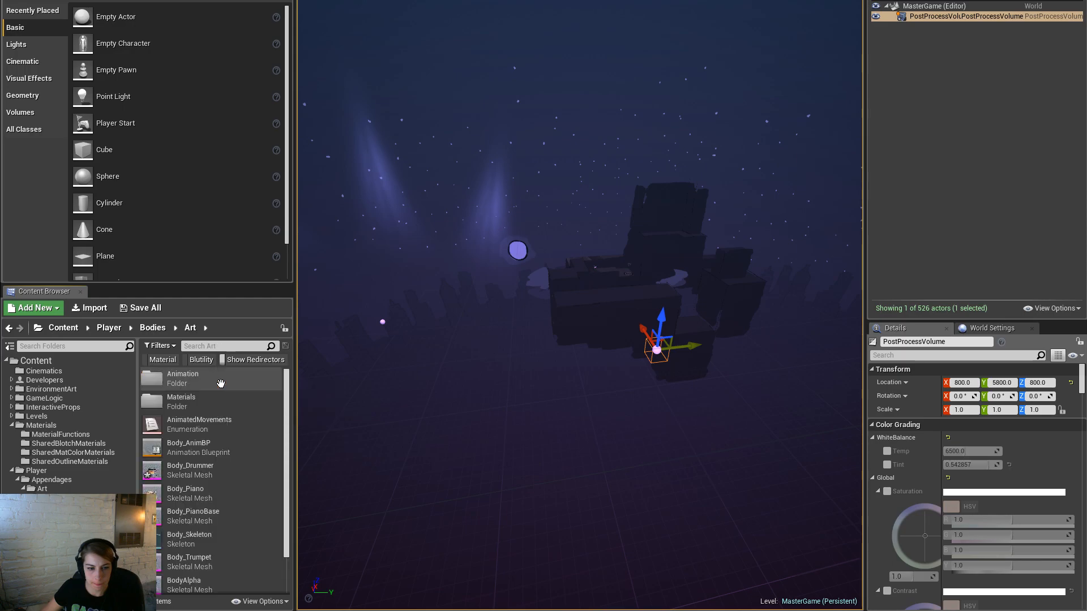
right_click(238, 467)
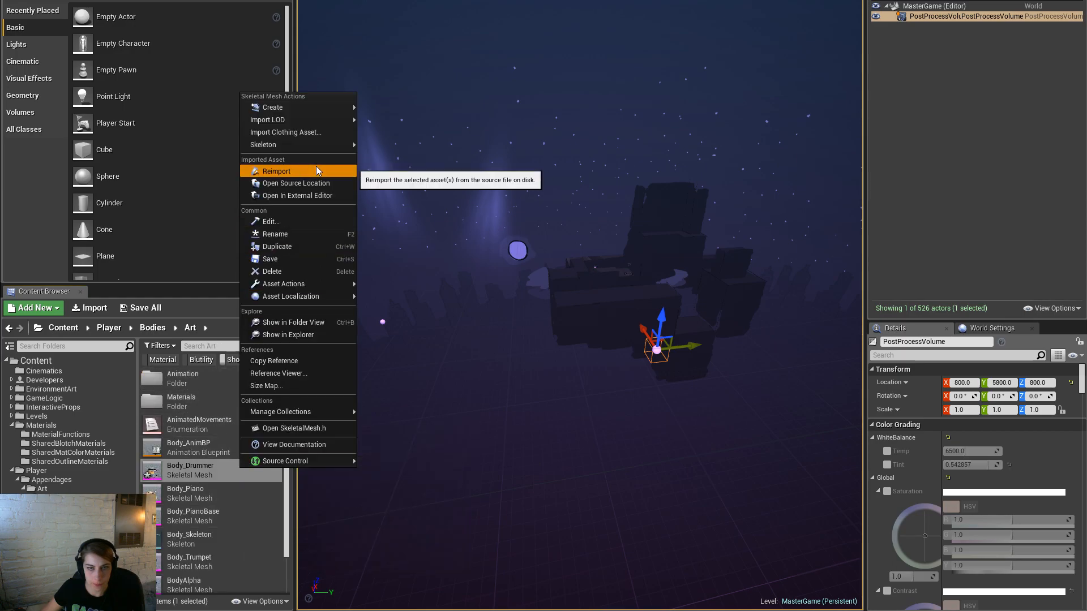
left_click(276, 171)
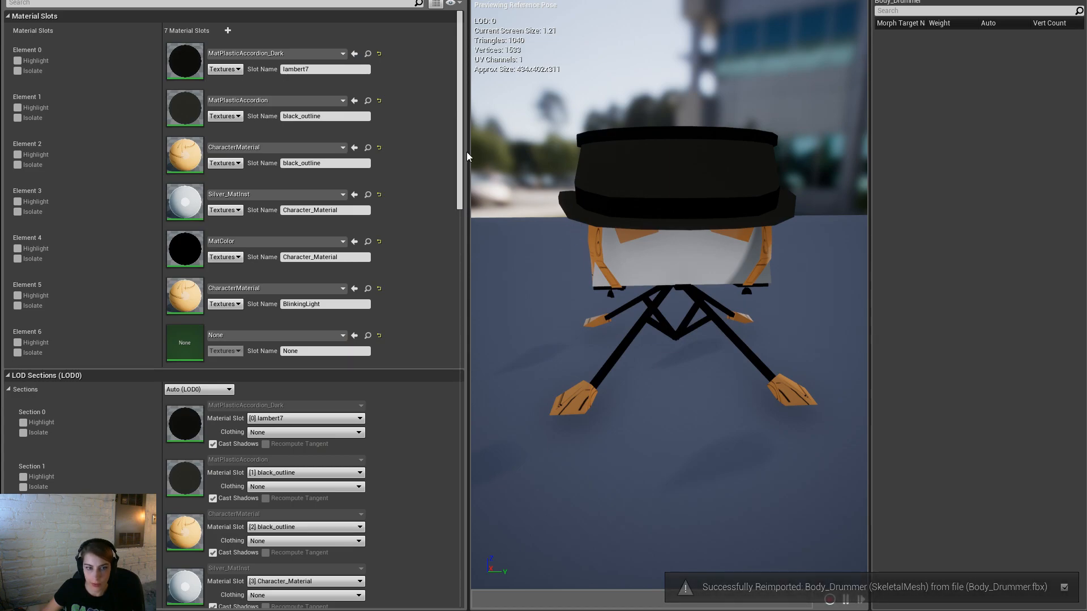
Step: Try the BlinkingLight material on the Element 5 material slot of Body_Drummer
right_click_drag(631, 323, 634, 329)
middle_click_drag(627, 314, 647, 401)
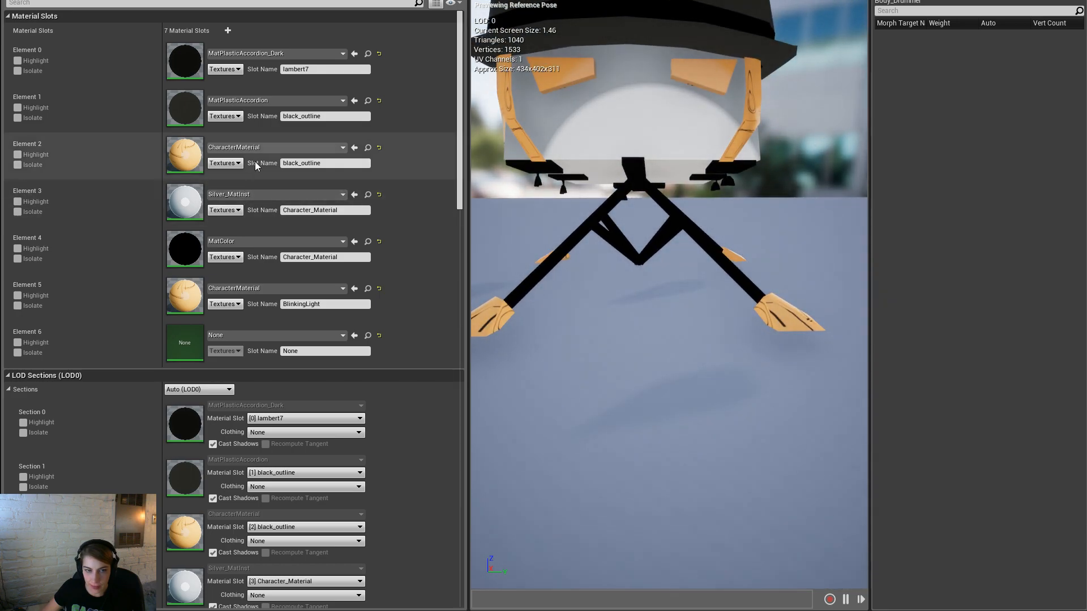
left_click(286, 290)
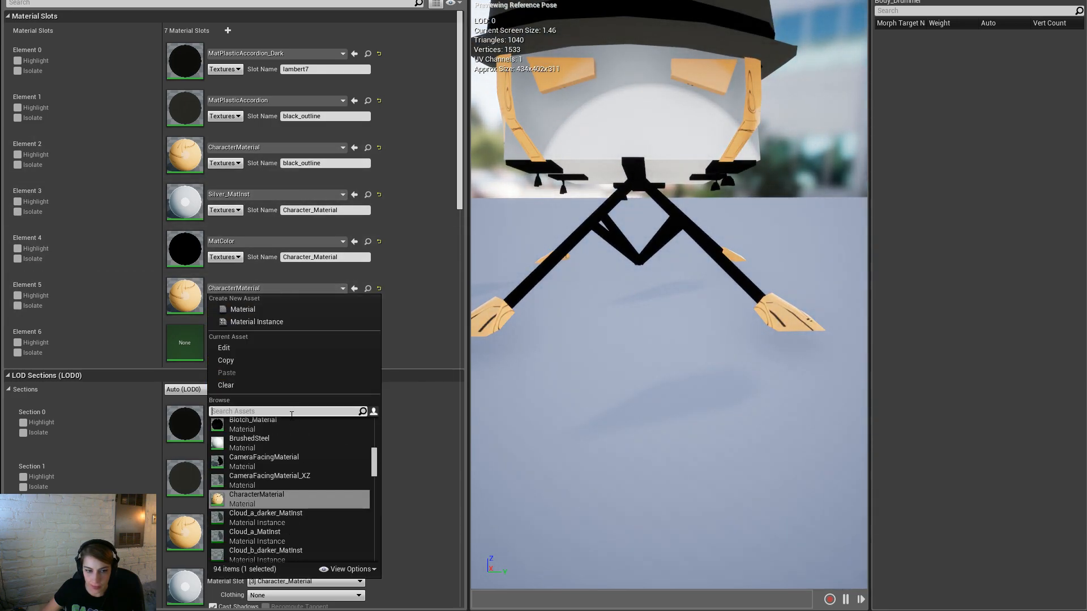
type("bl")
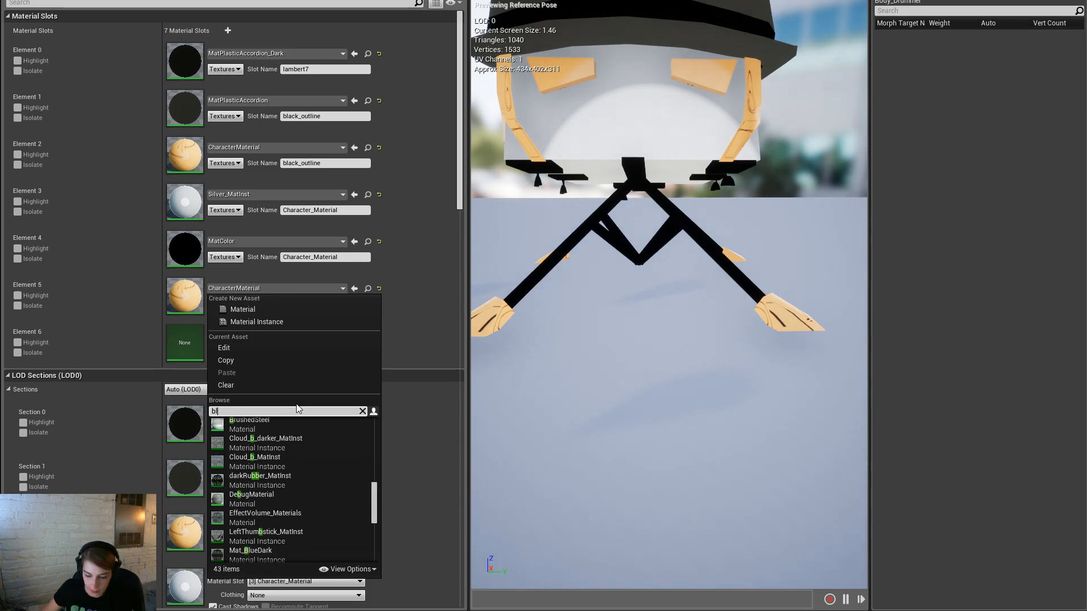
type("ink")
left_click(277, 426)
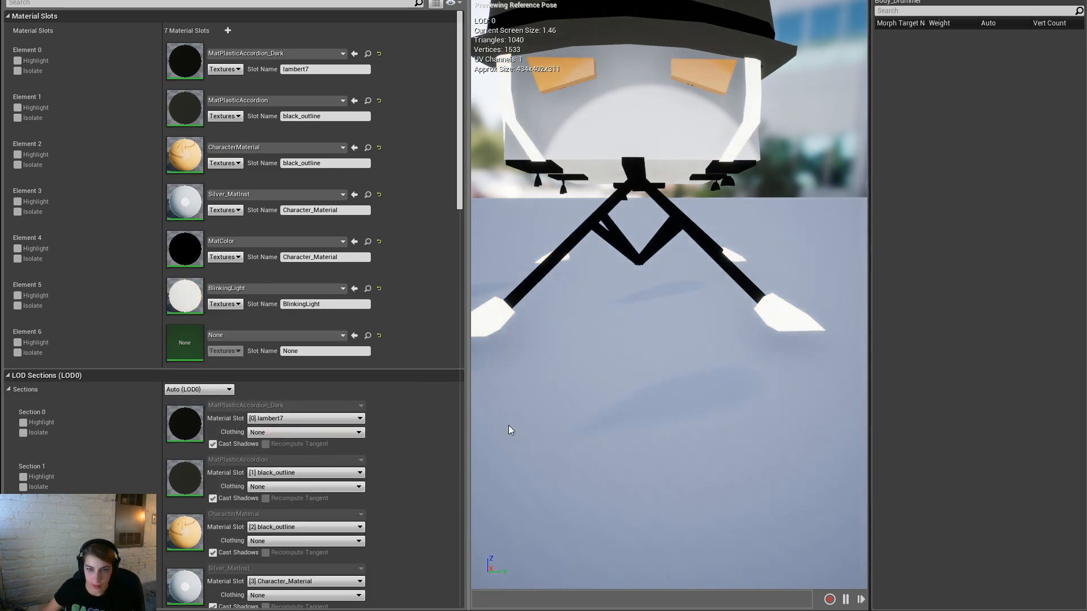
Step: Assign BlinkingLight to Element 2, CharacterMaterial to Element 3, Silver_MatInst to Element 4 and MatColor to Element 5, and check the model in the preview
left_click(368, 288)
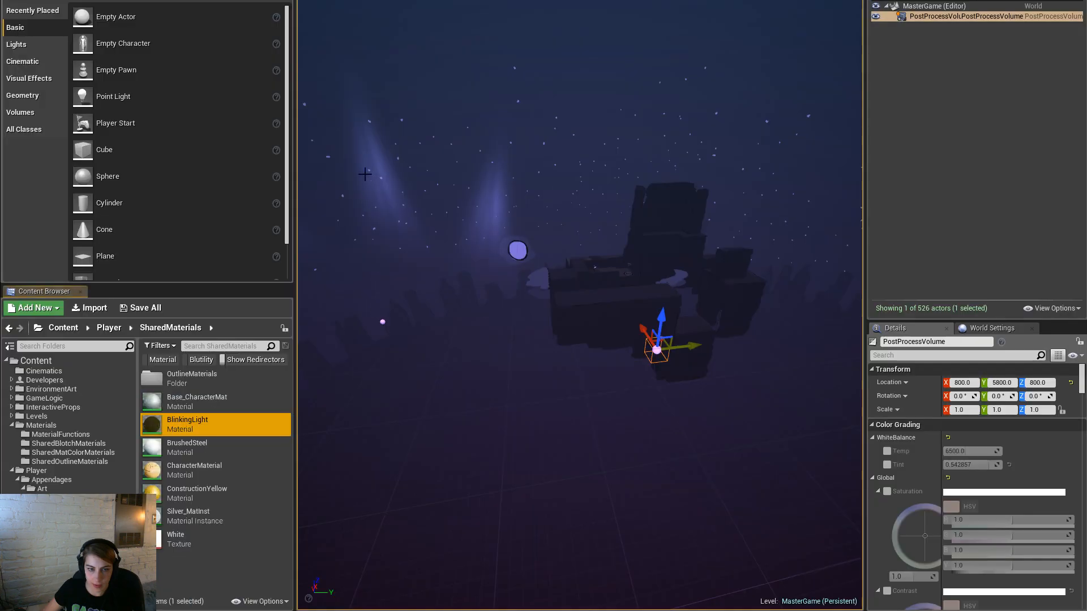
key("ctrl+Tab")
key("ctrl+Tab")
key("ctrl+Tab")
key("ctrl+Tab")
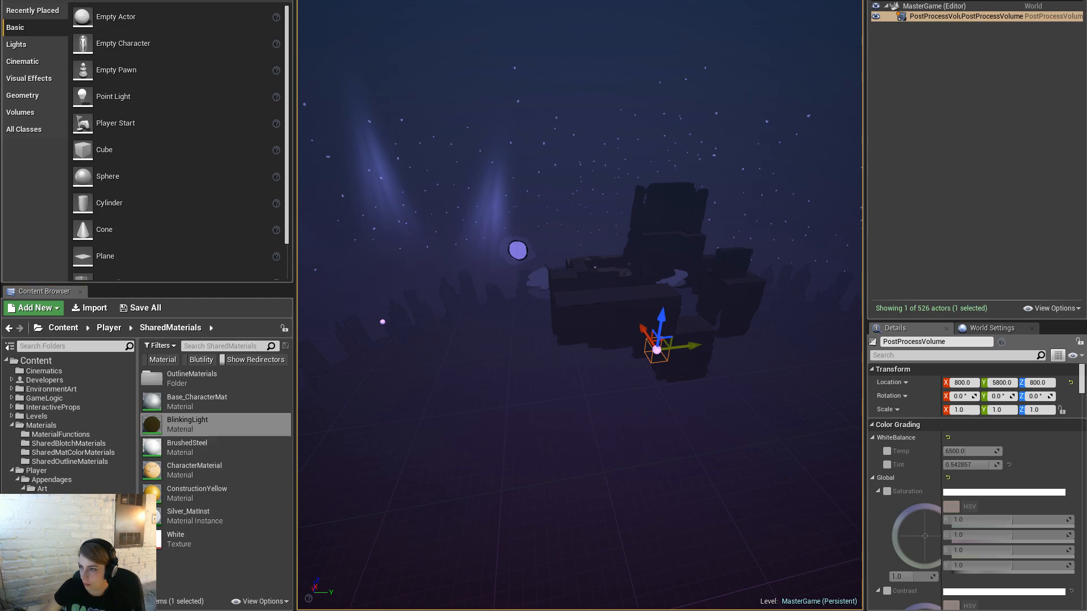
key("ctrl+b")
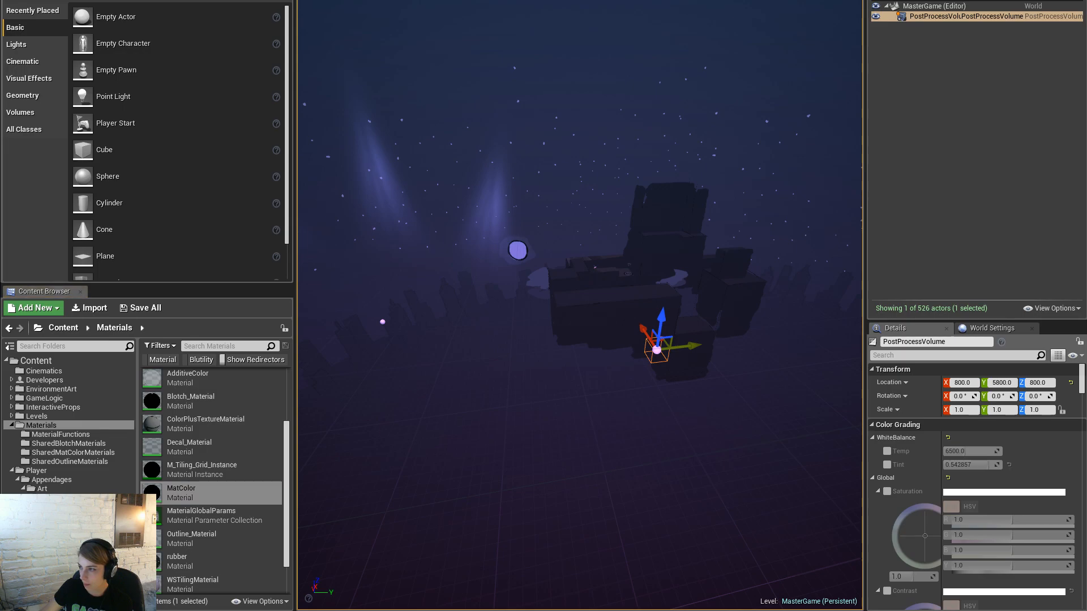
key("ctrl+b")
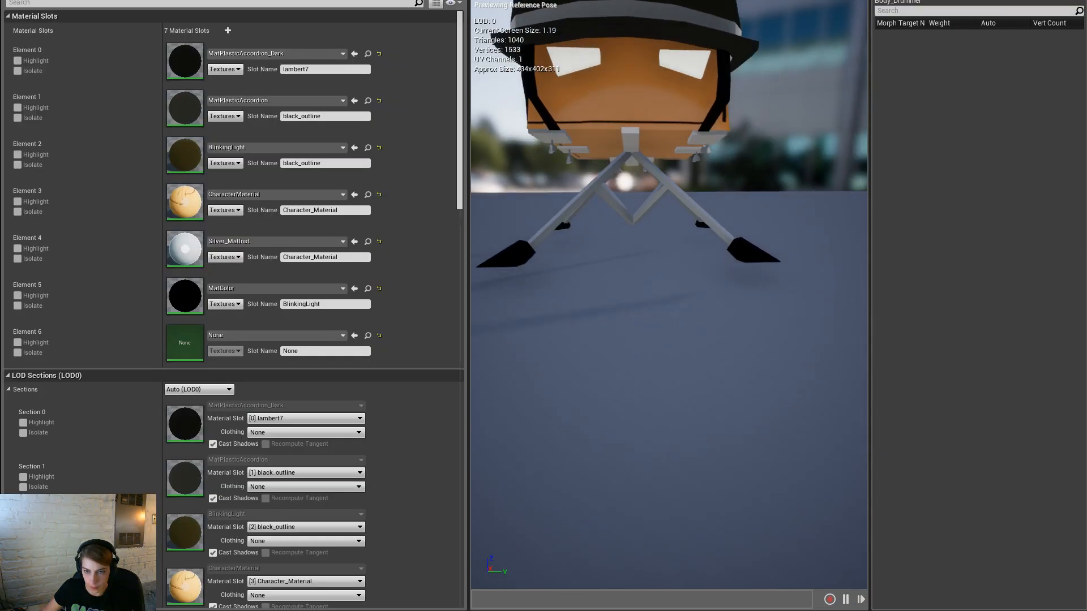
key("e")
key("s")
key("w")
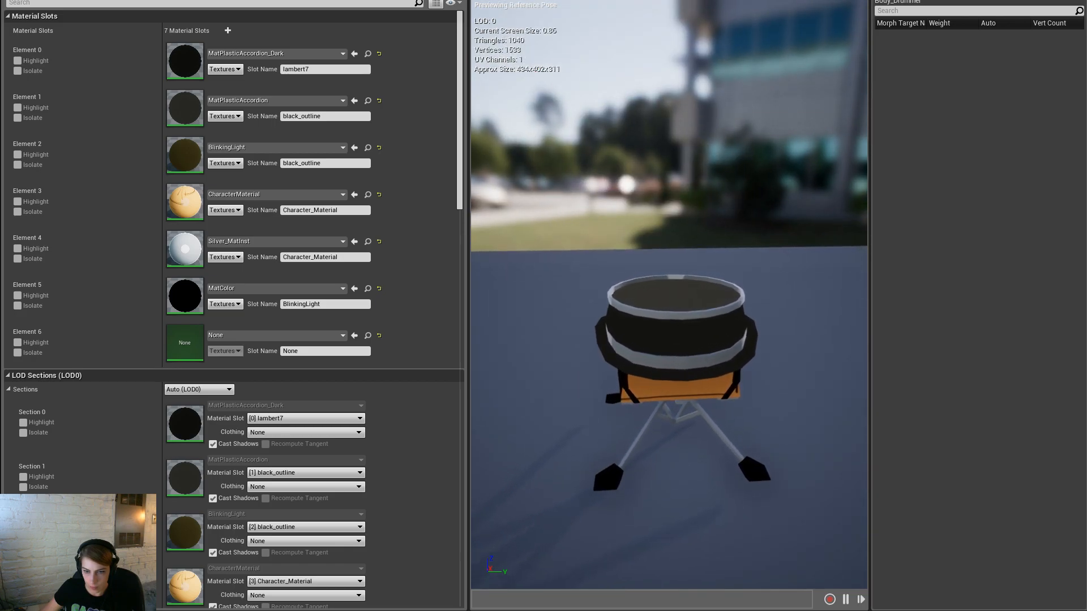
key("d")
right_click_drag(668, 305, 481, 305)
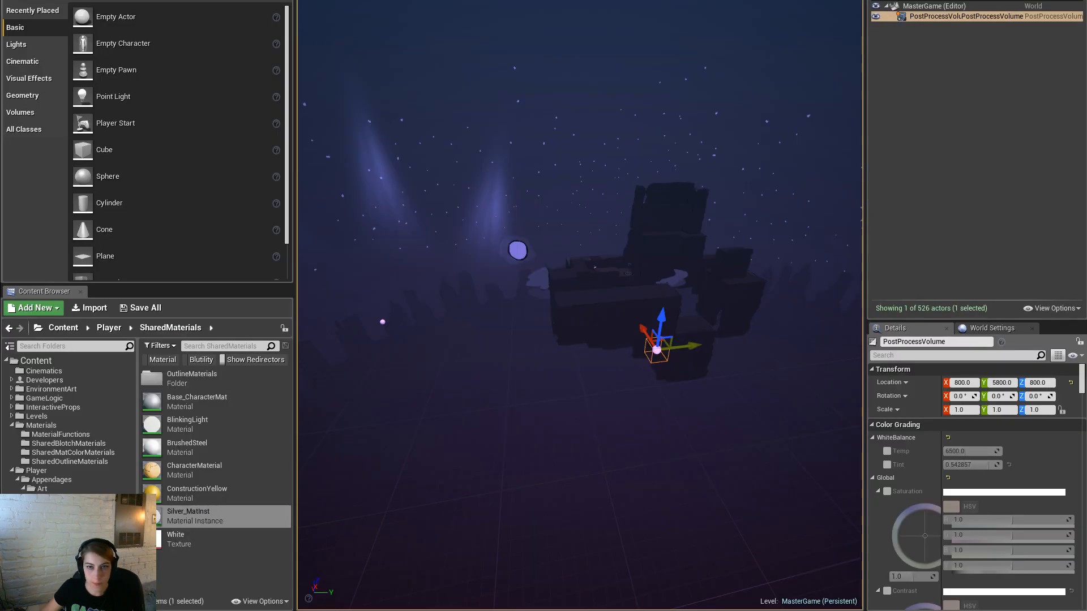
Step: Play the game full screen from the editor, compiling the modified blueprints, and start the fifth Opening level
key("alt+p")
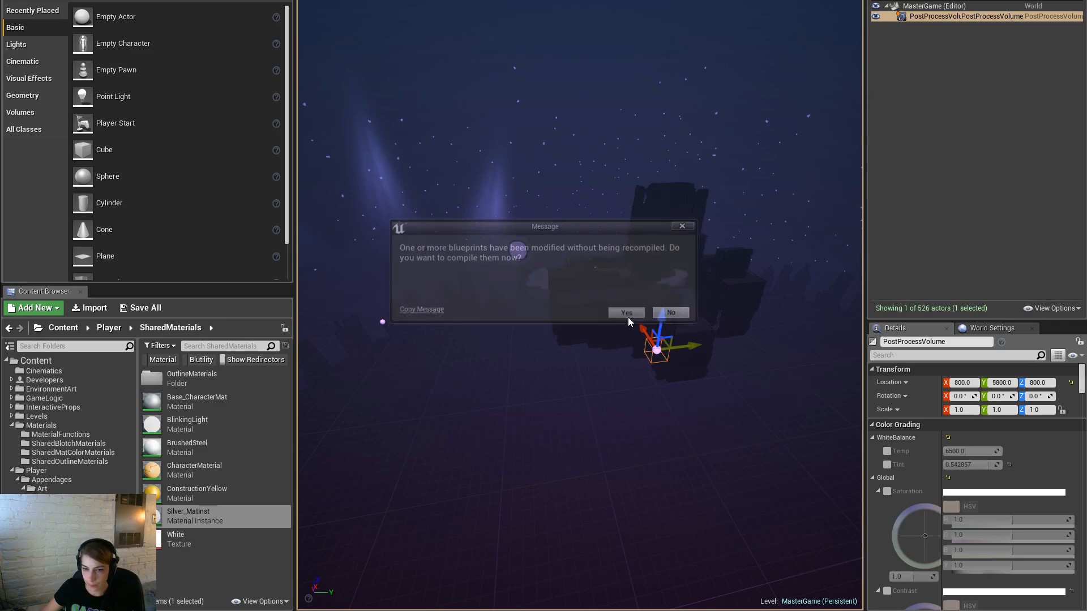
left_click(627, 316)
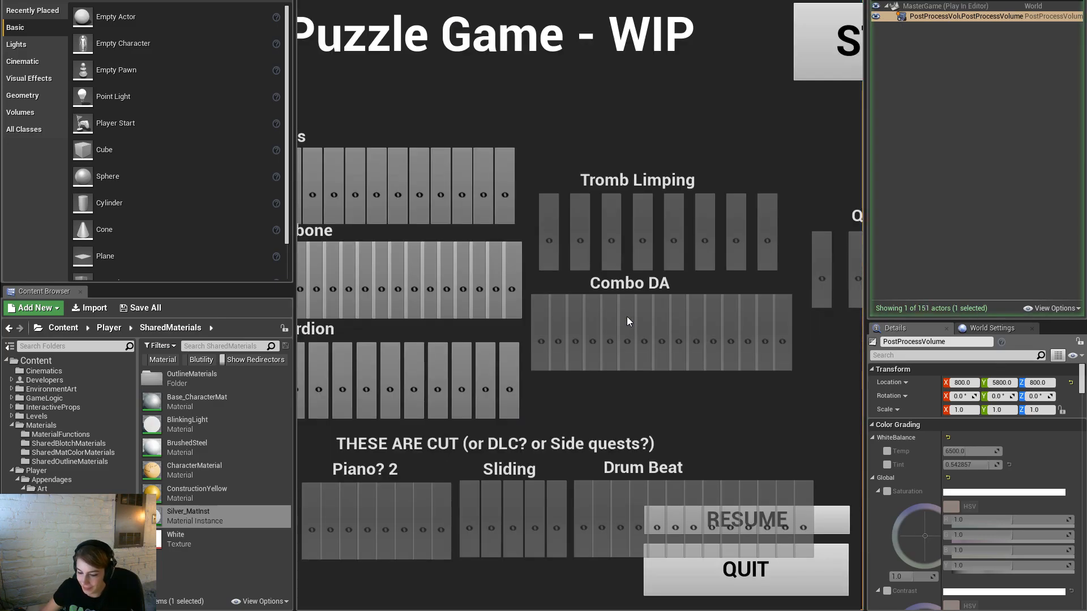
key("F11")
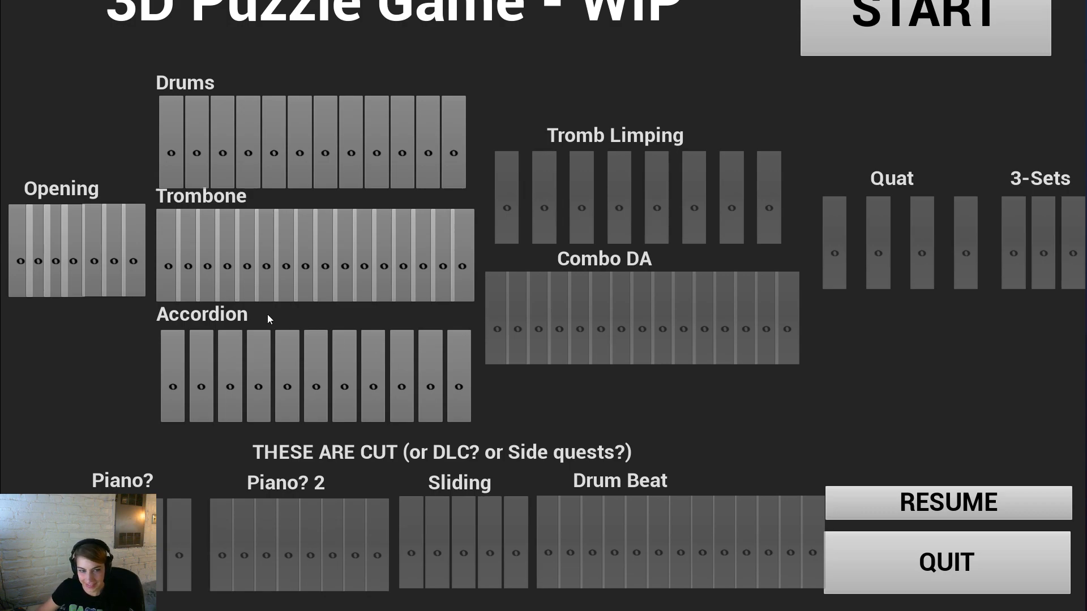
left_click(94, 284)
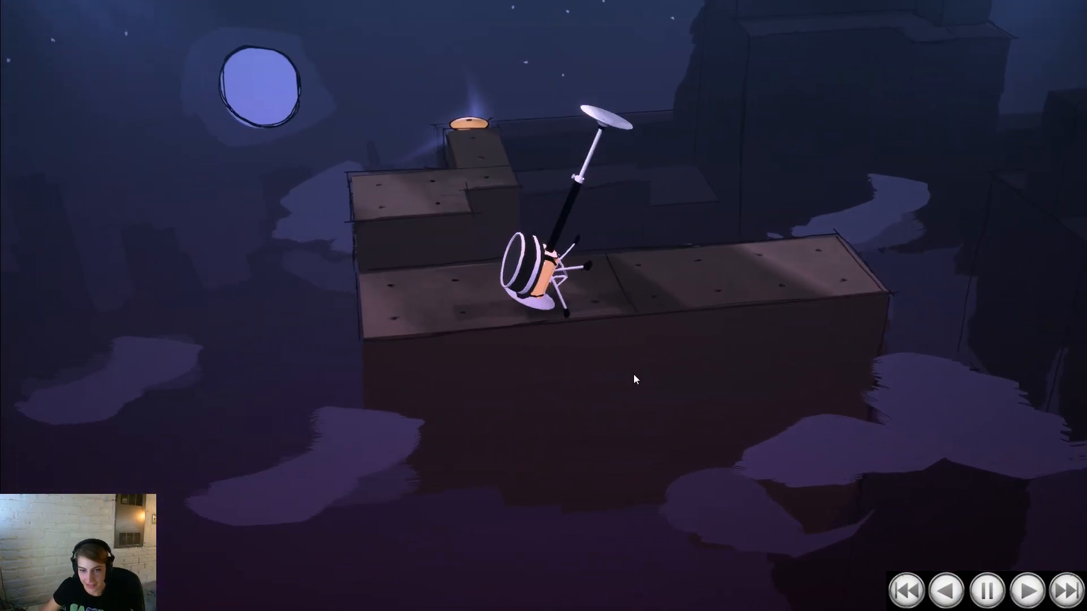
Step: Roll the drummer character along the platform and orbit the game camera to examine its body, hat and cymbals from several sides
left_click_drag(634, 375, 657, 367)
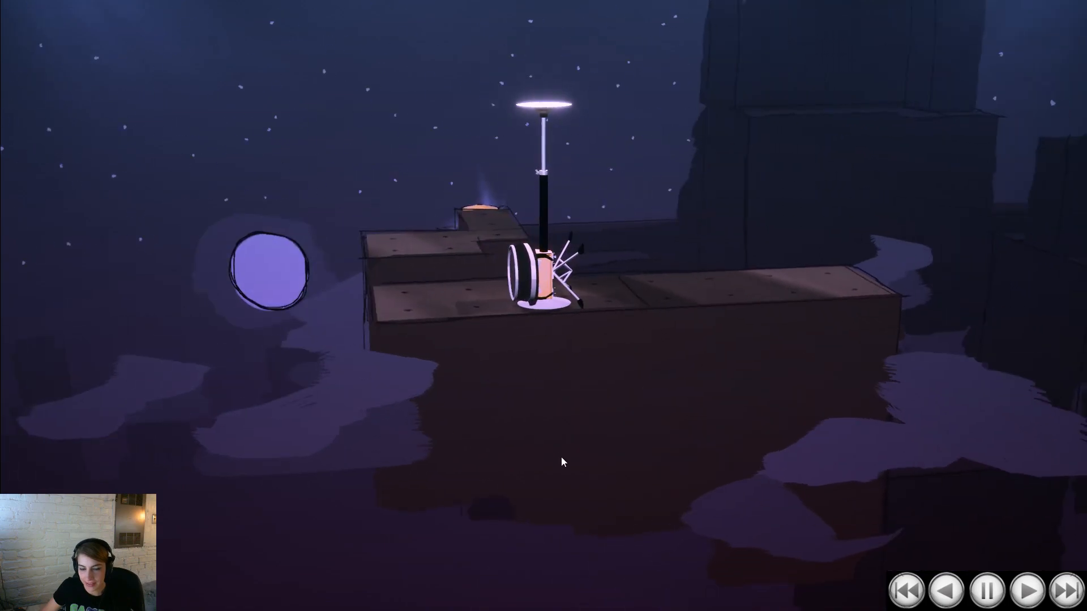
key("space")
left_click_drag(732, 432, 544, 437)
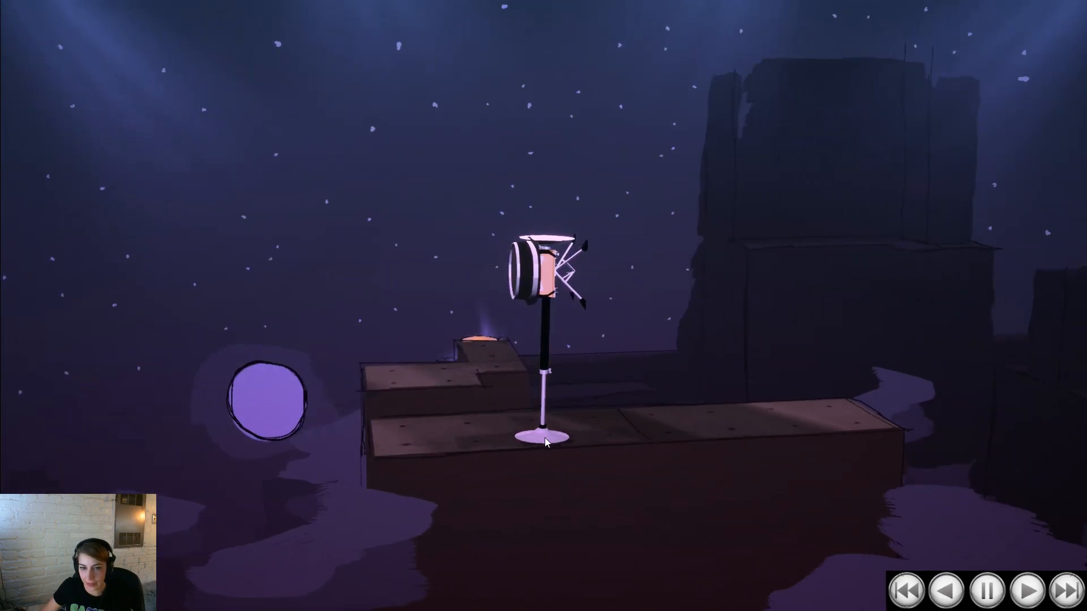
key("s")
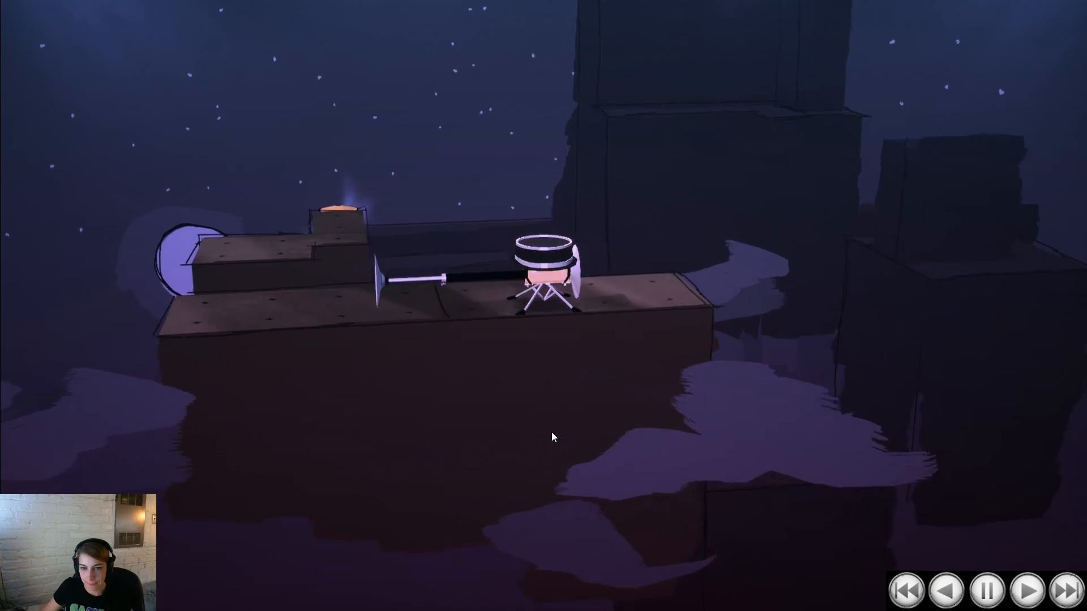
key("d")
key("space")
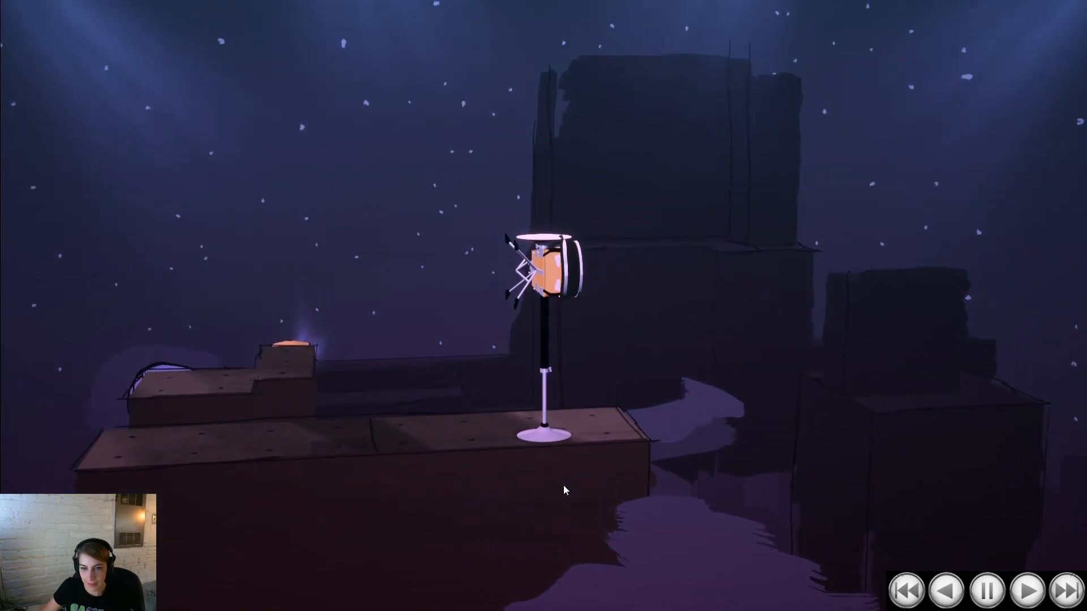
key("a")
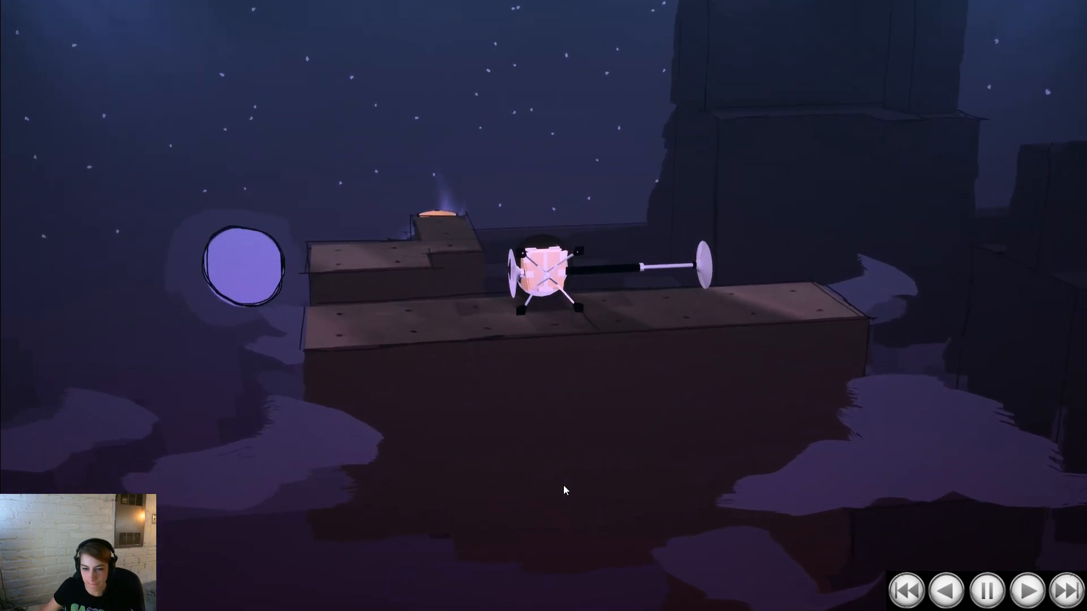
key("a")
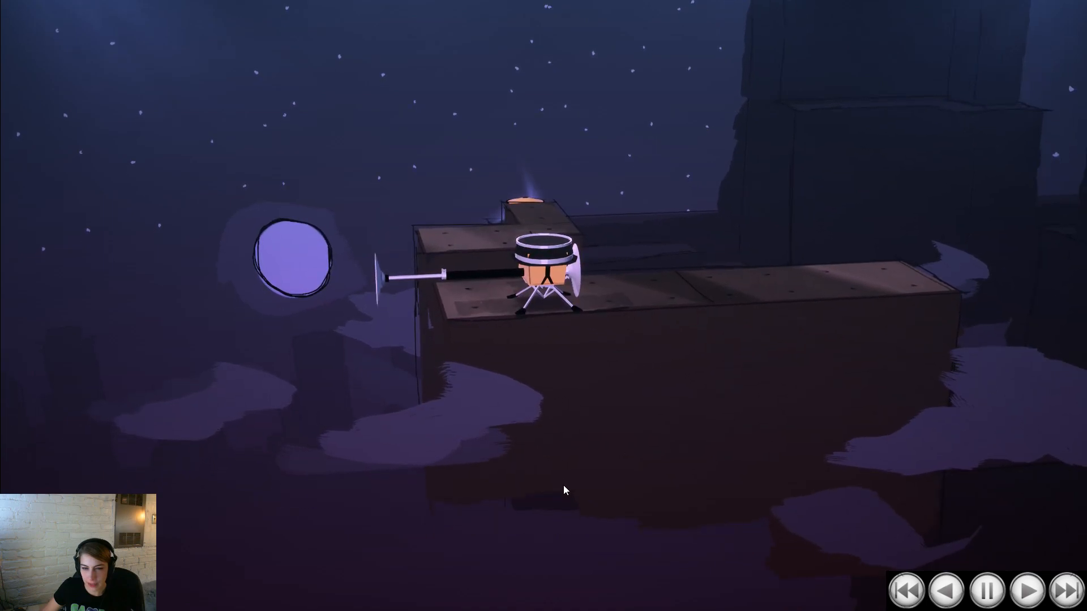
left_click_drag(563, 486, 866, 525)
left_click_drag(599, 499, 675, 407)
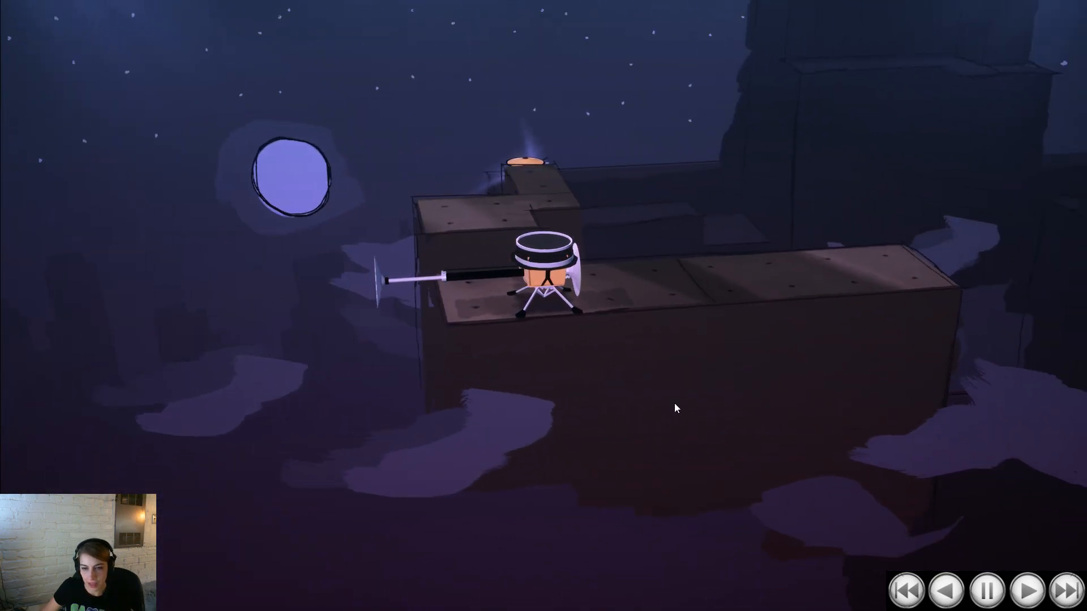
Step: Tumble the drummer in all directions on the platform and view it from the platform's end to examine its materials and skinning
key("d")
key("w")
key("d")
key("s")
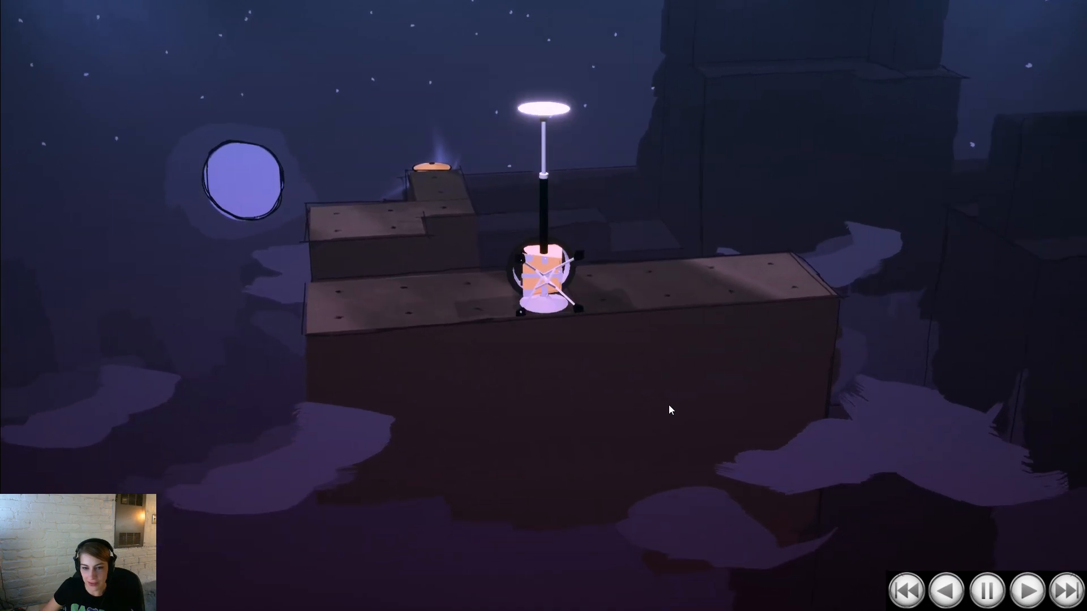
key("d")
key("w")
key("a")
key("a")
left_click_drag(668, 405, 324, 417)
key("s")
key("s")
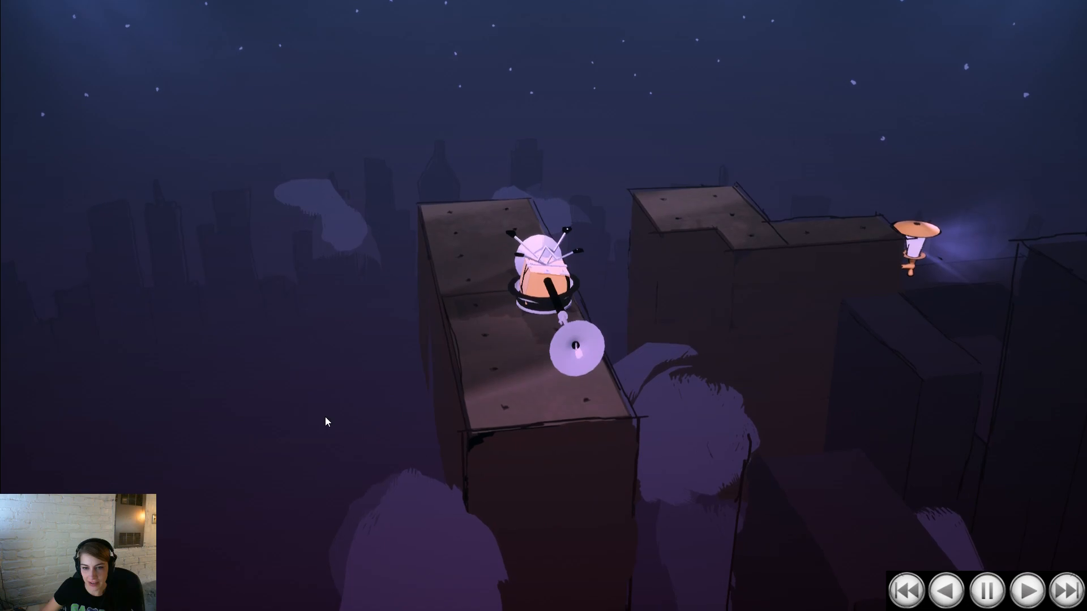
key("a")
key("w")
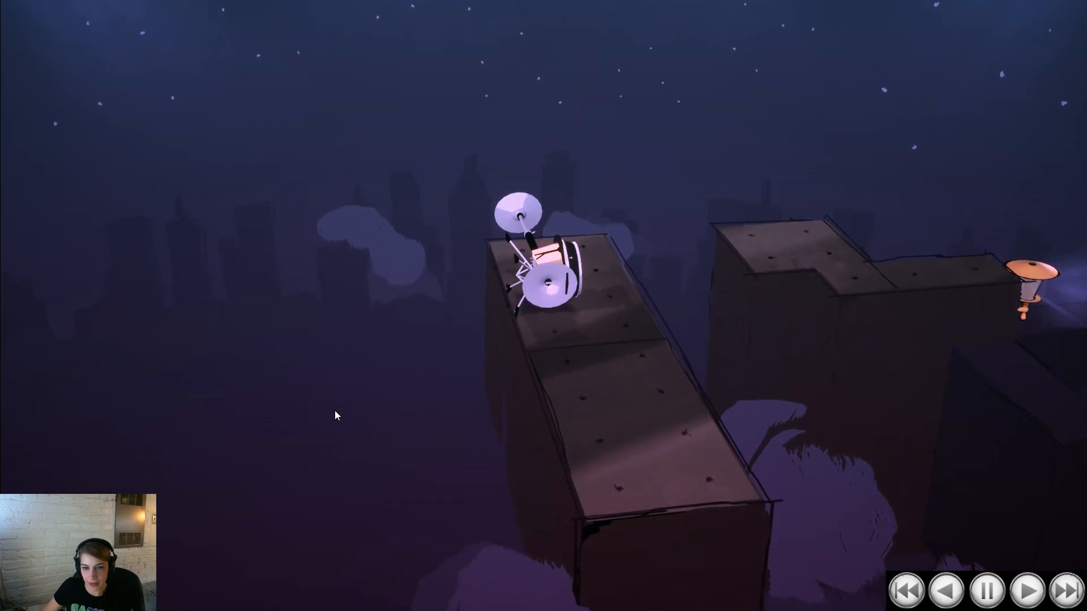
Step: Roll the drummer back and forth along the long platform and orbit the game camera to examine its hat, body and cymbals
key("d")
key("s")
left_click_drag(335, 410, 799, 327)
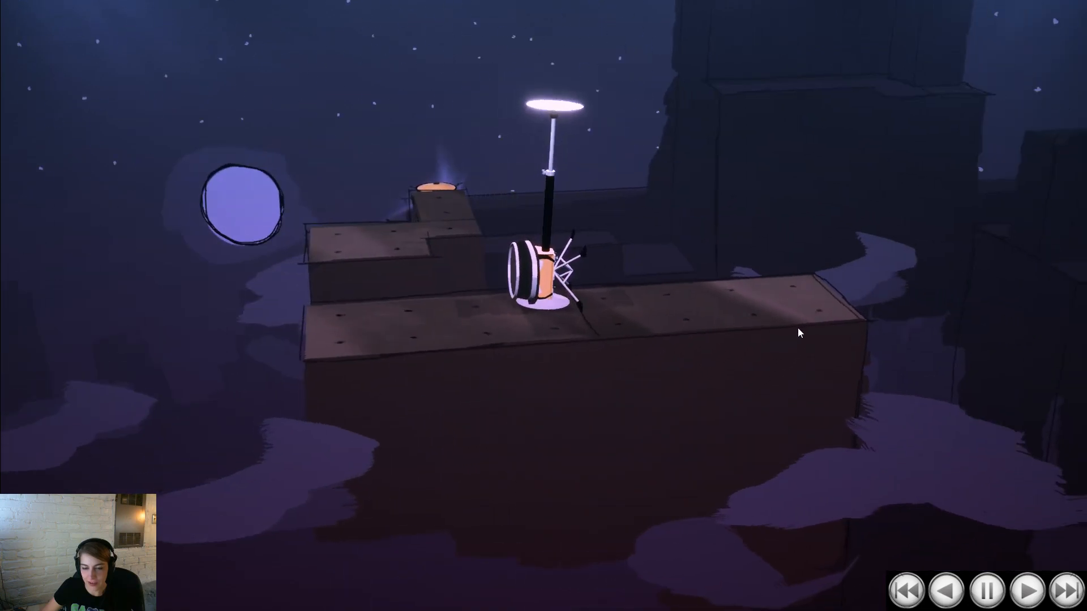
key("d")
left_click_drag(568, 378, 501, 327)
left_click_drag(449, 479, 430, 444)
key("a")
left_click(759, 310)
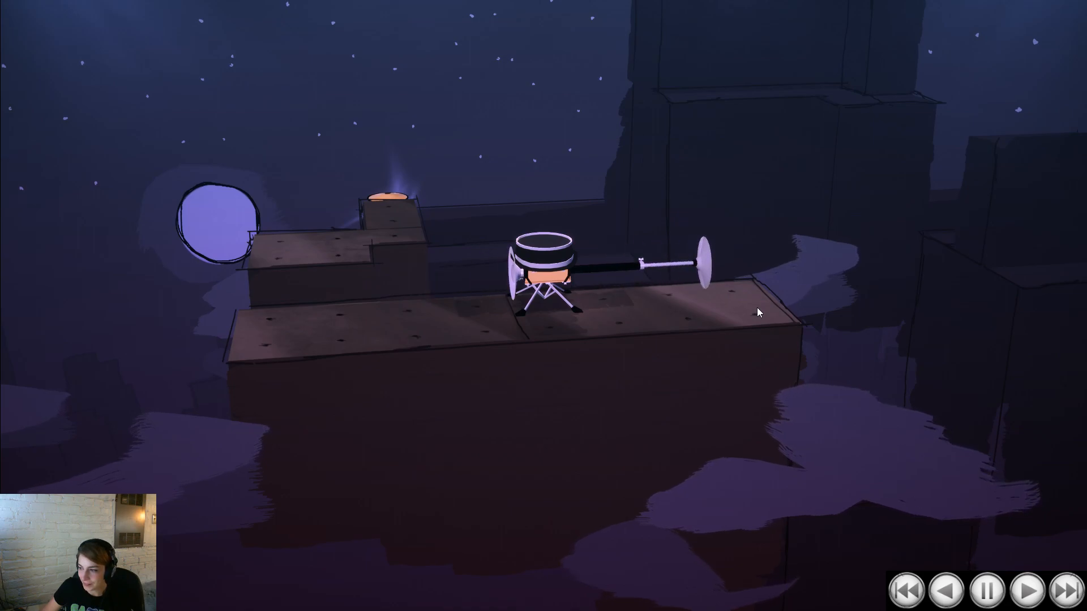
key("a")
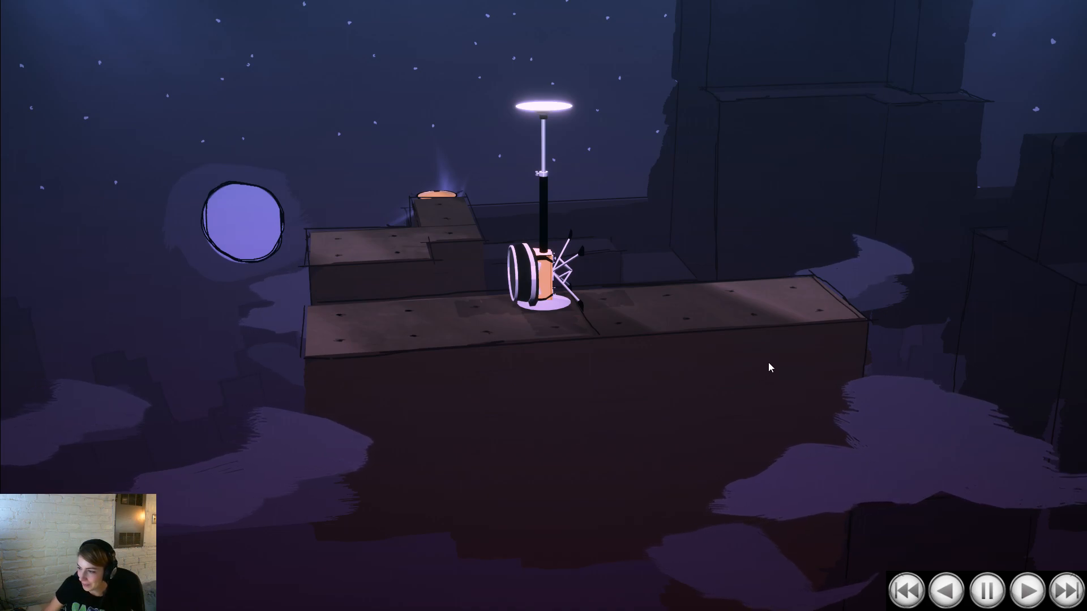
Step: Tip the drummer up onto its long cymbal stand and examine the raised body and stand from lower camera angles
right_click_drag(758, 382, 613, 494)
key("space")
key("space")
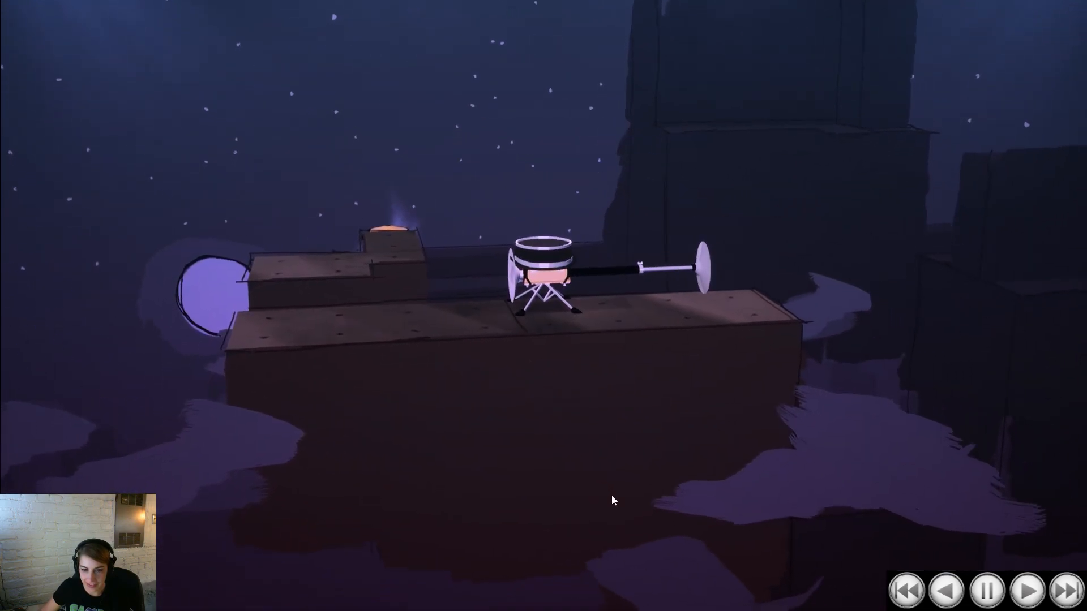
key("space")
key("space")
left_click_drag(748, 452, 628, 487)
key("a")
key("w")
left_click_drag(715, 511, 526, 501)
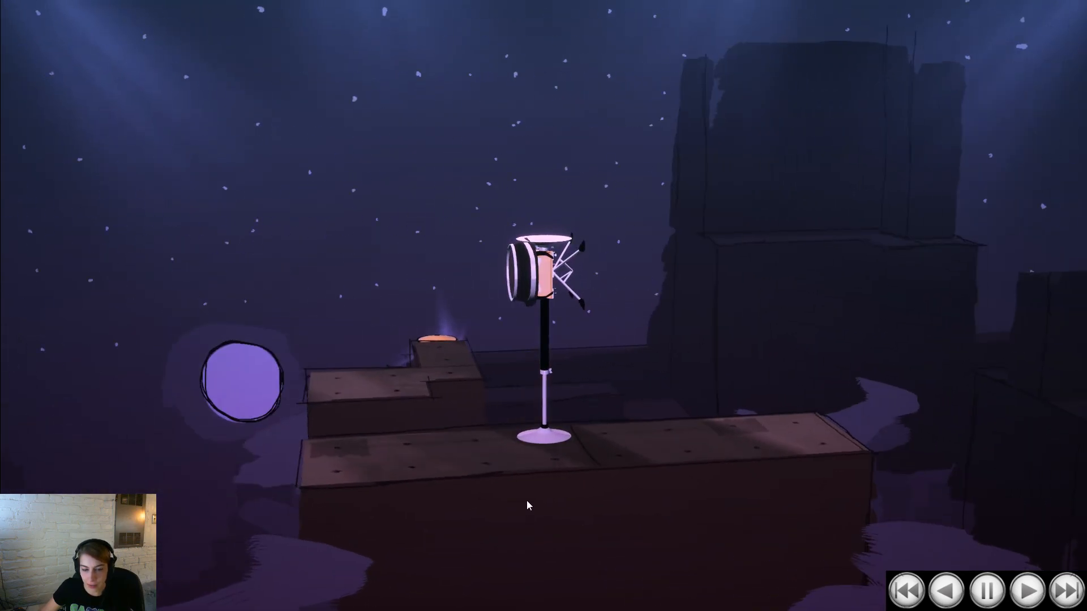
left_click_drag(799, 443, 682, 487)
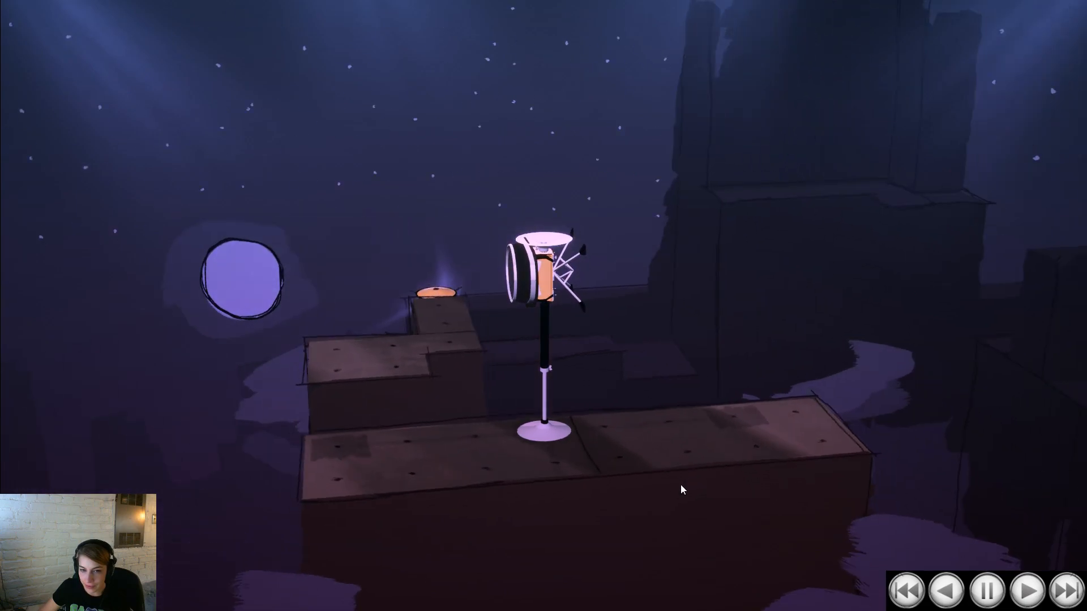
left_click(680, 485)
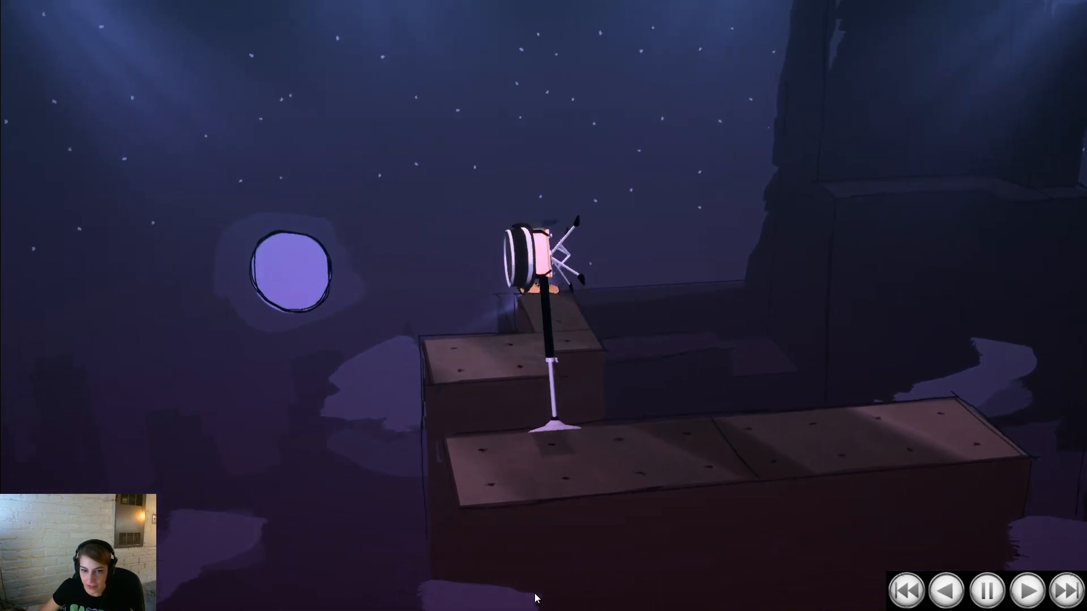
Step: Move the drummer to the neighbouring platform and back, examine its materials from all around, and stop the play session
left_click_drag(360, 504, 540, 452)
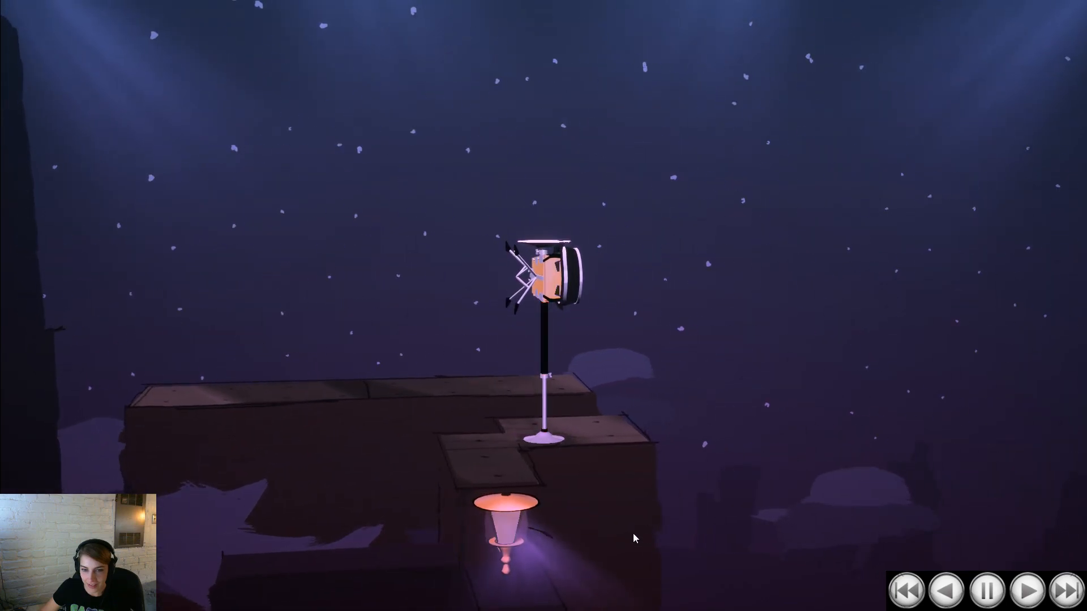
left_click_drag(760, 498, 174, 555)
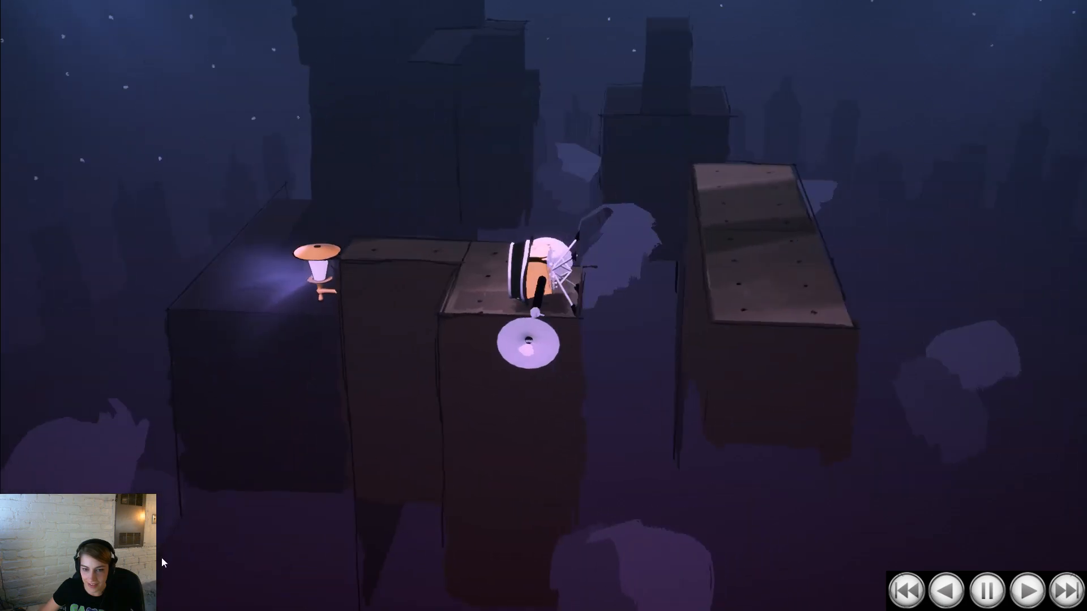
left_click_drag(573, 436, 310, 449)
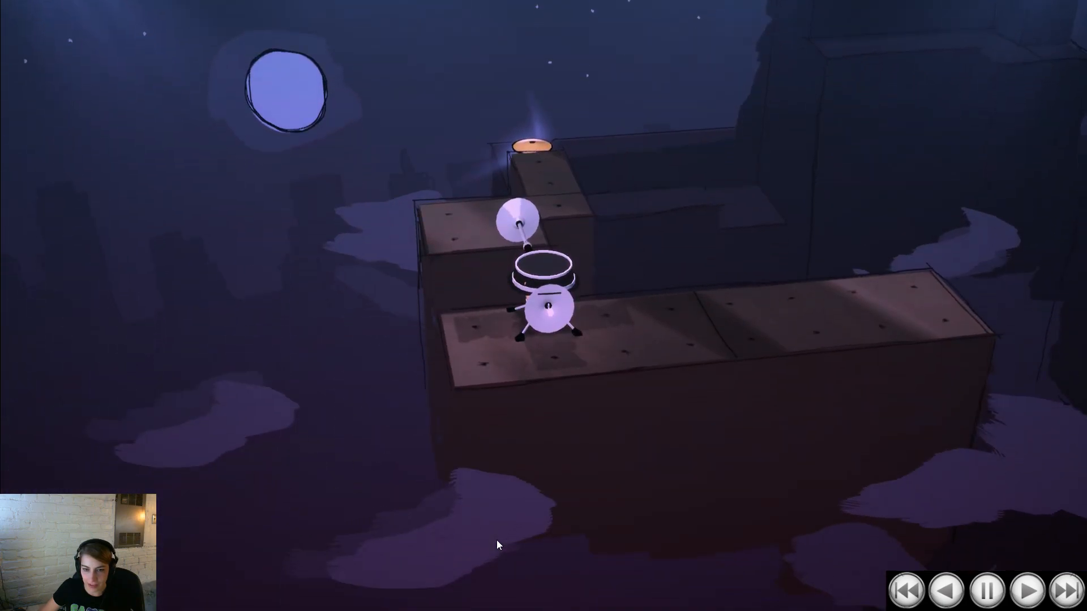
left_click_drag(497, 540, 482, 393)
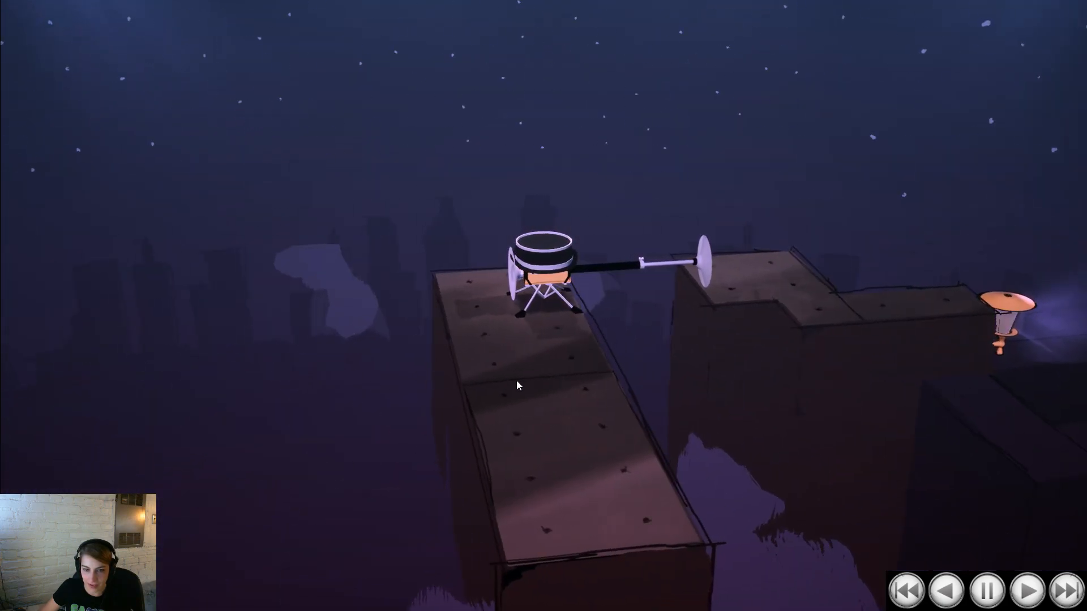
left_click_drag(439, 359, 822, 440)
key("s")
key("d")
left_click_drag(595, 423, 464, 325)
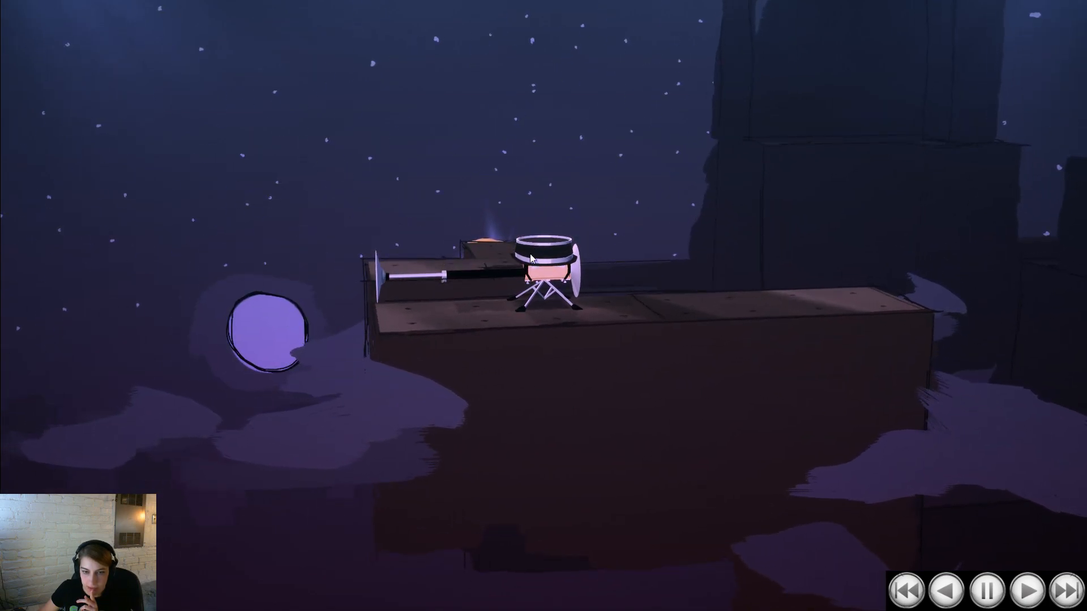
left_click_drag(601, 320, 563, 403)
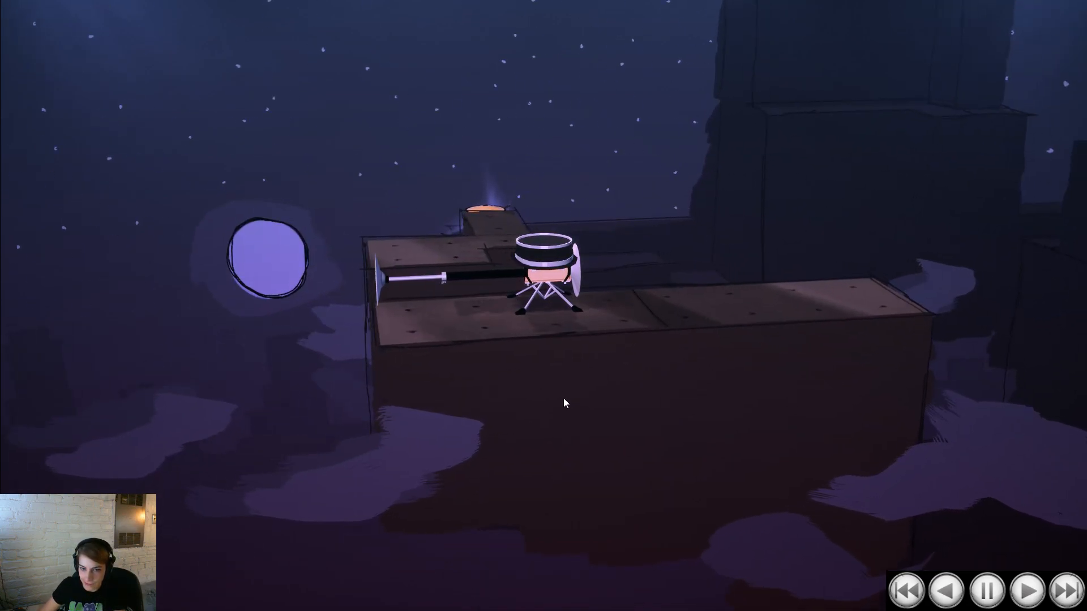
key("Escape")
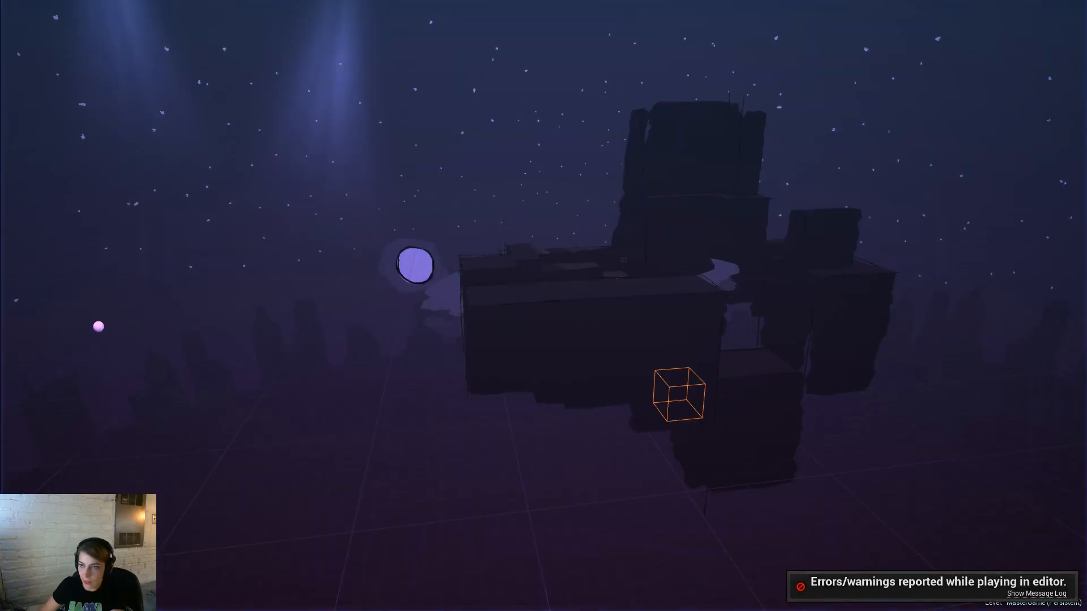
Step: Return to the Body_Drummer mesh and assign MatPlasticAccordion to Element 0 in place of the darker variant
key("F11")
key("alt+Tab")
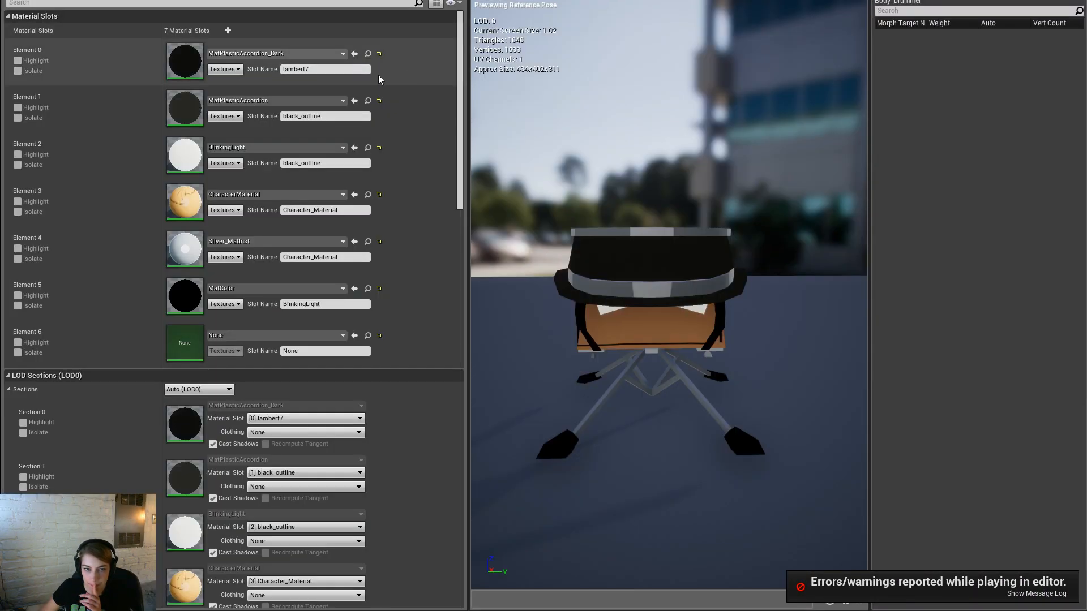
left_click(368, 101)
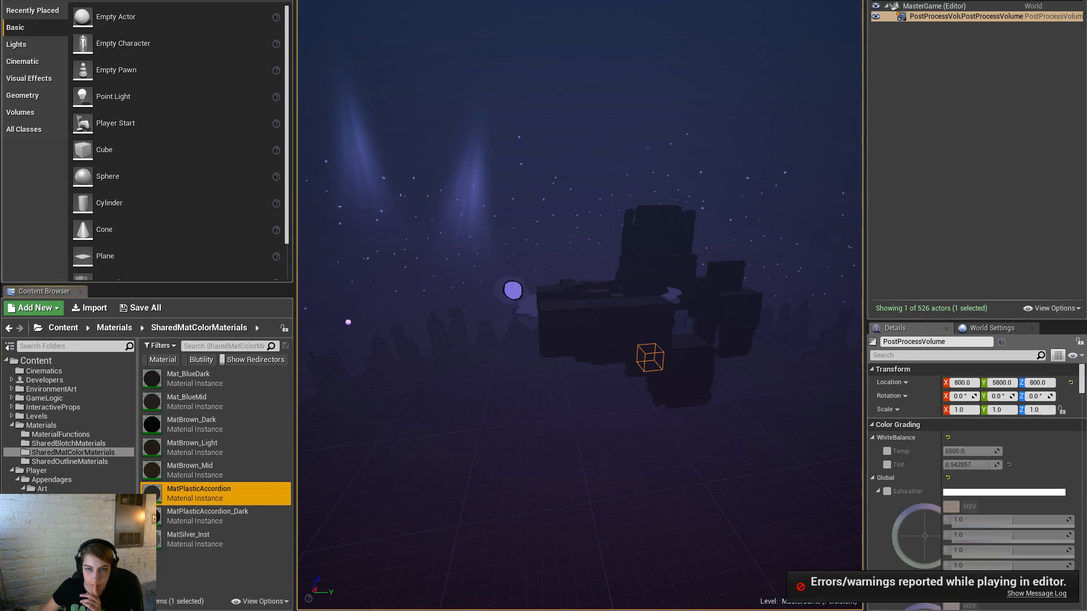
key("alt+Tab")
left_click(352, 55)
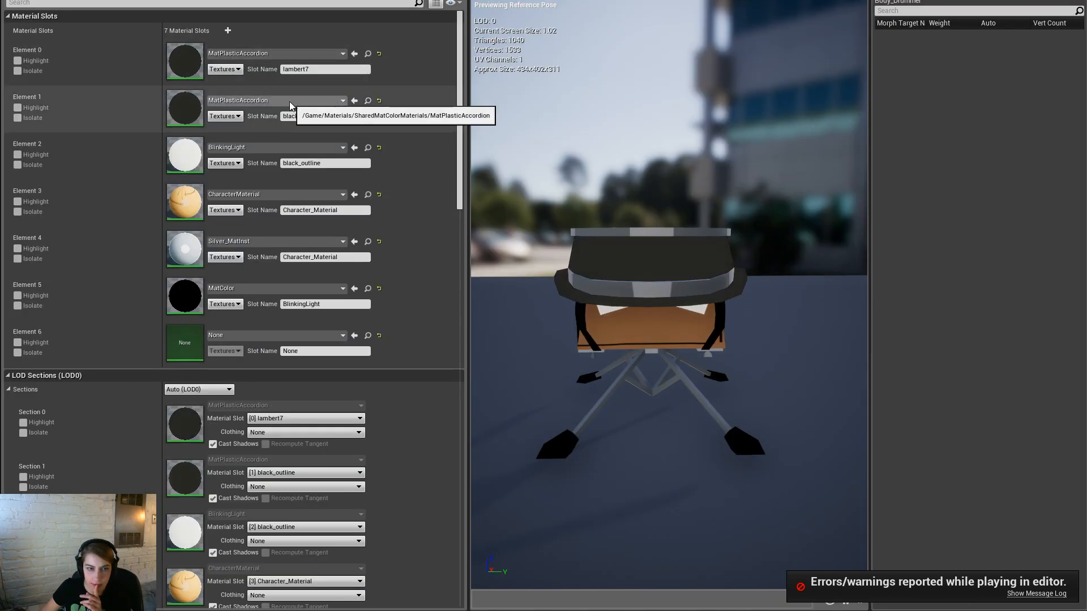
Step: Search the materials for "mat silv" and assign MatSilver_Inst to Element 1 of the drummer mesh
left_click(290, 101)
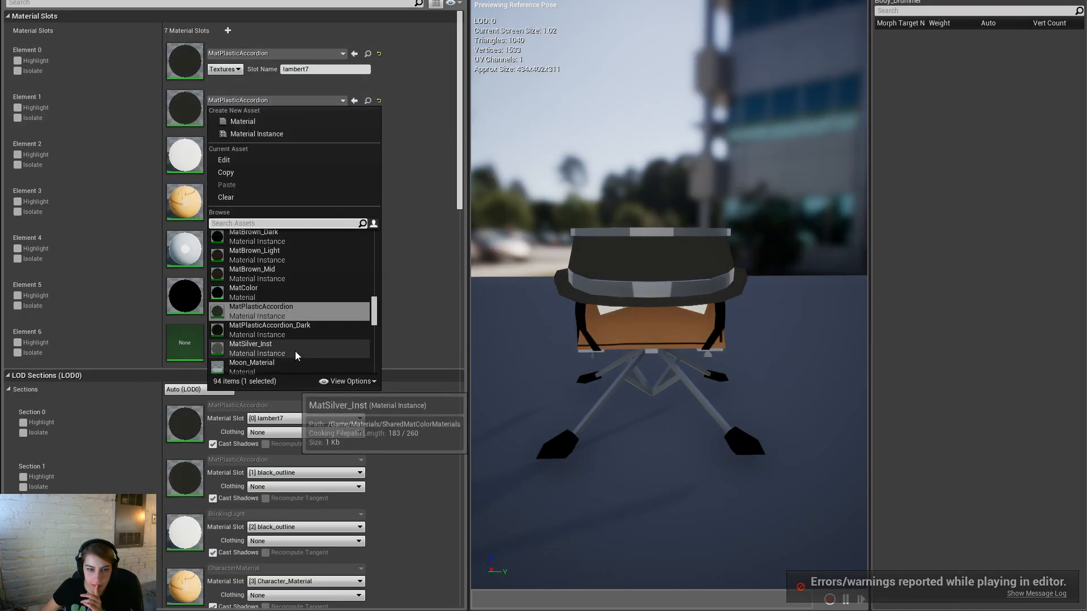
scroll(301, 348, "down", 2)
scroll(334, 304, "up", 6)
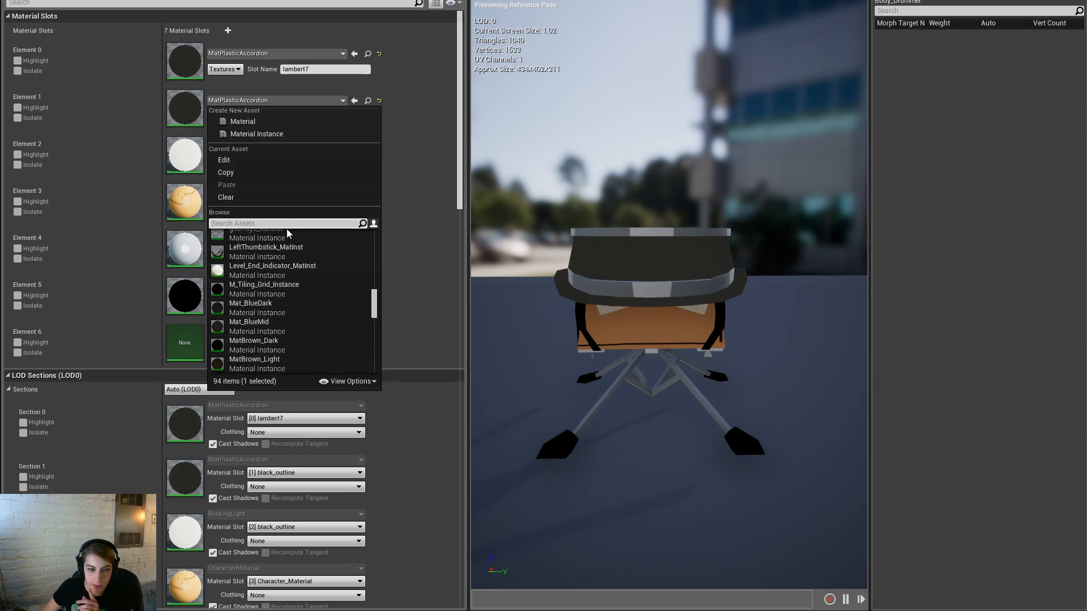
type("mat silv")
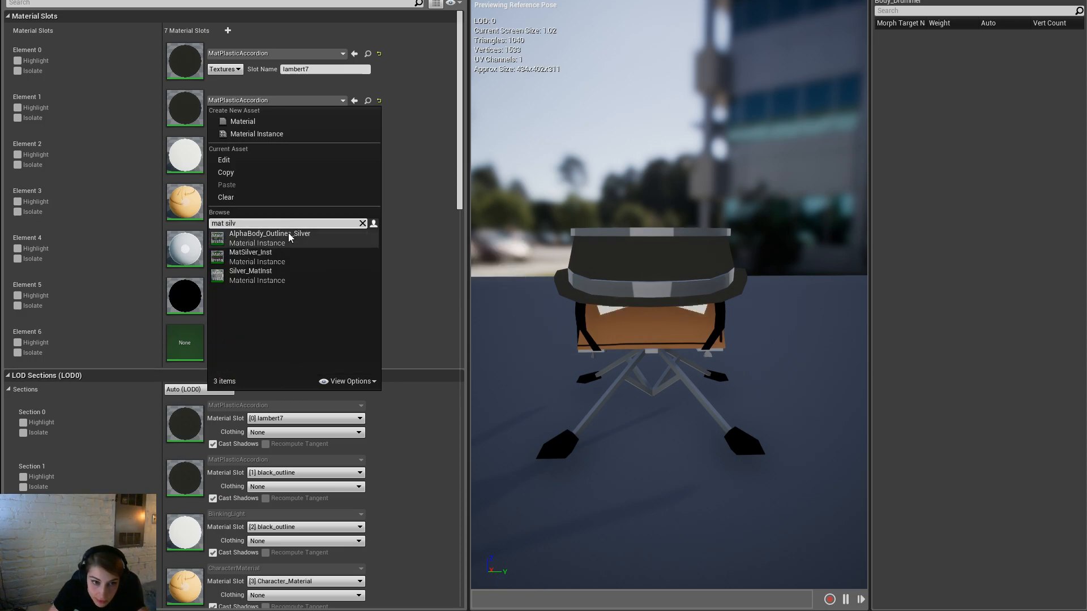
left_click(284, 252)
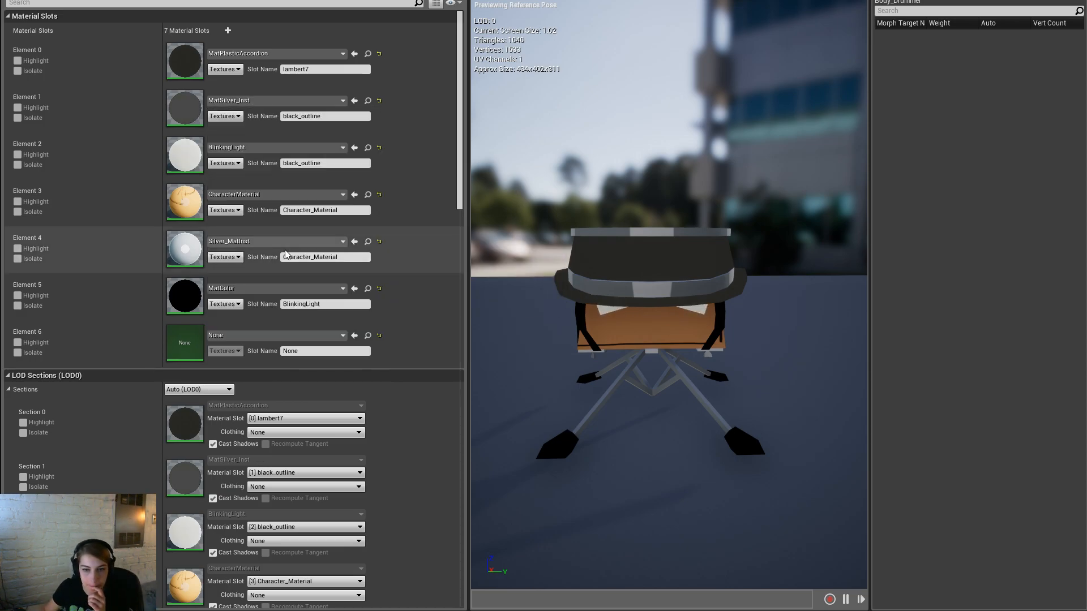
Step: Check the drummer in the preview, then save the Body_Drummer skeletal mesh and check it out from source control
mouse_move(651, 339)
left_mouse_down()
mouse_move(651, 277)
mouse_move(651, 334)
left_mouse_up()
right_click_drag(651, 334, 679, 355)
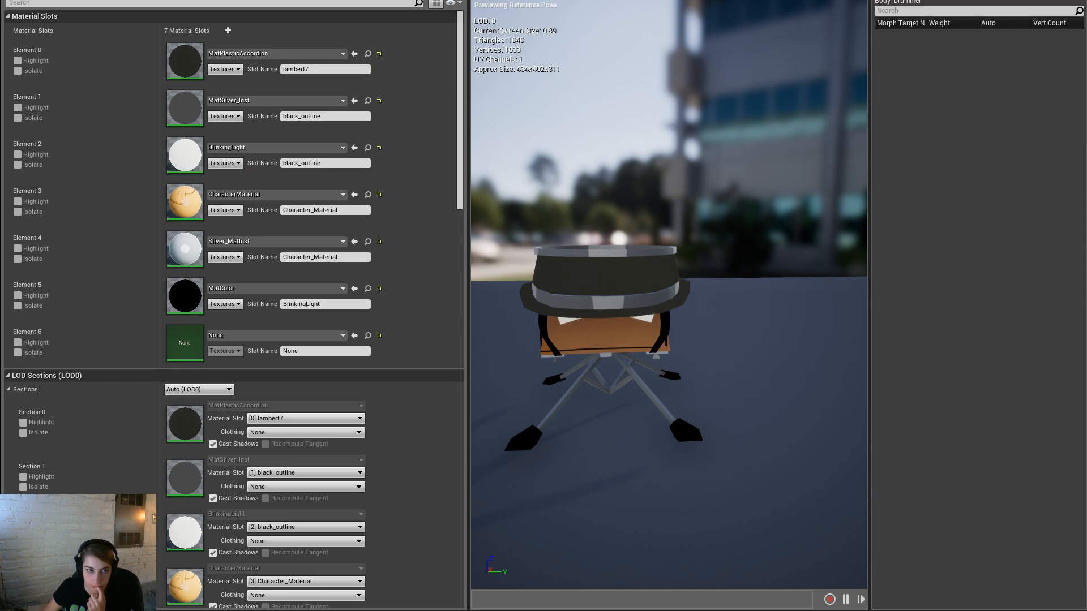
key("ctrl+s")
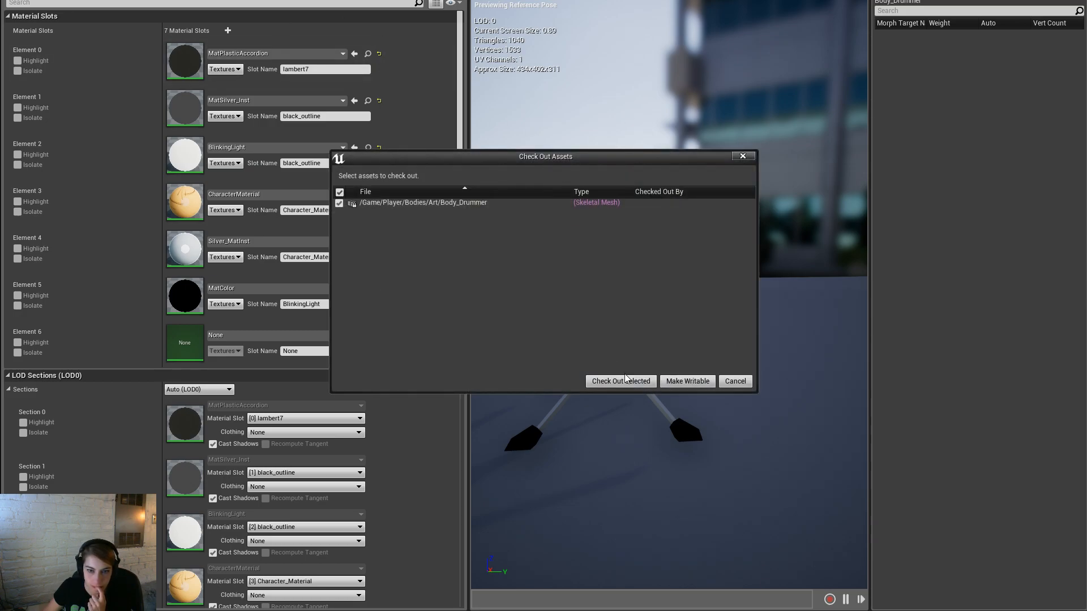
left_click(622, 379)
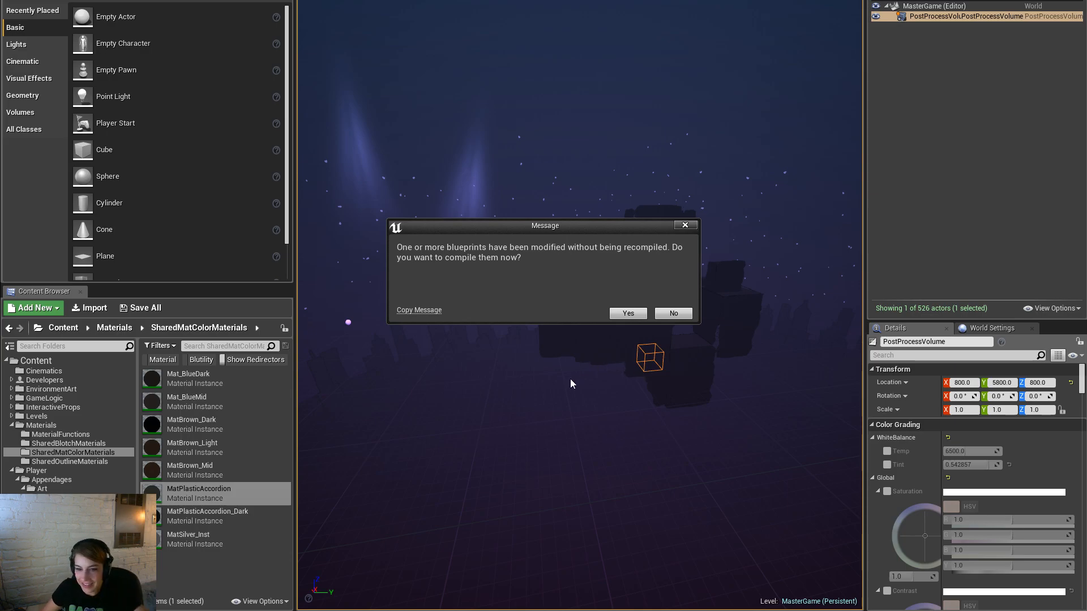
Step: Play the game full screen again, compiling the modified blueprints, and start the fifth Opening level
left_click(619, 314)
key("F11")
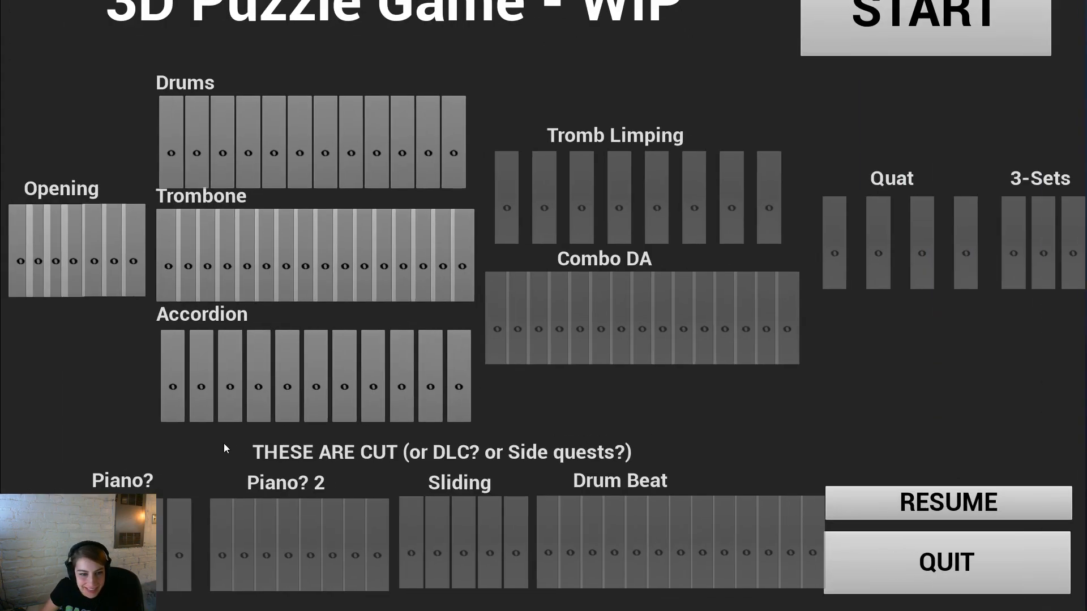
left_click(97, 290)
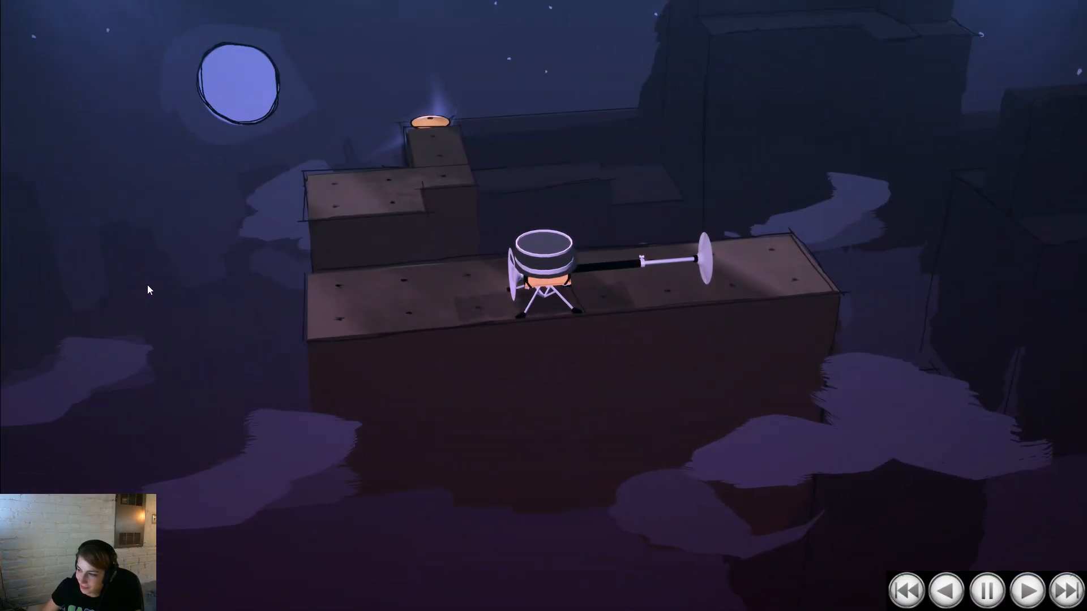
Step: Orbit the game camera between low and high angles around the drummer to examine the lighter hat materials
left_click_drag(649, 330, 569, 375)
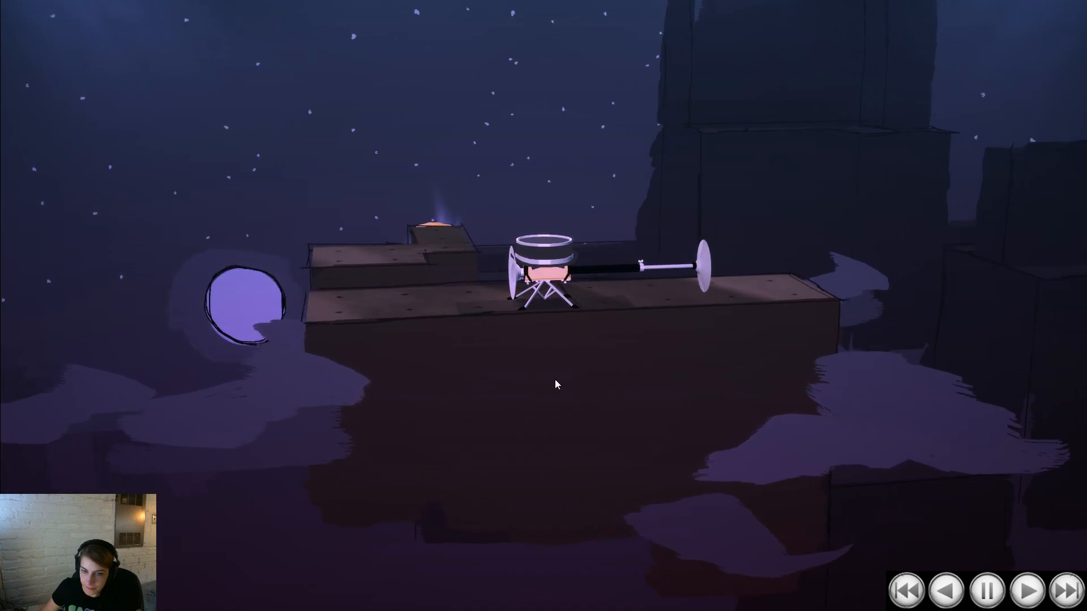
left_click_drag(657, 383, 571, 382)
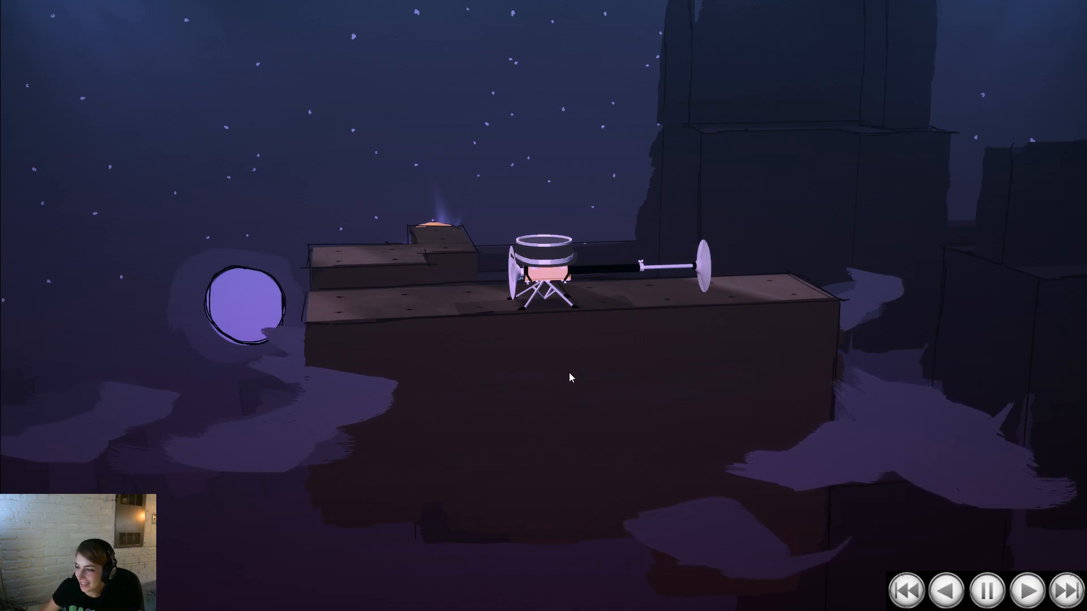
left_click_drag(569, 372, 538, 364)
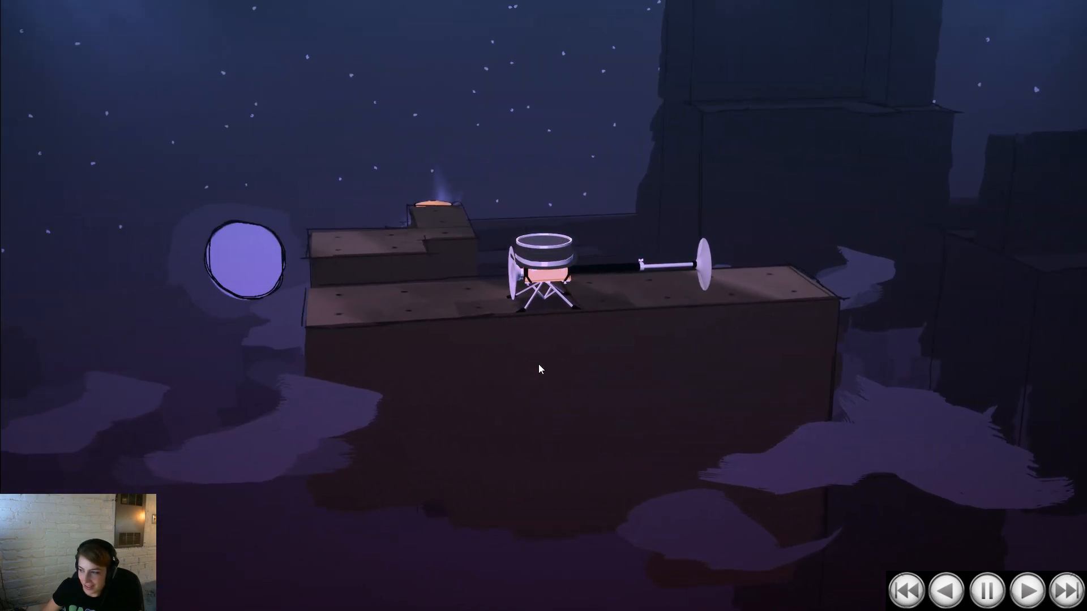
left_click_drag(582, 402, 658, 456)
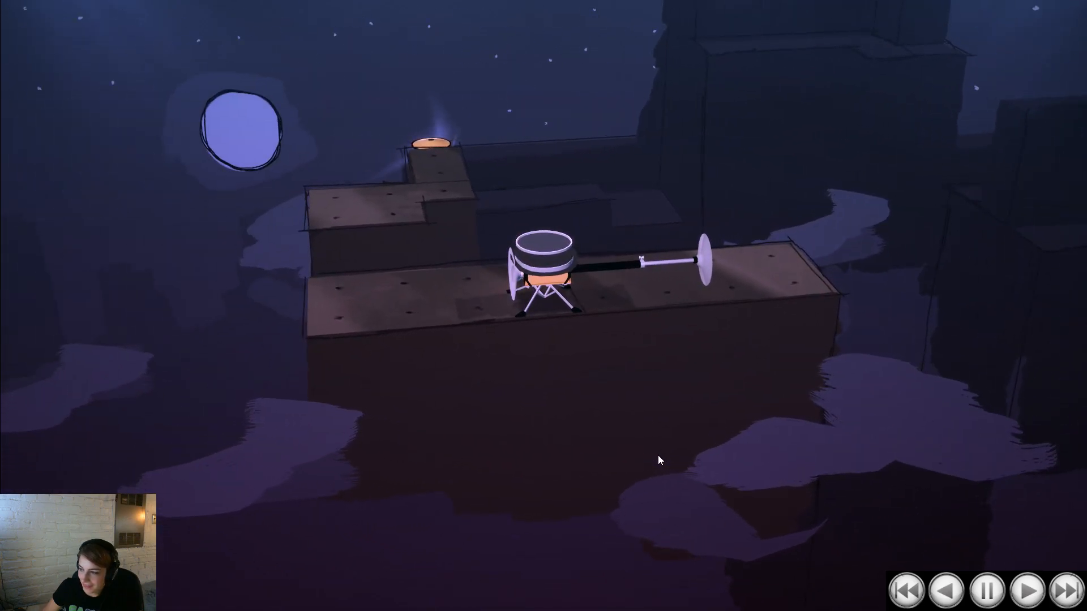
left_click_drag(658, 456, 720, 374)
left_click_drag(396, 390, 883, 362)
left_click_drag(626, 402, 611, 335)
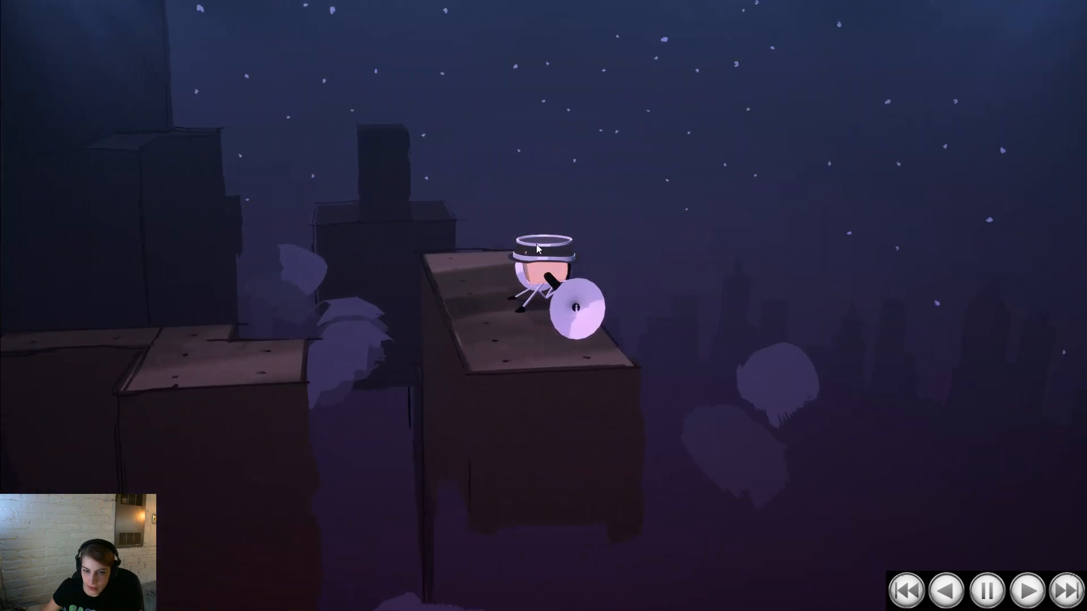
Step: Circle the camera around the drummer, roll it over to compare its hat from both sides, and stop the play session
left_click_drag(641, 281, 23, 293)
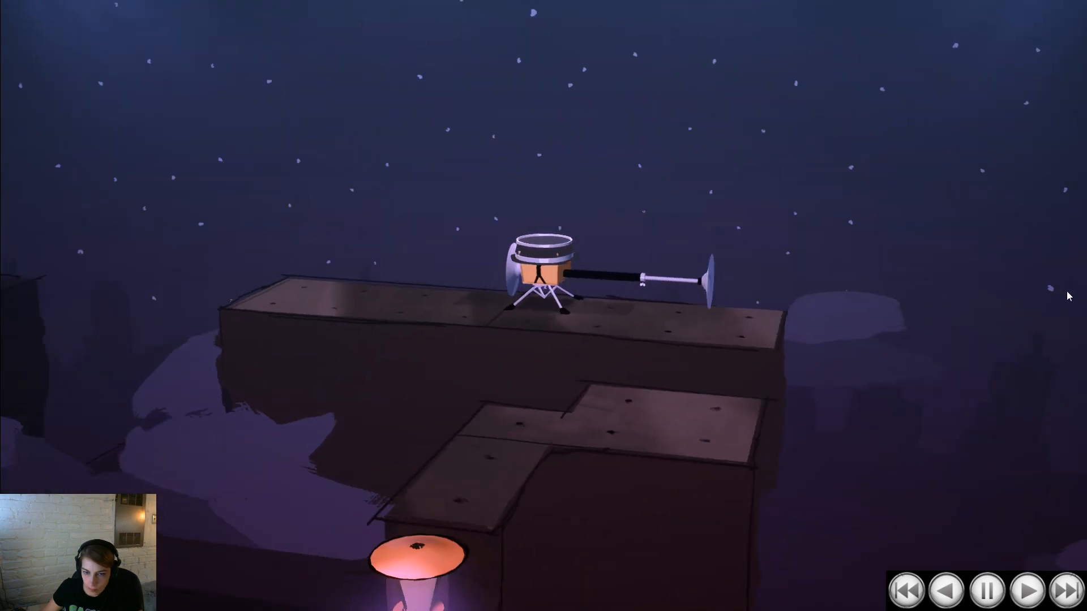
left_click_drag(1067, 292, 65, 288)
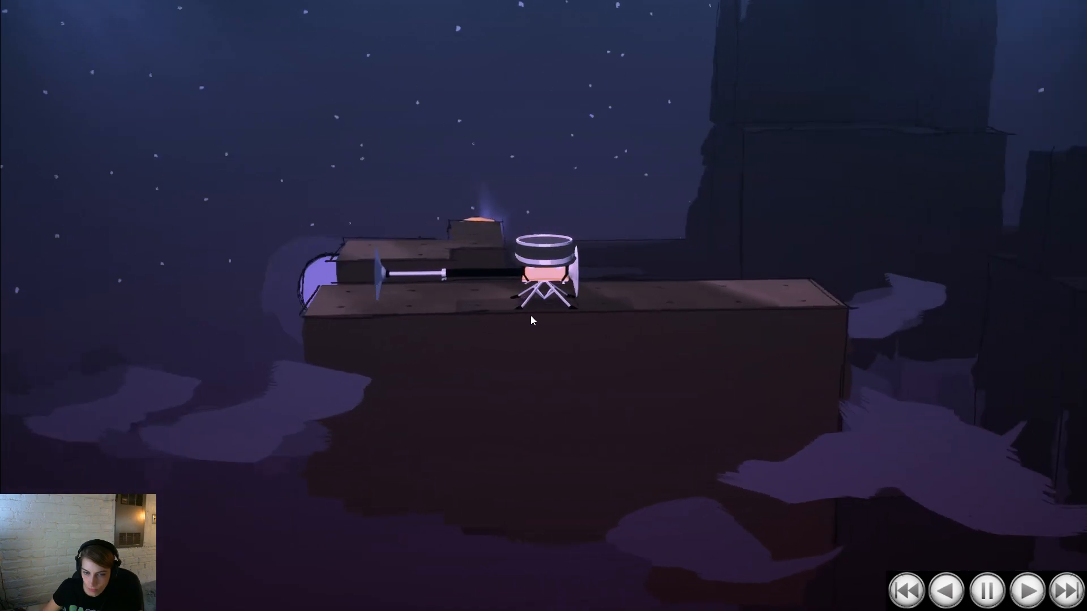
key("d")
left_click_drag(670, 313, 389, 307)
left_click_drag(557, 277, 793, 295)
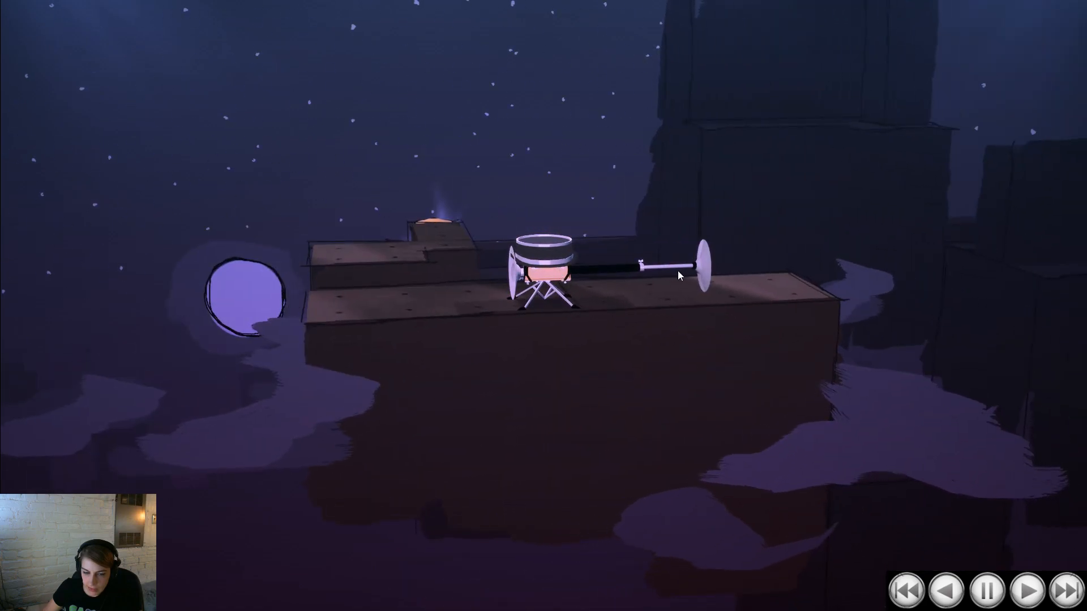
key("Escape")
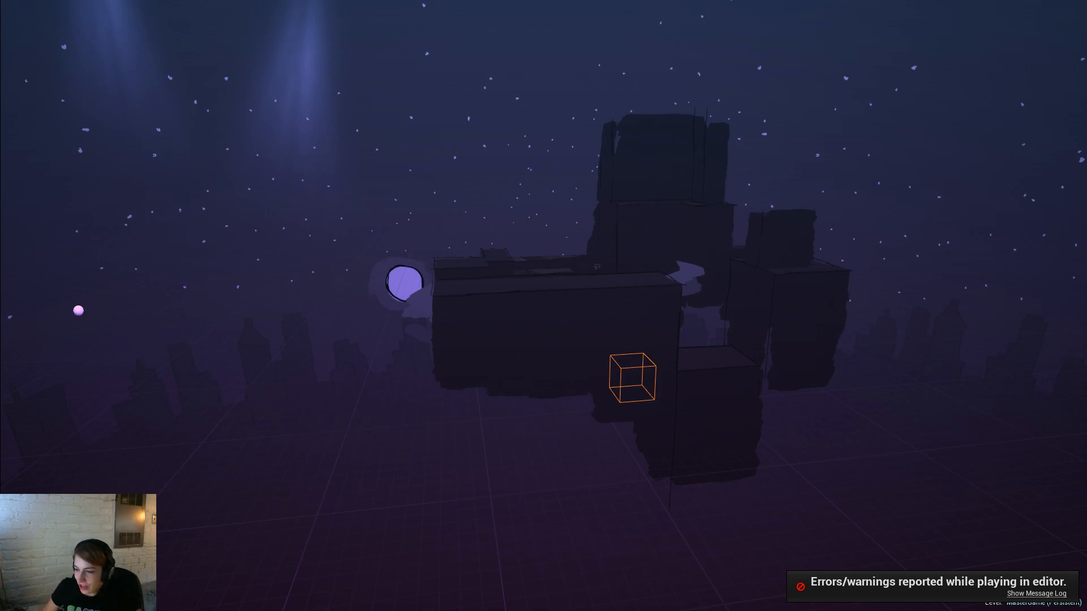
Step: Switch to Maya and bind the bow tie's centre knot to the g_body joint with Bind Skin
key("alt+Tab")
left_click(742, 416)
left_click_drag(661, 417, 482, 400, "alt")
right_click_drag(483, 400, 640, 402, "alt")
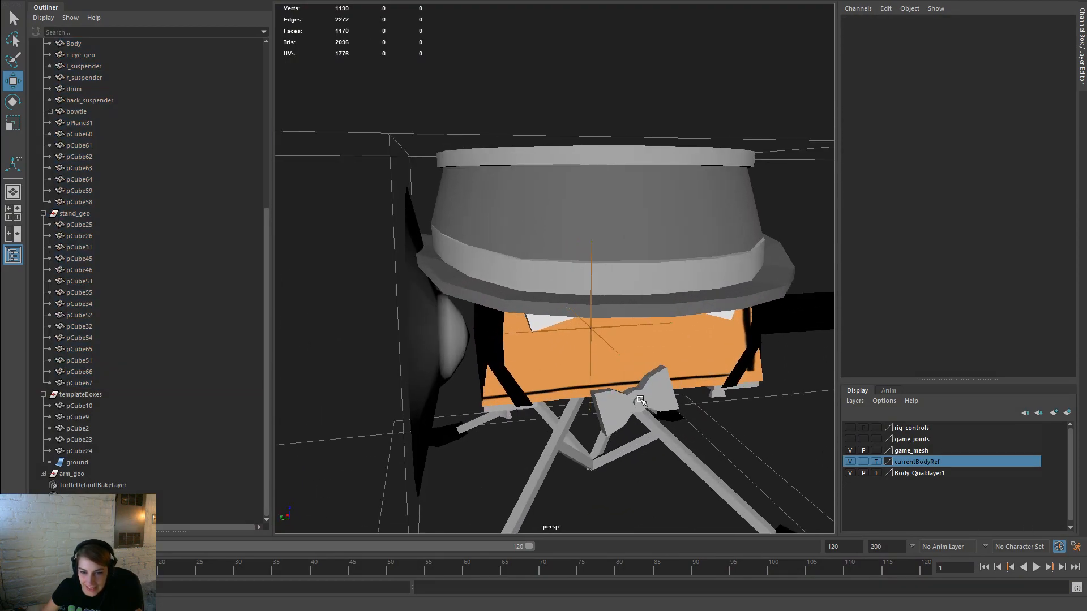
left_click(639, 401)
scroll(85, 300, "up", 7)
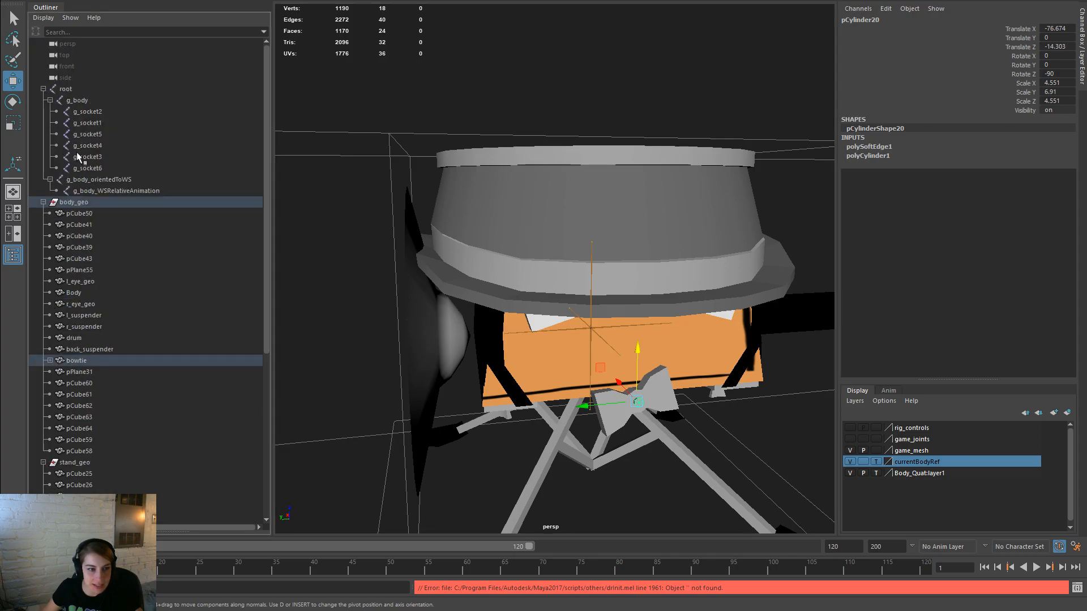
left_click(101, 102)
key("space")
left_click(510, 282)
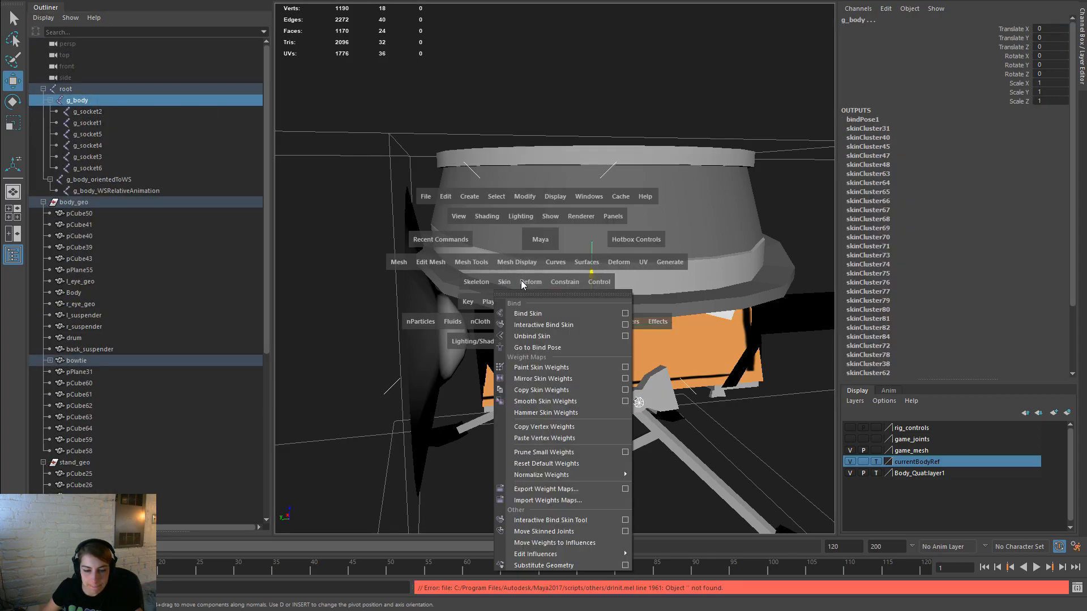
left_click(597, 312)
left_click(596, 122)
Step: Create a polygon cylinder at the origin and scale it up uniformly to about 113
right_click_drag(699, 249, 557, 266, "alt")
left_click_drag(557, 266, 551, 316, "alt")
left_click(603, 258)
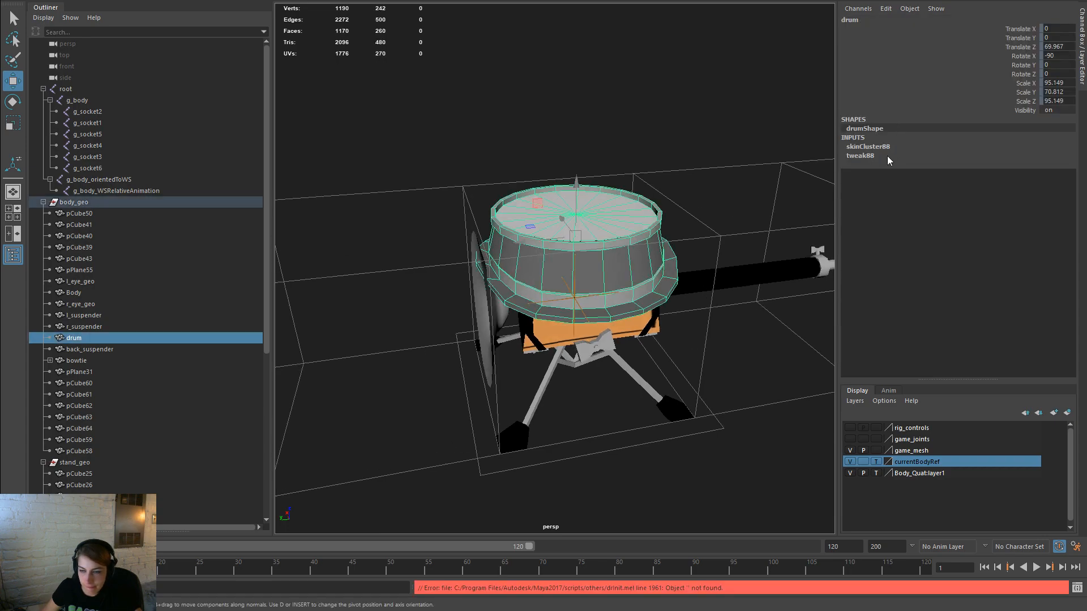
left_click(728, 165)
key("space")
left_click_drag(437, 127, 564, 166)
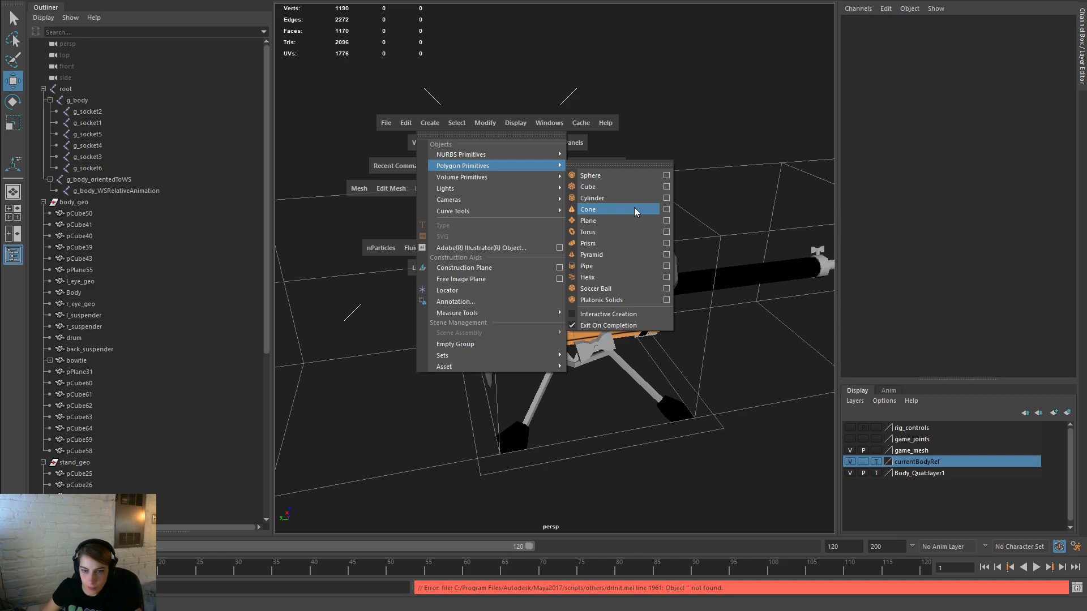
left_click_drag(634, 207, 628, 198)
key("r")
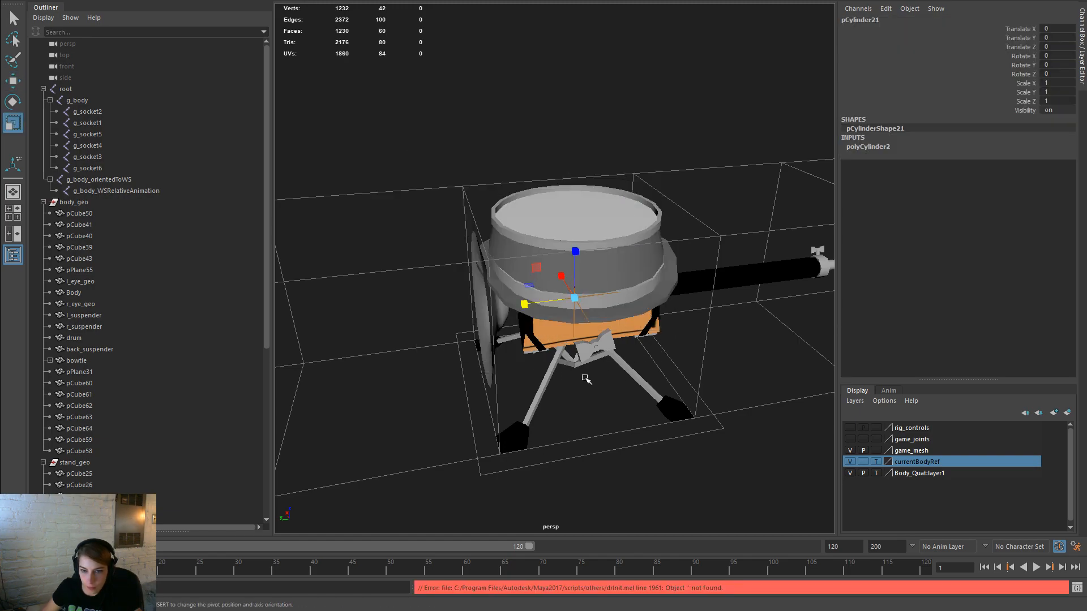
left_click_drag(571, 296, 757, 316)
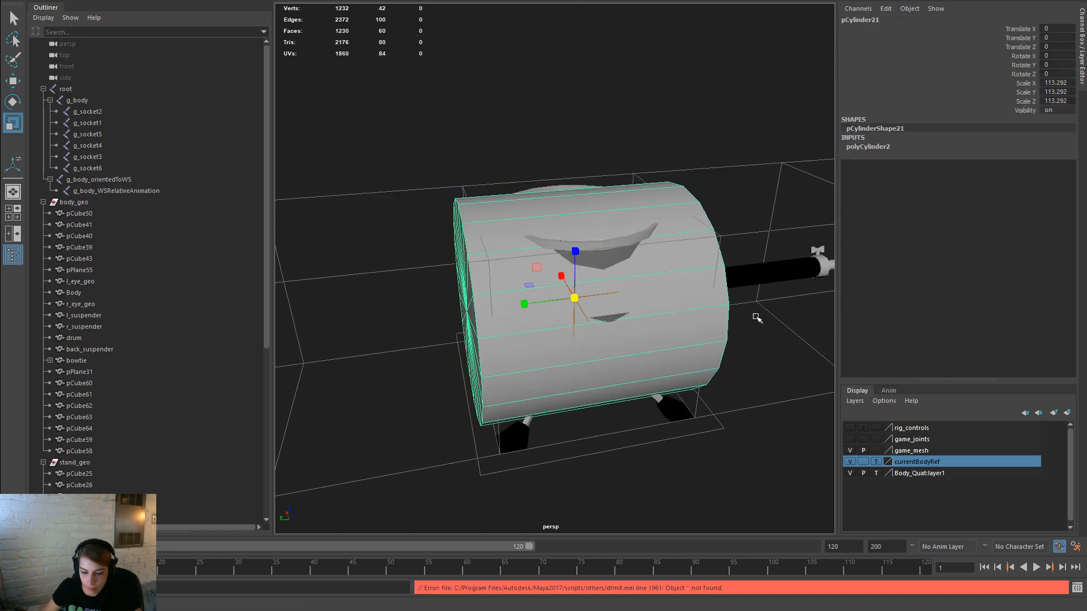
Step: Rotate the cylinder to -90 in X, reduce its uniform scale to about 84, and raise it to about 14.2 in Z
key("e")
left_click_drag(584, 252, 516, 253)
key("r")
left_click_drag(571, 300, 523, 308)
key("w")
mouse_move(574, 240)
left_mouse_down()
mouse_move(576, 222)
mouse_move(584, 232)
left_mouse_up()
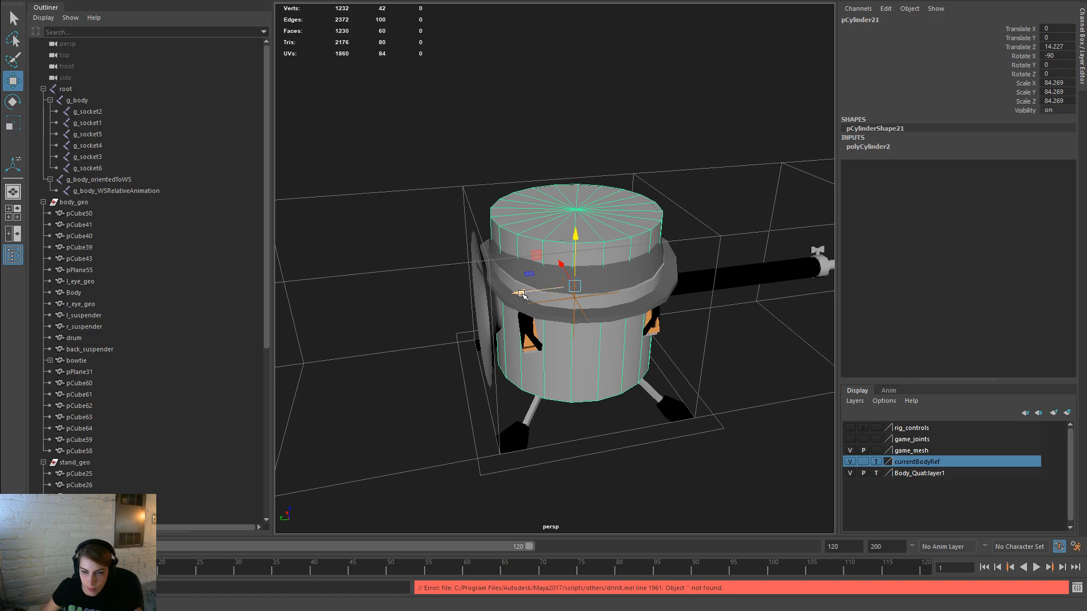
key("r")
left_click_drag(573, 284, 573, 284)
Step: Set the cylinder's height subdivisions to 4
left_click(878, 148)
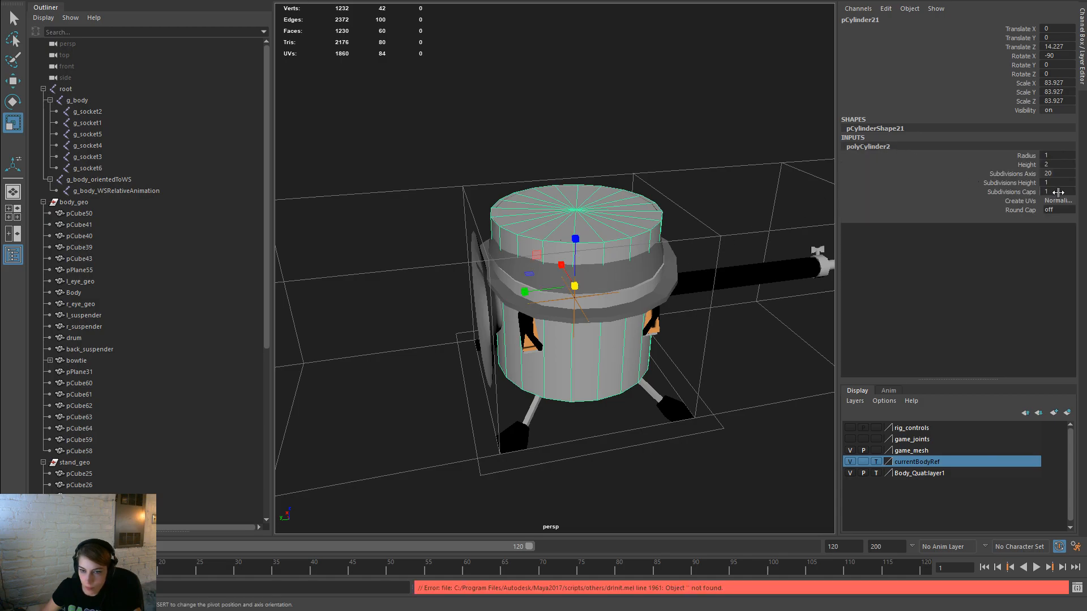
left_click_drag(699, 332, 673, 287, "alt")
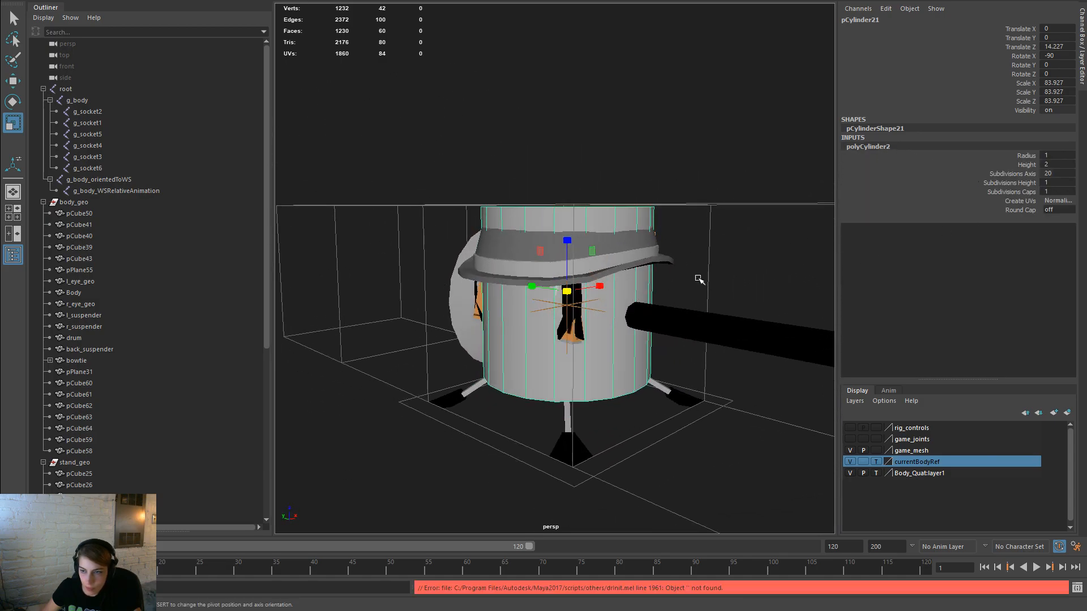
left_click(1051, 181)
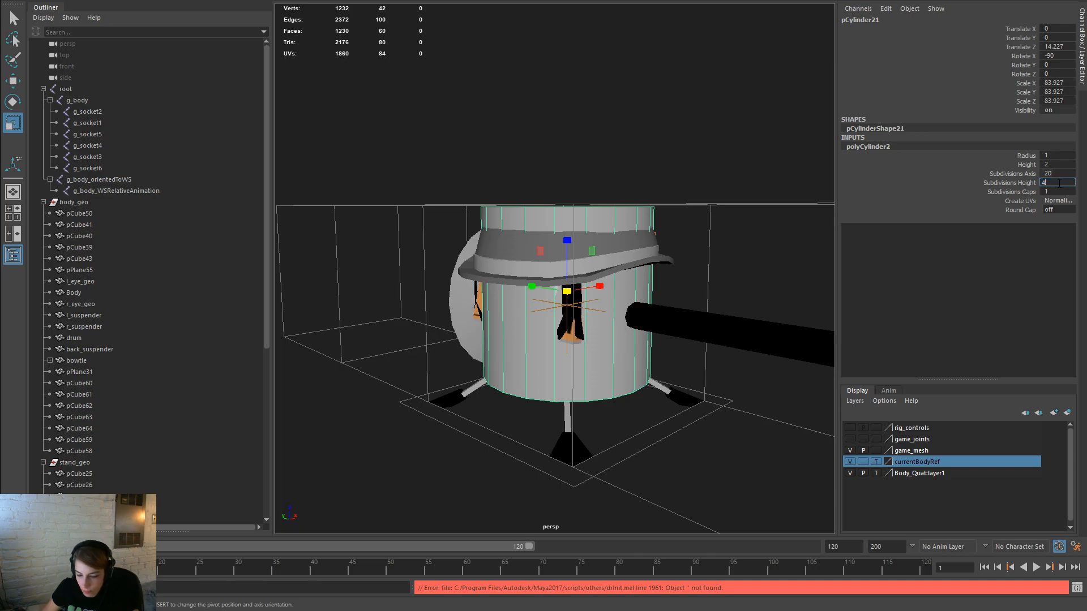
type("4")
key("Return")
left_click_drag(702, 347, 670, 364, "alt")
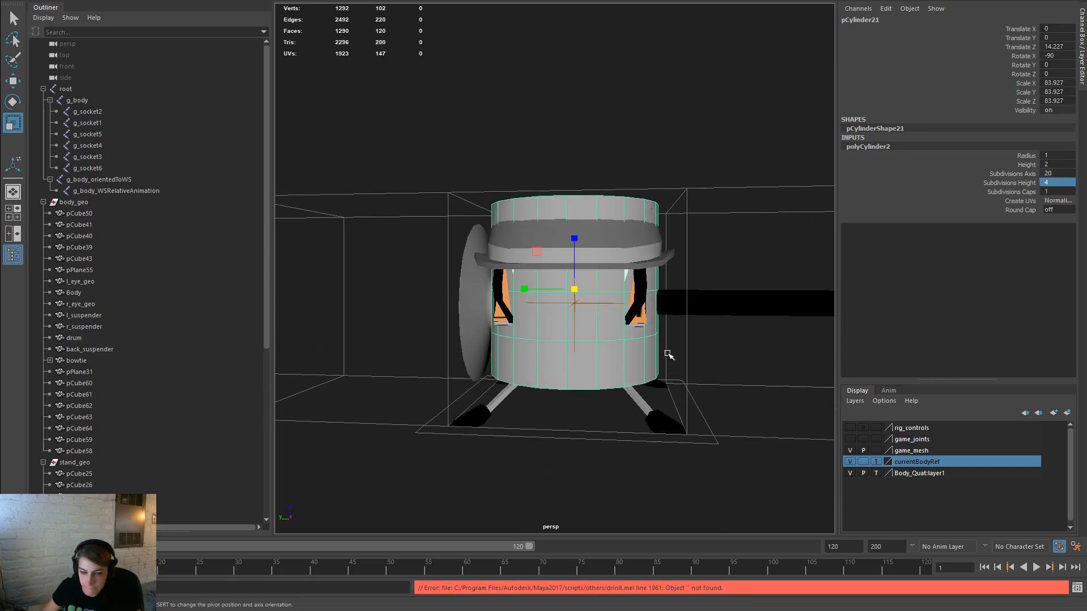
Step: Turn on X-Ray shading to see the drummer's body through the cylinder
key("space")
left_click_drag(454, 268, 517, 345)
left_click_drag(670, 327, 635, 295, "alt")
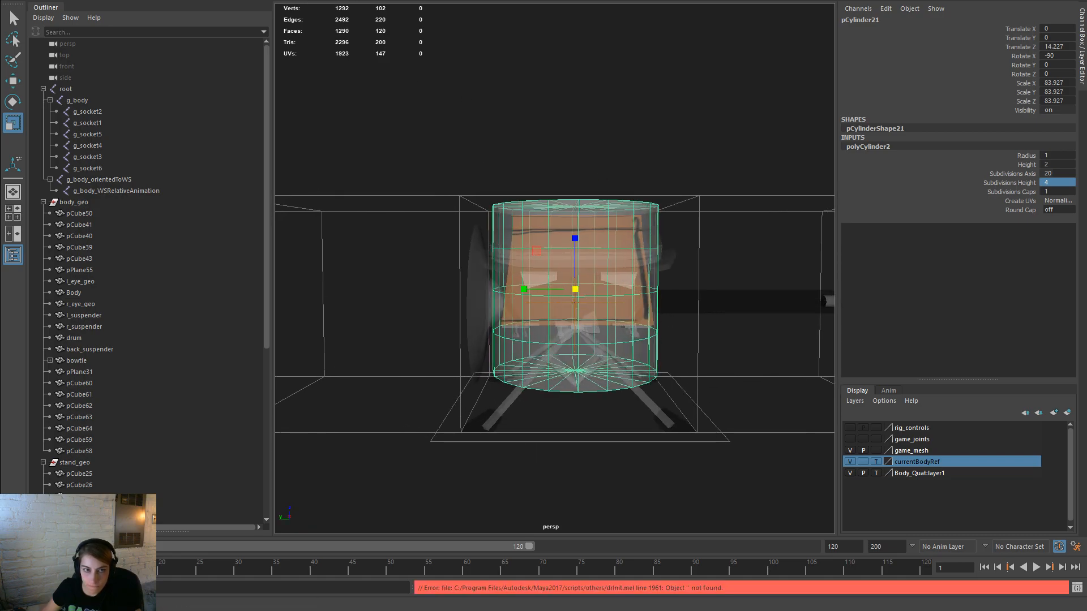
Step: Try raising the cylinder's lower vertex rows to shorten it, and undo the moves
key("F10")
right_click_drag(597, 390, 542, 290)
left_click_drag(725, 435, 426, 234)
left_click_drag(617, 312, 666, 330, "alt")
key("w")
left_click_drag(573, 259, 570, 219)
left_click_drag(676, 314, 683, 317, "alt")
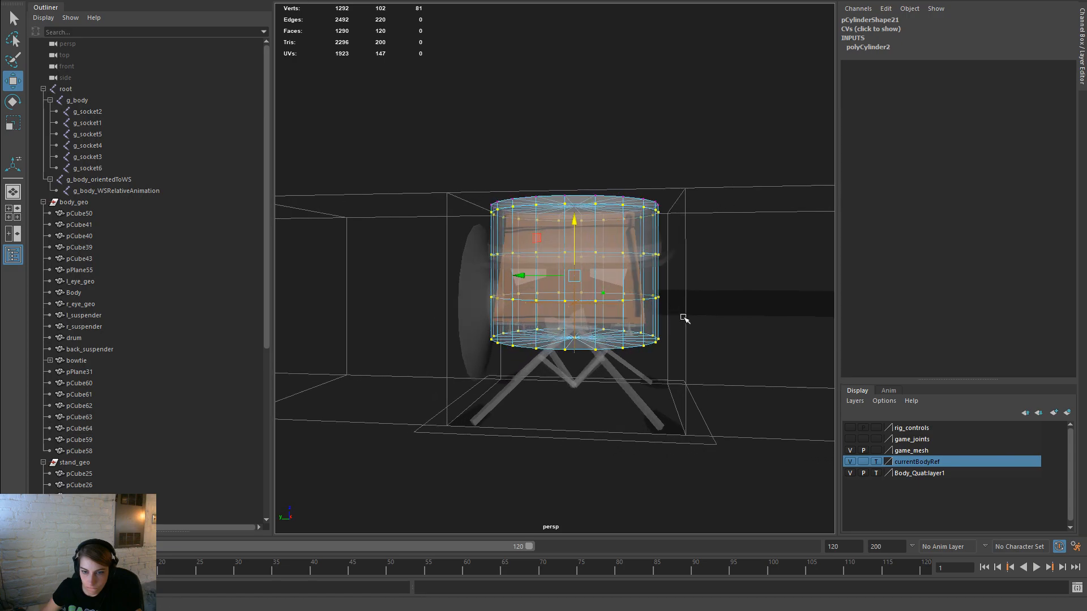
left_click_drag(709, 404, 463, 290)
left_click_drag(578, 261, 579, 237)
key("ctrl+z")
key("ctrl+z")
key("ctrl+z")
key("ctrl+z")
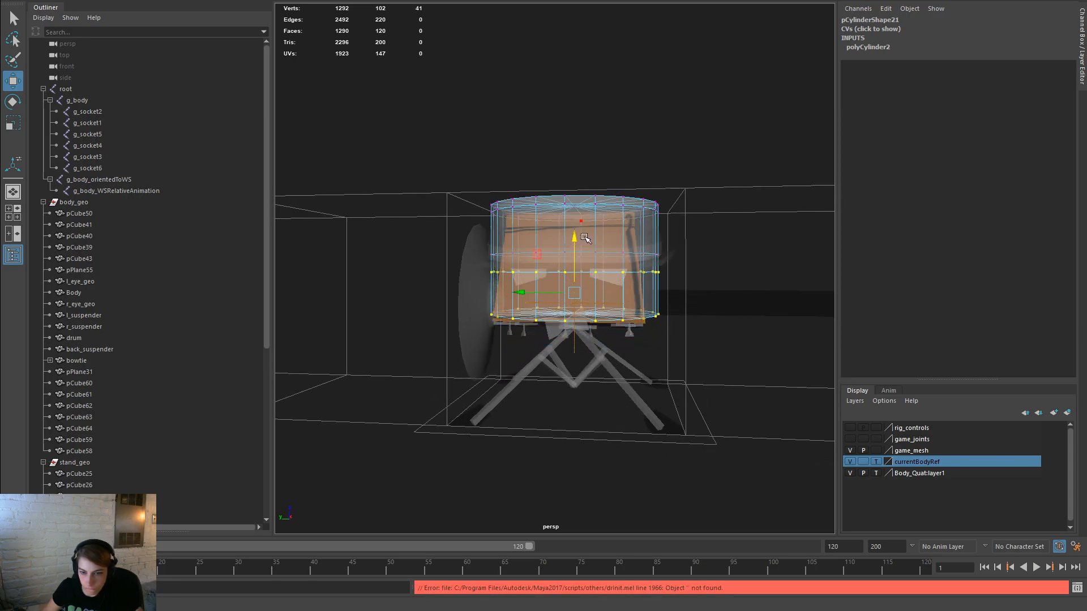
Step: Reselect the whole cylinder and set its height subdivisions to 3
right_click_drag(648, 220, 718, 202)
left_click(652, 265)
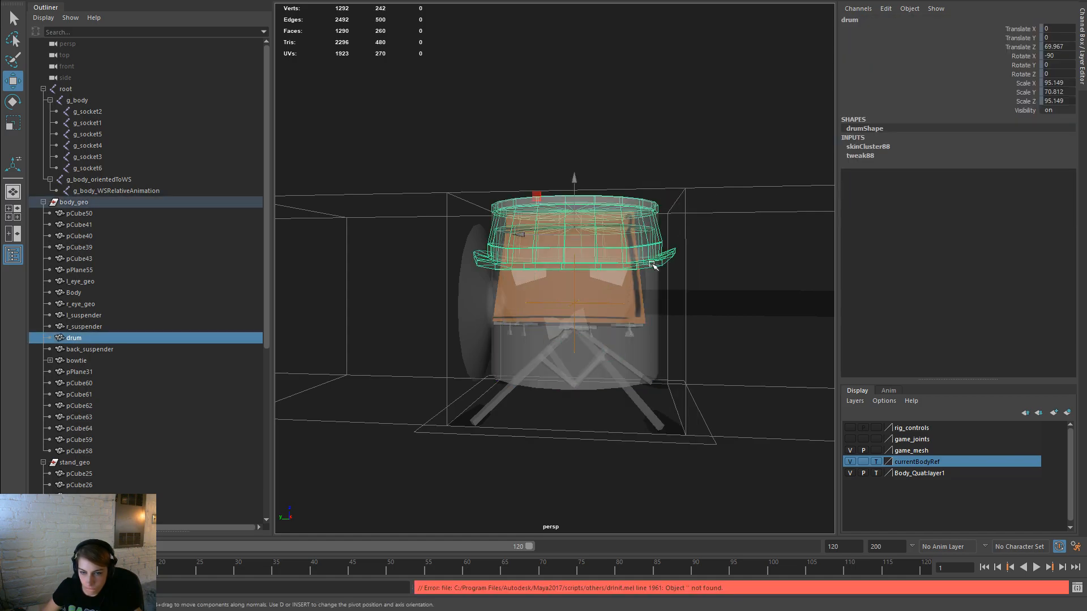
left_click(651, 337)
left_click(894, 147)
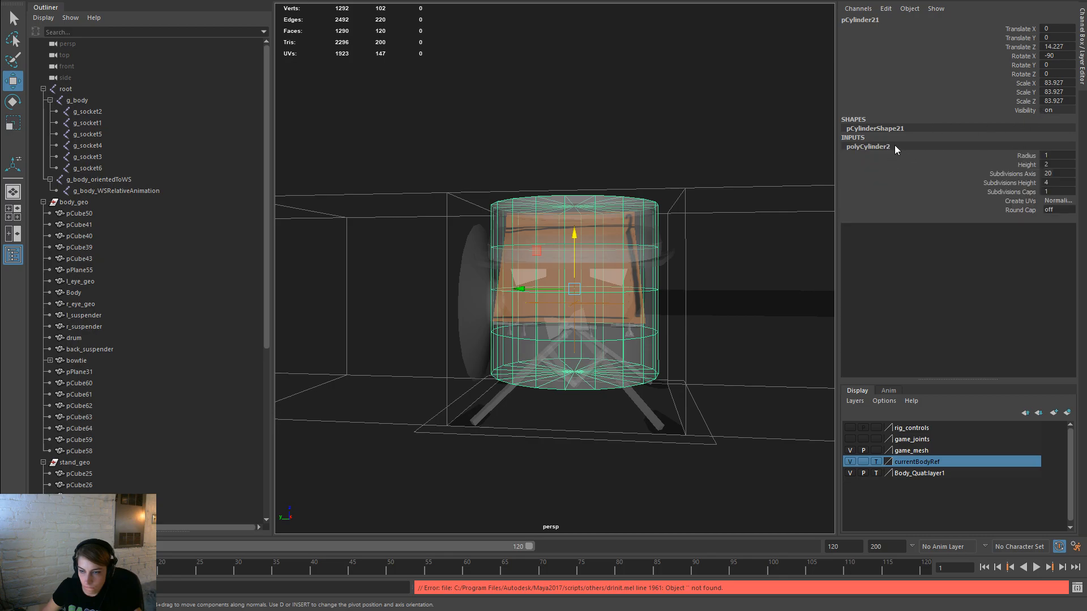
left_click(1056, 181)
type("3")
key("Return")
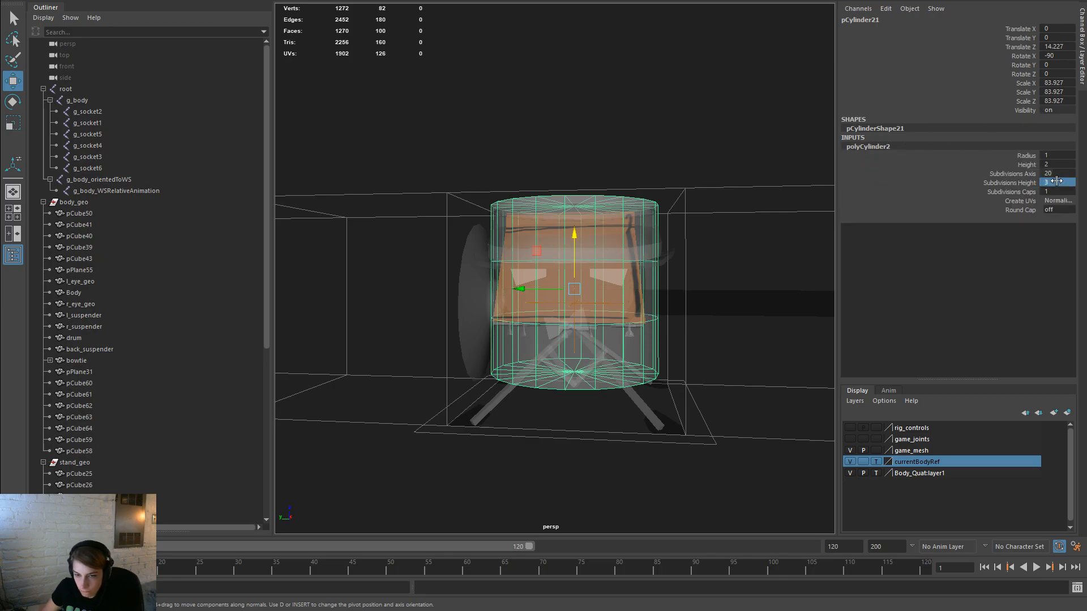
Step: Raise the cylinder's upper middle vertex row close to its top edge
right_click_drag(649, 330, 594, 289)
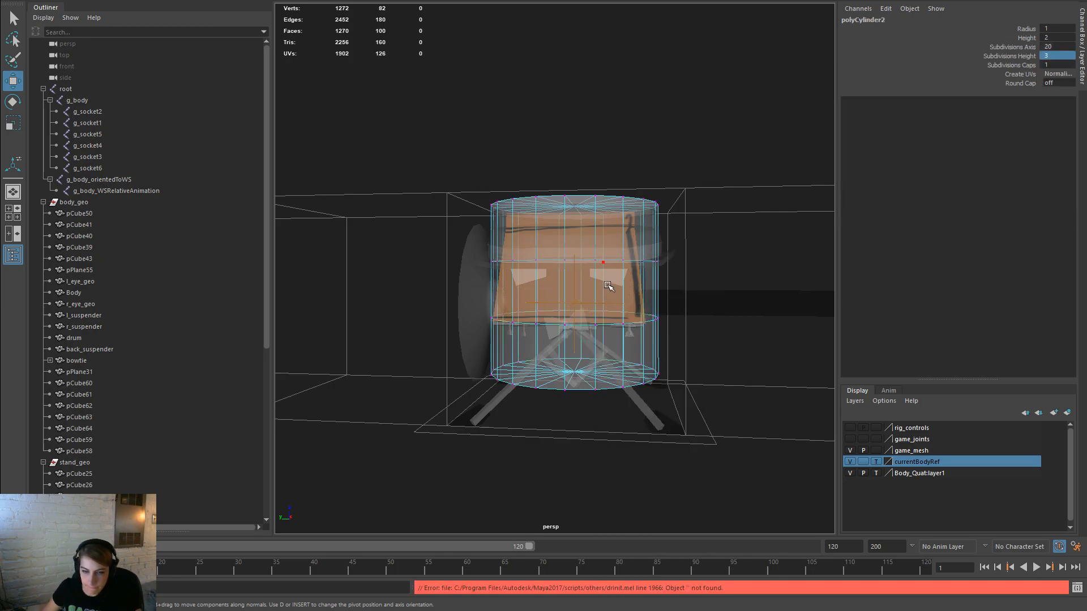
left_click_drag(670, 280, 538, 245)
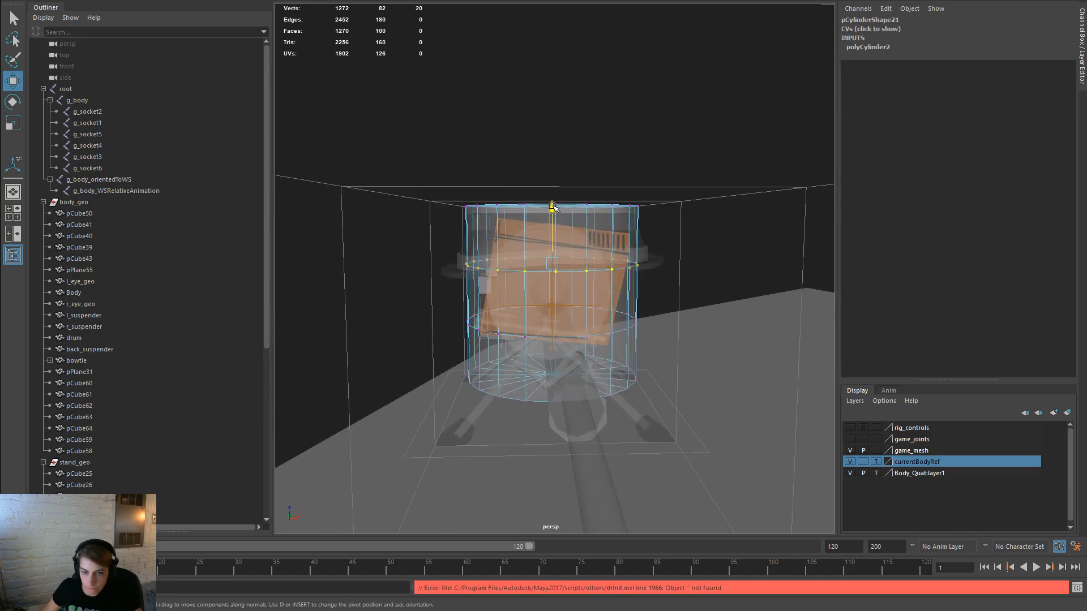
left_click_drag(553, 207, 554, 173)
Step: Raise the two lowest vertex rows together and the bottom row further, shortening the cylinder to a band around the hat's crown
left_click_drag(645, 362, 657, 359, "alt")
left_click_drag(705, 422, 432, 281)
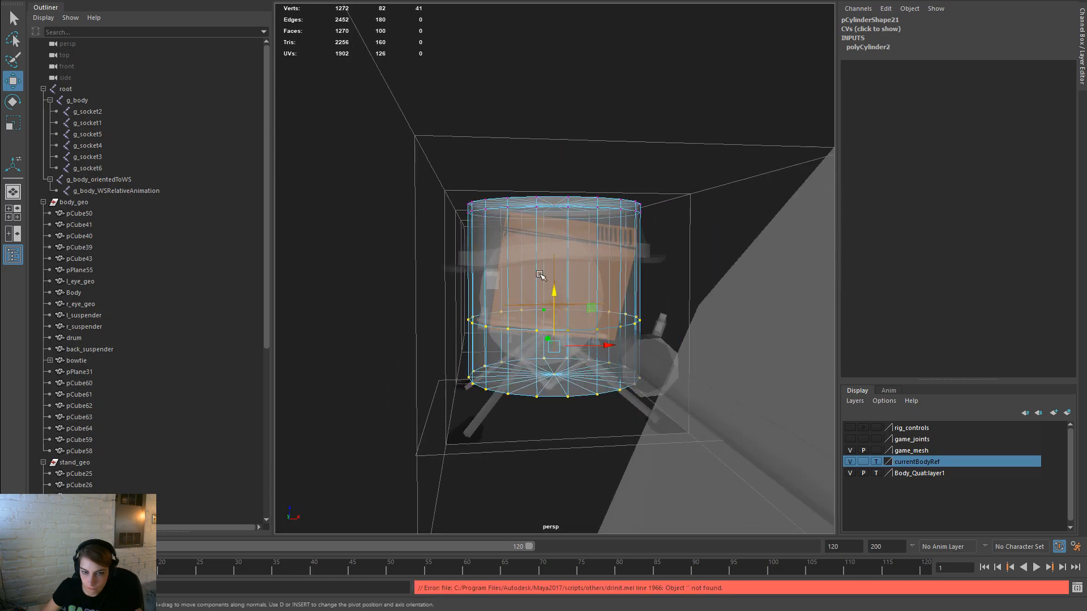
left_click_drag(553, 290, 554, 216)
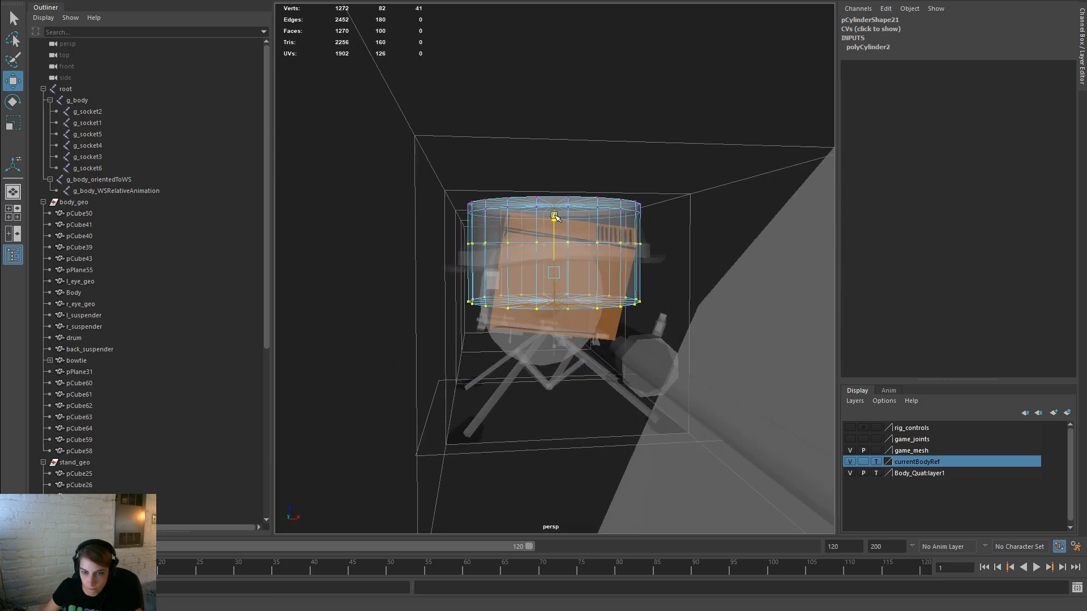
left_click_drag(691, 364, 396, 262)
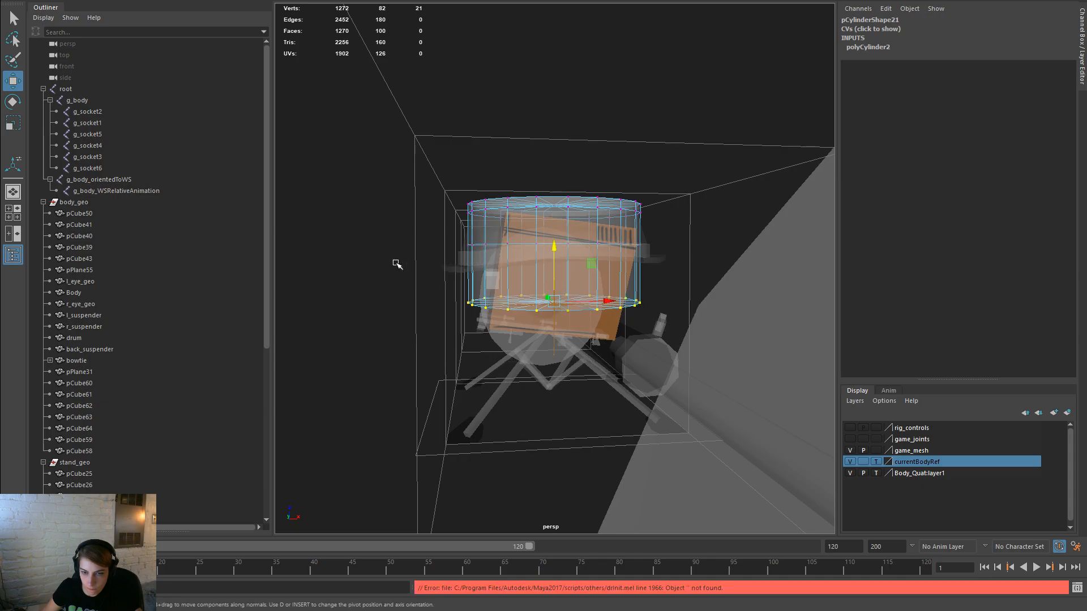
left_click_drag(553, 249, 685, 377)
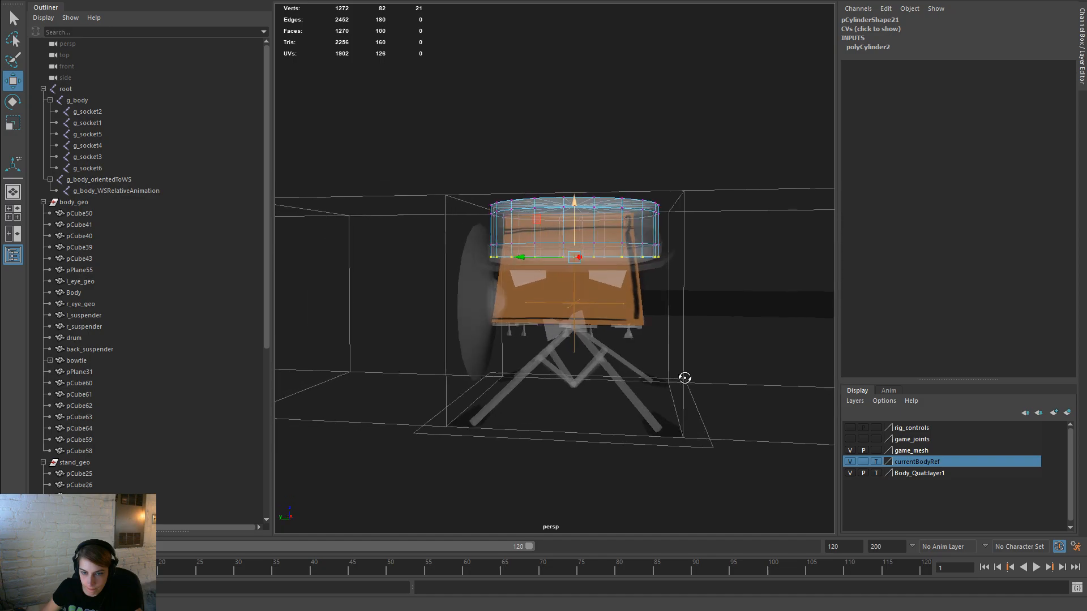
Step: Turn off X-Ray shading and view the shortened cylinder against the hat
key("space")
left_click(484, 222)
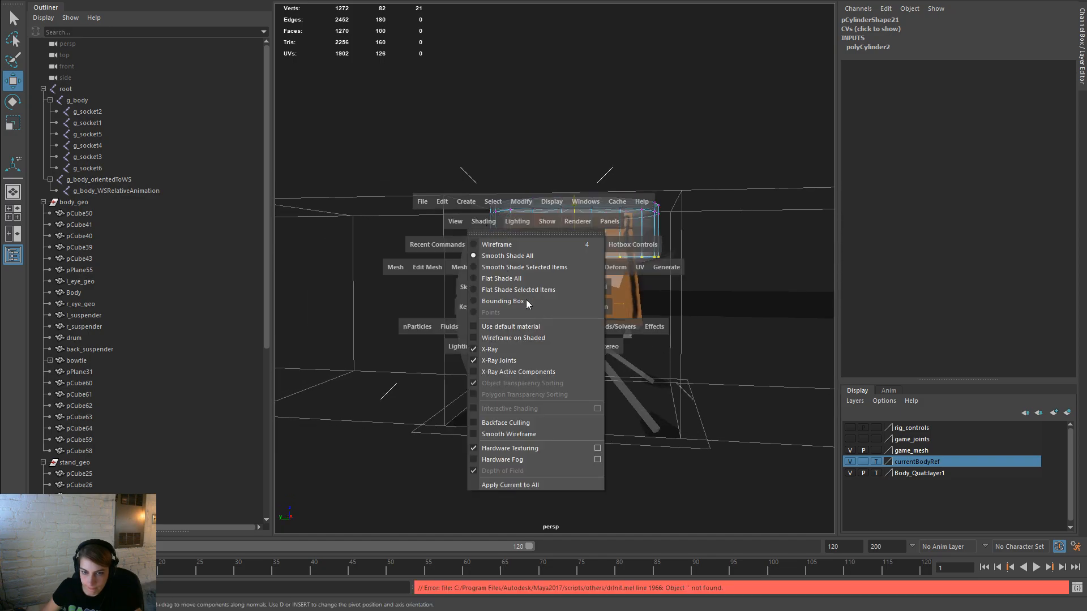
left_click(534, 352)
left_click_drag(606, 391, 610, 431, "alt")
right_click_drag(475, 367, 616, 381, "alt")
Step: Select only the cylinder's top cap faces, extrude them, and scale them slightly inward to form a thin rim
right_click_drag(594, 288, 595, 318)
left_click_drag(637, 360, 659, 333, "alt")
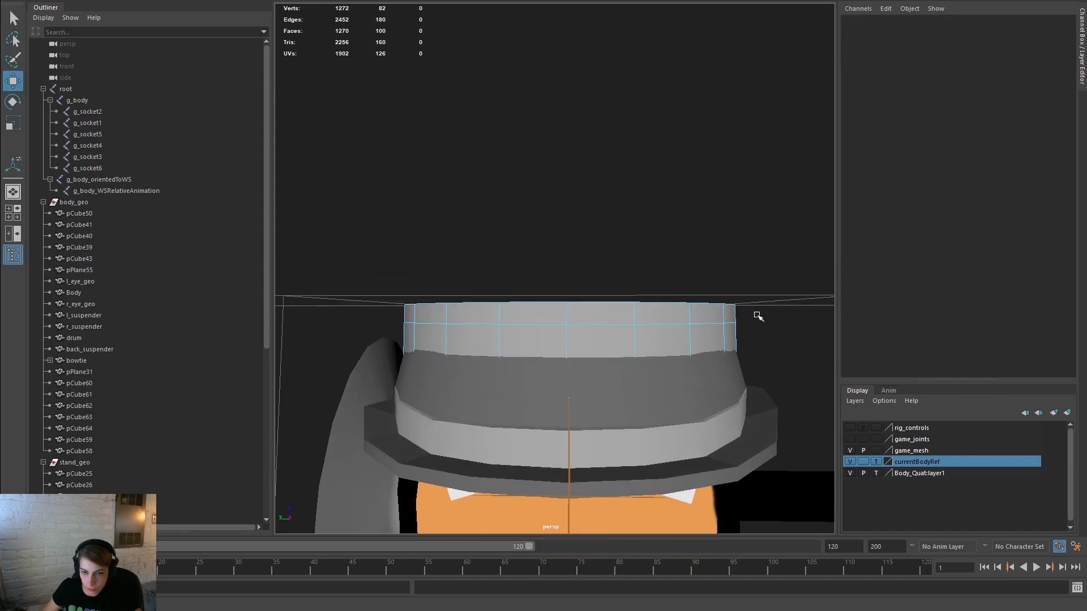
left_click_drag(758, 316, 273, 178)
left_click_drag(667, 298, 453, 338, "alt")
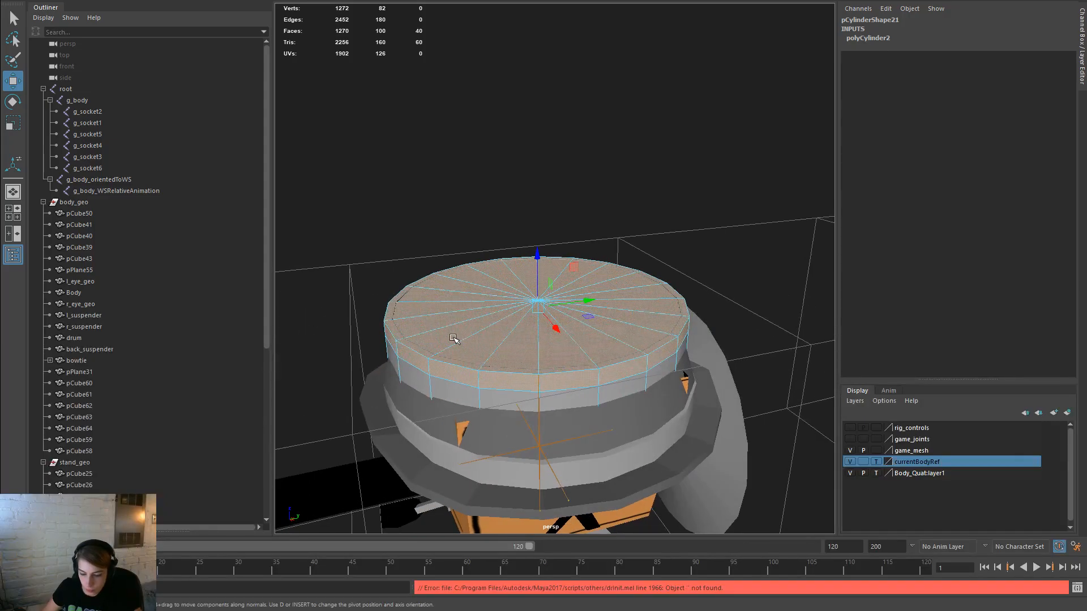
key("shift+comma")
left_click_drag(484, 415, 715, 398, "alt")
left_click_drag(492, 356, 507, 362, "alt")
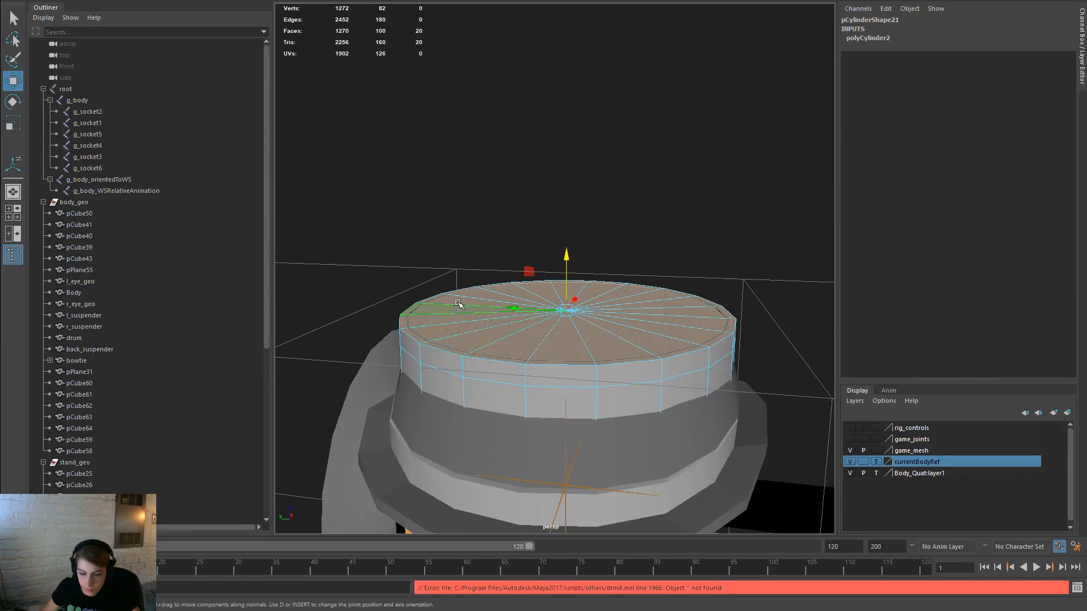
key("space")
left_click(389, 323)
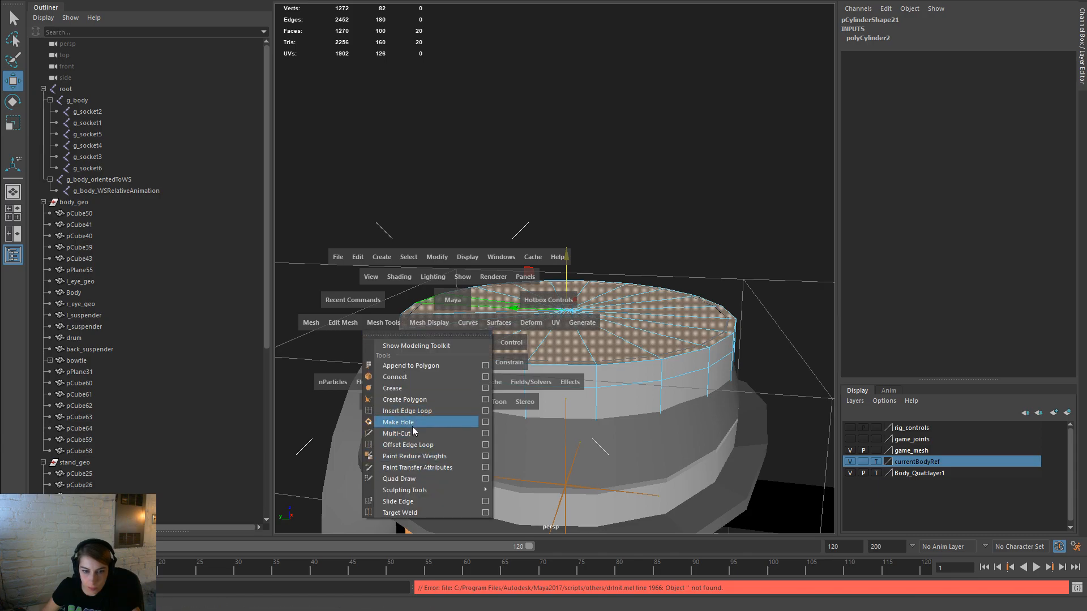
left_click(287, 363)
left_click(341, 322)
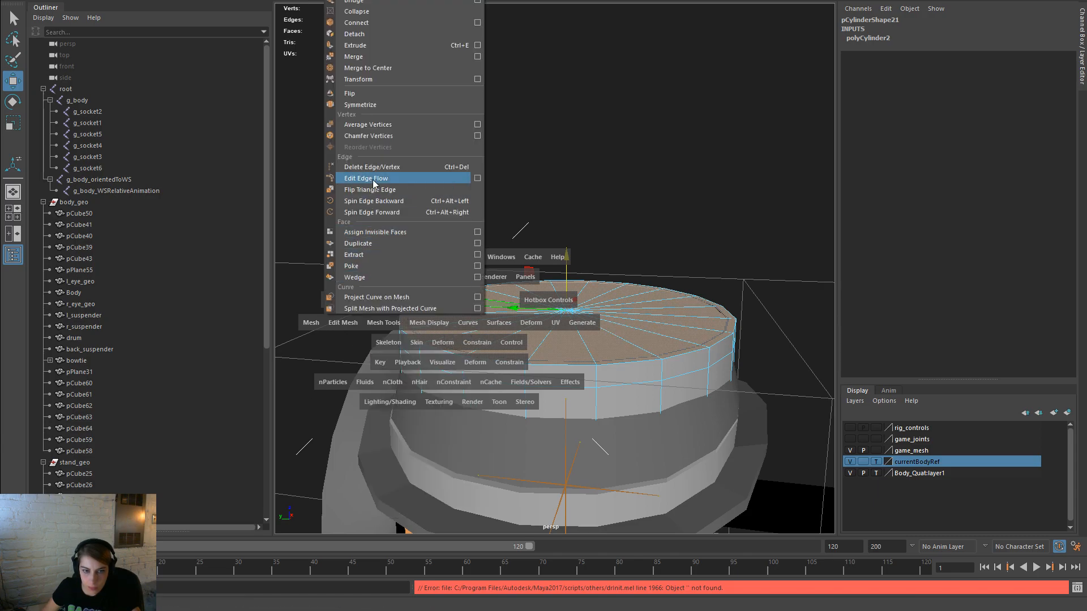
left_click(356, 45)
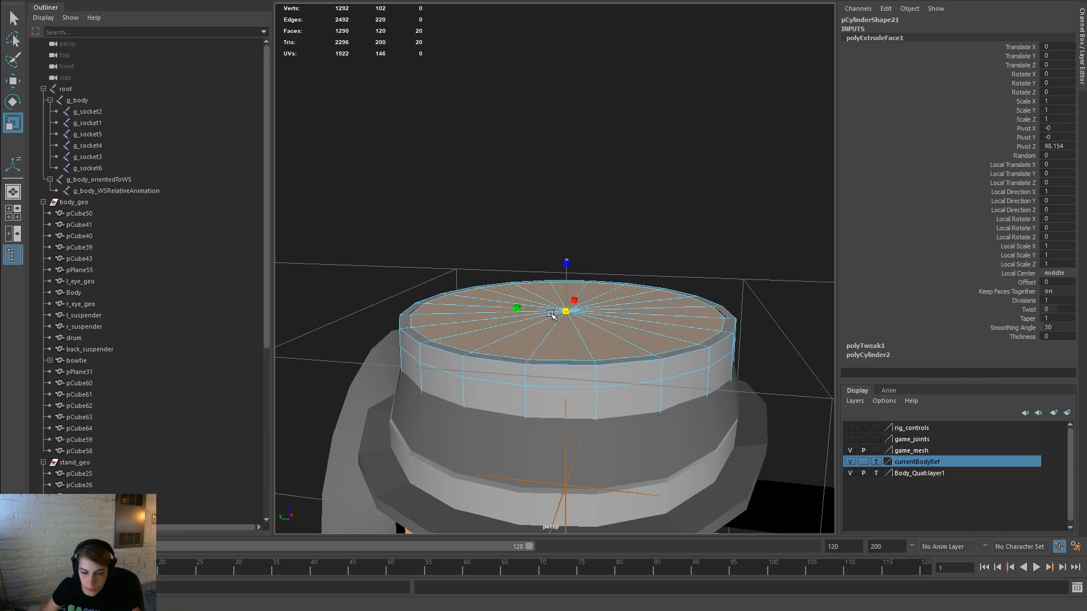
Step: Extrude the inset cap faces again and lower them to recess the drumhead inside the rim
key("ctrl+e")
left_click_drag(571, 258, 574, 268)
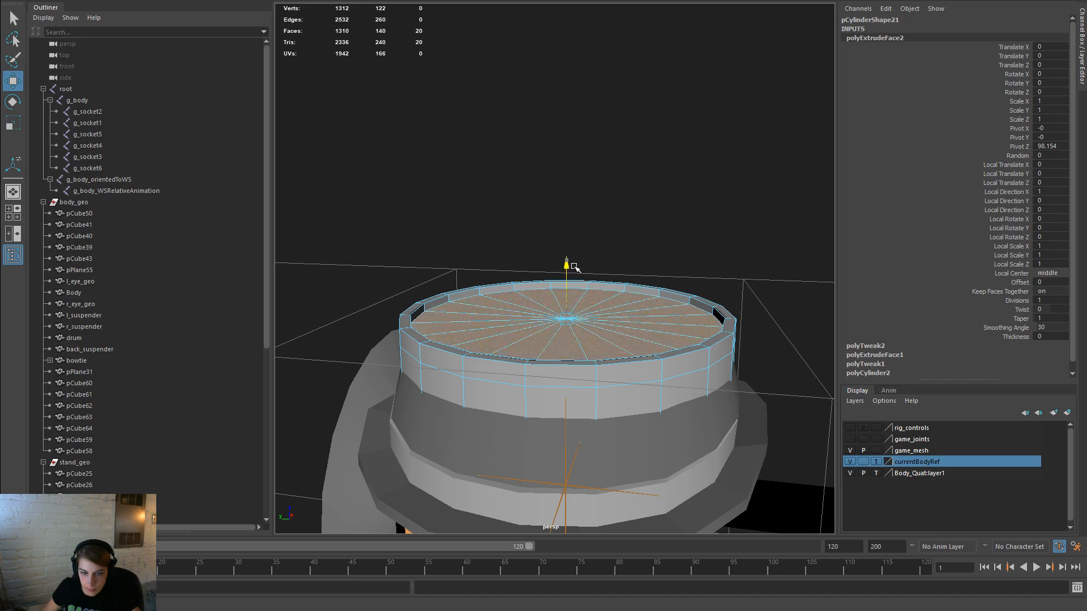
left_click_drag(575, 268, 575, 268)
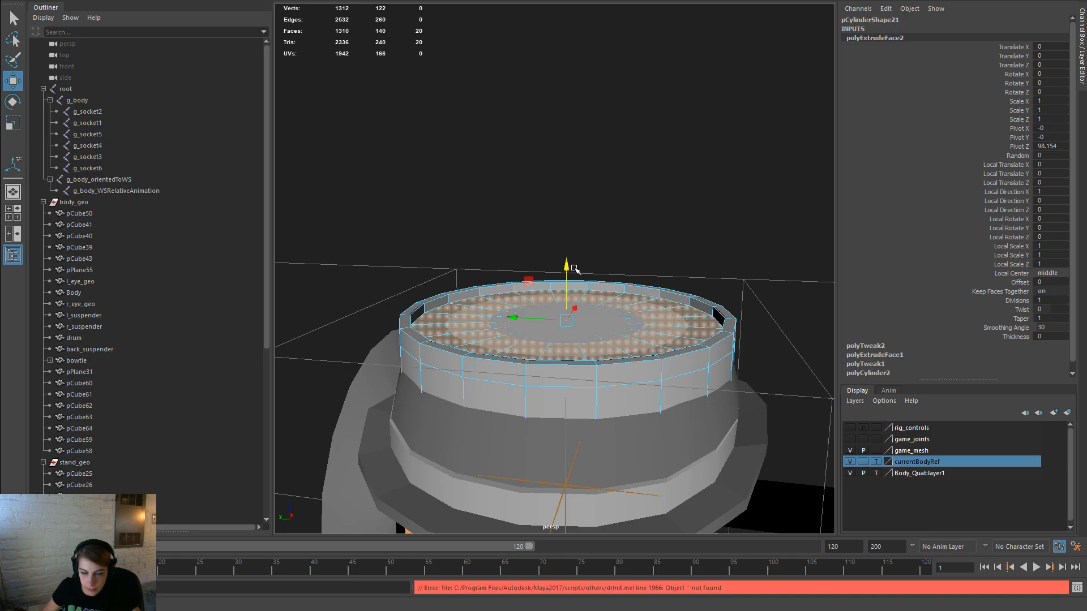
Step: Return to object mode and move the new cylinder straight up, clear of the existing hat
right_click_drag(751, 433, 606, 396, "alt")
mouse_move(605, 396)
left_mouse_down("alt")
mouse_move(633, 378)
mouse_move(598, 382)
left_mouse_up("alt")
right_click_drag(585, 288, 635, 278)
left_click(657, 272)
left_click(617, 315)
left_click_drag(559, 282, 557, 227)
left_click_drag(676, 345, 633, 333, "alt")
Step: Select only the faces of the raised cylinder's bottom cap, leaving out the surrounding side band
scroll(506, 236, "up", 5)
left_click_drag(669, 250, 636, 245, "alt")
right_click_drag(616, 157, 616, 187)
left_click_drag(759, 243, 433, 224)
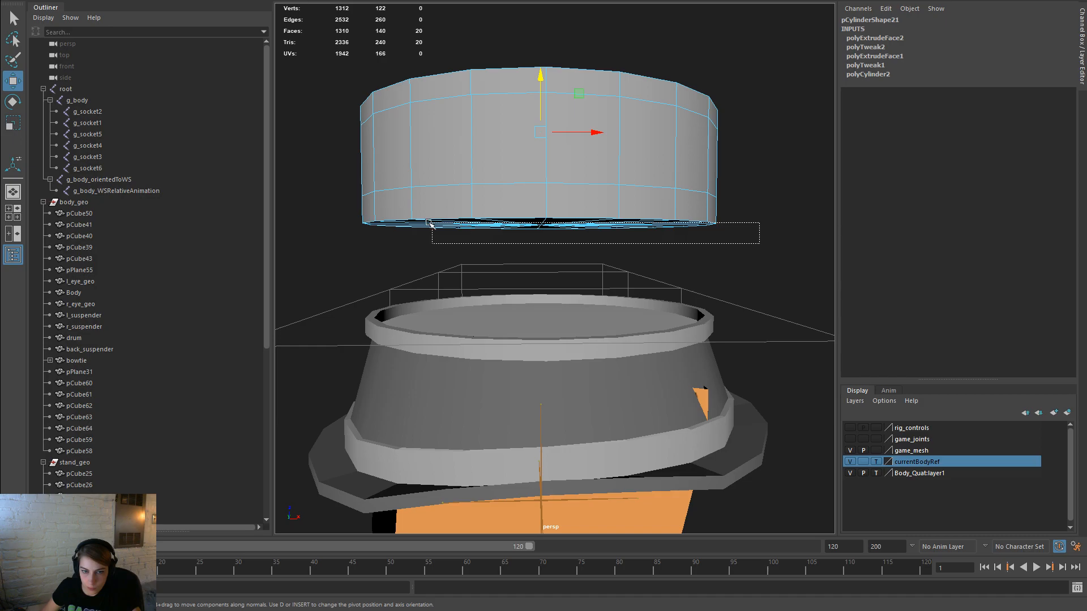
left_click_drag(348, 211, 348, 211)
left_click_drag(702, 227, 601, 262, "alt")
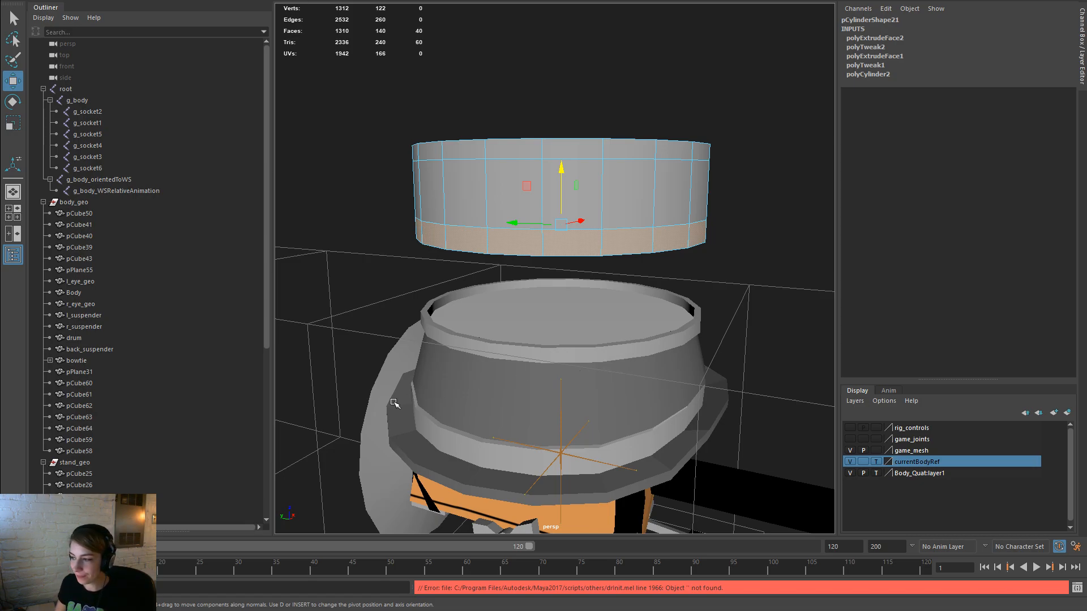
left_click_drag(634, 379, 550, 364, "alt")
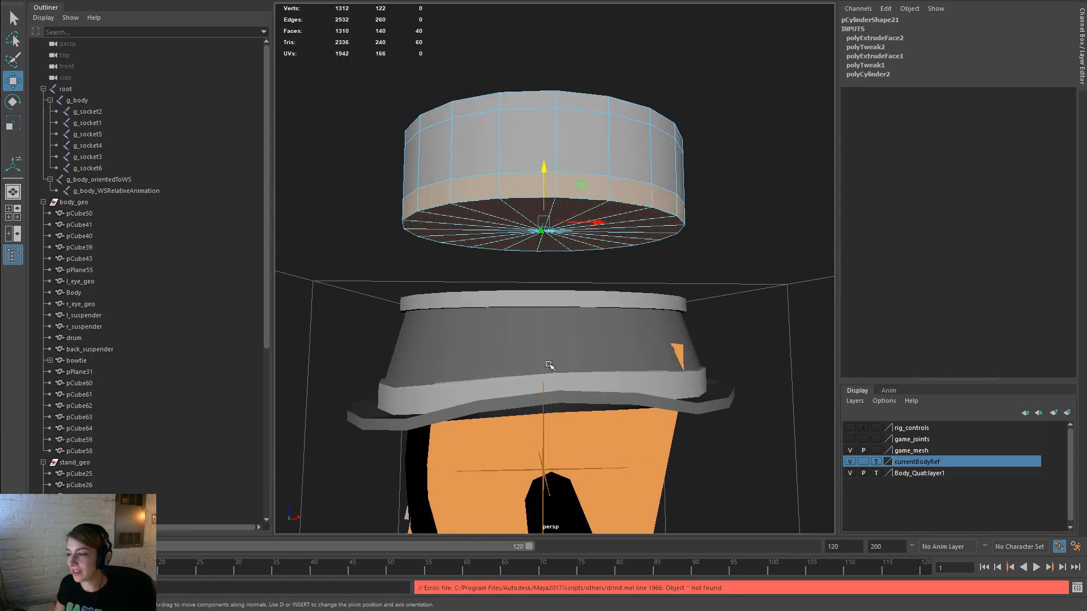
left_click_drag(467, 357, 724, 391, "alt")
key("ctrl+z")
scroll(560, 338, "up", 3)
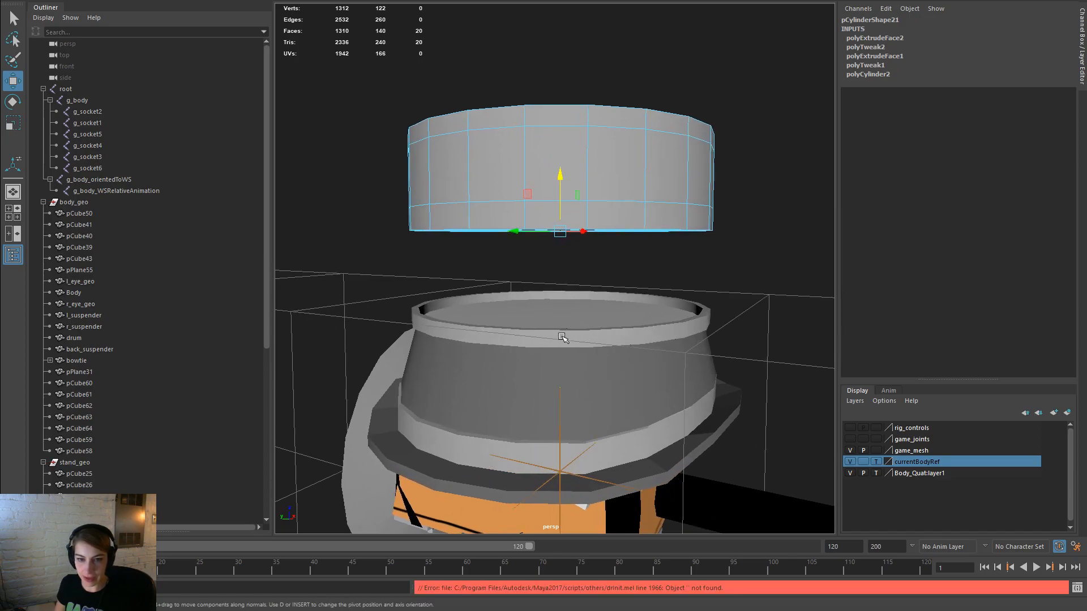
Step: Extrude the cylinder's bottom cap faces and move them straight down to add a lower band
key("space")
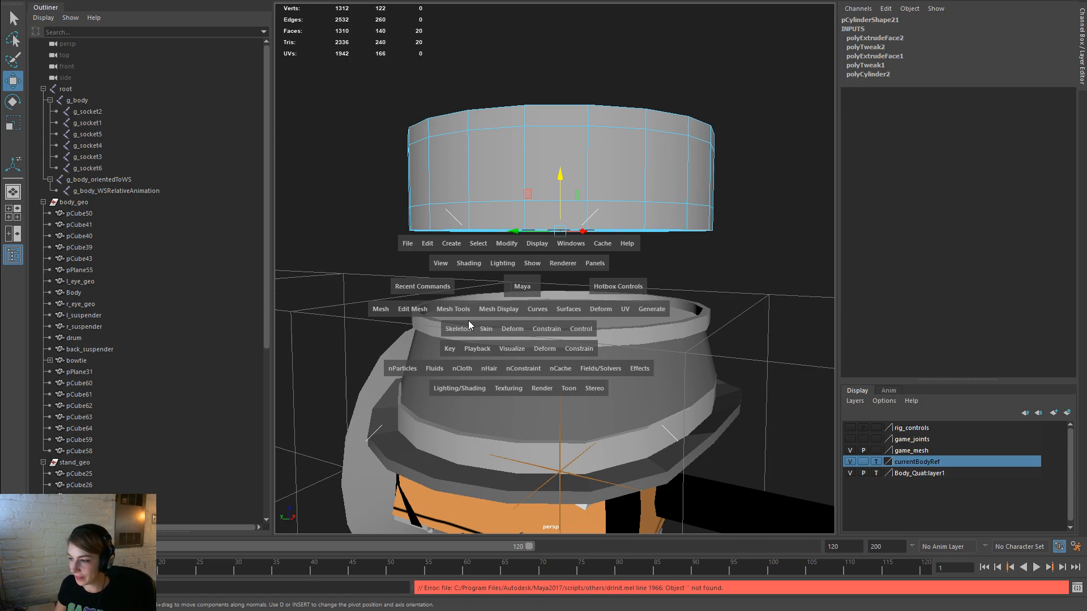
left_click_drag(548, 332, 594, 331, "alt")
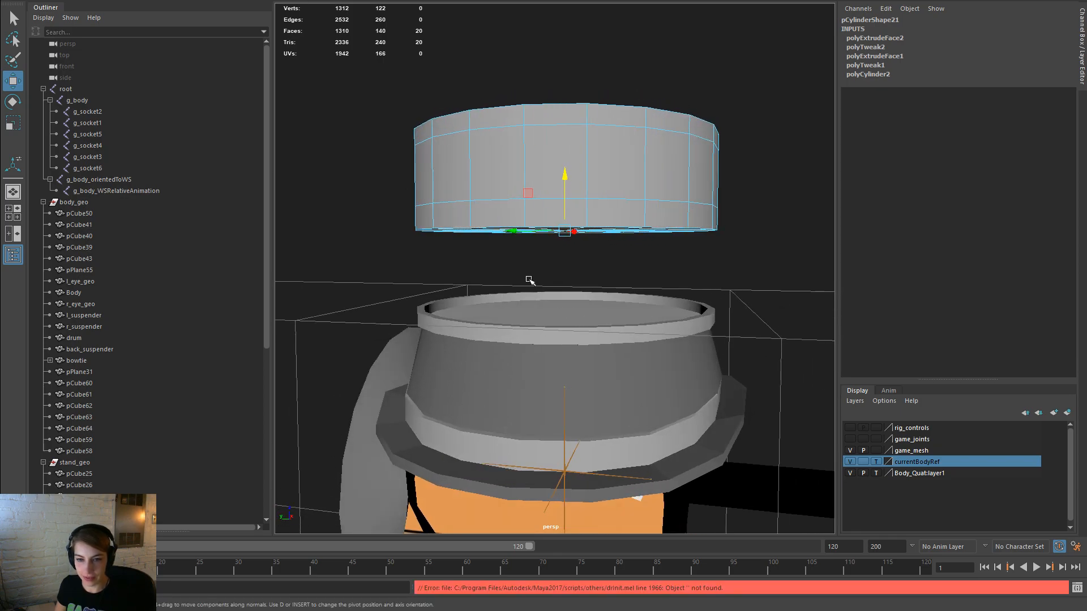
key("space")
left_click_drag(462, 301, 388, 326)
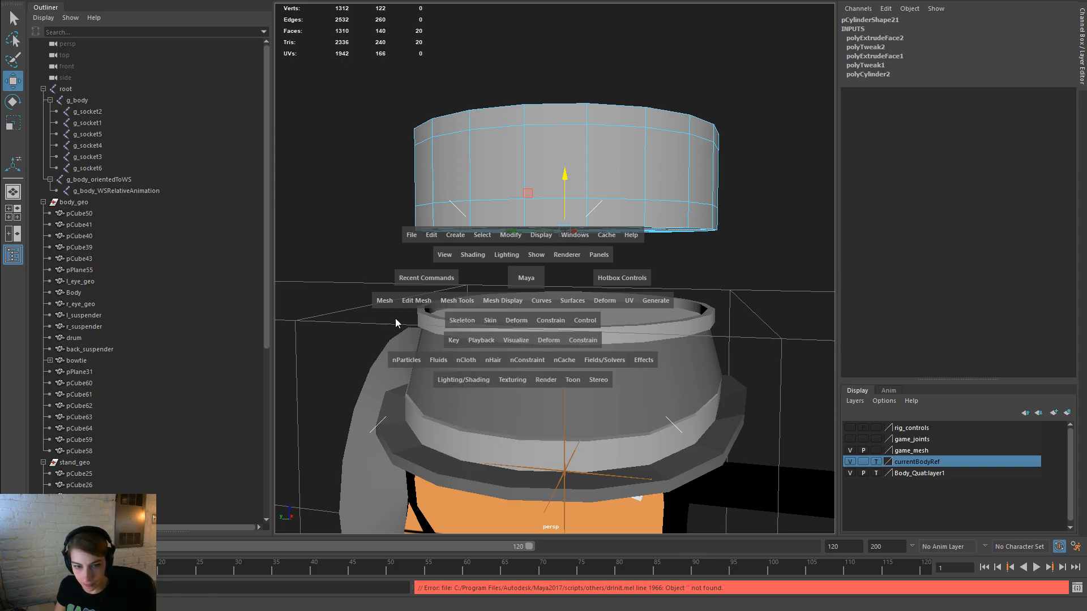
left_click(388, 301)
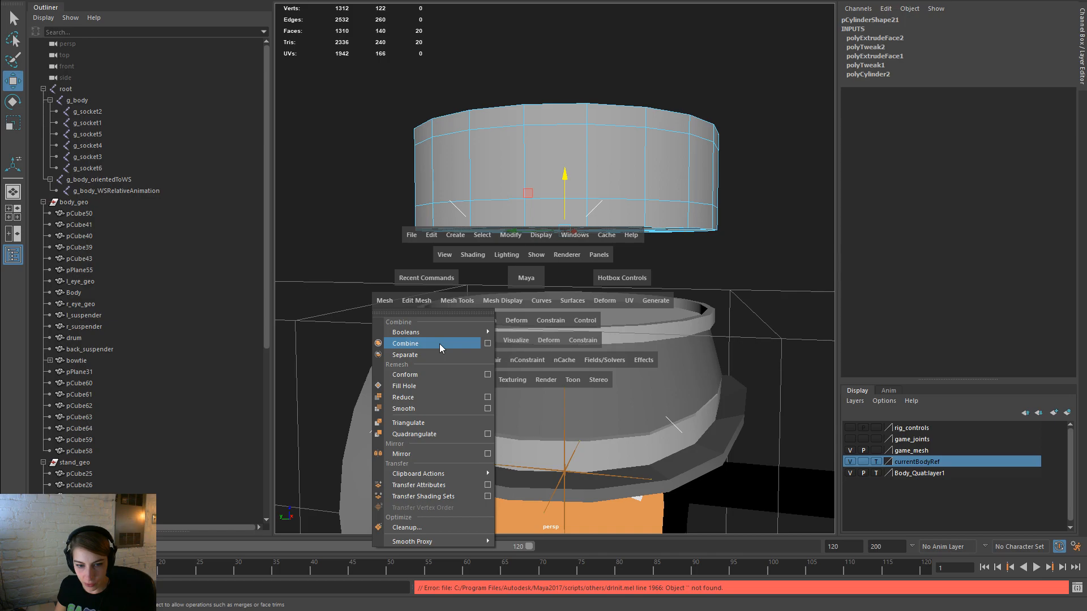
left_click(457, 301)
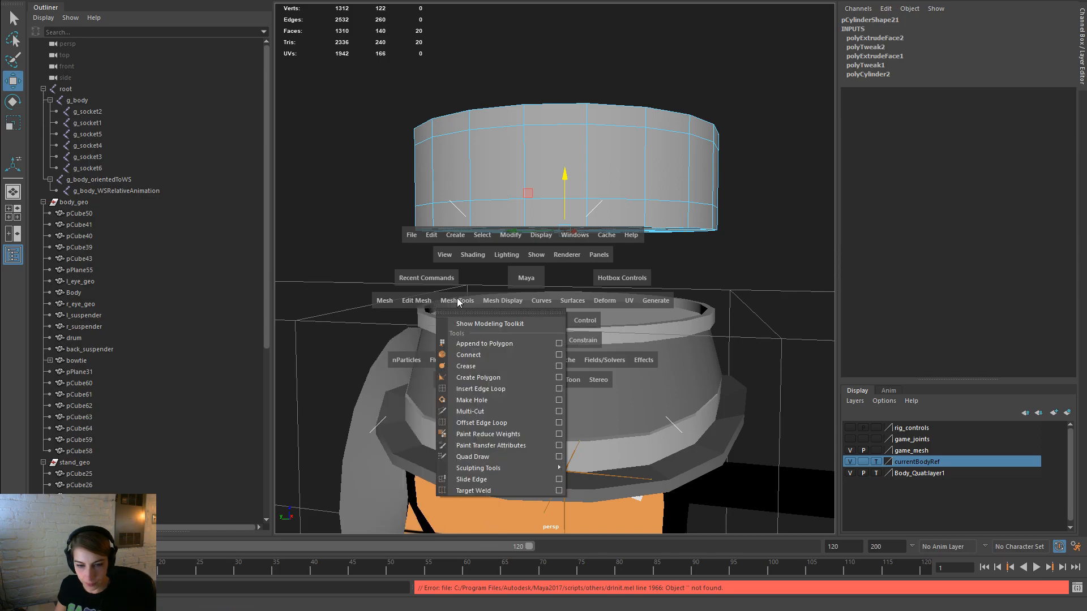
left_click(418, 301)
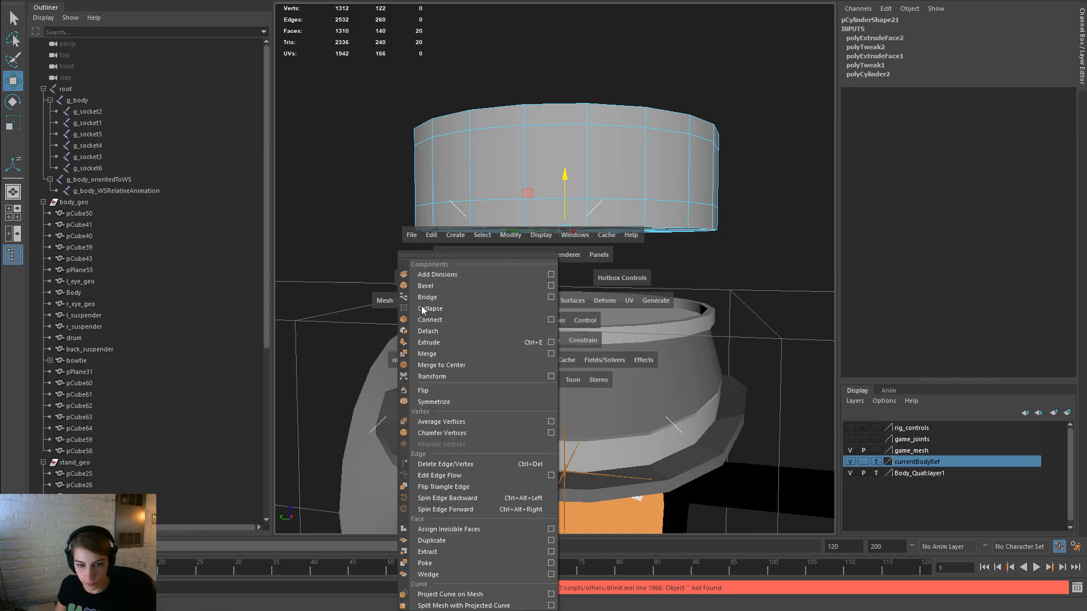
left_click(440, 342)
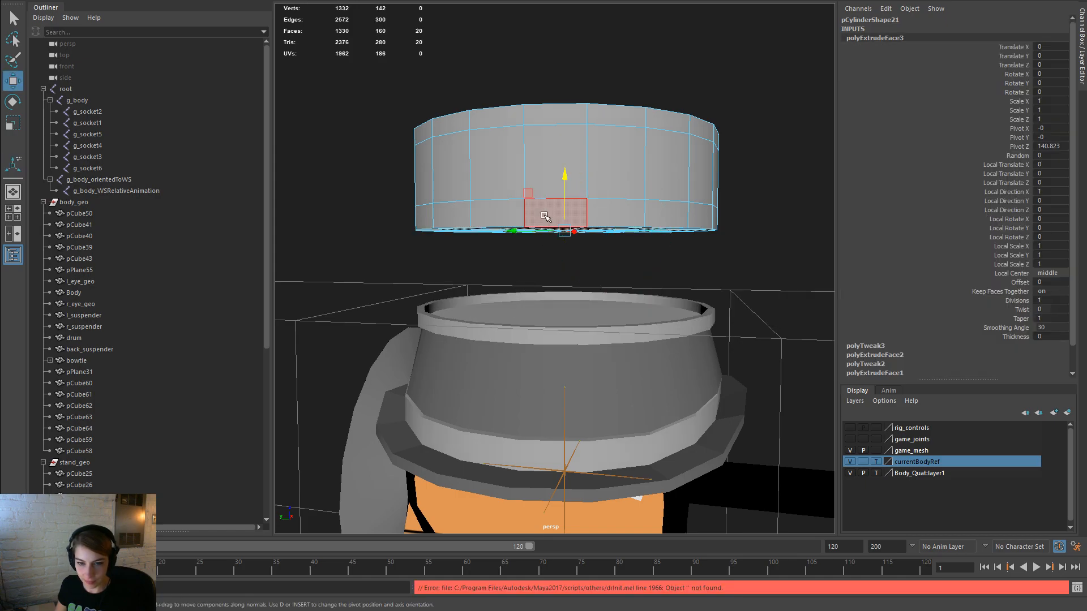
left_click_drag(566, 183, 564, 208)
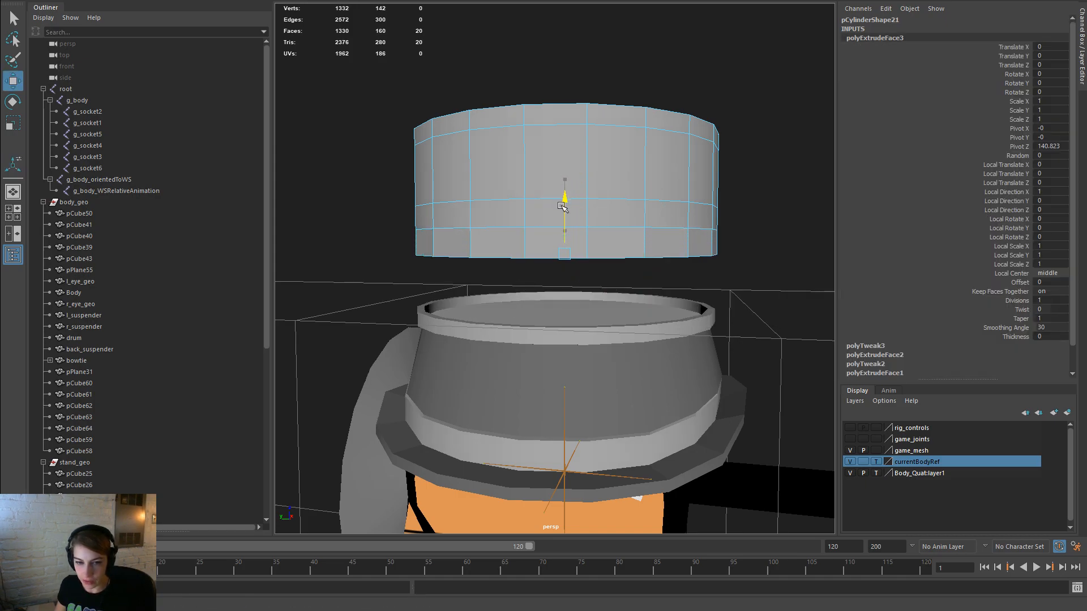
Step: Raise the extruded bottom cap slightly to make the new lower band narrower
right_click_drag(705, 276, 629, 292, "alt")
mouse_move(645, 300)
left_mouse_down("alt")
mouse_move(554, 299)
mouse_move(653, 306)
mouse_move(656, 296)
left_mouse_up("alt")
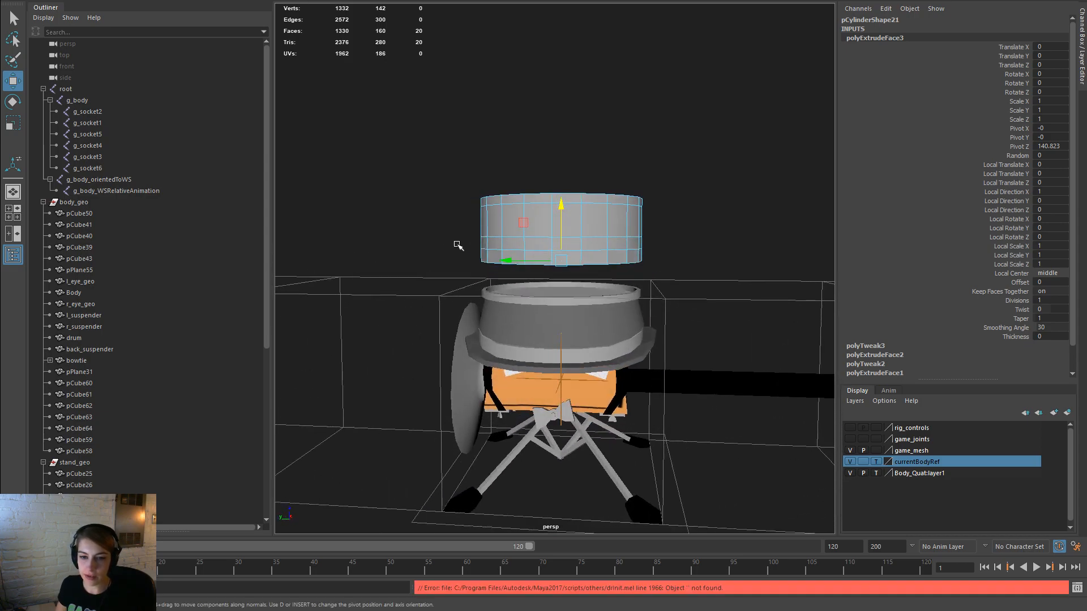
right_click_drag(473, 250, 587, 218, "alt")
left_click_drag(566, 199, 565, 192)
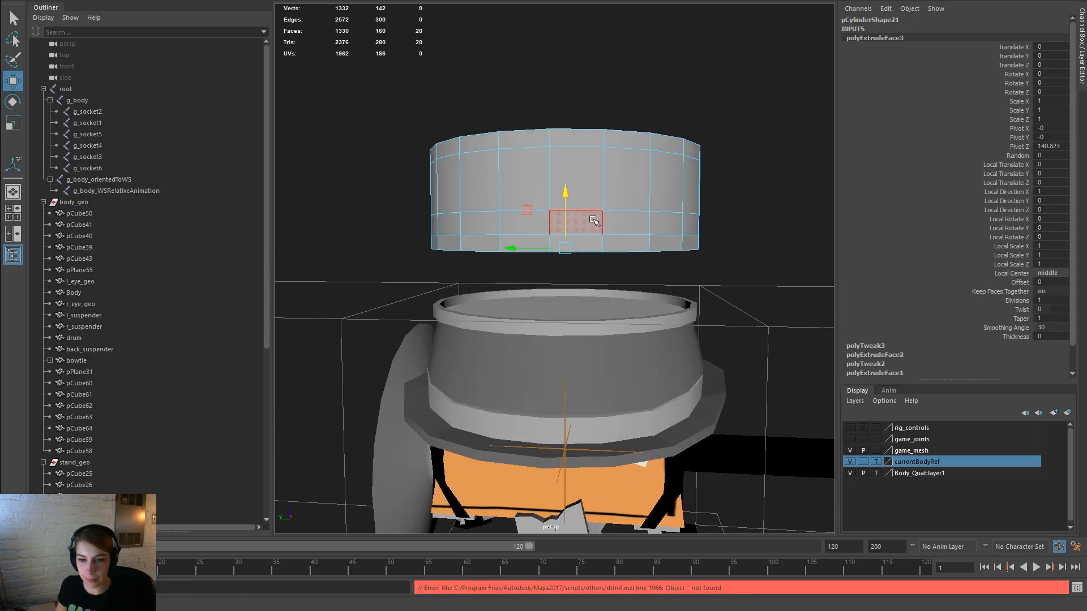
left_click_drag(638, 260, 703, 270, "alt")
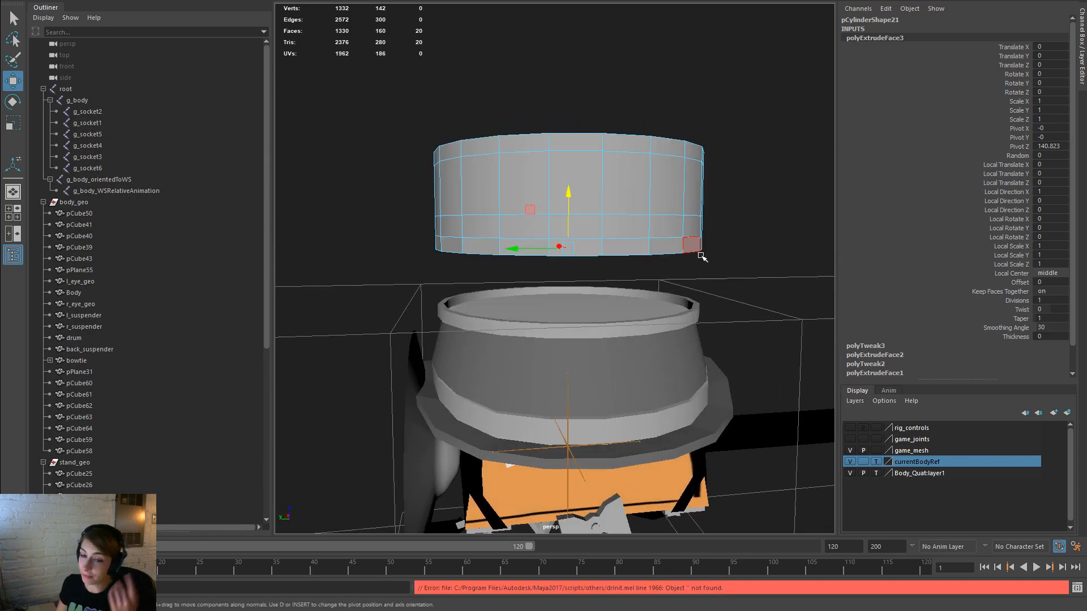
Step: Grow the bottom cap face selection to include the narrow band around the cylinder's lower edge
left_click_drag(711, 274, 570, 199, "alt")
left_click_drag(692, 244, 639, 230, "alt")
key("F10")
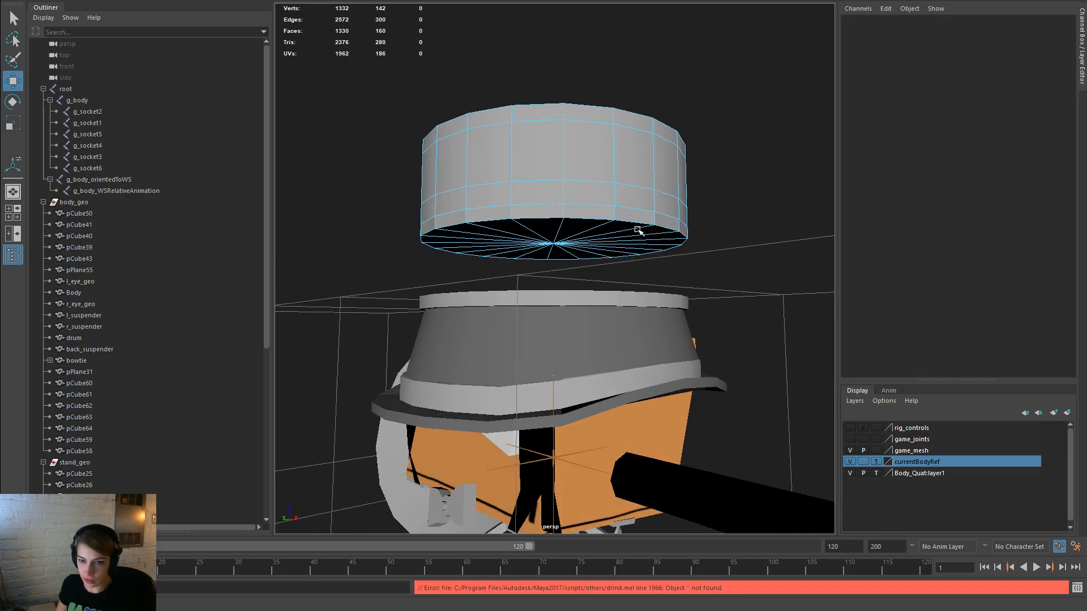
key("F11")
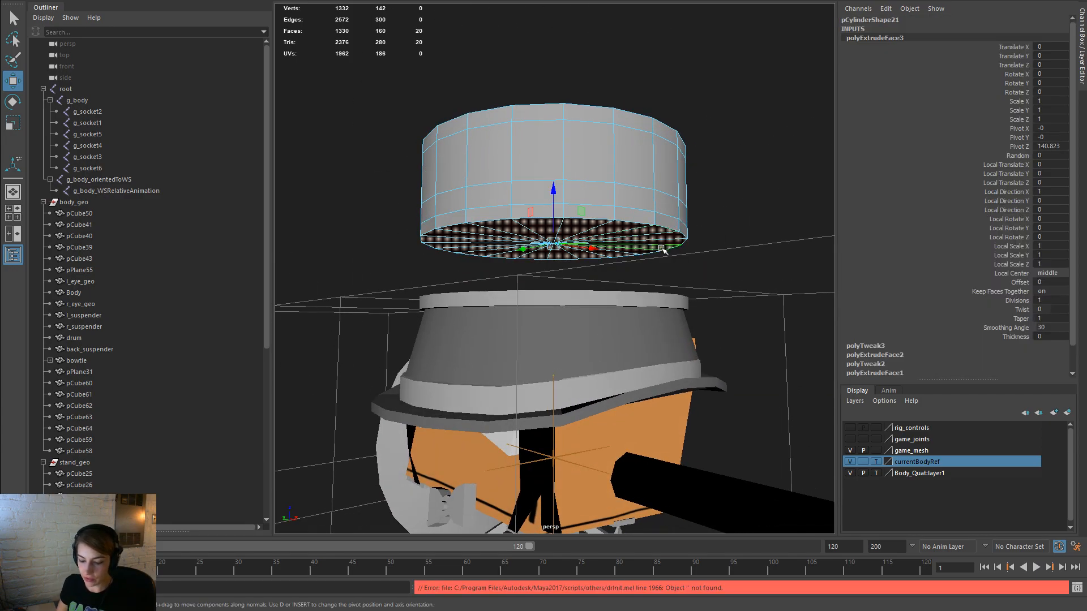
key("shift+period")
mouse_move(639, 291)
left_mouse_down("alt")
mouse_move(686, 308)
mouse_move(627, 292)
left_mouse_up("alt")
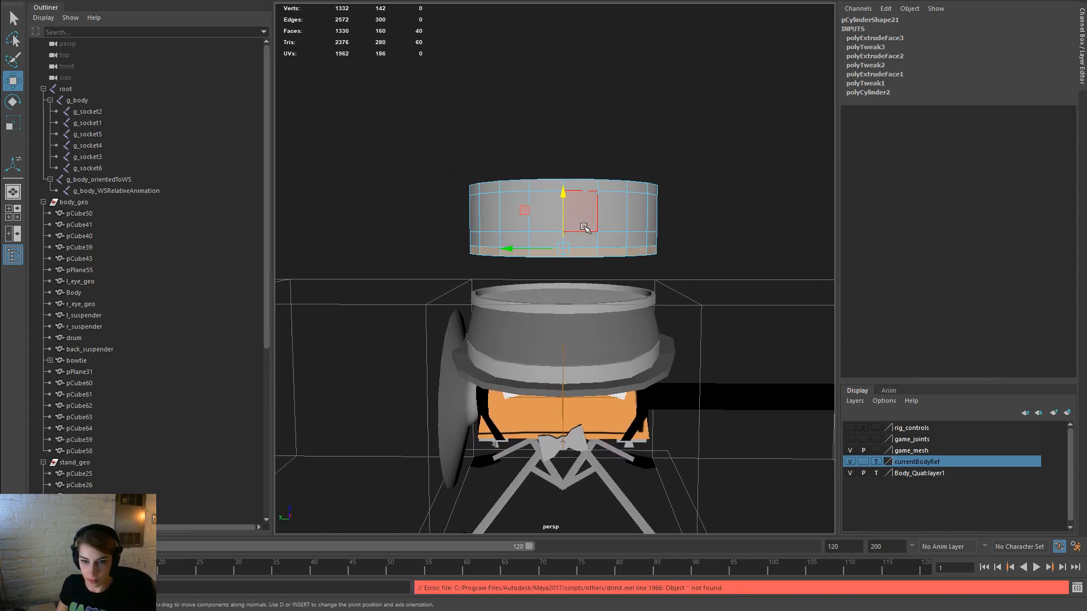
Step: Extrude the selected bottom band and cap faces and scale them outward to form a hat brim
key("space")
left_click(518, 250)
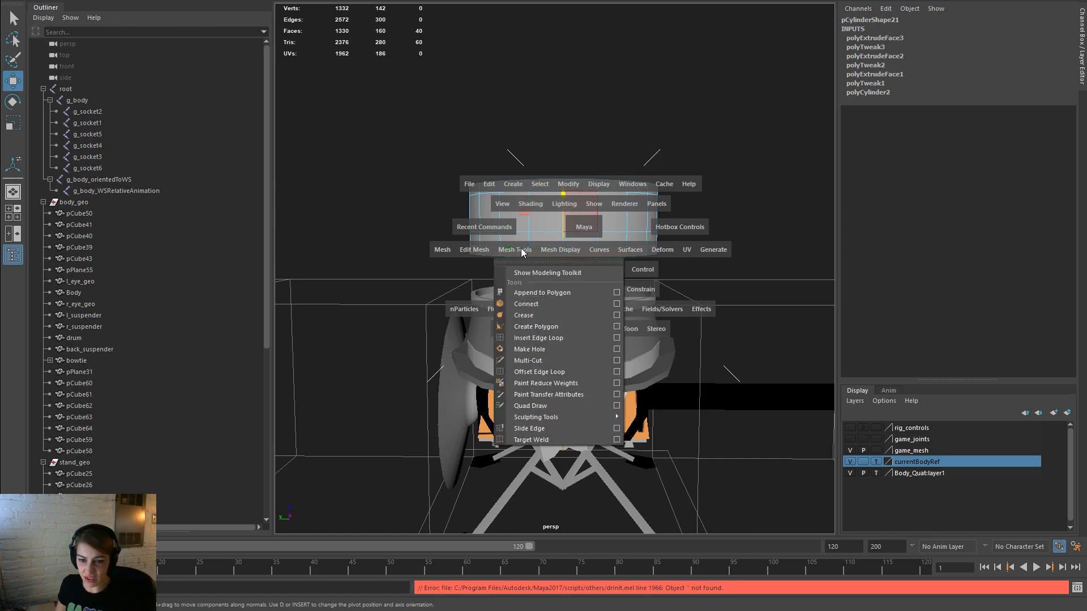
left_click(364, 178)
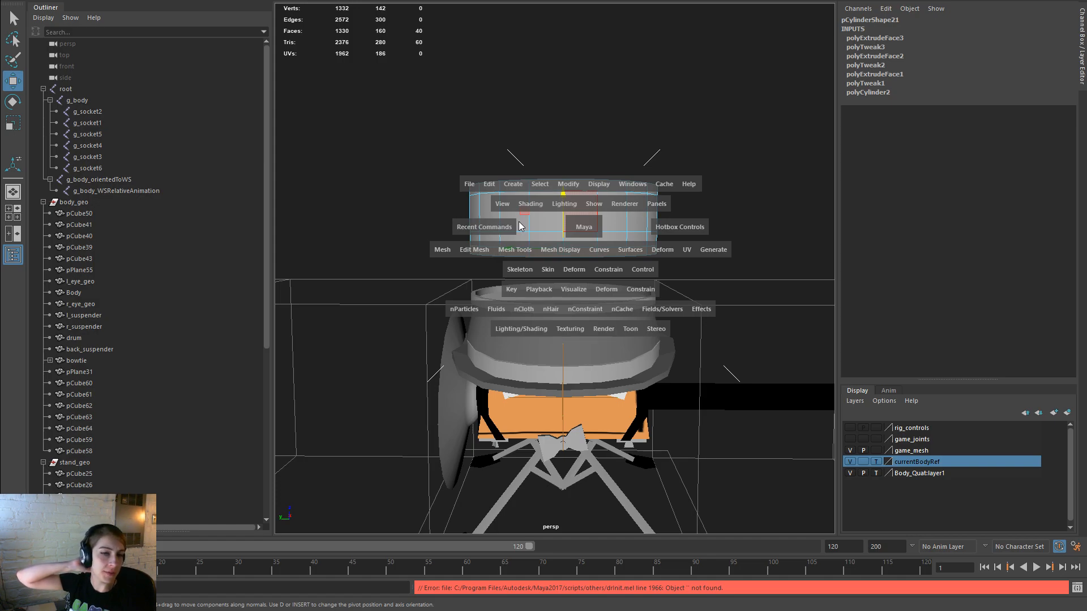
left_click(516, 251)
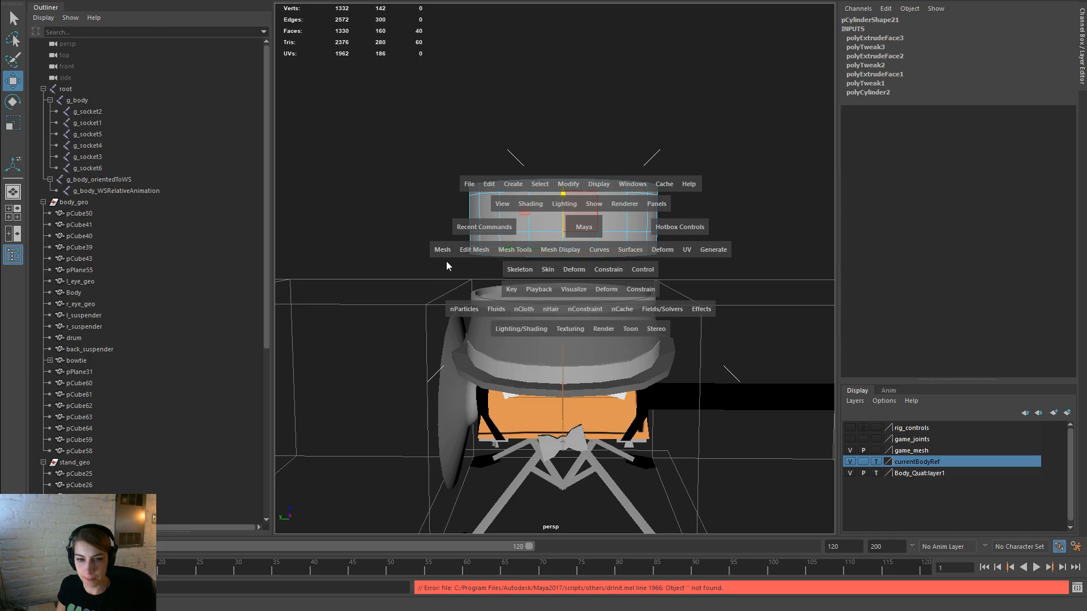
left_click(471, 251)
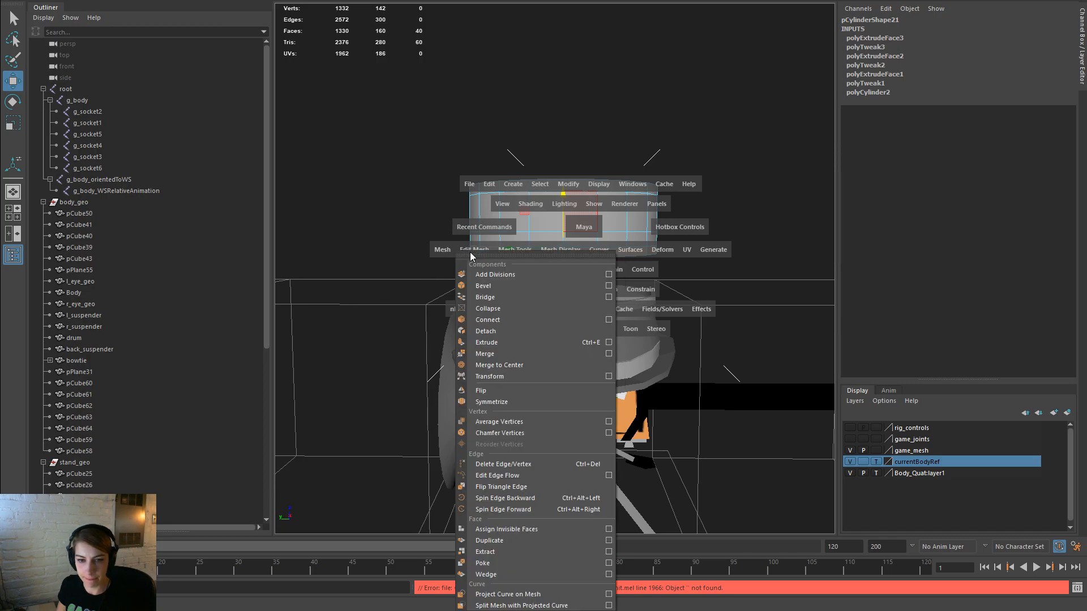
left_click(496, 343)
key("r")
left_click_drag(567, 251, 590, 260)
left_click_drag(614, 296, 621, 301, "alt")
Step: Scale the brim thinner vertically and slightly wider along one horizontal axis
left_click_drag(563, 198, 560, 206)
left_click_drag(680, 251, 759, 295, "alt")
left_click_drag(512, 248, 503, 248)
key("w")
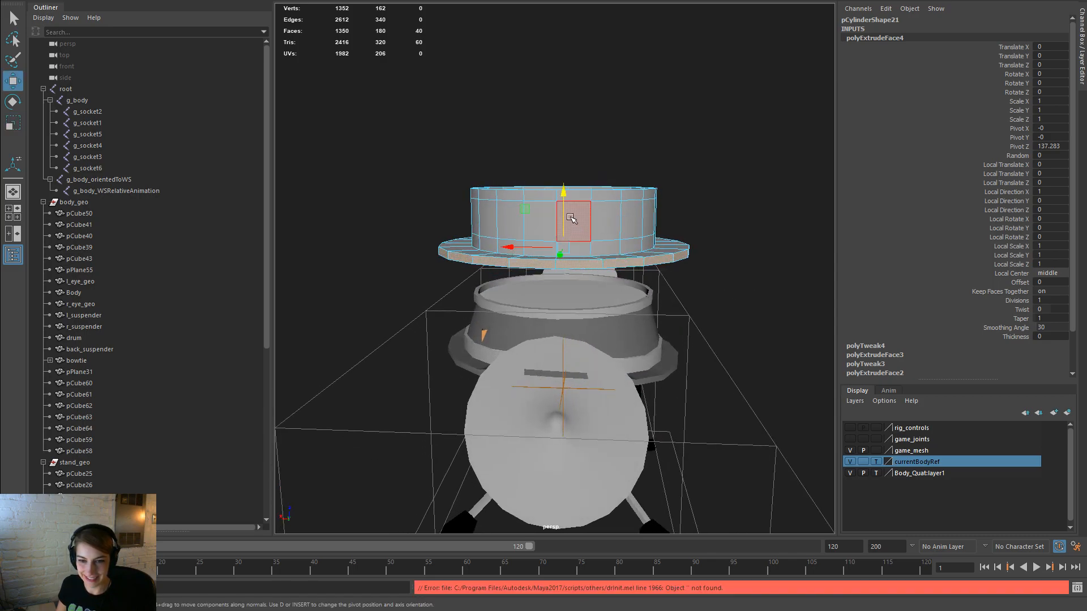
Step: Select the brim's outer vertices on two opposite sides and raise them slightly to curve the brim upward
left_click_drag(649, 256, 788, 294, "alt")
right_click_drag(712, 295, 626, 293, "ctrl")
left_click_drag(704, 328, 884, 310, "alt")
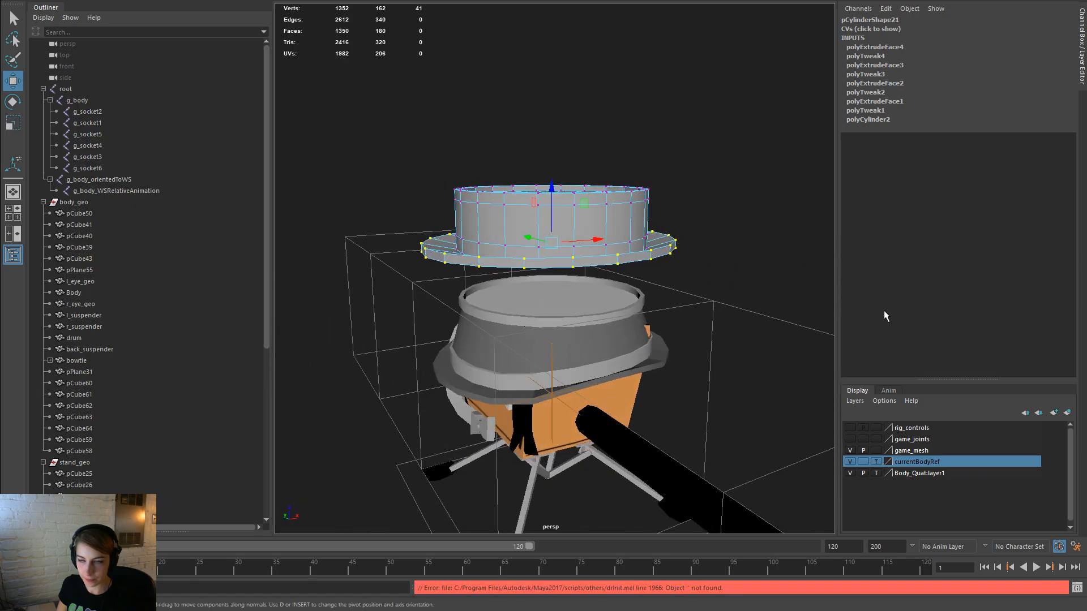
left_click_drag(520, 292, 391, 238, "alt")
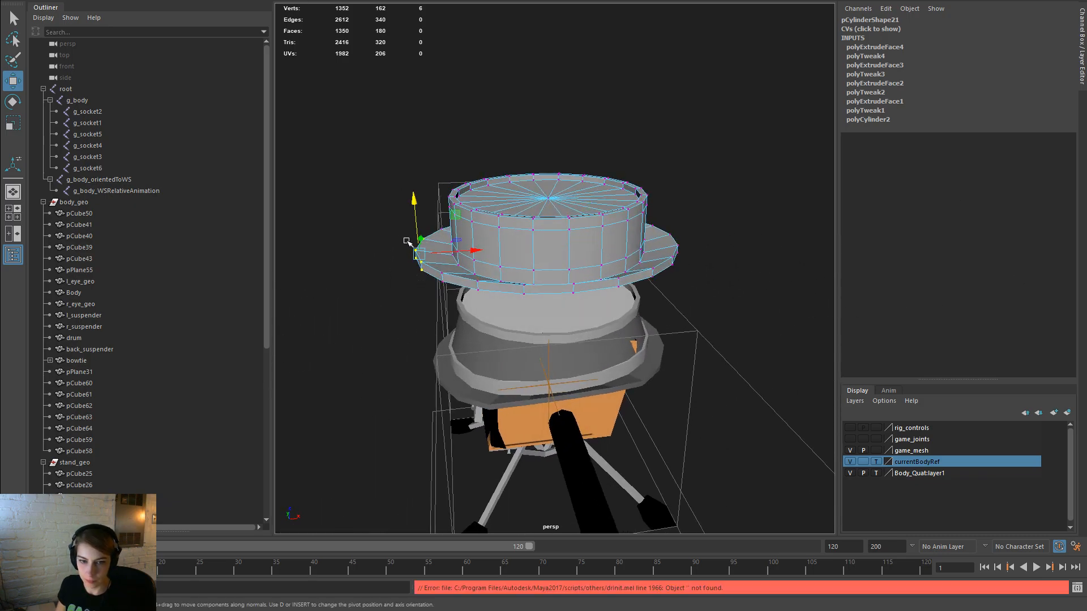
left_click_drag(514, 295, 527, 339, "alt")
left_click_drag(616, 376, 489, 338)
left_click_drag(755, 315, 459, 325, "alt")
left_click_drag(611, 383, 665, 287, "shift")
left_click_drag(547, 183, 545, 177)
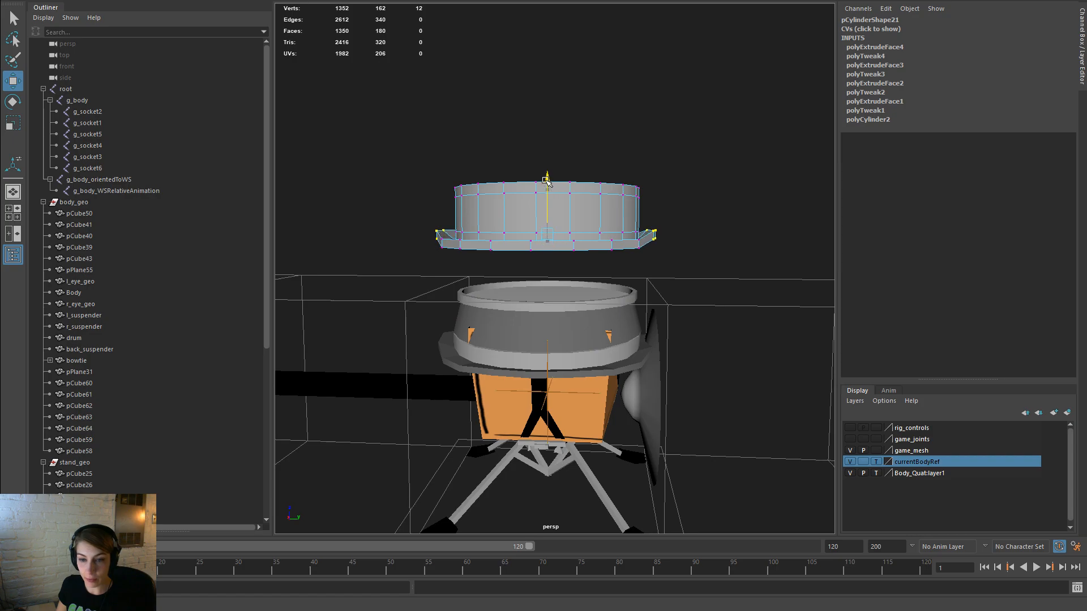
left_click_drag(707, 279, 615, 232, "alt")
right_click_drag(550, 222, 673, 157, "alt")
left_click_drag(715, 162, 735, 240, "alt")
right_click_drag(740, 174, 724, 135)
double_click(725, 135)
key("space")
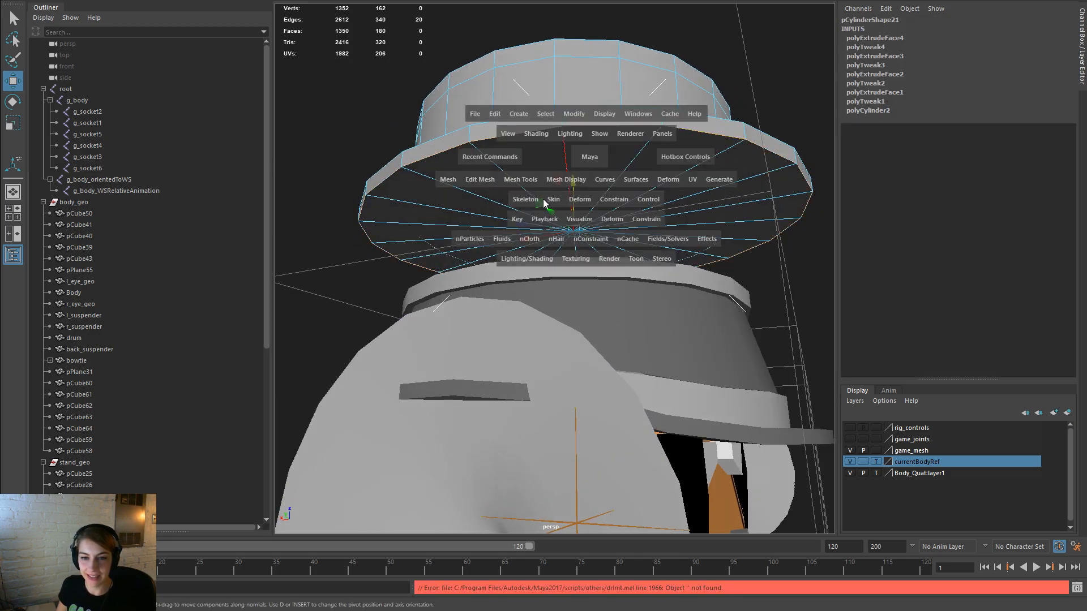
left_click(520, 181)
left_click(519, 181)
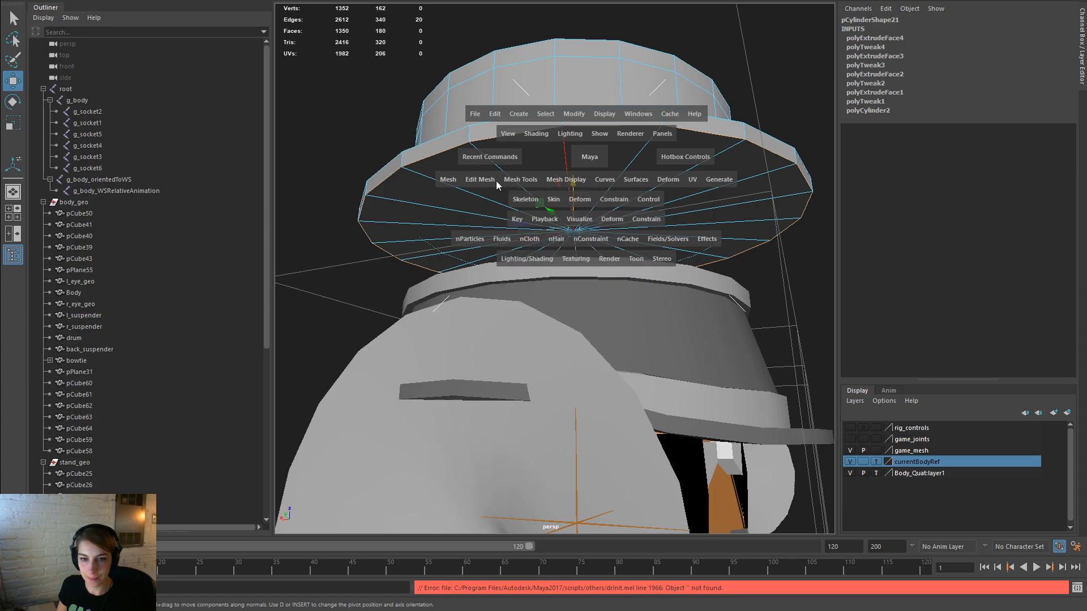
left_click(527, 181)
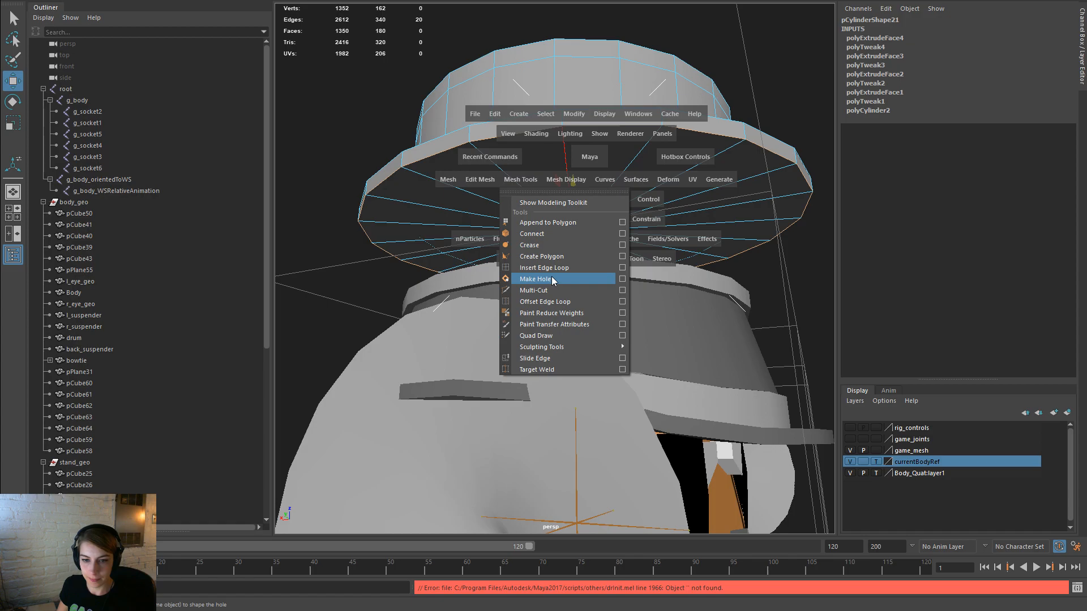
left_click(478, 180)
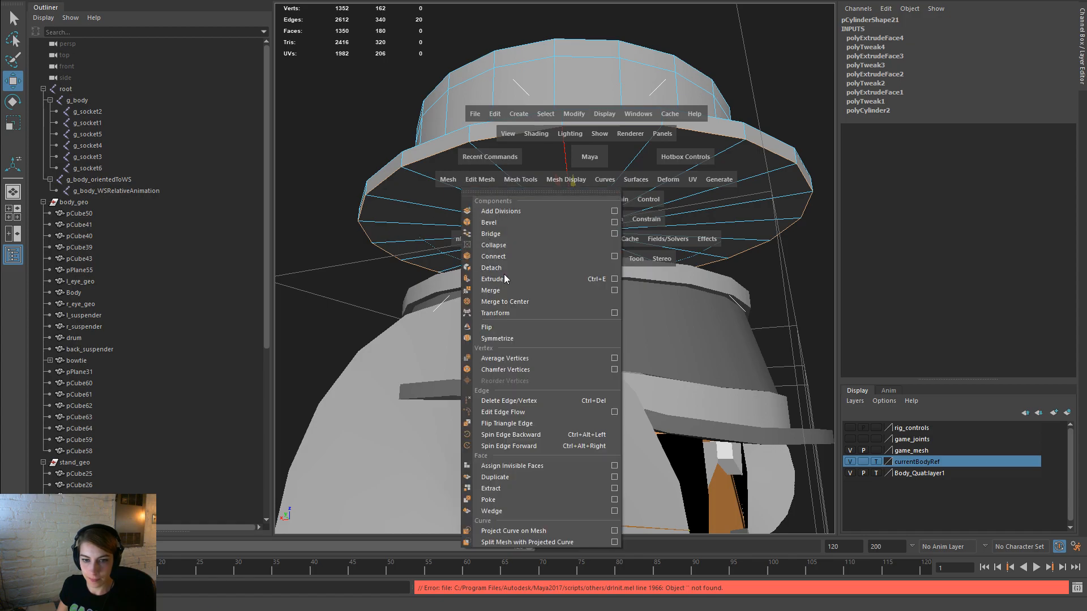
left_click(348, 229)
Step: Extrude the faces on the brim's underside, scale them inward and lower them slightly
right_click_drag(440, 150, 440, 182, "ctrl")
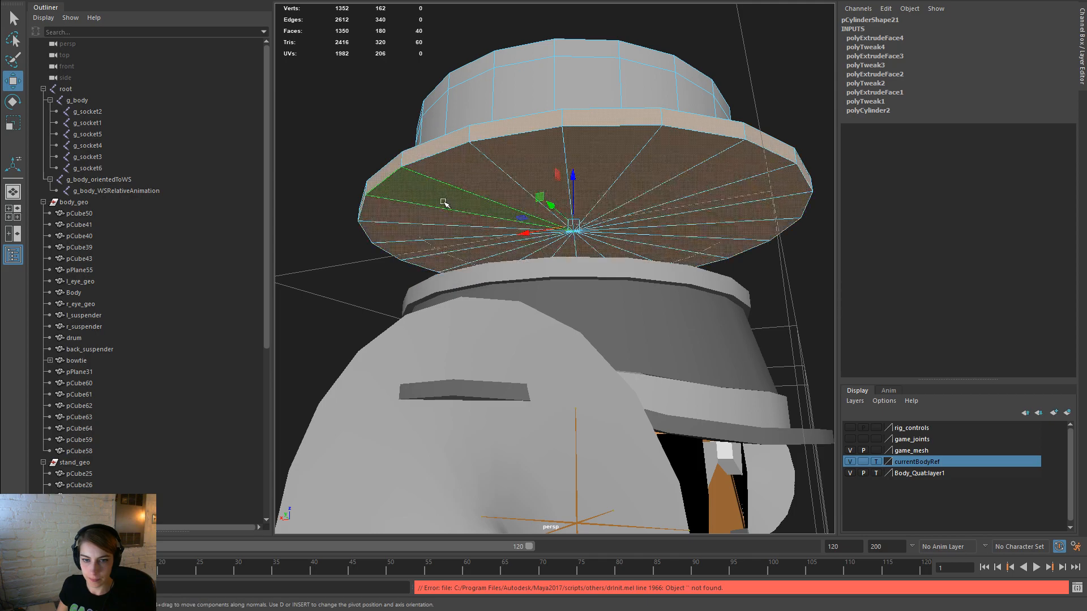
key("space")
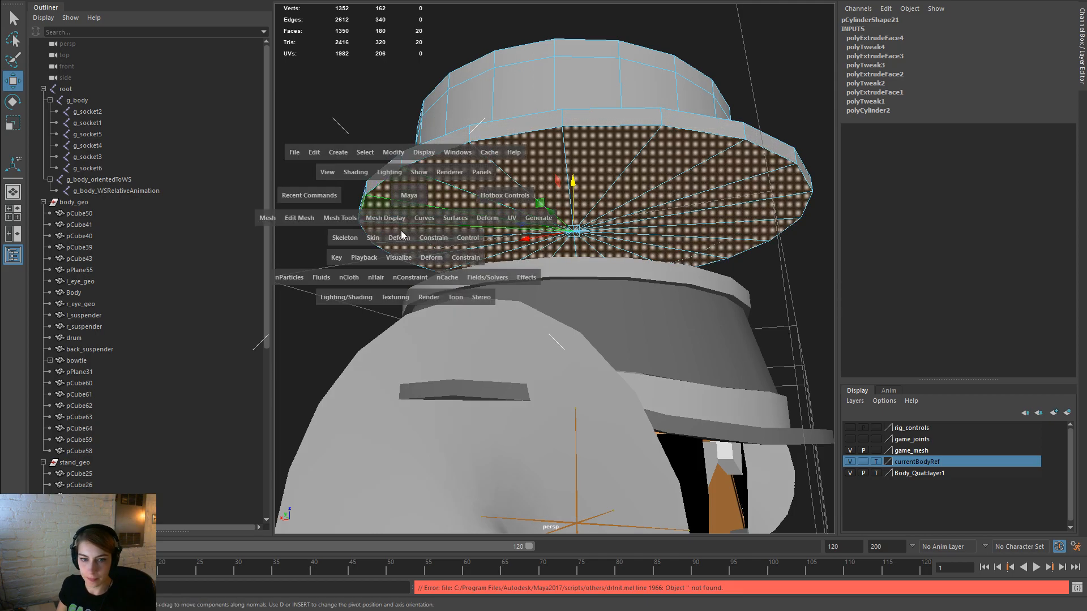
left_click_drag(339, 218, 360, 260)
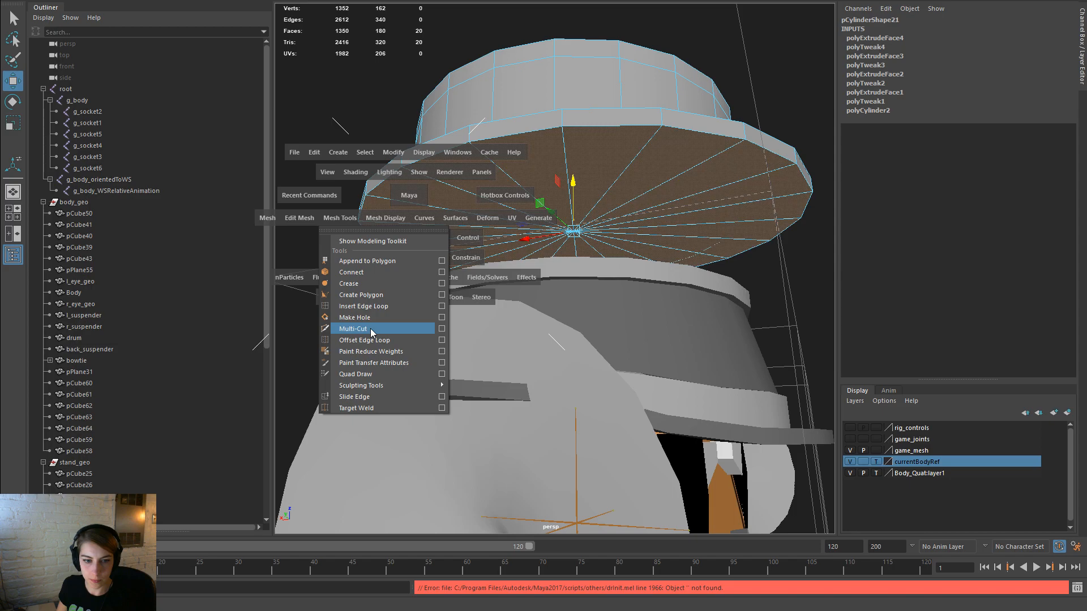
left_click(307, 219)
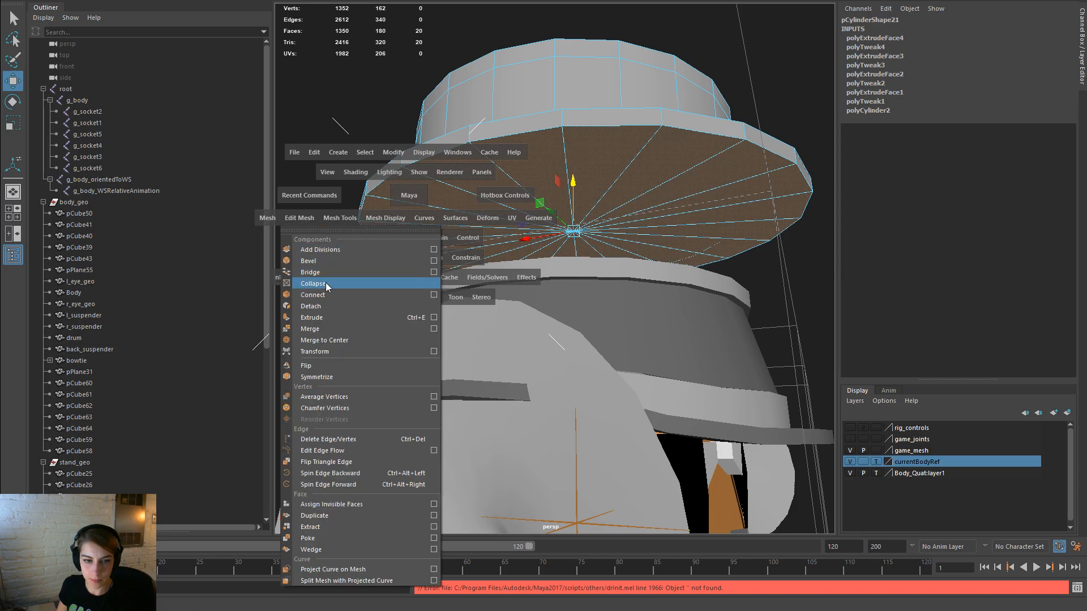
left_click(332, 318)
key("r")
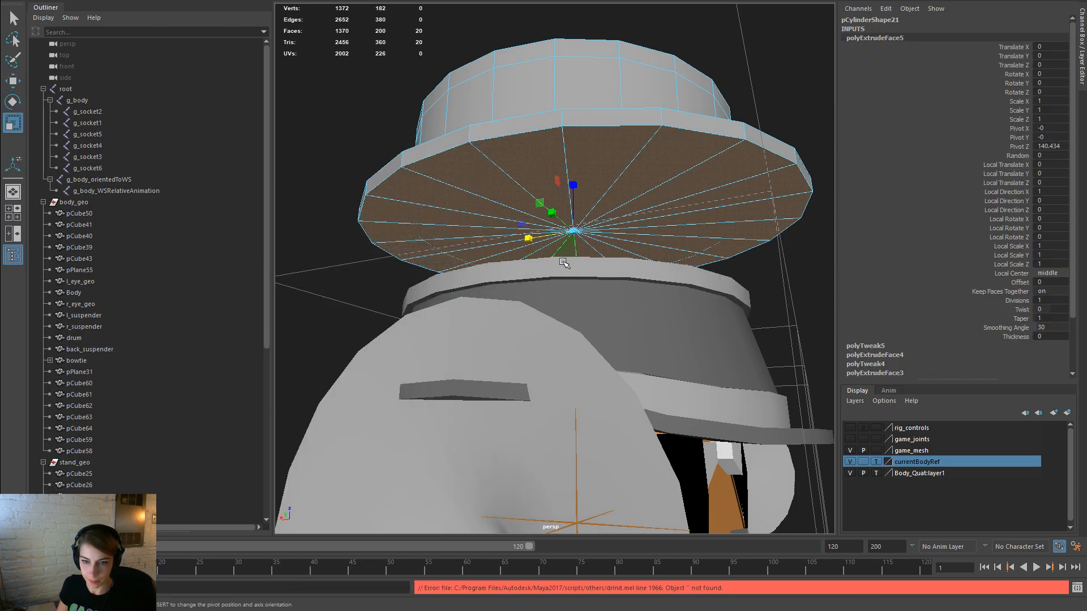
left_click_drag(574, 233, 654, 236)
key("w")
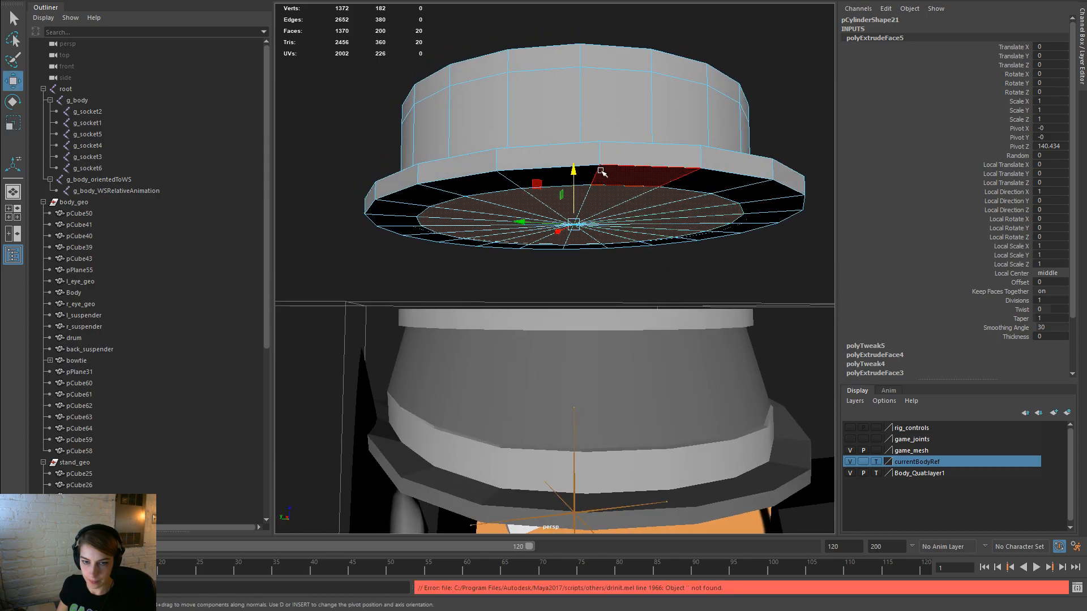
left_click_drag(578, 172, 577, 180)
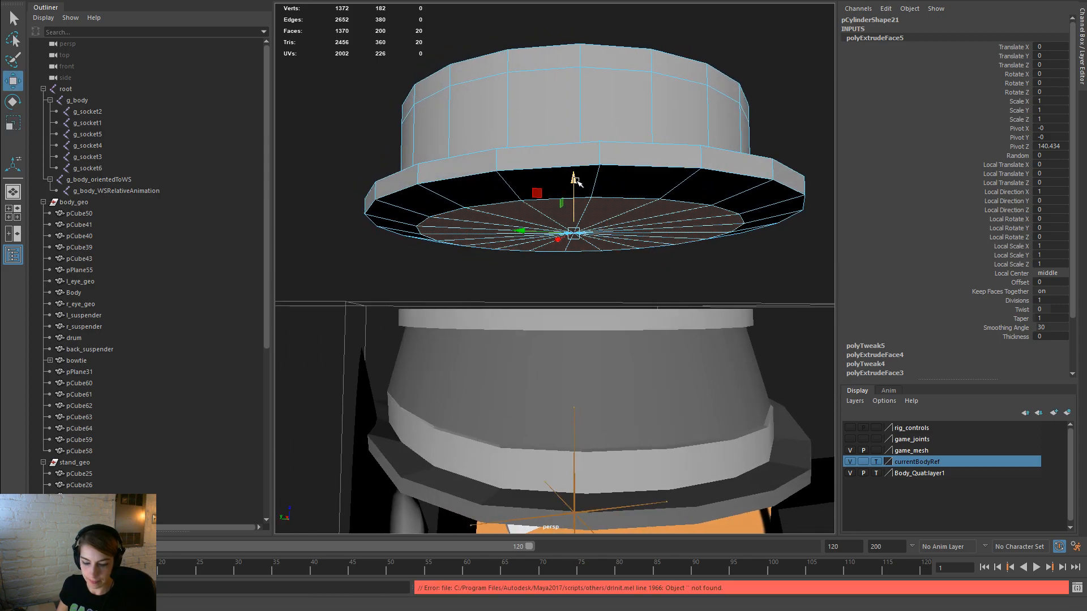
Step: Extrude the inner underside faces again, push them up into the hat and scale them inward to form a shallow step
key("ctrl+e")
key("w")
left_click_drag(573, 180, 572, 150)
key("r")
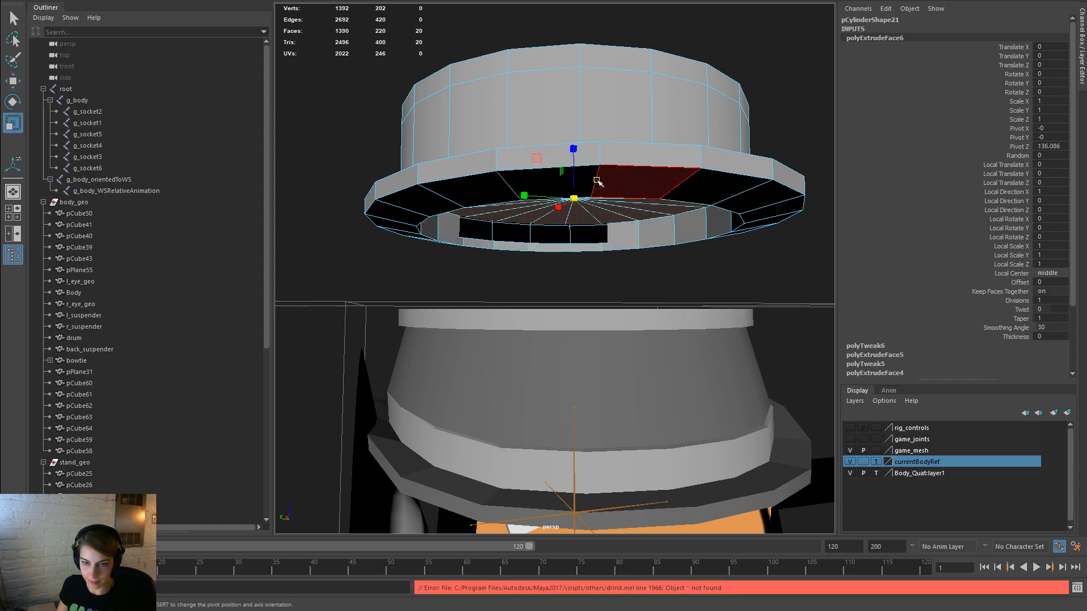
mouse_move(574, 199)
left_mouse_down()
mouse_move(549, 200)
mouse_move(558, 200)
left_mouse_up()
key("w")
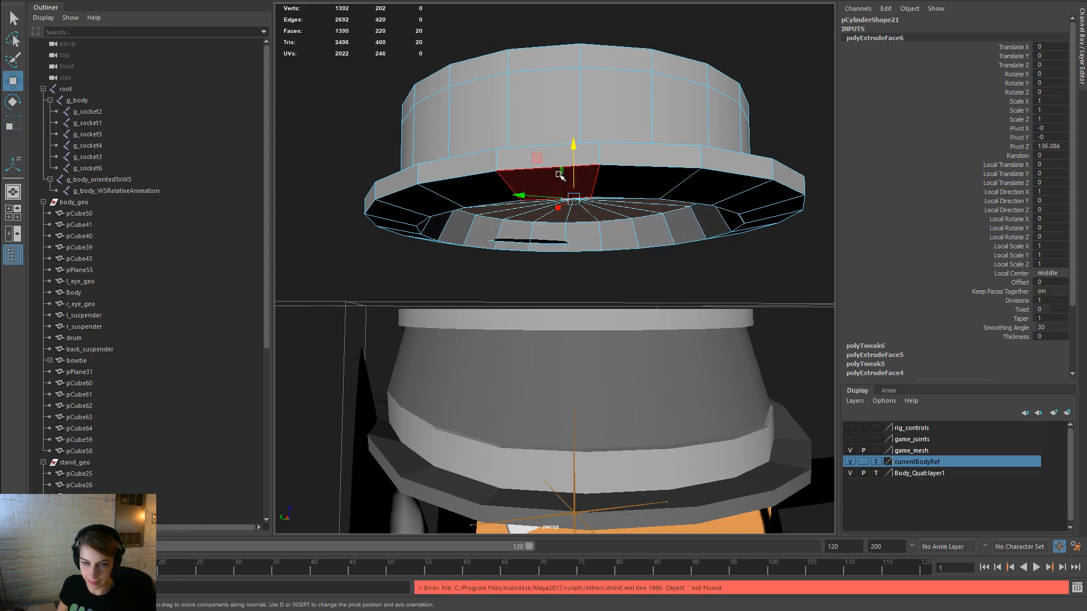
left_click_drag(571, 146, 569, 155)
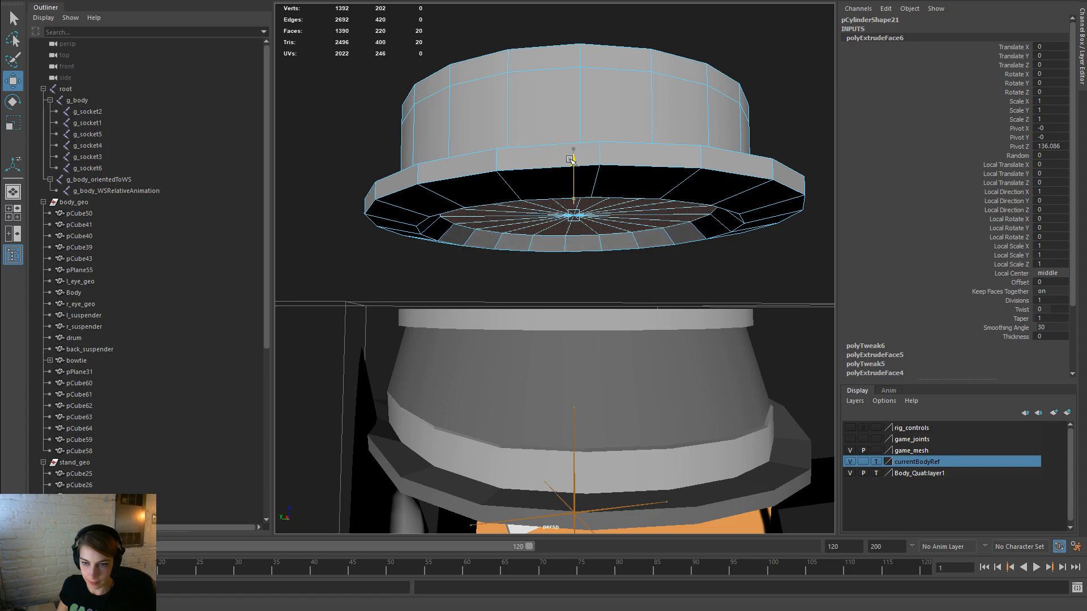
mouse_move(686, 182)
left_mouse_down("alt")
mouse_move(769, 169)
mouse_move(699, 165)
mouse_move(699, 174)
left_mouse_up("alt")
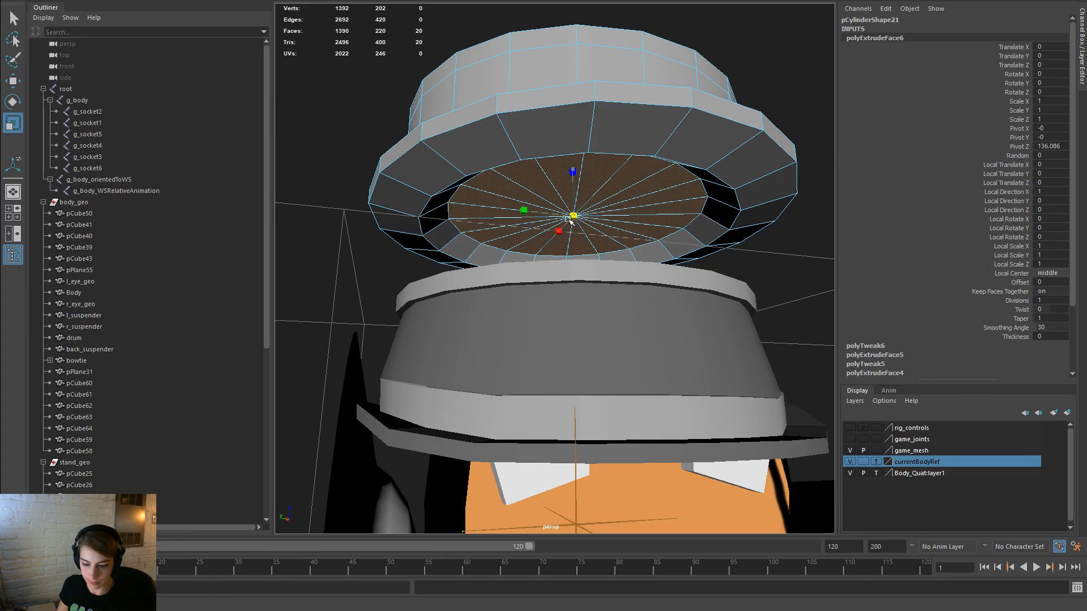
Step: Extrude the underside's centre faces once more and raise them deep into the crown to hollow the hat
key("ctrl+e")
key("w")
left_click_drag(569, 170, 566, 145)
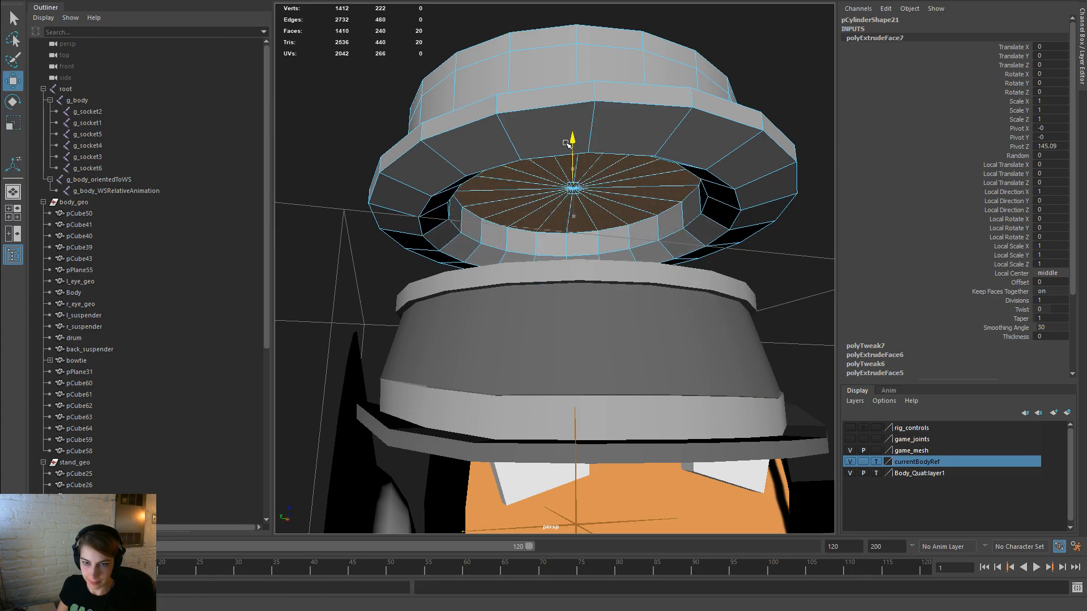
mouse_move(566, 108)
left_mouse_down("alt")
mouse_move(503, 122)
mouse_move(554, 102)
left_mouse_up("alt")
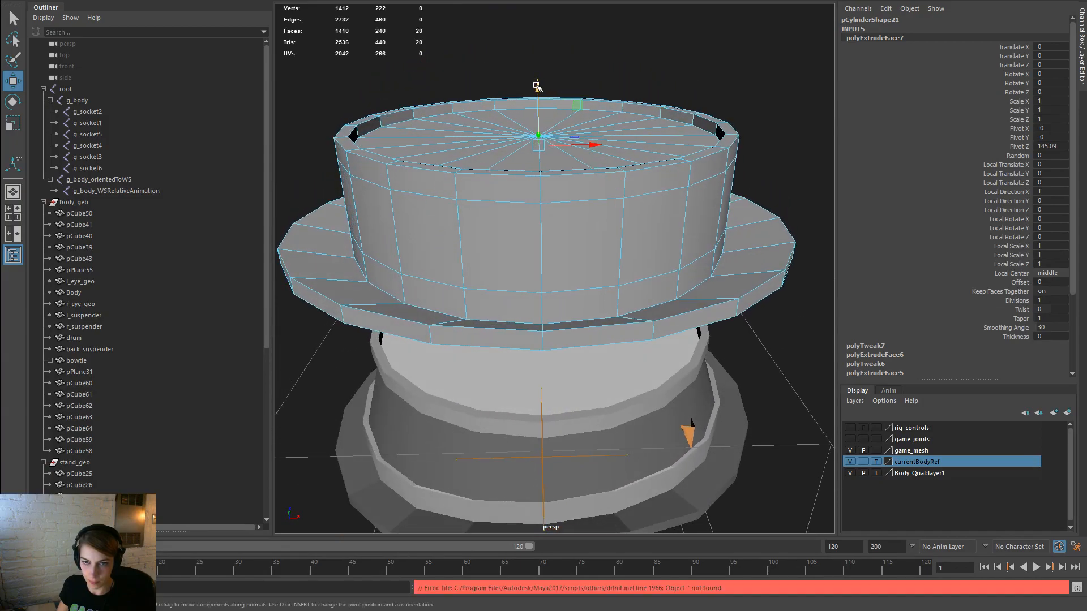
Step: Switch the hat to vertex mode, isolate a few vertices midway along the brim's outer edge and adjust their height
right_click_drag(623, 155, 674, 136)
left_click(745, 114)
right_click_drag(744, 114, 498, 165, "alt")
left_click_drag(496, 204, 483, 182, "alt")
right_click_drag(483, 182, 623, 226, "alt")
left_click_drag(623, 226, 634, 302, "alt")
left_click(632, 368)
left_click_drag(651, 345, 727, 282, "alt")
right_click(719, 259)
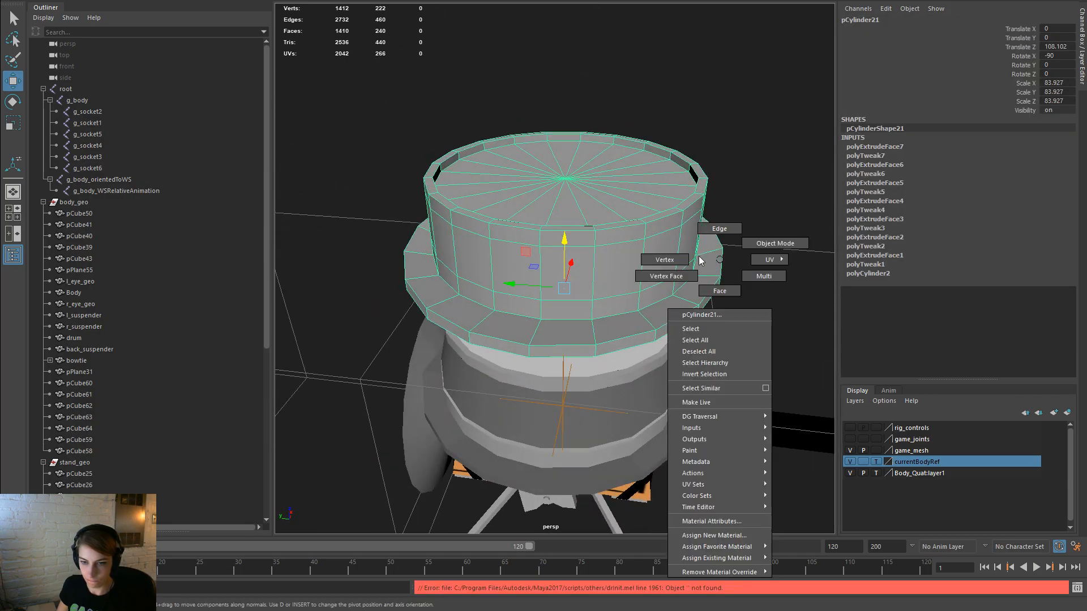
right_click_drag(710, 262, 668, 260)
left_click_drag(744, 296, 661, 455, "alt")
left_click_drag(493, 419, 575, 81)
left_click_drag(436, 99, 478, 379, "ctrl")
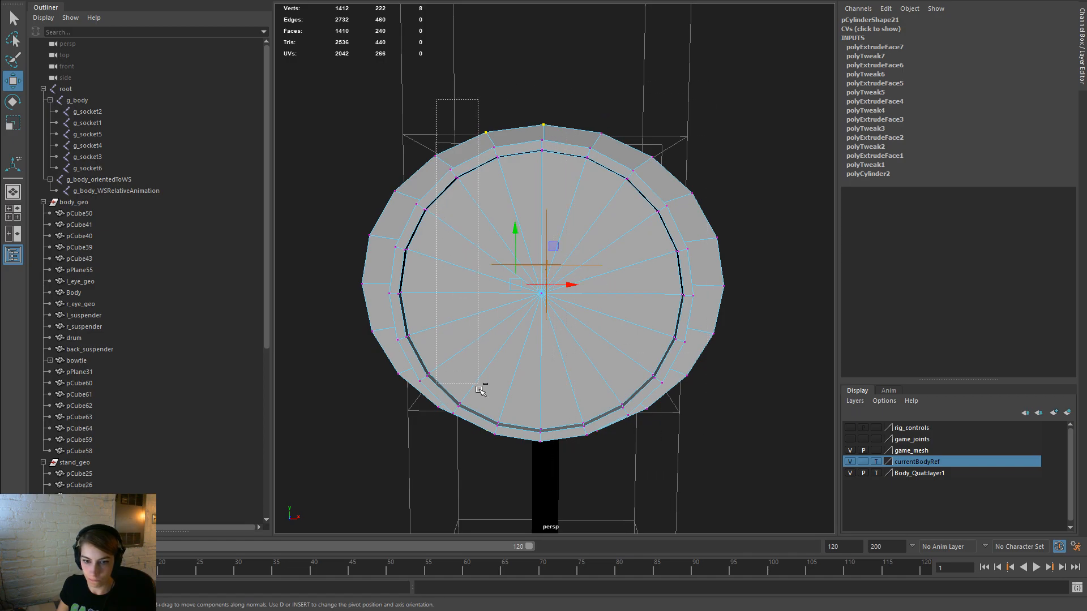
left_click_drag(499, 481, 591, 283, "ctrl")
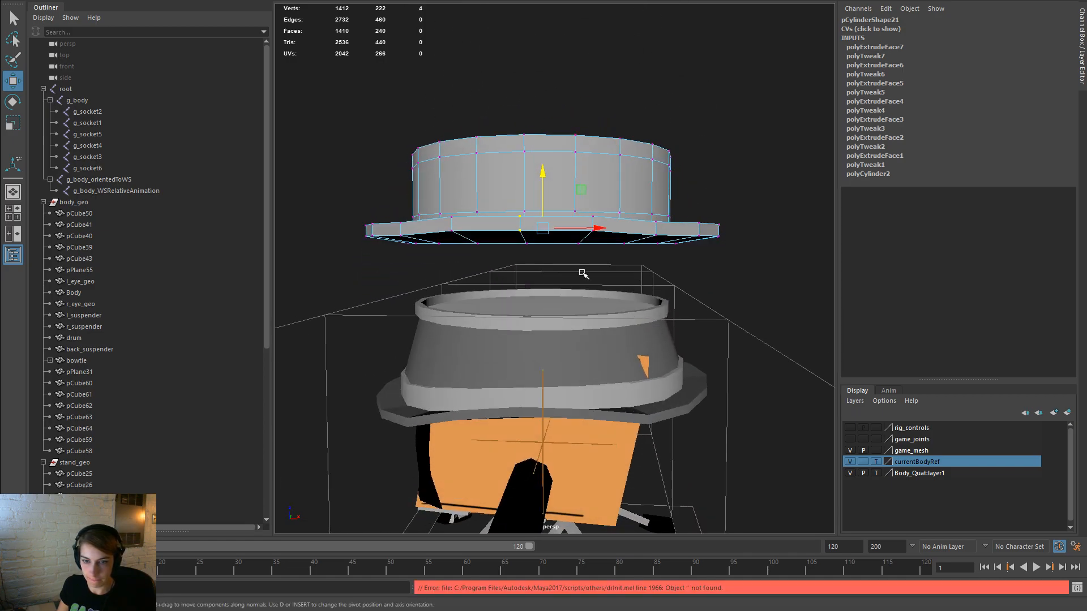
left_click_drag(543, 183, 676, 337)
Step: Select the outer vertices at one end of the brim and raise them slightly
left_click_drag(651, 457, 493, 381)
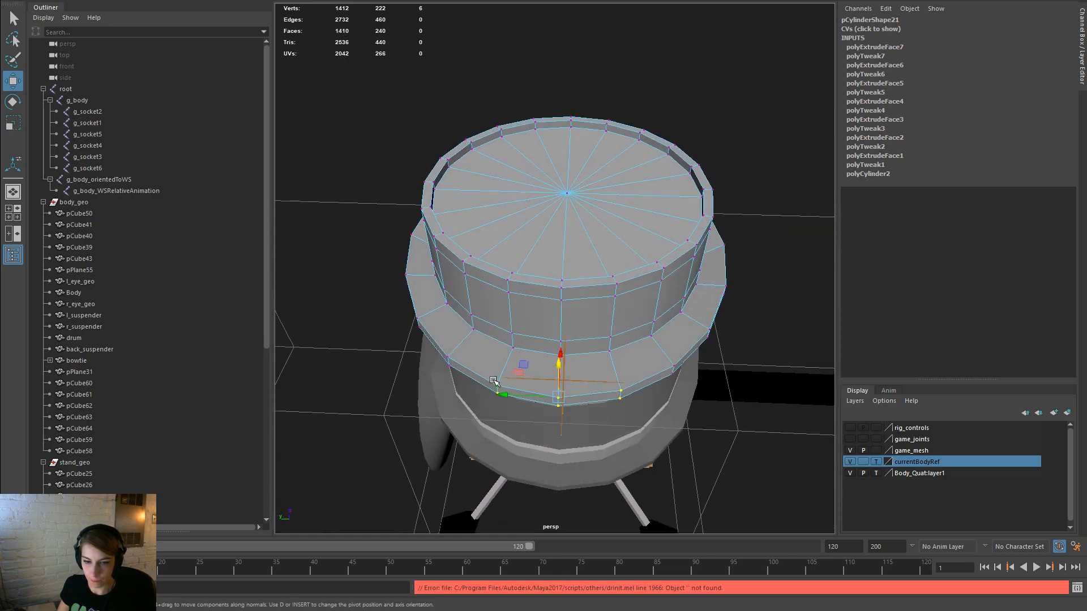
left_click_drag(592, 419, 800, 232, "alt")
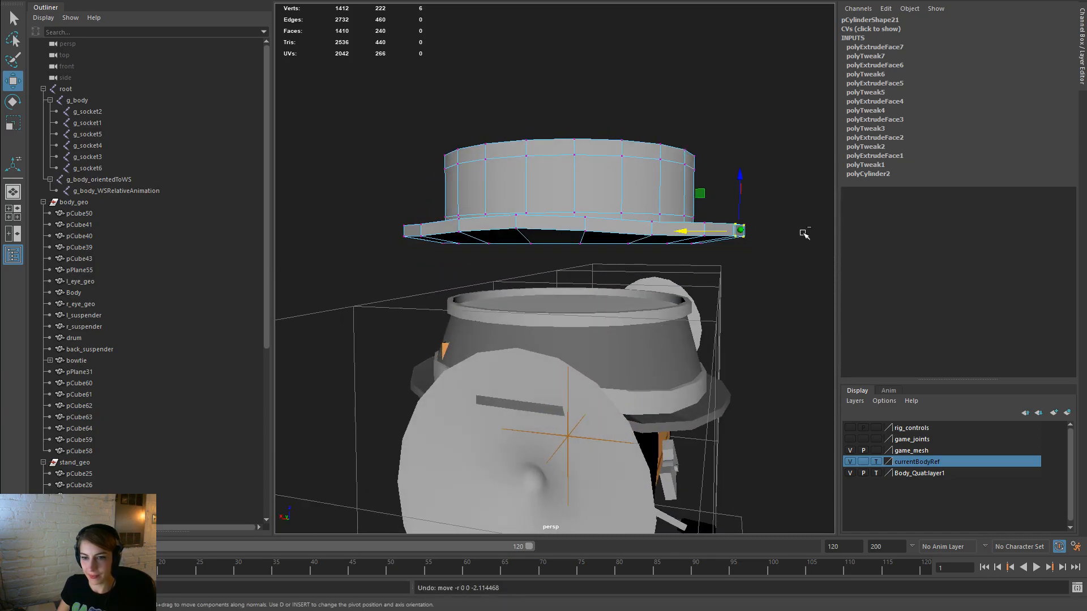
left_click(739, 180)
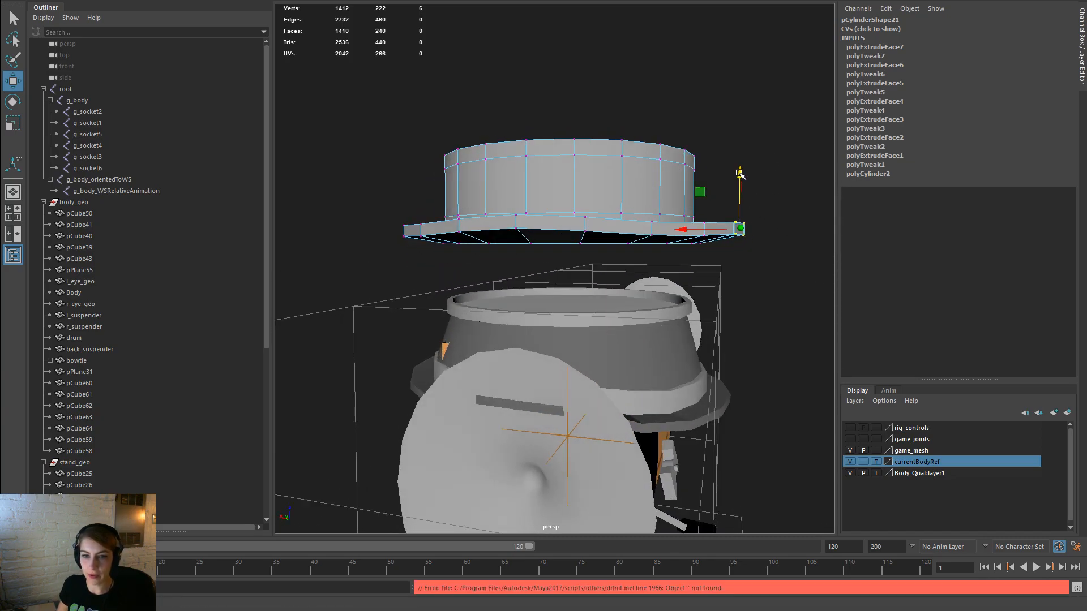
Step: Switch to the browser, view the Google image results for fedora as hat reference, and return to Maya
left_click_drag(623, 197, 539, 216, "alt")
right_click_drag(538, 216, 667, 115)
left_click(668, 115)
scroll(617, 123, "down", 4)
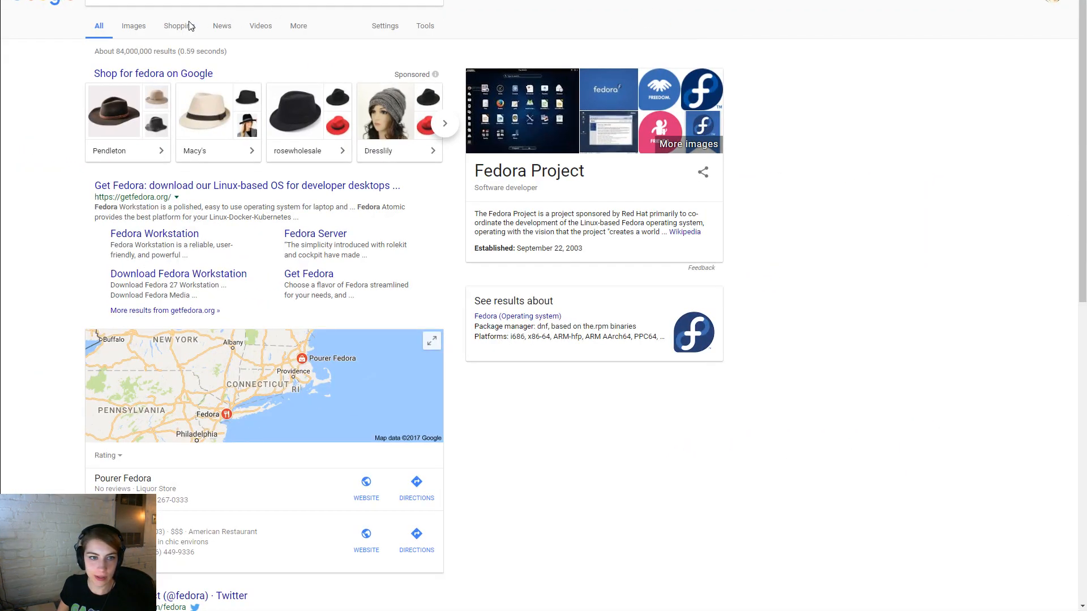
left_click(134, 26)
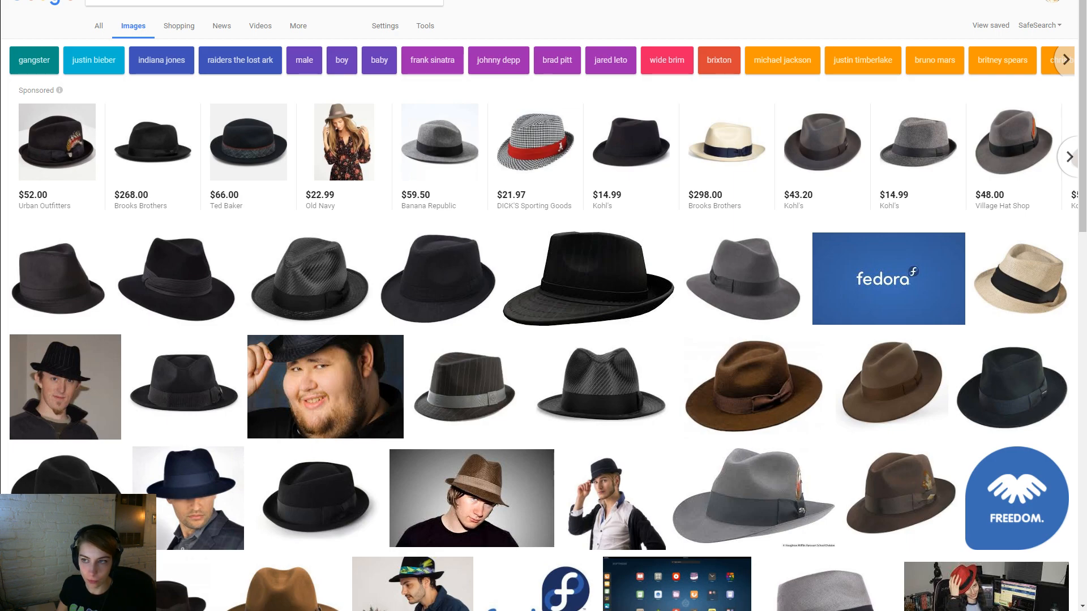
key("alt+Tab")
Step: Select the brim's outer vertices on one side and pull them inward to narrow the brim there
left_click_drag(639, 241, 502, 254, "alt")
right_click_drag(503, 254, 635, 260, "alt")
left_click_drag(672, 251, 579, 296, "alt")
left_click(700, 249)
right_click_drag(640, 269, 606, 267)
left_click_drag(637, 331, 620, 408, "alt")
left_click_drag(605, 466, 491, 396)
left_click_drag(552, 469, 550, 459)
left_click_drag(686, 485, 427, 375)
left_click_drag(427, 375, 723, 366, "alt")
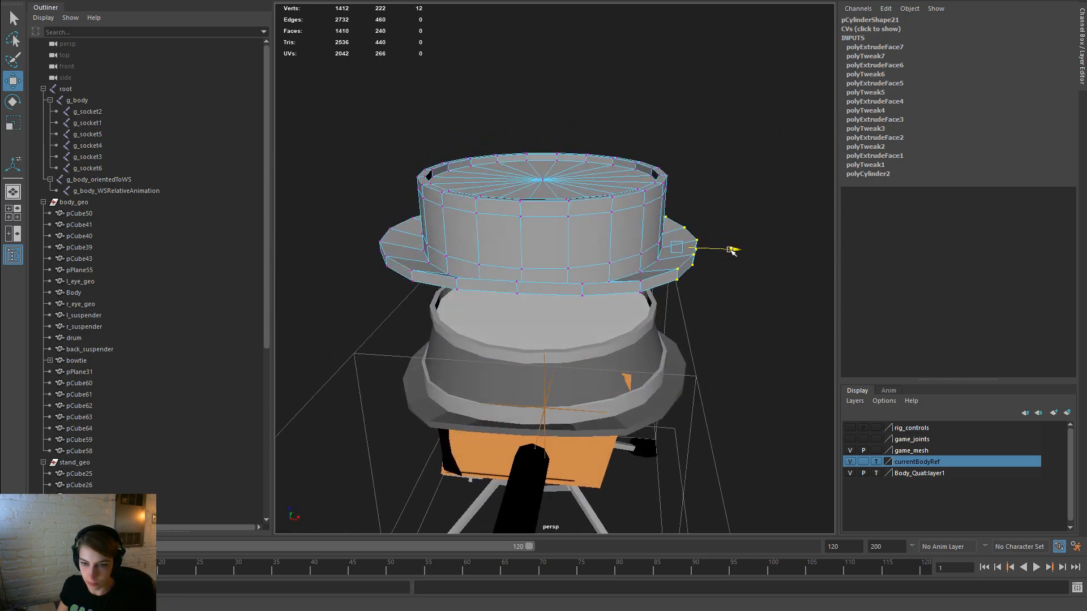
Step: Select a wider group of vertices on the narrowed side of the brim and raise them slightly
left_click_drag(683, 191, 607, 333, "alt")
left_click_drag(526, 434, 491, 396, "shift")
left_click_drag(699, 347, 652, 344, "alt")
left_click_drag(673, 363, 516, 242, "alt")
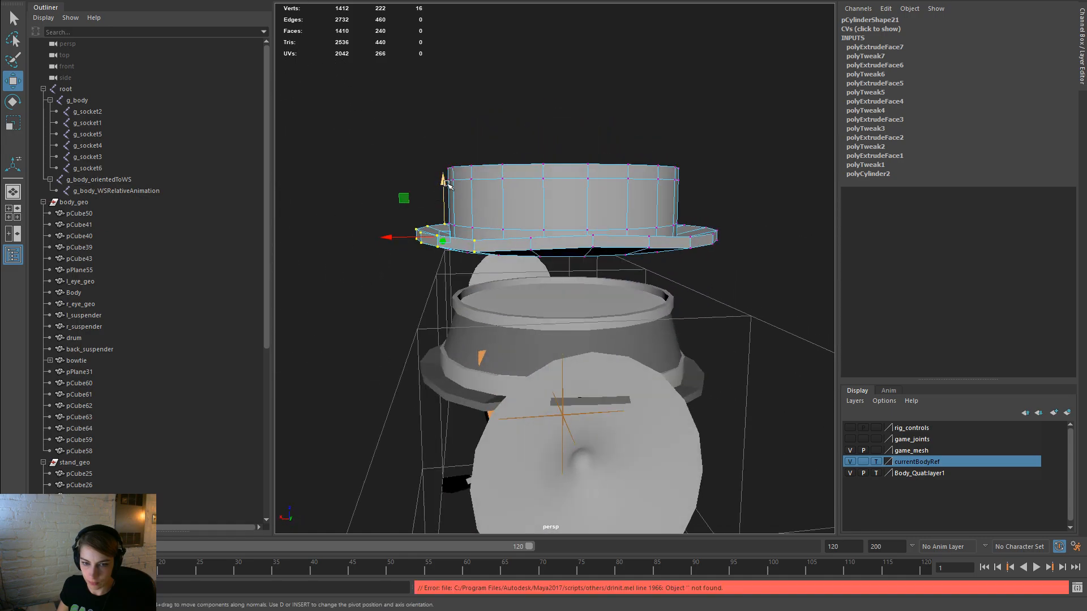
left_click_drag(444, 180, 444, 175)
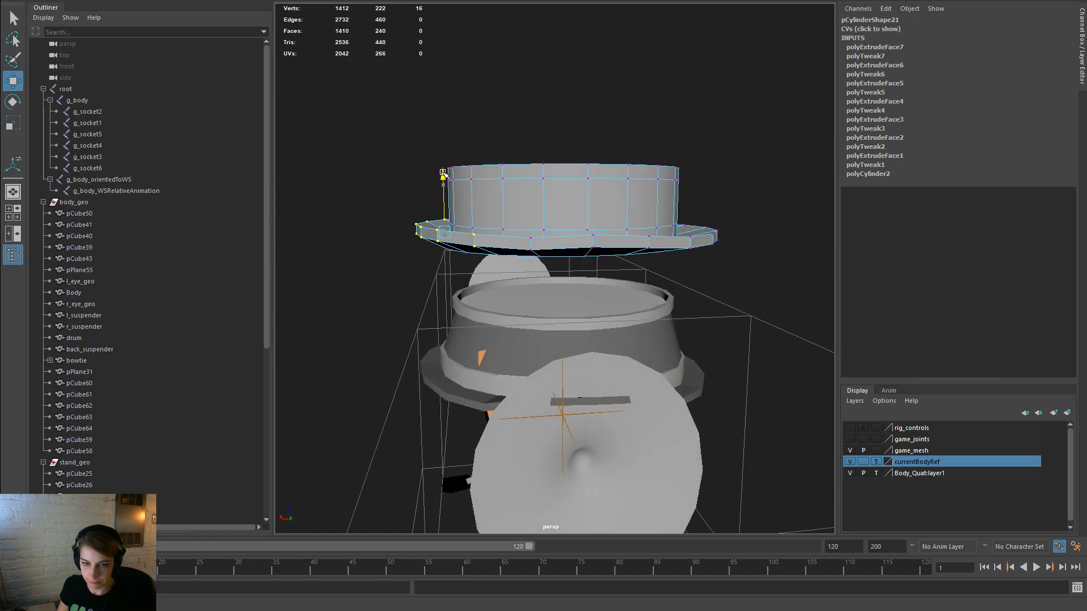
Step: Select the few outer vertices midway along one side of the brim and lower them slightly to smooth its curve
left_click_drag(572, 227, 553, 338, "alt")
left_click_drag(651, 342, 454, 360, "alt")
left_click_drag(569, 418, 739, 327, "shift")
left_click_drag(526, 299, 612, 206, "alt")
left_click_drag(559, 177, 560, 338)
left_click_drag(539, 378, 509, 357)
left_click_drag(643, 349, 521, 426, "alt")
left_click(498, 413, "shift")
left_click_drag(548, 363, 756, 262, "alt")
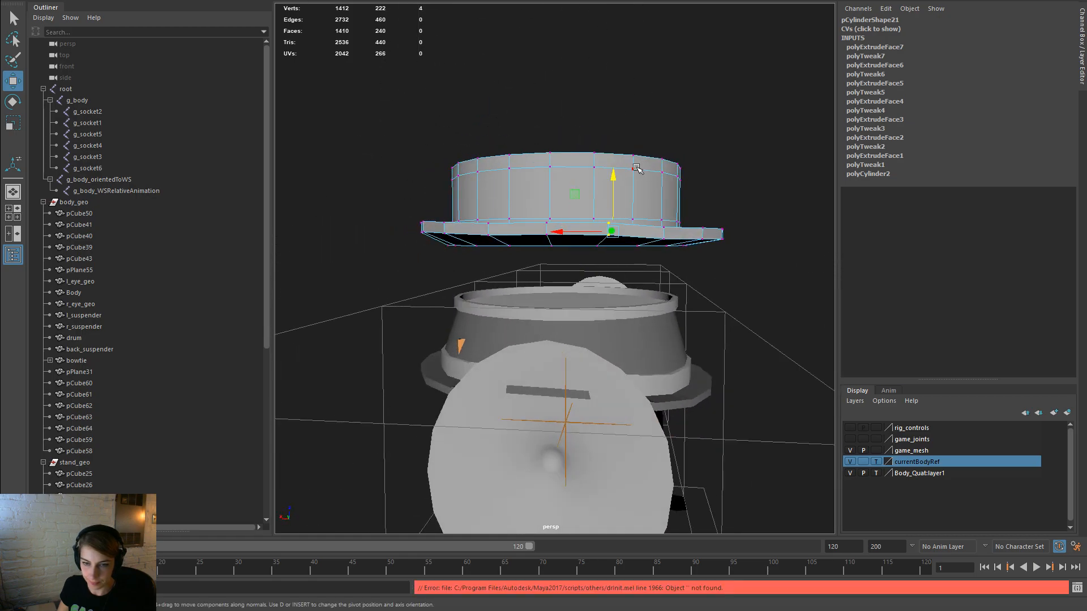
left_click_drag(610, 179, 611, 179)
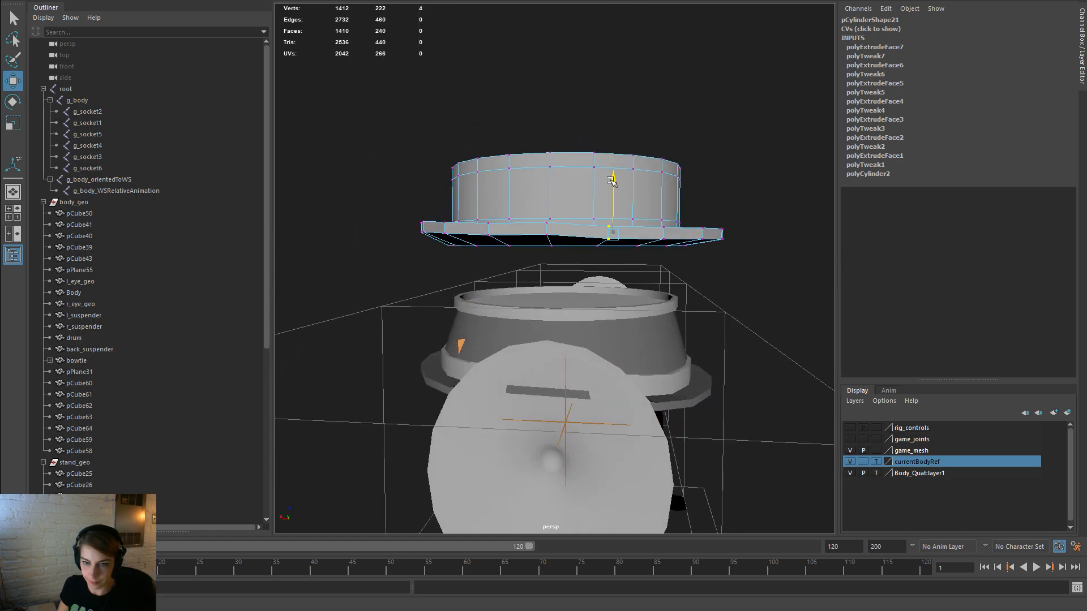
Step: Adjust the height of the recessed geometry inside the hat's underside
left_click_drag(728, 238, 573, 241, "alt")
right_click_drag(613, 165, 614, 134)
left_click_drag(586, 218, 572, 184, "alt")
left_click(553, 163)
left_click_drag(544, 112, 547, 127)
right_click_drag(612, 112, 661, 89)
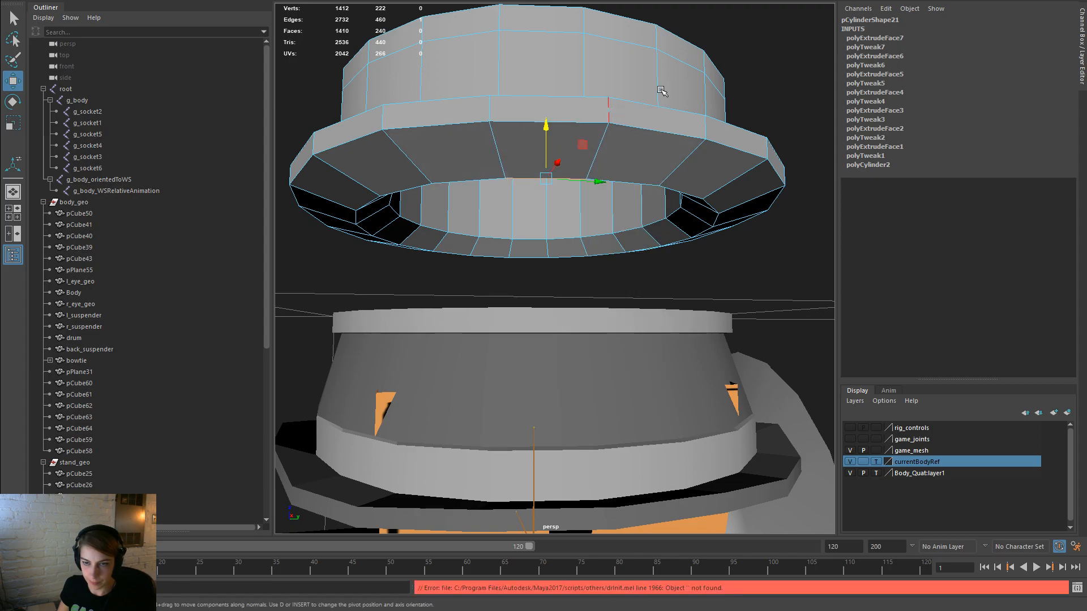
left_click(762, 113)
Step: Select the whole hat in object mode and soften all its edges
right_click_drag(762, 113, 415, 229, "alt")
left_click_drag(415, 229, 862, 260, "alt")
left_click(546, 252)
key("space")
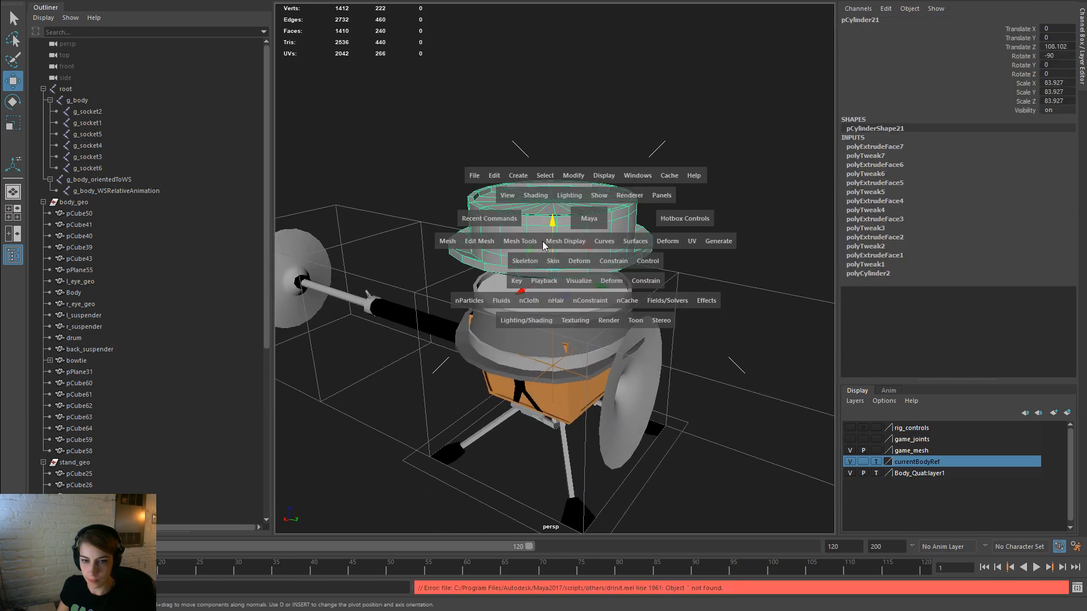
left_click(517, 241)
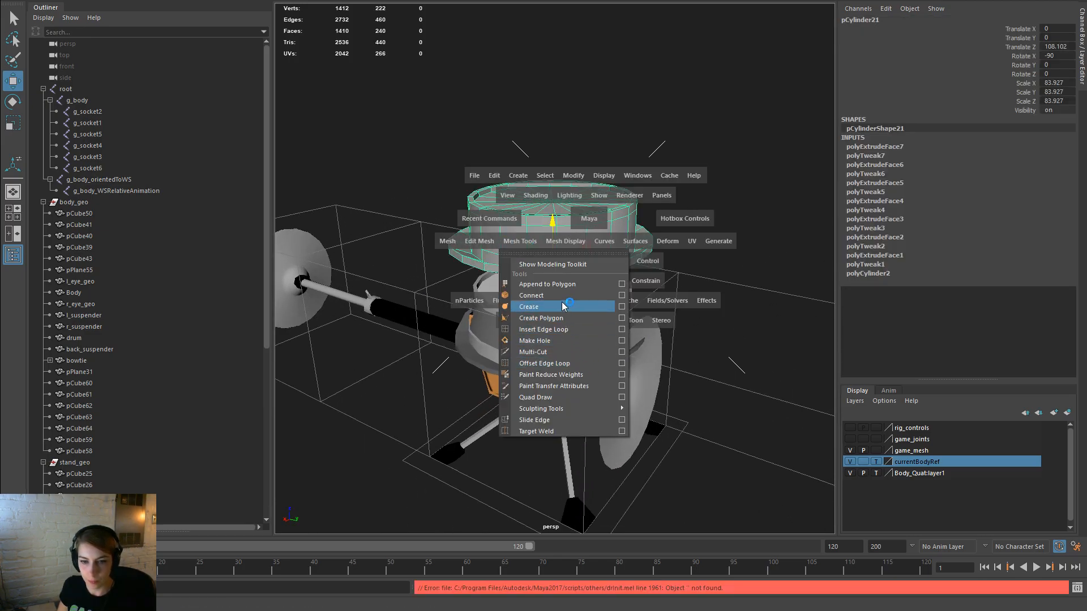
left_click(491, 260)
left_click(565, 241)
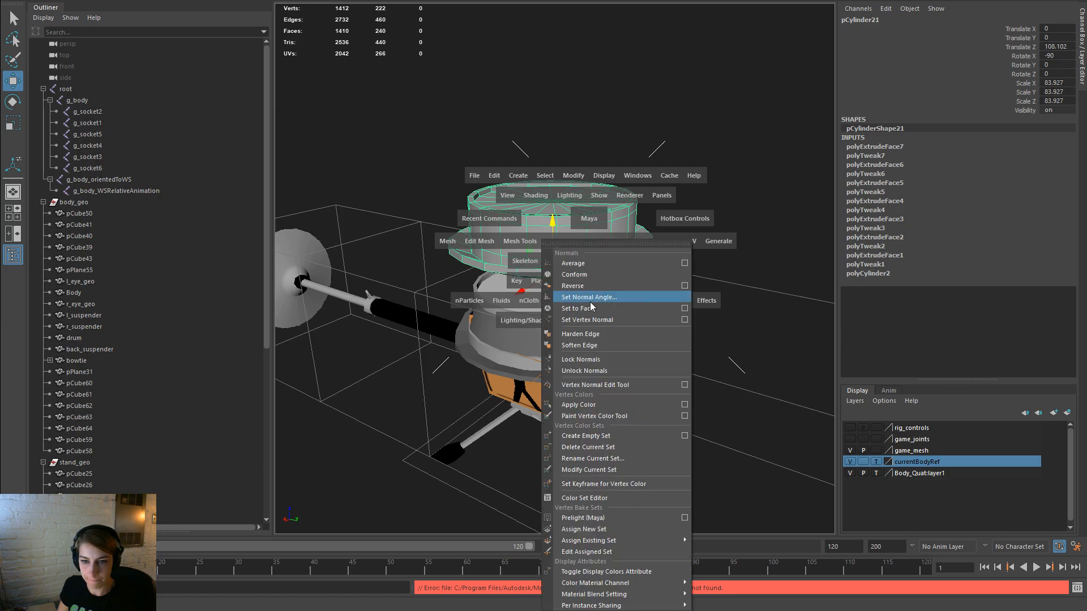
left_click(607, 344)
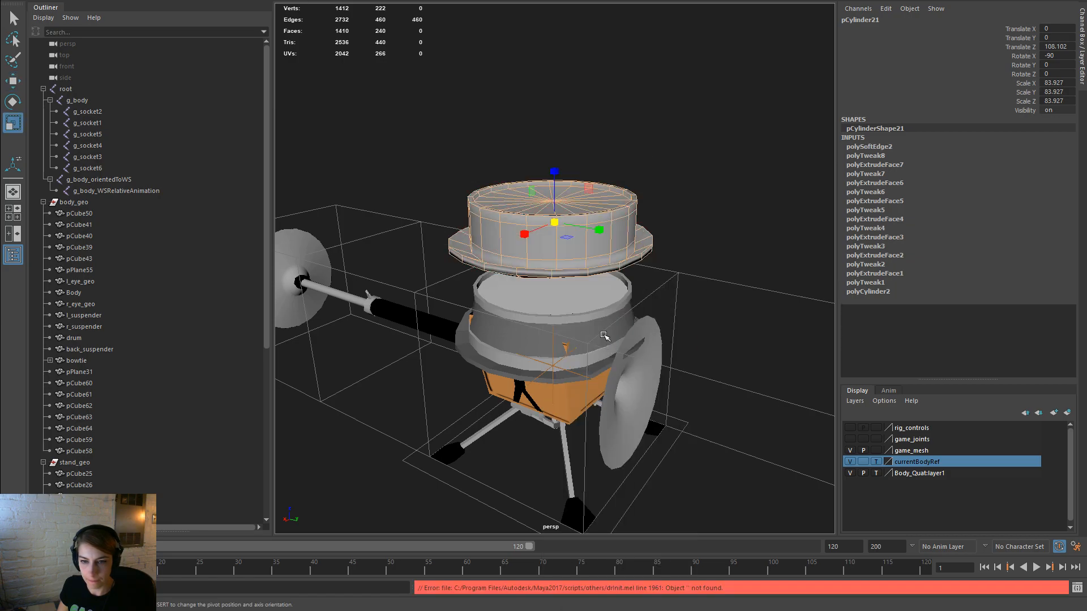
Step: Select the edge loops around the crown's top rim and its recessed top
key("r")
key("f")
right_click_drag(629, 198, 630, 169)
left_click_drag(642, 170, 669, 229, "alt")
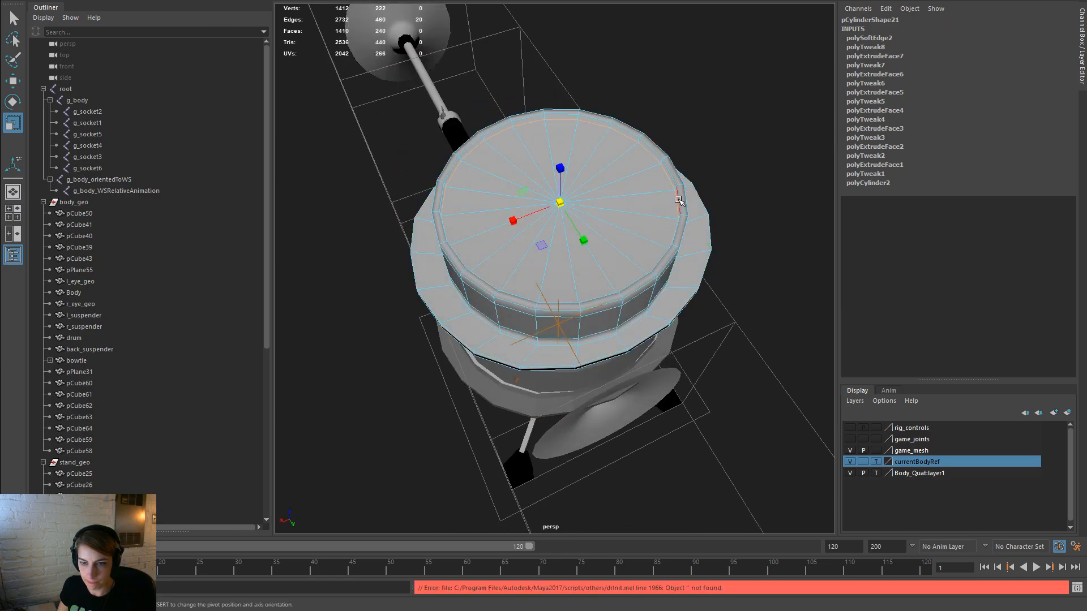
double_click(680, 200, "shift")
double_click(686, 199, "shift")
left_click_drag(670, 351, 607, 285, "alt")
Step: Add the brim's outer edge loops and the underside's inner edge loops to the selection and harden the selected edges
left_click_drag(679, 275, 673, 262, "alt")
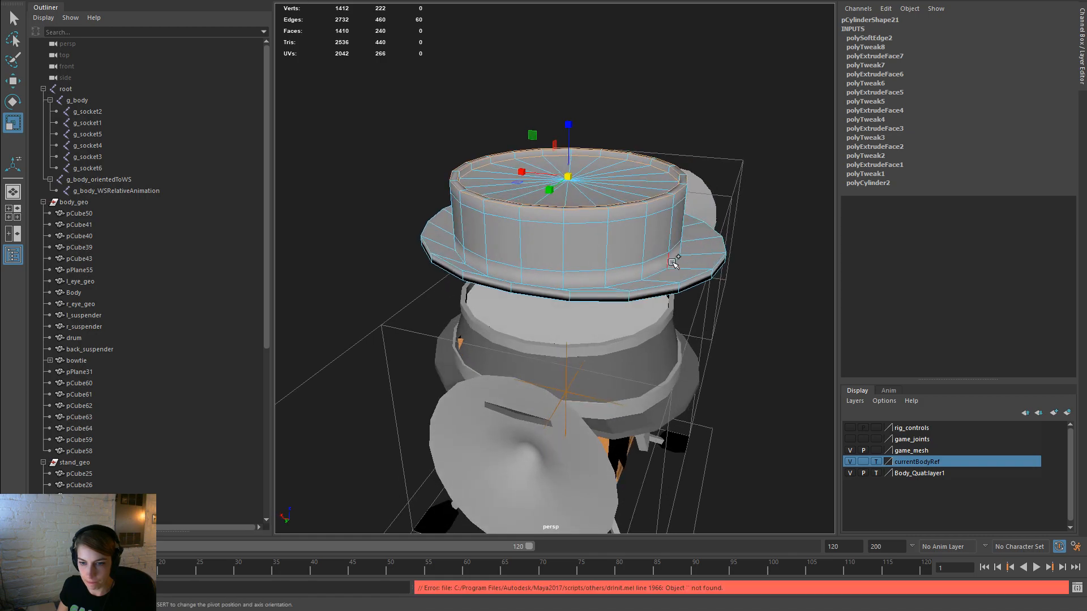
double_click(718, 263, "shift")
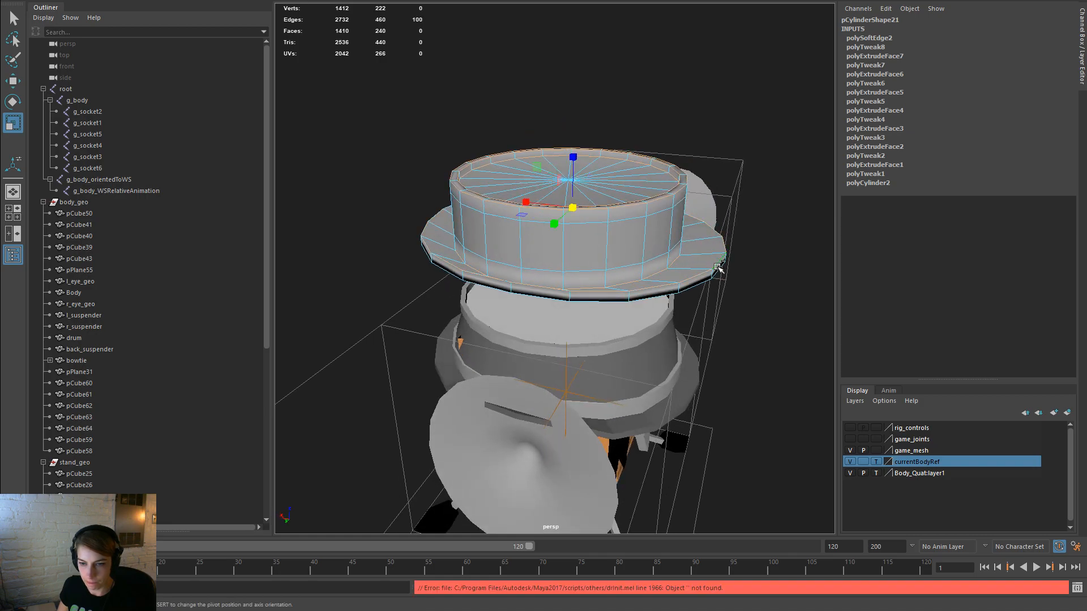
double_click(702, 283, "shift")
left_click_drag(702, 283, 579, 190, "alt")
right_click_drag(578, 190, 661, 187, "alt")
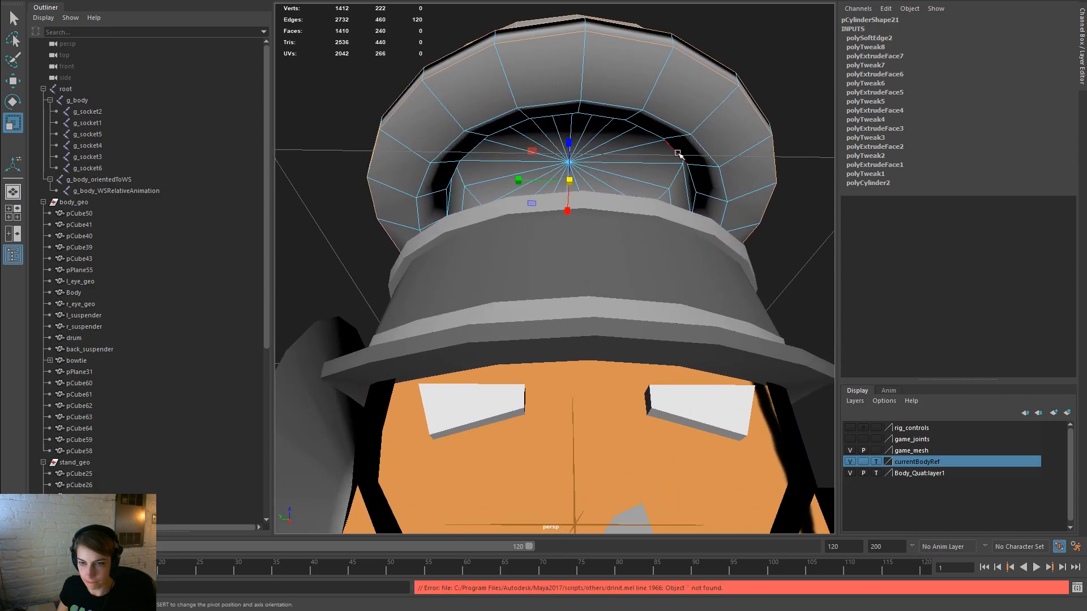
double_click(688, 150, "shift")
double_click(701, 147, "shift")
left_click_drag(702, 180, 574, 277, "alt")
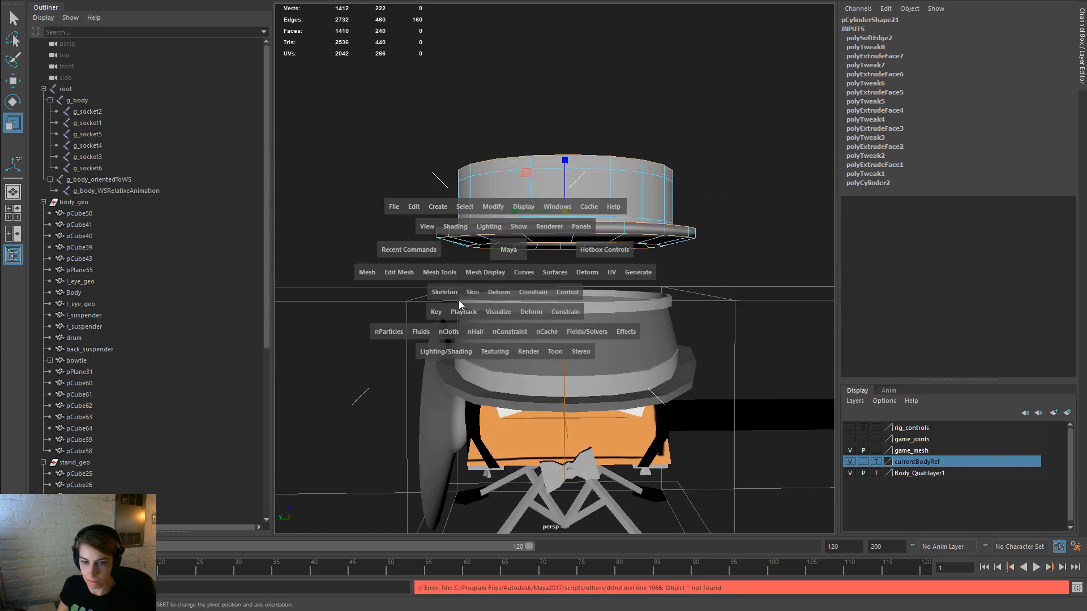
left_click_drag(480, 274, 509, 335)
left_click(739, 286)
right_click_drag(742, 289, 642, 243, "alt")
Step: Delete the drummer's old hat below the new one
right_click_drag(589, 211, 638, 178)
left_click(640, 178)
left_click_drag(679, 258, 716, 264, "alt")
left_click(607, 309)
Step: Lower the new hat onto the drummer's head to a Translate Z of about 15.425
left_click(614, 224)
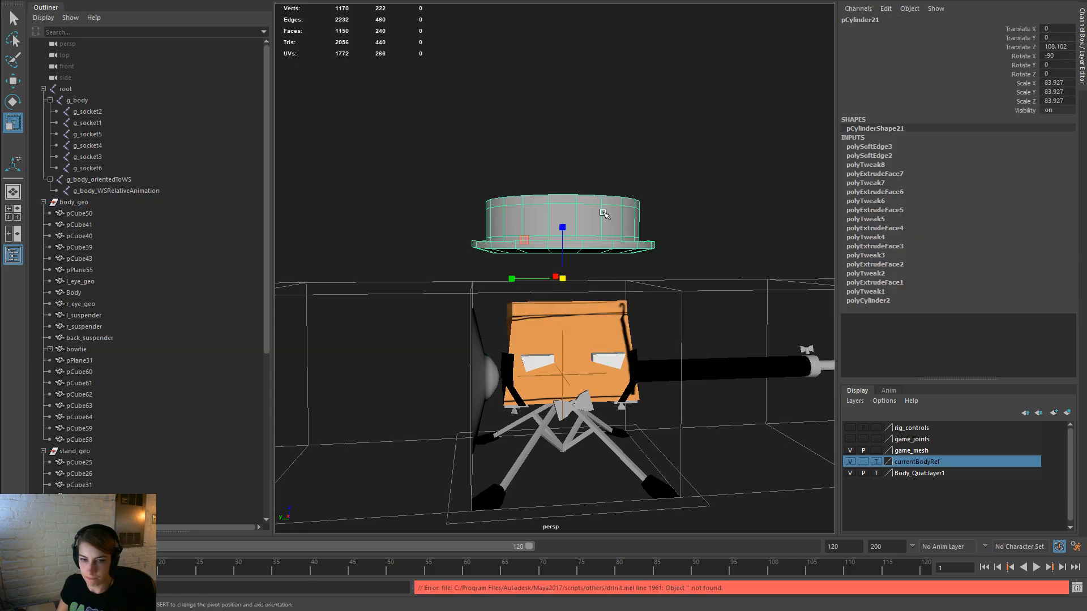
key("w")
left_click_drag(566, 219, 659, 299)
key("space")
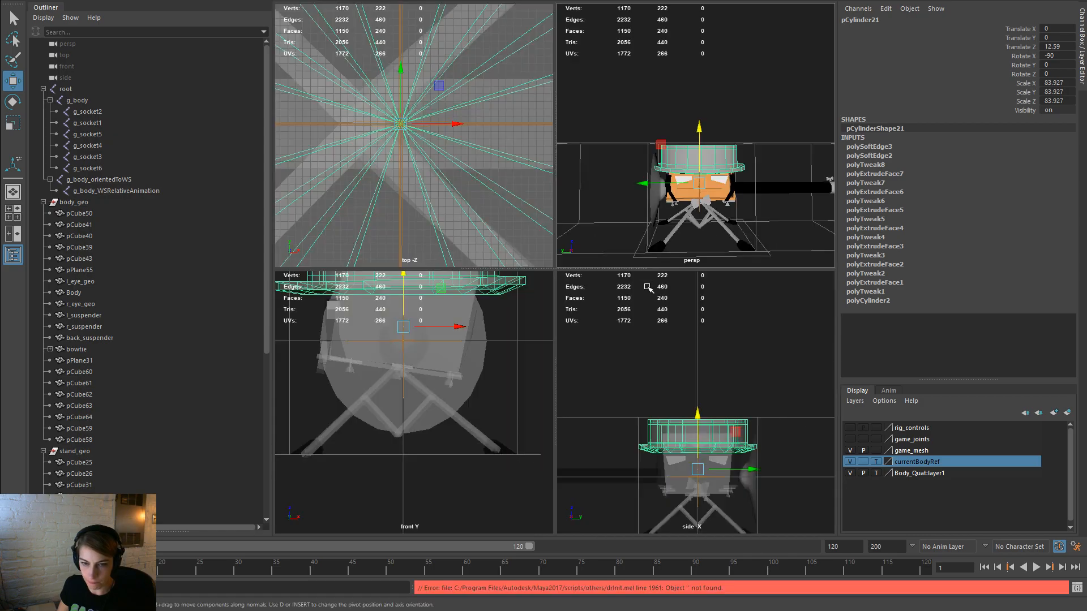
key("space")
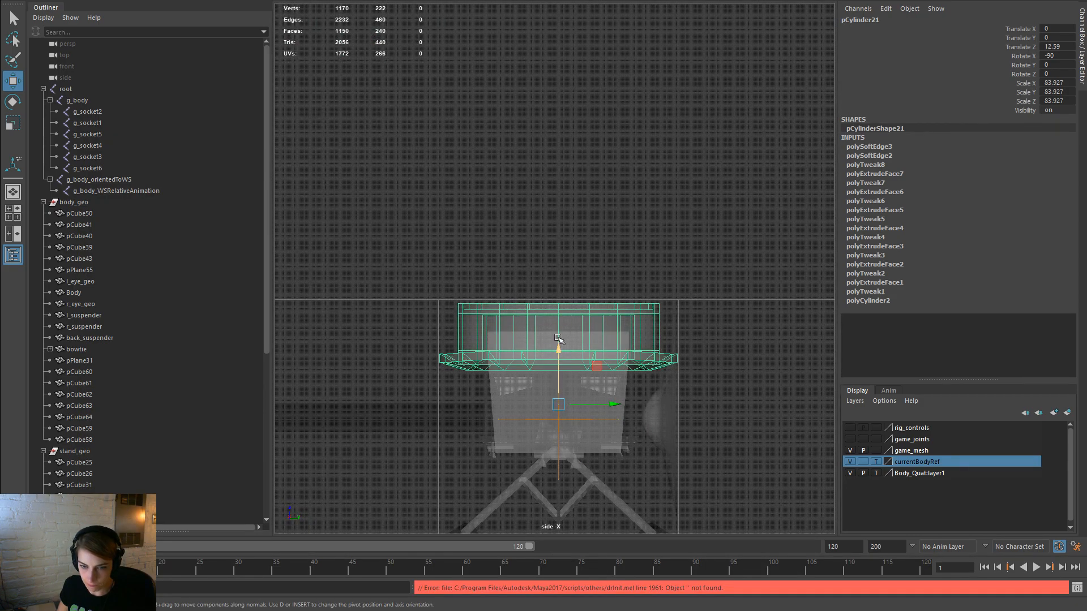
left_click_drag(558, 346, 559, 343)
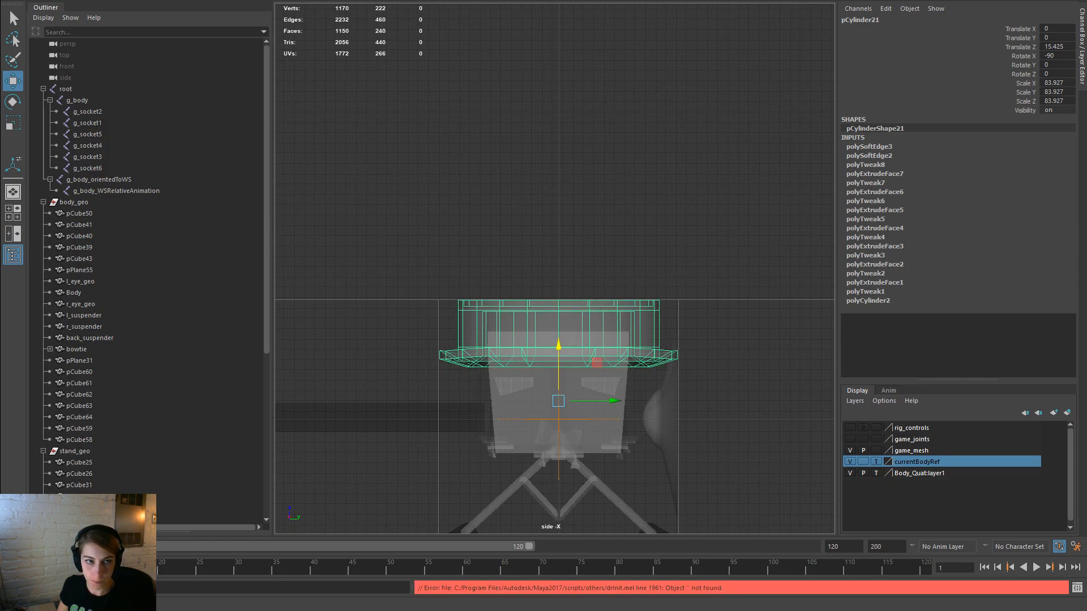
Step: Select the outermost brim vertices at both ends of the hat in the side view and scale them inward along Y
key("F10")
right_click_drag(447, 364, 399, 296)
left_click_drag(409, 338, 441, 378)
right_click_drag(470, 322, 403, 299)
left_click_drag(411, 334, 449, 384)
left_click_drag(721, 397, 670, 323)
key("r")
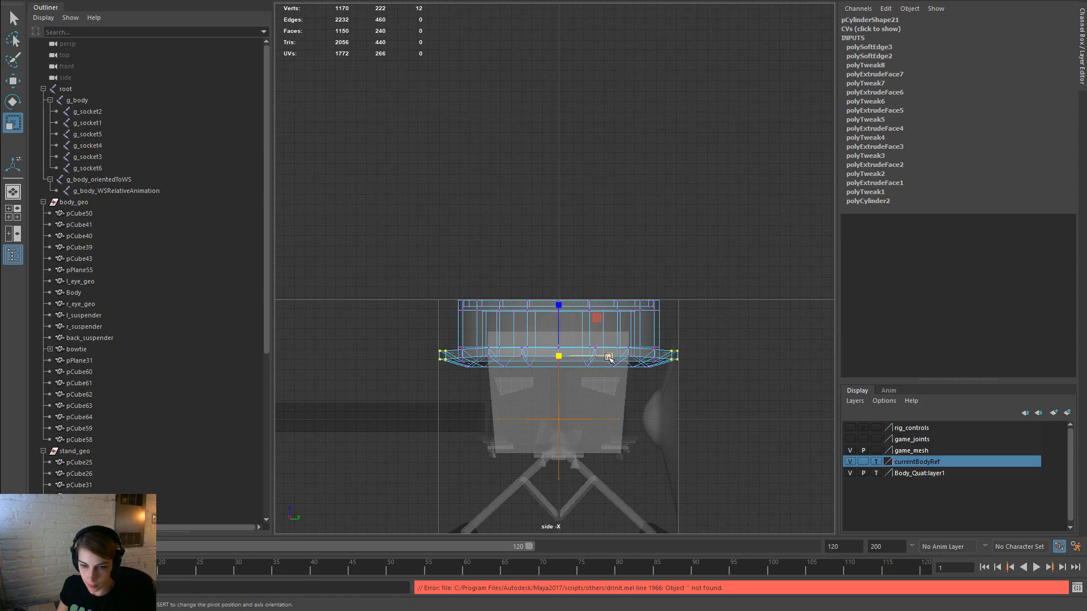
left_click_drag(608, 358, 607, 357)
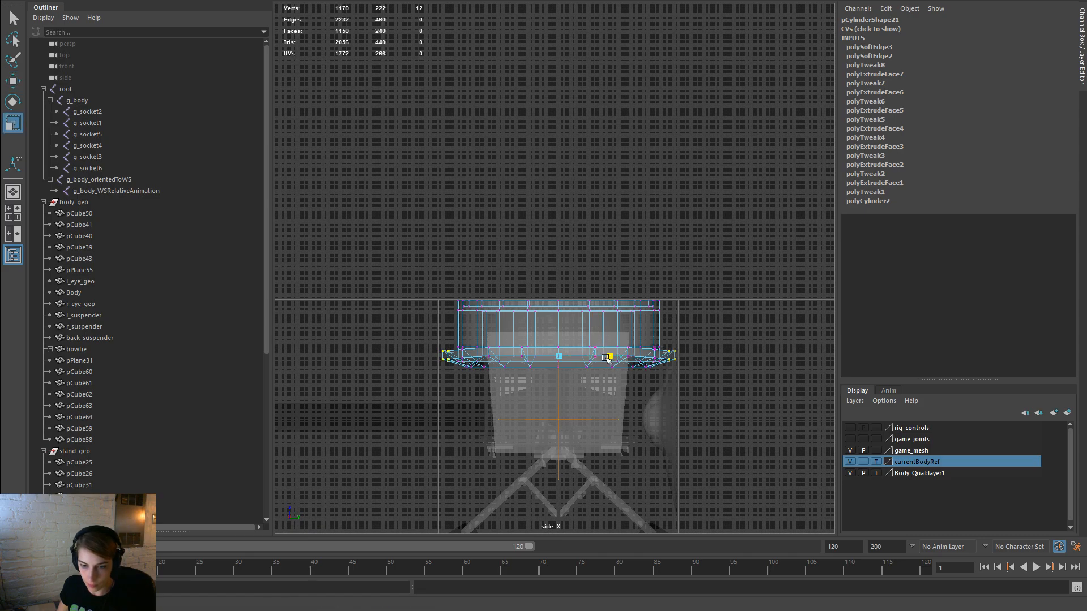
key("w")
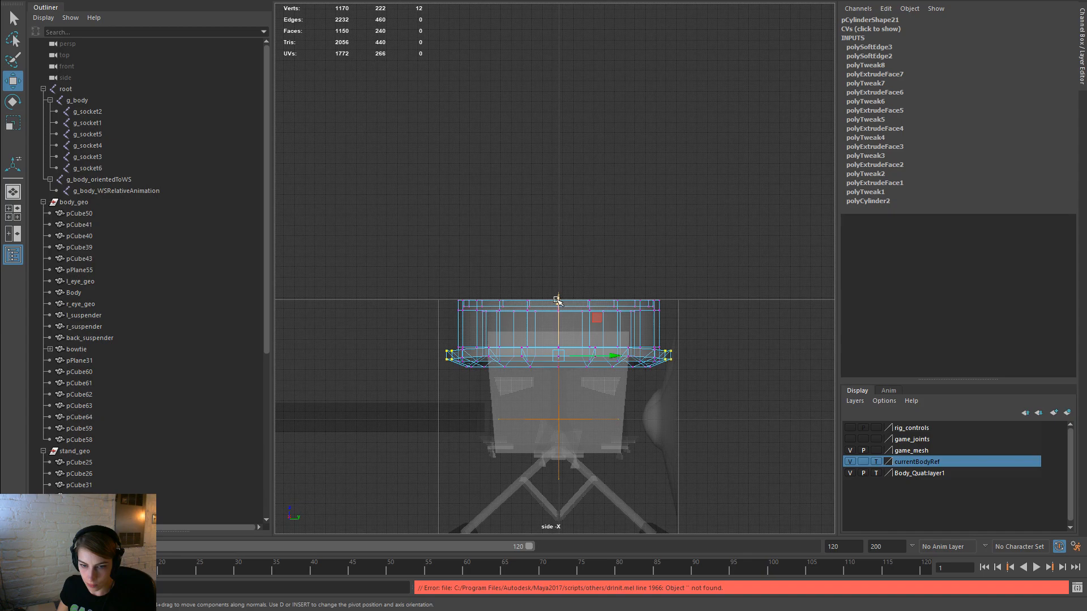
left_click(558, 299)
Step: Select a matching pair of outer brim vertices on each side of the hat and scale them slightly apart
key("space")
key("space")
left_click_drag(601, 232, 457, 358, "alt")
left_click(464, 325)
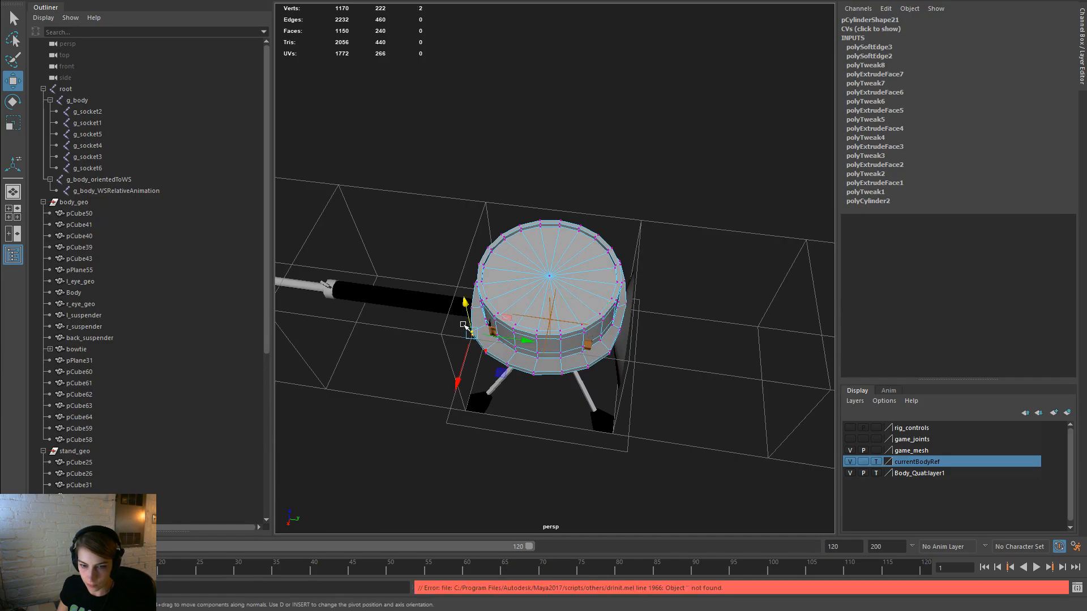
left_click(605, 348, "shift")
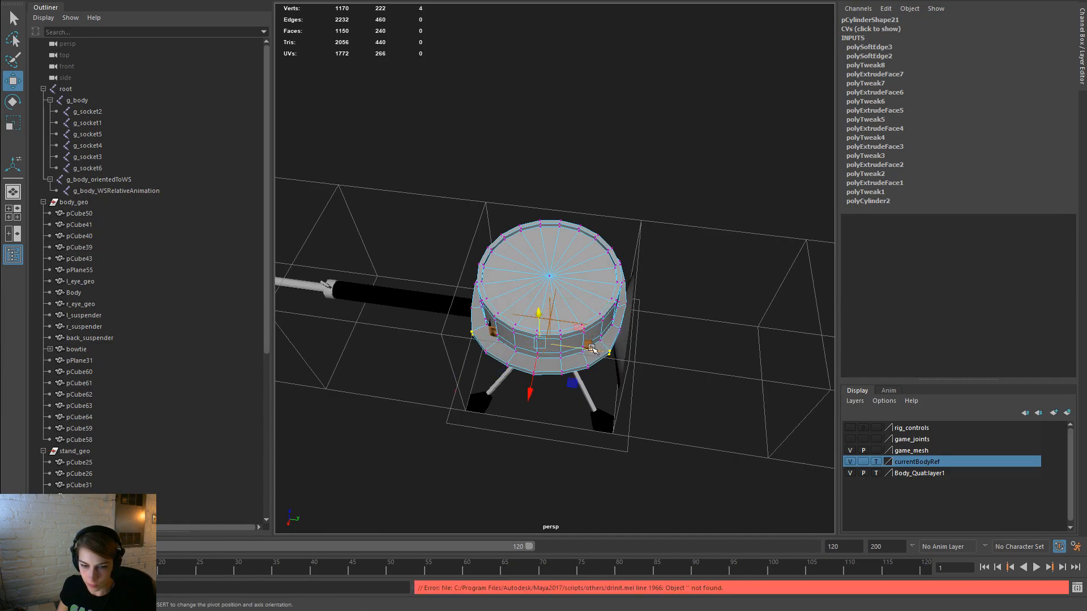
key("r")
left_click_drag(582, 349, 587, 349)
right_click_drag(578, 272, 611, 254)
left_click(716, 327)
left_click_drag(716, 328, 564, 317, "alt")
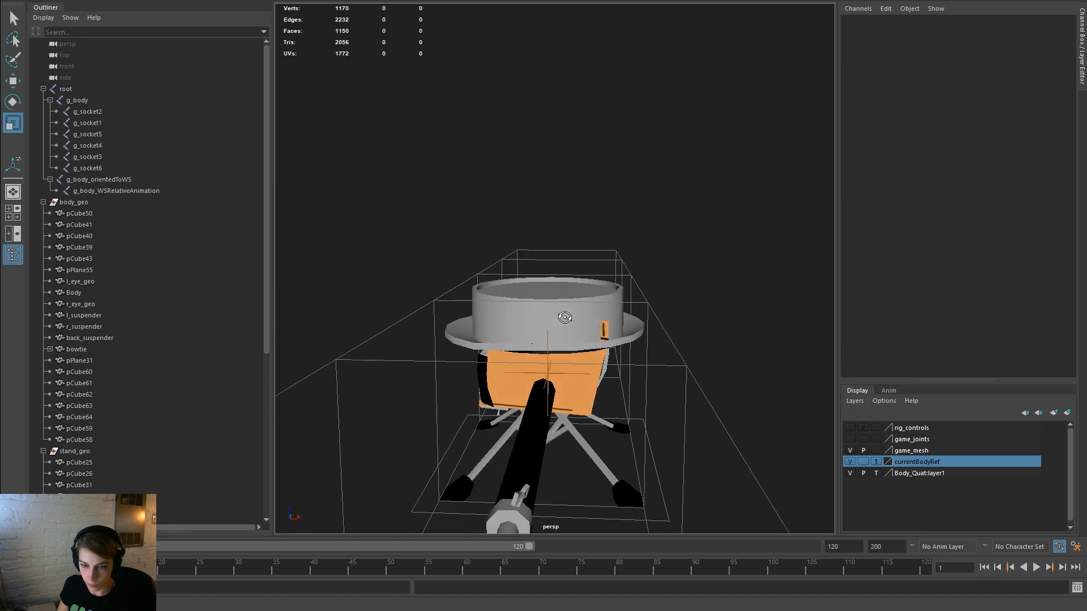
Step: Scale the whole hat up uniformly to about 92.373
left_click(511, 331)
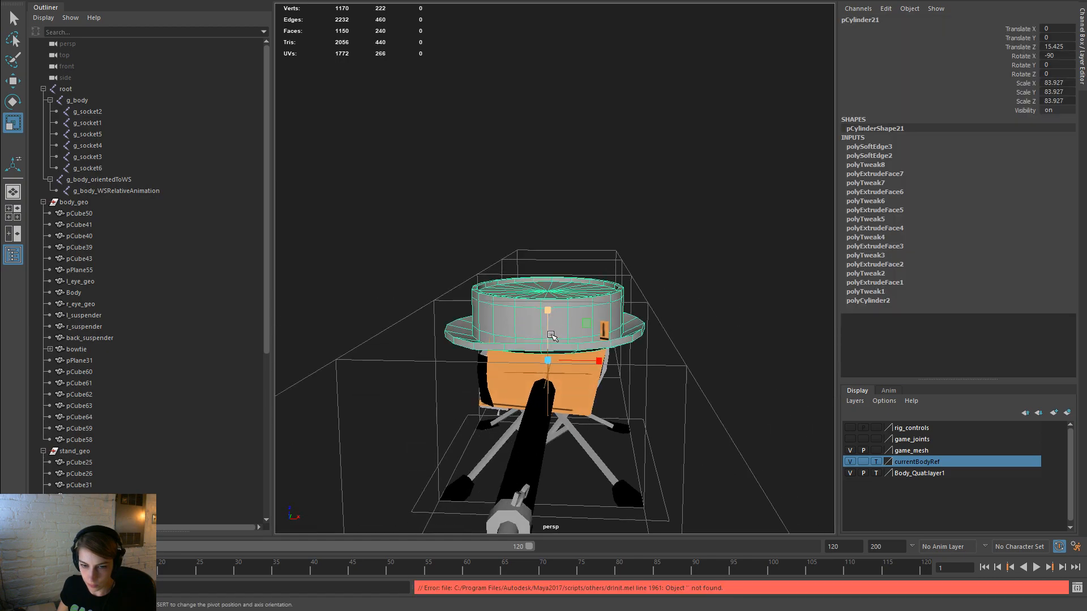
left_click_drag(546, 362, 562, 365)
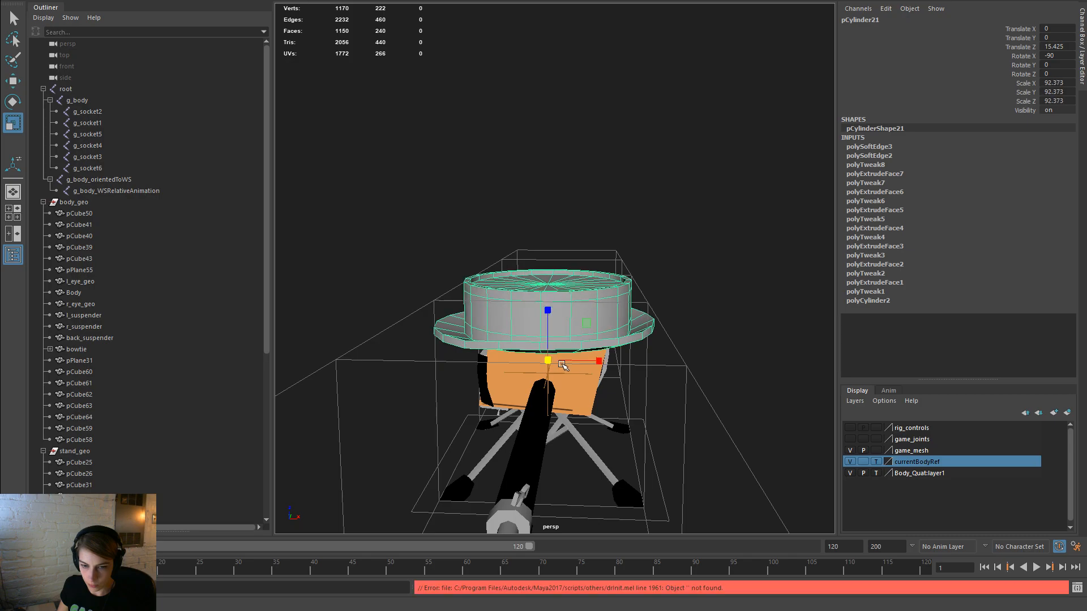
left_click_drag(548, 309, 593, 295, "alt")
middle_click_drag(592, 299, 593, 293)
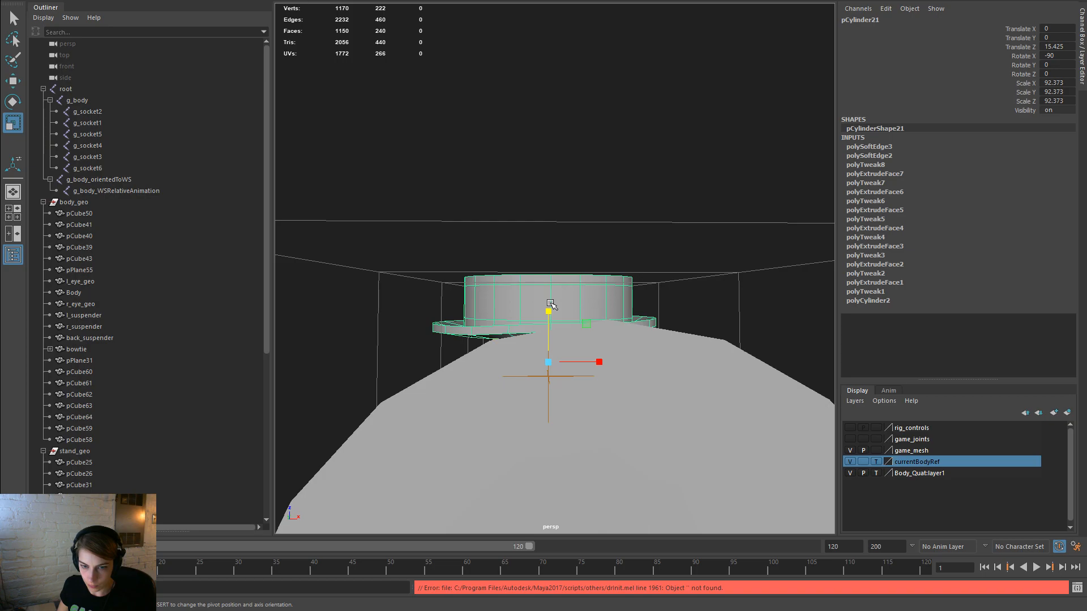
mouse_move(642, 313)
left_mouse_down("alt")
mouse_move(625, 297)
mouse_move(633, 310)
left_mouse_up("alt")
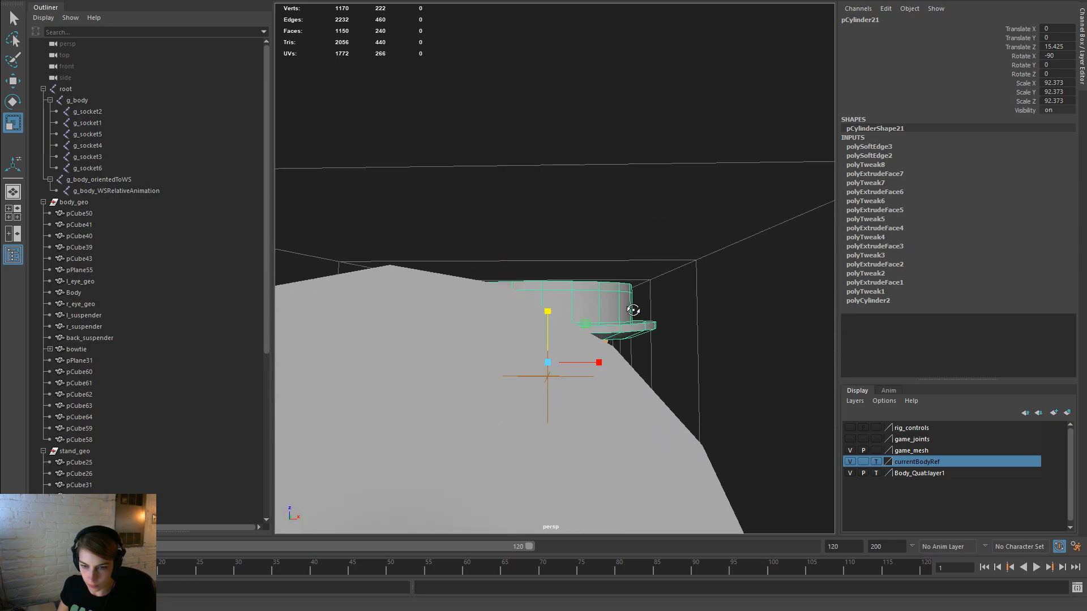
Step: Select the two outer edge loops of the hat's brim in the front view
key("space")
key("a")
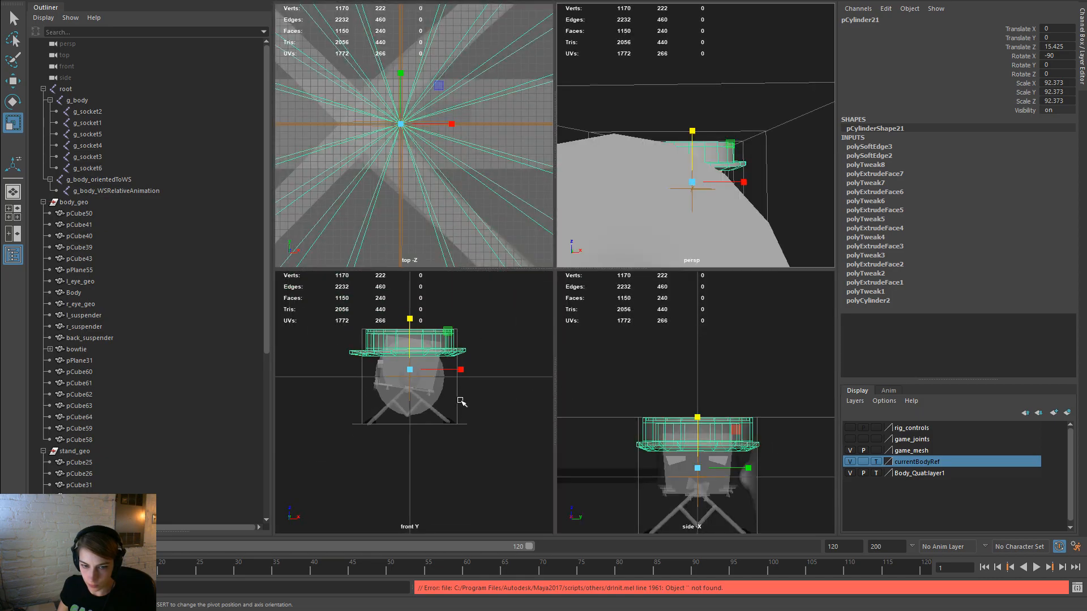
key("space")
middle_click_drag(505, 307, 493, 346, "alt")
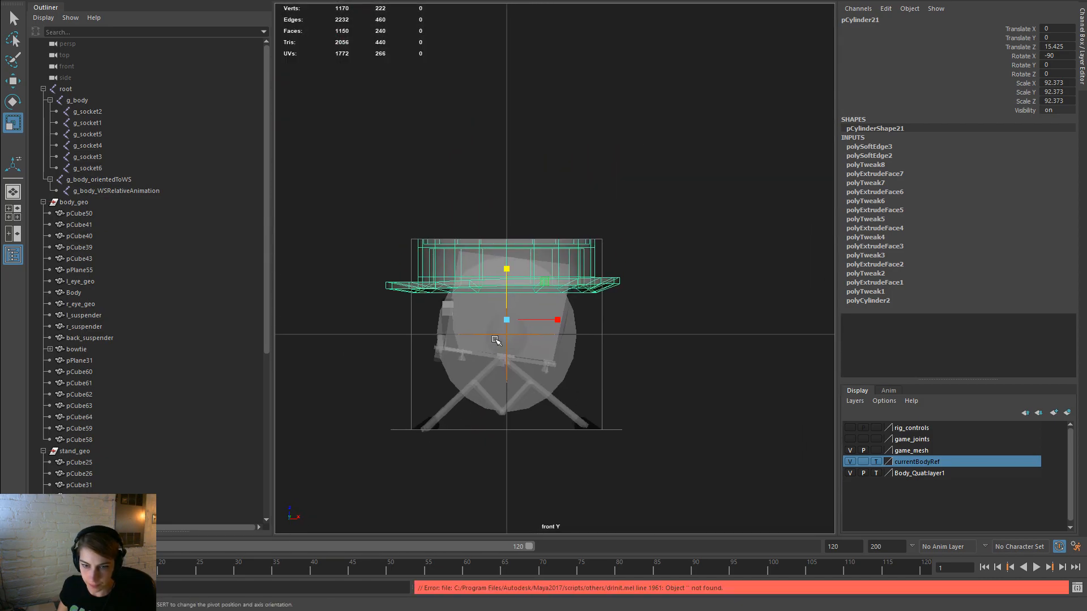
right_click_drag(602, 274, 758, 349)
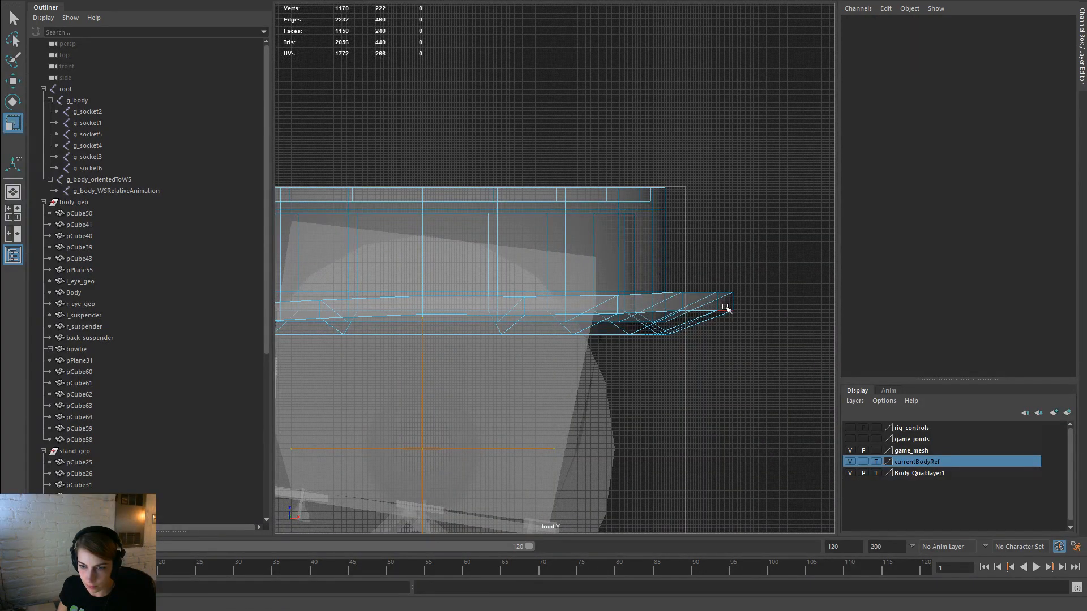
double_click(727, 300)
double_click(724, 293, "shift")
Step: Try to scale the brim's outer edge loops inward and stretch them vertically to exaggerate the curve
right_click_drag(738, 318, 210, 219, "alt")
left_click_drag(488, 287, 456, 287)
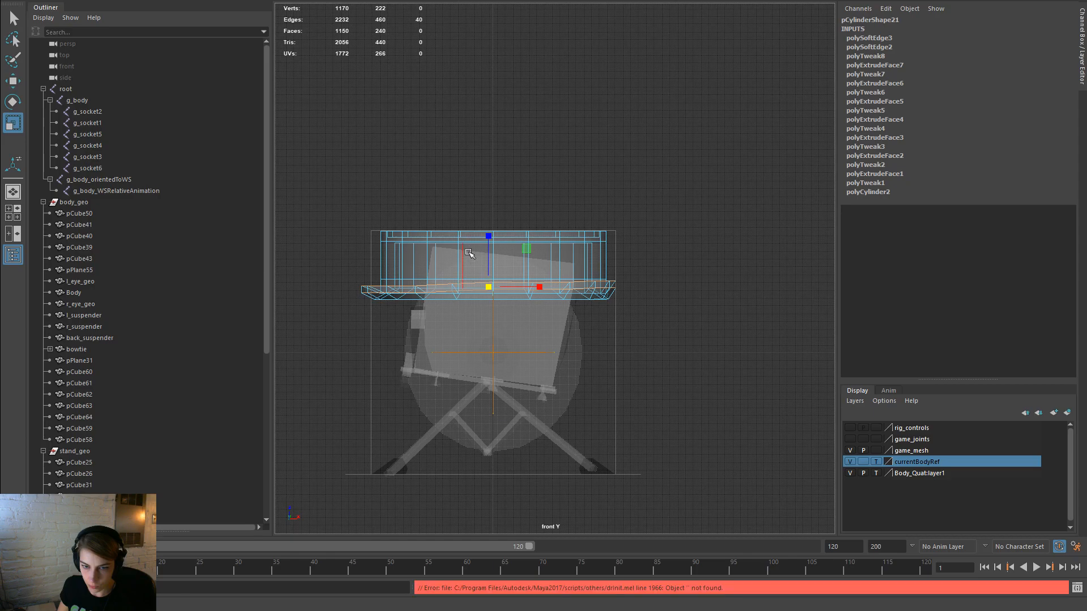
left_click_drag(487, 238, 488, 203)
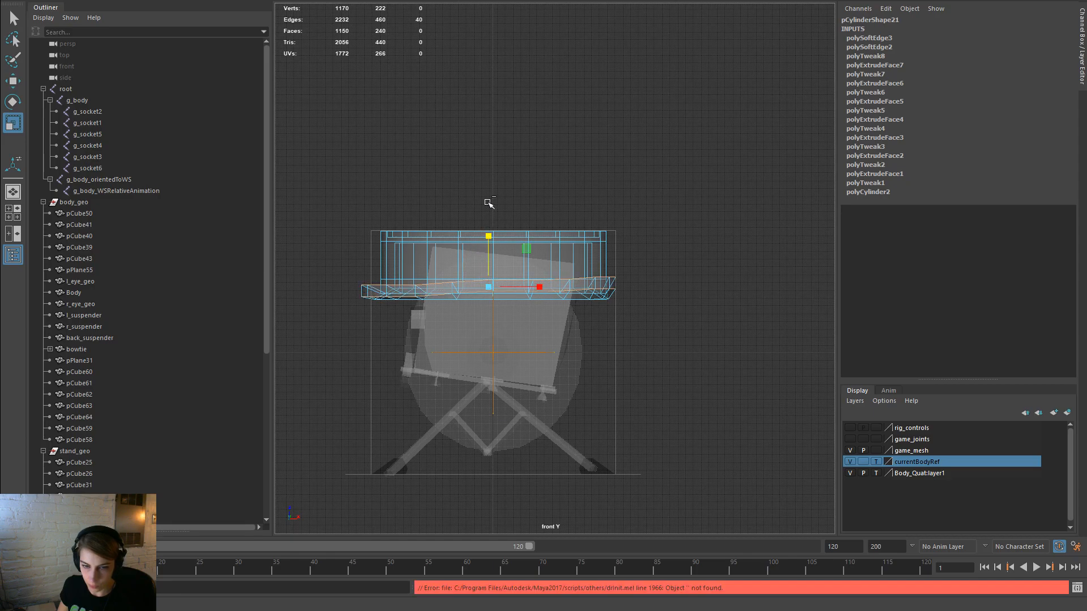
key("space")
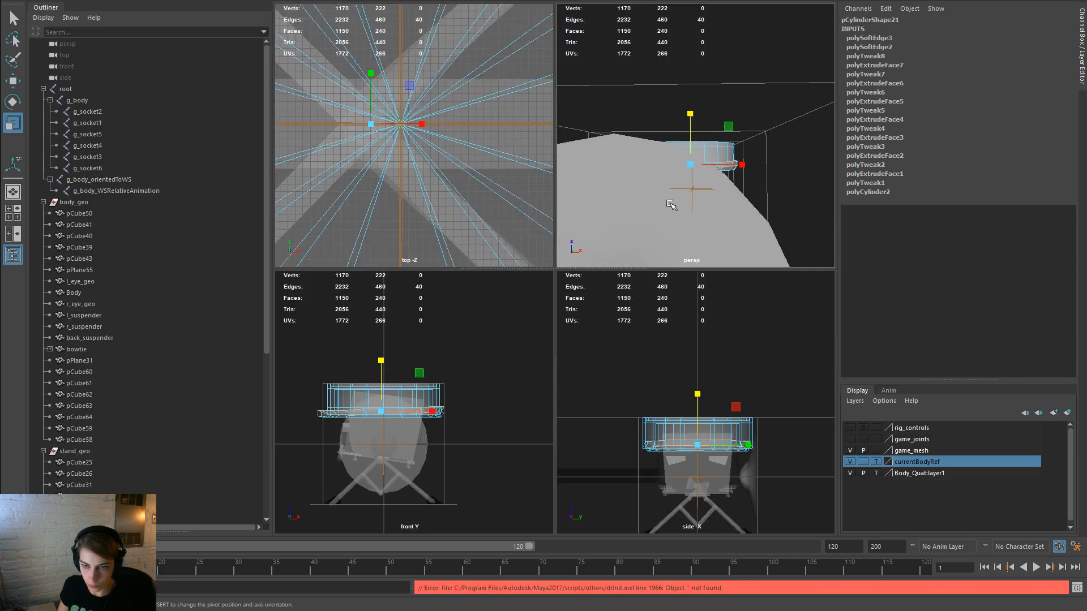
key("space")
left_click_drag(554, 319, 825, 359, "alt")
right_click_drag(557, 337, 582, 339, "alt")
key("ctrl+z")
left_click_drag(584, 340, 594, 338)
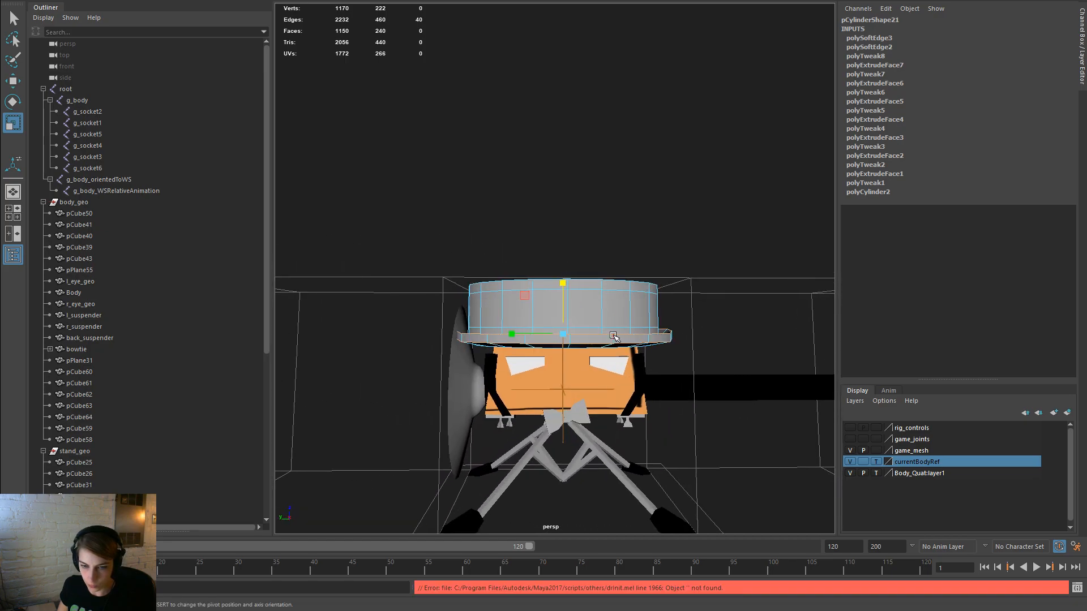
Step: Select the whole hat in object mode and scale it down slightly
left_click_drag(715, 363, 589, 310, "alt")
right_click(619, 289)
left_click(671, 271)
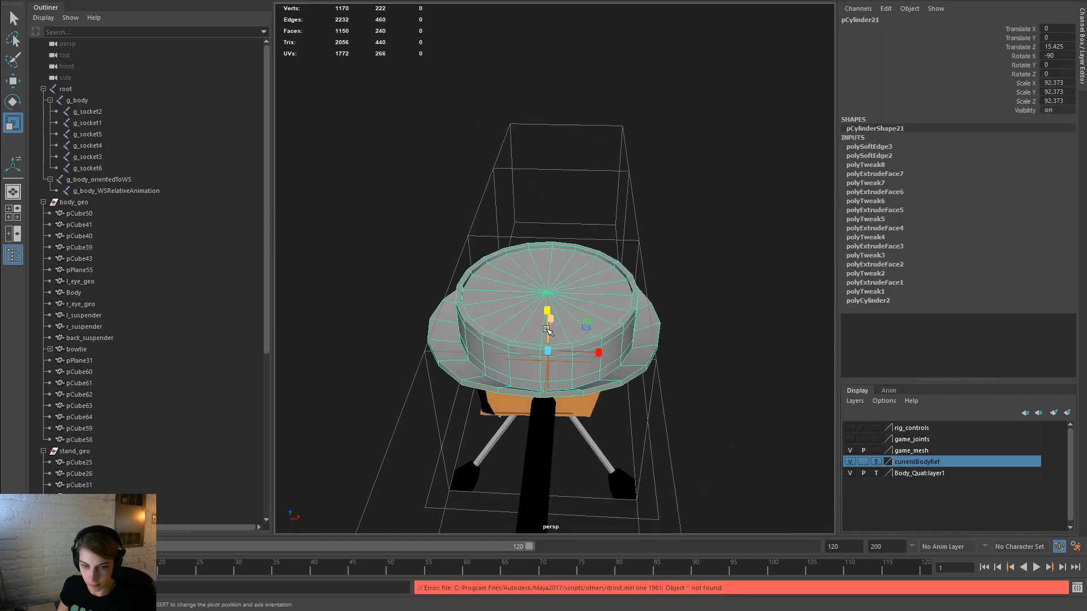
left_click_drag(547, 351, 534, 351)
Step: Return to edge editing with the brim's outer edge loops selected and scale them inward along X
right_click_drag(611, 287, 623, 267)
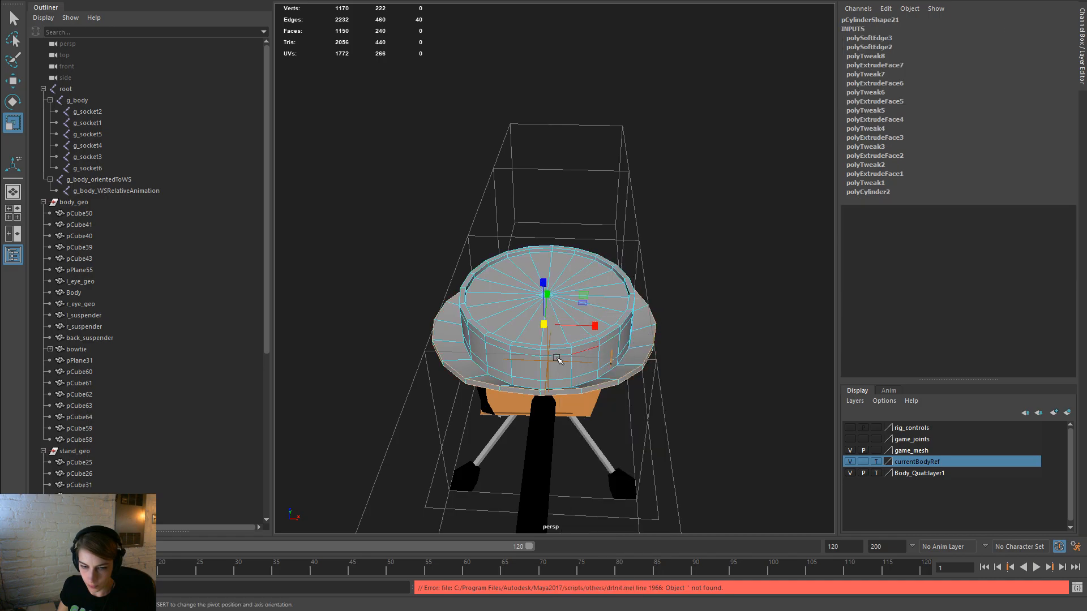
left_click_drag(593, 326, 762, 335)
key("space")
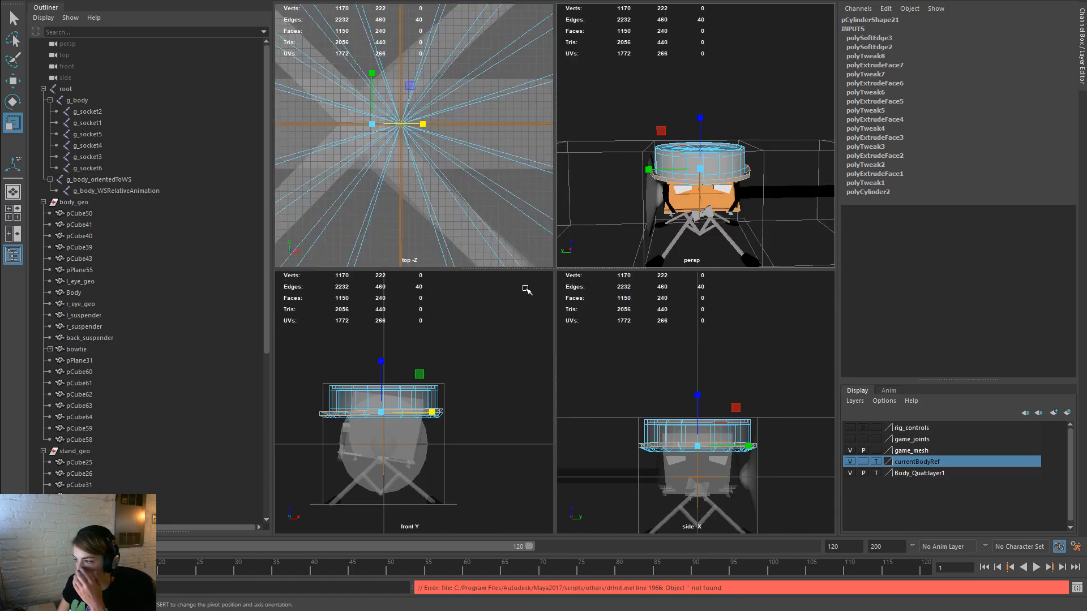
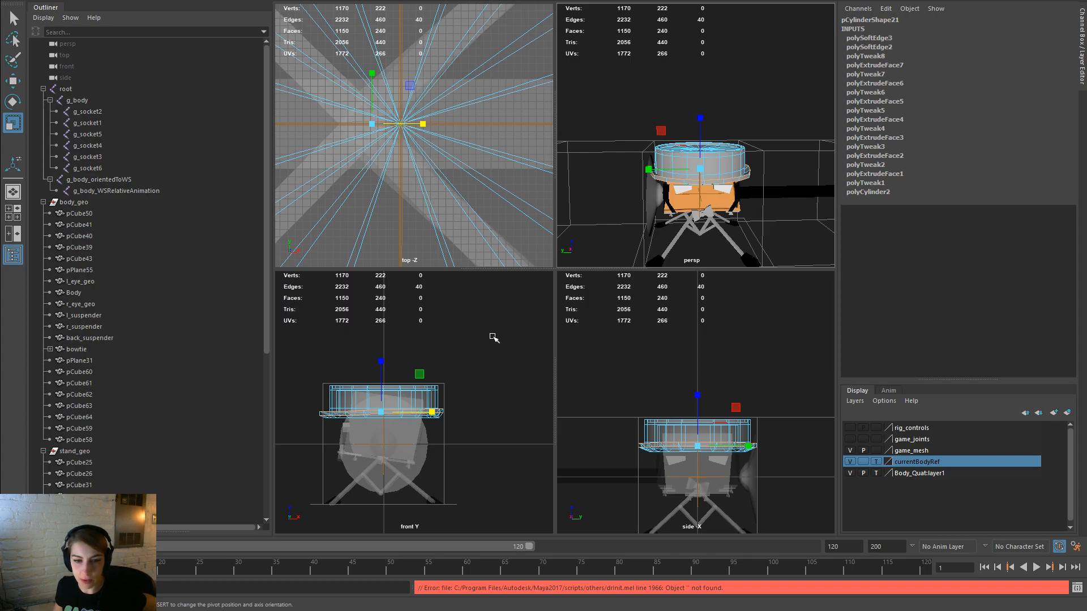
Step: Select the brim edges at the hat's two opposite sides in the perspective view, scale them along Y and shift them vertically
key("space")
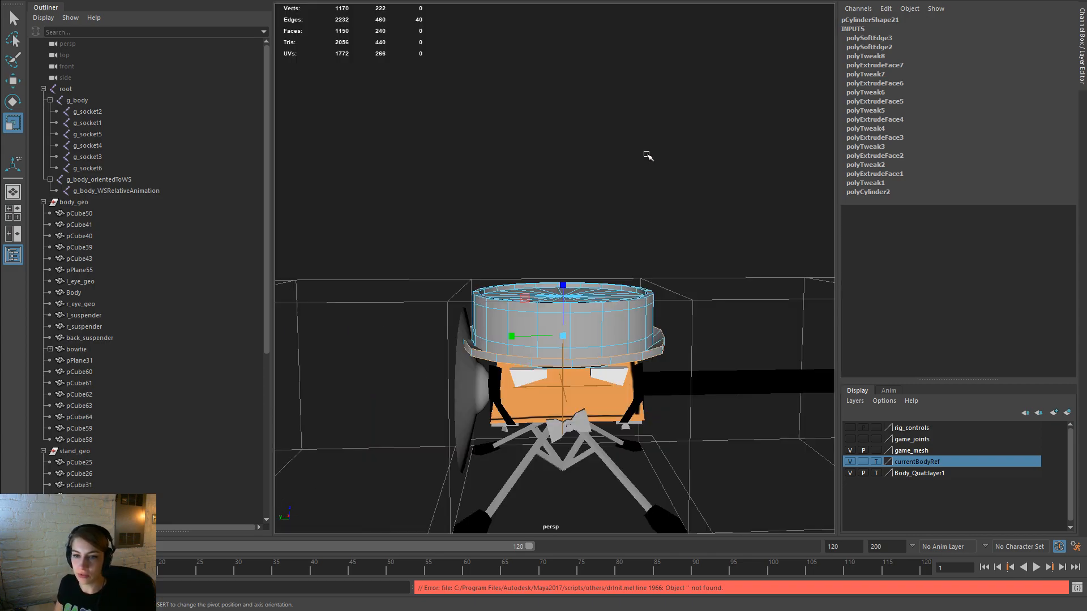
left_click_drag(474, 224, 351, 245, "alt")
right_click_drag(351, 244, 709, 404, "alt")
middle_click_drag(709, 404, 675, 315, "alt")
right_click_drag(676, 315, 687, 263, "alt")
left_click(702, 339)
left_click_drag(701, 340, 480, 363, "alt")
left_click(519, 370, "shift")
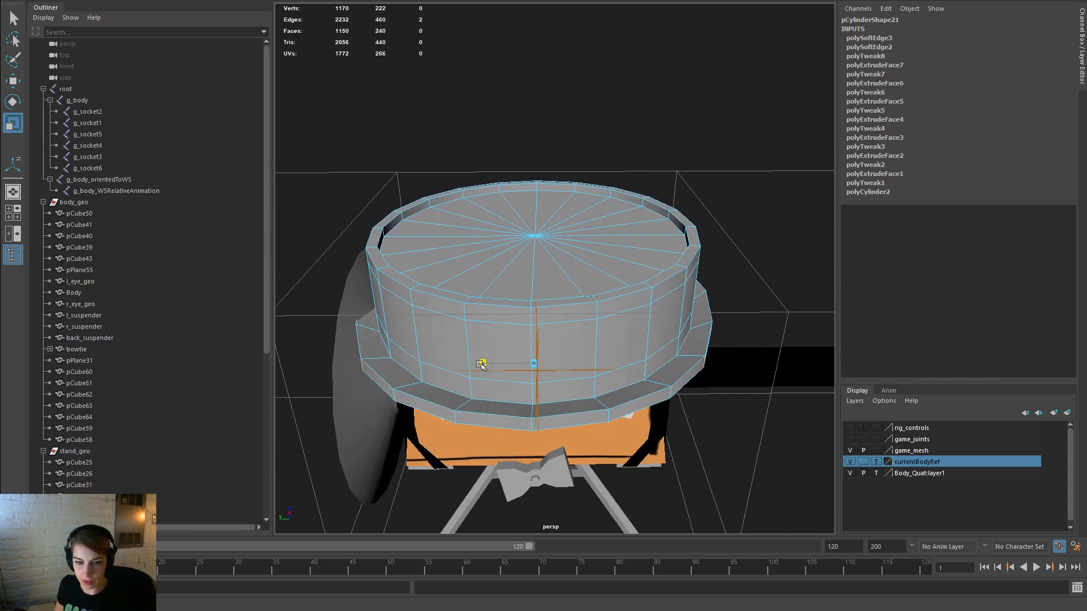
left_click_drag(566, 304, 534, 258, "alt")
key("w")
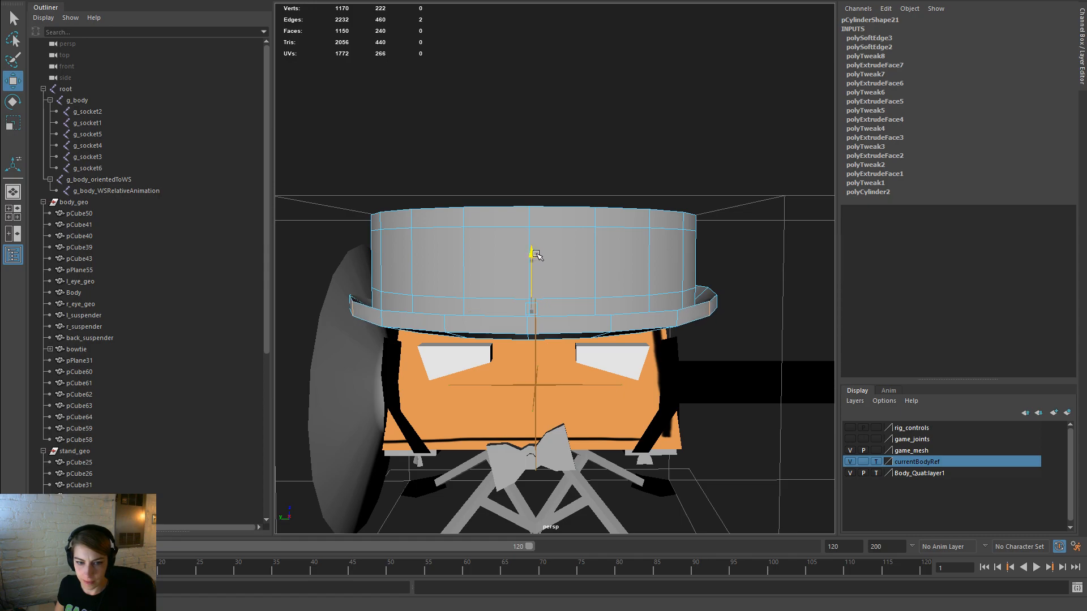
Step: Deselect the brim edges and examine the hat's silhouette and fit around the head from several angles
left_click_drag(667, 271, 756, 301, "alt")
left_click(758, 301)
left_click_drag(759, 245, 684, 332)
left_click(683, 332, "shift")
left_click(535, 338, "shift")
left_click_drag(614, 284, 615, 283)
right_click_drag(604, 236, 610, 234)
left_click(706, 240)
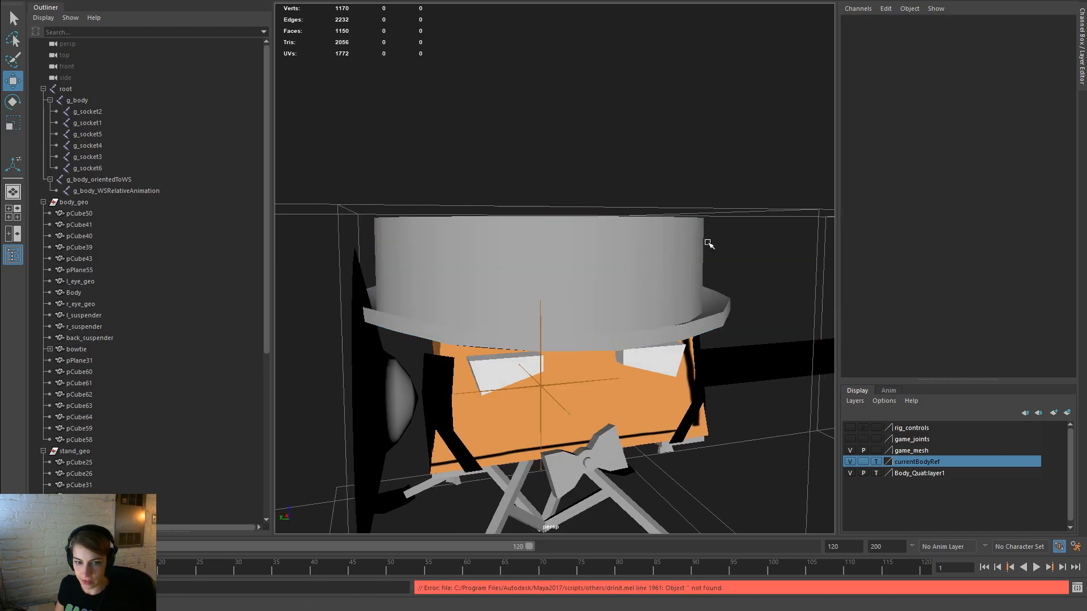
right_click_drag(707, 240, 423, 181, "alt")
left_click_drag(639, 257, 981, 289, "alt")
right_click_drag(436, 190, 753, 289, "alt")
left_click_drag(753, 290, 887, 278, "alt")
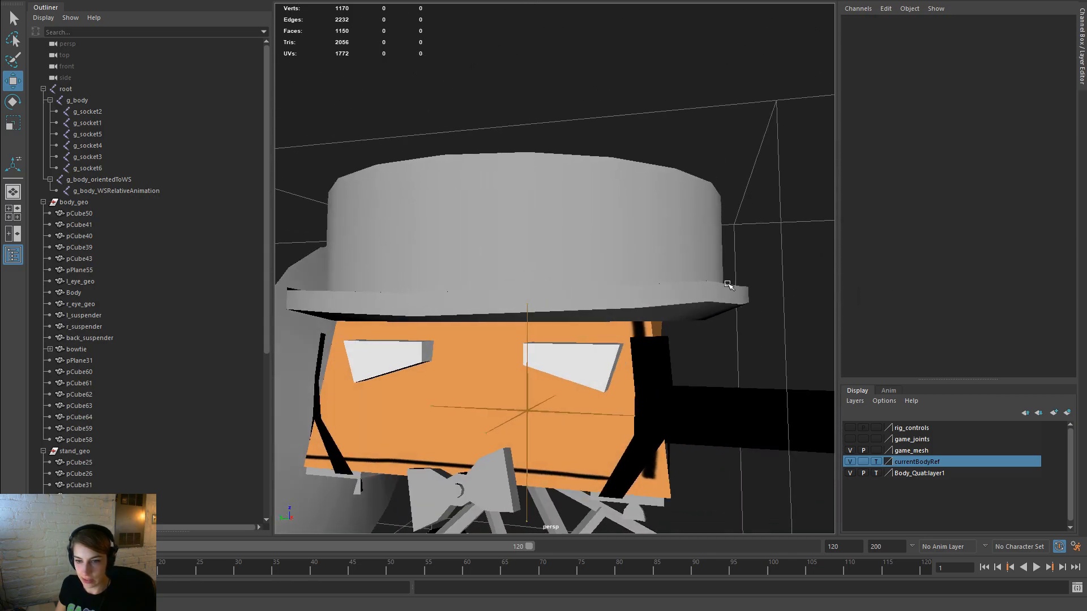
left_click(692, 305)
right_click_drag(715, 289, 715, 258)
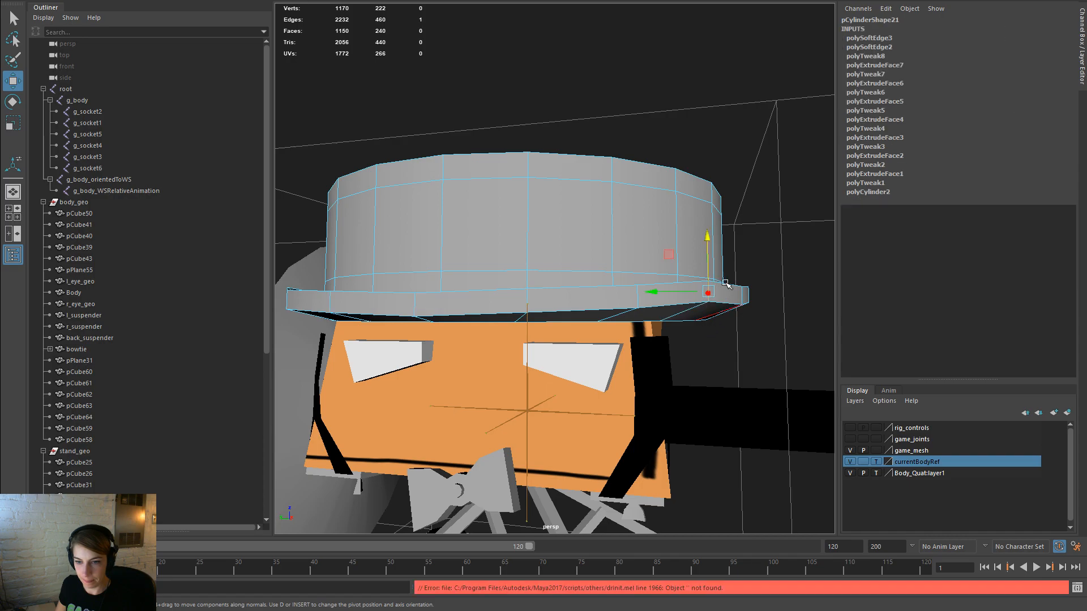
left_click_drag(707, 238, 708, 242)
right_click_drag(739, 264, 600, 268, "alt")
left_click_drag(600, 269, 656, 304, "alt")
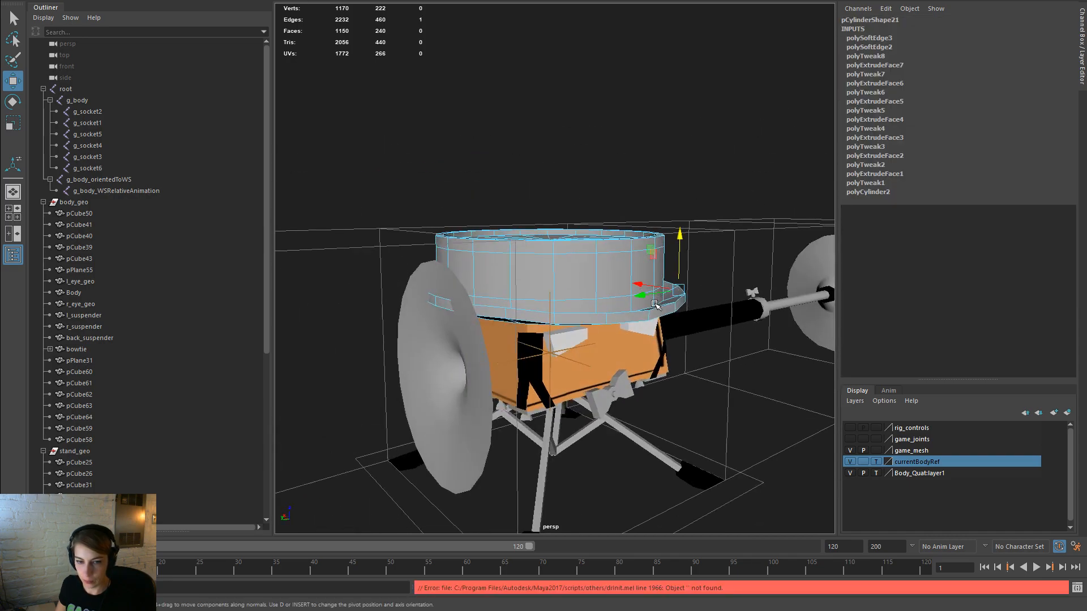
left_click(618, 253, "shift")
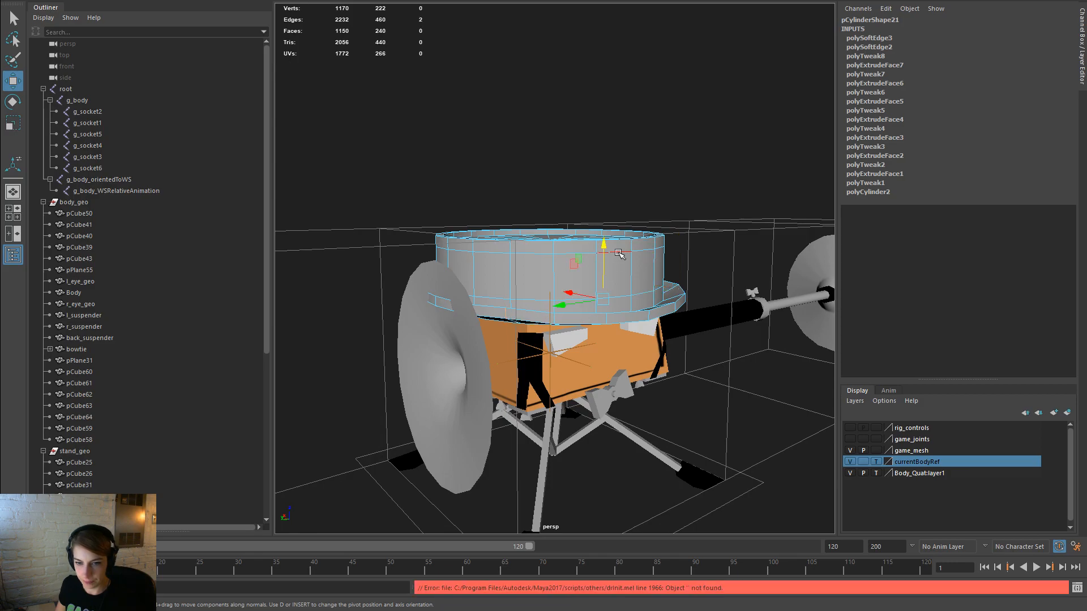
left_click_drag(619, 253, 625, 307, "alt")
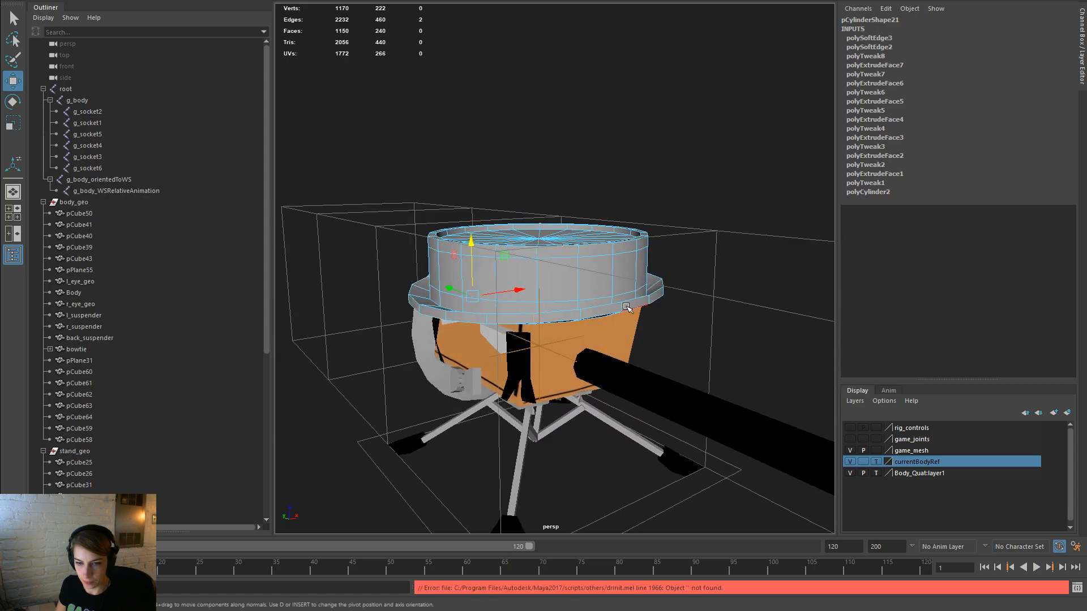
Step: Select three adjacent edges on one side of the hat's brim and the first matching edge on the opposite side
right_click(626, 306)
left_click(621, 309)
right_click_drag(576, 316, 628, 323, "alt")
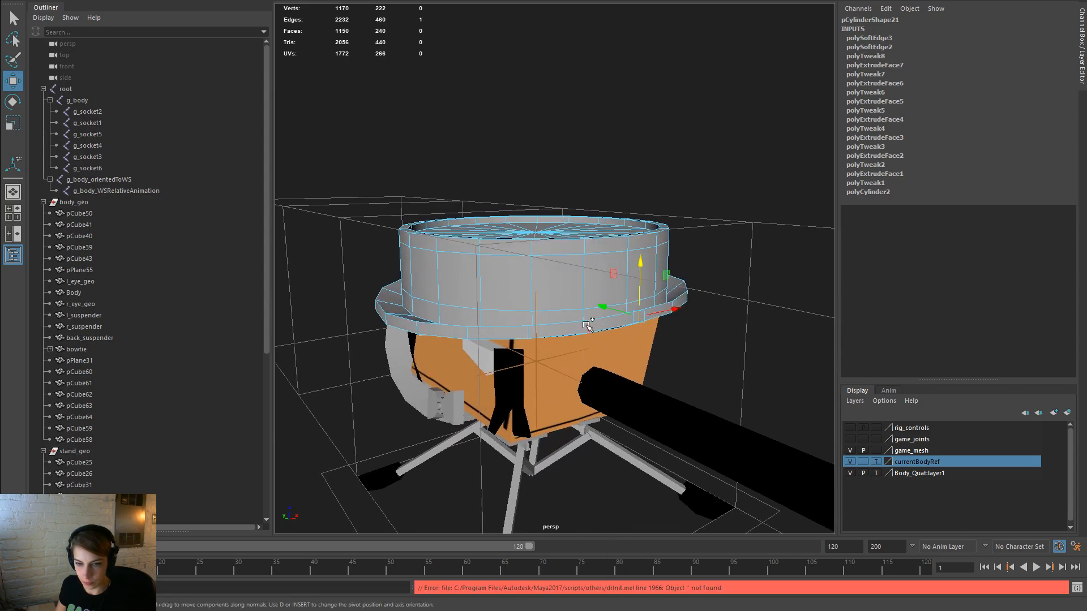
left_click(588, 325, "shift")
left_click(675, 308, "shift")
left_click_drag(675, 308, 646, 333, "alt")
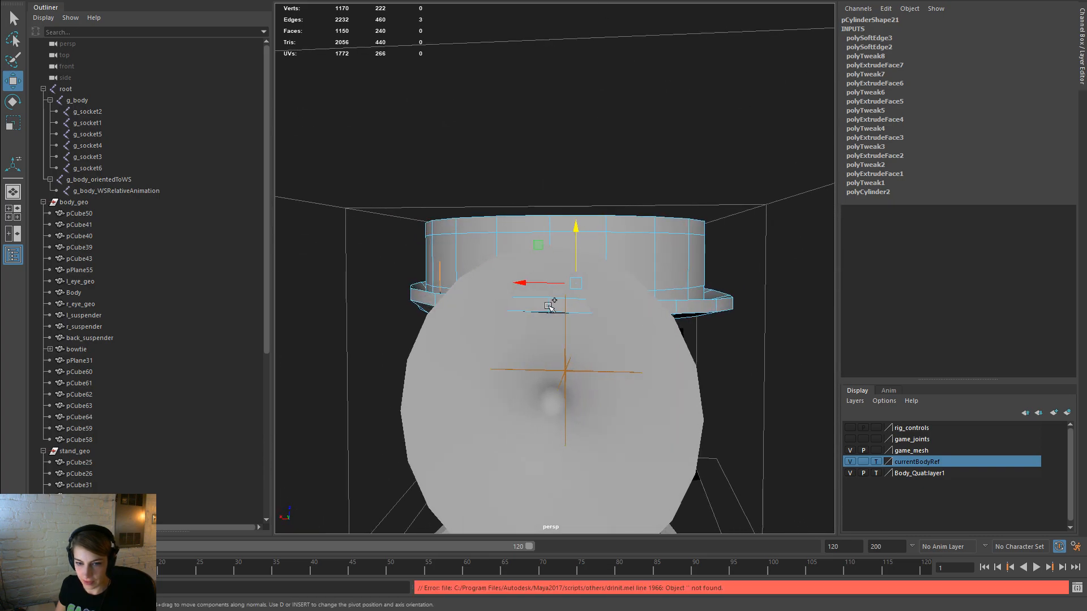
right_click_drag(454, 289, 553, 349, "alt")
left_click(538, 368, "shift")
Step: Use X-ray shading to add the two remaining side edges of the brim to the selection, and restore solid shading
key("space")
left_click_drag(437, 229, 488, 353)
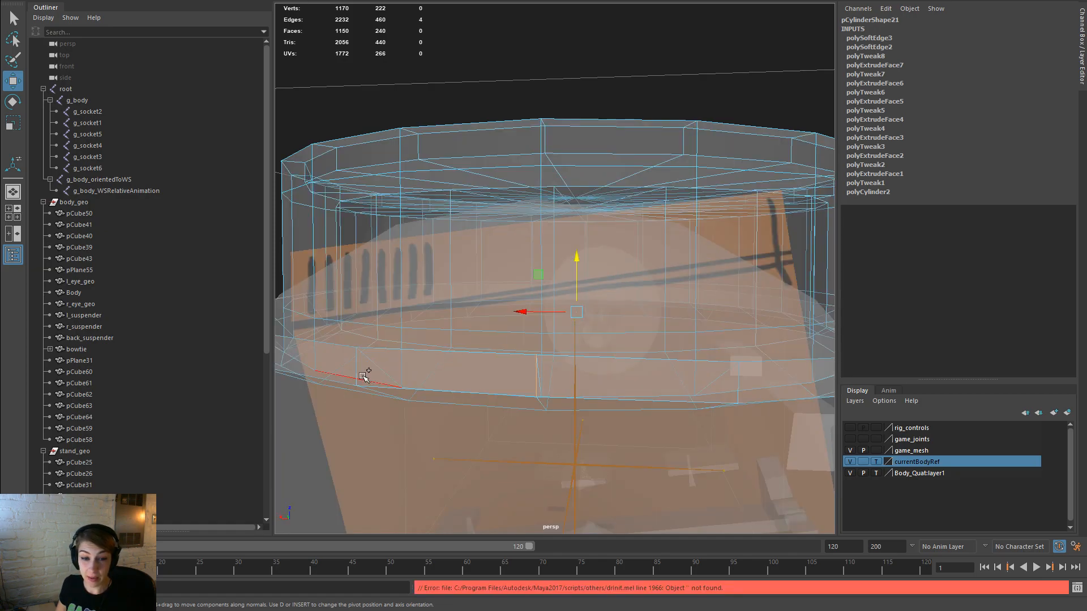
left_click(358, 362, "shift")
left_click(737, 382, "shift")
left_click_drag(737, 381, 479, 323, "alt")
key("space")
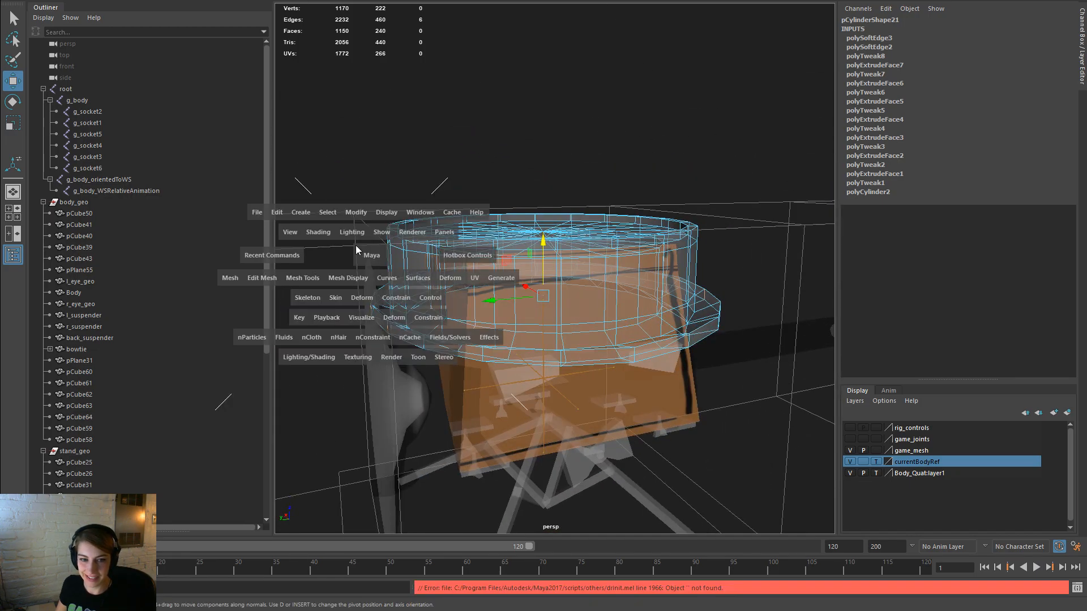
left_click_drag(329, 232, 375, 355)
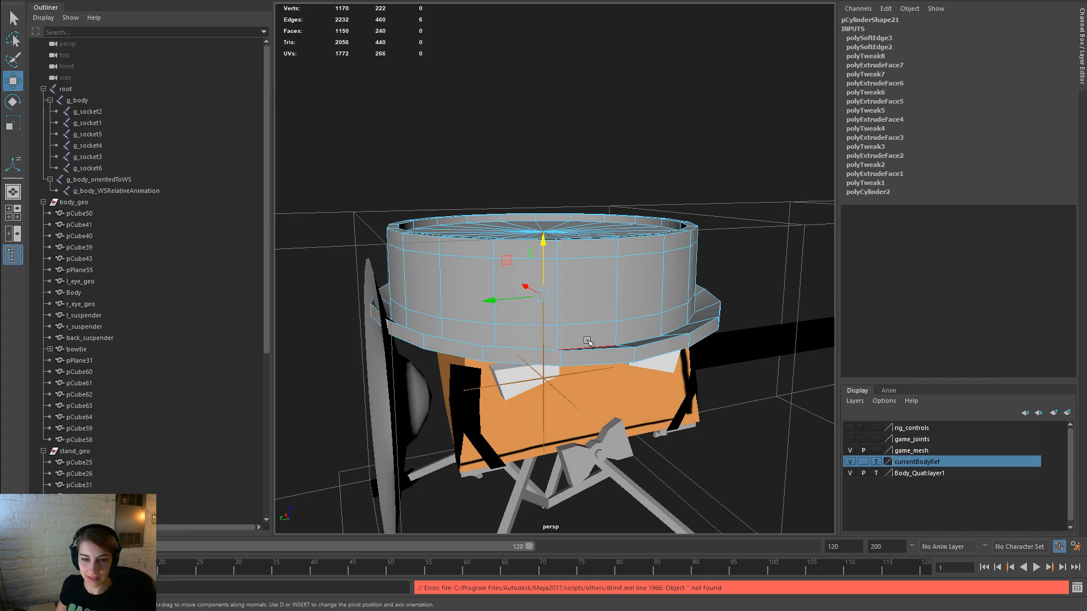
Step: Scale the six selected side edges of the brim along Y and move them vertically to refine the brim's curve
left_click_drag(509, 345, 569, 342, "alt")
key("r")
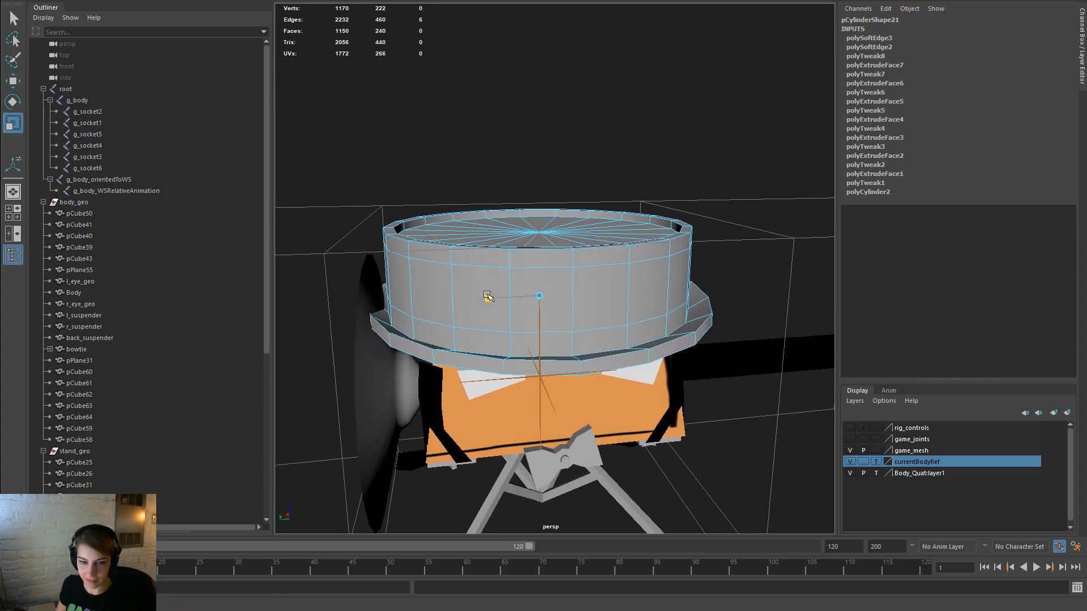
left_click_drag(487, 296, 601, 312, "alt")
key("w")
left_click_drag(534, 241, 575, 283, "alt")
Step: Select the full inner edge loop on the brim's underside and scale it uniformly to refine its fit around the head
right_click_drag(575, 283, 660, 260, "alt")
right_click(655, 256)
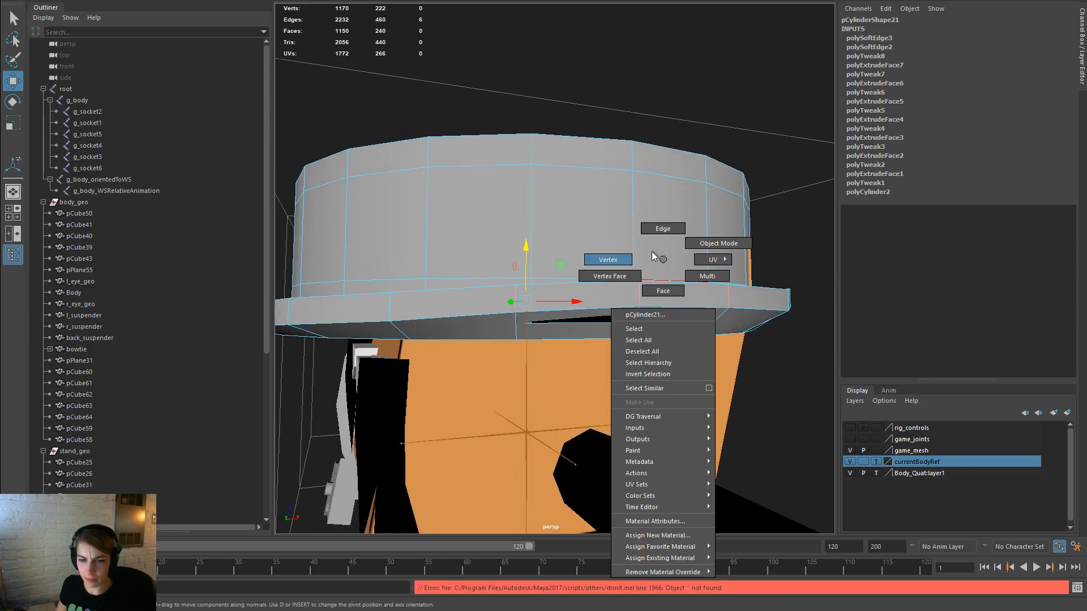
left_click(662, 228)
double_click(610, 317)
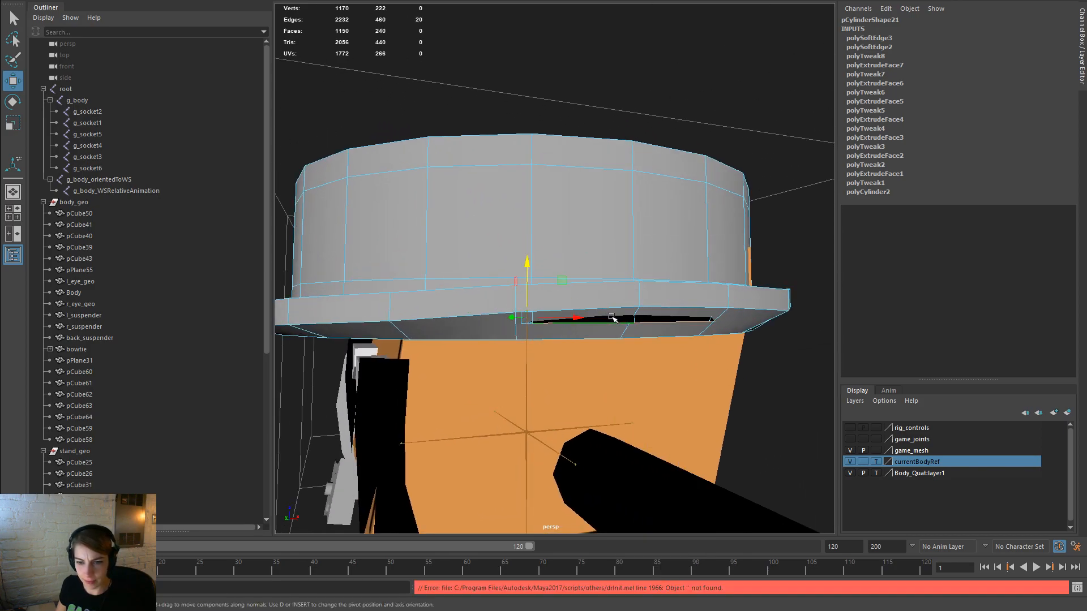
left_click_drag(587, 365, 583, 354, "alt")
key("r")
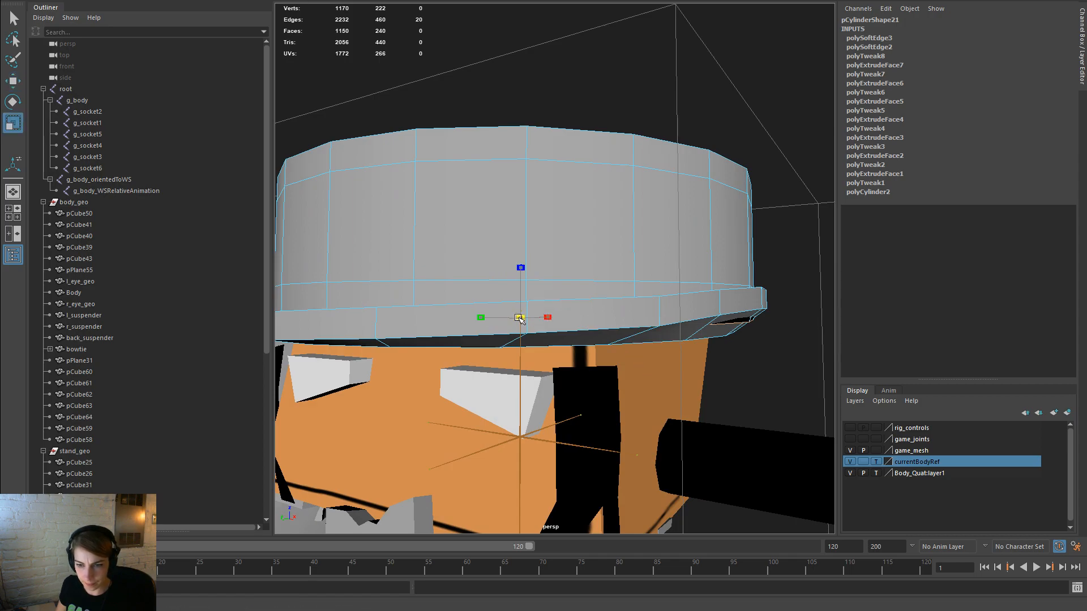
left_click_drag(511, 320, 716, 315, "alt")
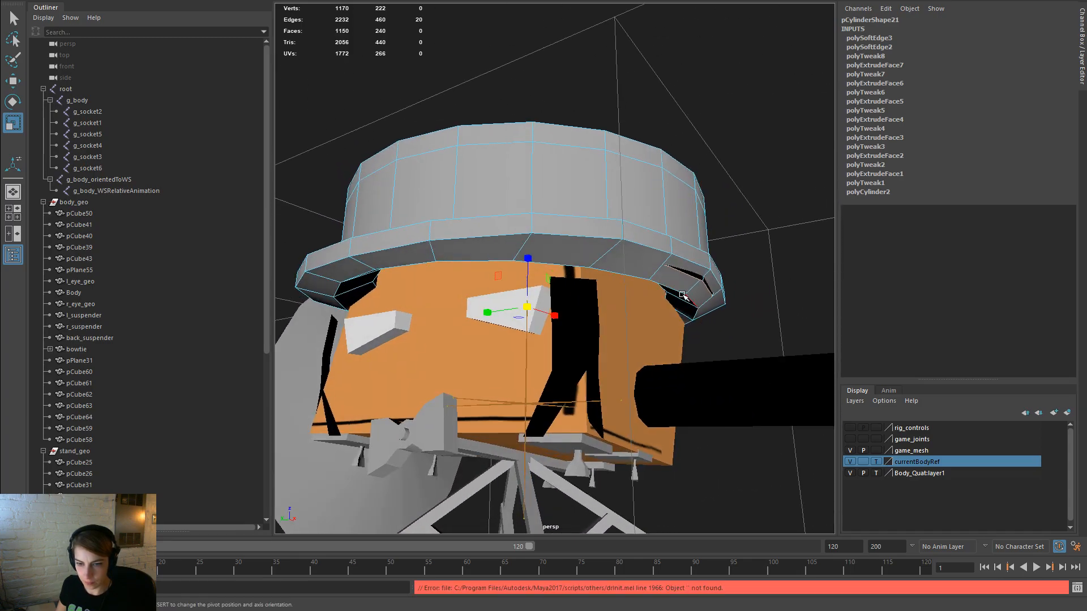
left_click_drag(607, 335, 618, 346, "alt")
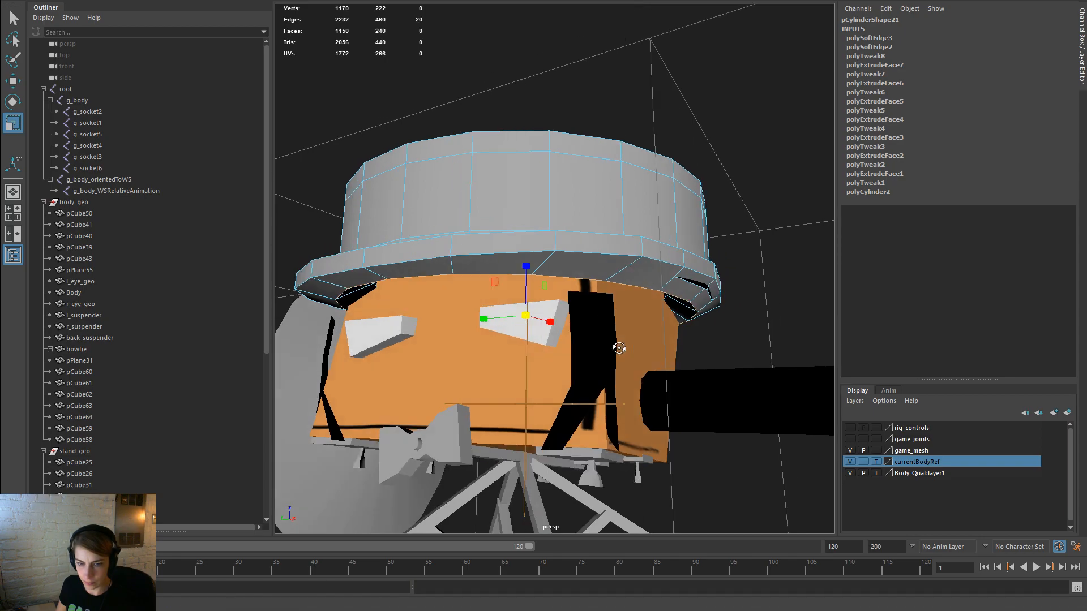
left_click_drag(526, 314, 617, 332)
left_click_drag(526, 316, 538, 319)
left_click_drag(662, 332, 737, 324, "alt")
Step: Deselect the hat and select the edges of the body mesh beneath it
right_click_drag(737, 324, 641, 234, "alt")
left_click(645, 202)
left_click_drag(646, 254, 512, 299, "alt")
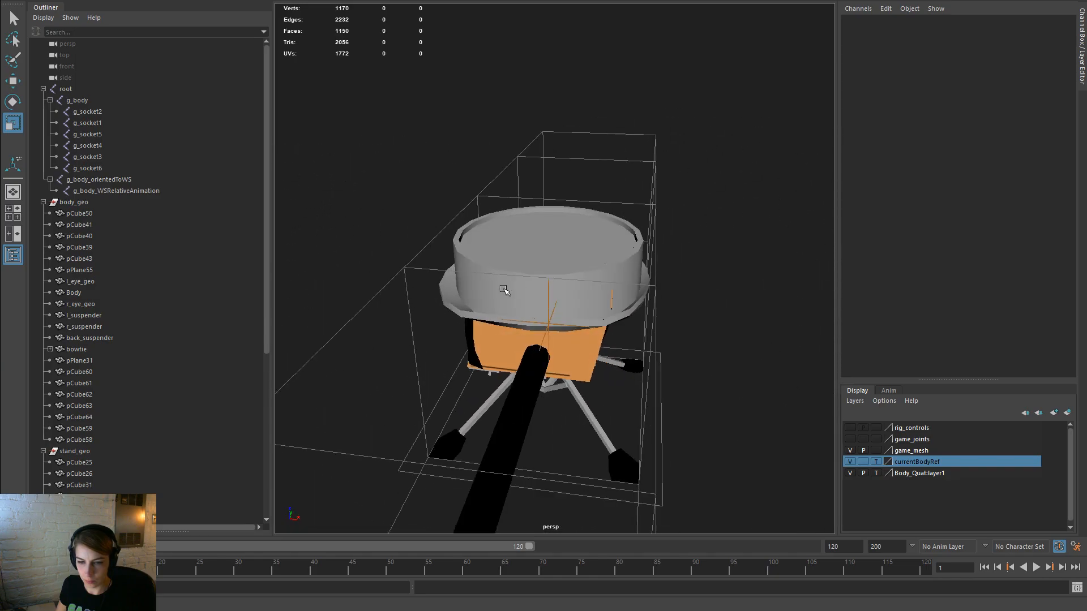
right_click_drag(512, 298, 672, 307, "alt")
left_click(672, 306)
left_click(638, 417)
left_click_drag(638, 417, 529, 389, "alt")
right_click_drag(529, 389, 484, 285)
left_click_drag(754, 335, 313, 137)
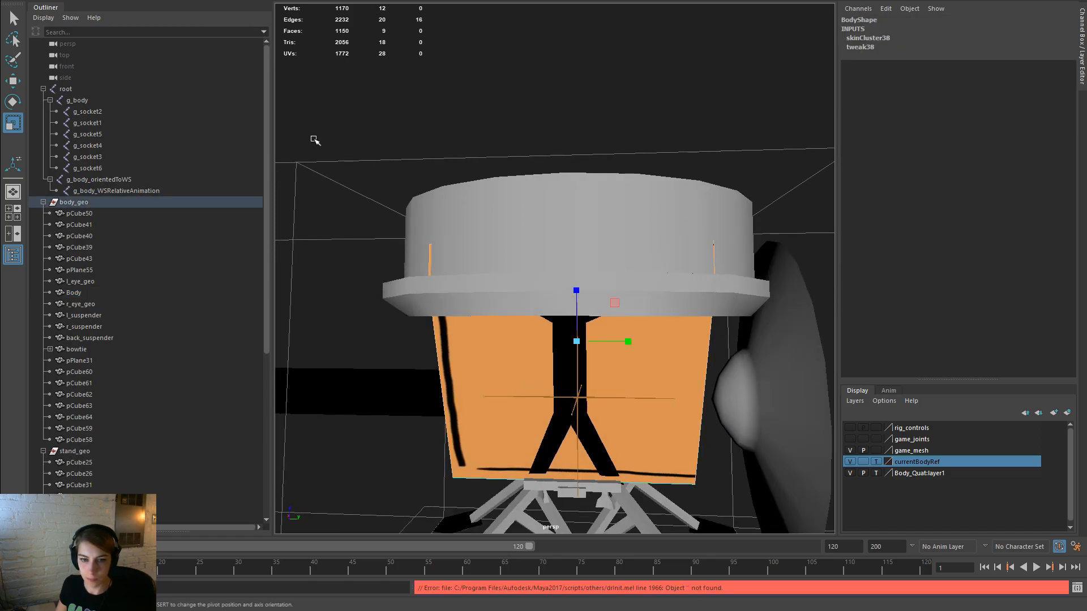
Step: Pull the body mesh's upper corners inward so they stay inside the hat, and clear the component selection
left_click_drag(609, 259, 722, 260, "alt")
left_click(624, 373)
right_click_drag(625, 373, 585, 288)
left_click_drag(558, 146, 710, 306)
left_click_drag(601, 234, 539, 271, "alt")
left_click_drag(645, 330, 642, 330)
right_click(667, 411)
right_click_drag(668, 415, 711, 270)
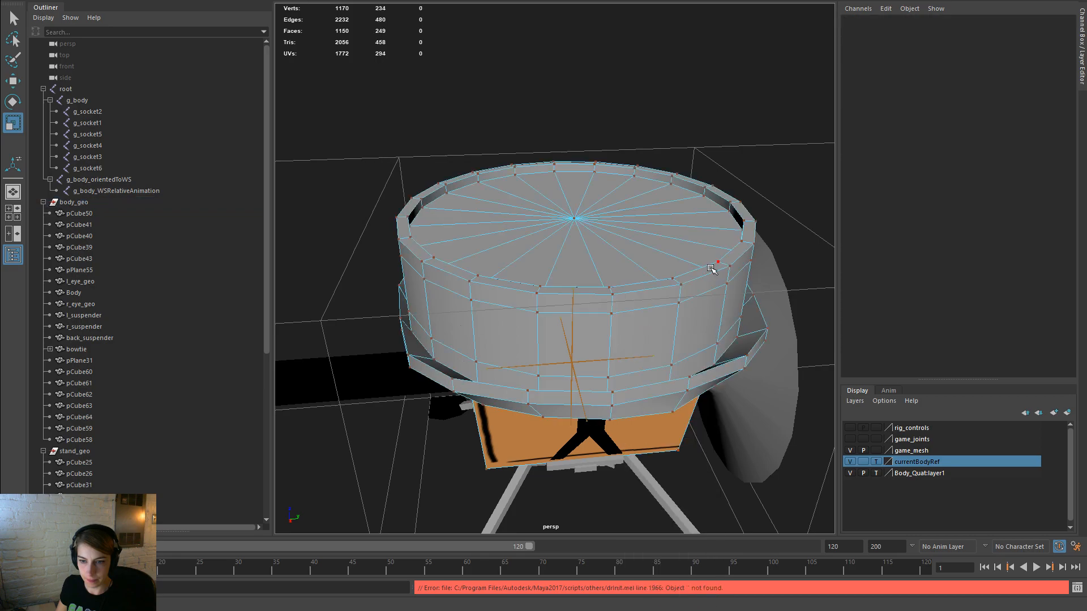
key("ctrl+z")
left_click(758, 190)
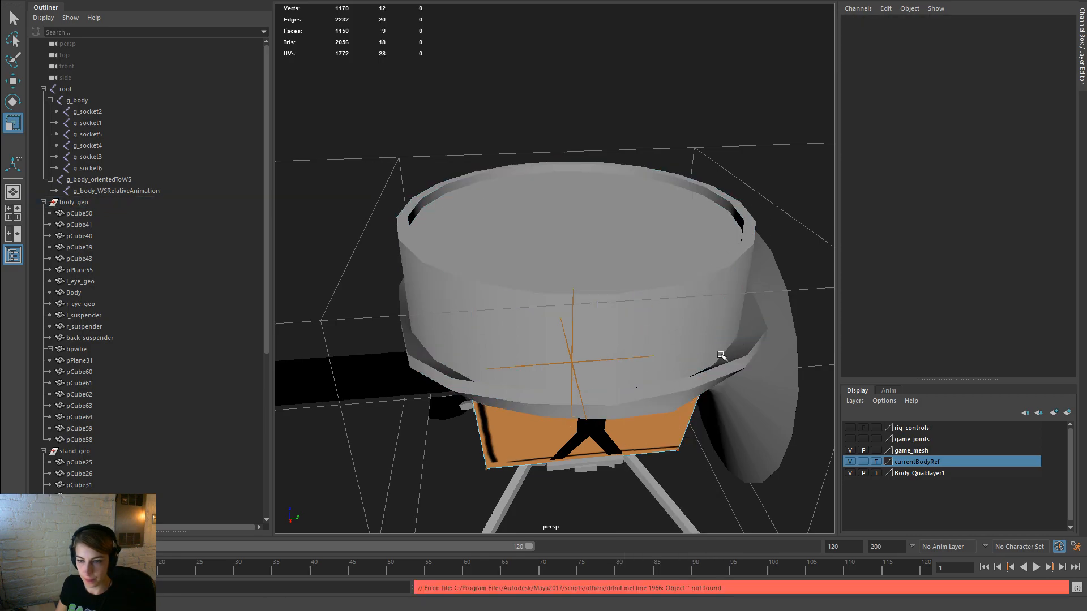
Step: Select the whole hat in object mode and move it down onto the head
scroll(713, 354, "down", 4)
left_click_drag(561, 357, 666, 344, "alt")
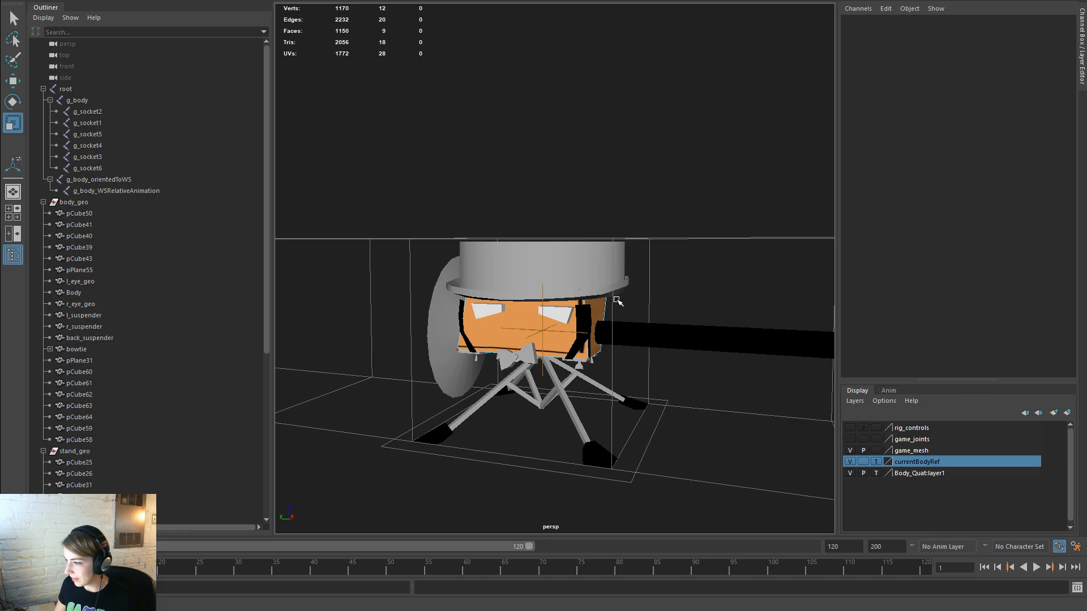
left_click_drag(579, 262, 596, 286, "alt")
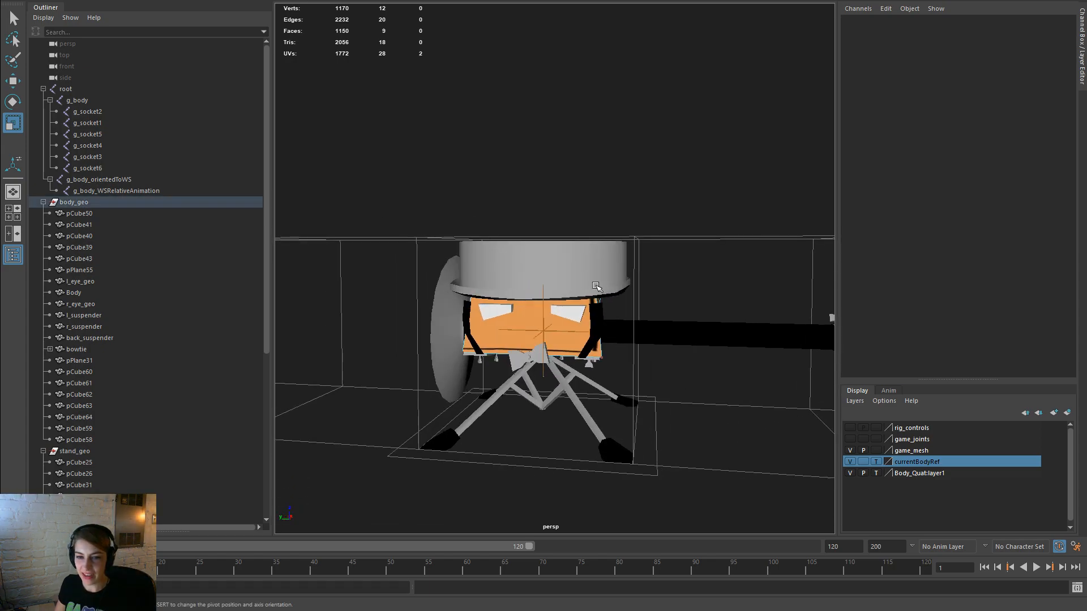
left_click(596, 285)
right_click_drag(589, 257, 611, 237)
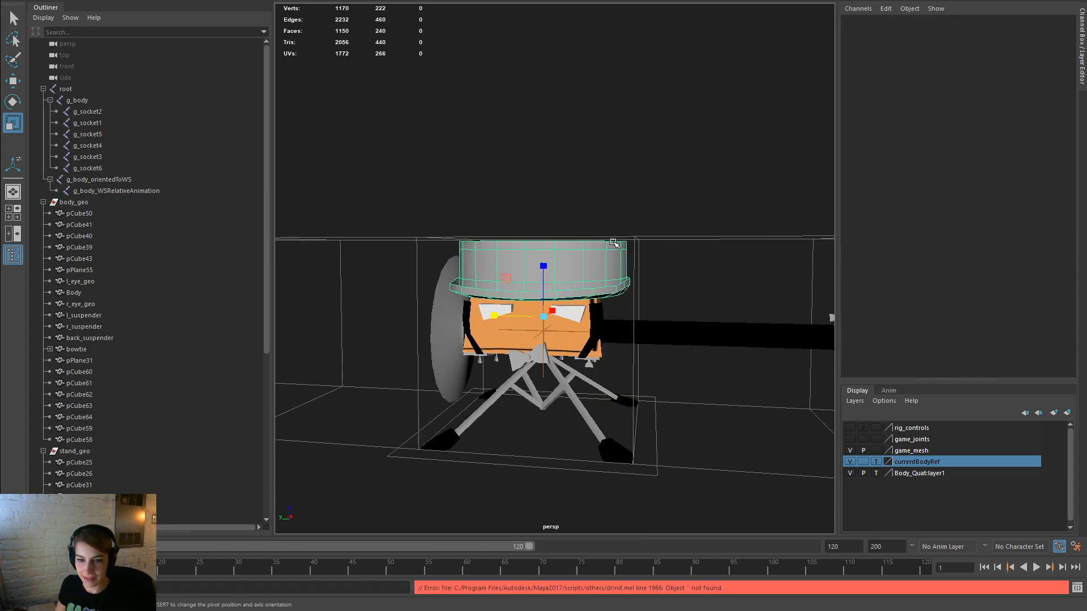
key("w")
left_click_drag(543, 248, 545, 265)
left_click_drag(620, 280, 616, 266, "alt")
right_click_drag(615, 265, 558, 261)
Step: Fine-tune the hat's height above the eyes with a slight vertical move, and deselect it
left_click_drag(672, 277, 404, 204)
left_click_drag(543, 211, 889, 270, "alt")
left_click_drag(712, 267, 643, 273, "alt")
left_click_drag(680, 364, 379, 275)
left_click_drag(543, 238, 545, 231)
left_click(670, 235)
left_click_drag(669, 236, 689, 291, "alt")
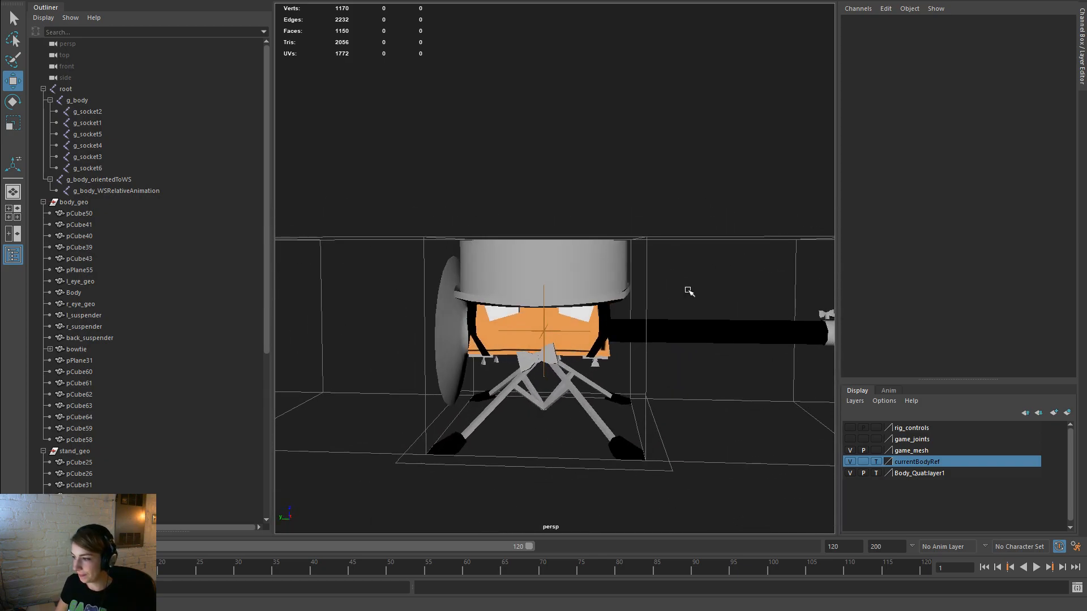
Step: Select both eye meshes and unbind their skin
left_click_drag(558, 299, 560, 294, "alt")
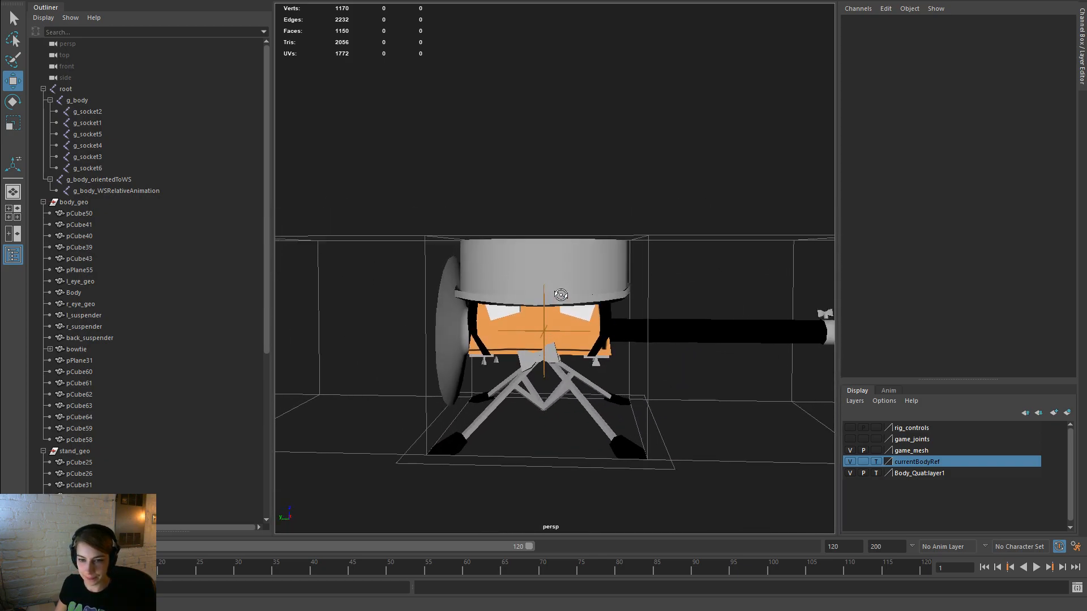
scroll(560, 294, "up", 3)
left_click(604, 332)
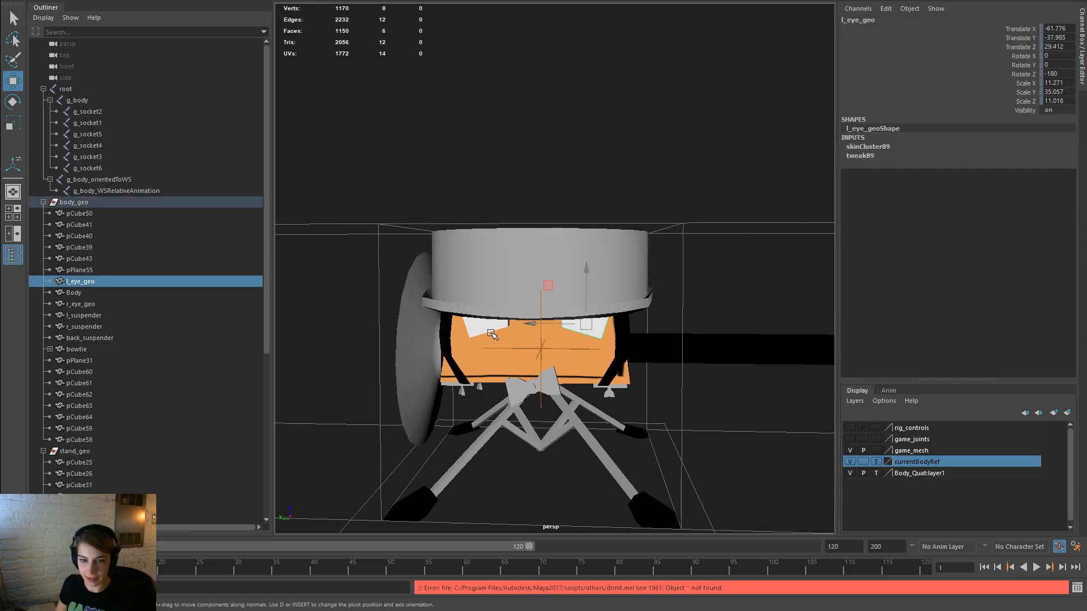
left_click(487, 334, "shift")
key("space")
left_click(483, 347)
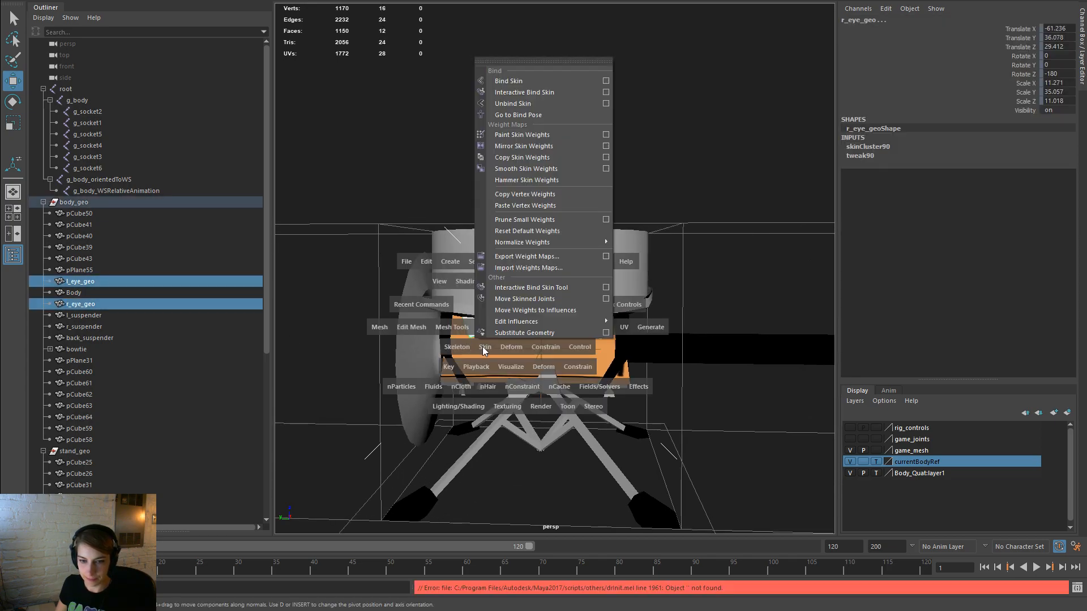
left_click(522, 115)
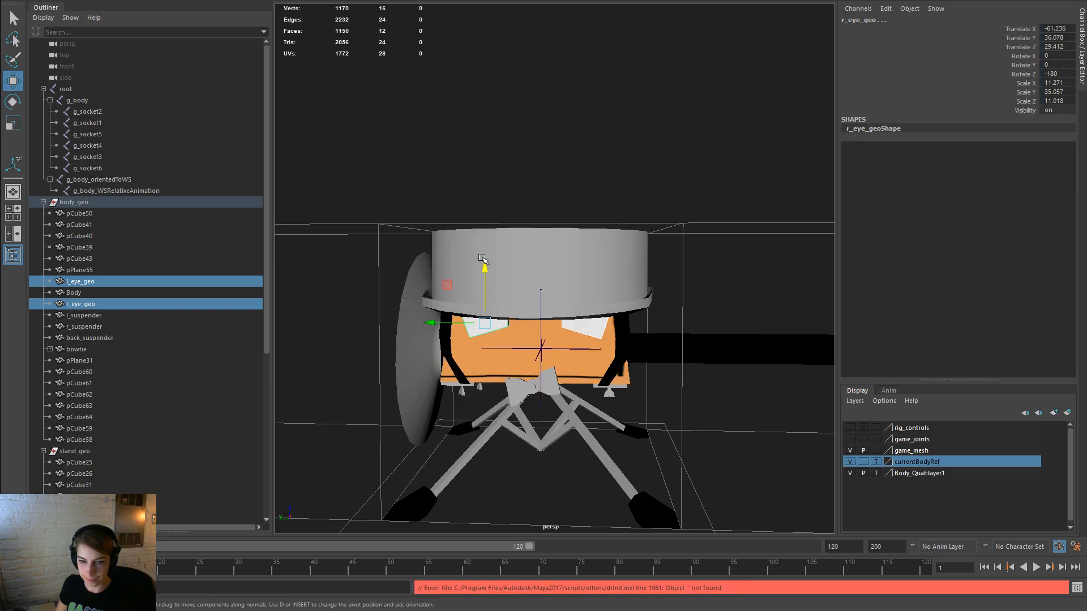
Step: Undo the last change, reselect both eyes and move them down to a Translate Z of about 25.3
key("ctrl+z")
left_click(626, 215)
left_click(485, 326)
left_click(577, 322, "shift")
left_click_drag(576, 270, 583, 275)
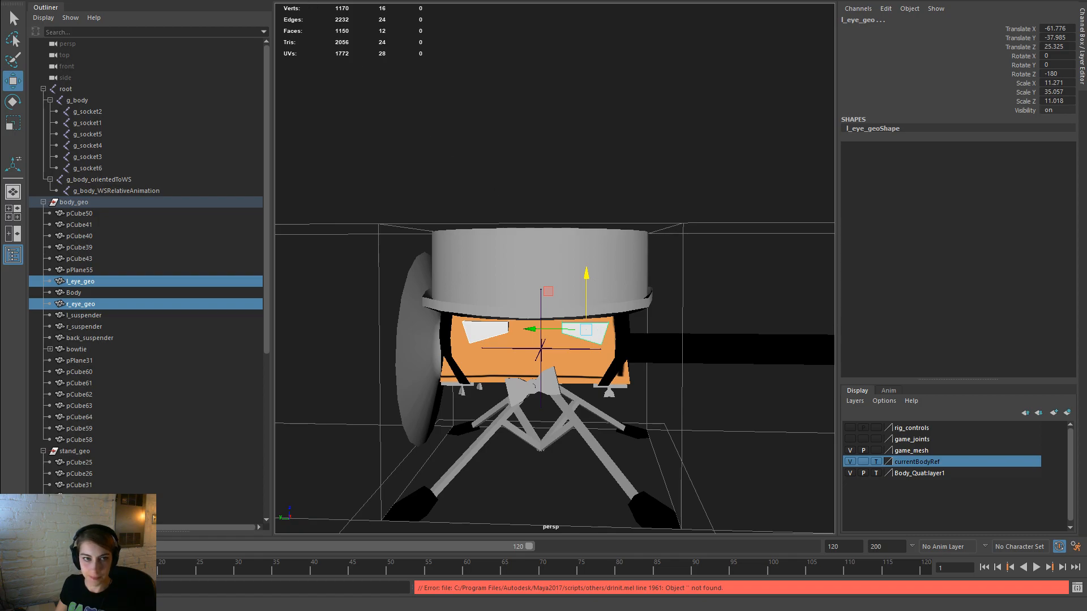
Step: Select the upper inner vertices of both eyes in component mode and move them up
key("F8")
left_click_drag(593, 249, 608, 237, "alt")
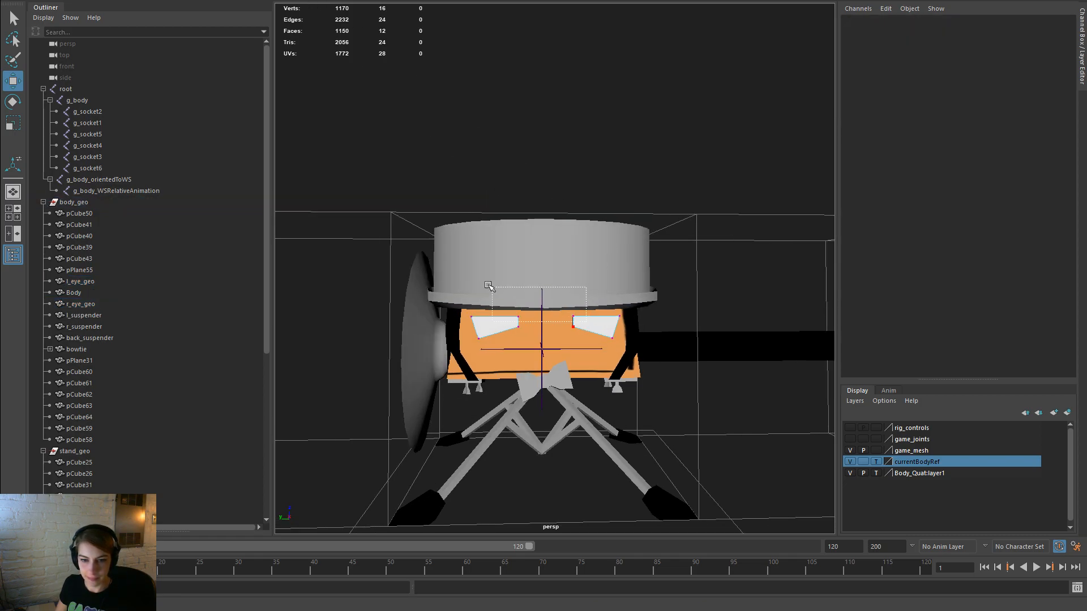
left_click_drag(492, 287, 492, 288)
mouse_move(547, 264)
left_mouse_down()
mouse_move(545, 247)
mouse_move(542, 271)
mouse_move(543, 251)
left_mouse_up()
Step: Try to spread the upper outer vertices of both eyes outward by scaling, and undo the edit
left_click_drag(651, 331, 597, 295)
left_click_drag(450, 305, 488, 311, "shift")
key("r")
key("ctrl+z")
key("ctrl+z")
key("ctrl+z")
key("ctrl+z")
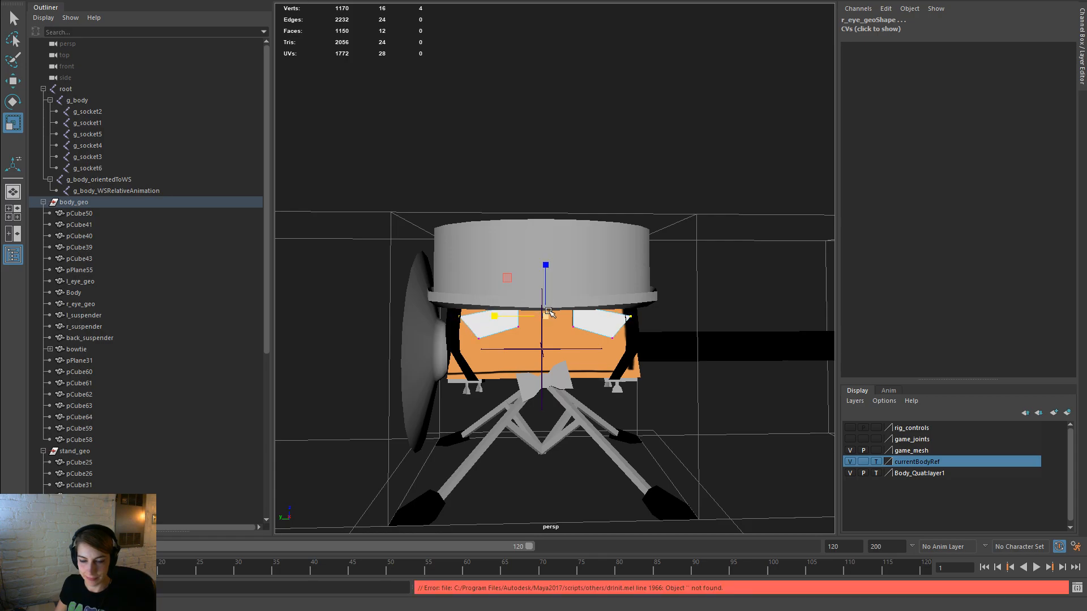
key("ctrl+z")
key("ctrl+z")
key("ctrl+z")
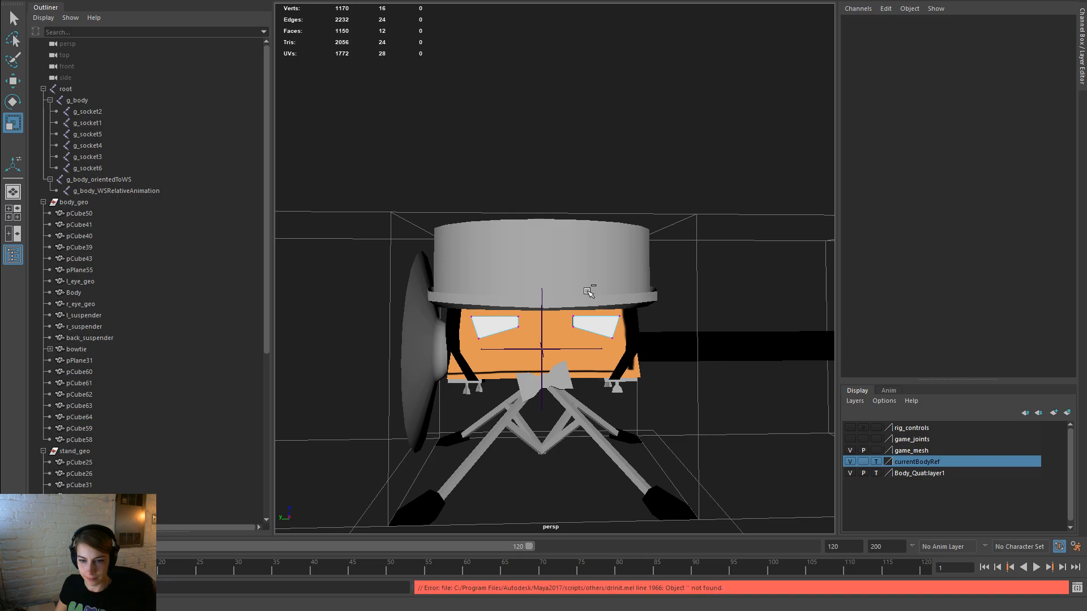
Step: Undo the earlier downward move and skin unbinding of both eyes
key("ctrl+z")
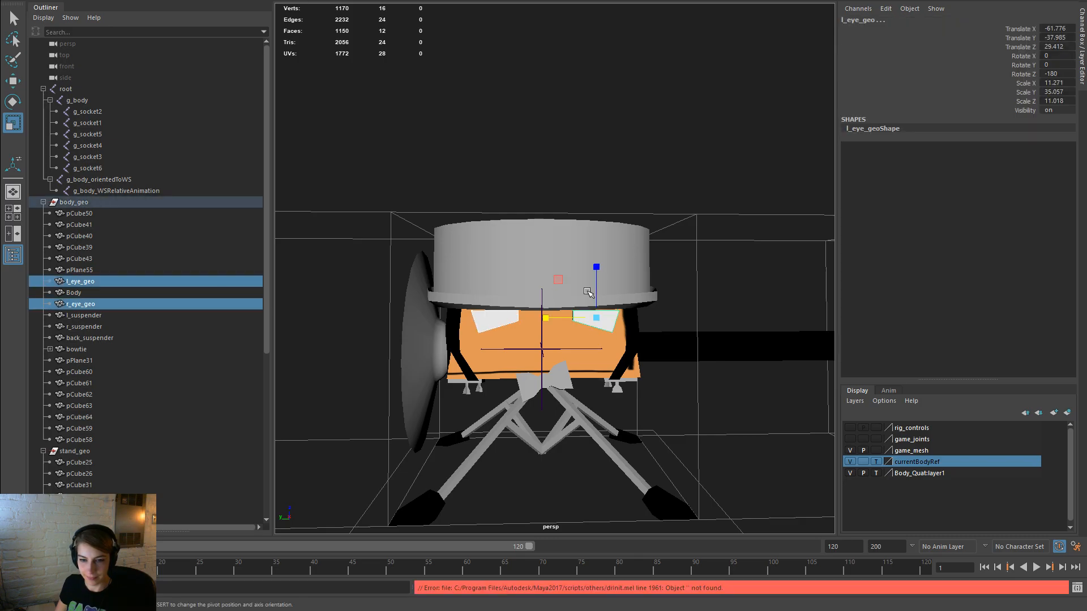
right_click_drag(611, 321, 569, 291)
key("ctrl+z")
key("ctrl+z")
key("ctrl+z")
key("ctrl+z")
key("ctrl+z")
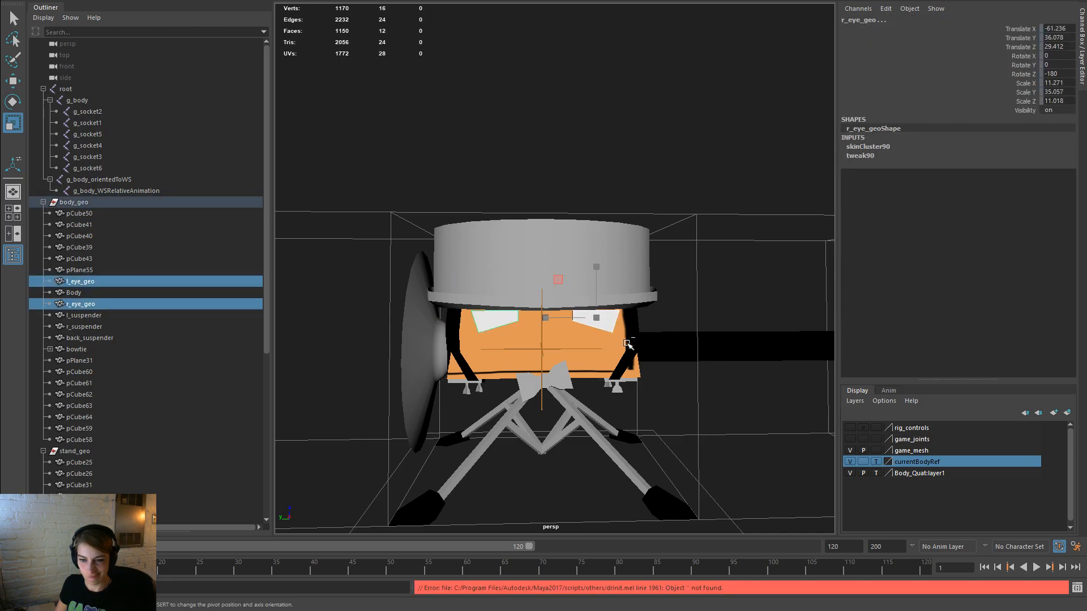
Step: In component mode, select the inner vertices of both eyes and move them slightly down
key("F8")
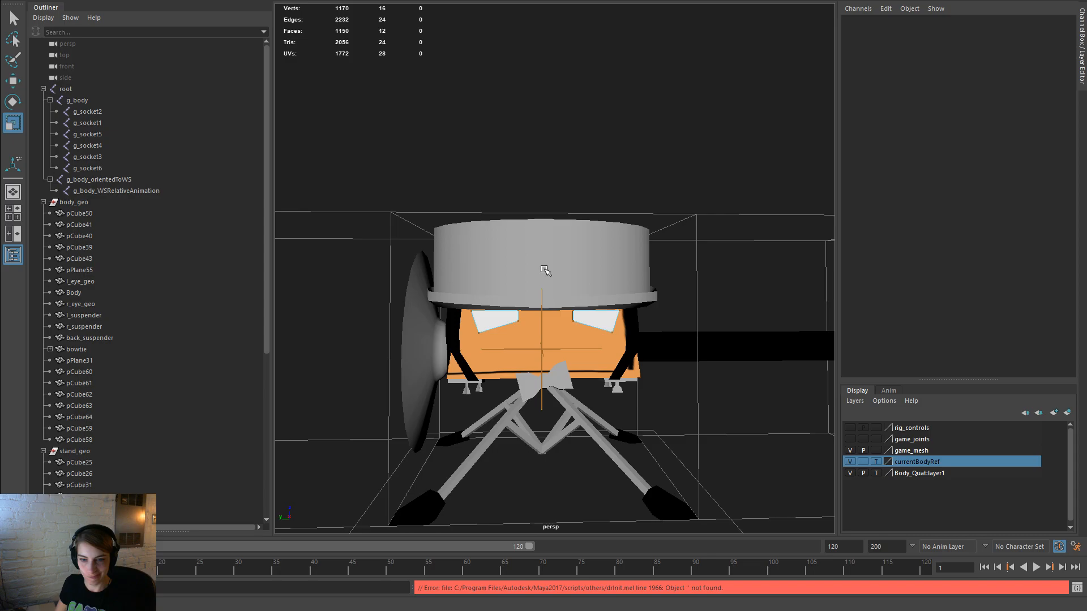
left_click_drag(585, 340, 531, 256)
key("w")
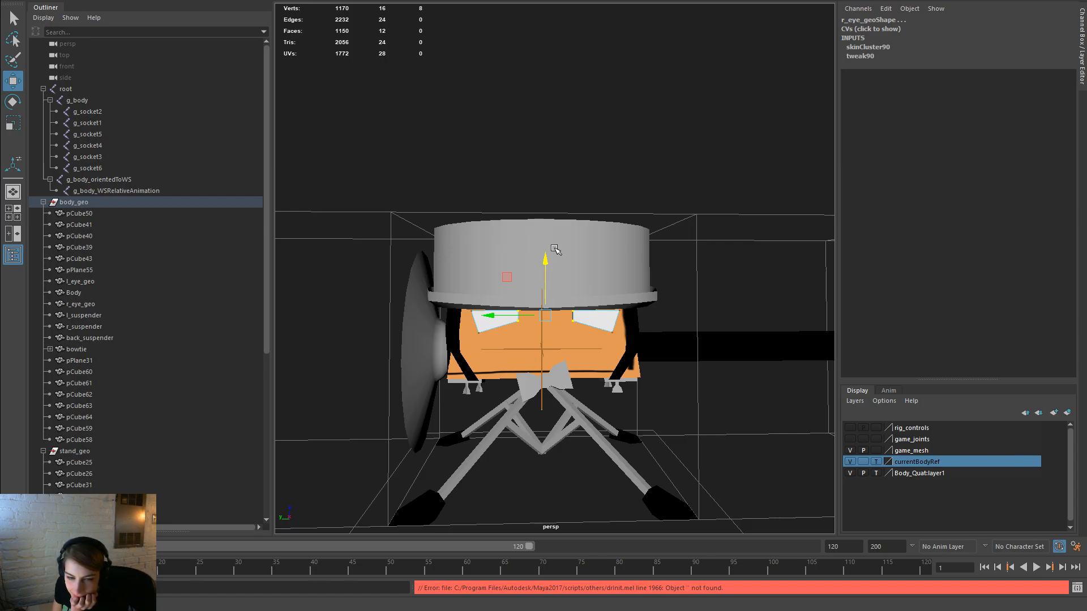
left_click_drag(543, 261, 541, 267)
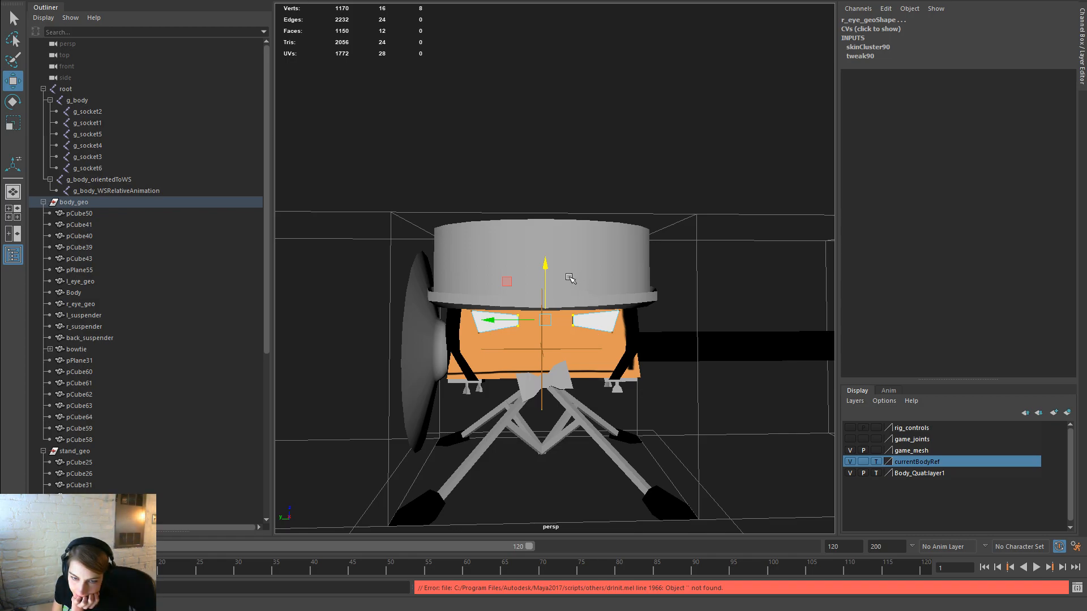
Step: Spread the lower outer vertices of both eyes outward and raise them level with the lower inner corners
left_click_drag(633, 344, 586, 322)
left_click_drag(498, 352, 479, 335, "shift")
key("r")
key("w")
left_click_drag(544, 274, 548, 271)
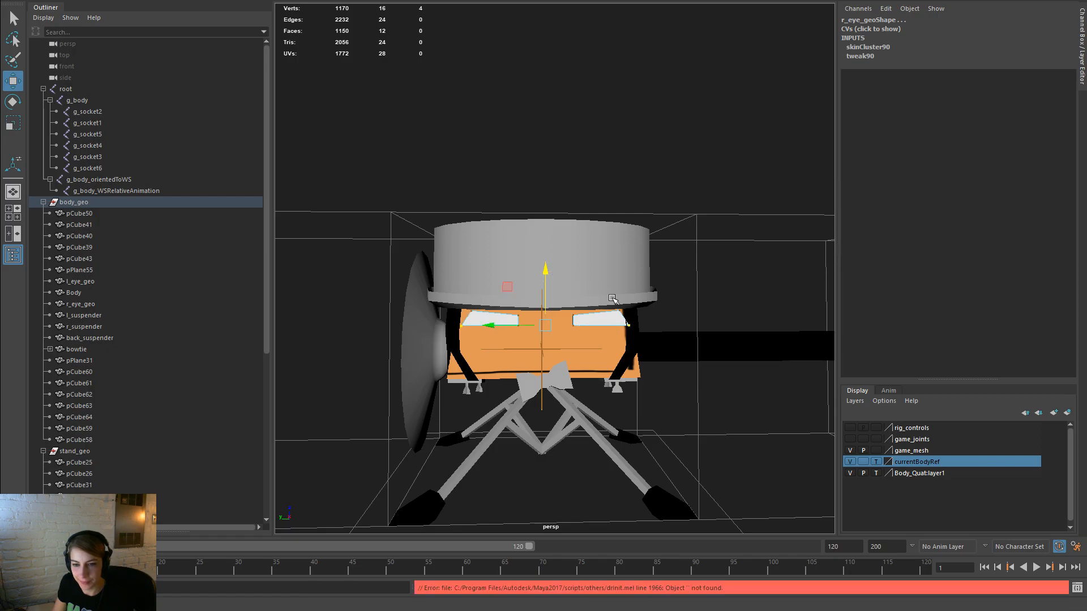
Step: Select the upper outer vertices of both eyes and move them slightly up
left_click_drag(633, 315, 593, 297)
left_click_drag(500, 320, 453, 292, "shift")
key("r")
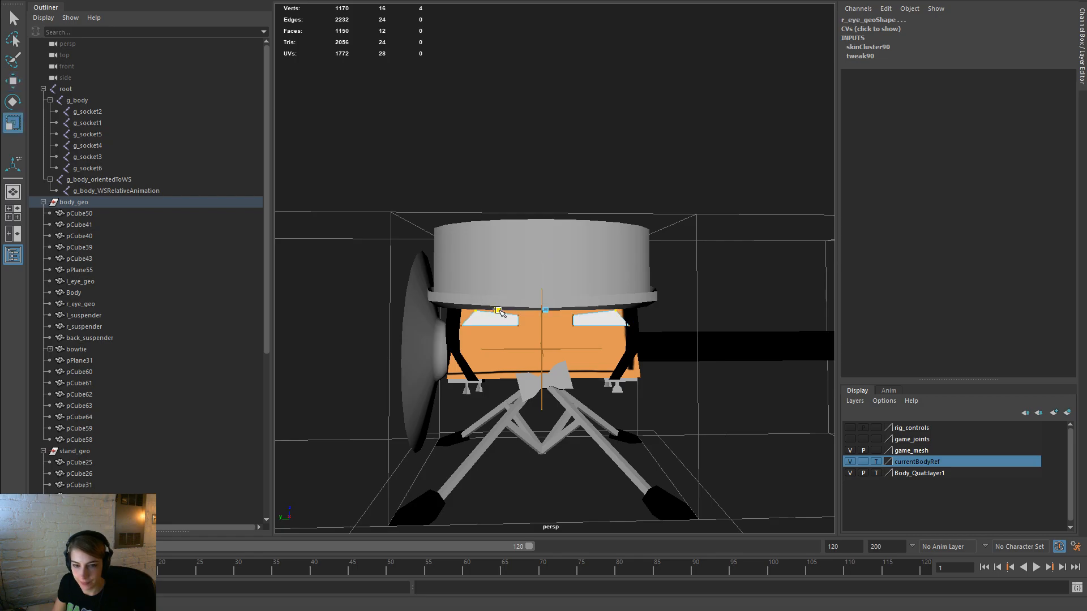
key("w")
left_click(546, 254)
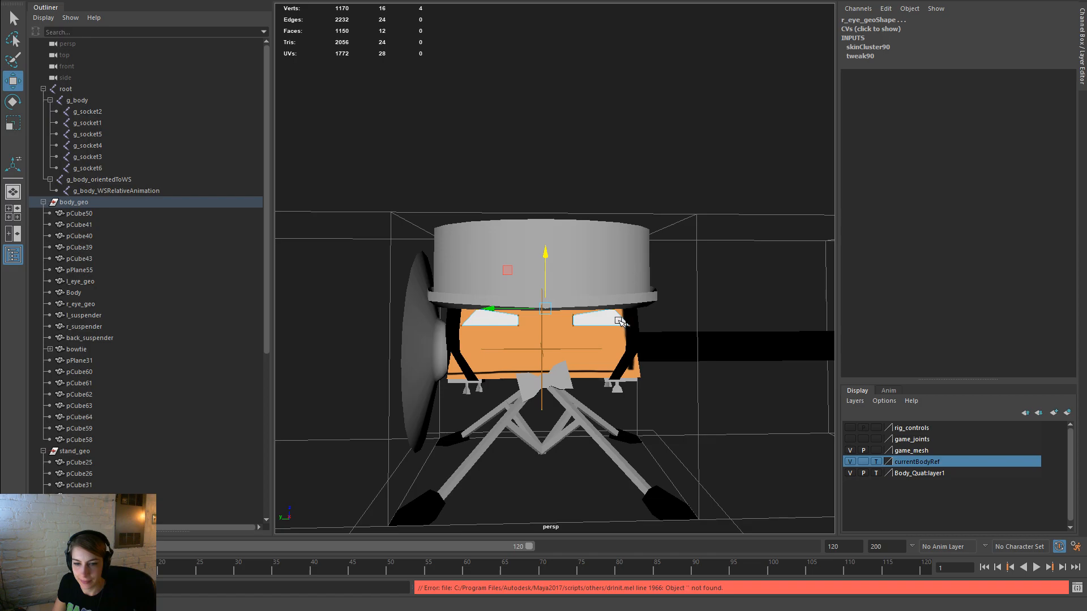
Step: Select all outer vertices of both eyes, scale them slightly inward, and clear the selection
right_click_drag(602, 321, 602, 290)
left_click_drag(665, 373, 599, 285)
left_click_drag(493, 360, 440, 282, "shift")
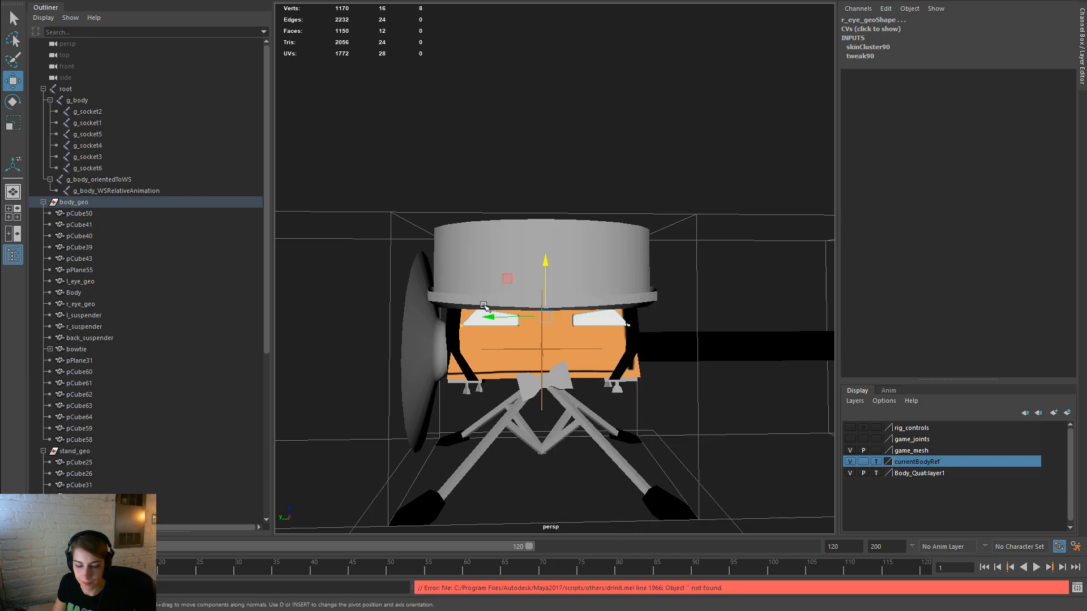
key("r")
left_click_drag(505, 319, 502, 319)
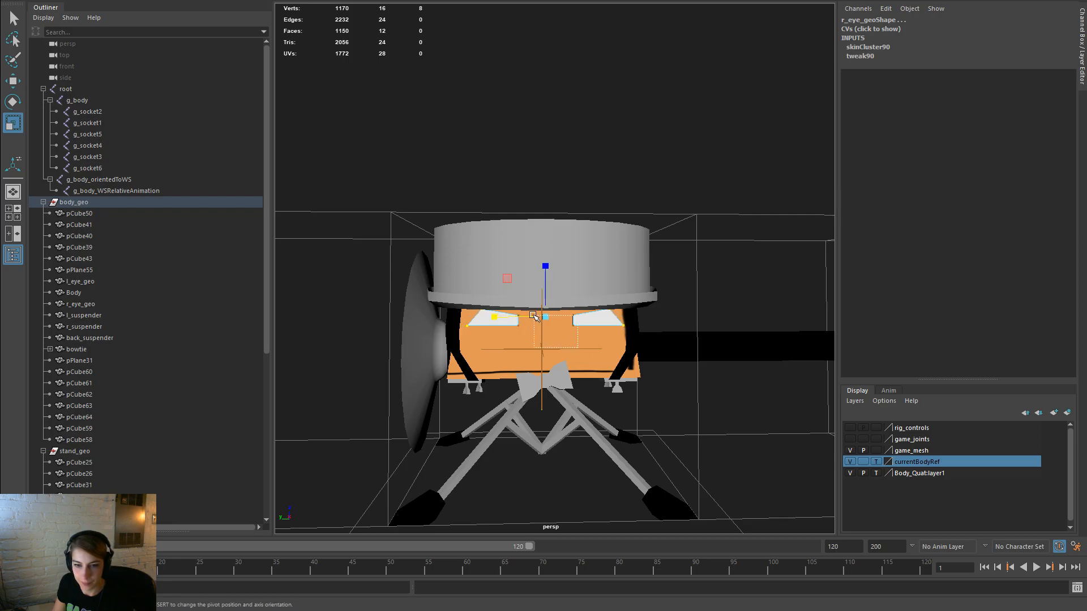
right_click_drag(594, 321, 557, 272)
left_click(674, 272)
Step: Reselect both eyes, lower their upper outer vertices slightly and scale them outward to widen the top edges
left_click_drag(557, 272, 558, 316, "alt")
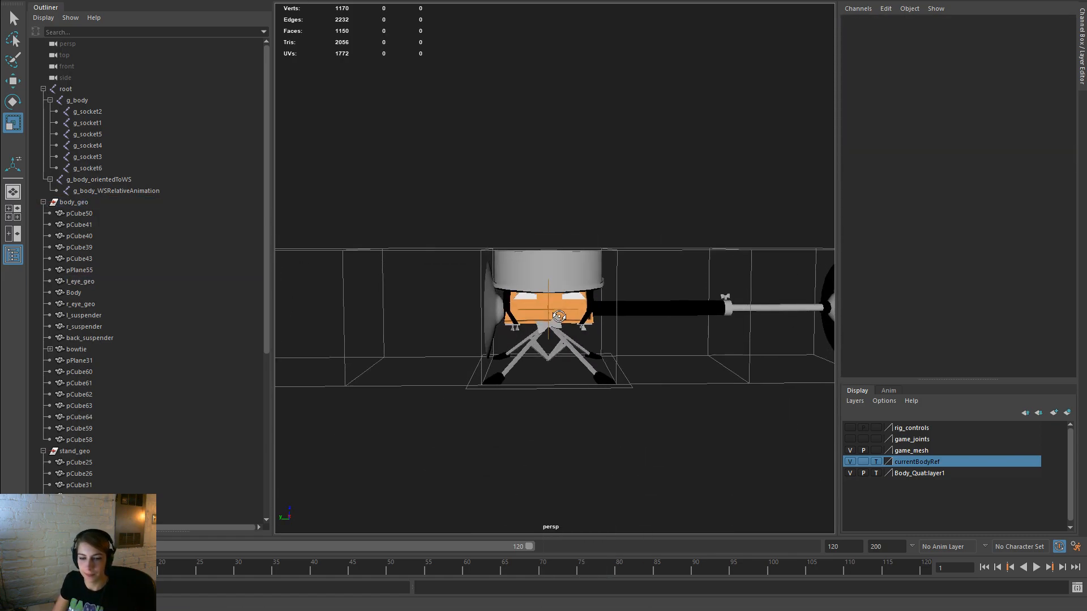
scroll(502, 286, "up", 6)
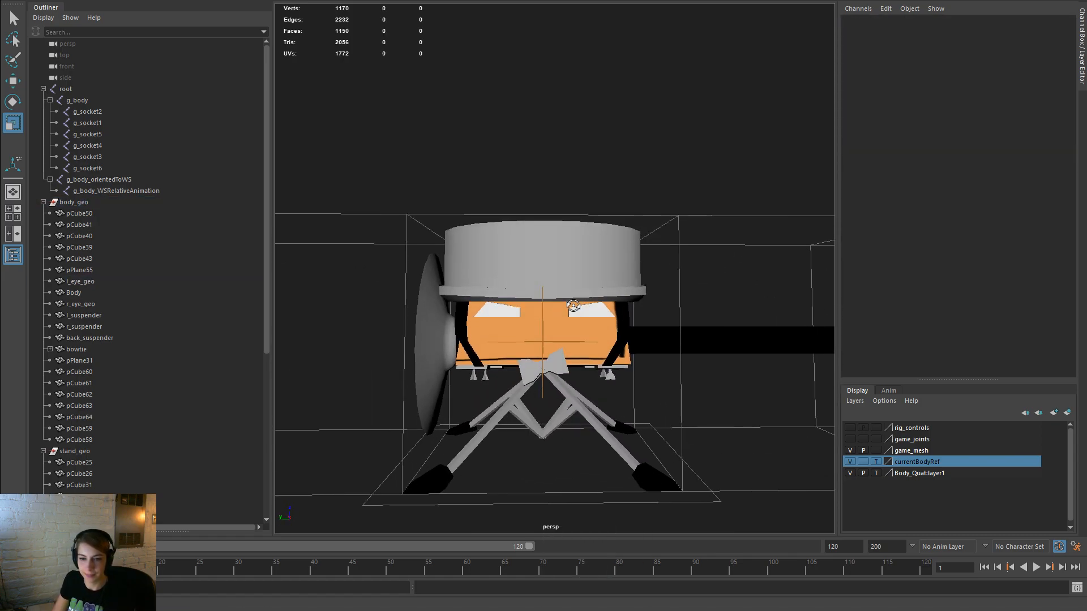
scroll(527, 297, "up", 3)
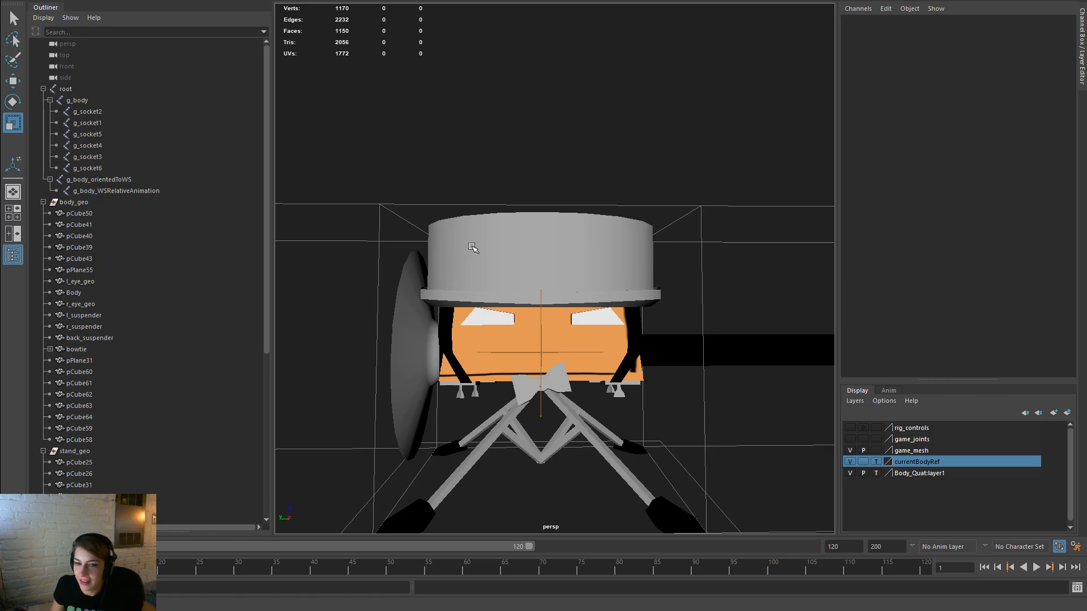
scroll(526, 305, "up", 5)
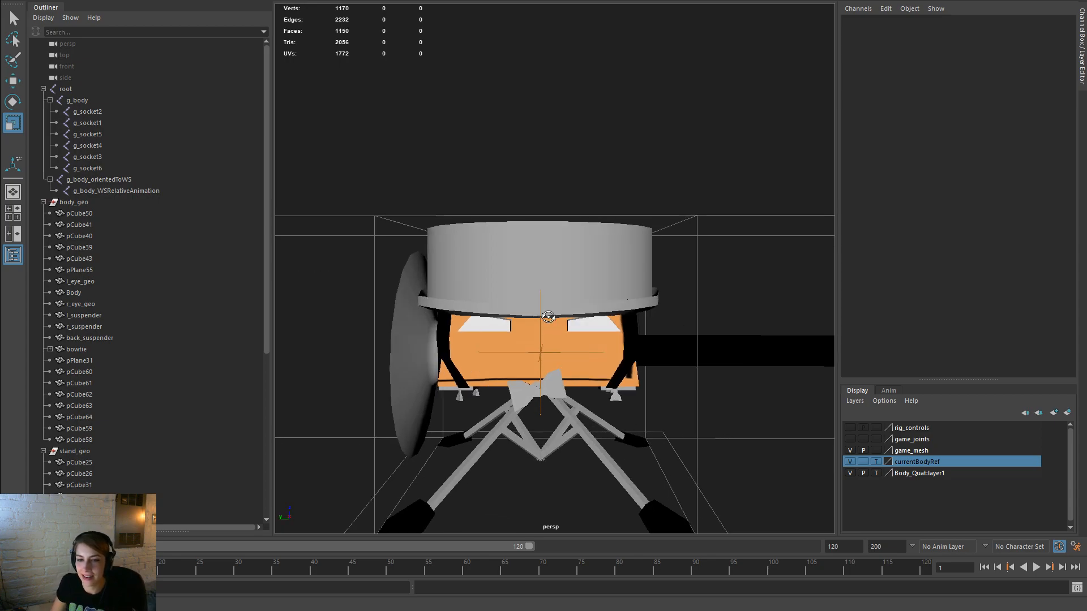
left_click(607, 338)
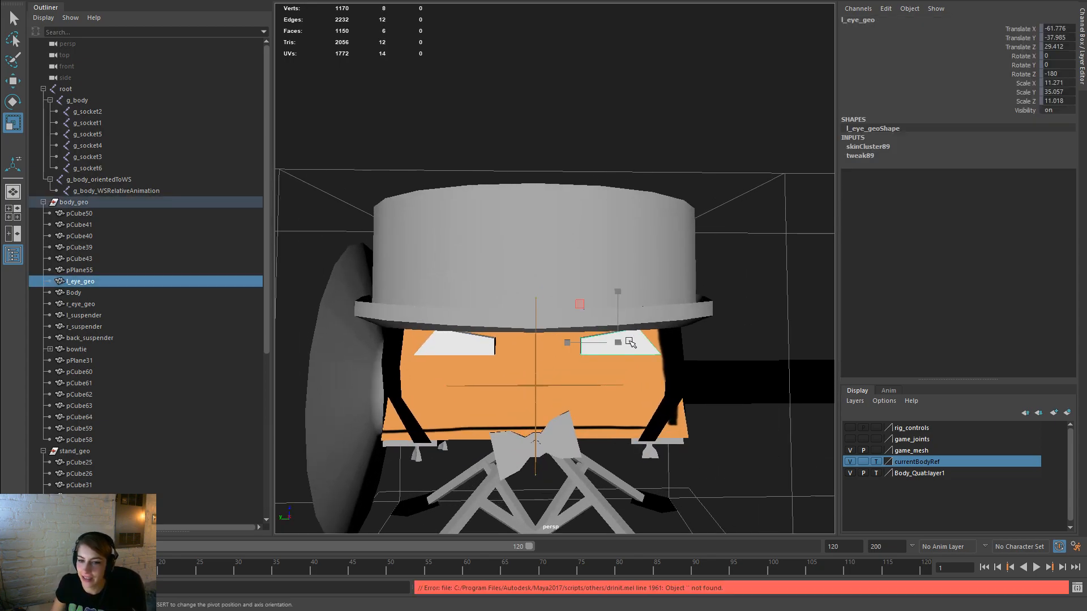
left_click(490, 341, "shift")
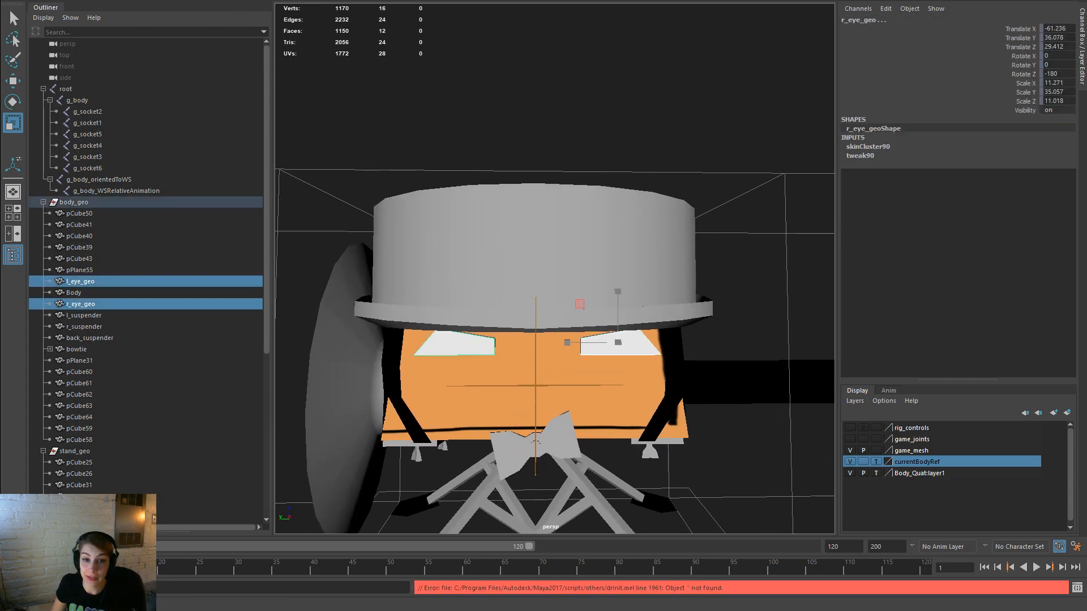
key("F8")
left_click_drag(409, 288, 459, 339)
left_click_drag(653, 343, 609, 300, "shift")
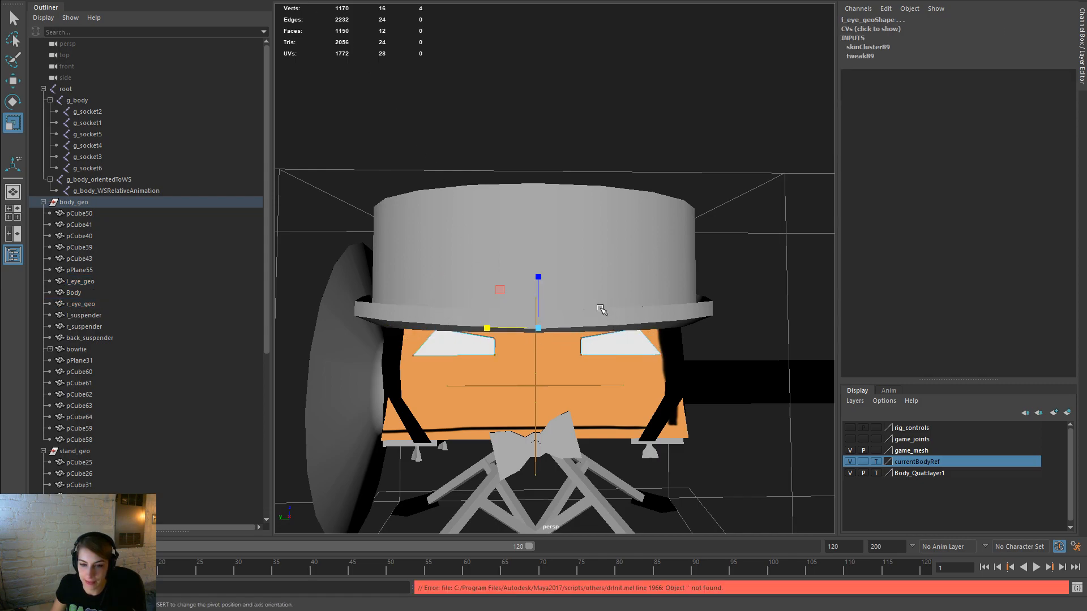
key("w")
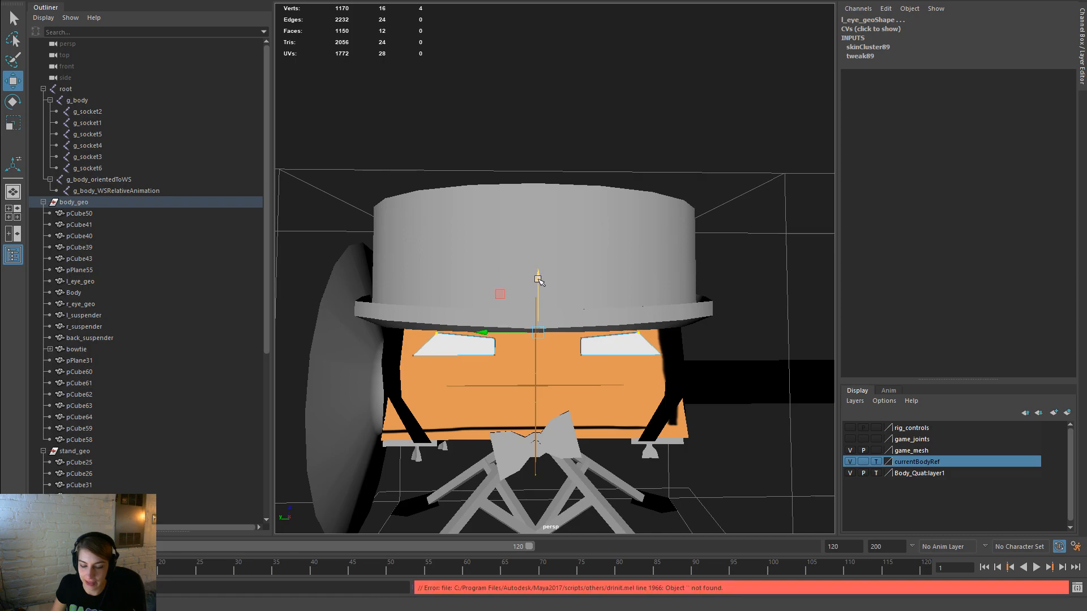
key("r")
left_click_drag(485, 331, 480, 331)
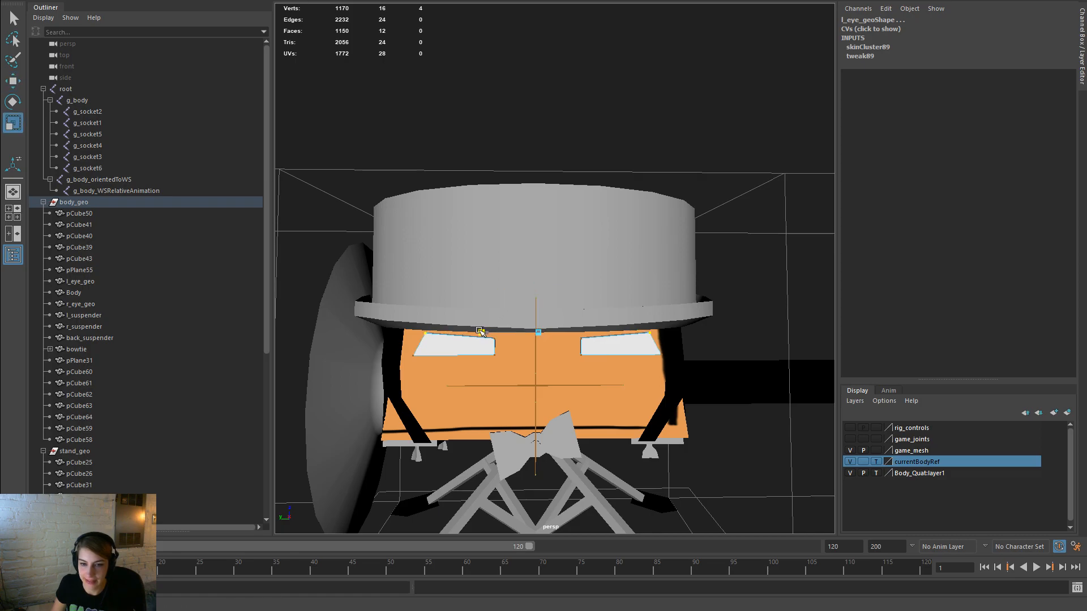
Step: Return to object mode and unbind the skin from l_eye_geo
right_click_drag(610, 288, 650, 273)
left_click(485, 347)
left_click(587, 350, "shift")
key("w")
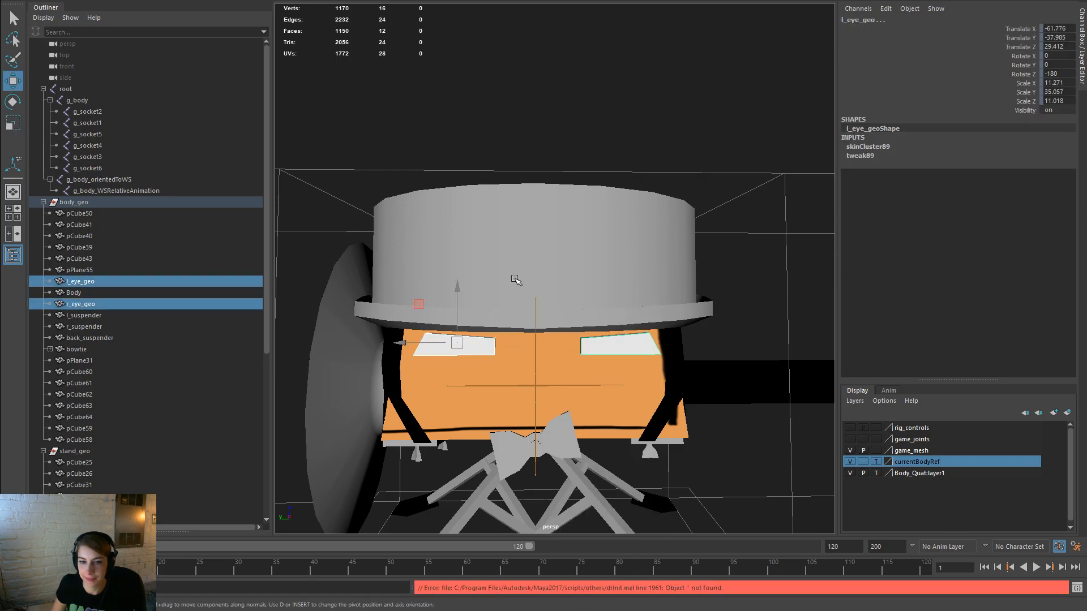
key("space")
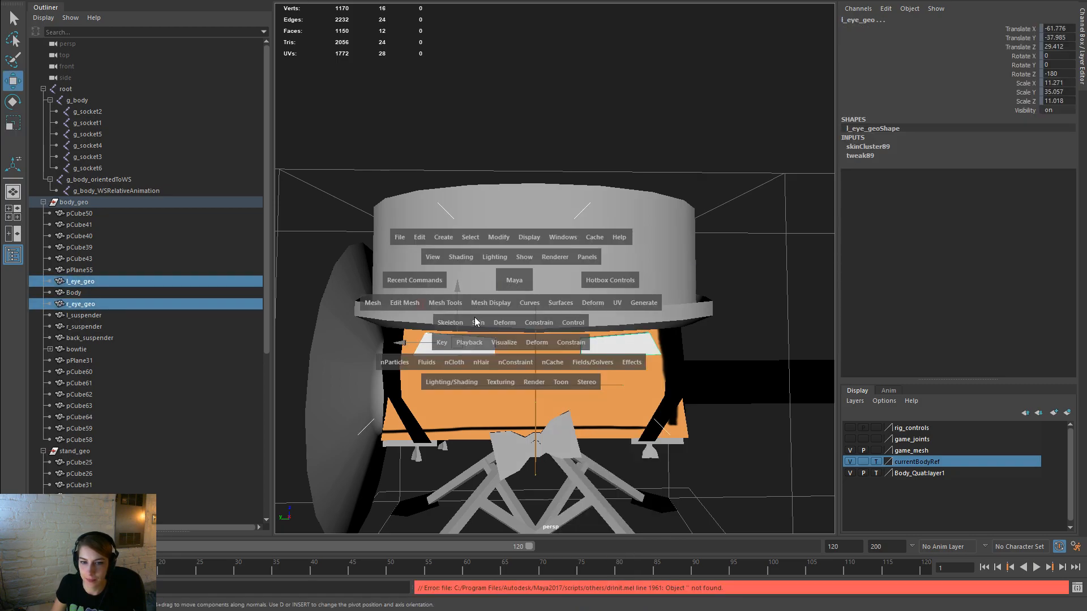
left_click(647, 350)
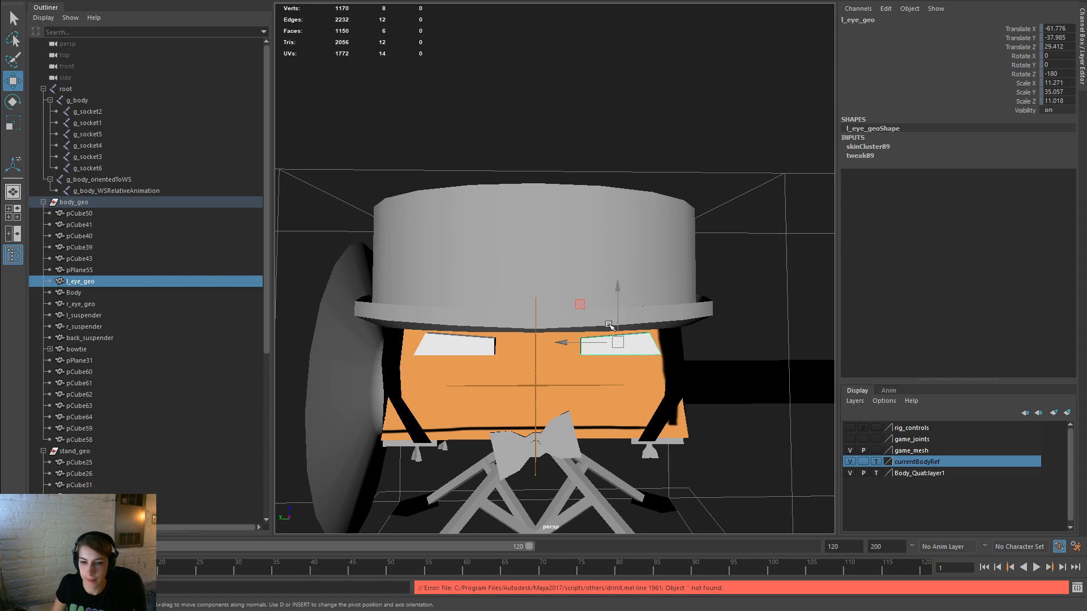
key("space")
left_click(538, 347)
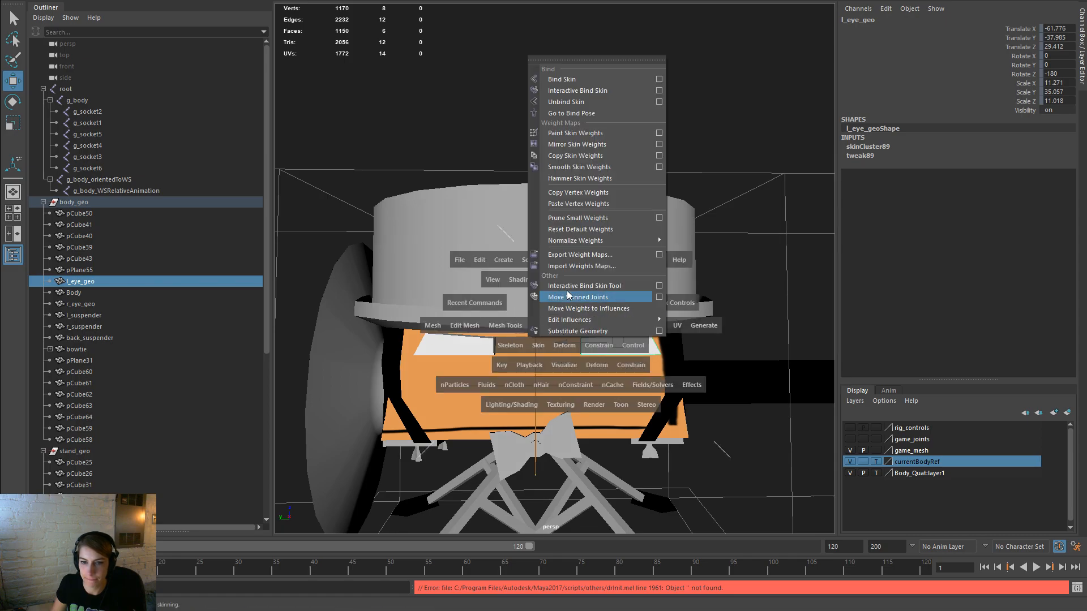
left_click(561, 104)
Step: Try to move both eyes up while r_eye_geo is still bound, and undo the move
left_click_drag(472, 331, 469, 341, "shift")
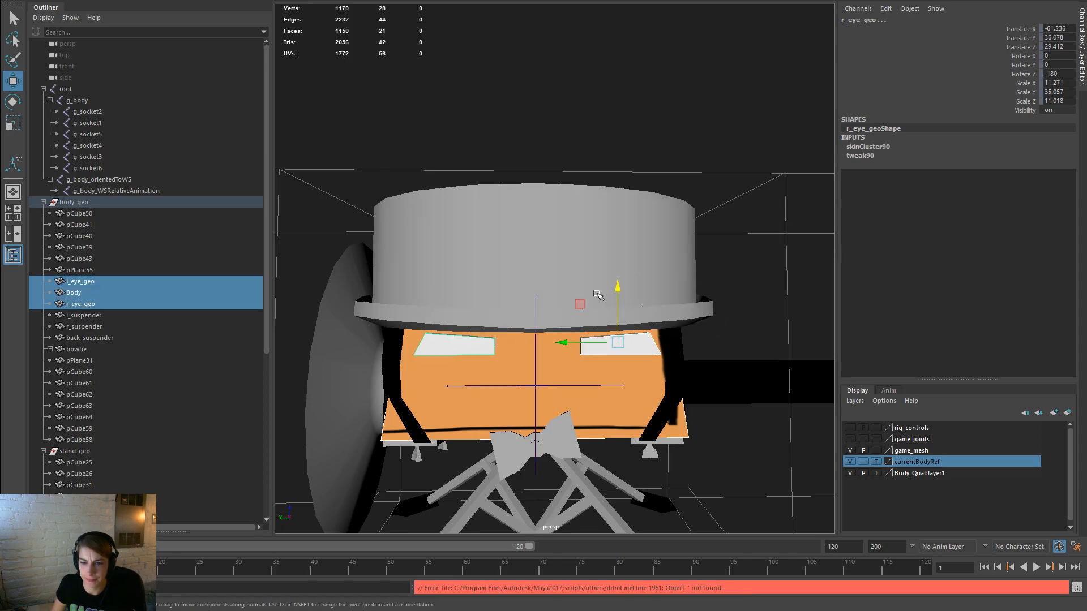
left_click(492, 348)
left_click(609, 347, "shift")
left_click_drag(619, 292, 618, 285)
key("ctrl+z")
Step: Select r_eye_geo alone and unbind its skin
left_click(486, 351)
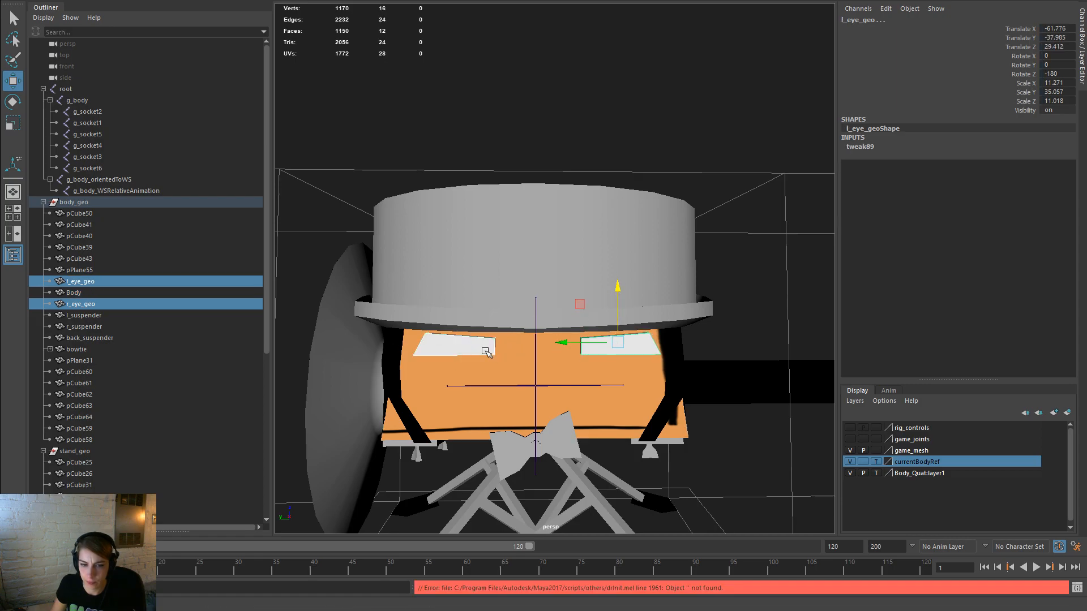
key("space")
left_click_drag(463, 326, 497, 85)
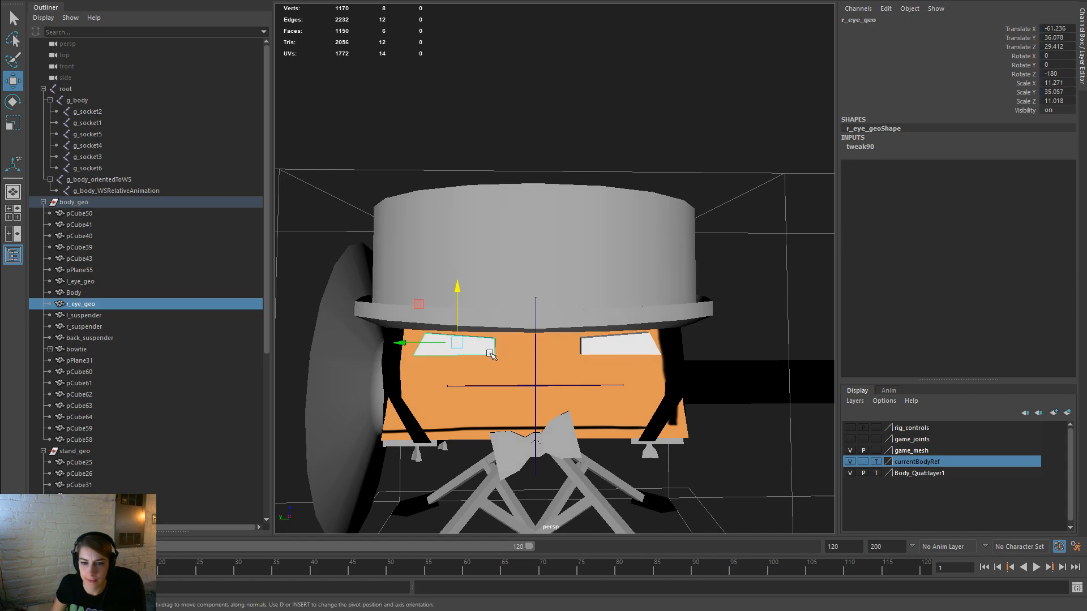
Step: Move both eyes up to a Translate Z of about 32.8 and deselect them
left_click(603, 348, "shift")
left_click_drag(617, 289, 618, 283)
right_click_drag(618, 282, 439, 250, "alt")
left_click_drag(440, 251, 423, 311, "alt")
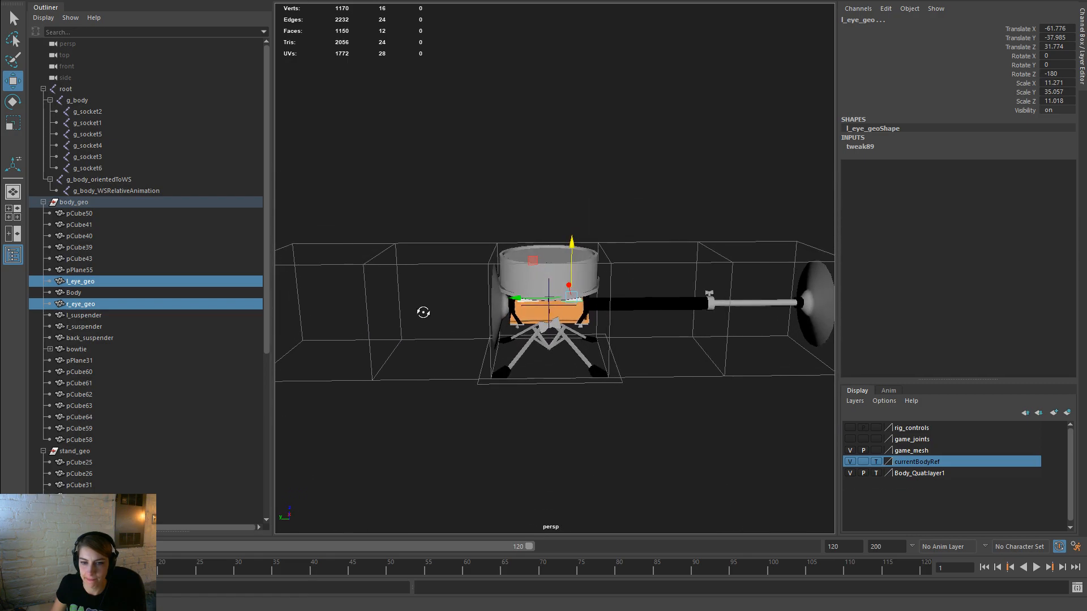
right_click_drag(422, 311, 564, 314, "alt")
left_click_drag(591, 286, 638, 310)
key("r")
key("w")
left_click(705, 303)
Step: Try to move the left eye sideways to a Translate Y of about -41.7, and undo the move
right_click_drag(704, 304, 634, 335, "alt")
left_click_drag(634, 335, 586, 352, "alt")
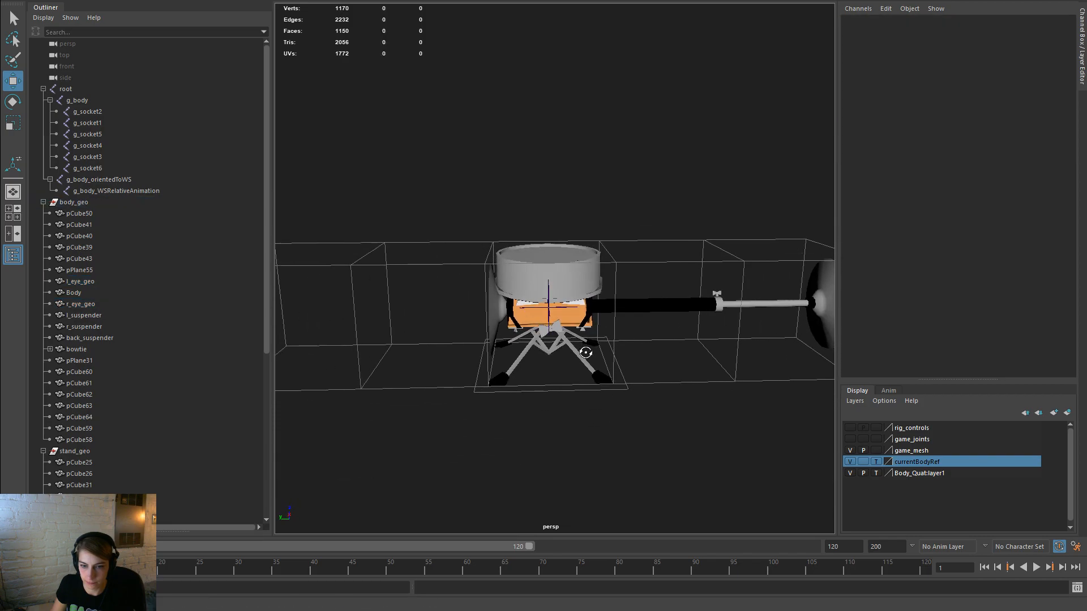
right_click_drag(506, 333, 635, 354, "alt")
left_click_drag(634, 355, 629, 331, "alt")
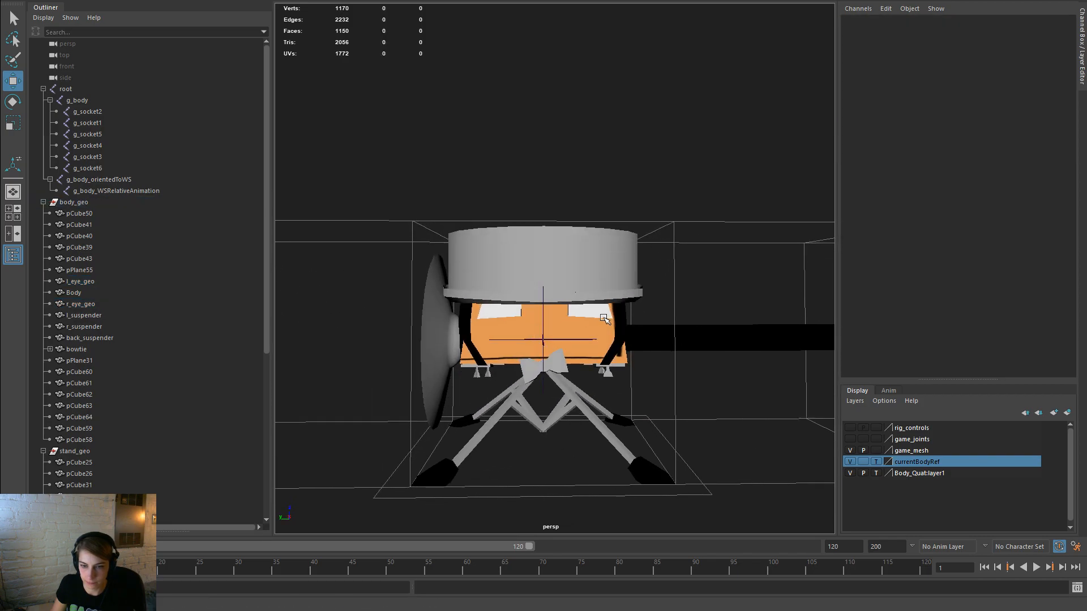
left_click(603, 319)
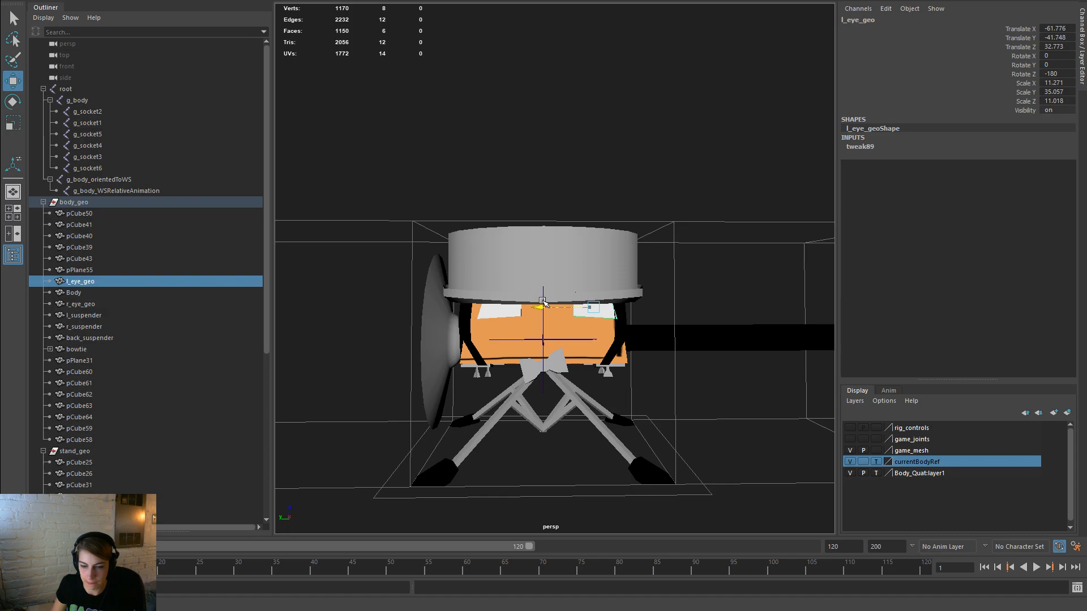
key("ctrl+z")
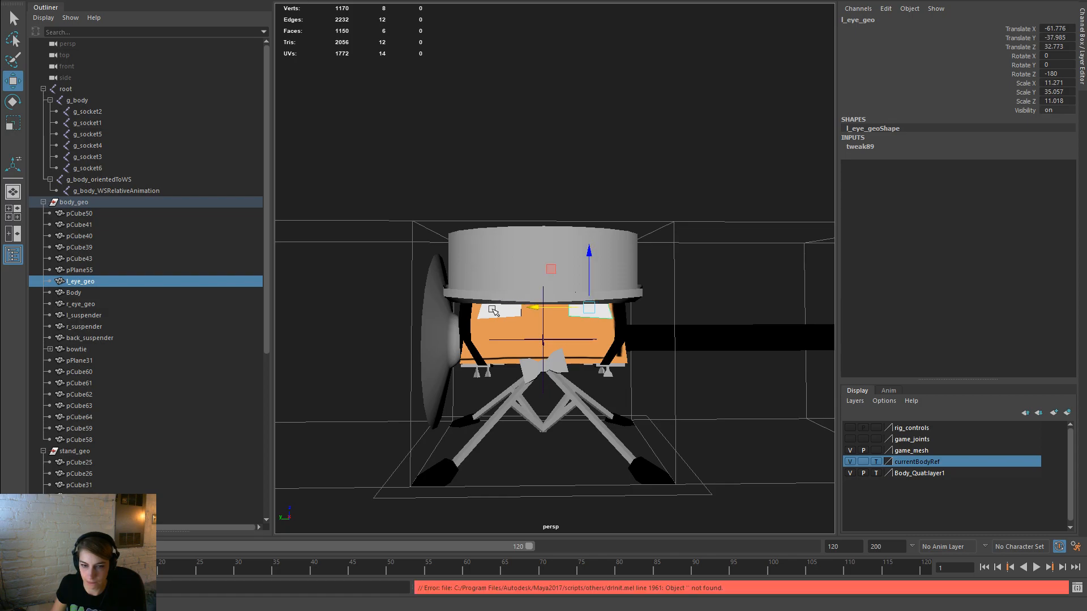
Step: Select the outer vertices of both eyes in component mode and scale them slightly outward
left_click(493, 311, "shift")
key("F8")
left_click_drag(645, 351, 599, 311)
left_click_drag(456, 343, 500, 320, "shift")
key("r")
mouse_move(584, 307)
right_mouse_down()
mouse_move(596, 282)
mouse_move(586, 289)
right_mouse_up()
left_click_drag(650, 379, 579, 267)
left_click(486, 358, "shift")
left_click_drag(486, 335, 452, 280, "shift")
key("ctrl+z")
key("ctrl+z")
left_click_drag(499, 344, 456, 261, "shift")
left_click_drag(498, 309, 489, 309)
Step: Scale the inner vertices of both eyes outward to widen the gap between the eyes, and return to object mode
left_click_drag(573, 336, 457, 308)
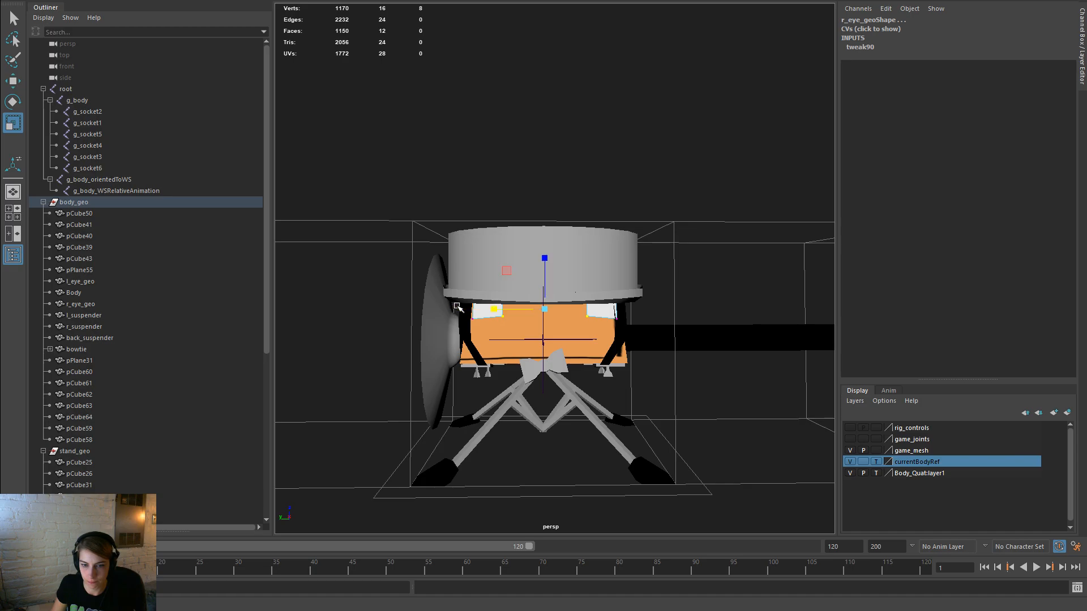
key("F8")
left_click(524, 117)
left_click_drag(679, 205, 539, 194, "alt")
right_click_drag(538, 194, 615, 298, "alt")
left_click(624, 313)
left_click(470, 314, "shift")
left_click(583, 334, "shift")
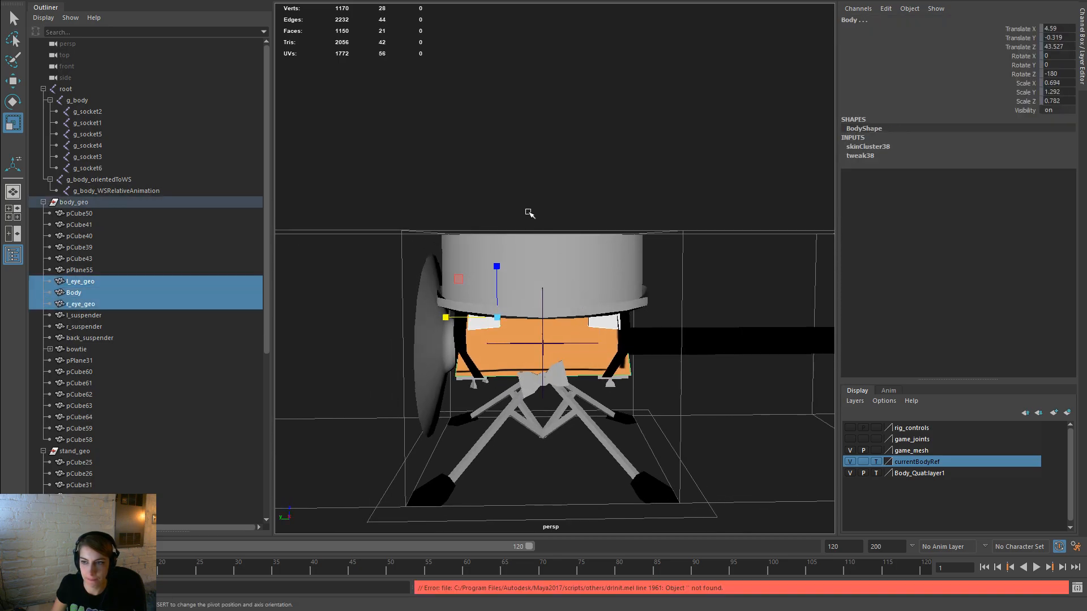
key("space")
left_click(405, 147)
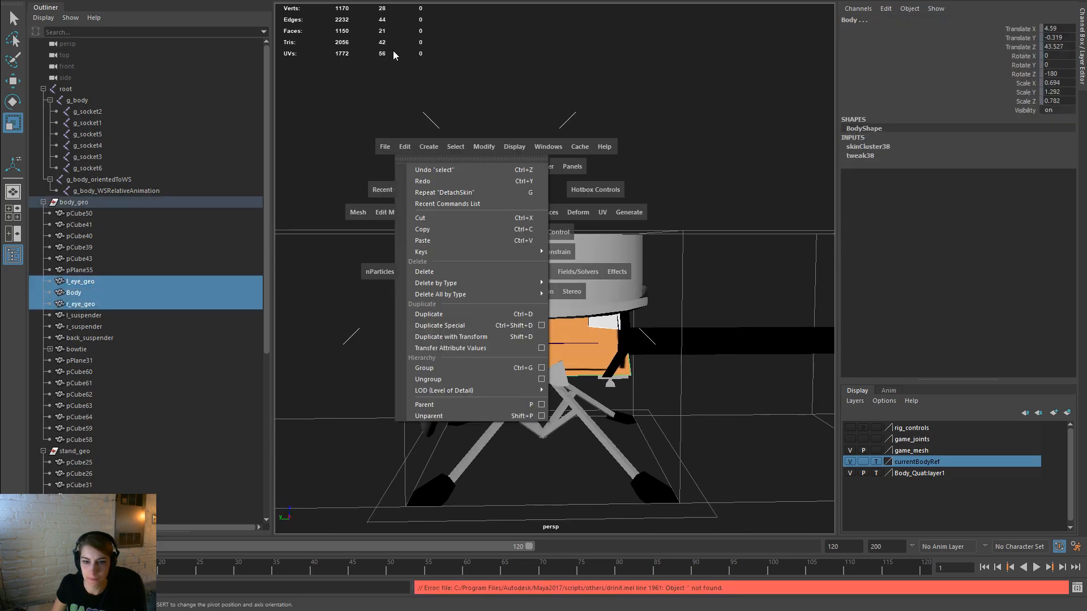
left_click(630, 298)
left_click(600, 326)
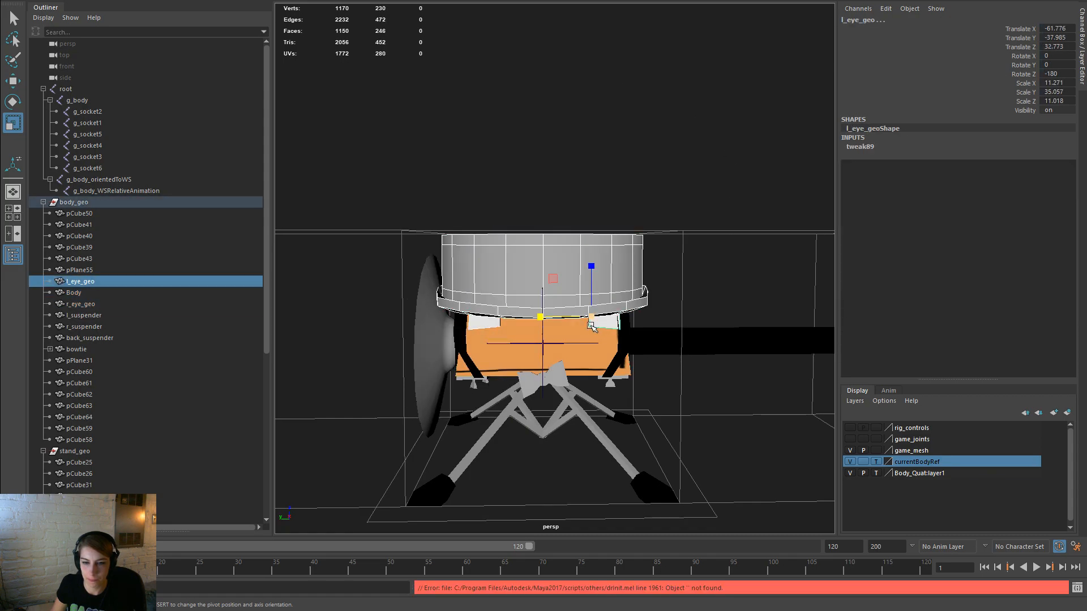
left_click(472, 327, "shift")
left_click(76, 100, "ctrl")
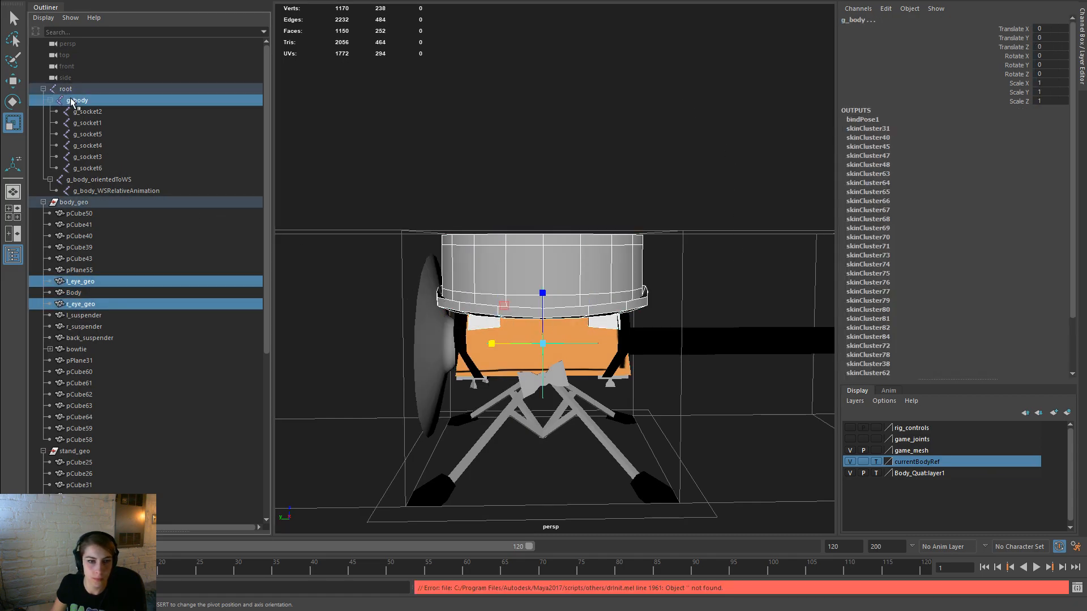
left_click(567, 218)
Step: Isolate the drum-shaped hat in the viewport and delete its construction history
left_click(585, 274)
left_click_drag(585, 274, 626, 320, "alt")
scroll(592, 219, "up", 3)
mouse_move(587, 214)
right_mouse_down()
mouse_move(582, 242)
mouse_move(587, 189)
mouse_move(588, 217)
right_mouse_up()
key("space")
left_click(532, 138)
mouse_move(627, 141)
left_click(688, 147)
left_click(416, 108)
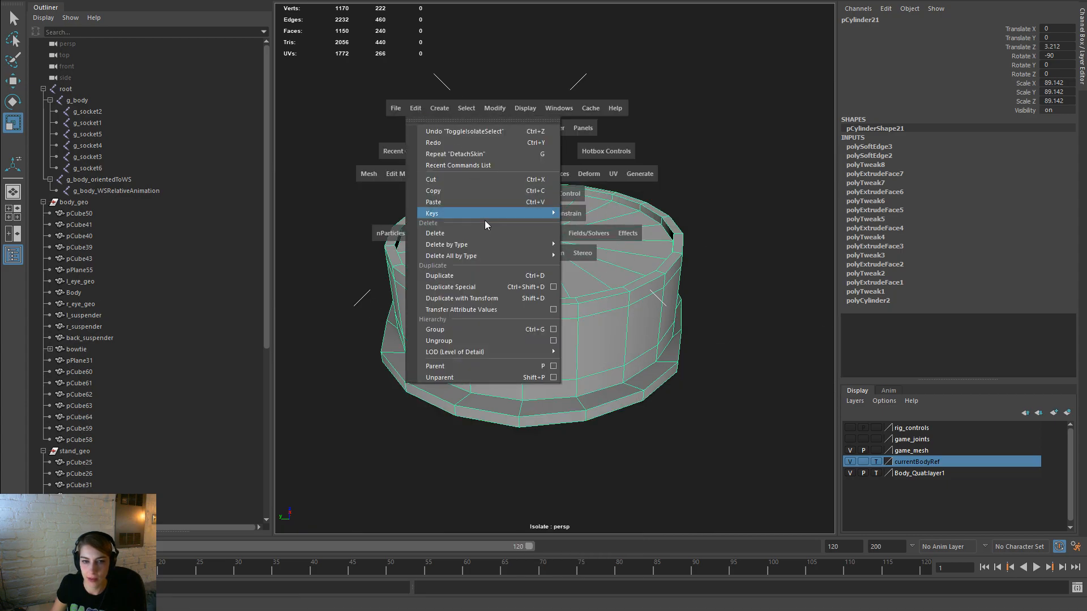
mouse_move(544, 244)
left_click(621, 266)
left_click_drag(621, 266, 626, 407, "alt")
right_click_drag(589, 247, 589, 274)
left_click_drag(601, 345, 578, 231)
right_click_drag(578, 231, 577, 323)
right_click_drag(557, 511, 674, 497)
left_click_drag(601, 398, 600, 305, "alt")
right_click(595, 265)
left_click(593, 236)
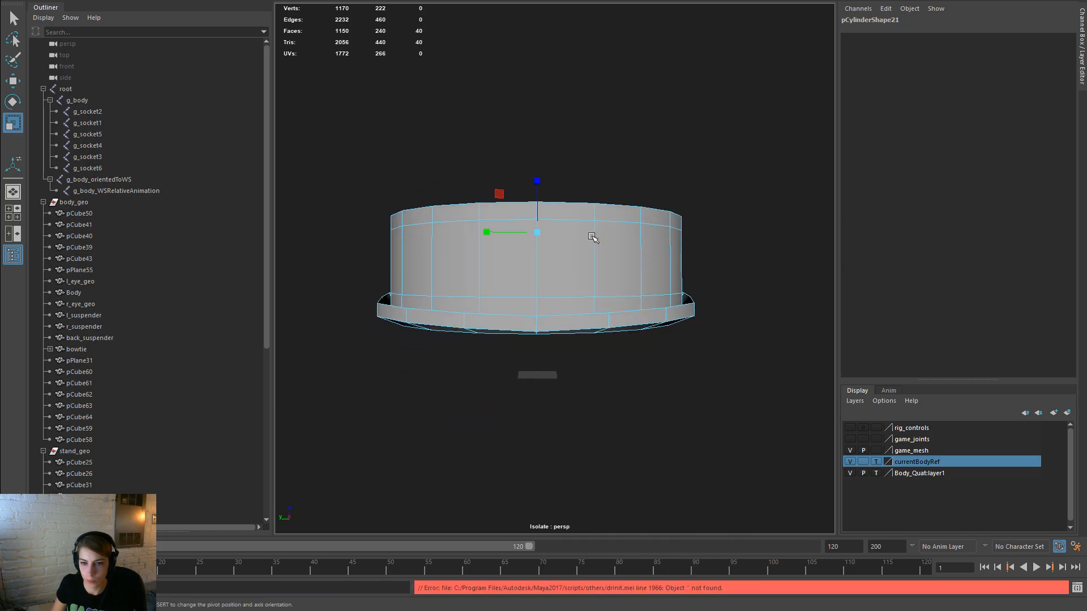
double_click(631, 221)
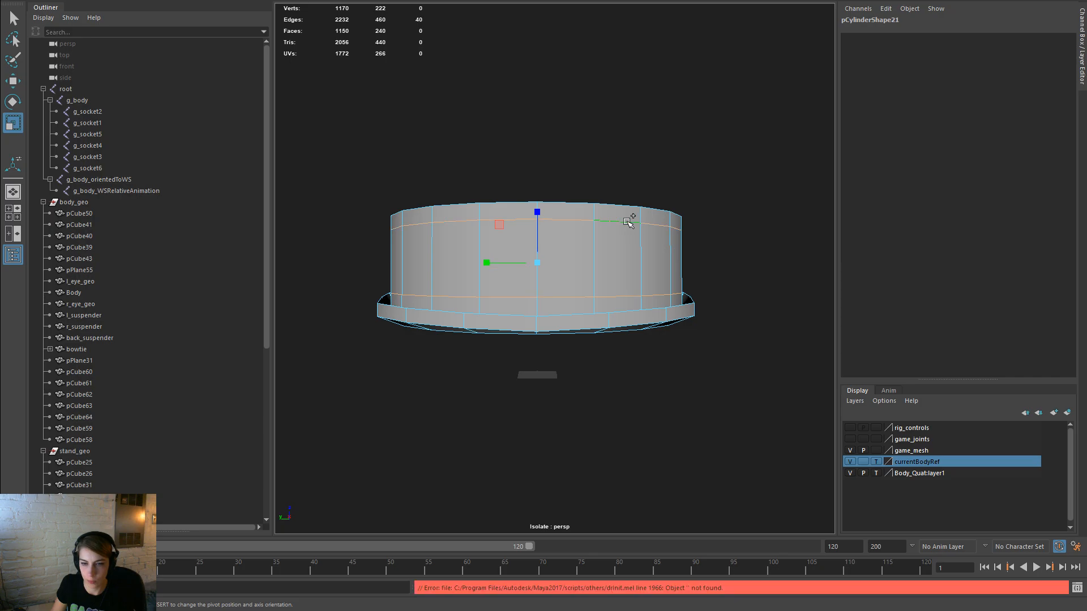
right_click_drag(717, 237, 735, 309, "ctrl")
left_click_drag(694, 333, 670, 257, "alt")
right_click_drag(640, 200, 596, 205)
Step: Grow a selection from the hat's centre vertex over its wall and brim, and assign the existing drum_sides material to those faces
left_click(540, 242)
left_click_drag(635, 240, 643, 364, "alt")
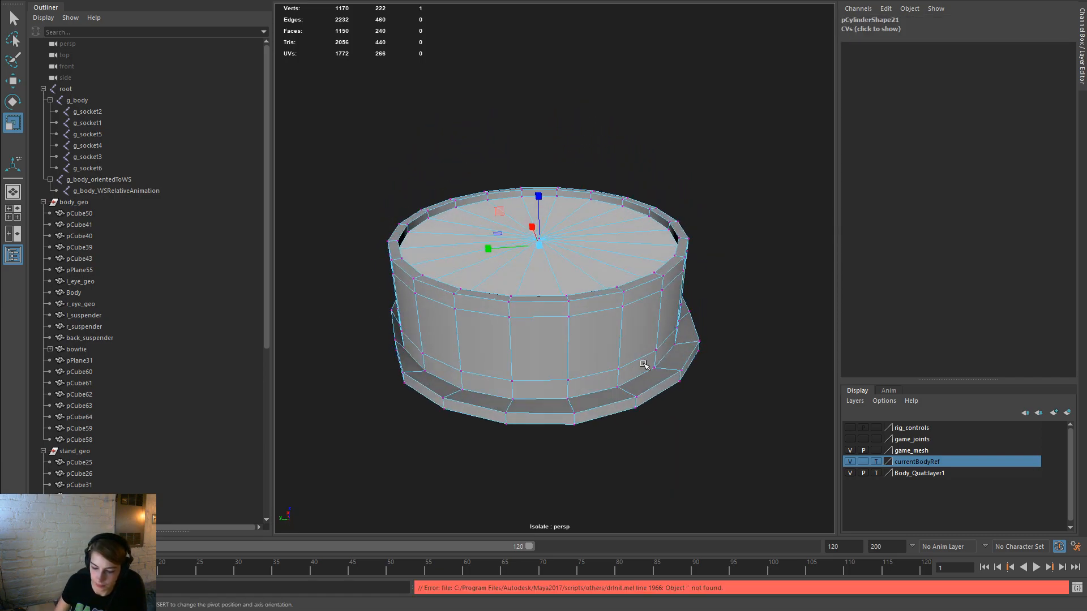
key("shift+period")
key("shift+period")
key("shift+period")
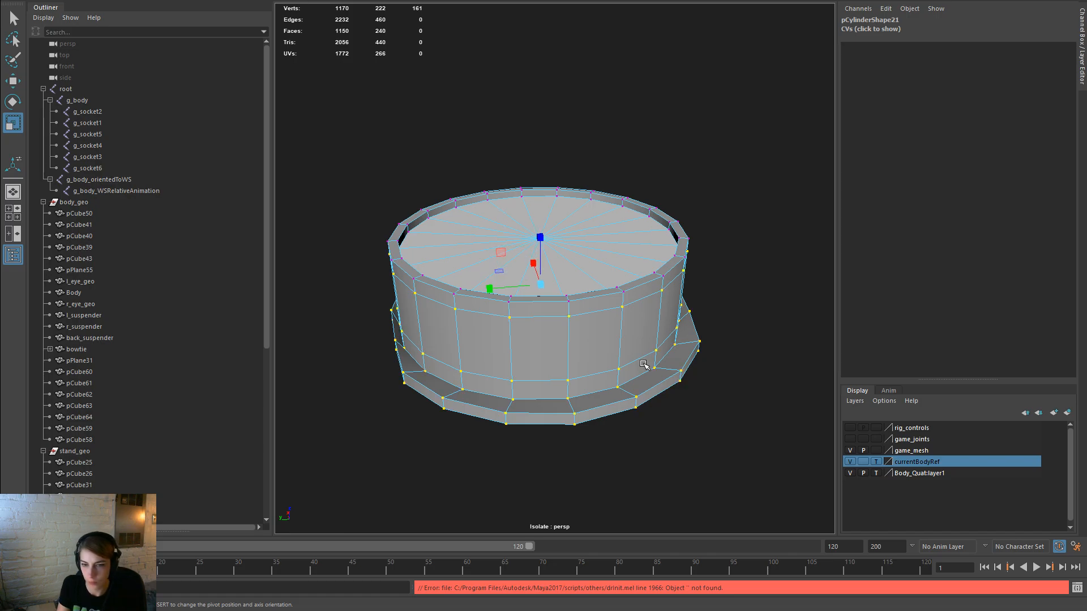
right_click_drag(663, 246, 771, 507, "ctrl")
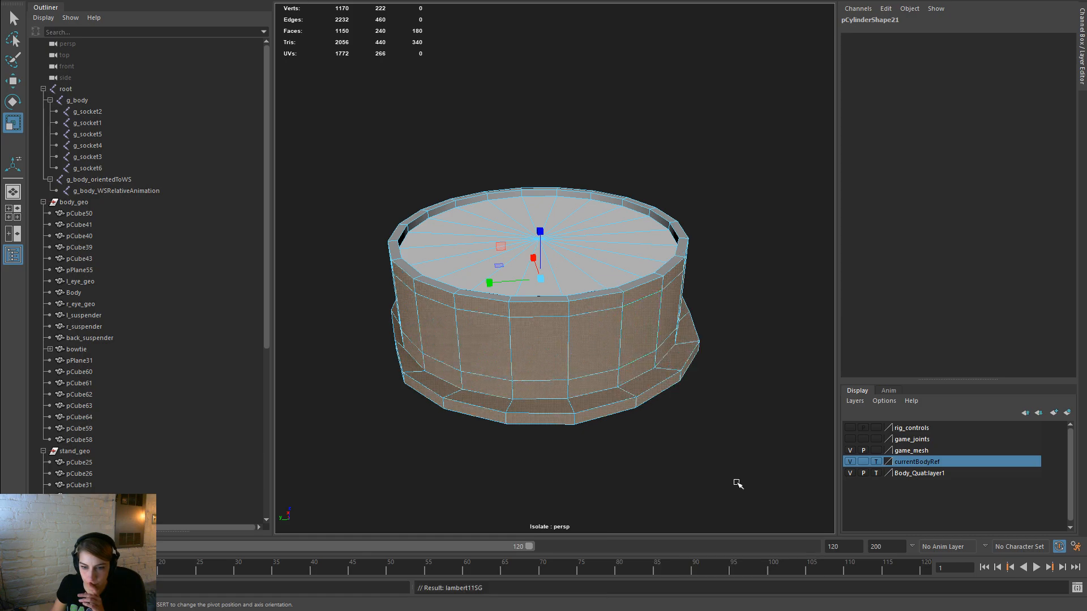
Step: Select the band of faces around the hat's upper rim and assign the existing lambert1 material to them
left_click(651, 421)
left_click_drag(617, 381, 570, 260, "alt")
right_click_drag(570, 261, 562, 249)
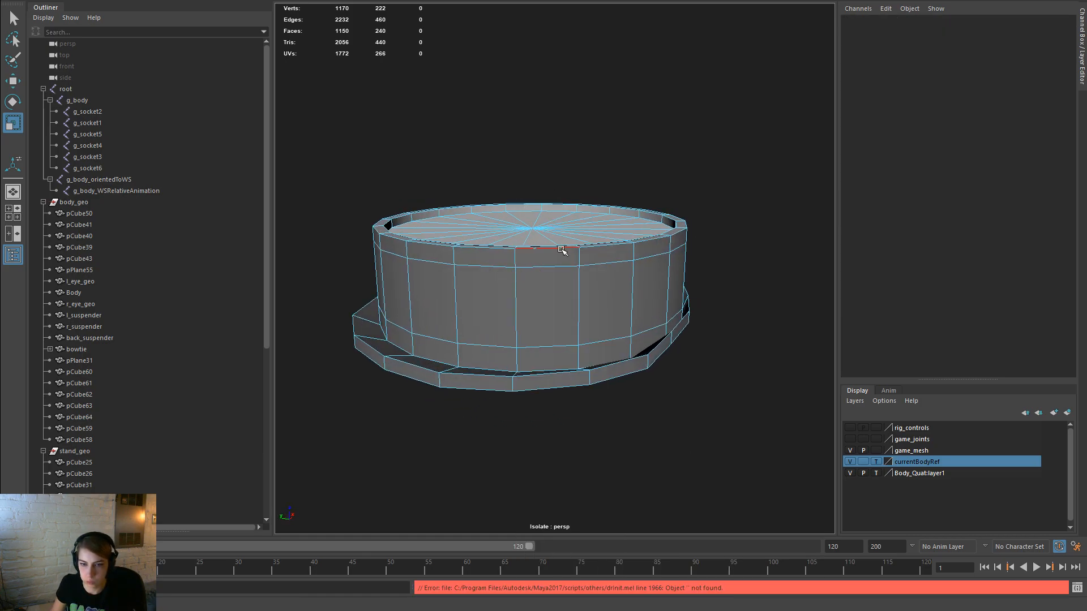
left_click_drag(568, 262, 700, 265, "alt")
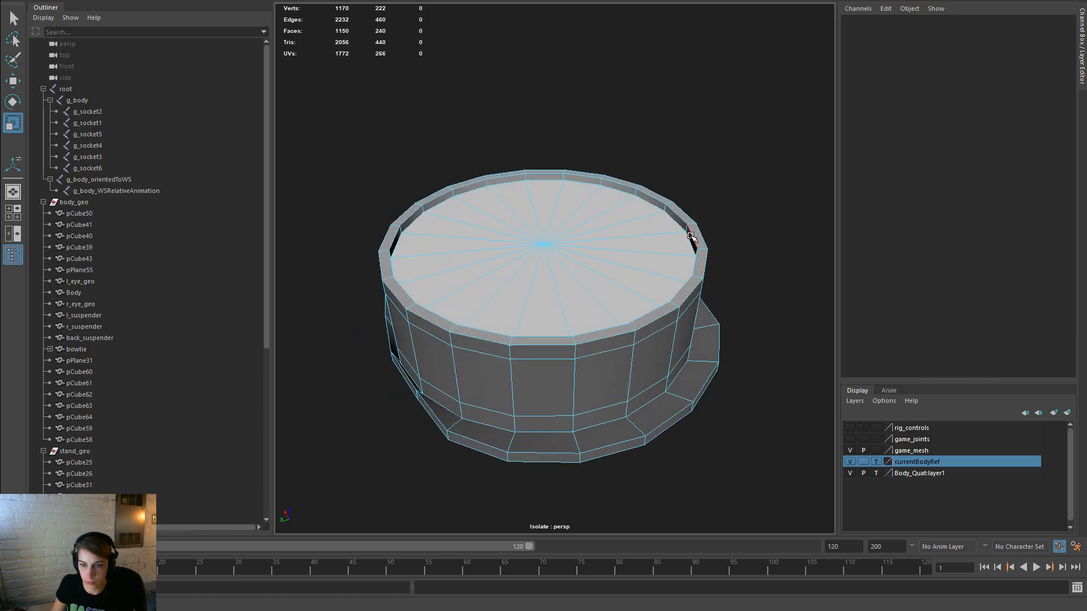
double_click(692, 235)
left_click_drag(699, 234, 711, 266, "alt")
right_click_drag(711, 266, 718, 294, "shift")
right_click_drag(665, 239, 779, 518)
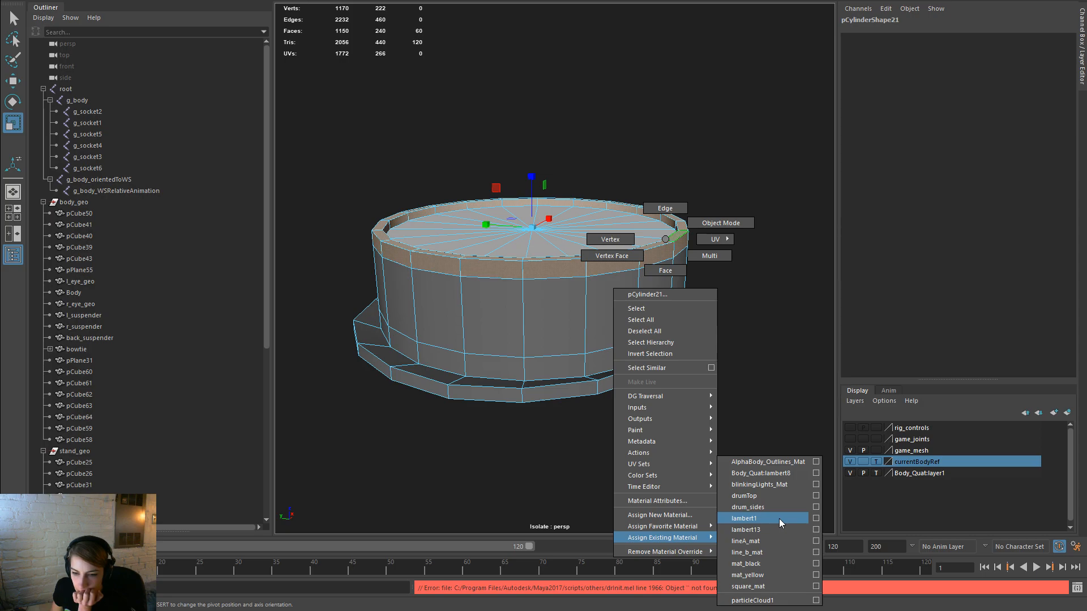
right_click_drag(779, 518, 778, 518)
Step: Assign the existing lambert1 material to the band of faces between the hat's two lower edge loops, and return to object mode
right_click_drag(599, 288, 598, 257)
double_click(601, 354)
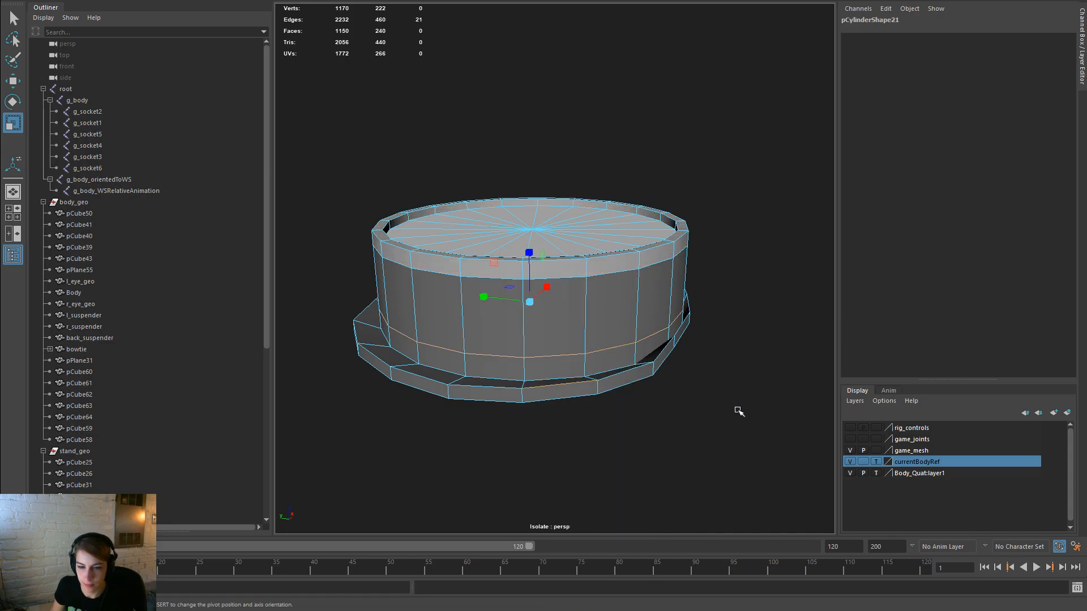
double_click(563, 379)
double_click(563, 355, "shift")
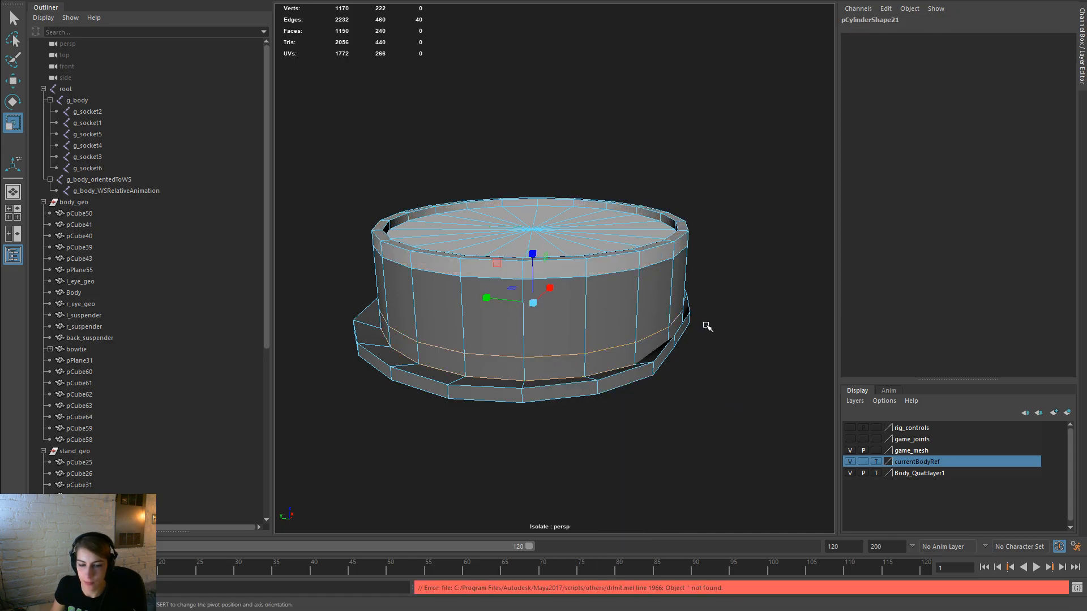
right_click_drag(708, 329, 738, 381, "shift")
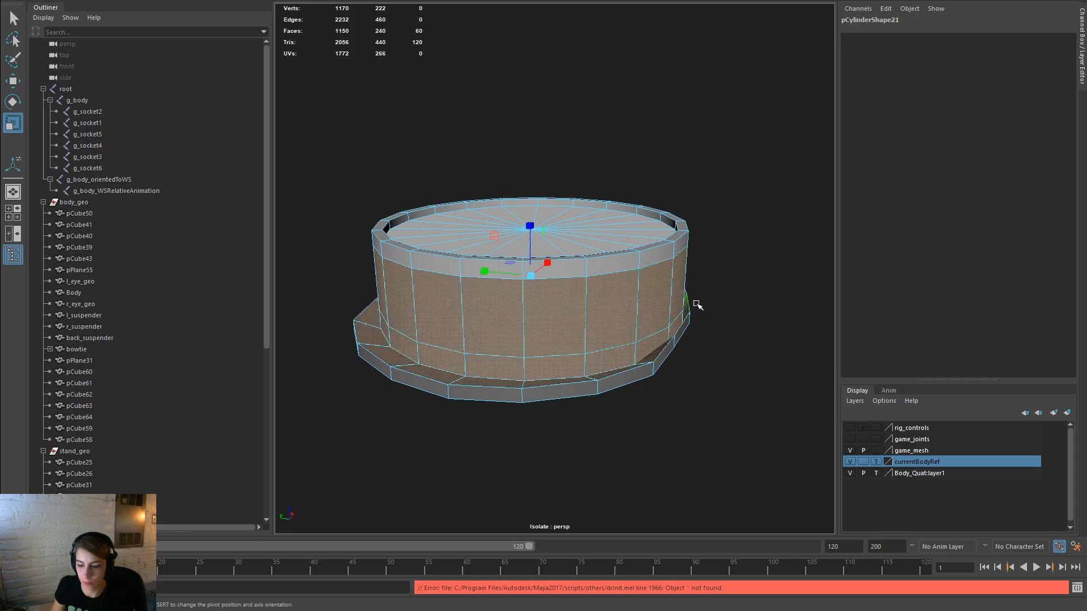
key("shift+comma")
right_click_drag(597, 287, 715, 520)
right_click_drag(522, 288, 603, 264)
left_click(753, 359)
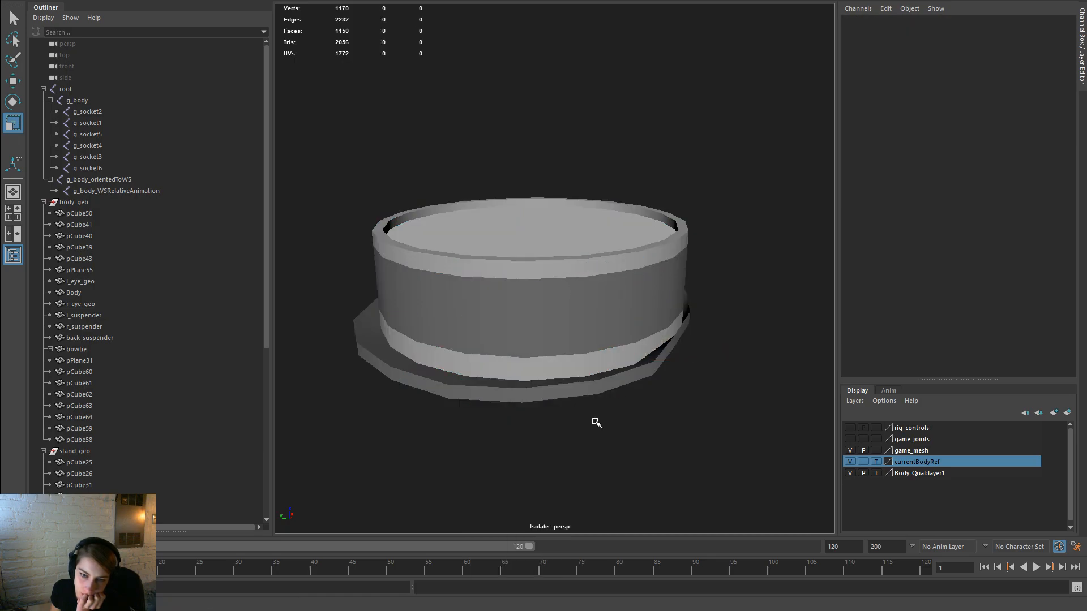
Step: Turn off the hat's isolation to show the whole drummer again
scroll(594, 419, "down", 4)
left_click_drag(478, 426, 485, 286, "alt")
key("space")
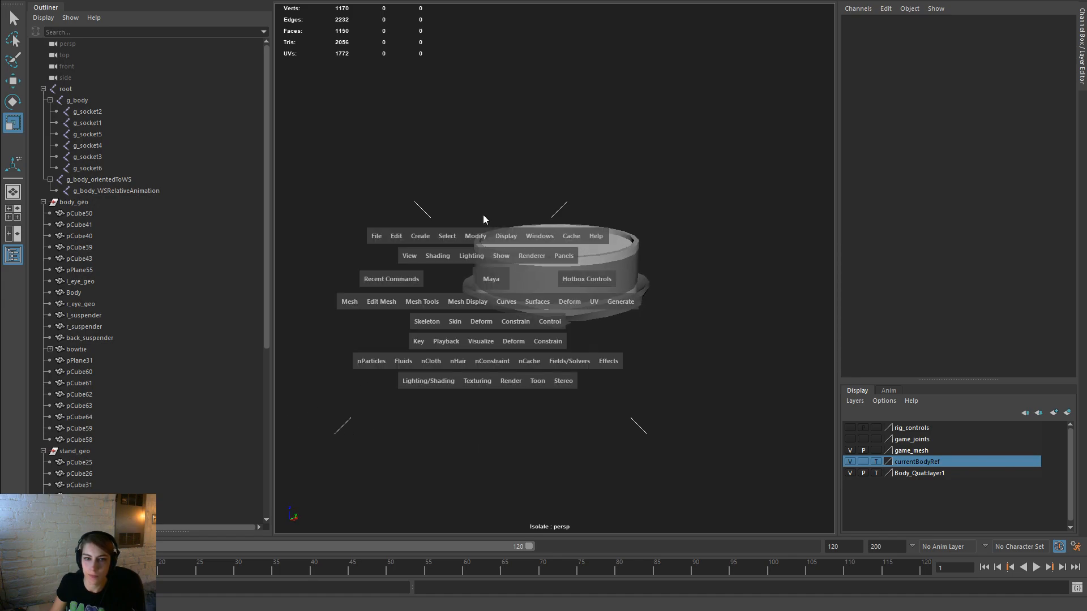
left_click(373, 237)
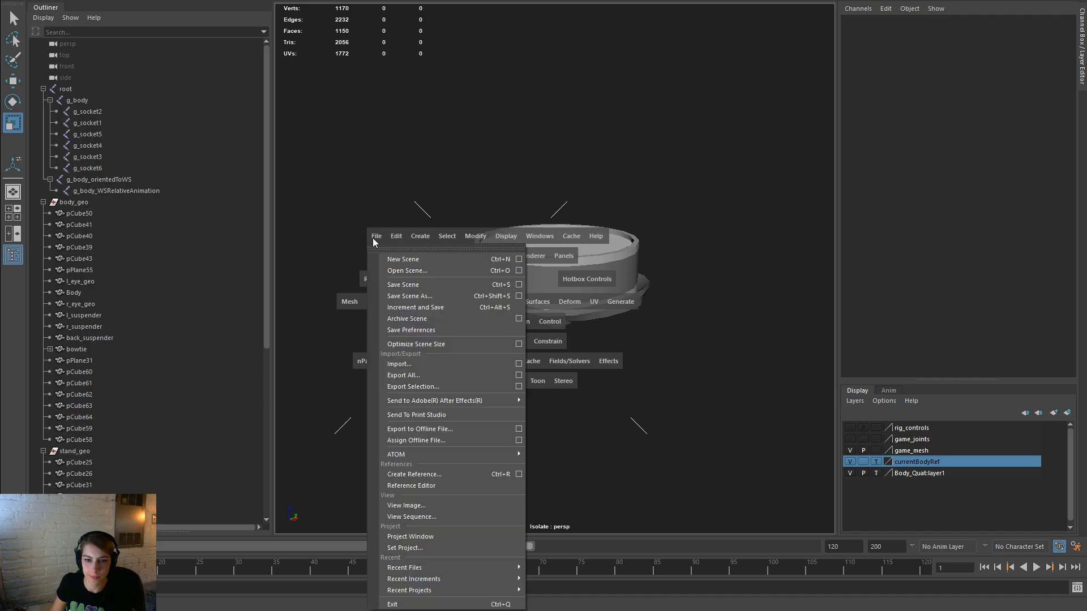
left_click(307, 188)
left_click_drag(494, 259, 660, 150)
left_click_drag(765, 290, 476, 370, "alt")
right_click_drag(476, 369, 467, 331, "alt")
Step: Bind the hat and both eyes to the g_body joint, and clear the selection
left_click(571, 260)
key("space")
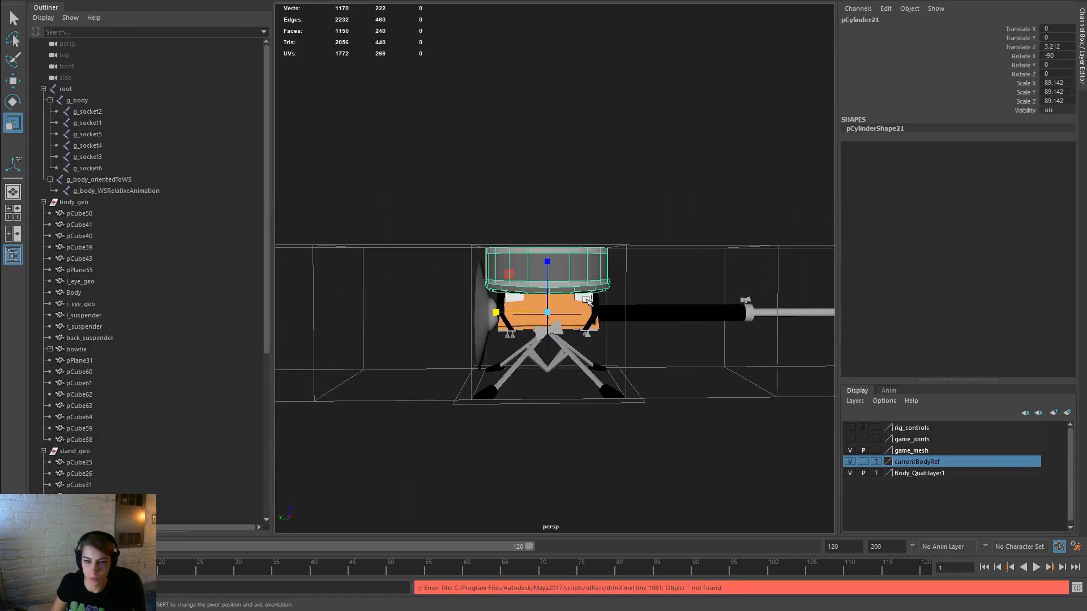
left_click(585, 299)
left_click(510, 301, "shift")
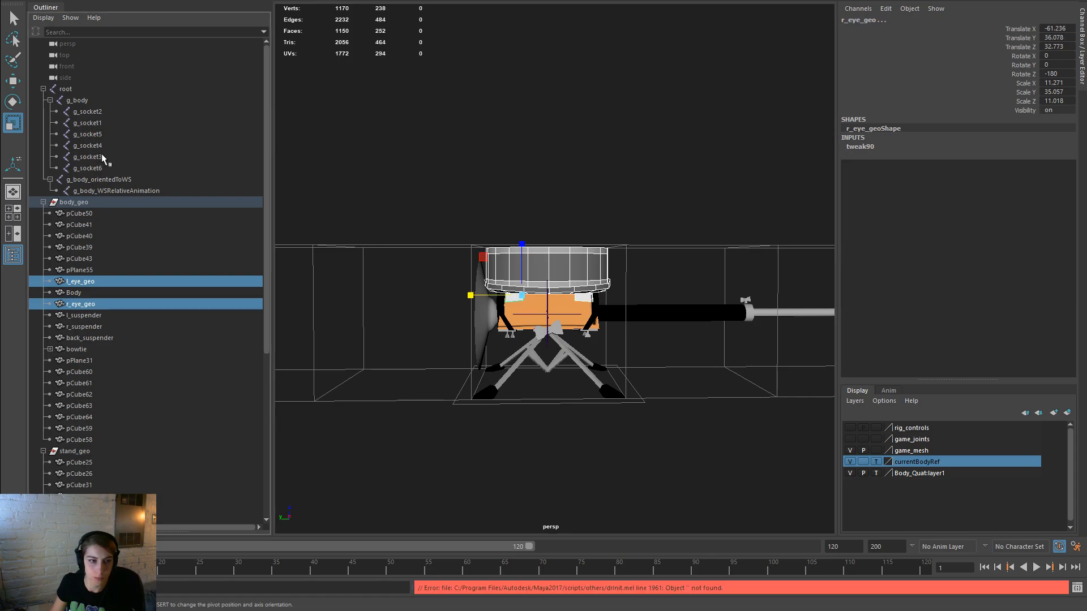
left_click(93, 100, "ctrl")
key("space")
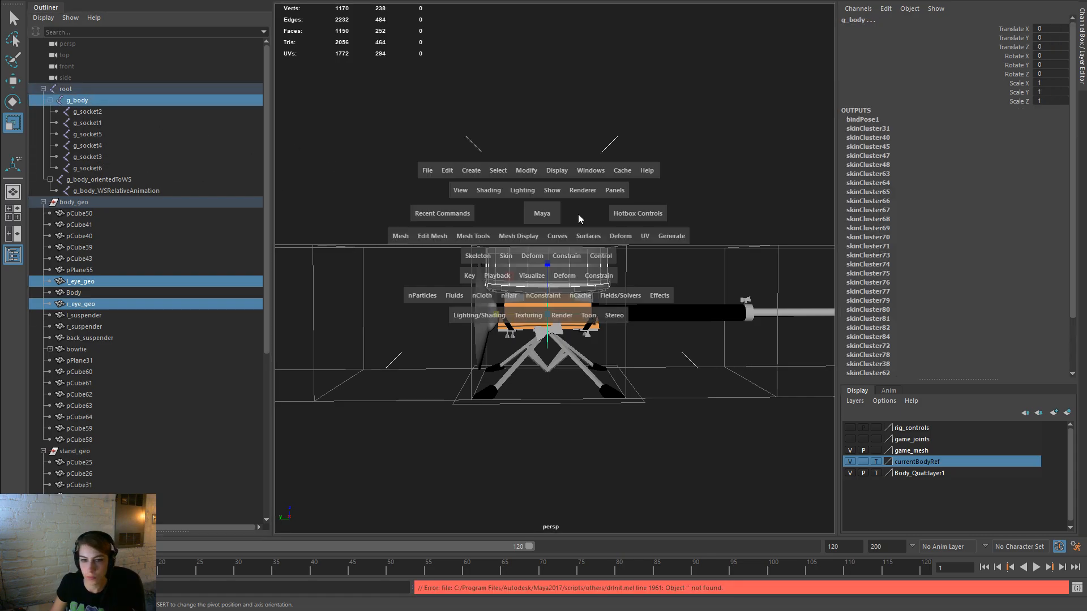
left_click(512, 260)
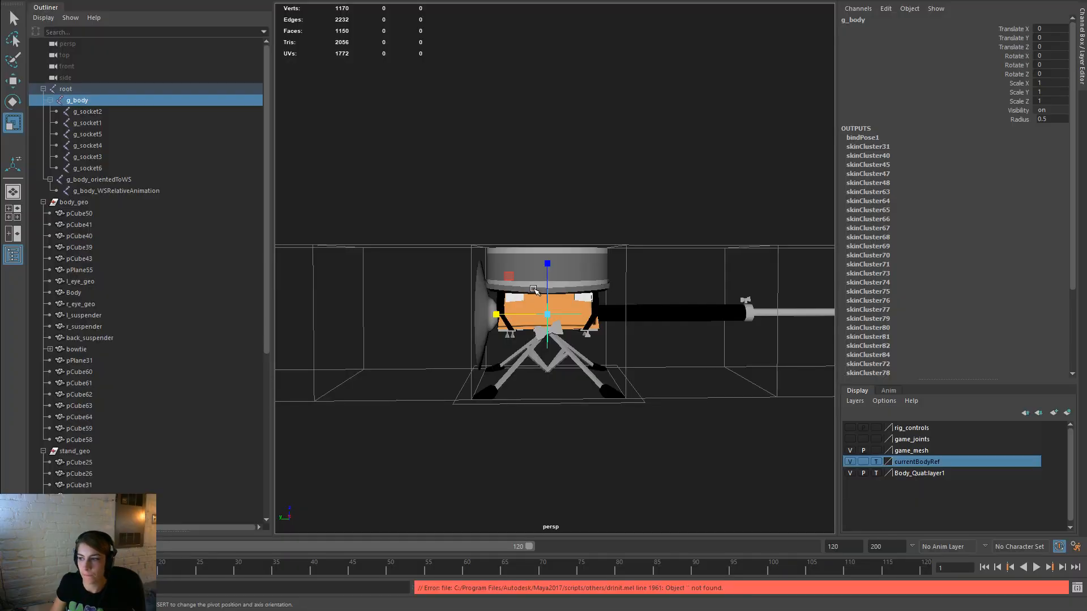
left_click(573, 163)
Step: Export the root joint hierarchy and all geometry listed below it as FBX, overwriting Body_Drummer.fbx in the Bodies folder
key("space")
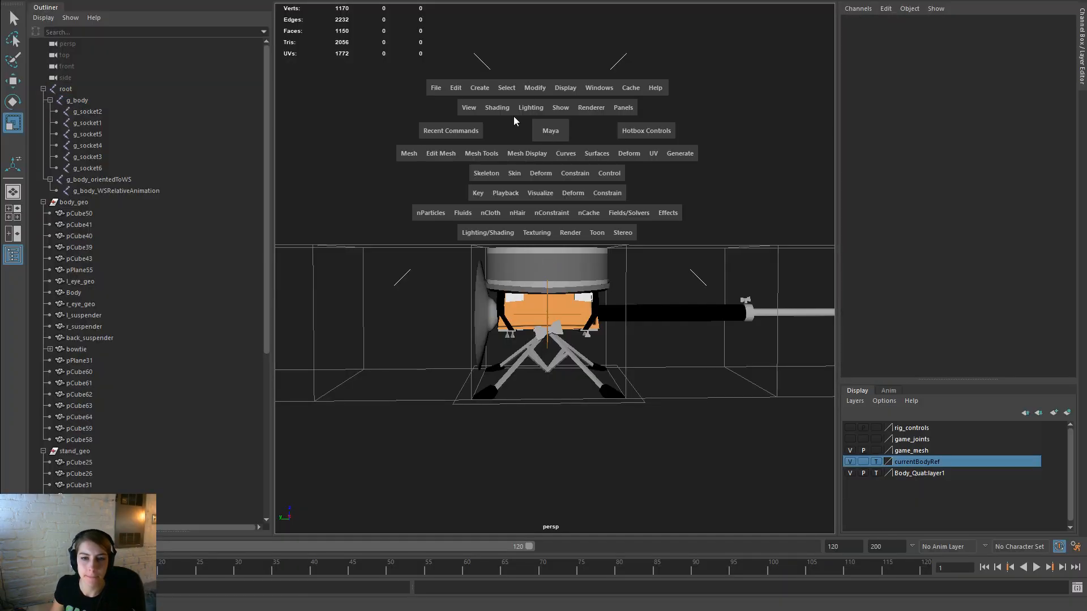
left_click(436, 91)
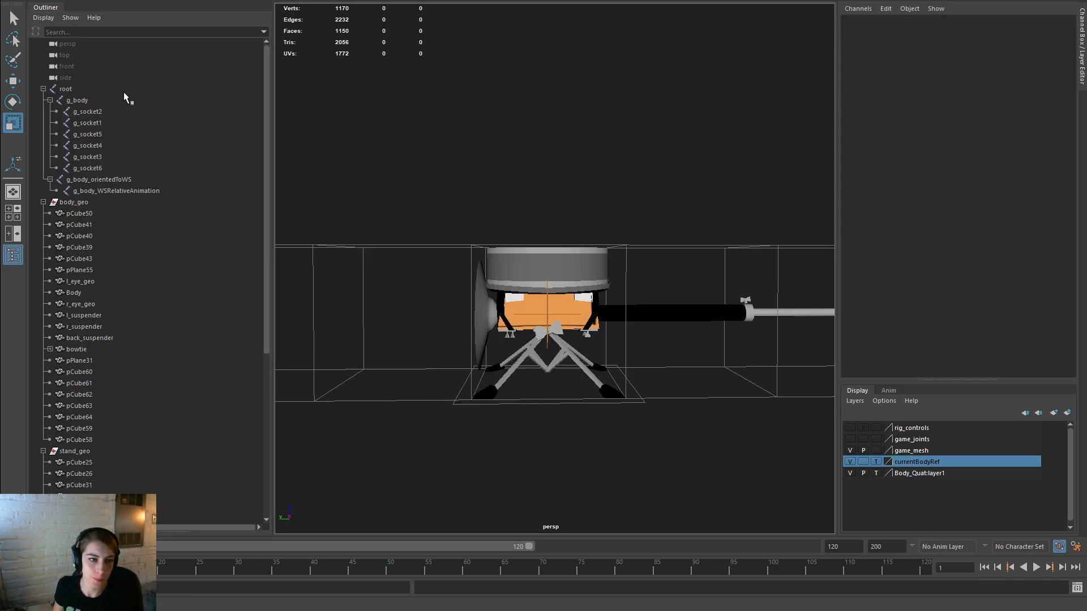
left_click(124, 92)
scroll(108, 346, "down", 7)
left_click(103, 369, "shift")
scroll(112, 354, "up", 5)
scroll(111, 270, "up", 2)
key("space")
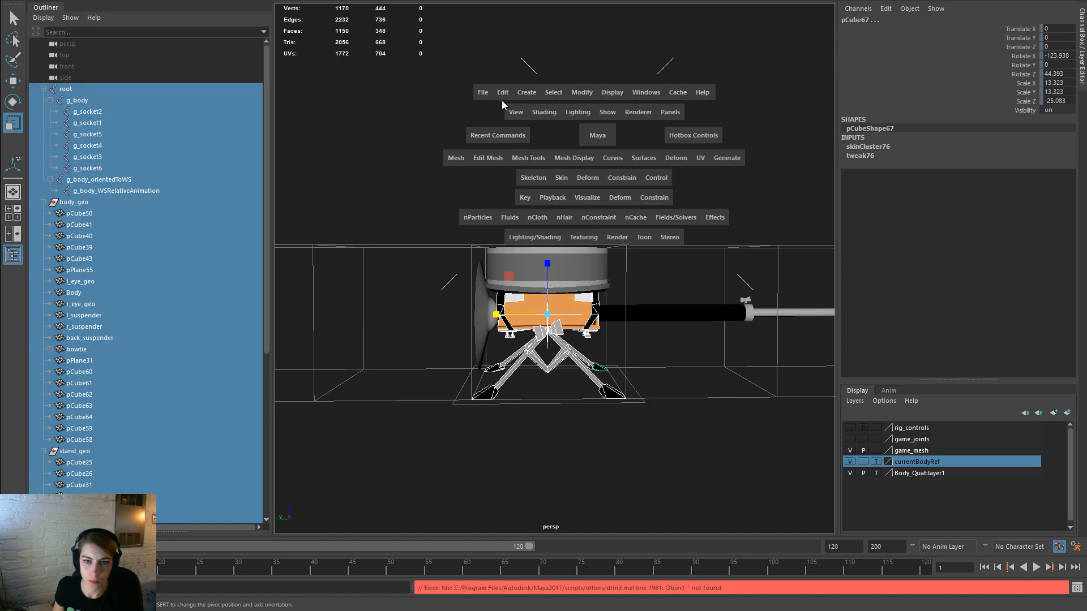
left_click(492, 91)
left_click(528, 242)
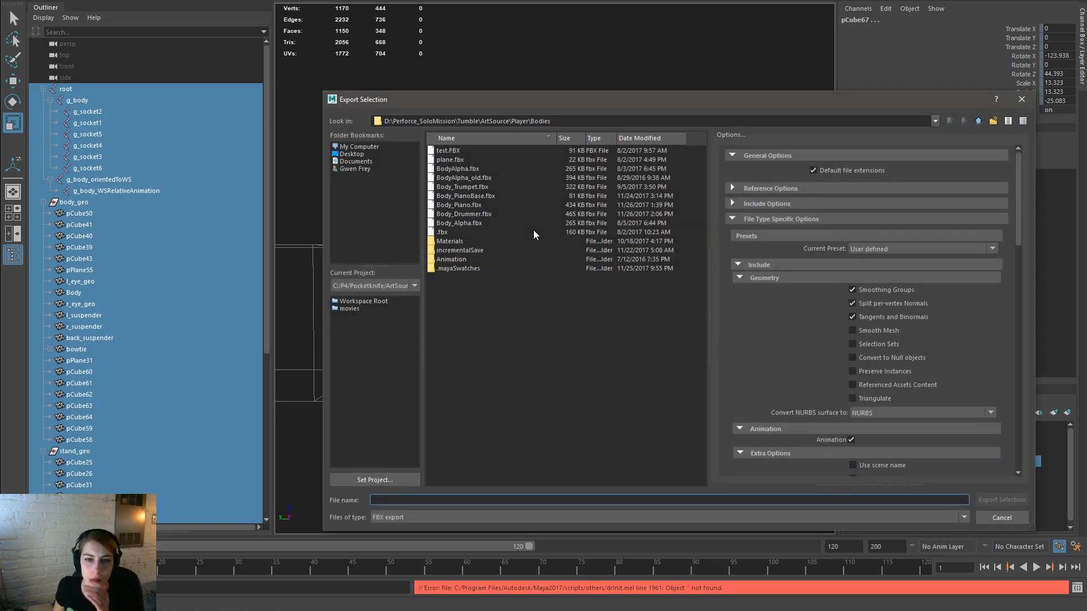
left_click(491, 197)
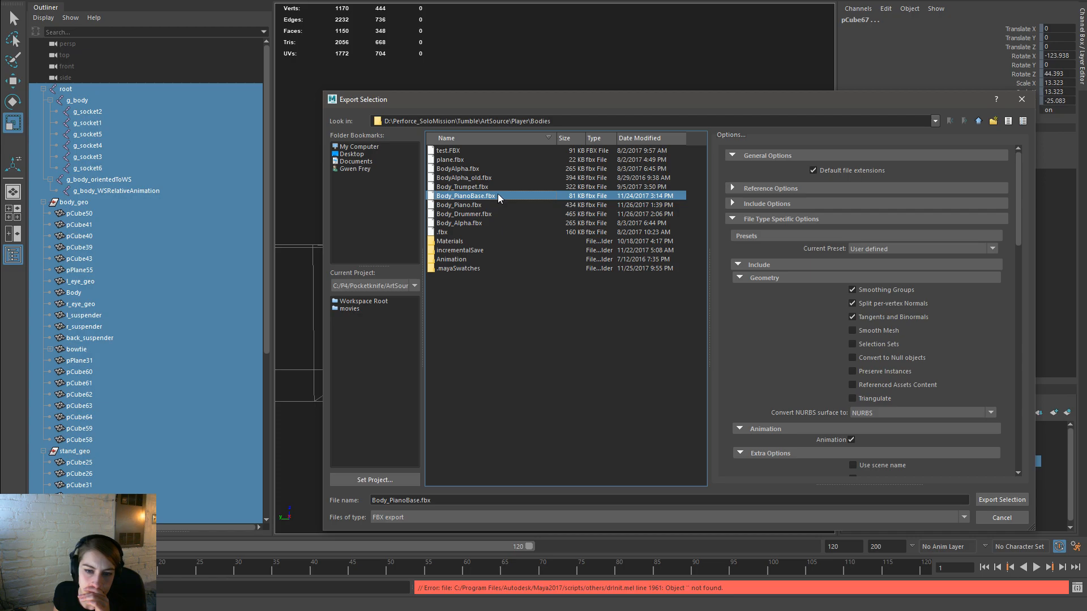
double_click(486, 213)
left_click(654, 332)
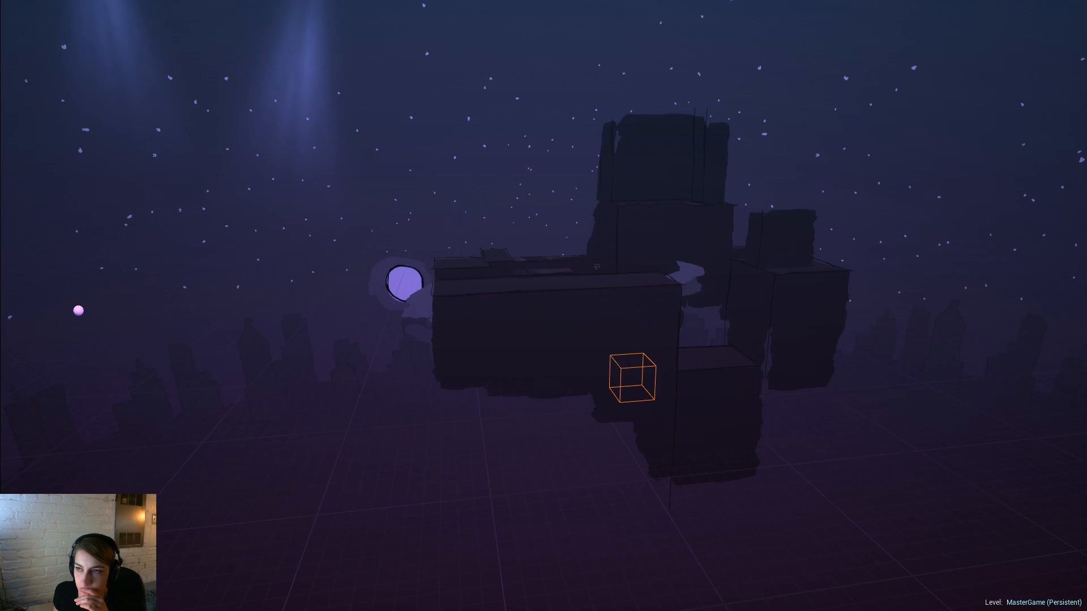
Step: Switch to the Unreal Editor, reimport the Body_Drummer skeletal mesh in Player/Bodies/Art, and open it
key("F11")
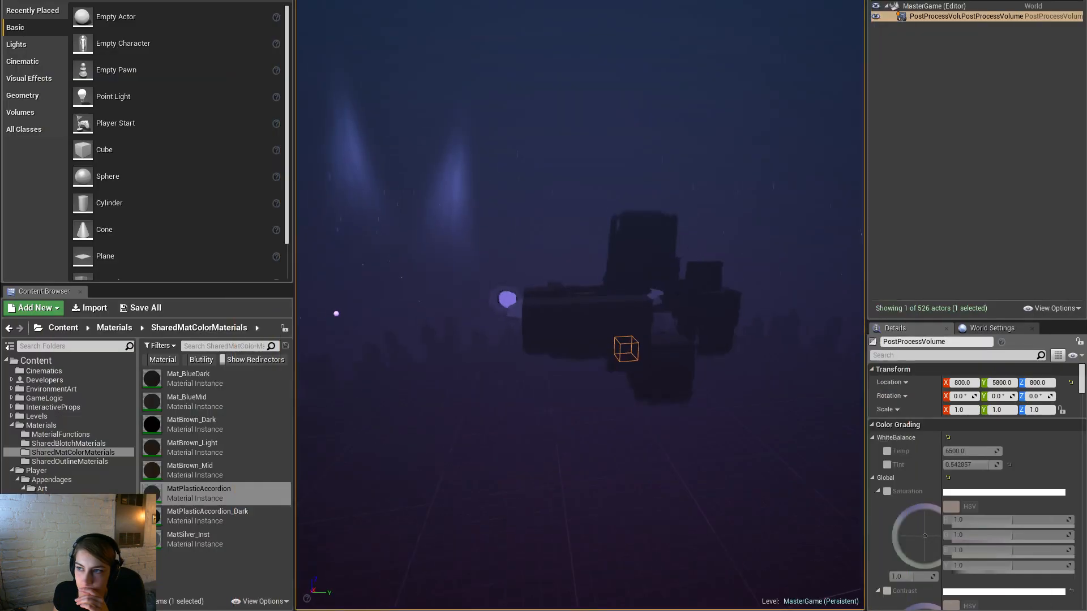
left_click(79, 443)
left_click(73, 507)
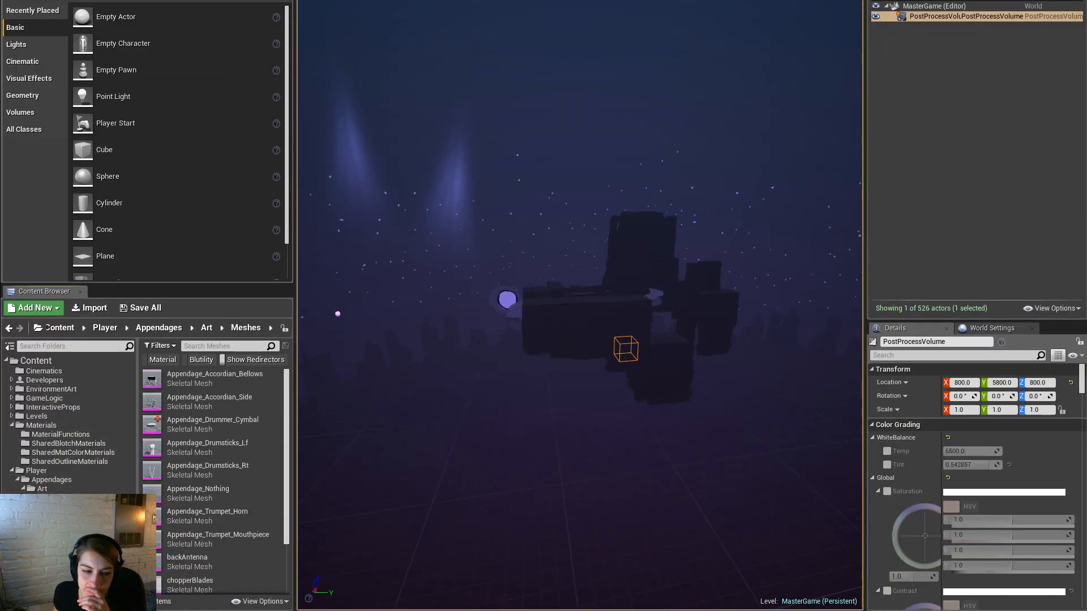
left_click(54, 516)
double_click(164, 377)
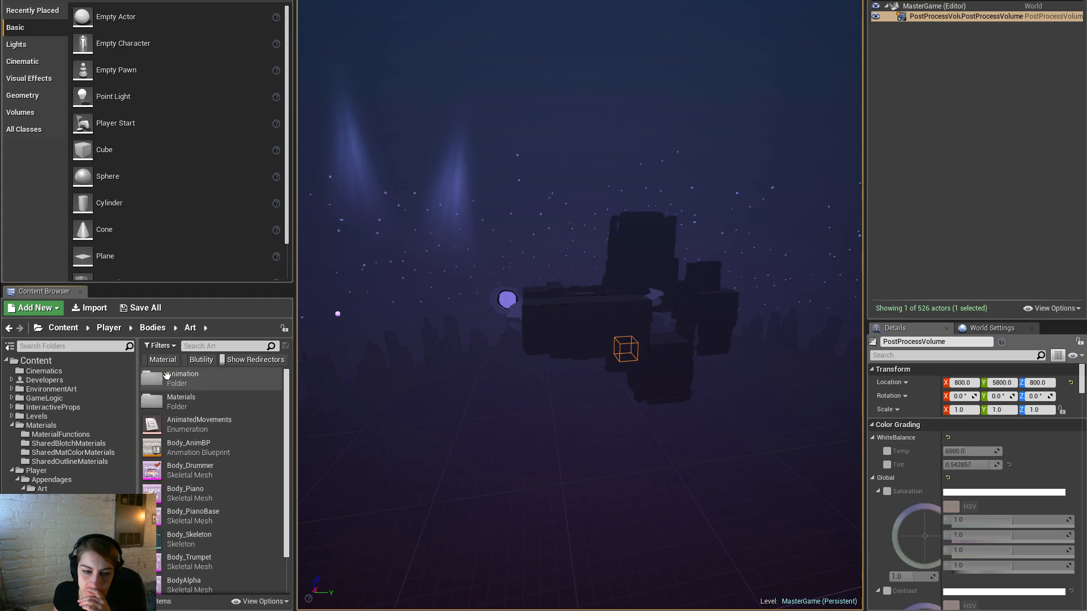
right_click(249, 470)
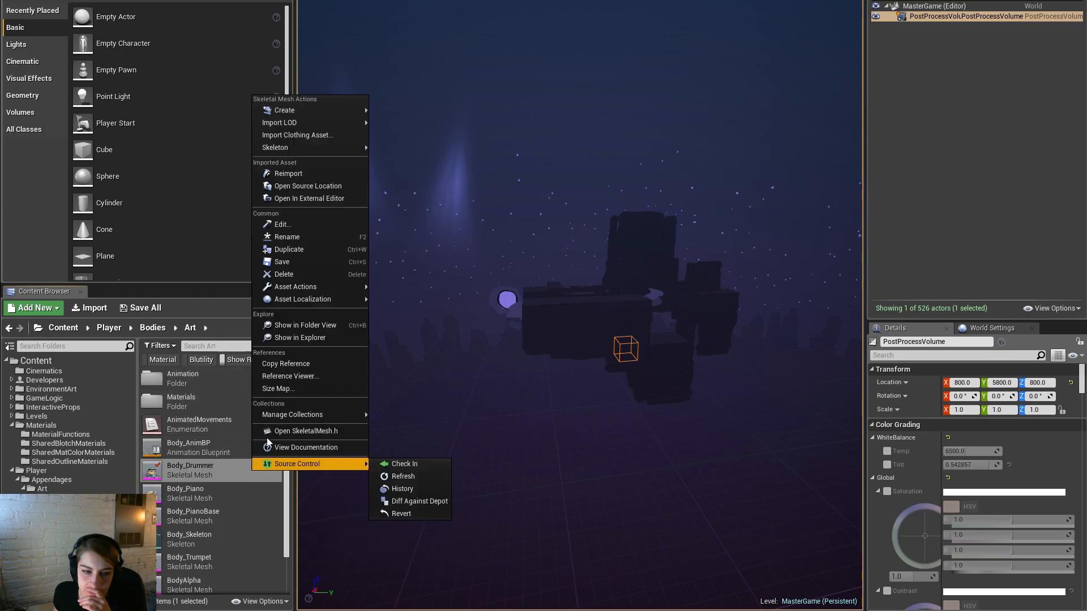
left_click(316, 174)
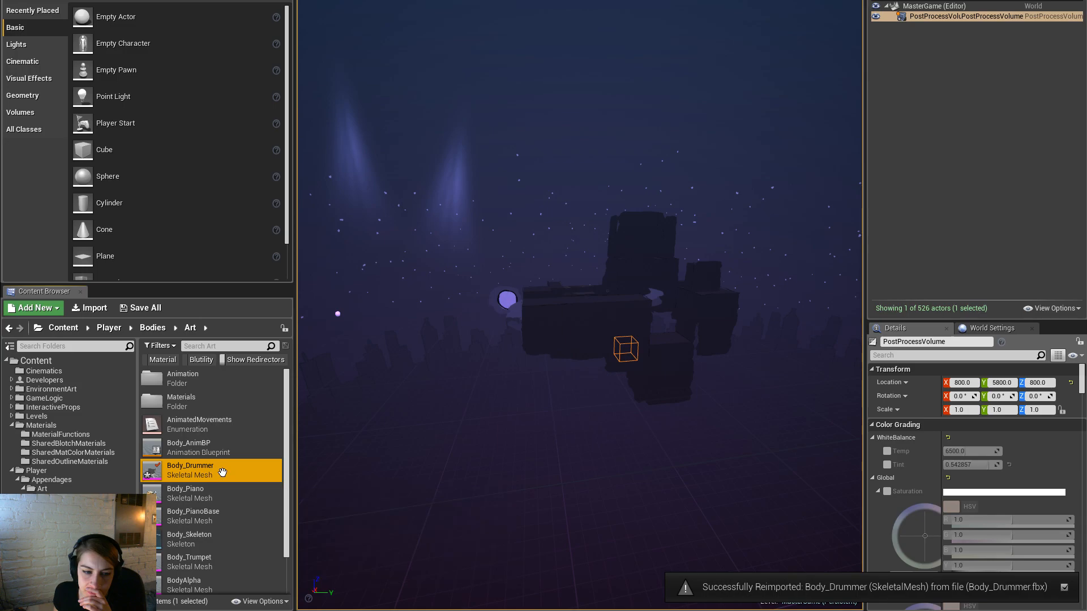
double_click(222, 472)
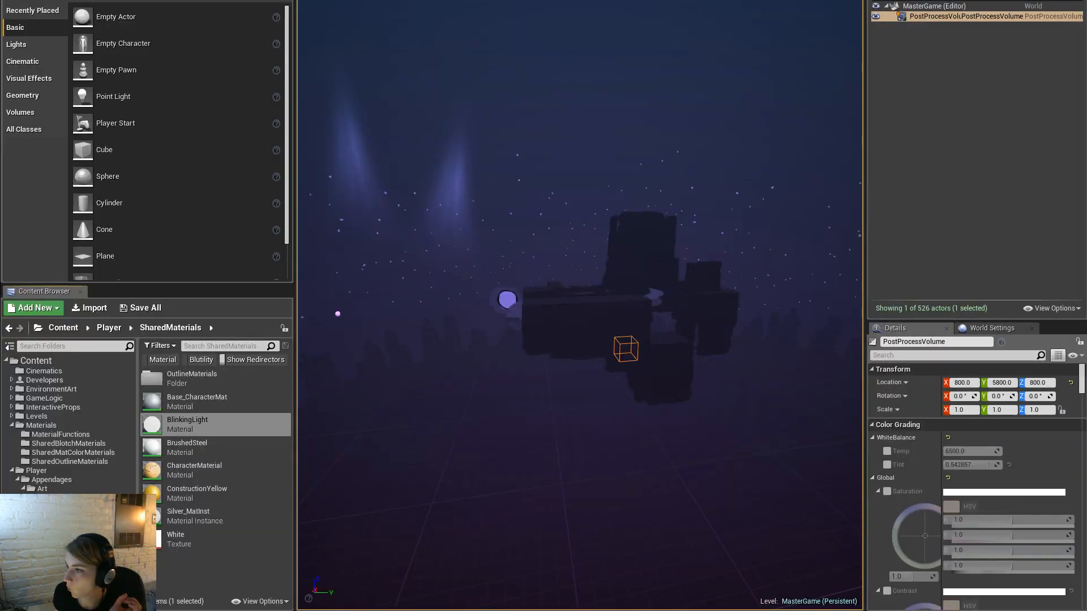
Step: Pick Silver_MatInst and MatSilver_Inst in their content folders for use in the Body_Drummer material slots
left_click(213, 516)
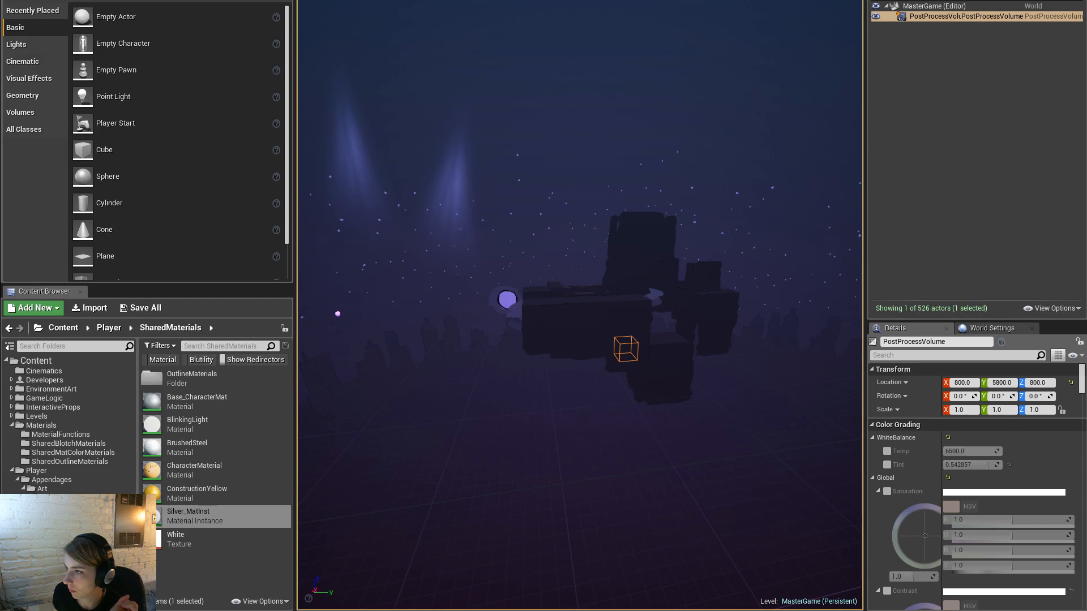
key("ctrl+b")
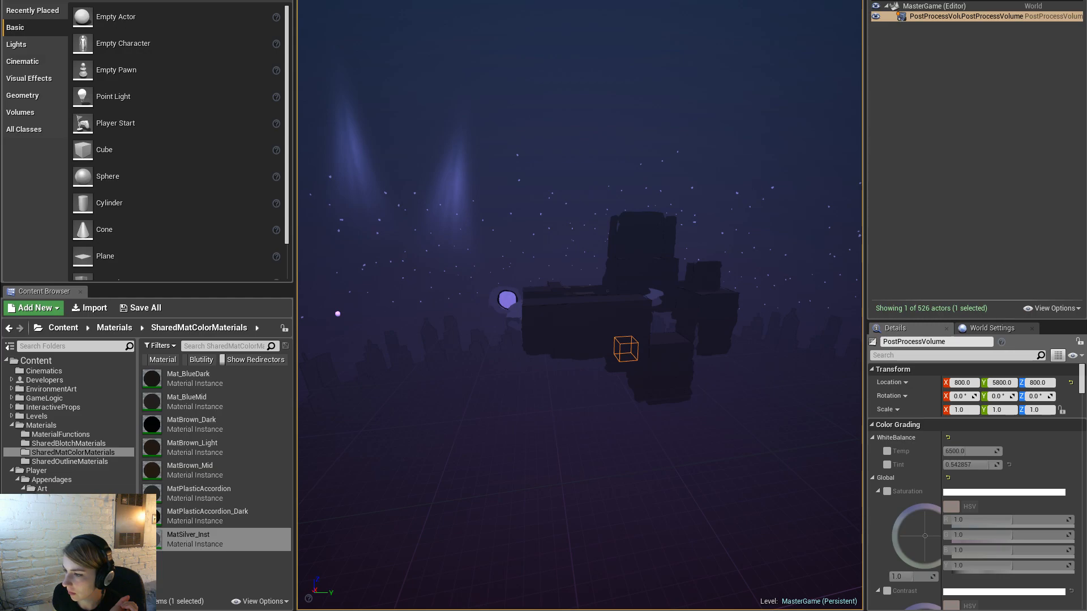
key("ctrl+b")
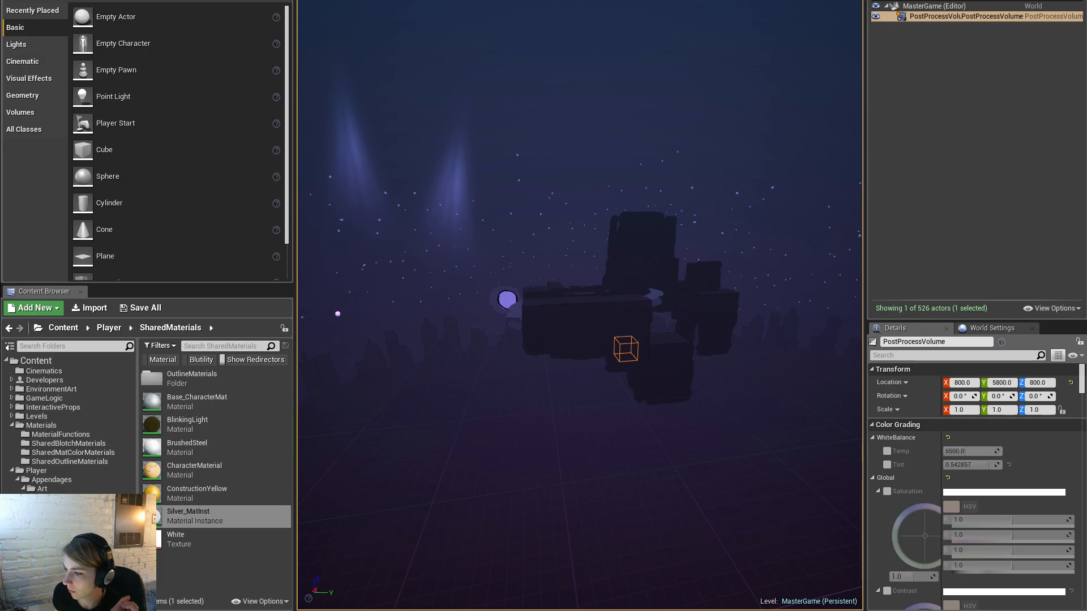
Step: Switch to Maya and parent the drummer's hat cylinder, pCylinder21, under the body_geo group
key("alt+Tab")
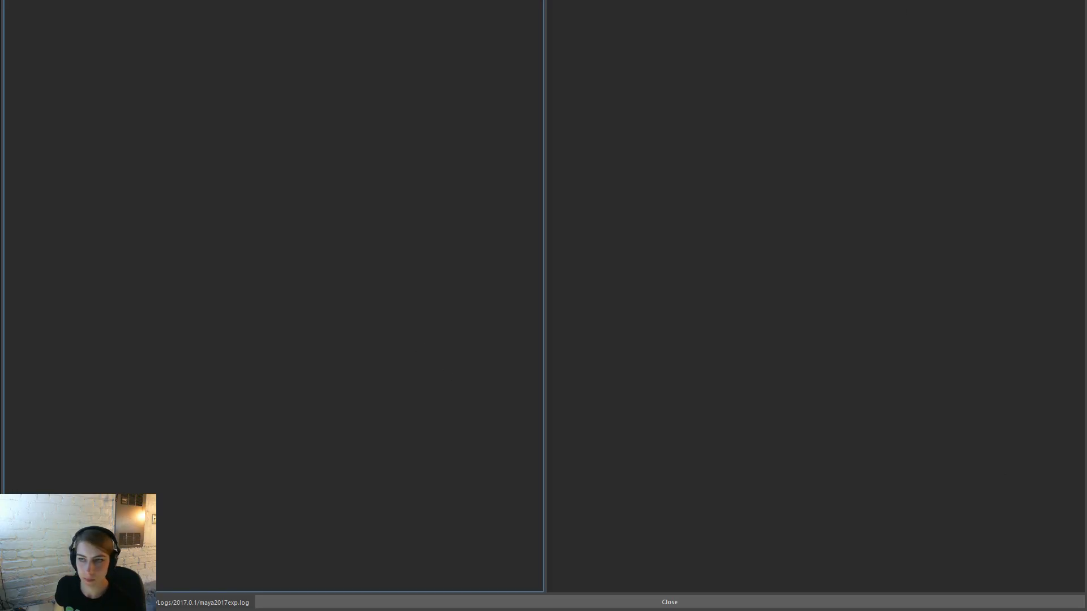
key("alt+Tab")
left_click(585, 256)
scroll(243, 390, "down", 7)
scroll(190, 407, "up", 7)
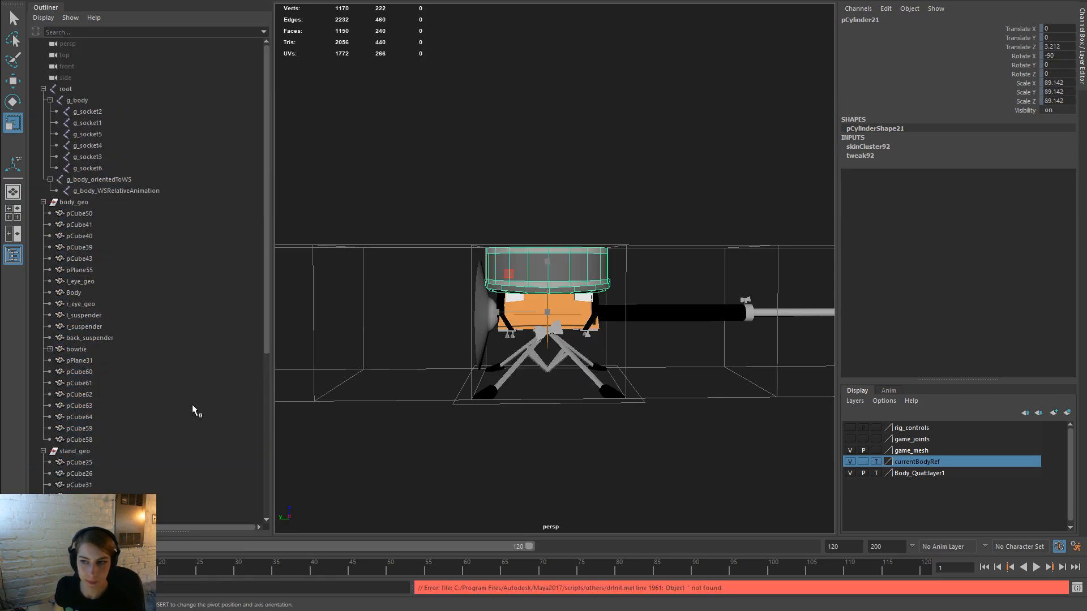
left_click(79, 203)
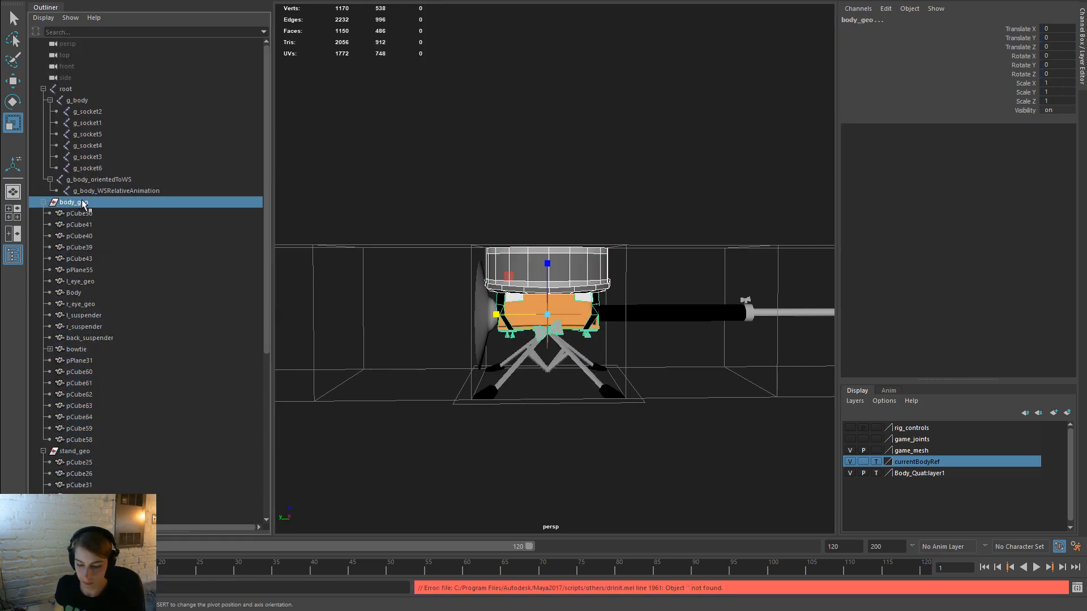
key("p")
Step: Export the root joint hierarchy plus the body_geo and stand_geo geometry as FBX, overwriting Body_Drummer.fbx in the Bodies folder
scroll(134, 277, "down", 7)
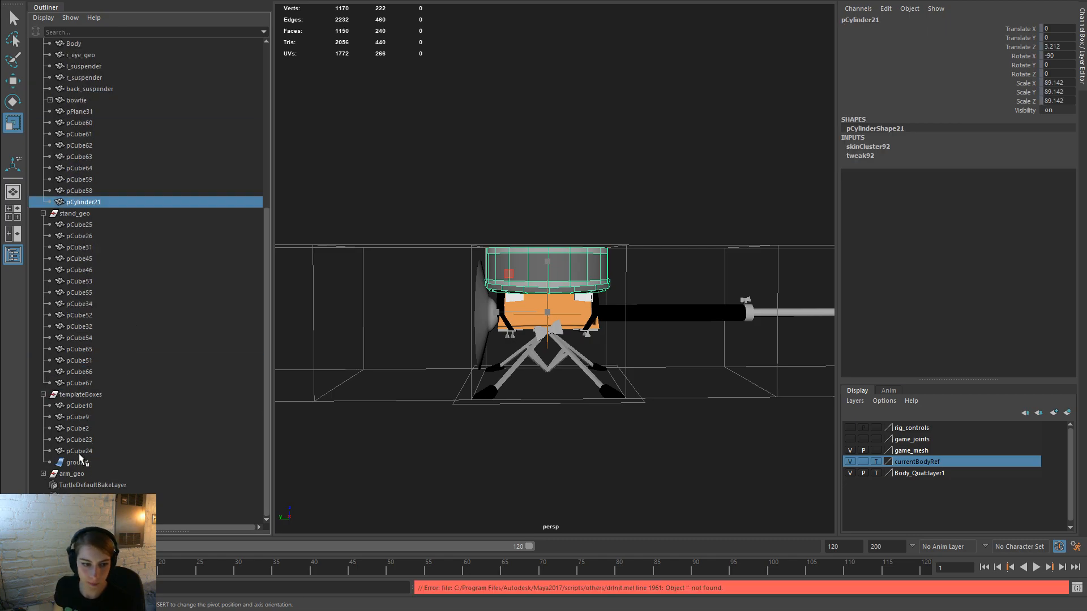
left_click(91, 383)
scroll(90, 384, "up", 7)
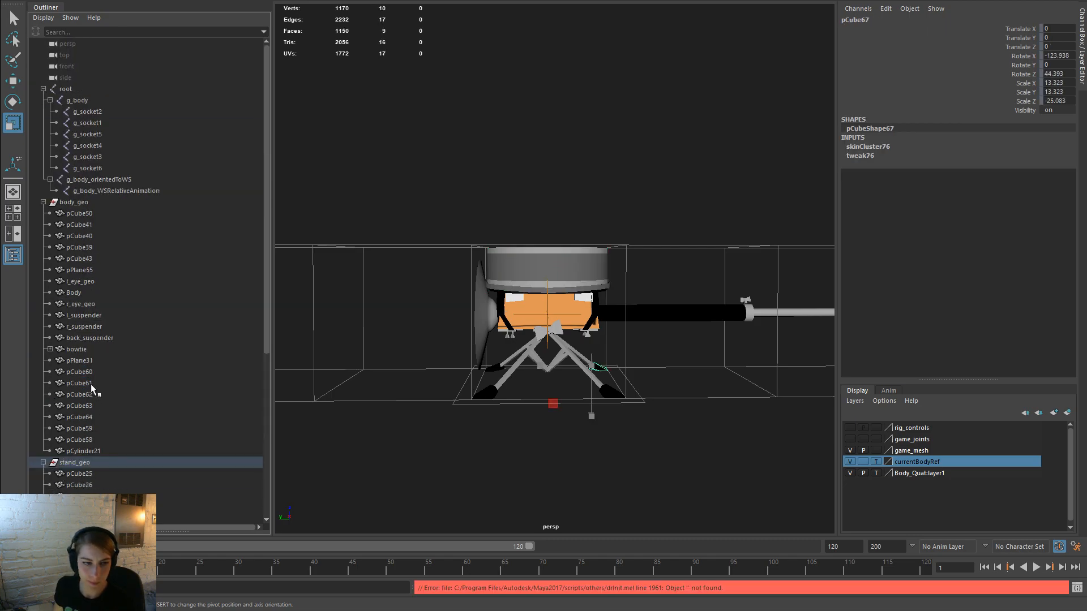
left_click(93, 99, "shift")
left_click(216, 79, "ctrl")
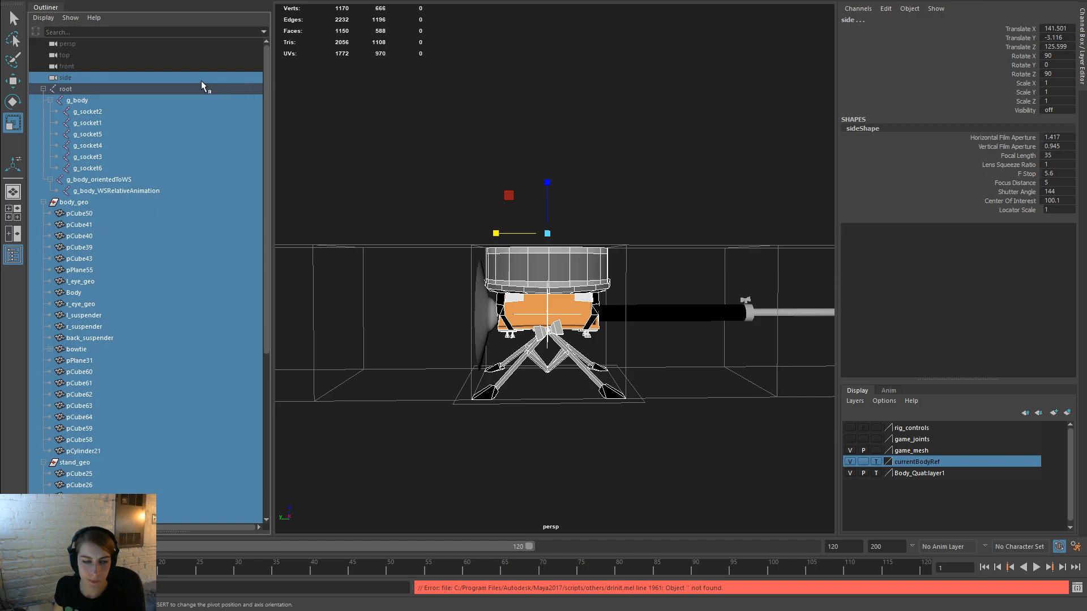
left_click(165, 76, "ctrl")
key("space")
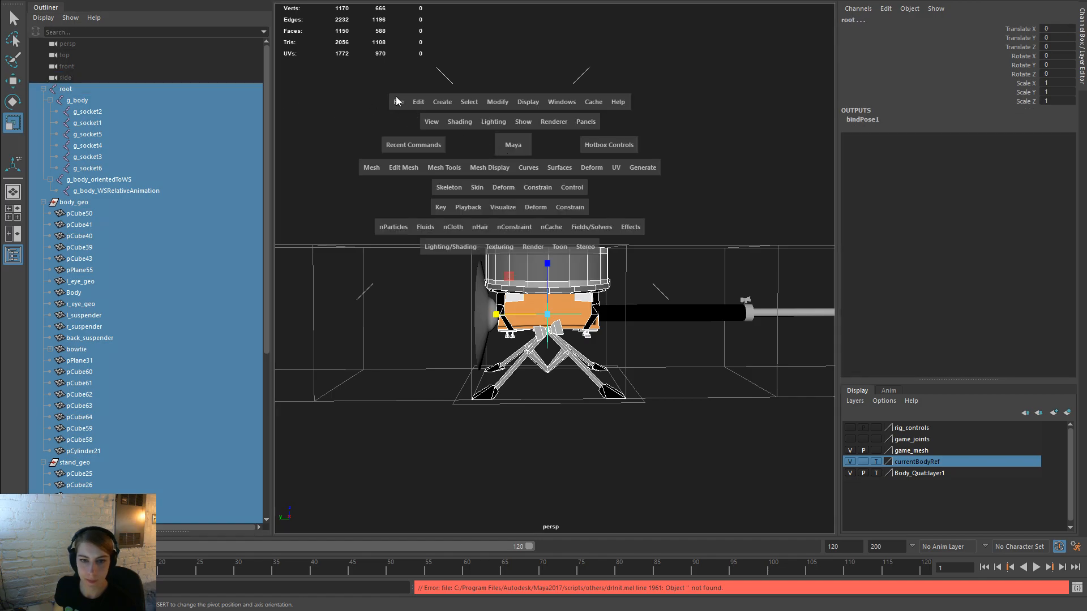
left_click(398, 102)
left_click(450, 246)
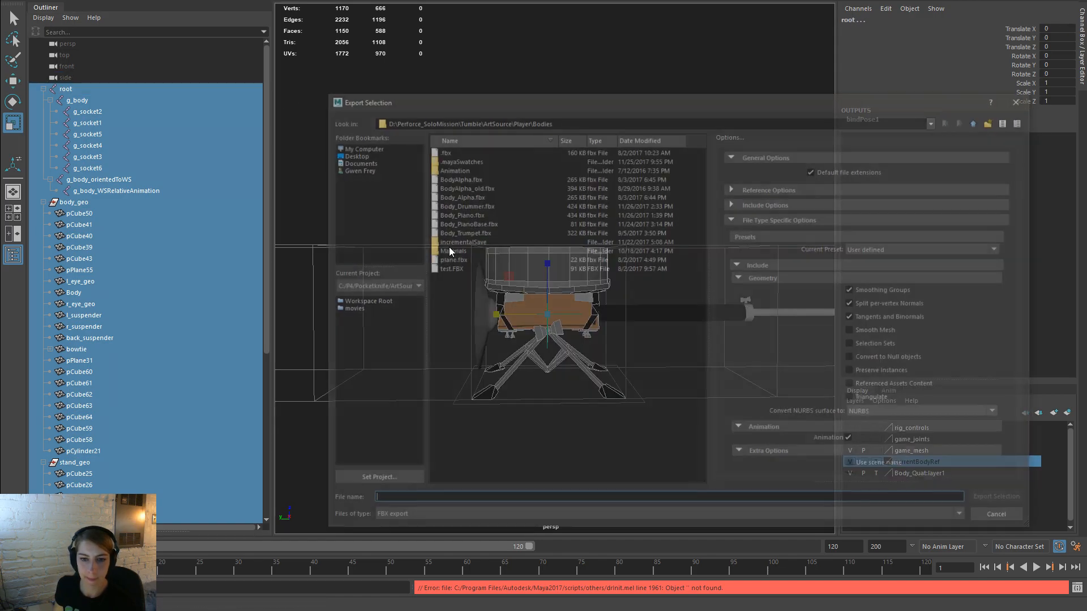
left_click(482, 213)
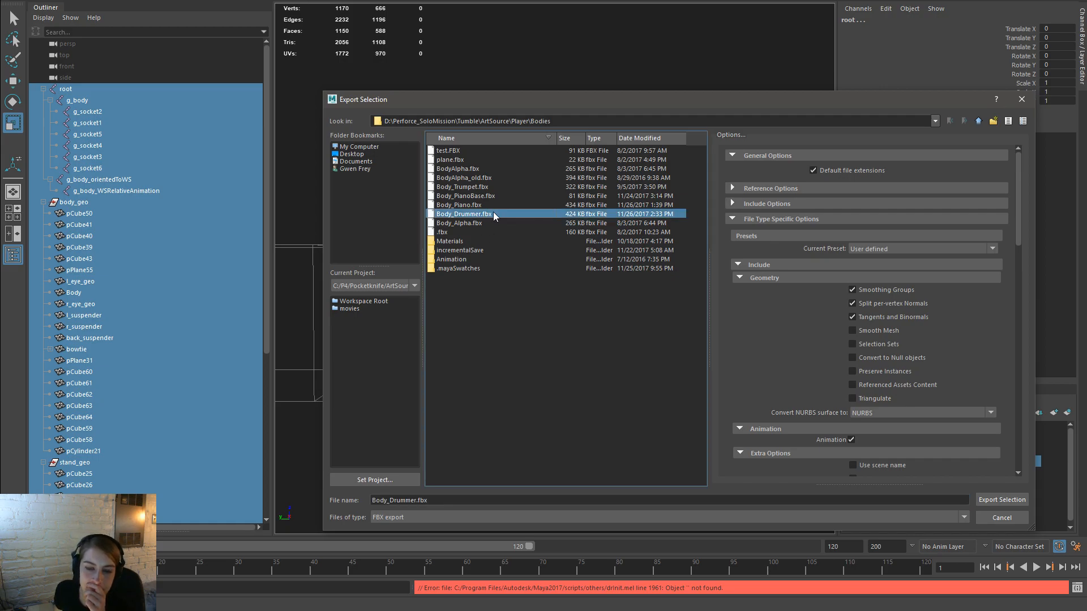
double_click(496, 212)
left_click(650, 331)
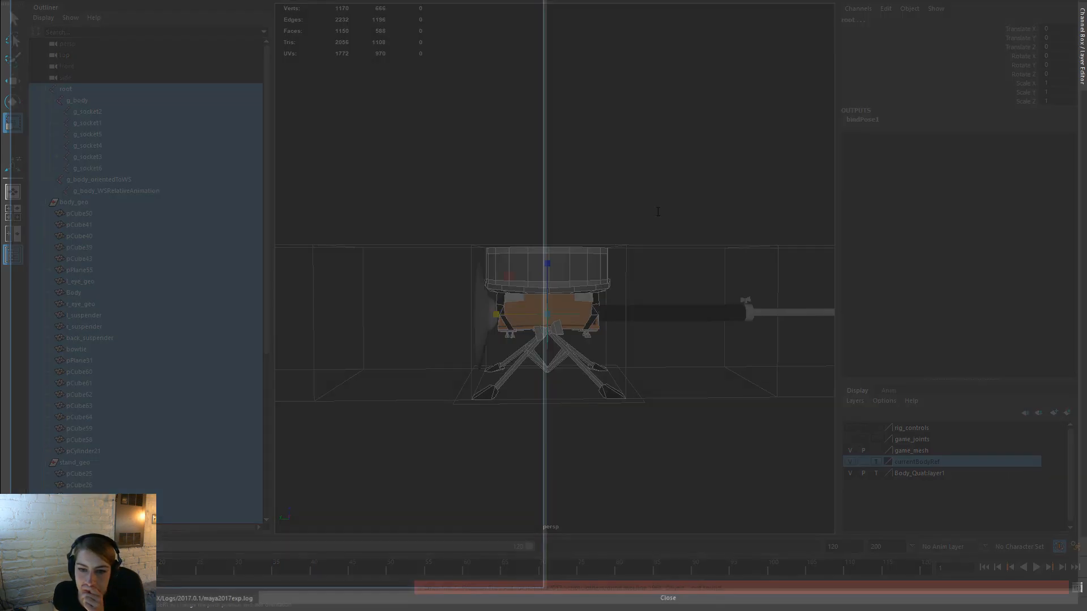
key("Escape")
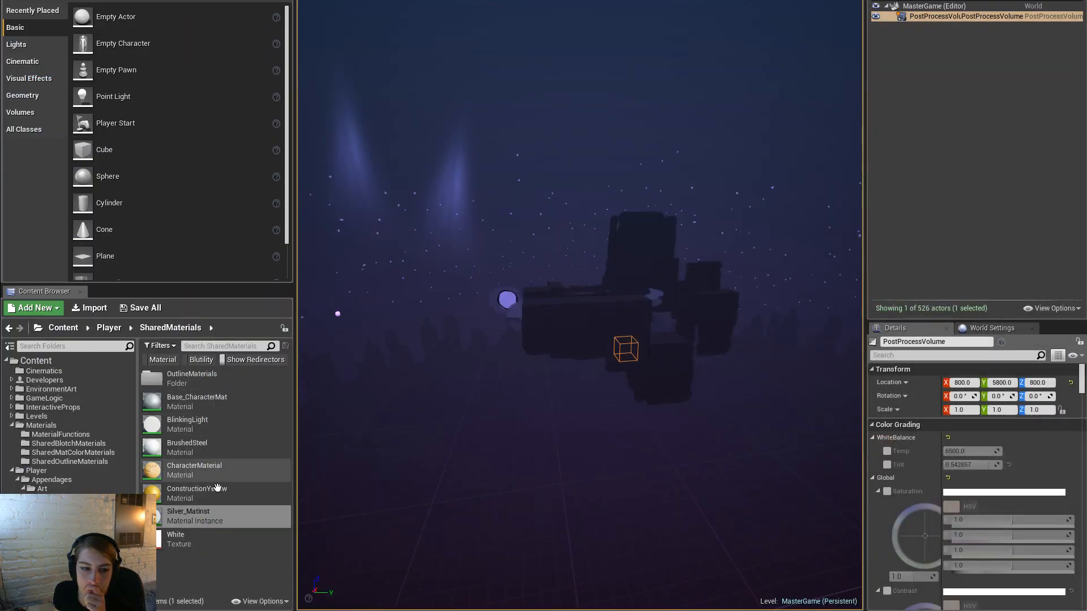
Step: In the Unreal Editor, reimport the Body_Drummer skeletal mesh from Player/Bodies/Art
left_click(68, 515)
left_click(68, 534)
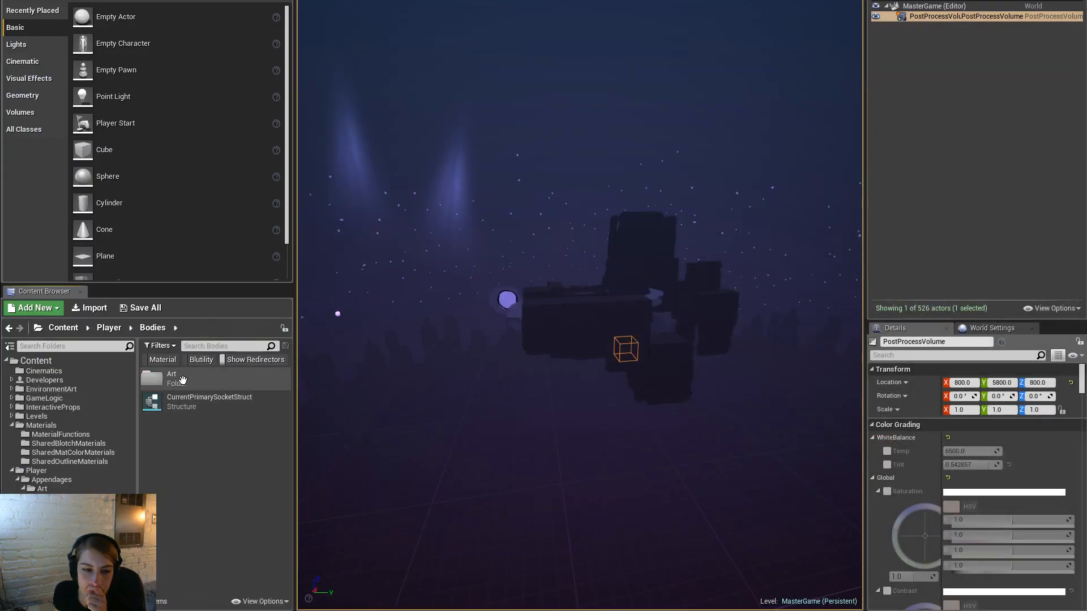
double_click(151, 378)
right_click(237, 472)
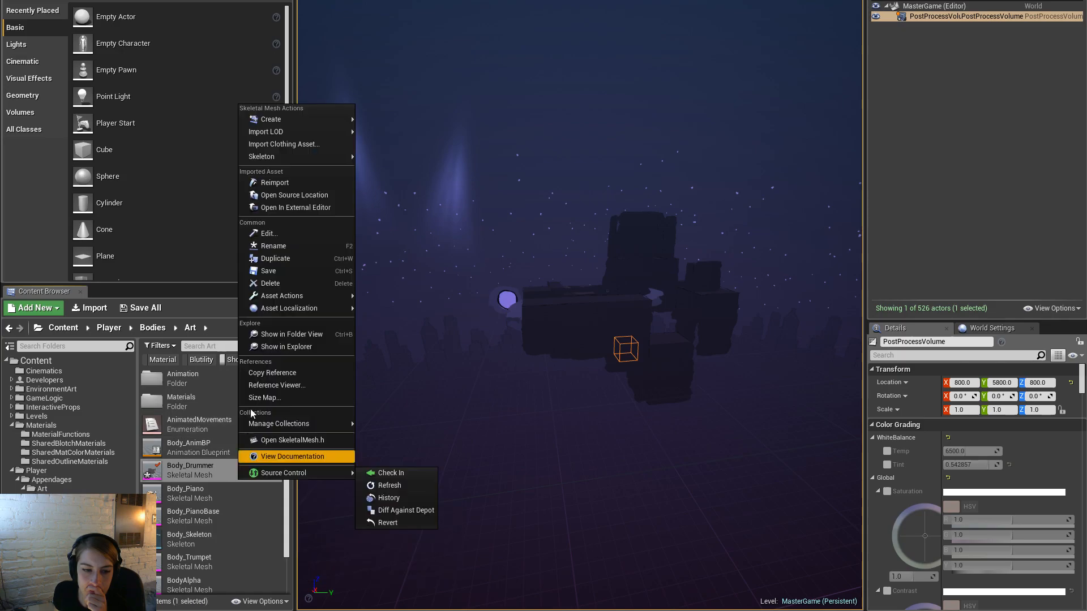
left_click(274, 182)
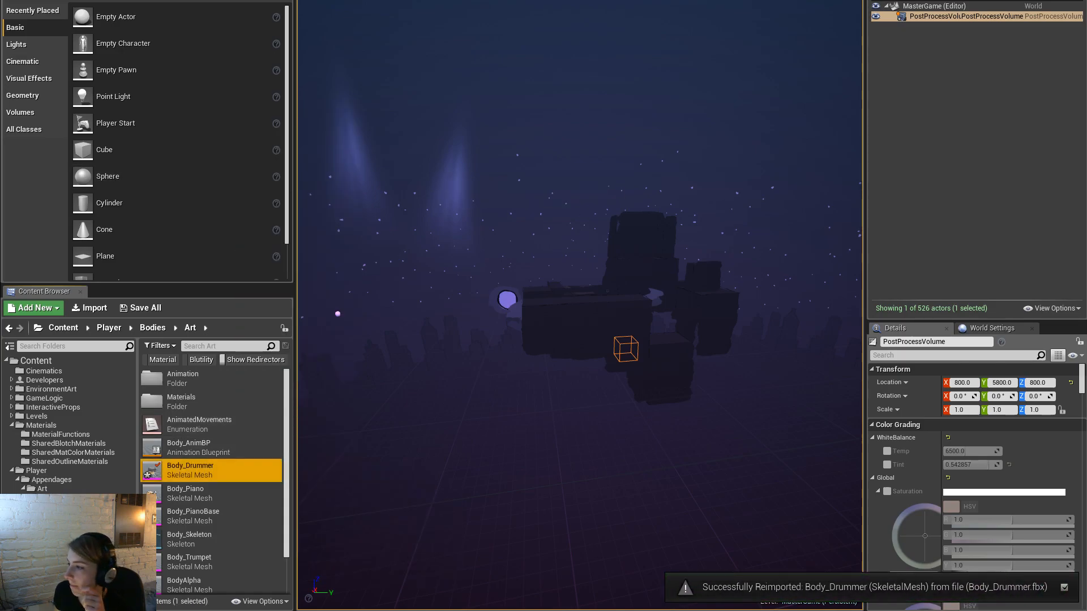
Step: Inspect the reimported drummer's hat, eyes and stand from the front in the Body_Drummer mesh preview
key("alt+Tab")
left_click_drag(667, 351, 667, 283, "alt")
middle_click_drag(667, 305, 521, 306)
left_click_drag(667, 306, 786, 320, "alt")
middle_click_drag(668, 306, 549, 305)
right_click_drag(668, 306, 623, 306, "alt")
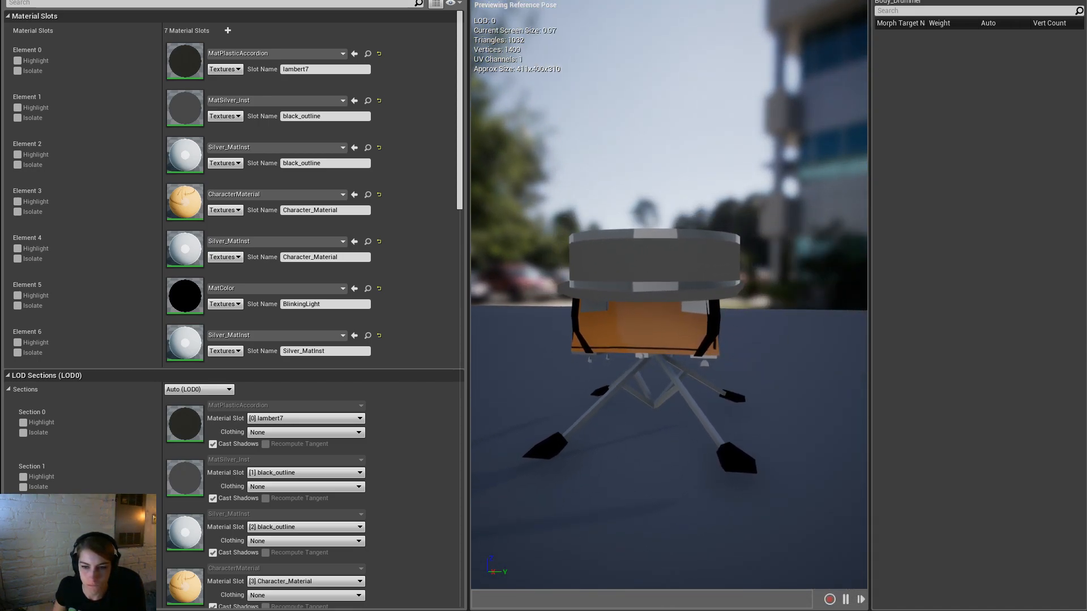
middle_click_drag(668, 305, 668, 316)
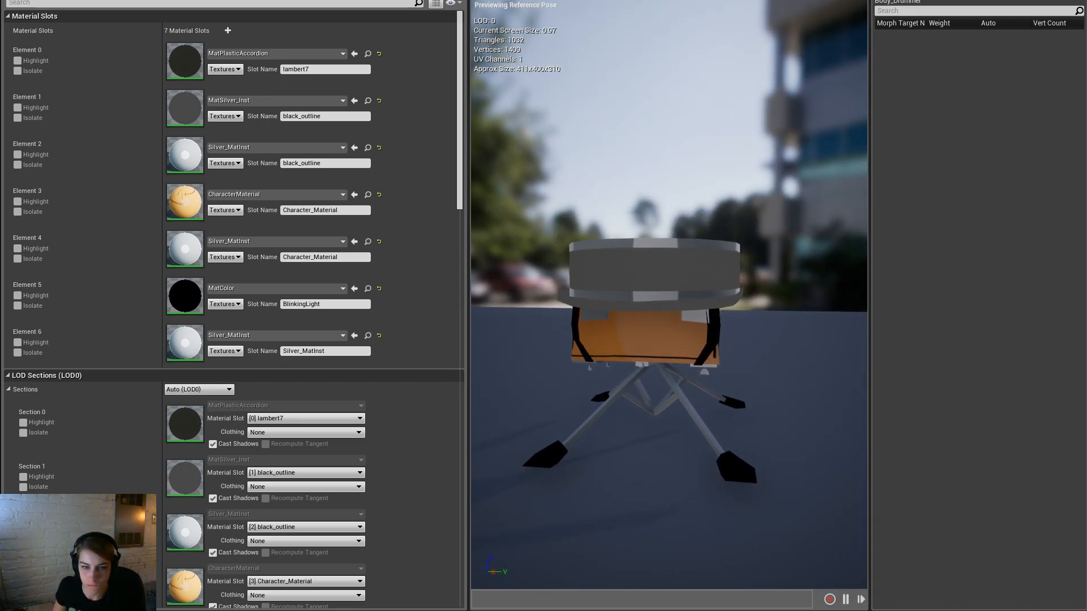
Step: Try the BlinkingLight material on Element 4 of the drummer's material slots
left_click(319, 242)
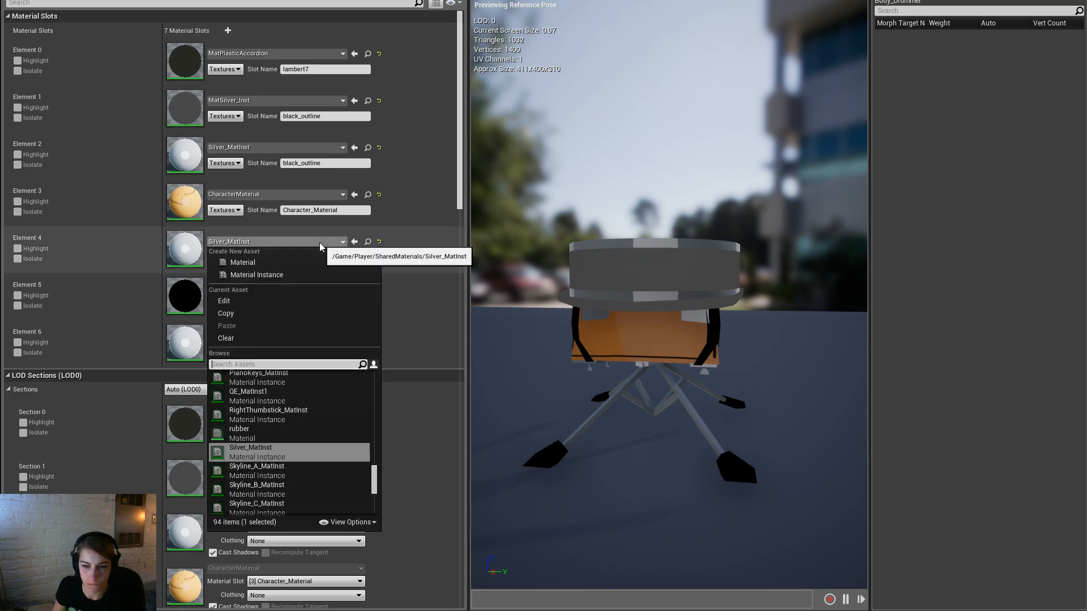
type("blimk")
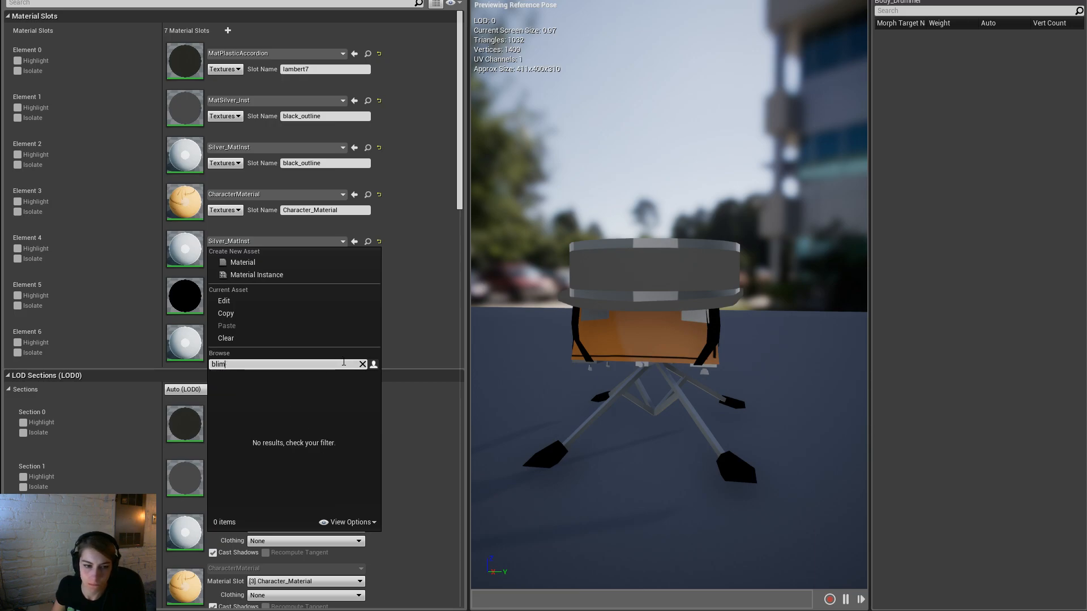
left_click(328, 377)
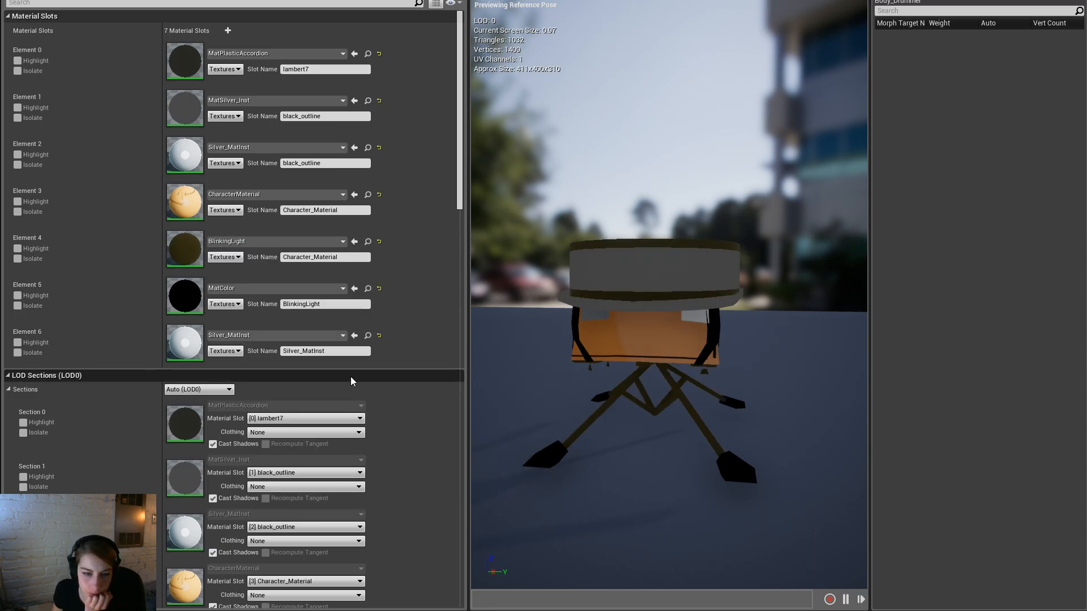
Step: Set material Element 4 back to Silver_MatInst and assign BlinkingLight to Element 2 for the eyes
left_click(368, 336)
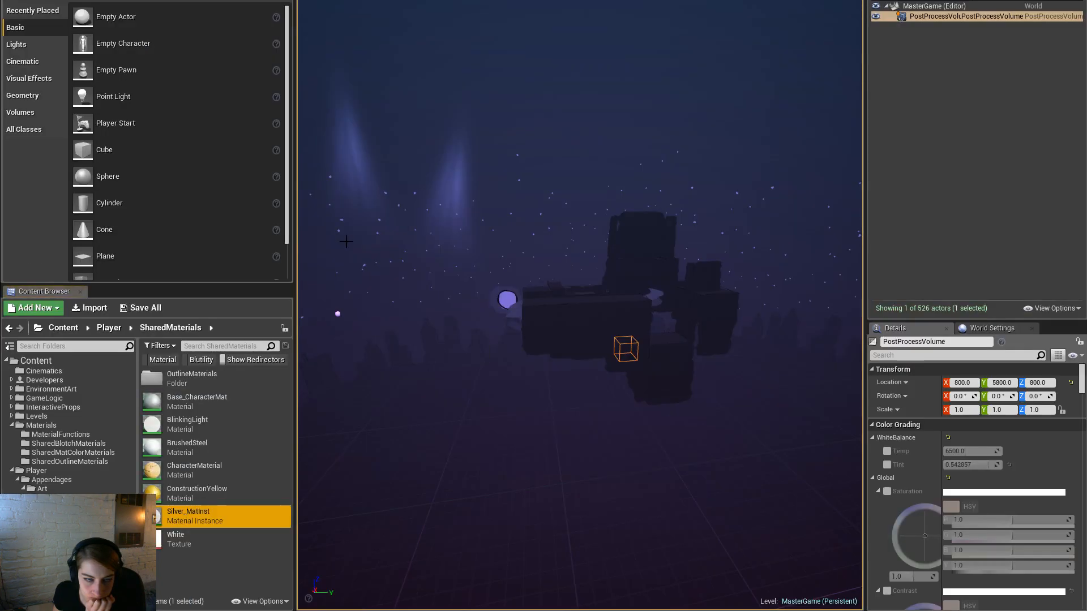
left_click(442, 0)
left_click_drag(452, 0, 939, 69)
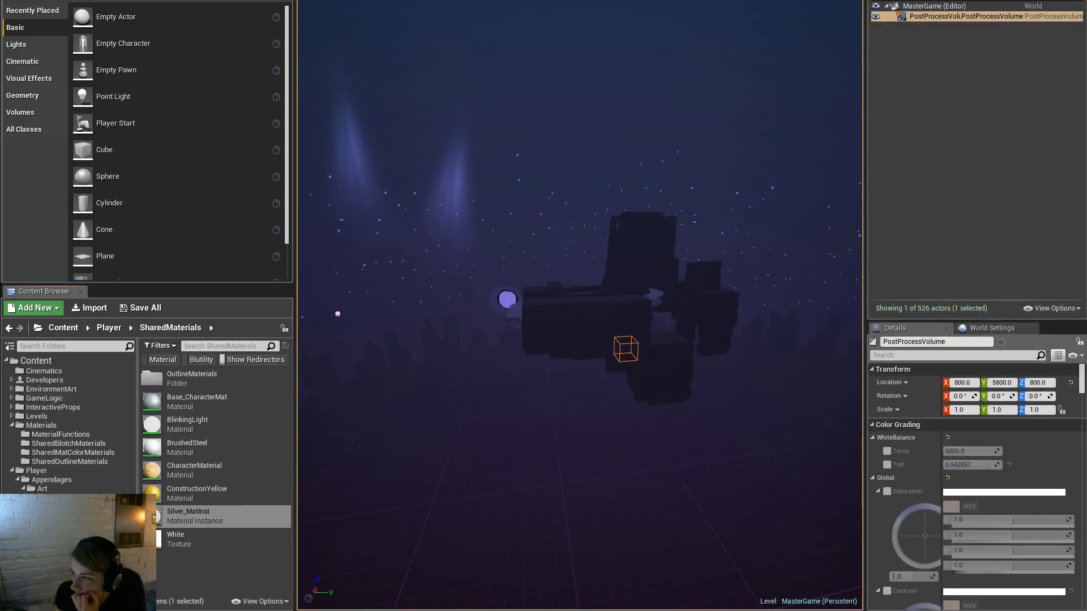
left_click(215, 424)
key("alt+Tab")
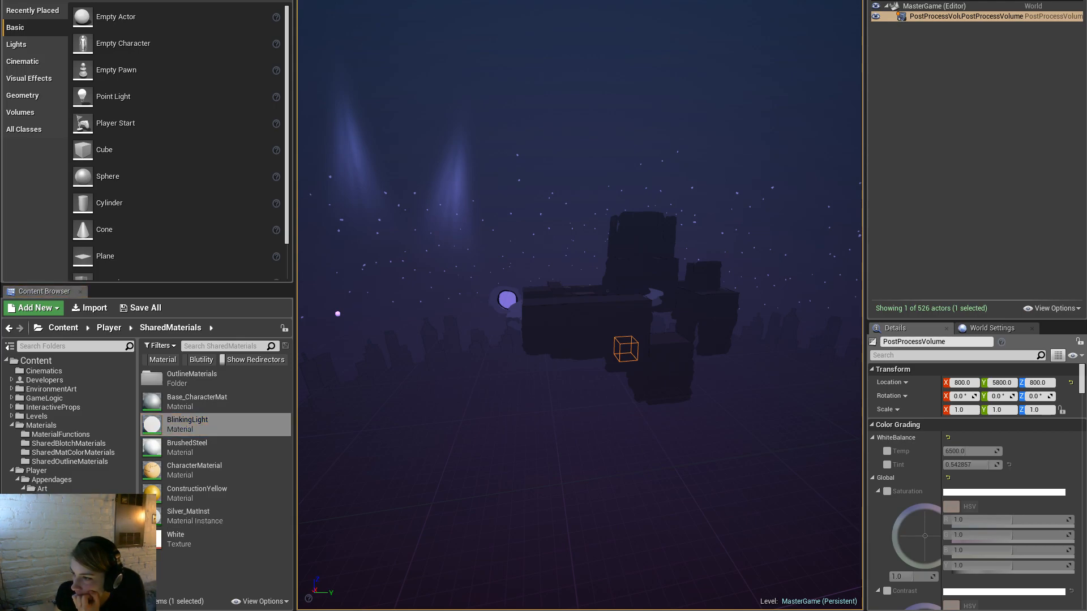
left_click(215, 516)
key("alt+Tab")
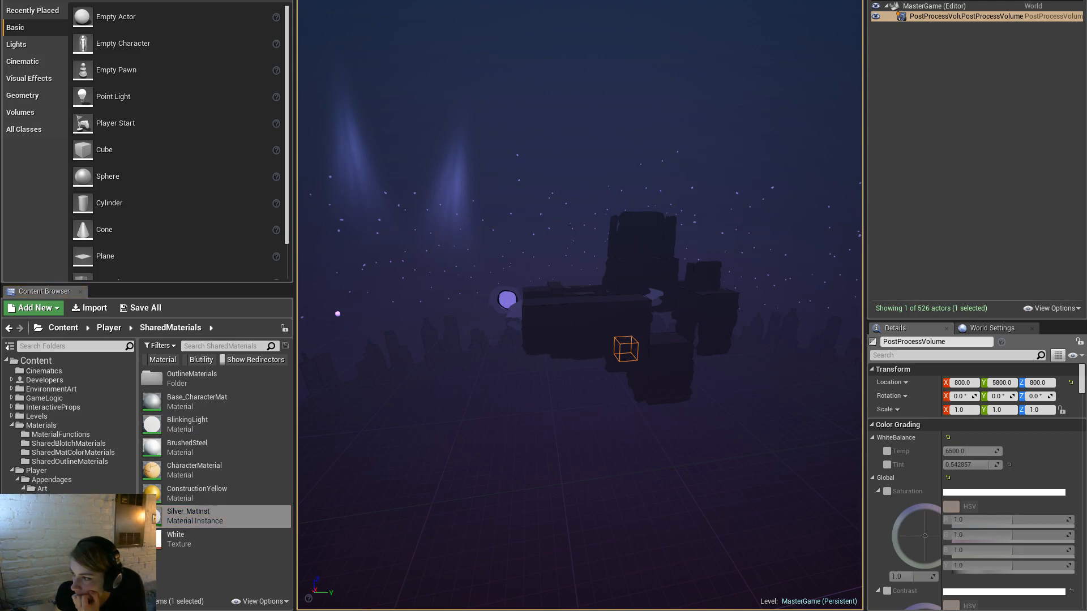
key("alt+Tab")
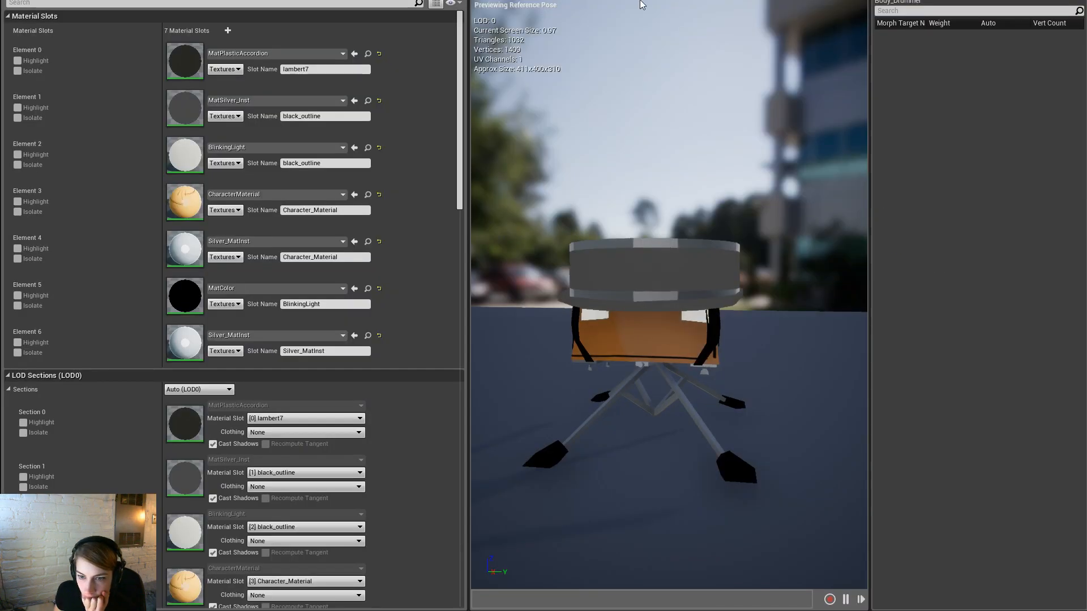
Step: Assign MatSilver_Inst to material Element 0 and MatPlasticAccordion to Elements 1 and 6, and check the hat up close
scroll(669, 317, "down", 2)
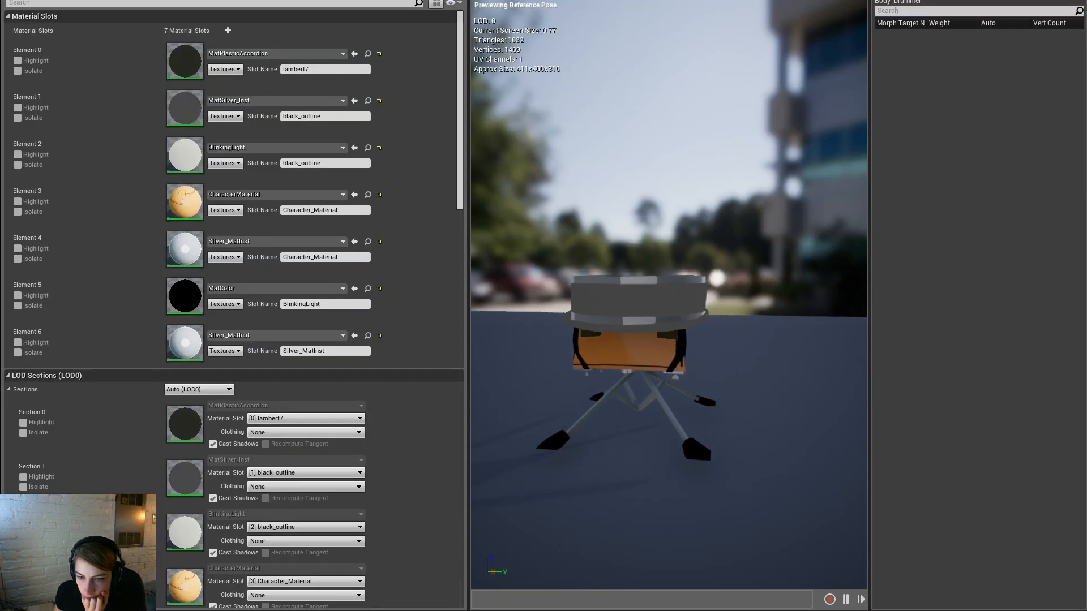
key("e")
mouse_move(669, 317)
right_mouse_down()
mouse_move(599, 318)
mouse_move(669, 320)
right_mouse_up()
key("d")
left_click_drag(668, 385, 651, 374)
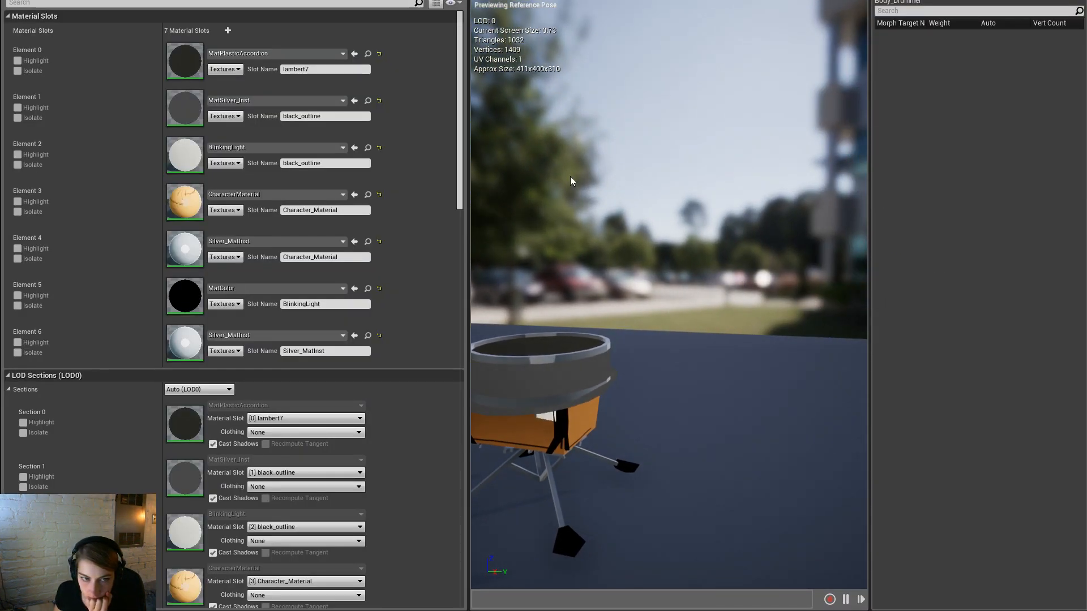
left_click(368, 53)
key("alt+Tab")
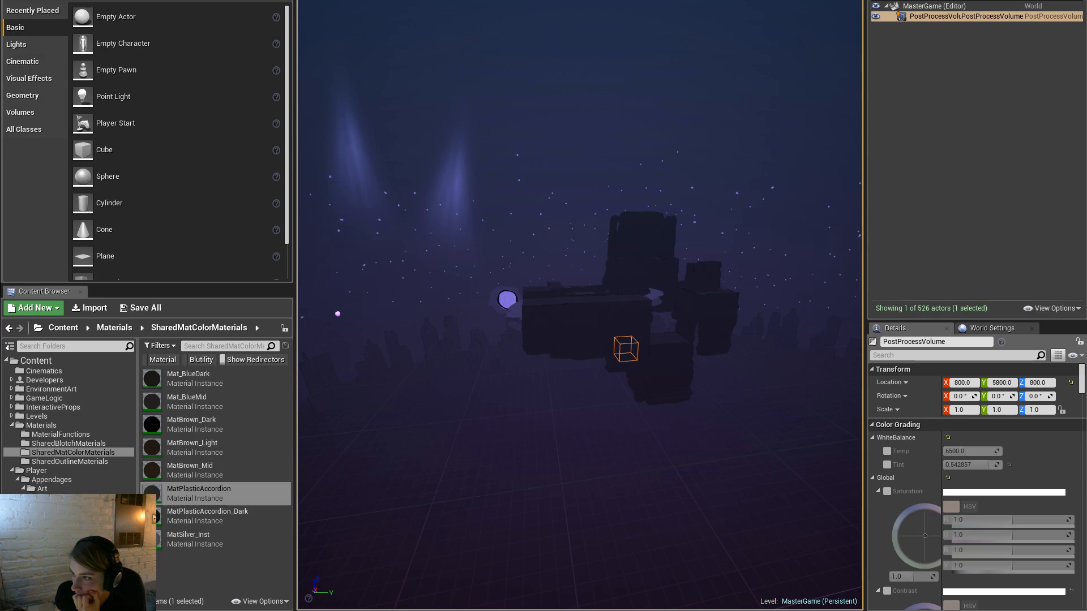
left_click(223, 540)
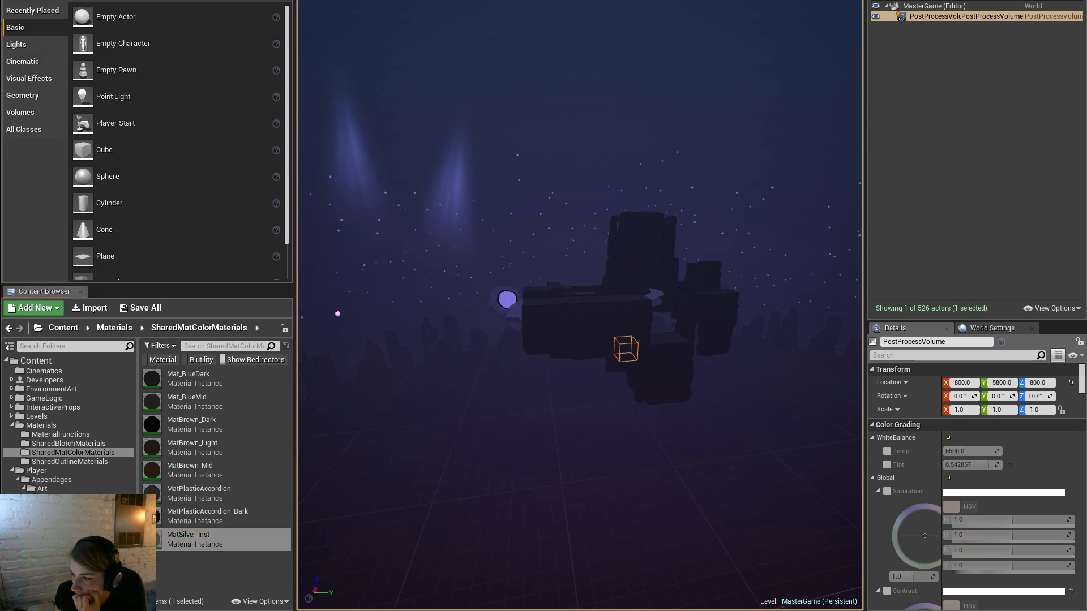
left_click(223, 493)
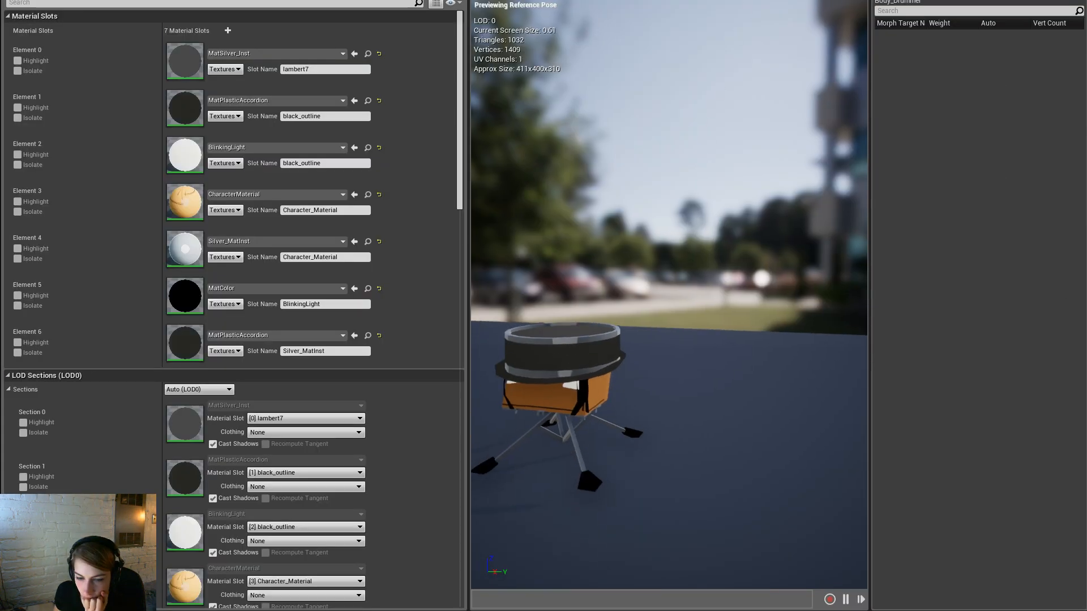
right_click_drag(668, 317, 714, 322)
key("w")
left_click_drag(714, 321, 704, 335)
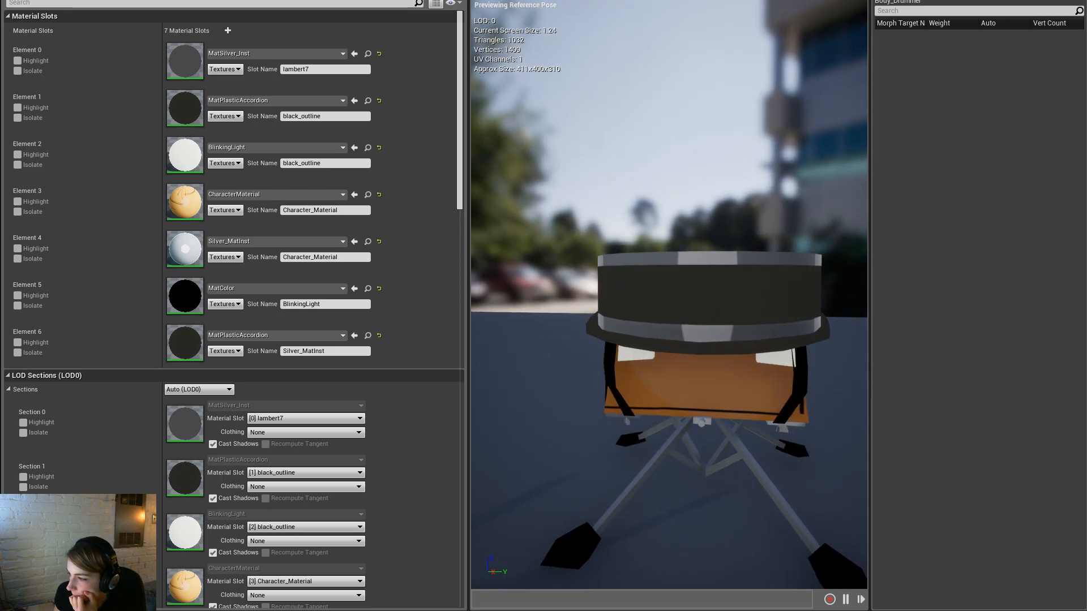
Step: Switch to Maya, bind the bowtie to the g_body joint, and select the root joint
key("alt+Tab")
left_click(660, 417)
left_click(560, 328)
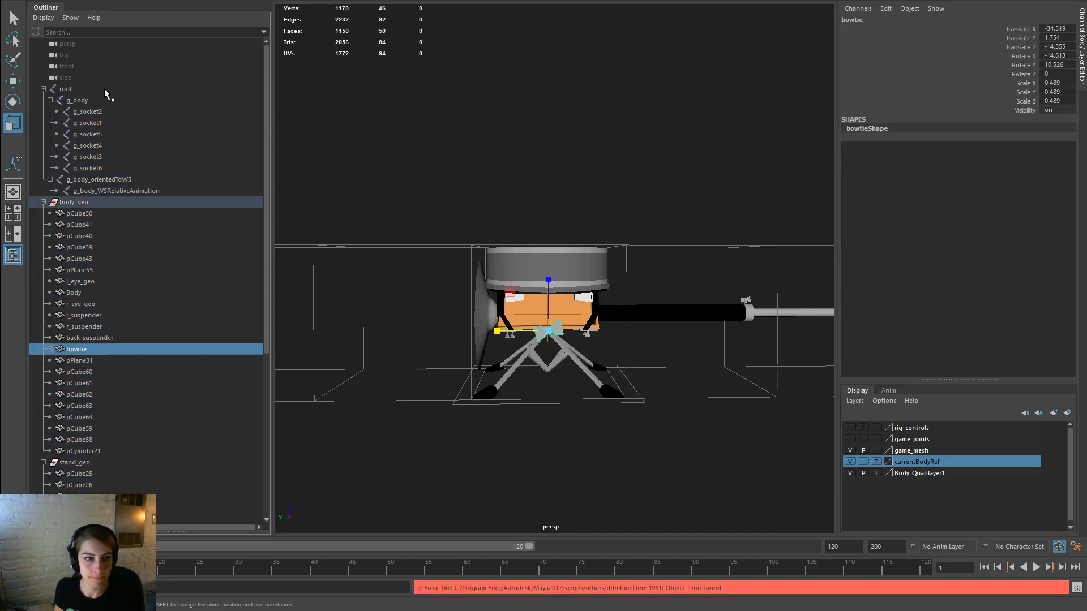
left_click(91, 102, "ctrl")
key("space")
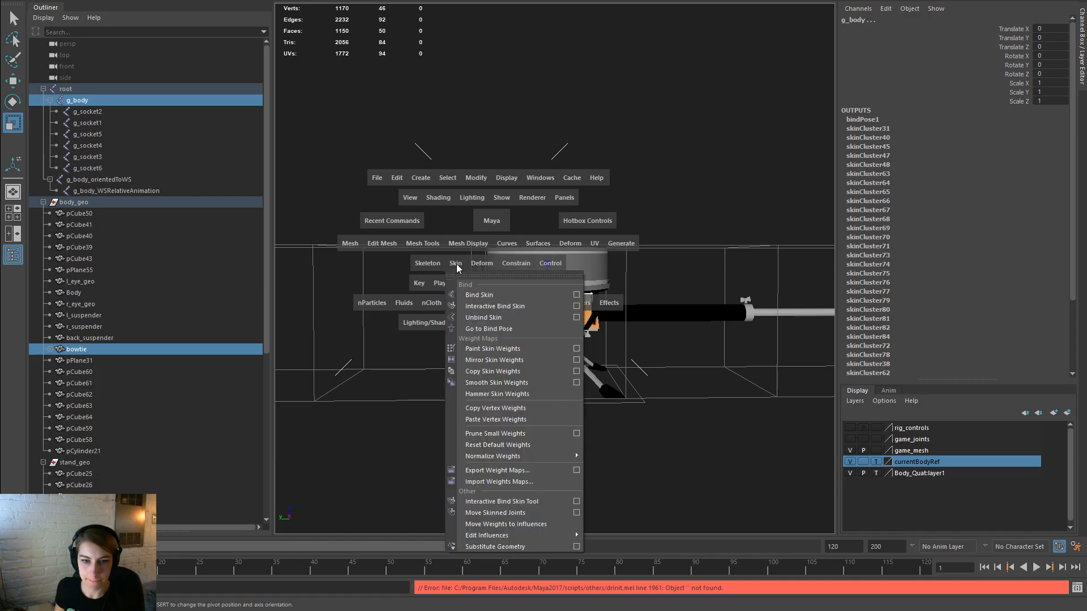
left_click(660, 460)
left_click(121, 90)
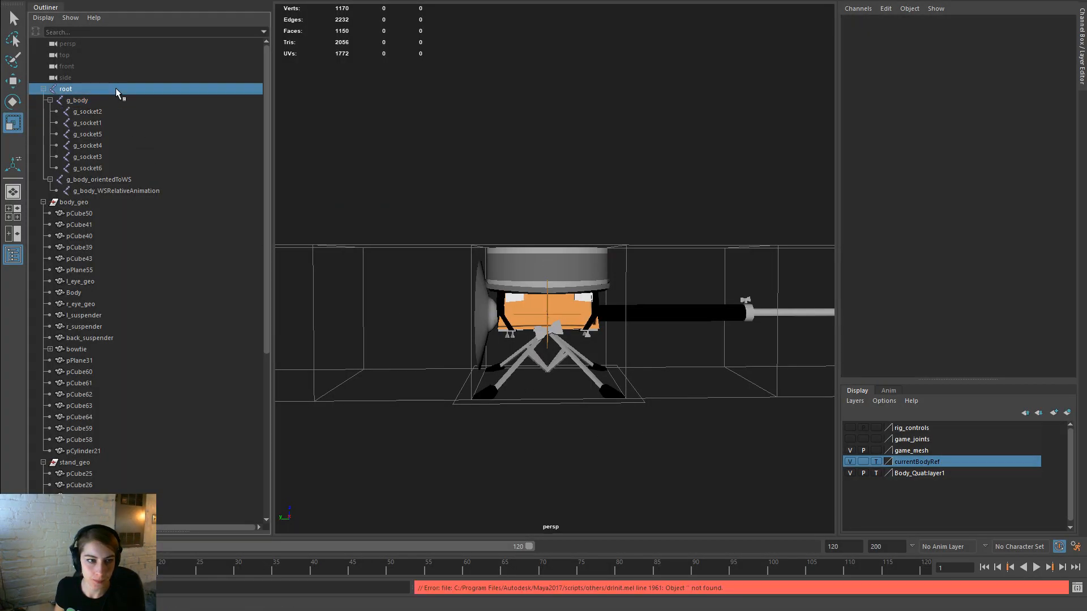
Step: Export the root joint with the body and stand geometry as FBX, overwriting Body_Drummer.fbx
scroll(149, 320, "down", 6)
left_click(89, 384, "shift")
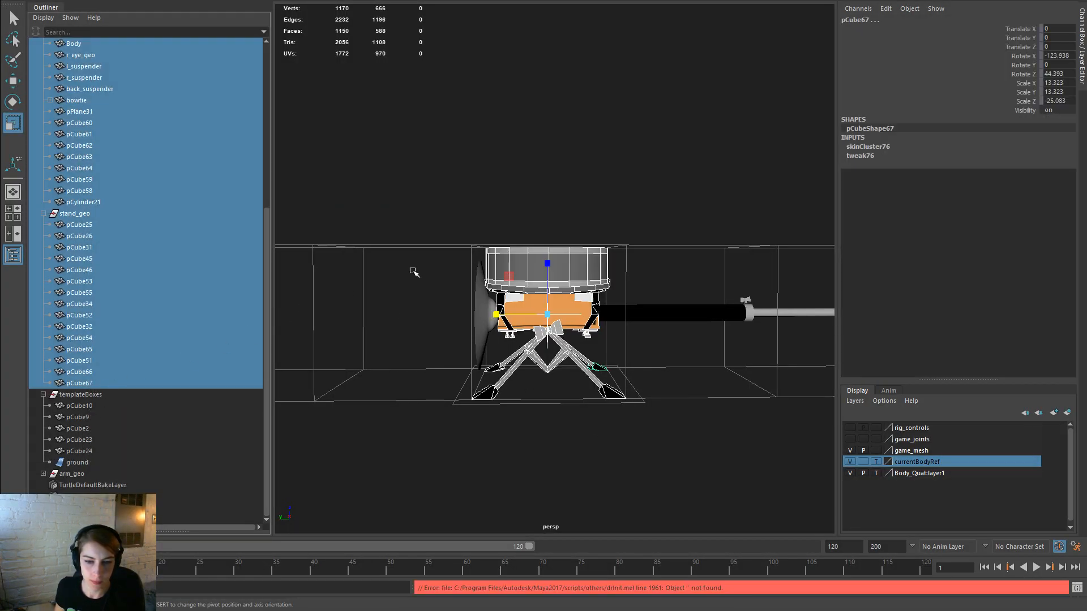
key("space")
left_click(410, 144)
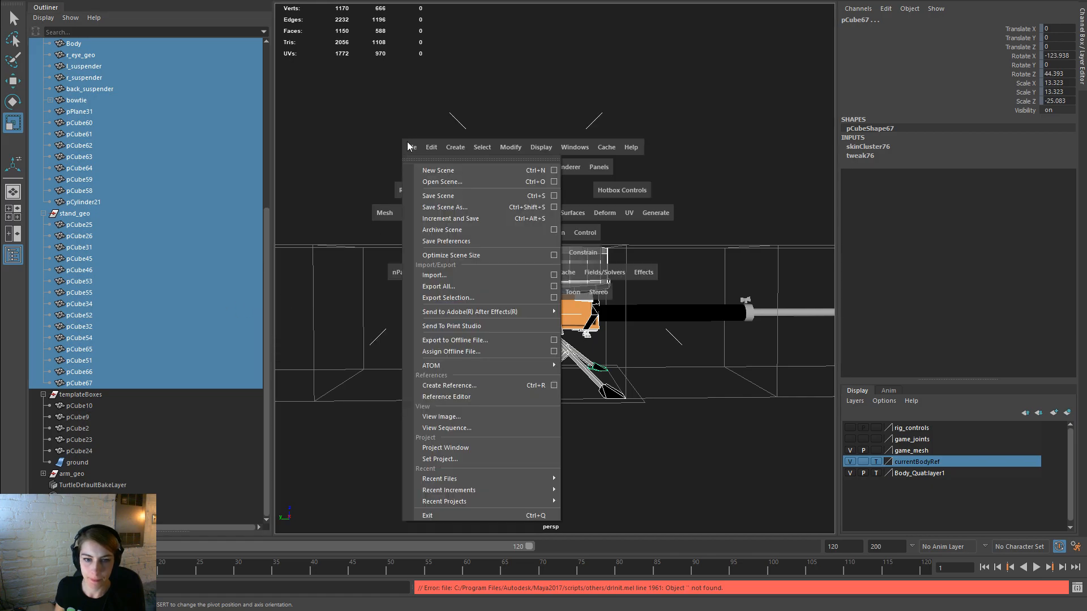
left_click(477, 297)
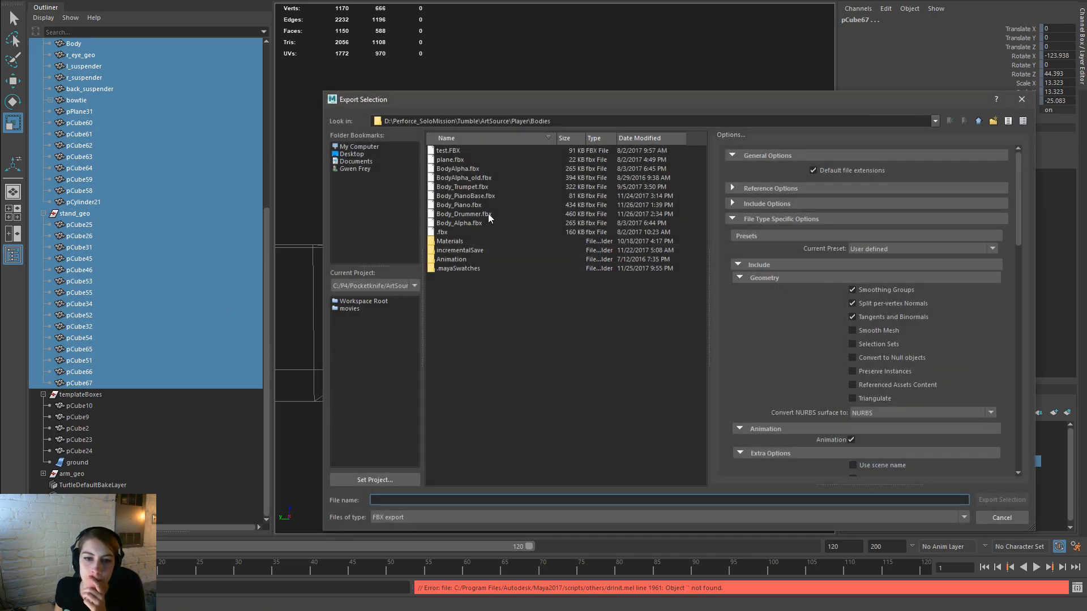
double_click(488, 214)
left_click(638, 332)
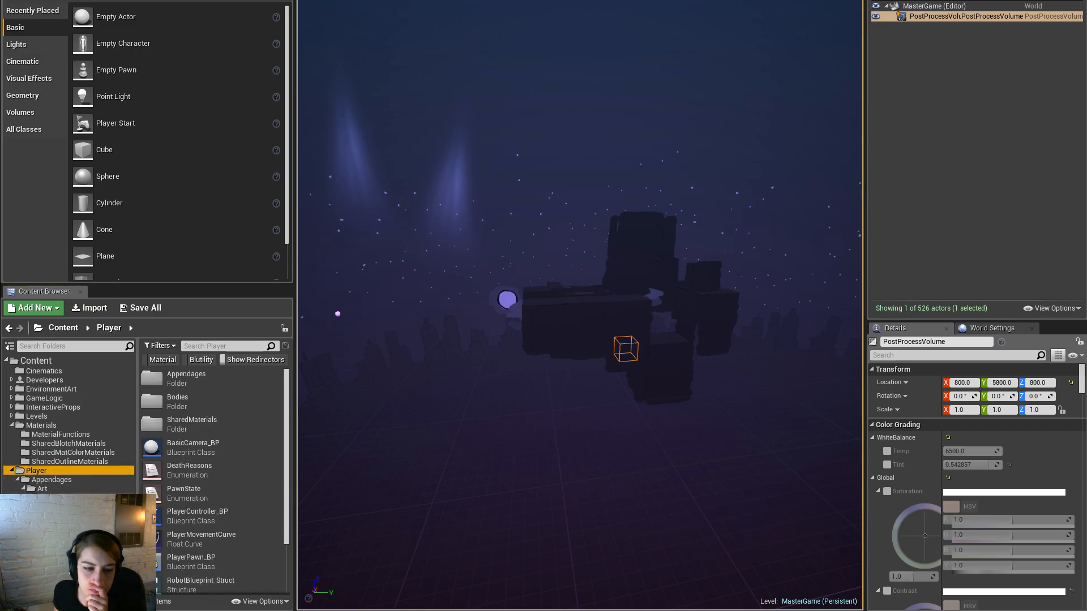
Step: Switch to Unreal and reimport the Body_Drummer skeletal mesh from the player Bodies Art folder
left_click(52, 498)
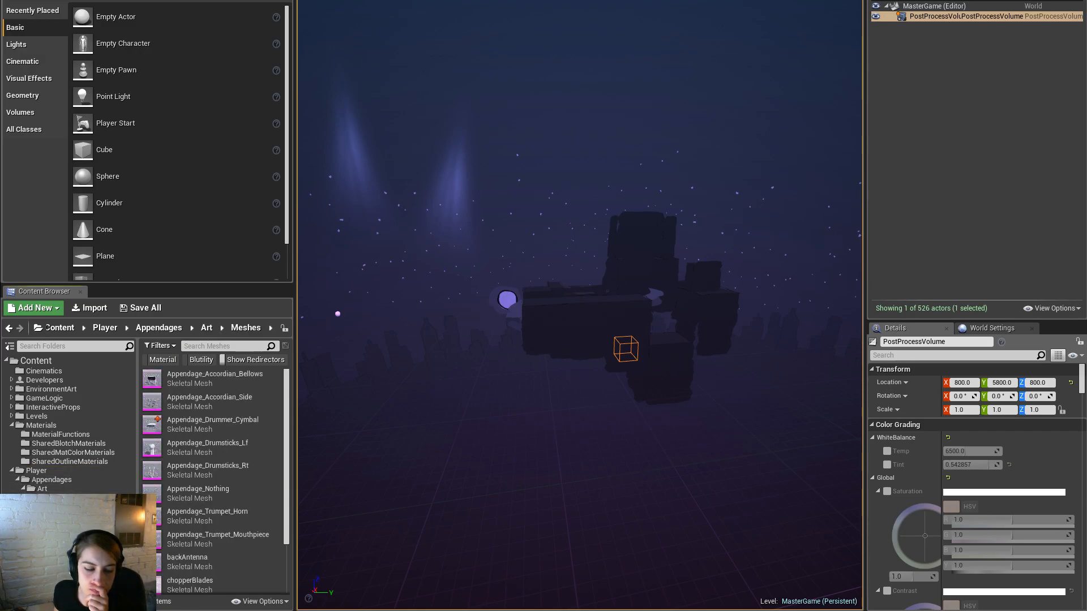
left_click(44, 516)
double_click(164, 378)
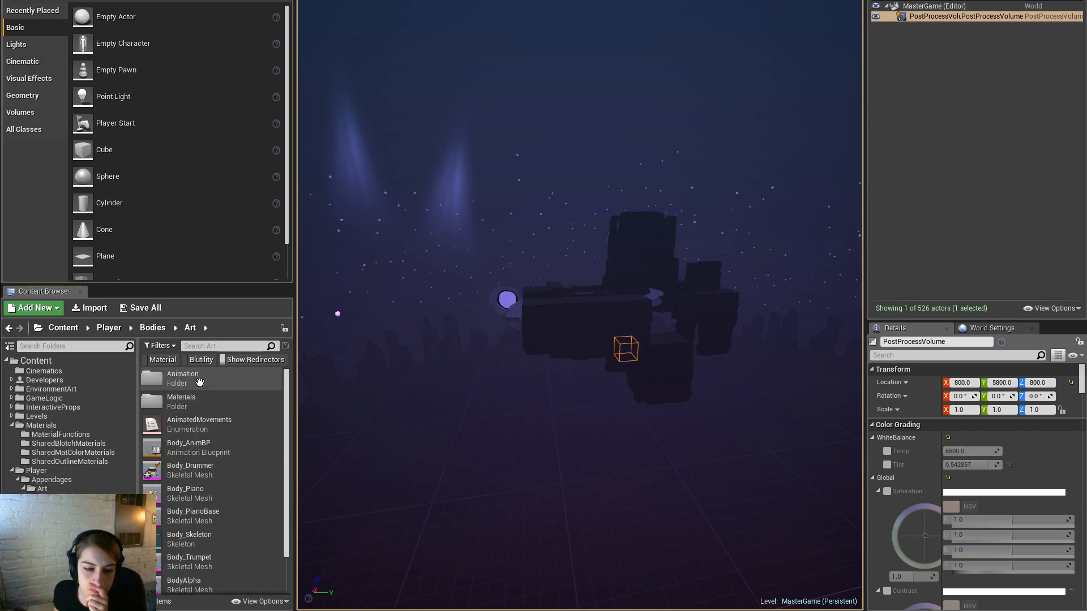
right_click(243, 470)
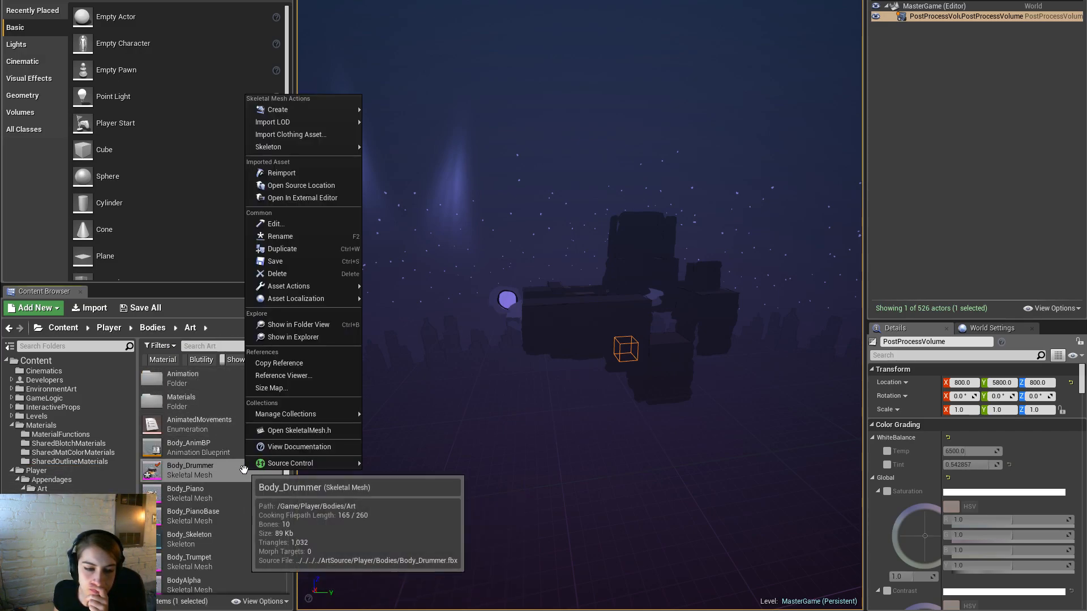
left_click(312, 171)
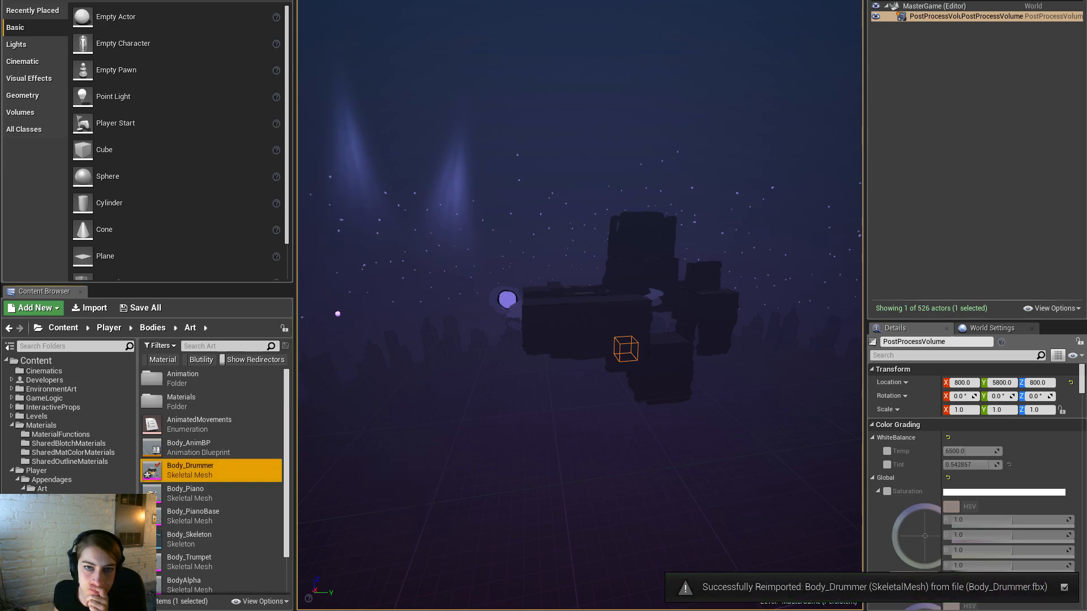
Step: Examine the reimported drummer from several angles, including the hat, the face and the bowtie
key("alt+Tab")
left_click_drag(669, 295, 688, 351)
middle_click_drag(687, 351, 690, 380)
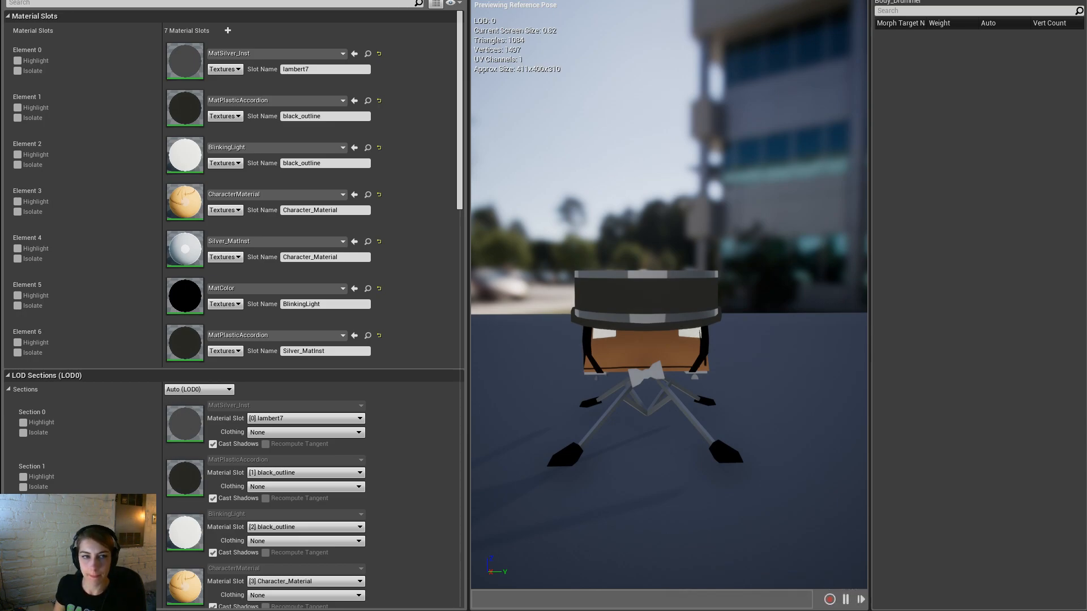
left_click_drag(690, 381, 526, 378, "alt")
middle_click_drag(526, 378, 552, 433, "alt")
left_click_drag(552, 433, 474, 435, "alt")
left_click_drag(713, 407, 684, 406)
middle_click_drag(685, 406, 687, 425, "alt")
left_click_drag(688, 425, 702, 382, "alt")
right_click_drag(702, 382, 611, 354)
left_click_drag(554, 455, 669, 327)
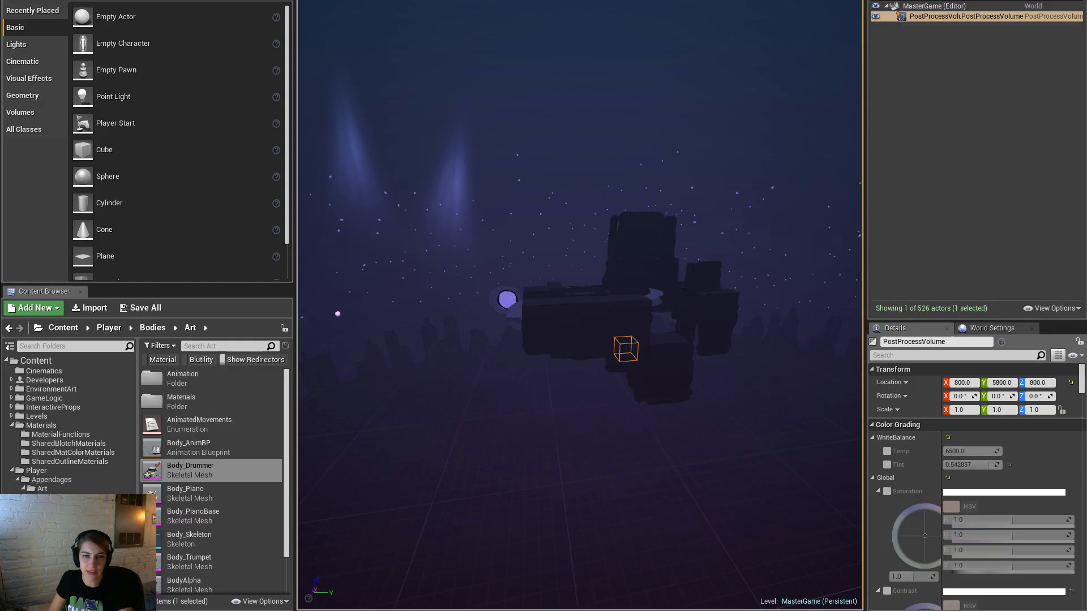
Step: Play the game in the editor, load a level from the Opening set, and stop the session
key("alt+p")
left_click(634, 318)
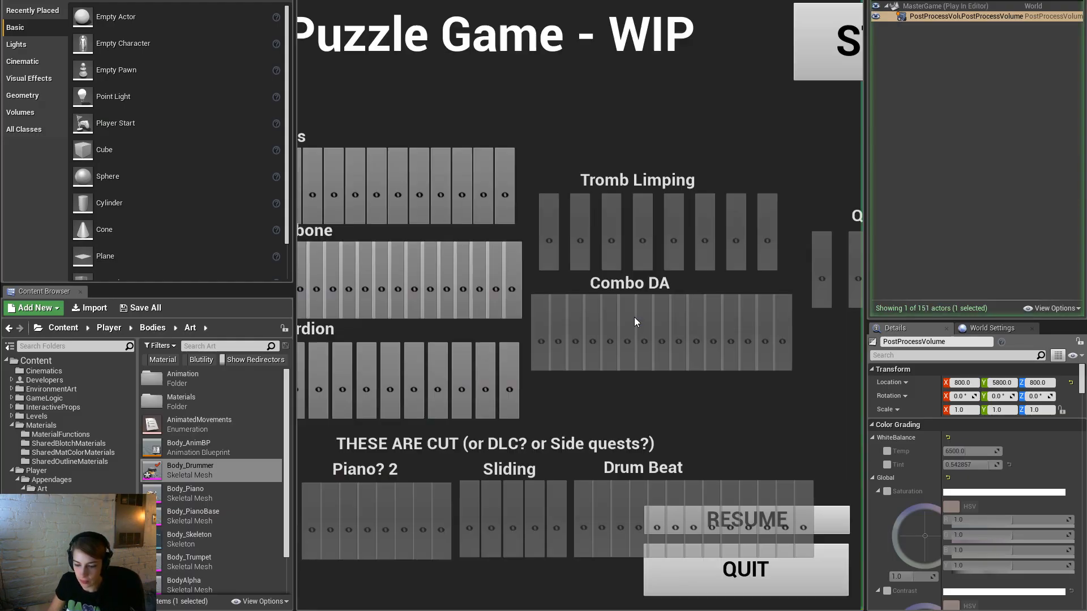
left_click(104, 276)
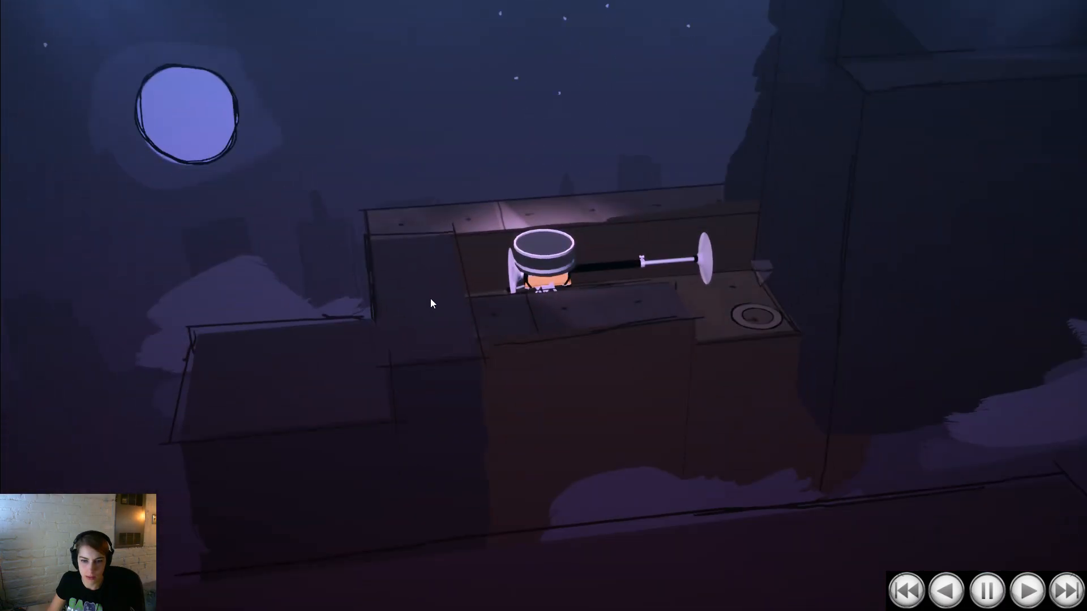
key("Escape")
Step: Restart the game in the editor, compile the modified blueprints, and load another Opening level
key("alt+p")
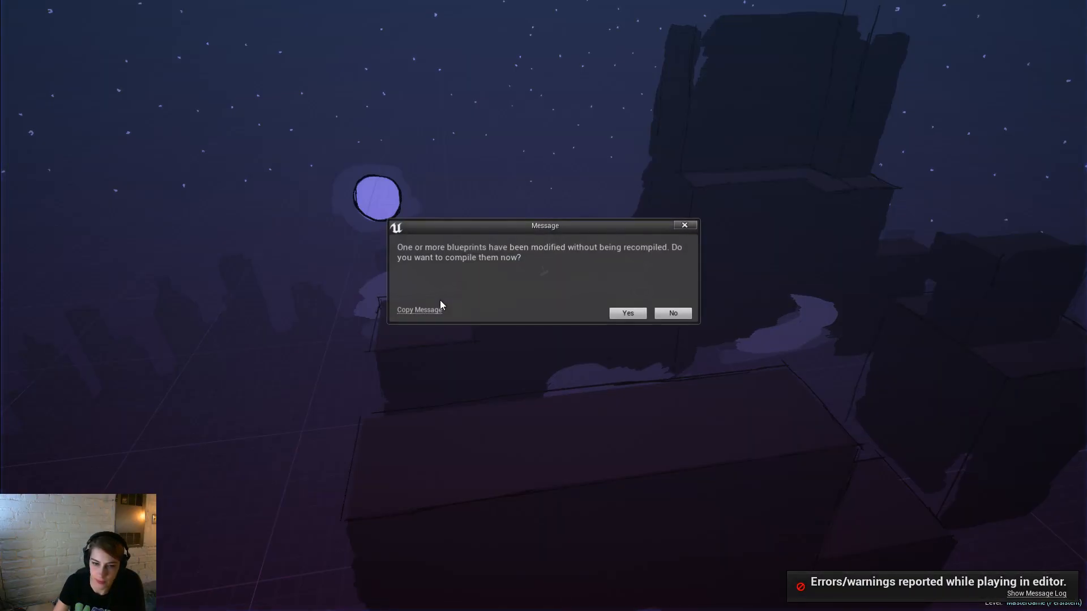
left_click(612, 314)
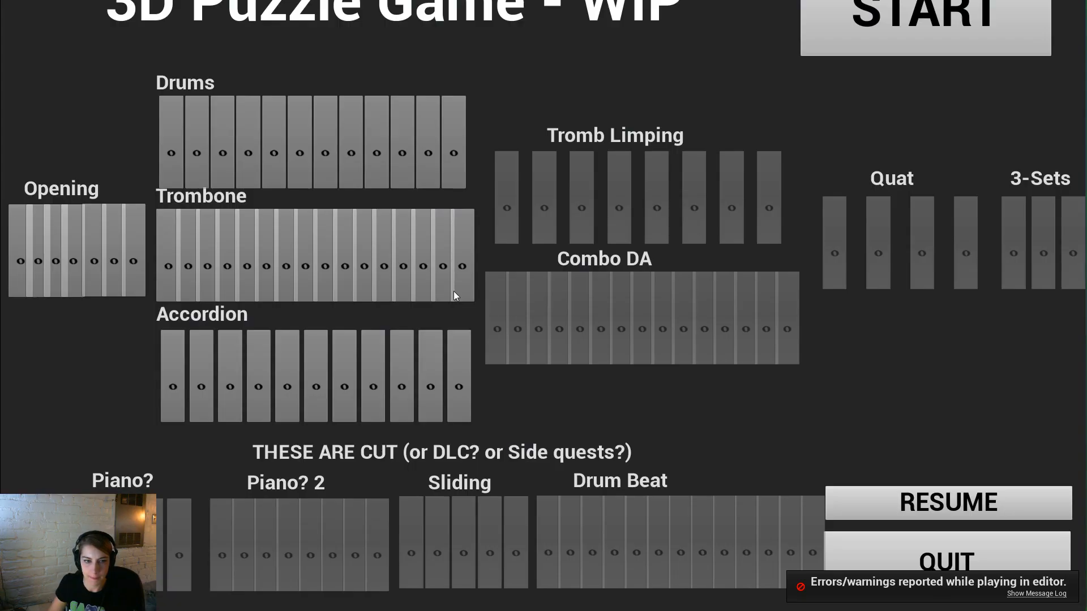
left_click(91, 277)
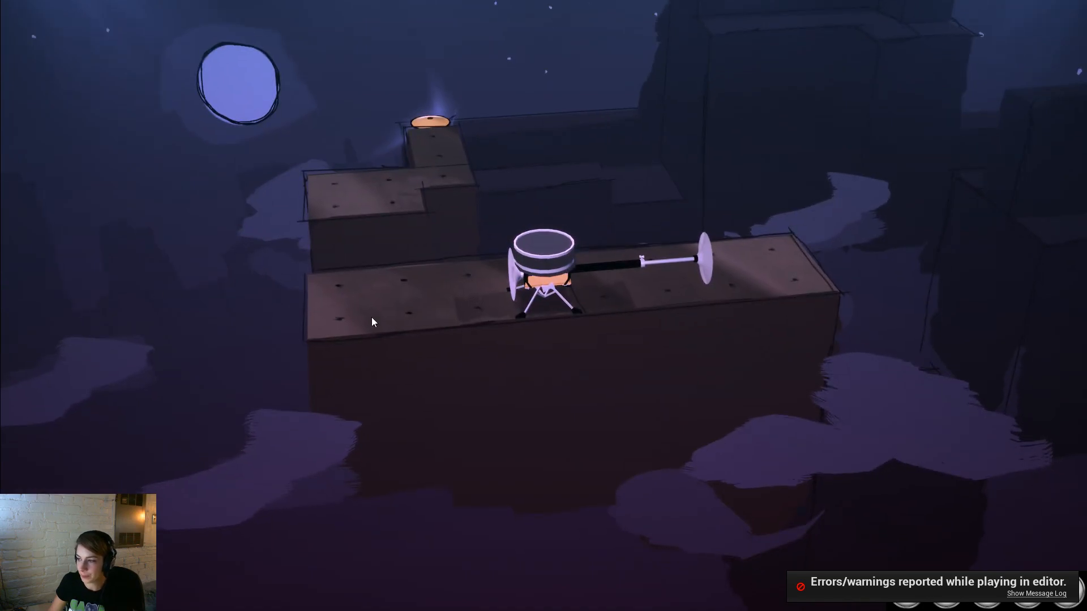
Step: Move the drummer around the platform in the game and check its updated look from different camera angles
key("w")
left_click_drag(647, 379, 318, 443)
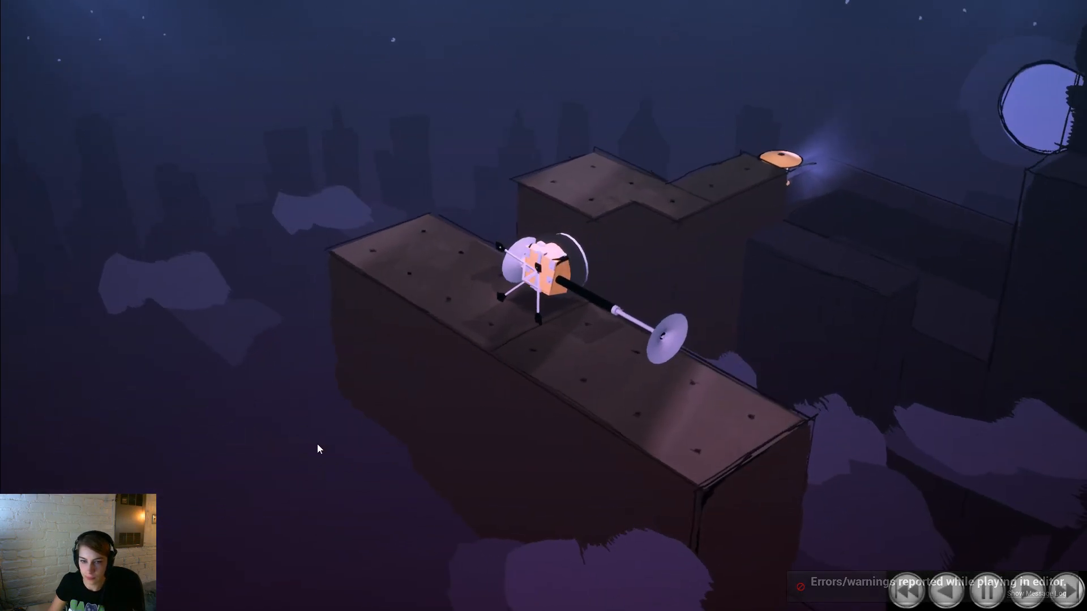
left_click_drag(538, 403, 776, 284)
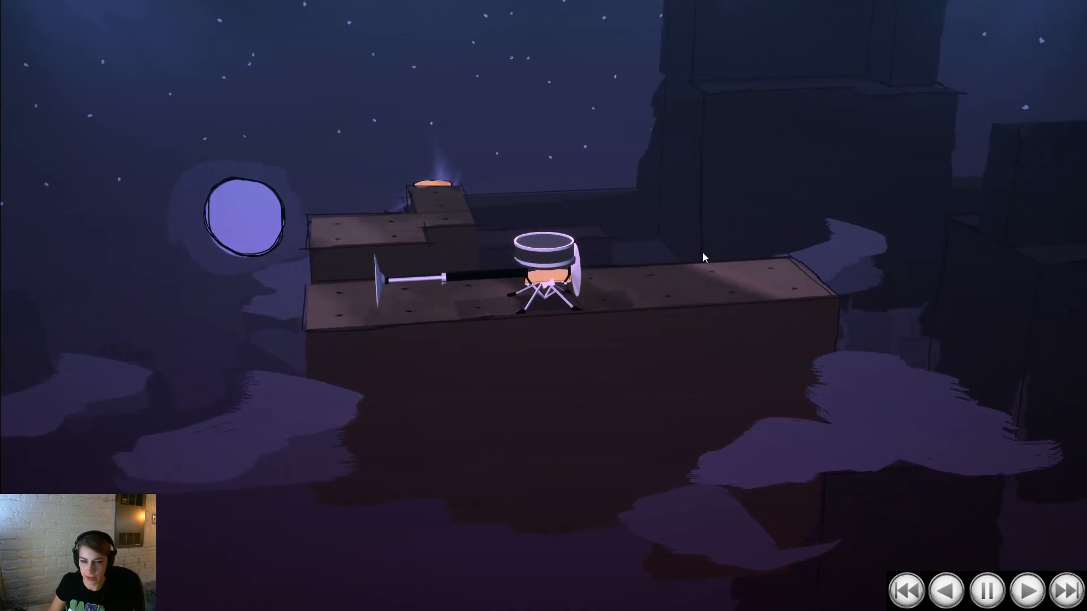
key("d")
key("space")
left_click_drag(578, 400, 728, 296)
key("a")
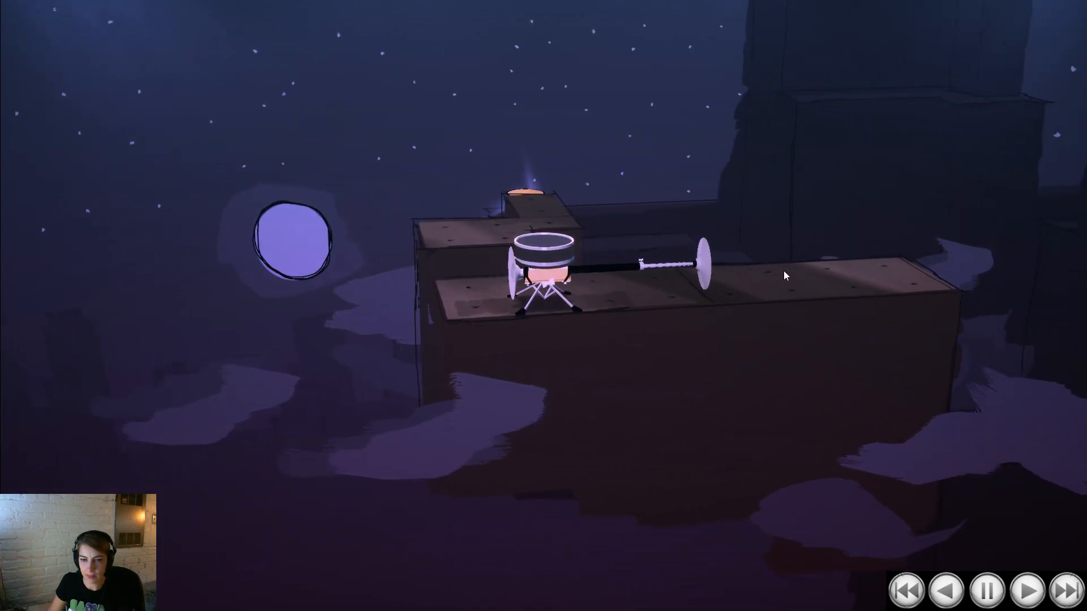
Step: Orbit the game camera around the drummer to judge the hat's proportions, and stop the play session
left_click_drag(702, 328, 857, 289)
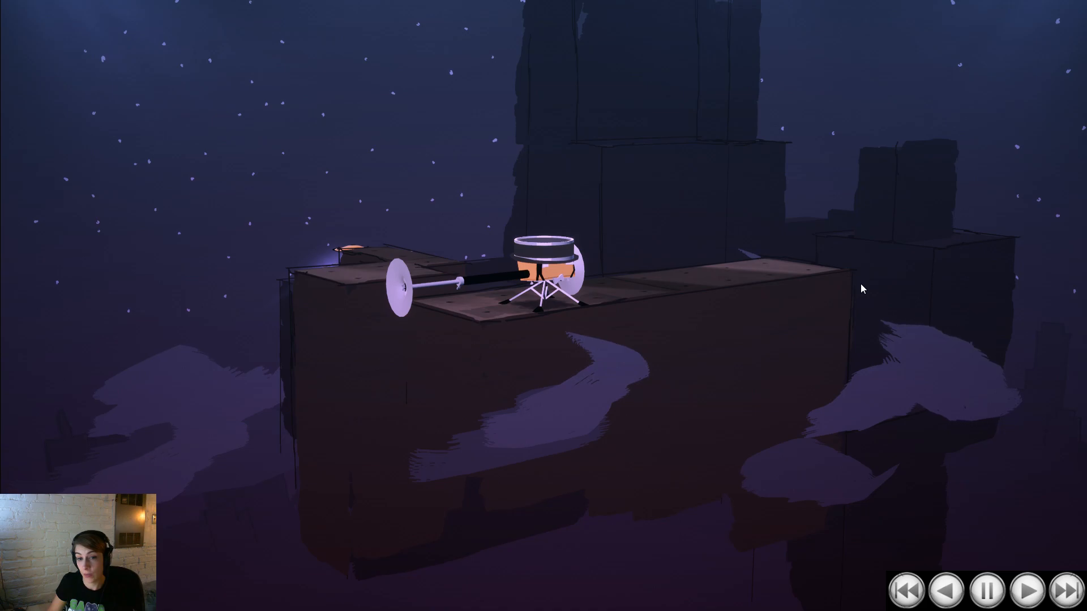
left_click_drag(861, 288, 743, 324)
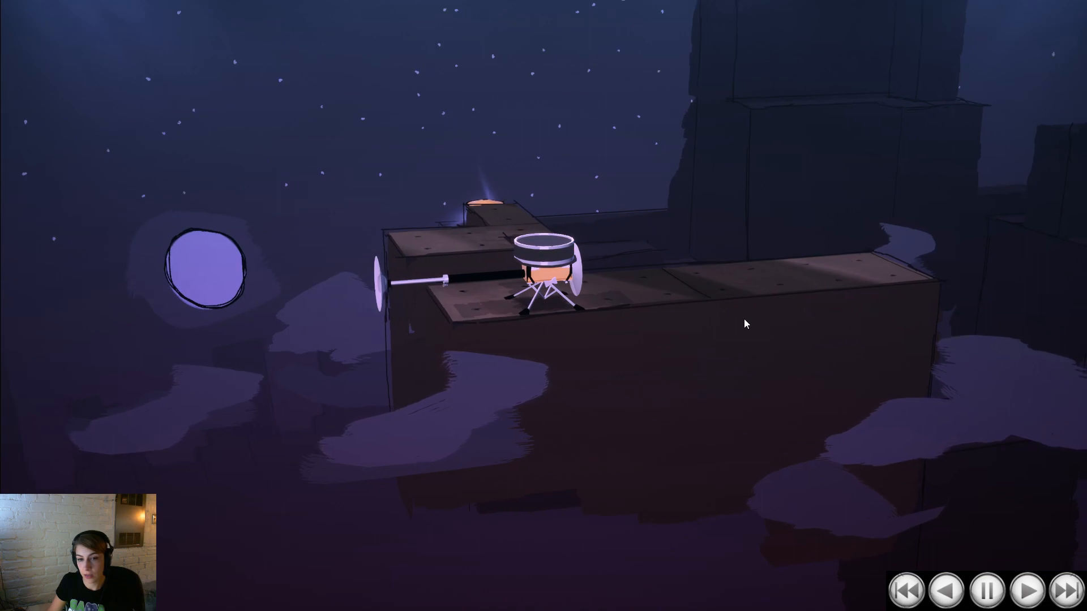
left_click_drag(745, 318, 633, 287)
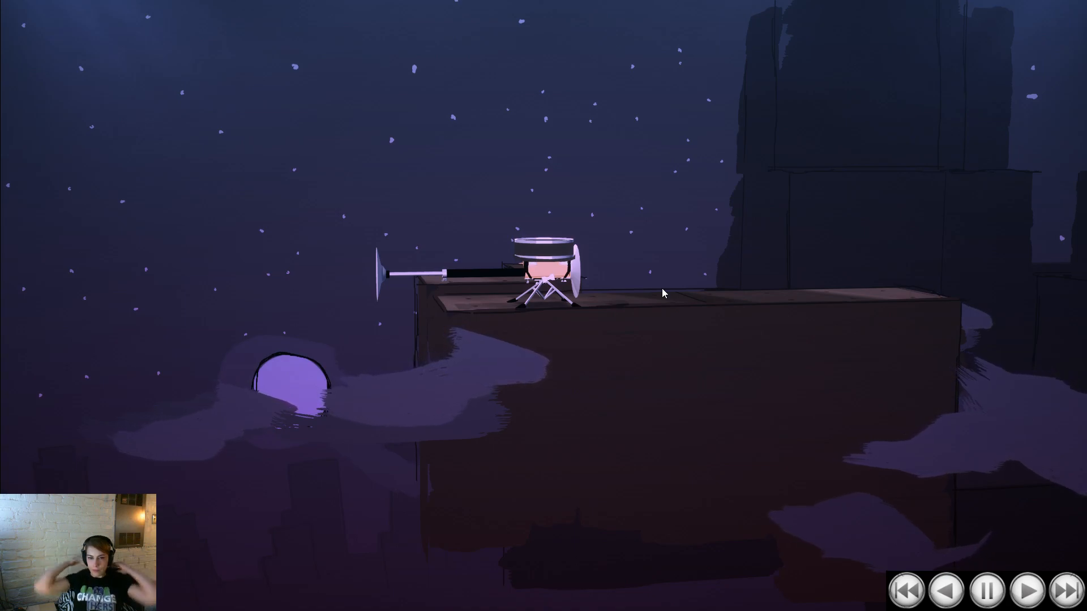
left_click_drag(565, 391, 572, 339)
left_click_drag(510, 386, 613, 300)
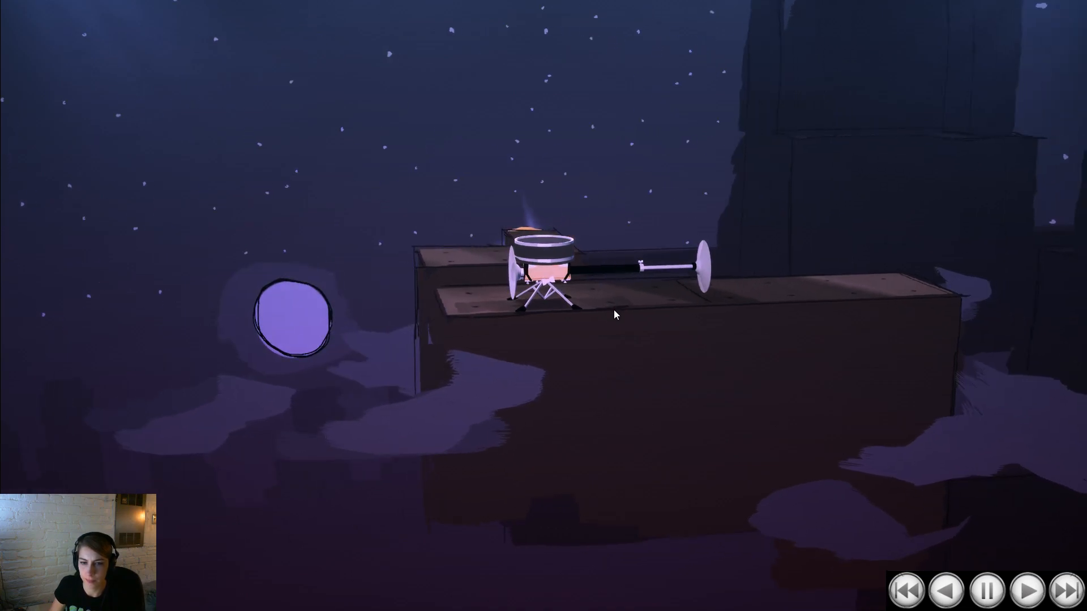
key("Escape")
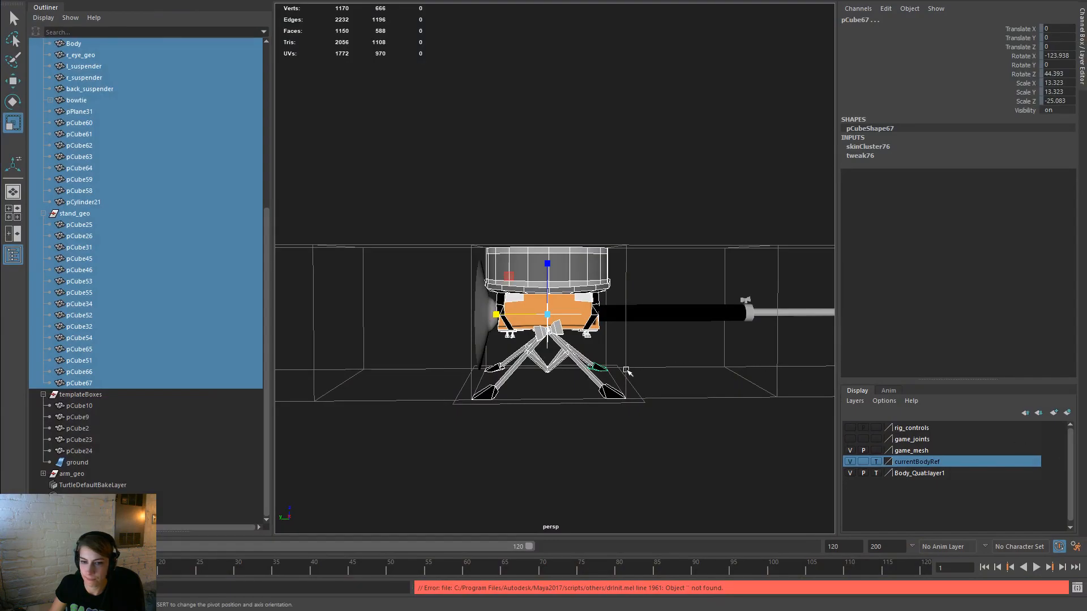
Step: Switch back to Maya and examine the drummer's hat against the body and the template boxes
left_click(666, 408)
left_click_drag(691, 417, 606, 412, "alt")
right_click_drag(530, 352, 635, 372, "alt")
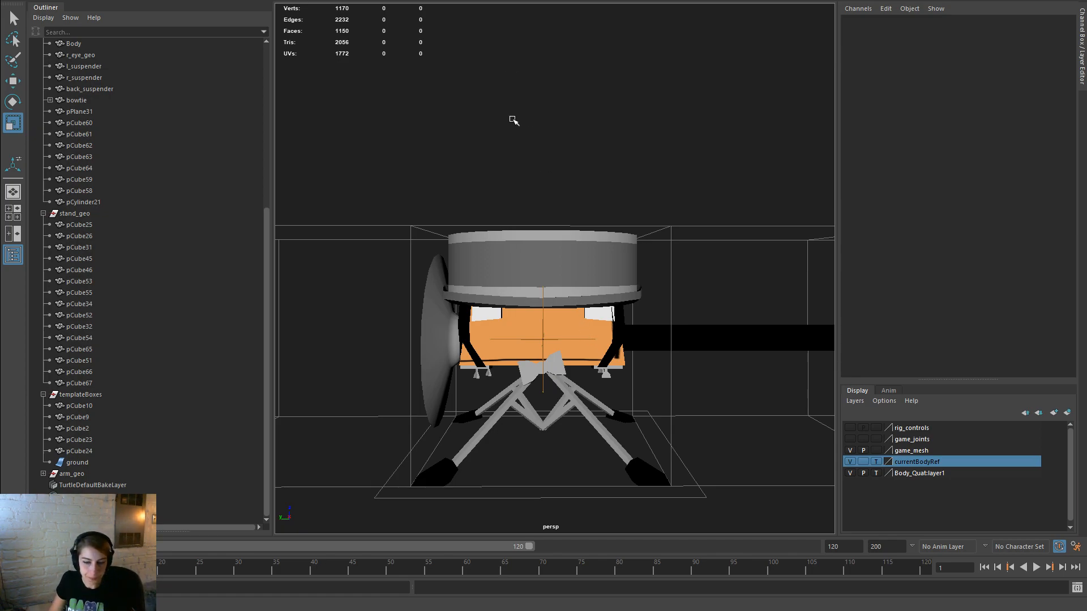
left_click_drag(701, 332, 232, 388, "alt")
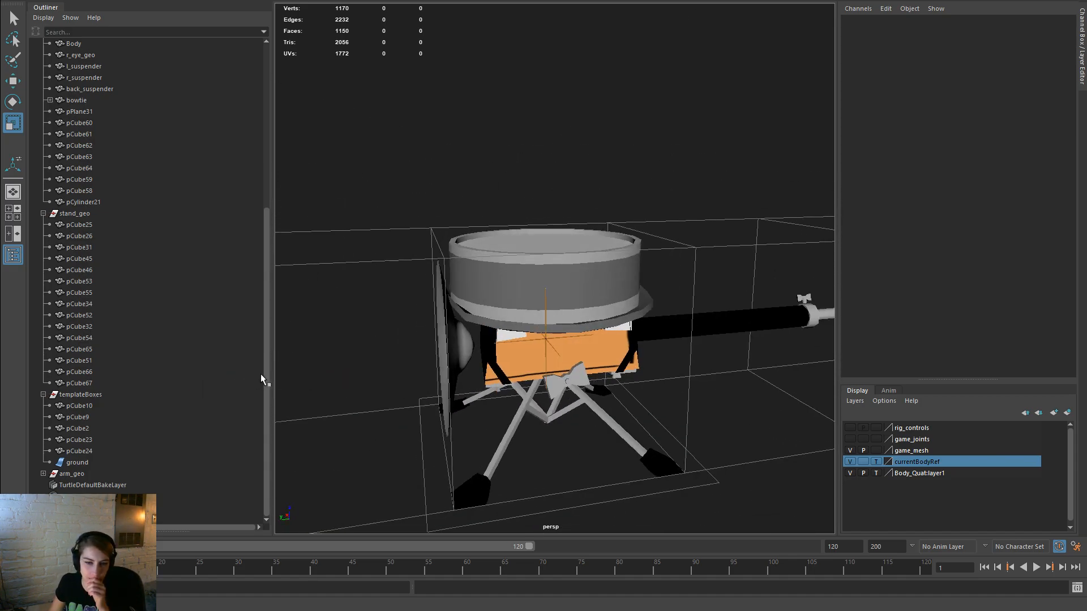
Step: Remove the skin cluster from the hat cylinder (pCylinder21) and scale it down uniformly to about 77.8
left_click(534, 307)
left_click_drag(535, 306, 544, 273, "alt")
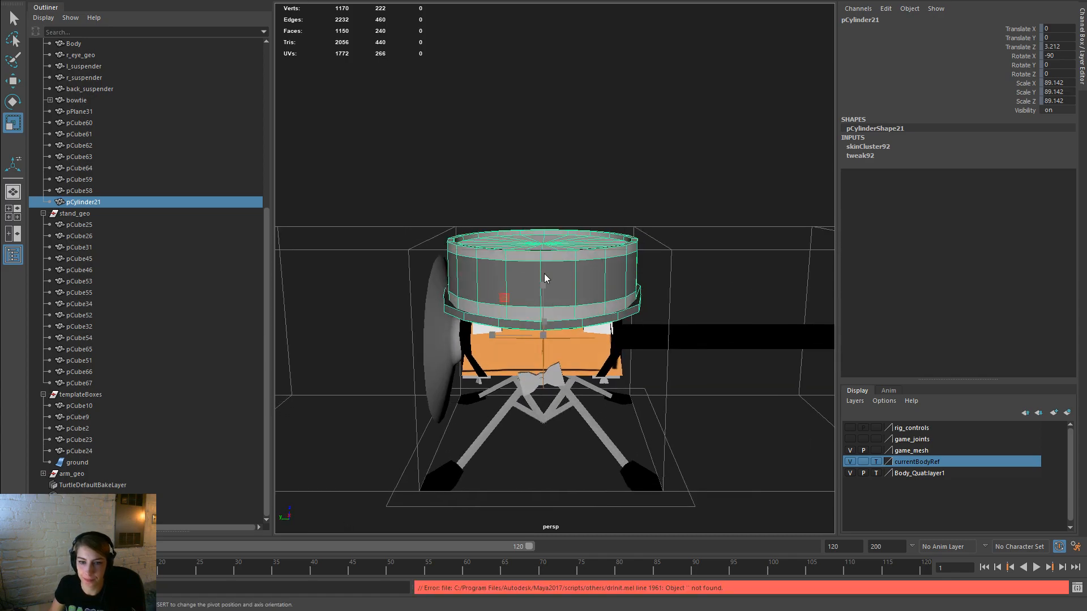
key("space")
left_click(510, 321)
left_click(540, 371)
left_click_drag(583, 324, 576, 286, "alt")
left_click_drag(542, 338, 532, 338)
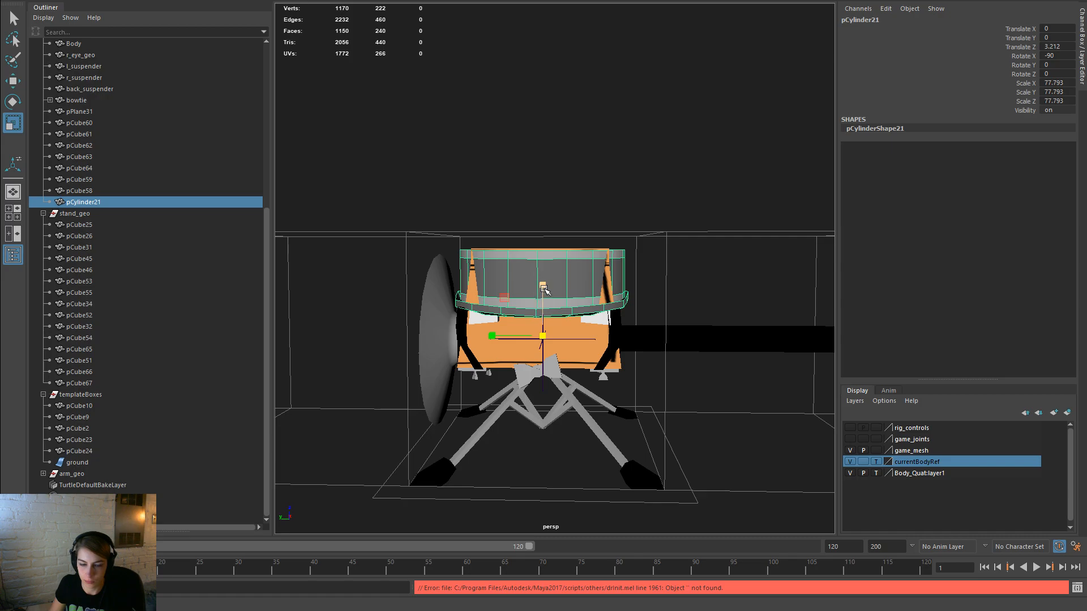
left_click_drag(544, 288, 544, 283)
key("ctrl+z")
Step: Select the edge loops of the hat's brim and scale them outward to widen the brim
scroll(564, 299, "up", 3)
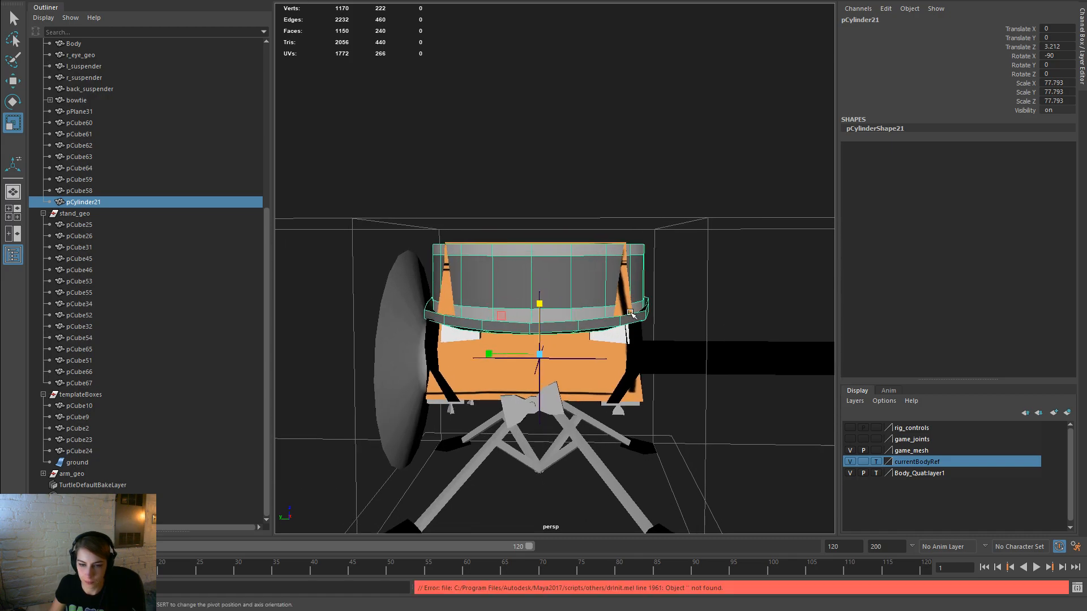
right_click_drag(608, 293, 606, 266)
double_click(591, 319)
double_click(590, 329, "shift")
left_click_drag(590, 329, 576, 334, "alt")
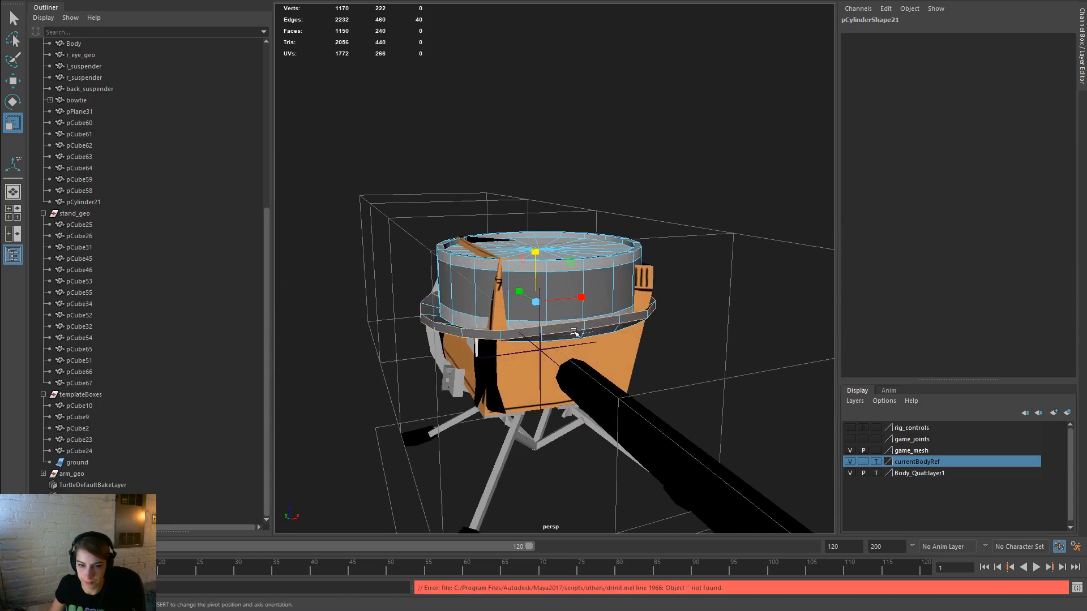
left_click_drag(538, 302, 564, 304)
Step: In the front view, select the outermost vertices on one side of the hat's brim and nudge them slightly upward
key("space")
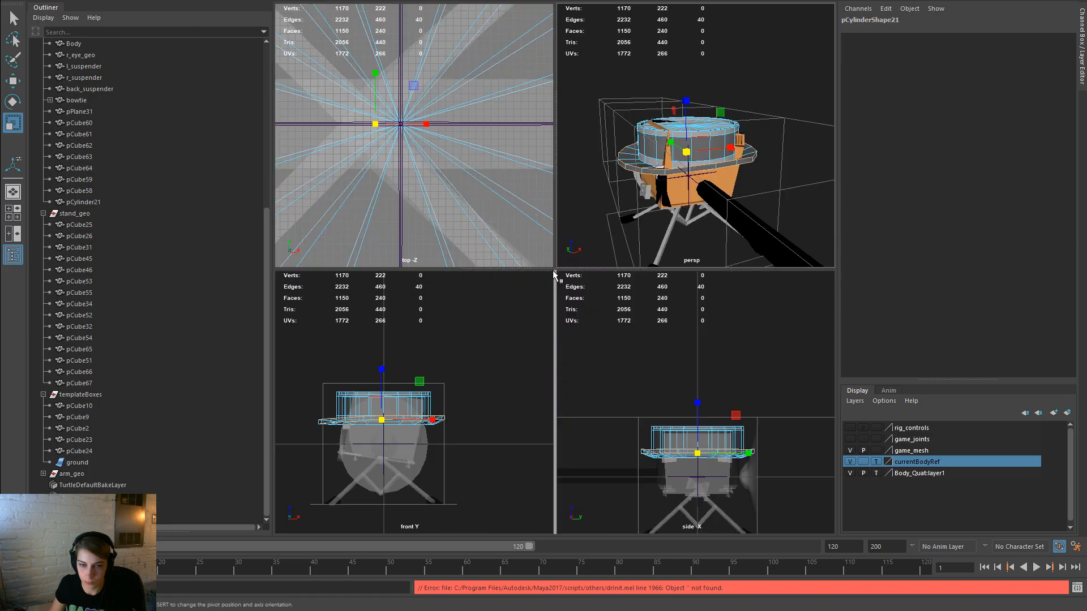
key("space")
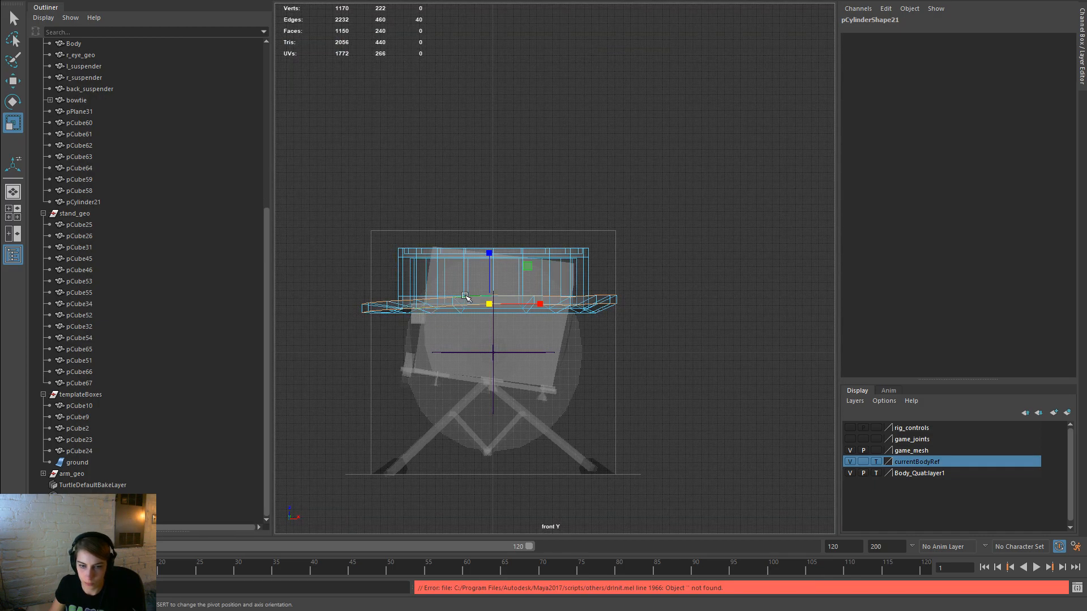
right_click_drag(378, 315, 341, 287)
left_click_drag(374, 339, 344, 298)
key("w")
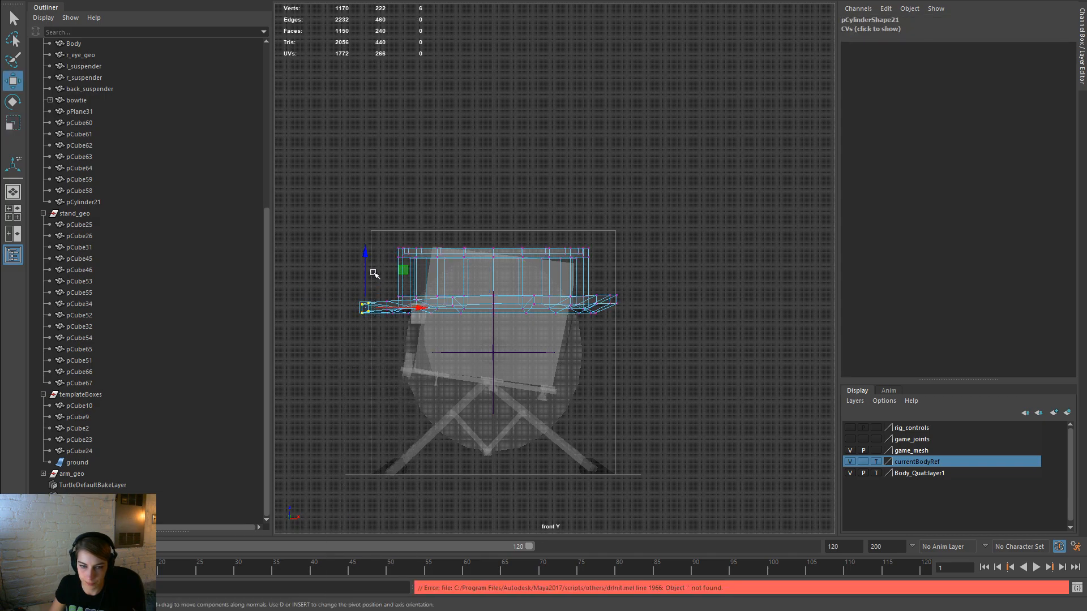
left_click_drag(366, 260, 366, 263)
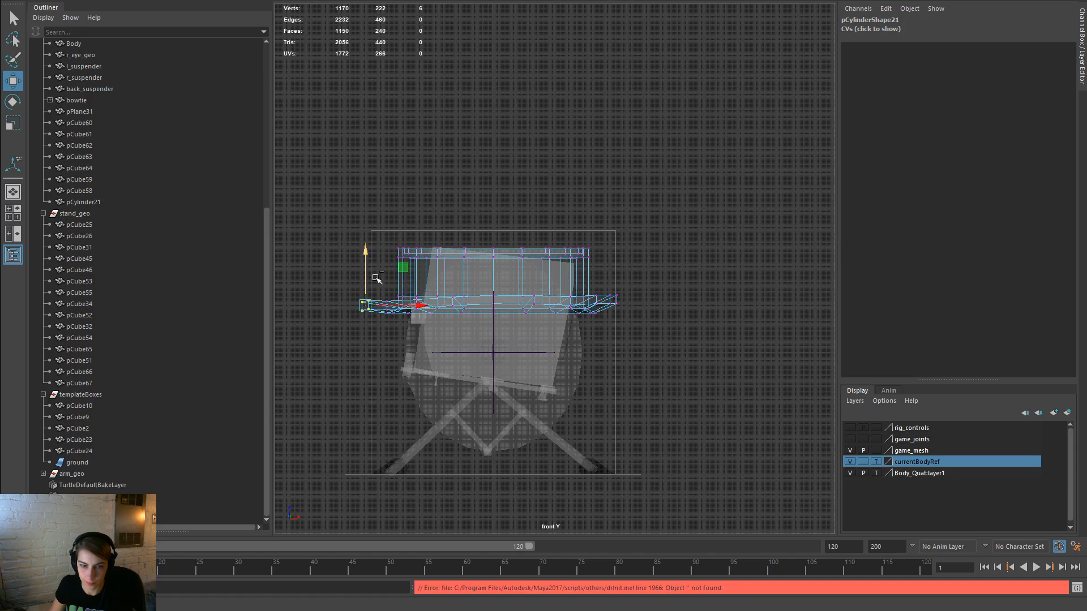
Step: Move the brim's overhanging outermost vertices inward to line up with the template box's edge
left_click_drag(391, 333, 348, 287)
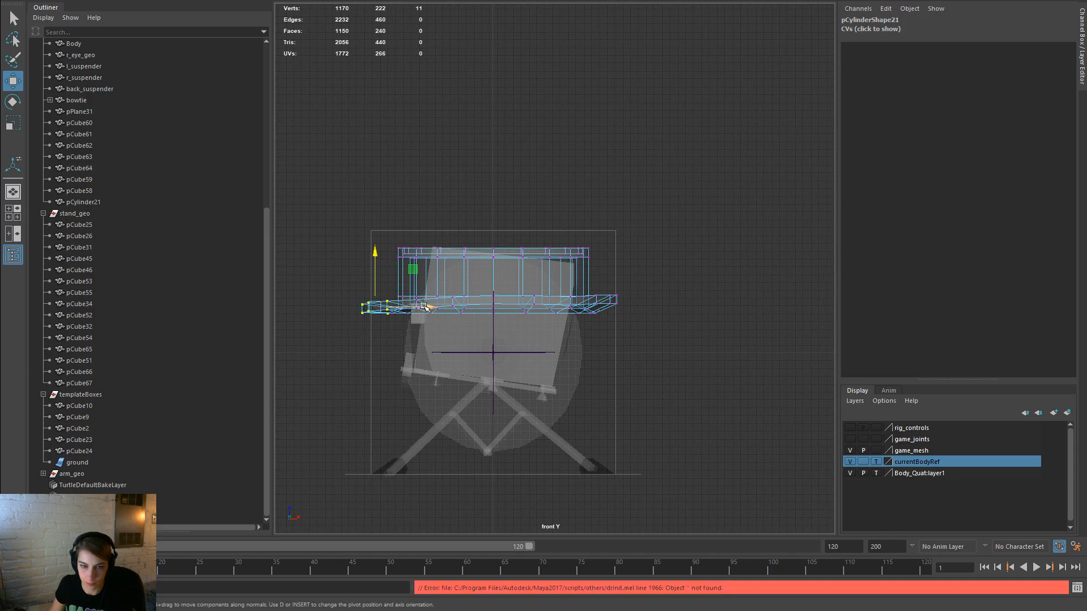
left_click_drag(381, 340, 343, 280, "ctrl")
left_click_drag(407, 306, 415, 309)
left_click(436, 363)
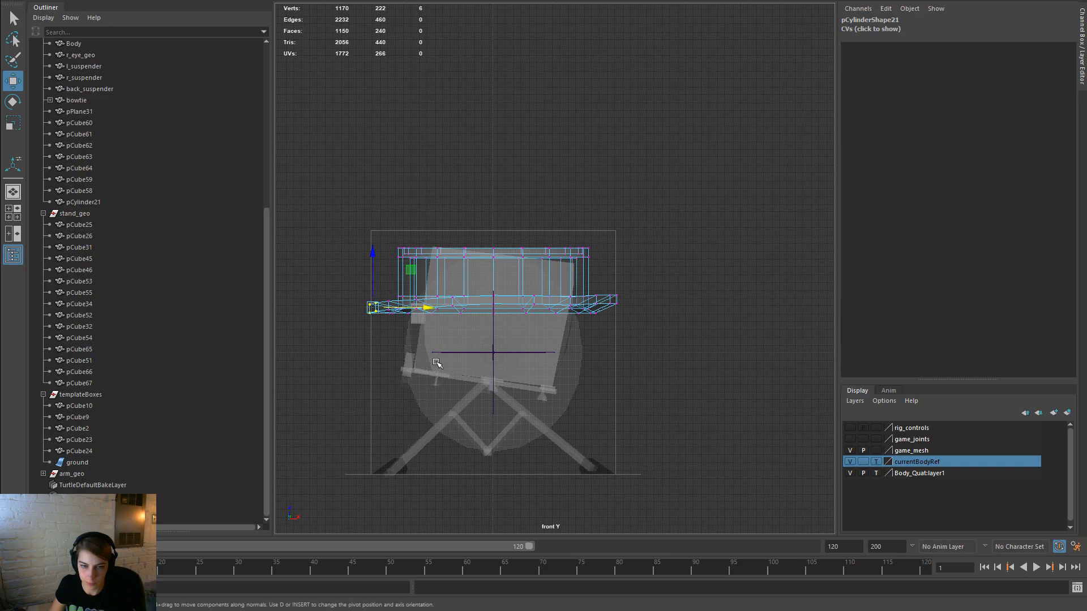
left_click(671, 371)
left_click(400, 309)
right_click_drag(396, 309, 352, 296)
left_click_drag(357, 304, 411, 310)
Step: Raise the hat's top vertices to the template box's upper edge, and nudge all of the hat's vertices slightly upward
left_click_drag(630, 272, 352, 199)
left_click_drag(493, 199, 491, 181)
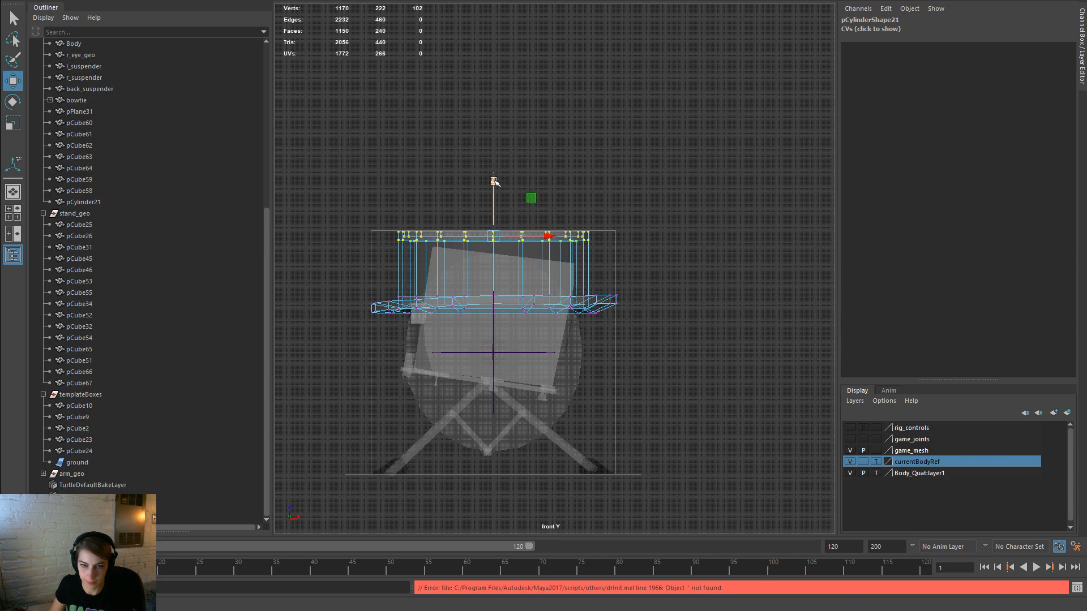
left_click_drag(672, 344, 280, 146)
left_click_drag(491, 221, 490, 218)
key("space")
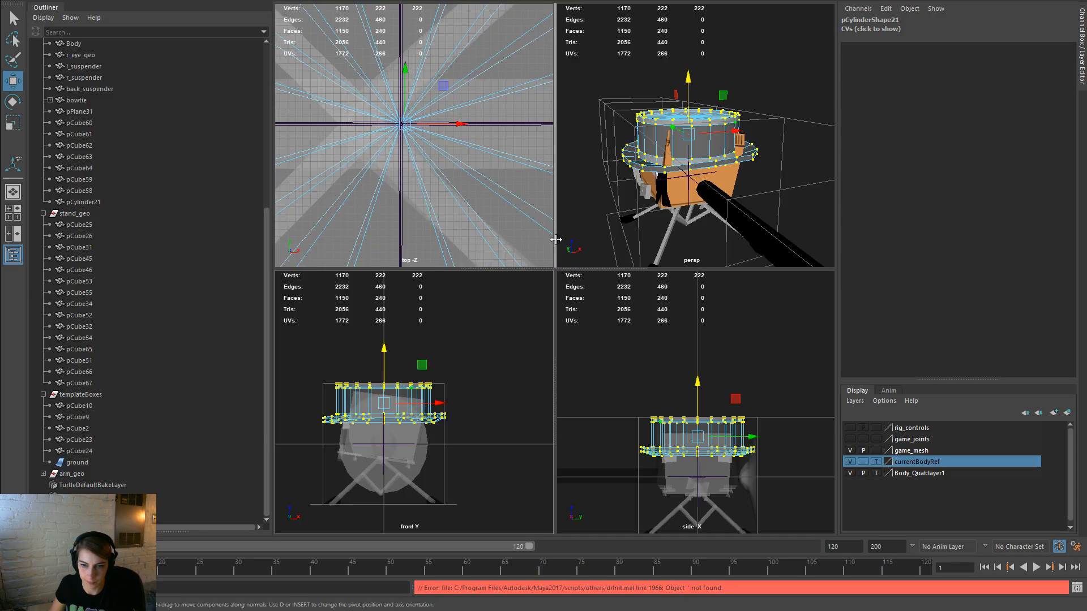
Step: Reshape the hat brim's outline in the perspective view by nudging its edge vertices and drawing the outermost corner vertices slightly inward
key("space")
left_click_drag(627, 216, 523, 249, "alt")
left_click_drag(766, 391, 328, 265)
left_click_drag(544, 247, 660, 320)
key("ctrl+z")
left_click_drag(539, 244, 538, 228)
left_click_drag(690, 316, 447, 339, "alt")
left_click_drag(730, 358, 670, 326, "shift")
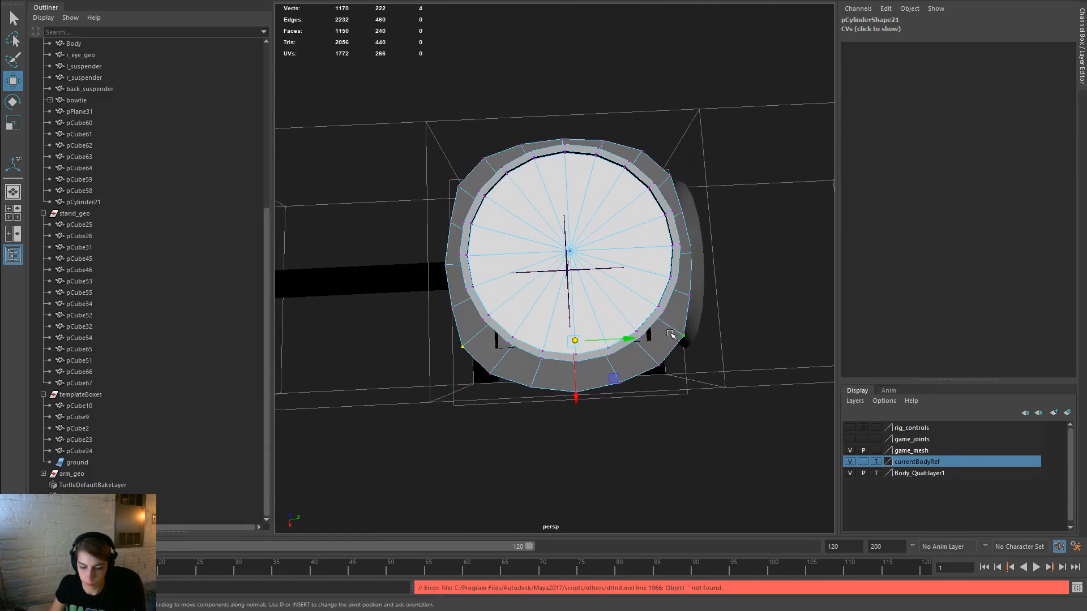
key("r")
key("w")
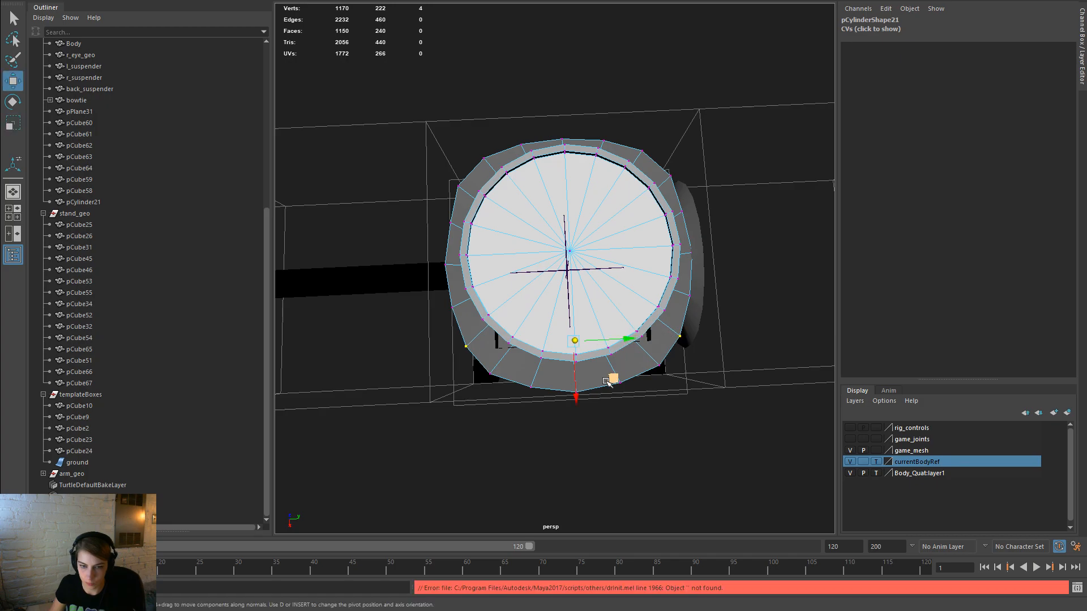
right_click_drag(633, 320, 547, 340)
left_click_drag(548, 339, 701, 332, "alt")
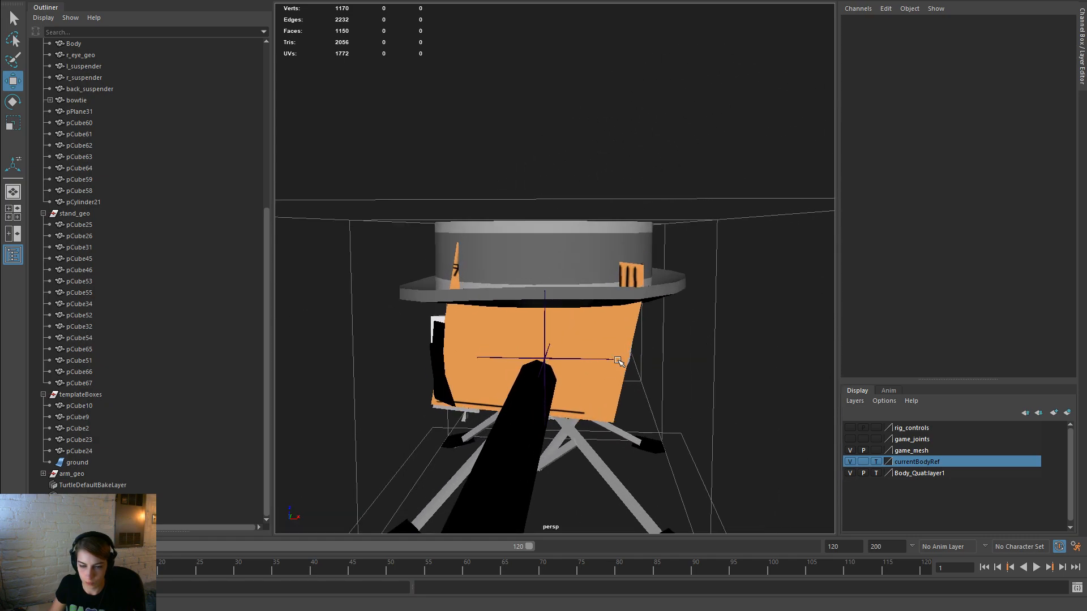
Step: Select the Body mesh's four top vertices, then scale and move them so the upper corners tuck beneath the hat
left_click(633, 383)
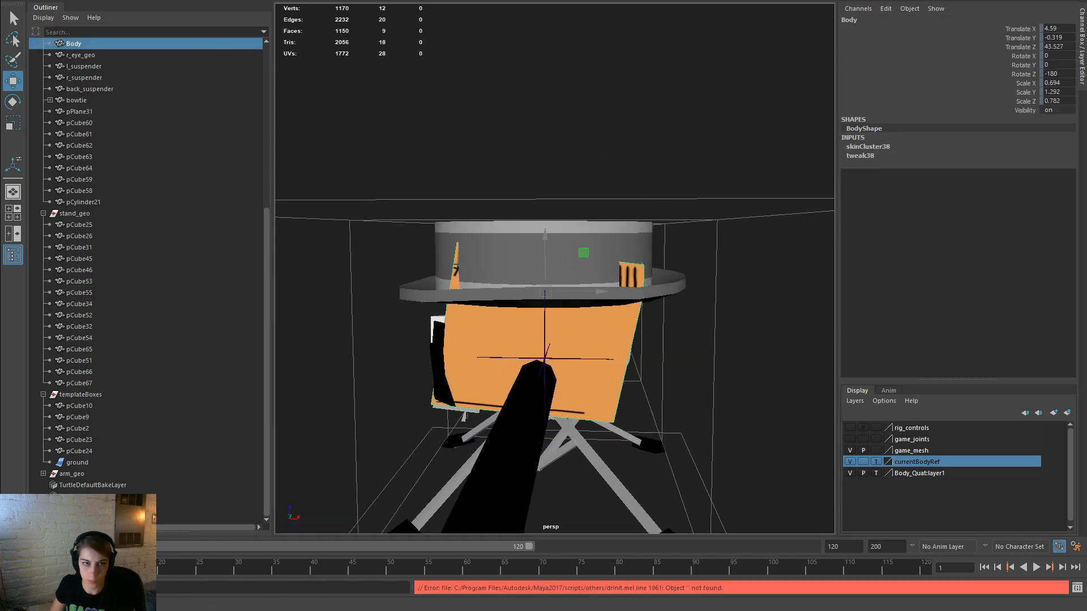
right_click_drag(628, 374, 583, 370)
left_click_drag(725, 356, 560, 205)
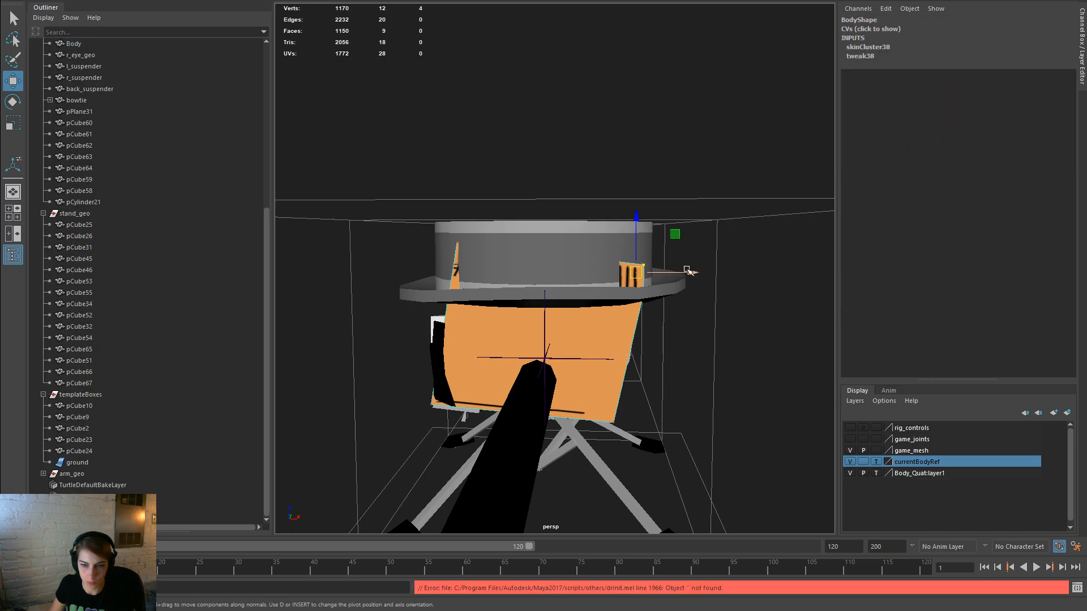
left_click_drag(715, 286, 642, 314, "alt")
key("e")
key("r")
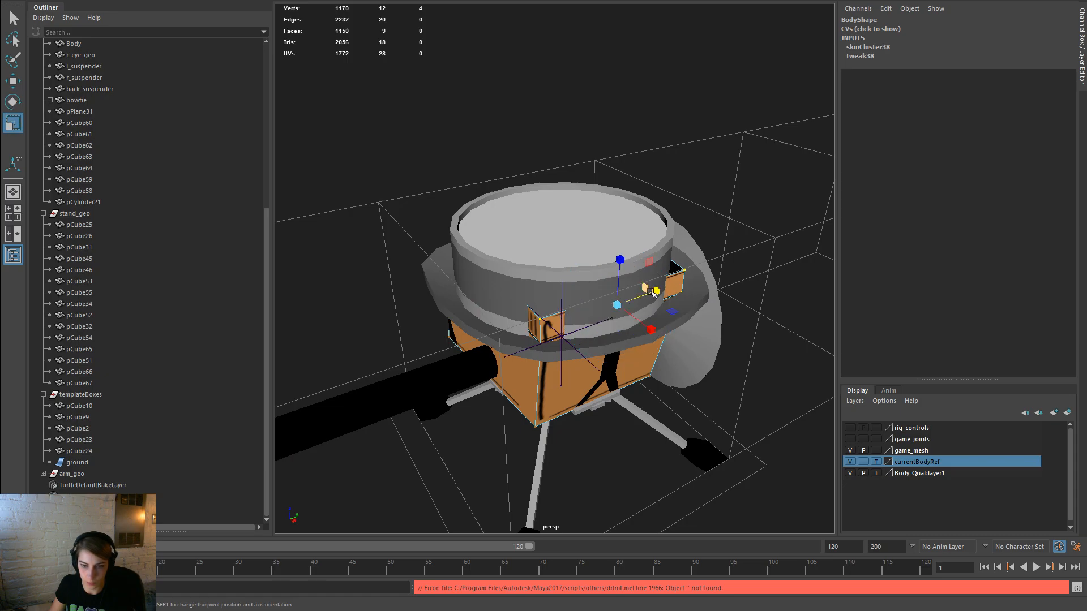
left_click_drag(651, 291, 915, 270, "alt")
left_click_drag(583, 309, 669, 310, "alt")
left_click_drag(743, 281, 571, 254)
key("w")
left_click_drag(551, 309, 608, 256, "alt")
right_click_drag(610, 288, 651, 261)
Step: Unbind the skin from both eye meshes and move them back toward the face, with r_eye_geo at Translate X -54.635
left_click(683, 278)
left_click(656, 322)
left_click(511, 326, "shift")
left_click_drag(511, 326, 599, 319, "alt")
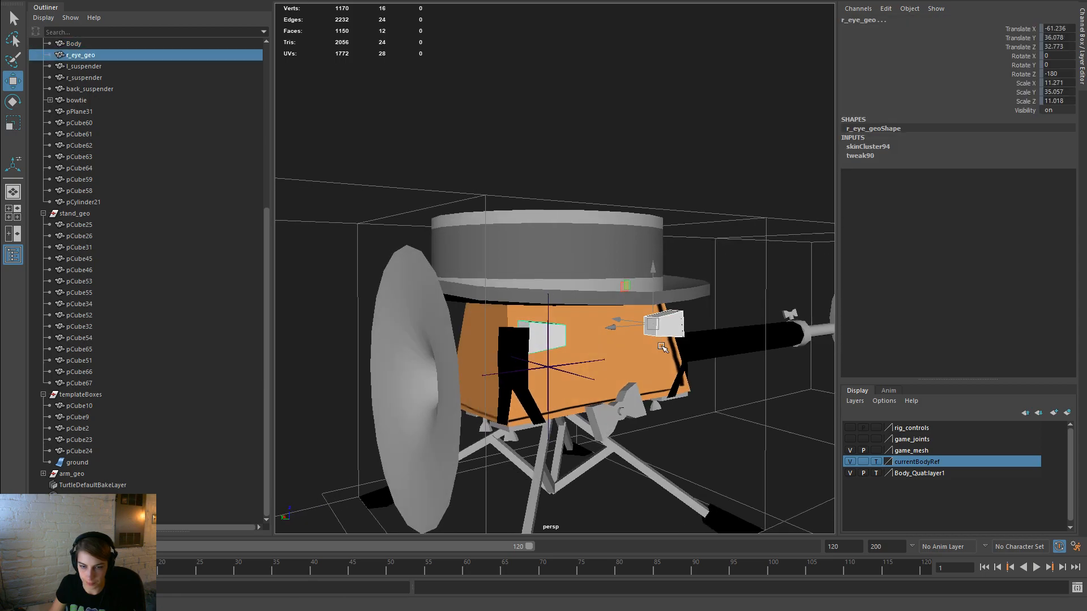
key("space")
left_click(573, 355)
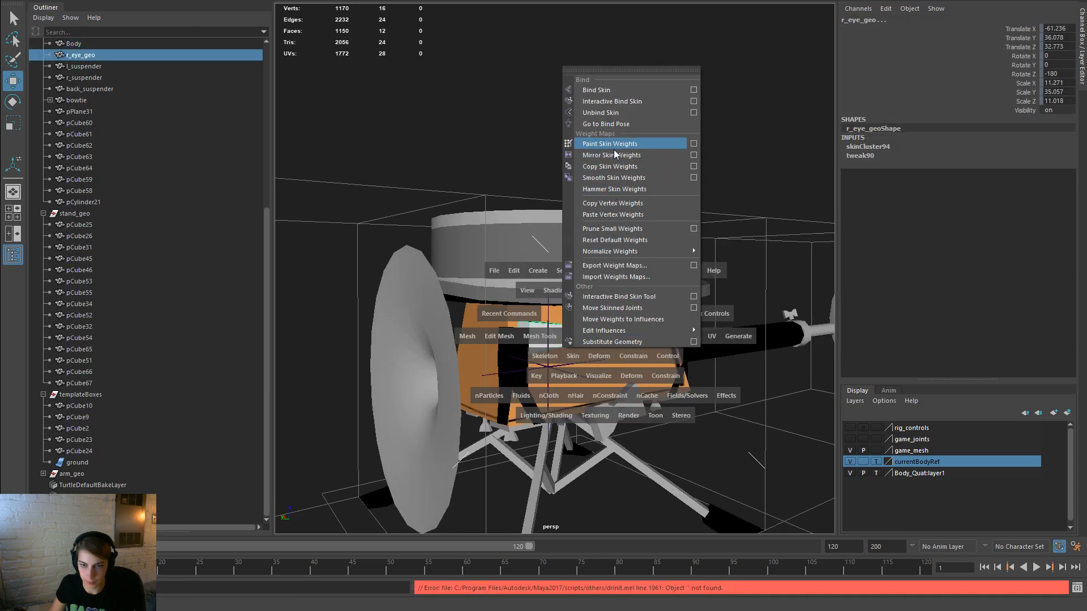
left_click(610, 115)
left_click_drag(645, 224, 677, 301, "alt")
left_click_drag(567, 347, 542, 289)
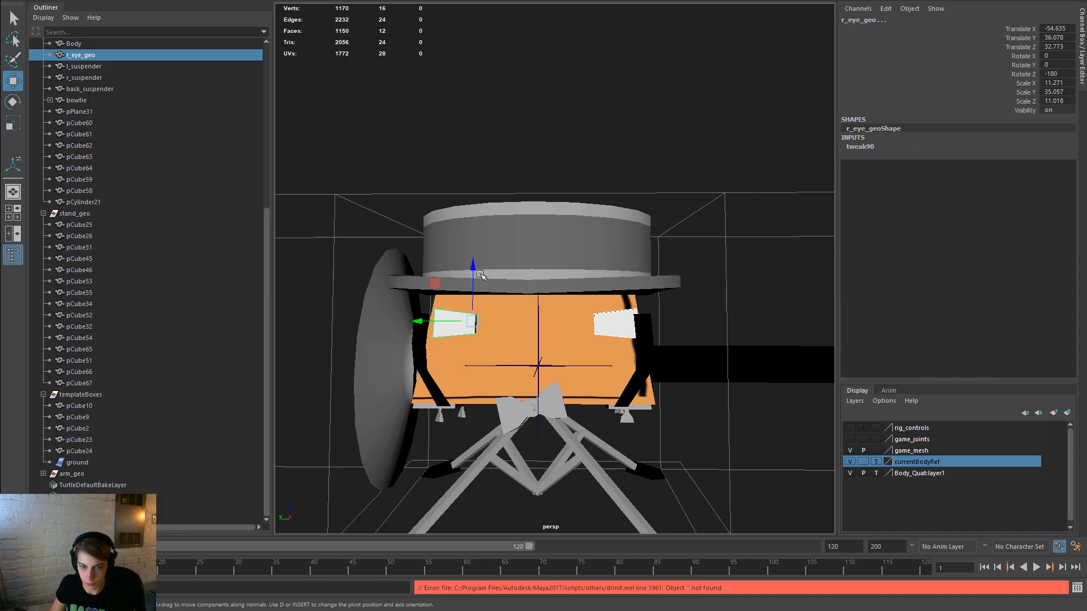
Step: Raise both eyes to Translate Z 36.84 and shift each one slightly inward toward the middle of the face
left_click(653, 192)
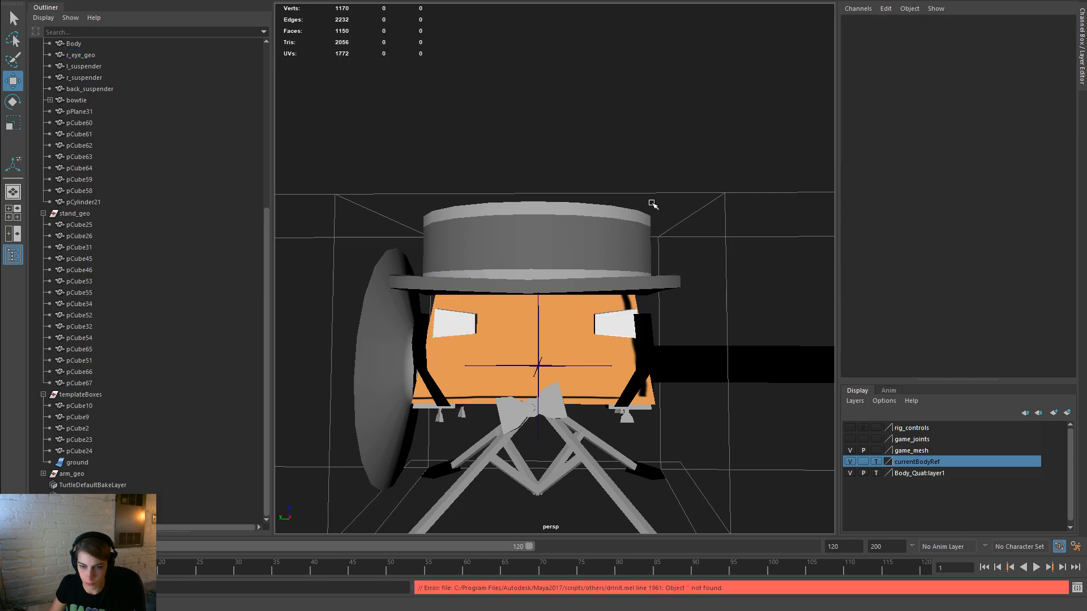
left_click(615, 322)
left_click(467, 325)
left_click_drag(480, 271, 474, 257)
key("r")
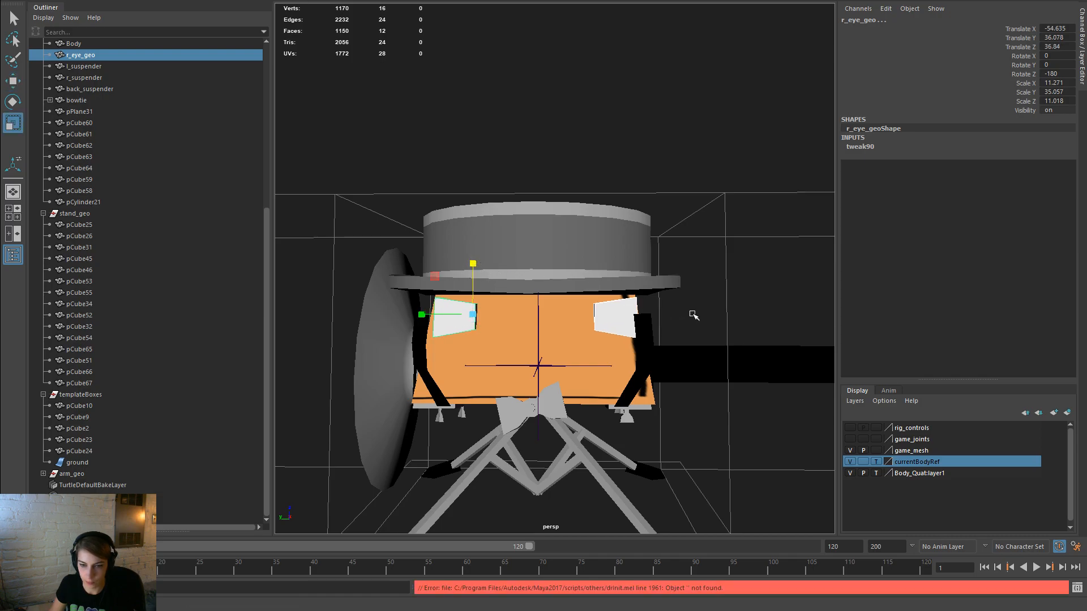
left_click(607, 320)
key("w")
left_click_drag(564, 314, 555, 314)
left_click(459, 314)
left_click_drag(425, 314, 432, 314)
Step: Select the top vertices of the l_suspender and r_suspender meshes and move them toward the body and up under the brim
left_click(654, 344)
left_click(422, 340, "shift")
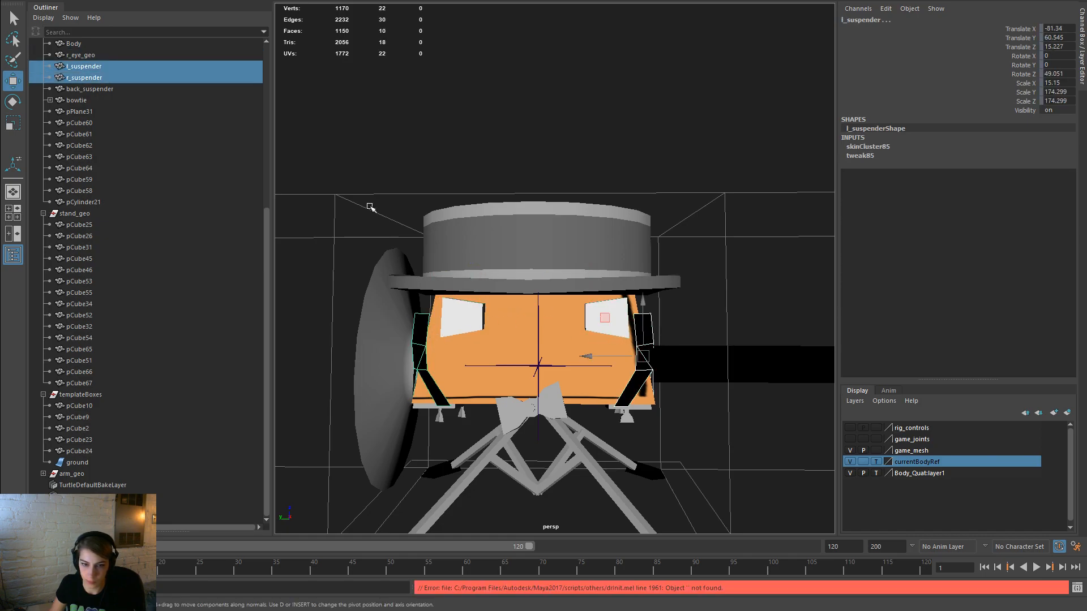
right_click_drag(435, 321, 371, 286)
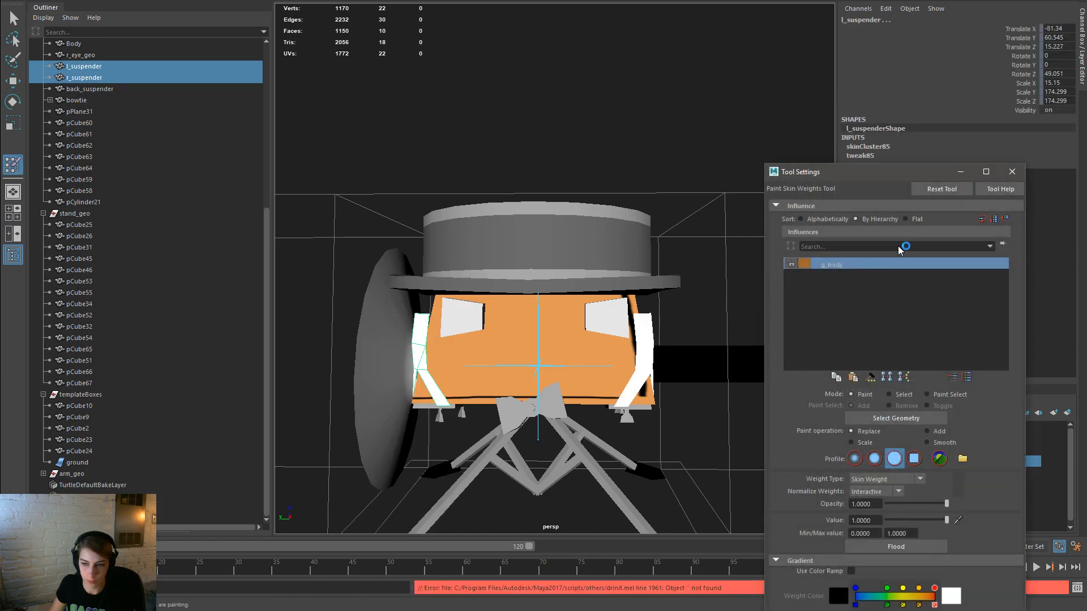
left_click(1012, 171)
key("w")
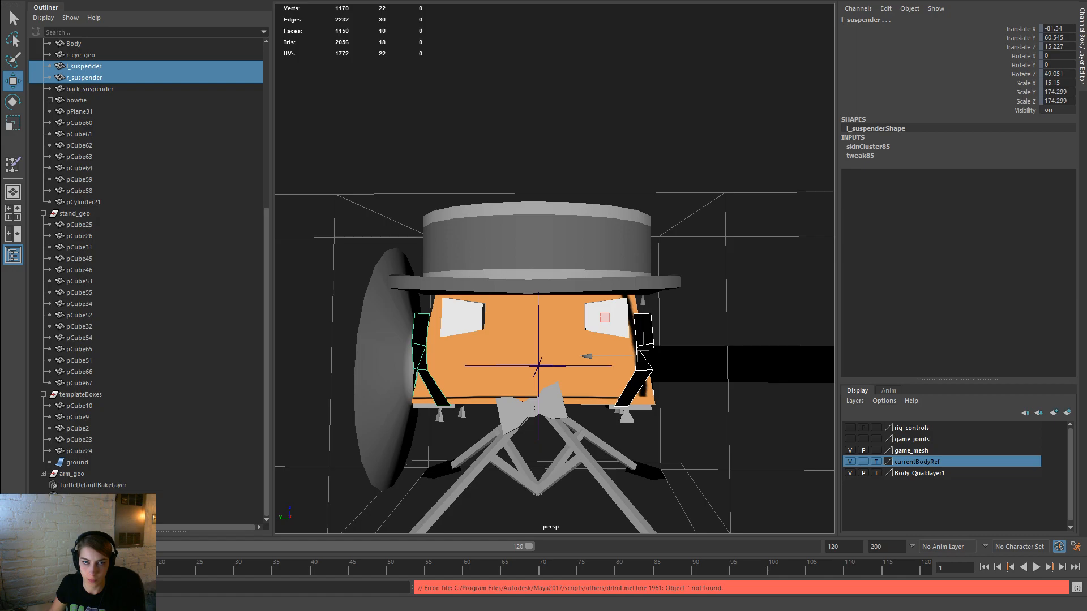
key("F9")
left_click_drag(702, 333, 380, 250)
left_click_drag(486, 292, 426, 303, "alt")
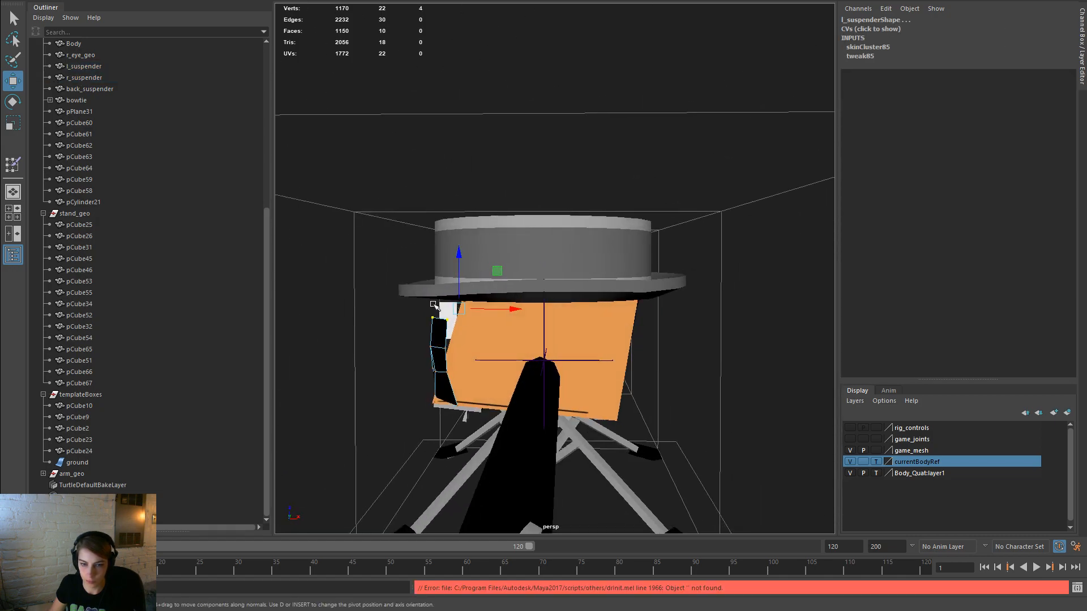
left_click_drag(507, 314, 529, 314)
left_click_drag(476, 255, 476, 242)
Step: Select the middle vertices of both front suspenders and nudge them slightly upward
left_click_drag(487, 357, 630, 350, "alt")
left_click_drag(708, 344, 409, 315)
left_click_drag(644, 335, 660, 354, "alt")
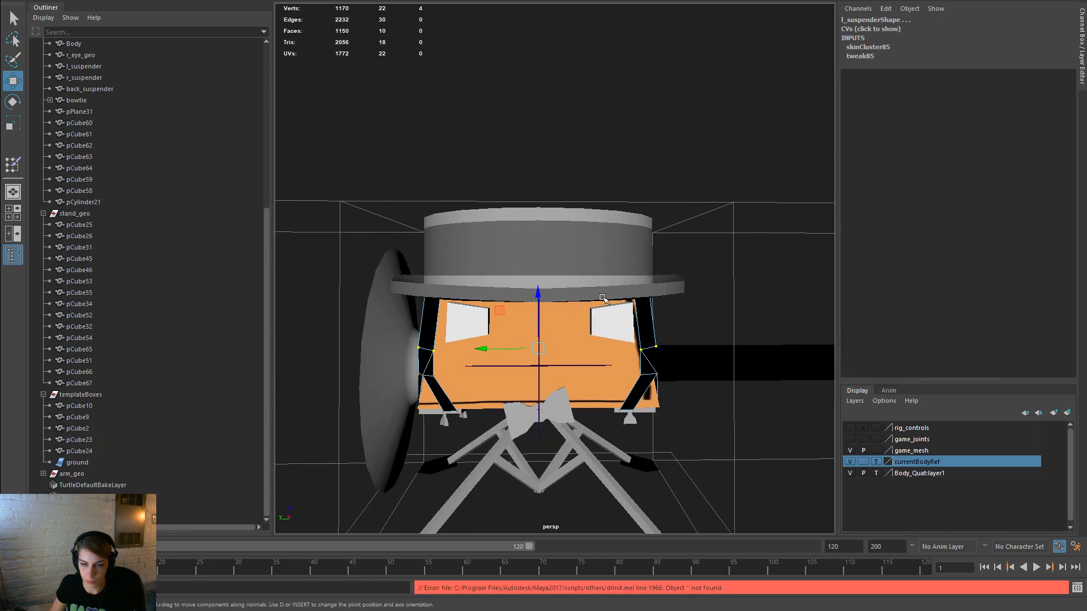
left_click_drag(536, 292, 536, 283)
left_click_drag(721, 392, 641, 395, "alt")
right_click_drag(548, 323, 624, 272)
left_click(721, 276)
right_click_drag(720, 276, 572, 345, "alt")
left_click_drag(572, 345, 603, 367, "alt")
left_click_drag(621, 346, 643, 276, "alt")
right_click_drag(643, 276, 740, 315, "alt")
Step: Move l_eye_geo back against the face to Translate X -55.271
left_click(616, 180)
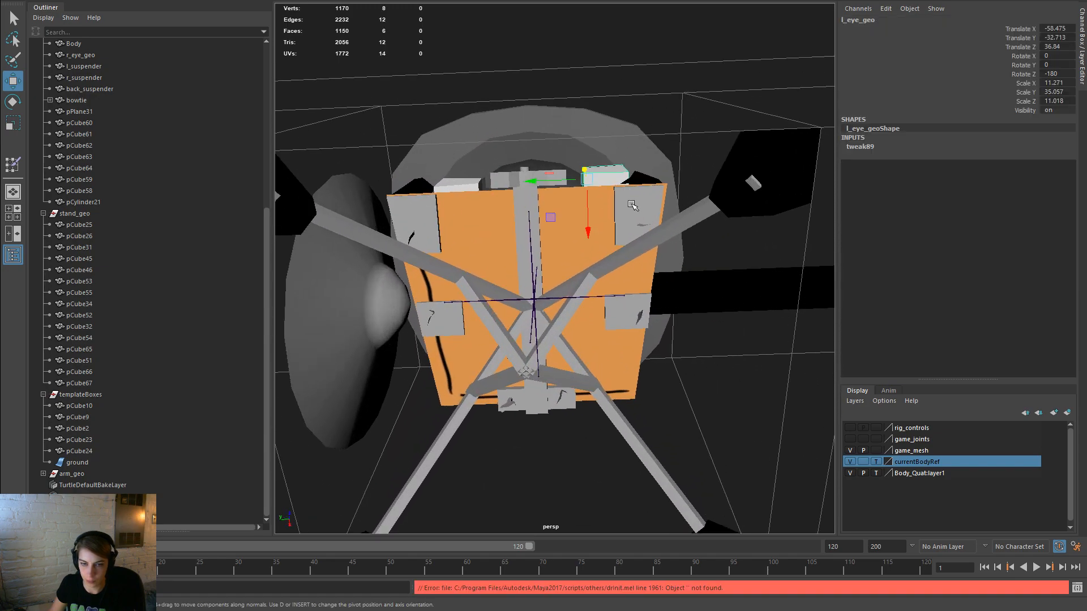
left_click_drag(590, 235, 591, 237)
left_click(623, 114)
left_click_drag(625, 120, 650, 294, "alt")
right_click_drag(651, 294, 560, 153, "alt")
left_click_drag(561, 153, 453, 220, "alt")
left_click_drag(328, 244, 658, 220, "alt")
right_click_drag(658, 220, 560, 252, "alt")
left_click_drag(560, 252, 558, 211, "alt")
right_click_drag(558, 211, 656, 317, "alt")
Step: Examine the placement of both eyes and the proportions of the whole character from several angles
left_click(637, 333)
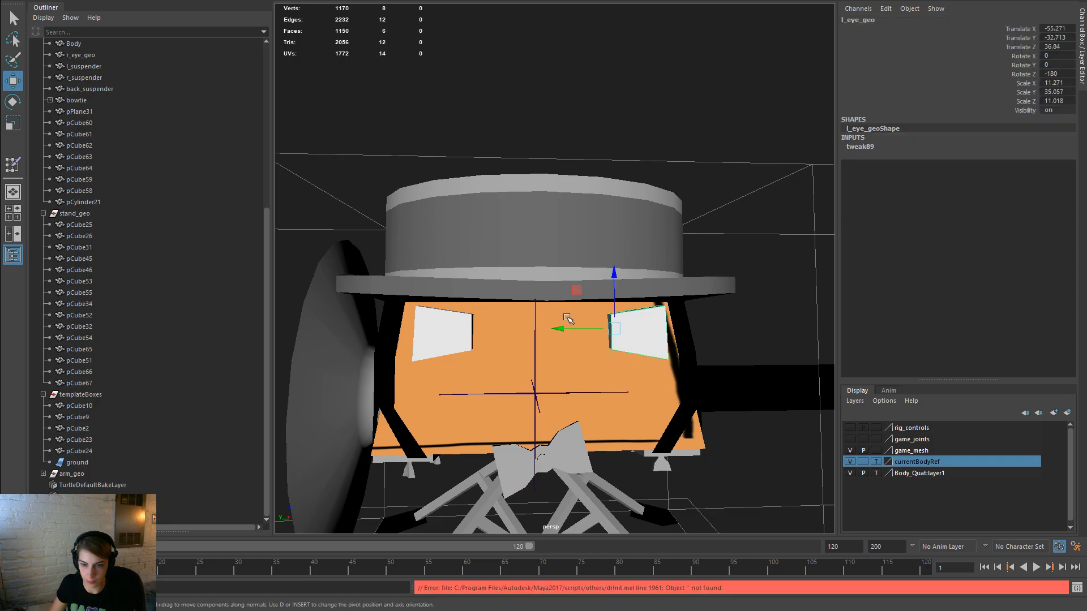
left_click(430, 322, "shift")
left_click_drag(468, 267, 605, 153, "alt")
left_click(605, 153)
right_click_drag(763, 405, 726, 368, "alt")
left_click_drag(725, 368, 736, 398, "alt")
right_click_drag(735, 398, 687, 357, "alt")
mouse_move(687, 358)
left_mouse_down("alt")
mouse_move(679, 308)
mouse_move(642, 324)
mouse_move(683, 343)
left_mouse_up("alt")
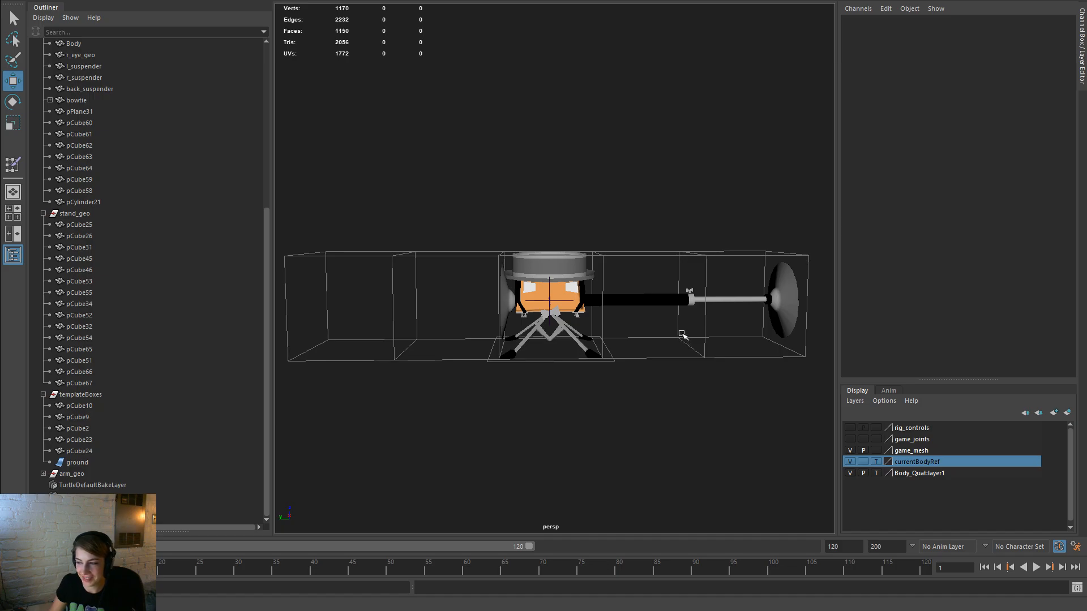
left_click_drag(648, 258, 476, 276, "alt")
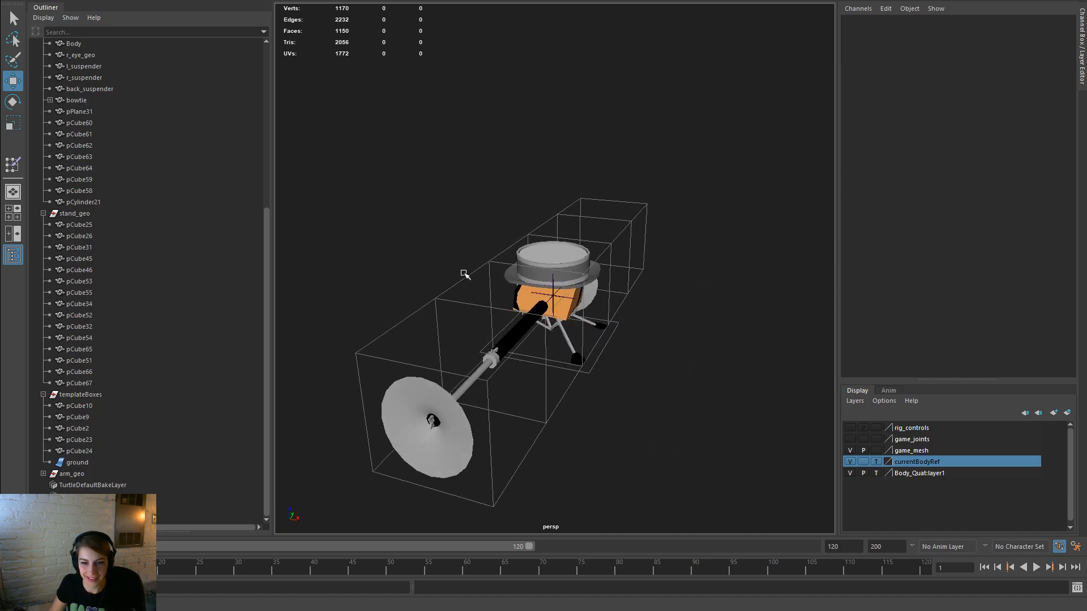
Step: Select the back suspender's two outer upper vertices, try raising and widening them, and undo both edits
right_click_drag(475, 276, 645, 318, "alt")
left_click_drag(650, 323, 586, 284, "alt")
right_click_drag(586, 284, 703, 323, "alt")
left_click(642, 300)
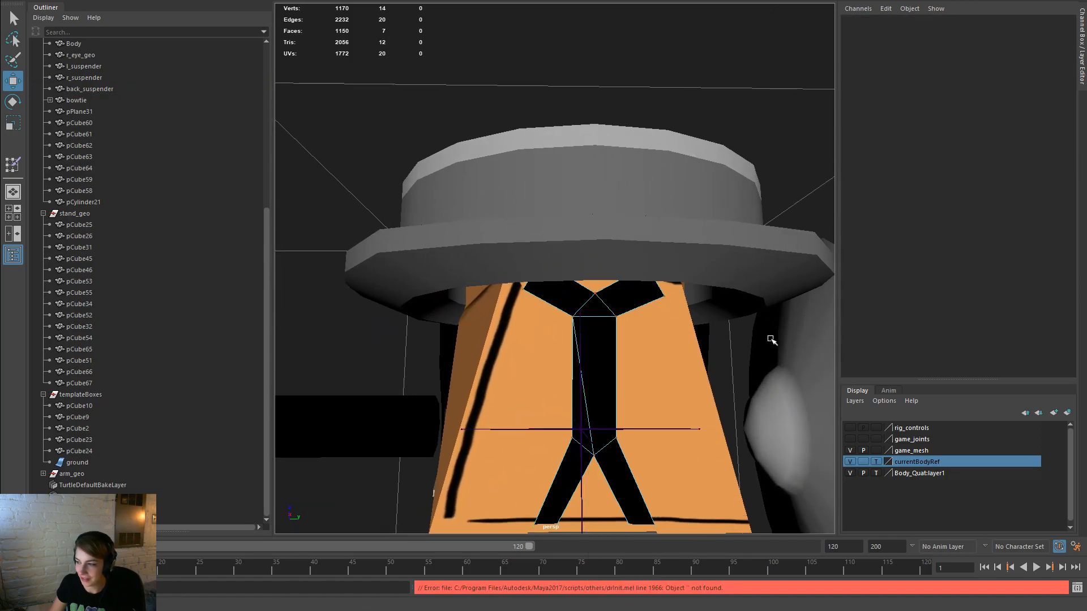
left_click_drag(766, 336, 653, 270)
left_click_drag(533, 309, 501, 274, "shift")
left_click_drag(594, 239, 594, 237)
key("r")
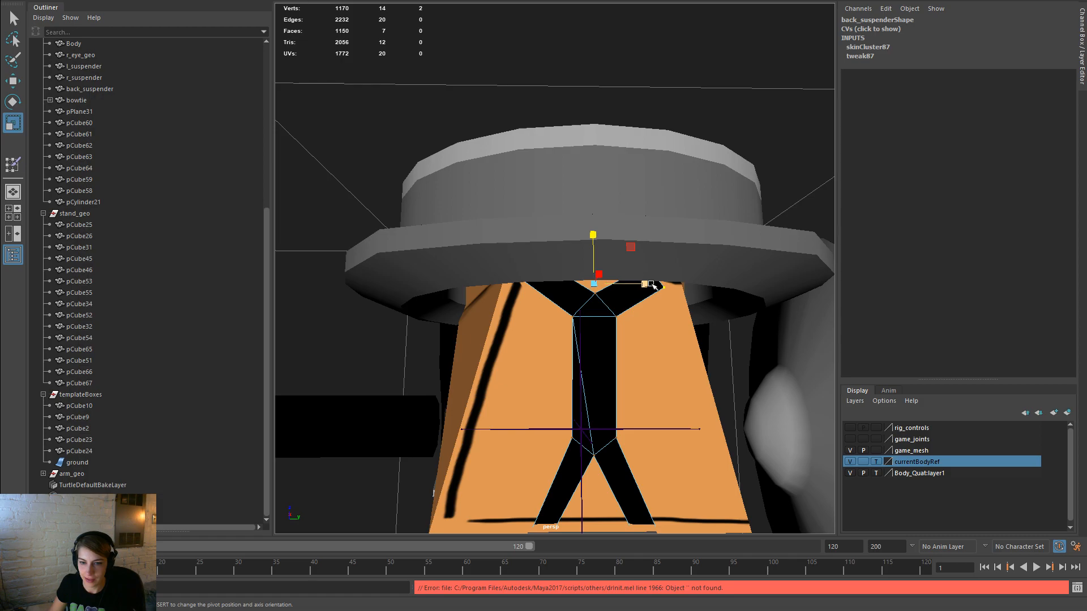
left_click_drag(678, 285, 678, 286)
key("ctrl+z")
key("ctrl+z")
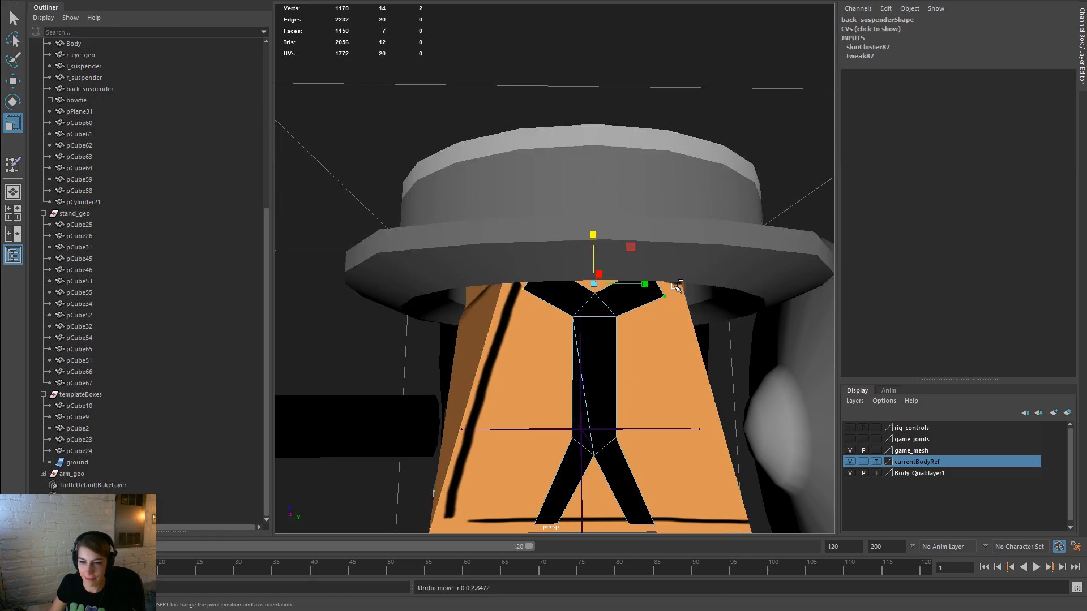
Step: Raise the back suspender's two outer upper vertices to the brim's underside and scale them slightly apart
key("w")
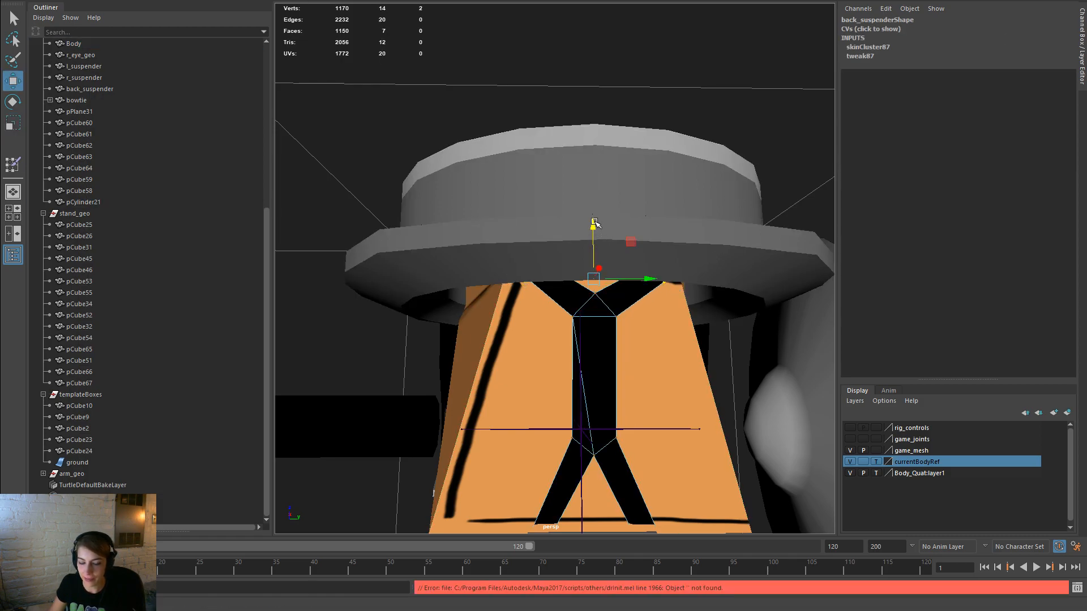
key("r")
left_click_drag(645, 277, 656, 277)
right_click_drag(614, 288, 541, 283)
left_click(741, 180)
Step: Examine the bow tie, hat, suspenders and overall silhouette of the character from the front, back and sides
left_click_drag(541, 284, 783, 291, "alt")
left_click_drag(640, 351, 569, 368, "alt")
scroll(569, 368, "up", 2)
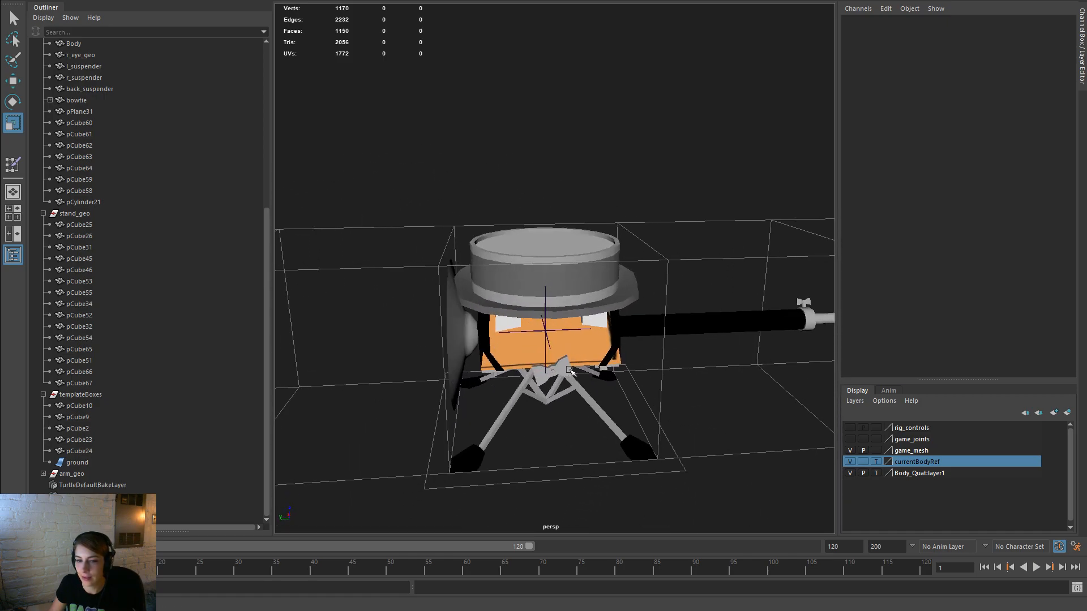
left_click(550, 371)
key("e")
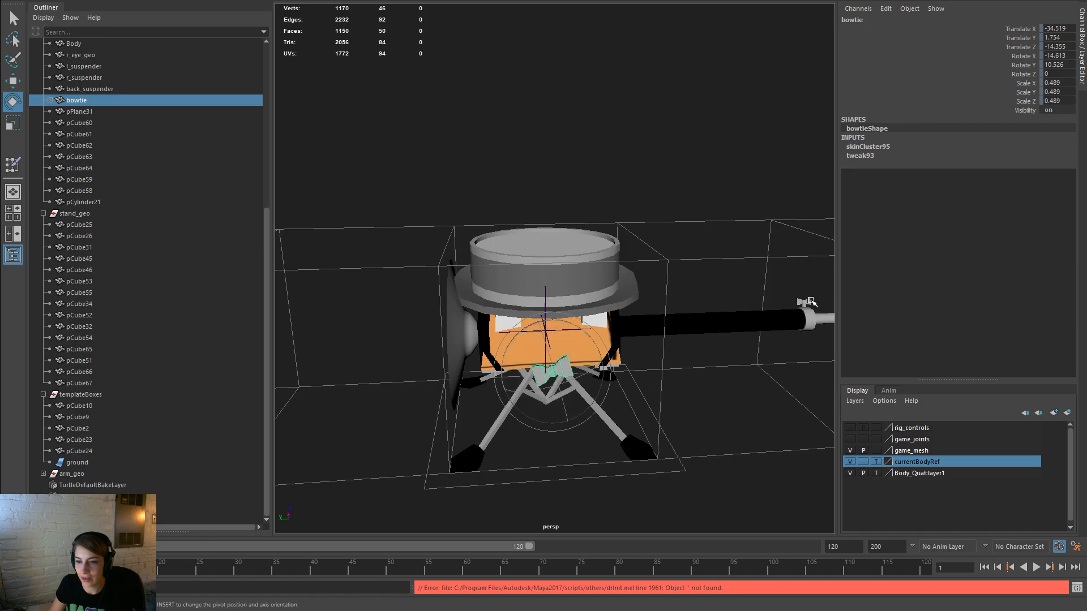
left_click(715, 424)
left_click_drag(715, 425, 699, 431, "alt")
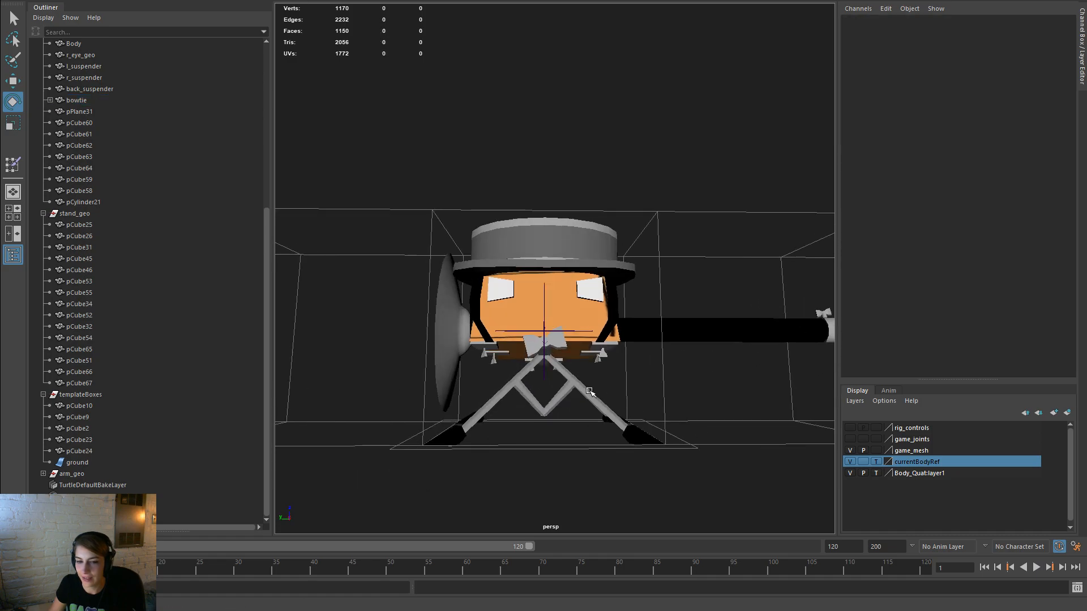
left_click_drag(601, 373, 350, 381, "alt")
right_click_drag(350, 381, 544, 393, "alt")
left_click(604, 400)
left_click(601, 395)
left_click_drag(616, 381, 729, 365, "alt")
right_click_drag(729, 365, 537, 334, "alt")
left_click(774, 391)
left_click_drag(773, 391, 745, 431, "alt")
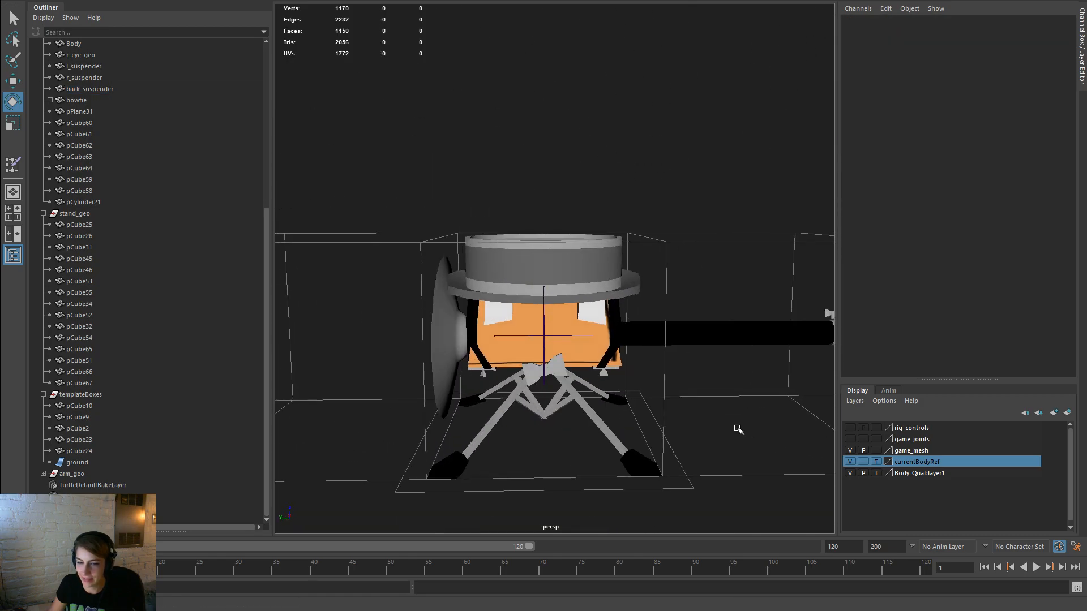
right_click_drag(745, 431, 643, 408, "alt")
left_click_drag(648, 422, 658, 427, "alt")
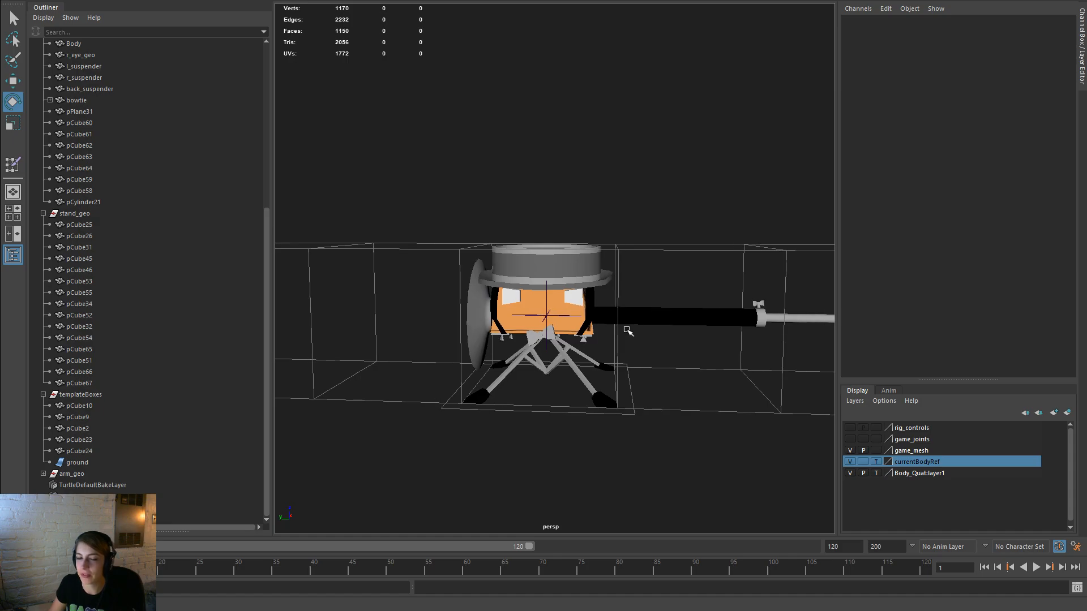
left_click_drag(607, 342, 681, 342, "alt")
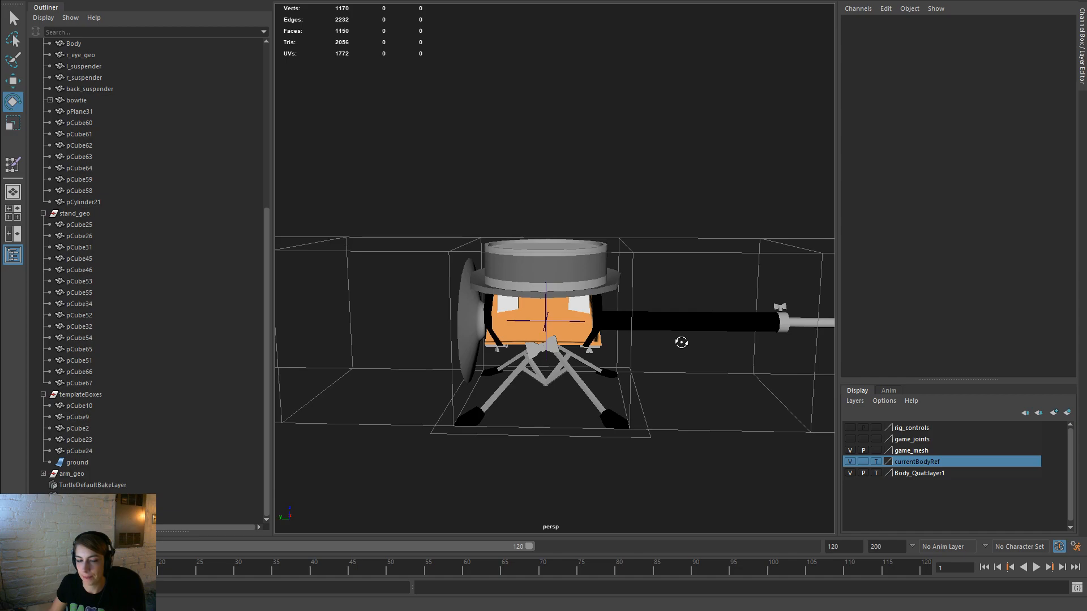
left_click_drag(681, 342, 442, 335, "alt")
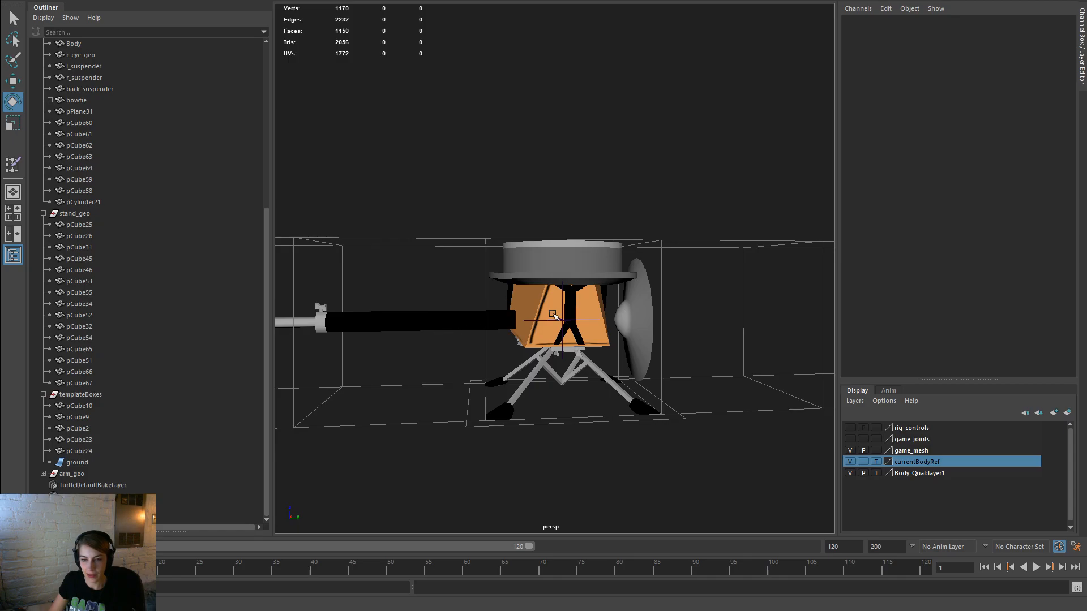
left_click_drag(563, 308, 798, 321, "alt")
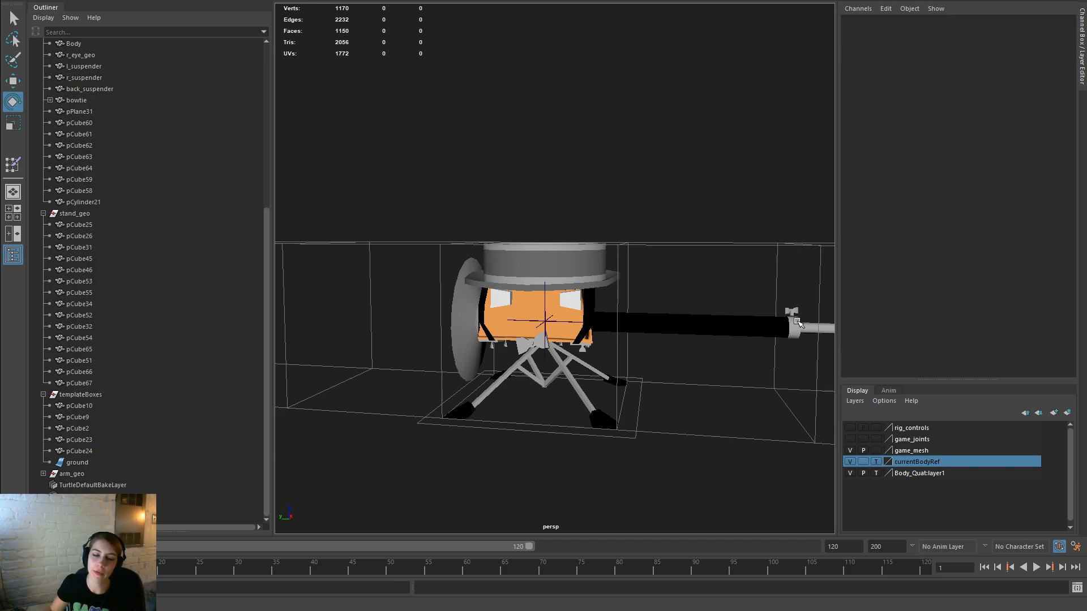
Step: Bind the hat and both eye meshes to the g_body joint with a skin bind
left_click(612, 276)
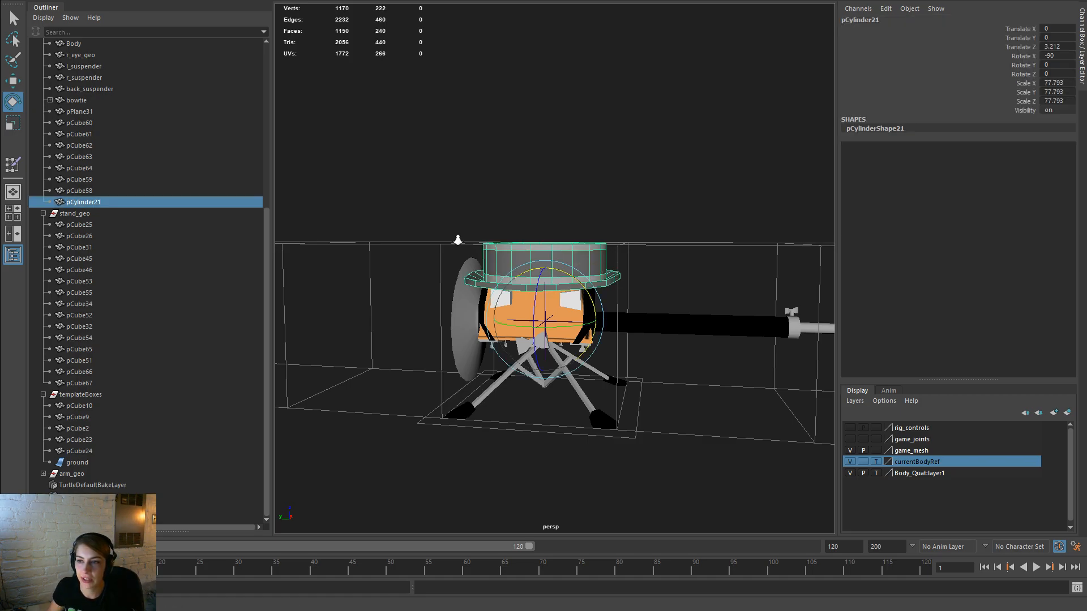
key("f")
left_click(484, 306, "shift")
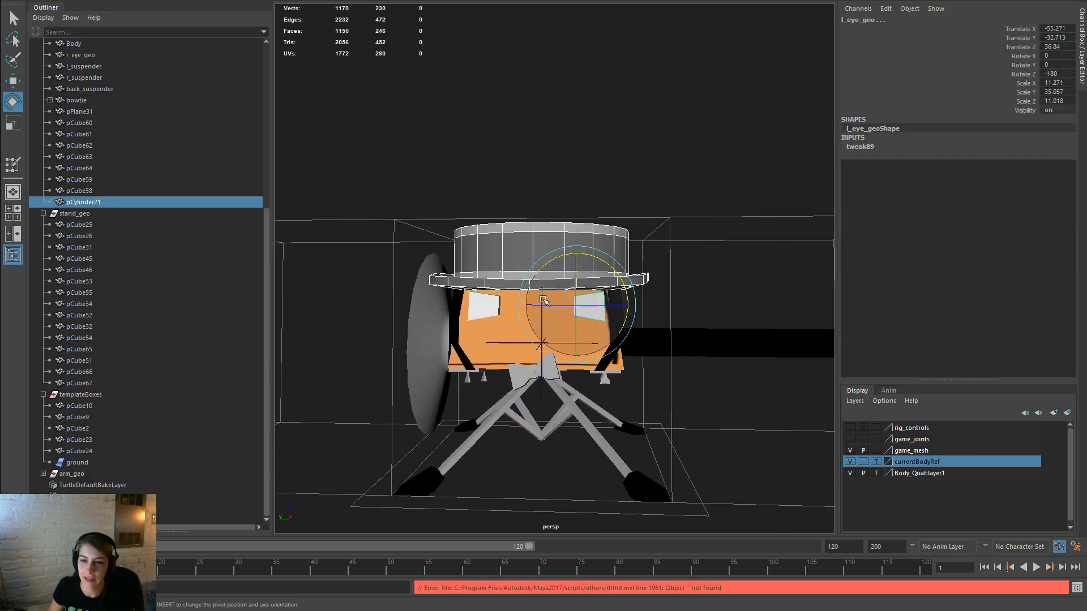
scroll(96, 226, "up", 7)
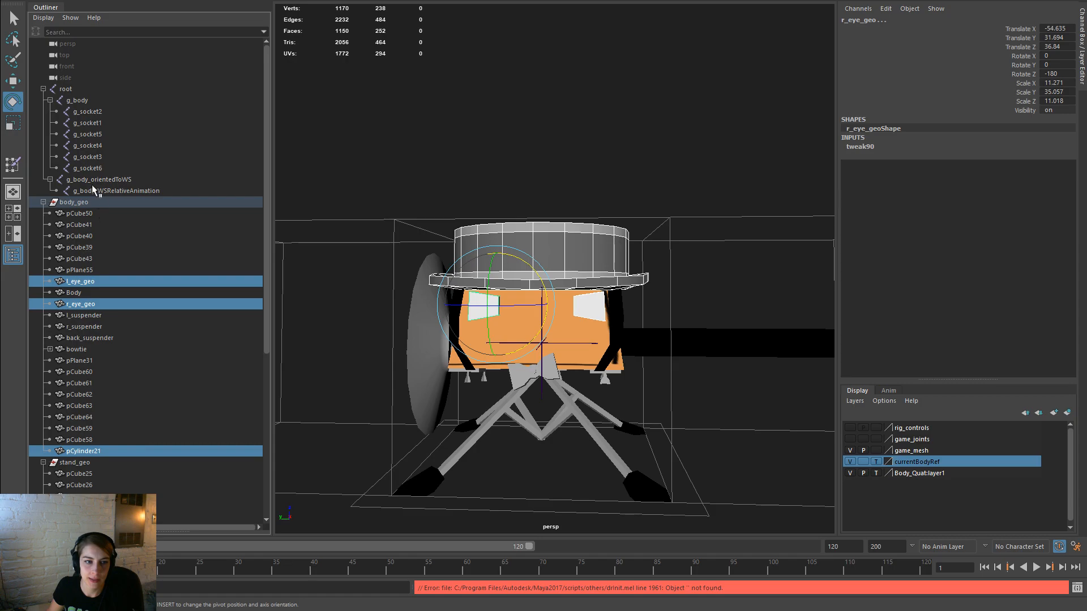
left_click(91, 103, "ctrl")
key("space")
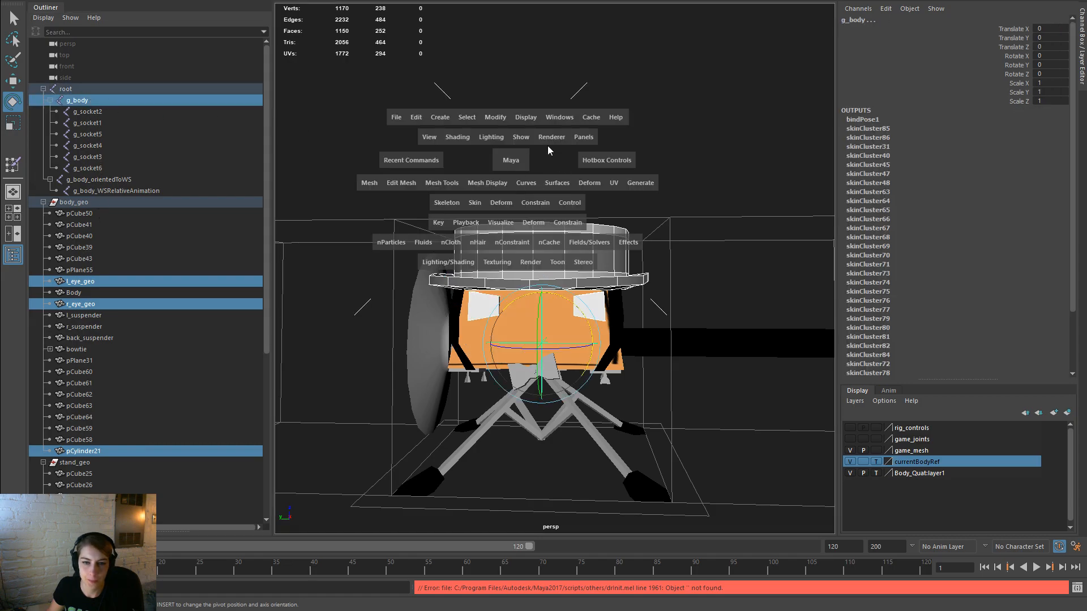
left_click(475, 203)
left_click(501, 234)
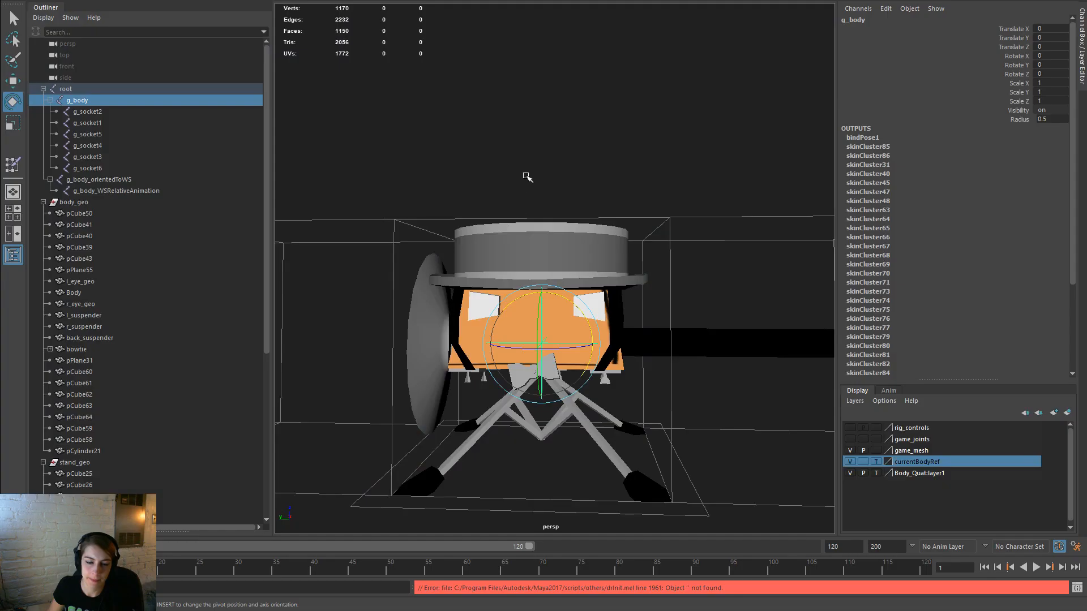
left_click(527, 158)
Step: Export the root joint hierarchy with all body_geo and stand_geo meshes over the existing Body_Drummer.fbx
left_click(121, 88)
scroll(136, 378, "down", 7)
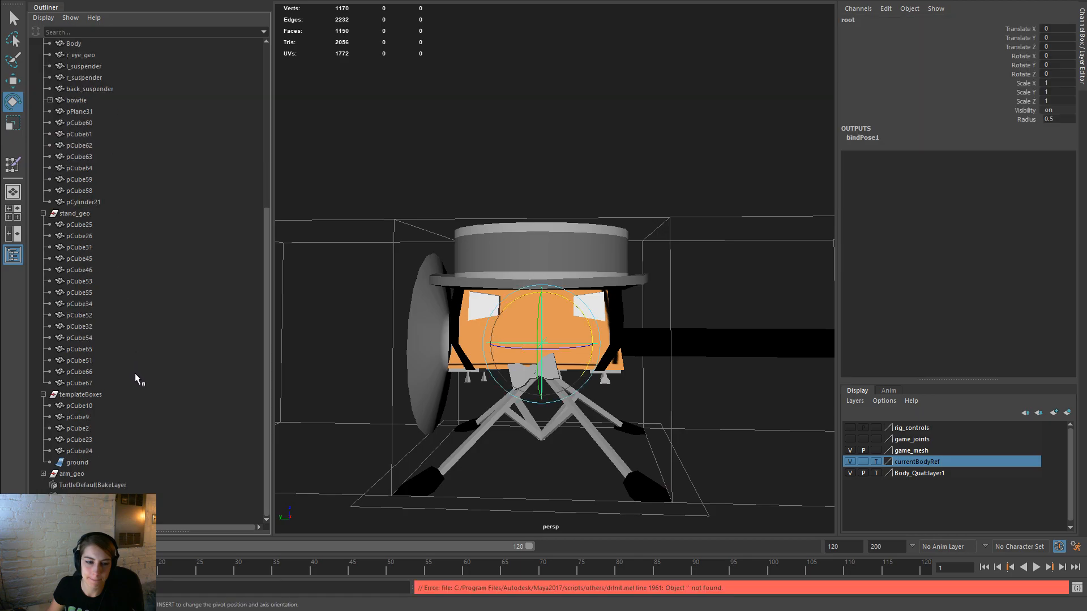
left_click(100, 384, "shift")
key("f")
key("space")
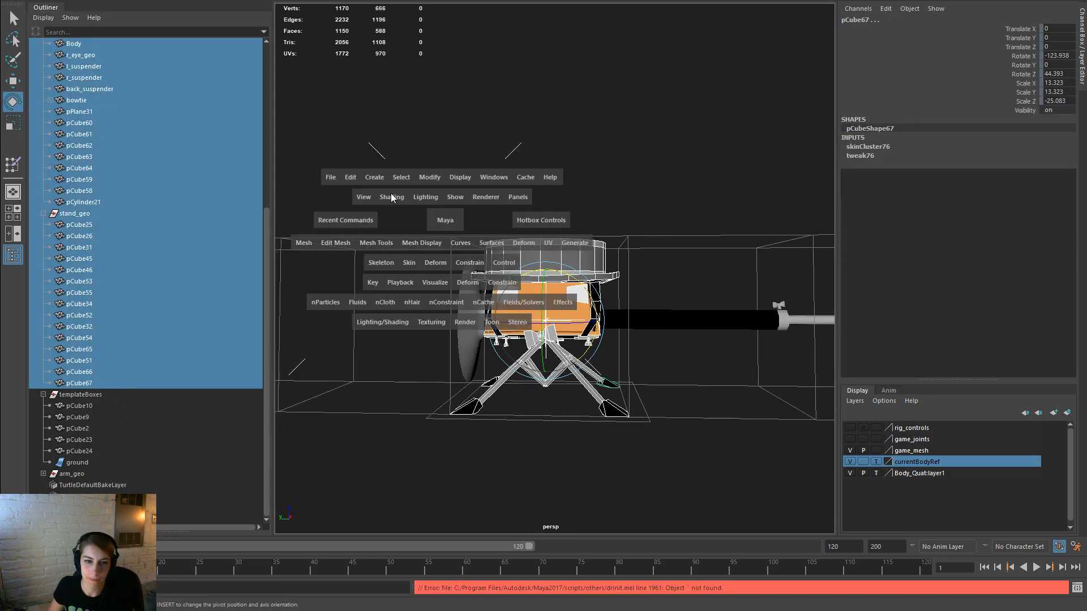
left_click(334, 180)
left_click(409, 327)
double_click(496, 213)
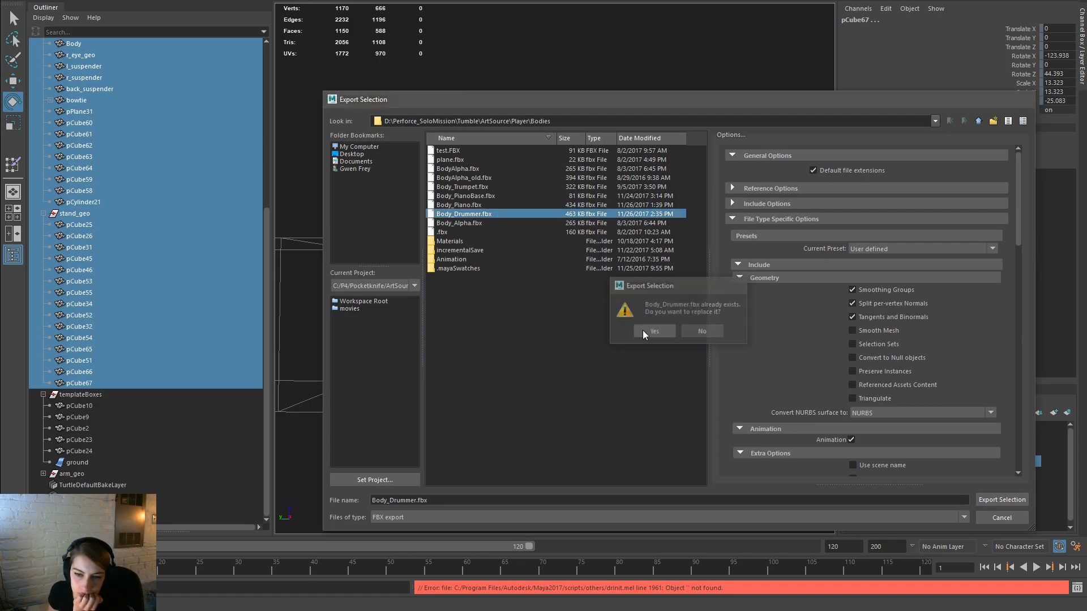
left_click(651, 332)
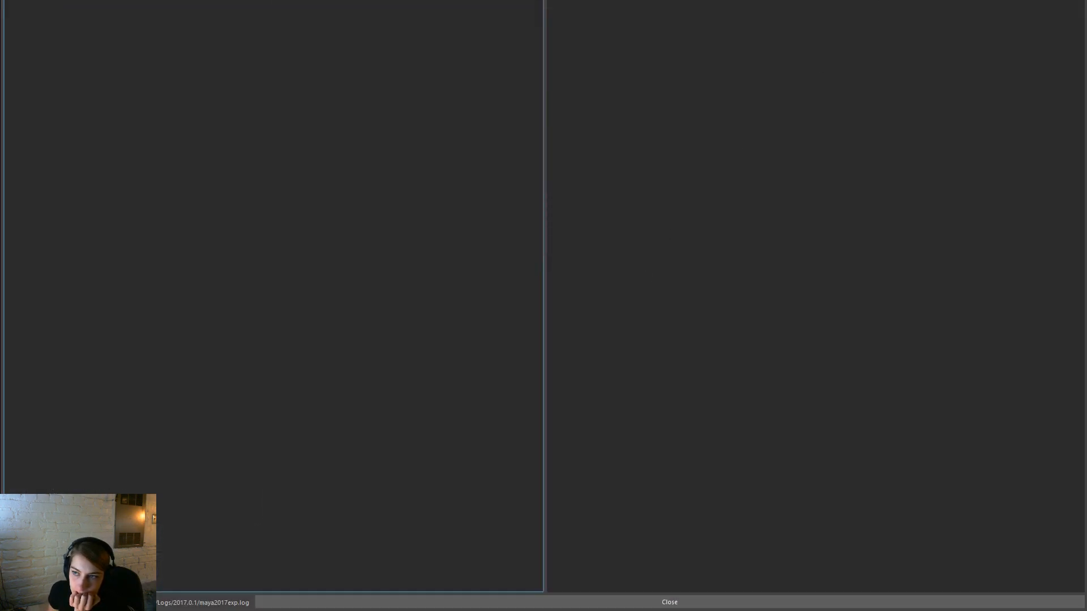
key("Return")
Step: Switch to Unreal, reimport the Body_Drummer skeletal mesh from its source file and save the asset
key("alt+Tab")
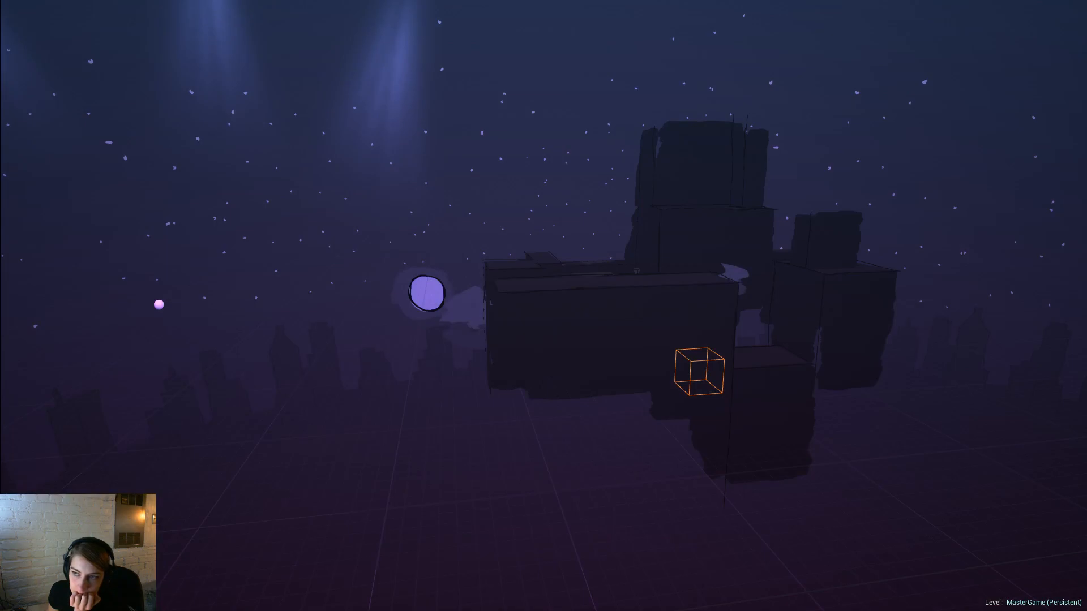
key("F11")
right_click(246, 470)
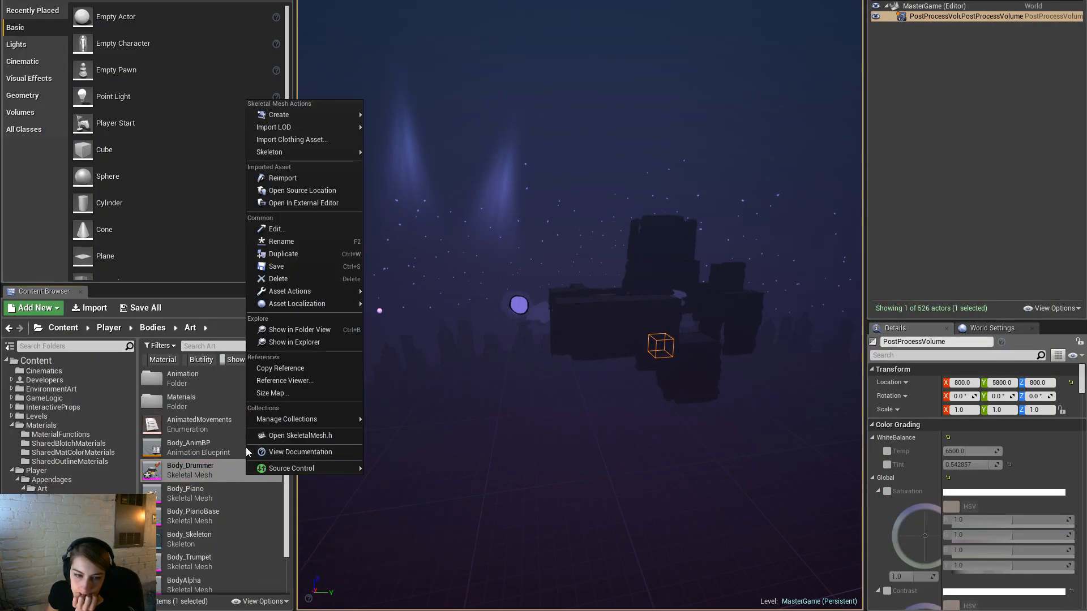
left_click(283, 178)
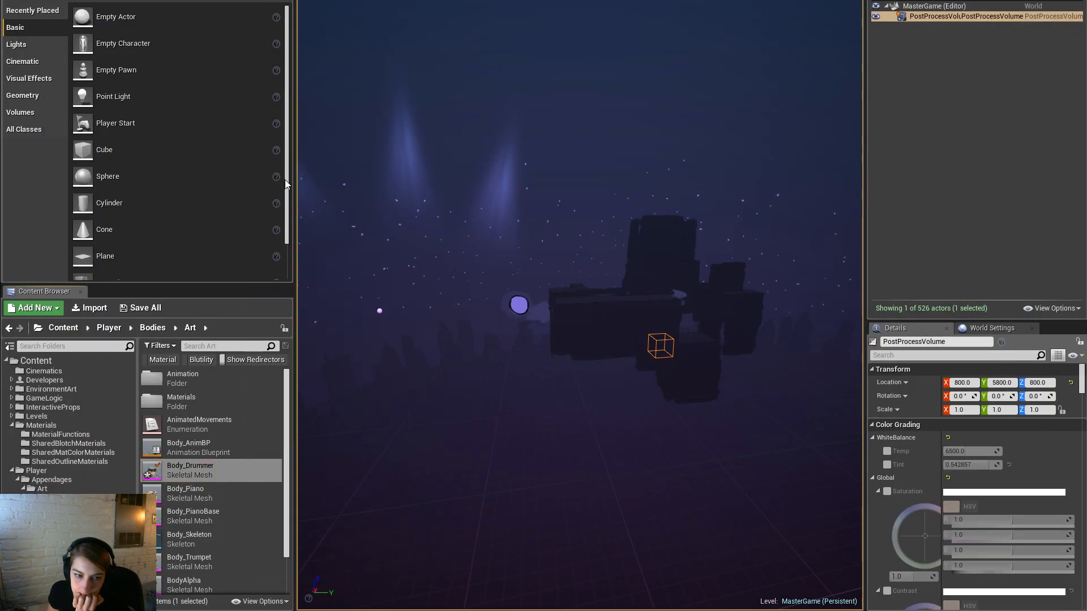
right_click(227, 474)
left_click(317, 279)
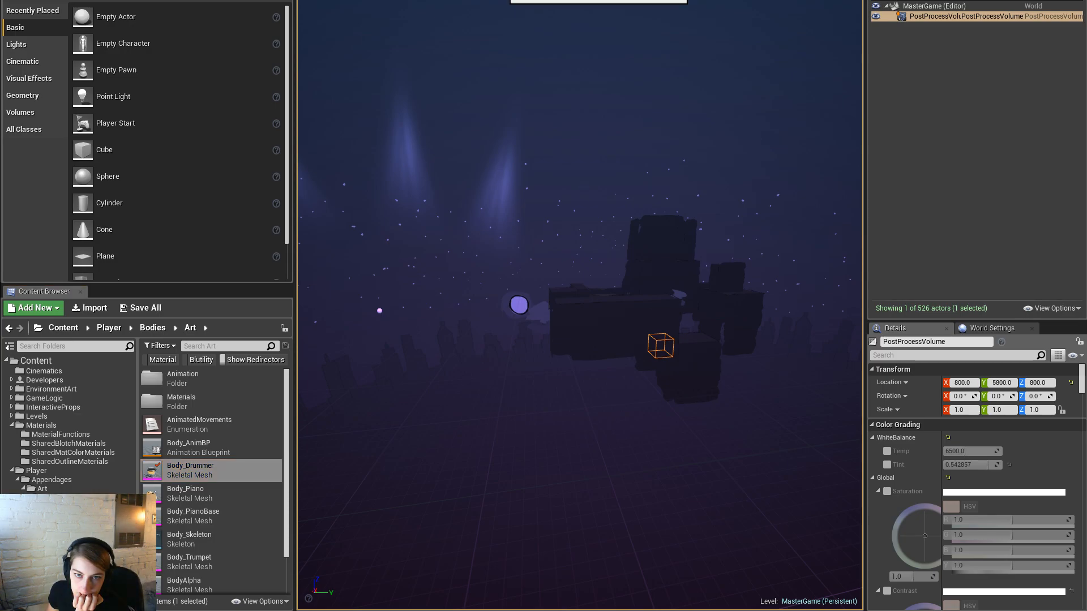
Step: Play the game full screen and load the fifth level of the Opening set
left_click(627, 314)
key("F11")
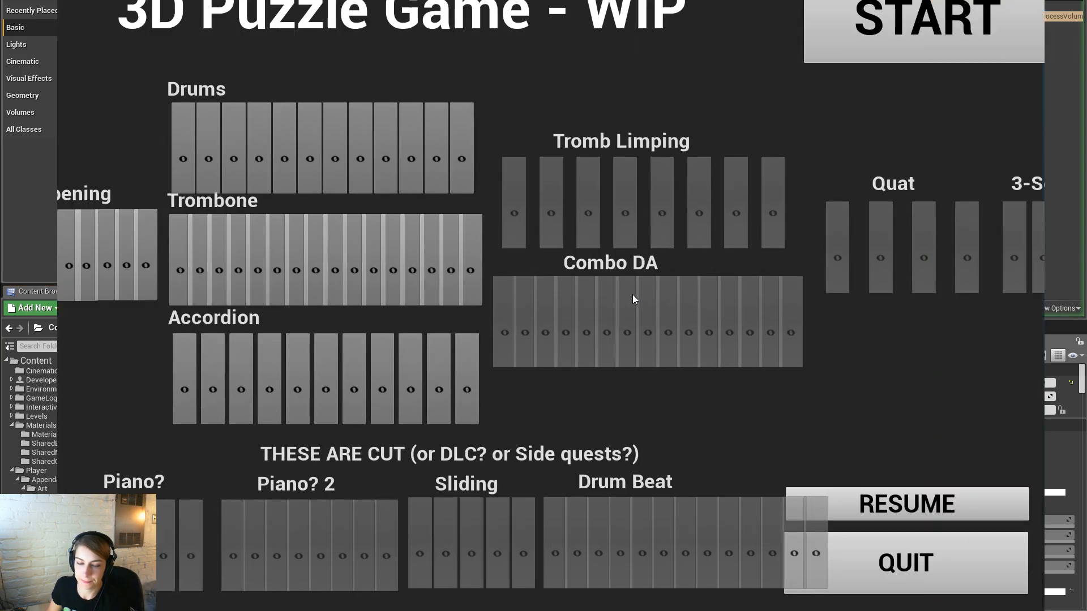
left_click(98, 264)
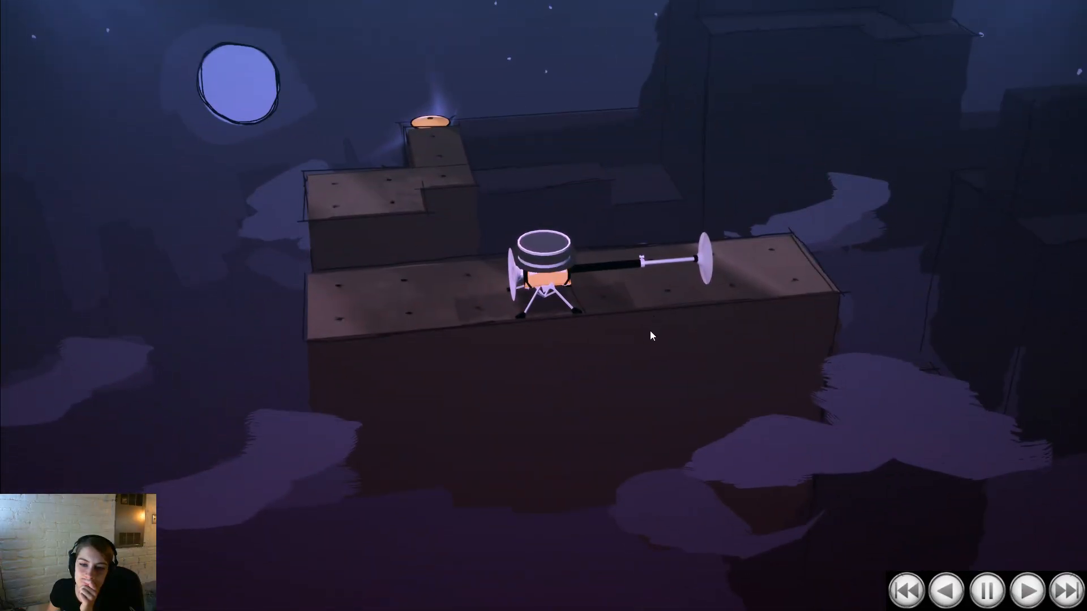
Step: Examine the updated drummer on its platform in the level from several camera angles
left_click_drag(650, 333, 208, 343)
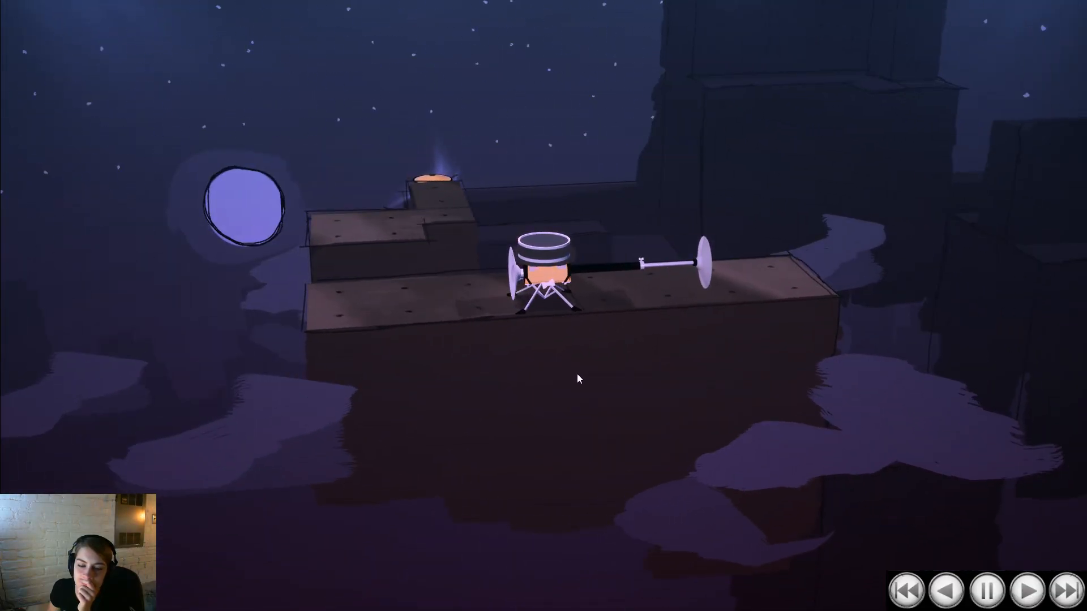
left_click_drag(585, 364, 572, 337)
left_click_drag(756, 384, 736, 410)
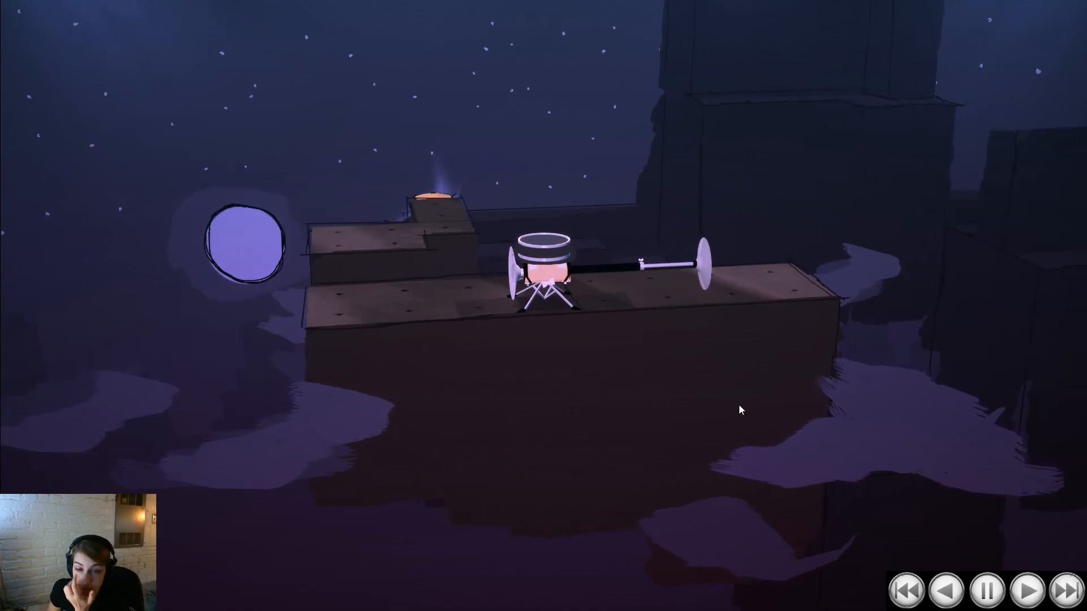
left_click_drag(612, 294, 788, 323)
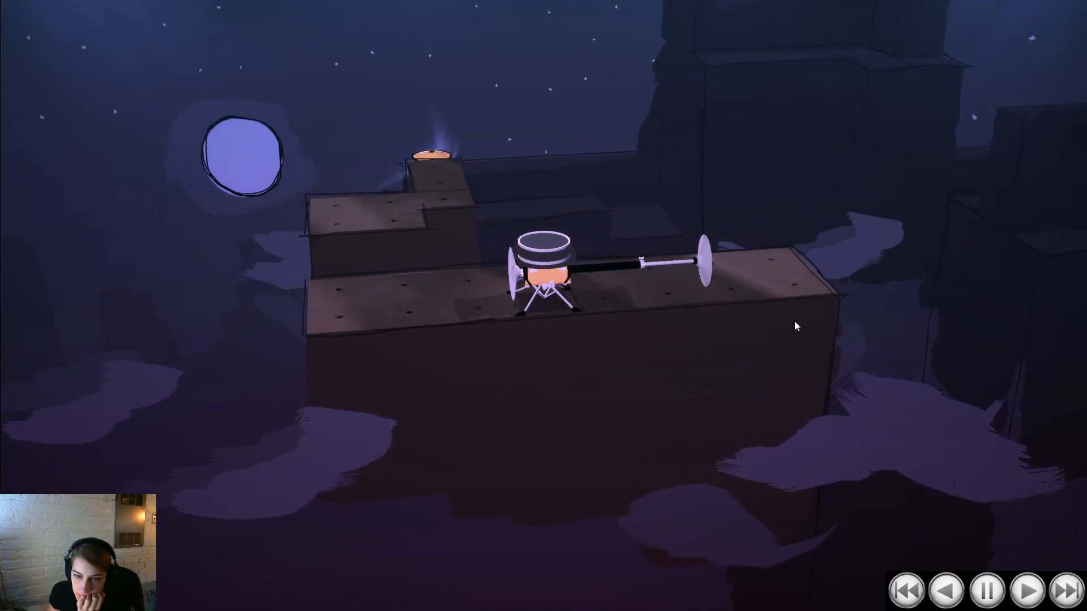
Step: Swing the drummer's long arm repeatedly between its two sides to check the character's look in motion
key("Left")
key("Right")
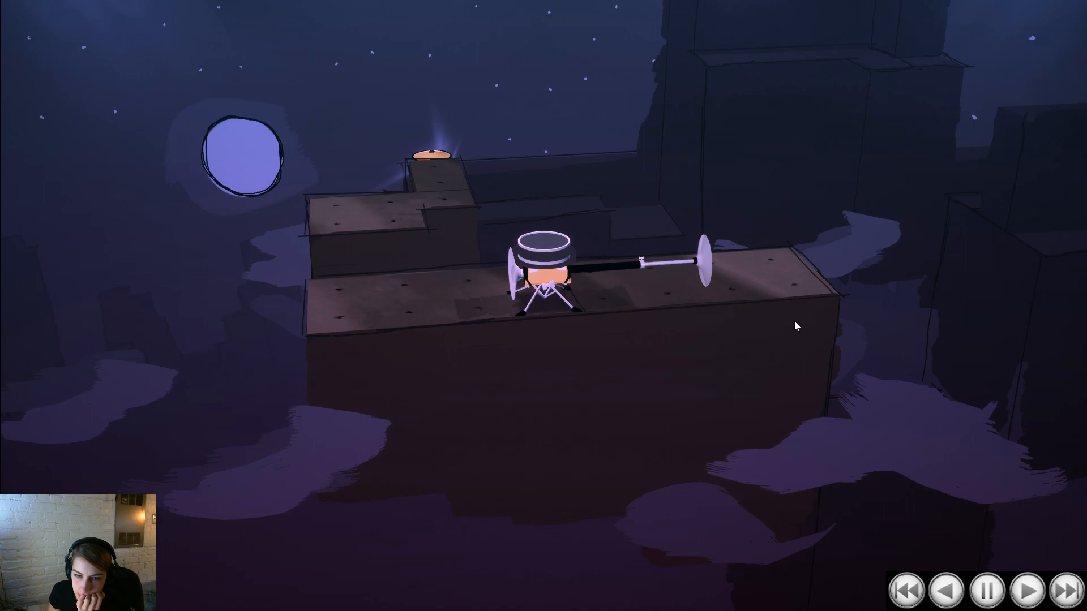
key("Left")
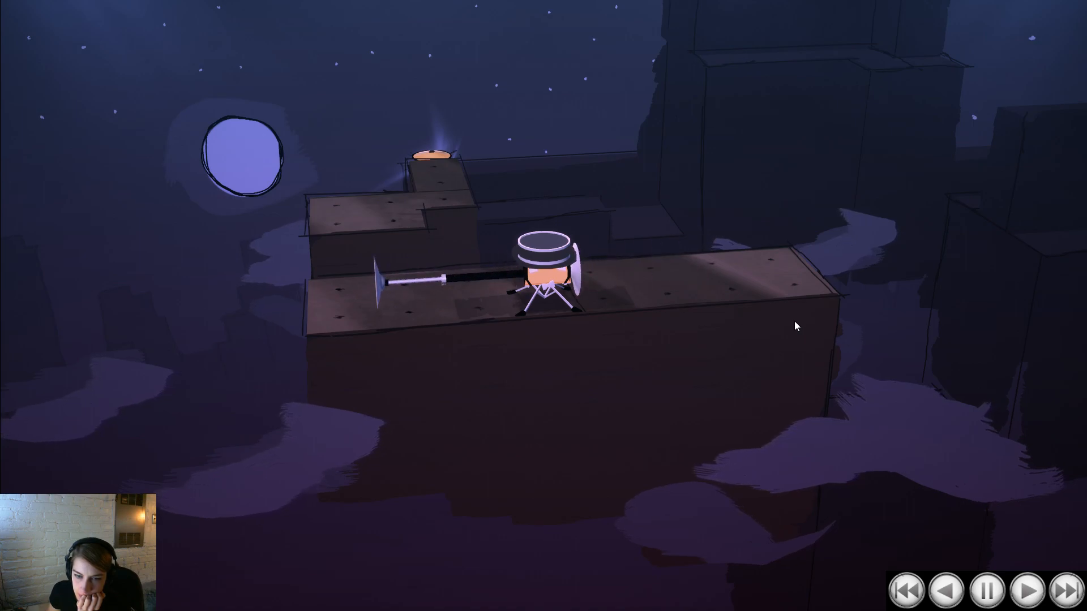
key("Right")
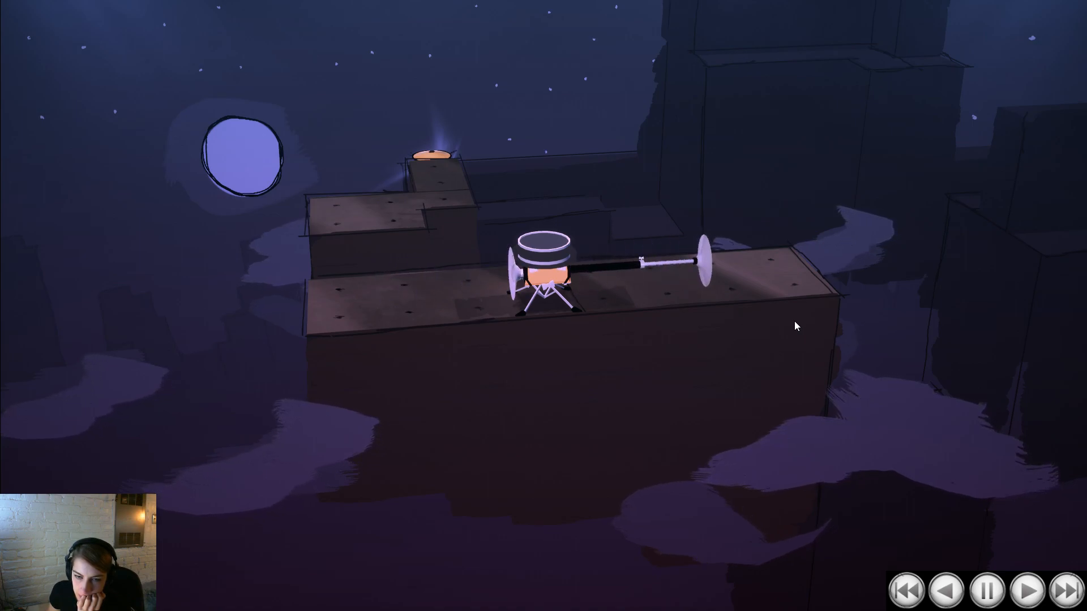
key("Left")
left_click_drag(793, 320, 730, 309)
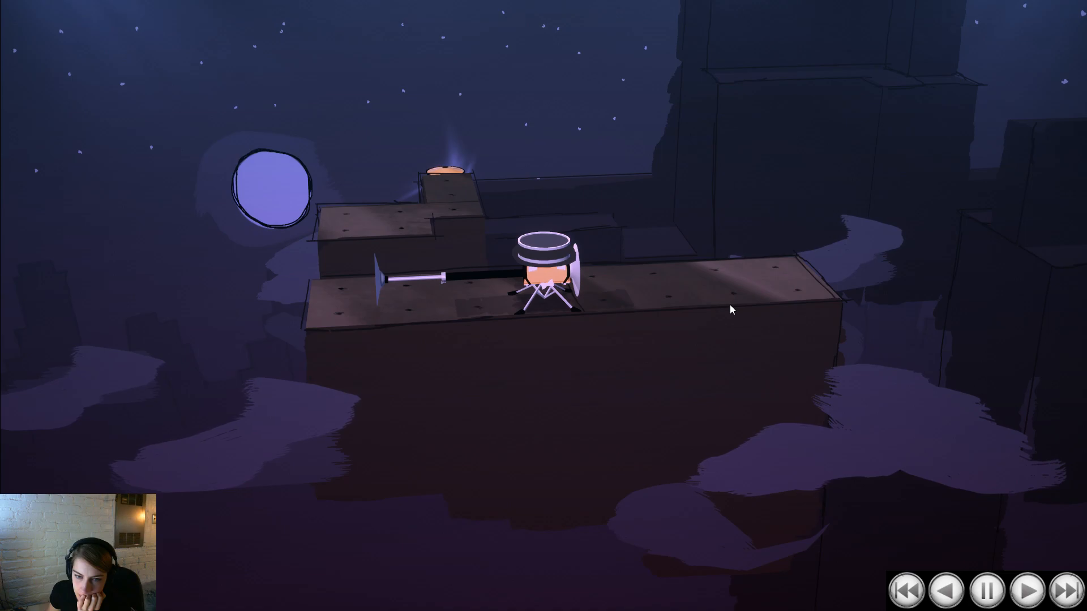
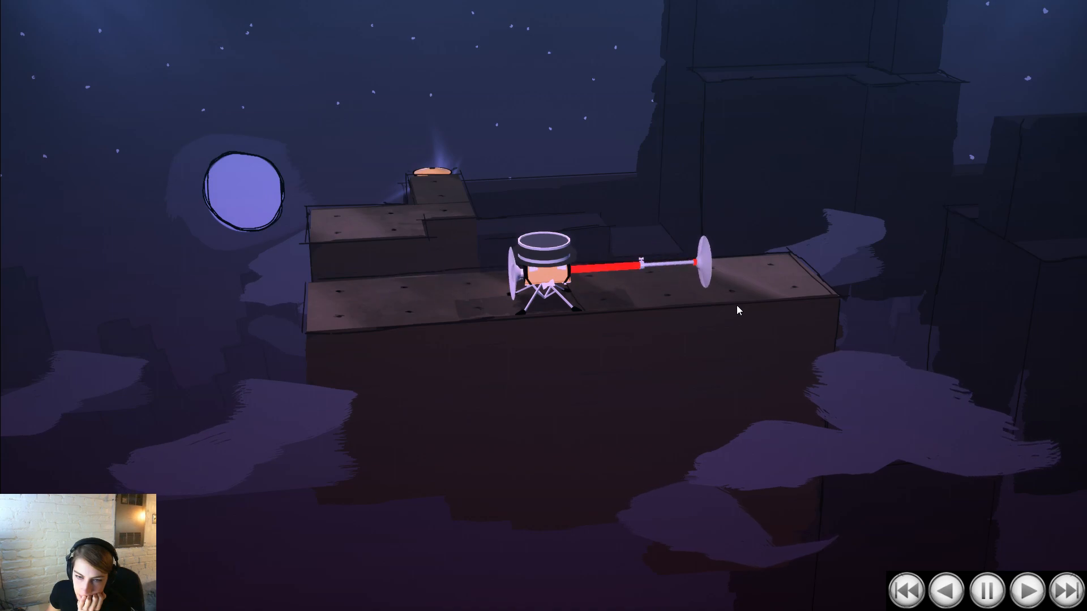
Step: Check the drummer's arm pose on both sides of its body in the level, then stop the play session
mouse_move(737, 306)
middle_mouse_down()
mouse_move(518, 302)
mouse_move(403, 284)
mouse_move(632, 271)
mouse_move(1004, 288)
mouse_move(258, 289)
mouse_move(747, 301)
middle_mouse_up()
middle_click_drag(468, 322, 383, 307)
left_click_drag(383, 307, 908, 335)
left_click_drag(375, 339, 161, 365)
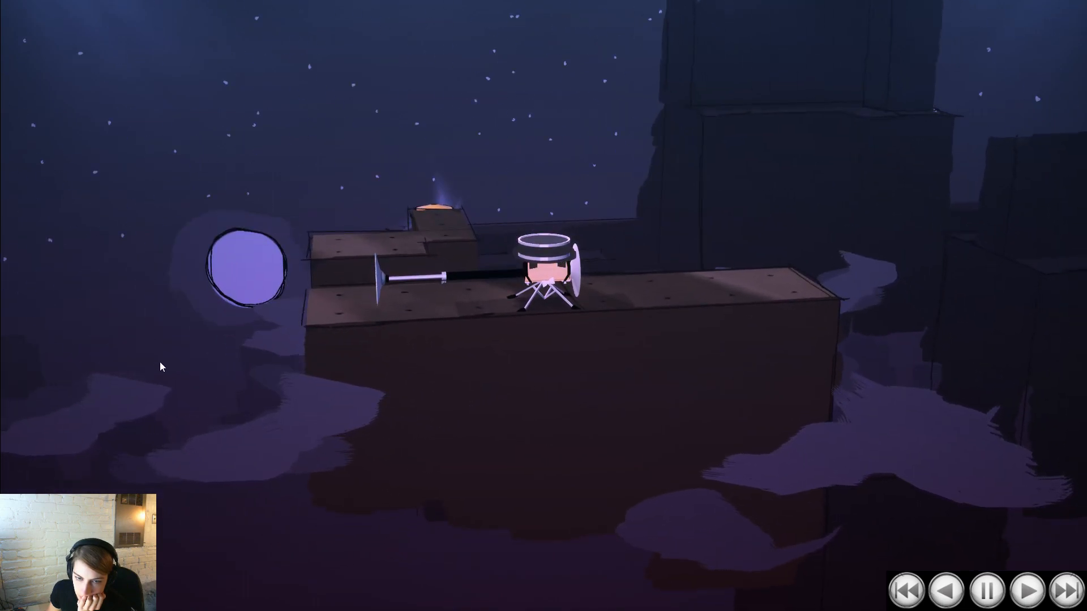
left_click_drag(160, 362, 346, 434)
left_click_drag(645, 490, 525, 390)
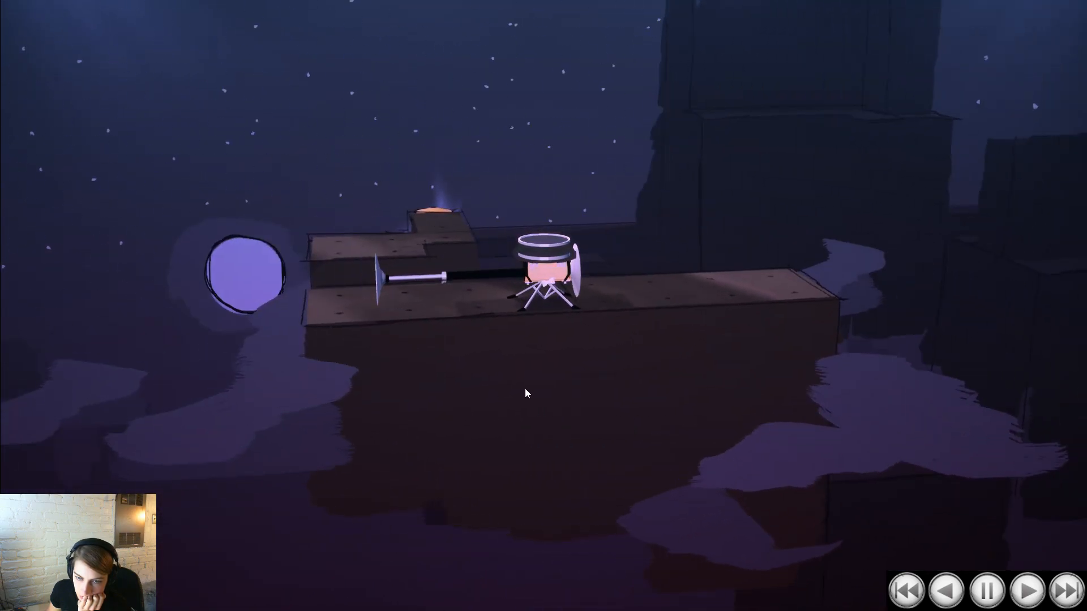
key("Right")
key("Escape")
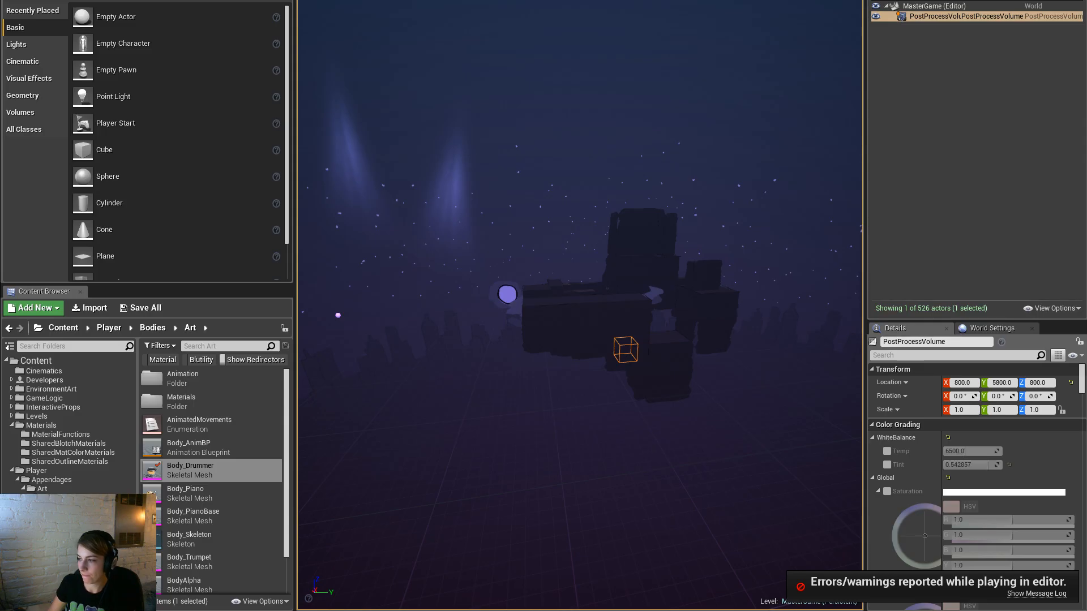
Step: Switch to Maya and unbind the skin from the drummer's hat cylinder pCylinder21
key("alt+Tab")
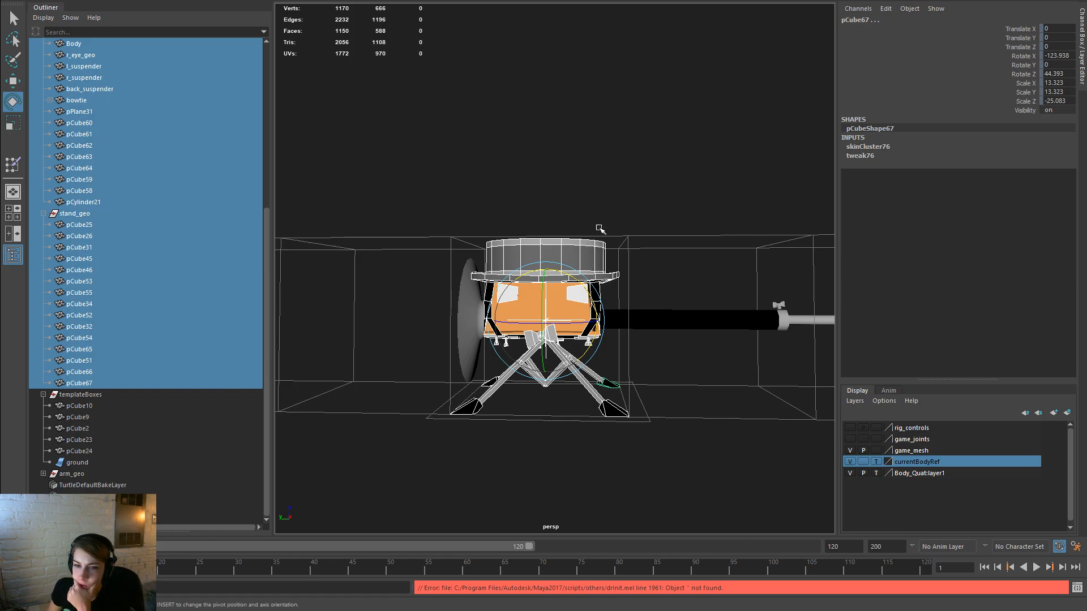
left_click(593, 265)
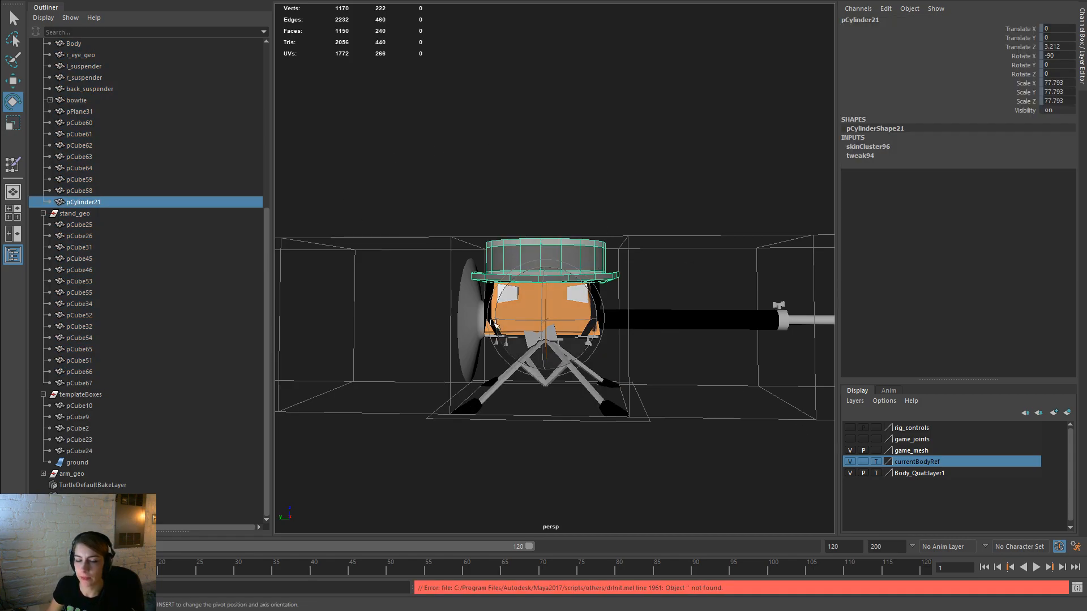
key("space")
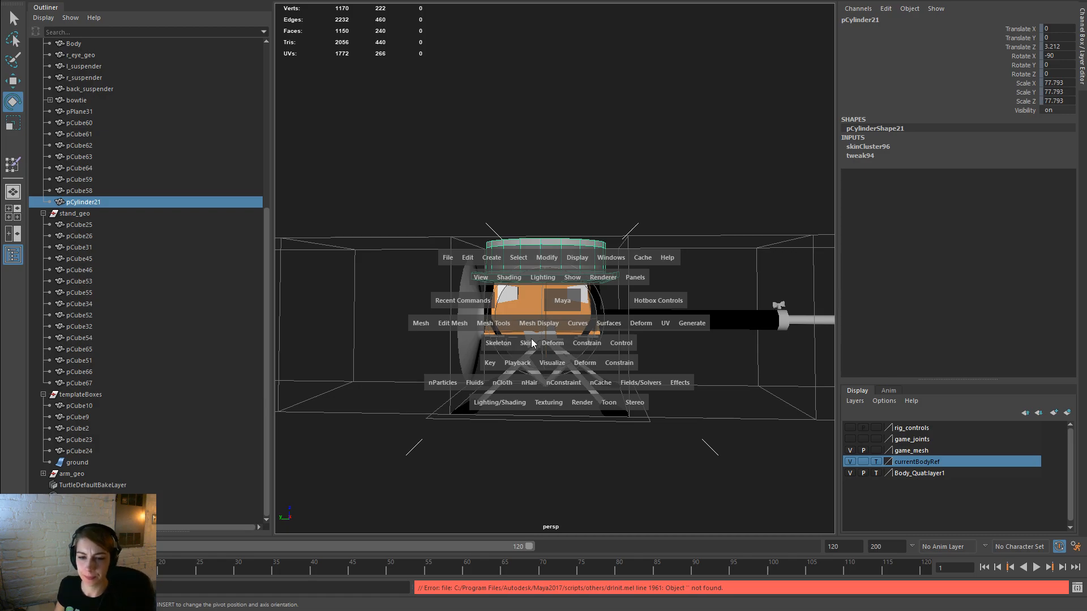
left_click(532, 343)
left_click(614, 99)
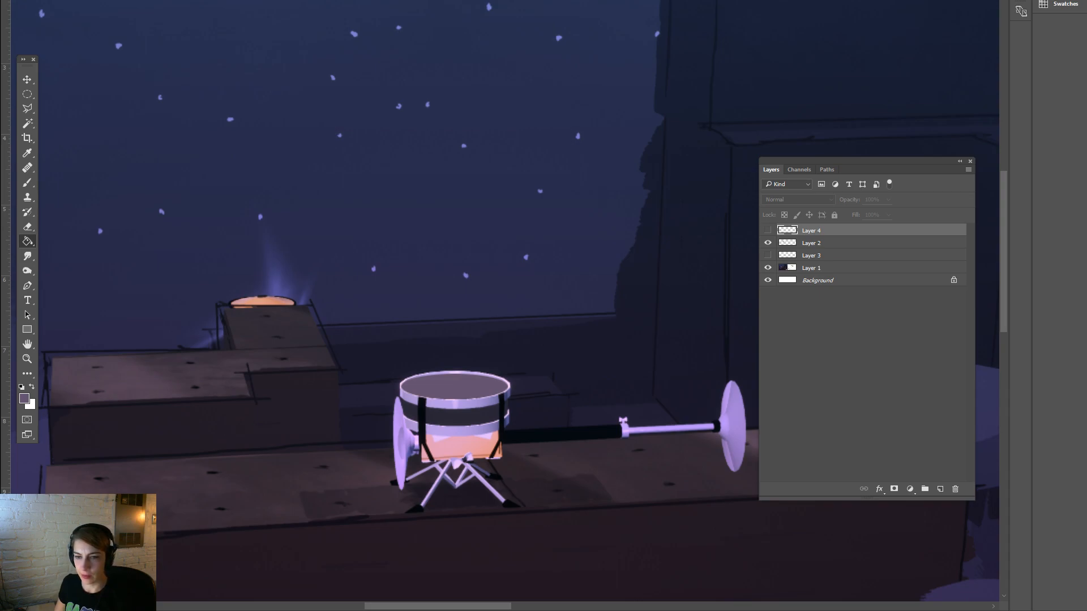
Step: Hide Layer 2 of the Photoshop paint-over to compare the drum design, then return to Maya
left_click(768, 243)
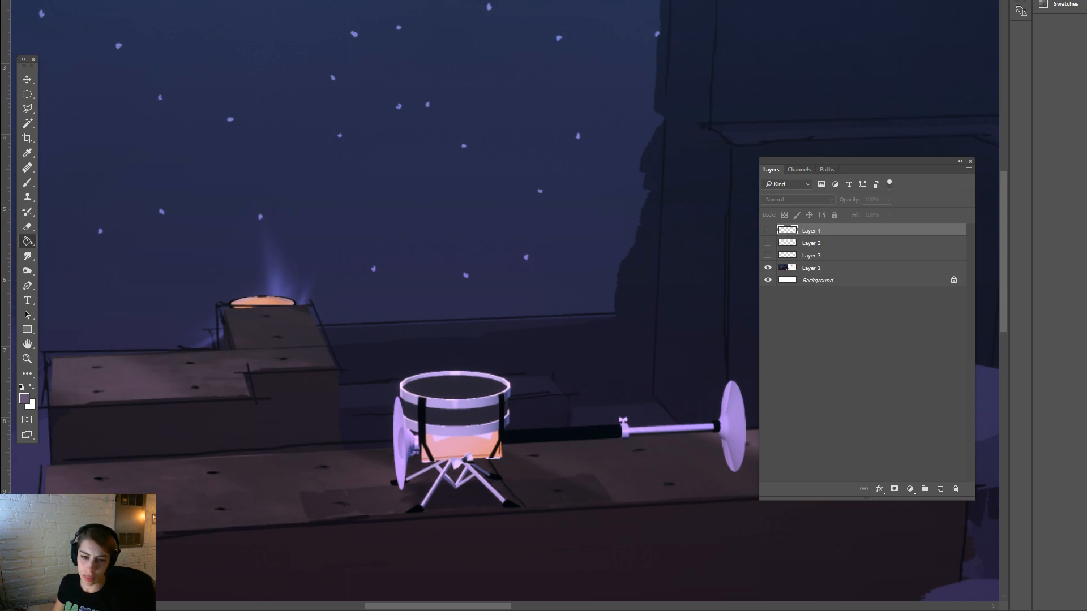
key("alt+Tab")
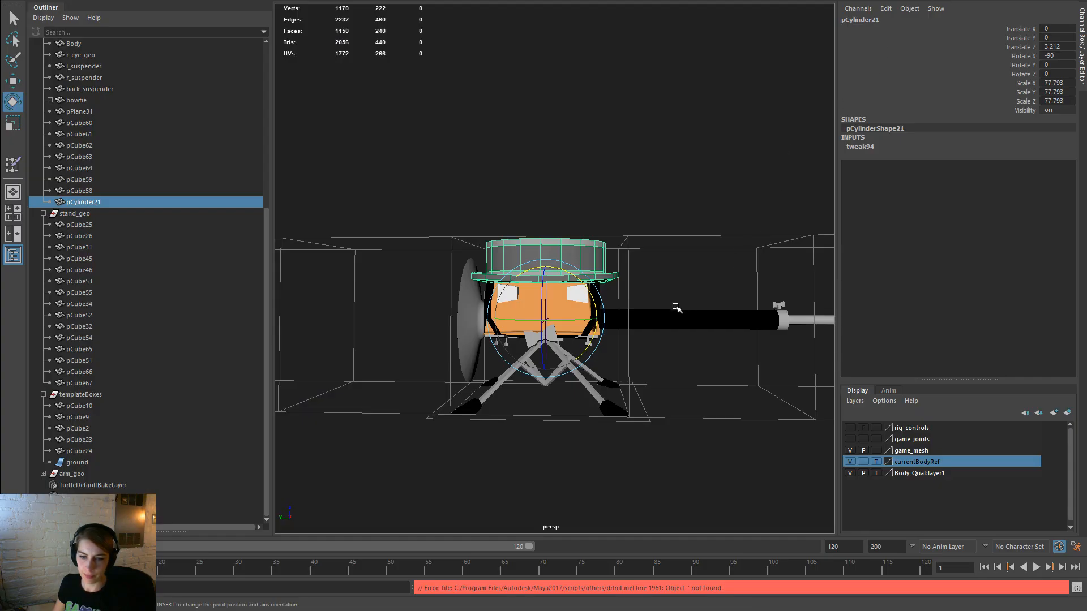
Step: Select the brim vertices of the hat cylinder and move them down toward the drummer's eyes
right_click_drag(604, 262, 602, 226)
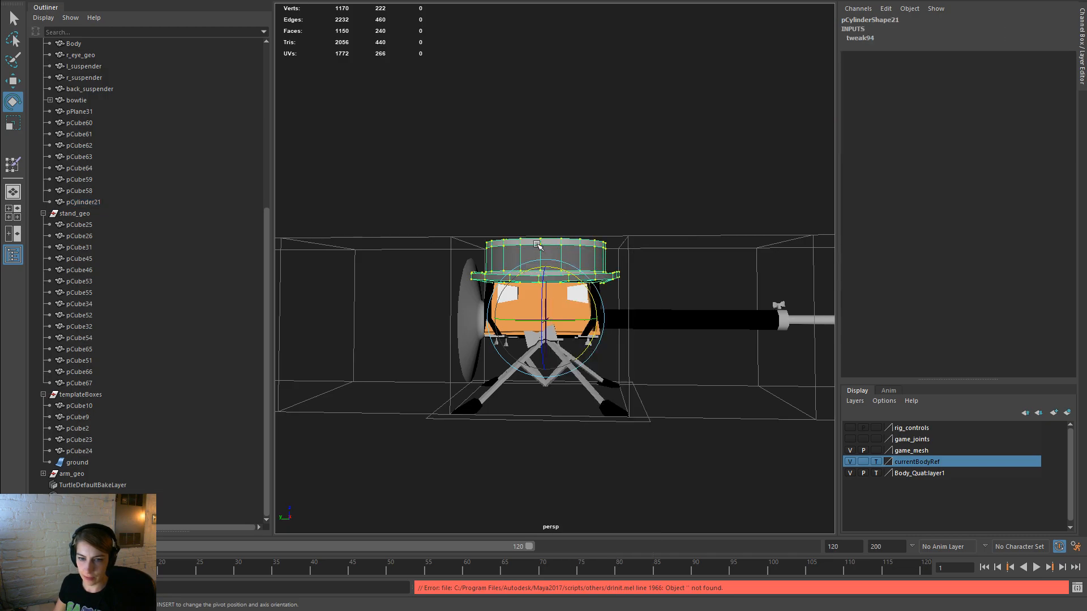
left_click_drag(693, 321, 604, 307)
left_click_drag(413, 261, 413, 260)
left_click_drag(721, 306, 699, 312, "alt")
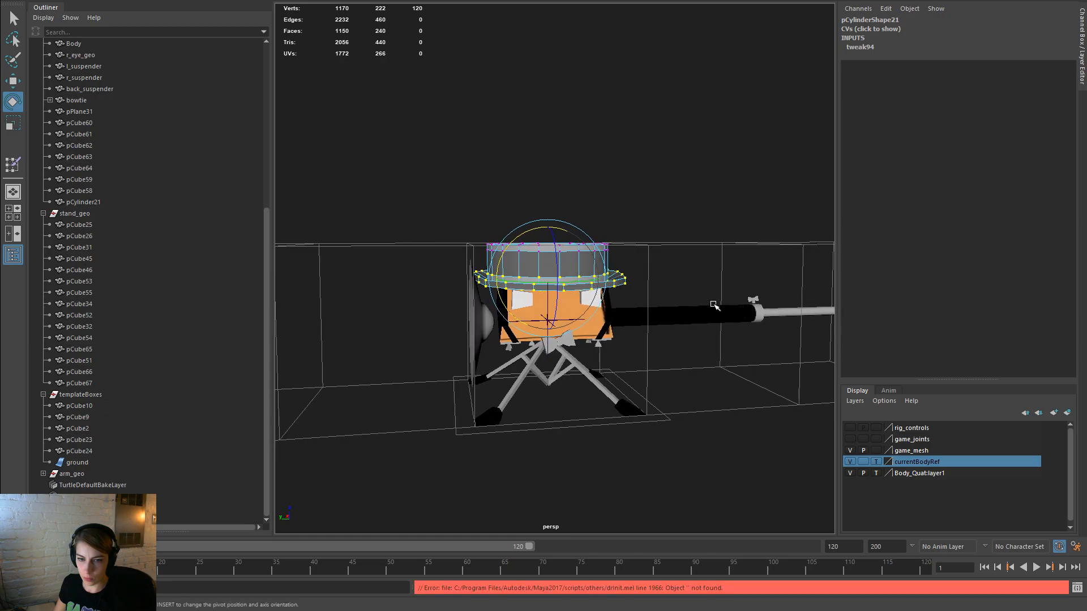
key("w")
left_click_drag(549, 242, 554, 233)
right_click_drag(515, 260, 673, 294, "alt")
left_click_drag(672, 293, 662, 288, "alt")
right_click_drag(597, 243, 652, 224)
left_click(662, 187)
Step: Unbind the skin from both eyes and lower them below the brim, l_eye_geo to about 31.9 and r_eye_geo to about 27.2 in Z
left_click(608, 321)
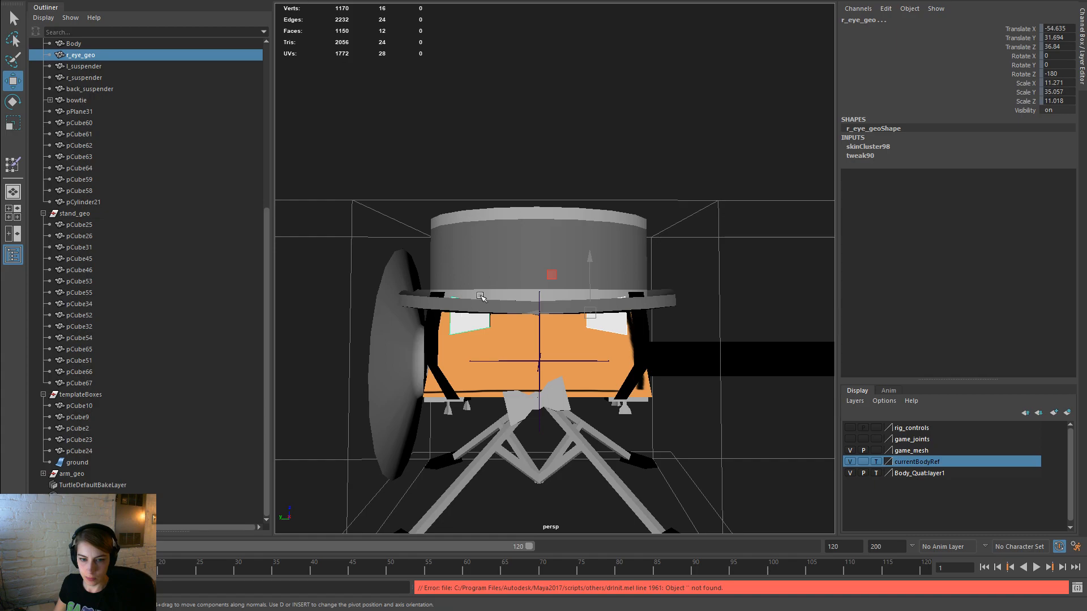
key("space")
left_click(464, 272)
left_click(487, 325)
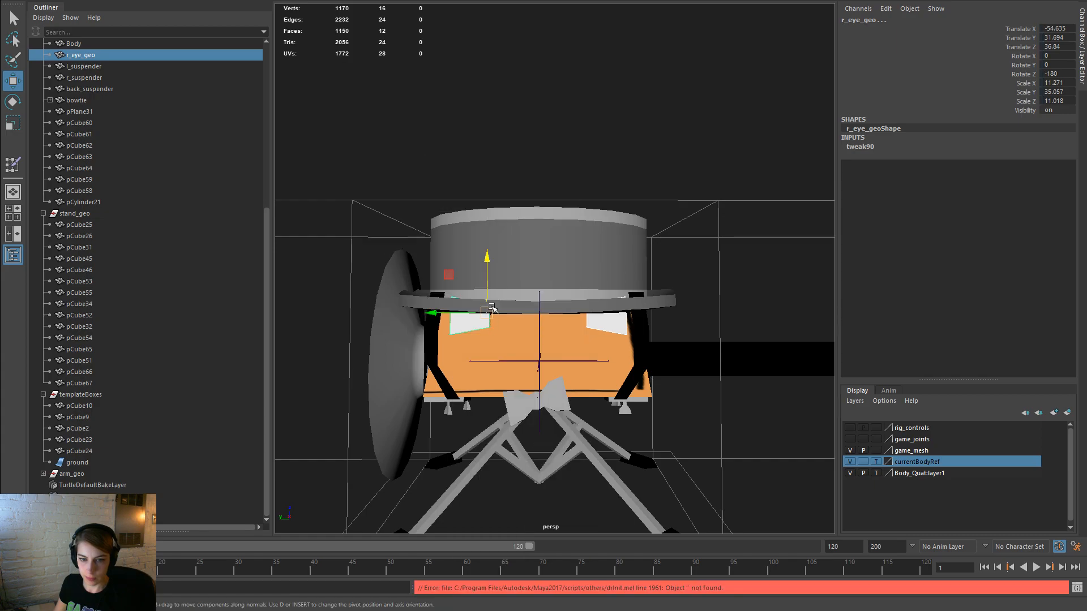
left_click_drag(488, 256, 489, 262)
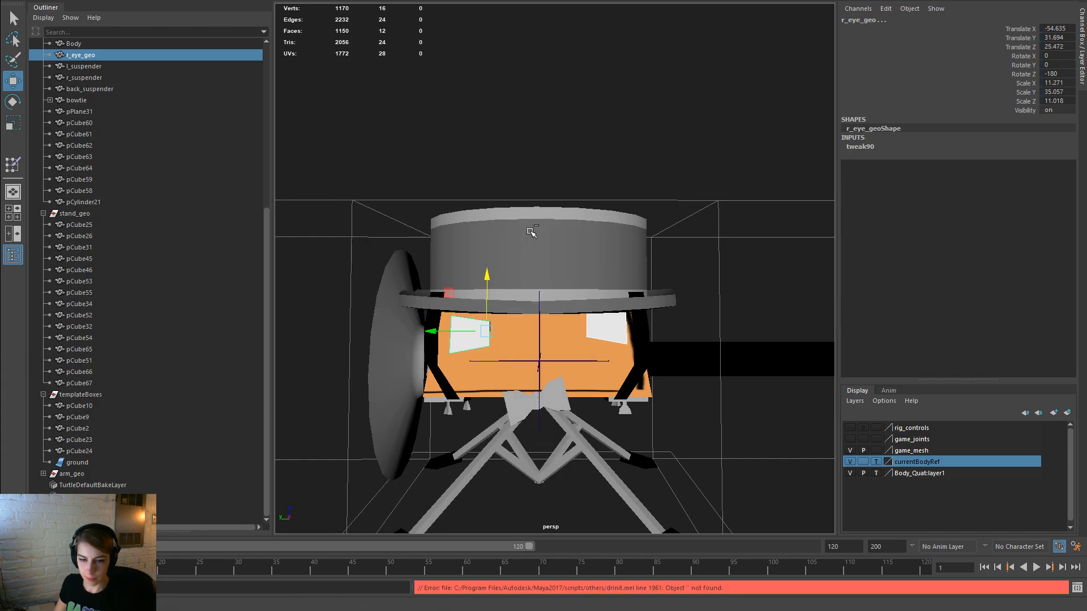
left_click(610, 325)
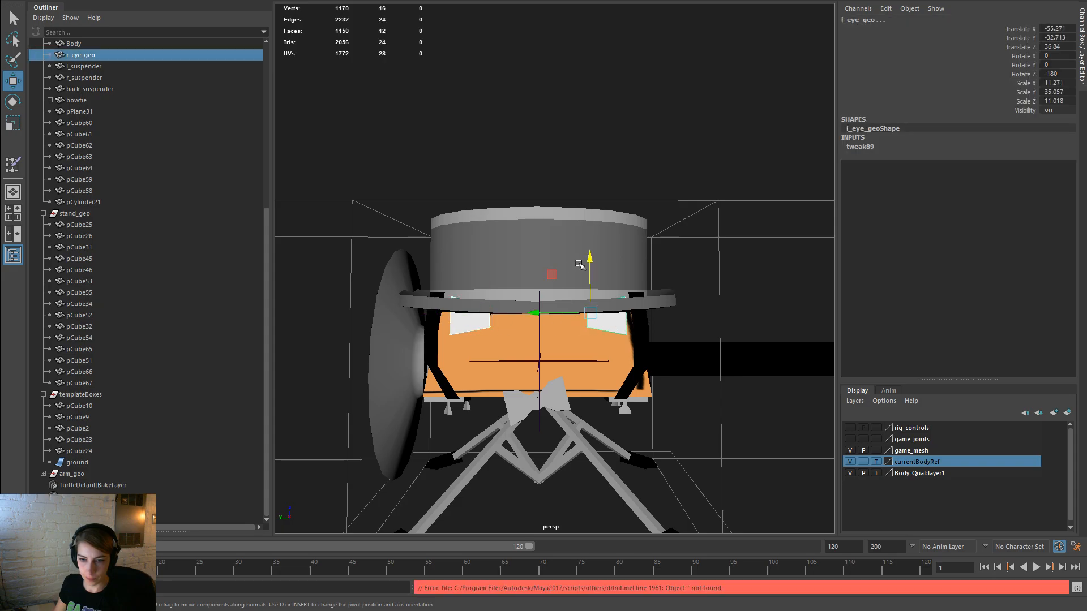
left_click_drag(589, 260, 592, 272)
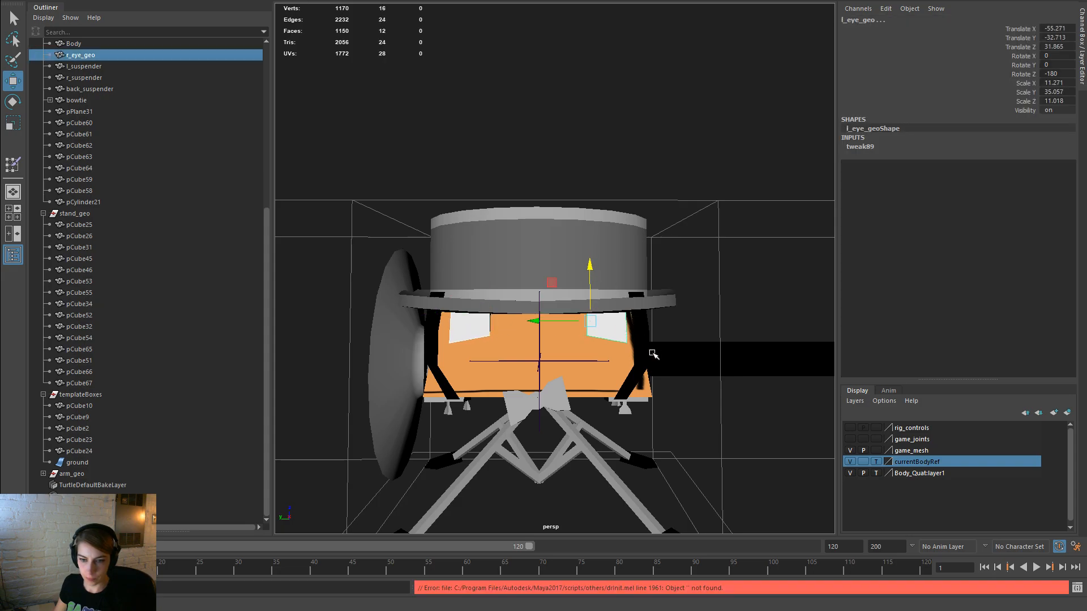
Step: Move the upper vertices of both front suspenders down so that the straps tuck under the hat brim
left_click(638, 333)
left_click_drag(656, 348, 685, 338, "alt")
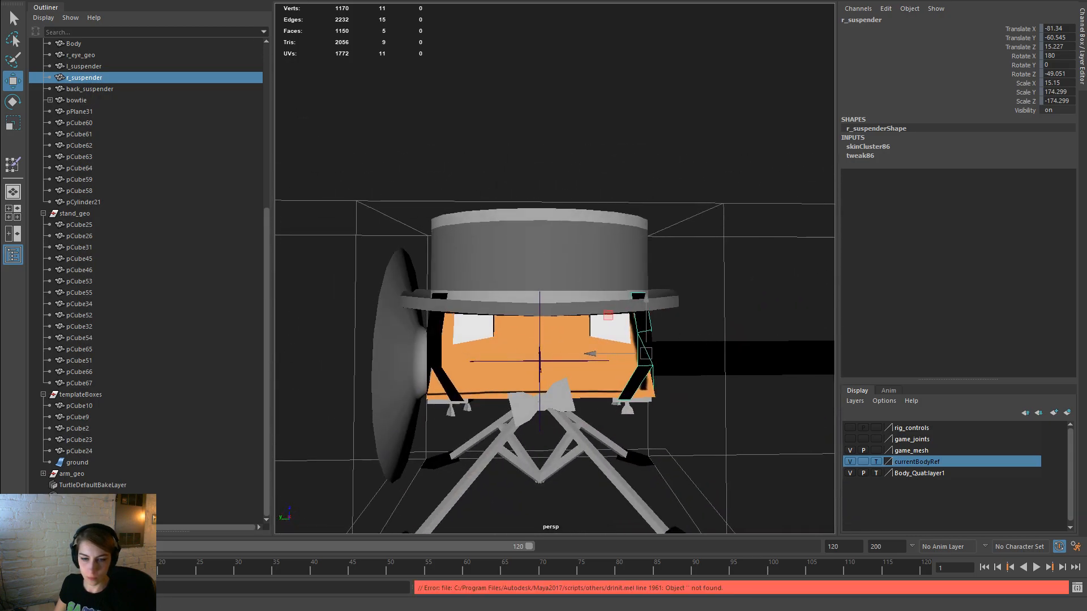
left_click(438, 322, "shift")
key("F9")
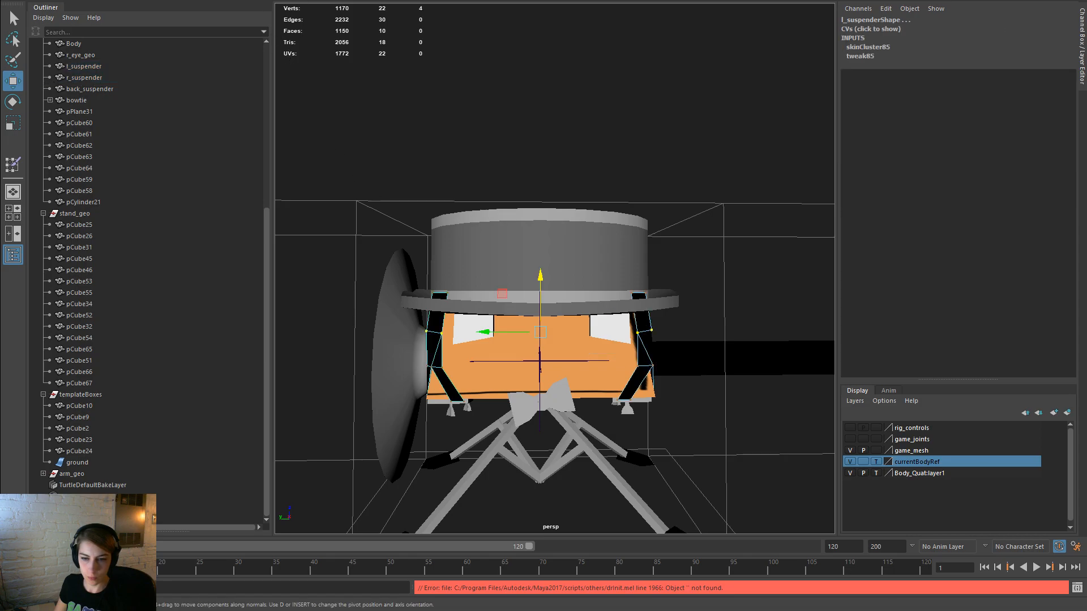
left_click_drag(541, 279, 554, 347)
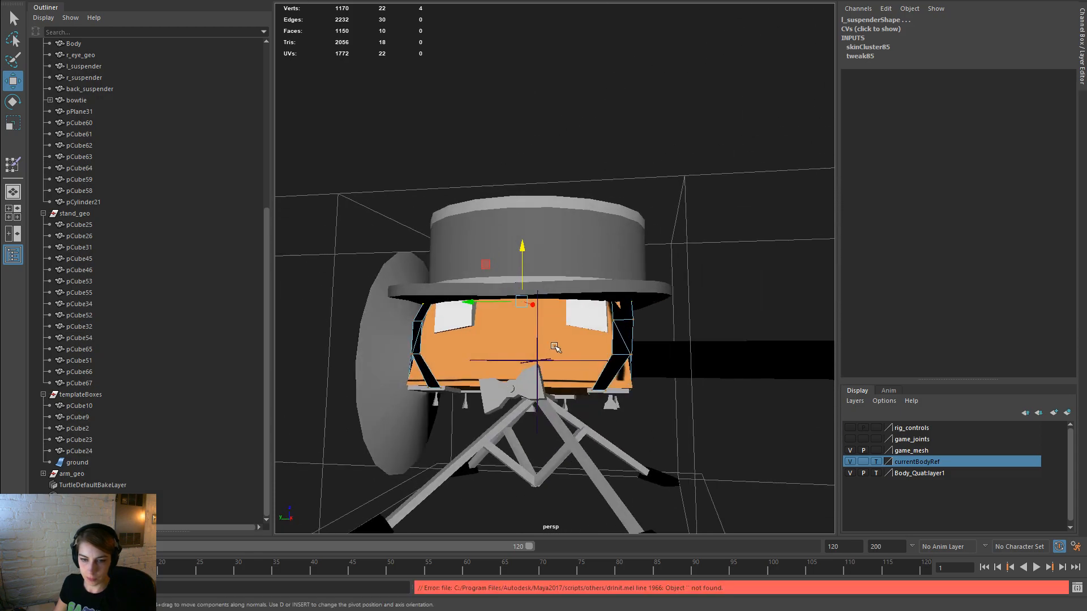
Step: Select the two lower vertices at the body's rear corner on the arm side and shift them along X
right_click(537, 321)
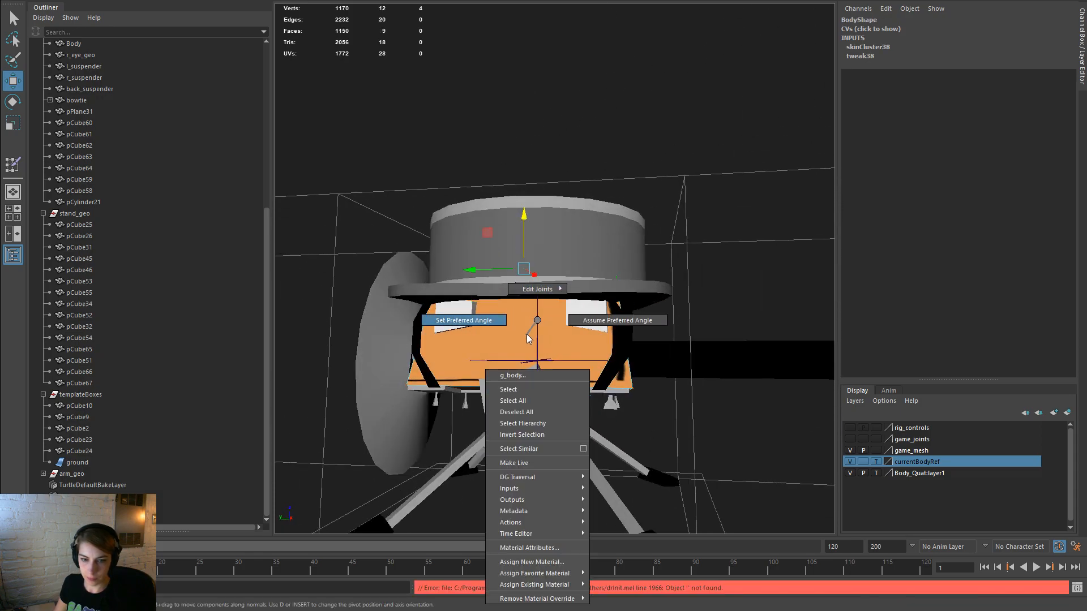
left_click(538, 321)
right_click_drag(543, 288, 498, 292)
left_click_drag(667, 316, 795, 323, "alt")
left_click_drag(568, 196, 612, 278, "alt")
left_click_drag(728, 480, 659, 402)
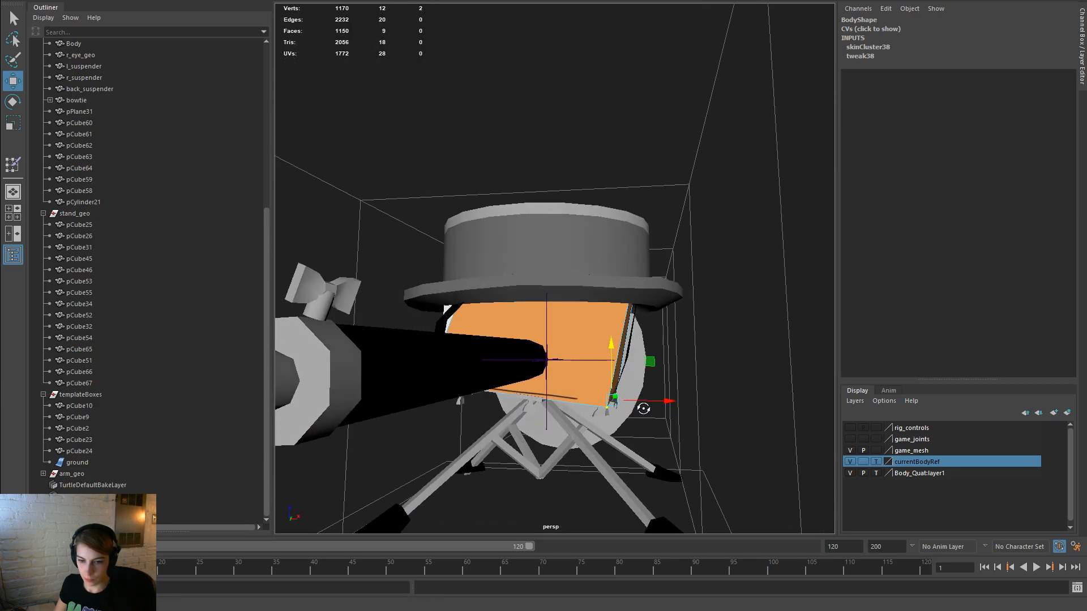
left_click(662, 403)
right_click_drag(592, 289, 652, 272)
left_click(768, 291)
Step: Select the body's lower rear vertices from behind, shift them sideways and return the mesh to object mode
left_click_drag(787, 345, 894, 382, "alt")
scroll(622, 337, "up", 5)
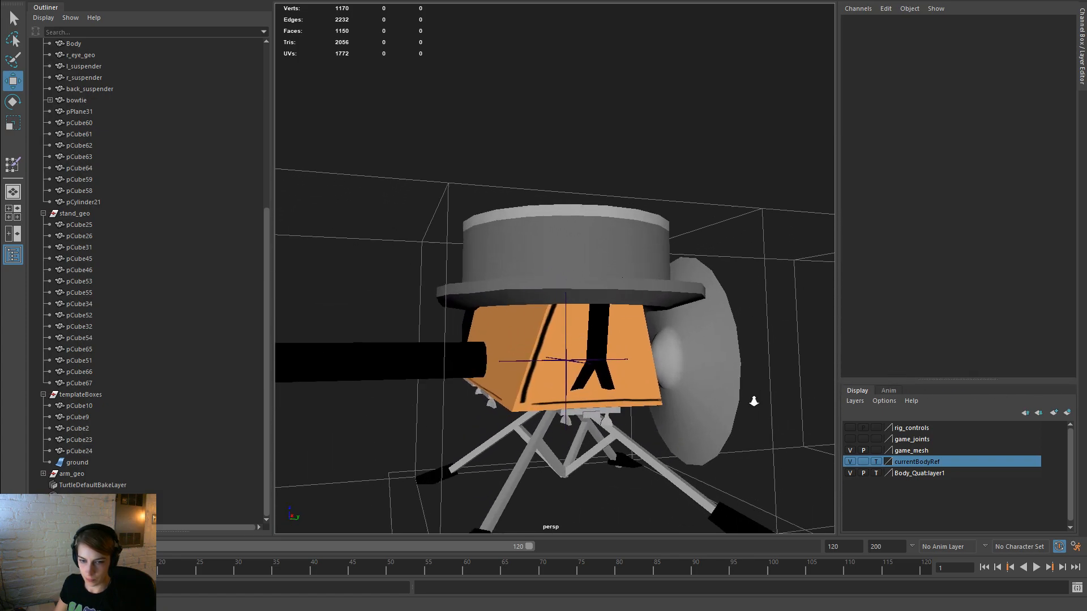
left_click(592, 340)
right_click_drag(595, 287, 537, 296)
left_click_drag(648, 444, 531, 396)
left_click_drag(587, 429, 624, 431, "alt")
right_click_drag(594, 305, 655, 266)
left_click(755, 377)
Step: Select the hat's brim vertices again, lower them slightly and return the hat to object mode
left_click_drag(755, 377, 651, 414, "alt")
scroll(626, 308, "up", 5)
left_click(605, 246)
right_click_drag(605, 247, 563, 239)
left_click_drag(696, 340, 340, 259)
left_click_drag(542, 233, 543, 239)
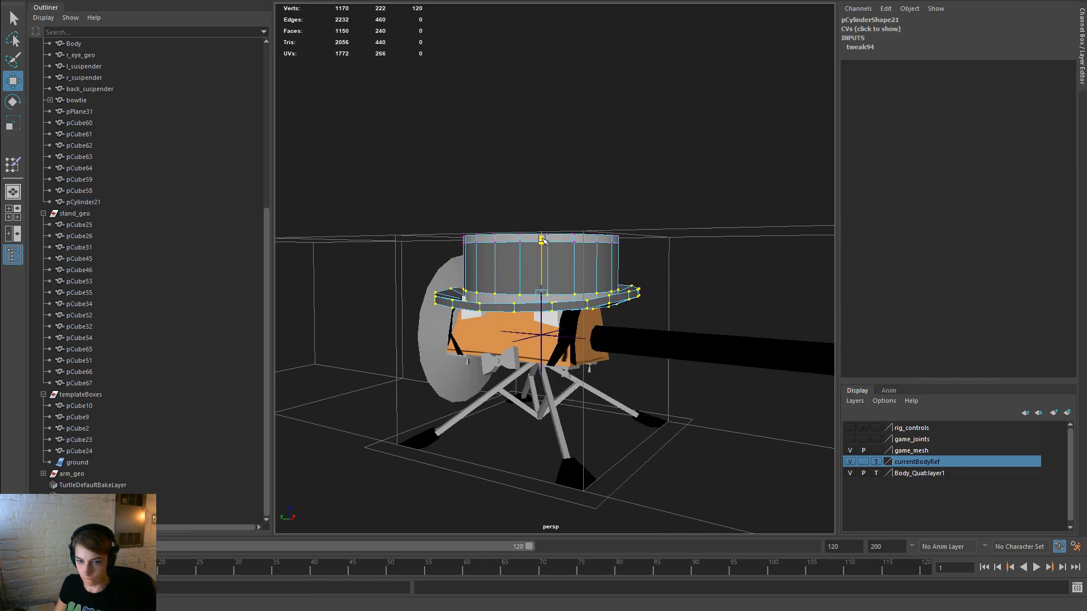
left_click_drag(728, 310, 771, 308, "alt")
right_click(528, 259)
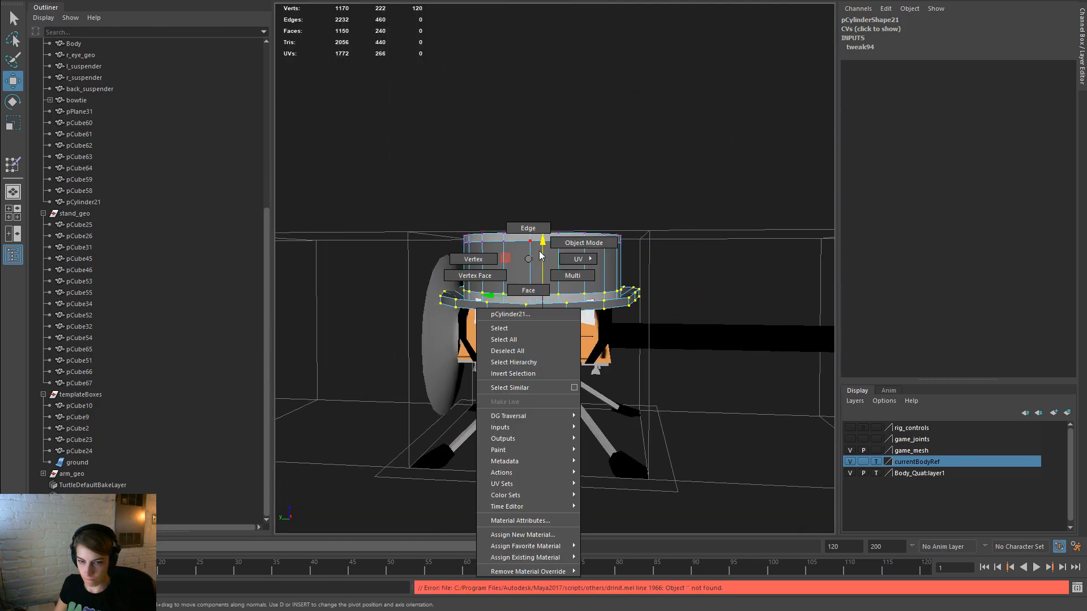
left_click(583, 243)
left_click(499, 319)
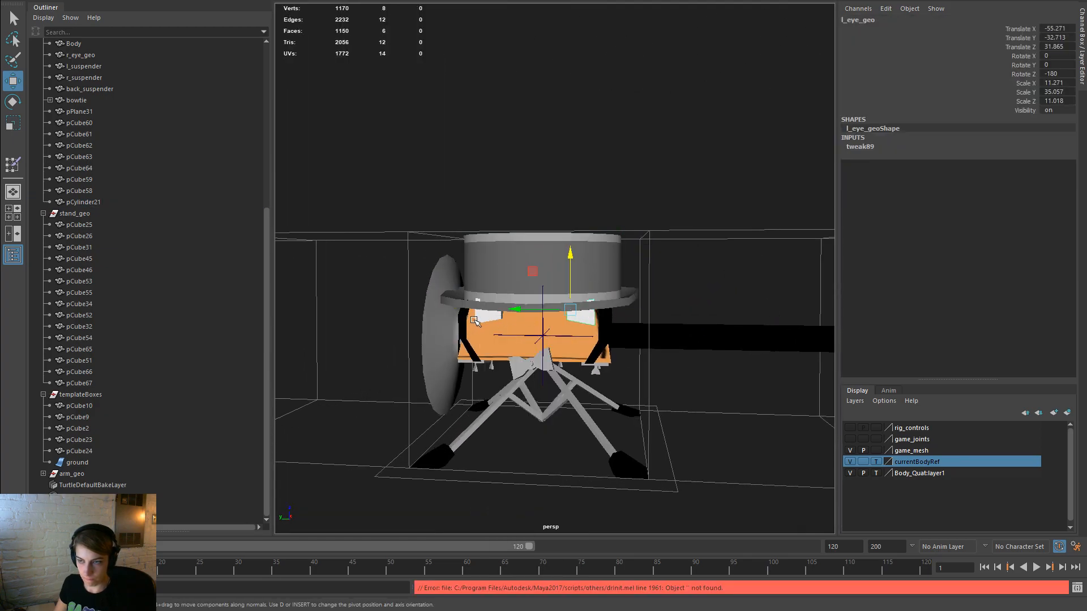
left_click(475, 319, "shift")
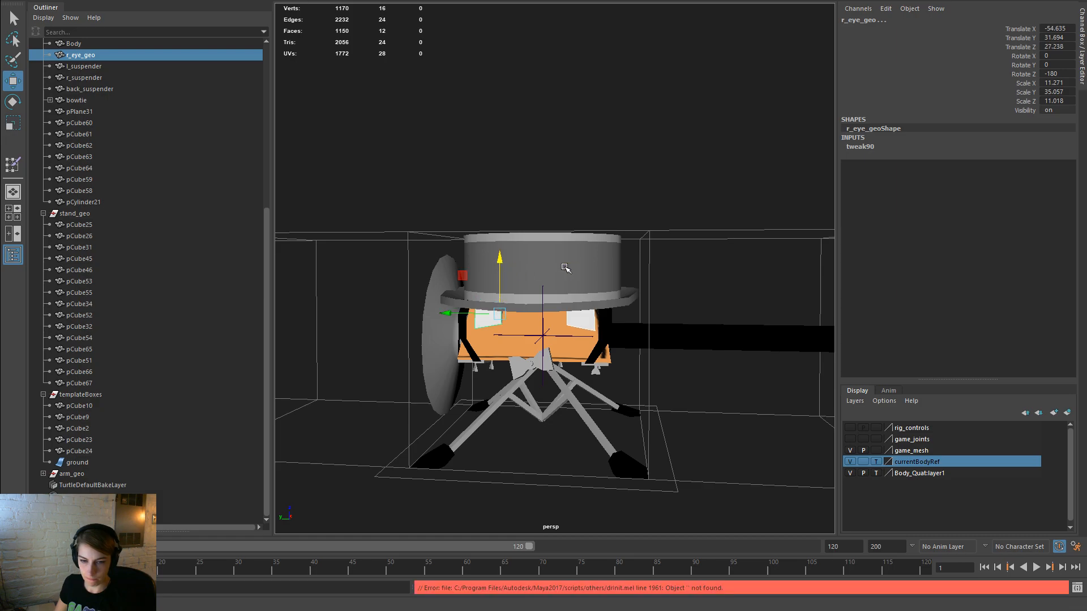
left_click(580, 266, "shift")
scroll(103, 216, "up", 7)
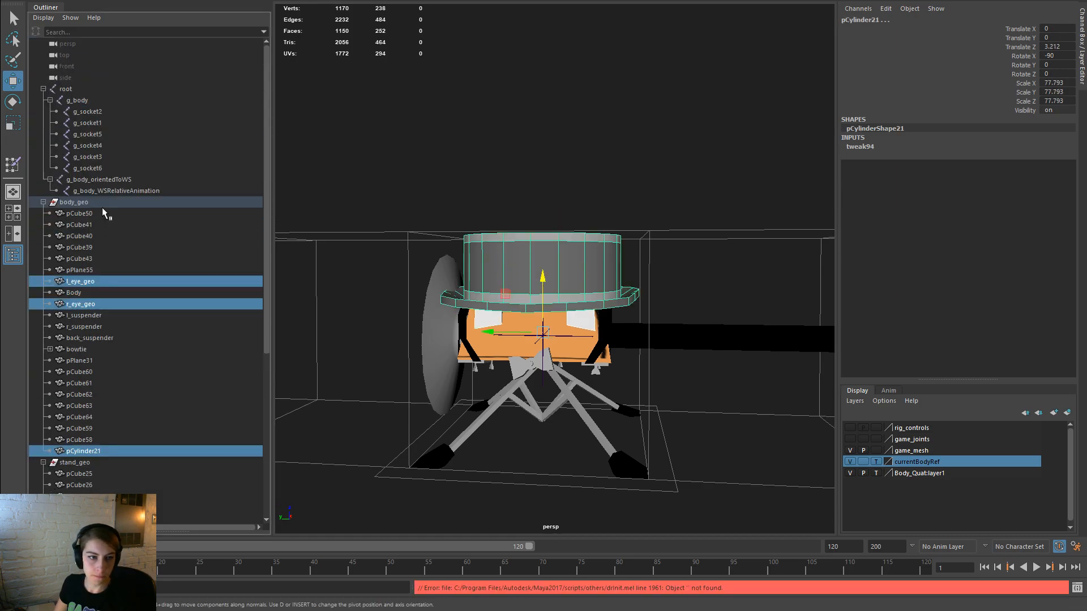
left_click(99, 102, "ctrl")
key("space")
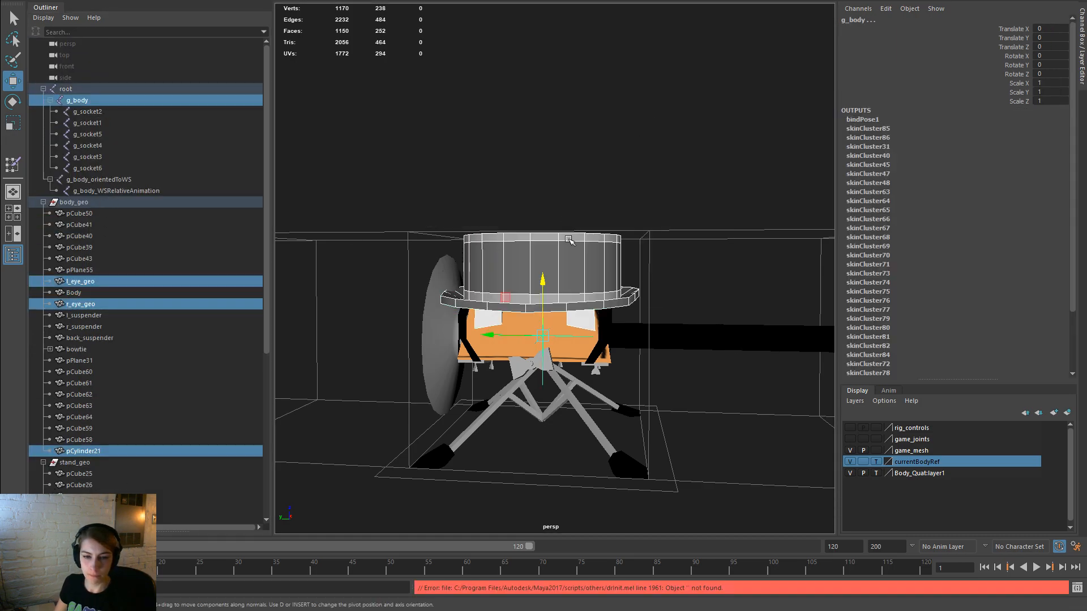
left_click(705, 294)
left_click_drag(707, 296, 705, 340, "alt")
Step: In the side view, scale the hat brim's outermost vertices inward along Y and raise them slightly
left_click(631, 306)
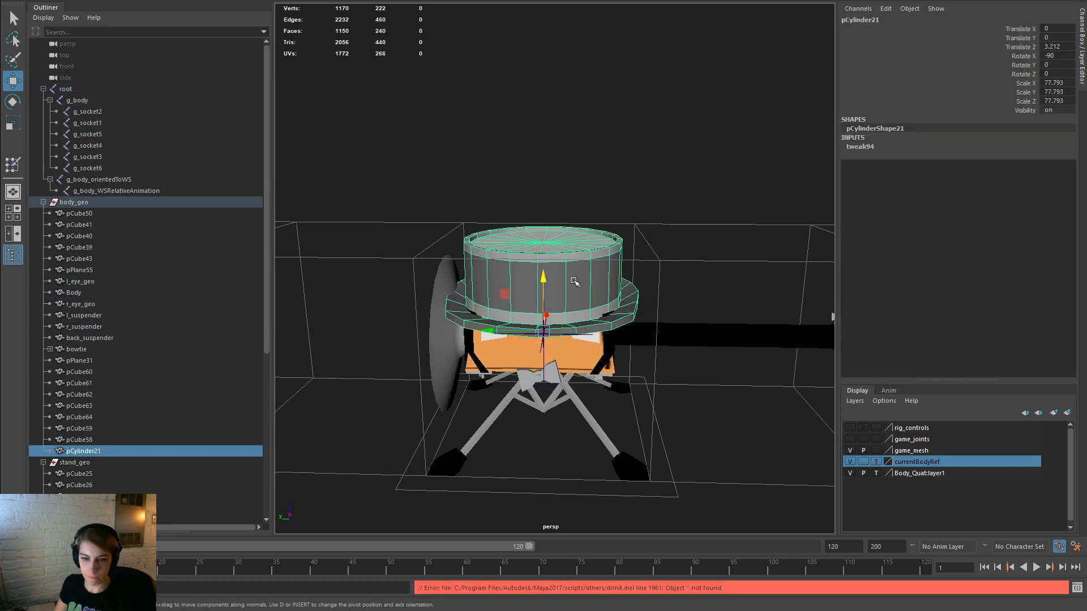
key("space")
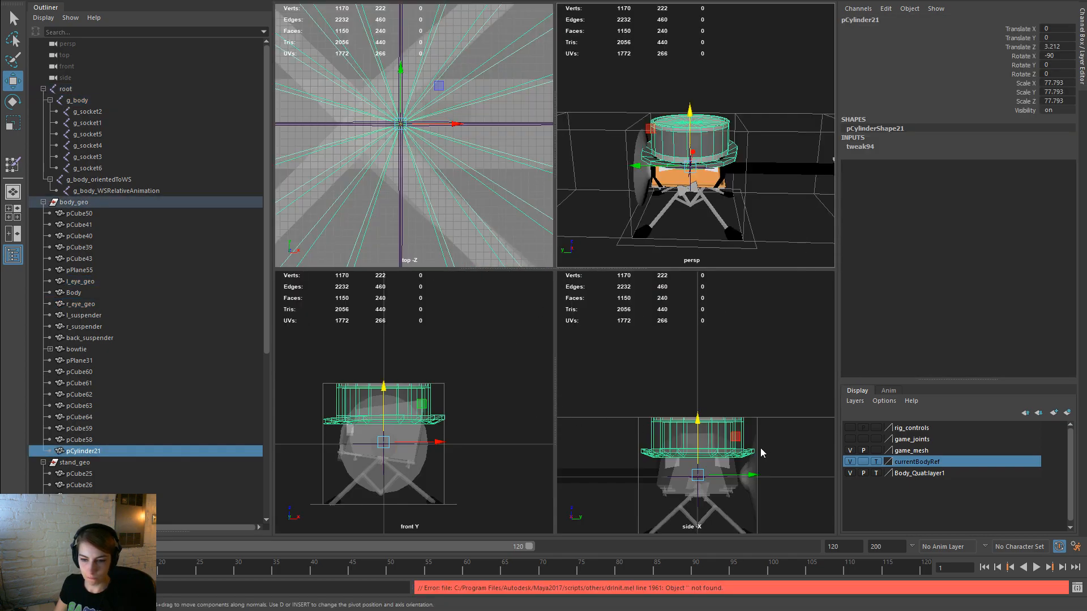
key("space")
right_click_drag(619, 288, 568, 289)
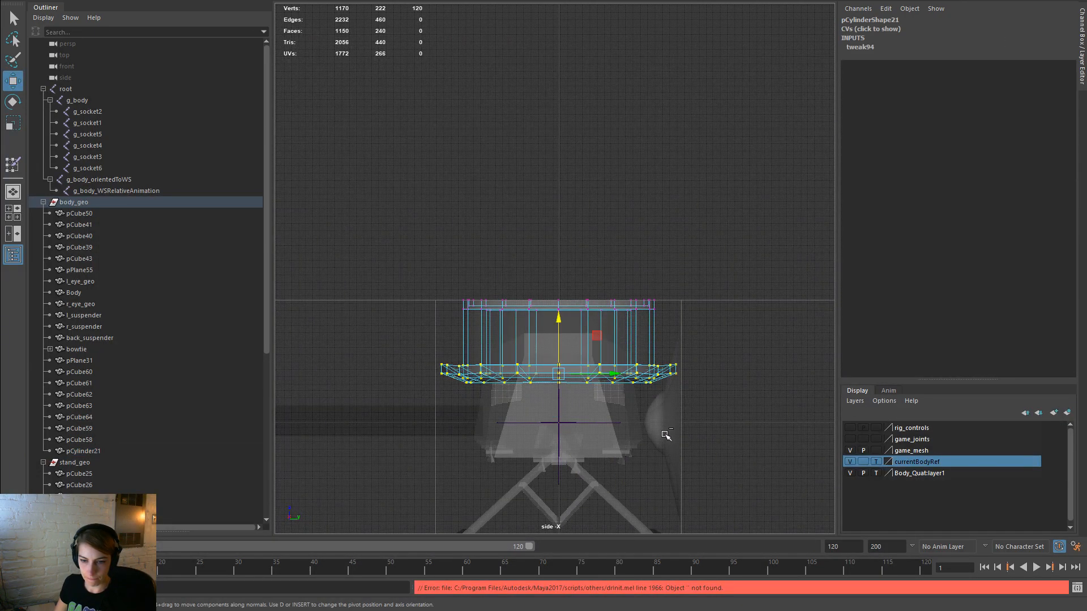
left_click_drag(666, 435, 526, 364)
left_click_drag(456, 299, 456, 300, "ctrl")
key("r")
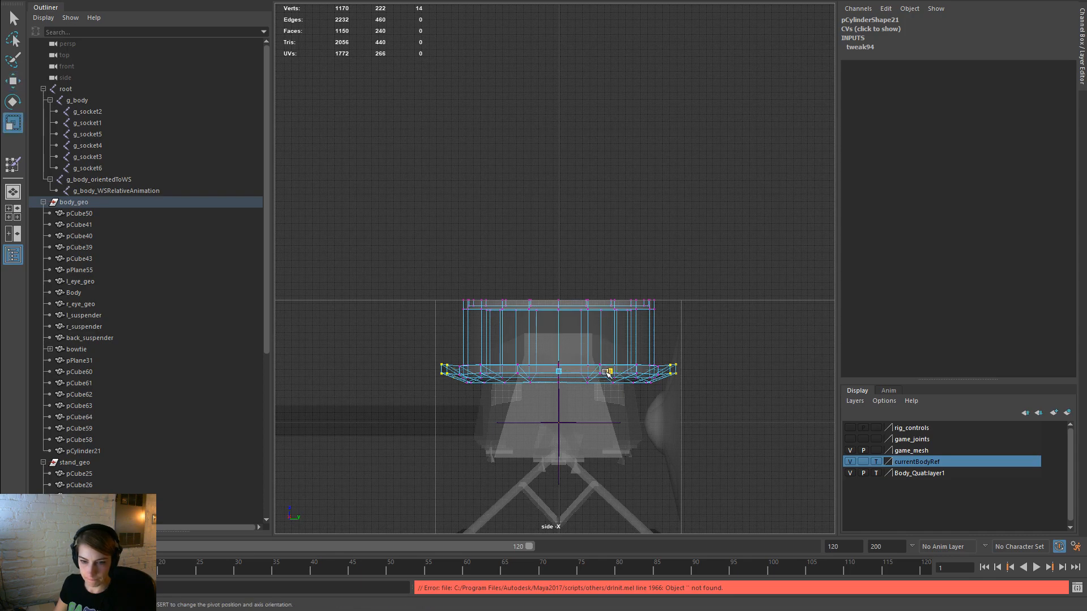
left_click_drag(606, 373, 603, 374)
key("w")
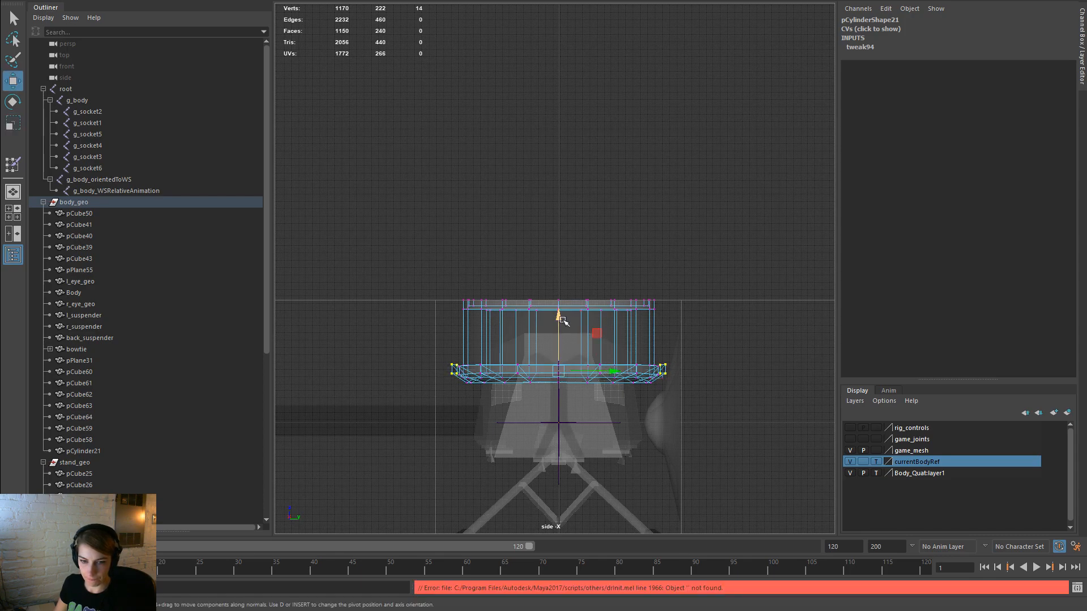
left_click_drag(558, 312, 559, 312)
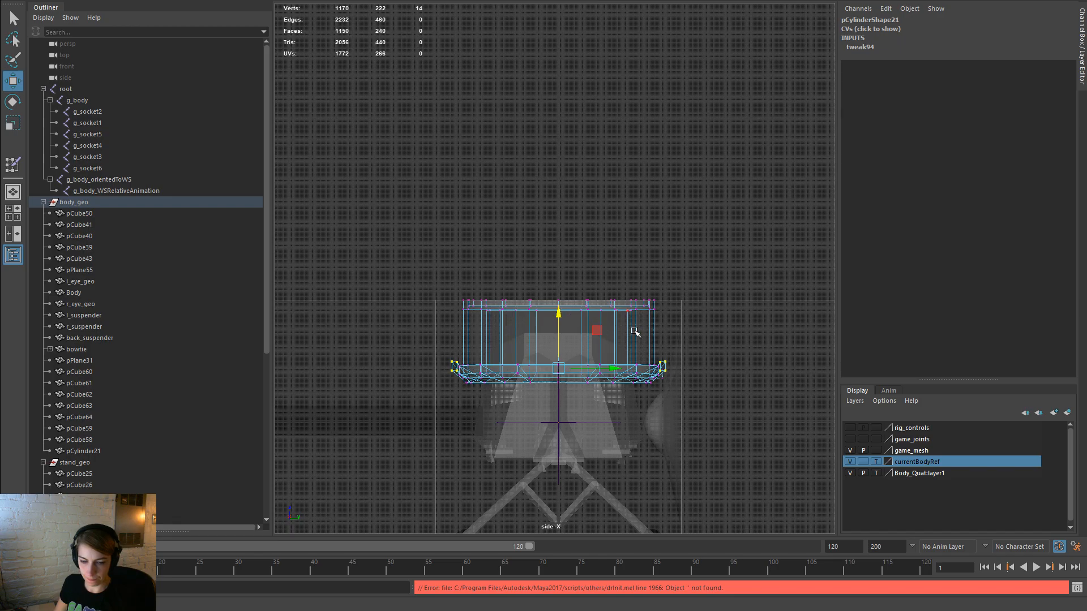
key("space")
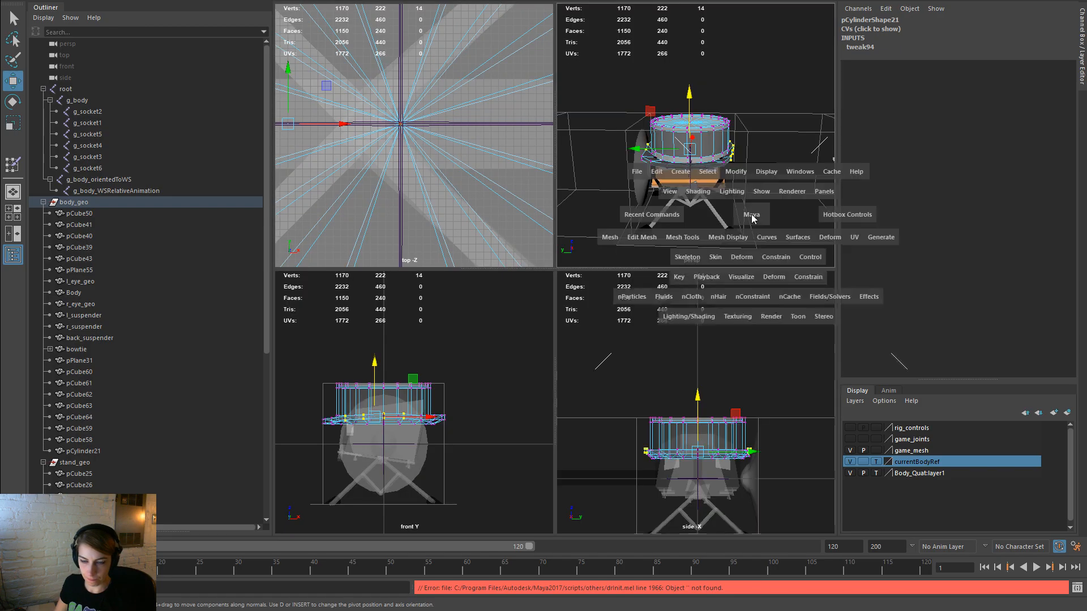
Step: Undo the last two hat brim vertex moves, drop two vertices from the selection and scale the remaining side vertices inward along Y
key("space")
left_click_drag(747, 249, 752, 317, "alt")
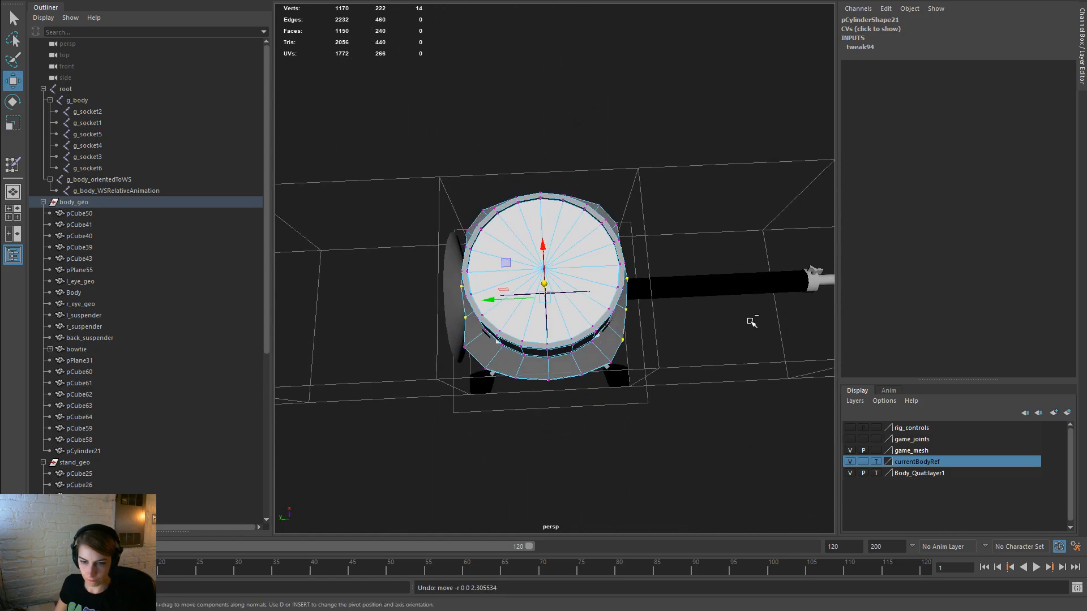
key("ctrl+z")
key("ctrl+z")
left_click_drag(676, 418, 611, 361, "ctrl")
key("w")
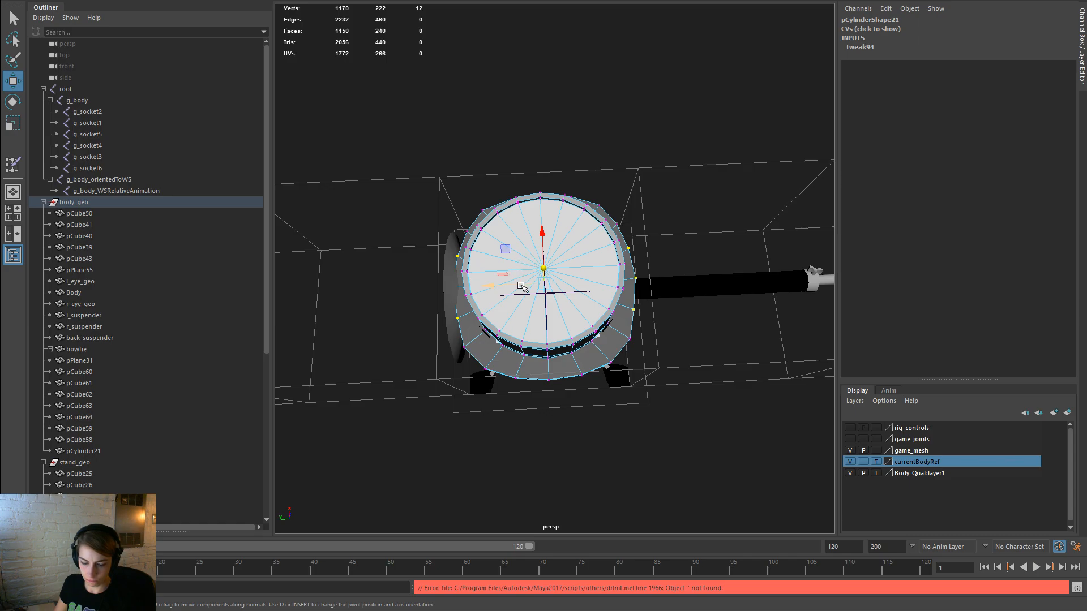
key("r")
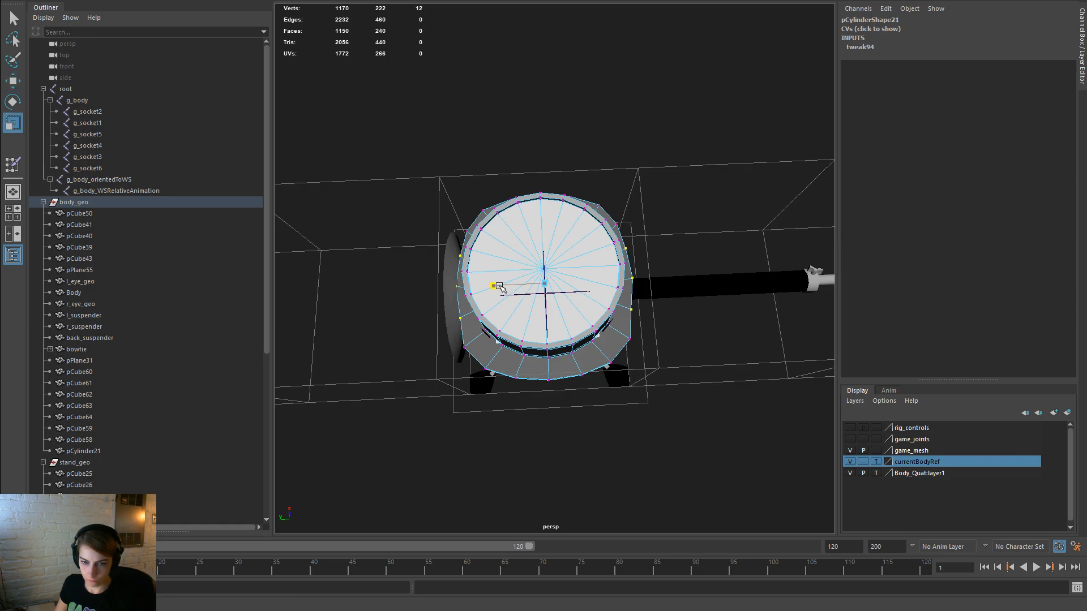
left_click(498, 287)
Step: Scale progressively smaller sets of the brim's side vertices inward along Y and return the hat to object mode
left_click_drag(697, 364, 644, 353, "ctrl")
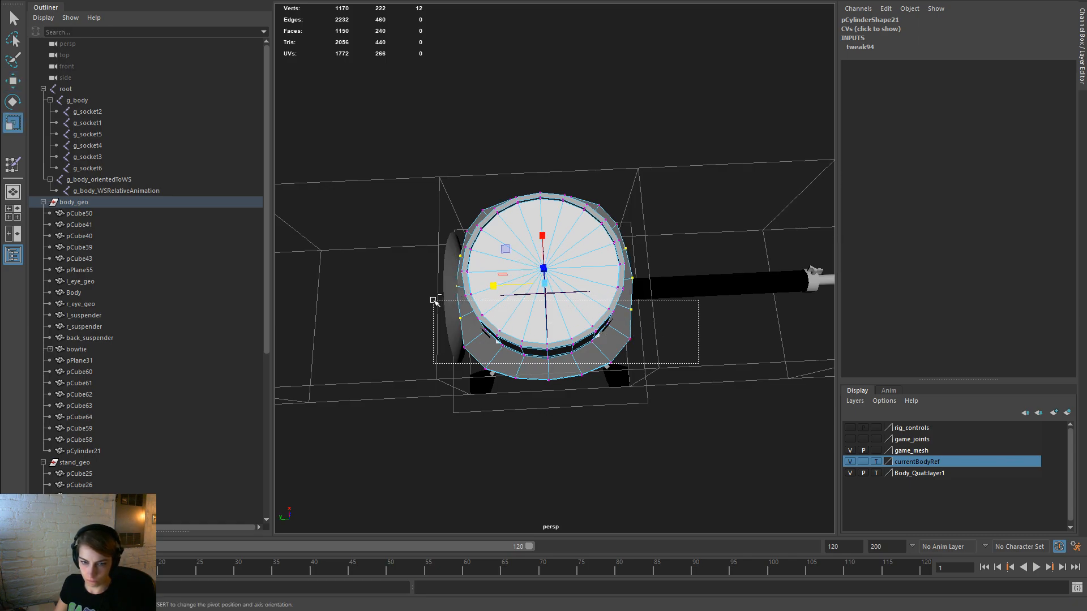
left_click_drag(434, 301, 433, 300, "ctrl")
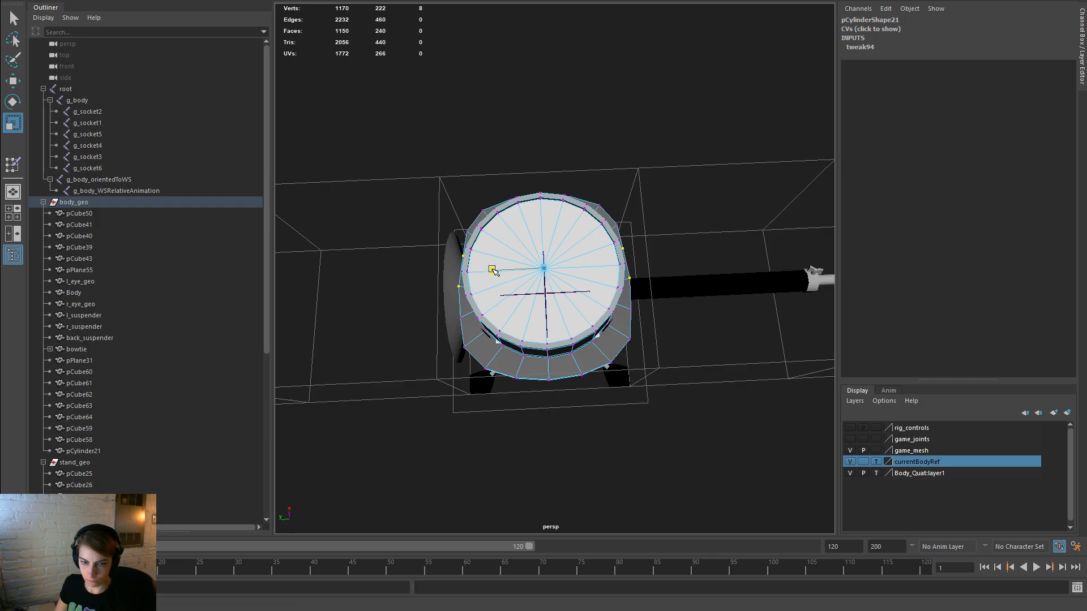
left_click_drag(716, 342, 412, 266, "ctrl")
left_click_drag(491, 262, 650, 238, "alt")
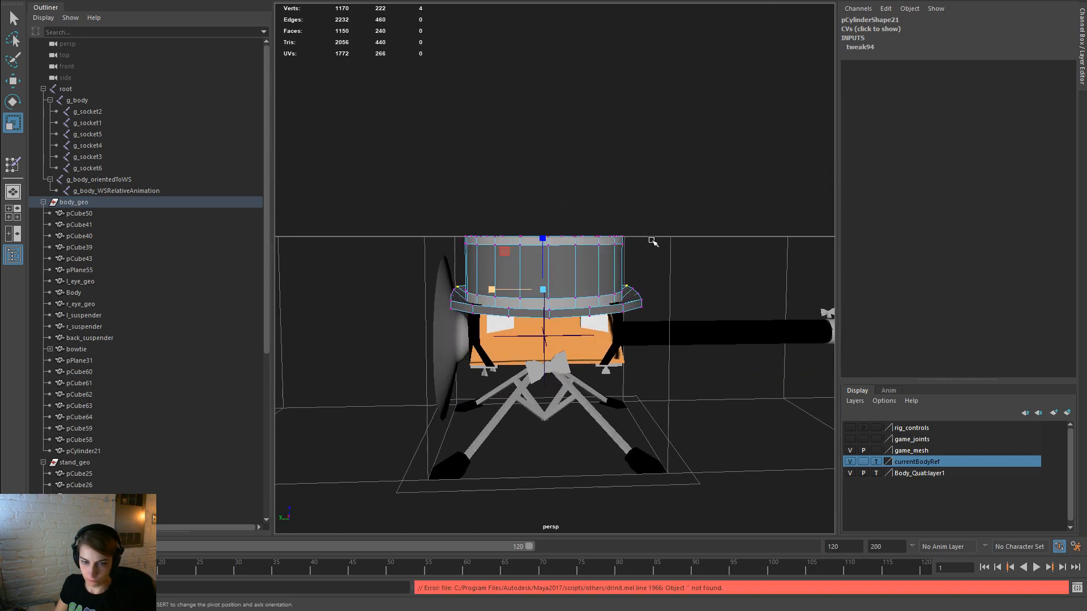
left_click_drag(656, 294, 617, 337, "alt")
left_click_drag(498, 390, 507, 361, "shift")
right_click_drag(616, 288, 652, 255)
left_click(761, 315)
left_click_drag(762, 315, 643, 252, "alt")
scroll(645, 272, "up", 5)
Step: Bind the hat and both eye meshes to the g_body joint with Bind Skin, and clear the selection
left_click(614, 323)
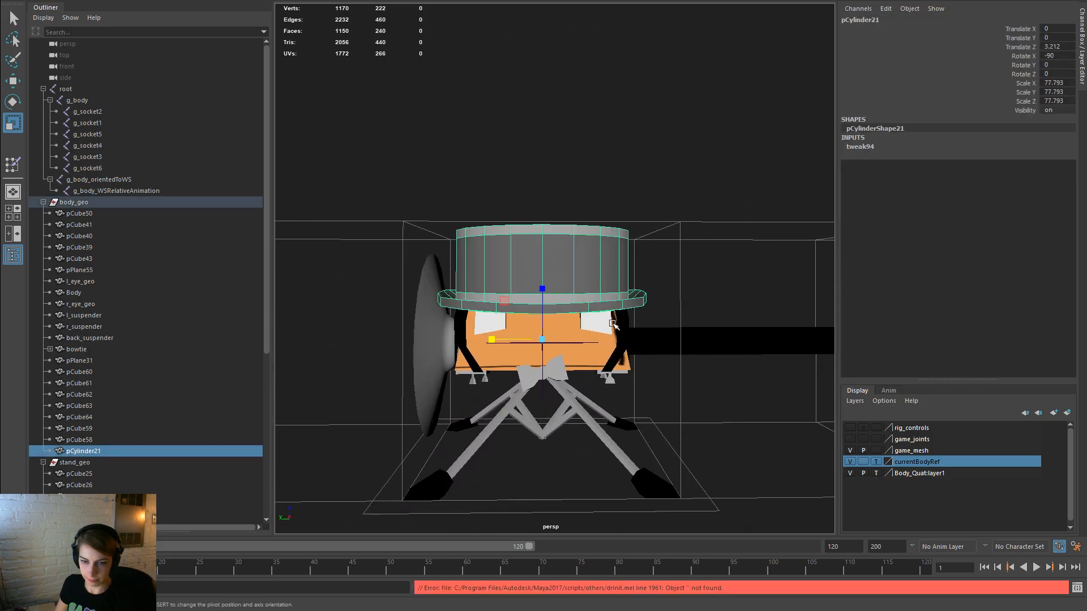
left_click(511, 321, "shift")
left_click(71, 100, "ctrl")
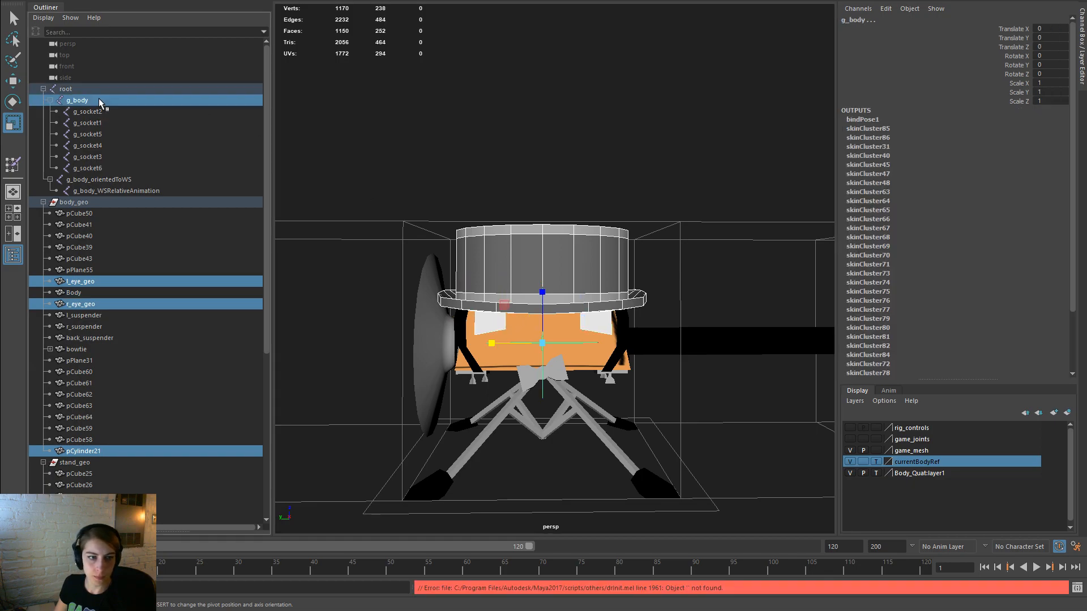
key("space")
left_click(441, 192)
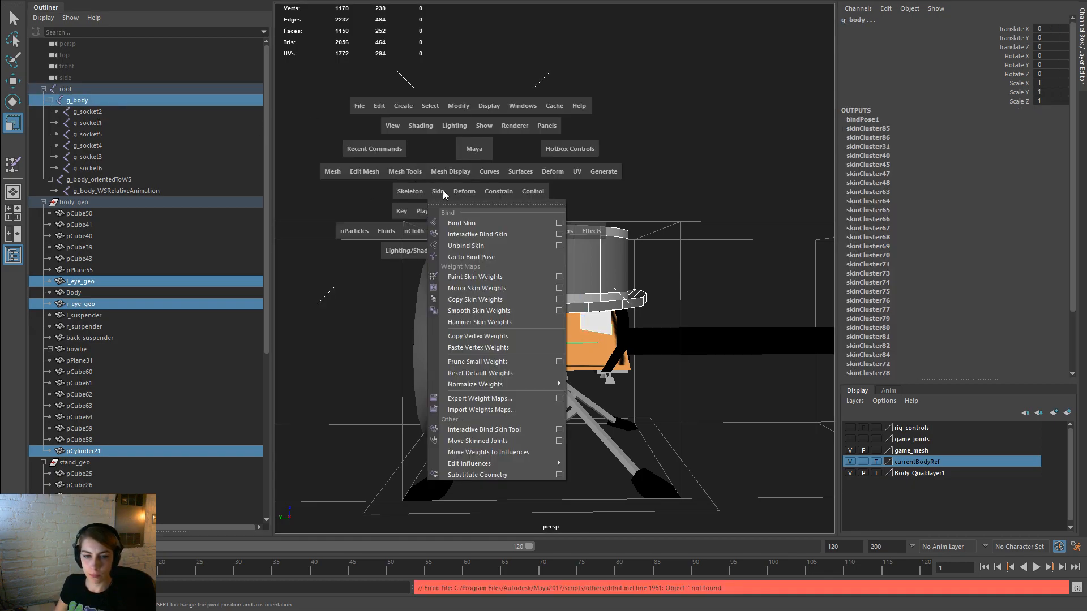
left_click(477, 223)
left_click(448, 133)
Step: Export the selection from root through pCube67 as FBX, replacing Body_Drummer.fbx in the Bodies folder
left_click(83, 95)
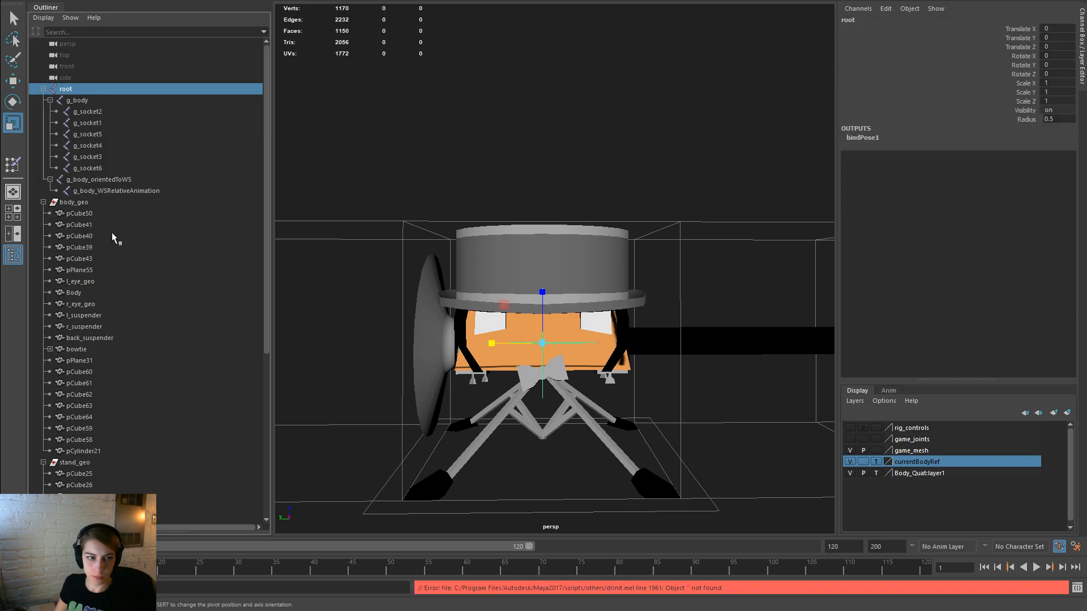
scroll(116, 272, "down", 3)
left_click(96, 382, "shift")
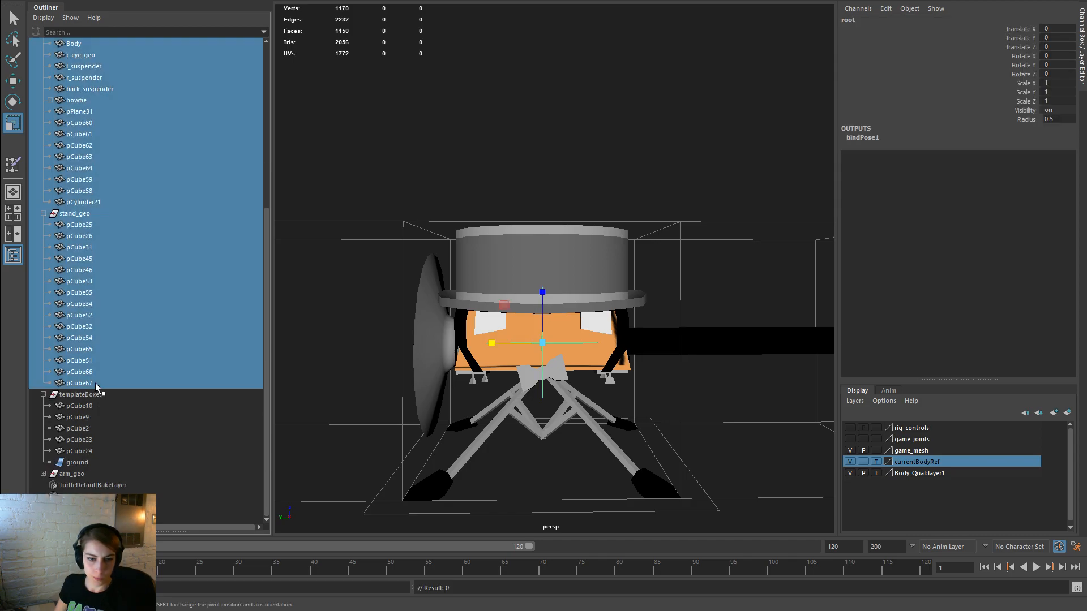
key("space")
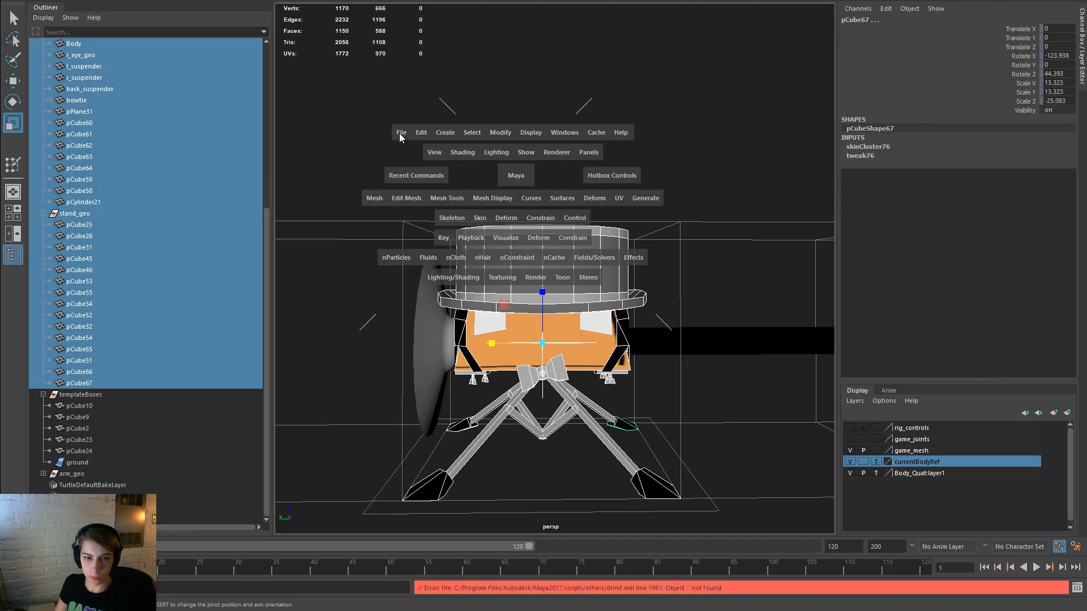
left_click(401, 132)
left_click(459, 283)
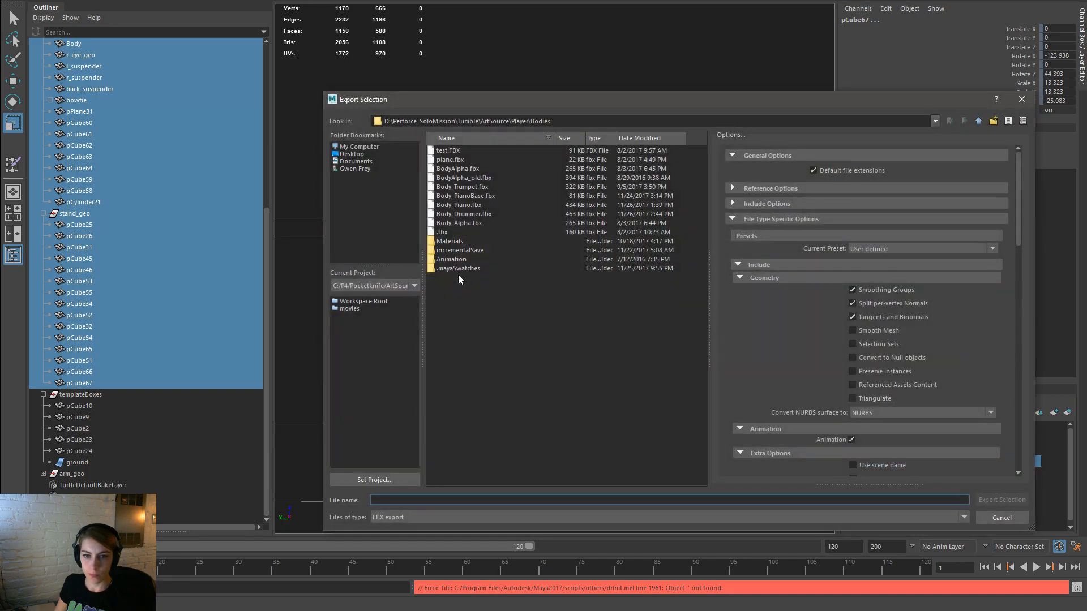
double_click(498, 214)
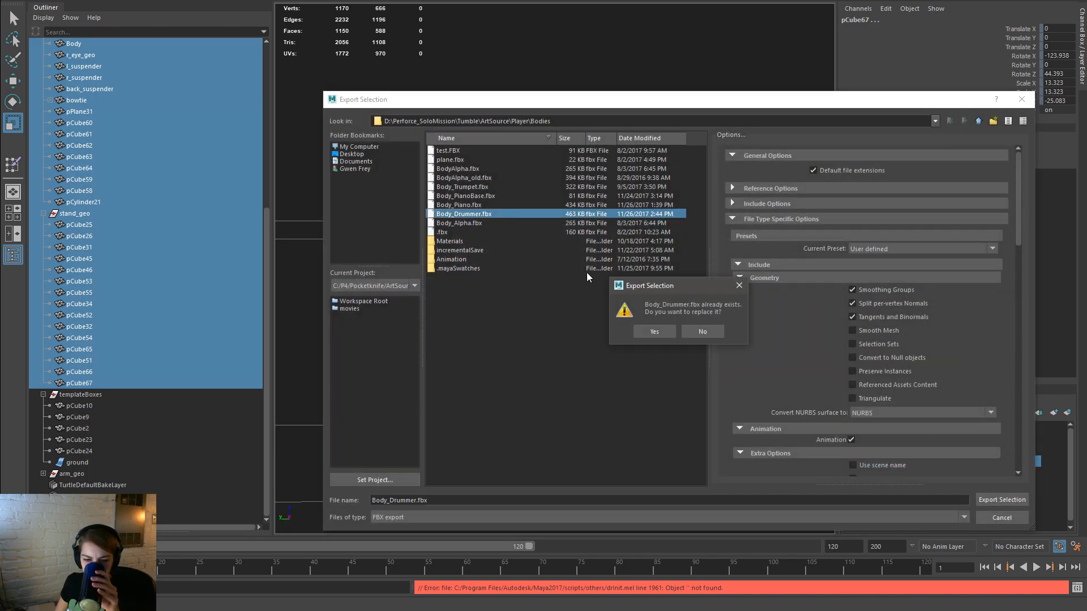
left_click(650, 331)
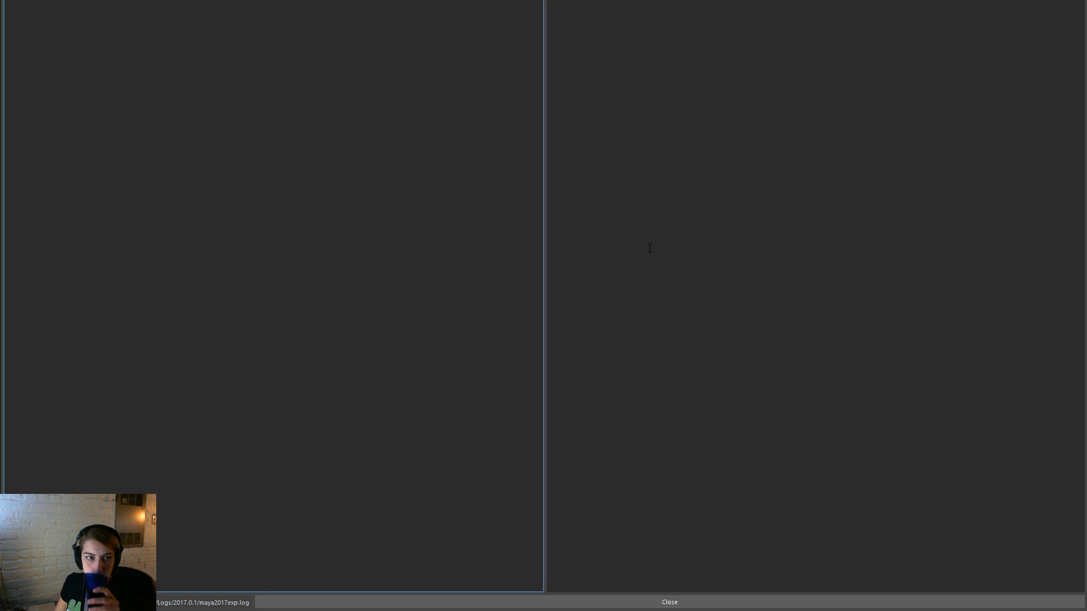
key("Escape")
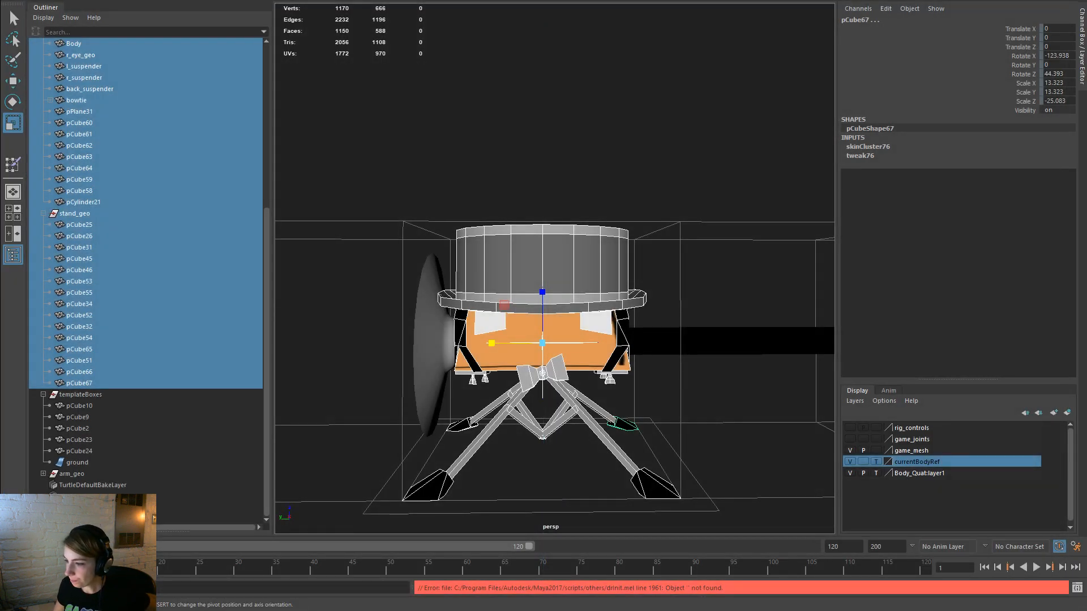
Step: Switch to Unreal Editor and reimport the Body_Drummer skeletal mesh
key("alt+Tab")
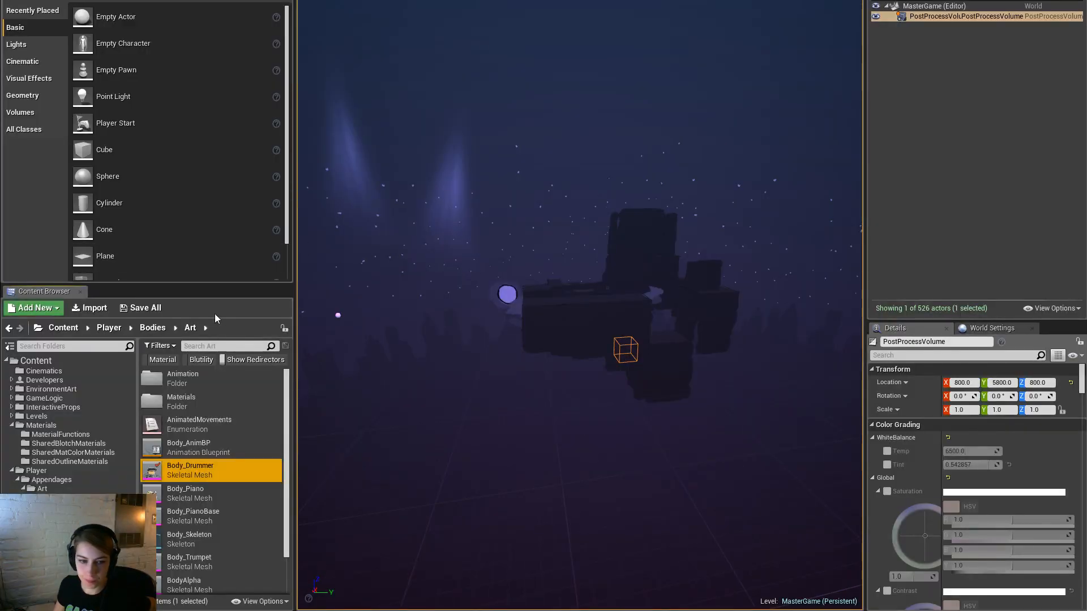
right_click(246, 465)
left_click(297, 173)
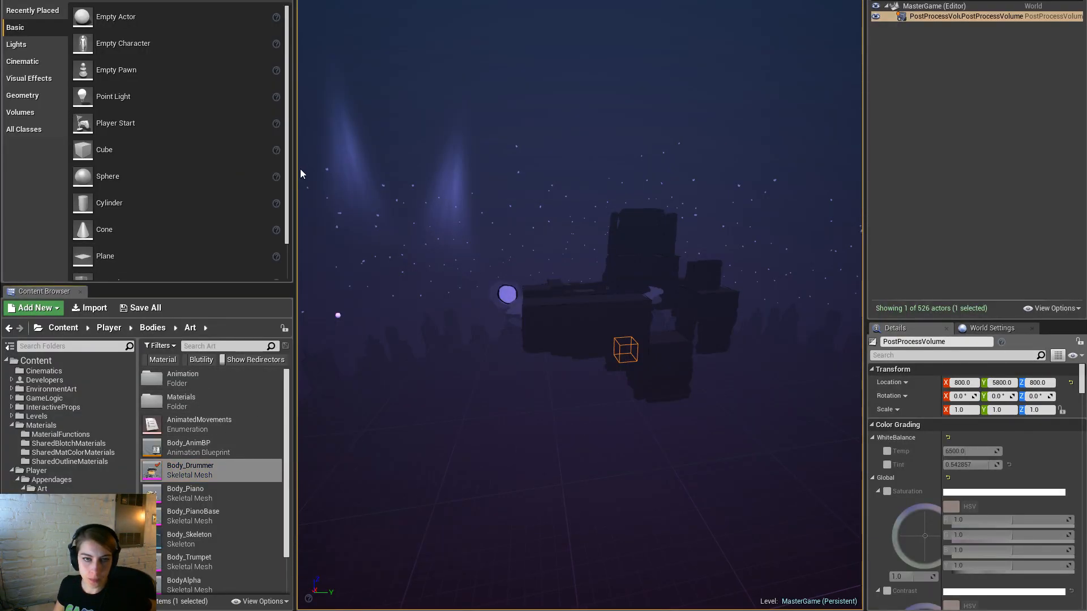
Step: Play the game full screen and start the fifth level of the Opening group
left_click(545, 0)
left_click(630, 314)
key("F11")
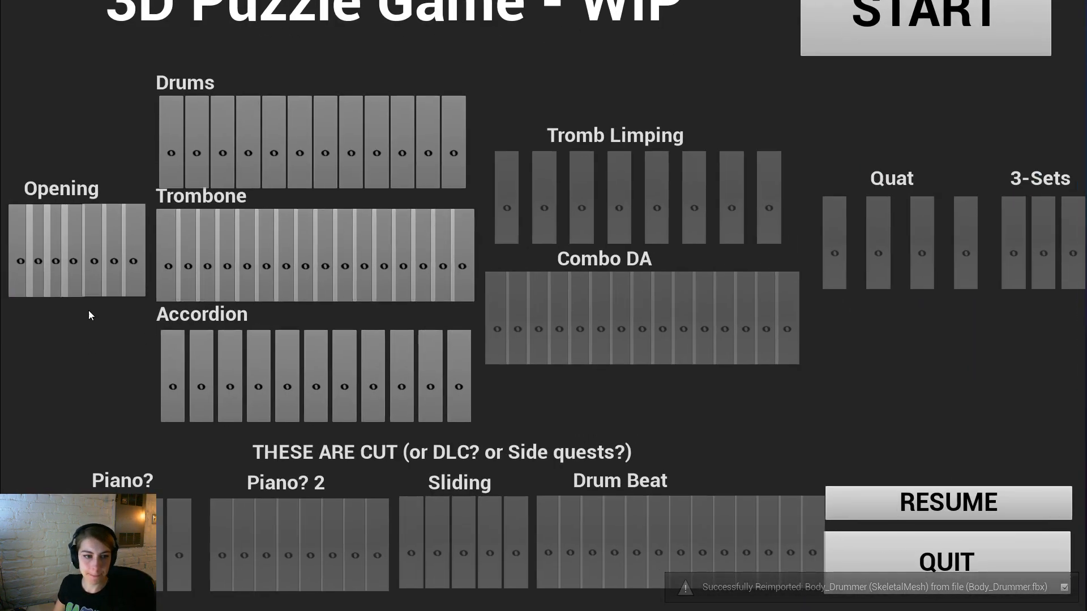
left_click(94, 287)
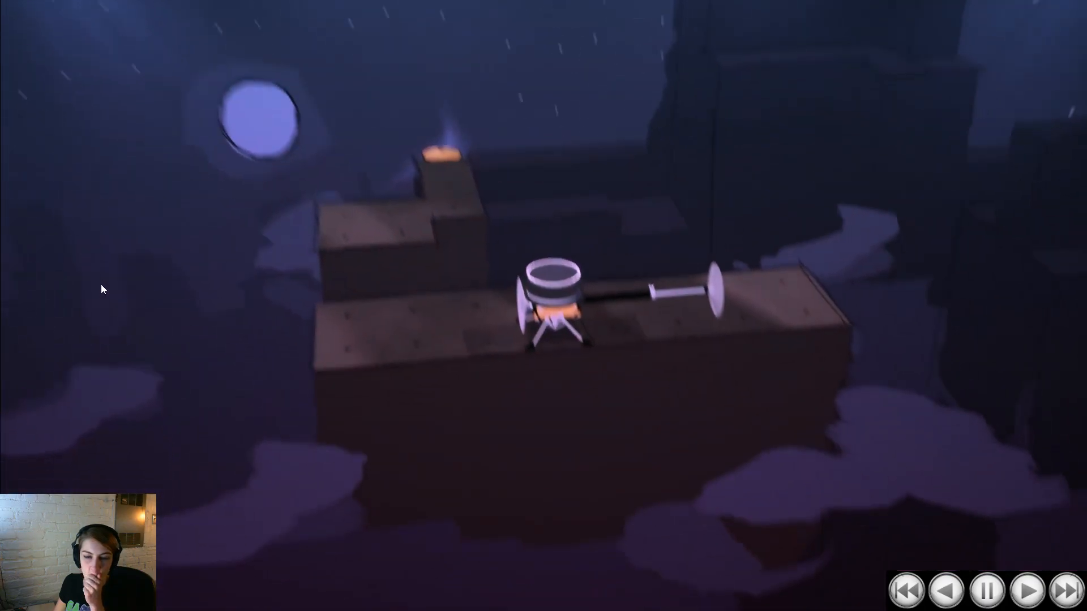
Step: Examine the drummer's hat and body in game while turning and moving the character, and end the play session
left_click_drag(582, 424, 453, 413)
left_click_drag(773, 351, 141, 332)
left_click_drag(366, 371, 846, 266)
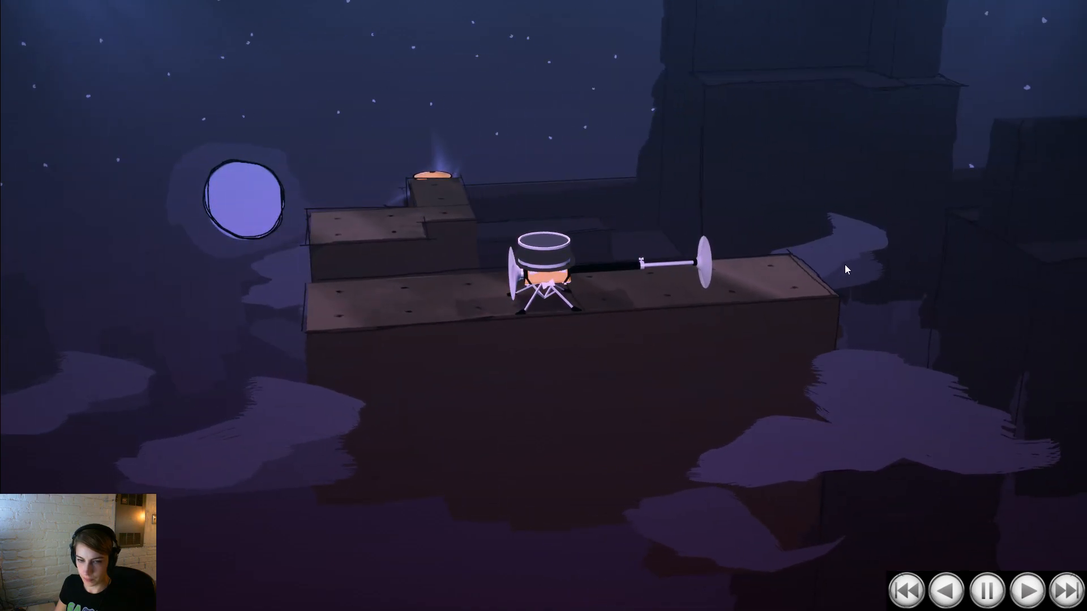
left_click_drag(759, 332, 239, 387)
left_click_drag(555, 378, 263, 358)
left_click_drag(412, 377, 655, 379)
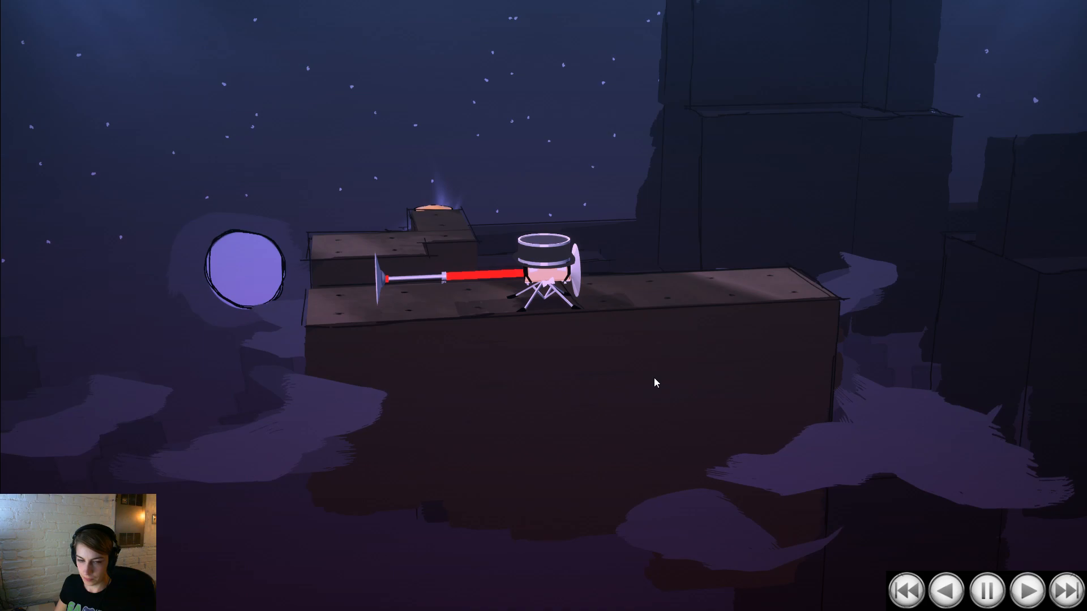
left_click_drag(654, 453, 530, 431)
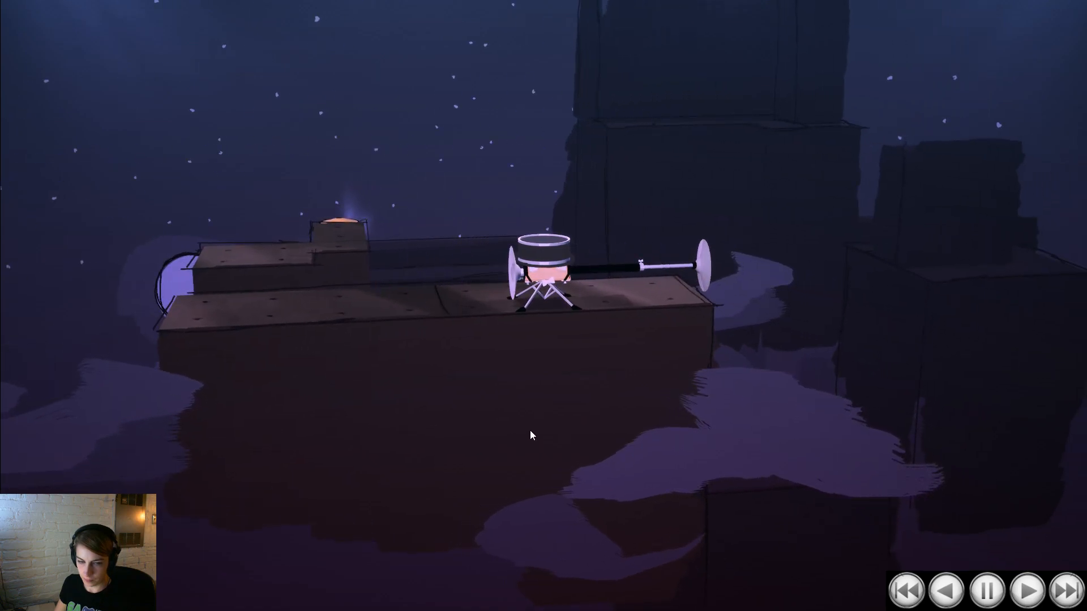
left_click_drag(529, 431, 708, 368)
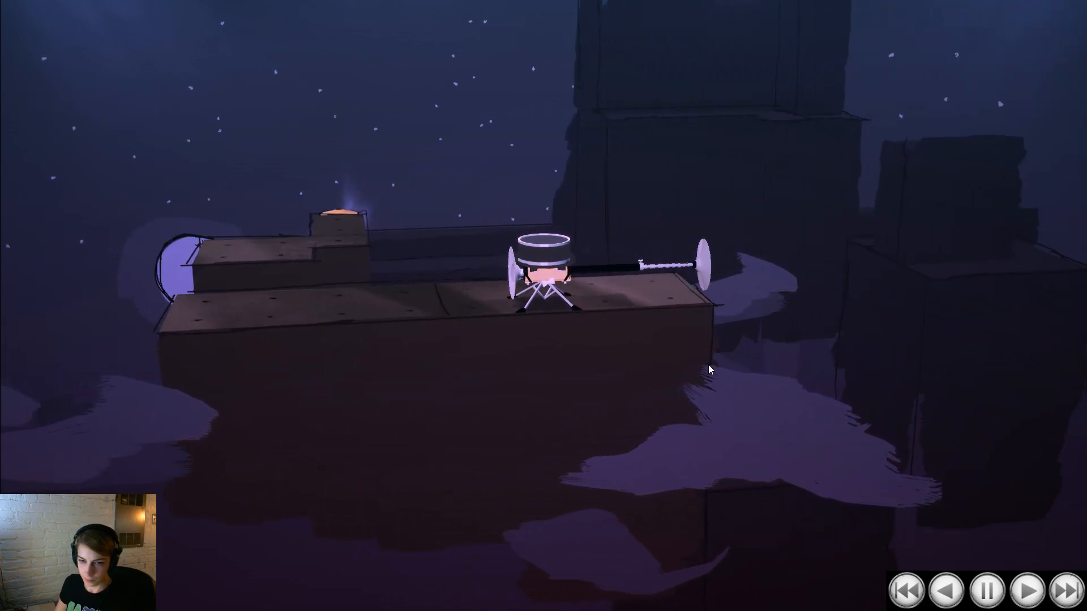
left_click_drag(691, 375, 629, 411)
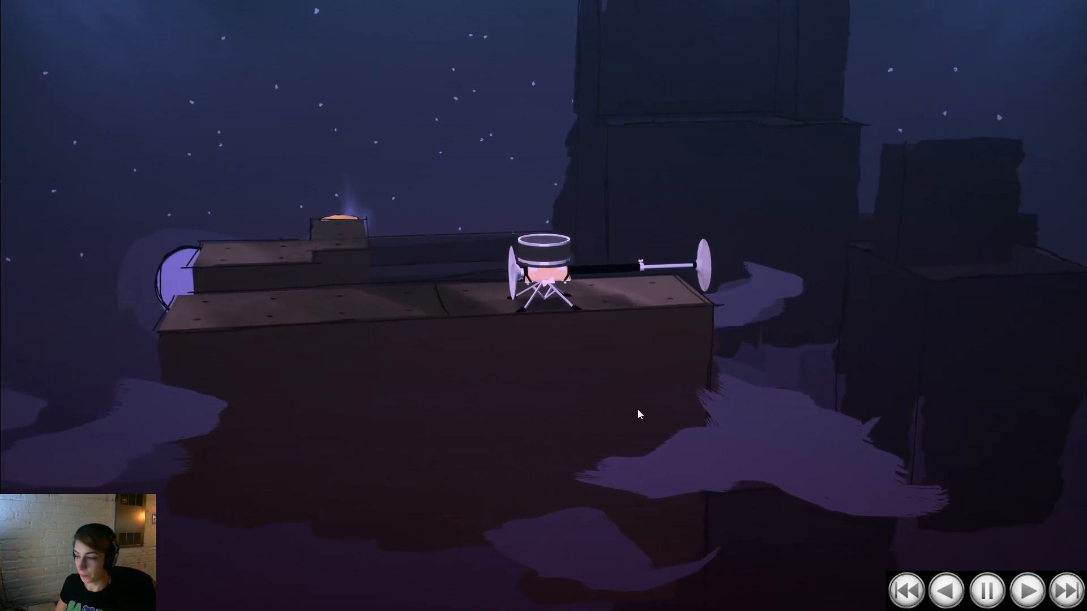
key("Escape")
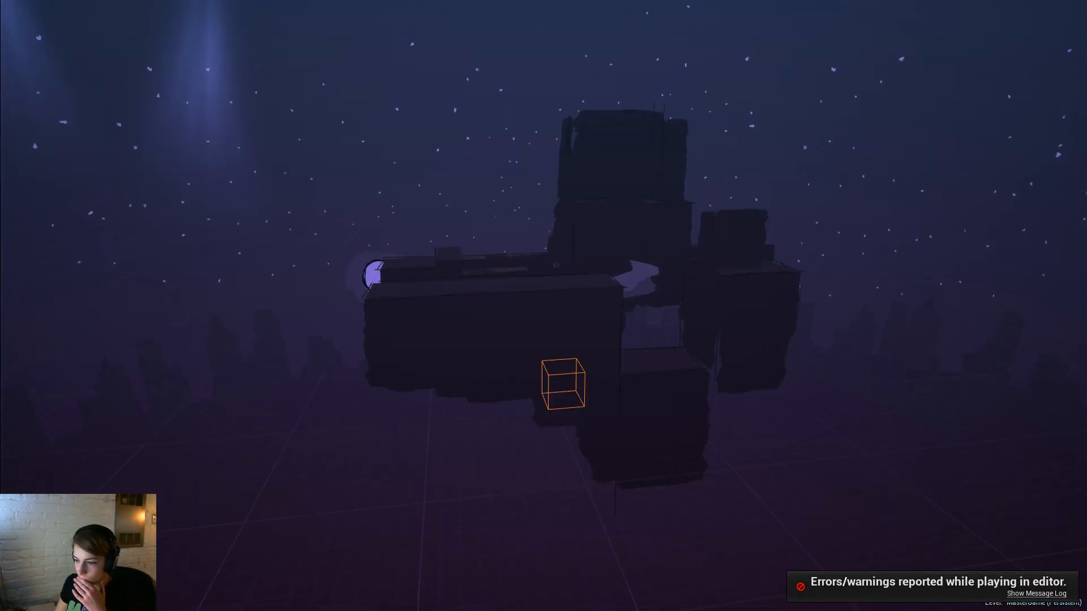
Step: Switch to Maya and select the front and side vertices of the suspender on the arm side
key("alt+Tab")
left_click(684, 433)
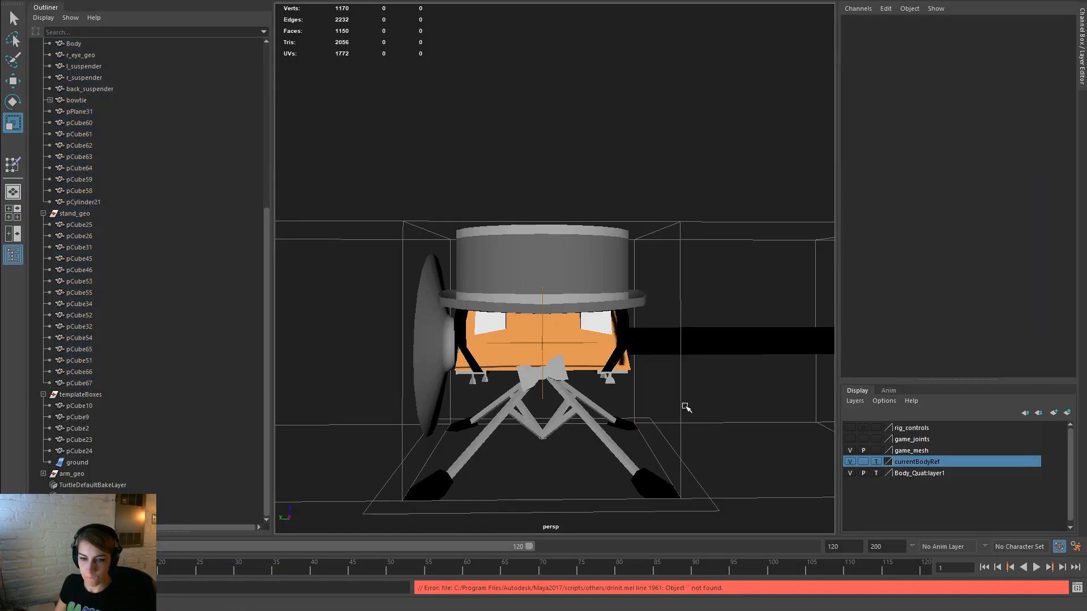
left_click_drag(674, 399, 435, 354, "alt")
right_click_drag(434, 355, 485, 378, "alt")
left_click(450, 370)
left_click_drag(450, 370, 560, 332, "alt")
right_click_drag(541, 290, 498, 291)
left_click_drag(555, 332, 619, 397, "alt")
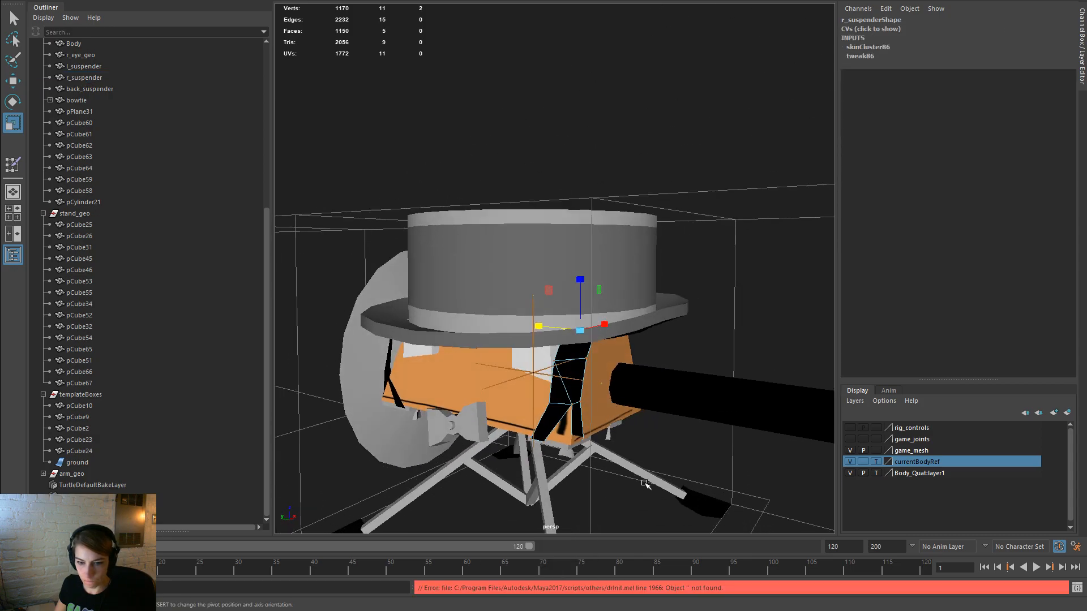
left_click_drag(648, 490, 524, 382)
left_click_drag(600, 357, 544, 398, "alt")
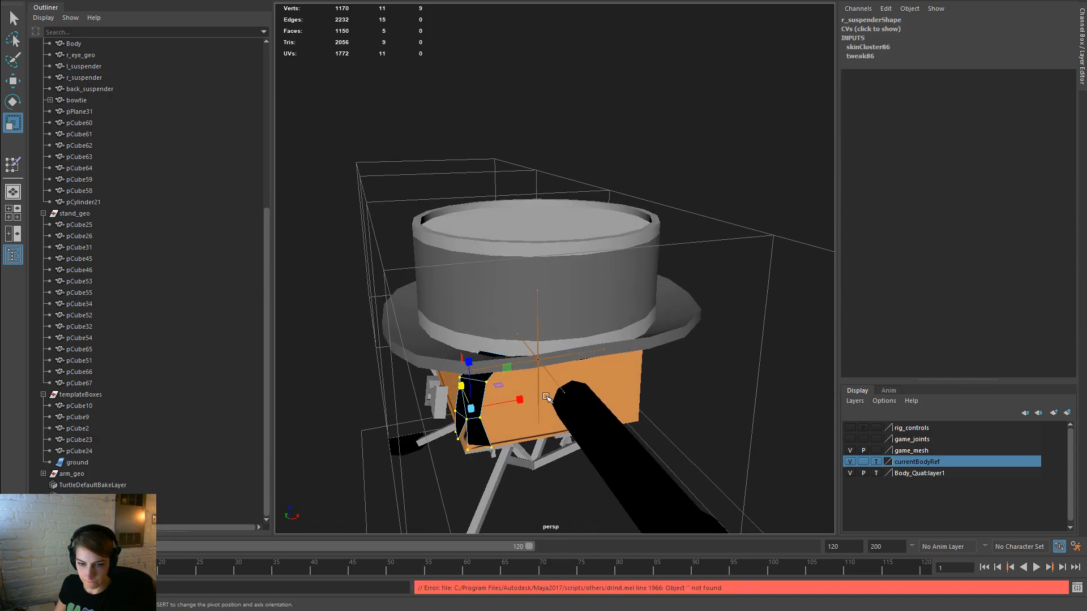
Step: Try scaling the selected suspender vertices along X, undo it and return the mesh to object mode
key("w")
key("r")
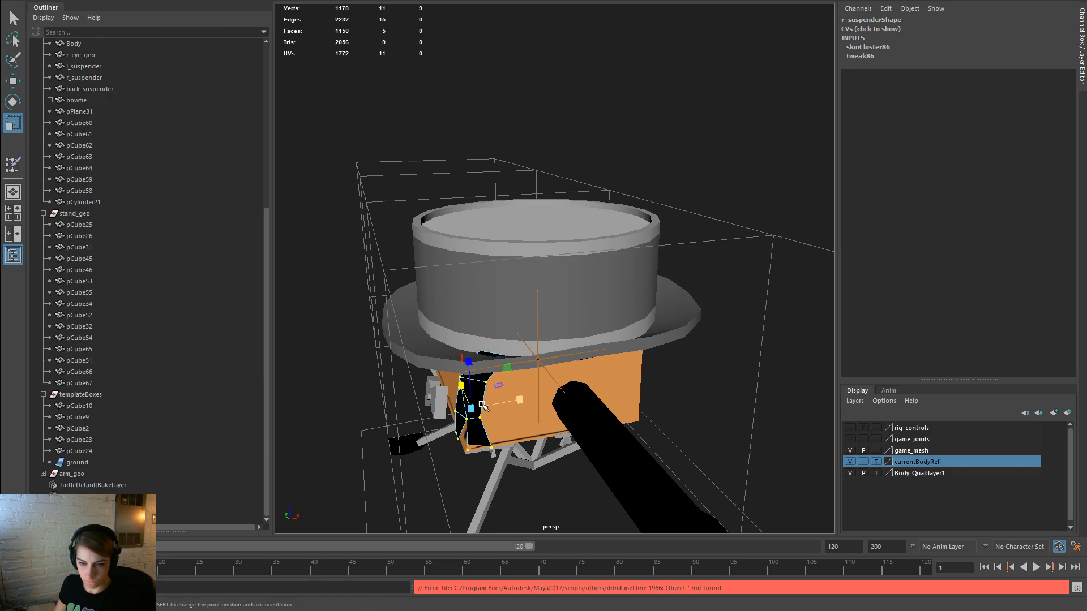
left_click_drag(520, 400, 473, 405)
key("ctrl+z")
right_click_drag(479, 398, 531, 270)
left_click(641, 159)
Step: Unbind the skin from r_suspender and clear the selection
left_click(463, 408)
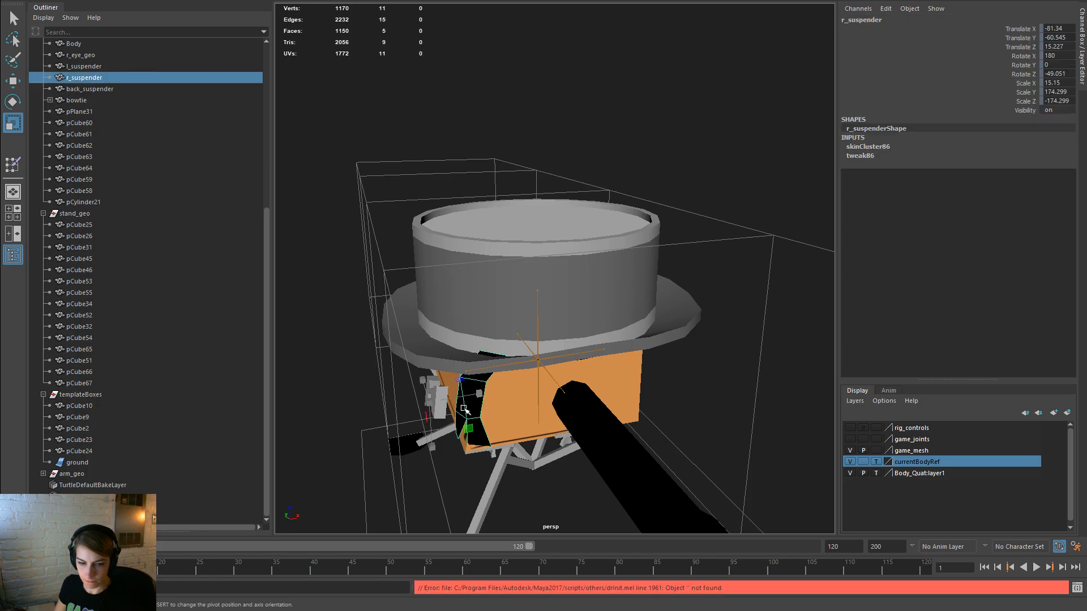
key("space")
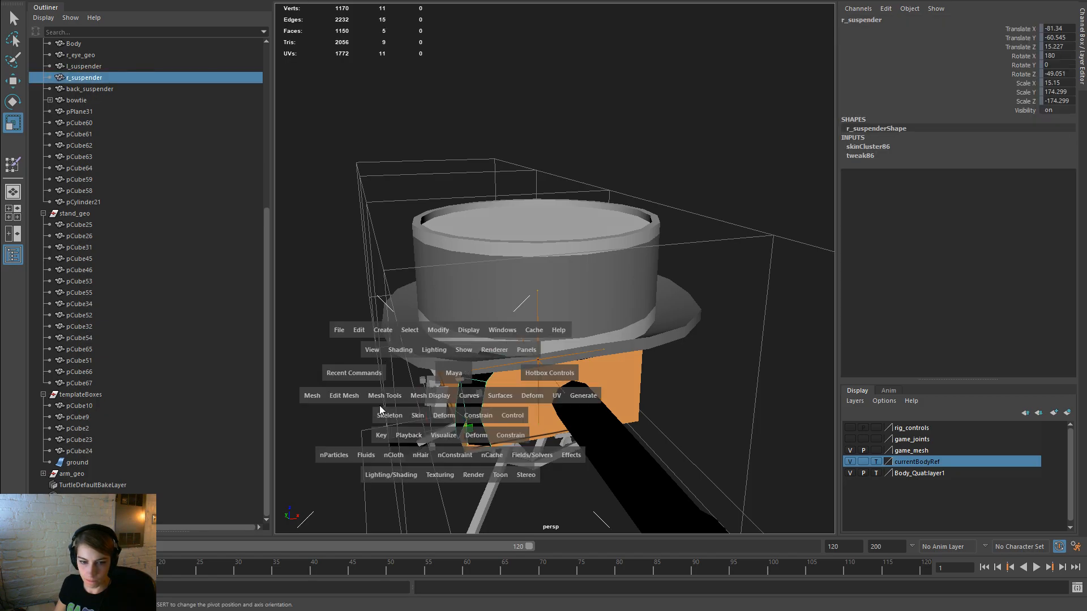
left_click(418, 415)
left_click(467, 184)
left_click(578, 151)
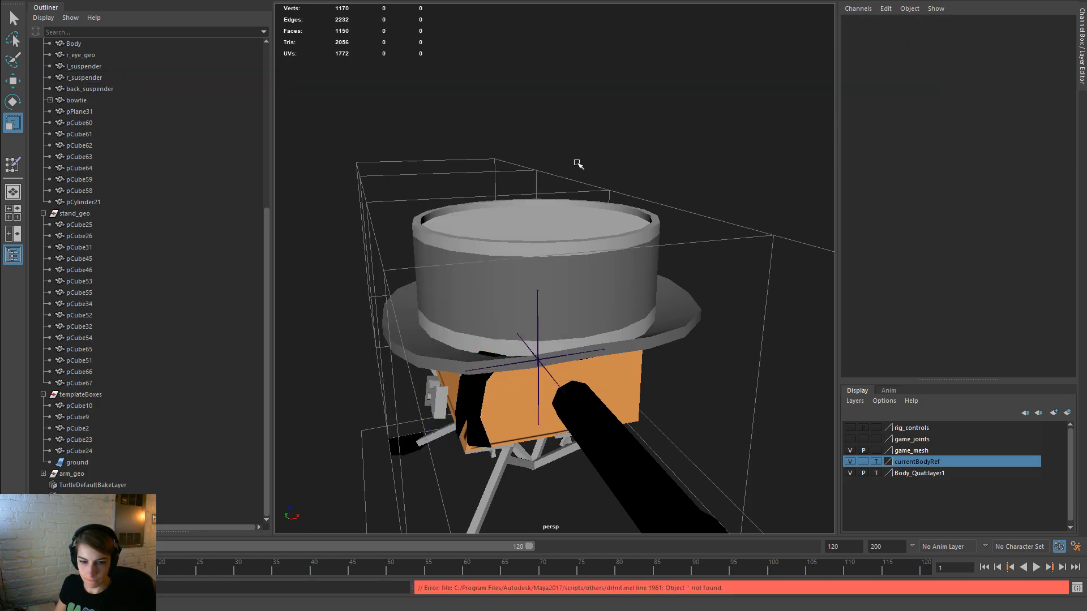
Step: Select r_suspender on the arm side and centre its pivot
key("space")
key("space")
left_click_drag(605, 294, 617, 265, "alt")
left_click(485, 338)
left_click_drag(485, 338, 523, 403, "alt")
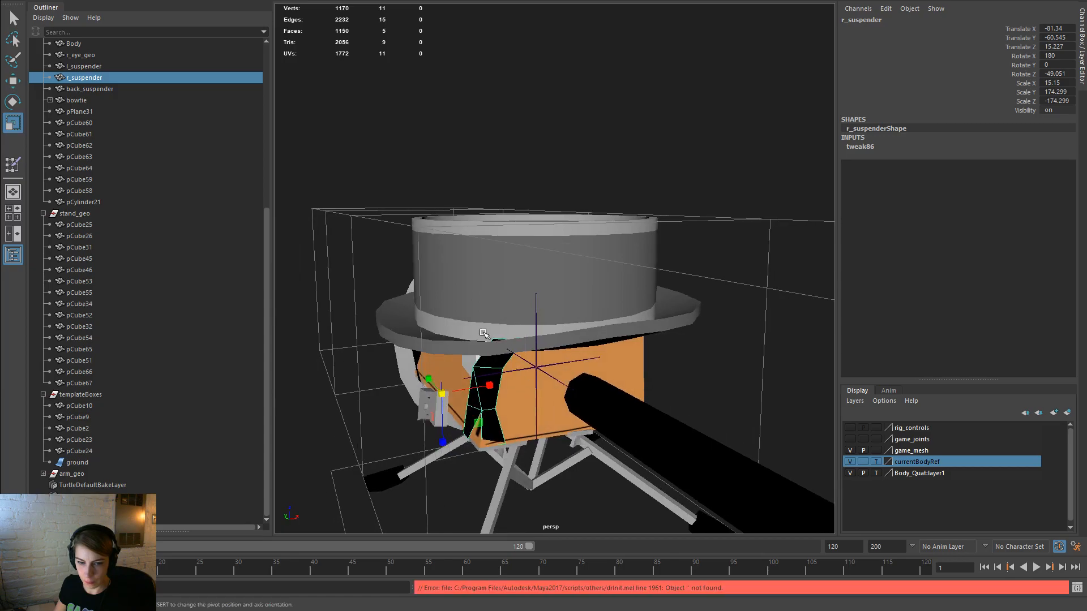
key("space")
left_click(464, 284)
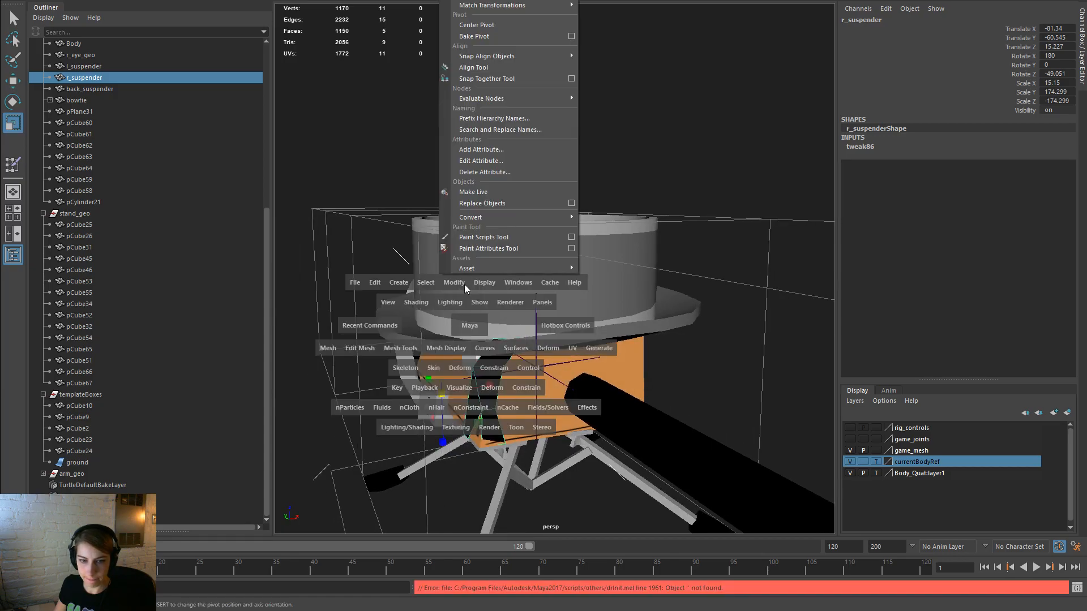
left_click(521, 27)
left_click_drag(517, 32, 568, 396, "alt")
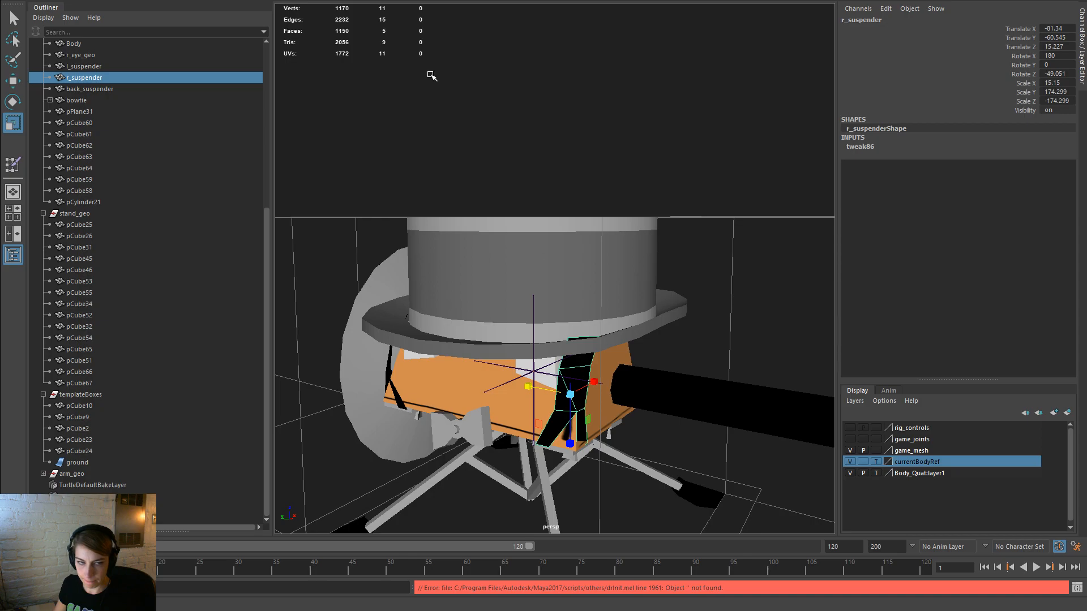
Step: Select all of r_suspender's vertices and scale them along Y to flatten the strap against the body's side
key("F9")
left_click_drag(487, 220, 702, 531)
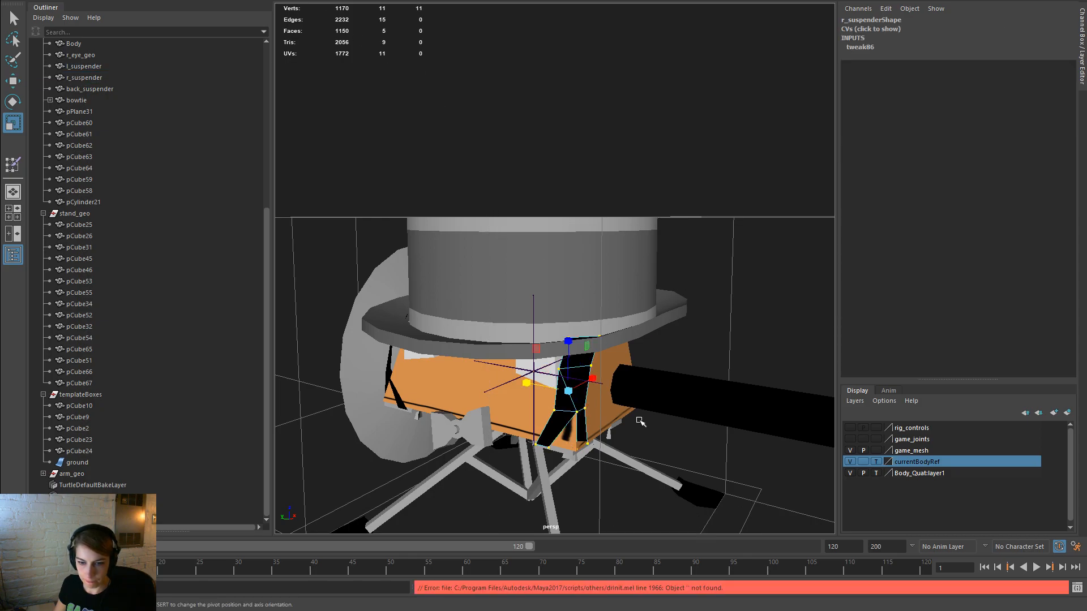
mouse_move(534, 387)
left_mouse_down()
mouse_move(560, 397)
mouse_move(539, 387)
mouse_move(550, 389)
left_mouse_up()
left_click_drag(616, 396, 547, 376, "alt")
key("w")
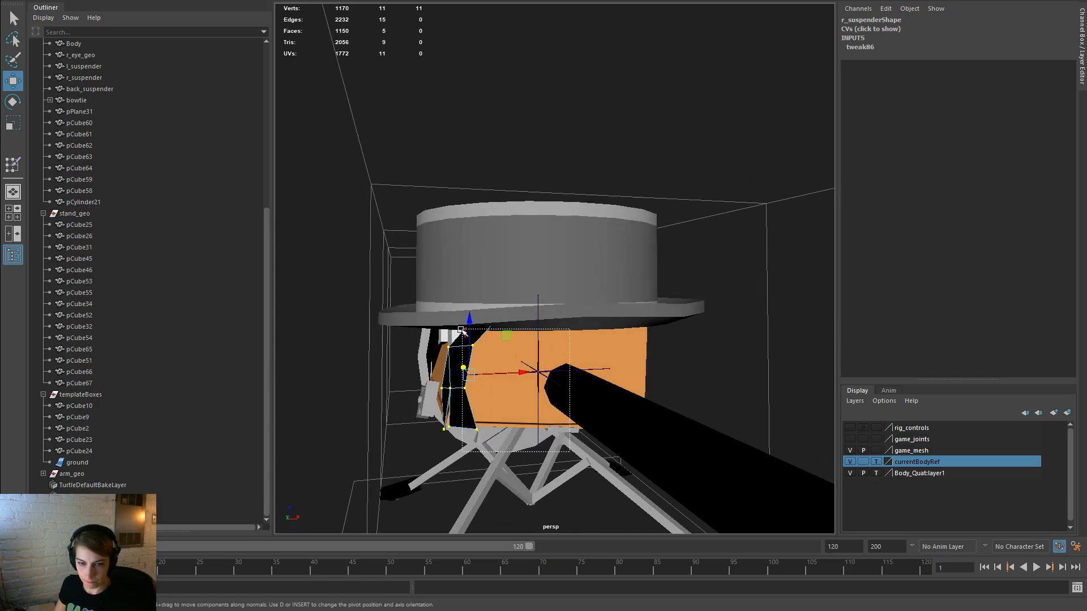
Step: Align the four rear-edge vertices of r_suspender by scaling along X, and move them back to widen the strap
left_click_drag(461, 337, 461, 337)
left_click_drag(577, 358, 488, 279)
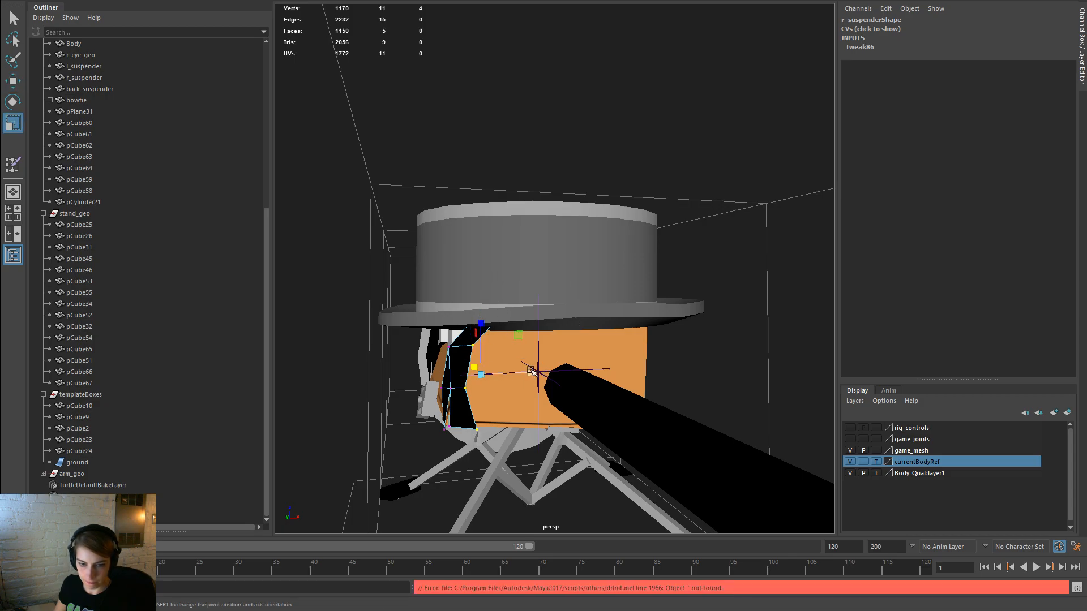
left_click_drag(531, 371, 494, 374)
key("w")
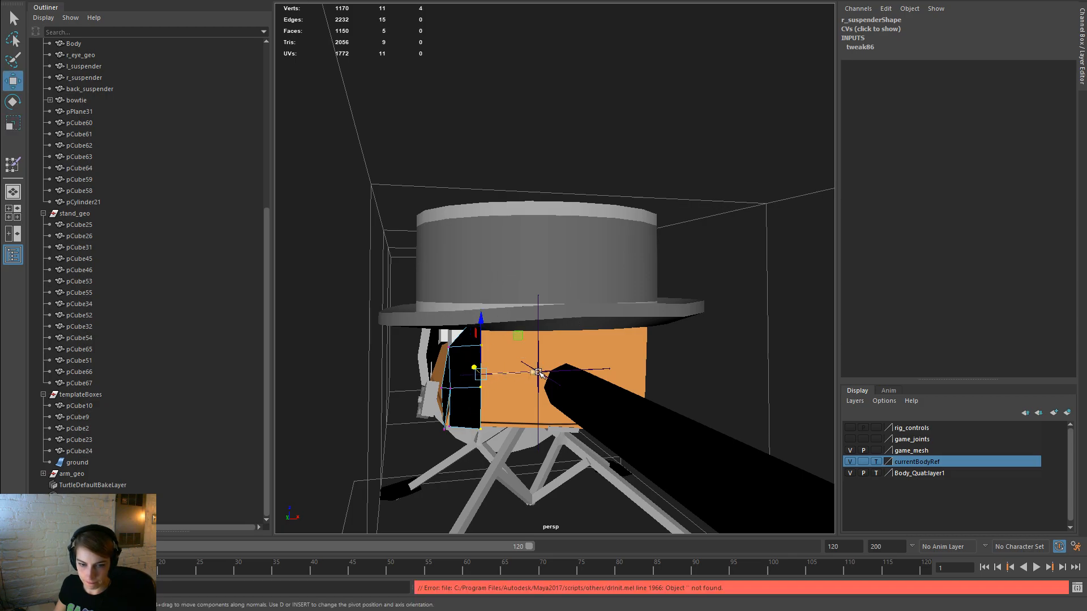
left_click_drag(526, 371, 560, 370)
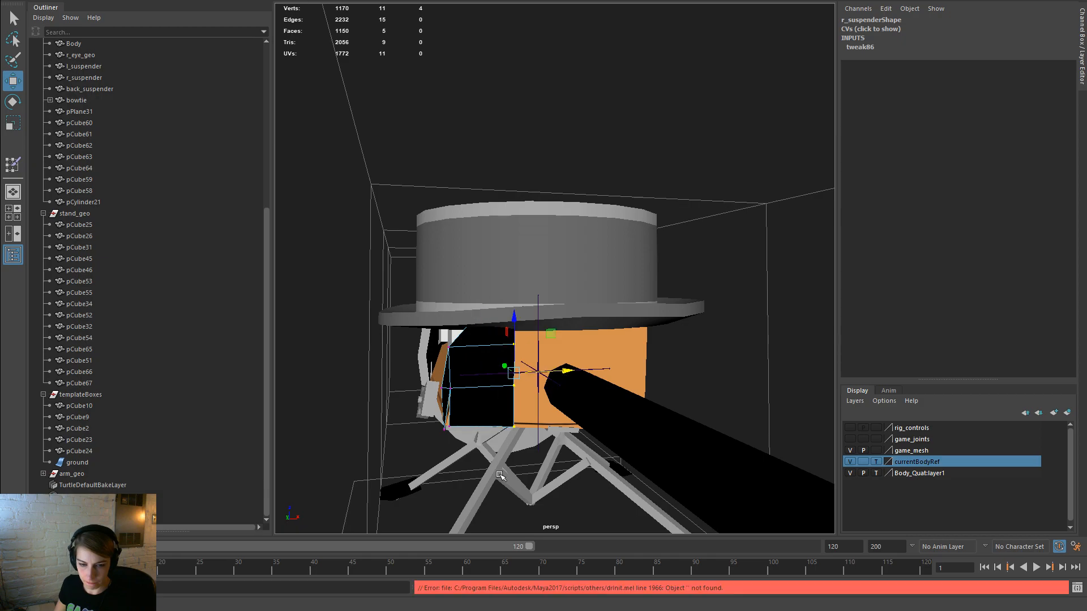
Step: Move the two inner fork vertices back along X and scale the front-edge vertices into a straight line
left_click_drag(458, 447, 498, 429, "alt")
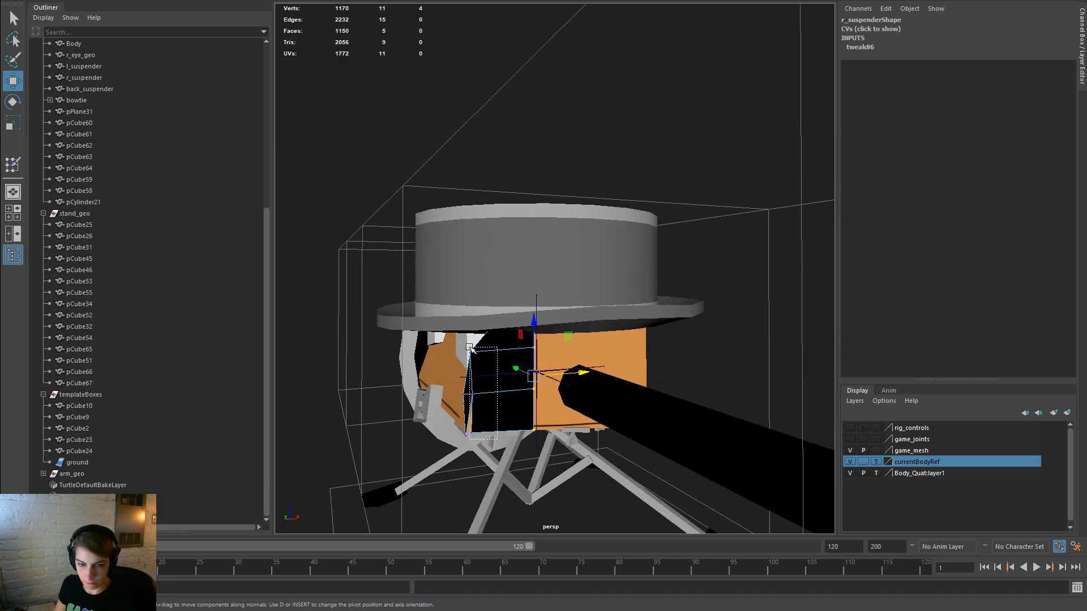
left_click_drag(470, 346, 469, 346)
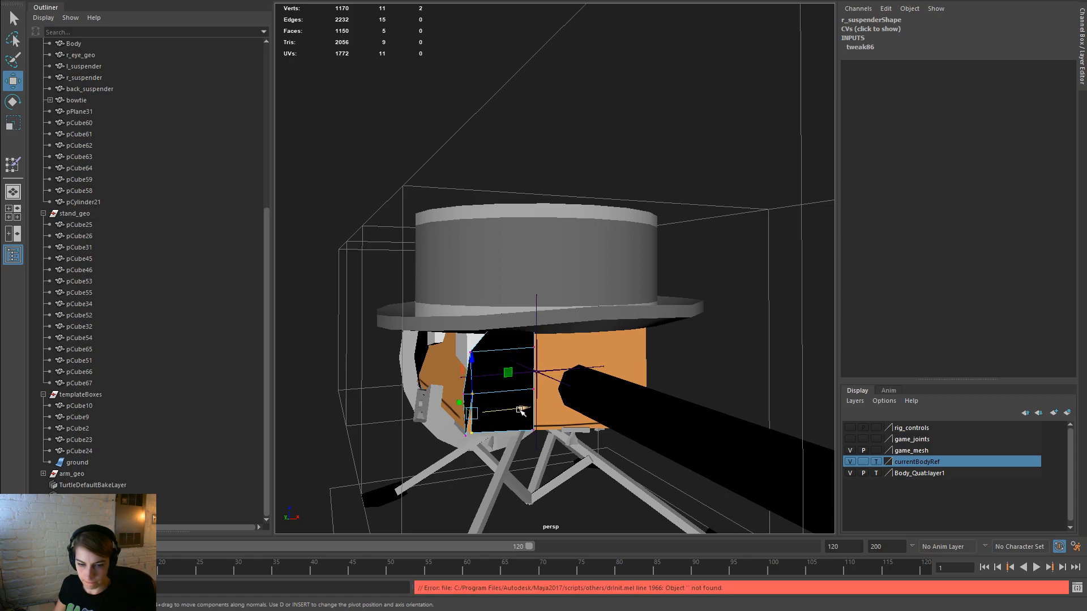
left_click_drag(520, 412, 552, 412)
left_click_drag(556, 412, 553, 412)
left_click_drag(496, 476, 423, 325)
left_click_drag(460, 259, 480, 382, "shift")
key("r")
right_click_drag(488, 386, 529, 394, "alt")
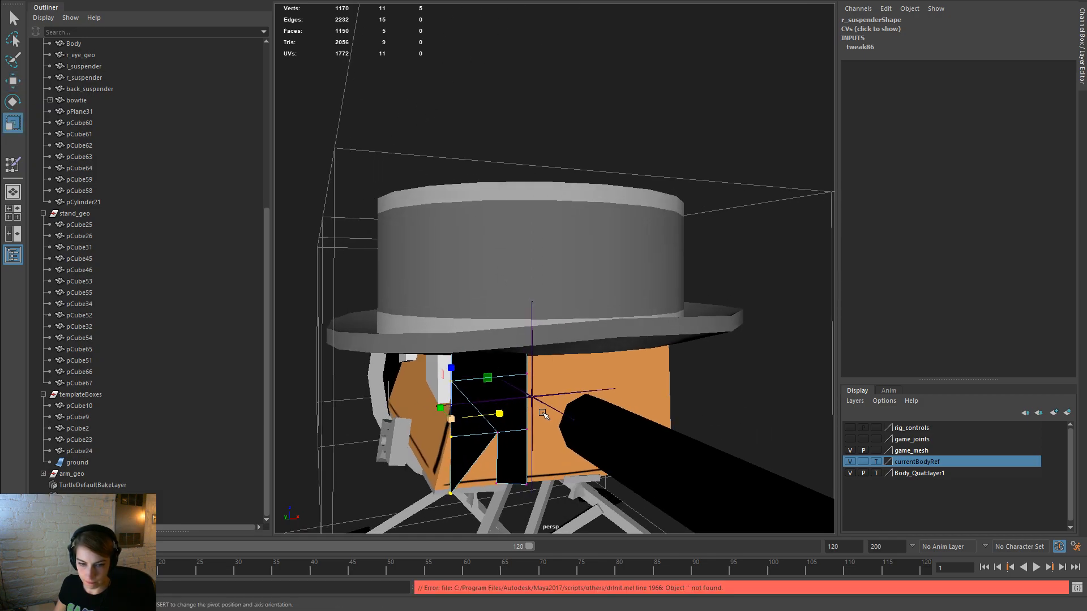
Step: Separate the front prong's lower inner vertex and move the fork vertex forward and down between the strap's edges
left_click_drag(529, 393, 498, 351, "alt")
right_click_drag(498, 351, 577, 355, "alt")
left_click_drag(577, 355, 502, 445, "alt")
left_click(387, 458)
key("w")
left_click(507, 304)
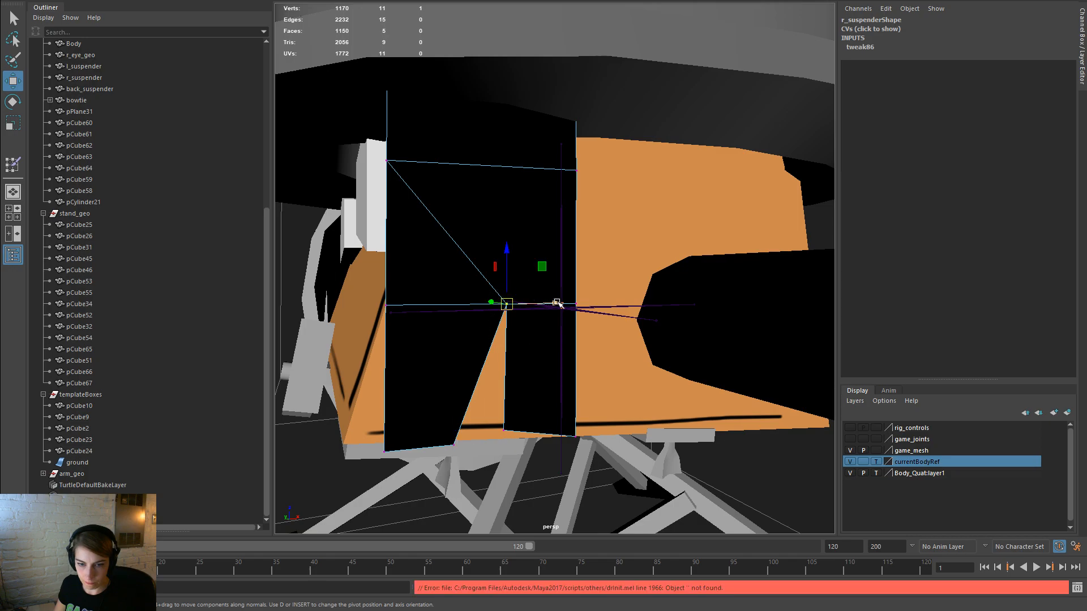
left_click_drag(557, 304, 529, 304)
left_click_drag(486, 254, 500, 286)
Step: Select the edge vertices of the suspender's middle row and scale them closer together along X
left_click_drag(604, 334, 566, 249)
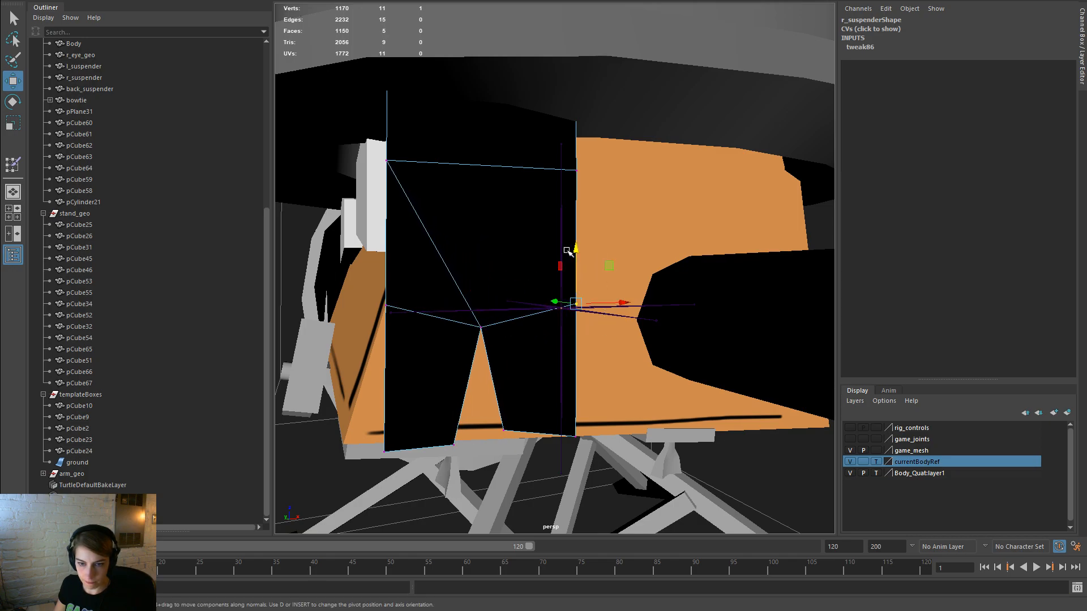
left_click_drag(428, 329, 377, 287, "shift")
key("r")
left_click_drag(534, 305, 522, 305)
scroll(631, 237, "down", 5)
Step: Narrow the suspender's top vertices along X, then move them up and slightly back under the hat brim
left_click_drag(631, 238, 388, 79)
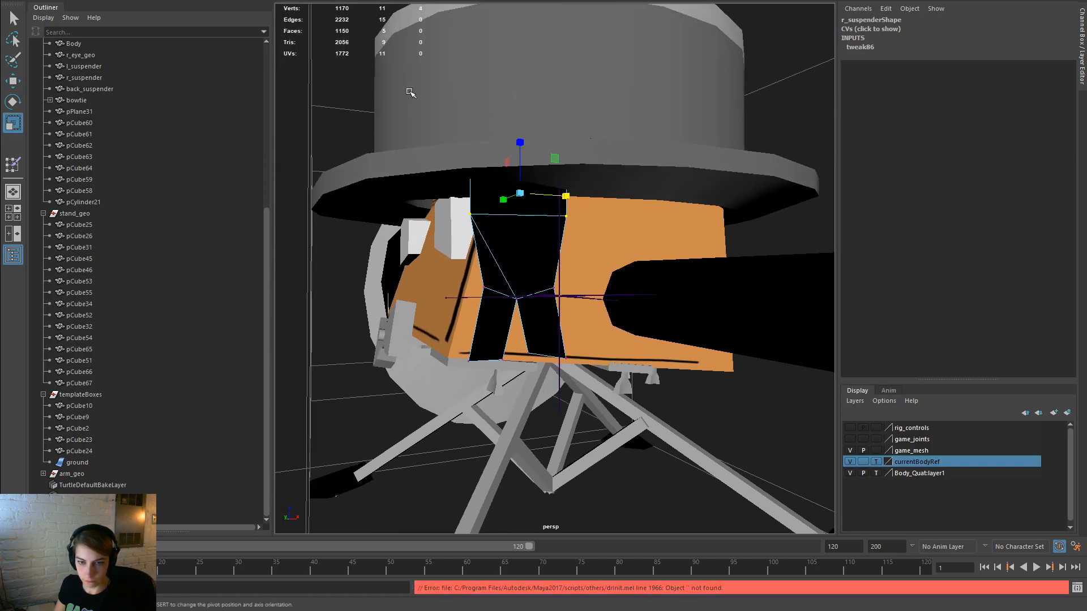
left_click_drag(564, 214, 488, 221, "alt")
left_click_drag(620, 289, 747, 275, "alt")
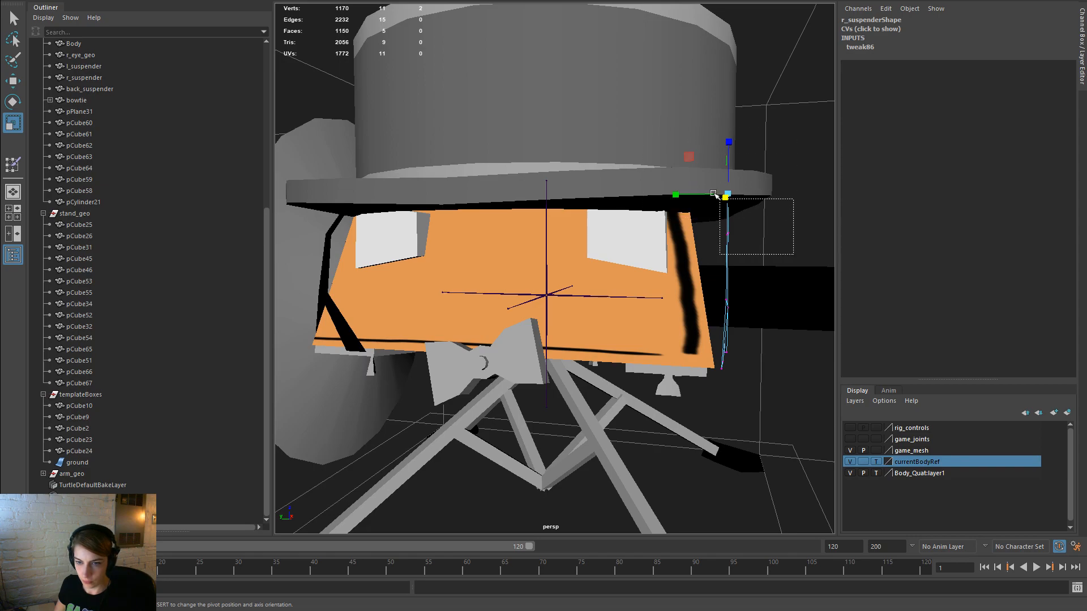
key("w")
left_click_drag(685, 213, 515, 193)
left_click_drag(469, 152, 470, 138)
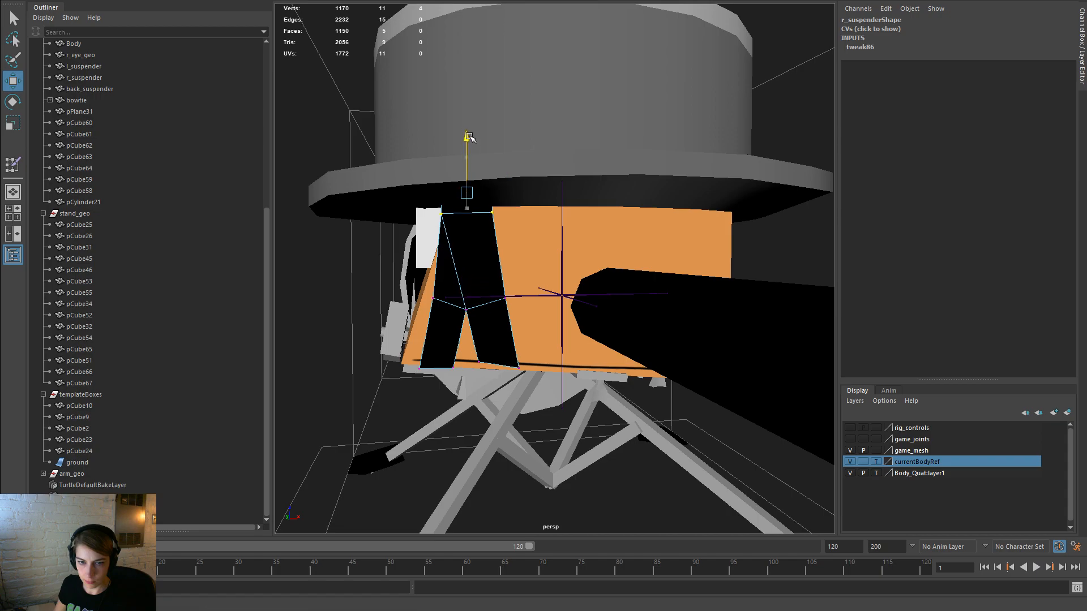
left_click_drag(509, 187, 520, 190)
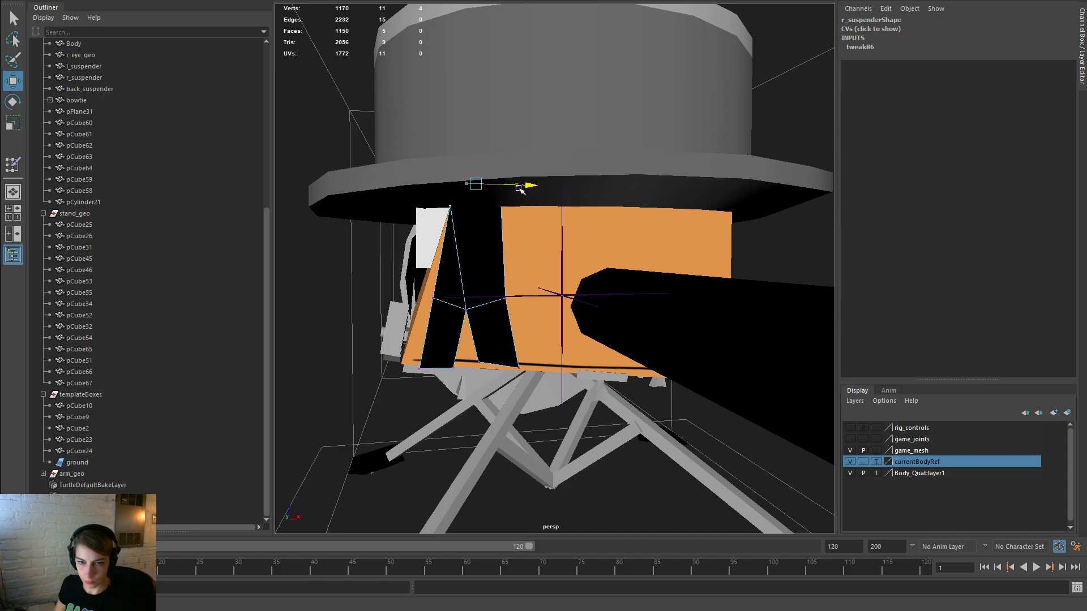
Step: Move the suspender's lower front vertex to the body's bottom front corner and shift the front middle vertex forward
left_click(419, 368)
mouse_move(423, 368)
left_mouse_down()
mouse_move(383, 356)
mouse_move(403, 372)
left_mouse_up()
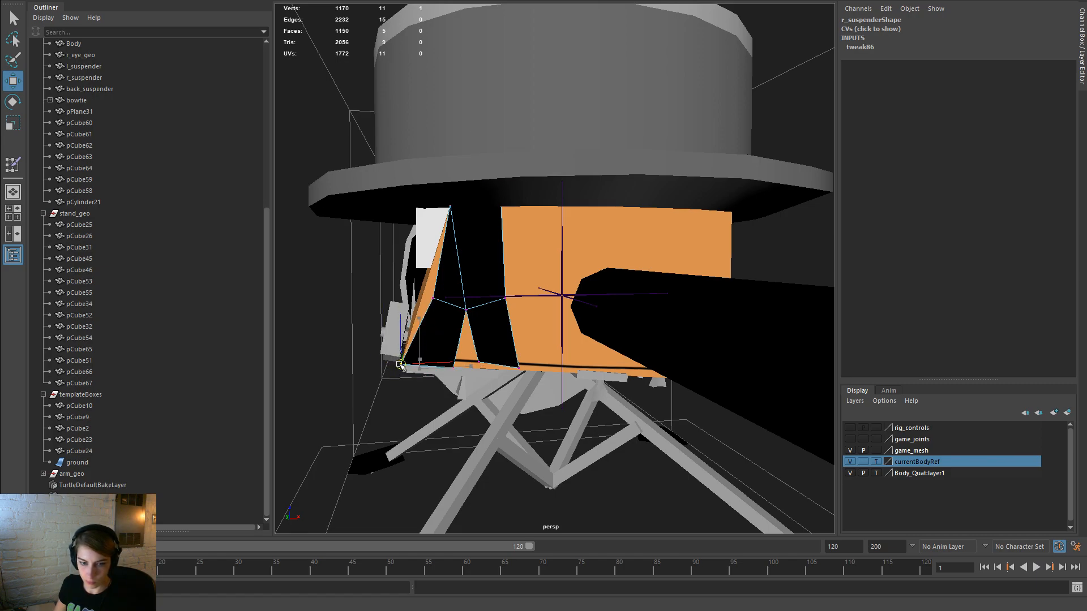
left_click(433, 297)
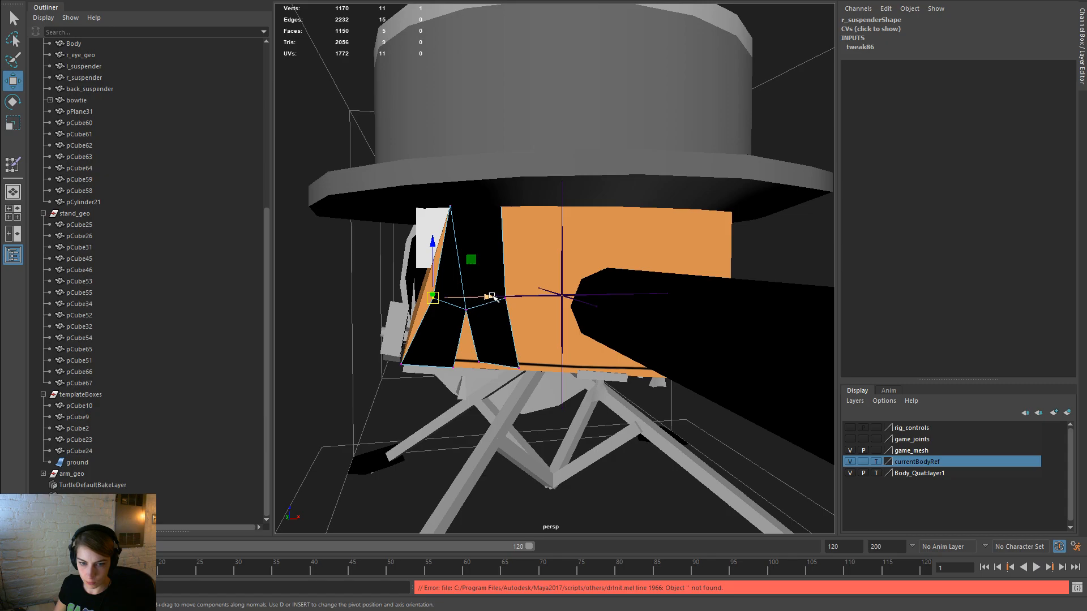
left_click_drag(492, 298, 484, 299)
Step: Move both lower vertices of the rear prong back along X and down to the body's bottom edge
left_click(552, 366)
left_click_drag(600, 368, 601, 369)
left_click_drag(554, 318, 554, 324)
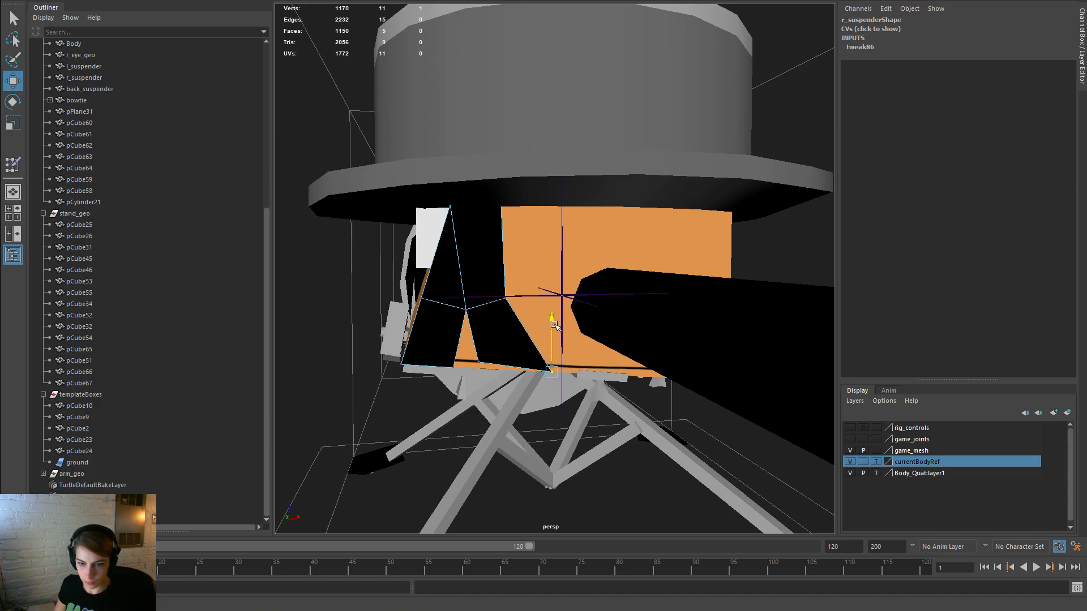
left_click_drag(465, 336, 554, 359)
left_click_drag(511, 307, 512, 318)
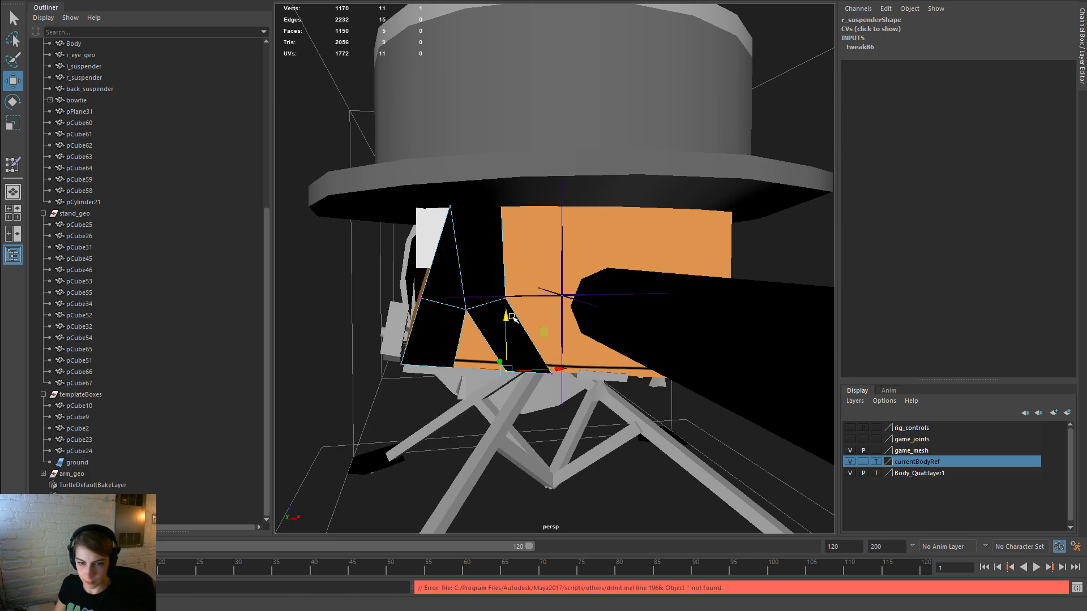
Step: Raise the fork vertex, shift it back along X, and move the front middle vertex back
left_click(466, 312)
left_click_drag(473, 259, 471, 241)
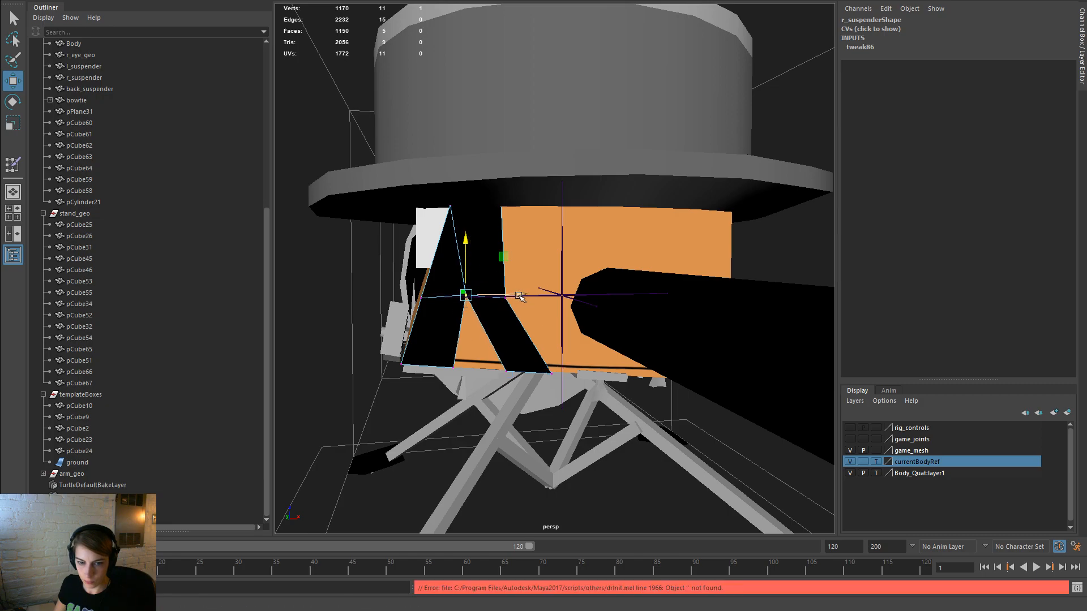
left_click_drag(519, 298, 531, 299)
left_click_drag(477, 243, 478, 257)
left_click(422, 299)
left_click_drag(470, 301, 491, 288)
Step: Move the front prong's lower inner vertex forward and shift the suspender's top vertices slightly back
left_click_drag(473, 396, 436, 365)
left_click_drag(505, 365, 491, 366)
left_click_drag(436, 313, 437, 312)
left_click(488, 227)
left_click(465, 226)
left_click_drag(502, 205, 509, 205)
Step: Inspect the reshaped suspender's fit against the body from the front and the arm side
right_click_drag(491, 264, 545, 248)
left_click(378, 272)
right_click_drag(371, 332, 334, 331, "alt")
left_click_drag(334, 331, 505, 360, "alt")
right_click_drag(507, 360, 596, 363, "alt")
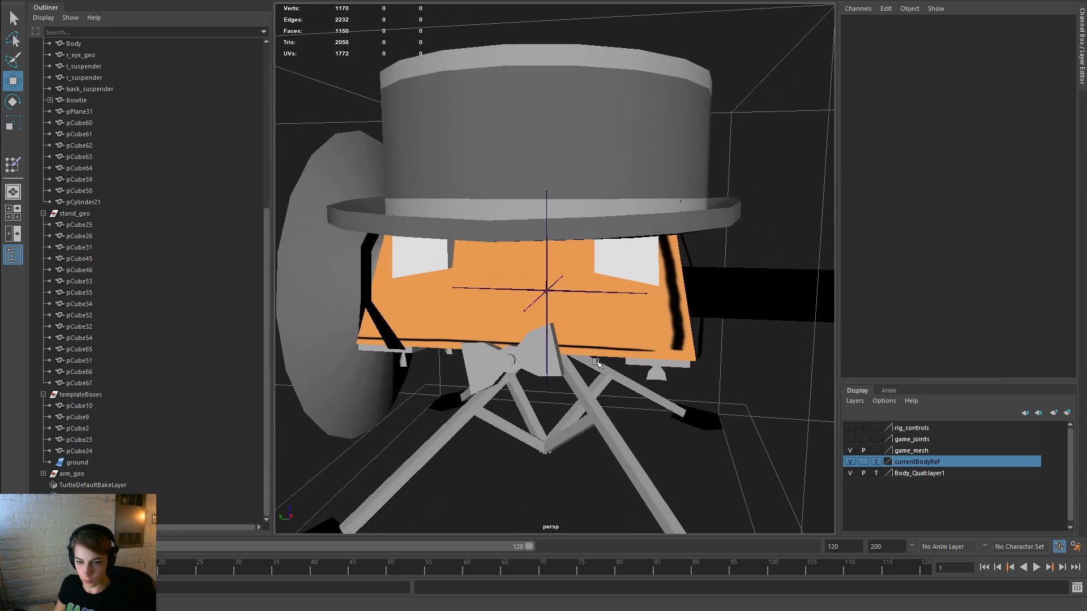
left_click(686, 260)
key("F9")
left_click_drag(751, 313, 662, 303)
key("F8")
left_click(819, 222)
left_click_drag(819, 223, 657, 257, "alt")
right_click_drag(657, 257, 317, 74, "alt")
left_click(511, 268)
left_click_drag(317, 74, 350, 94, "alt")
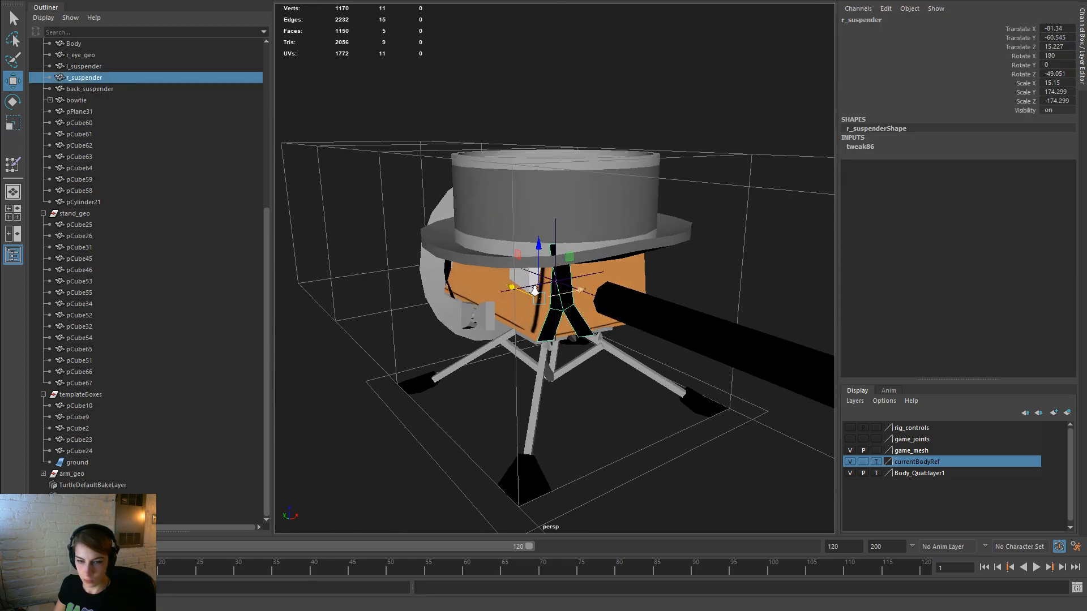
Step: Move the suspender's two top vertices inward toward the body, return to object mode and clear the selection
right_click_drag(351, 95, 393, 95, "alt")
key("F8")
left_click_drag(644, 234, 668, 229, "alt")
left_click_drag(532, 188, 640, 241)
left_click_drag(709, 256, 631, 224, "alt")
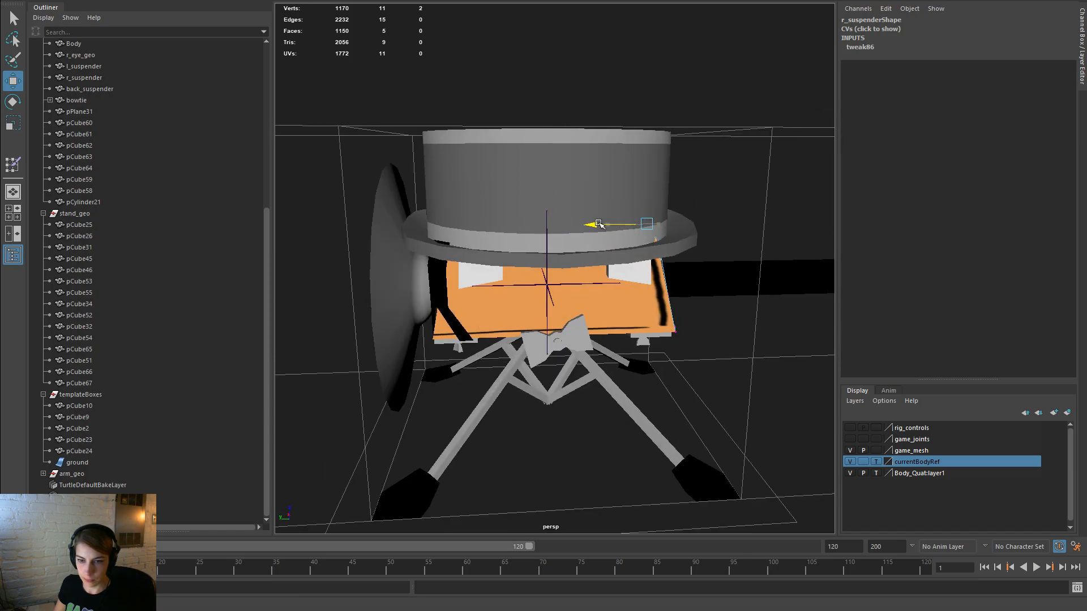
key("F8")
left_click(730, 167)
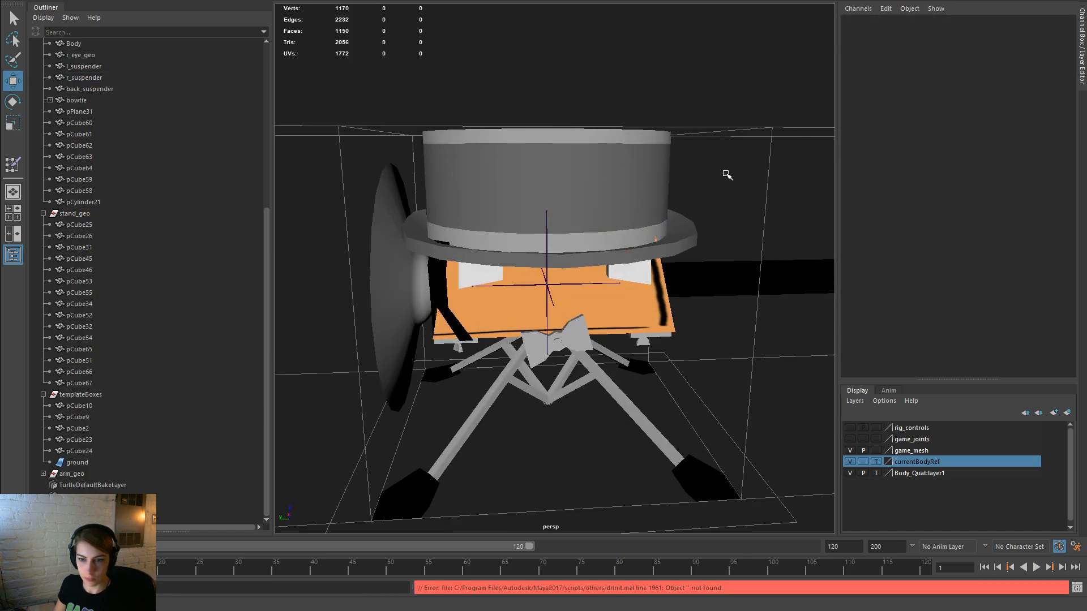
Step: Duplicate r_suspender and group the duplicate on its own
left_click_drag(728, 172, 583, 268, "alt")
left_click(577, 320)
left_click_drag(578, 321, 677, 344, "alt")
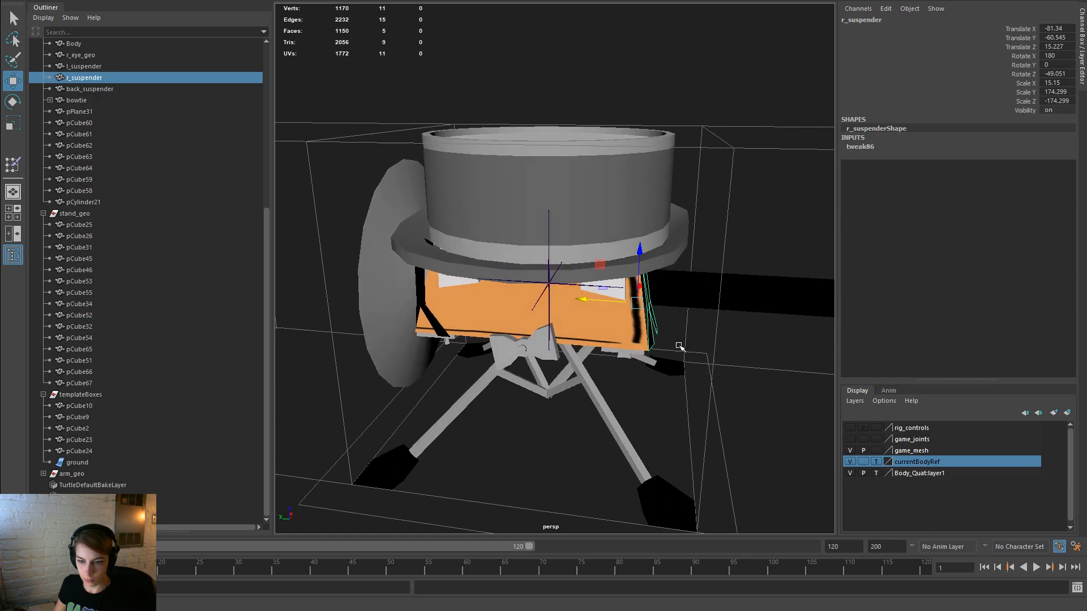
key("ctrl+g")
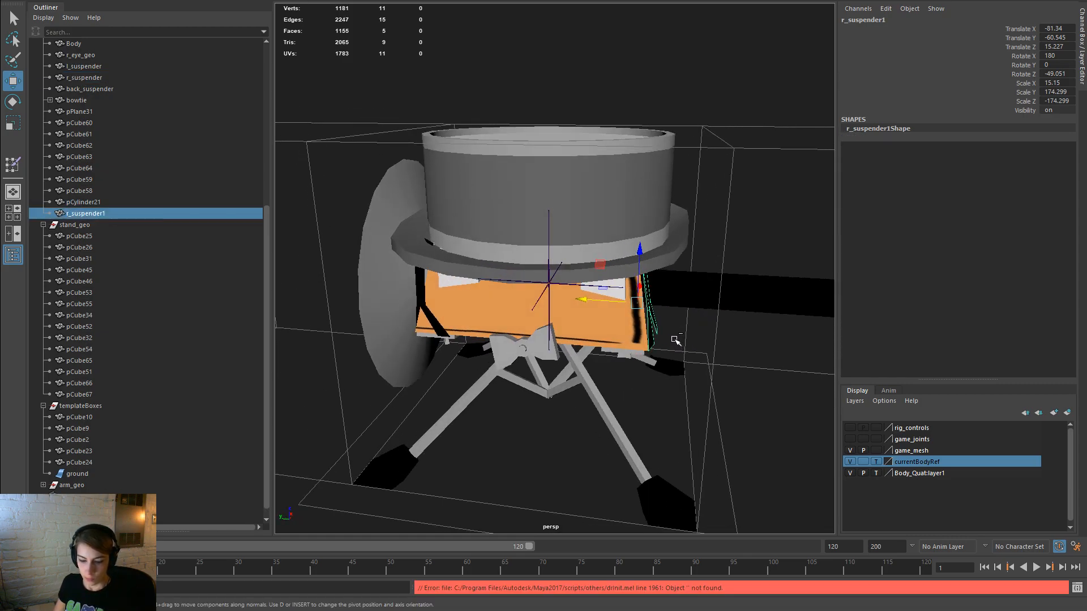
Step: Set the Scale tool's axis orientation to Object and mirror the group across the body with Scale Y -1
left_click_drag(498, 279, 638, 276)
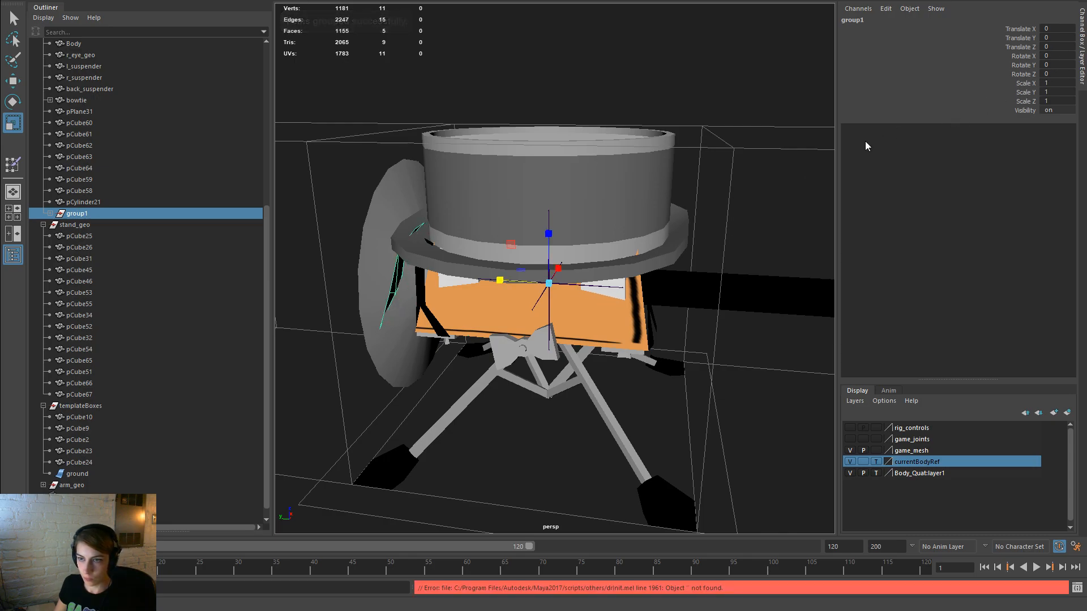
double_click(13, 123)
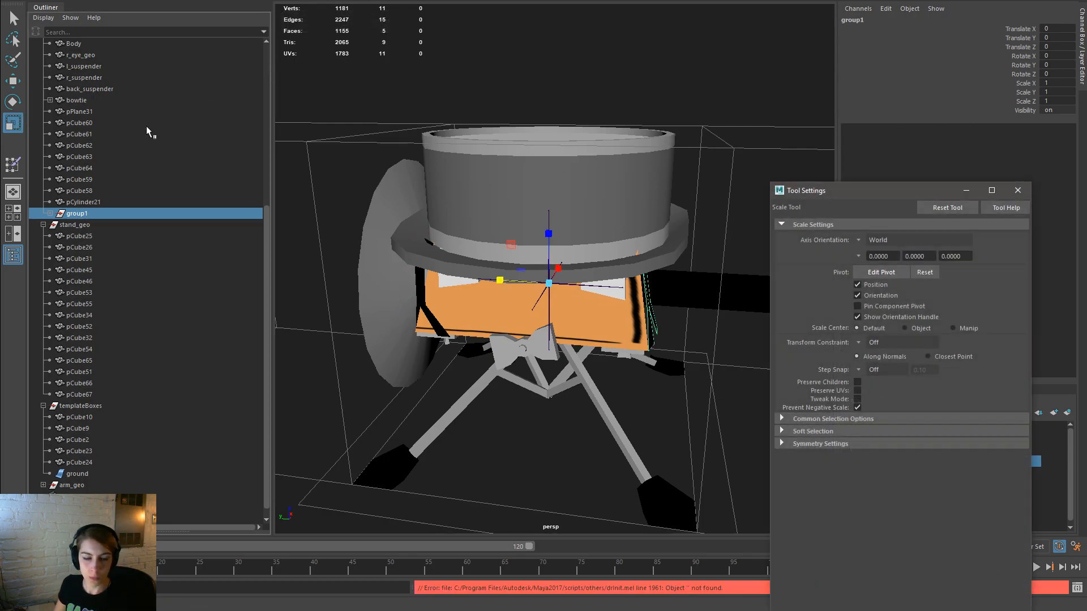
left_click(882, 240)
left_click(897, 250)
scroll(502, 395, "up", 1)
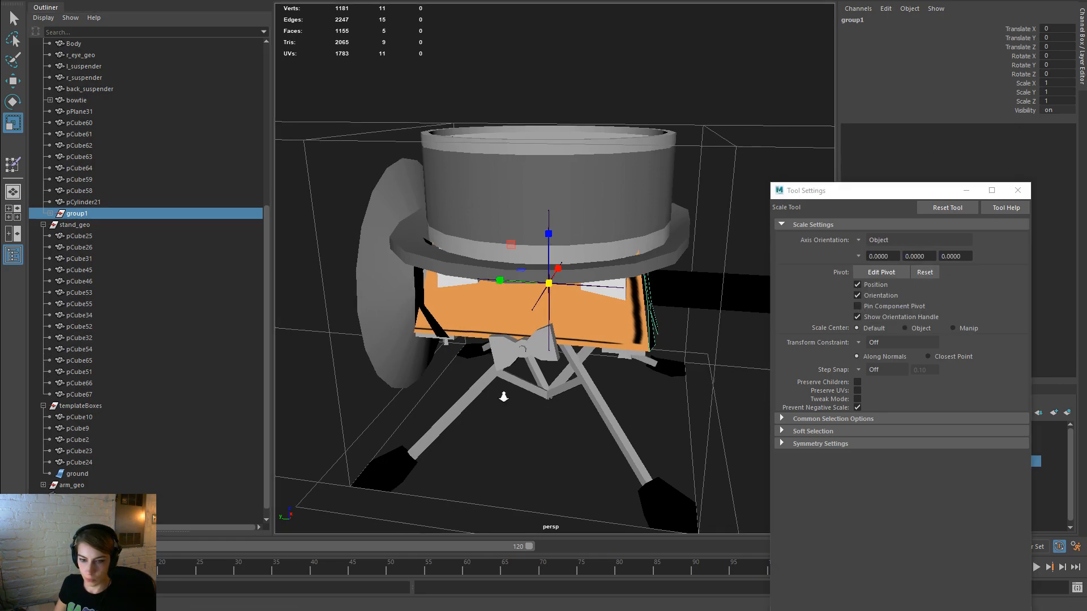
left_click_drag(500, 280, 588, 285)
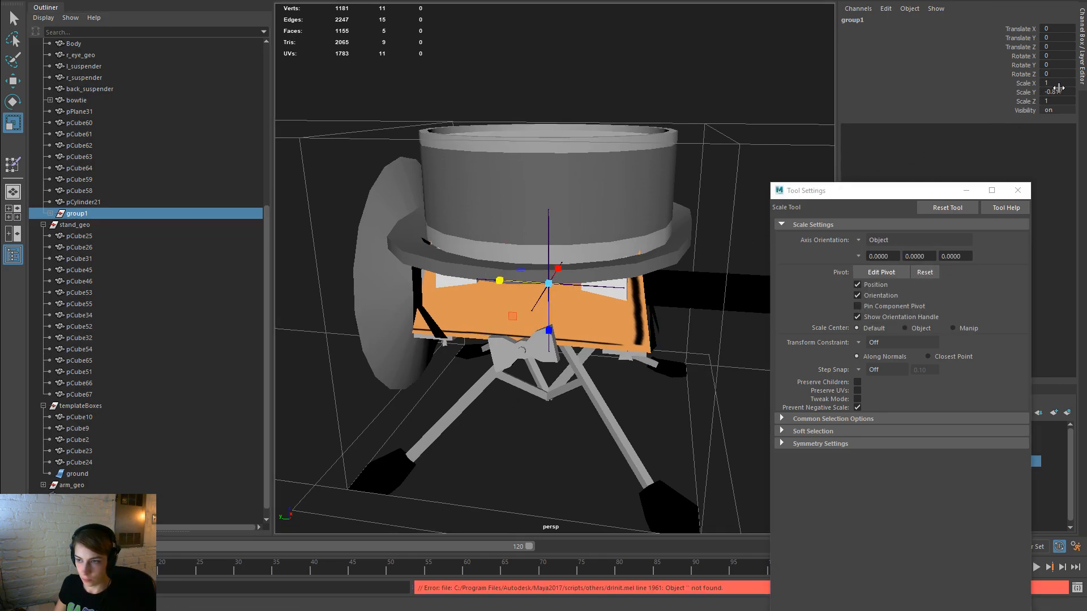
key("Return")
Step: Try deleting the old l_suspender to check the mirrored copy, and undo the deletion
left_click_drag(425, 381, 492, 275, "alt")
scroll(492, 275, "up", 2)
left_click(492, 274)
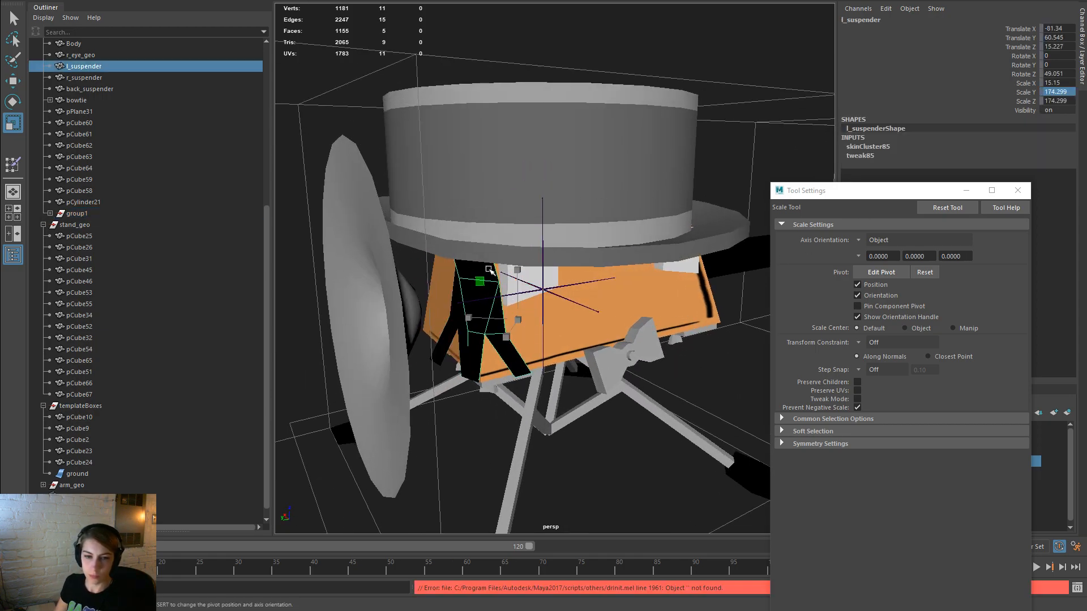
key("Delete")
left_click(468, 311)
mouse_move(592, 357)
left_mouse_down("alt")
mouse_move(582, 331)
mouse_move(579, 363)
left_mouse_up("alt")
key("ctrl+z")
key("ctrl+z")
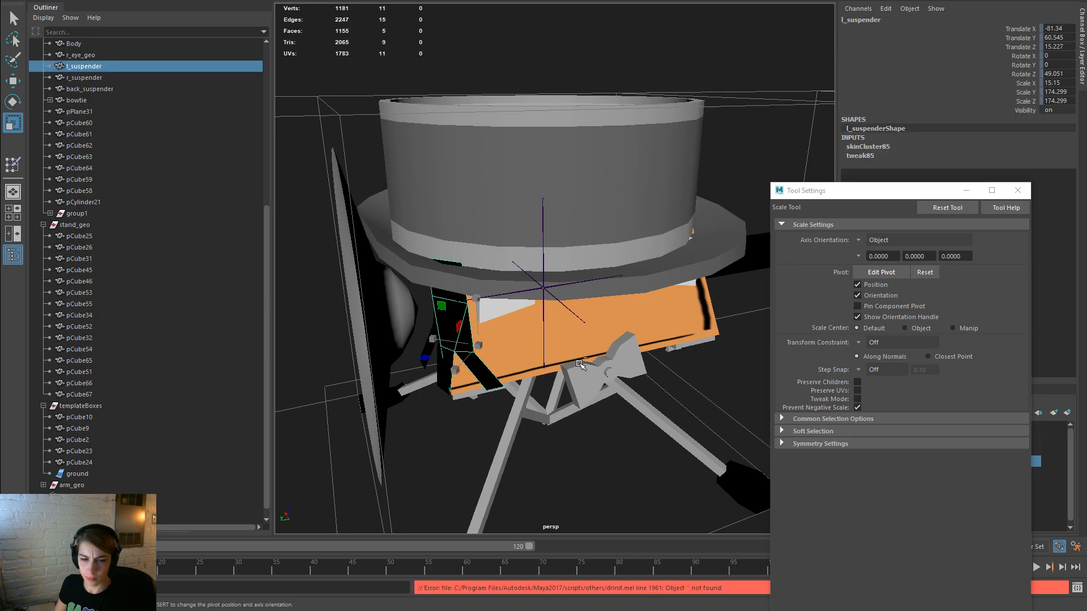
key("ctrl+z")
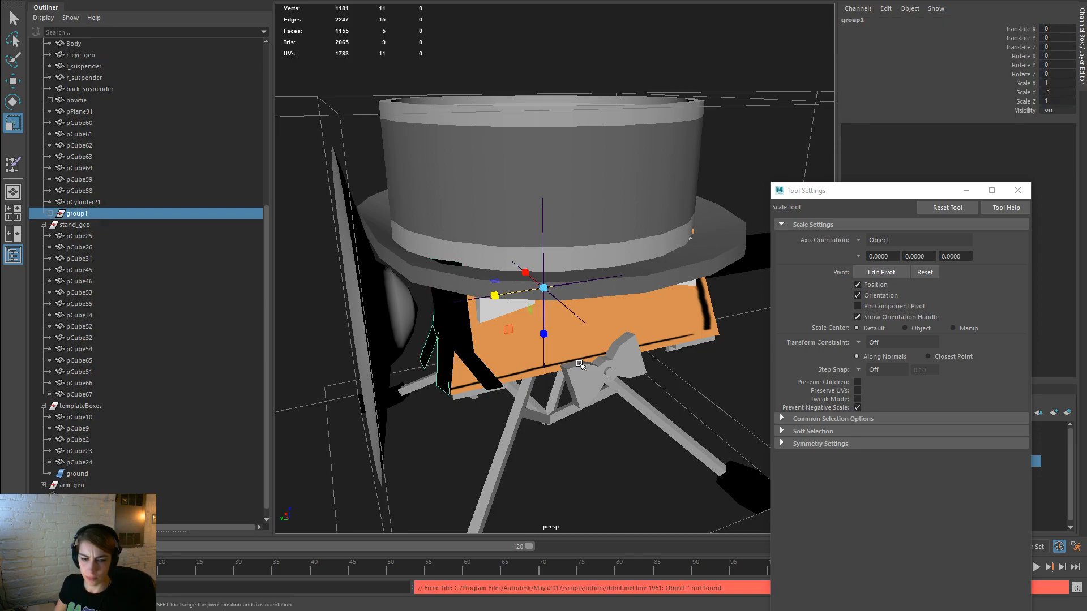
Step: Delete the mirrored suspender group and the old l_suspender, leaving r_suspender selected
key("Delete")
left_click(459, 347)
key("Delete")
left_click_drag(661, 341, 605, 312, "alt")
left_click(605, 312)
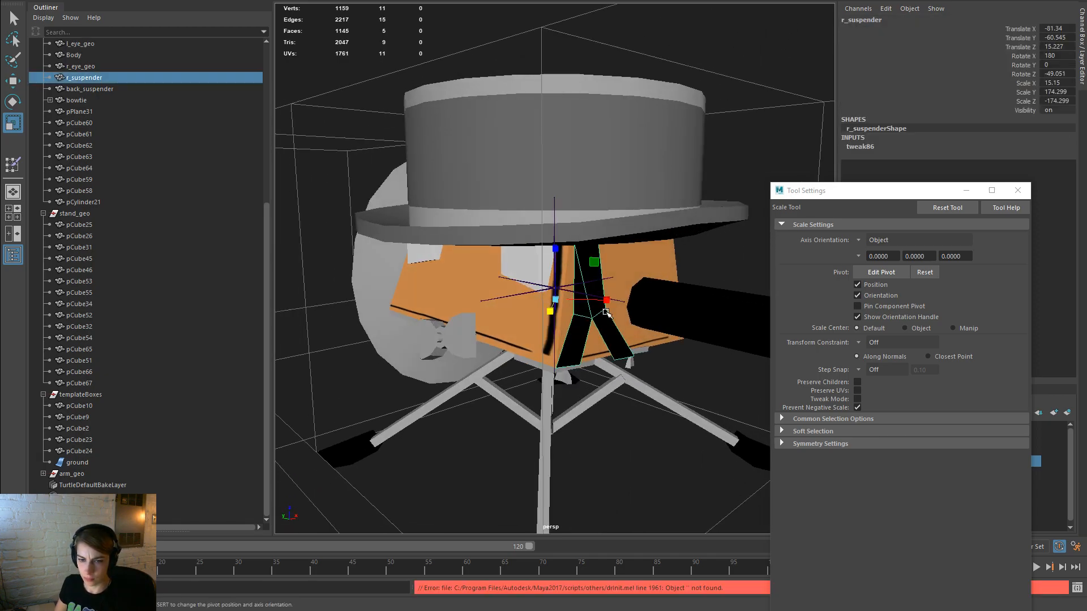
Step: Group r_suspender, duplicate the group and mirror the duplicate across the body with Scale Y -1
key("ctrl+g")
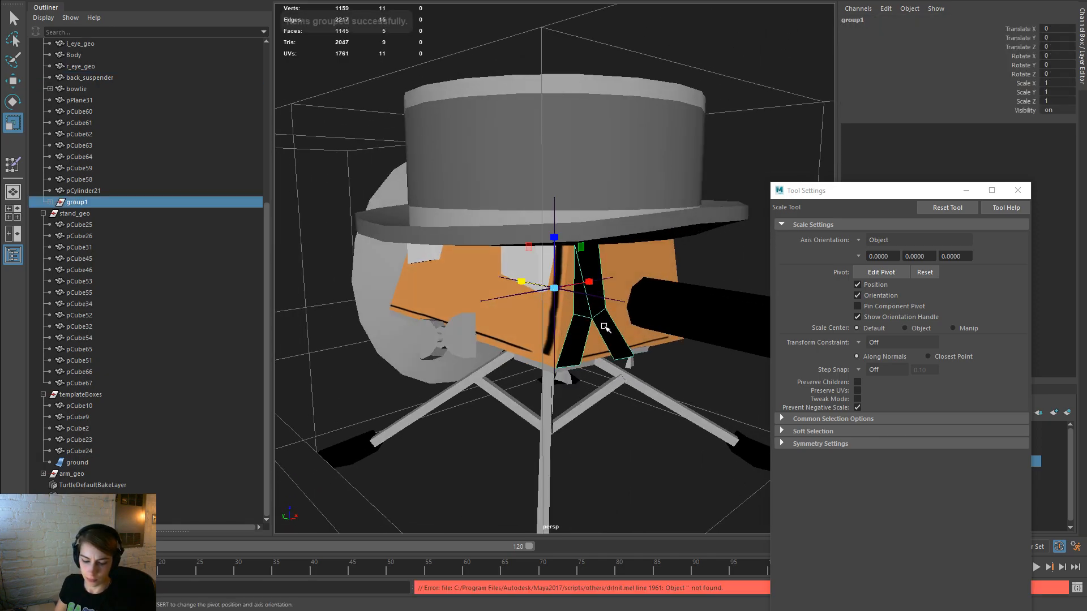
left_click_drag(516, 314, 635, 325, "alt")
left_click_drag(501, 285, 614, 311)
left_click(1054, 92)
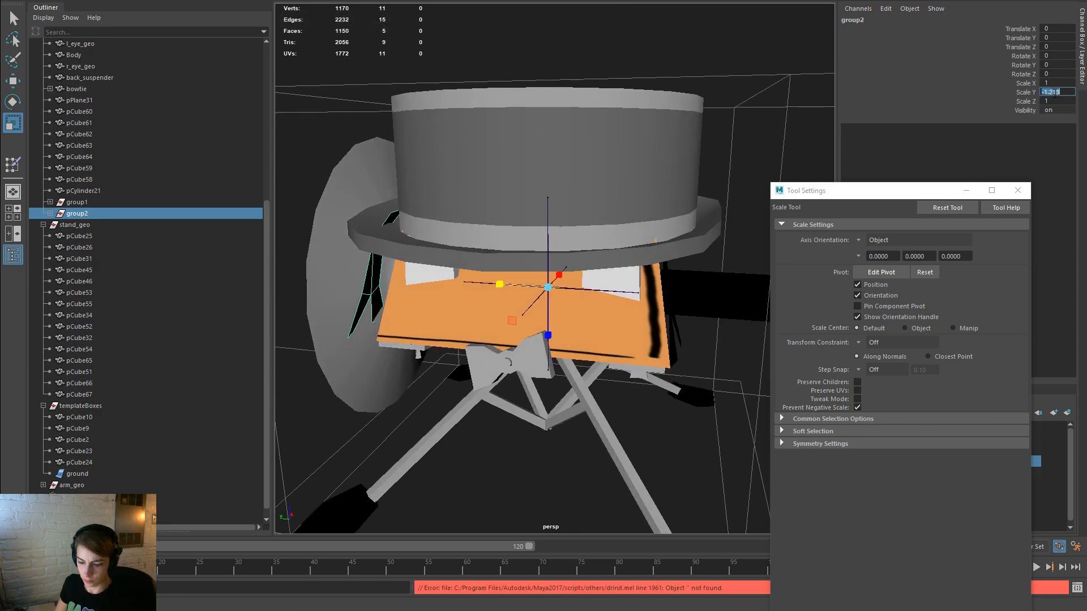
key("Return")
left_click_drag(539, 358, 582, 358, "alt")
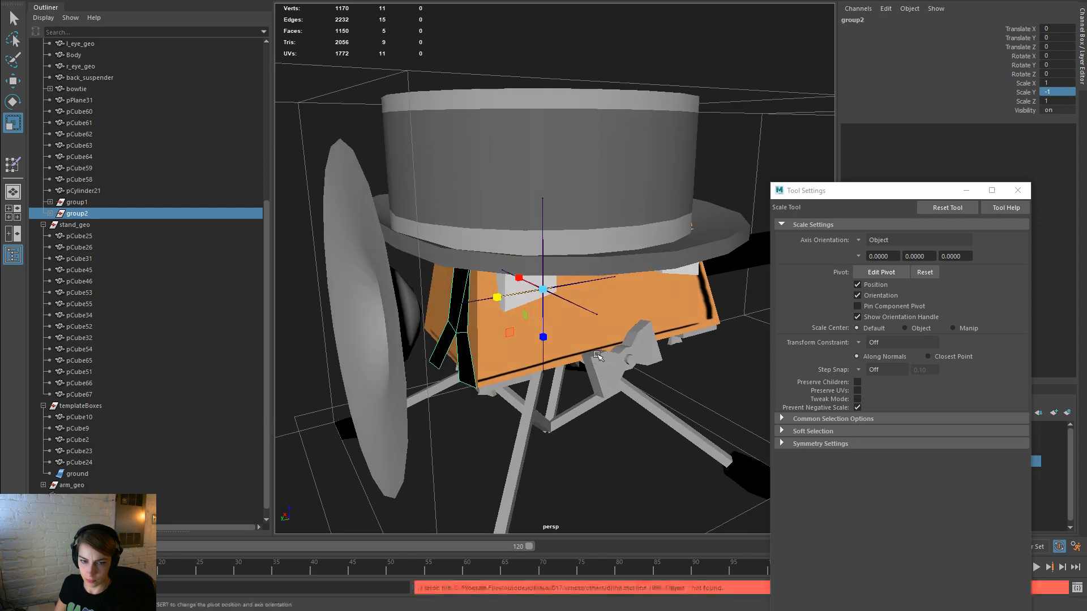
Step: Select the four bottom vertices of r_suspender's forked legs and adjust their placement with the Move and Rotate tools
left_click(469, 352)
left_click_drag(691, 362, 619, 351, "alt")
left_click(648, 338, "shift")
right_click_drag(647, 337, 571, 331, "alt")
left_click_drag(532, 333, 481, 336, "alt")
right_click_drag(481, 337, 566, 353, "alt")
right_click_drag(517, 253, 469, 254)
left_click_drag(562, 356, 446, 321)
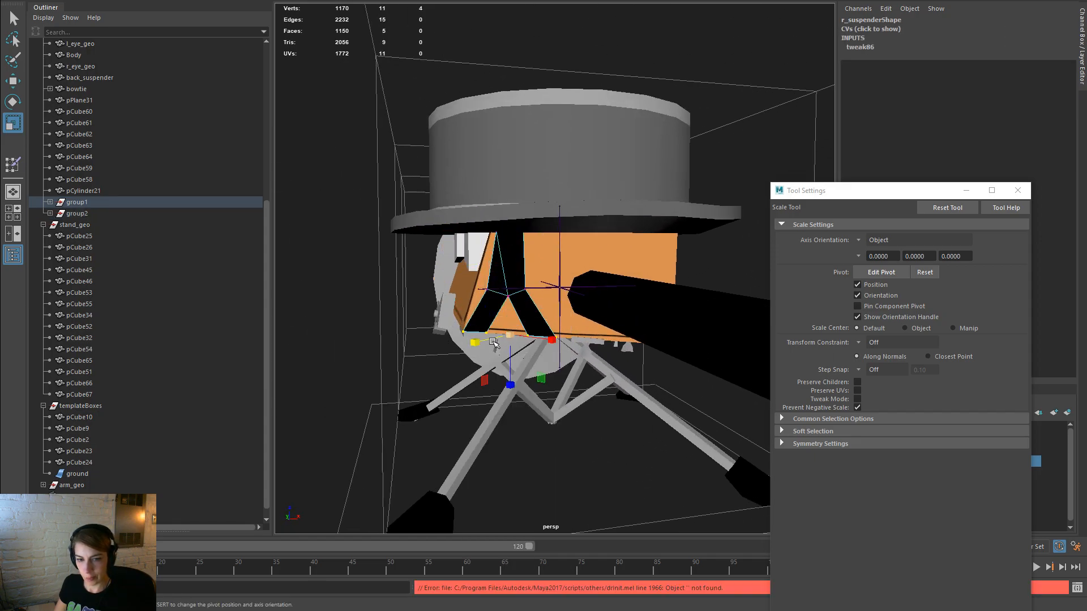
key("w")
left_click_drag(535, 334, 588, 346)
key("e")
left_click_drag(665, 387, 741, 356, "alt")
Step: Reposition the two bottom vertices of the suspender's front leg near the body's corner, and undo the last change
key("w")
left_click_drag(701, 313, 561, 315, "alt")
right_click_drag(560, 316, 601, 337, "alt")
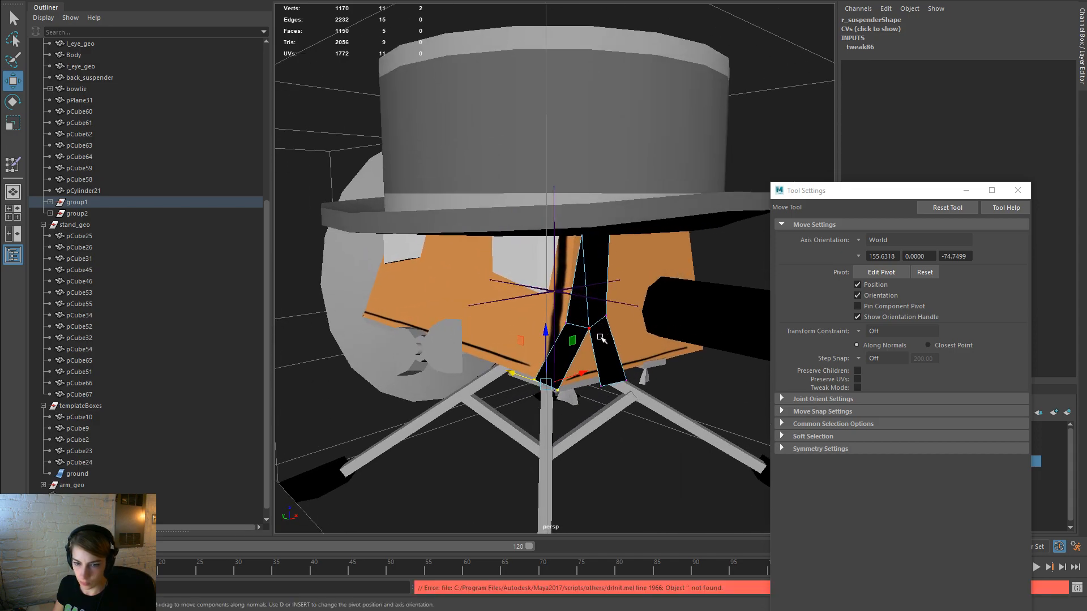
left_click_drag(601, 337, 606, 360, "alt")
left_click(675, 312)
key("ctrl+z")
Step: Move the suspender's central fork vertex and its top vertices along the X axis to fit the body
left_click_drag(563, 331, 611, 311)
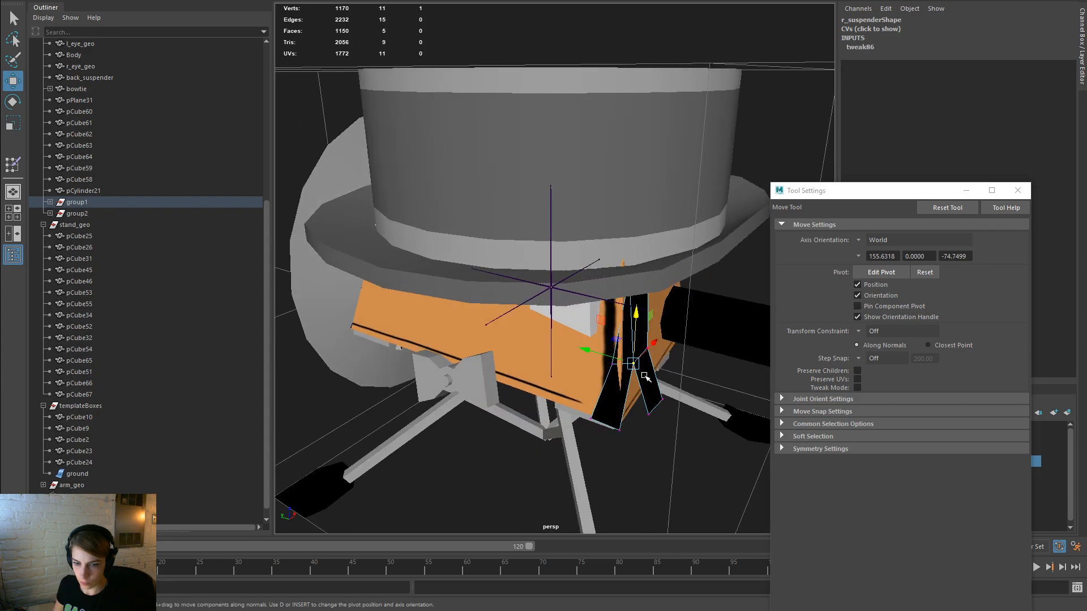
left_click_drag(598, 352, 660, 348)
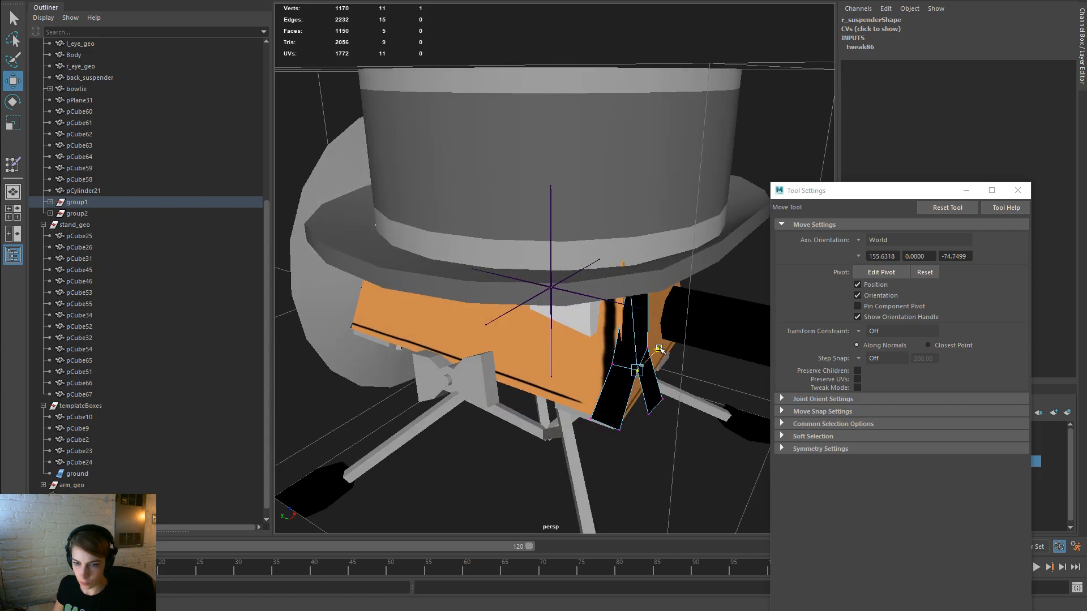
left_click_drag(651, 306, 484, 172, "alt")
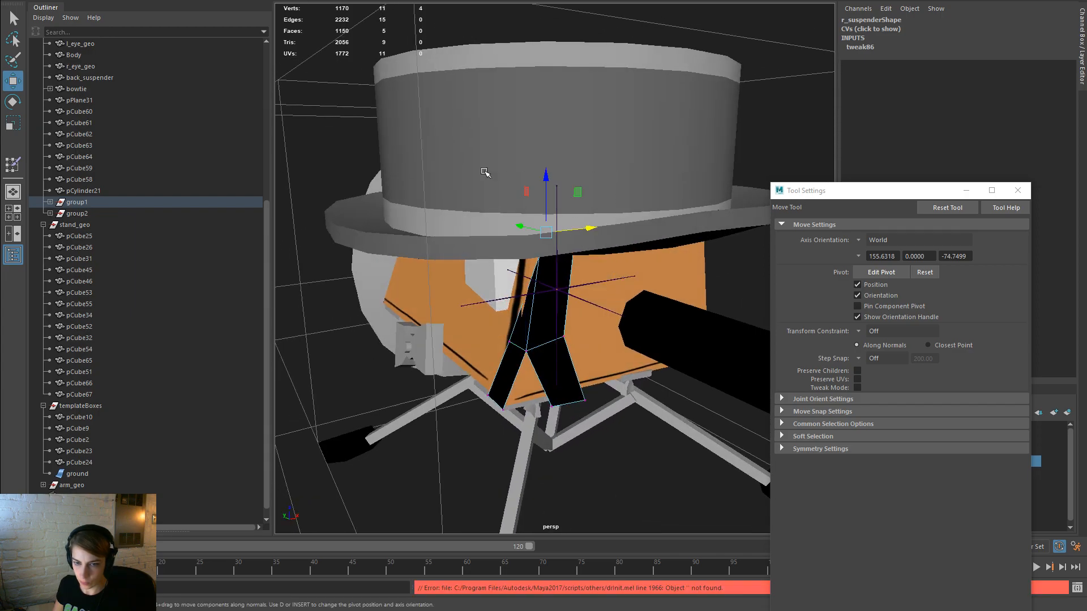
left_click_drag(586, 230, 587, 228)
left_click_drag(454, 143, 514, 213)
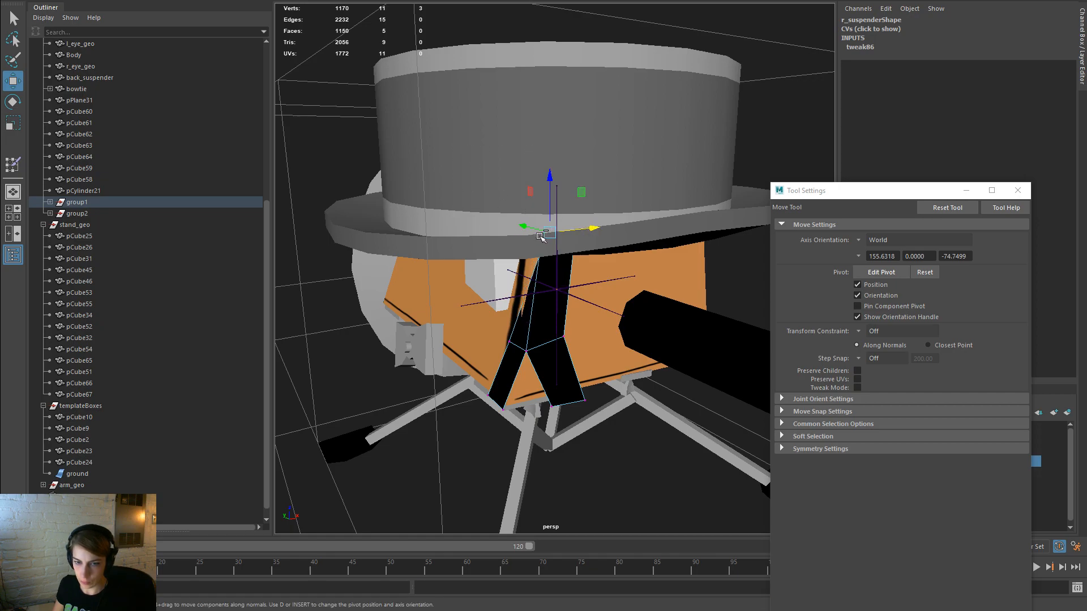
left_click_drag(595, 229, 590, 233)
Step: Move the vertex at the rear edge of the suspender's fork along the X axis and return to object mode
left_click_drag(585, 357, 543, 317, "alt")
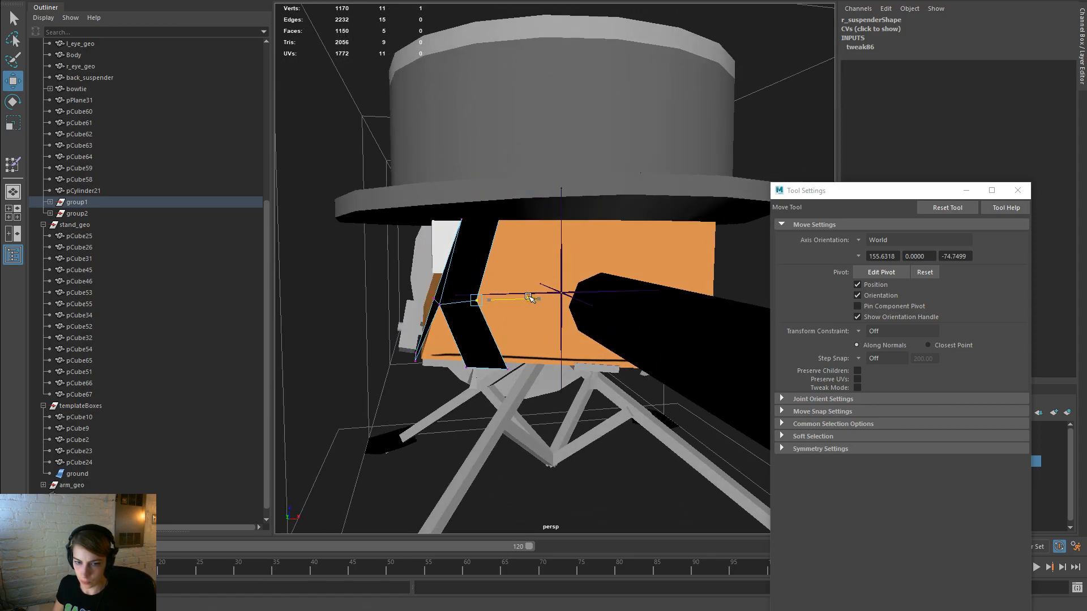
left_click_drag(530, 298, 580, 289, "alt")
right_click_drag(610, 276, 689, 273)
right_click(644, 365)
left_click(720, 375)
right_click_drag(721, 376, 512, 349, "alt")
left_click_drag(511, 349, 540, 352, "alt")
Step: Delete the outdated mirrored suspender, and duplicate the reshaped r_suspender into a new group
left_click(501, 308)
key("Delete")
left_click(665, 293)
left_click_drag(665, 293, 646, 327, "alt")
key("ctrl+g")
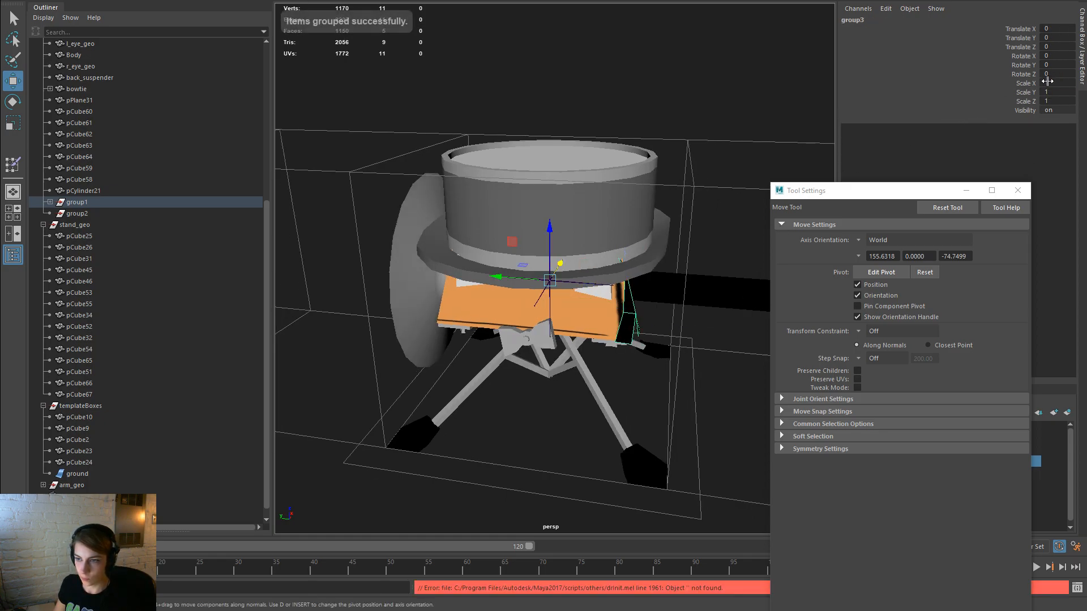
Step: Try mirroring the new group with Scale X -1, and reset Scale X to 1
type("1")
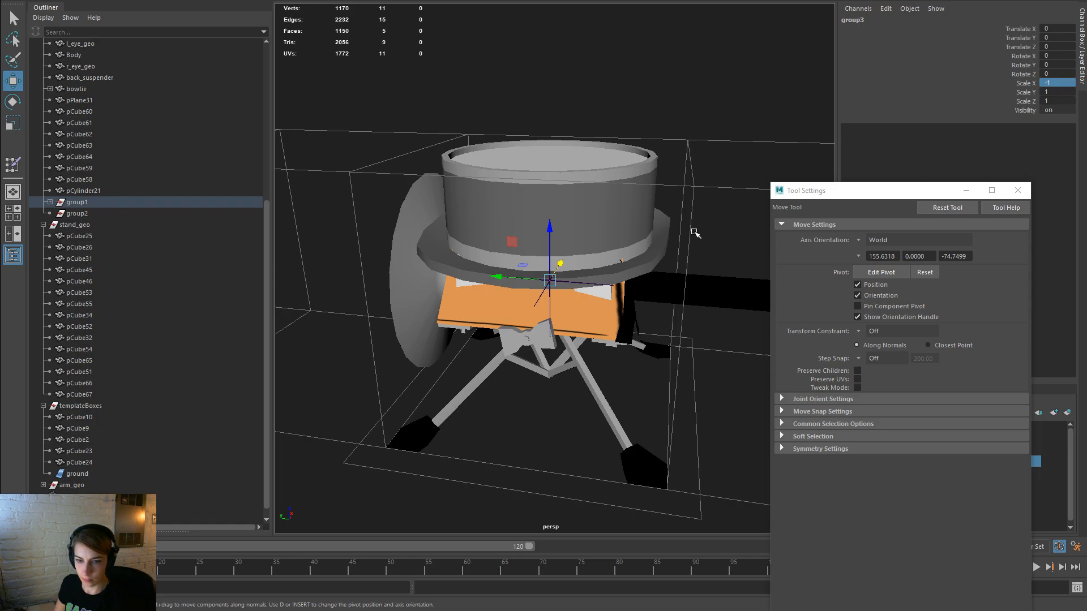
key("Return")
type("1")
key("Return")
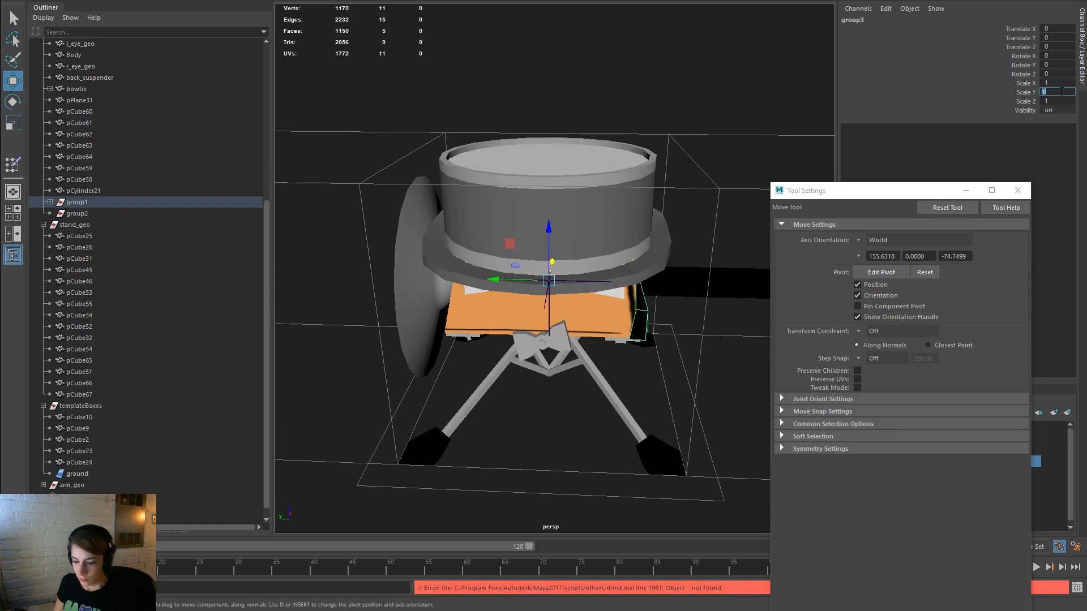
Step: Mirror the new group across the body with Scale Y -1 and inspect the suspenders on both sides
key("Return")
left_click_drag(557, 245, 653, 312, "alt")
left_click(590, 494)
left_click(503, 246)
left_click(653, 312, "shift")
mouse_move(658, 355)
left_mouse_down("alt")
mouse_move(573, 335)
mouse_move(674, 352)
left_mouse_up("alt")
right_click_drag(674, 352, 502, 330, "alt")
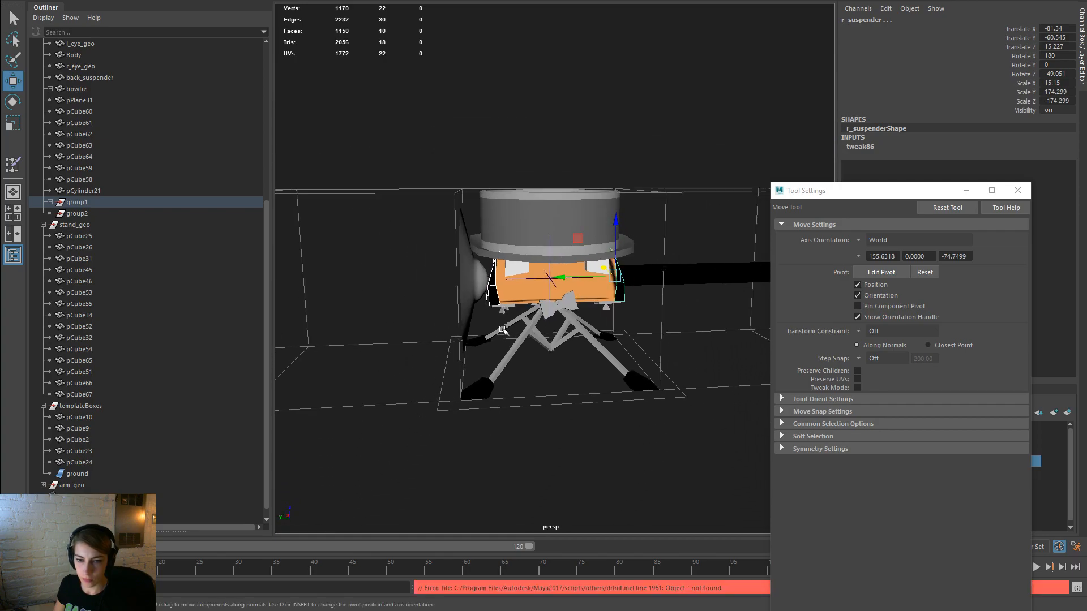
Step: Select both suspenders and delete their construction history
left_click(568, 216)
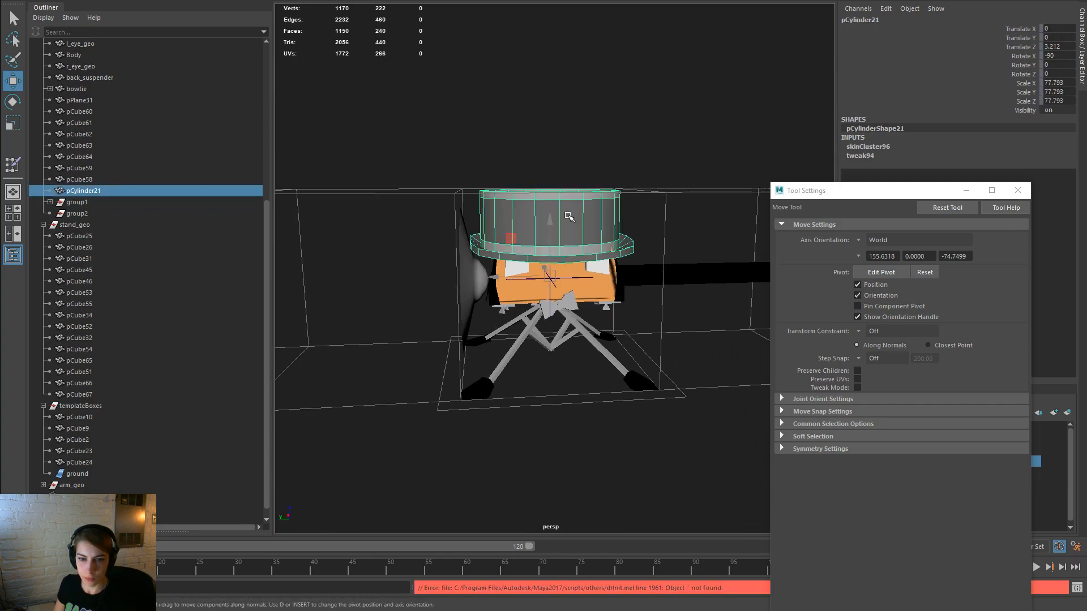
left_click(620, 294)
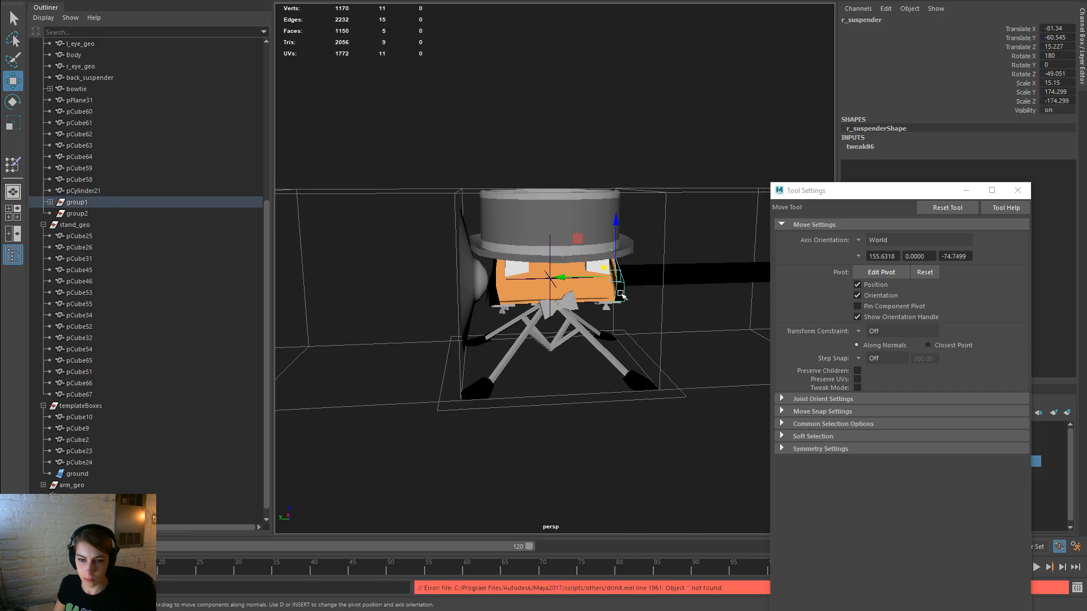
left_click(496, 298, "shift")
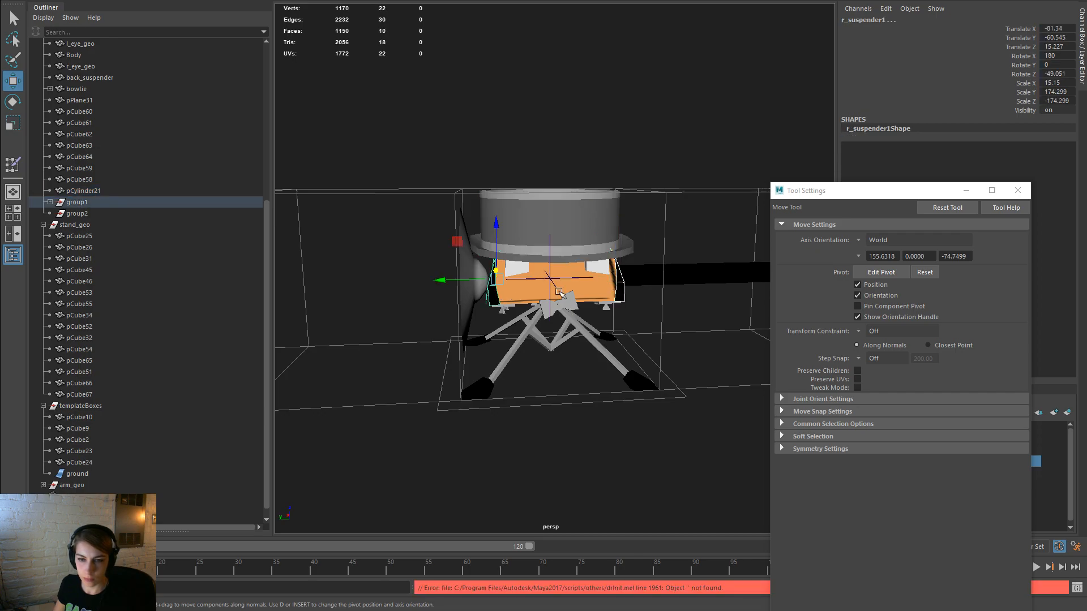
key("space")
left_click(397, 180)
mouse_move(487, 324)
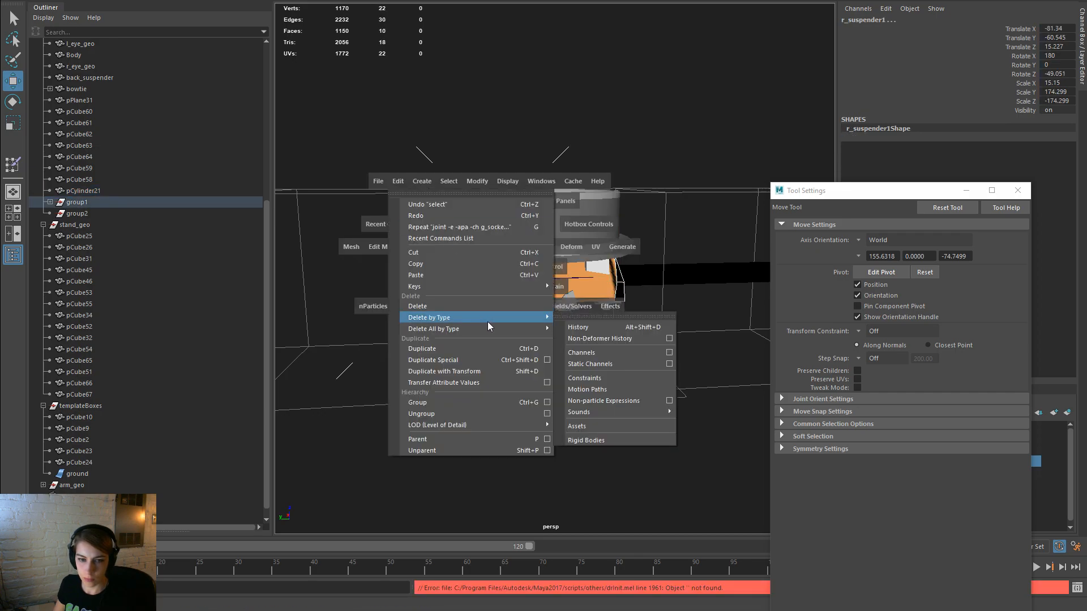
left_click(600, 327)
Step: Parent both suspenders directly under body_geo
scroll(146, 253, "up", 7)
left_click(102, 202)
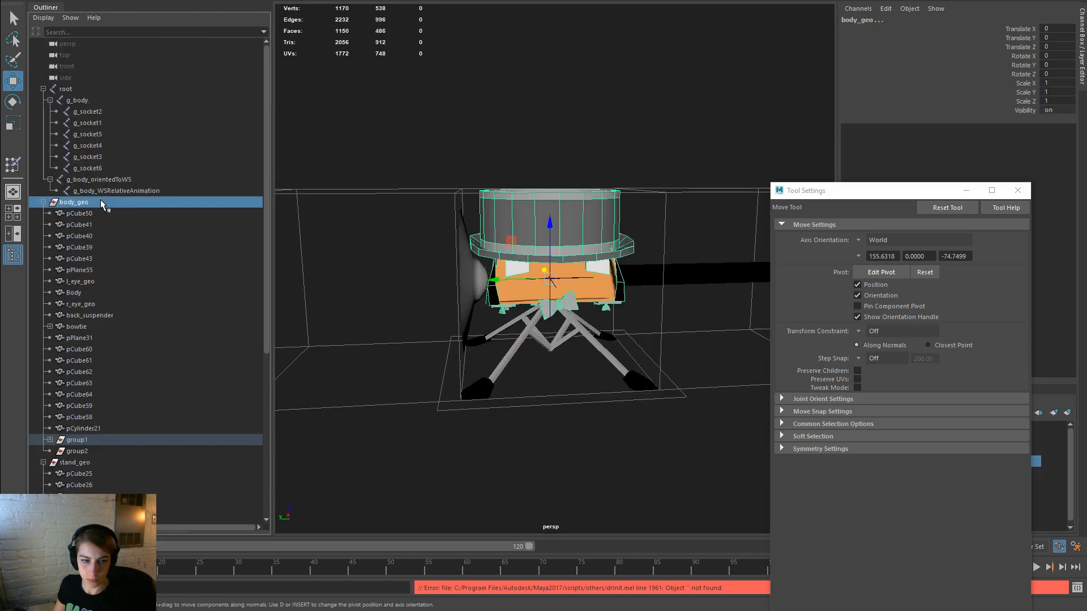
key("p")
Step: Delete the leftover groups group1 and group2 from body_geo
scroll(114, 391, "down", 3)
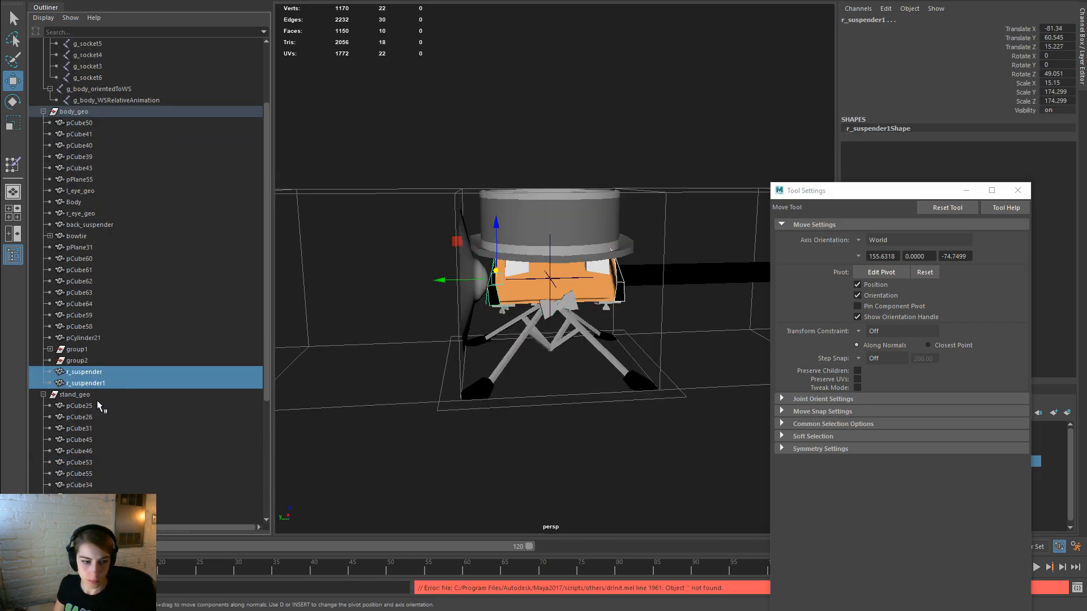
left_click(102, 362)
left_click(72, 351)
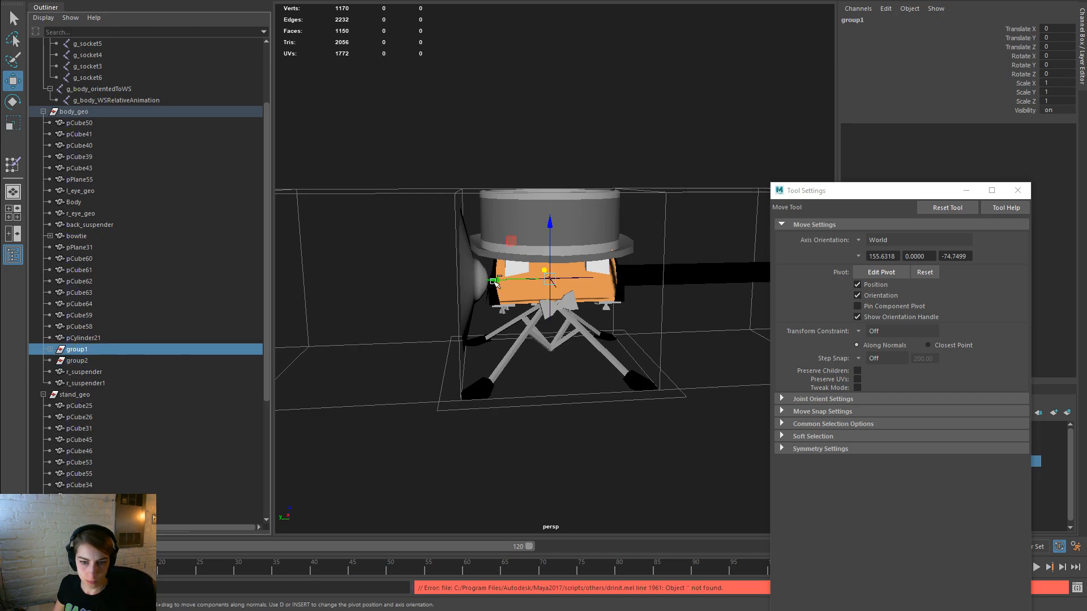
key("Delete")
key("Delete")
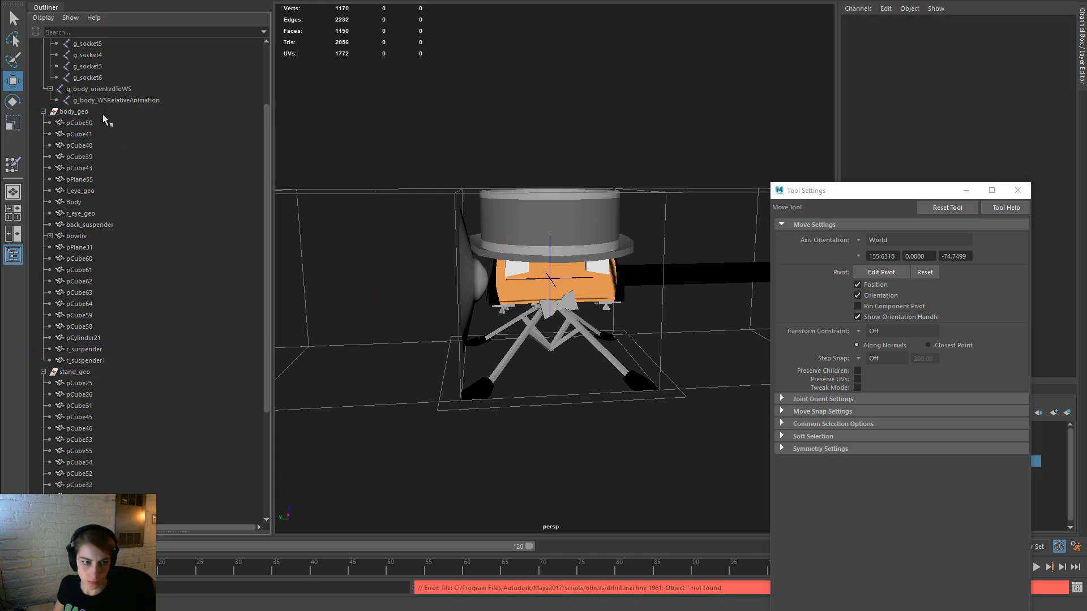
Step: Select everything in the Outliner from the root joint through pCube67, covering the joints, body_geo and stand_geo
scroll(103, 113, "up", 3)
left_click(94, 91)
scroll(103, 368, "down", 7)
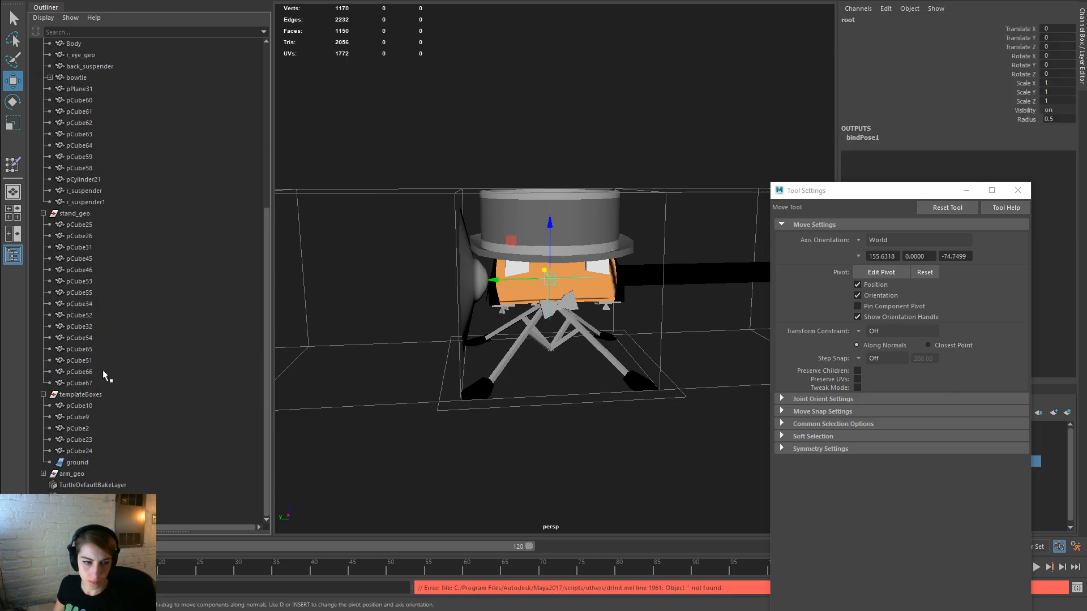
left_click(79, 383, "shift")
Step: Export the selection as FBX over the existing Body_Drummer.fbx in the Bodies folder
key("space")
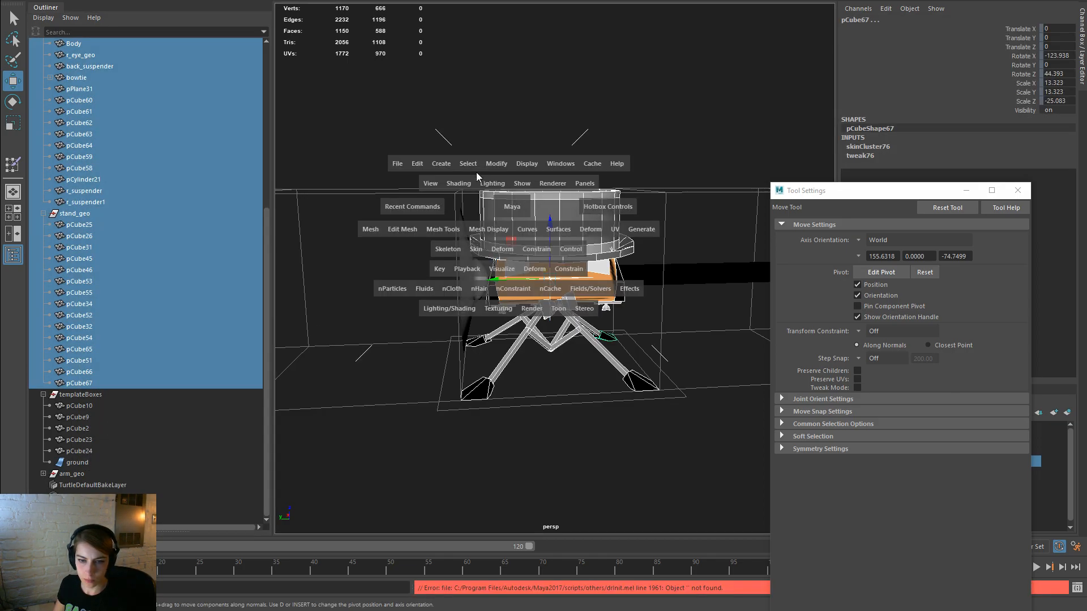
left_click(405, 162)
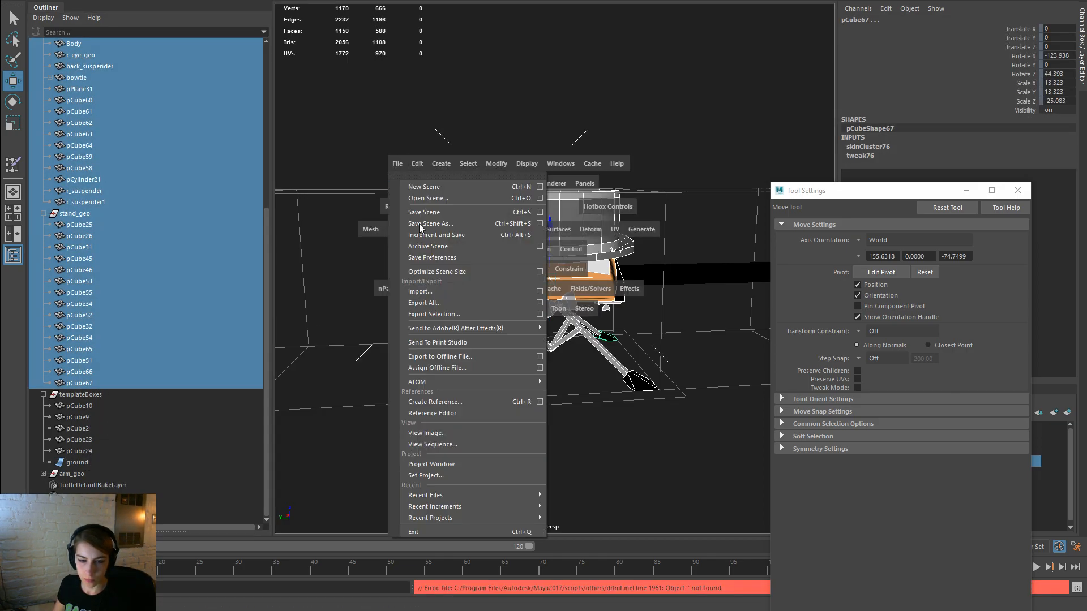
left_click(459, 315)
double_click(485, 215)
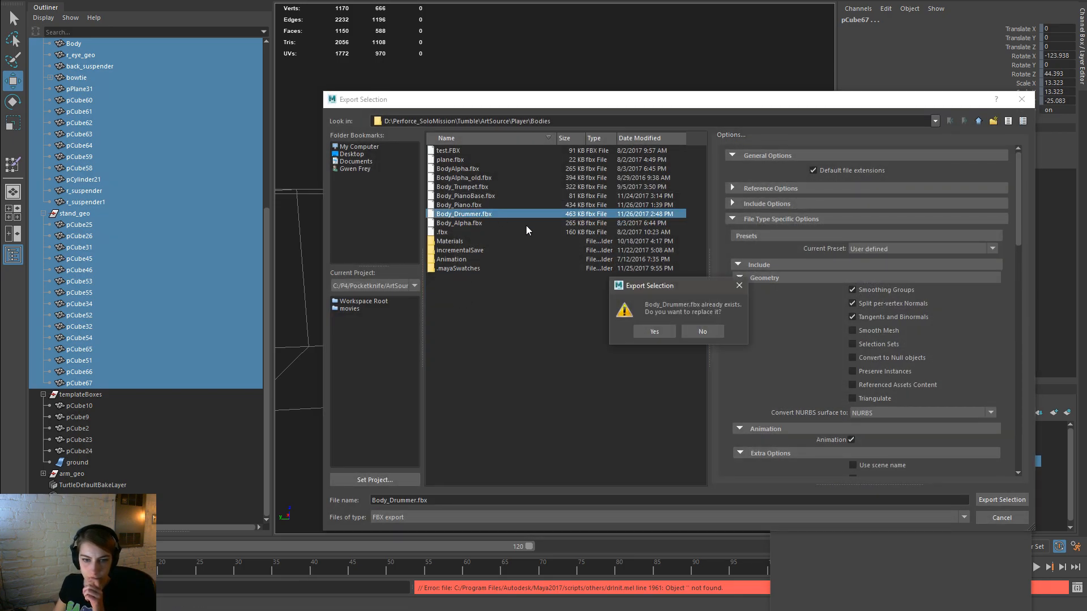
left_click(641, 330)
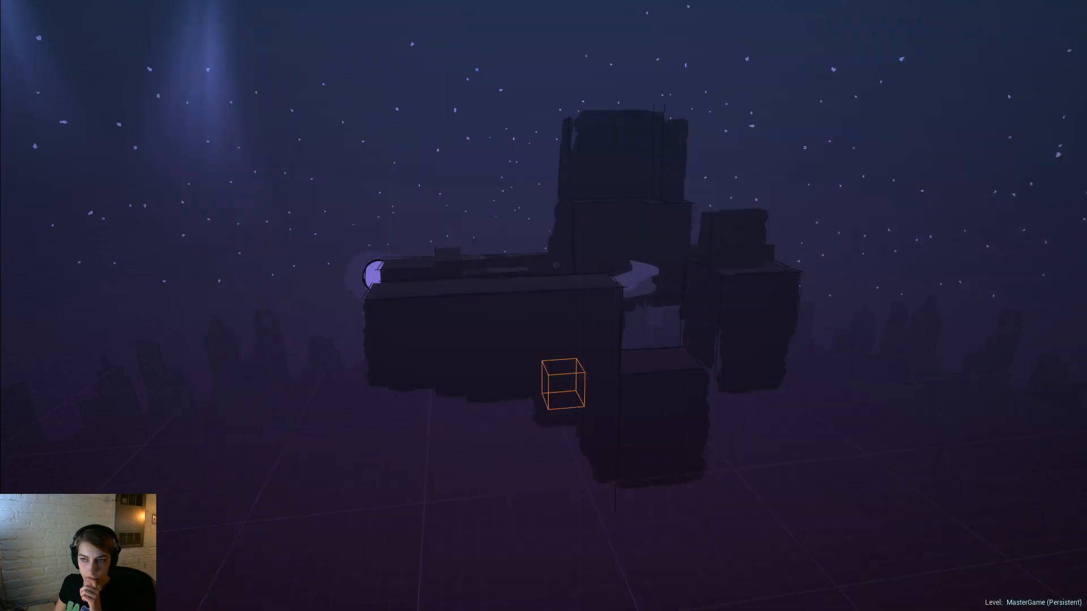
Step: In Unreal Editor, restore the full editor layout and reimport the Body_Drummer skeletal mesh
key("F11")
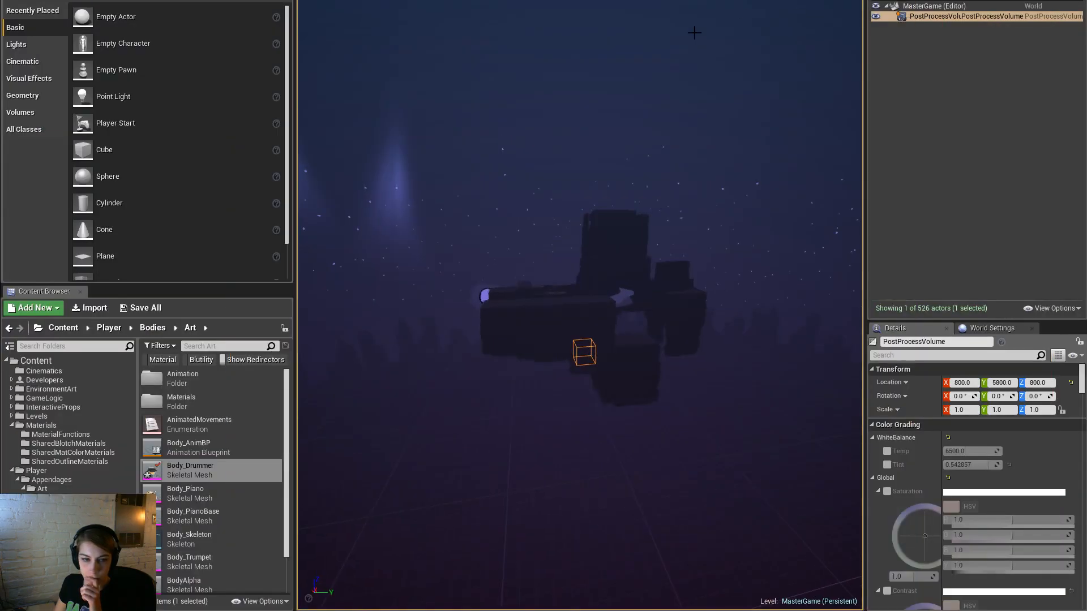
right_click(225, 463)
left_click(311, 180)
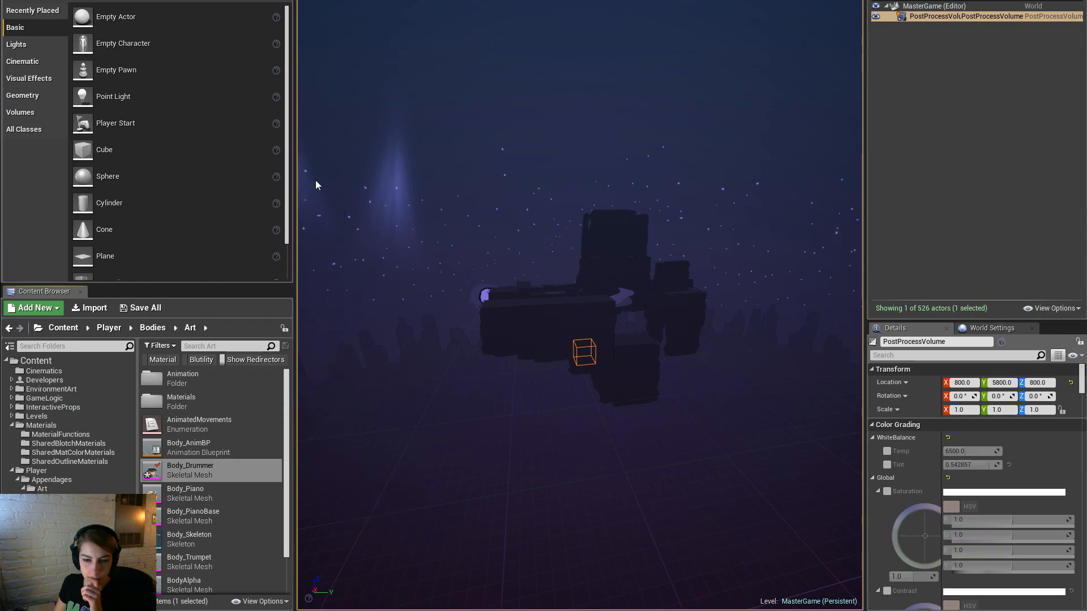
Step: Play the game, compiling the modified blueprints, to examine the updated drummer, and end the play session
left_click(513, 0)
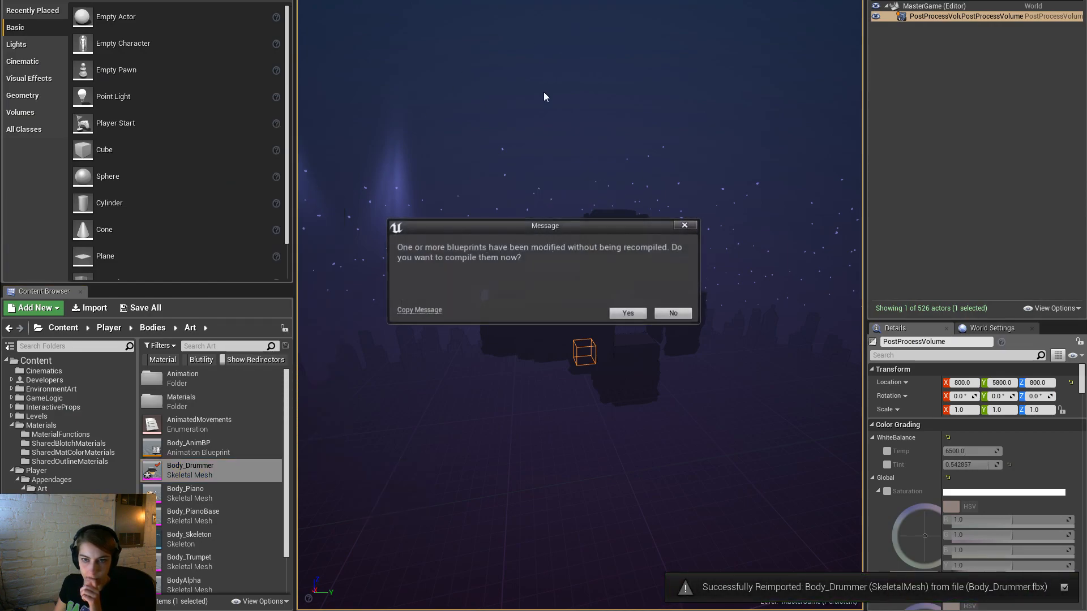
left_click(618, 313)
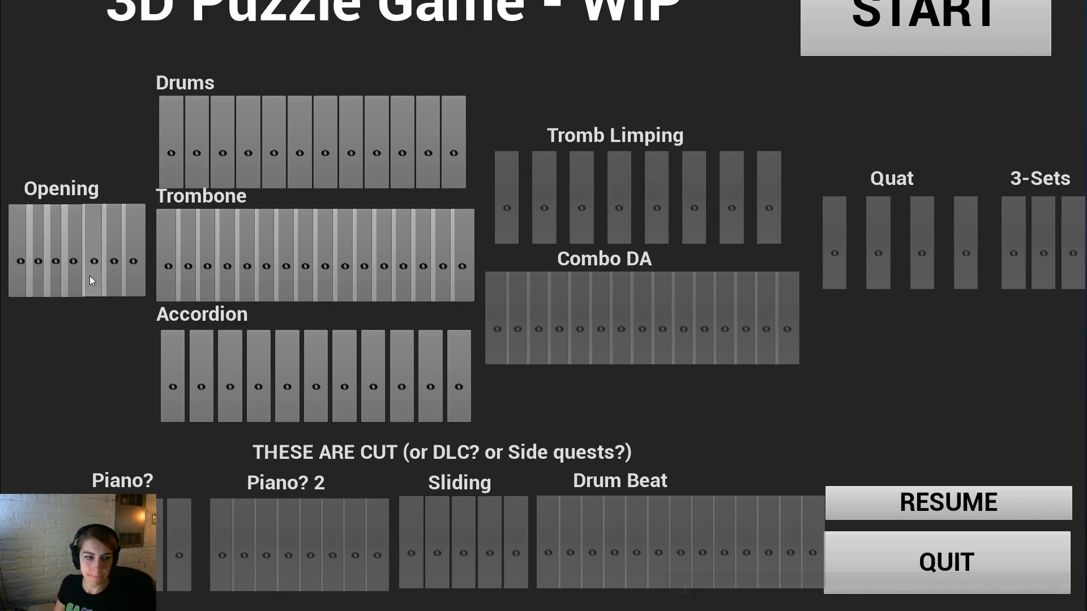
left_click(91, 270)
left_click_drag(401, 344, 270, 325)
key("Escape")
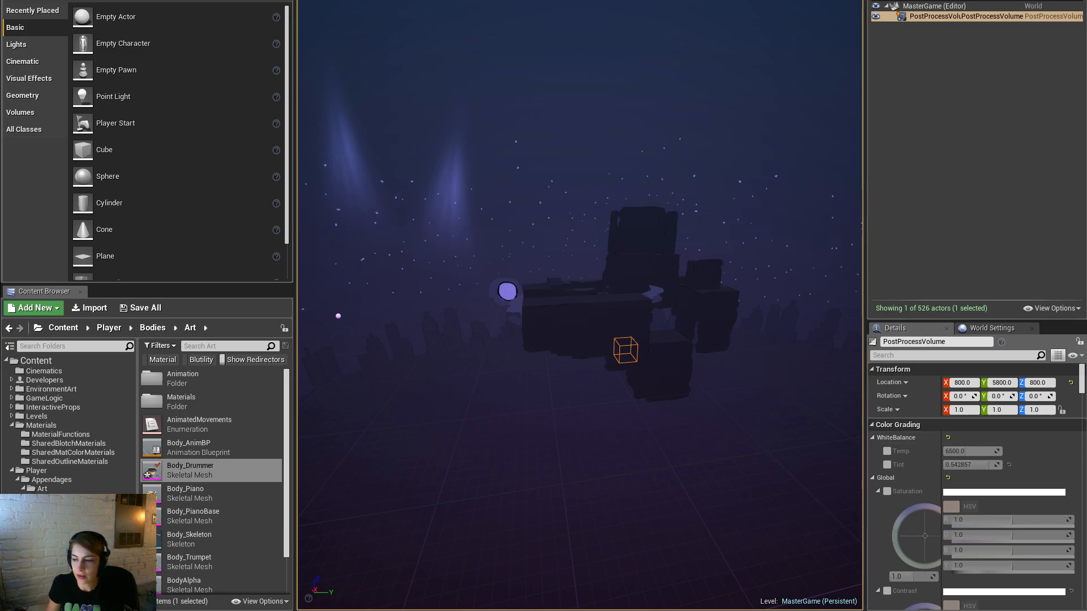
Step: Switch back to Maya, close the Tool Settings window and select the drummer's Body mesh
key("alt+Tab")
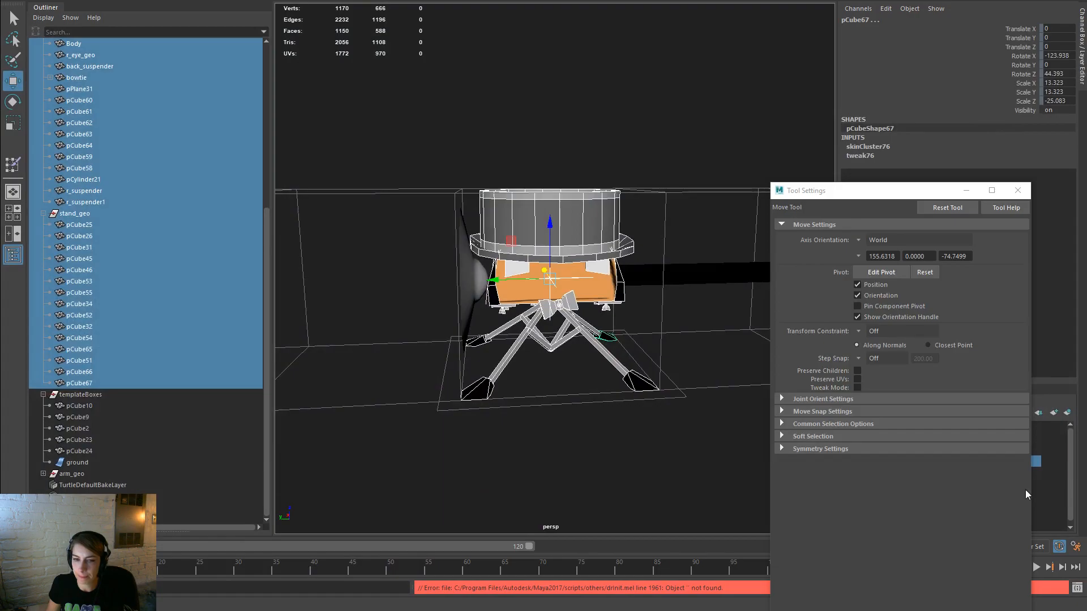
left_click(543, 483)
left_click_drag(543, 483, 501, 475, "alt")
left_click(1017, 190)
left_click_drag(579, 498, 524, 457, "alt")
left_click(544, 268)
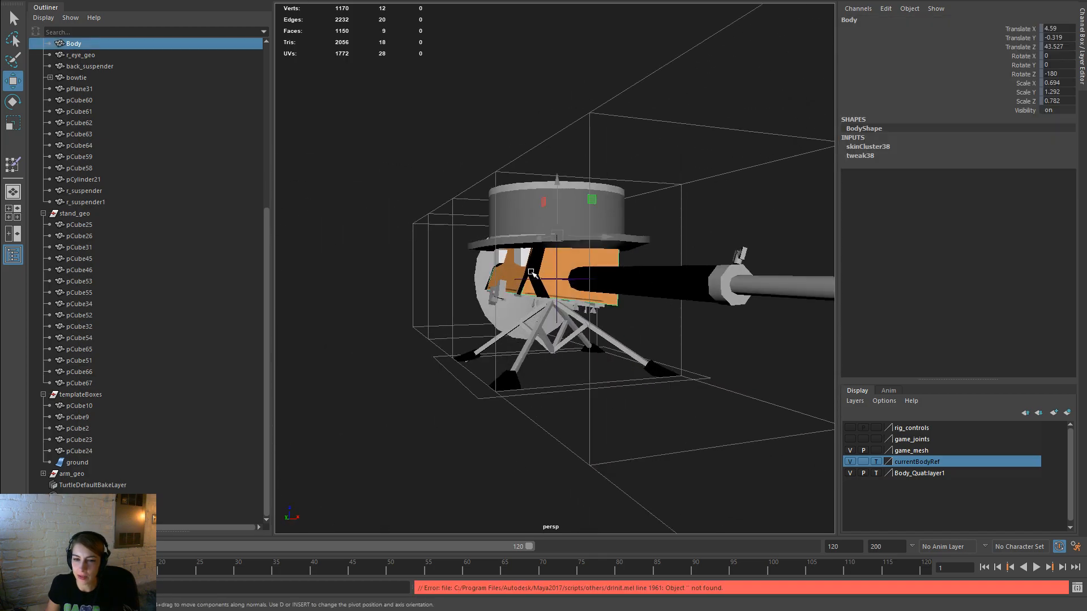
Step: Select both side suspenders, r_suspender and r_suspender1, together with the g_body joint and bind them with Bind Skin
left_click(543, 269)
left_click_drag(543, 268, 496, 315, "alt")
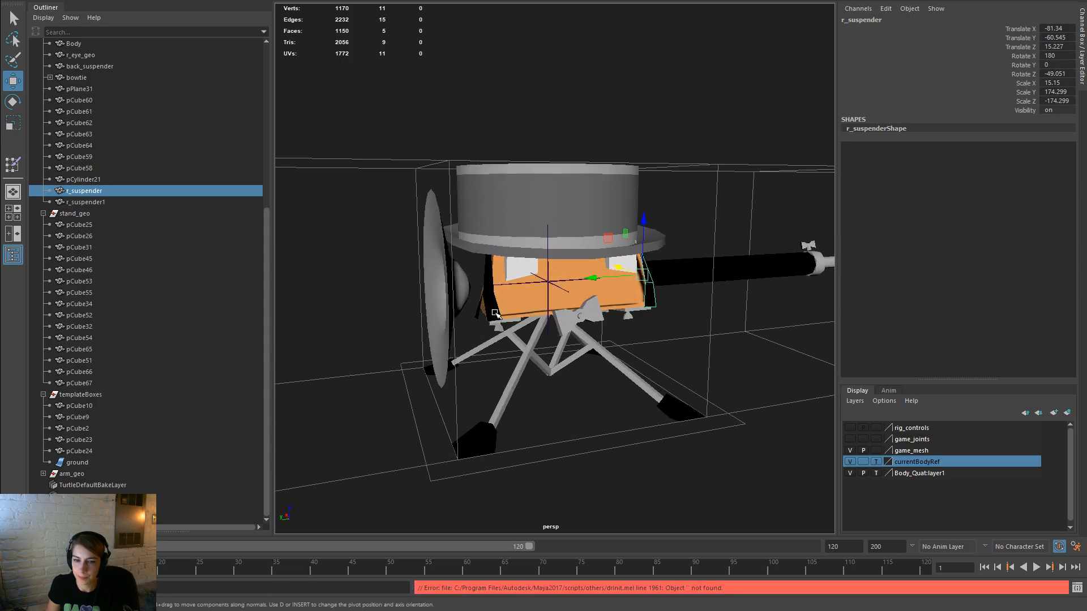
left_click(475, 303, "shift")
scroll(55, 244, "up", 5)
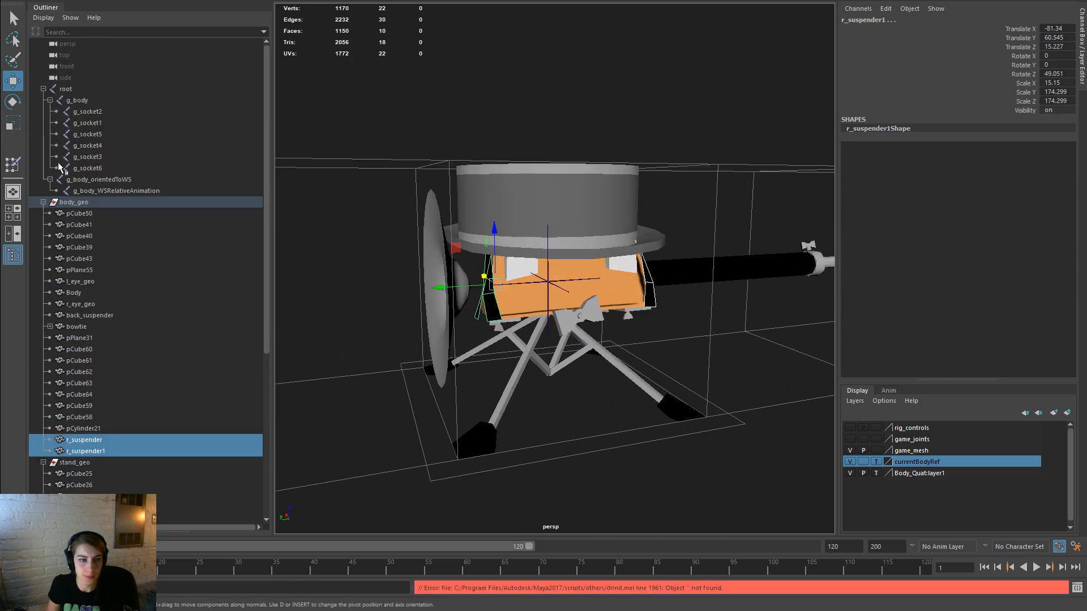
left_click(80, 101, "ctrl")
key("space")
left_click(371, 208)
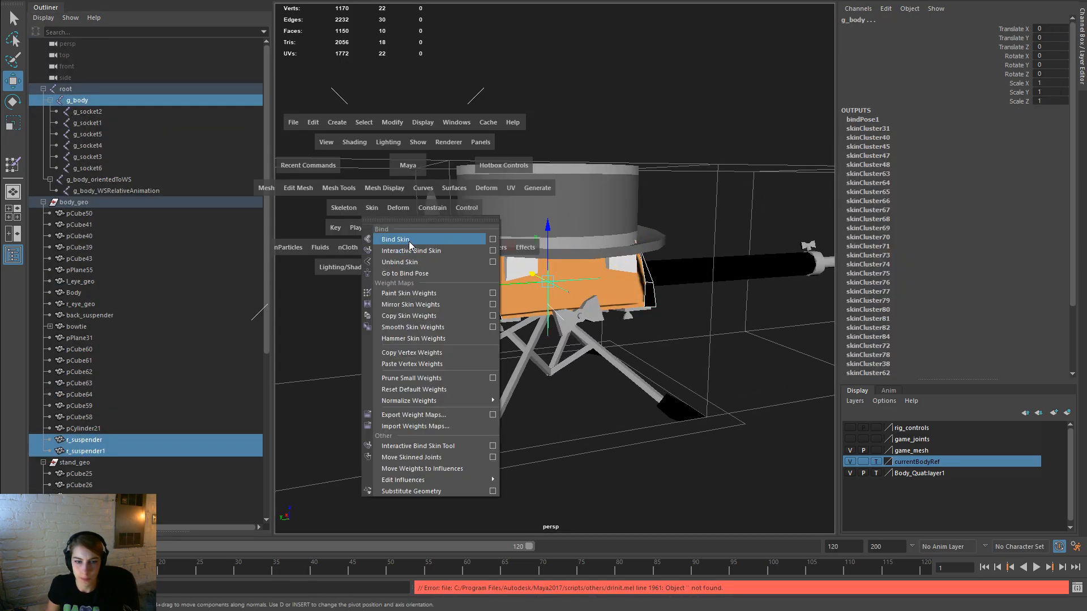
left_click(408, 241)
Step: Select everything in the Outliner from the root joint through the body_geo and stand_geo meshes down to pCube67, leaving out templateBoxes
left_click(112, 111)
scroll(137, 310, "down", 7)
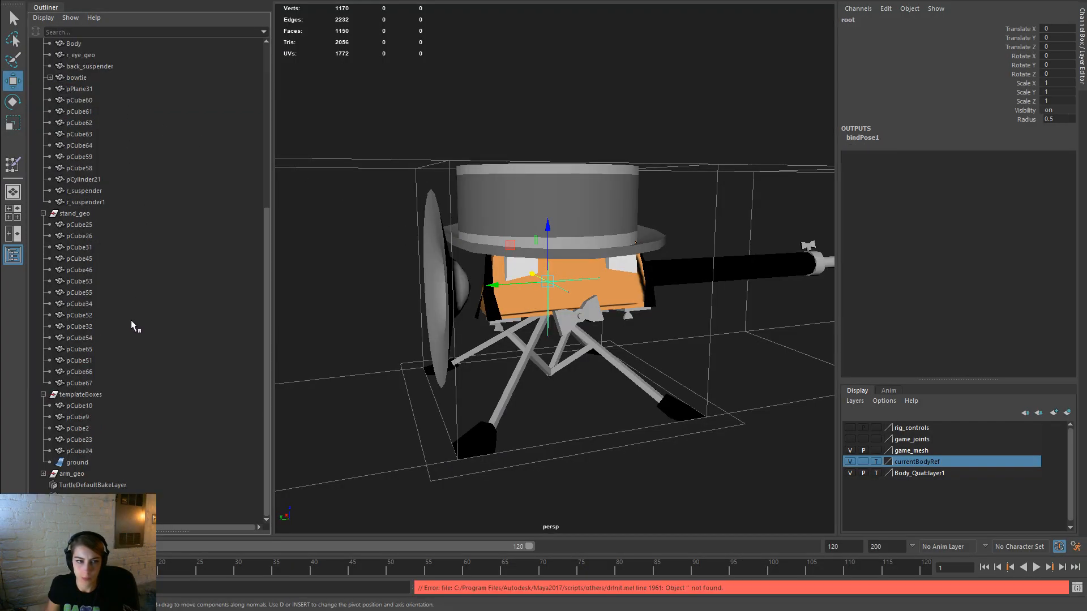
left_click(76, 451, "shift")
key("space")
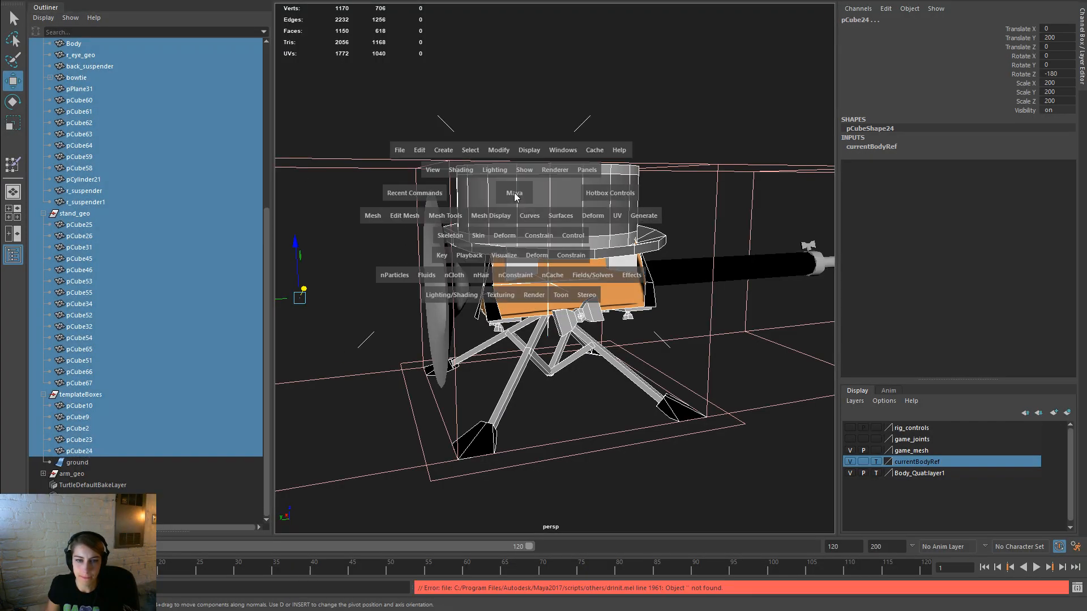
left_click(68, 383)
scroll(100, 413, "up", 7)
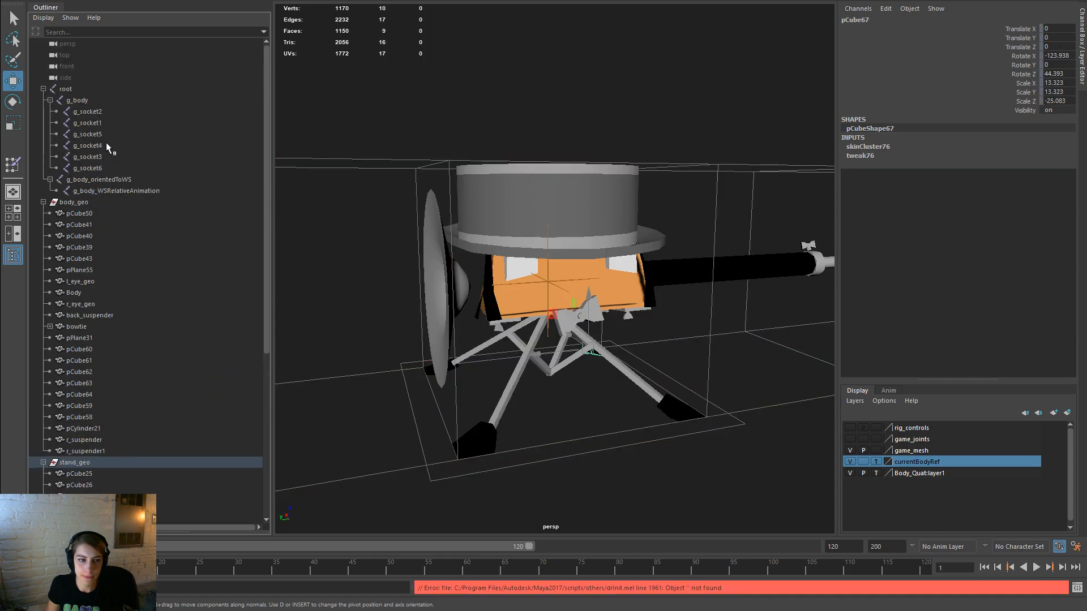
left_click(97, 90, "shift")
Step: Export the selection as FBX over the existing Body_Drummer.fbx in the Bodies folder and dismiss the export log
key("space")
left_click(341, 84)
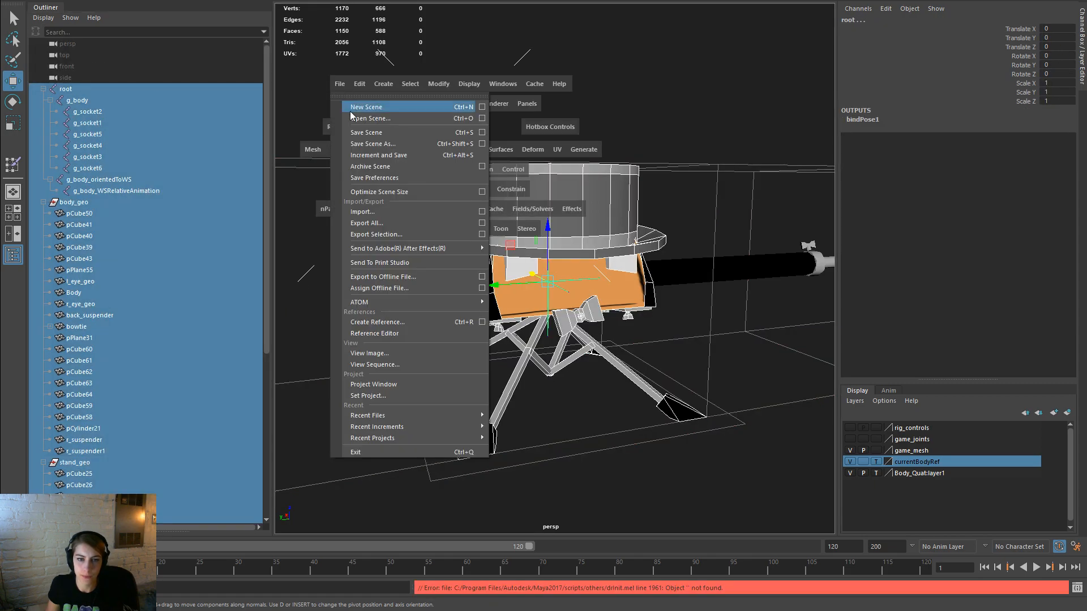
left_click(399, 240)
left_click(399, 240)
left_click(341, 84)
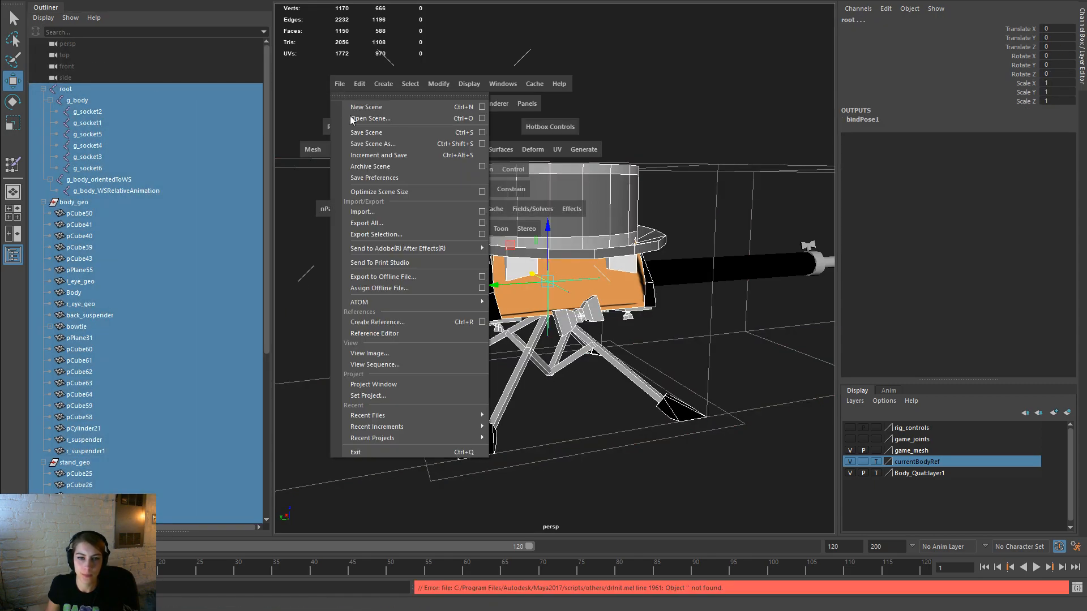
left_click(380, 235)
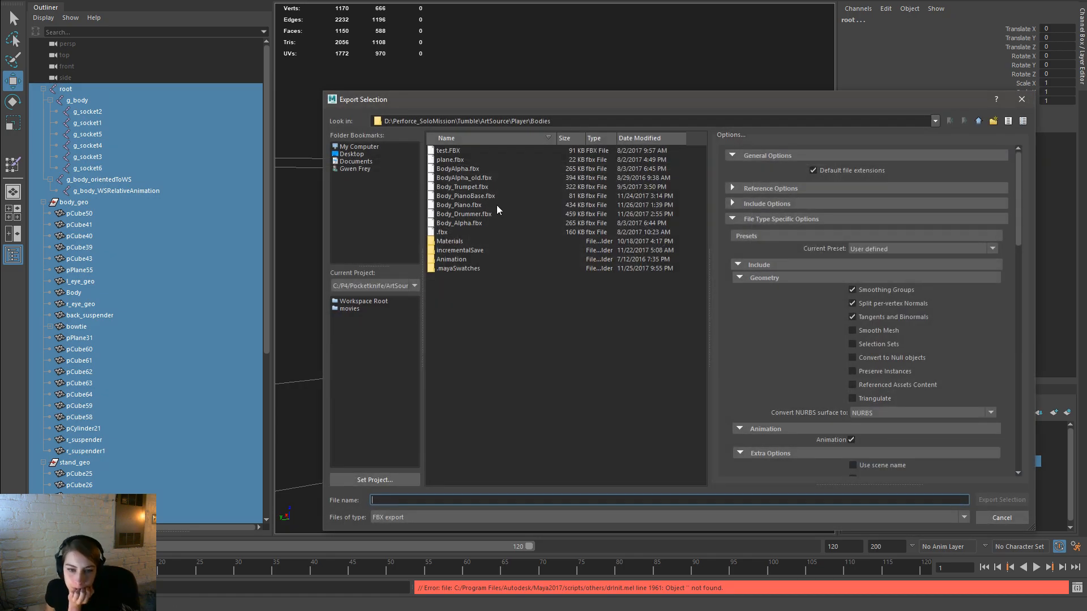
left_click(503, 226)
left_click(511, 216)
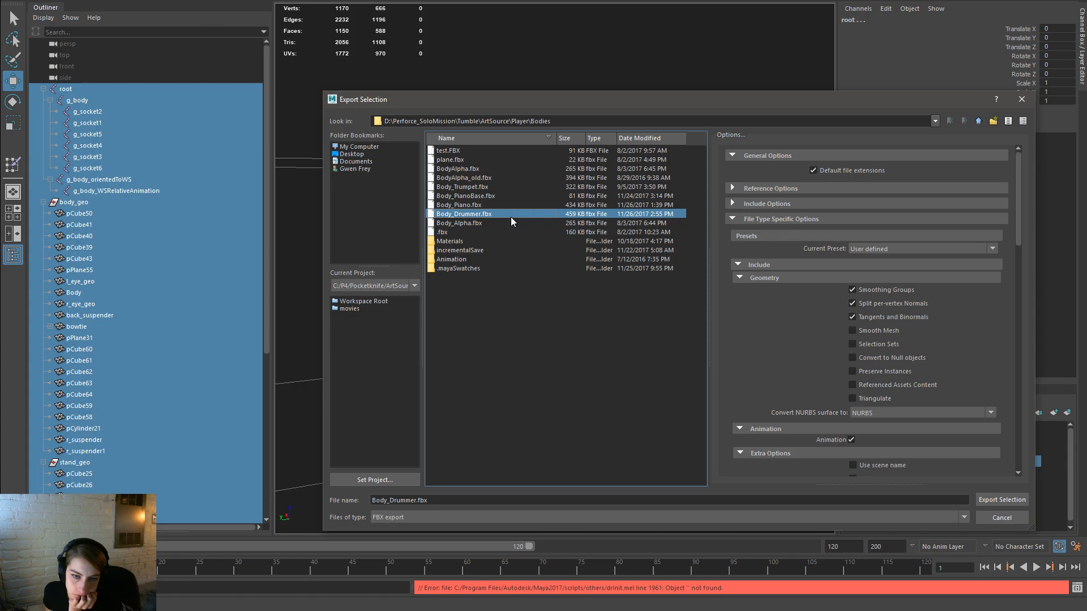
double_click(512, 214)
left_click(657, 331)
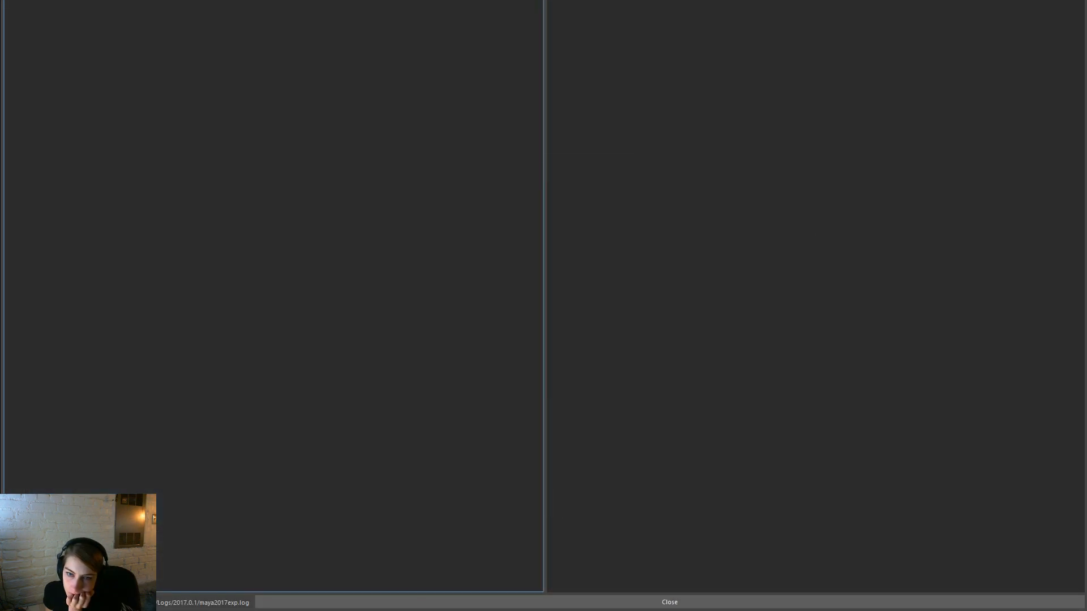
key("Return")
Step: Switch to Unreal Editor and reimport the Body_Drummer skeletal mesh
key("alt+Tab")
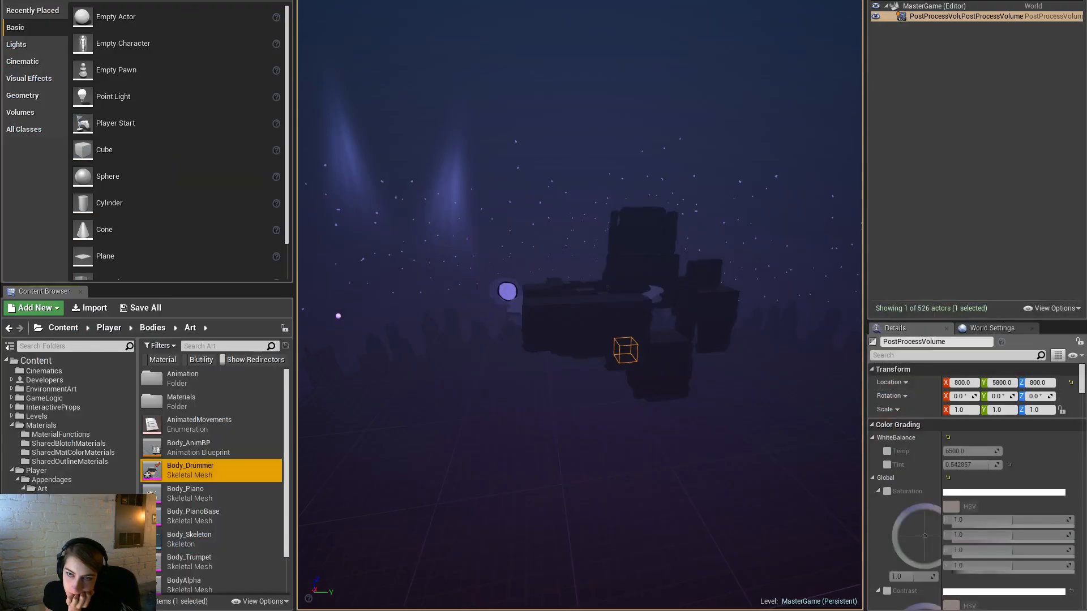
right_click(258, 471)
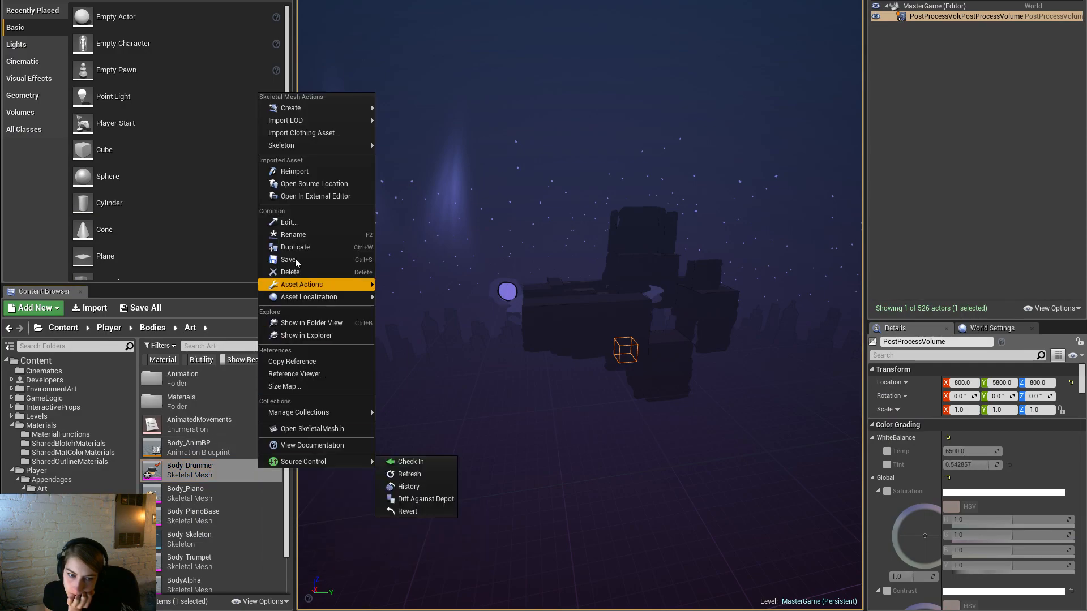
left_click(317, 172)
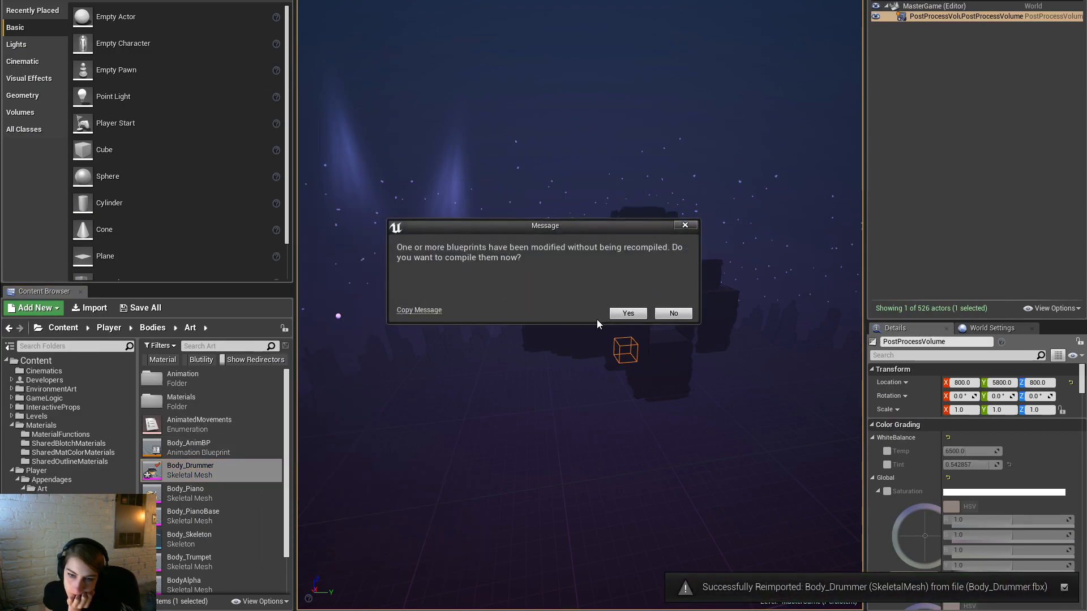
Step: Play an Opening level full screen, compiling the modified blueprints, examine the drummer's suspenders and hat, and end the play session
left_click(626, 313)
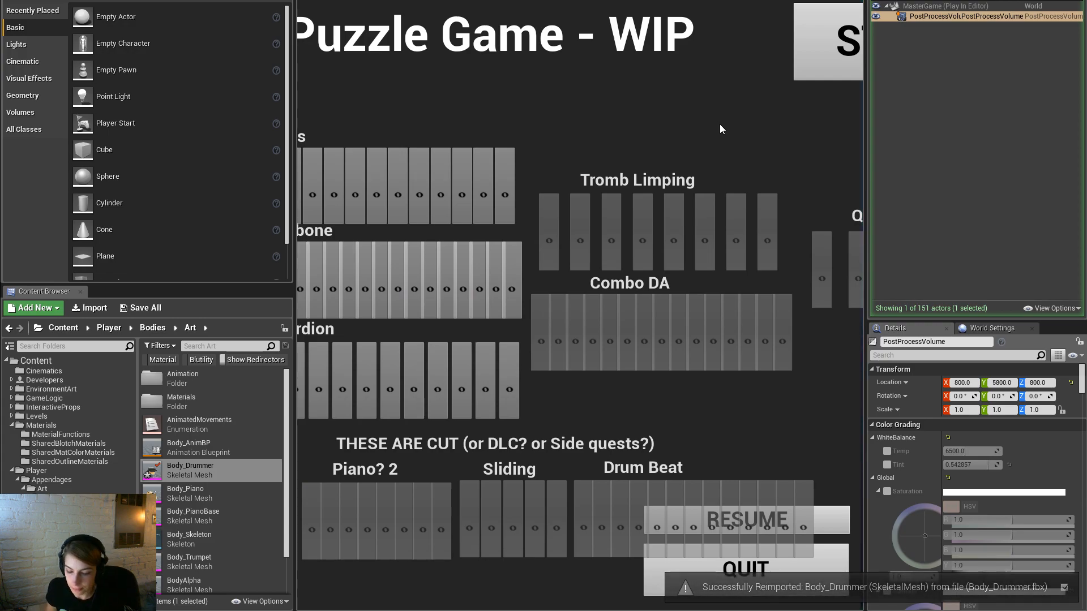
key("F11")
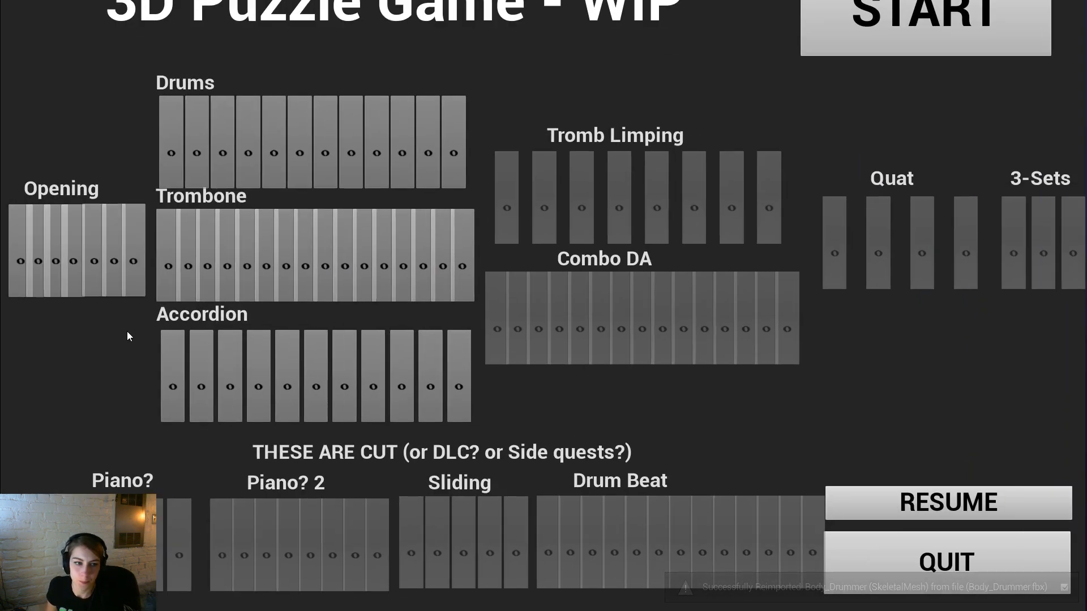
left_click(99, 286)
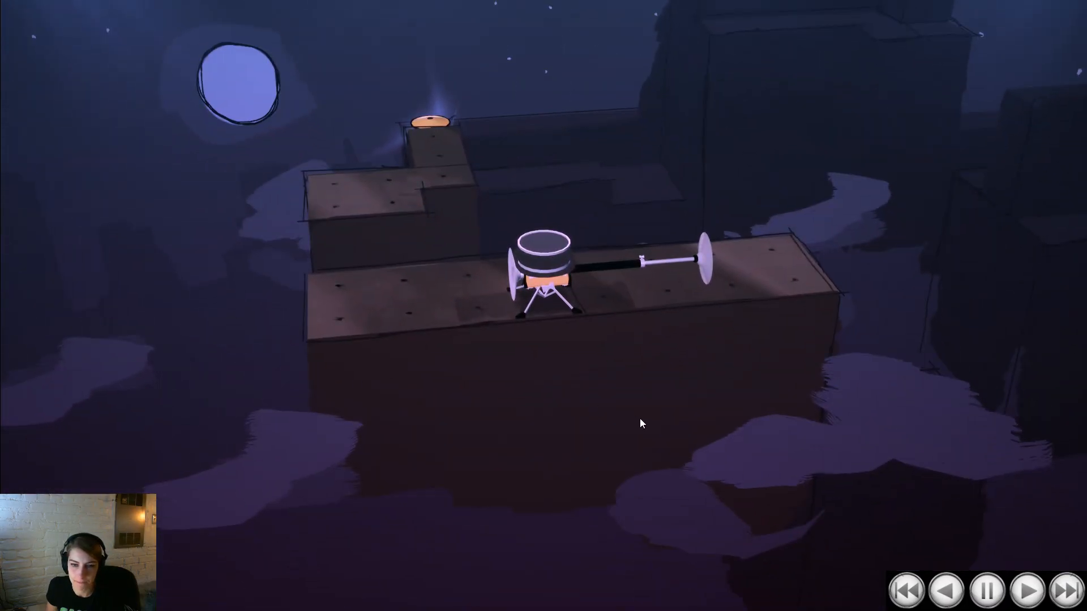
left_click_drag(640, 418, 800, 560)
key("d")
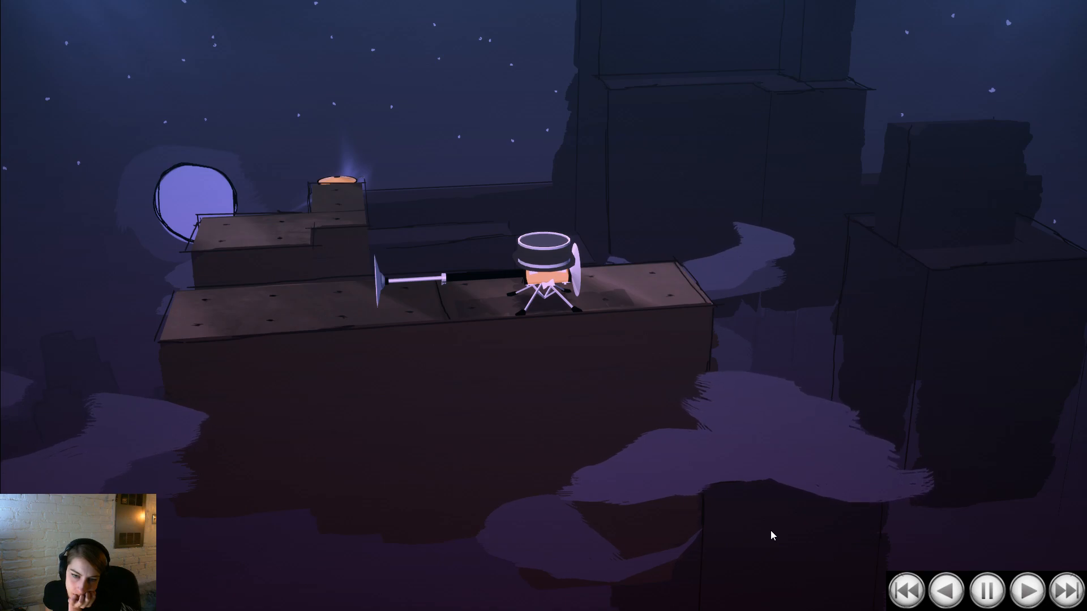
left_click_drag(769, 536, 609, 468)
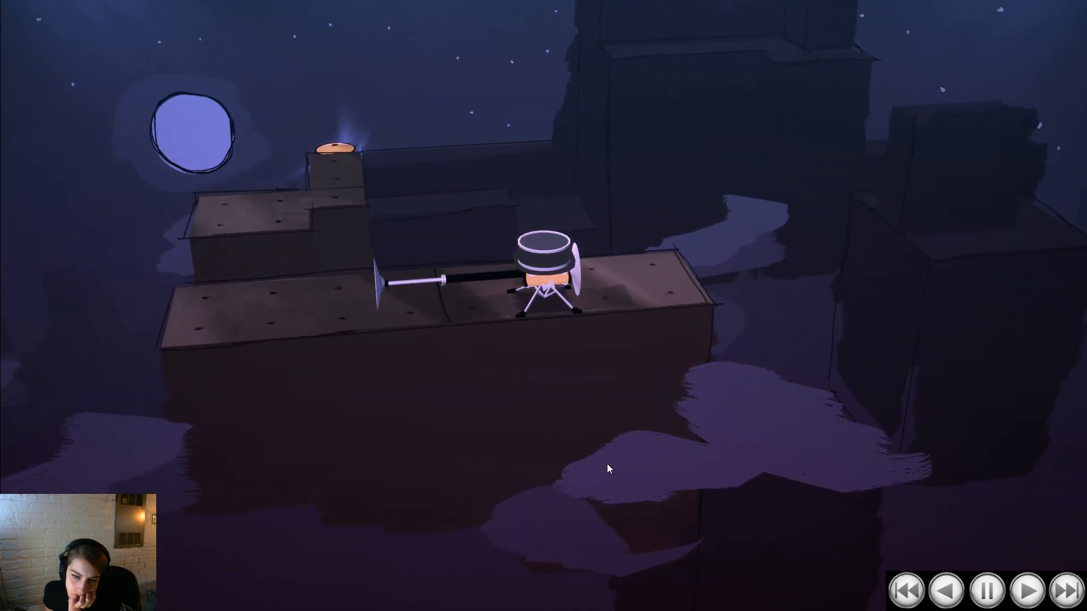
left_click_drag(537, 507, 730, 473)
key("Escape")
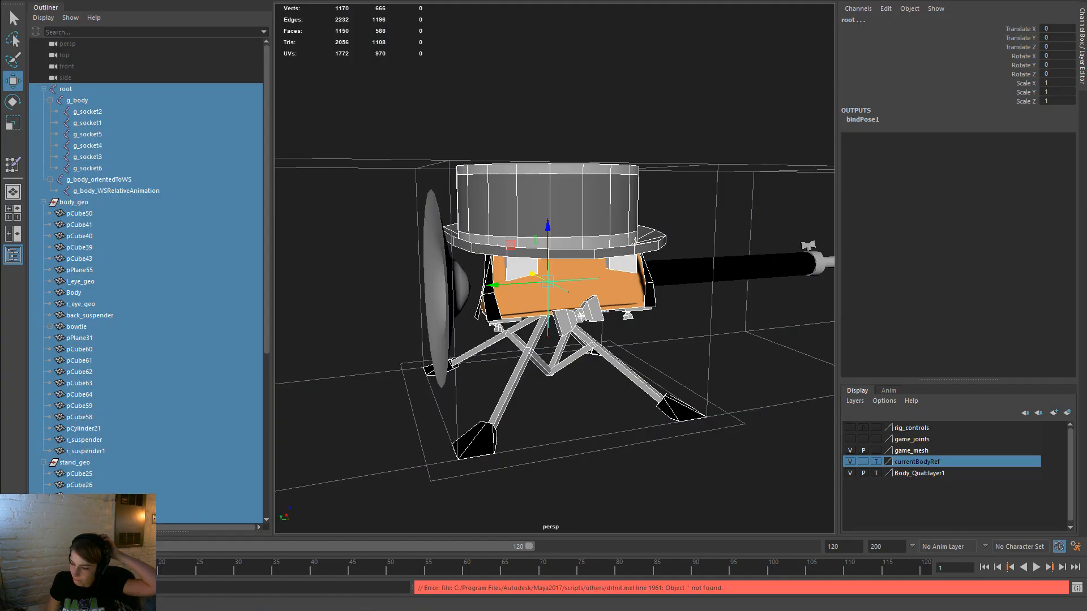
Step: In Maya, select the faces of the hat's brim on pCylinder21, assign them the black material and return to object selection
left_click(738, 350)
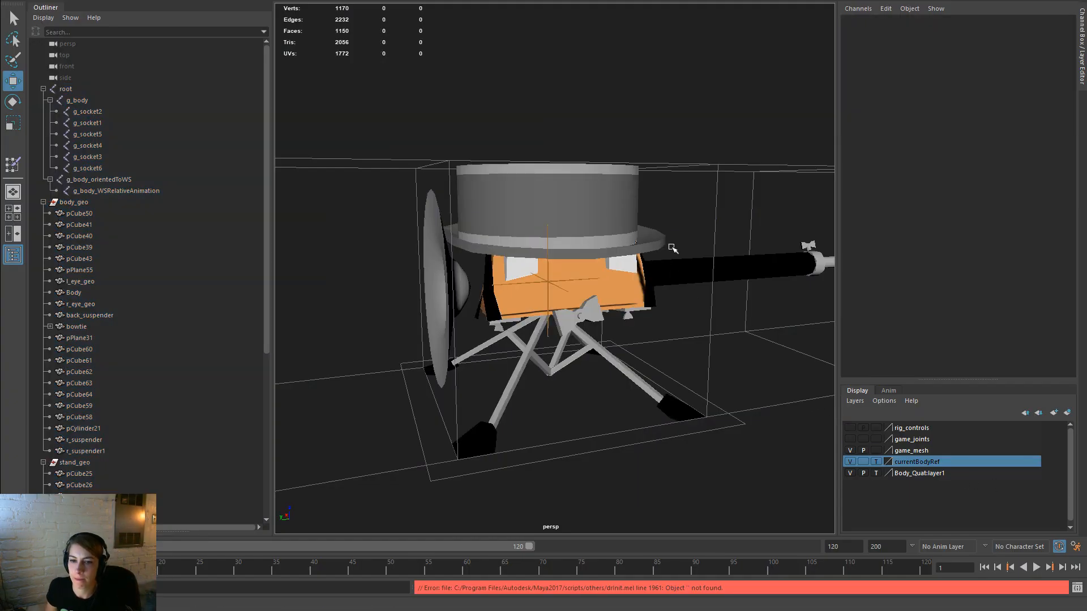
left_click_drag(691, 267, 666, 277, "alt")
right_click_drag(666, 277, 664, 242)
double_click(657, 281)
double_click(645, 297, "shift")
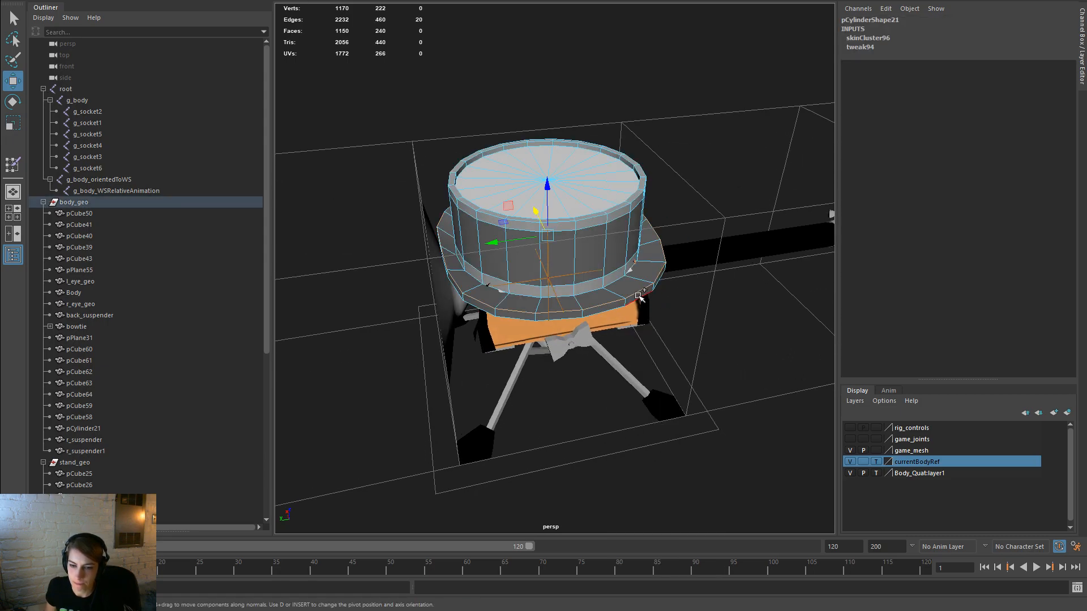
left_click_drag(727, 358, 720, 242, "alt")
right_click_drag(731, 199, 697, 267, "ctrl")
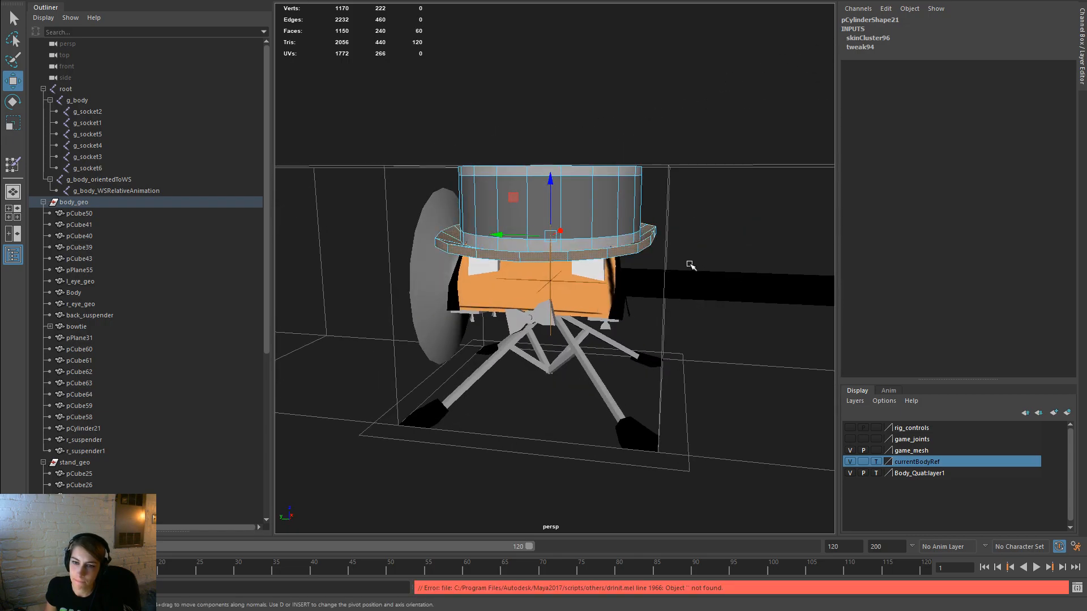
right_click_drag(620, 253, 741, 562)
right_click_drag(592, 190, 646, 159)
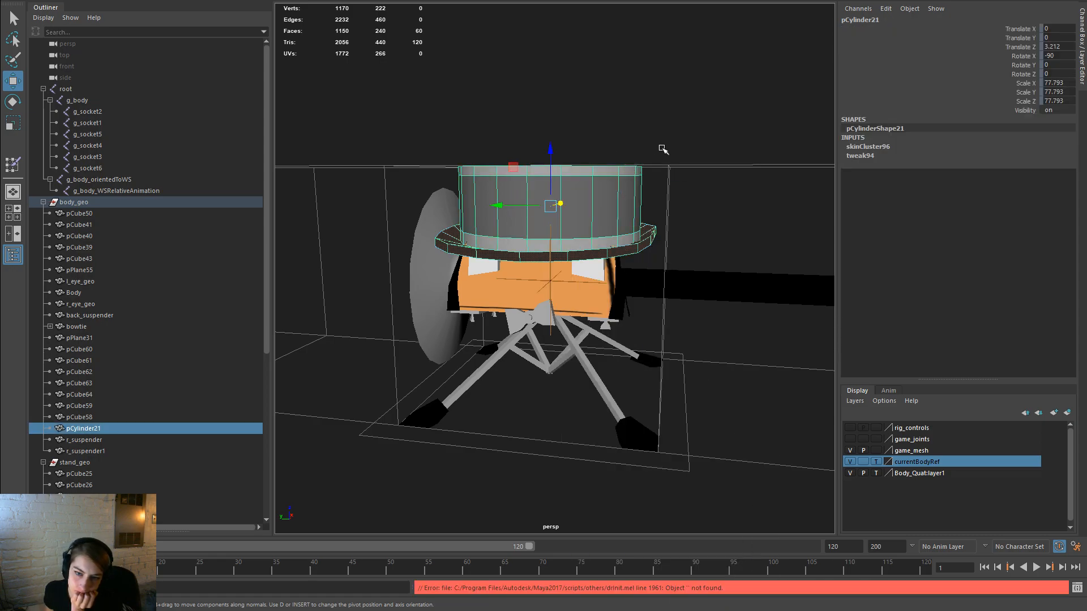
left_click(667, 139)
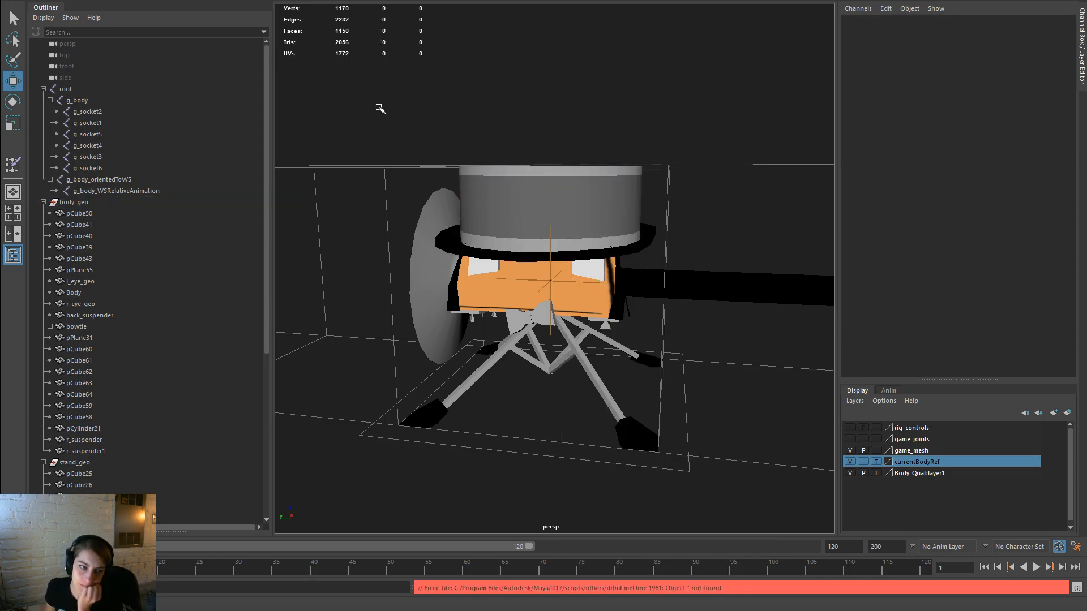
Step: Select the root joint through pCube67 and export the selection as FBX over the existing Body_Drummer.fbx
left_click(103, 89)
scroll(136, 305, "down", 7)
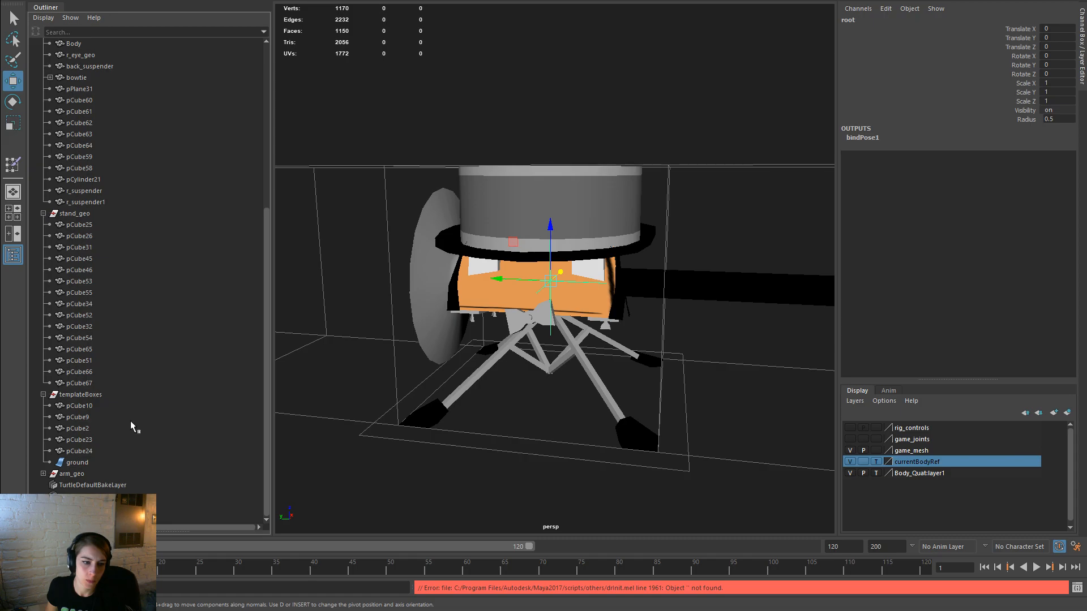
left_click(100, 385, "shift")
key("space")
left_click(456, 203)
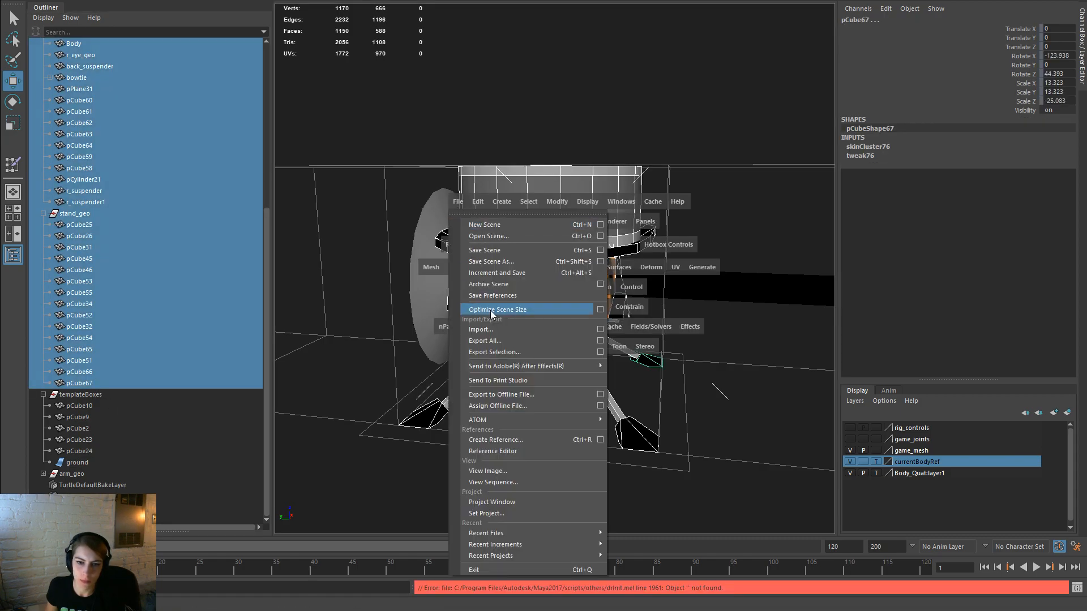
left_click(505, 355)
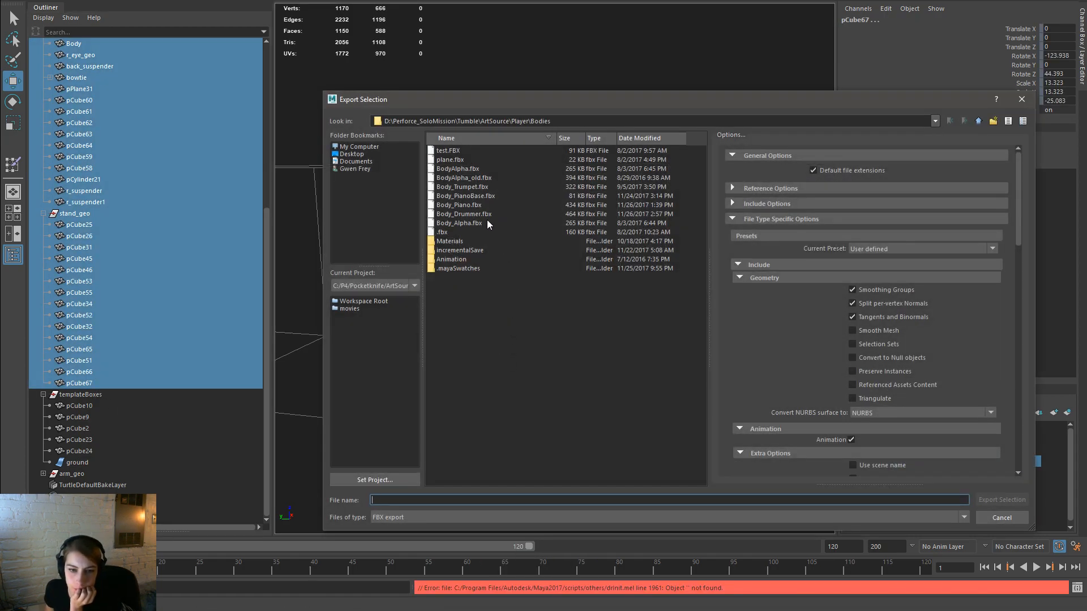
double_click(487, 215)
left_click(665, 332)
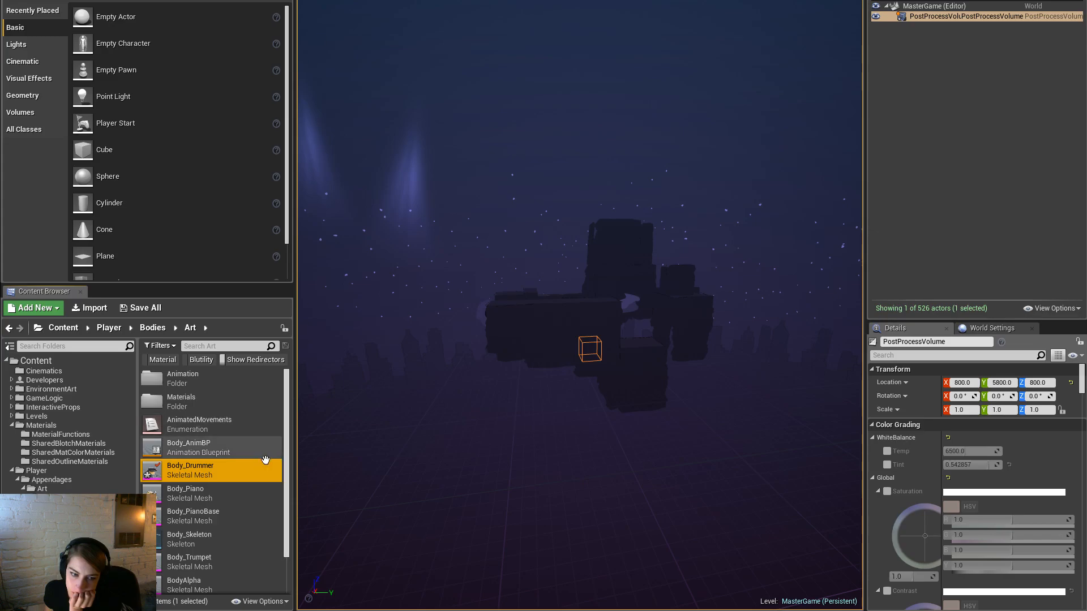
Step: In Unreal Editor, reimport the Body_Drummer skeletal mesh and play an Opening level full screen, compiling the modified blueprints
right_click(263, 474)
left_click(311, 181)
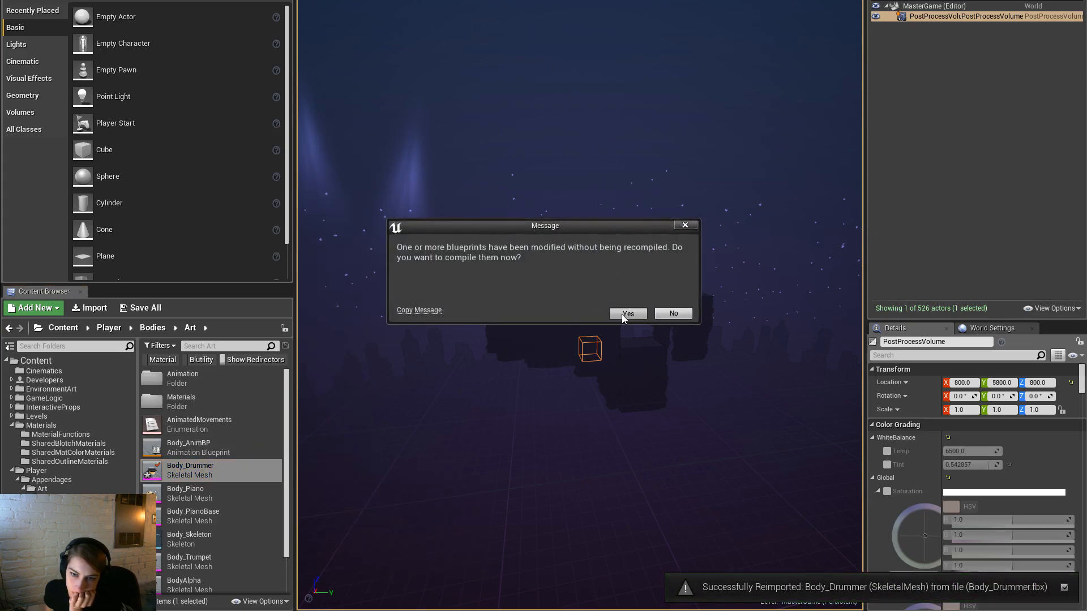
left_click(623, 314)
key("F11")
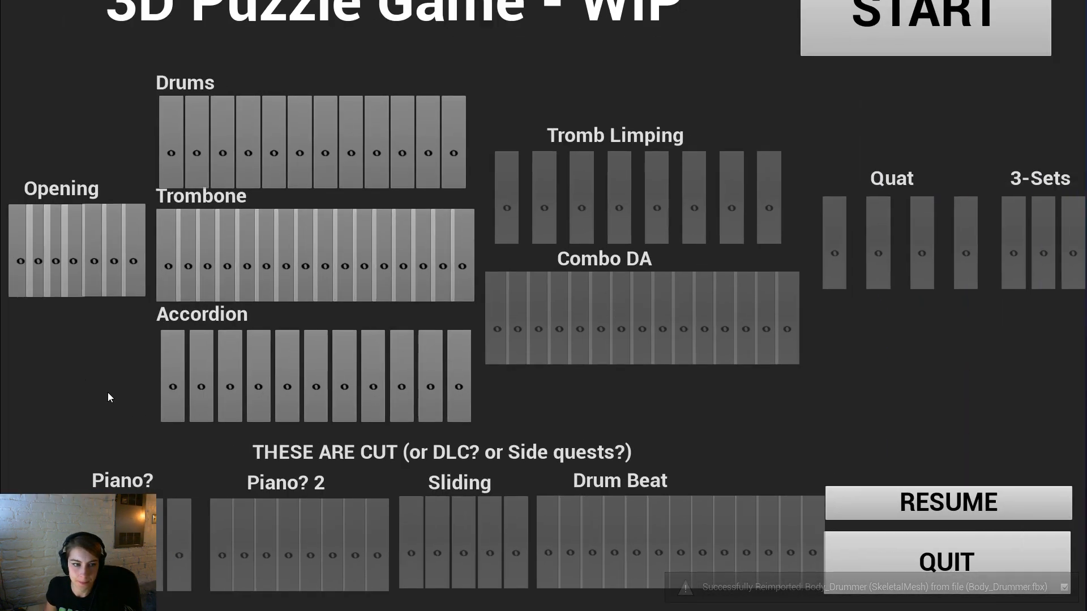
left_click(91, 273)
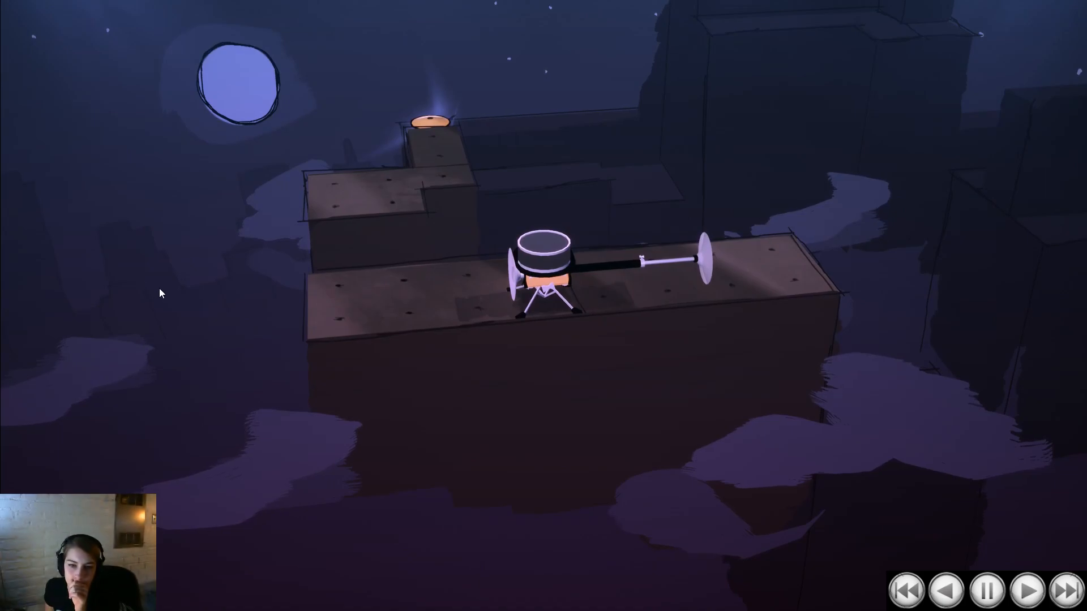
Step: Tumble the drummer around the platform and orbit the view to examine the hat brim and suspenders from several sides
left_click_drag(584, 352, 230, 380)
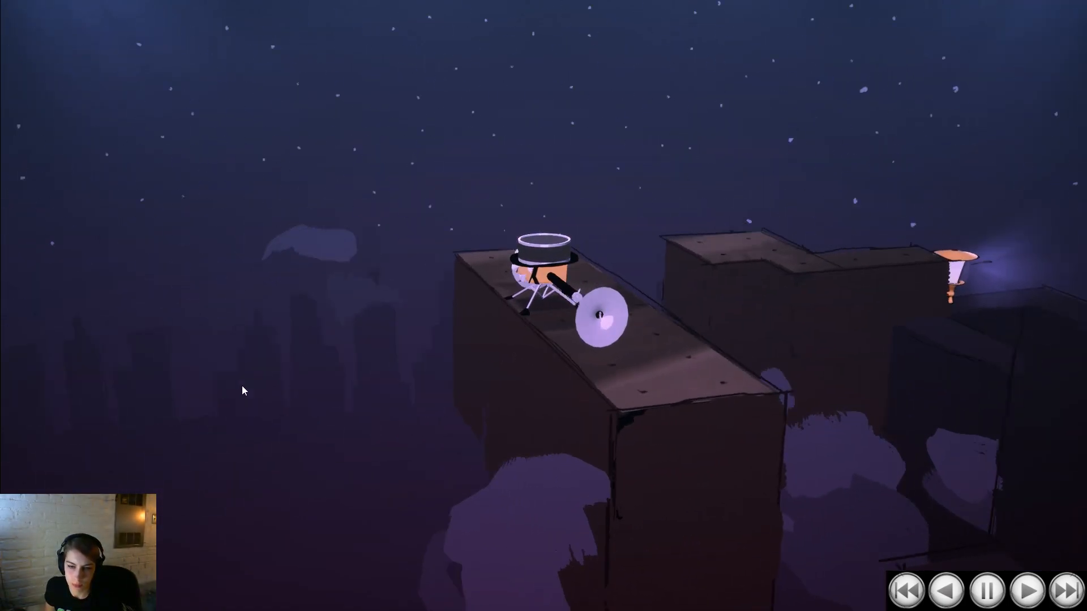
key("Up")
key("Left")
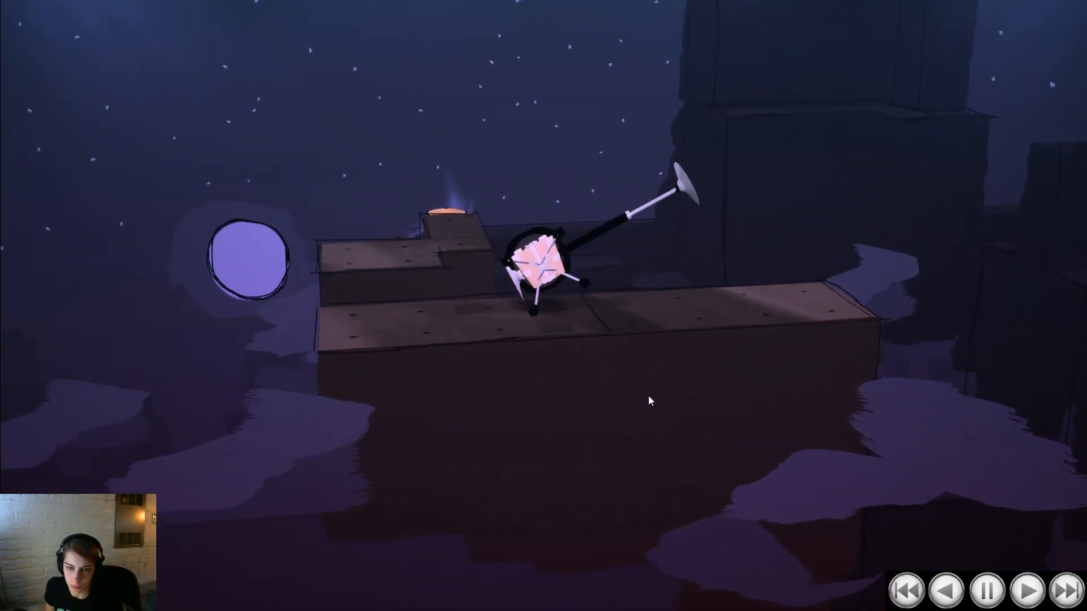
key("Down")
key("Right")
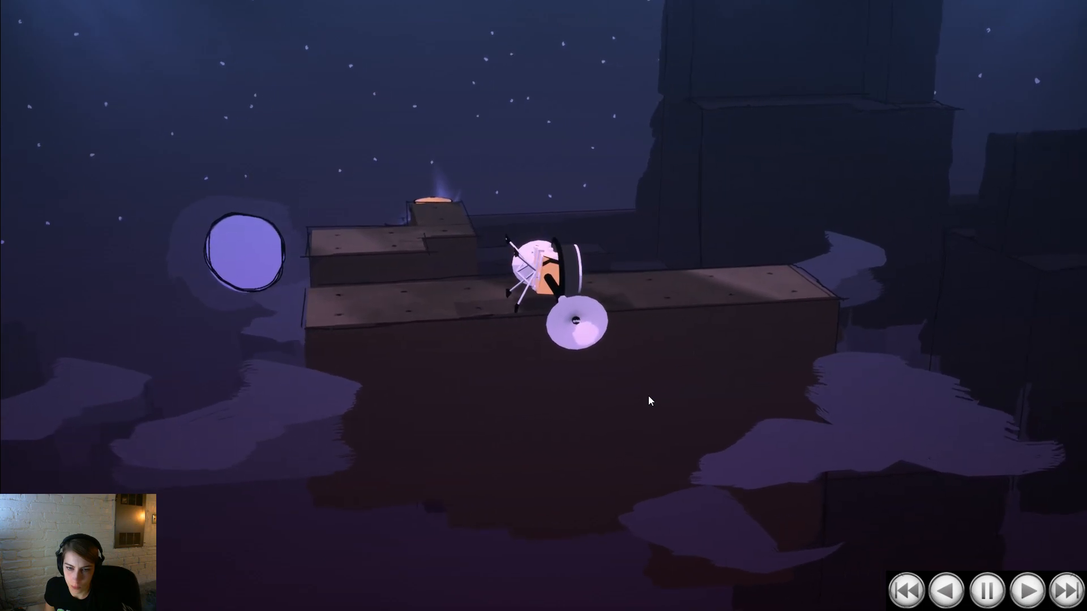
key("Right")
left_click_drag(538, 403, 890, 495)
left_click_drag(434, 432, 410, 419)
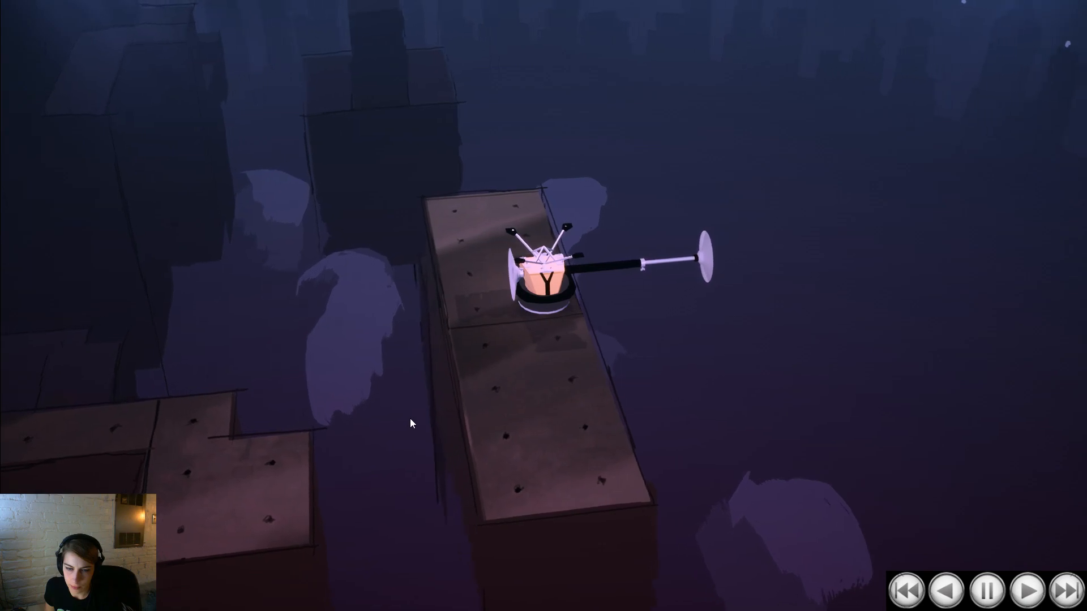
Step: Tumble the drummer along the long platform and orbit the camera to examine its hat, stand and extended cymbal arm
key("Down")
left_click_drag(563, 407, 655, 494)
left_click_drag(357, 526, 227, 474)
left_click_drag(832, 404, 356, 461)
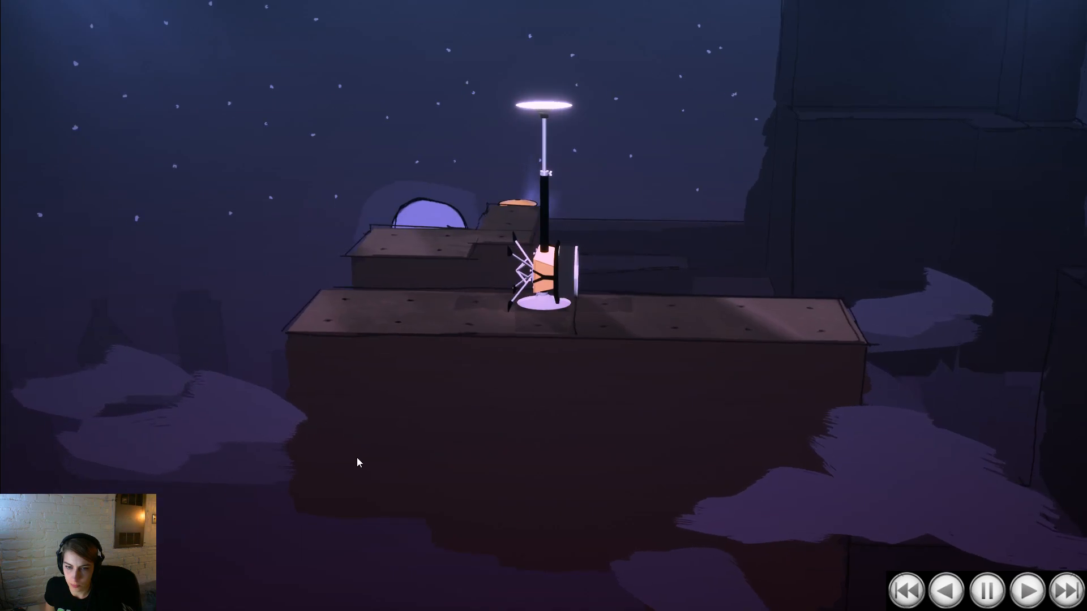
left_click_drag(732, 262, 430, 443)
left_click_drag(572, 429, 278, 427)
key("a")
key("d")
key("s")
key("w")
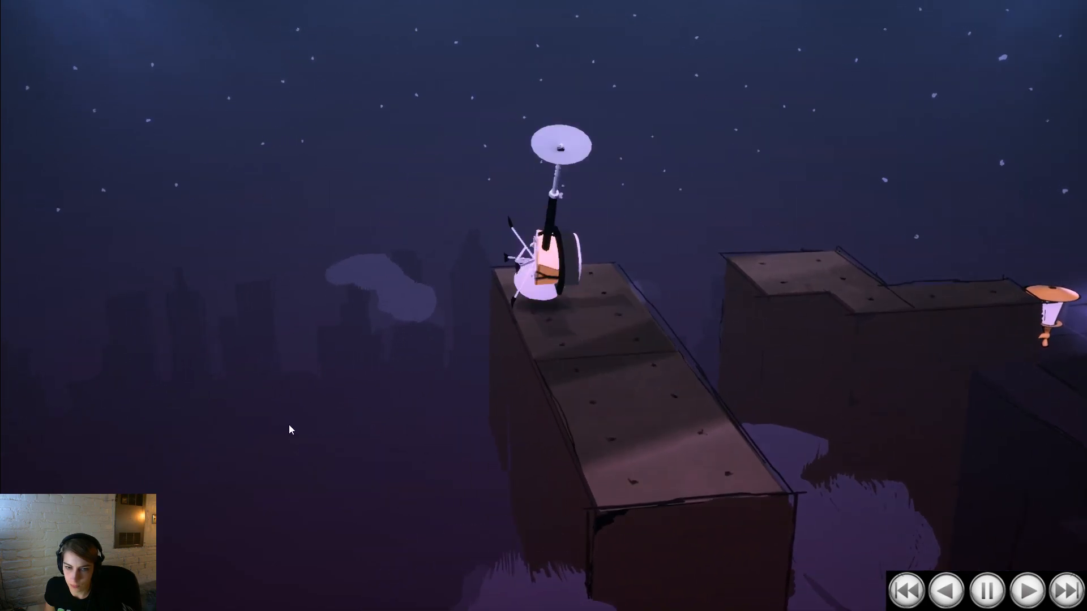
key("d")
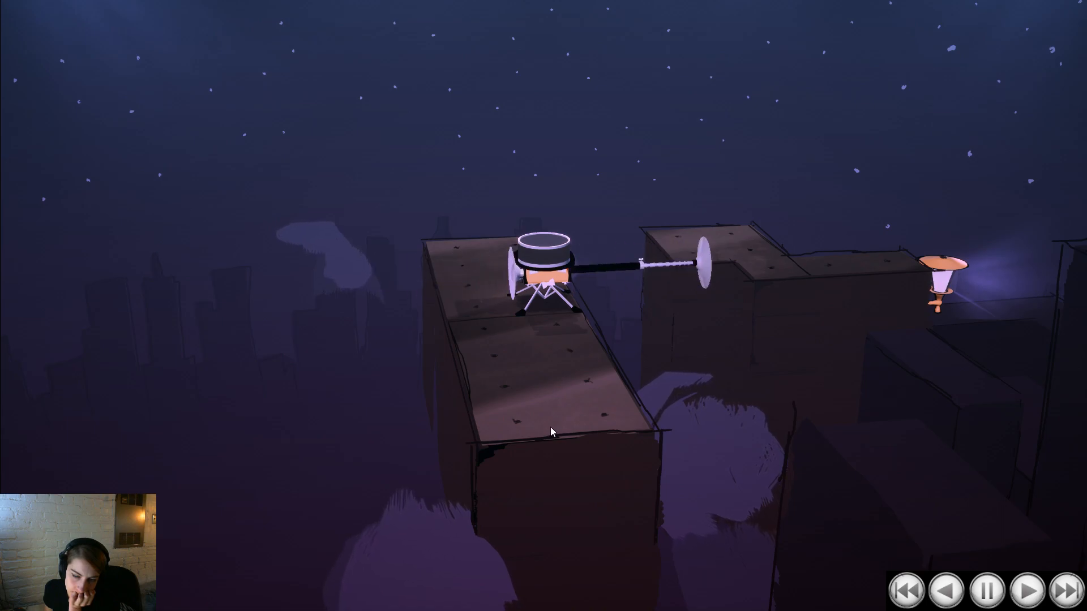
left_click_drag(538, 442, 895, 459)
key("d")
key("d")
key("s")
key("a")
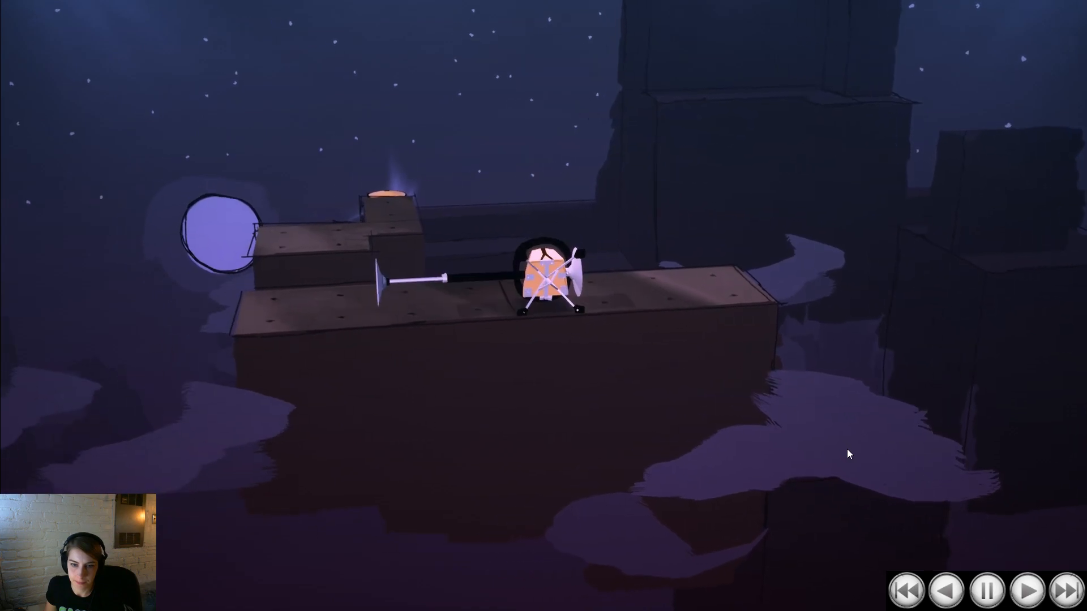
key("d")
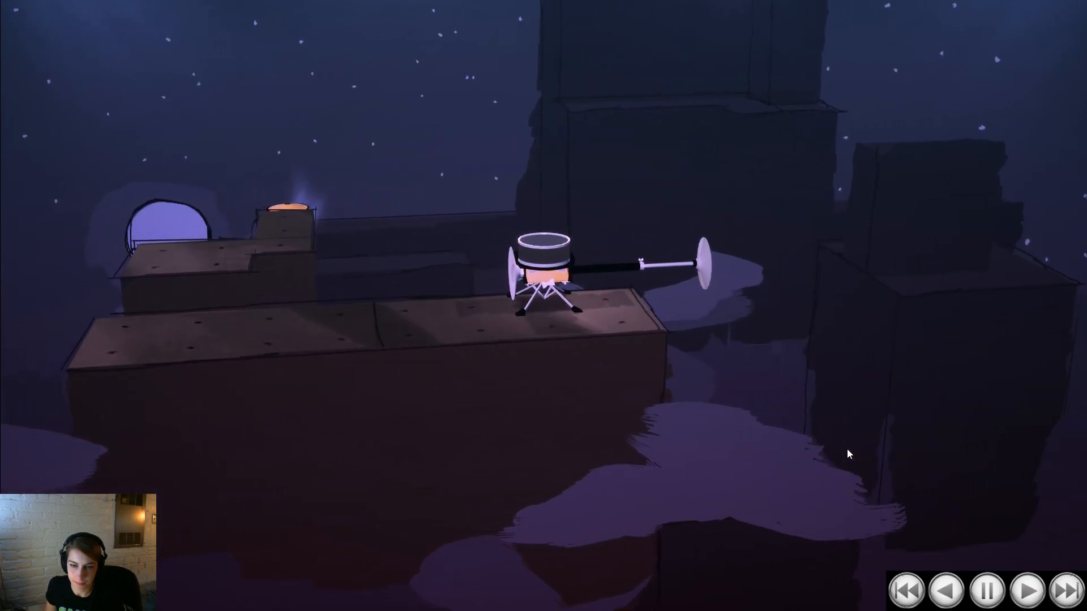
left_click_drag(847, 450, 943, 414)
Step: Stop the play session, leave the full-screen viewport and select the Body_Drummer skeletal mesh
key("Escape")
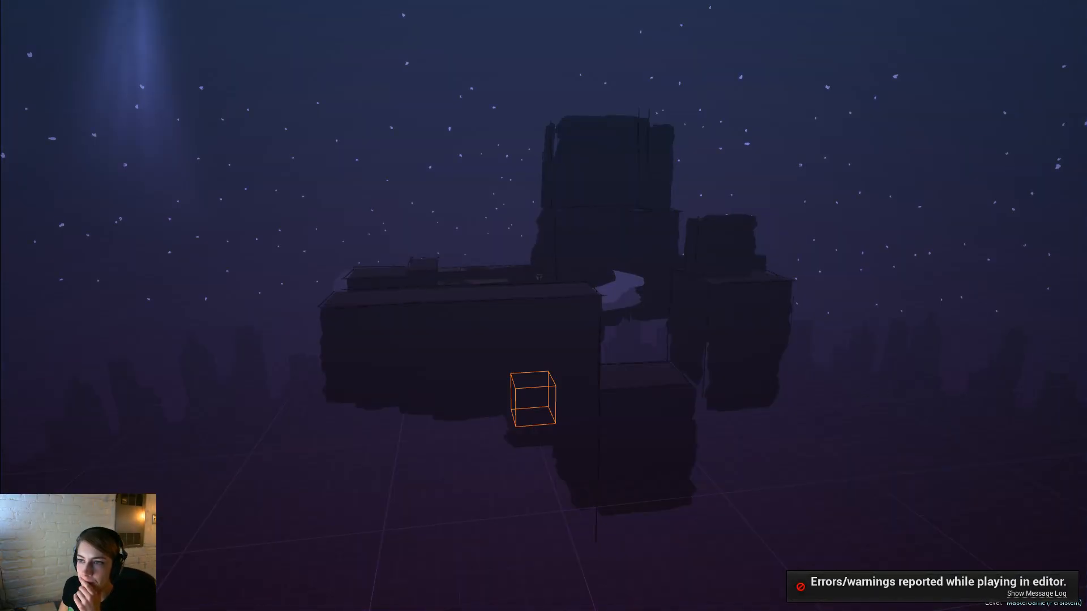
key("F11")
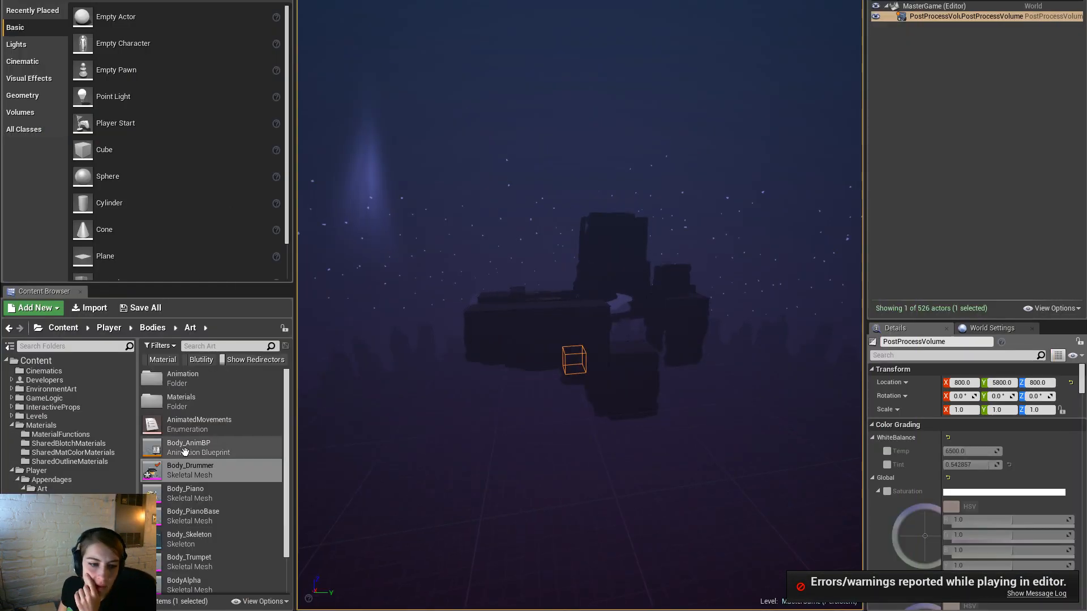
right_click(234, 469)
left_click(292, 266)
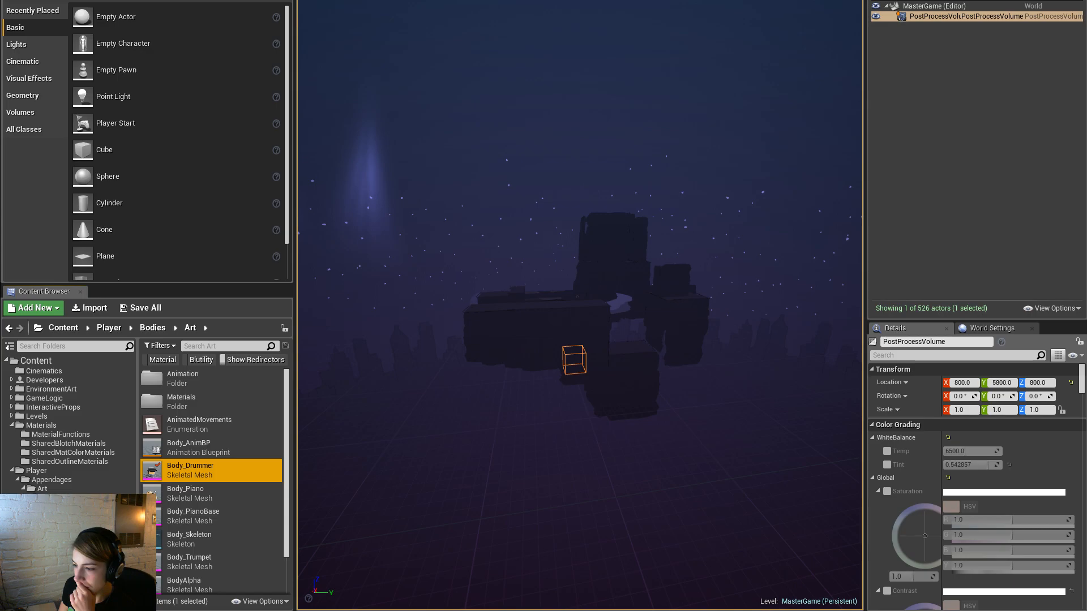
Step: Switch to Maya and open the recent scene Appendage_MasterRig.ma from the Appendages folder
key("alt+Tab")
left_click(535, 141)
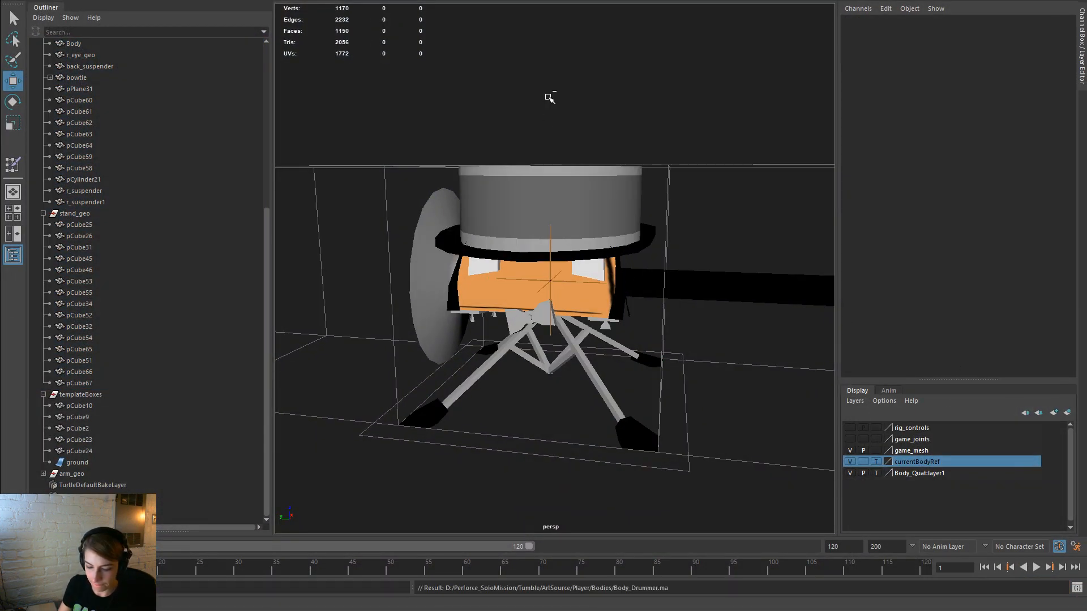
key("ctrl+o")
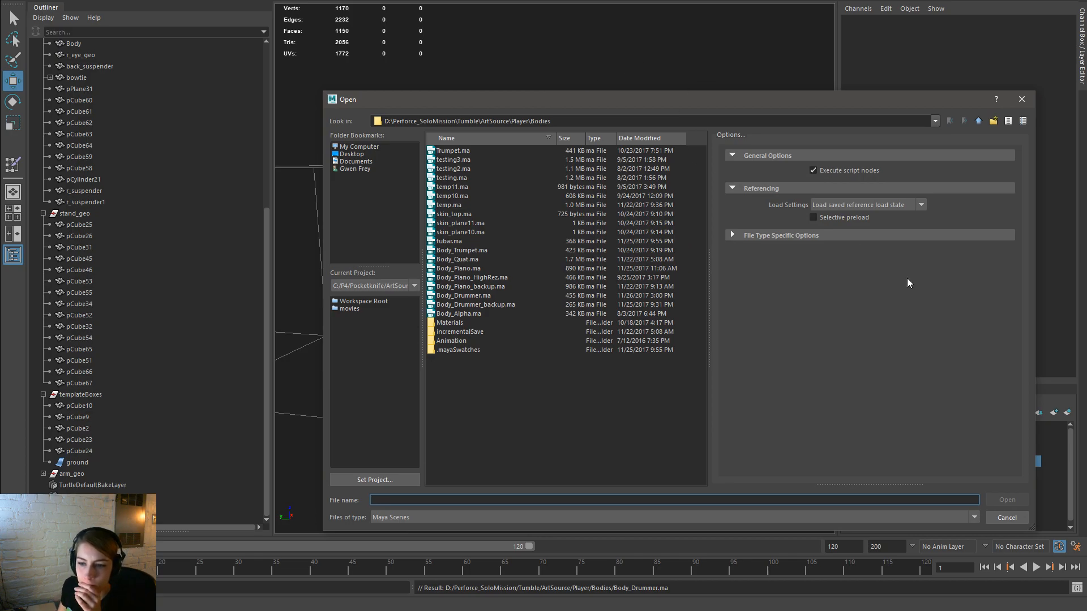
left_click(1009, 515)
key("space")
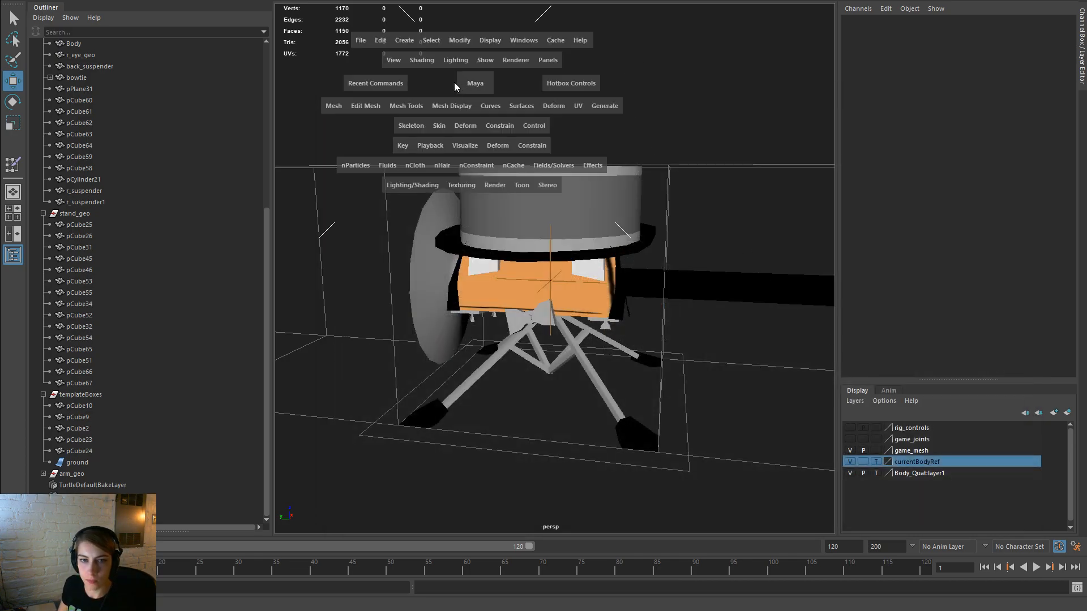
left_click(361, 37)
mouse_move(484, 368)
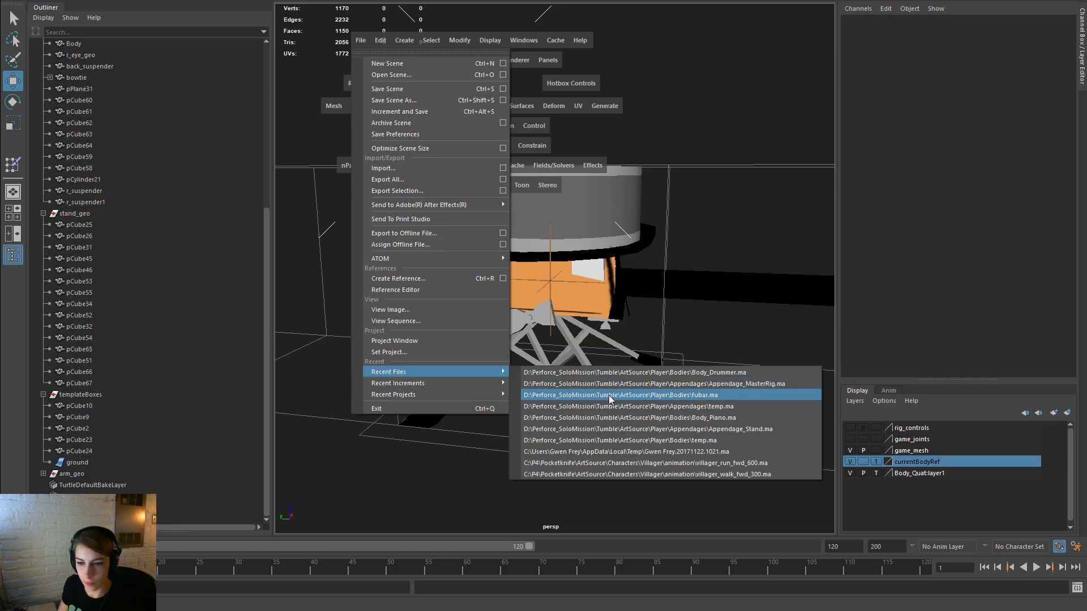
left_click(621, 384)
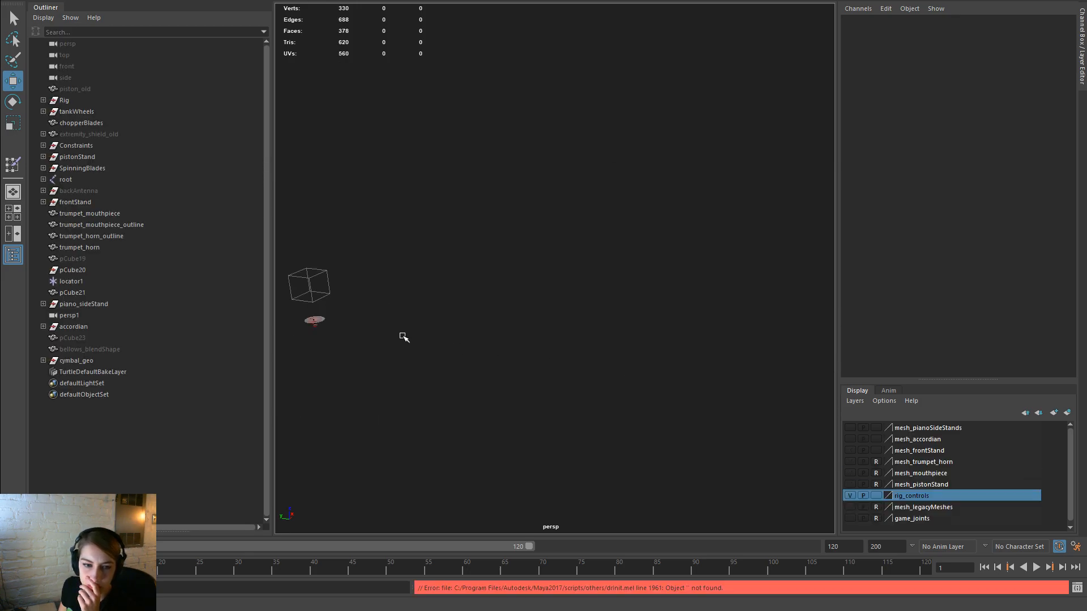
Step: Select and frame the cymbal_geo group, then expand it to list its meshes
middle_click_drag(393, 367, 695, 338, "alt")
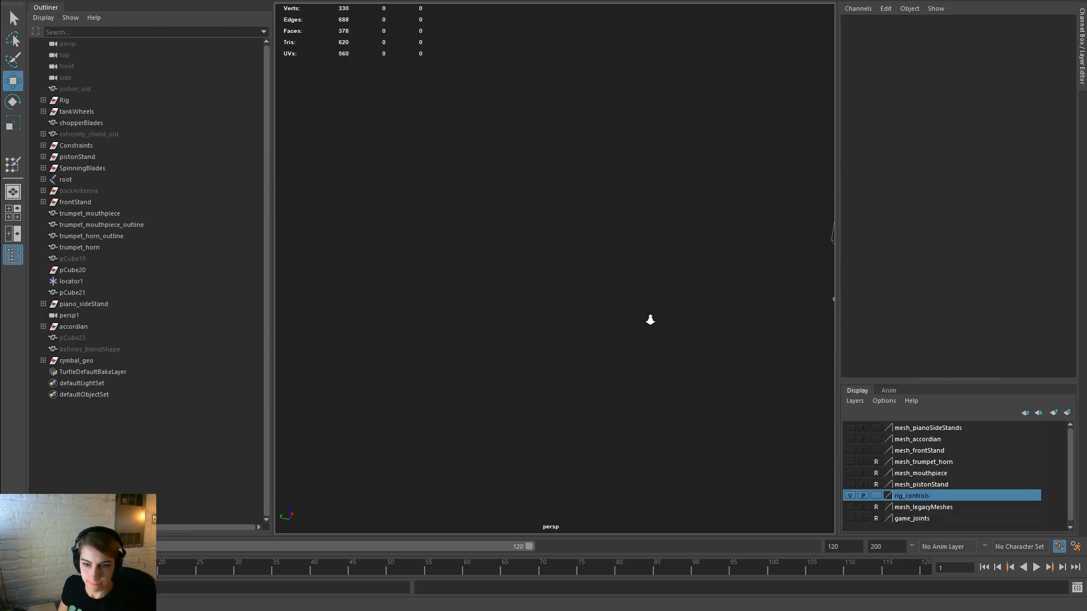
left_click(121, 360)
key("f")
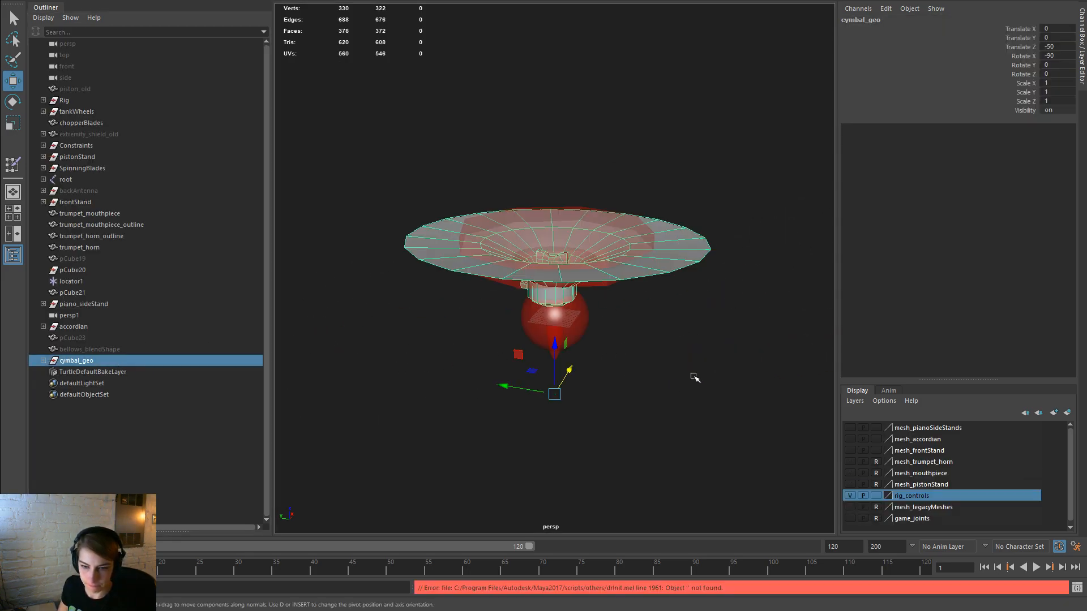
left_click_drag(636, 338, 635, 360, "alt")
scroll(599, 369, "up", 2)
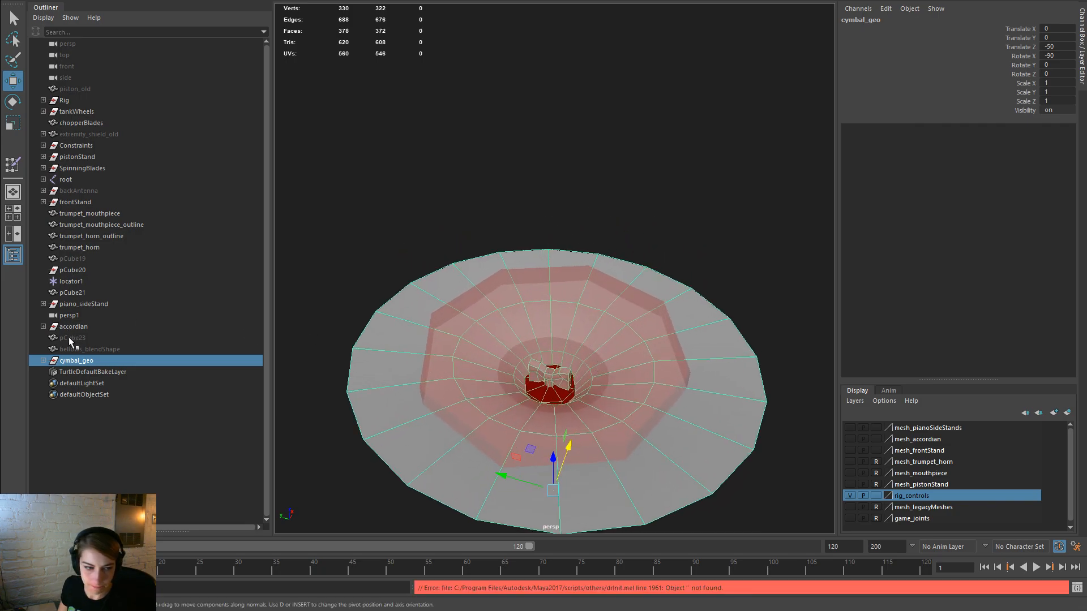
left_click(42, 361)
Step: Go through the meshes of cymbal_geo and delete the bow-shaped polySurface4 at the cymbal's centre
left_click(121, 462)
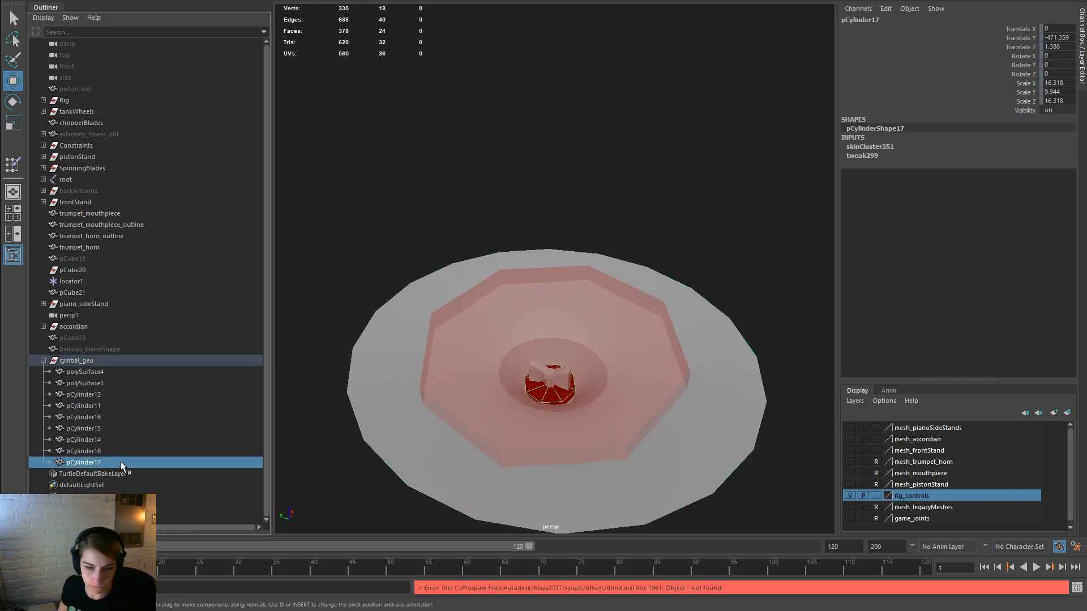
left_click(124, 451)
left_click(128, 440)
left_click(132, 428)
left_click(134, 417)
left_click(134, 406)
left_click(137, 394)
left_click(139, 383)
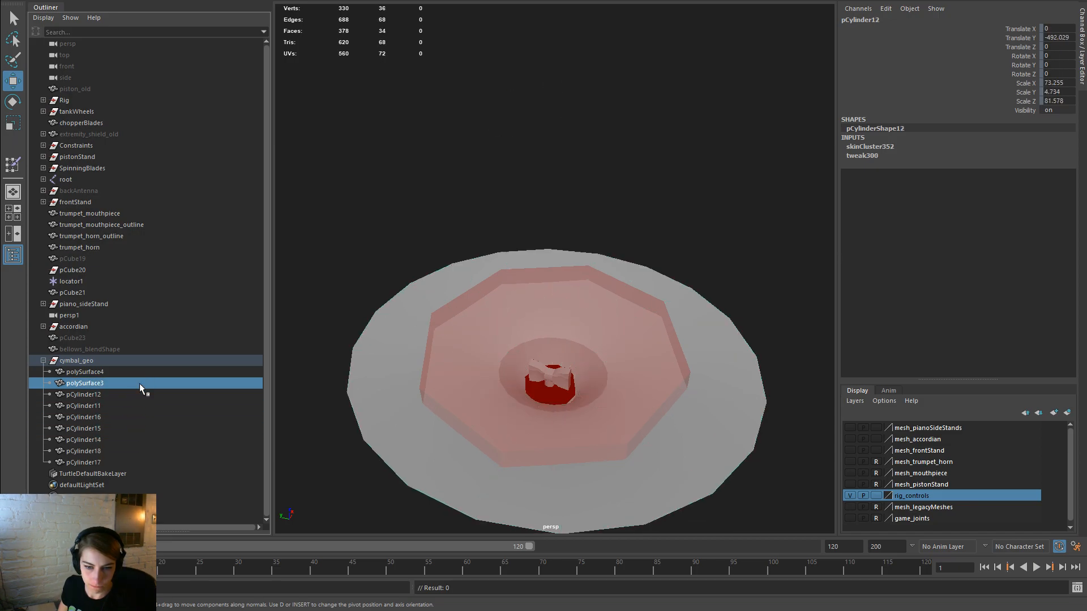
left_click(140, 373)
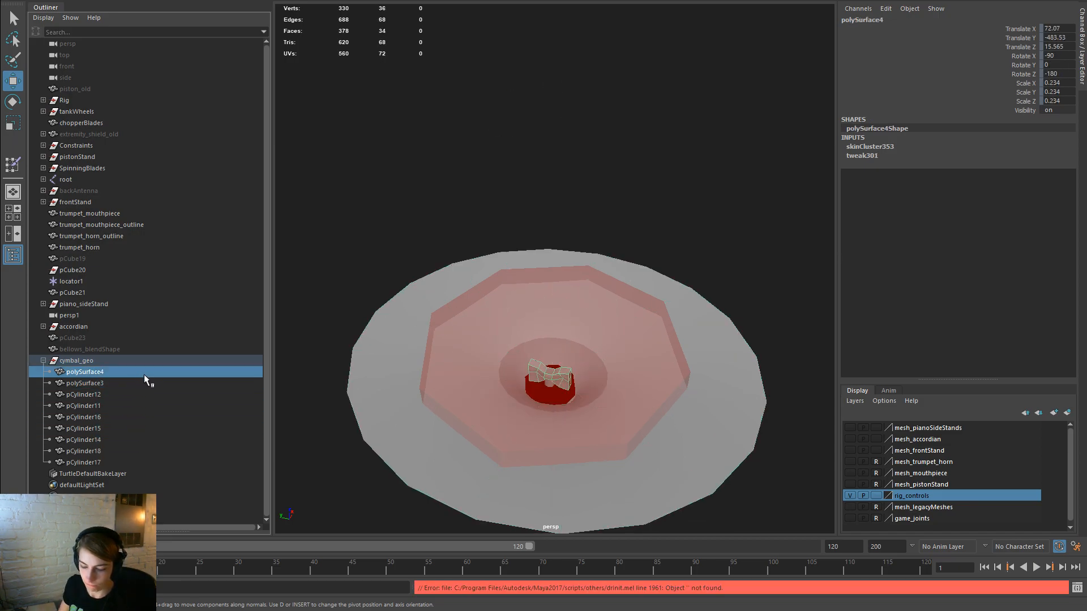
key("Delete")
Step: Check the remaining cymbal_geo meshes and delete the small centre cylinder pCylinder18
left_click(99, 373)
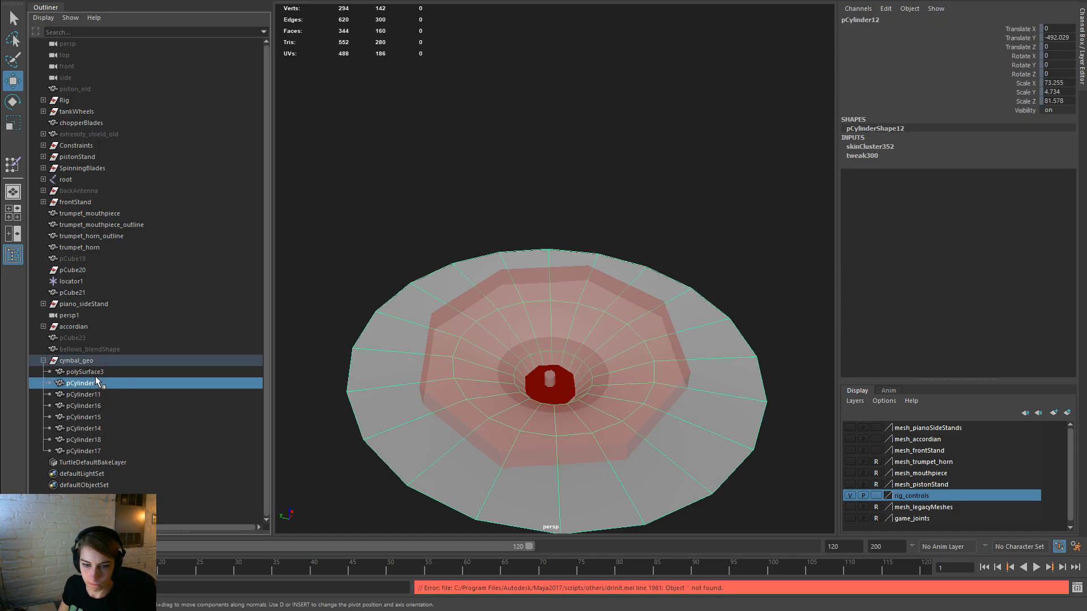
left_click(99, 384)
left_click(96, 394)
left_click(96, 405)
left_click(95, 417)
left_click(94, 428)
left_click(95, 440)
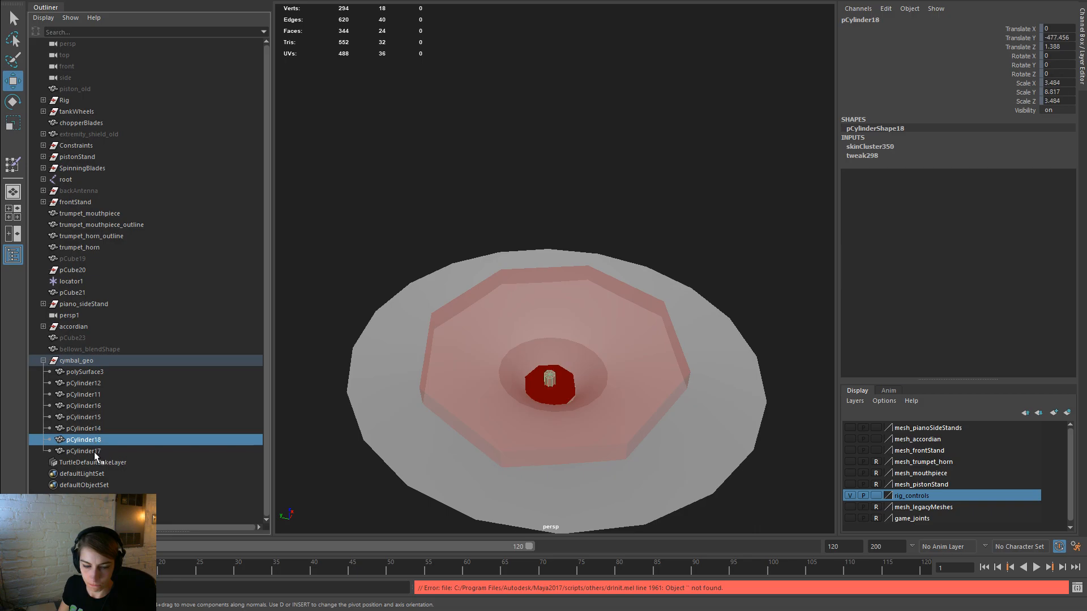
key("Delete")
Step: Examine the cymbal's underside and side knob, and check the material attributes of the cymbal disc pCylinder12
scroll(546, 387, "down", 3)
left_click_drag(546, 386, 523, 346, "alt")
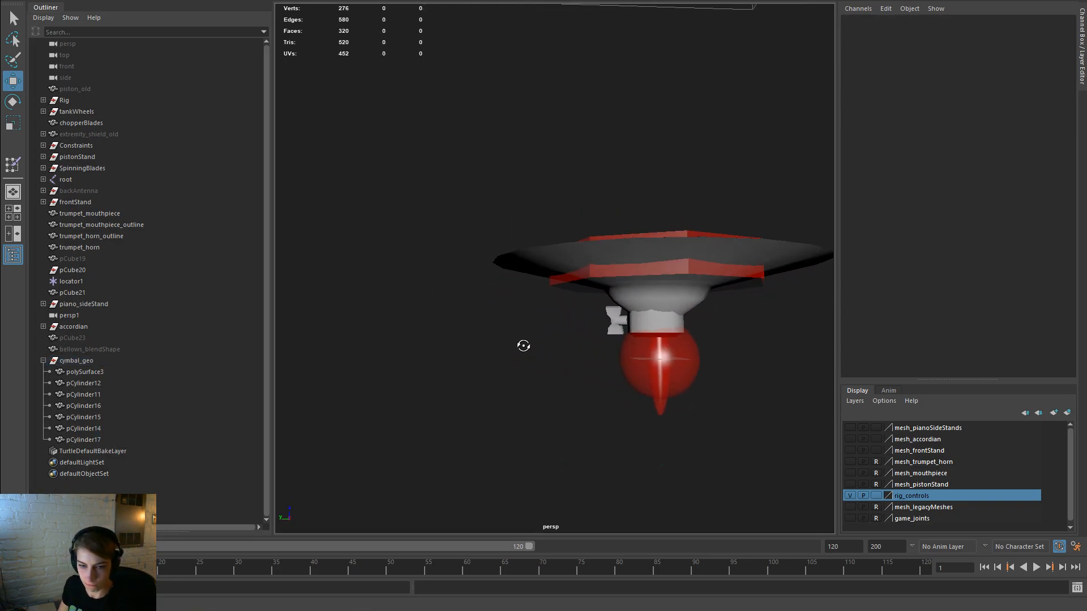
left_click(615, 321)
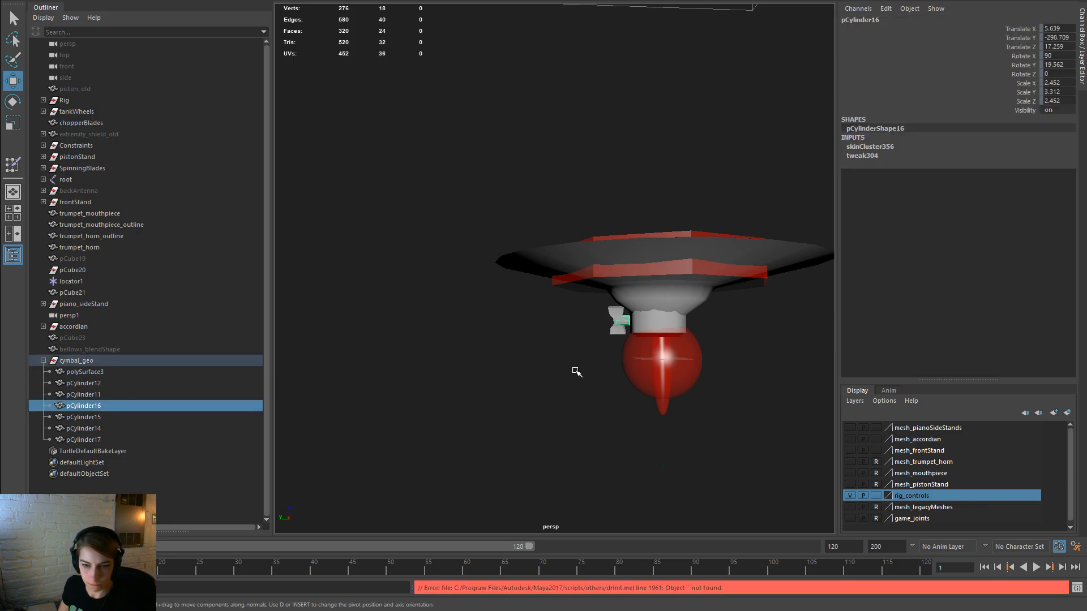
left_click(615, 314, "shift")
right_click_drag(611, 287, 317, 460)
mouse_move(654, 368)
left_mouse_down("alt")
mouse_move(640, 378)
mouse_move(665, 380)
left_mouse_up("alt")
left_click(776, 378)
right_click_drag(777, 378, 778, 412)
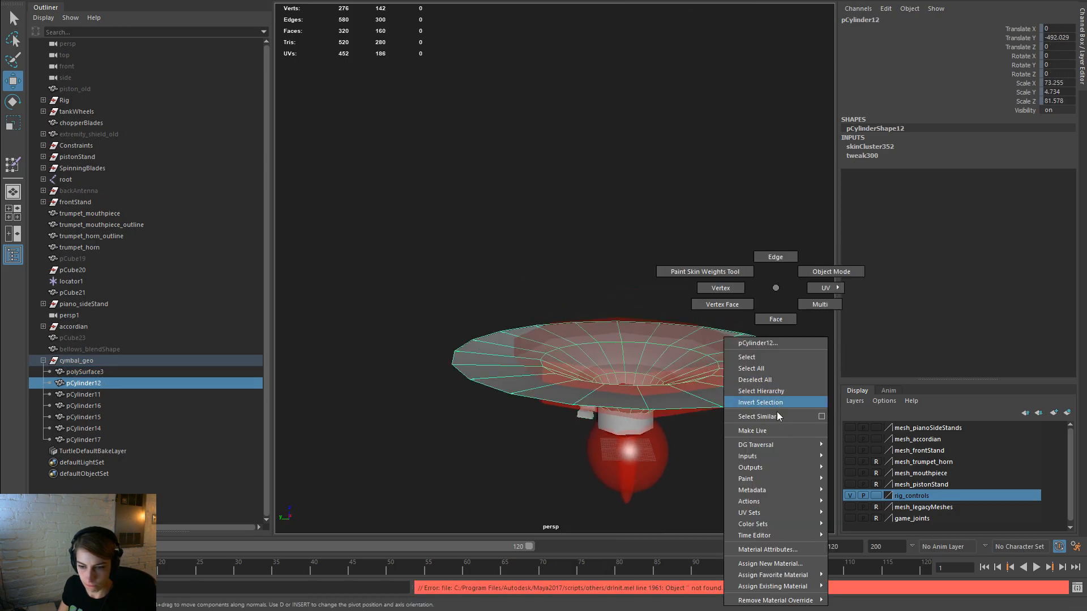
right_click_drag(769, 552, 768, 550)
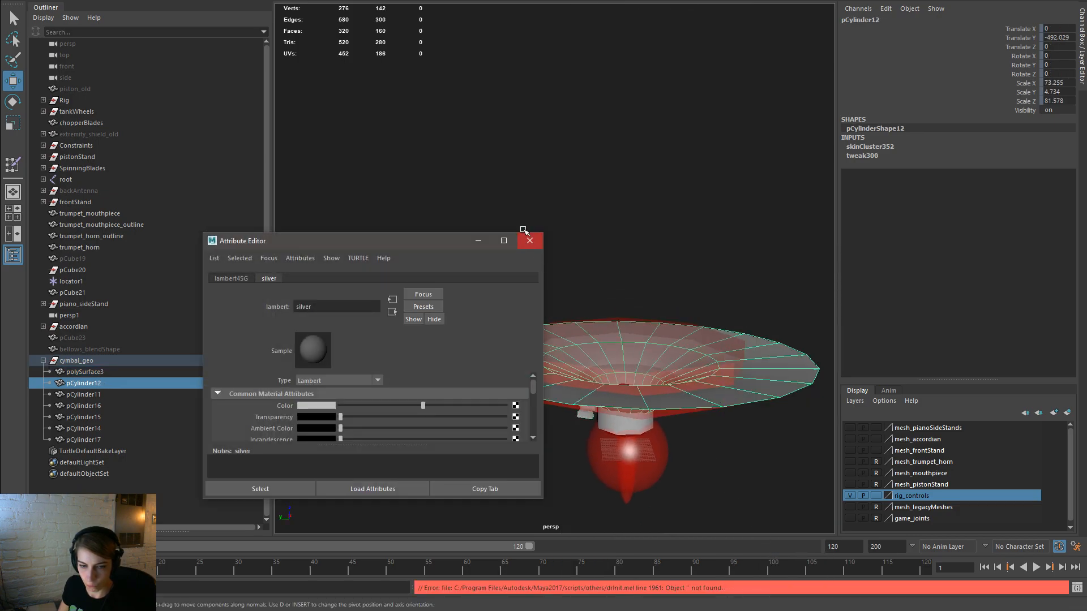
left_click(530, 242)
Step: Assign an existing material to the side knob meshes pCylinder16 and polySurface3
left_click(588, 314)
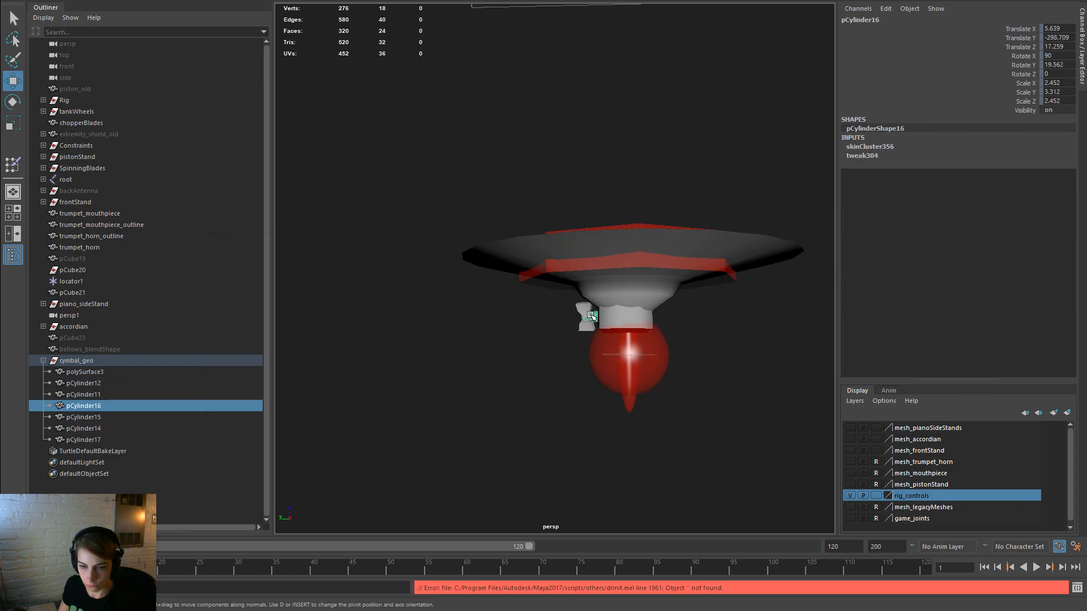
left_click(581, 327, "shift")
right_click(582, 328)
mouse_move(611, 590)
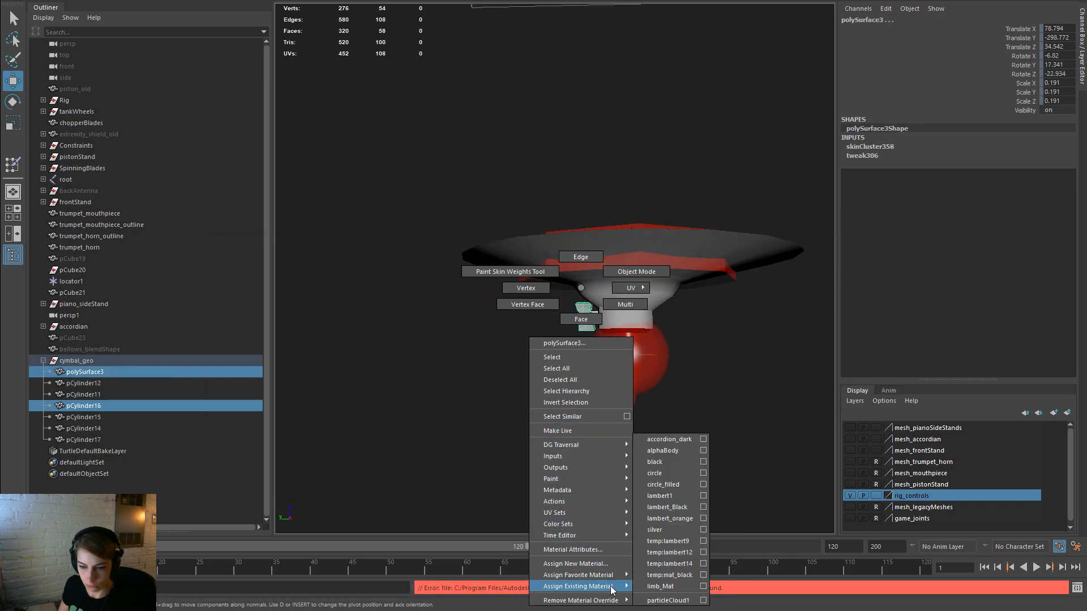
left_click(670, 560)
left_click(718, 436)
left_click_drag(714, 434, 593, 416, "alt")
Step: Select cymbal_geo with all its meshes plus the joints root, g_base, g_extremity and g_extremity_halfwayPoint
left_click(99, 363)
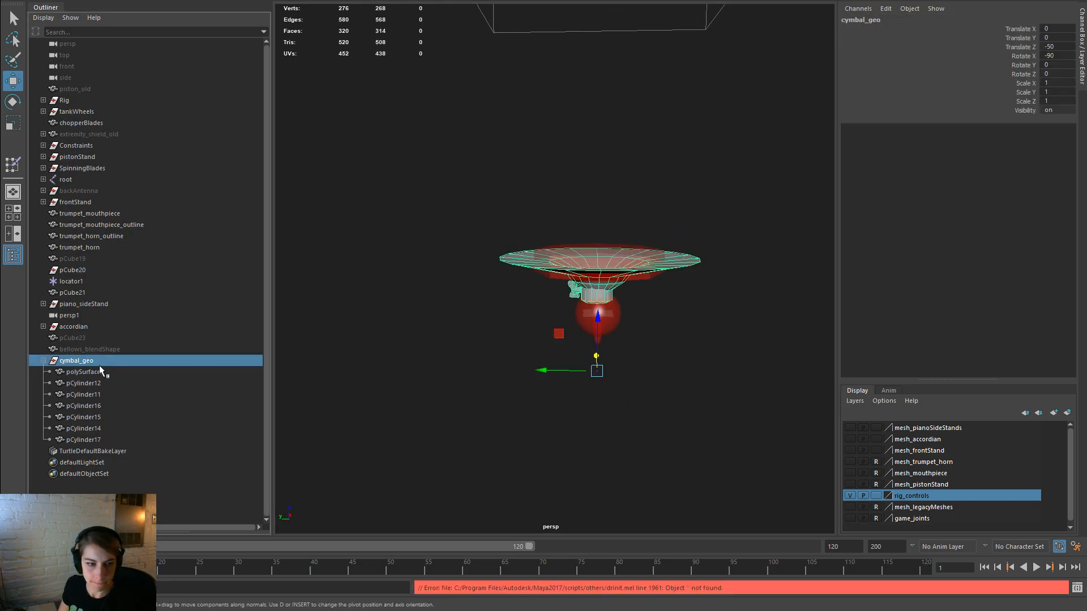
left_click(103, 439, "shift")
left_click(44, 179)
left_click(50, 191)
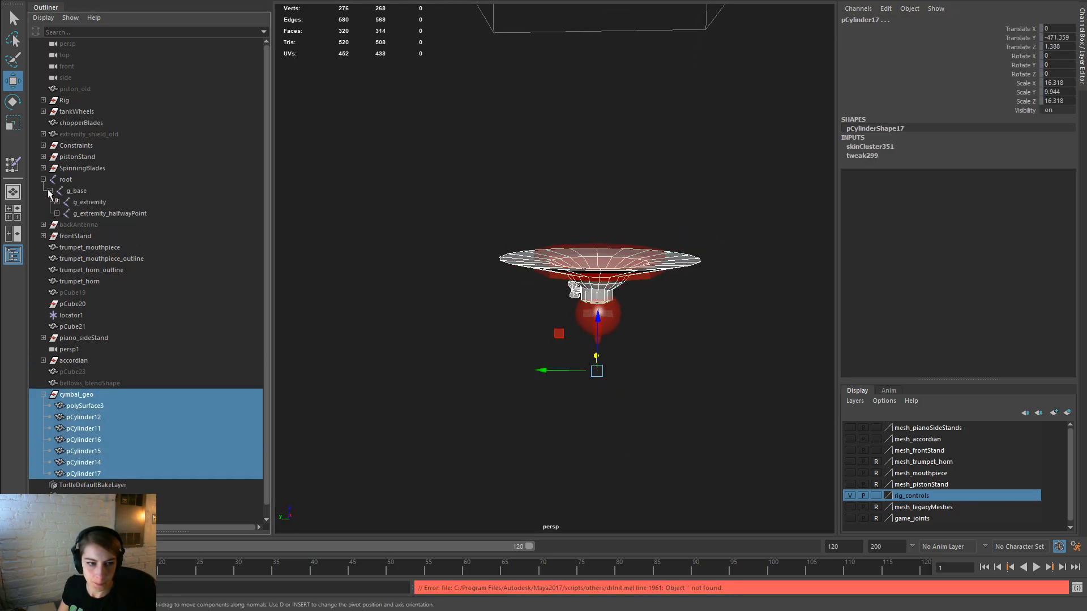
left_click(104, 203, "ctrl")
left_click(112, 211, "ctrl")
left_click(103, 193, "ctrl")
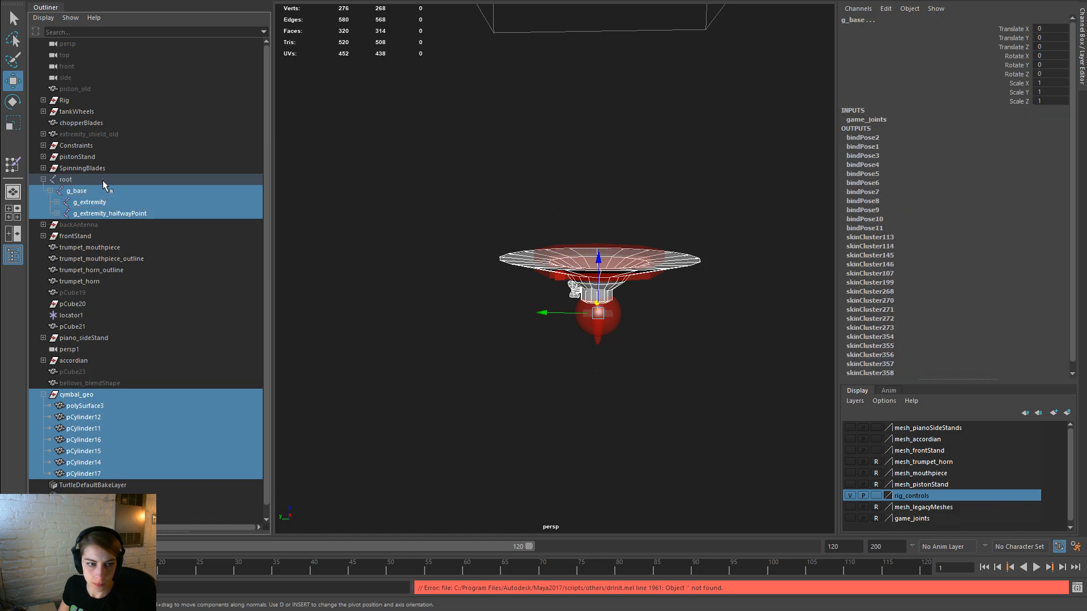
left_click(103, 180, "ctrl")
Step: Export the selection as FBX over Appendage_Drummer_Cymbal.fbx in the Player/Appendages folder, replacing the existing file
key("space")
left_click_drag(369, 138, 425, 284)
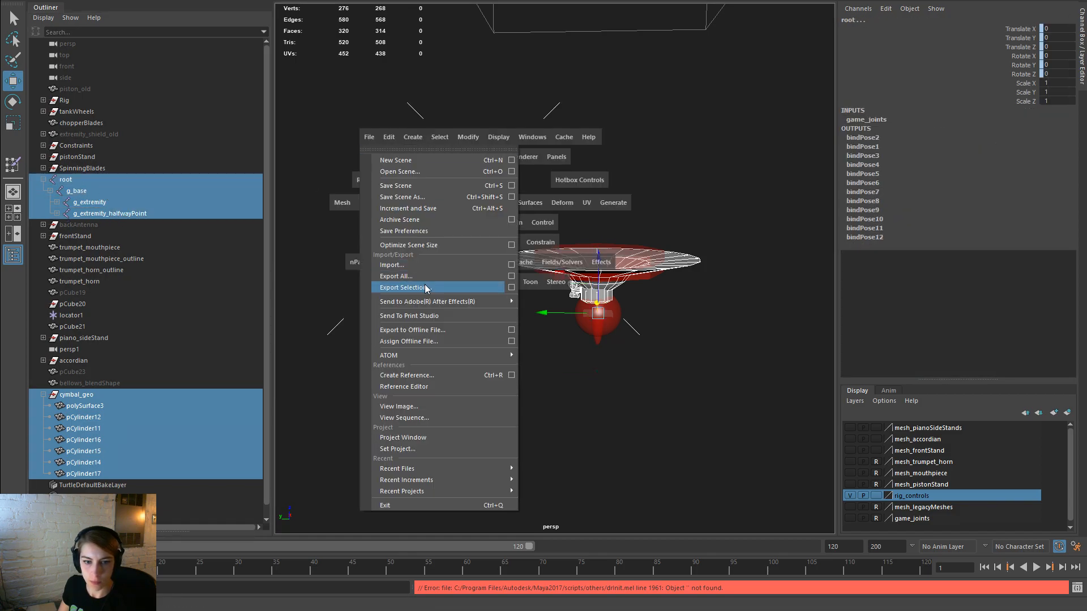
left_click(424, 284)
left_click(484, 213)
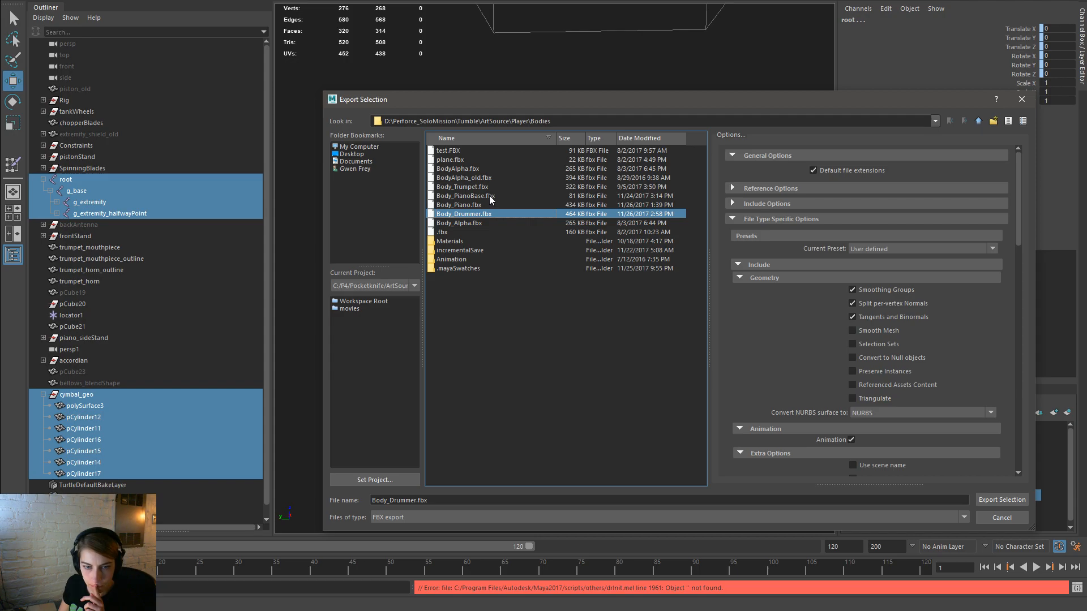
left_click(979, 123)
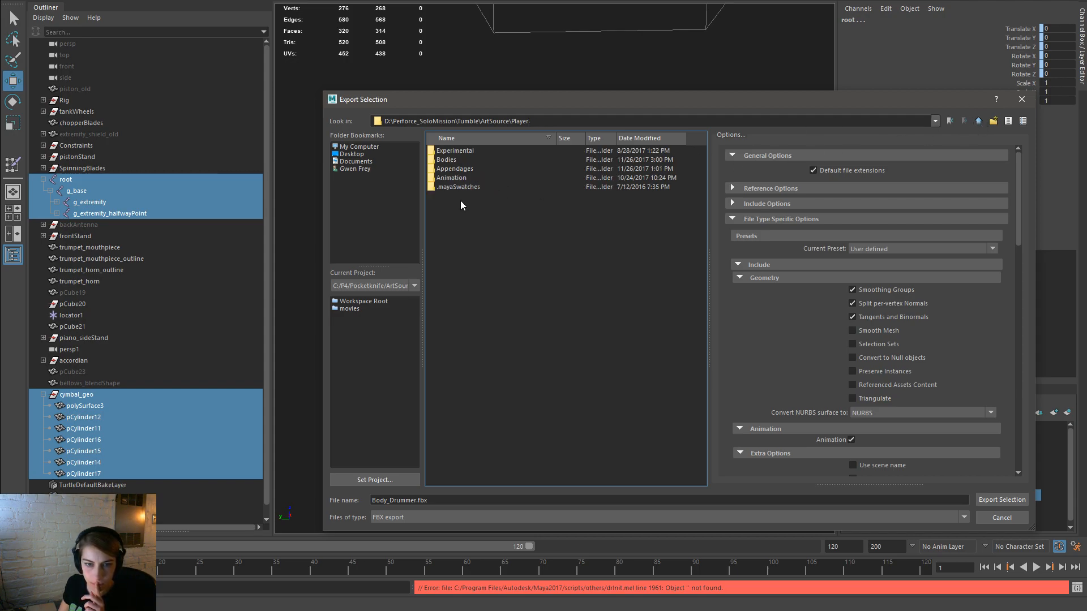
double_click(463, 170)
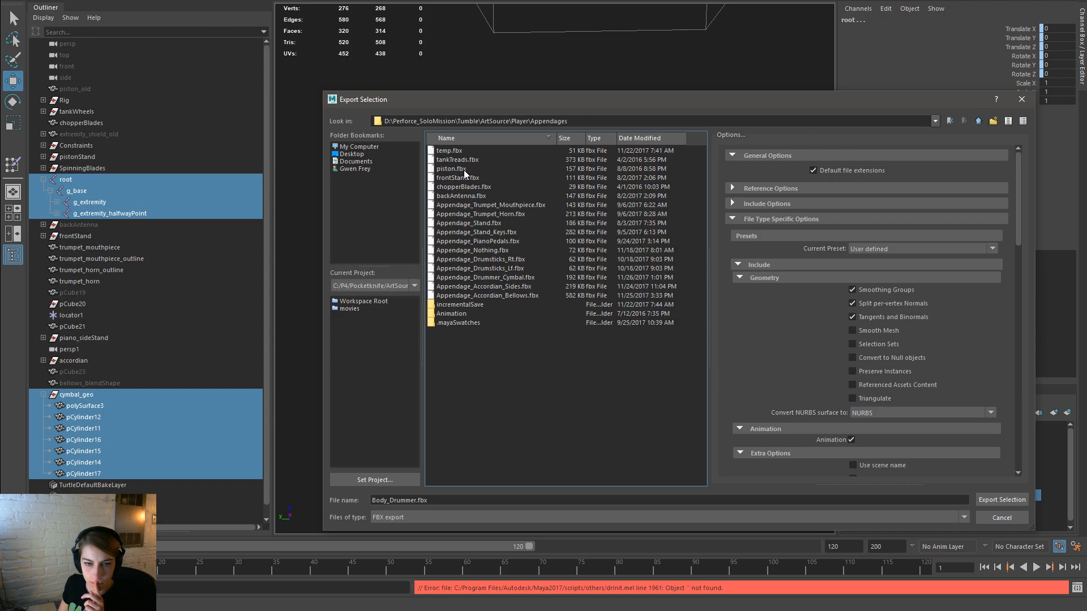
double_click(528, 277)
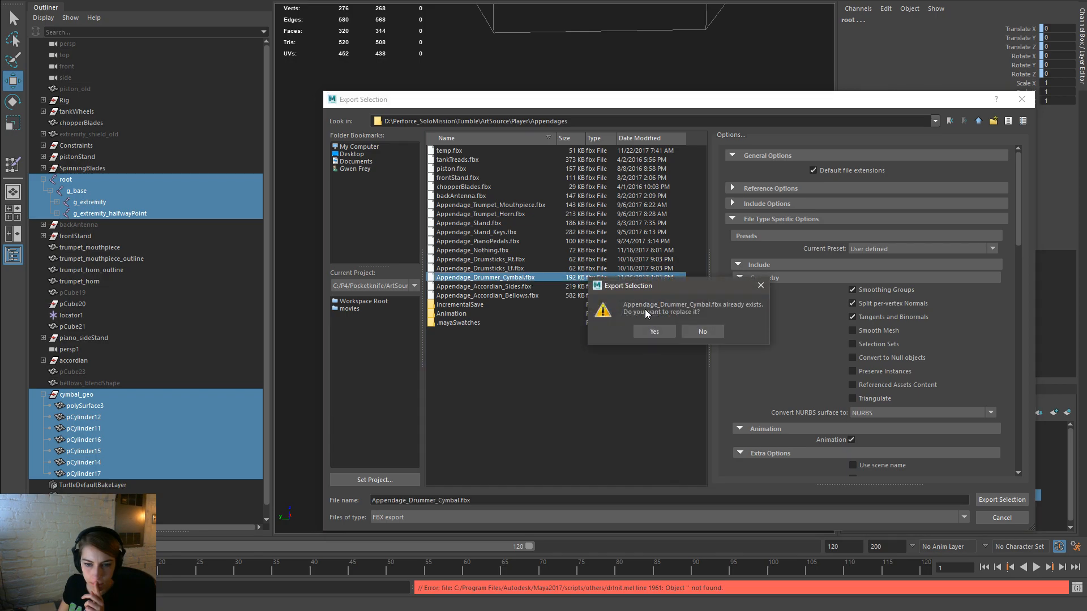
left_click(663, 335)
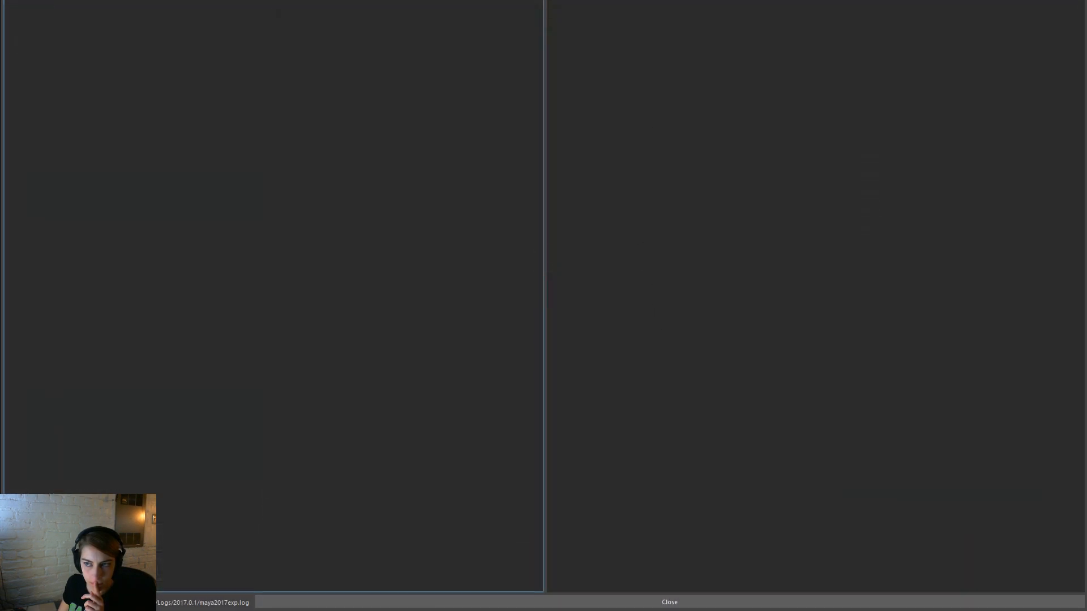
key("Escape")
Step: Switch to Unreal, reimport the Appendage_Drummer_Cymbal skeletal mesh from Player/Appendages/Art/Meshes and save it
key("alt+Tab")
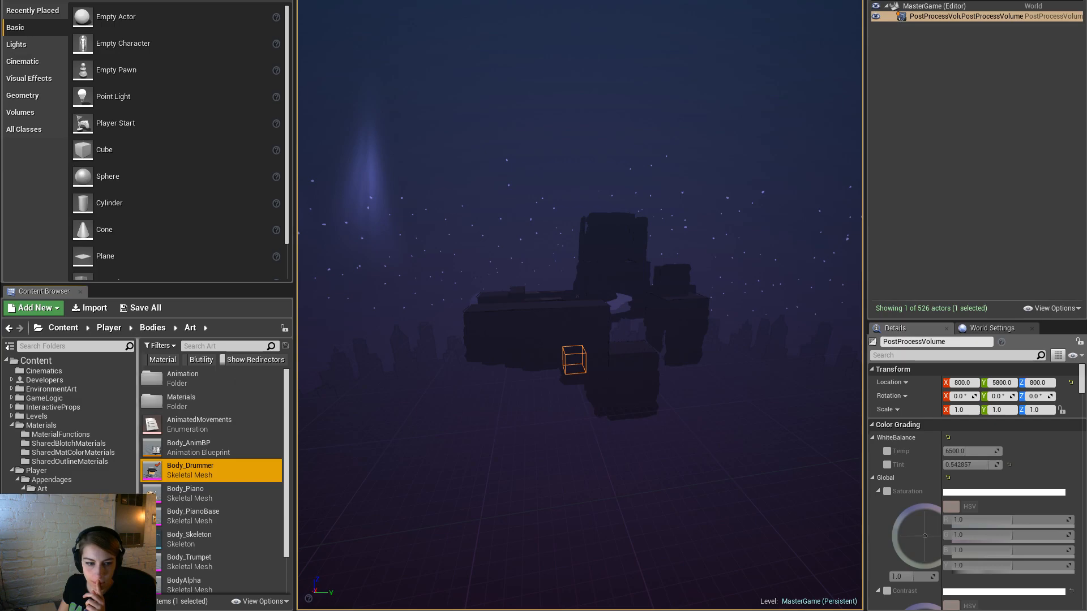
left_click(80, 470)
left_click(77, 479)
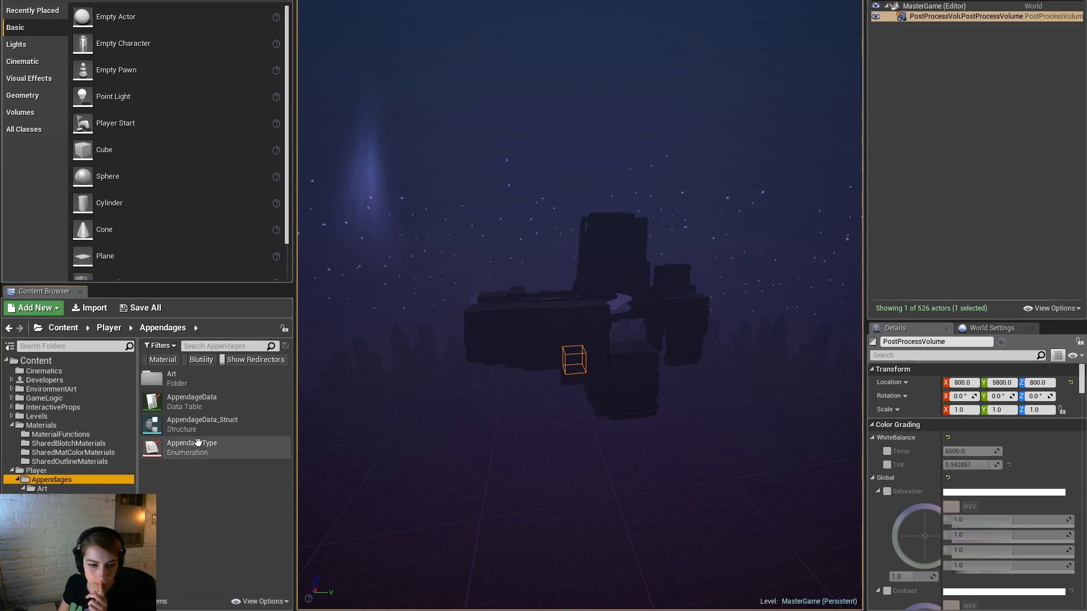
double_click(221, 379)
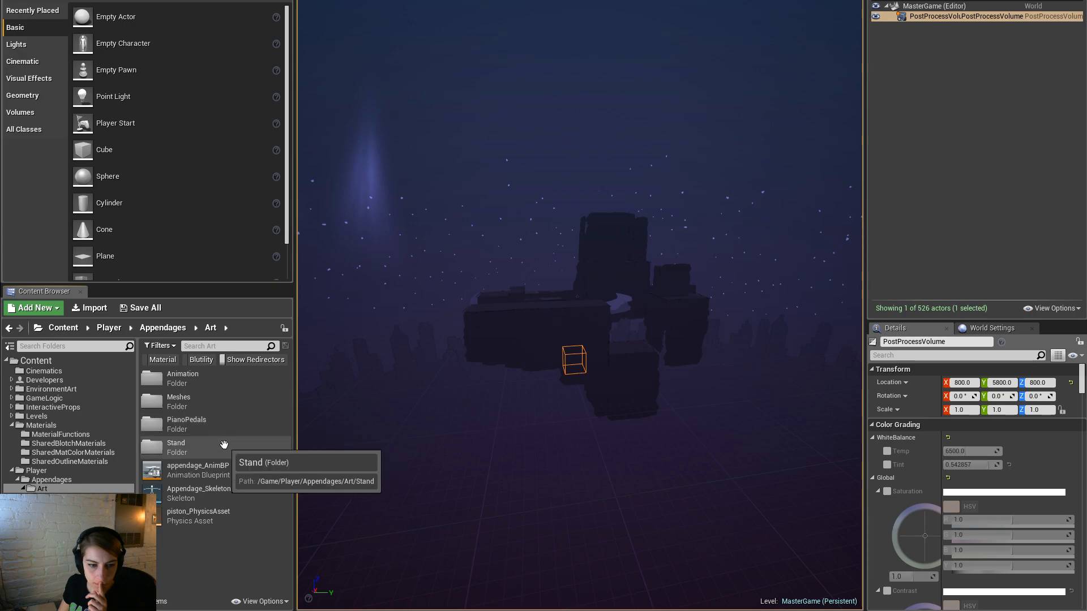
double_click(215, 401)
right_click(247, 424)
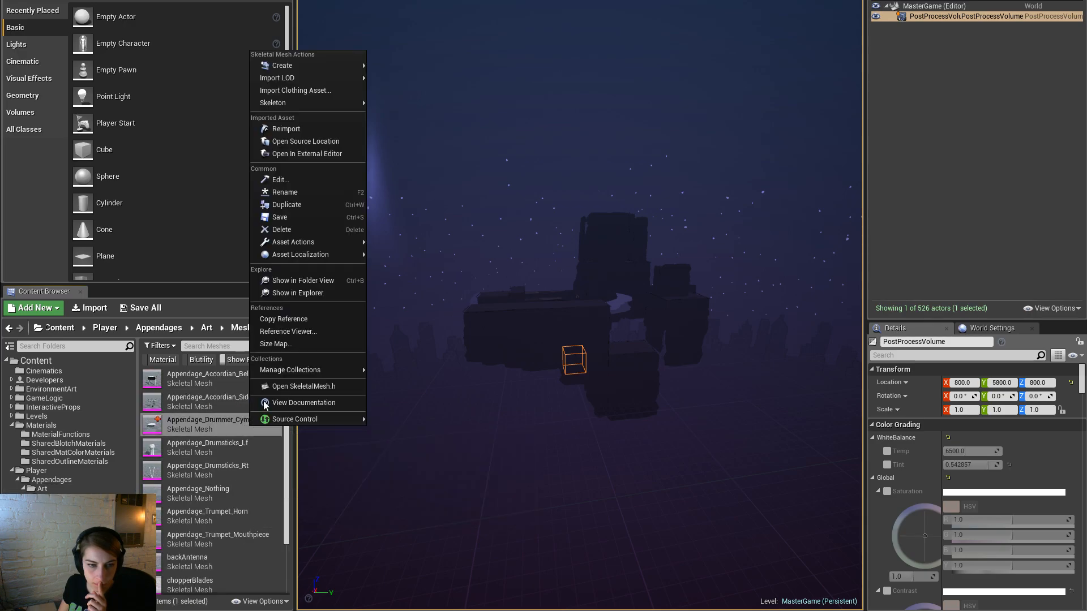
left_click(295, 131)
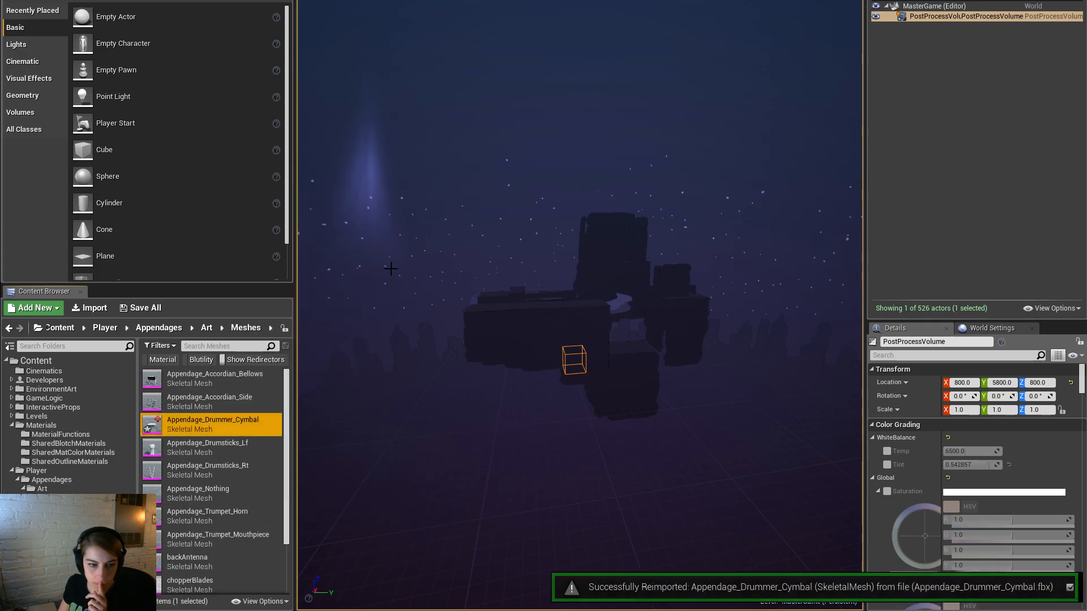
right_click(259, 424)
left_click(301, 221)
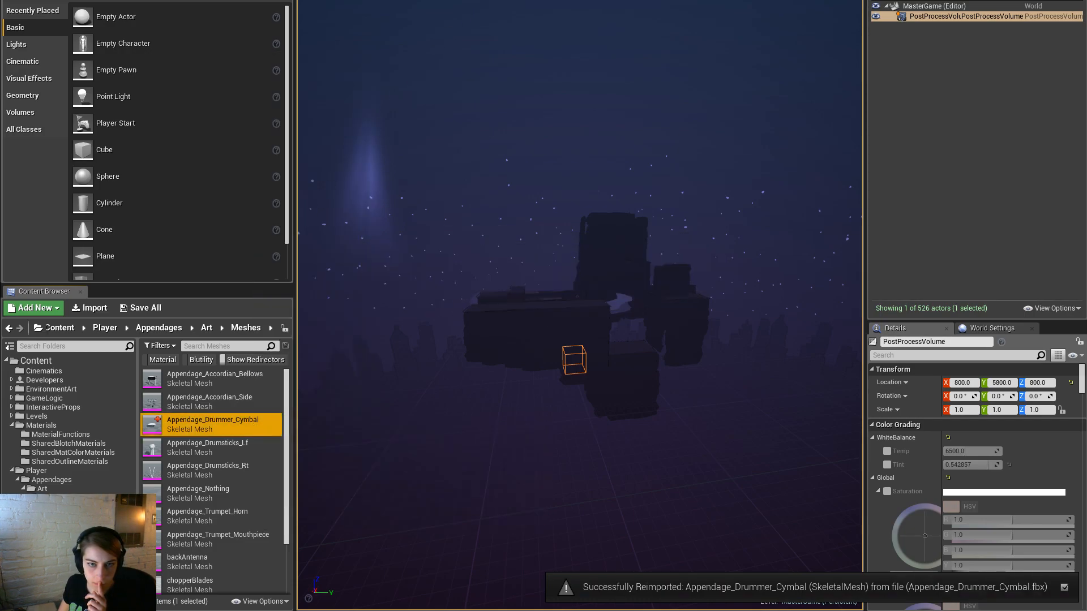
Step: Play the game full screen in the editor and load a level from the Opening group
left_click(628, 314)
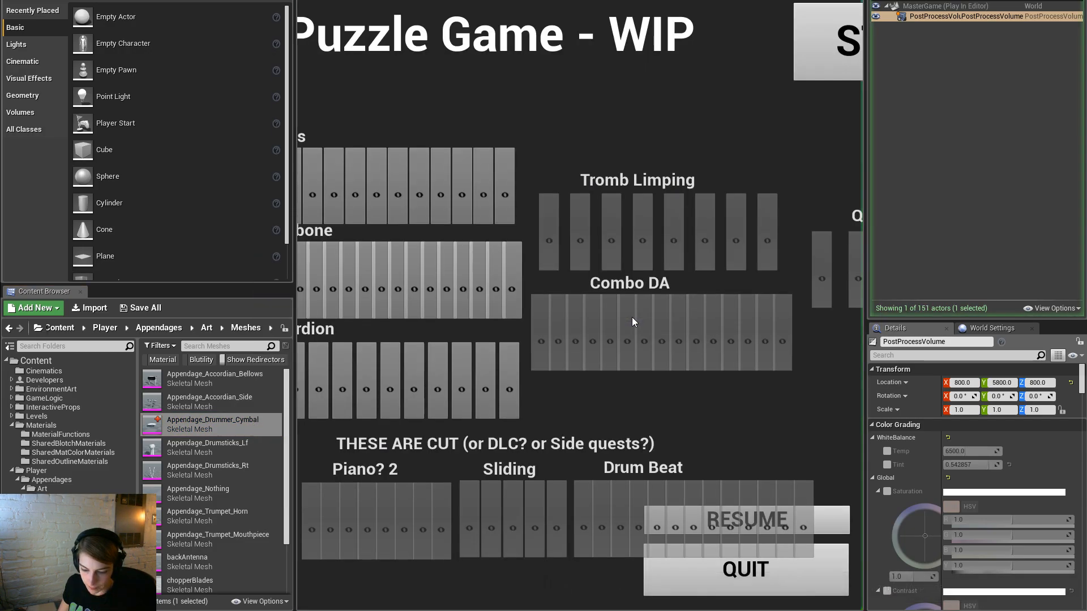
key("F11")
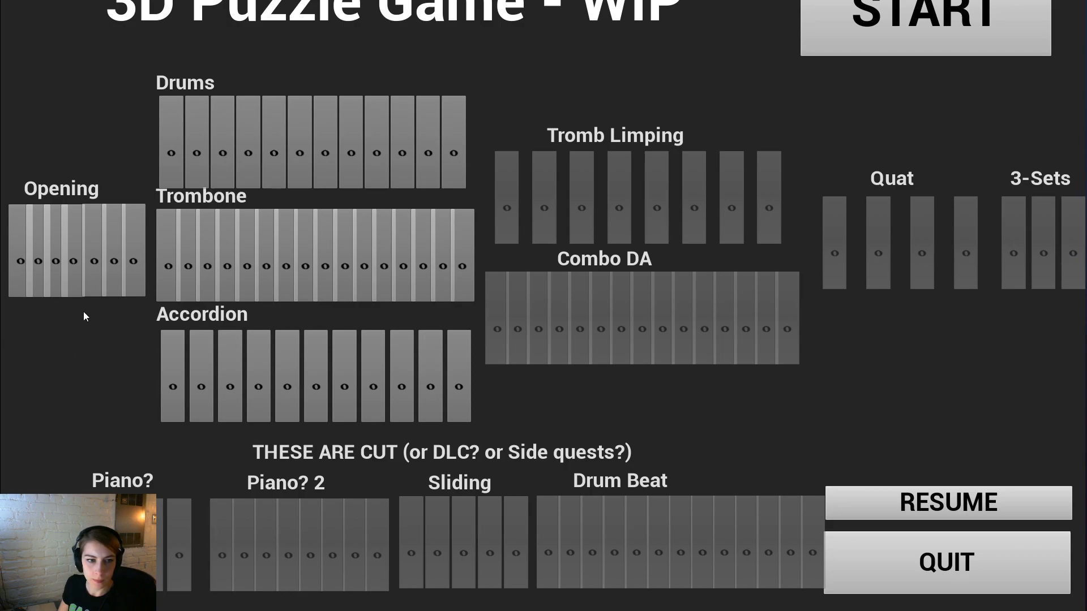
left_click(97, 281)
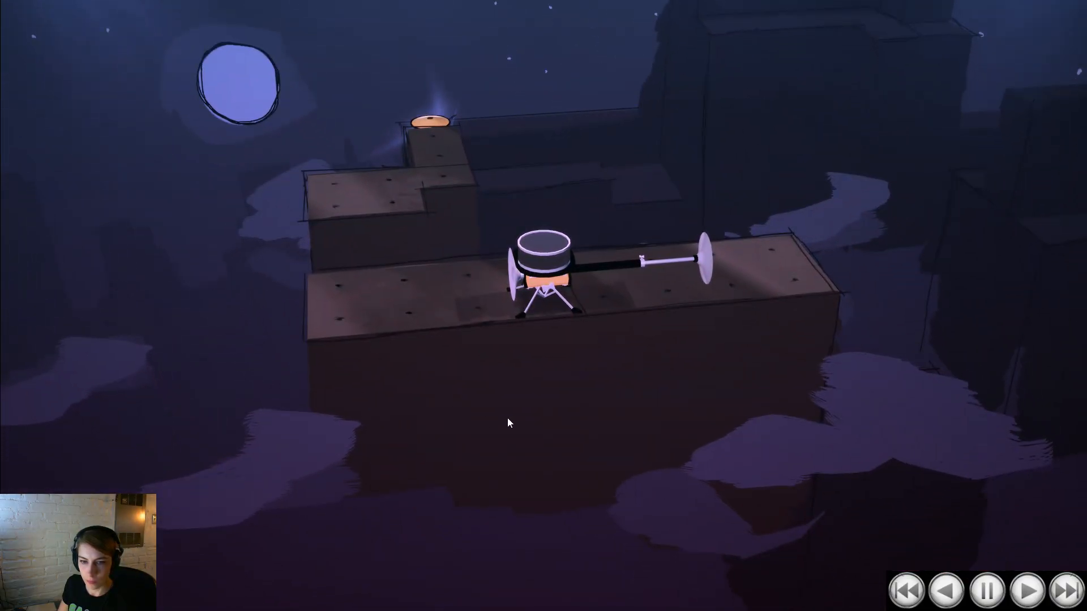
Step: Examine the drummer and its extended cymbal in play from several camera angles and arm directions, then end the play session
left_click_drag(508, 418, 542, 409)
key("space")
mouse_move(558, 444)
left_mouse_down()
mouse_move(521, 397)
mouse_move(554, 460)
left_mouse_up()
left_click_drag(445, 433, 404, 427)
left_click_drag(666, 397, 611, 463)
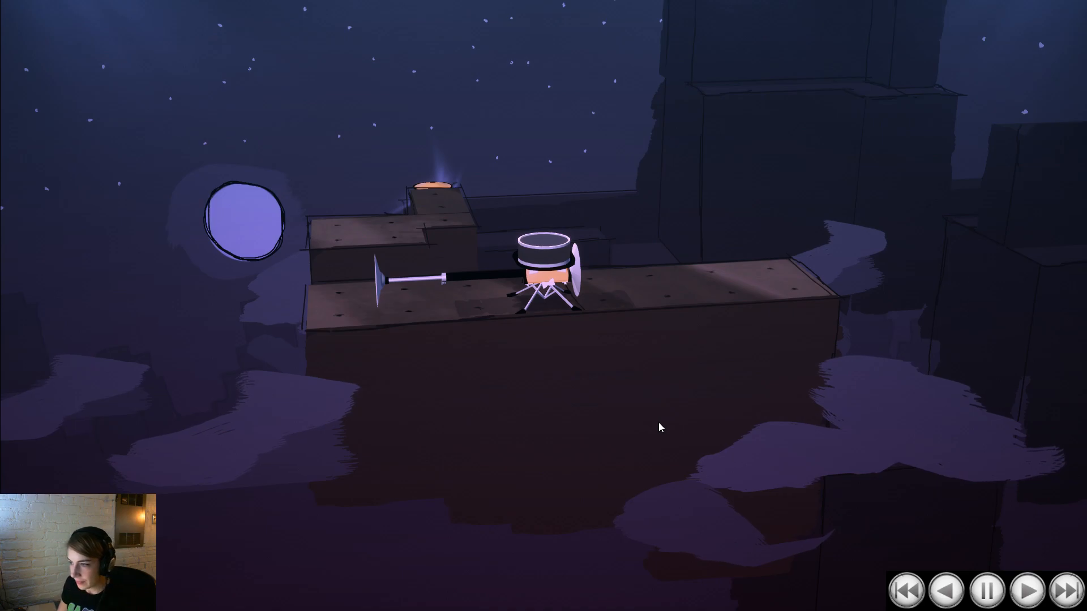
key("d")
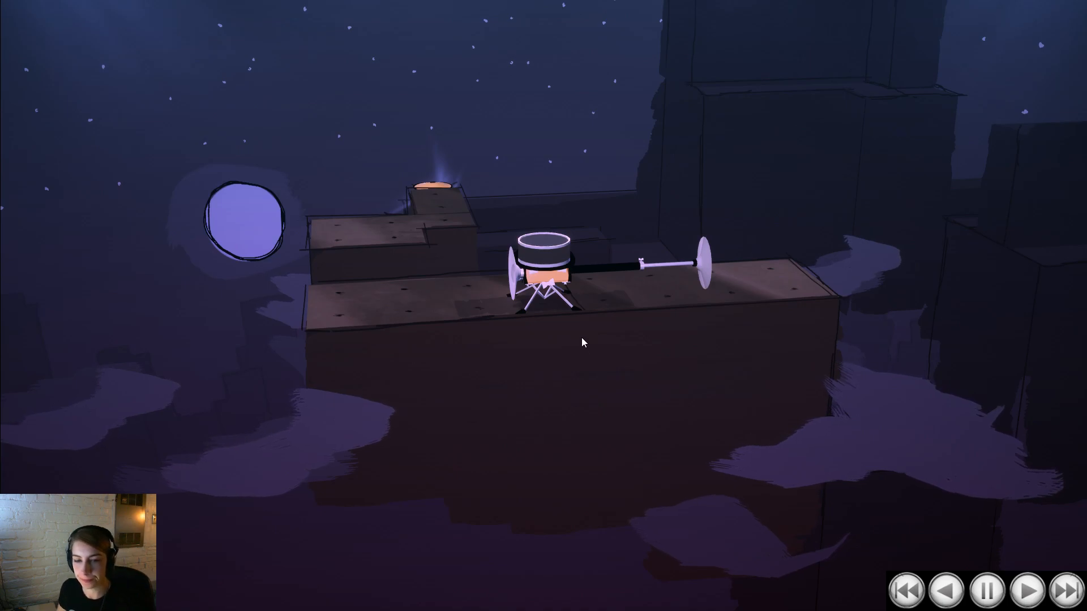
left_click_drag(617, 360, 572, 253)
left_click_drag(602, 306, 378, 320)
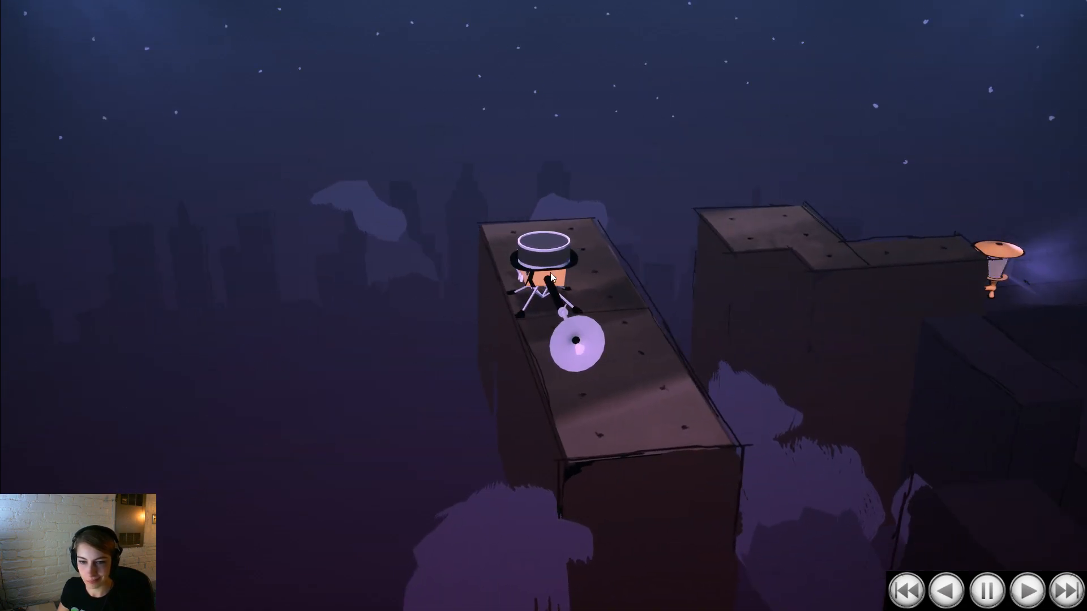
key("Escape")
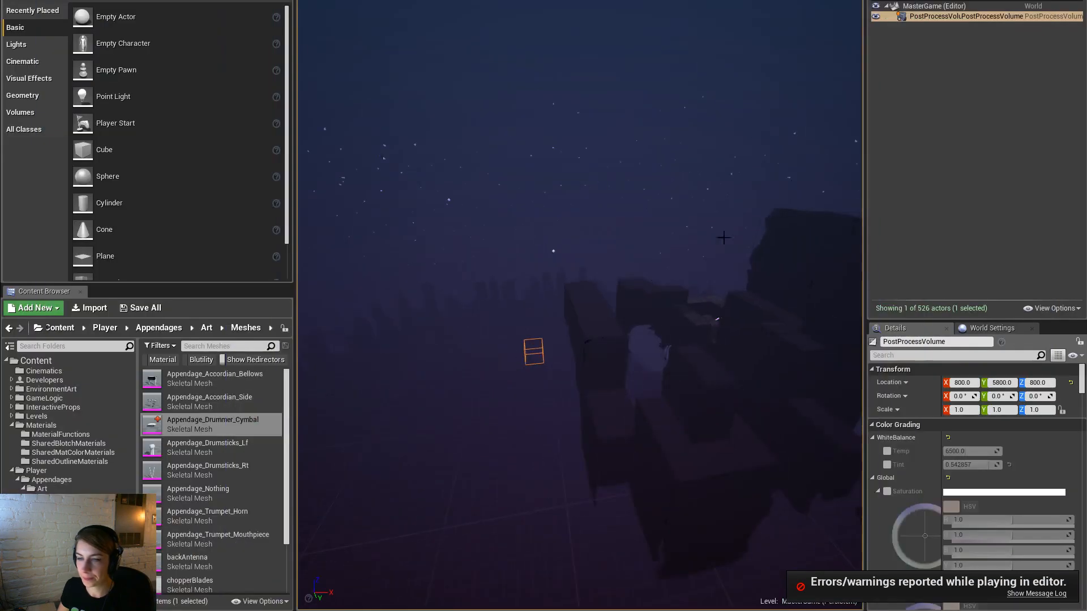
left_click(523, 324)
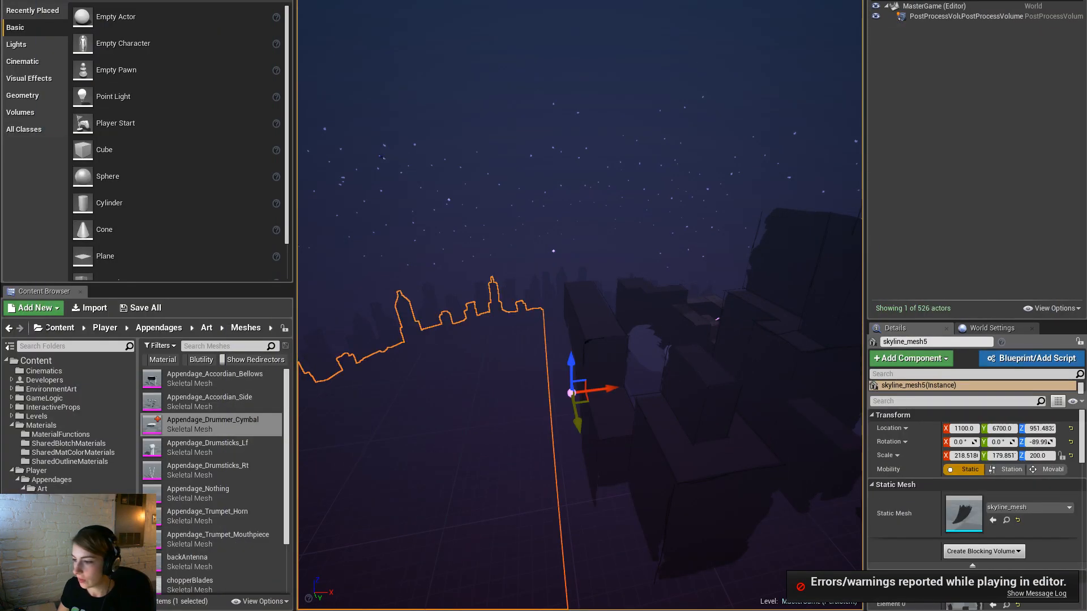
Step: Switch to Maya, save the Appendage_MasterRig.ma scene and open Body_Drummer.ma from the Bodies folder
key("alt+Tab")
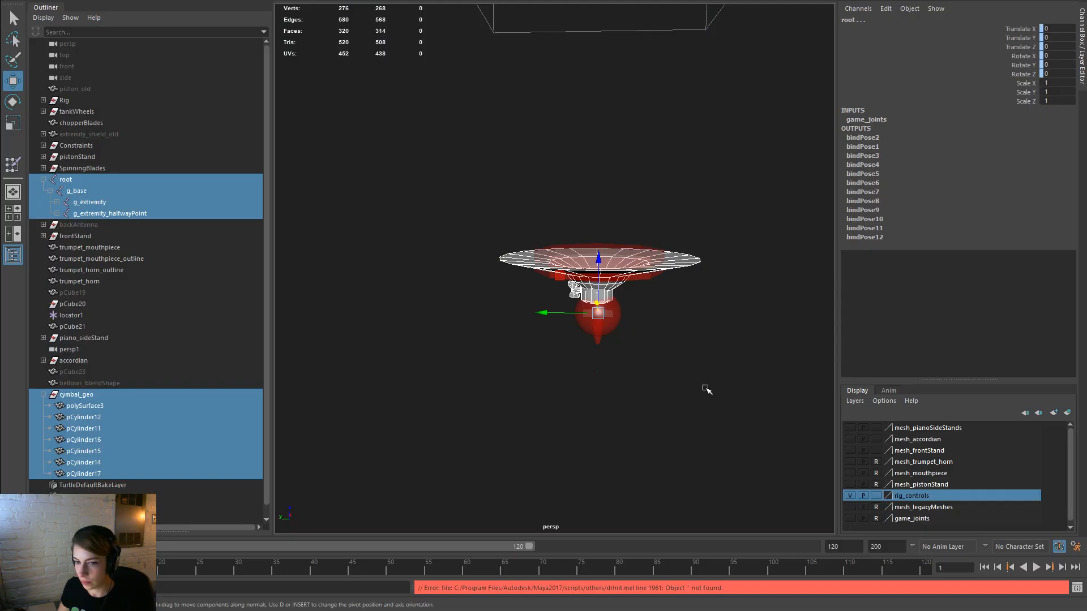
left_click(694, 391)
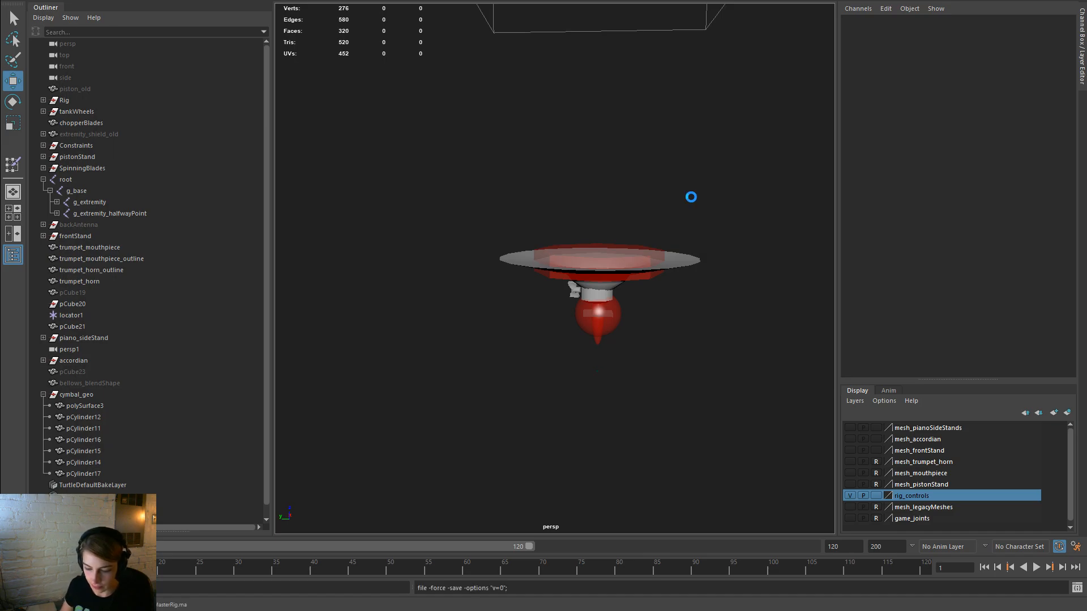
key("ctrl+o")
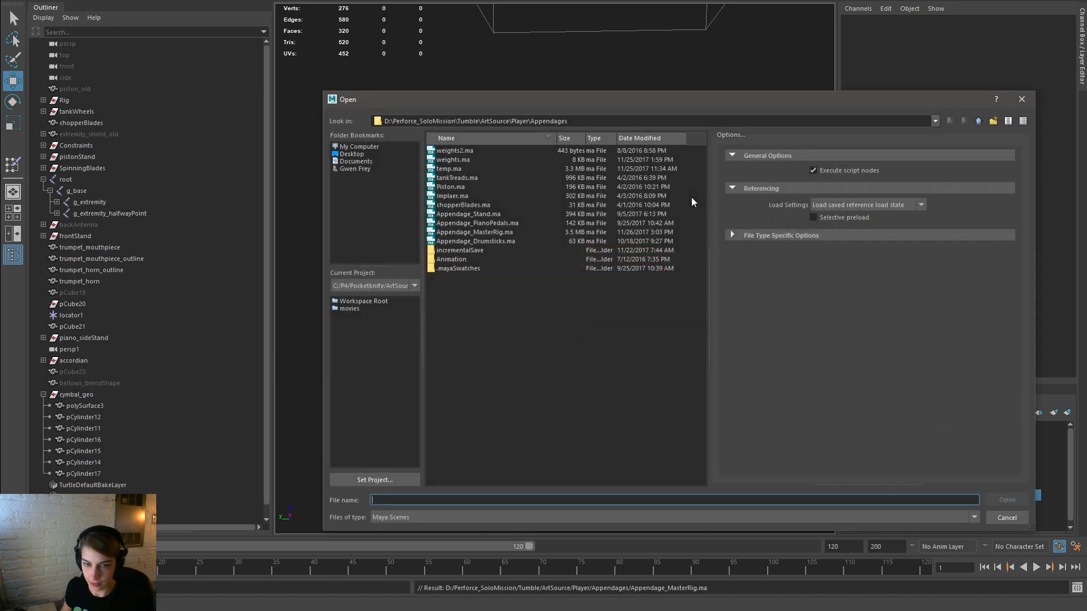
left_click(510, 249)
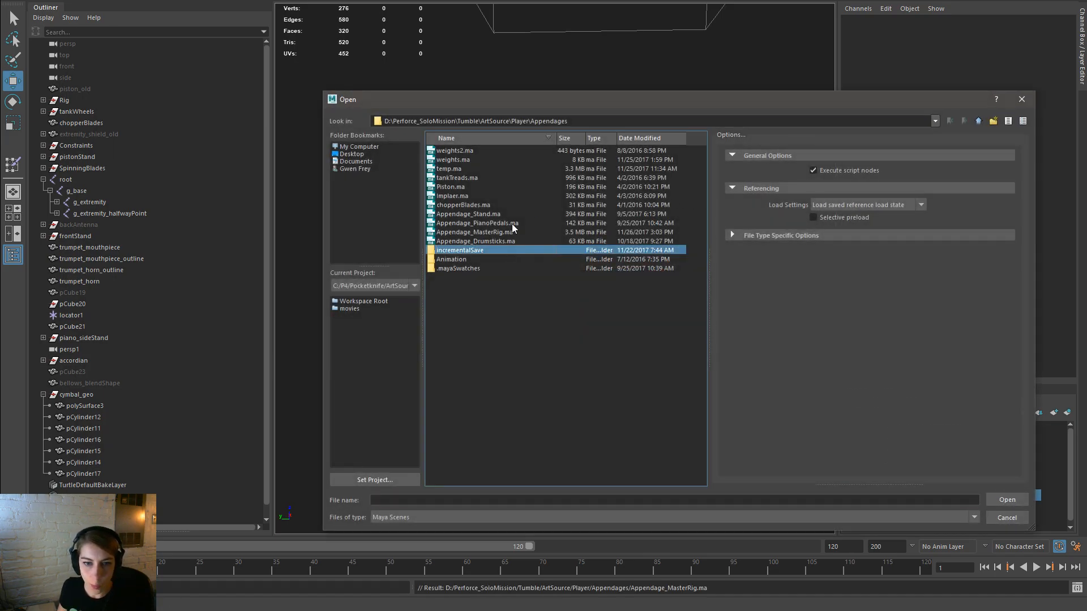
left_click(980, 121)
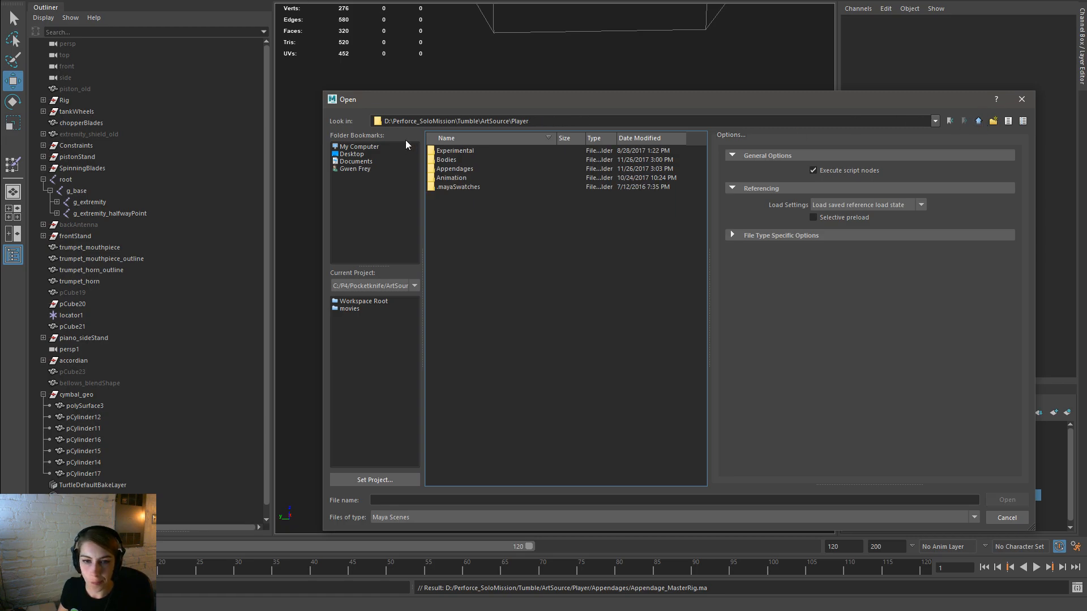
double_click(453, 159)
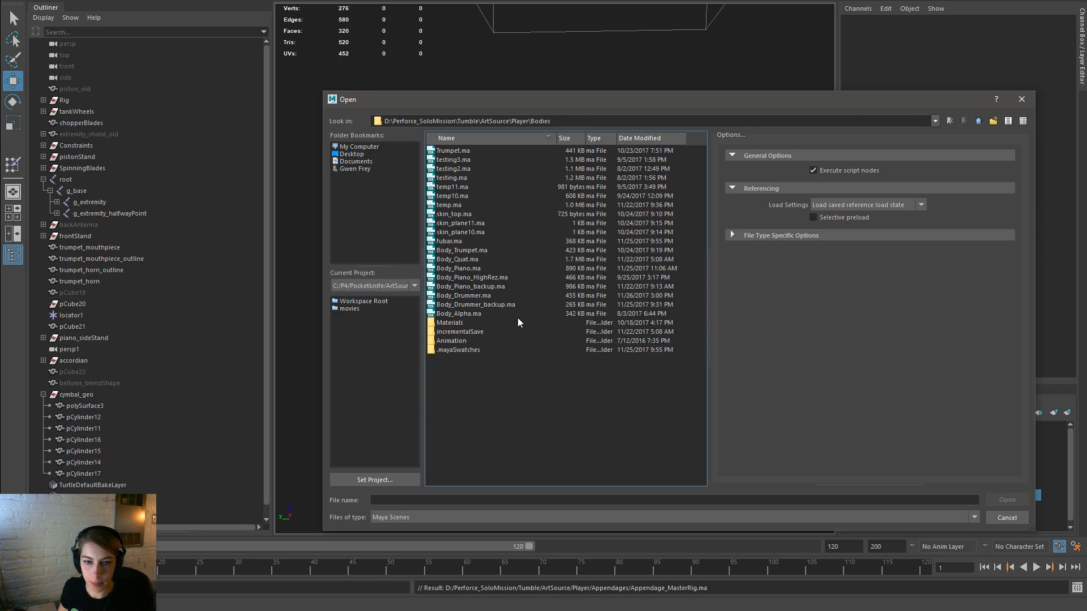
double_click(501, 294)
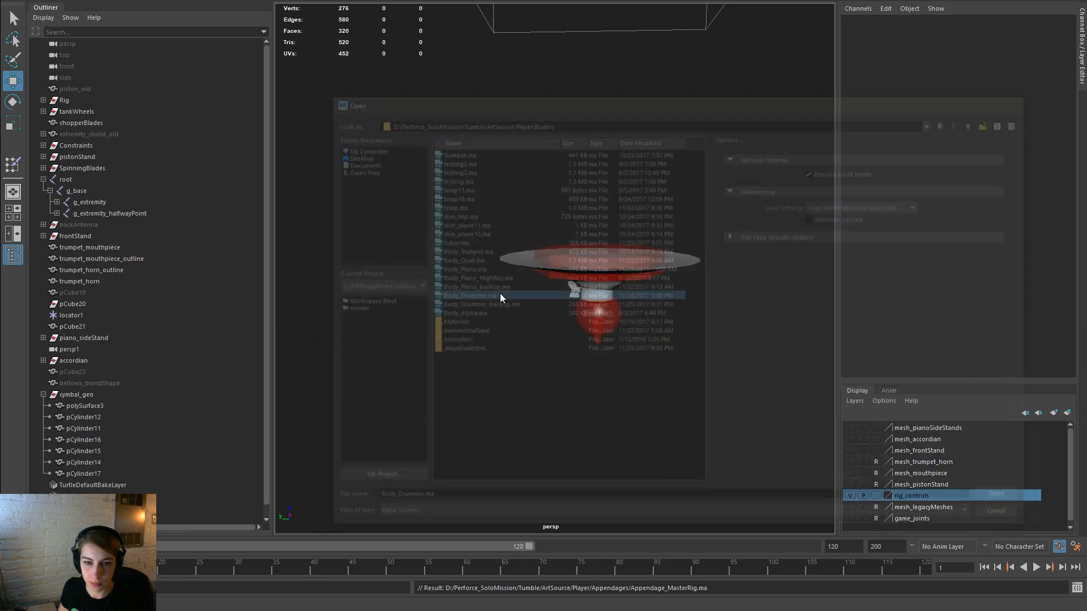
Step: Create a reference to Body_Trumpet.ma from the Bodies folder in the drummer scene
left_click_drag(698, 335, 653, 337, "alt")
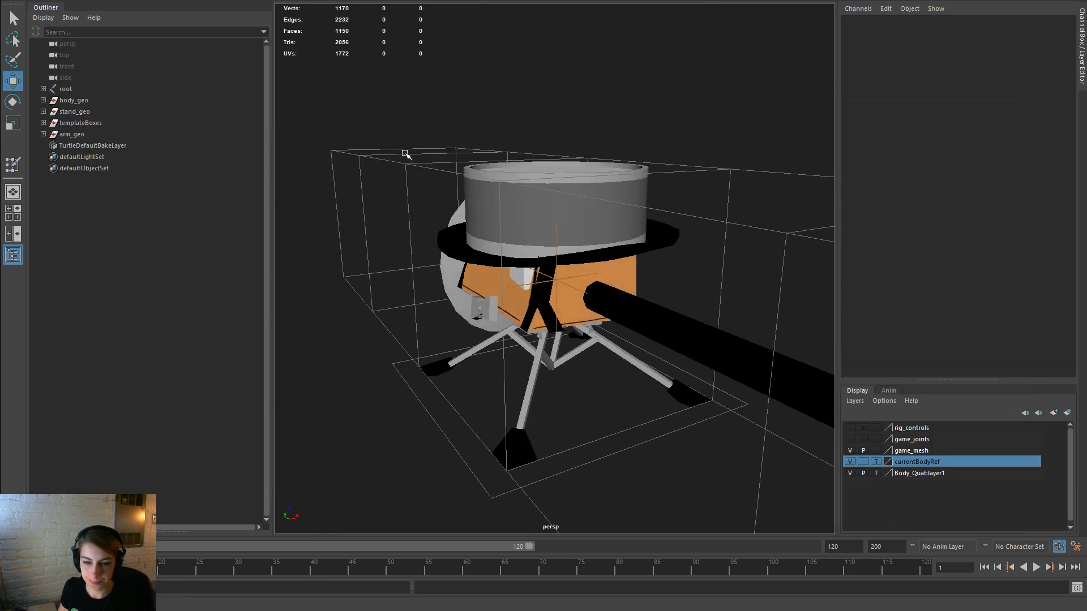
key("space")
left_click(278, 109)
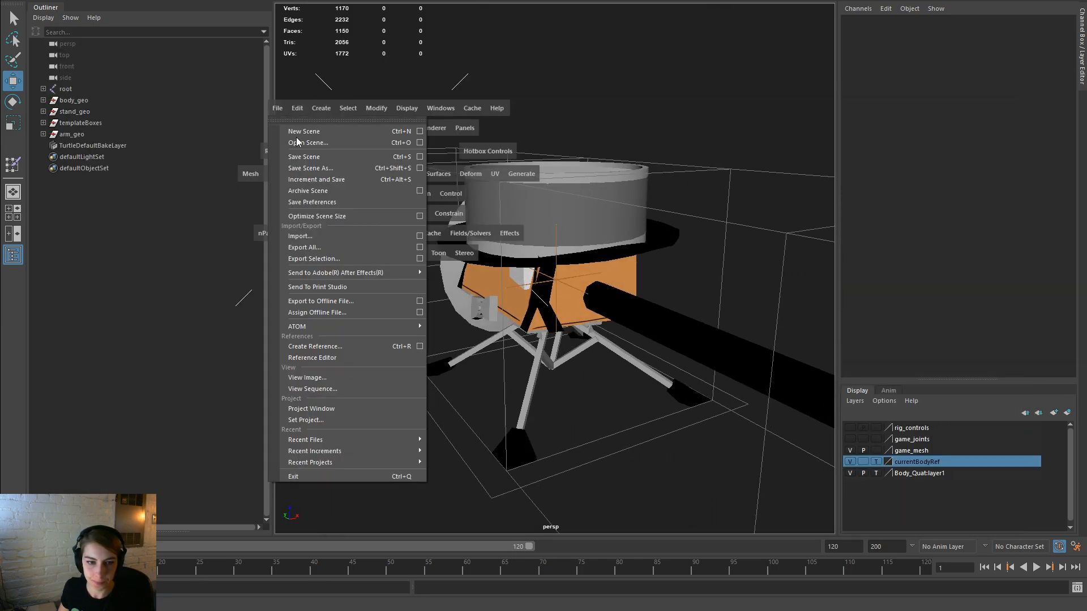
left_click(351, 345)
left_click(496, 259)
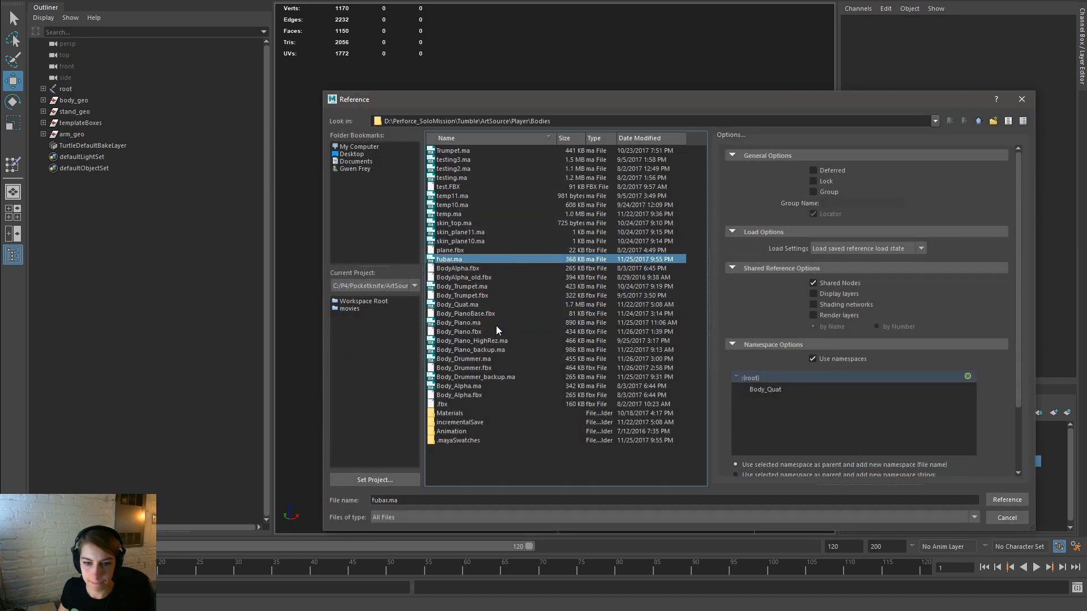
left_click(488, 288)
double_click(488, 288)
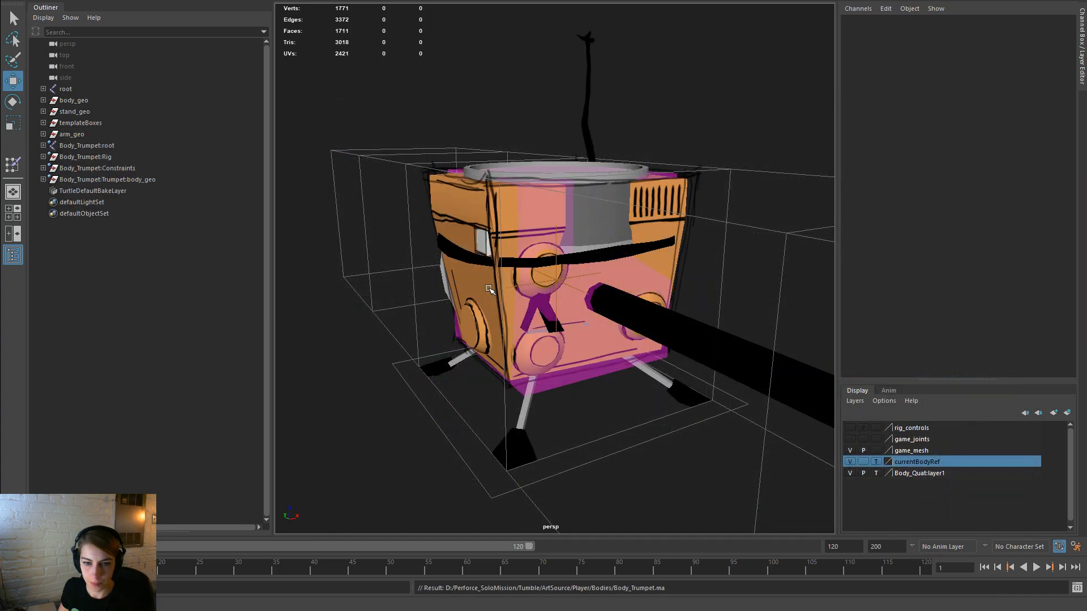
Step: Select the referenced Body_Trumpet body_geo group and isolate it in the view
left_click_drag(619, 293, 519, 263, "alt")
right_click_drag(519, 263, 589, 248, "alt")
left_click(581, 235)
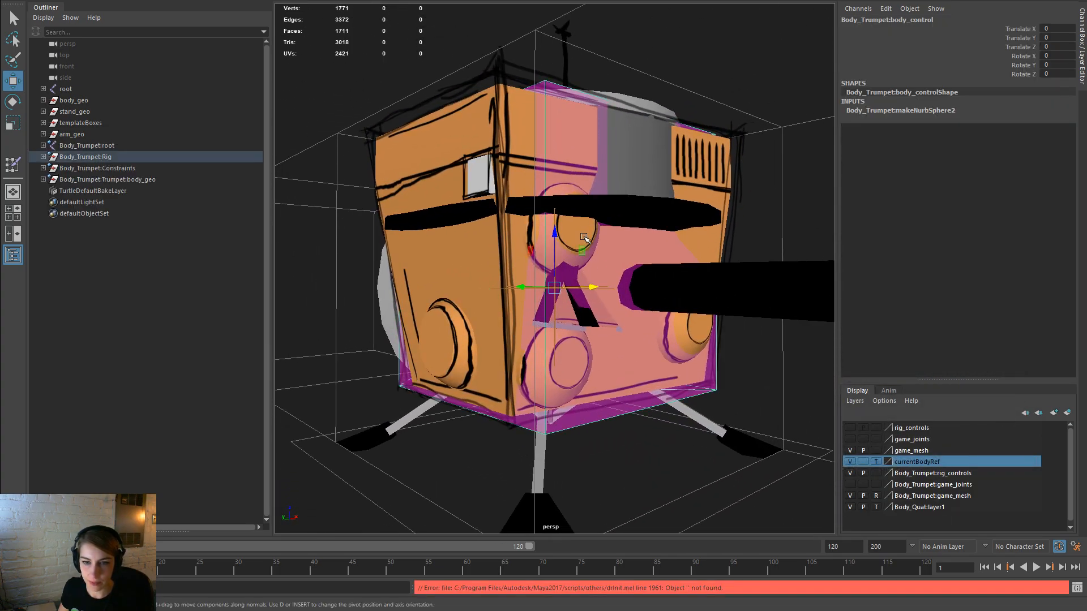
left_click_drag(538, 243, 594, 219, "alt")
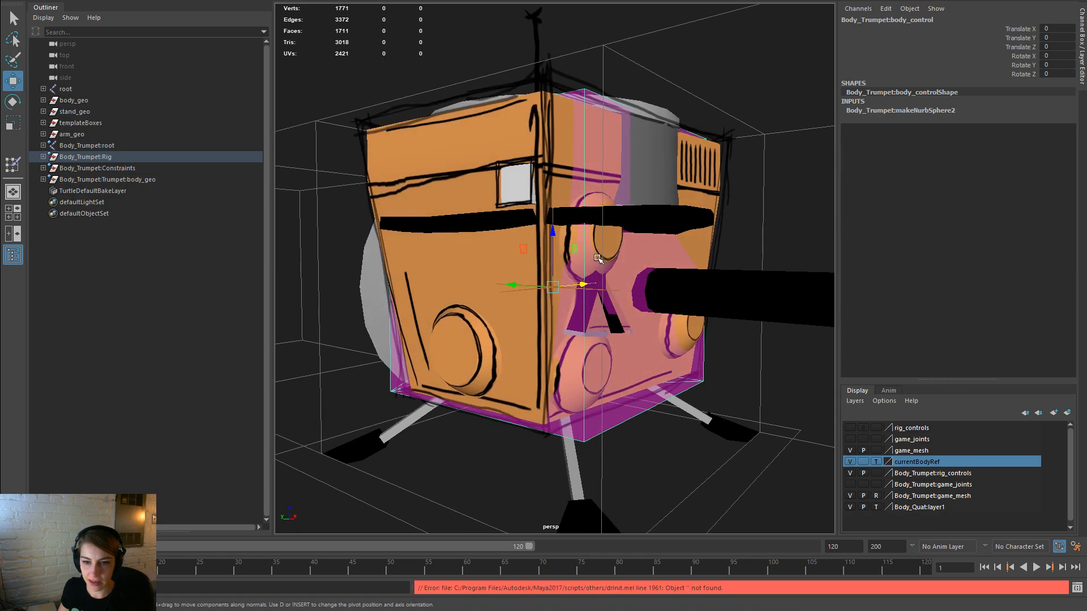
left_click_drag(613, 268, 527, 321, "alt")
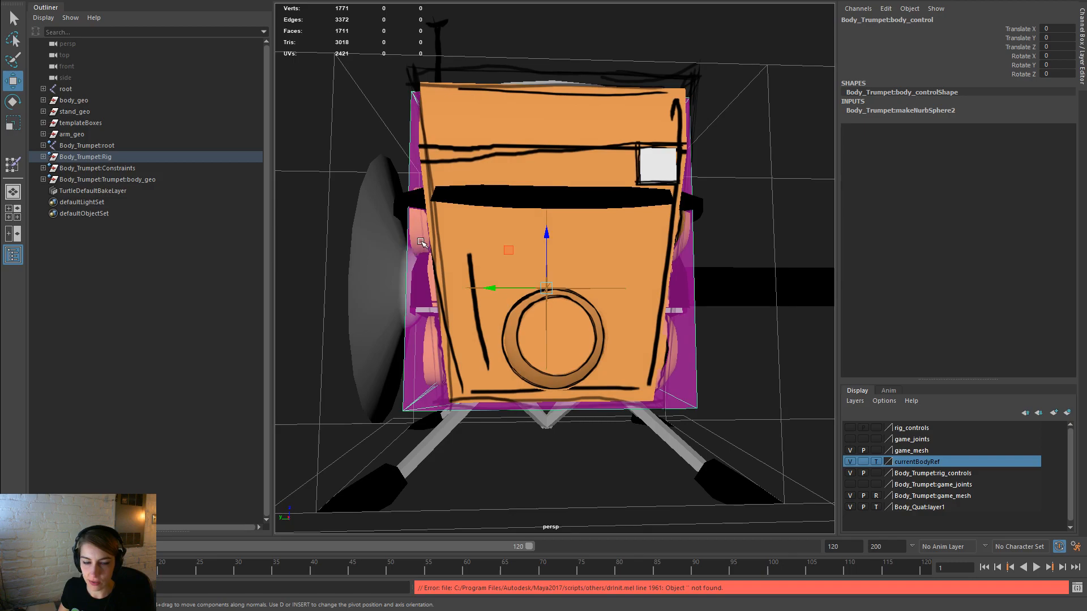
left_click(126, 180)
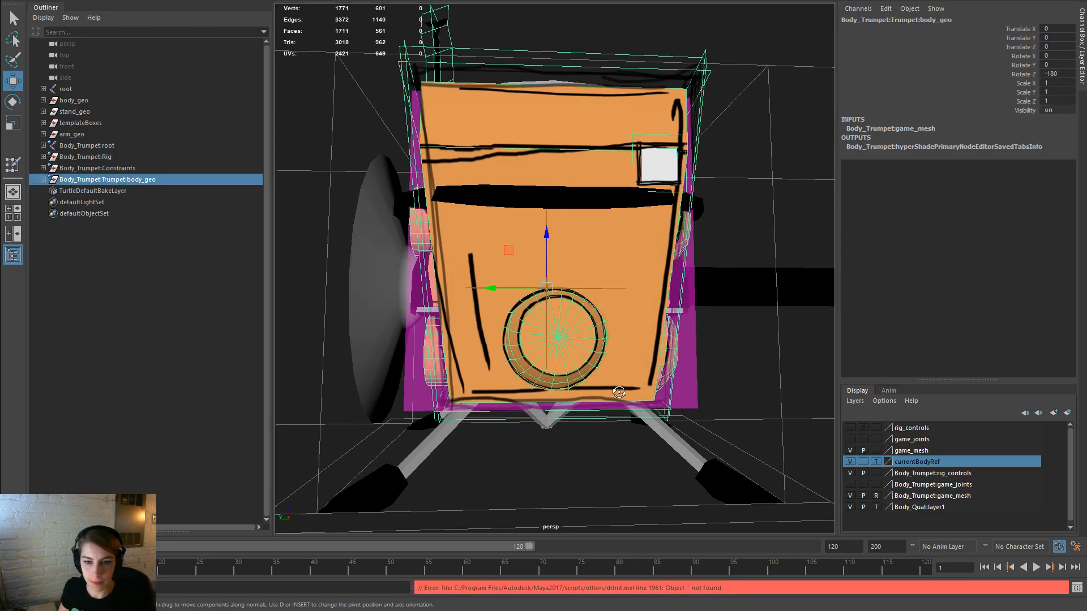
left_click_drag(469, 326, 583, 345, "alt")
key("space")
left_click_drag(506, 209, 645, 143)
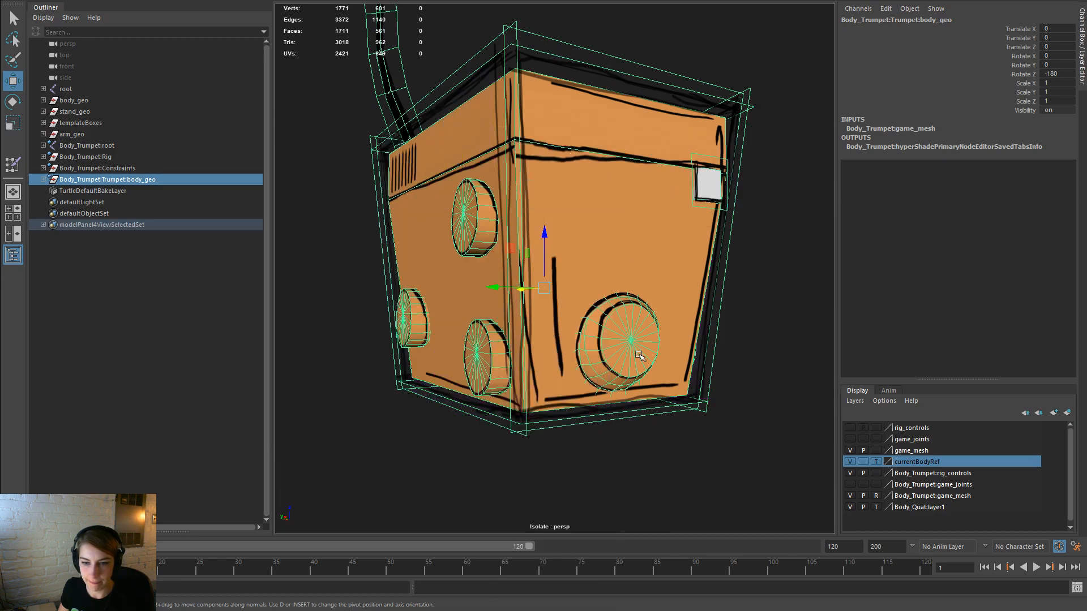
left_click_drag(638, 351, 603, 298, "alt")
right_click_drag(603, 298, 618, 265, "alt")
right_click(617, 264)
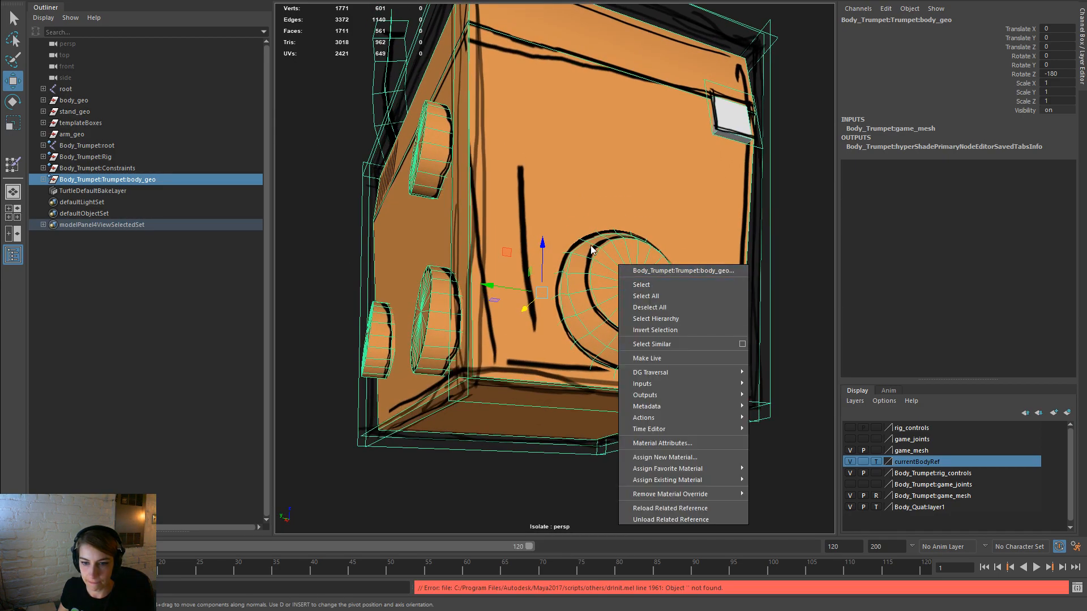
mouse_move(596, 302)
left_mouse_down("alt")
mouse_move(503, 335)
mouse_move(340, 324)
mouse_move(538, 327)
mouse_move(514, 329)
mouse_move(585, 312)
left_mouse_up("alt")
right_click(584, 312)
right_click(533, 320)
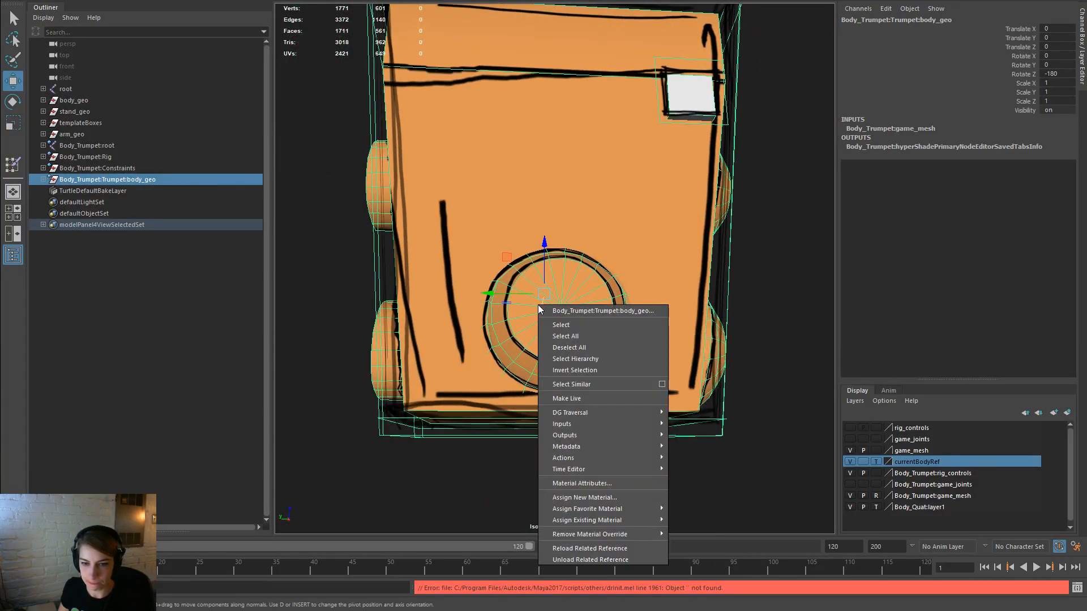
left_click(415, 340)
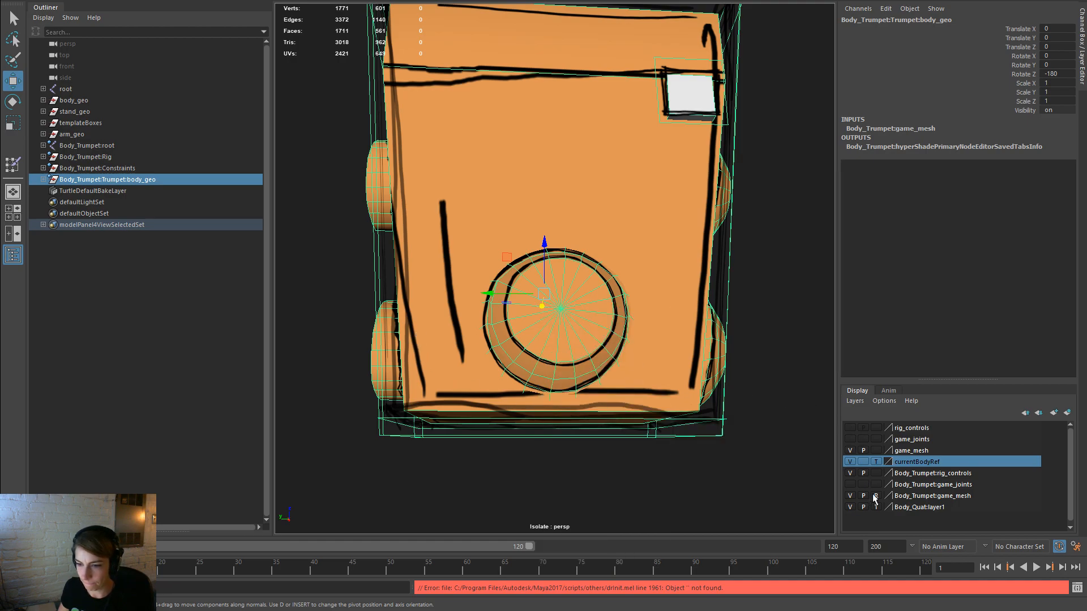
Step: Select all faces of the large round knob on the trumpet body's side and extract them into a separate mesh
right_click_drag(529, 264, 541, 301)
double_click(574, 351)
key("space")
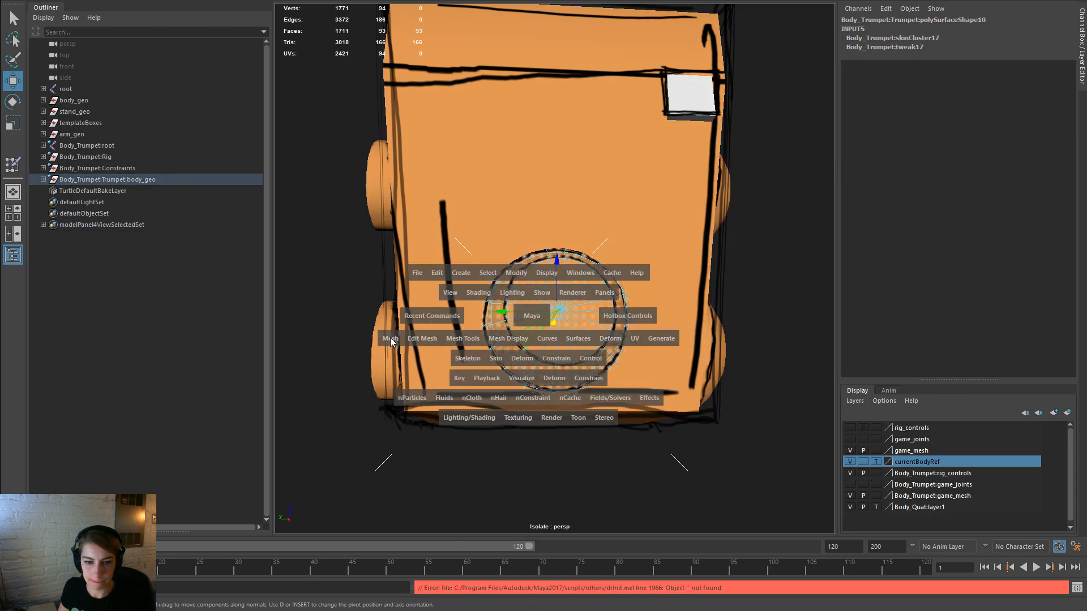
left_click(424, 342)
left_click(390, 338)
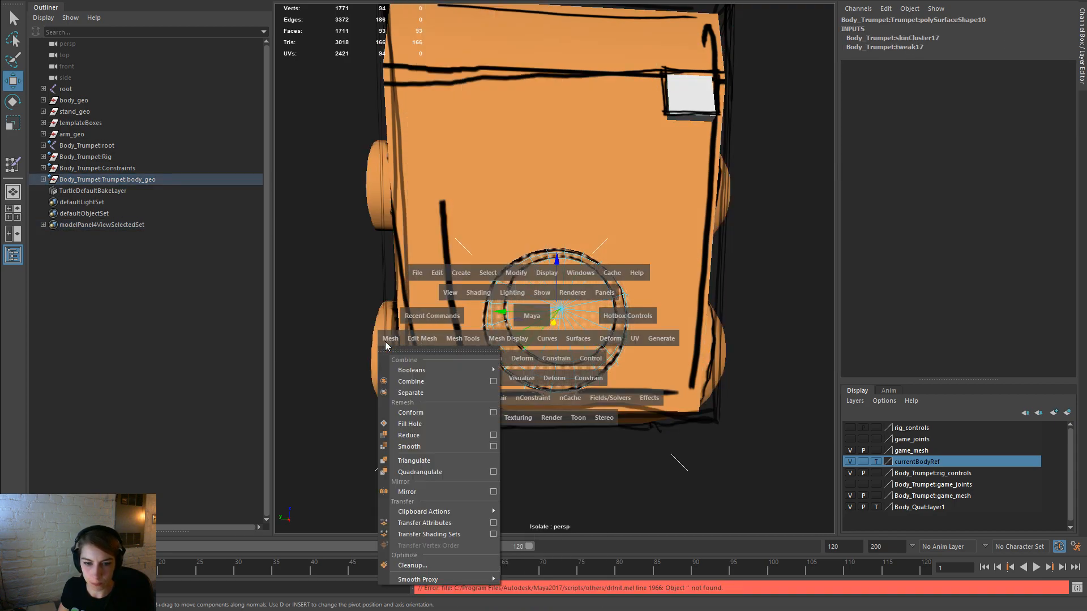
left_click(297, 401)
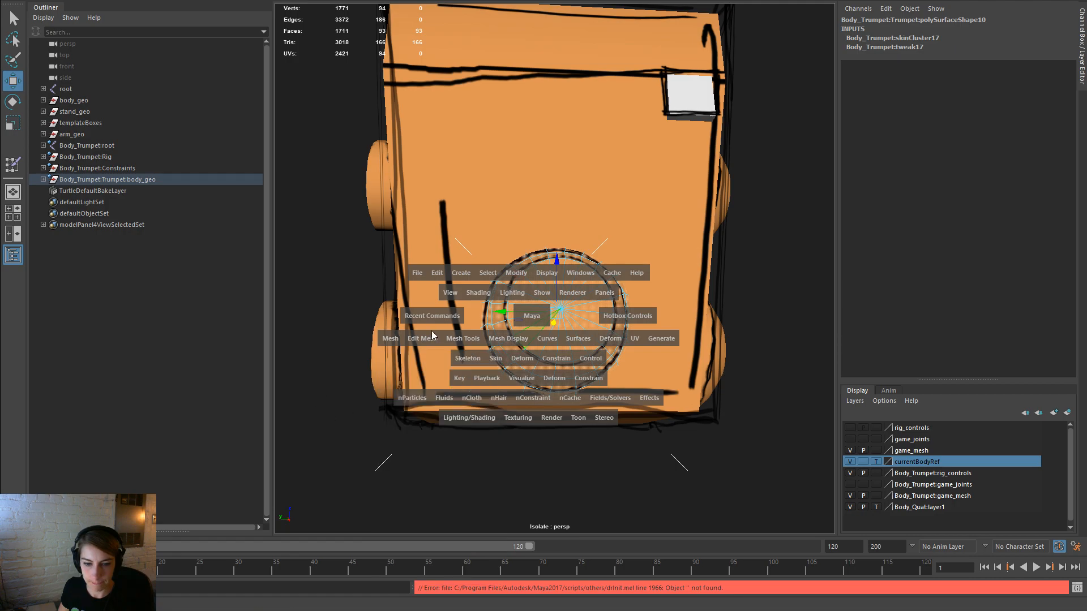
left_click(431, 334)
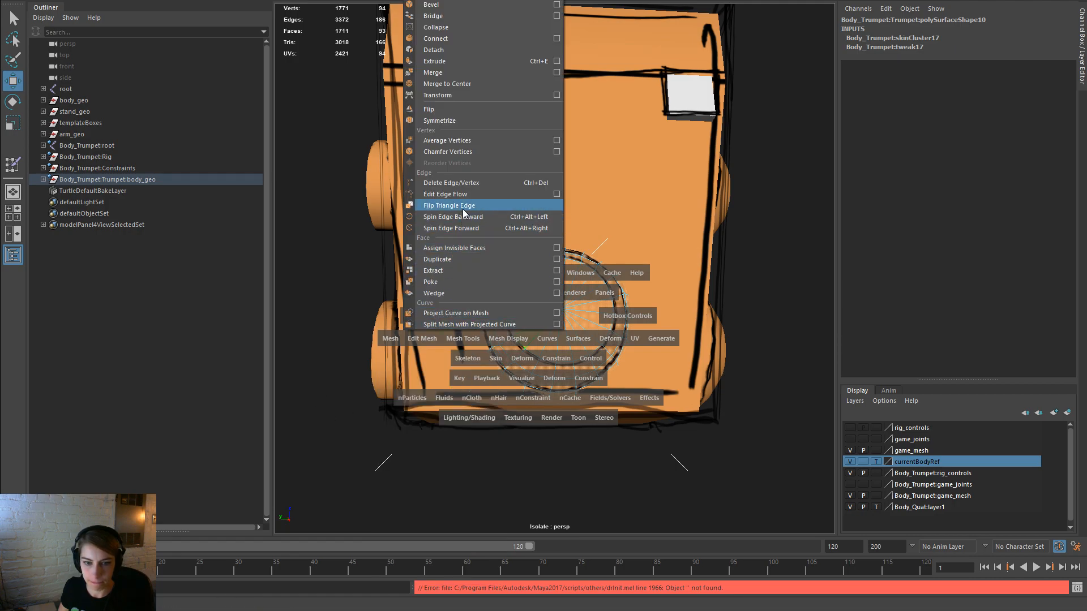
left_click(463, 270)
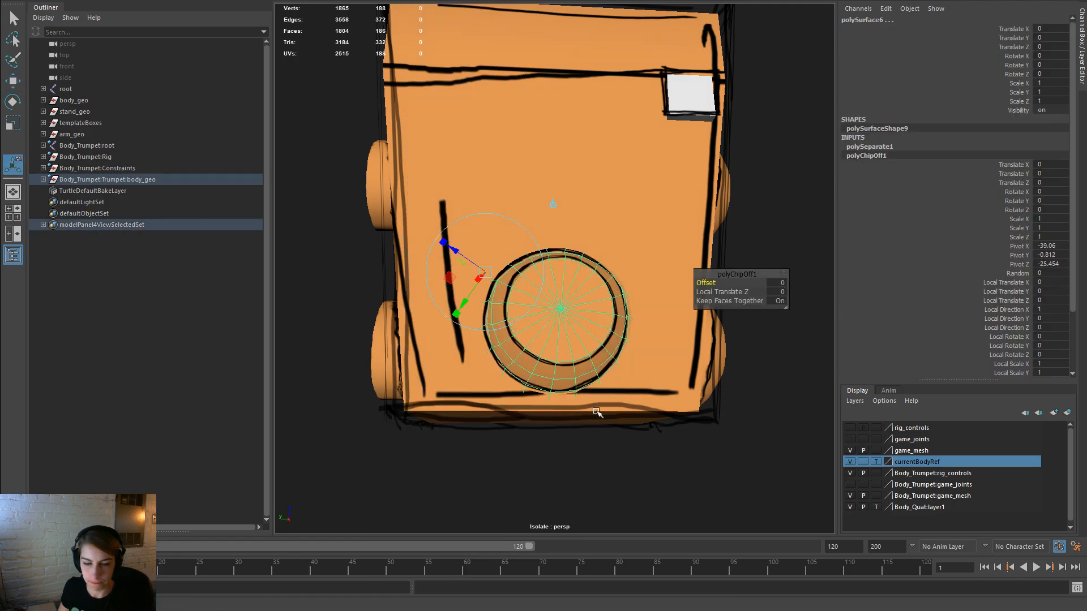
key("w")
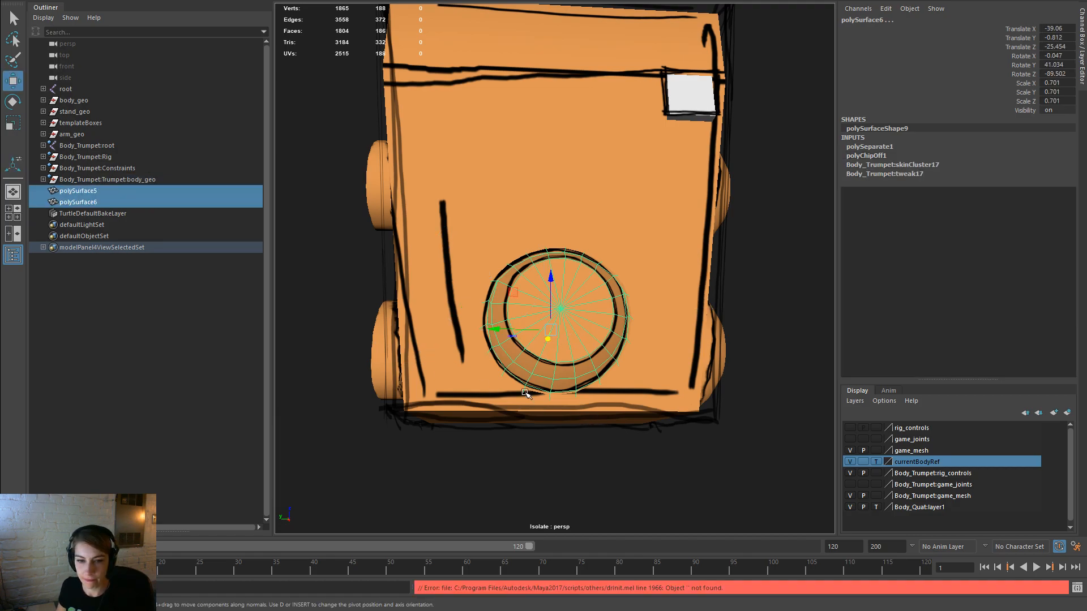
Step: Duplicate the white square plane near the upper corner of the trumpet body's side
scroll(526, 390, "down", 3)
key("space")
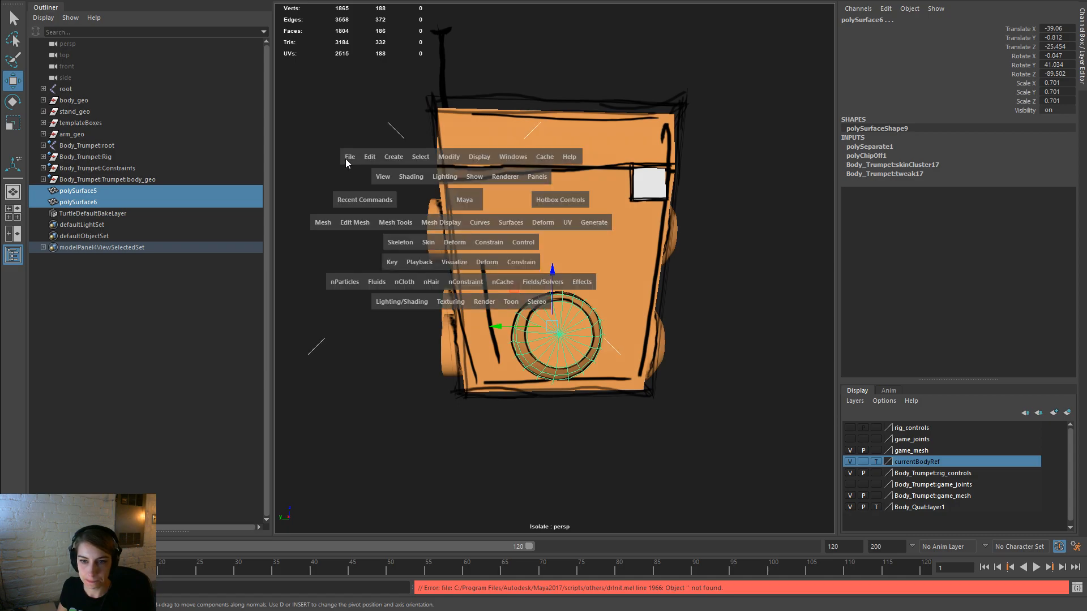
right_click_drag(624, 186, 630, 197)
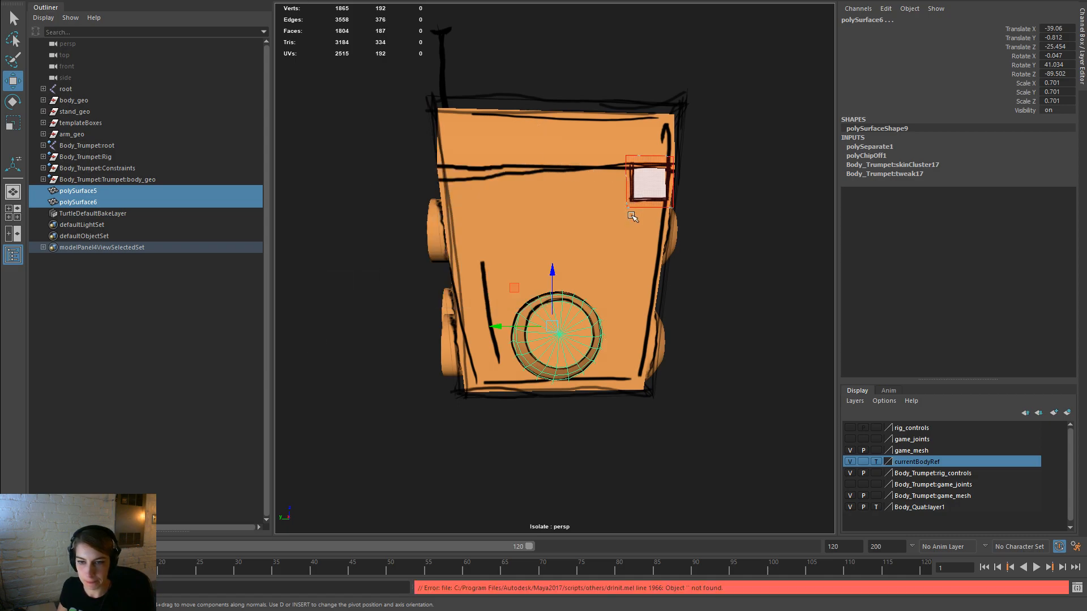
left_click(650, 198)
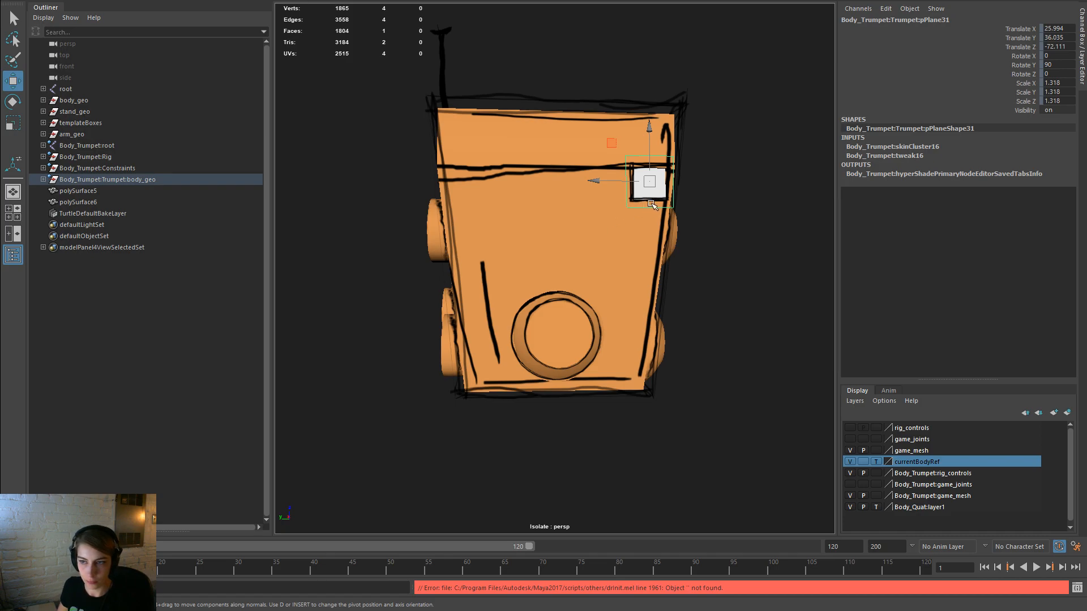
key("ctrl+d")
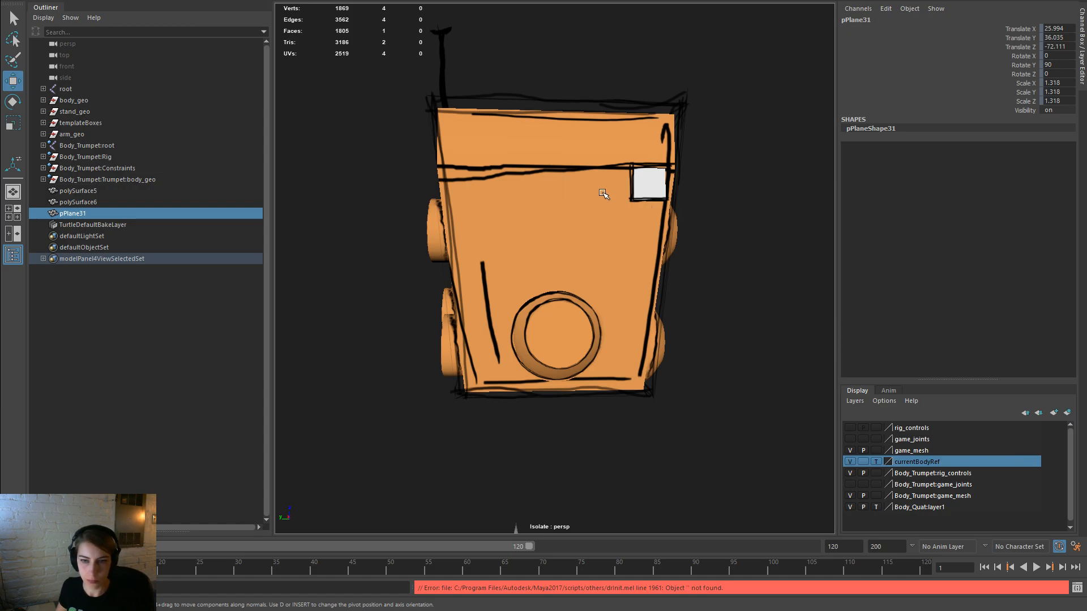
key("space")
left_click(461, 173)
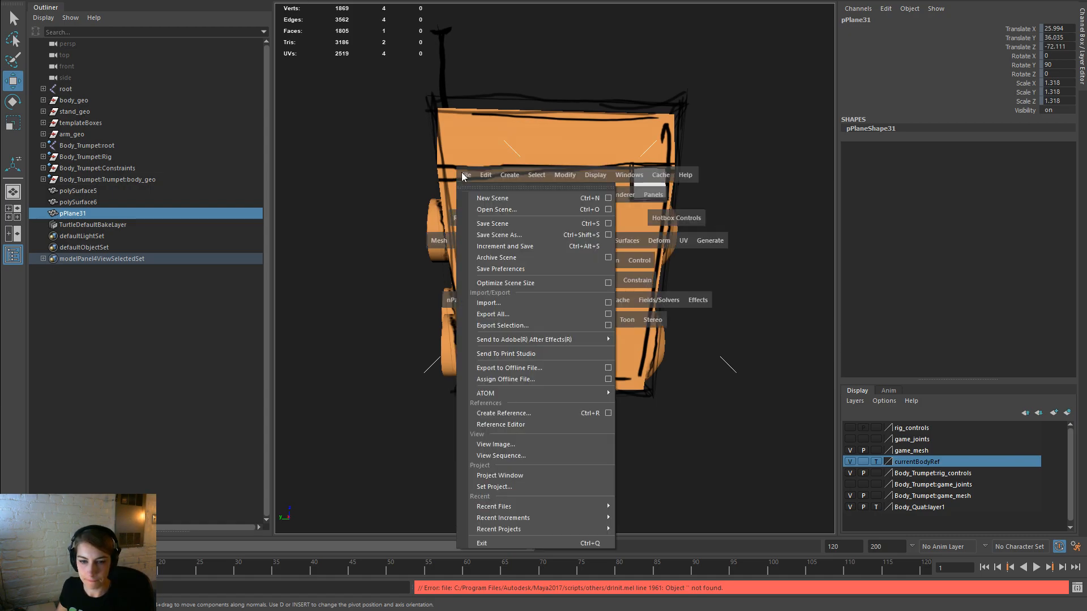
left_click(542, 325)
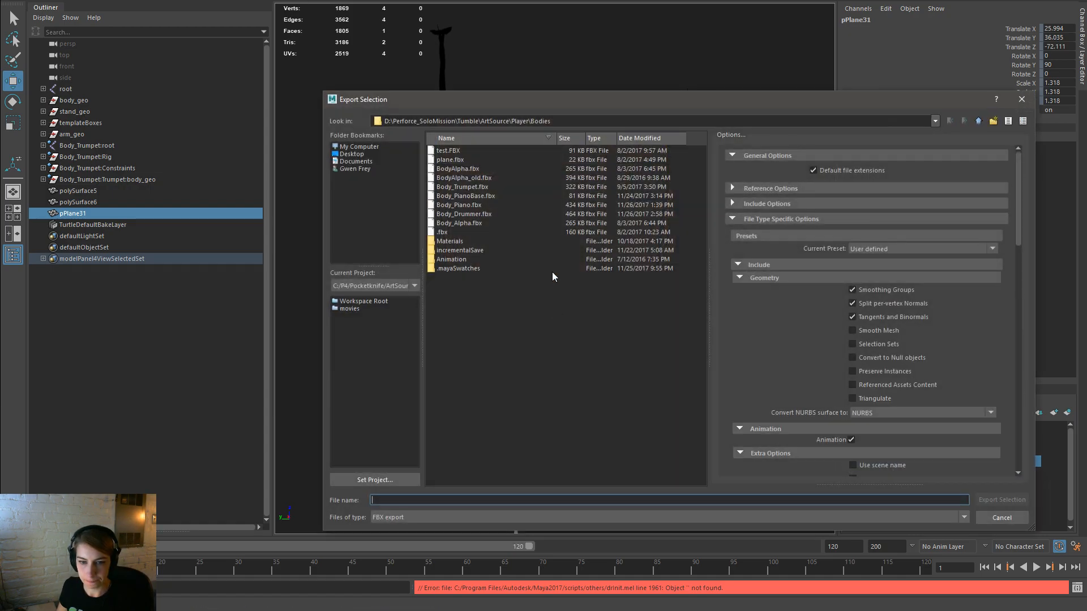
left_click(998, 517)
Step: Remove the Body_Trumpet.ma reference from the scene using the Reference Editor
key("space")
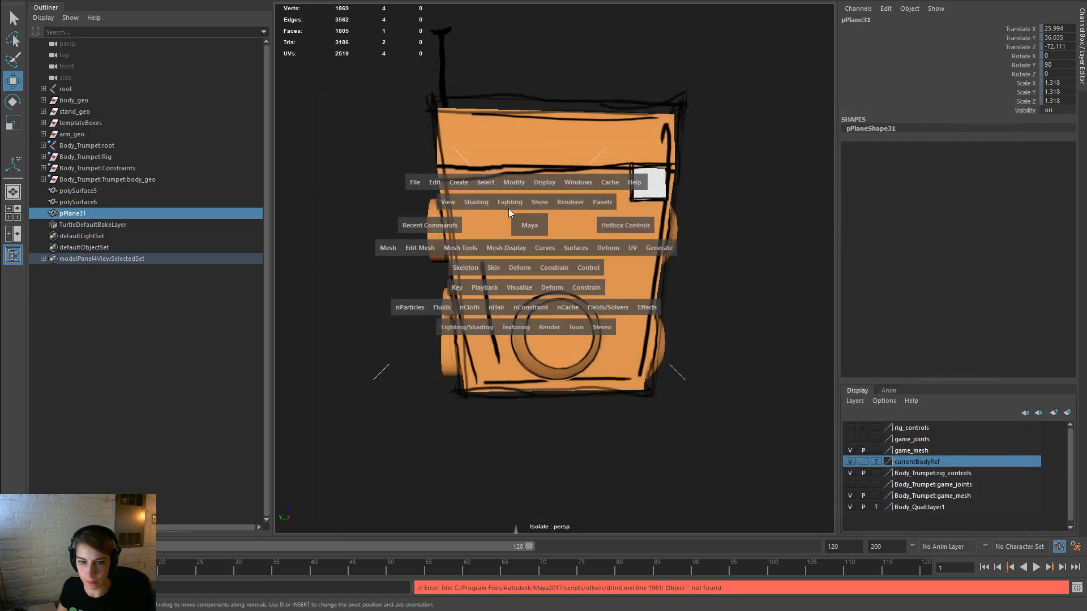
left_click(409, 182)
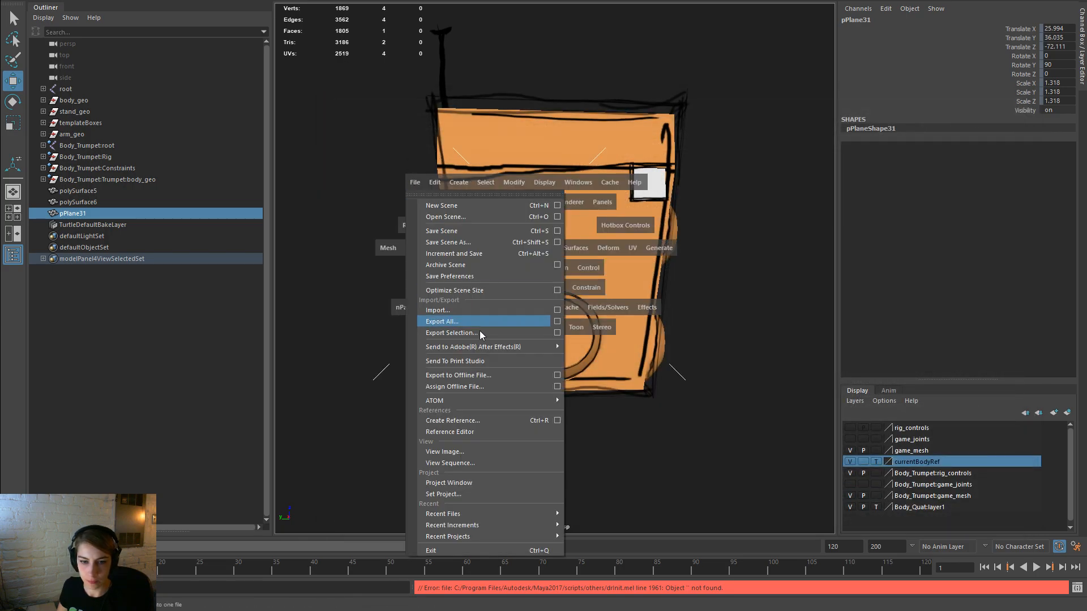
left_click(490, 432)
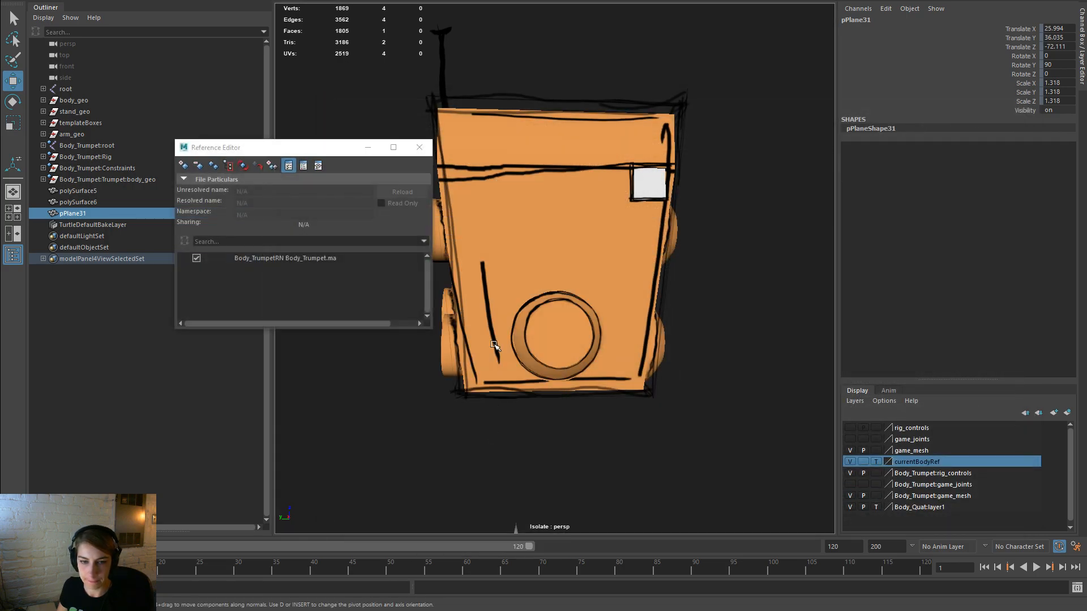
left_click(199, 167)
left_click(519, 280)
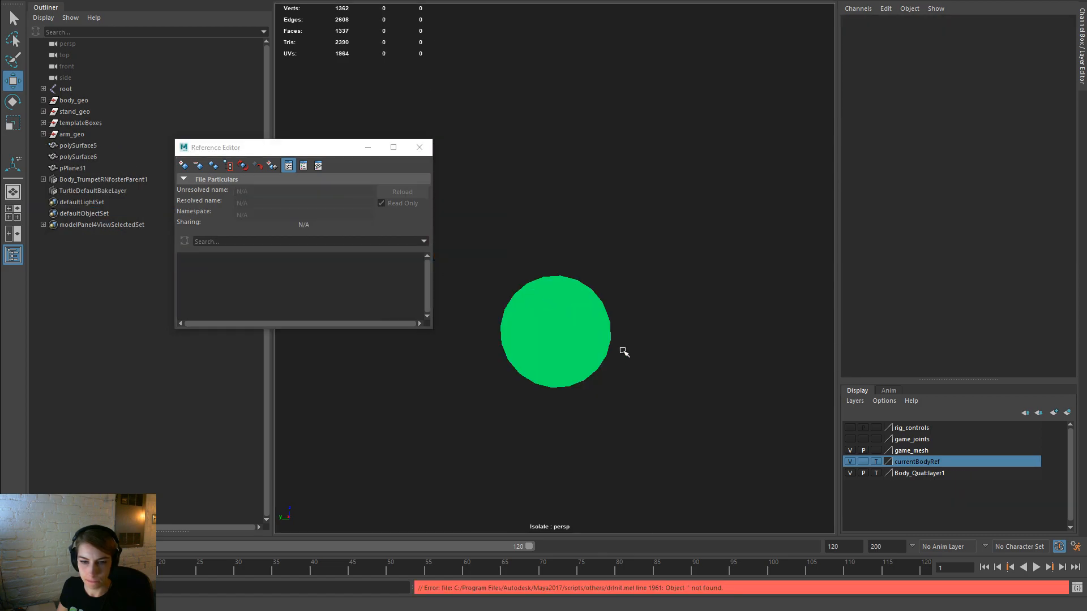
Step: Assign the orange outlined material to the extracted round knob and delete the leftover Body_TrumpetRNfosterParent1 node
left_click(580, 358)
right_click_drag(578, 287, 676, 575)
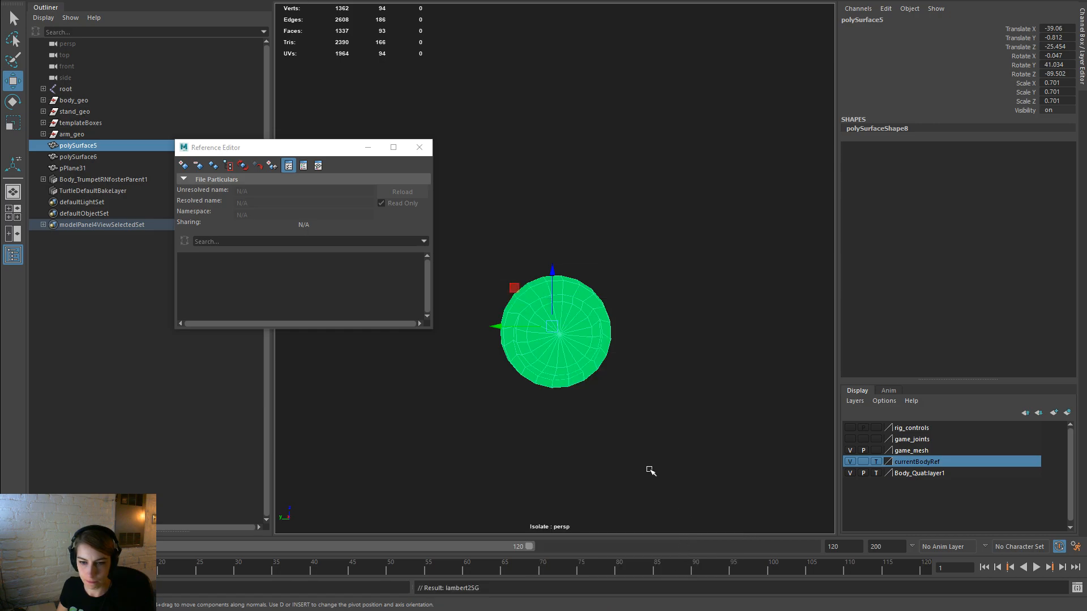
key("e")
scroll(583, 381, "down", 3)
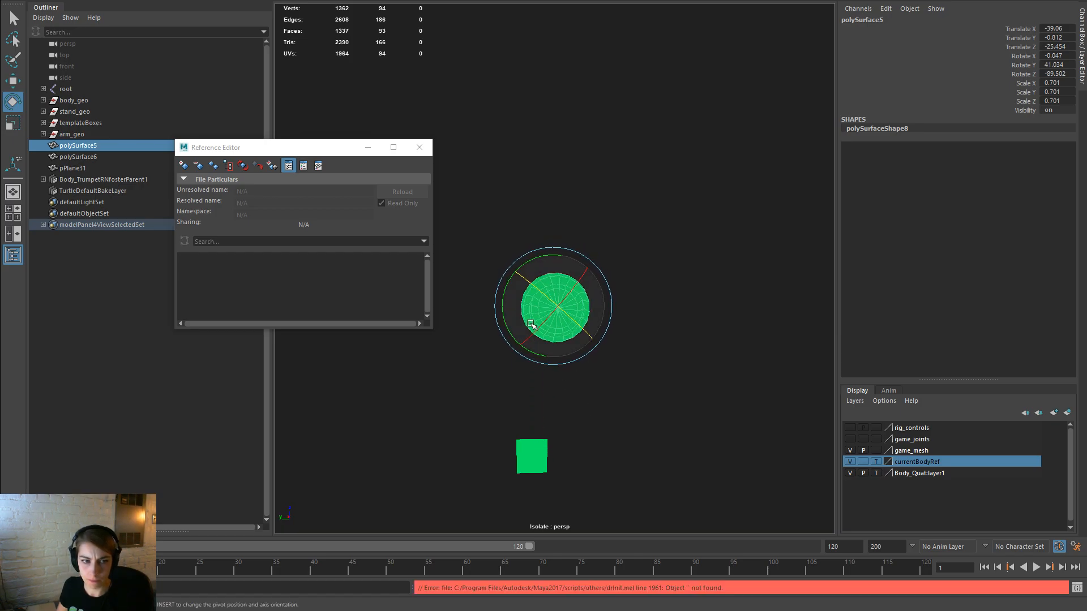
key("space")
left_click(130, 179)
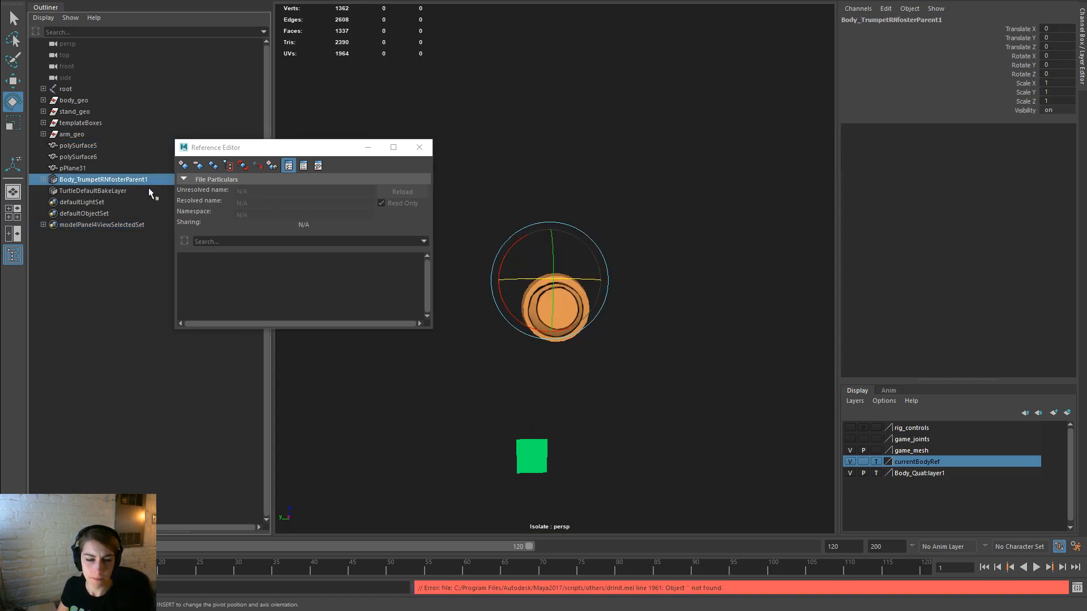
key("Delete")
Step: Assign an existing scene material to the duplicated square plane
left_click(557, 303)
left_click(542, 450)
right_click_drag(542, 453, 577, 589)
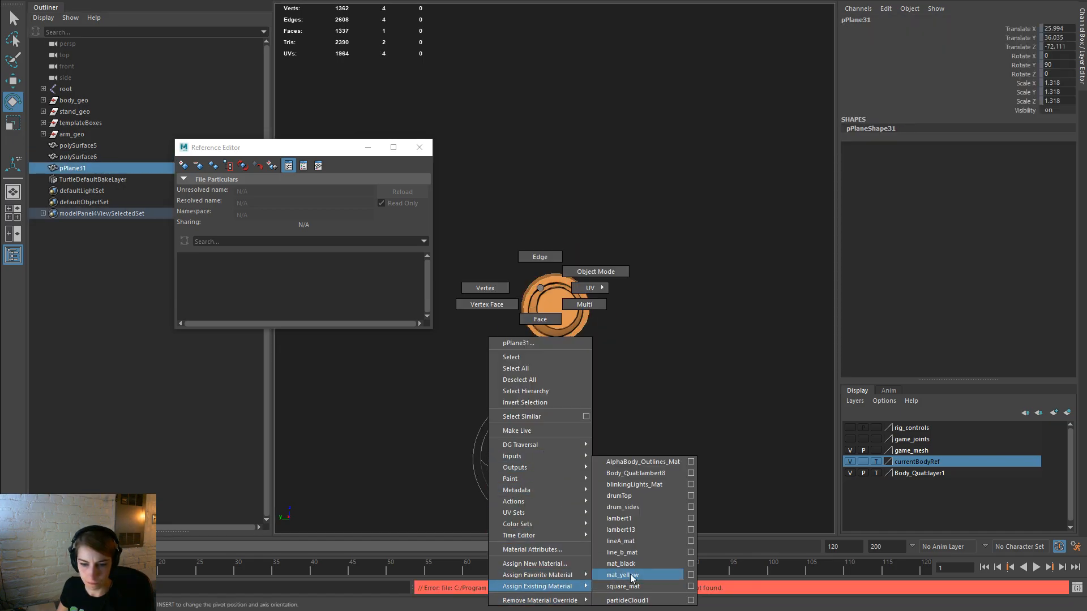
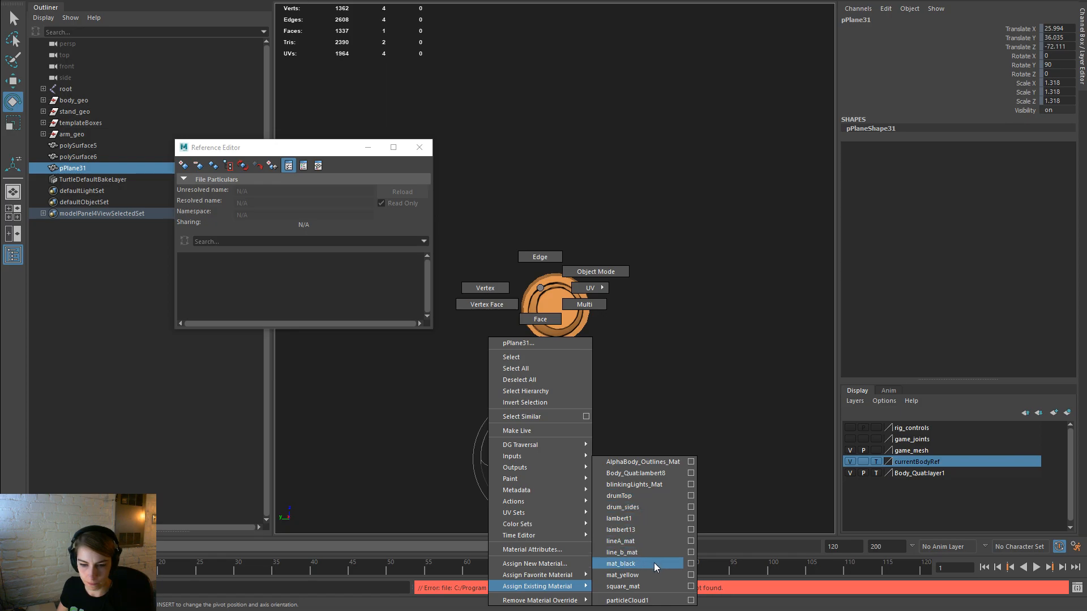
Step: Assign an existing material to the small square plane pPlane31 and compare it in textured and lit display
left_click(655, 587)
left_click(643, 454)
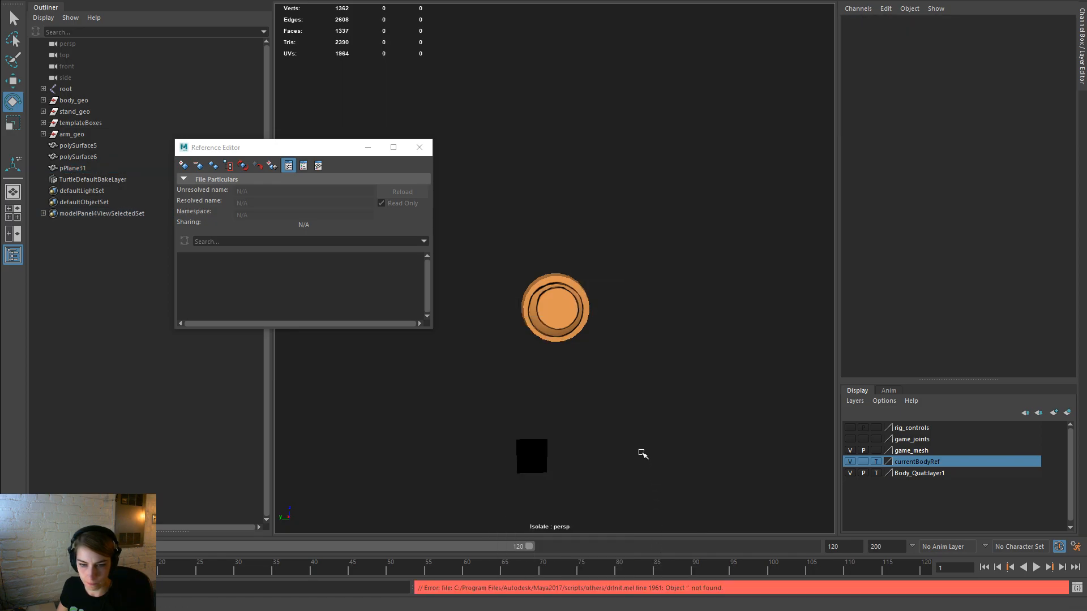
left_click(544, 471)
key("6")
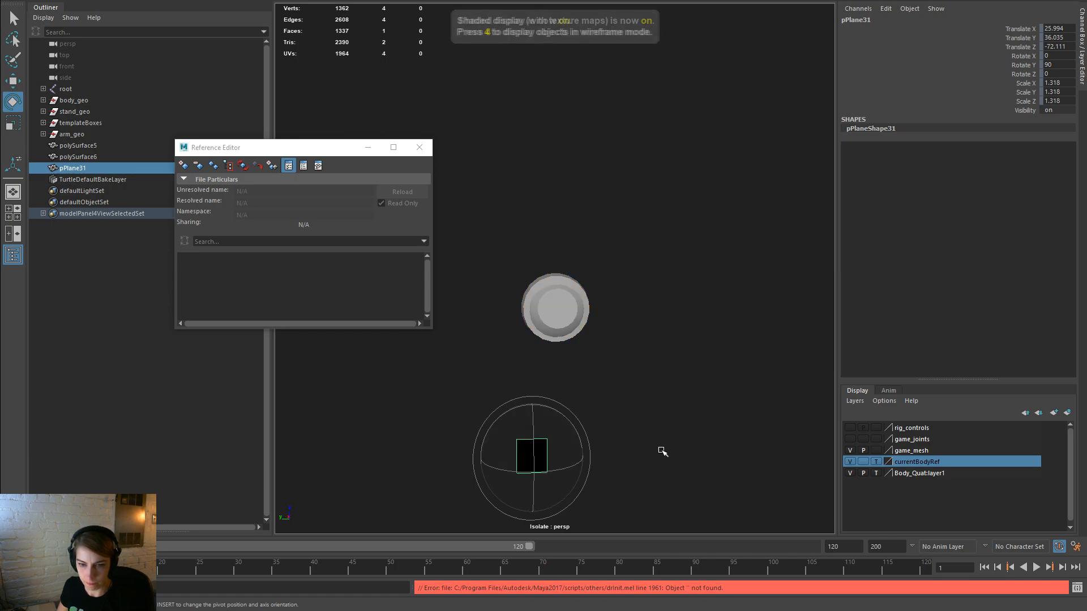
left_click(664, 450)
key("7")
key("7")
key("6")
left_click_drag(619, 469, 575, 352, "alt")
Step: Turn off Isolate Select so the whole robot model is displayed, and close the Reference Editor
key("space")
left_click(571, 214)
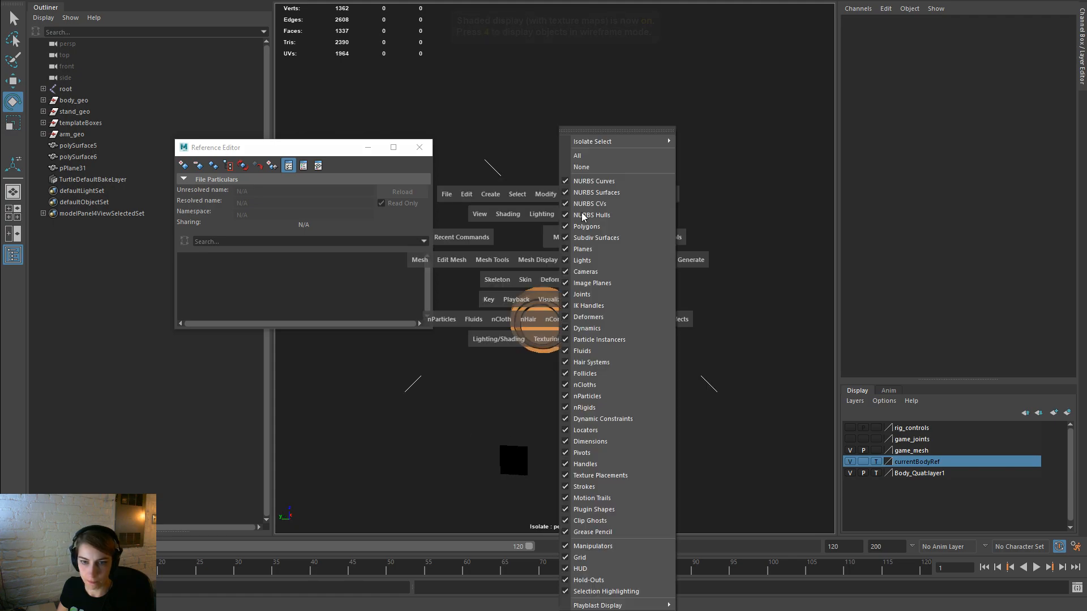
mouse_move(645, 141)
left_click(708, 148)
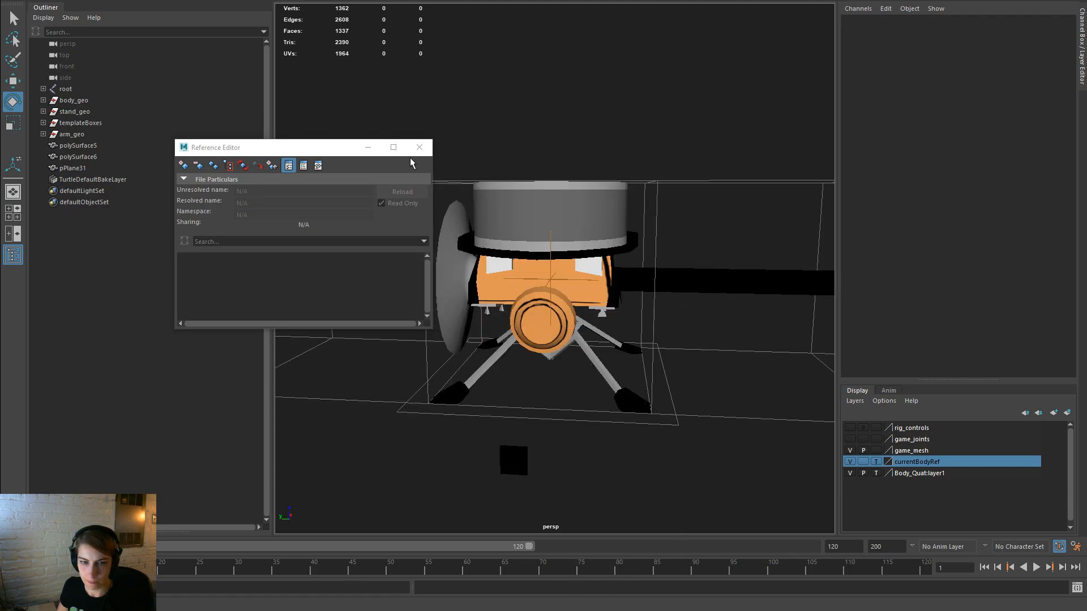
left_click(419, 147)
Step: Move the round collar piece polySurface5 out in front of the body, to Translate Y about -177
left_click(552, 336)
left_click_drag(662, 346, 590, 367, "alt")
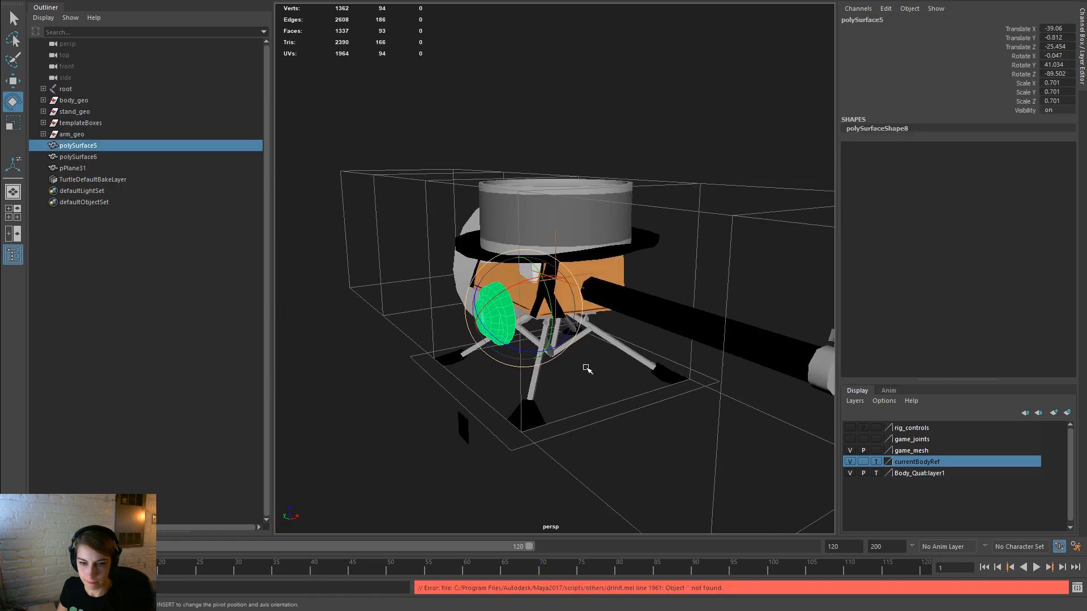
key("w")
left_click_drag(510, 303, 625, 364)
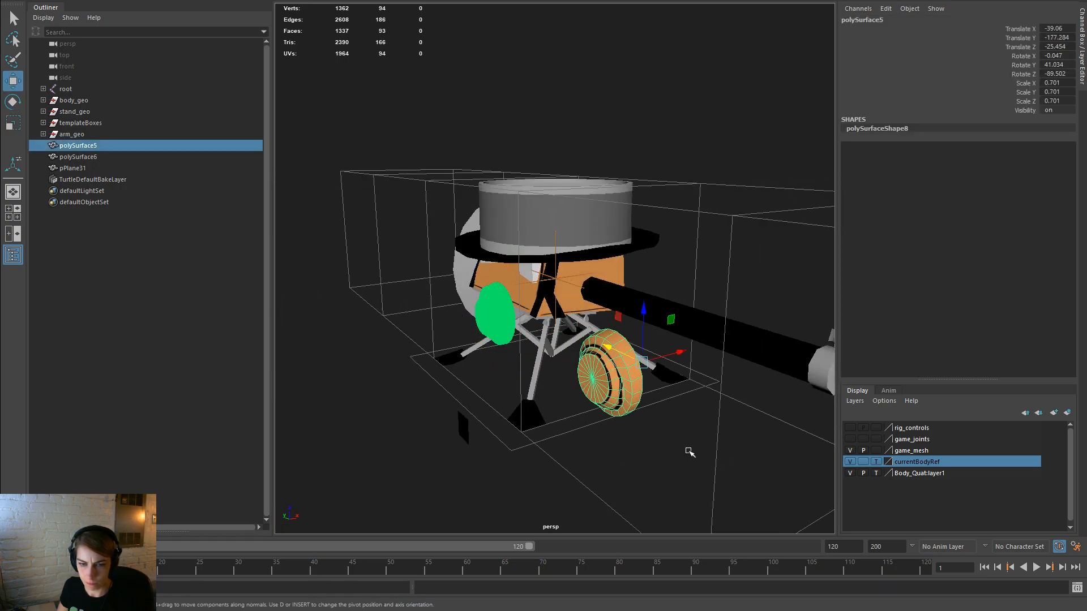
left_click(686, 449)
Step: Delete the round piece polySurface6 on the robot's body and reselect the orange collar
left_click(494, 323)
key("Delete")
left_click(614, 393)
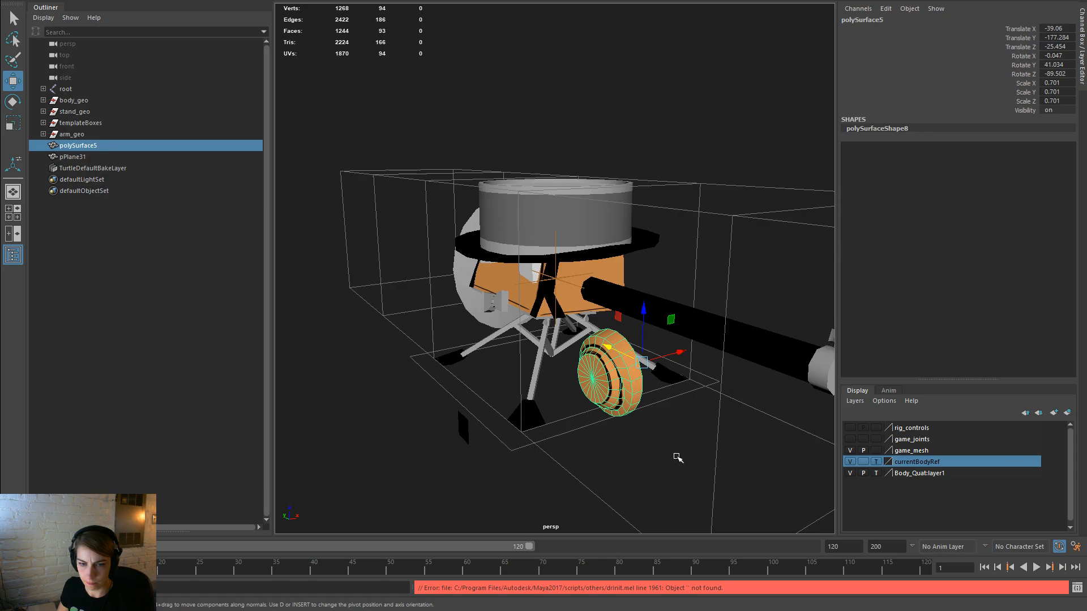
Step: Unlock all transform channels of the small black plane pPlane31
left_click_drag(678, 457, 722, 457, "alt")
left_click(481, 448)
left_click_drag(441, 429, 557, 477)
left_click_drag(1025, 101, 1019, 37)
right_click(1020, 31)
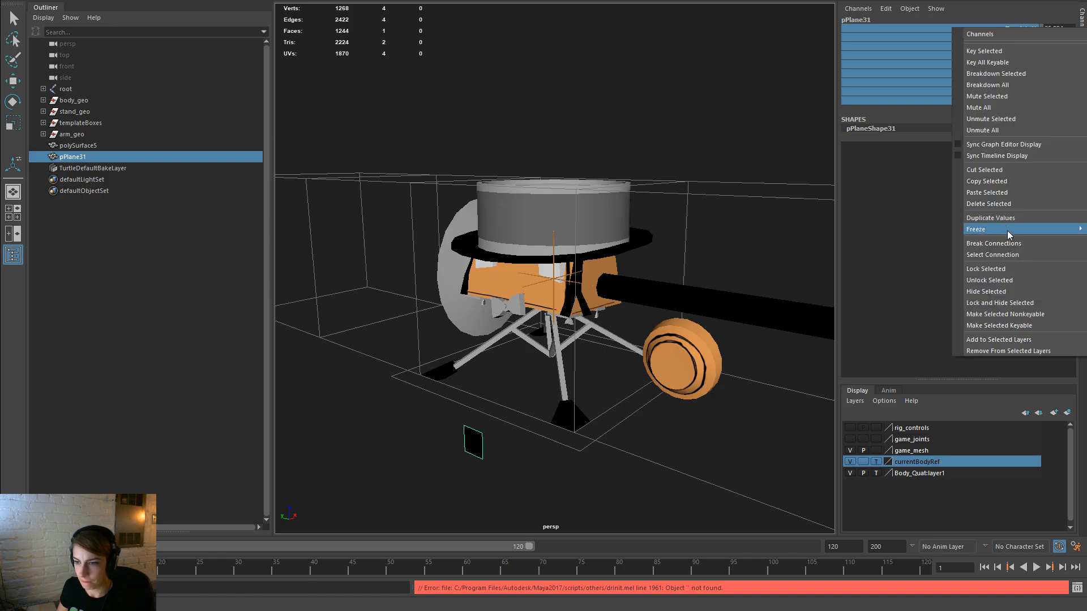
left_click(999, 281)
Step: Nudge the small black plane slightly along the Y axis and clear the selection
key("w")
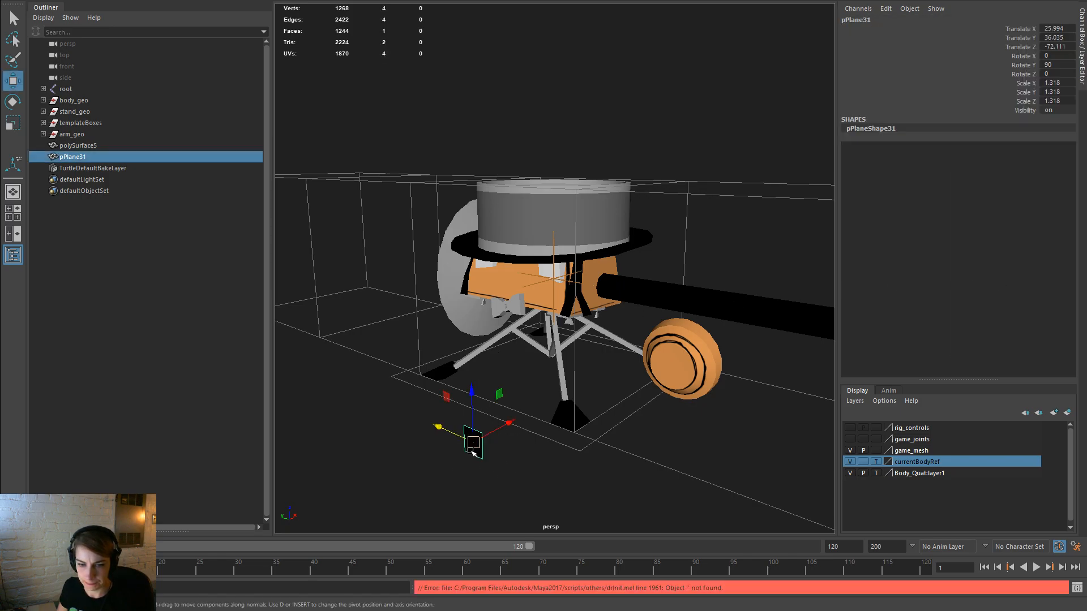
mouse_move(446, 428)
left_mouse_down()
mouse_move(515, 460)
mouse_move(435, 431)
left_mouse_up()
left_click(601, 470)
left_click(539, 477)
left_click(463, 471)
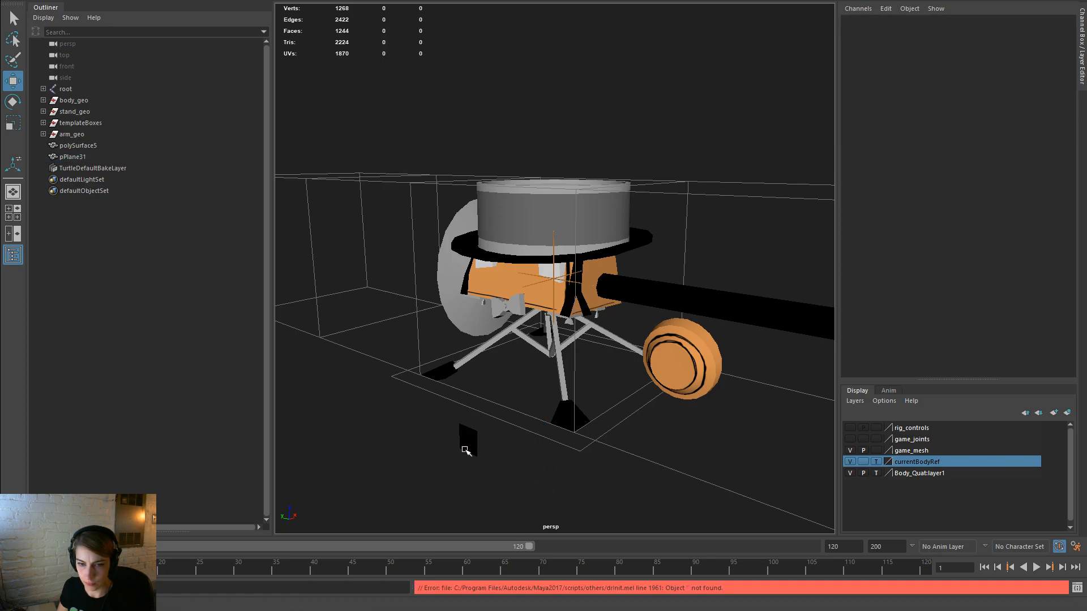
Step: Select the orange collar and set the Rotate tool's axis orientation to World
left_click(666, 374)
left_click_drag(667, 375, 657, 396, "alt")
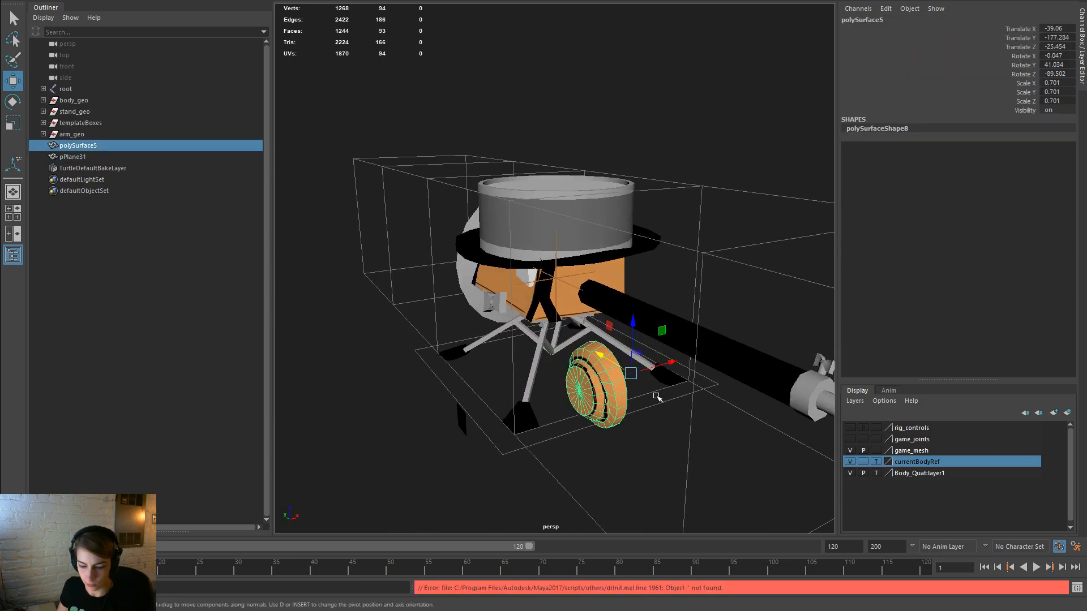
key("e")
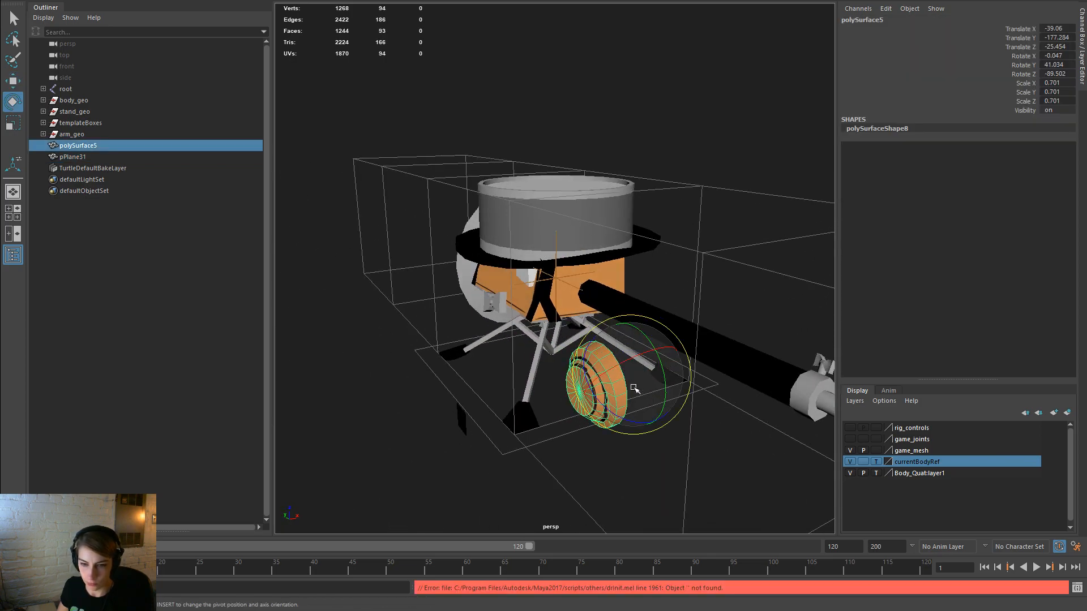
double_click(12, 102)
left_click(864, 258)
left_click(887, 277)
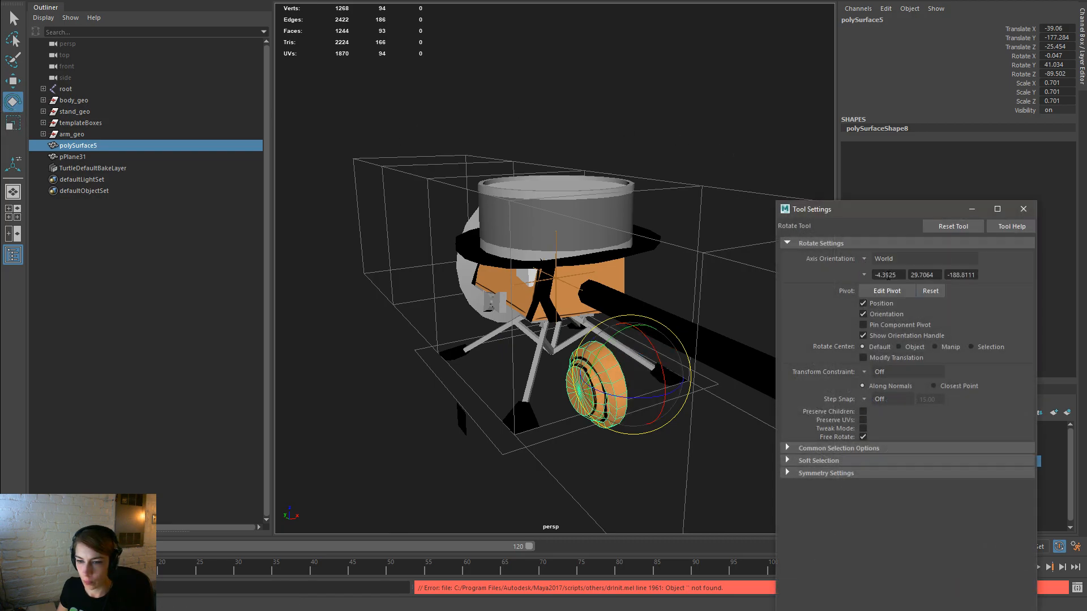
Step: Rotate the collar 90 degrees about the world Z axis with rotation snapping, discarding a first free rotation
left_click_drag(638, 395, 691, 401)
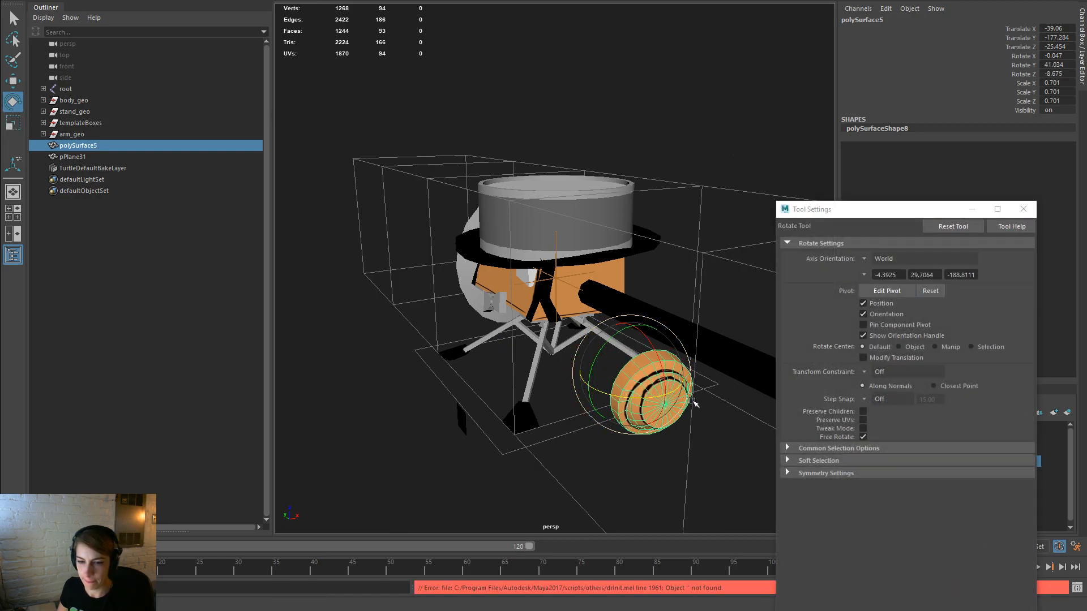
key("ctrl+z")
key("j")
left_click_drag(621, 397, 476, 259)
Step: Move the collar onto the body around the arm base, at about -1.2, -27.5, 4.2
key("w")
left_click(569, 366)
key("ctrl+z")
left_click_drag(523, 307, 550, 302)
left_click_drag(501, 249, 409, 269)
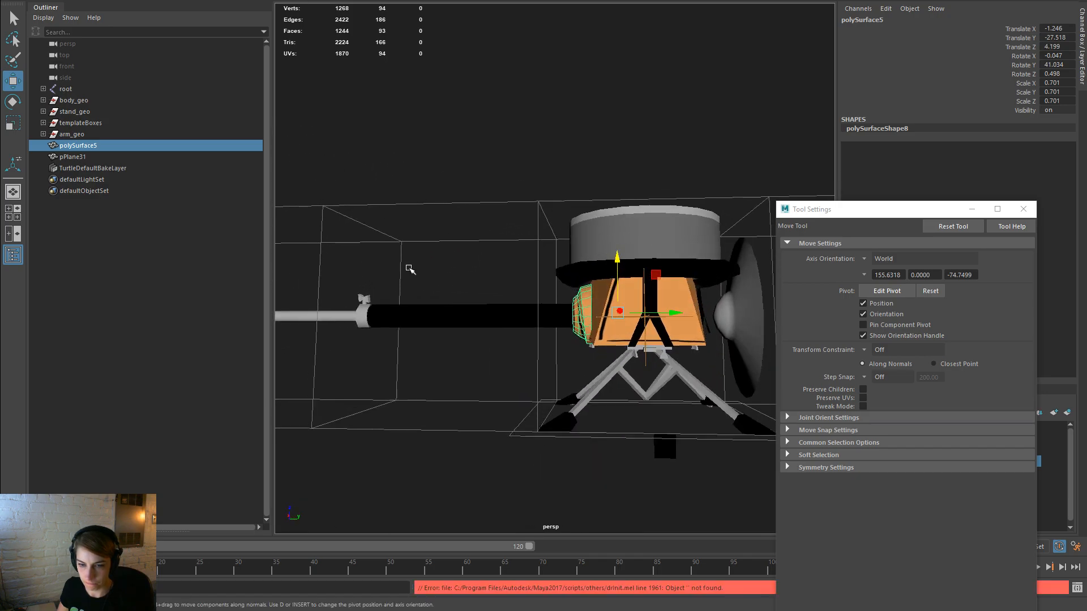
Step: Rotate the collar with 15-degree relative step snapping to Rotate Y about 236
scroll(562, 311, "up", 4)
key("e")
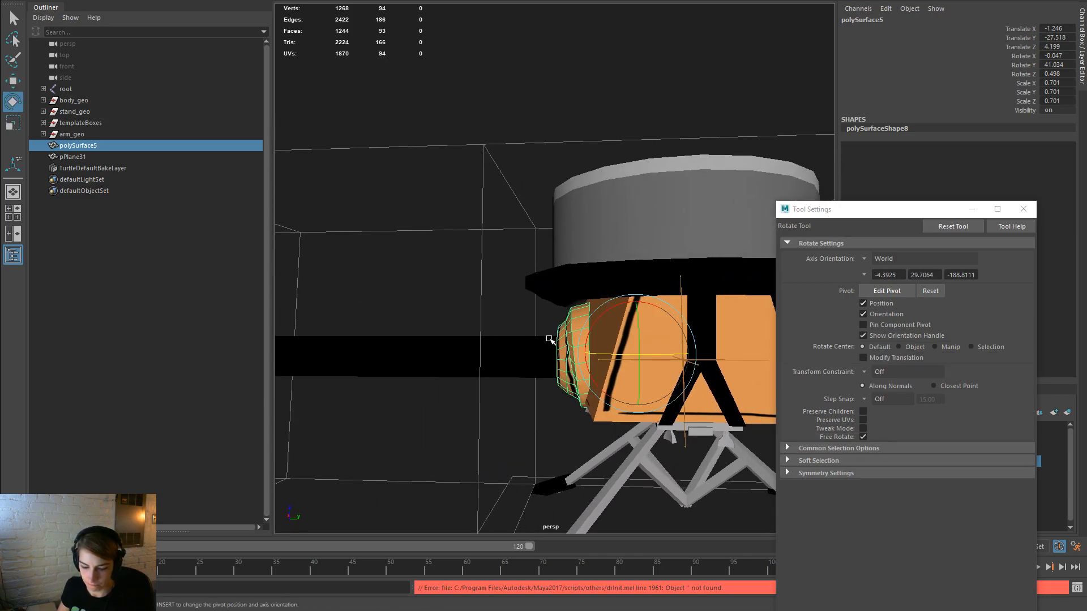
left_click_drag(638, 327, 609, 429)
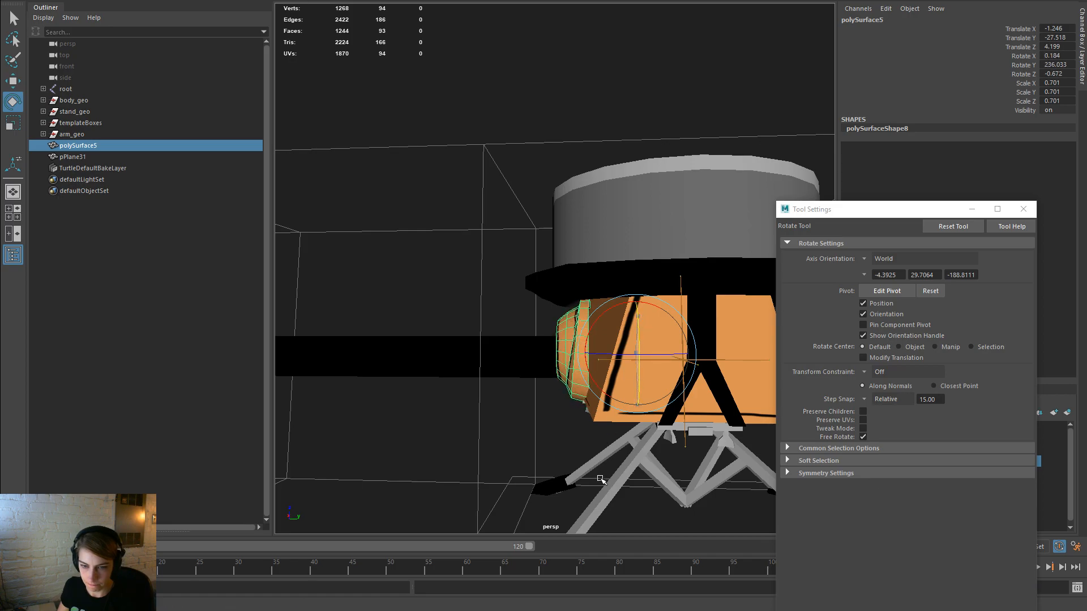
Step: Push the collar further into the orange body, to Translate Y about -19.5
key("w")
left_click_drag(692, 352, 716, 352)
left_click_drag(696, 362, 764, 390, "alt")
Step: Scale the collar uniformly to about 0.557 and reposition it at Translate Y about -26.4 and Z about 0.7
key("r")
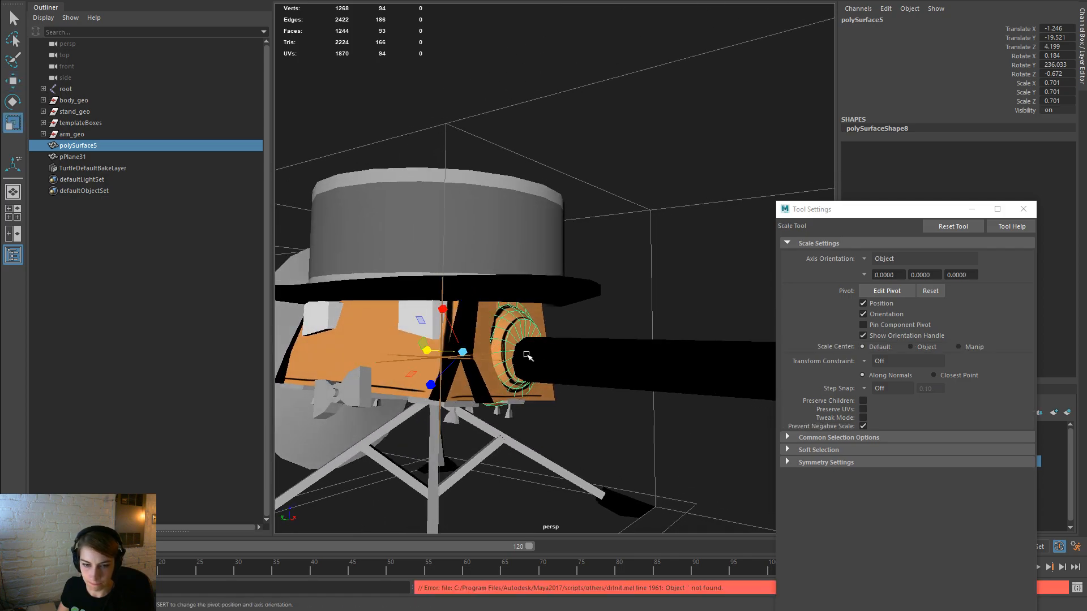
left_click_drag(464, 351, 481, 388)
key("w")
left_click_drag(418, 350, 450, 373)
key("r")
left_click_drag(567, 348, 552, 290)
Step: Center the collar on the arm at Translate X about -0.1 and tilt it to match the body's sloped face
key("w")
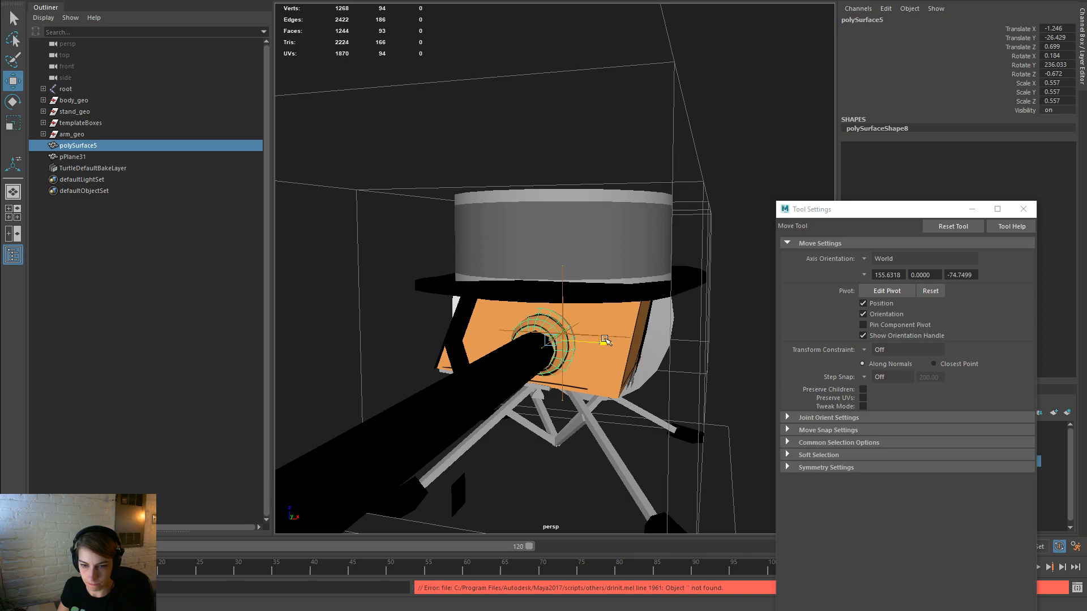
key("e")
left_click_drag(591, 319, 580, 301)
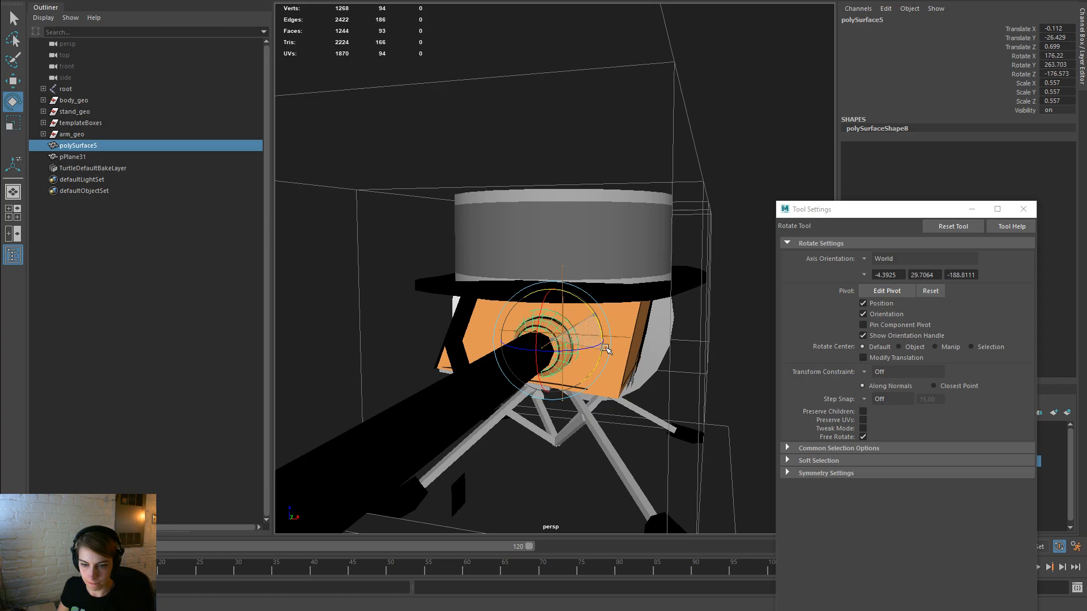
left_click_drag(606, 344, 597, 391, "alt")
left_click_drag(612, 338, 614, 337)
key("ctrl+z")
scroll(566, 380, "up", 4)
left_click_drag(556, 389, 476, 362, "alt")
key("e")
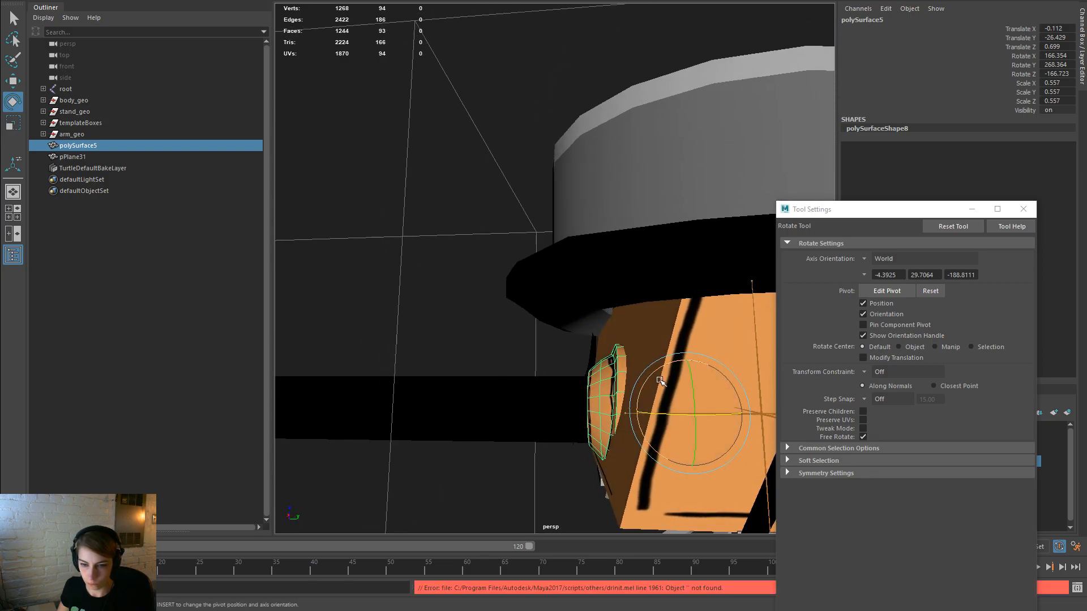
key("w")
left_click_drag(728, 413, 644, 447)
Step: Try to delete a full edge loop around the collar
right_click(601, 377)
right_click_drag(593, 265, 592, 262)
double_click(612, 386)
key("Delete")
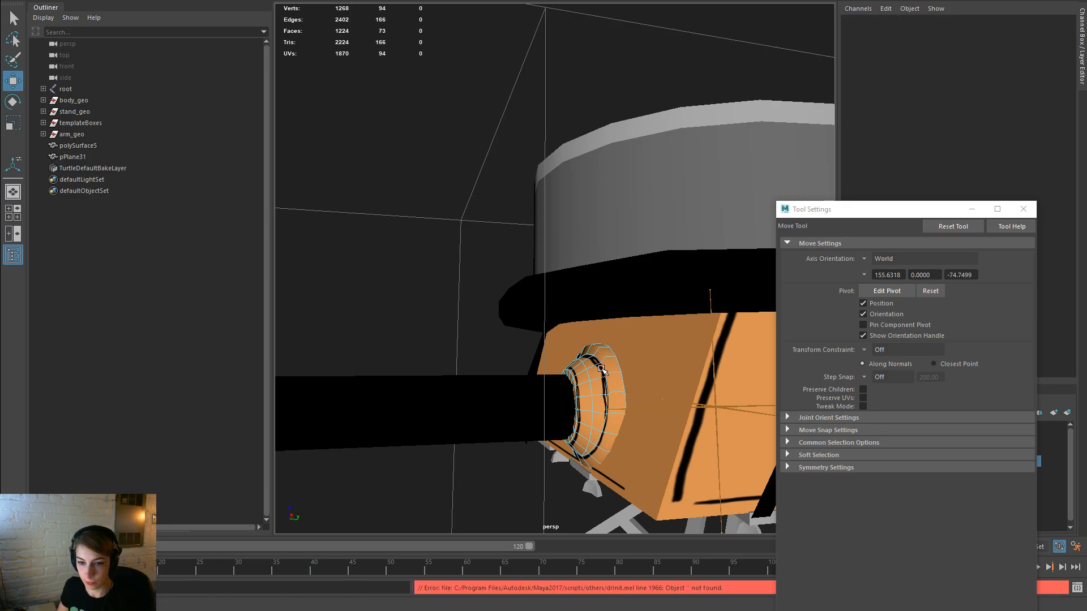
Step: Try to delete the collar's leftover vertices along the removed edge loop
right_click(604, 287)
left_click(556, 304)
left_click_drag(556, 303, 544, 315, "alt")
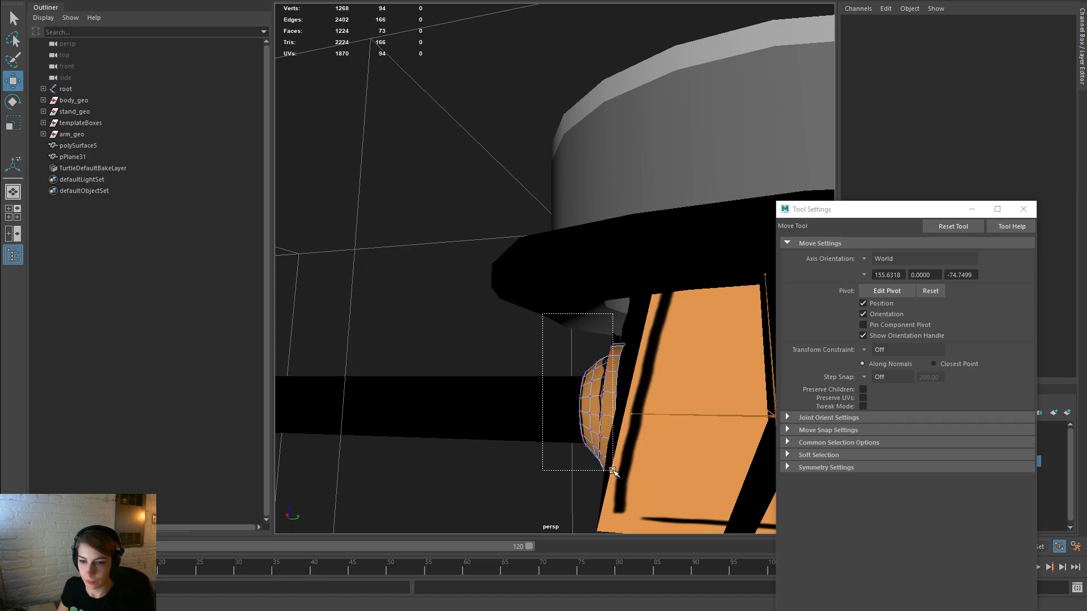
left_click_drag(608, 462, 608, 462)
key("Delete")
left_click_drag(573, 311, 620, 370)
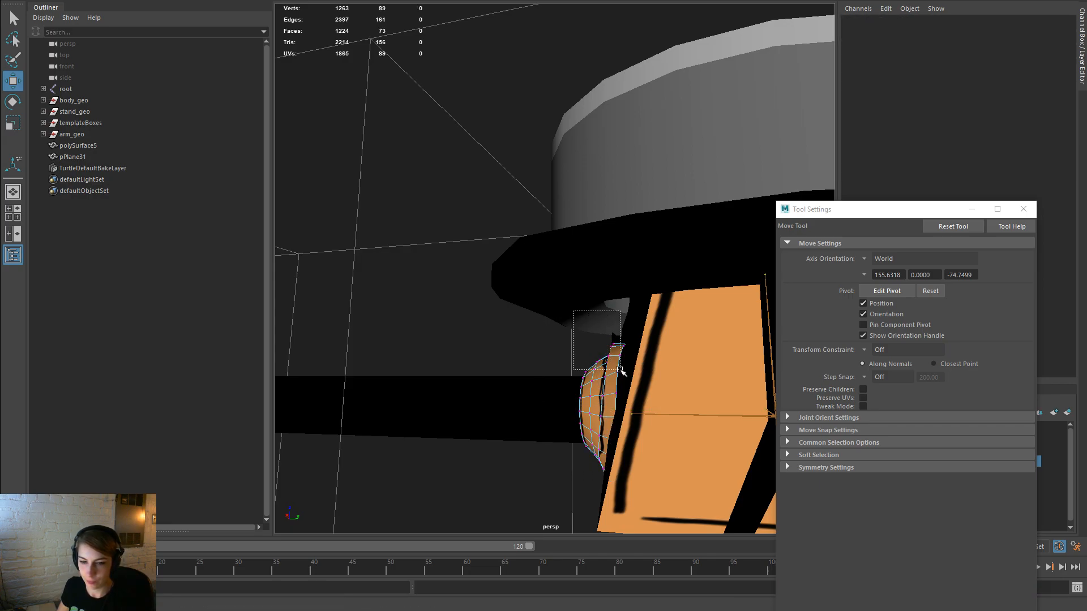
key("Delete")
left_click_drag(621, 424, 893, 460, "alt")
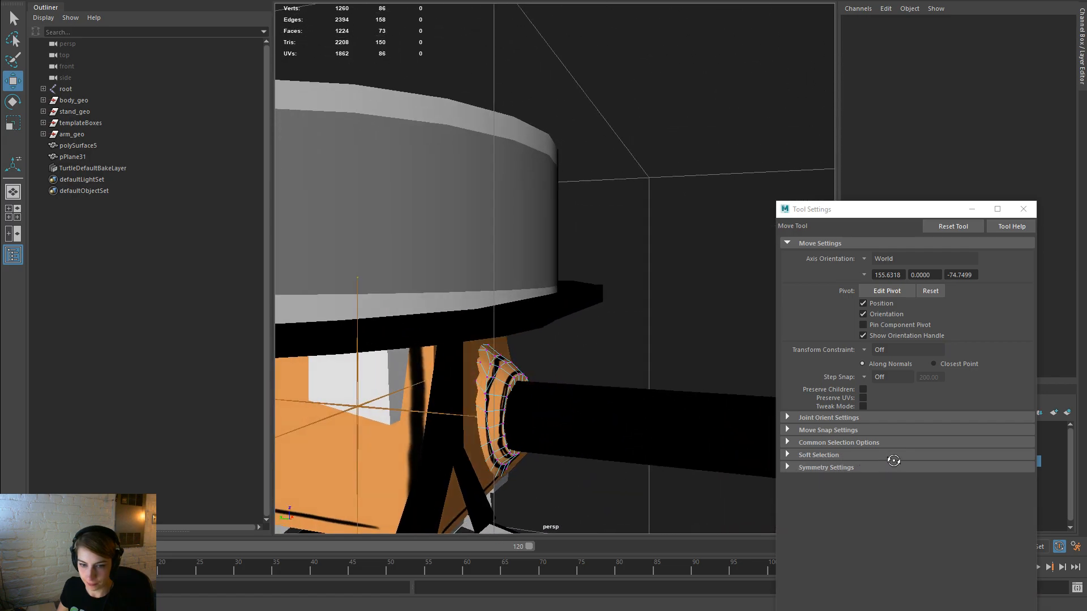
Step: Undo the collar's vertex and edge loop deletions
key("ctrl+z")
key("ctrl+z")
key("ctrl+z")
key("ctrl+z")
key("ctrl+z")
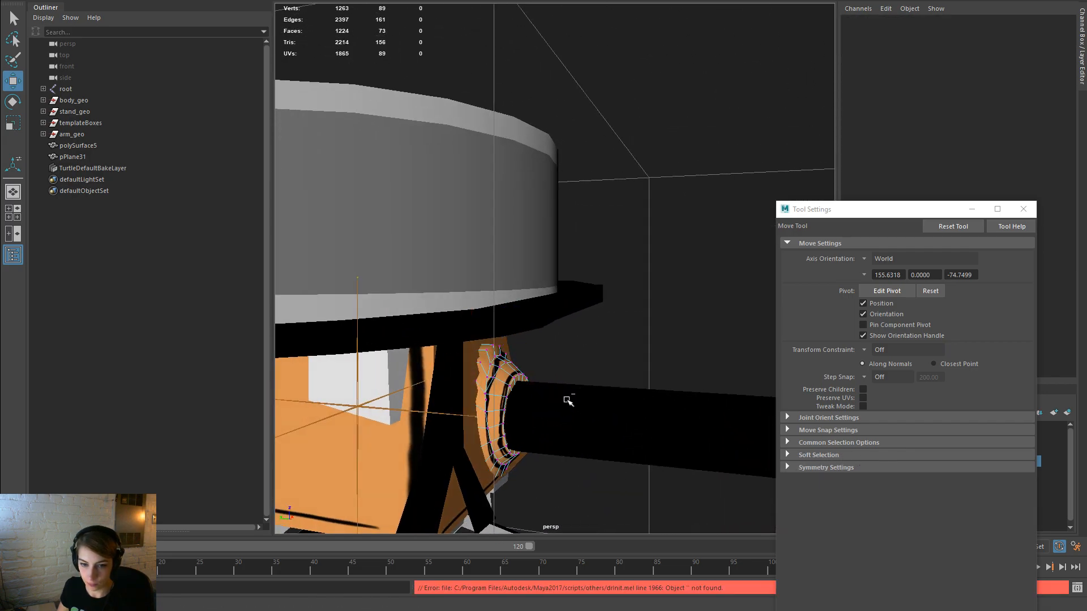
Step: Slide the collar out along the arm to Translate Y about -78.3, clear of the body, and show its edges
left_click_drag(522, 386, 582, 369, "alt")
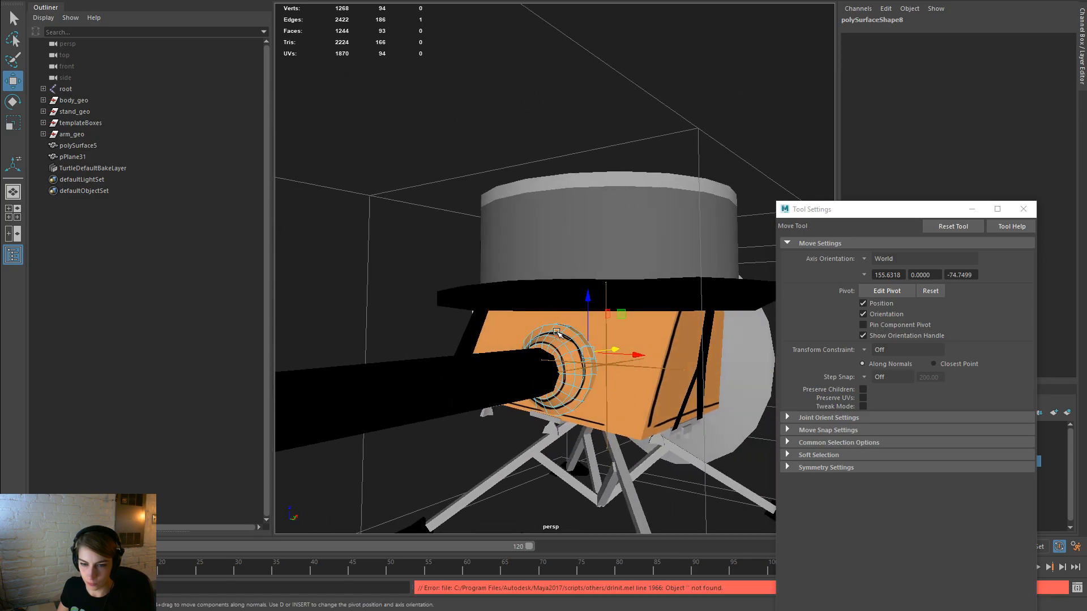
right_click_drag(558, 337, 608, 279)
mouse_move(652, 397)
left_mouse_down("alt")
mouse_move(650, 409)
mouse_move(637, 392)
left_mouse_up("alt")
left_click_drag(697, 360, 604, 363)
middle_click_drag(473, 409, 476, 332, "alt")
right_click_drag(475, 332, 529, 395, "alt")
left_click_drag(529, 394, 632, 306, "alt")
right_click_drag(628, 266, 627, 297)
mouse_move(628, 303)
left_mouse_down("alt")
mouse_move(667, 327)
mouse_move(645, 316)
left_mouse_up("alt")
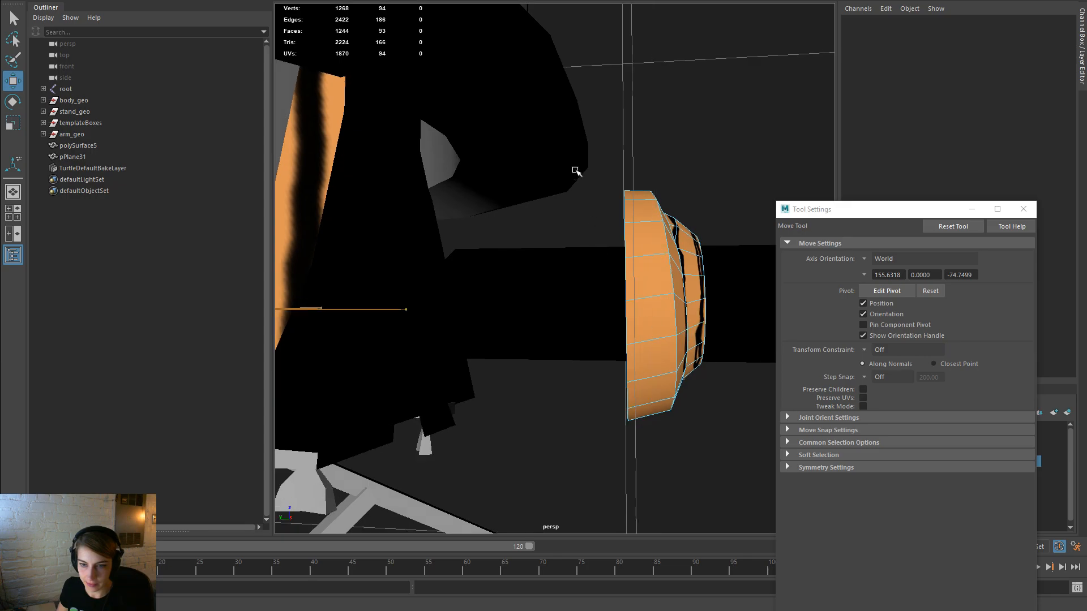
Step: Delete the ring of geometry forming the collar's back rim on the side facing the body
left_click_drag(640, 471, 641, 472)
left_click_drag(640, 472, 463, 464, "alt")
key("Delete")
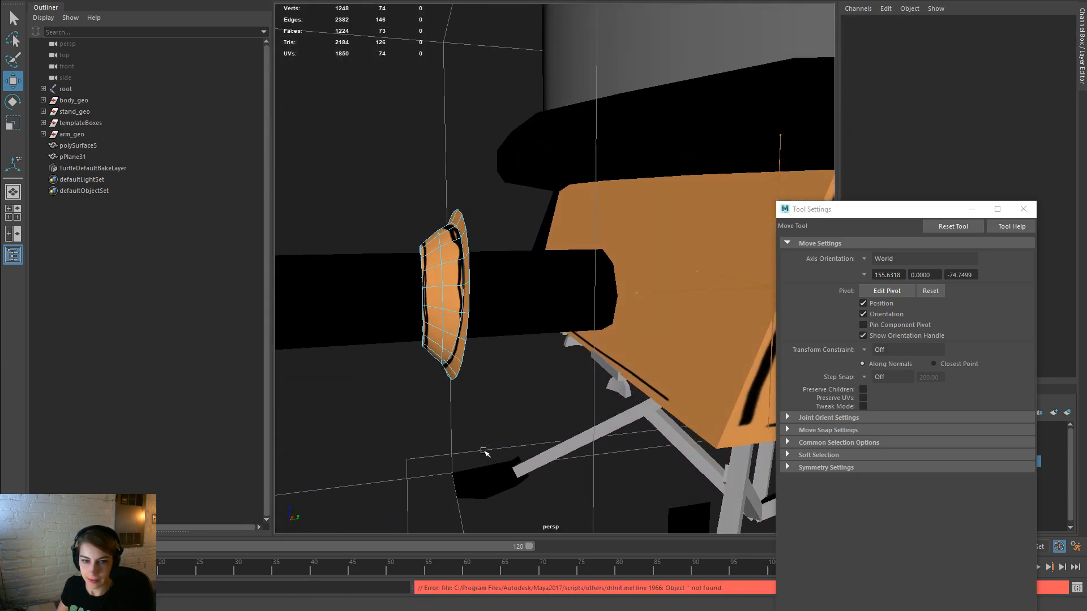
Step: Select the 20-edge loop near the collar's open back and move it along Y toward the body
right_click_drag(453, 273, 455, 232)
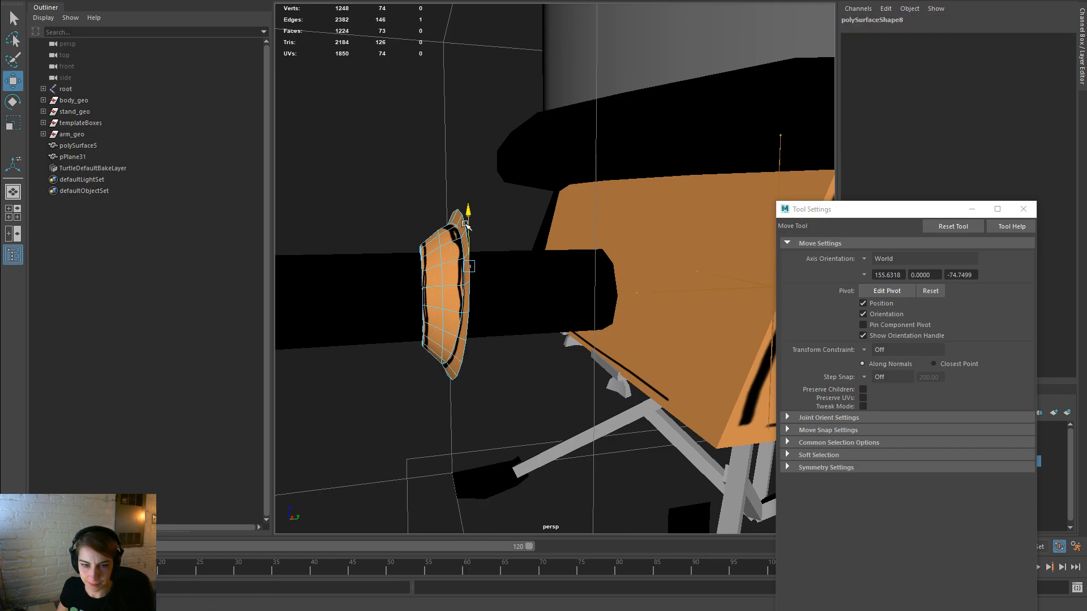
left_click(453, 190)
double_click(460, 213)
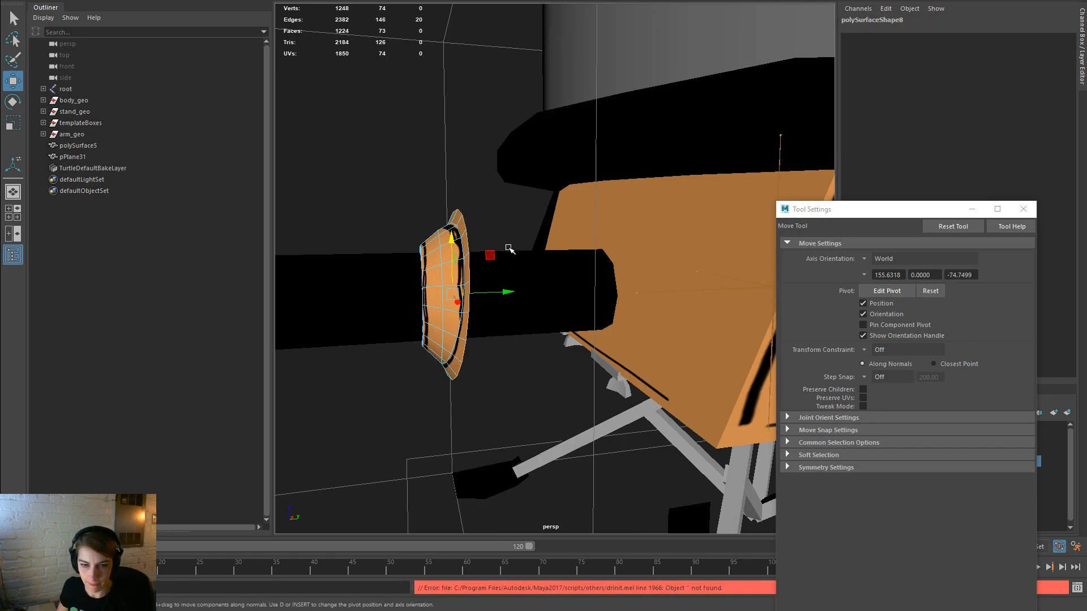
left_click_drag(503, 288, 525, 289)
Step: Return the collar to object mode and slide it back against the body, to Translate Y about -29.5
right_click_drag(442, 234, 478, 217)
left_click(494, 220)
left_click(481, 230)
left_click_drag(522, 383, 708, 383, "alt")
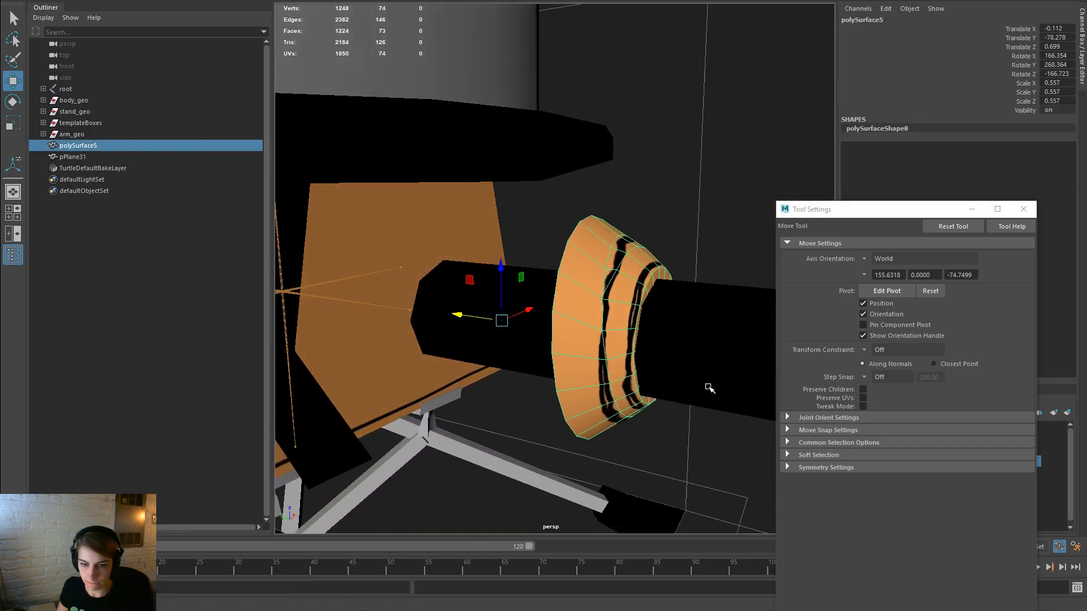
left_click_drag(471, 324, 338, 321)
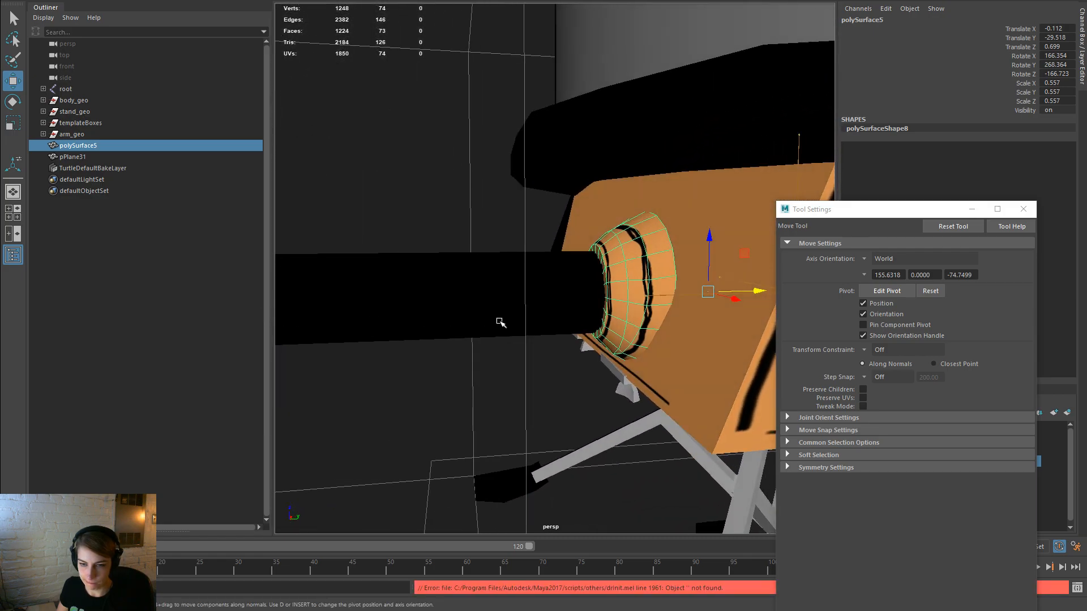
Step: Show the collar's edges and select the 13-edge loop section near the rim facing the body
right_click_drag(659, 241, 659, 220)
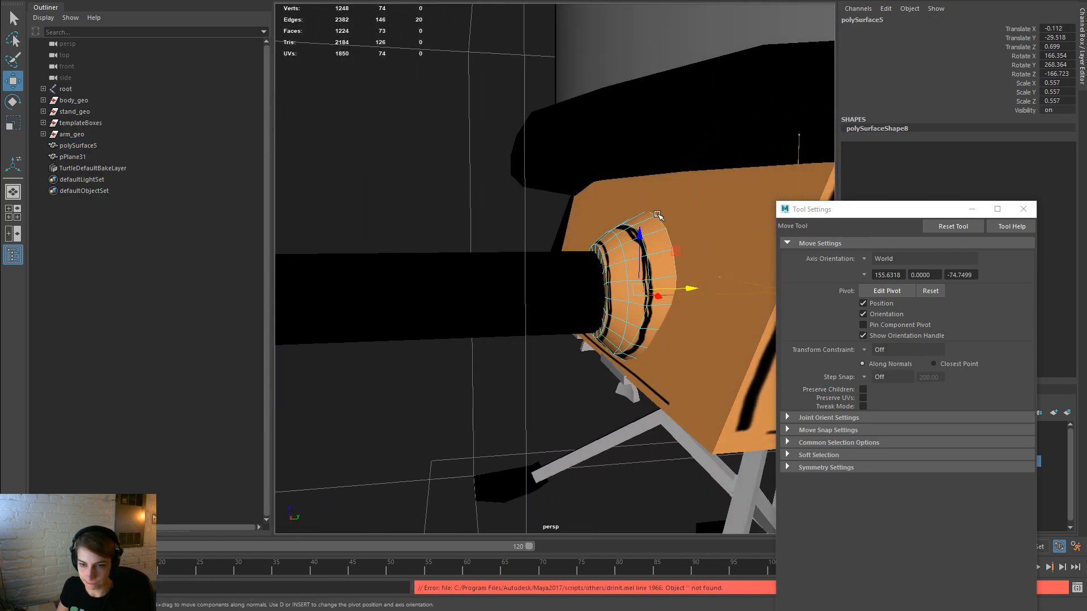
double_click(644, 312)
left_click_drag(673, 320, 639, 326, "alt")
Step: Try to scale the selected 13 edges along Y and shift them toward the body
key("r")
left_click_drag(733, 295, 737, 297)
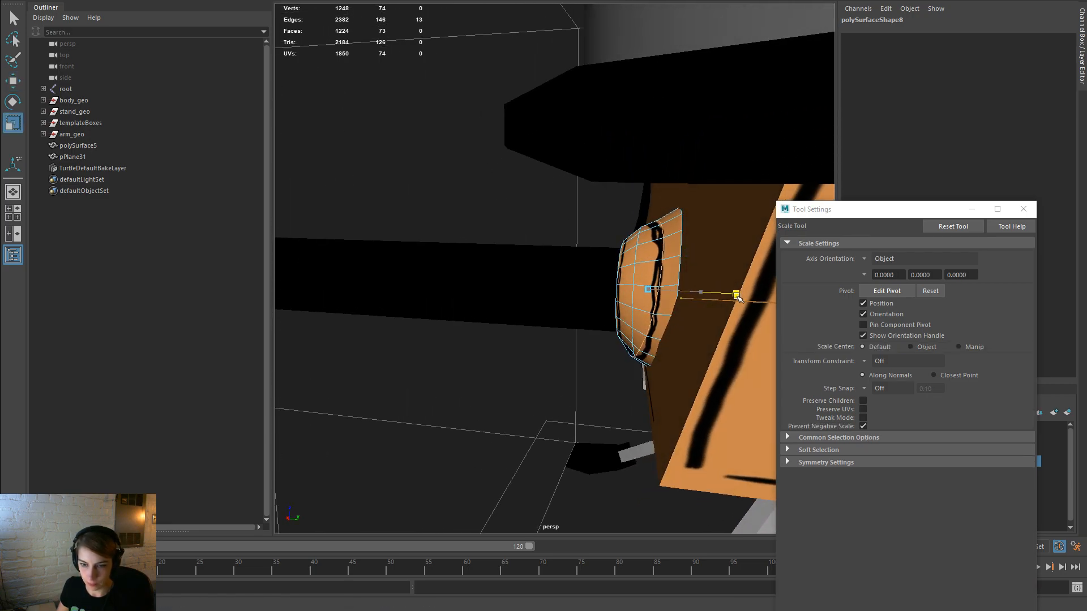
key("w")
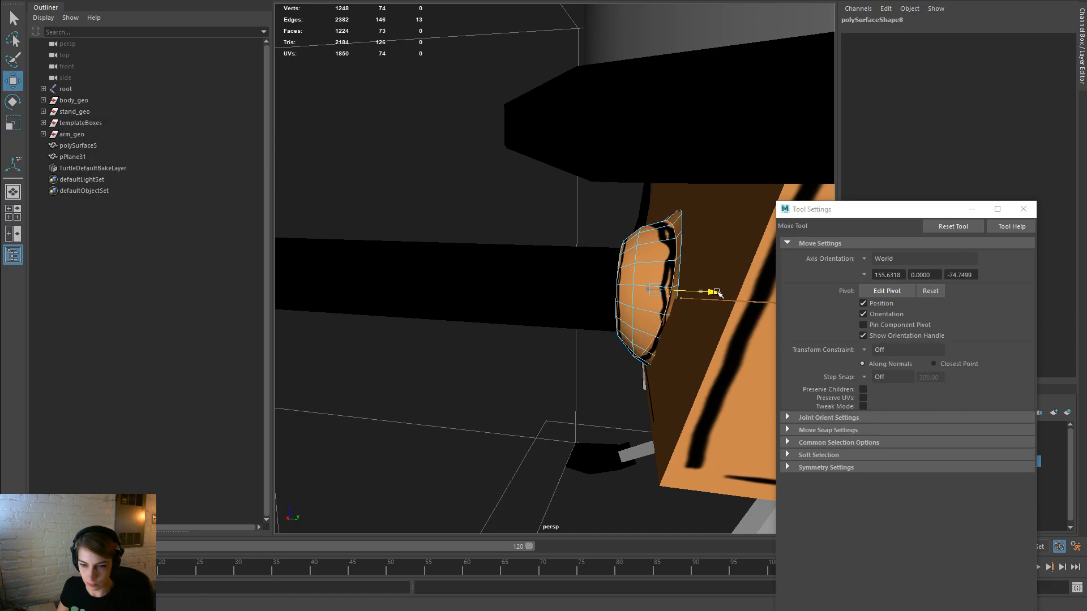
left_click_drag(716, 292, 936, 333, "alt")
key("ctrl+z")
key("ctrl+z")
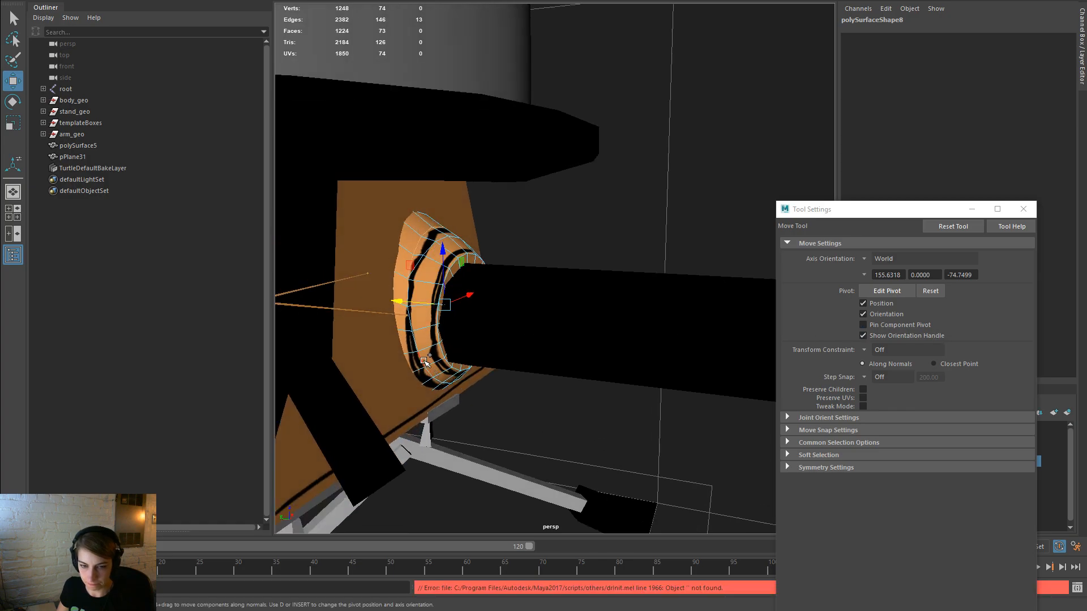
Step: Select the 21-edge section of the collar's loop, then scale and move it along Y toward the body
left_click_drag(551, 372, 318, 367, "alt")
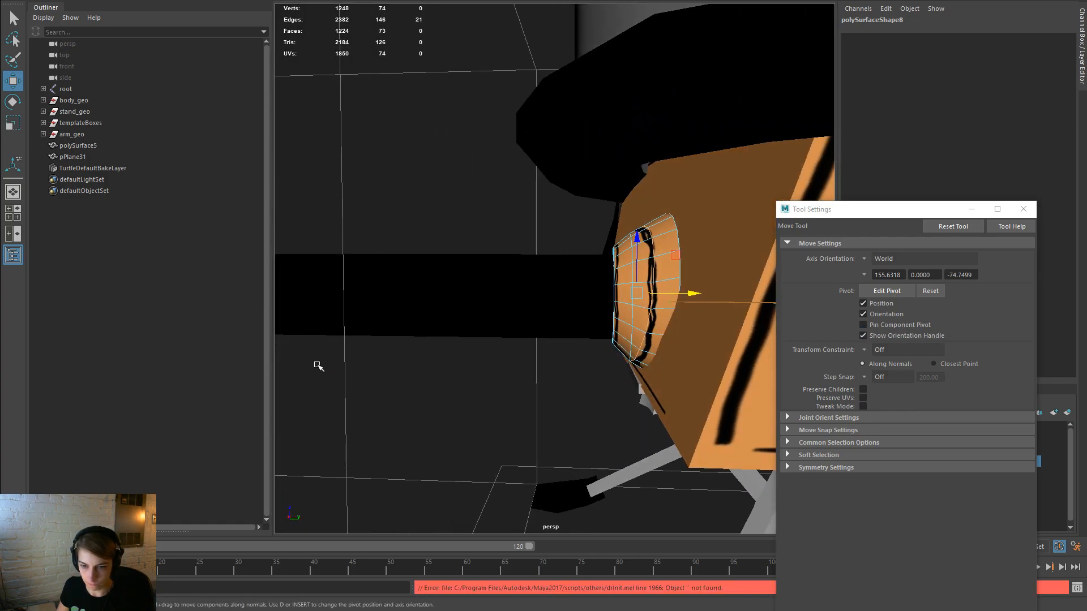
key("r")
mouse_move(689, 294)
left_mouse_down()
mouse_move(705, 293)
mouse_move(691, 292)
left_mouse_up()
key("w")
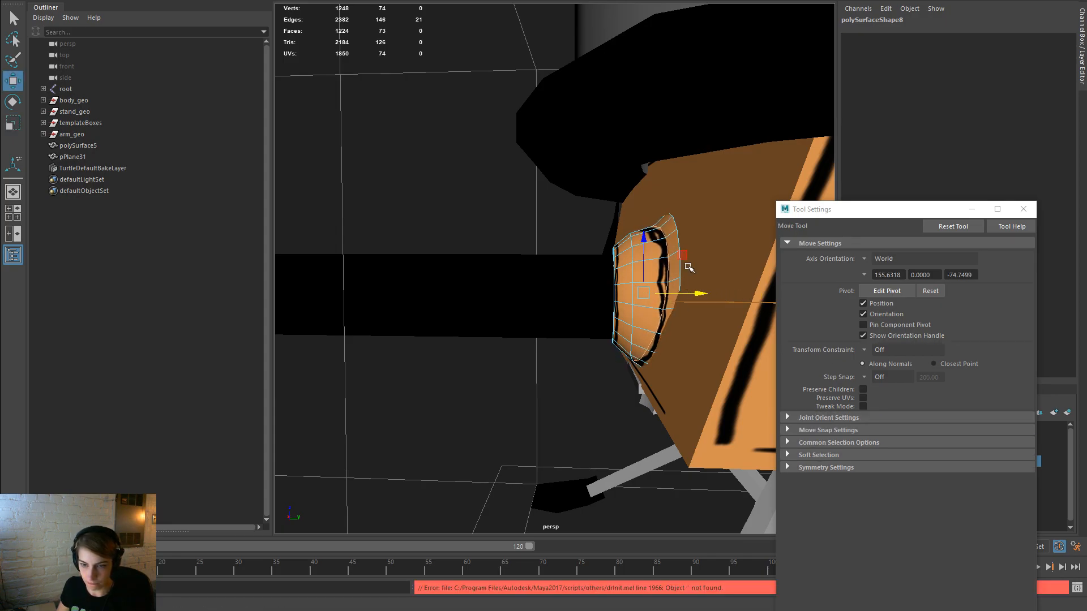
left_click_drag(704, 293, 651, 322)
Step: Return the collar to object mode, flatten it to Scale Y 0.335 and slide it to Translate Y about -42.1
right_click_drag(656, 266, 713, 249)
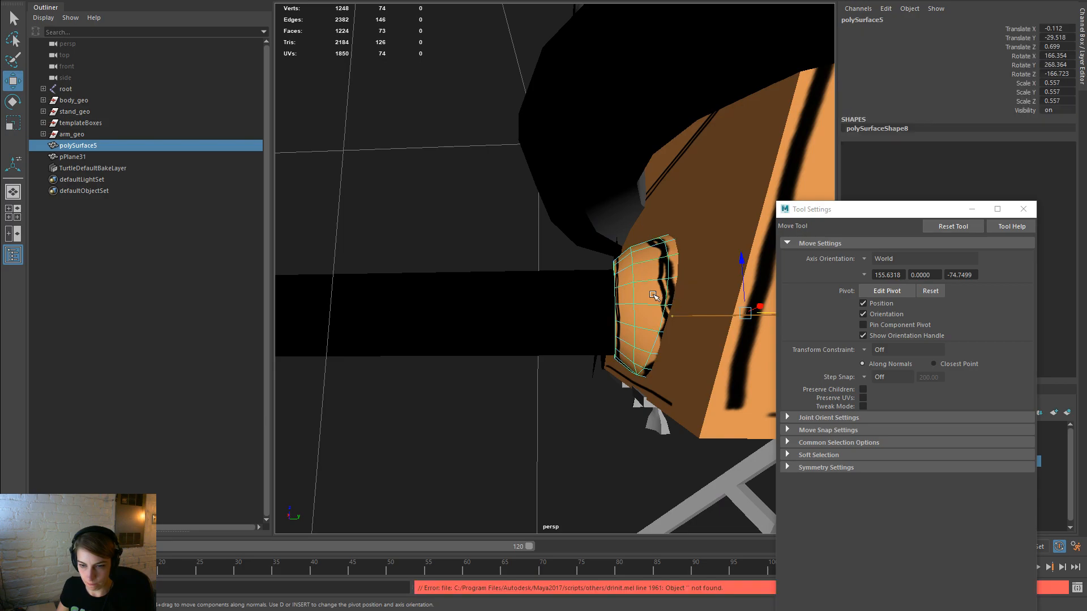
key("r")
left_click_drag(753, 315, 706, 298, "alt")
key("w")
left_click_drag(645, 339, 862, 358, "alt")
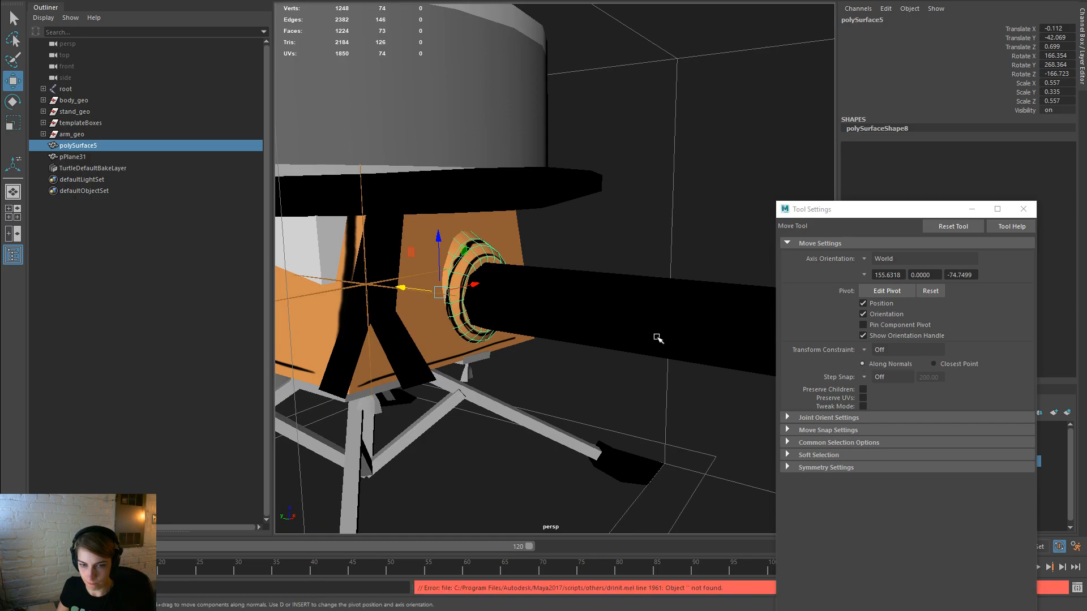
Step: Fine-tune the collar's fit against the body along Y, to Translate Y about -42.7
mouse_move(543, 334)
left_mouse_down("alt")
mouse_move(606, 337)
mouse_move(546, 333)
left_mouse_up("alt")
left_click_drag(391, 290, 480, 300)
right_click_drag(546, 248, 549, 223)
left_click(534, 249)
key("r")
left_click_drag(547, 305, 378, 262)
right_click_drag(528, 262, 576, 246)
left_click(502, 214)
left_click(543, 258)
key("w")
left_click_drag(621, 290, 702, 292)
Step: Select the collar's edge loop near the body, 34 edges in all, and tilt it slightly to follow the body's face
right_click_drag(616, 248, 619, 242)
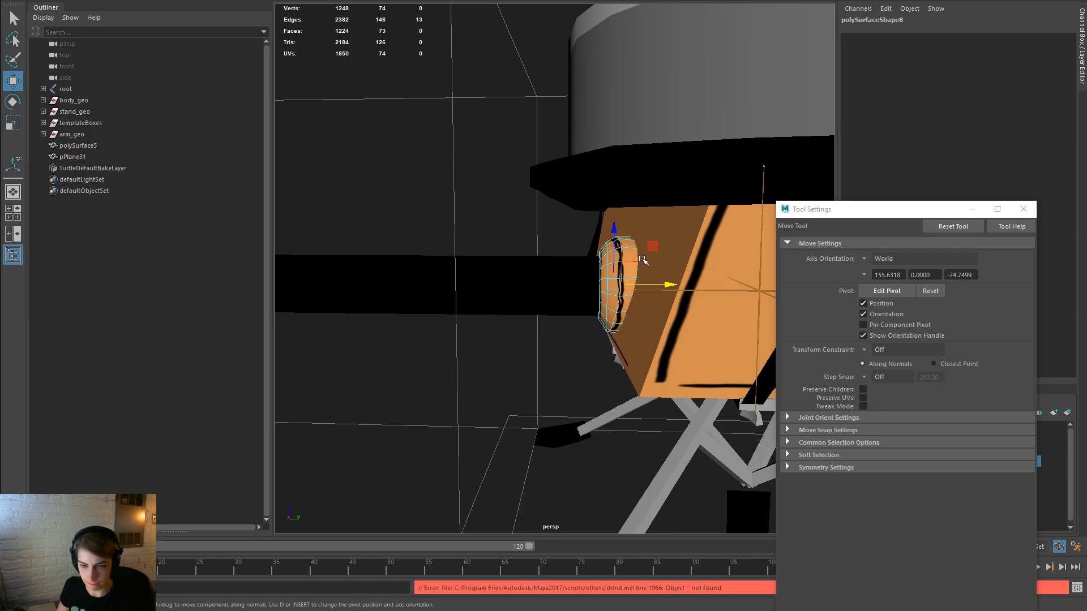
left_click_drag(667, 287, 409, 333)
scroll(409, 333, "up", 4)
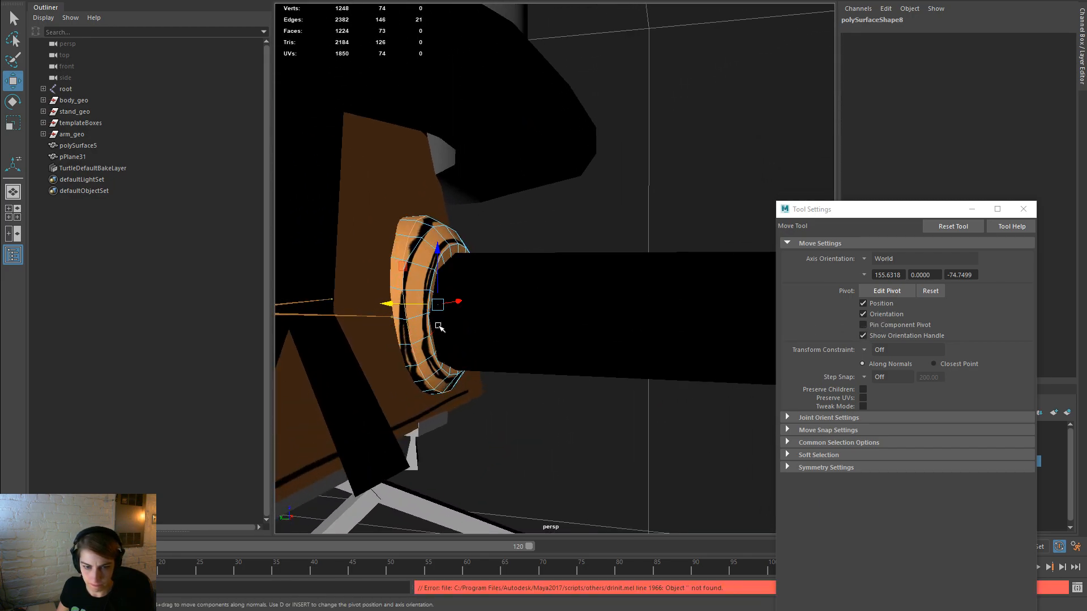
key("e")
left_click_drag(484, 297, 477, 293)
double_click(437, 225, "shift")
left_click_drag(481, 284, 478, 284)
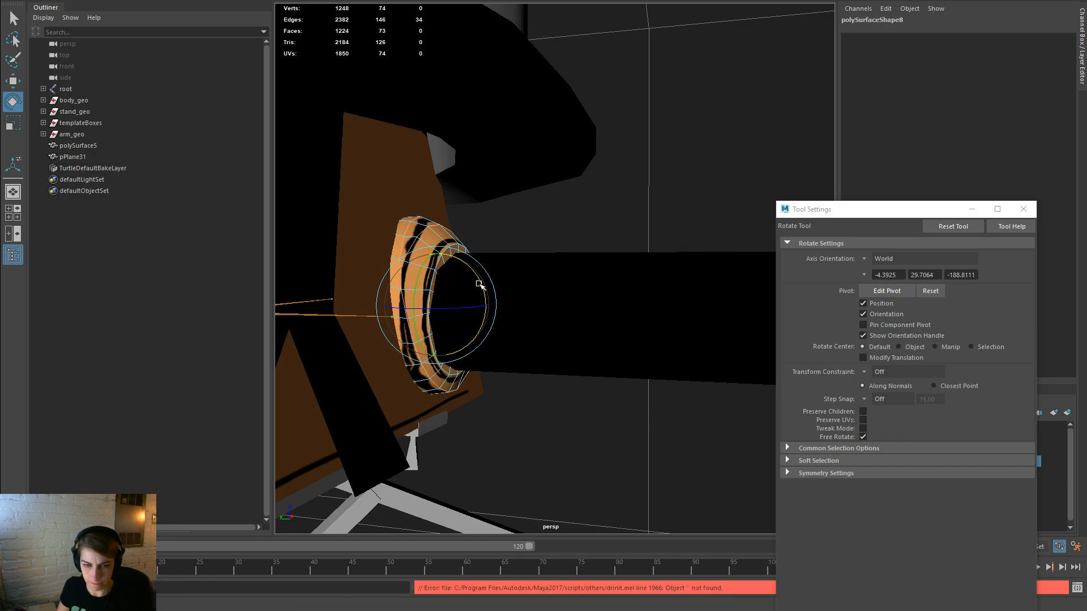
Step: Shift the 34 selected edges slightly along Y, adjust their rotation, and return the collar to object mode
key("w")
left_click_drag(381, 305, 383, 306)
left_click_drag(551, 325, 322, 326, "alt")
key("e")
left_click_drag(604, 293, 639, 250)
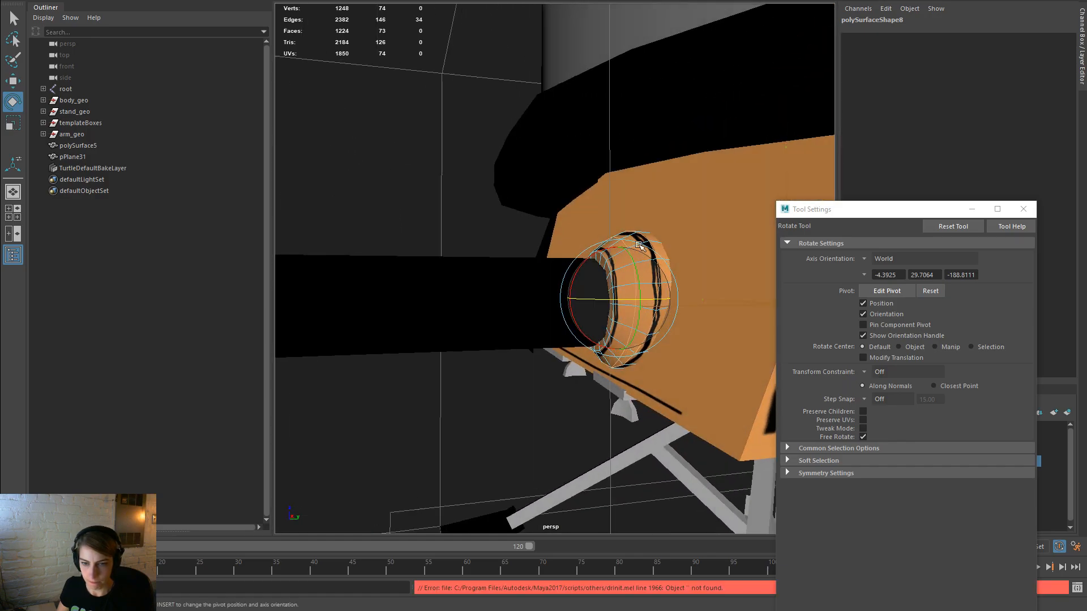
right_click_drag(641, 233, 656, 216)
Step: Inspect the collar's fit from both sides of the robot and slide it along Y to Translate Y about -41.5
left_click(393, 213)
right_click_drag(669, 335, 208, 348, "alt")
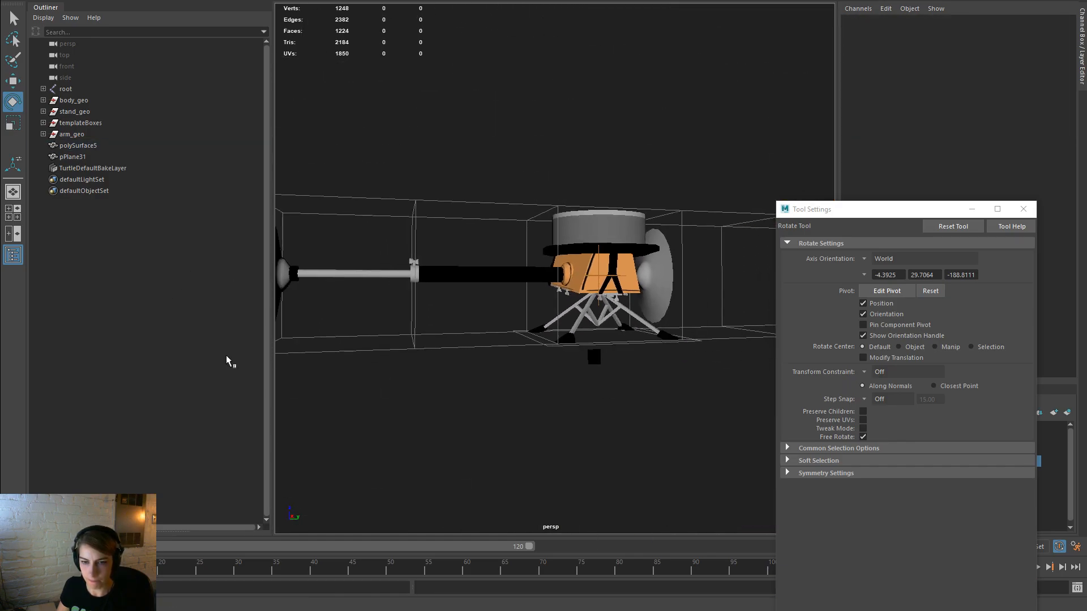
left_click_drag(498, 378, 576, 342, "alt")
scroll(576, 342, "up", 5)
left_click(504, 255)
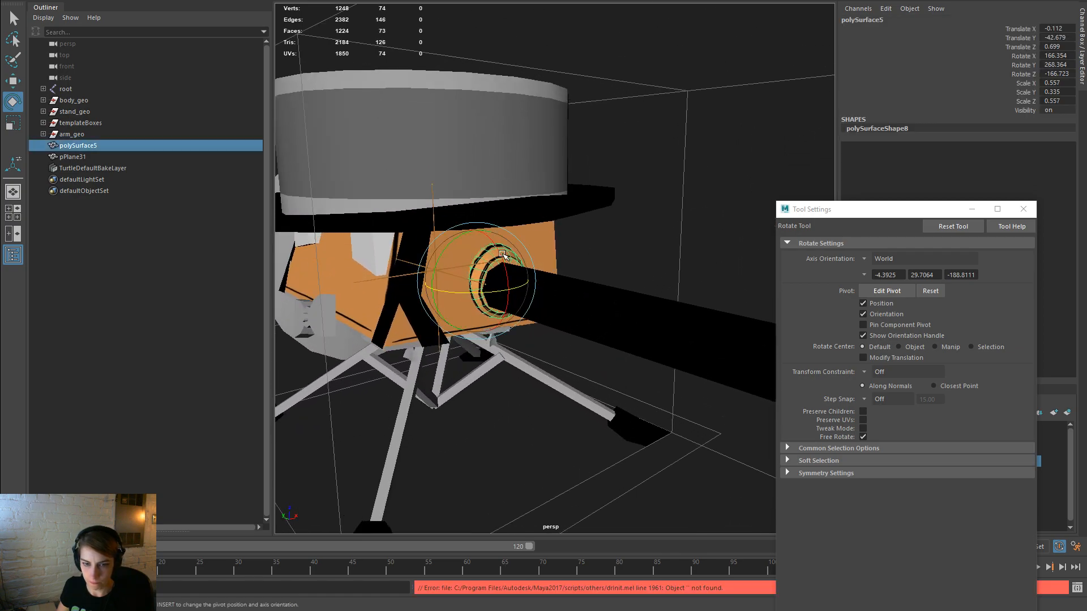
key("w")
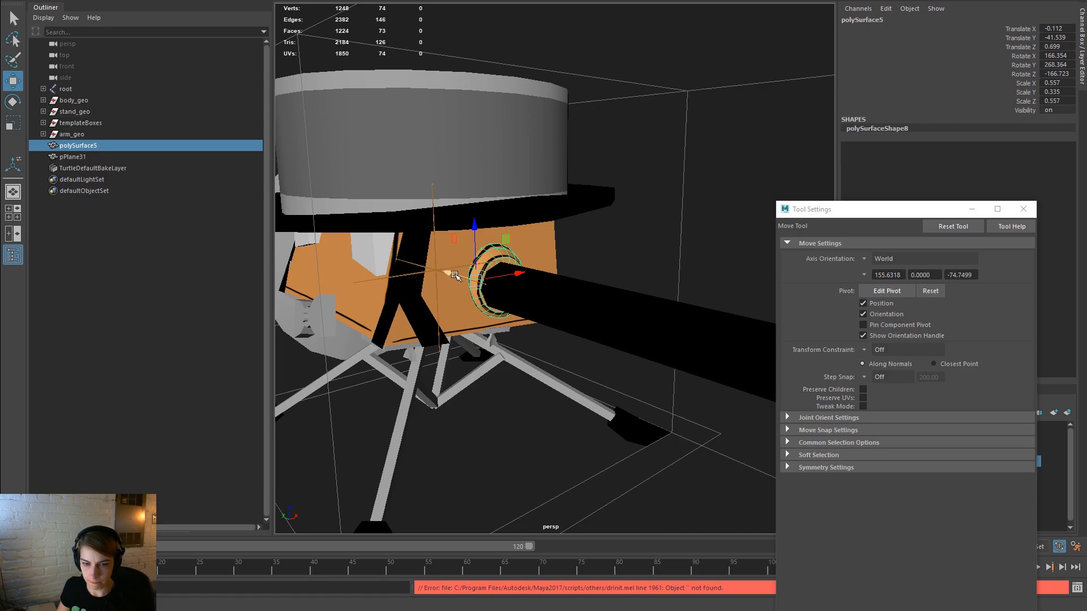
left_click(626, 260)
Step: Move the 13-edge loop section near the collar's rim slightly along Y toward the body, and return to object mode
key("a")
left_click_drag(339, 288, 377, 355, "alt")
scroll(560, 277, "up", 8)
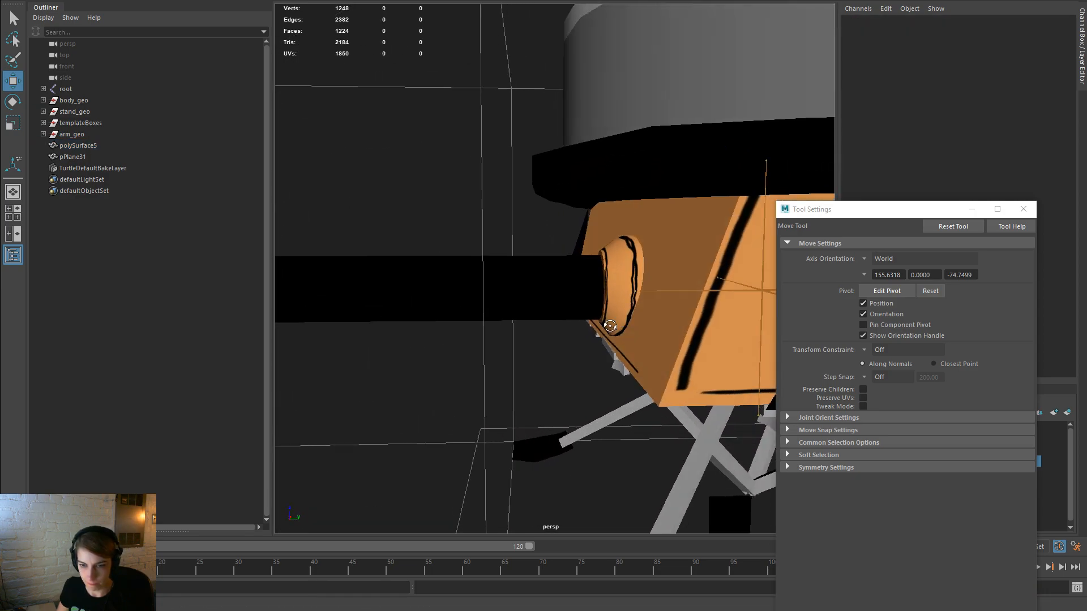
left_click(632, 263)
right_click_drag(632, 261, 631, 230)
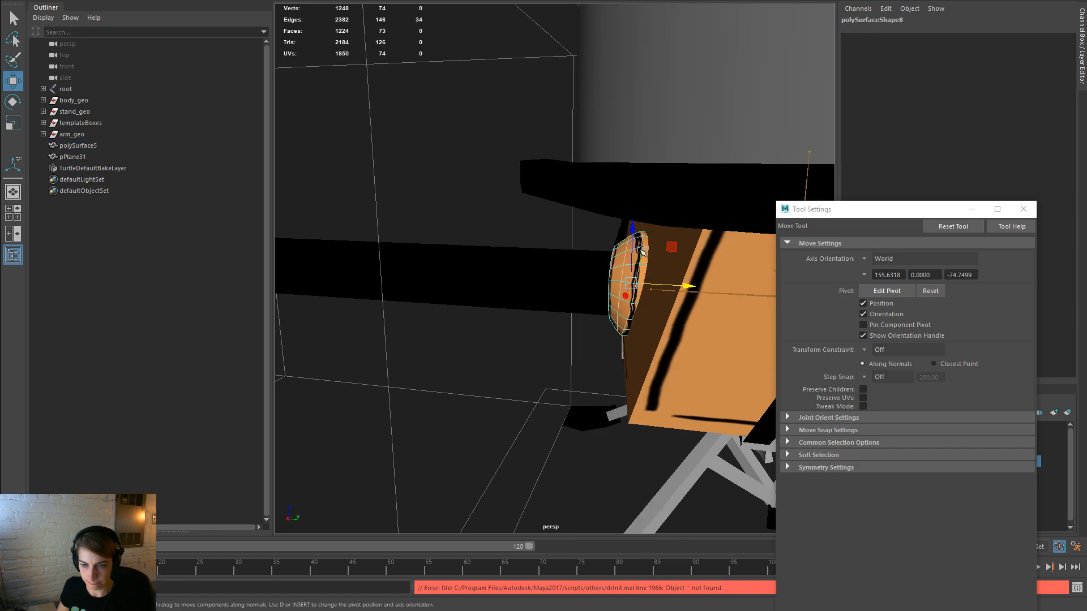
left_click_drag(688, 283, 689, 286)
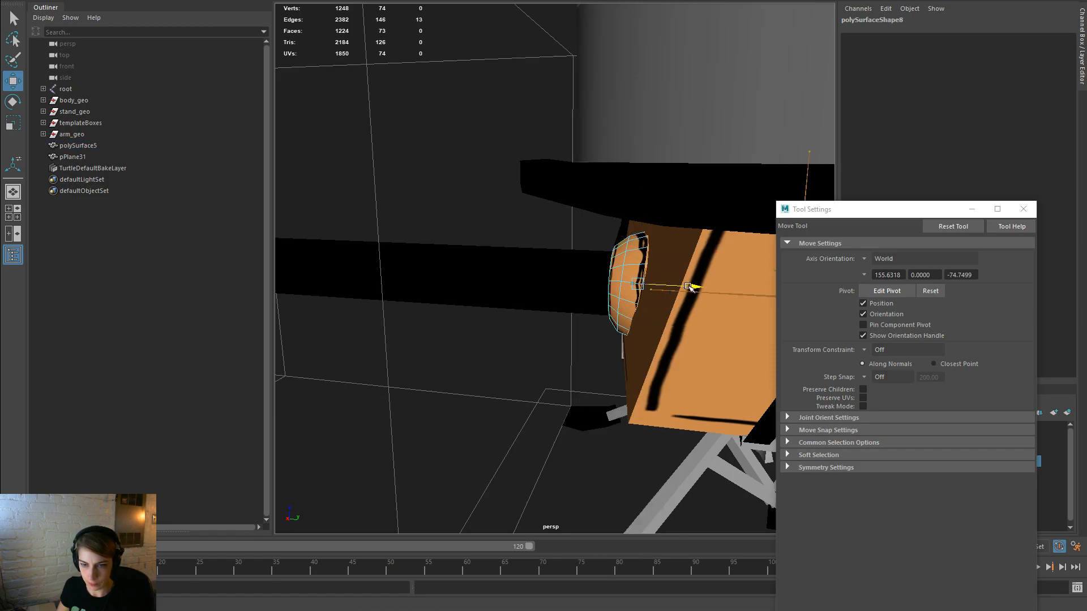
key("e")
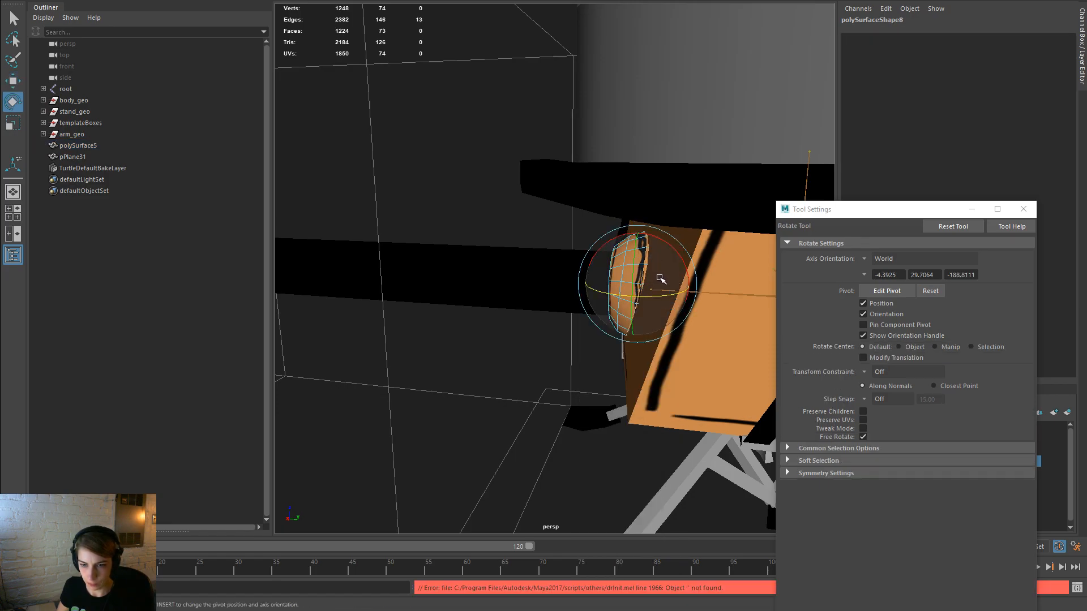
key("r")
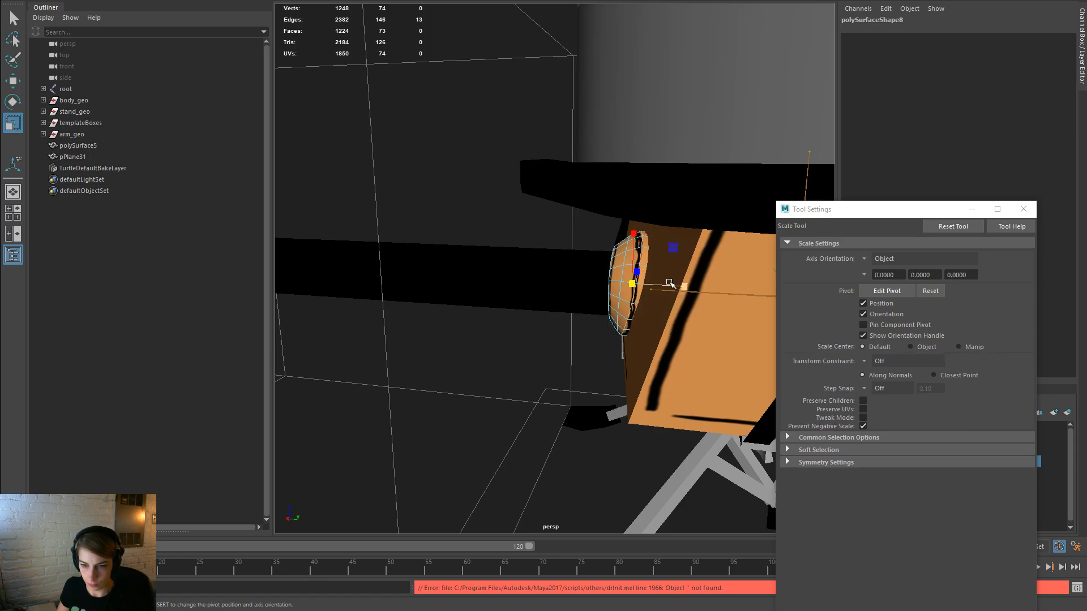
left_click_drag(708, 290, 617, 229, "alt")
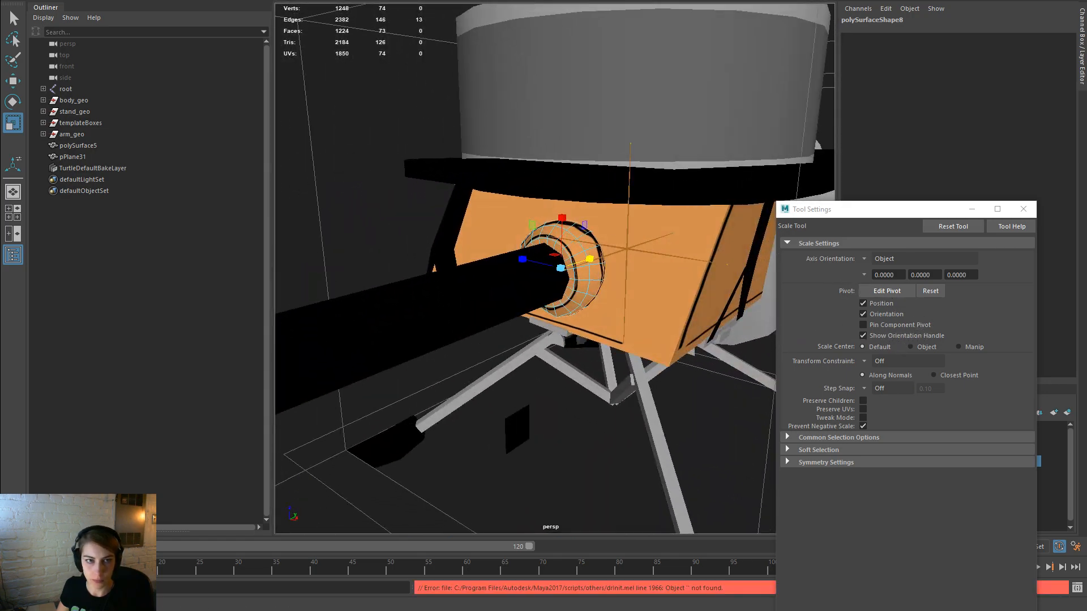
key("F8")
left_click(492, 287)
Step: Try to freeze the transformations of the collar
right_click_drag(493, 287, 245, 322, "alt")
left_click_drag(305, 331, 470, 341, "alt")
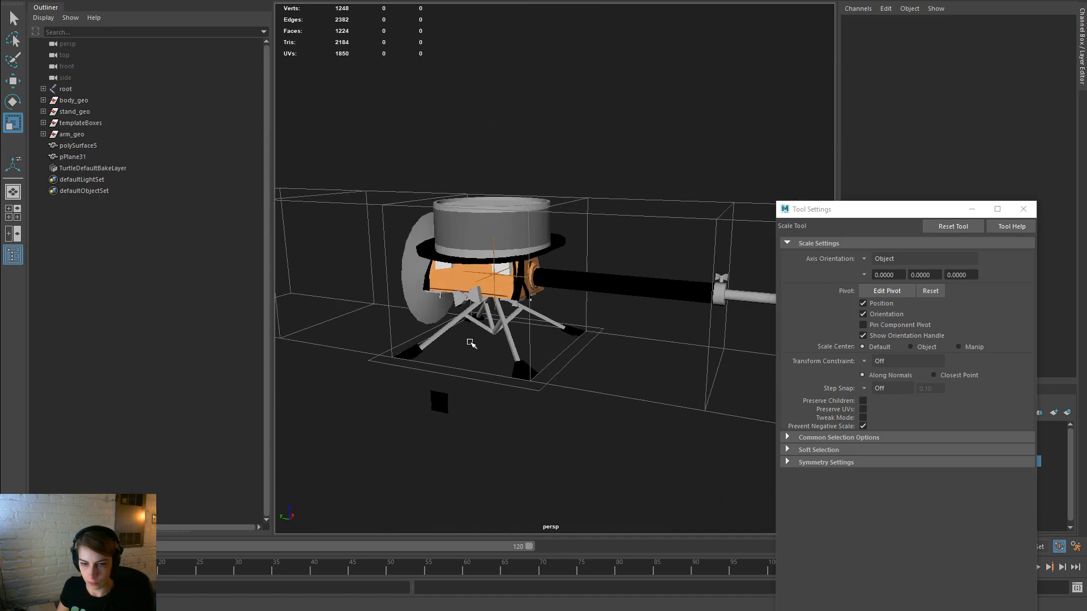
right_click_drag(471, 342, 592, 332, "alt")
left_click(513, 266)
right_click_drag(513, 267, 393, 317, "alt")
left_click_drag(393, 318, 461, 352, "alt")
key("space")
left_click(451, 299)
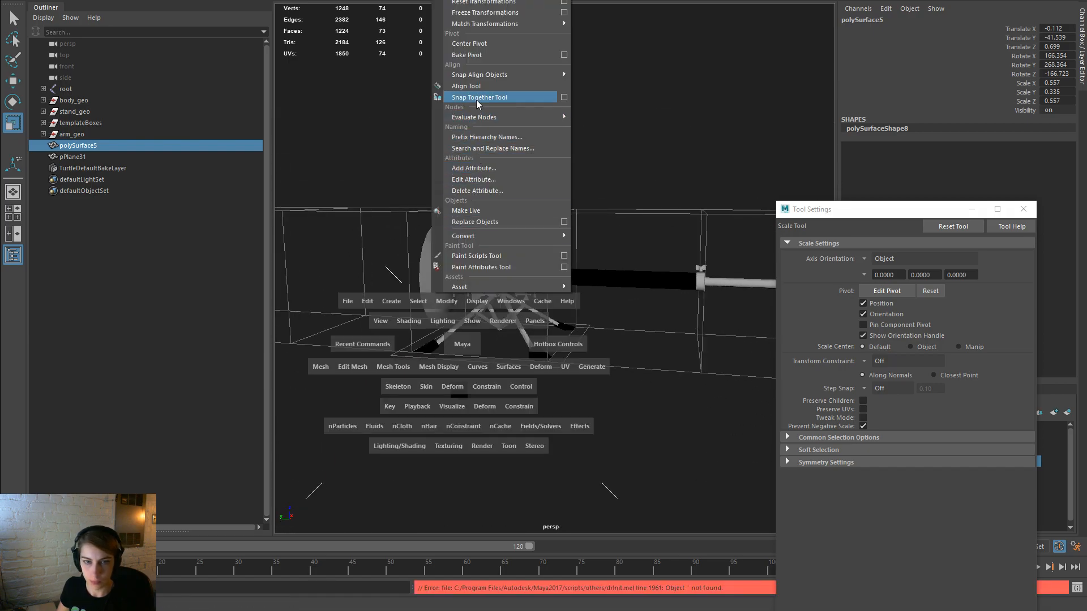
left_click(486, 15)
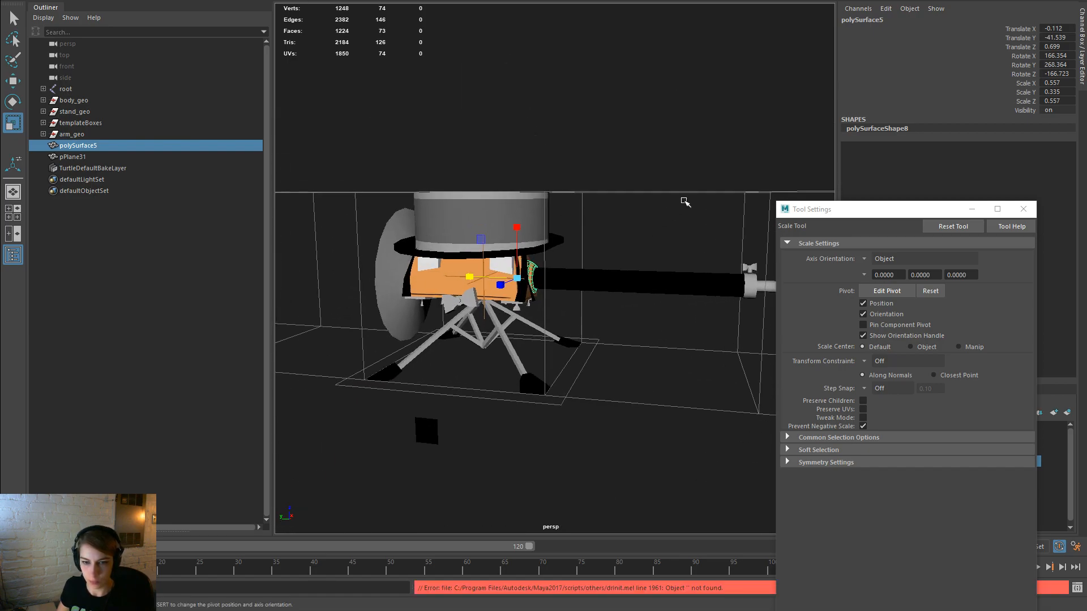
Step: Try to duplicate the collar and flip the copy along Y
left_click(652, 350)
left_click_drag(650, 351, 419, 352, "alt")
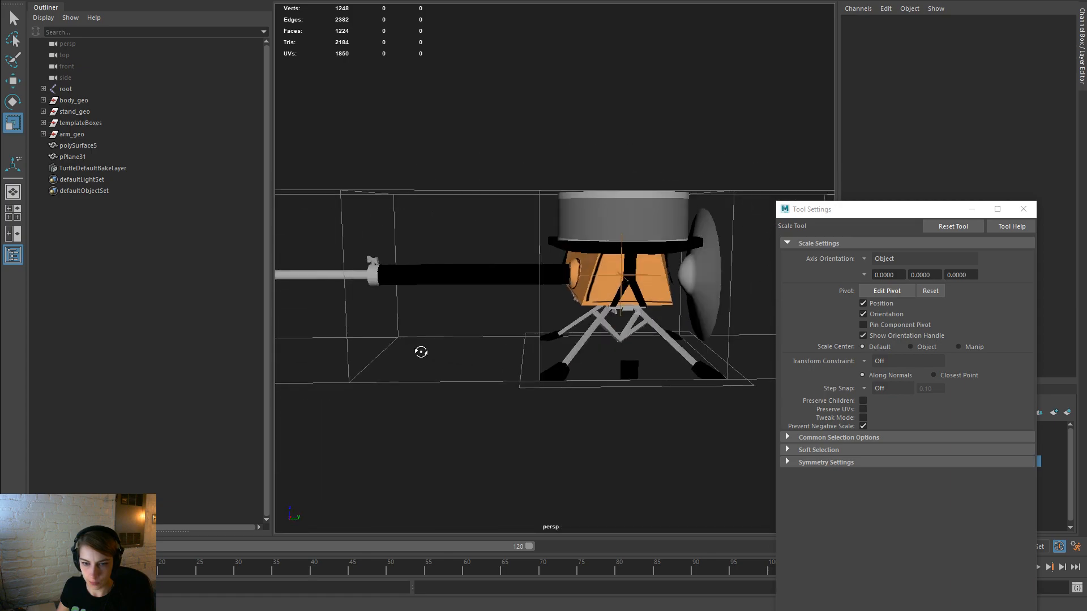
left_click(572, 272)
key("ctrl+d")
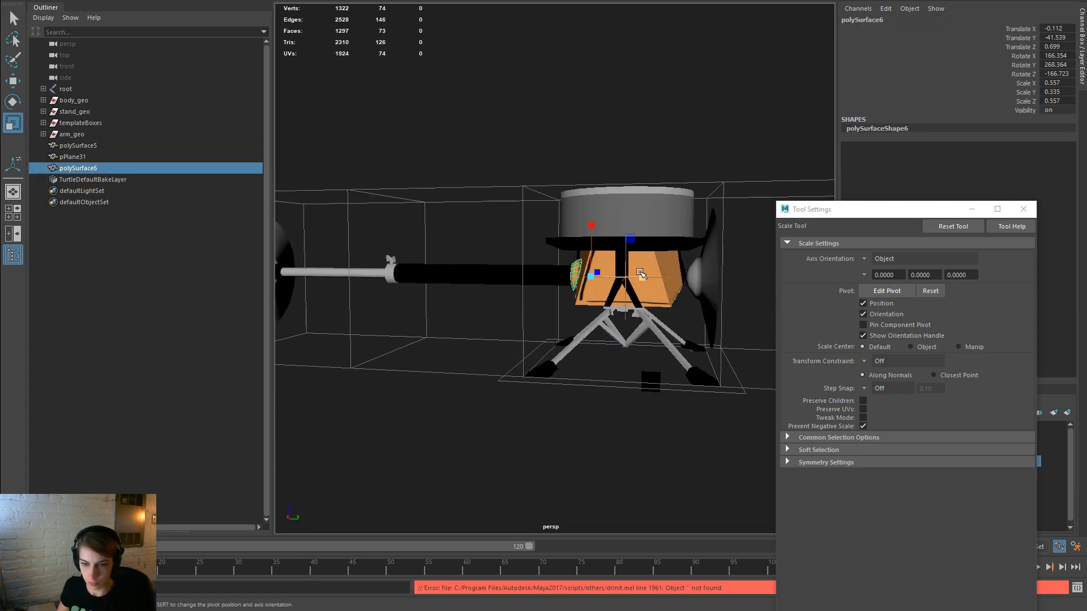
left_click_drag(640, 276, 484, 274)
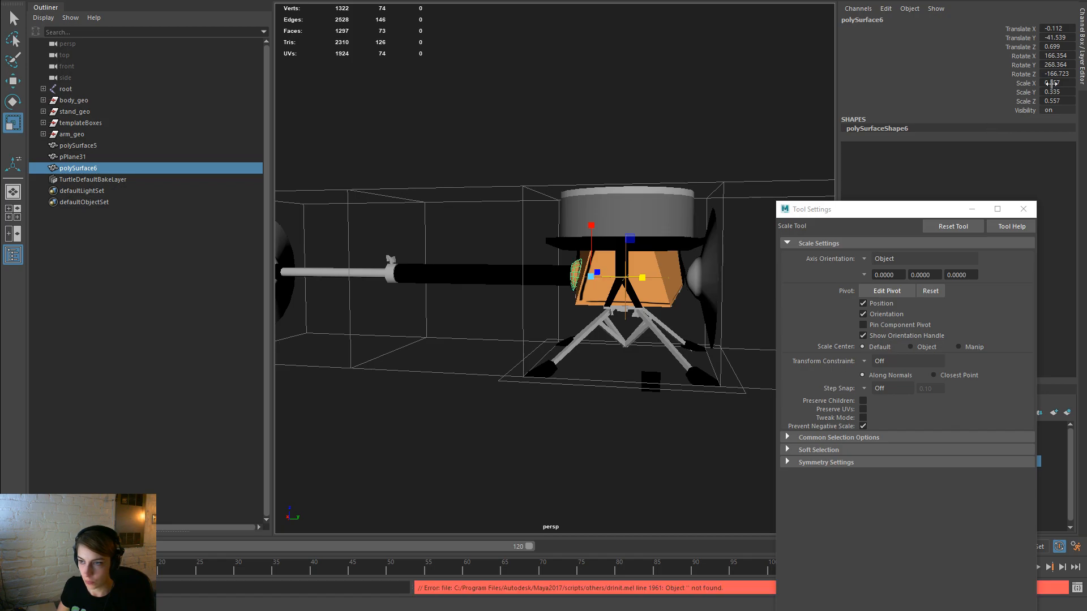
left_click(625, 146)
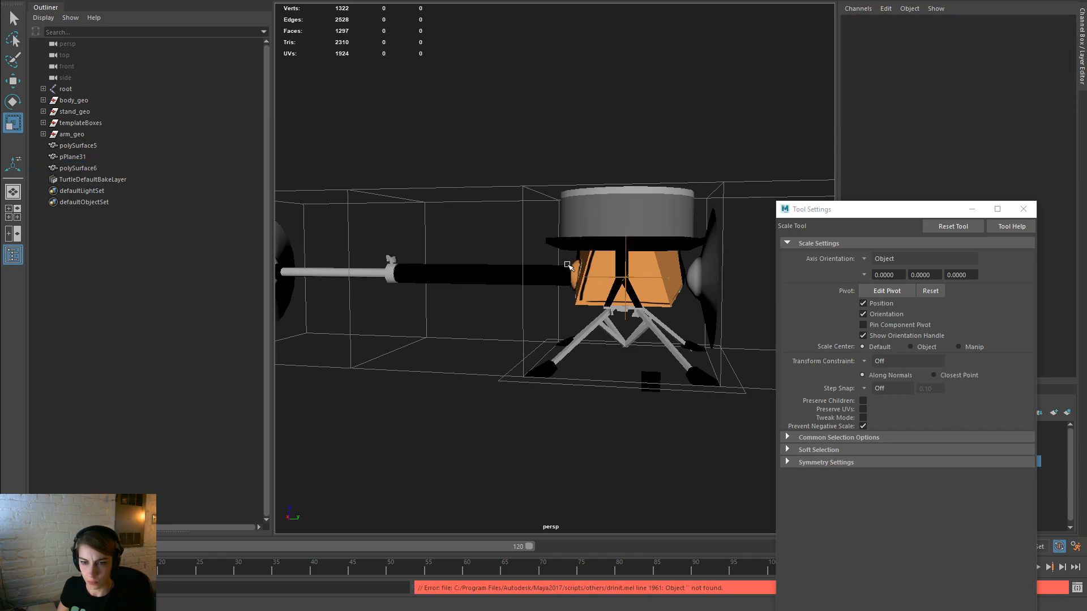
key("ctrl+z")
key("ctrl+z")
key("ctrl+z")
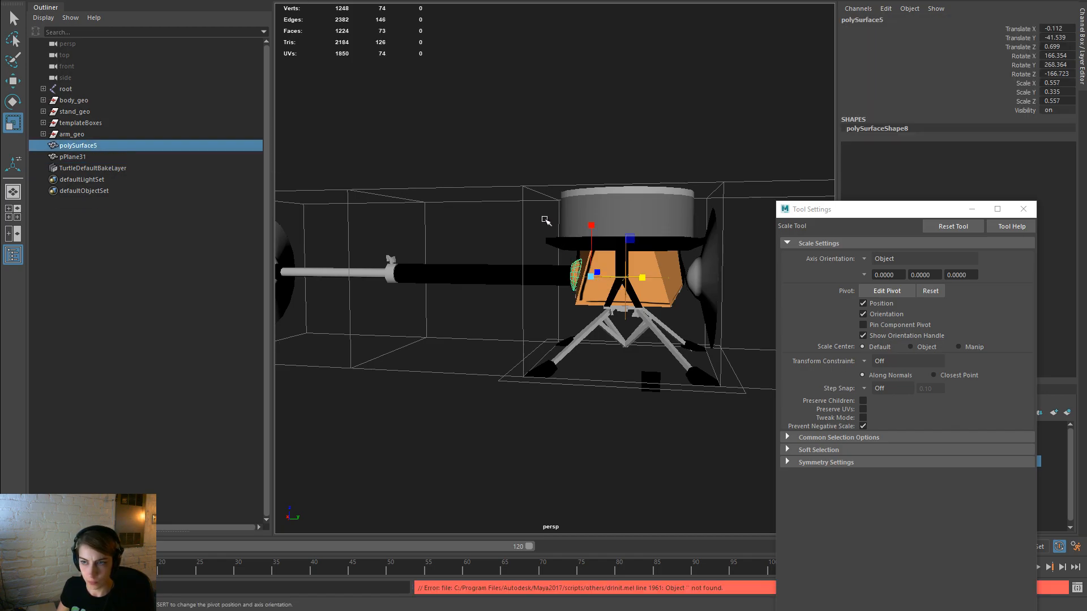
Step: Freeze the collar's translate, rotate and scale values through the Freeze Transformations options
key("space")
left_click(482, 112)
left_click(594, 160)
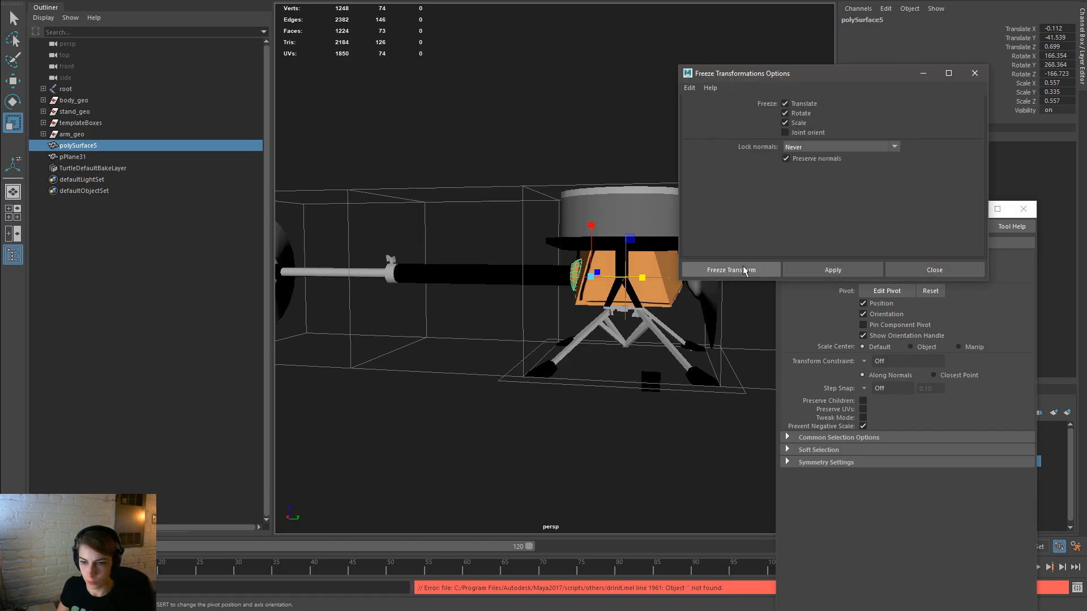
left_click(744, 269)
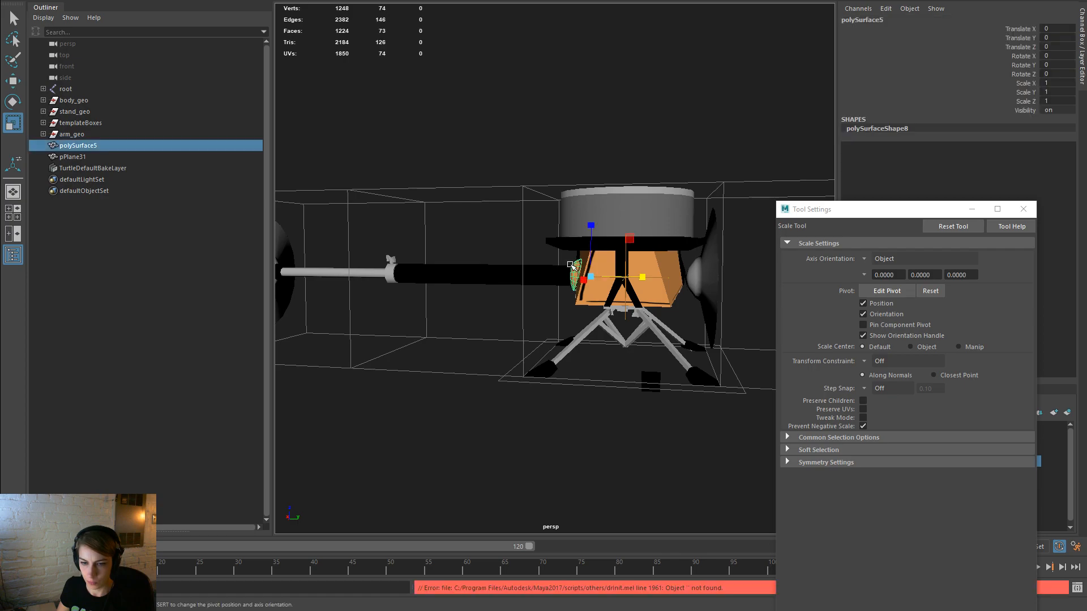
Step: Try to mirror a duplicate of the collar by setting its Scale Y to -1
key("ctrl+d")
left_click_drag(642, 278, 536, 275)
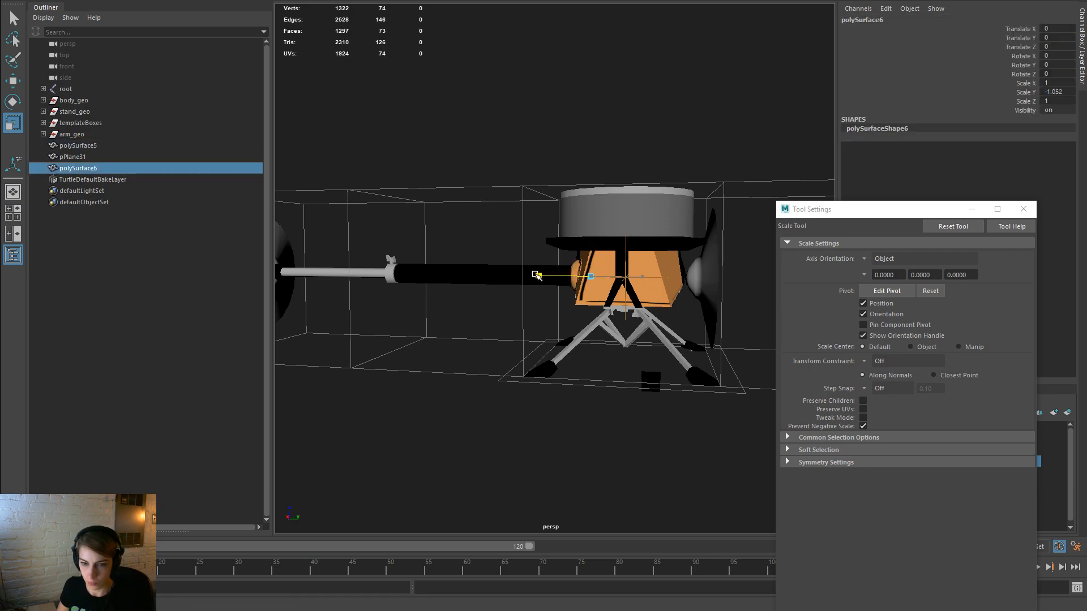
left_click(1058, 93)
type("-1")
key("Return")
left_click_drag(730, 378, 663, 387, "alt")
key("w")
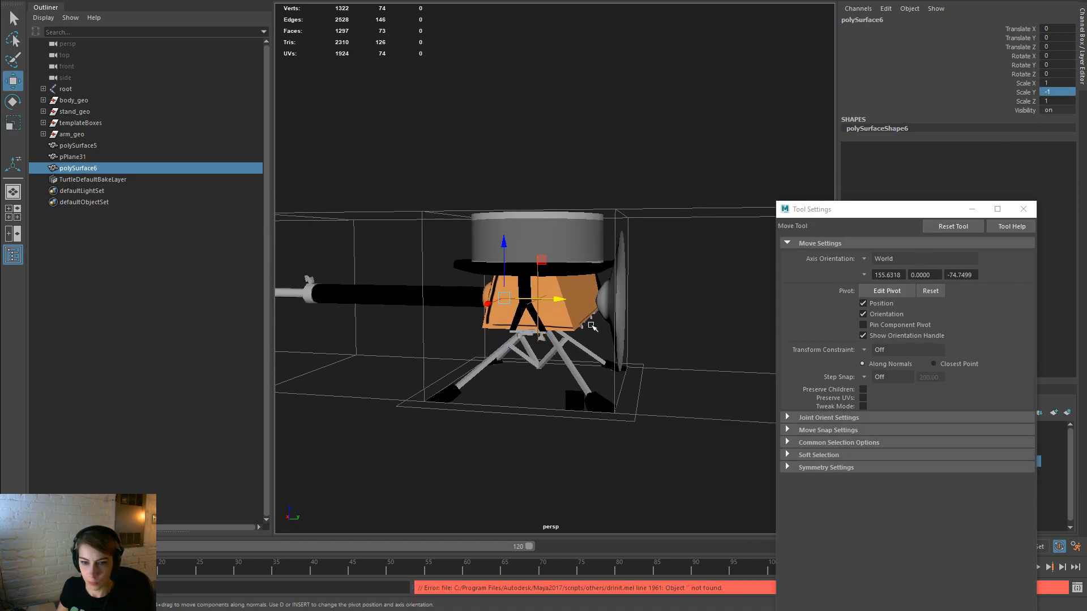
key("ctrl+z")
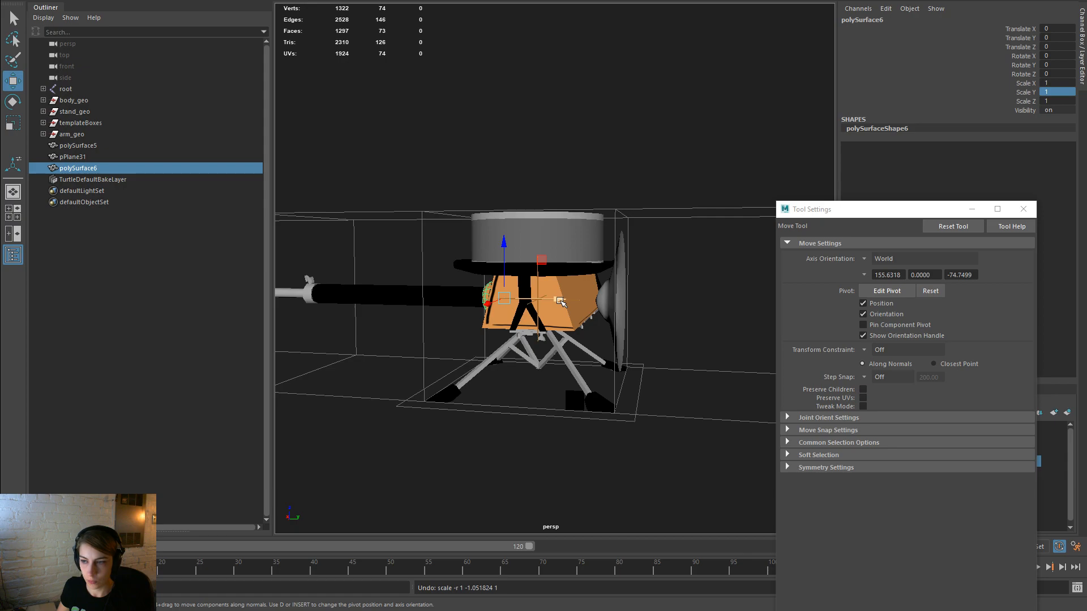
key("ctrl+z")
Step: Put the collar into a new group
key("ctrl+g")
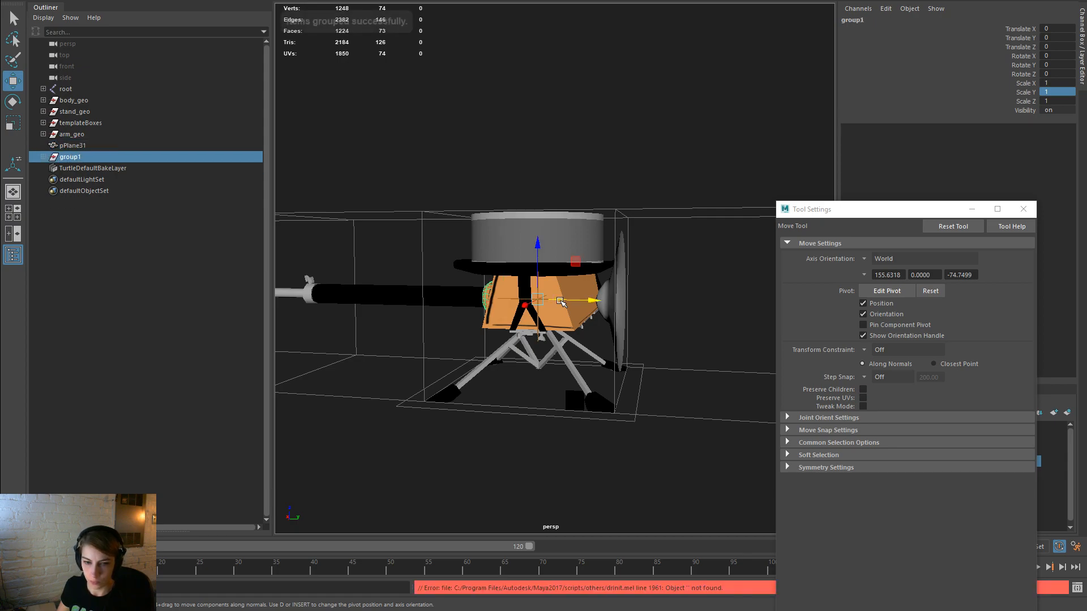
Step: Mirror the collar's group to the opposite side of the body by setting its Scale Y to -1
key("r")
left_click_drag(589, 301, 475, 296)
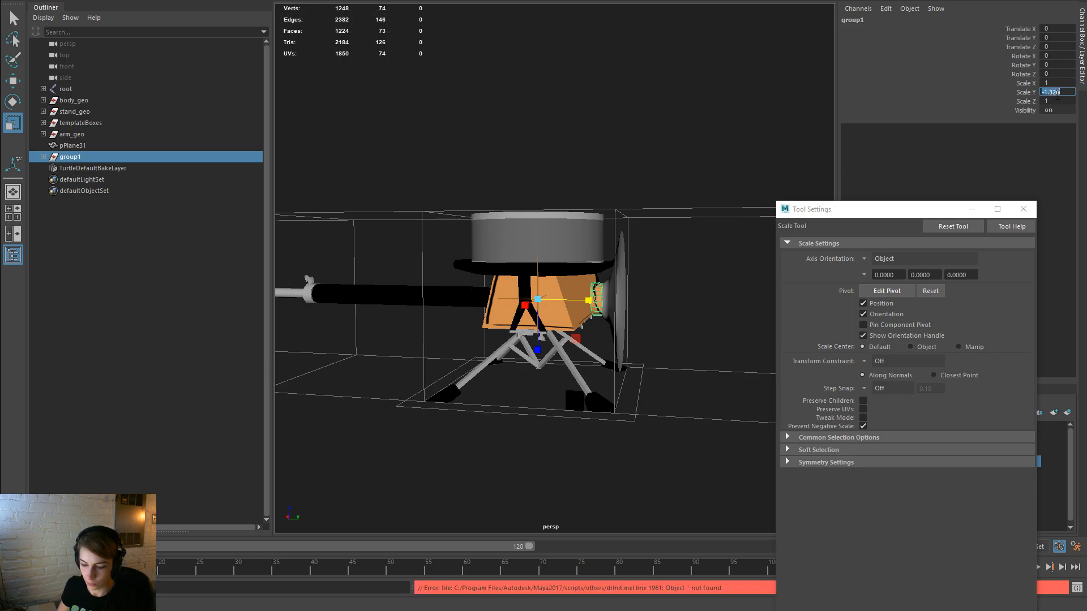
key("Return")
left_click_drag(661, 253, 442, 268, "alt")
Step: Duplicate the mirrored collar group and flip the copy along Y back to the arm side
left_click(92, 156)
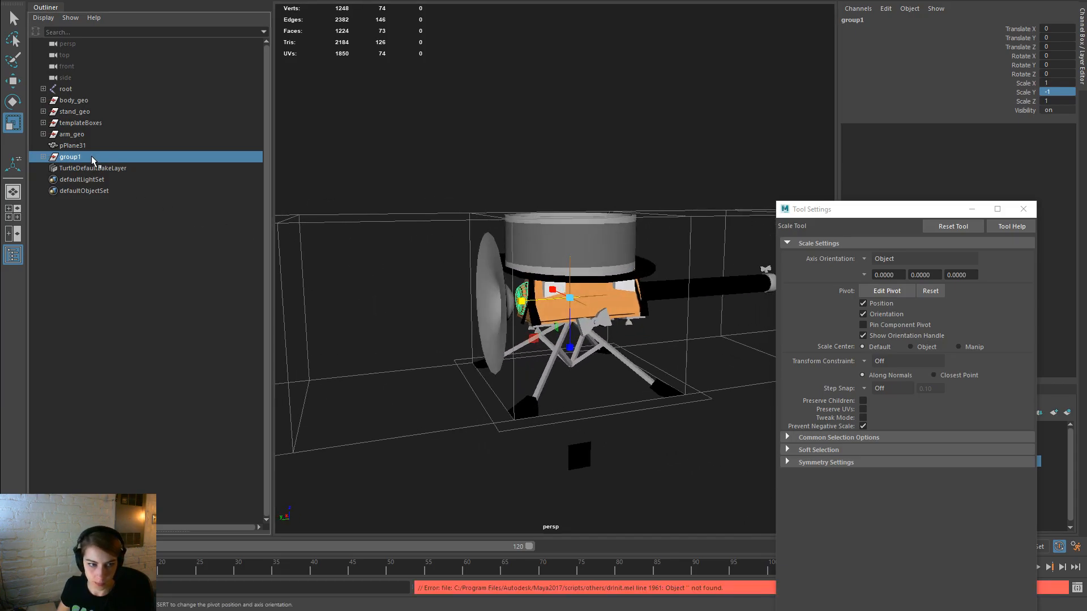
key("ctrl+d")
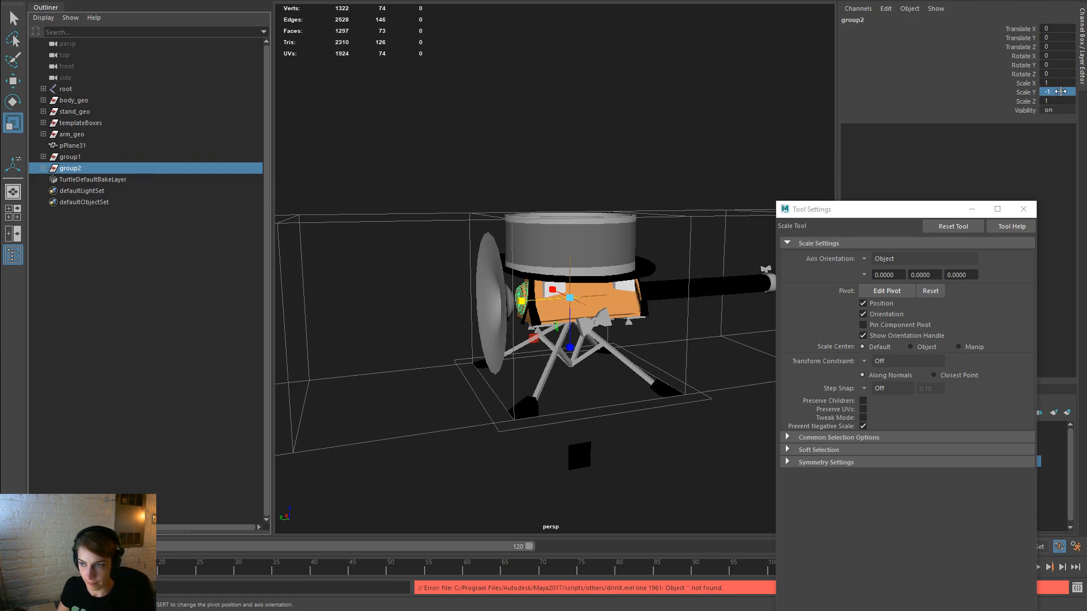
key("Return")
left_click_drag(693, 116, 624, 173, "alt")
left_click(625, 176)
left_click_drag(735, 223, 328, 214, "alt")
Step: Parent the collar meshes inside group1 and group2 to body_geo
left_click(43, 157)
left_click(43, 180)
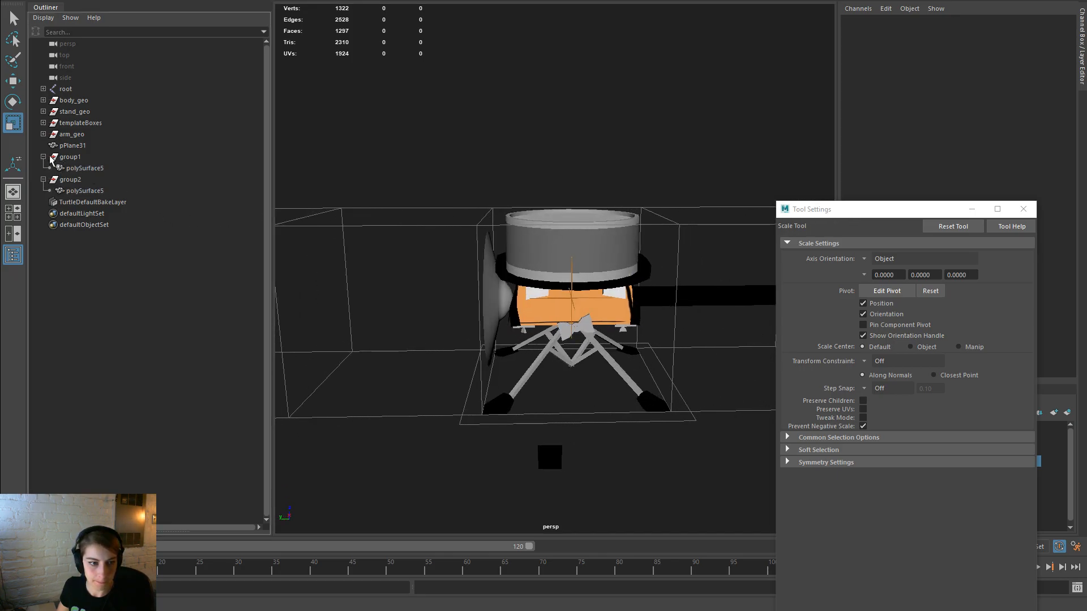
left_click(85, 168)
left_click(102, 191, "ctrl")
left_click(64, 104, "ctrl")
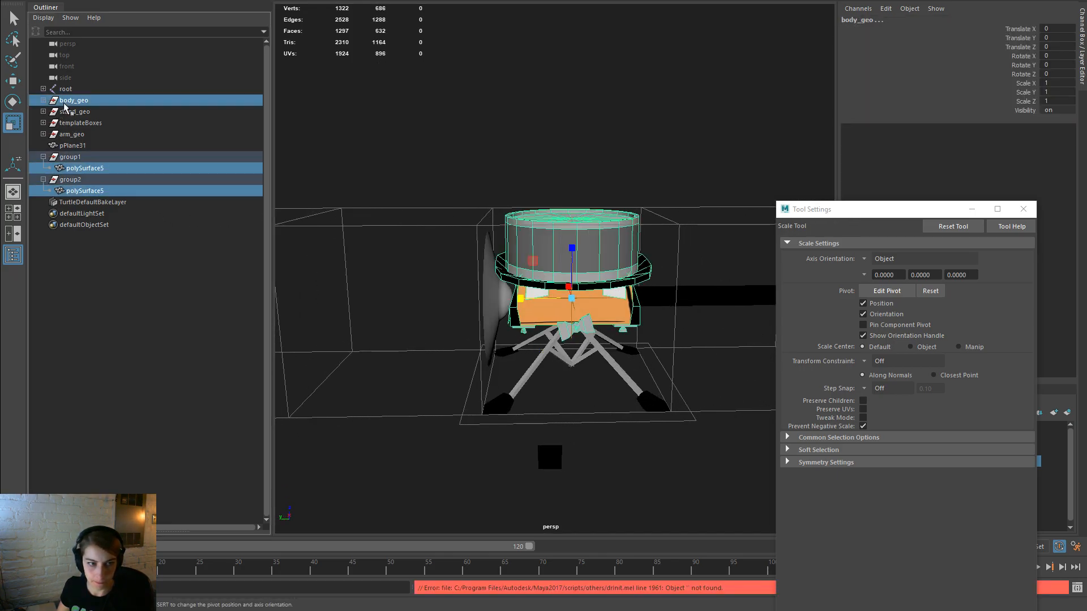
key("p")
mouse_move(453, 244)
left_mouse_down("alt")
mouse_move(385, 242)
mouse_move(453, 234)
left_mouse_up("alt")
Step: Bind both collar meshes to the g_body joint with Bind Skin
left_click(43, 89)
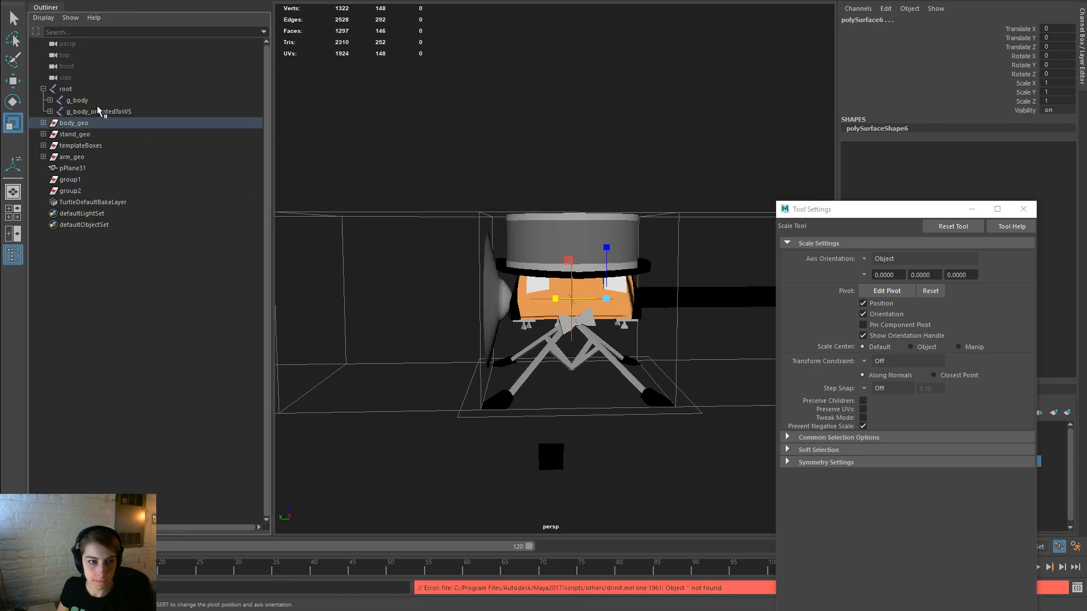
left_click(71, 101)
key("space")
left_click(519, 268)
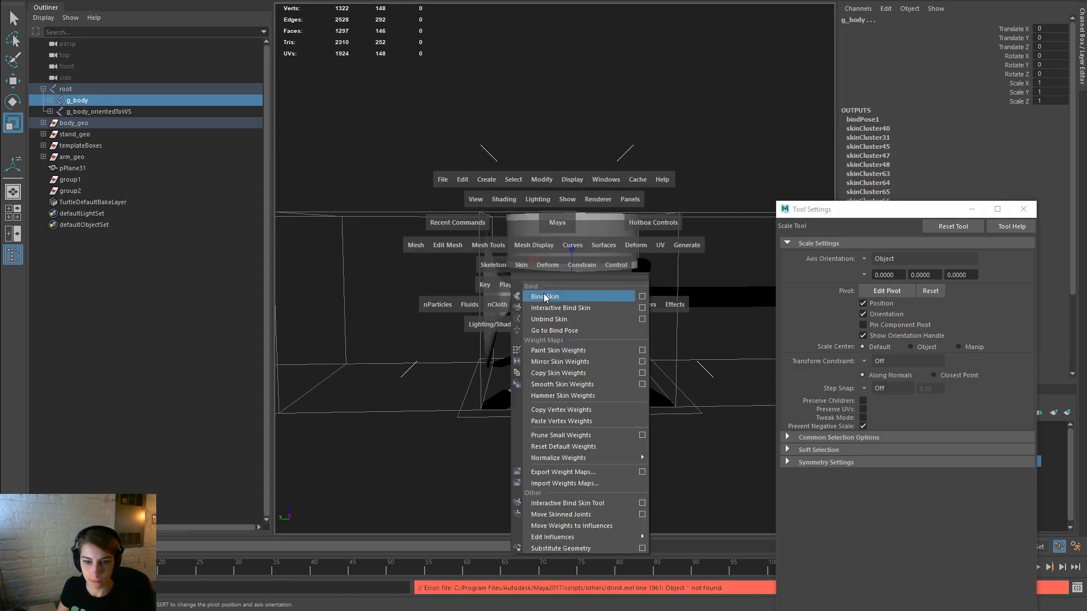
left_click(543, 295)
left_click(484, 100)
Step: Delete the emptied groups group1 and group2
left_click(94, 181)
left_click(94, 191, "shift")
key("Delete")
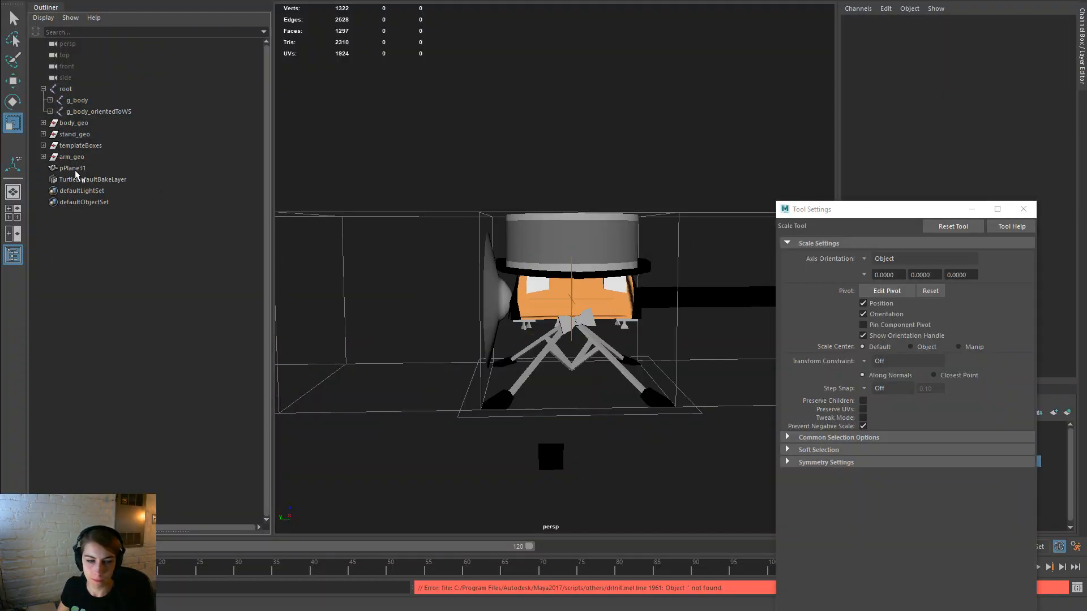
Step: Expand body_geo, stand_geo and the joint chains under root, and select all the body and stand meshes
left_click(43, 134)
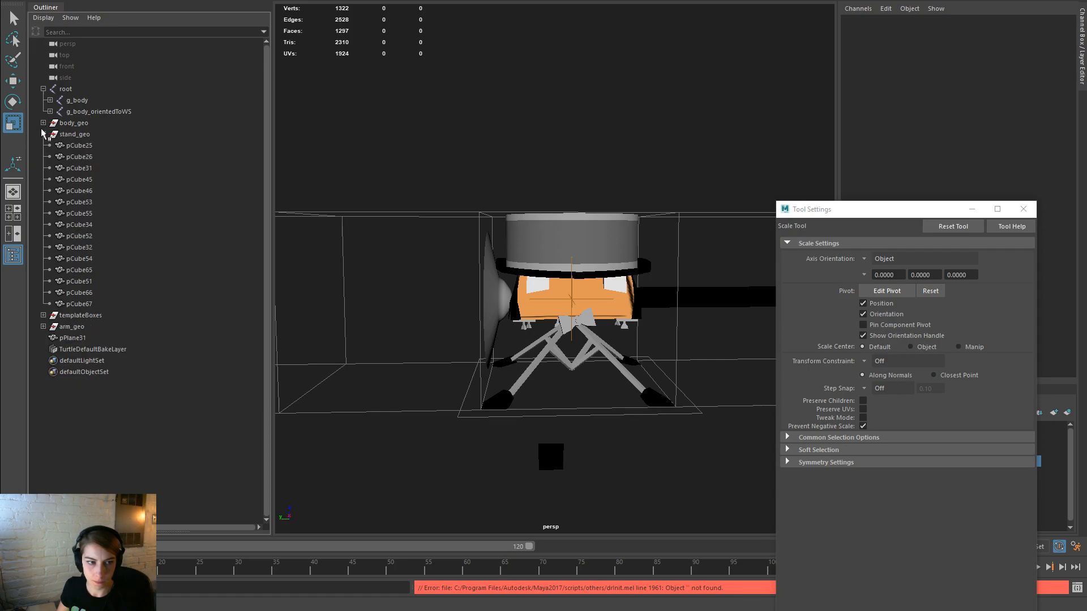
left_click(43, 135)
left_click(551, 445)
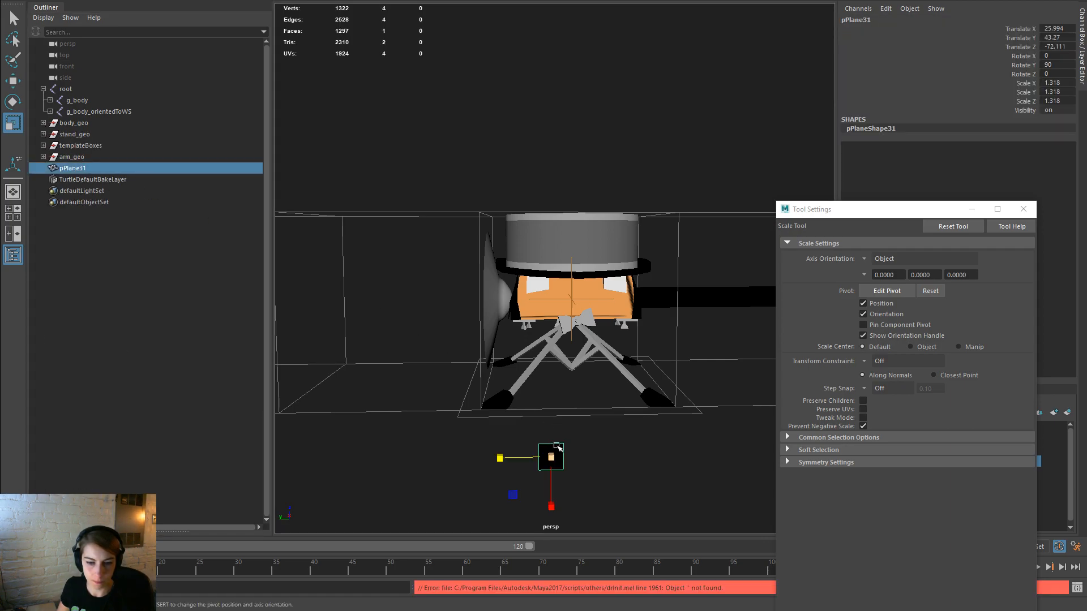
left_click(43, 123)
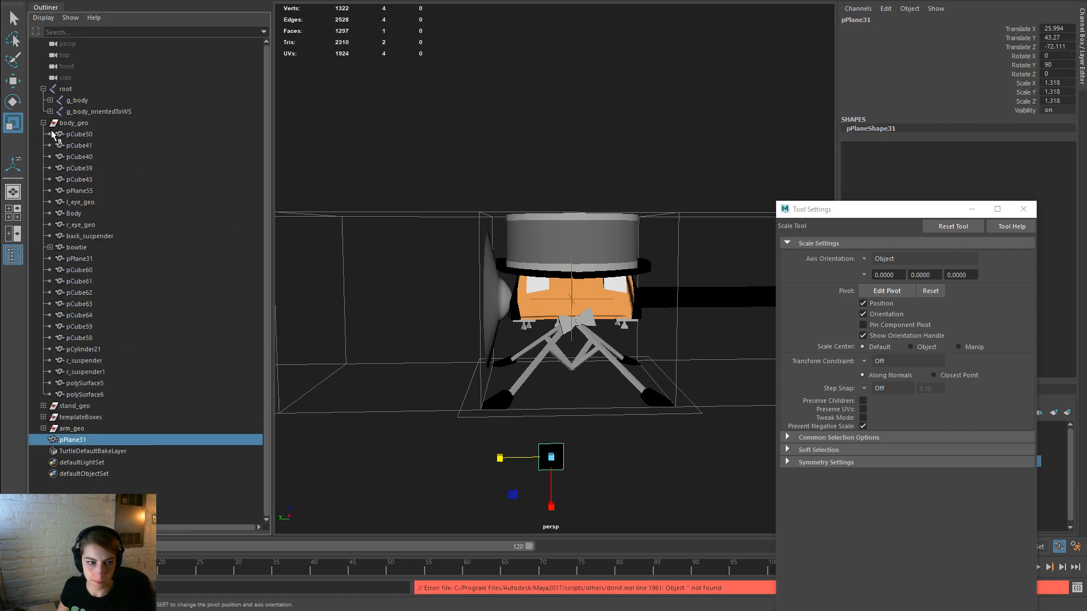
left_click(43, 406)
scroll(97, 393, "down", 4)
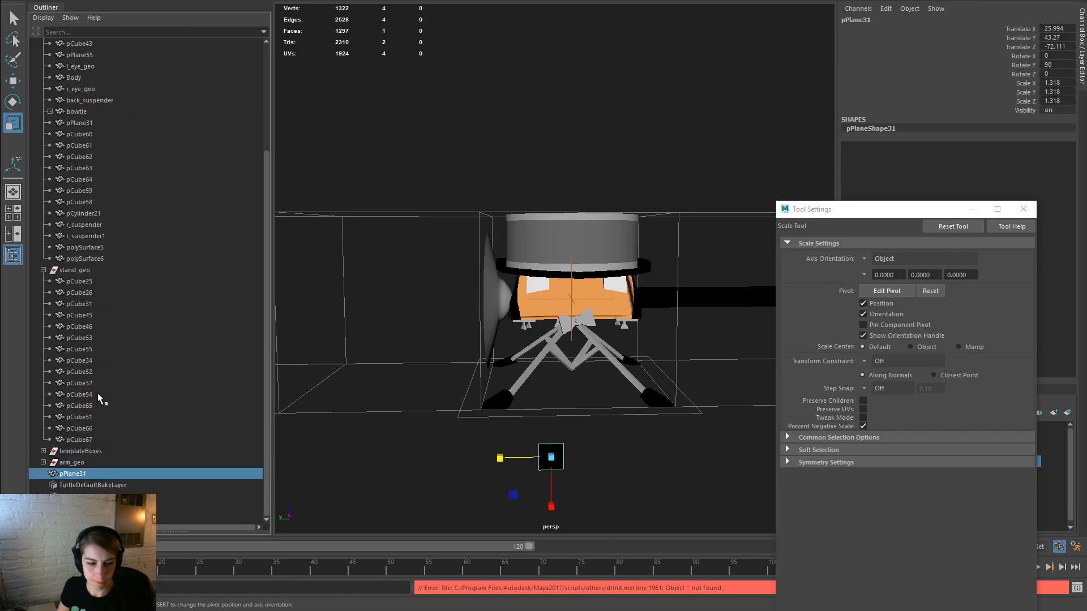
left_click(108, 439)
scroll(105, 243, "up", 4)
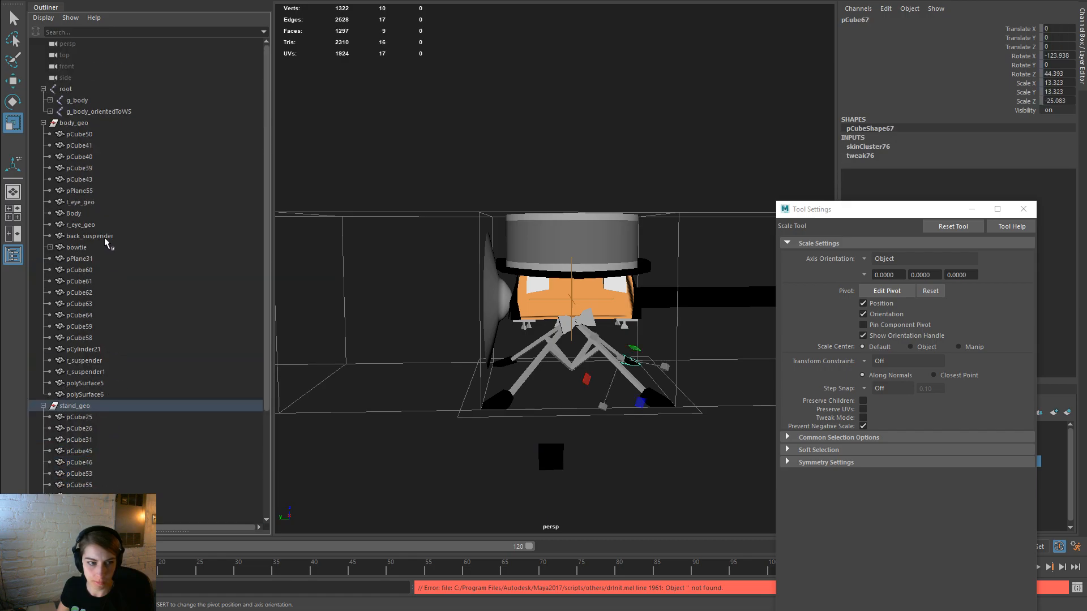
left_click(91, 134, "shift")
left_click(50, 112)
left_click(50, 100)
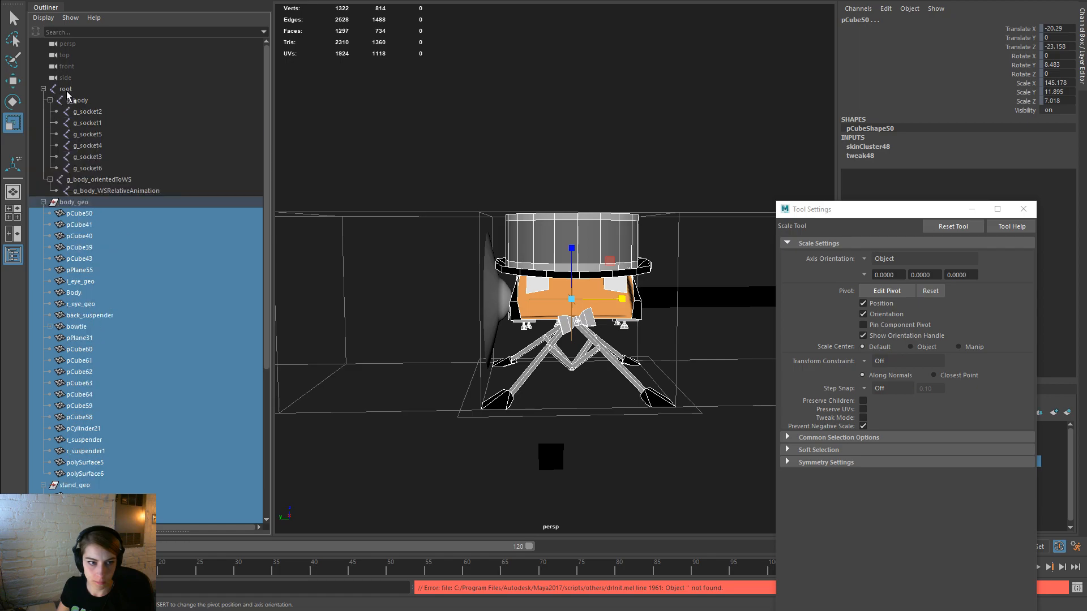
left_click(90, 86)
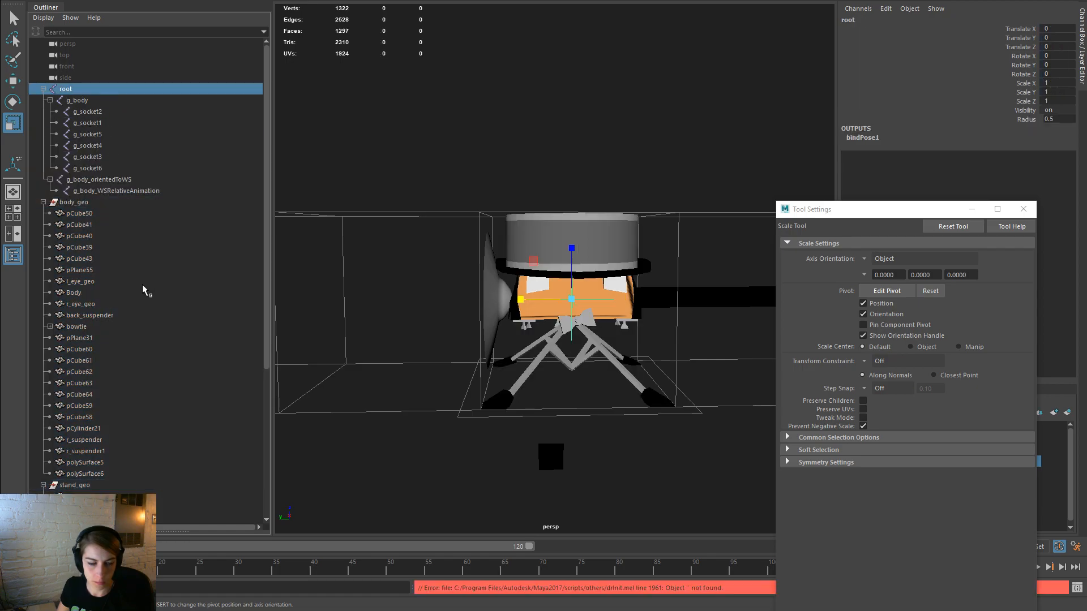
scroll(142, 306, "down", 6)
left_click(114, 261, "shift")
key("space")
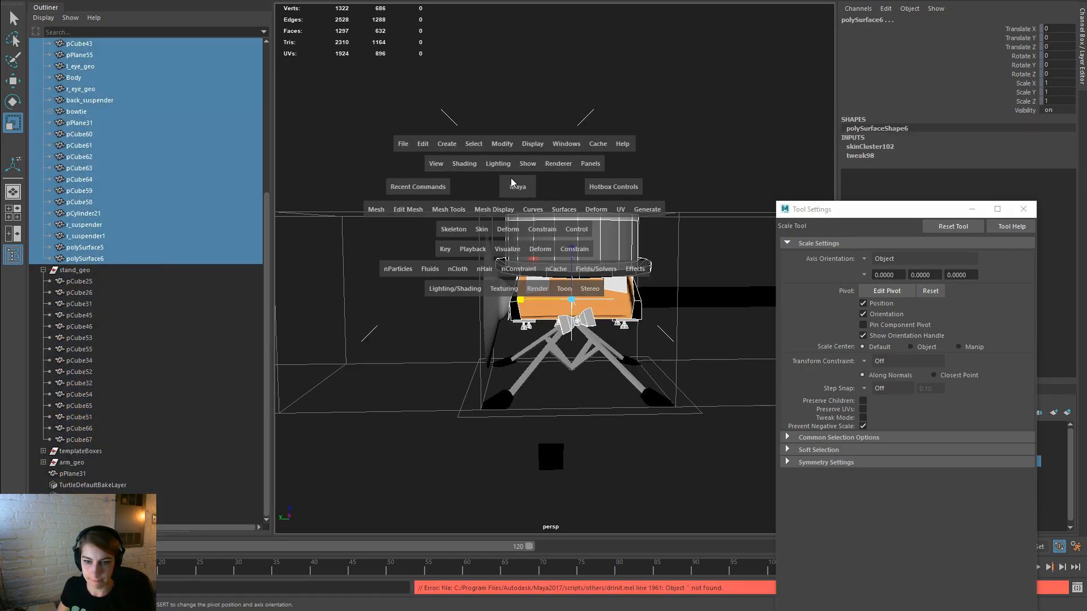
left_click(409, 146)
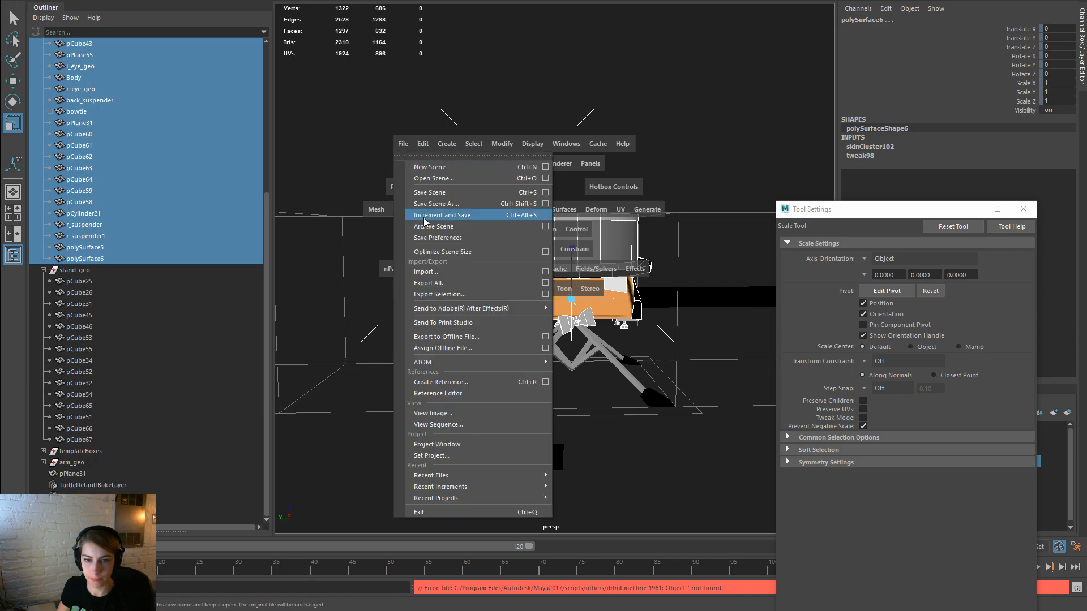
left_click(450, 295)
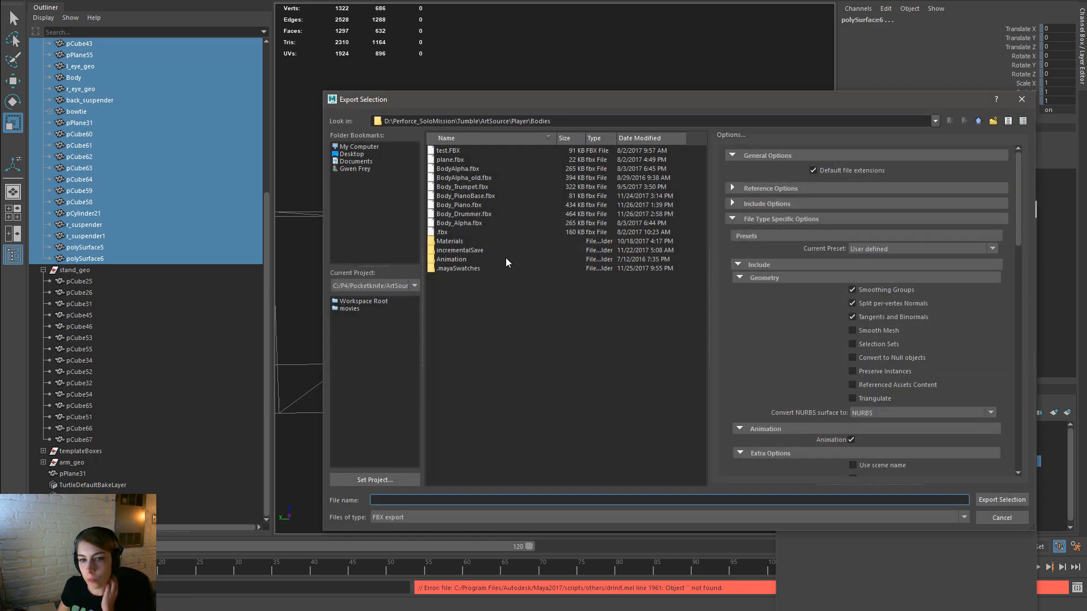
left_click_drag(705, 102, 1086, 149)
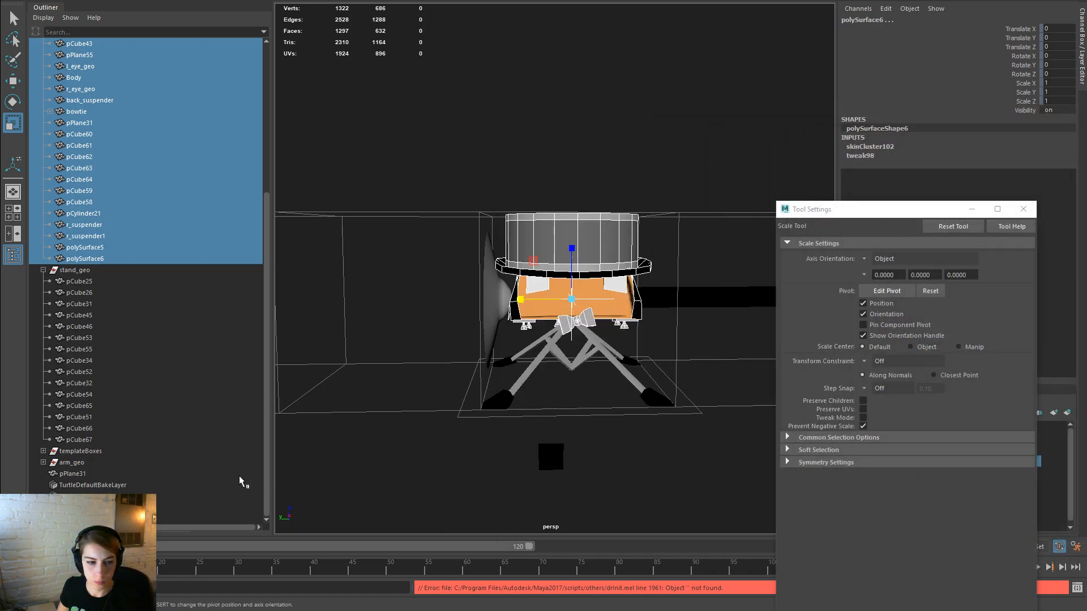
Step: Export everything from the root joint through pCube67 as FBX, overwriting Body_Drummer.fbx in the Bodies folder
left_click(114, 439)
scroll(116, 443, "up", 6)
left_click(83, 91, "shift")
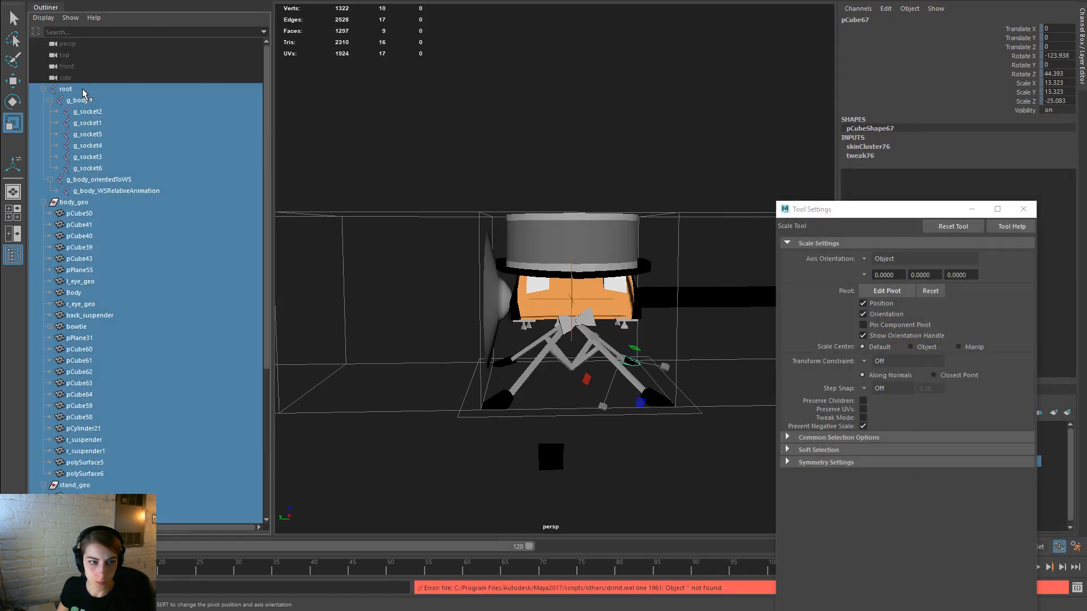
key("space")
left_click(537, 134)
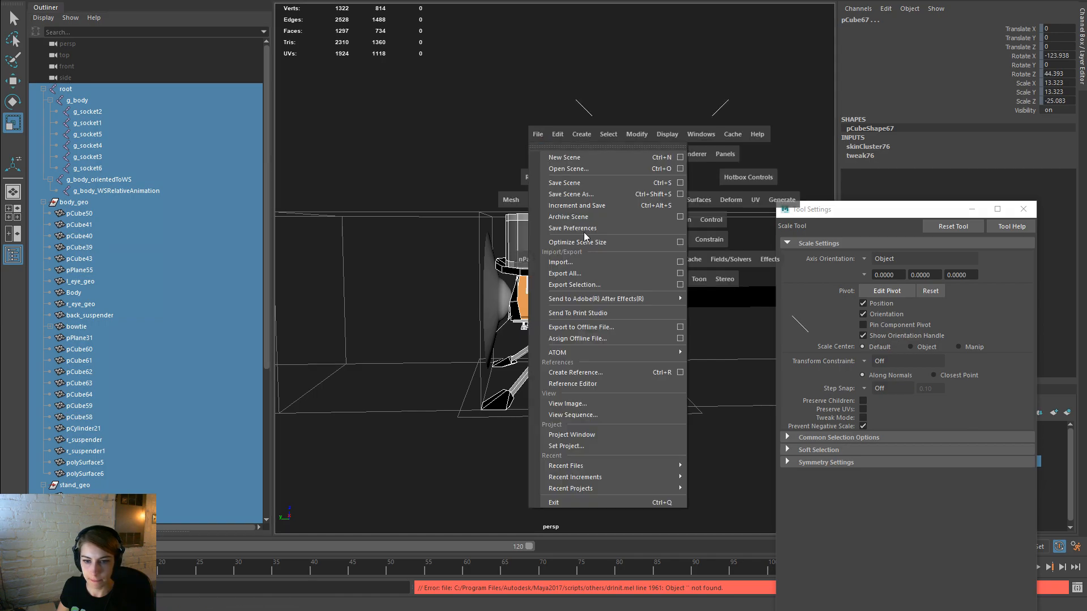
left_click(609, 284)
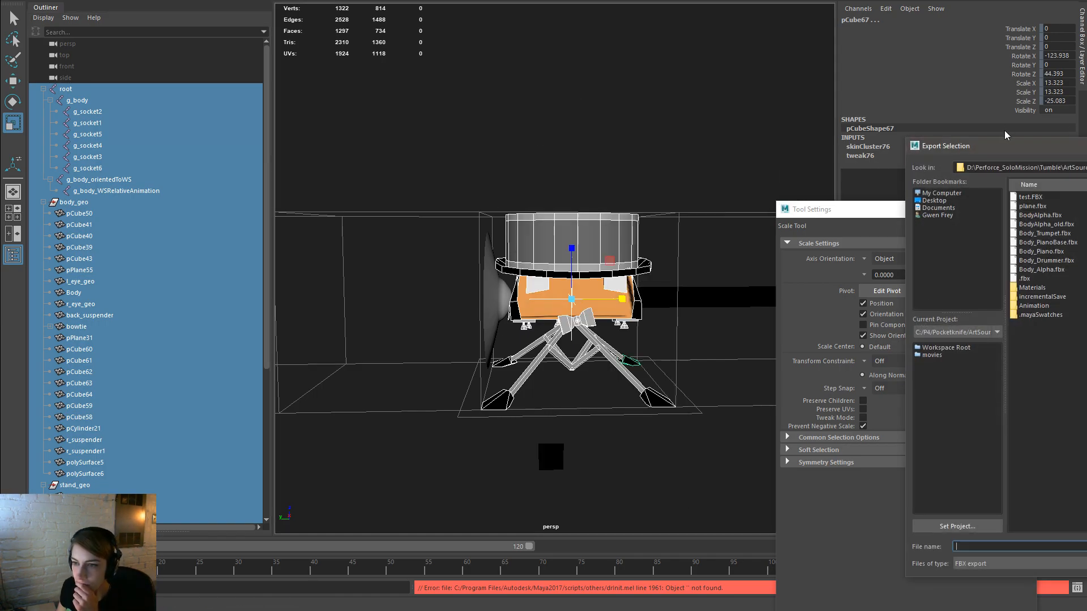
left_click_drag(1000, 150, 279, 51)
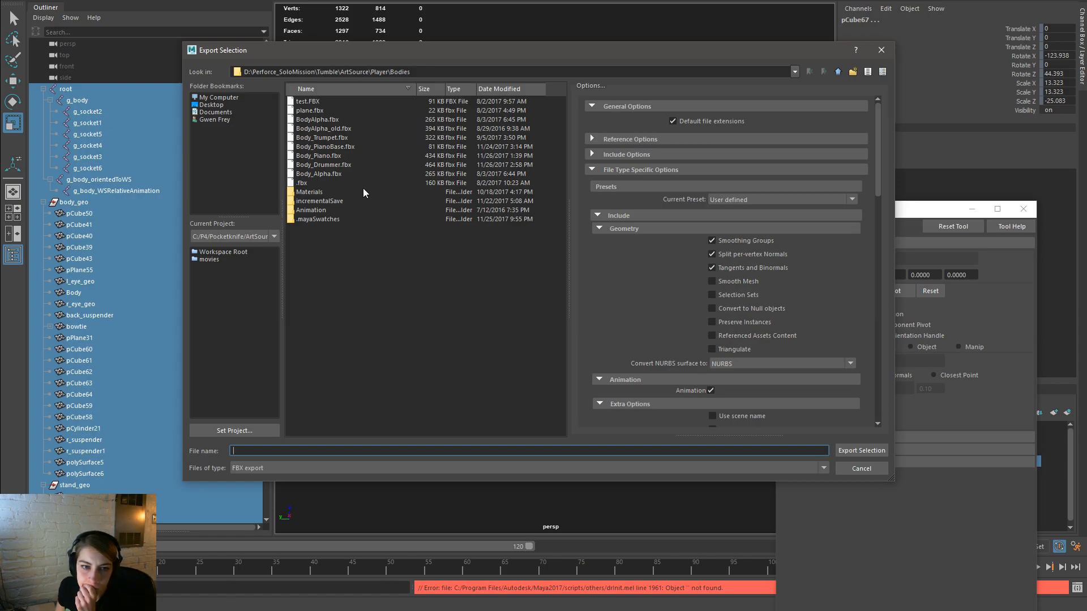
double_click(365, 163)
left_click(510, 281)
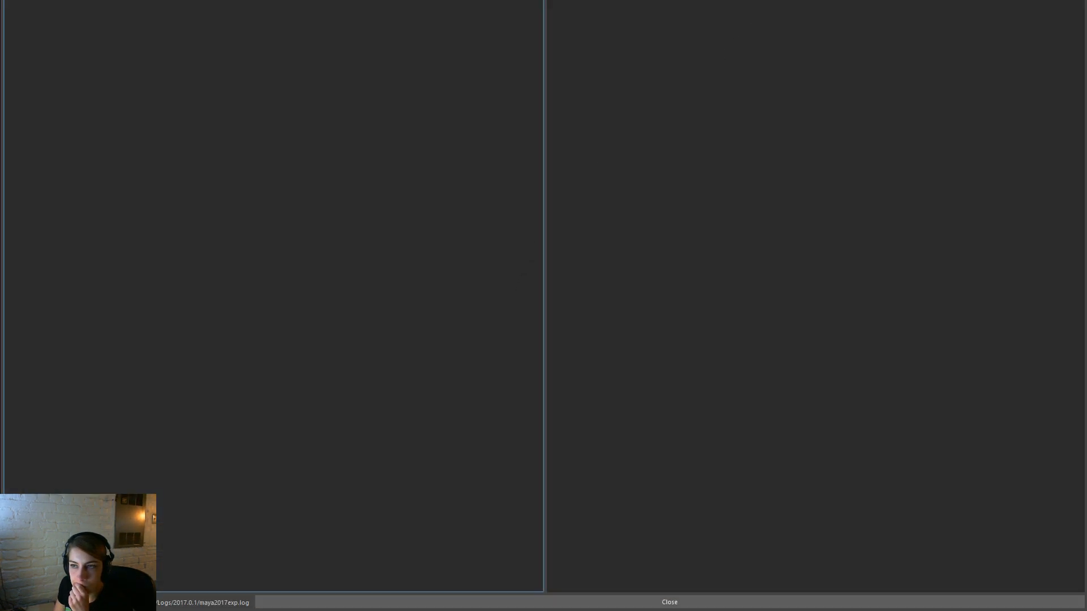
left_click(669, 602)
left_click(633, 111)
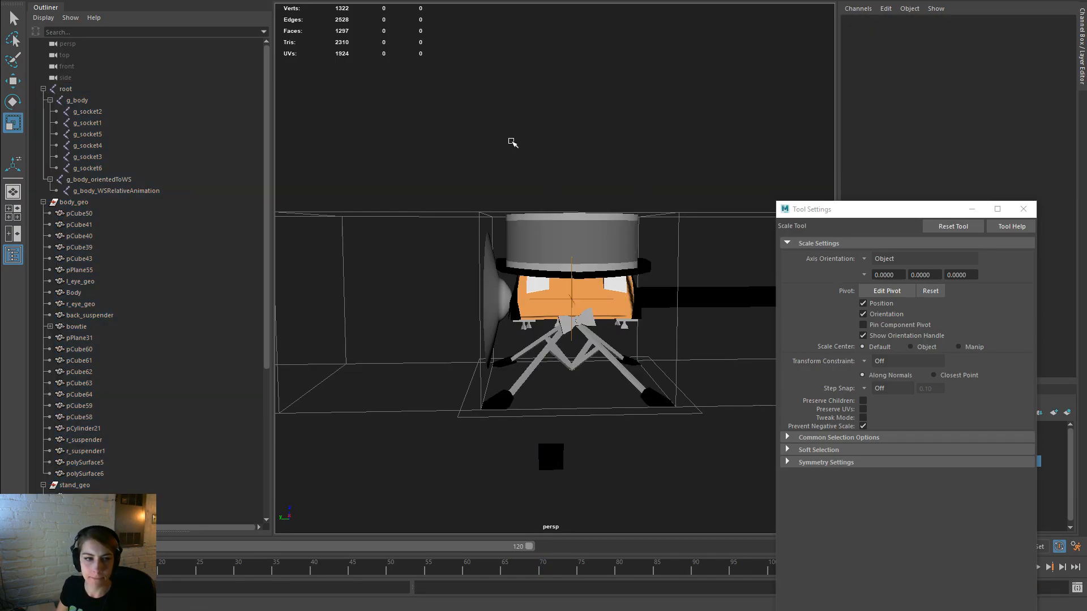
Step: Switch to Unreal Editor and reimport the Body_Drummer skeletal mesh in Player/Bodies/Art
key("alt+Tab")
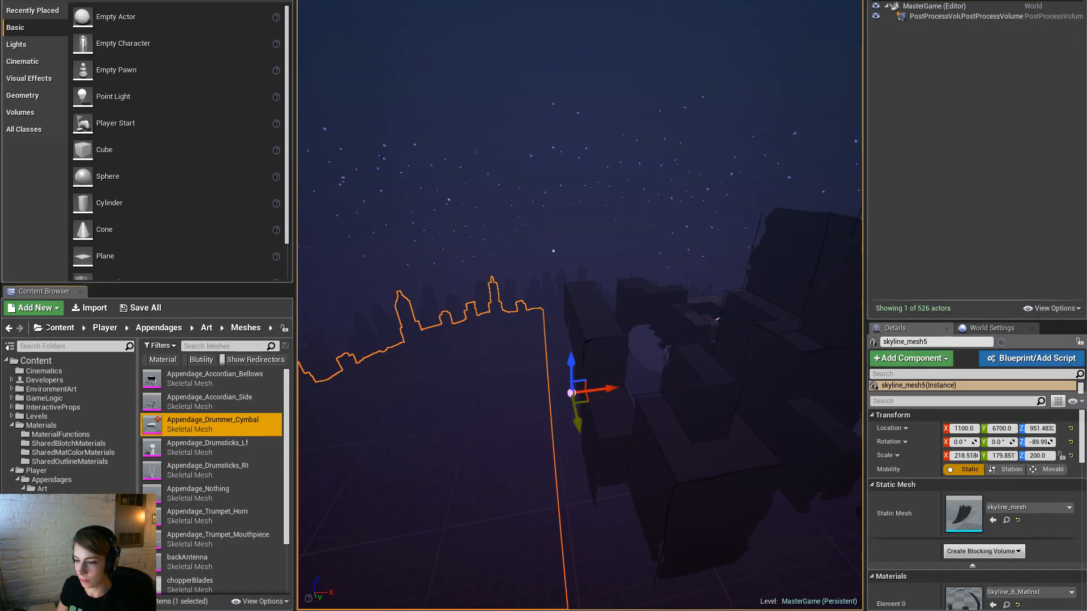
left_click(237, 447)
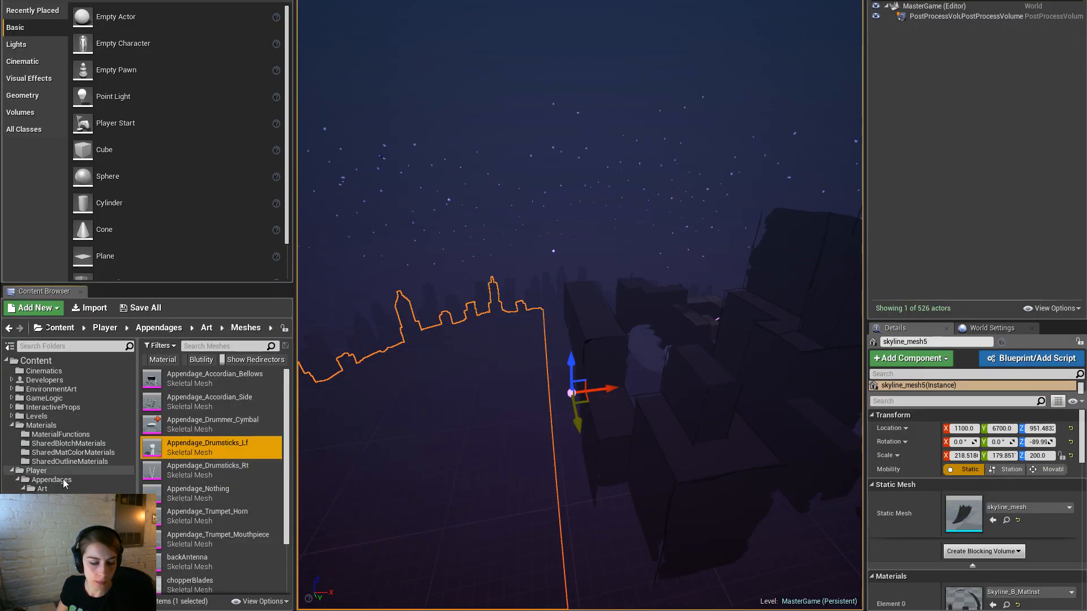
left_click(51, 515)
double_click(191, 380)
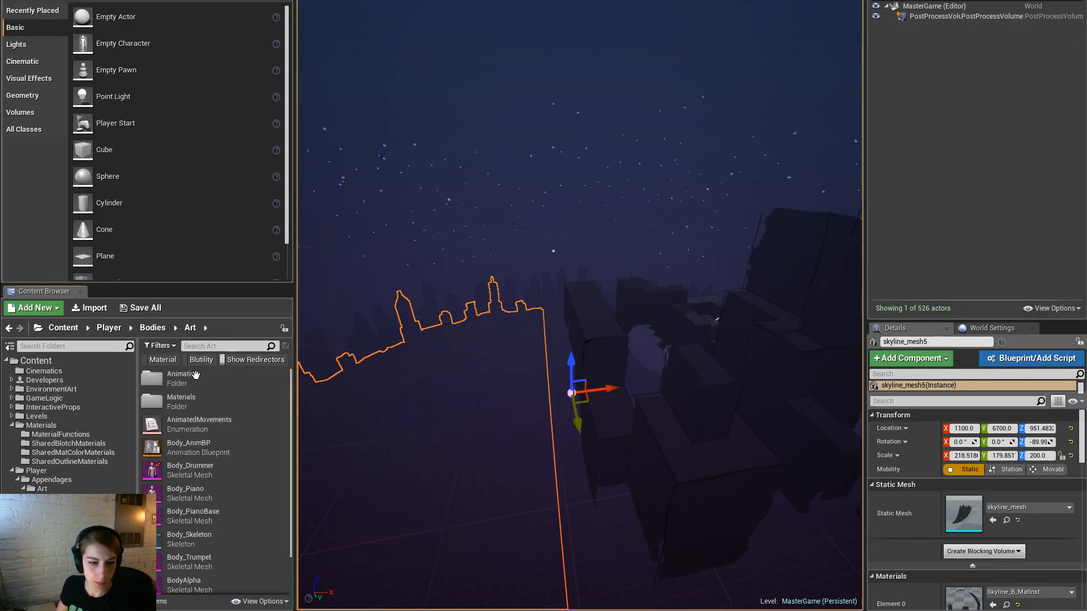
right_click(241, 471)
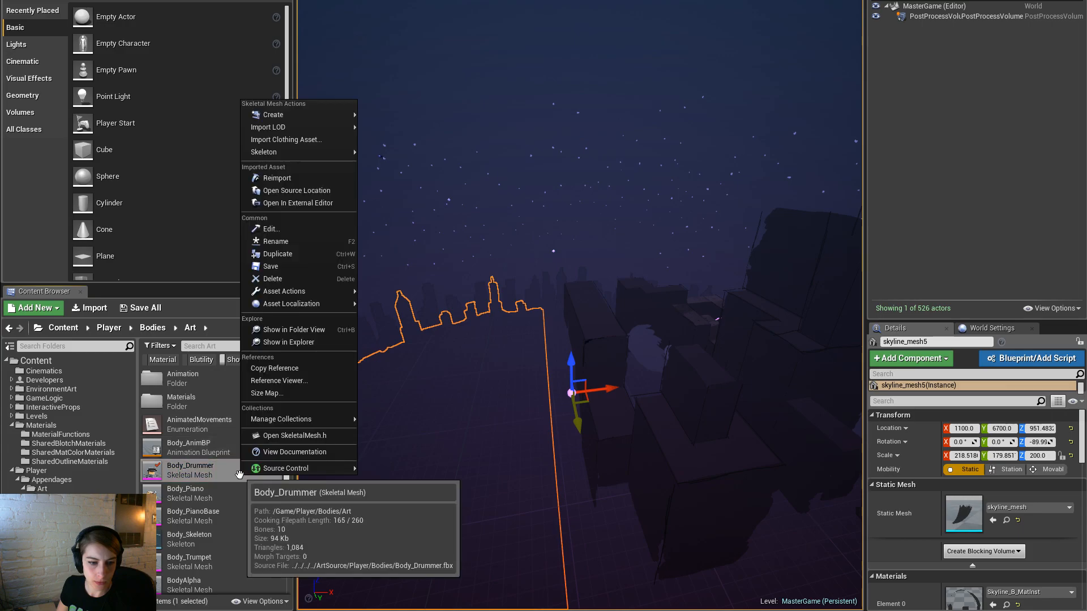
left_click(330, 182)
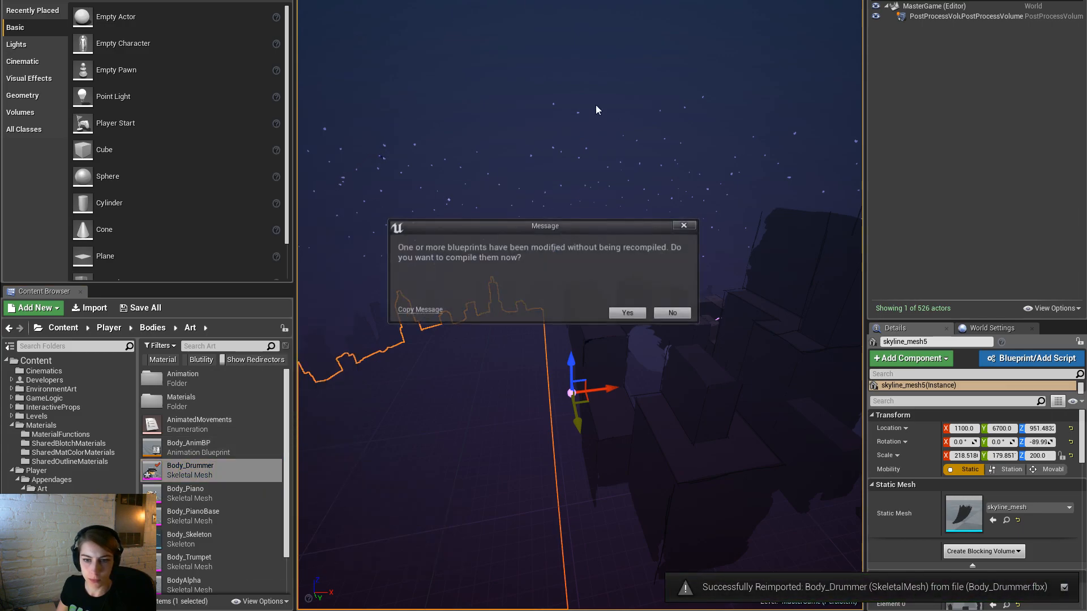
Step: Compile the modified blueprints, start an Opening level in the game and inspect the drummer robot's collars from several sides
left_click(628, 313)
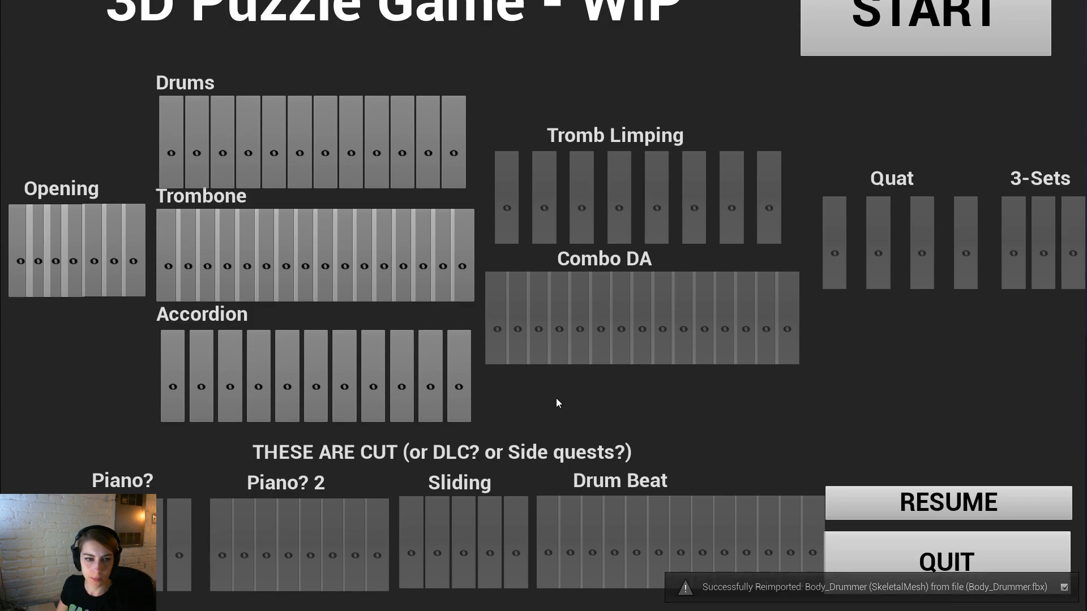
left_click(89, 278)
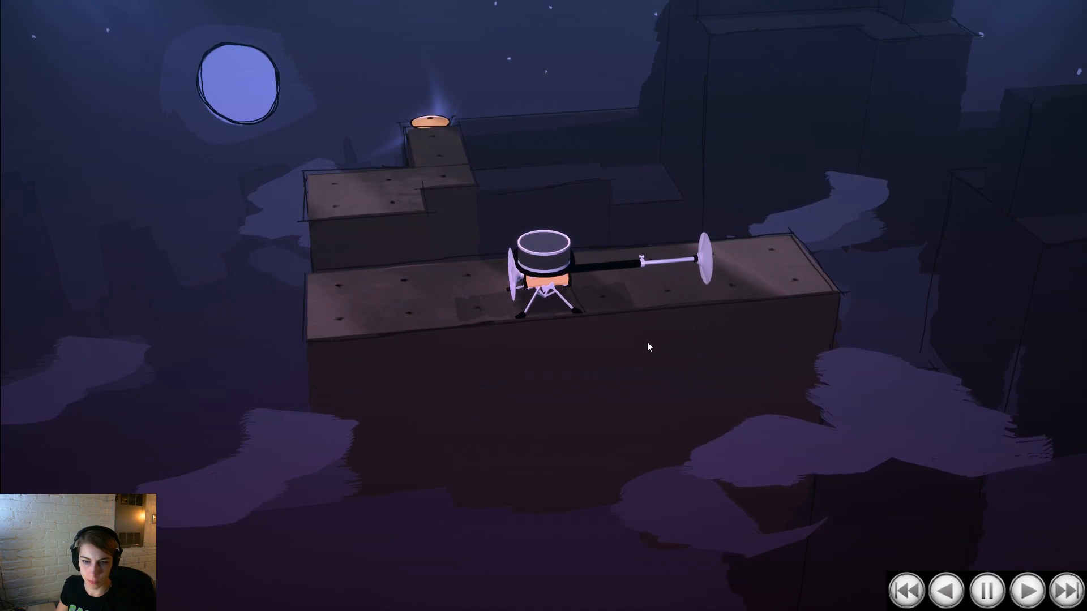
left_click_drag(450, 279, 672, 312)
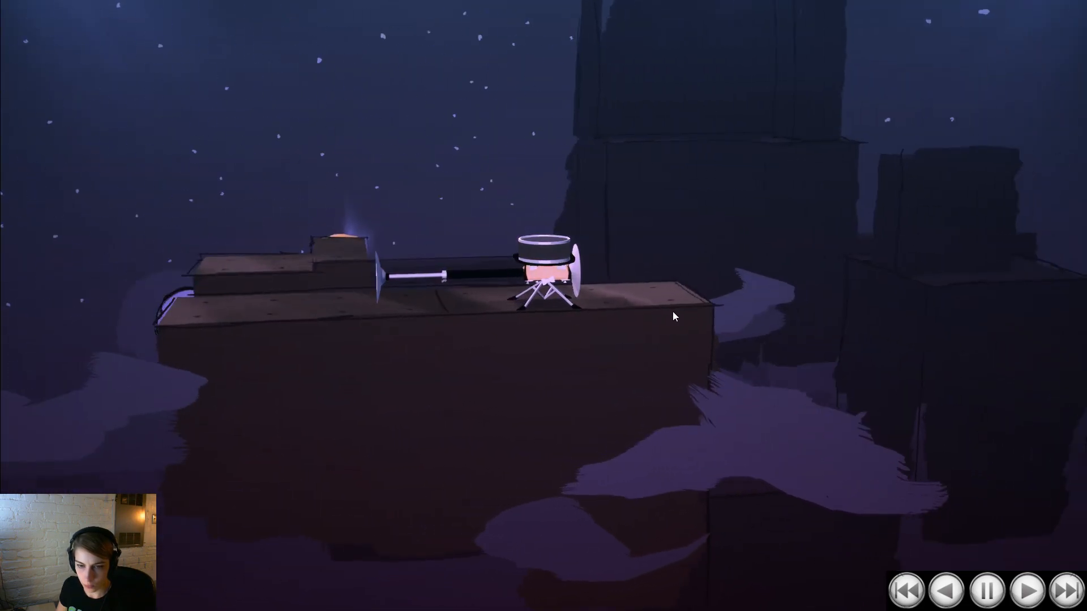
left_click_drag(745, 330, 693, 370)
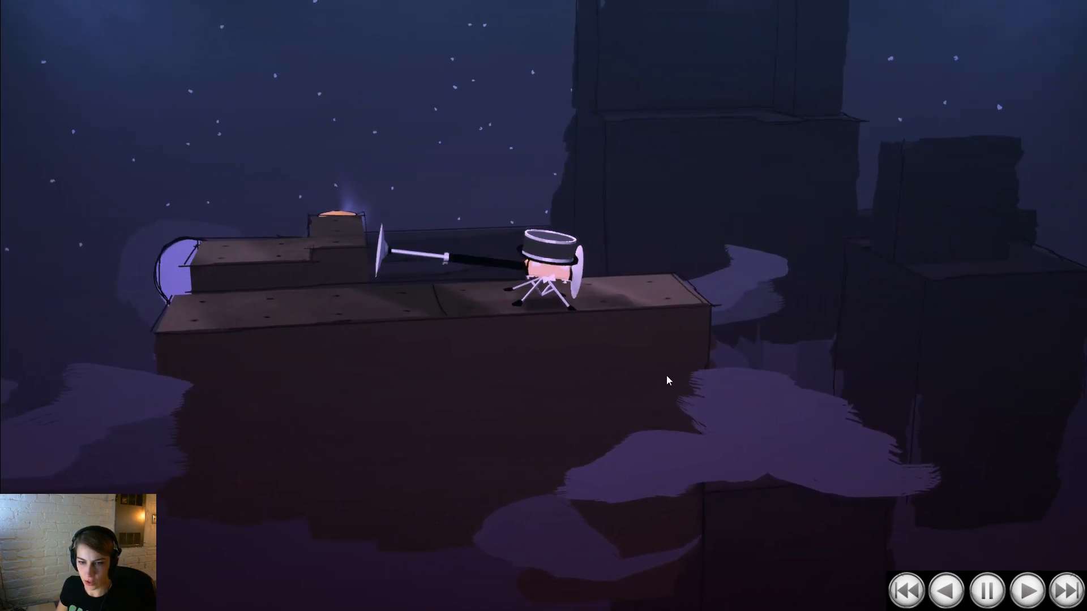